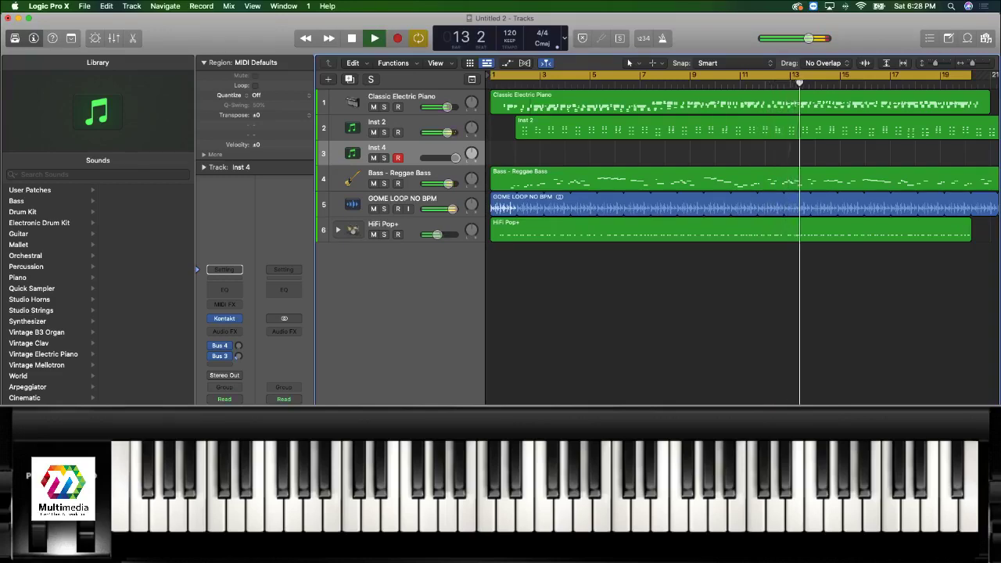
Switch to Wirecast, send the webcam overlay to the live output, and return to the Logic Pro project.
key("super+Tab")
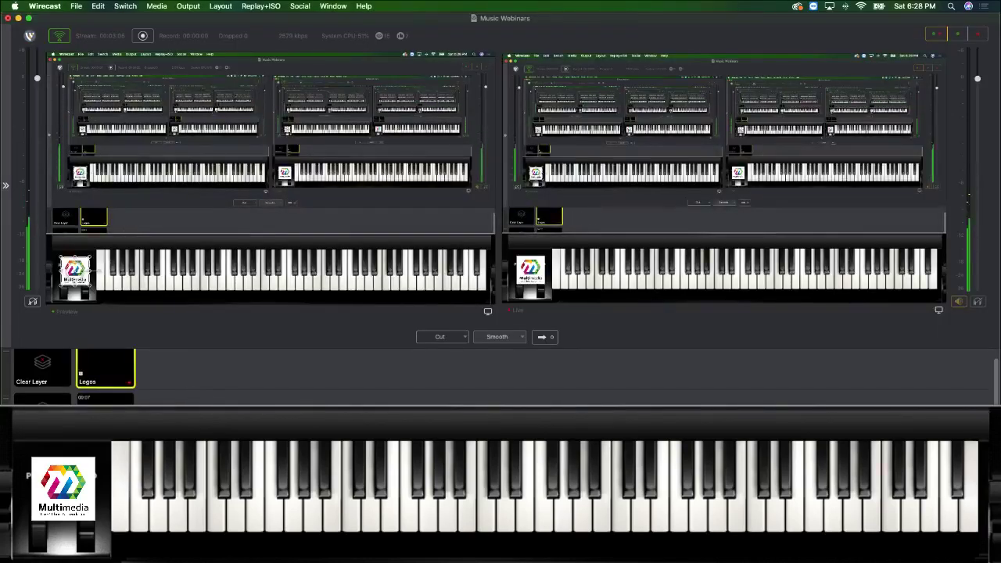
left_click(538, 332)
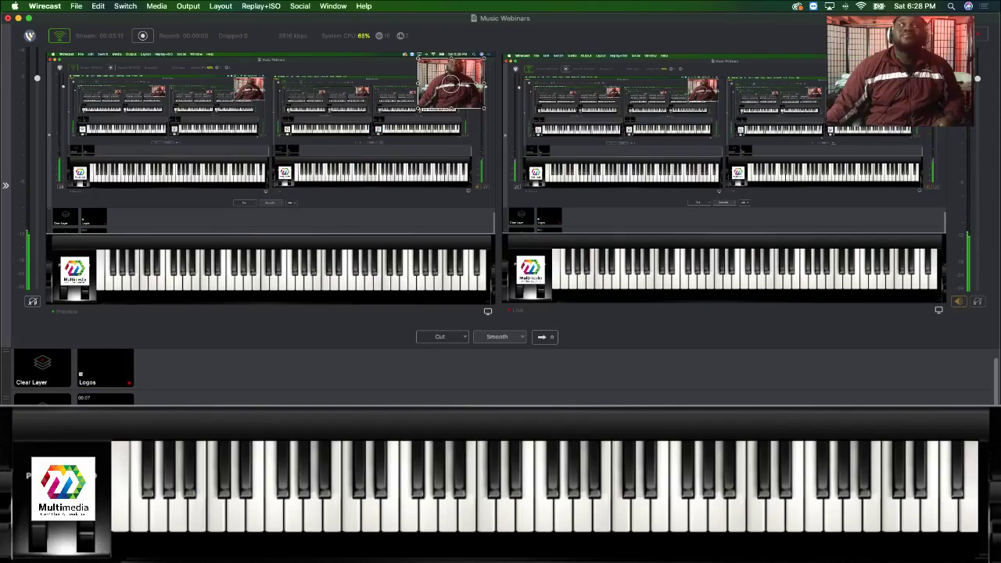
key("super+Tab")
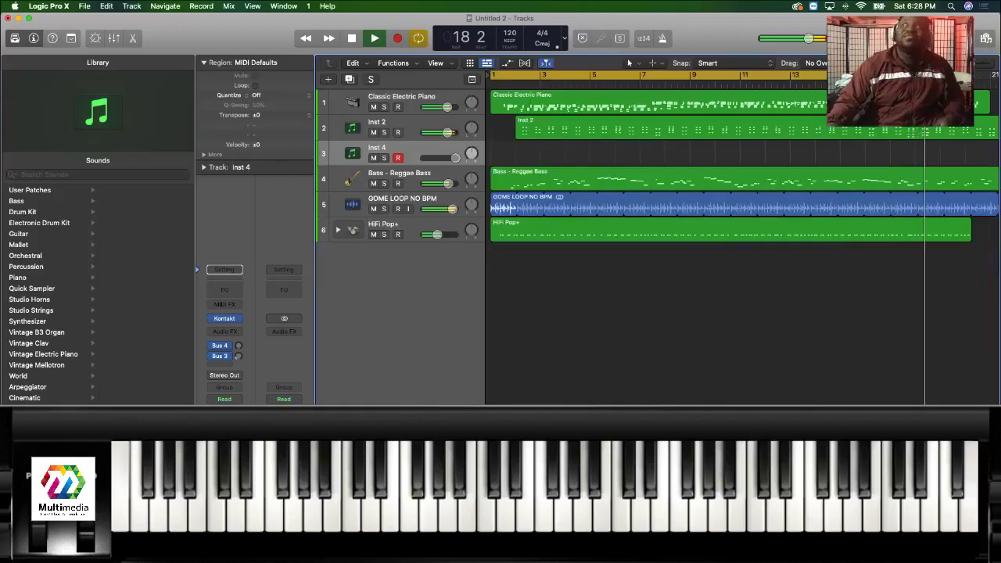
Return the playhead to the start of the arrangement, audition its opening bars, and stop playback.
key("Return")
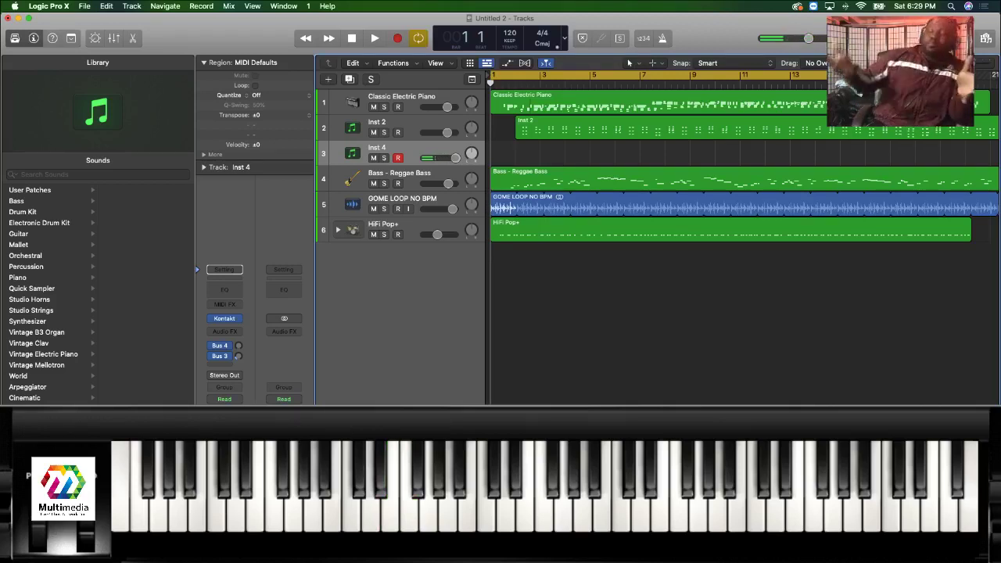
scroll(640, 402, "right", 2)
scroll(640, 402, "left", 2)
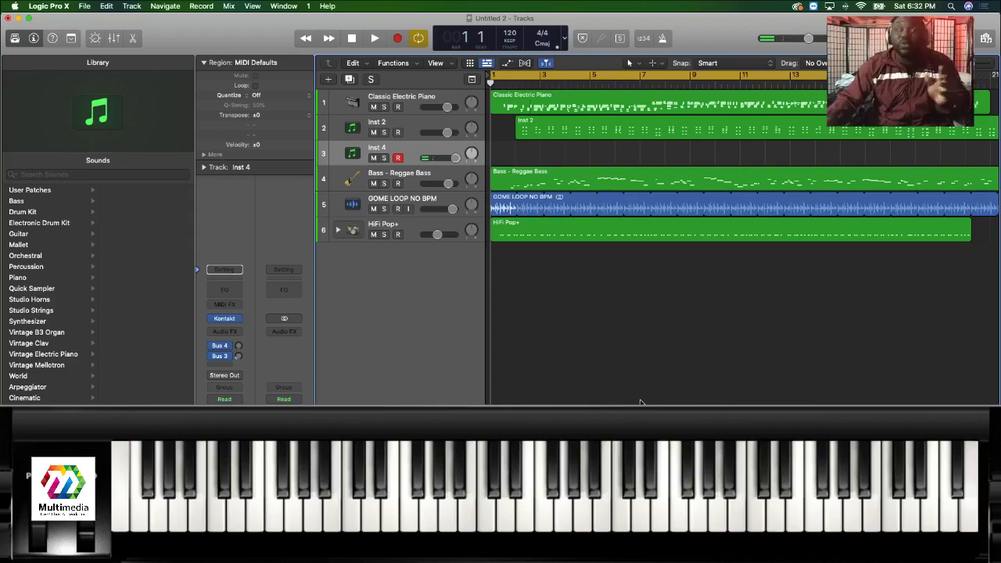
key("space")
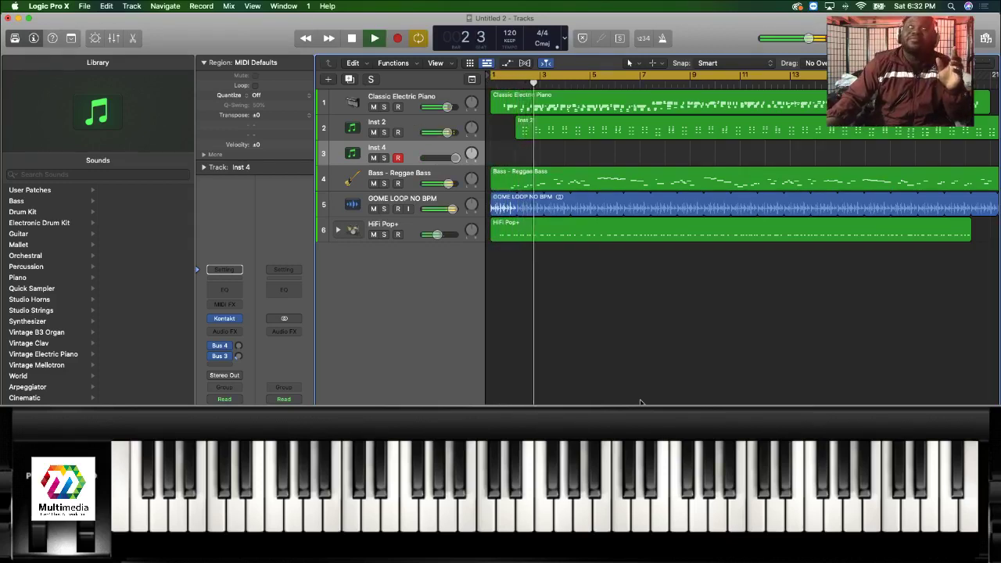
key("space")
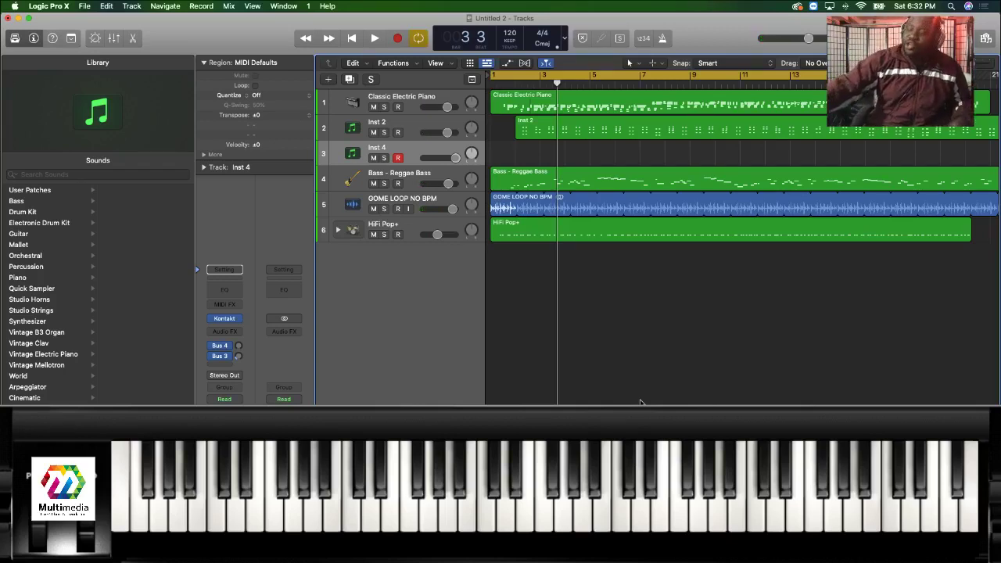
key("Return")
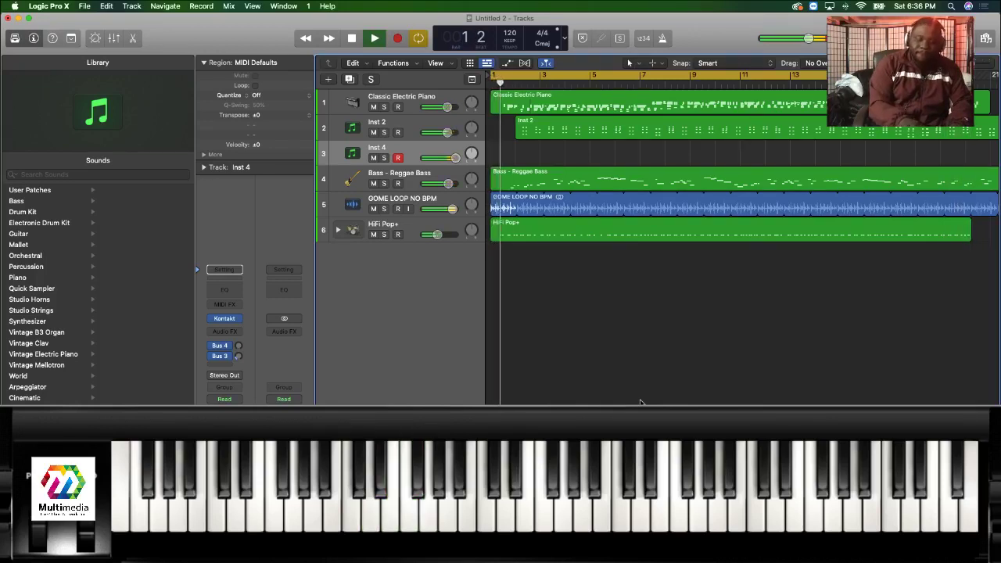
key("space")
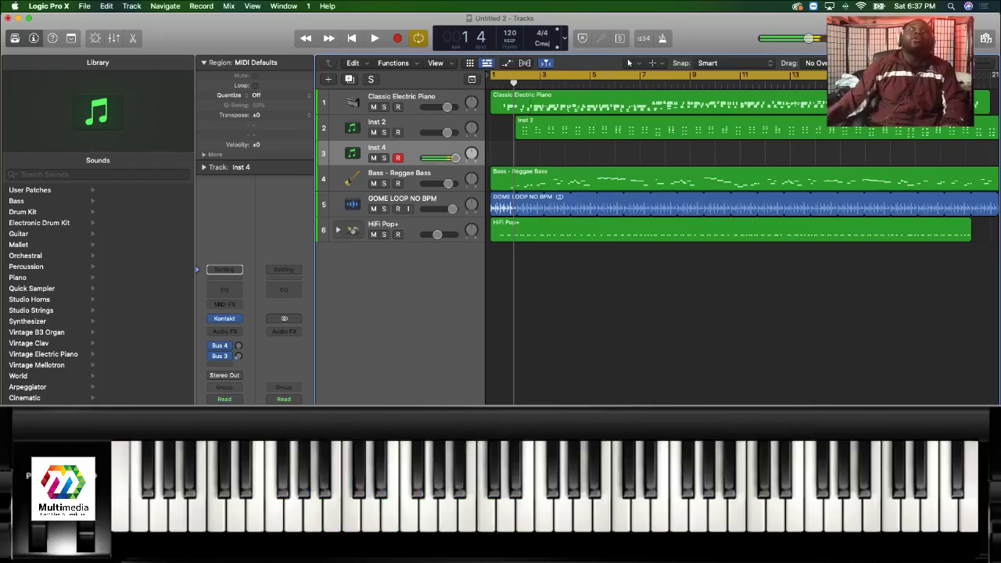
Close the Untitled 2 project without saving it.
left_click(409, 95)
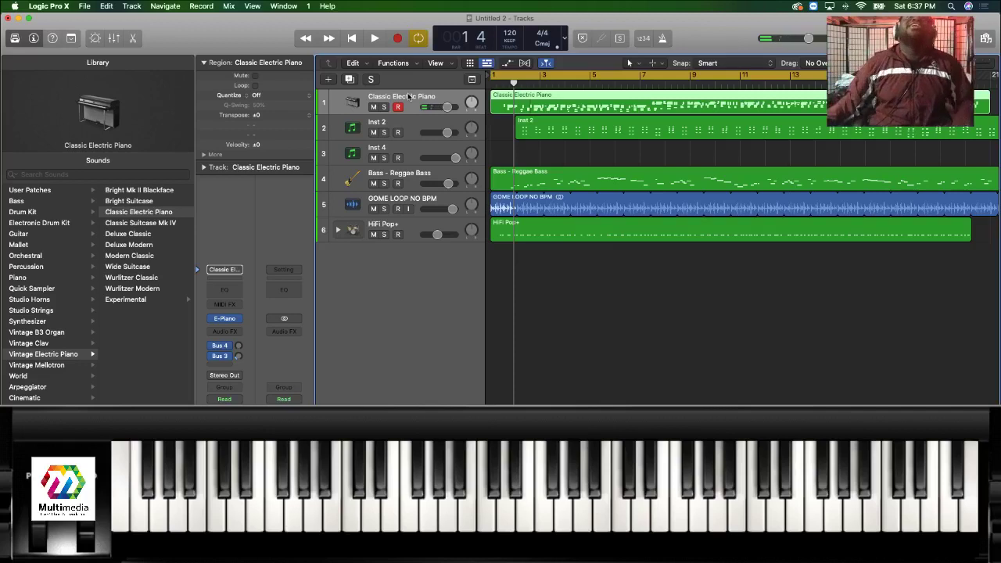
left_click(8, 17)
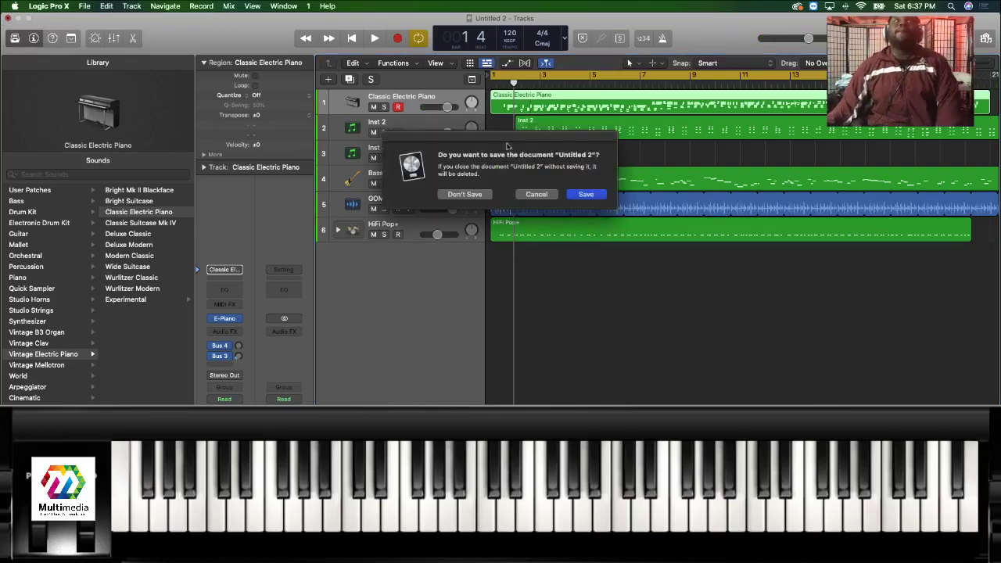
left_click(463, 194)
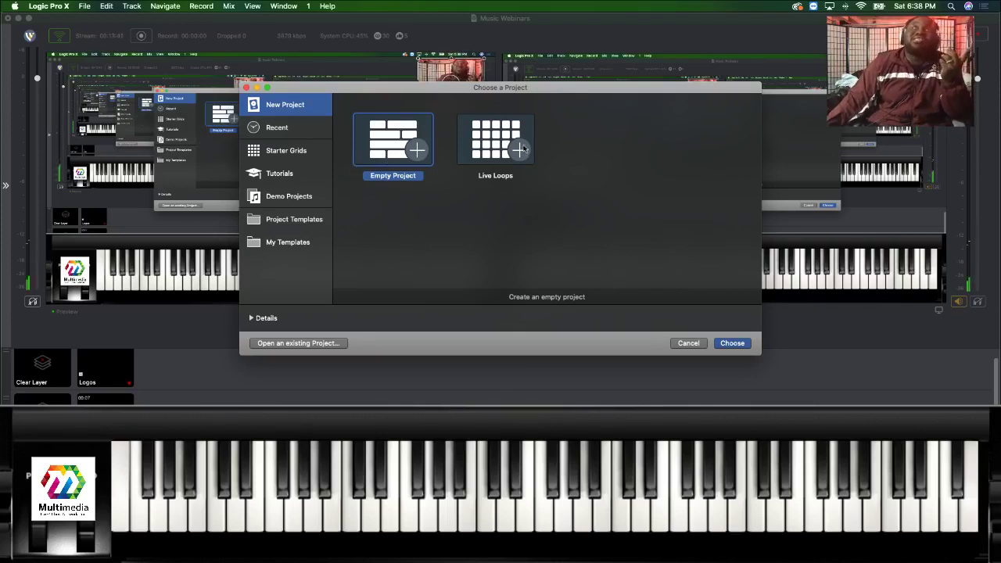
left_click(37, 6)
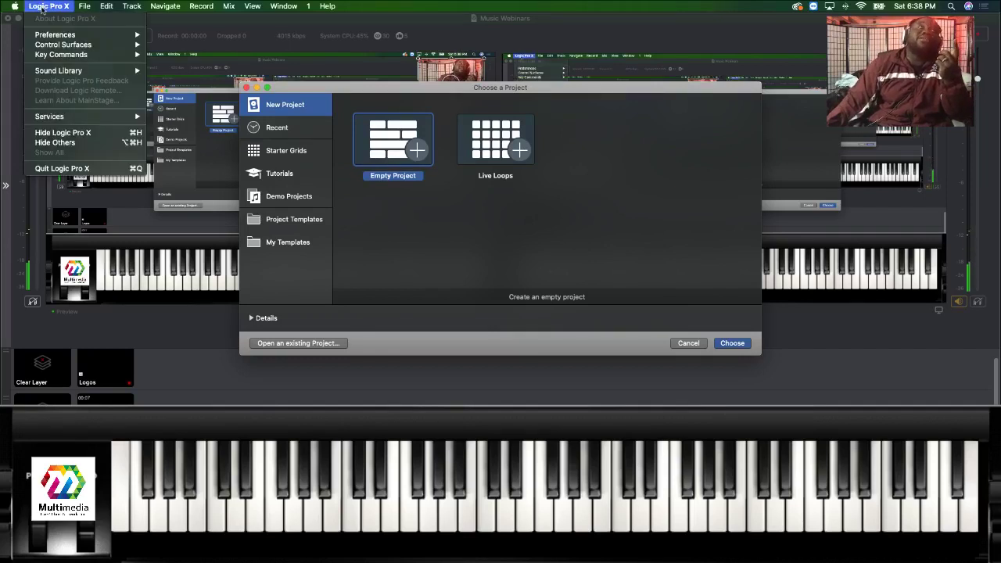
mouse_move(65, 36)
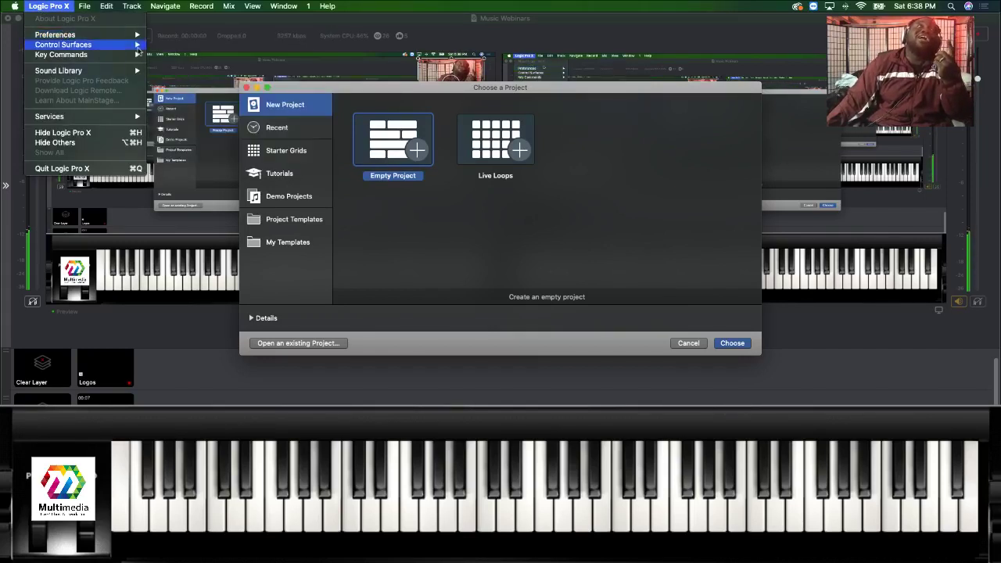
left_click(495, 245)
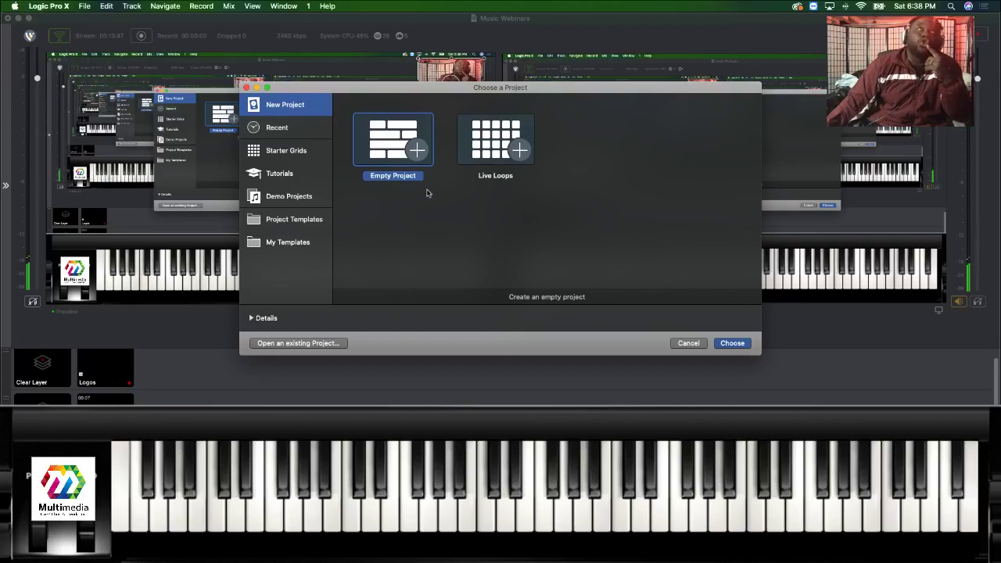
Examine the available starter grids, tutorials, demo projects and project templates, including the Multi-Track template.
left_click(289, 129)
left_click(291, 151)
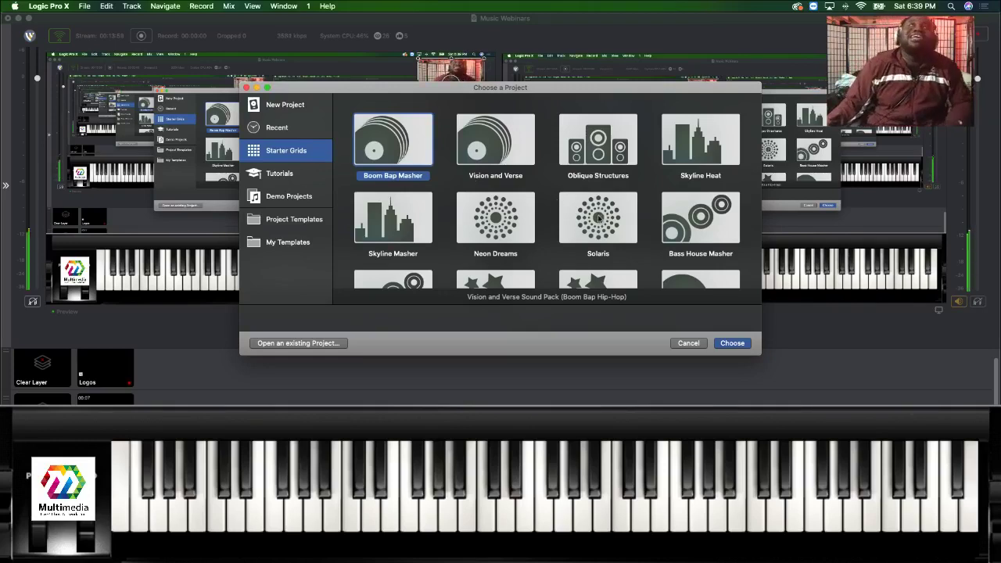
scroll(598, 220, "down", 1)
scroll(599, 220, "down", 5)
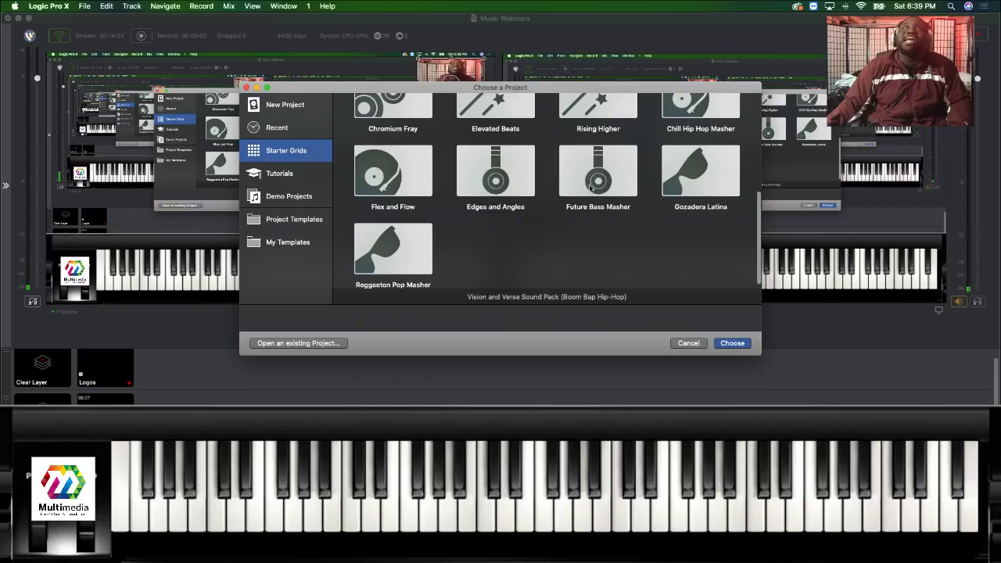
scroll(591, 189, "up", 3)
scroll(591, 189, "up", 5)
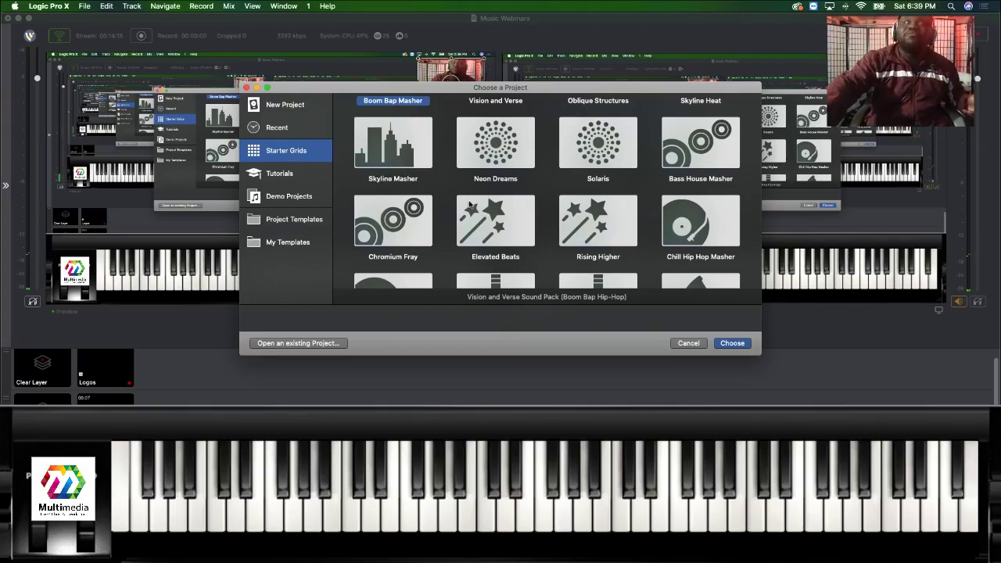
scroll(470, 205, "down", 2)
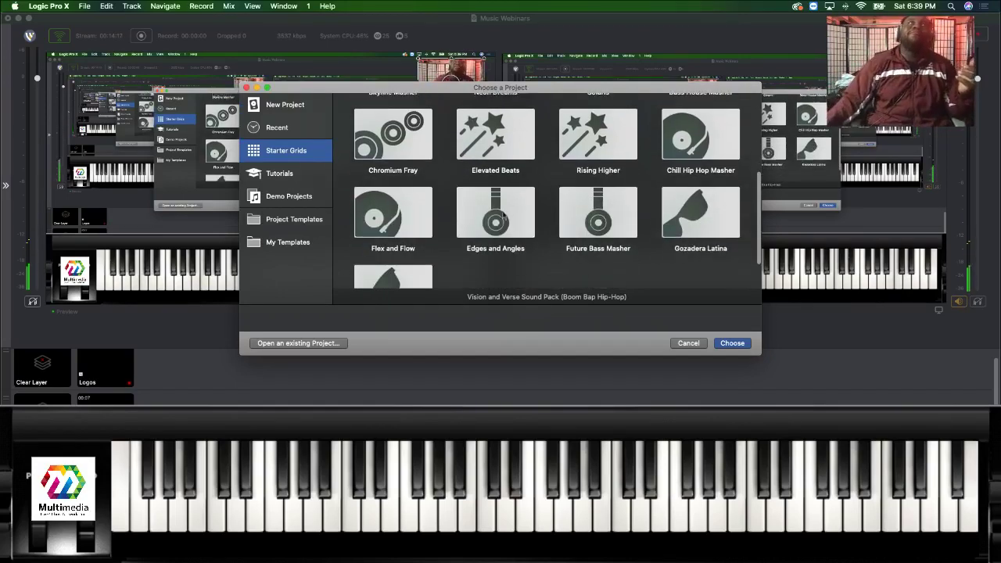
left_click(288, 182)
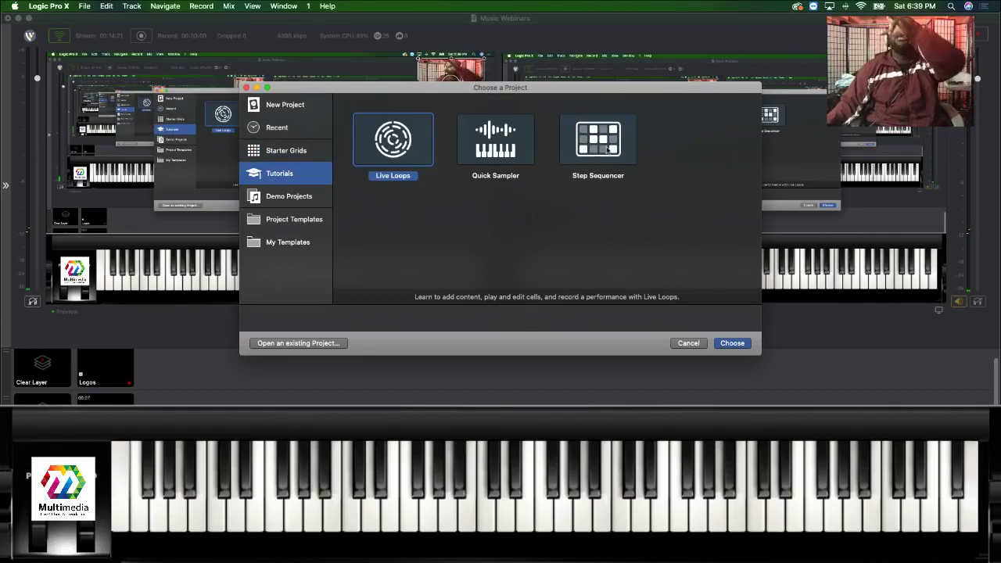
left_click(317, 196)
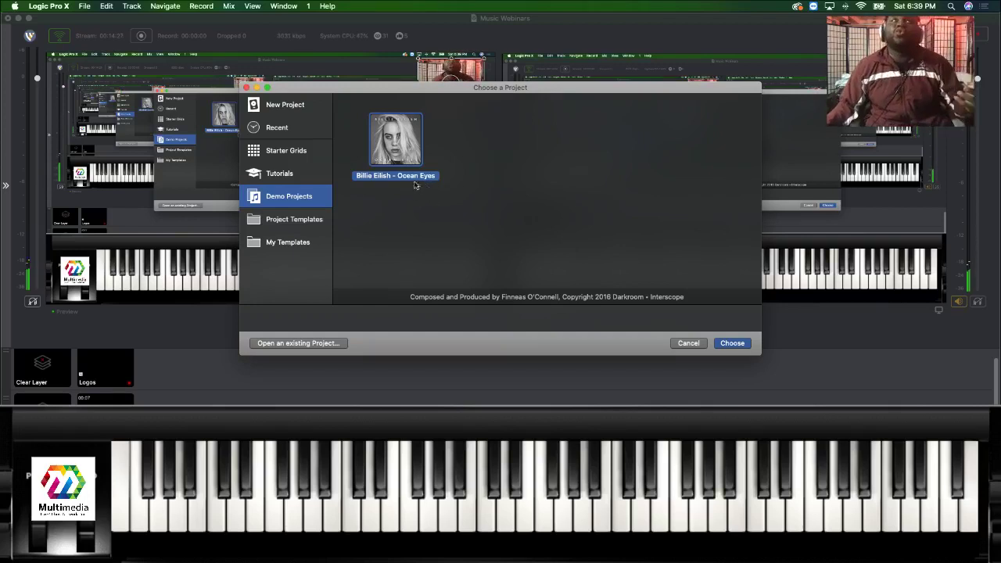
left_click(299, 220)
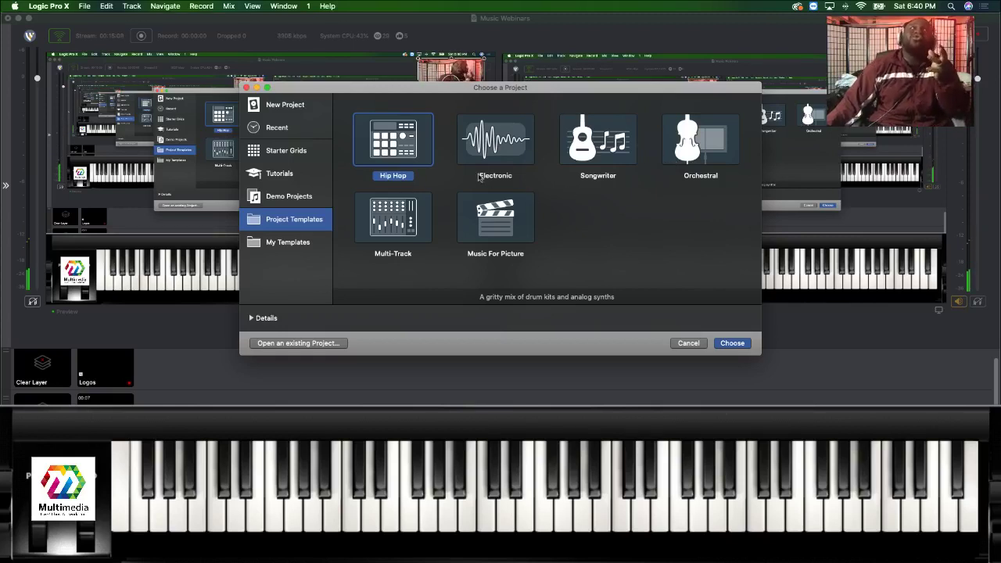
left_click(402, 228)
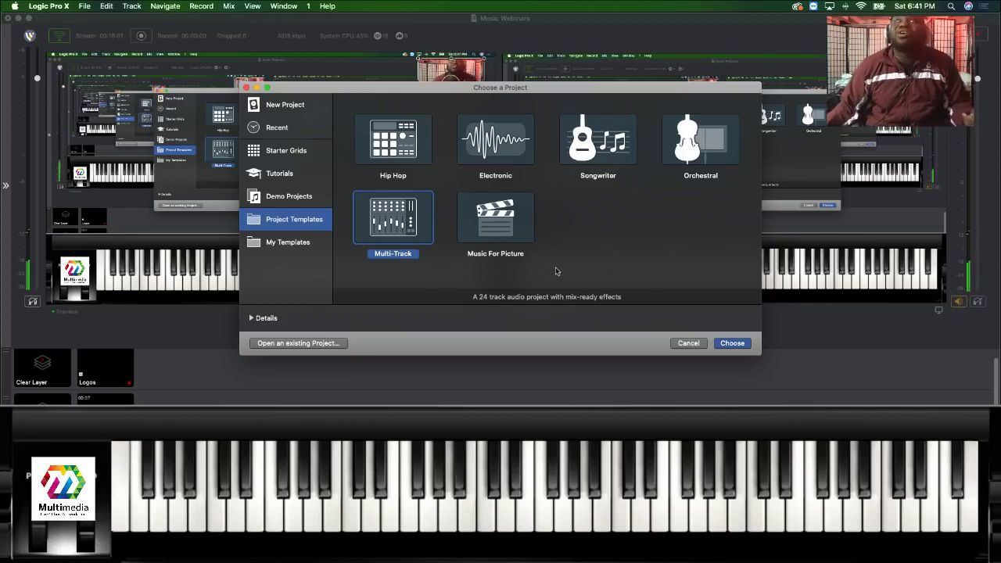
Create a new empty project with one software instrument track using the default patch.
left_click(301, 110)
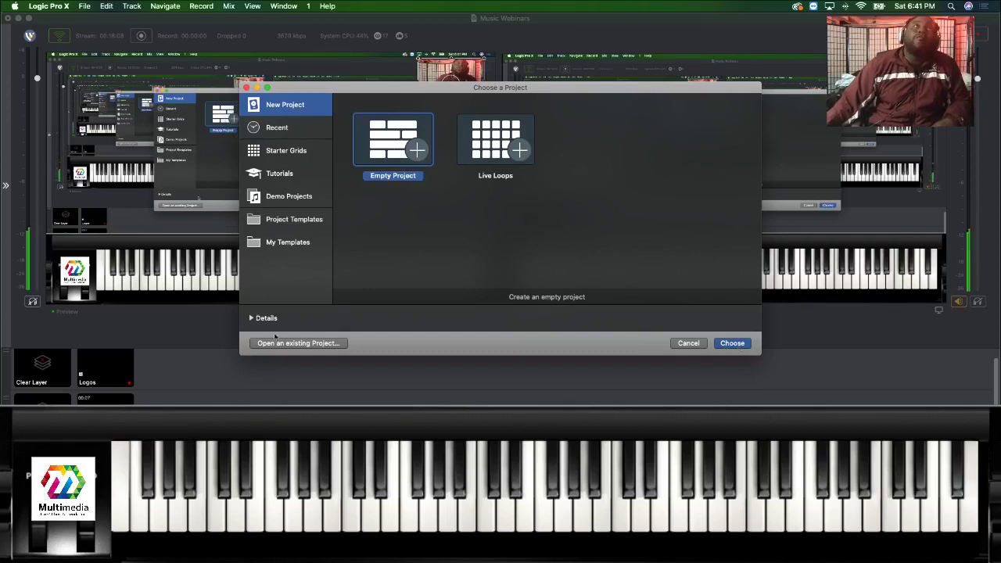
left_click(252, 318)
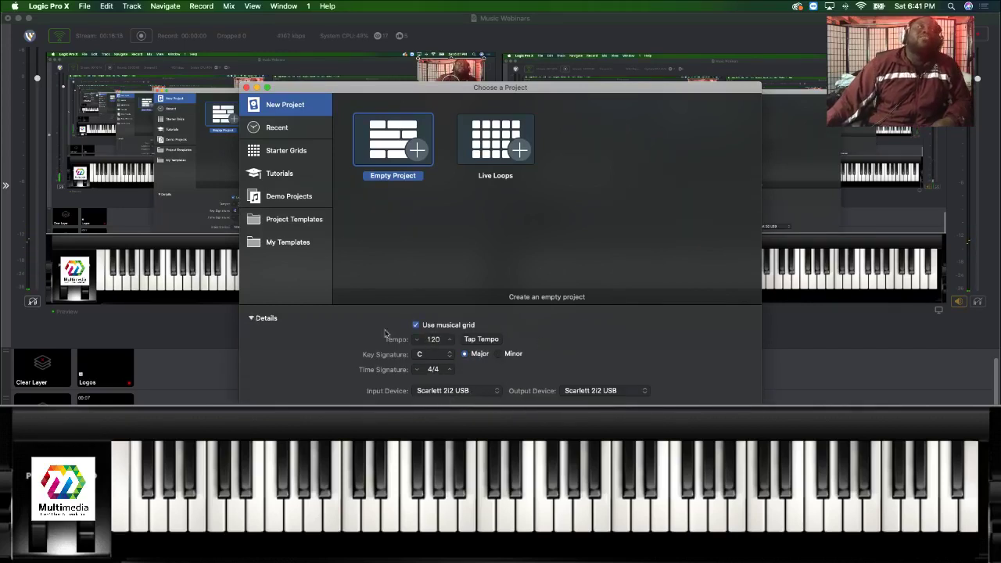
left_click(251, 318)
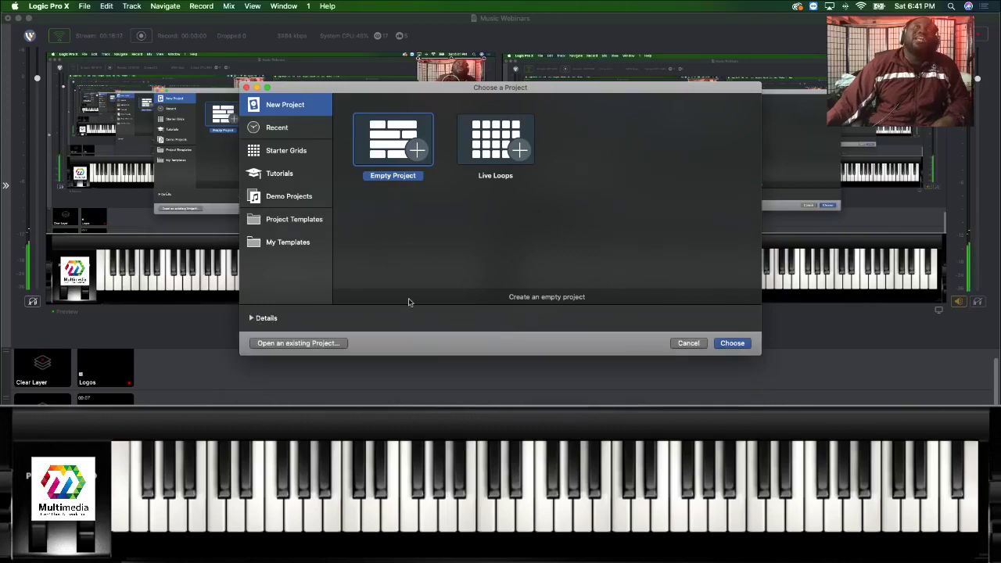
double_click(387, 180)
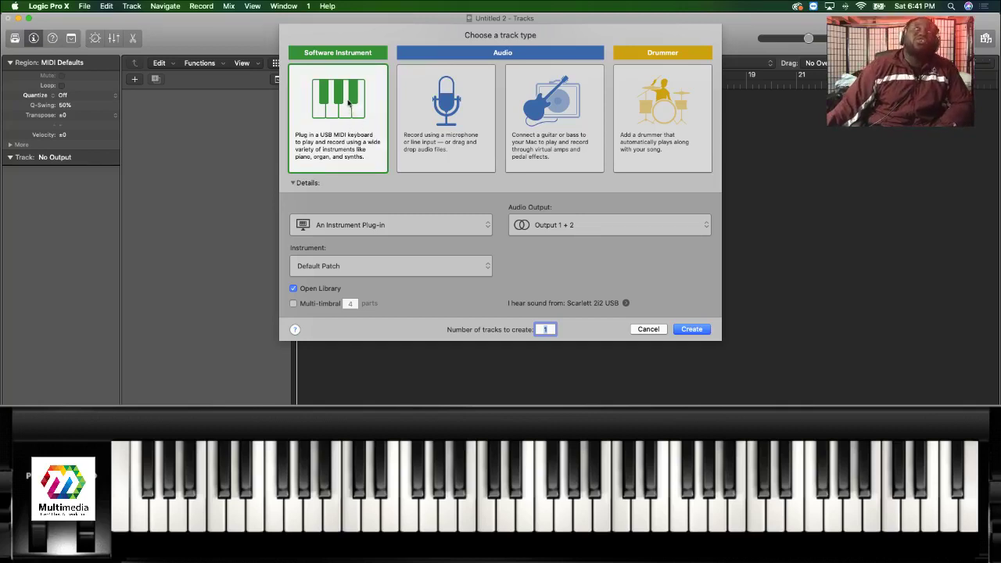
double_click(347, 108)
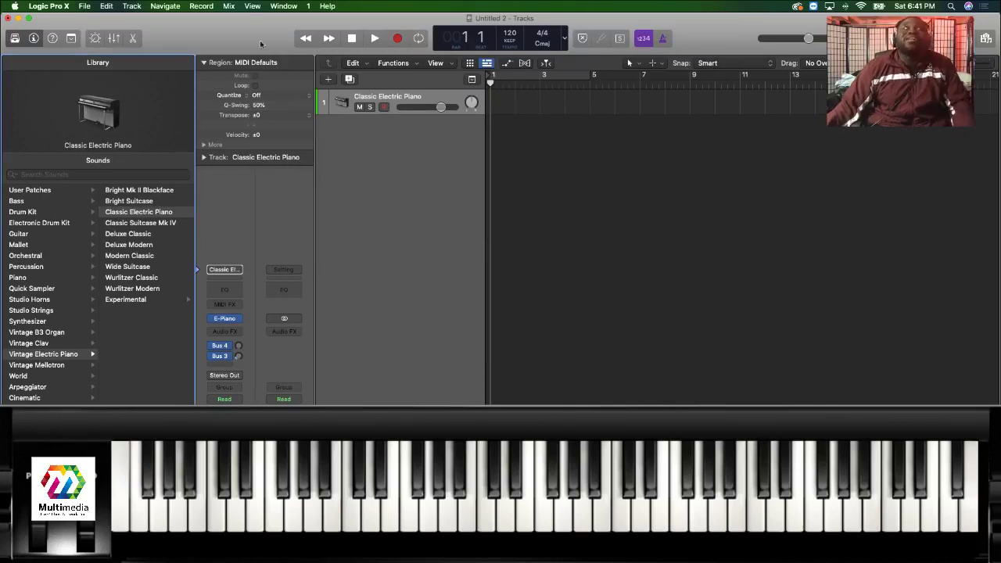
Open the audio device preferences and examine the available I/O buffer sizes, leaving the setting as it is.
left_click(56, 5)
mouse_move(79, 38)
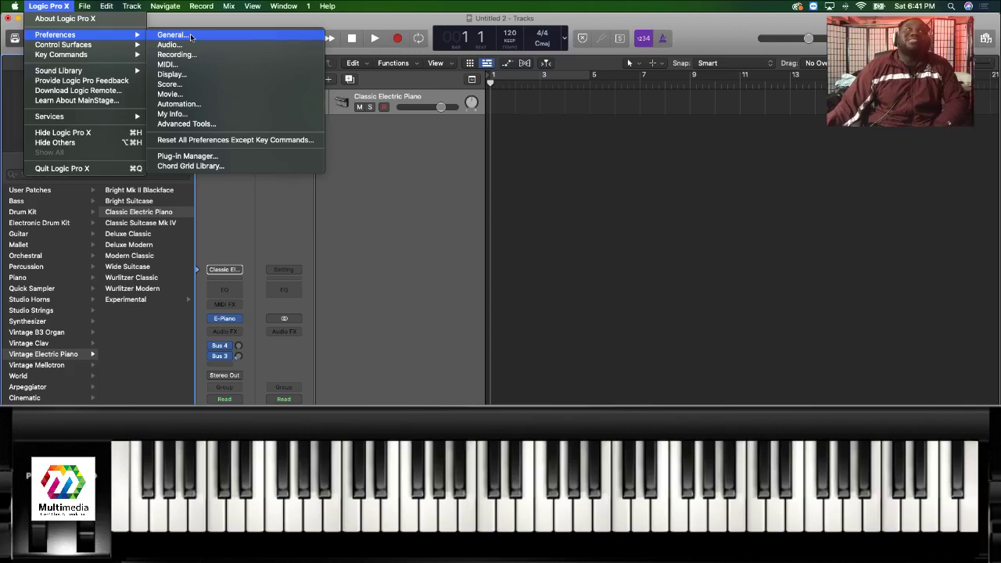
left_click(173, 35)
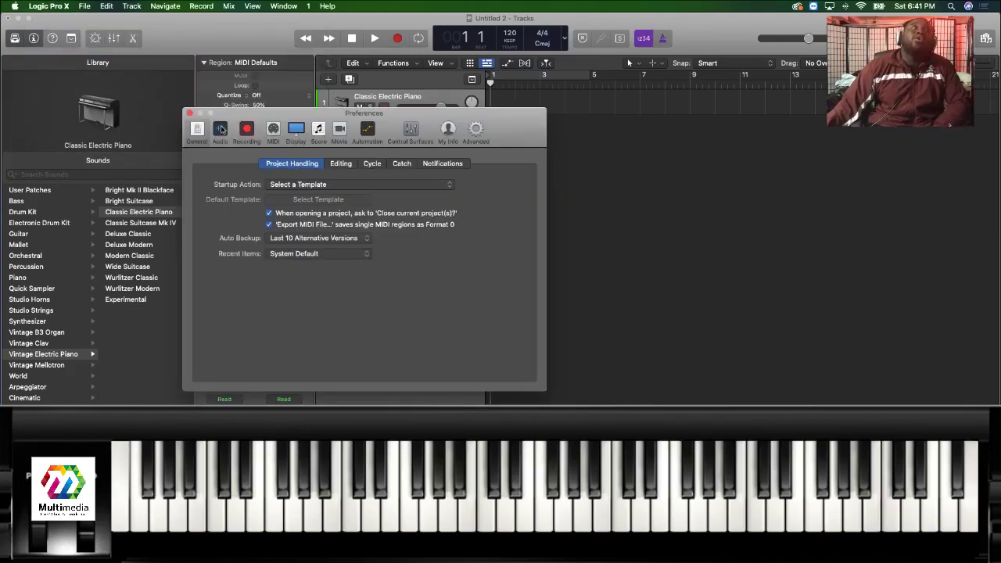
left_click(222, 129)
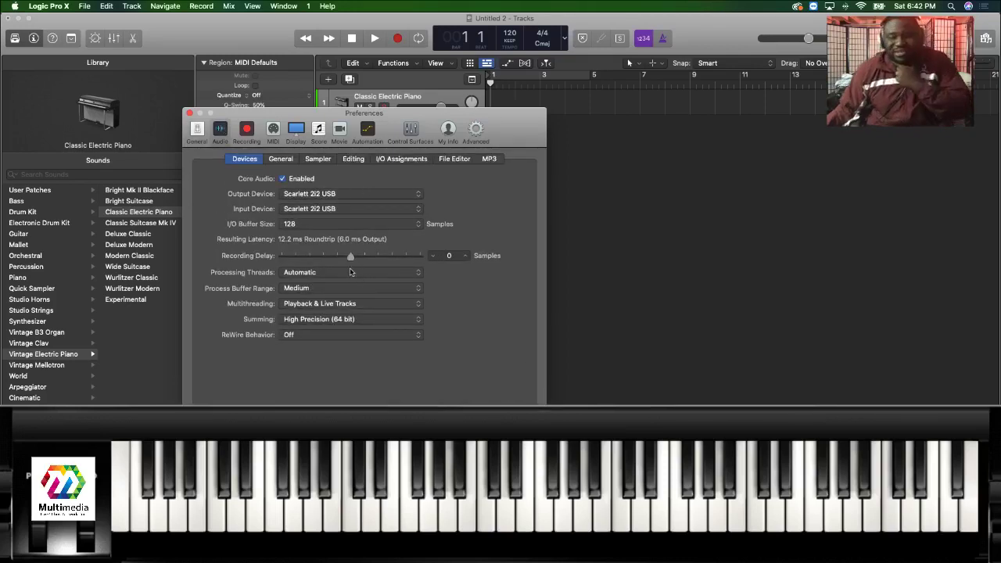
left_click(348, 226)
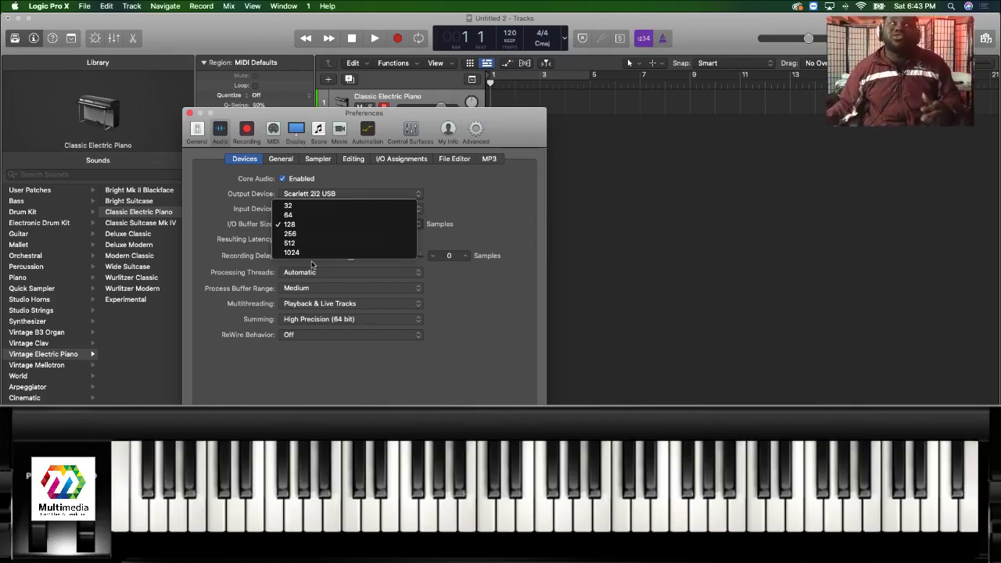
left_click(475, 212)
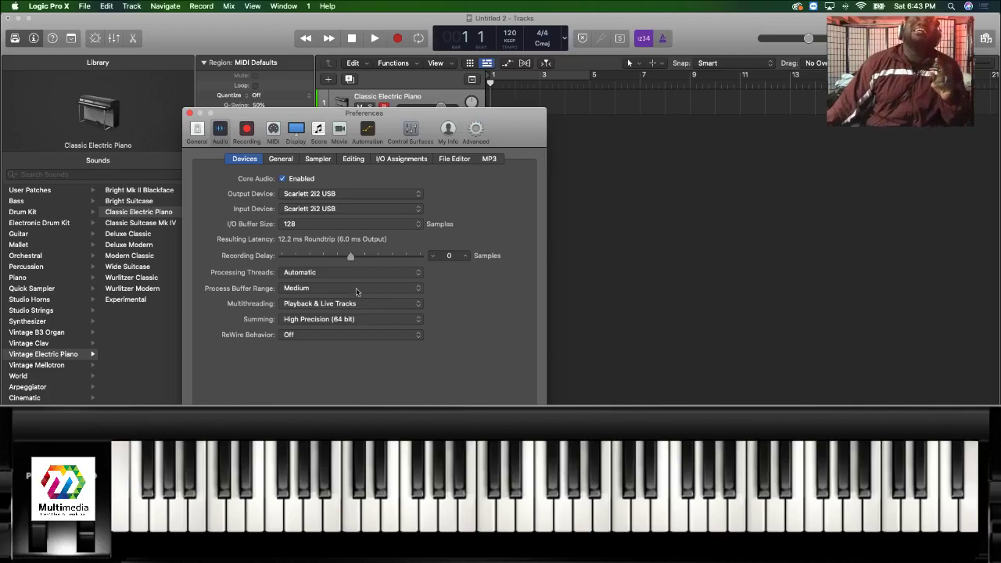
Look through the general, sampler, editing and I/O assignment audio preferences, and the MIDI preferences.
left_click(285, 159)
left_click(324, 160)
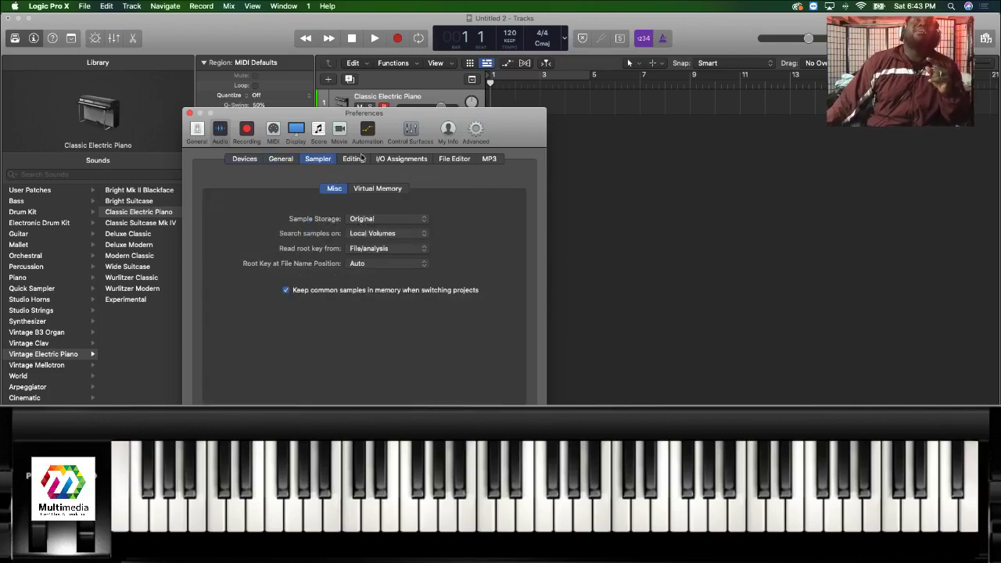
left_click(354, 158)
left_click(401, 158)
left_click(273, 132)
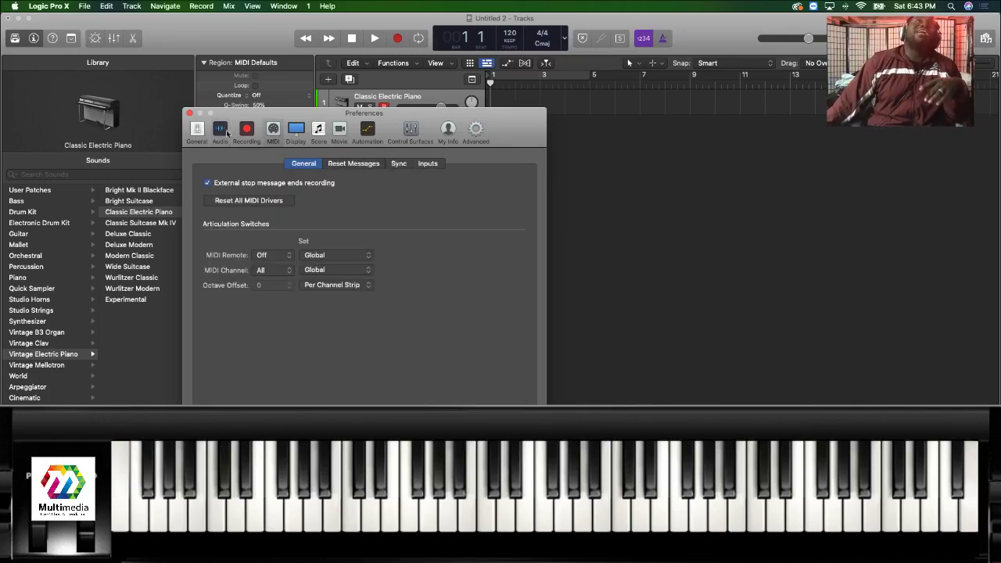
Close the preferences and examine the available recording count-in lengths, leaving the setting as it is.
left_click(189, 113)
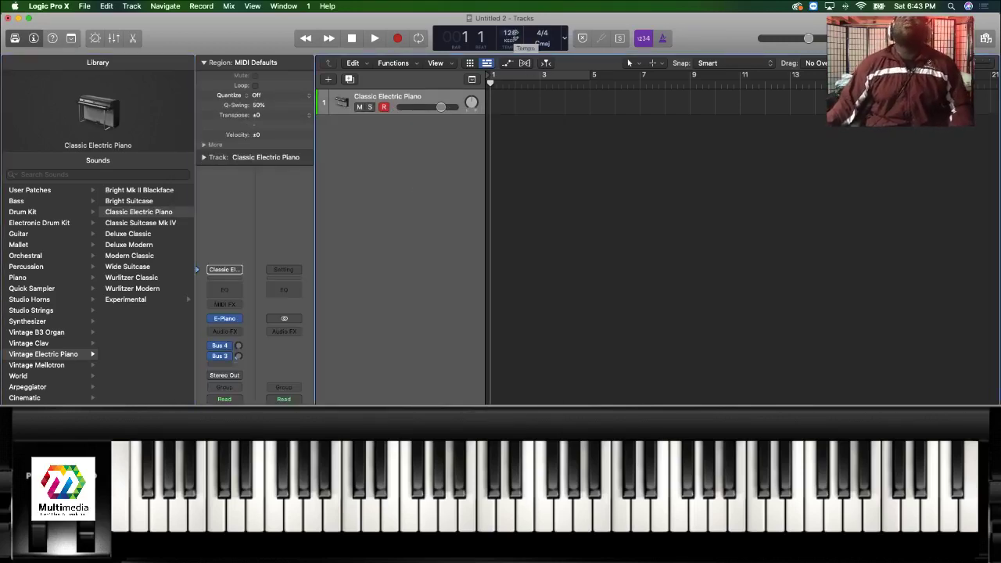
left_click(201, 6)
mouse_move(208, 18)
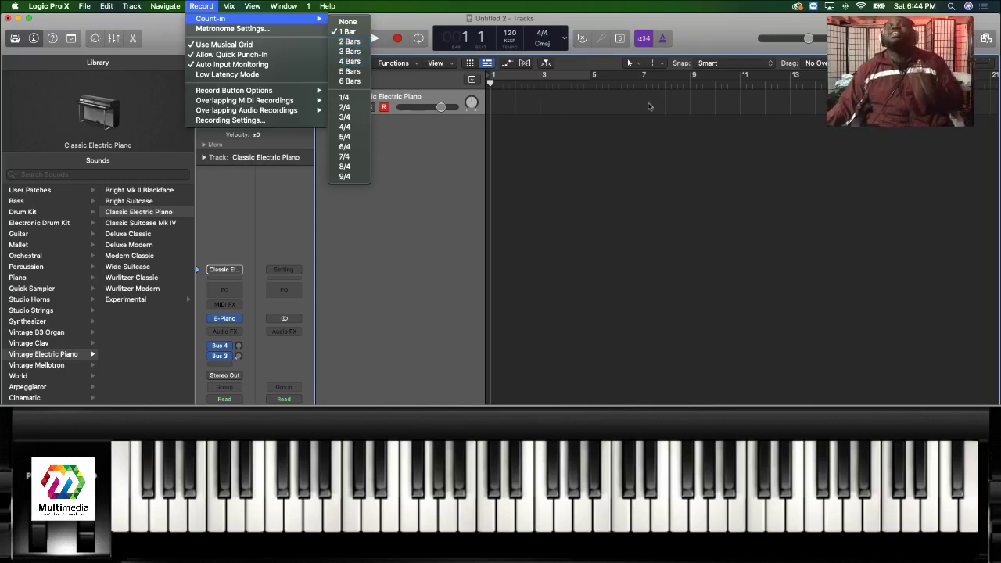
left_click(571, 90)
Enlarge the focused track and zoom the timeline around bar 4, placing the playhead within beat 2 of that bar.
left_click(568, 86)
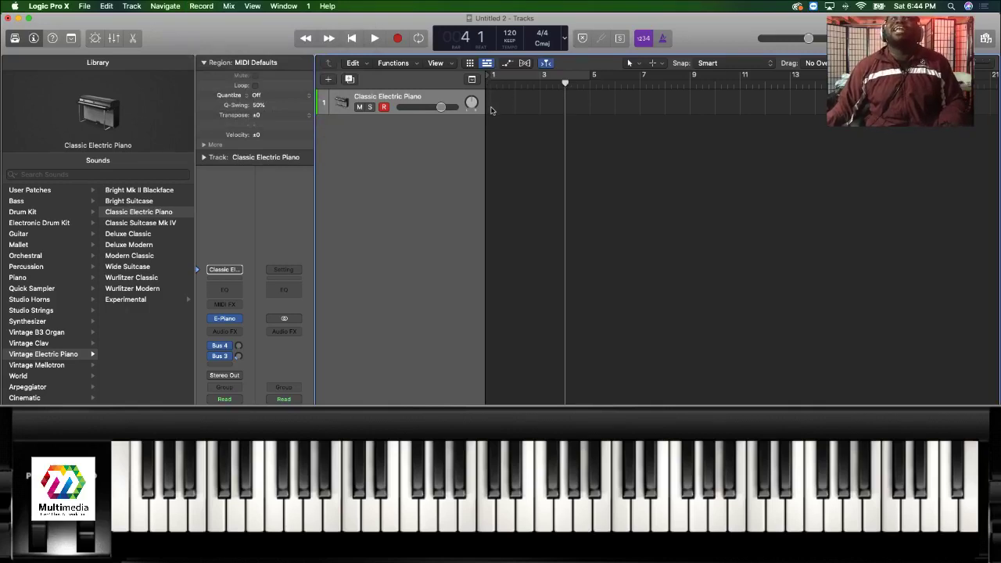
key("ctrl+z")
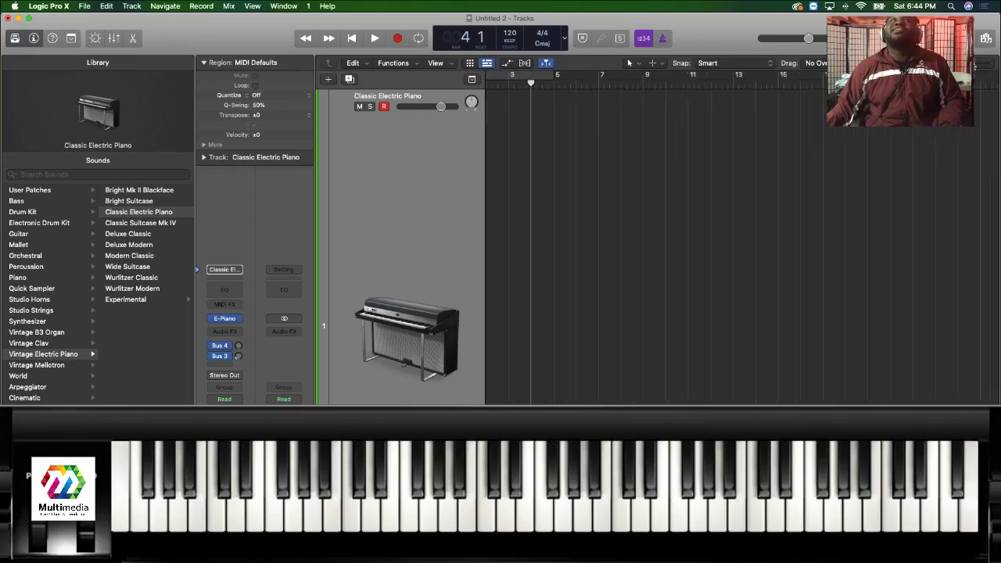
left_click_drag(975, 65, 980, 65)
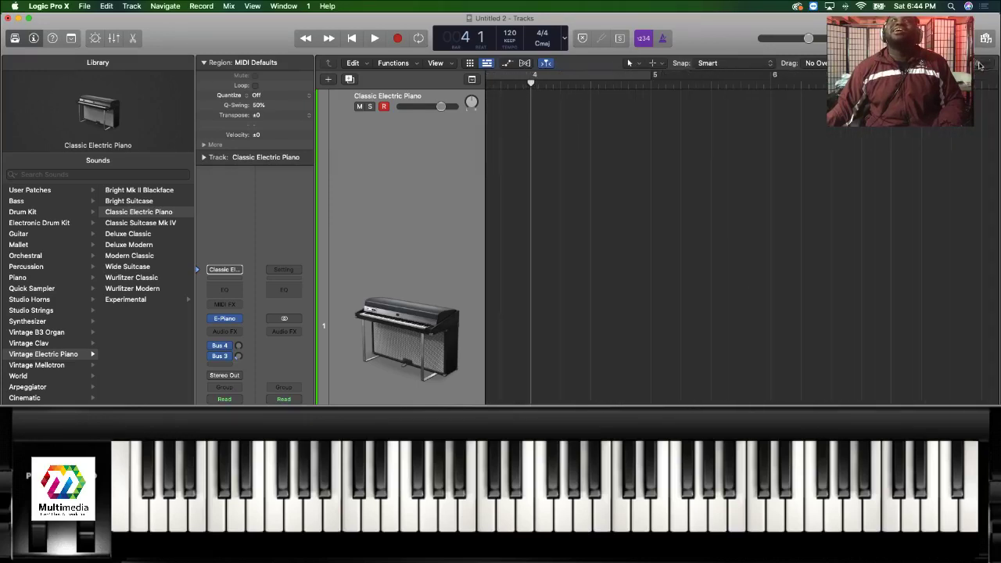
left_click(587, 90)
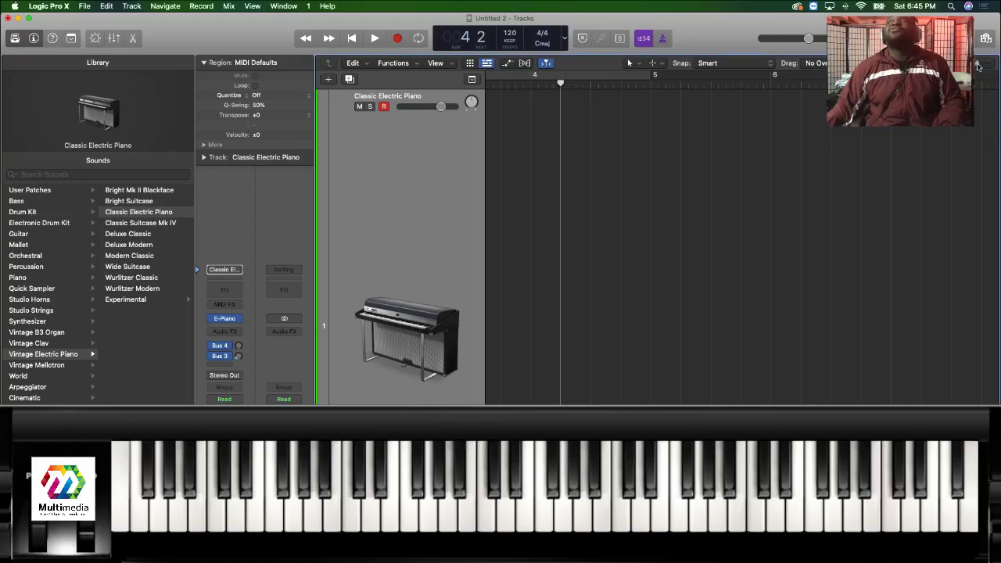
left_click_drag(977, 65, 981, 65)
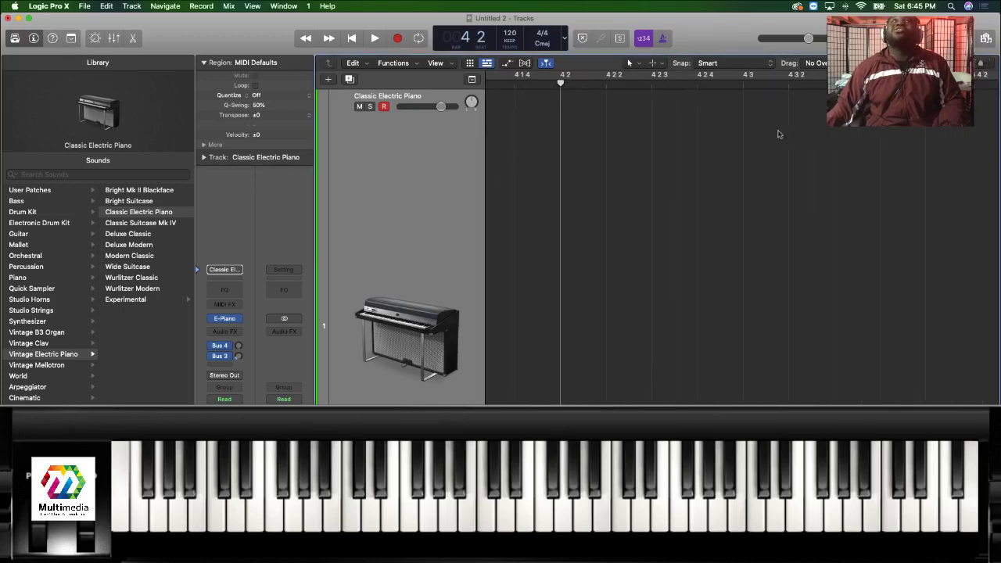
left_click(608, 78)
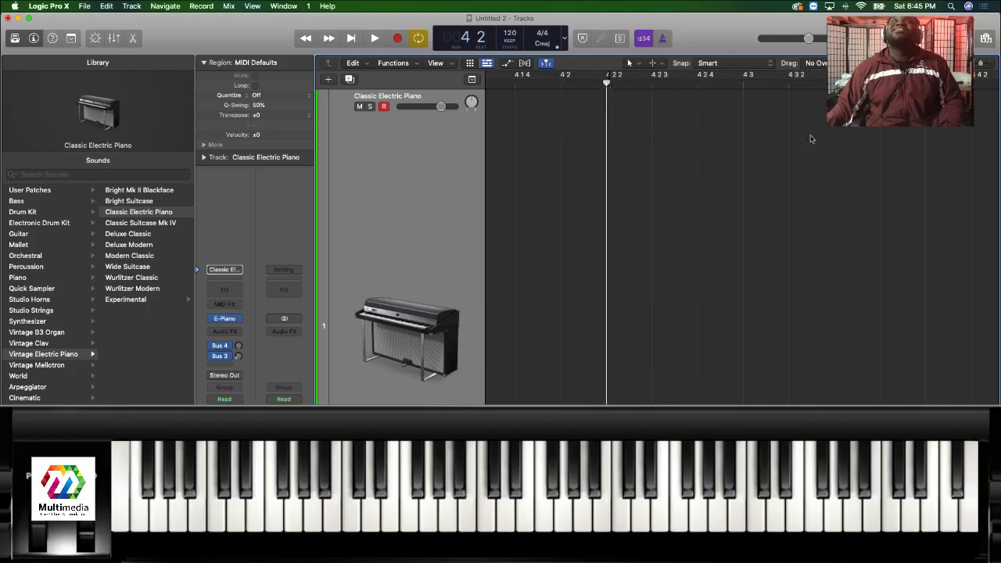
left_click(981, 65)
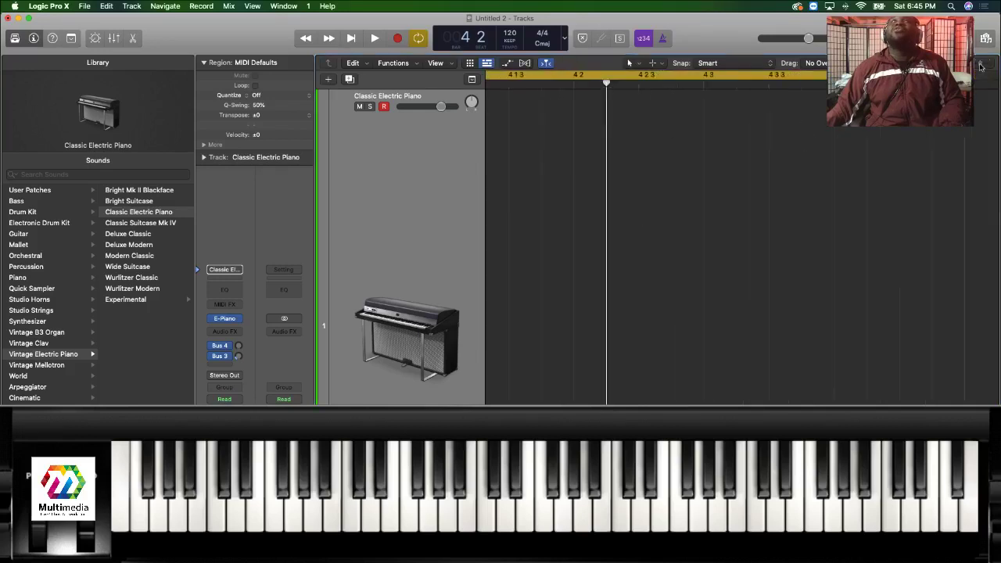
left_click(981, 66)
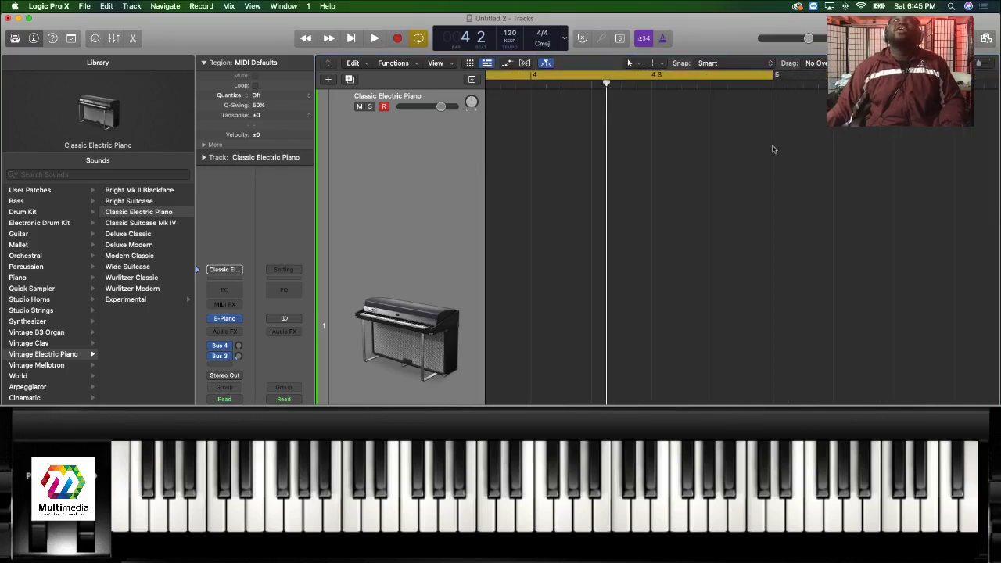
Turn off cycle mode and place the playhead at beat 3 of bar 1.
scroll(644, 138, "left", 3)
key("c")
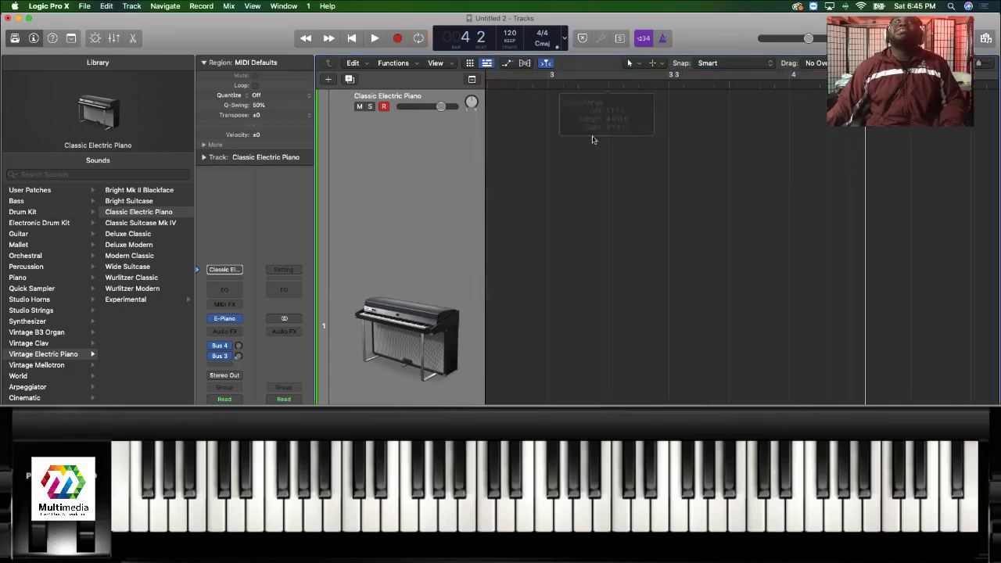
scroll(592, 139, "left", 5)
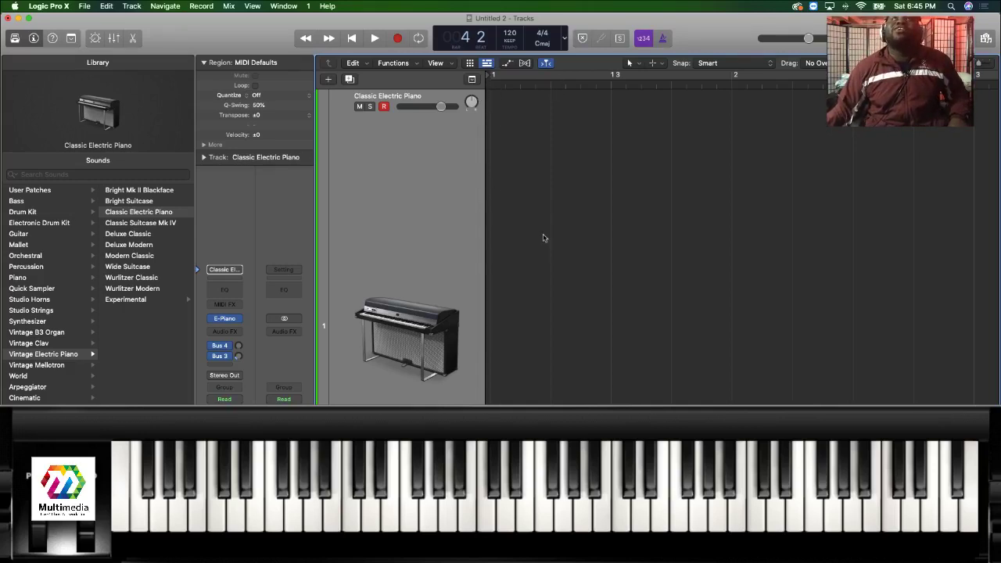
left_click(505, 88)
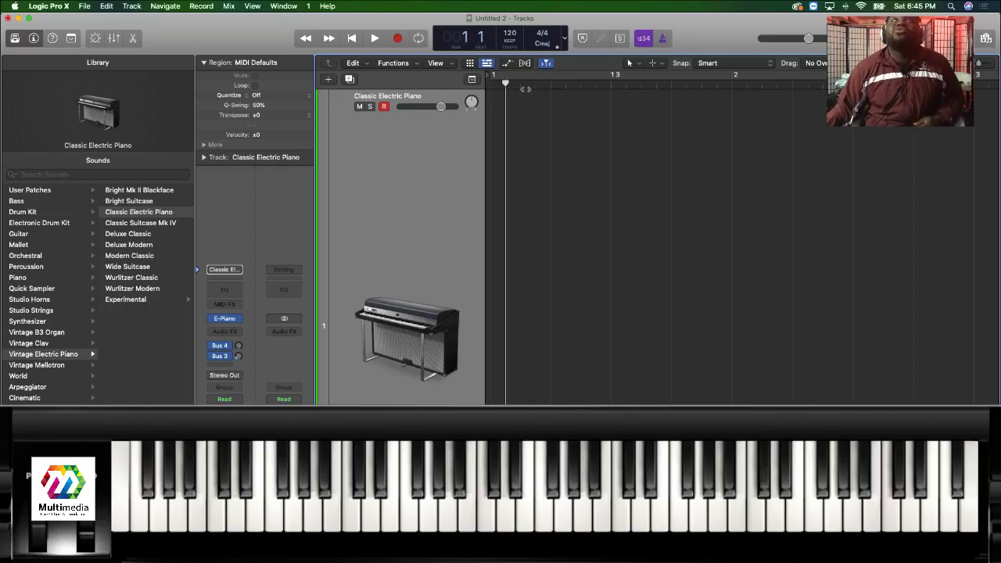
left_click(627, 91)
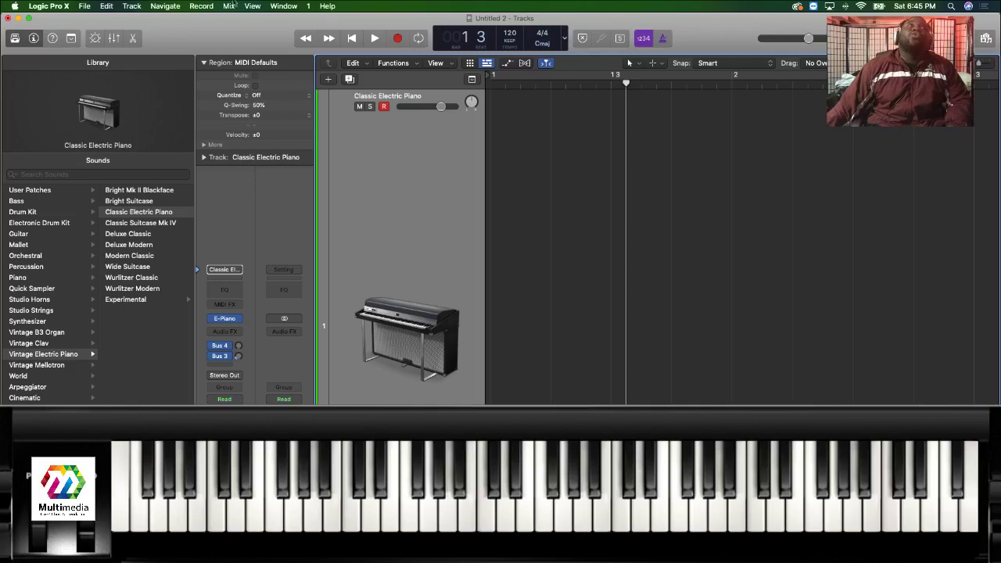
Look through the recording options and open the project's metronome settings.
left_click(208, 6)
mouse_move(221, 19)
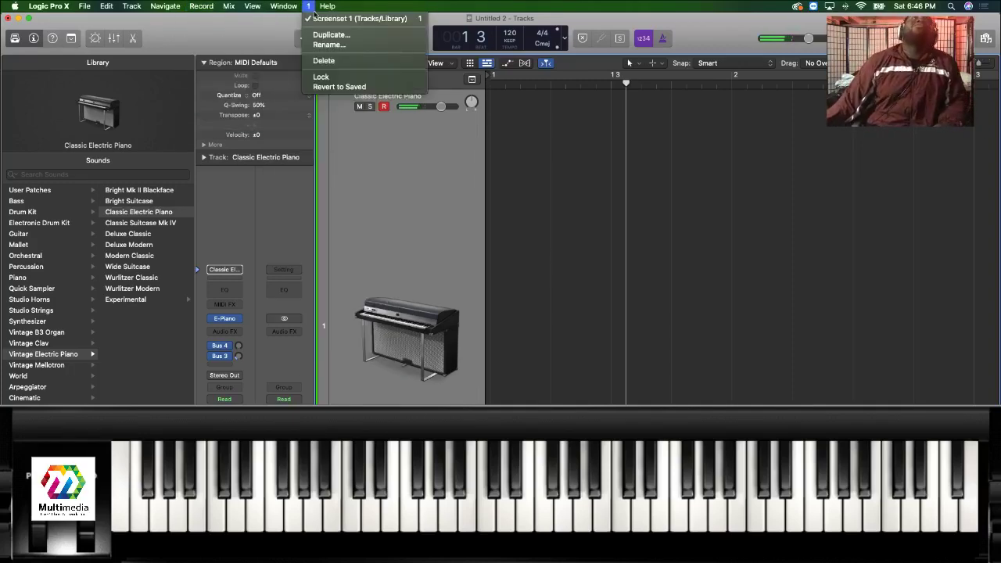
mouse_move(268, 5)
mouse_move(201, 6)
mouse_move(221, 20)
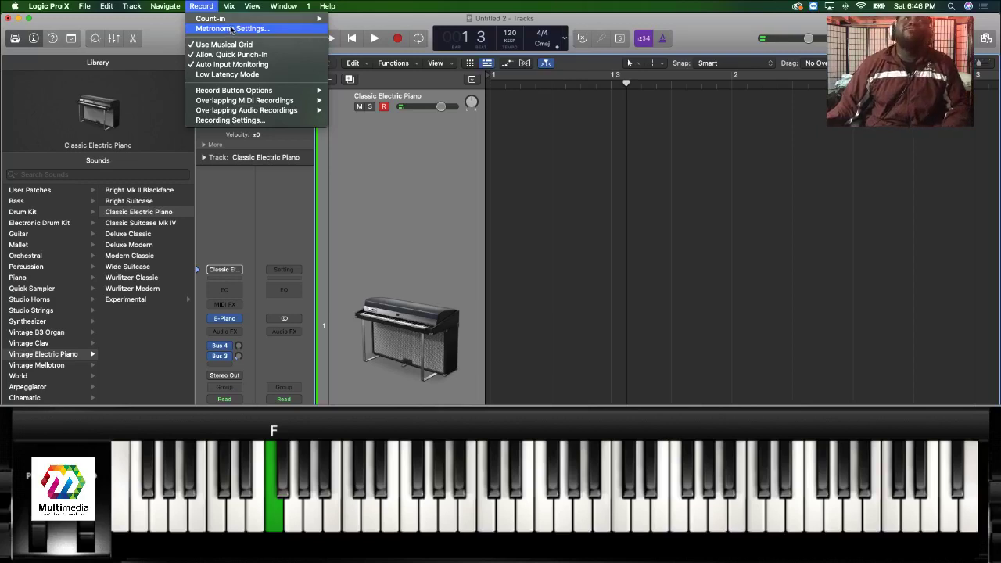
left_click(231, 29)
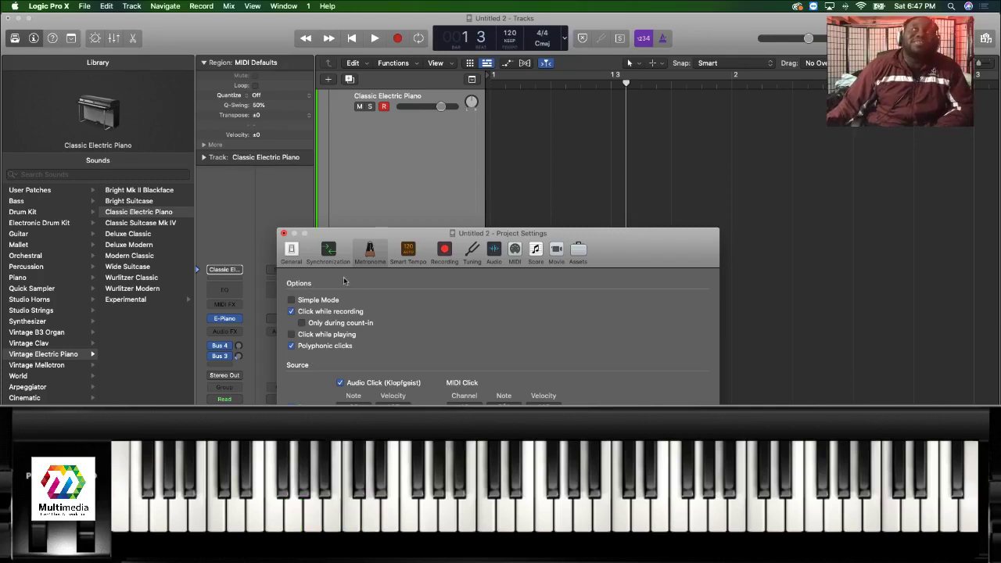
Try Simple Mode and Polyphonic clicks for the metronome, restore both options and close the project settings.
left_click(291, 301)
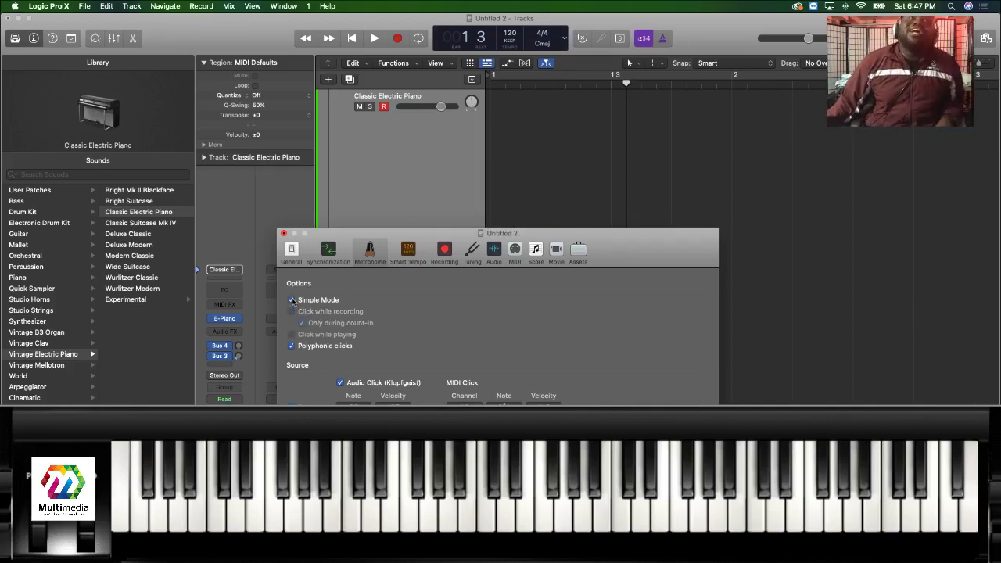
left_click(291, 300)
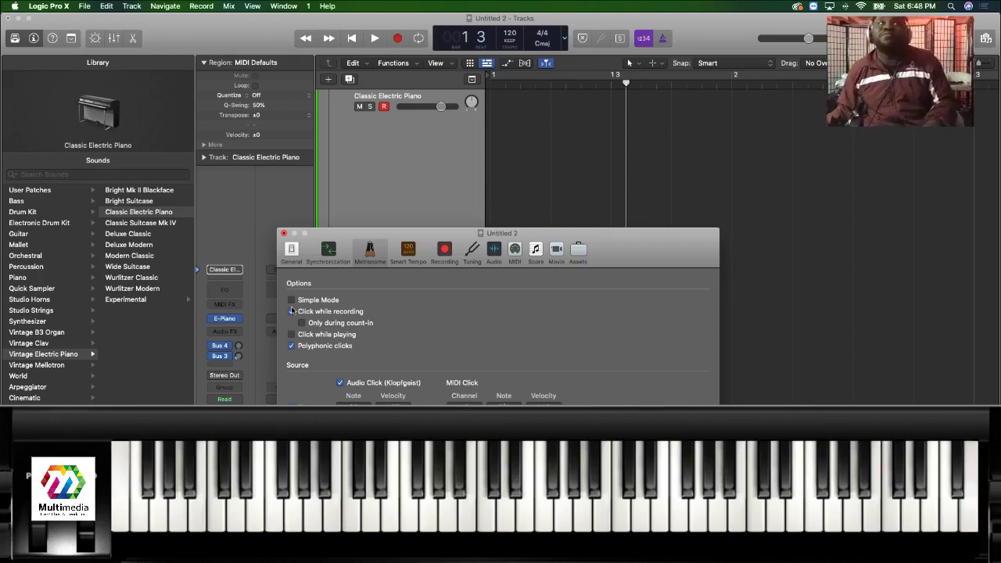
left_click(292, 311)
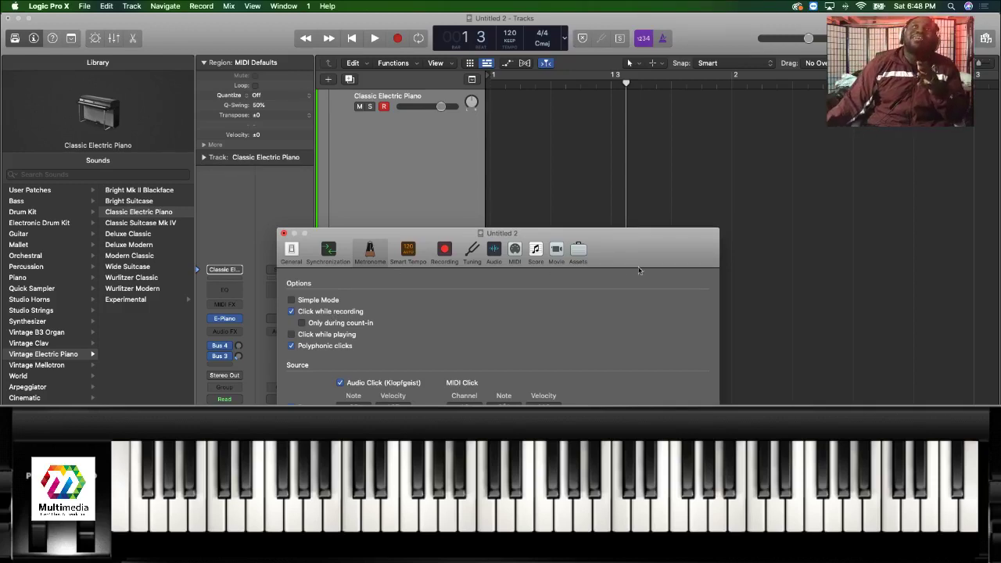
left_click_drag(618, 244, 645, 130)
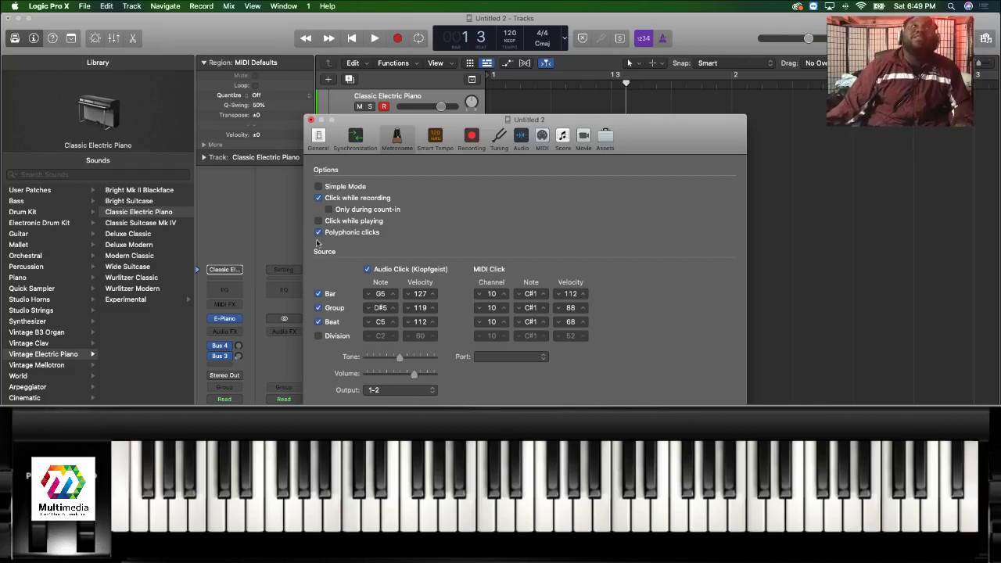
left_click(318, 233)
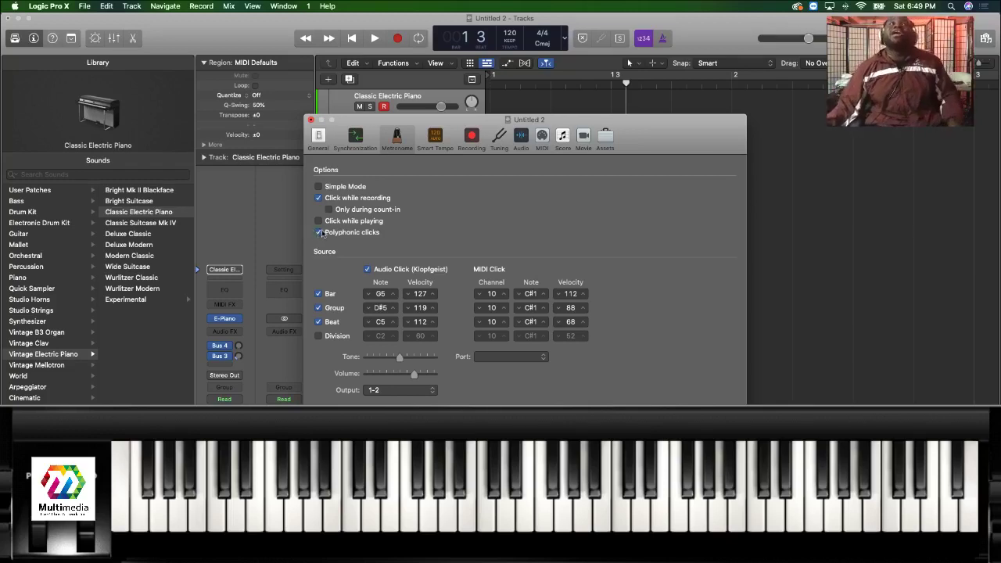
left_click(320, 233)
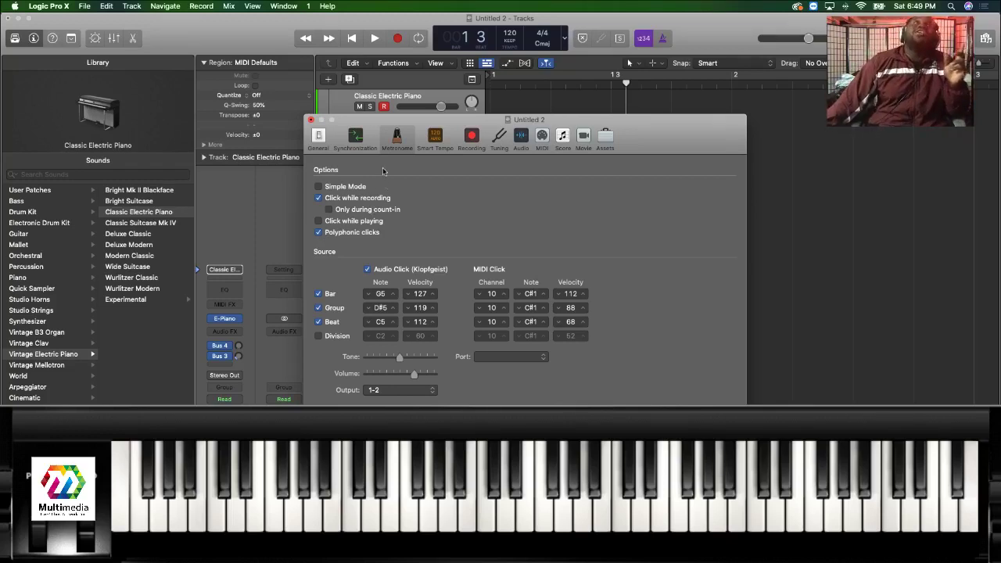
left_click(310, 120)
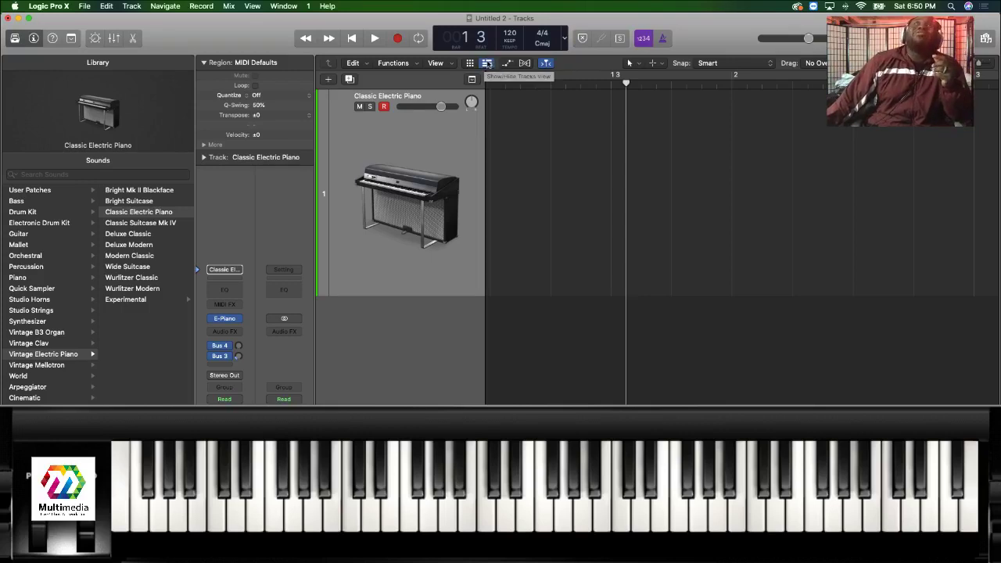
Show the Live Loops grid beside the tracks, examine its cells and hide the grid again.
left_click(486, 62)
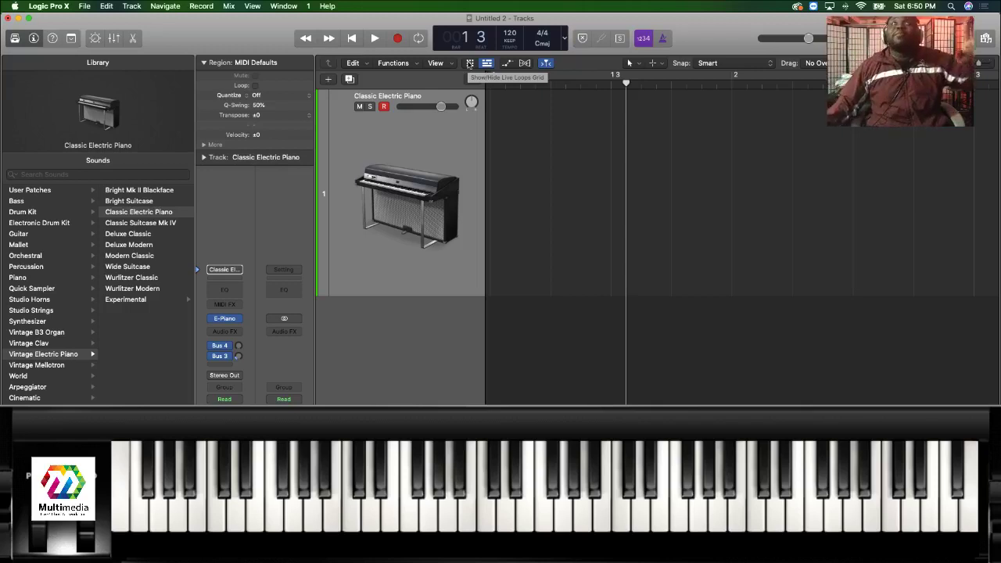
left_click(469, 64)
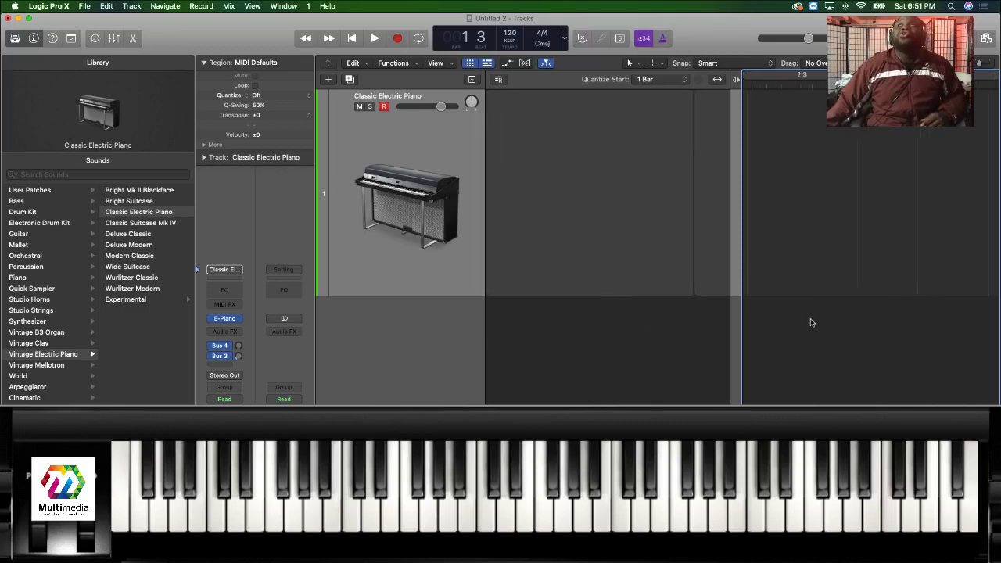
mouse_move(552, 158)
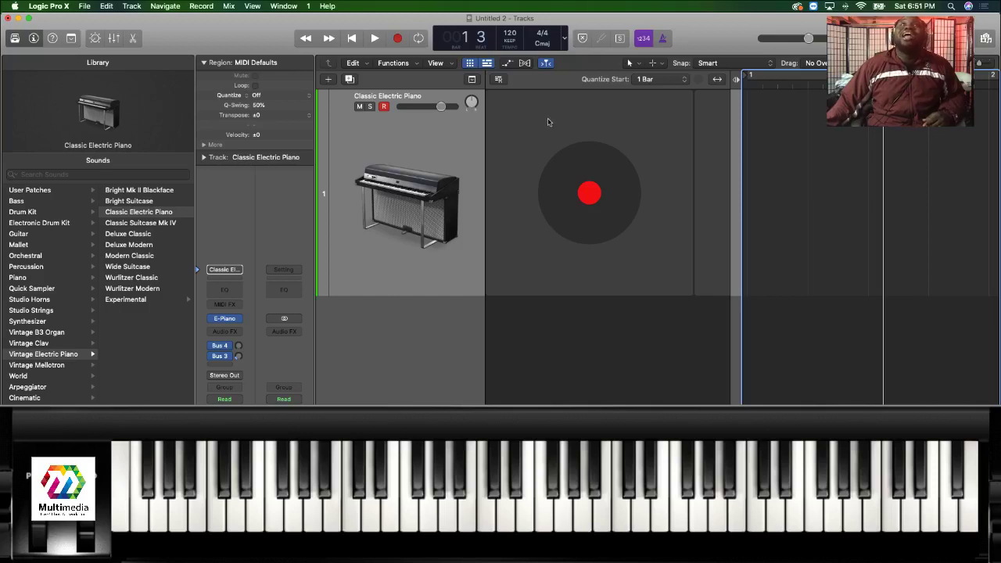
left_click(469, 64)
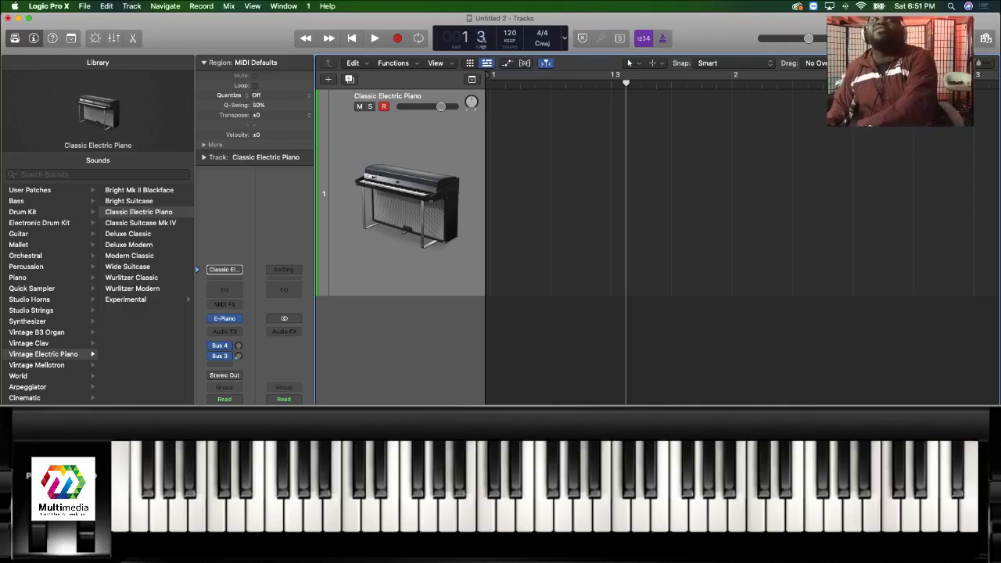
Duplicate the electric piano track and load the Electronic Drum Kit patch Analog Circuits on the first track.
key("super+d")
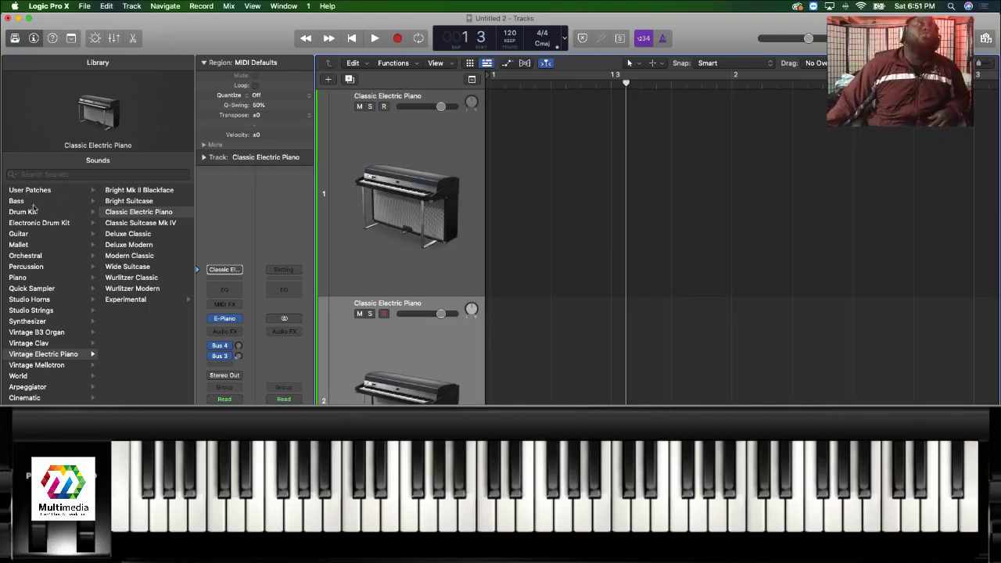
left_click(412, 237)
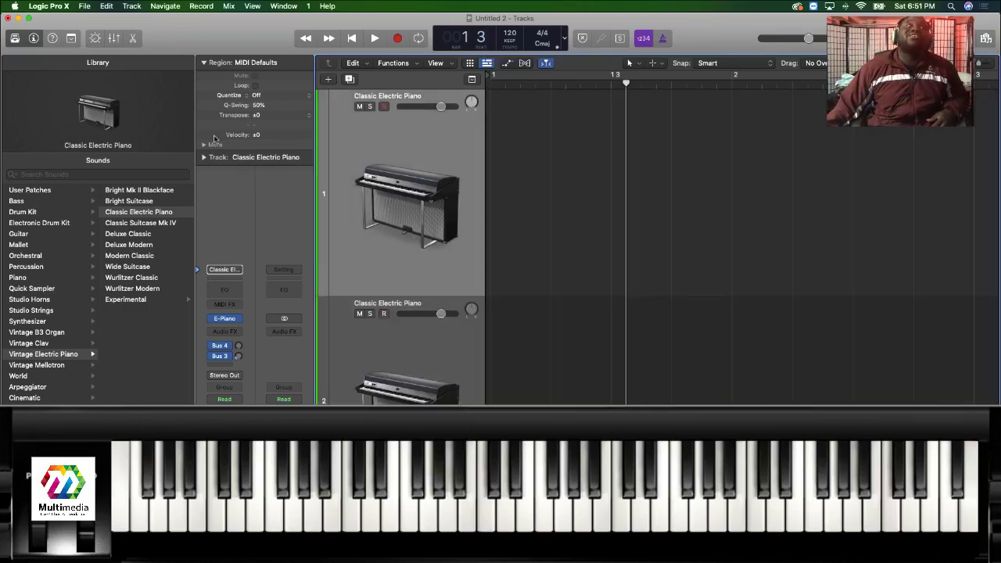
left_click(33, 213)
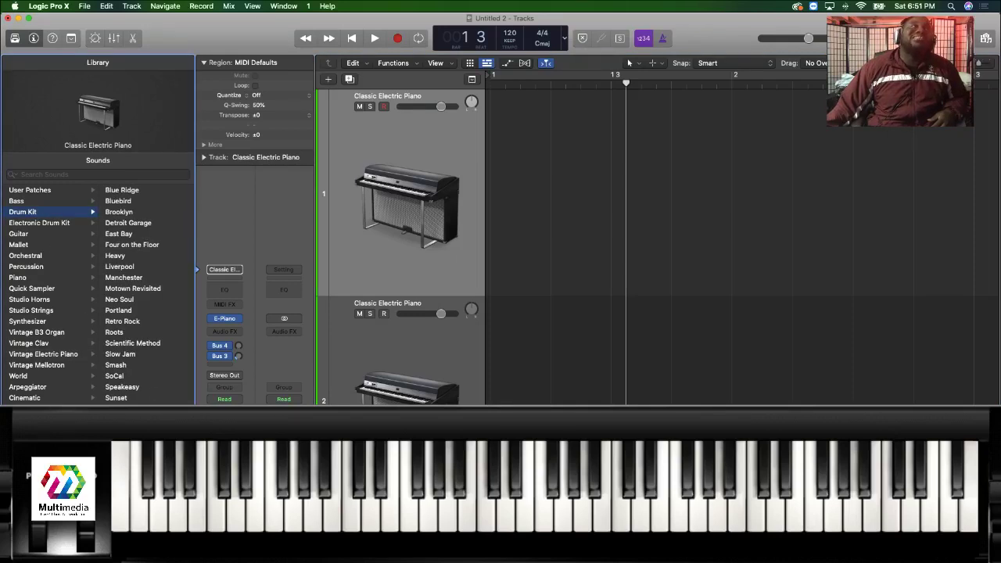
left_click(62, 224)
left_click(144, 224)
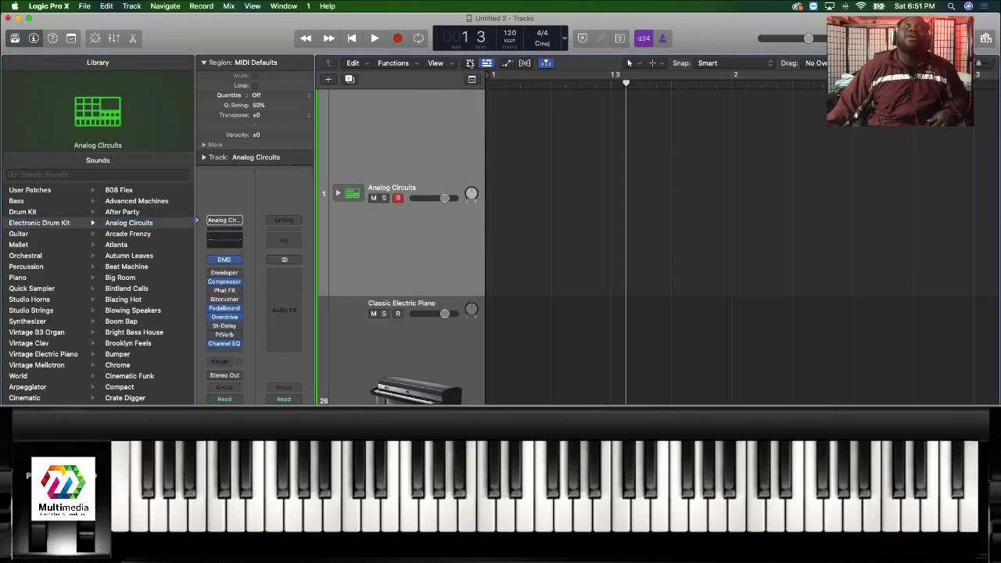
Show the Live Loops grid and hide the Tracks view so the grid fills the main area.
left_click(470, 63)
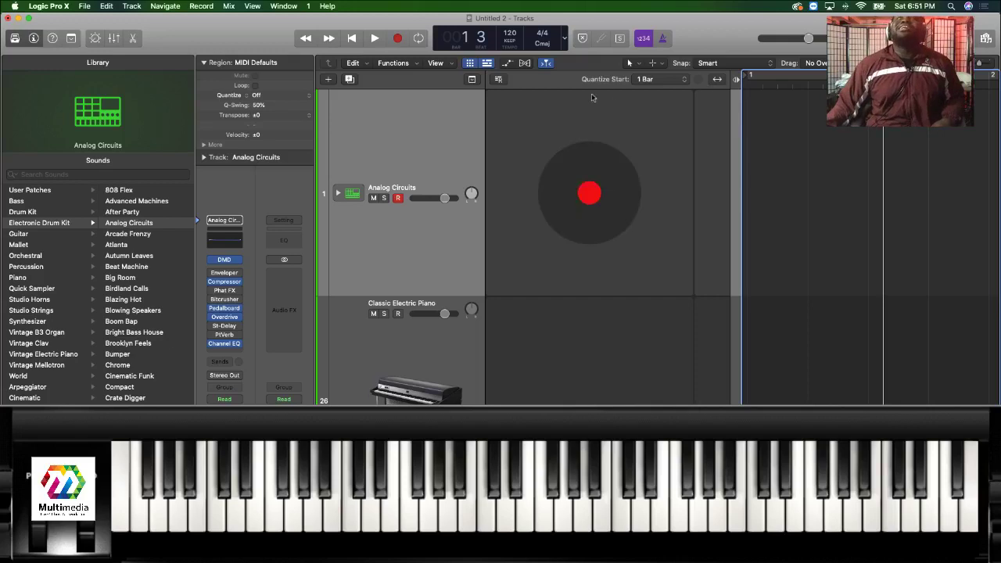
left_click(445, 66)
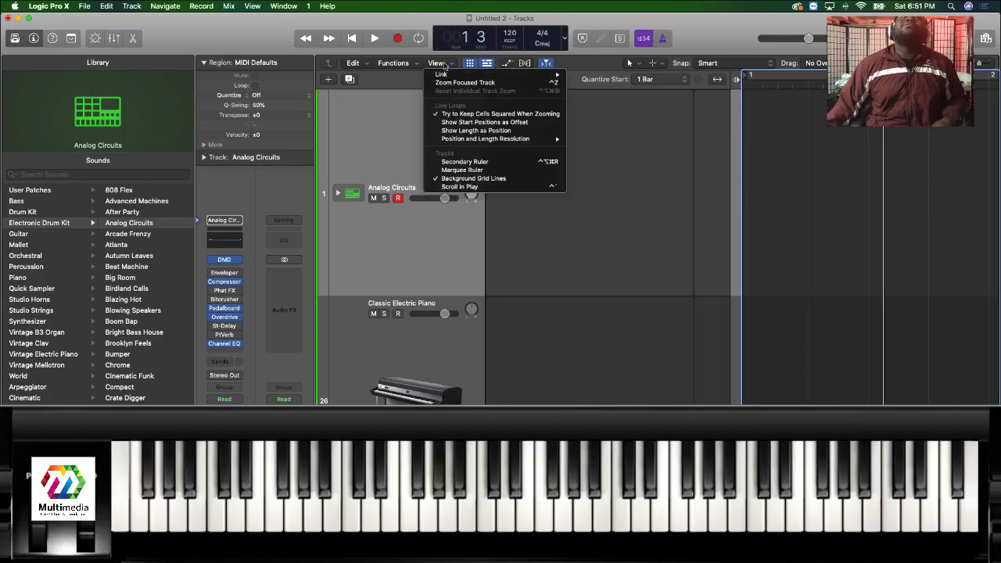
left_click(496, 64)
left_click(488, 63)
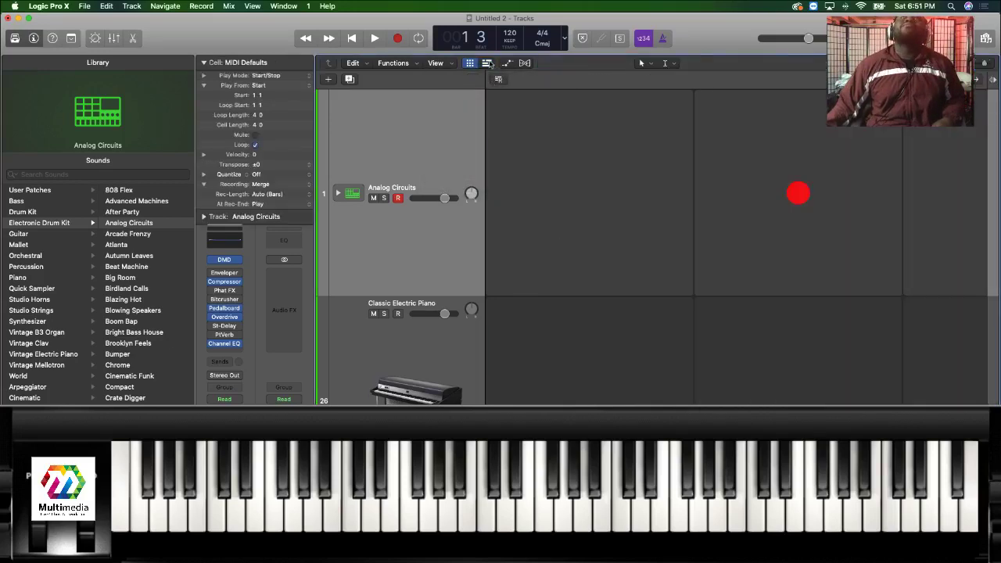
Toggle the Tracks view on and off beside the Live Loops grid, leaving both views shown.
left_click(488, 64)
left_click(488, 64)
left_click(487, 64)
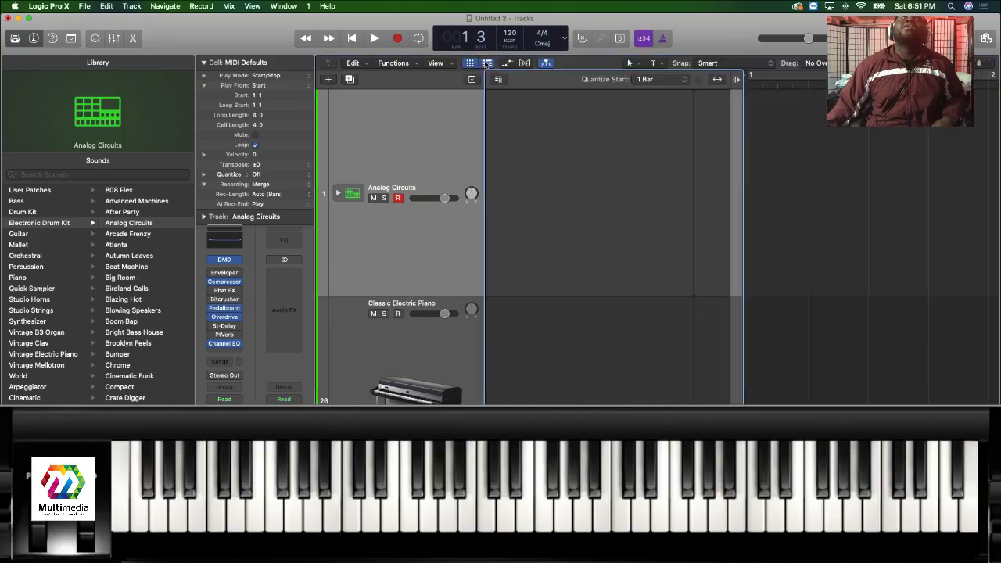
left_click(488, 63)
left_click(487, 64)
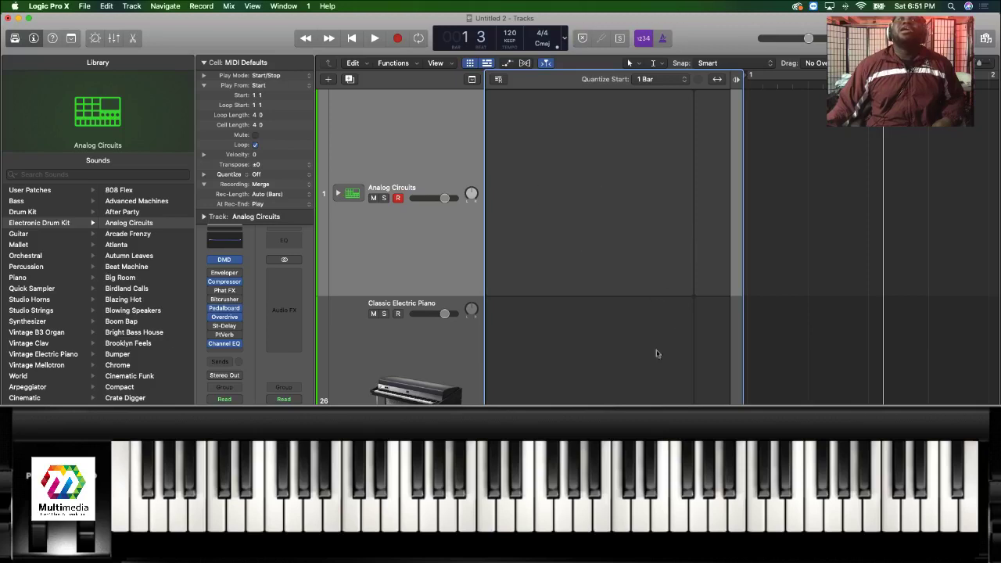
scroll(627, 389, "left", 1)
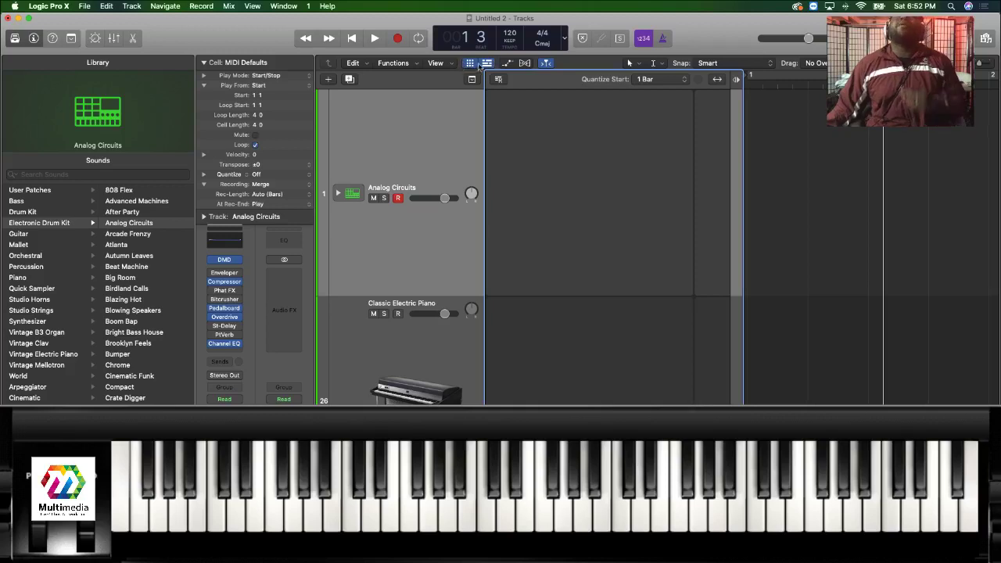
left_click(471, 64)
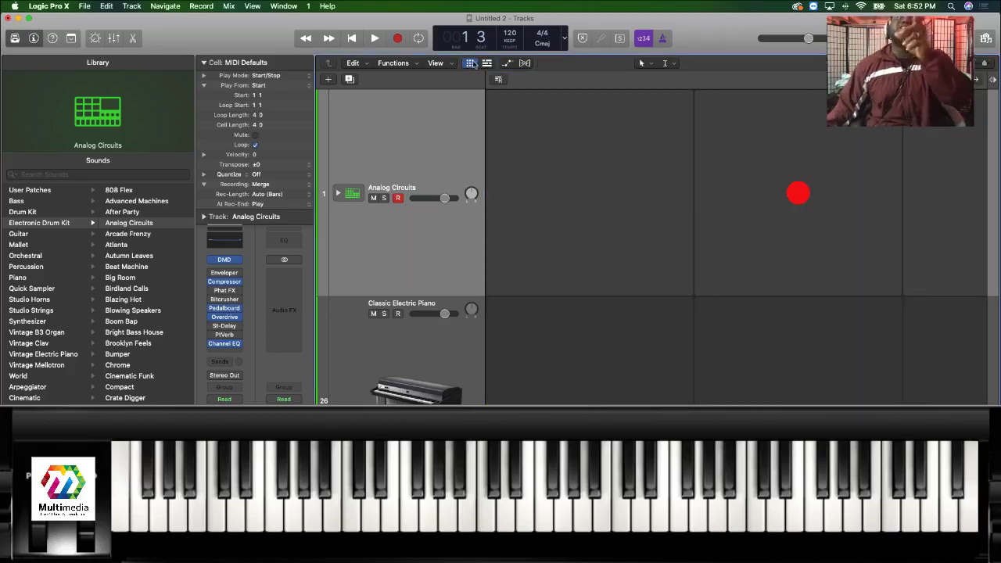
left_click(487, 63)
left_click(487, 64)
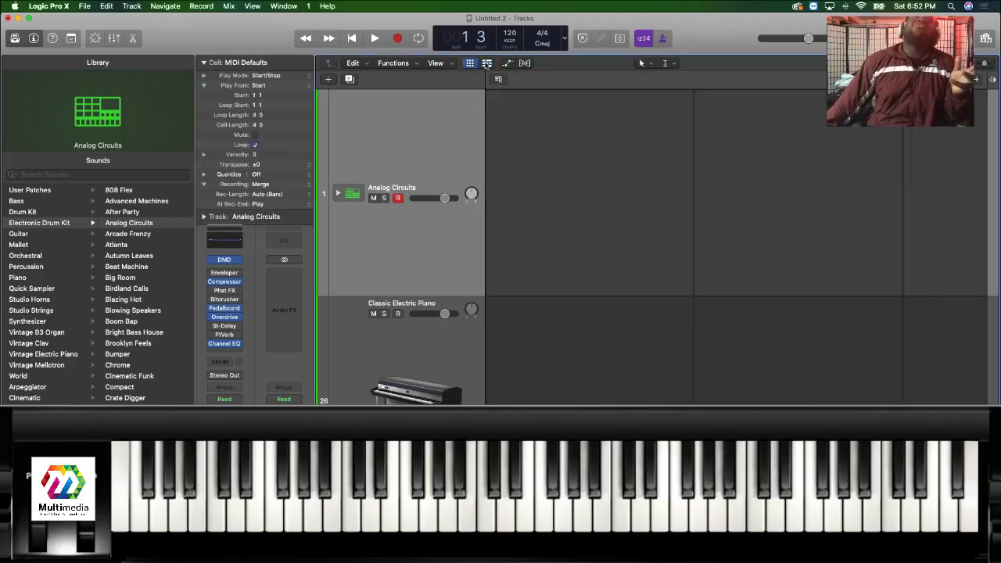
left_click(486, 64)
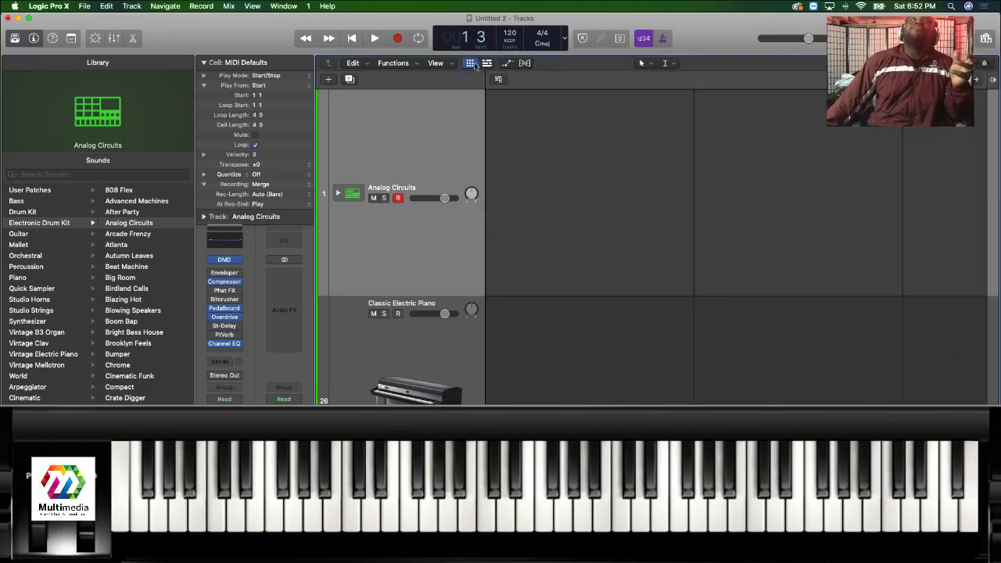
left_click(487, 64)
left_click(486, 65)
left_click(485, 66)
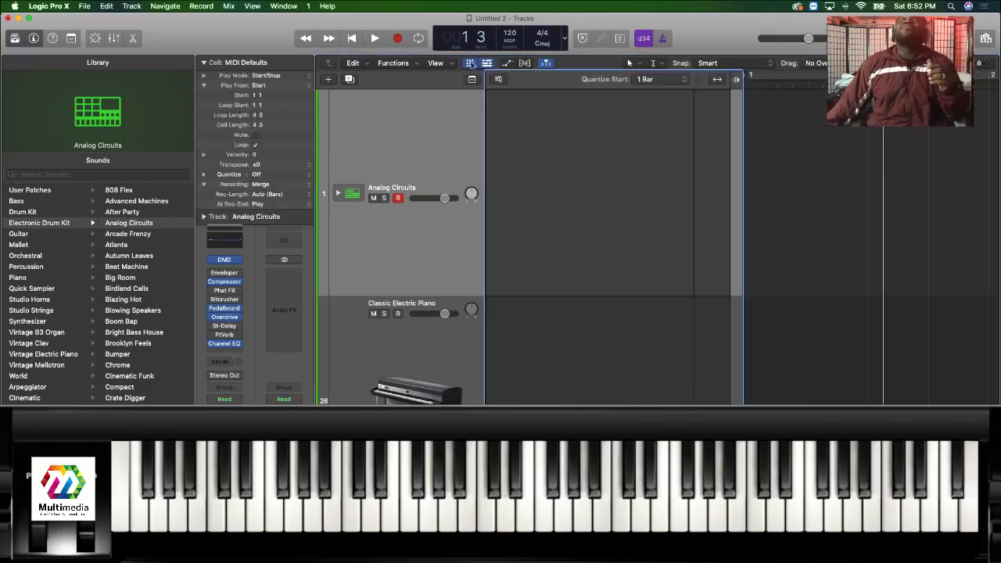
Hide the Live Loops grid and delete the Analog Circuits track.
left_click(470, 62)
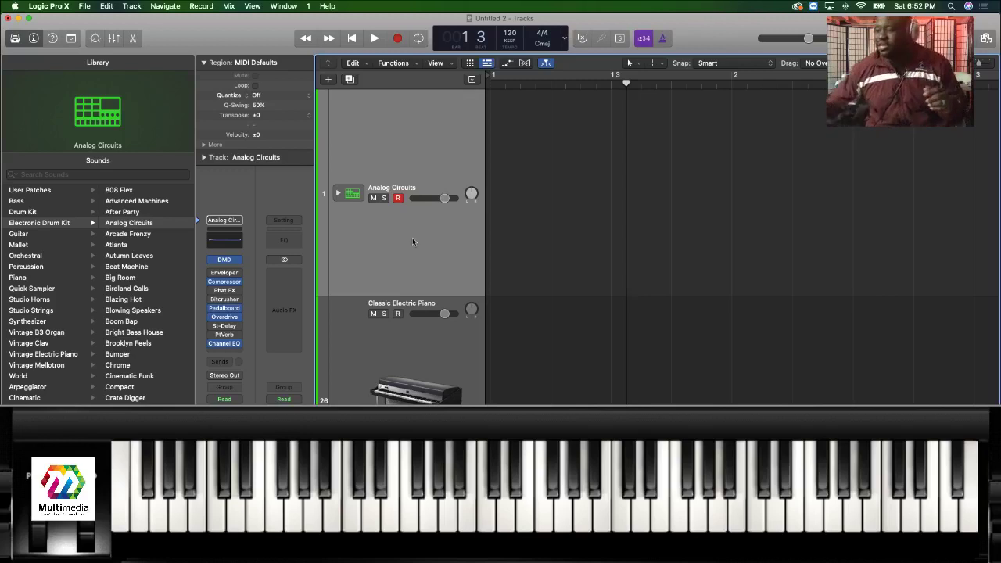
key("super+BackSpace")
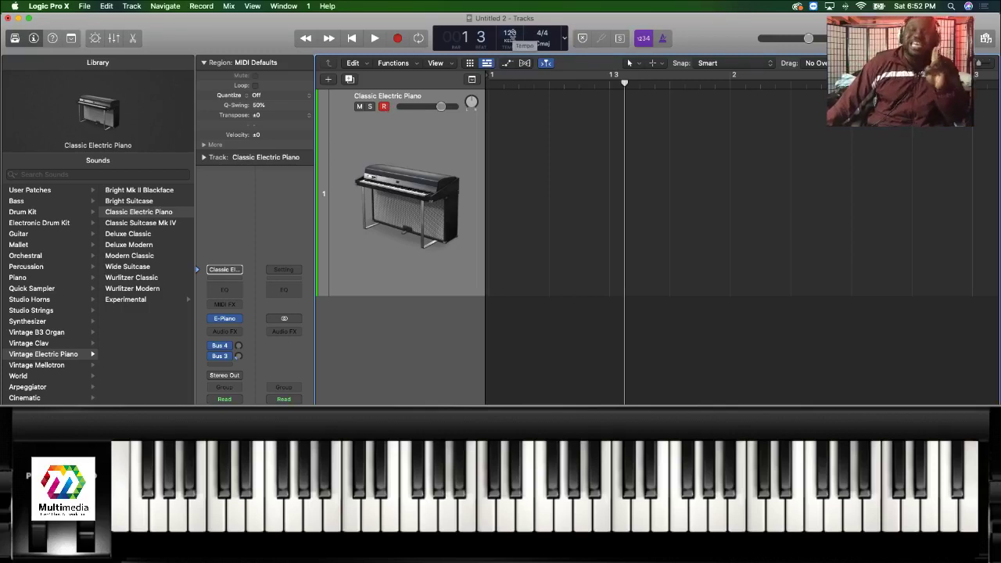
Try a different project tempo, restore it to 120, and look through the time signature options, keeping 4/4.
scroll(510, 36, "up", 5)
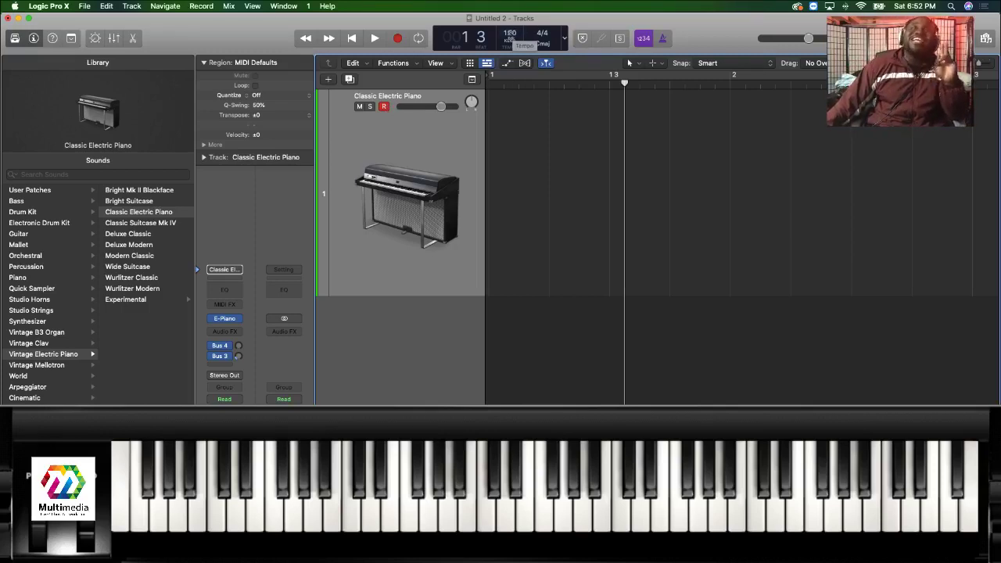
scroll(510, 36, "down", 5)
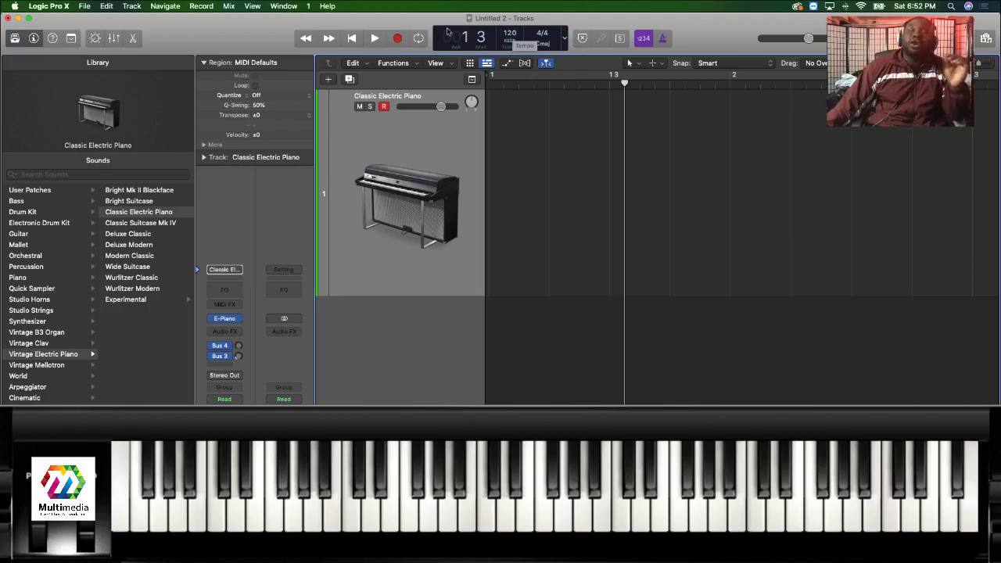
left_click(545, 35)
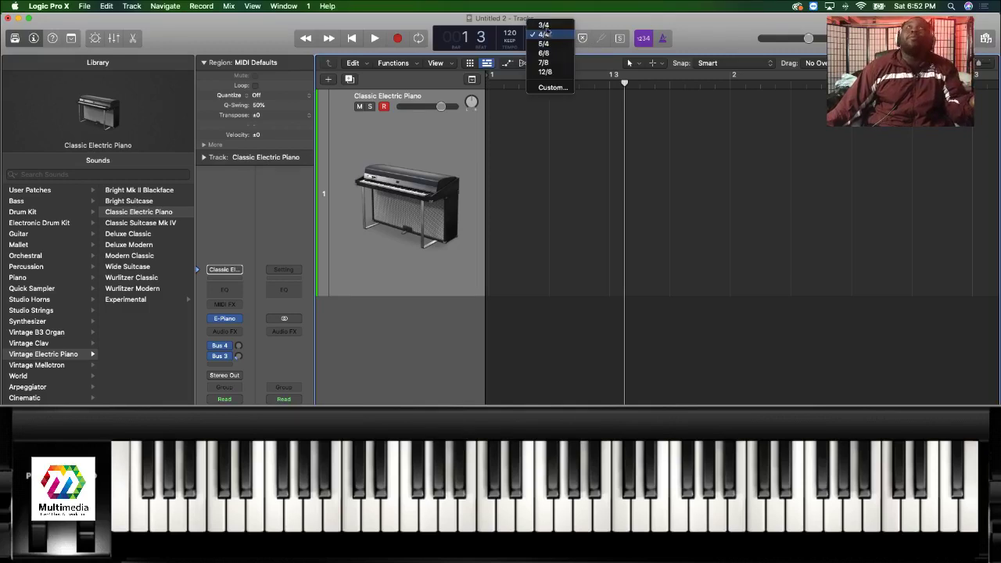
left_click(556, 231)
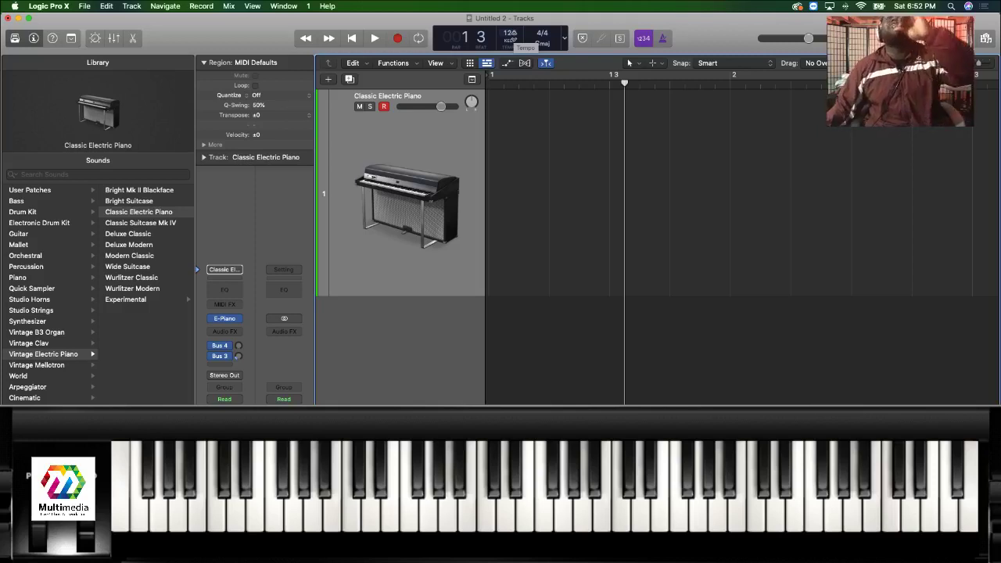
Start two short test recordings from the project start to hear the metronome, stopping each and returning to the beginning.
key("Return")
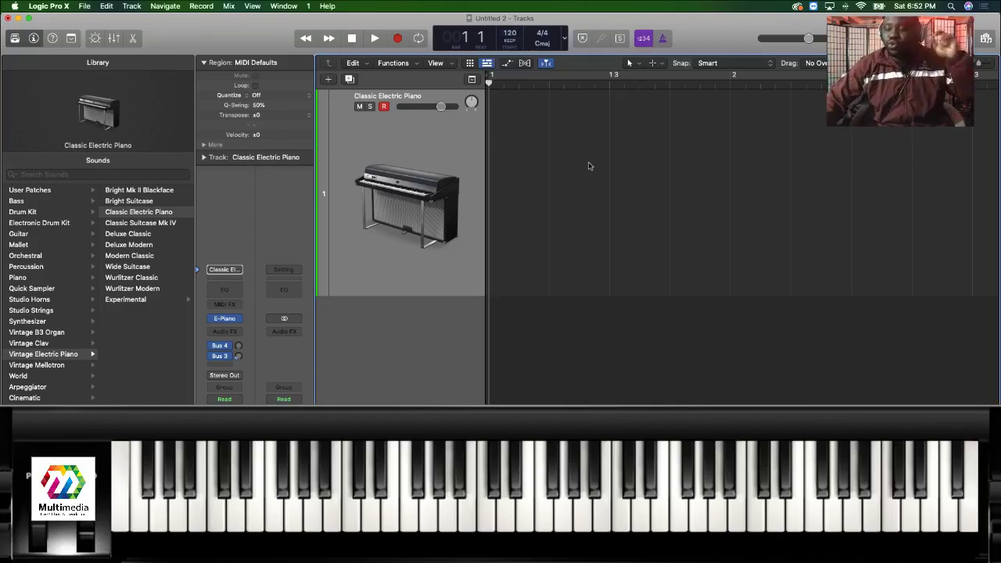
key("r")
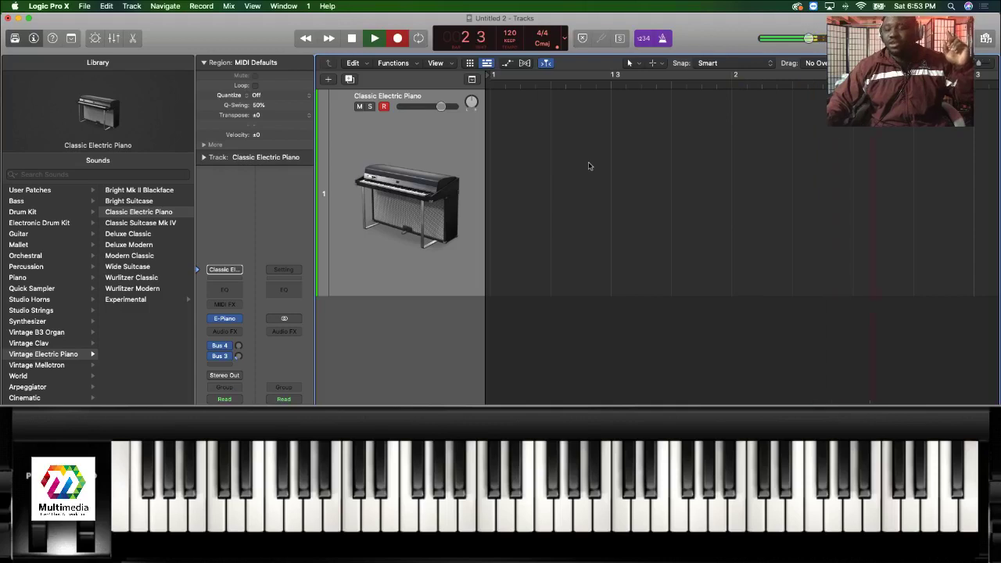
key("space")
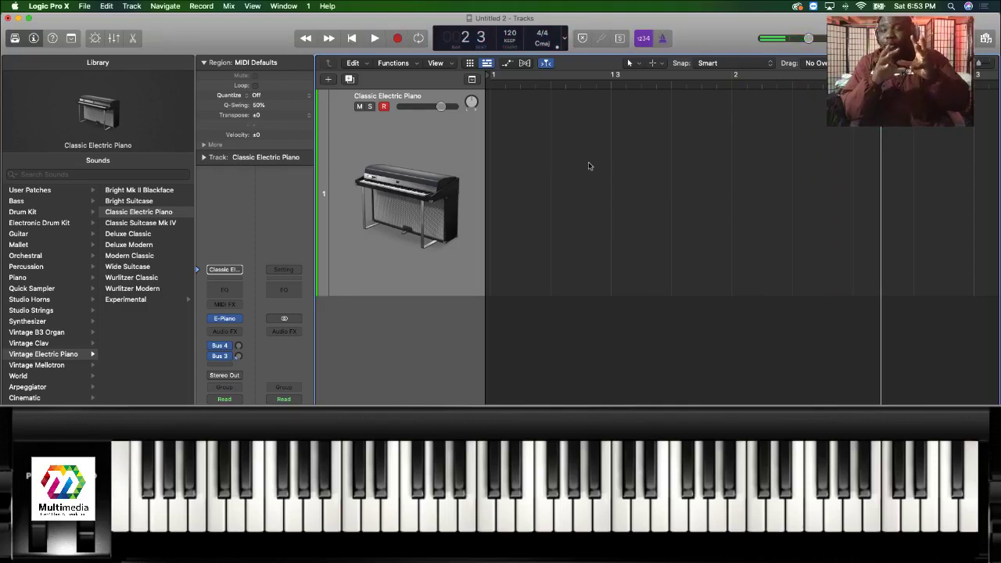
key("Return")
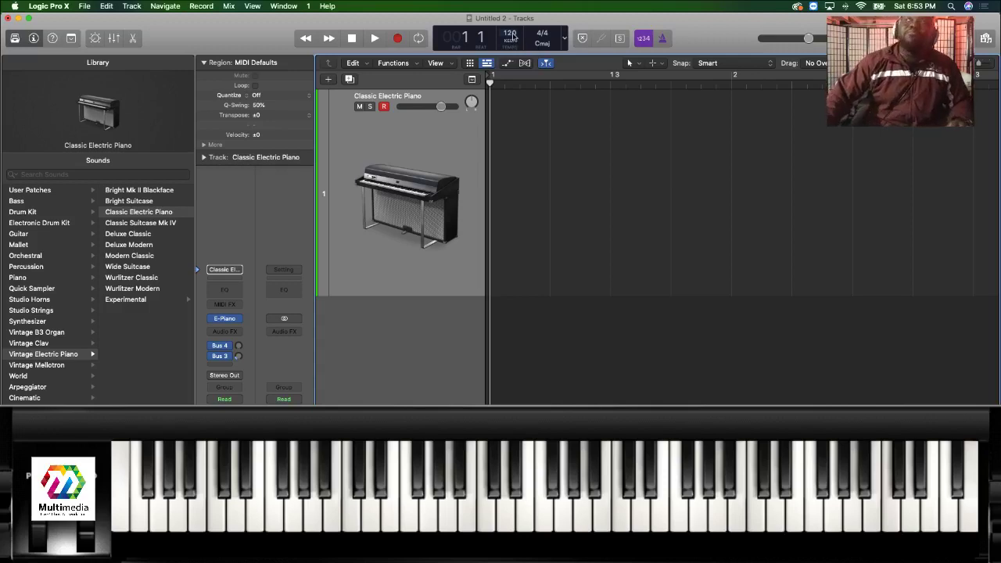
key("r")
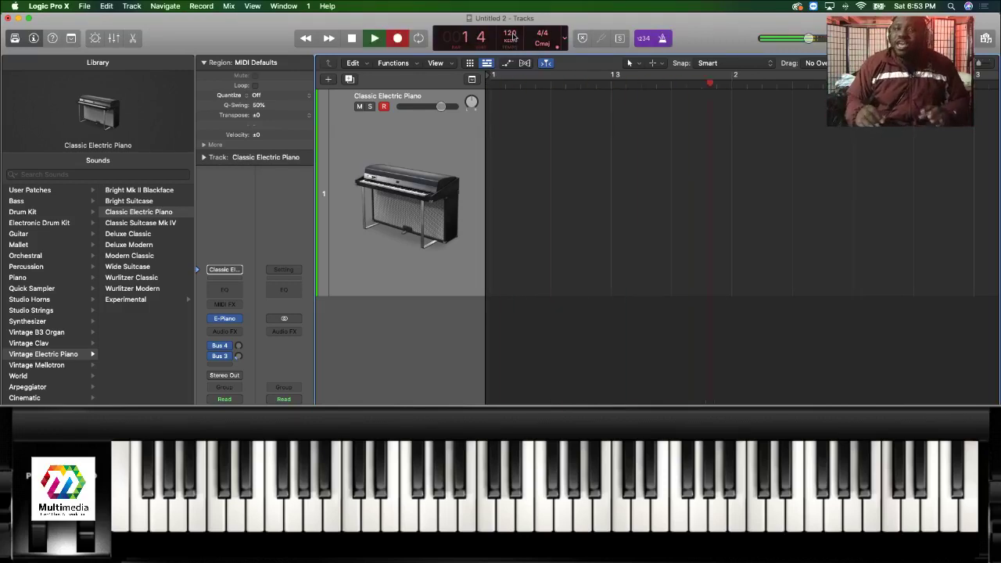
key("space")
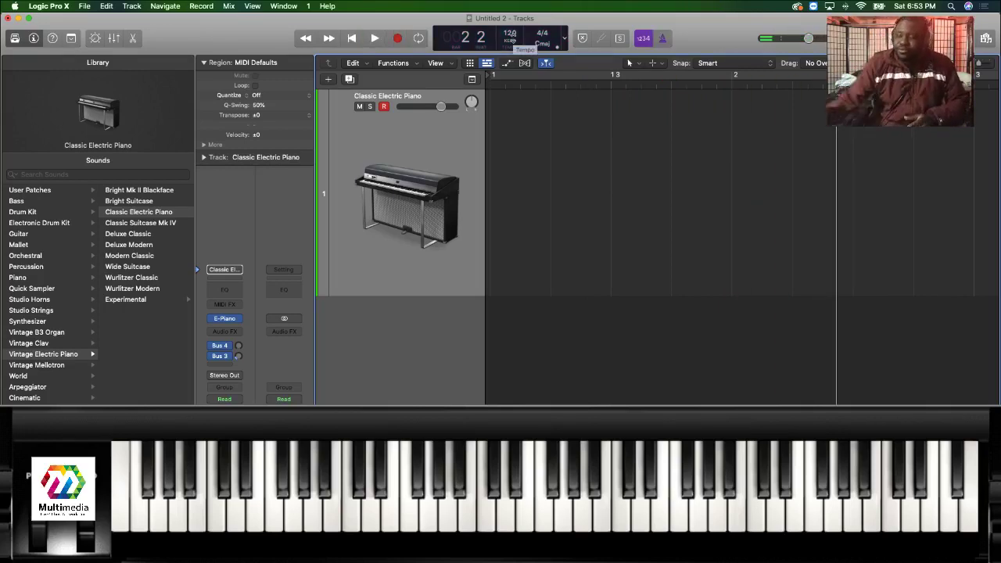
key("Return")
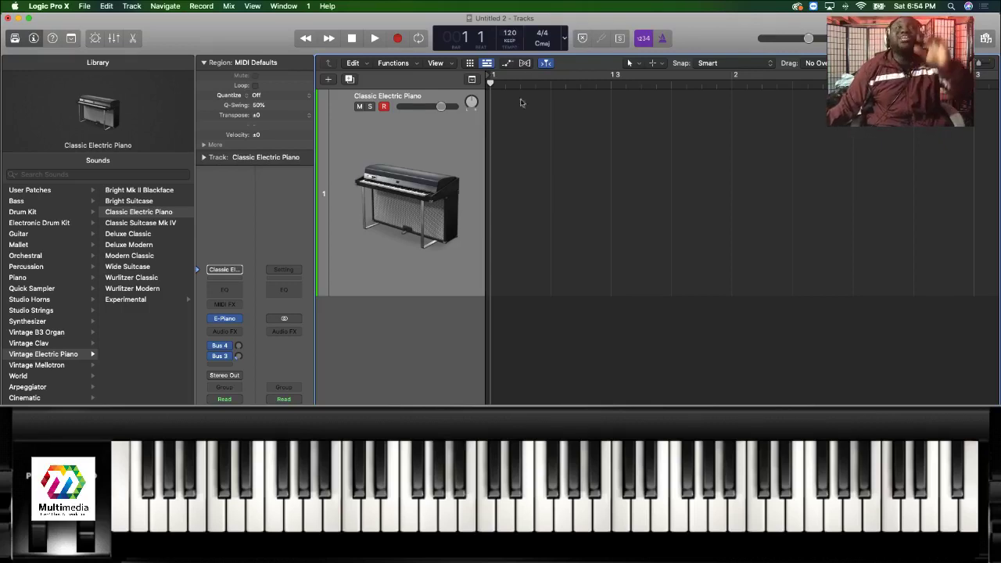
Look through the MIDI effects, insert the BPM Counter audio effect on the Classic Electric Piano track and close its window.
left_click(226, 304)
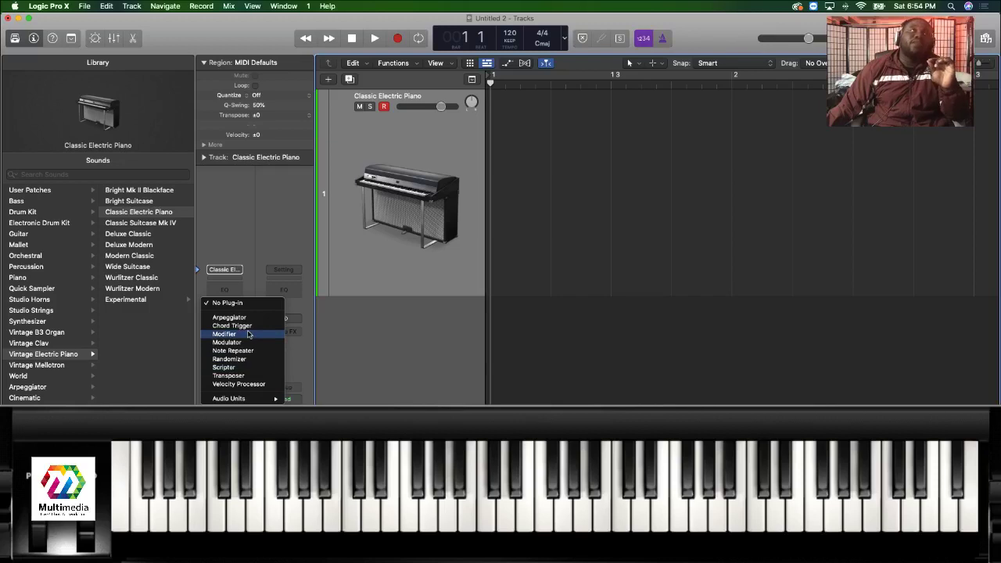
key("Escape")
left_click(225, 330)
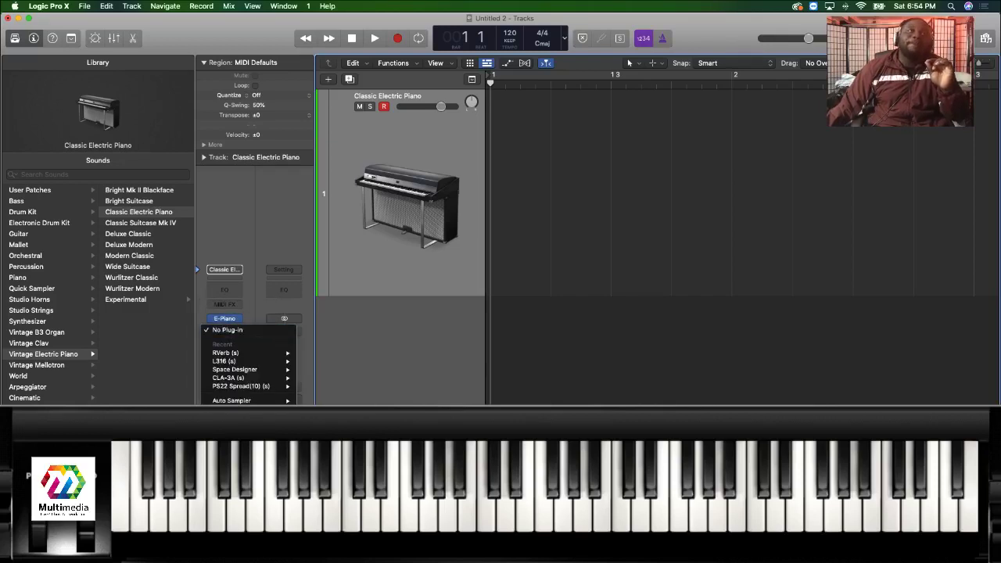
left_click(408, 373)
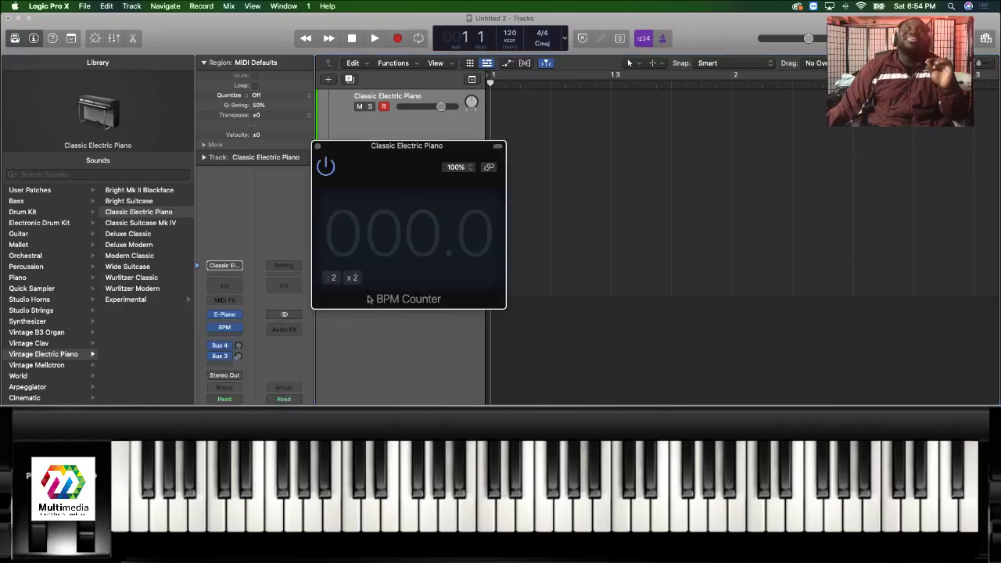
left_click_drag(400, 149, 409, 269)
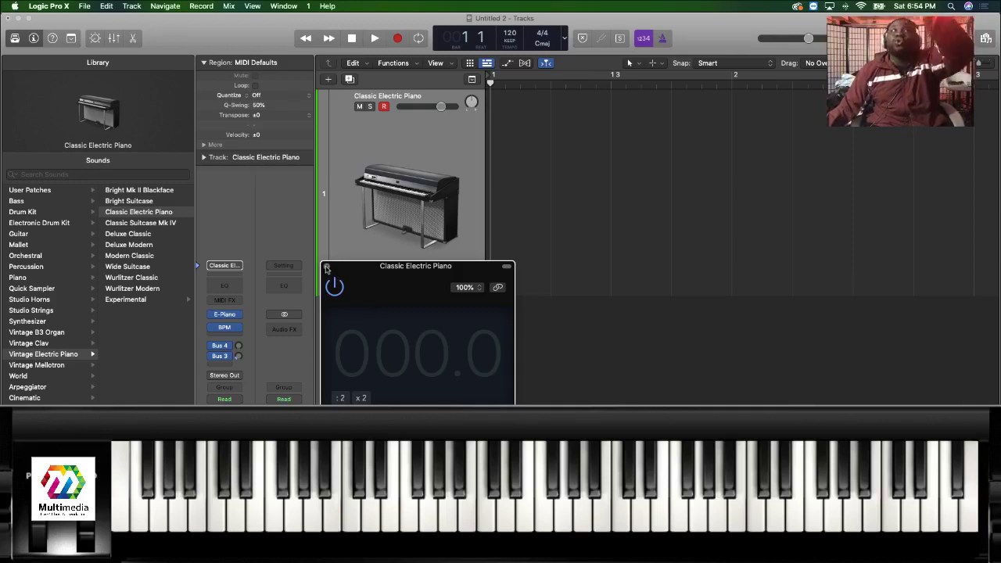
left_click(327, 267)
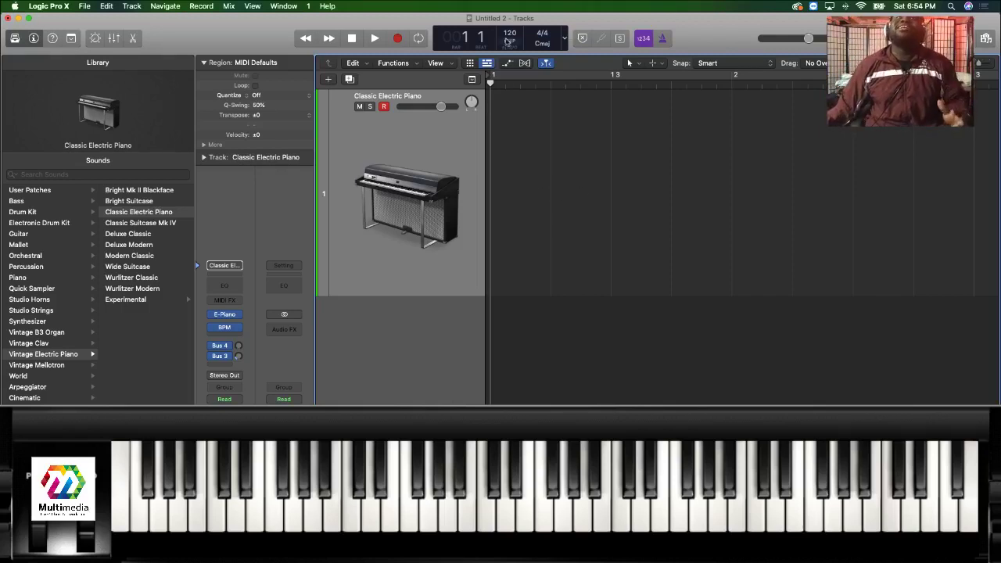
Try adjusting the project tempo at the playhead's start and run a test recording against the metronome.
left_click_drag(508, 41, 510, 35)
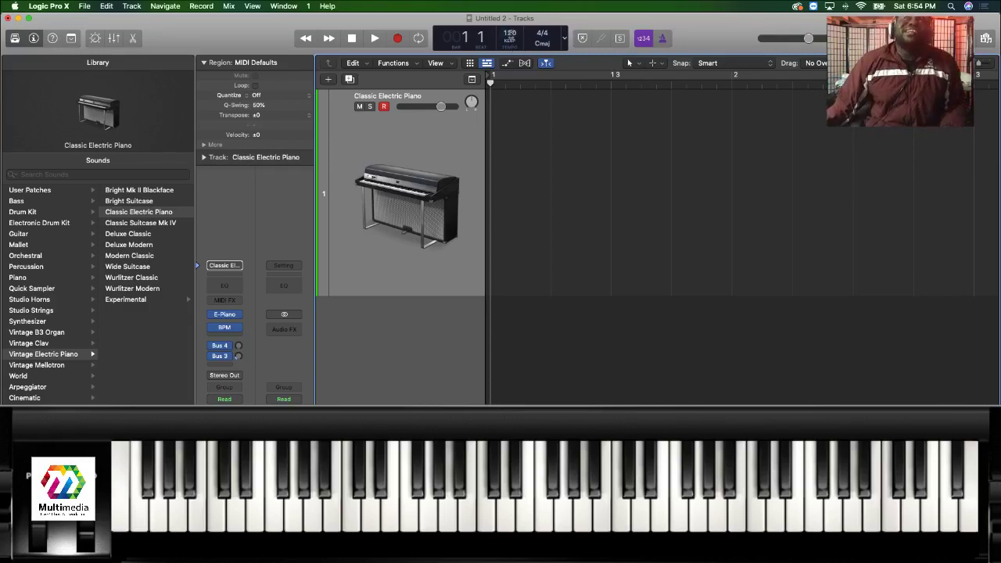
key("r")
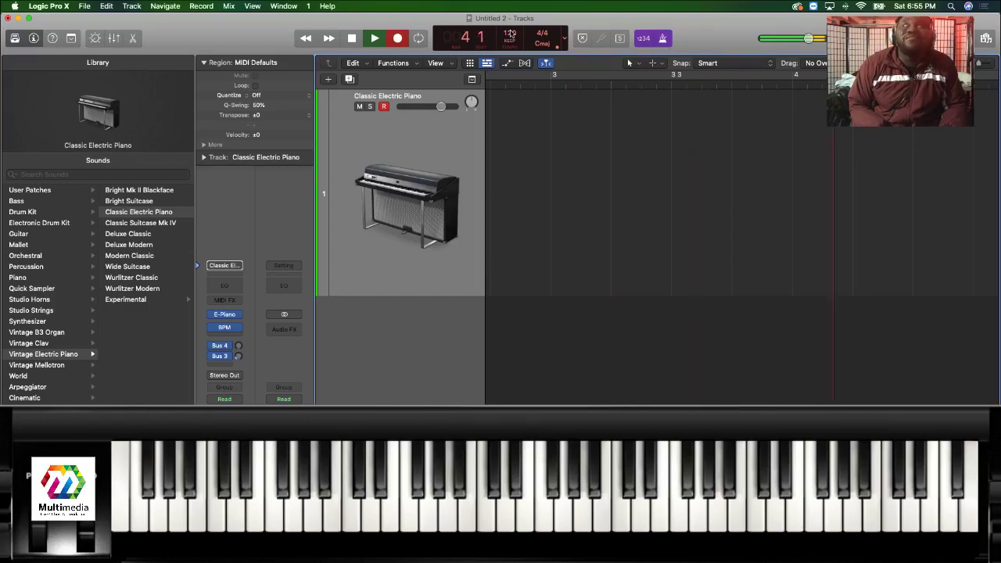
key("space")
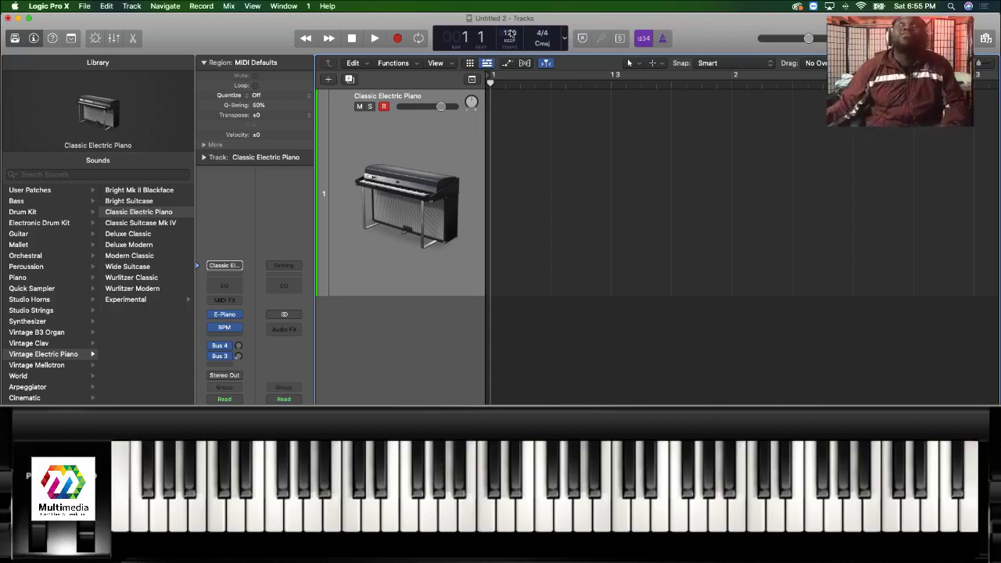
Set the project key signature to A major.
left_click(550, 45)
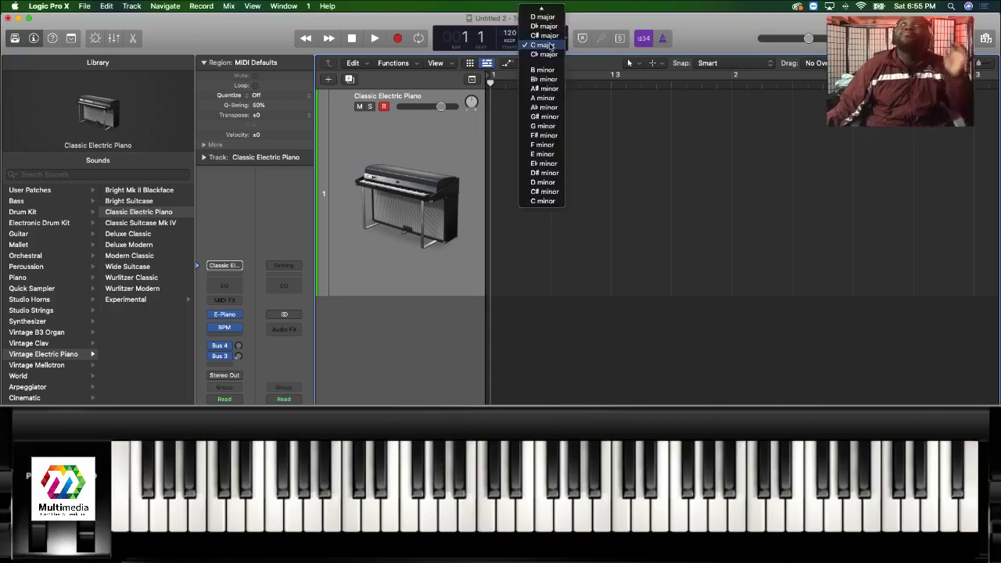
mouse_move(552, 7)
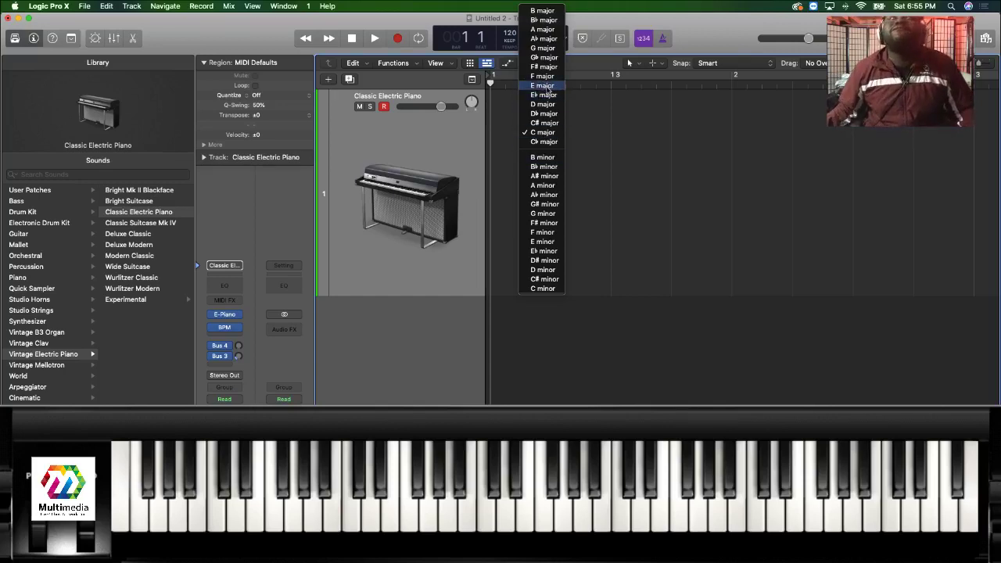
left_click(552, 29)
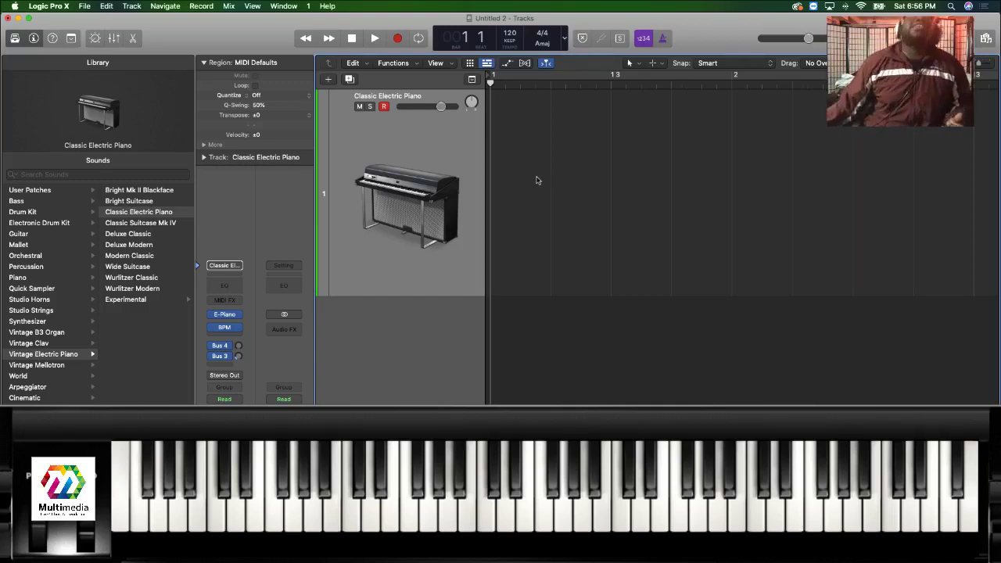
Reduce the height of the Classic Electric Piano track.
scroll(500, 235, "right", 1)
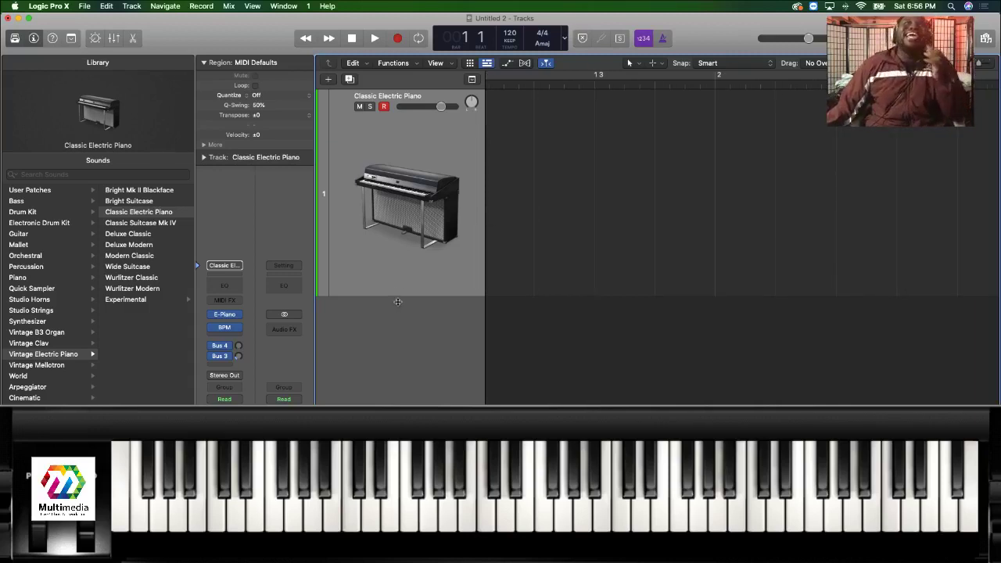
left_click_drag(397, 301, 405, 191)
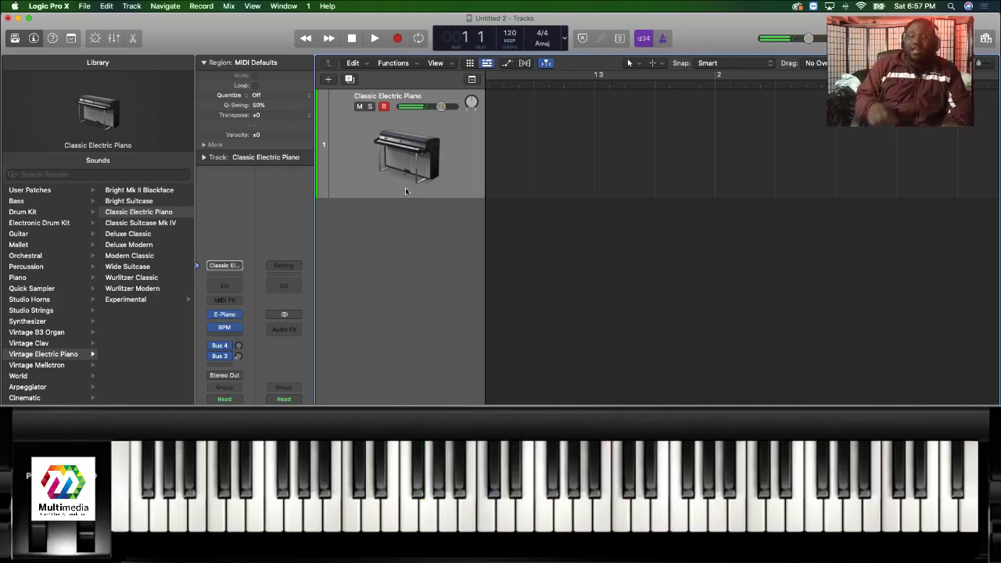
Briefly start and stop playback, and load the Modern Classic patch from Vintage Electric Piano on the track.
key("space")
key("space")
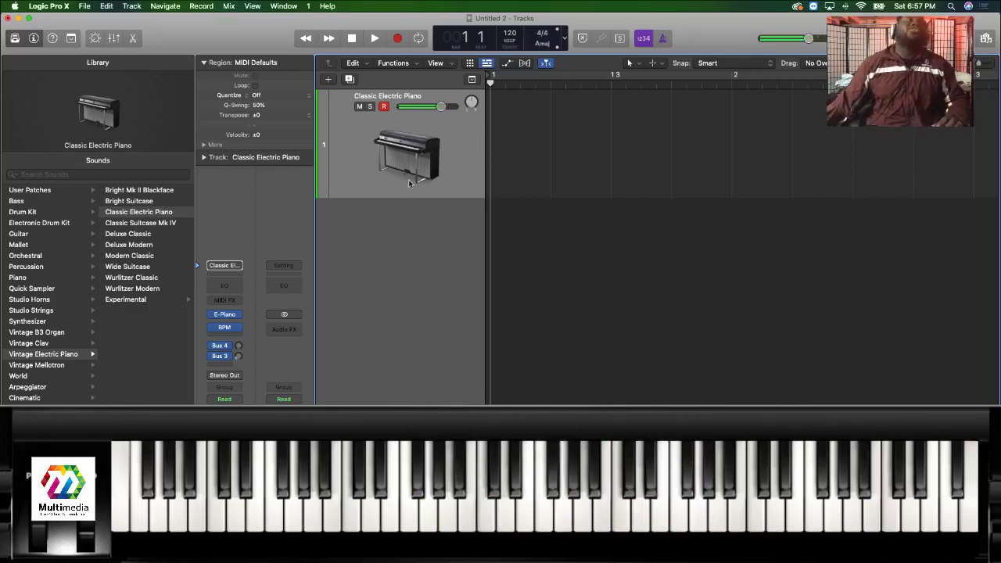
left_click(133, 256)
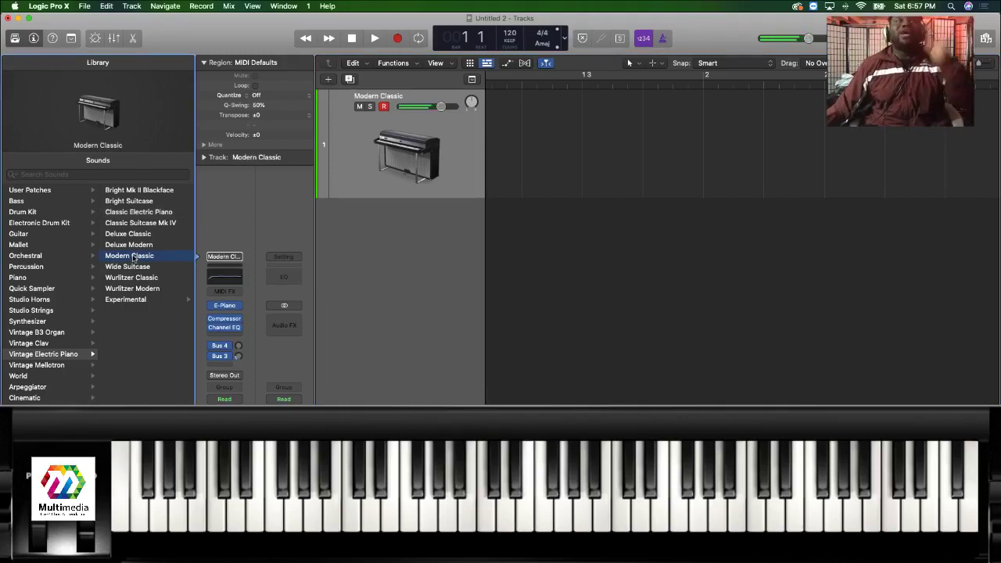
Replace the instrument plug-in on the Modern Classic track with Battery 4.
left_click(236, 308)
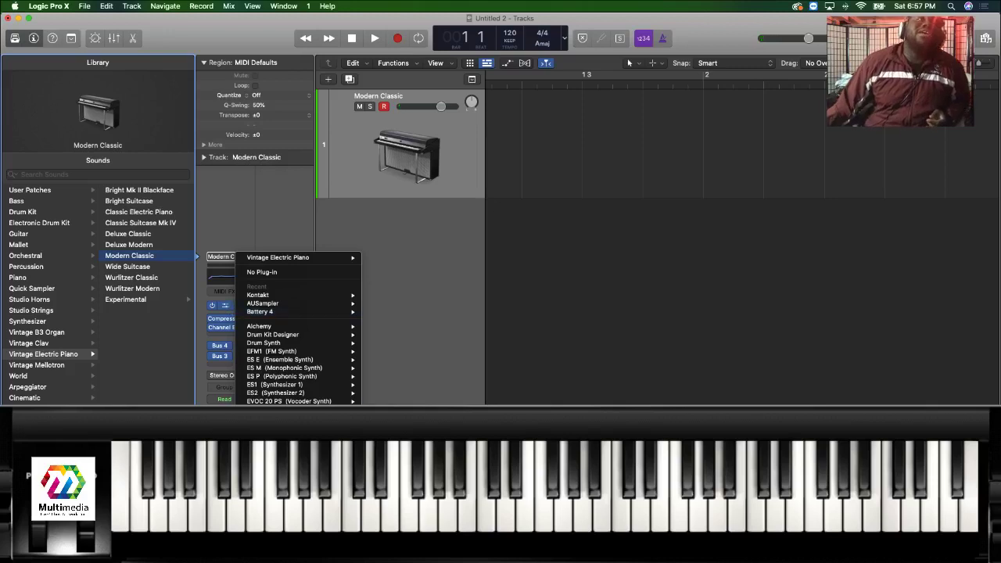
mouse_move(297, 539)
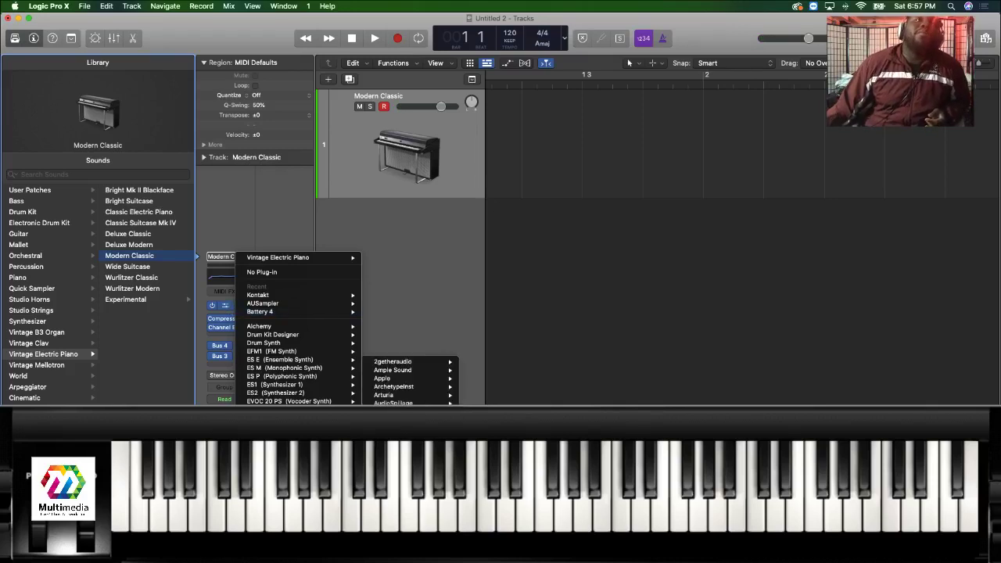
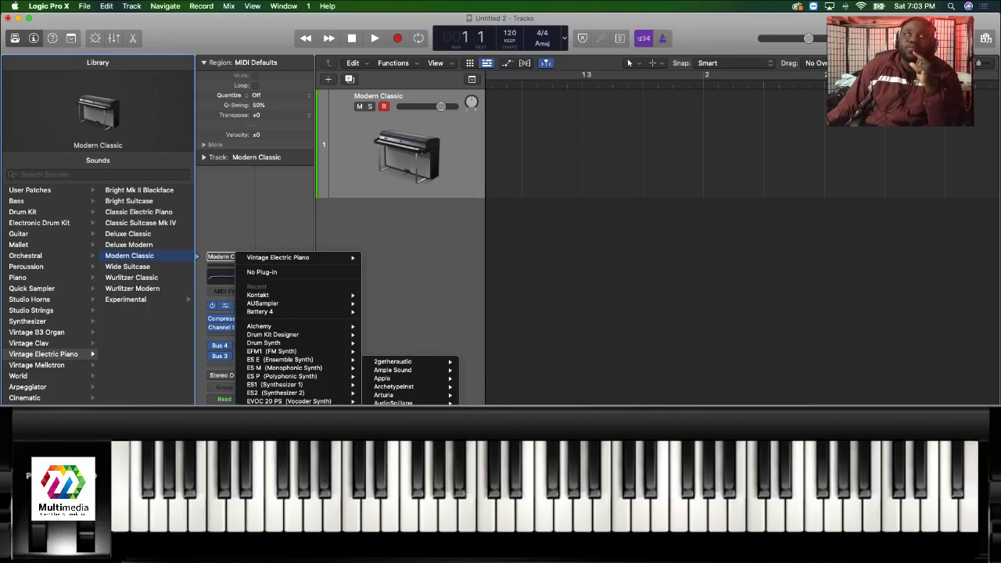
key("Return")
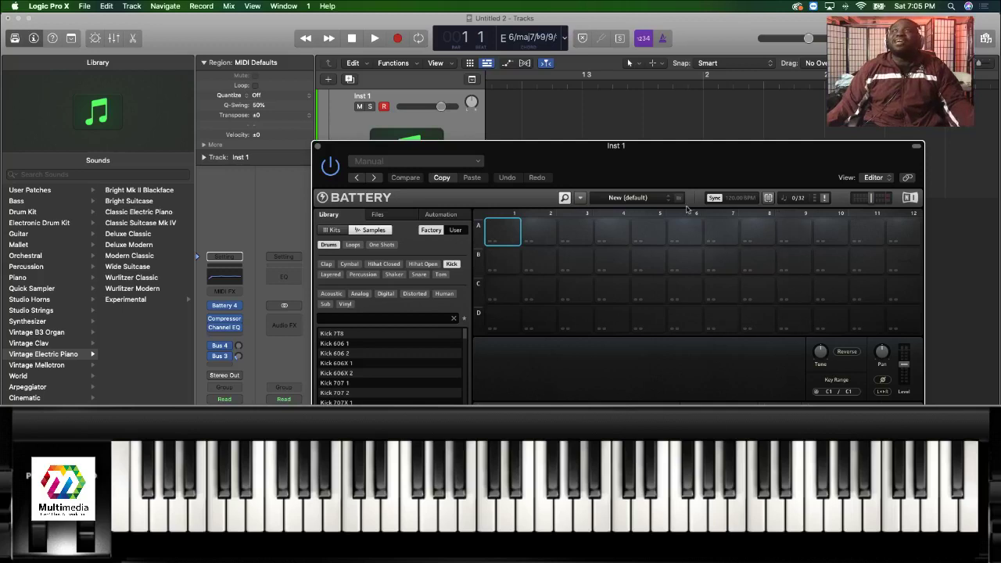
Look through Battery's cell matrix options and its list of recently opened kits.
left_click(581, 198)
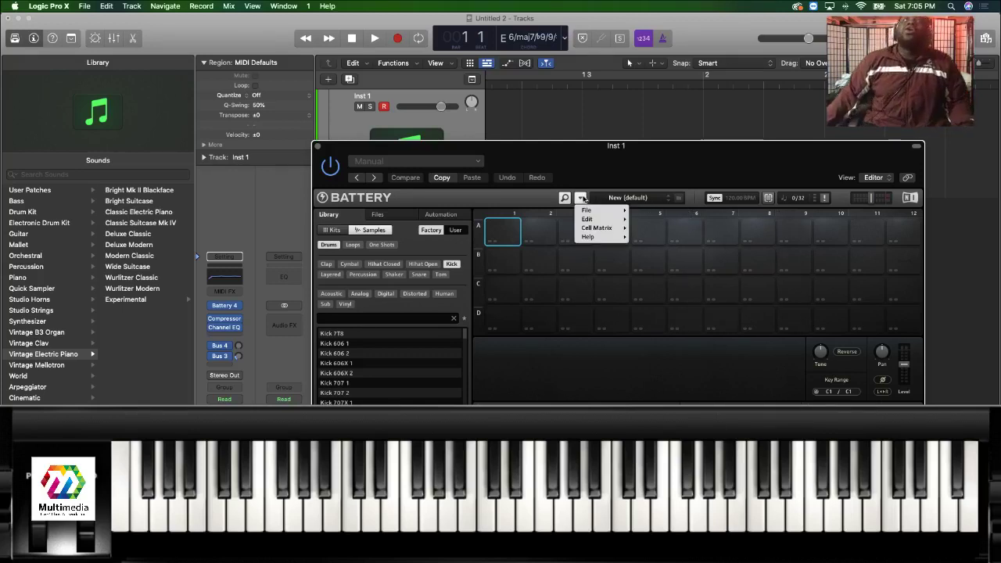
mouse_move(601, 229)
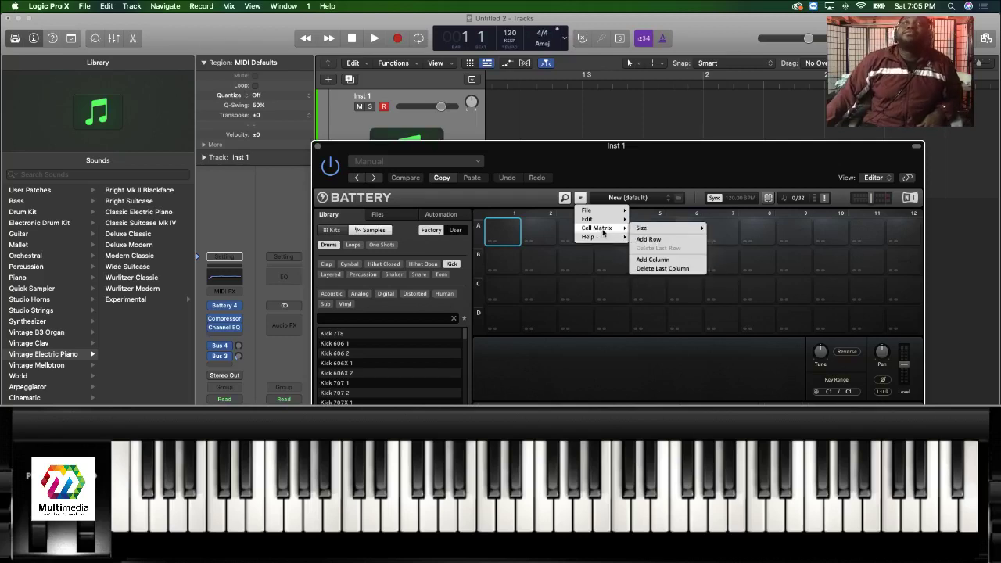
mouse_move(652, 228)
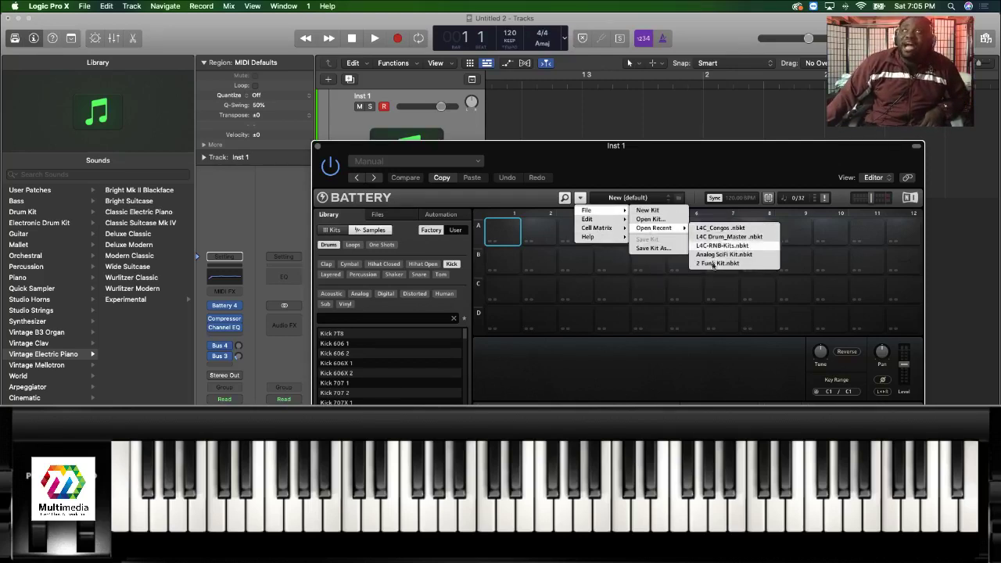
left_click(532, 198)
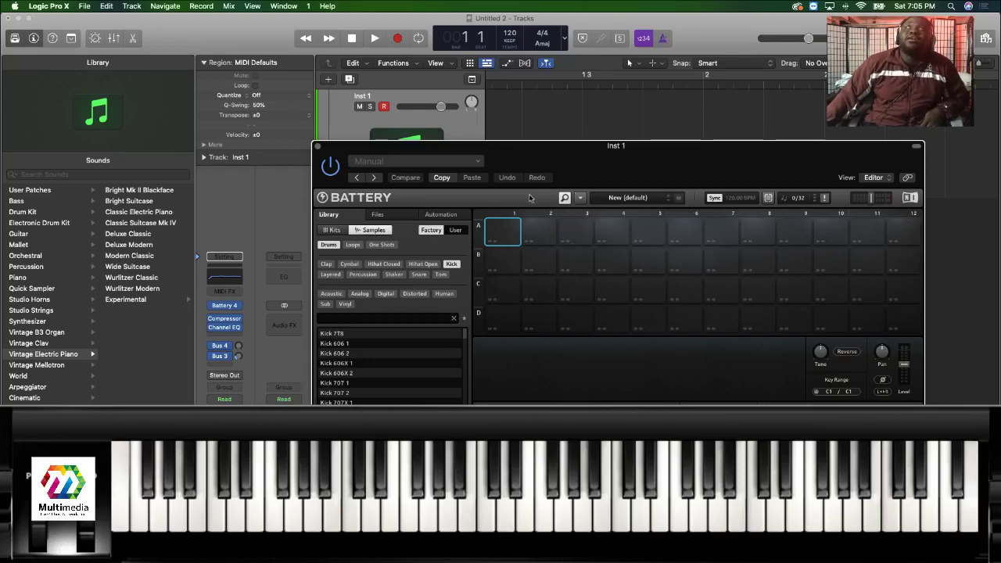
Examine the output routing options for cell A1, including the direct stereo outputs.
right_click(506, 231)
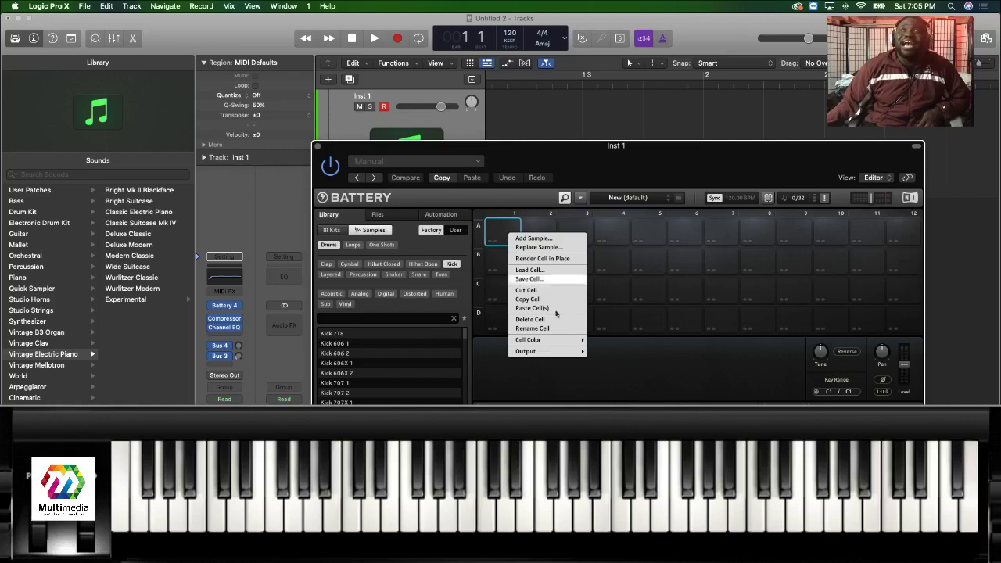
mouse_move(566, 354)
mouse_move(626, 370)
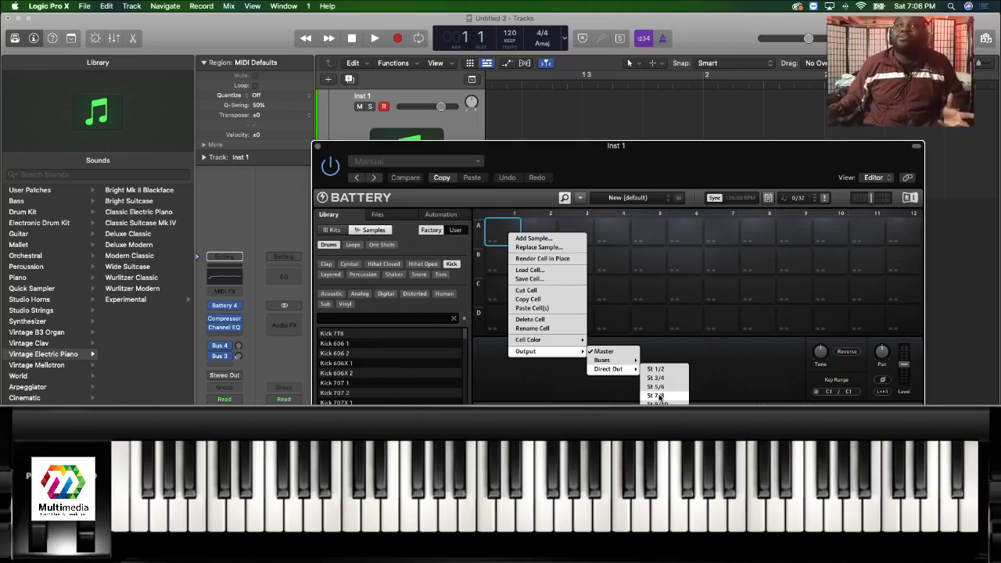
mouse_move(596, 360)
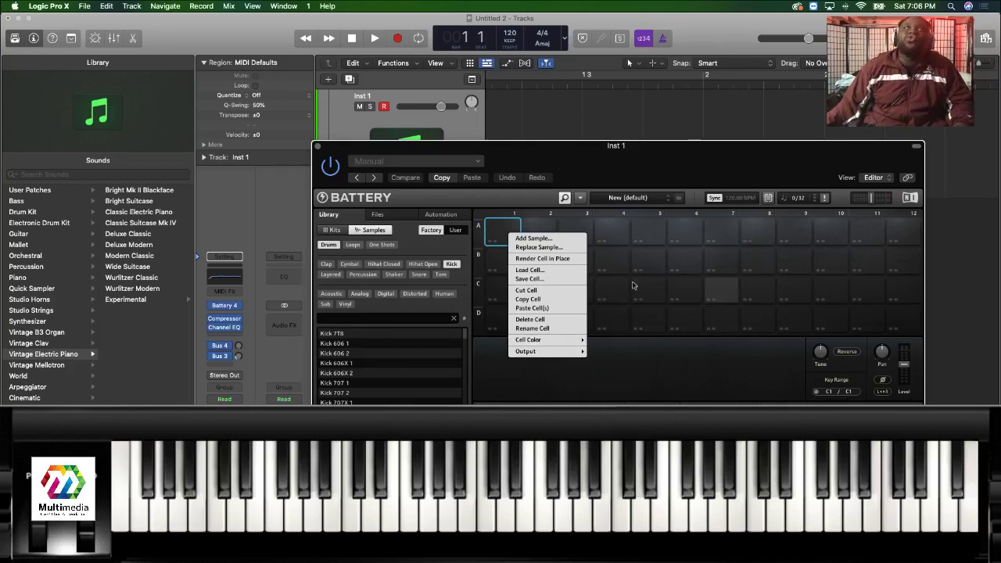
left_click(520, 197)
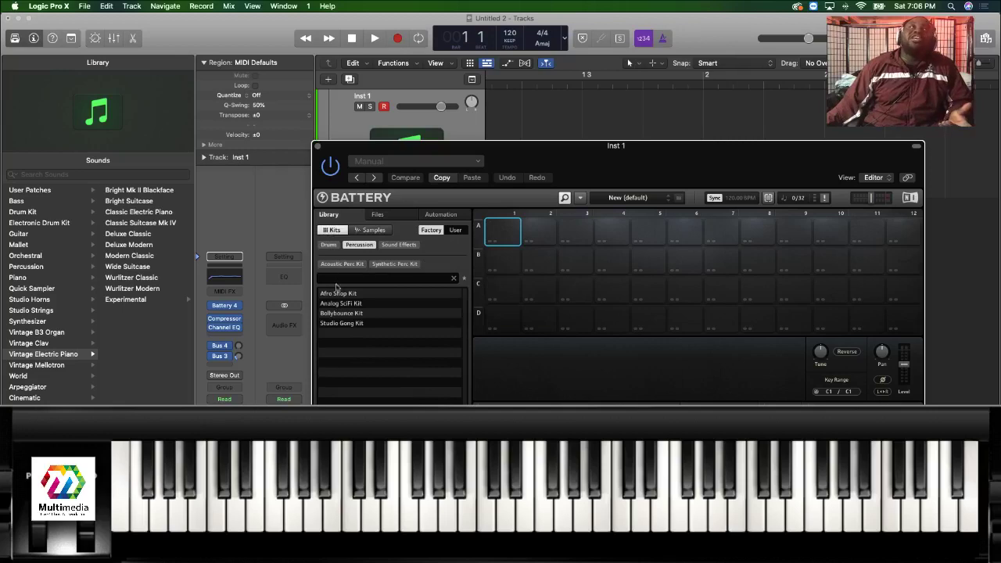
Load the Afro Shop Kit from the percussion kits and move the plug-in window higher.
left_click(333, 296)
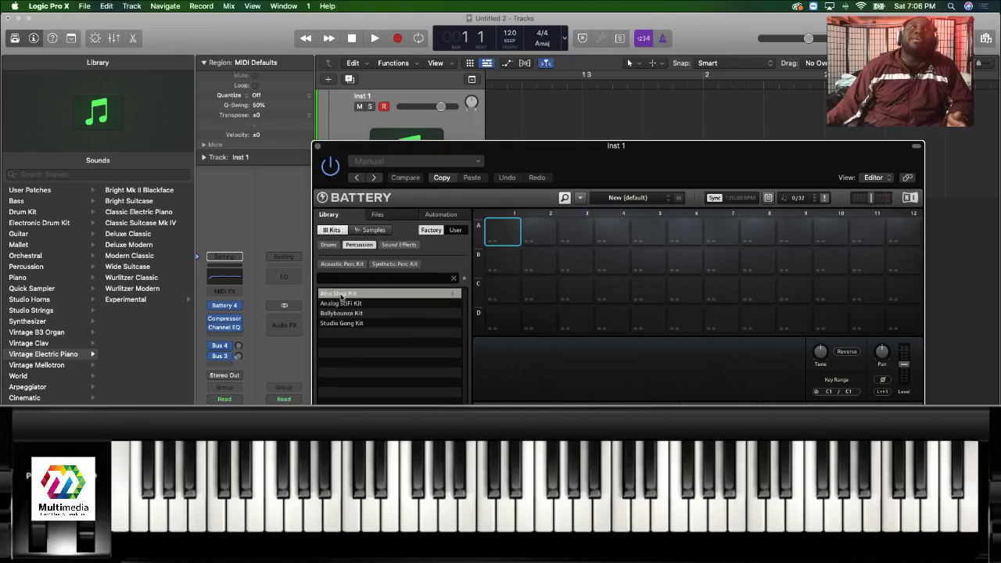
double_click(341, 296)
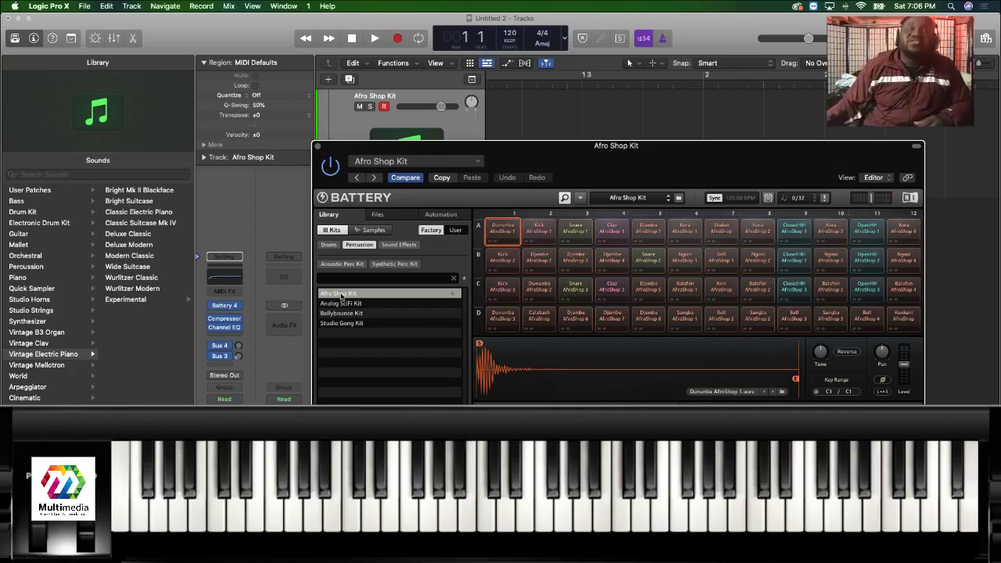
left_click_drag(575, 155, 610, 78)
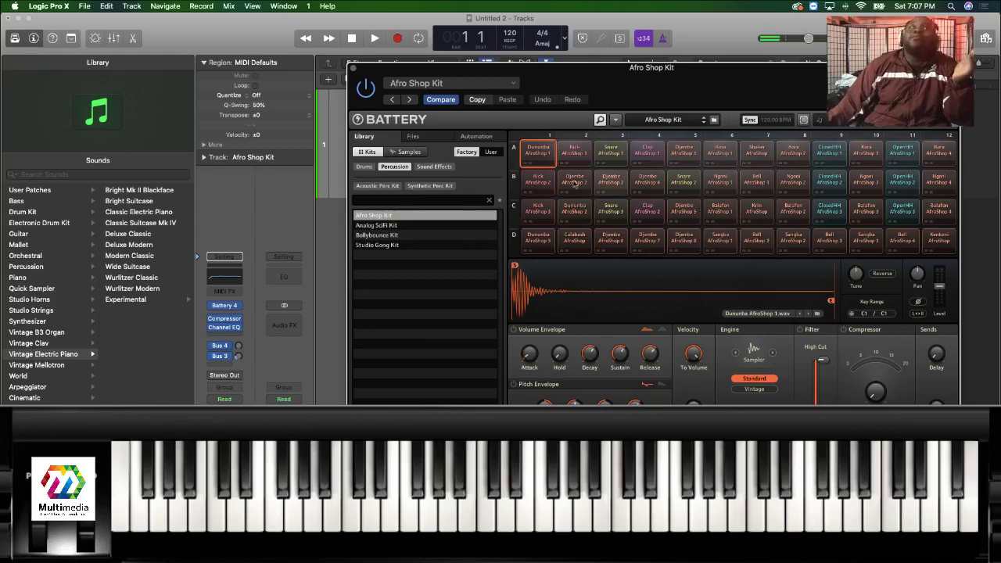
List Battery's factory drum kits and try out the 2 Funk Kit and the 909 Detailed Kit.
left_click(364, 167)
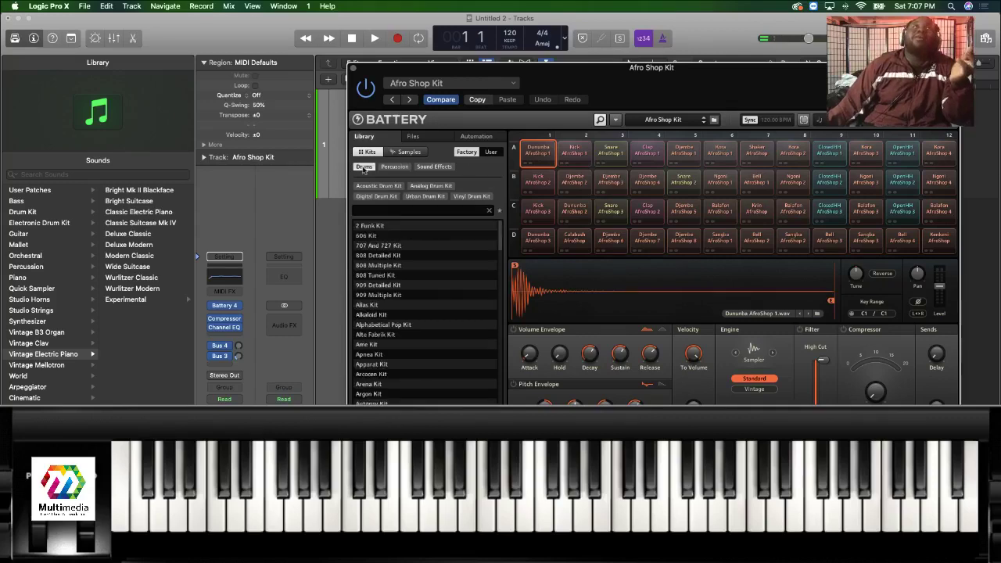
double_click(388, 226)
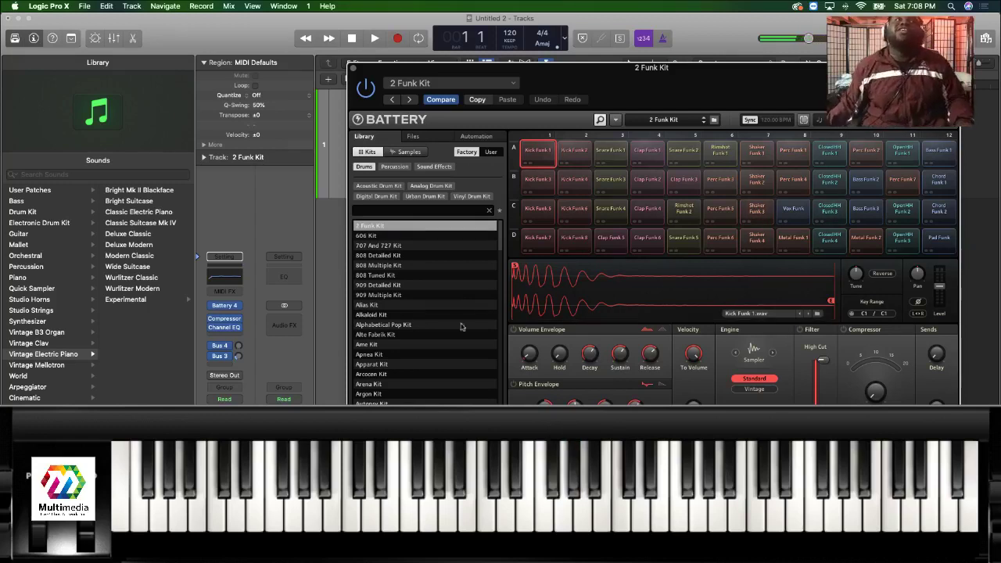
scroll(387, 369, "down", 1)
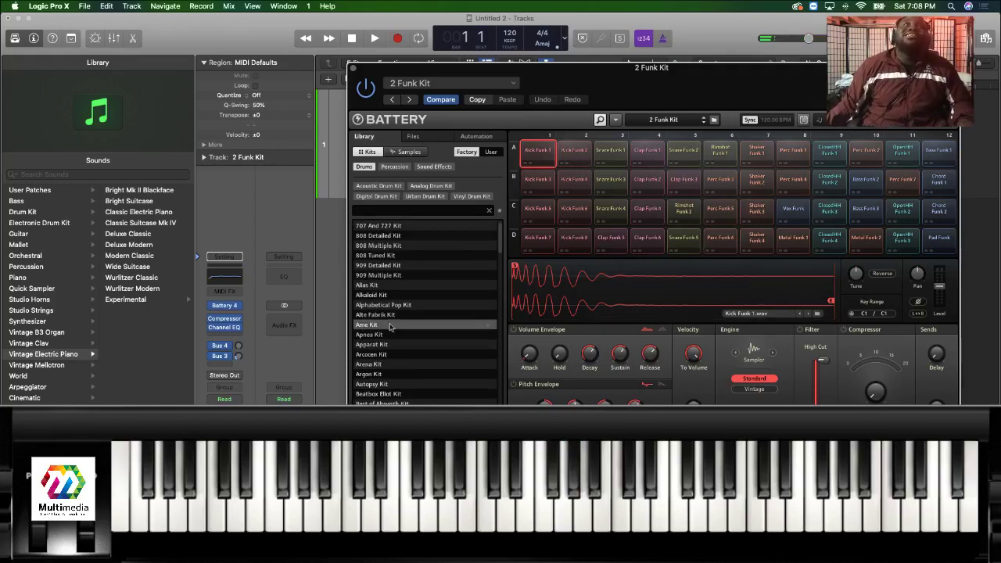
double_click(410, 266)
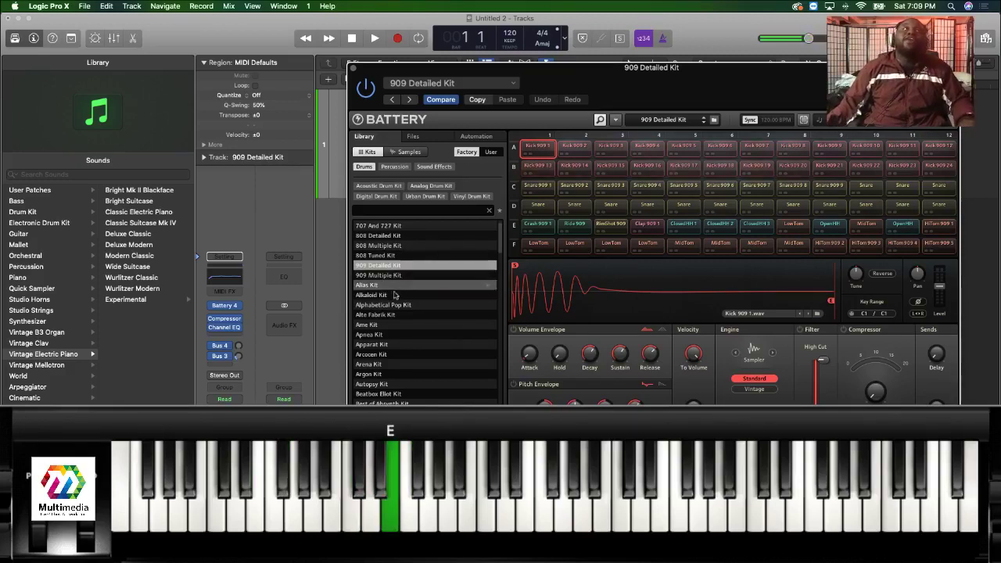
Try out the DMX Kit from the factory drum kits.
scroll(400, 301, "down", 5)
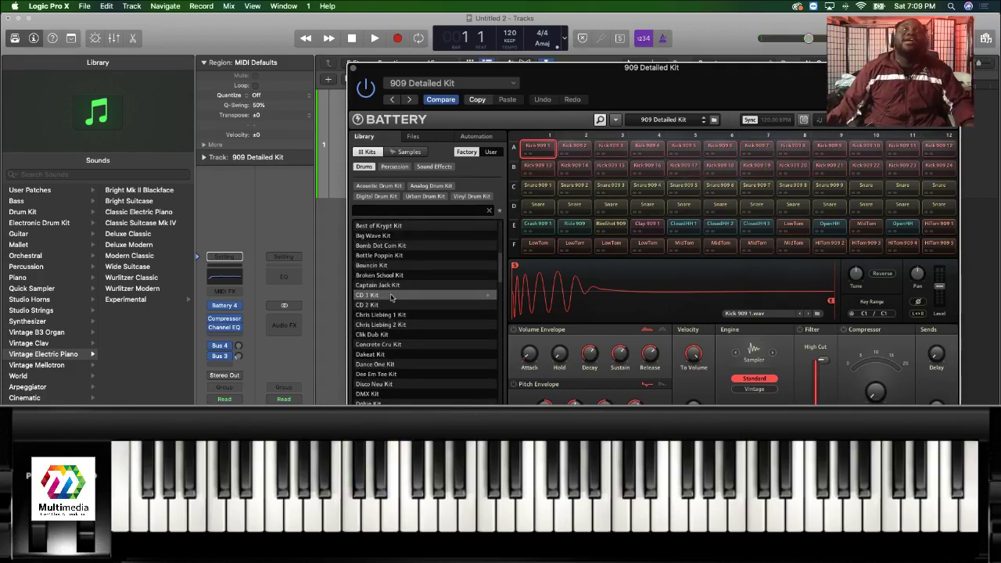
scroll(386, 329, "down", 2)
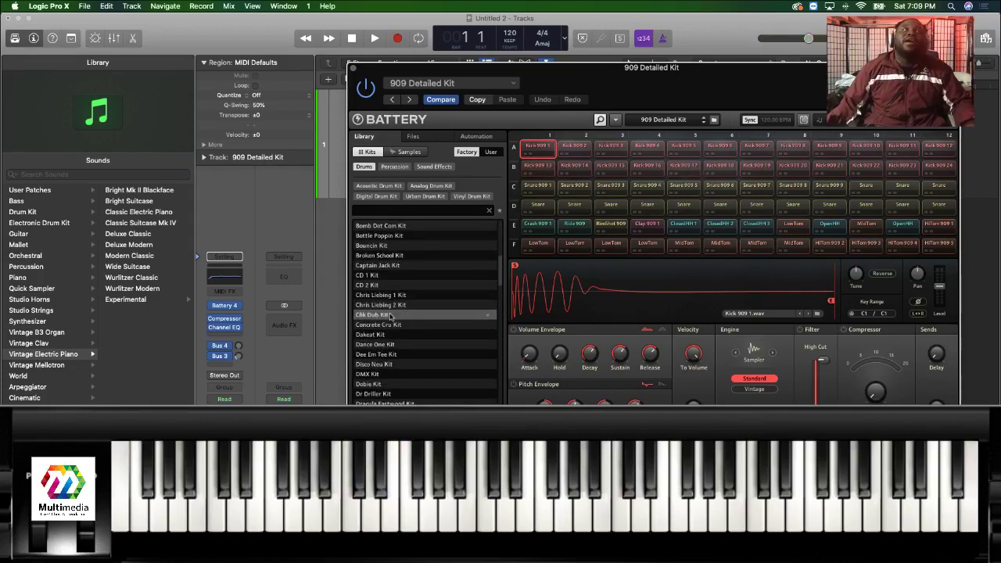
double_click(381, 376)
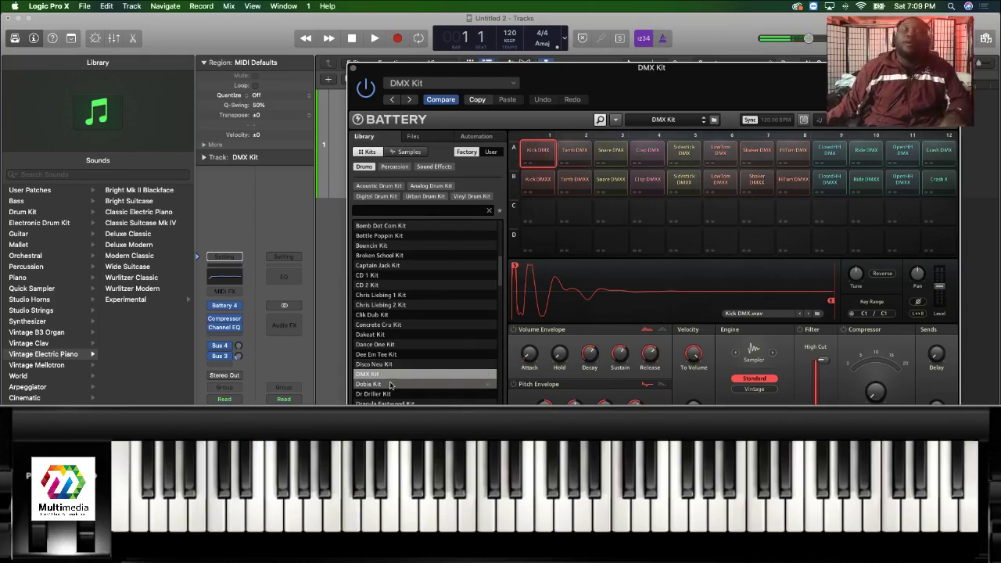
scroll(394, 388, "down", 1)
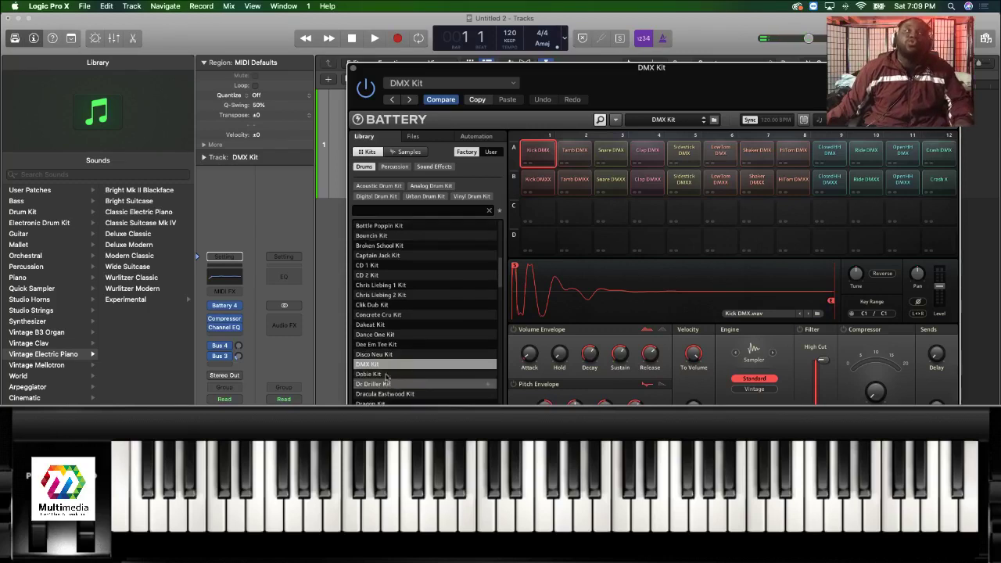
left_click(386, 376)
Load the Elektro 500 Kit from the factory drum kits and close the Battery window.
scroll(391, 352, "down", 15)
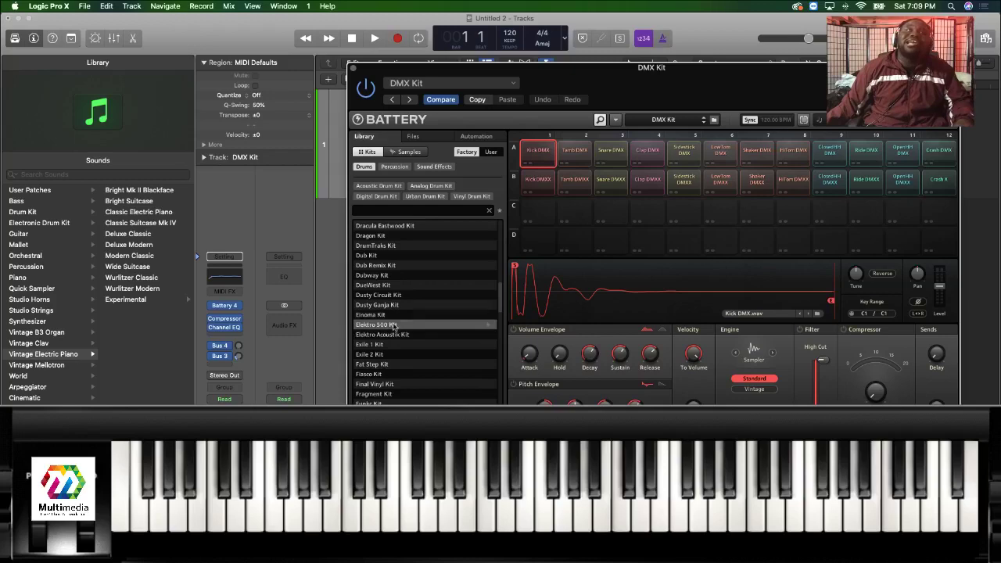
left_click(393, 324)
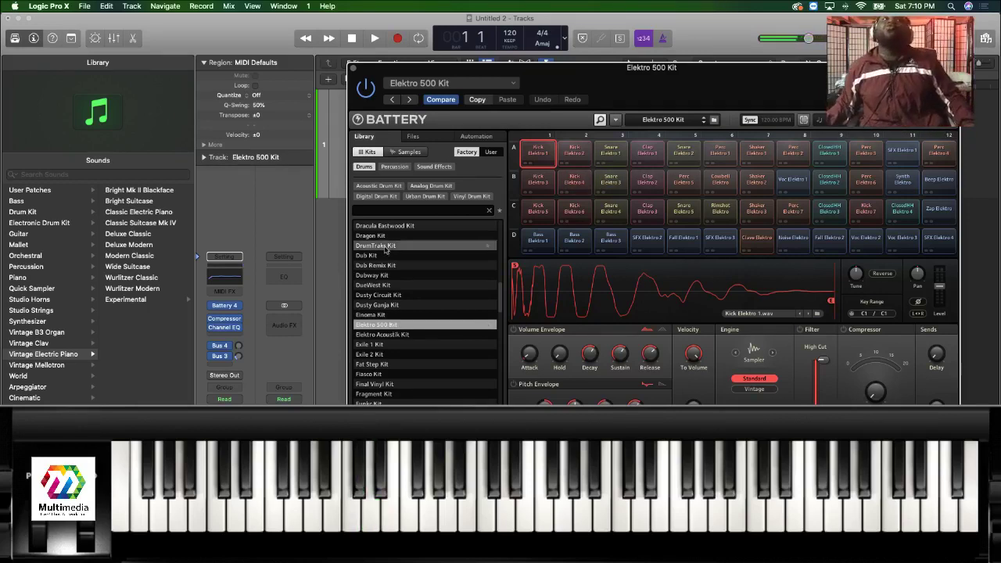
left_click(355, 68)
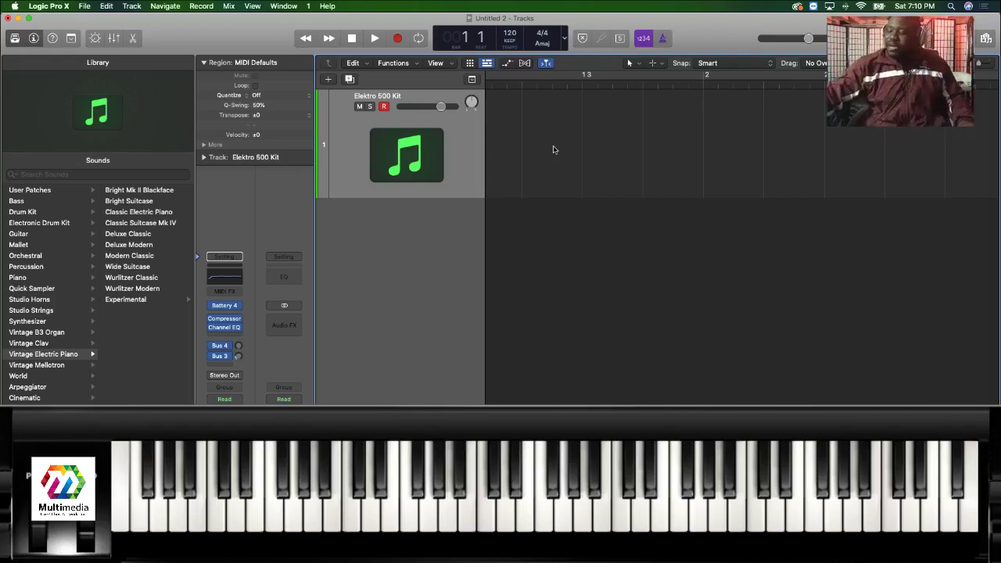
scroll(553, 150, "left", 2)
key("r")
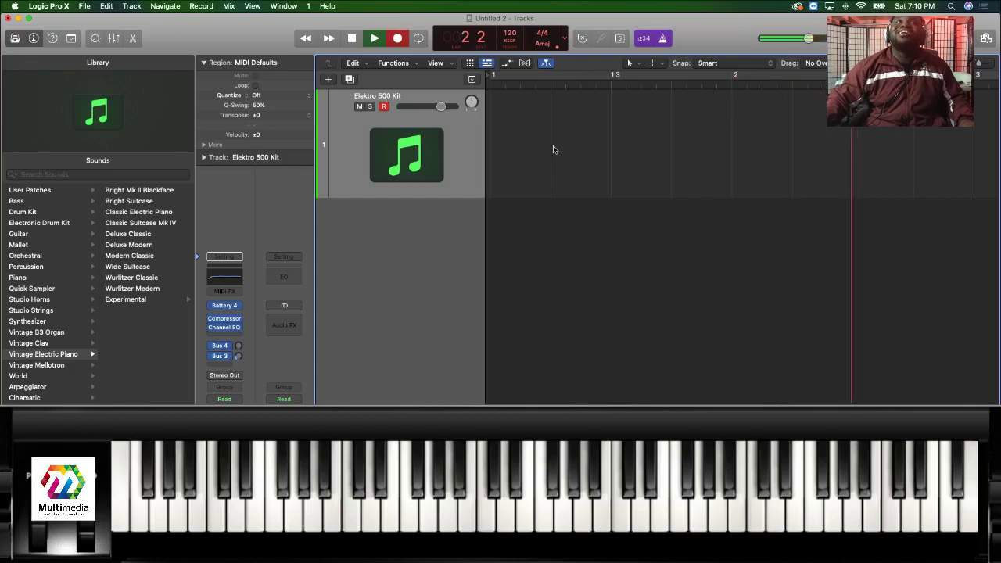
key("super+period")
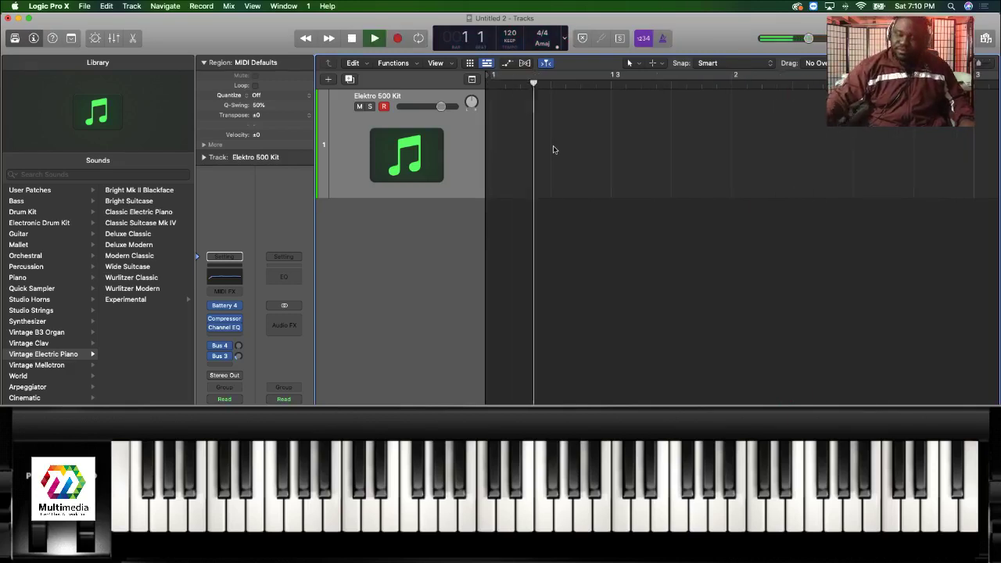
key("r")
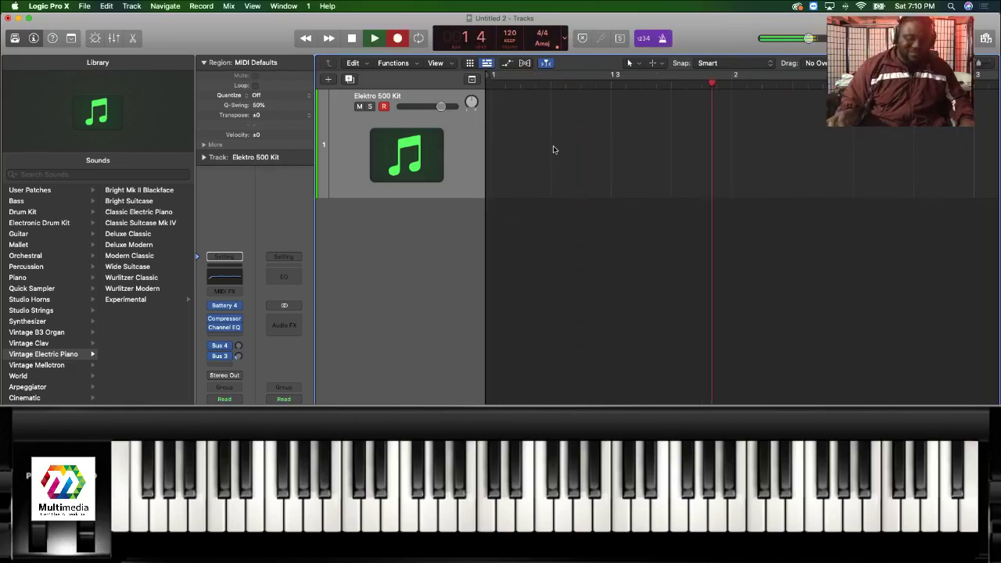
key("space")
key("Return")
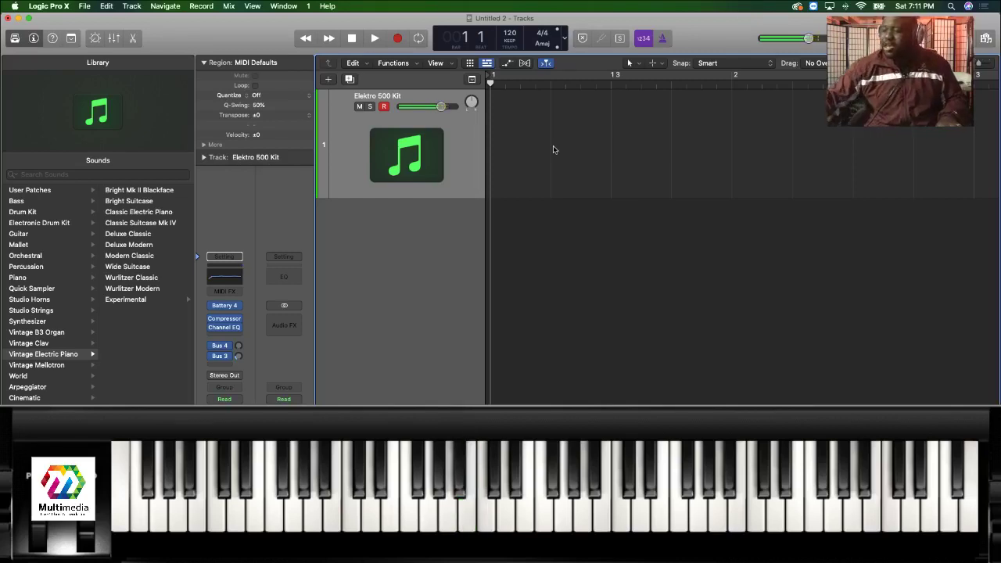
Record a drum pattern about three bars long on the Elektro 500 Kit track and play it back from the start.
key("r")
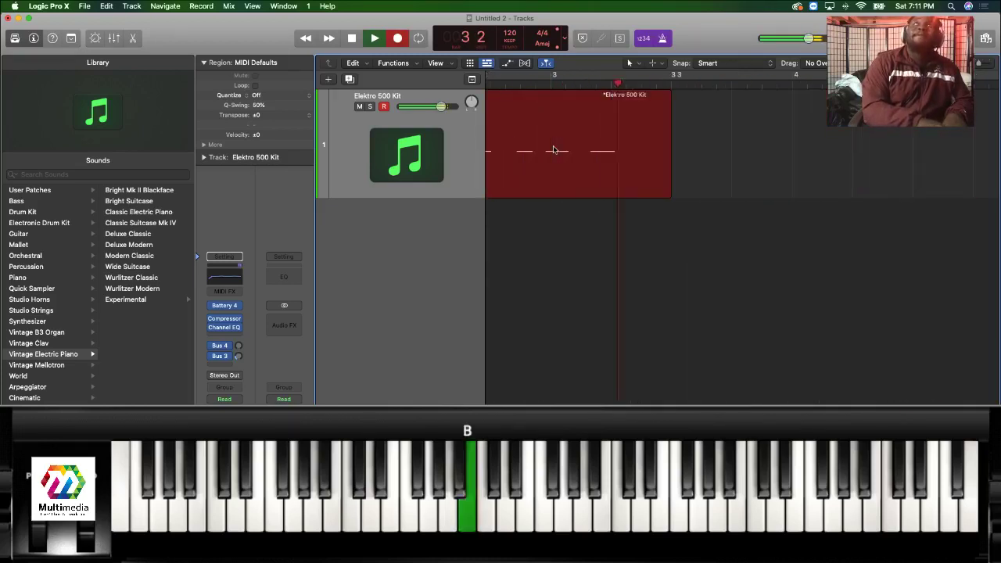
key("space")
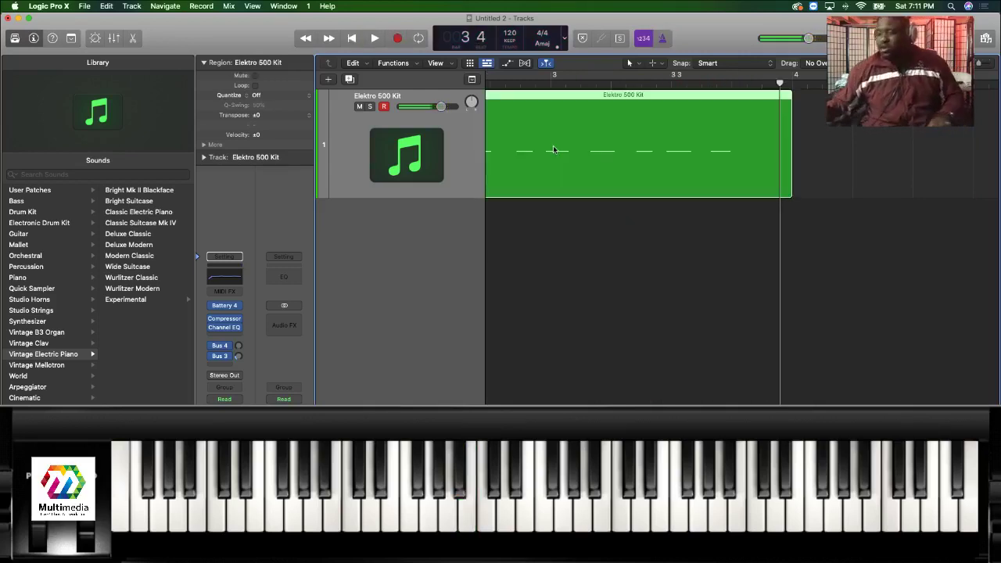
key("Return")
key("space")
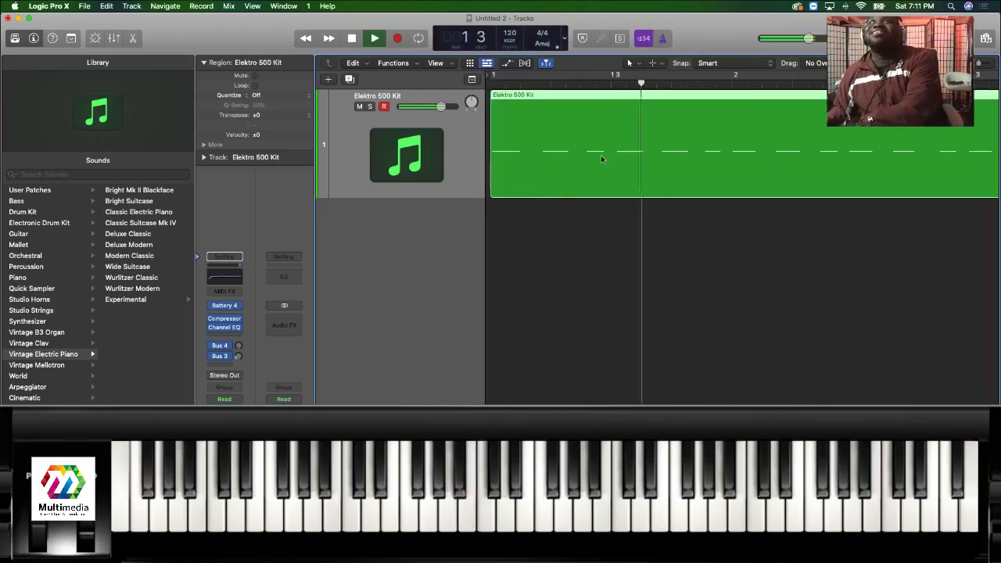
Open the recorded Elektro 500 Kit region in the Piano Roll and return the playhead to the project start.
left_click(616, 211)
left_click(607, 138)
double_click(607, 143)
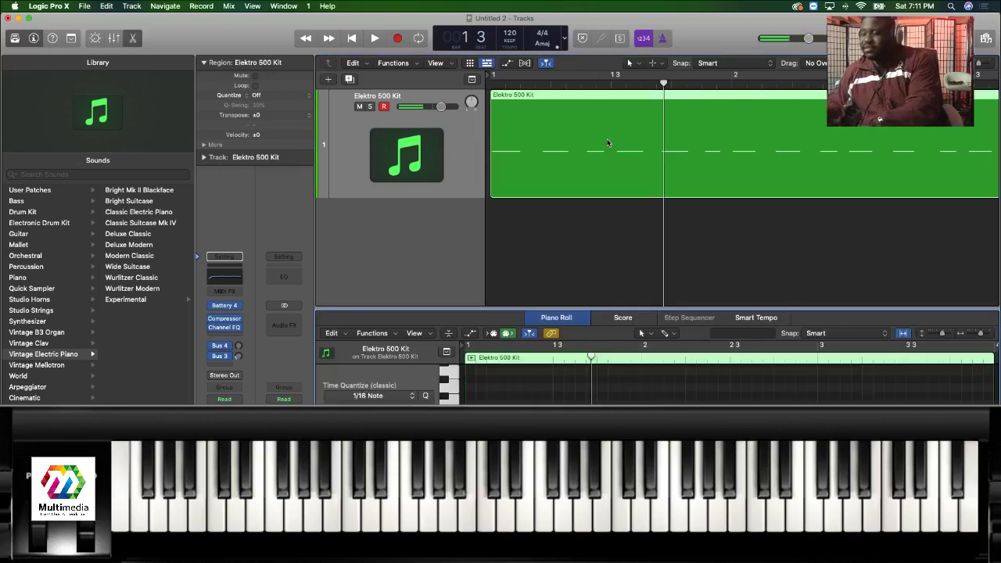
key("Return")
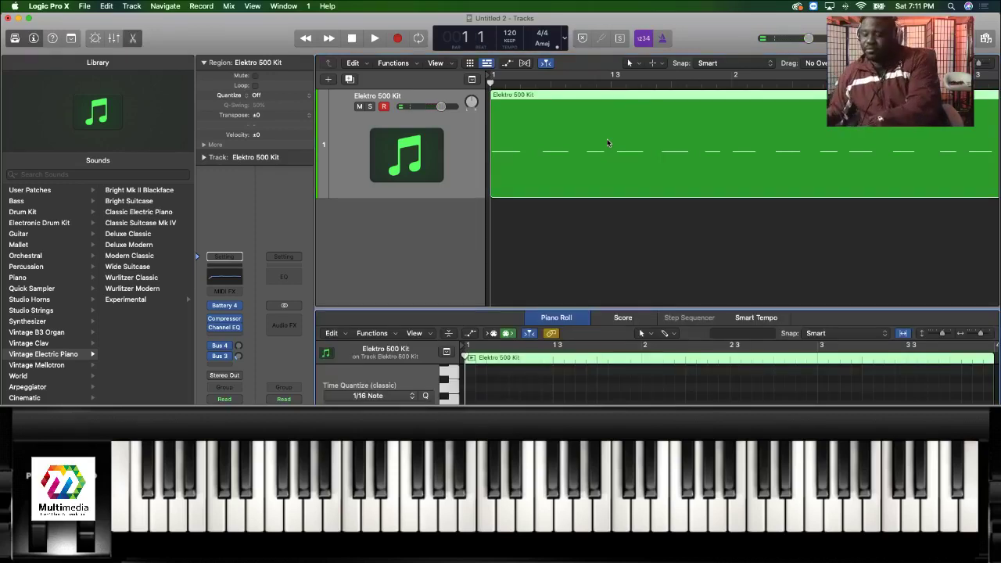
Replace the recorded Elektro 500 Kit region with a newly recorded drum pattern about two bars long and play it back.
key("Delete")
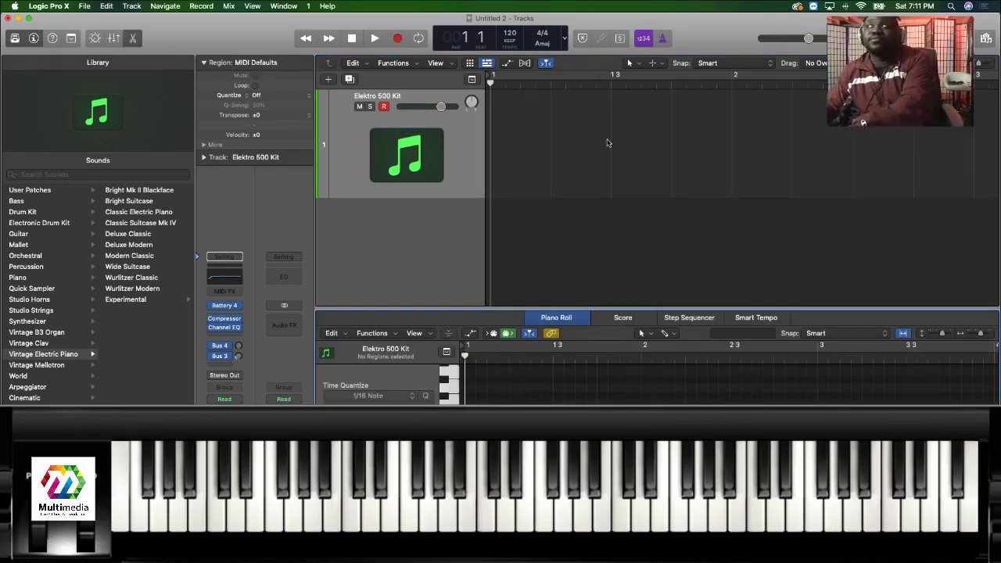
key("r")
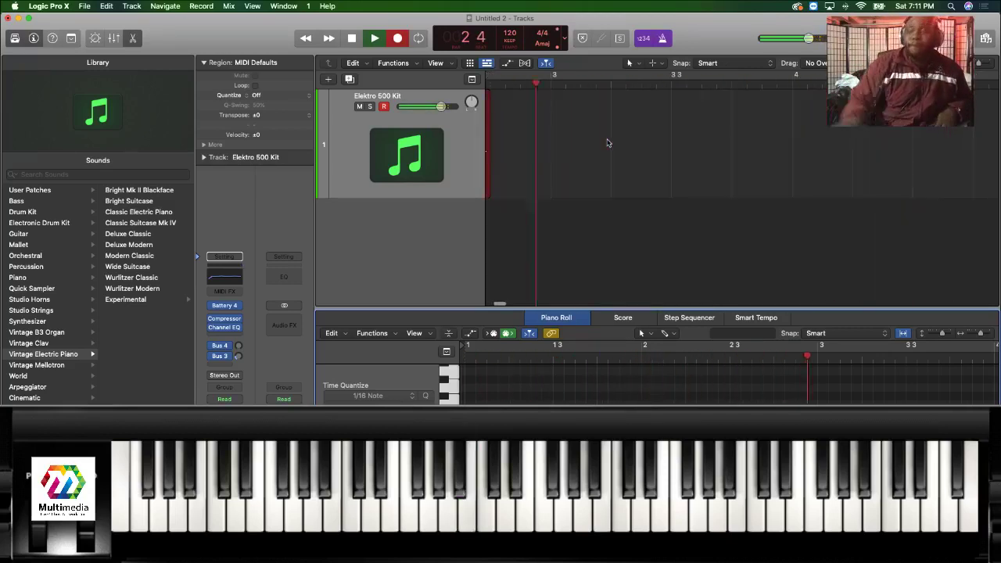
key("space")
scroll(608, 143, "left", 5)
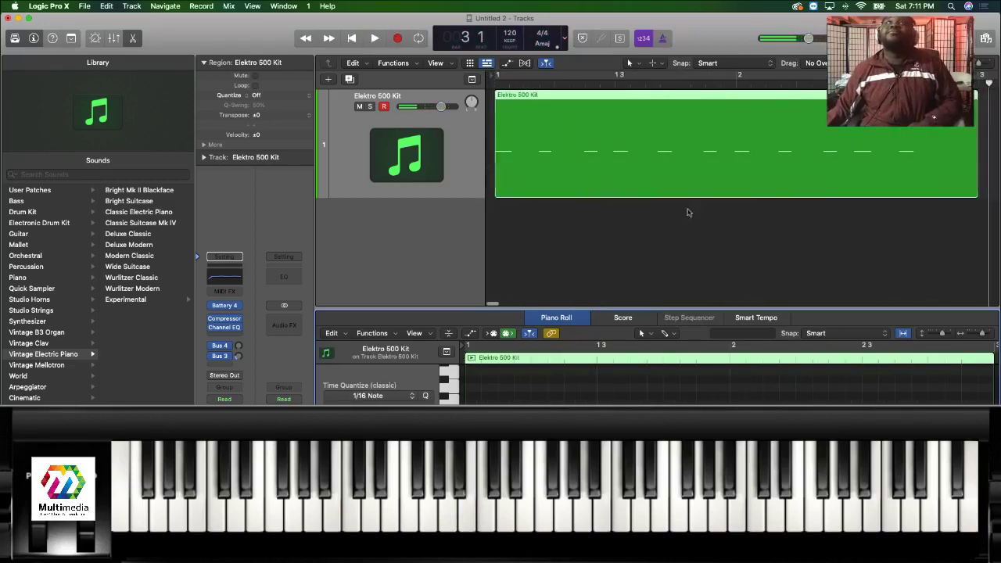
scroll(688, 212, "left", 1)
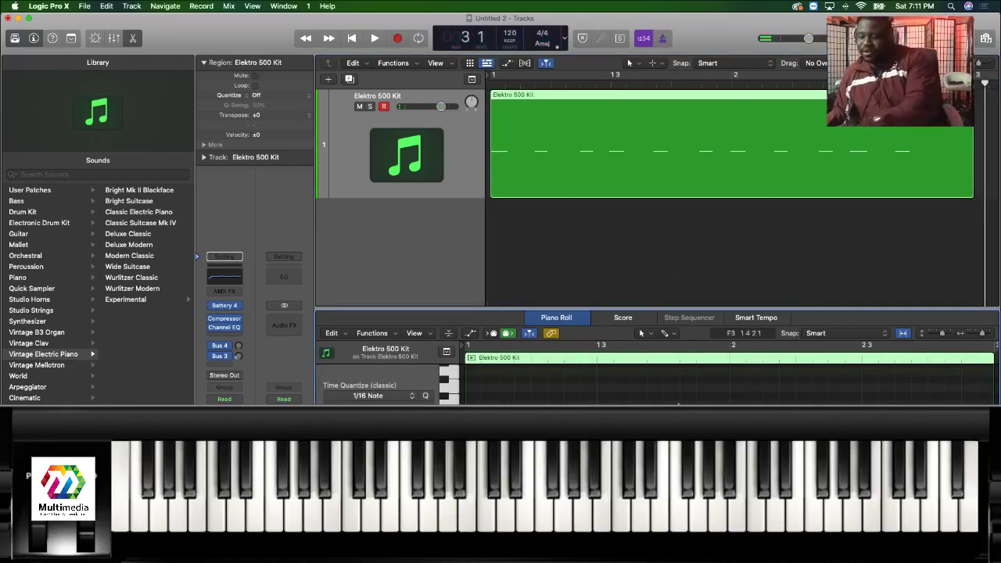
key("space")
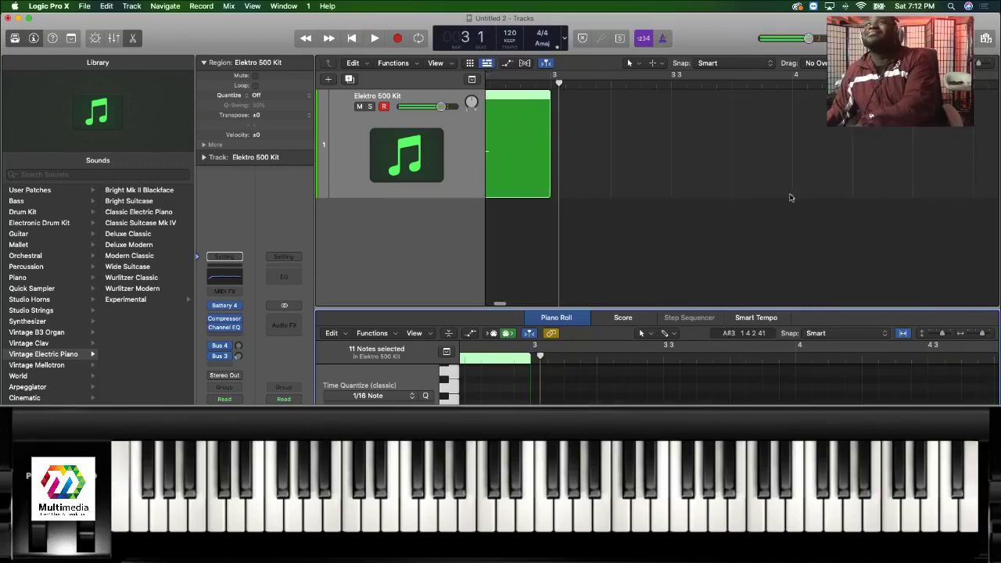
Shorten the recorded region to end at about beat 4 of bar 2 and loop it until late in bar 3.
scroll(545, 219, "left", 5)
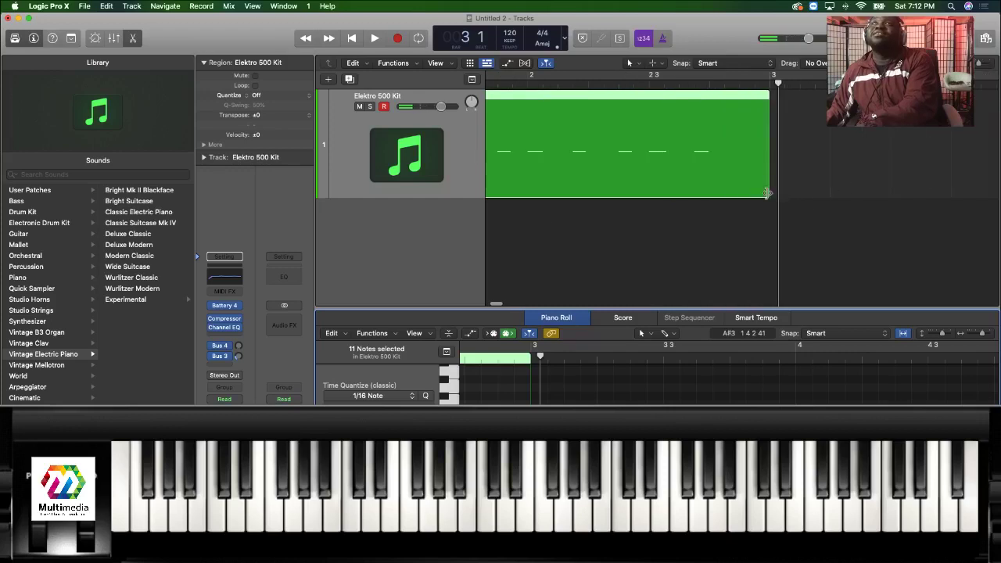
left_click_drag(767, 194, 708, 196)
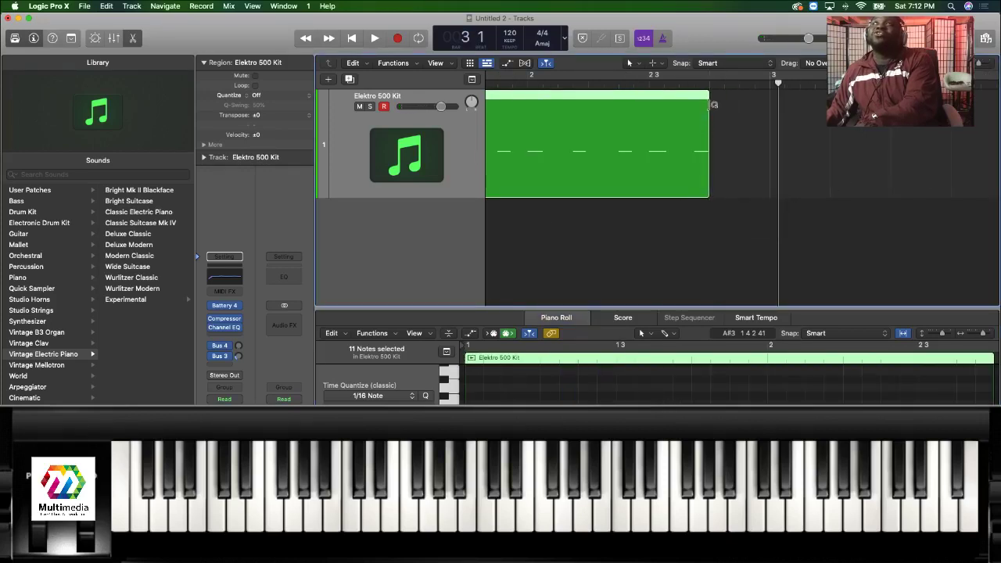
left_click_drag(725, 102, 894, 155)
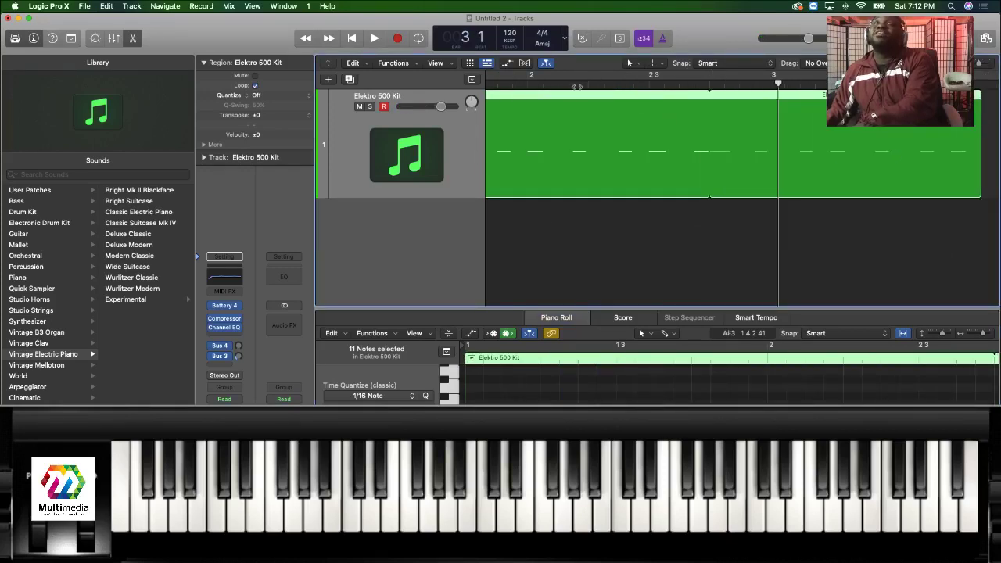
key("space")
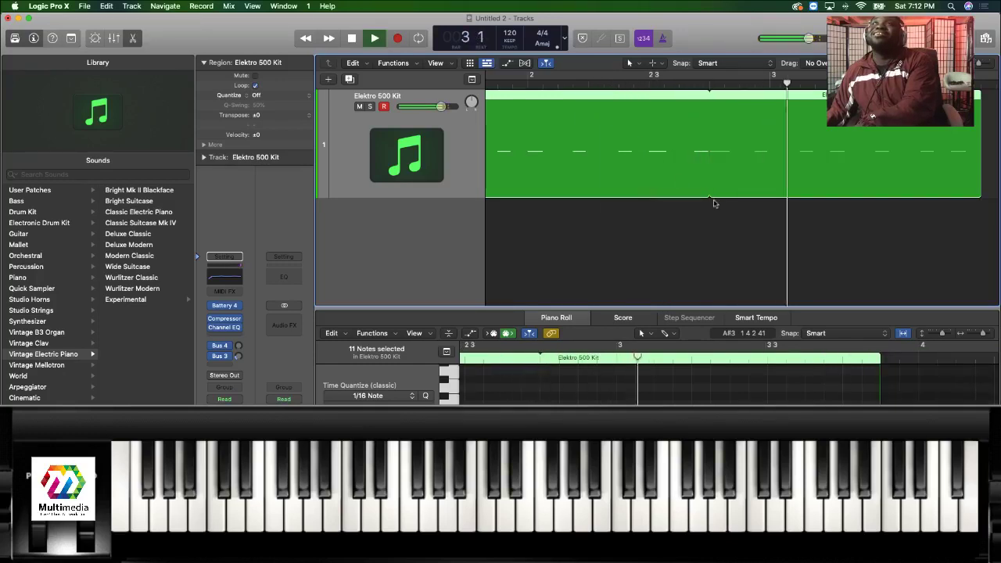
Lengthen the looped region's end slightly in two small adjustments, playing across the repeat point after each one.
key("space")
left_click_drag(707, 196, 724, 196)
key("space")
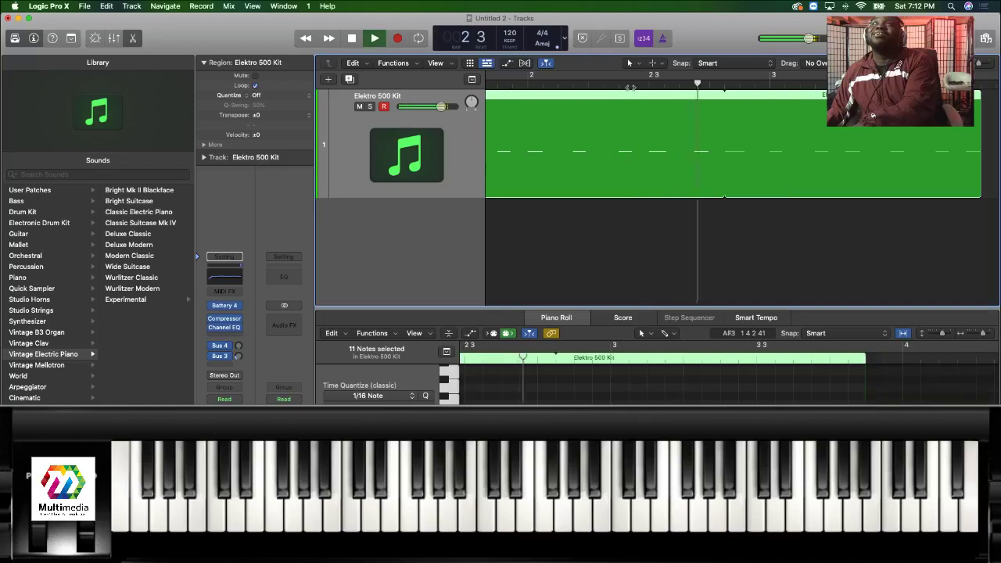
left_click(532, 92)
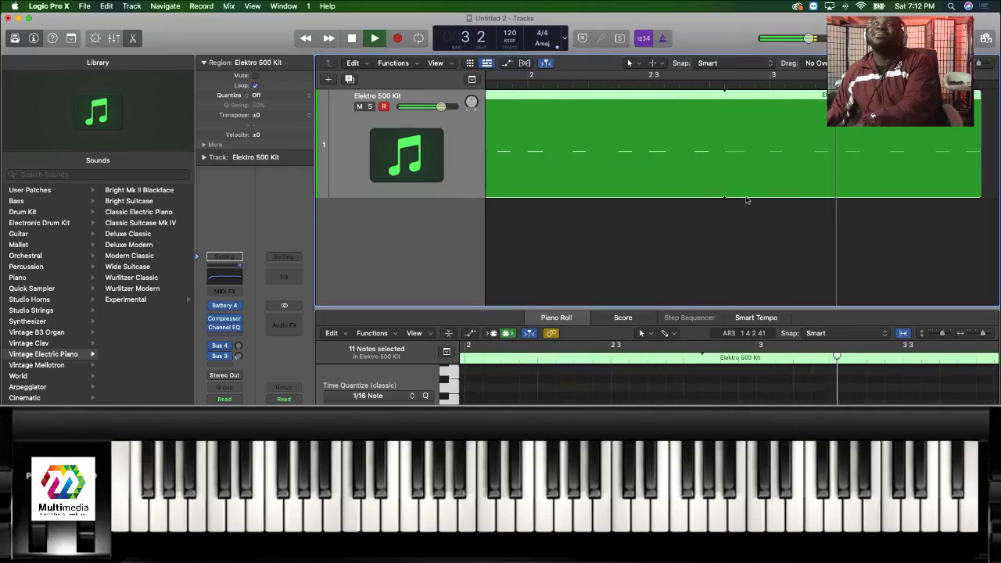
key("space")
left_click_drag(721, 197, 739, 197)
left_click(599, 91)
key("space")
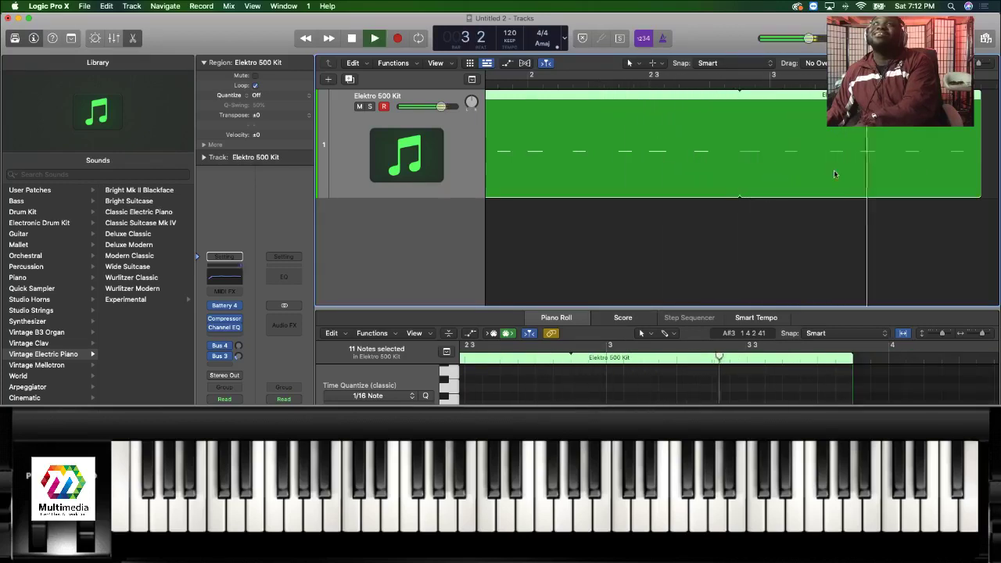
Play the looped drum pattern again to check the timing where the loop repeats.
key("Return")
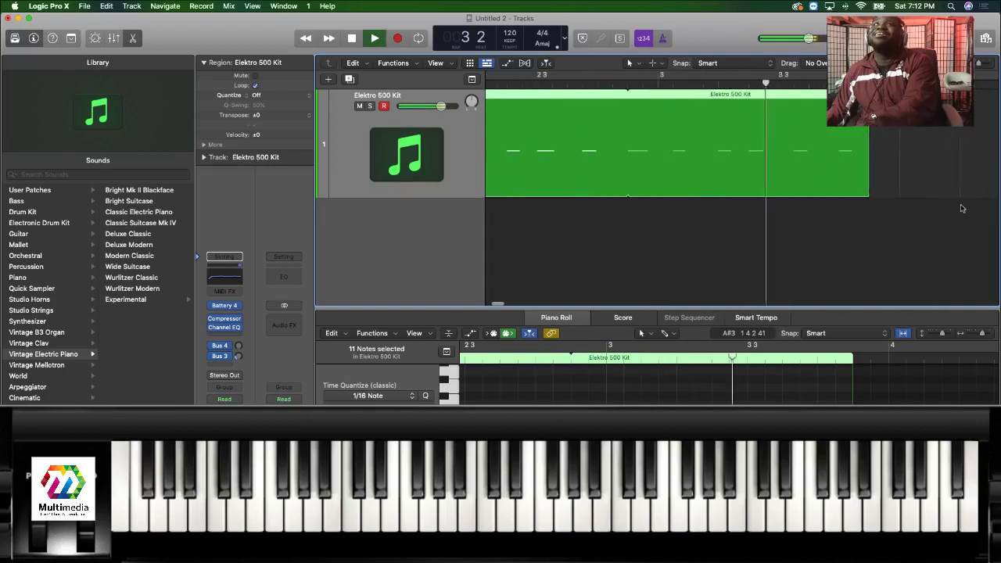
scroll(710, 147, "left", 3)
key("space")
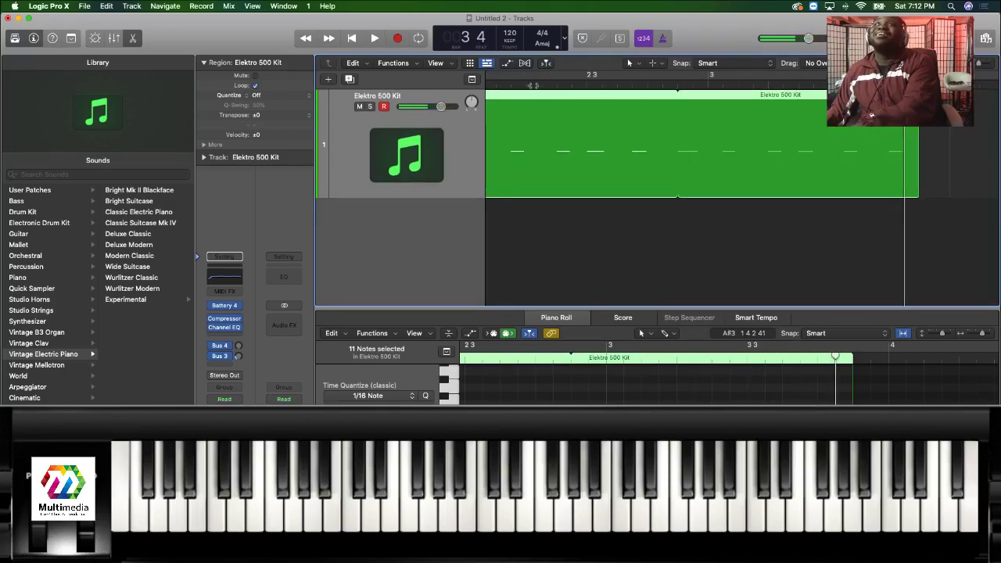
key("space")
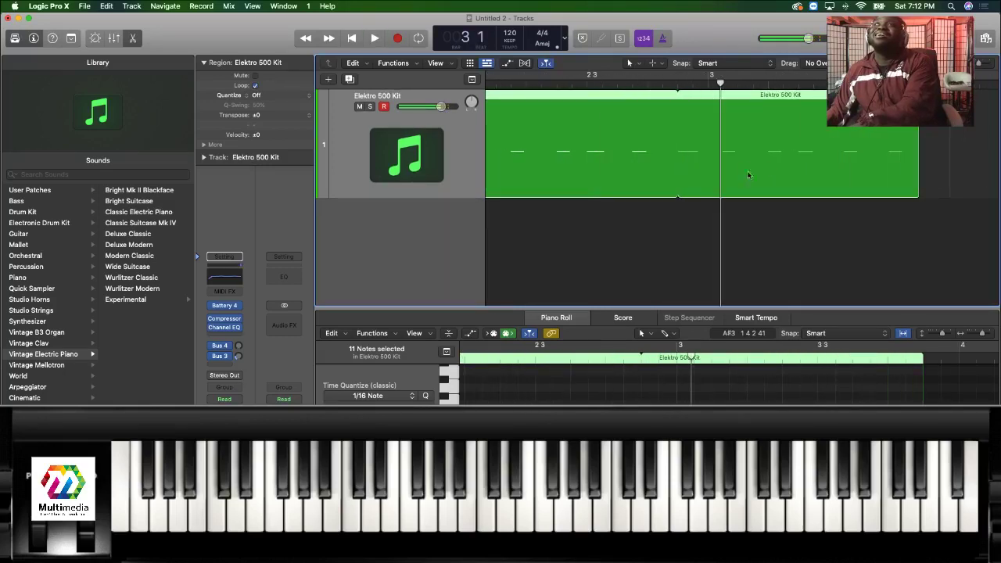
Place the playhead just after bar 3, split the looped region there and delete the part after the cut.
left_click_drag(715, 86, 723, 93)
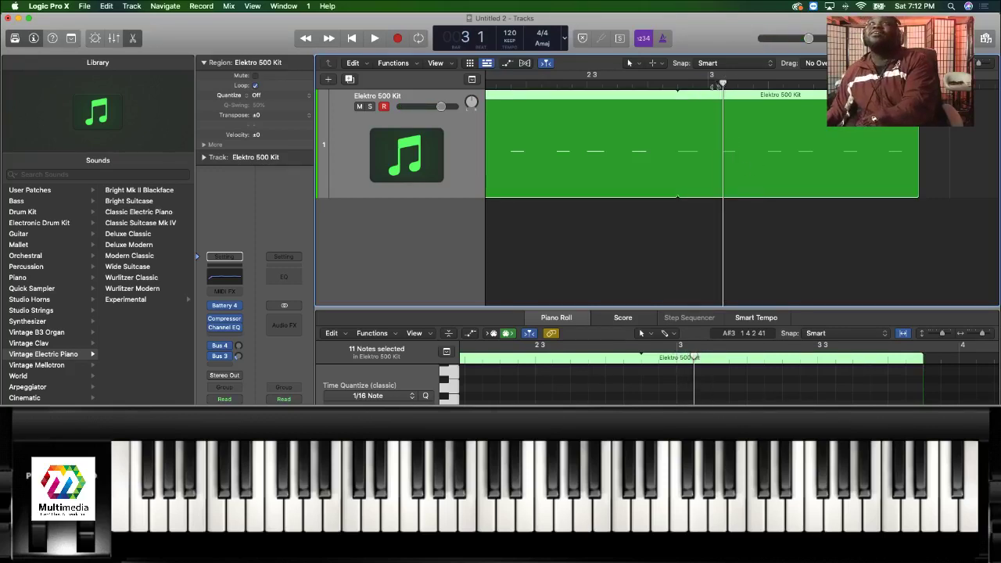
mouse_move(717, 86)
left_mouse_down()
mouse_move(675, 94)
mouse_move(722, 85)
left_mouse_up()
left_click(678, 95)
left_click(748, 149)
key("super+t")
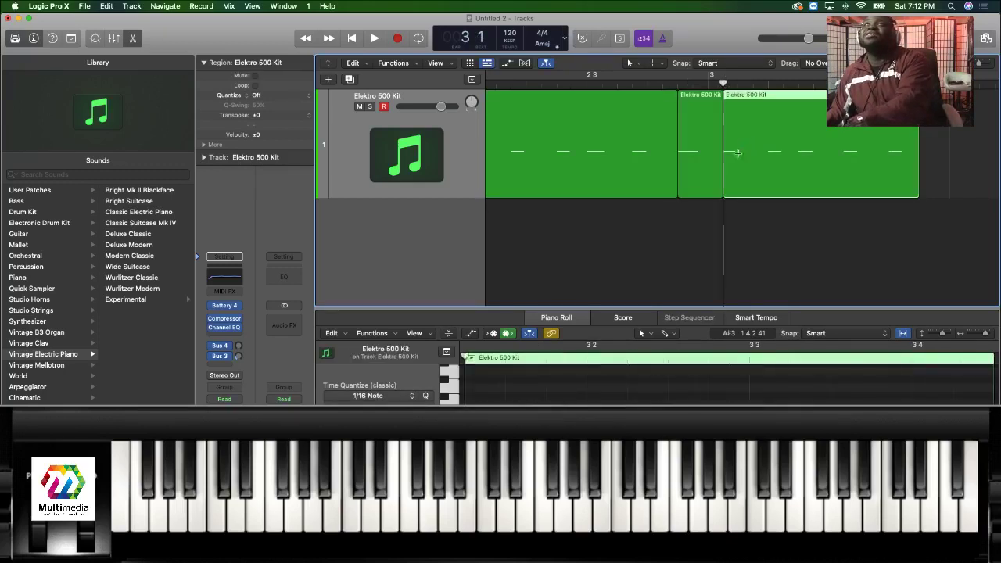
key("Delete")
Join the remaining Elektro 500 Kit regions into one and loop it to just past bar 4.
left_click_drag(743, 209, 593, 159)
key("super+j")
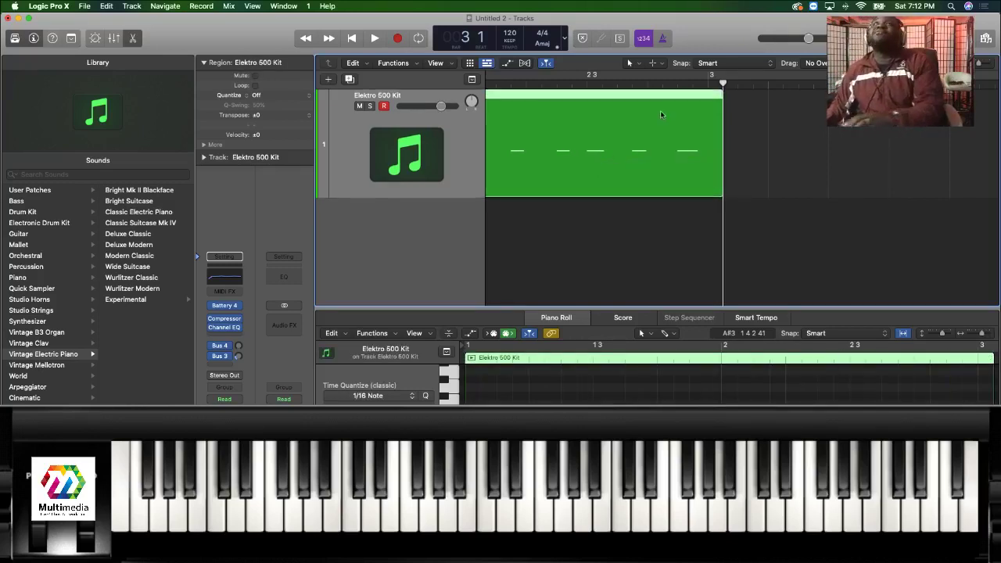
left_click_drag(723, 93, 984, 187)
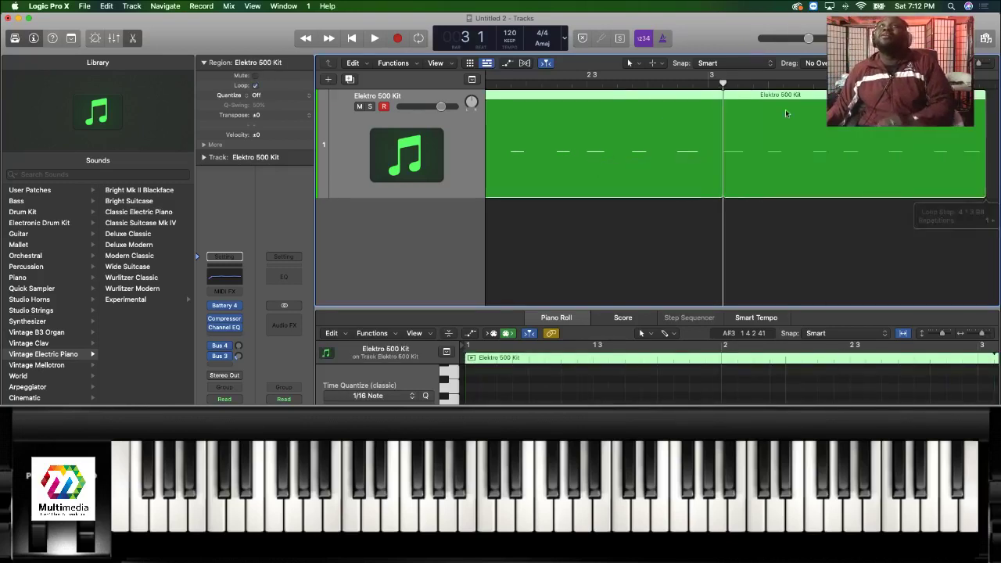
Listen to the loop, pull the joined region's end back to about bar 3 and play the repeat again.
double_click(568, 87)
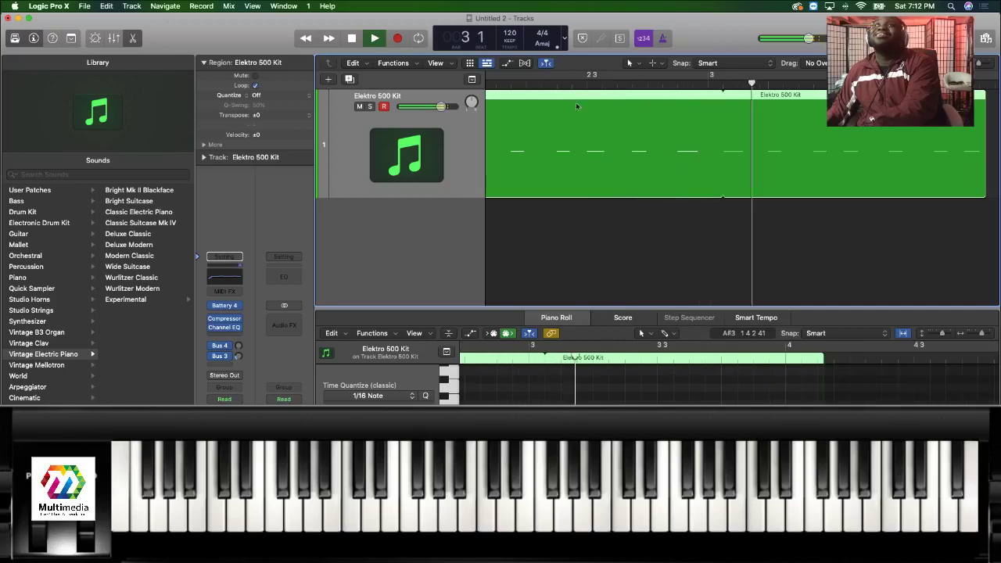
left_click(494, 89)
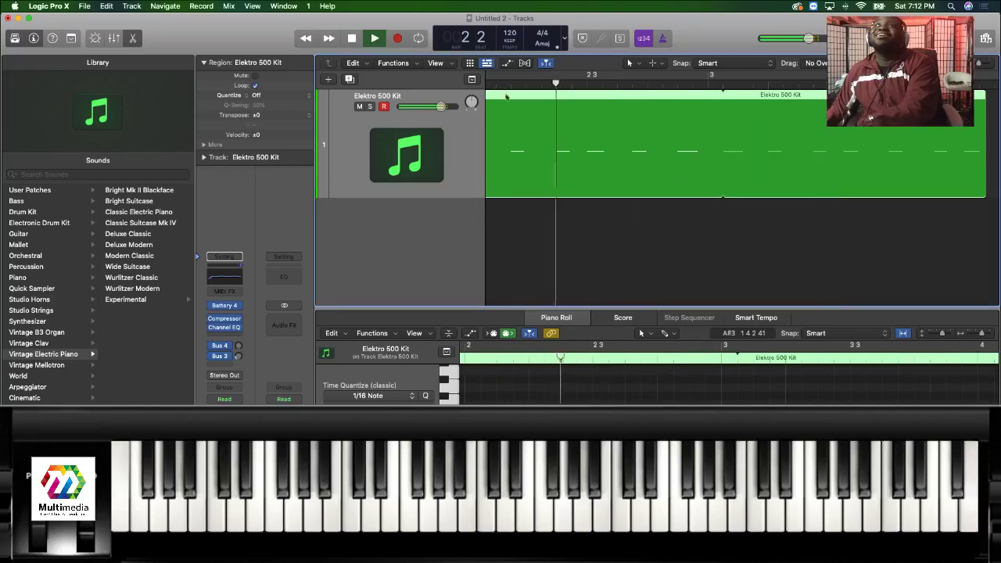
key("space")
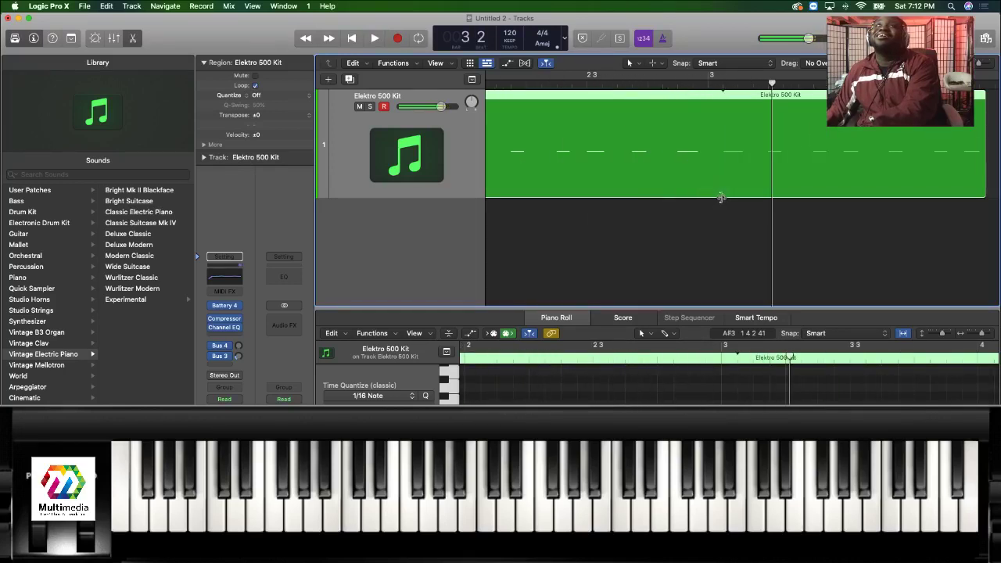
left_click_drag(721, 198, 707, 197)
left_click(496, 86)
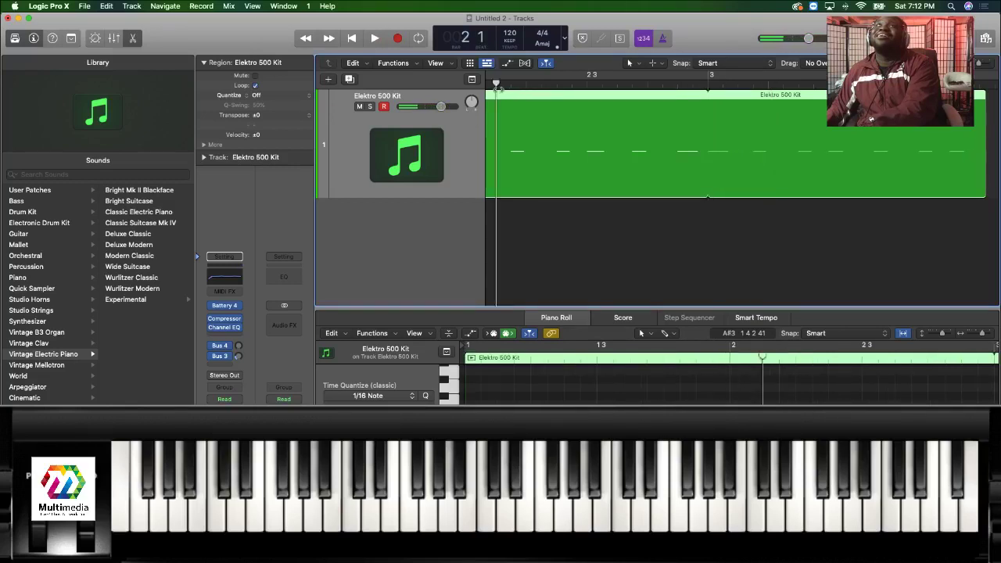
key("space")
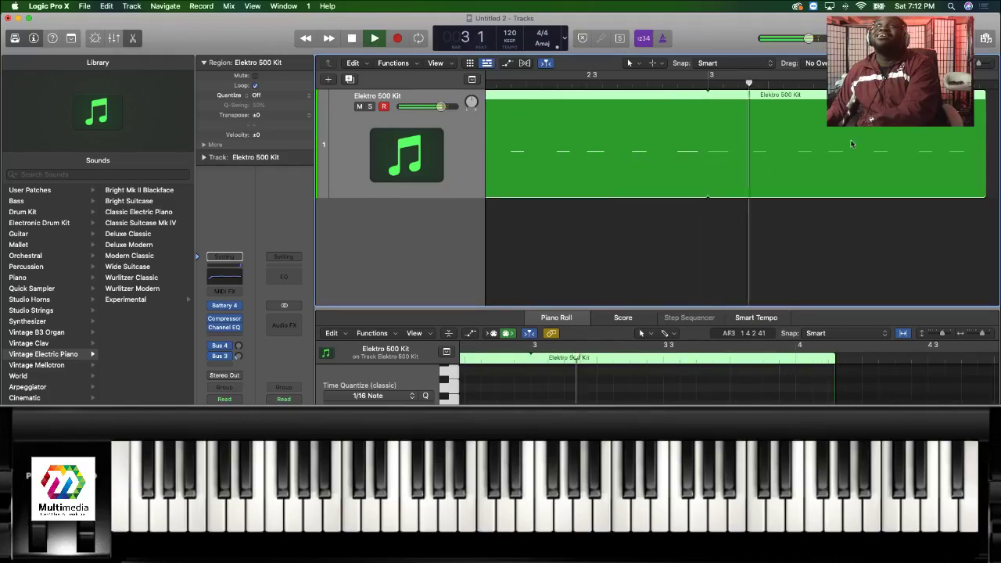
Extend the region's loop across the timeline to bar 129 and play it from the start.
left_click(977, 64)
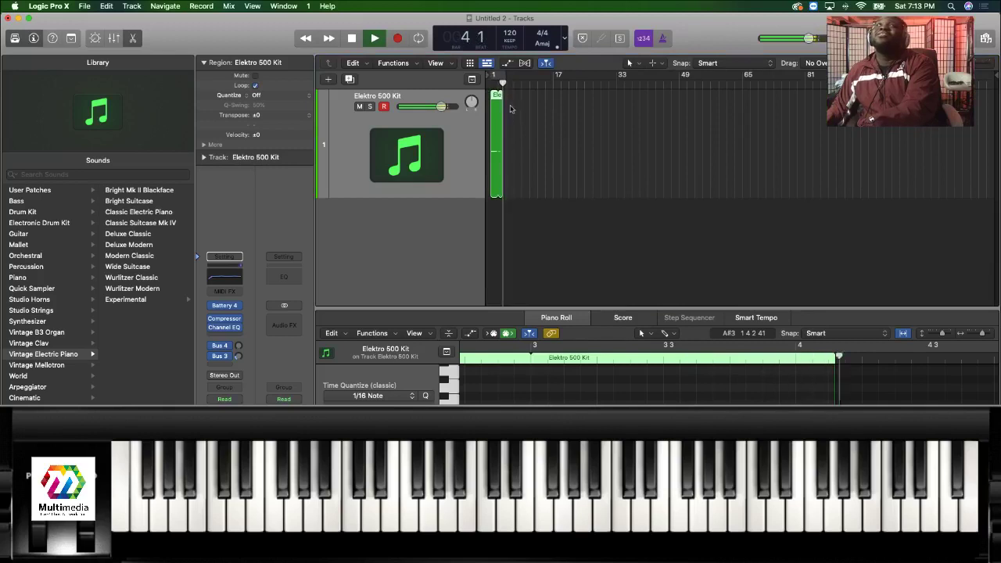
left_click_drag(501, 110, 923, 195)
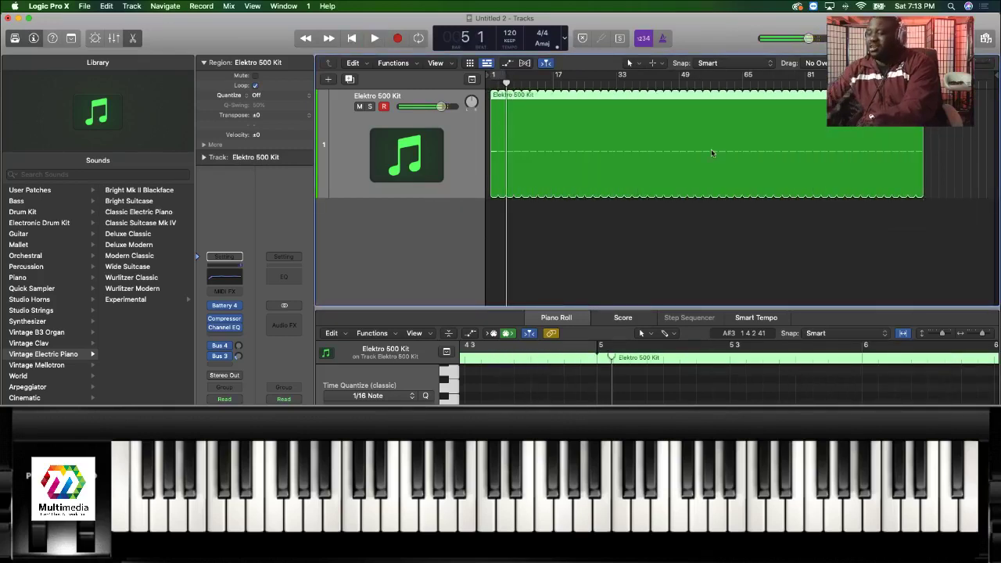
key("Return")
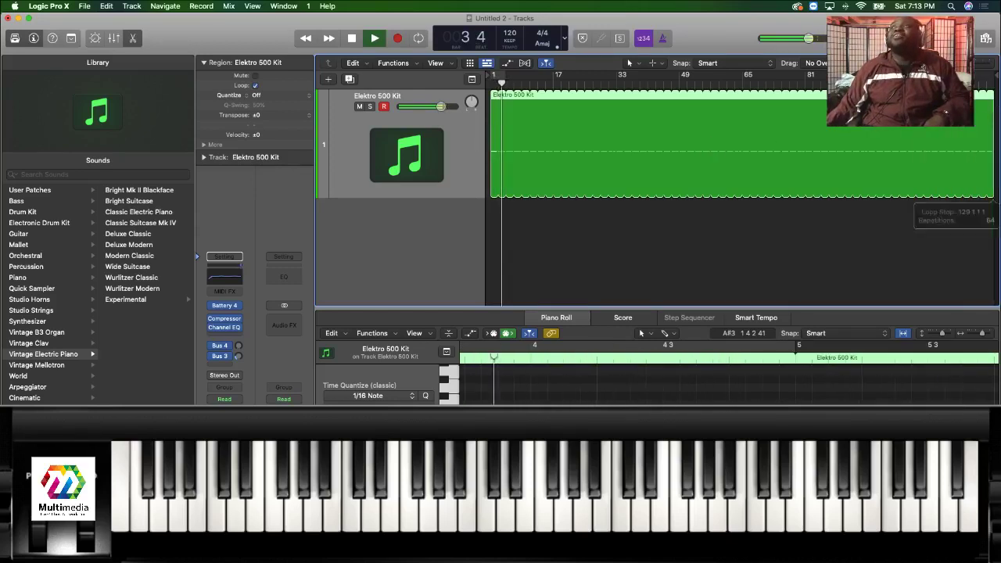
key("super+Right")
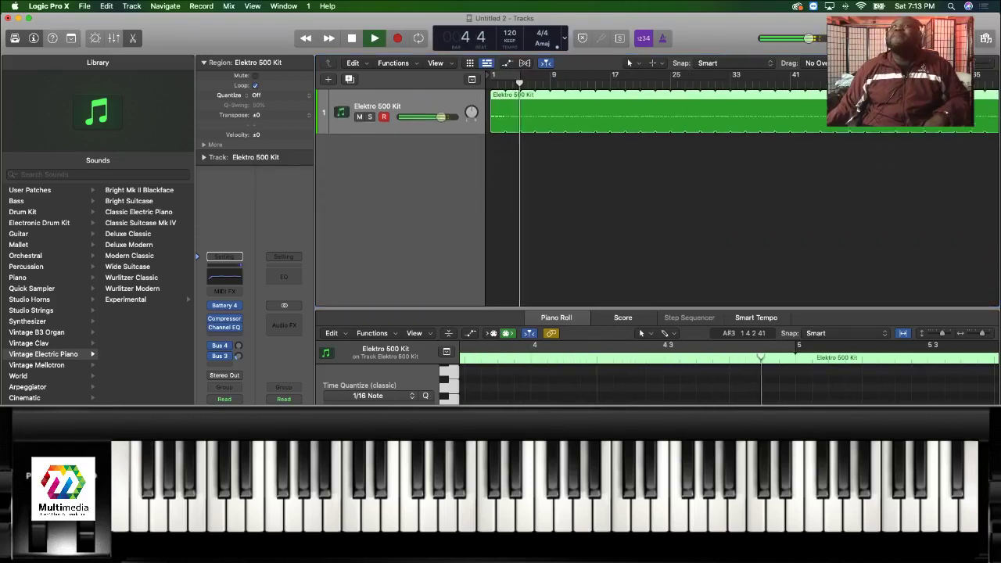
key("super+Up")
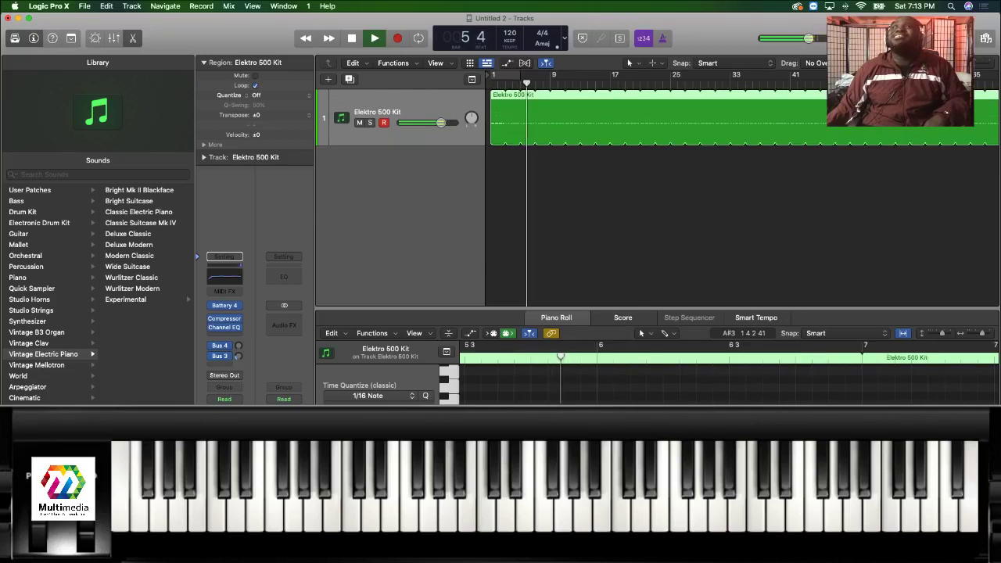
Return the playhead to the project start and raise the Elektro 500 Kit track's volume slightly, checking it in playback.
left_click(353, 173)
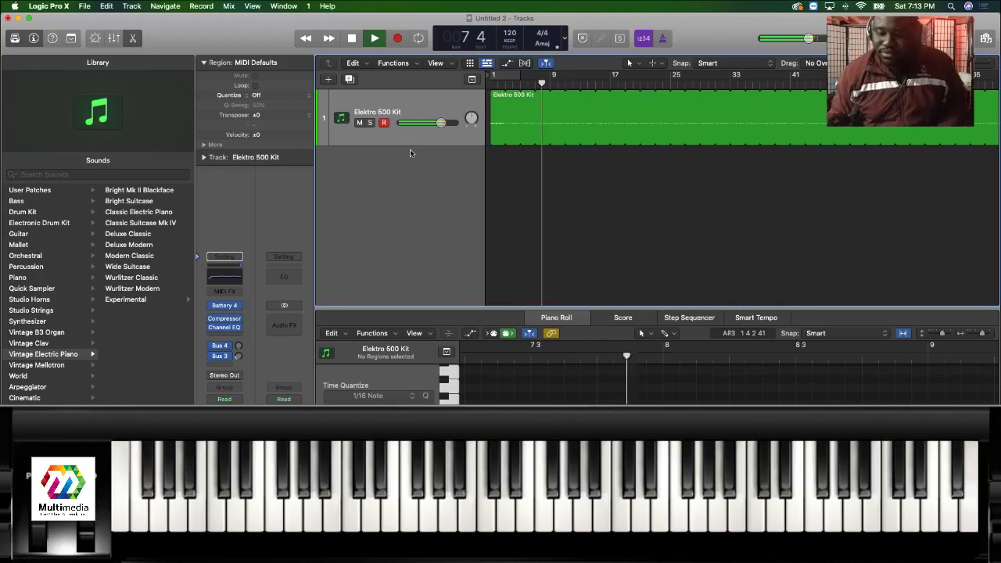
key("space")
key("Return")
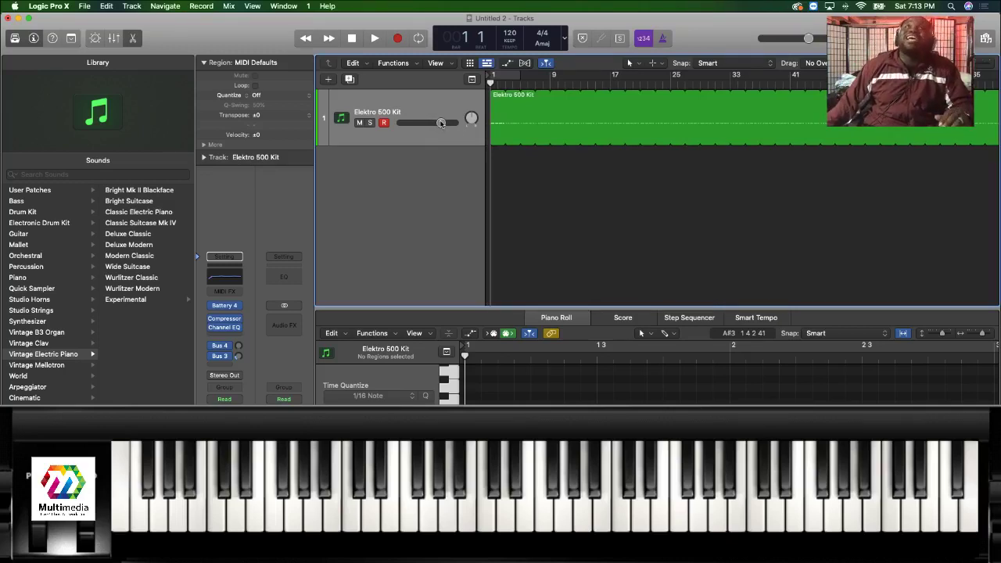
left_click_drag(441, 123, 446, 123)
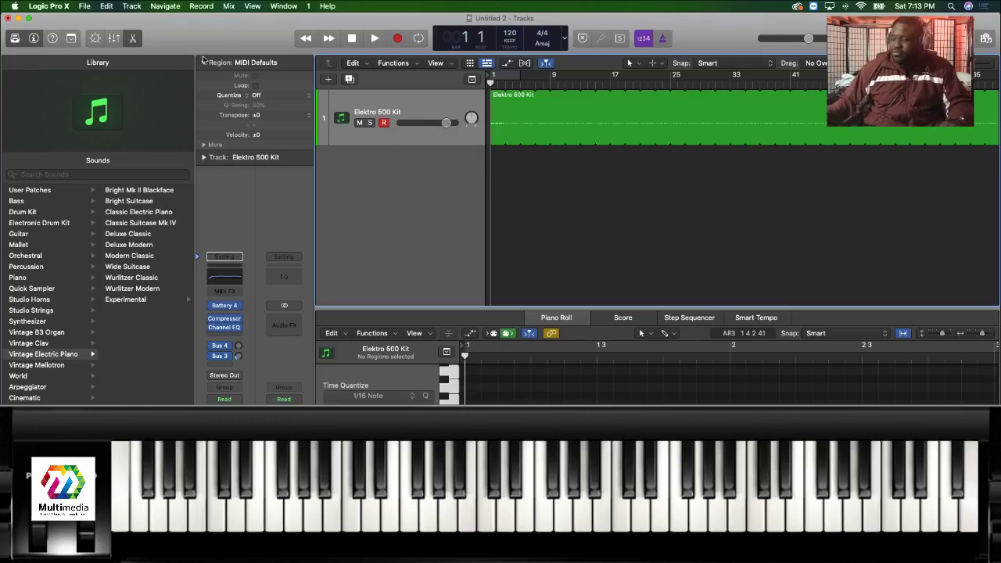
key("space")
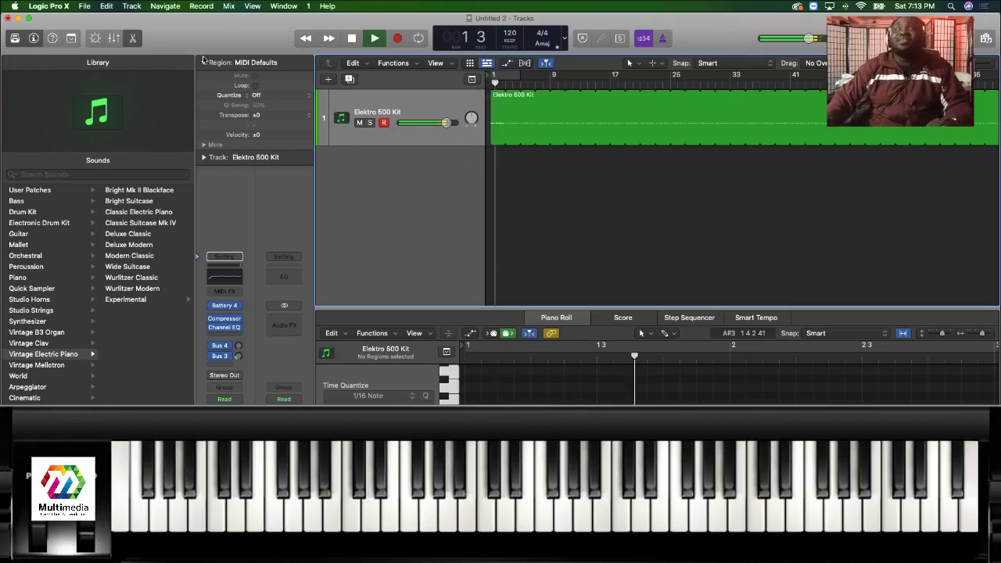
Open the project's metronome settings.
left_click(201, 5)
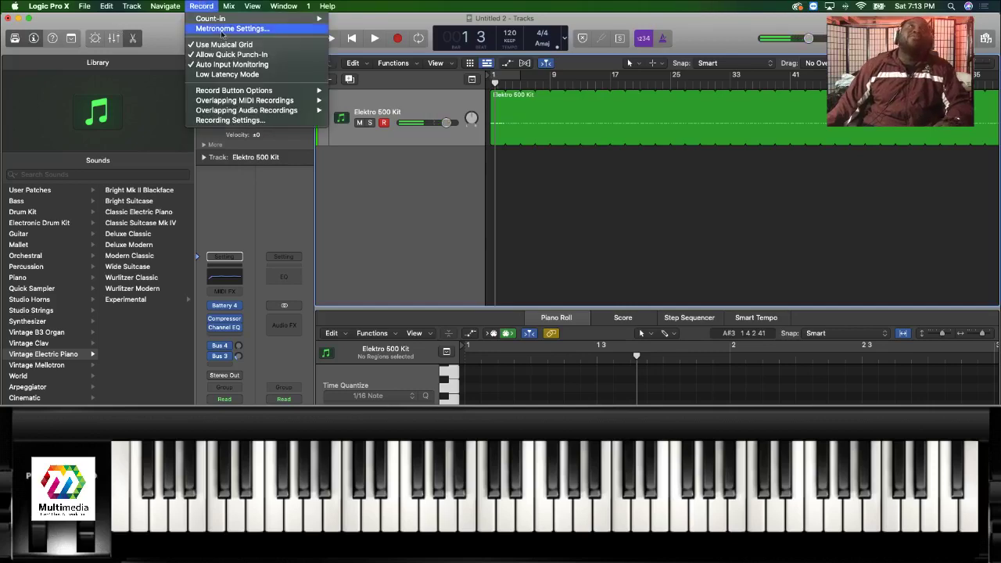
left_click(225, 29)
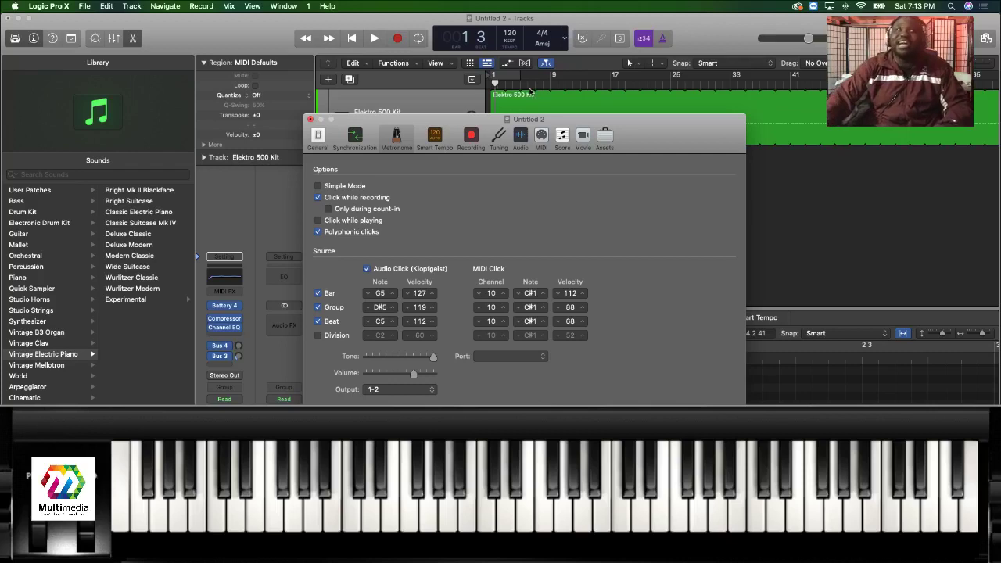
Raise the metronome click's volume to nearly maximum, testing it with short record passes, and close the project settings.
key("r")
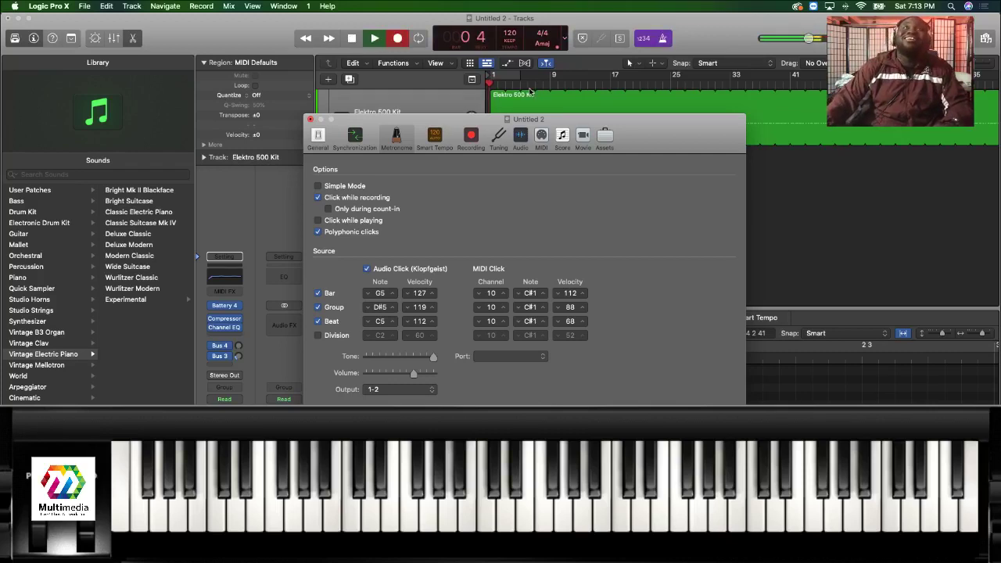
key("space")
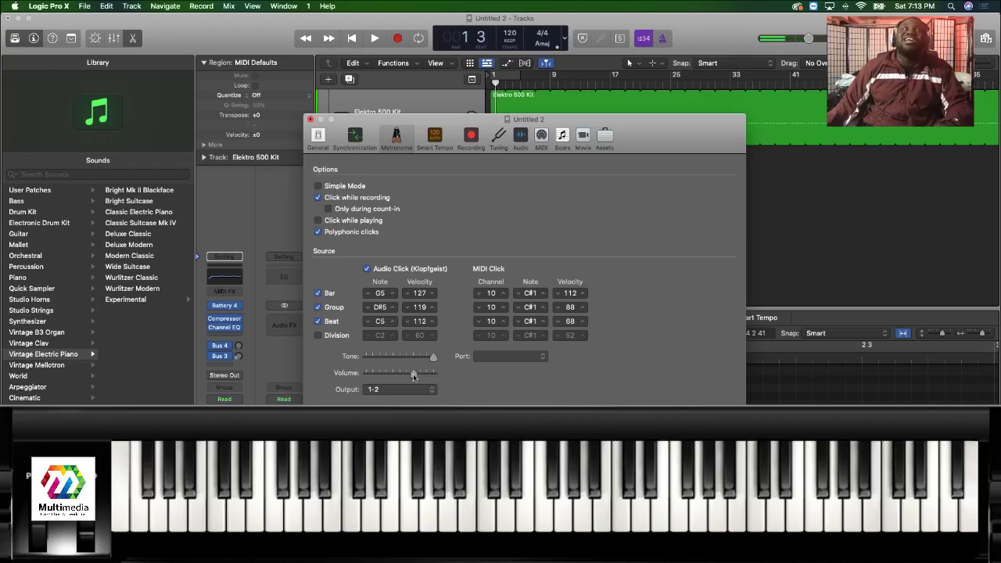
left_click_drag(414, 377, 431, 377)
key("r")
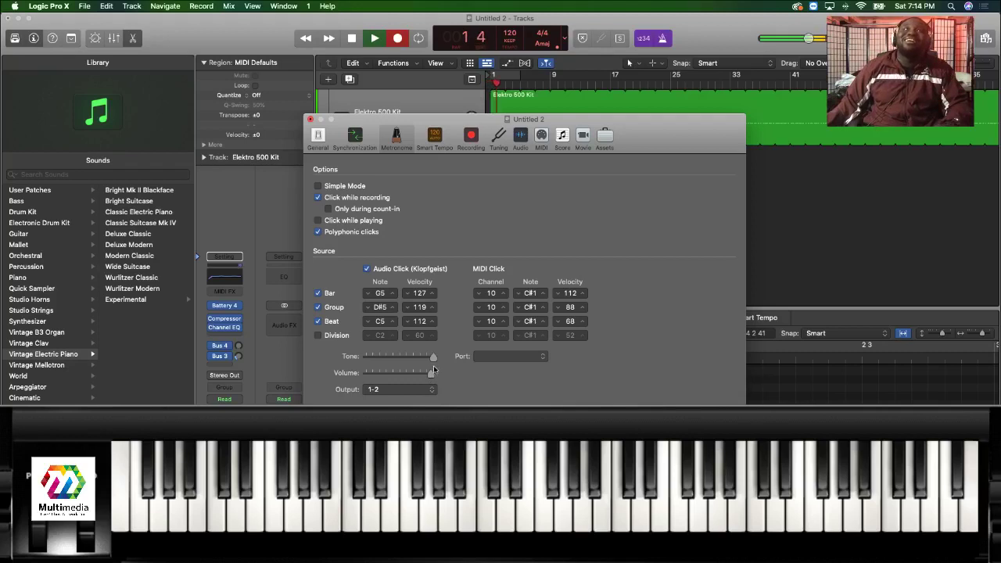
key("space")
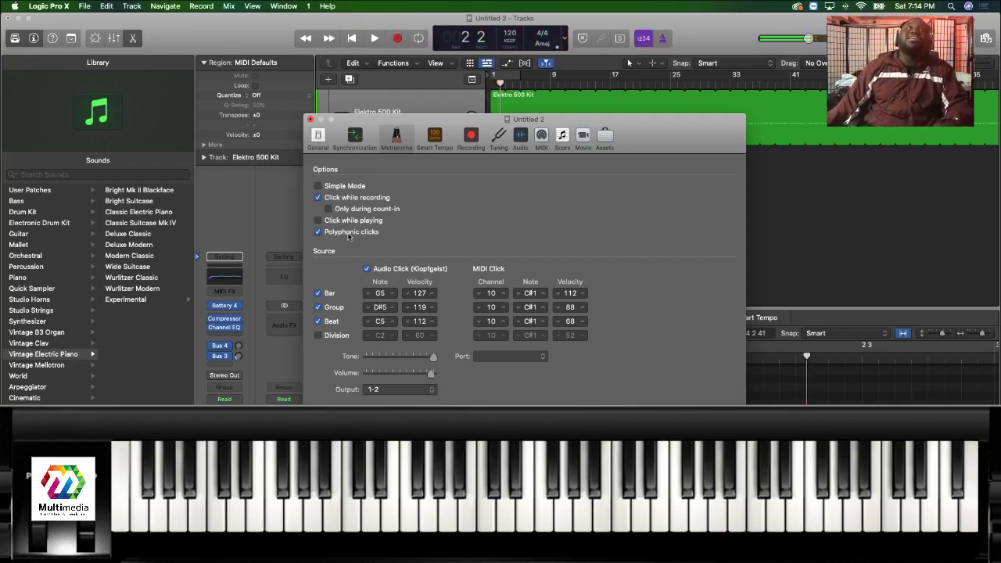
left_click(310, 119)
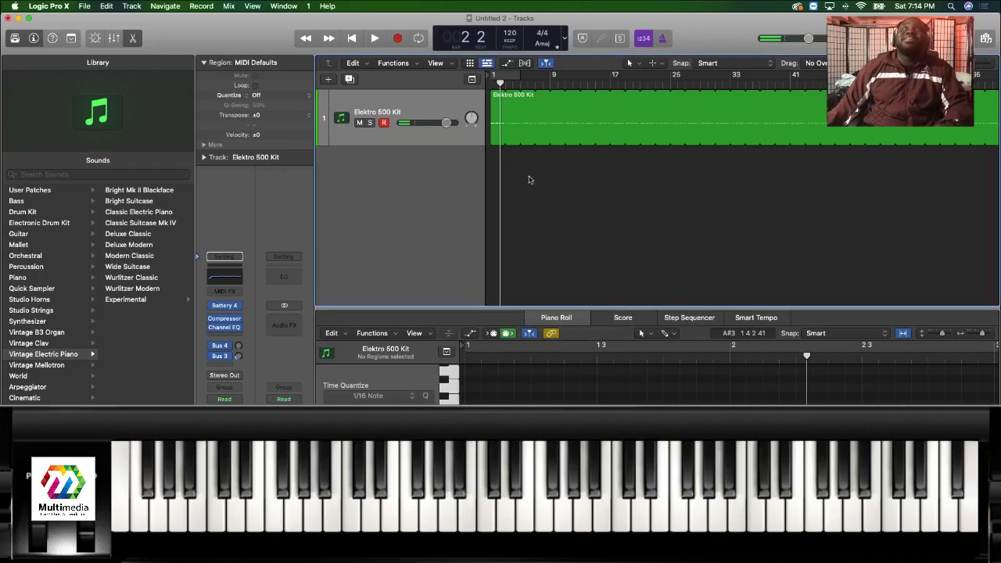
Play the looped drum pattern from the project start and create a duplicate of the Elektro 500 Kit track.
key("Return")
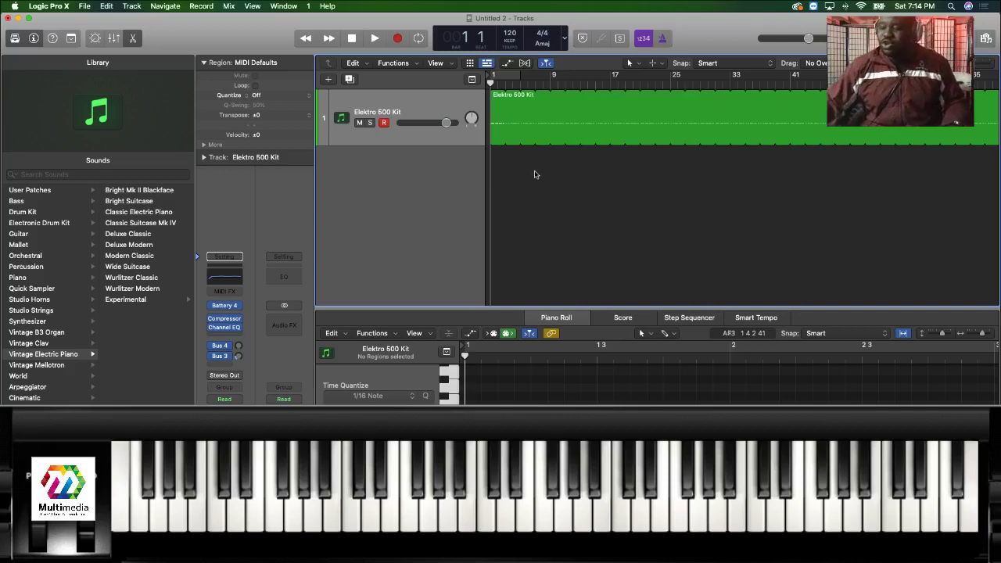
key("space")
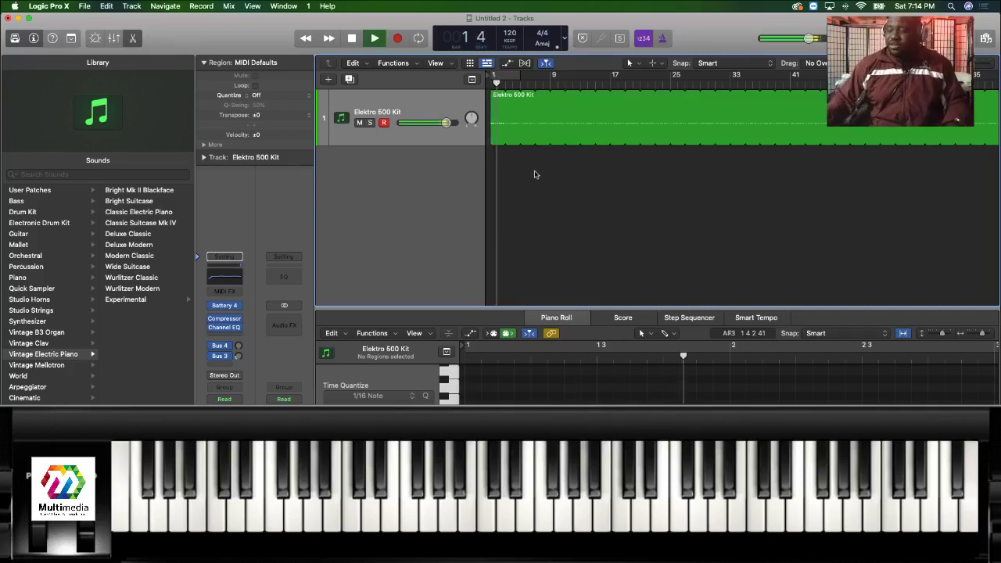
key("space")
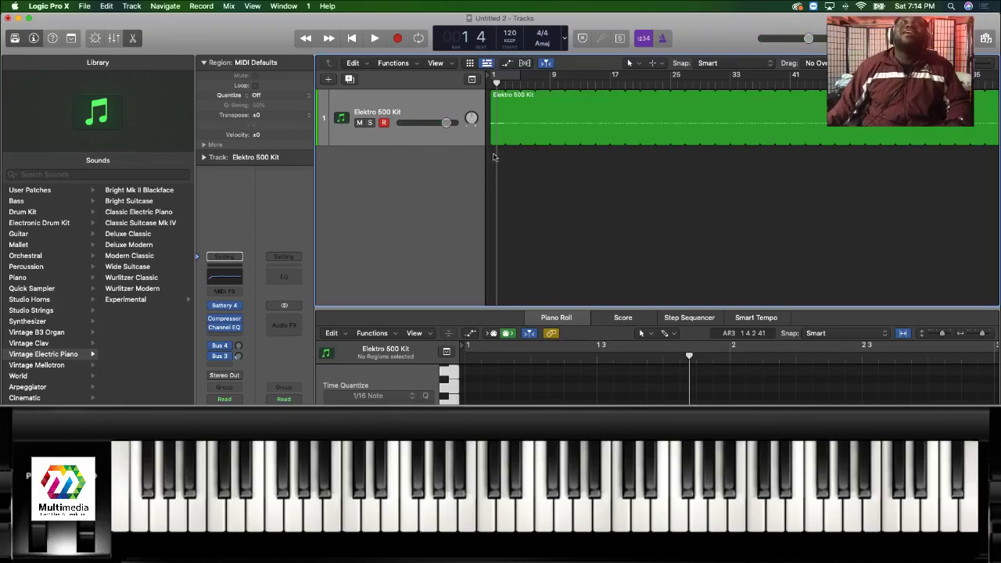
key("super+d")
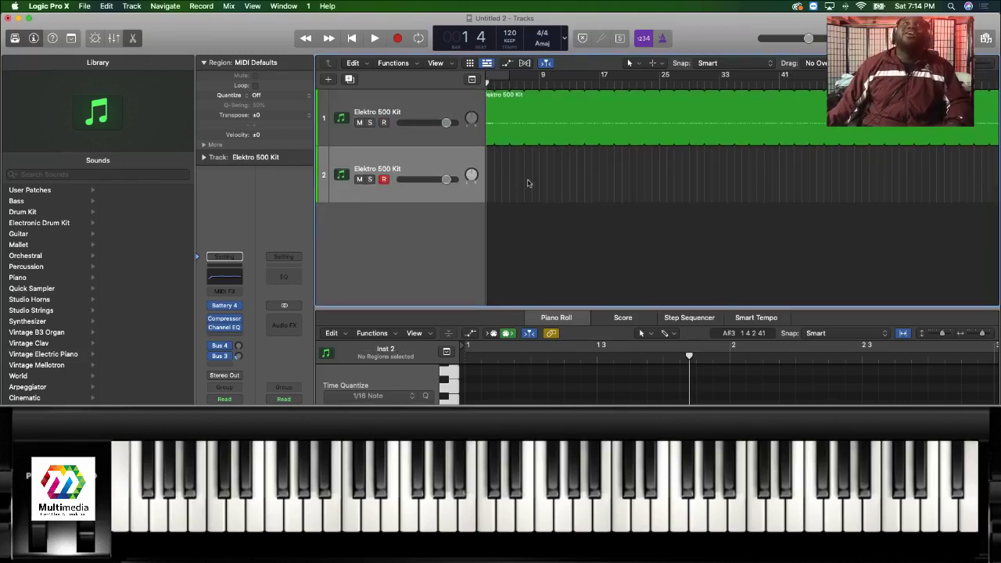
Play the loop from the start several times while rehearsing a second drum part on the duplicated track.
key("Return")
key("space")
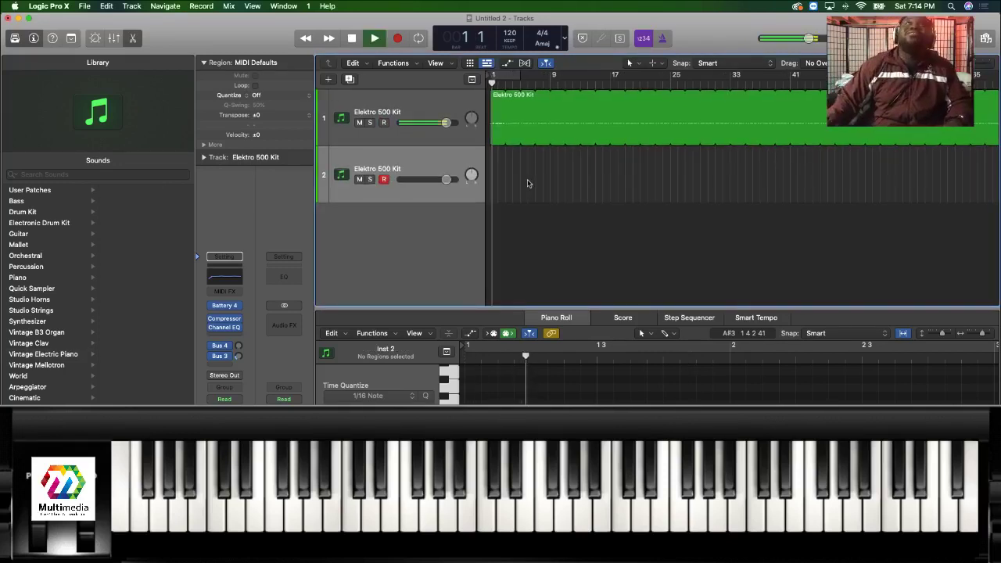
key("space")
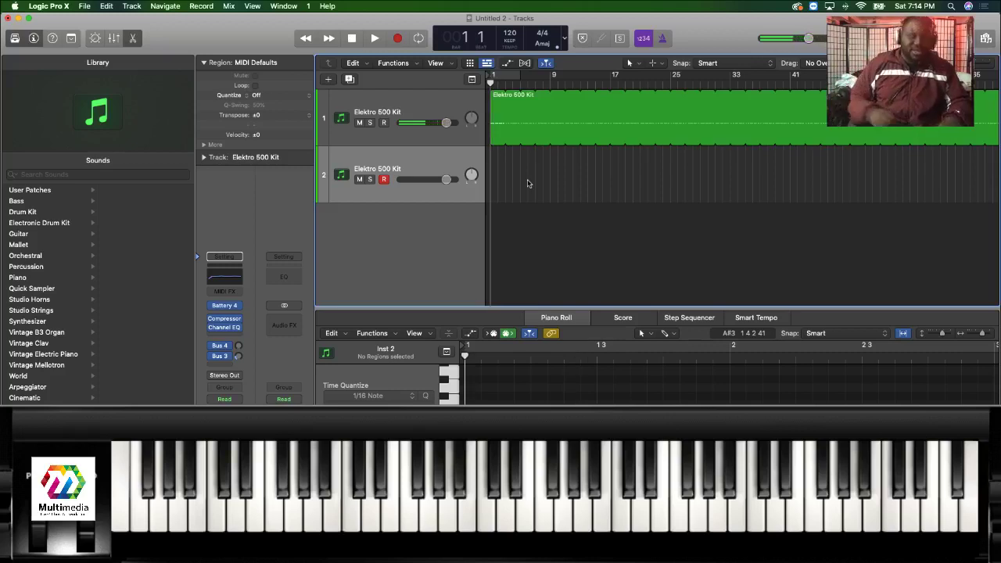
key("space")
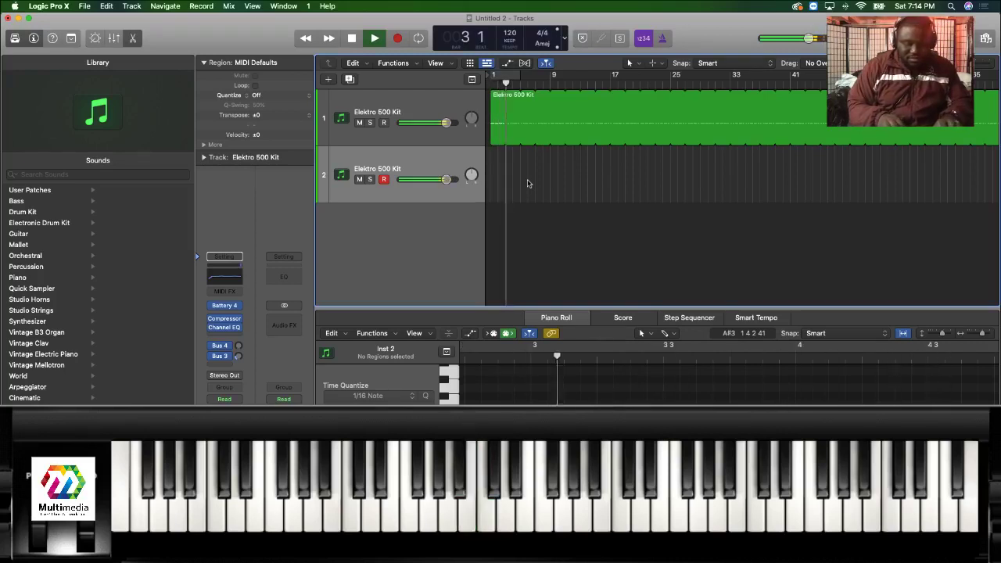
key("space")
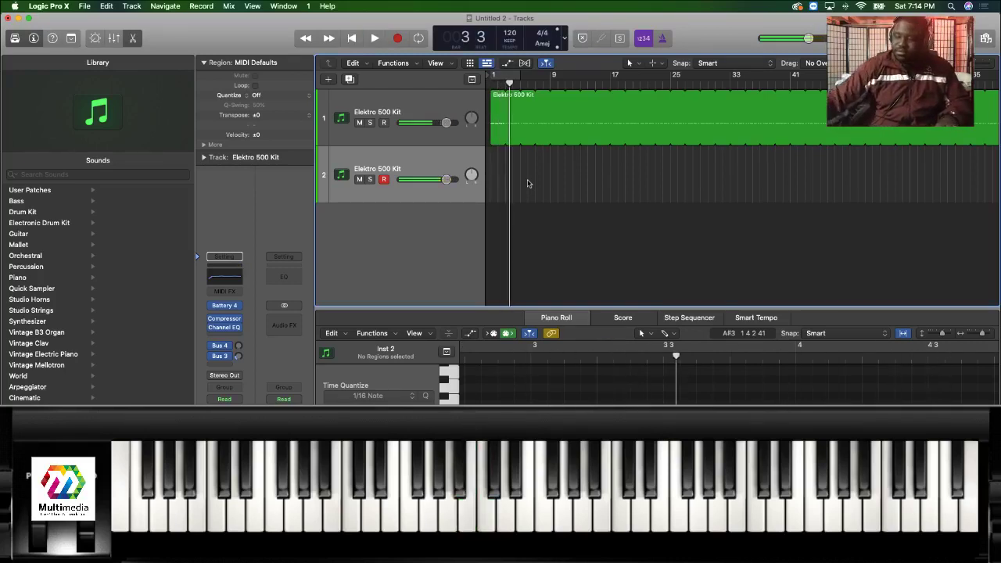
key("Return")
key("space")
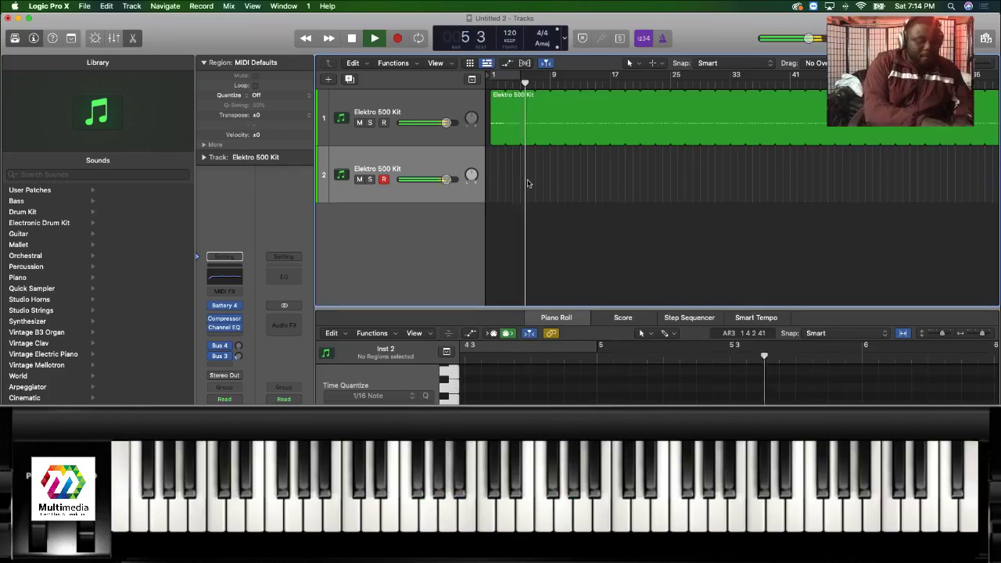
key("space")
key("Return")
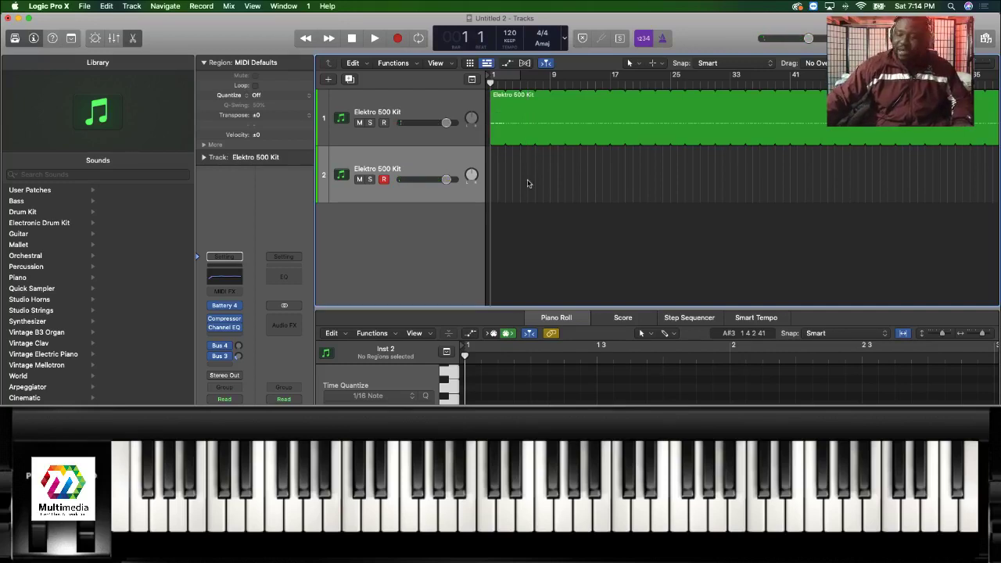
Record a second drum pattern on the duplicated track from bar 1 to about bar 7, select its notes and play it back.
key("r")
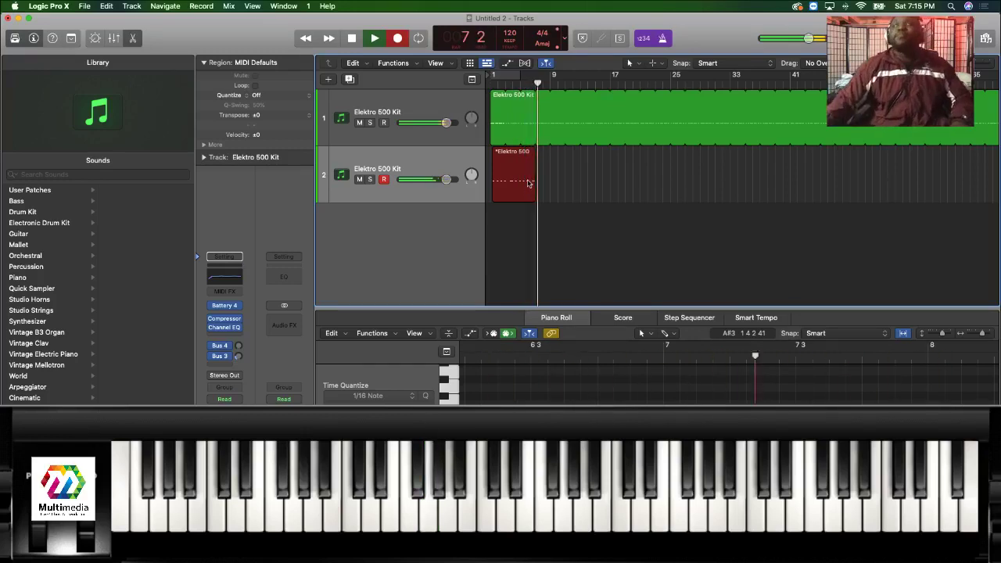
key("space")
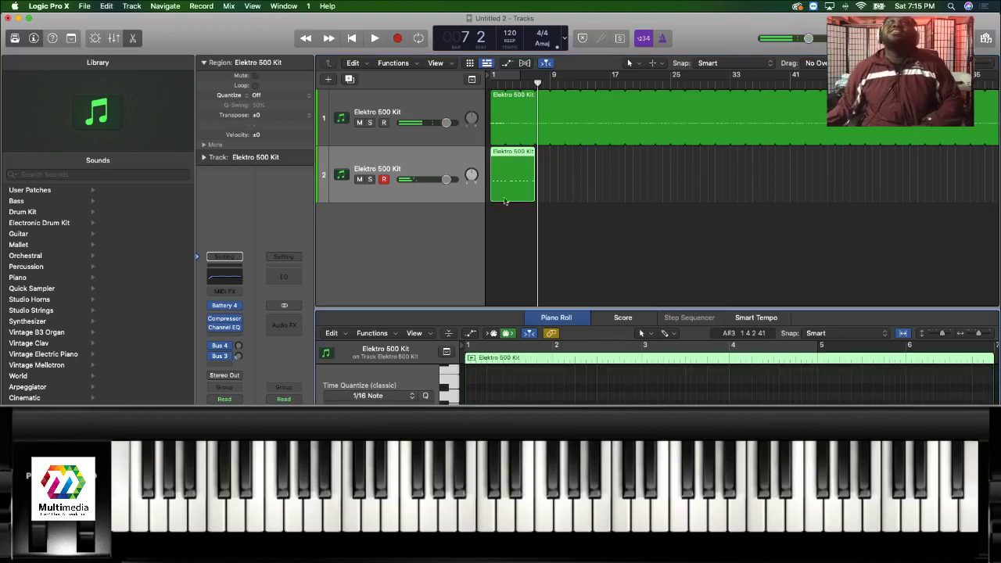
key("super+a")
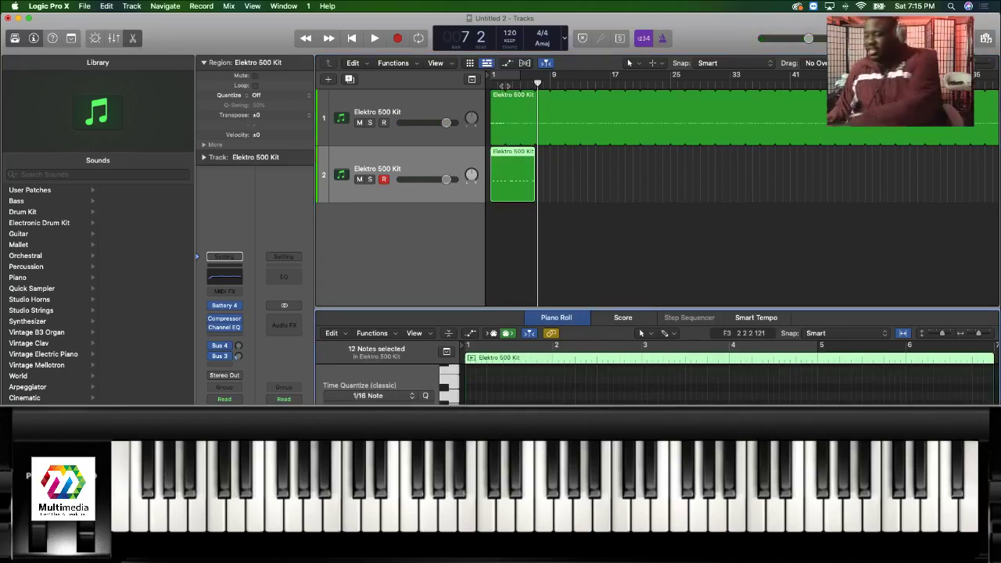
left_click(493, 83)
key("space")
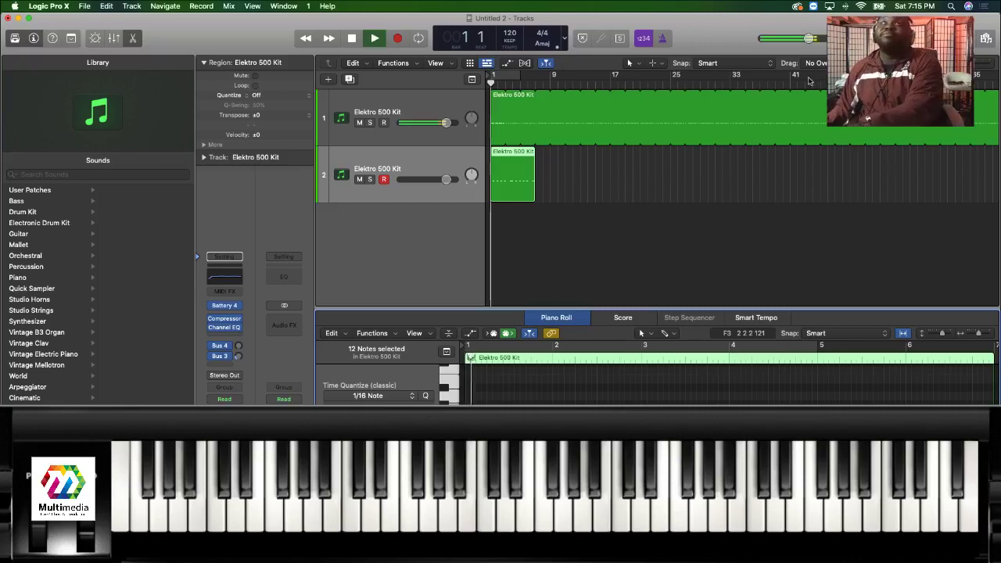
Loop the second track's region to about bar 17, listen into the first repeat and return to the project start.
key("super+Right")
key("super+Right")
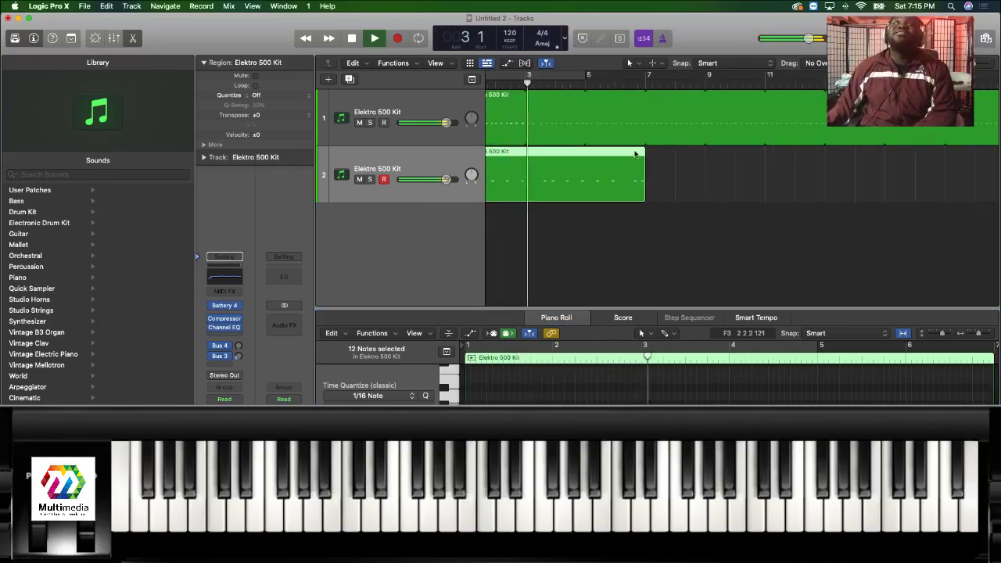
scroll(641, 156, "right", 1)
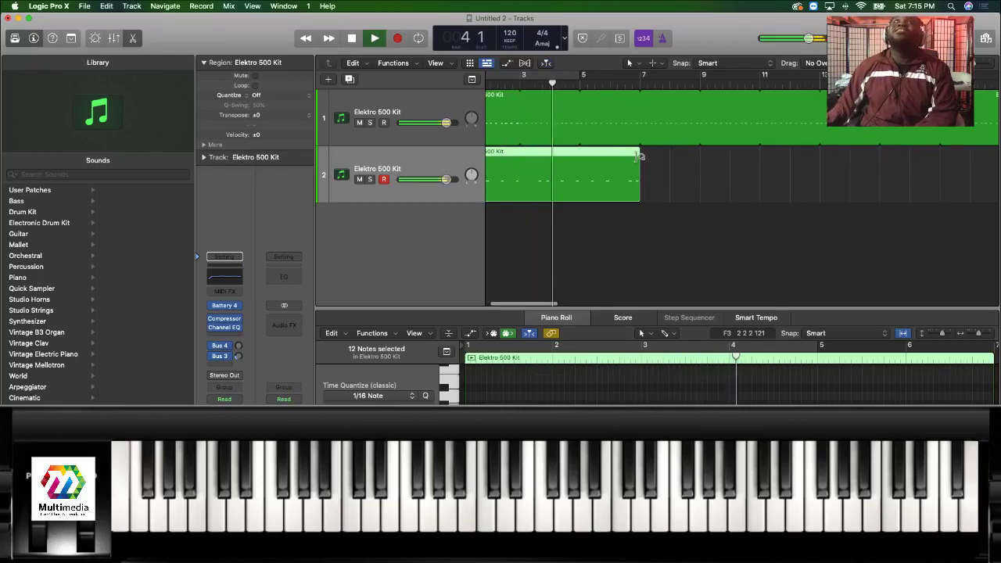
left_click_drag(639, 153, 954, 180)
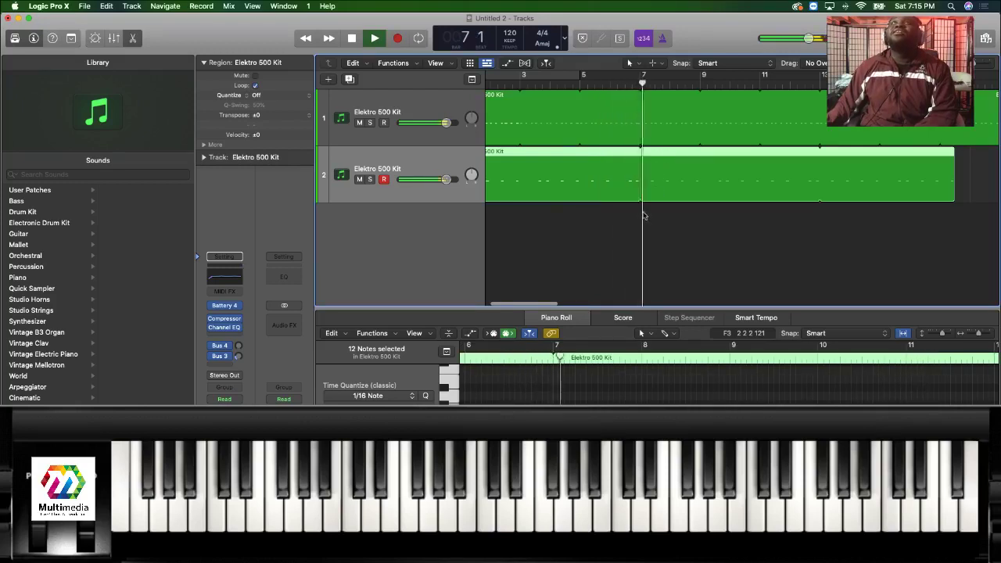
key("space")
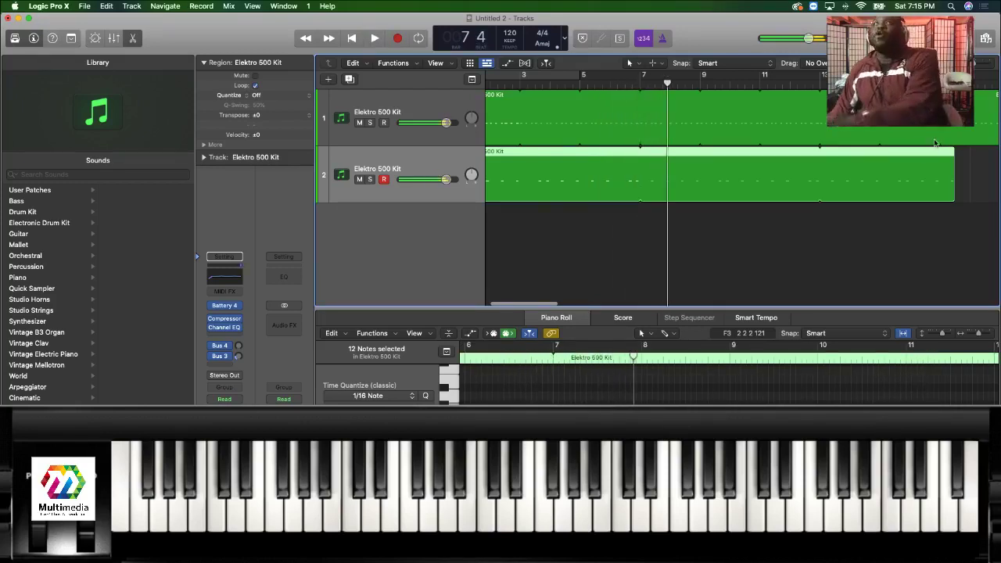
key("Return")
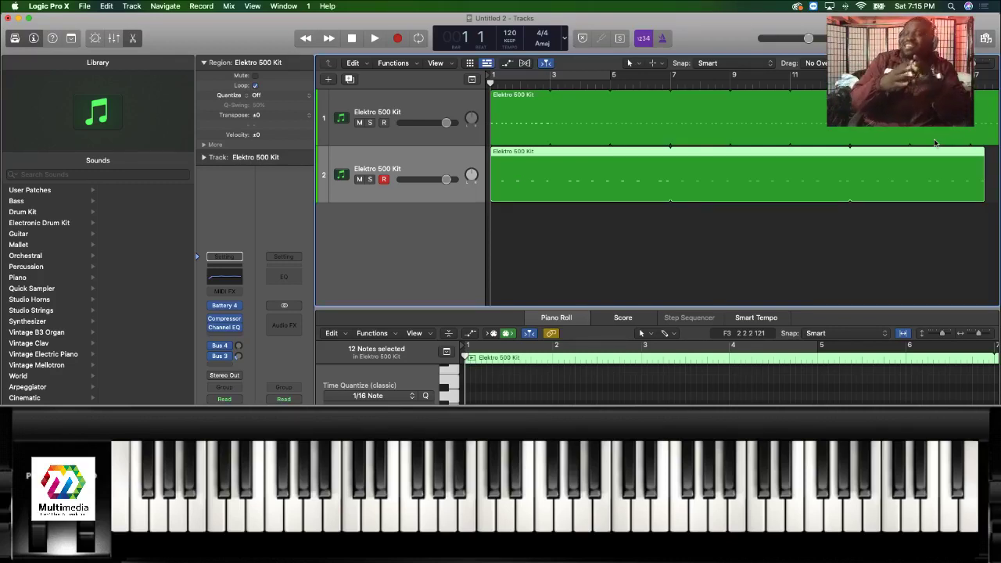
left_click_drag(975, 64, 963, 64)
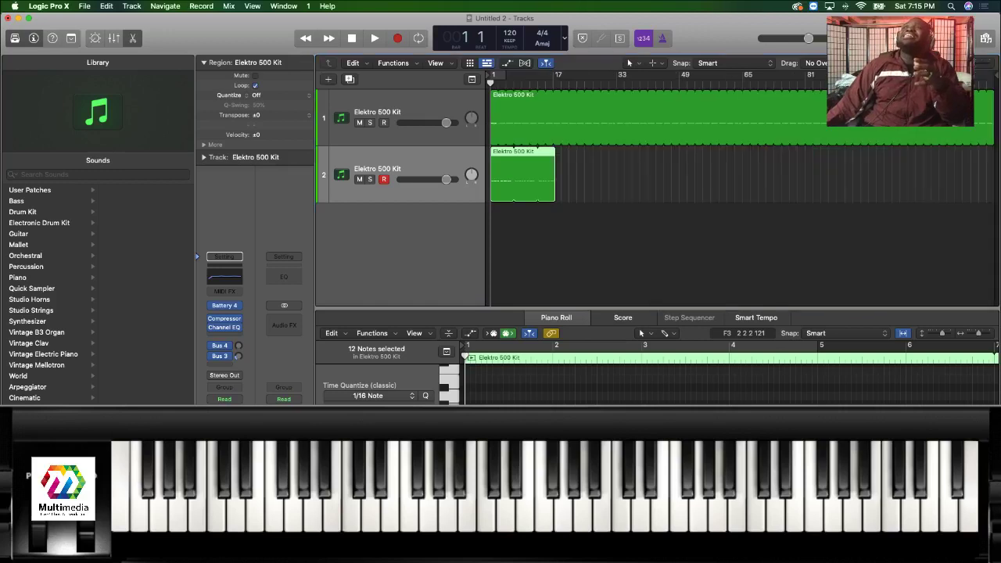
left_click_drag(551, 156, 614, 158)
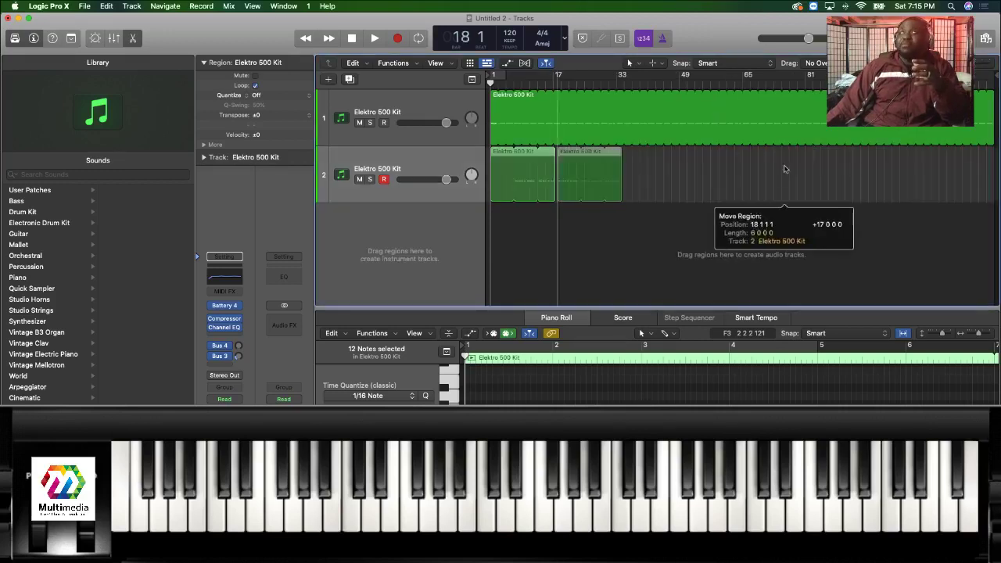
left_click(744, 180)
key("ctrl+z")
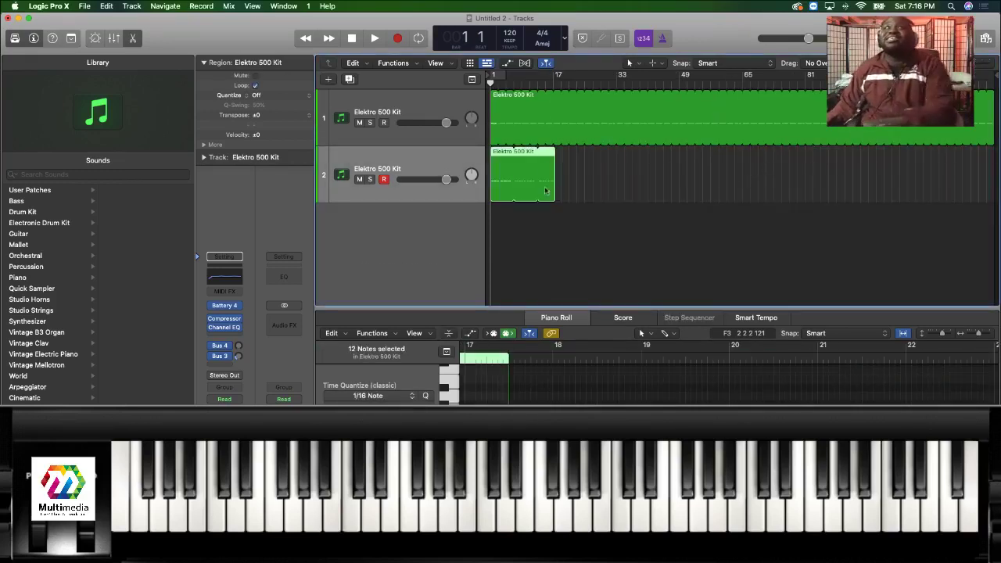
Extend the second track's loop across the timeline to match the end of the first track's loop, and deselect the region.
left_click_drag(553, 162, 992, 164)
left_click(531, 236)
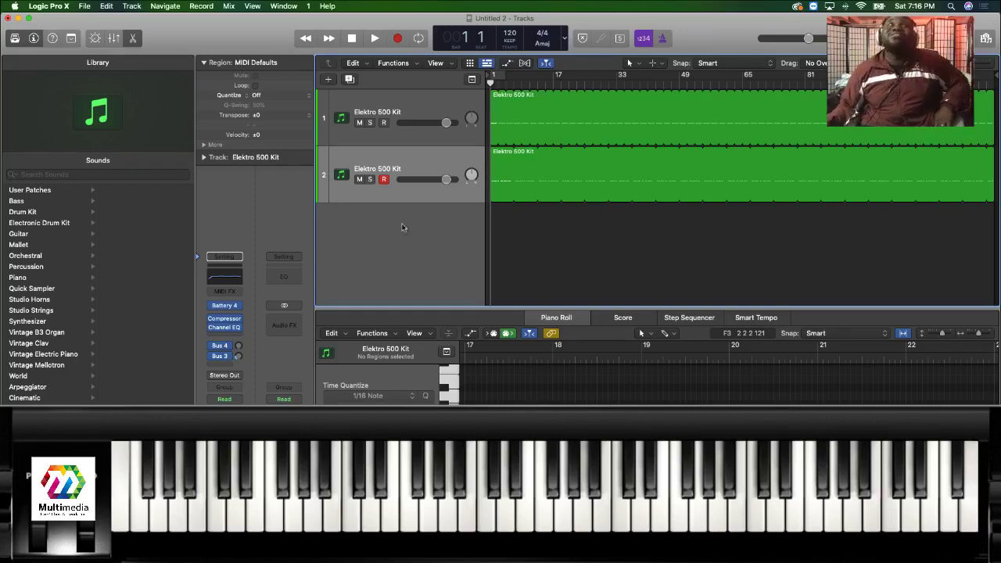
Rename the second track as quon and the first track as bell.
double_click(382, 171)
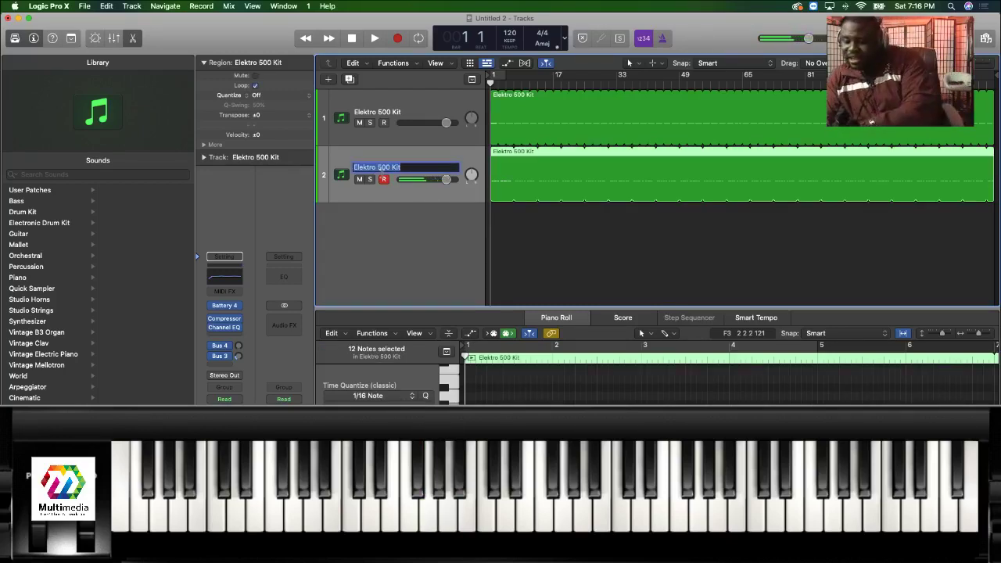
type("quon")
key("Return")
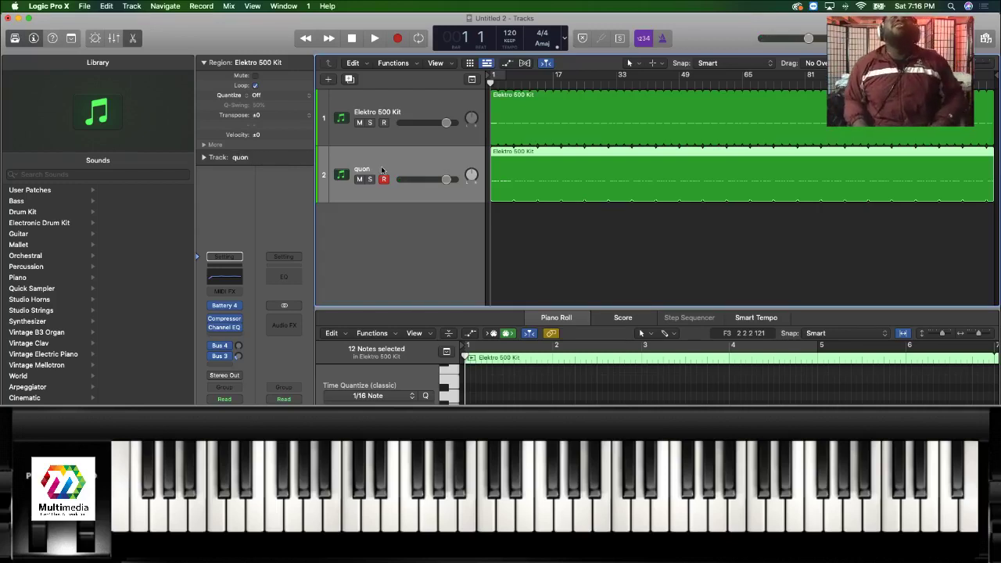
double_click(374, 113)
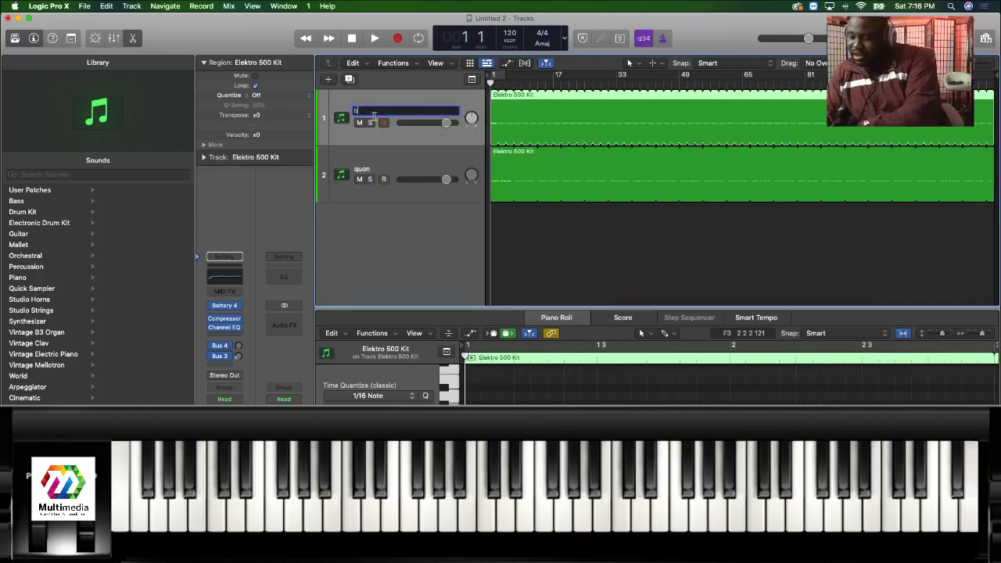
type("bell")
key("Return")
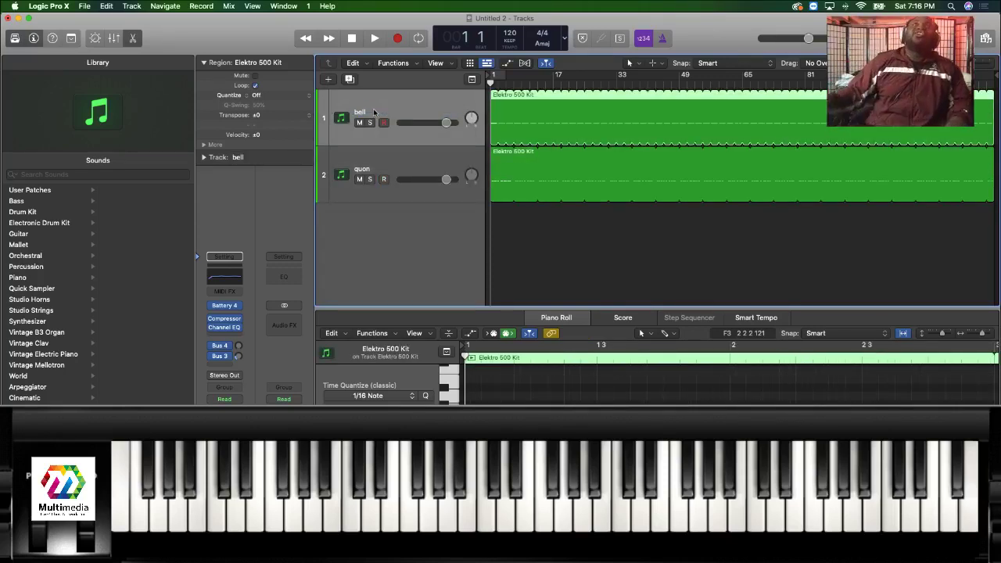
Select the quon track and play both looped tracks together from the project start for about two bars.
left_click(615, 237)
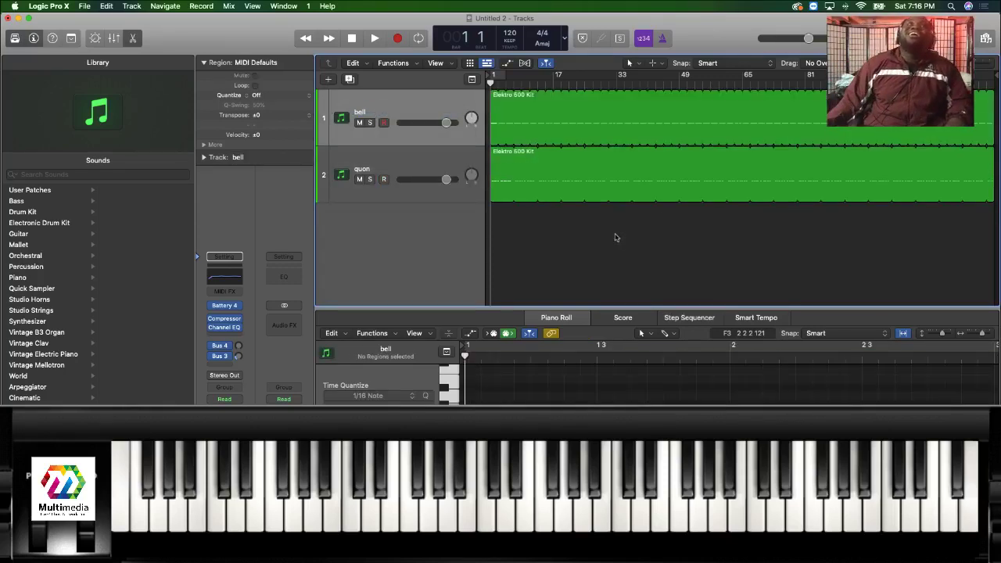
left_click(390, 171)
key("space")
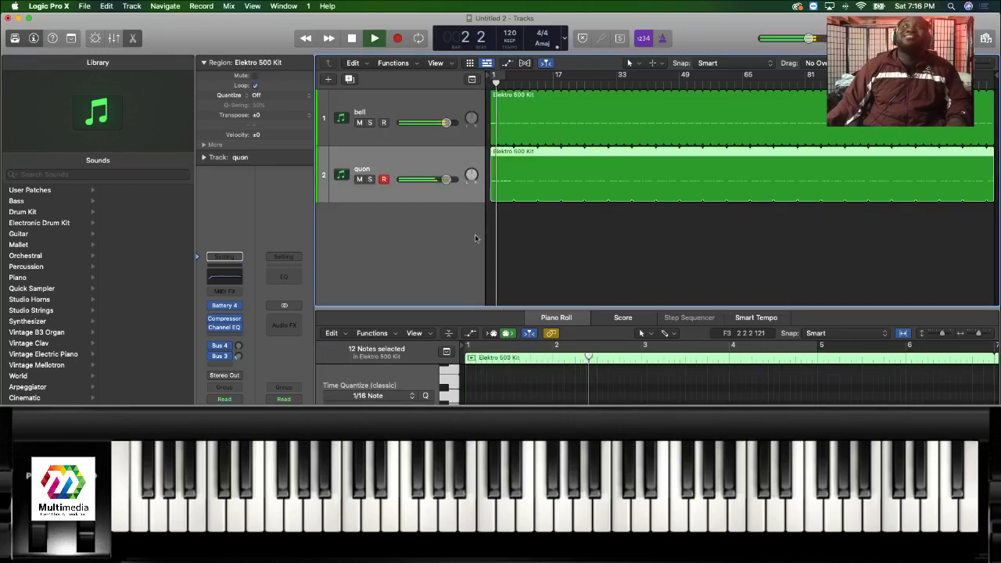
key("space")
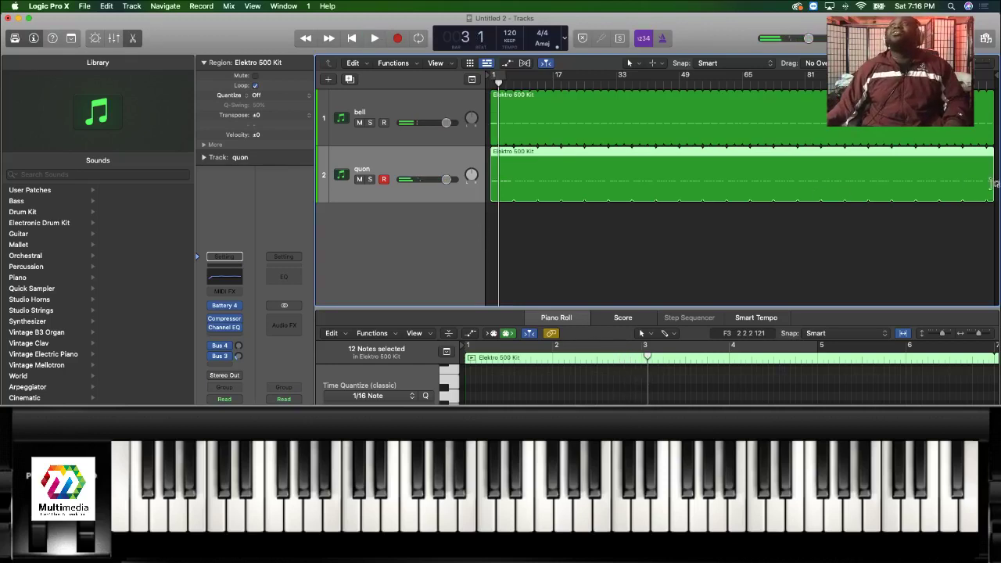
Remove the loop repeats from the quon track so that only its original region remains, and return to the project start.
left_click_drag(991, 183, 508, 279)
left_click(519, 265)
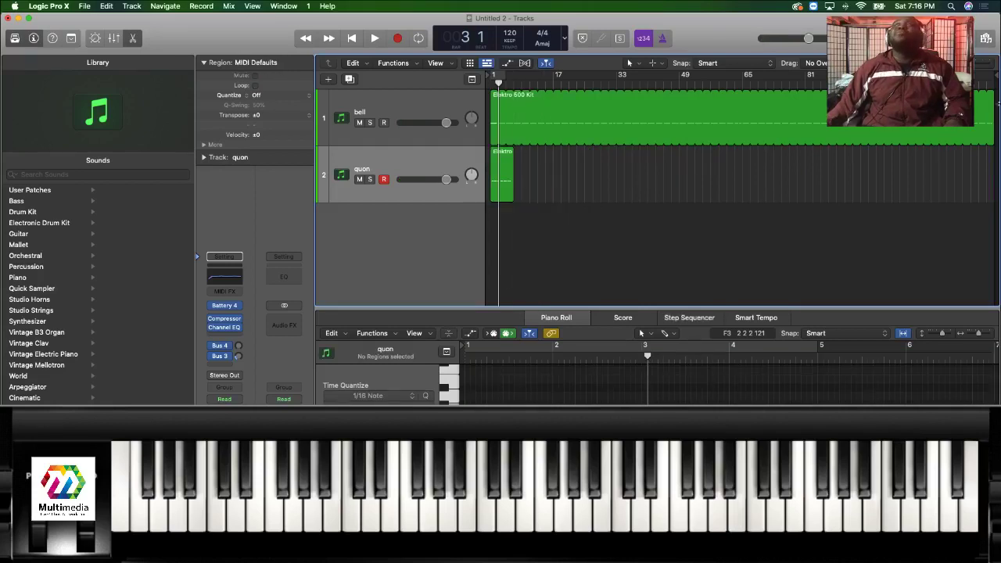
key("super+Right")
key("super+Right")
key("super+Right")
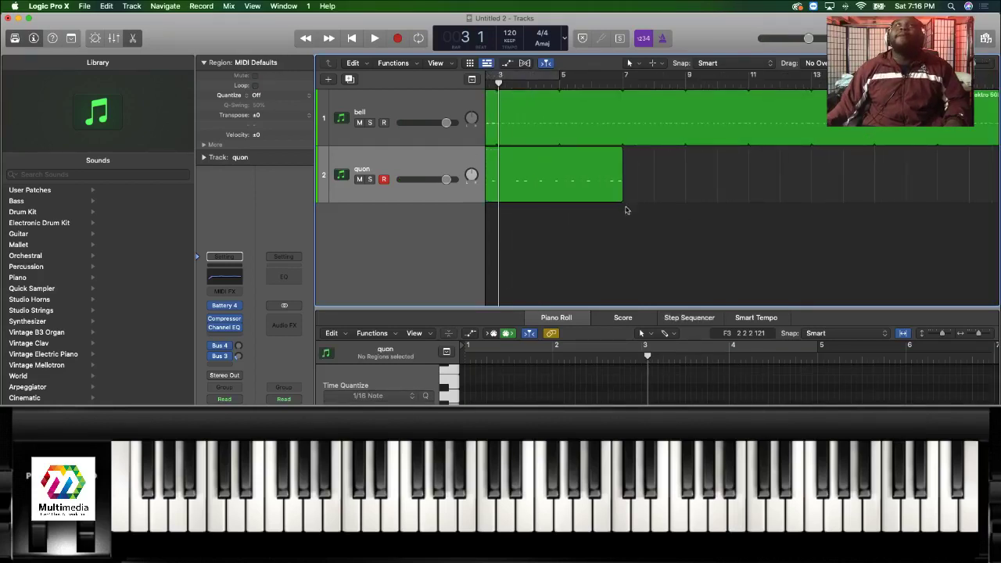
mouse_move(620, 201)
left_mouse_down()
mouse_move(637, 202)
mouse_move(610, 211)
left_mouse_up()
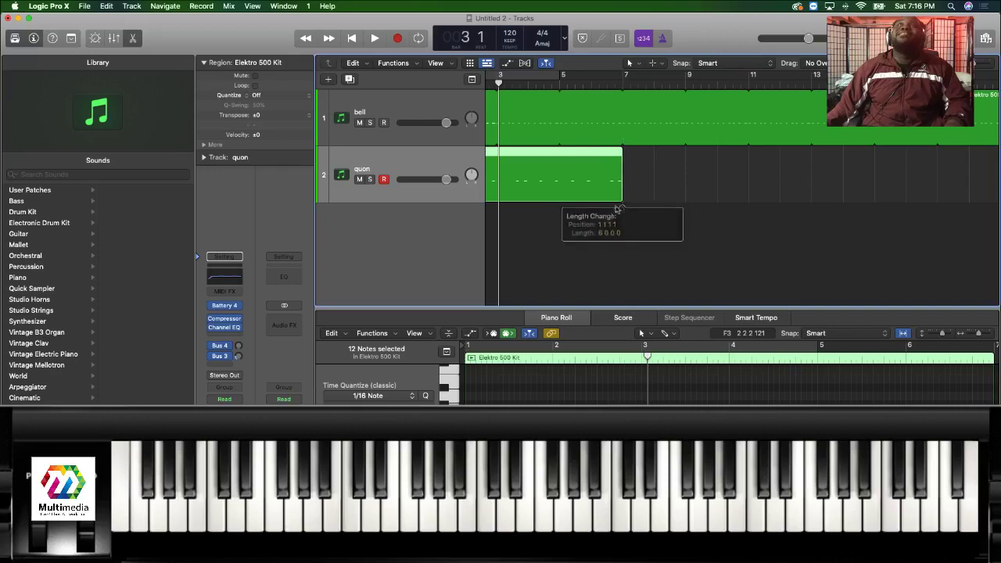
left_click(602, 211)
scroll(602, 210, "left", 3)
left_click(618, 190)
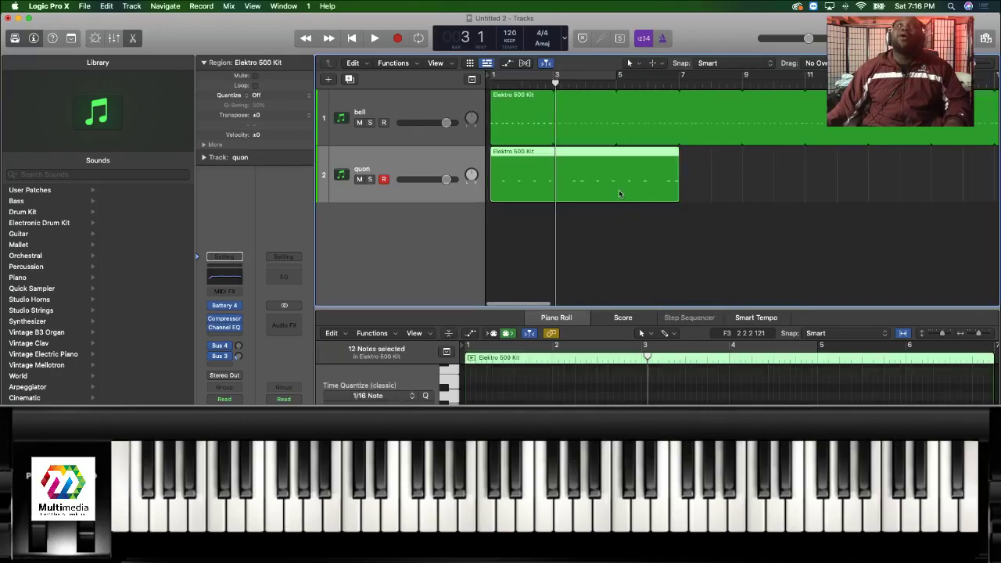
key("Return")
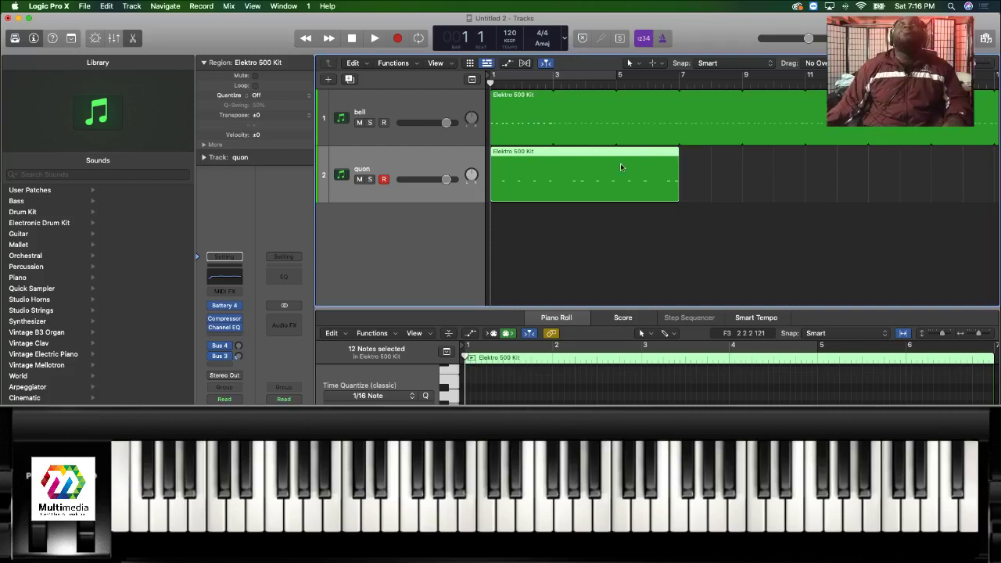
Turn on cycle mode and extend both the cycle range and the quon region's loop to bar 13.
key("c")
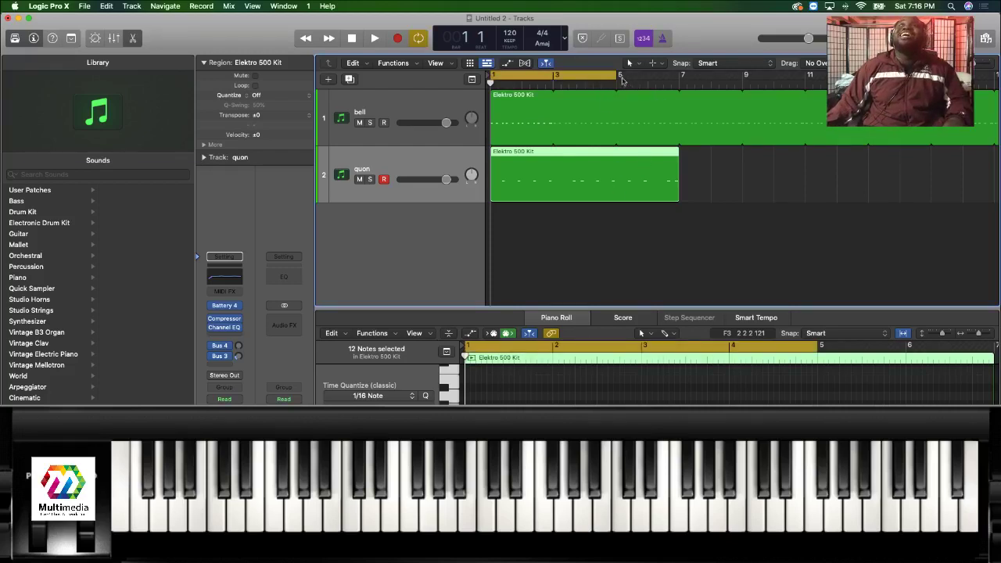
left_click_drag(615, 78, 677, 97)
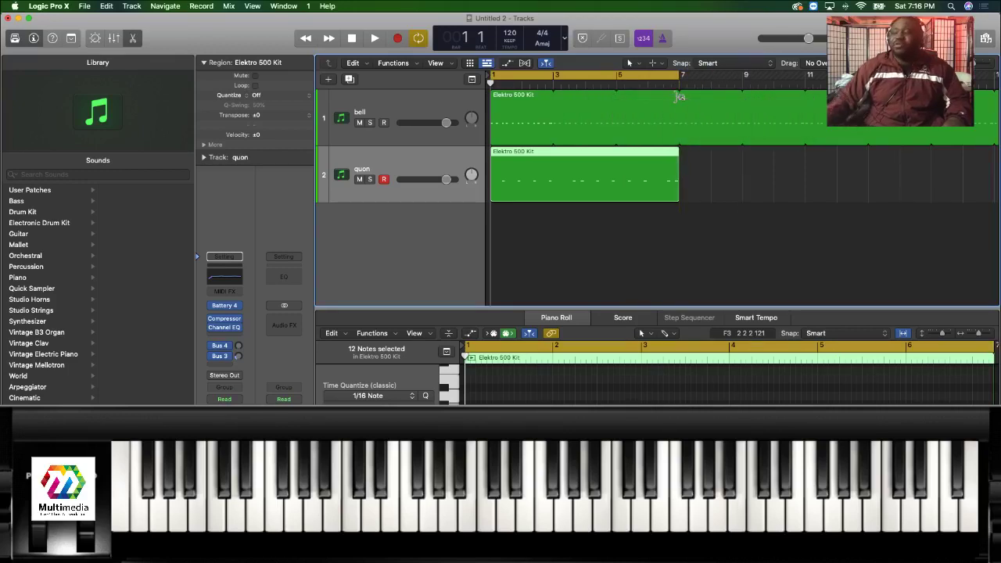
key("space")
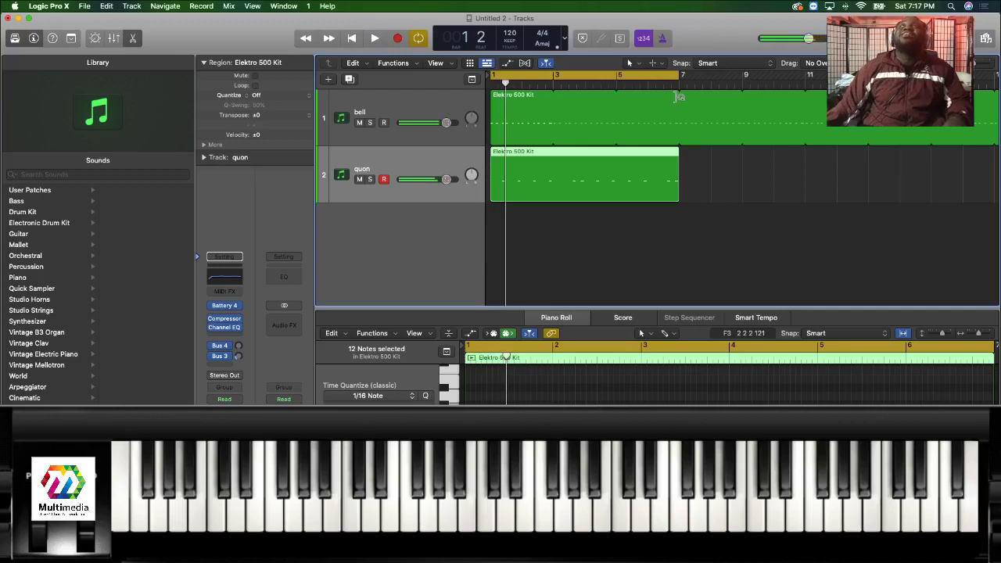
scroll(678, 92, "down", 1)
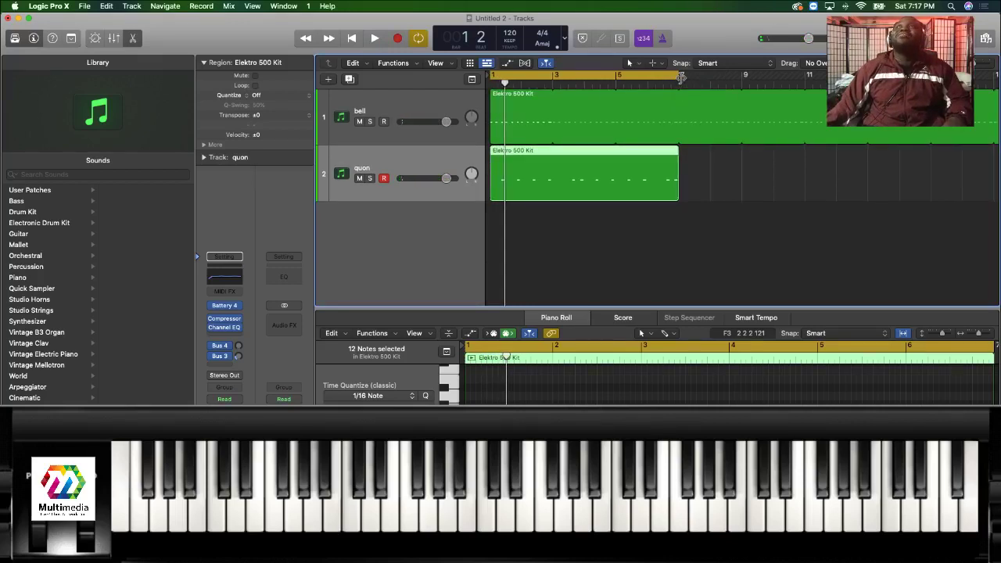
left_click_drag(680, 76, 867, 164)
left_click_drag(679, 154, 867, 171)
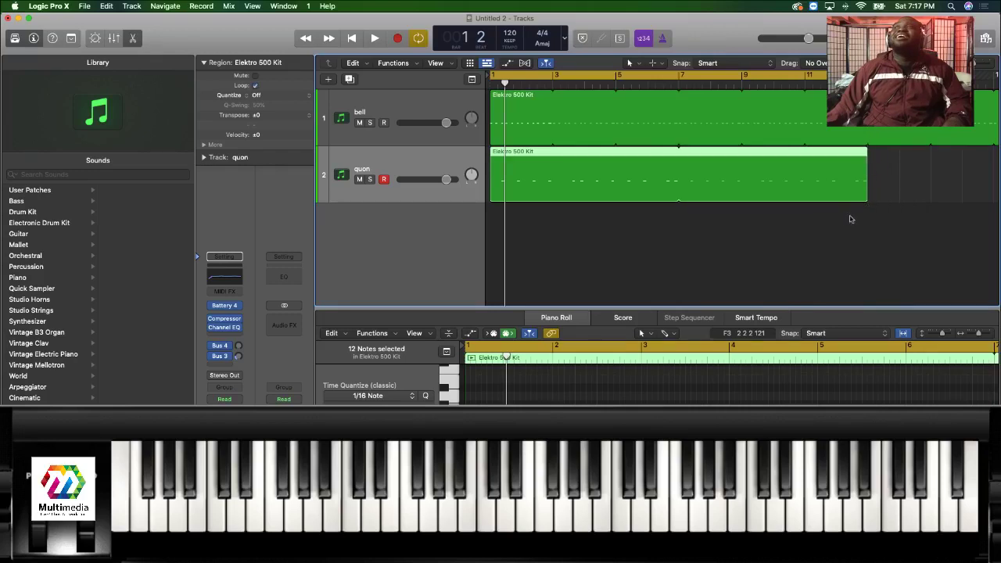
Split the looped quon region at bar 7 and join the two pieces into a single region.
left_click(677, 88)
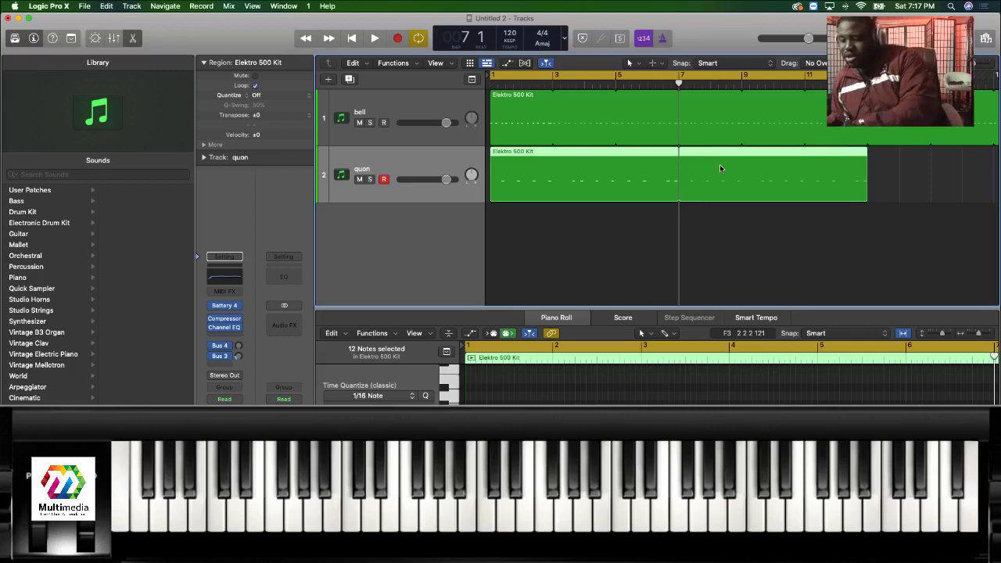
key("super+t")
left_click(732, 180)
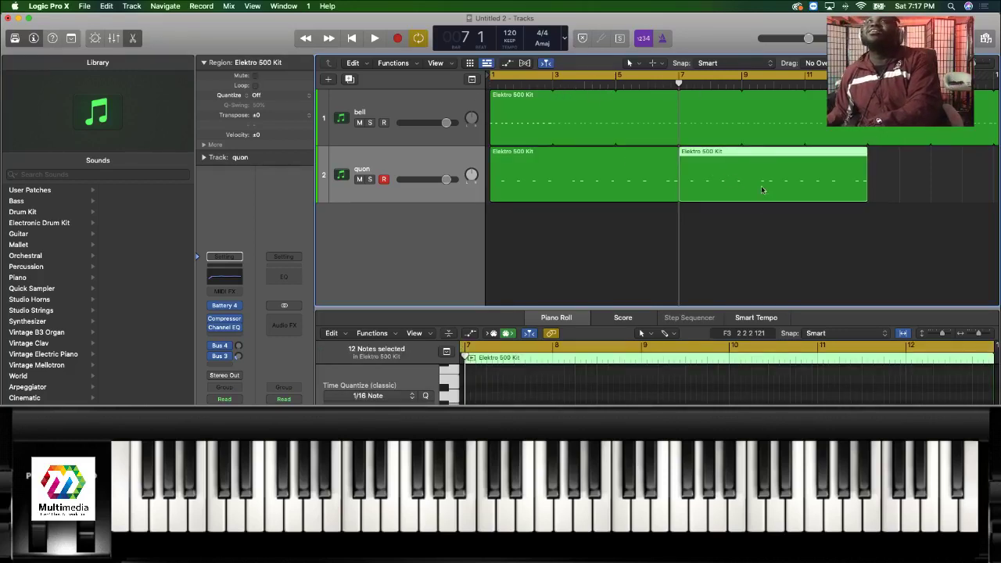
left_click(655, 190, "shift")
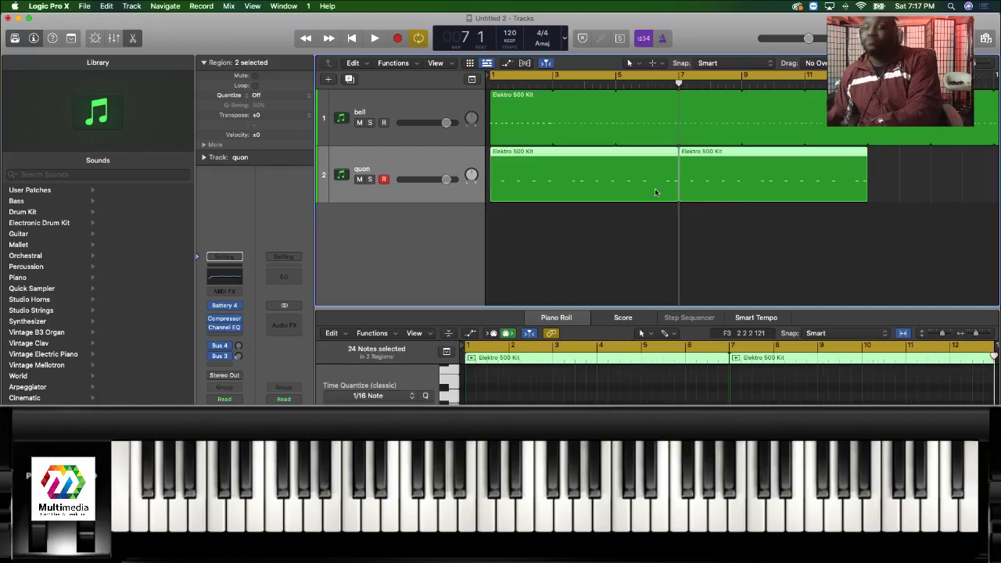
key("super+j")
left_click(737, 215)
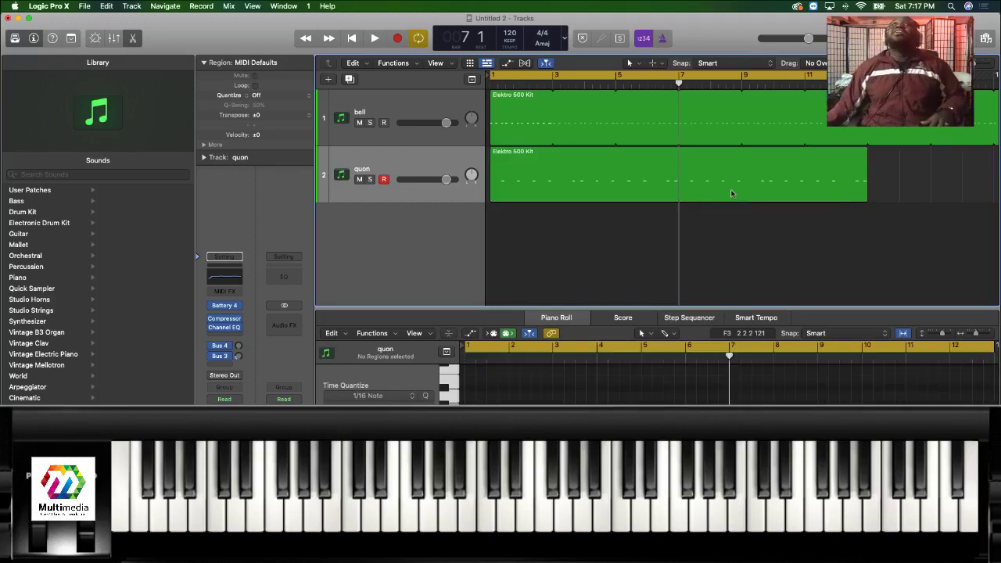
Select the joined quon region and play both tracks from the project start to review the pattern.
left_click(730, 191)
key("Return")
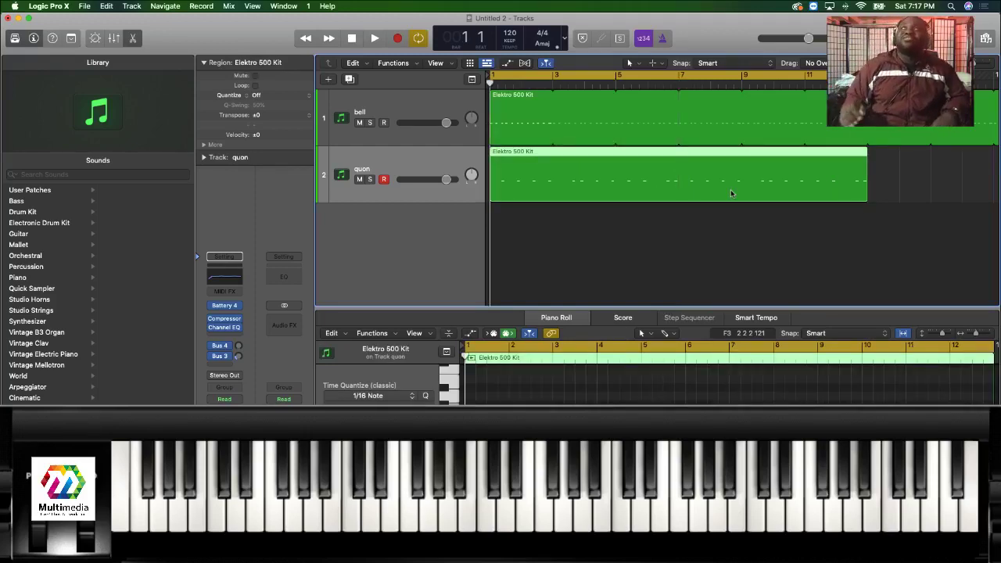
key("space")
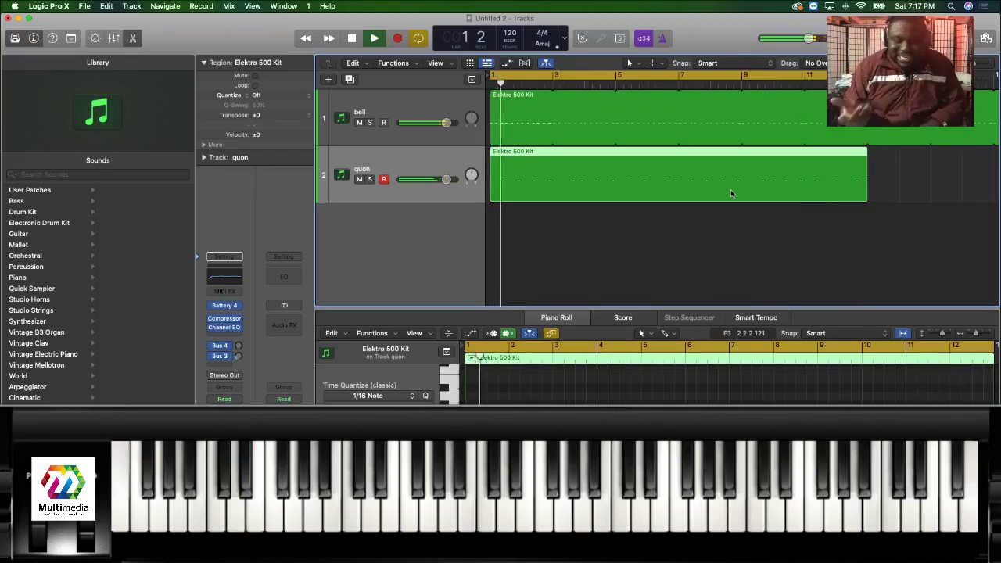
key("Return")
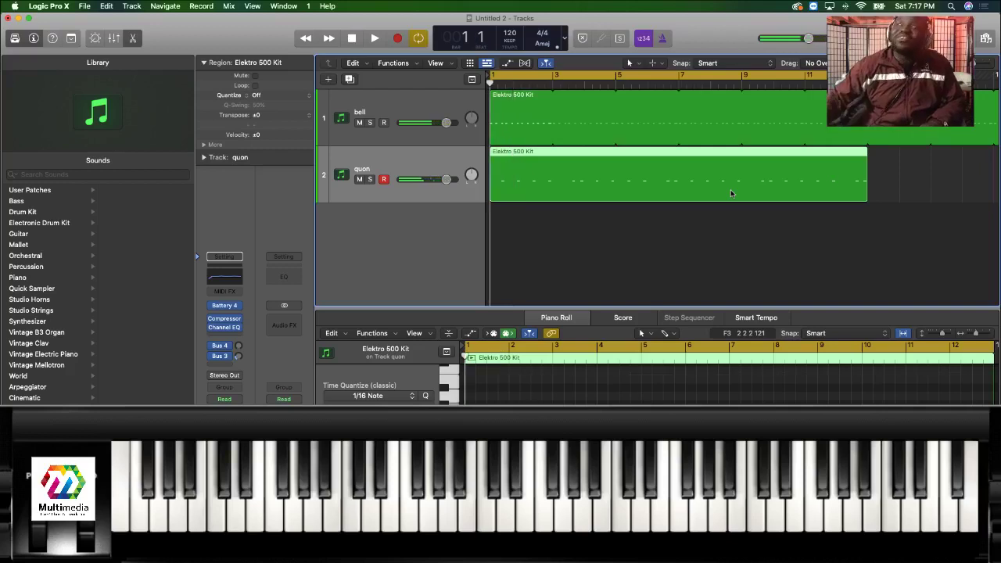
key("space")
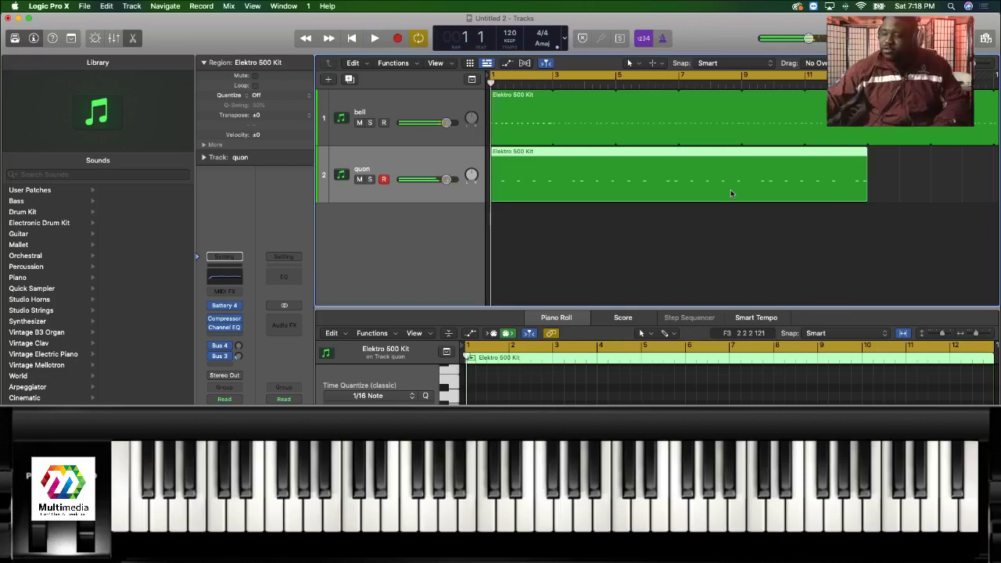
key("space")
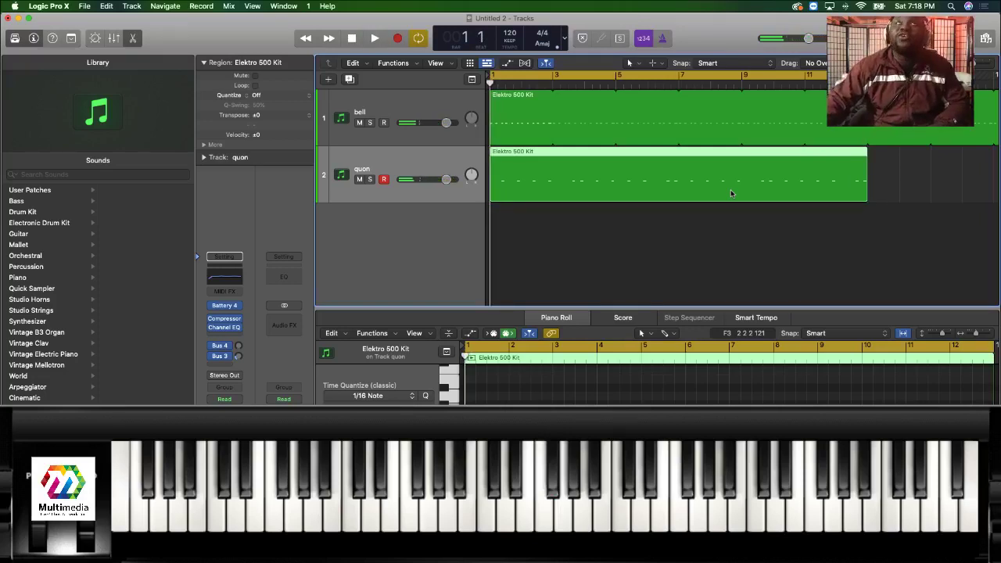
key("r")
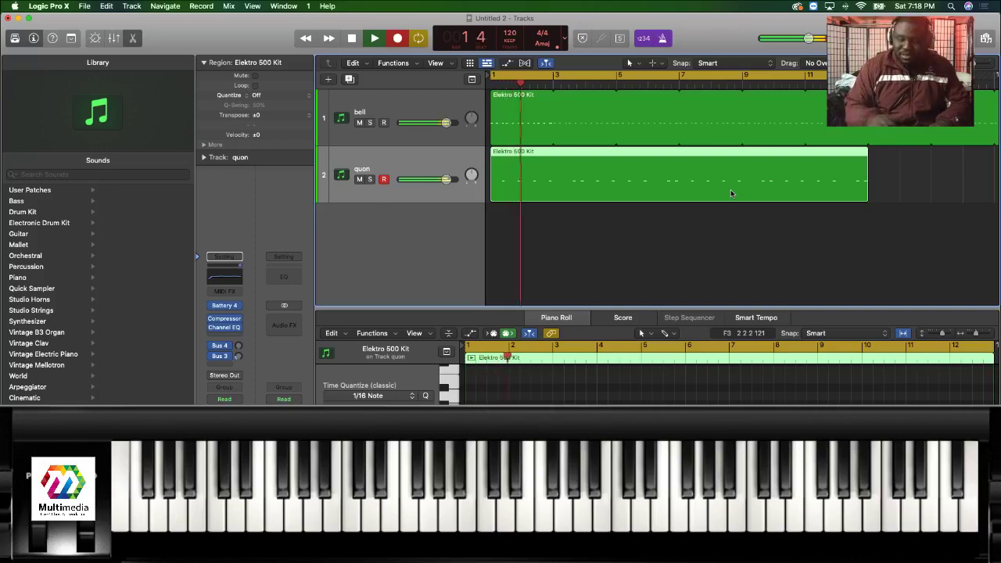
key("space")
key("r")
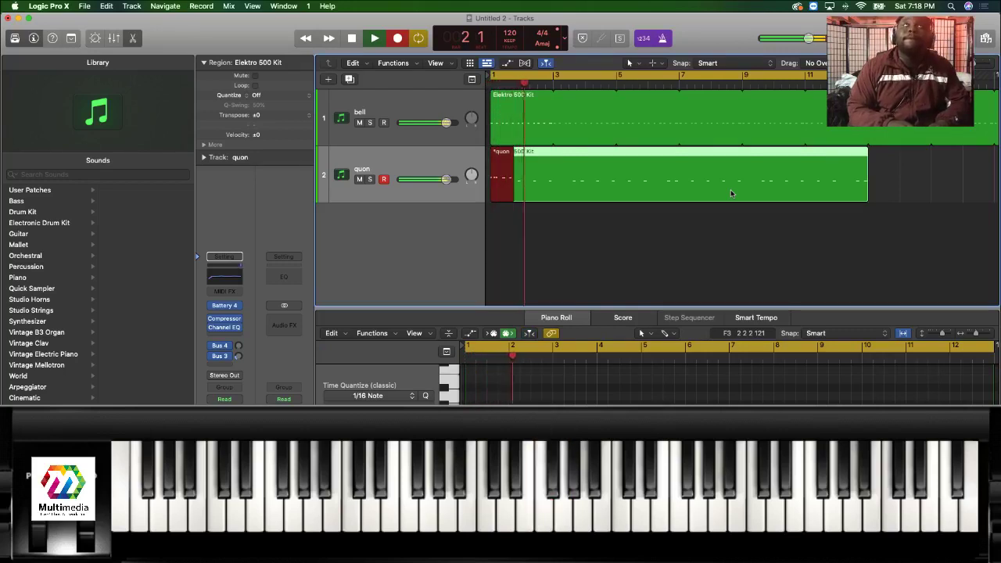
key("space")
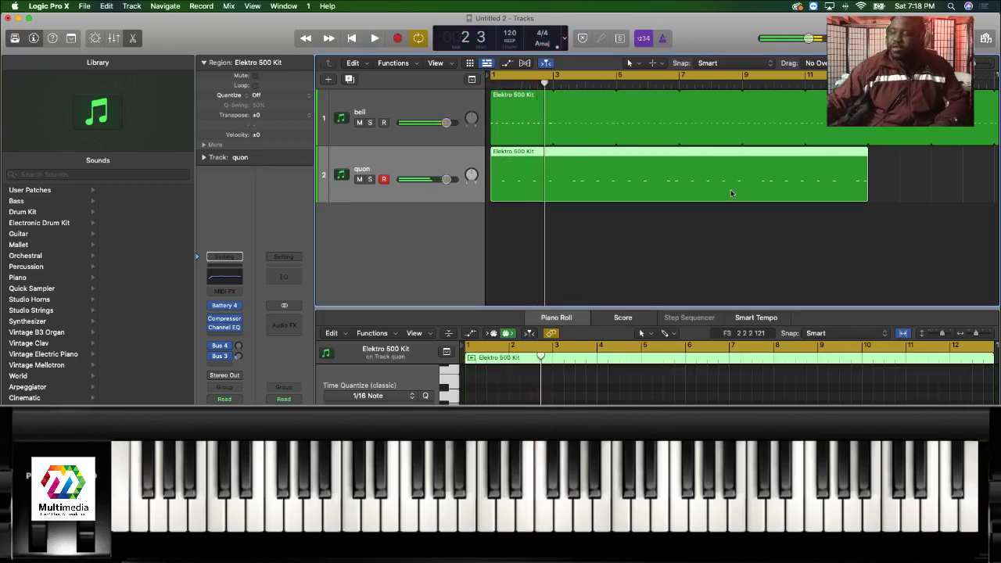
Record an additional part into the quon region from bar 1 to bar 13 and check its notes in the Piano Roll.
key("r")
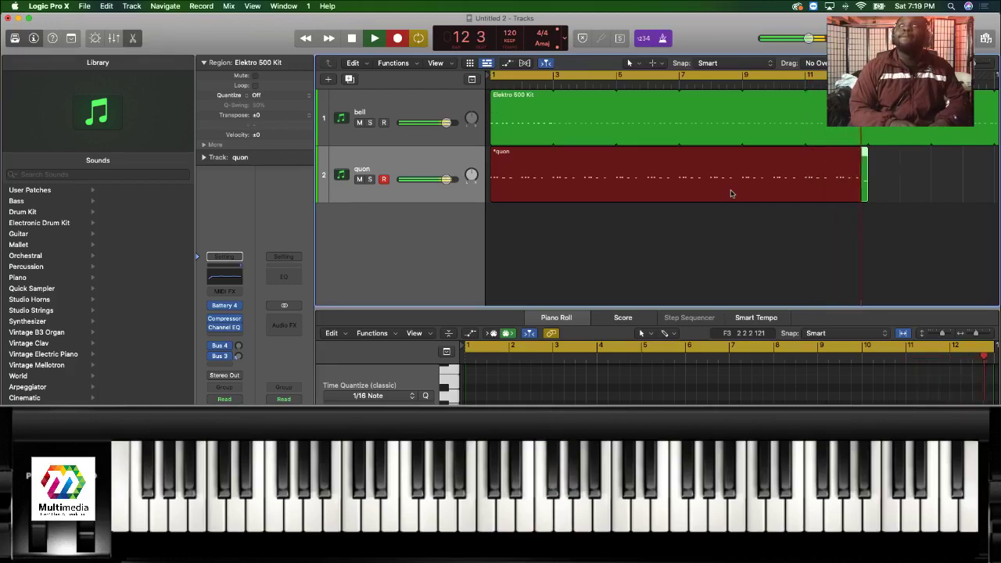
key("space")
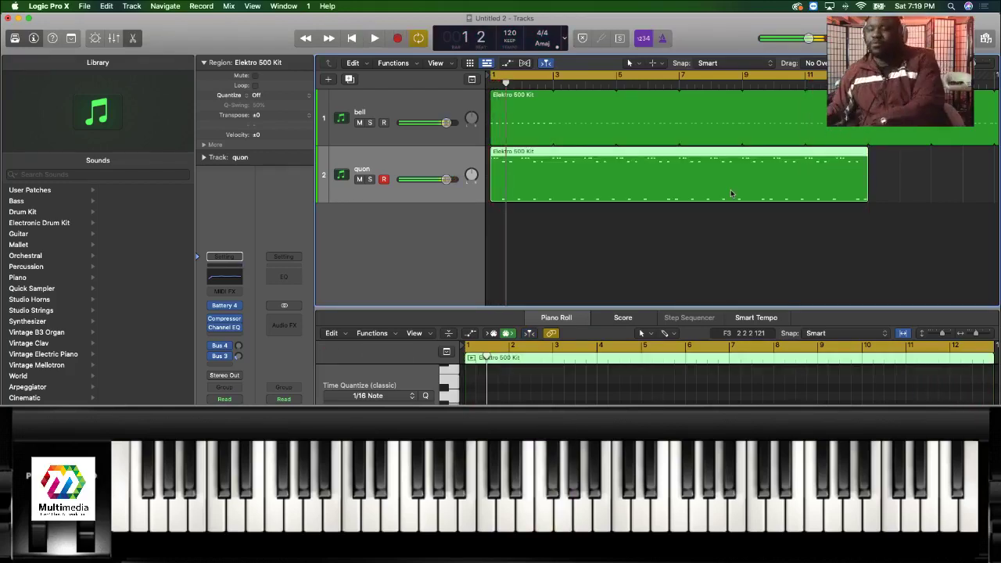
left_click(672, 157)
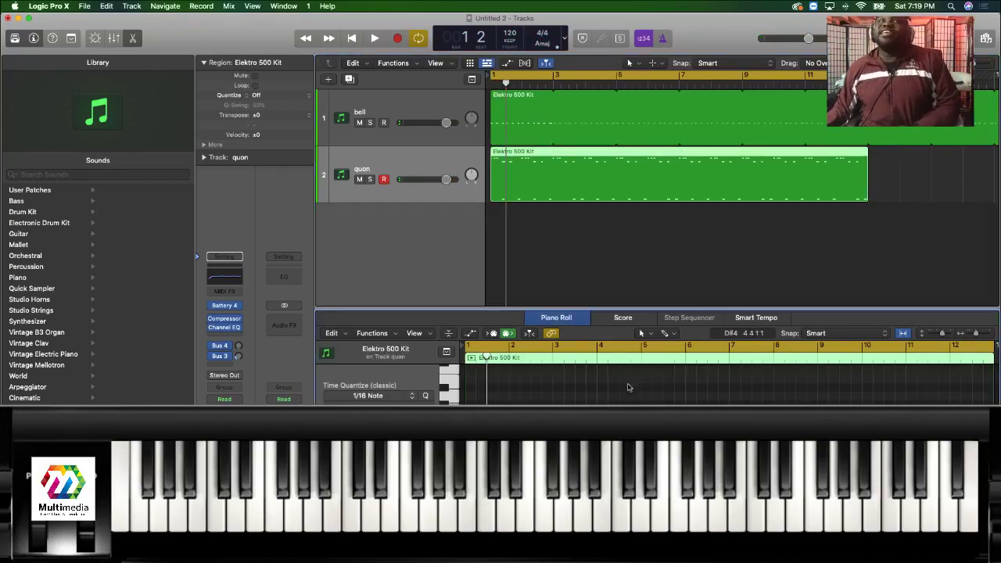
key("super+a")
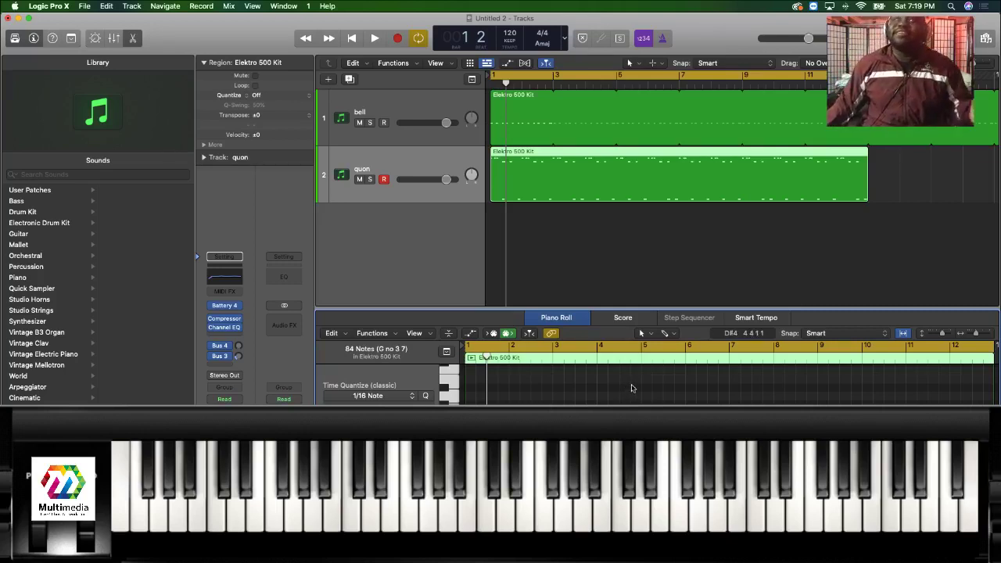
left_click(632, 388)
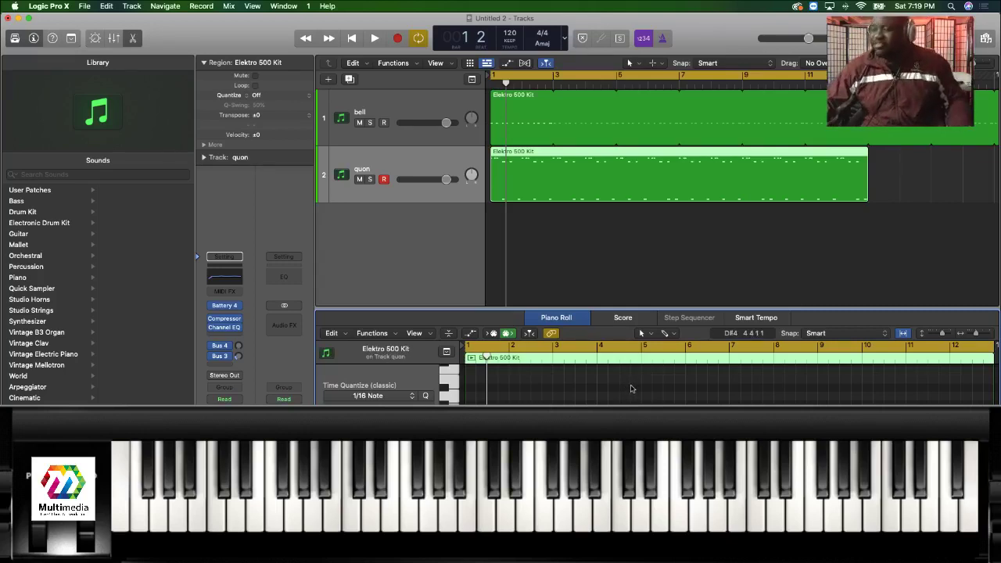
Play the bell track together with the newly recorded quon part within the cycle range.
key("space")
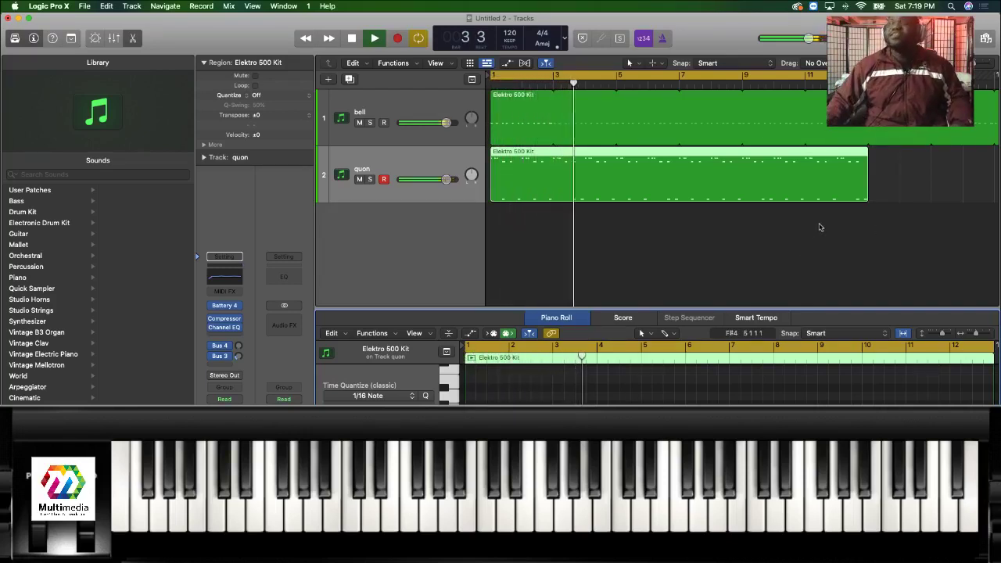
key("space")
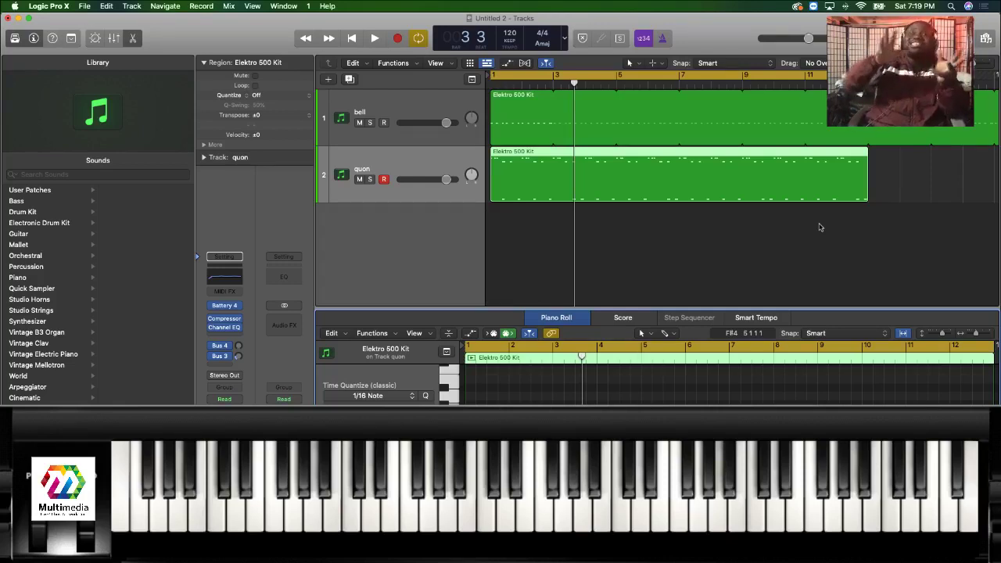
key("space")
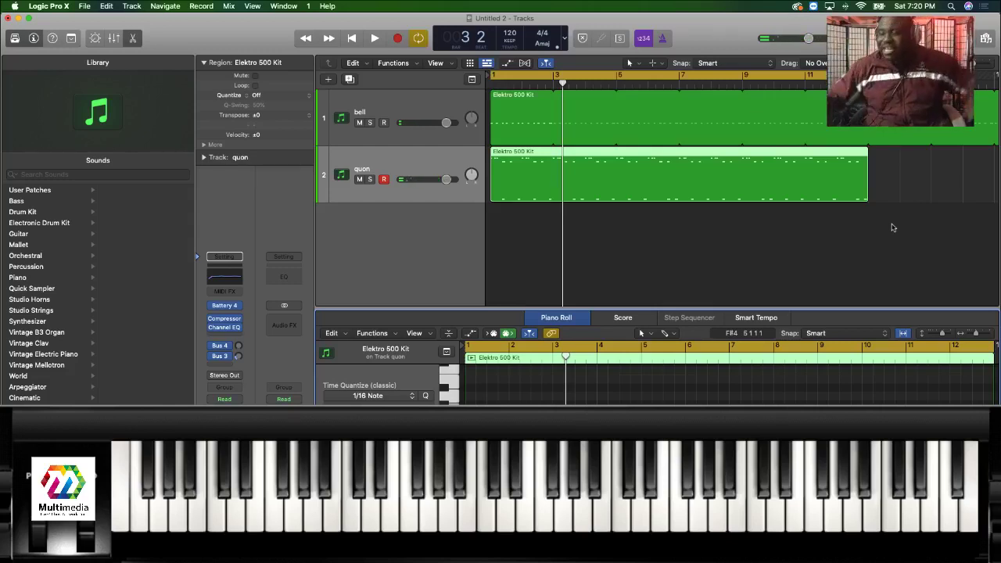
key("space")
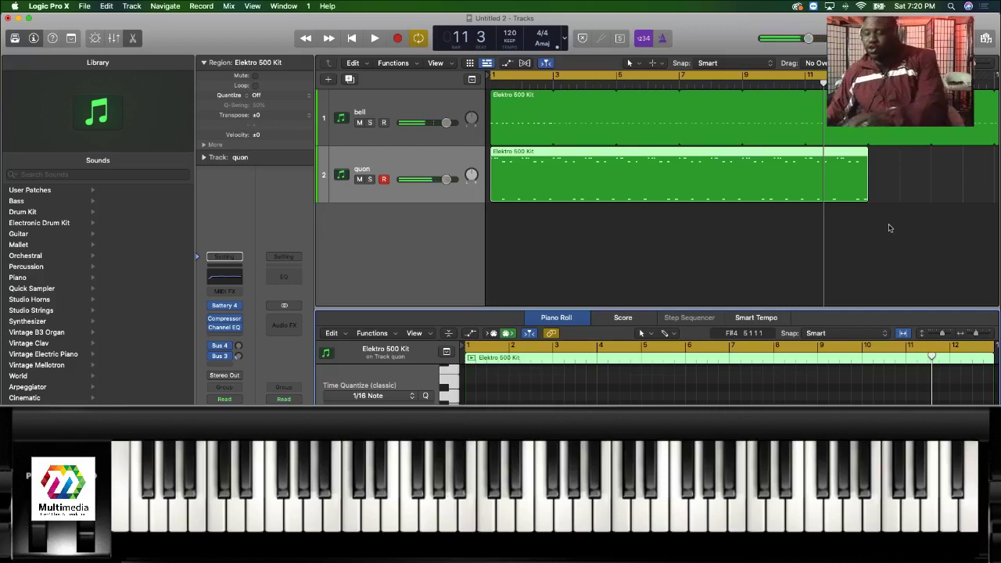
Create a duplicate of the quon track with the same Battery 4 setup, record-enable it and rename it fx.
left_click(656, 241)
key("super+d")
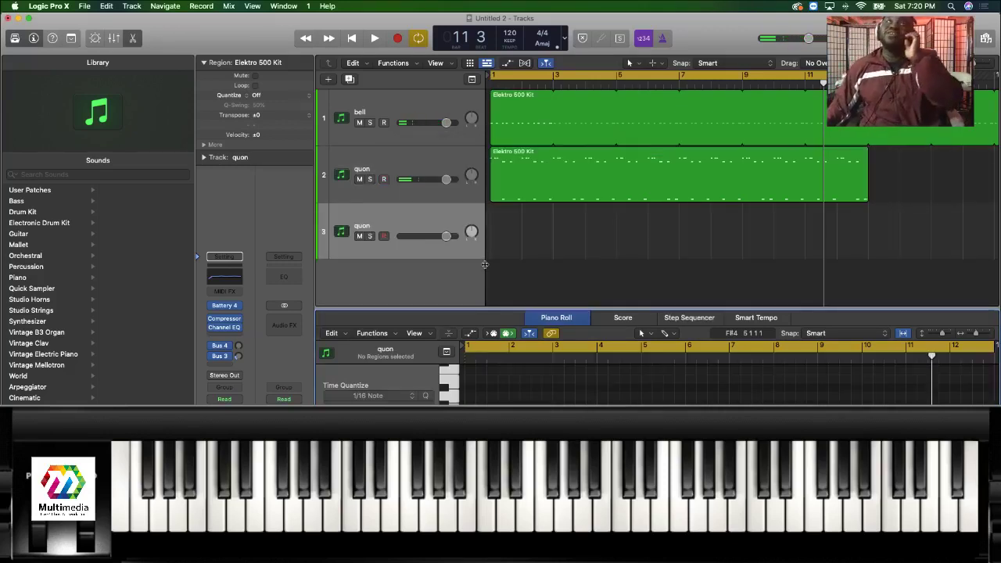
left_click(384, 235)
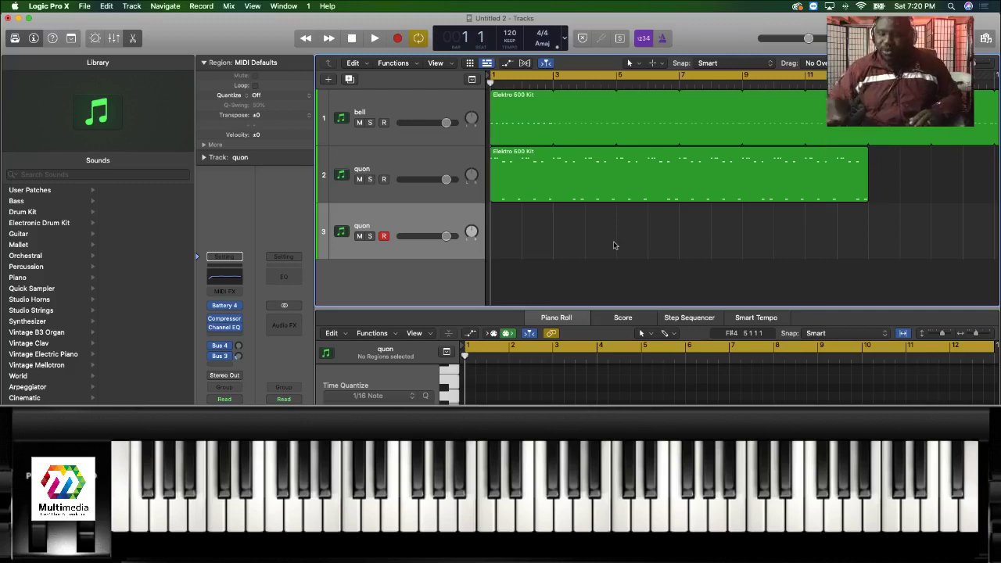
key("a")
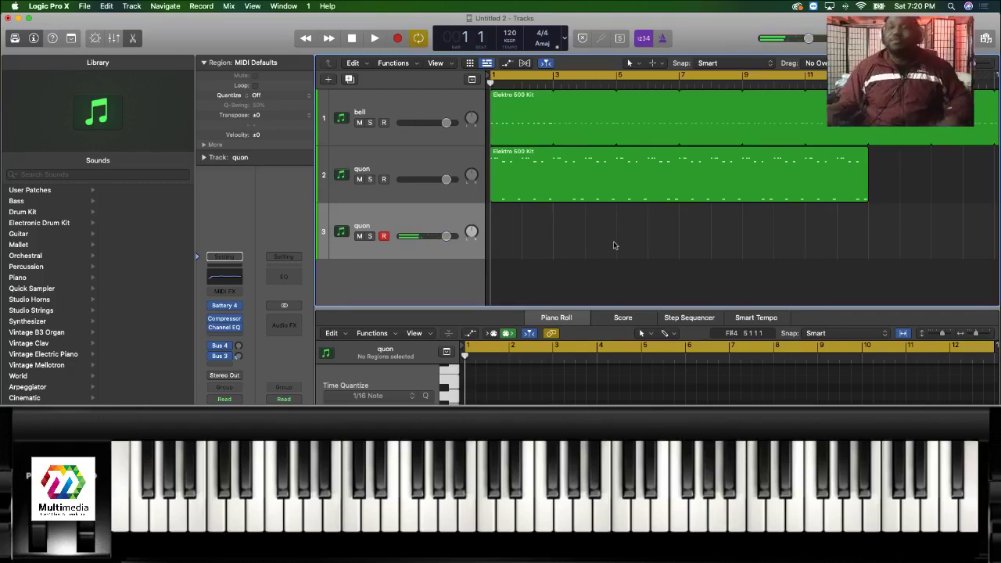
double_click(360, 226)
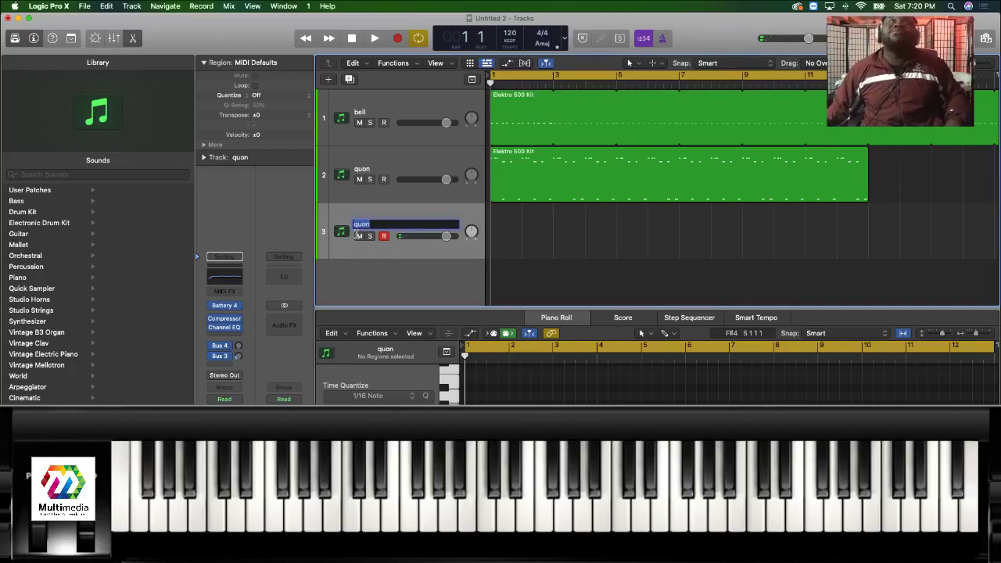
type("fx")
key("Return")
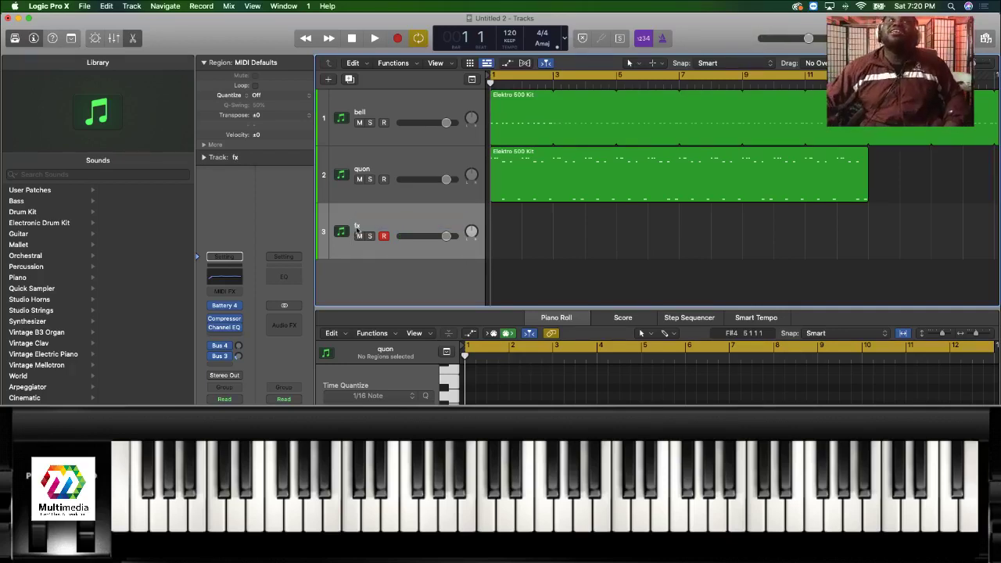
Play the existing tracks as a preview, and record an effects part on the fx track over bars 3 to 13.
key("space")
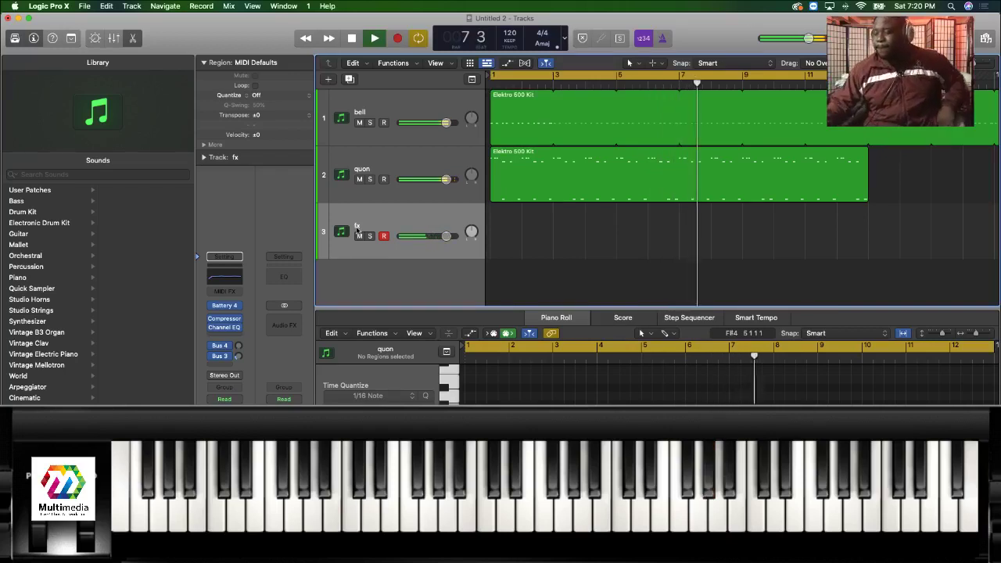
key("space")
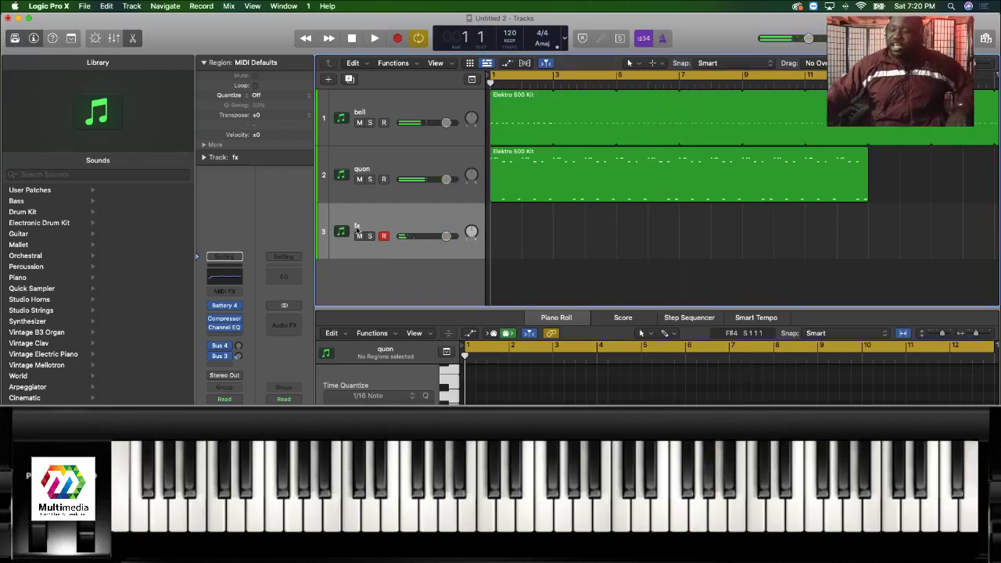
key("r")
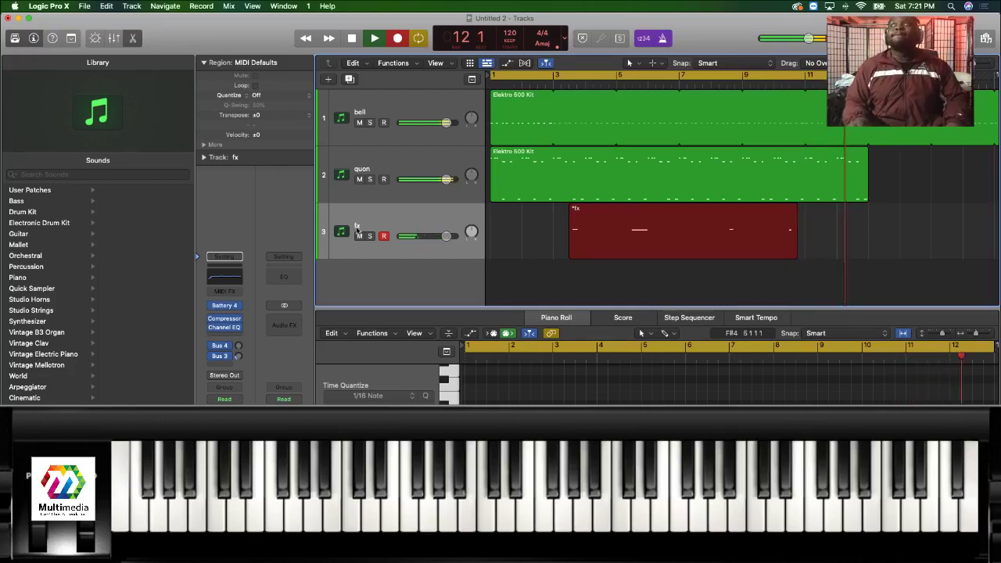
key("space")
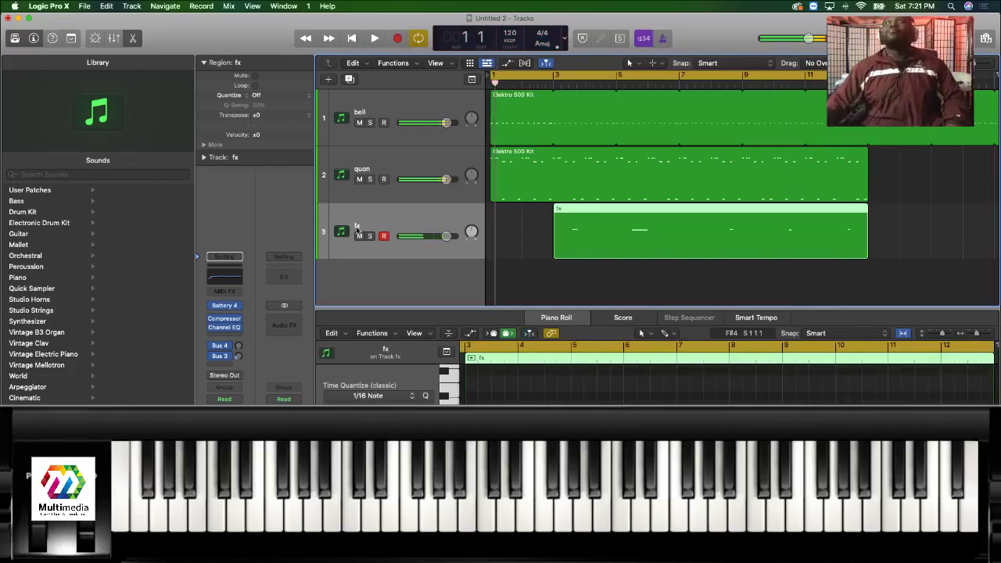
Extend the start of the fx region back to bar 1 and play all three tracks together.
left_click(588, 292)
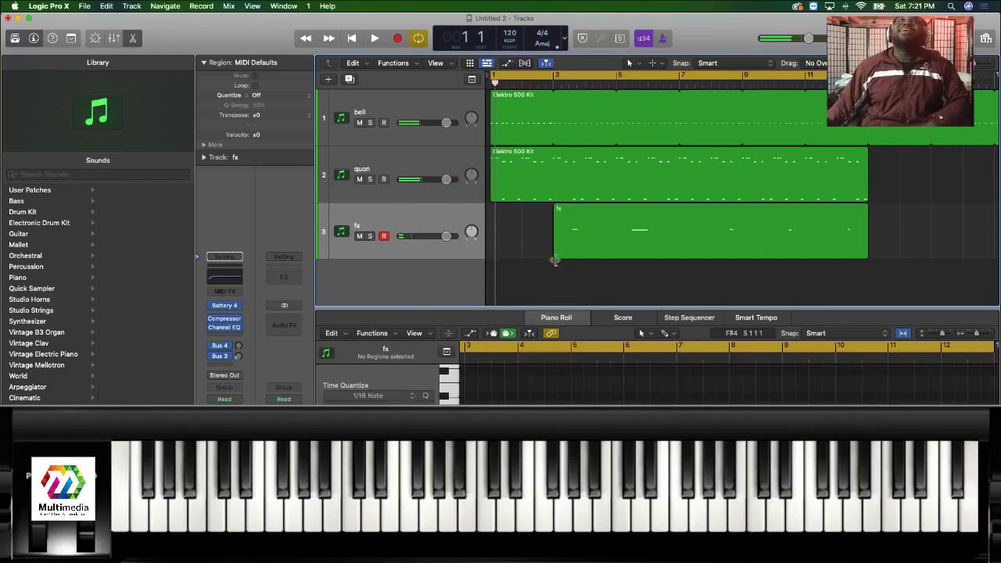
left_click_drag(554, 260, 493, 261)
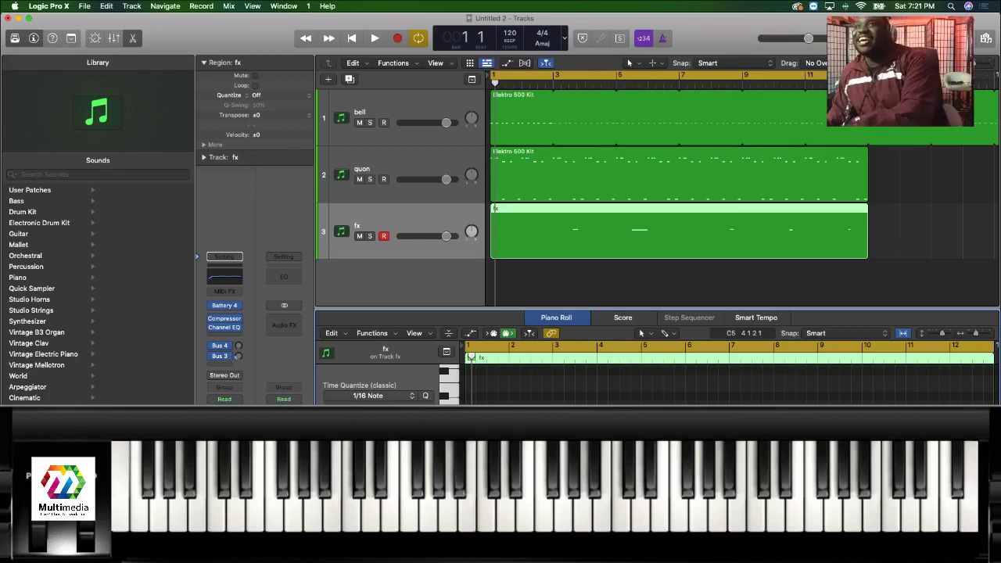
key("space")
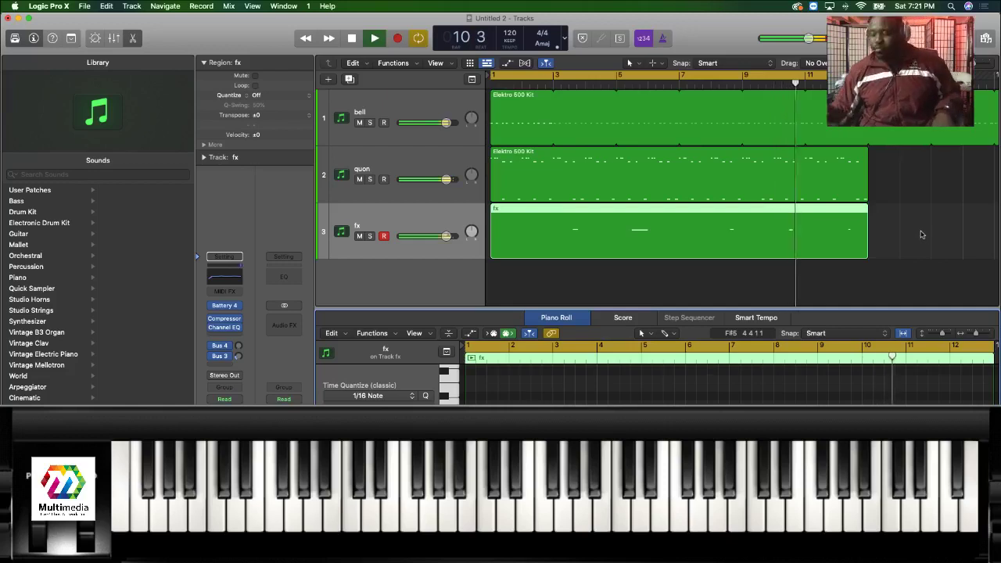
key("space")
Select the quon region and play the arrangement from the project start to rehearse an additional part.
left_click(612, 174)
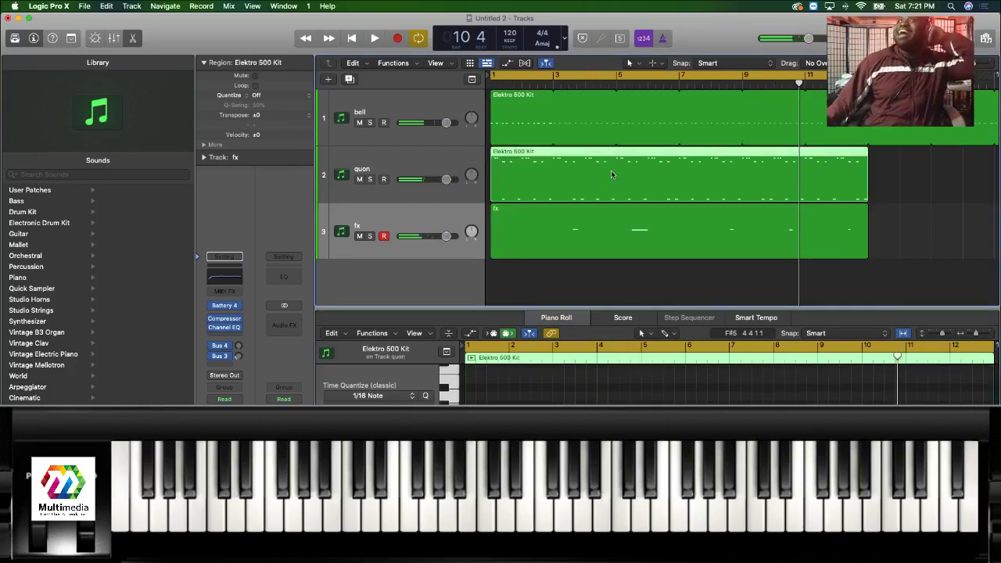
key("Return")
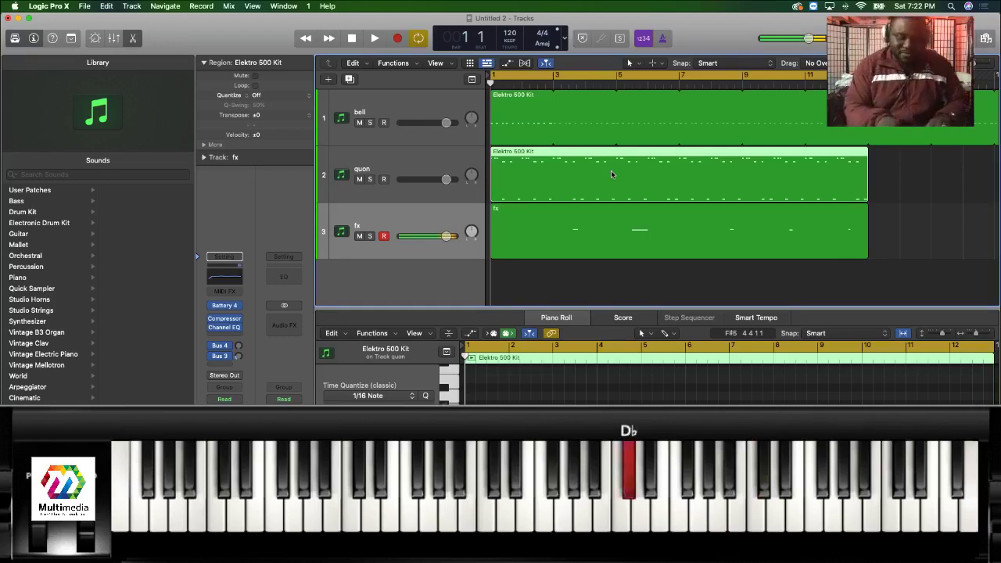
key("space")
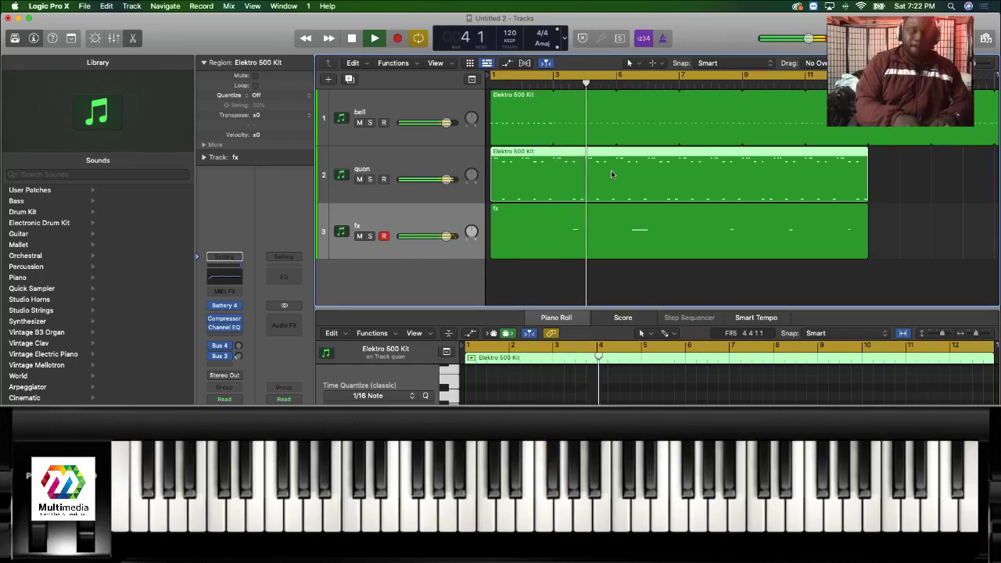
key("space")
key("Return")
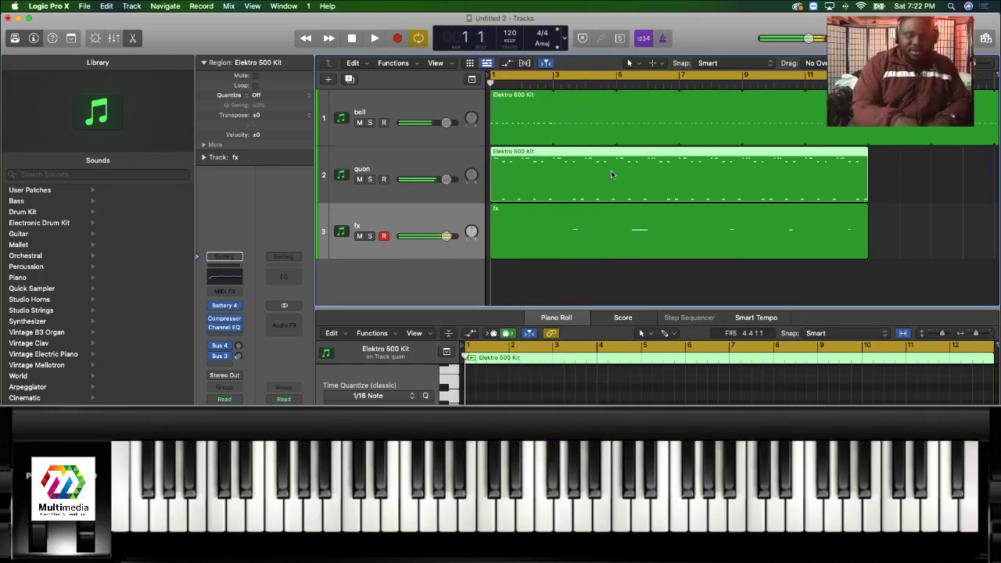
key("space")
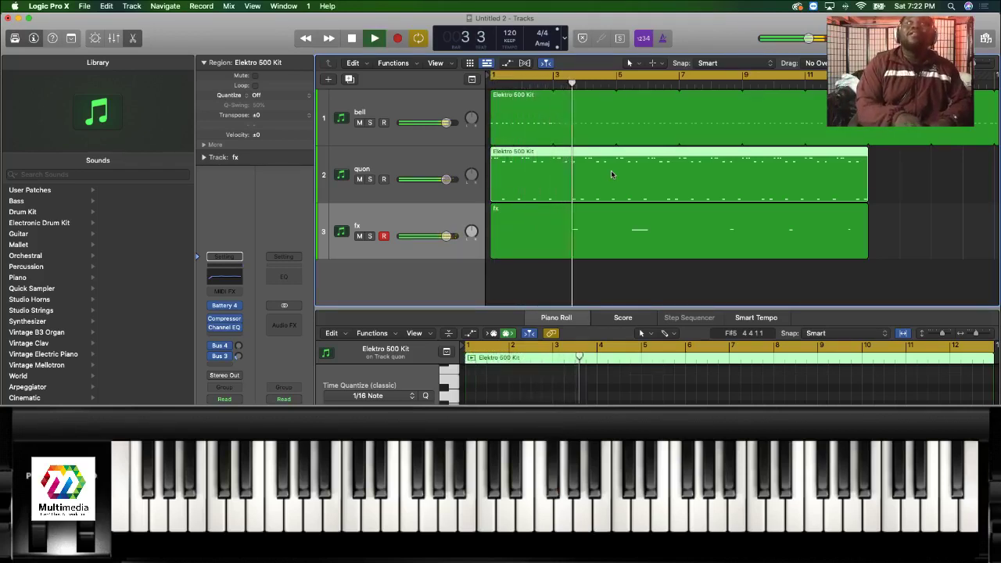
key("space")
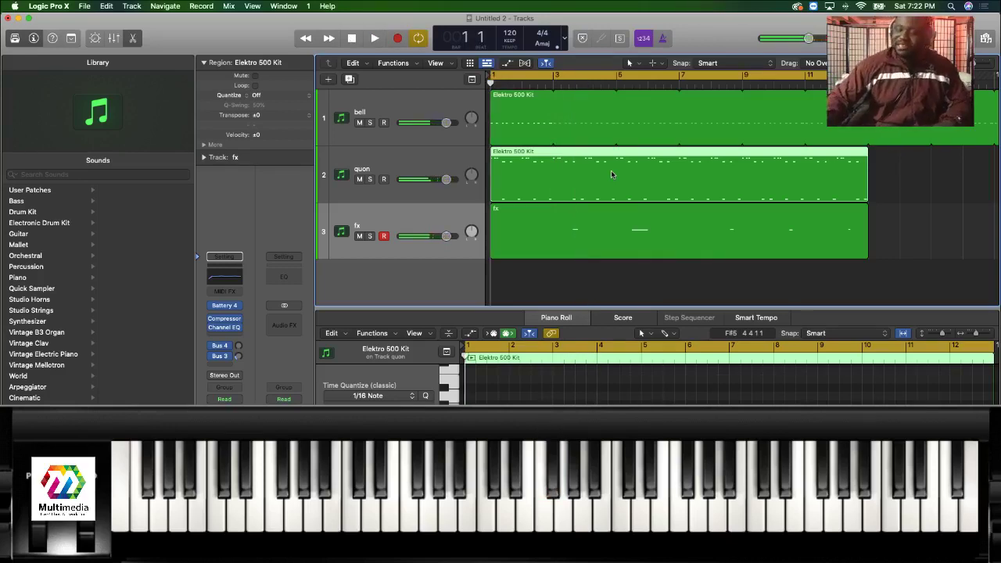
key("r")
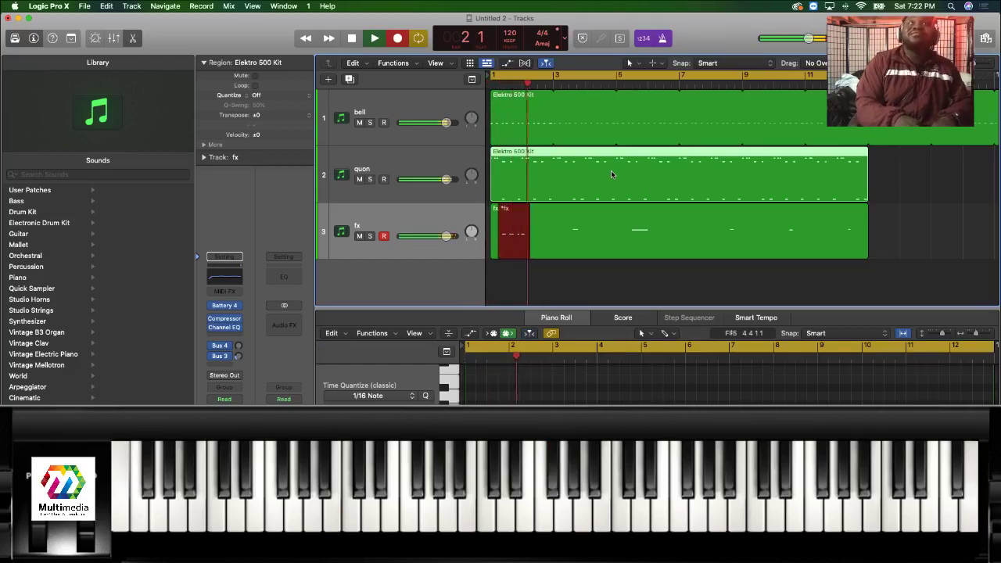
key("space")
scroll(611, 173, "right", 3)
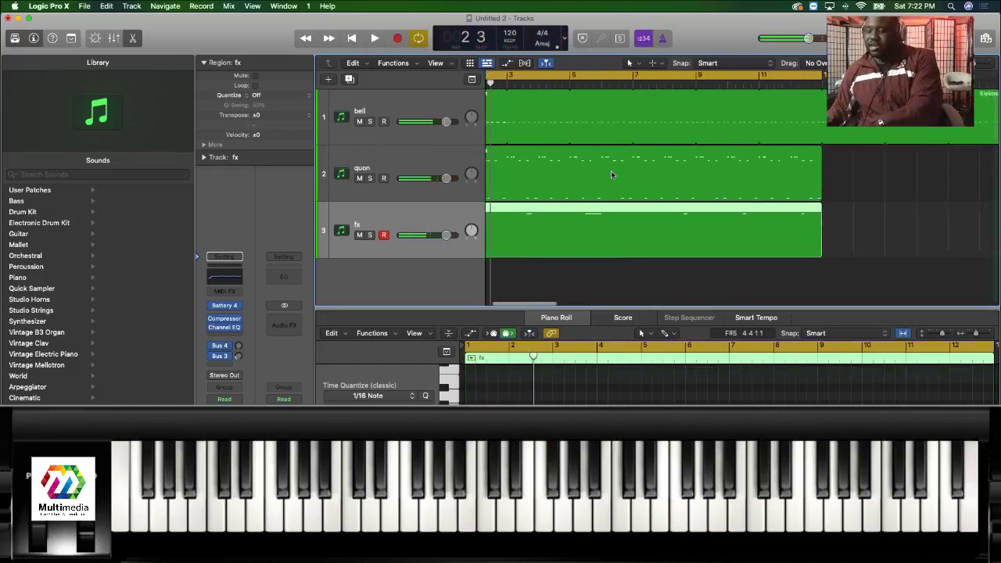
left_click(583, 189)
scroll(582, 189, "left", 3)
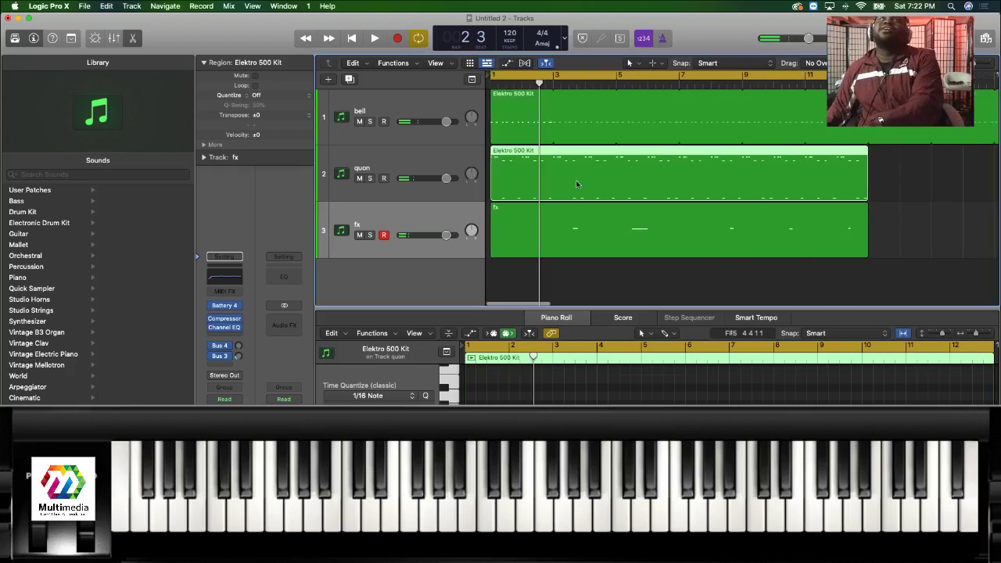
Select and record-enable the quon track, and record an additional part into its region from bar 1 to bar 13.
left_click(677, 287)
left_click(571, 167)
left_click(388, 168)
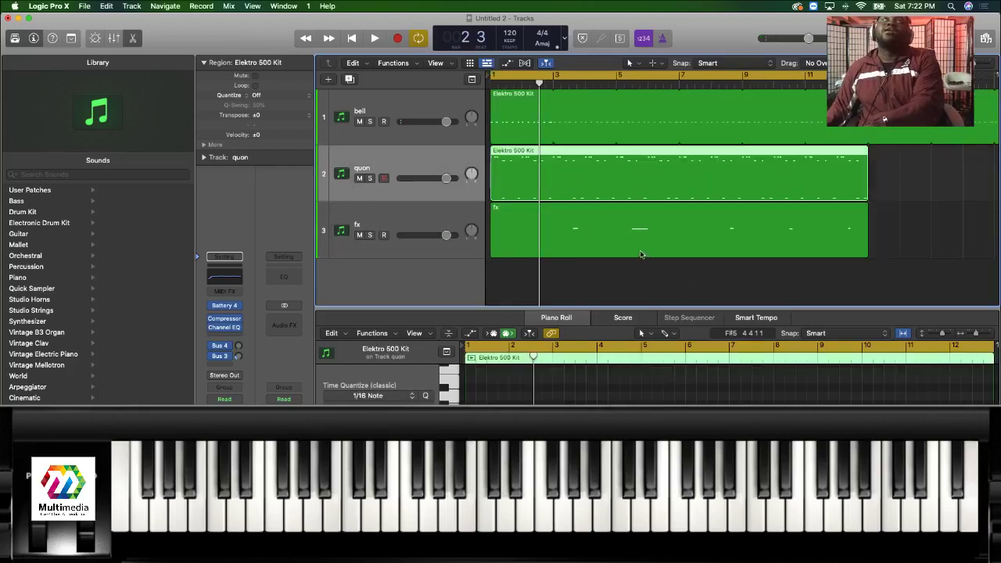
left_click(637, 274)
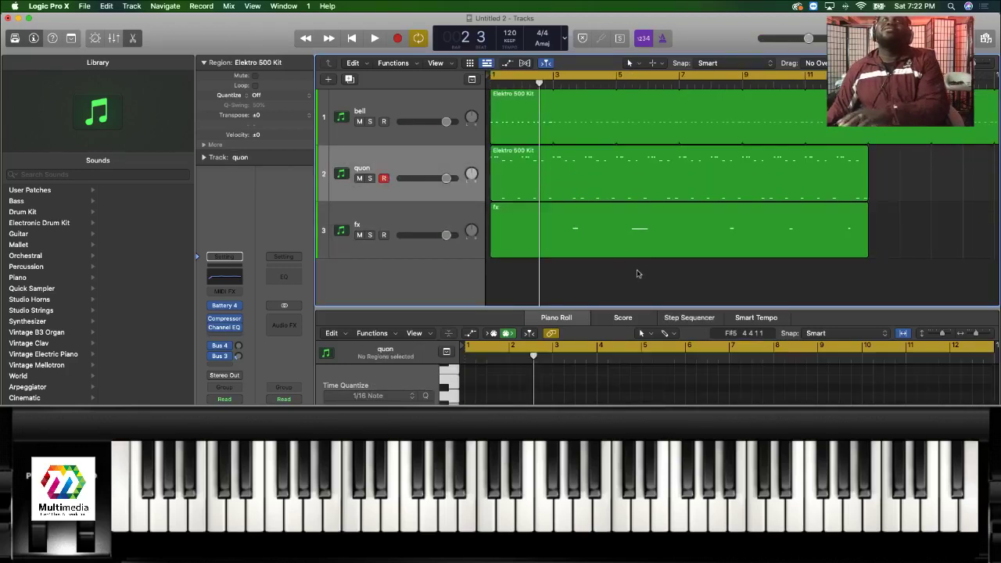
key("Return")
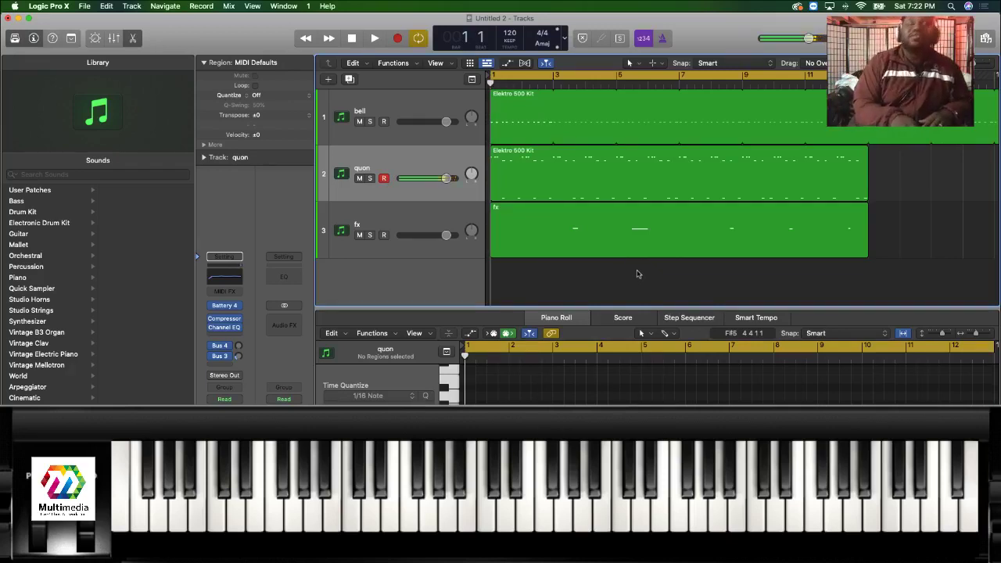
key("r")
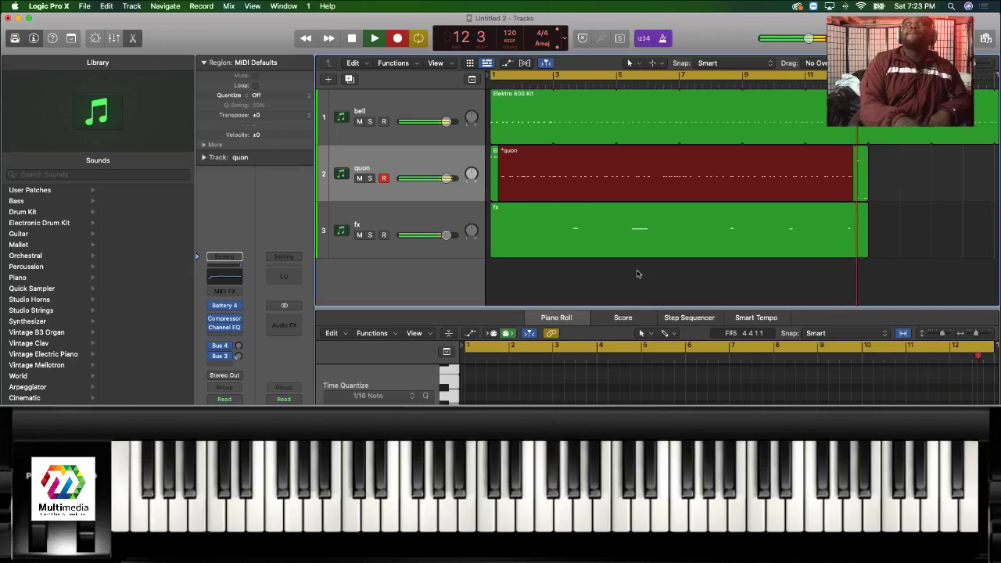
key("space")
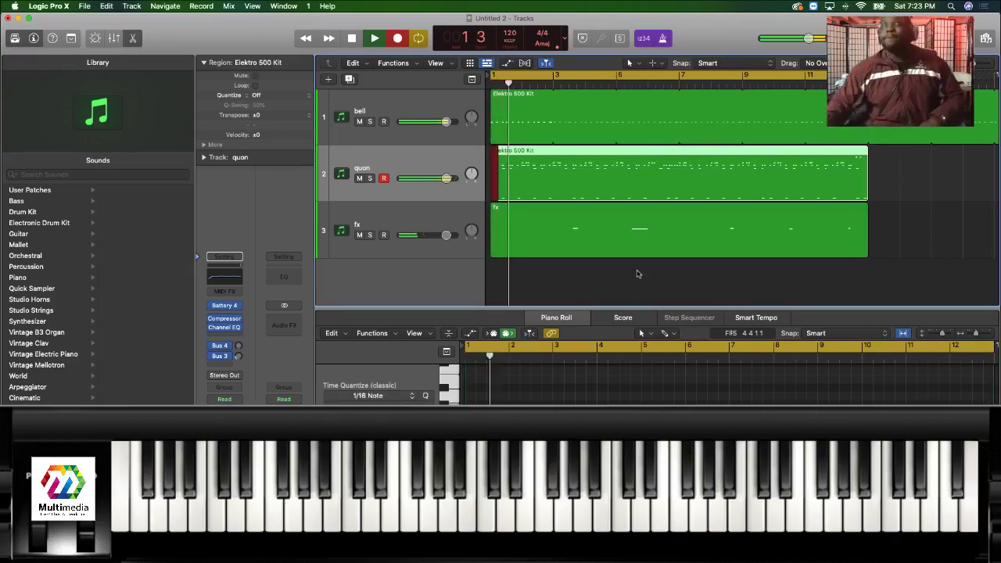
left_click(637, 266)
Select the quon region, examine its notes in the Piano Roll and play the arrangement with the new part.
left_click(602, 159)
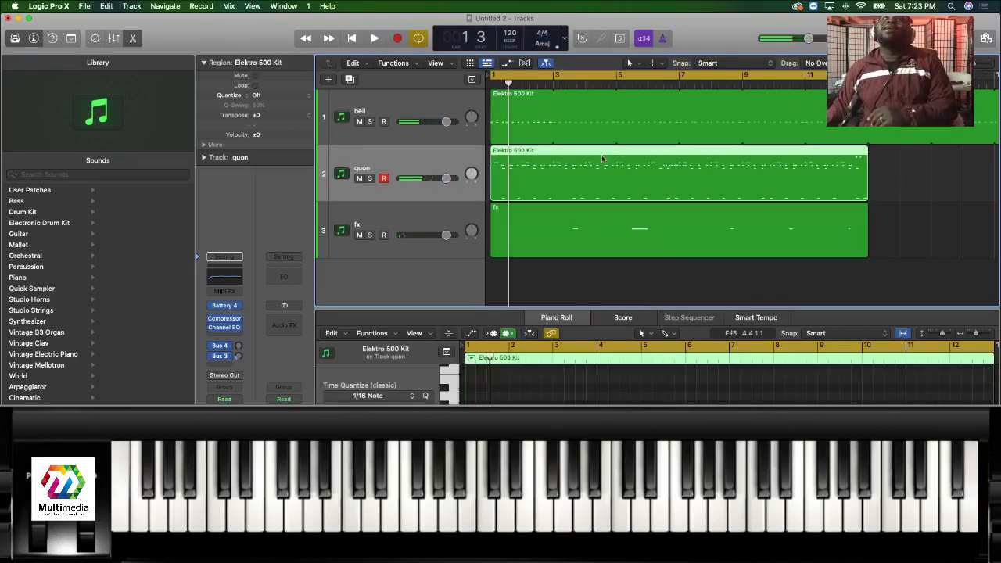
left_click(661, 403)
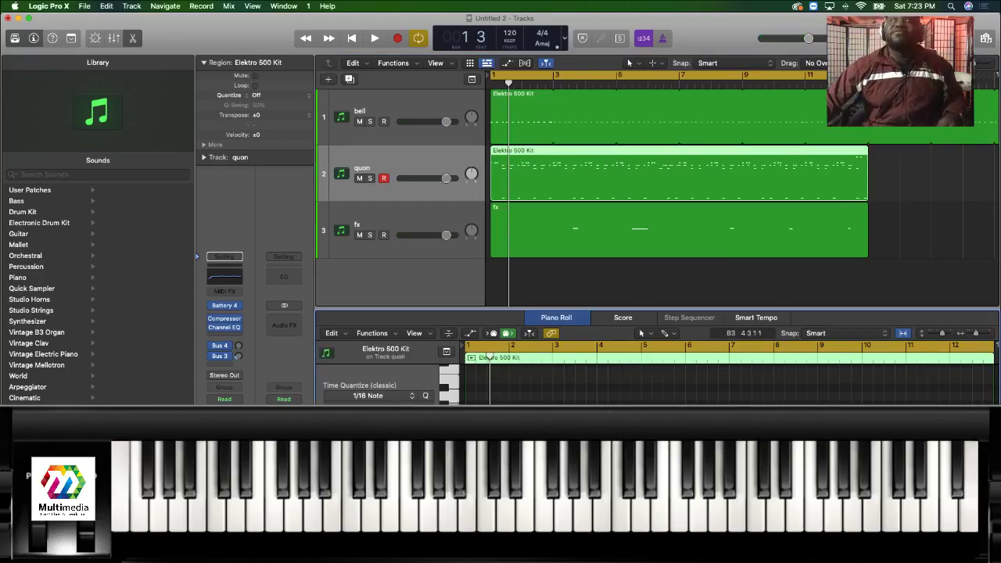
key("space")
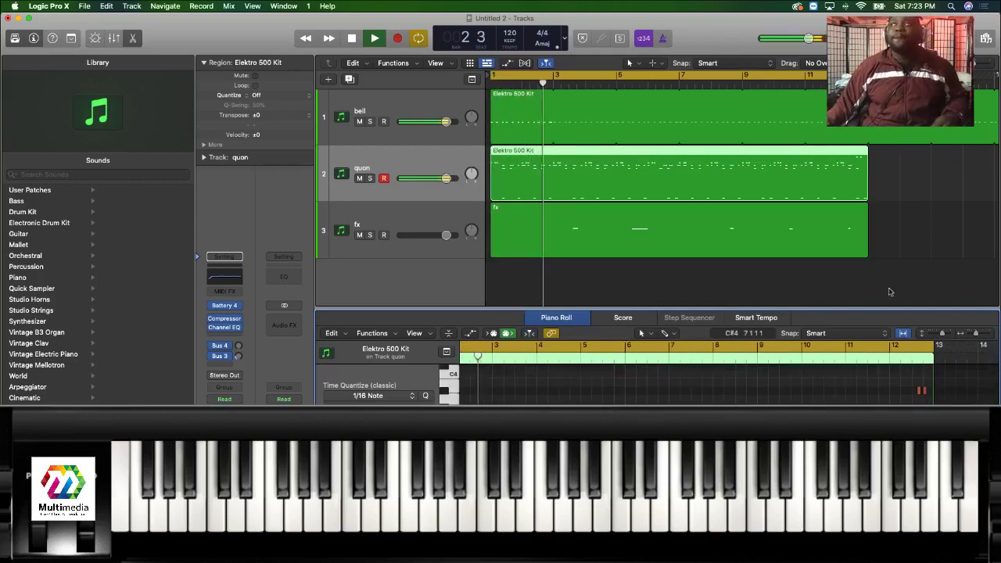
scroll(895, 264, "up", 1)
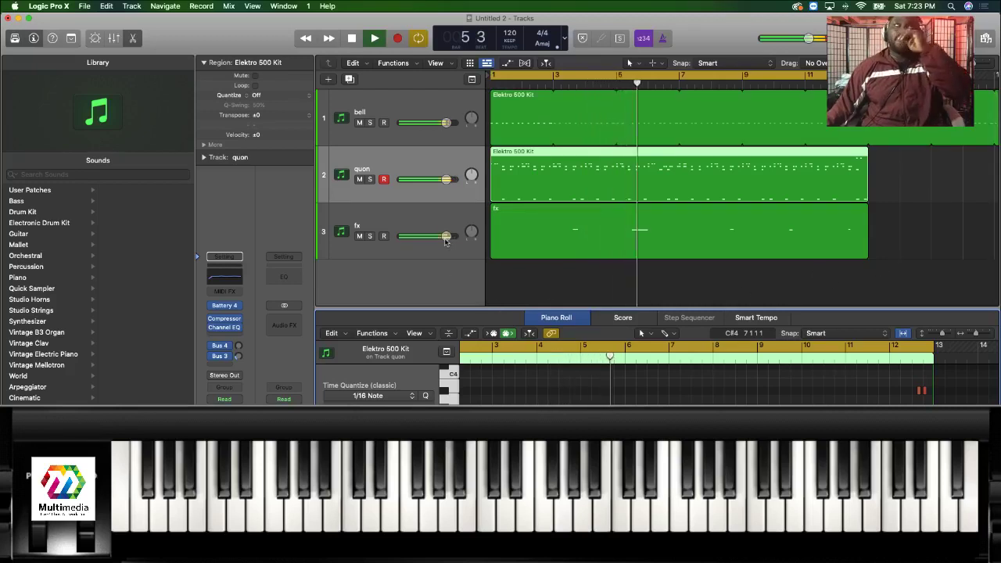
scroll(445, 239, "right", 1)
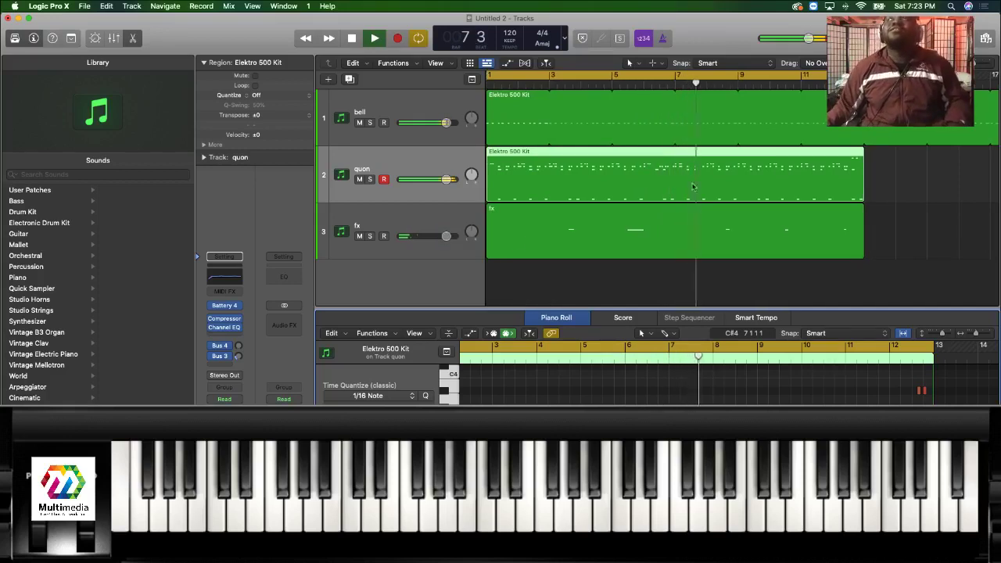
Replay the passage from around bars 5 and 6 several times and close the Piano Roll.
left_click(661, 86)
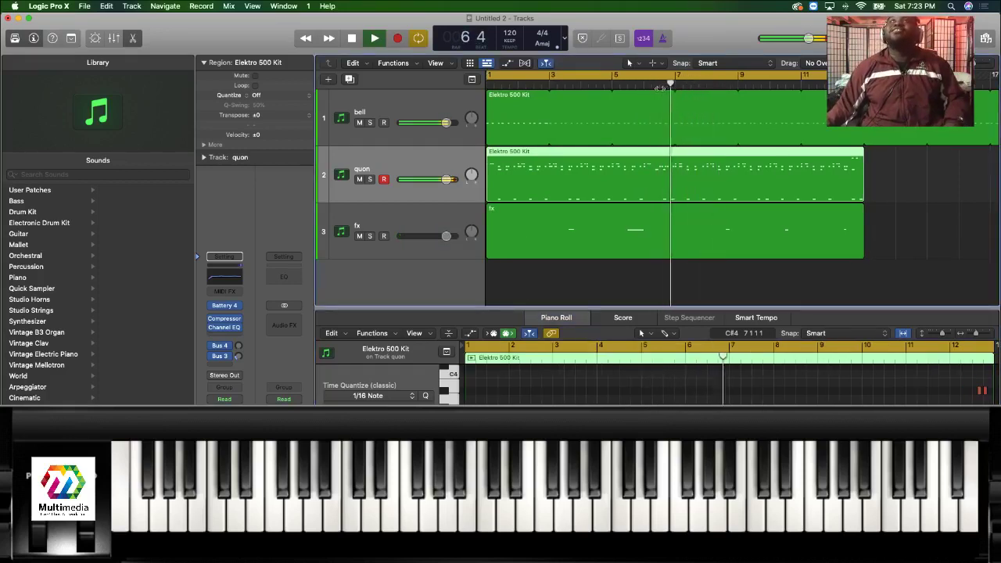
left_click(642, 86)
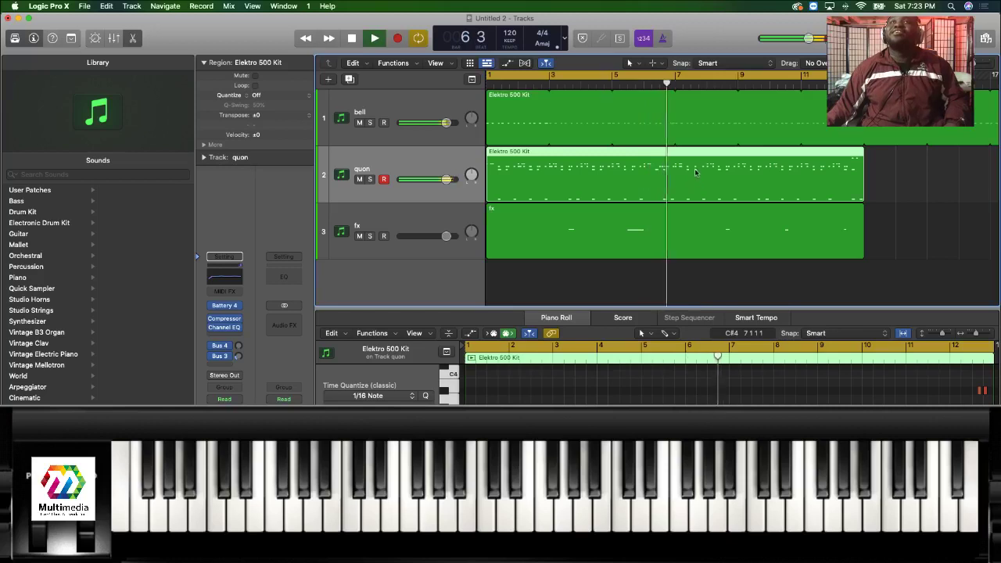
left_click(629, 83)
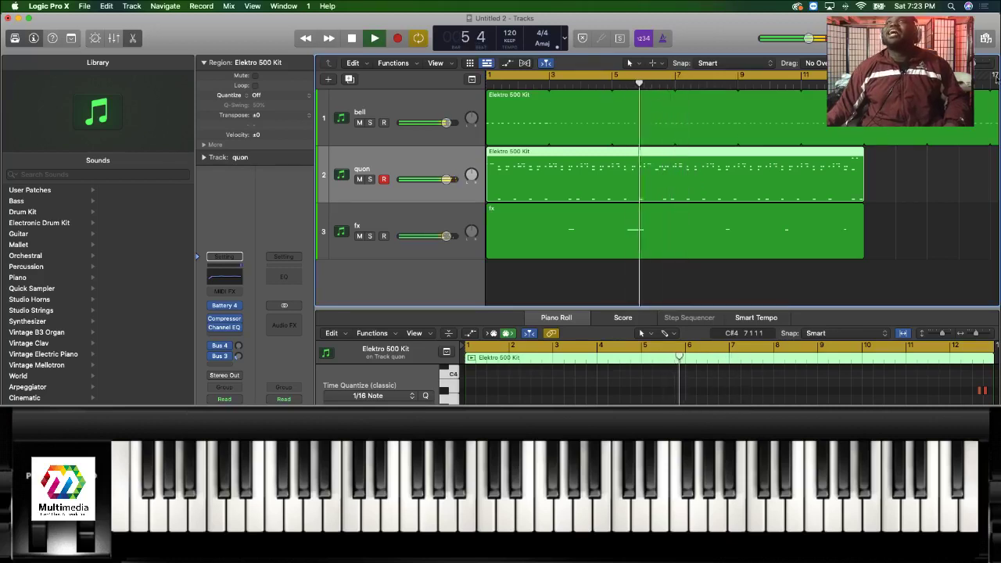
key("e")
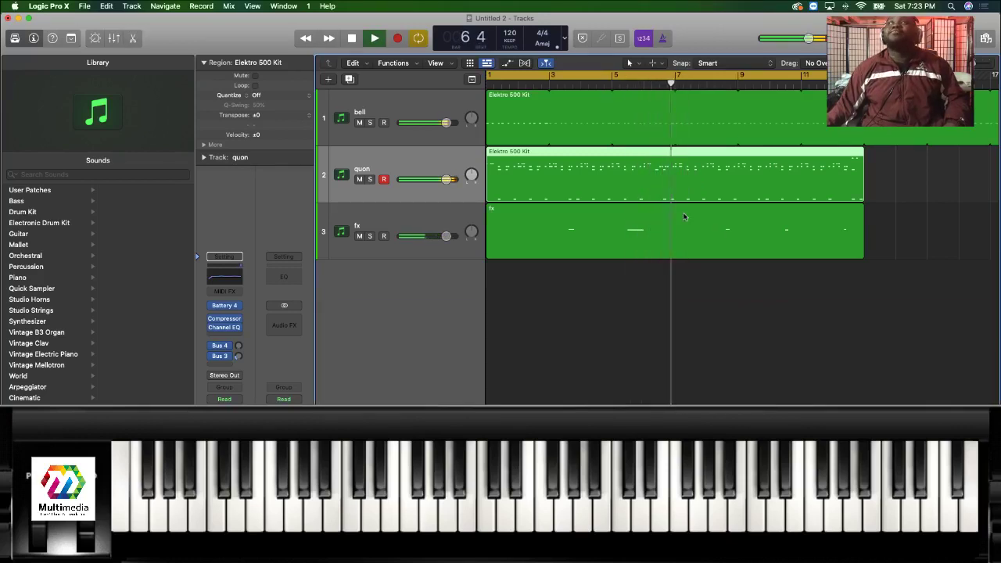
Open the quon region in the Piano Roll, play from bar 5 and enlarge the notes around bars 6 and 7.
key("e")
left_click(615, 88)
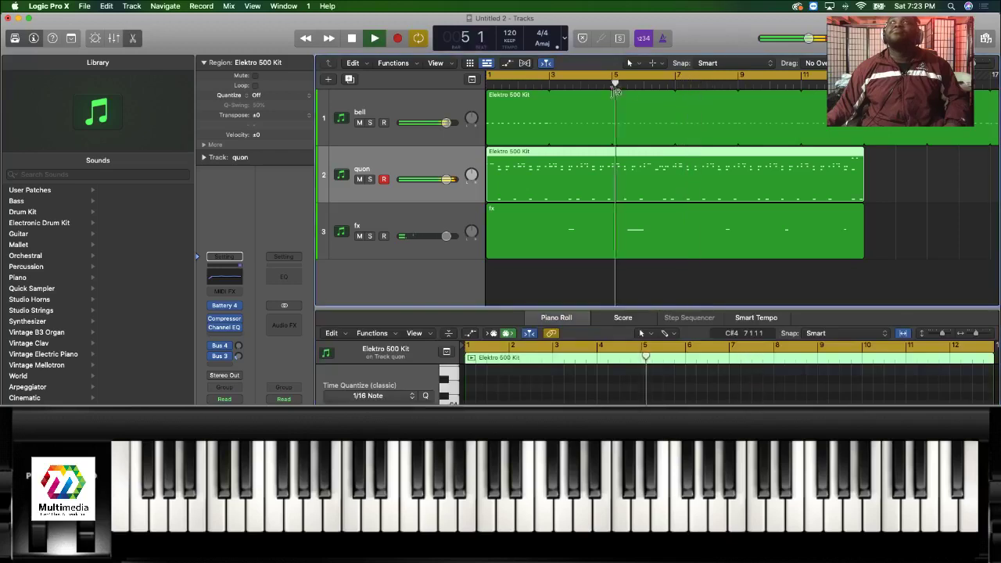
left_click_drag(975, 333, 988, 335)
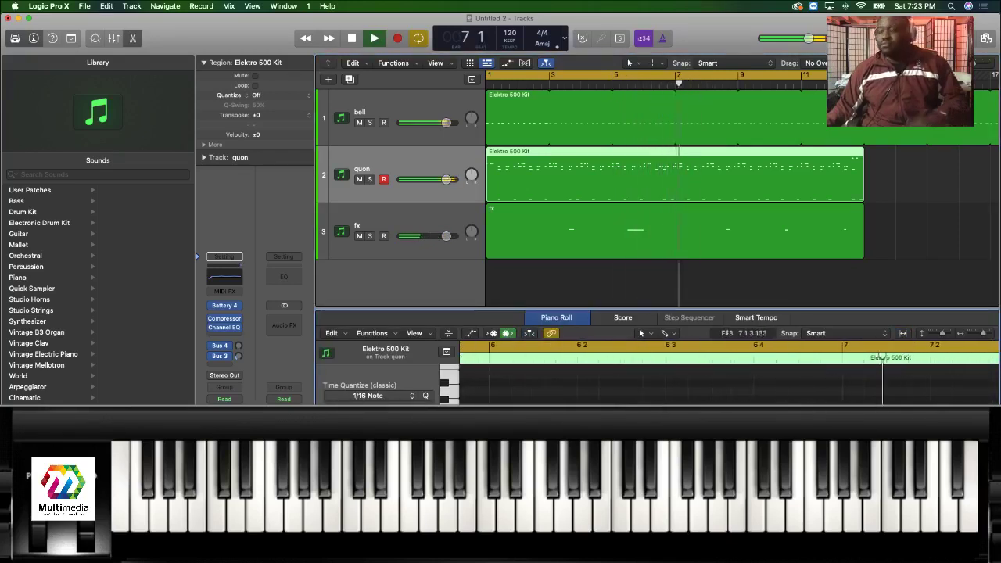
key("space")
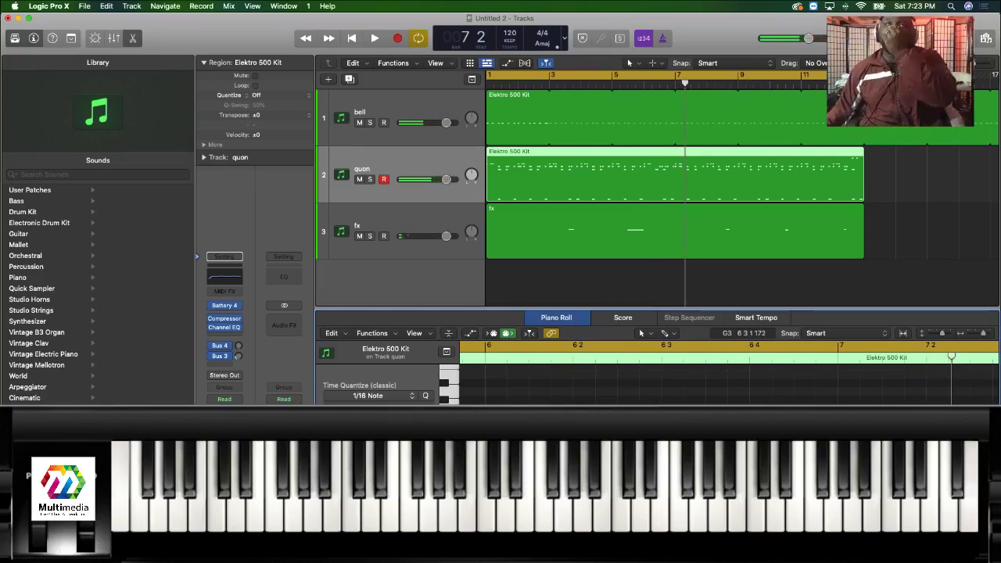
Select a note around bar 6 of the quon region and replay bars 6 and 7 several times to check the timing.
key("Right")
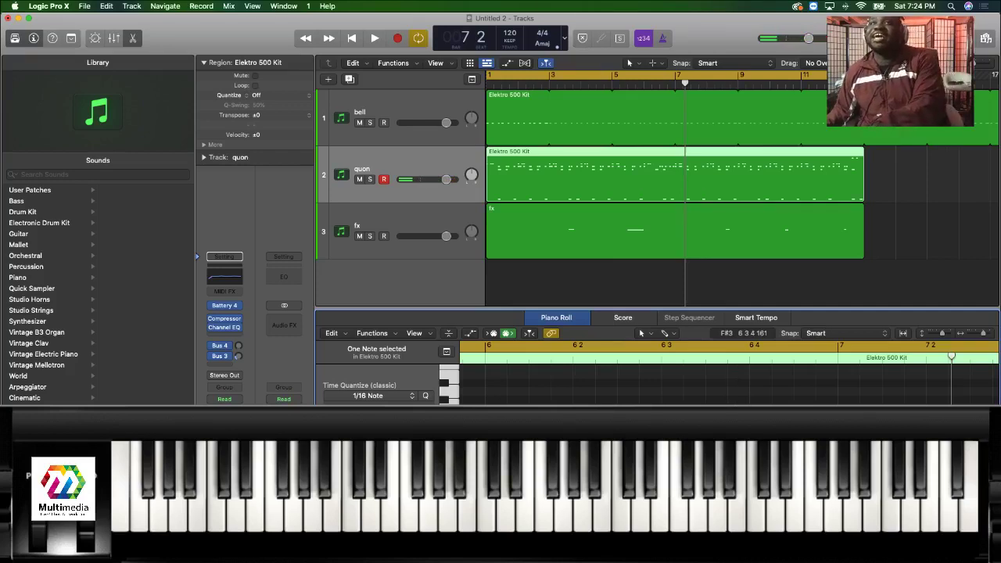
scroll(727, 376, "left", 2)
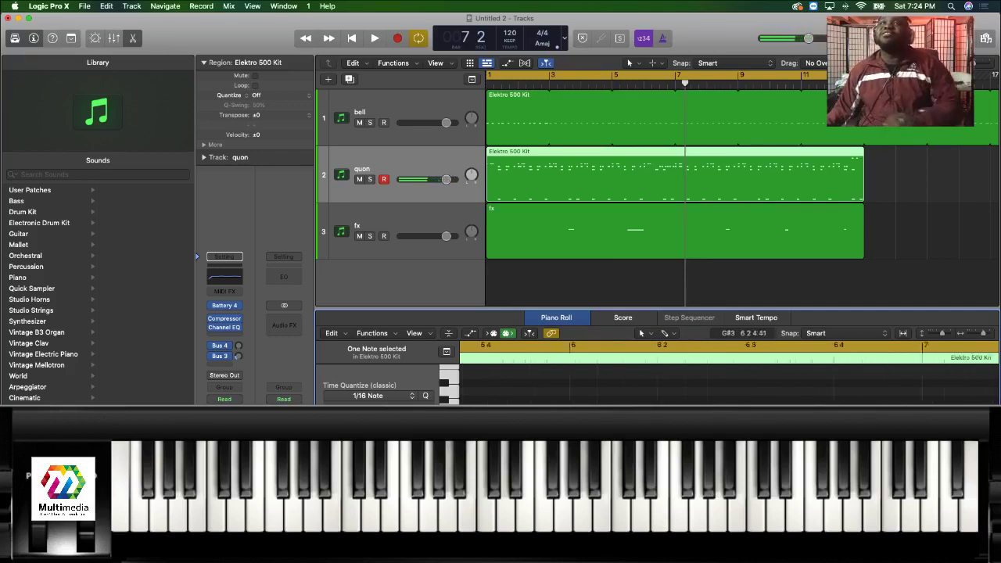
left_click(531, 346)
key("space")
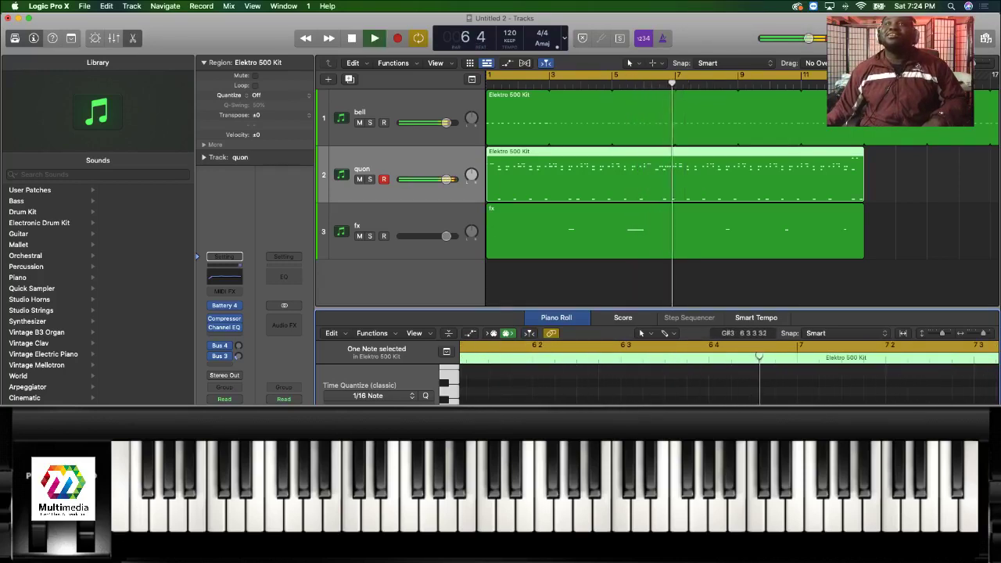
key("space")
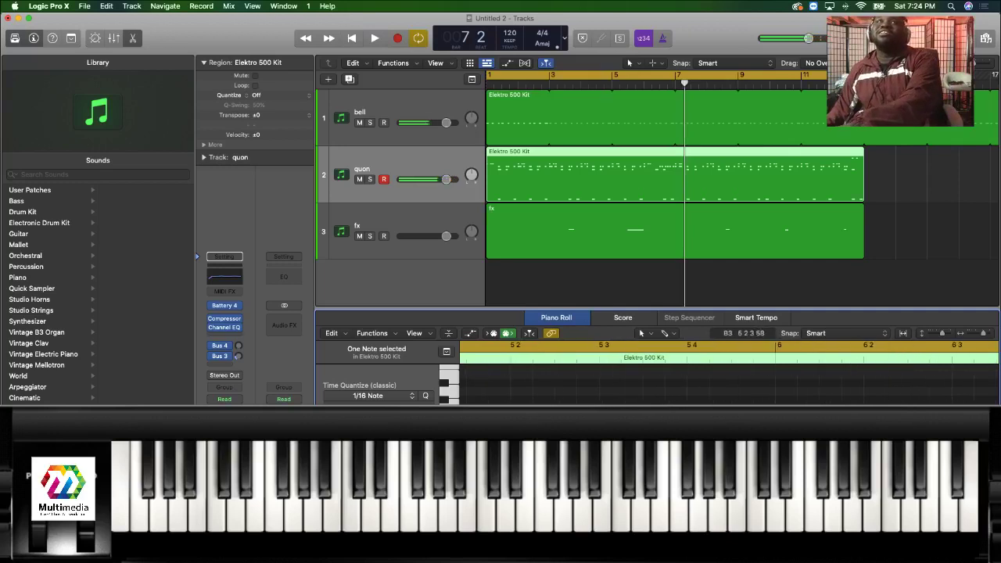
left_click(556, 356)
key("space")
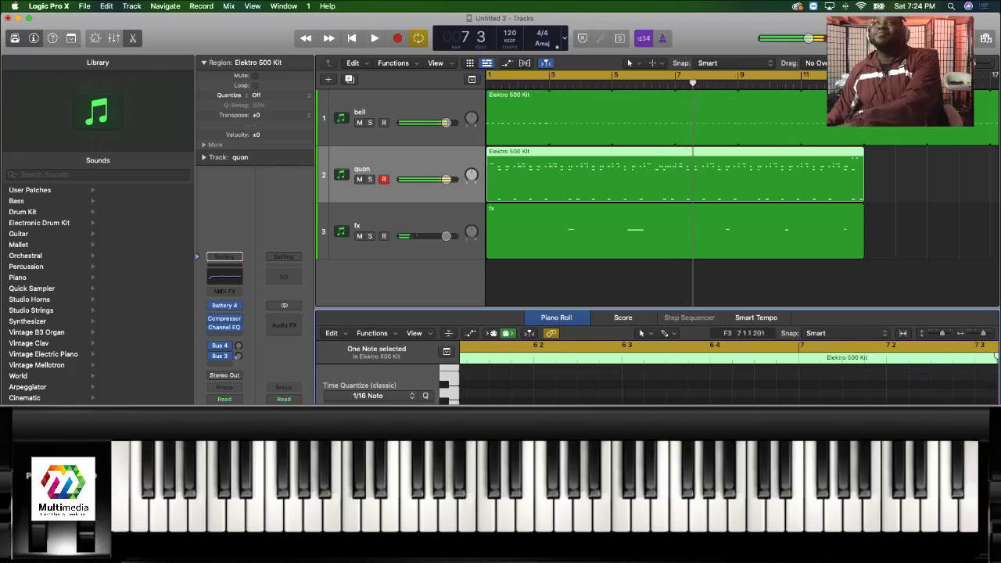
left_click(478, 359)
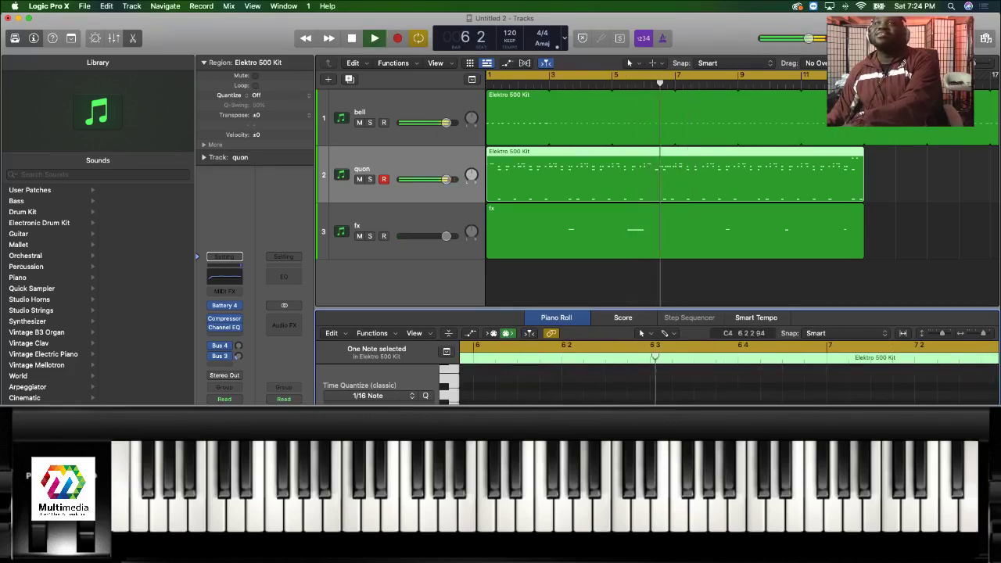
key("space")
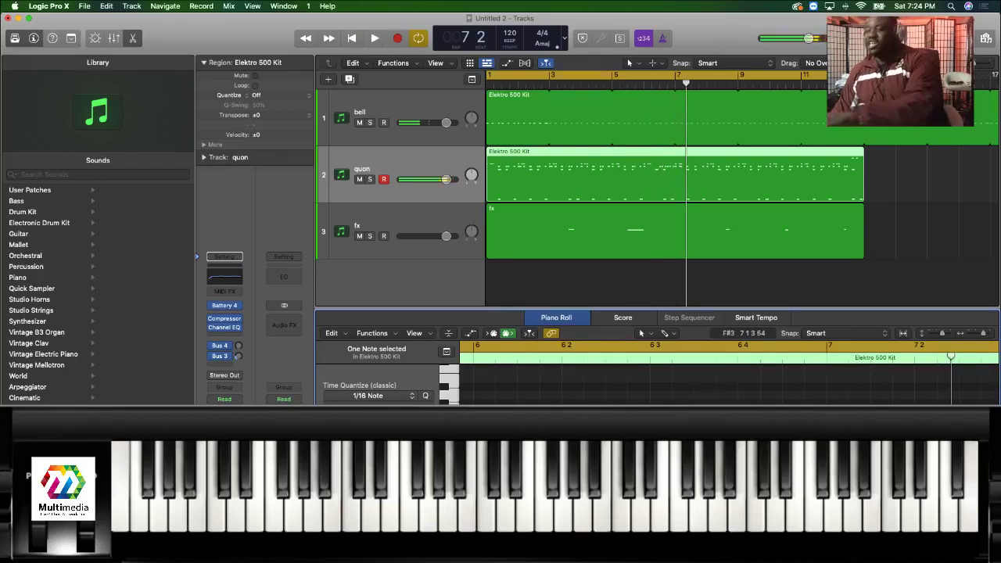
Correct the overlapping quon notes by deleting the chord notes, and play the passage through to bar 9.
key("ctrl+shift+l")
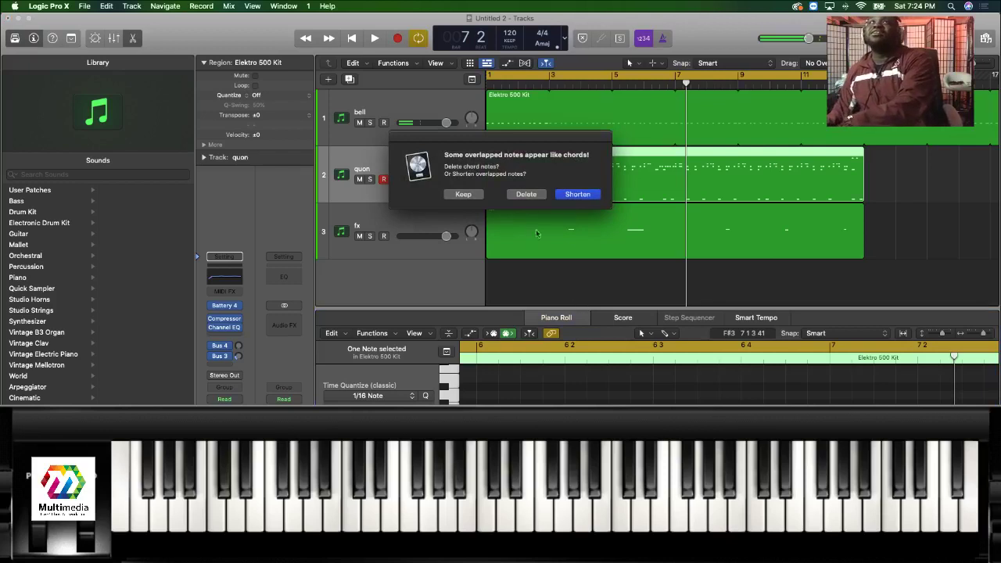
left_click(525, 194)
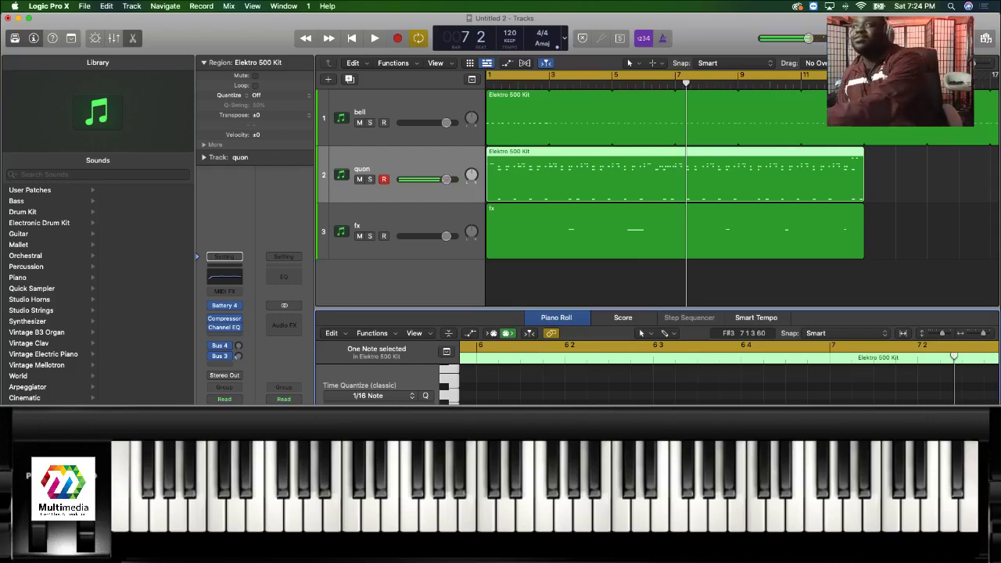
left_click(606, 362)
key("space")
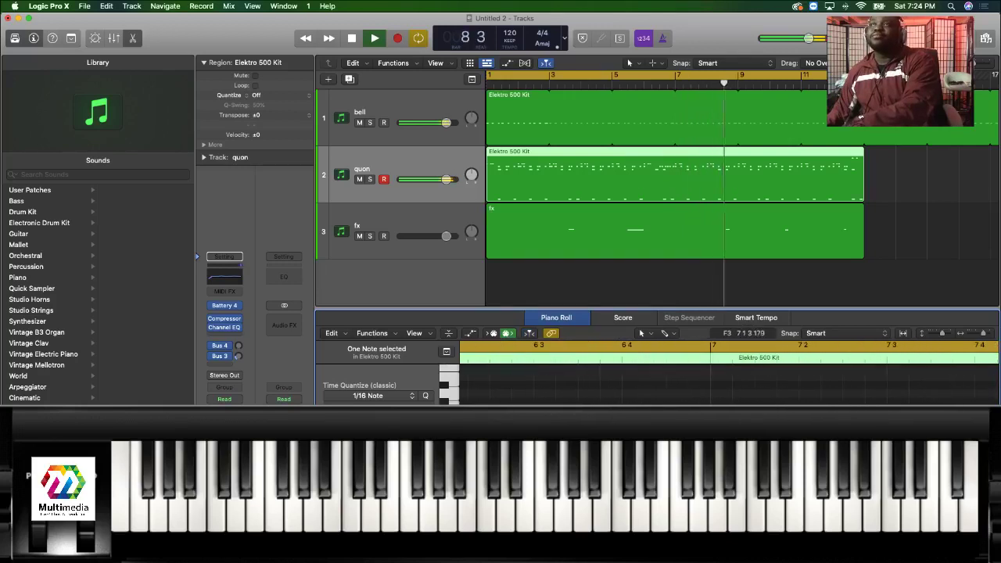
left_click(584, 358)
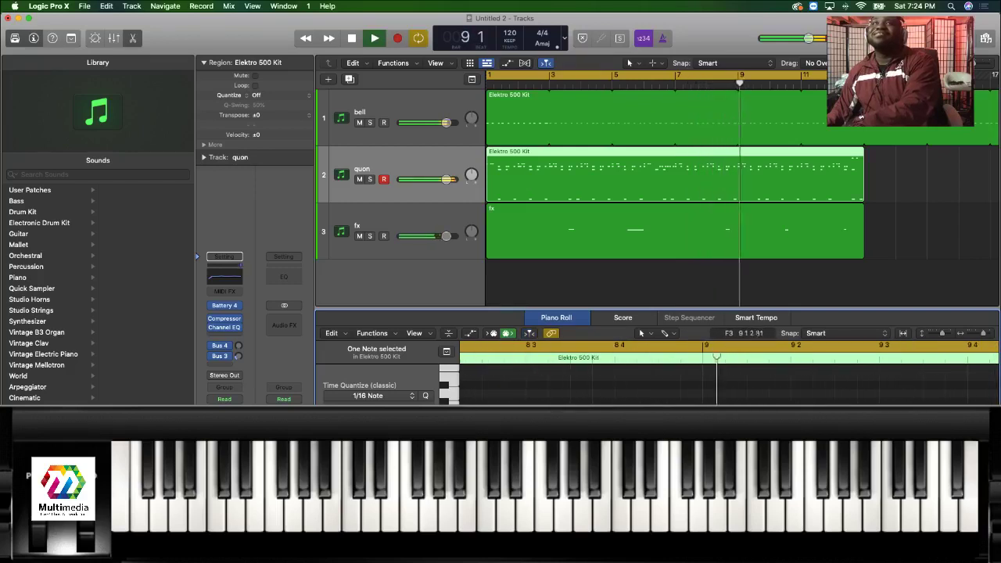
key("space")
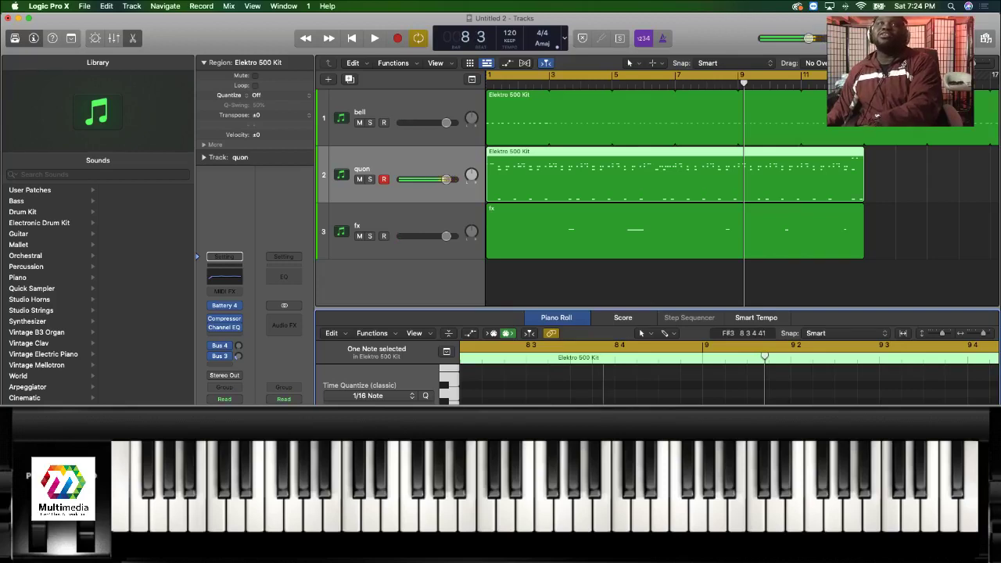
Replay the quon part from bar 7, examine its notes up to bar 8, and play from about bar 6 to bar 11.
scroll(571, 391, "left", 5)
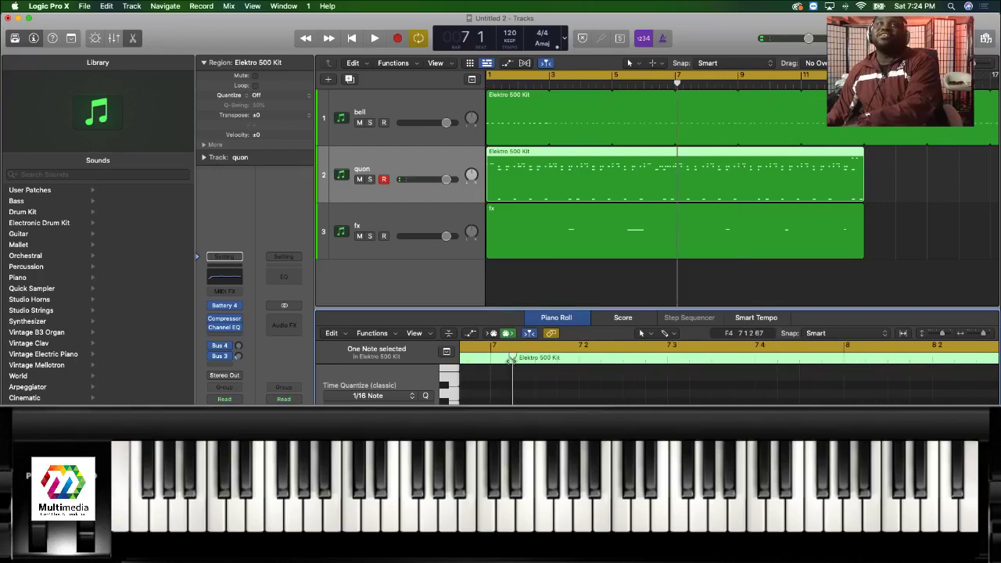
key("space")
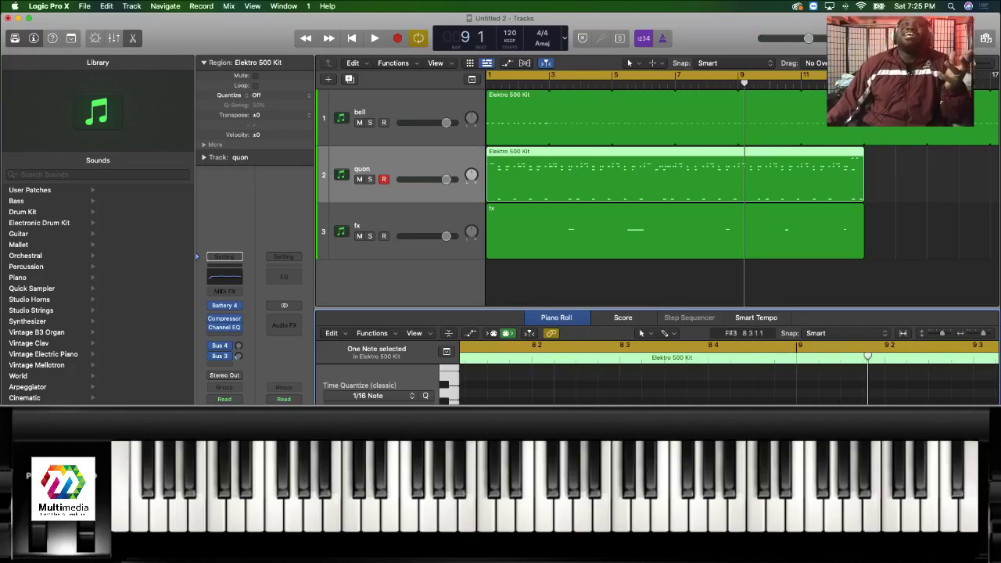
scroll(727, 375, "left", 2)
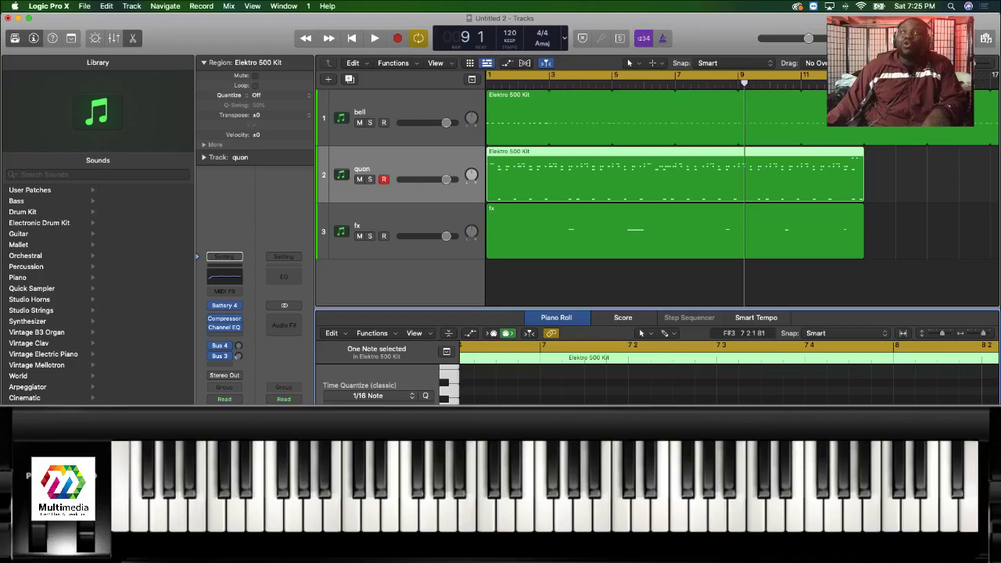
scroll(734, 367, "right", 5)
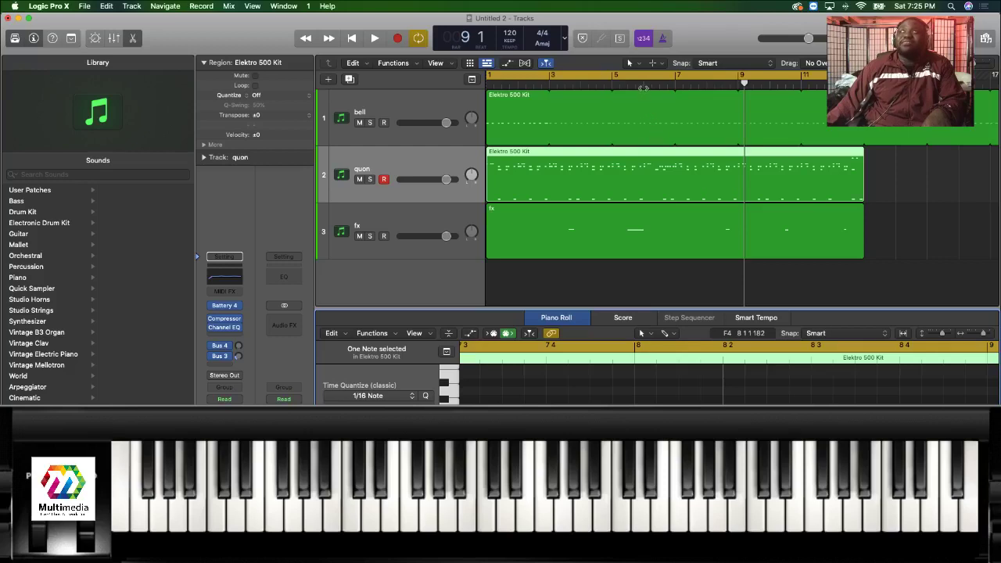
double_click(643, 88)
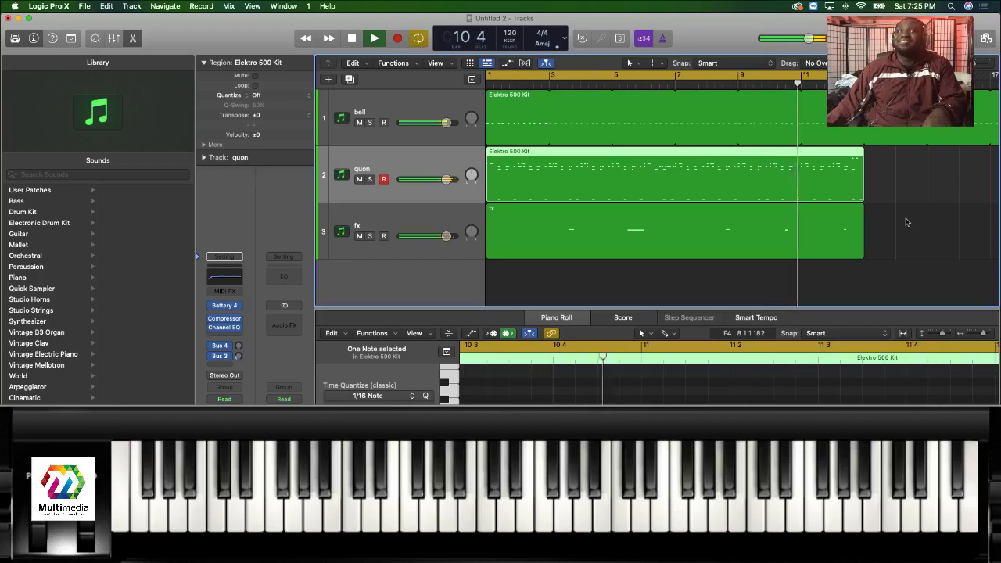
key("space")
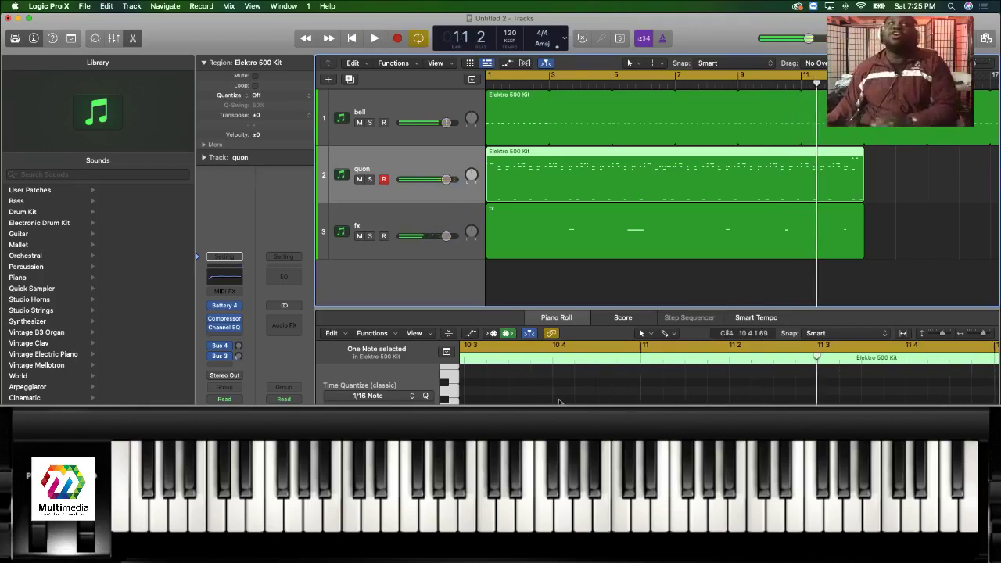
Replay bars 10 and 11 of the quon part repeatedly while examining the notes in the Piano Roll.
left_click(520, 358)
key("space")
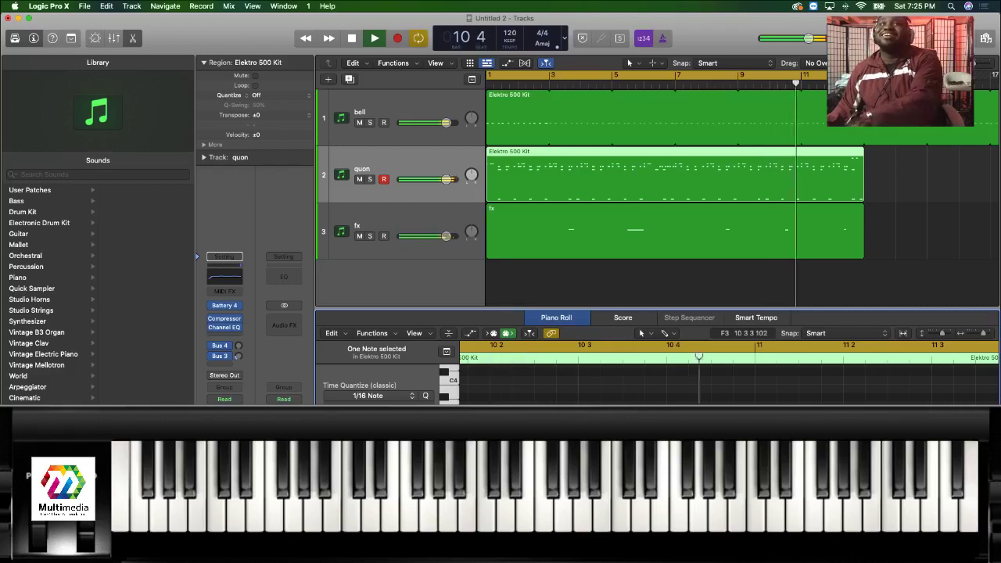
key("space")
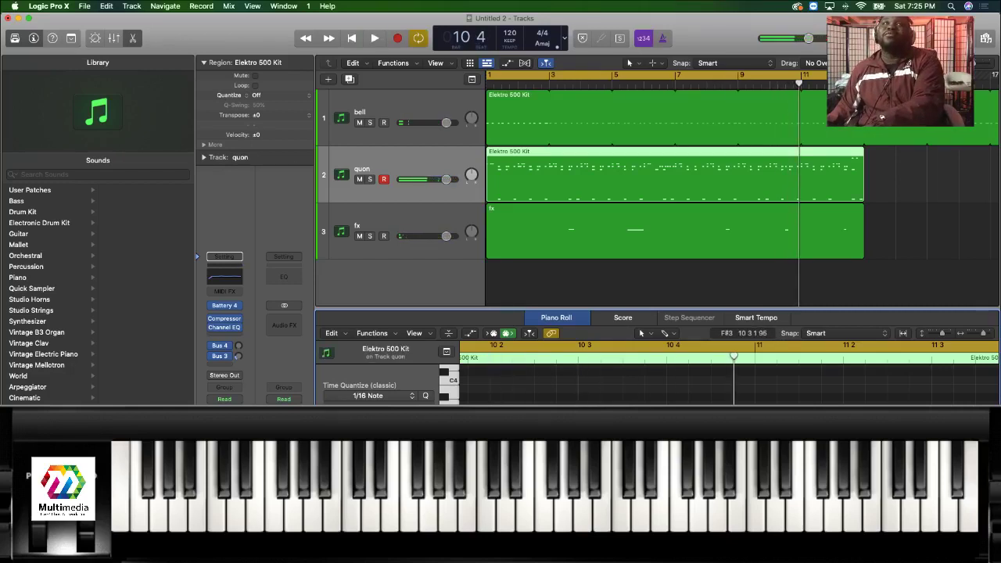
scroll(518, 376, "left", 3)
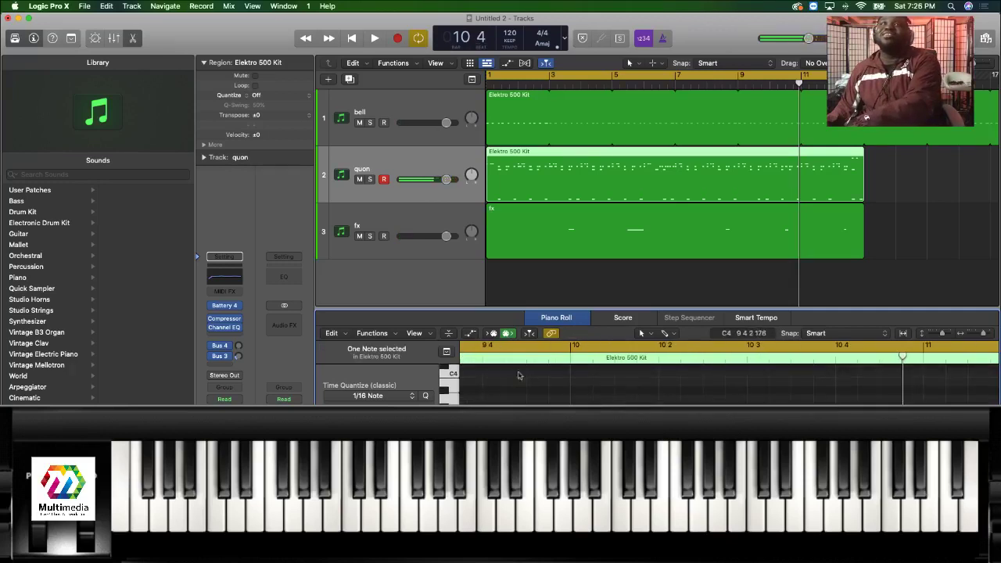
key("space")
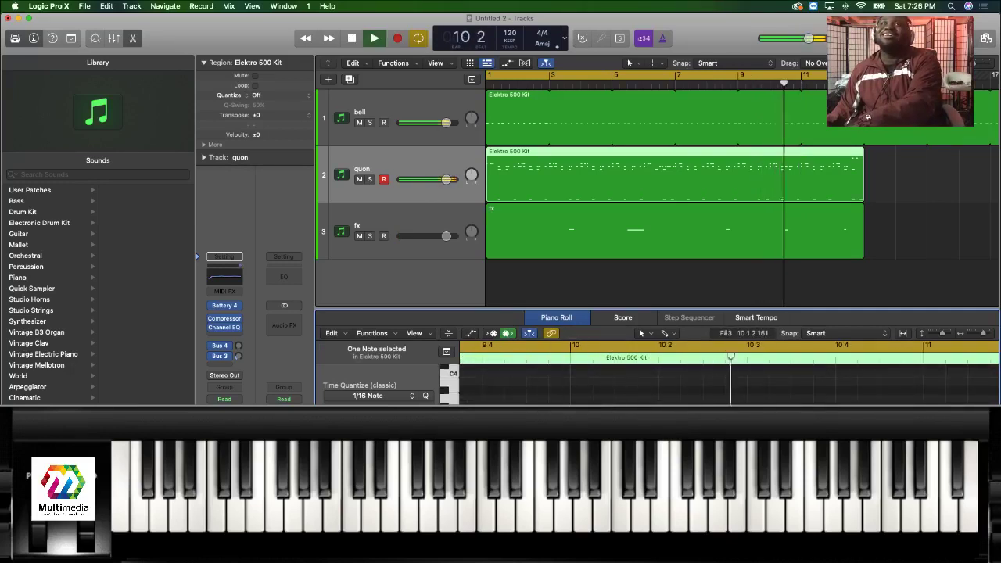
key("space")
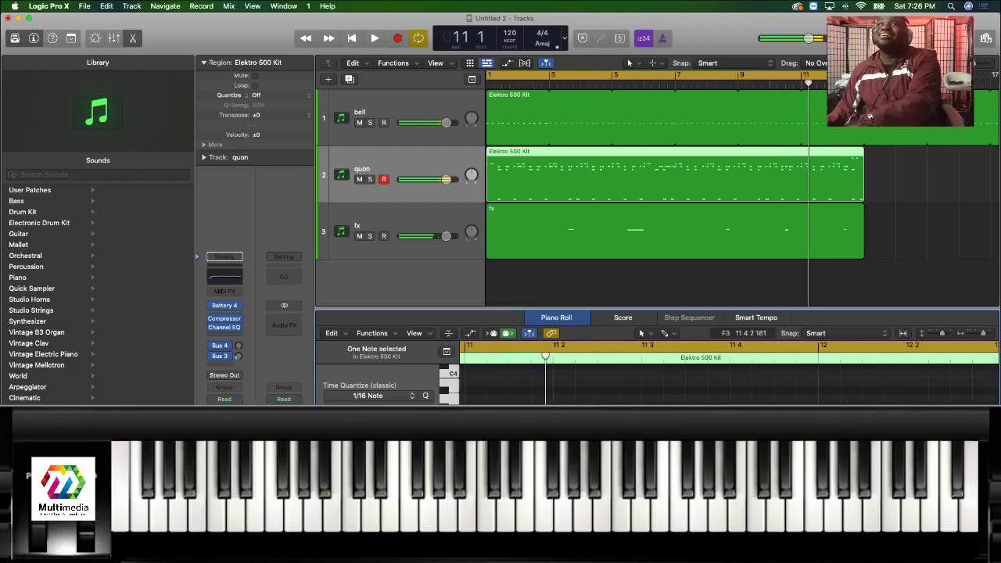
scroll(735, 391, "left", 5)
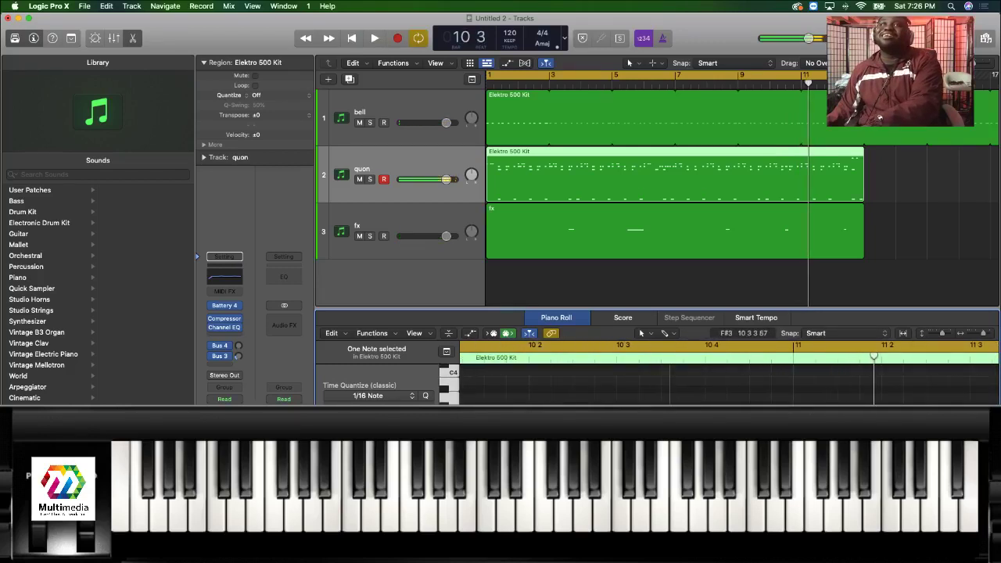
key("space")
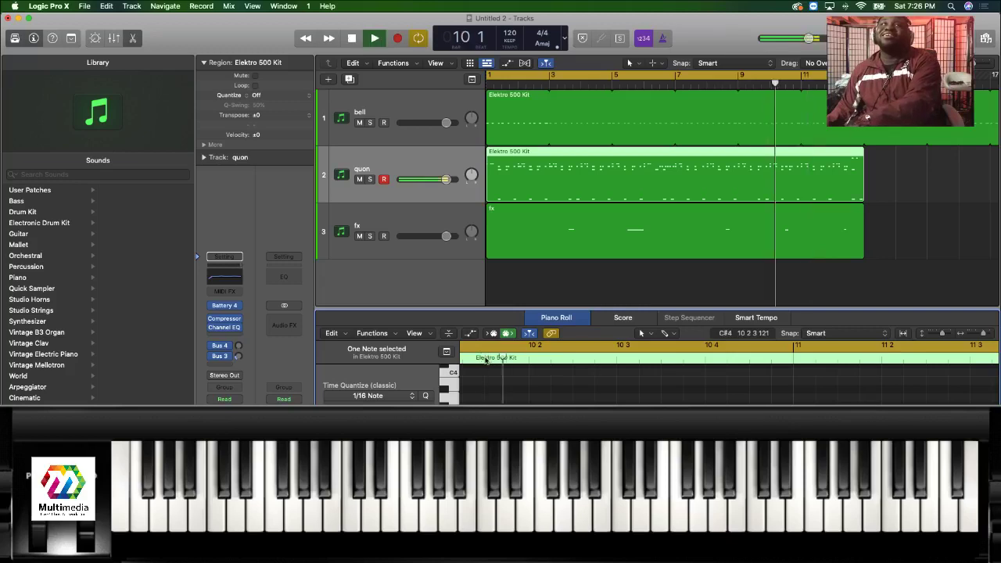
key("space")
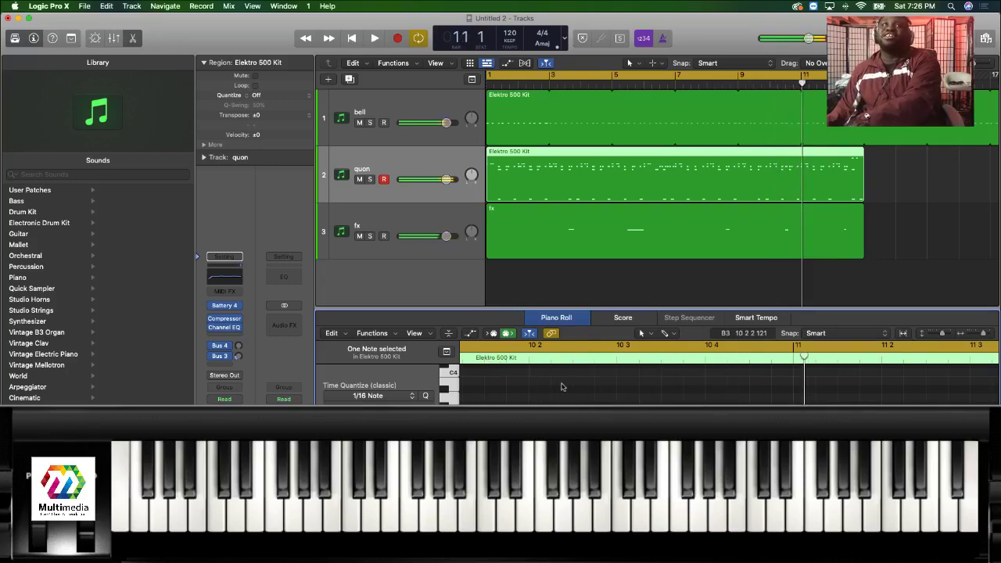
Play the final bars of the arrangement, replaying the ending from about bar 11 until the cycle restarts.
scroll(561, 386, "left", 5)
left_click(504, 364)
key("space")
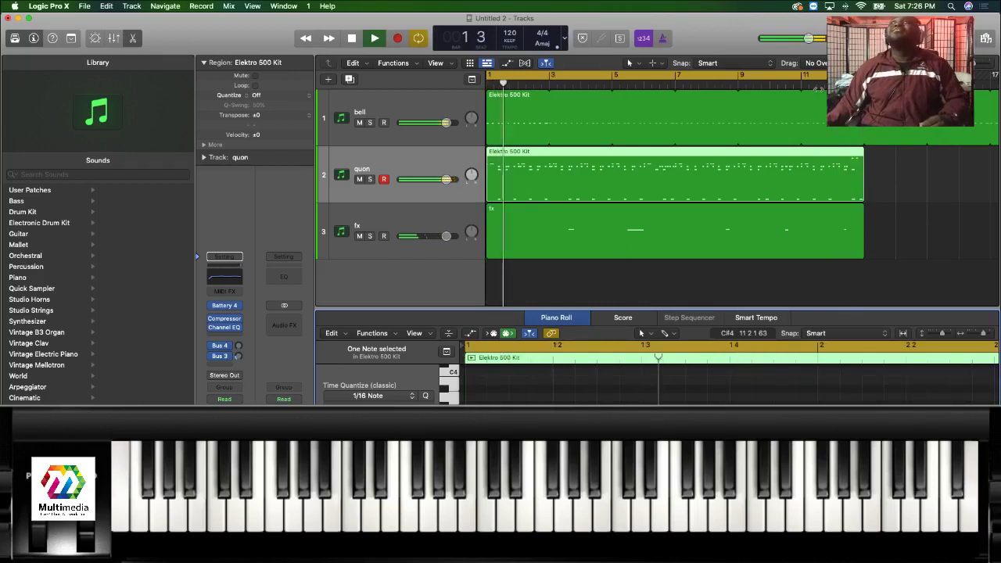
left_click(820, 81)
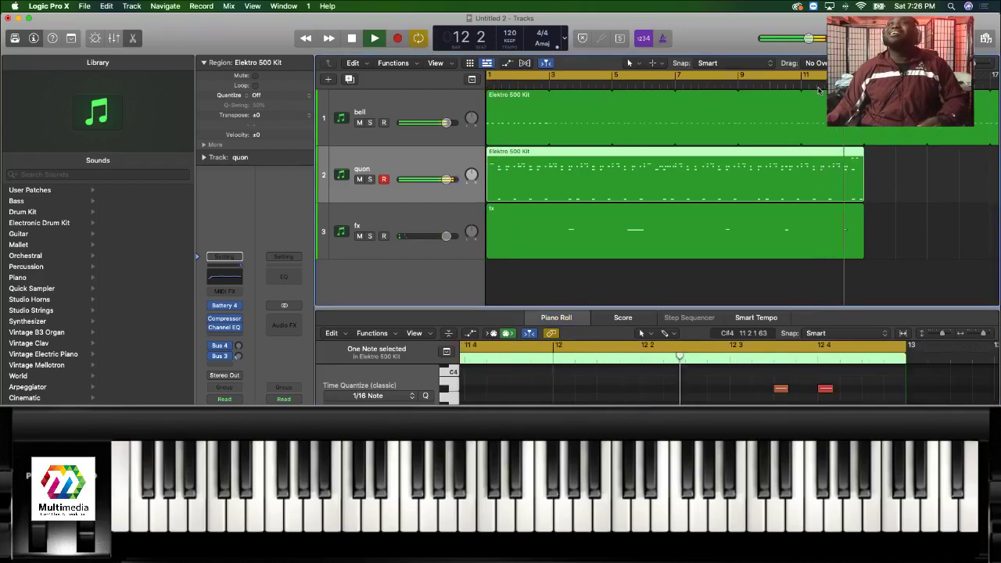
key("space")
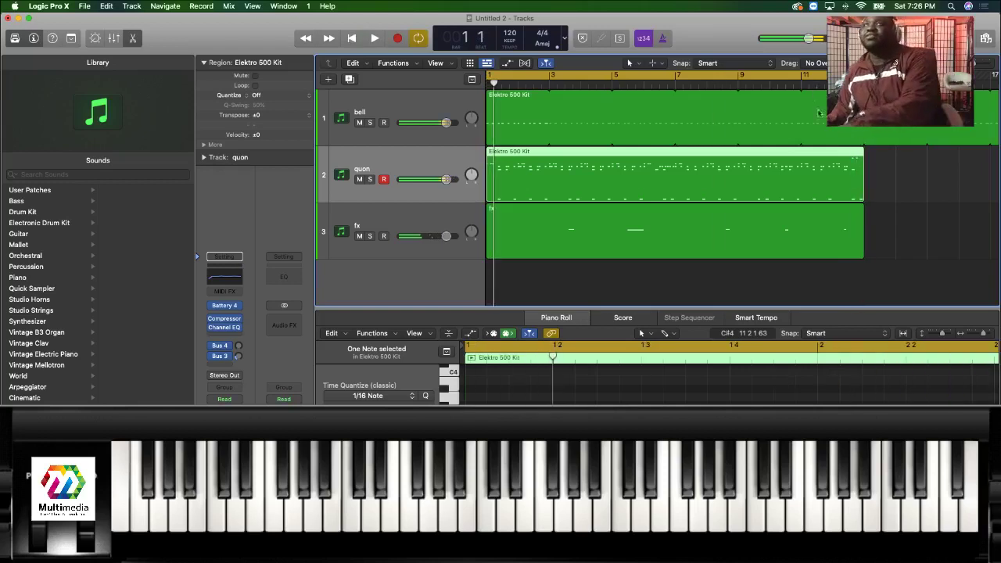
Examine the final quon notes around beats 3 and 4 of bar 12 in the Piano Roll.
scroll(727, 376, "right", 5)
scroll(727, 376, "right", 10)
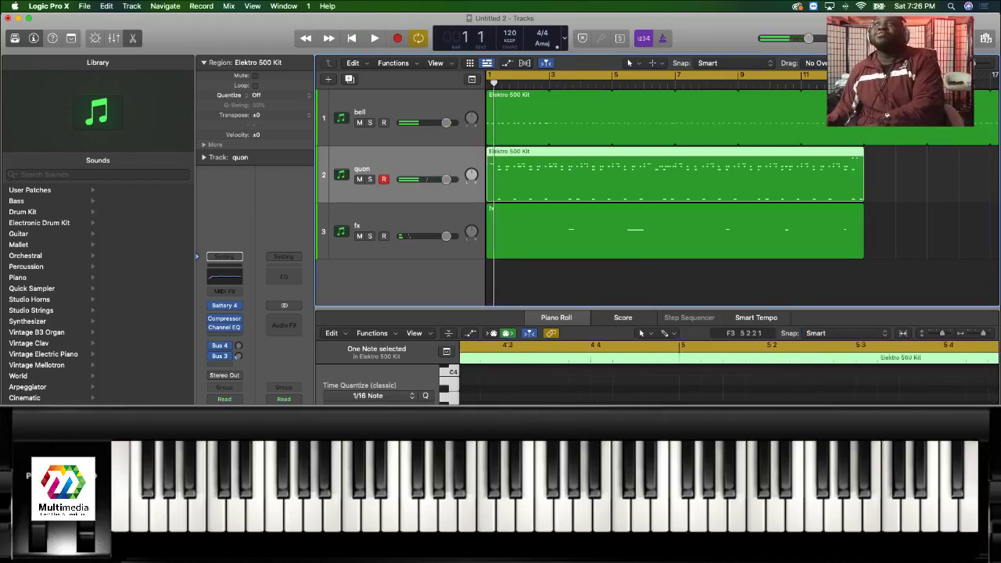
scroll(728, 375, "right", 5)
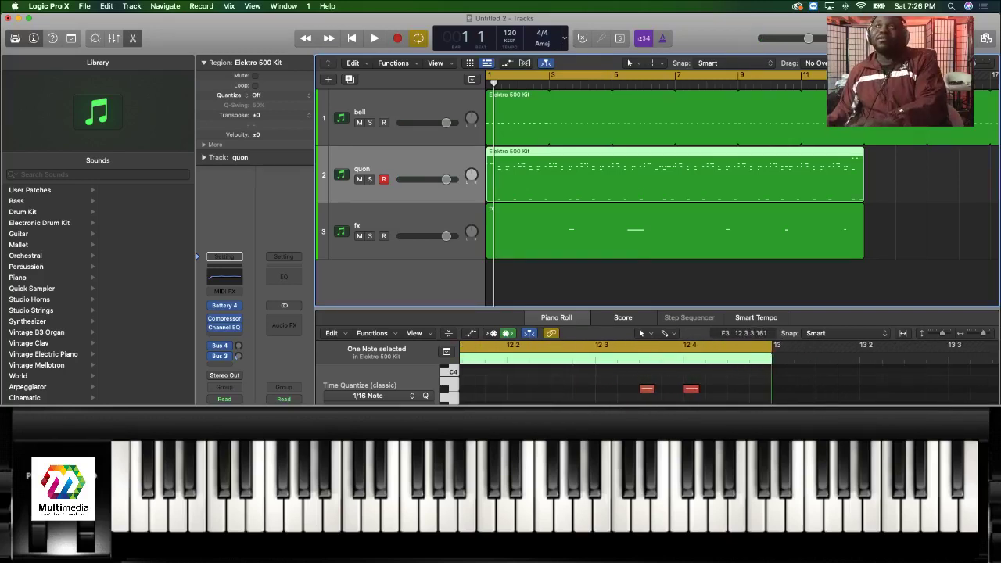
left_click(648, 388)
right_click(647, 388)
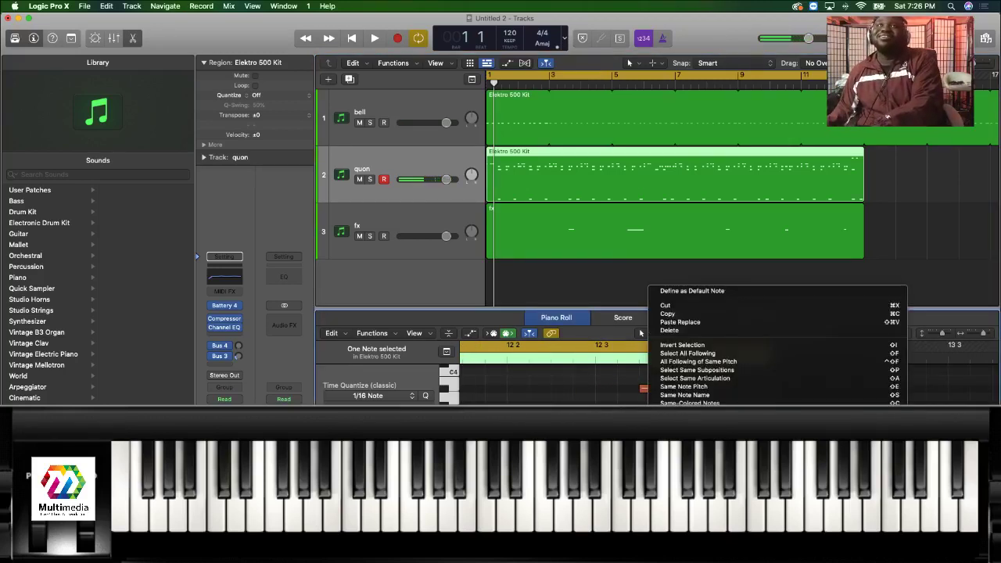
key("Escape")
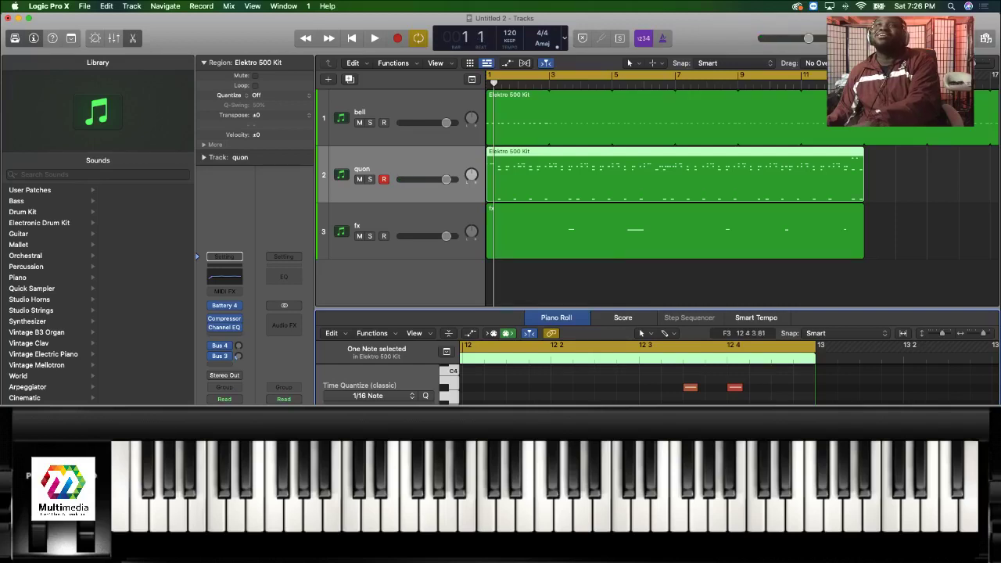
Play the opening of the arrangement from bar 1, stopping around bar 2 and replaying it.
left_click(499, 360)
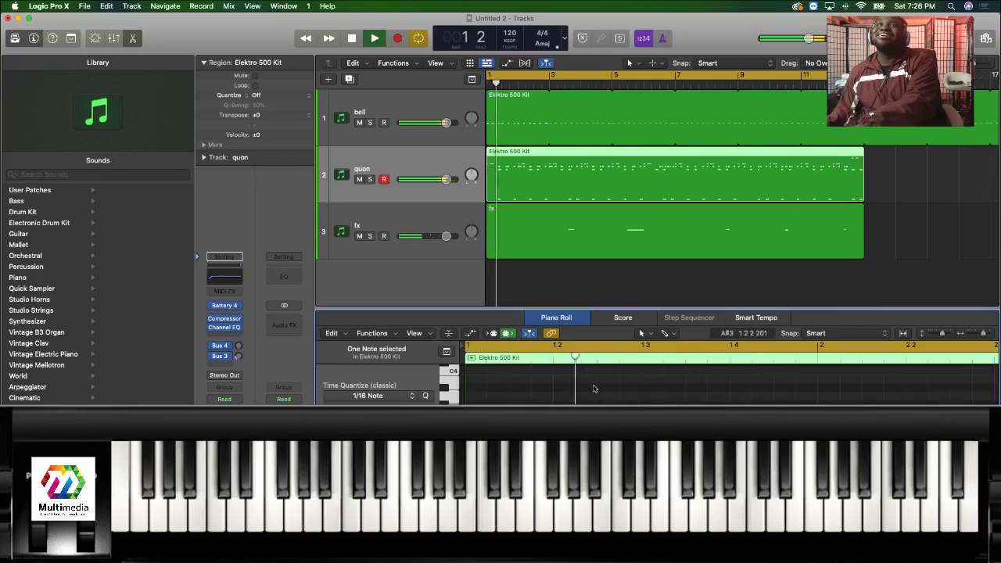
key("space")
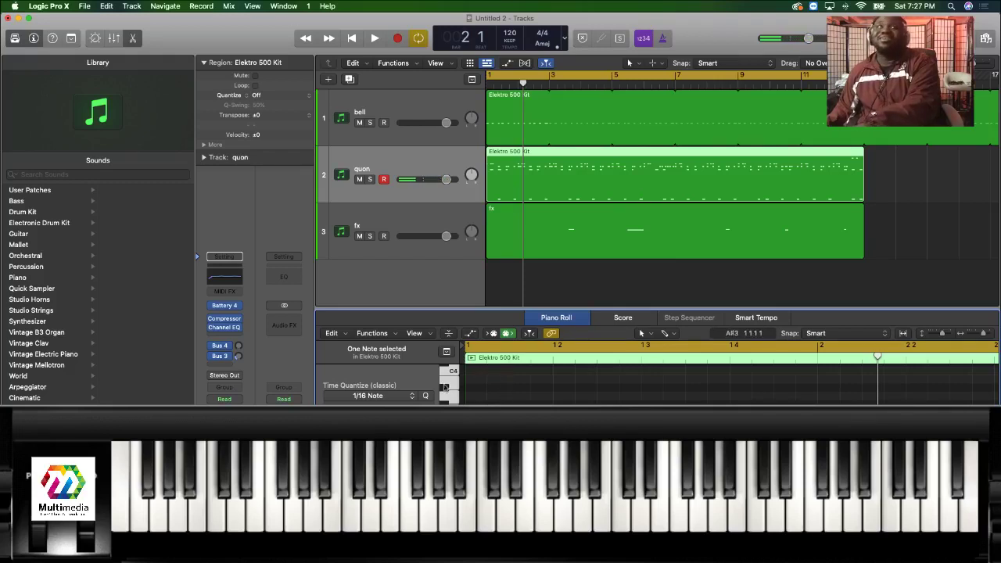
key("space")
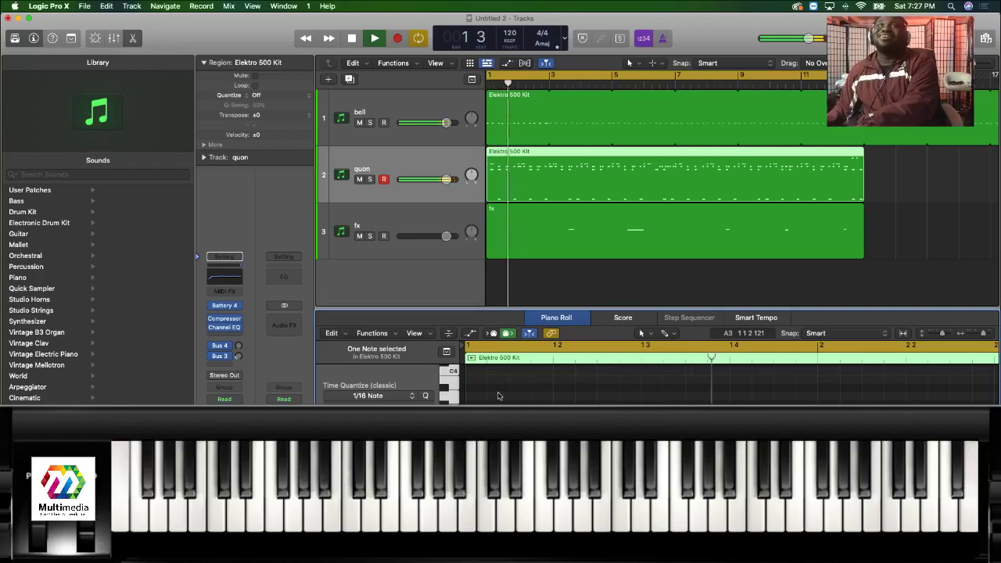
left_click(806, 78)
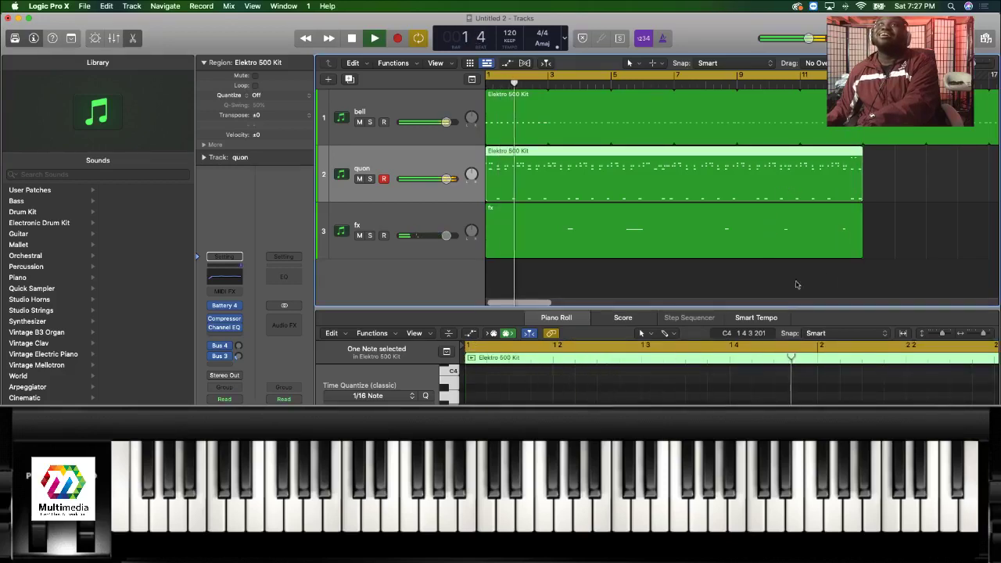
key("space")
Reduce the track heights in the arrangement and color the quon region red.
left_click(941, 240)
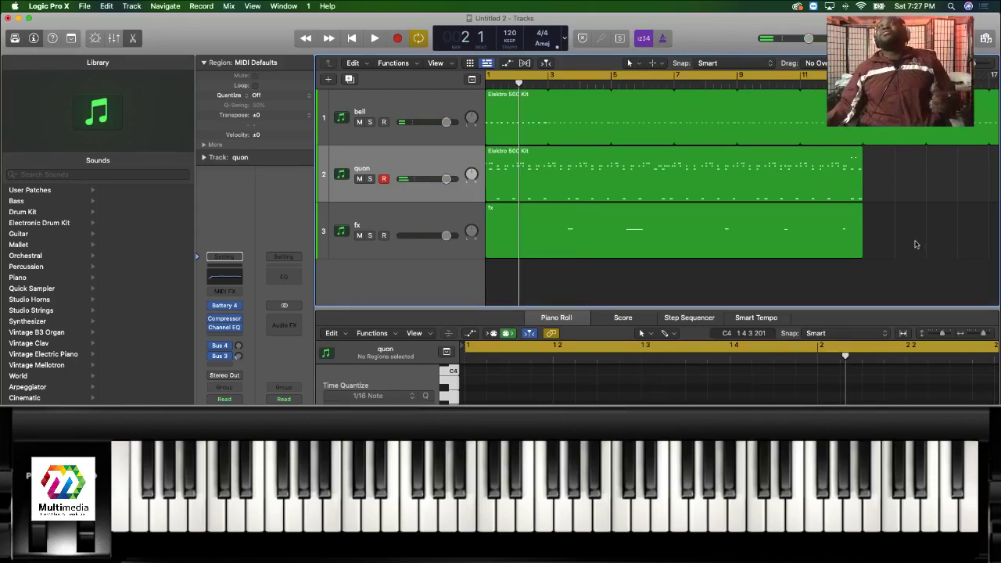
scroll(932, 228, "left", 1)
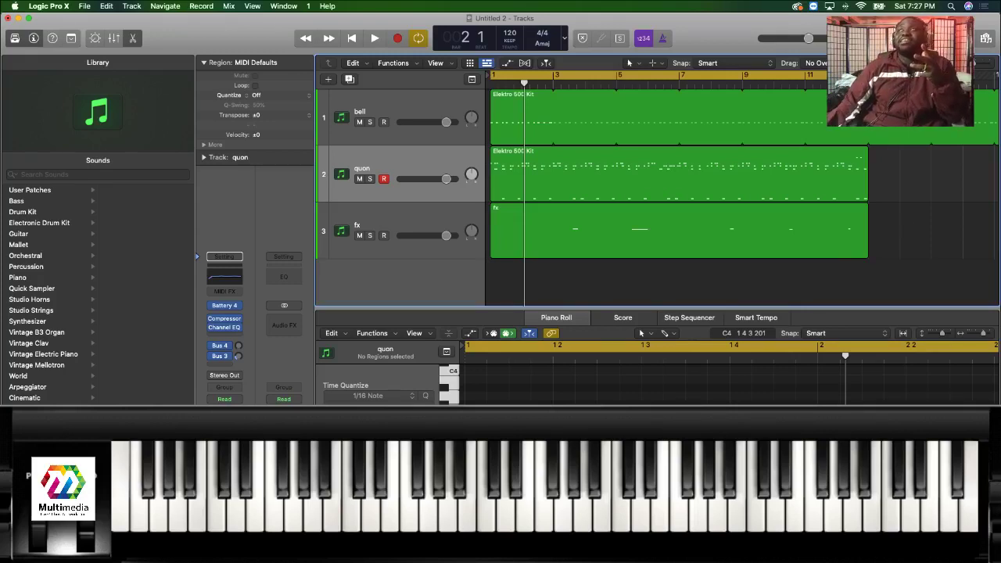
key("super+Up")
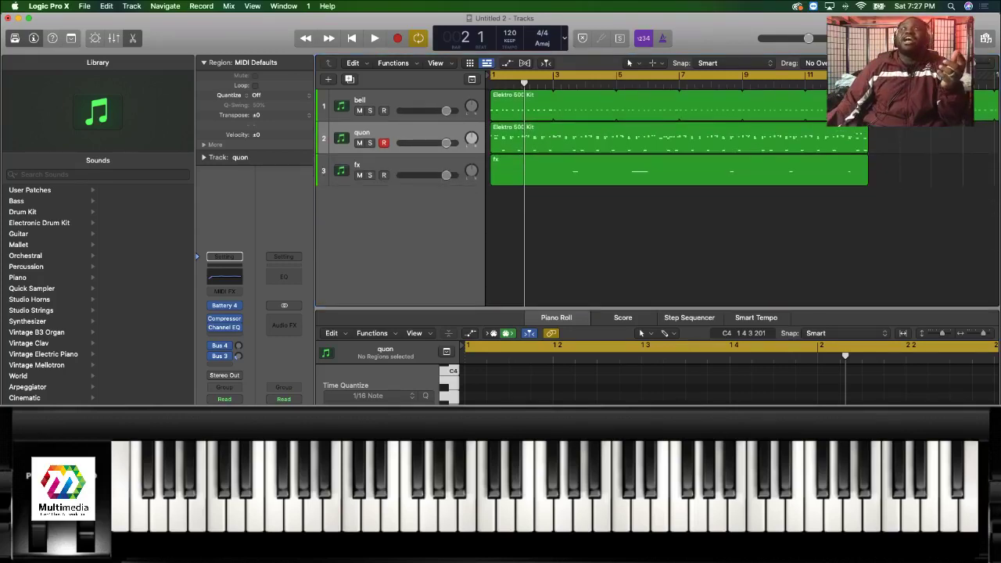
right_click(612, 144)
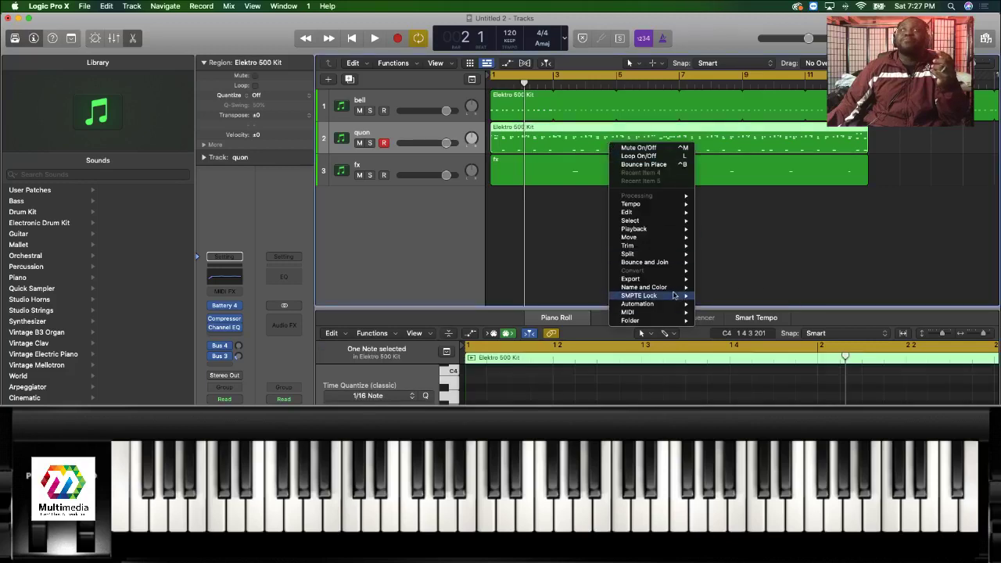
mouse_move(670, 289)
left_click(747, 309)
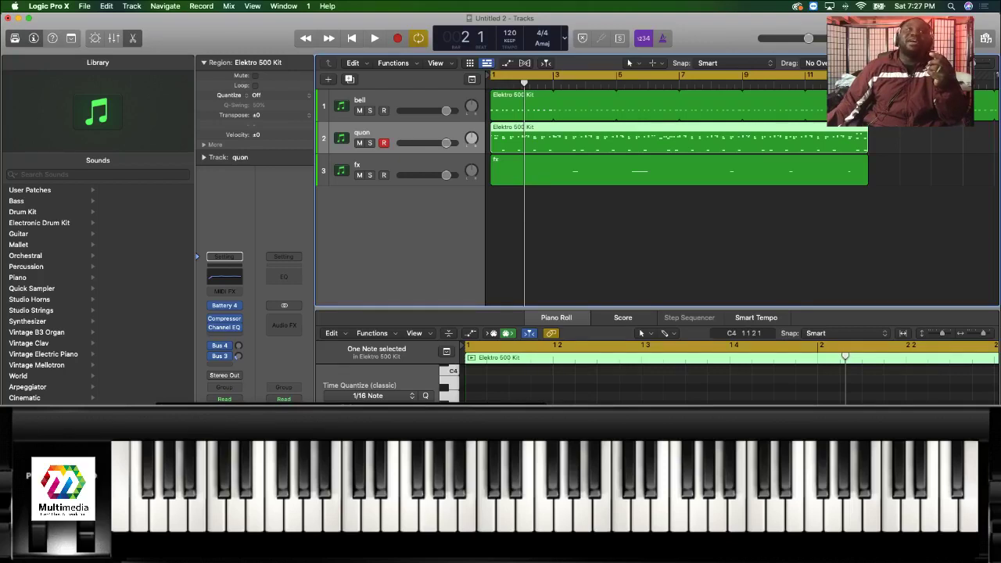
Color the fx region magenta and deselect it.
right_click(564, 177)
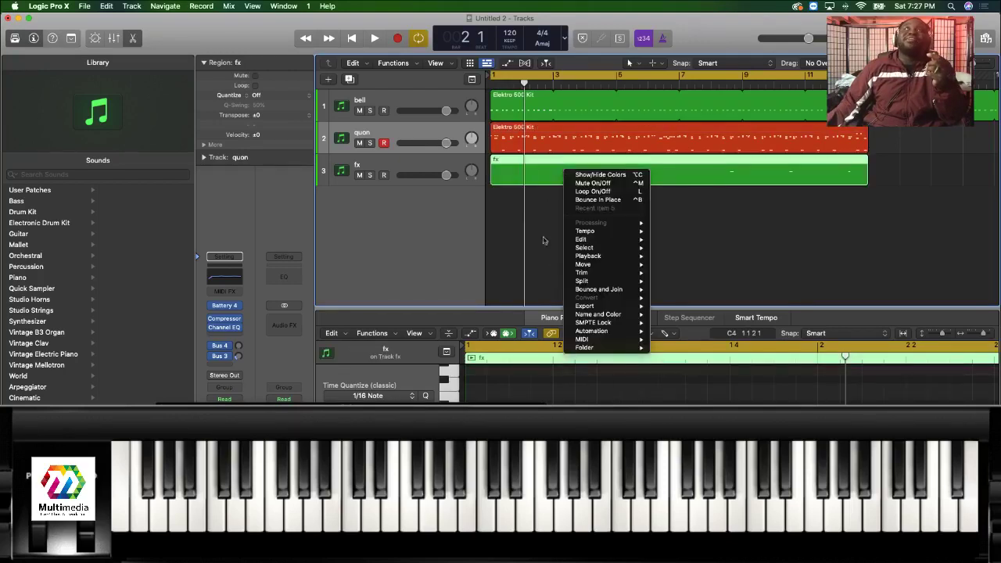
left_click(554, 235)
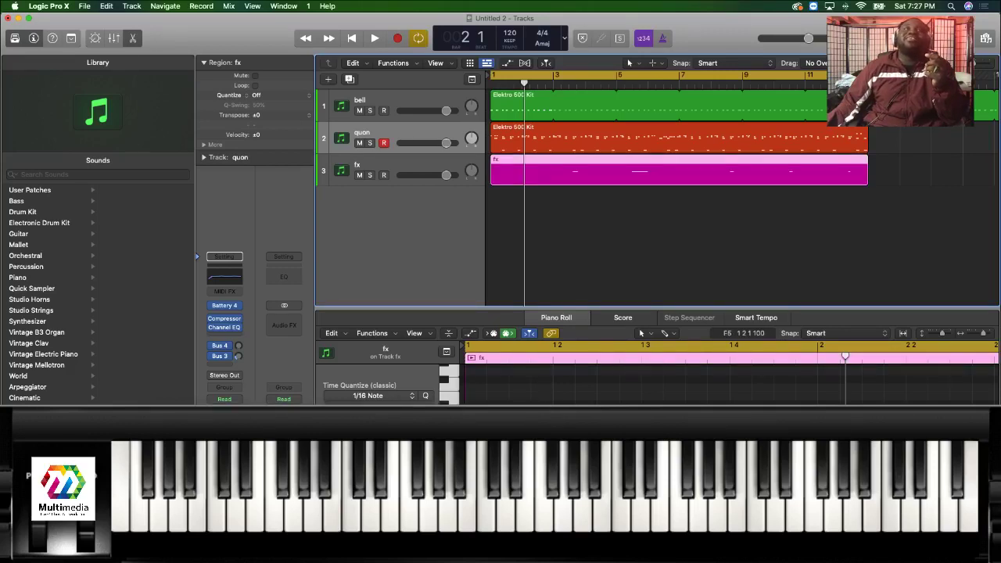
left_click(629, 236)
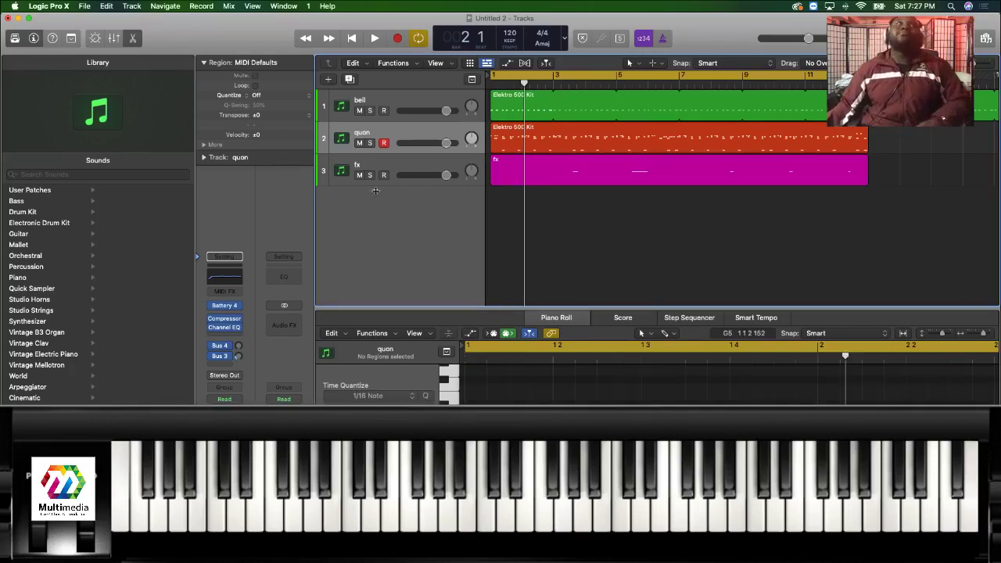
Configure the track headers to show wide color bars behind the track numbers.
right_click(325, 138)
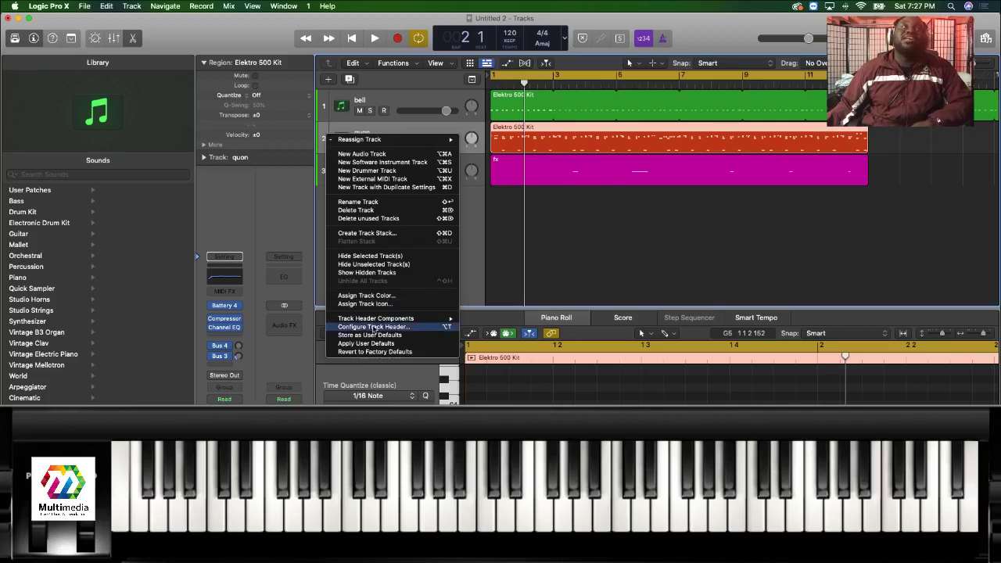
mouse_move(400, 322)
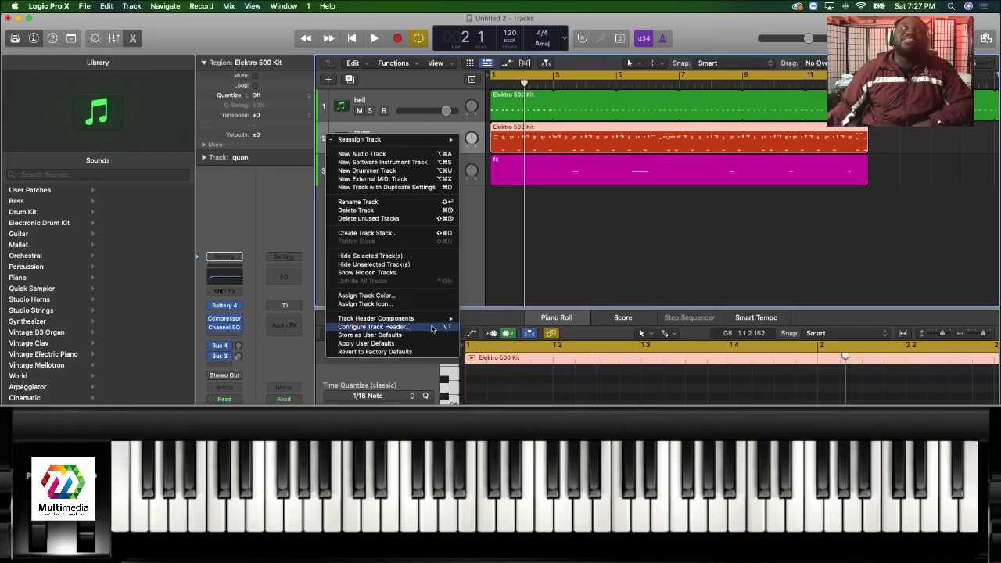
left_click(400, 297)
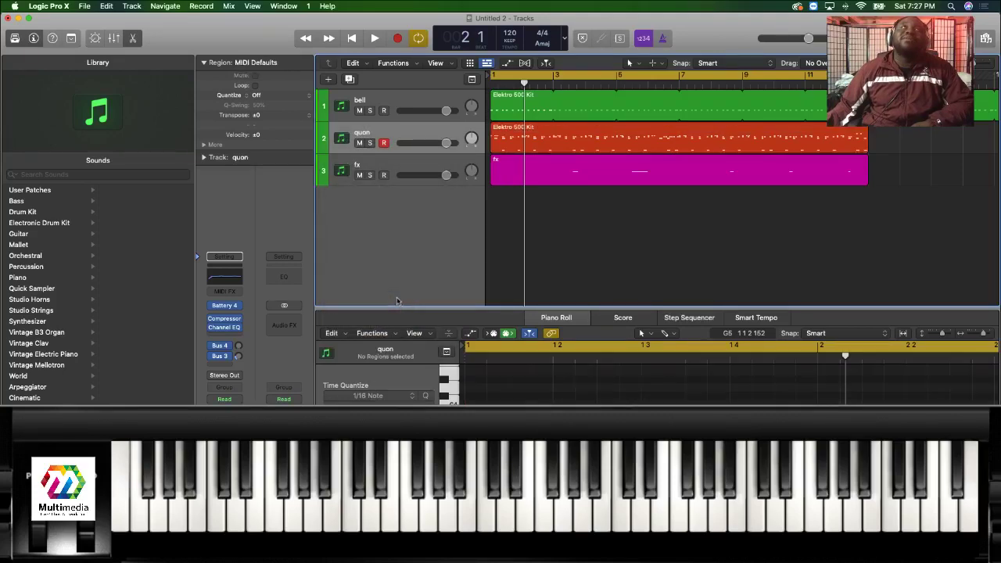
right_click(327, 142)
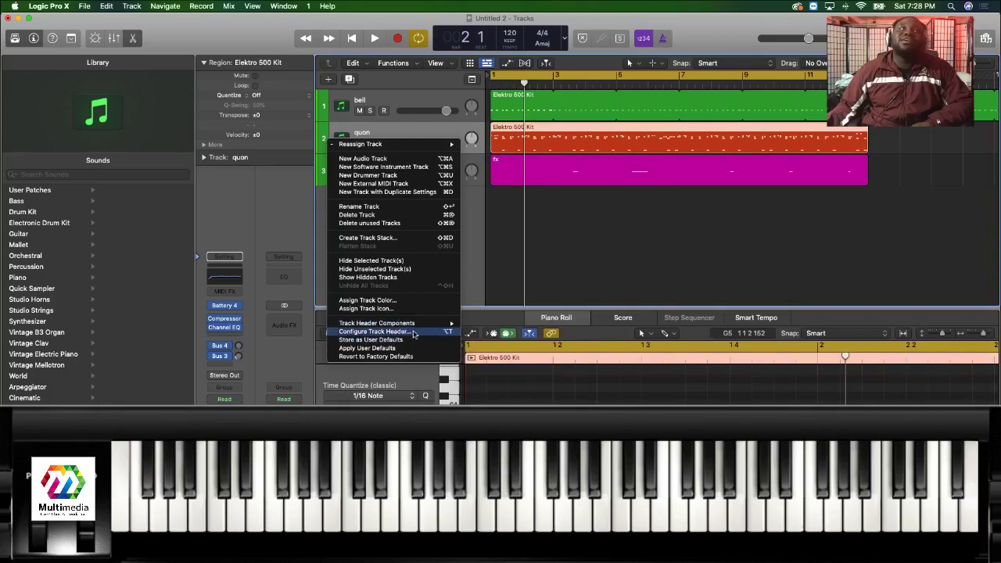
left_click(642, 198)
Name the red region after its track using Name Regions by Tracks.
right_click(590, 138)
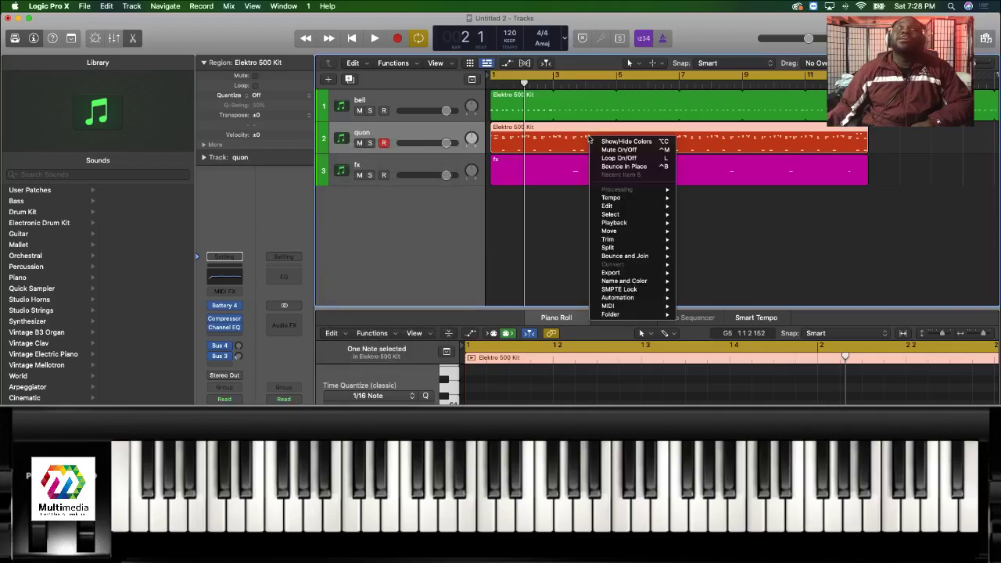
mouse_move(641, 282)
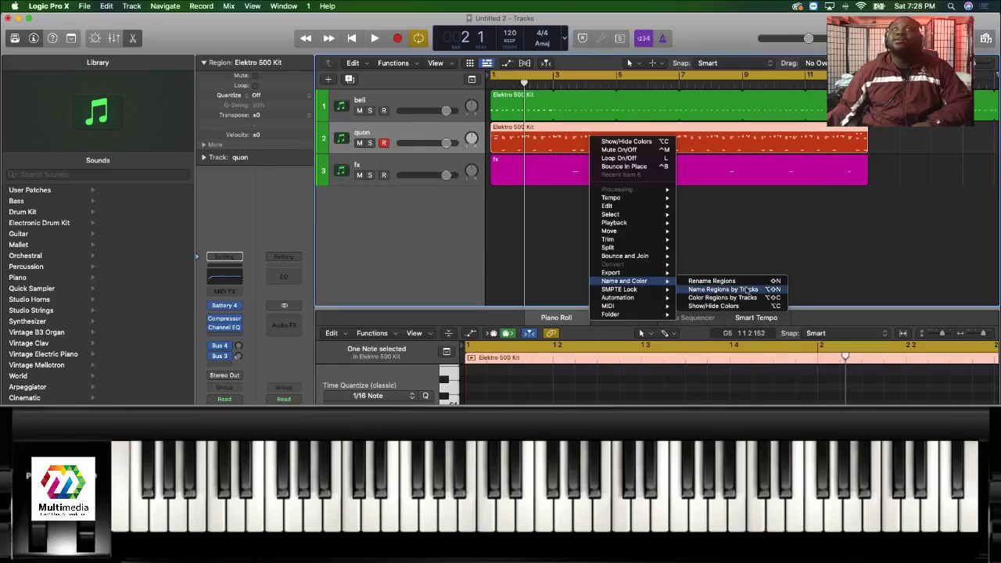
left_click(721, 290)
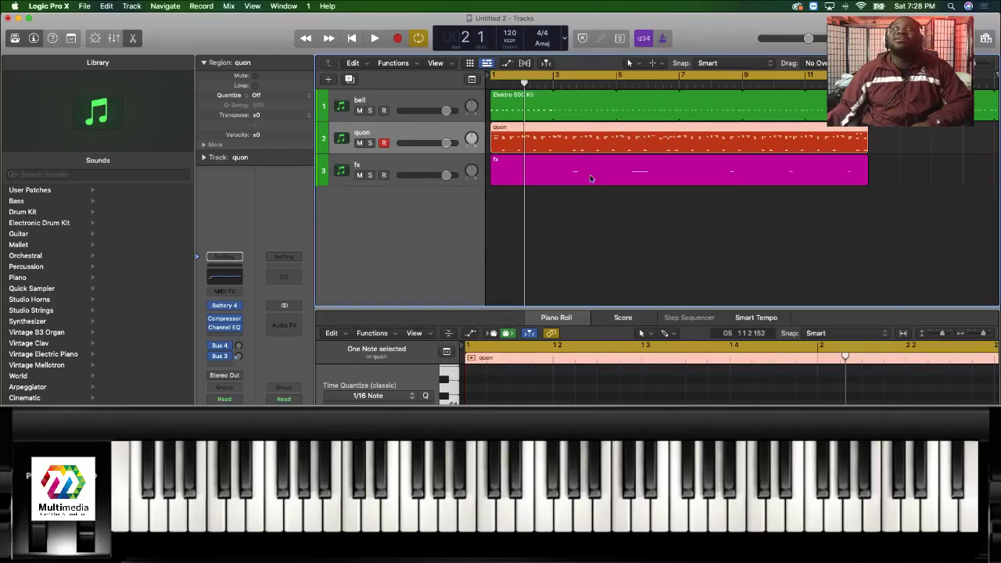
Assign a red track color to the quon track so its header matches its region.
right_click(373, 135)
mouse_move(468, 314)
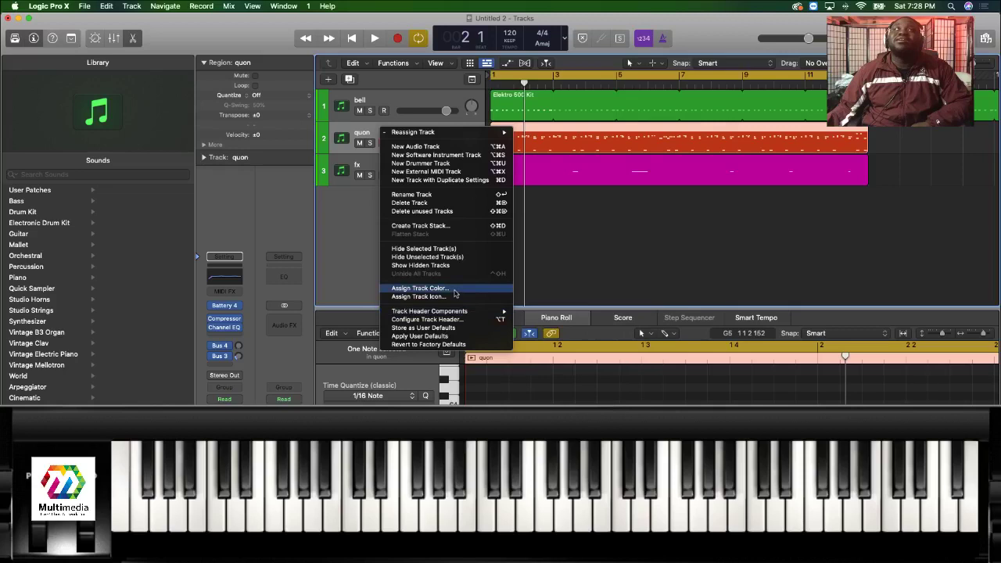
left_click(456, 293)
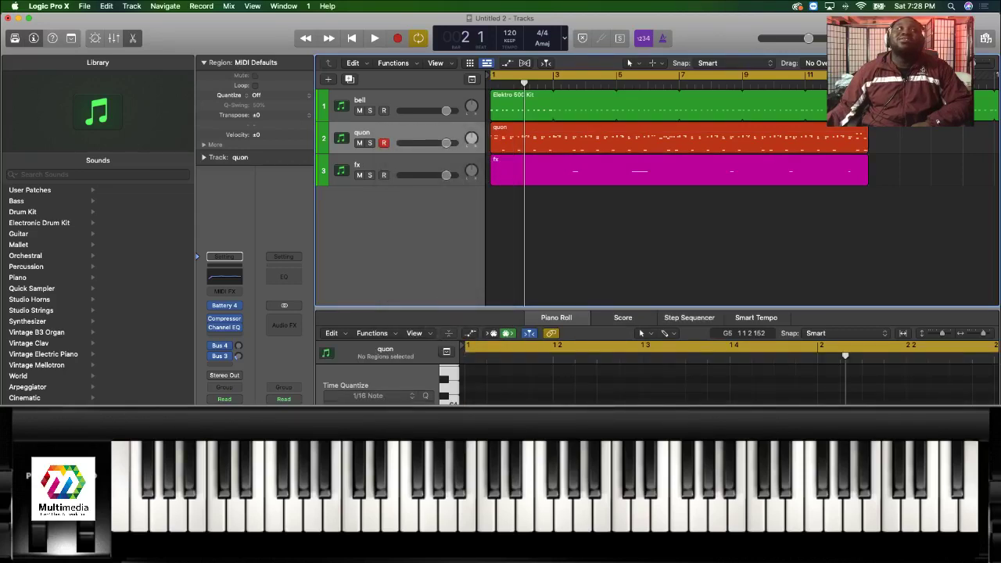
Select the fx track, dismiss its icon chooser, and bring up the track commands for assigning its color.
left_click(348, 164)
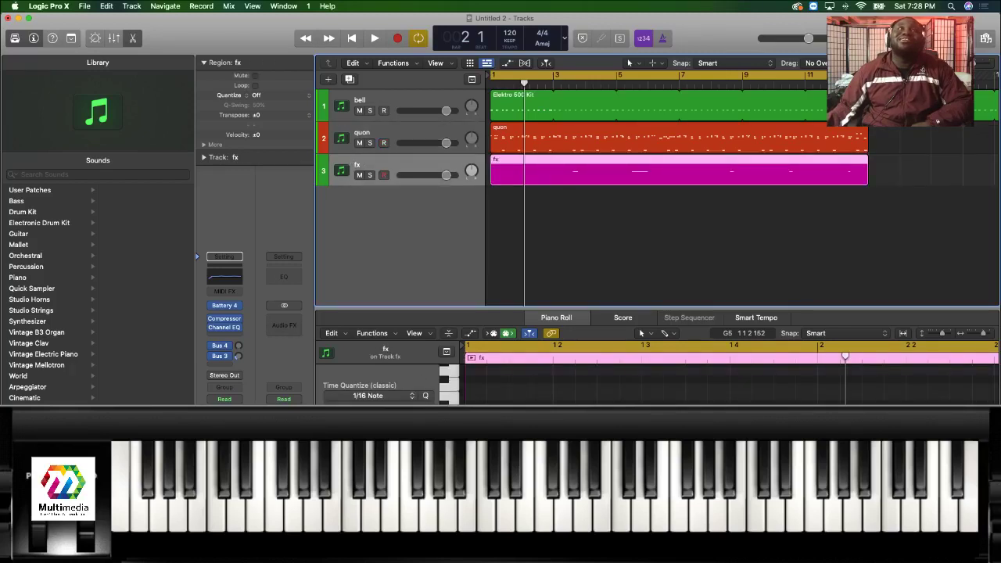
left_click(341, 170)
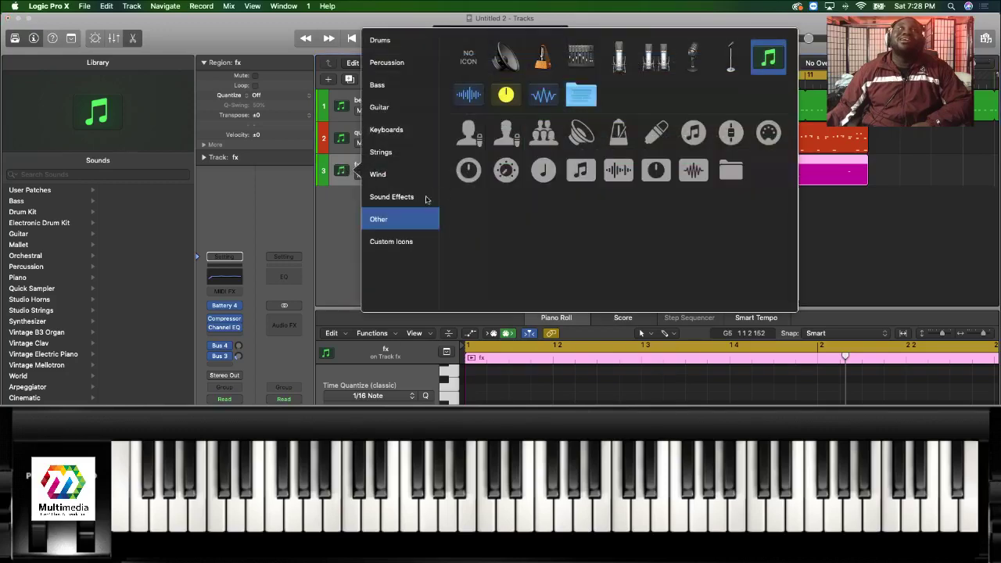
left_click(321, 189)
right_click(371, 159)
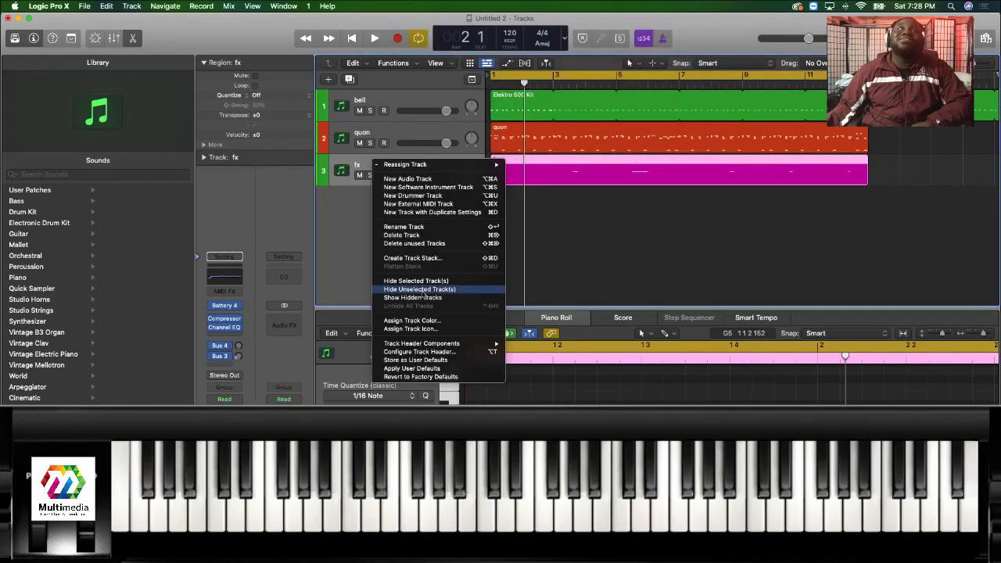
Dismiss the open track options and assign the quon track the square knob icon from the Other category.
key("Escape")
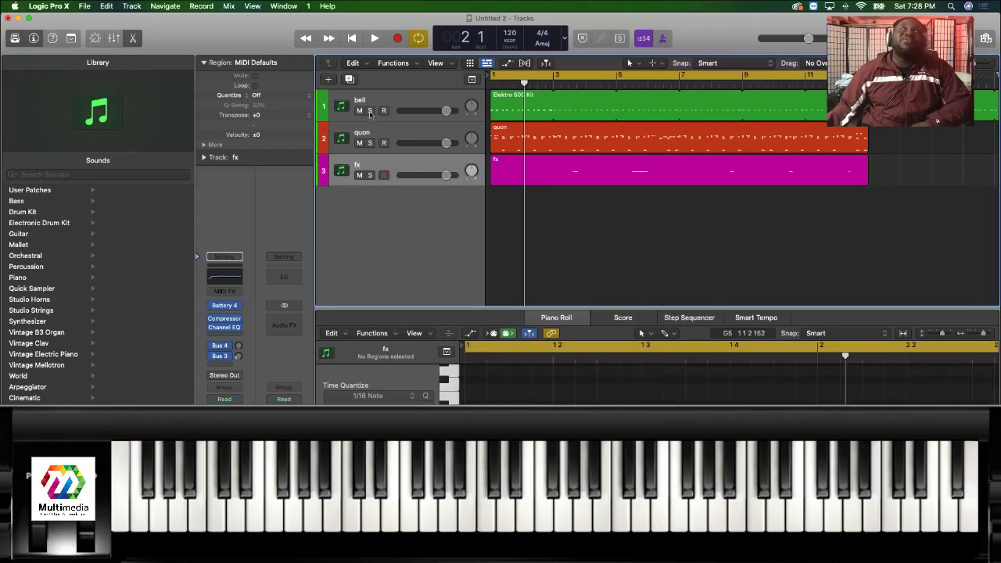
left_click(341, 141)
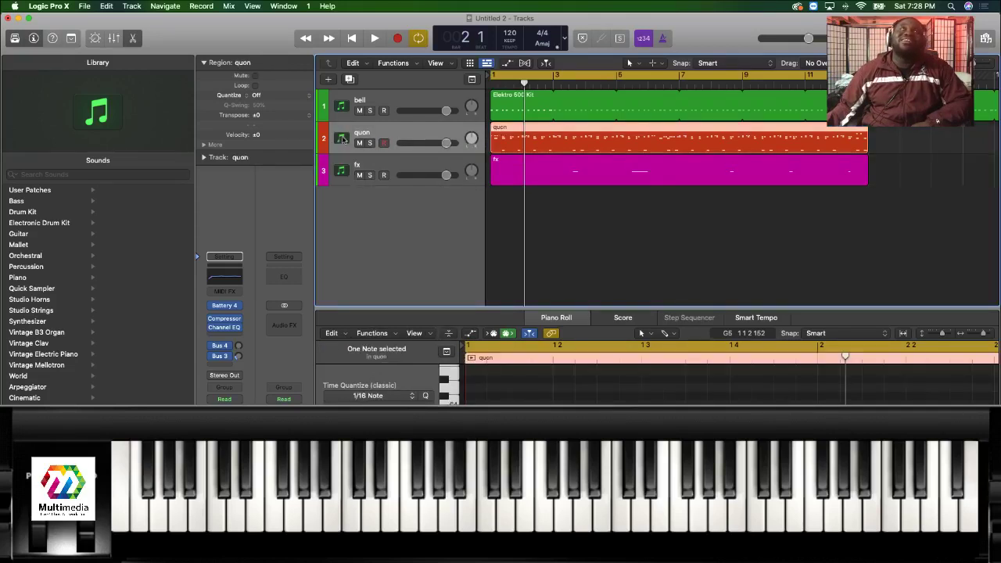
left_click(342, 142)
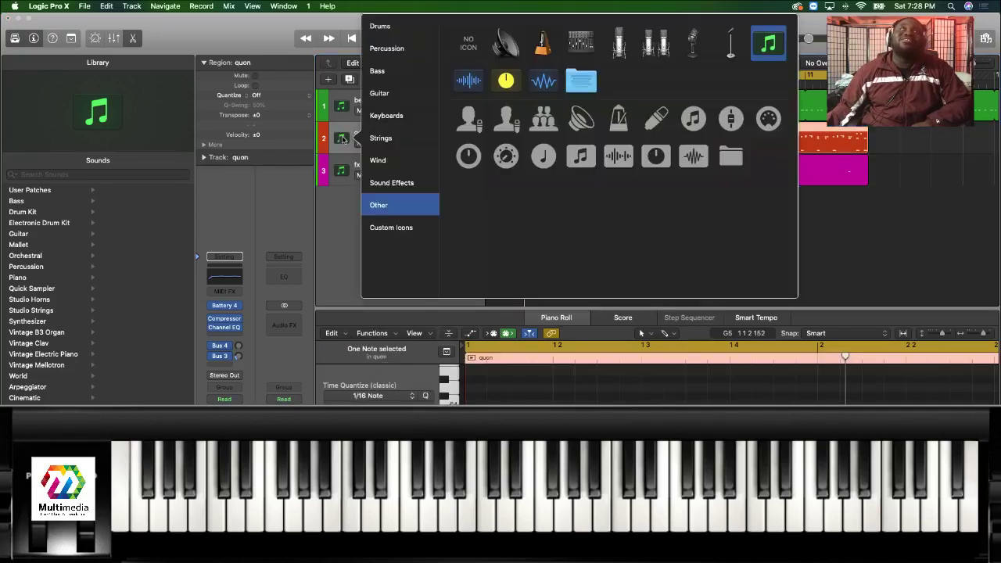
left_click(656, 156)
Assign the fx track the square audio-waveform icon from the Other category and clear the region selection.
left_click(342, 170)
left_click(343, 170)
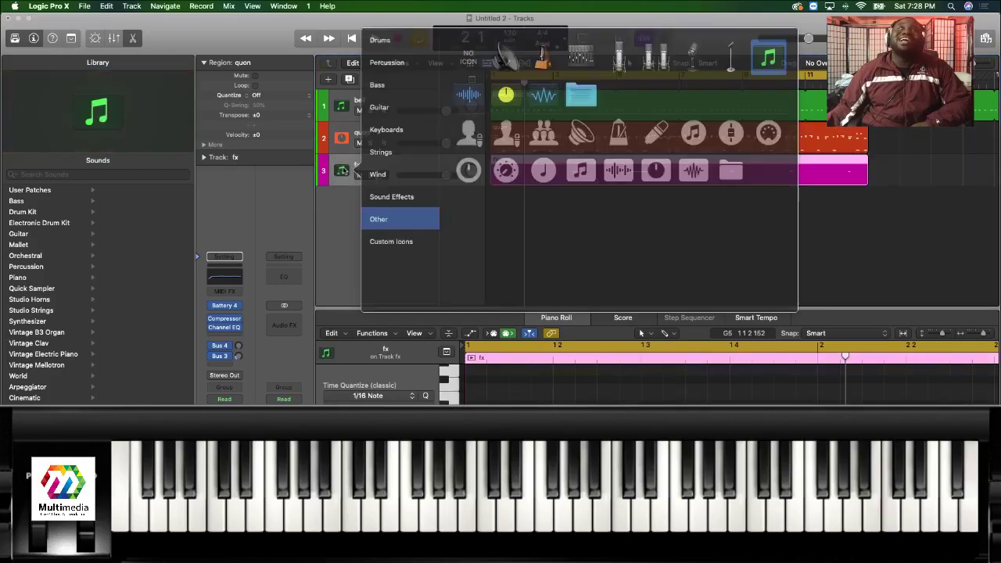
left_click(622, 172)
left_click(493, 233)
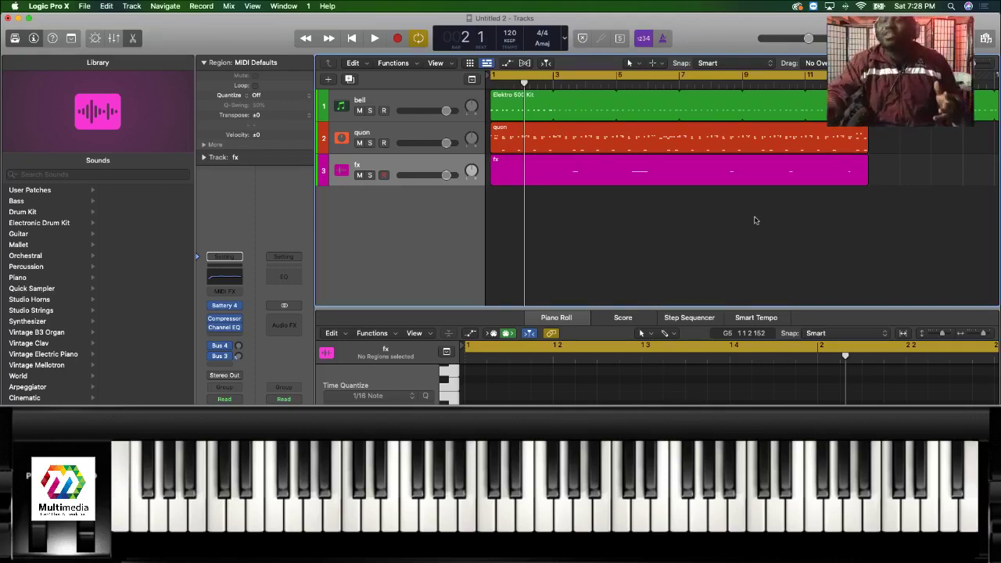
Play the bell, quon and fx arrangement from the start of bar 1 with no region selected.
key("Return")
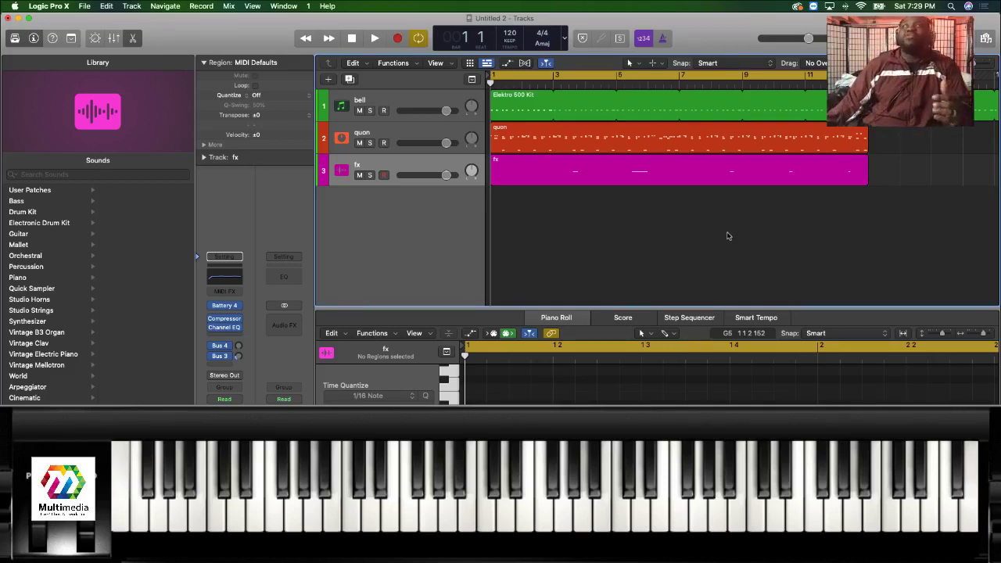
left_click(708, 179)
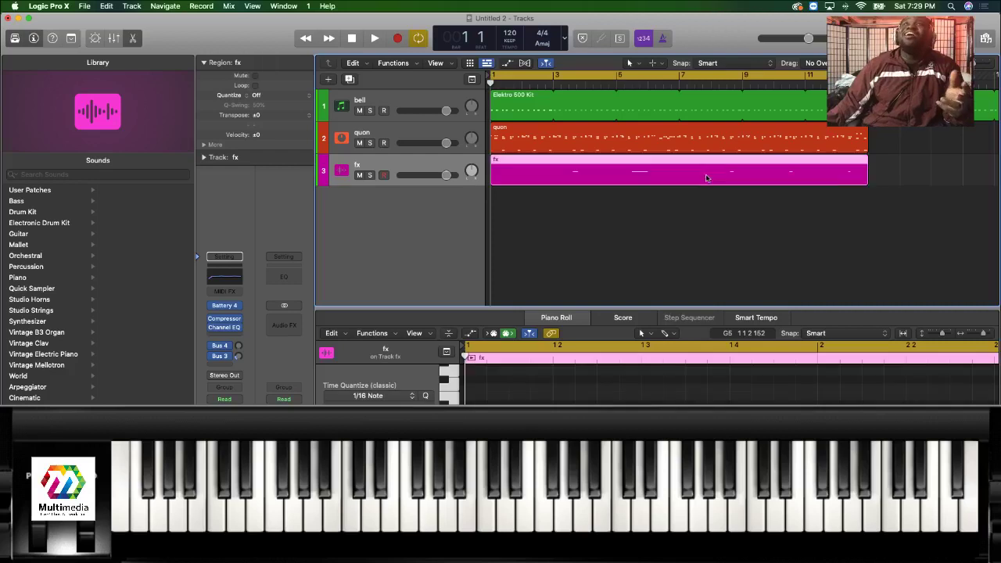
left_click(686, 244)
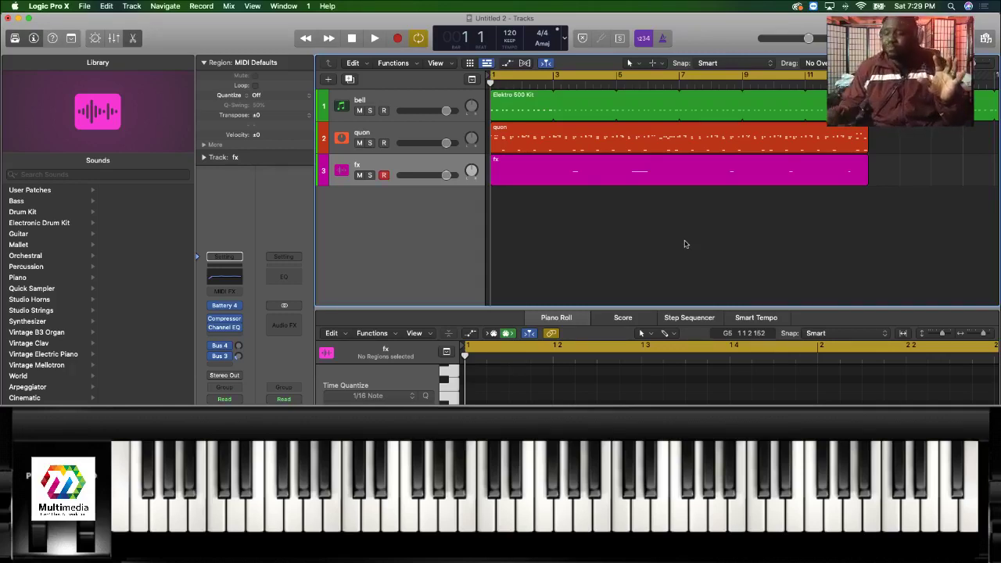
key("space")
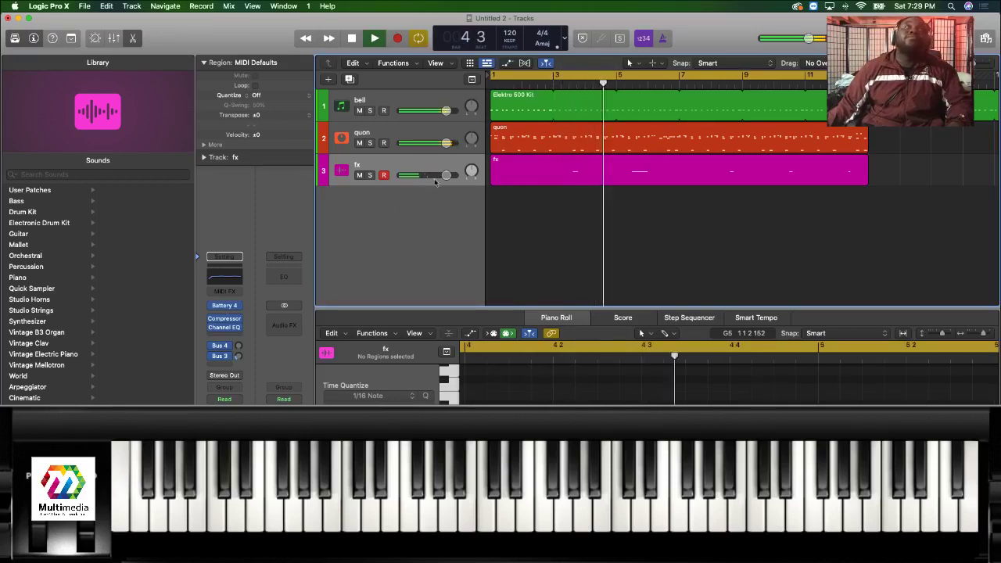
Inspect the quon track's Battery 4 instrument during playback, close its window and stop the arrangement.
left_click(408, 134)
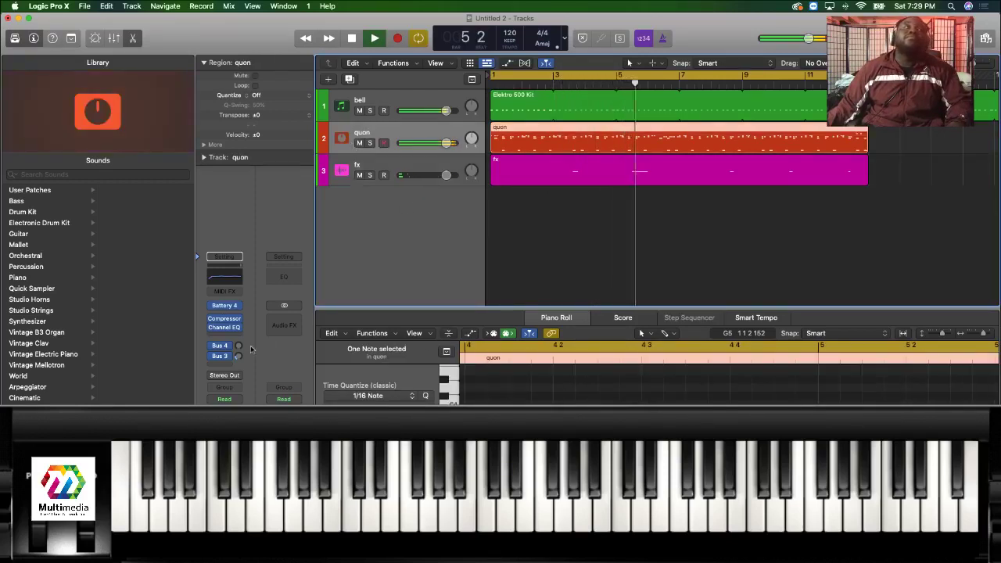
left_click(225, 306)
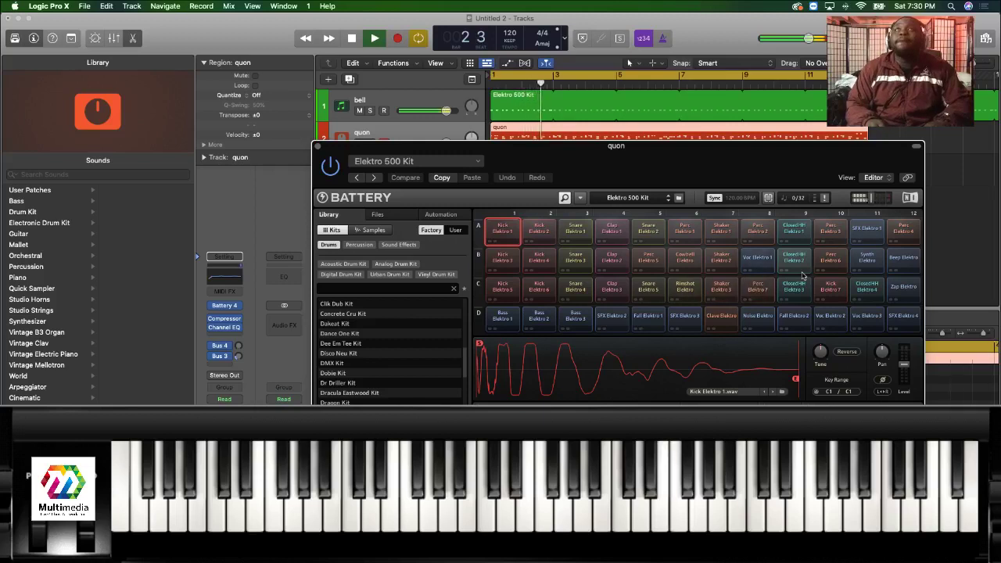
left_click(318, 146)
left_click(666, 193)
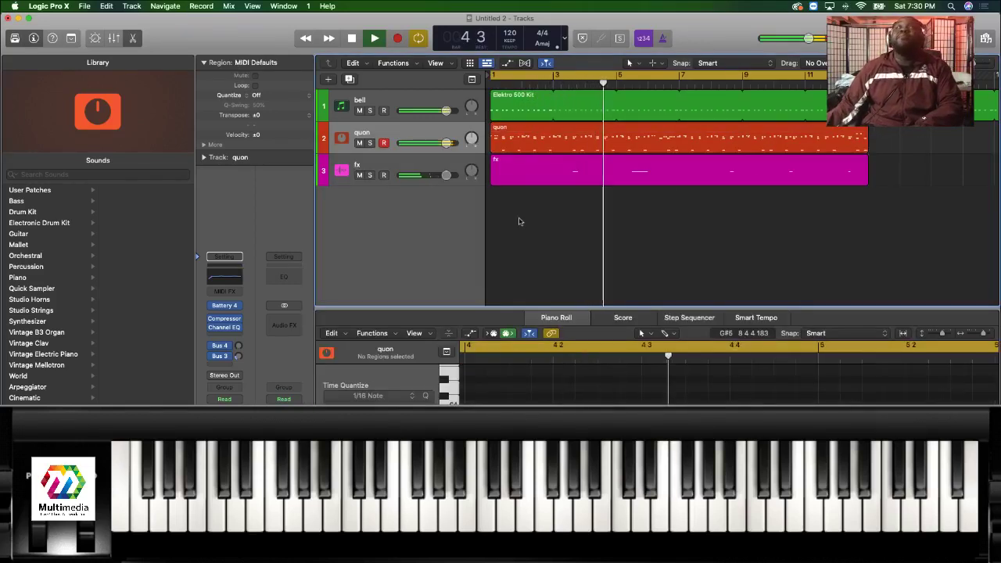
key("space")
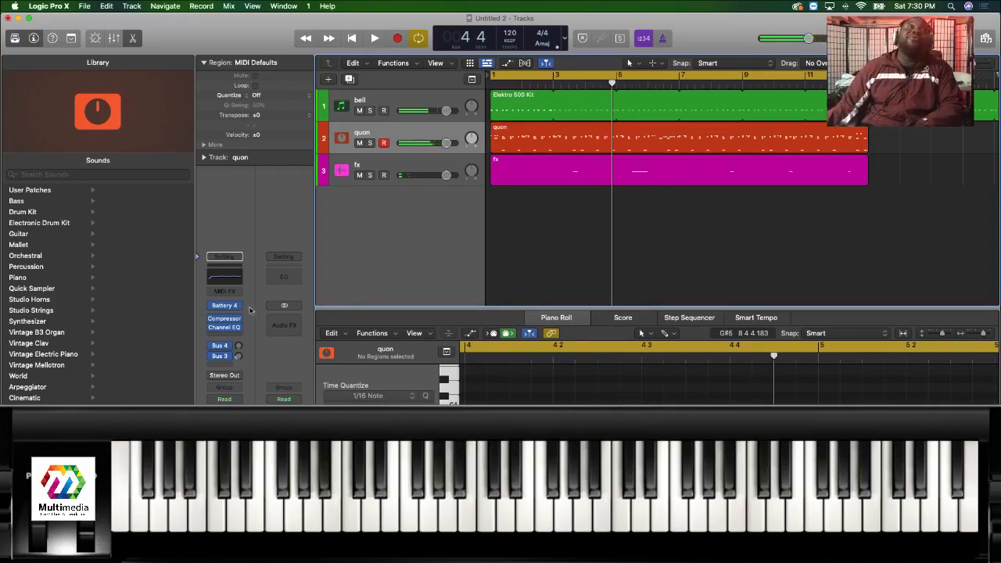
Reopen the quon track's Battery 4 window below its region and record another percussion pass into that region from bar 1.
left_click(222, 306)
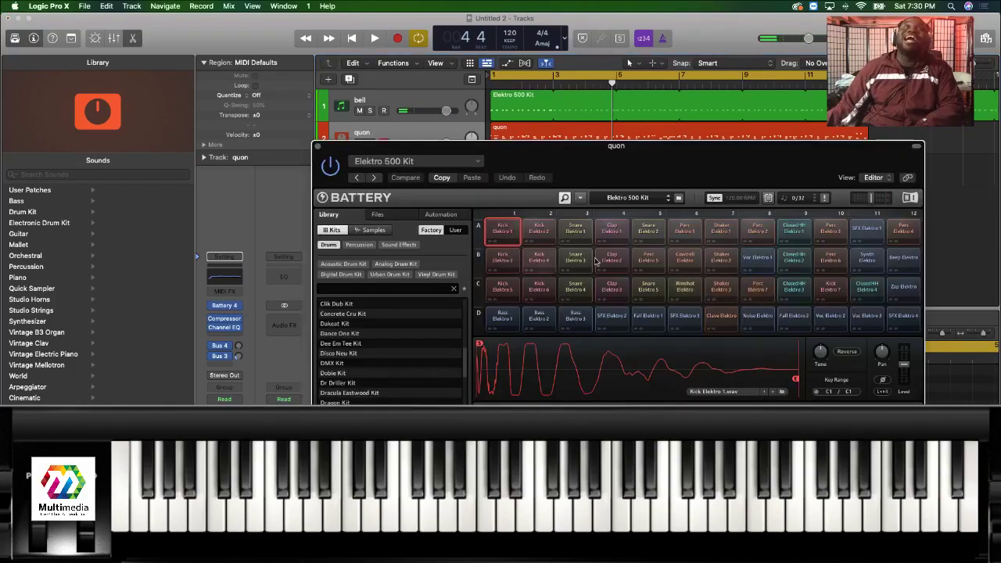
left_click_drag(698, 164, 655, 181)
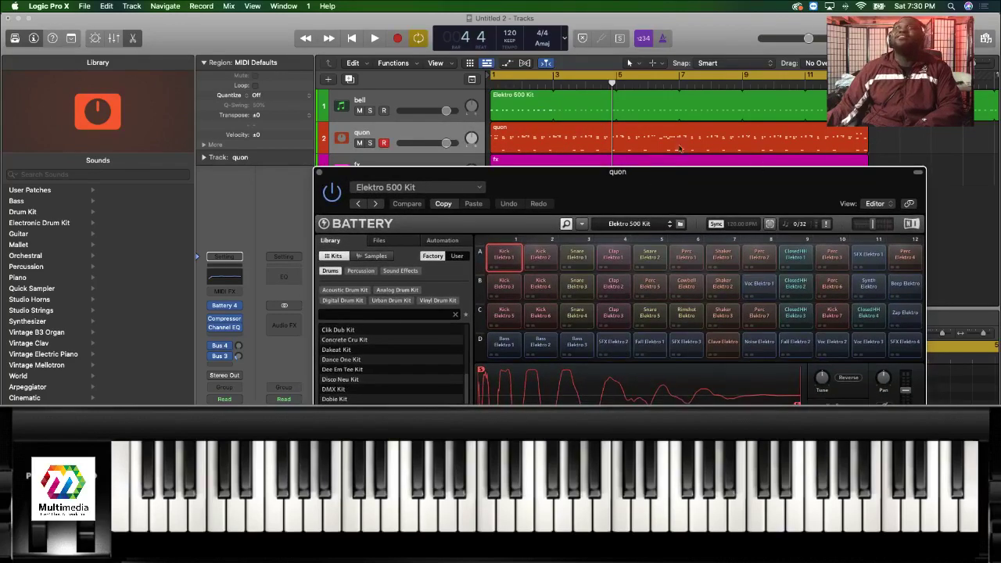
left_click(534, 146)
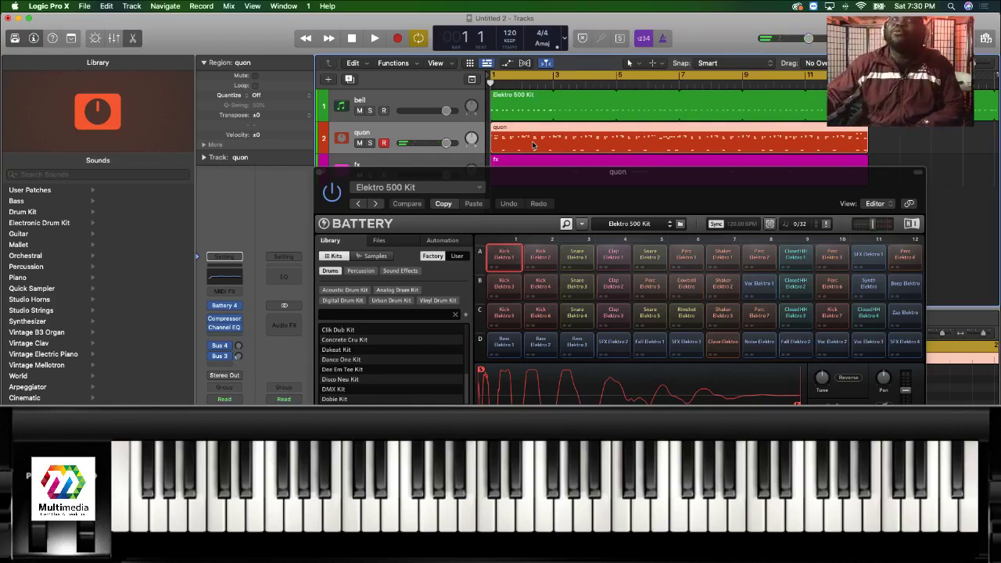
key("r")
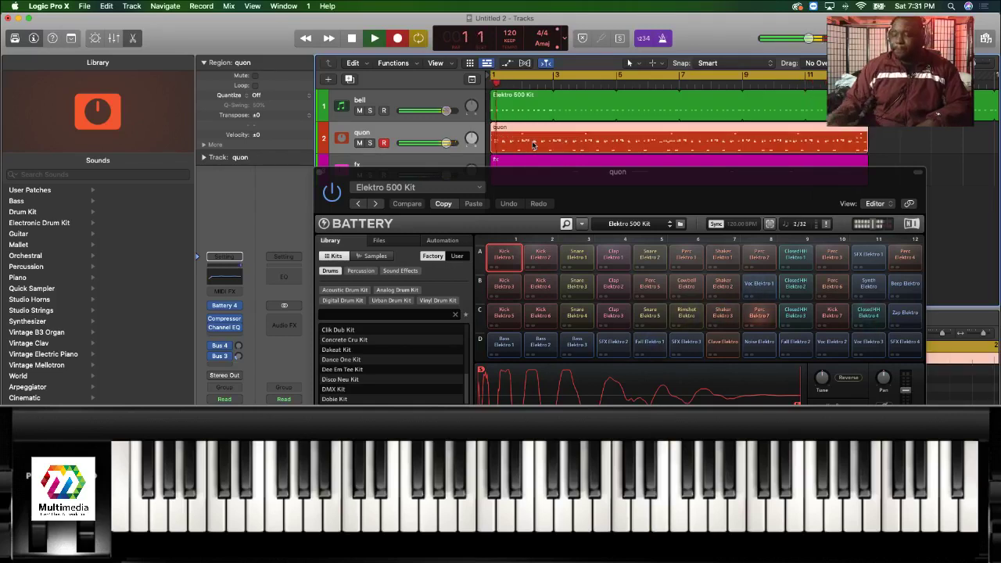
key("space")
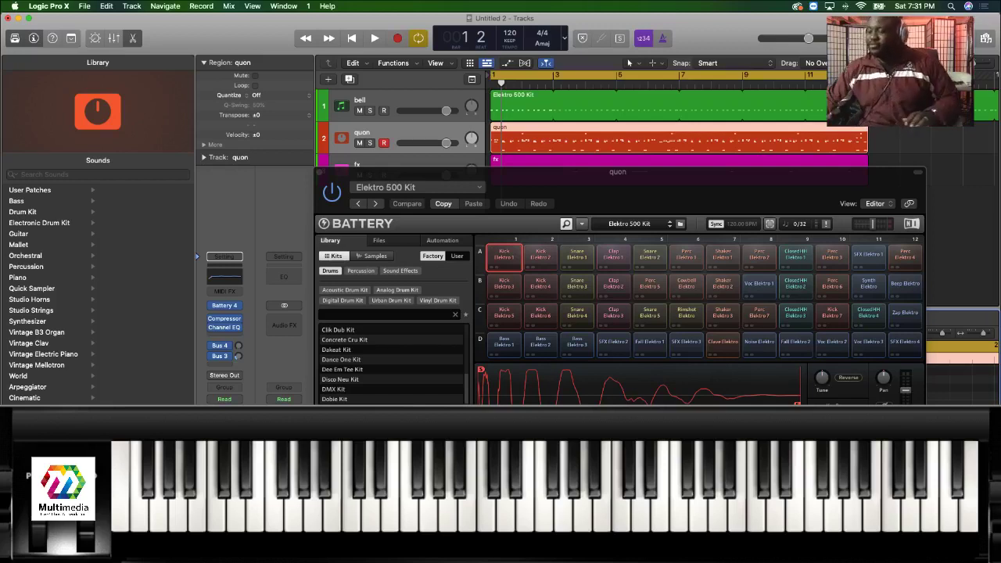
Play back the recording, hide the Library, zoom out the timeline and place the Battery window clear of the track headers.
key("space")
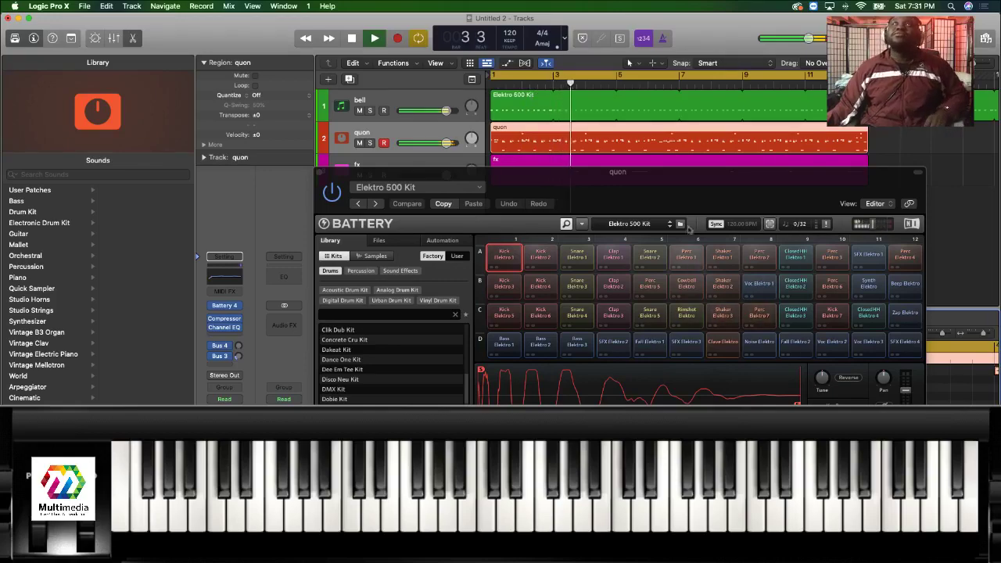
left_click_drag(655, 179, 453, 95)
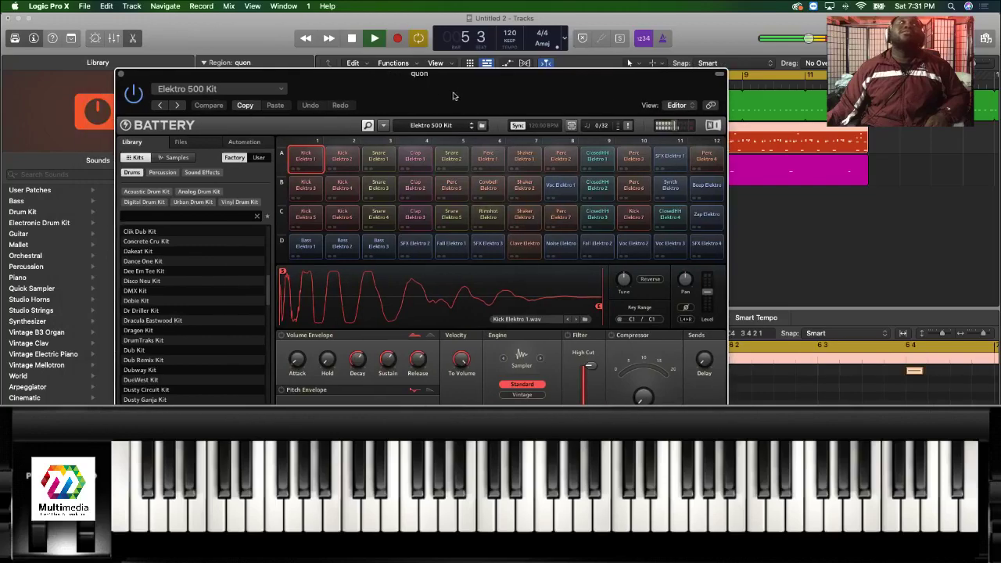
key("y")
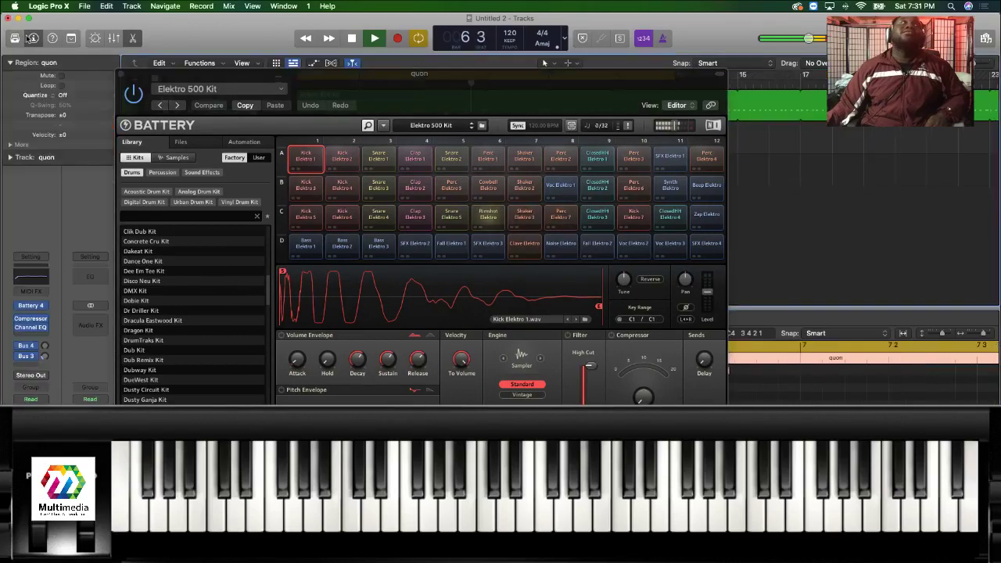
left_click_drag(344, 81, 580, 99)
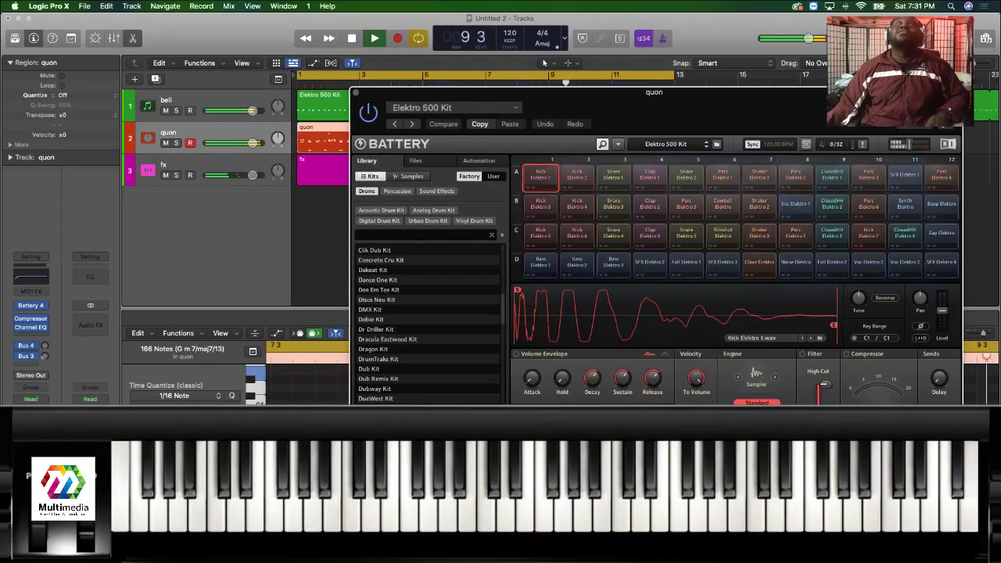
key("super+Left")
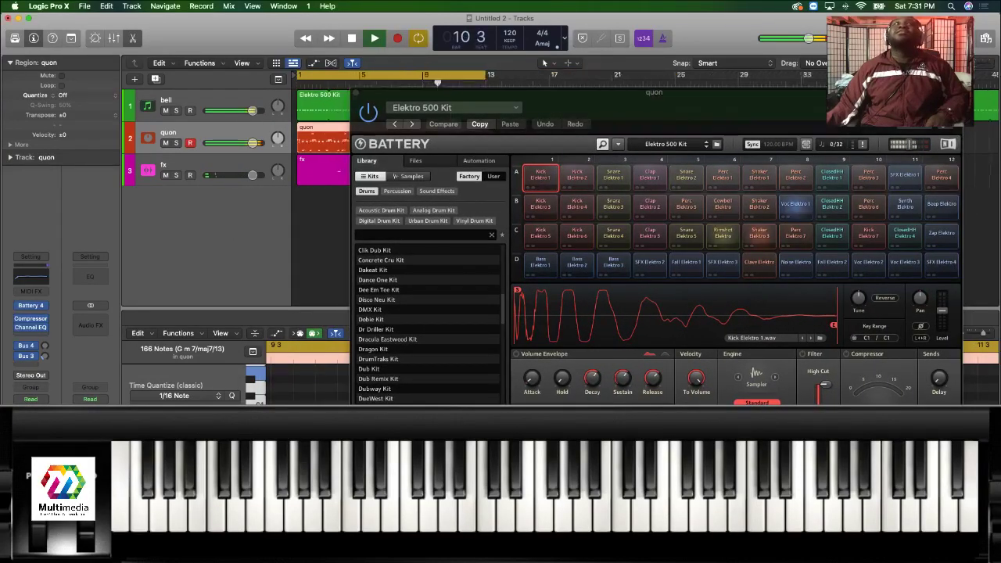
key("super+Right")
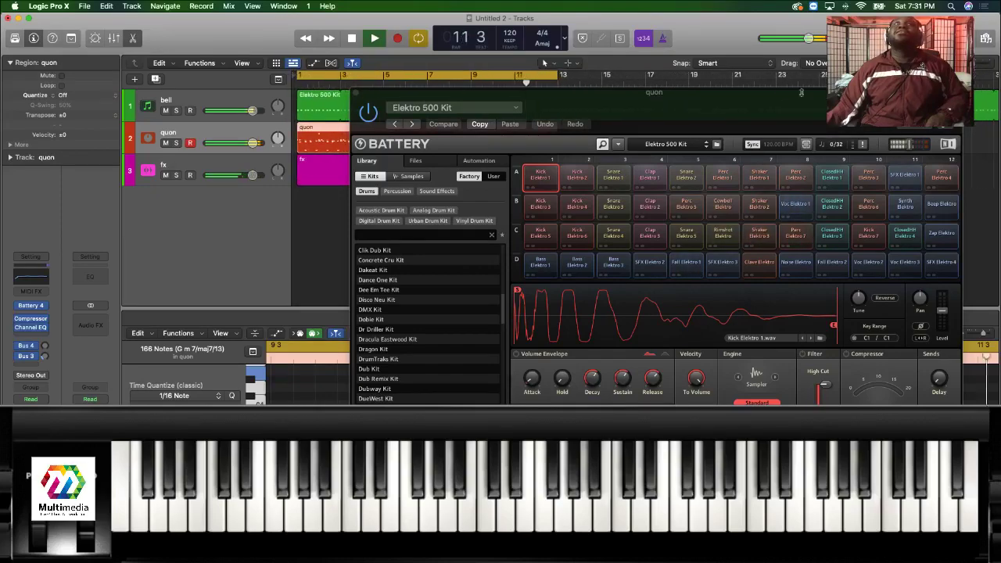
left_click_drag(801, 93, 765, 103)
key("space")
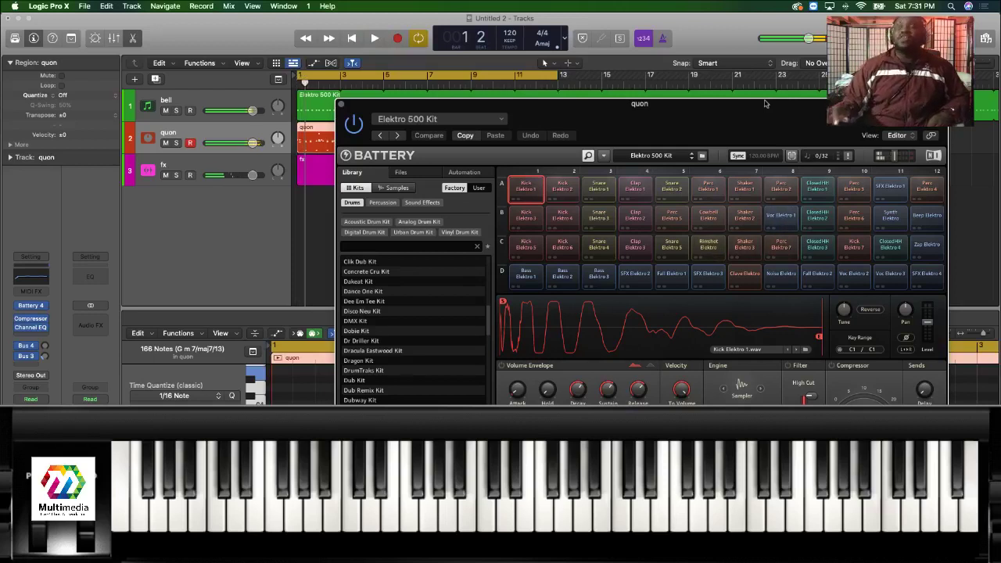
Return to bar 1 and audition the row D cells of the Elektro 500 Kit, including its SFX, Fall, Bass and Voc sounds.
key("Return")
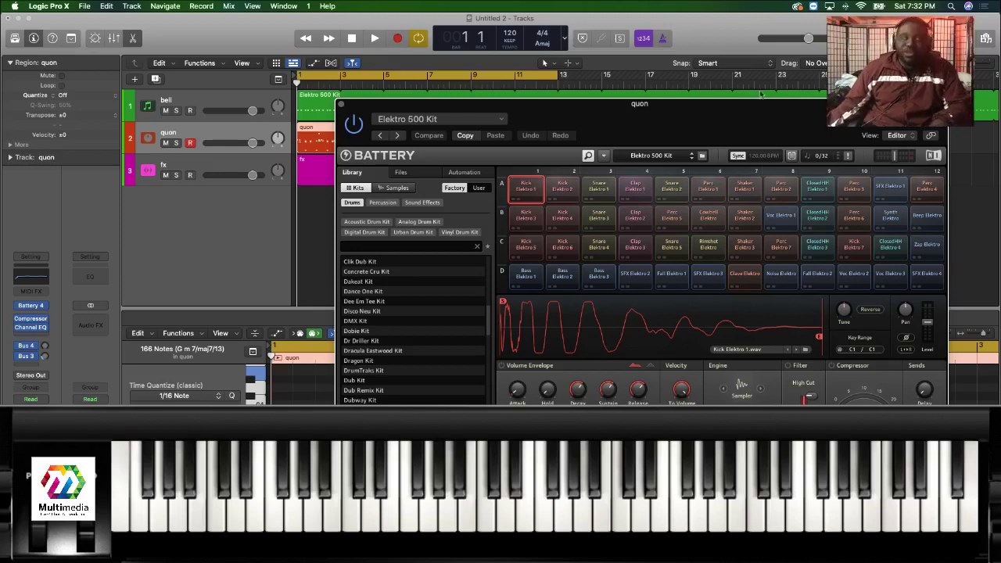
left_click(662, 274)
left_click(635, 274)
left_click(672, 274)
left_click(707, 274)
left_click(604, 274)
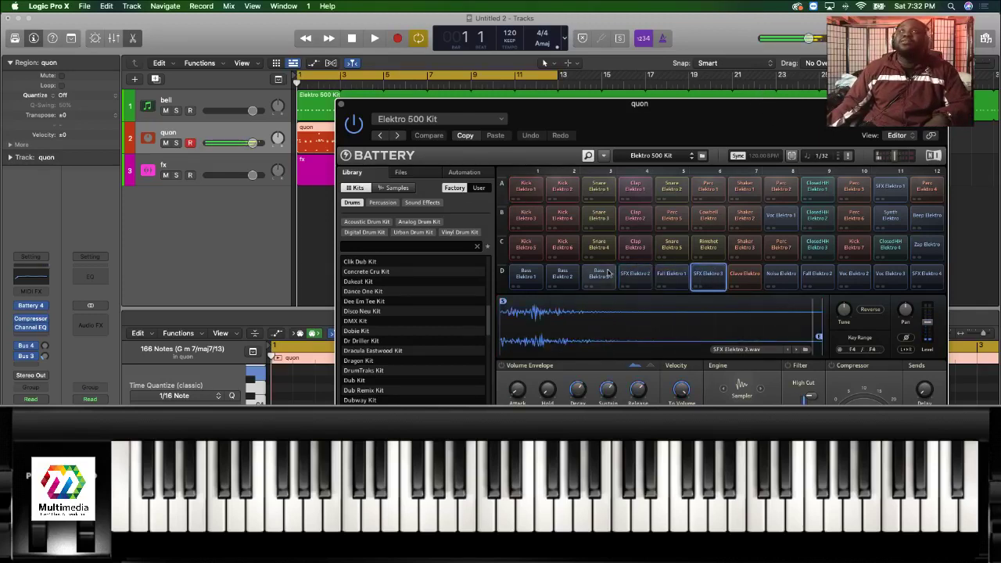
left_click(567, 274)
left_click(542, 271)
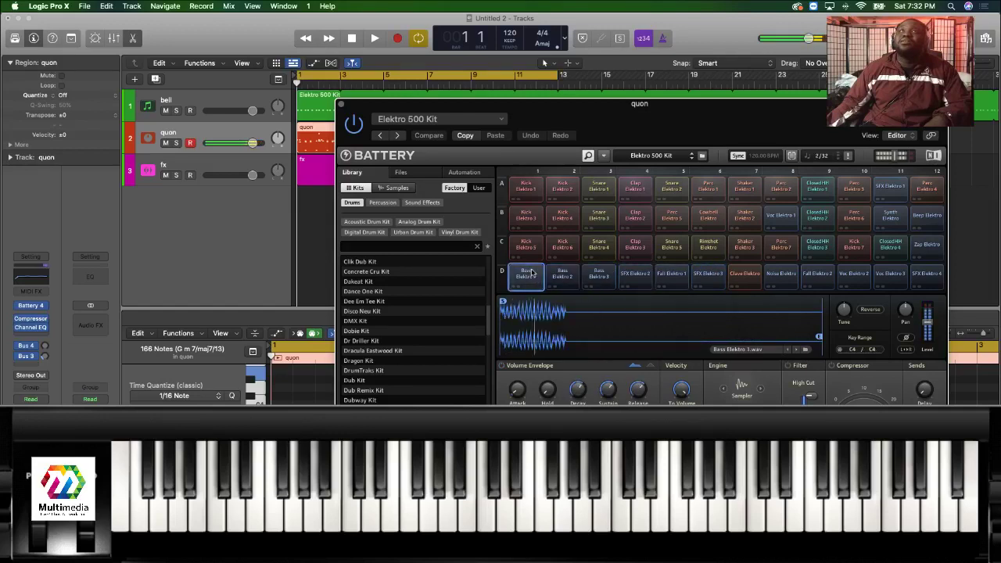
left_click(817, 273)
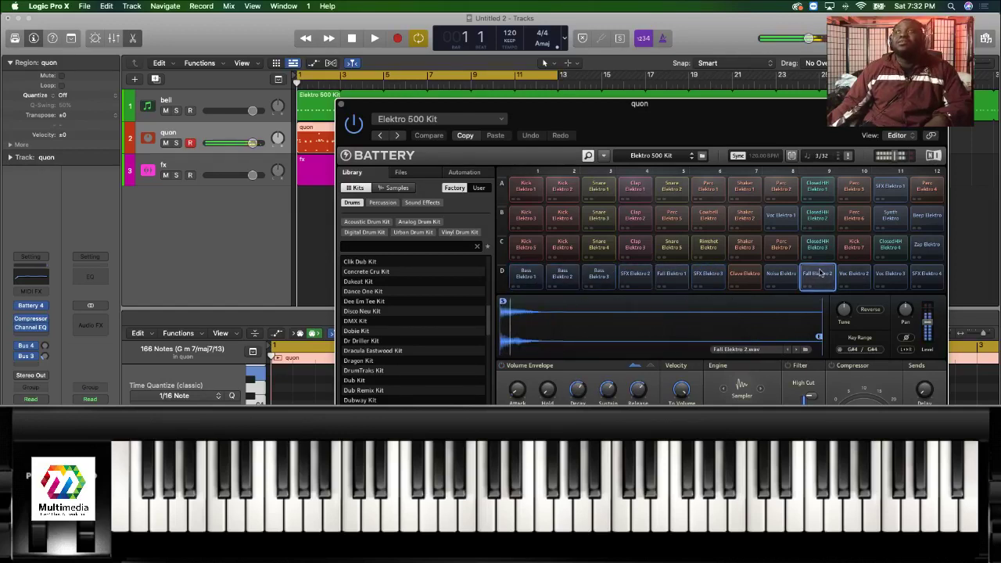
left_click(861, 275)
left_click(890, 276)
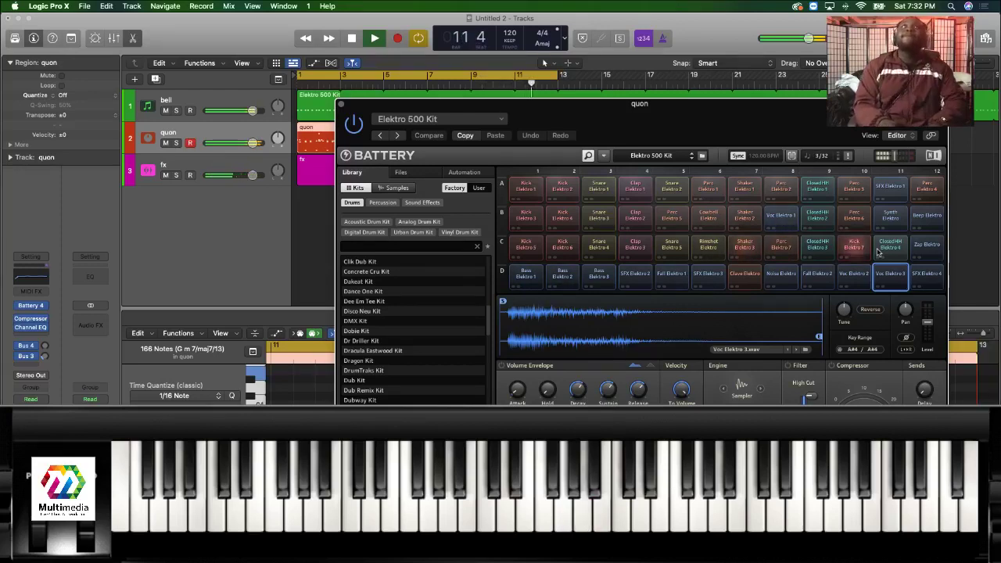
Play back the arrangement from bar 1 several times to hear the quon percussion together with the bell and fx tracks.
key("space")
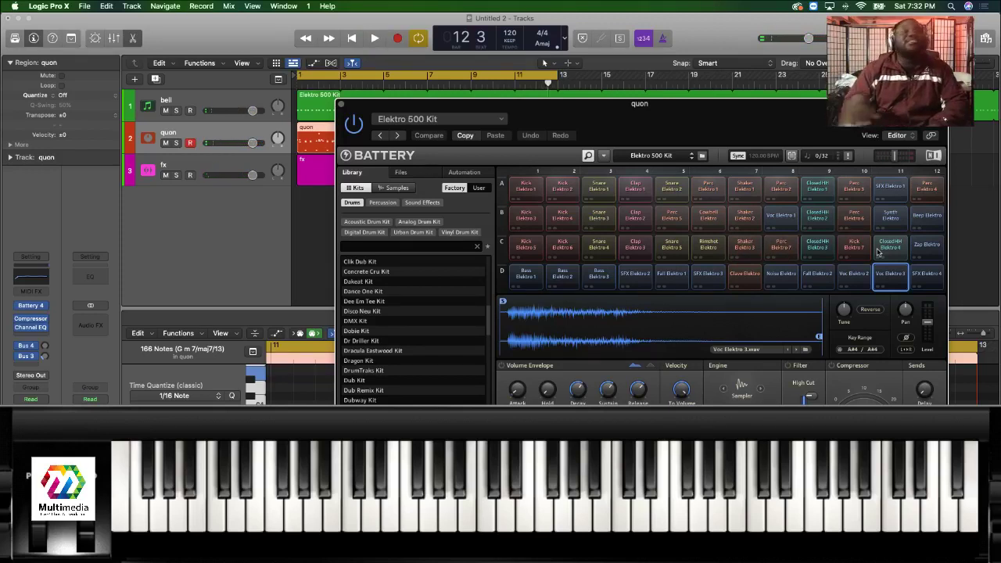
key("Return")
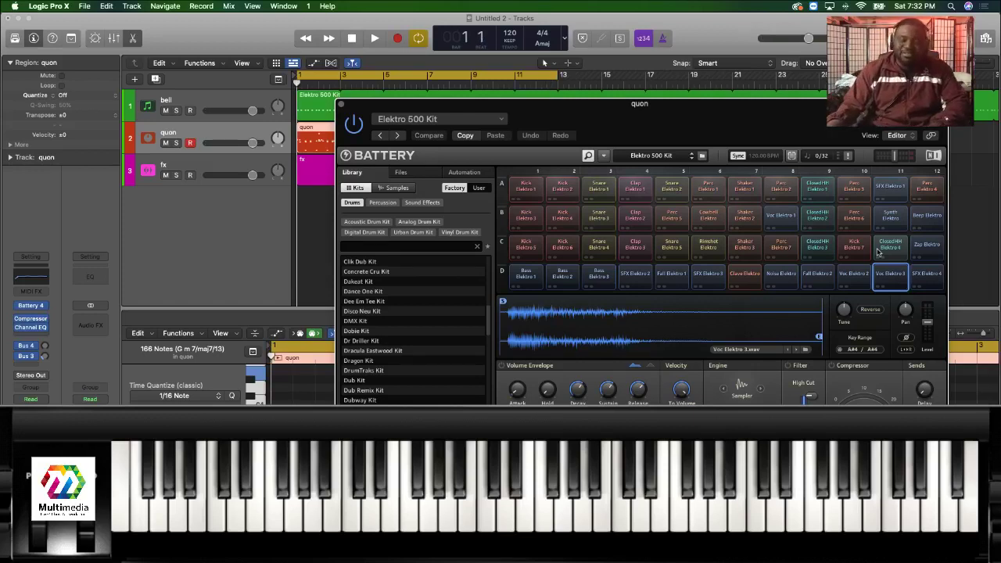
key("space")
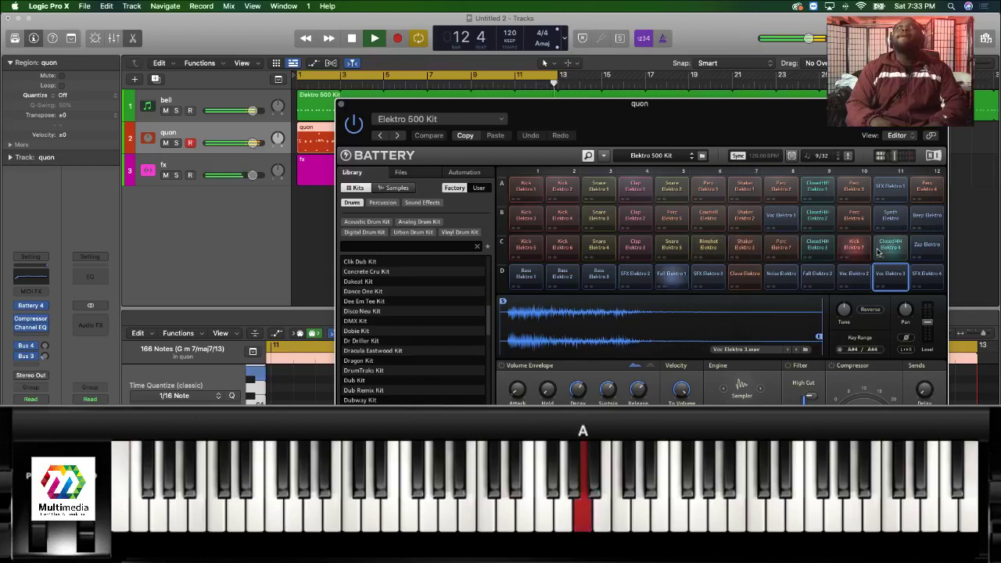
key("space")
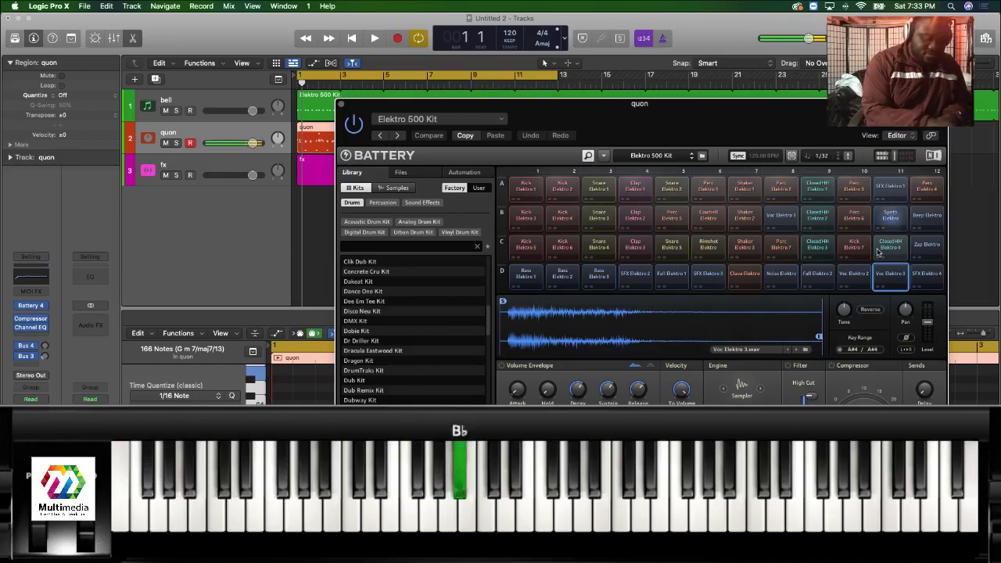
key("space")
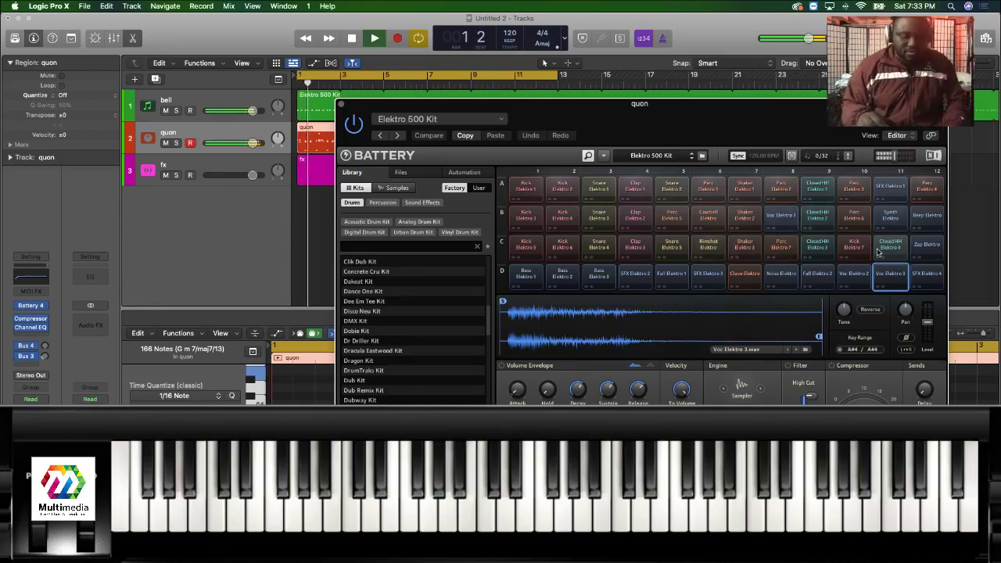
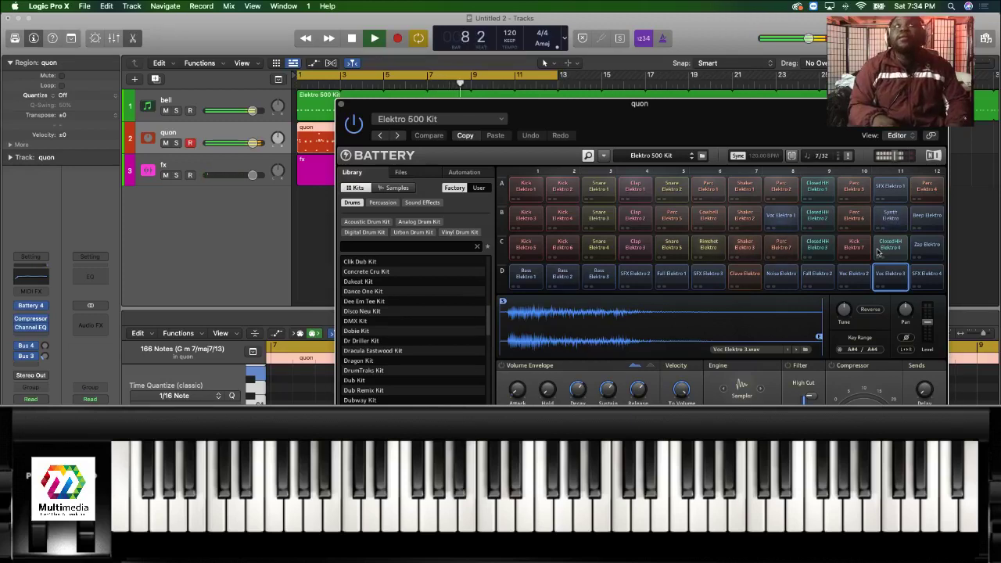
key("space")
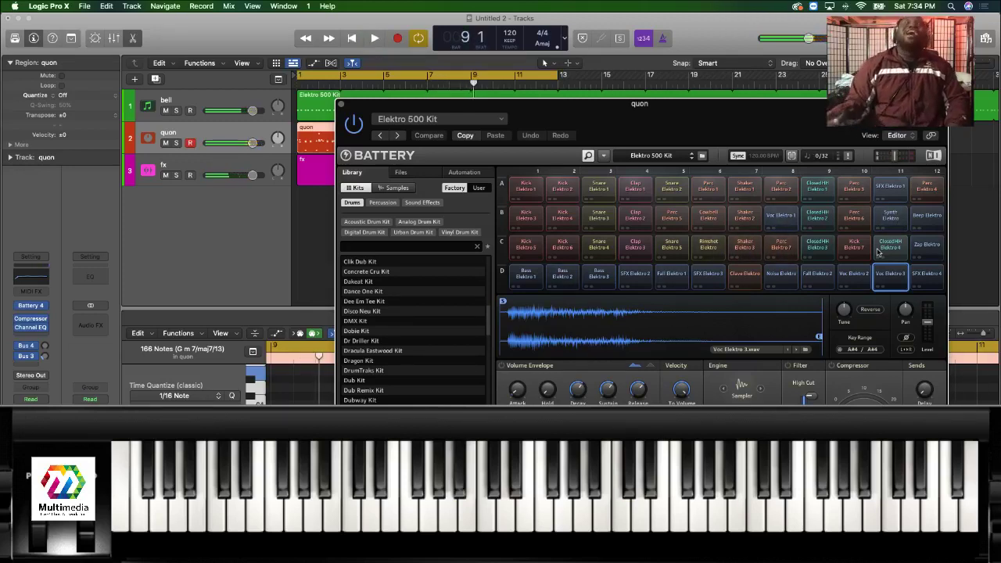
Record another percussion pass from bar 1 into the quon region with the Elektro 500 Kit.
key("Return")
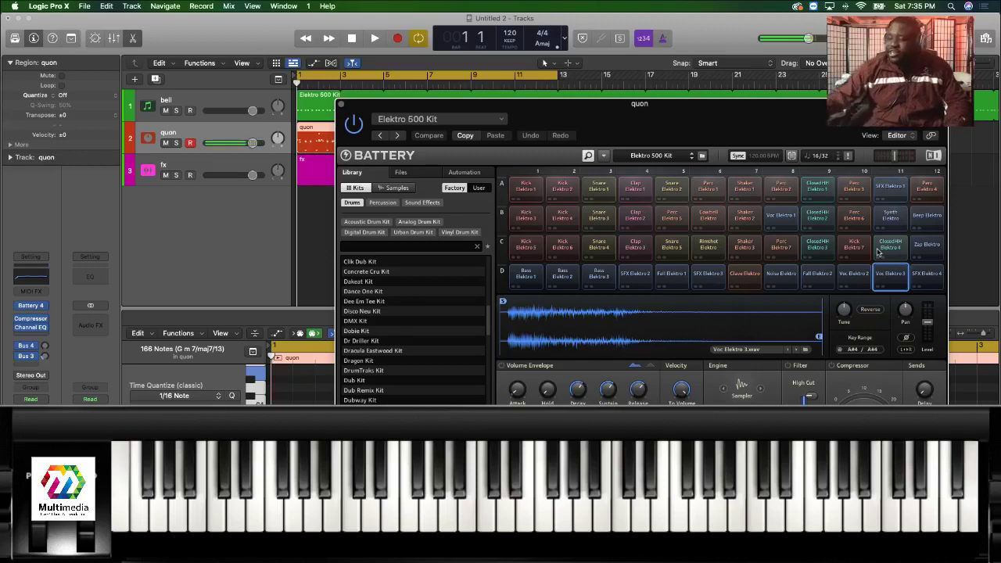
key("r")
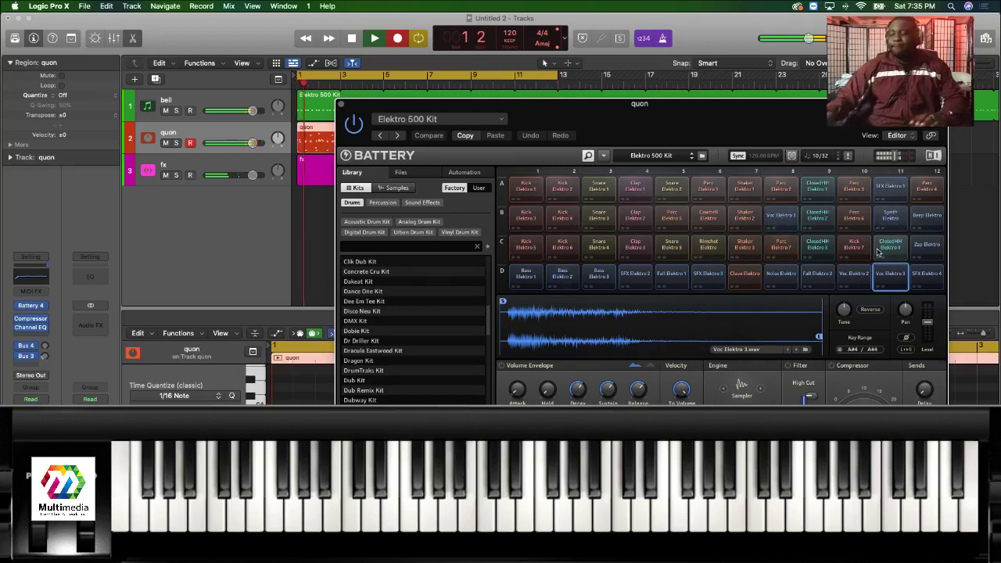
key("space")
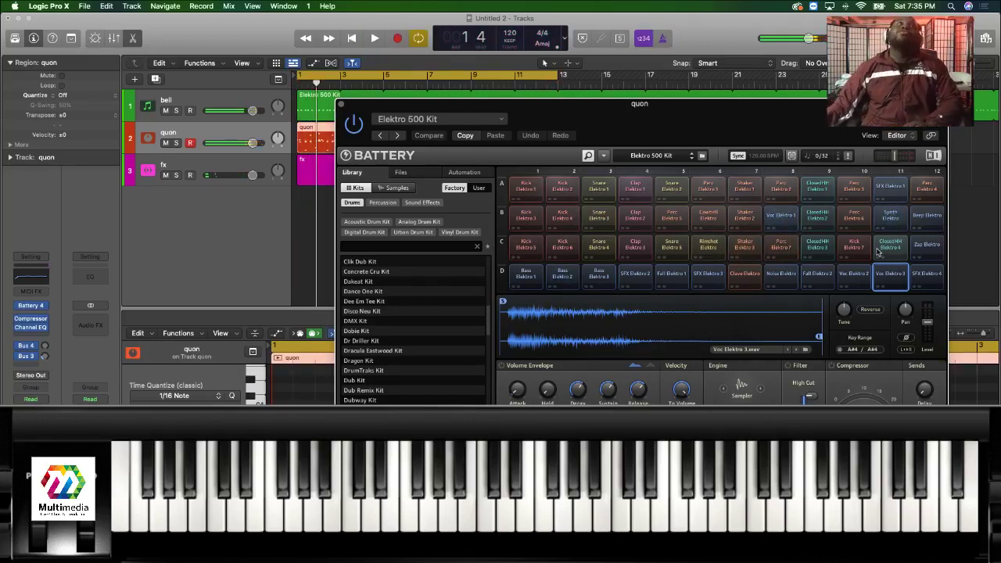
Reselect the quon region in the arrangement and select all of its notes in the Piano Roll.
left_click(323, 205)
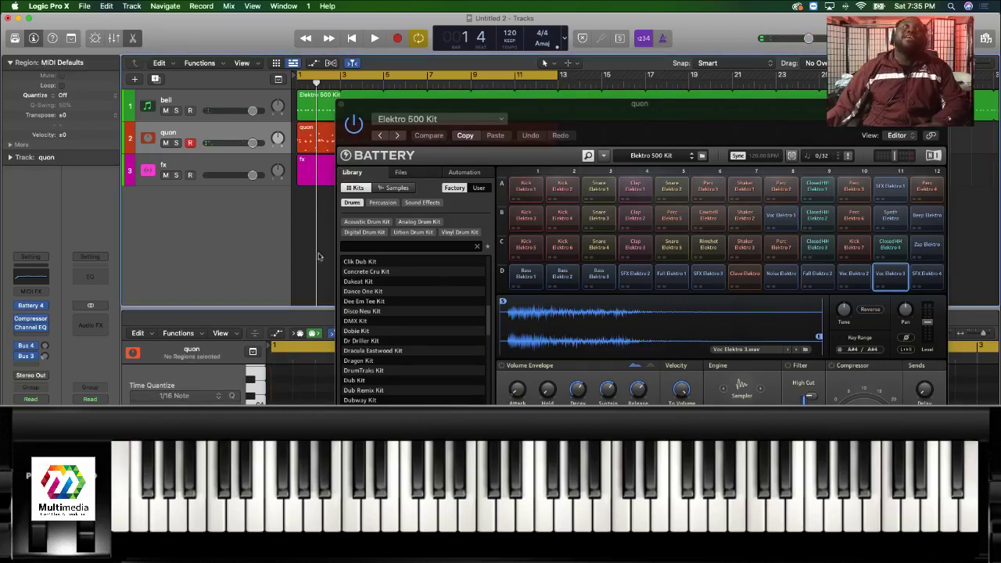
left_click(309, 132)
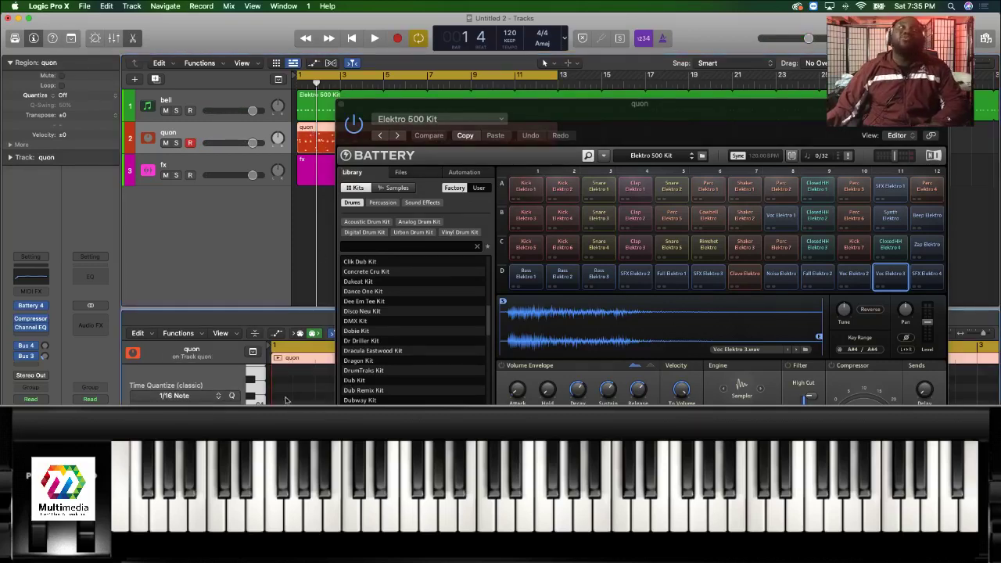
key("super+a")
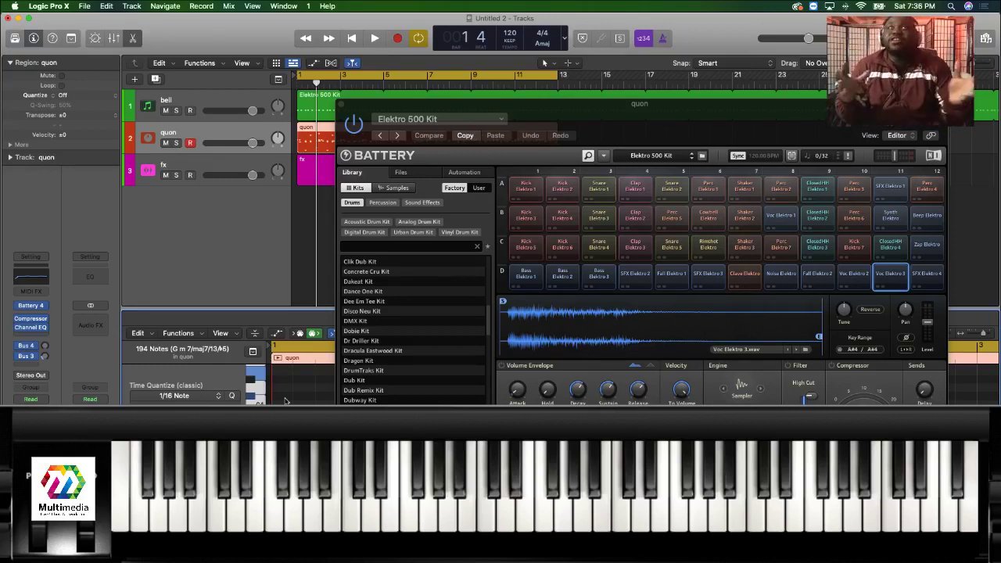
left_click(285, 401)
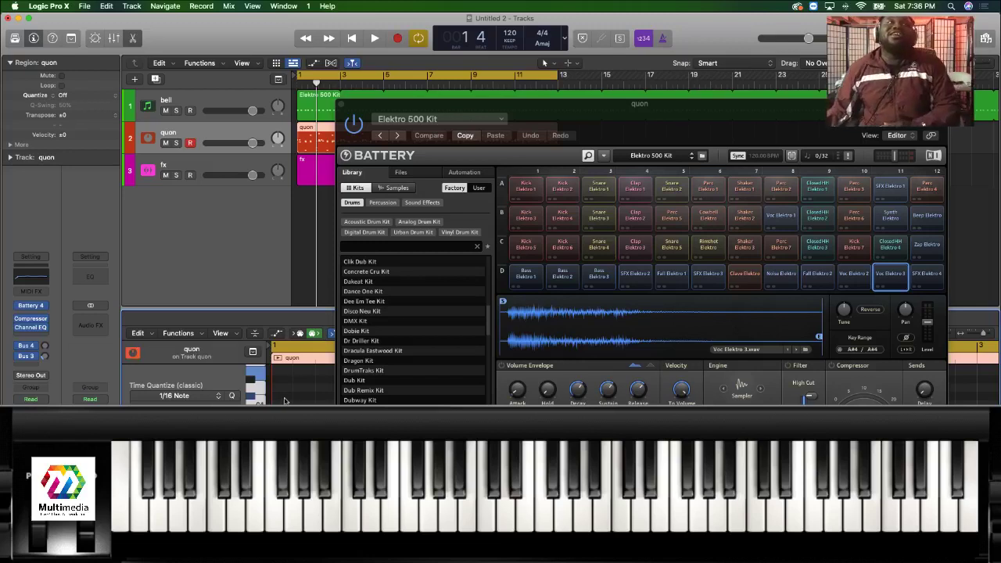
key("super+a")
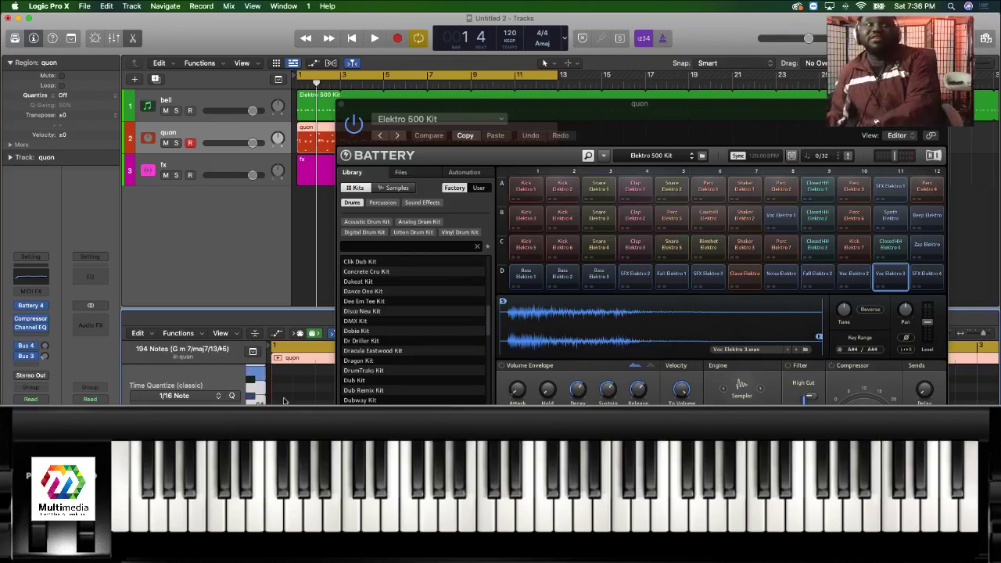
left_click(285, 400)
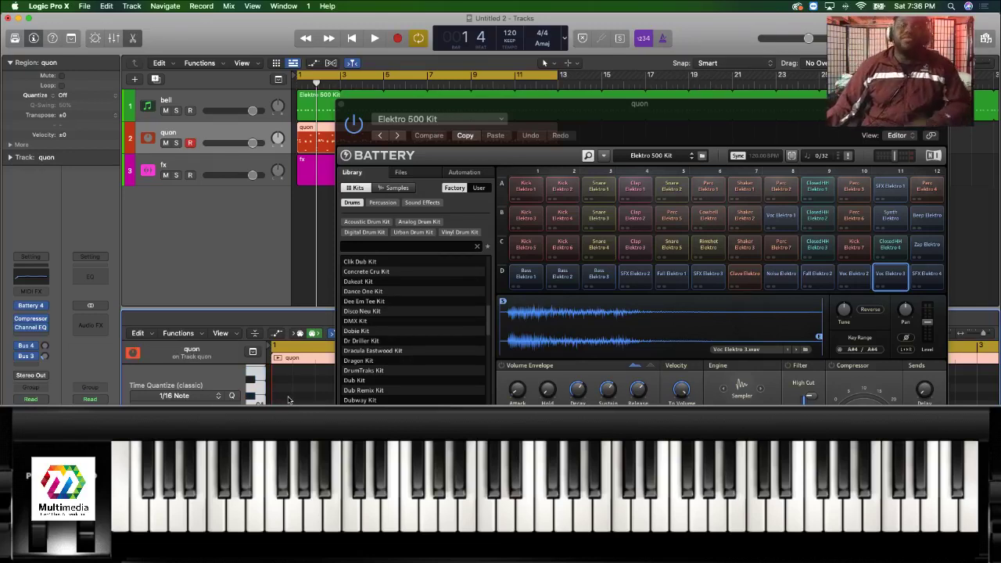
key("super+a")
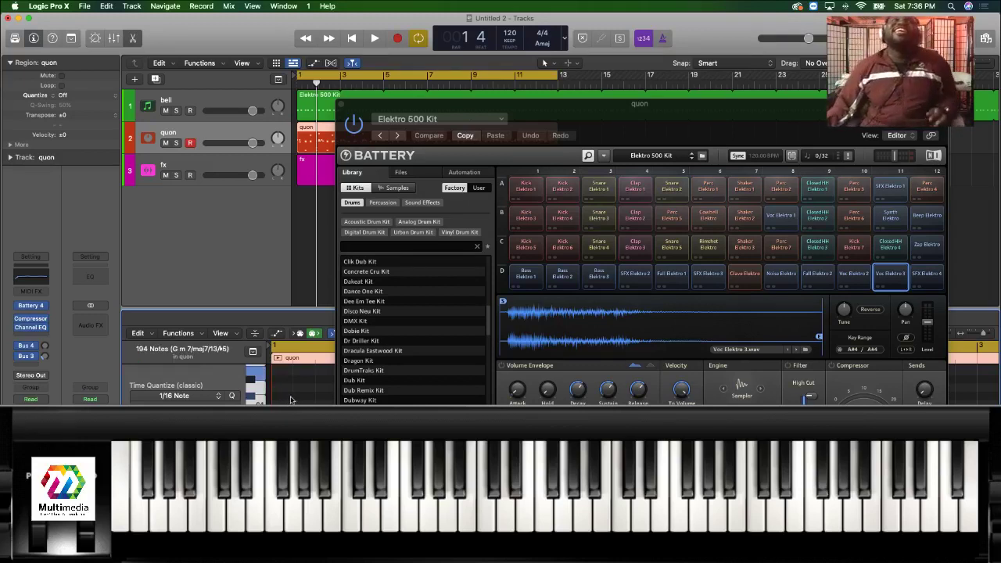
Play back the arrangement, audition the Shaker Elektro 2 cell, and close the quon track's Battery window.
key("space")
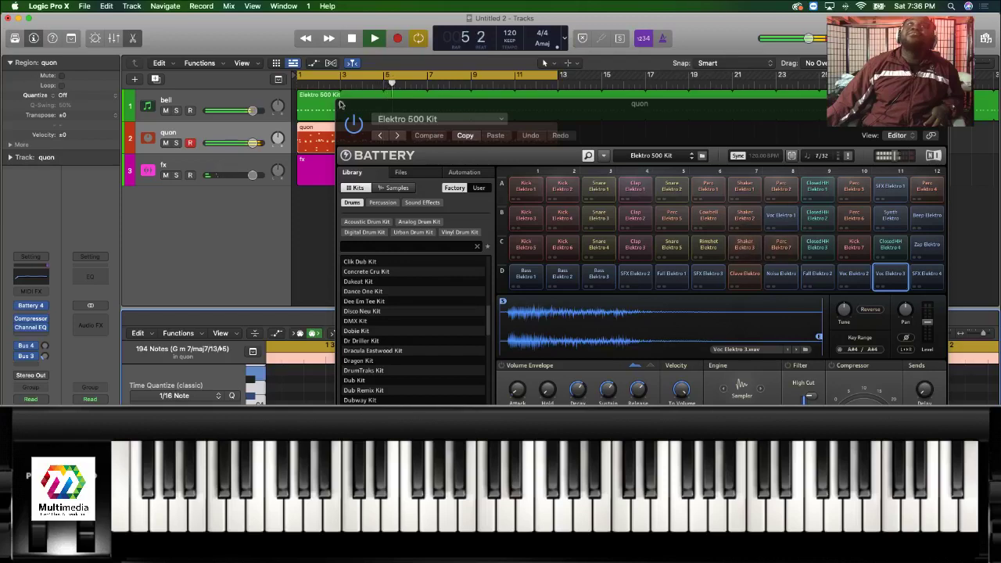
left_click(744, 215)
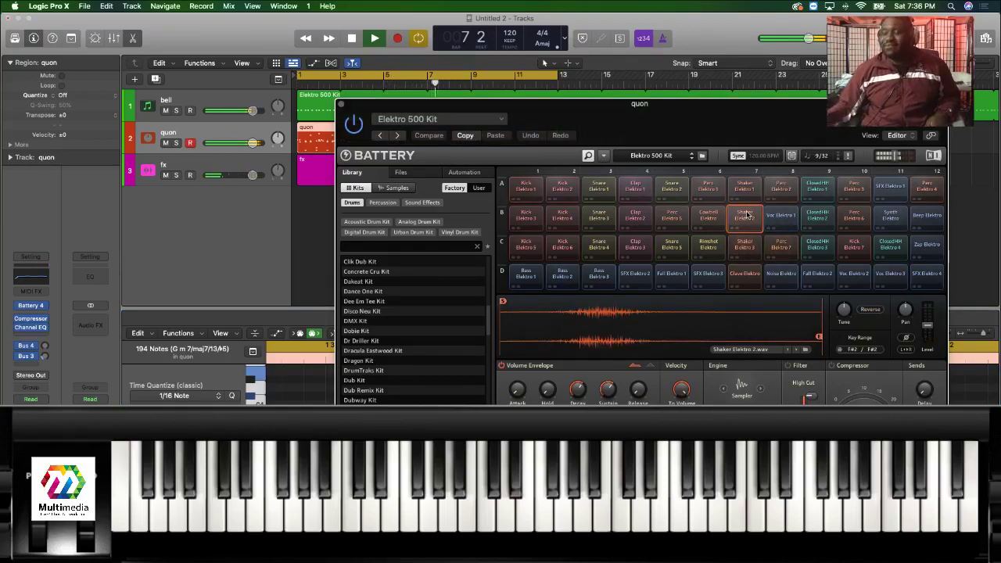
key("space")
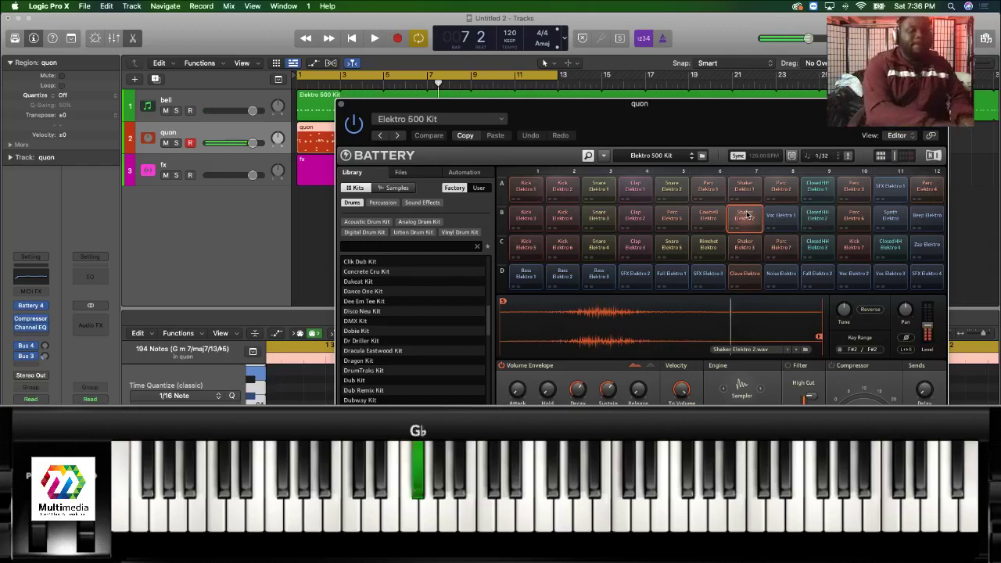
key("space")
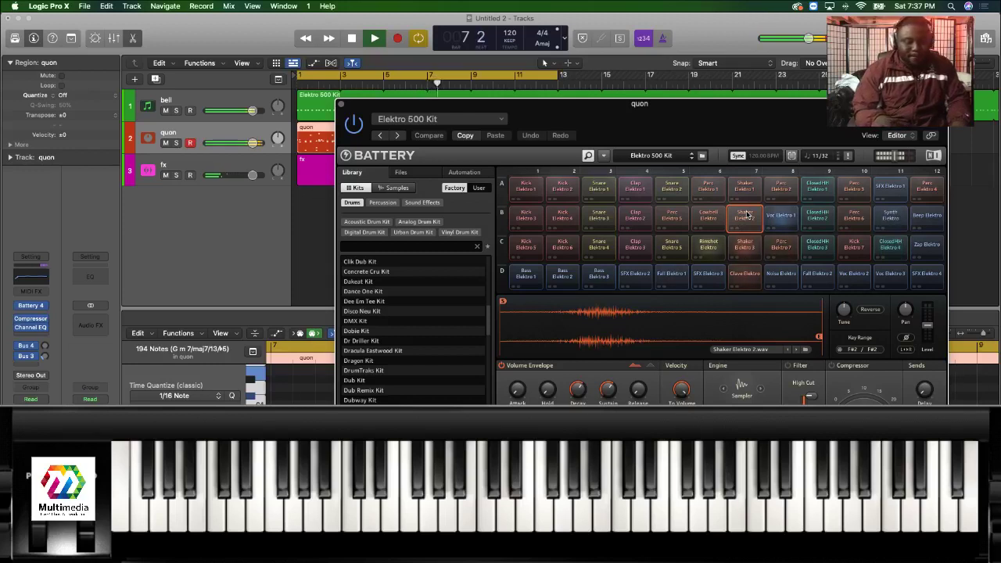
key("space")
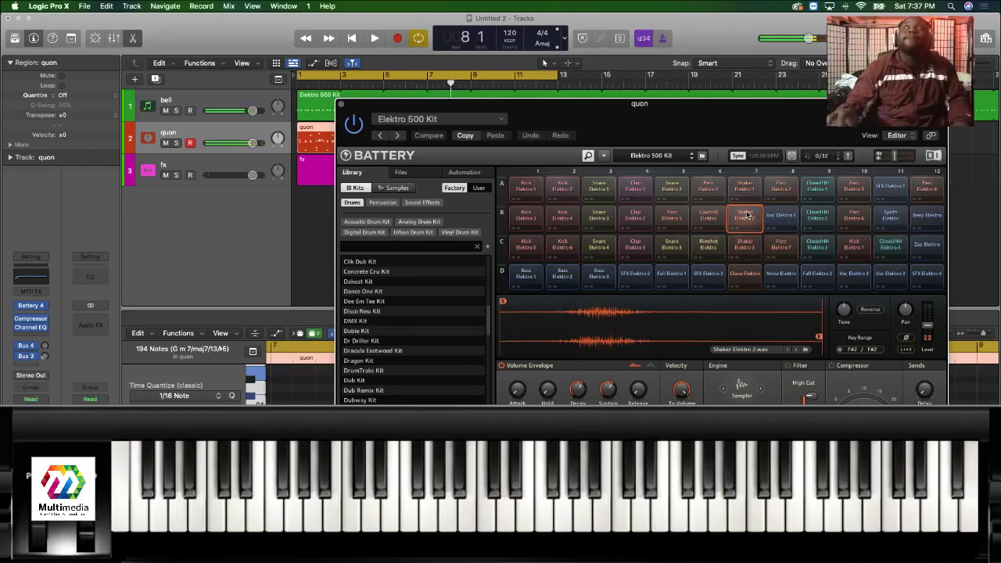
key("space")
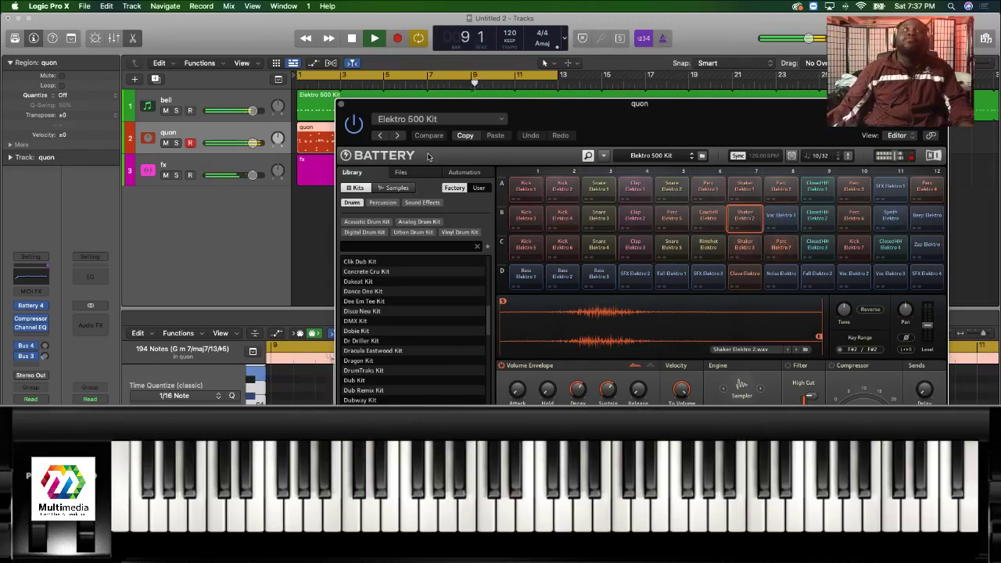
left_click(342, 104)
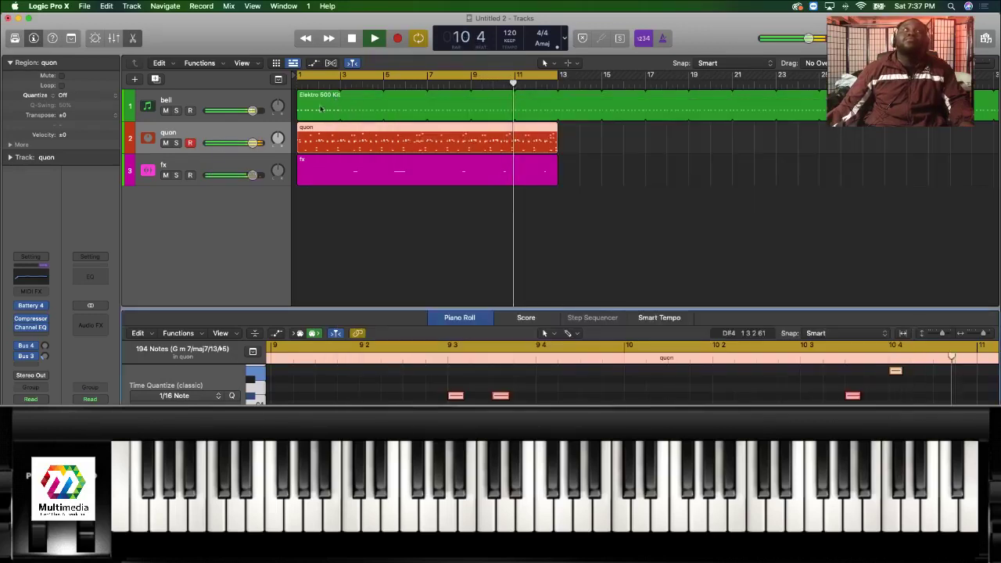
Stop playback, duplicate the fx track as track 4, and give the new track the bongos percussion icon.
left_click(215, 160)
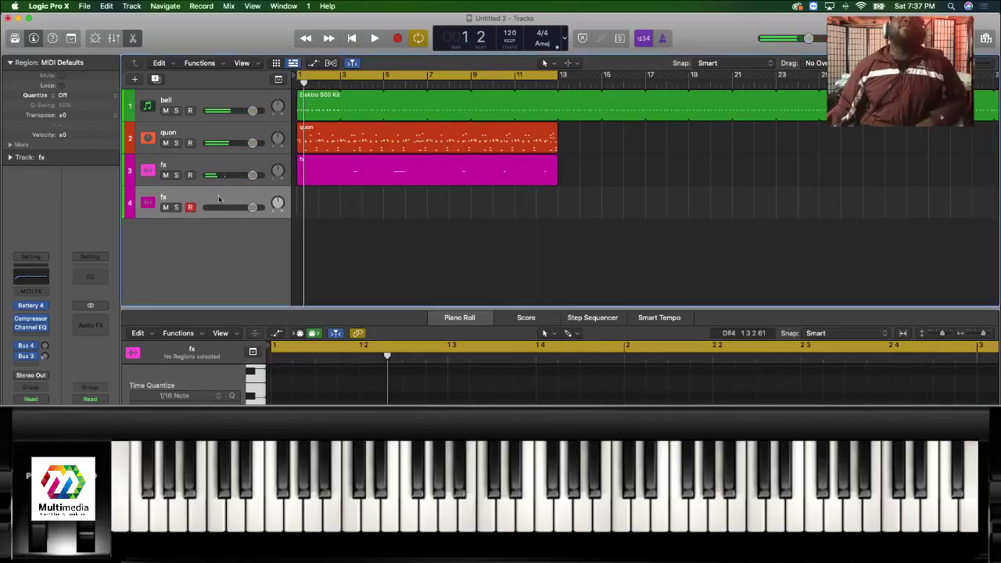
left_click(144, 203)
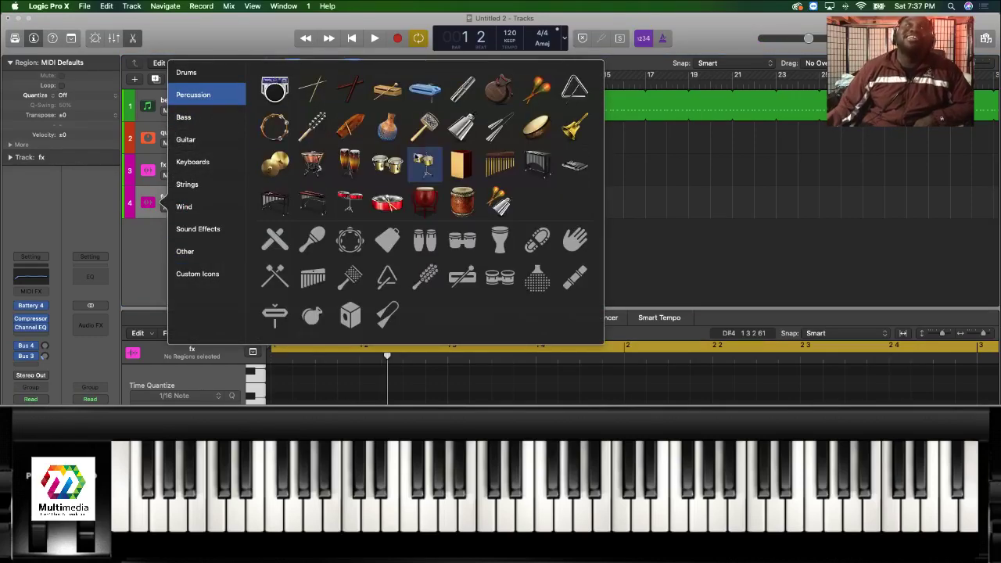
left_click(384, 163)
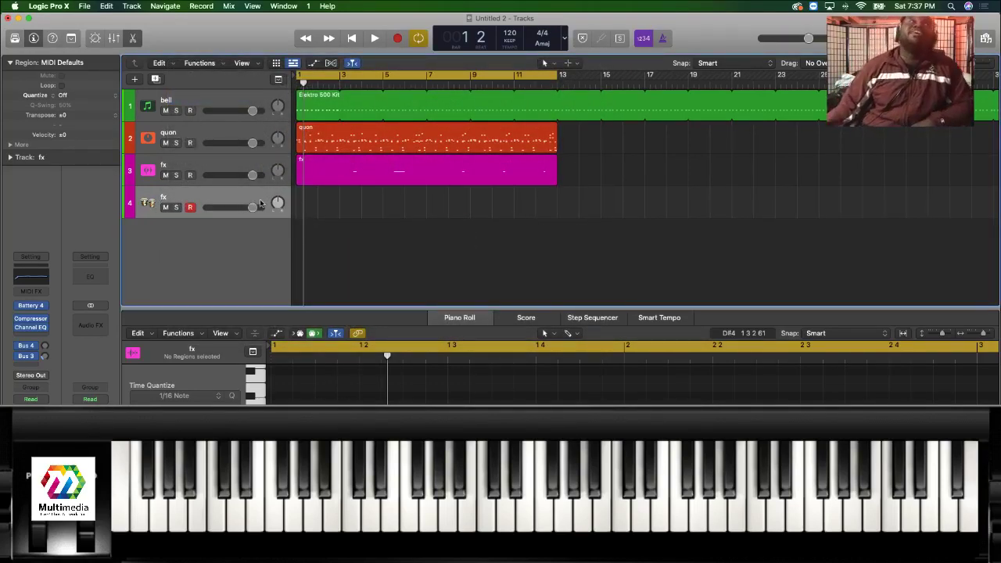
left_click(147, 203)
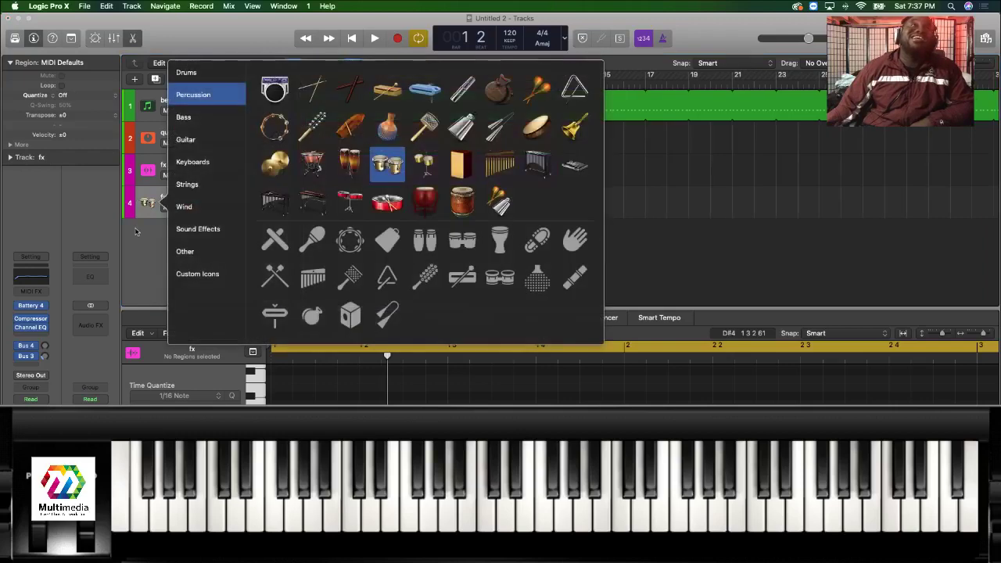
left_click(160, 219)
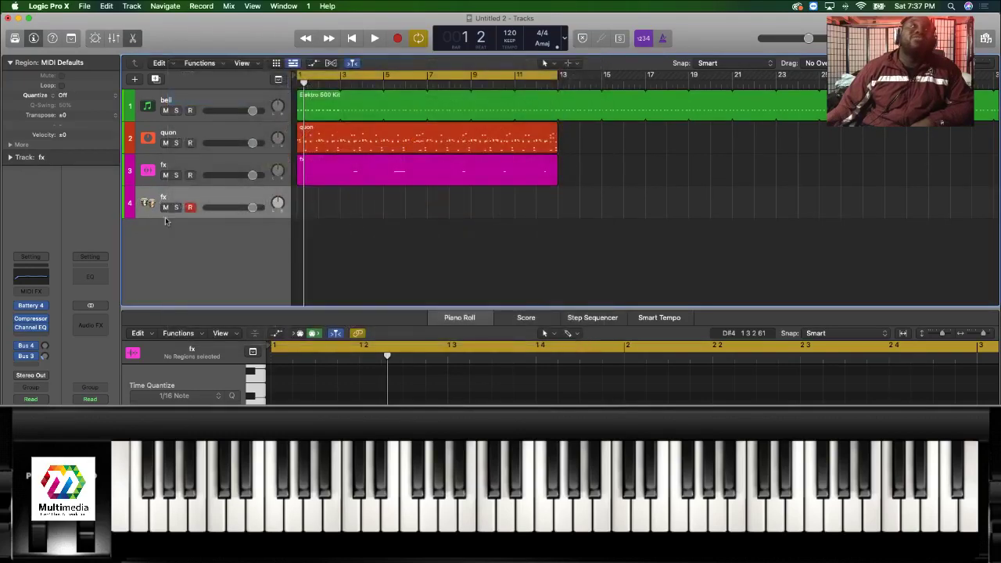
left_click(147, 203)
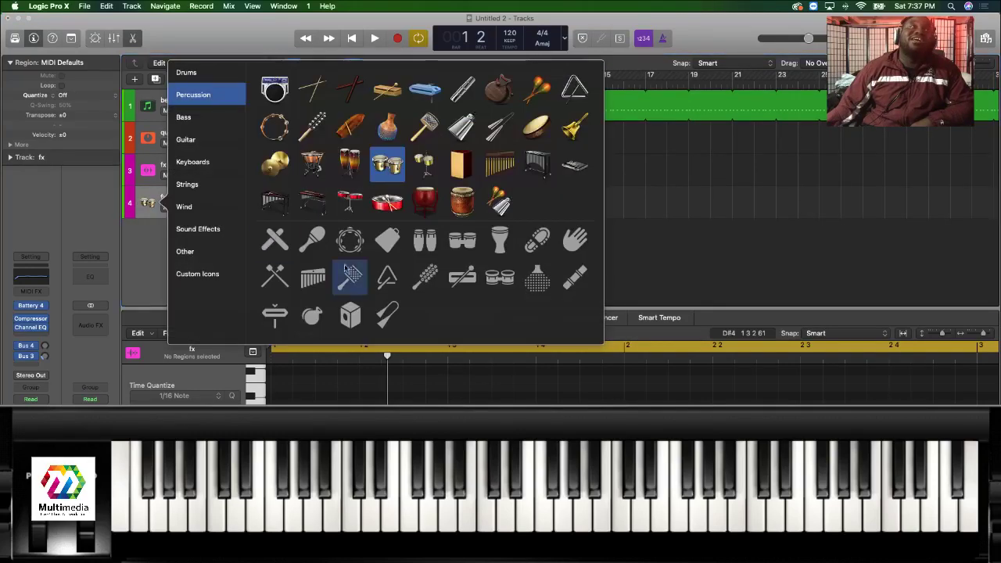
left_click(149, 242)
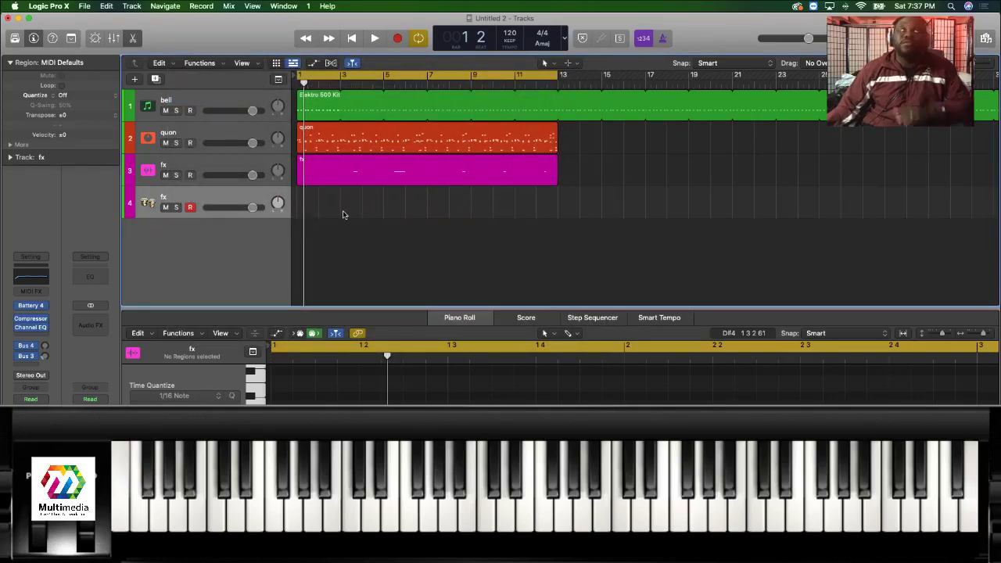
Return to the start of the arrangement and load the percussion Afro Shop Kit into track 4's Battery 4 instrument.
key("Return")
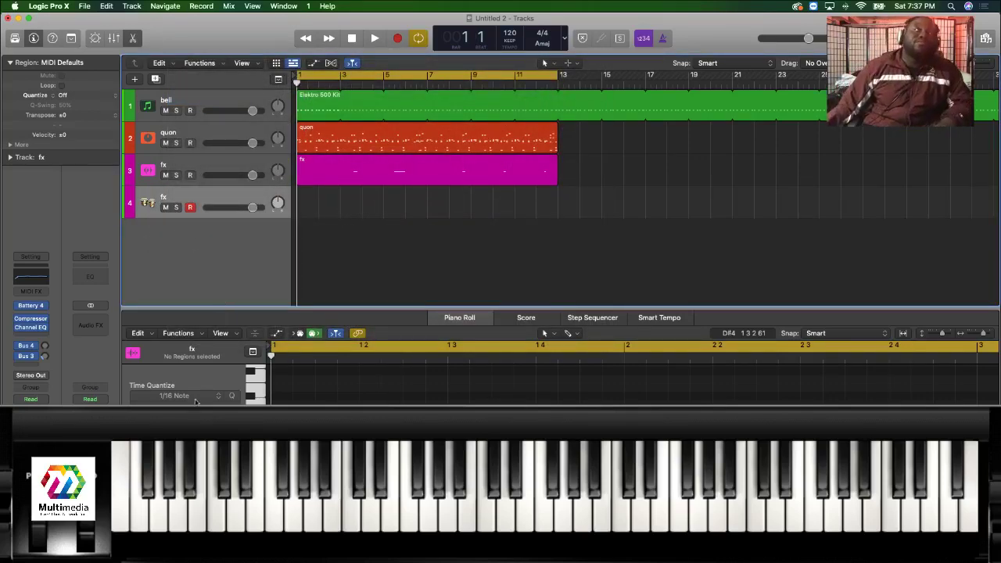
left_click(28, 306)
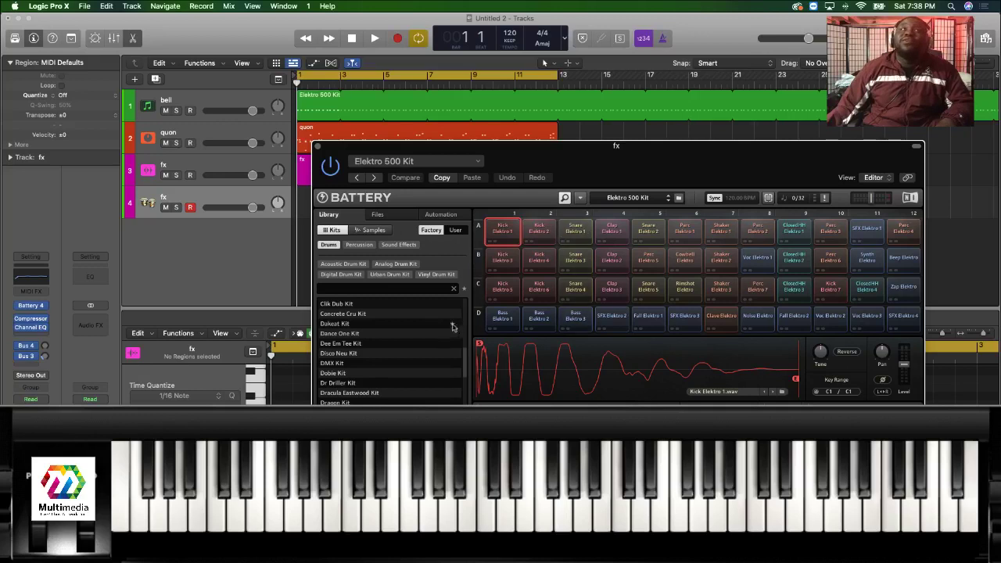
scroll(391, 360, "down", 5)
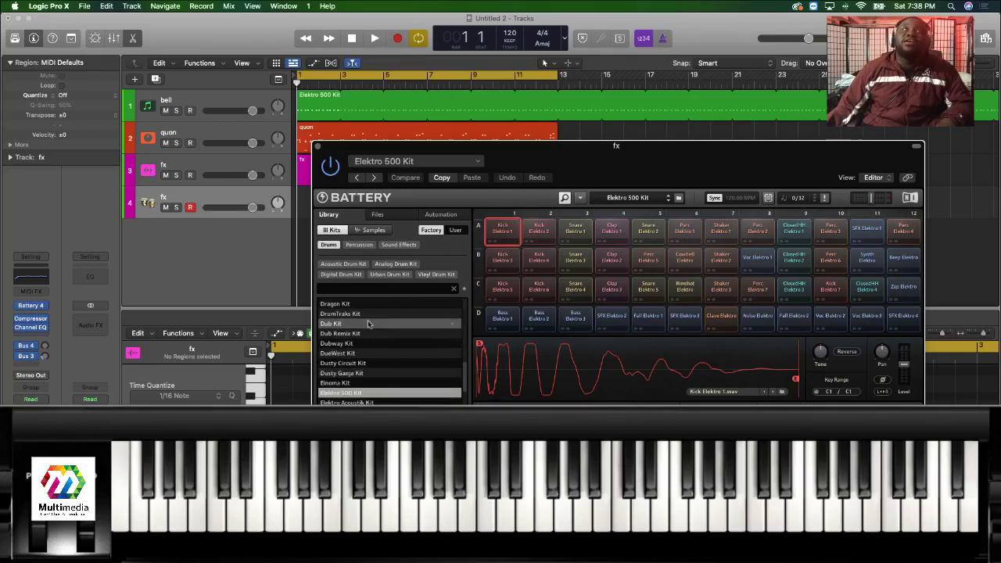
left_click(359, 244)
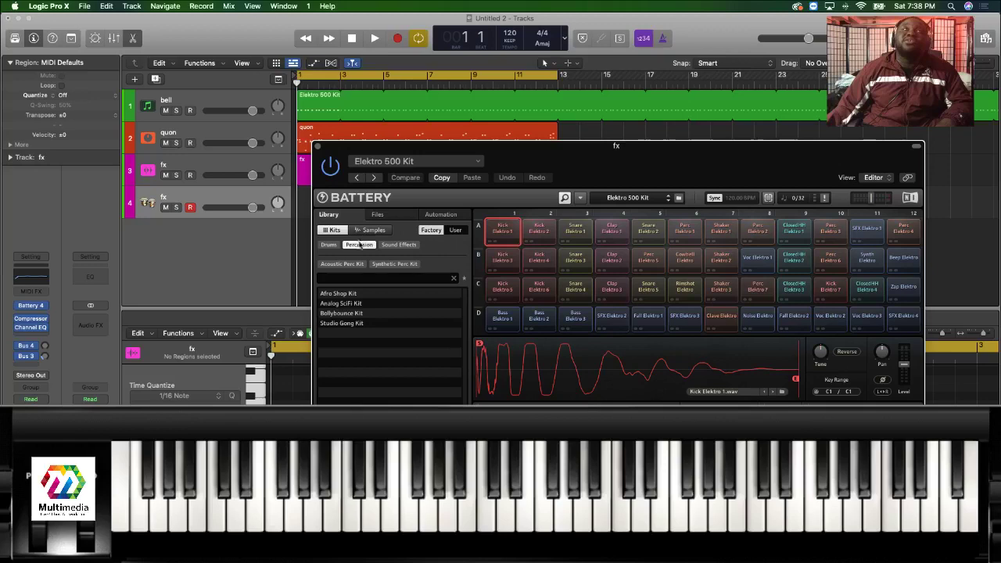
double_click(357, 295)
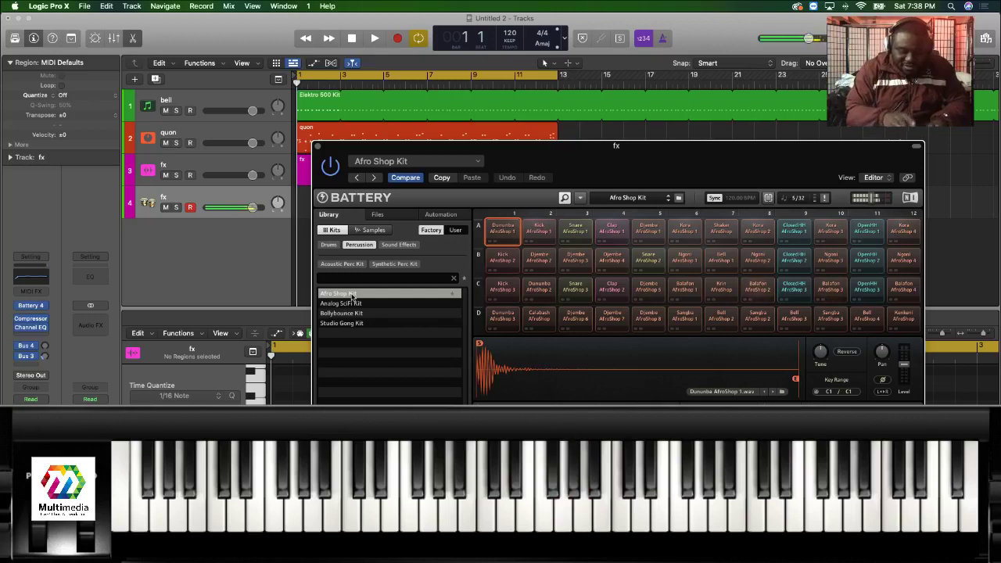
Play back the arrangement while auditioning the Afro Shop Kit, then start and stop a brief recording attempt.
key("space")
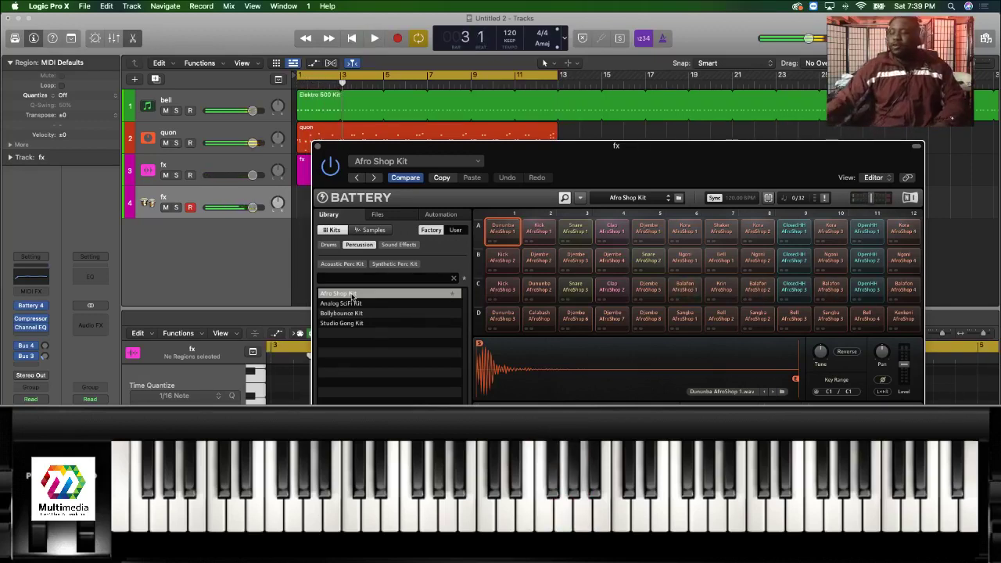
key("space")
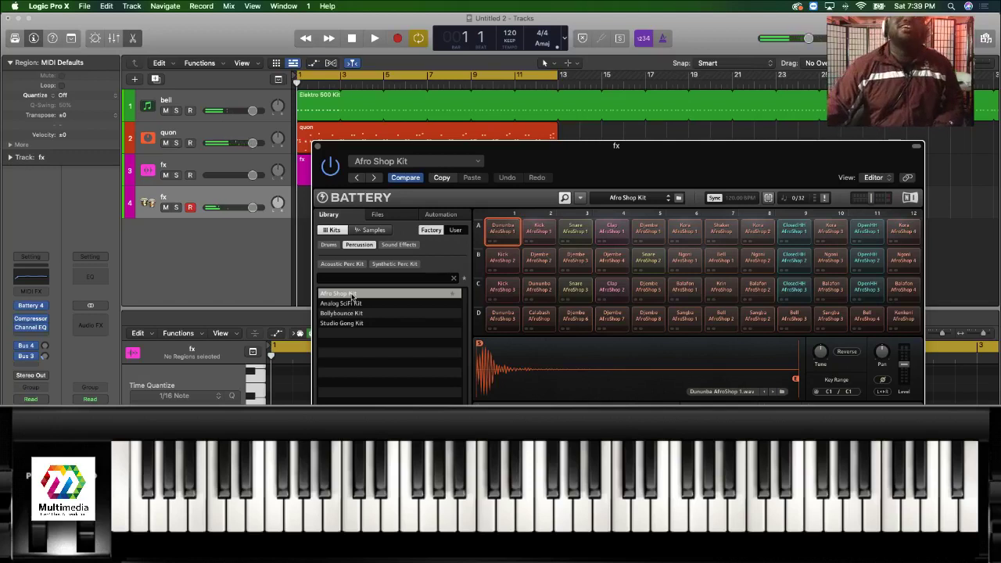
key("r")
key("space")
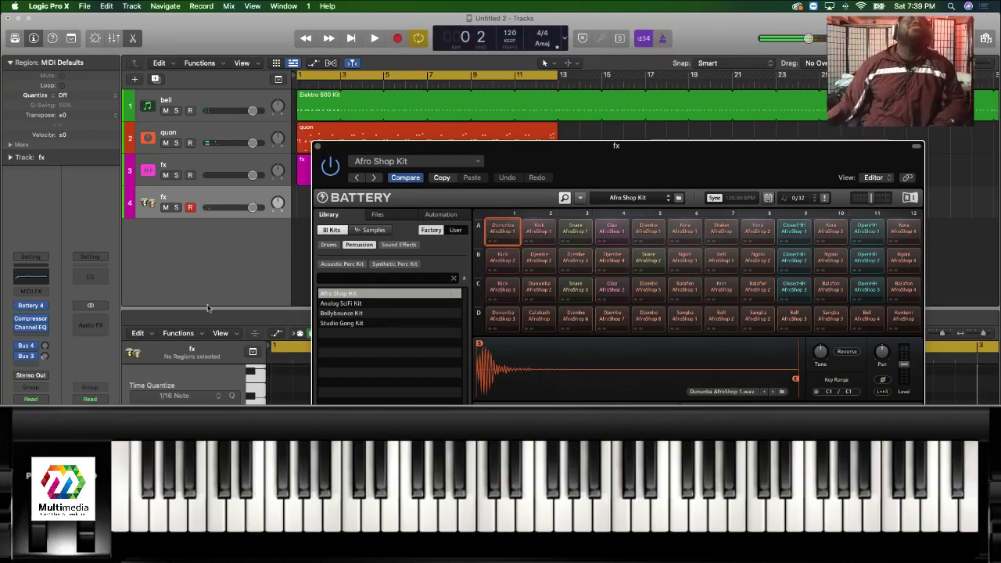
Rename track 4 as grp.
double_click(163, 198)
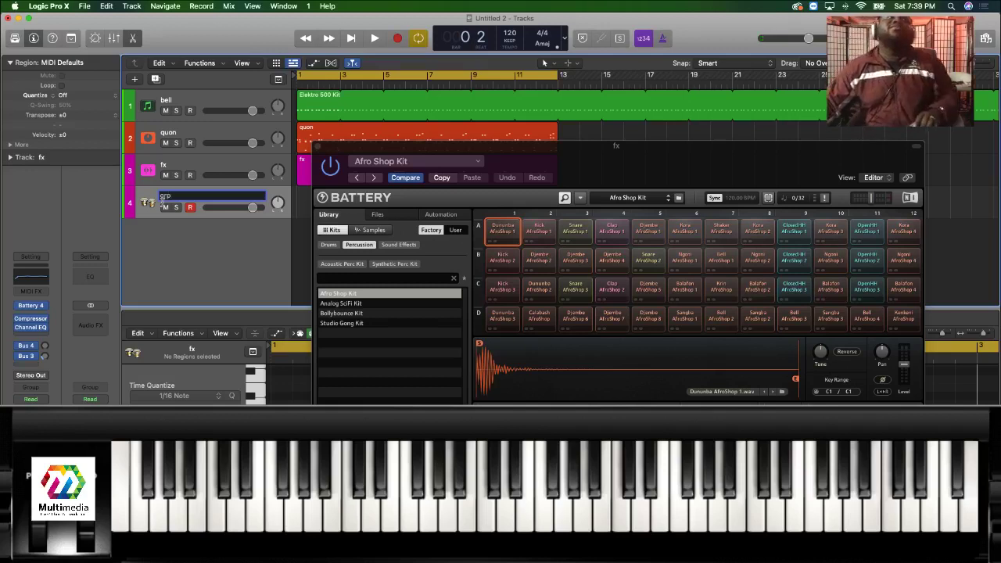
type("grp")
key("Return")
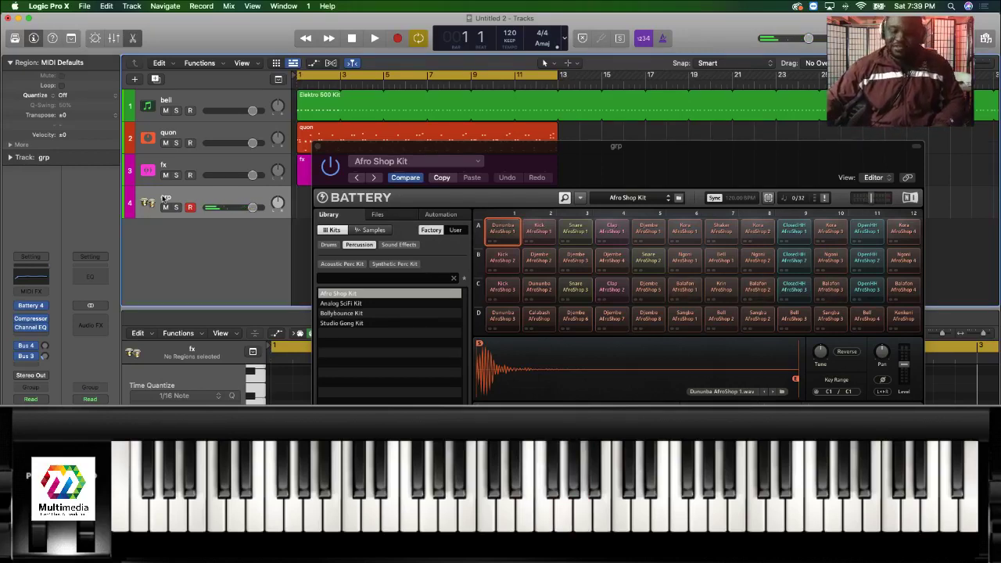
Record an Afro Shop Kit percussion pass on the grp track and extend the recorded region's start back to bar 1.
key("r")
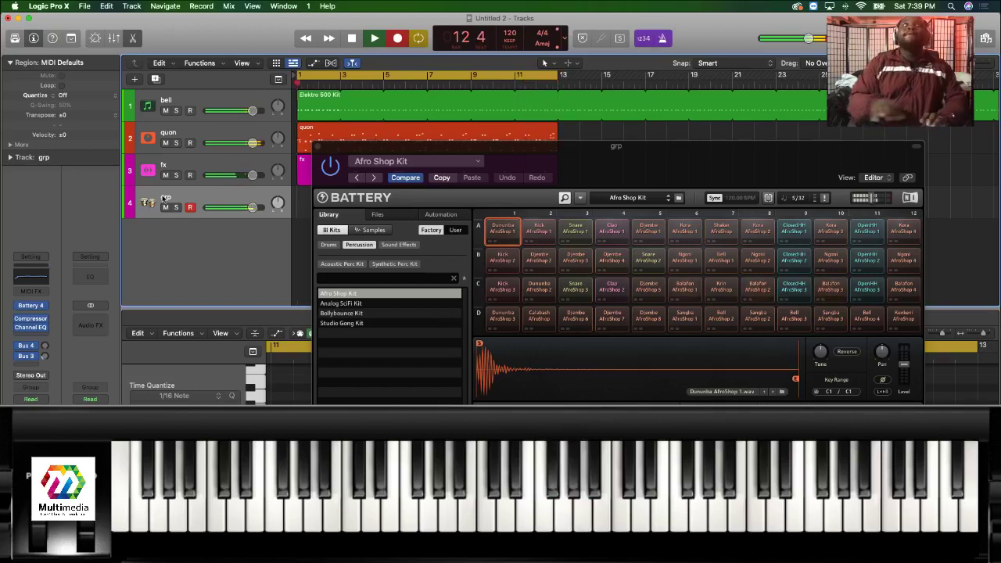
key("space")
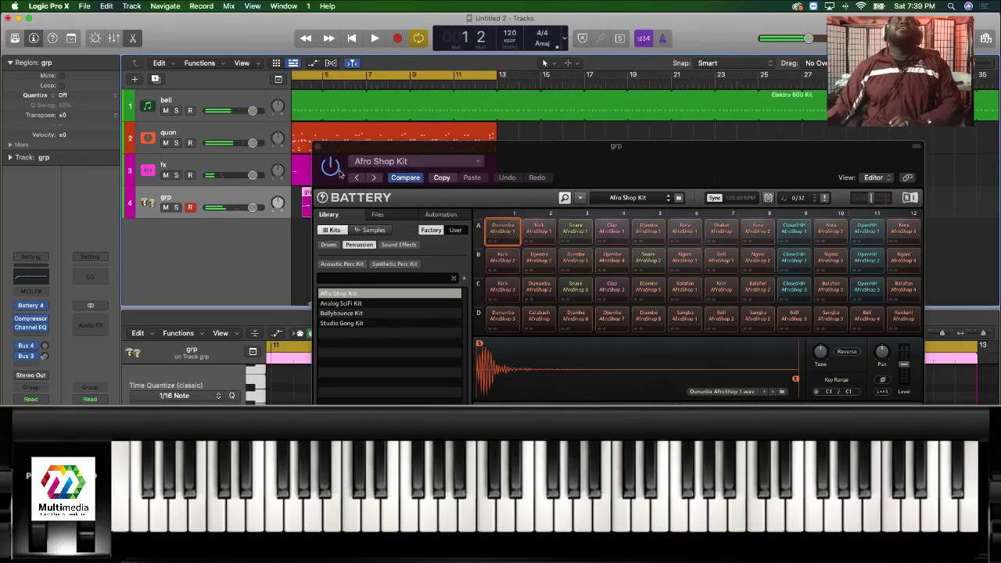
left_click(295, 227)
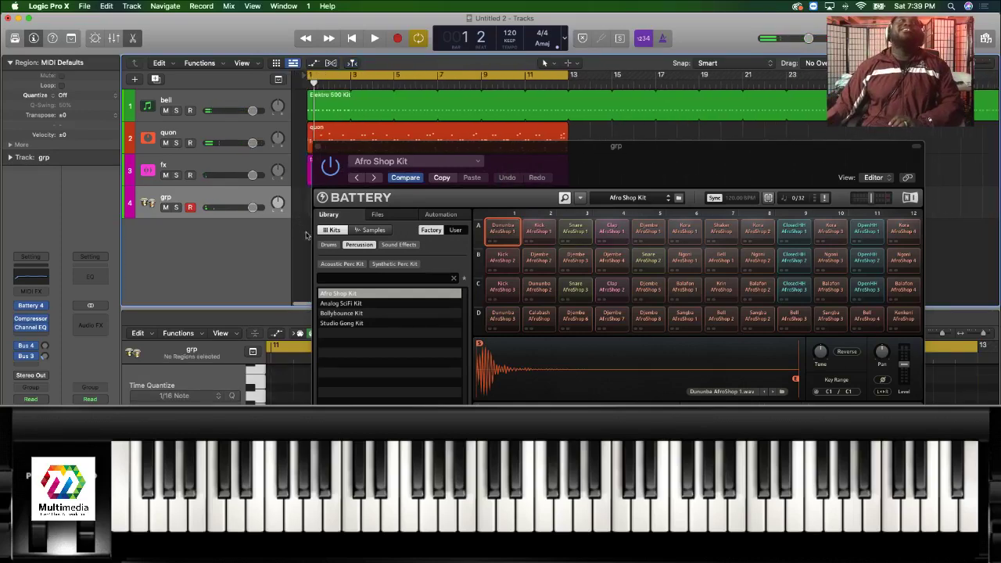
left_click_drag(443, 158, 570, 261)
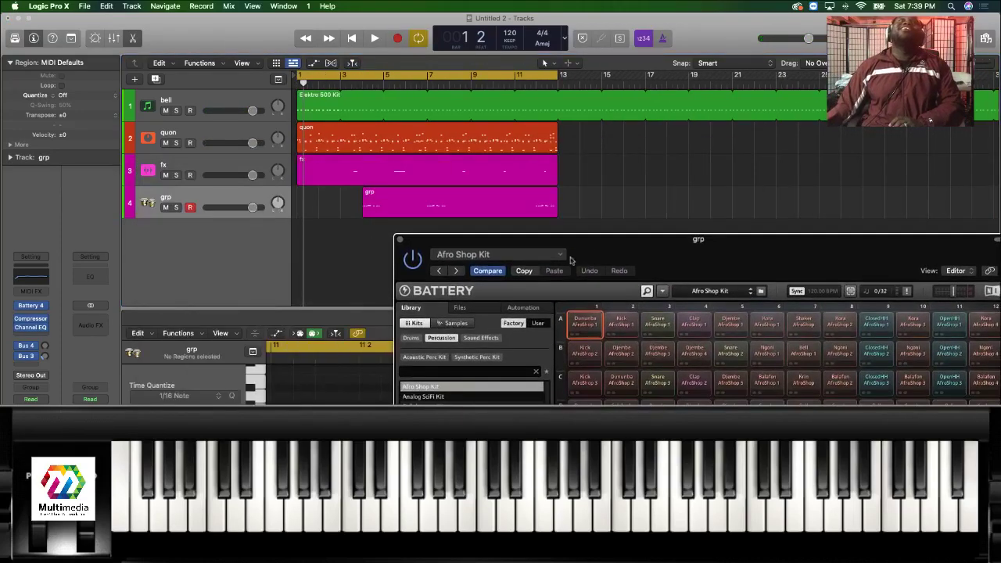
left_click_drag(364, 216, 300, 216)
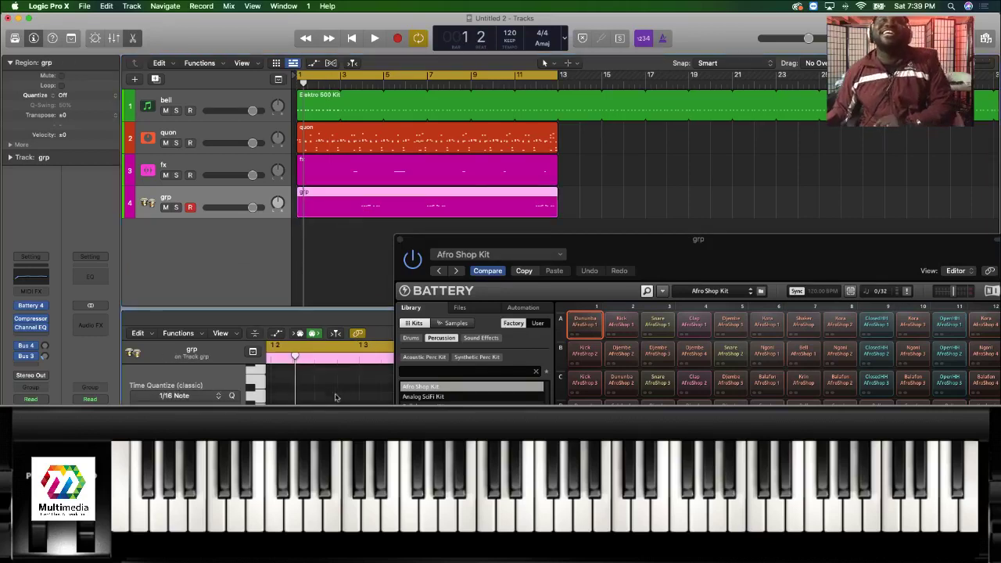
Select all notes in the grp region and color the region yellow.
key("super+a")
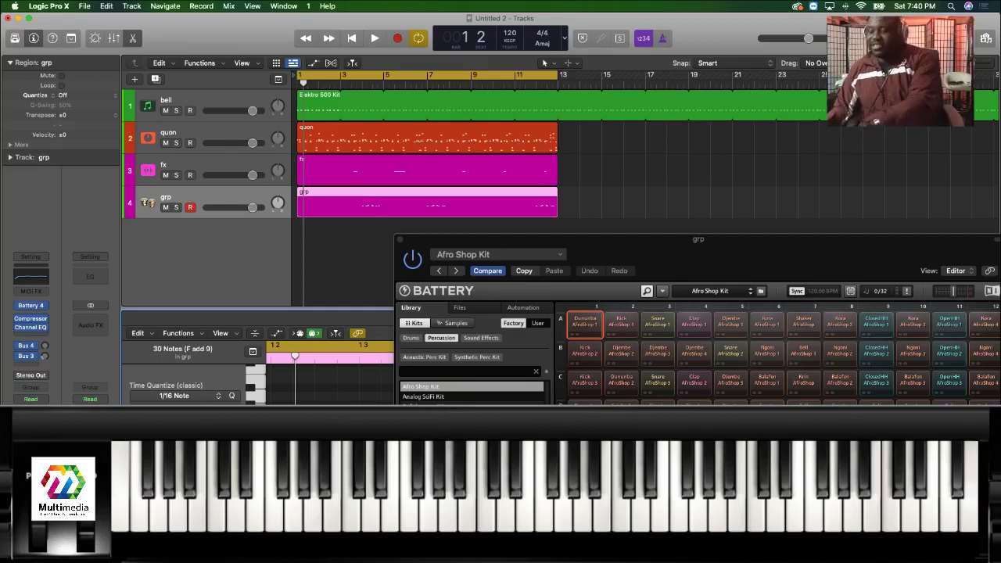
right_click(345, 206)
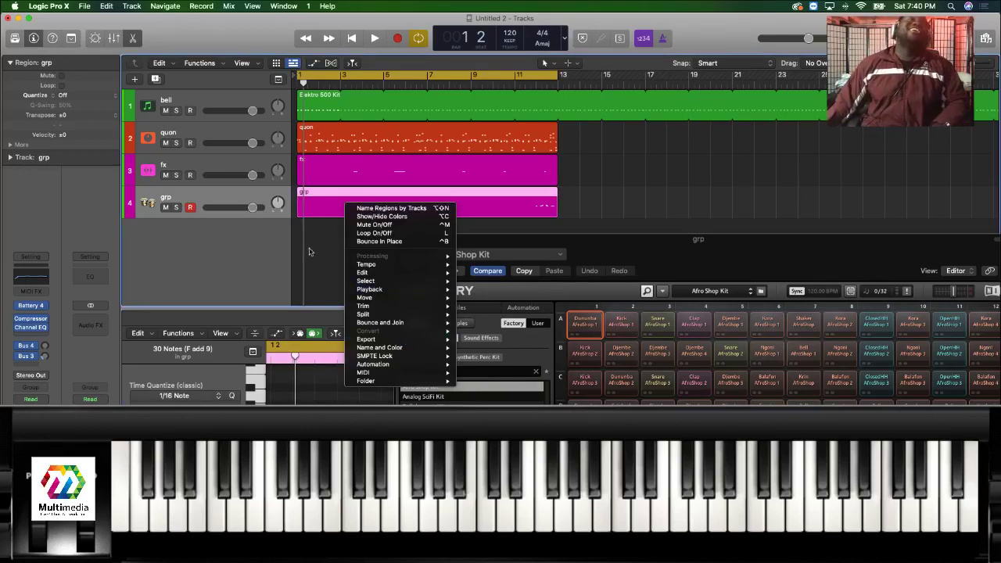
left_click(317, 219)
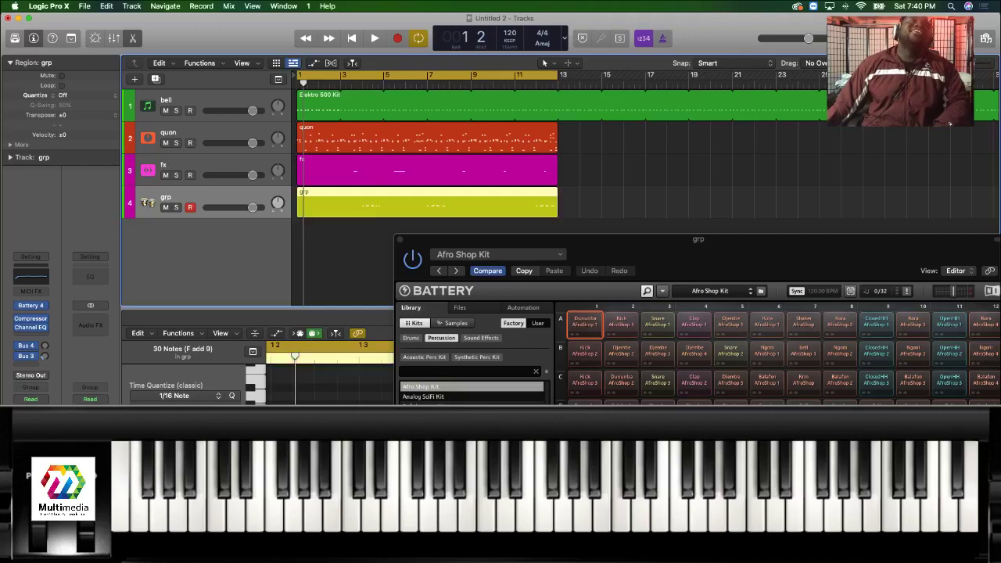
Assign the grp track the same yellow color as its region.
right_click(147, 202)
right_click(130, 202)
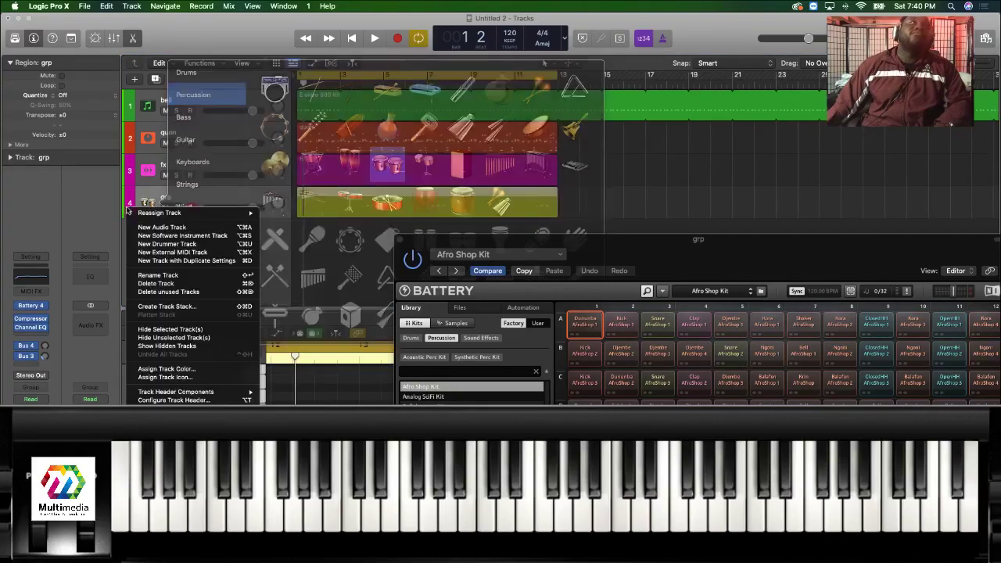
right_click(129, 201)
left_click(133, 197)
right_click(135, 193)
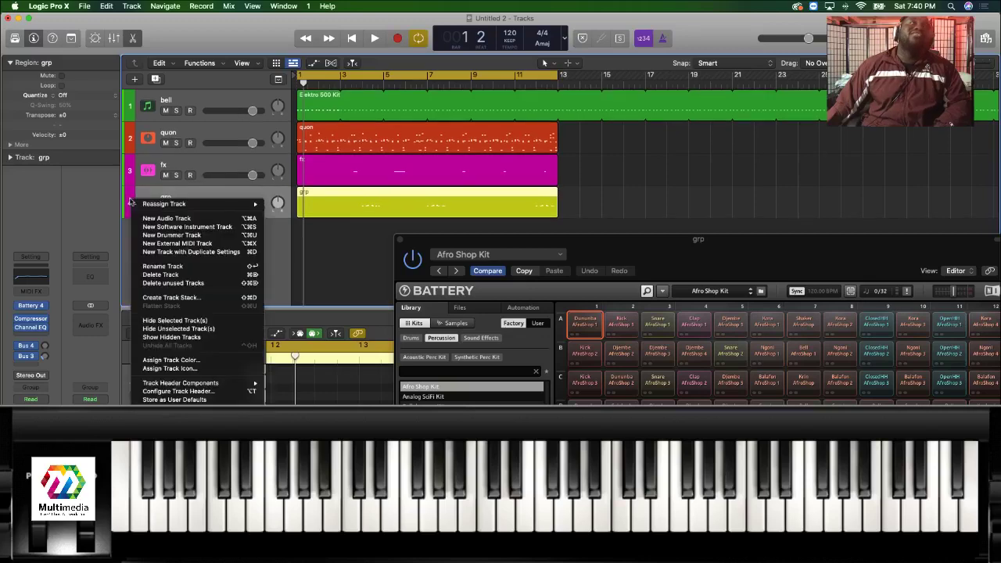
left_click(218, 359)
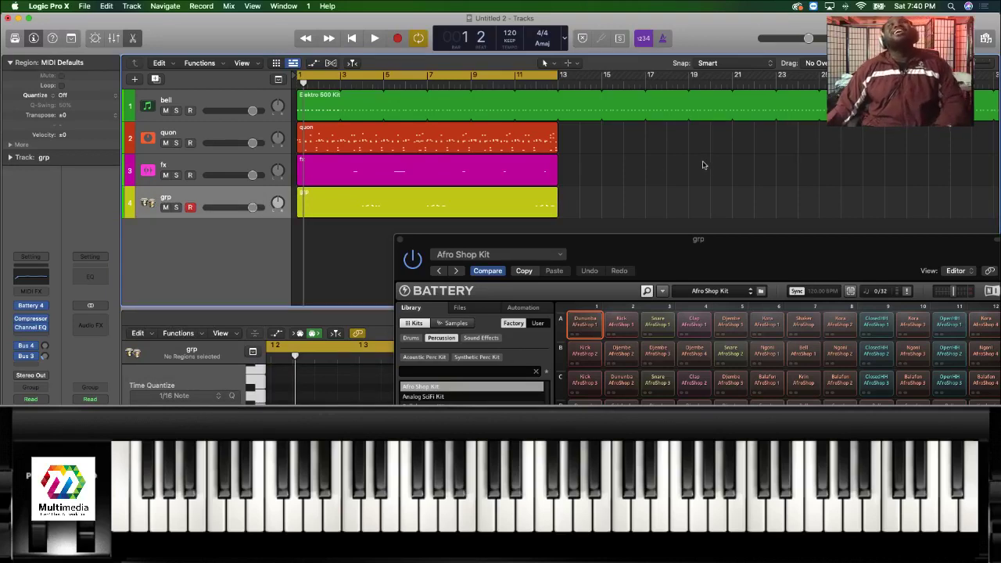
Play back the arrangement with the grp region selected and close the grp track's Battery window.
scroll(604, 215, "right", 1)
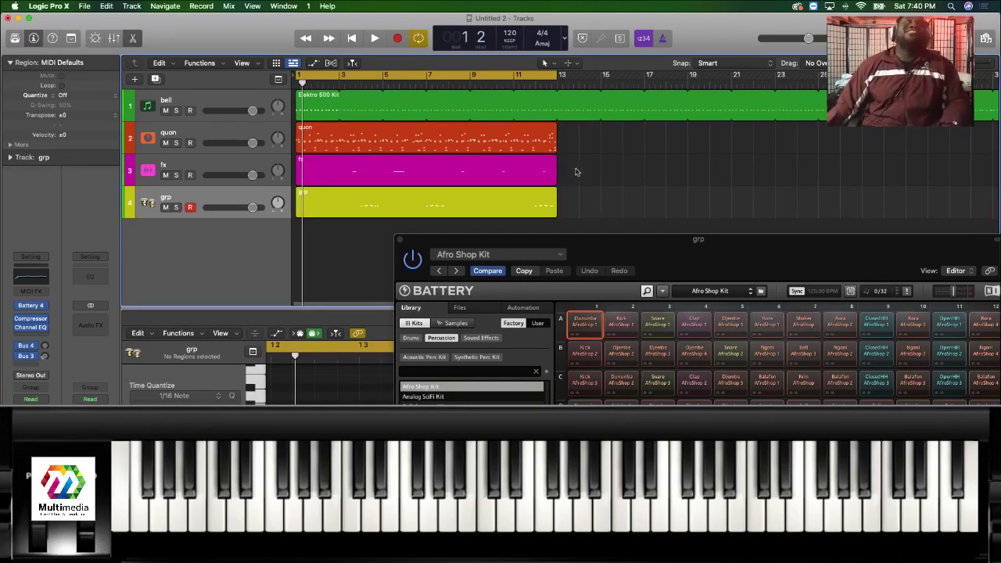
key("space")
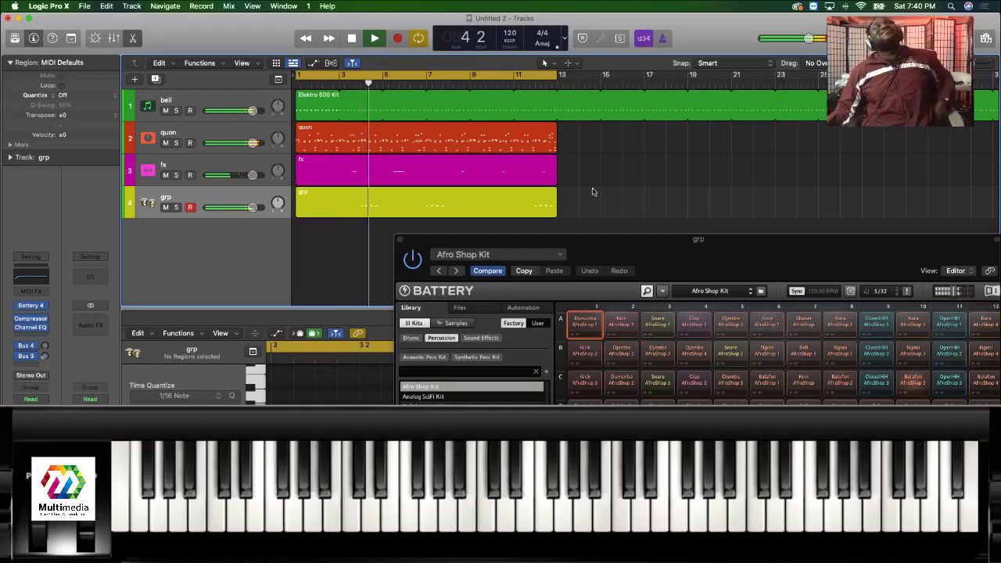
left_click(367, 208)
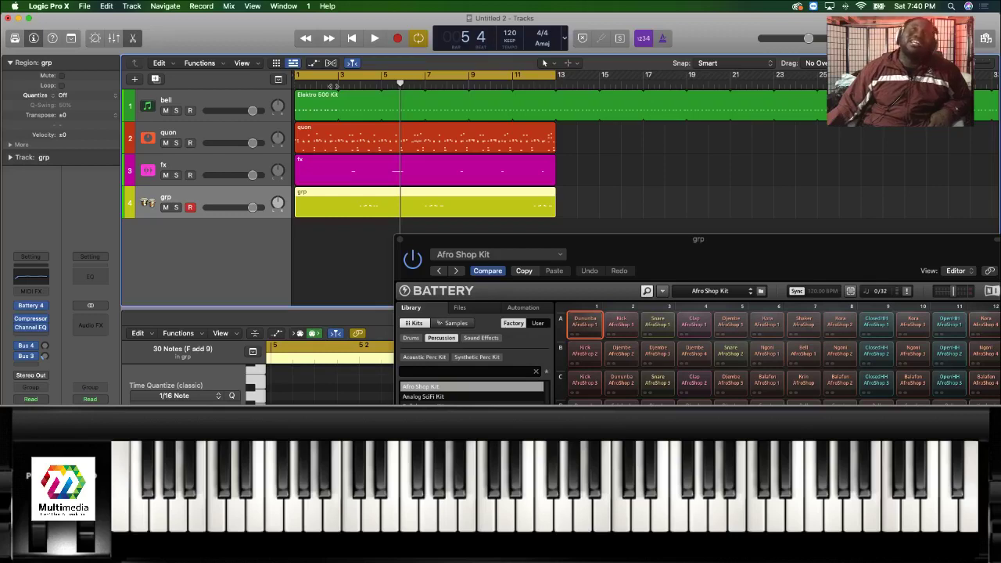
key("space")
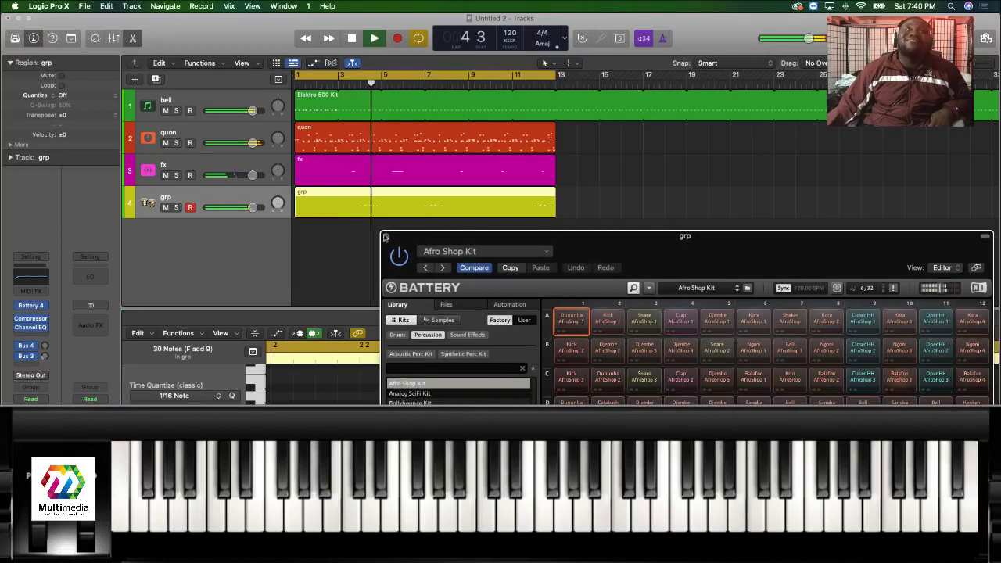
key("super+w")
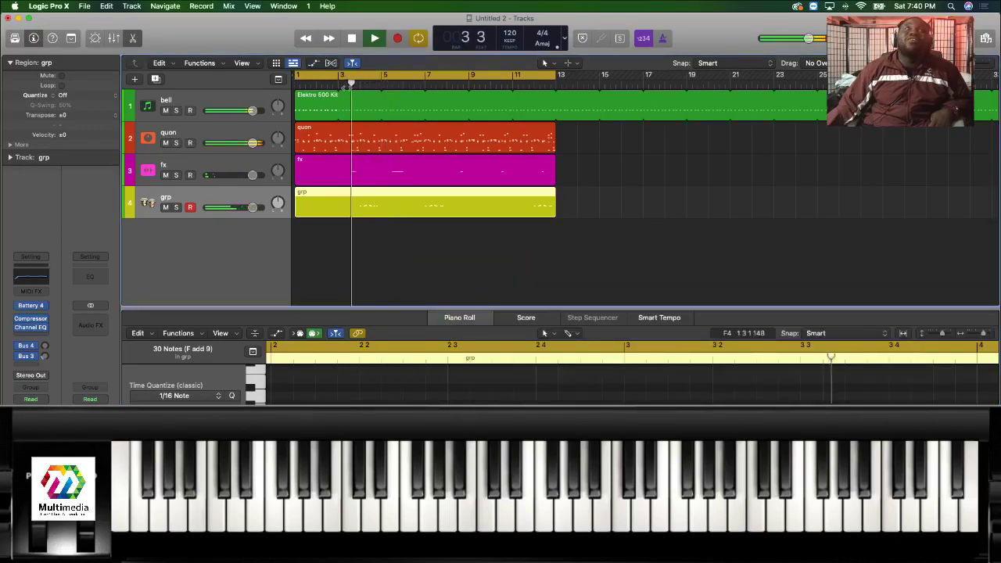
Select all grp notes in the Piano Roll during playback, try 1/64 Note time quantize, and leave their quantize set to off.
left_click_drag(983, 334, 979, 337)
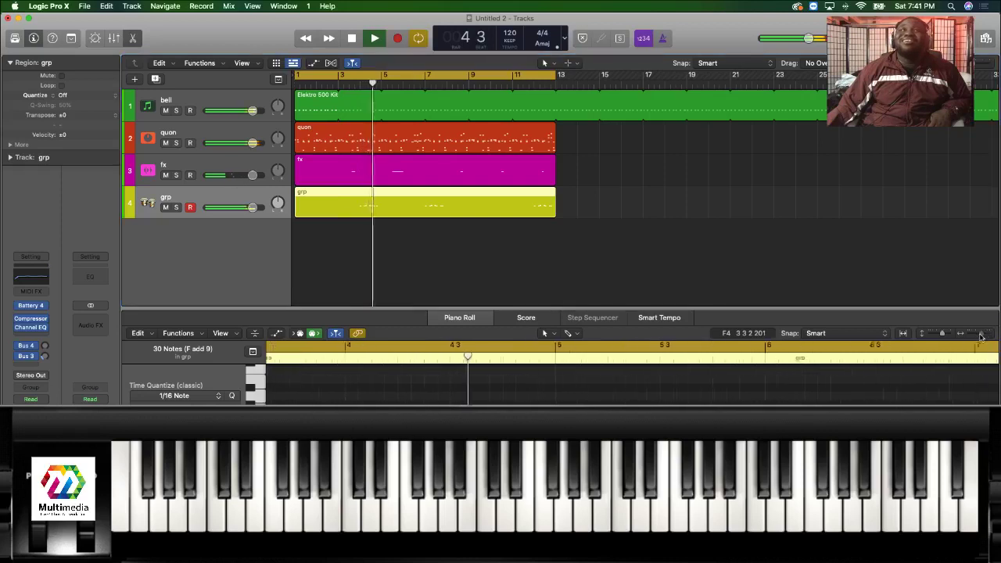
left_click(492, 400)
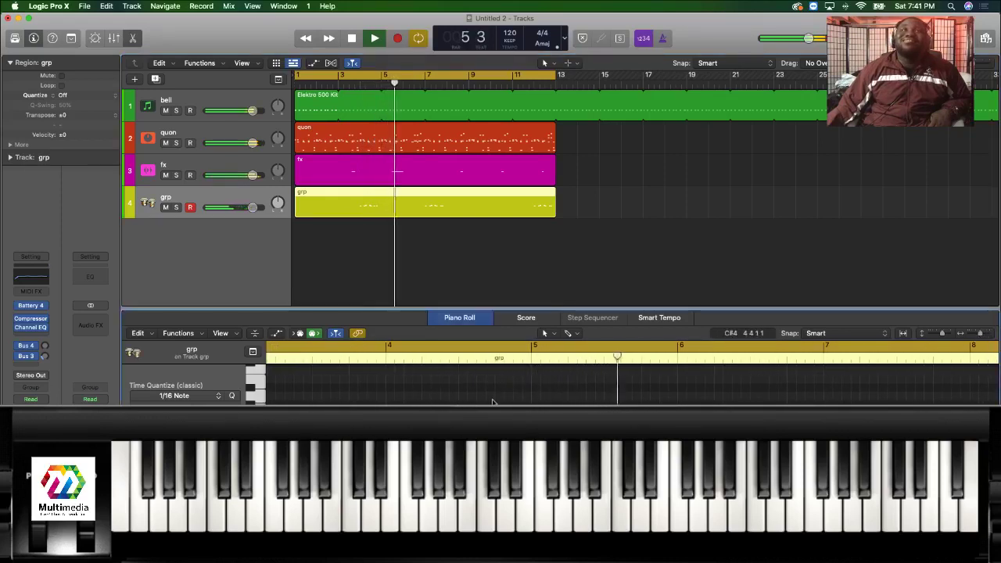
scroll(492, 395, "up", 3)
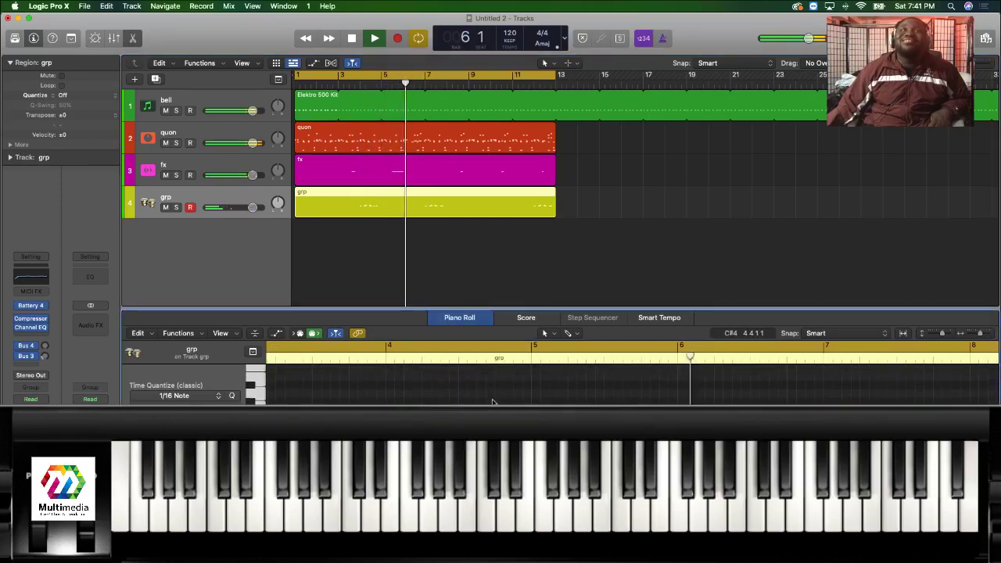
left_click(366, 359)
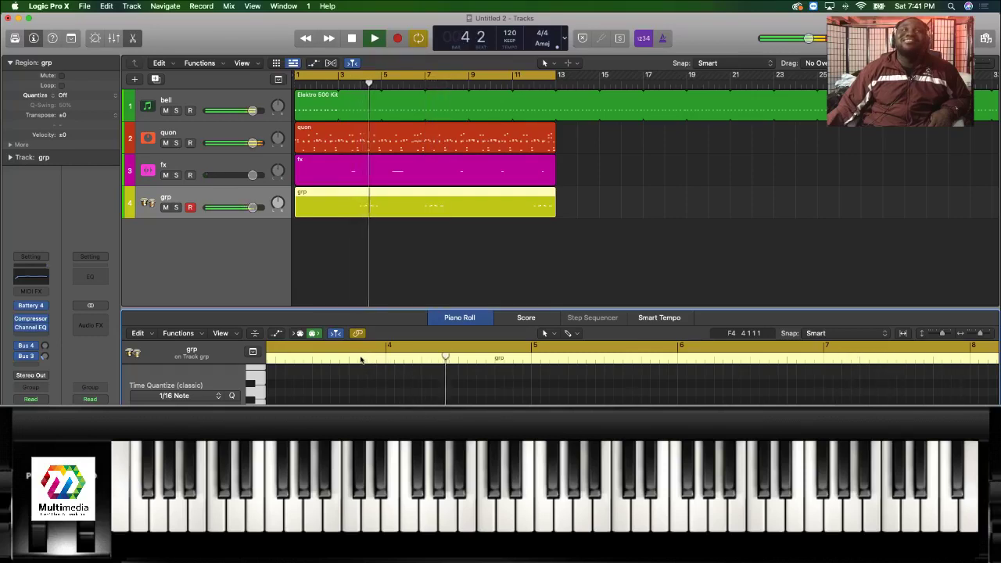
left_click(351, 359)
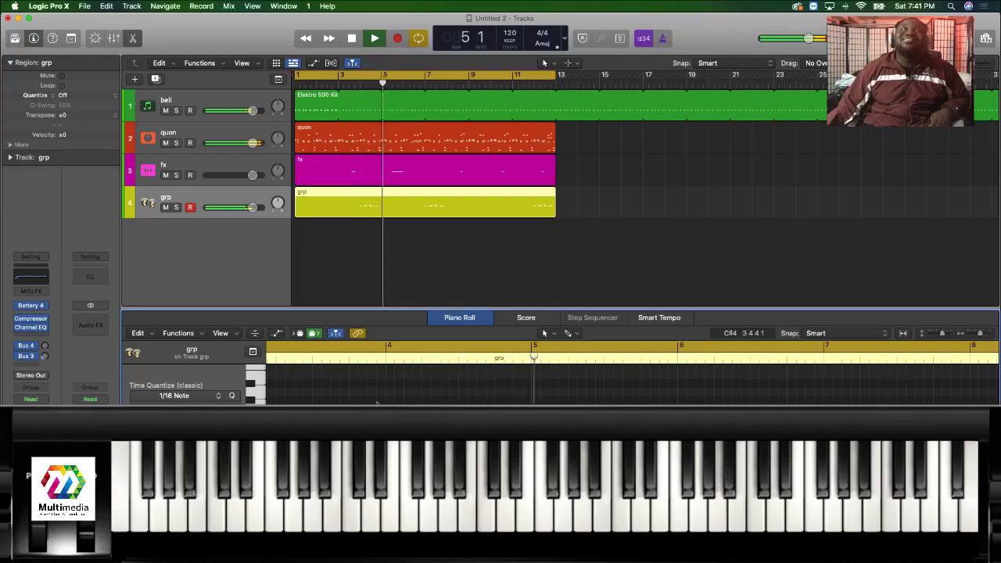
key("super+a")
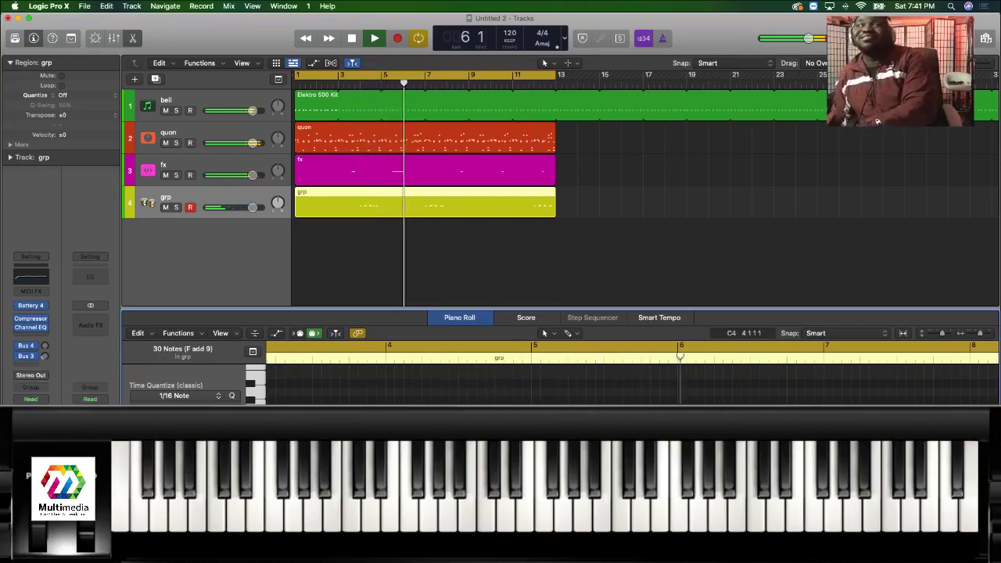
left_click(211, 397)
left_click(180, 258)
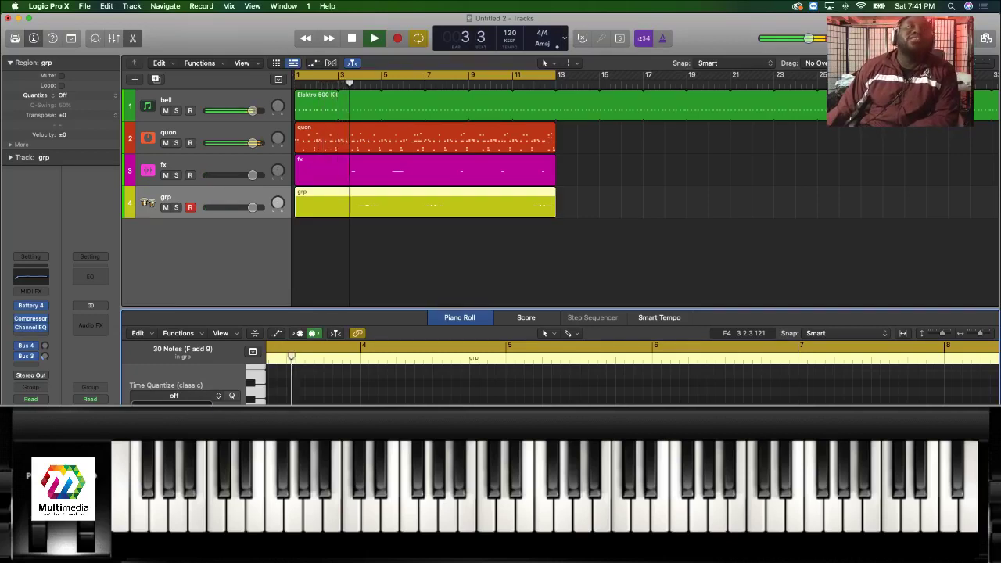
left_click(176, 395)
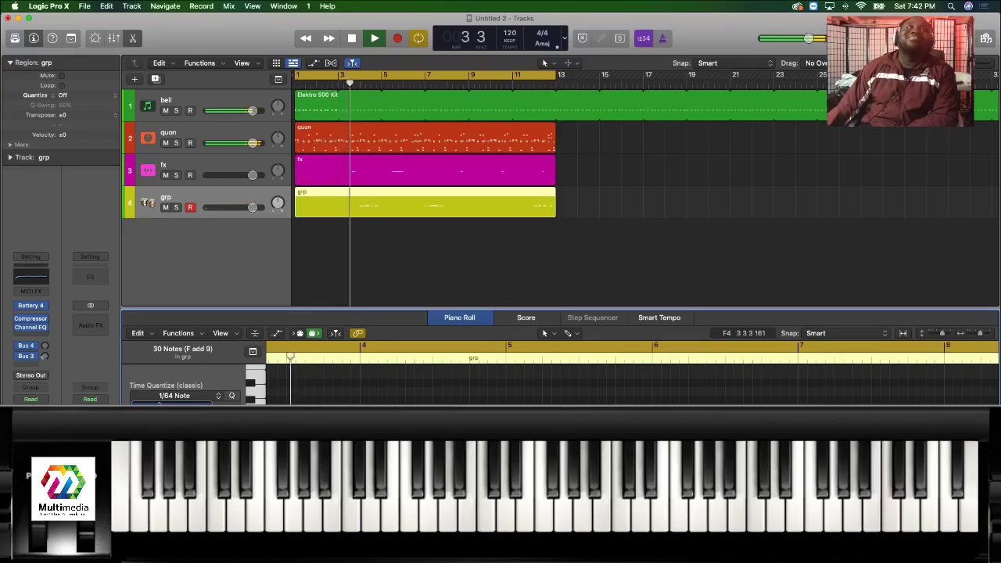
left_click(173, 395)
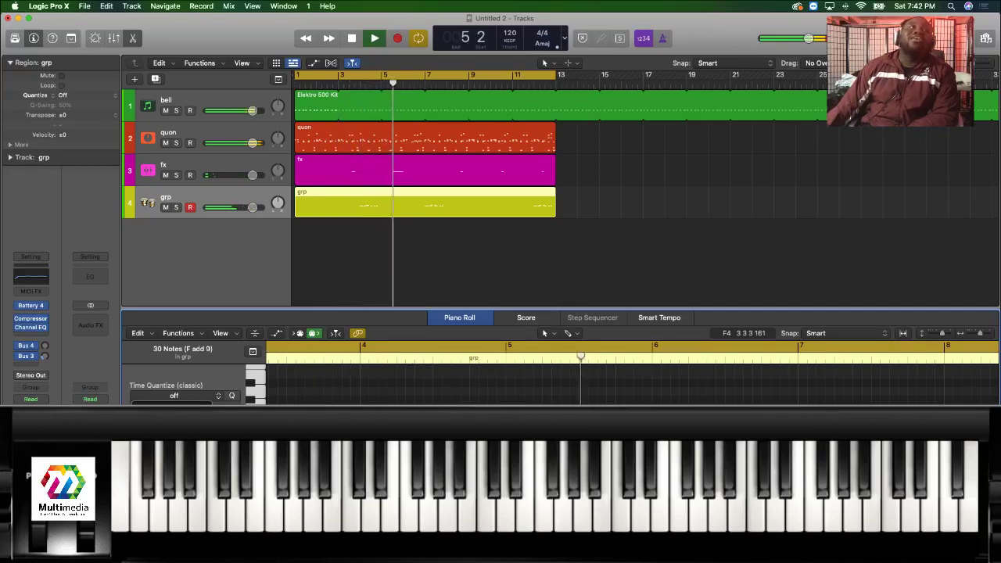
Set the selected grp notes' time quantize to 1/64 Note and play back the arrangement from several positions.
left_click(173, 396)
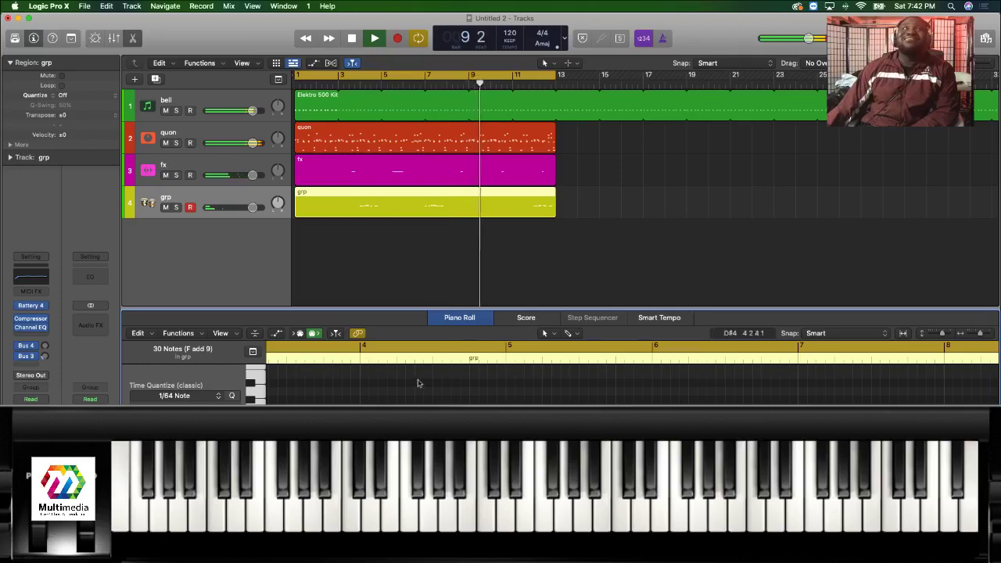
left_click(350, 360)
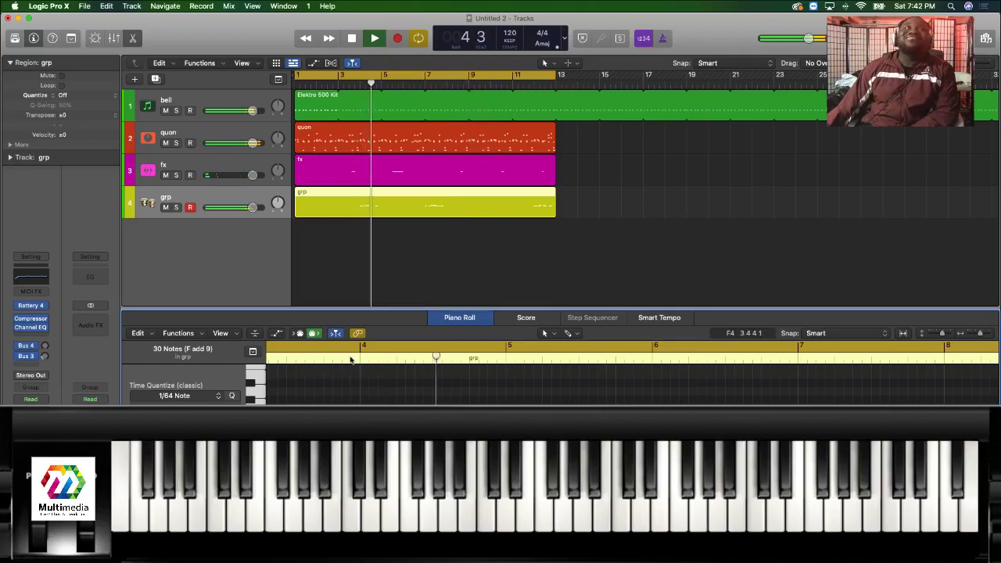
left_click(352, 360)
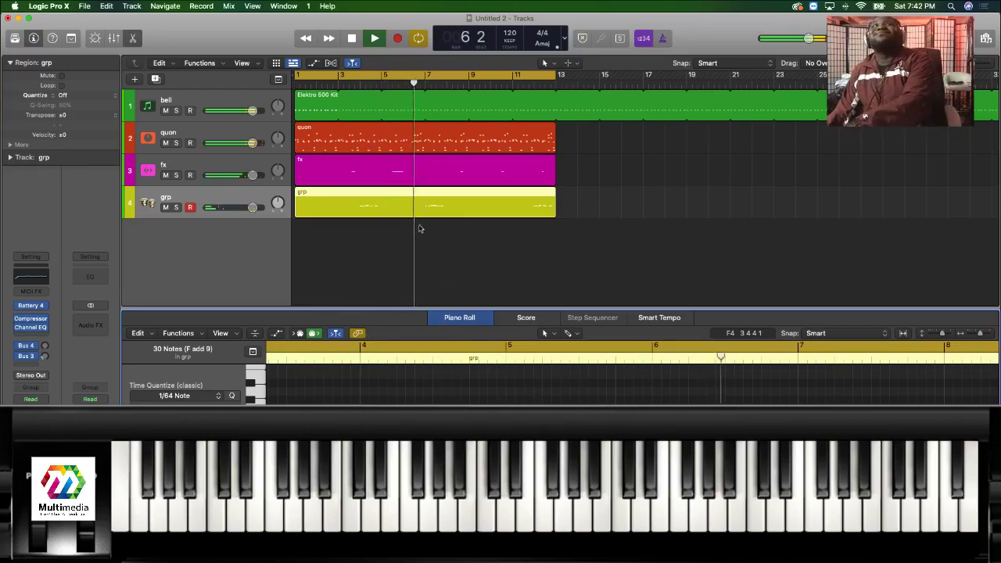
left_click(327, 358)
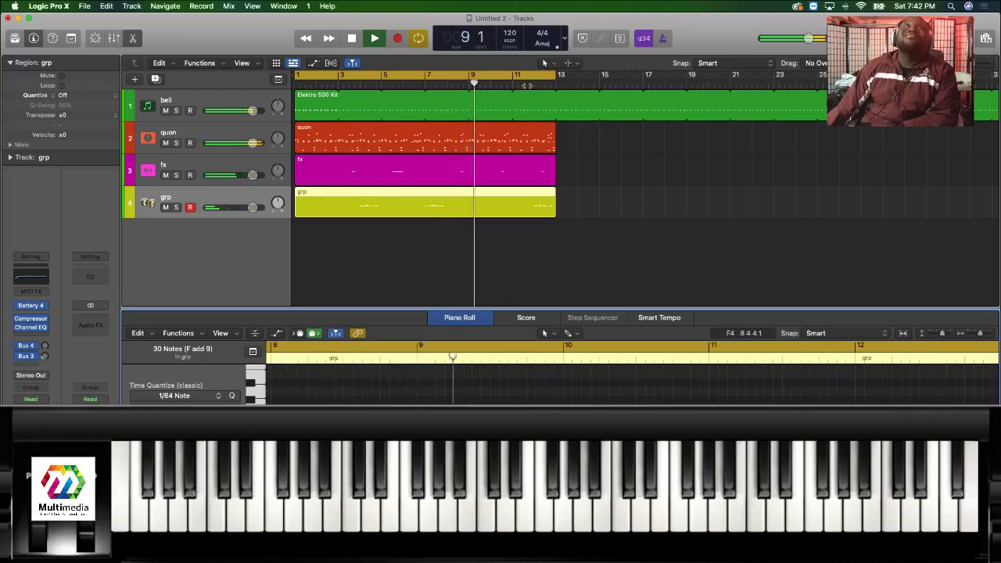
left_click(540, 81)
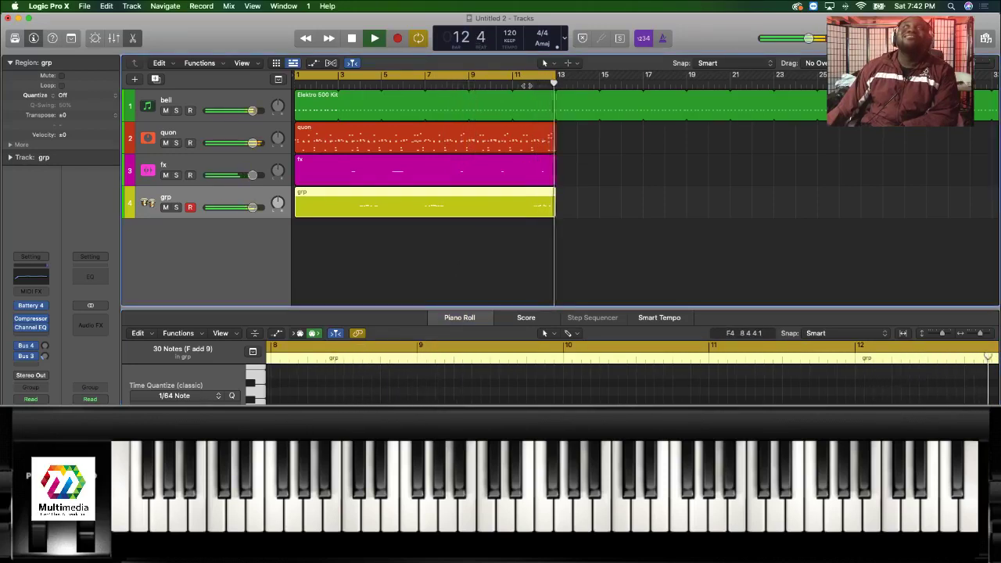
left_click(342, 79)
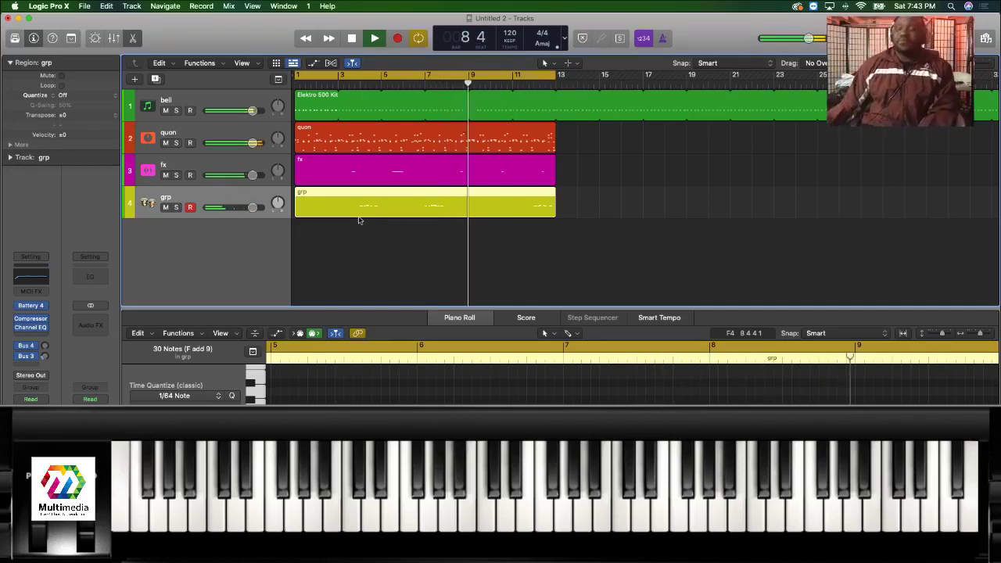
key("space")
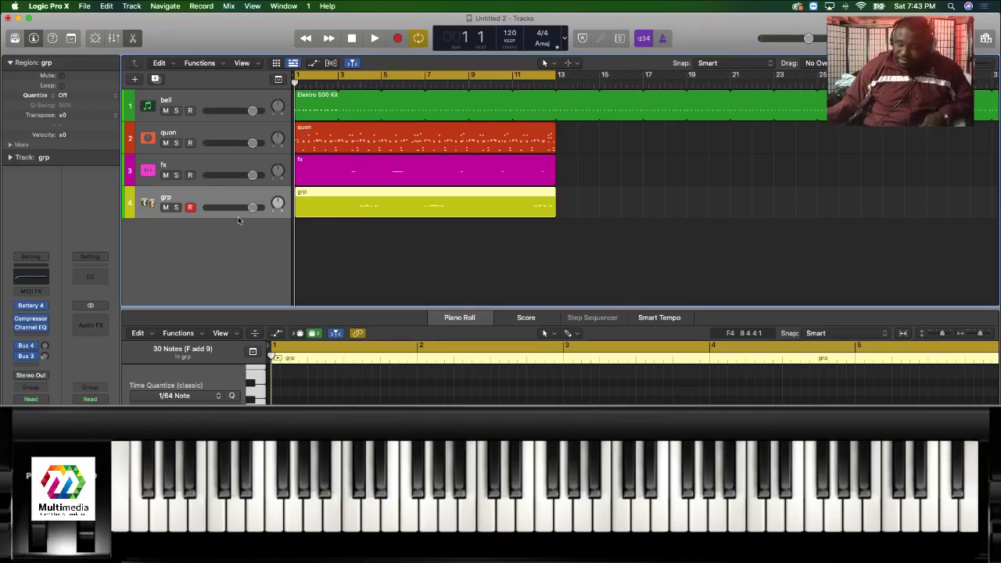
Lower the bell, quon, fx and grp track volumes during playback, bringing grp to -6.0 dB, and briefly mute the bell track to compare.
key("x")
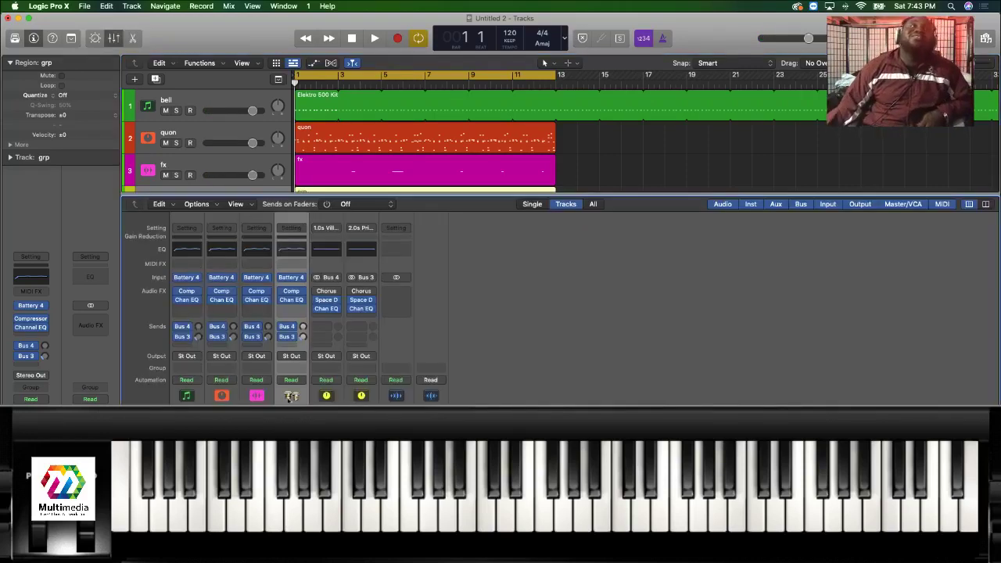
key("alt+c")
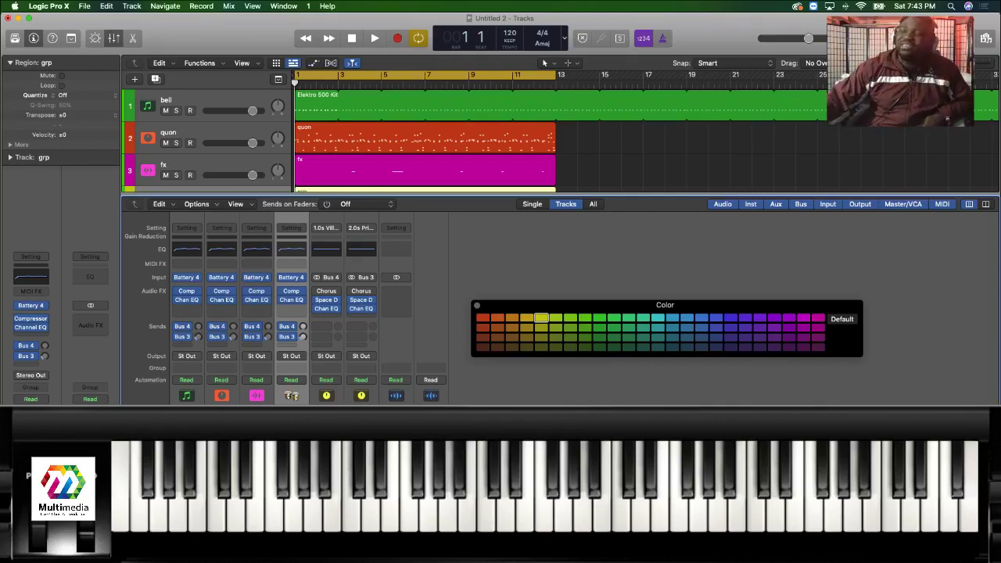
key("space")
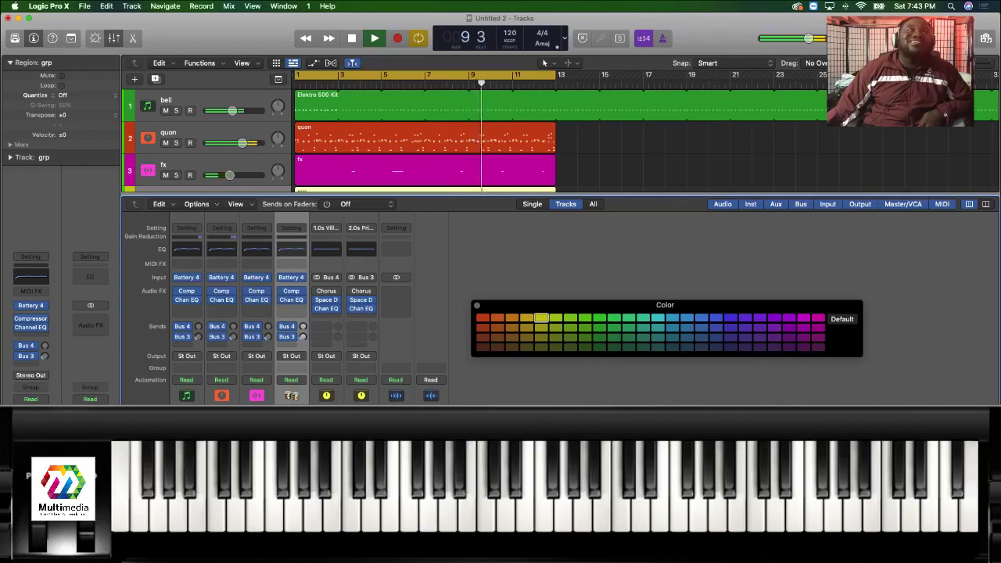
key("Down")
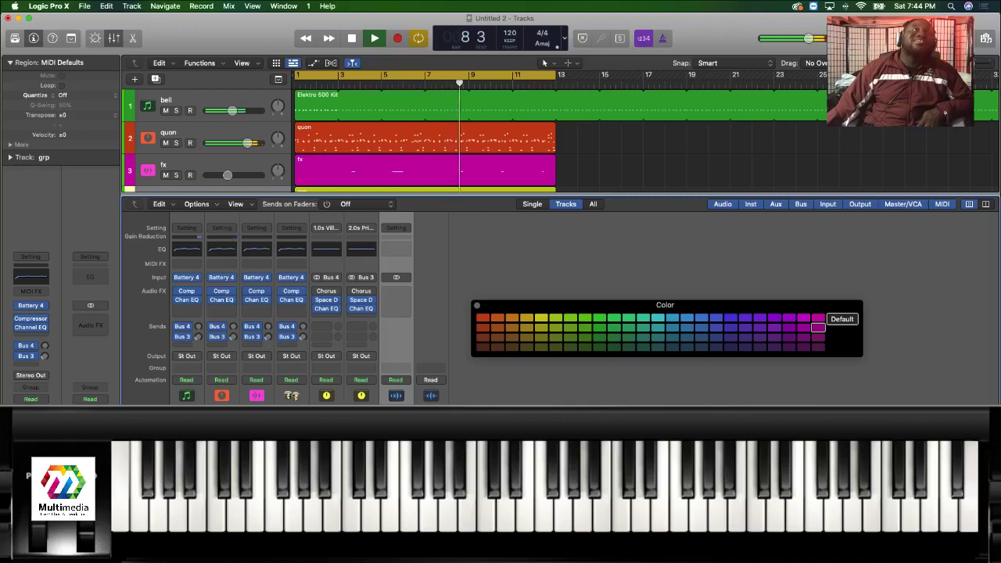
key("ctrl+m")
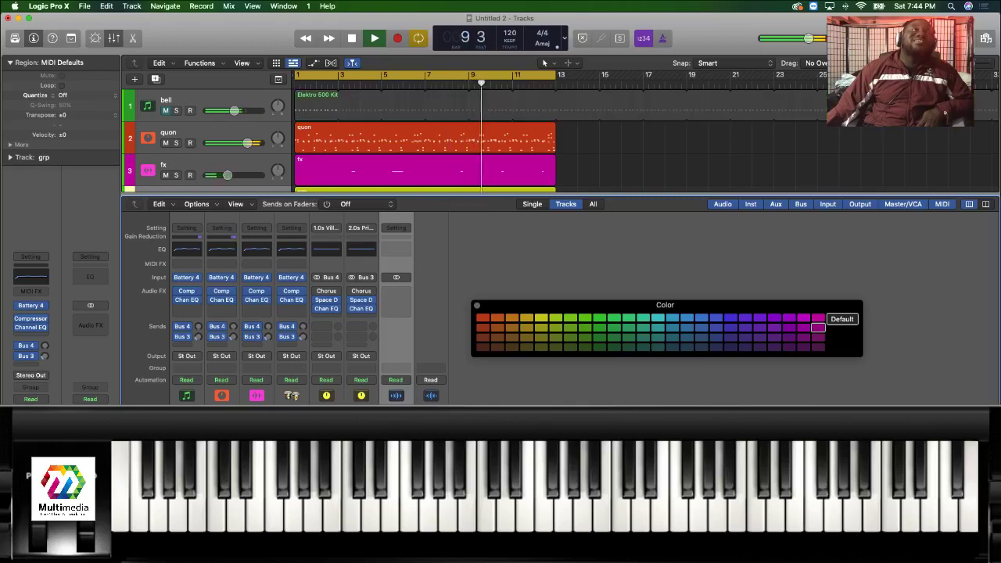
key("ctrl+m")
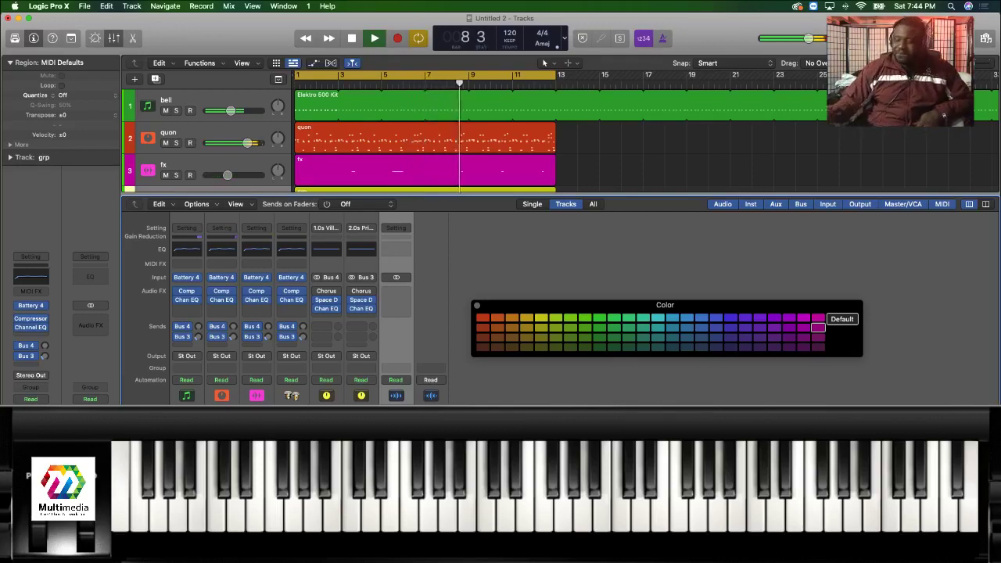
key("x")
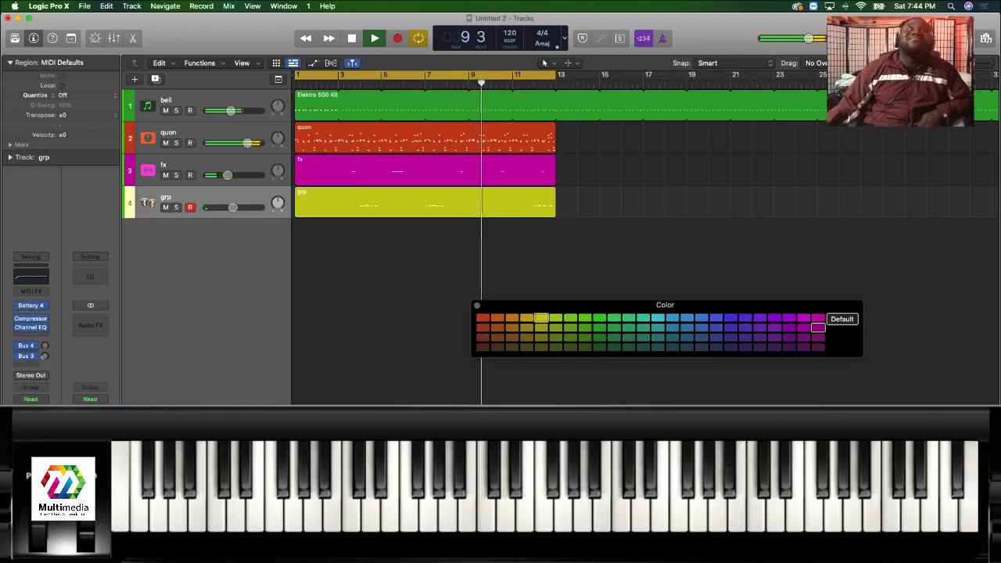
Open the grp region's notes in the Piano Roll and stop playback.
double_click(371, 201)
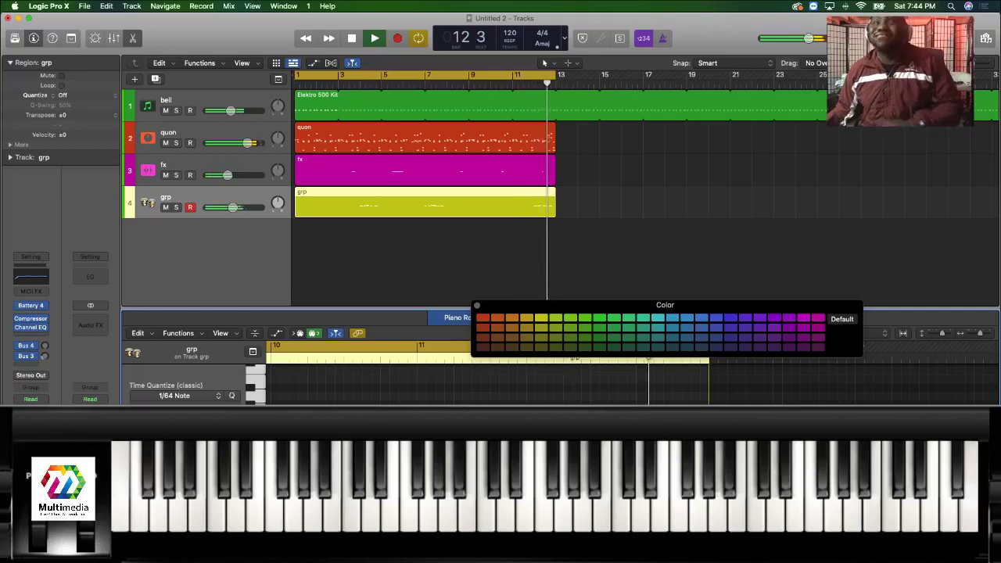
key("space")
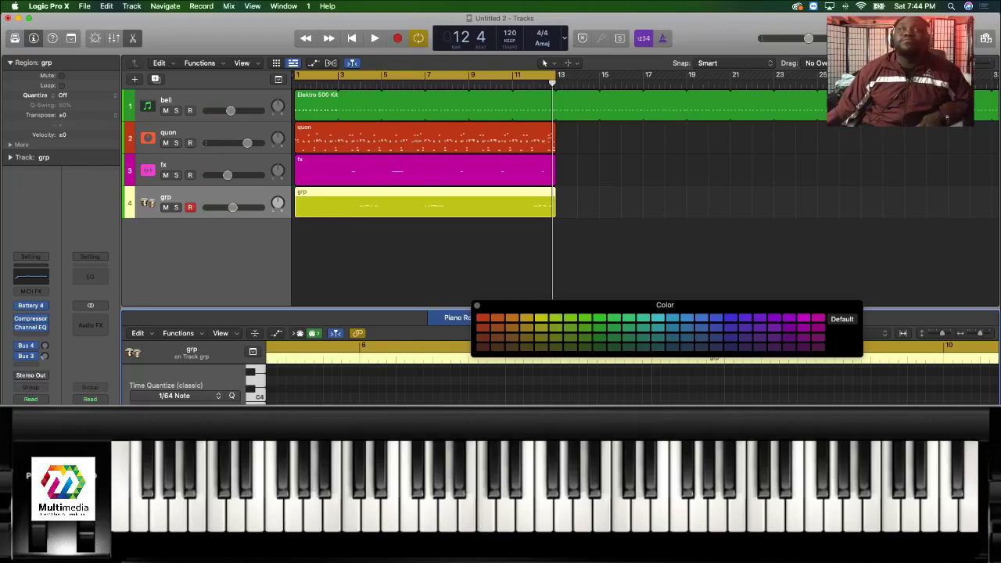
Switch to Wirecast, send the previewed split-screen shot live without the keyboard overlay, and return to Logic Pro X.
key("super+Tab")
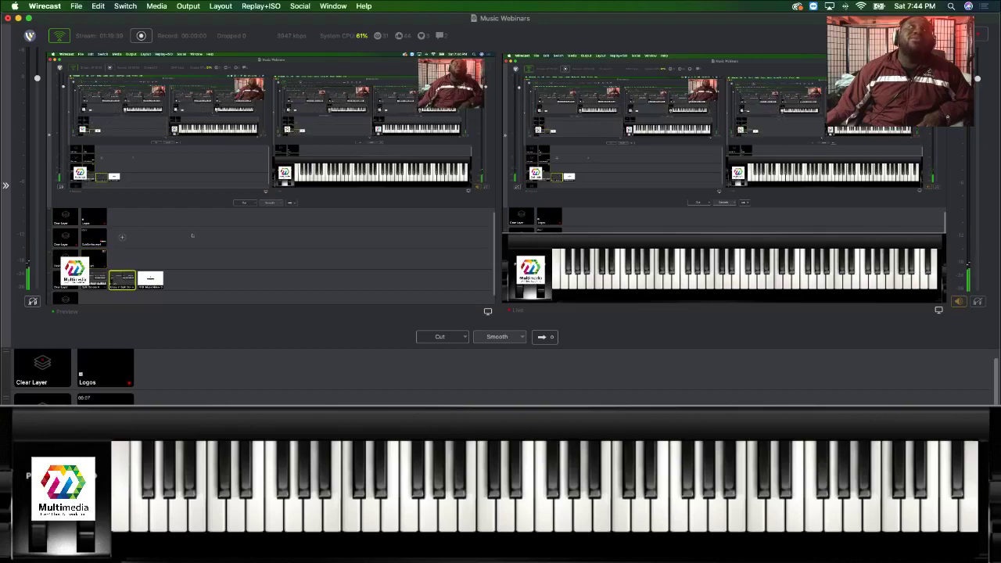
left_click(546, 337)
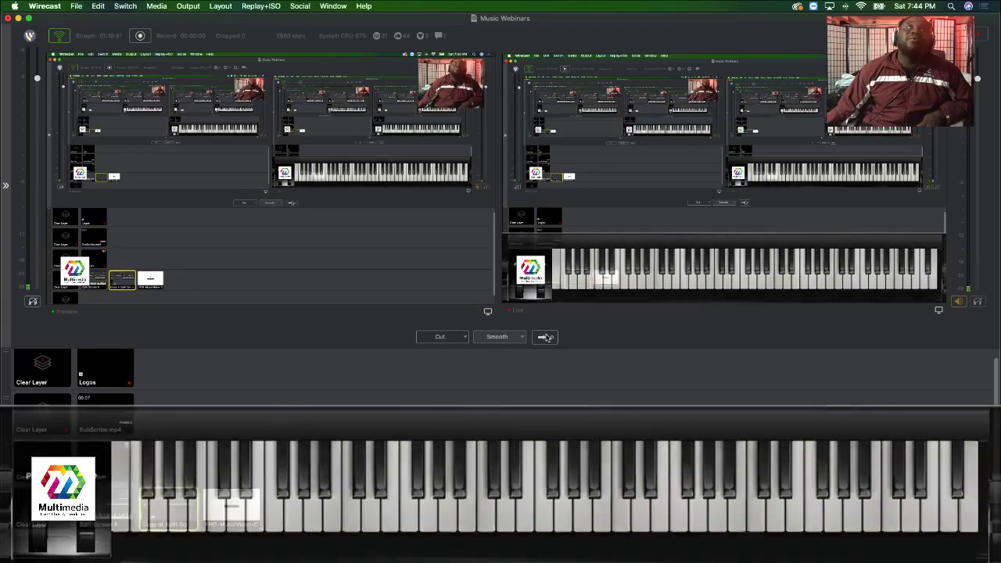
mouse_move(370, 560)
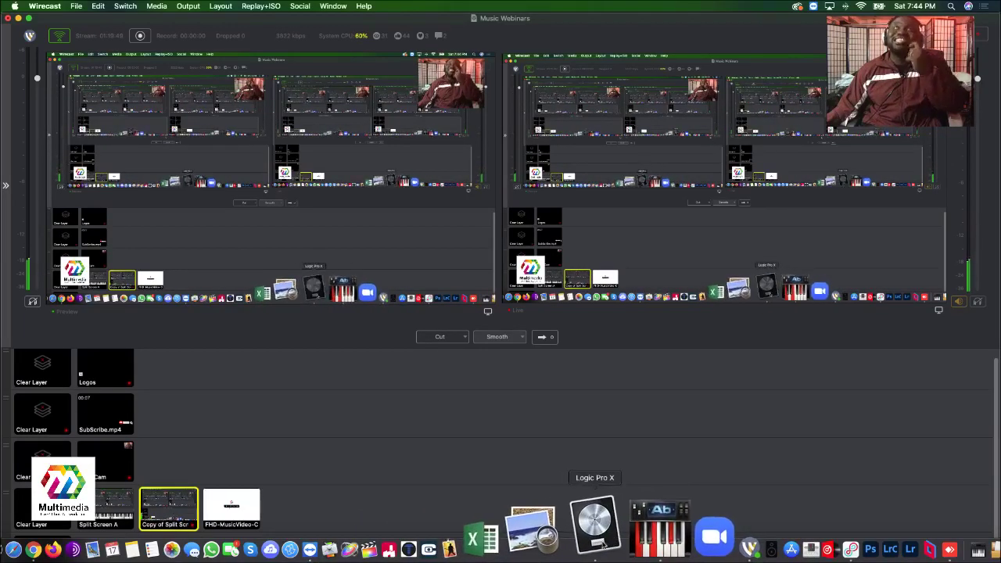
left_click(603, 545)
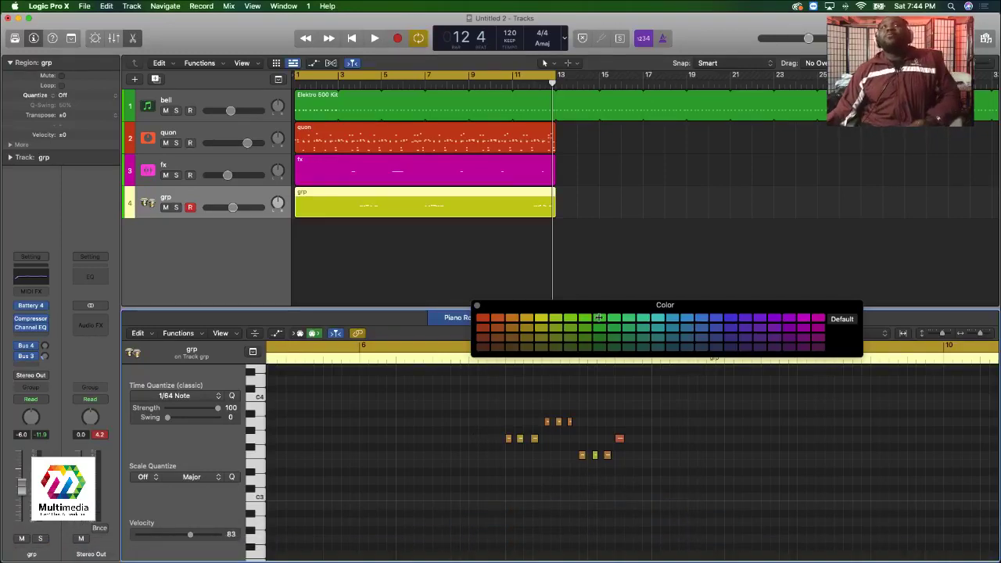
Move the color palette clear of the Piano Roll, solo the grp track, and audition its notes around bar 4.
left_click_drag(600, 312, 730, 187)
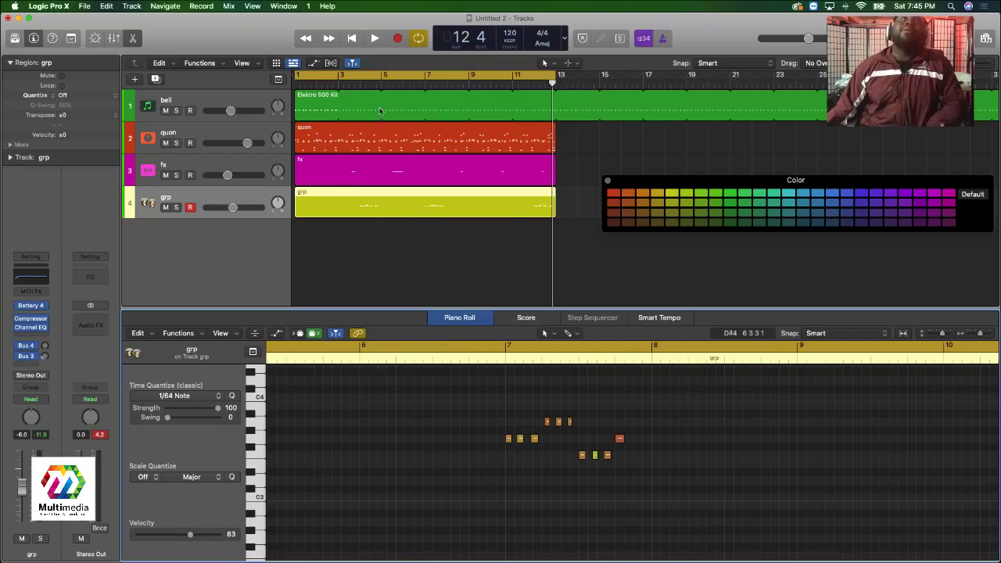
left_click(352, 87)
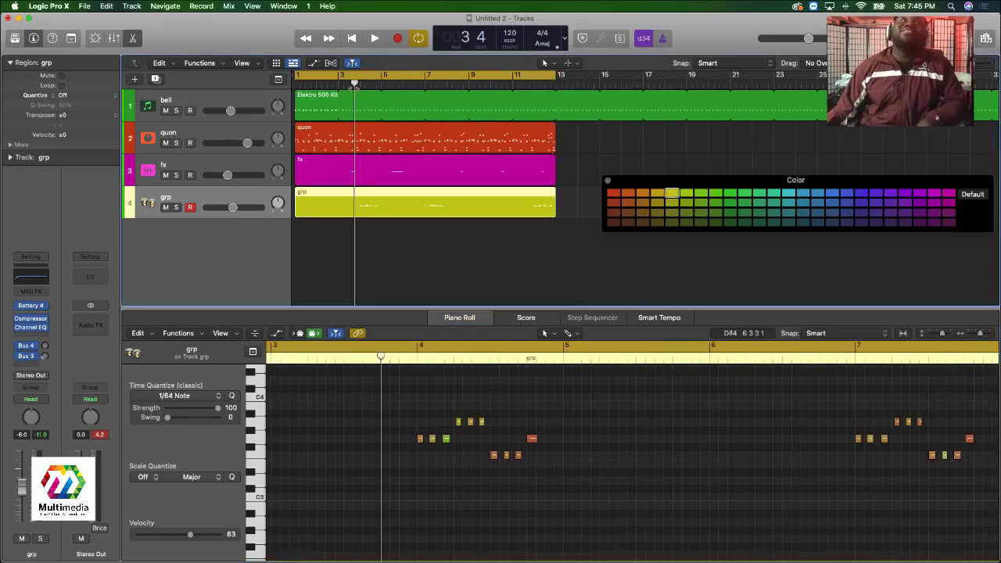
key("space")
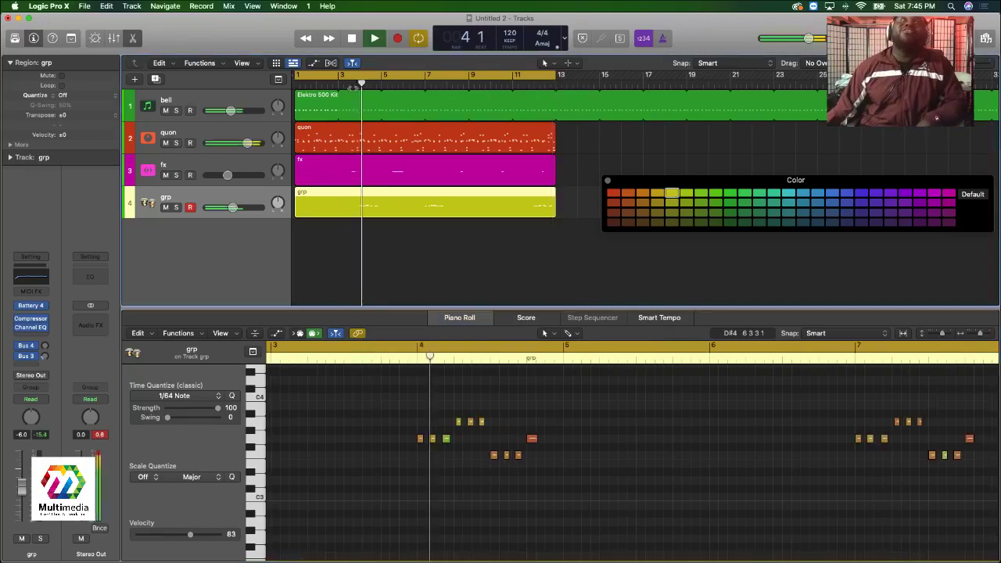
left_click(176, 207)
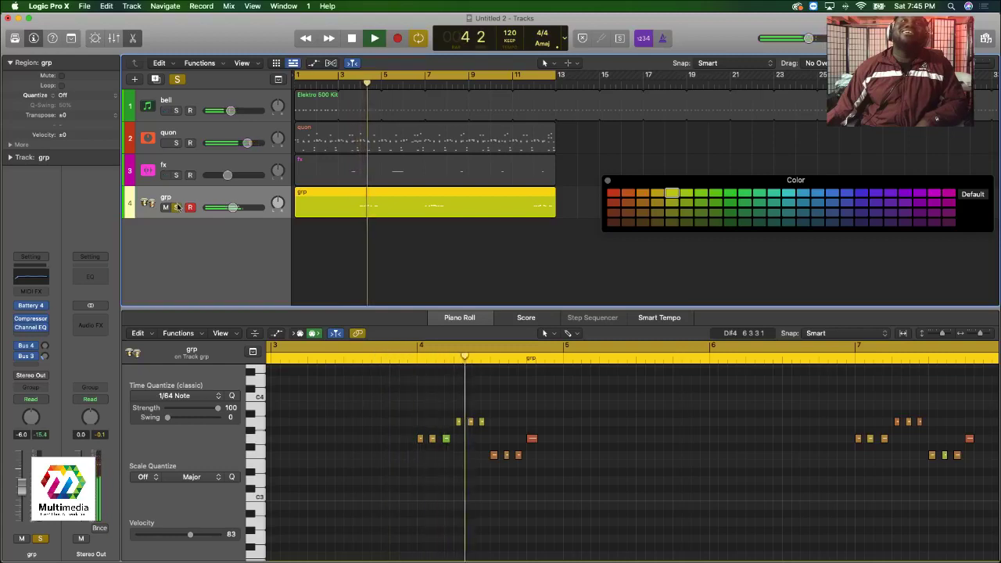
left_click(377, 358)
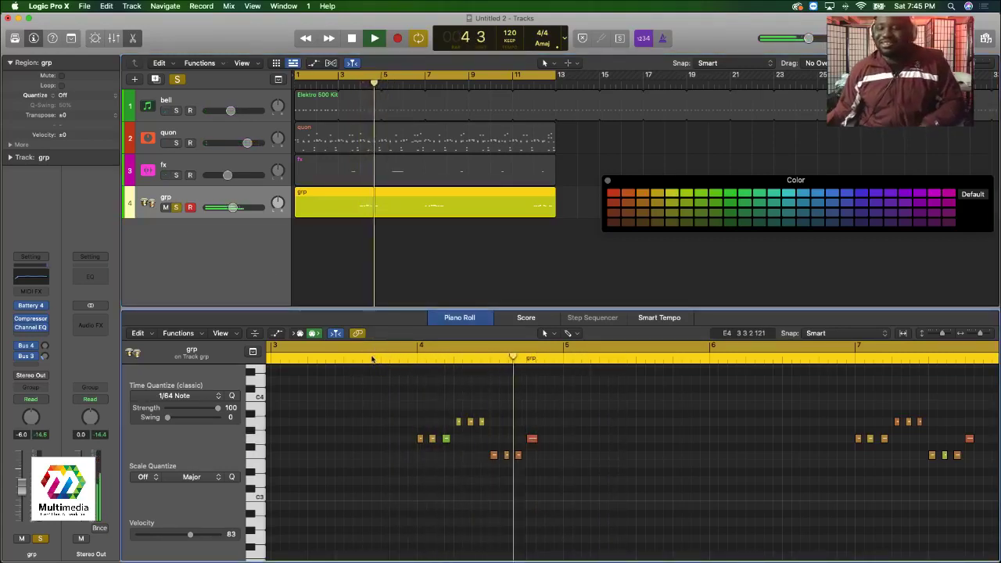
key("space")
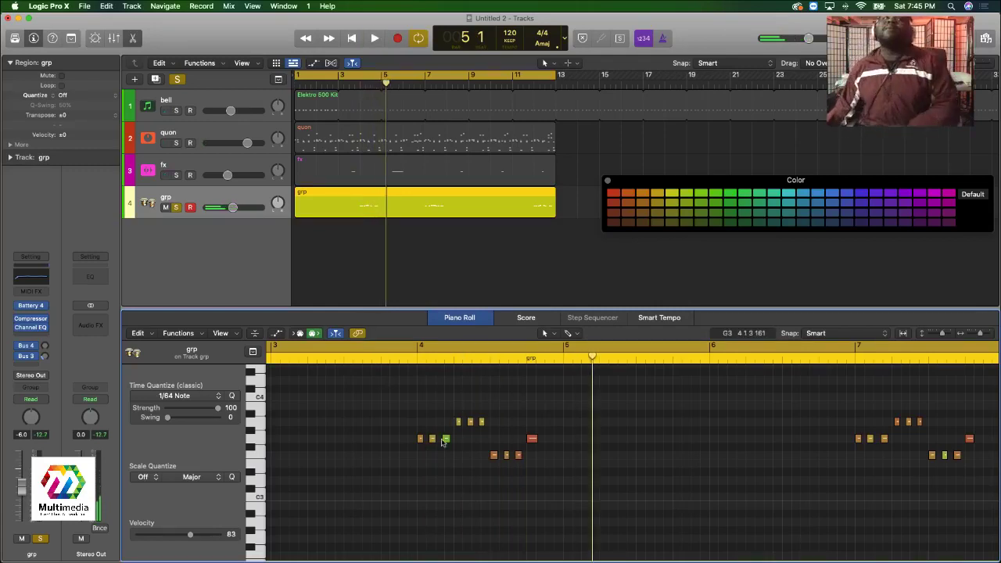
Duplicate the second G3 note at bar 4 in the grp region, fit a shortened copy before the third G3 note, and play it back.
left_click(988, 333)
scroll(763, 435, "left", 10)
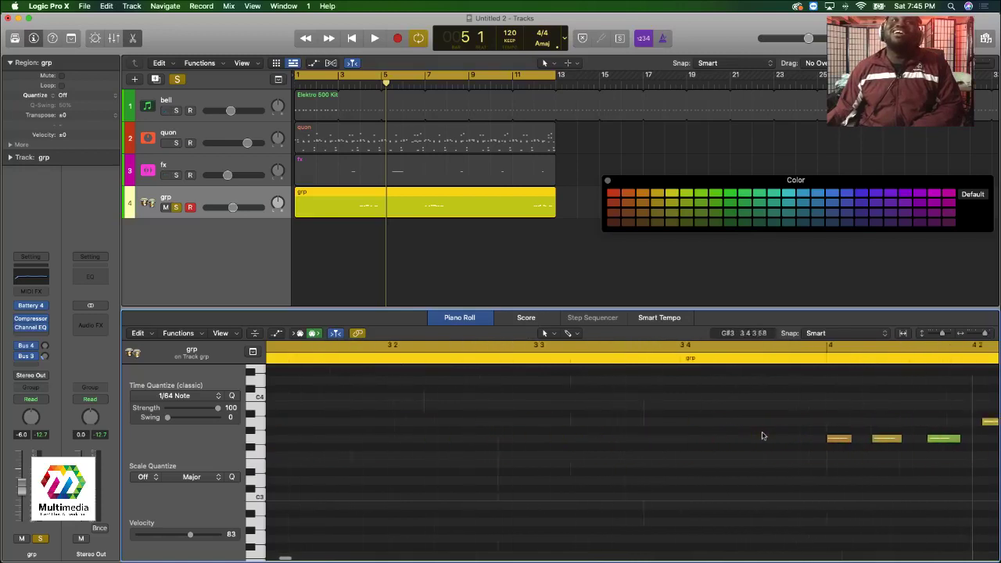
scroll(763, 436, "left", 5)
scroll(763, 436, "down", 1)
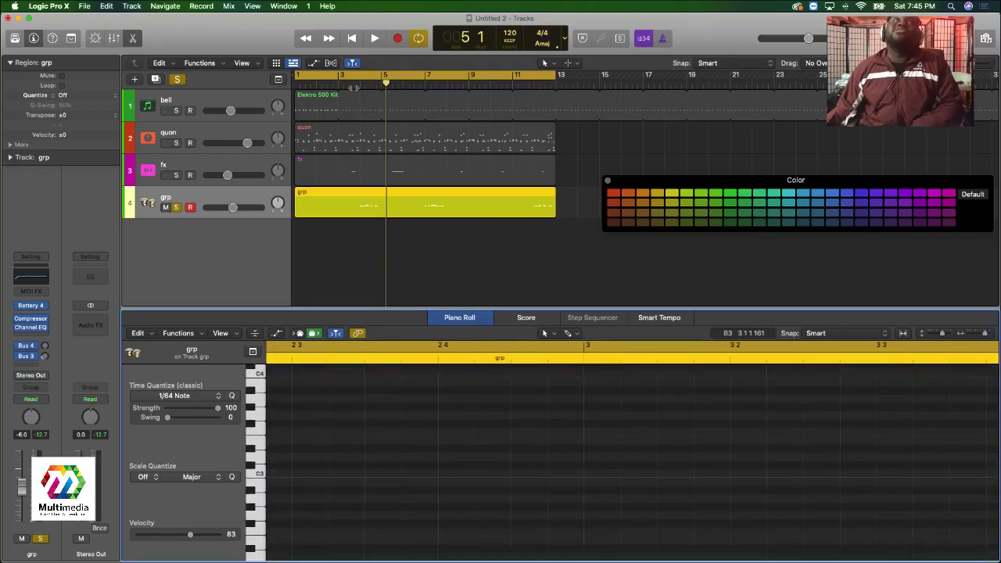
key("comma")
scroll(710, 437, "right", 5)
scroll(710, 438, "up", 3)
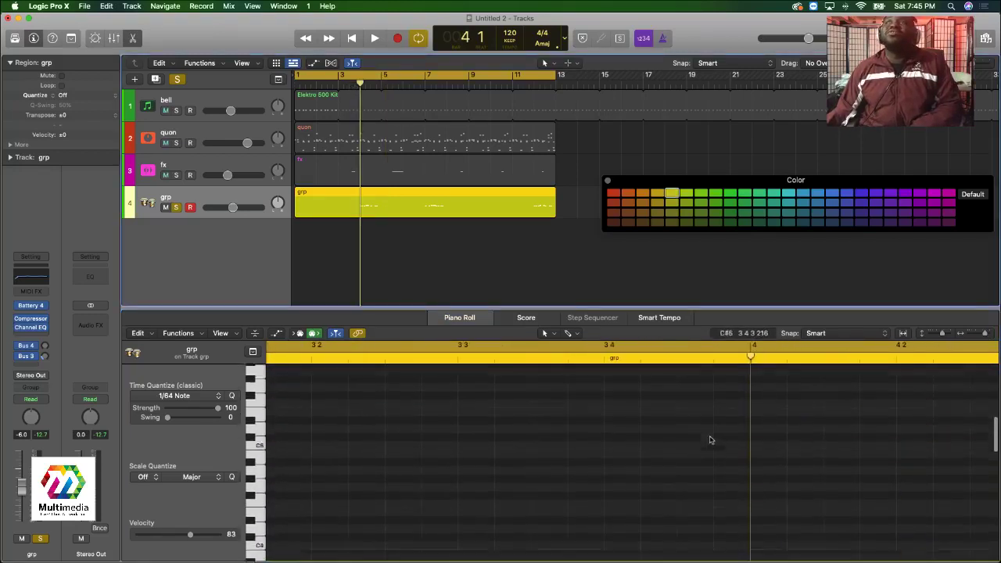
scroll(710, 439, "down", 3)
scroll(710, 440, "right", 2)
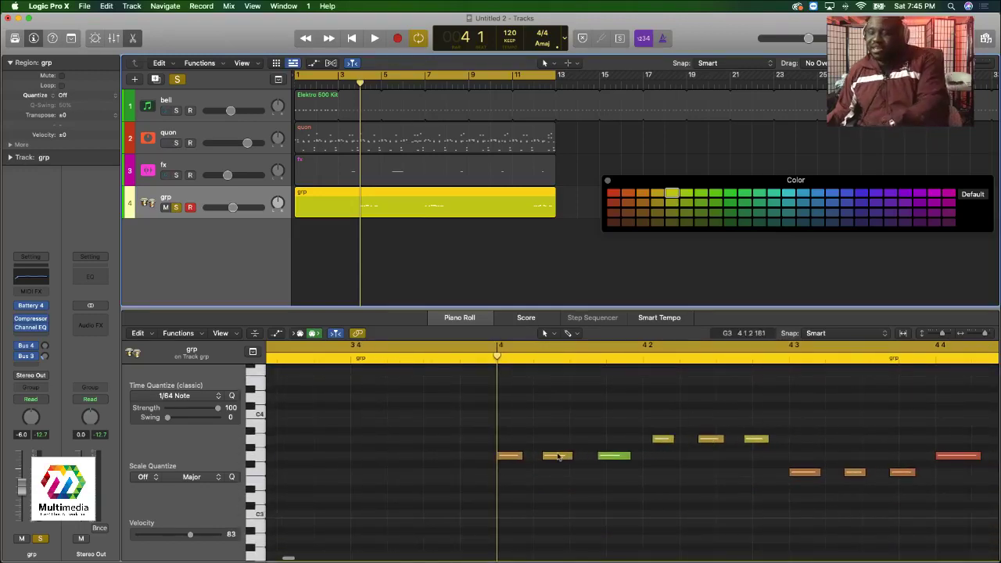
left_click(557, 456)
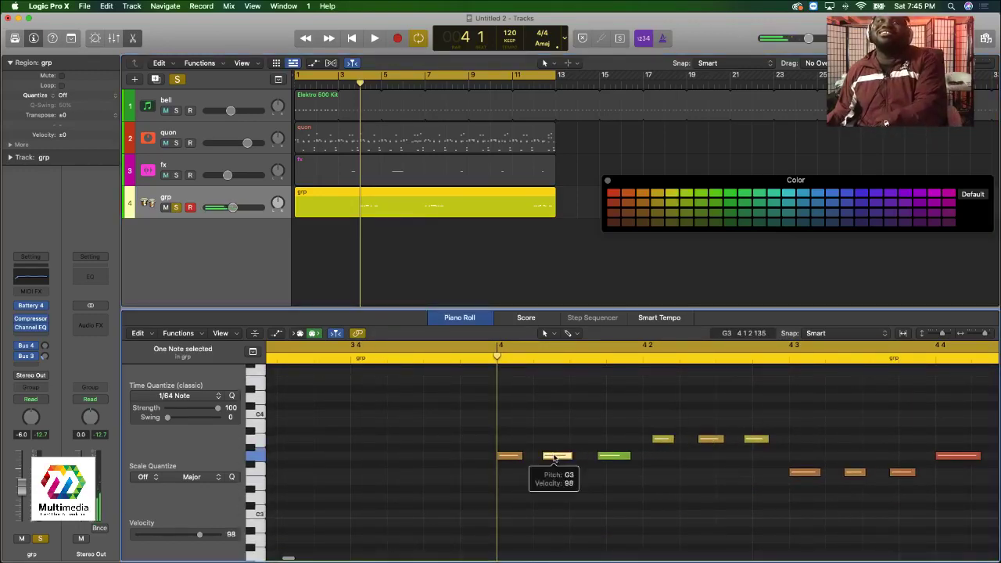
left_click(579, 430, "super")
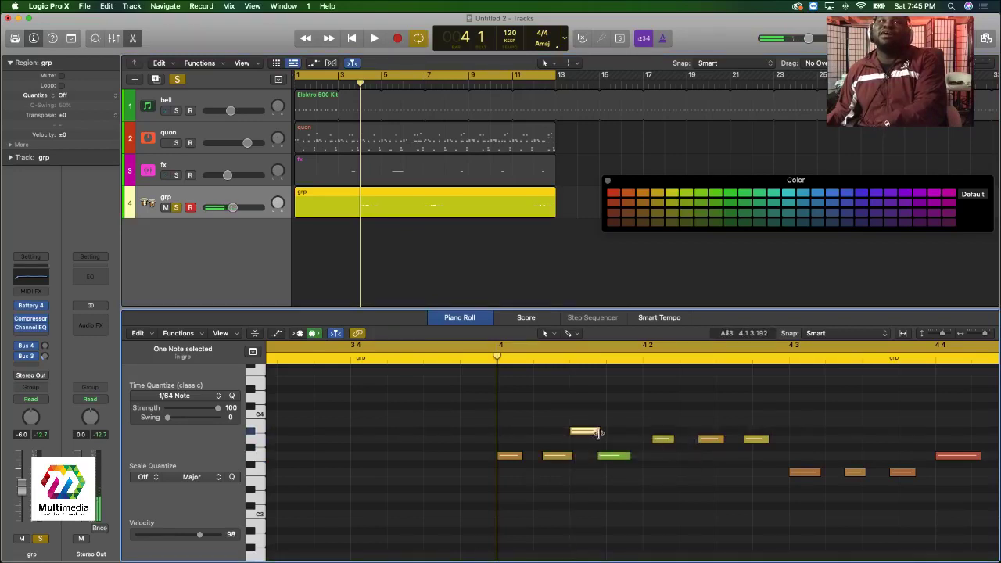
left_click_drag(594, 432, 588, 457)
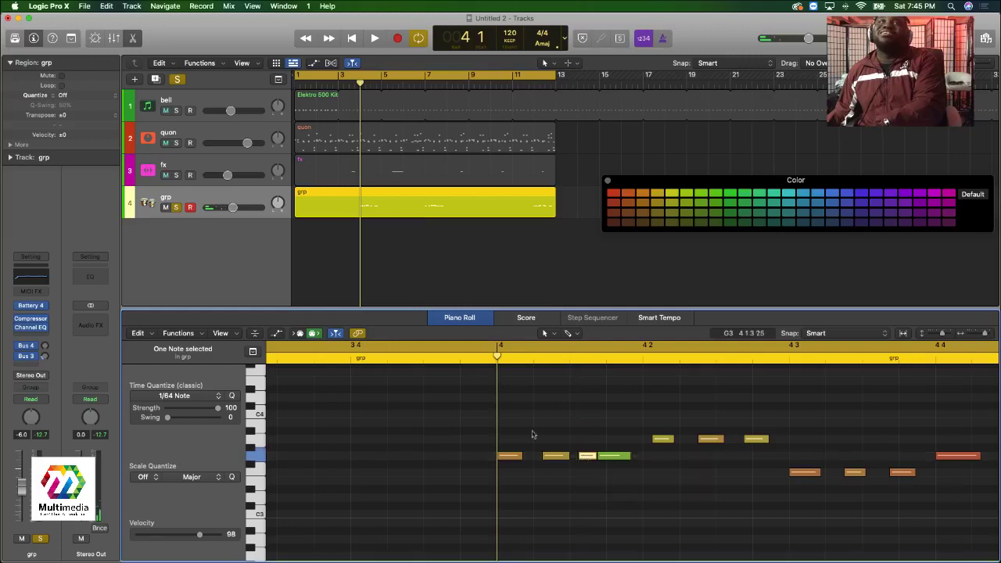
double_click(389, 363)
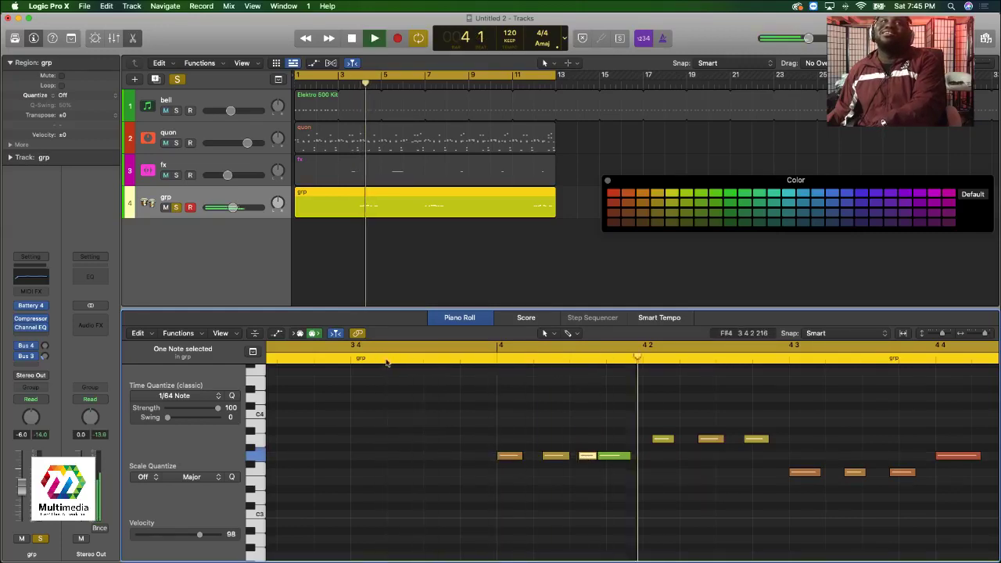
left_click(340, 357)
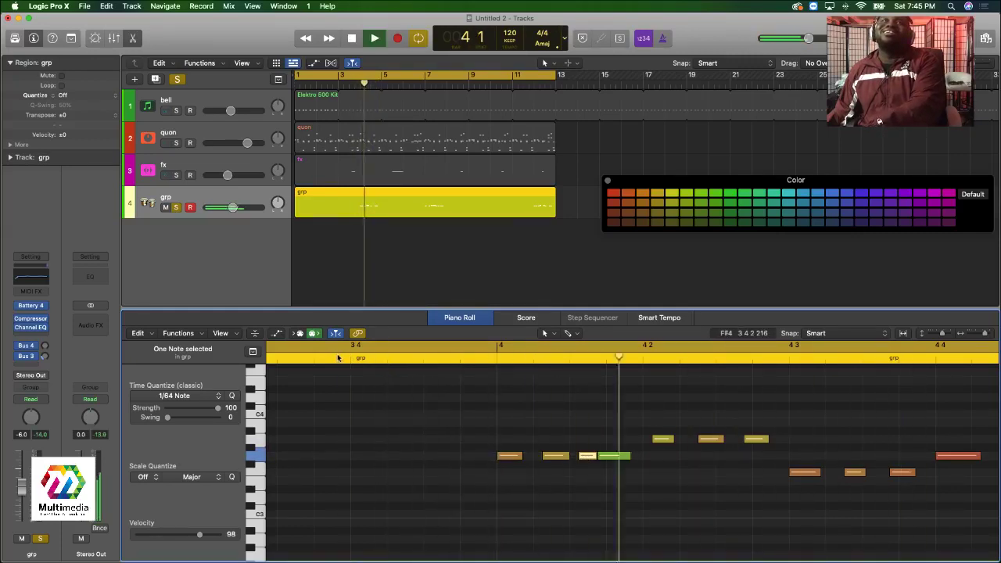
Move the green G3 note at bar 4 slightly later, lengthen the copied note to meet it, and play the fill back.
key("space")
left_click(616, 456)
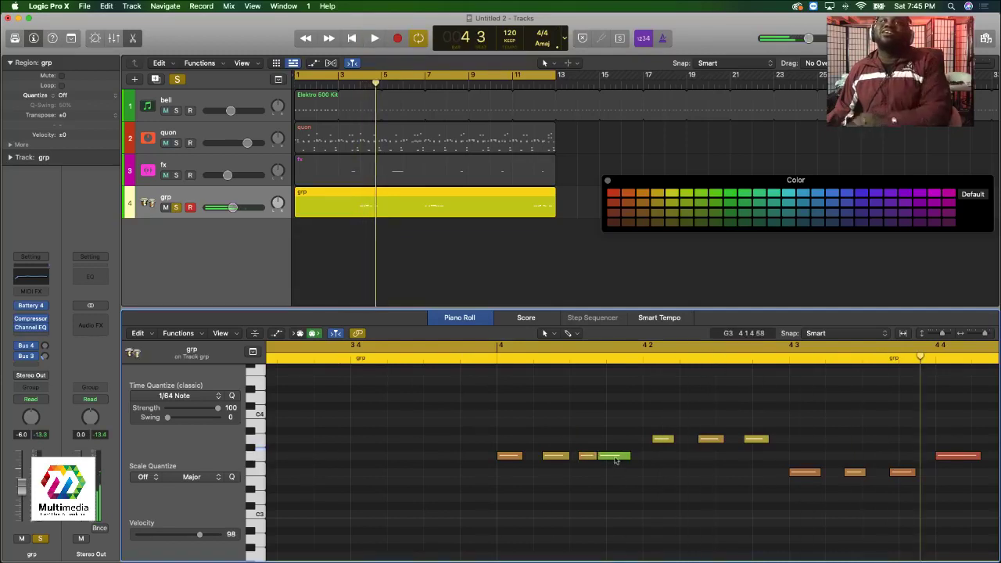
left_click_drag(618, 459, 605, 458)
double_click(335, 356)
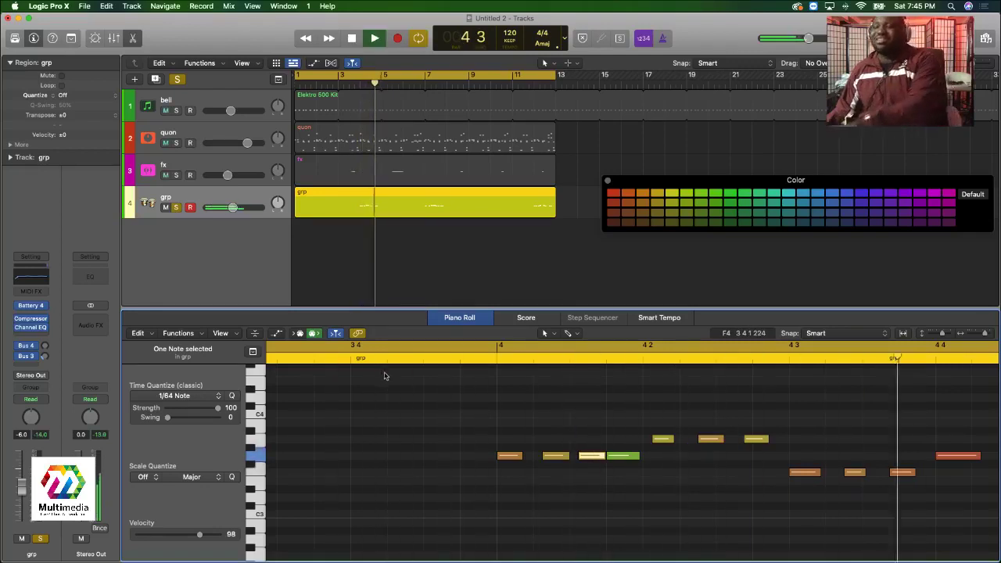
left_click(305, 362)
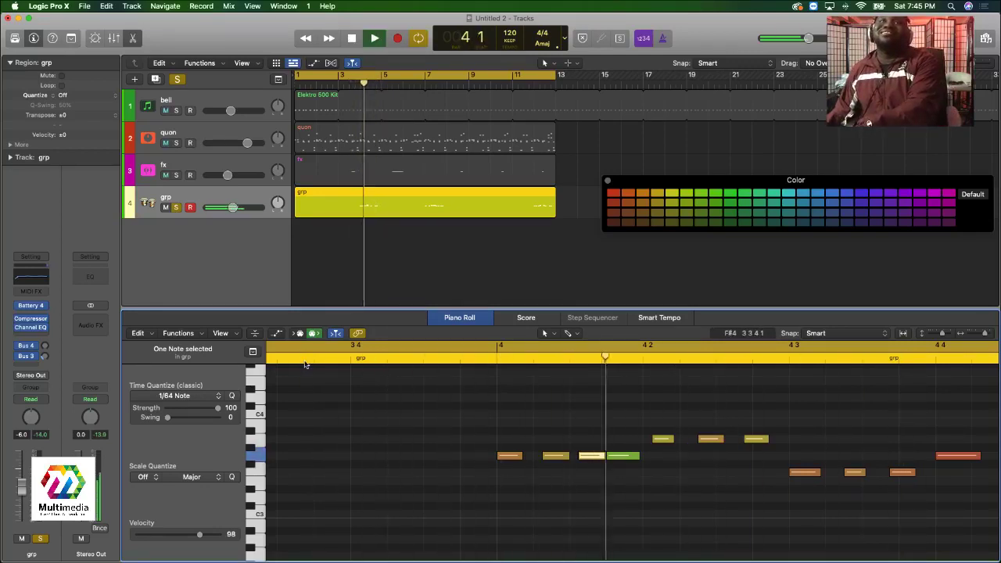
left_click(299, 359)
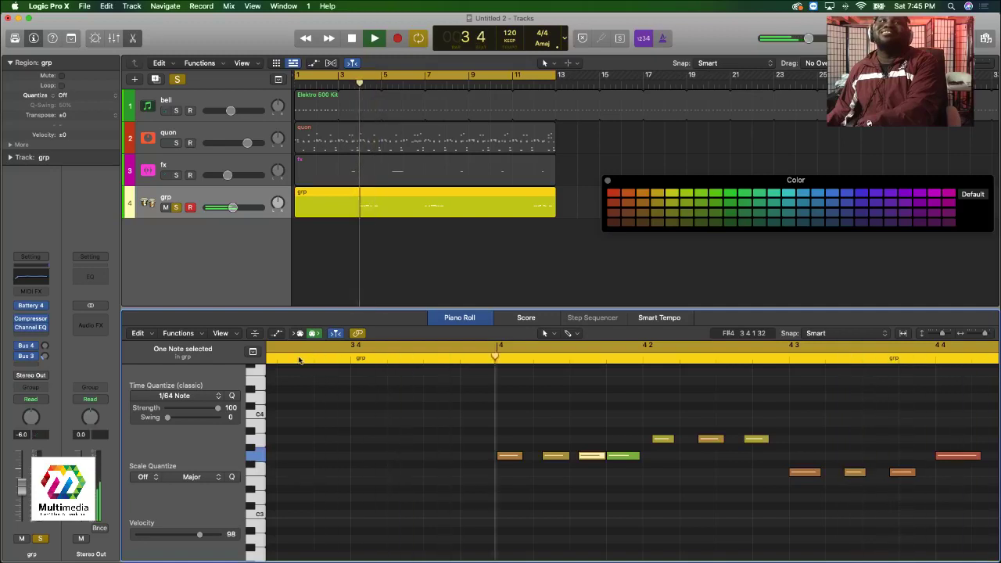
key("space")
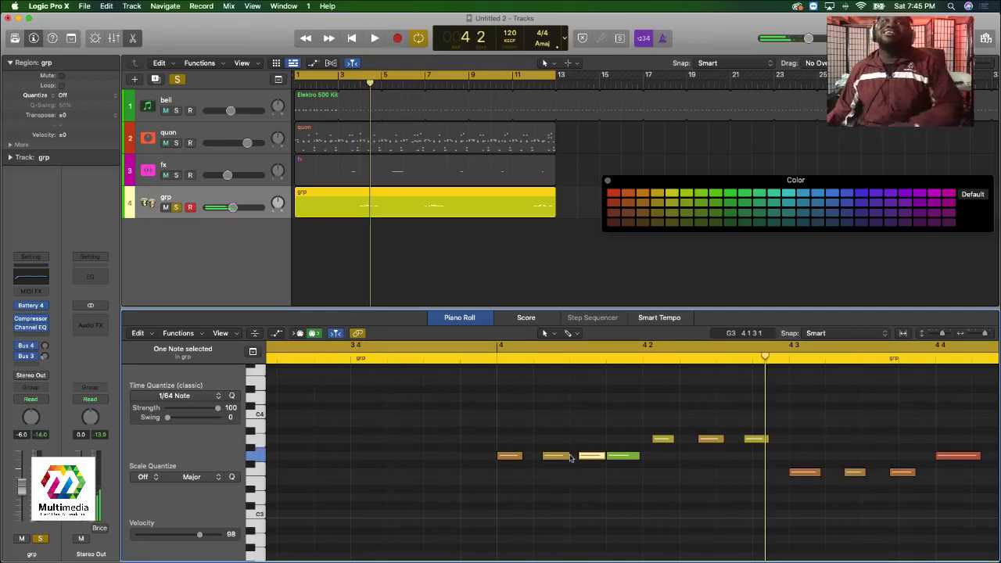
Try shifting the second G3 note at bar 4 slightly earlier and play the fill to compare the timing.
left_click_drag(552, 458, 542, 456)
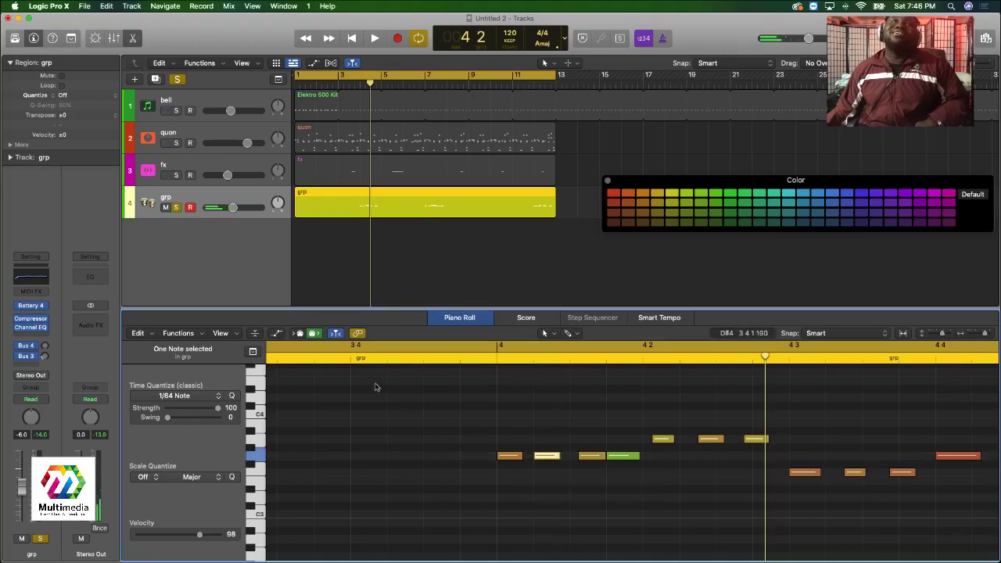
left_click(316, 361)
key("space")
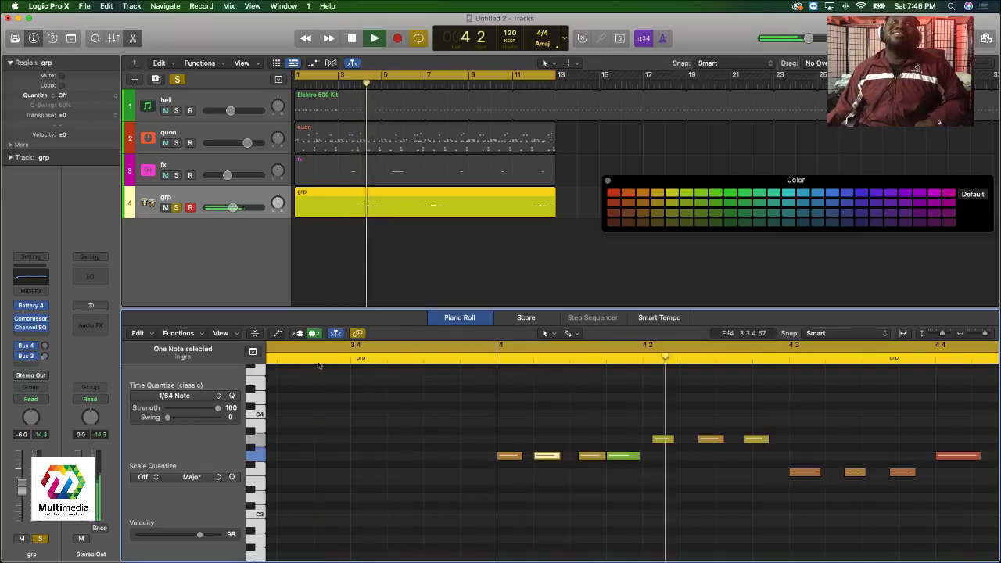
key("space")
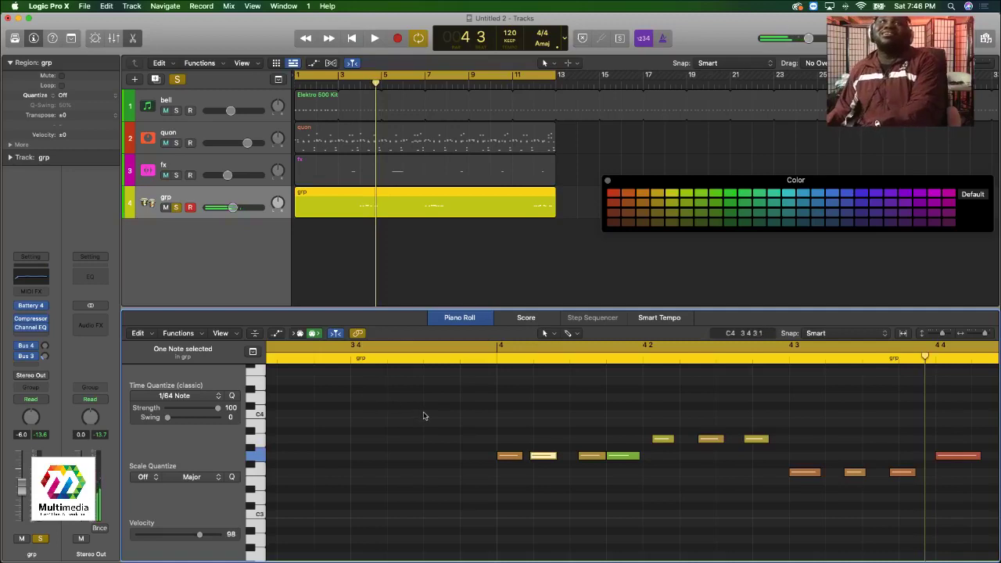
key("space")
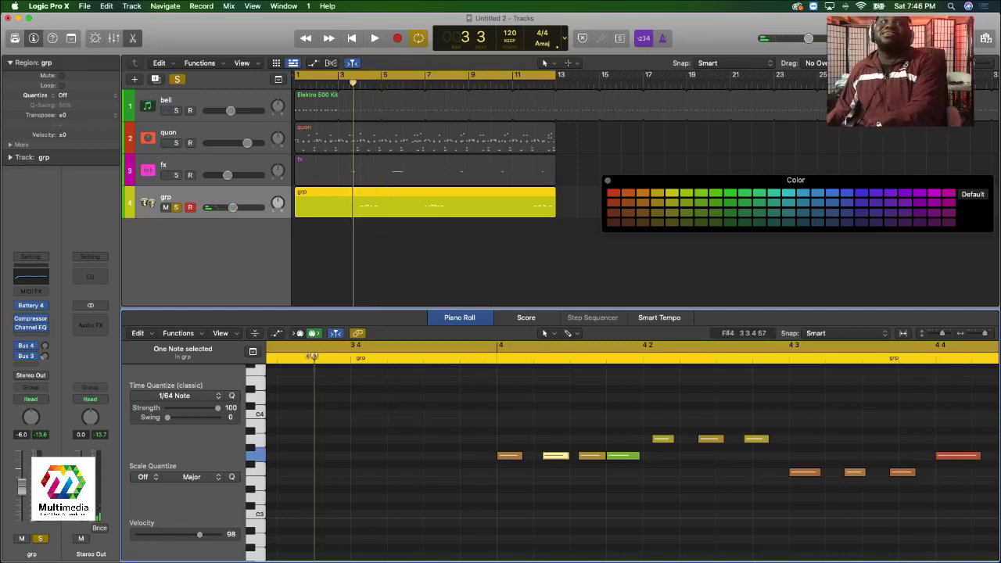
key("space")
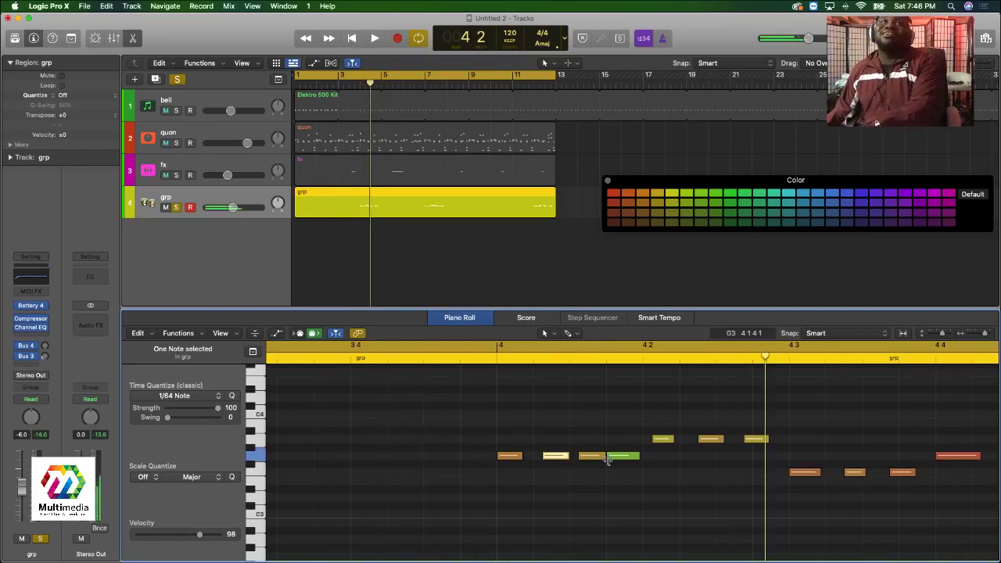
Turn the copied G3 note at bar 4 into two adjacent short notes, and select the pair after playback.
mouse_move(603, 457)
left_mouse_down()
mouse_move(585, 459)
mouse_move(597, 457)
left_mouse_up()
double_click(300, 359)
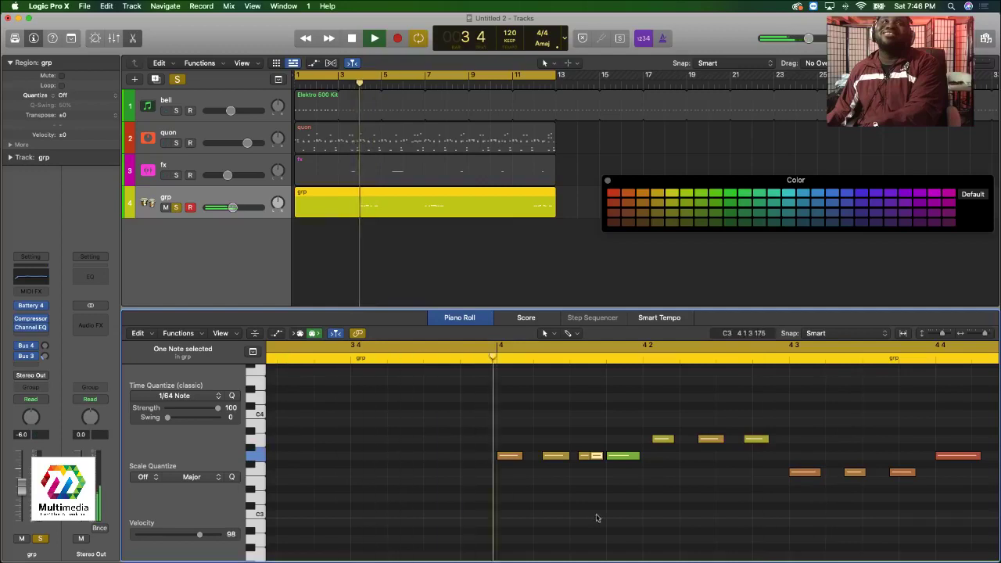
key("space")
left_click(596, 471)
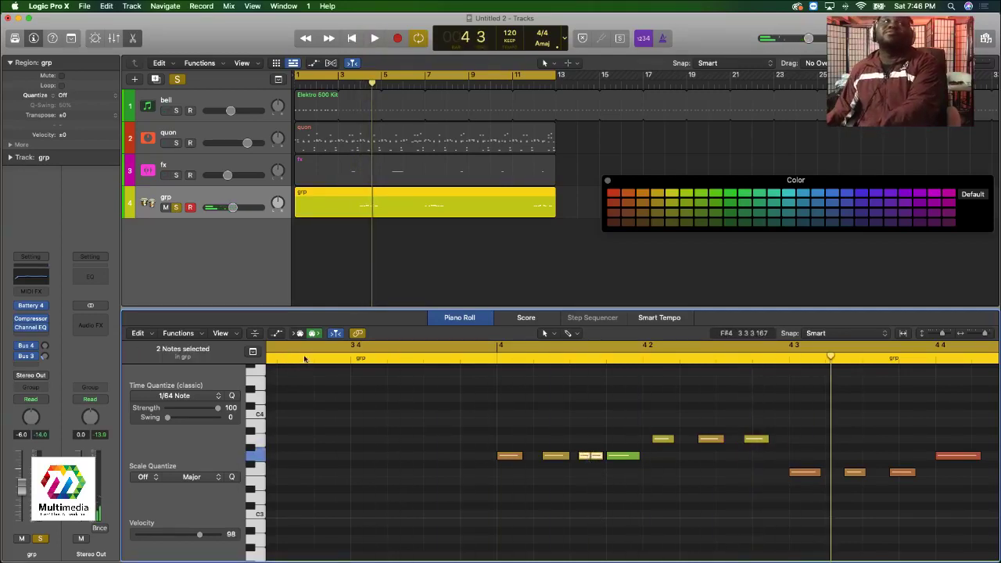
key("space")
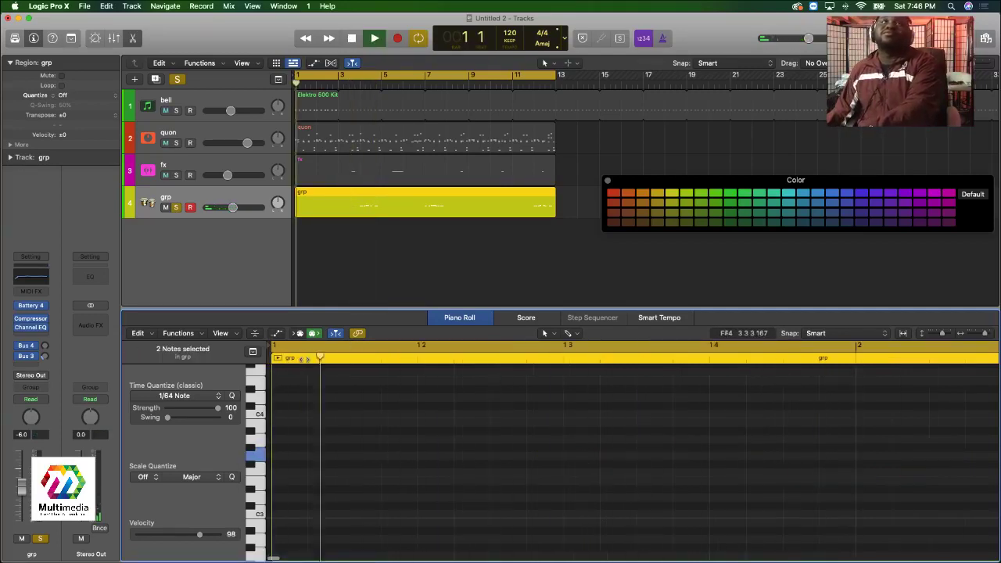
Switch looping off and back on for the Elektro 500 Kit region on the bell track.
left_click(359, 105)
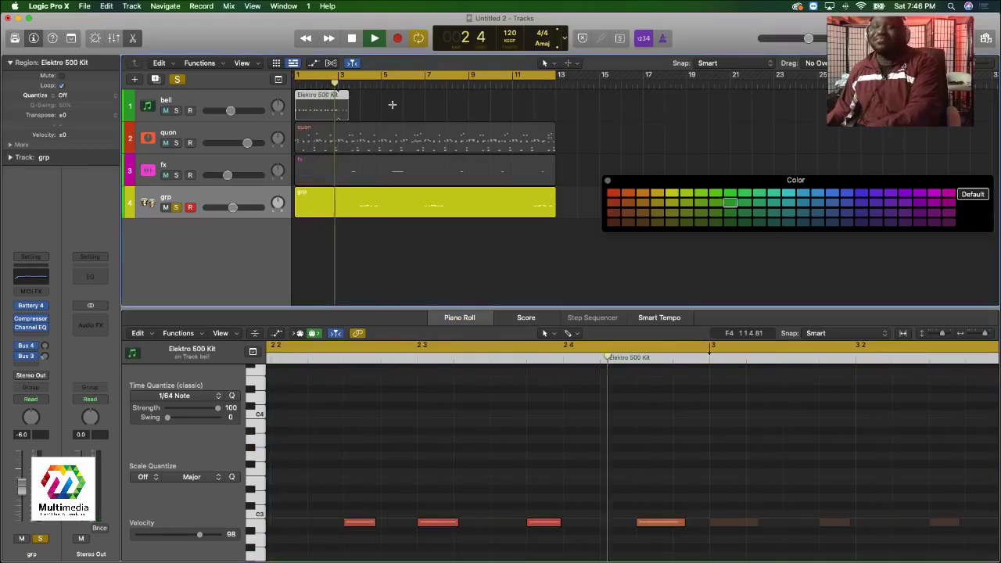
key("l")
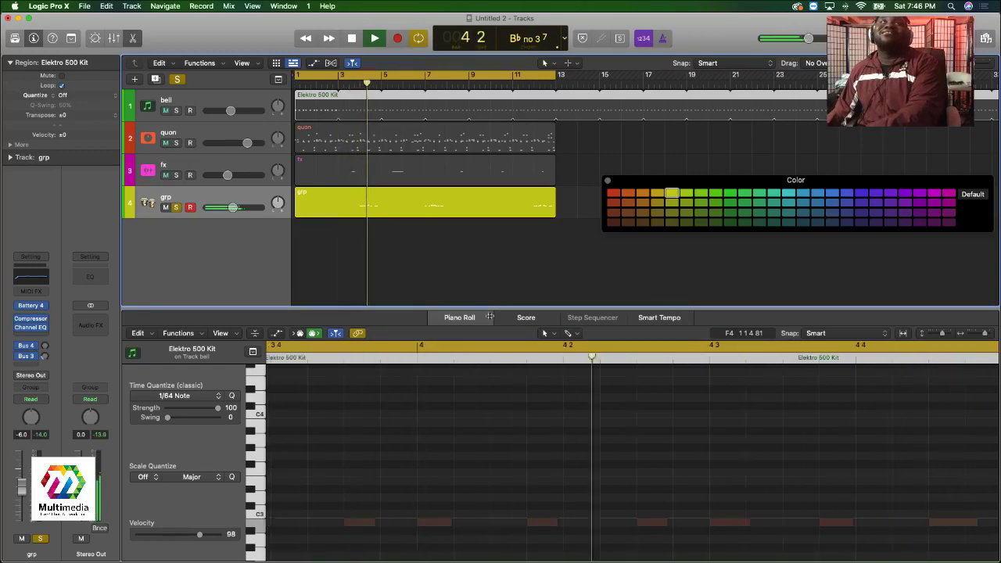
Reopen the grp region and paste the two short G3 notes before the third G3 note at bar 7.
left_click(367, 206)
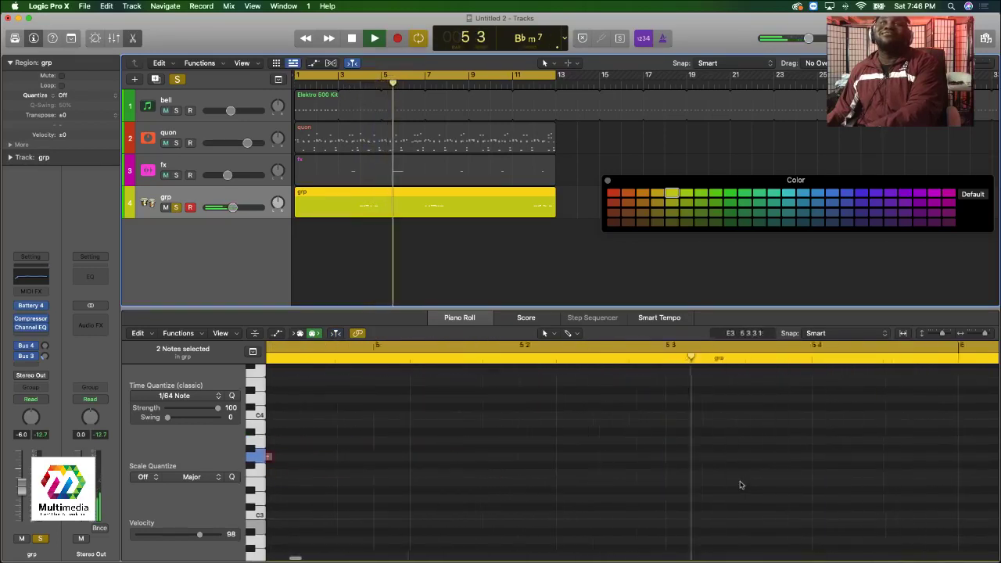
left_click(549, 366)
key("r")
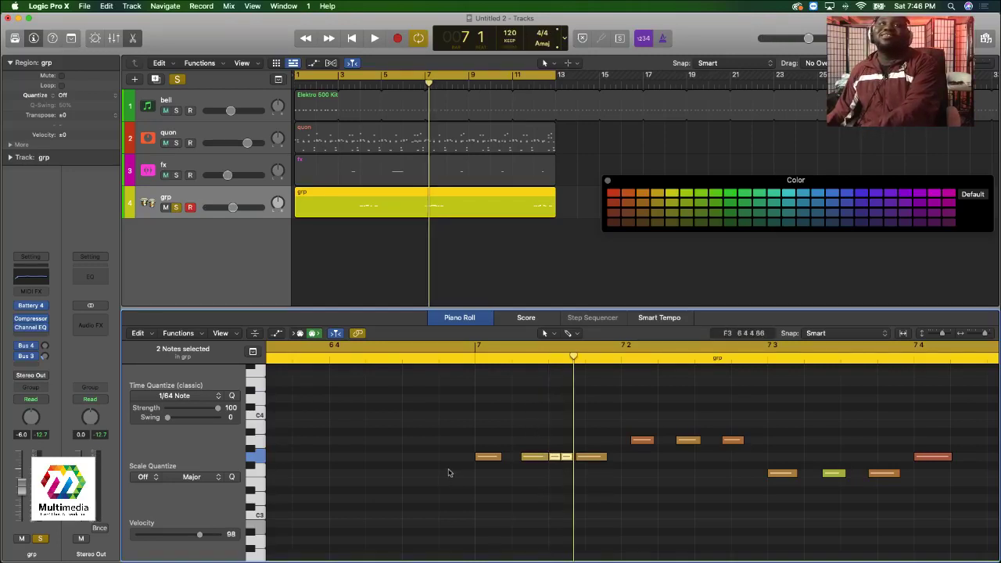
Compare the fill with bar 4 and reposition the pasted pair of G3 notes slightly later at bar 7.
scroll(449, 472, "left", 5)
scroll(449, 472, "left", 10)
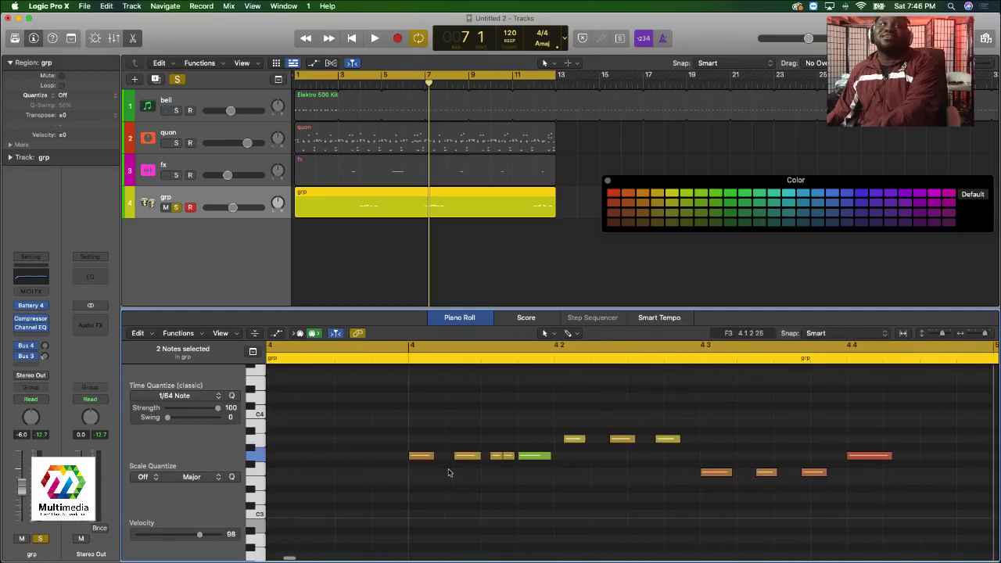
scroll(449, 472, "right", 10)
scroll(449, 472, "right", 10)
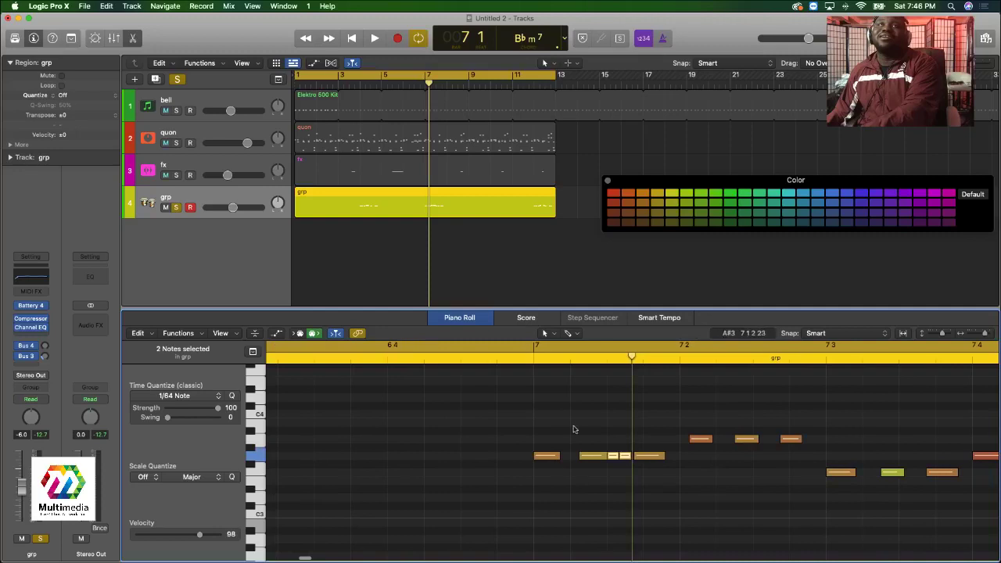
left_click(479, 359)
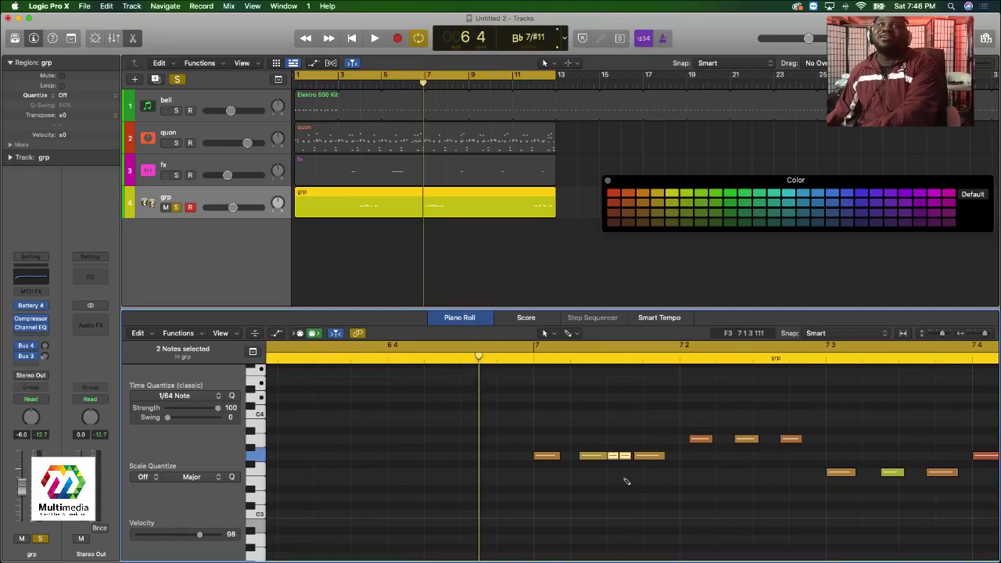
left_click(607, 359)
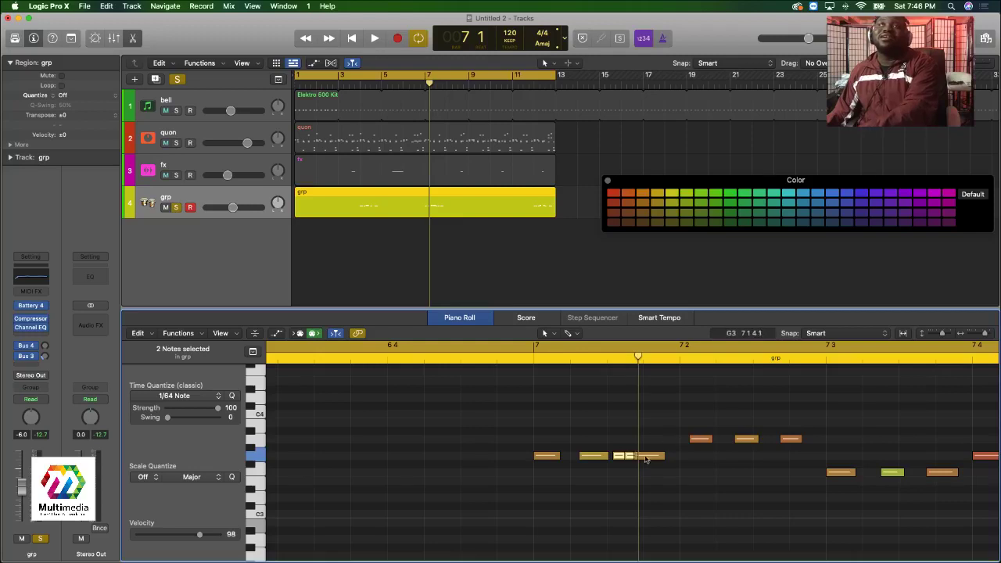
Try starting the third original G3 note at bar 7 later, play the fill back, and undo the change.
left_click_drag(636, 459, 668, 457)
double_click(422, 362)
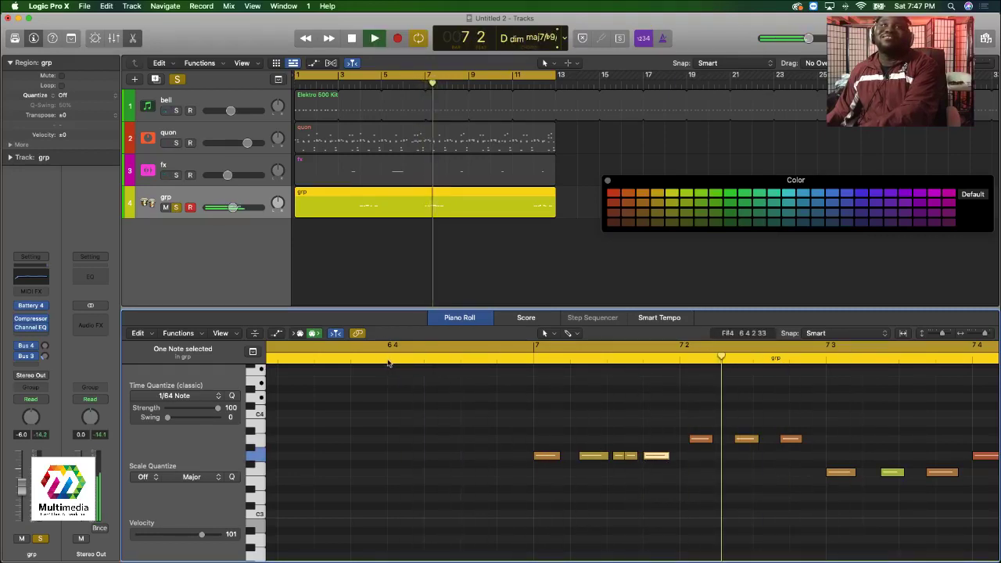
key("space")
scroll(401, 374, "right", 1)
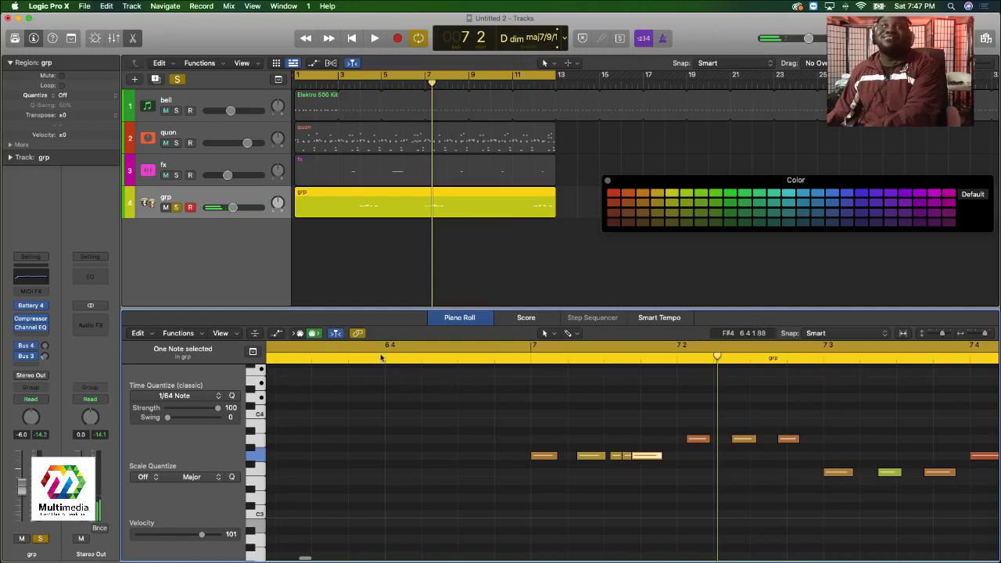
Play back the bar 7 fill and trim the start of its last G3 note to clear the two short notes.
double_click(347, 362)
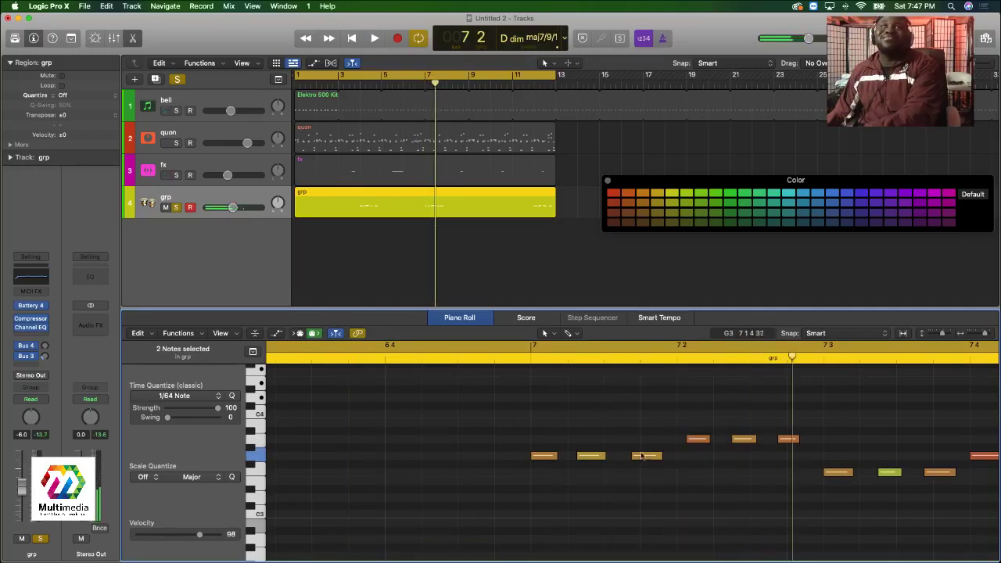
left_click(634, 456)
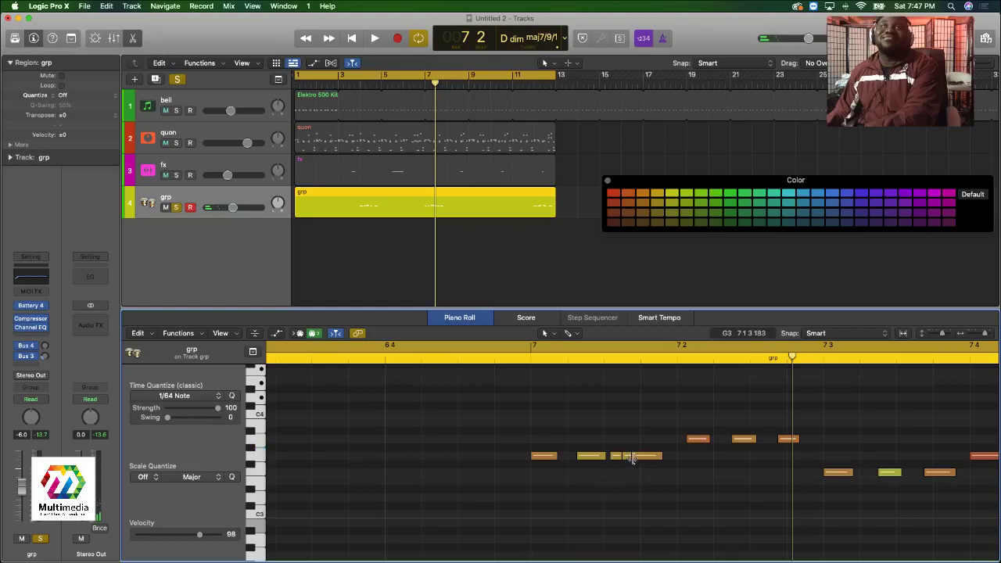
left_click_drag(634, 458, 640, 458)
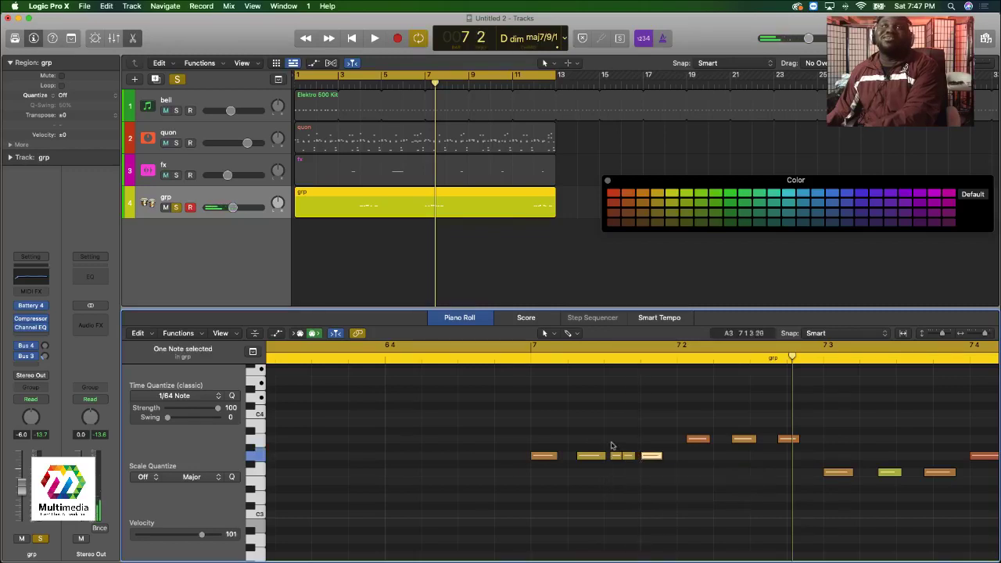
Play into bar 12 of the grp region and paste the two short G3 notes before its third G3 note.
key("space")
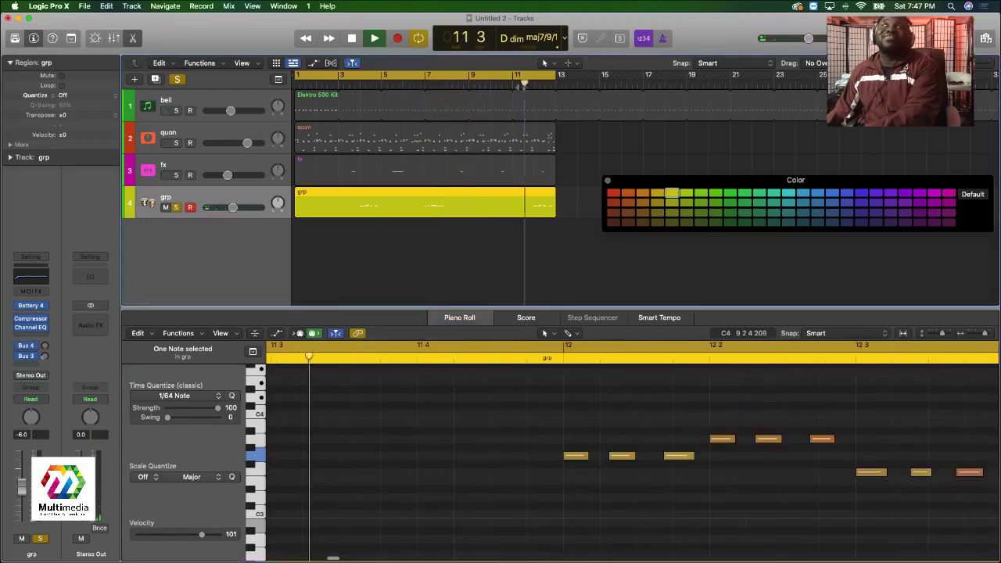
key("space")
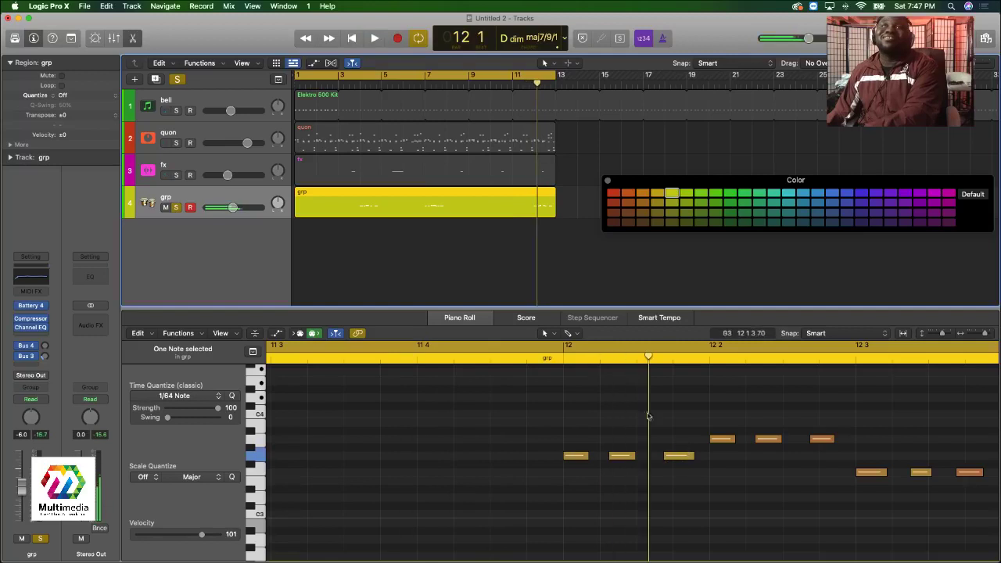
left_click(646, 358)
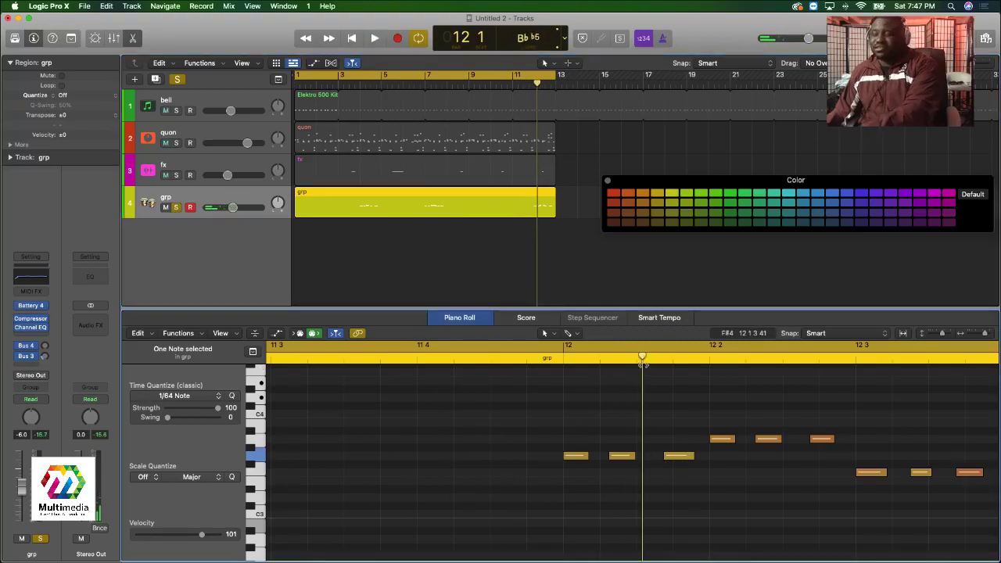
key("t")
key("t")
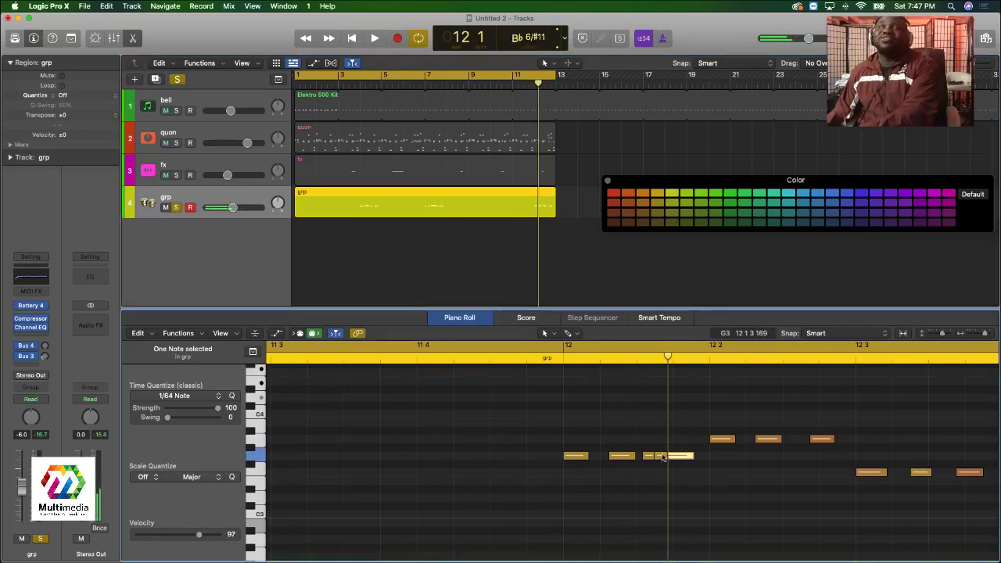
Trim the start of the last G3 note in bar 12's first beat to clear the pasted pair, and play the fill back.
left_click_drag(666, 456, 674, 456)
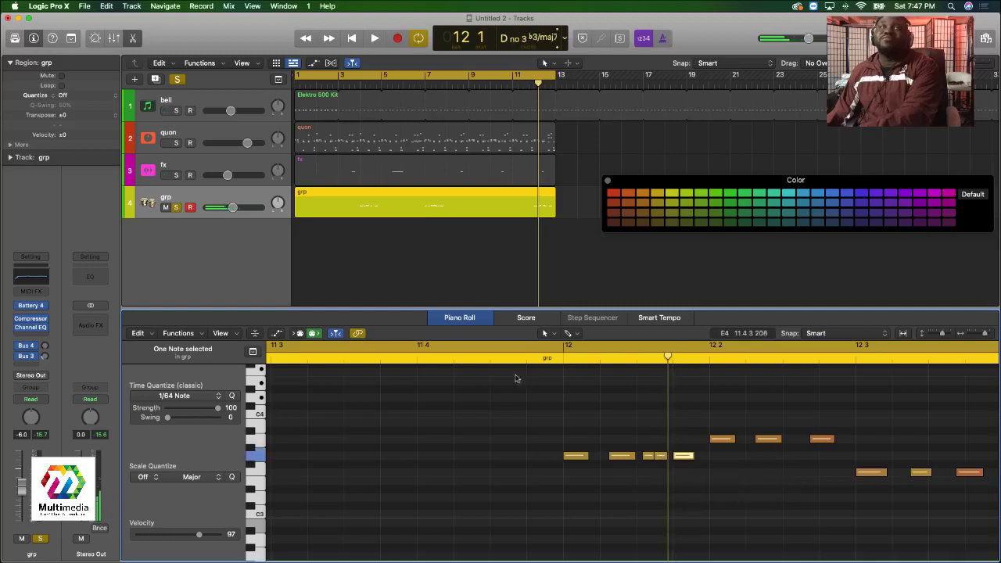
left_click(458, 358)
key("space")
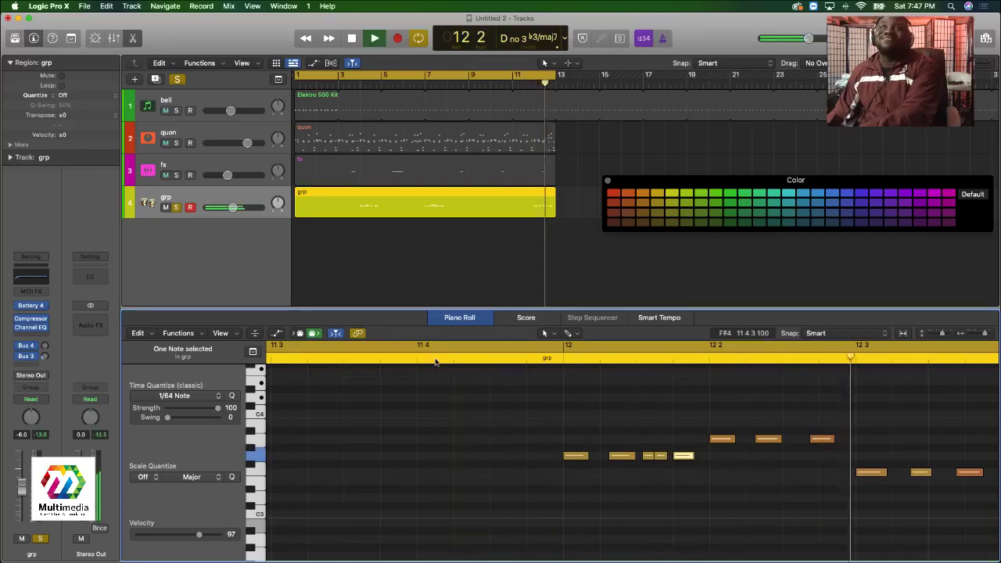
key("space")
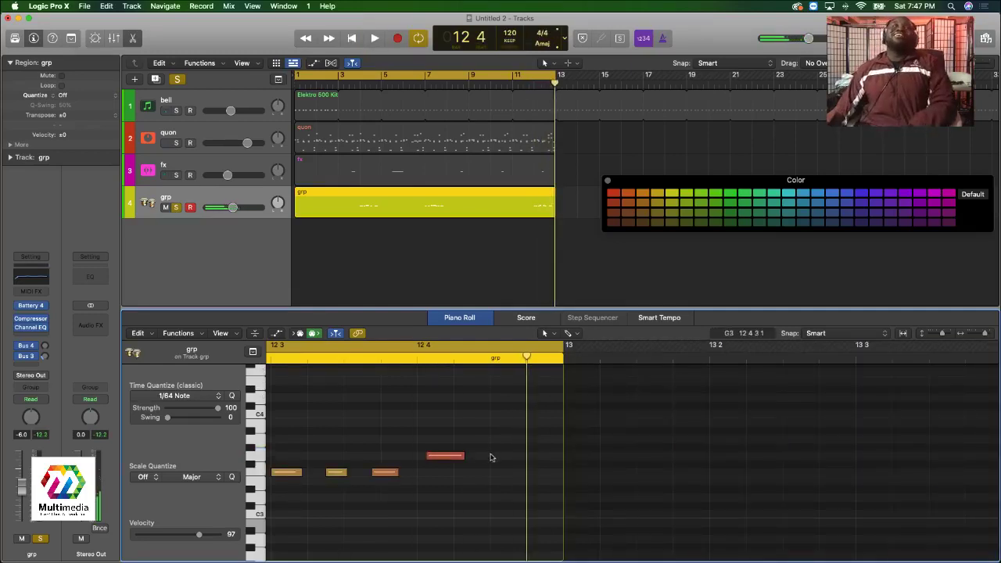
Apply a Fixed Velocity of 115 to all notes in the grp region with MIDI Transform.
scroll(387, 487, "left", 2)
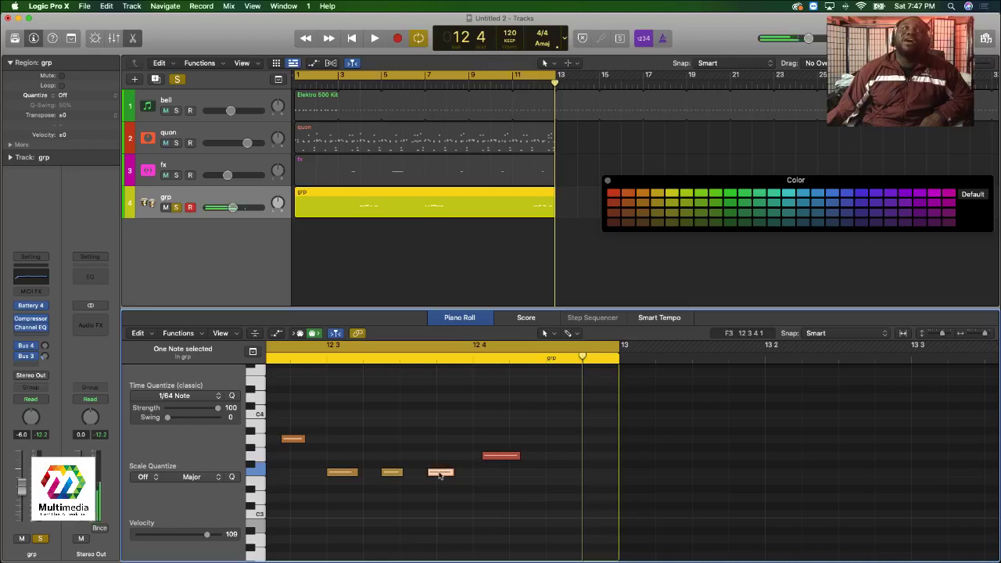
key("alt+e")
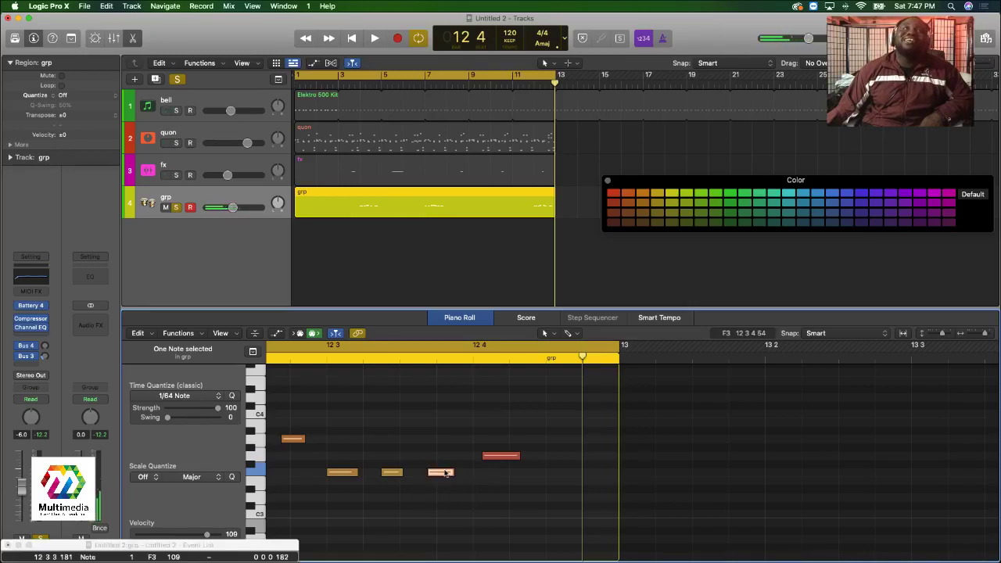
left_click(501, 455)
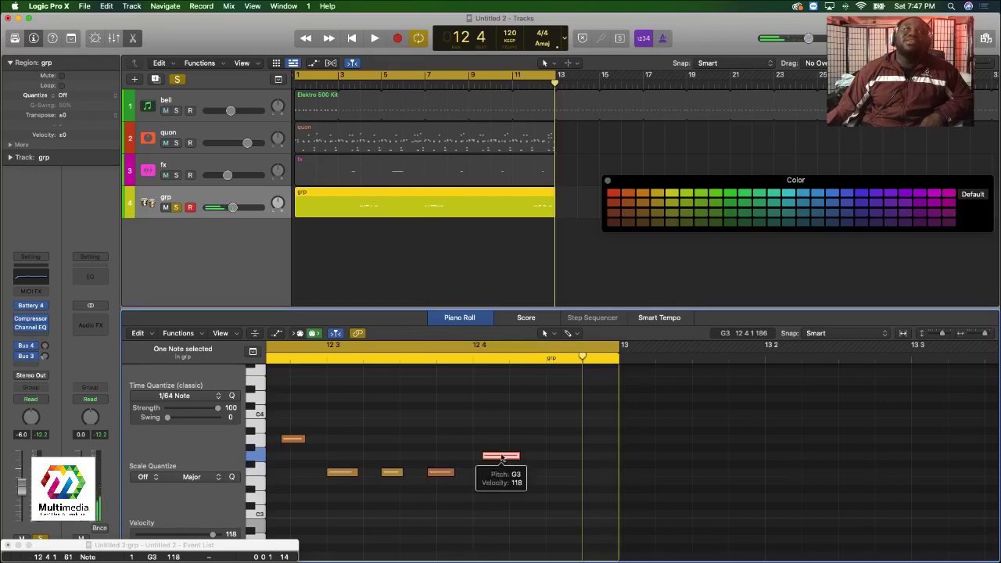
left_click(395, 473)
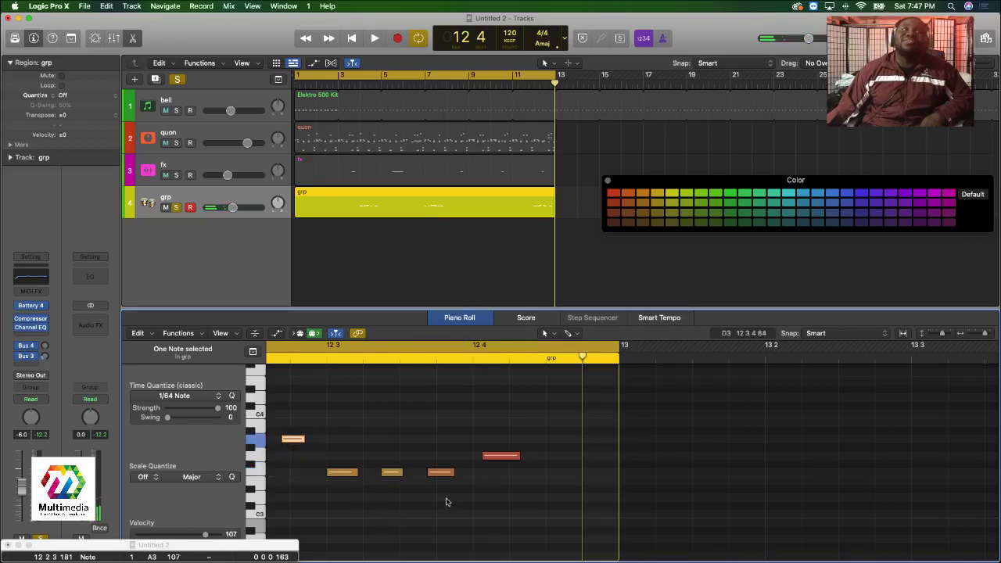
key("super+a")
scroll(440, 499, "left", 2)
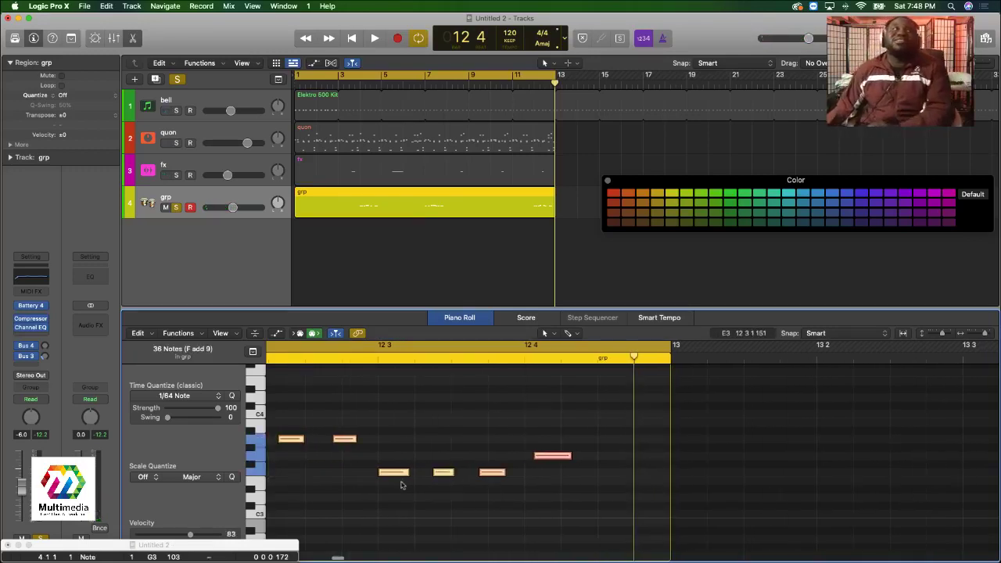
scroll(401, 484, "left", 8)
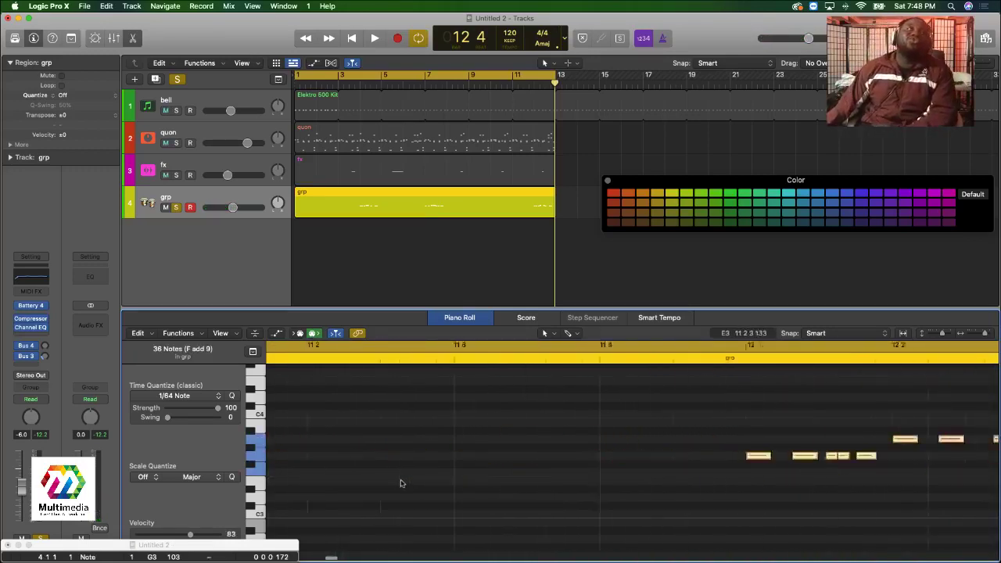
left_click(188, 334)
mouse_move(264, 434)
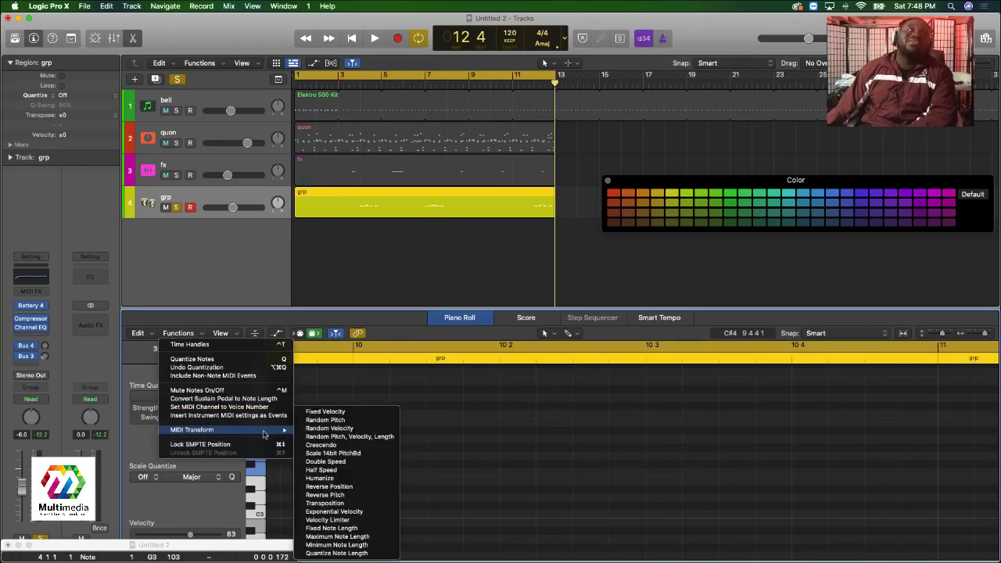
left_click(327, 411)
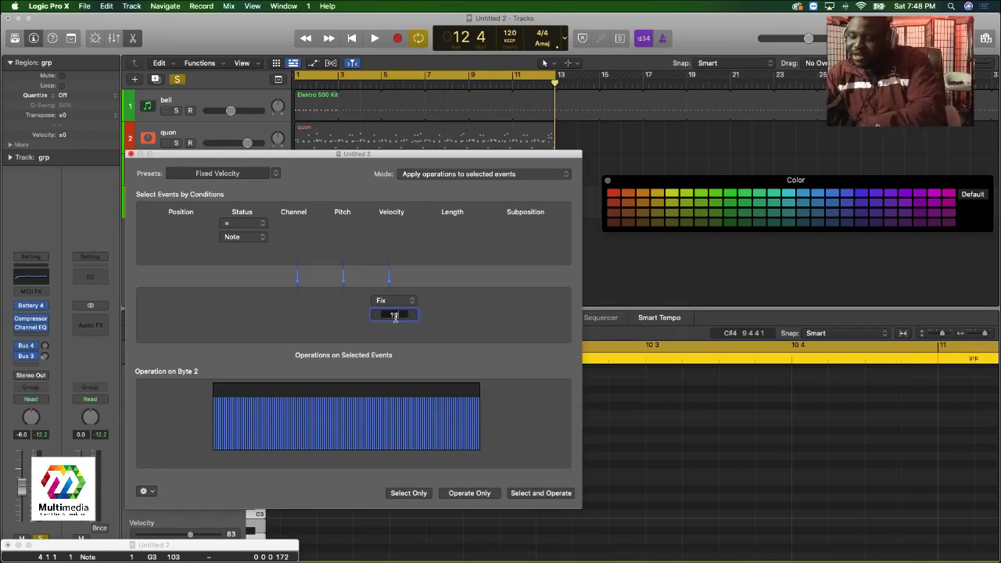
left_click(538, 493)
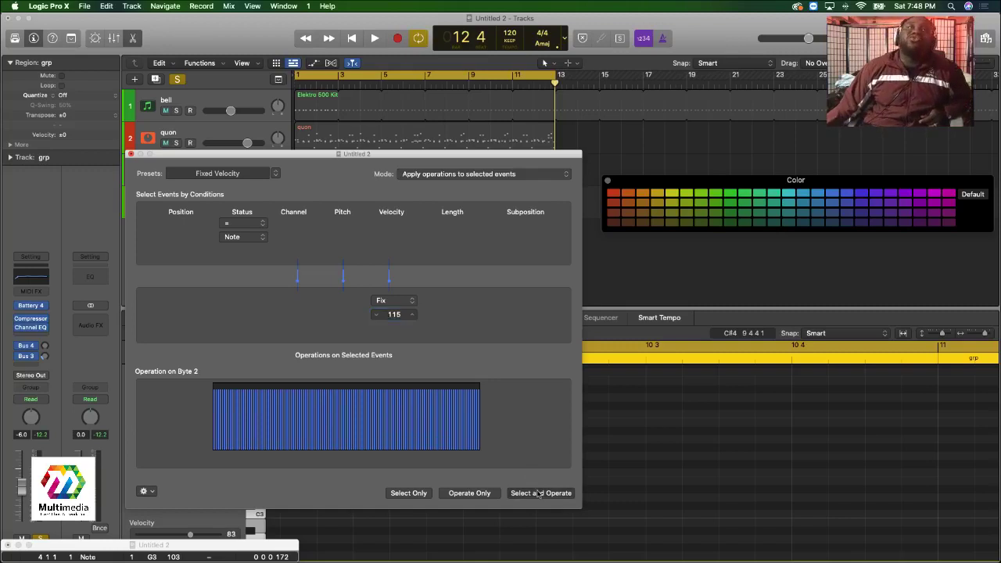
left_click(131, 154)
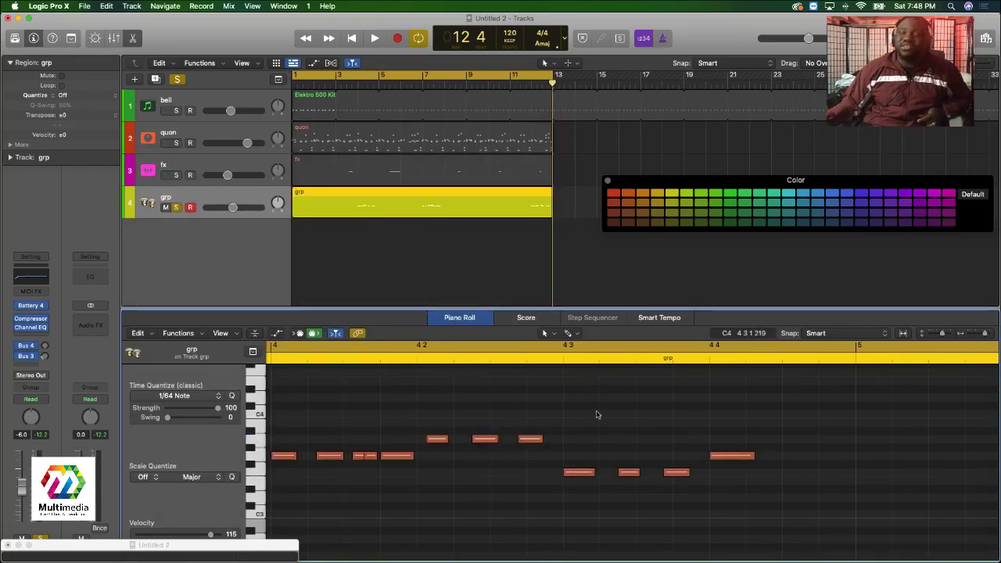
Play back the soloed grp fills, unsolo the grp track and listen to the full beat from bar 1.
key("space")
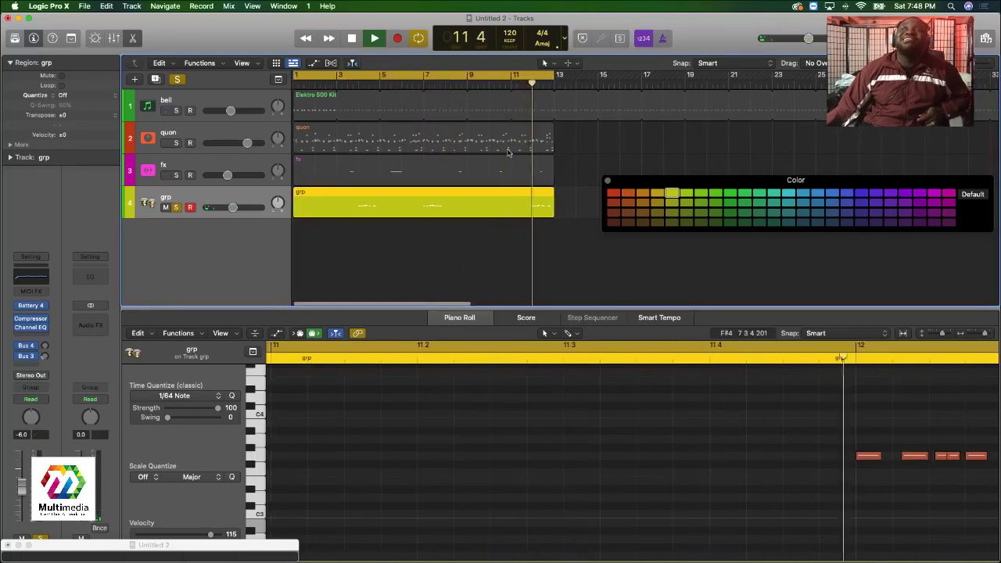
key("space")
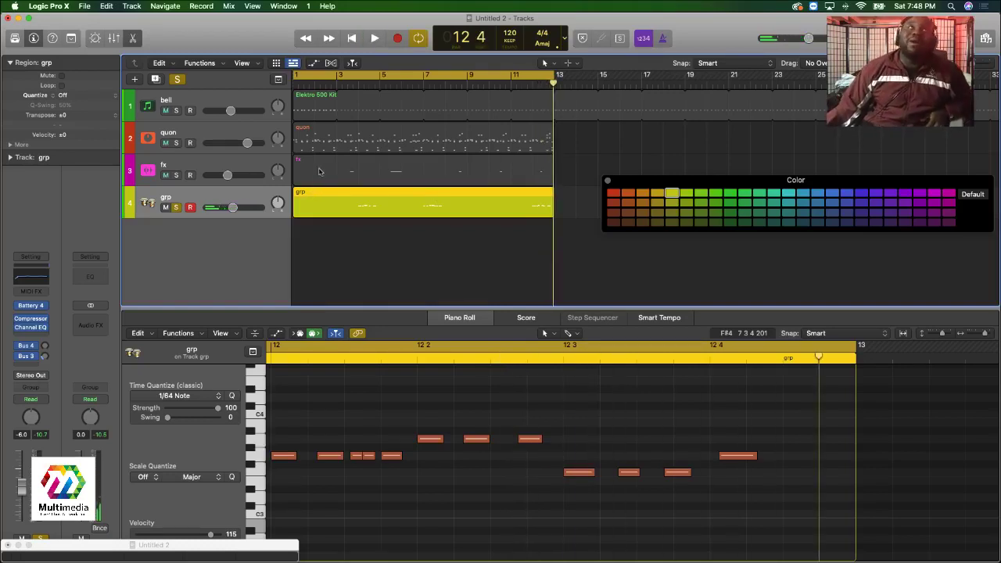
left_click(484, 268)
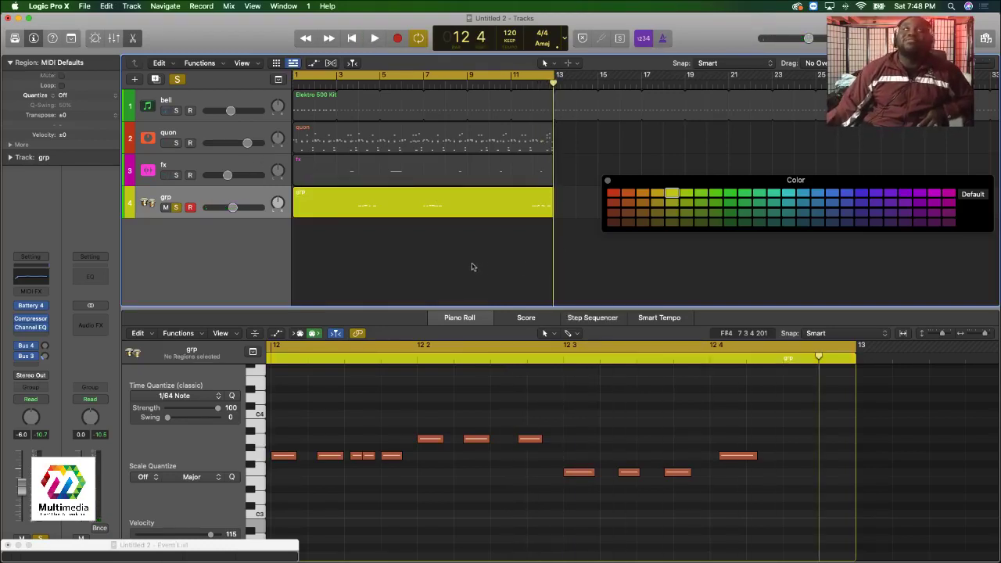
left_click(176, 208)
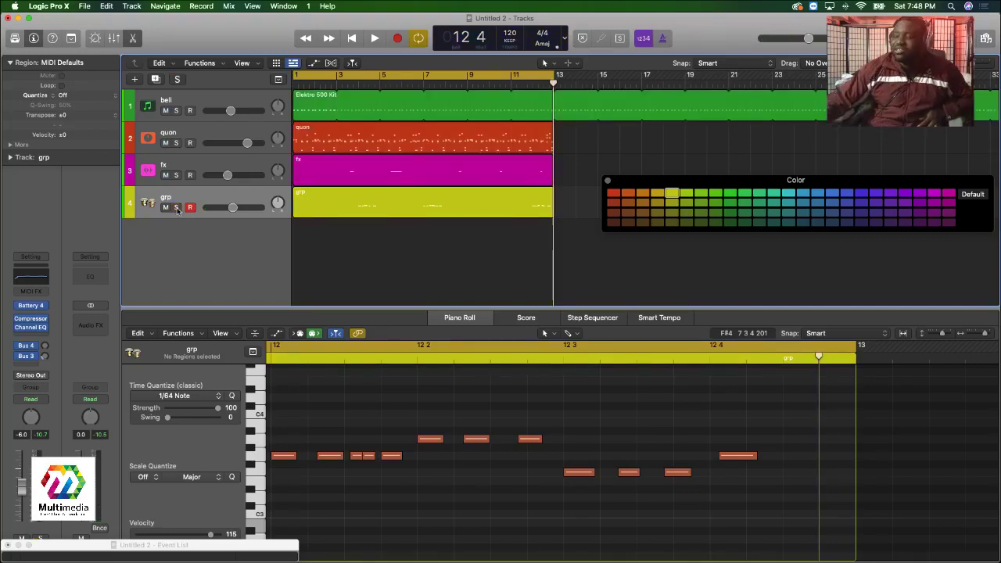
key("Return")
key("space")
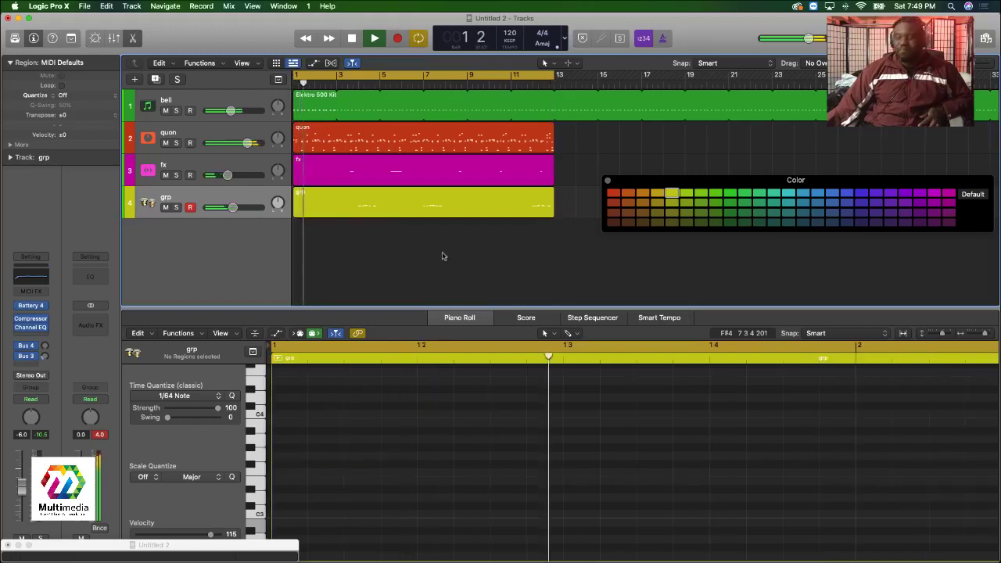
key("space")
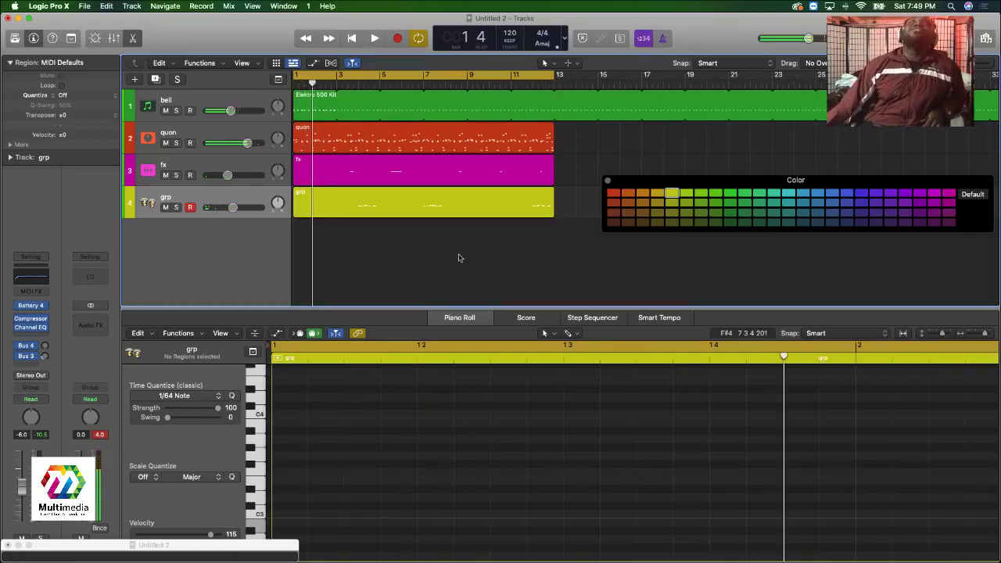
left_click_drag(717, 179, 736, 180)
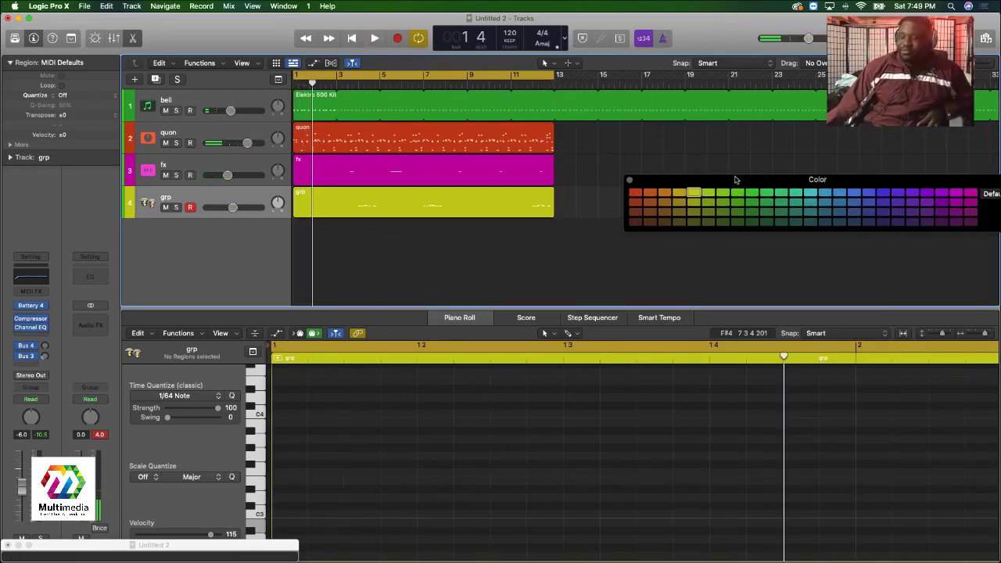
key("space")
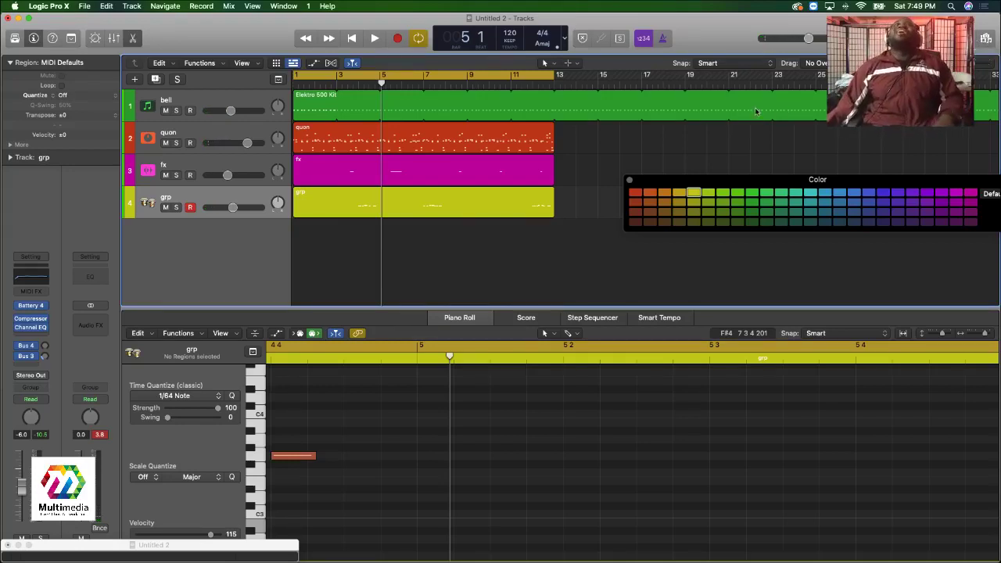
Open the Loop Browser and move the Color palette clear of the loop list.
left_click(986, 37)
left_click_drag(873, 188, 769, 196)
left_click(986, 39)
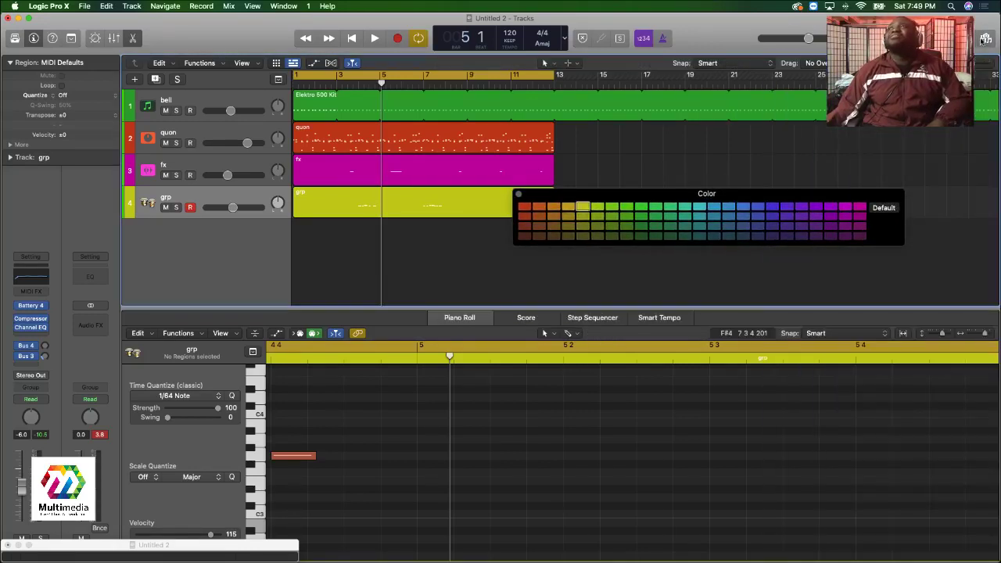
key("o")
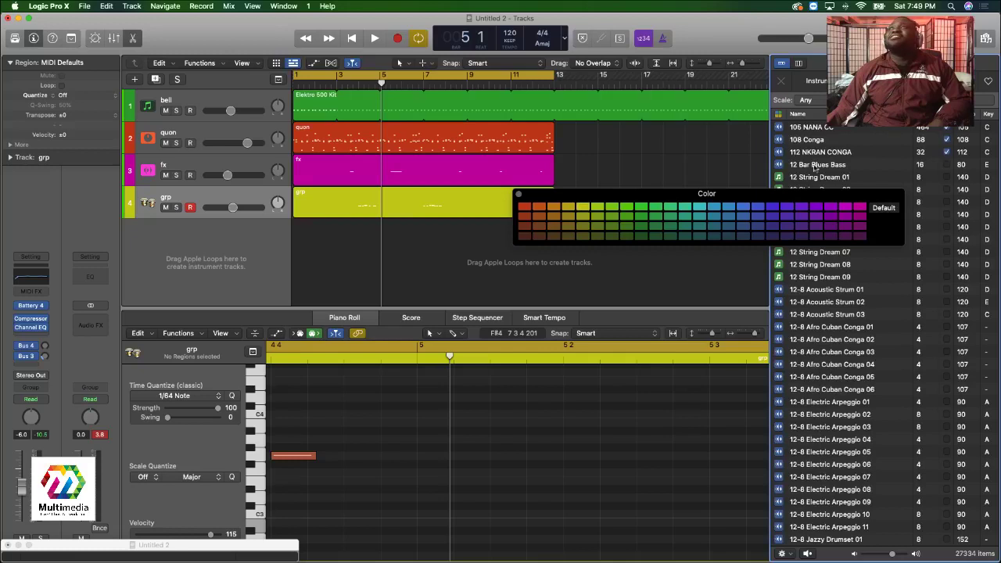
left_click_drag(831, 209, 794, 62)
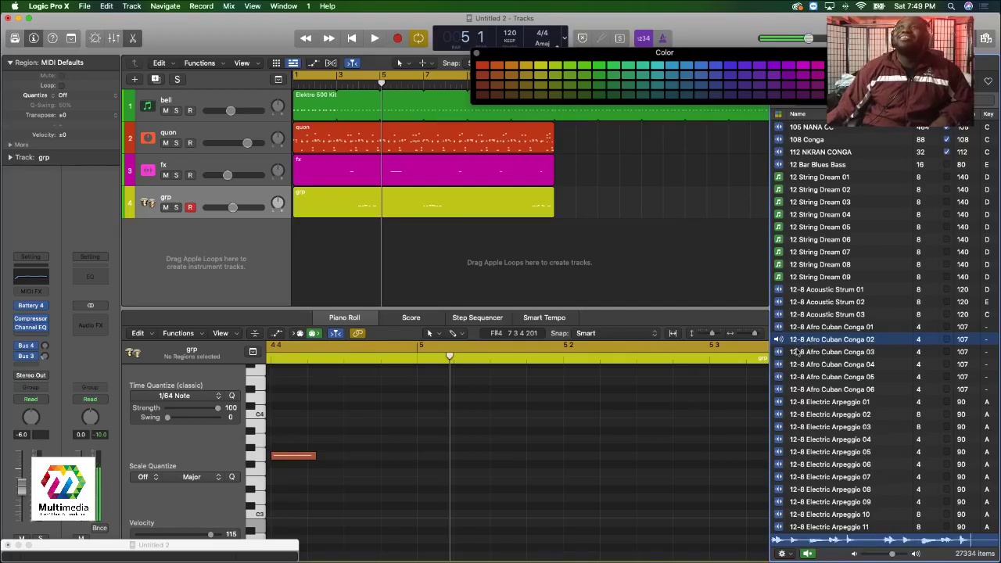
Audition the loops 12-8 Afro Cuban Conga 03 and 04 against the beat and raise the loop preview volume.
left_click(798, 352)
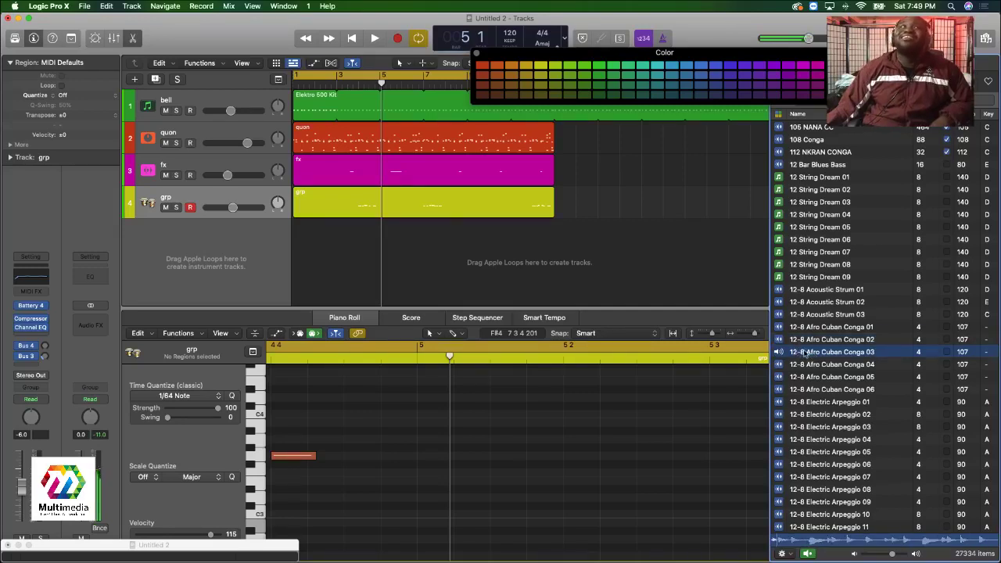
key("space")
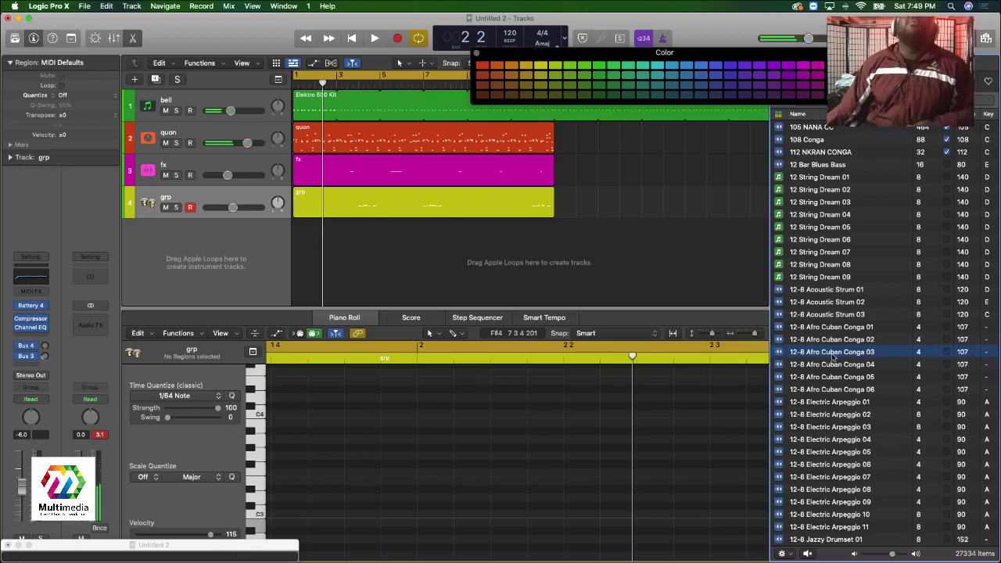
scroll(831, 357, "down", 1)
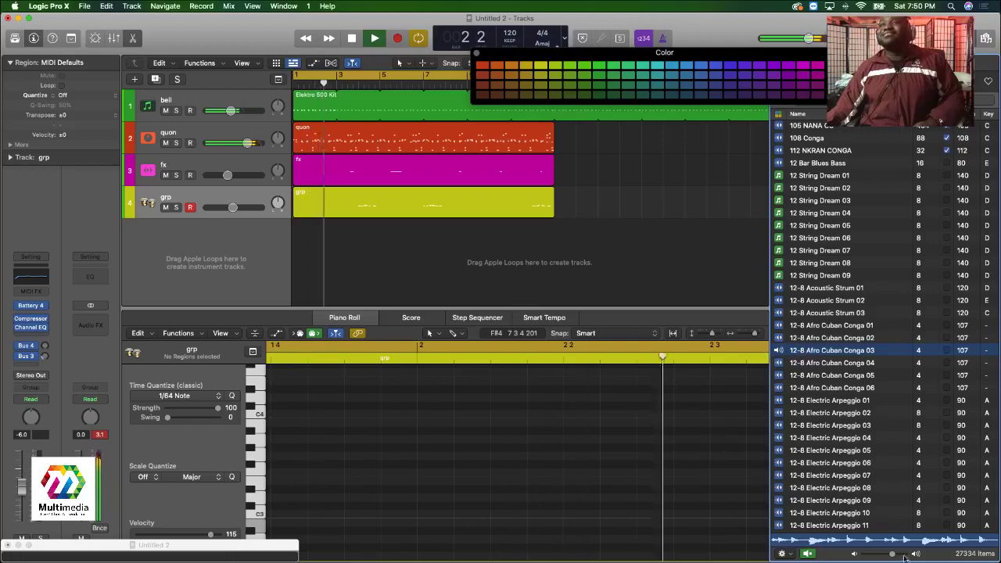
left_click_drag(892, 554, 898, 554)
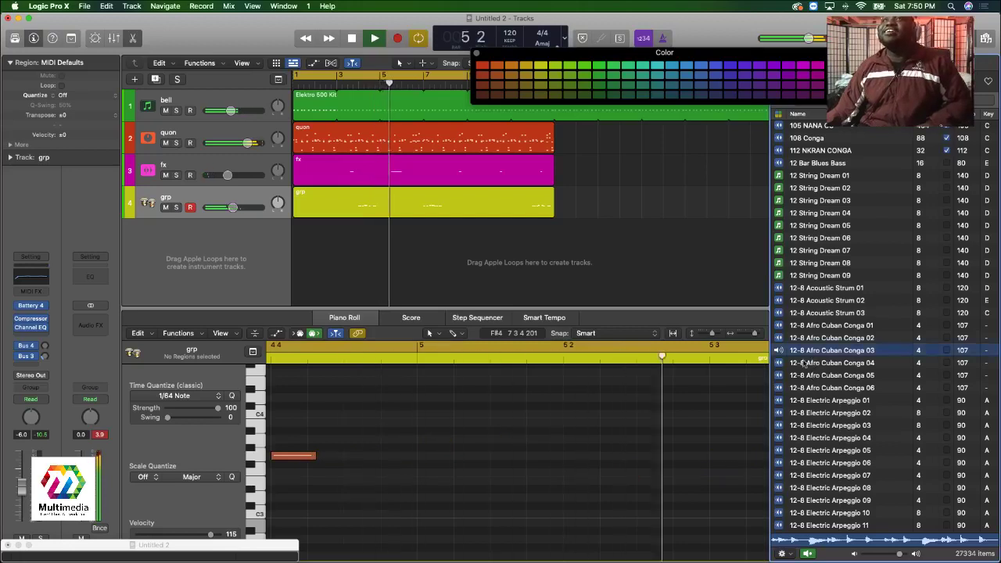
left_click(803, 364)
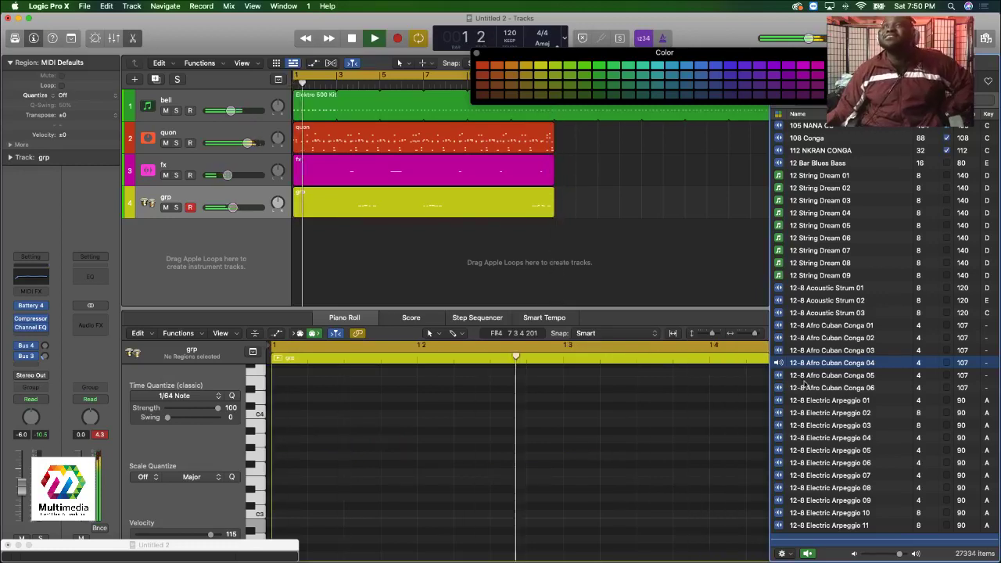
key("space")
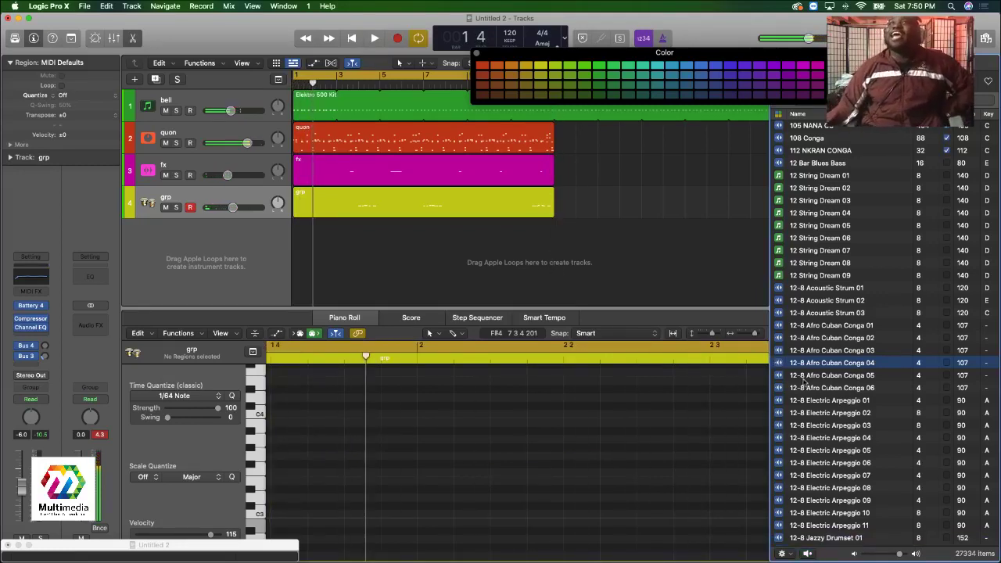
Play the beat from bar 1 and audition the loops 12-8 Afro Cuban Conga 04, 05 and 06.
scroll(802, 374, "up", 1)
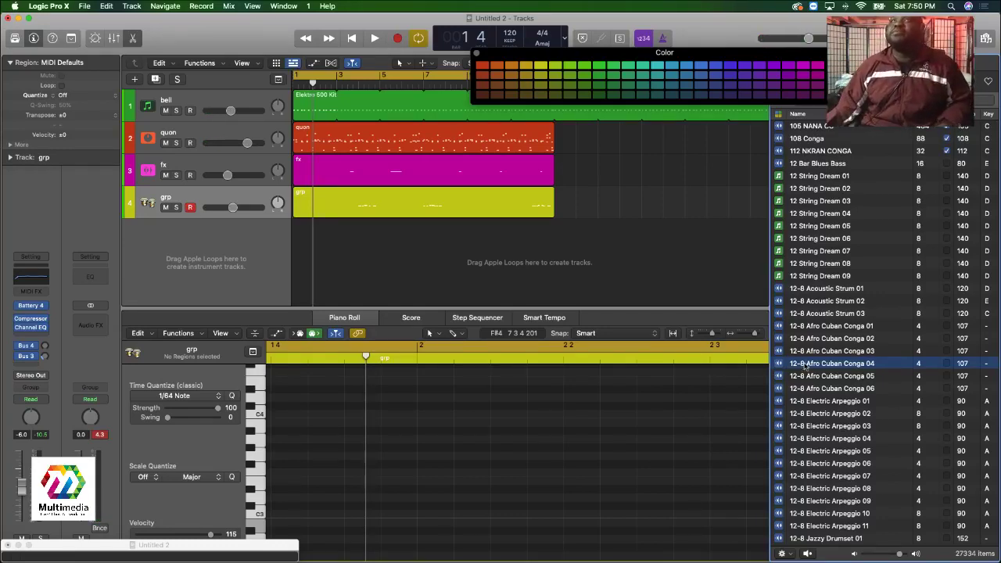
left_click(804, 365)
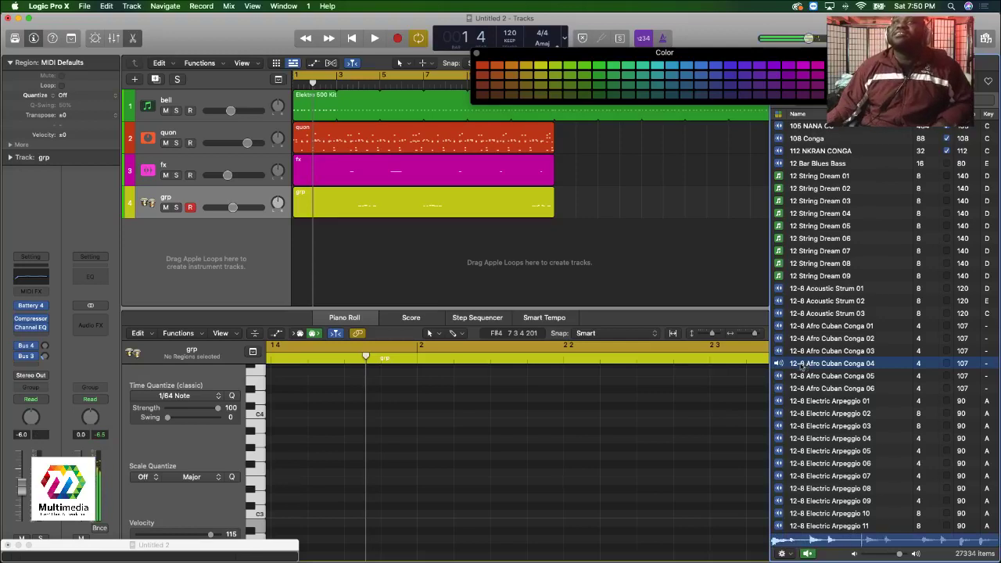
left_click(810, 366)
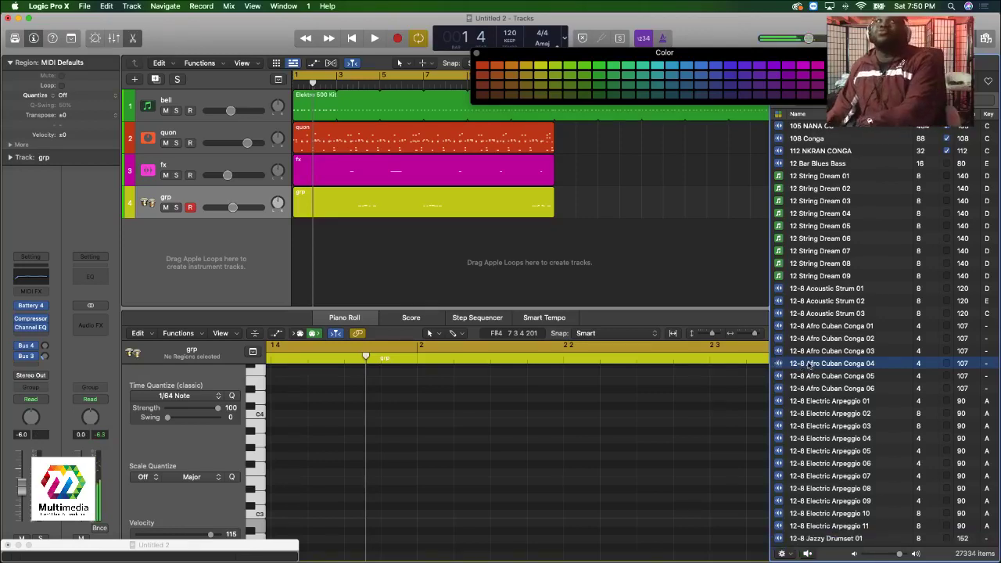
key("space")
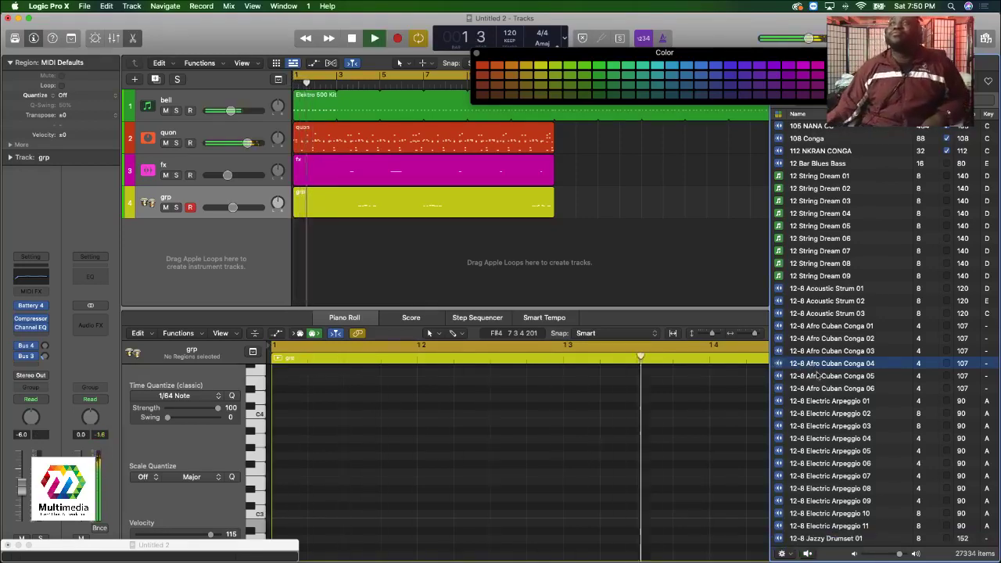
left_click(816, 377)
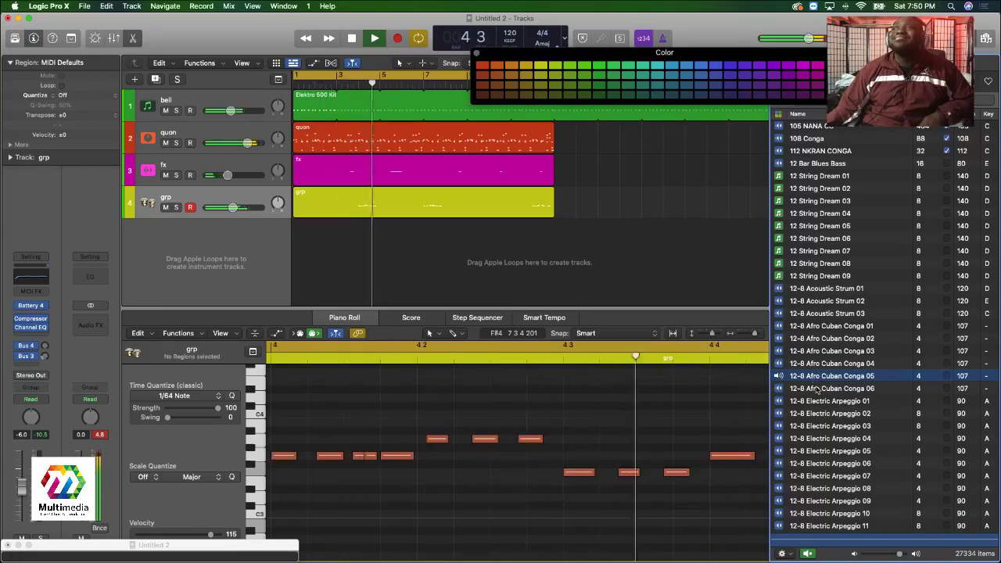
left_click(816, 389)
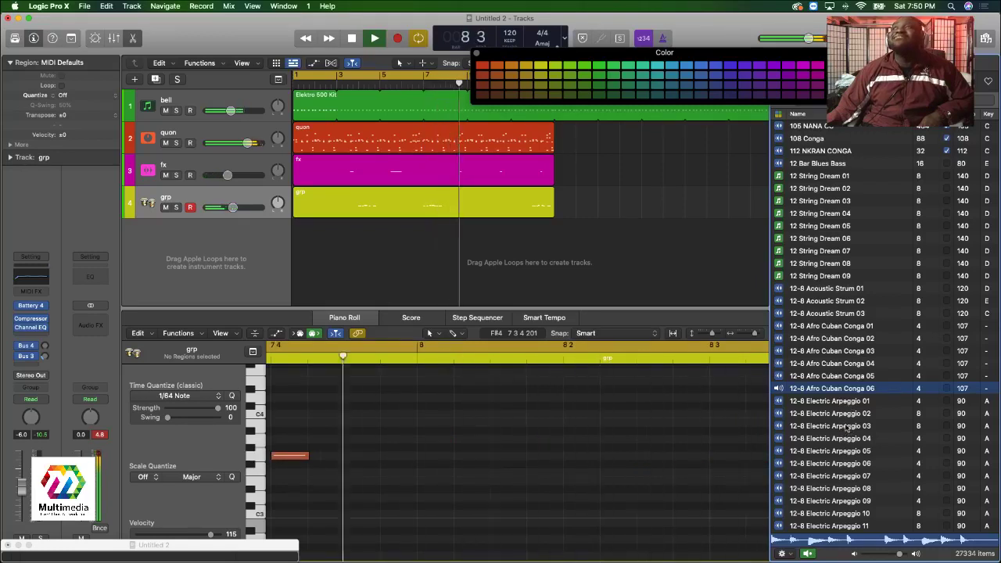
Audition 12-8 Electric Arpeggio 05 and 12-8 Afro Cuban Conga 05 and 02 while the beat plays.
left_click(839, 447)
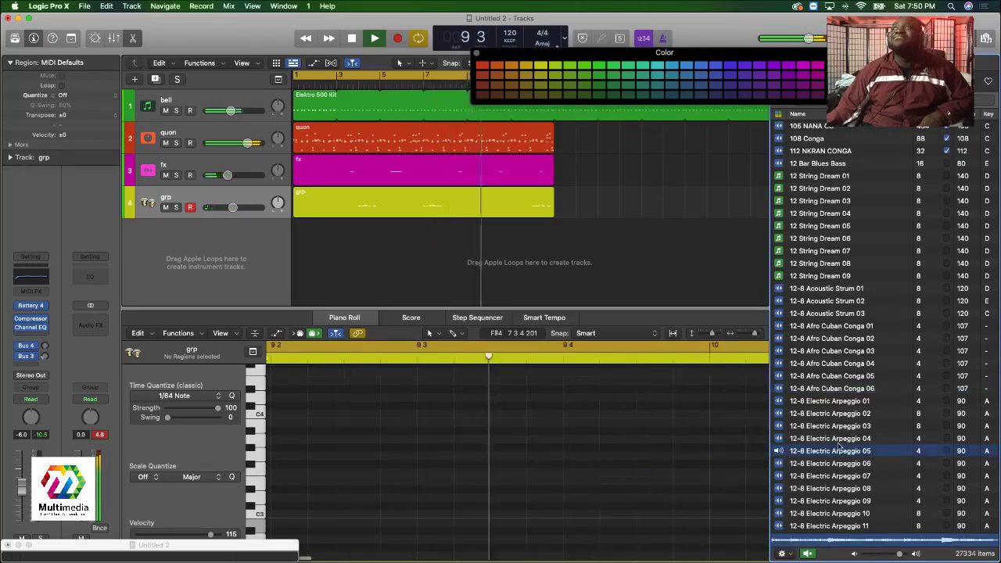
scroll(837, 442, "down", 10)
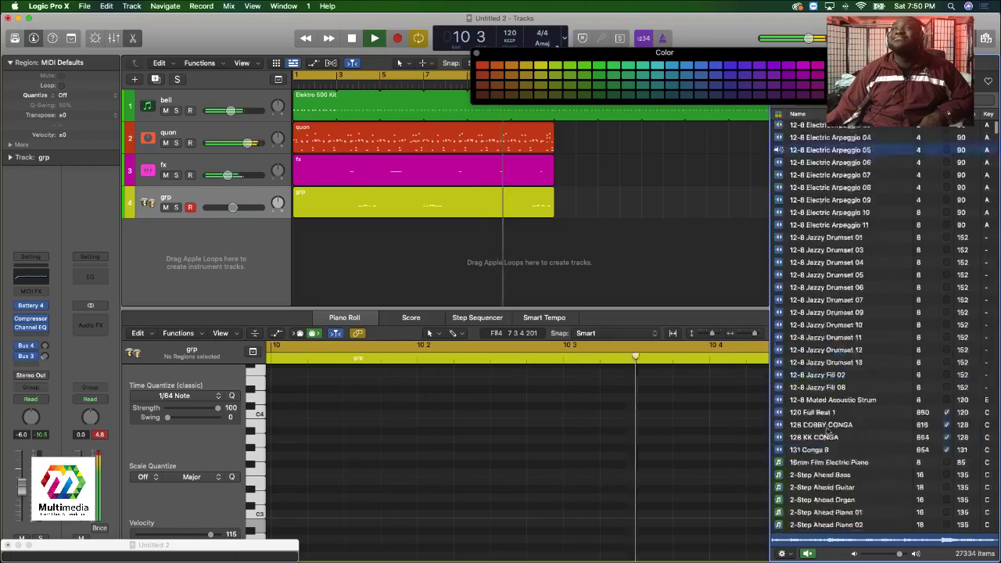
scroll(856, 412, "up", 10)
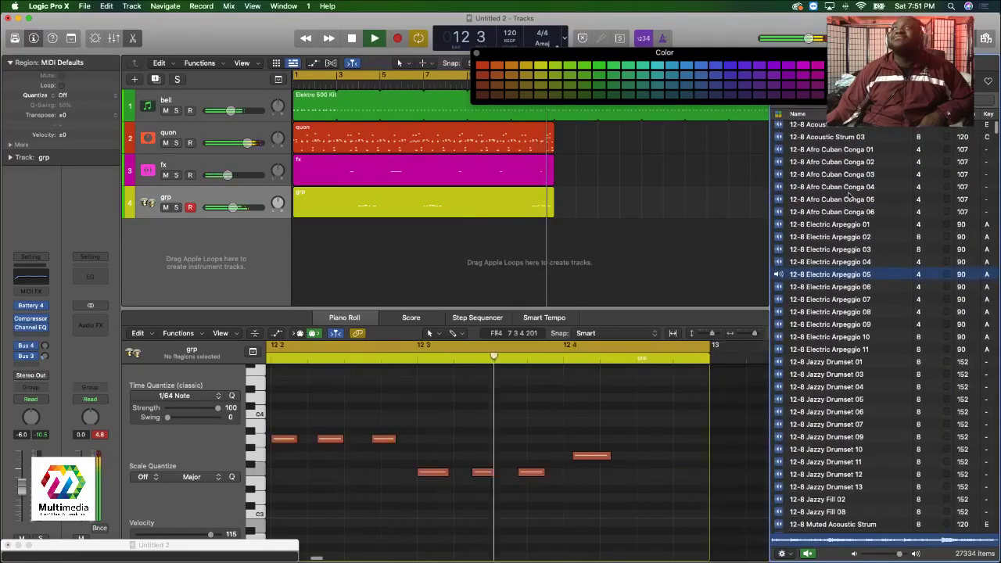
left_click(849, 199)
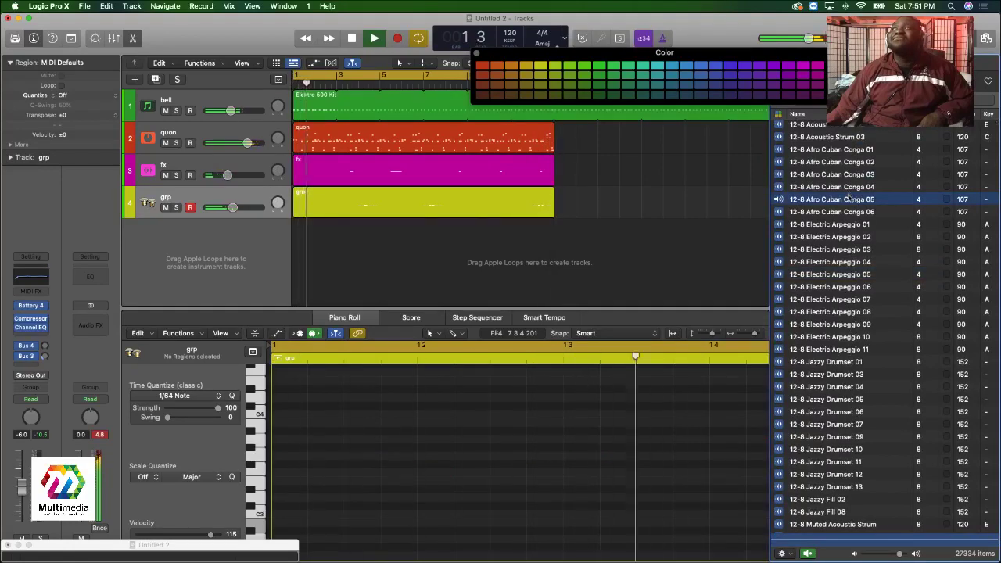
scroll(864, 235, "up", 5)
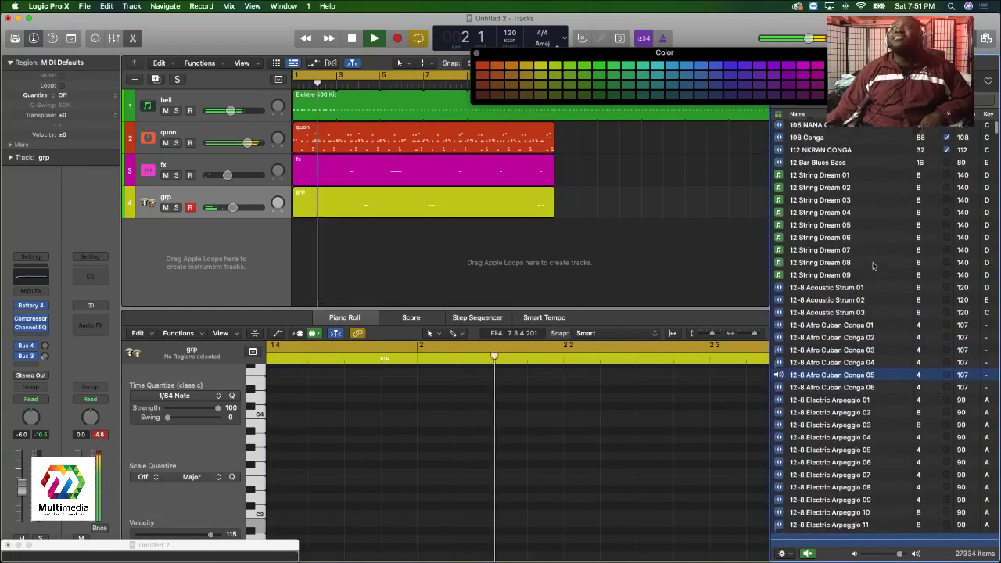
left_click(857, 341)
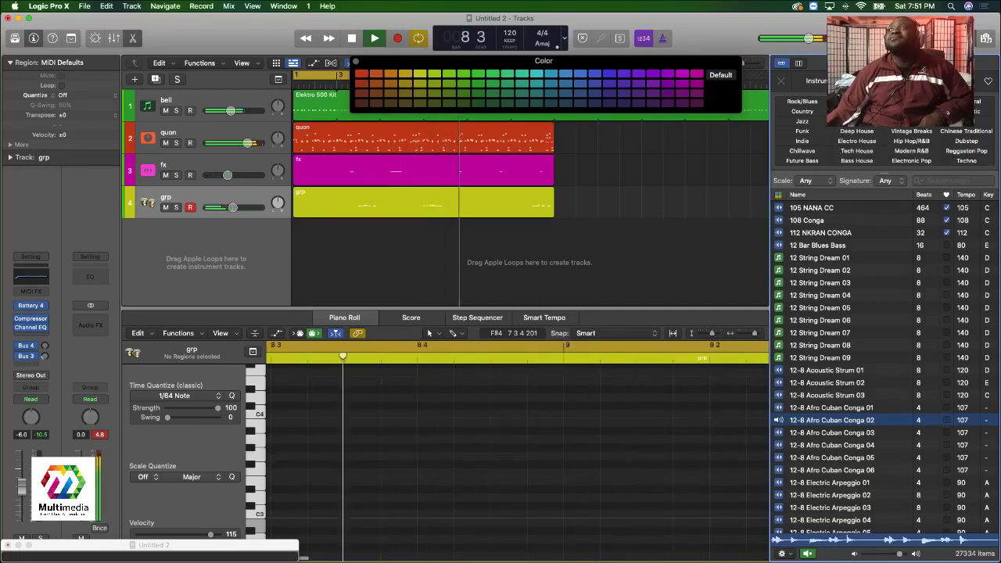
Filter the loops by the Conga instrument and audition Conga Groove 03 and 04 against the beat.
left_click(815, 80)
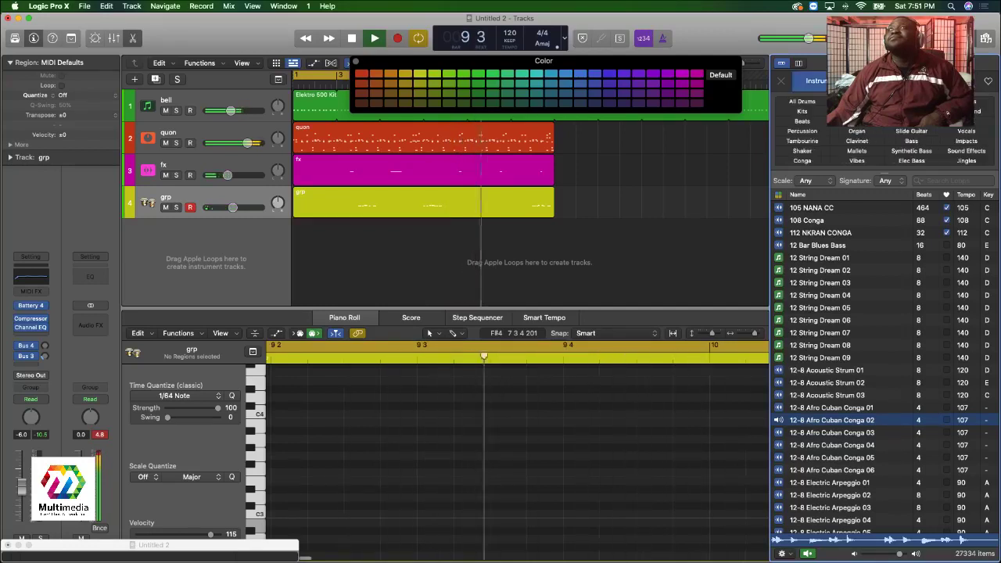
left_click(804, 161)
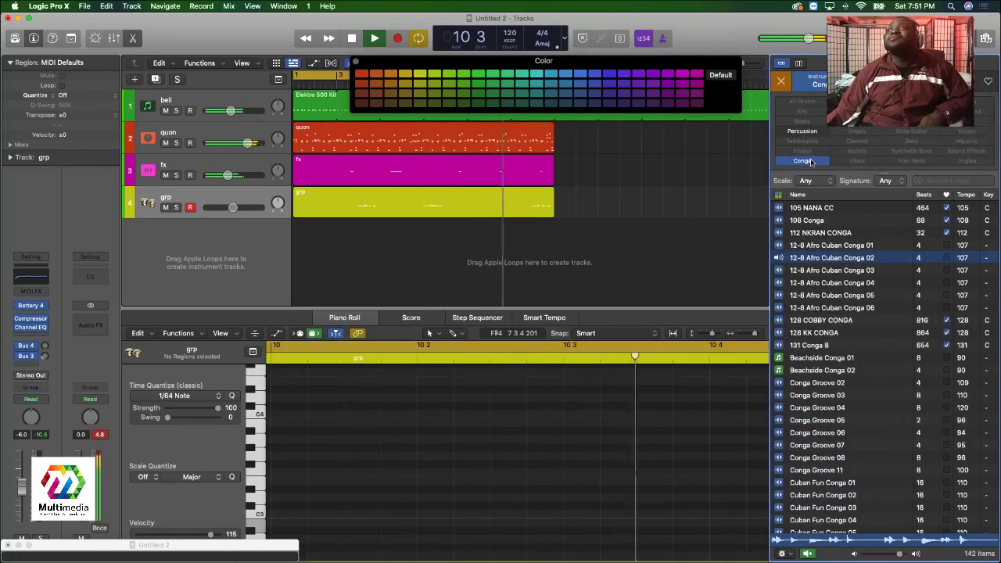
left_click(839, 395)
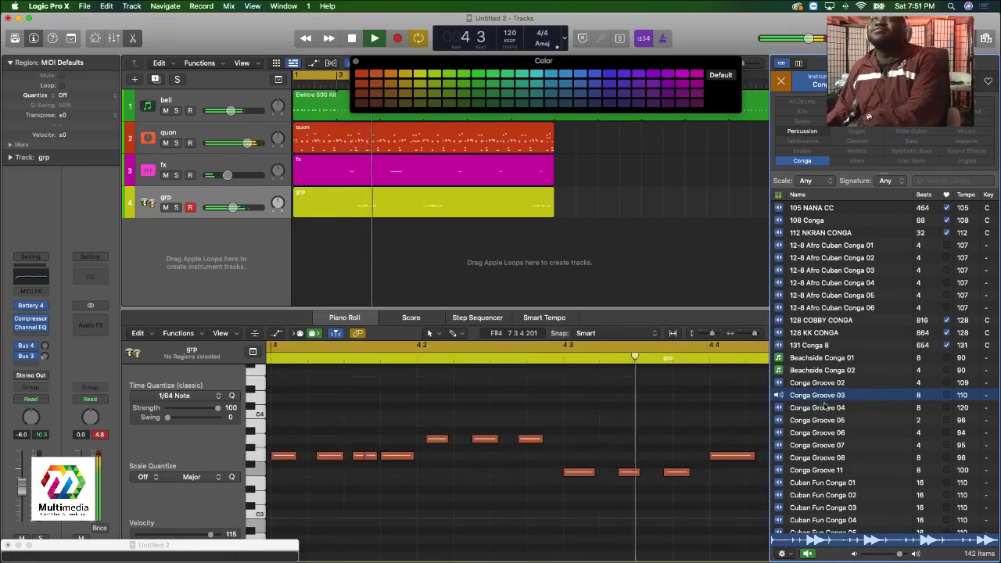
left_click(827, 408)
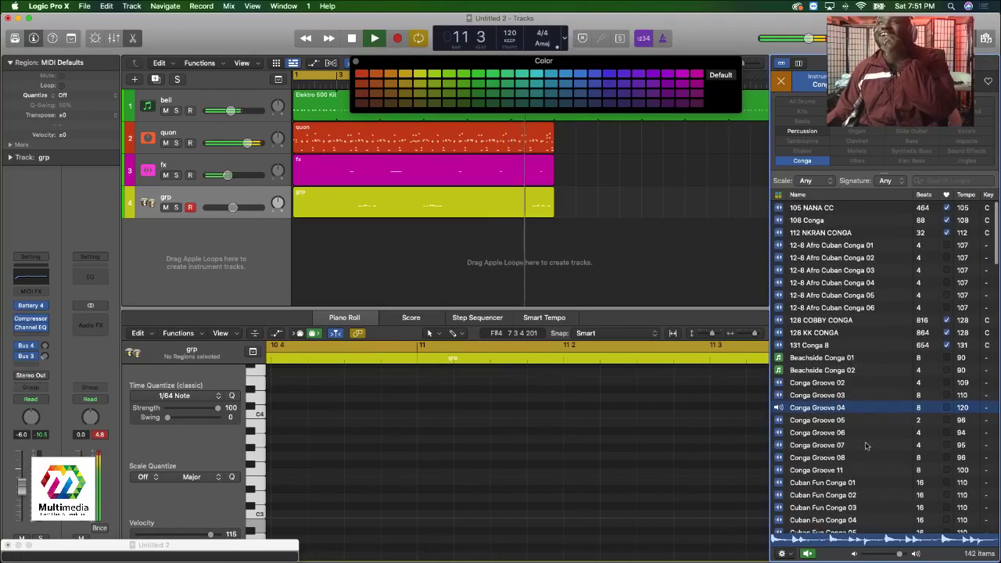
Audition Cuban Fun Conga 01 and 05, Cuban Timba Conga 12 and DnB Percussion 06 against the beat.
left_click(846, 483)
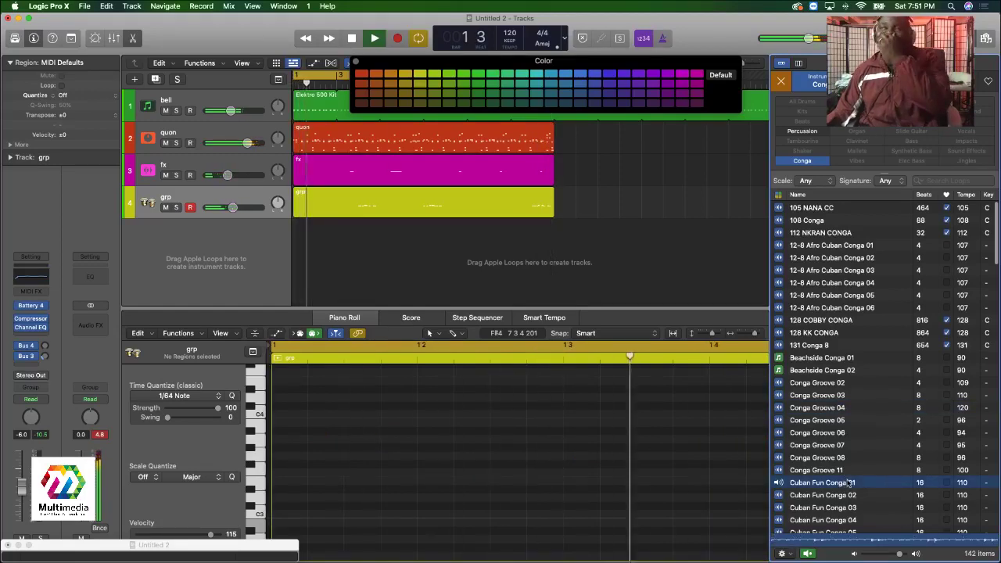
scroll(848, 484, "down", 3)
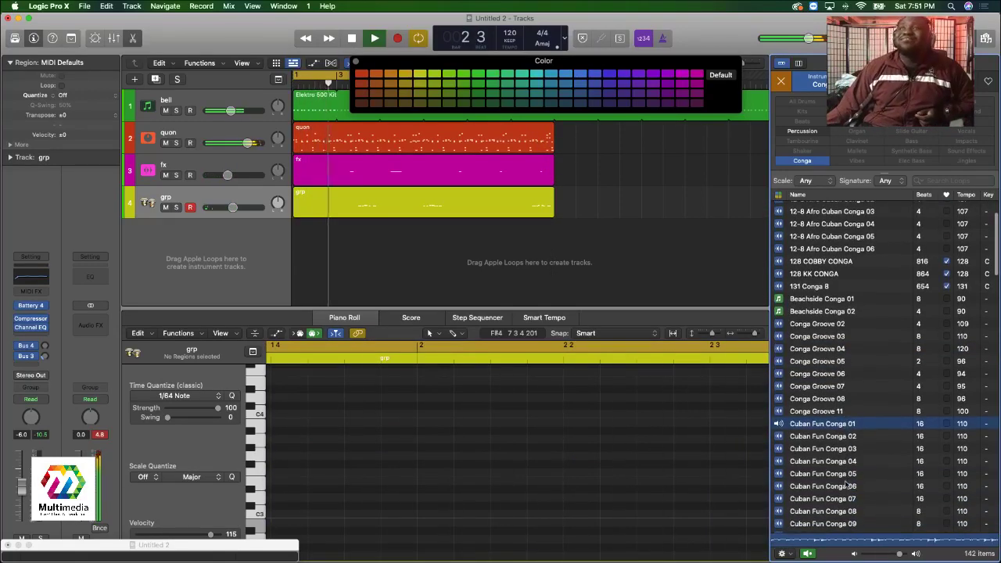
scroll(848, 481, "down", 3)
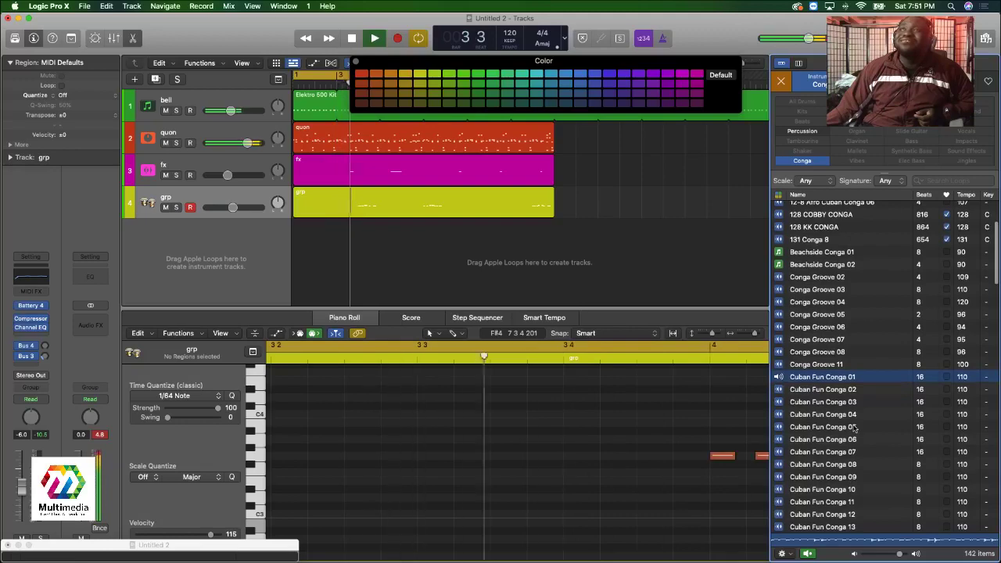
left_click(854, 428)
scroll(852, 436, "down", 12)
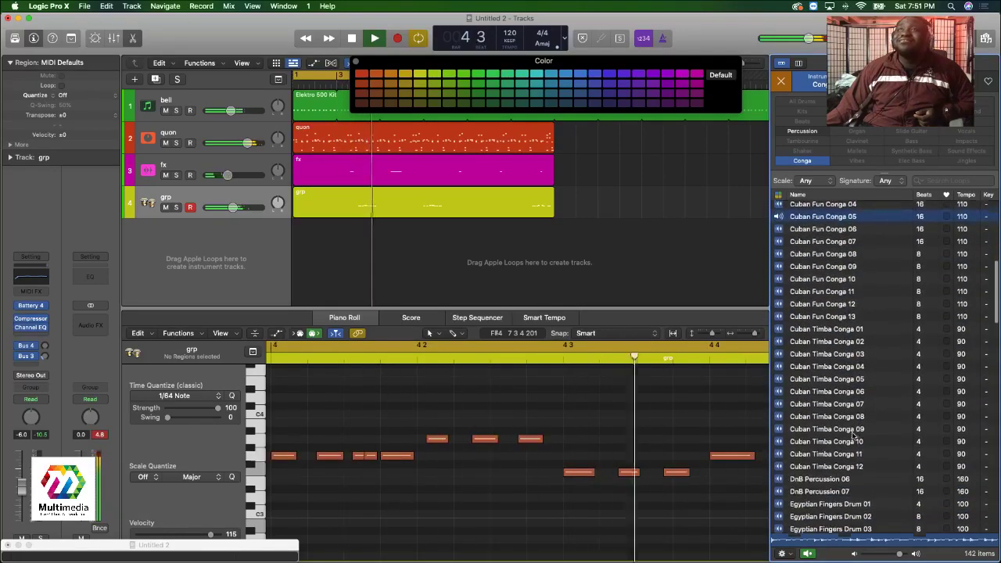
scroll(852, 438, "down", 1)
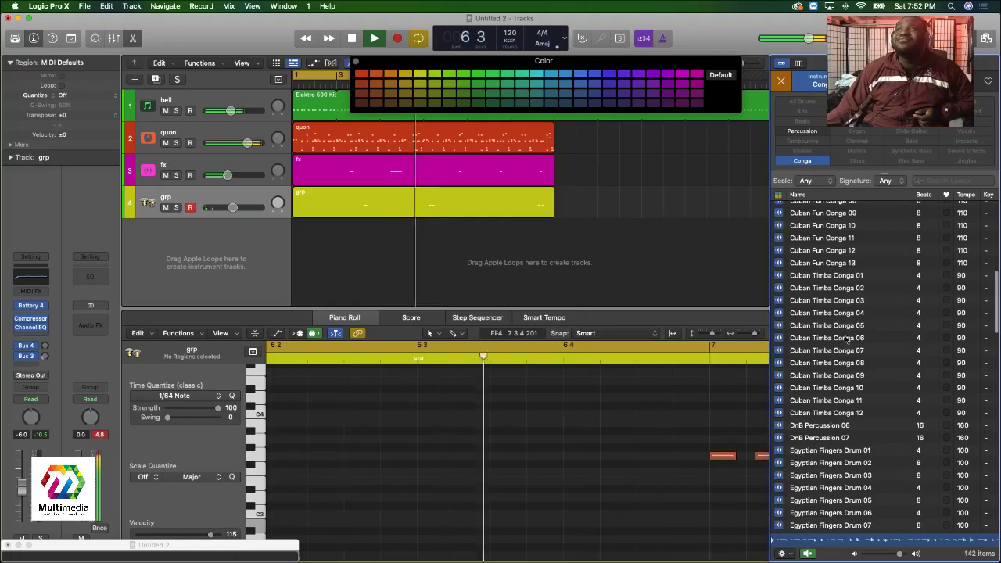
left_click(846, 413)
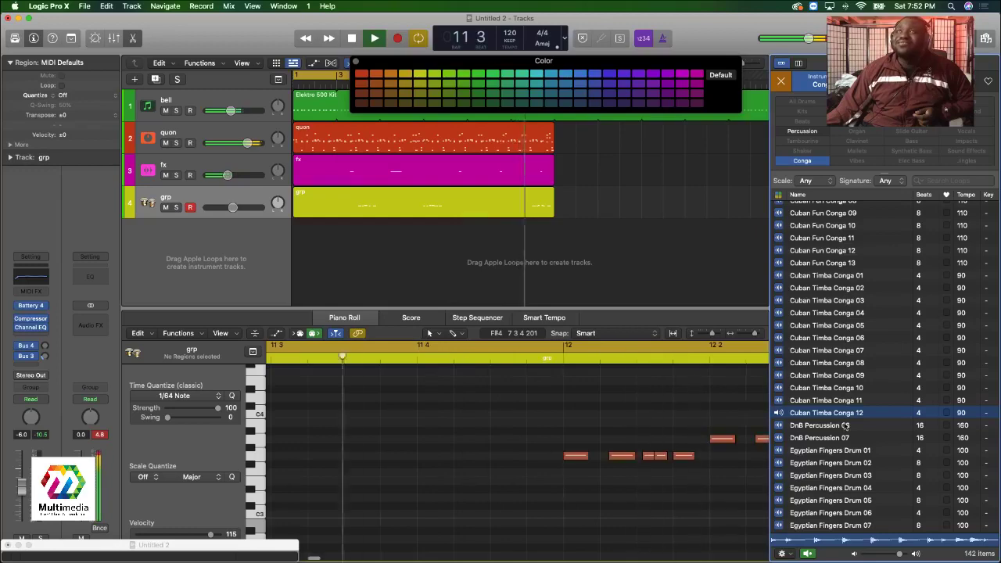
left_click(844, 424)
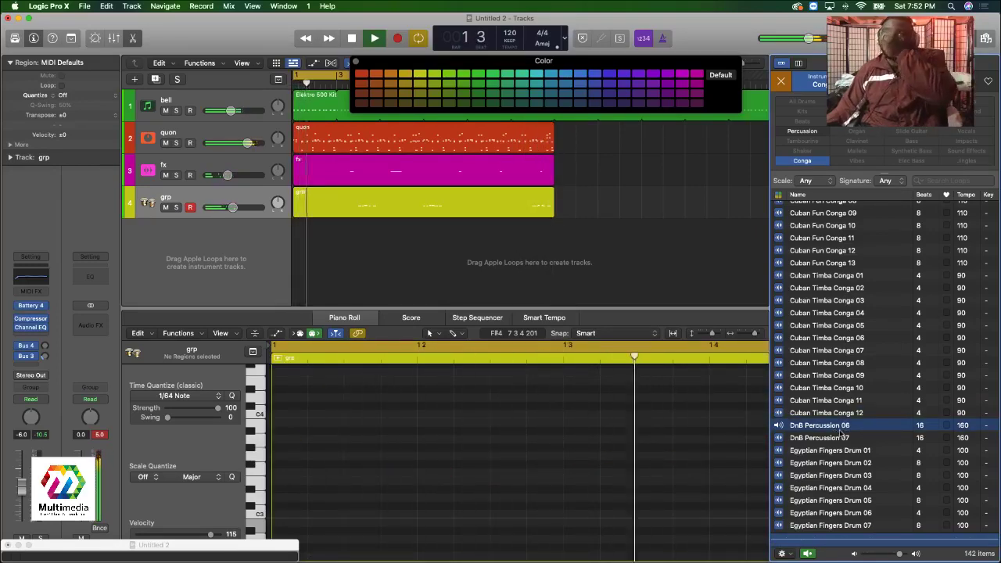
Audition the loops Funky Pop Conga 01 and House Conga 01 against the beat.
scroll(840, 433, "down", 6)
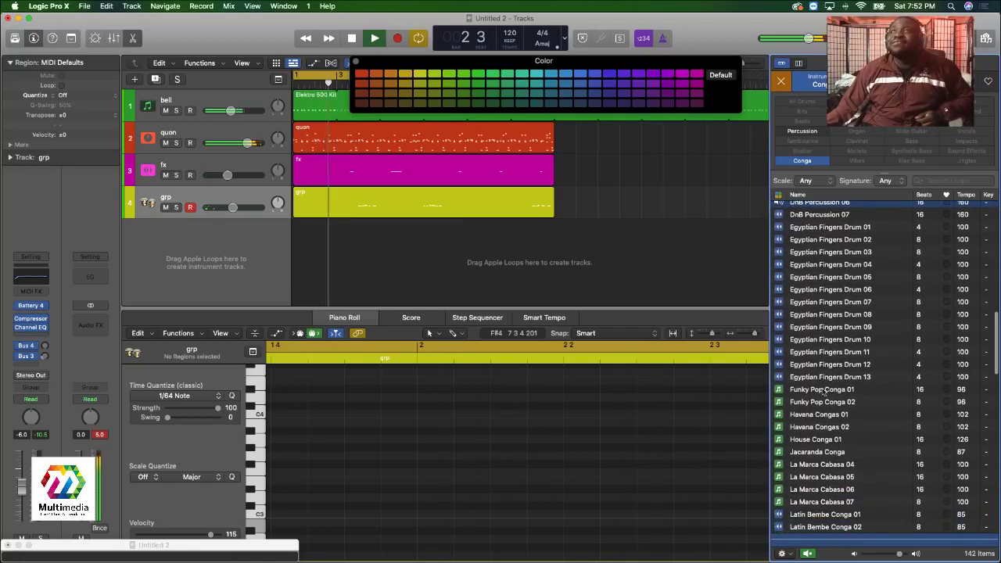
left_click(822, 390)
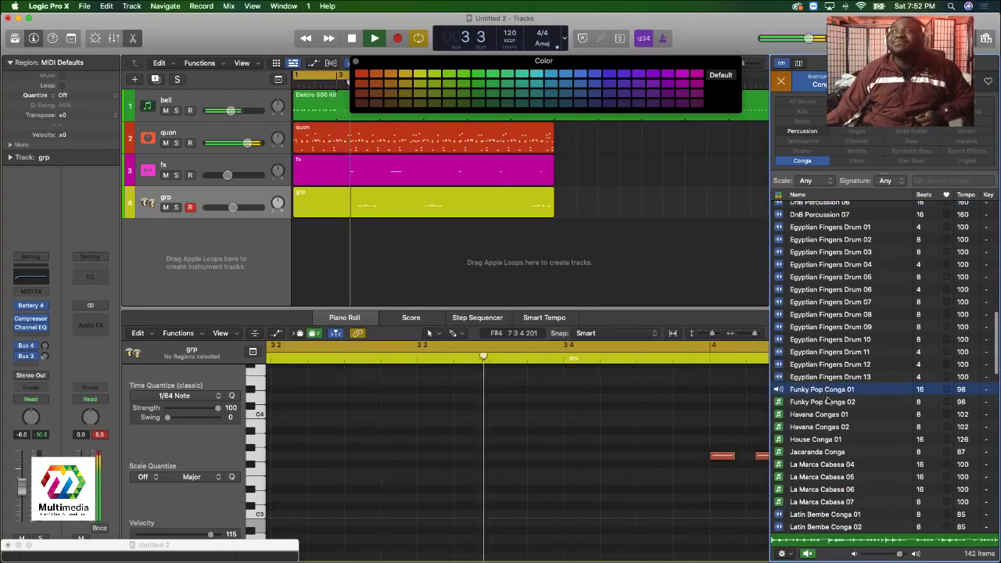
scroll(834, 413, "down", 3)
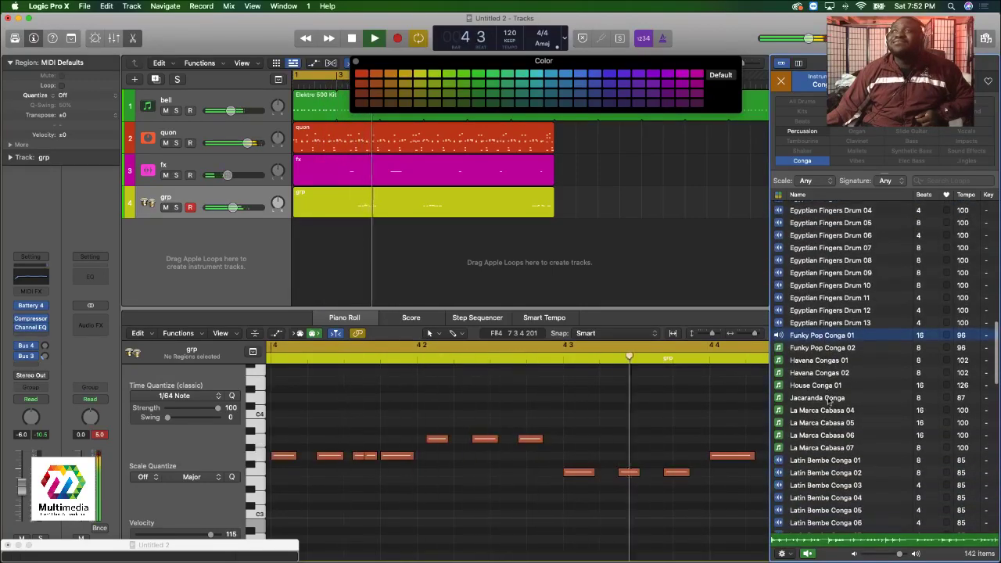
left_click(840, 382)
Find the Remix Conga Fever loops and audition numbers 01, 04, 08 and 10 against the beat.
scroll(840, 391, "down", 8)
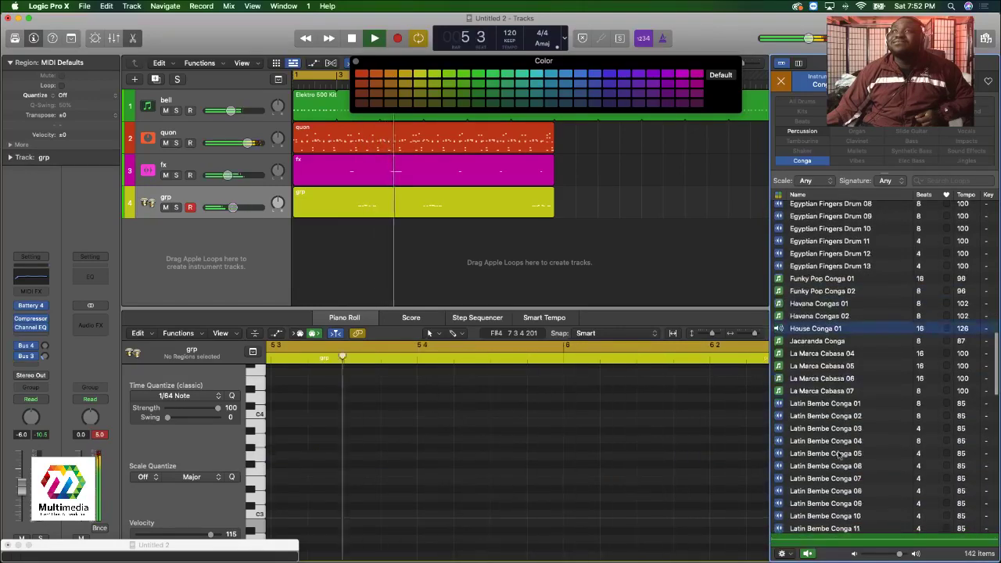
scroll(838, 454, "down", 4)
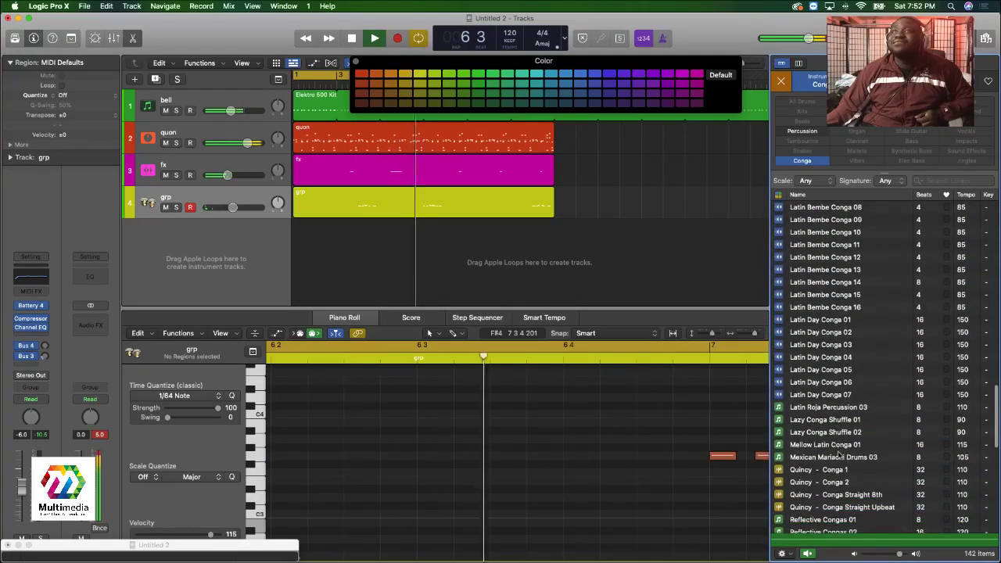
scroll(839, 454, "down", 5)
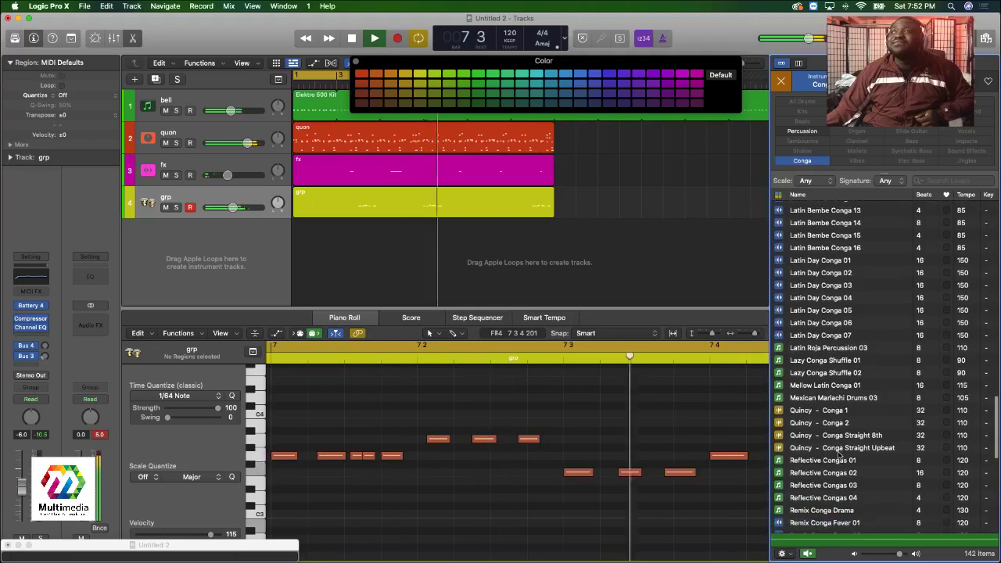
scroll(839, 455, "down", 3)
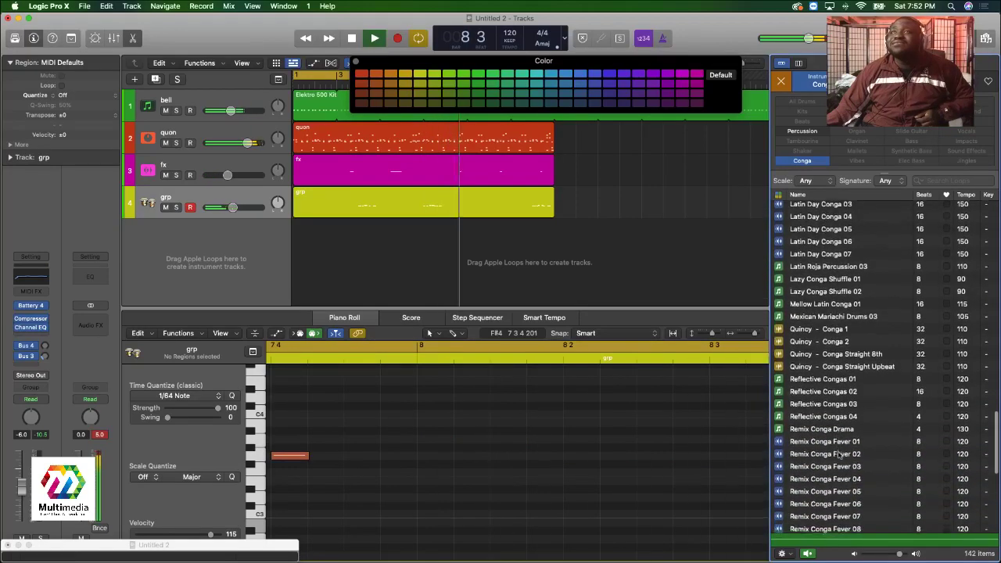
left_click(835, 438)
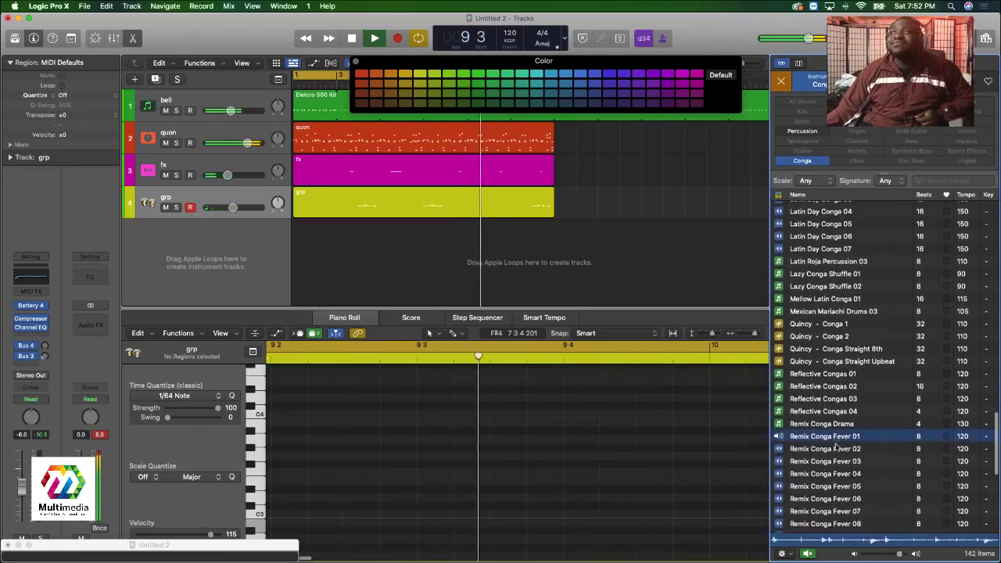
scroll(837, 446, "down", 4)
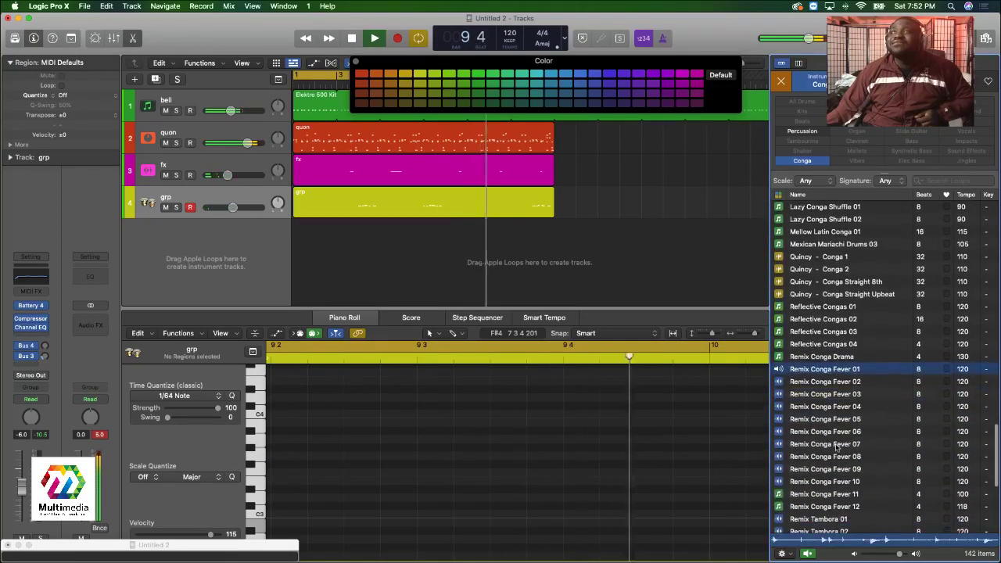
left_click(849, 410)
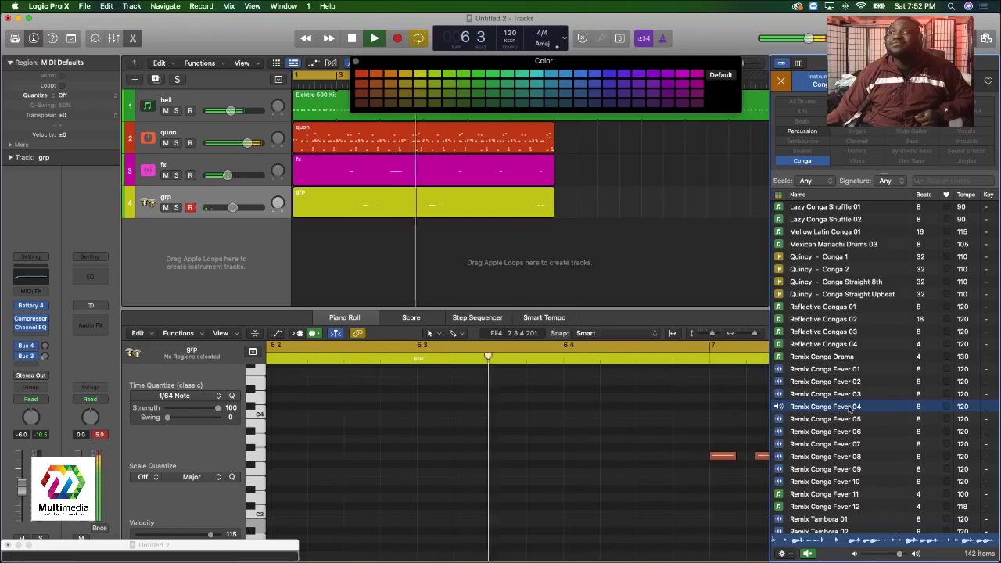
left_click(845, 456)
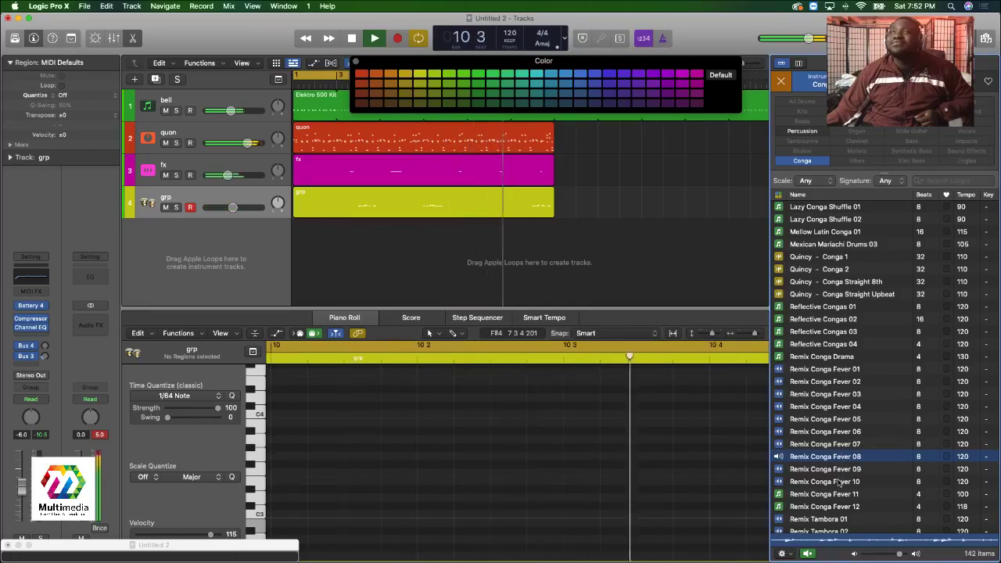
left_click(838, 483)
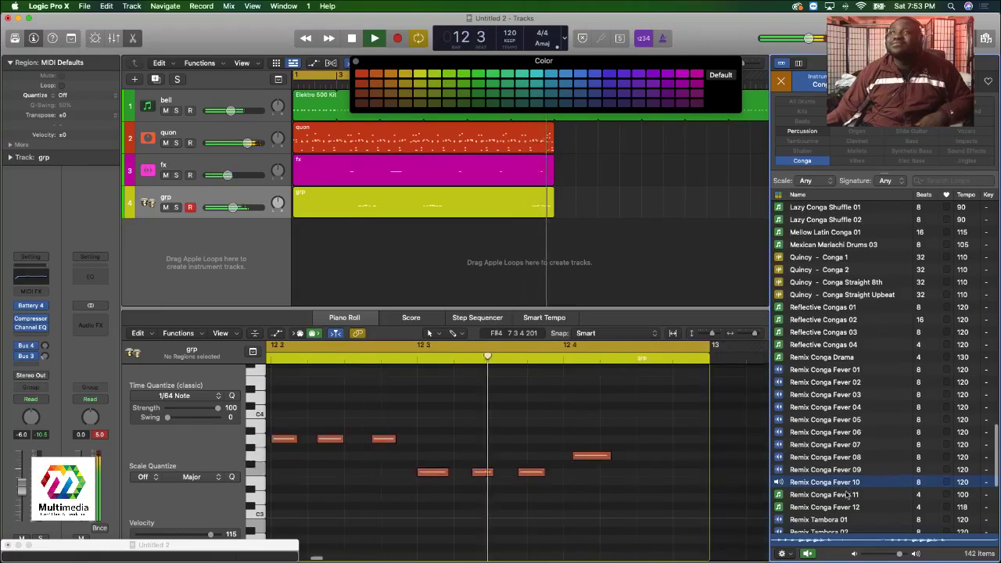
Audition the loops Remix Tambourine 02, Seventies Conga 01 and World Conga 06 against the beat, ending with playback stopped.
scroll(849, 495, "down", 5)
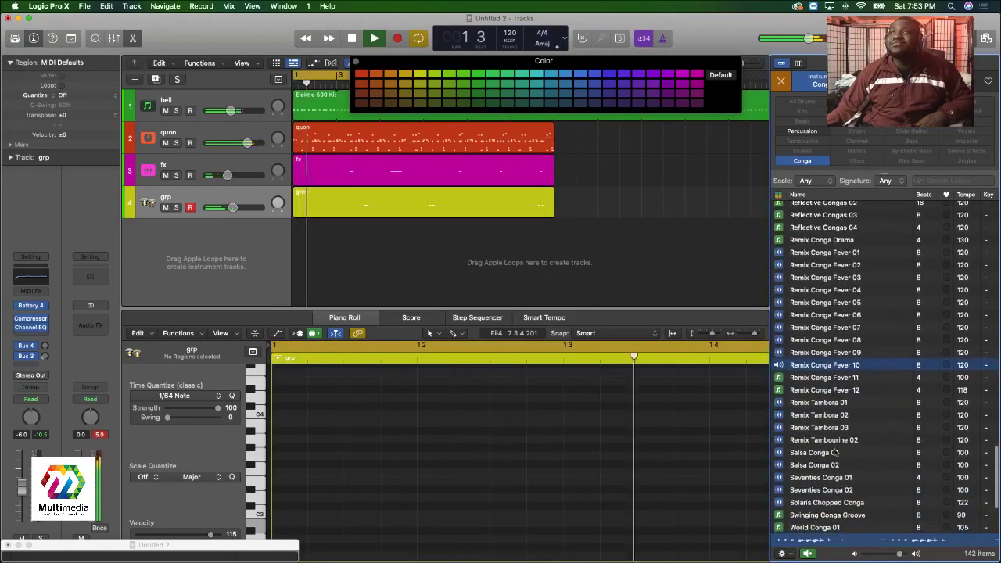
left_click(824, 440)
scroll(841, 463, "down", 4)
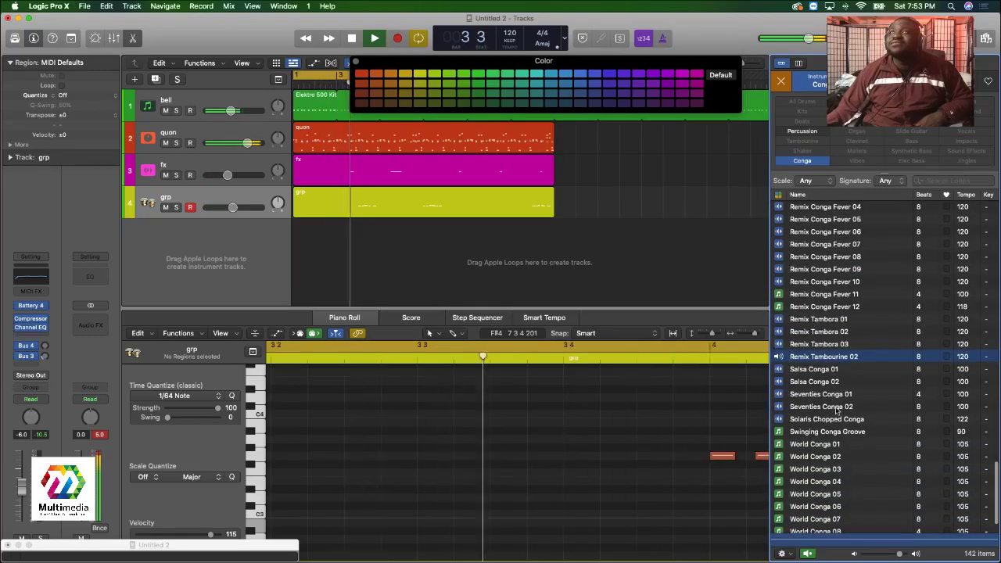
left_click(821, 394)
scroll(879, 479, "down", 2)
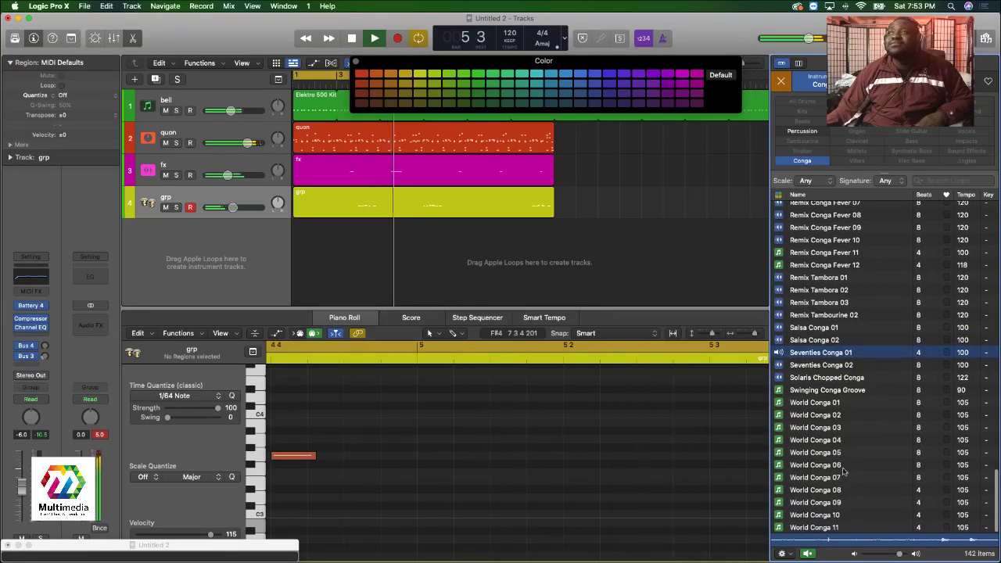
left_click(843, 467)
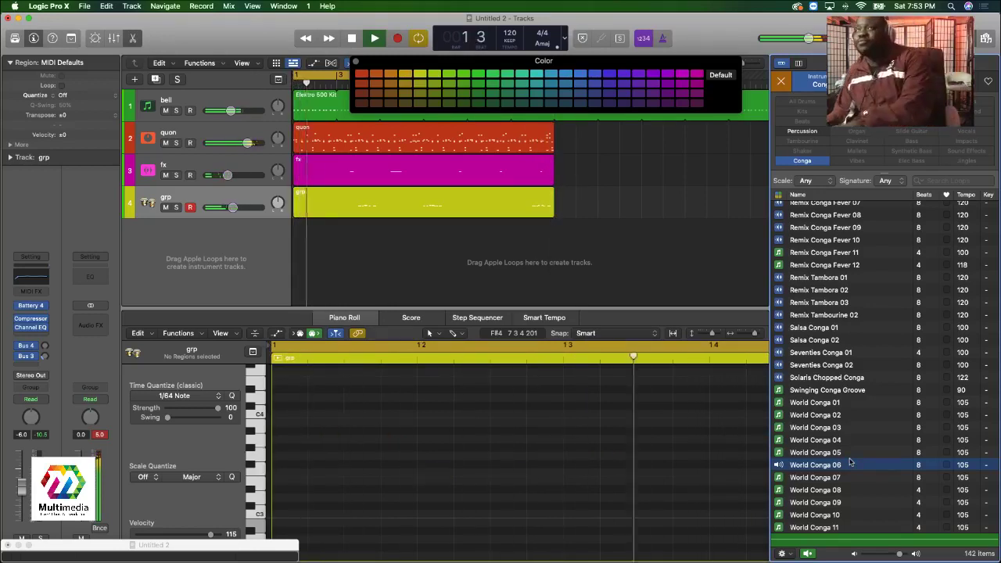
key("space")
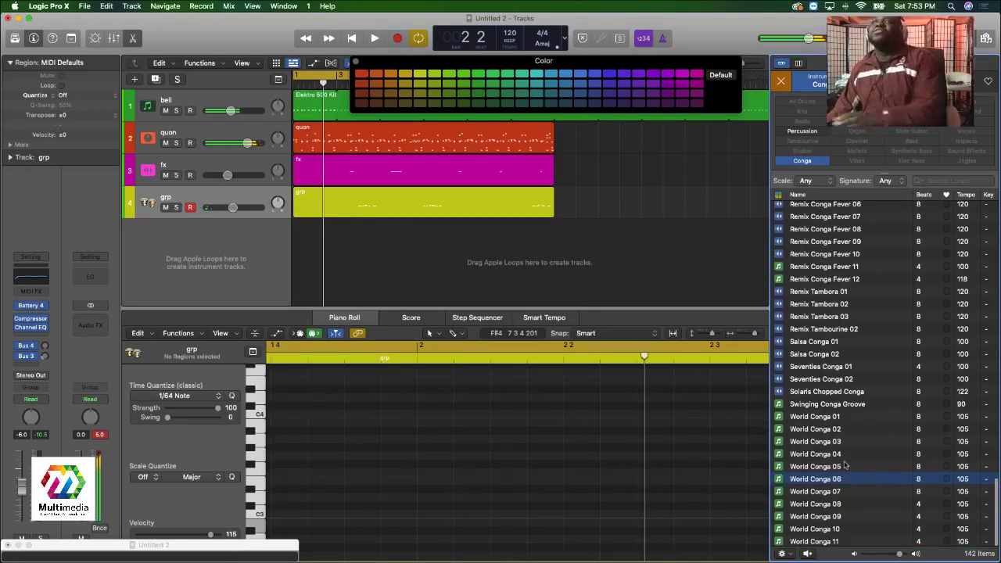
Add World Conga 06 on a new track below grp and loop it to the end of the grp region.
left_click_drag(499, 400, 293, 258)
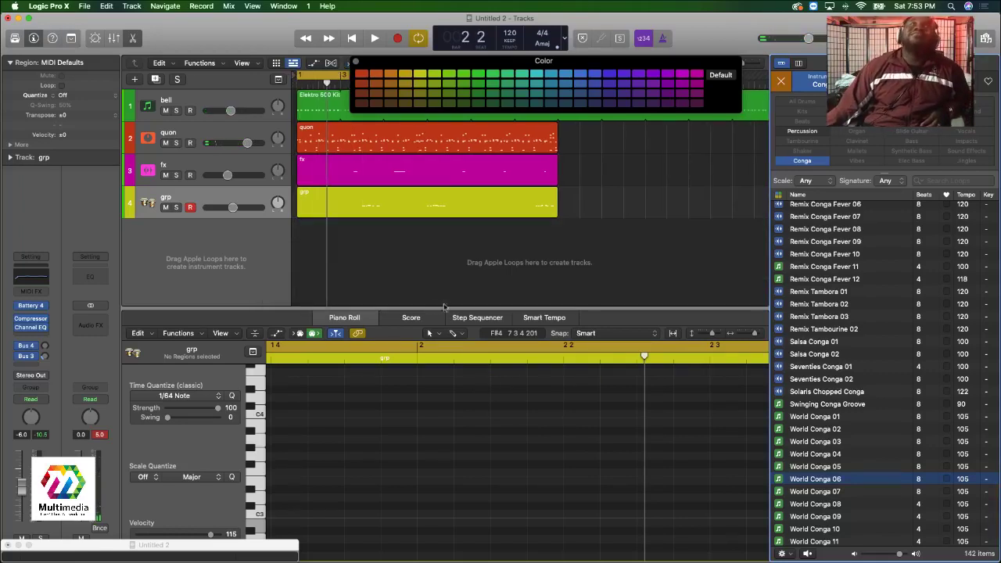
left_click_drag(371, 420, 300, 268)
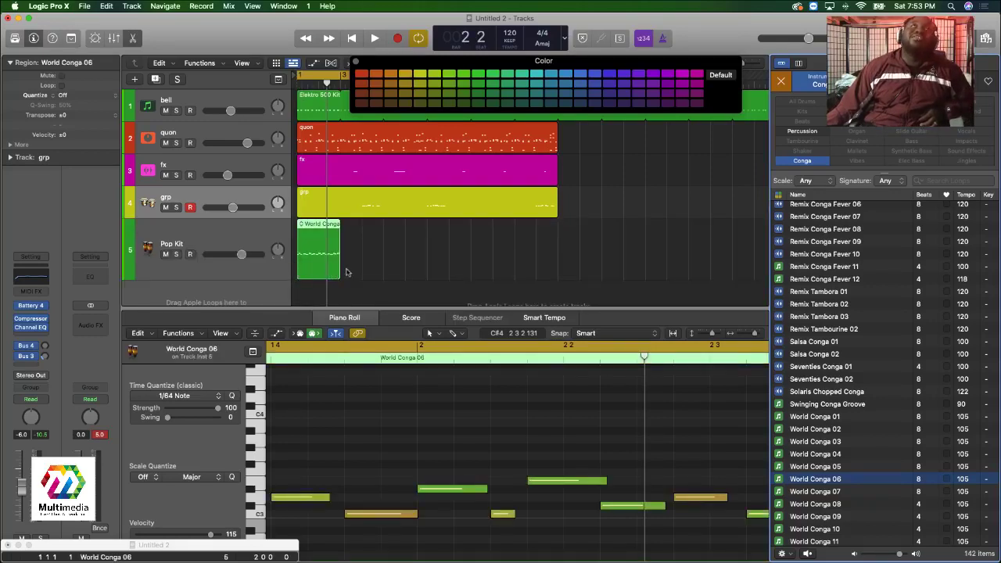
left_click_drag(343, 246, 558, 256)
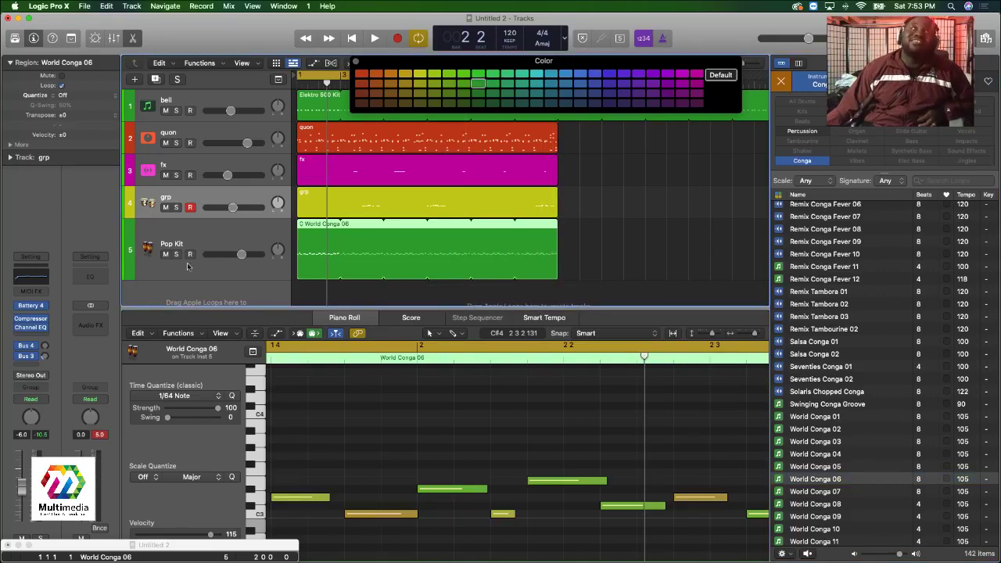
left_click(148, 252)
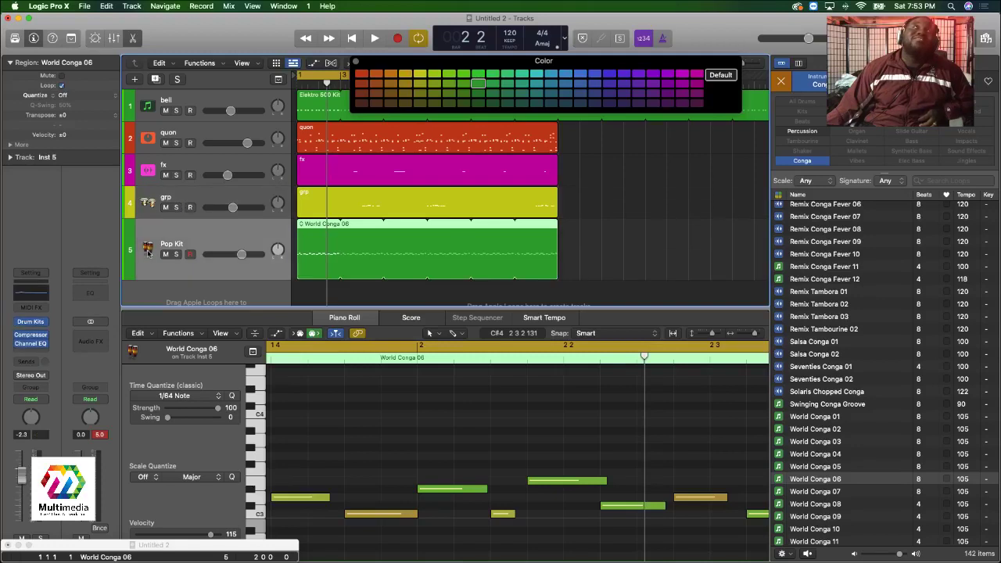
Play the beat and lower the new conga track's level to -9.4 dB in the mixer.
left_click(177, 207)
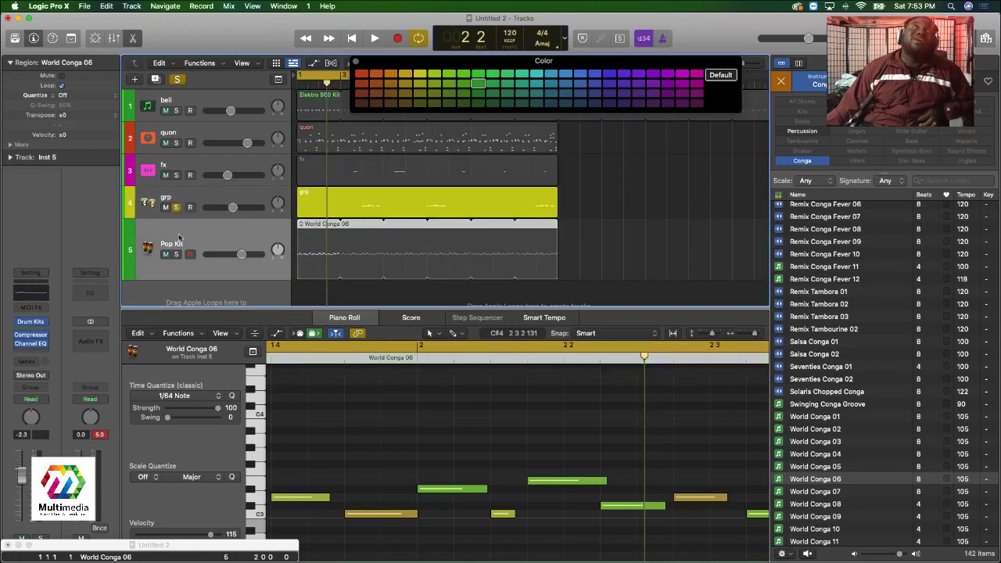
left_click(176, 208)
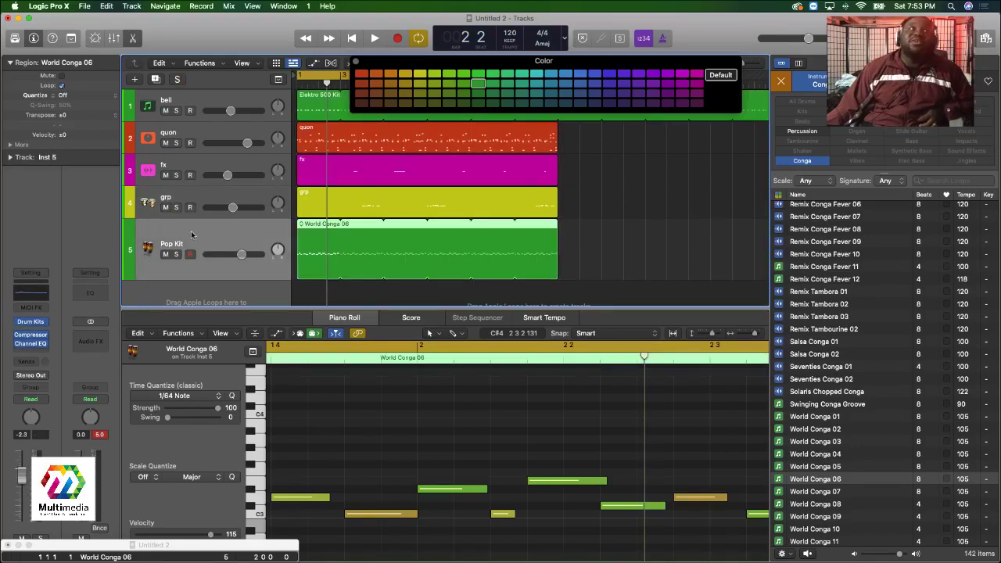
key("space")
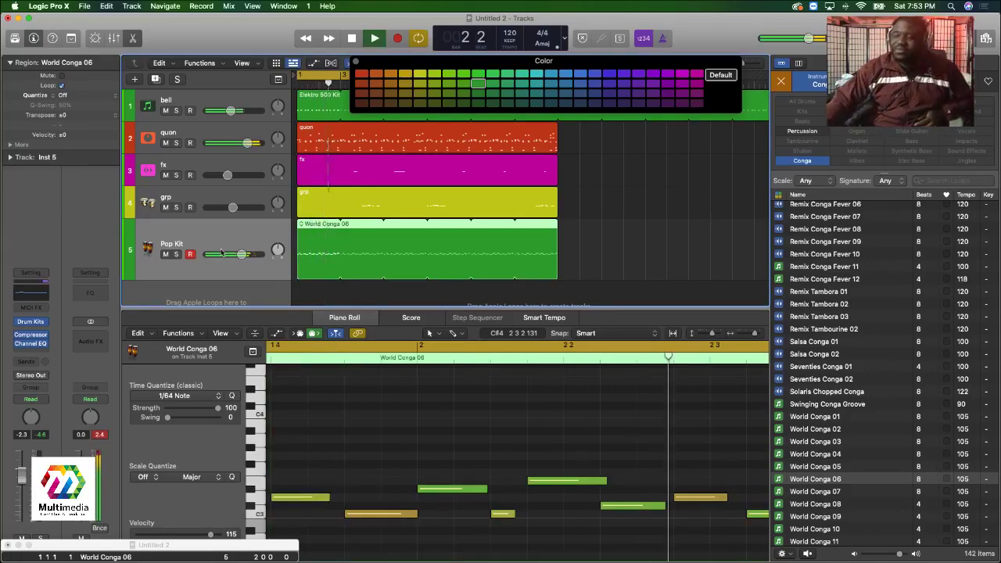
key("x")
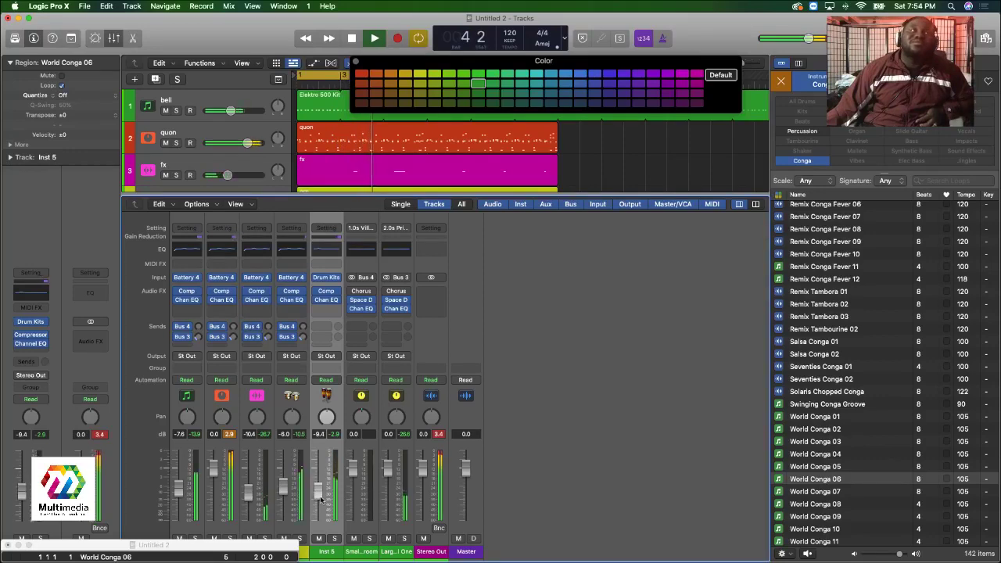
mouse_move(265, 545)
left_mouse_down()
mouse_move(328, 538)
mouse_move(266, 547)
left_mouse_up()
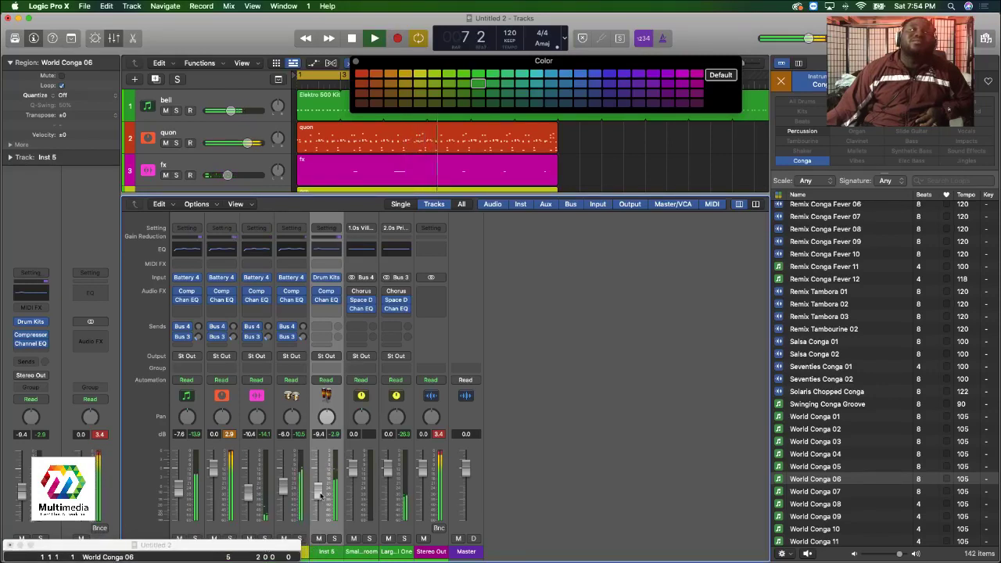
Balance the conga track in solo with grp, lowering its level to -13.0 dB, and clear the solos.
left_click(334, 539)
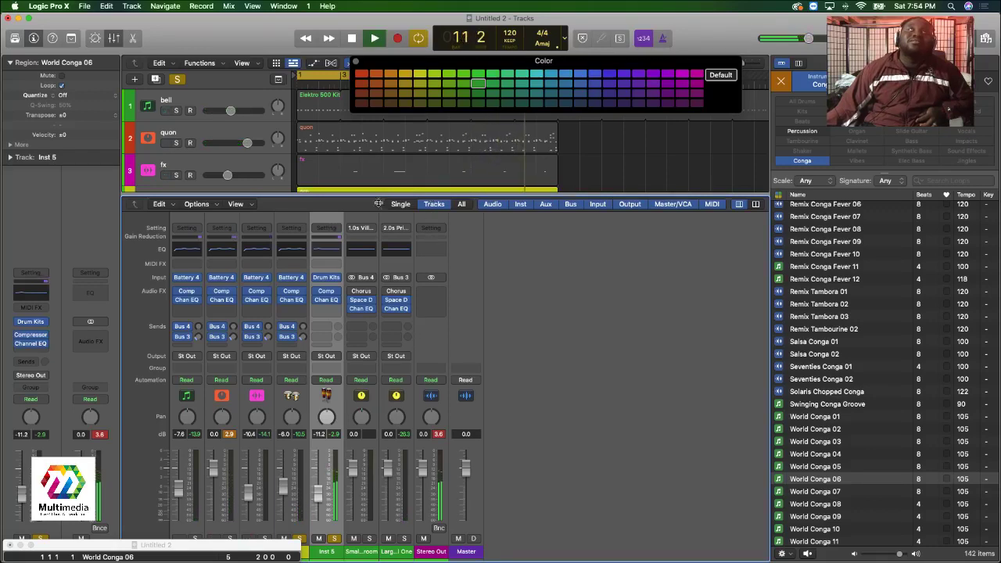
left_click_drag(352, 207, 352, 286)
scroll(317, 224, "down", 3)
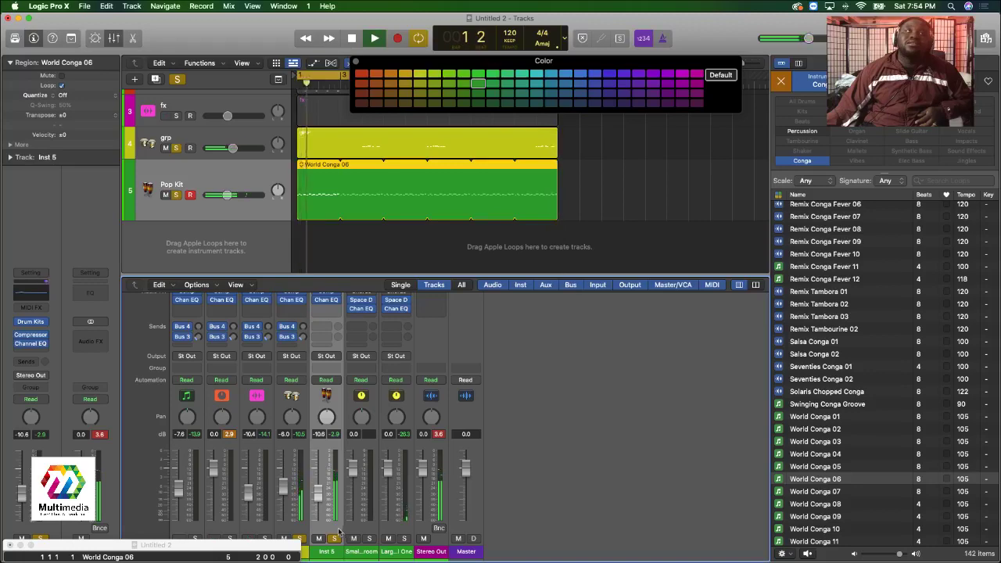
left_click_drag(317, 494, 319, 500)
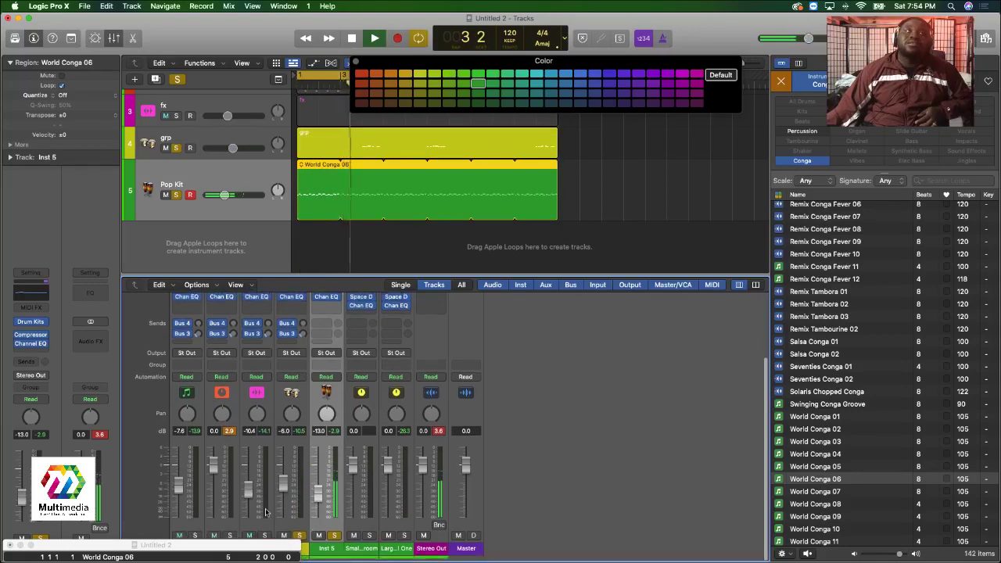
left_click(300, 539)
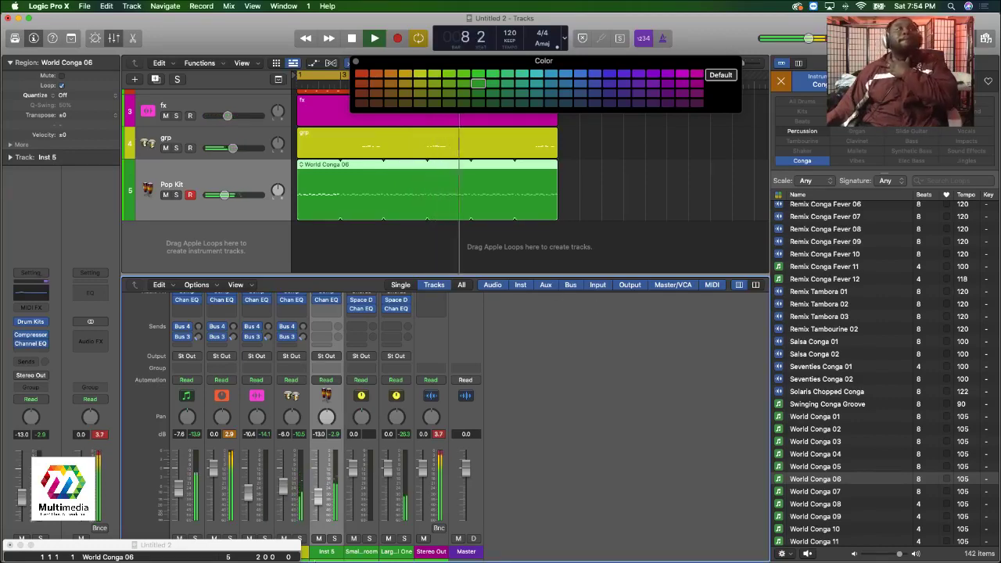
Mute the World Conga 06 track and rename it conga.
key("ctrl+m")
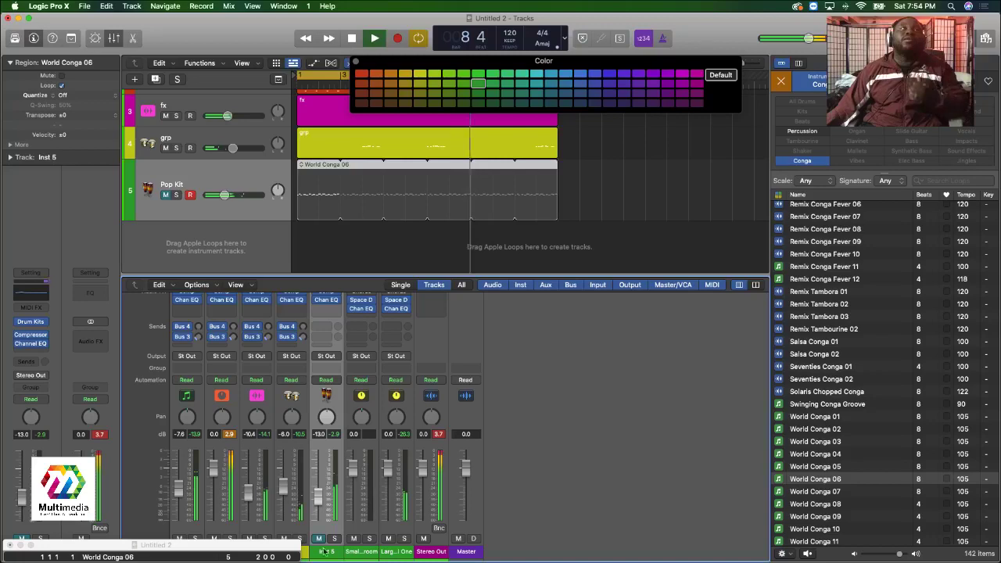
double_click(176, 183)
type("co")
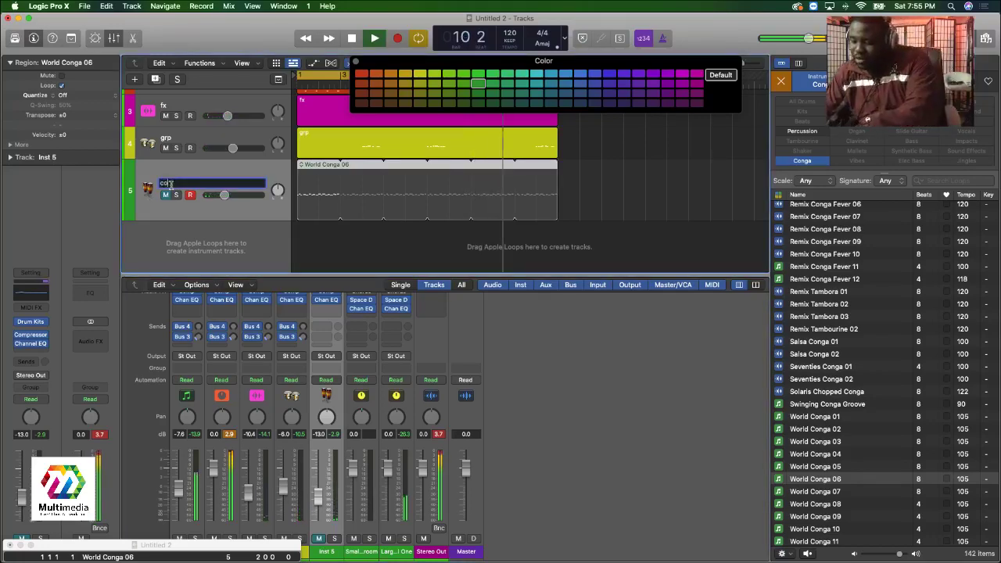
type("nga")
key("Return")
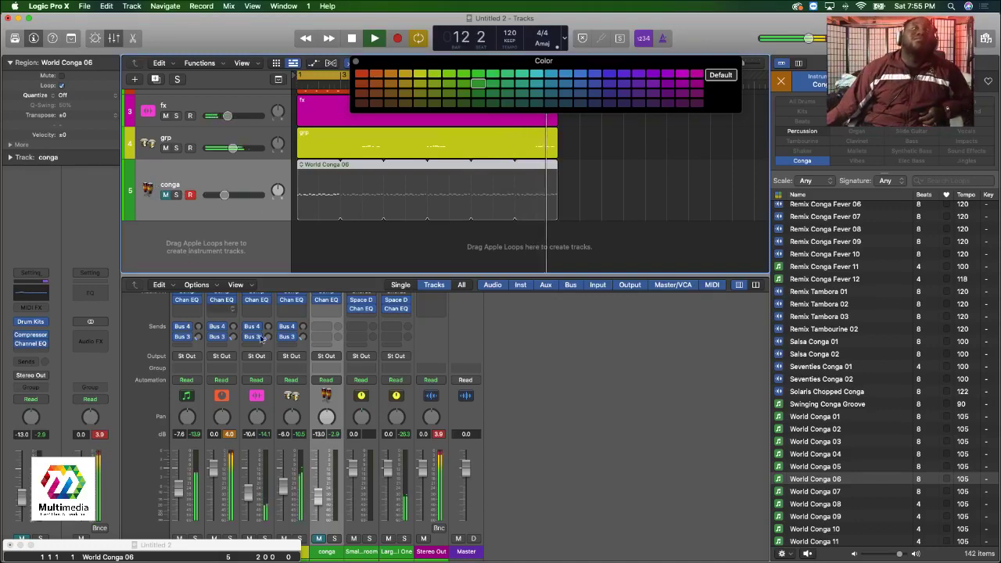
Unmute the conga track, lower its level to -14.4 dB against the beat and stop playback.
left_click(319, 538)
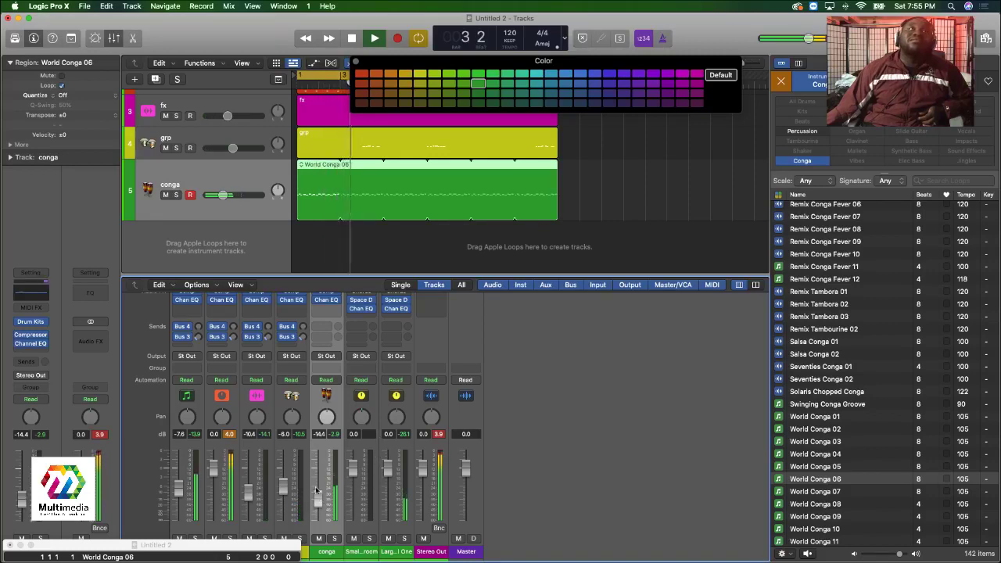
left_click(639, 218)
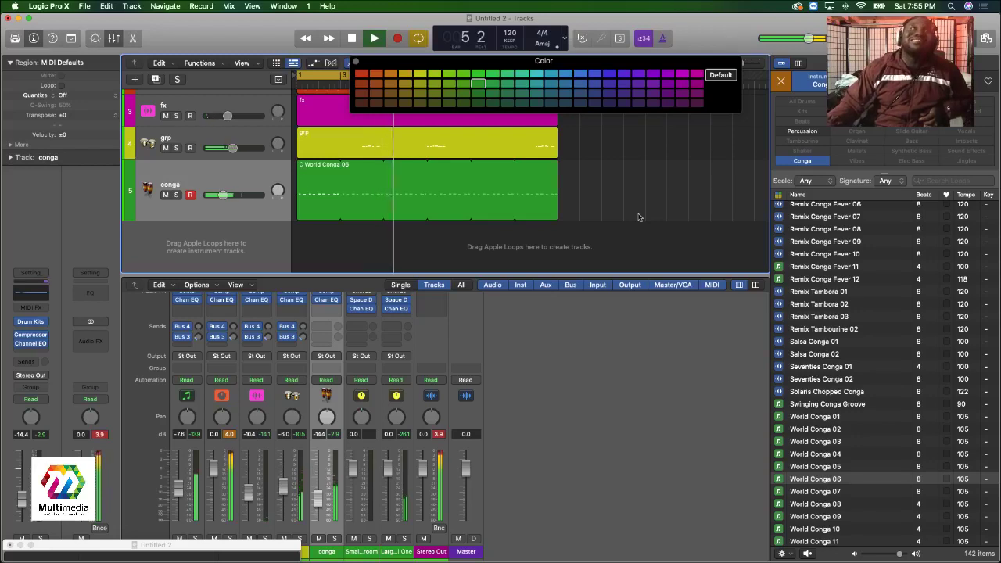
key("space")
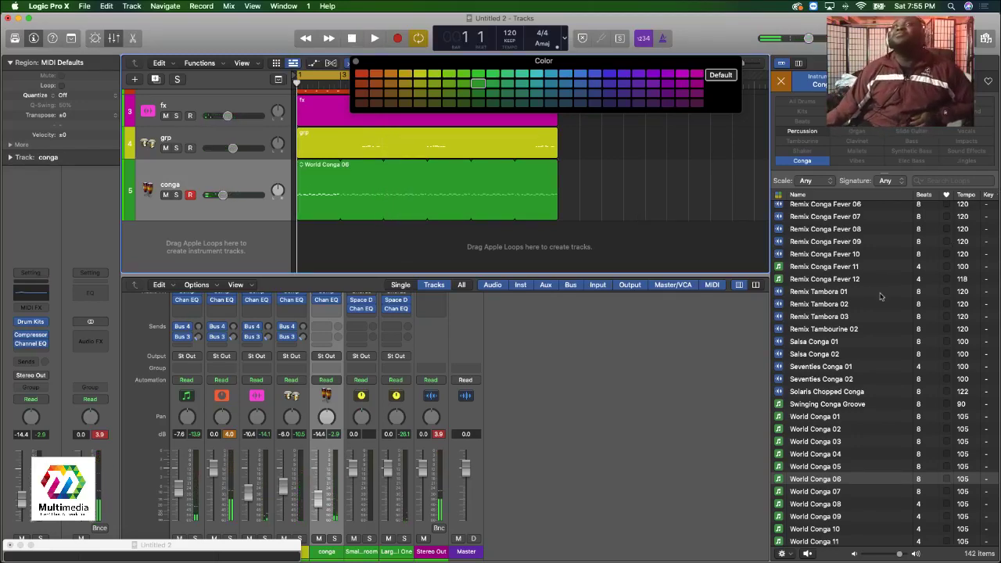
Switch the loop filter from Conga to Shaker and audition Shaker 19, Solaris Cabasa, Shaker 17 and Shaker 18 on their own.
left_click(809, 160)
left_click(803, 151)
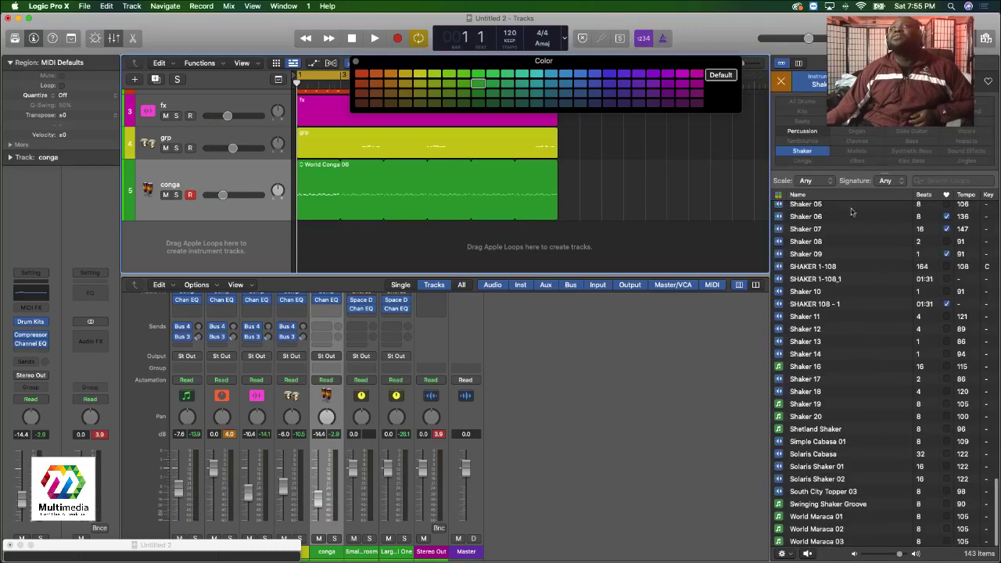
left_click(838, 290)
left_click(828, 402)
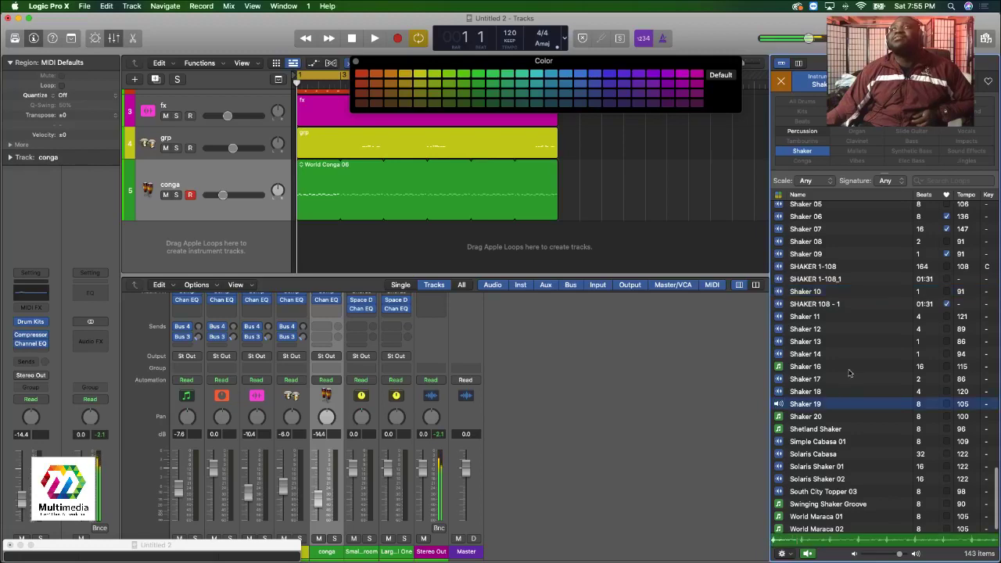
scroll(841, 336, "down", 1)
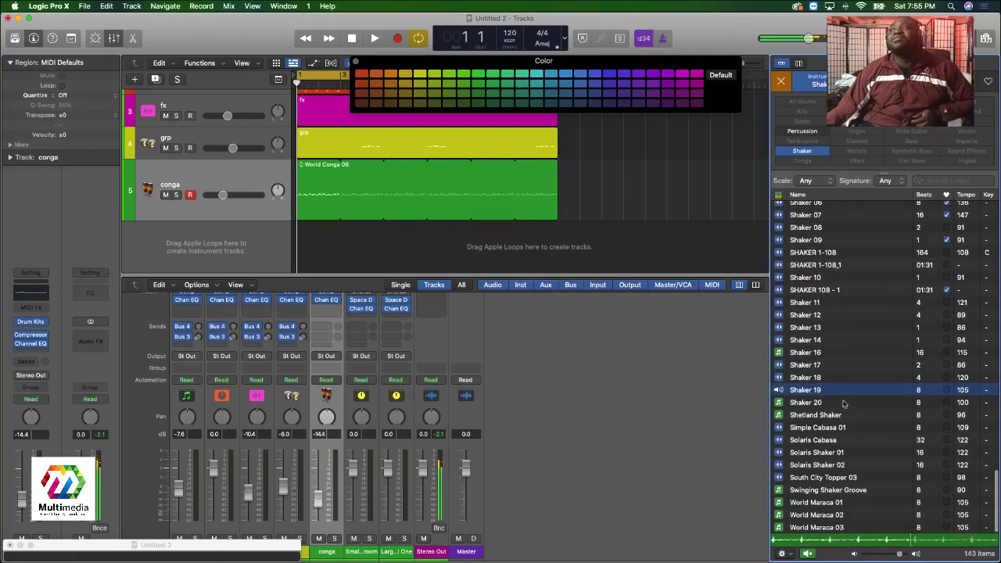
left_click(812, 440)
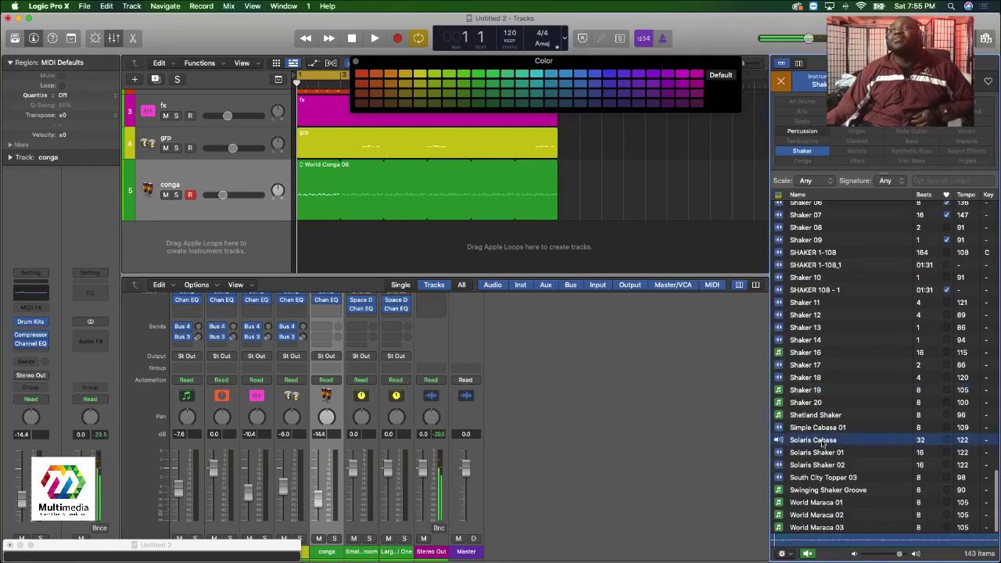
left_click(816, 367)
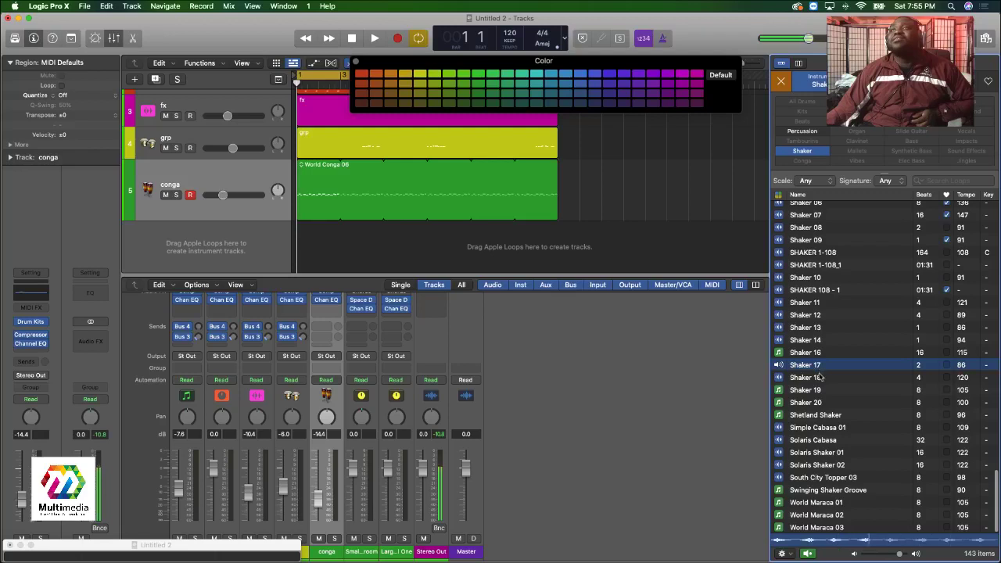
left_click(820, 378)
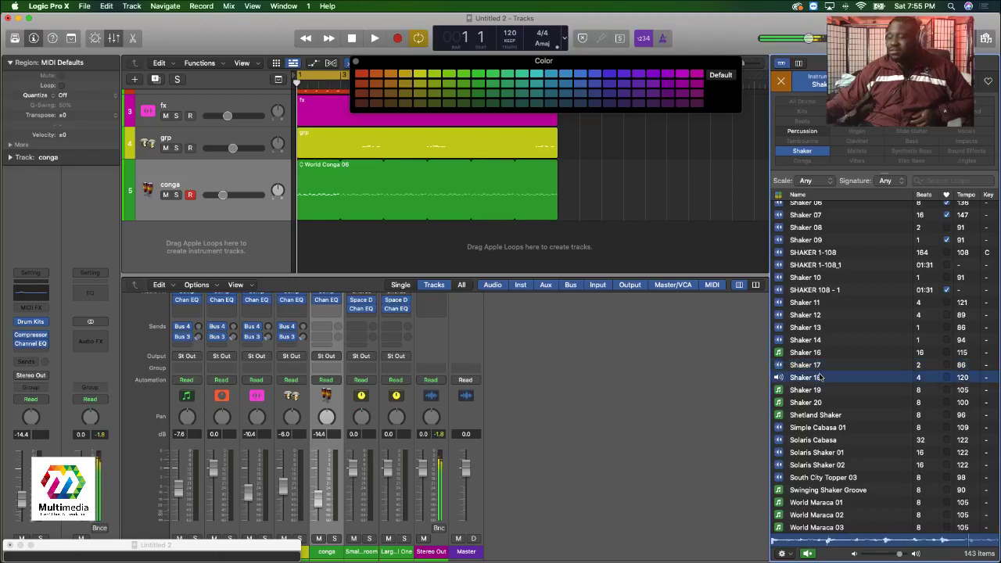
Play the beat and audition Shaker 18 and Shaker 19 against it.
key("space")
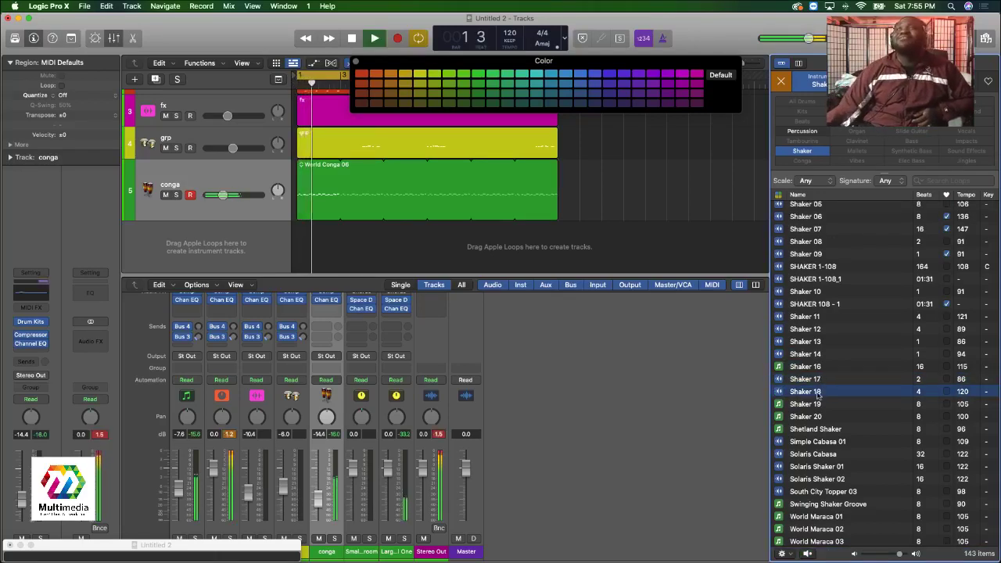
left_click(819, 394)
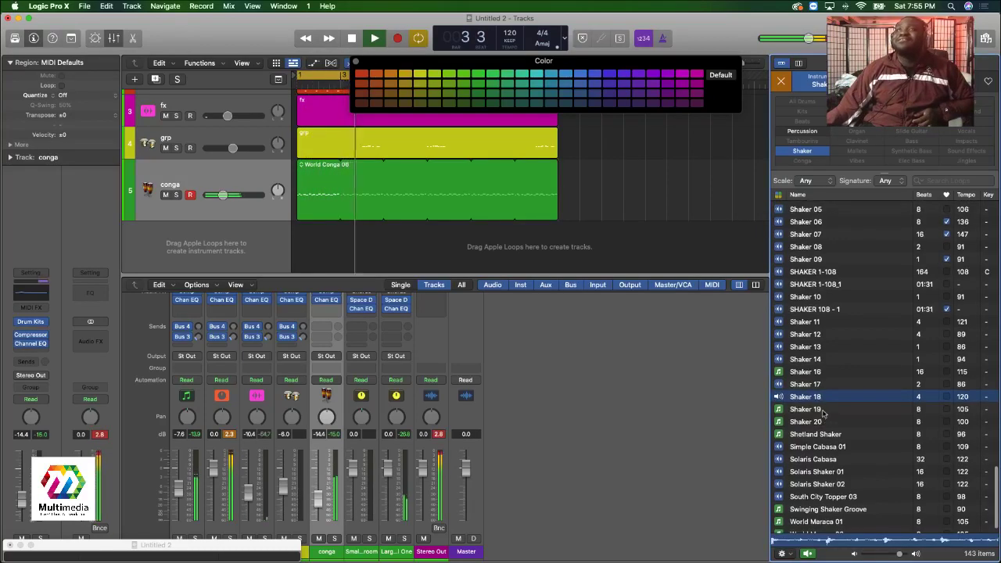
left_click(823, 413)
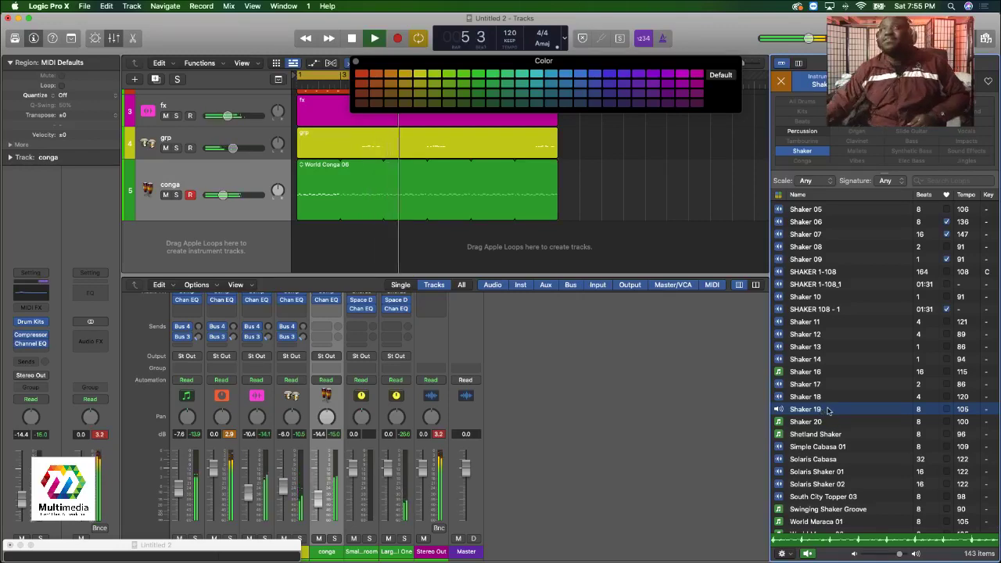
Stop playback, add Shaker 19 on a new track below conga and loop it to the end of the conga region.
key("space")
scroll(828, 409, "down", 1)
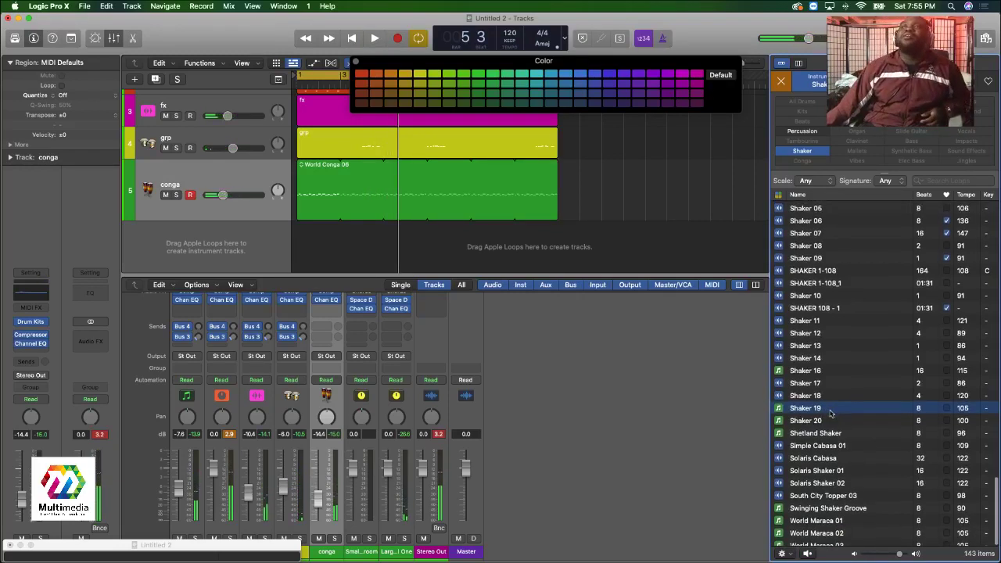
left_click_drag(352, 281, 545, 252)
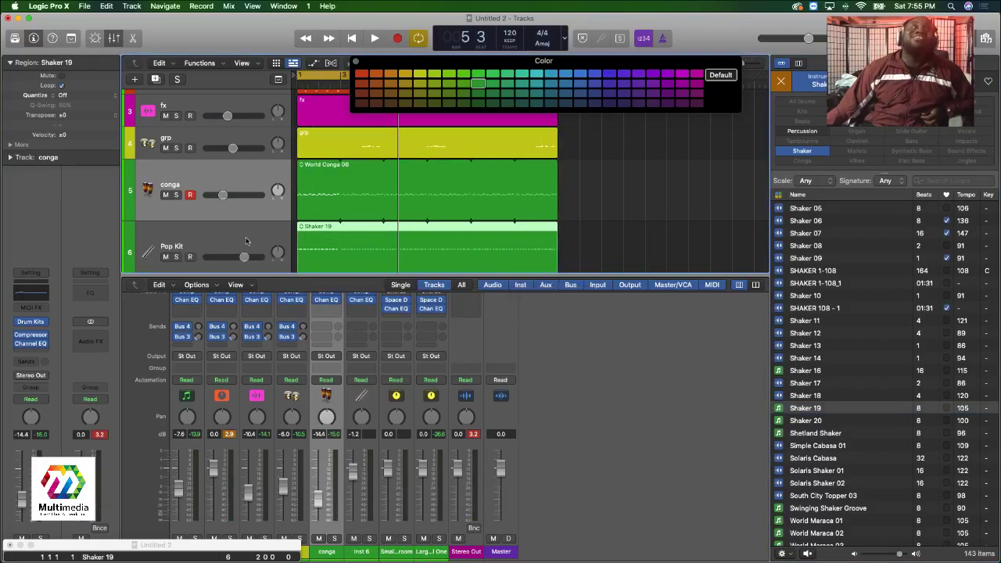
Solo the conga and shaker tracks, play them together and lower the shaker track to -10.2 dB.
scroll(251, 242, "down", 2)
left_click(176, 180)
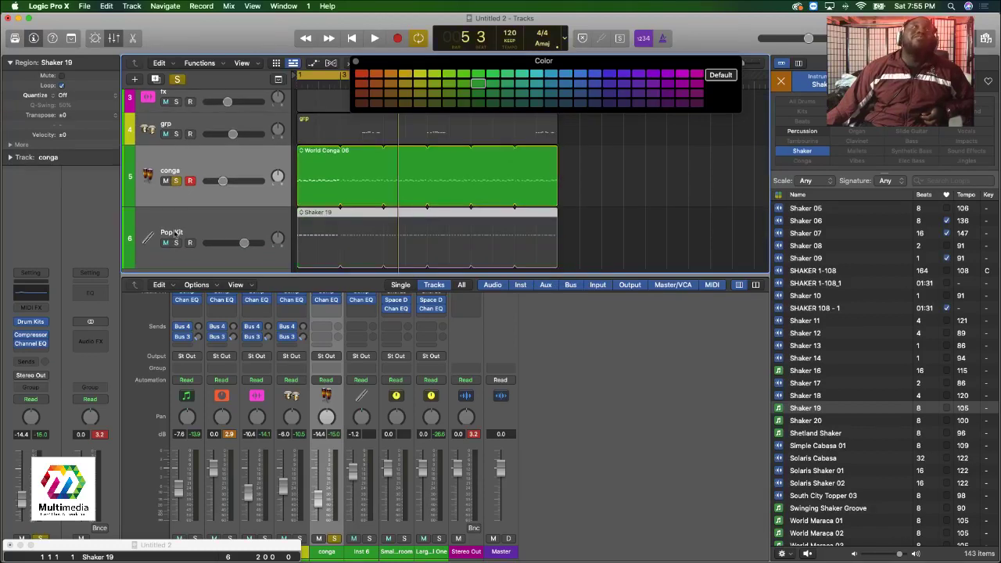
left_click(176, 242)
key("space")
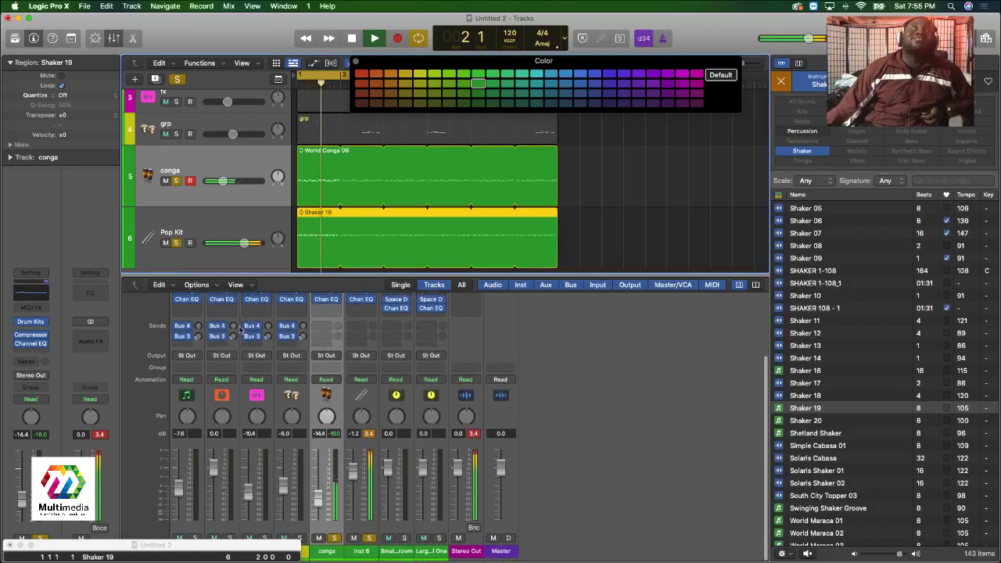
key("Down")
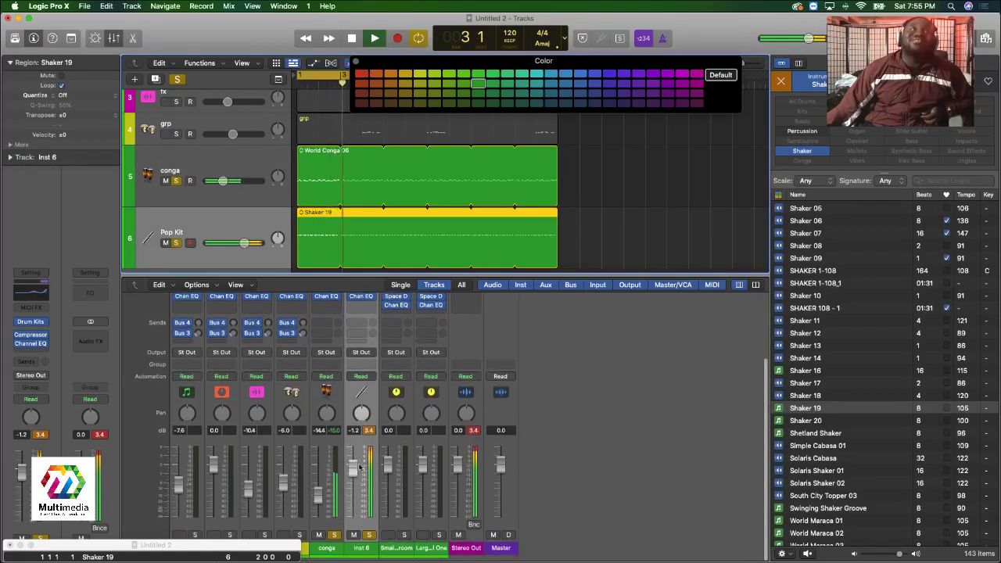
left_click_drag(353, 471, 353, 490)
scroll(243, 493, "down", 1)
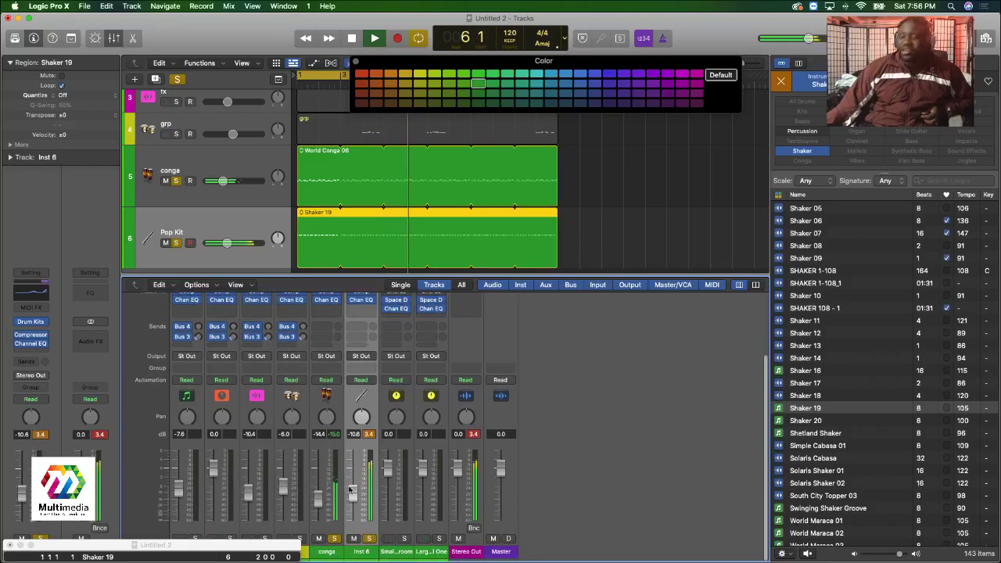
key("space")
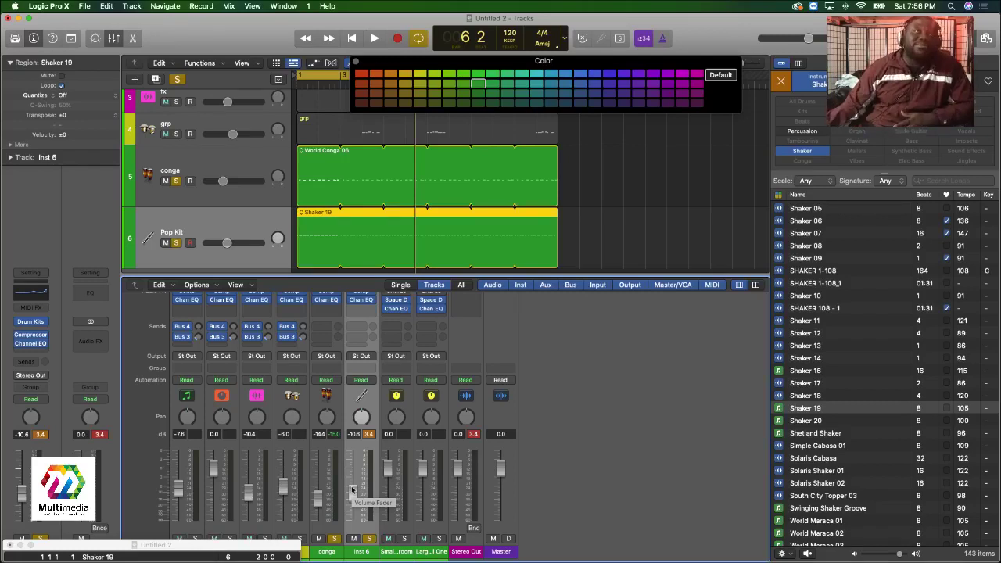
scroll(352, 489, "up", 1)
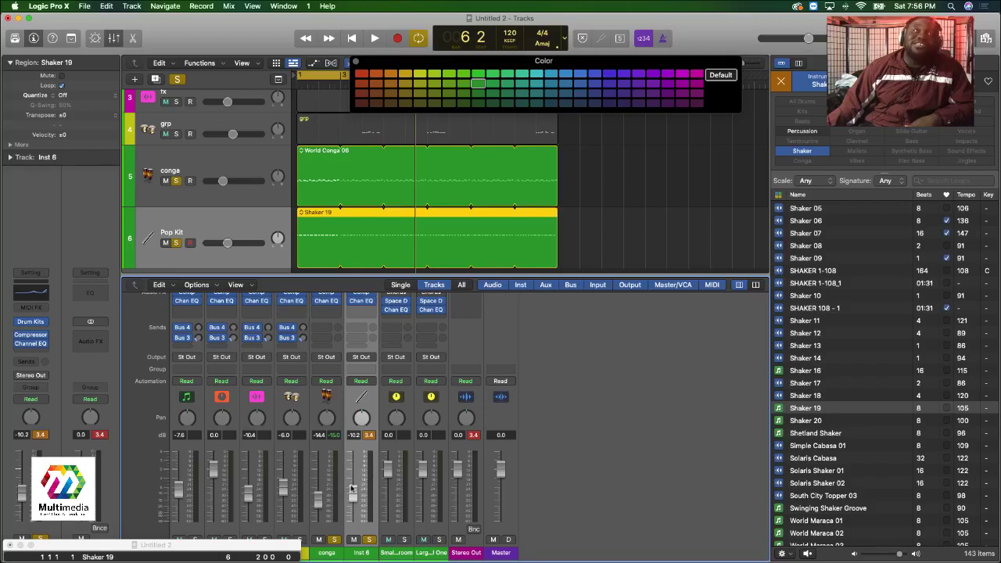
Clear the conga and shaker solos, play the full beat and lower the shaker track to -15.0 dB.
left_click(369, 539)
left_click(335, 540)
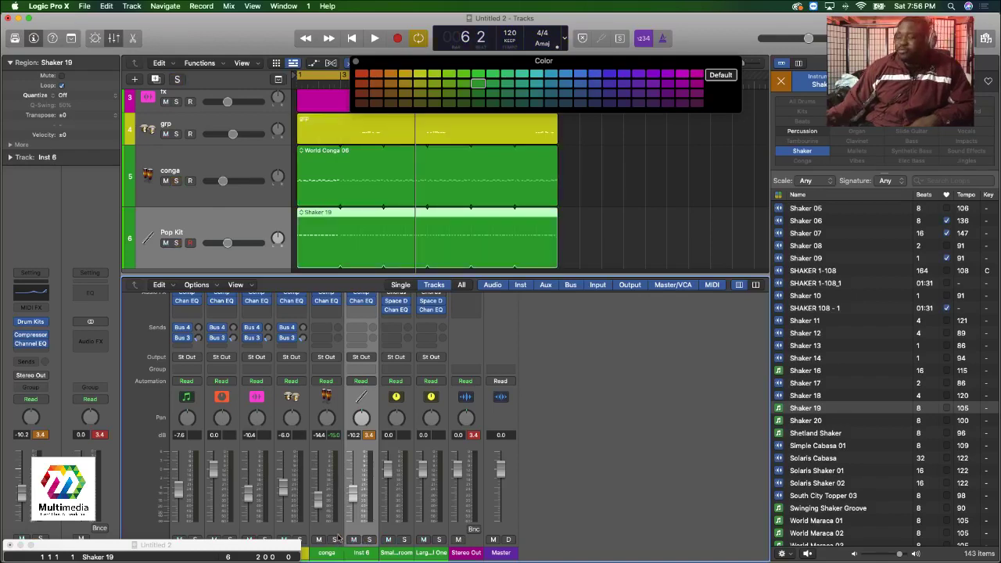
key("space")
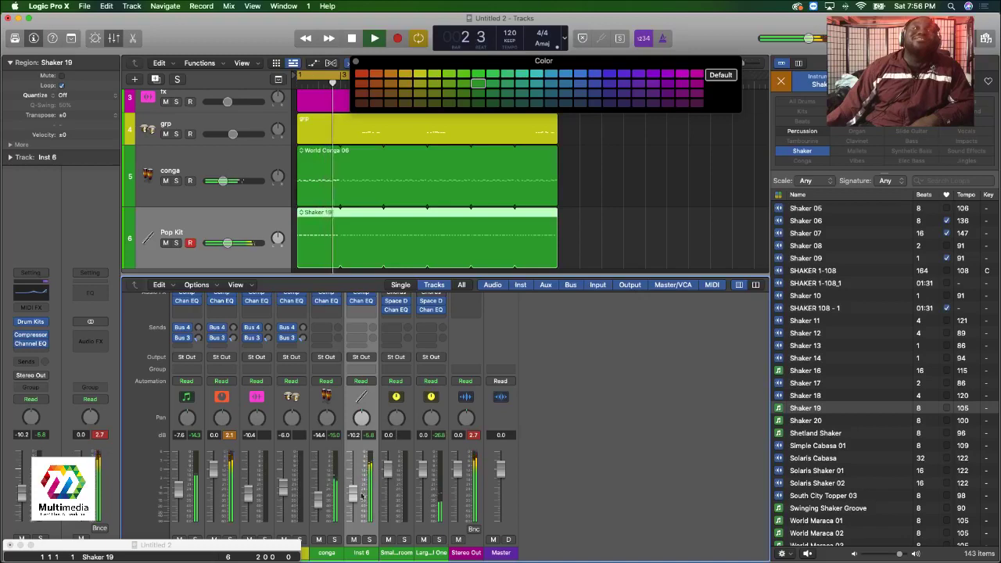
mouse_move(353, 493)
left_mouse_down()
mouse_move(353, 481)
mouse_move(354, 501)
left_mouse_up()
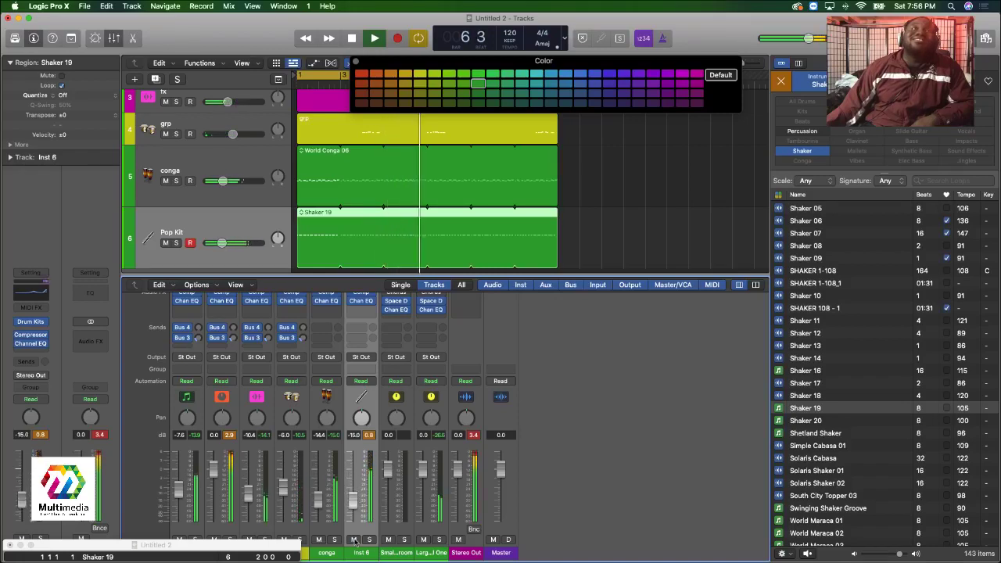
Mute the shaker and conga tracks during playback and unmute them one at a time to compare the beat.
left_click(354, 539)
left_click(318, 540)
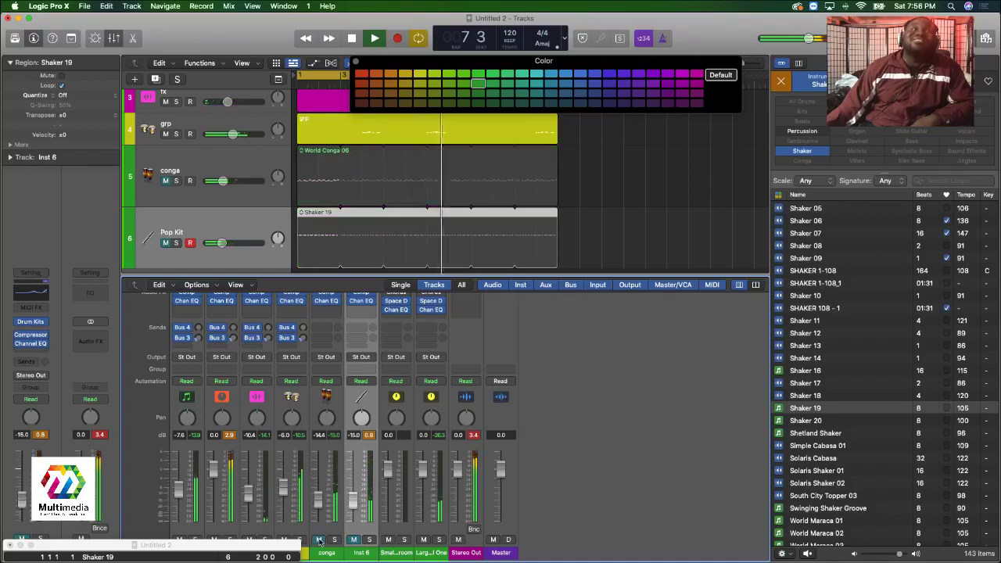
left_click(319, 539)
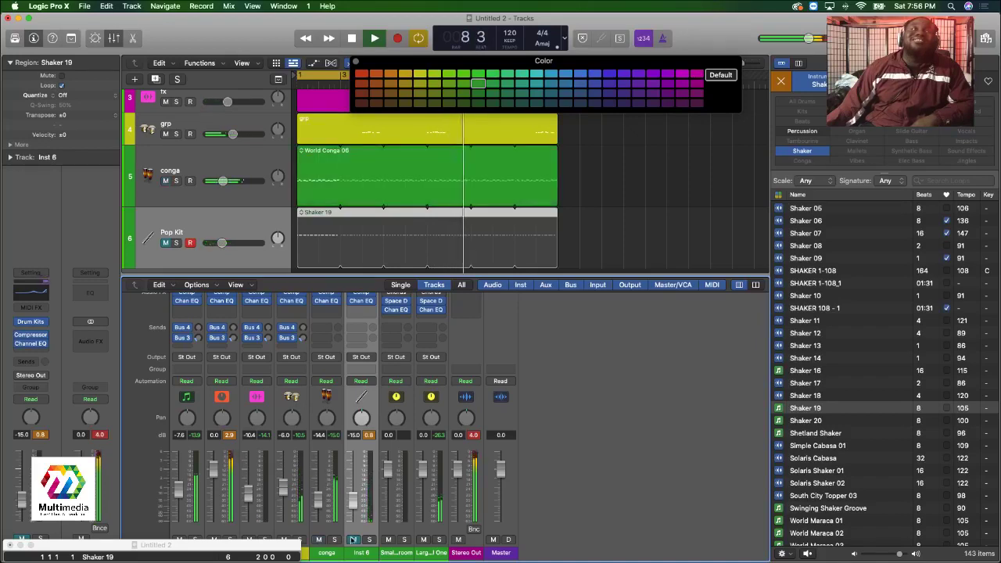
left_click(354, 540)
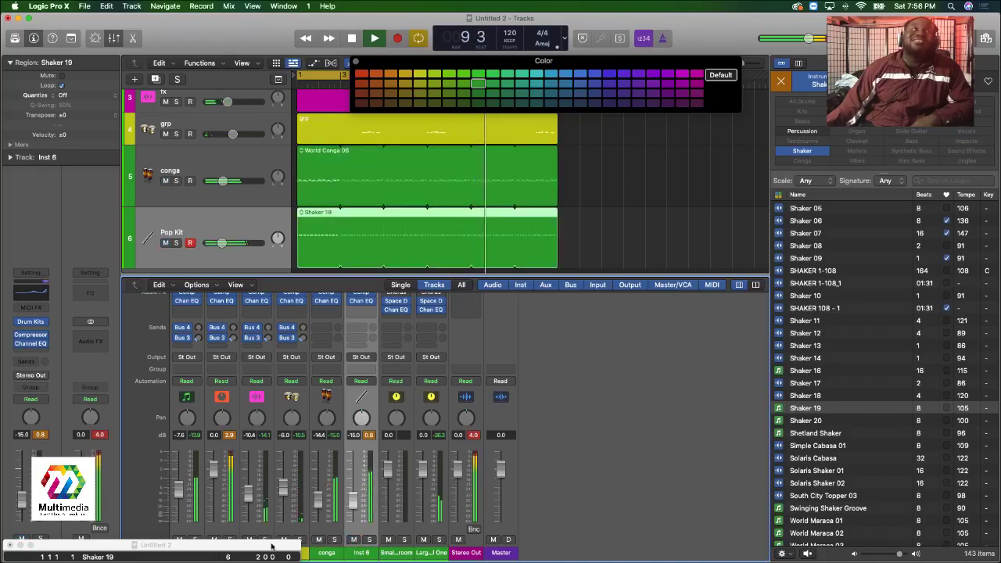
Move the floating Shaker 19 event display off the mixer controls and close it.
left_click_drag(271, 544, 300, 514)
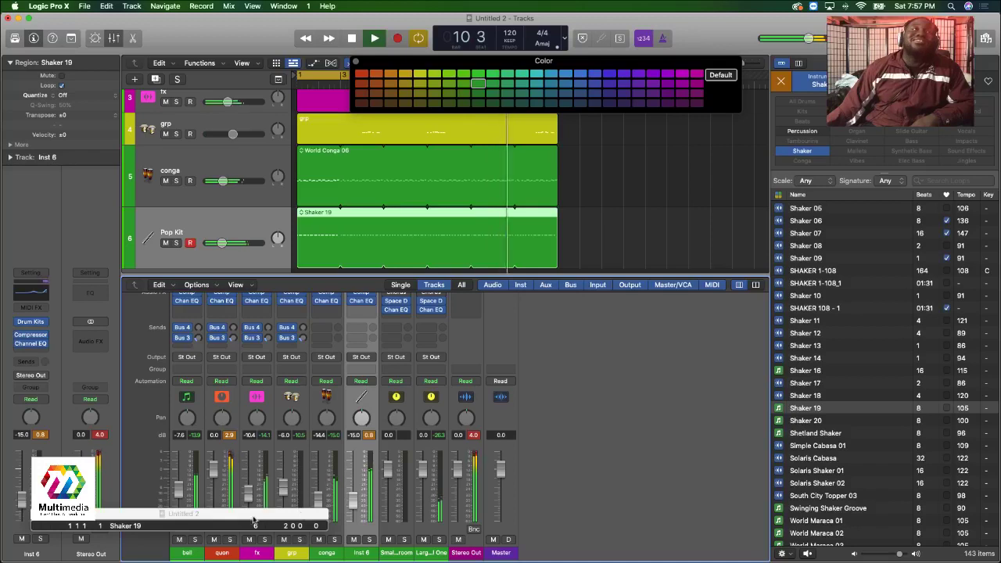
left_click_drag(168, 516, 160, 529)
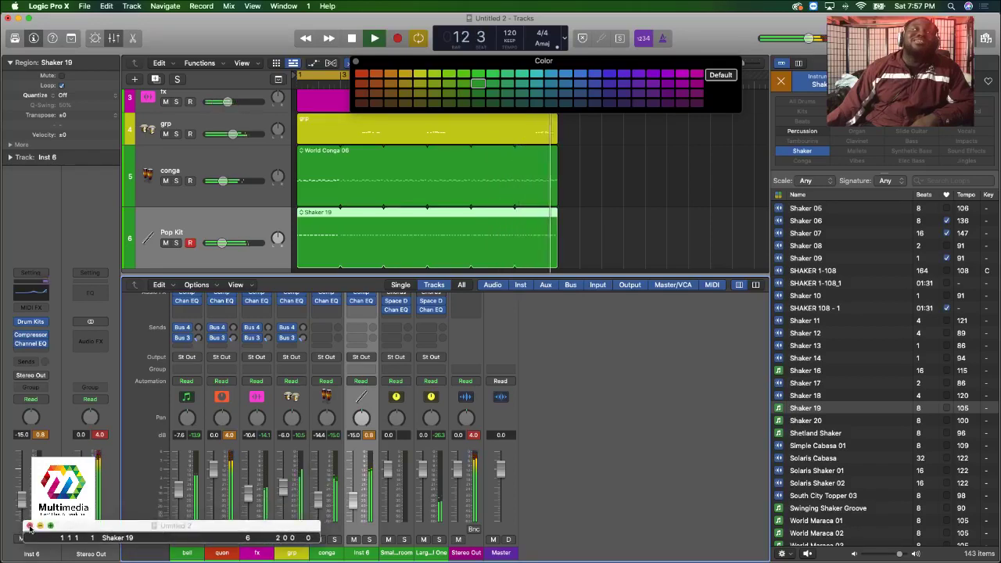
left_click(29, 527)
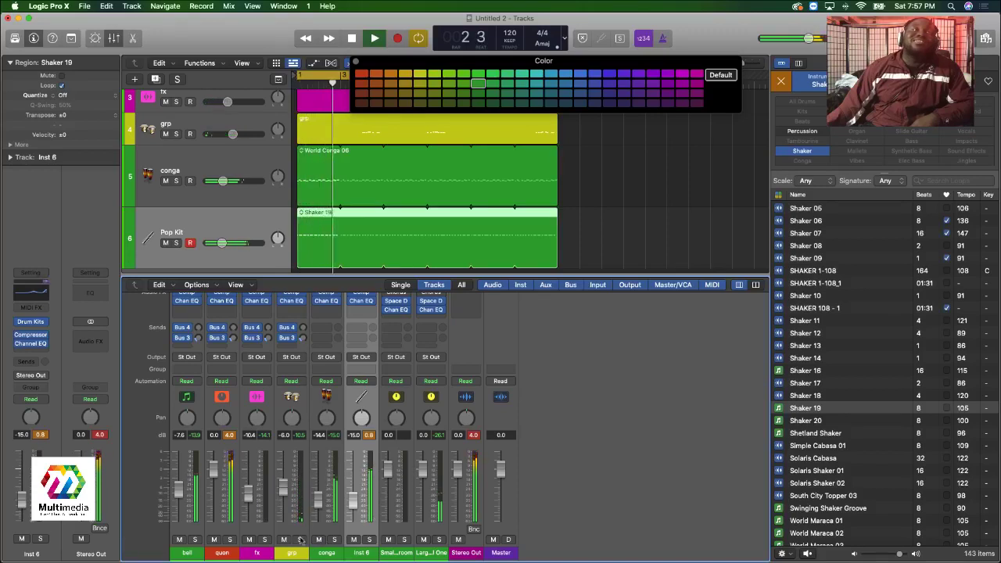
Solo the quon and shaker tracks to hear them together.
left_click(230, 540)
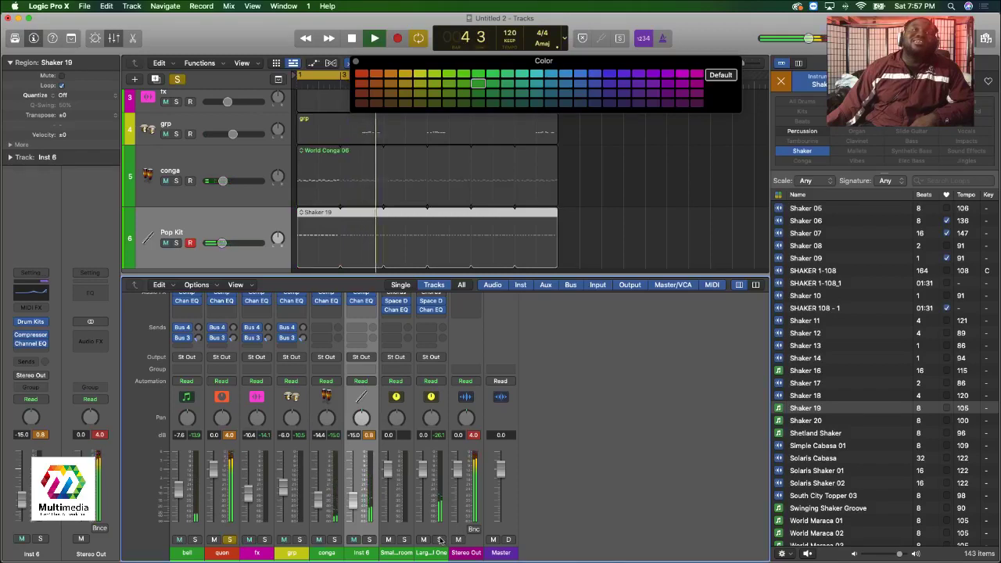
left_click(370, 539)
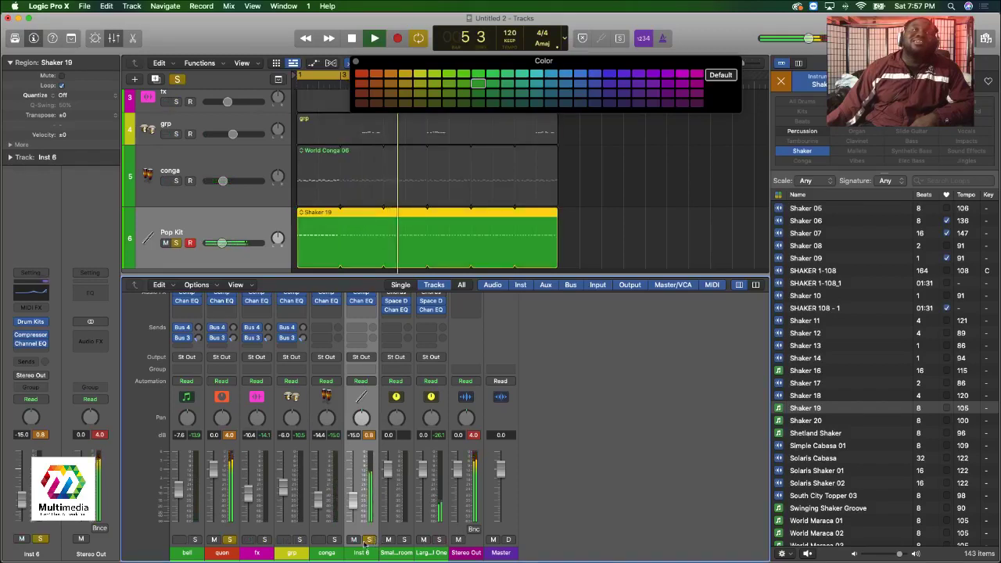
Rename the Pop Kit shaker track as skr and give it the maraca icon.
double_click(169, 230)
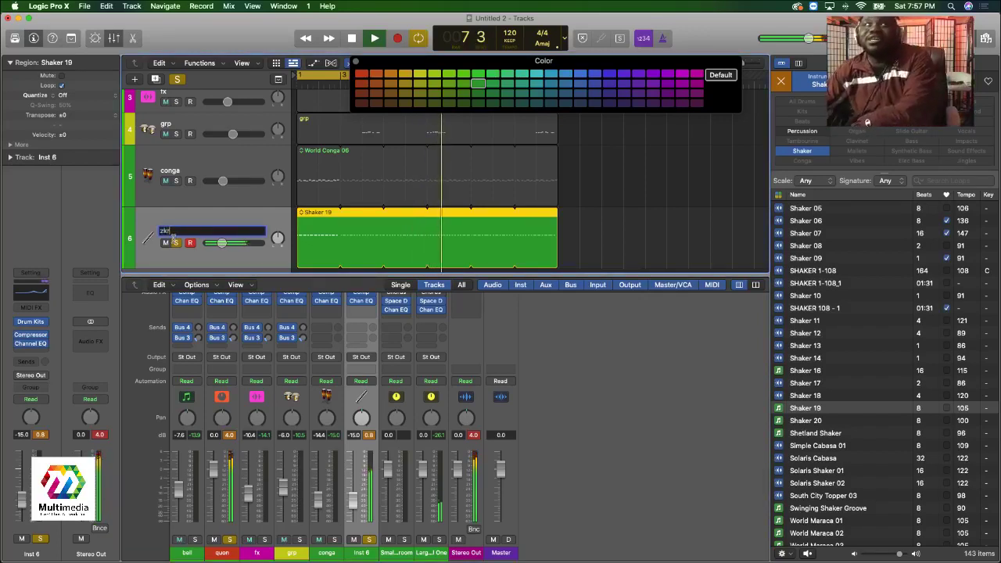
type("skr")
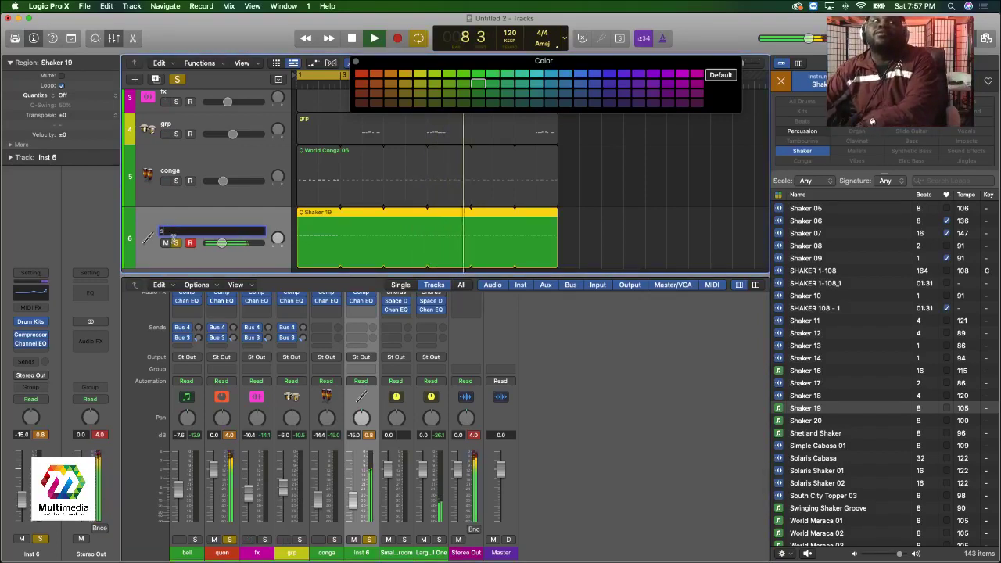
key("Return")
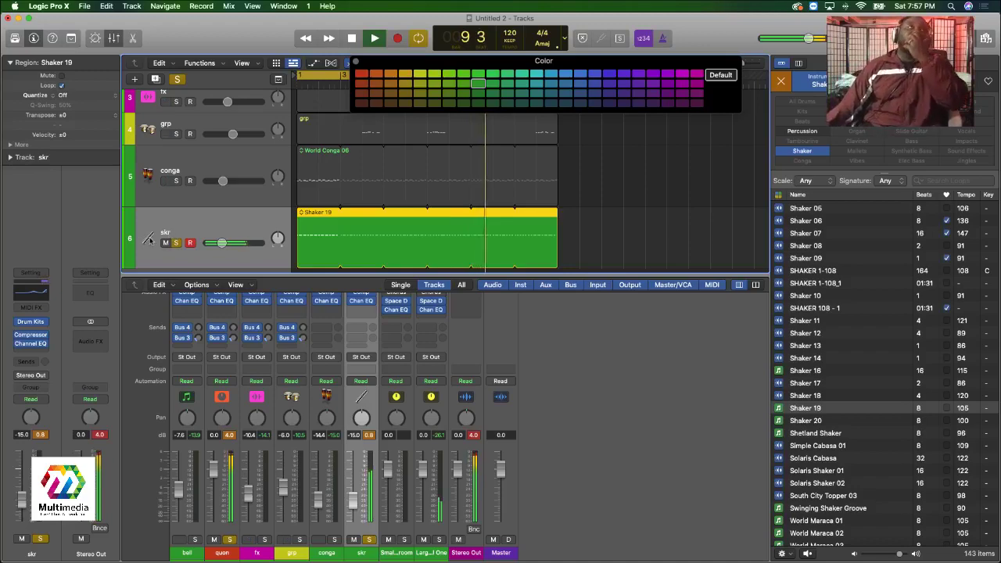
left_click(148, 238)
left_click(312, 276)
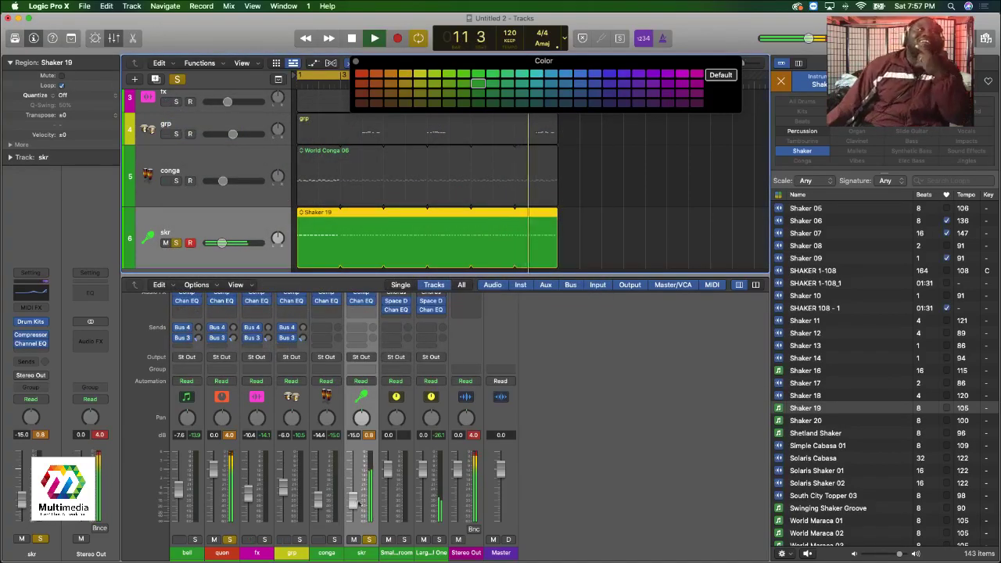
Balance skr against quon, add conga to the solo and set the skr track's level to -14.6 dB.
mouse_move(356, 502)
left_mouse_down()
mouse_move(354, 487)
mouse_move(354, 497)
left_mouse_up()
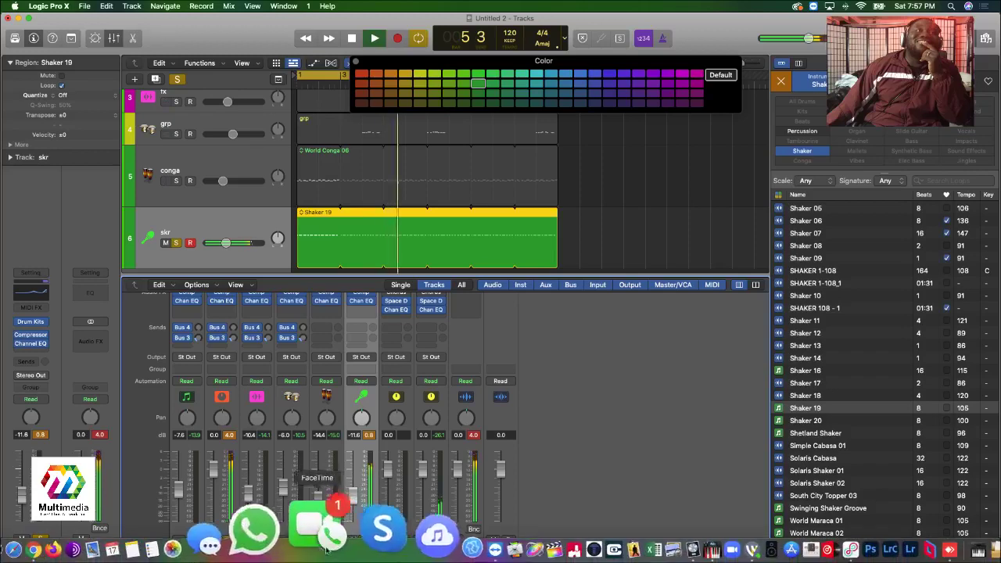
left_click(334, 540)
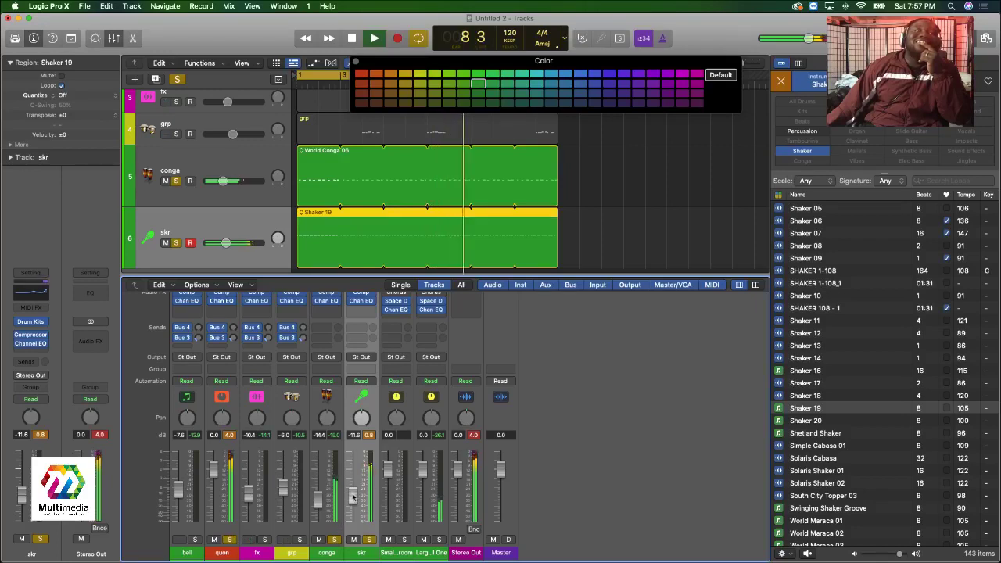
left_click_drag(353, 492, 353, 505)
Clear the solos on skr, conga and quon, and raise the grp track to -5.4 dB in the full mix.
left_click(369, 539)
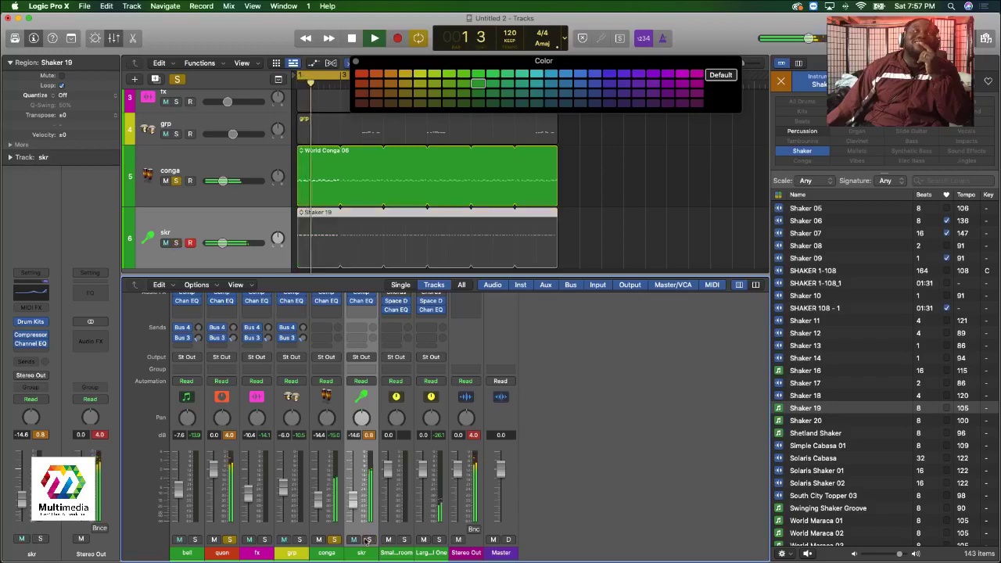
left_click(334, 540)
left_click(230, 540)
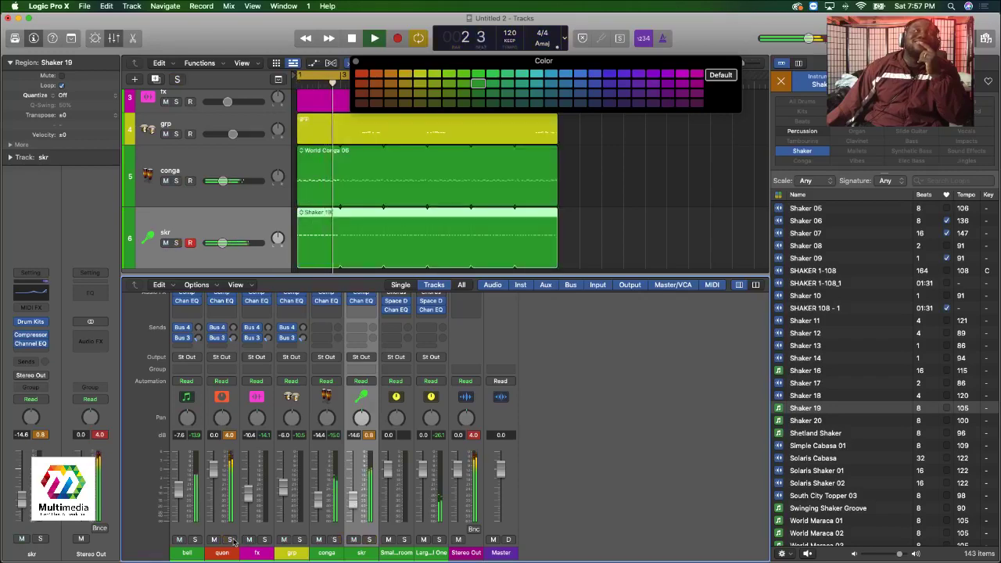
left_click(178, 540)
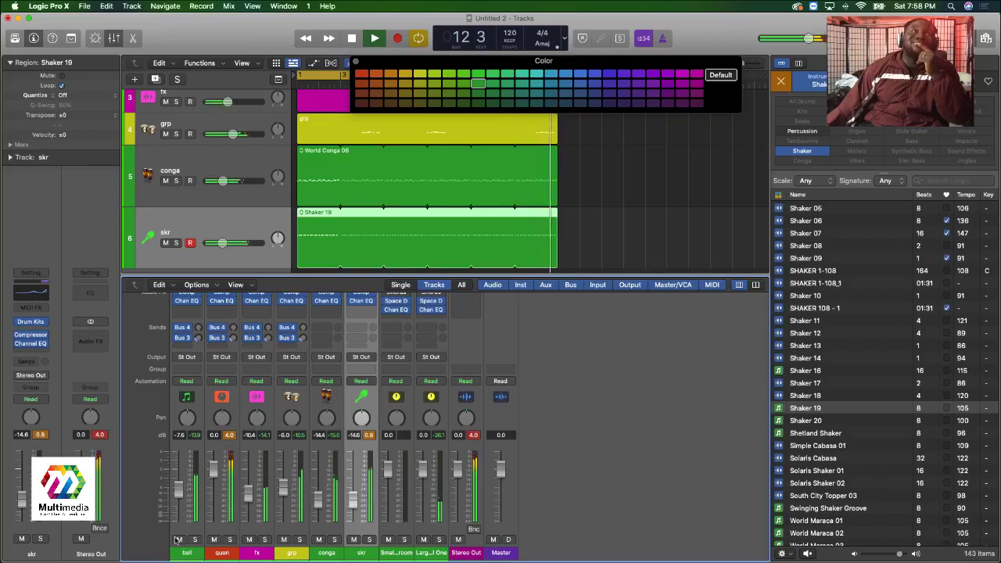
scroll(370, 496, "down", 1)
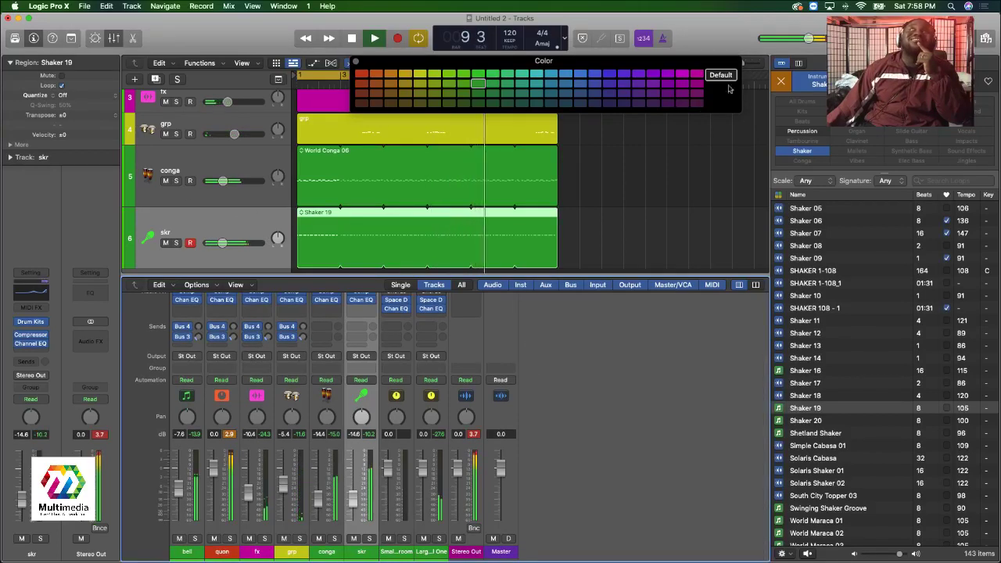
Zoom the arrangement out until all six tracks fit, and move the Color palette below their regions.
key("super+Left")
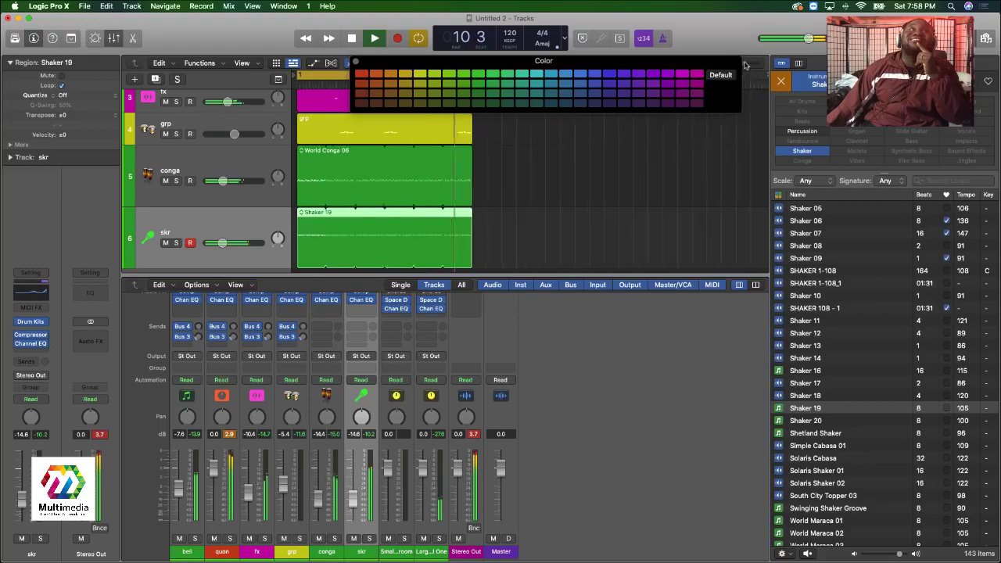
left_click_drag(707, 61, 706, 110)
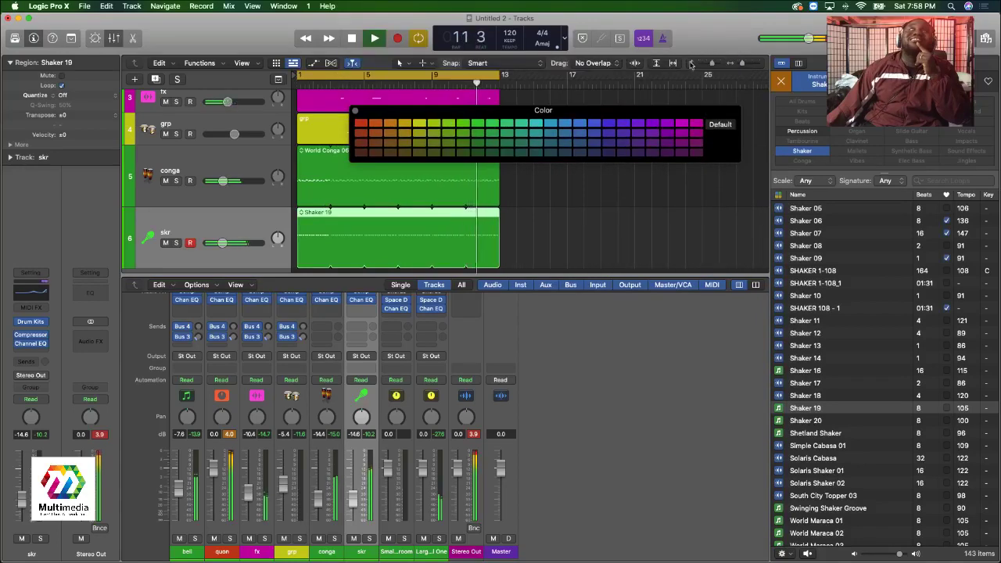
left_click_drag(711, 62, 707, 70)
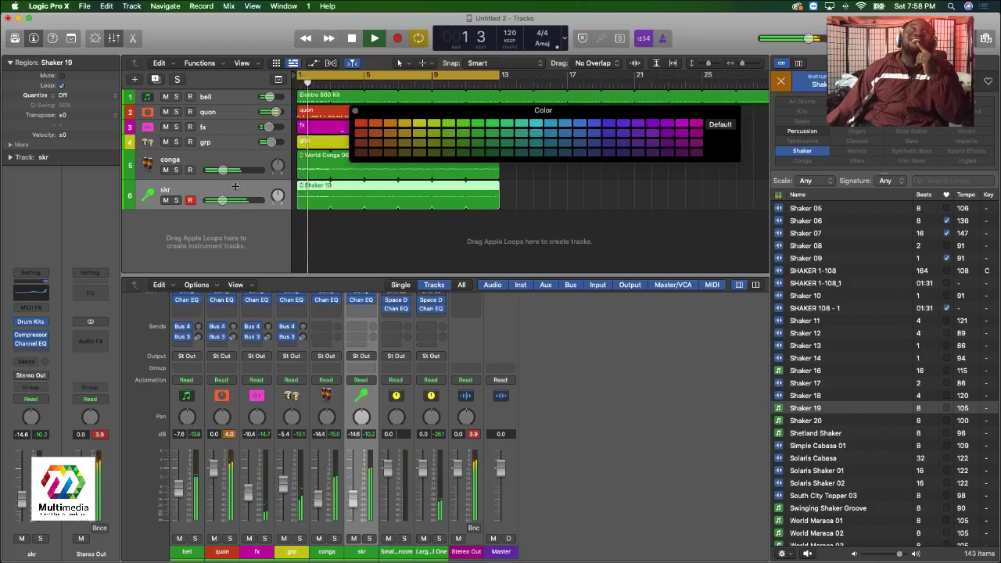
mouse_move(233, 186)
left_mouse_down()
mouse_move(221, 201)
mouse_move(222, 187)
left_mouse_up()
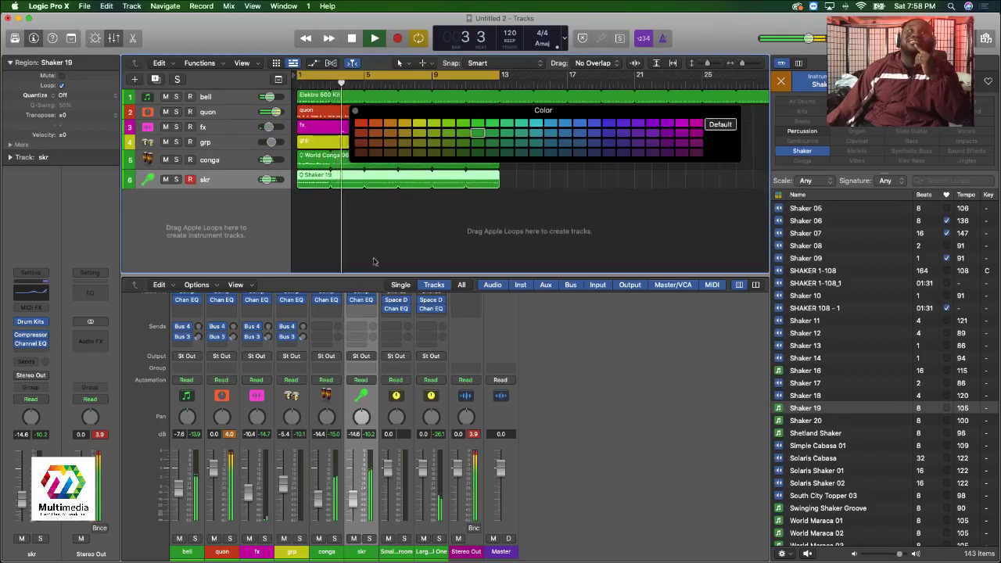
left_click_drag(522, 116, 595, 213)
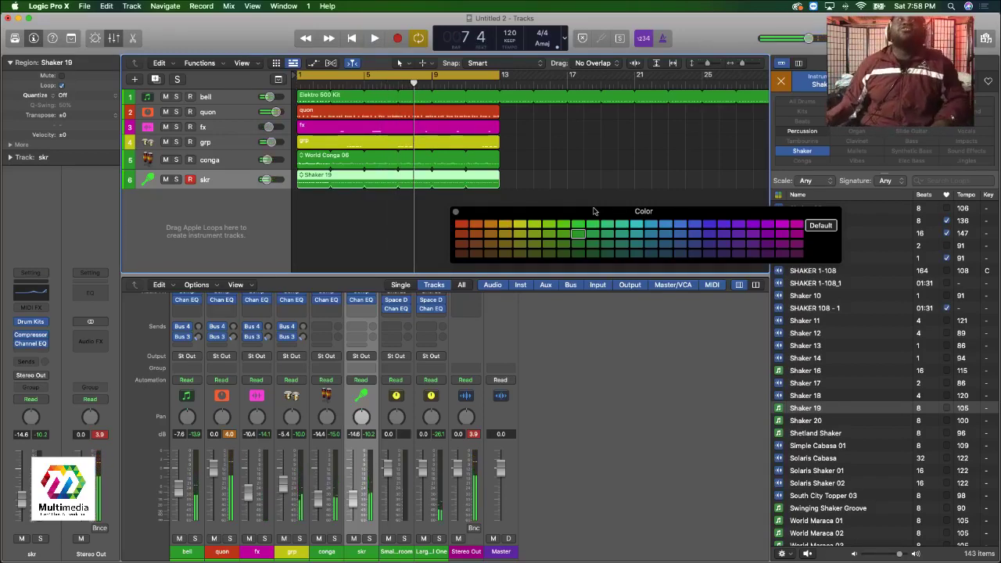
Play the full six-track beat from the beginning.
scroll(385, 205, "right", 1)
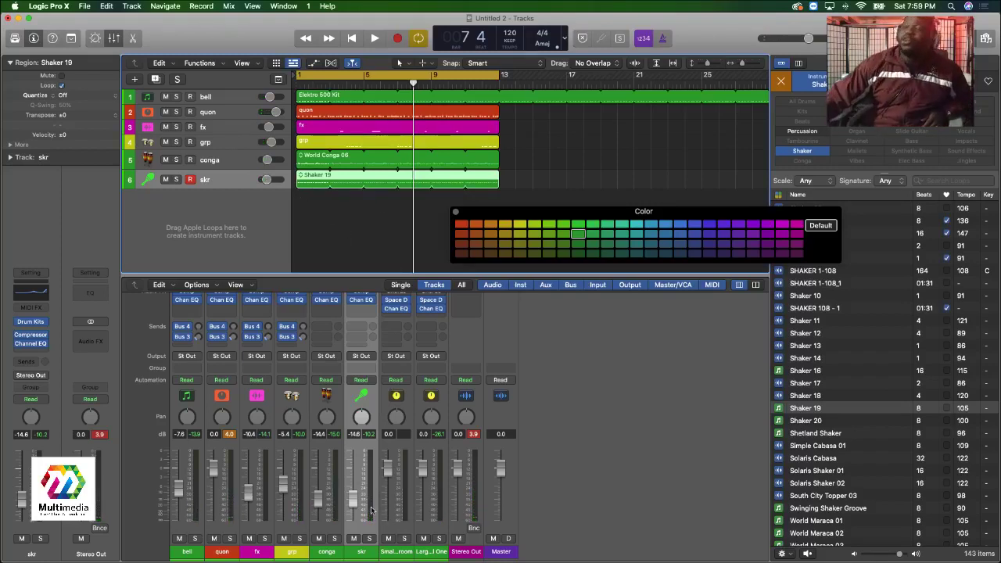
key("space")
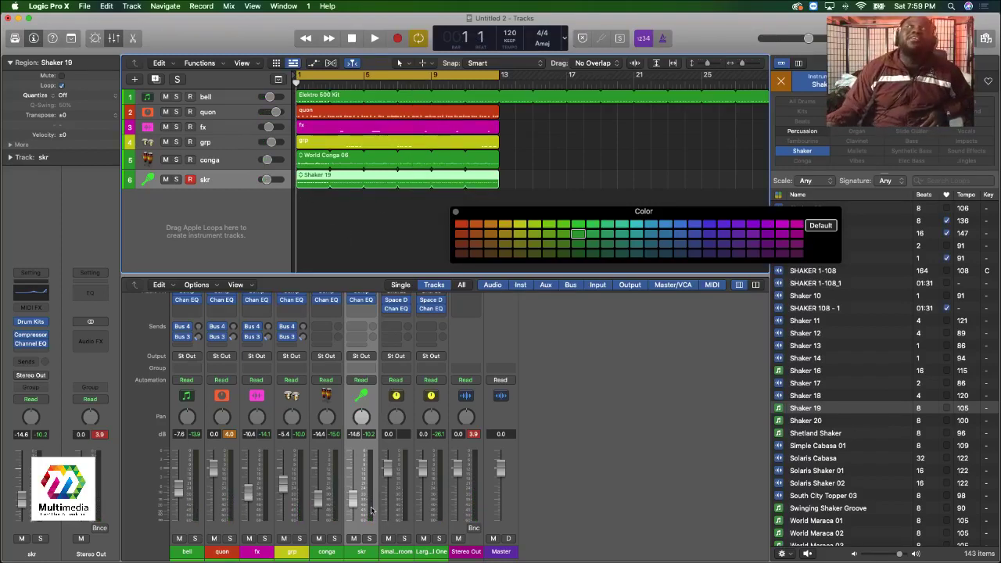
key("space")
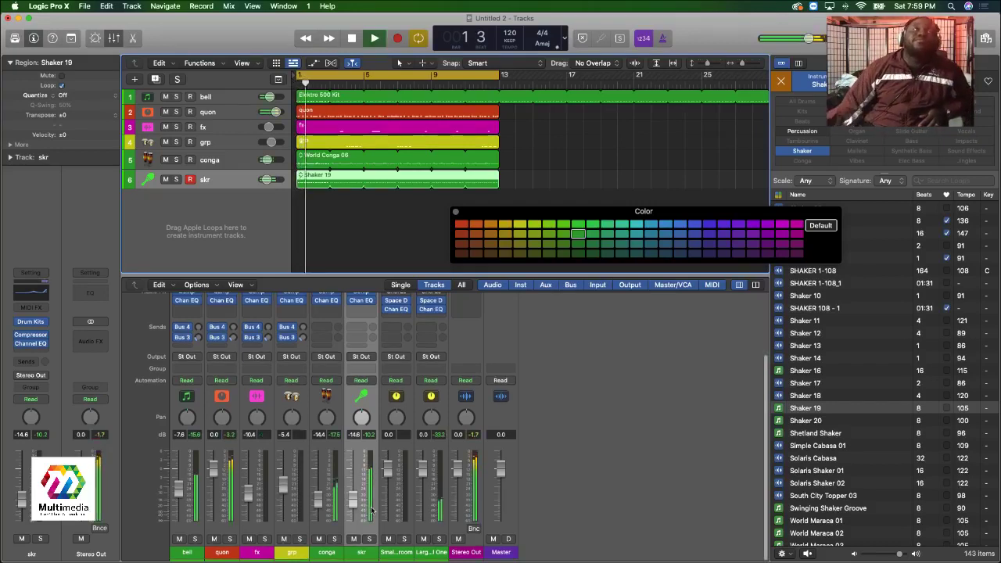
Replay the six-track beat and set the bell track's level to -13.8 dB and the fx track's to -8.4 dB.
scroll(328, 516, "up", 1)
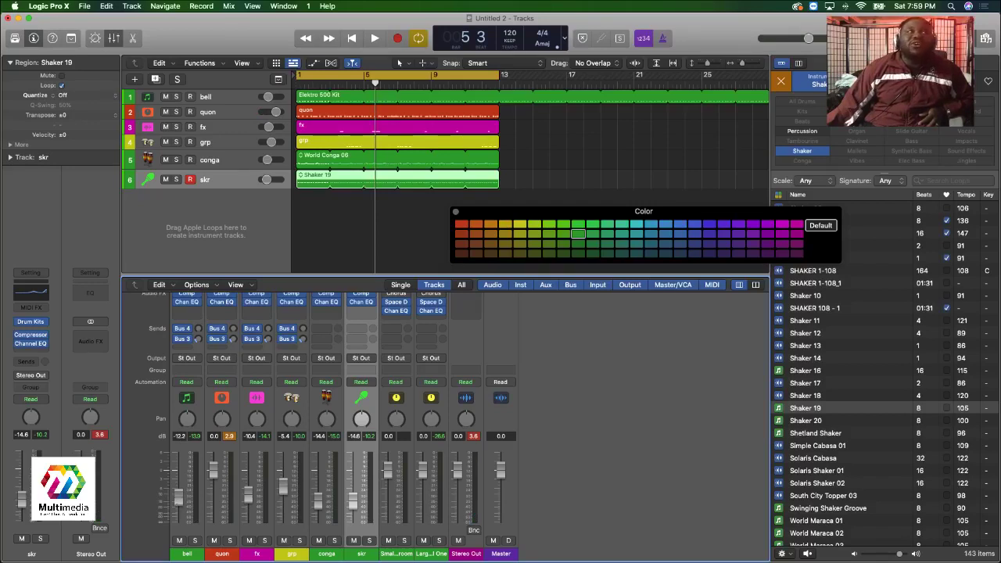
key("space")
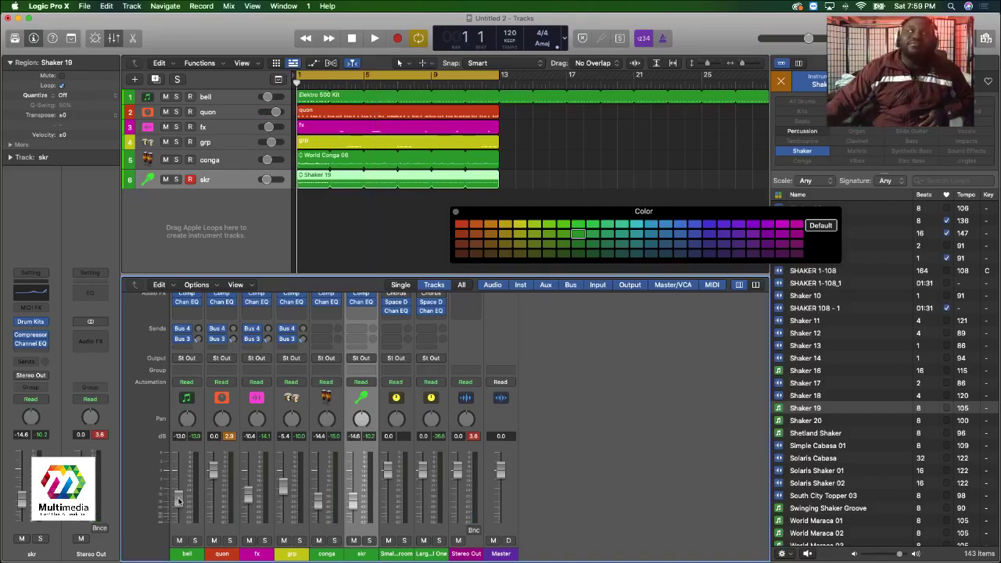
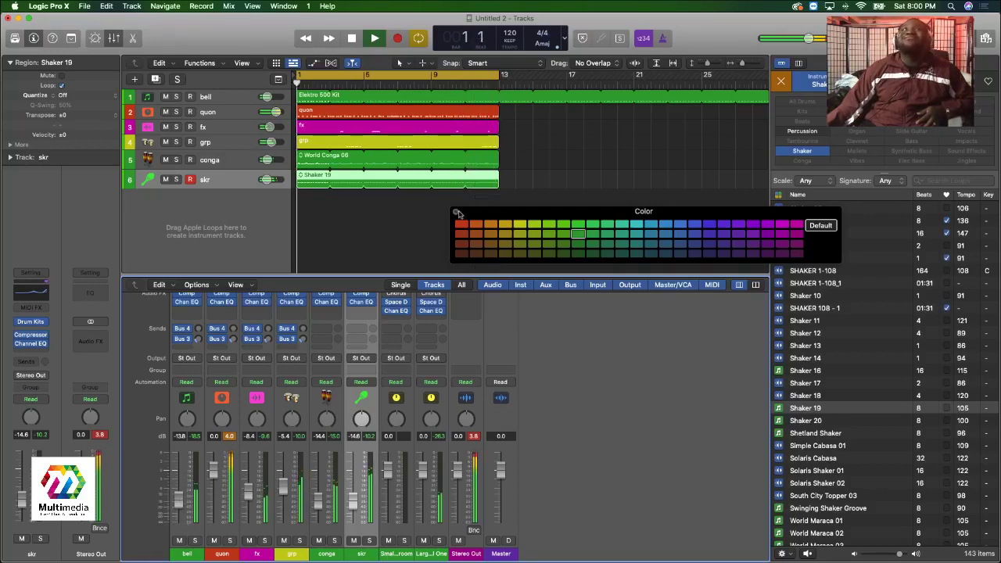
Move the Color palette clear of the regions and recolor the skr track and its Shaker 19 region dark brown.
left_click_drag(514, 214, 638, 234)
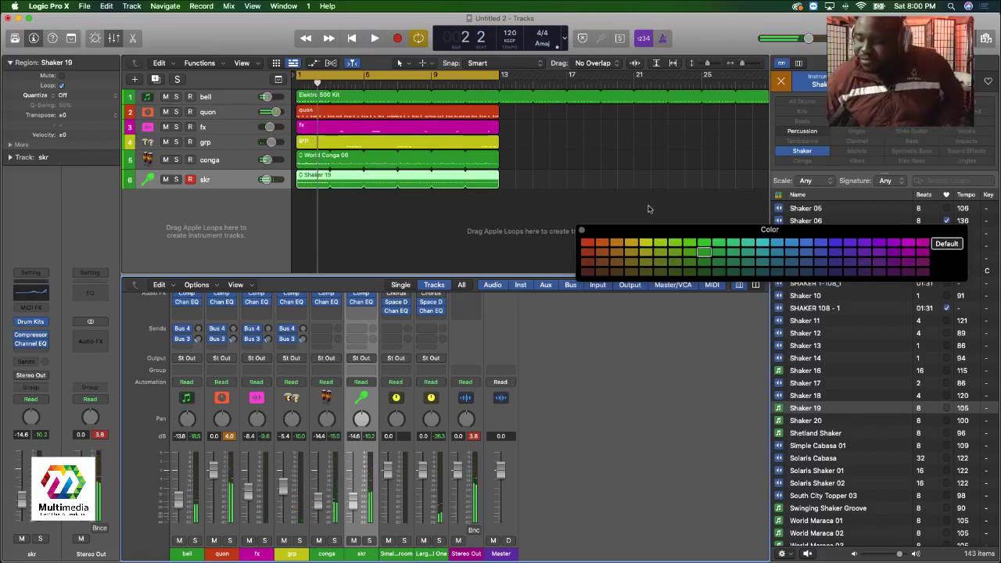
key("space")
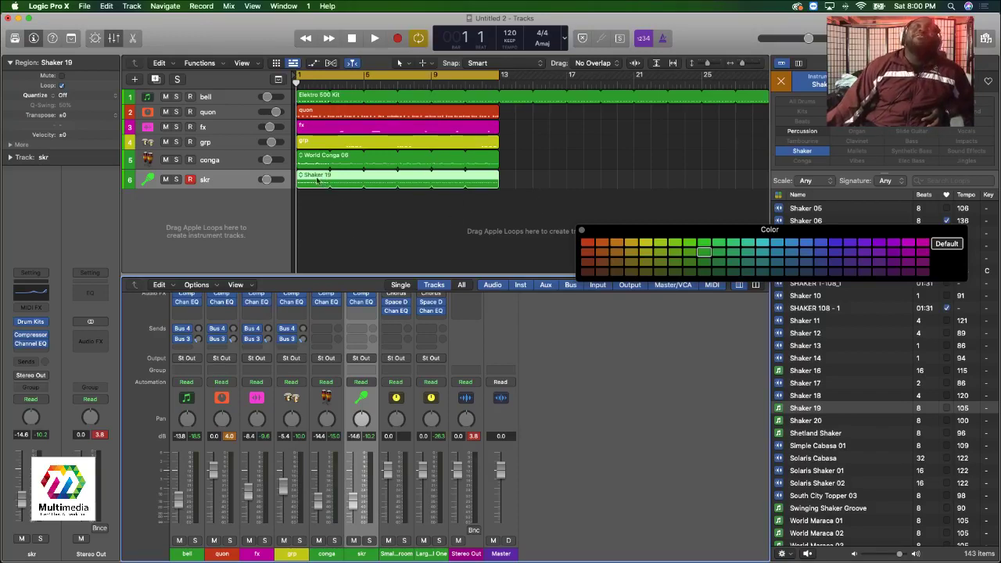
left_click(587, 272)
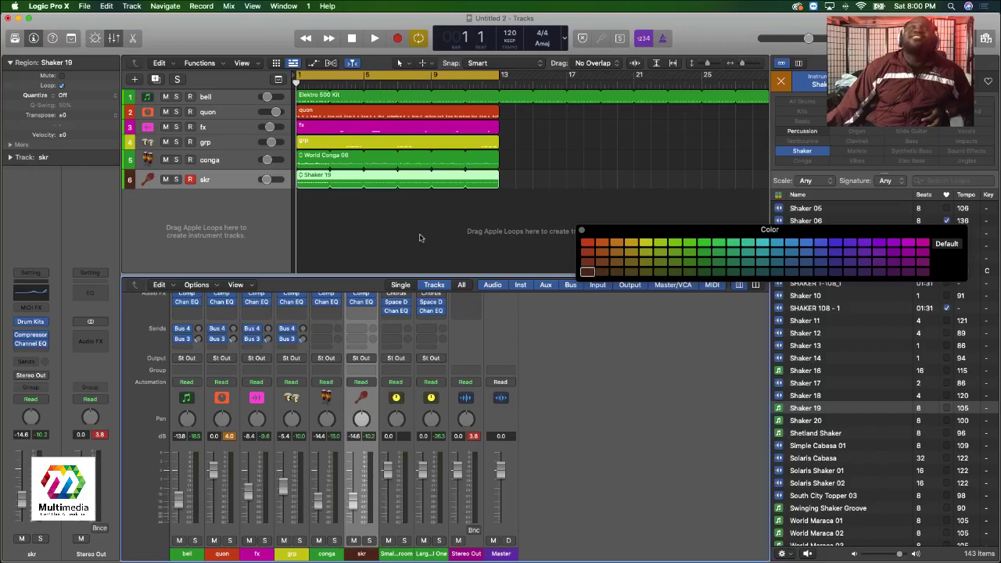
left_click(312, 179)
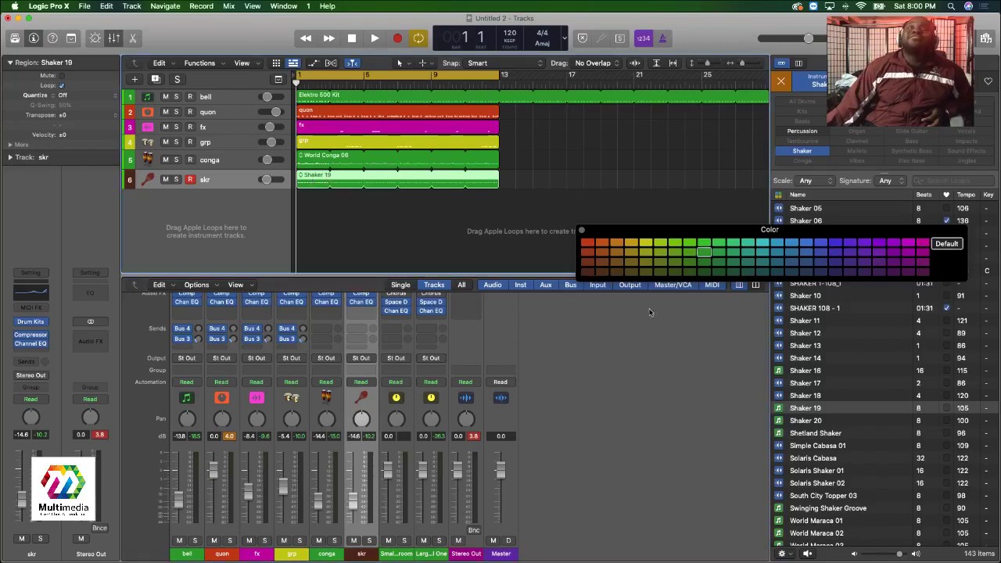
left_click(587, 271)
left_click(548, 163)
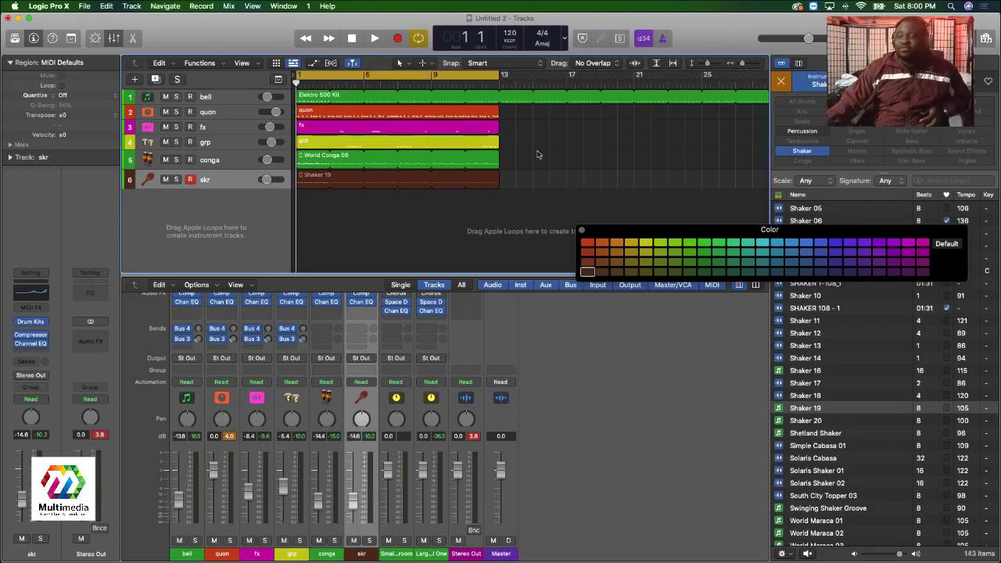
Play the beat from the beginning and briefly solo the quon track to compare it with the full mix.
key("space")
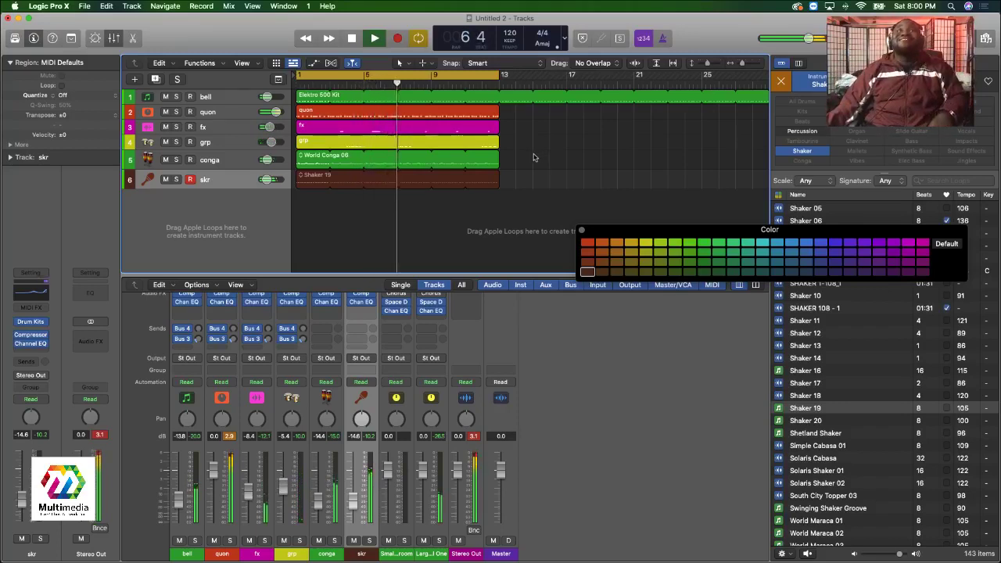
left_click(230, 540)
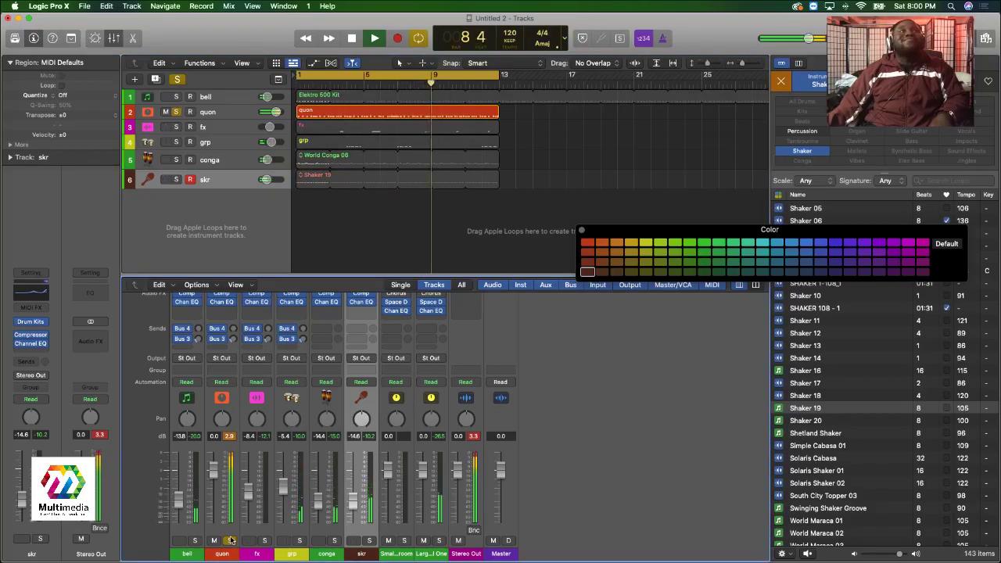
left_click(230, 541)
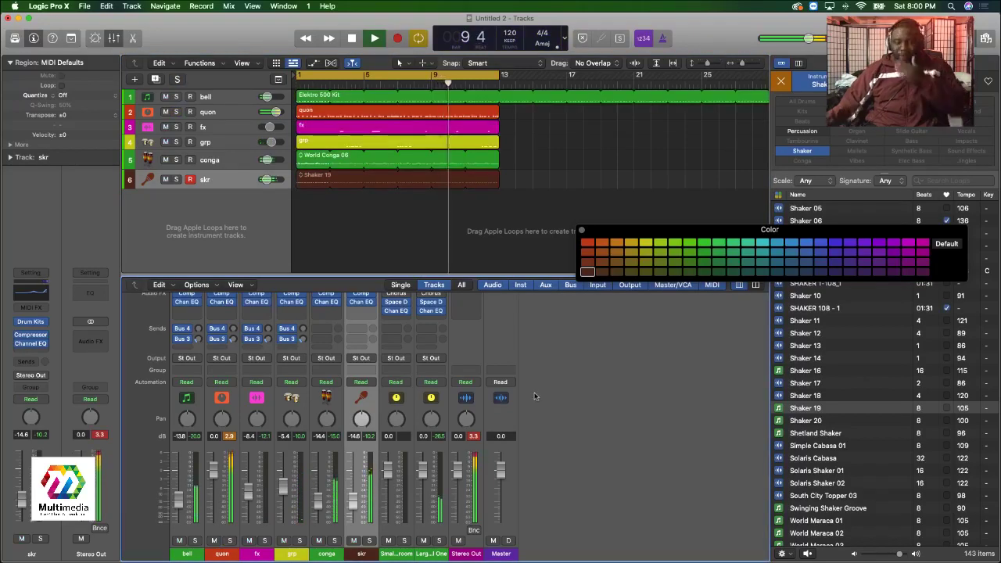
key("space")
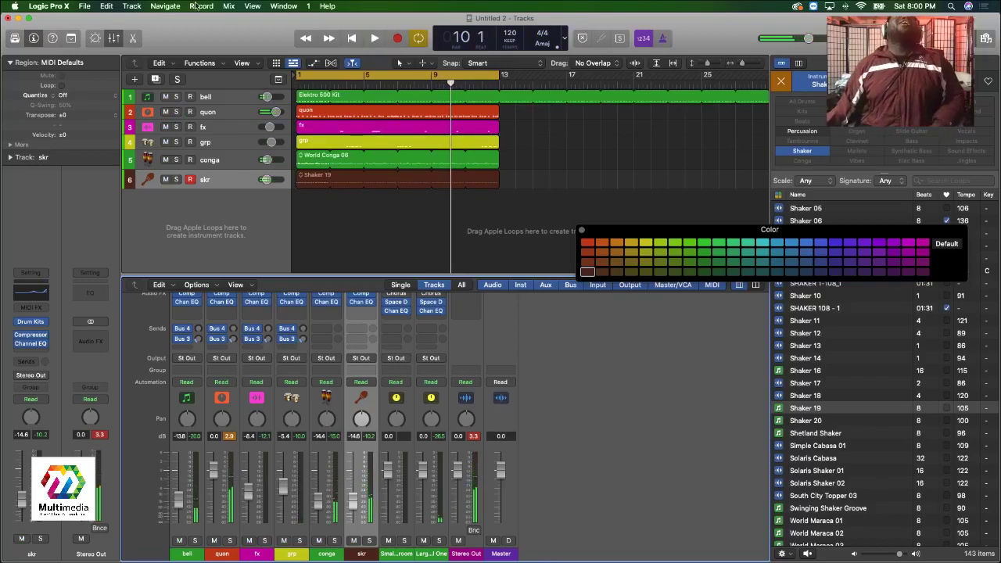
Duplicate the grp track with its plug-in settings and place the copy below skr as the seventh track.
left_click(131, 6)
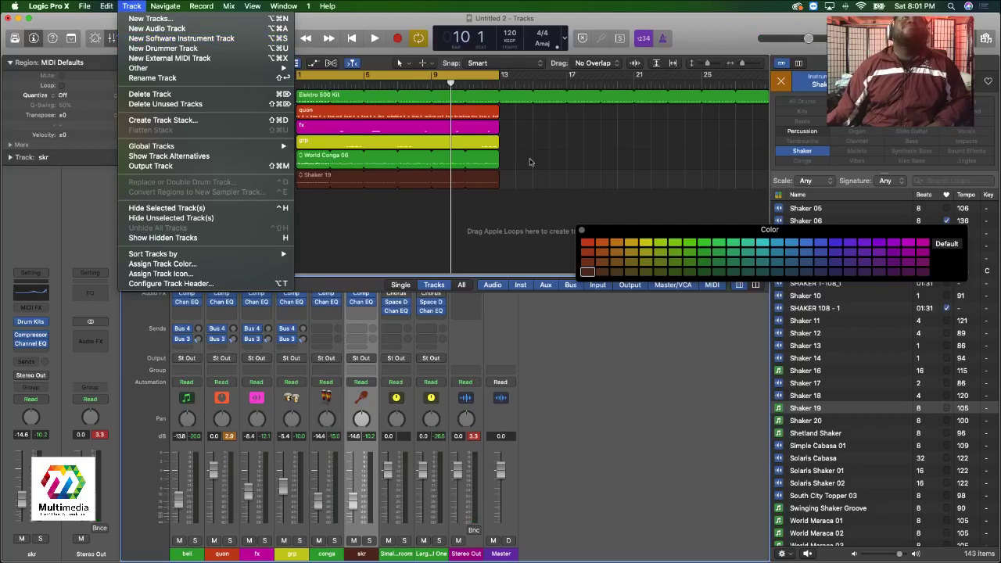
key("Escape")
left_click(215, 183)
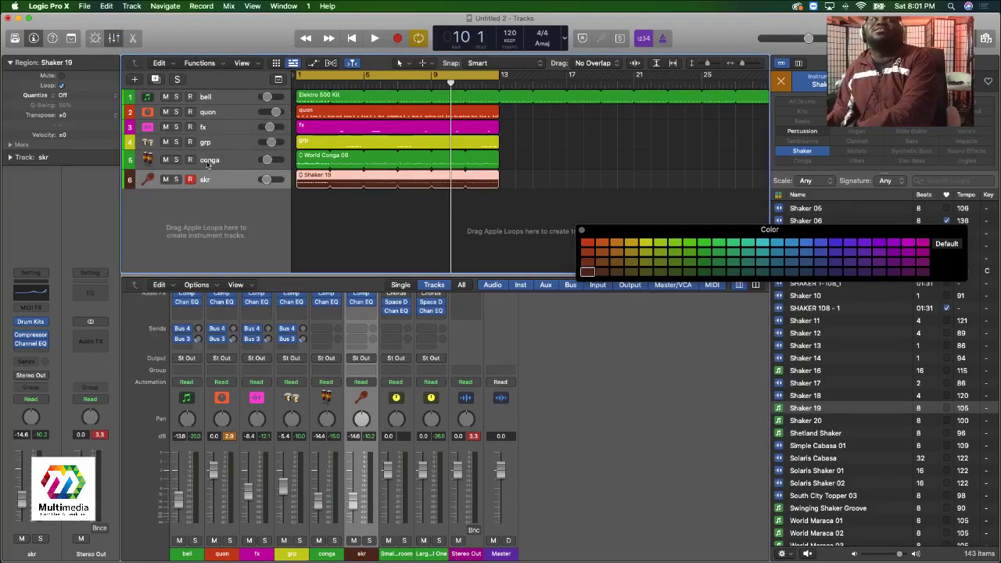
left_click(212, 143)
key("super+d")
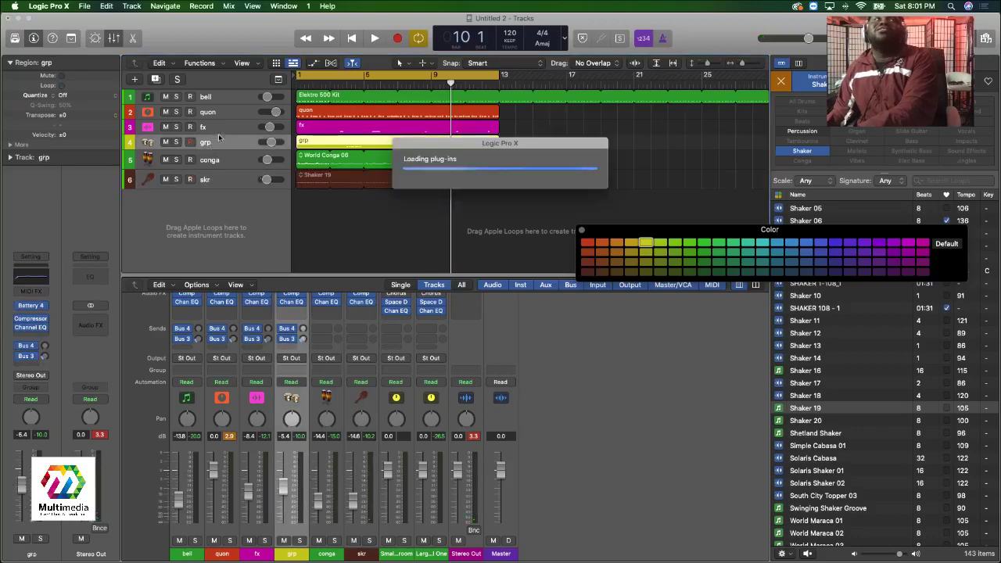
left_click_drag(217, 162, 220, 209)
Open Battery 4 on the duplicated grp track and filter its factory kits to Drums.
scroll(394, 321, "up", 3)
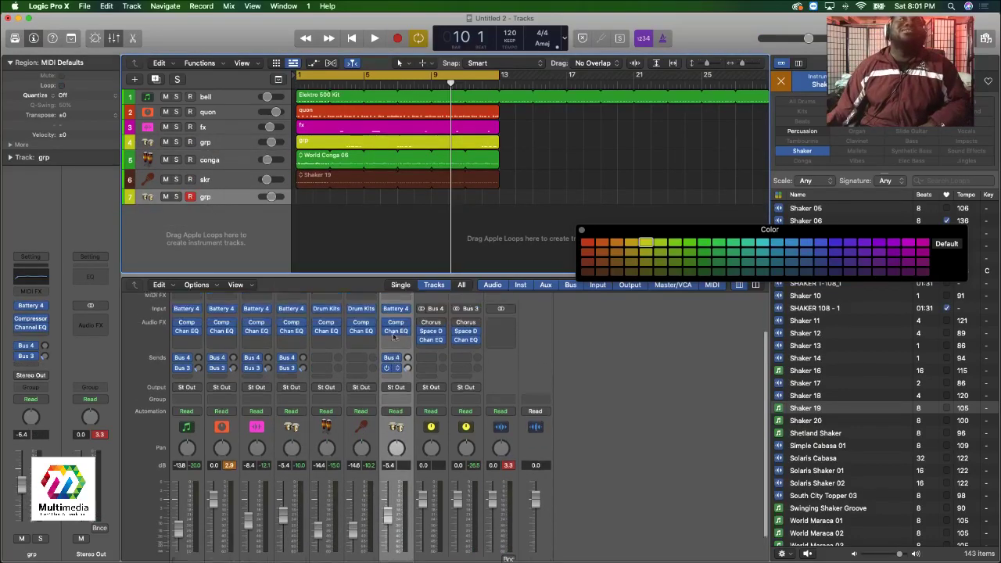
left_click(396, 342)
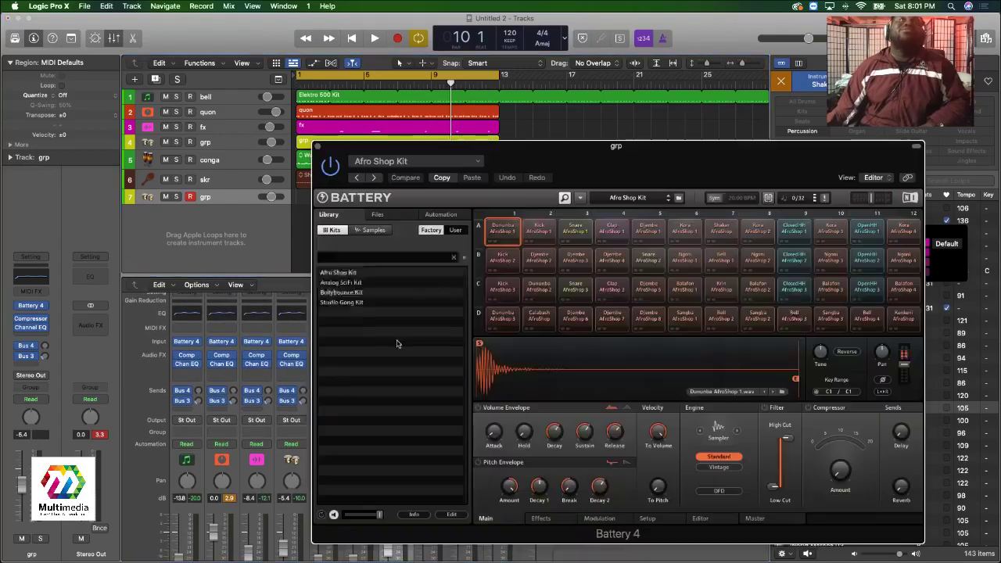
left_click(581, 198)
mouse_move(609, 211)
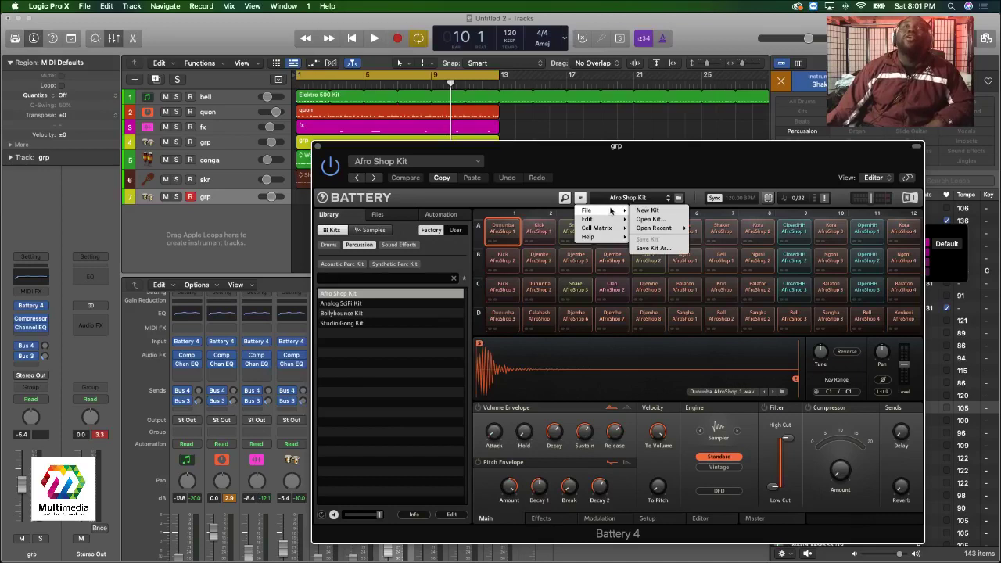
left_click(397, 321)
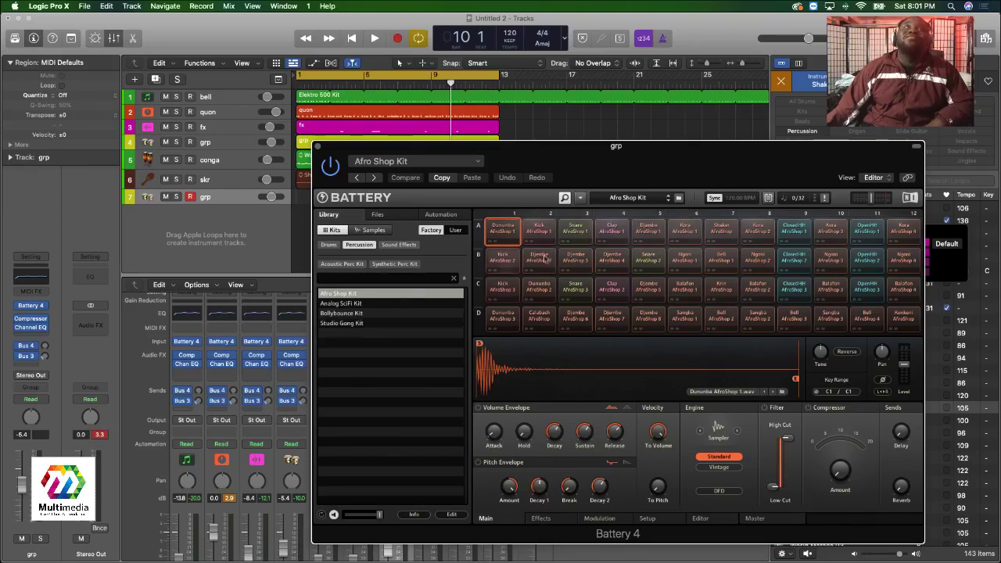
left_click(328, 245)
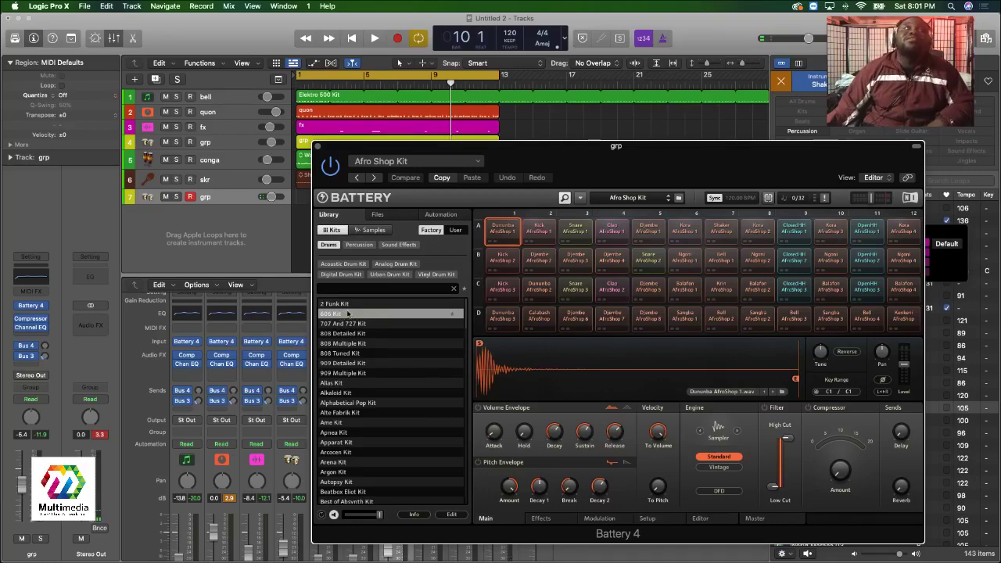
Audition the 606, 2 Funk, 707 And 727, 808 Detailed, 808 Multiple and 909 Detailed kits in turn.
double_click(373, 316)
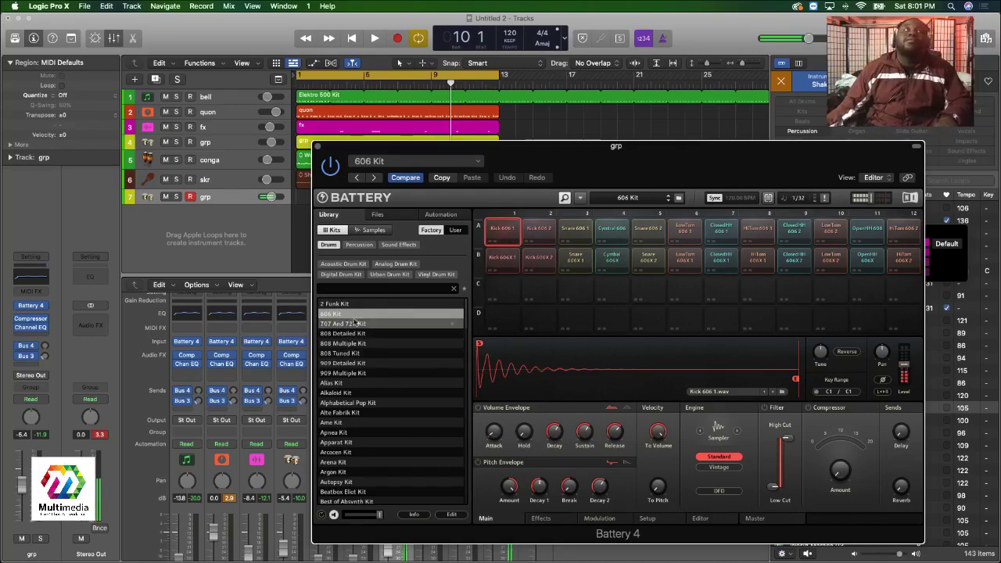
double_click(342, 304)
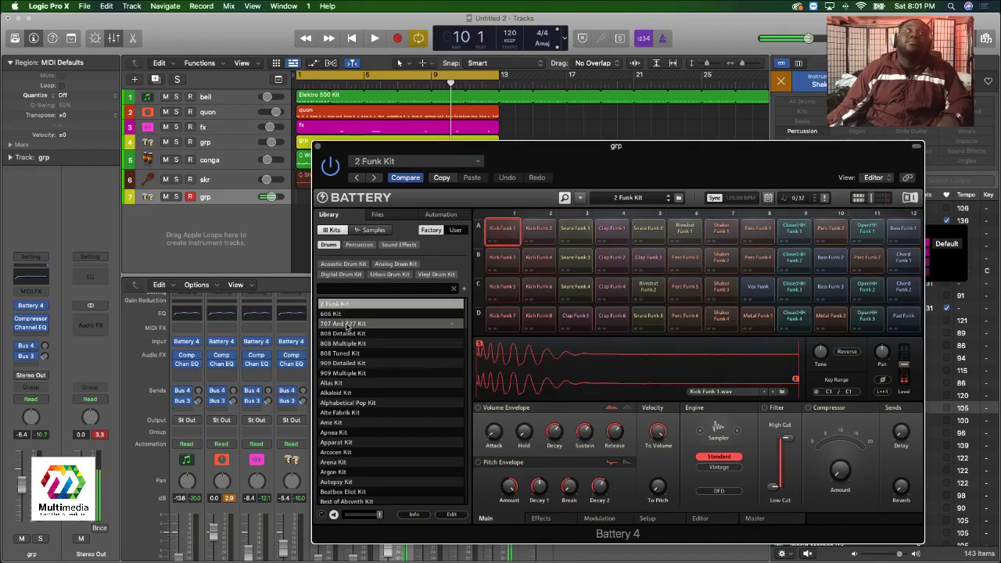
double_click(348, 325)
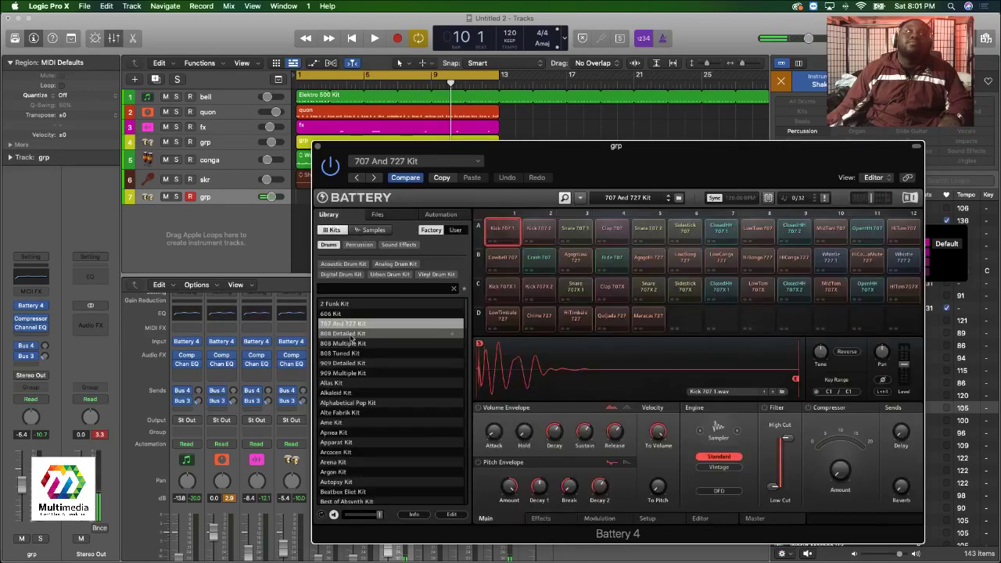
double_click(352, 335)
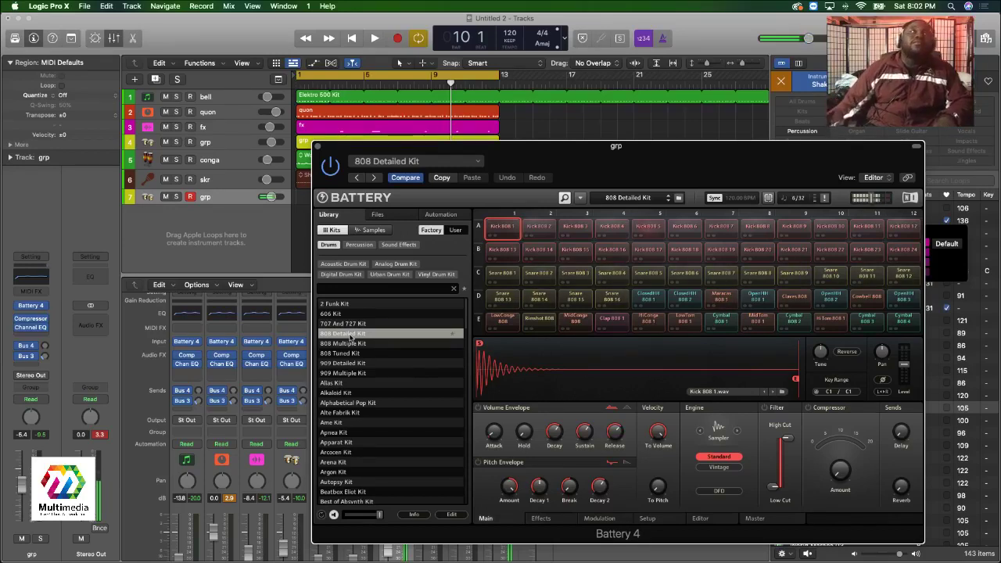
double_click(349, 343)
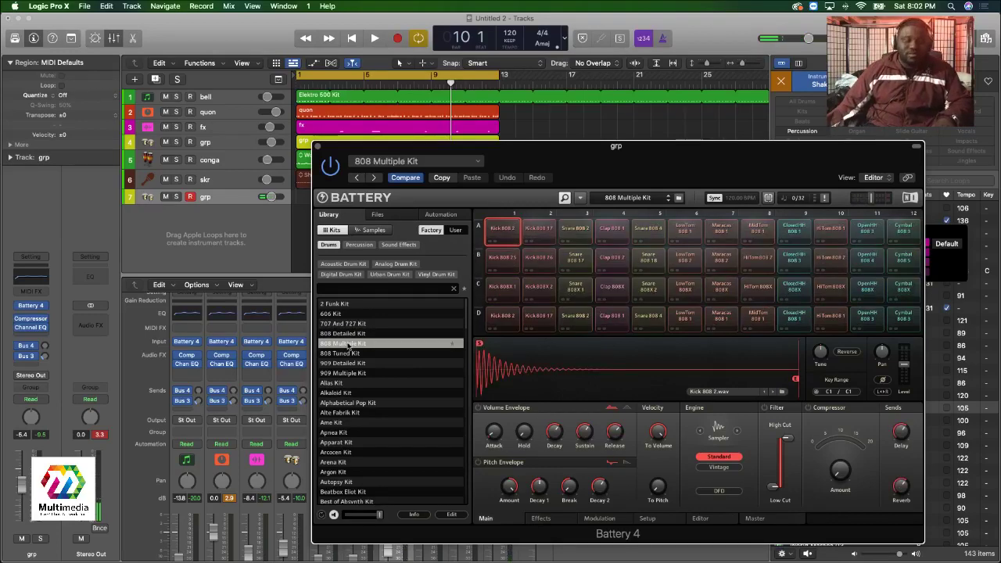
double_click(353, 363)
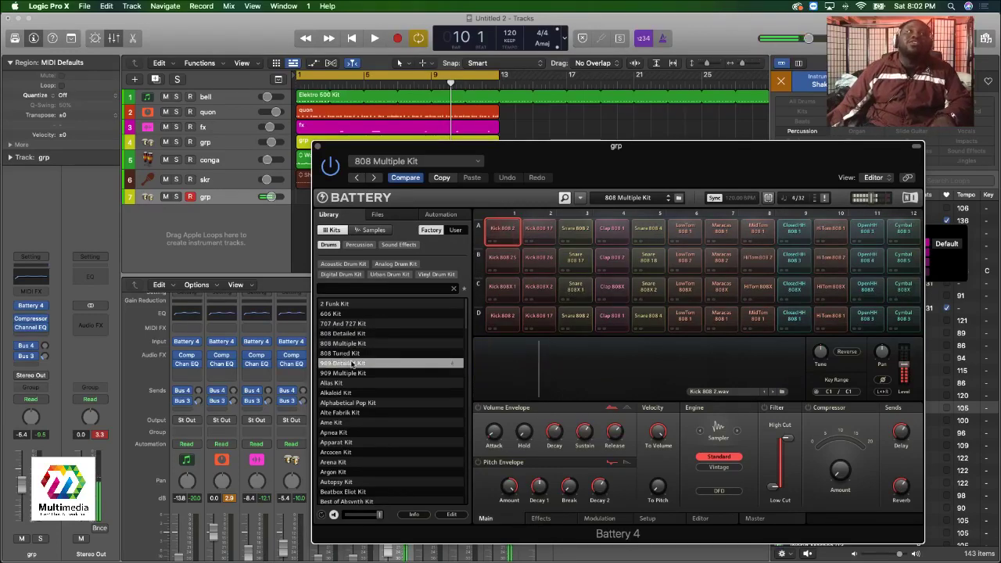
Browse further through the drum kits, load the Reggaetoni Kit and try its sounds against the playing beat.
scroll(353, 396, "down", 10)
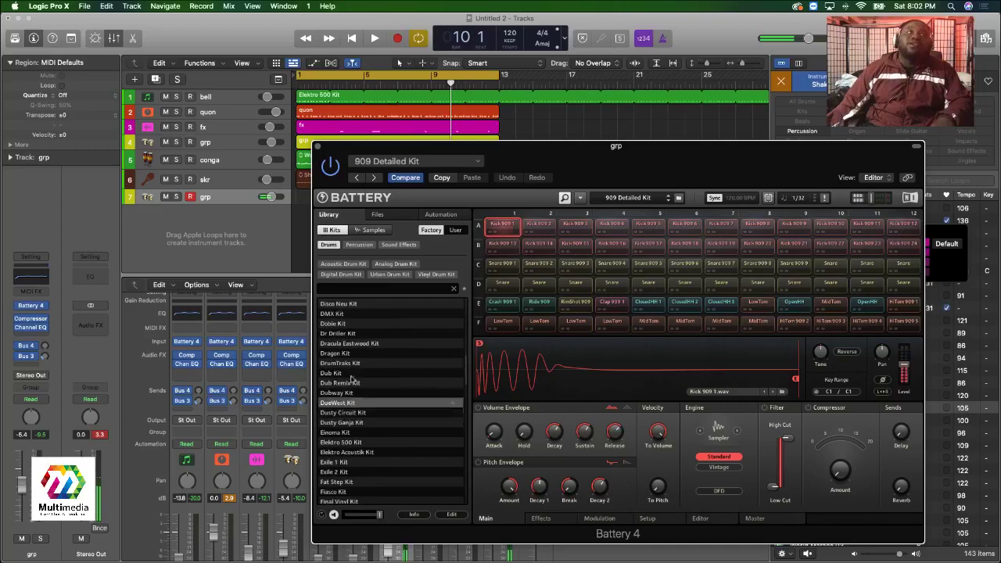
left_click(348, 369)
scroll(354, 383, "down", 10)
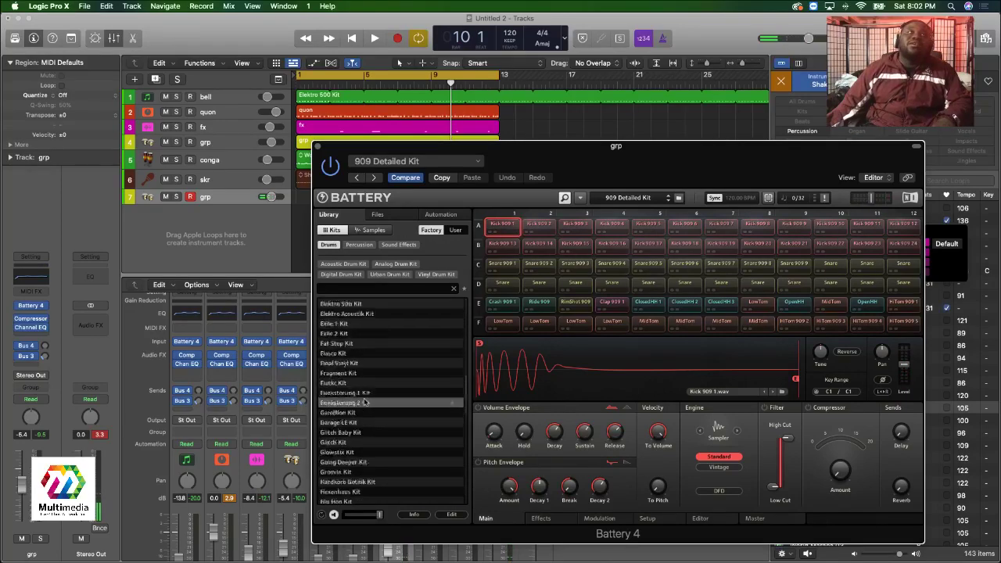
left_click(361, 384)
left_click(361, 413)
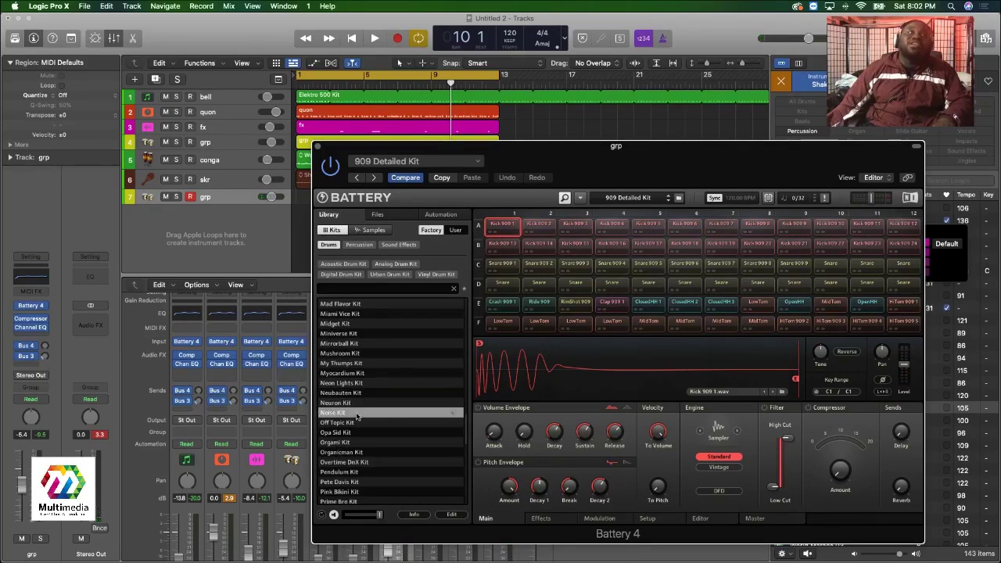
scroll(363, 403, "down", 3)
scroll(364, 403, "down", 1)
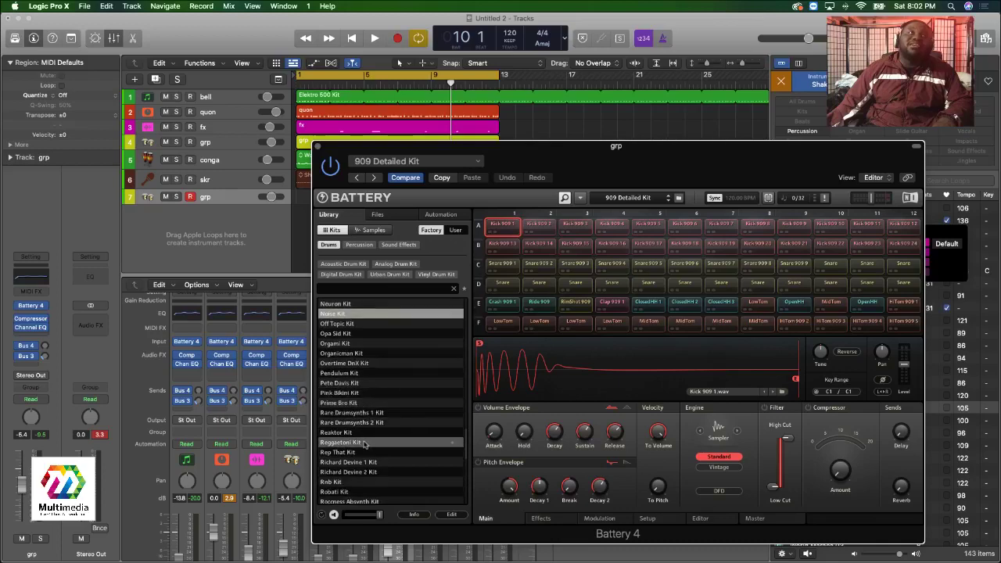
scroll(364, 444, "down", 2)
left_click(359, 424)
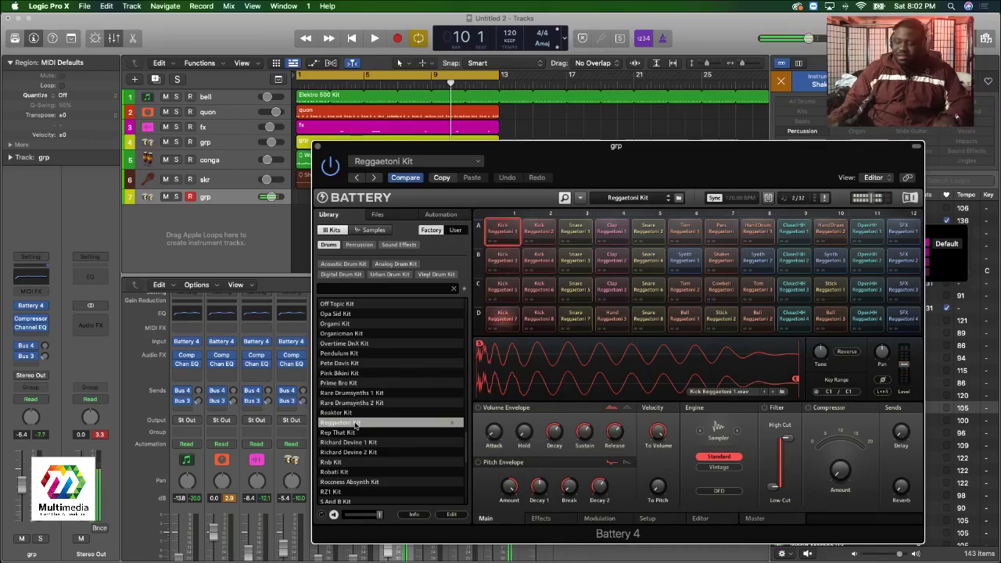
key("space")
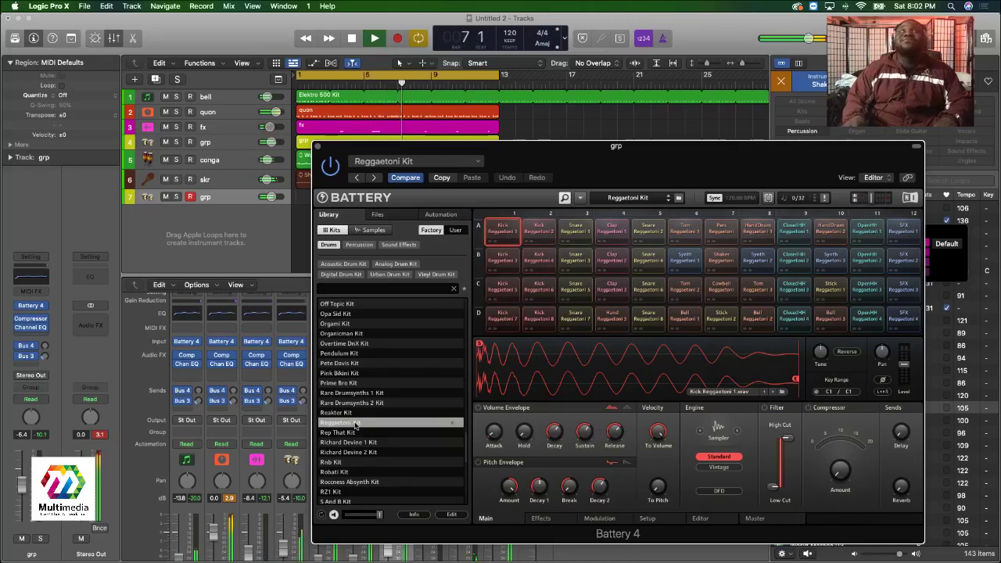
Load the RZ1 Kit on the duplicated grp track and browse the remaining factory drum kits down to Zion Kit.
scroll(355, 424, "down", 3)
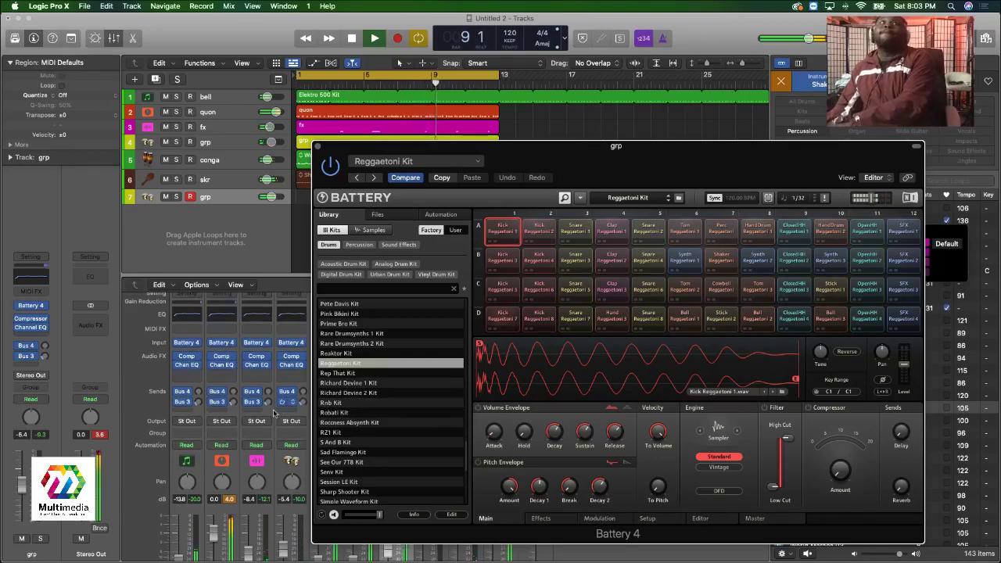
double_click(356, 432)
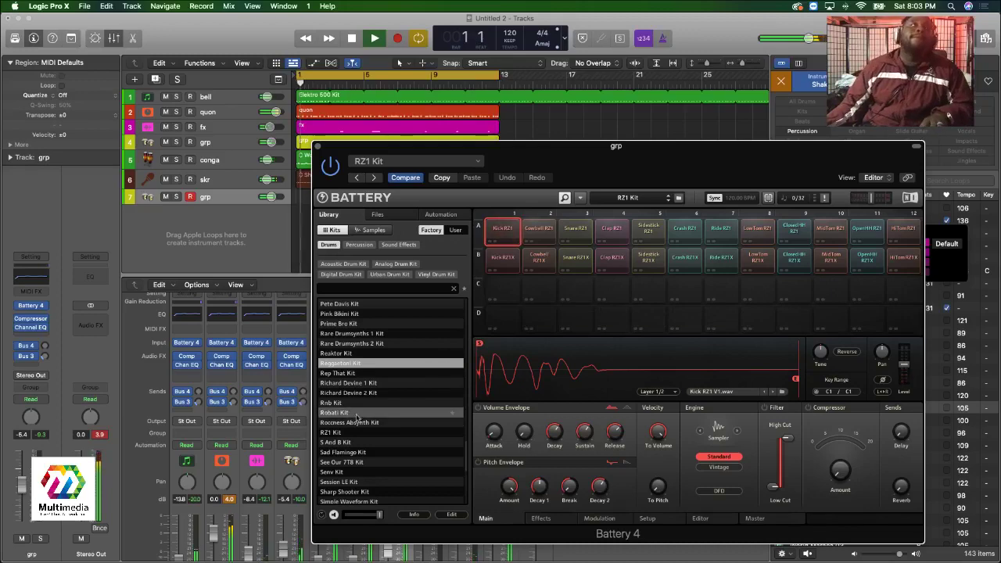
left_click(361, 452)
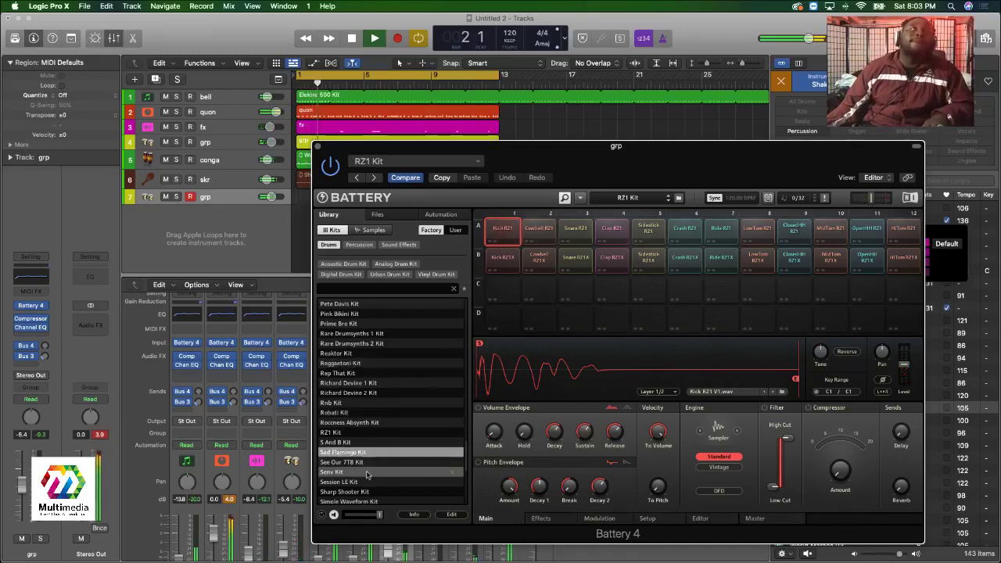
scroll(369, 466, "down", 10)
left_click(380, 451)
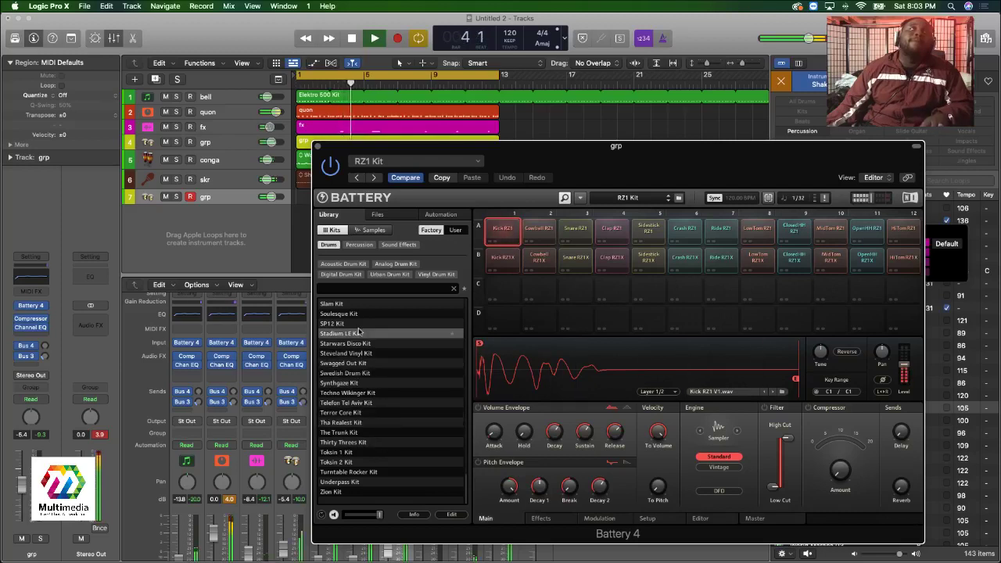
scroll(356, 324, "up", 1)
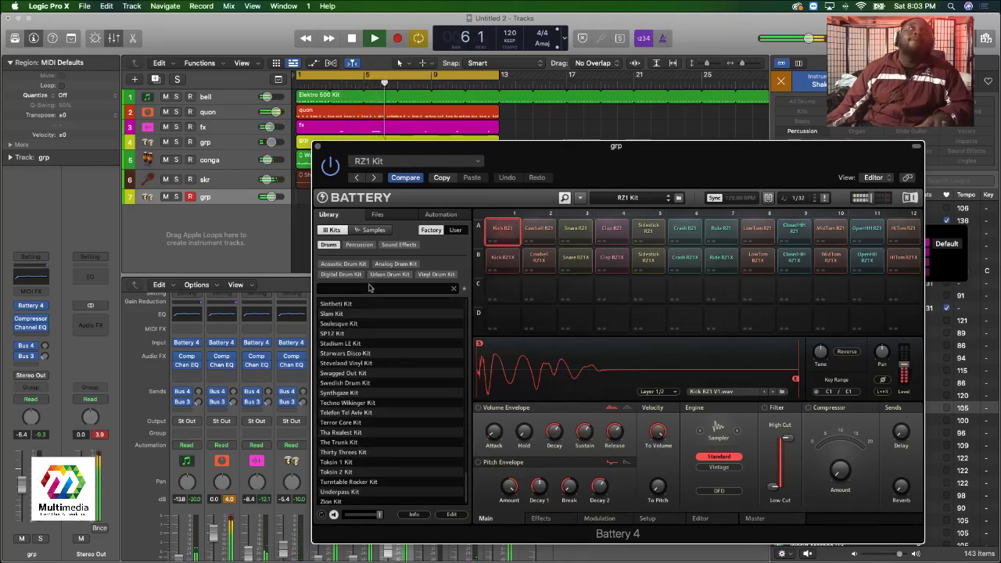
Switch the library to factory kick samples and try Kick 606 1, Kick 606X 1 and Kick 606X 2 in cell A1.
left_click(375, 230)
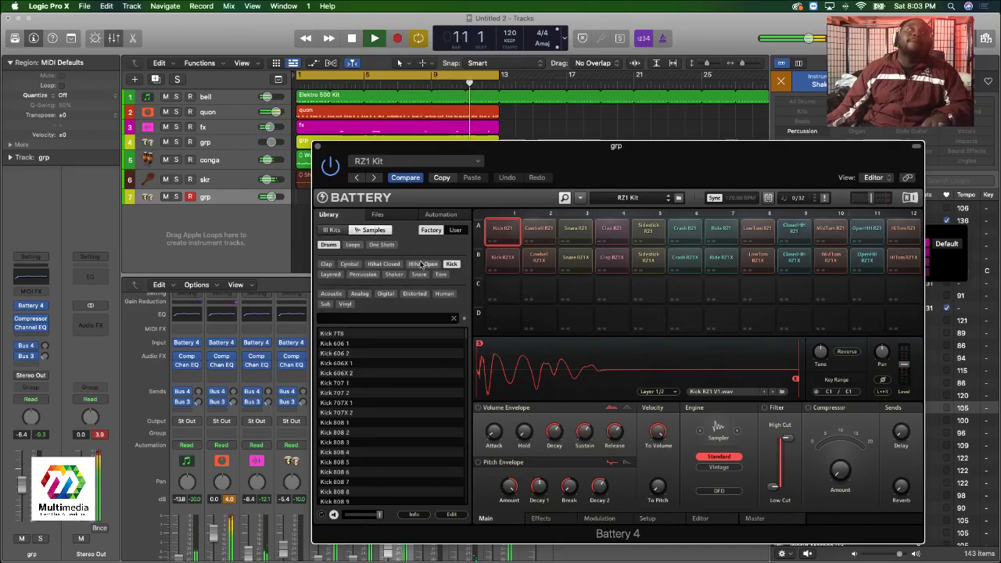
double_click(336, 344)
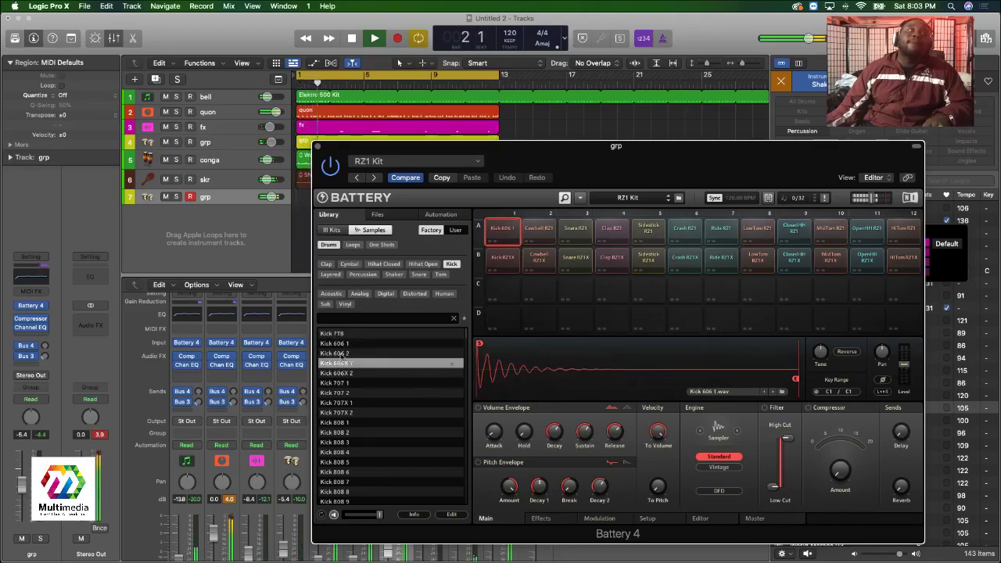
double_click(344, 363)
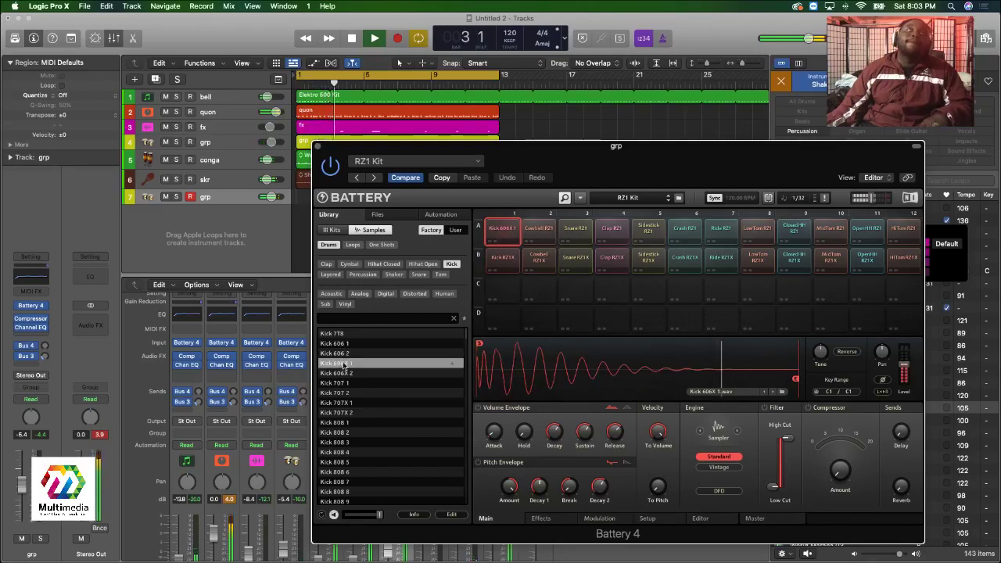
double_click(352, 374)
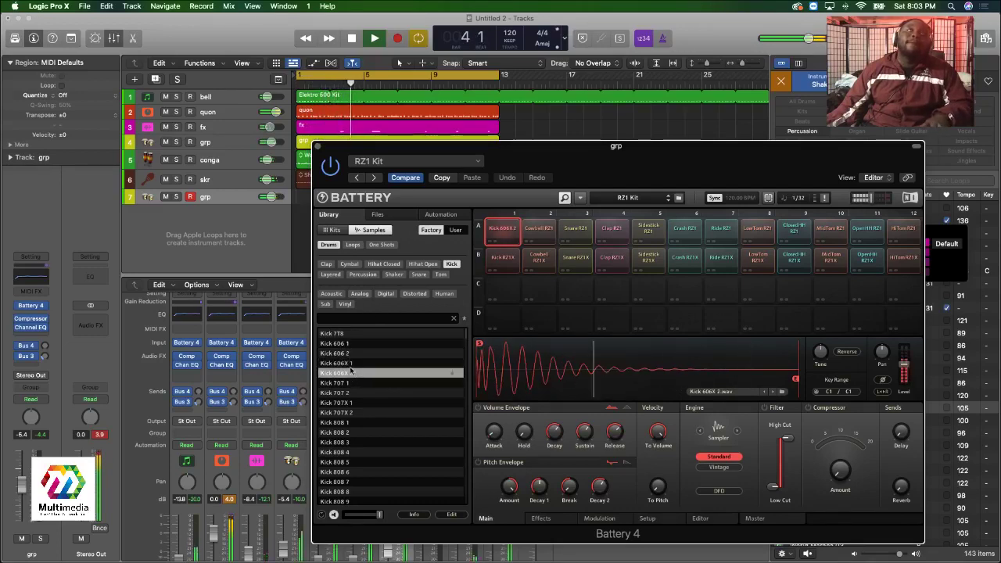
Load the Kick 606X 1 sample into Battery 4's first kick cell and close the instrument window.
left_click(347, 364)
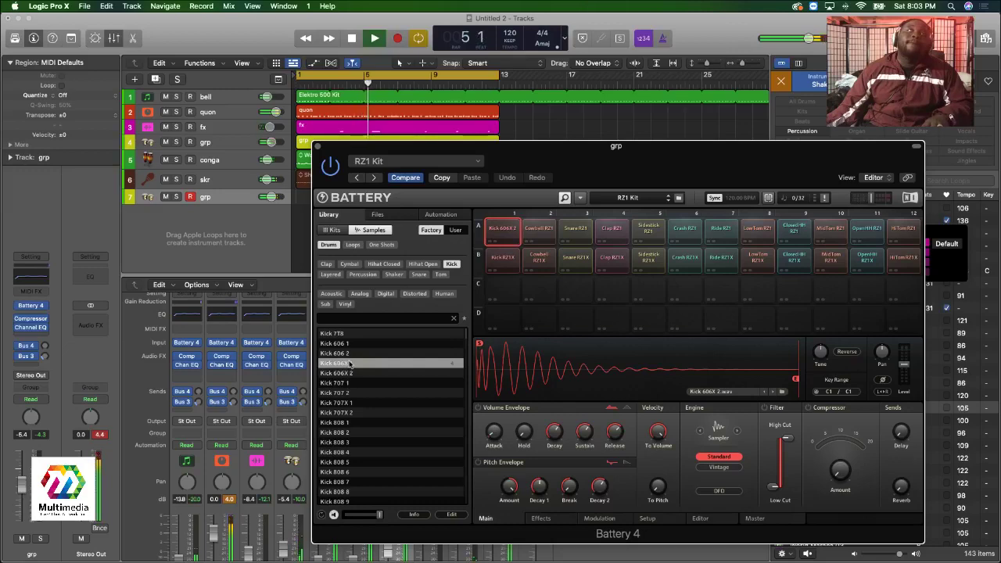
double_click(350, 365)
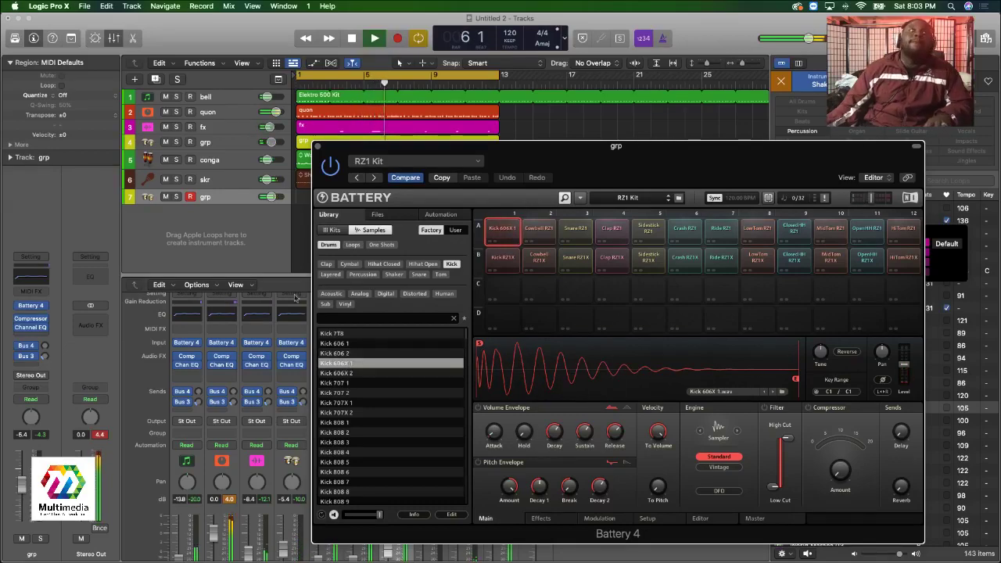
left_click(317, 146)
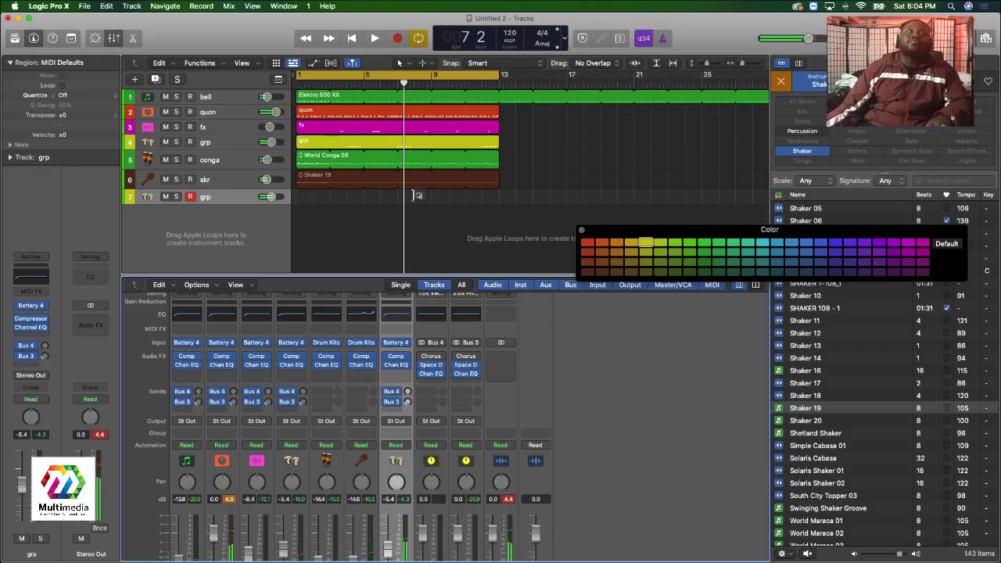
Rename the second grp track, track 7, to kk and raise its volume to 5.0 dB.
scroll(389, 469, "down", 3)
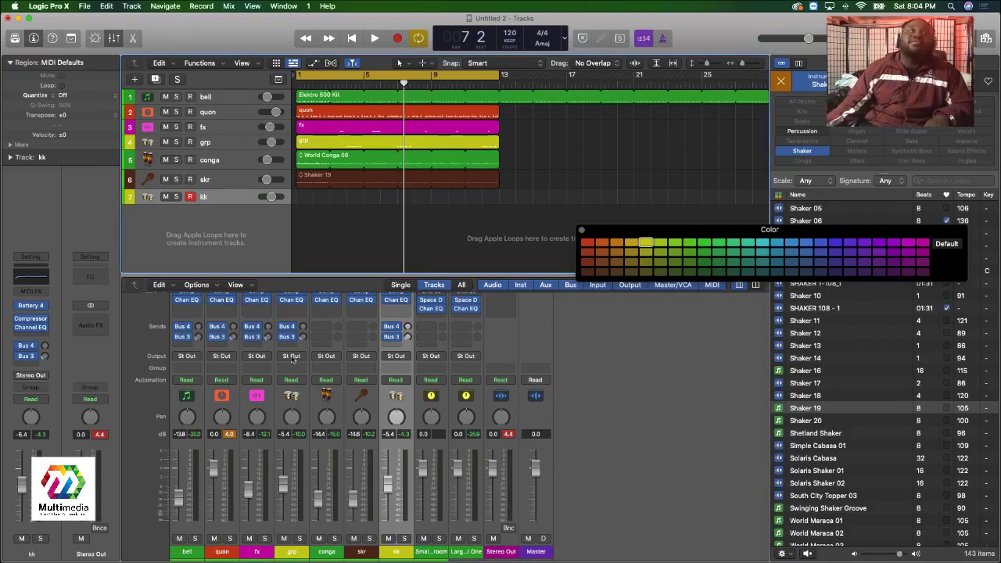
left_click_drag(386, 477, 389, 432)
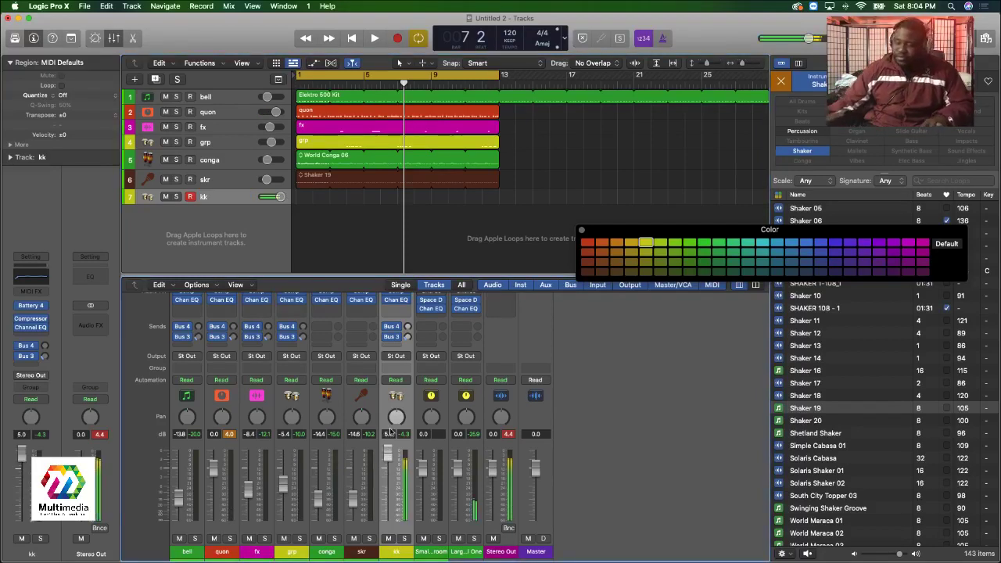
Play the arrangement and briefly solo the quon track to hear it on its own.
key("space")
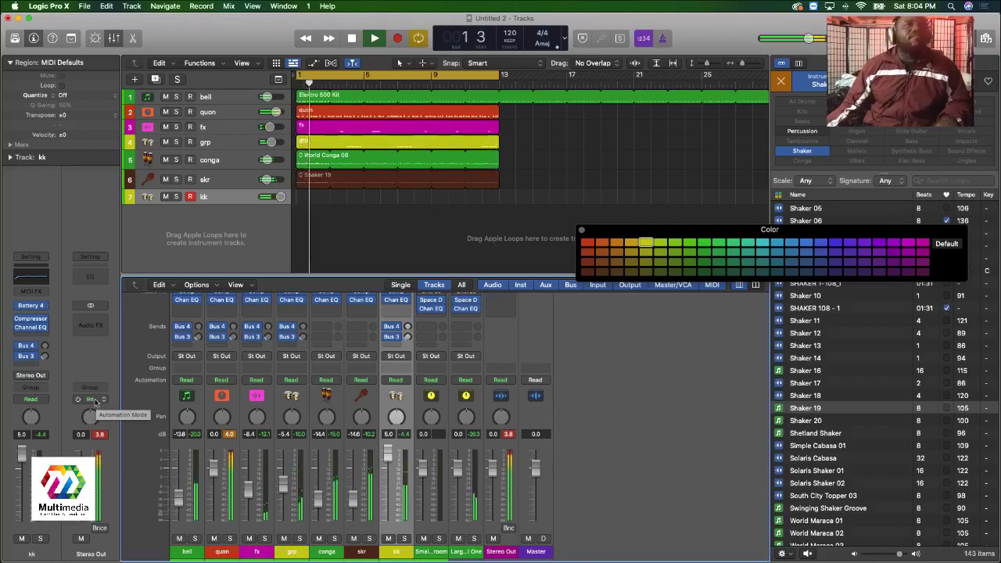
left_click(231, 539)
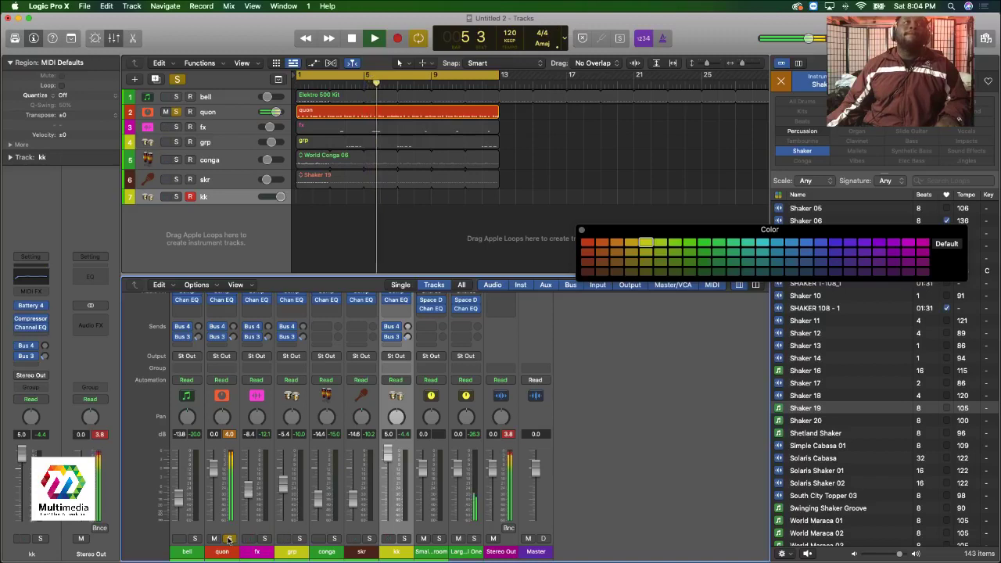
left_click(229, 539)
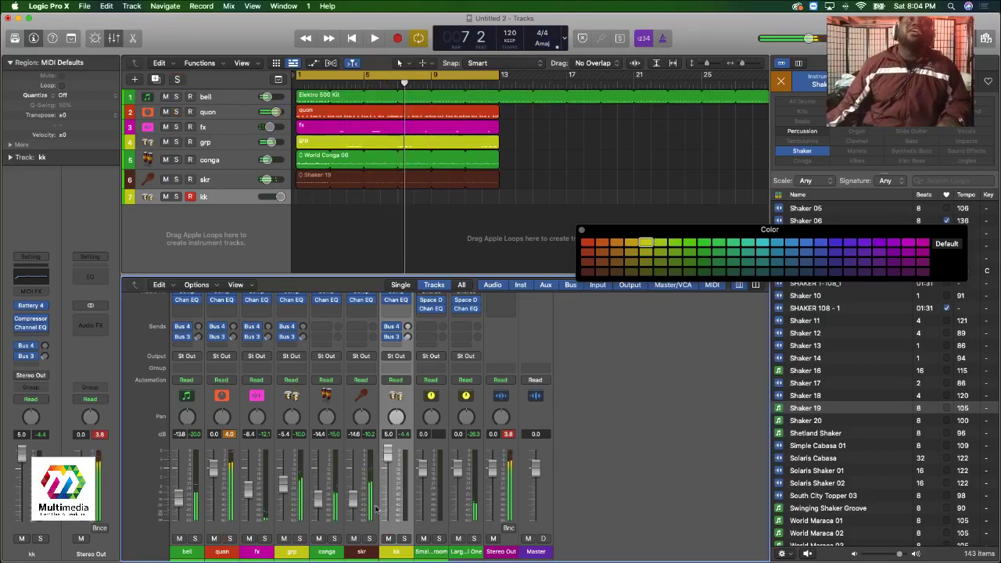
Open the Battery 4 instrument on the kk channel and select the Kick RZ1X cell in row B.
scroll(404, 432, "up", 4)
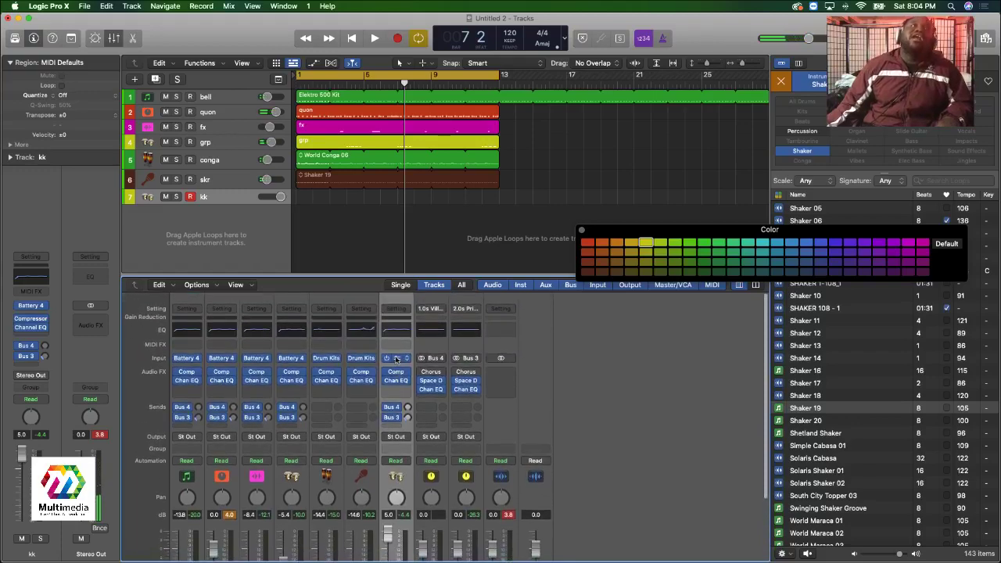
left_click(396, 359)
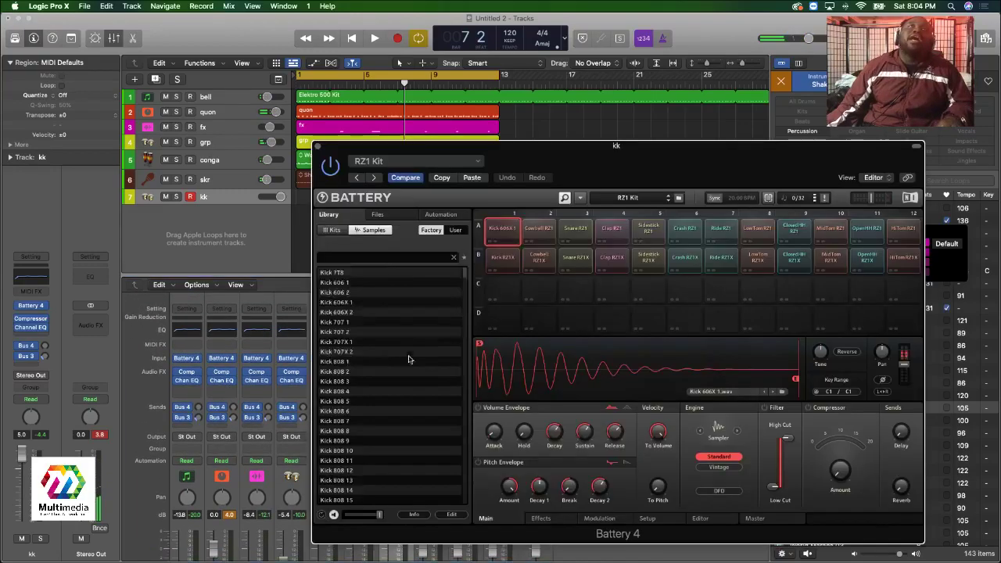
left_click(502, 254)
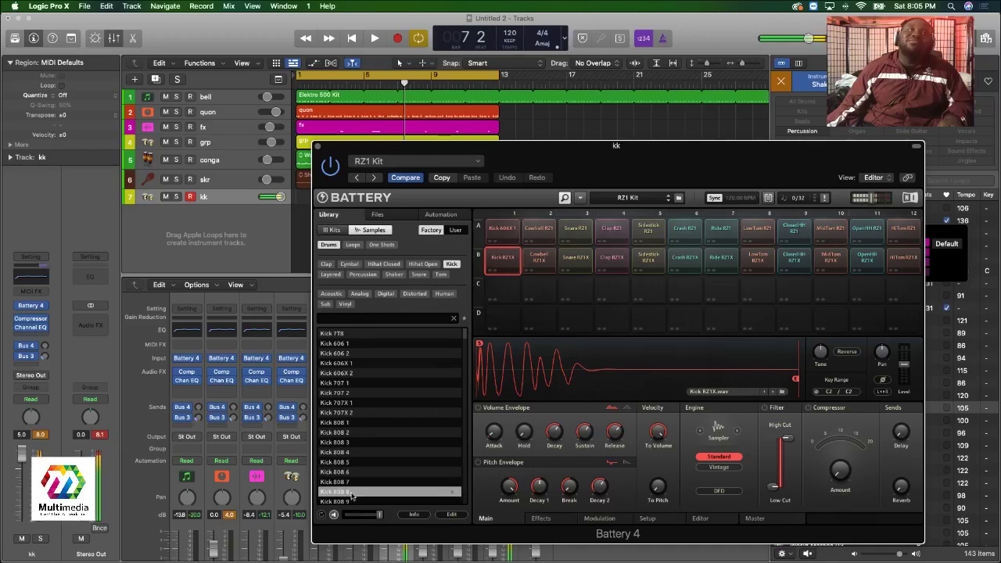
Audition kick samples from the 808, 909 and Absynth series and load Kick Absynth 3 into cell A1.
scroll(354, 485, "down", 2)
scroll(354, 485, "down", 5)
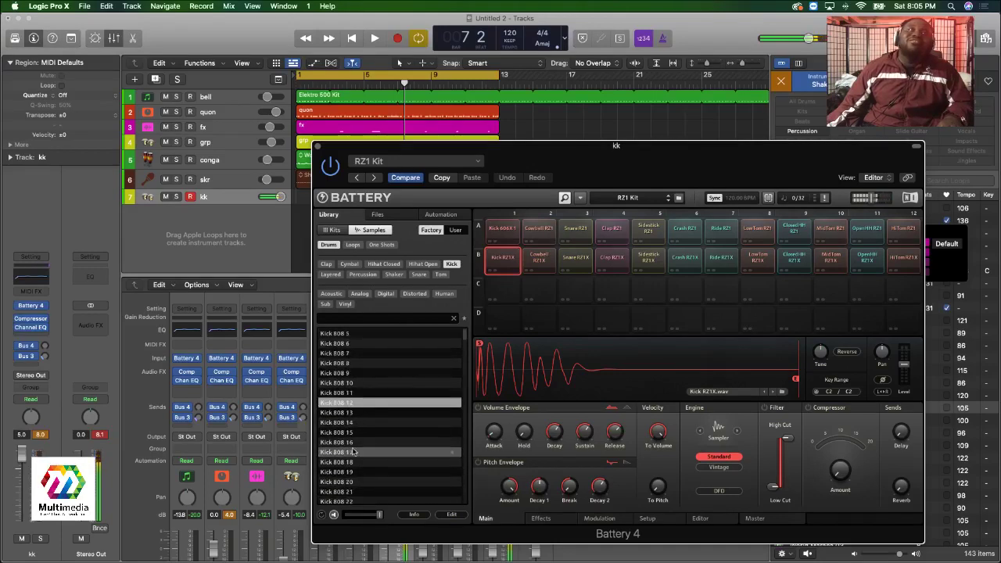
scroll(356, 482, "down", 3)
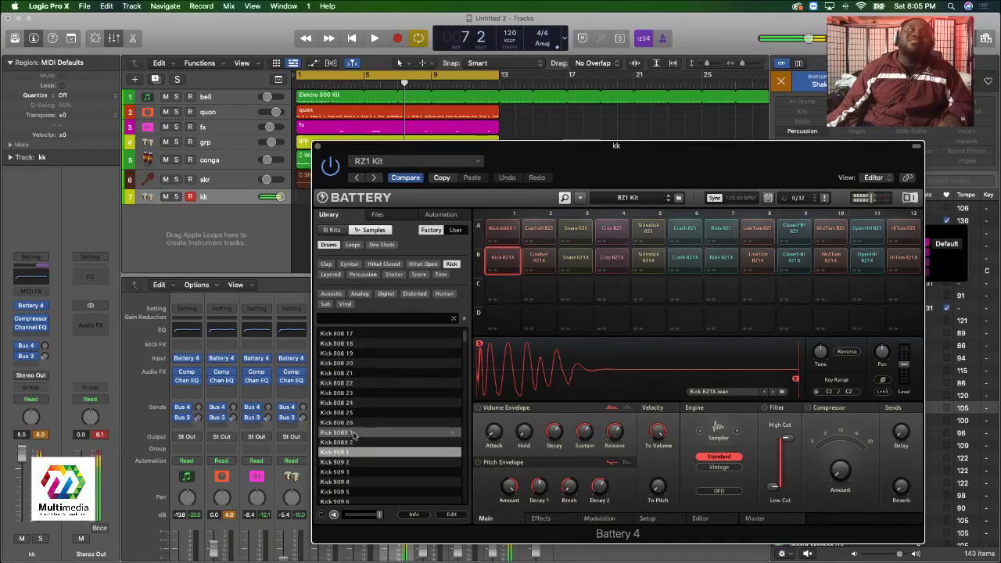
scroll(351, 447, "down", 4)
left_click(358, 393)
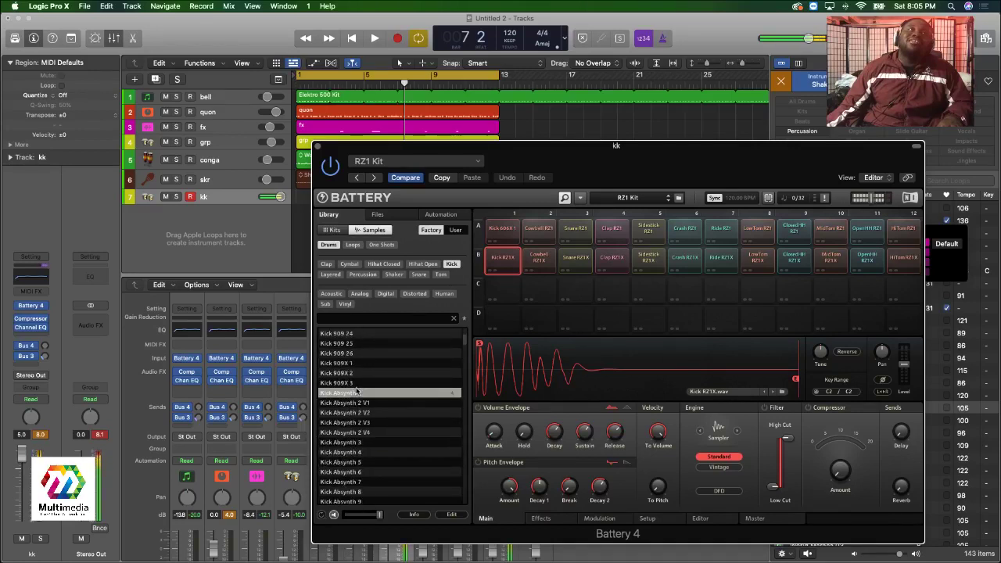
left_click(358, 412)
left_click(358, 433)
left_click(358, 442)
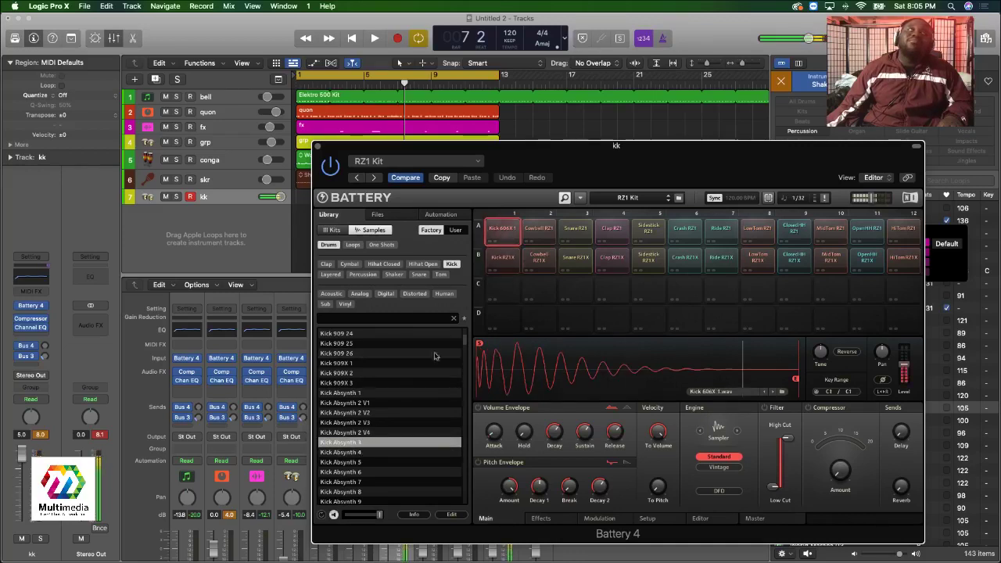
double_click(368, 443)
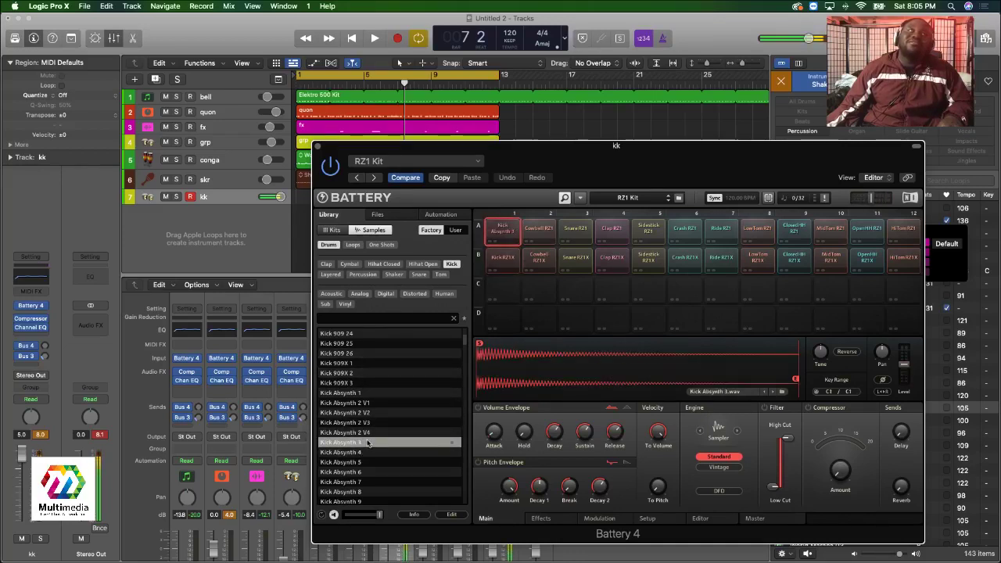
Compare the Kick Absynth samples from 3 to 8 by ear and play the arrangement with the loaded kick.
left_click(359, 455)
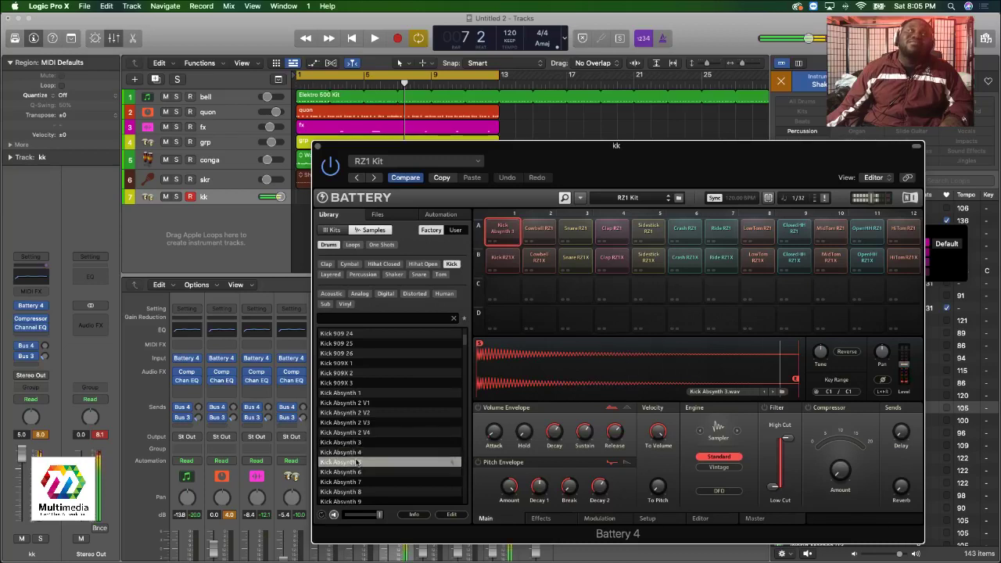
left_click(358, 473)
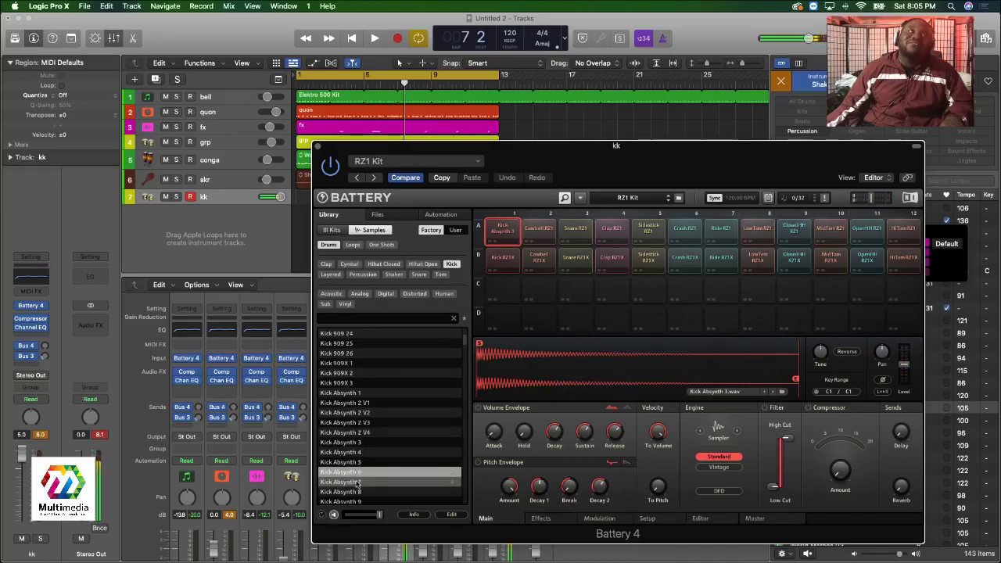
left_click(356, 491)
left_click(359, 452)
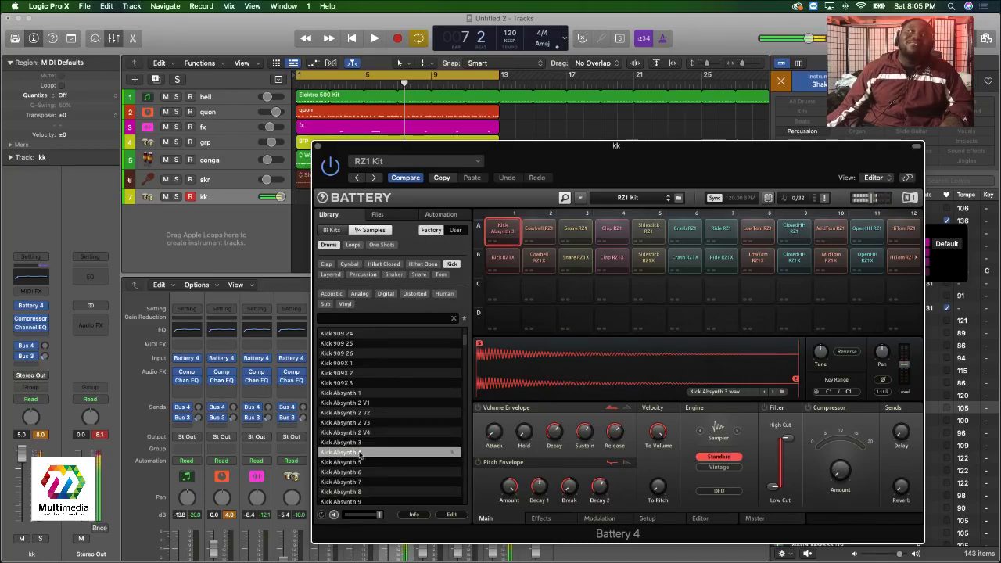
left_click(363, 443)
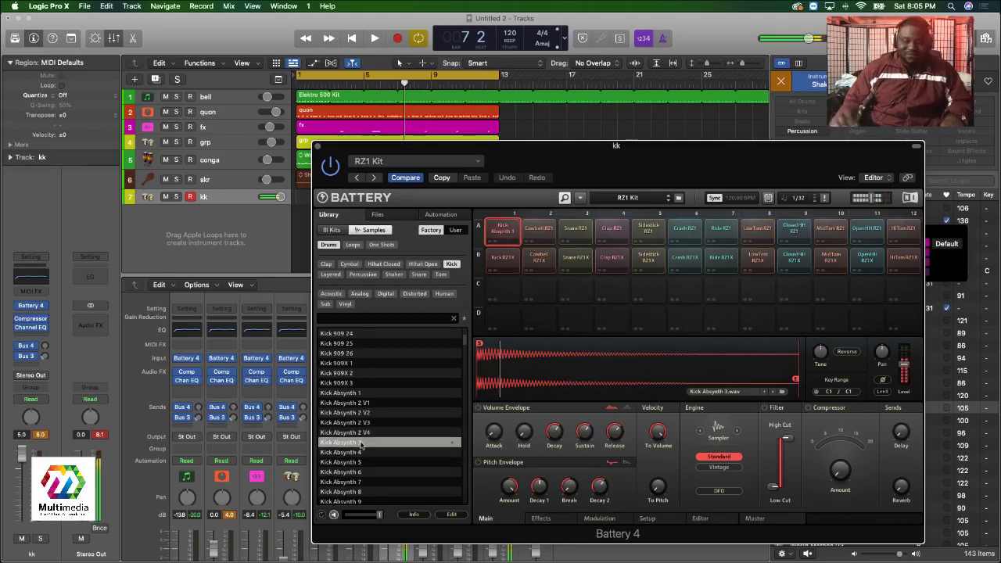
key("space")
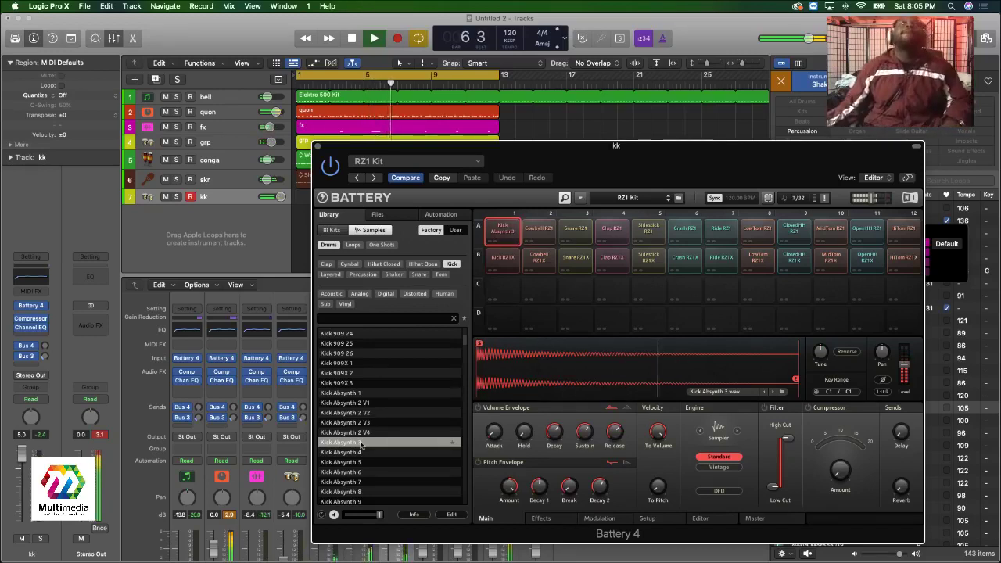
key("space")
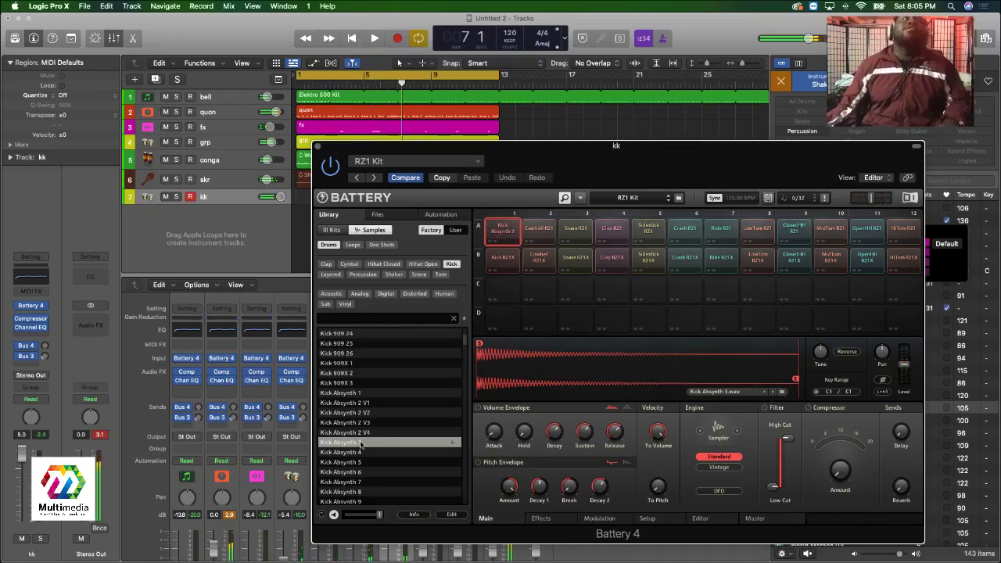
Try Kick 909X 3 and Kick 909X 2 in cell A1, browse further kicks and load Kick Apnea 4 there instead.
double_click(347, 384)
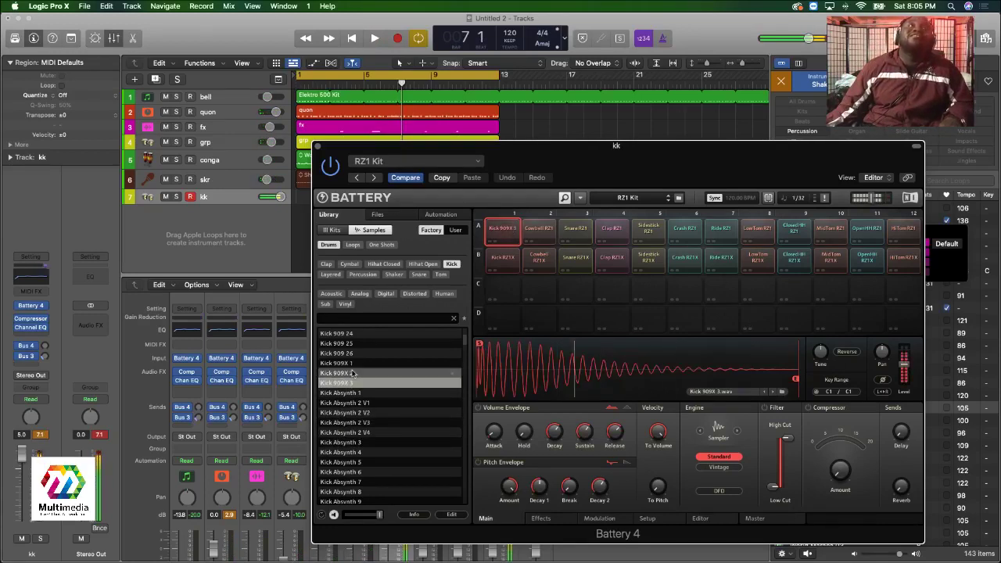
double_click(352, 374)
scroll(362, 406, "down", 8)
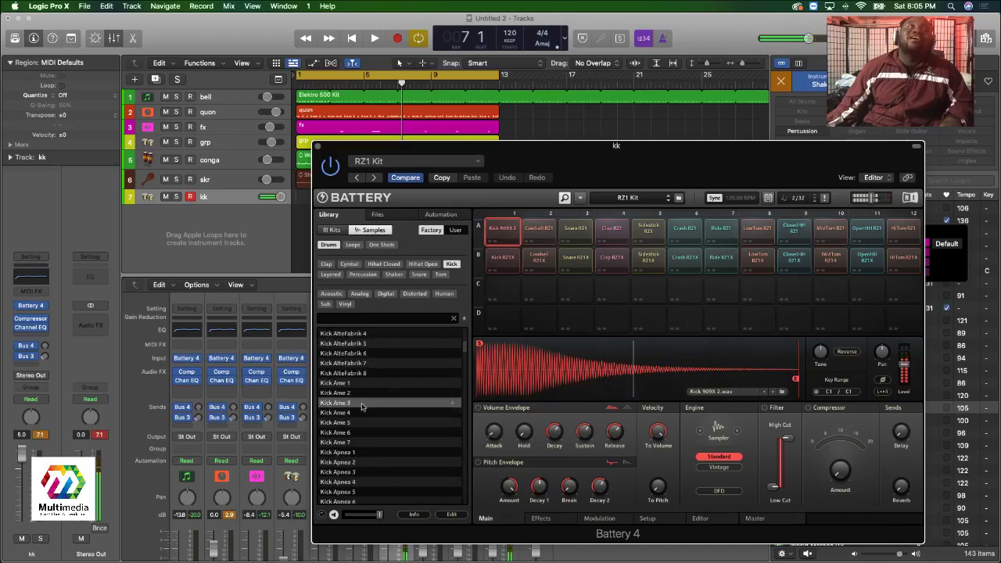
scroll(362, 406, "up", 5)
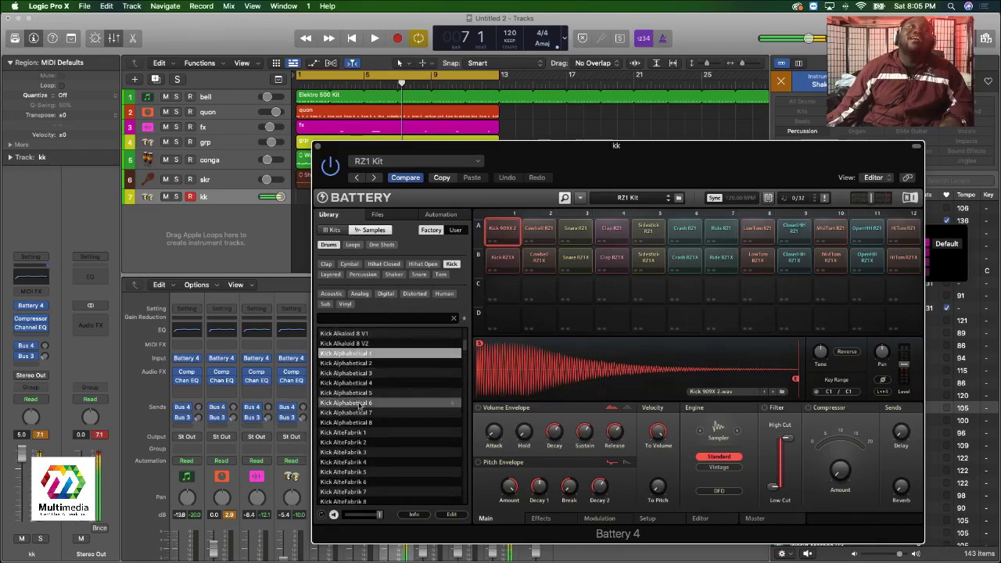
scroll(360, 403, "down", 6)
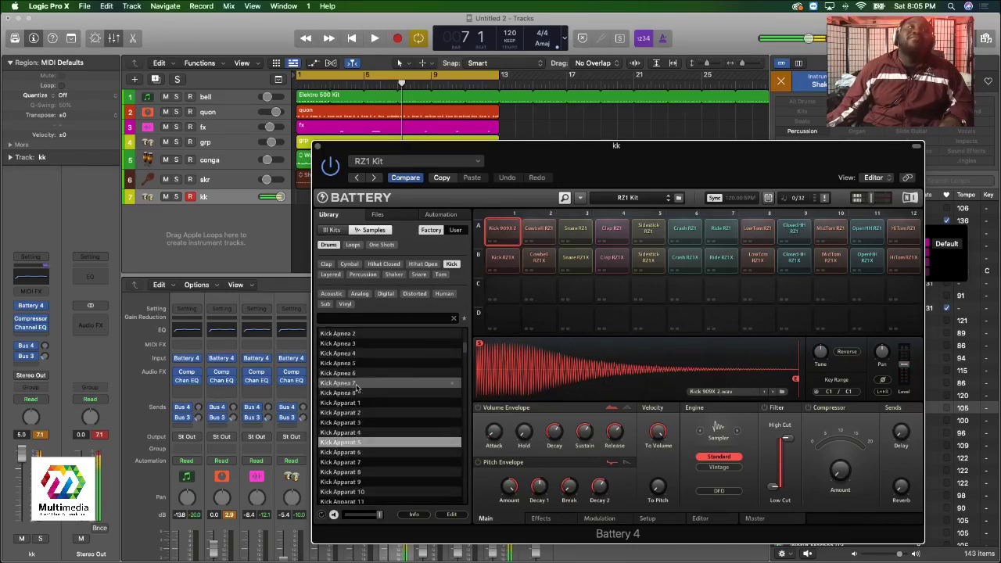
scroll(364, 438, "up", 5)
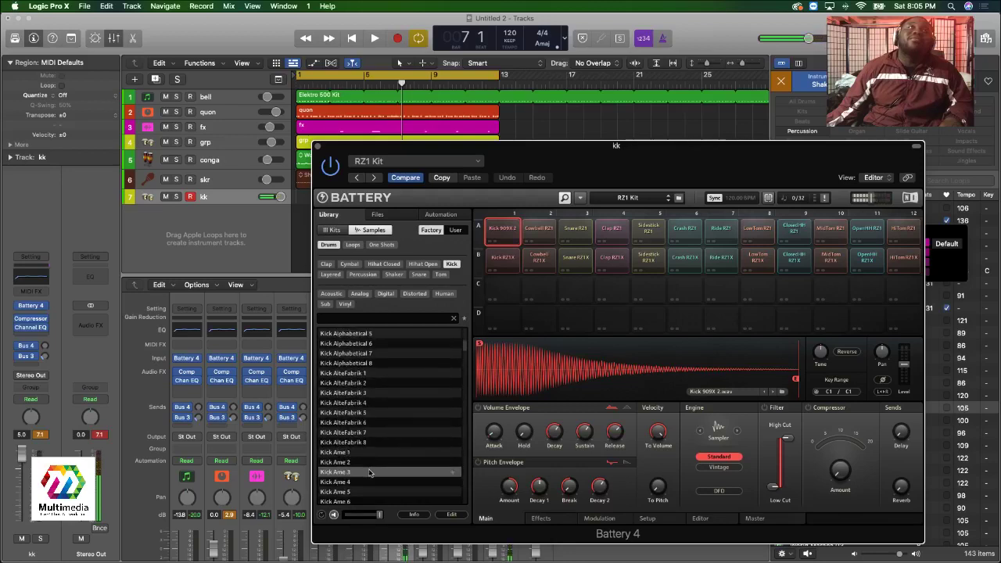
scroll(370, 472, "down", 6)
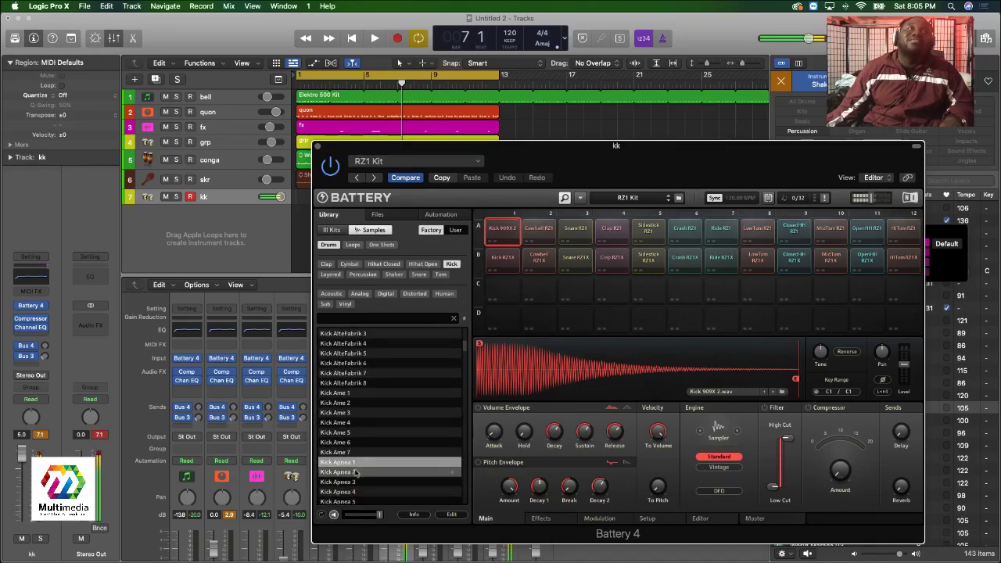
scroll(358, 472, "down", 3)
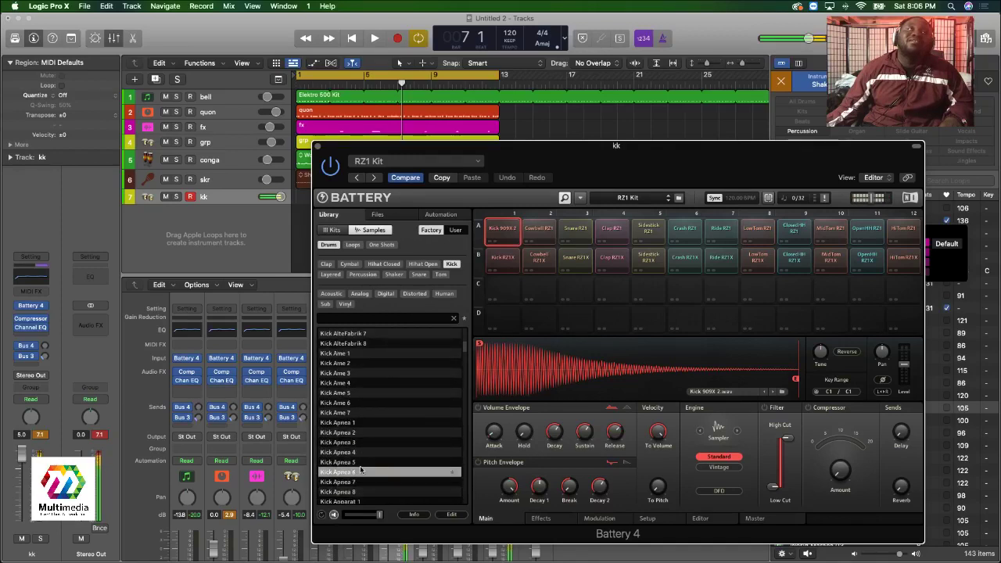
double_click(360, 453)
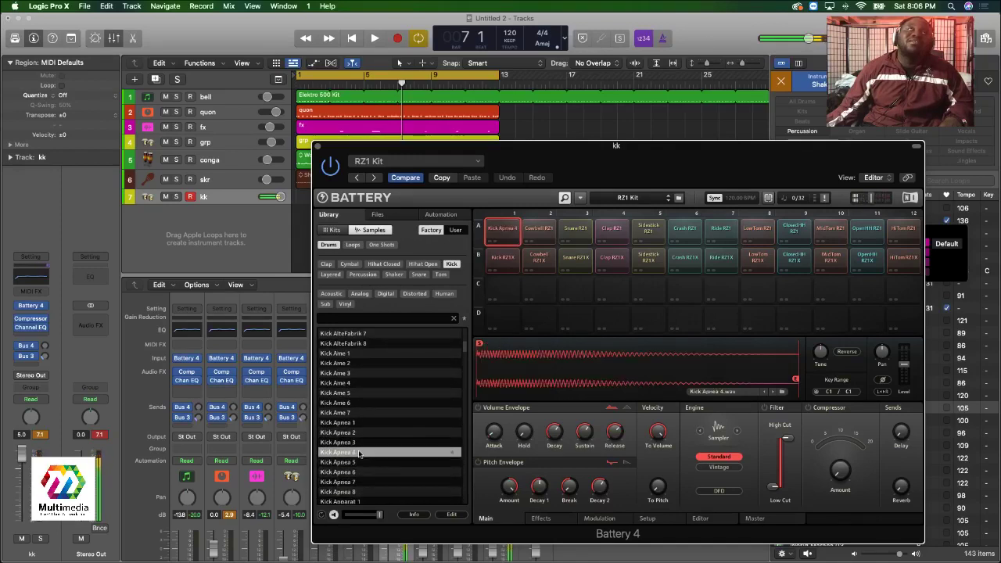
Play the arrangement to judge the Apnea kick against the other tracks.
key("space")
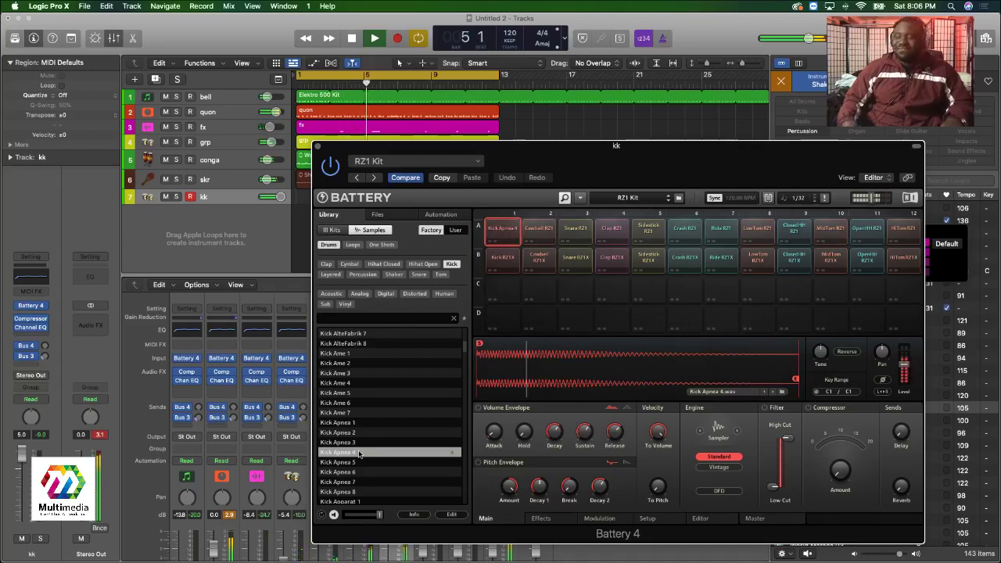
key("space")
scroll(359, 454, "down", 1)
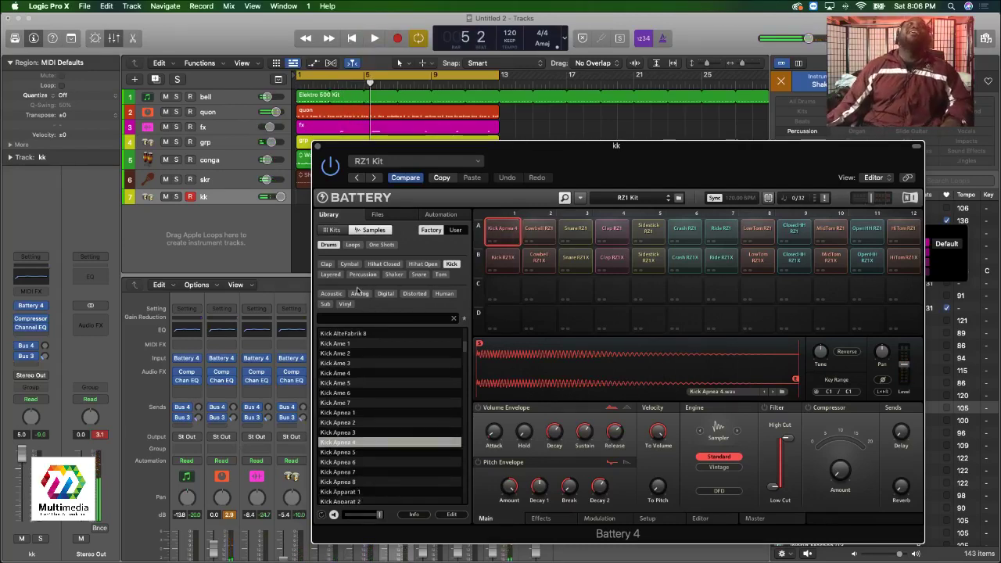
Close the instrument window, set the kk track's volume to 6.0 dB, and start and stop a recording pass.
left_click(318, 148)
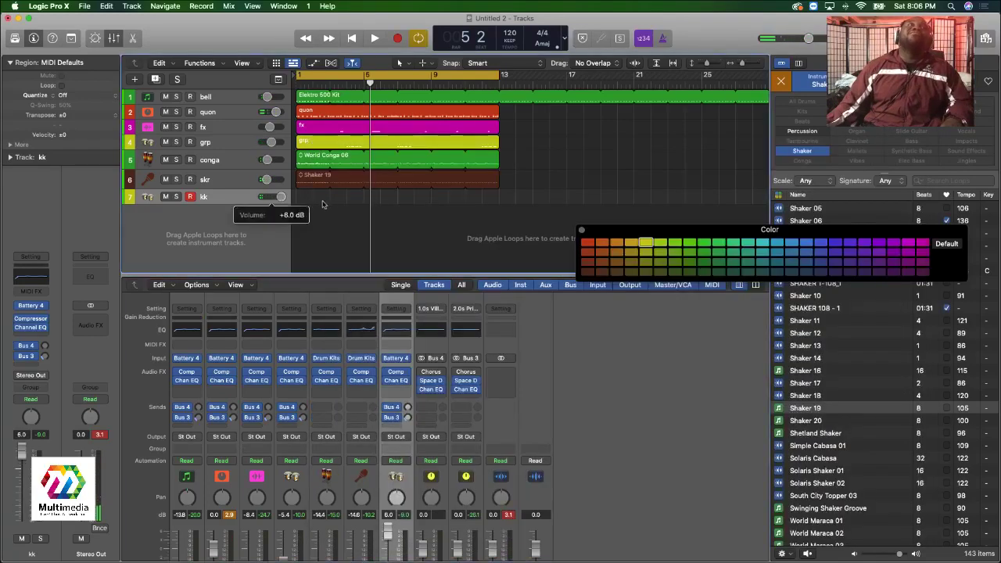
key("r")
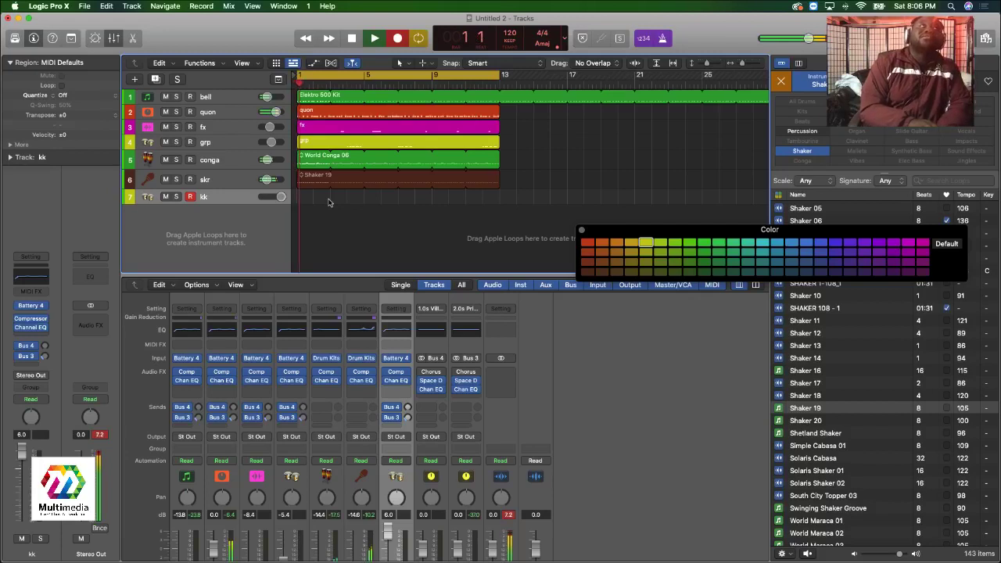
key("space")
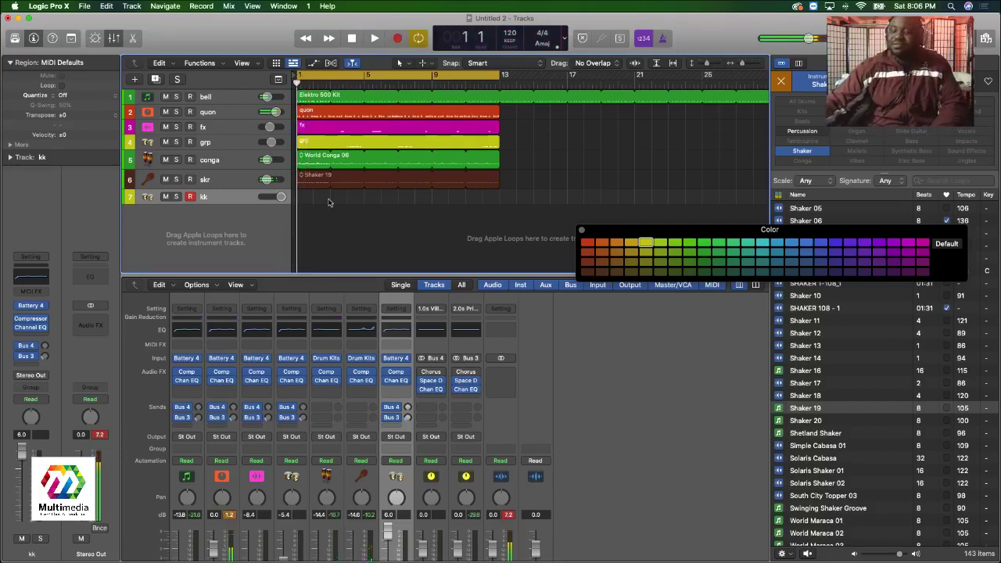
Record a kick part on the kk track through the 12-bar cycle and shorten the recorded region's end by about two beats.
key("space")
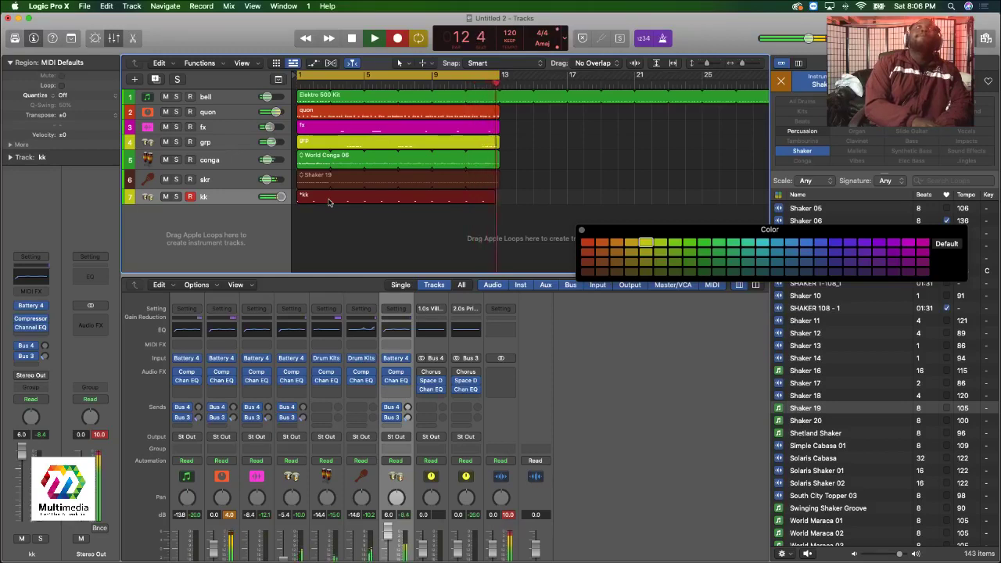
key("space")
key("space")
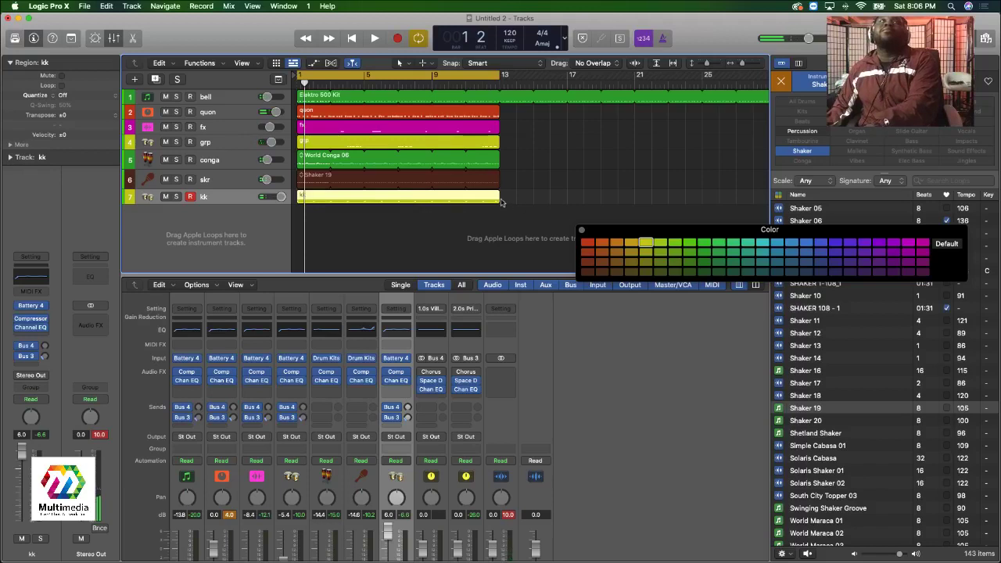
left_click_drag(496, 203, 489, 212)
Record three short passes on the kk track from around bars 10 to 11 through the cycle's return to bar 1.
left_click(466, 84)
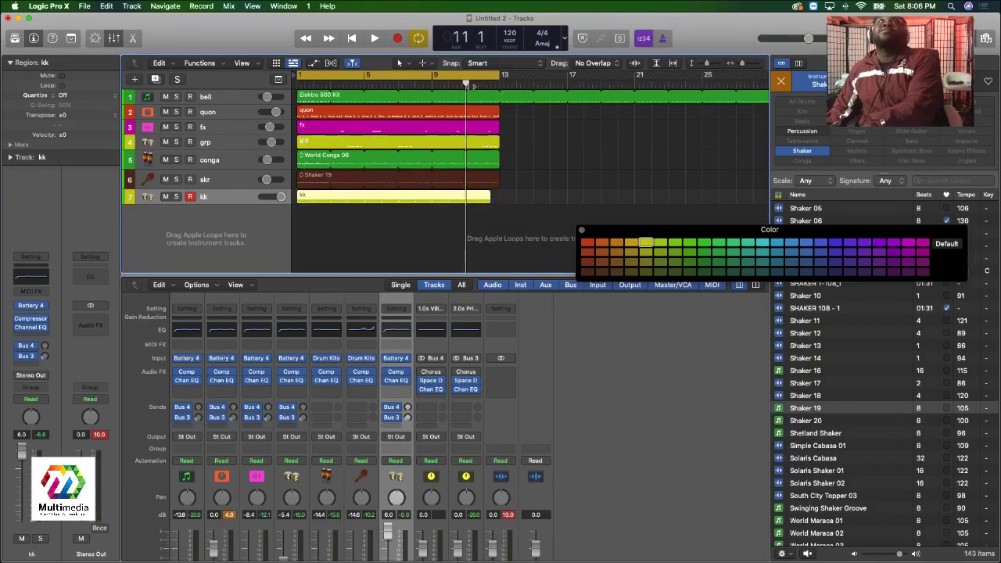
key("space")
key("r")
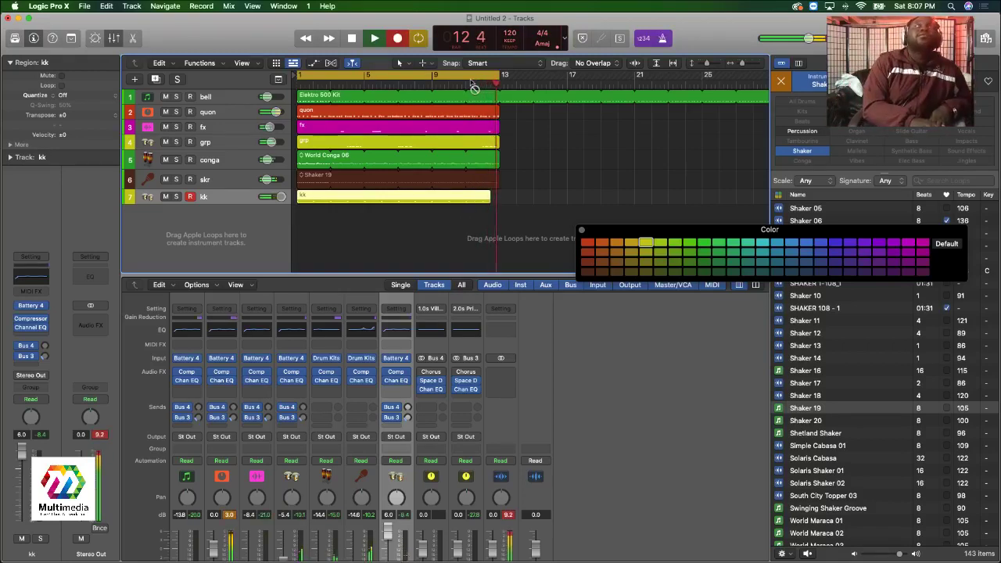
key("space")
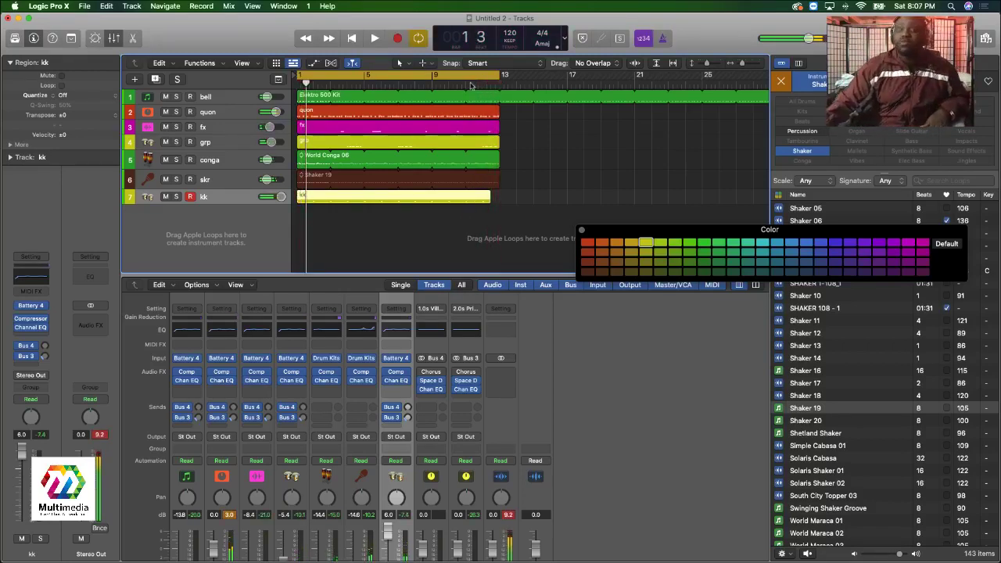
double_click(467, 86)
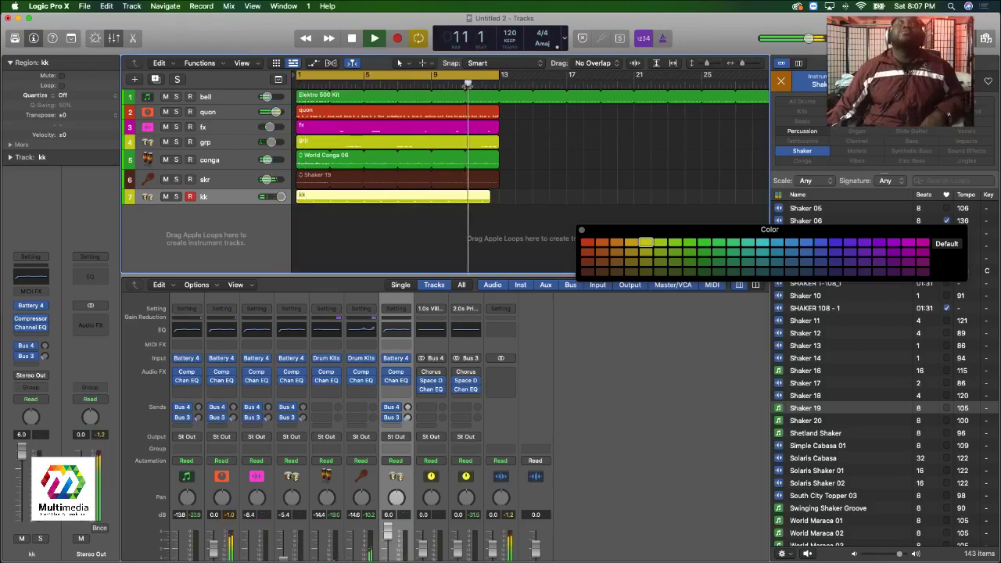
key("r")
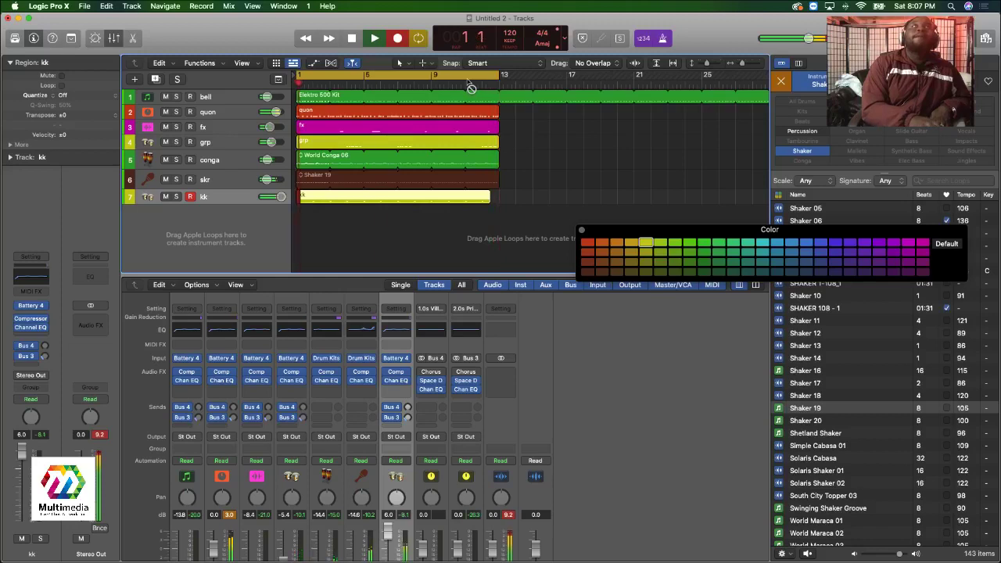
key("space")
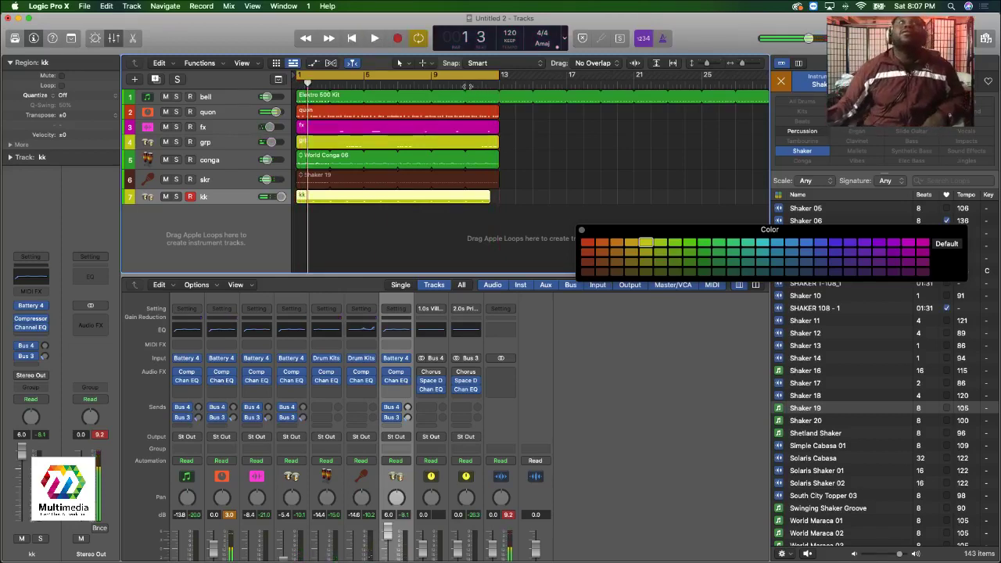
double_click(448, 87)
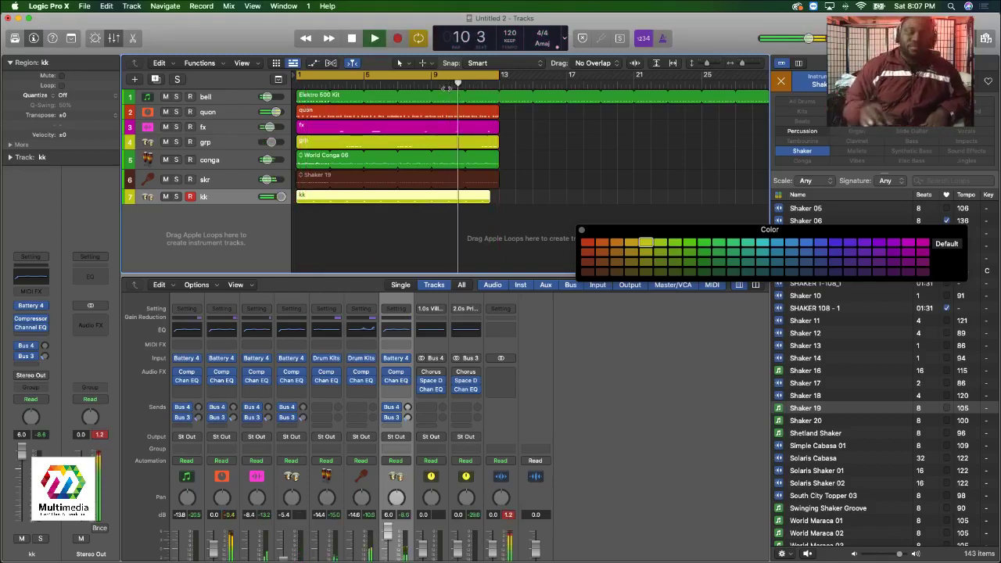
key("r")
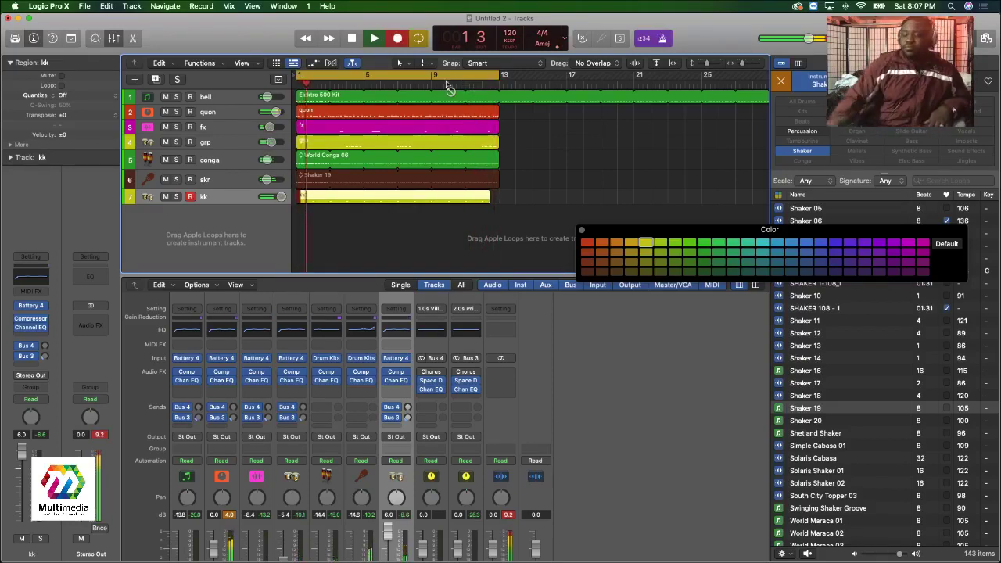
key("space")
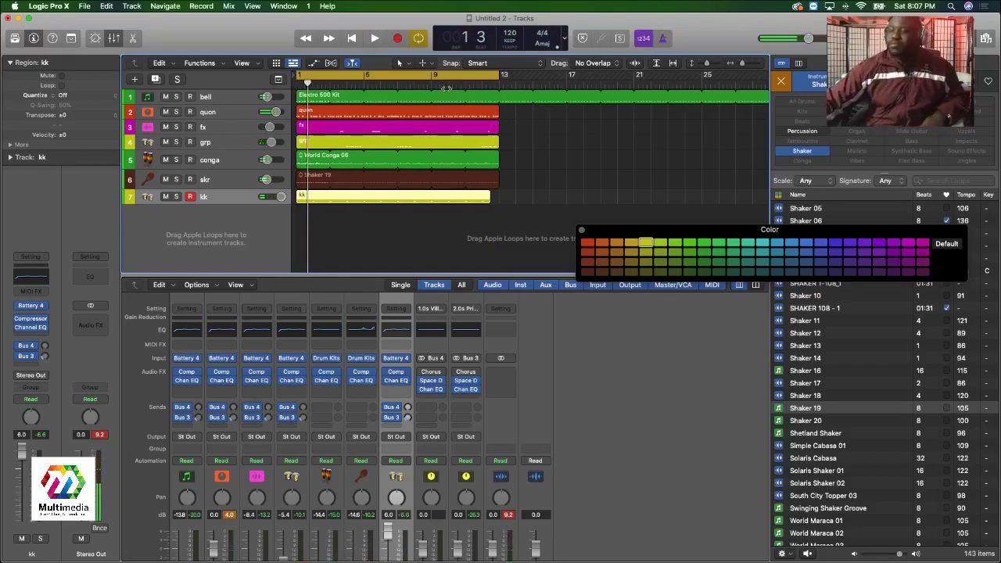
Play back the start of the arrangement with the recorded kick part.
key("space")
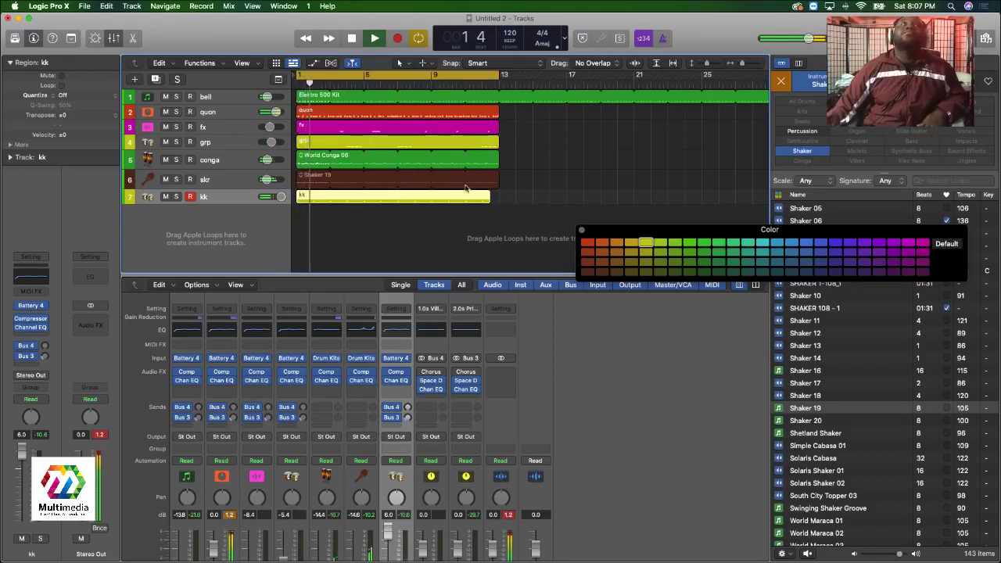
left_click(377, 235)
key("space")
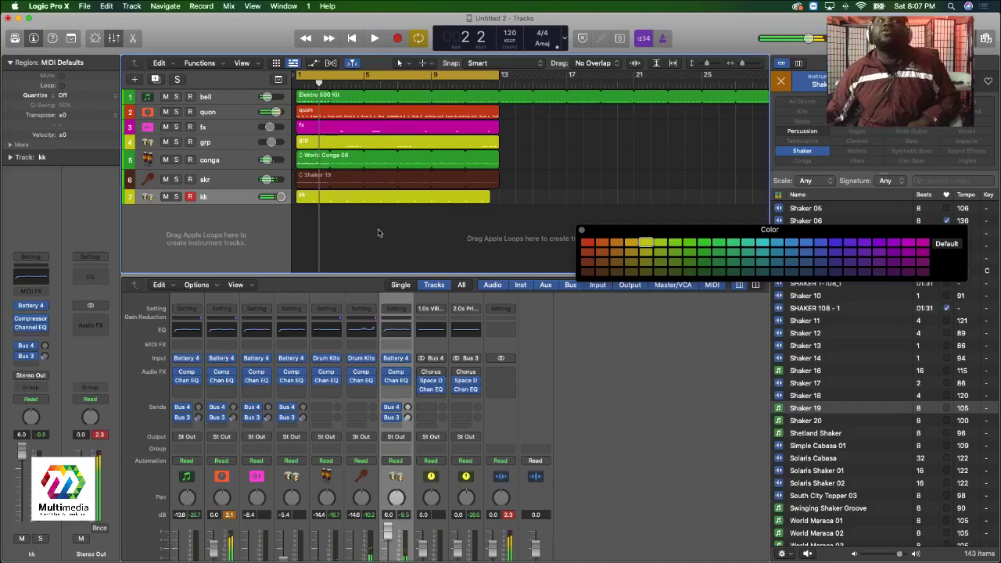
Quantize all notes of the kk region to 1/64 in the Piano Roll and extend the region to 12 bars.
double_click(384, 190)
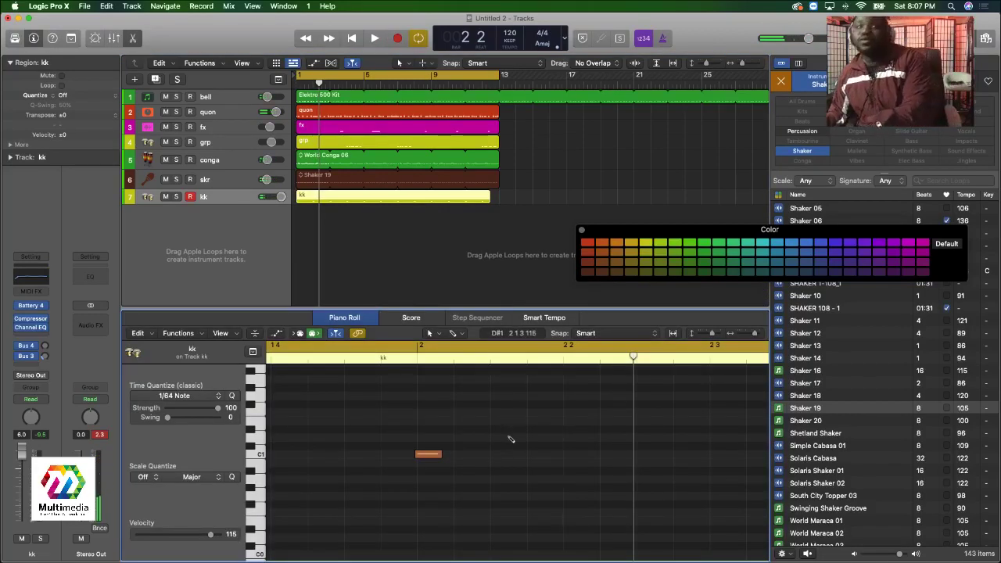
key("super+a")
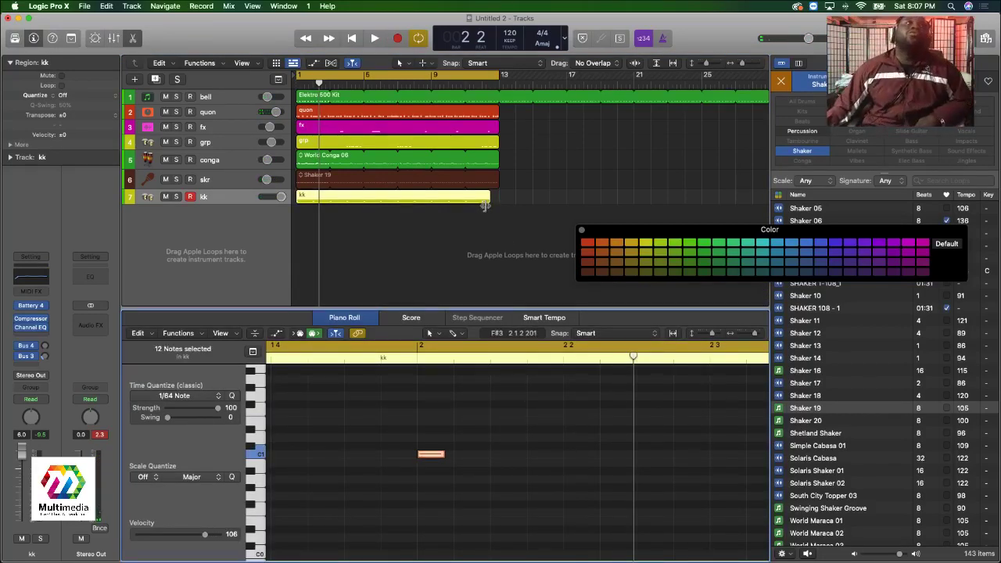
left_click_drag(489, 205, 498, 205)
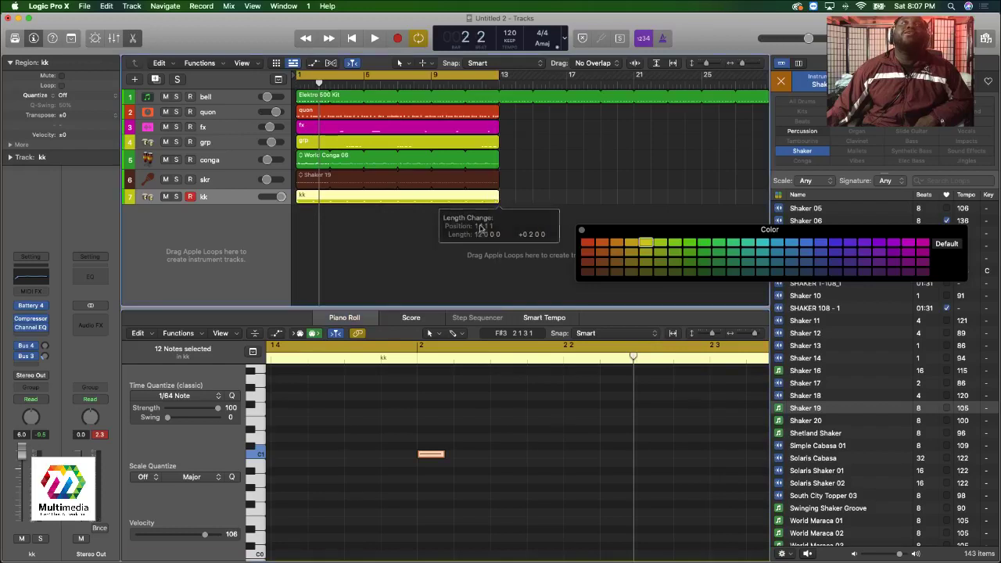
left_click(478, 229)
key("Return")
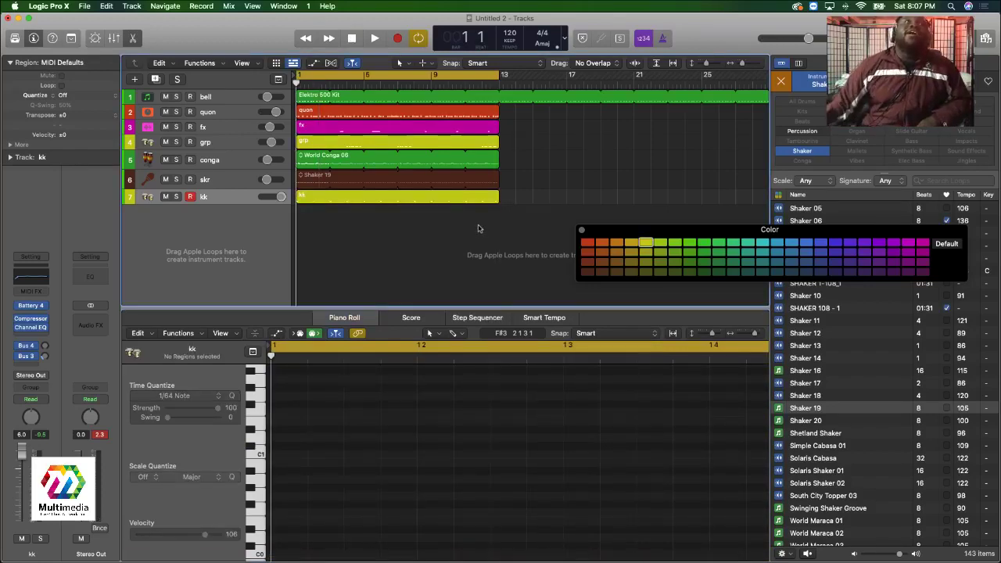
Compare the opening notes of the kk, World Conga 06, grp, fx and quon regions in the Piano Roll.
left_click(419, 201)
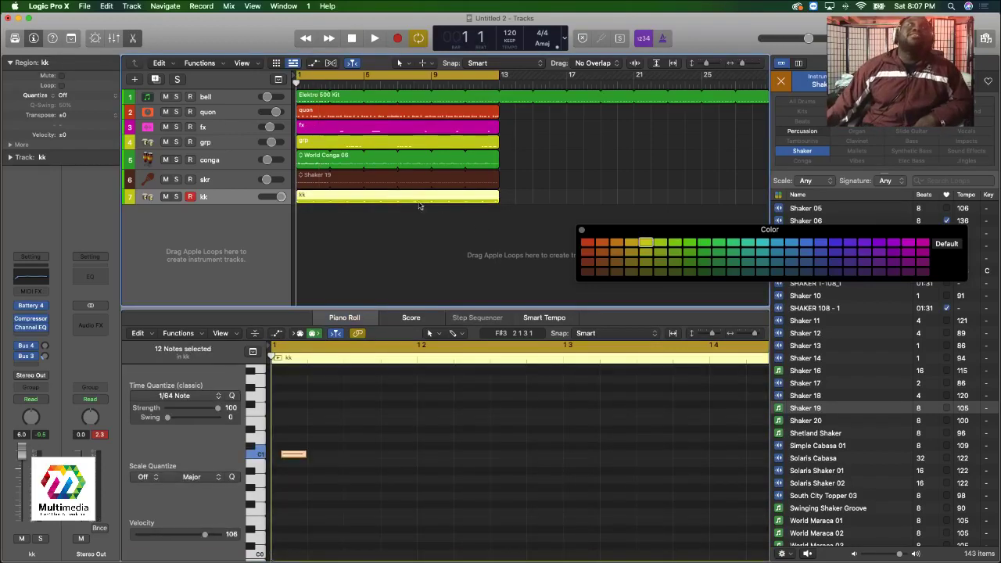
left_click(200, 402)
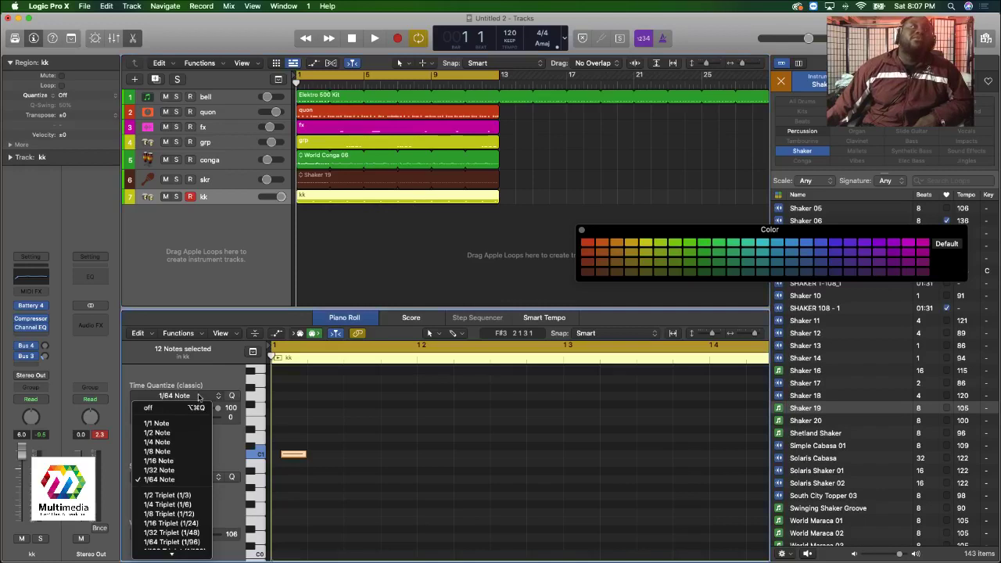
left_click(388, 233)
left_click(307, 158)
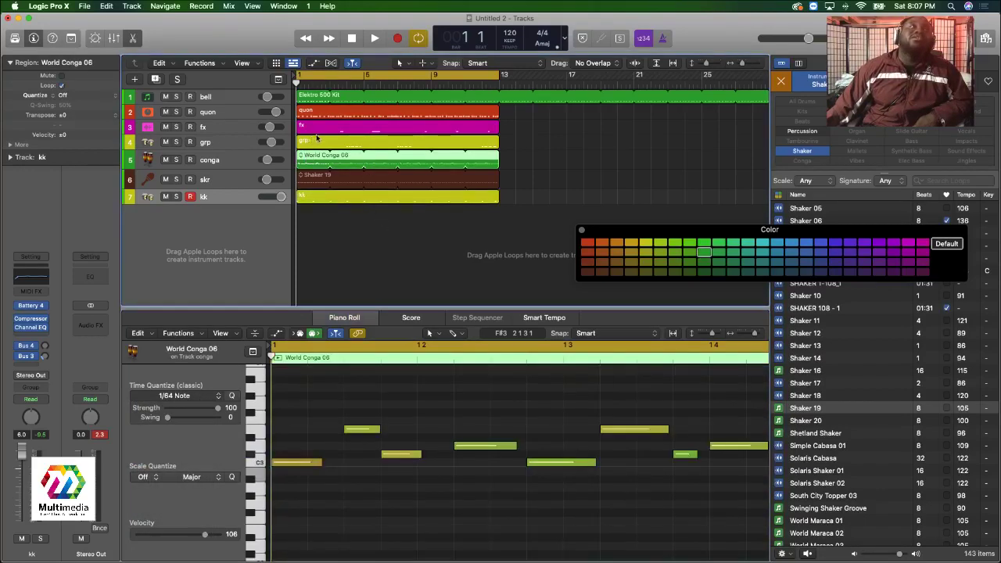
left_click(317, 141)
left_click(309, 125)
left_click(309, 111)
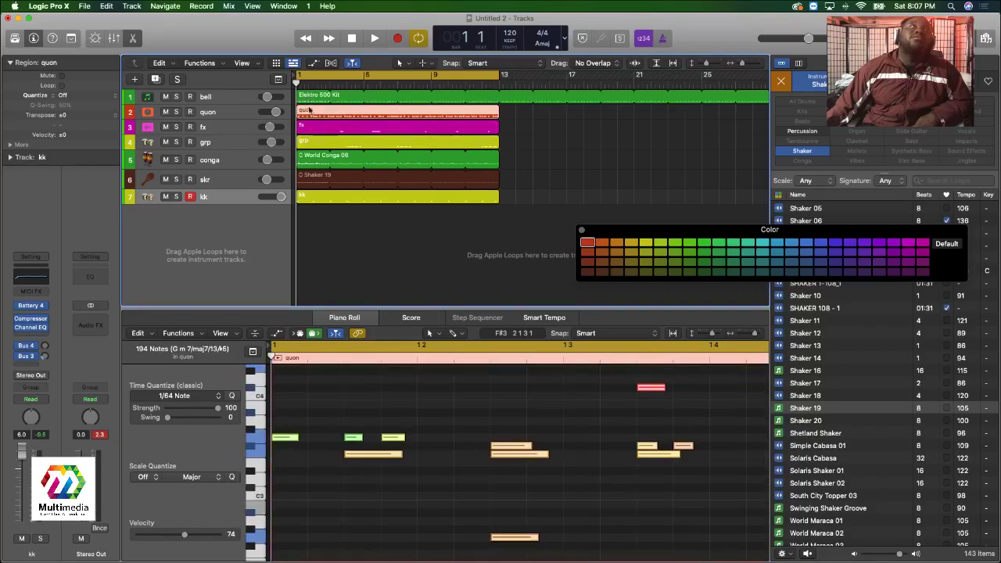
left_click(317, 195)
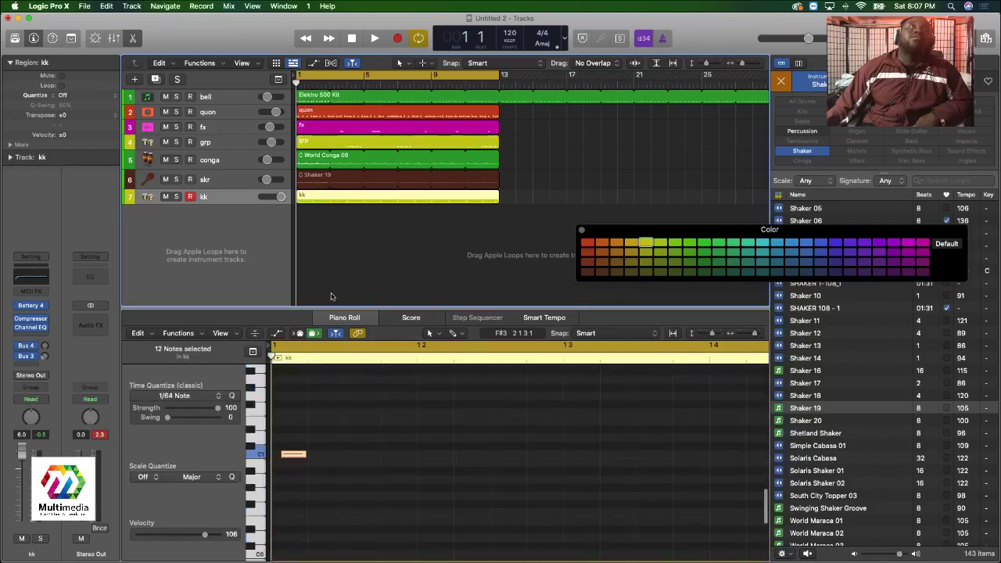
Select all kk notes, play the arrangement and move the first kick note back onto the start of bar 1.
left_click(337, 440)
key("super+a")
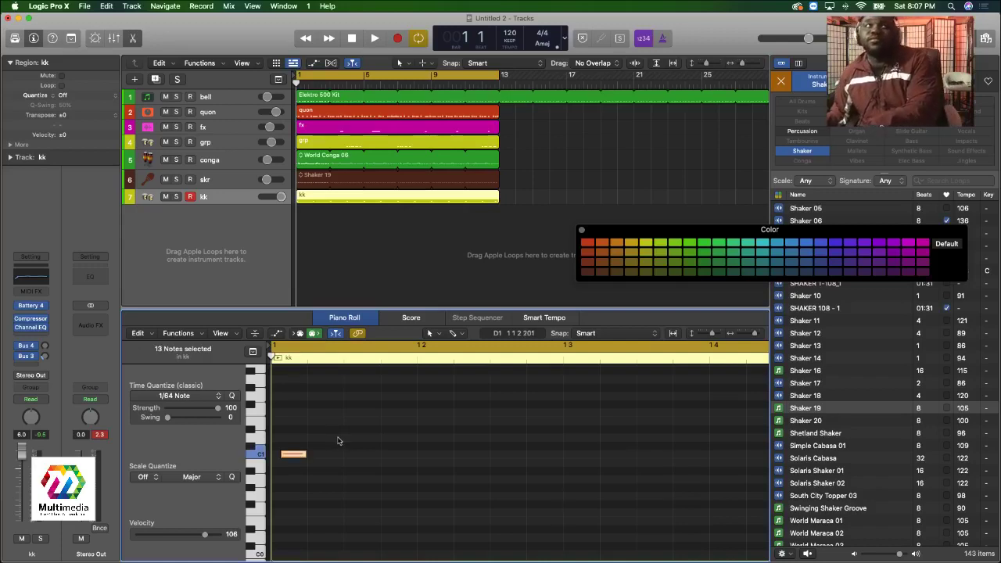
key("space")
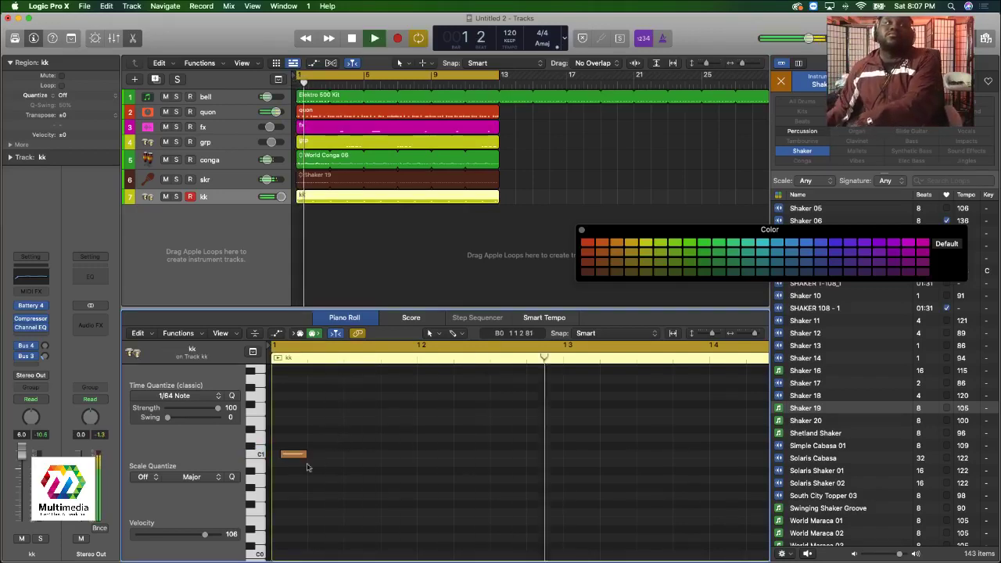
left_click_drag(294, 455, 280, 458)
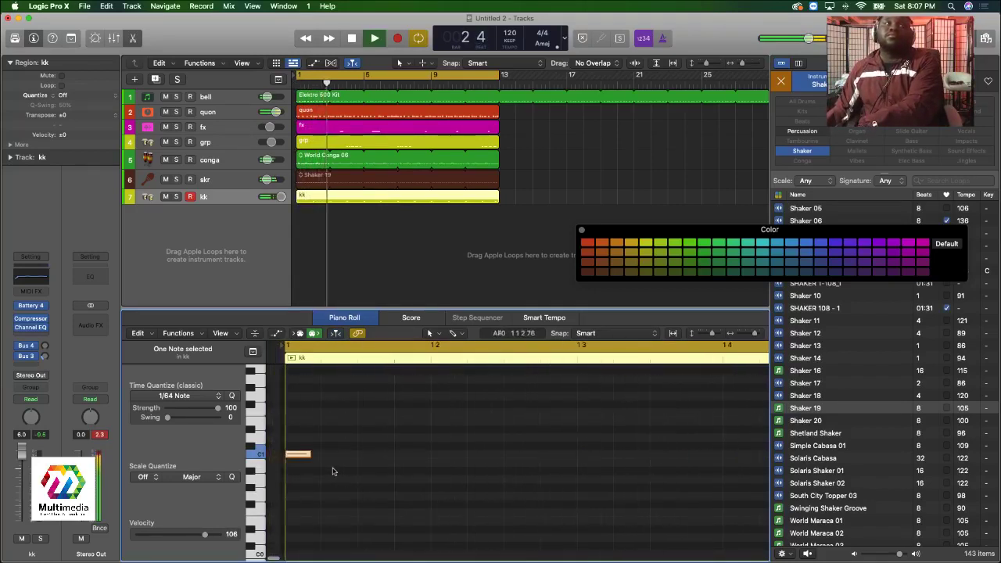
left_click_drag(298, 455, 305, 455)
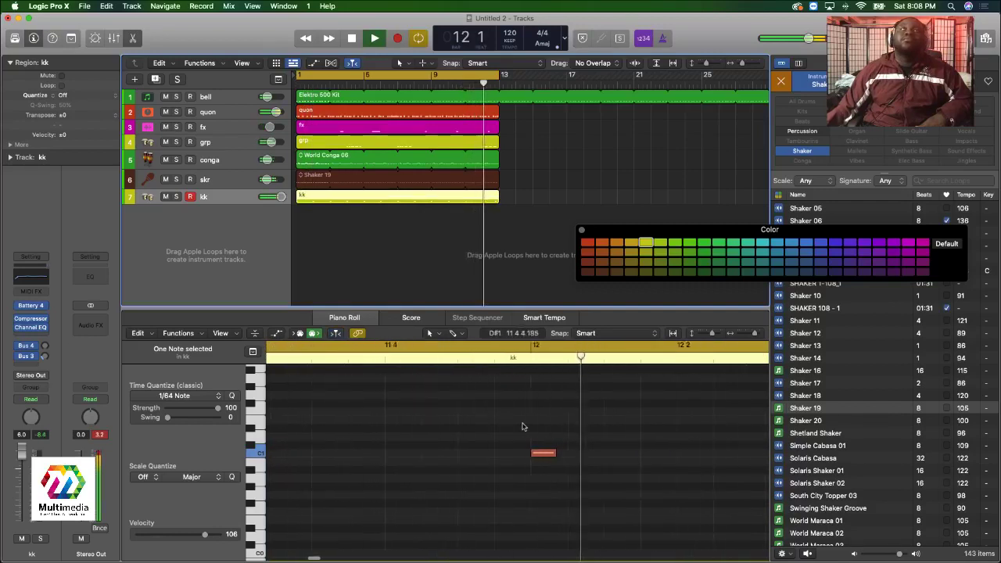
Delete the stray C1 kick note near beat 4 of bar 12 and look over the remaining kick notes.
scroll(518, 429, "right", 1)
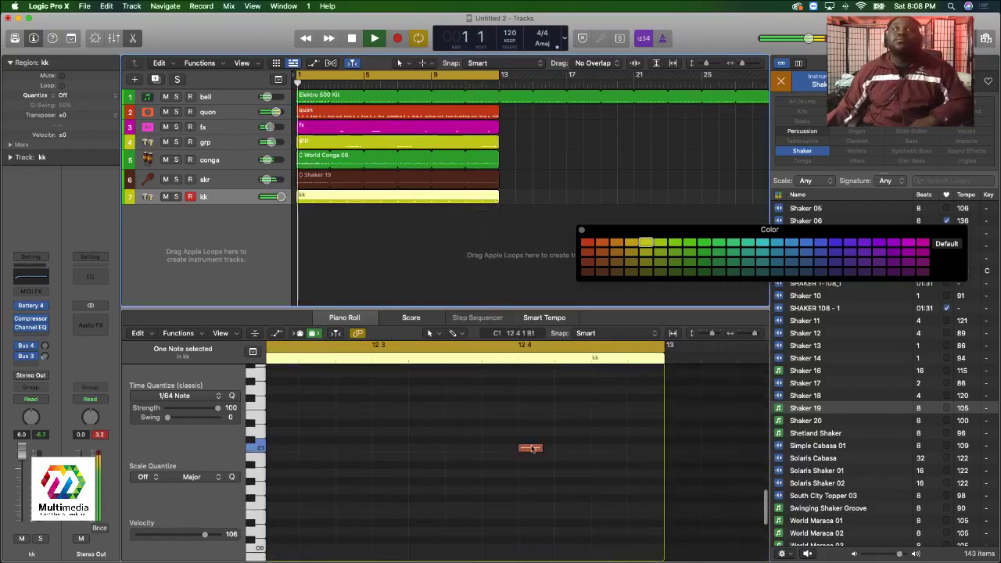
left_click(532, 449)
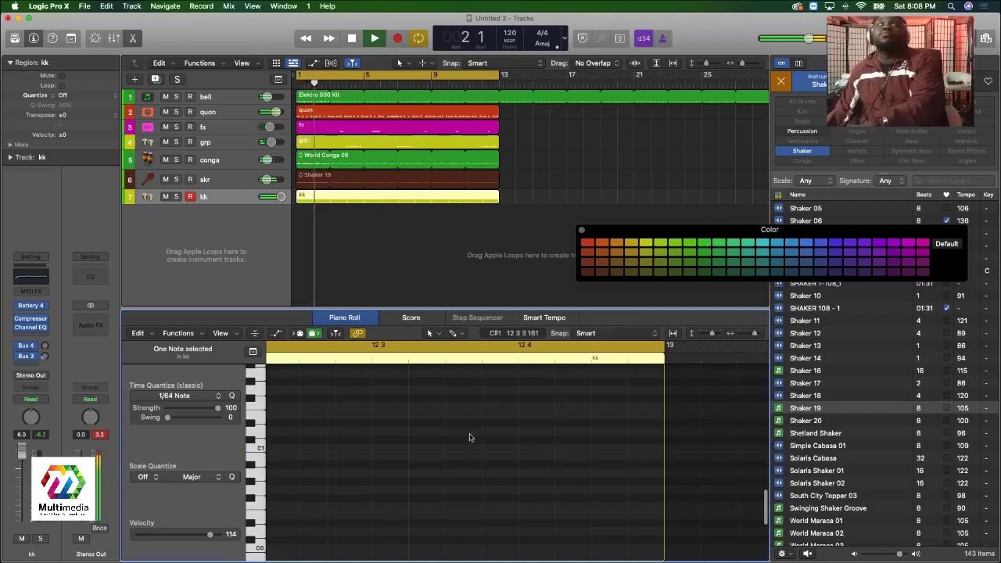
scroll(500, 442, "left", 3)
scroll(469, 437, "right", 3)
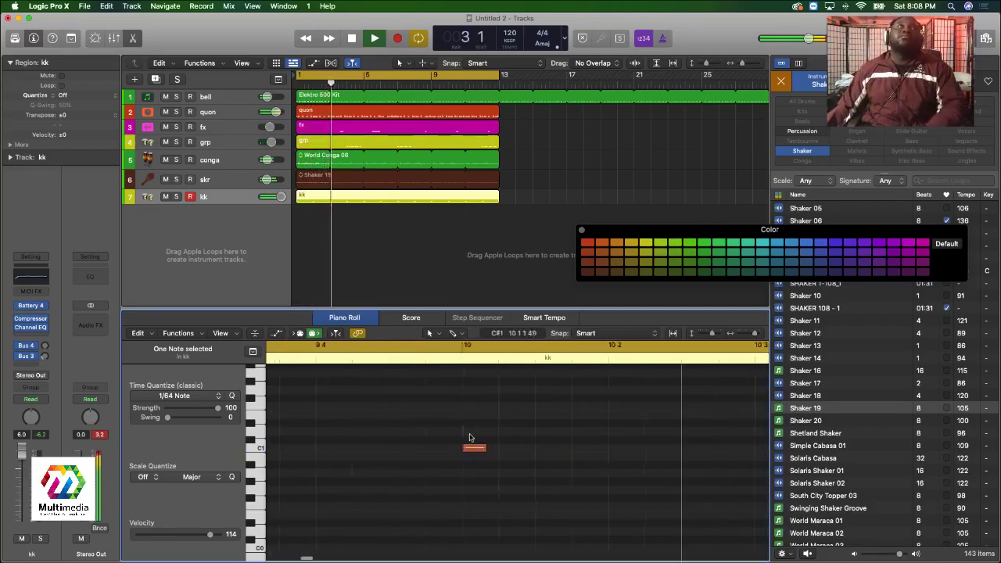
scroll(463, 436, "left", 4)
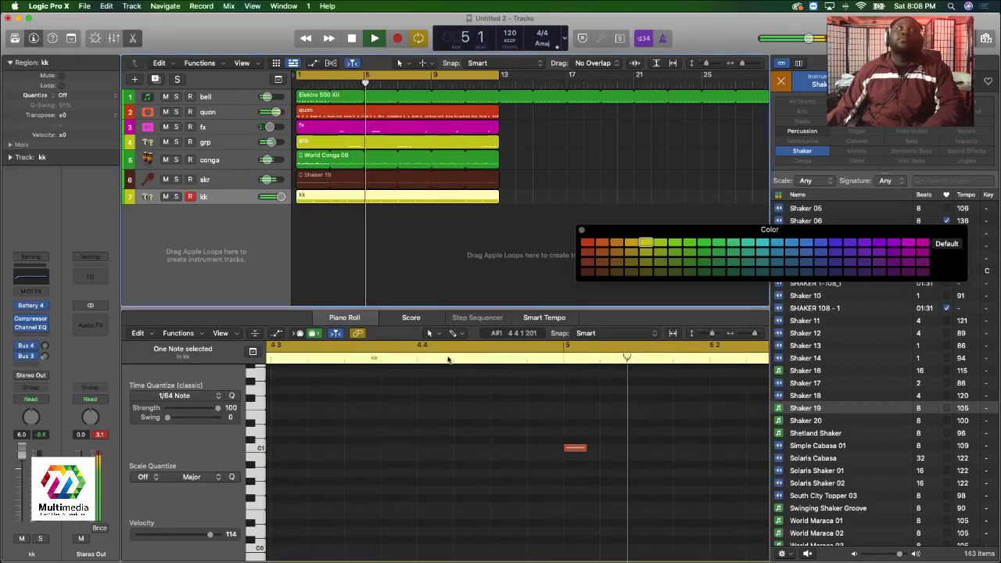
Play the cycle's turnaround into bar 1 and examine the opening notes of the quon region against the kick.
left_click(452, 83)
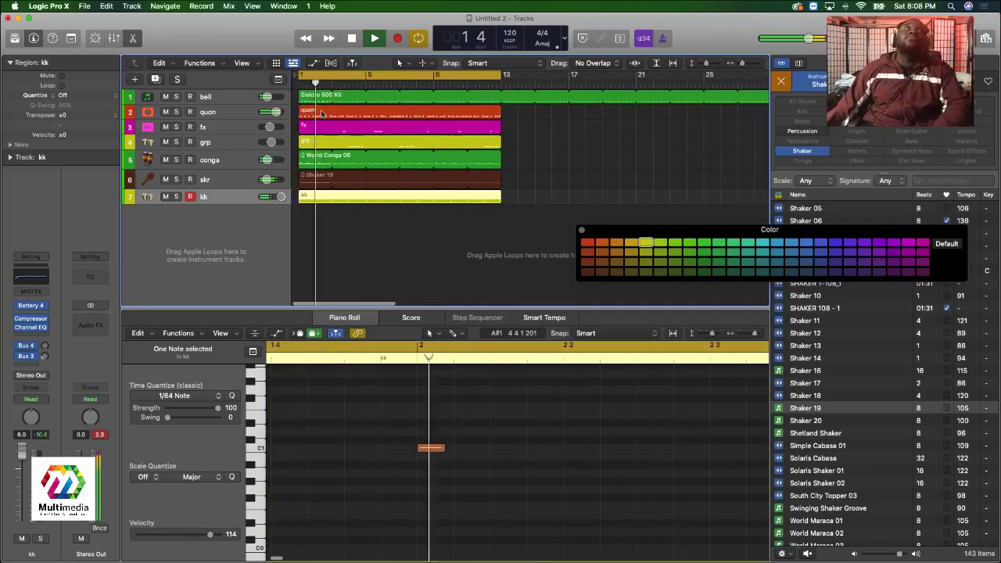
left_click(322, 115)
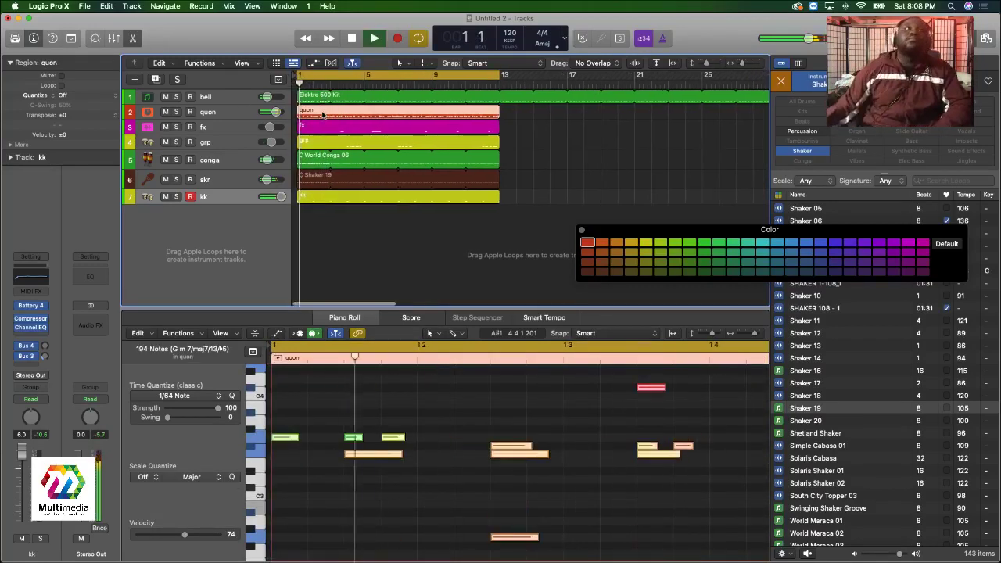
left_click(387, 468)
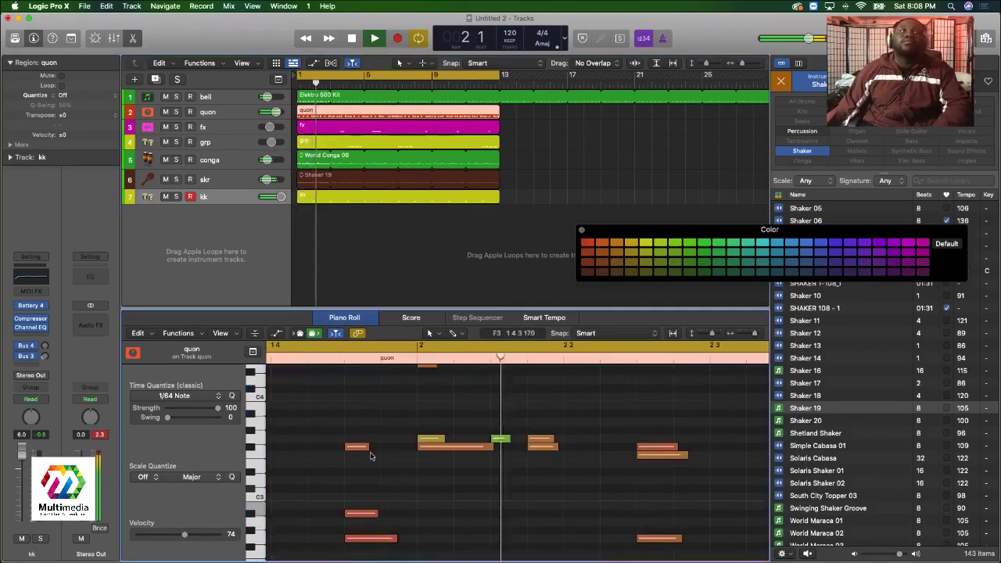
left_click(374, 456)
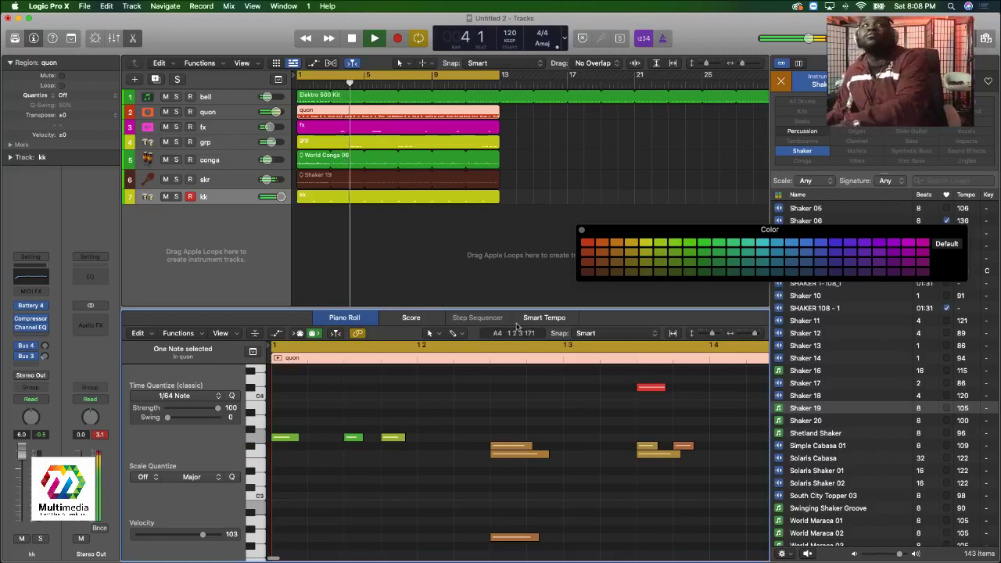
left_click(482, 86)
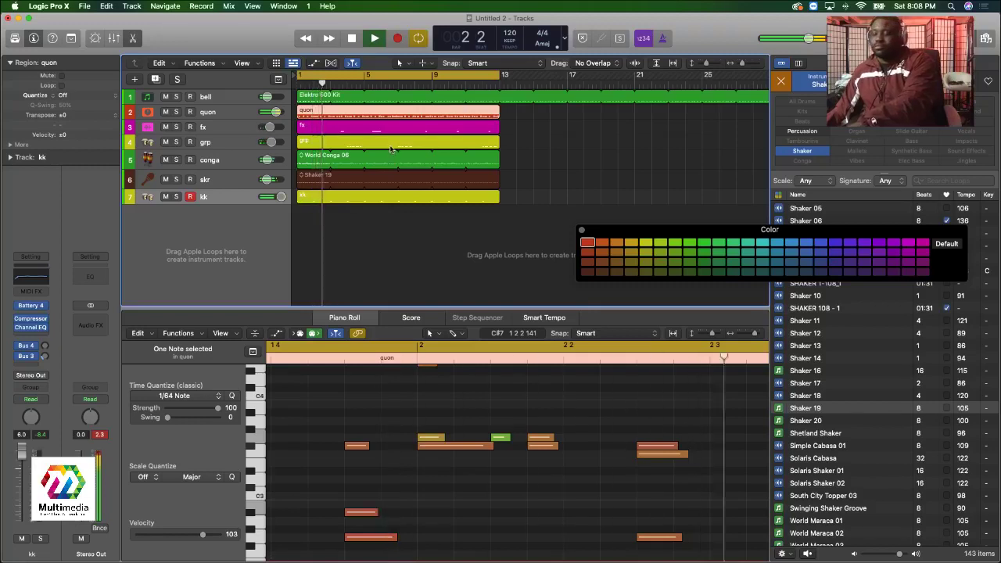
Replay the cycle's start and the turnaround from bar 12 into bar 1, examining how the opening quon notes come in.
key("space")
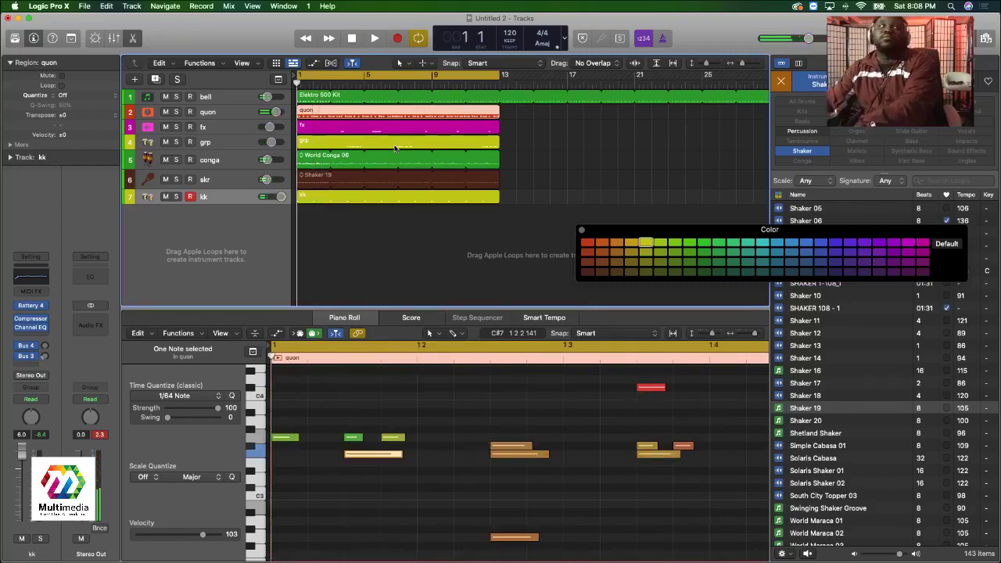
key("space")
key("space")
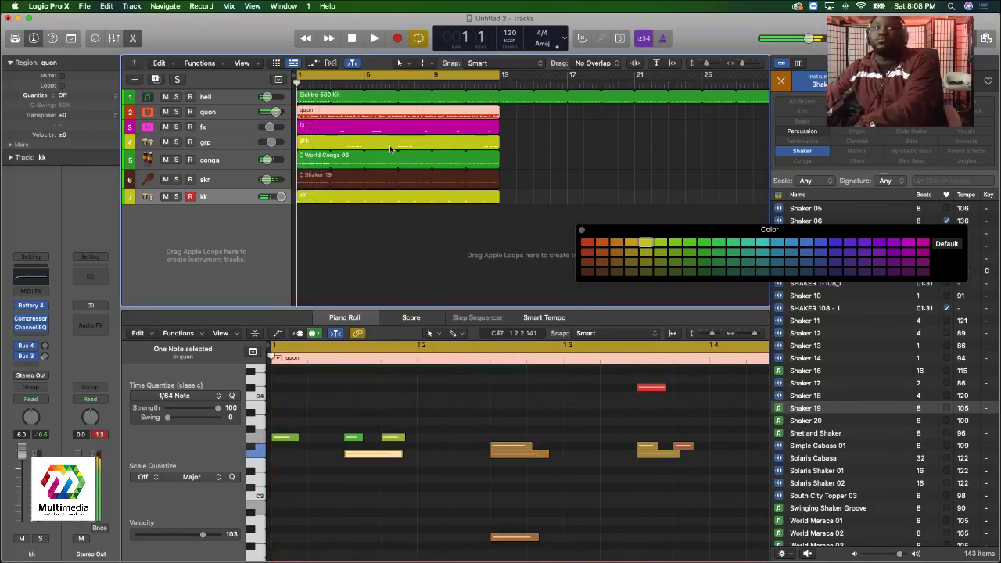
key("space")
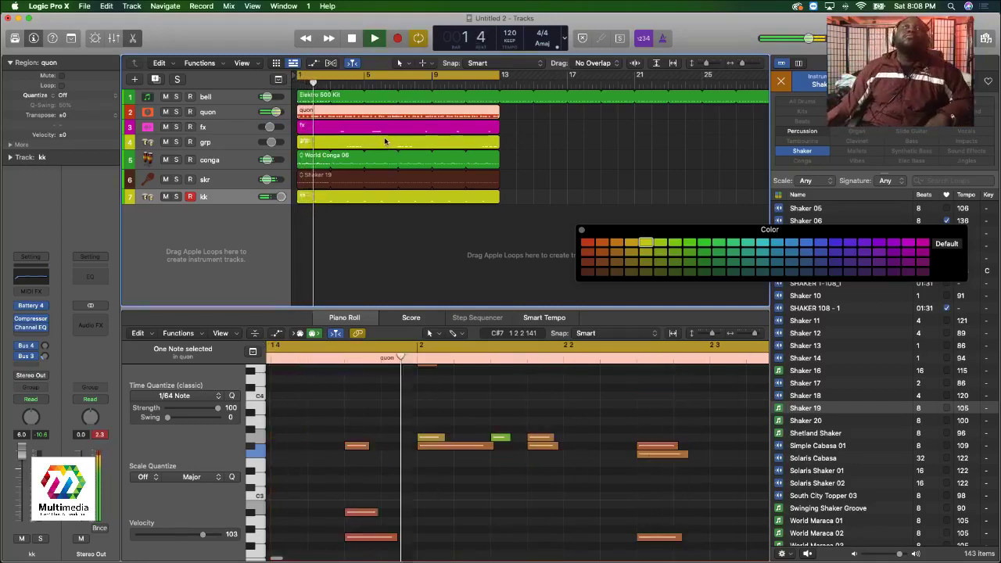
left_click(482, 85)
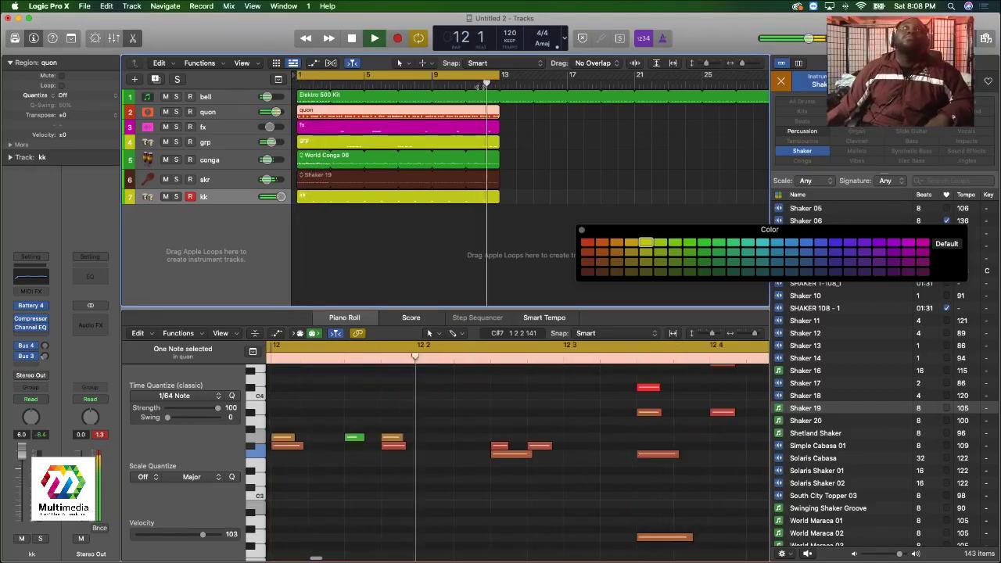
key("Return")
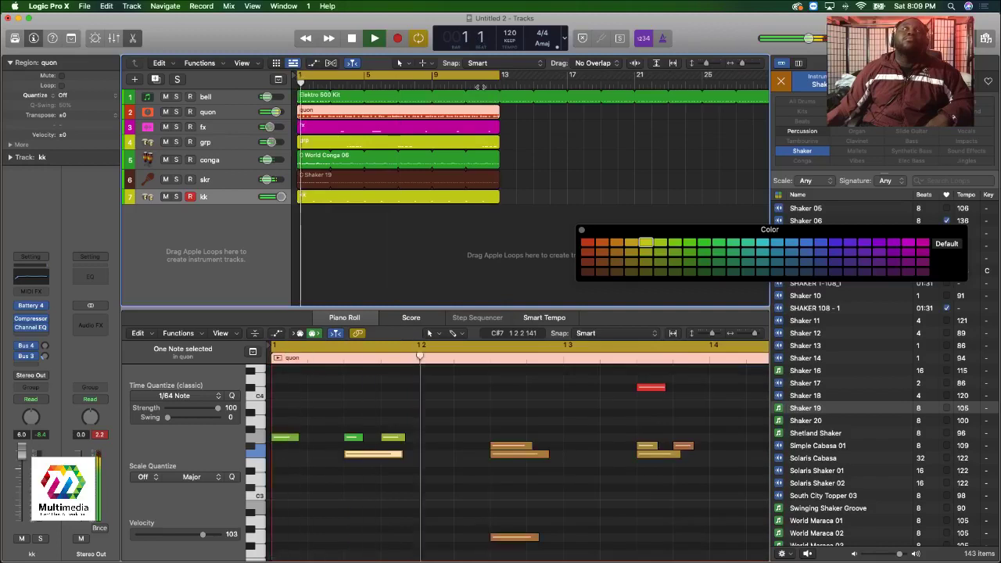
left_click(481, 85)
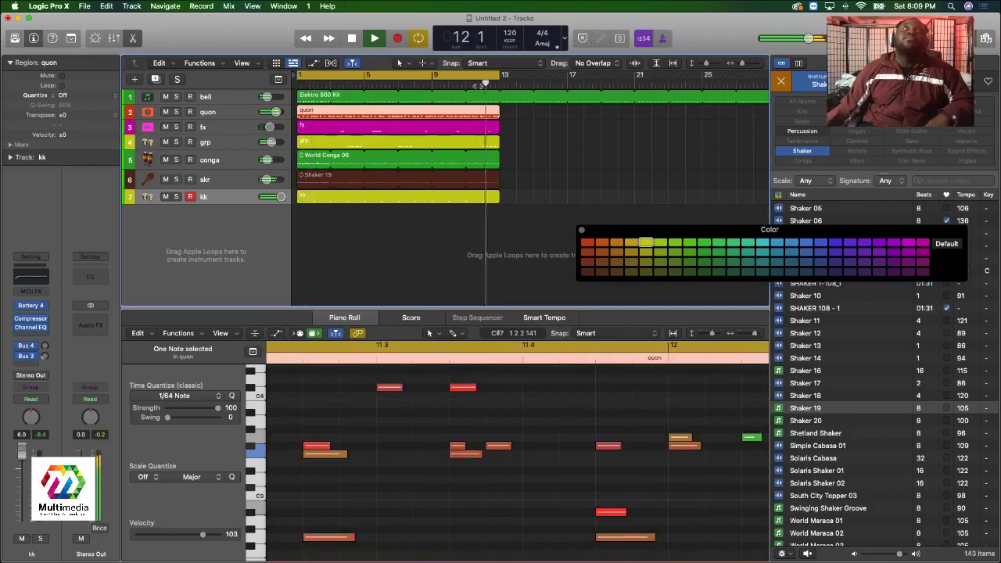
left_click(480, 86)
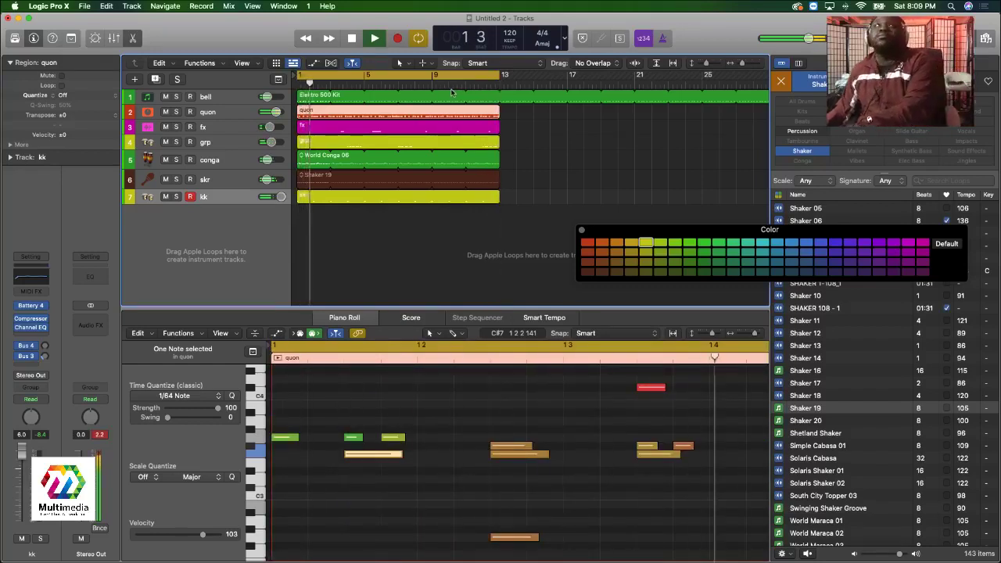
key("space")
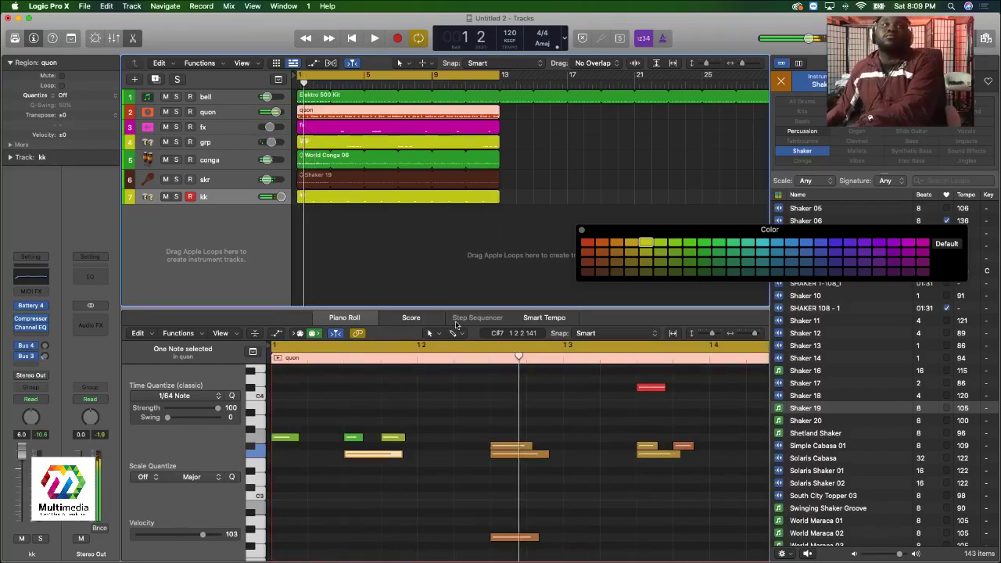
Delete the long F3 quon note at 1 1 3 and play from bar 11 through the turnaround into bar 1.
left_click(377, 454)
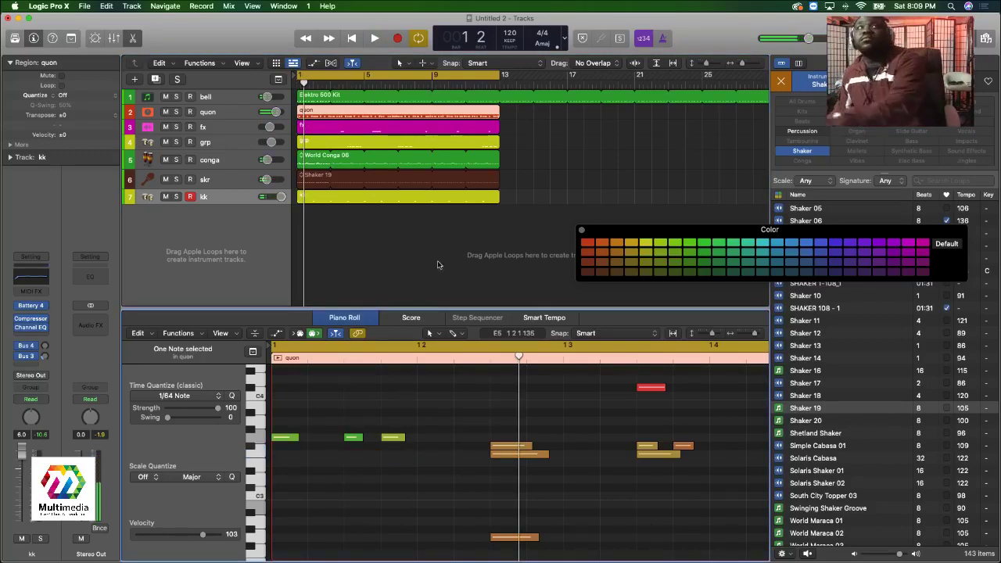
left_click(470, 86)
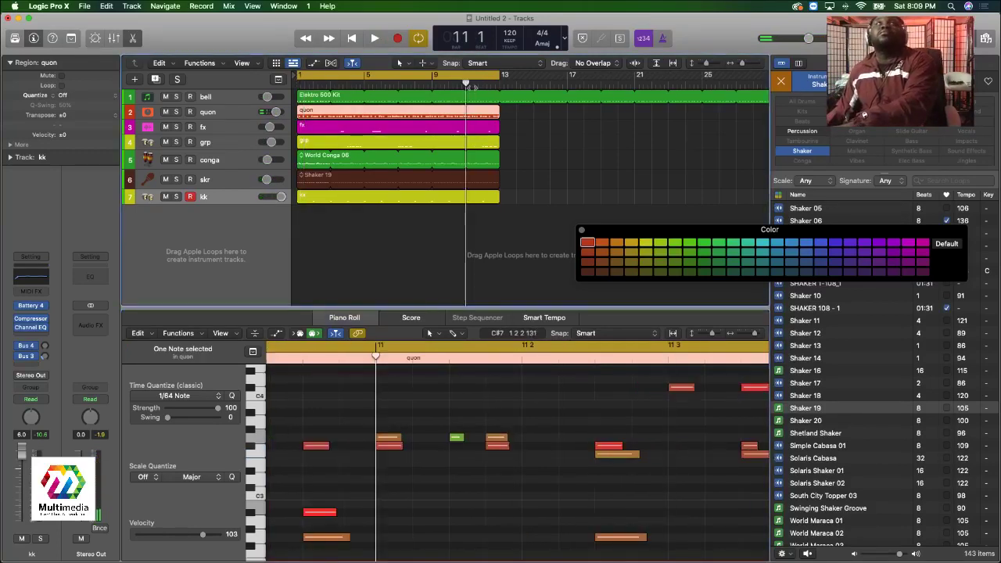
key("space")
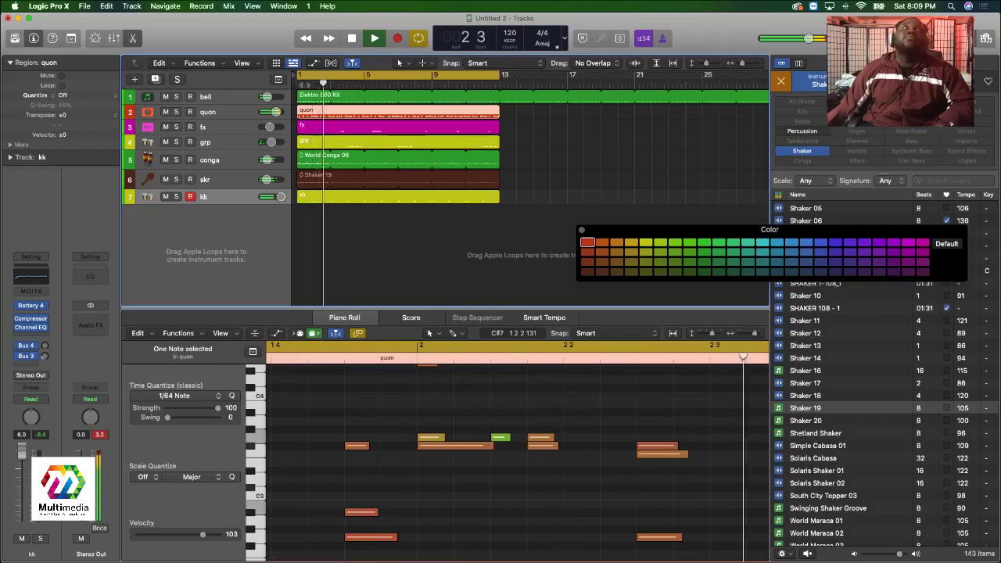
key("space")
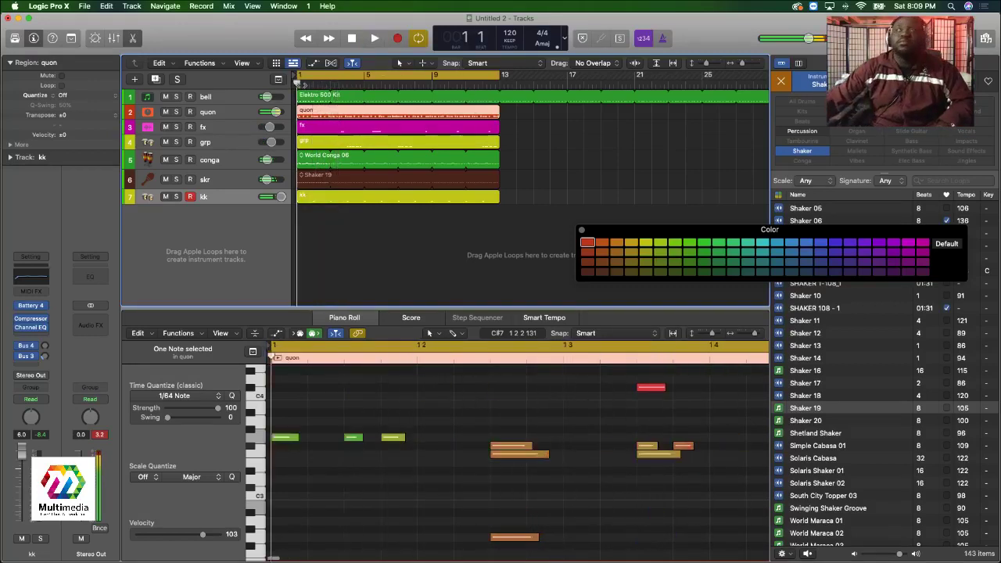
key("space")
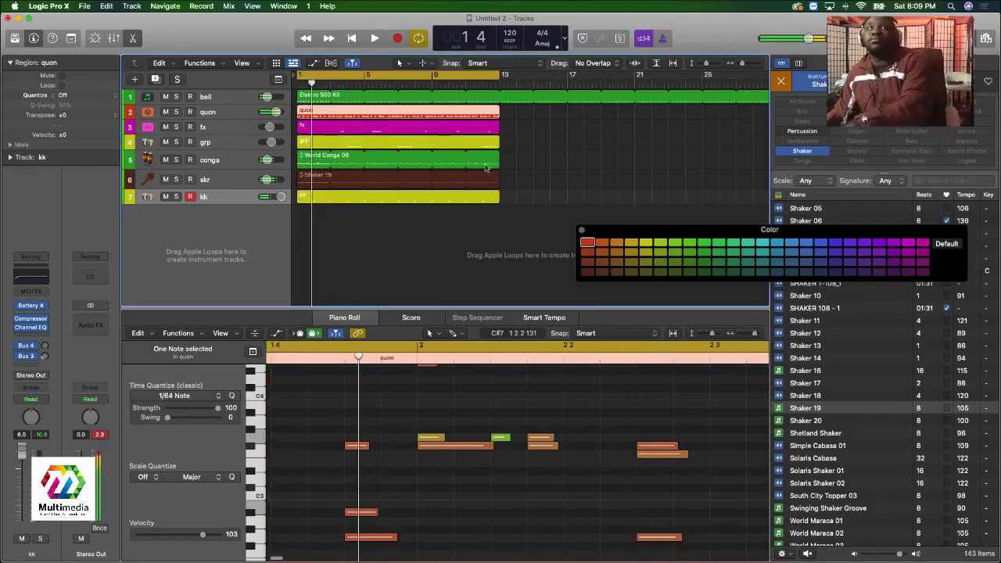
Copy the three later F#3 quon notes of bar 1 toward the bar's start, keep them on F#3 and delete the copy on beat 1.
scroll(397, 397, "left", 10)
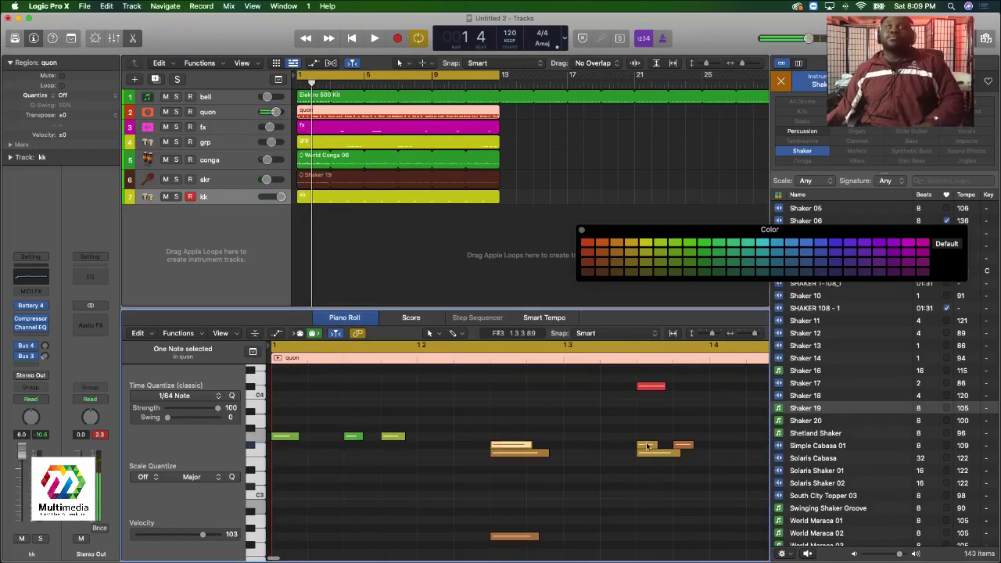
left_click_drag(703, 444, 560, 445)
left_click_drag(478, 445, 294, 456)
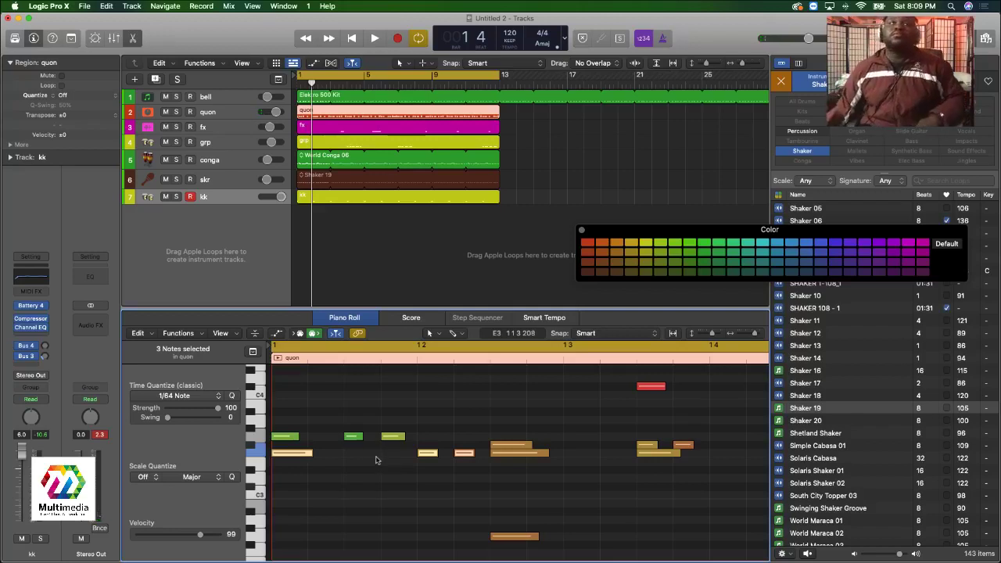
left_click_drag(294, 452, 298, 451)
key("Return")
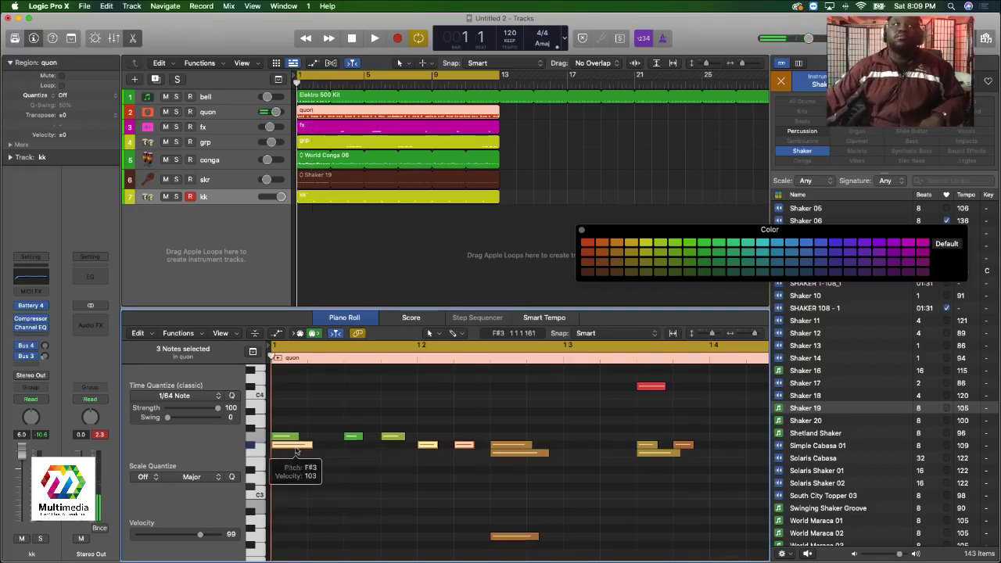
key("space")
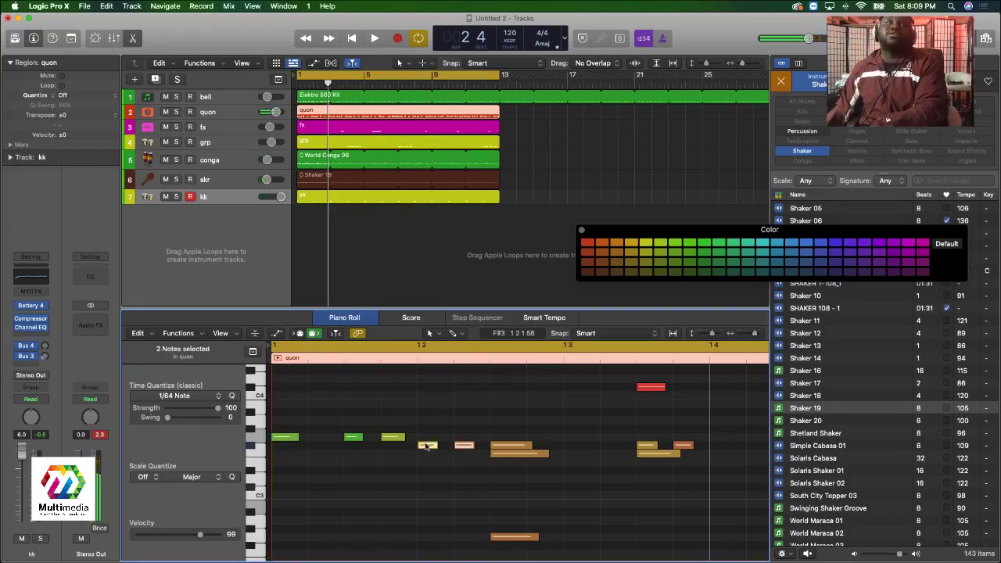
Move the two copied F#3 notes beneath the G3 notes at 1 1 3 and 1 1 4, and play the turnaround.
left_click(427, 447)
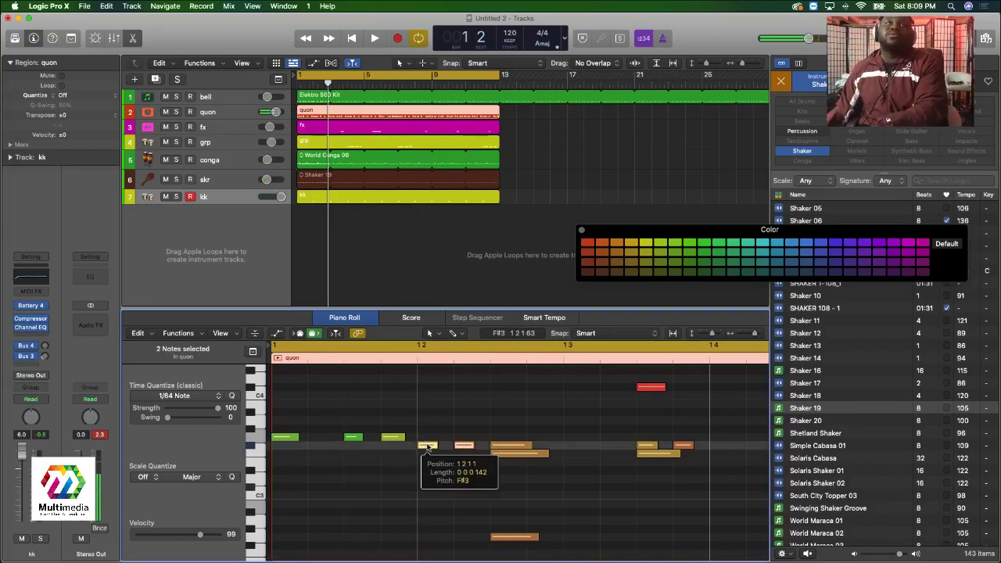
left_click_drag(427, 446, 353, 452)
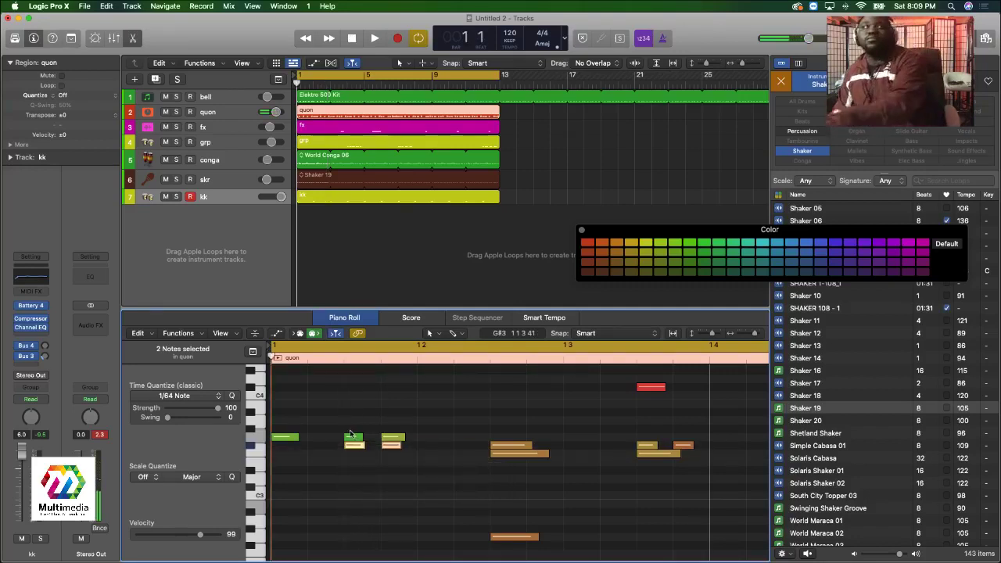
key("space")
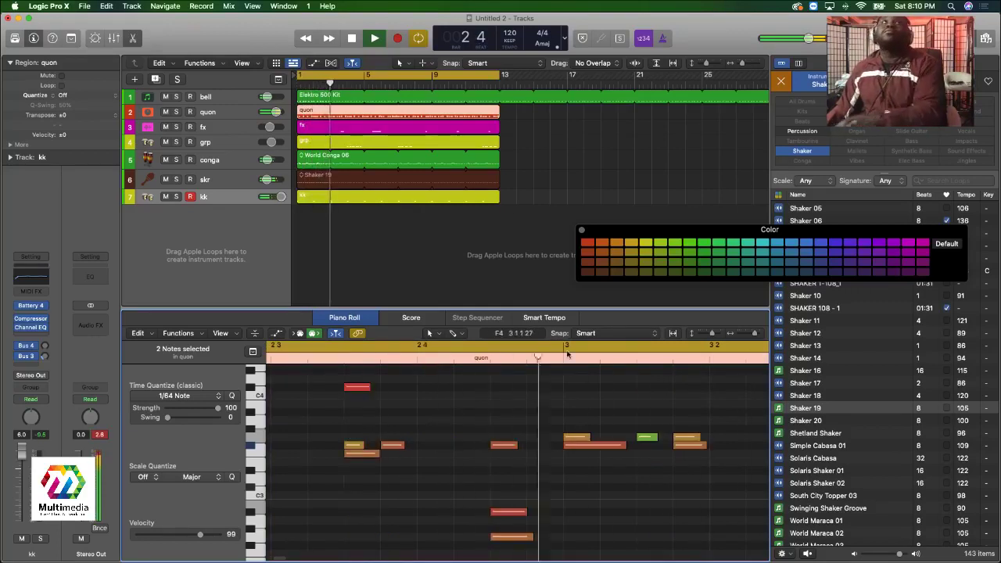
left_click(474, 88)
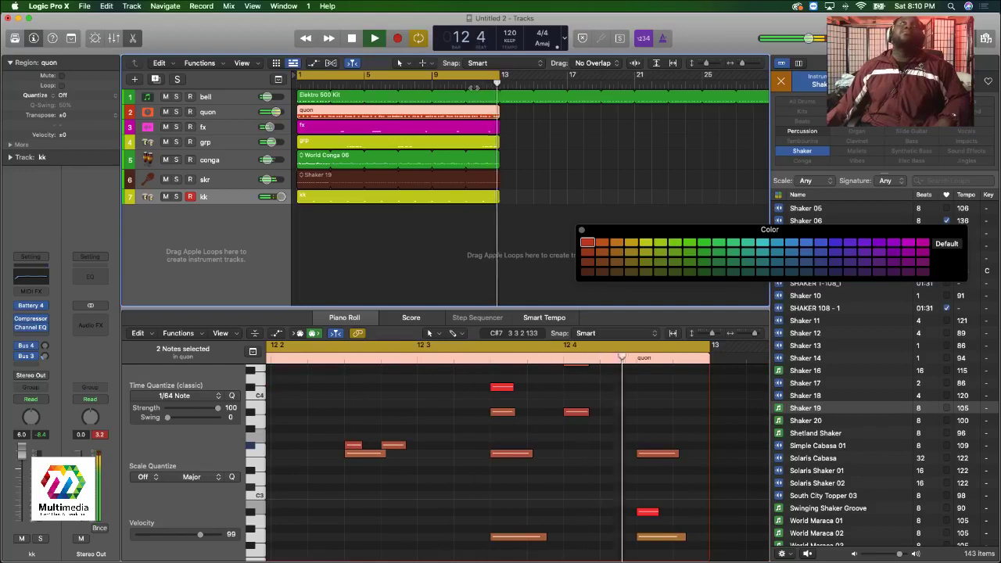
left_click(458, 88)
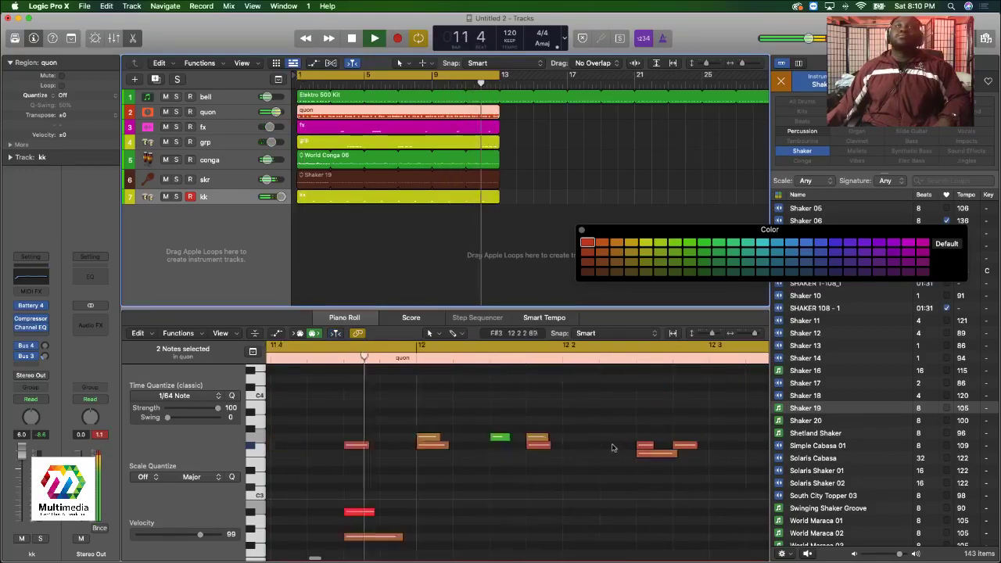
Copy the two F#3 quon notes after beat 2 of bar 12 to the second half of beat 4.
left_click(422, 446)
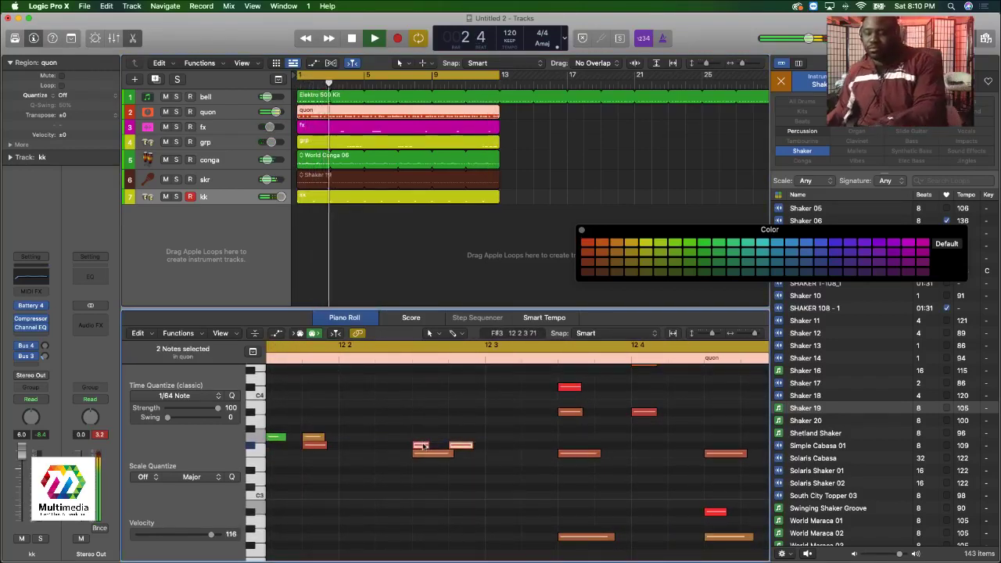
left_click_drag(422, 445, 563, 446)
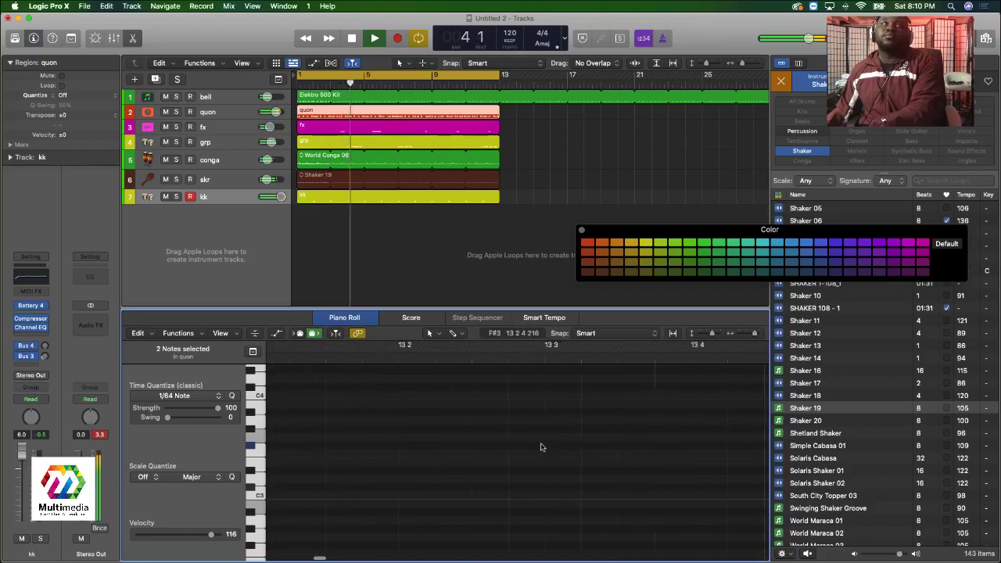
left_click_drag(516, 446, 662, 443)
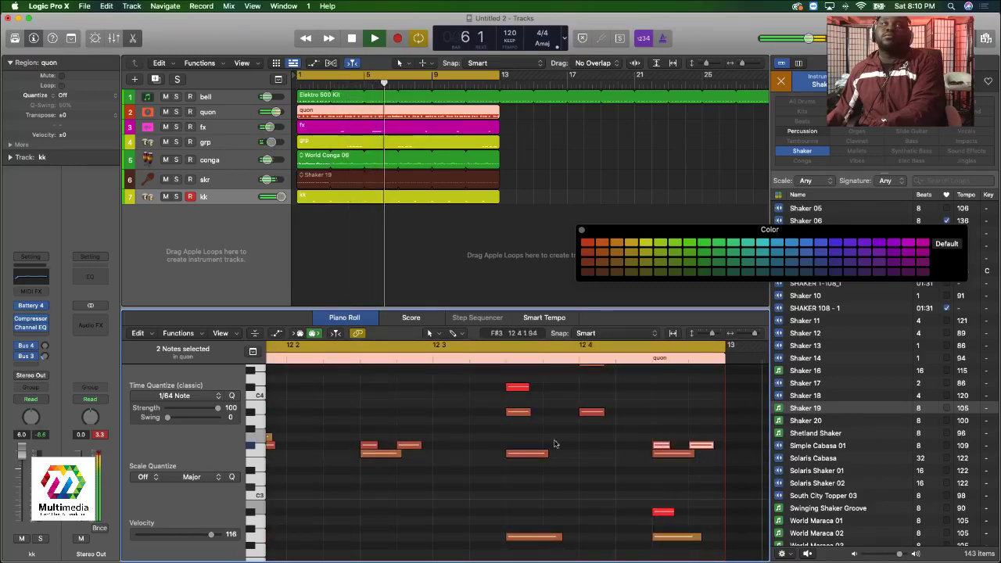
Try the G3 quon note at 12 1 4 at a later position in bar 12.
scroll(344, 443, "left", 2)
left_click(323, 438)
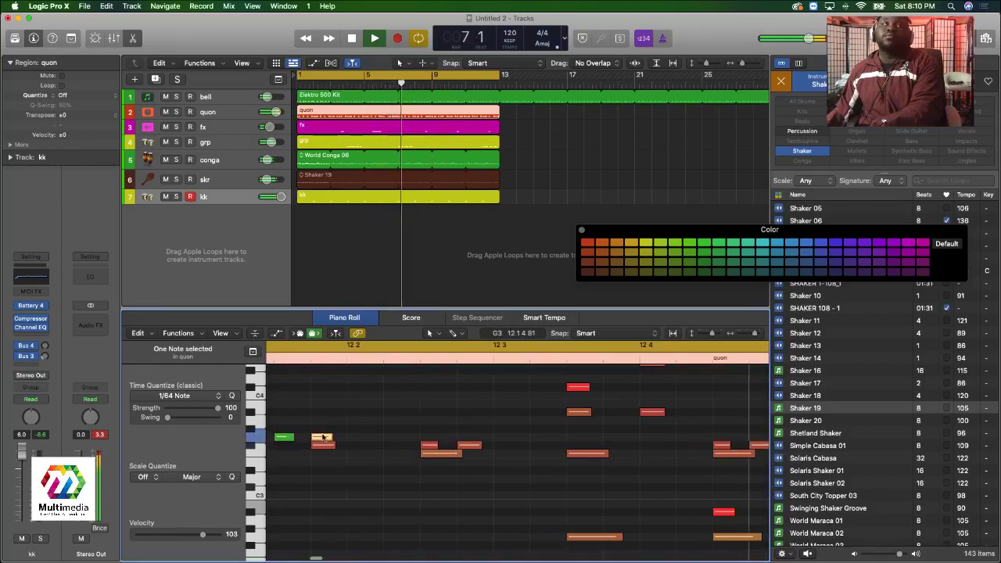
left_click_drag(318, 438, 575, 442)
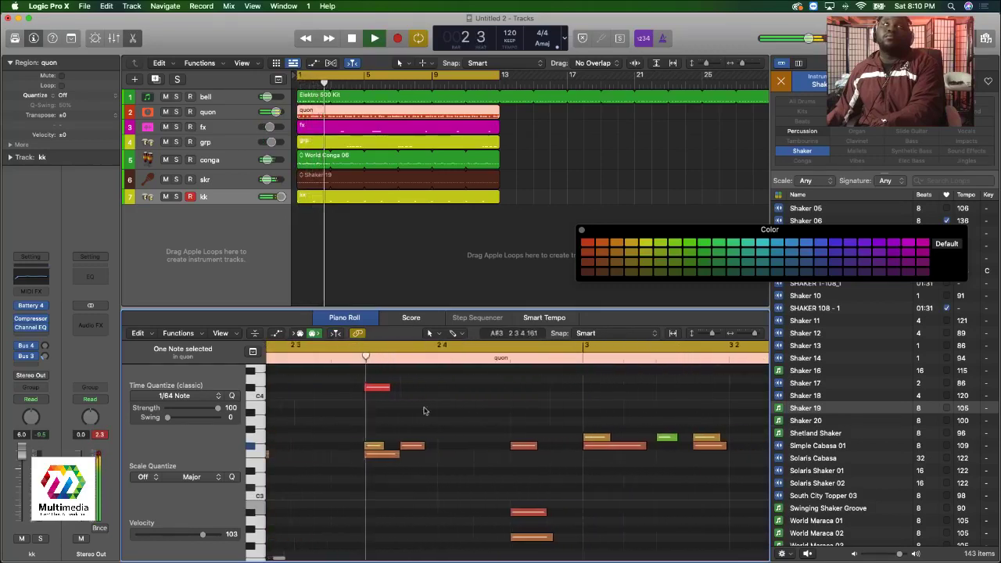
Play the end of the cycle into bar 1 and check the two F#3 quon notes closing bar 12.
left_click(455, 84)
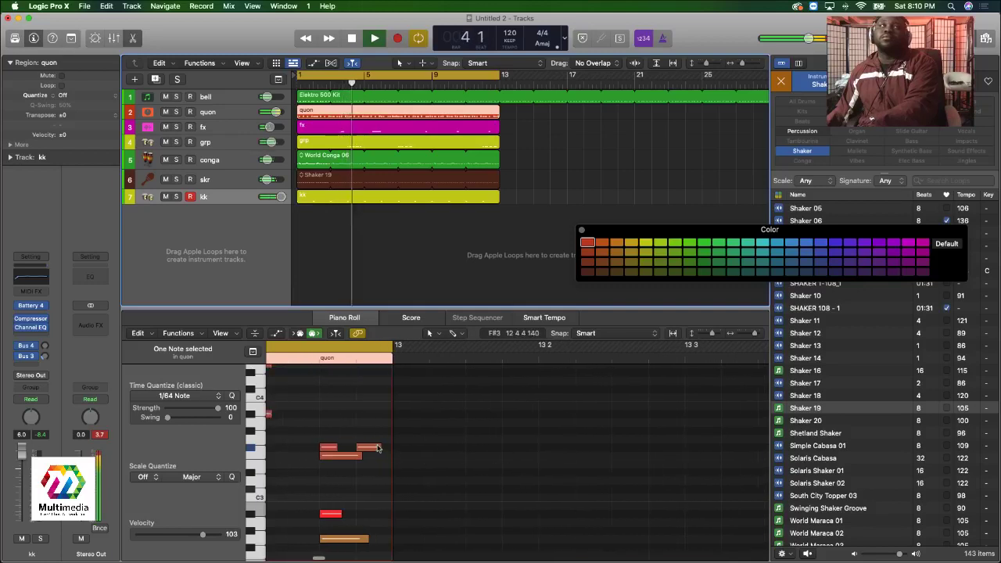
left_click(377, 447)
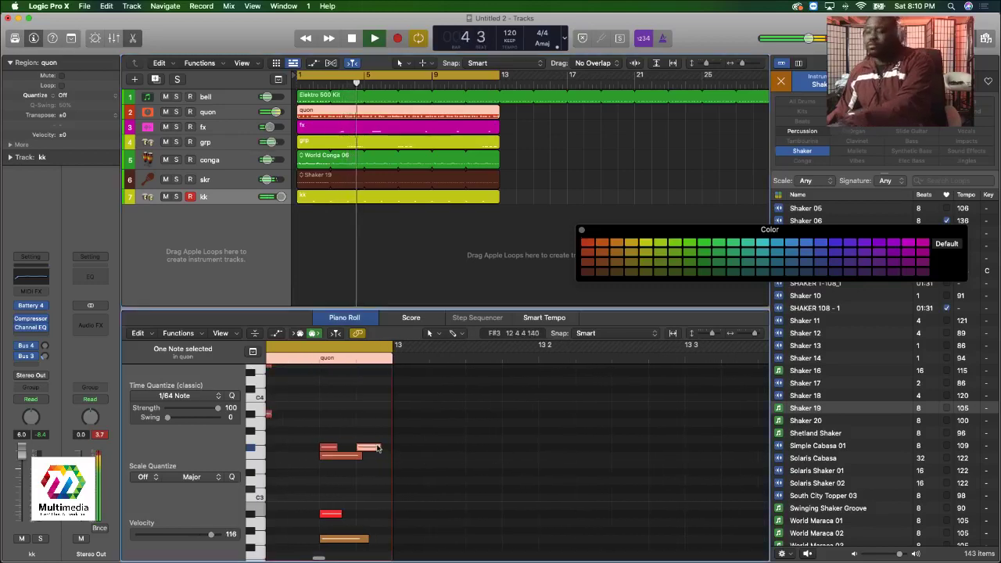
left_click(337, 446)
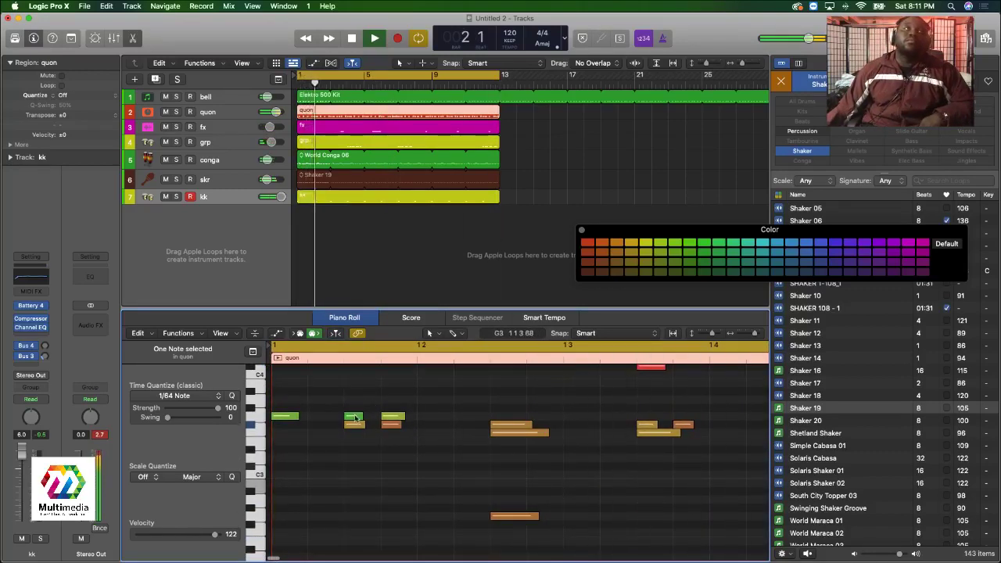
Delete the F#3 quon note at 1 1 4 and move the one at 1 1 3 to beat 2 of bar 1, auditioning the turnaround.
left_click(353, 417)
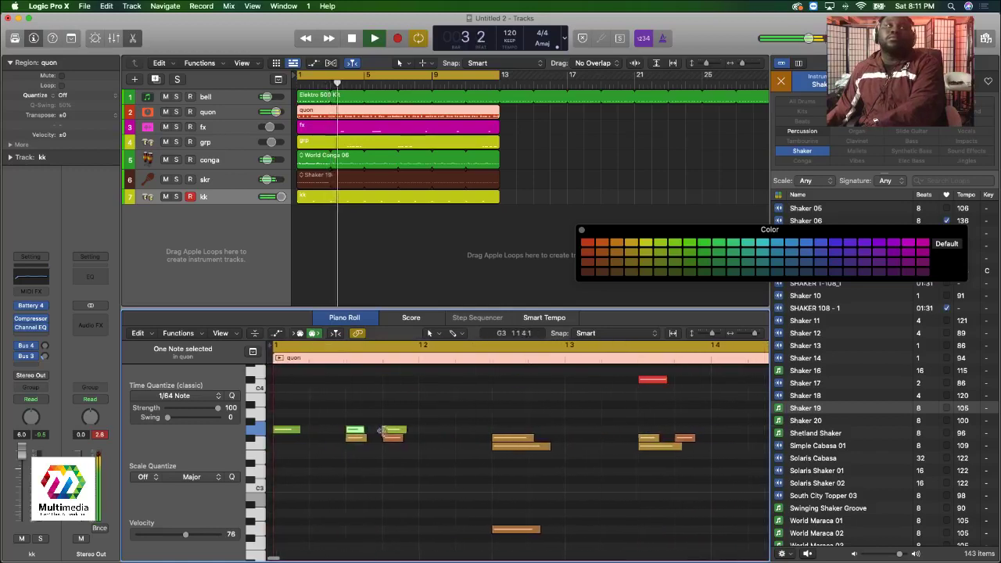
left_click(356, 437)
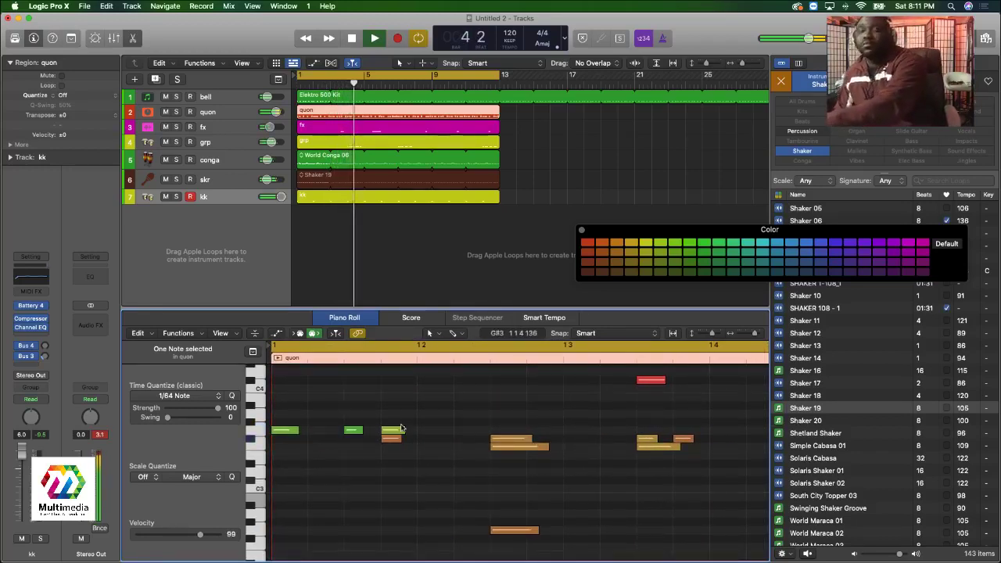
key("space")
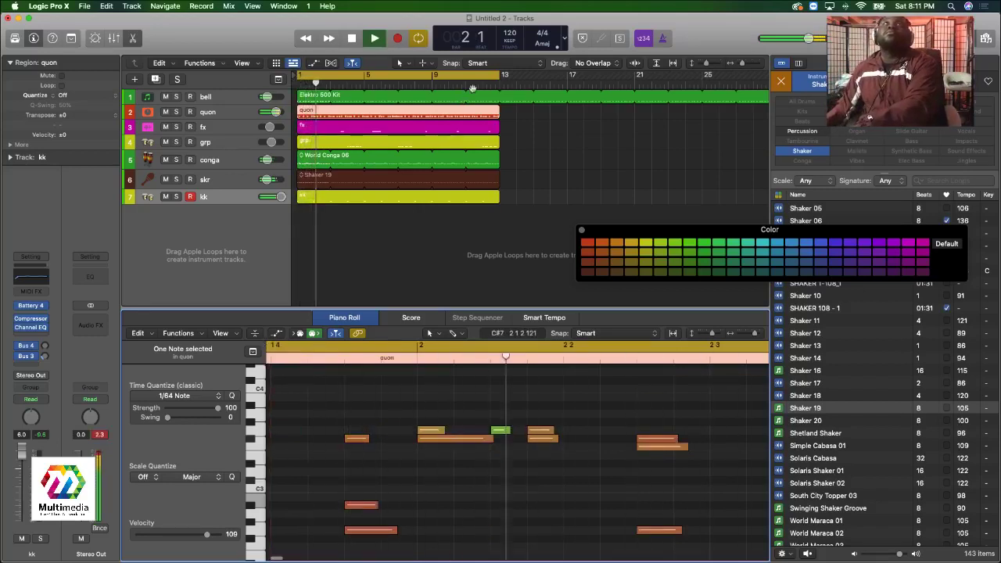
left_click(476, 84)
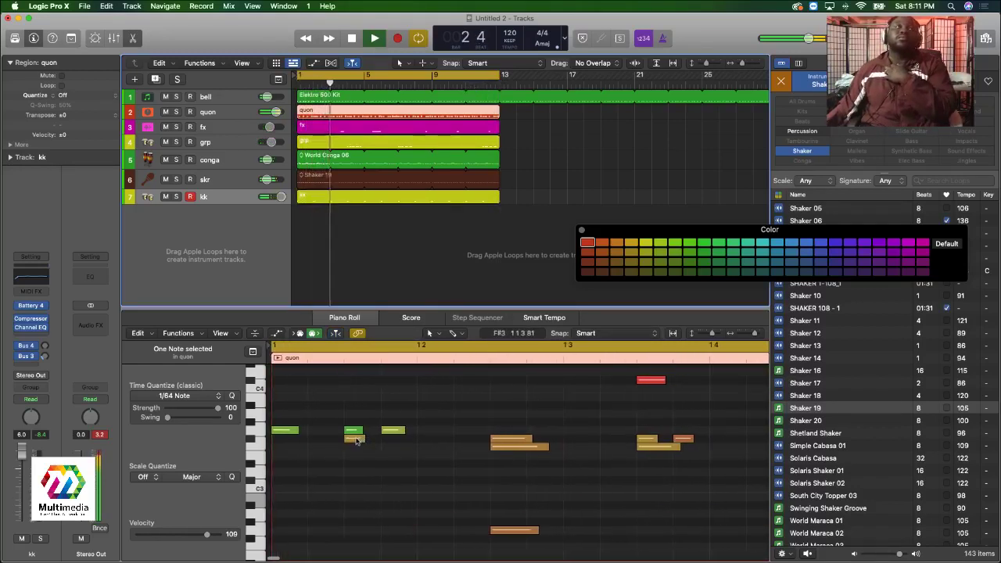
left_click_drag(355, 440, 430, 439)
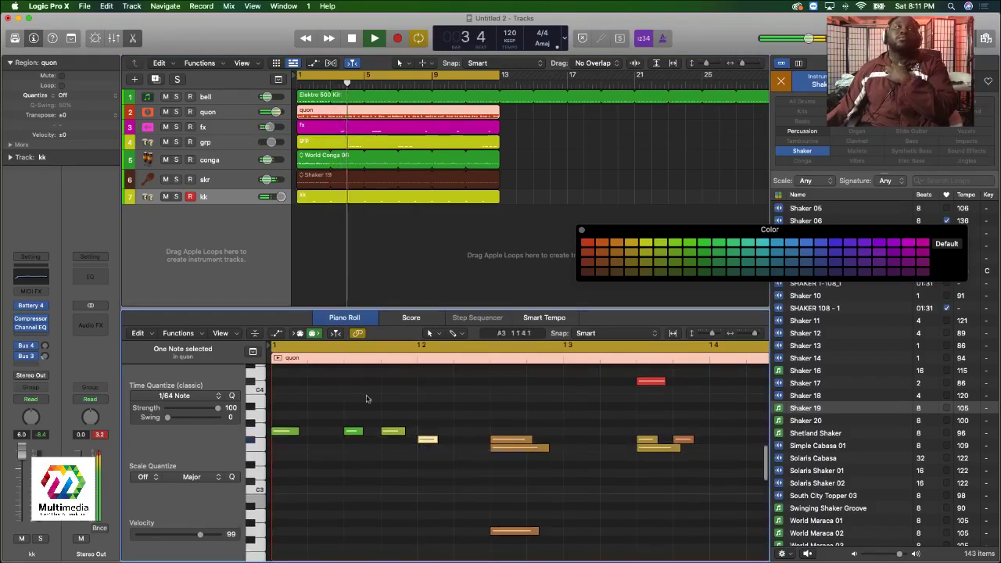
Move the F#3 quon note from beat 2 of bar 1 to 1 1 4 and audition the turnaround from bar 12.
key("space")
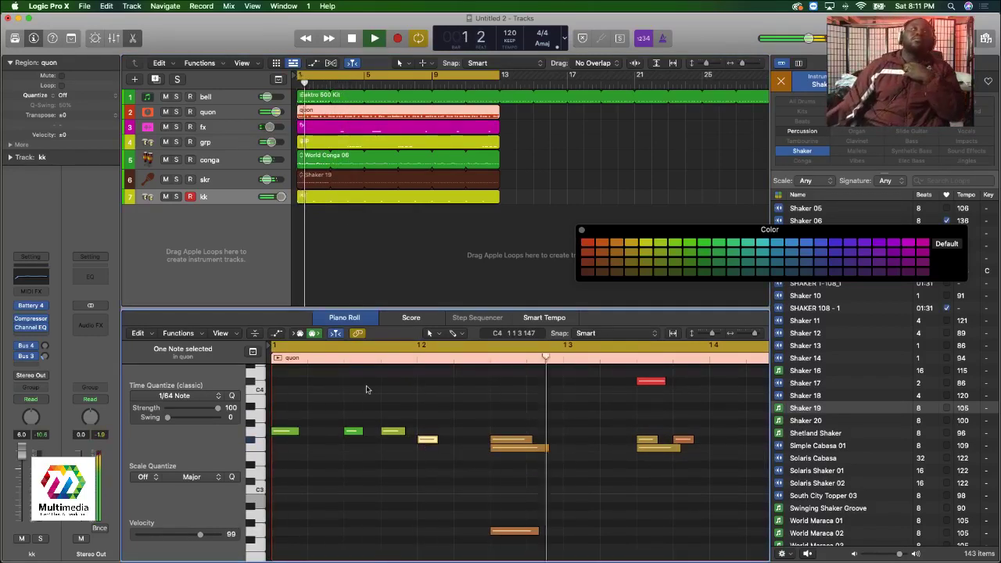
scroll(410, 420, "left", 10)
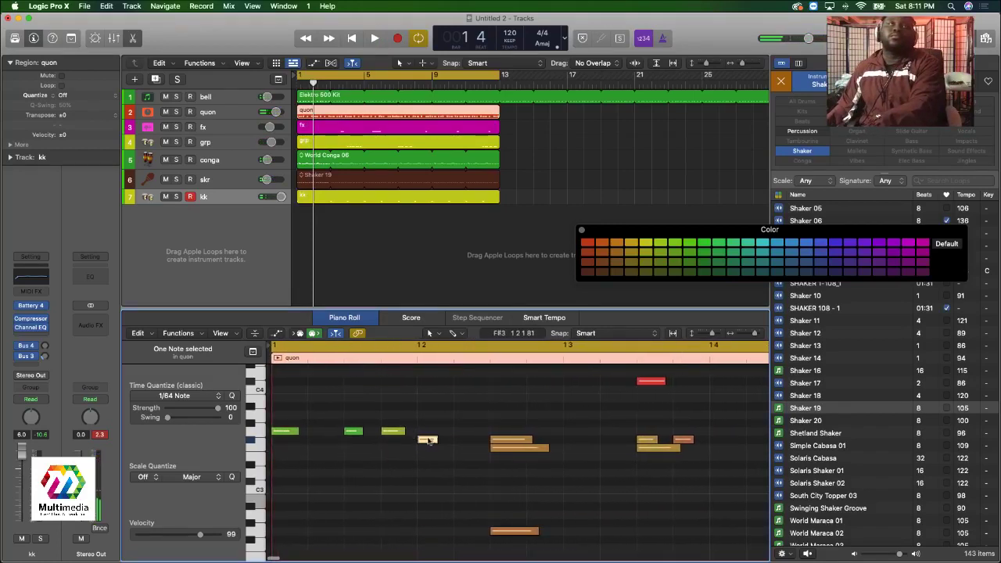
left_click_drag(428, 442, 391, 443)
key("space")
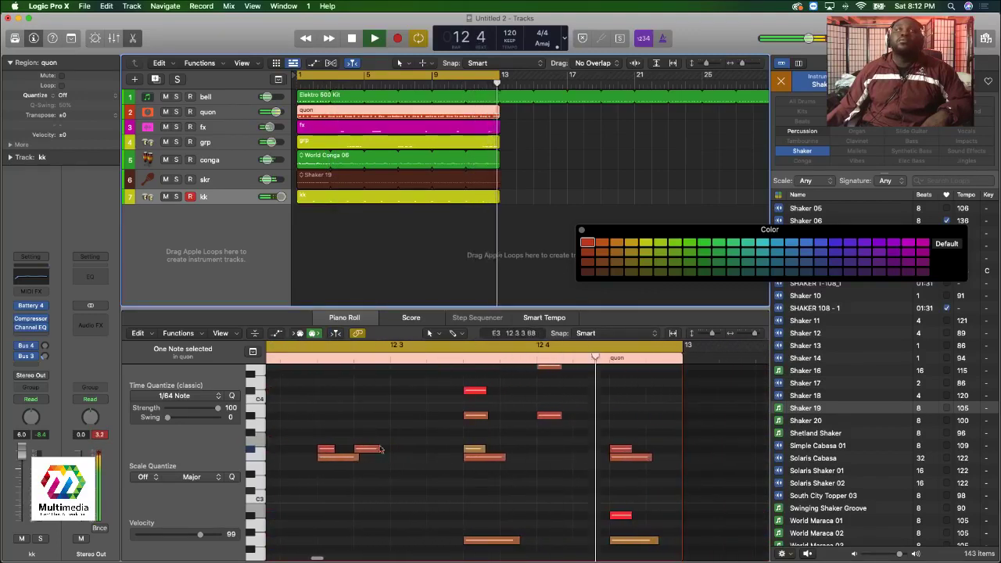
left_click(365, 450)
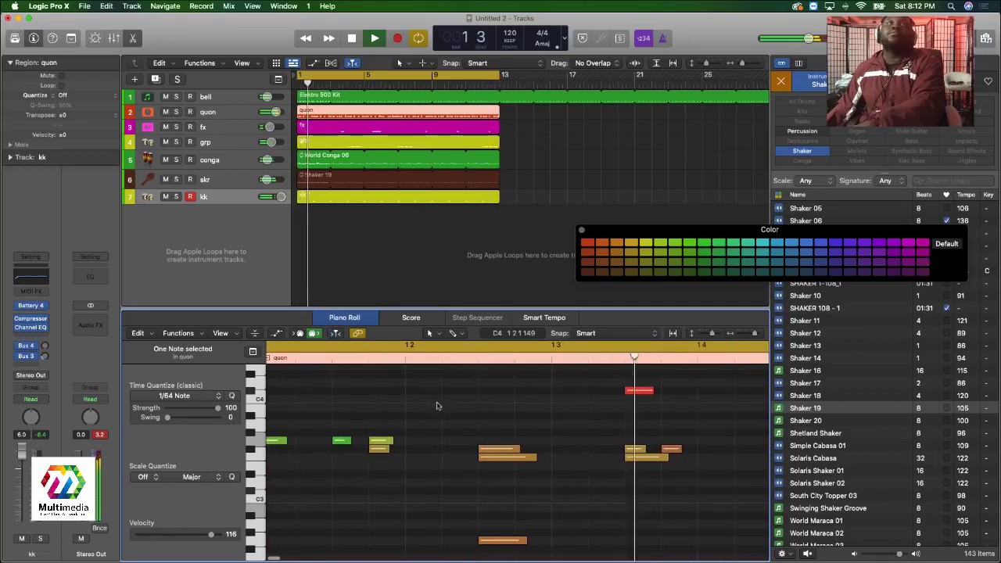
scroll(435, 404, "up", 1)
Set the kk track's volume to 2.8 dB and replace the Piano Roll with the Mixer, closing the Color palette.
left_click(561, 170)
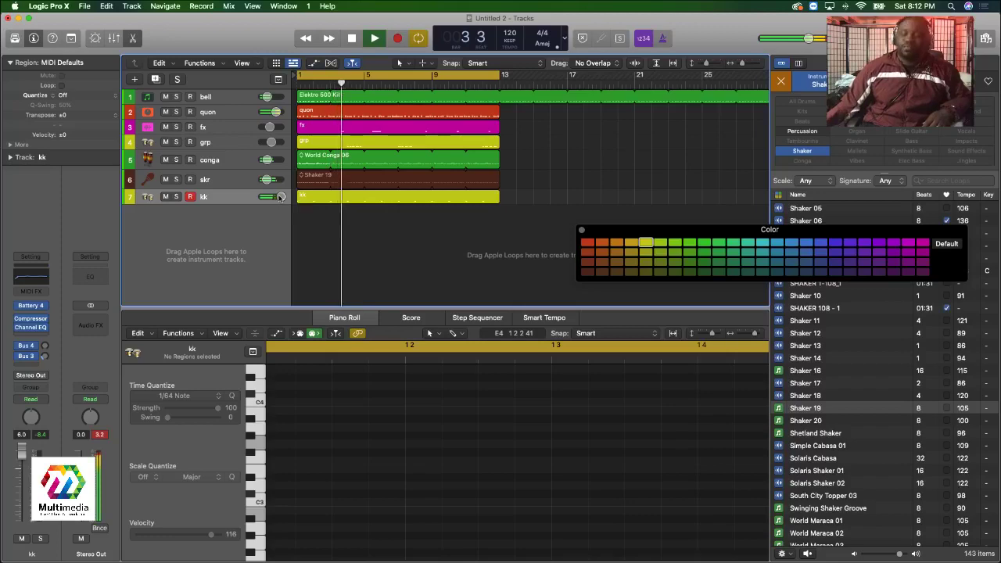
key("x")
scroll(325, 319, "down", 3)
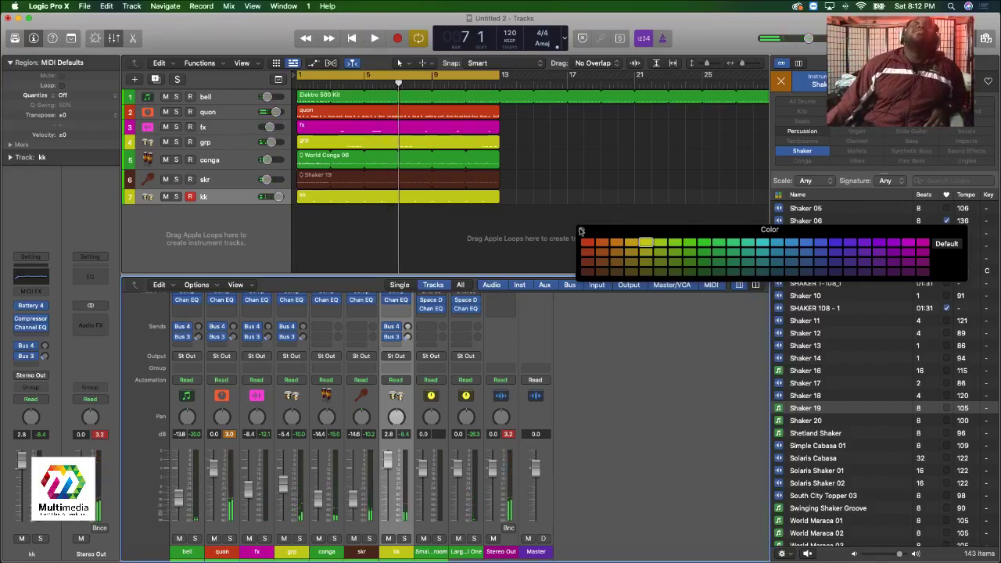
left_click(581, 232)
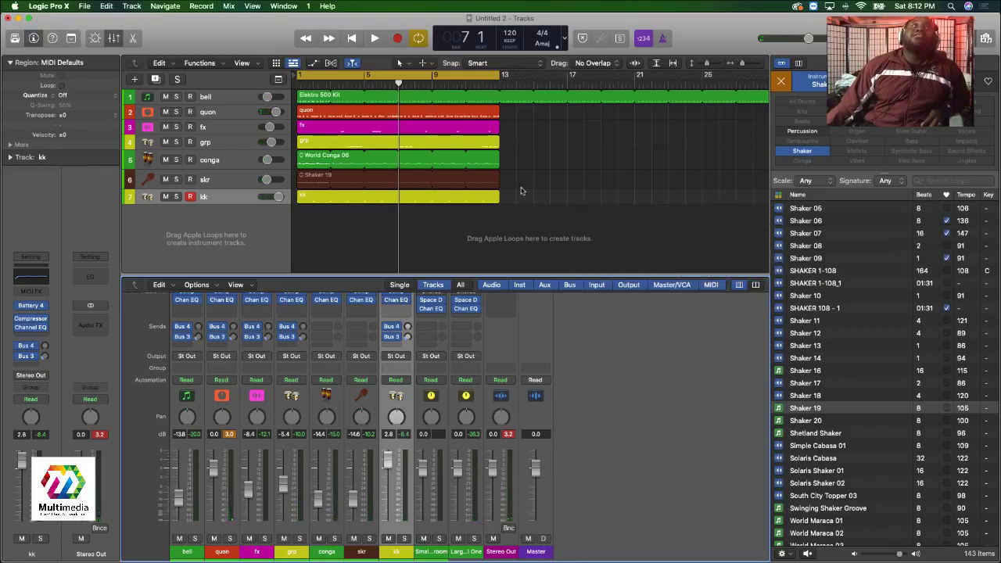
Loop the six regions from quon to kk out to the end of the bell region and turn off cycle mode for playback.
left_click_drag(522, 190, 702, 115)
key("super+Left")
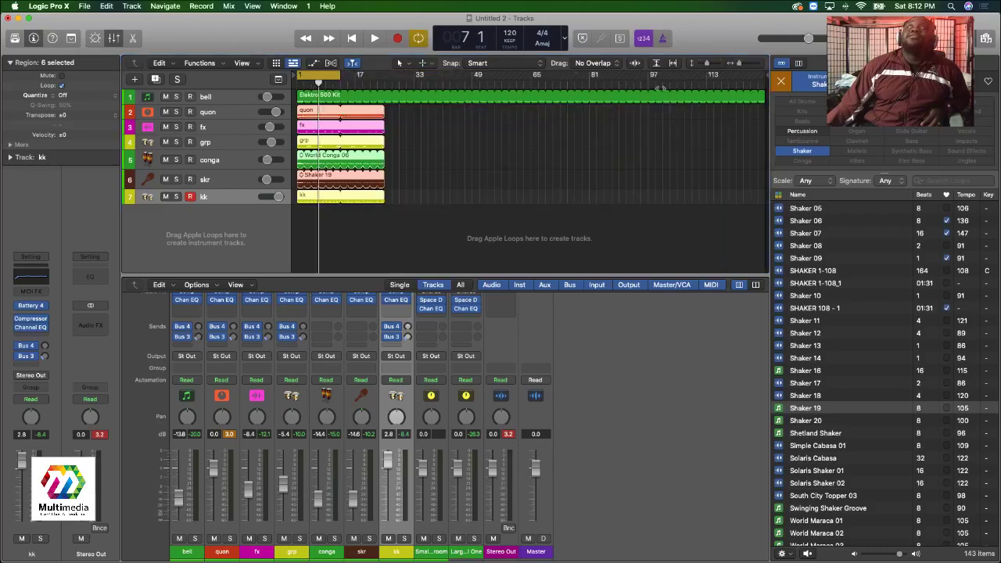
left_click_drag(385, 110, 763, 117)
left_click(344, 230)
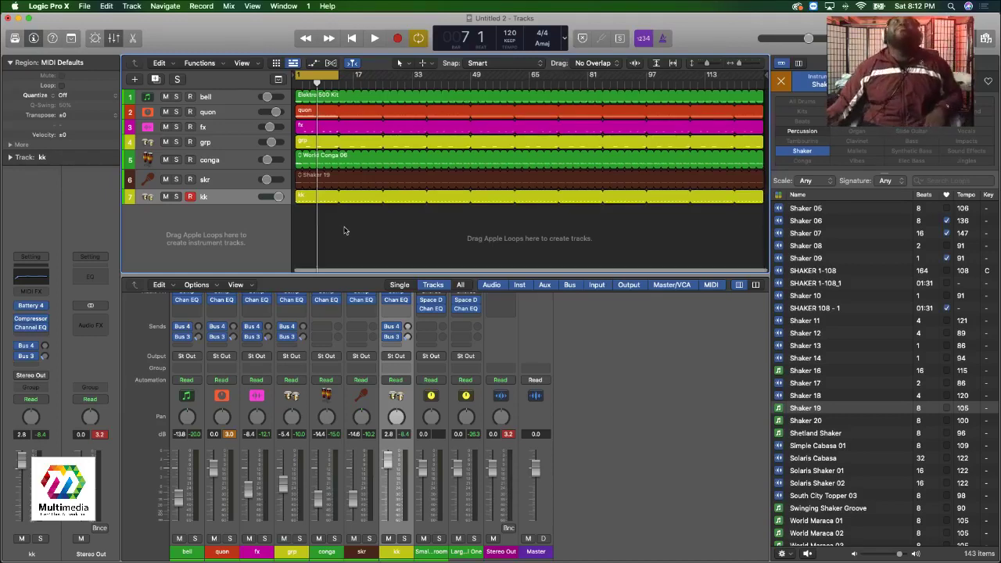
left_click(320, 83)
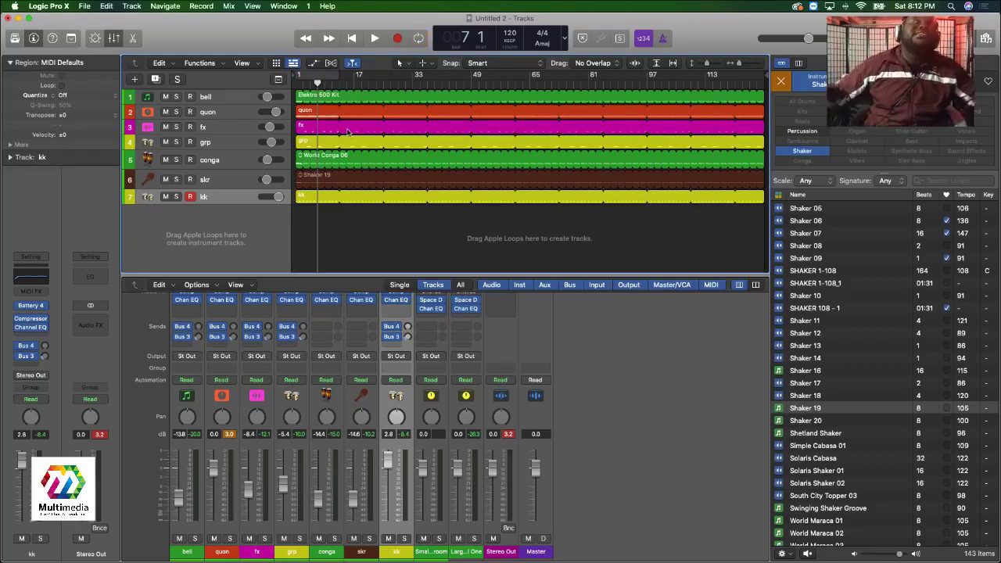
key("space")
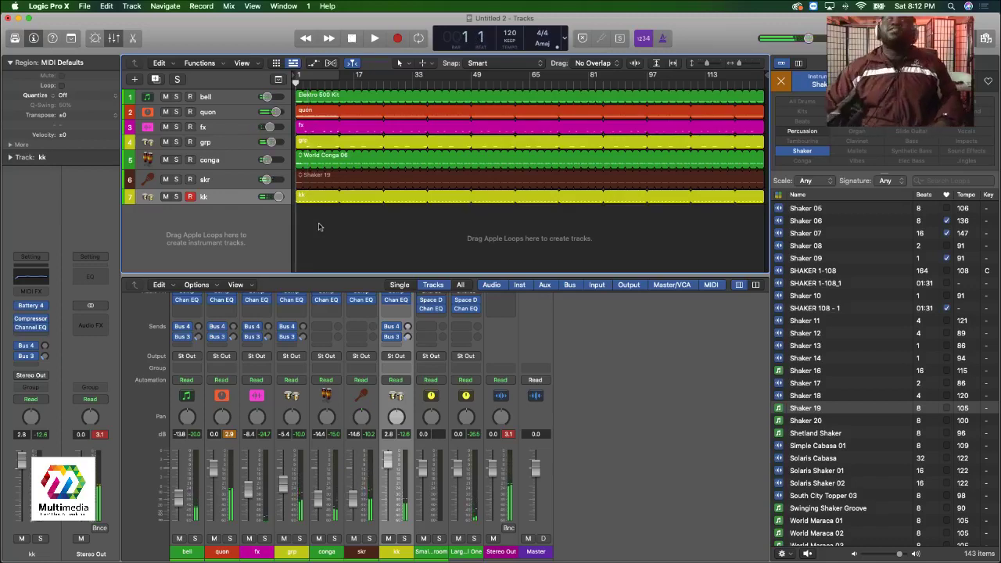
Create a new software instrument track and load Kontakt in stereo as its instrument.
left_click(133, 5)
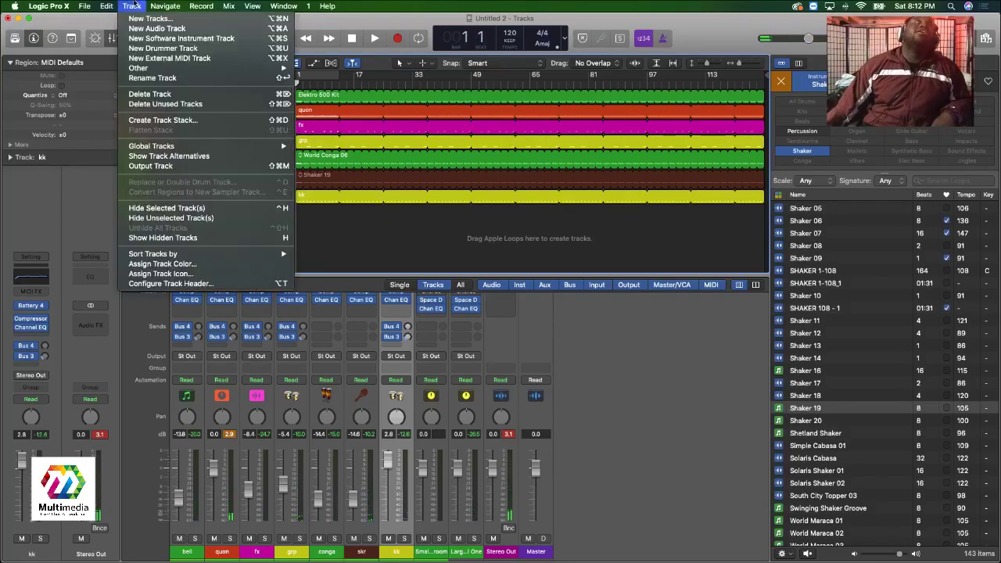
left_click(170, 38)
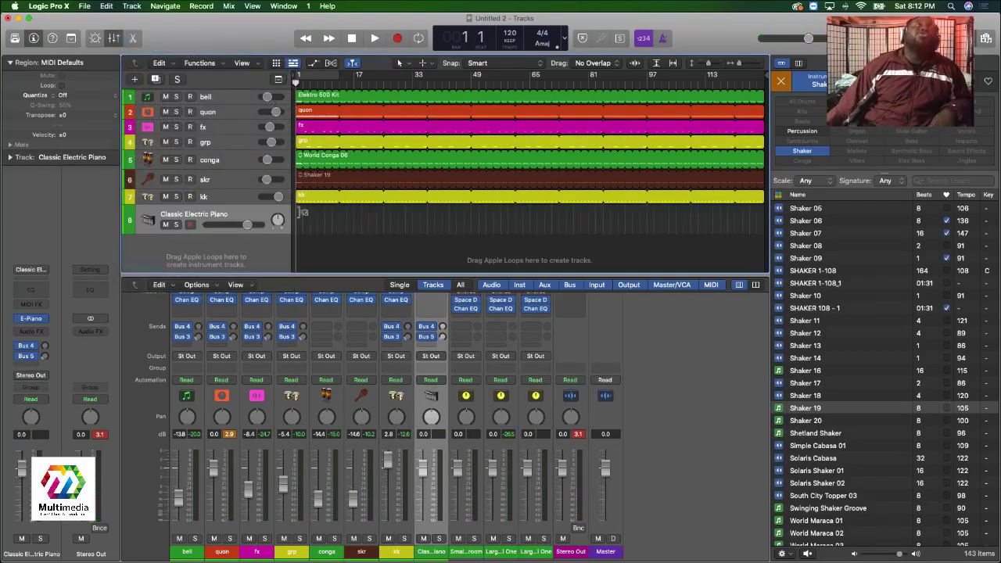
scroll(393, 378, "up", 5)
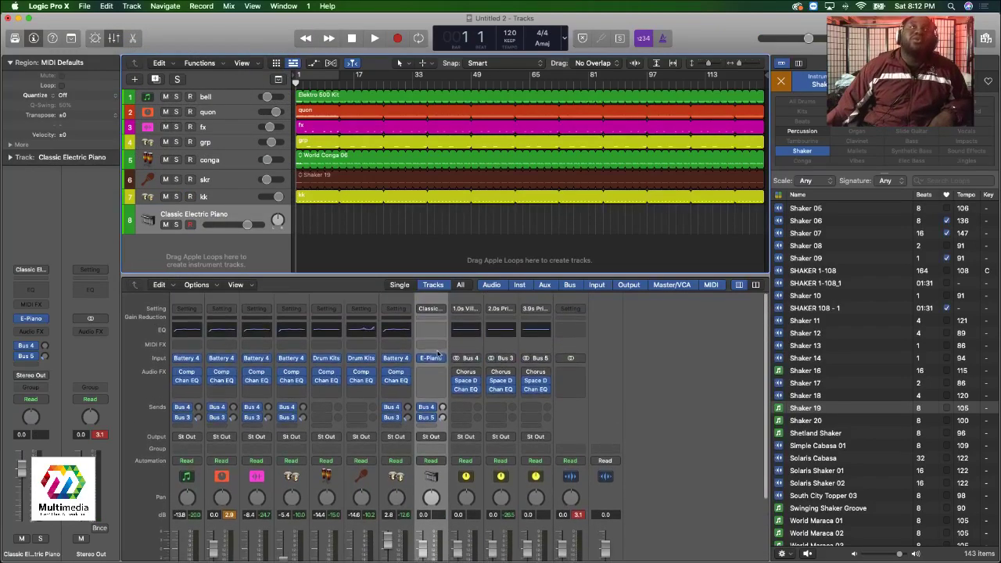
left_click(432, 357)
mouse_move(486, 306)
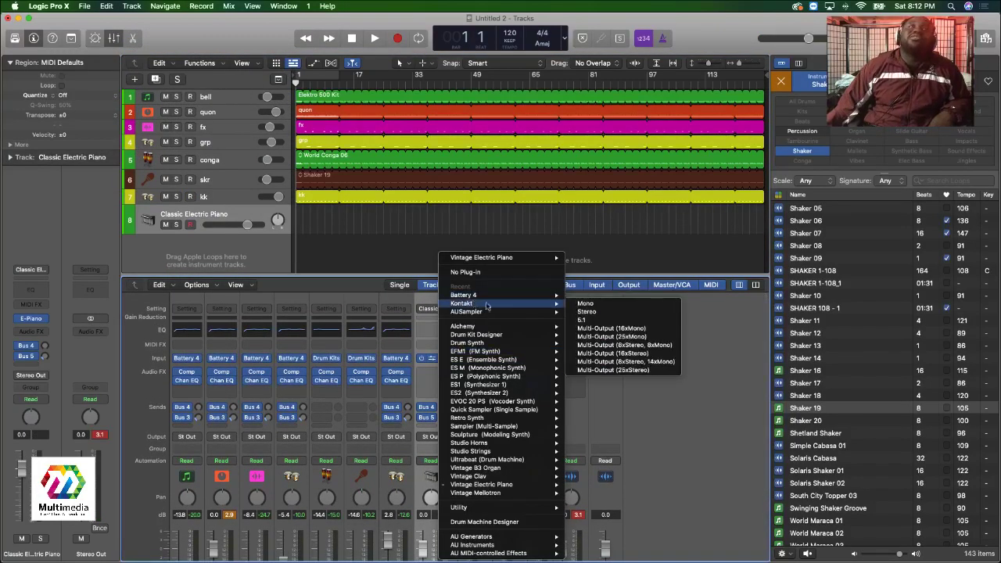
left_click(613, 312)
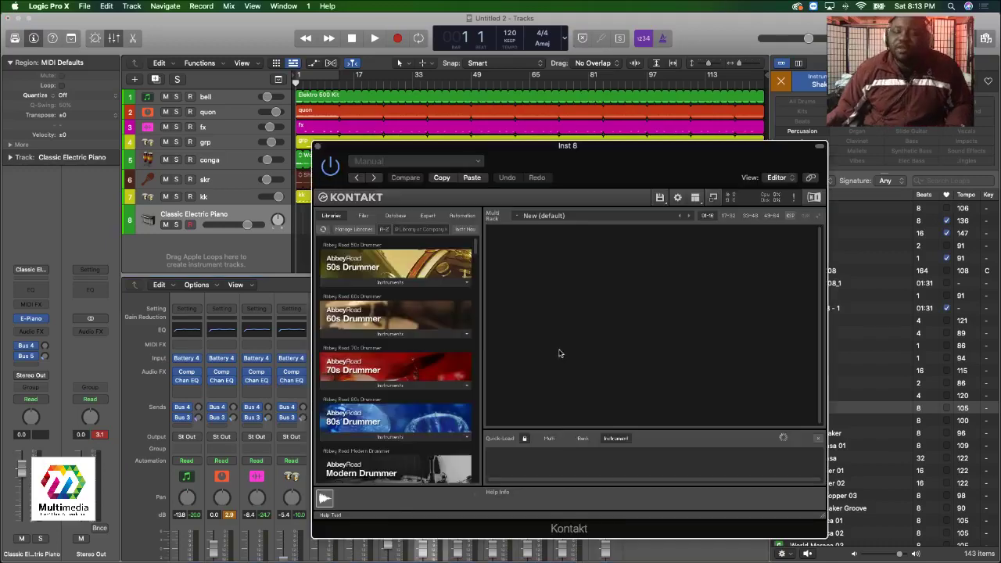
left_click_drag(588, 151, 519, 130)
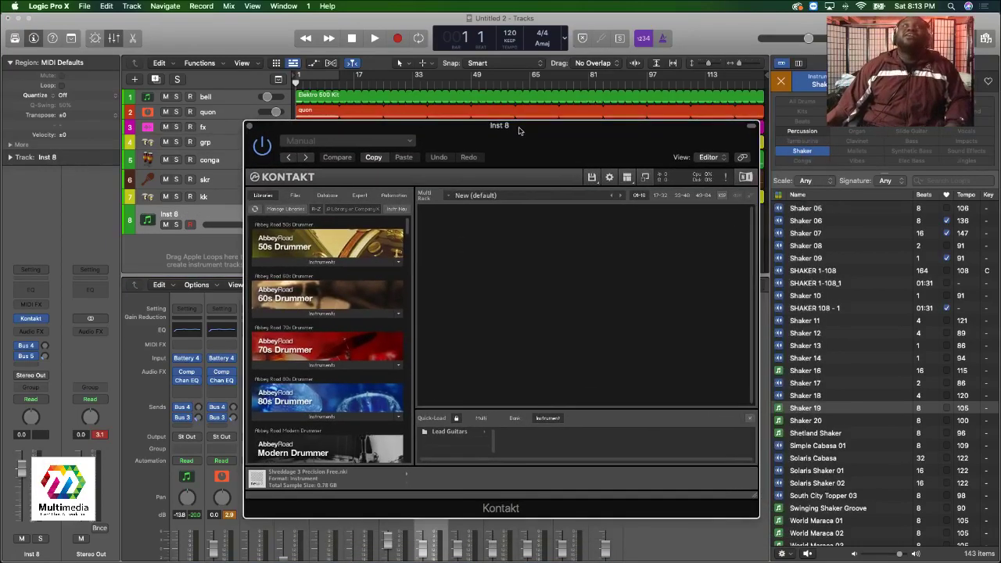
Browse the Kontakt libraries for a keyboard sound and look through the Scarbee Vintage Keys instruments.
scroll(313, 318, "down", 15)
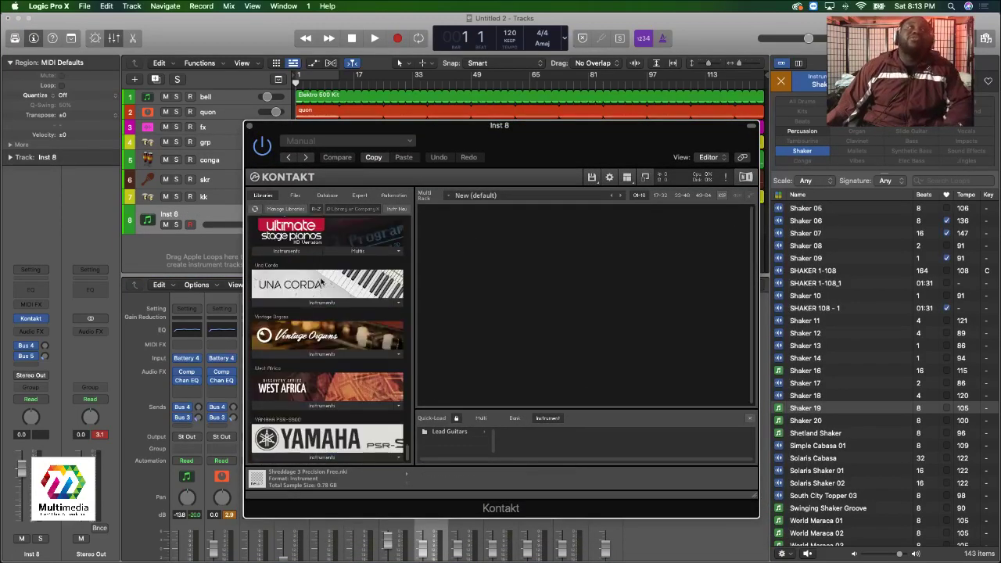
scroll(334, 375, "up", 5)
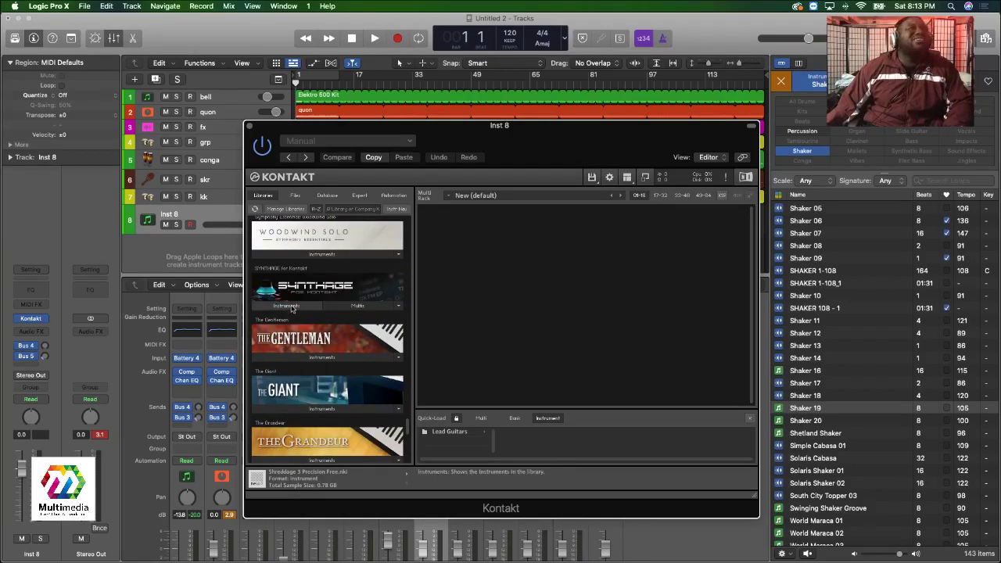
scroll(297, 324, "up", 3)
scroll(294, 328, "up", 3)
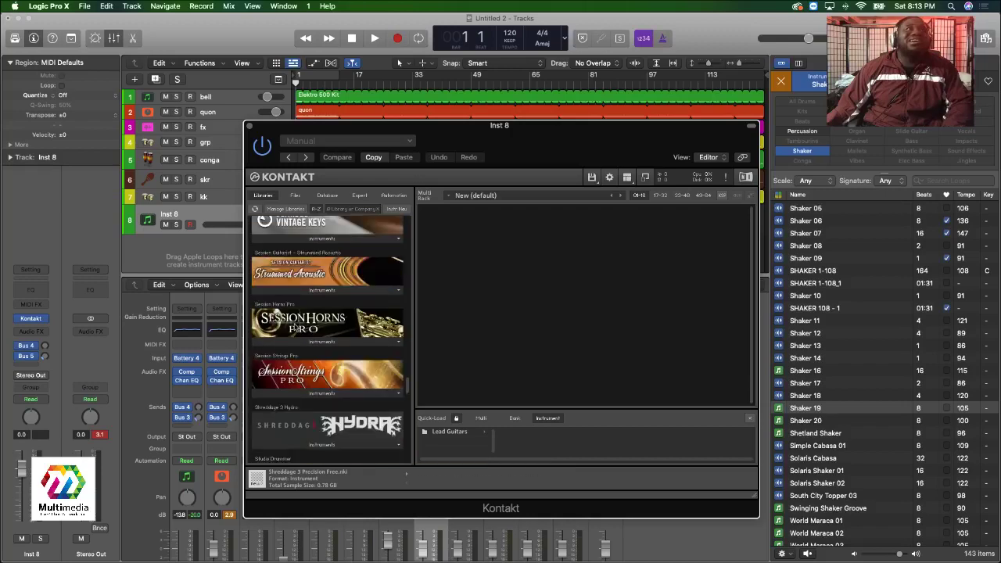
scroll(296, 329, "down", 5)
scroll(296, 329, "up", 3)
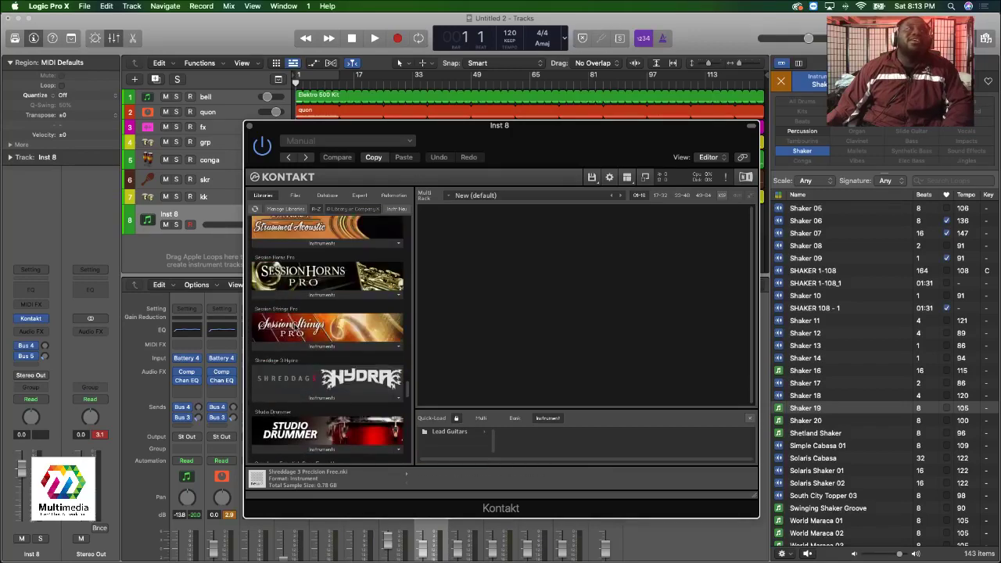
scroll(299, 342, "up", 5)
scroll(300, 342, "down", 2)
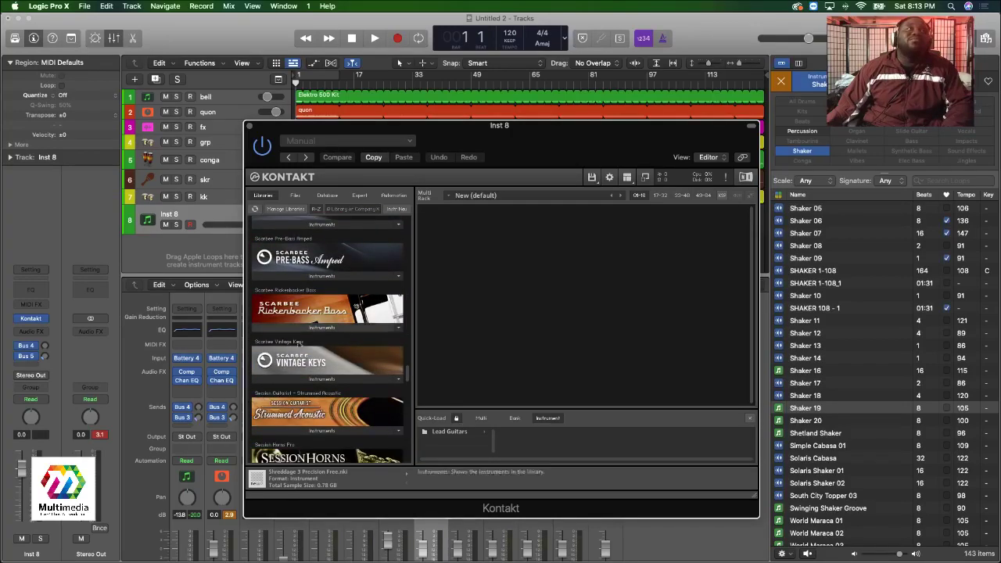
left_click(304, 362)
scroll(305, 381, "down", 1)
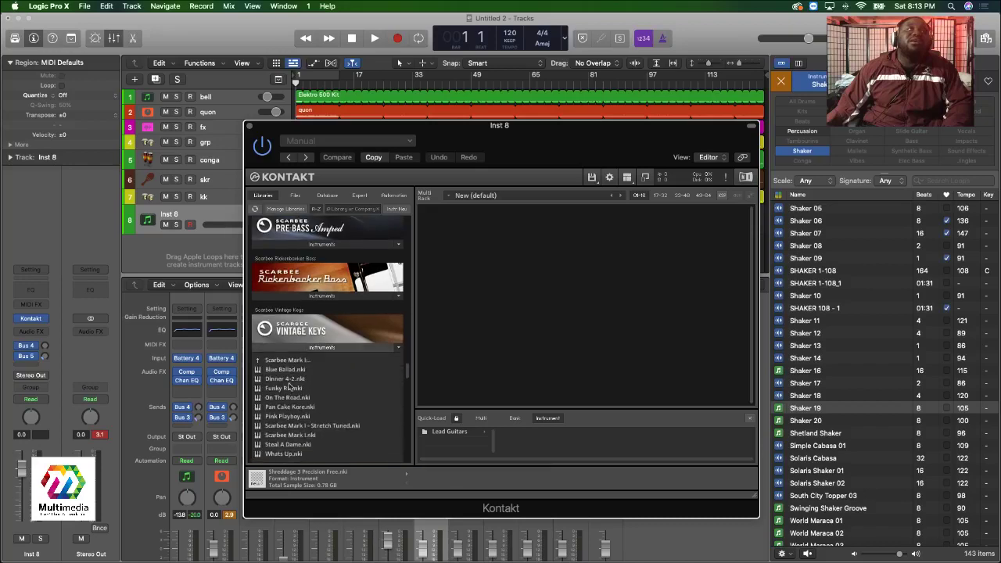
left_click(320, 348)
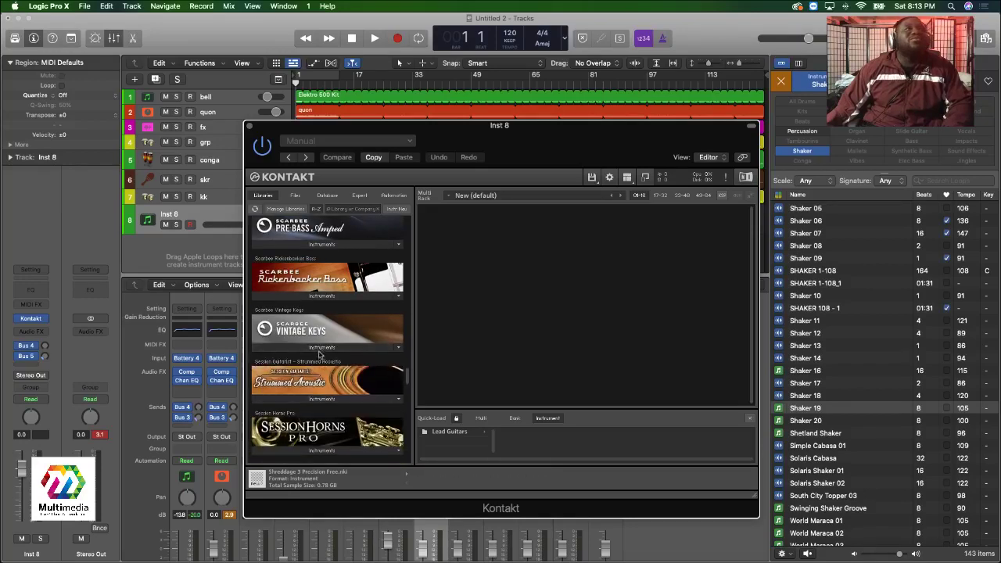
Load S90 ES for Kontakt edition1 from the S90 ES library and choose the Natural S voice.
scroll(321, 352, "down", 10)
scroll(321, 356, "up", 10)
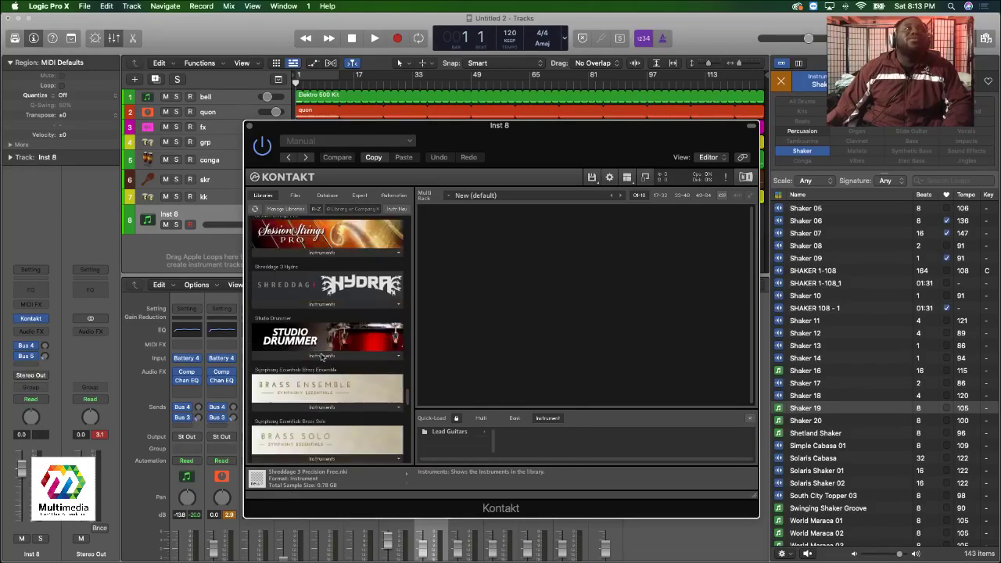
scroll(320, 357, "down", 5)
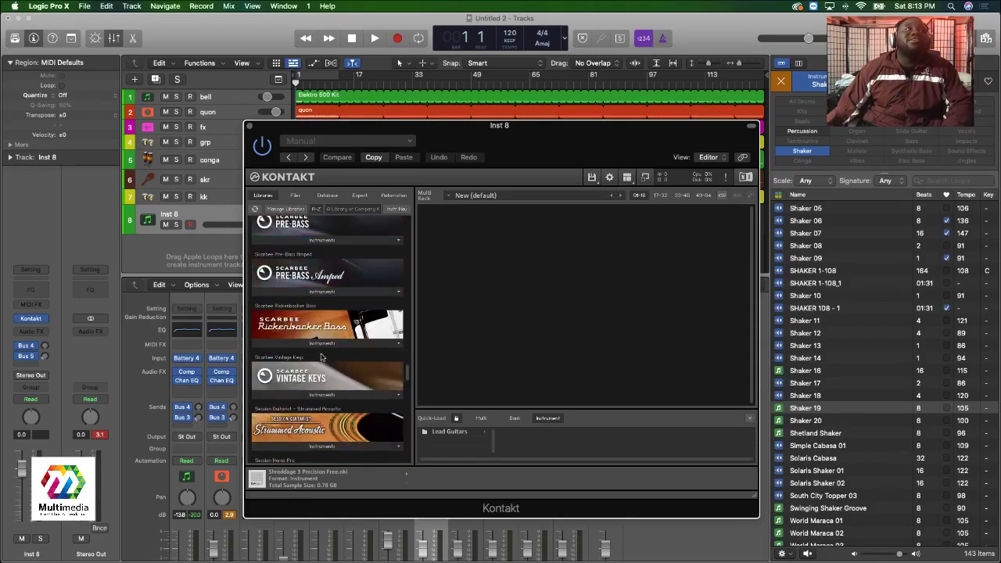
scroll(321, 357, "down", 8)
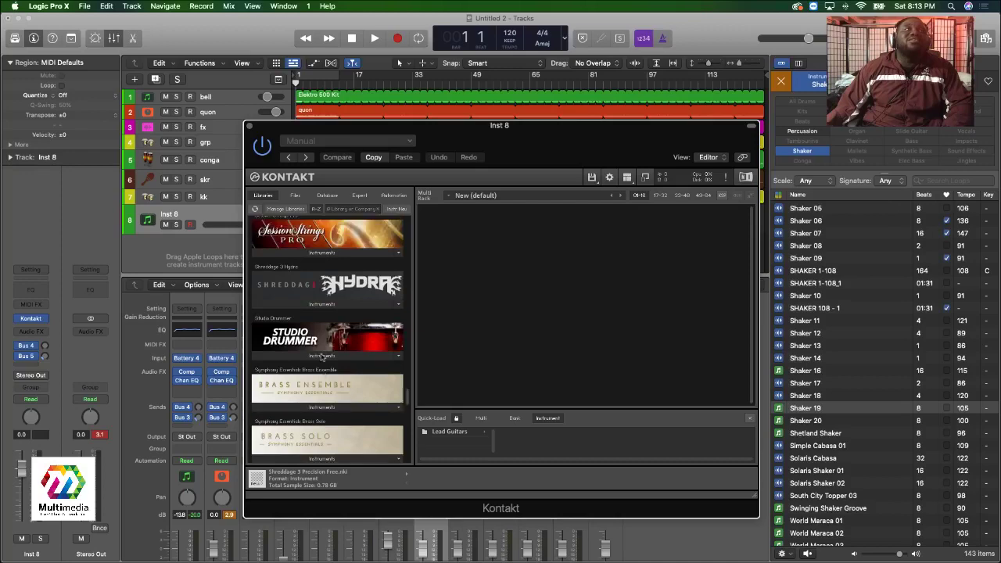
scroll(332, 368, "up", 8)
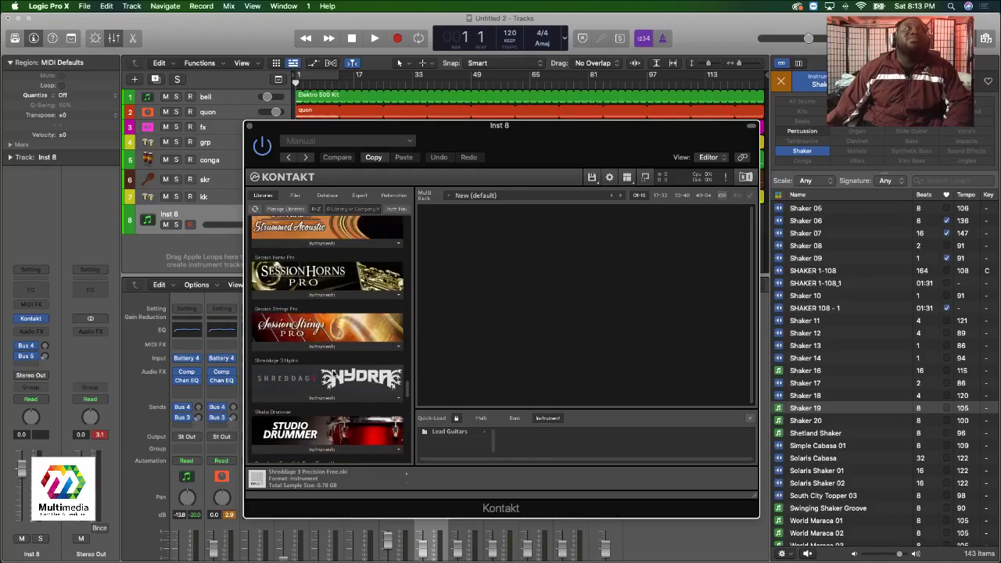
scroll(332, 373, "up", 6)
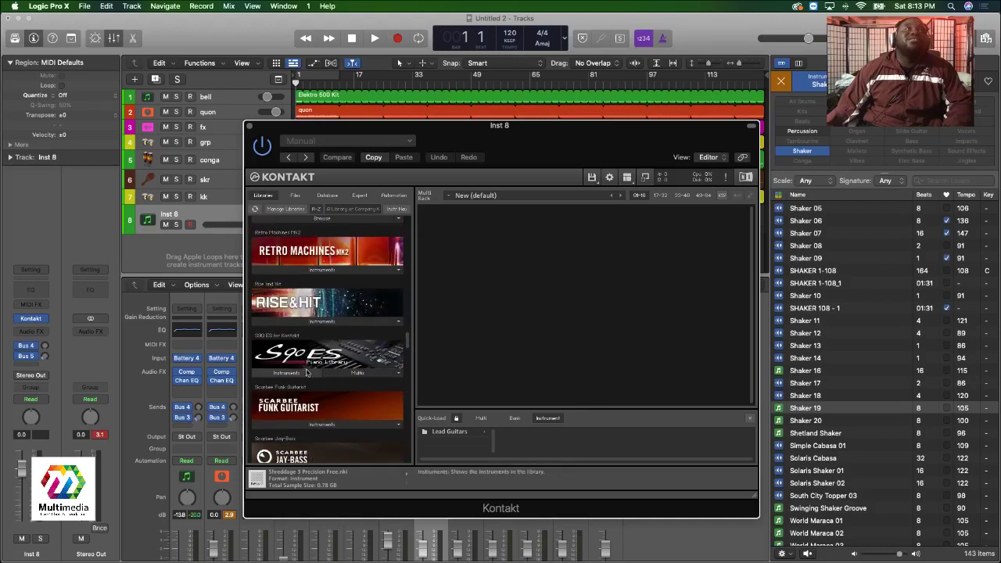
left_click(294, 374)
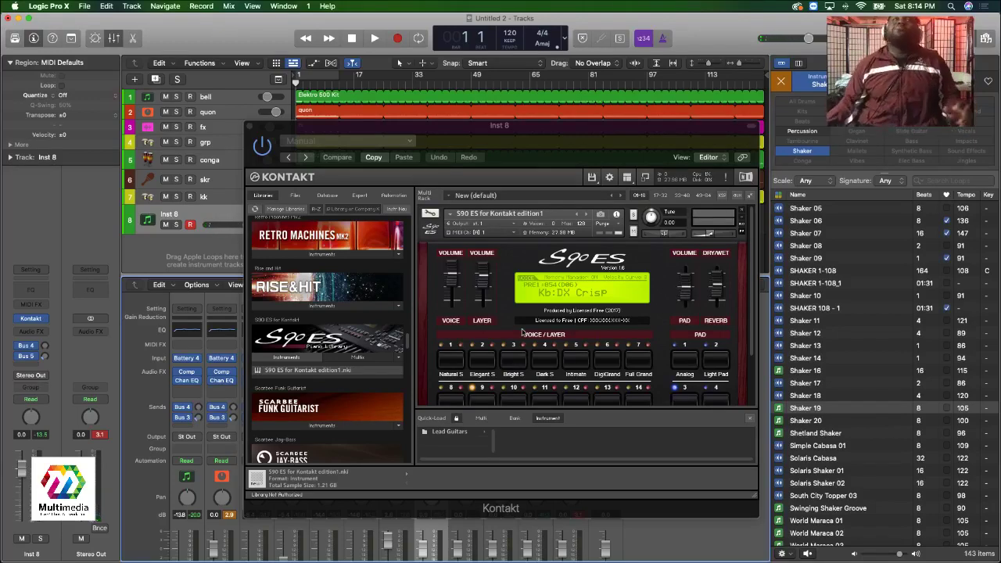
left_click(449, 359)
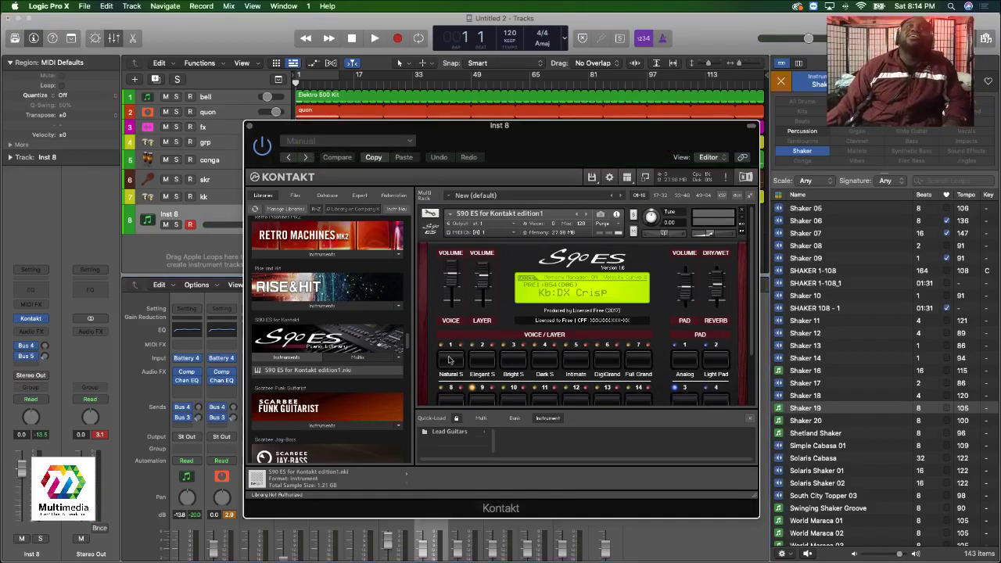
left_click(451, 359)
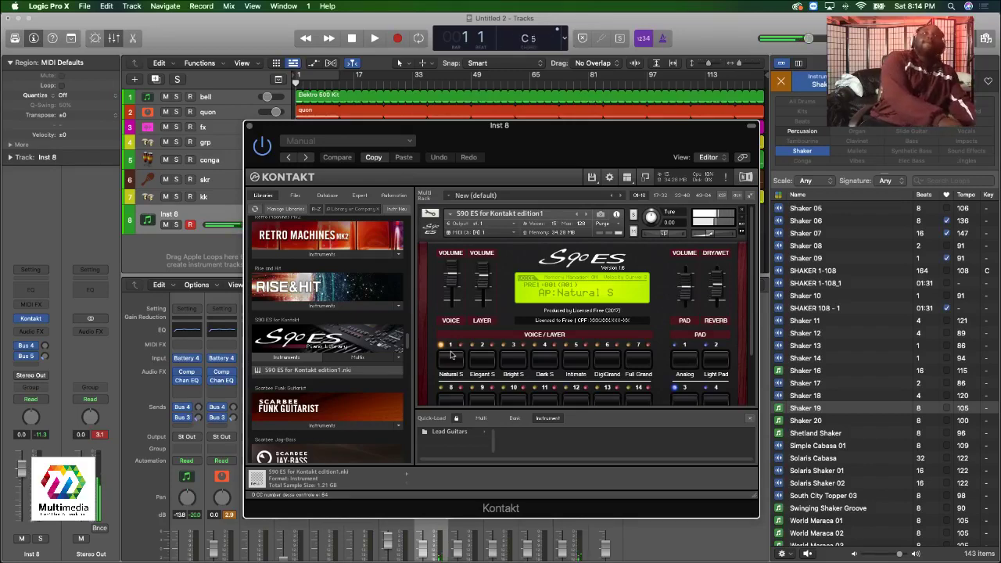
Switch to Wirecast and put the Split Screen A shot with the piano keyboard live.
mouse_move(539, 557)
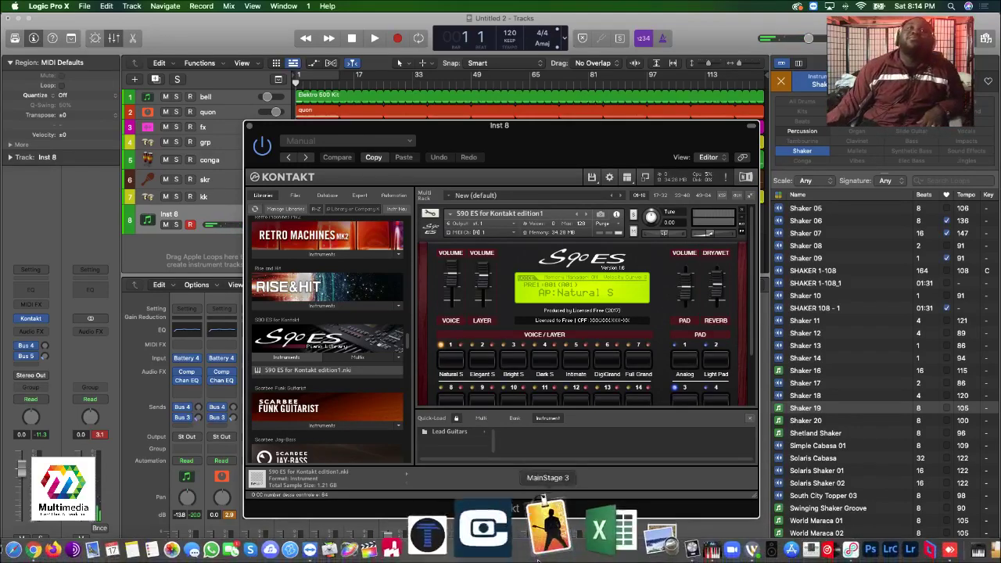
left_click(650, 536)
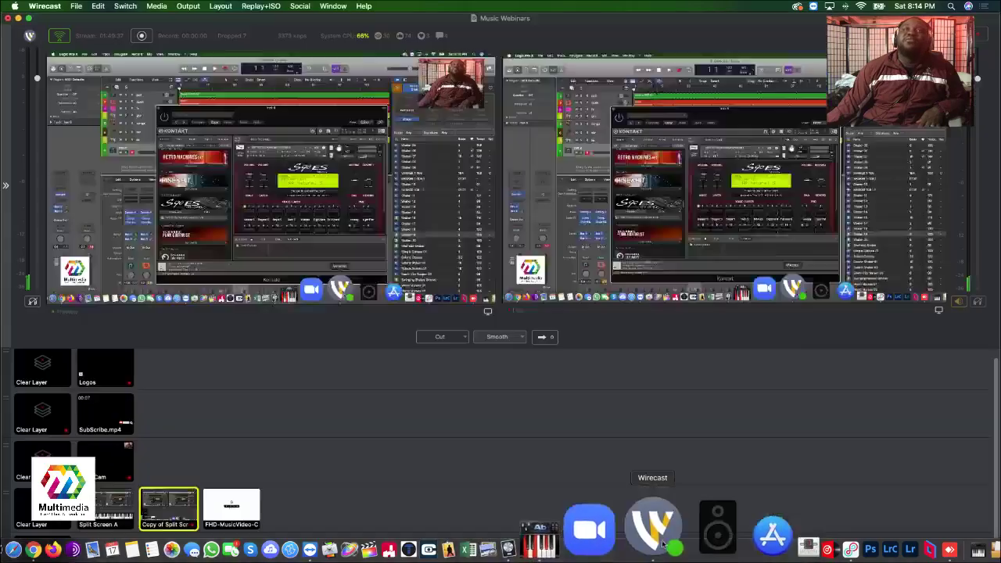
left_click(119, 510)
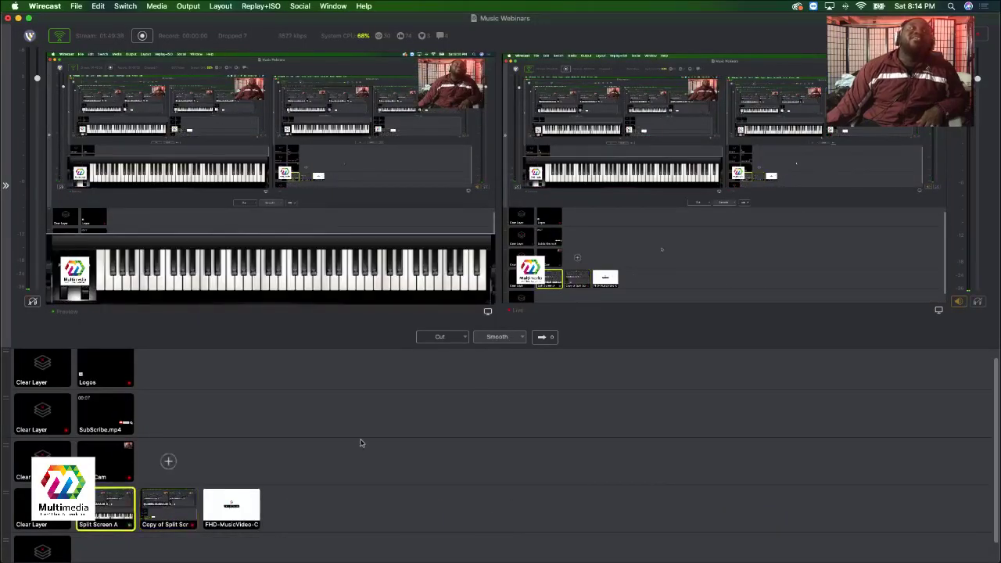
Take the Split Screen A keyboard shot live and remove the logo from the live output by clearing its layer.
left_click(551, 340)
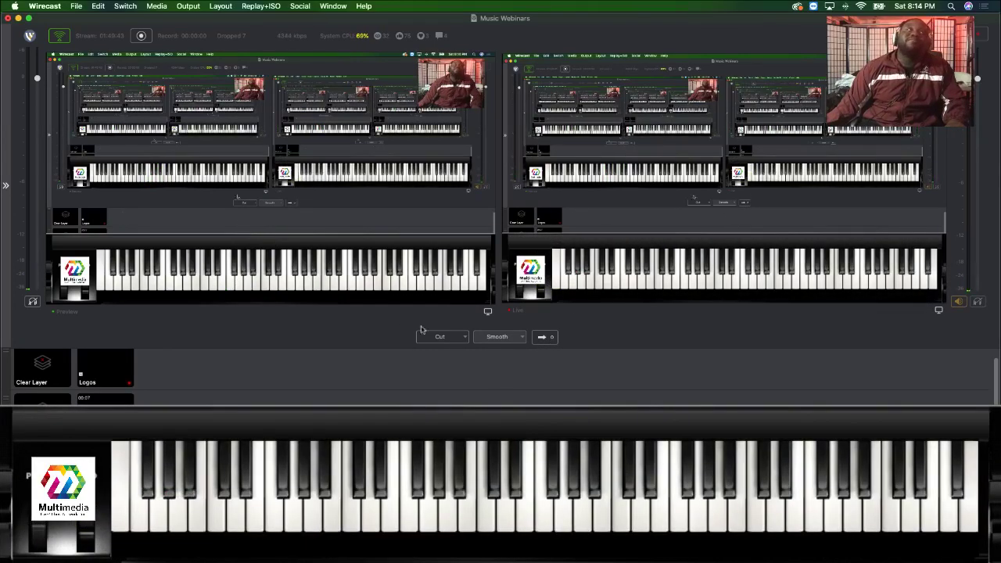
left_click(53, 377)
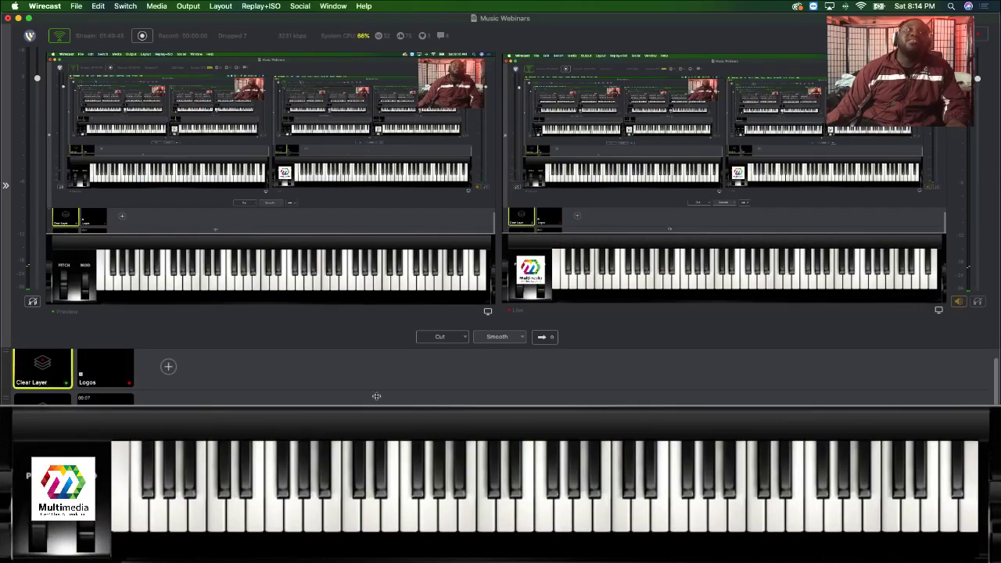
left_click(545, 337)
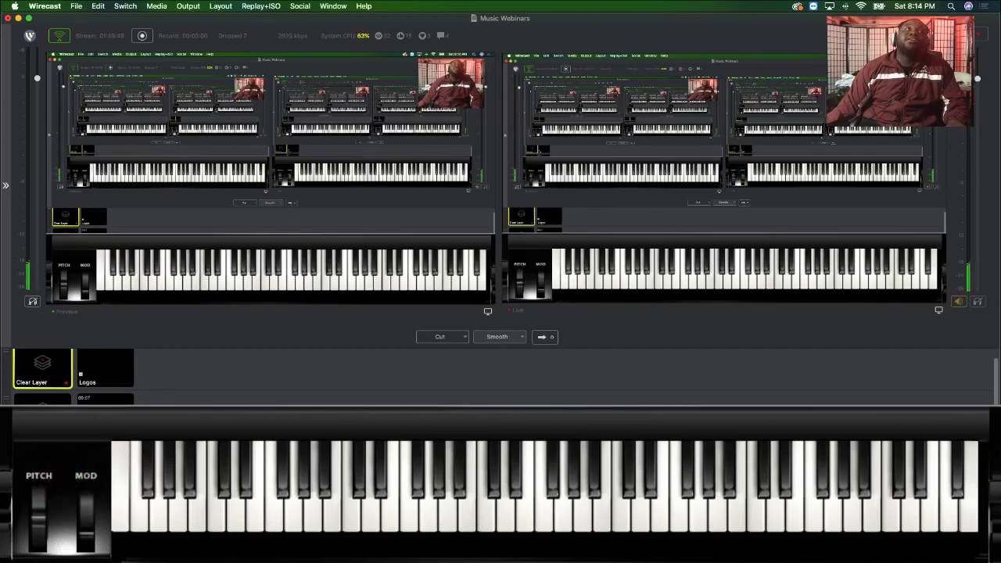
Put the SubScribe.mp4 overlay live over the keyboard shot and clear its layer in the preview.
left_click(105, 399)
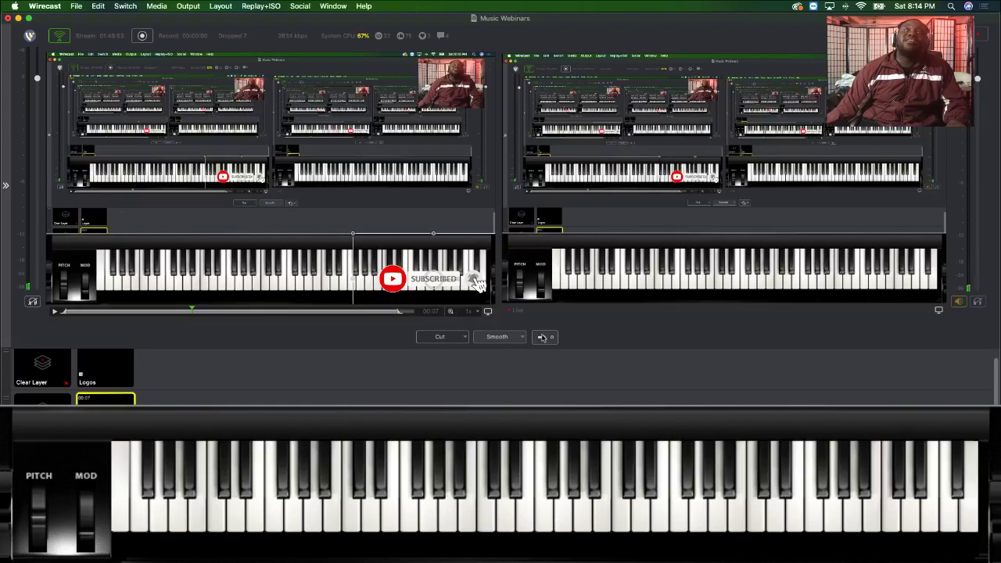
left_click(542, 337)
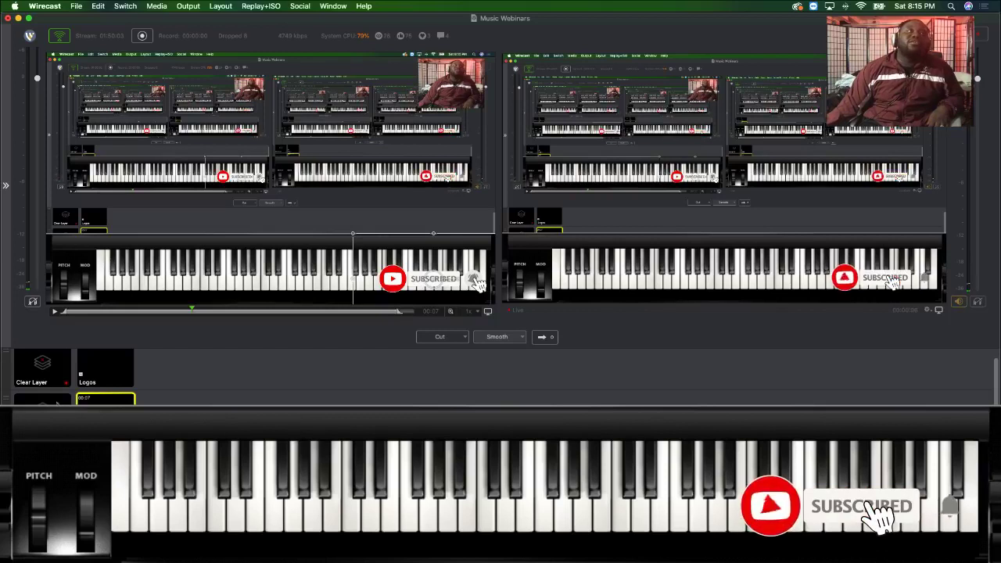
left_click(43, 399)
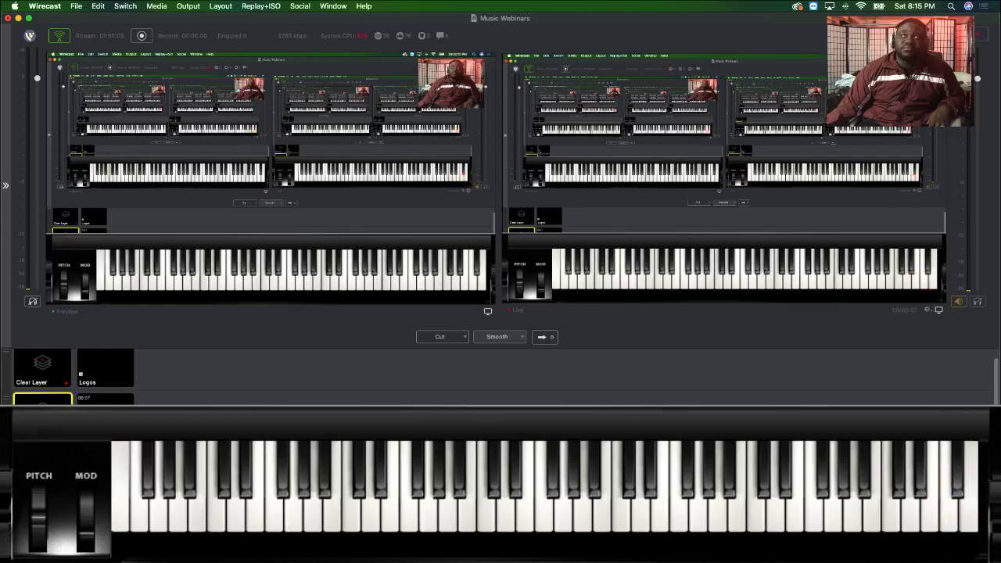
Switch to Logic Pro X and add a Transposer MIDI effect to the Inst 8 Kontakt track, transposing by -3 semitones.
key("super+Tab")
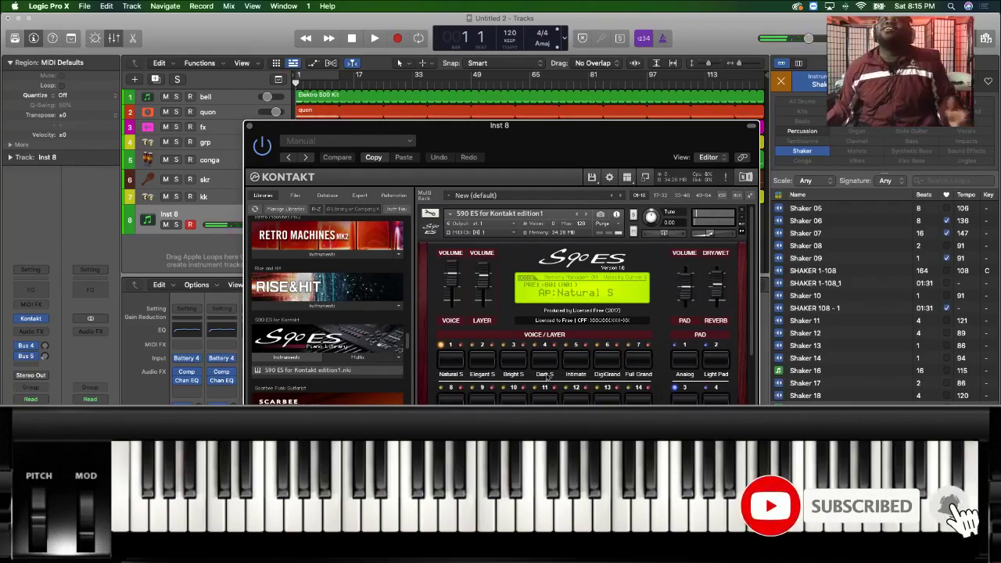
left_click(249, 127)
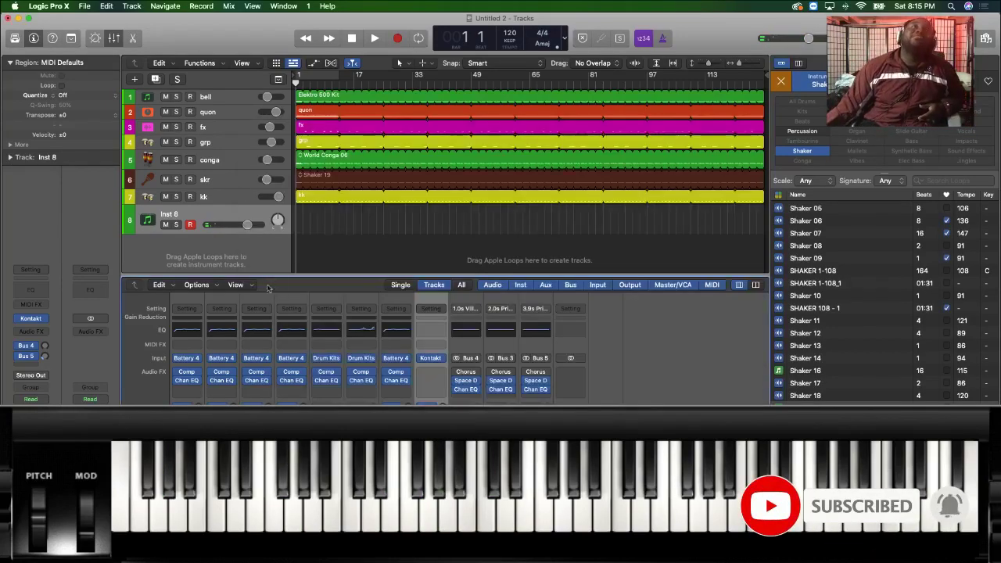
left_click(431, 344)
left_click(438, 415)
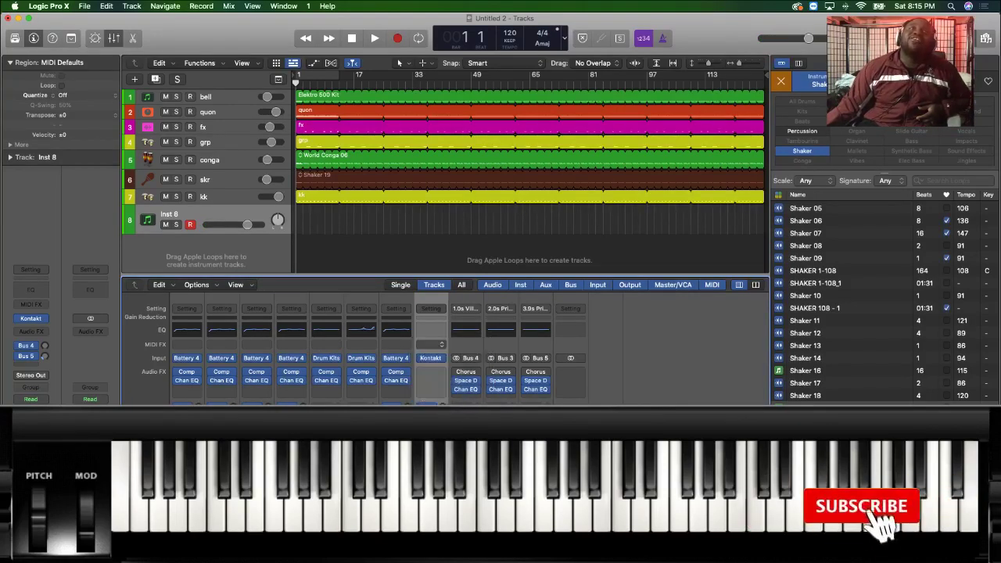
left_click_drag(411, 240, 415, 242)
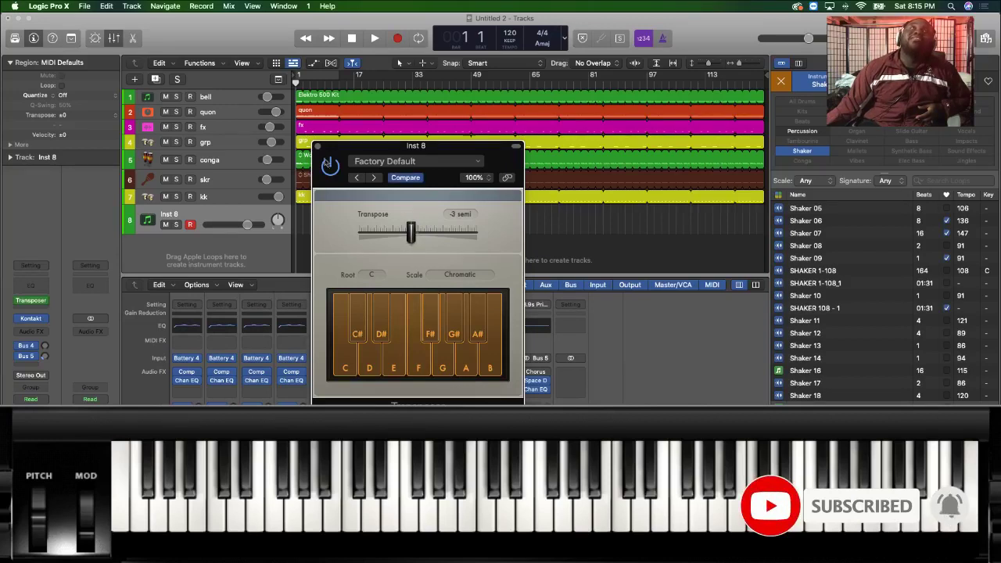
left_click(318, 147)
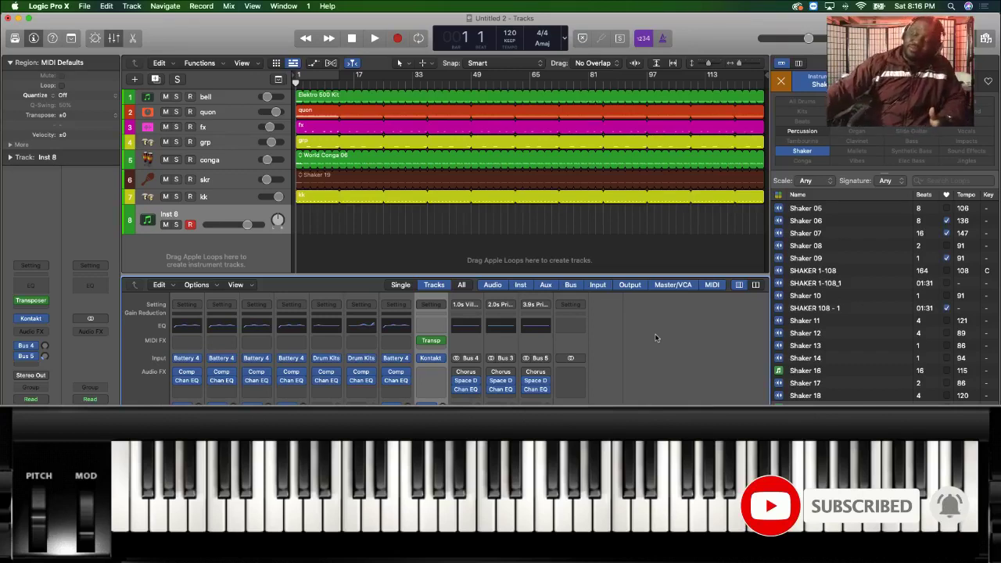
Mute the fx and grp tracks and play the beat from the start to rehearse the piano part.
key("space")
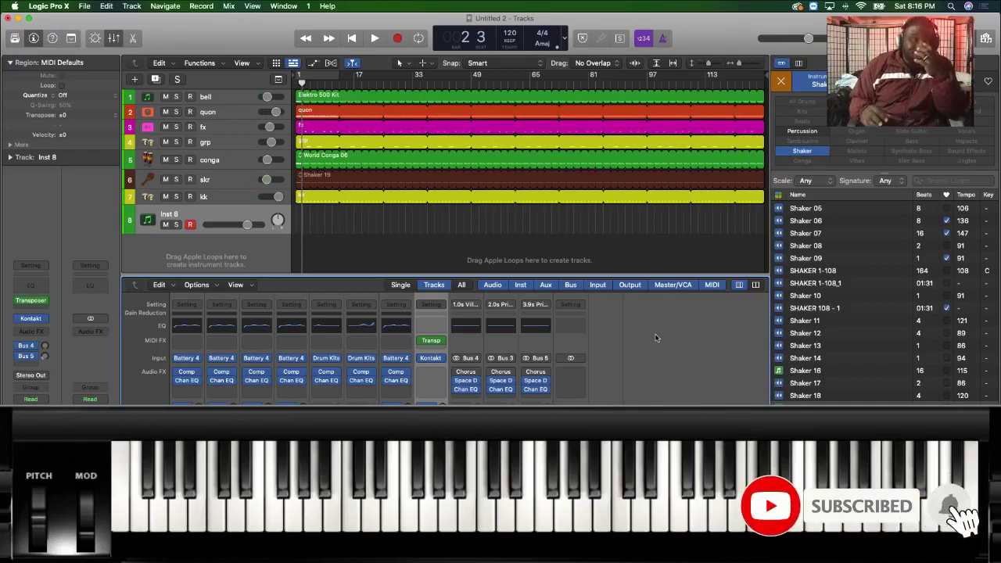
key("Return")
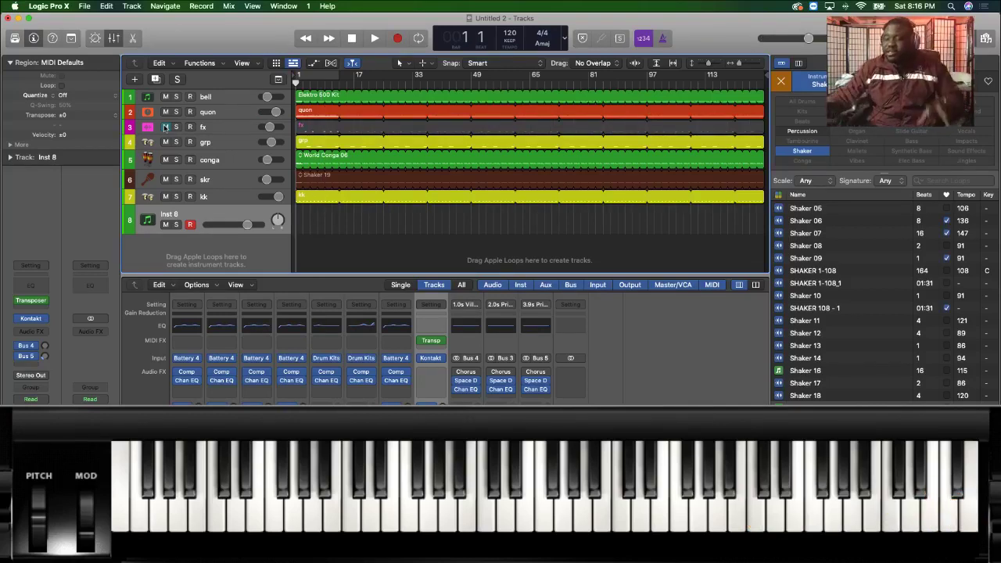
key("space")
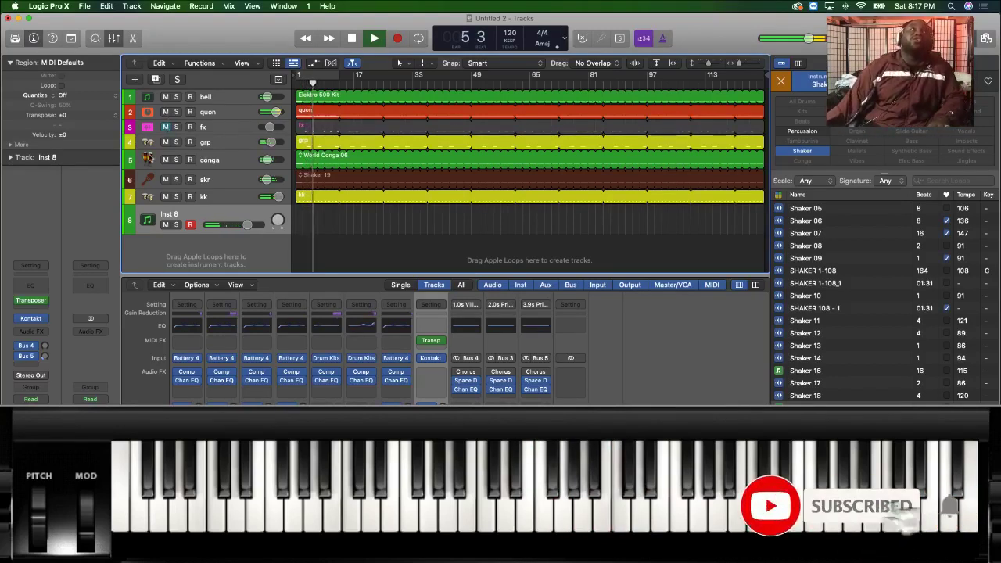
left_click(165, 142)
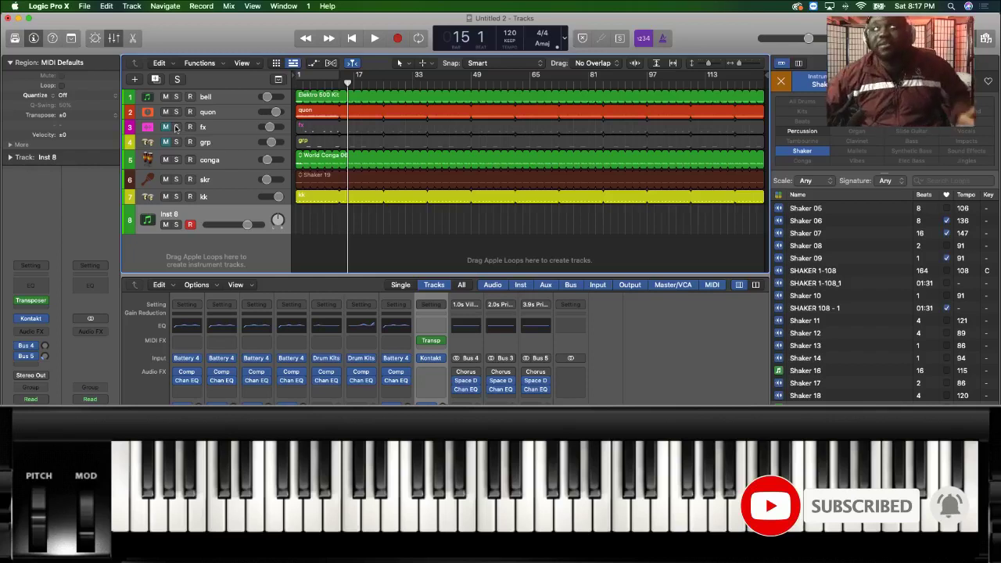
key("Return")
key("space")
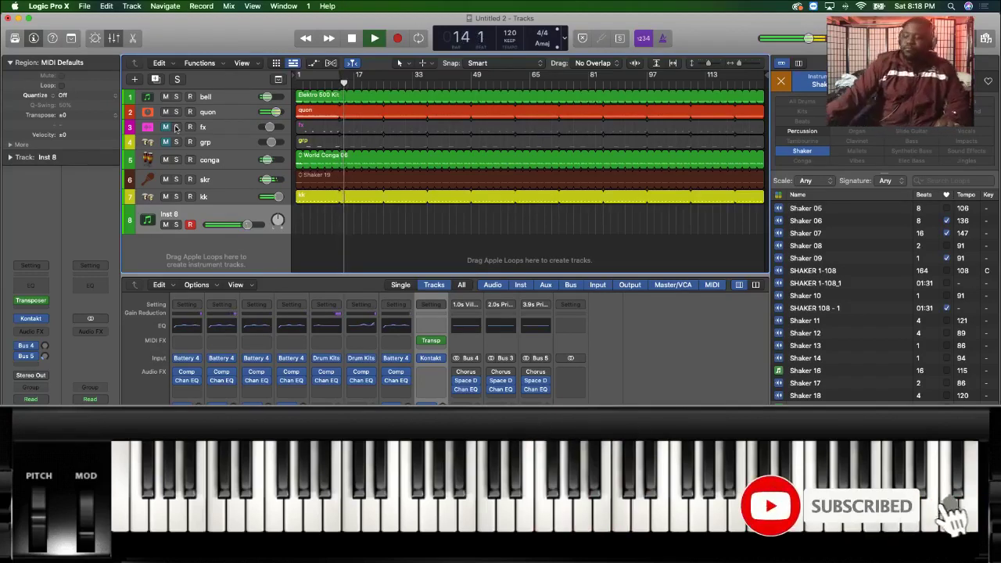
key("space")
Record the piano part on the Inst 8 track over the first 12 bars of the beat.
key("r")
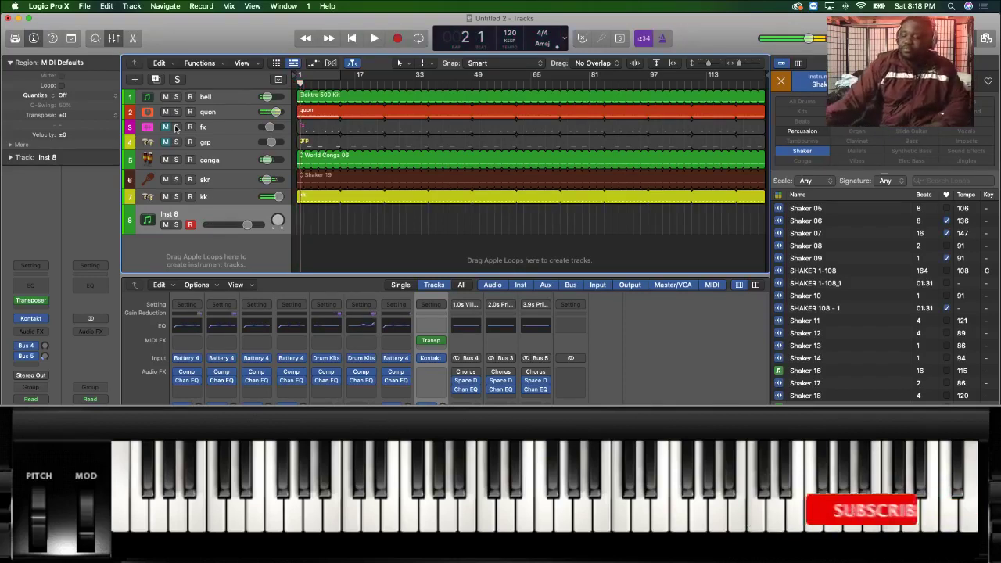
key("space")
key("r")
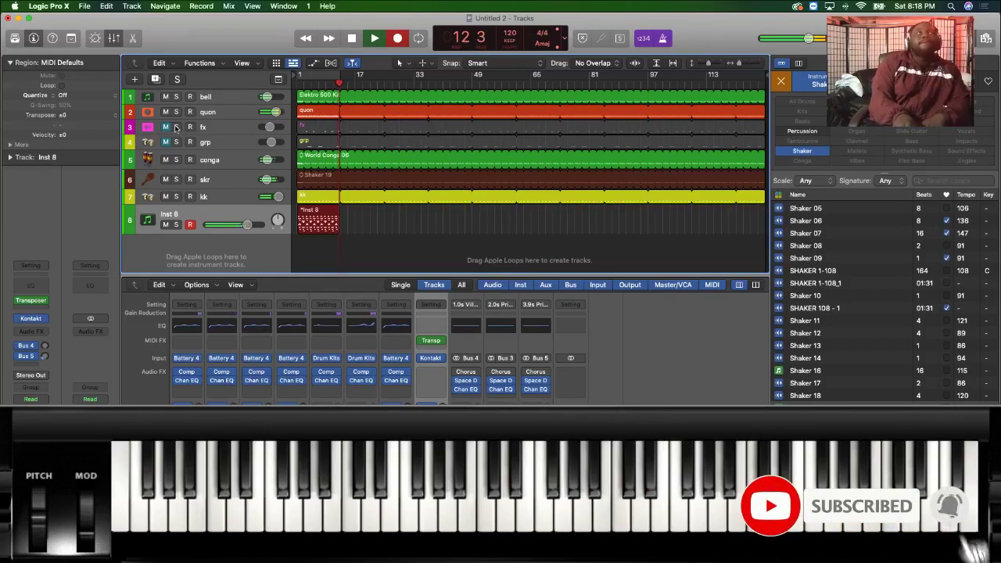
key("space")
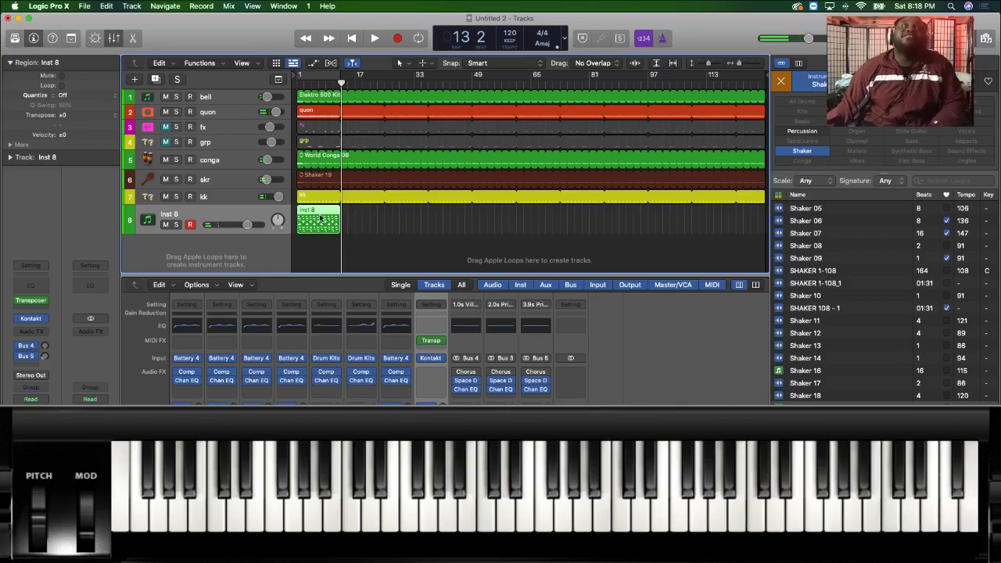
Open the recorded Inst 8 region in the Piano Roll, select all its notes, and deselect the region.
key("p")
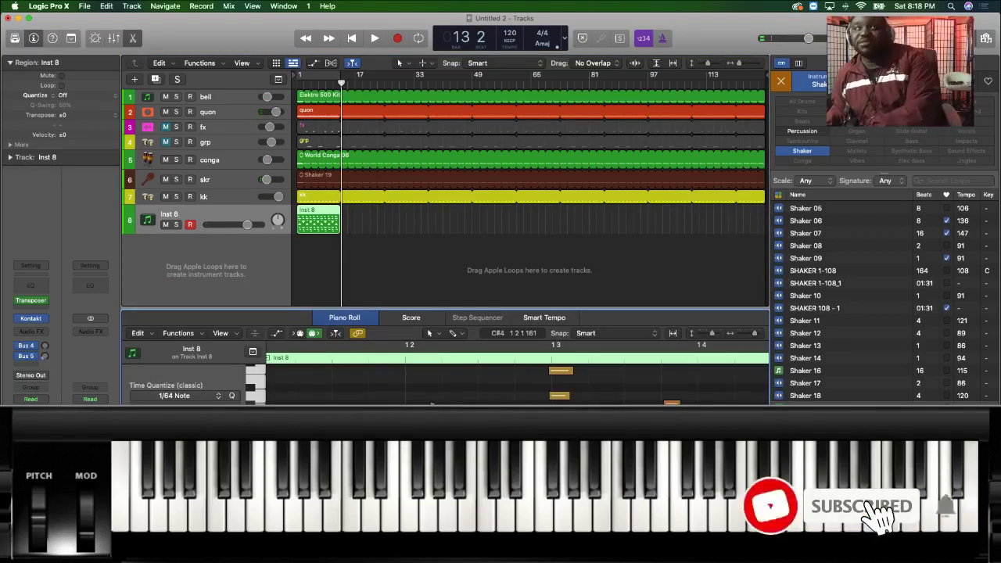
key("super+a")
left_click(368, 228)
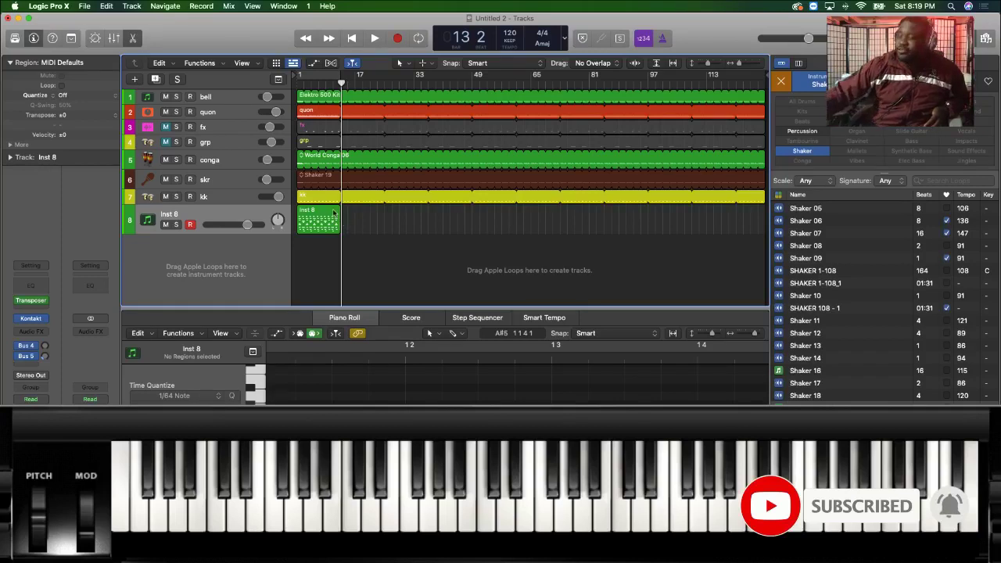
Play the song from the start and mute the bell track.
key("Return")
key("space")
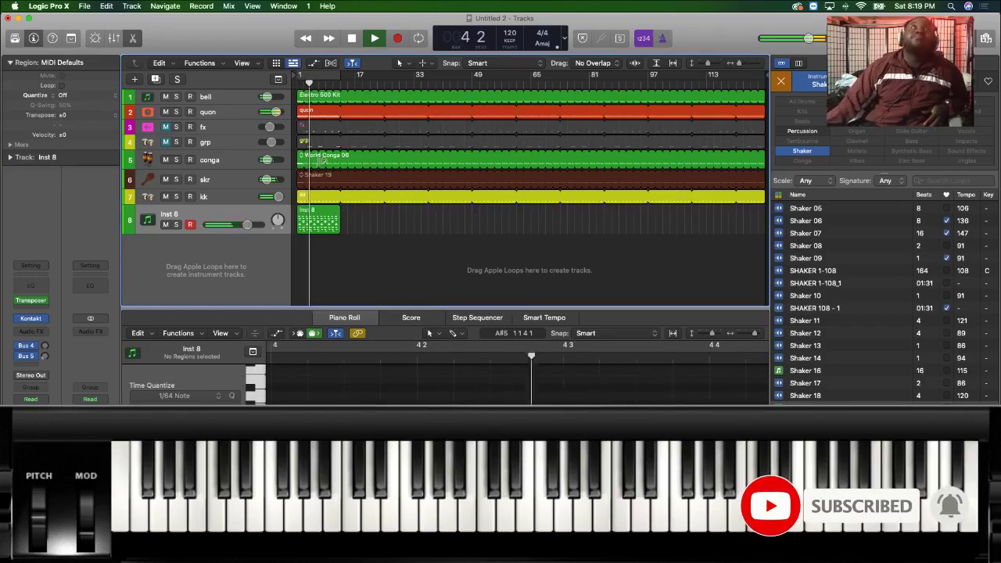
left_click(165, 96)
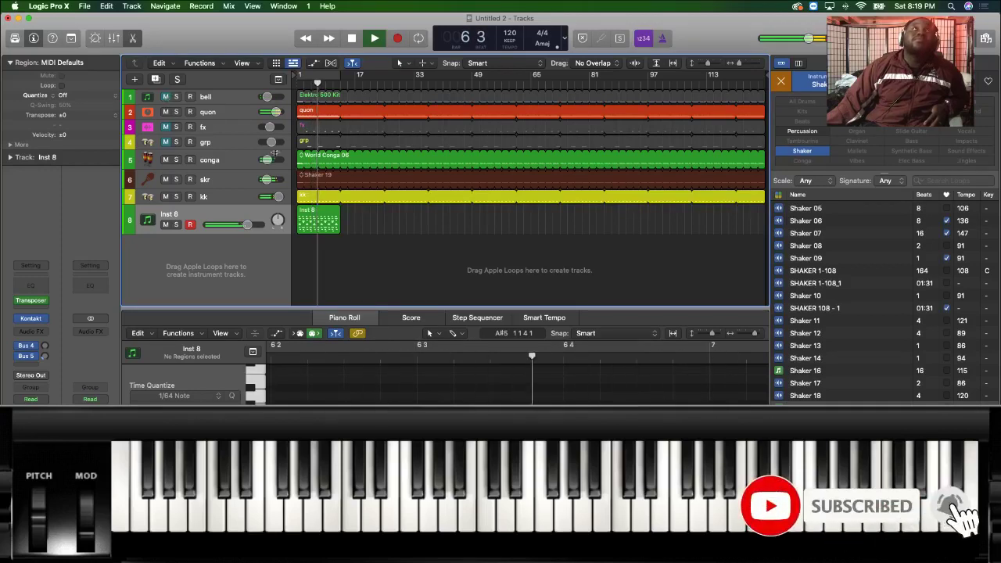
Set Time Quantize to 1/16 Note with all Inst 8 notes selected, and select all notes of the kk region in the Piano Roll.
left_click(311, 198)
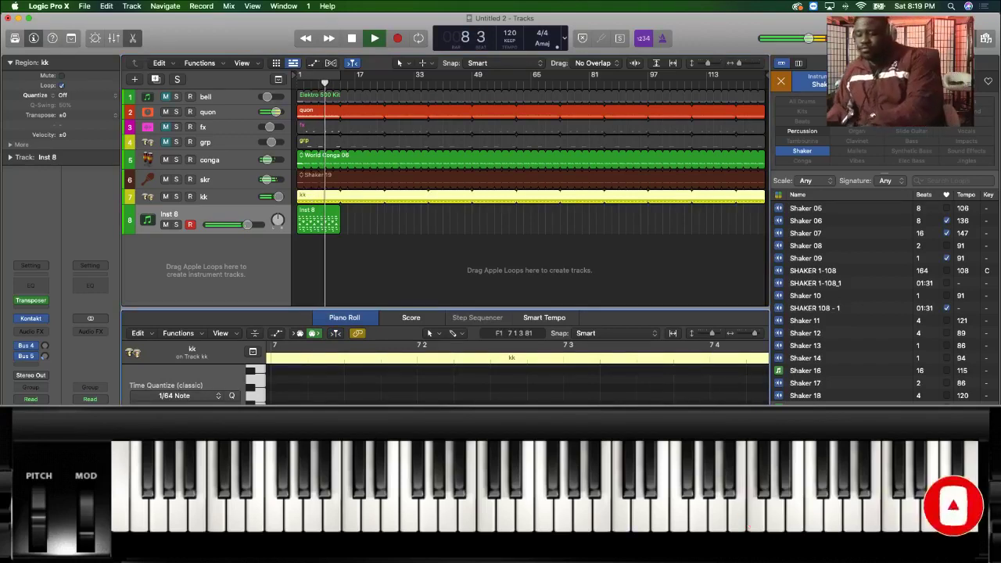
key("super+a")
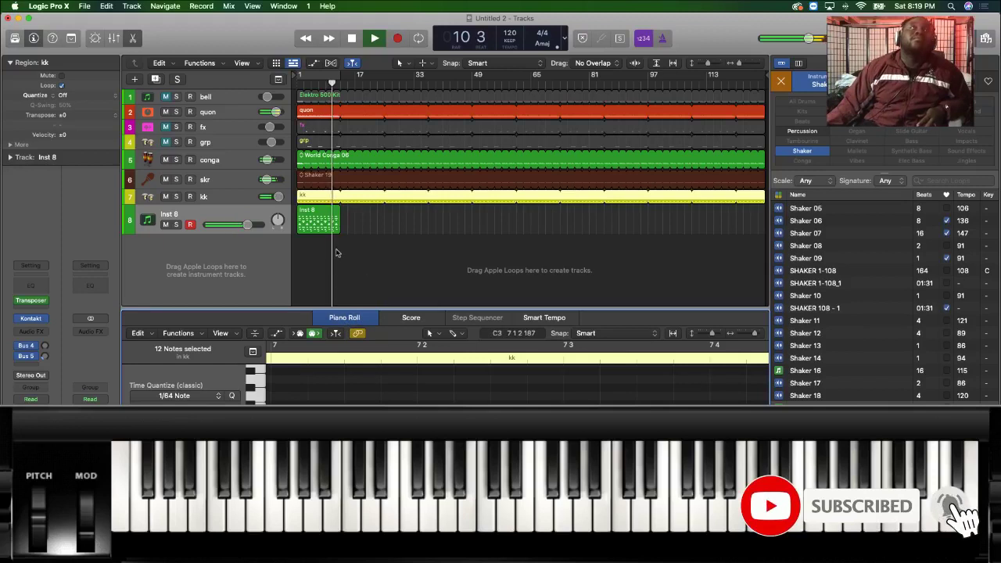
left_click(311, 218)
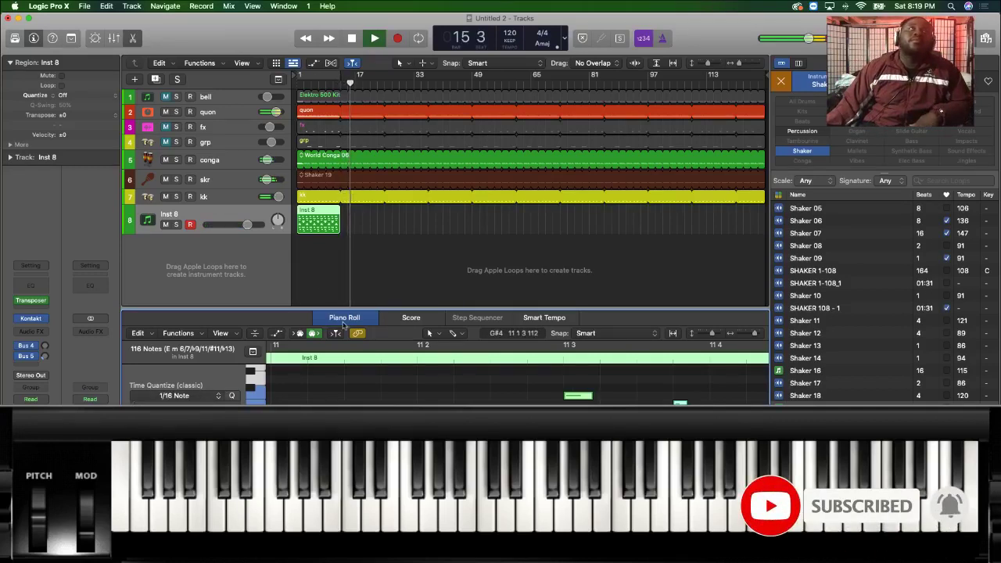
left_click(336, 199)
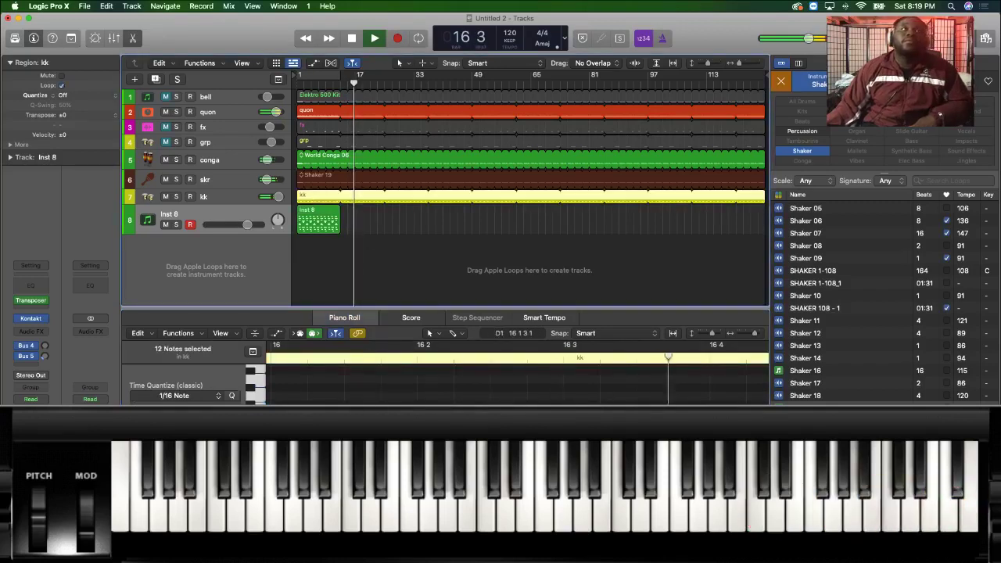
key("Return")
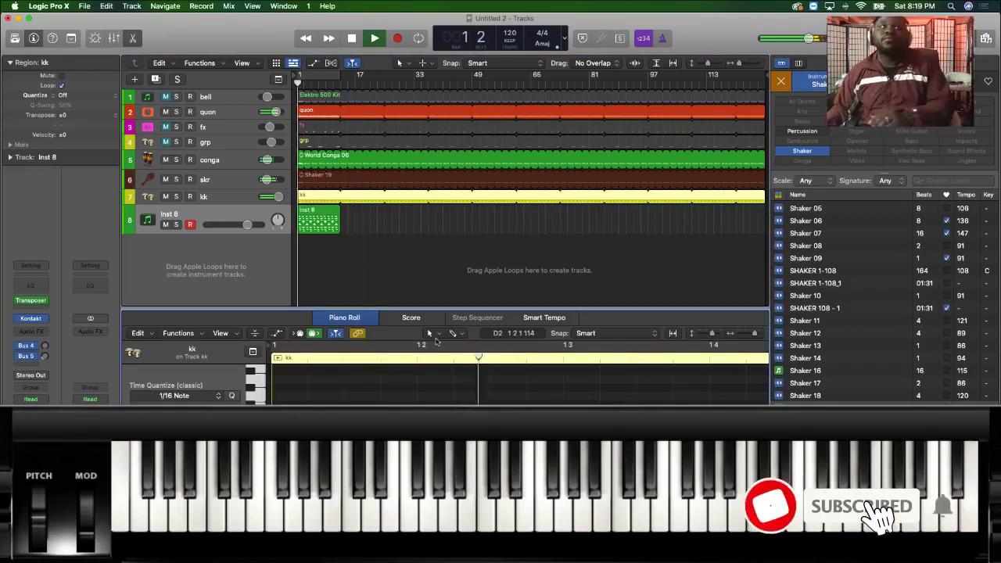
key("super+a")
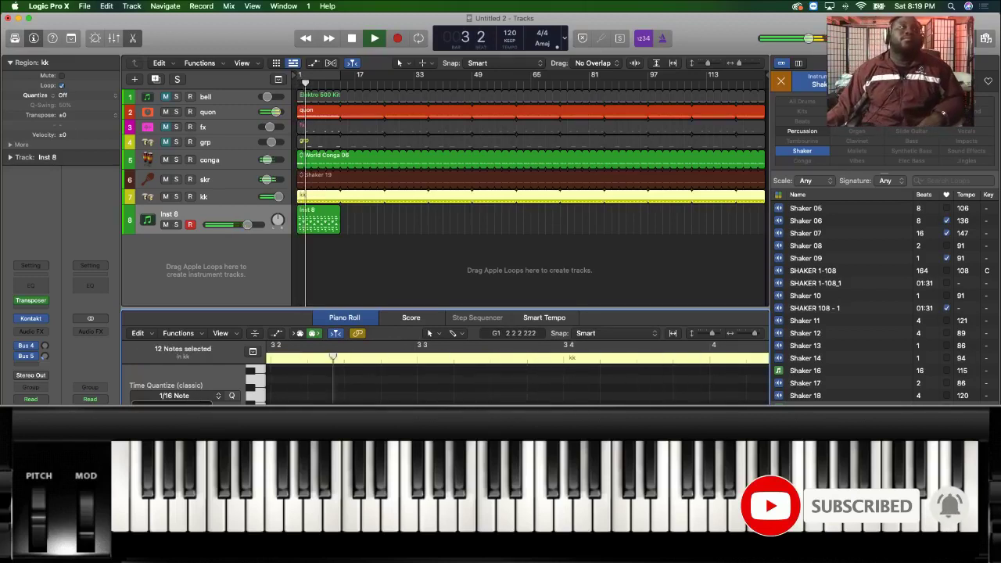
Restart playback and examine the Shaker 19, World Conga 06, grp, fx and quon regions in the Piano Roll.
left_click(302, 179)
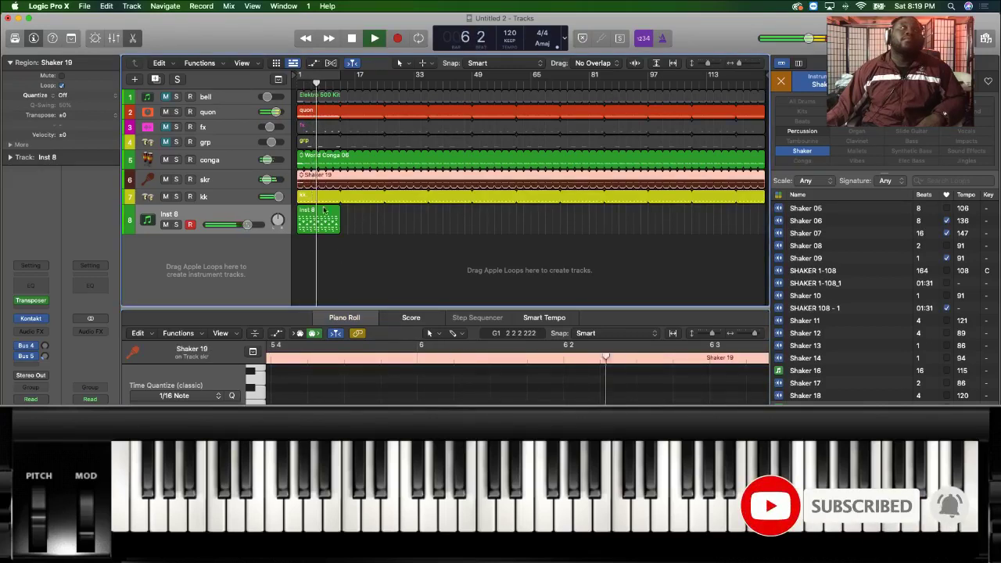
key("Return")
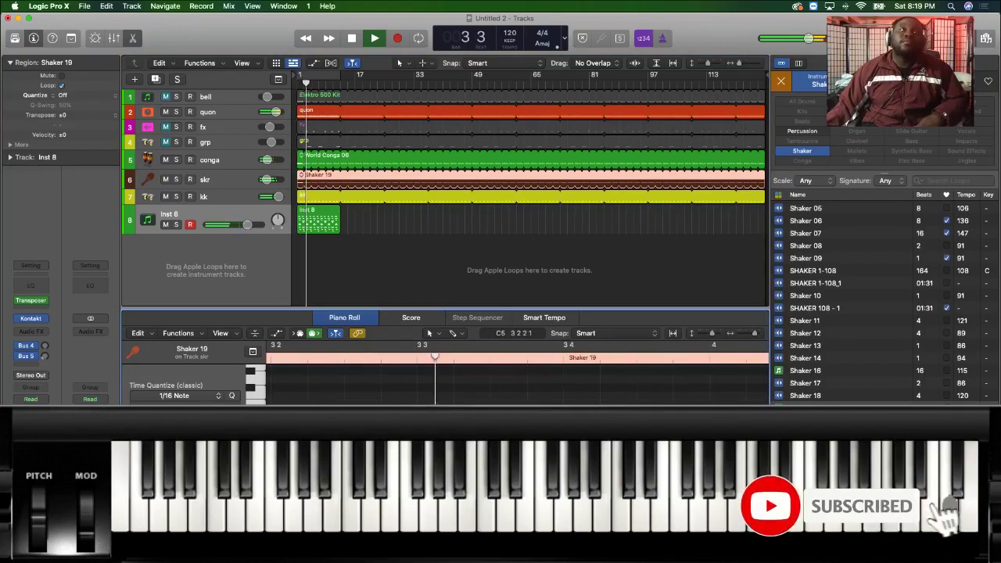
left_click(298, 162)
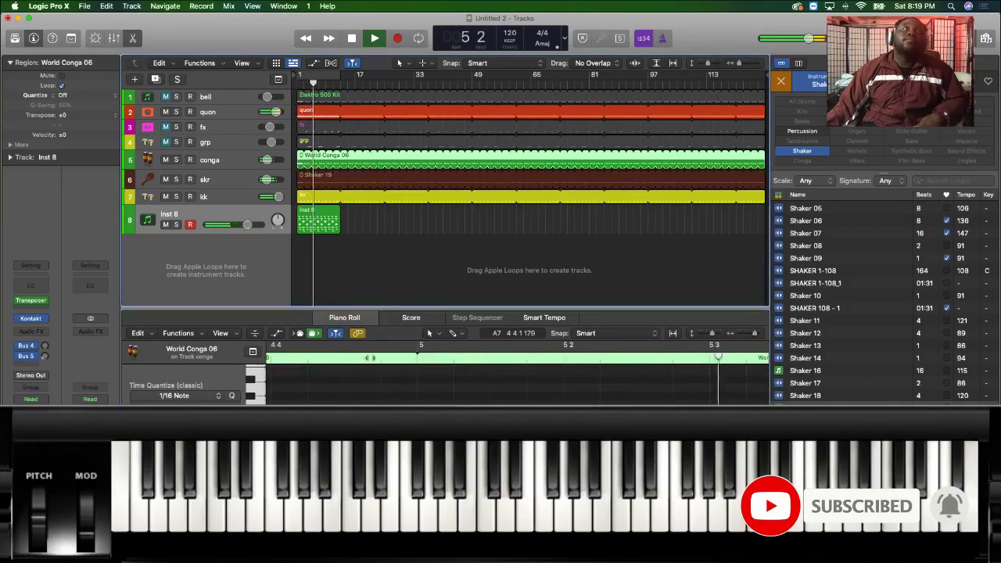
left_click(307, 142)
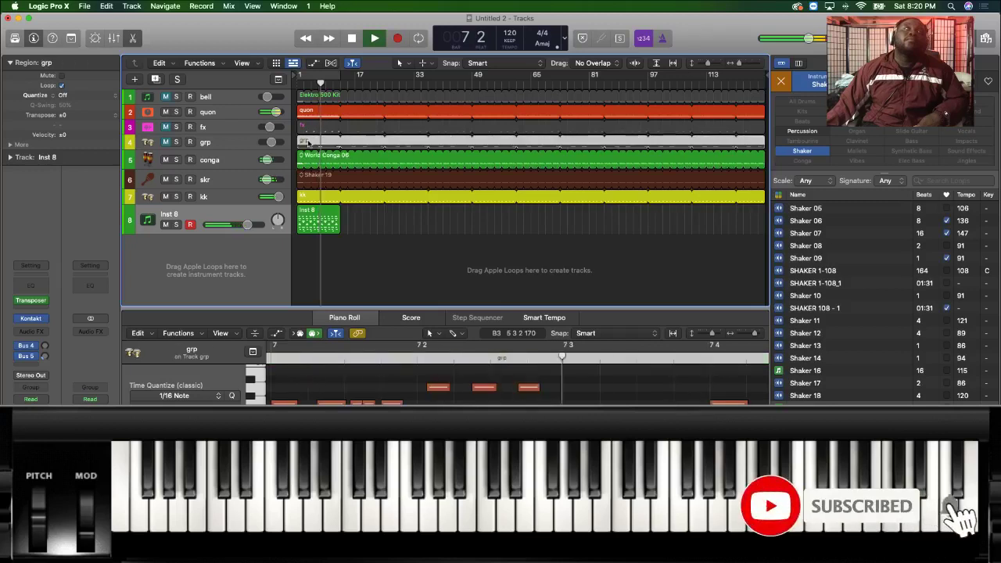
left_click(308, 128)
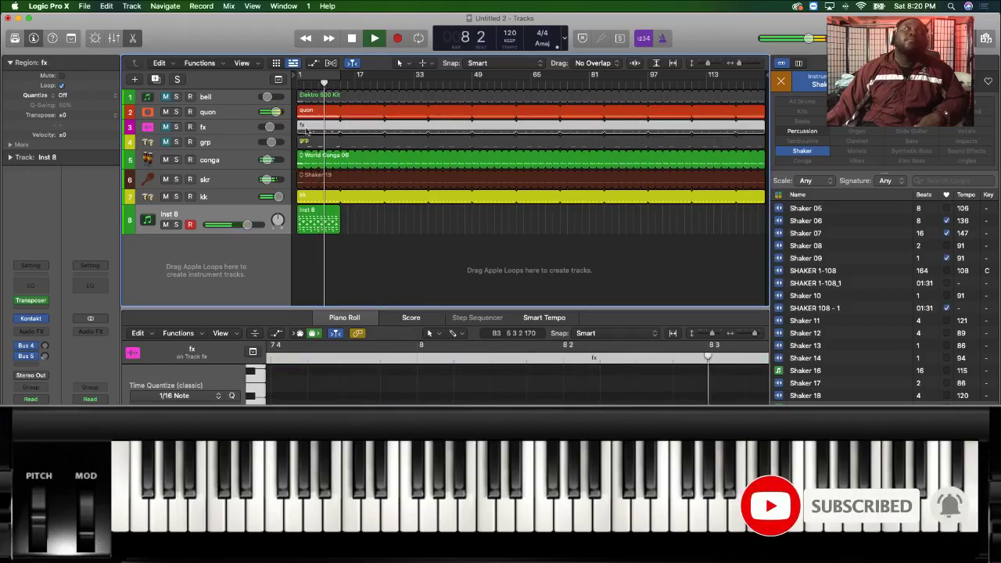
left_click(303, 115)
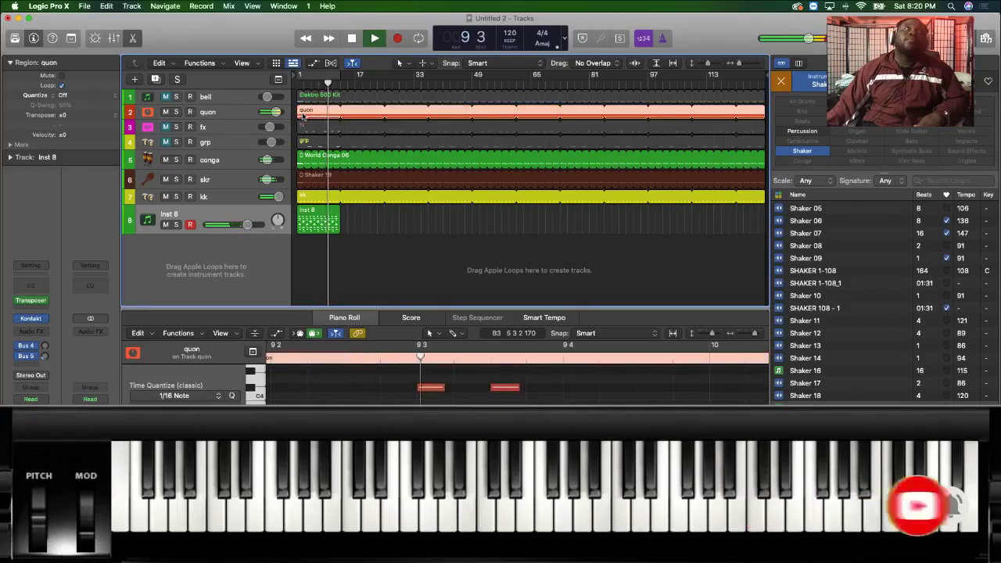
Extend the loop of the Inst 8 region to the end of the other looped regions, and return the playhead to bar 1.
left_click(307, 96)
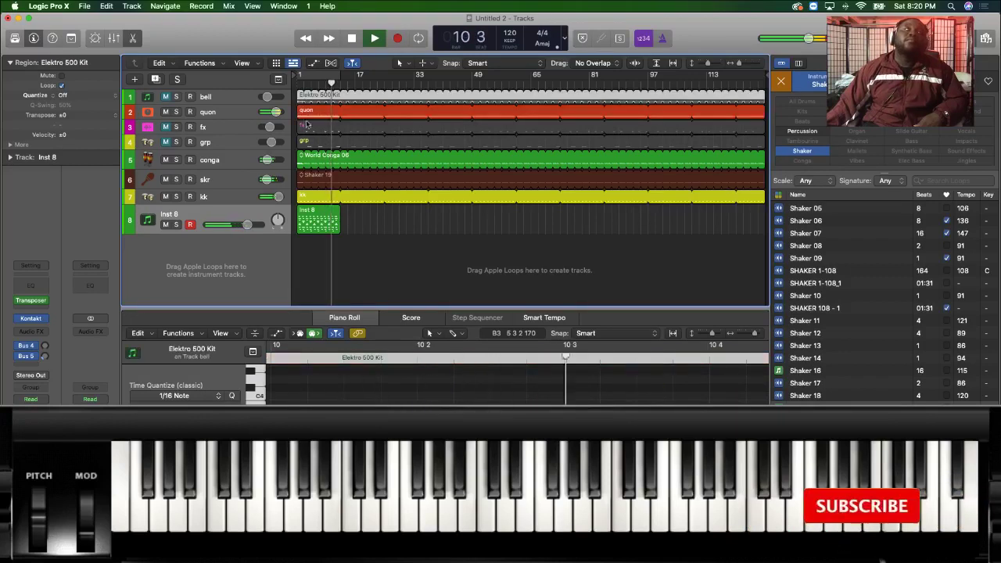
key("space")
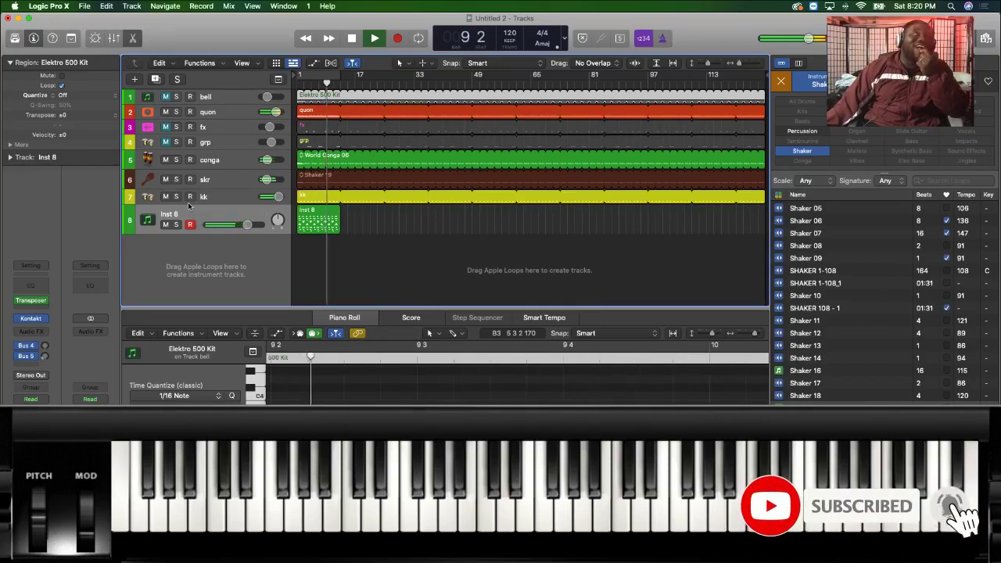
left_click(335, 225)
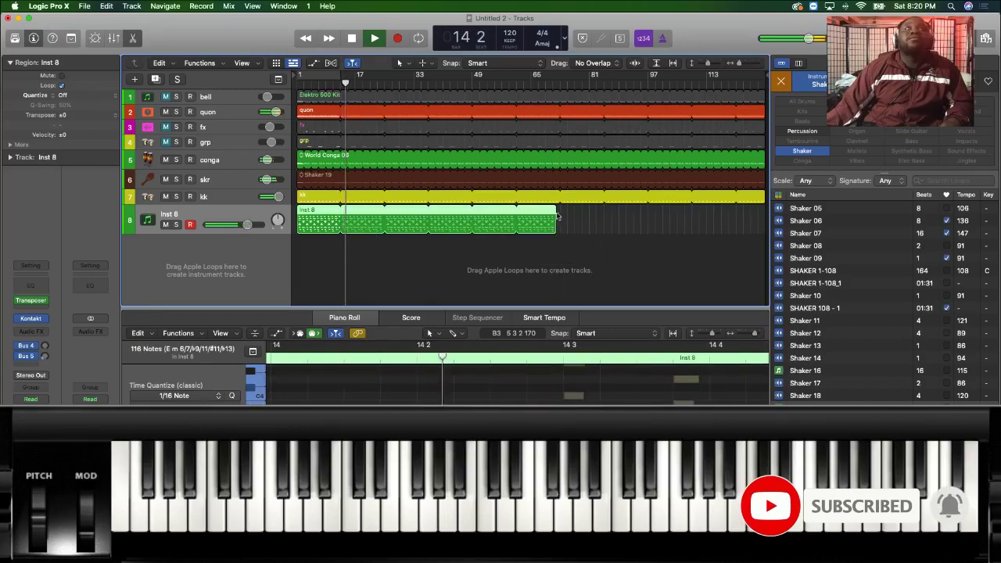
left_click_drag(559, 217, 750, 223)
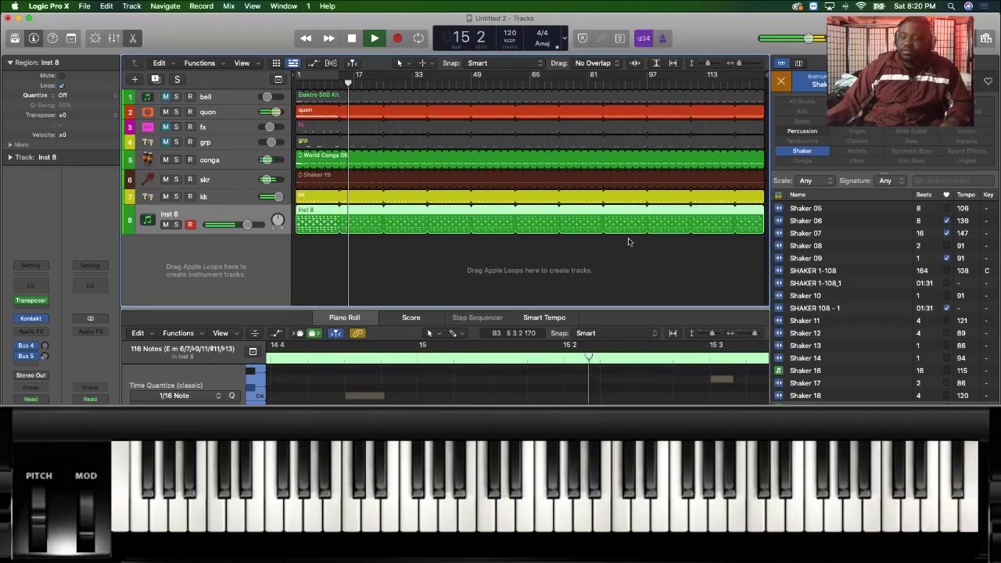
key("space")
key("Return")
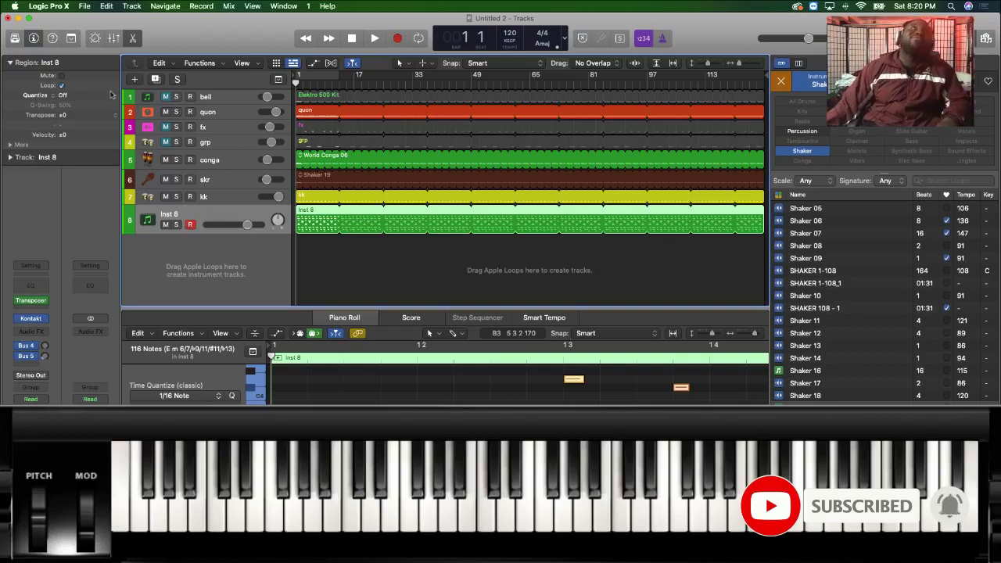
Add a software instrument track, search its sound library for "dream st", and load the Dream Strings patch.
left_click(131, 6)
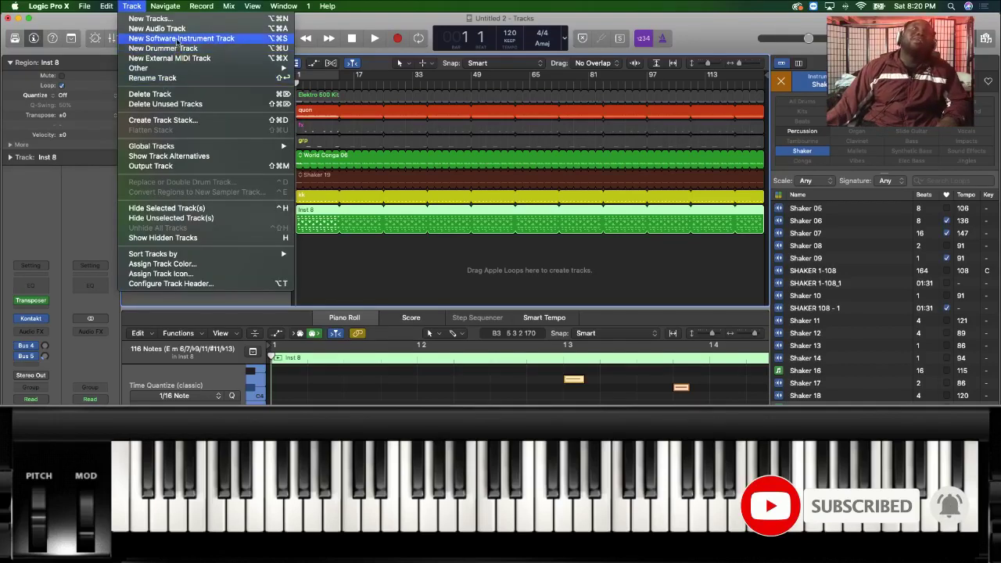
left_click(18, 49)
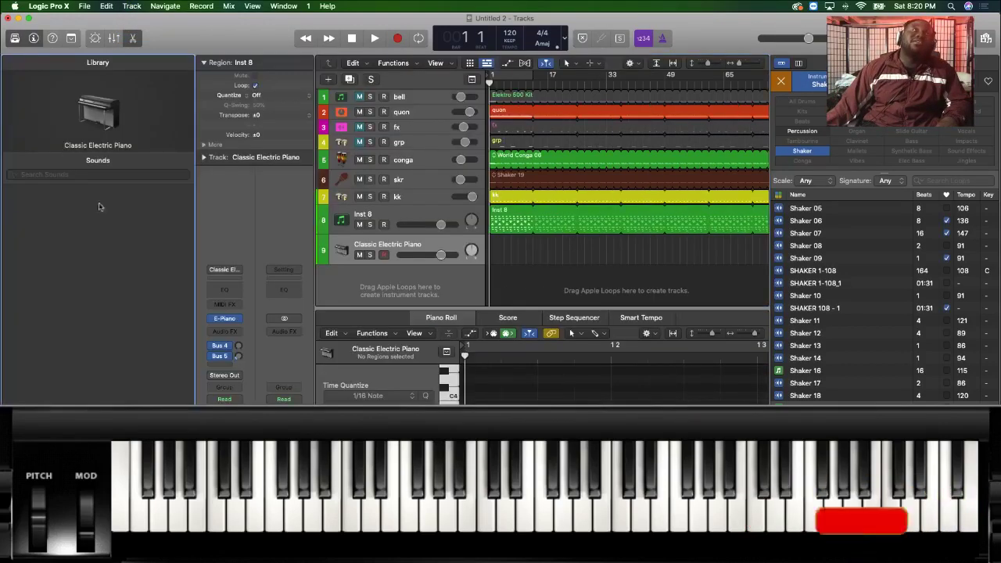
left_click(58, 176)
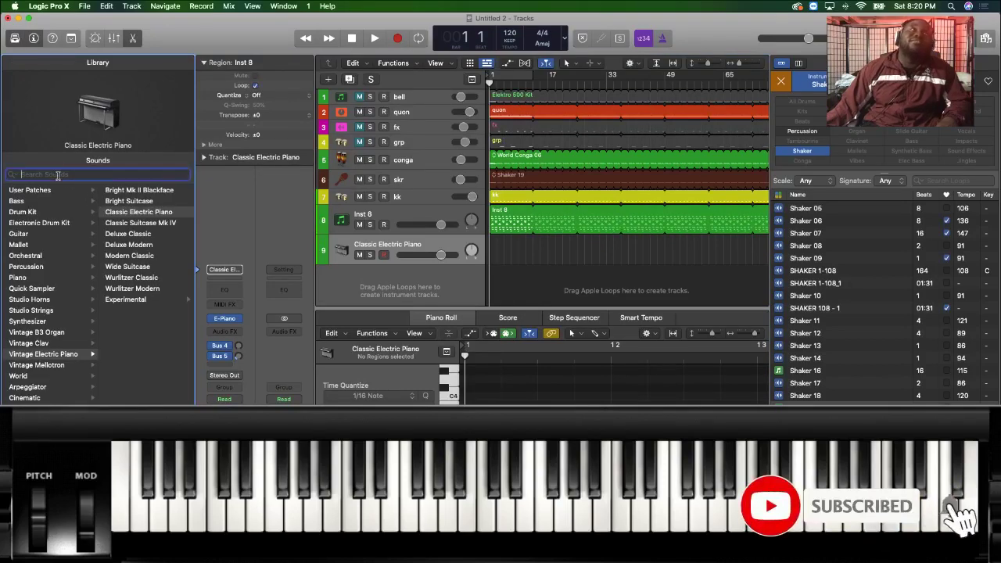
type("dre")
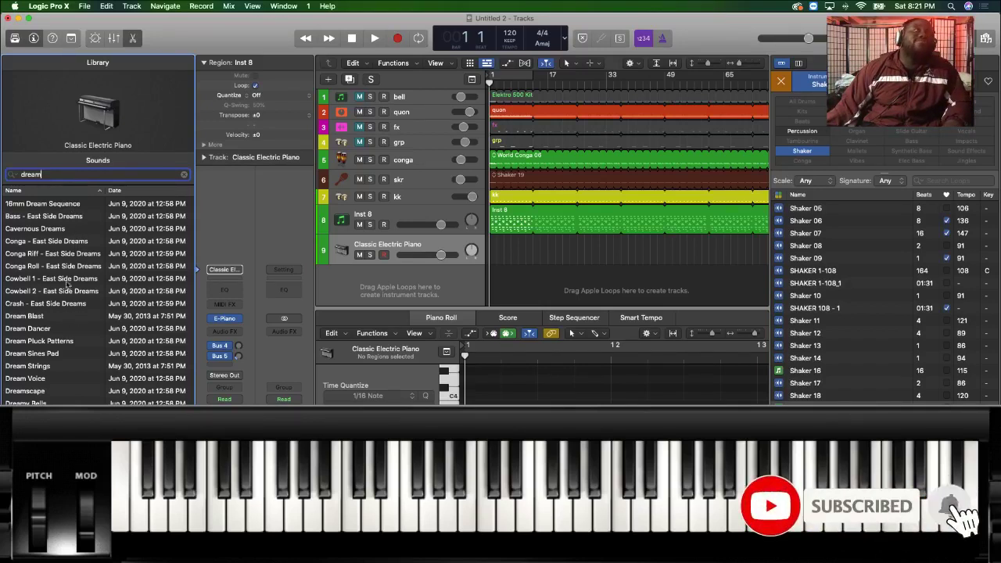
type("am")
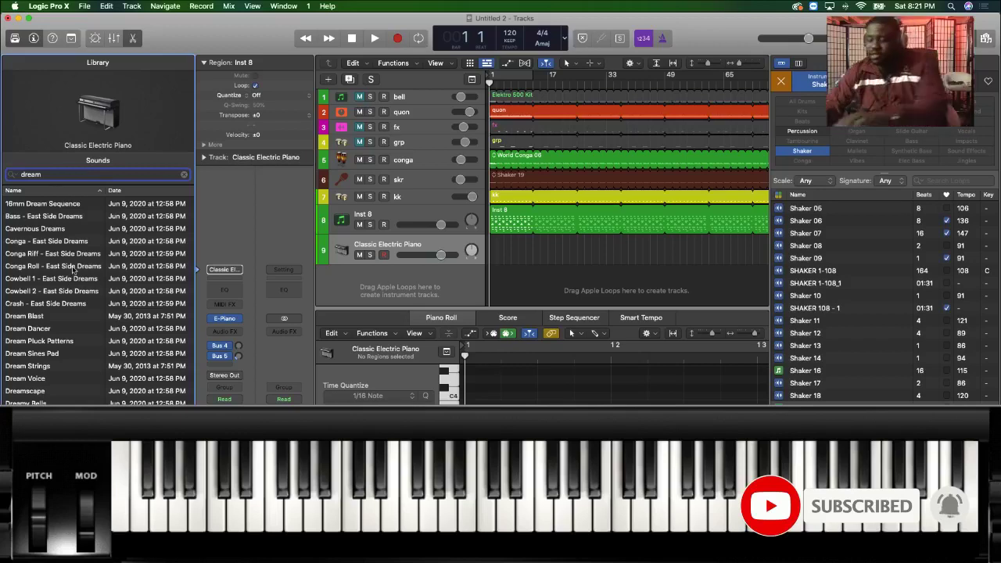
type(" st")
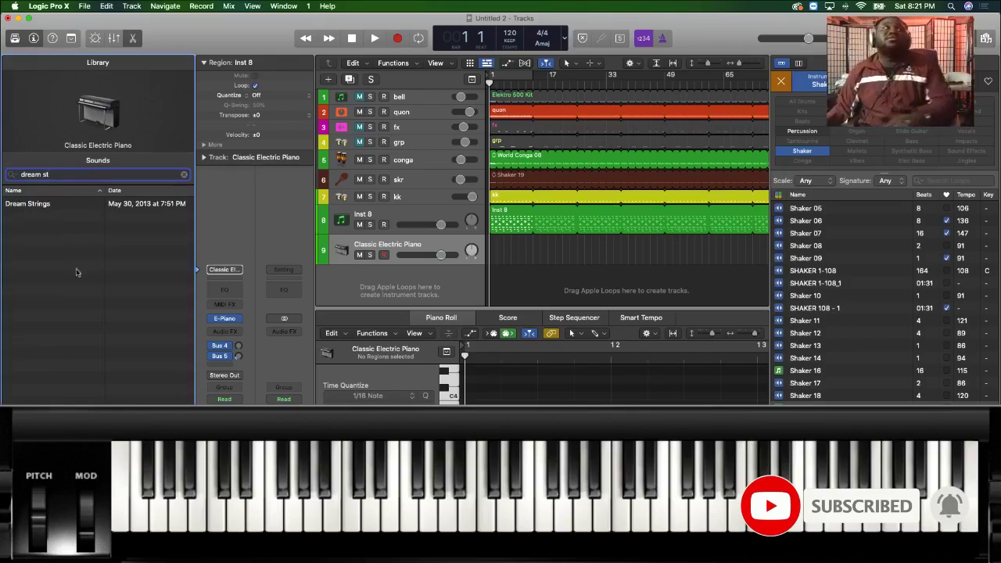
left_click(46, 205)
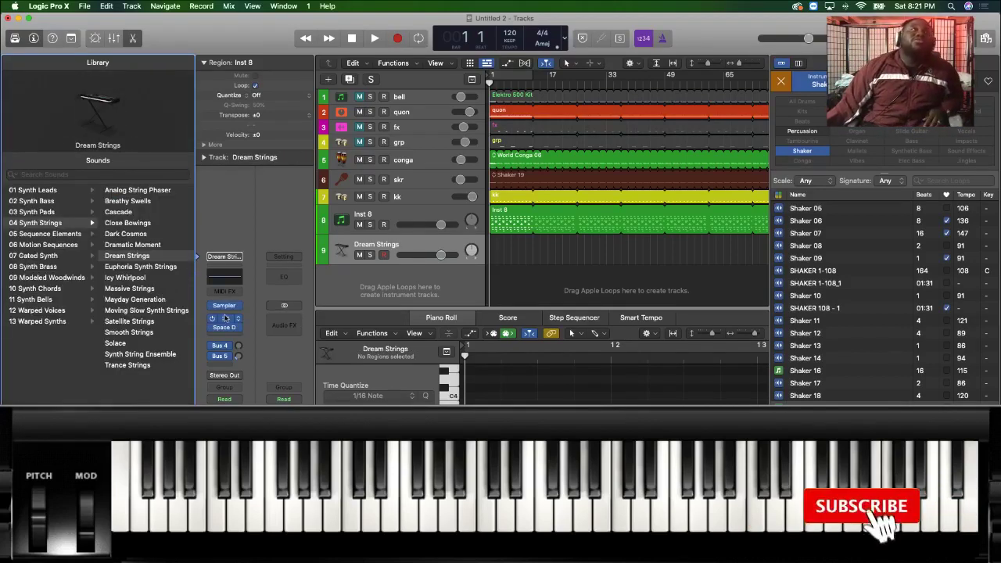
Load the Pad Warmer preset in the Channel EQ of the Dream Strings track.
left_click(224, 319)
left_click(374, 160)
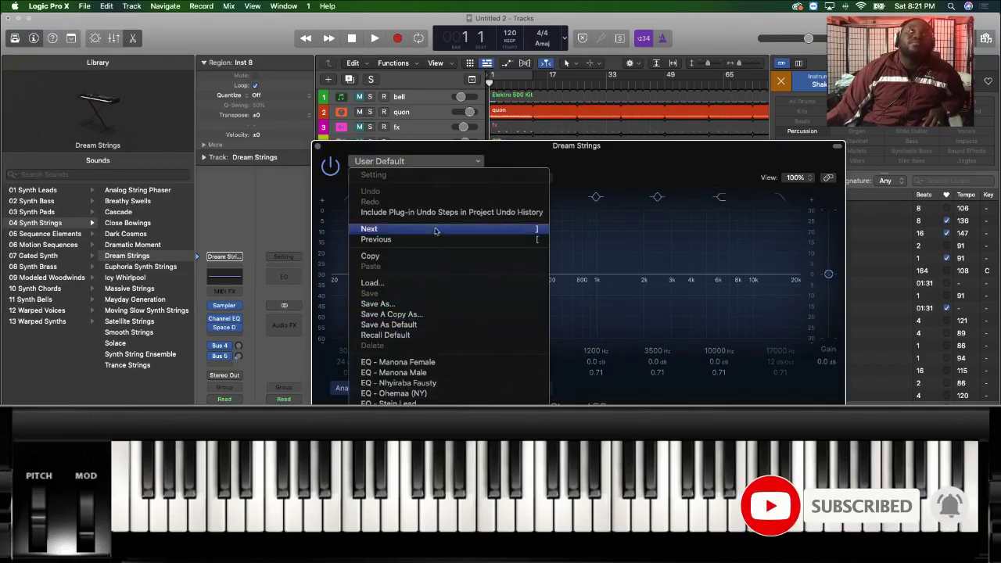
scroll(606, 383, "down", 5)
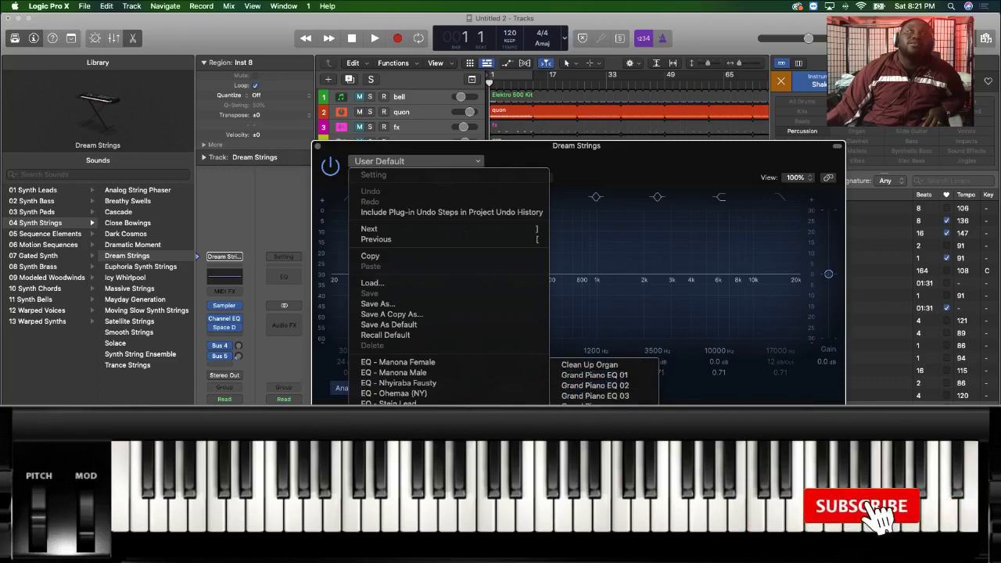
left_click(598, 400)
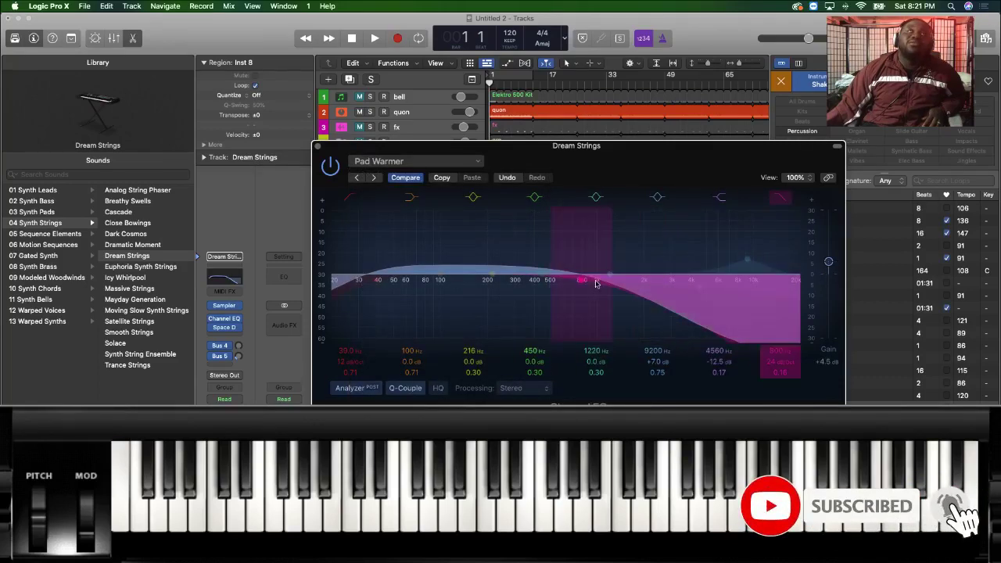
Lower the EQ's high-cut frequency to 406 Hz, set the 216 Hz band's Q to 0.13, and close the plug-in.
left_click_drag(605, 287, 518, 290)
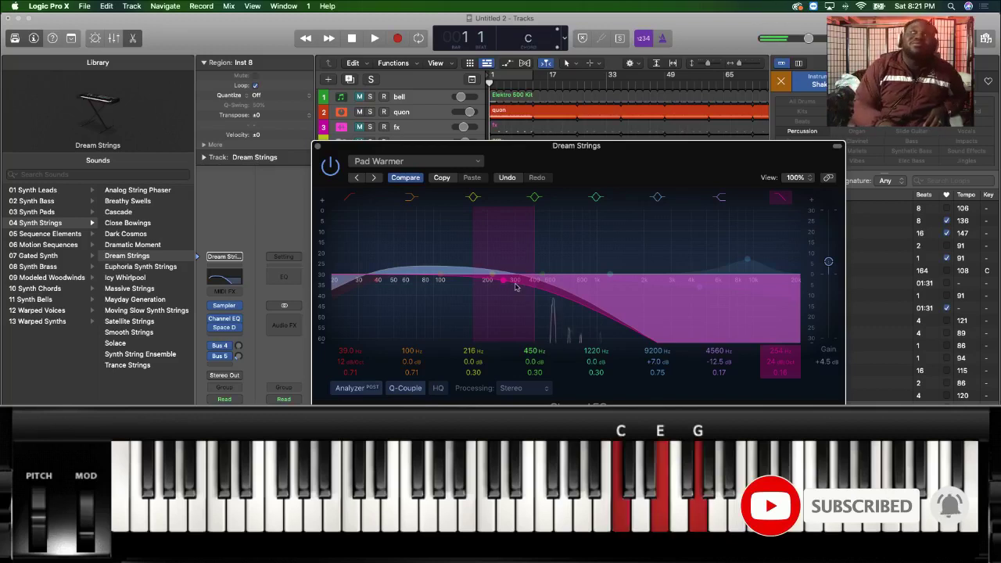
left_click_drag(515, 287, 549, 284)
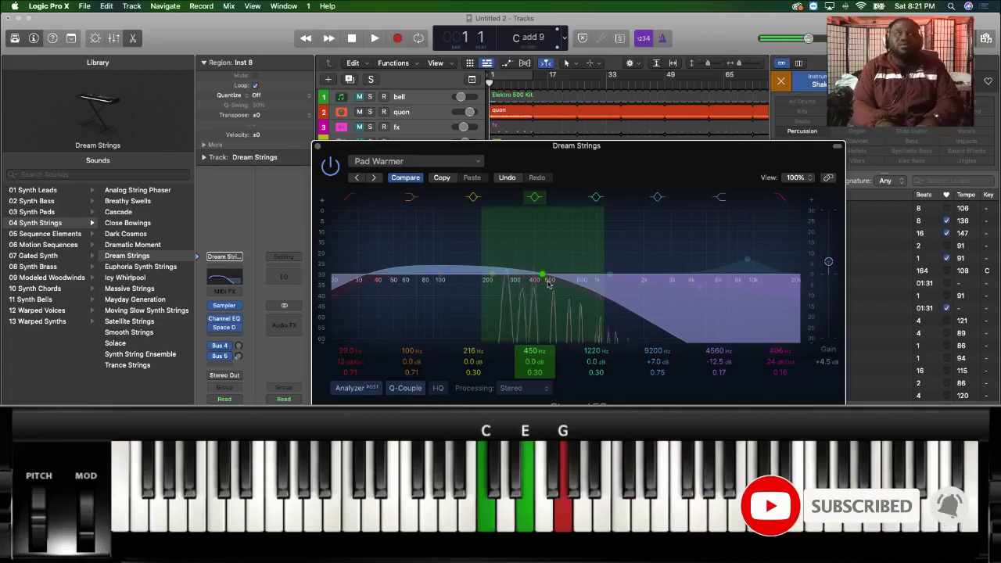
scroll(489, 273, "down", 2)
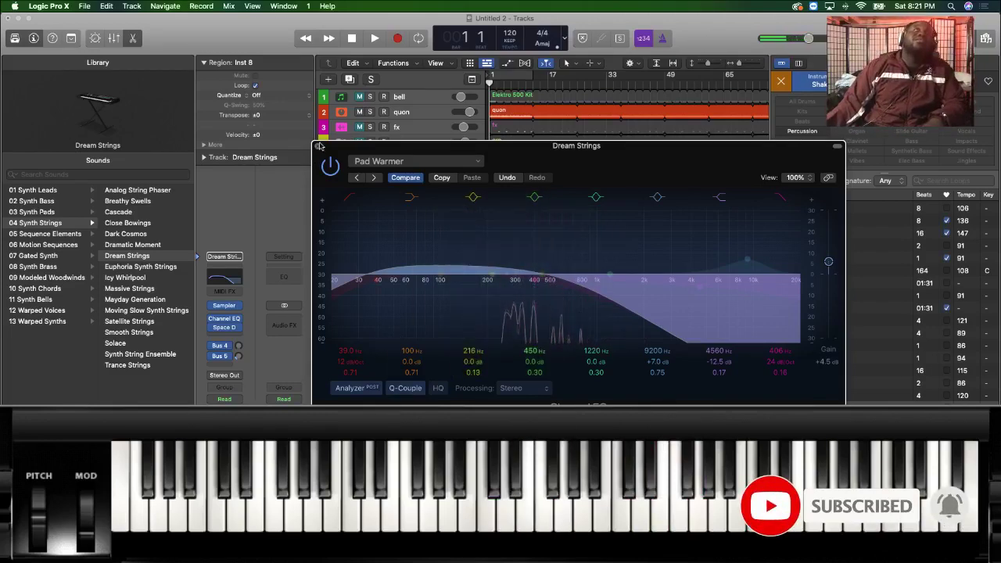
left_click(319, 146)
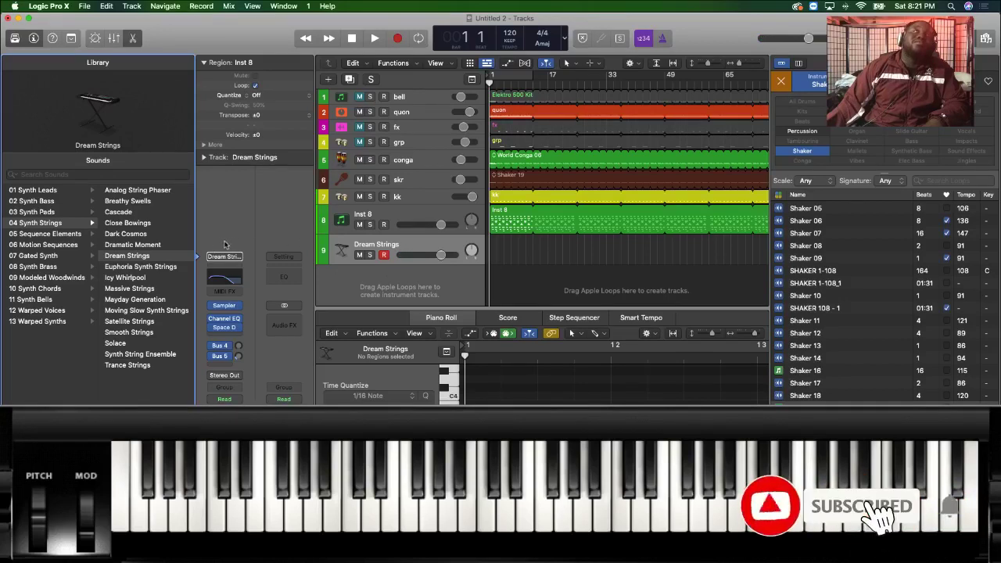
Hide the loop browser and sound library, and copy the Transposer MIDI effect from Inst 8 to the Dream Strings channel in the mixer.
key("o")
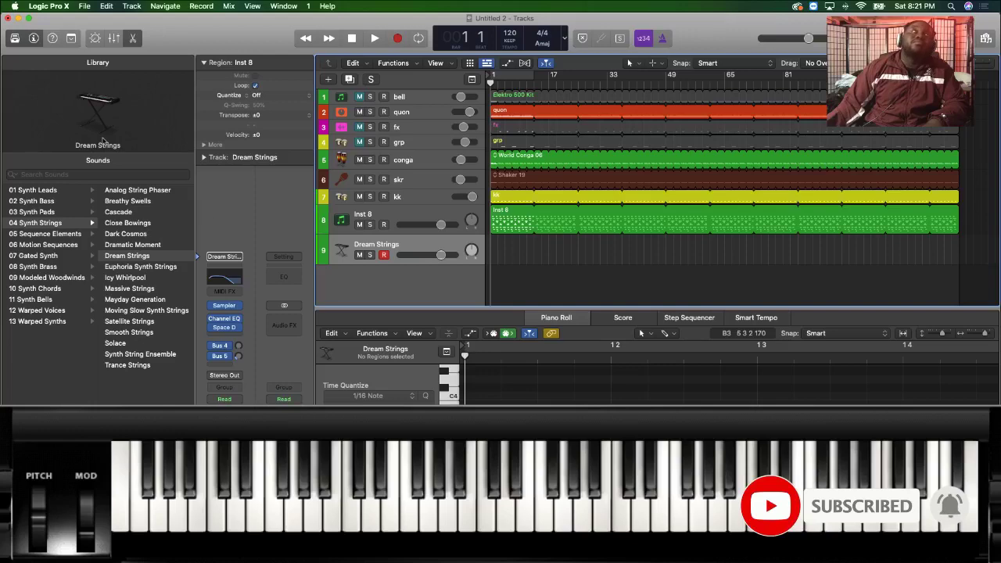
left_click(14, 38)
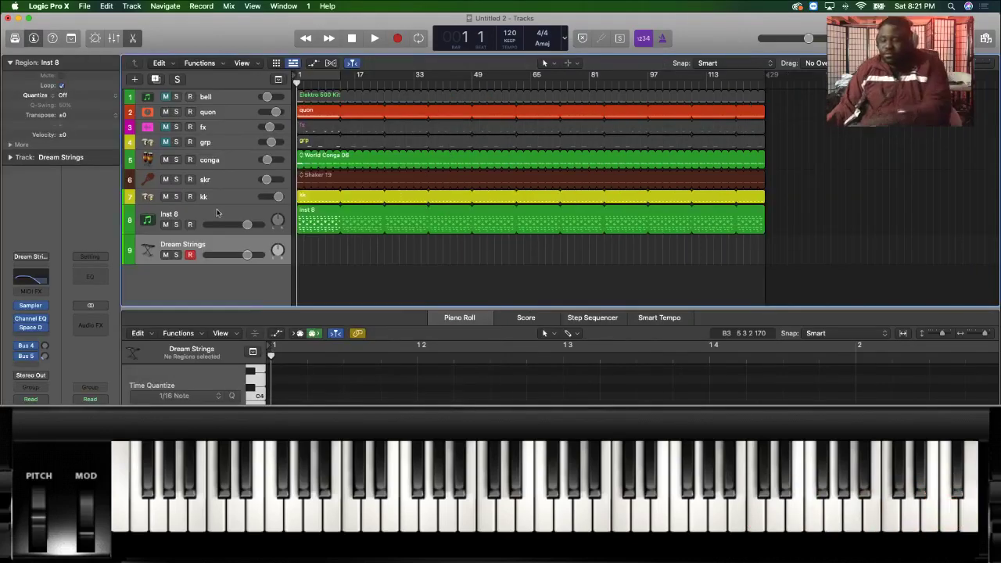
key("x")
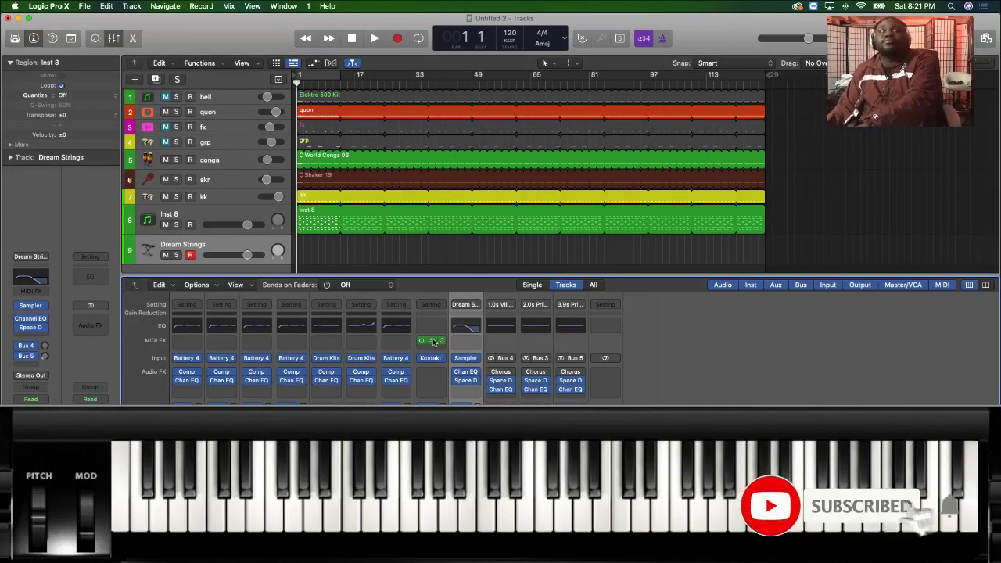
left_click_drag(435, 343, 468, 345)
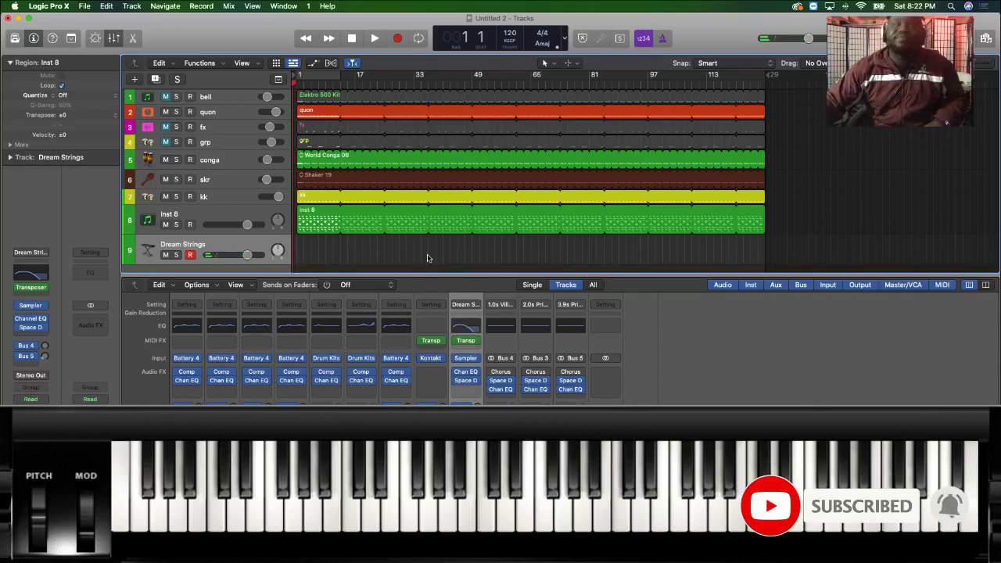
Discard a trial Dream Strings take, reduce the metronome's tone and volume, and enable its Simple Mode.
key("r")
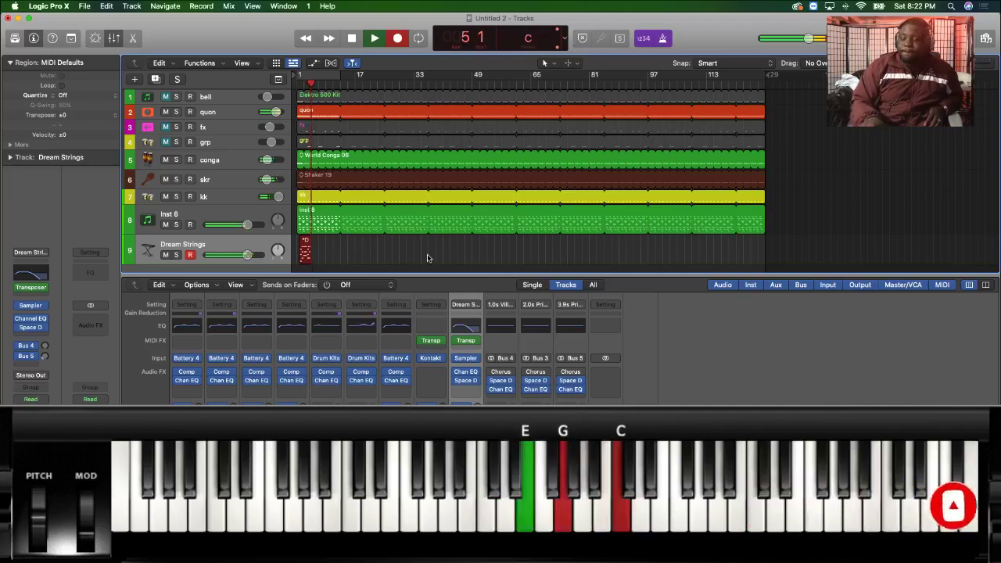
key("space")
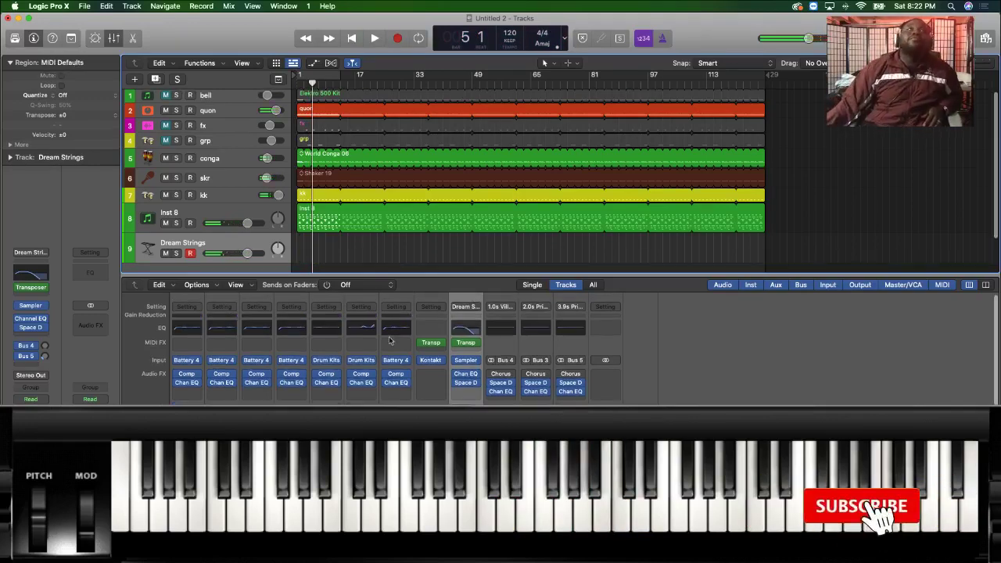
left_click(201, 6)
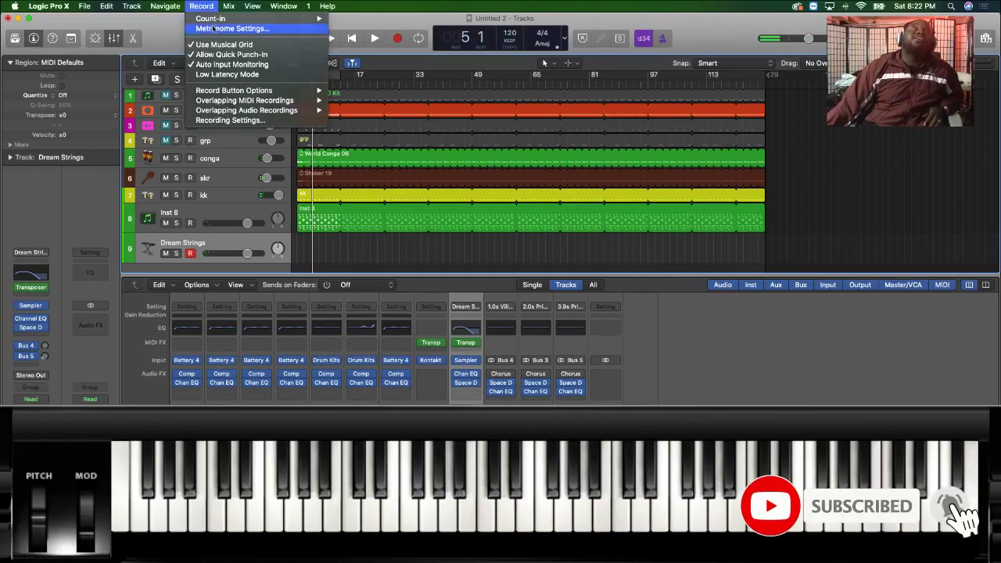
left_click(213, 28)
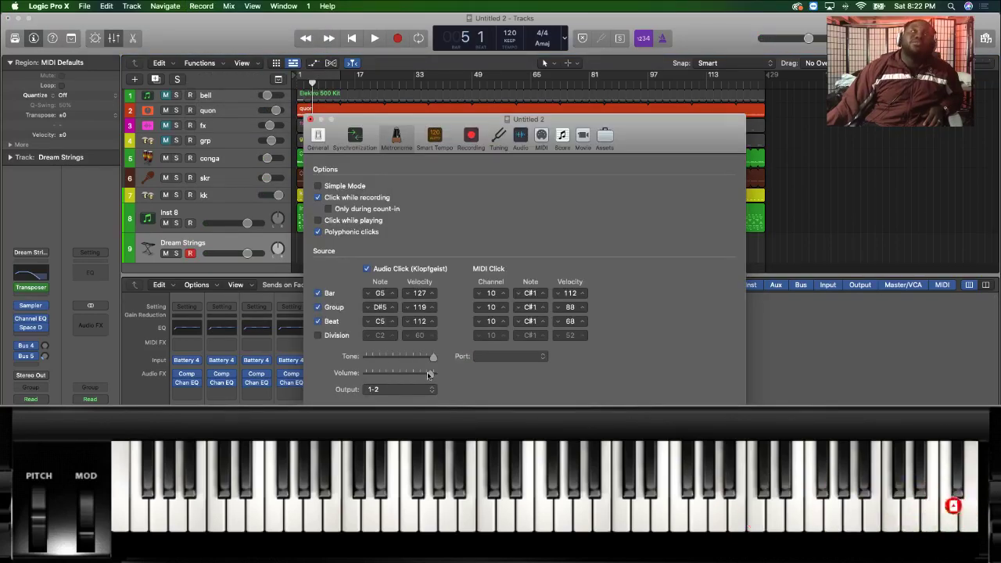
left_click_drag(431, 355, 409, 356)
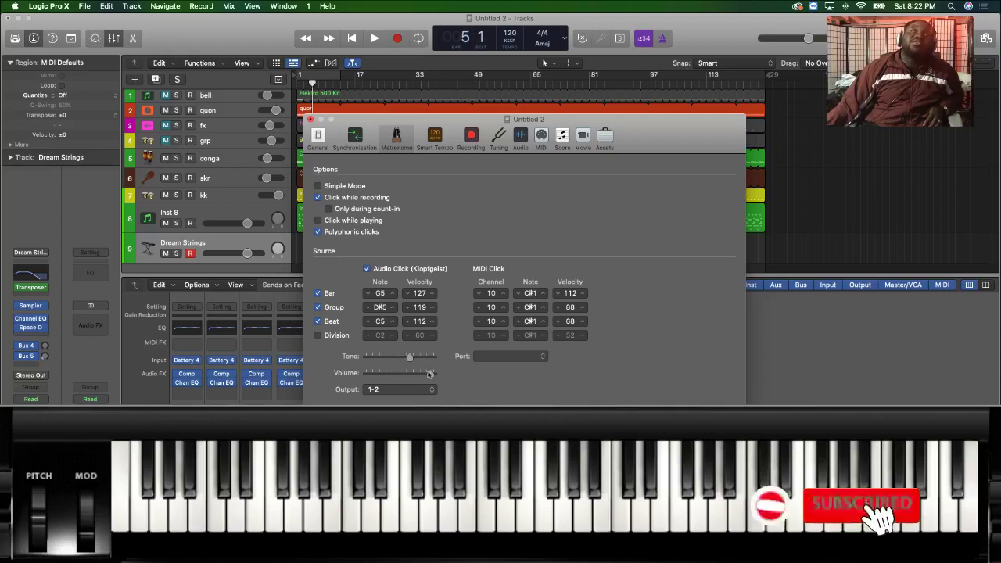
left_click(318, 186)
left_click(318, 186)
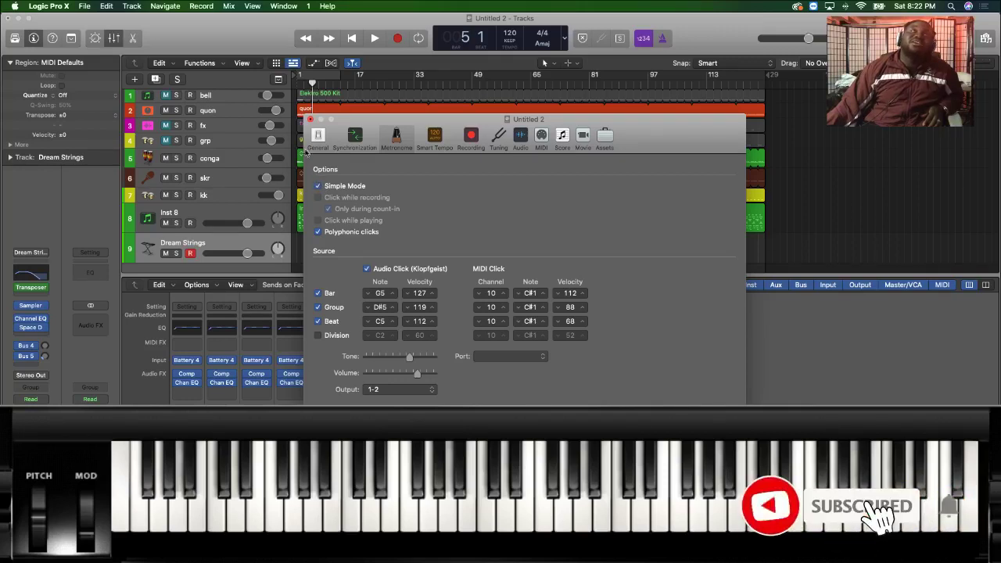
left_click(310, 119)
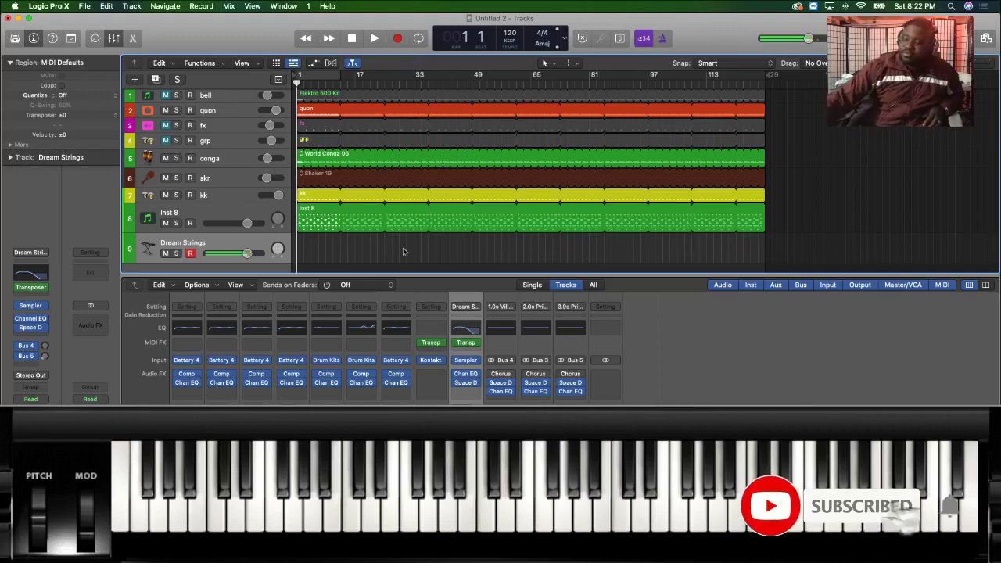
key("r")
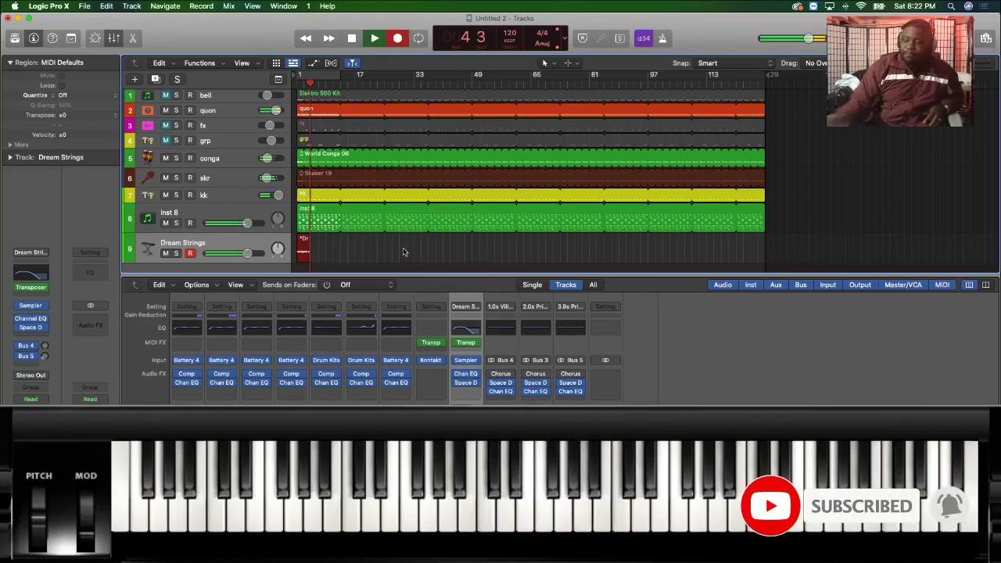
key("space")
key("Delete")
Record the Dream Strings chord part from bar 1 into bar 13.
key("Return")
key("r")
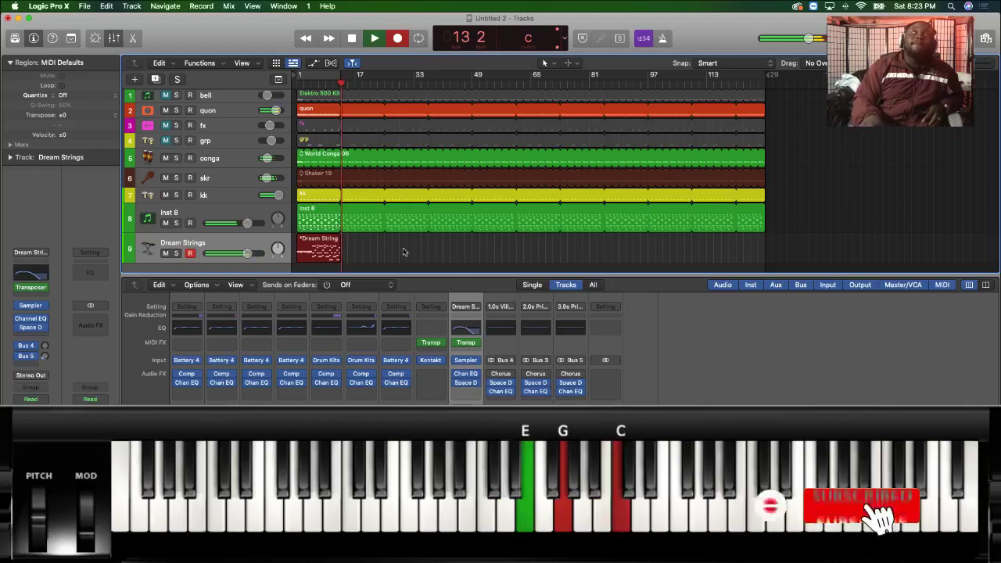
key("space")
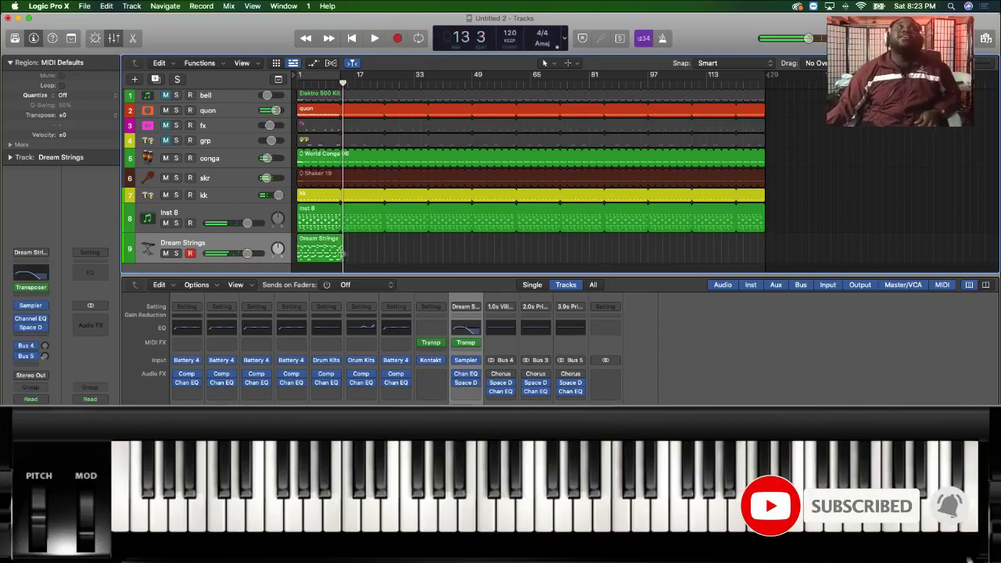
Open the Dream Strings region in the Piano Roll and quantize its notes to 1/16 Note.
double_click(332, 252)
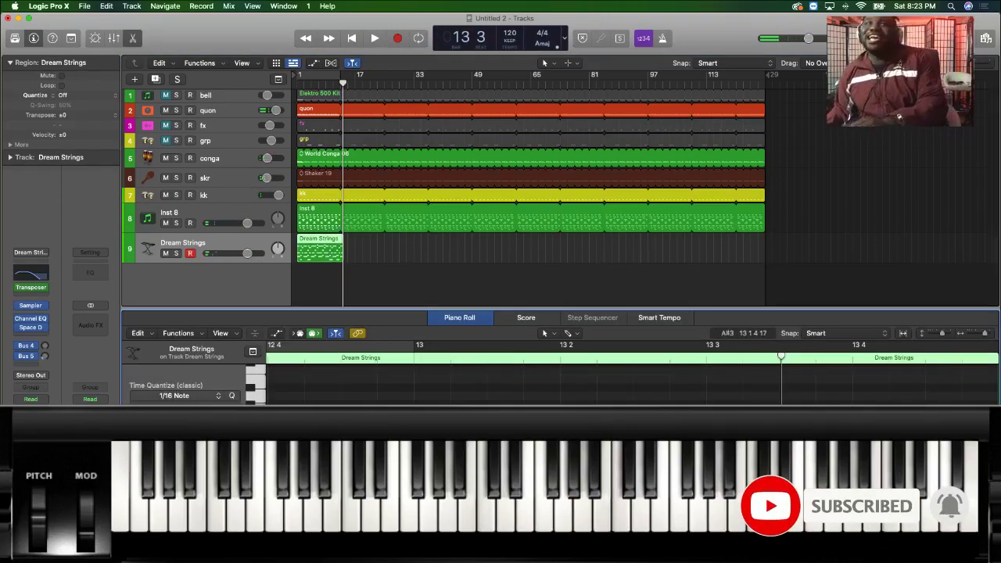
key("q")
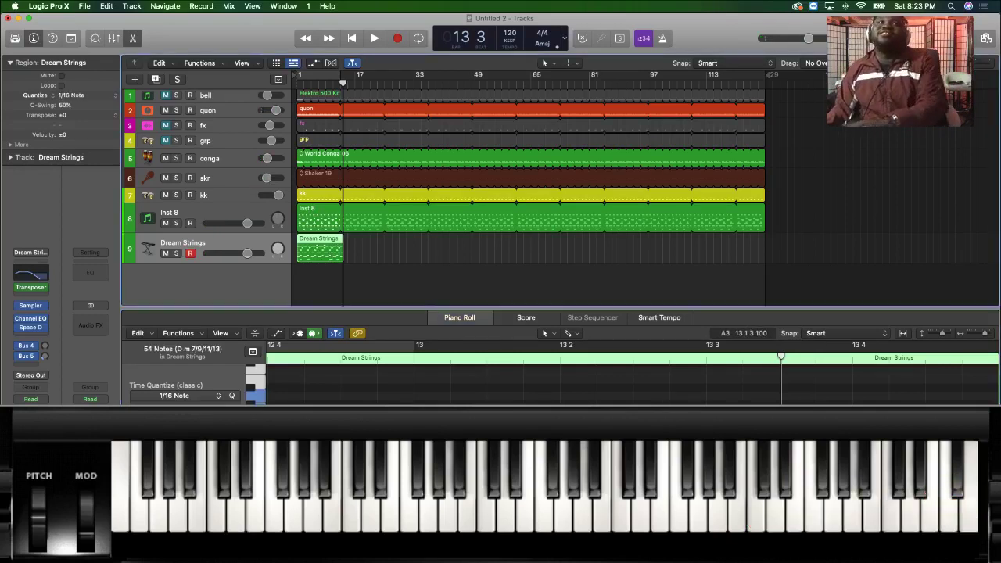
Play the song from bar 1 with only the Dream Strings and Inst 8 tracks soloed.
key("Tab")
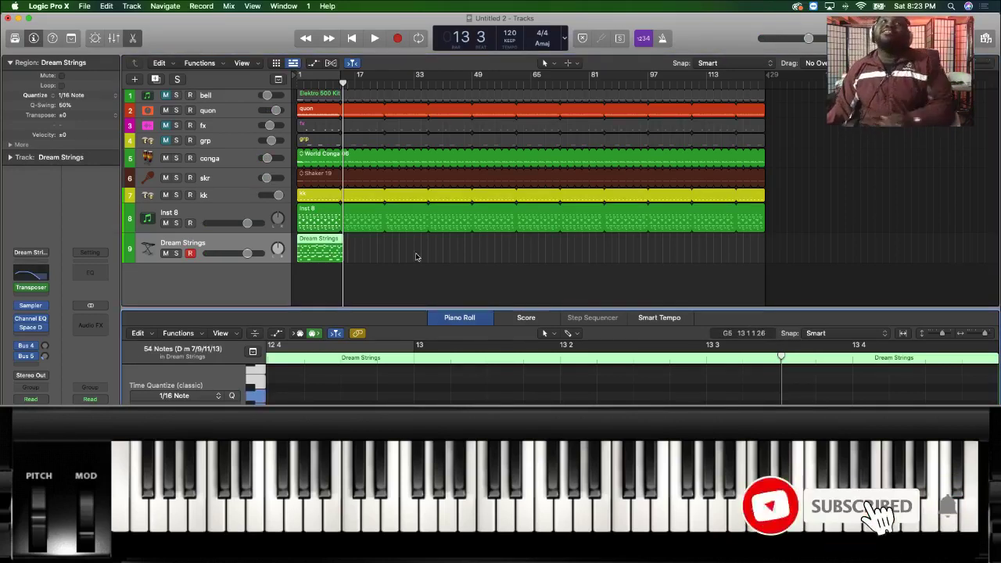
left_click(416, 257)
key("Return")
key("space")
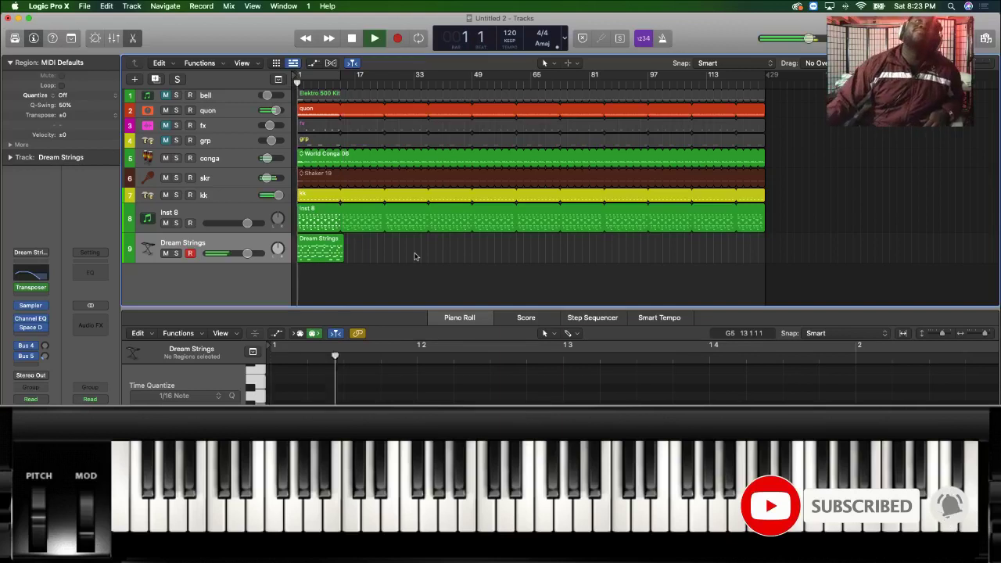
left_click(177, 254)
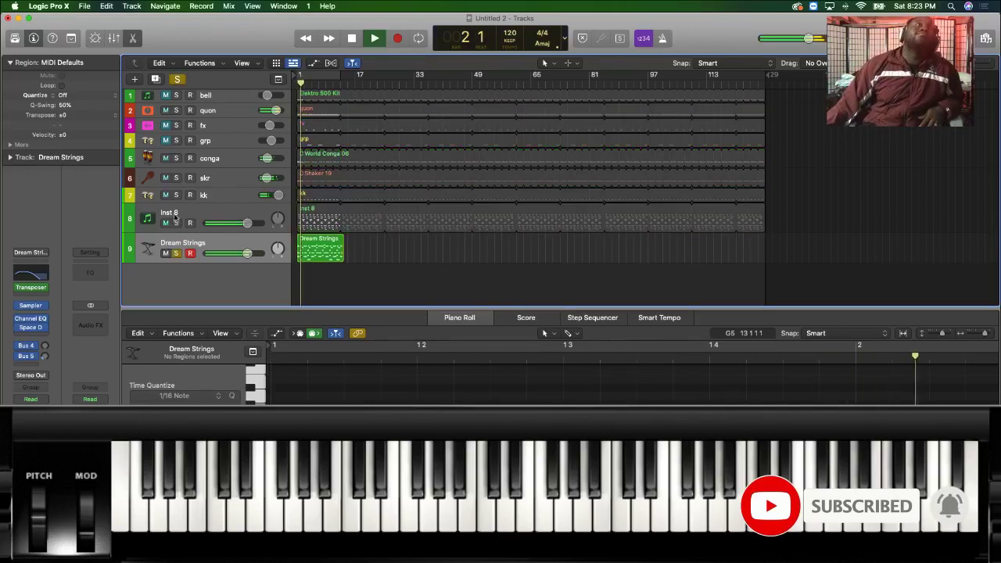
left_click(177, 223)
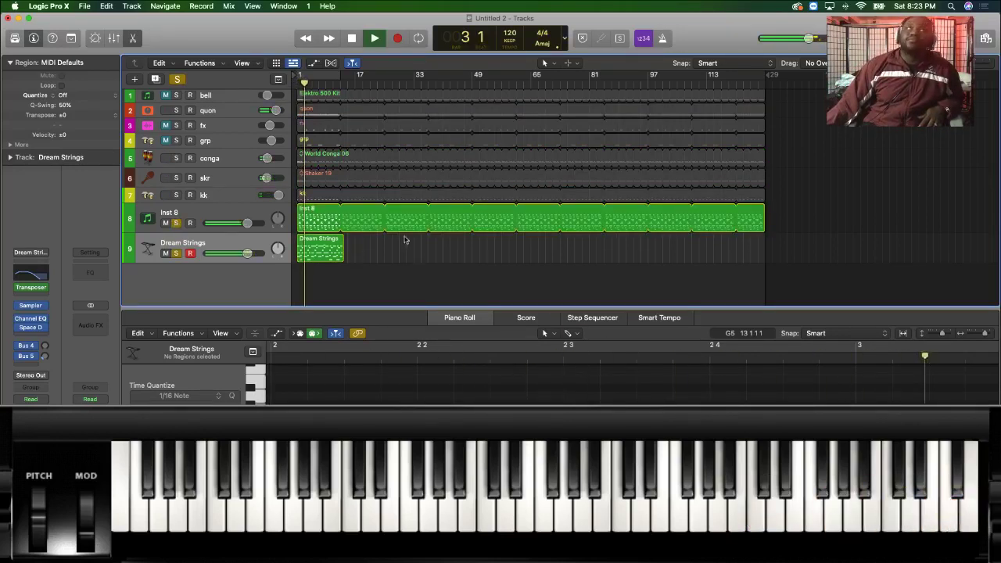
Trim the end of the Dream Strings region to bar 13 and turn on looping for it.
key("super+Right")
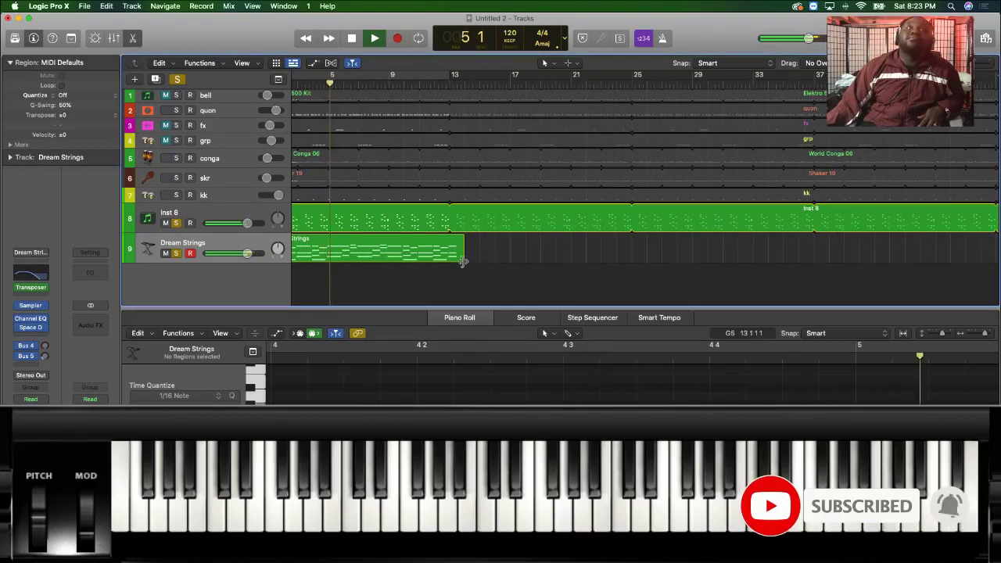
left_click_drag(463, 262, 450, 264)
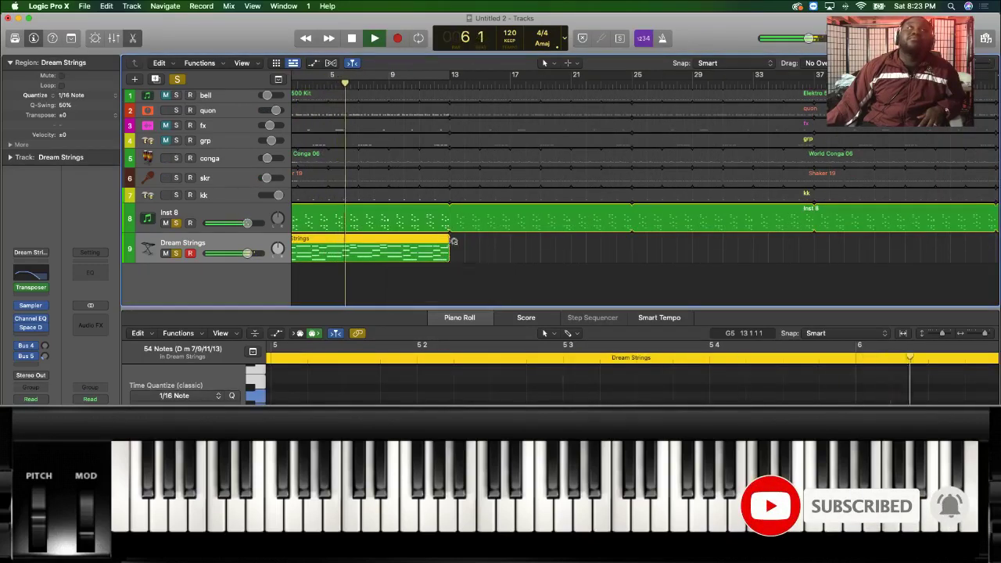
key("l")
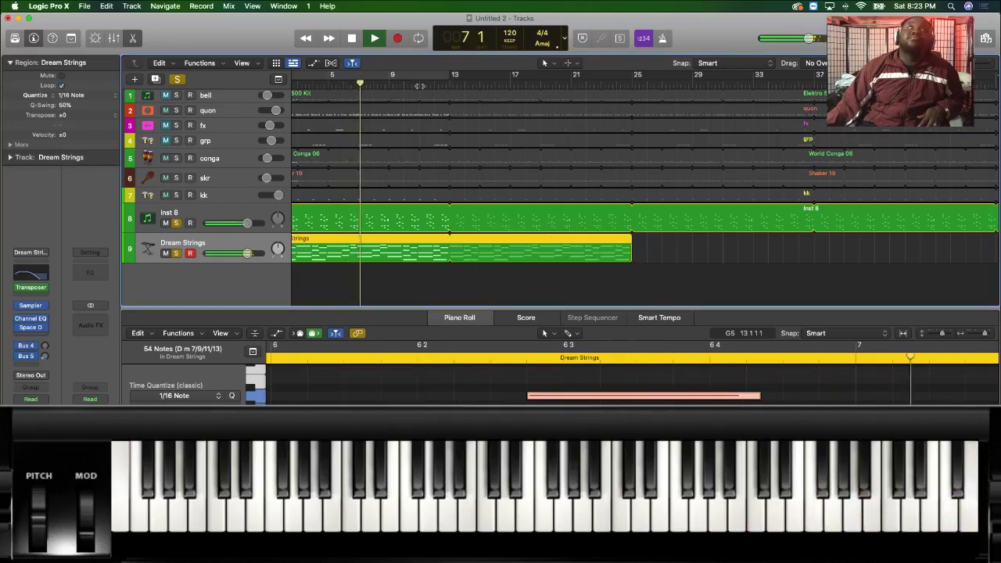
Listen to the join between the Dream Strings region and its first loop repeat around bar 13.
left_click(423, 78)
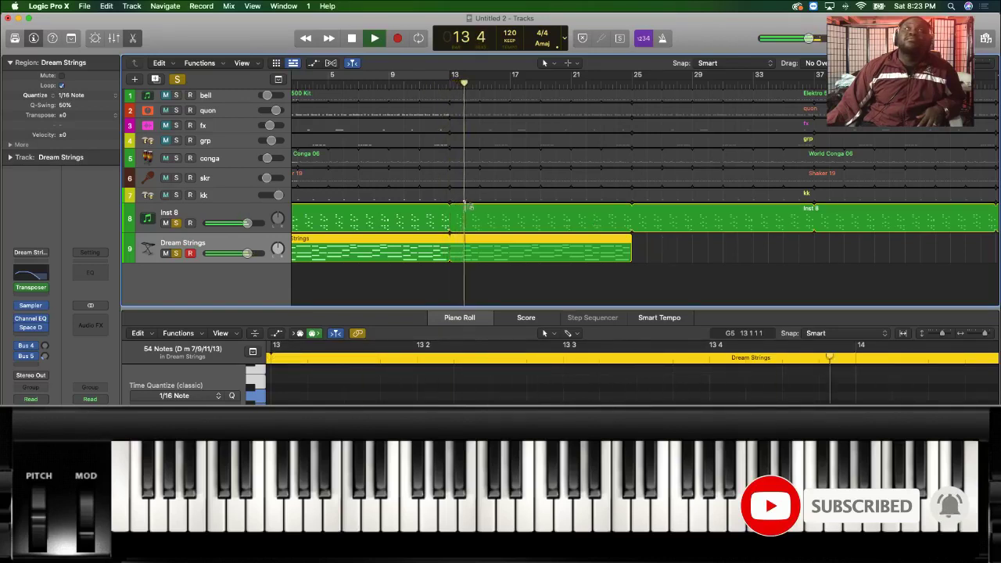
left_click(434, 78)
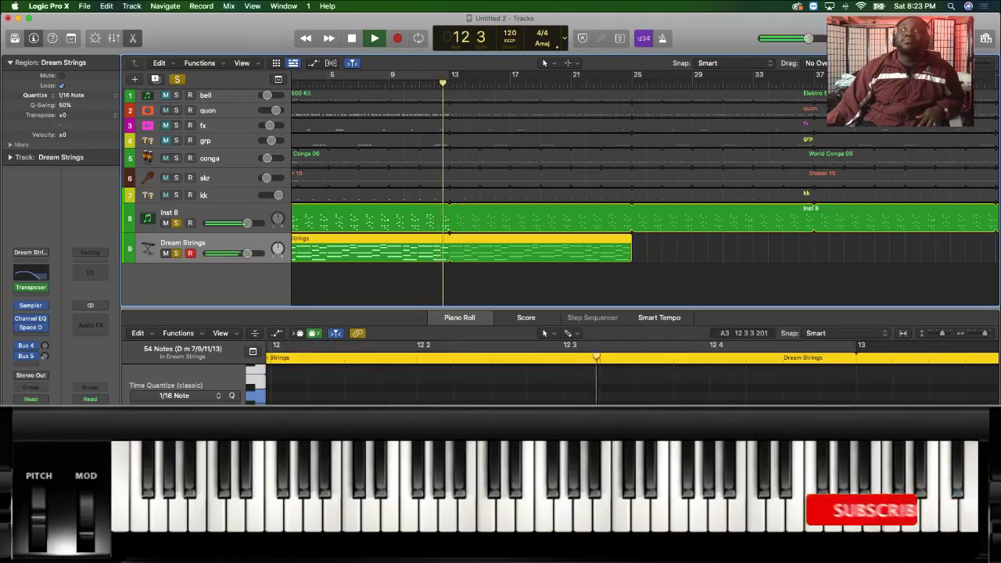
key("space")
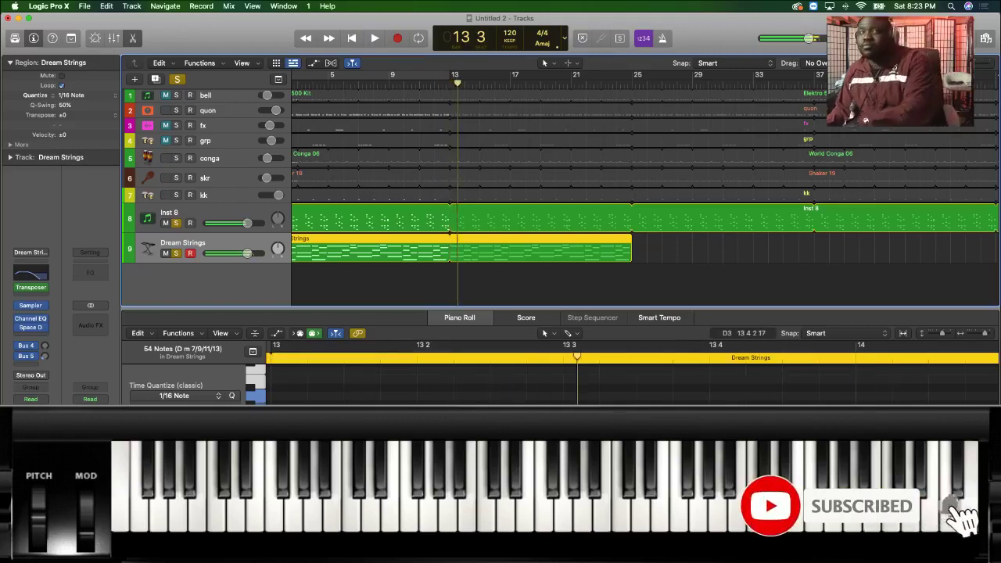
Delete the three stray Dream Strings notes that start just before bar 13.
scroll(632, 376, "left", 3)
left_click(632, 384)
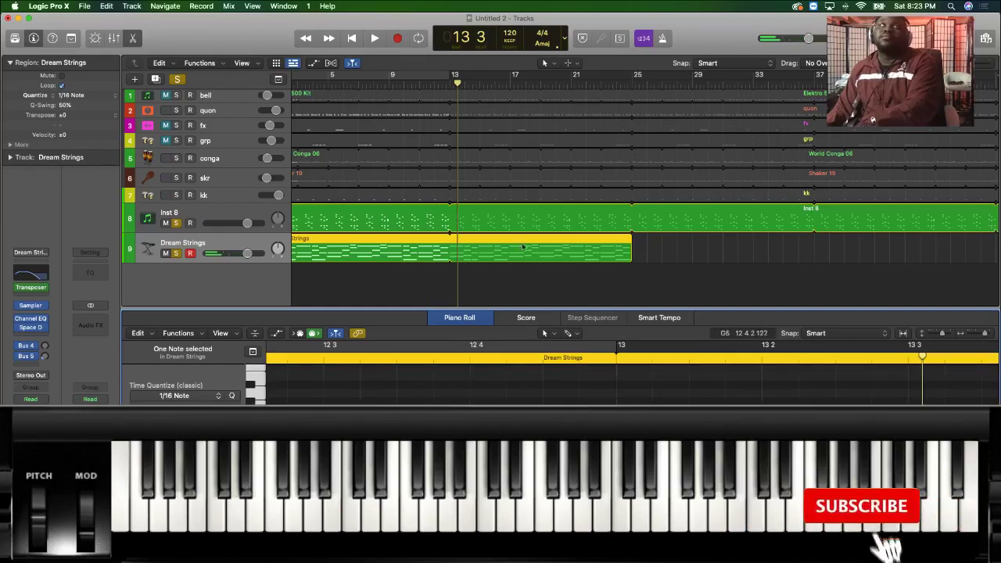
scroll(632, 375, "right", 3)
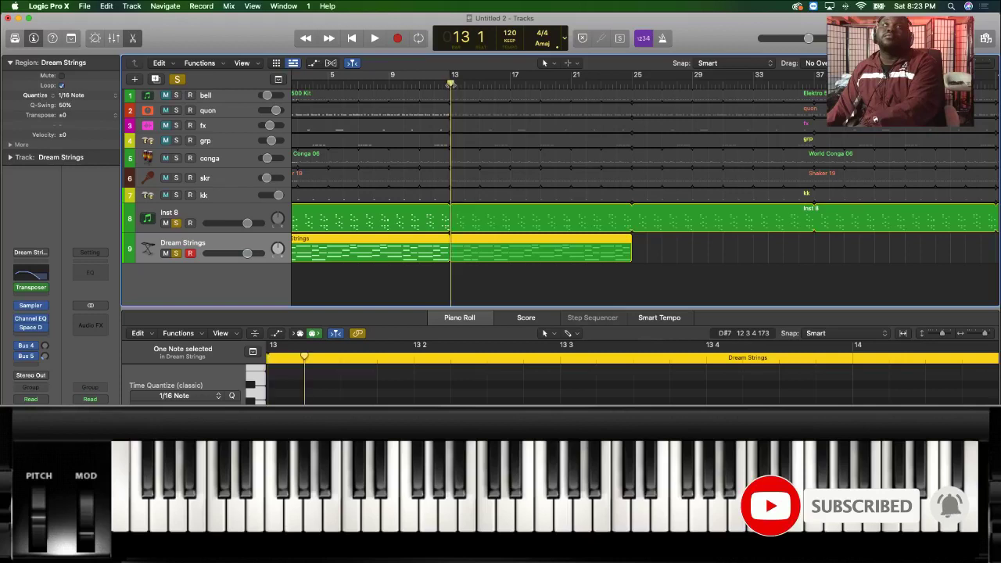
scroll(461, 364, "left", 3)
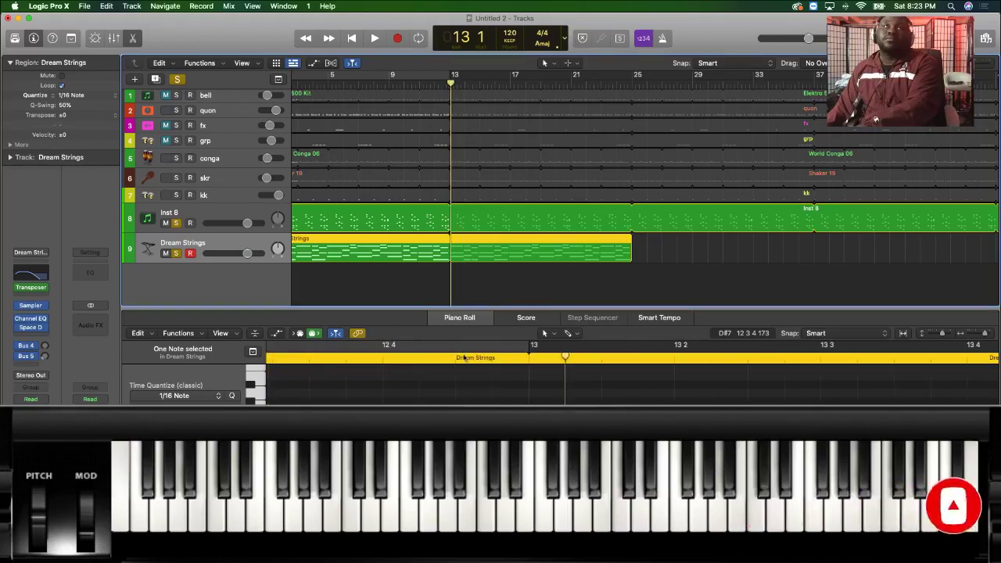
scroll(564, 363, "right", 1)
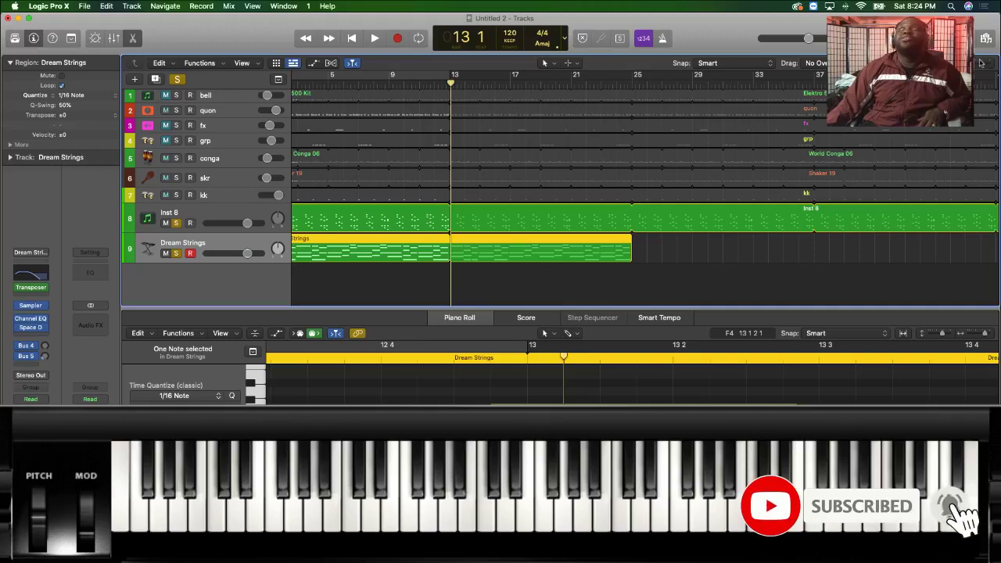
key("super+Right")
scroll(841, 160, "right", 1)
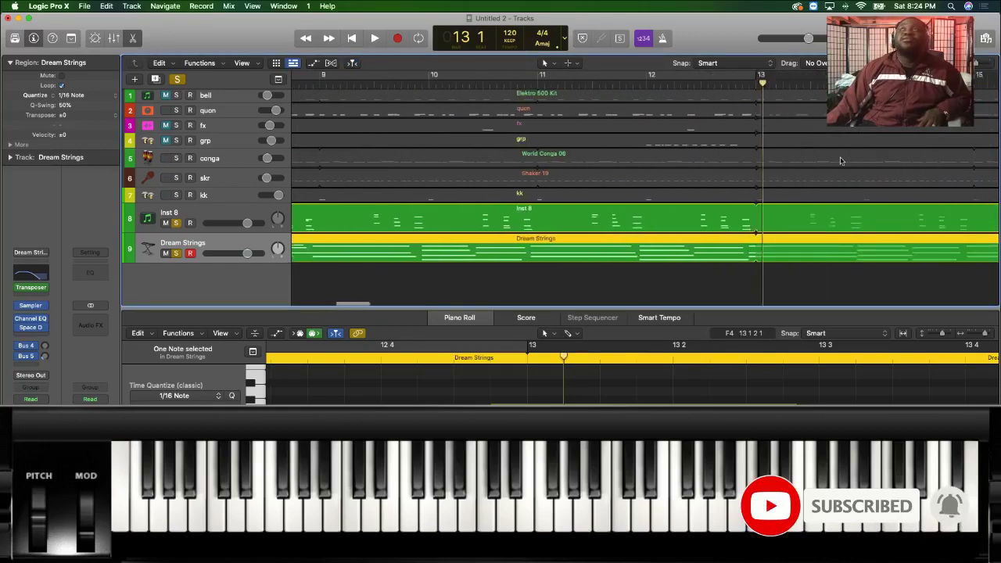
scroll(841, 160, "right", 3)
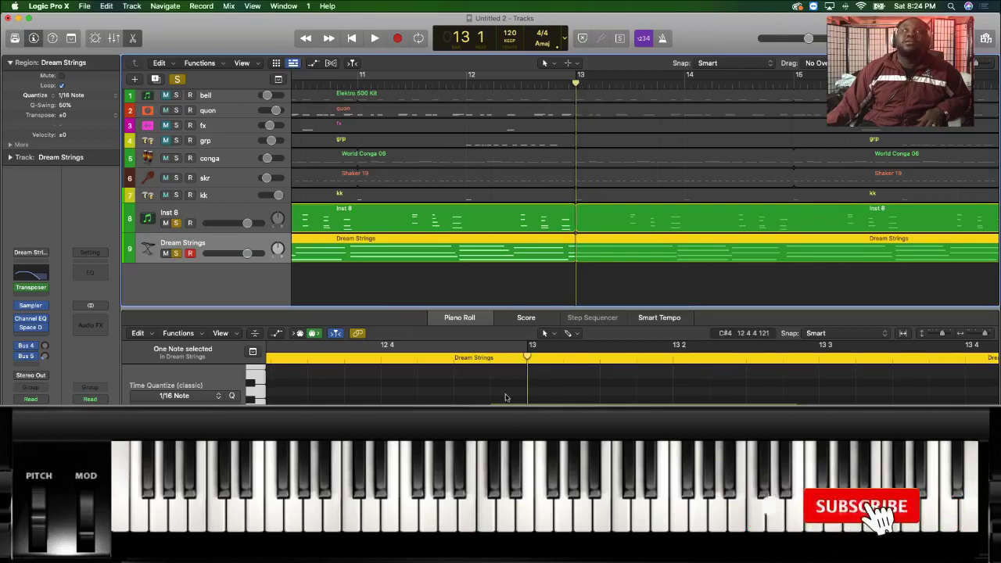
left_click(488, 378)
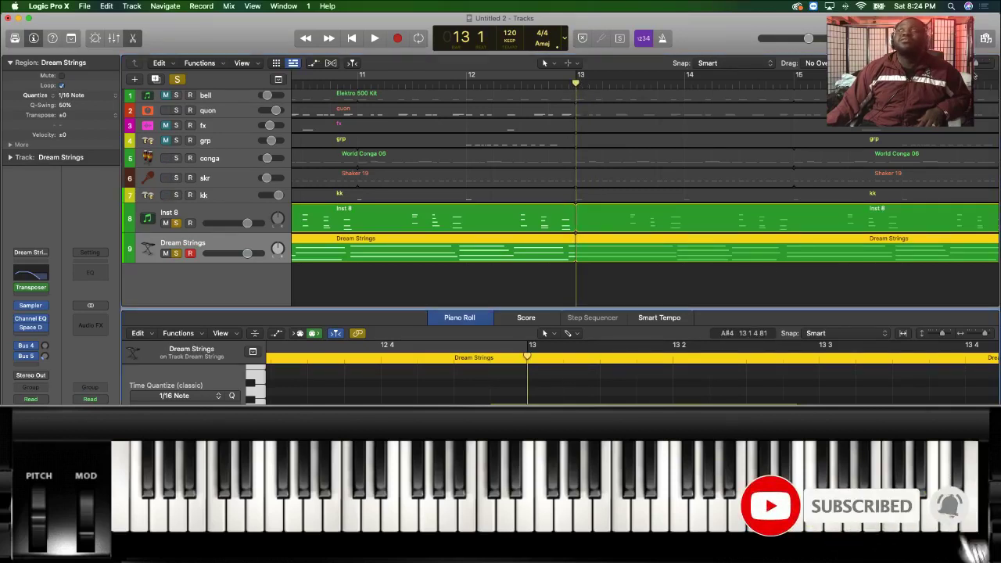
left_click(983, 62)
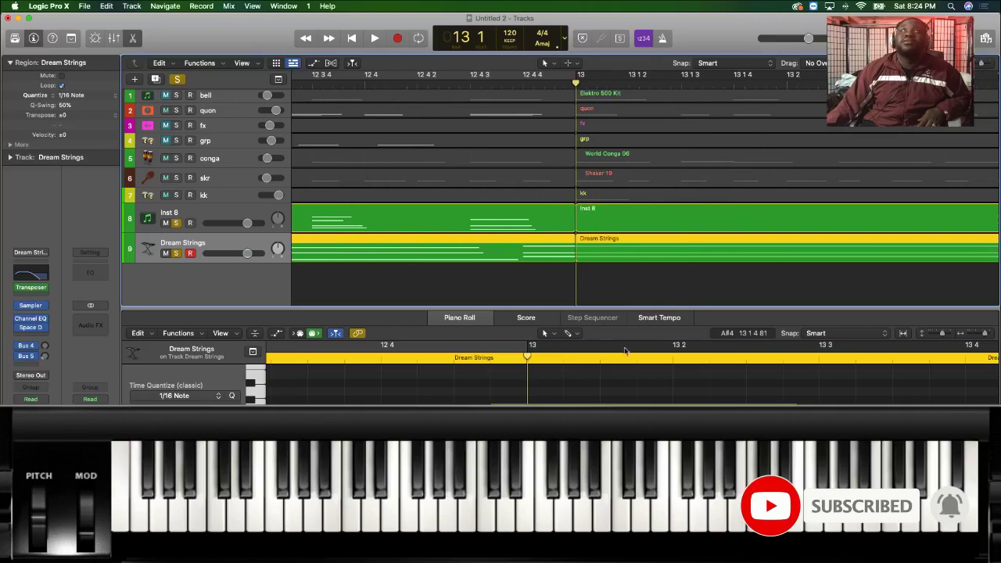
left_click(549, 401)
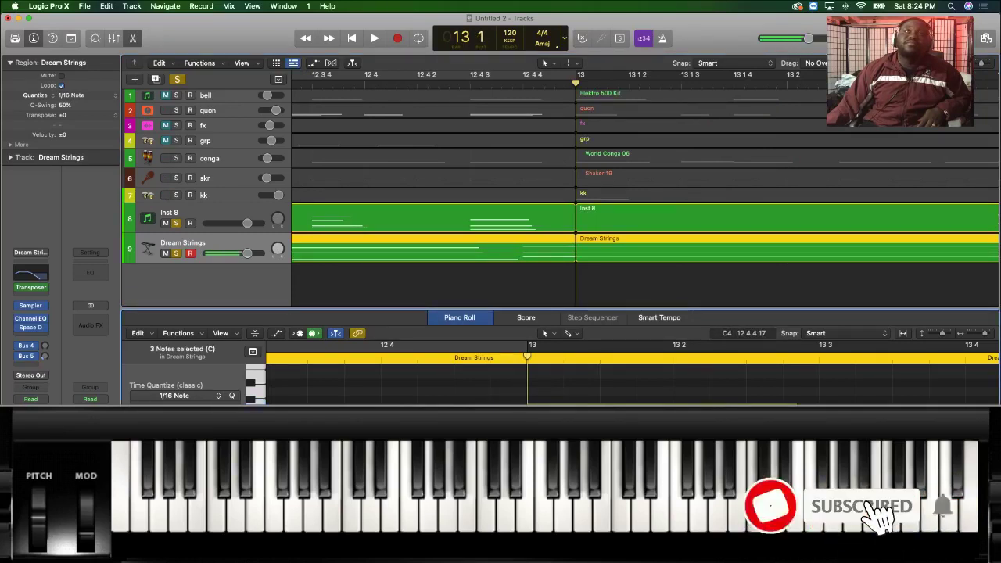
key("super+a")
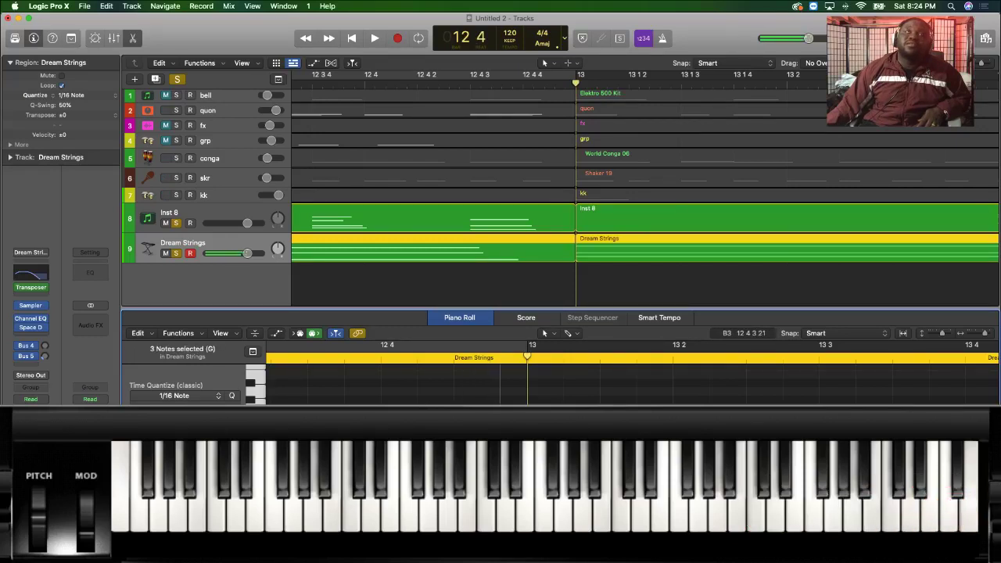
Lengthen the notes of the last Dream Strings chord in bar 12 up to bar 13.
key("Right")
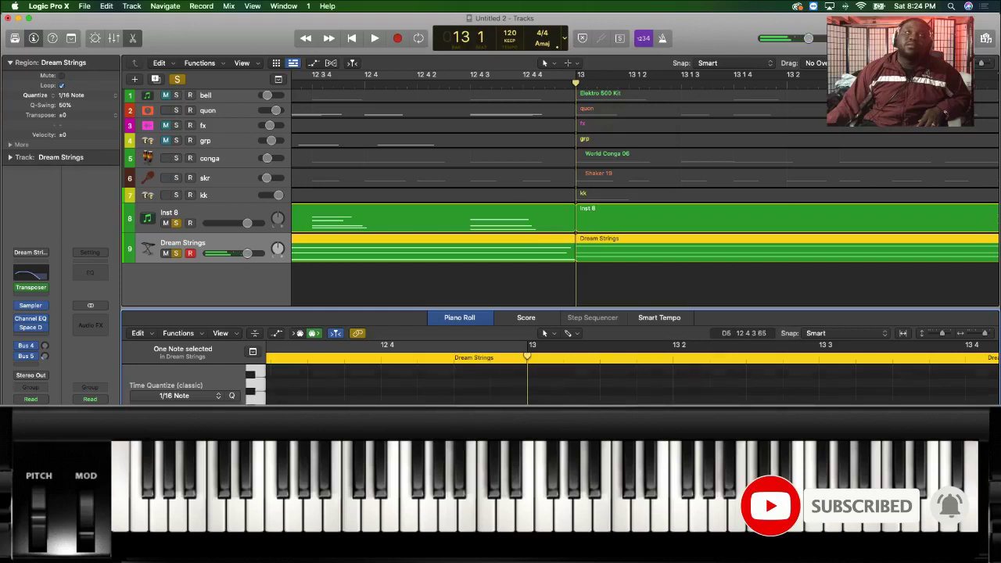
key("Left")
key("Left")
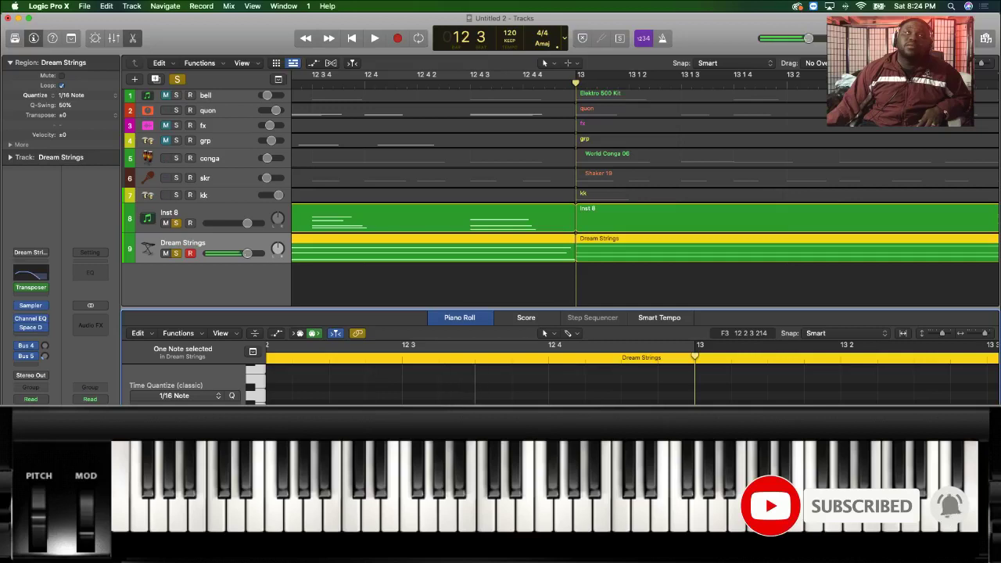
Play the corrected chord from bar 12 across the loop point to check the transition.
scroll(380, 356, "left", 5)
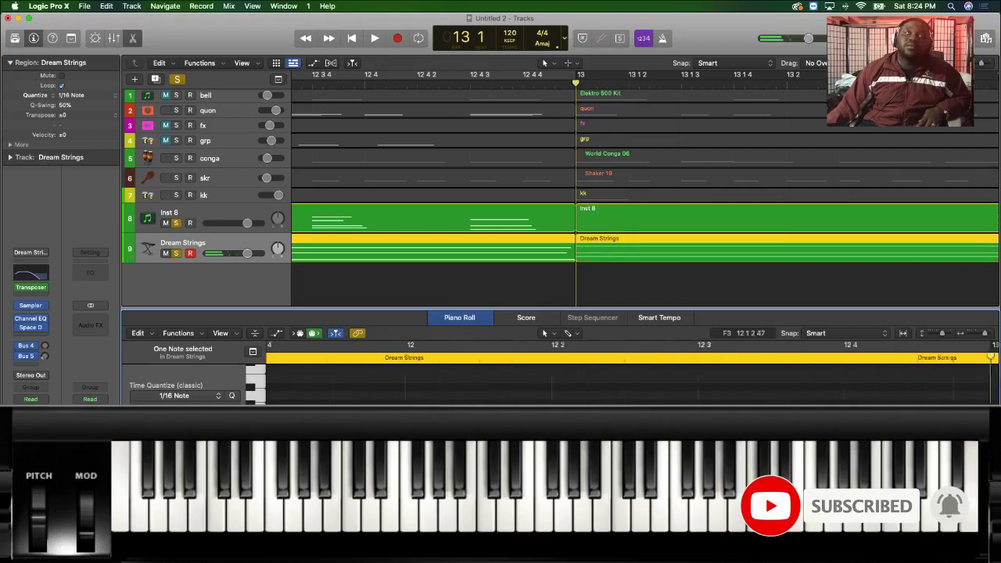
double_click(379, 358)
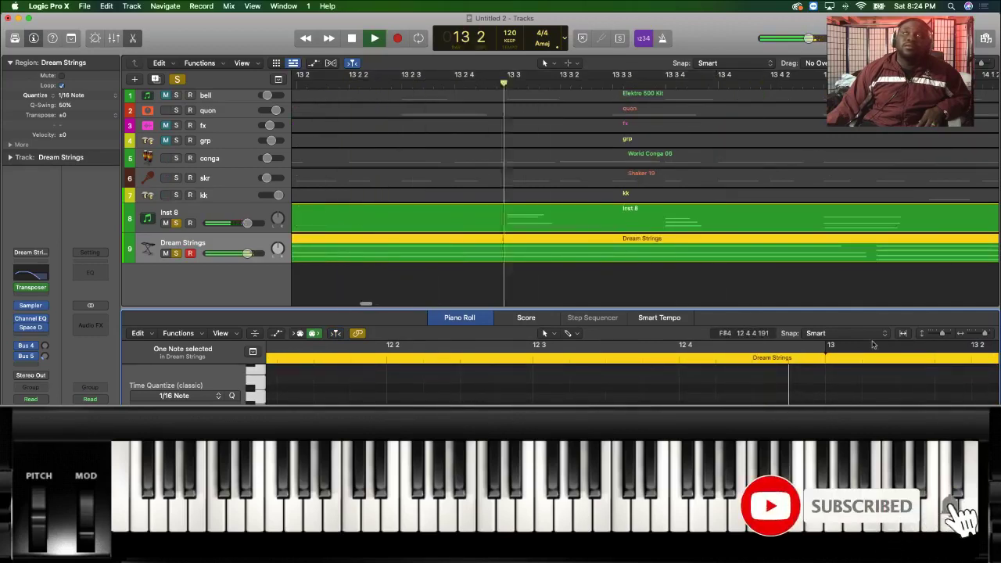
left_click_drag(980, 334, 970, 334)
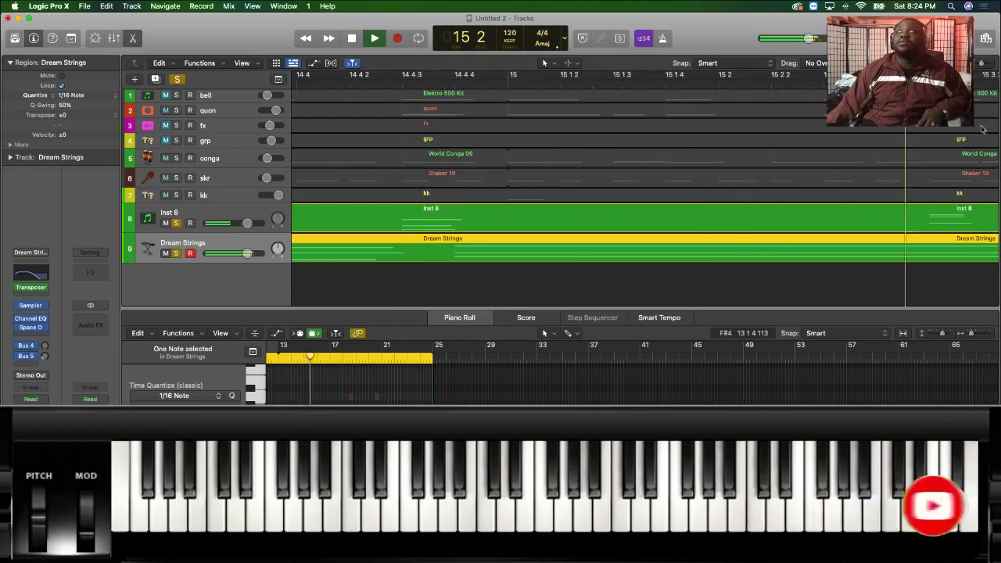
Extend the Dream Strings loop along the arrangement to about bar 51.
key("super+Left")
key("super+Left")
key("super+Left")
key("super+Left")
key("super+Left")
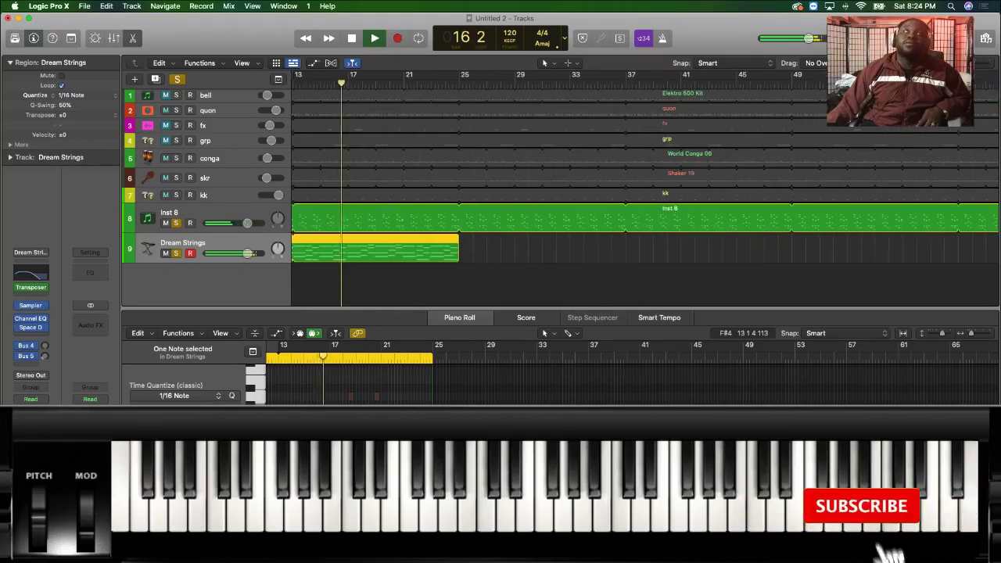
scroll(516, 249, "left", 4)
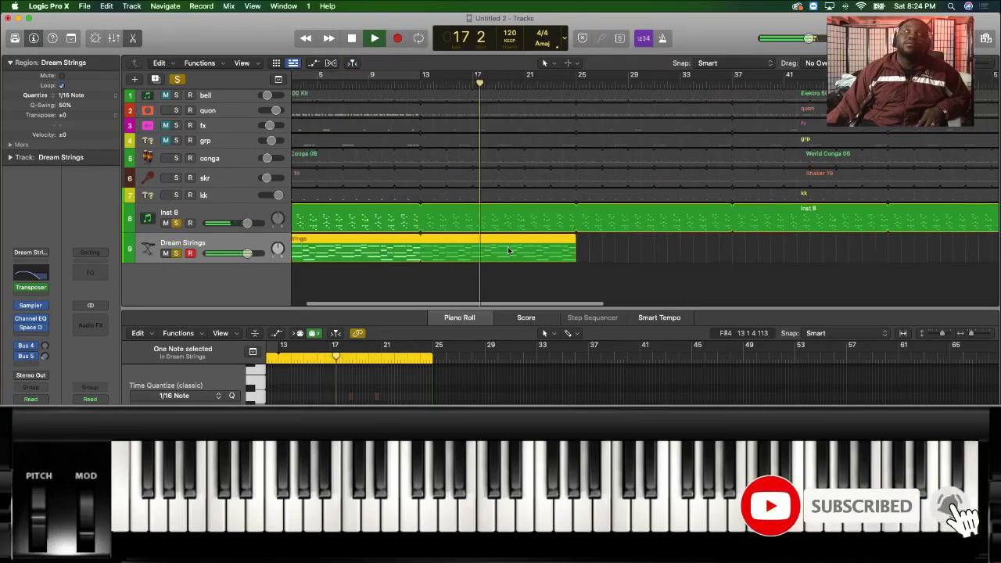
left_click_drag(550, 240, 882, 240)
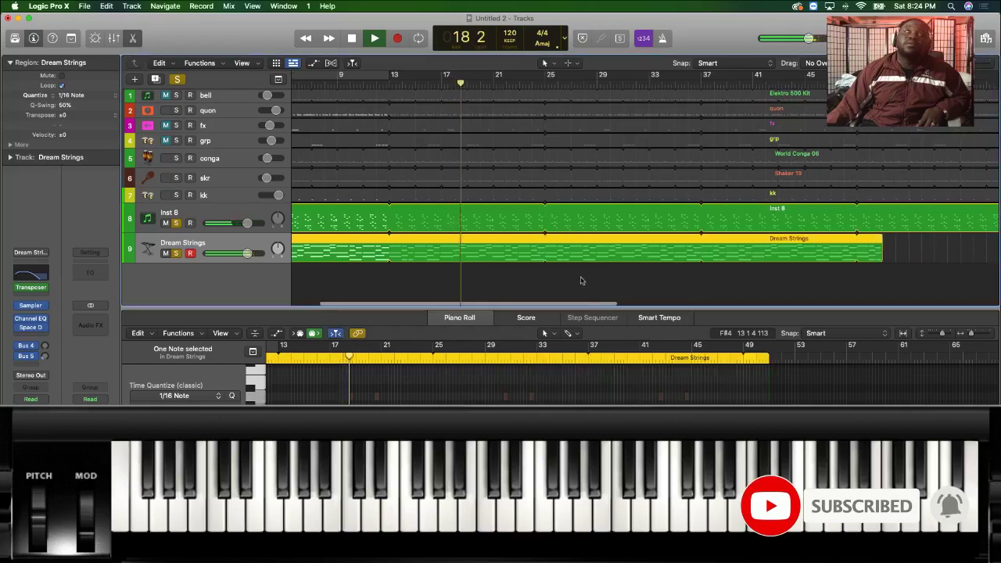
Lower the volumes of the Dream Strings and Inst 8 tracks and show the mixer below the arrangement.
left_click_drag(247, 253, 226, 254)
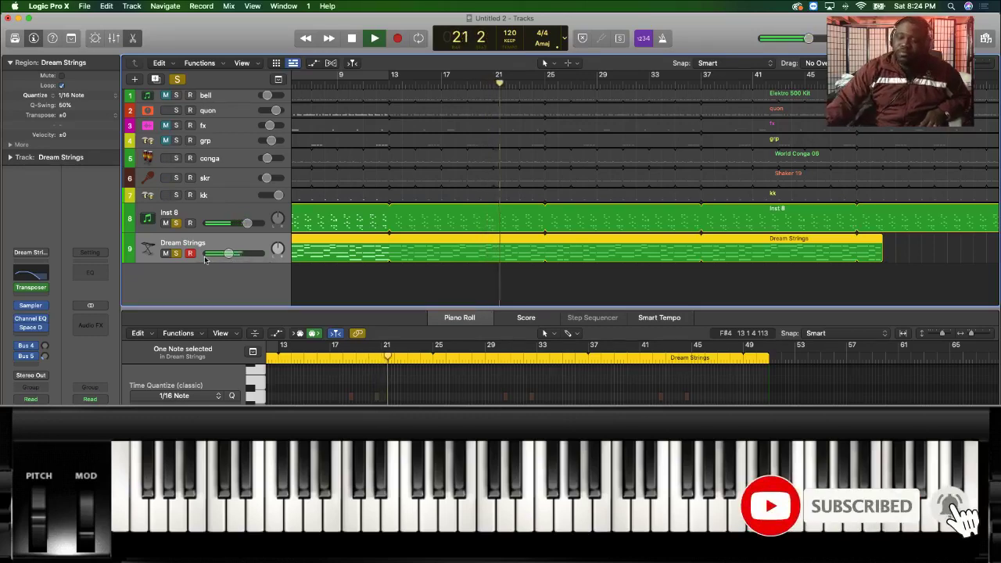
key("x")
scroll(334, 313, "down", 5)
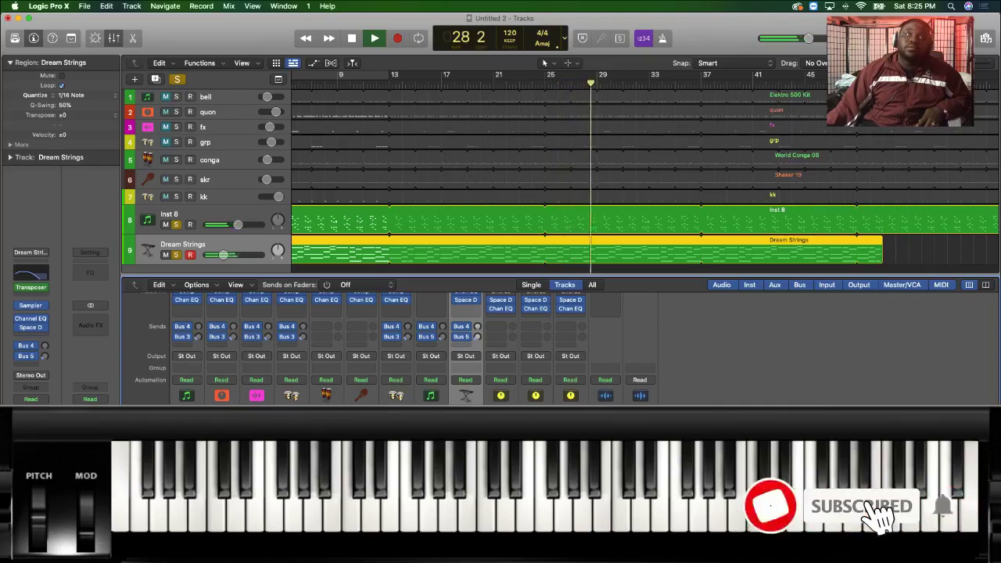
Add the kk track to the solo, audition conga and skr alongside it, and leave quon soloed in their place.
key("ctrl+s")
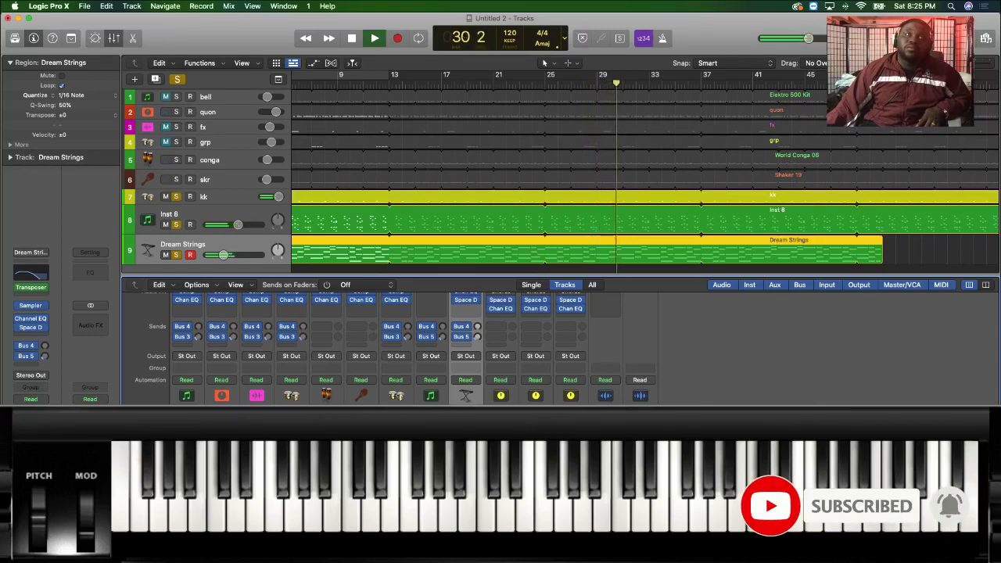
key("ctrl+s")
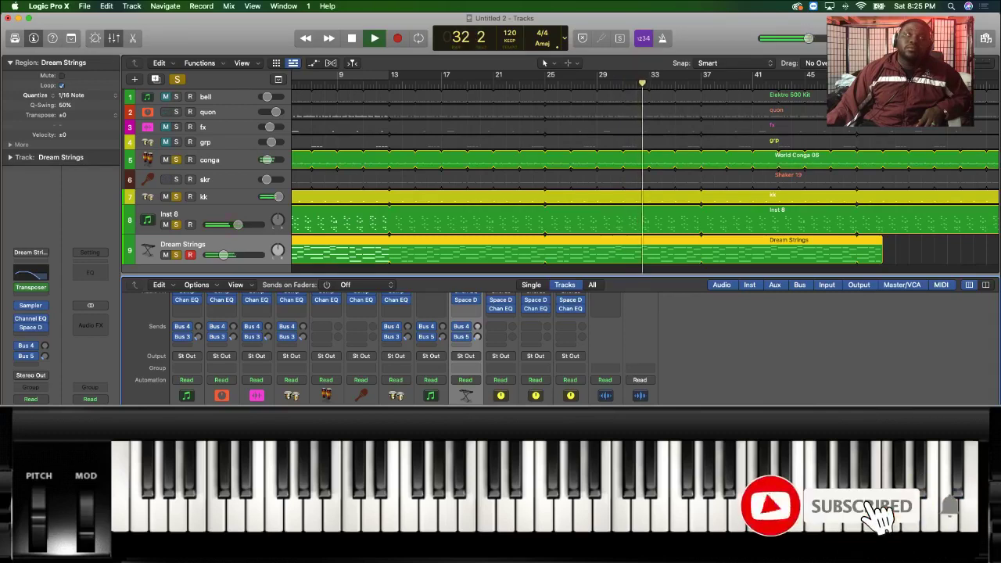
key("ctrl+s")
key("ctrl+s")
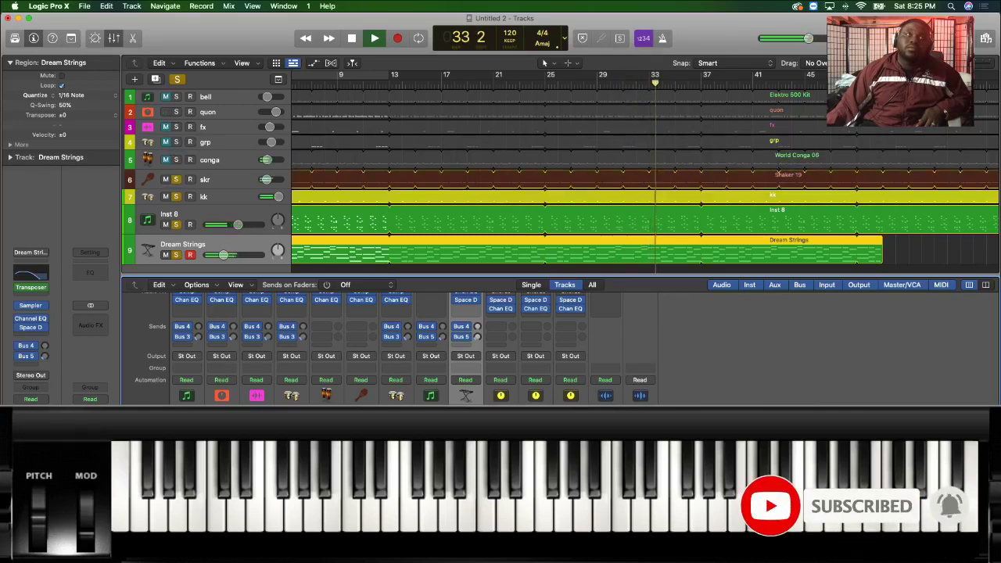
key("ctrl+s")
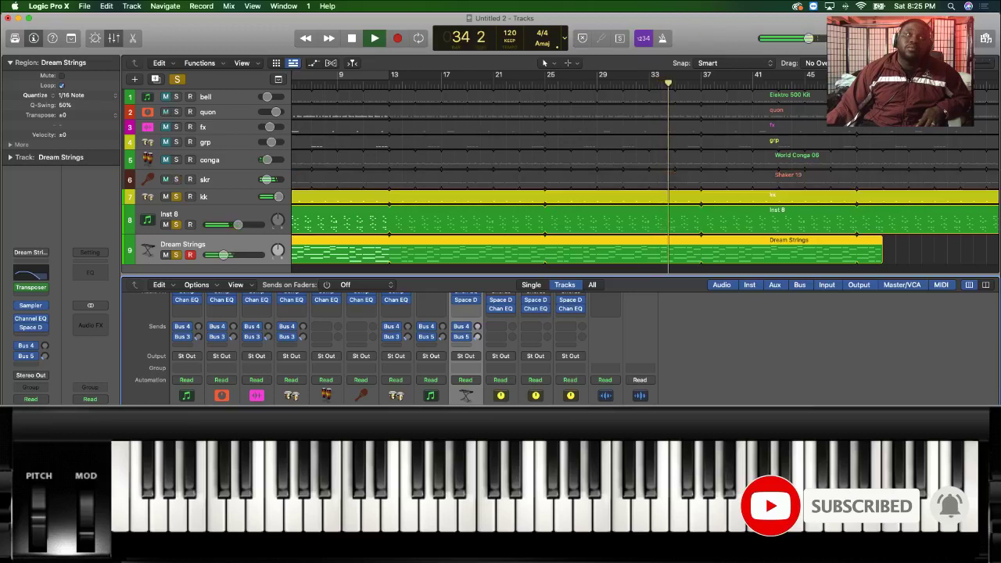
key("ctrl+s")
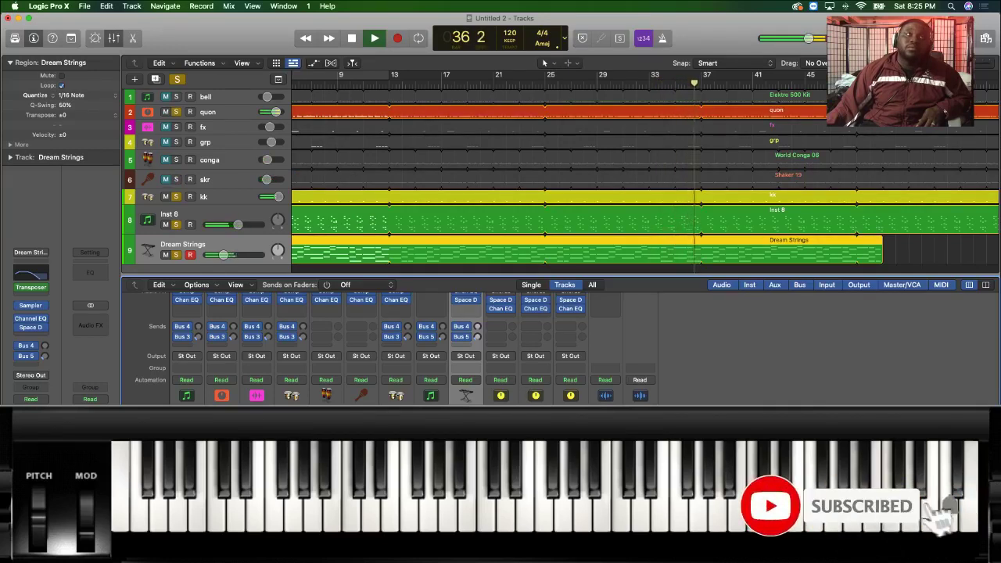
Clear all solos and audition skr and conga in turn over quon, kk, Inst 8 and Dream Strings, leaving both muted.
key("ctrl+s")
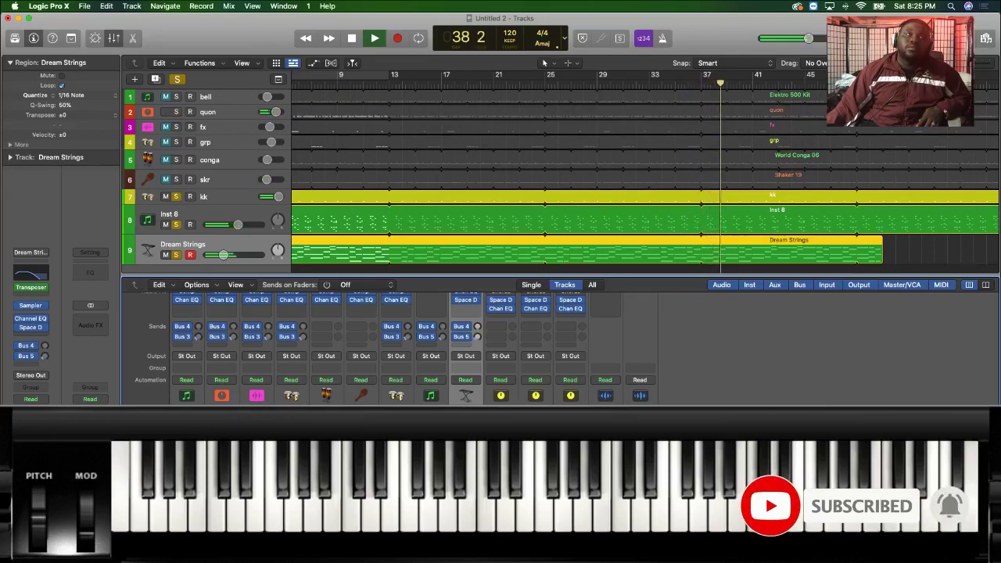
key("ctrl+s")
key("ctrl+s")
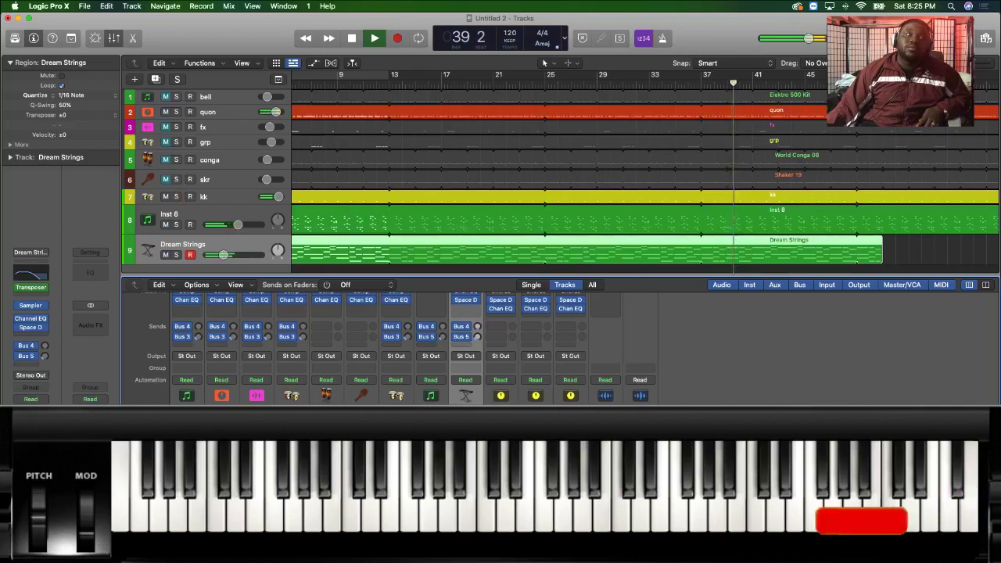
key("ctrl+s")
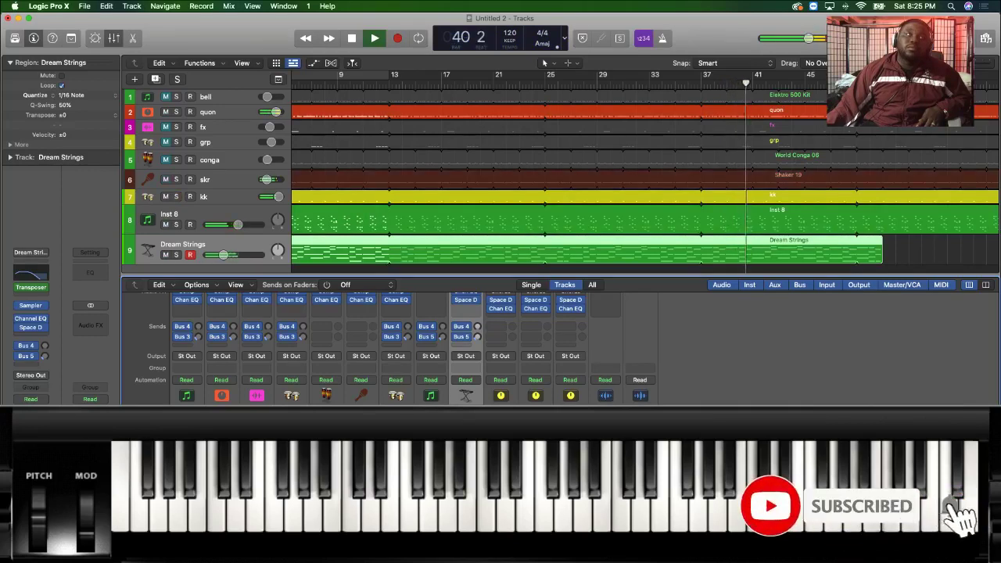
key("ctrl+s")
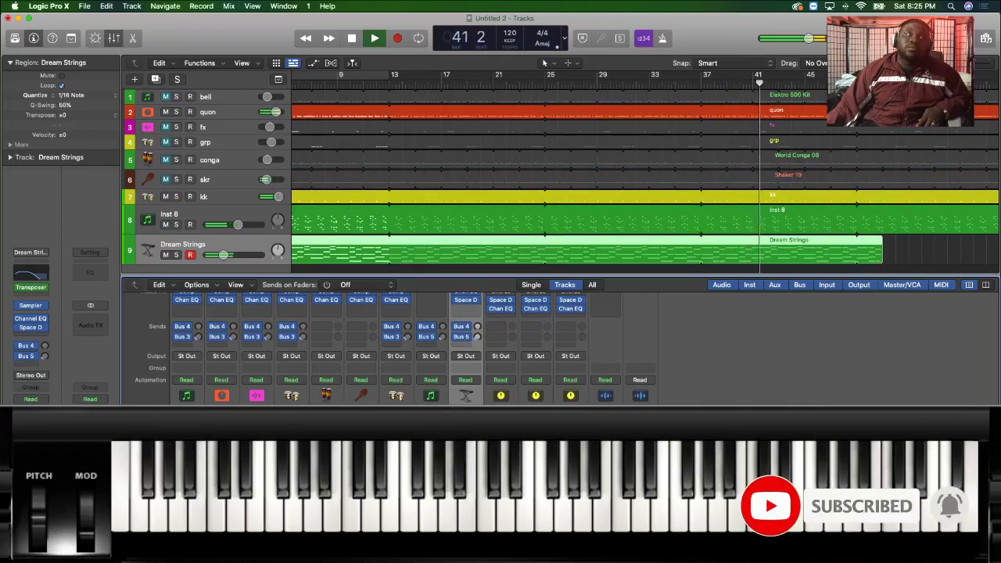
key("ctrl+s")
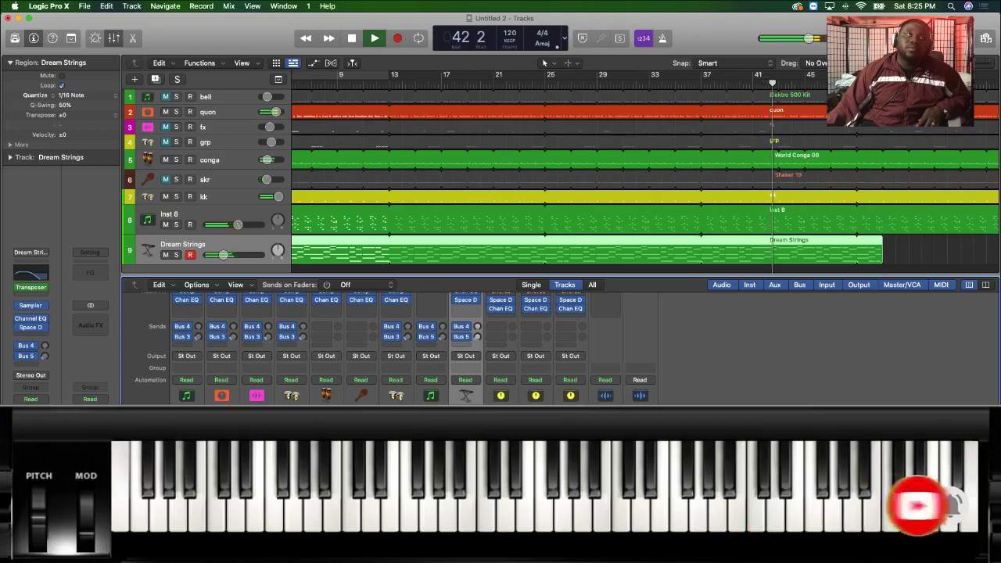
key("ctrl+s")
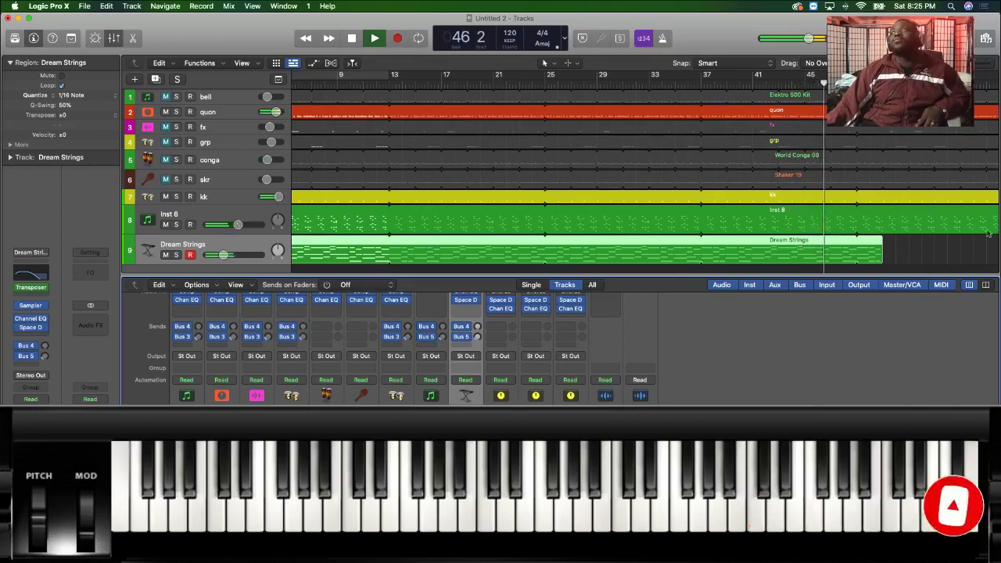
Extend the Dream Strings loop across the whole arrangement to match Inst 8 and play from the start.
key("z")
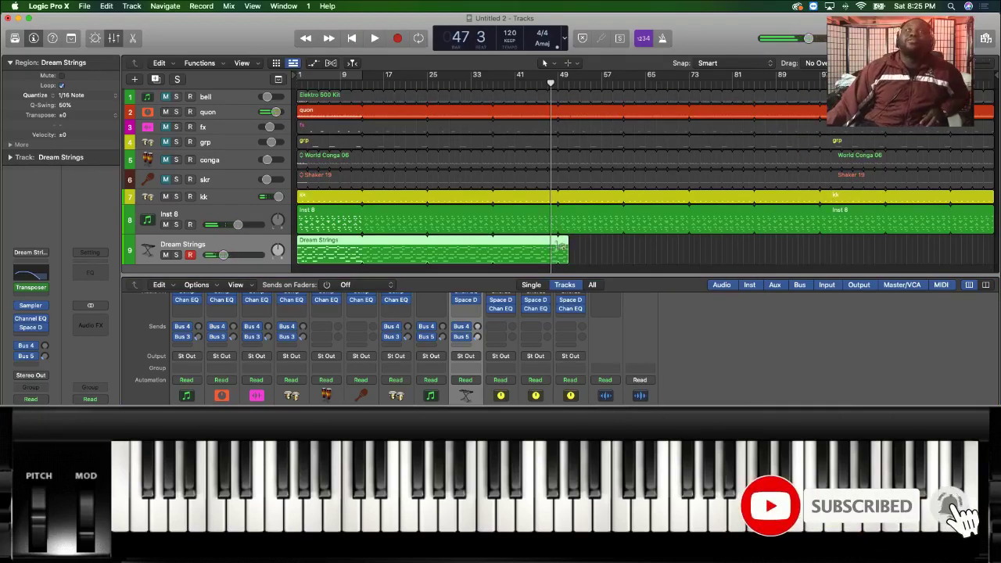
left_click_drag(566, 244, 995, 249)
scroll(718, 252, "down", 3)
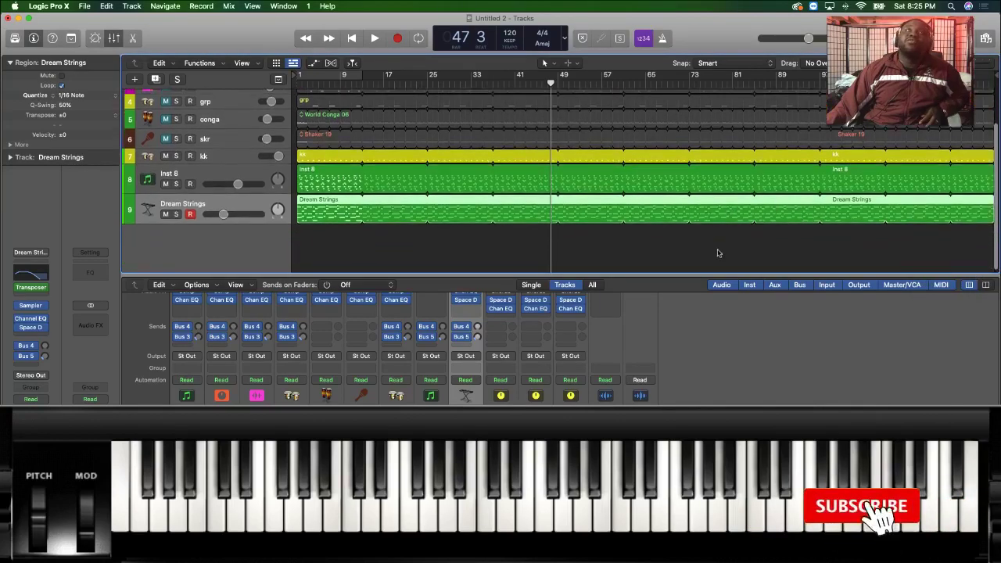
left_click(718, 252)
key("Return")
key("space")
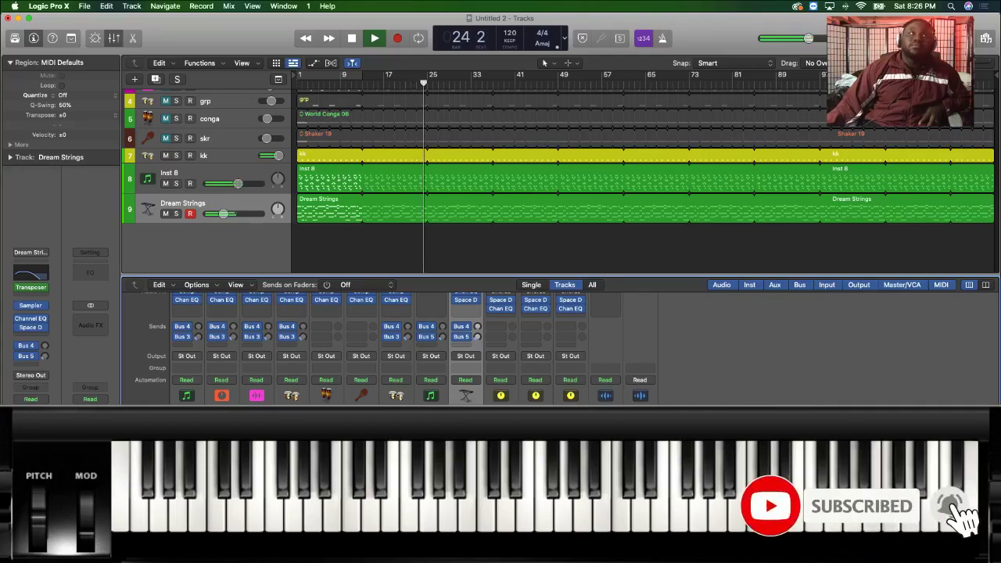
Duplicate the quon track with its instrument settings and mute the original quon track.
left_click(208, 98)
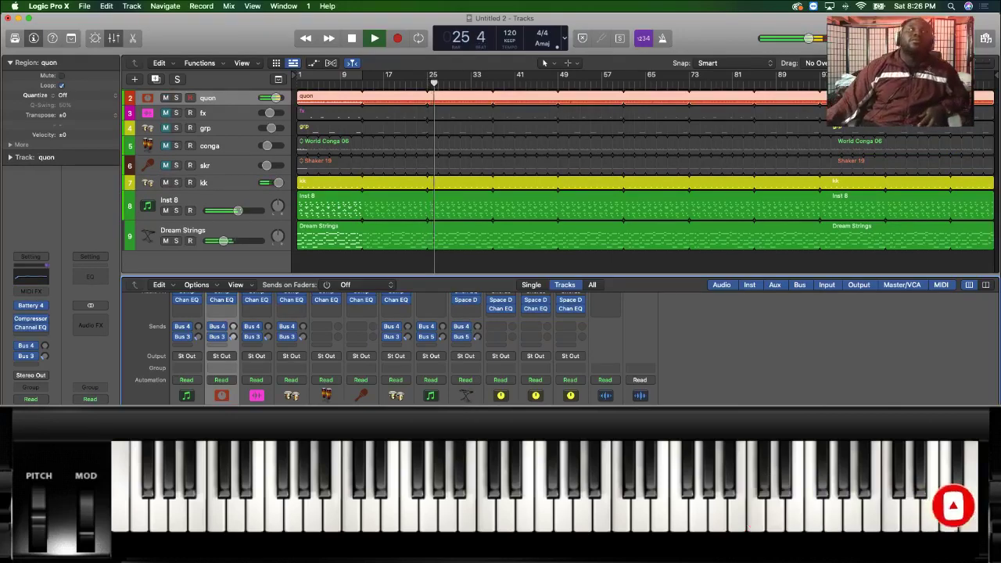
key("super+d")
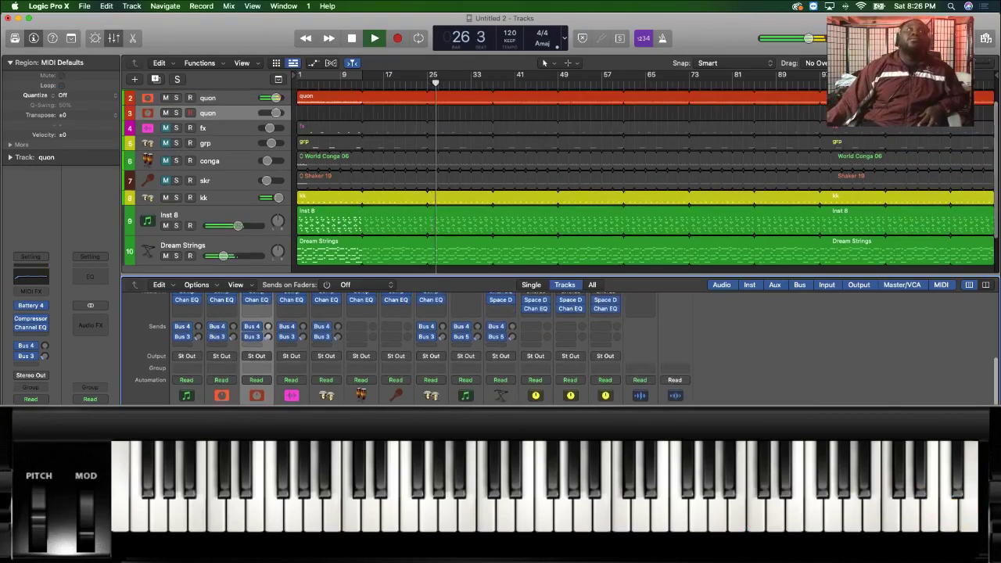
left_click(165, 98)
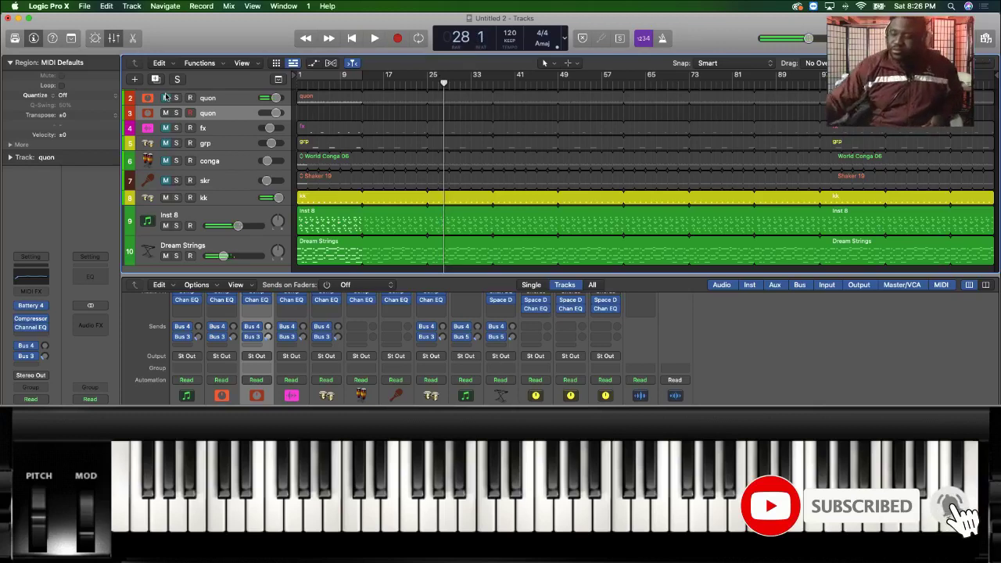
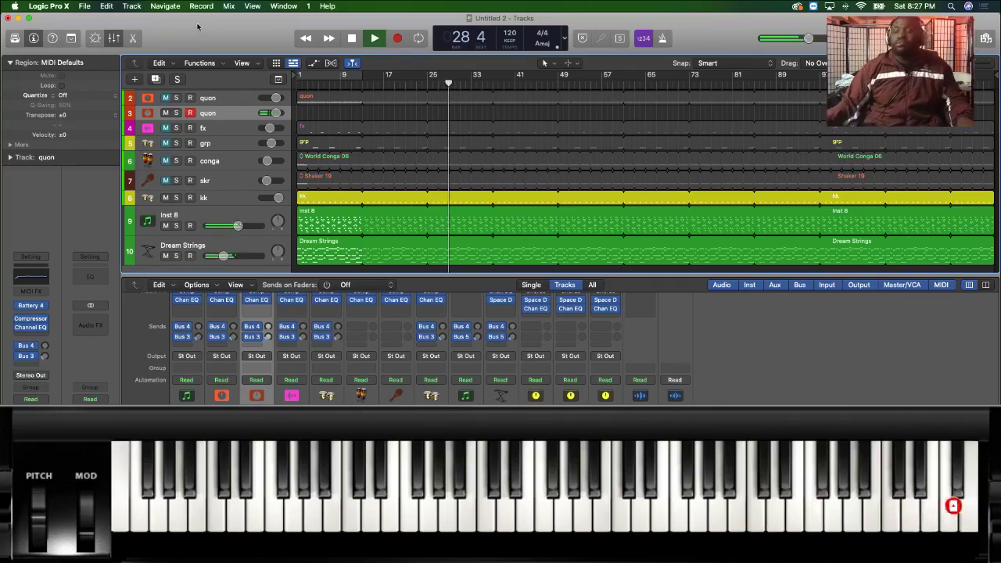
Rehearse from the start, and record a new 12-bar part on the duplicated quon track.
key("Return")
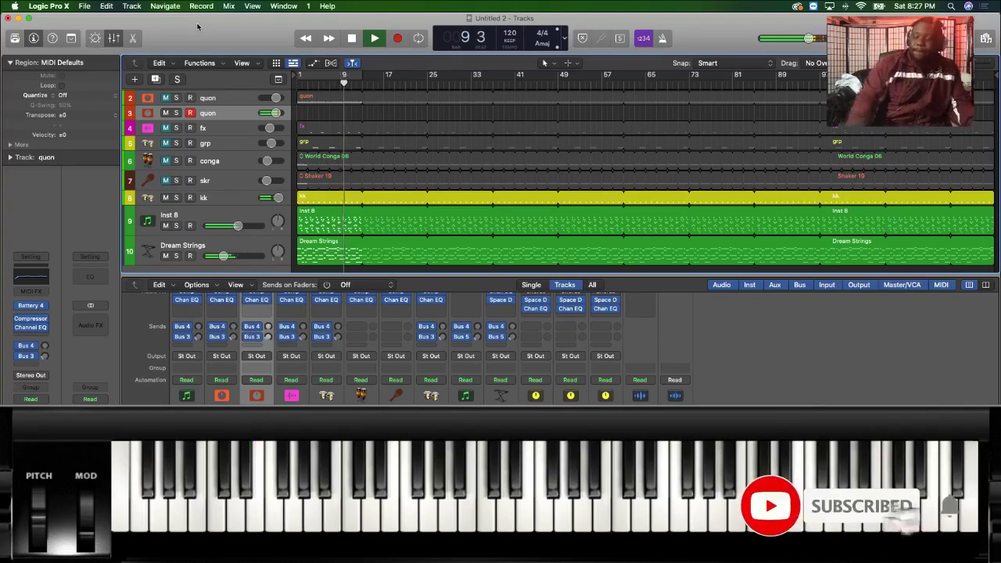
key("r")
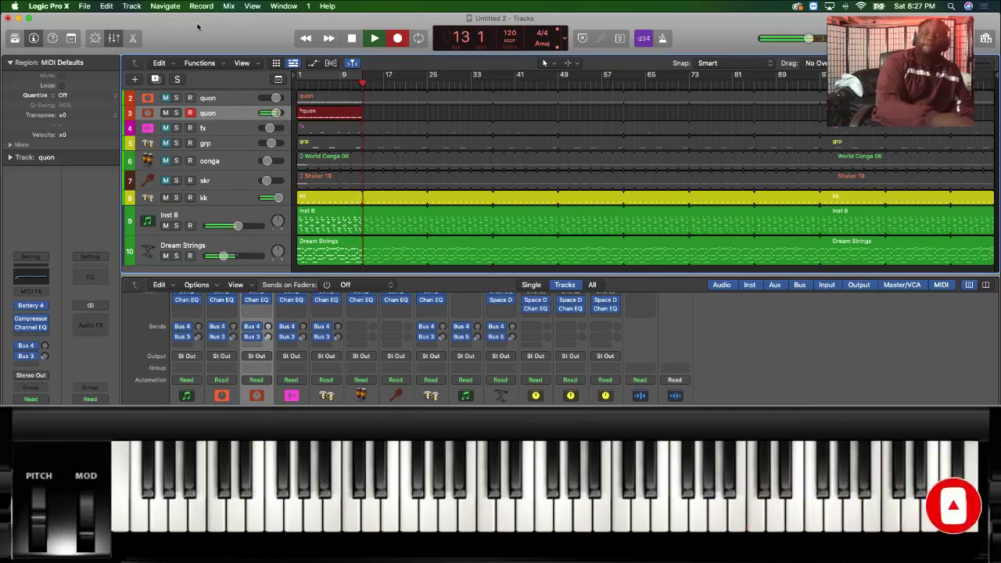
key("space")
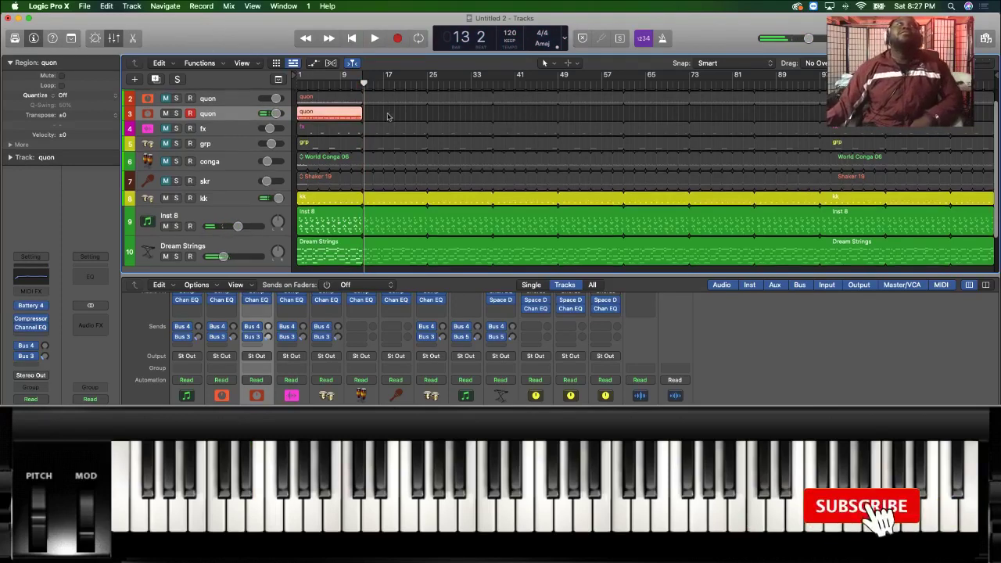
Open the newly recorded quon region in the Piano Roll for editing its notes.
left_click(356, 127)
left_click(356, 113)
double_click(356, 114)
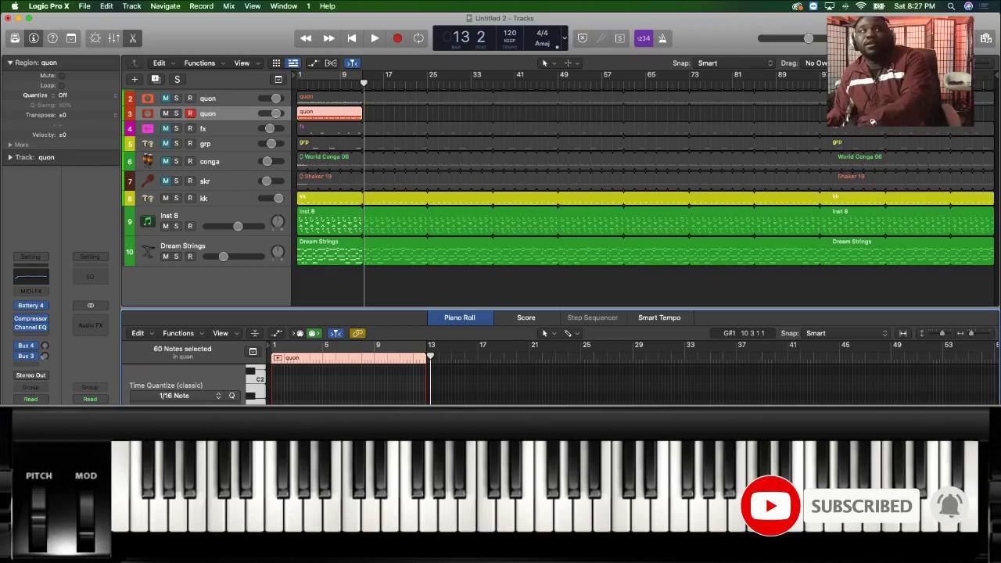
left_click(385, 267)
left_click(336, 117)
left_click(405, 361)
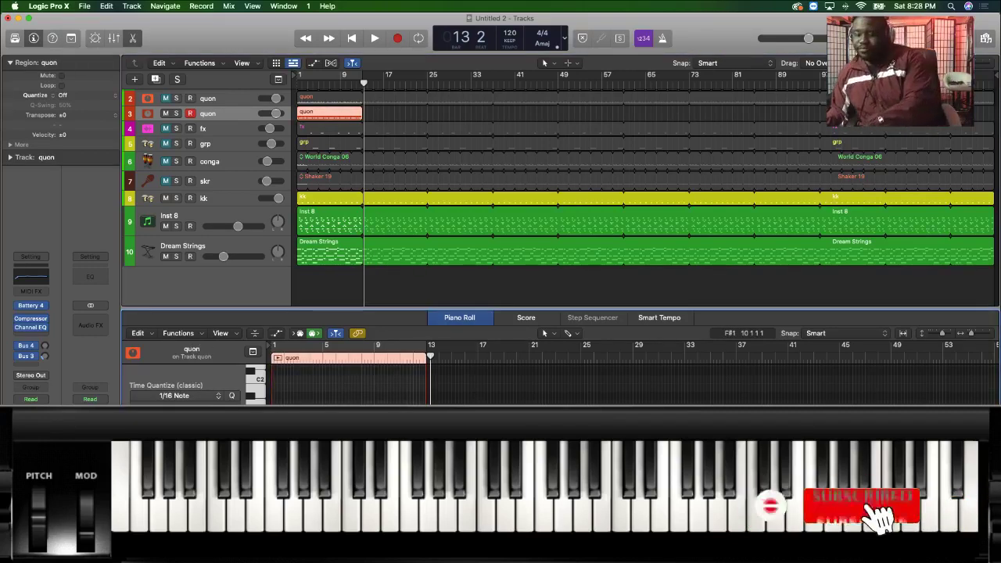
Play the new quon part from the start with the other tracks and briefly solo kk to compare.
key("Return")
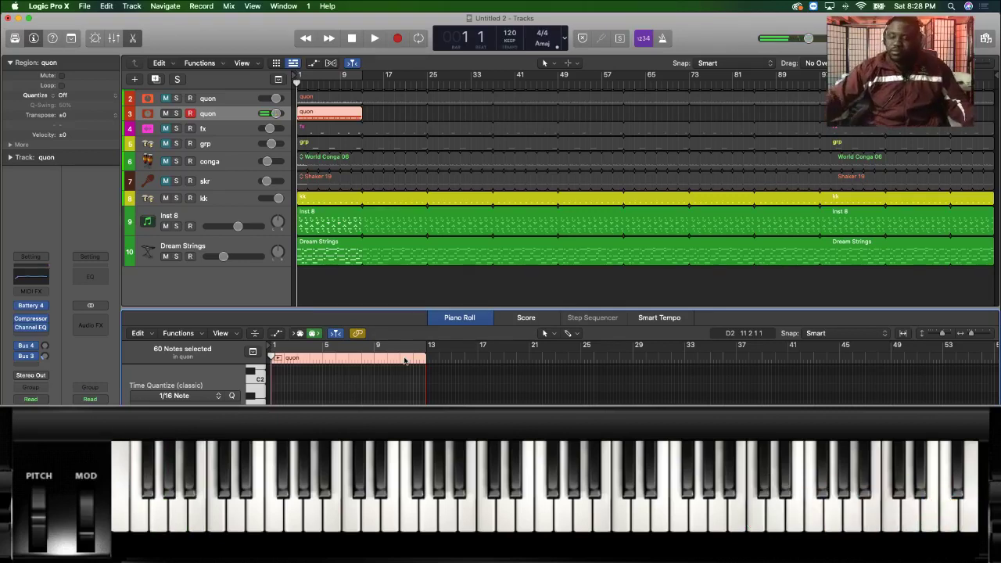
key("space")
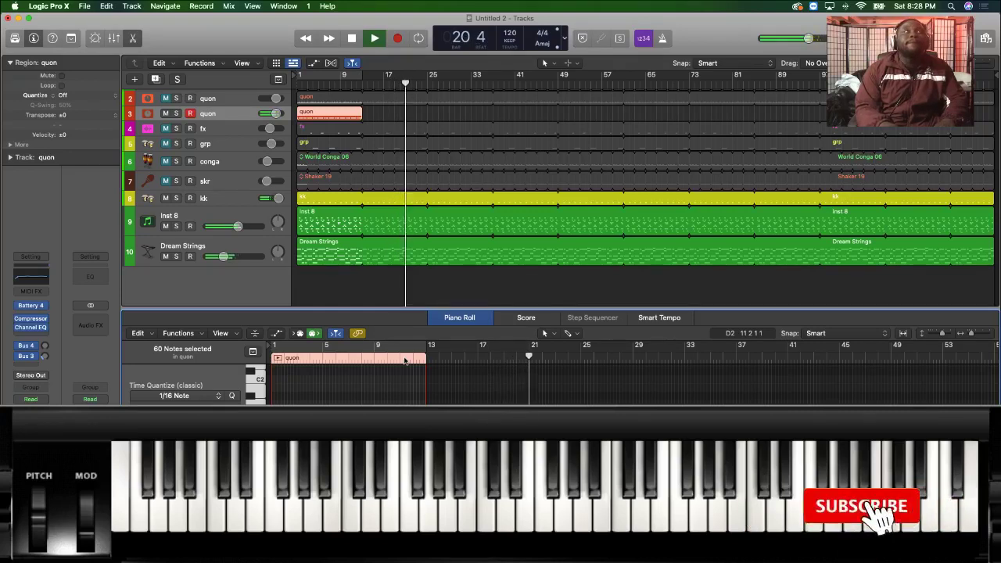
key("Return")
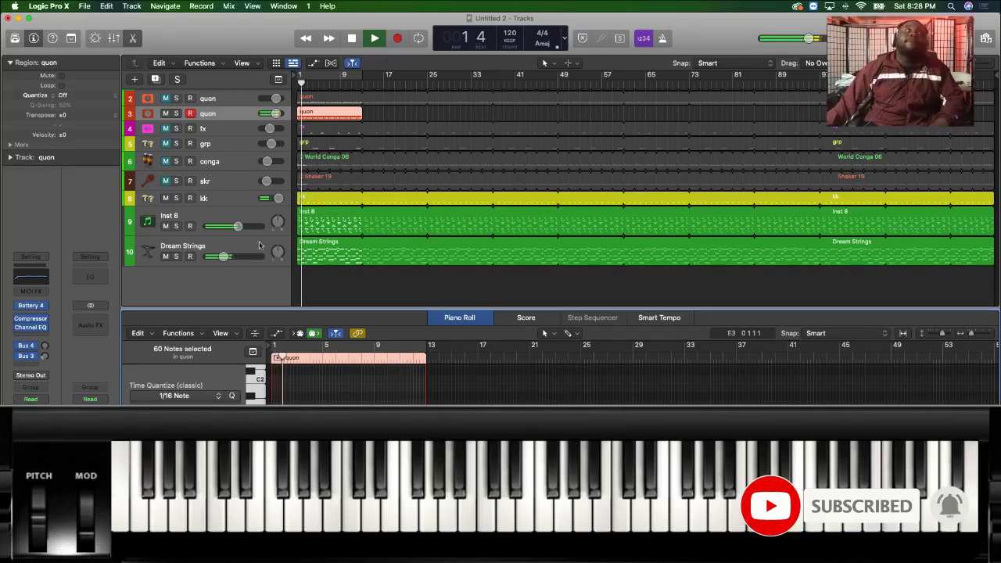
left_click(176, 198)
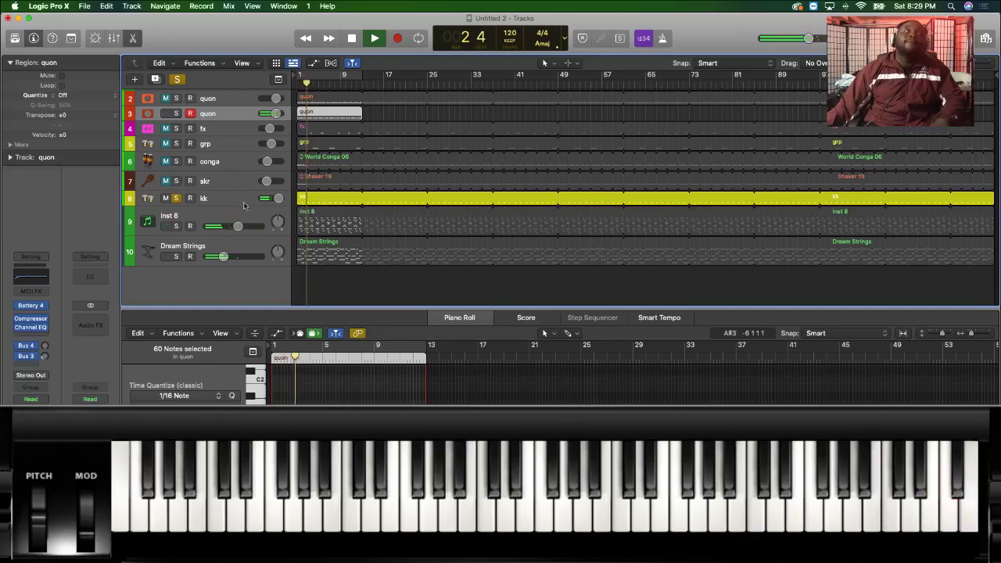
left_click(176, 197)
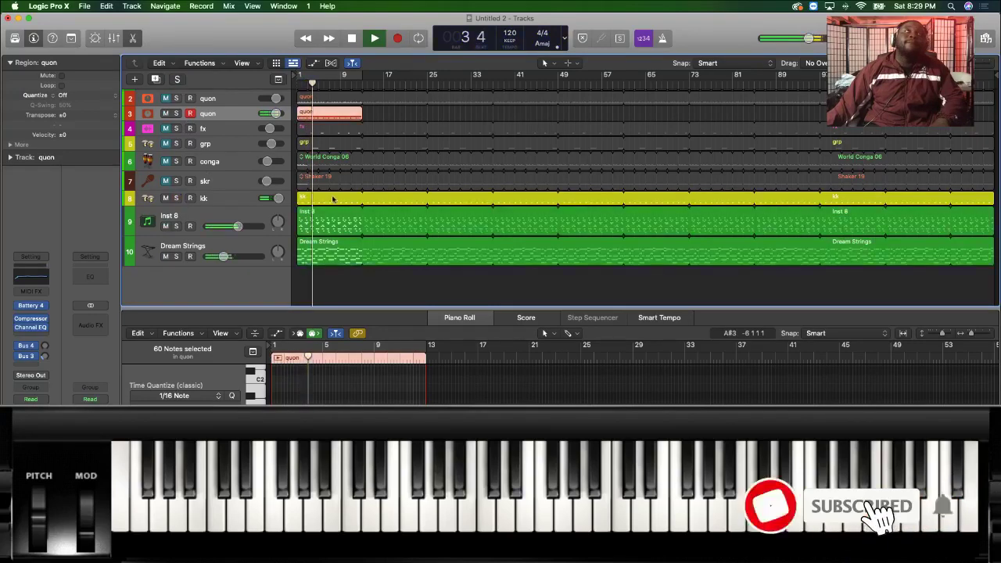
Open the kk region in the Piano Roll, magnified to beat level at bar 1.
left_click(329, 198)
key("Tab")
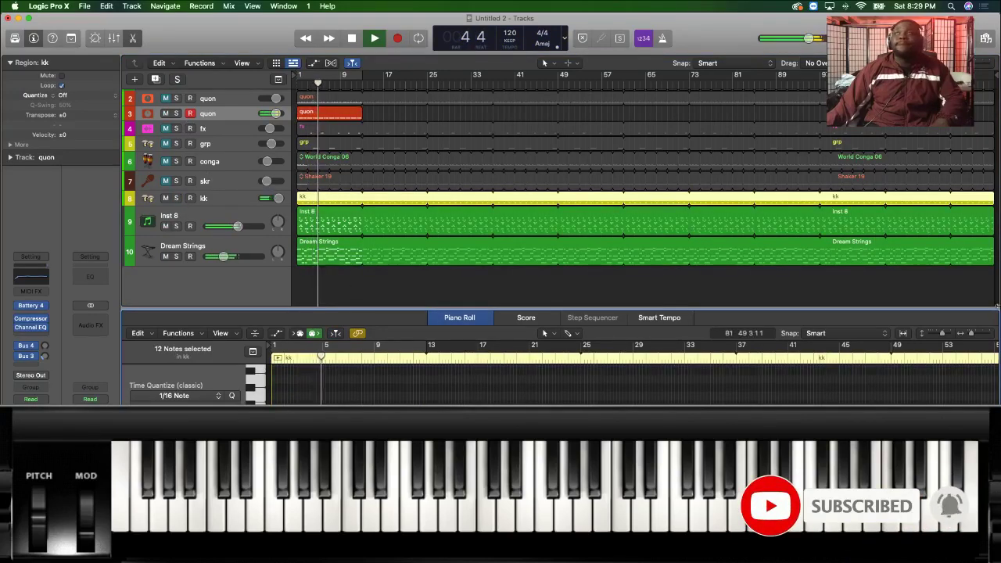
left_click(985, 334)
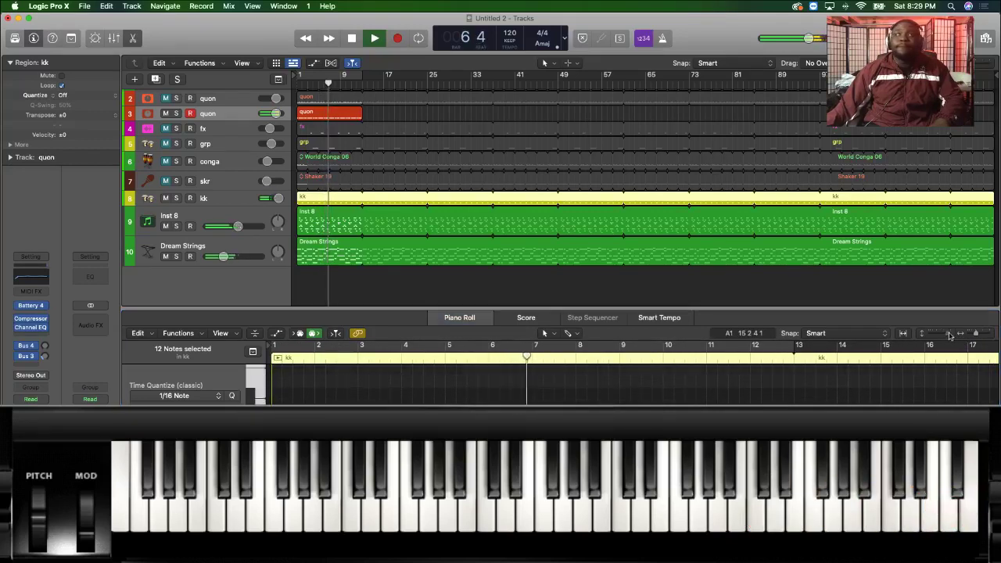
left_click(991, 334)
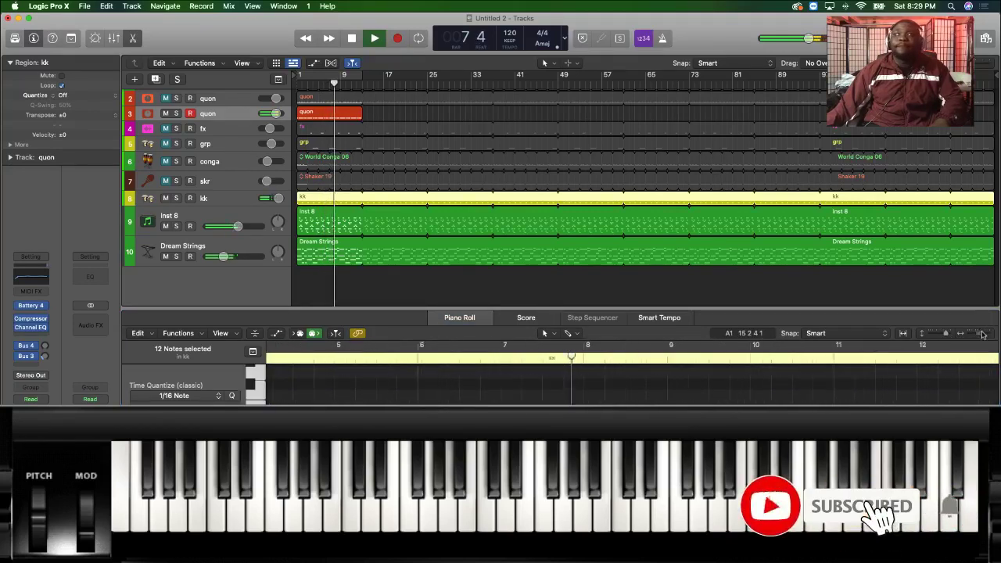
scroll(813, 391, "left", 3)
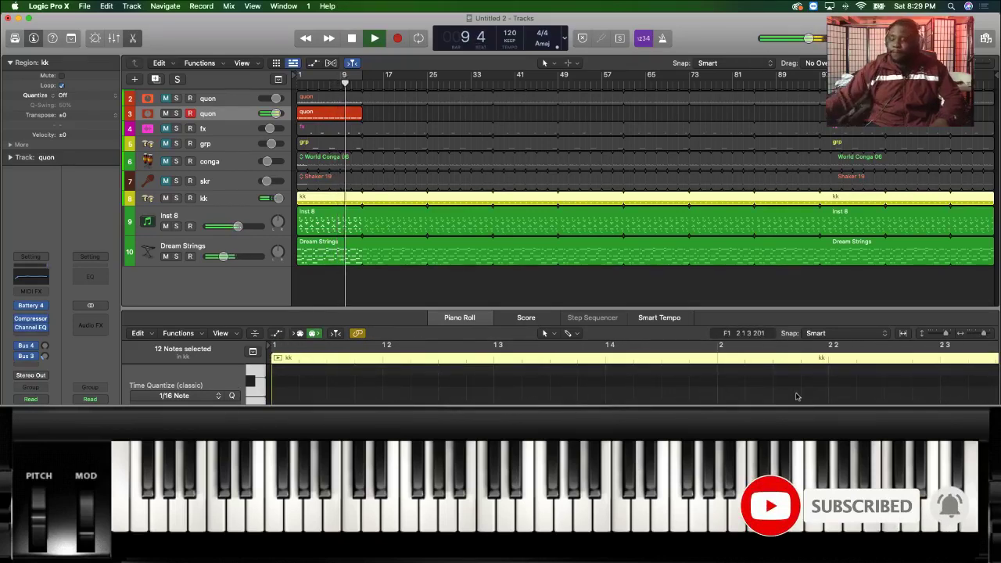
Play kk from the start and replay short passages in bars 1 to 4 to check its notes against the chords.
key("Return")
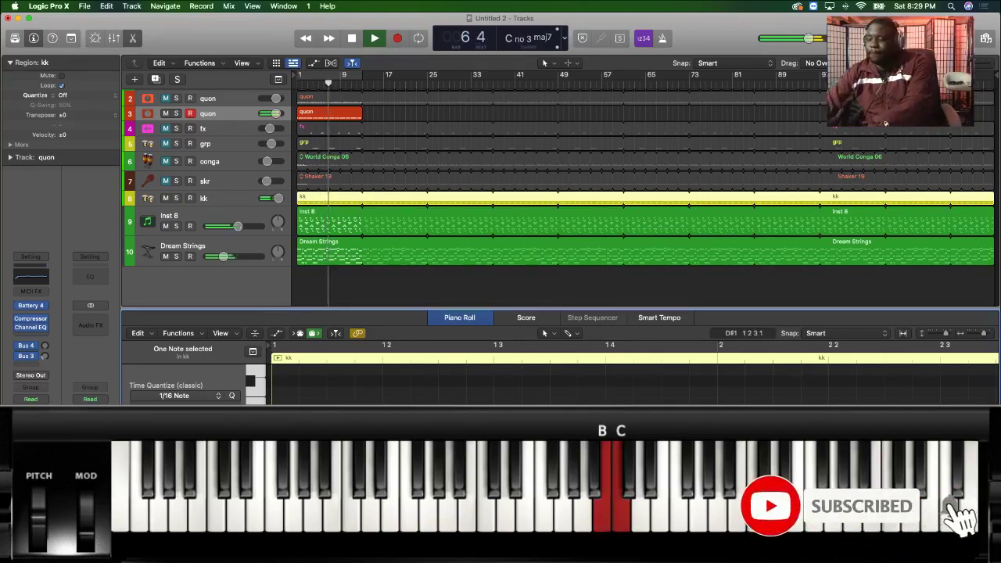
key("Return")
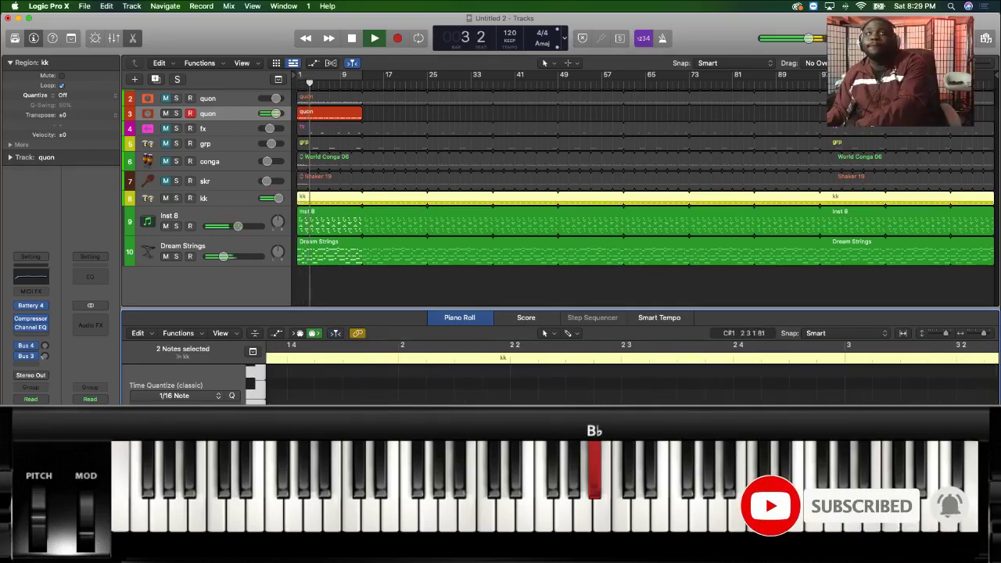
key("space")
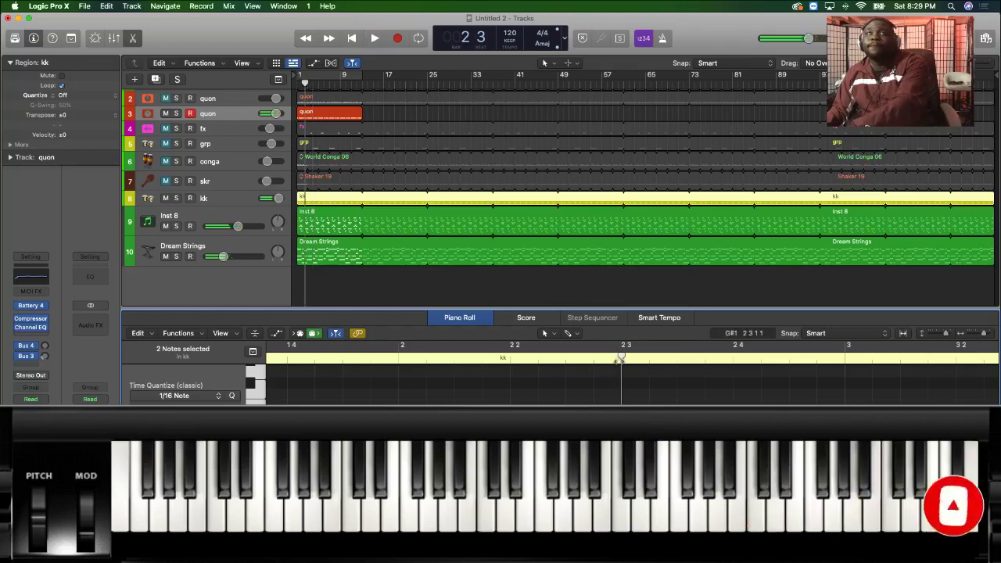
left_click(358, 361)
key("space")
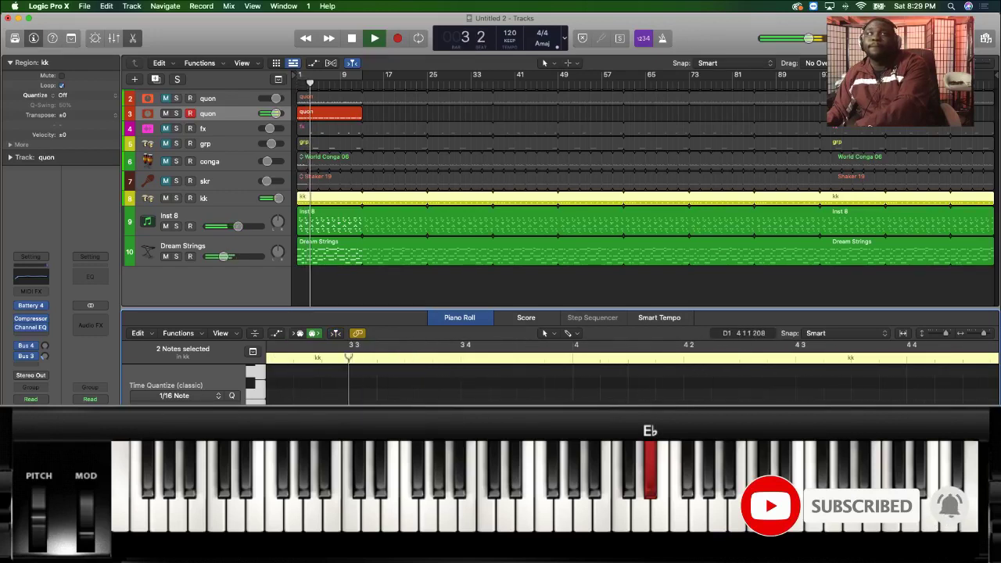
left_click(353, 364)
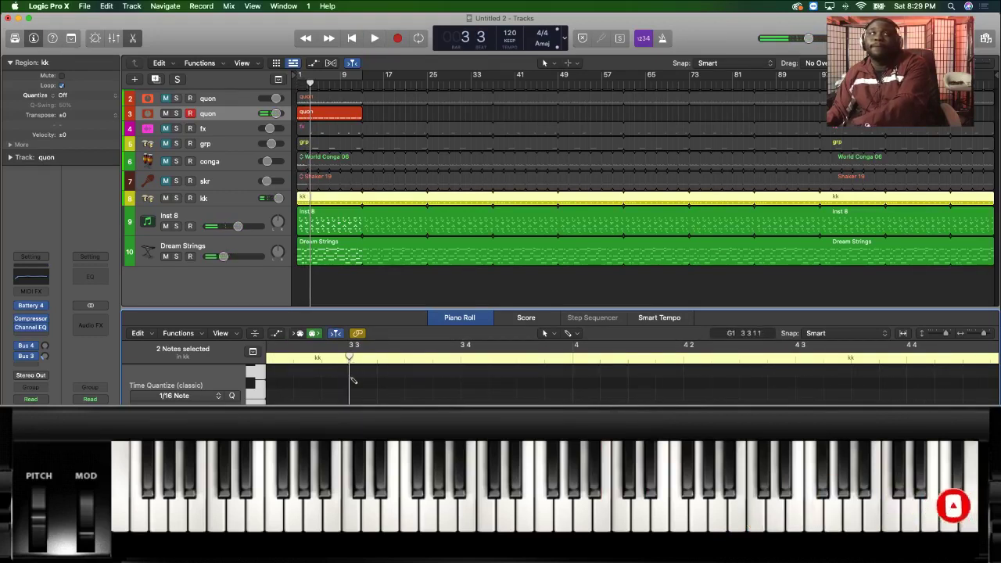
key("space")
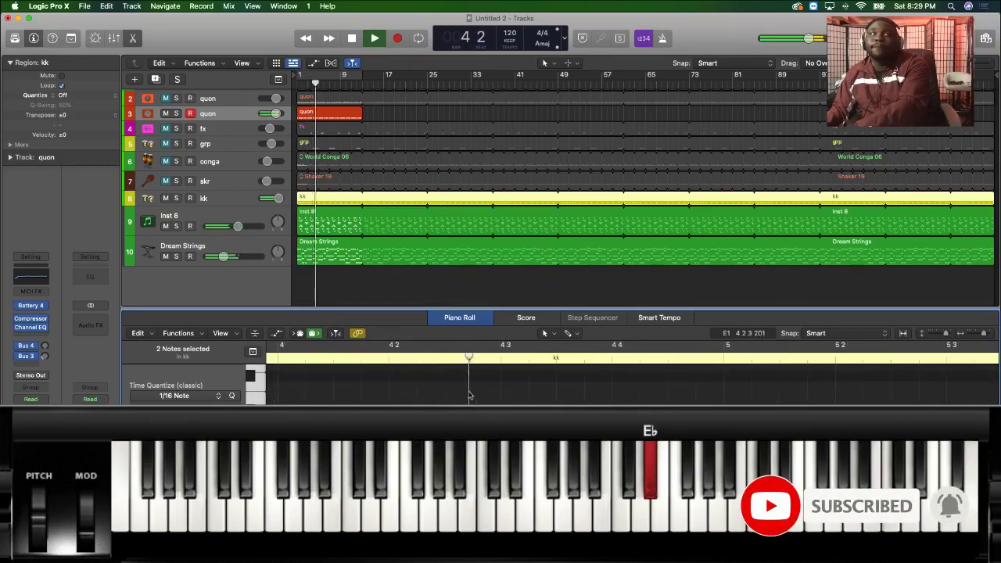
key("space")
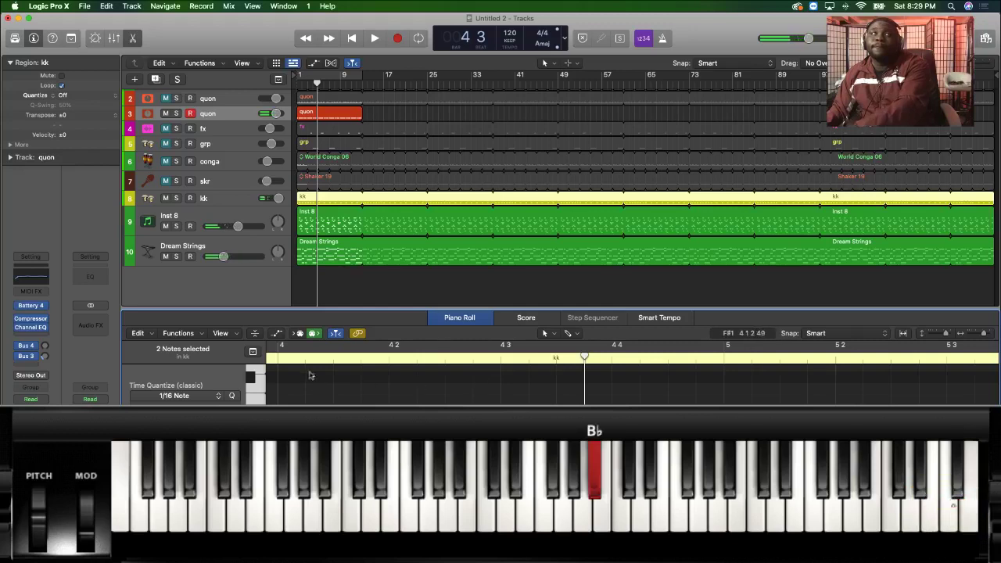
left_click(283, 358)
key("space")
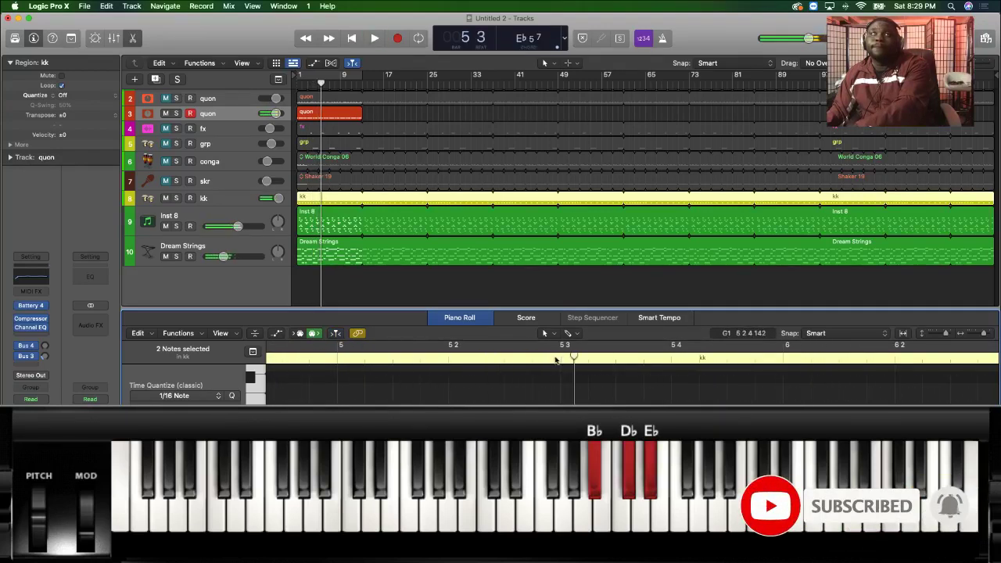
Continue checking the kk notes by replaying short passages from the end of bar 4 through bar 9.
left_click(559, 358)
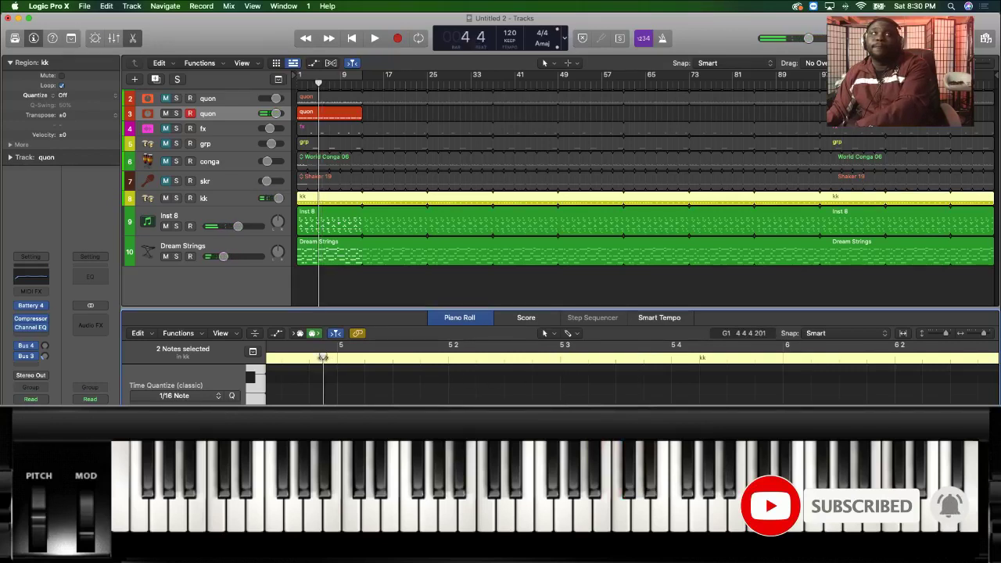
key("space")
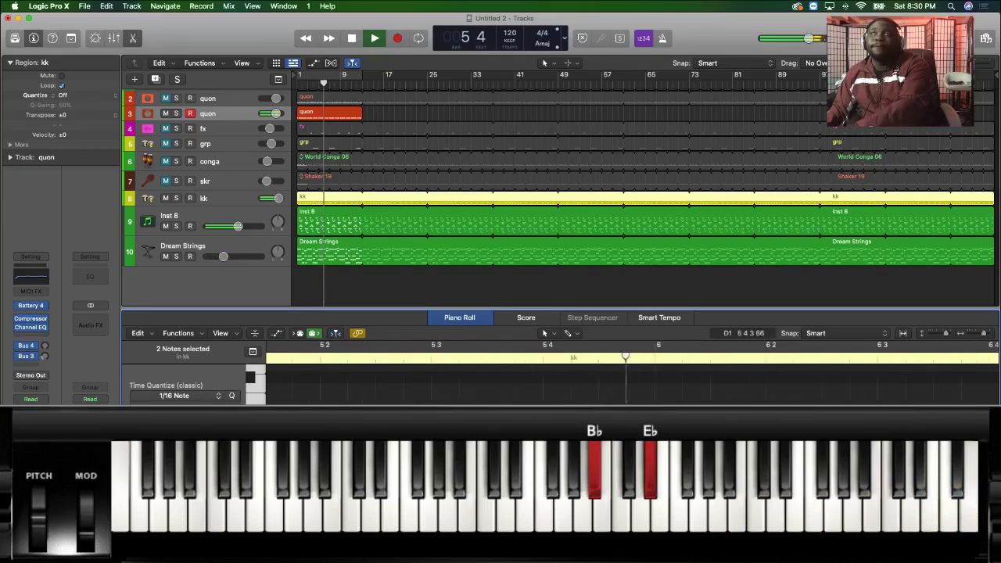
key("space")
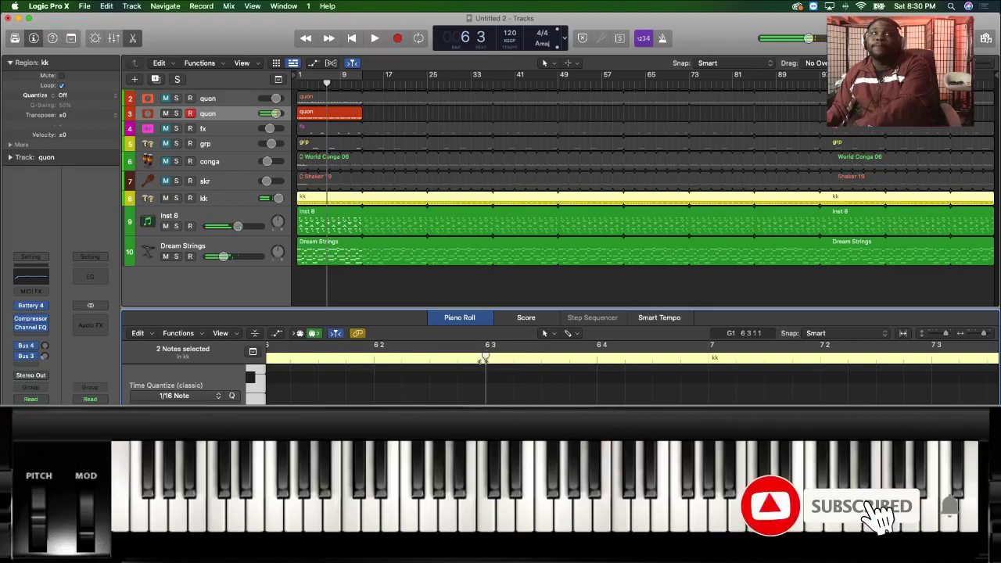
key("space")
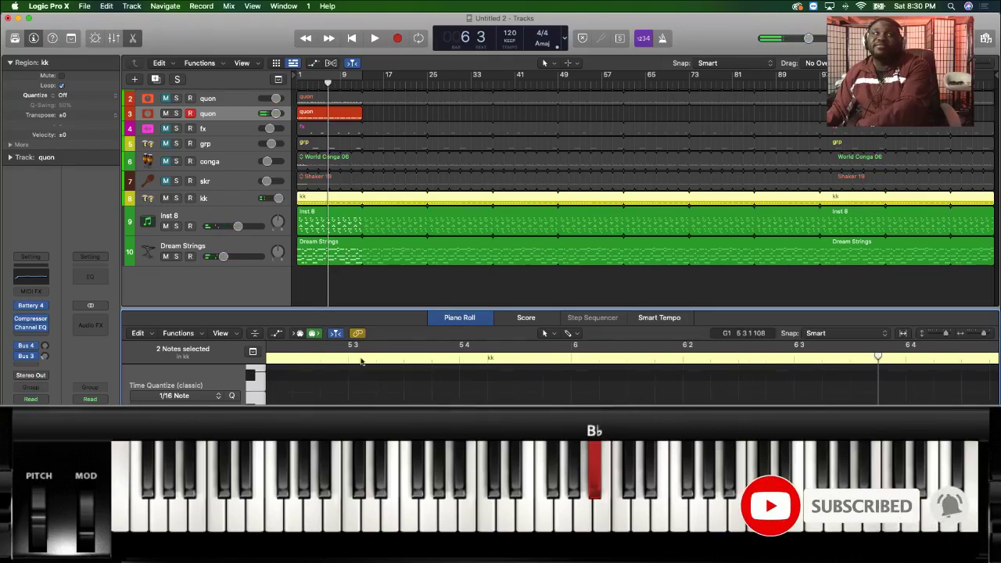
key("space")
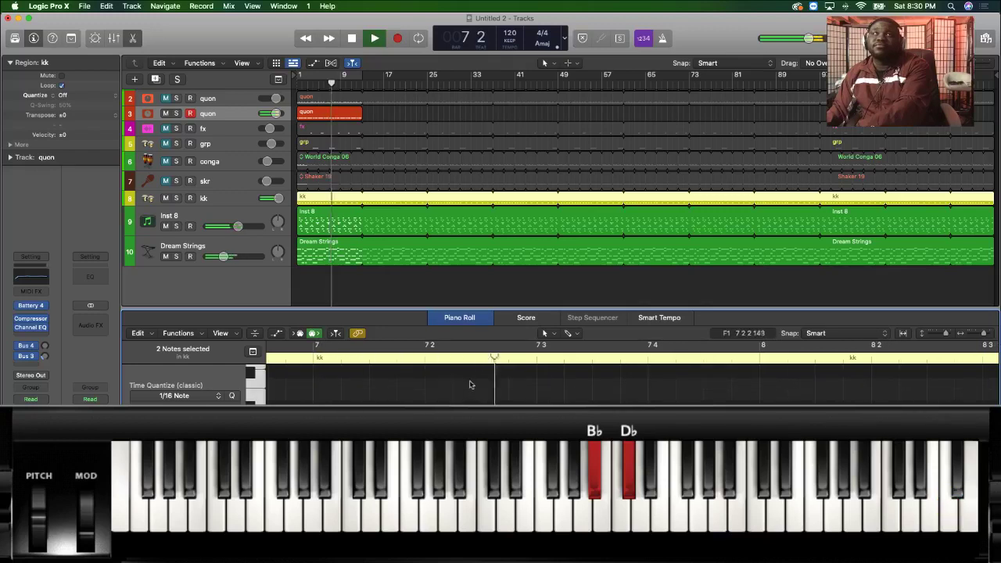
key("space")
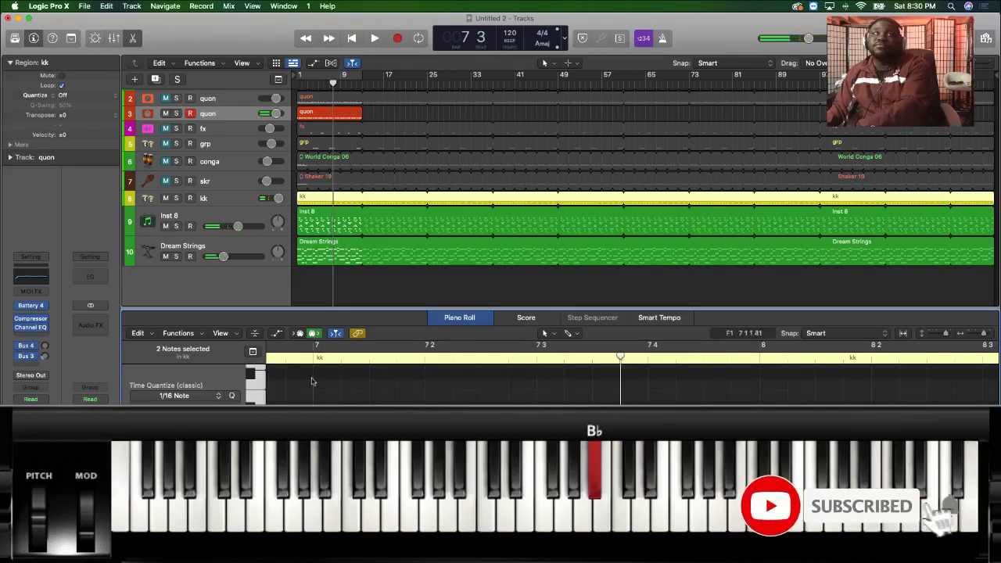
left_click(312, 362)
key("space")
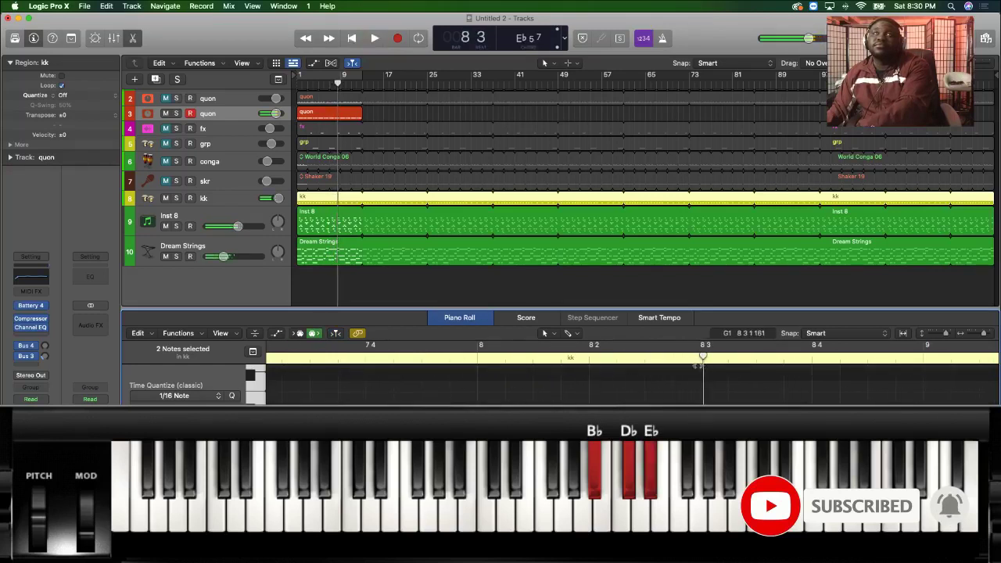
key("space")
left_click(352, 363)
key("space")
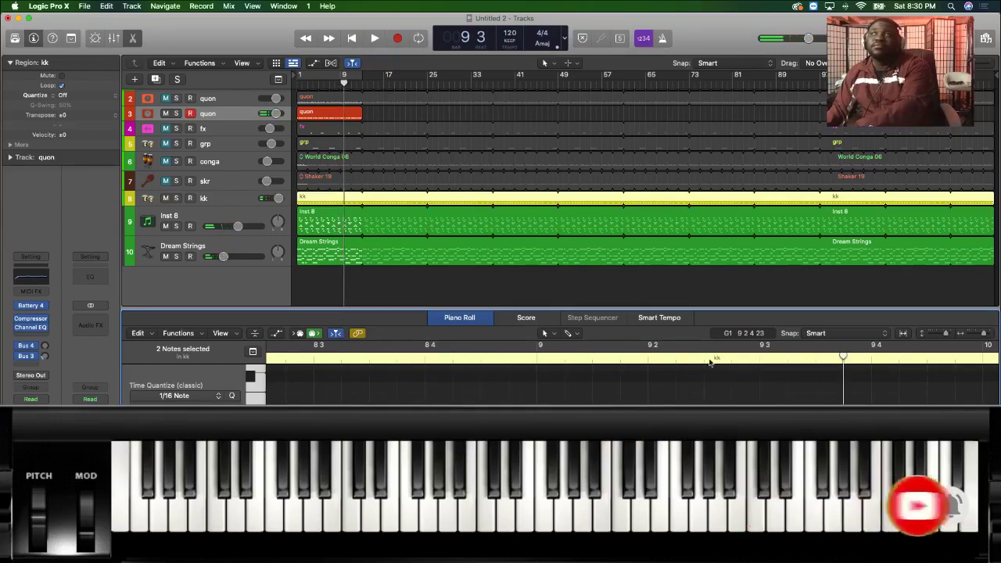
Check the remaining kk notes by replaying short passages of bars 10 to 12, and play on past bar 13.
key("space")
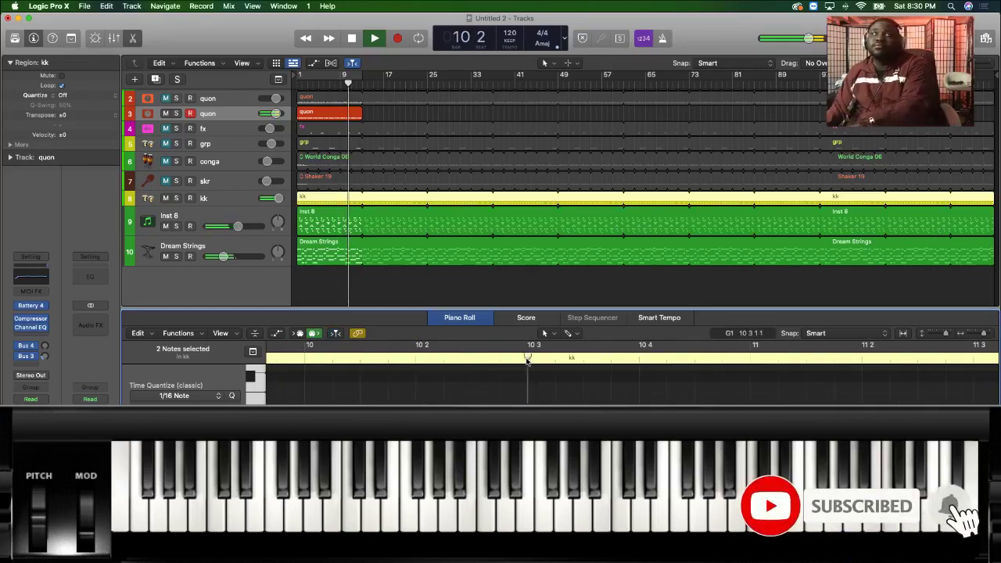
key("space")
left_click(528, 358)
key("space")
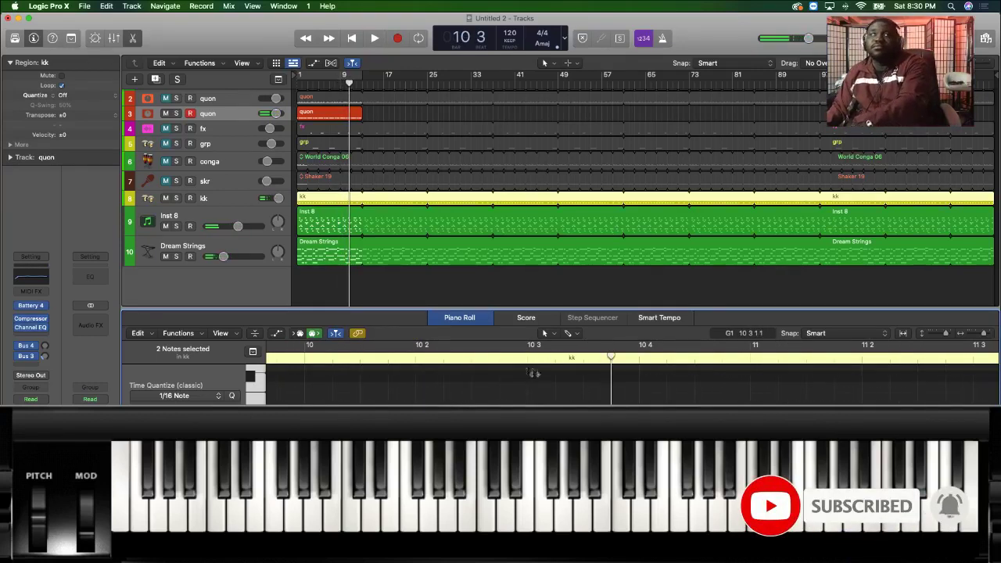
left_click(303, 359)
key("space")
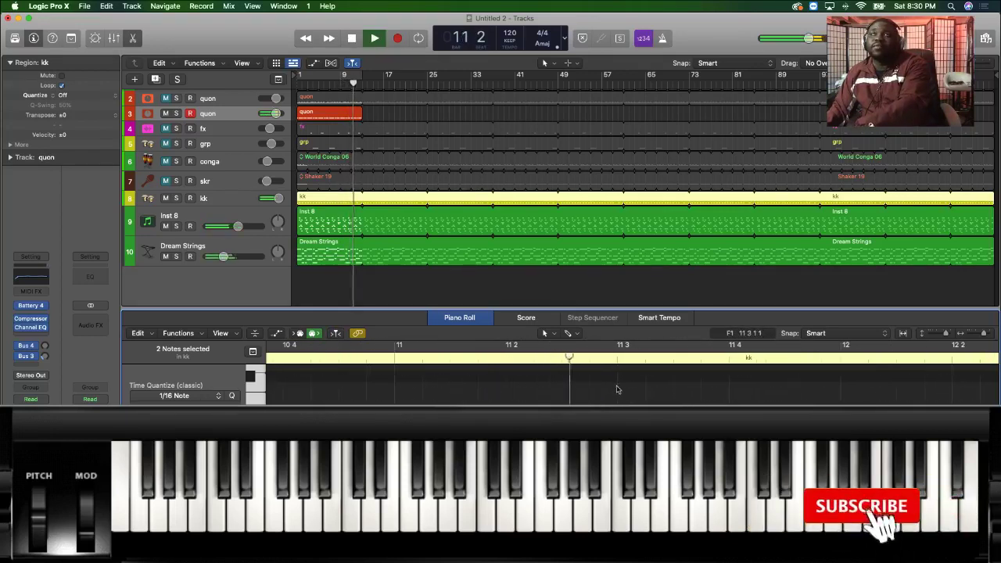
key("space")
key("space")
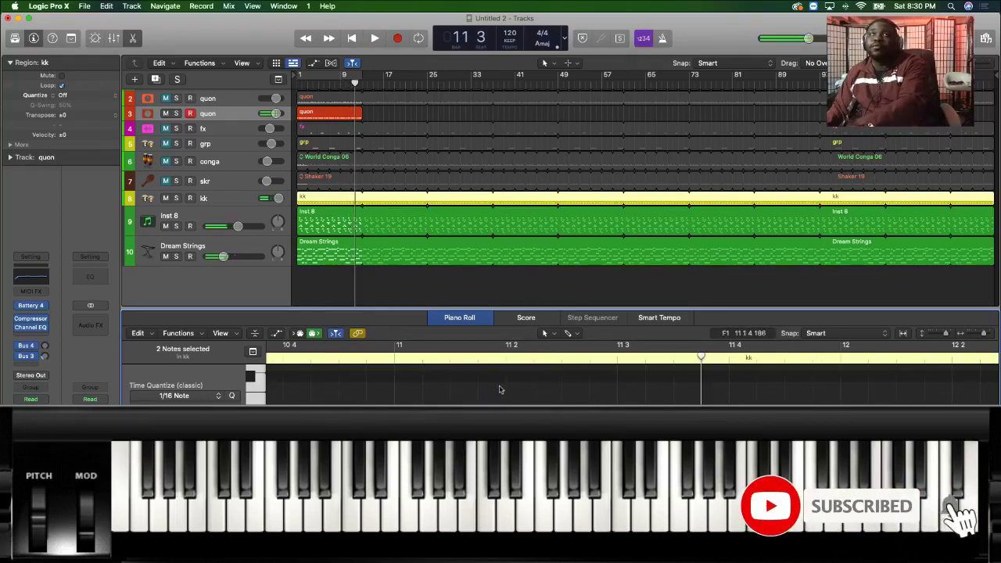
left_click(378, 359)
key("space")
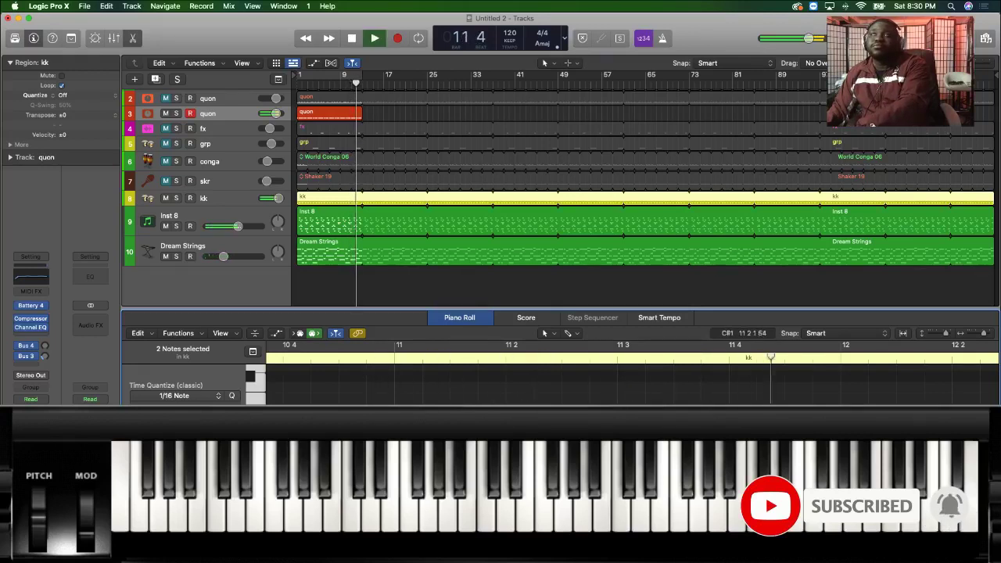
key("space")
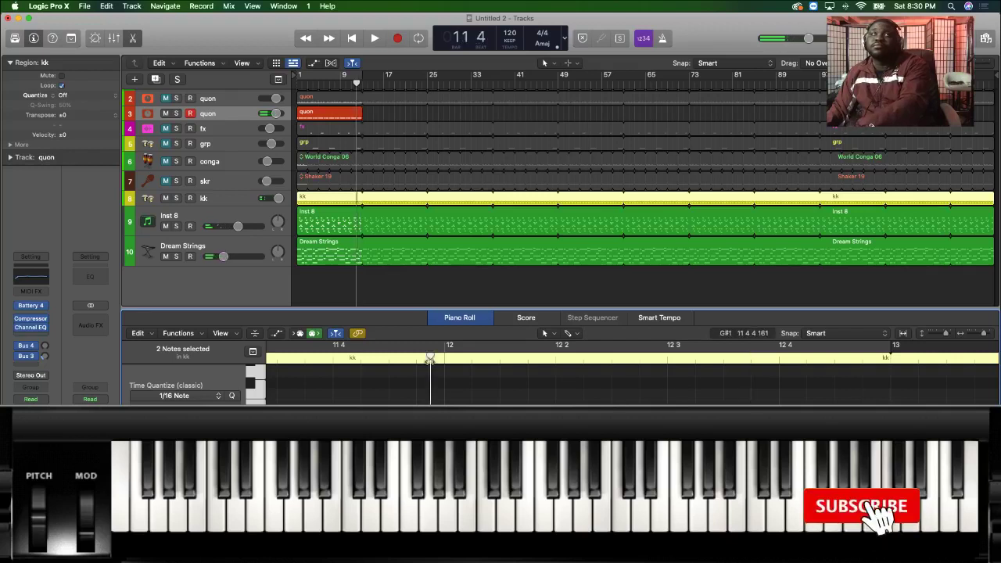
left_click(429, 359)
key("space")
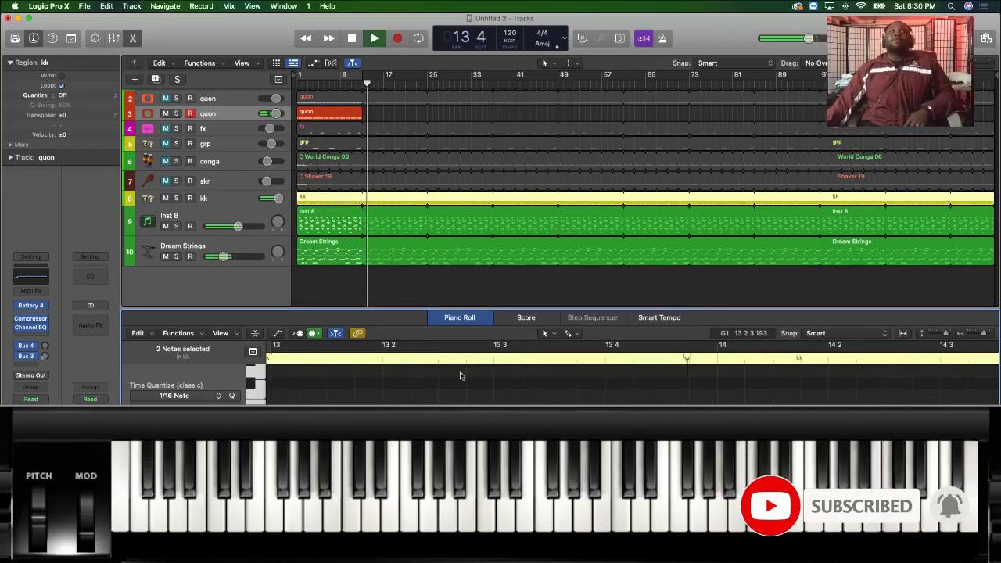
key("space")
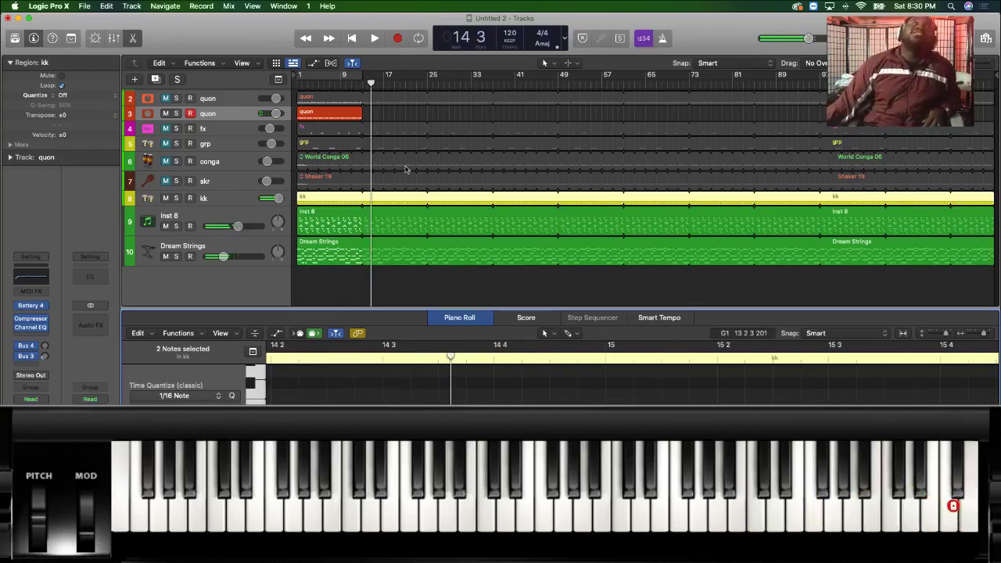
Play the beat from the start and raise the kk track's volume slightly.
key("Return")
key("space")
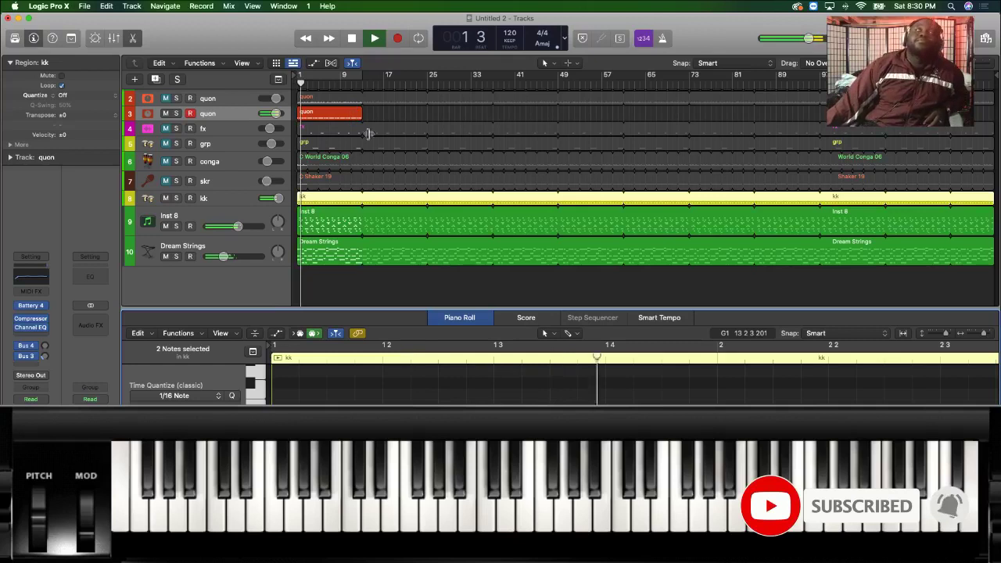
left_click_drag(278, 198, 281, 198)
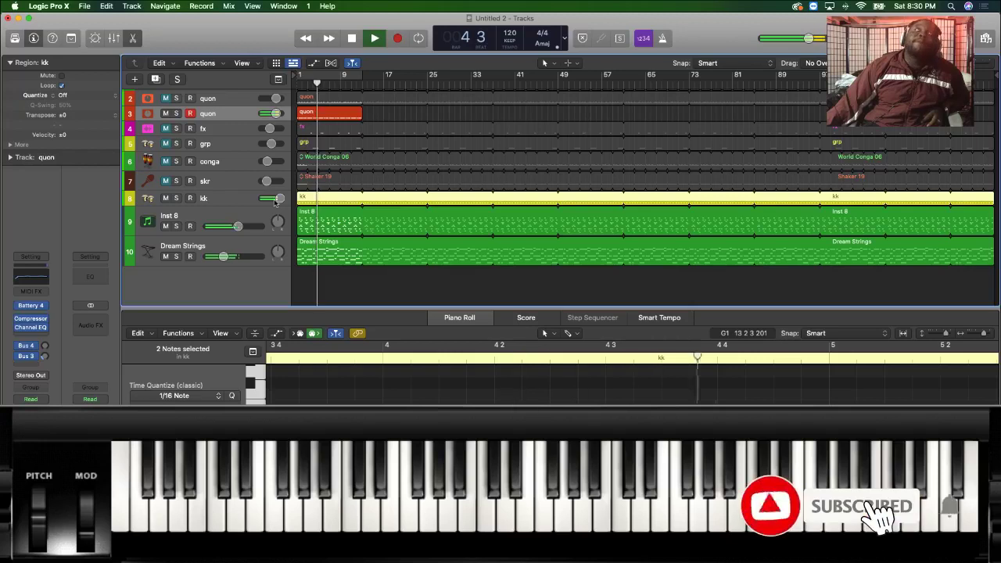
key("space")
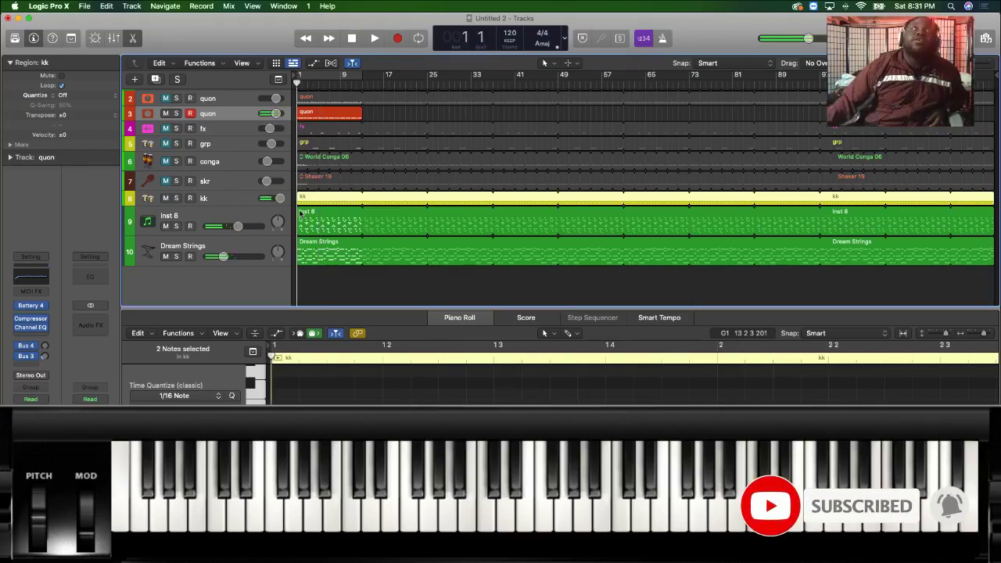
Duplicate the newly recorded quon track and load the recent L4C_Congos kit into the new track's Battery 4.
left_click(327, 112)
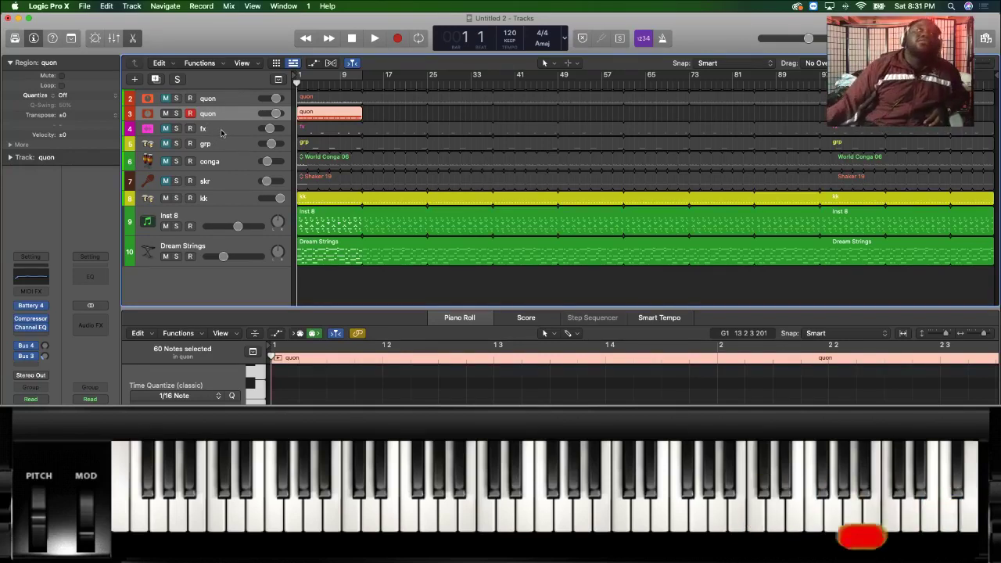
key("super+d")
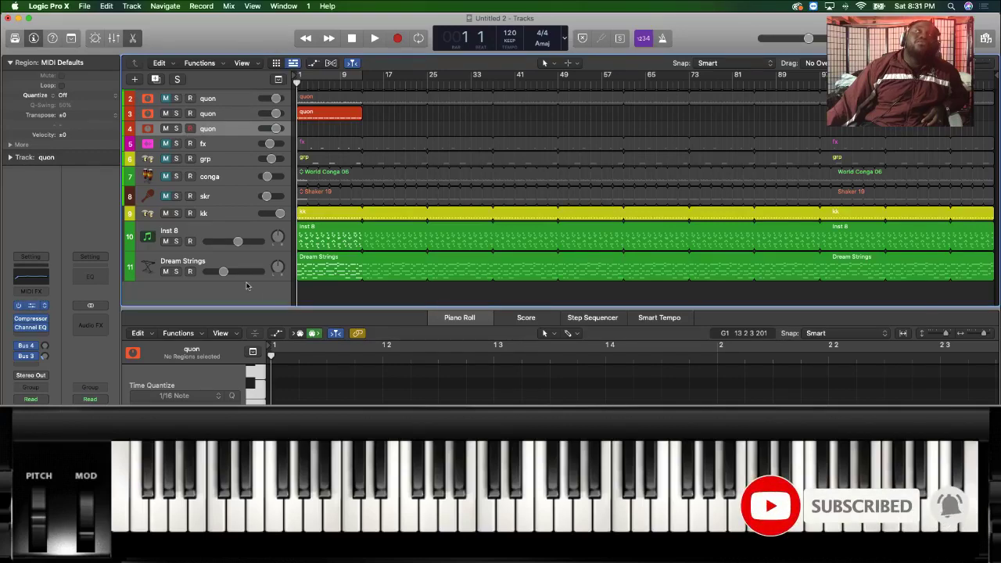
left_click(581, 198)
mouse_move(594, 210)
mouse_move(666, 230)
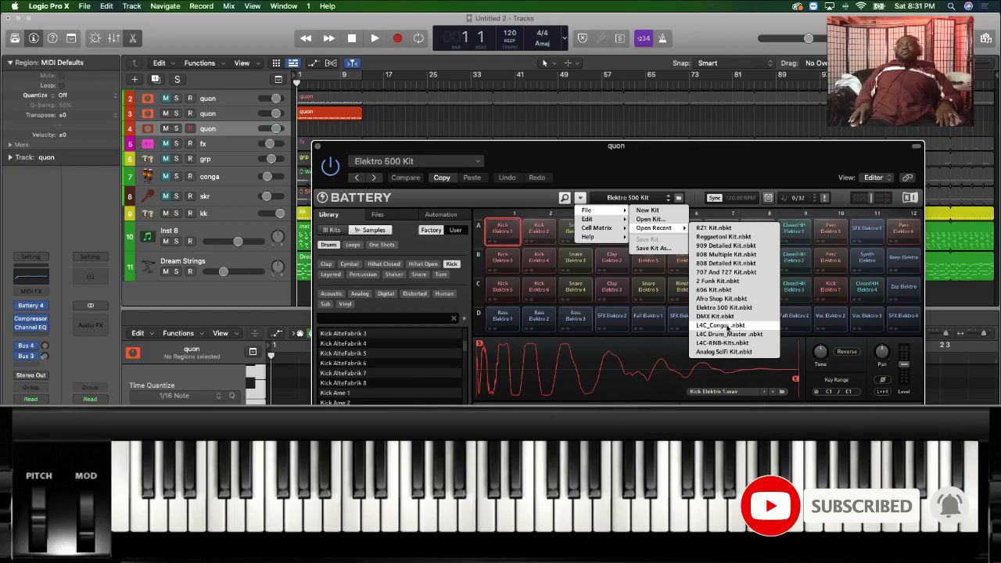
left_click(721, 325)
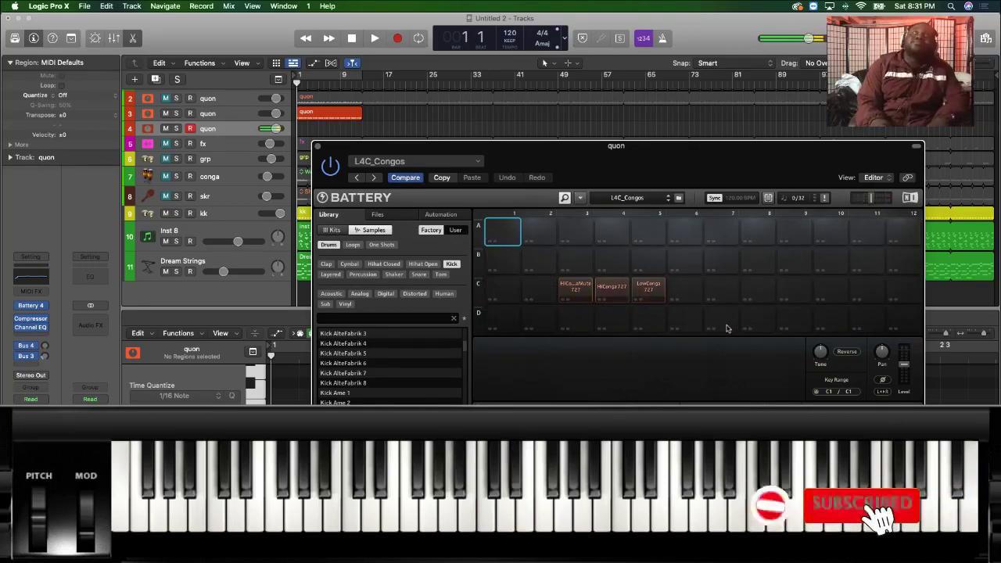
Rehearse a conga part with the L4C_Congos kit over the beat, restarting playback from bar 1.
key("space")
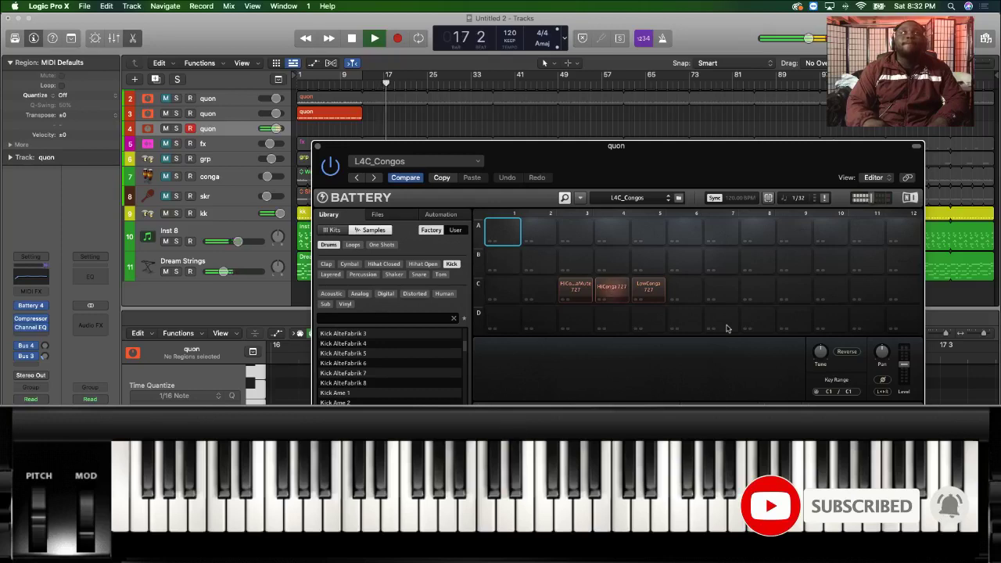
key("space")
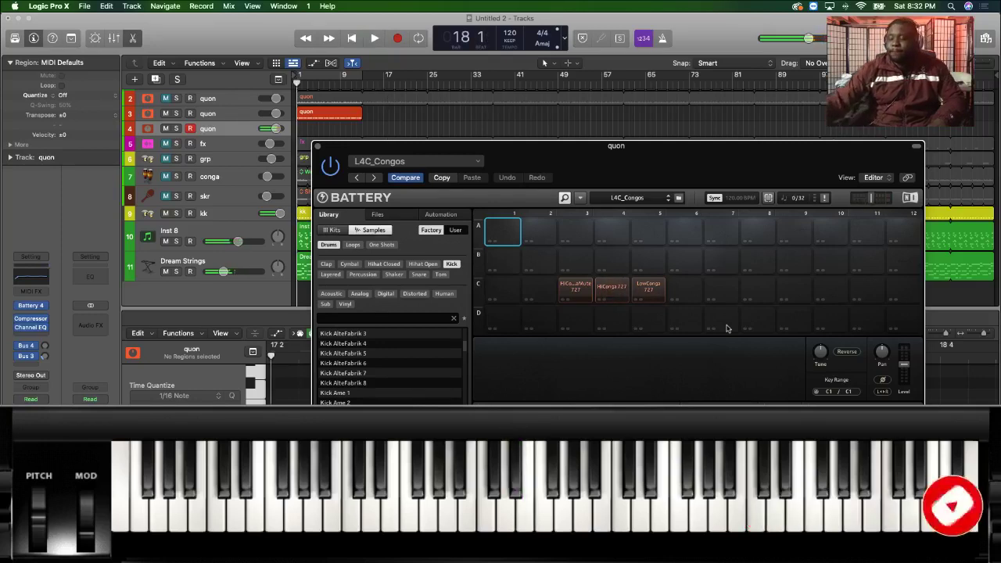
key("Return")
key("space")
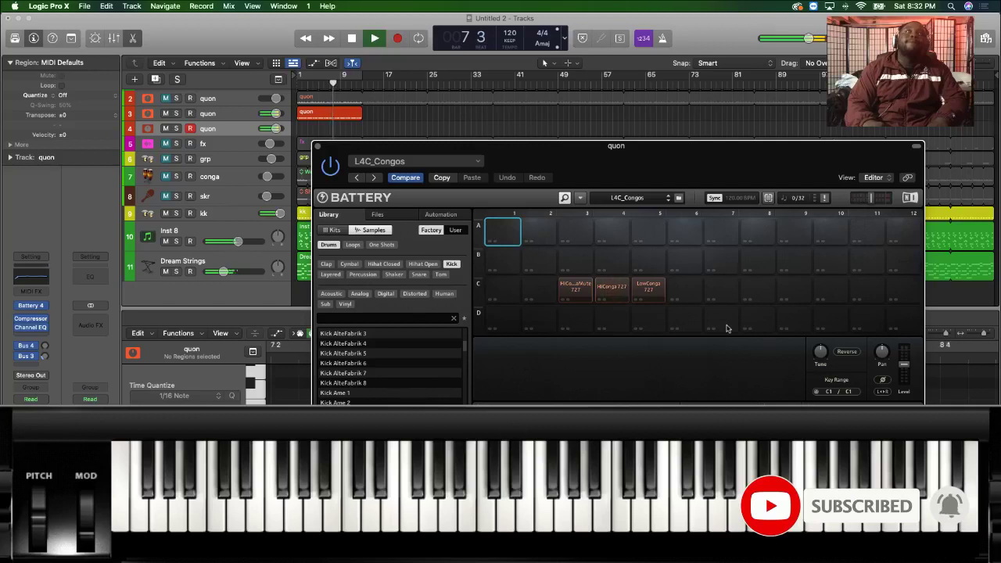
key("space")
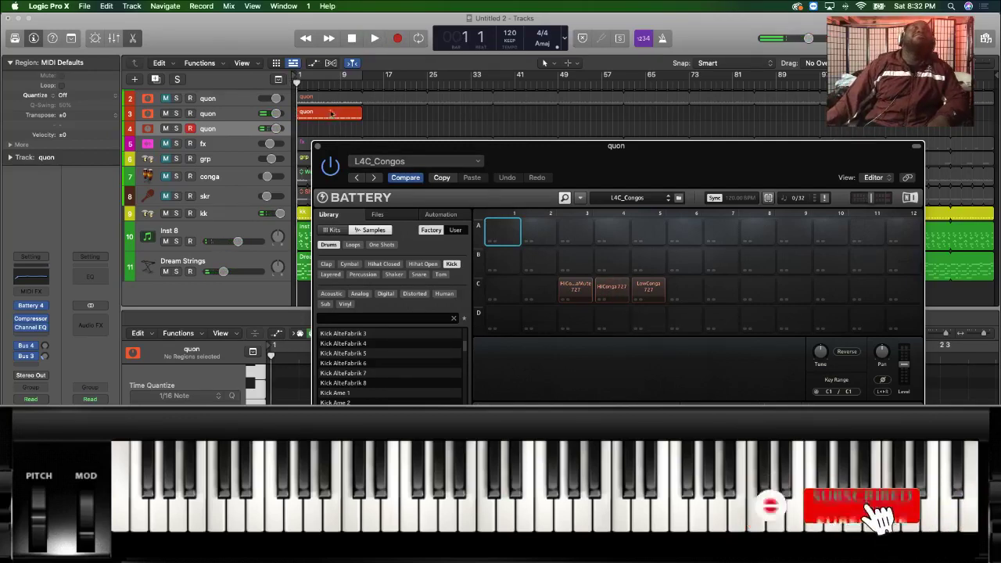
Rename the track holding the L4C_Congos kit as congo and record a 12-bar conga part on it from bar 1.
left_click(254, 129)
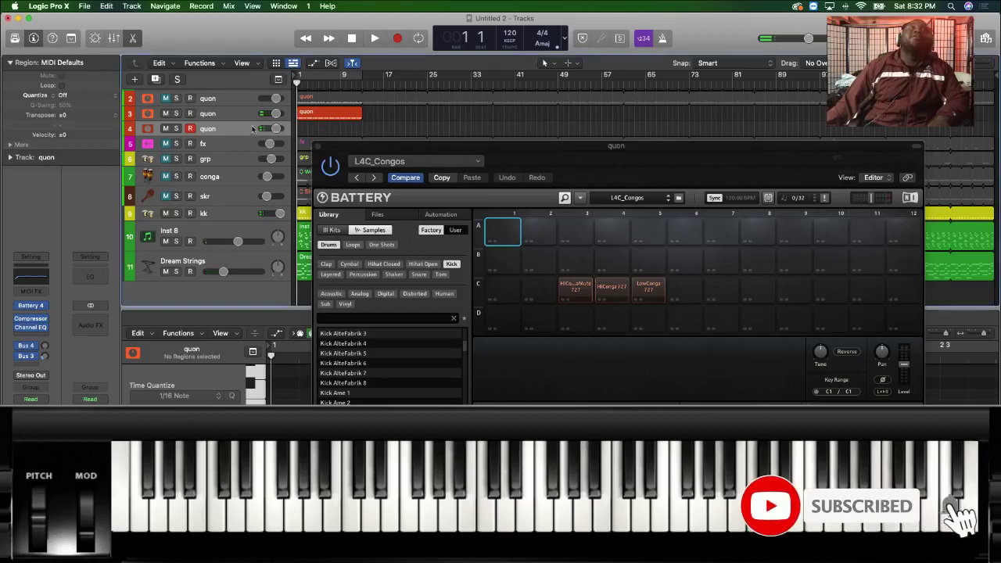
double_click(208, 128)
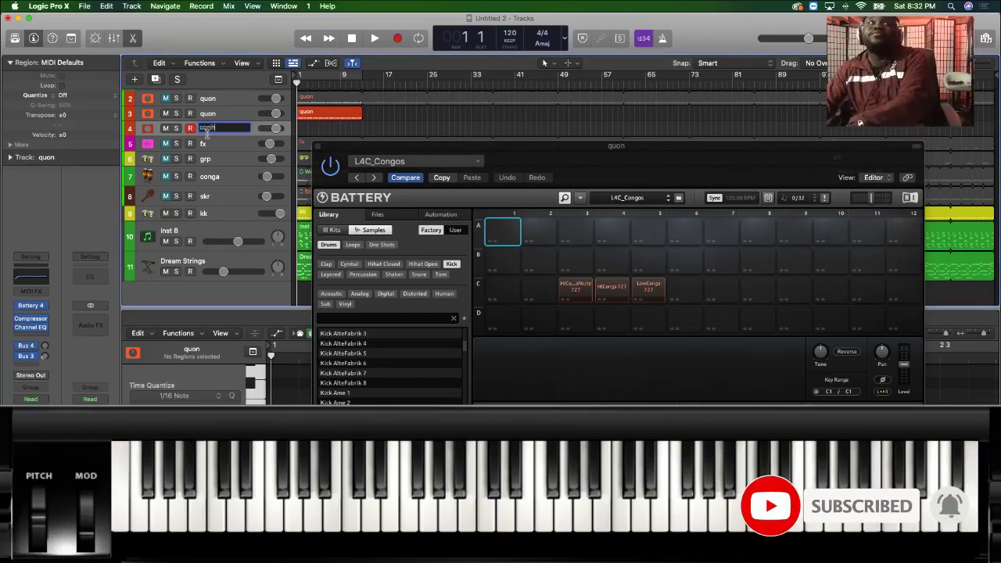
key("Return")
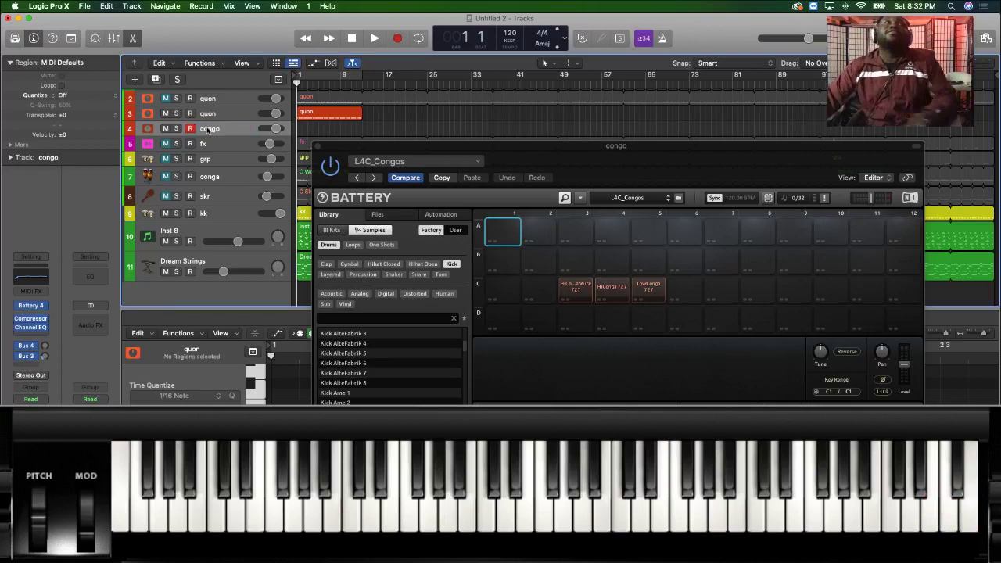
key("r")
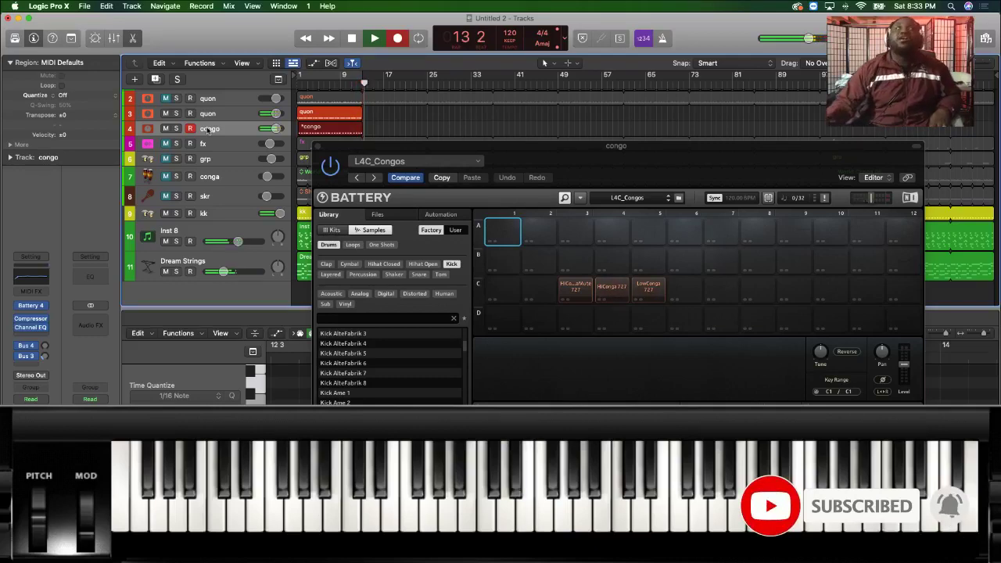
key("space")
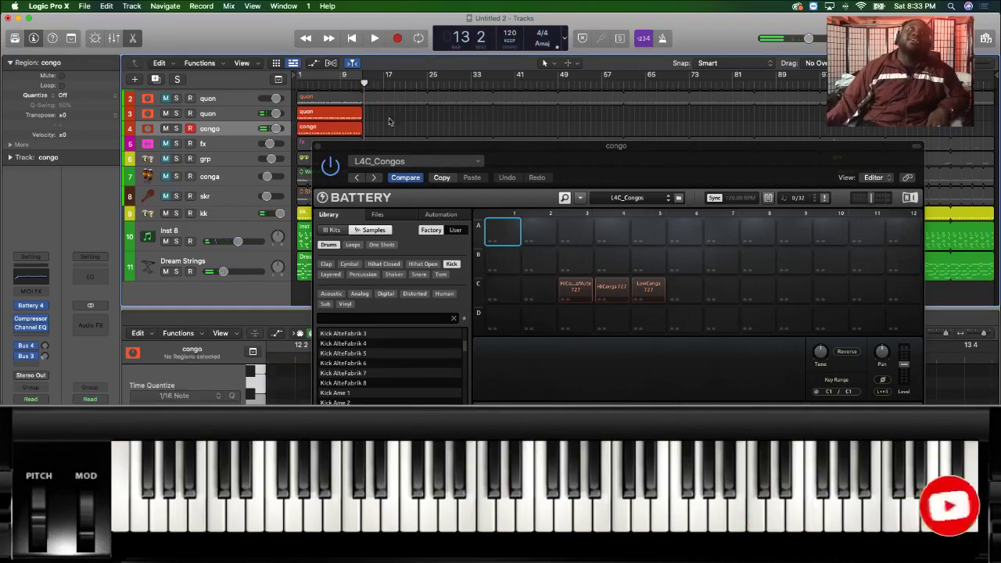
Select the recorded congo region and review it from bar 1, moving the Battery 4 window clear of the regions.
left_click(326, 136)
left_click(327, 133)
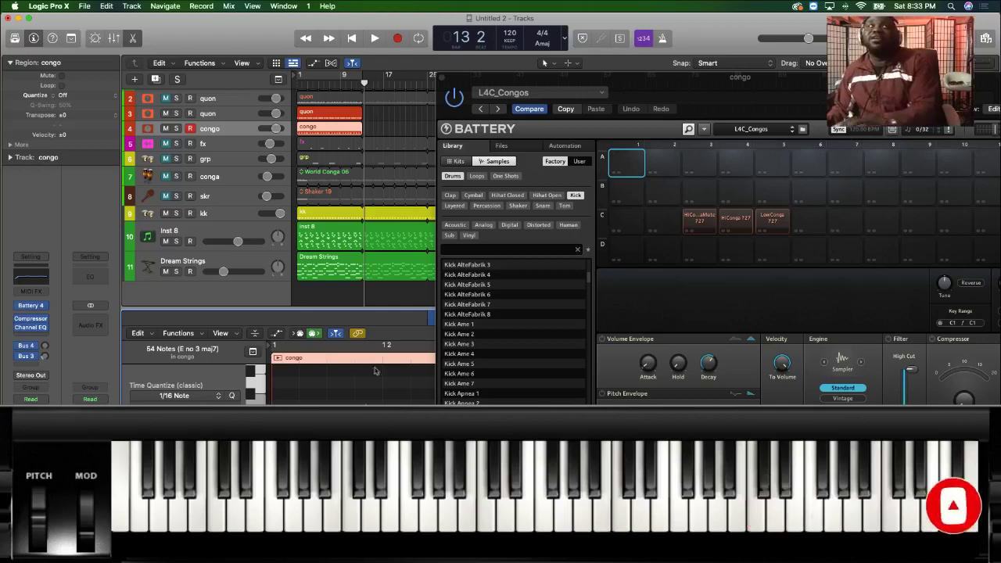
key("Return")
key("space")
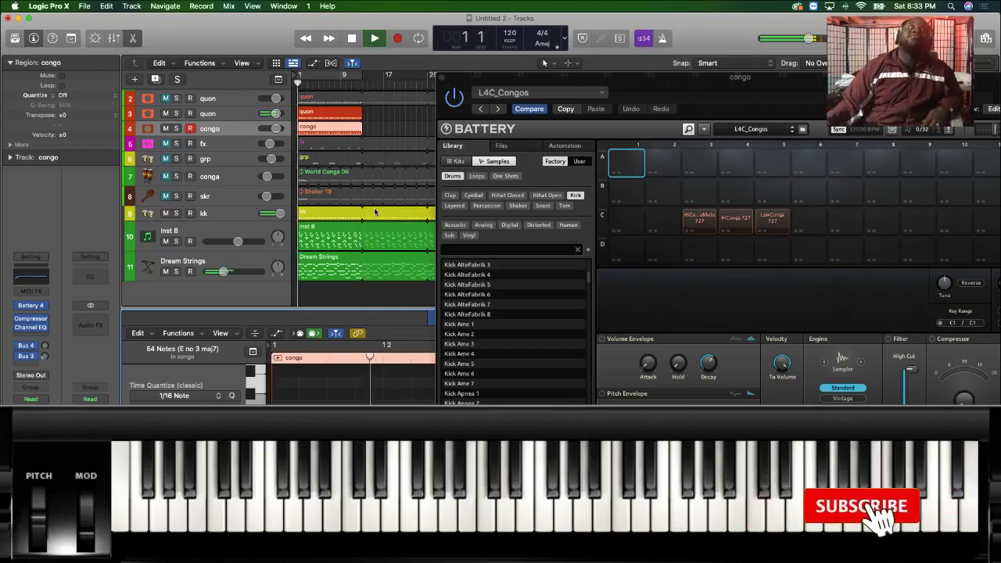
left_click_drag(629, 81, 568, 133)
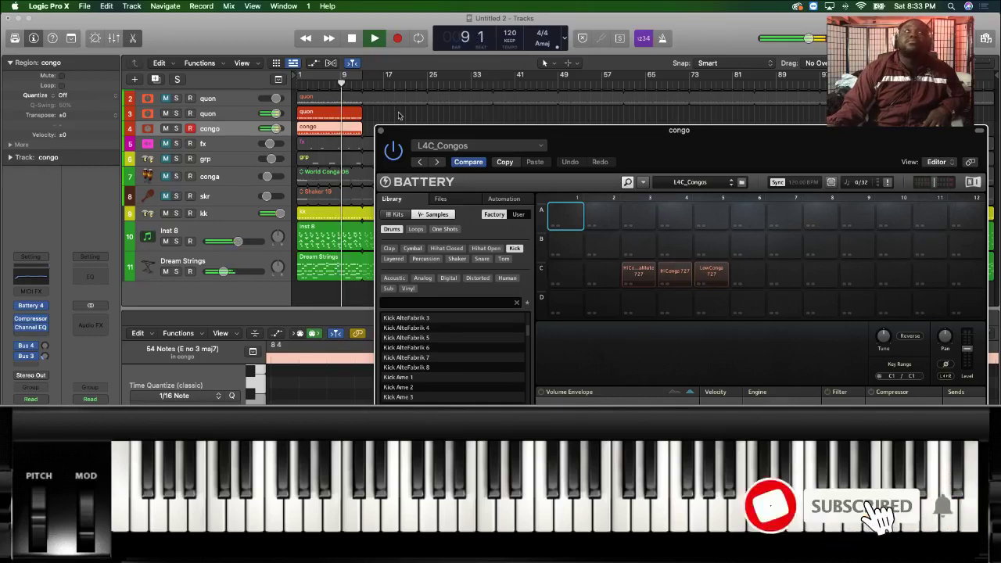
key("space")
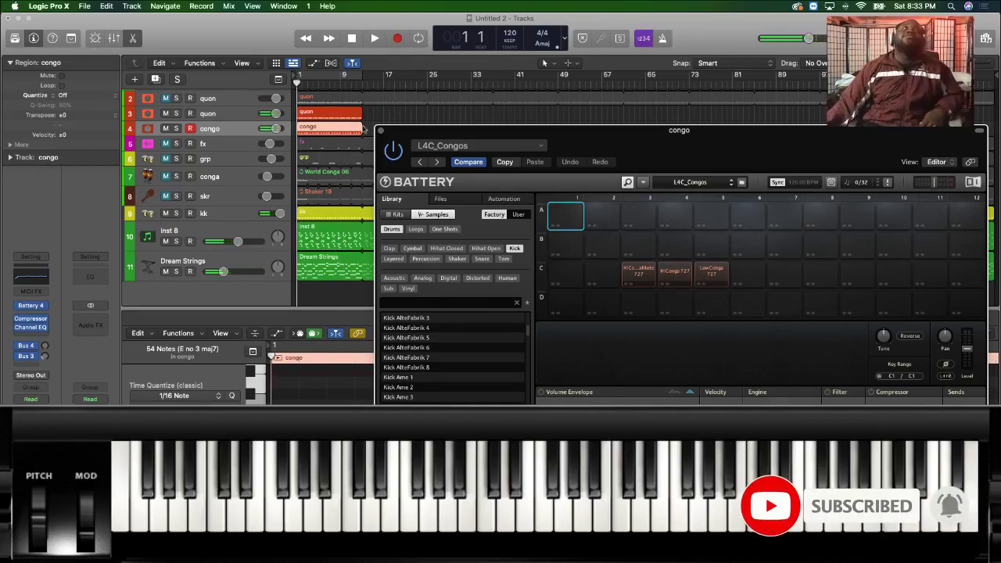
Select the 12-bar quon region on track 3 for checking in the Piano Roll and close the congo track's Battery 4 window.
left_click(378, 111)
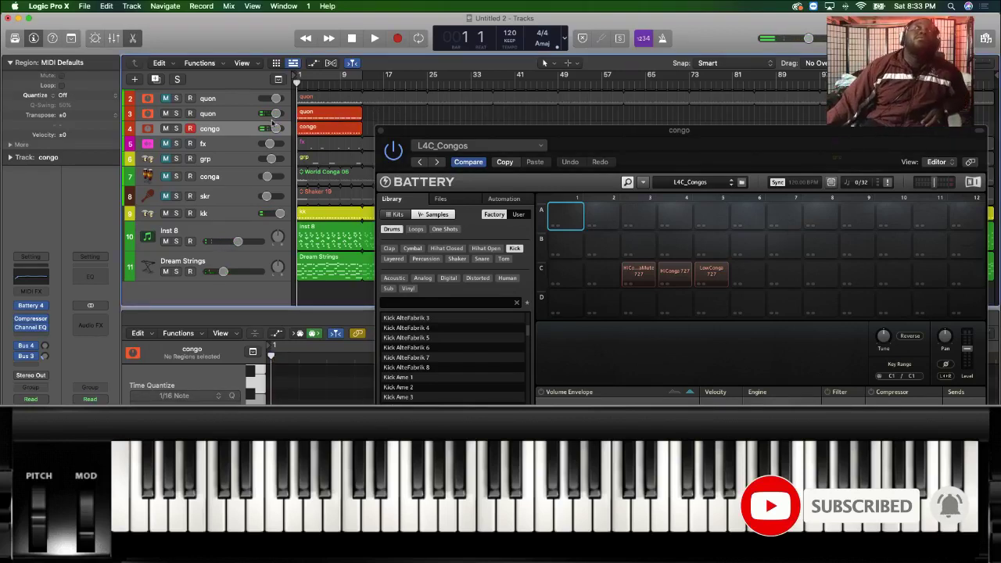
left_click(316, 115)
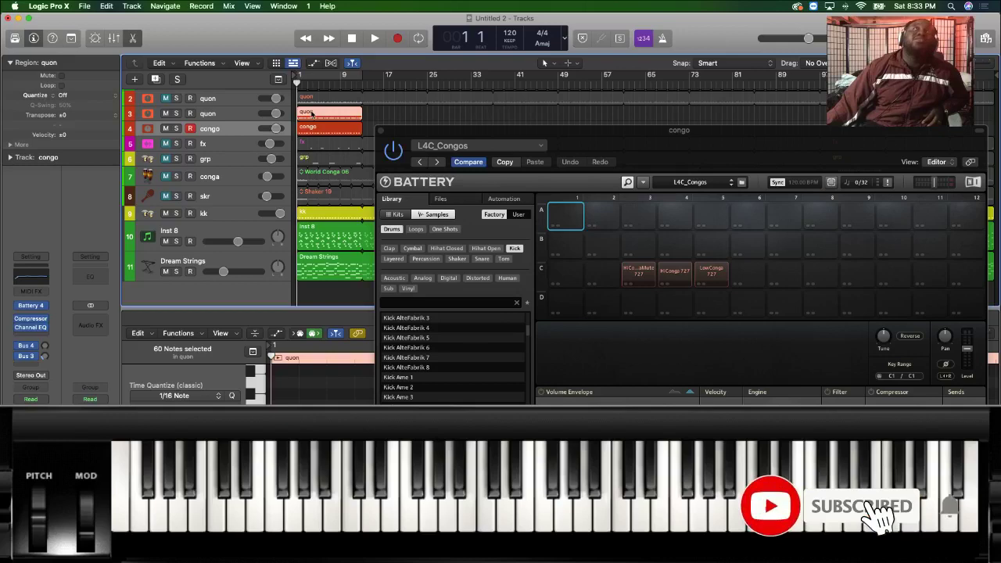
left_click(382, 133)
left_click_drag(984, 334, 979, 339)
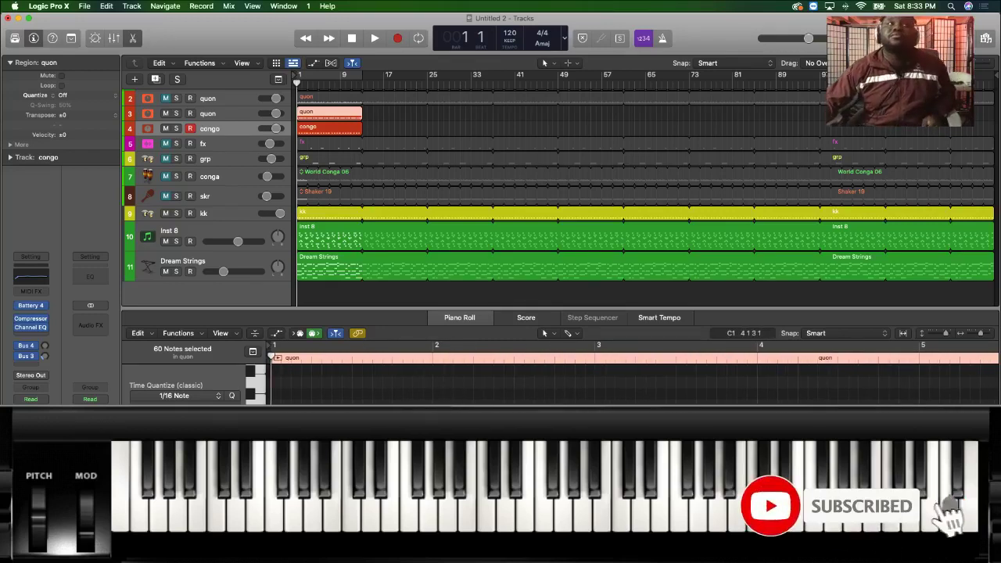
Check the quon region's notes in bars 1 and 2 by playing short passages in a magnified Piano Roll.
key("space")
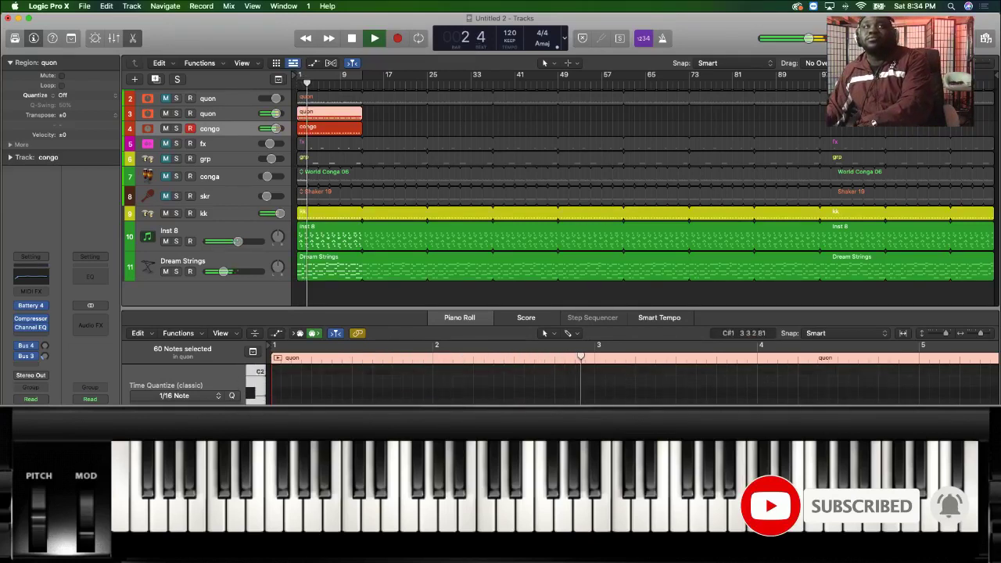
key("space")
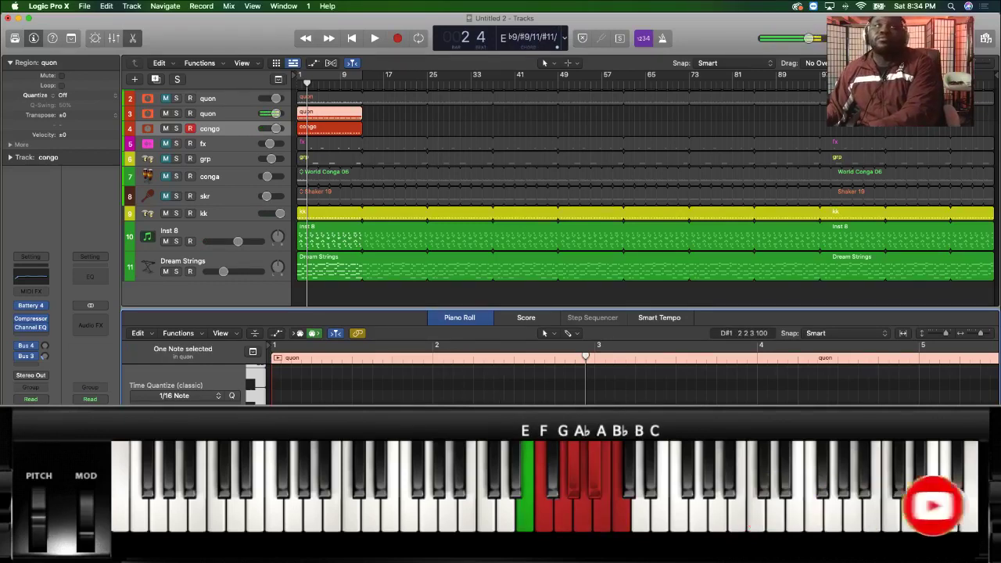
left_click(988, 334)
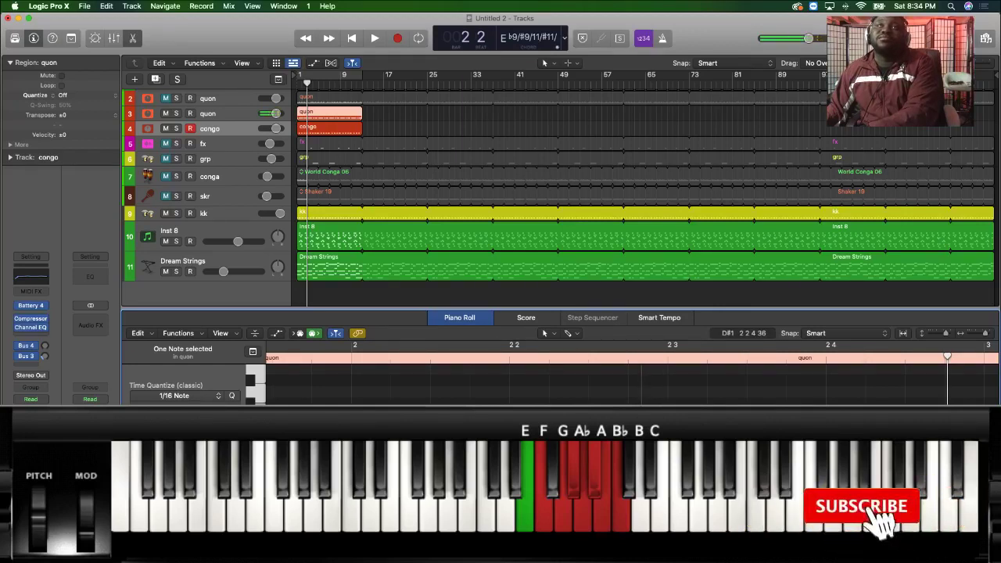
key("space")
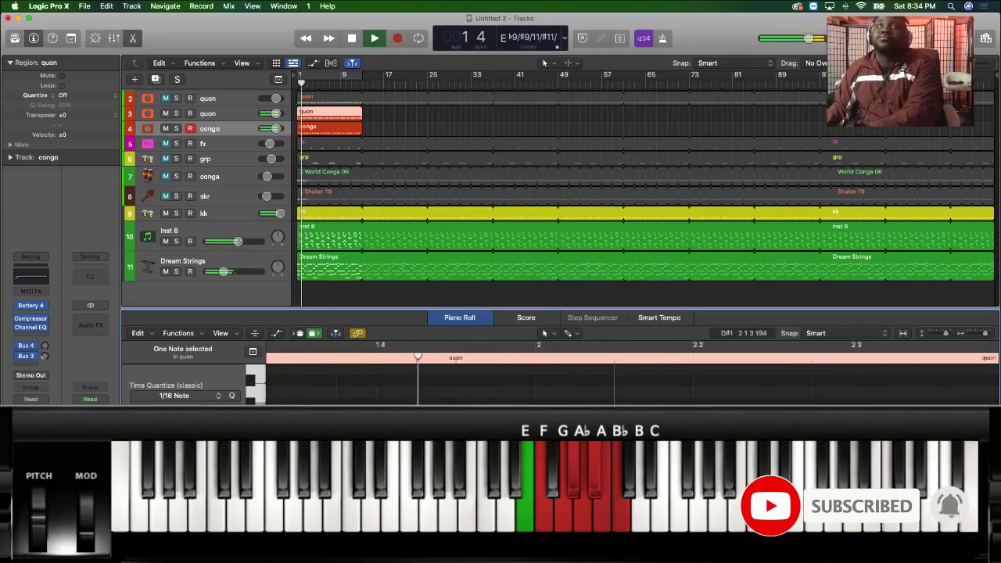
key("space")
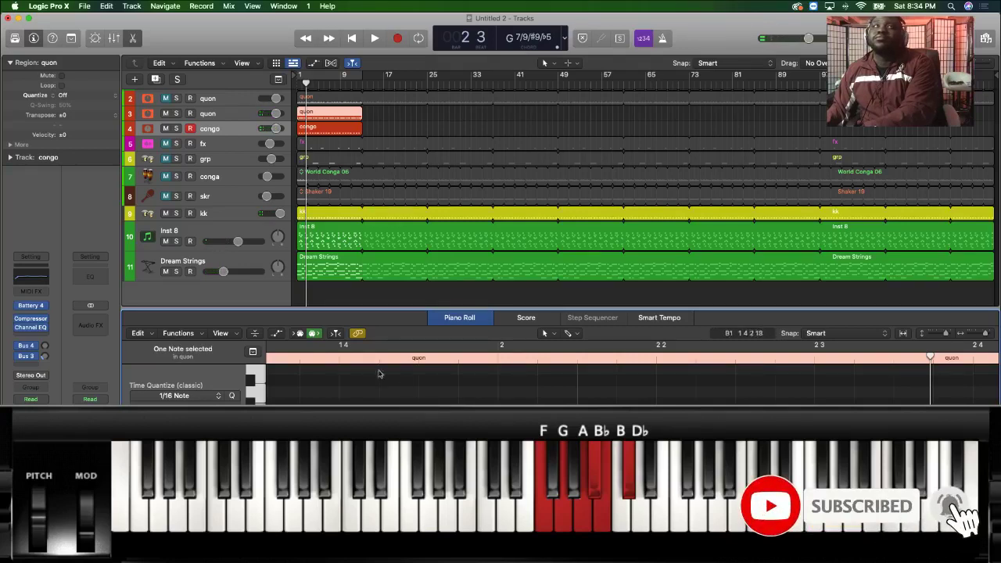
Play the quon region on to bar 4 and replay that bar up to the start of bar 5.
key("space")
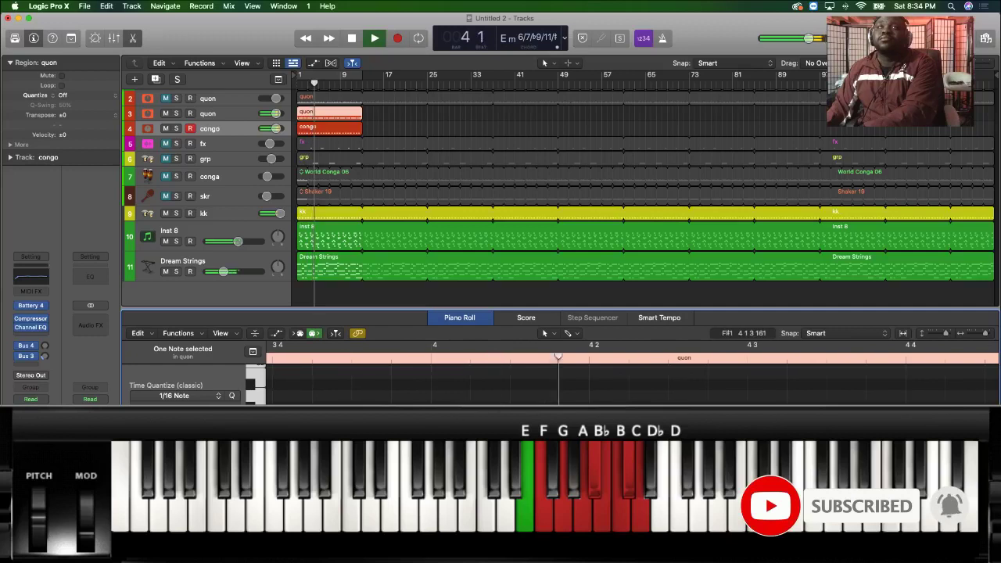
key("space")
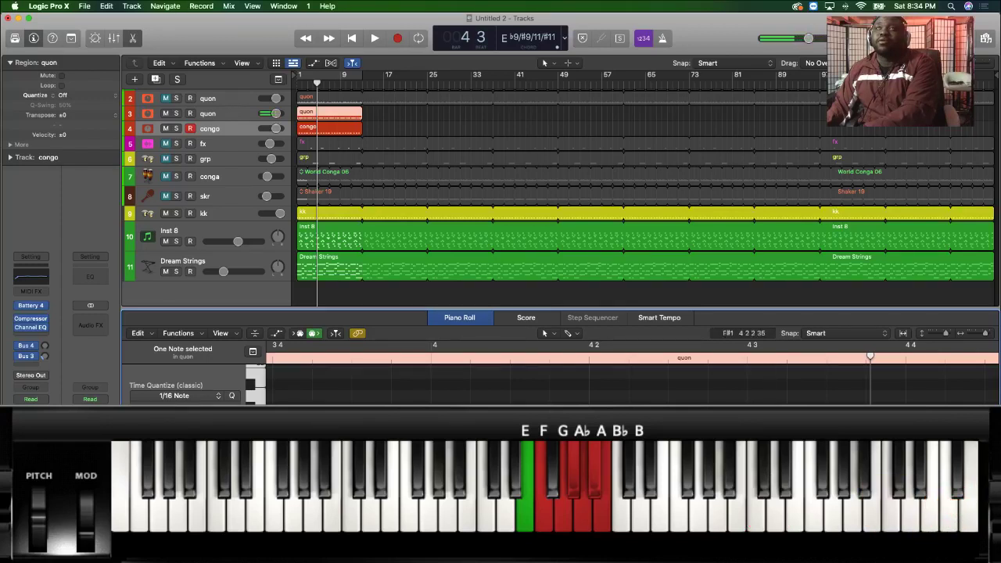
left_click(276, 358)
key("space")
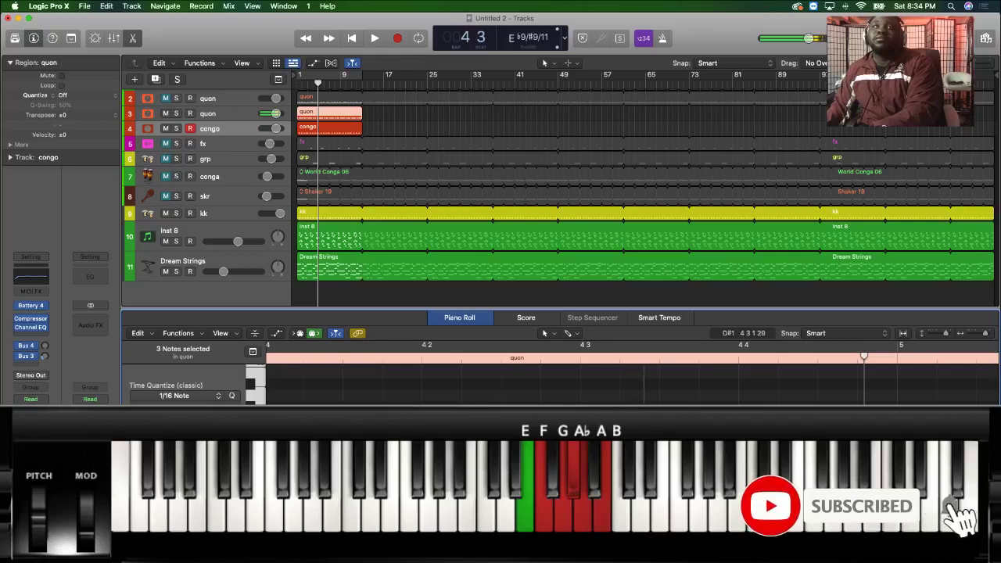
left_click(284, 357)
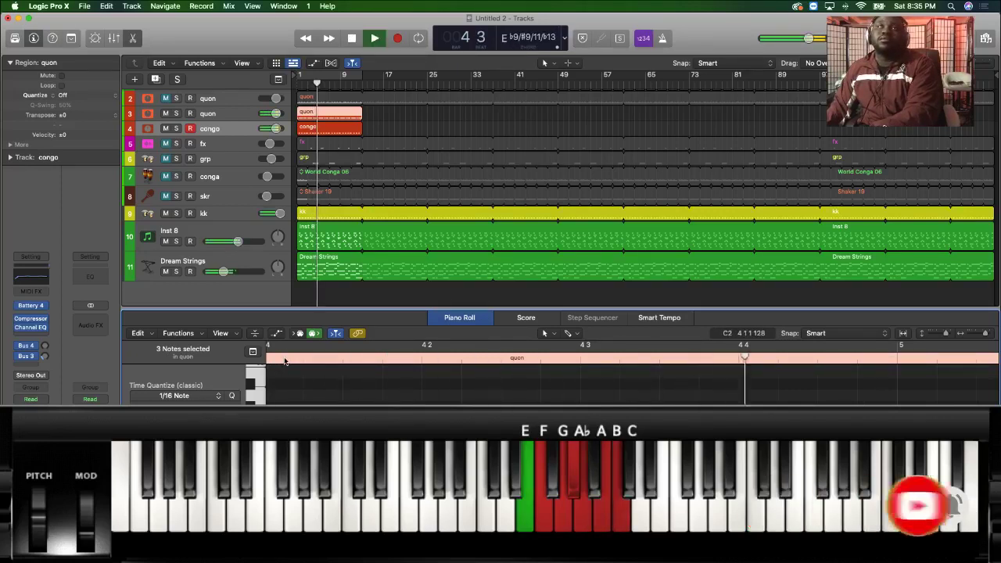
key("space")
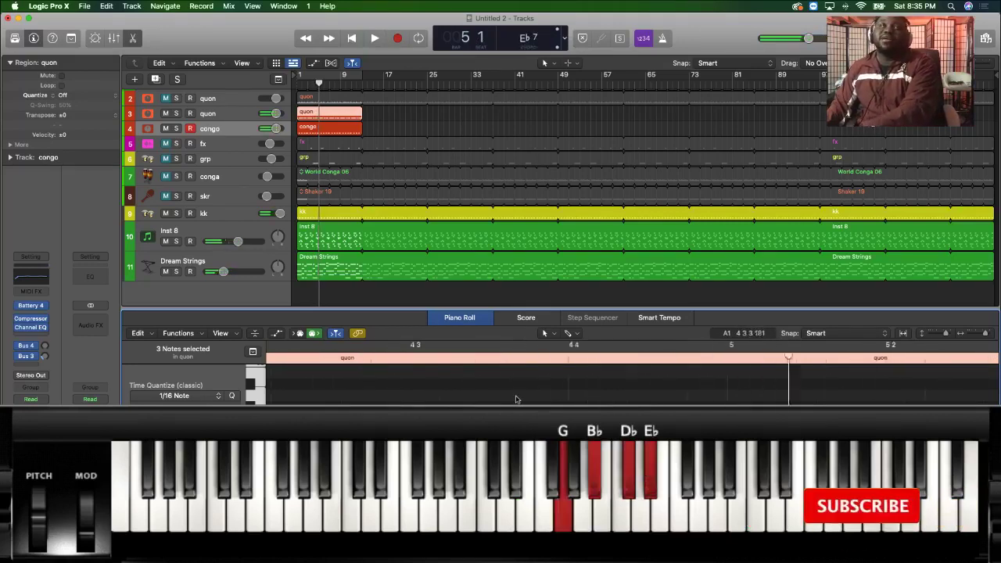
Recheck the quon notes between bars 4 and 6 in short passages, and play on to bar 12.
scroll(301, 359, "left", 3)
key("space")
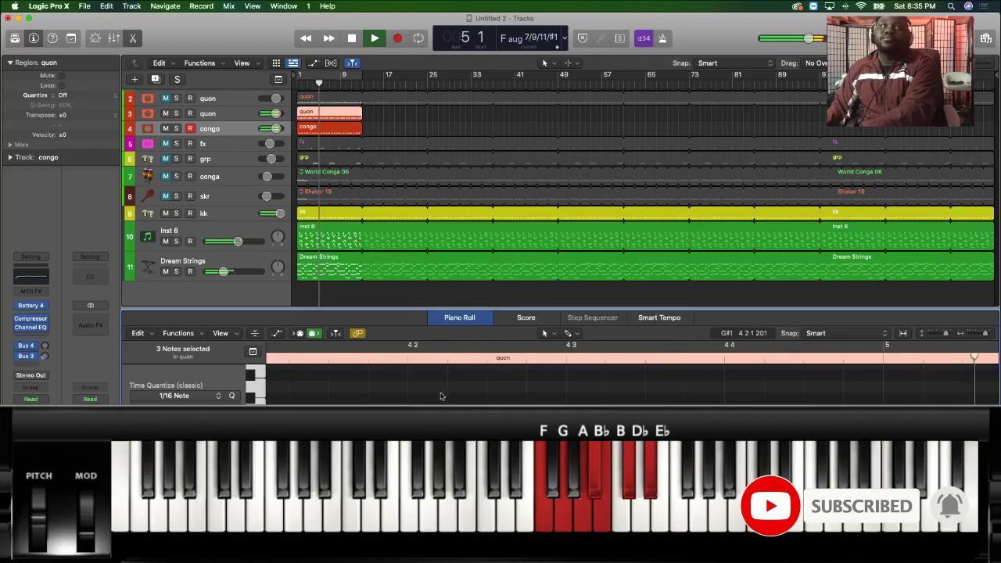
key("space")
key("space")
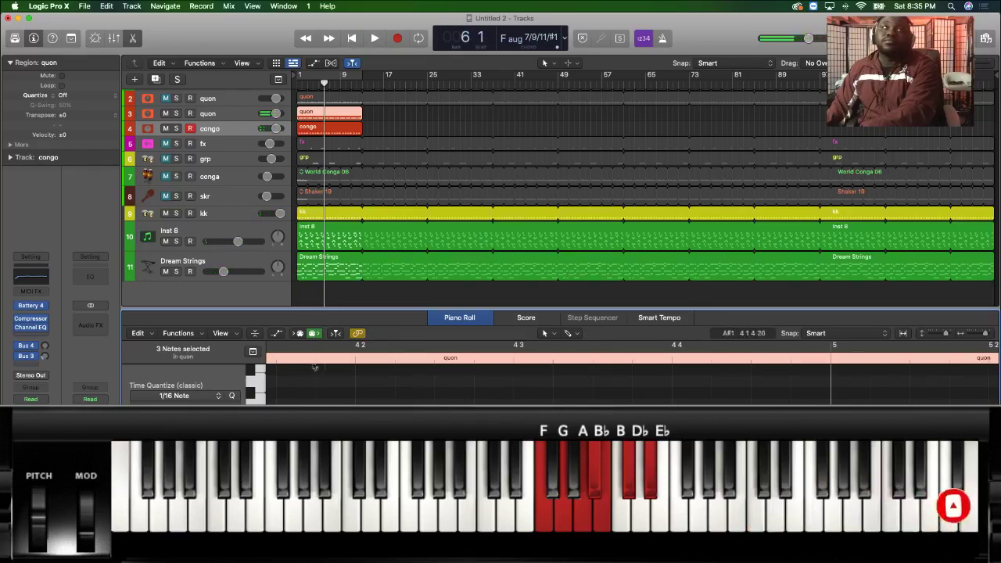
key("space")
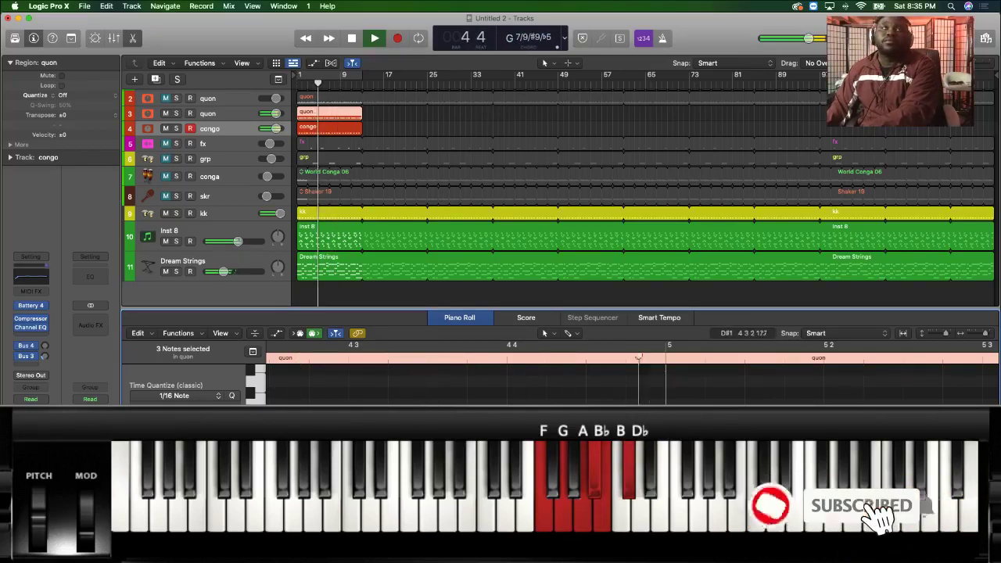
key("space")
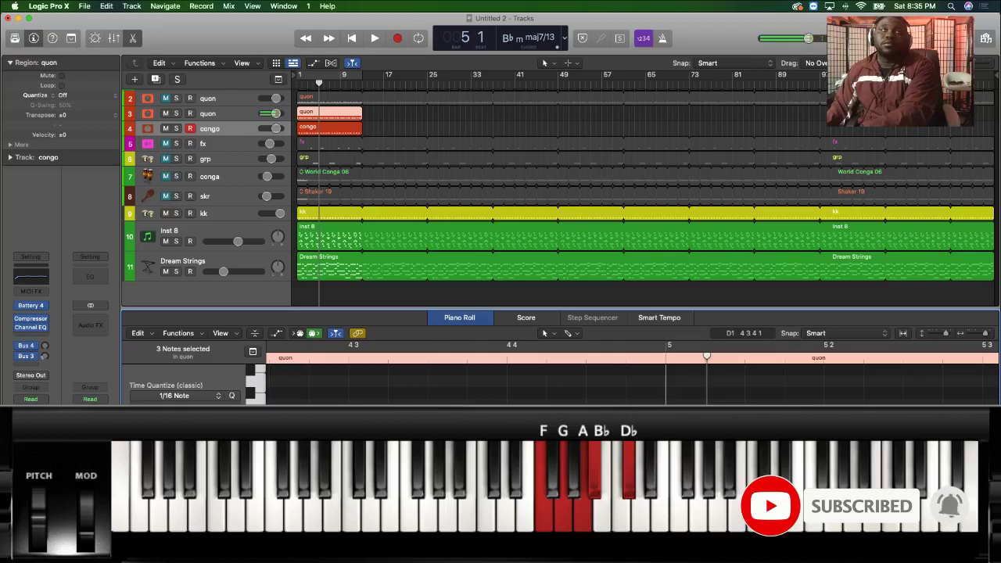
key("space")
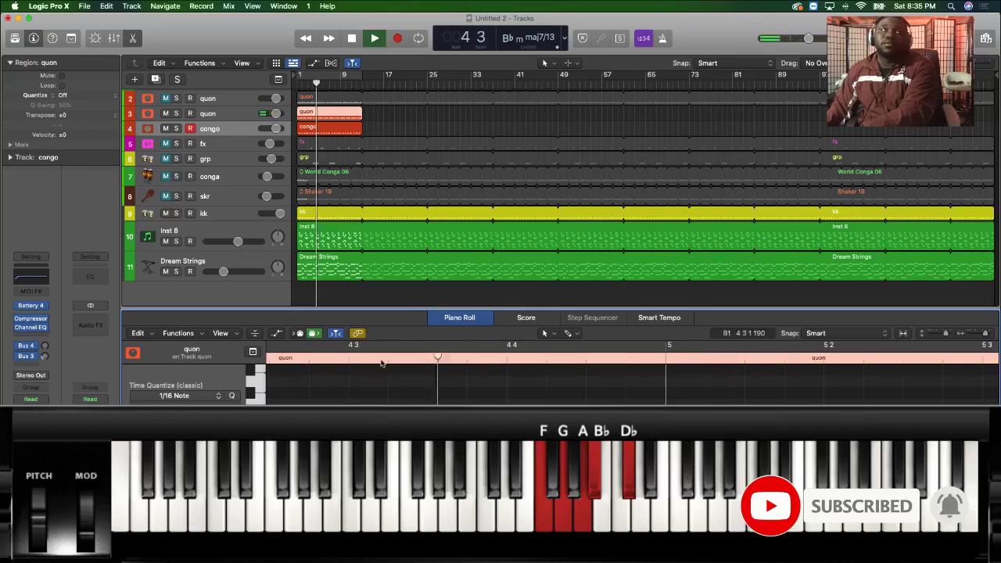
key("space")
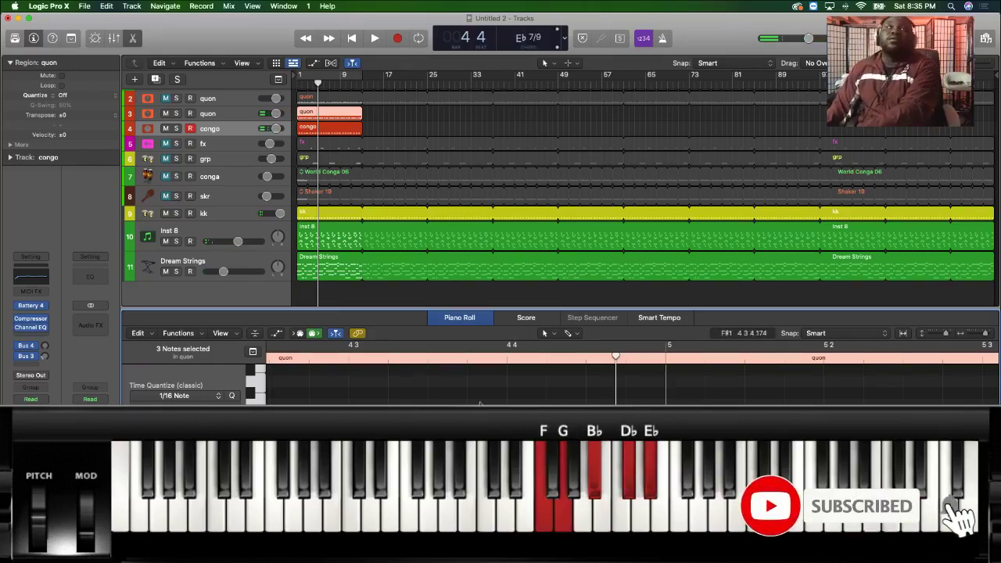
key("space")
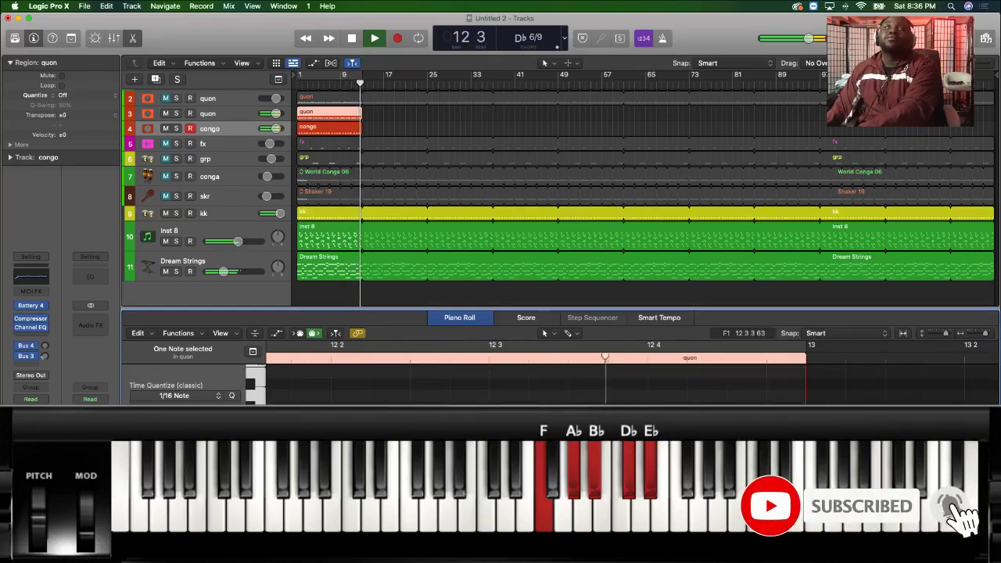
Listen to the arrangement around bar 12, and replay it from the beginning.
key("space")
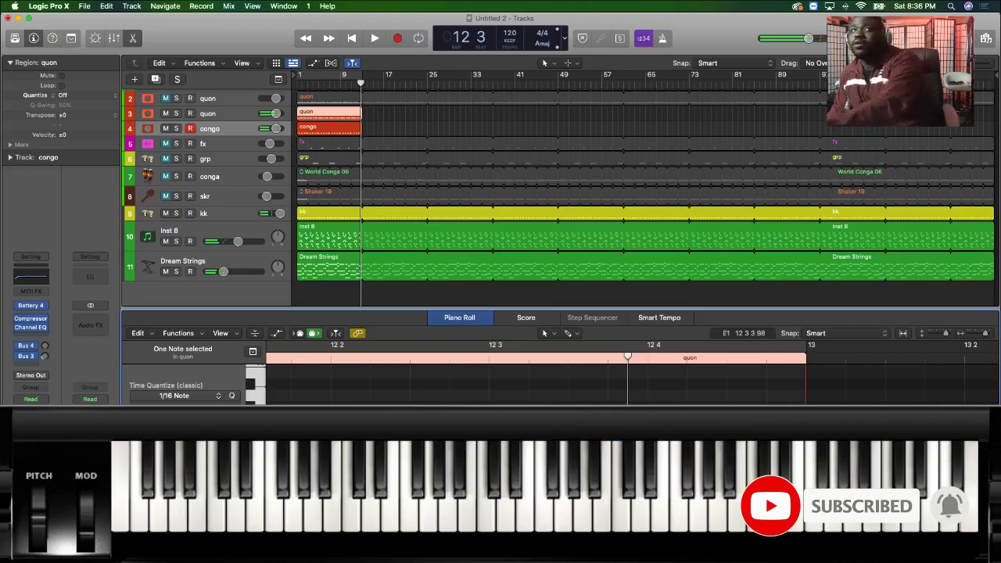
left_click(607, 366)
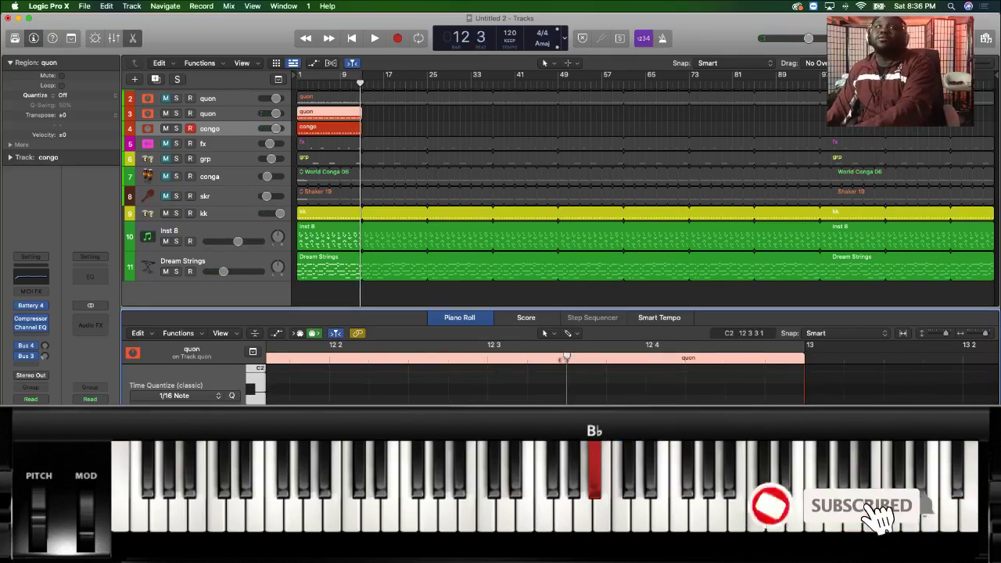
key("space")
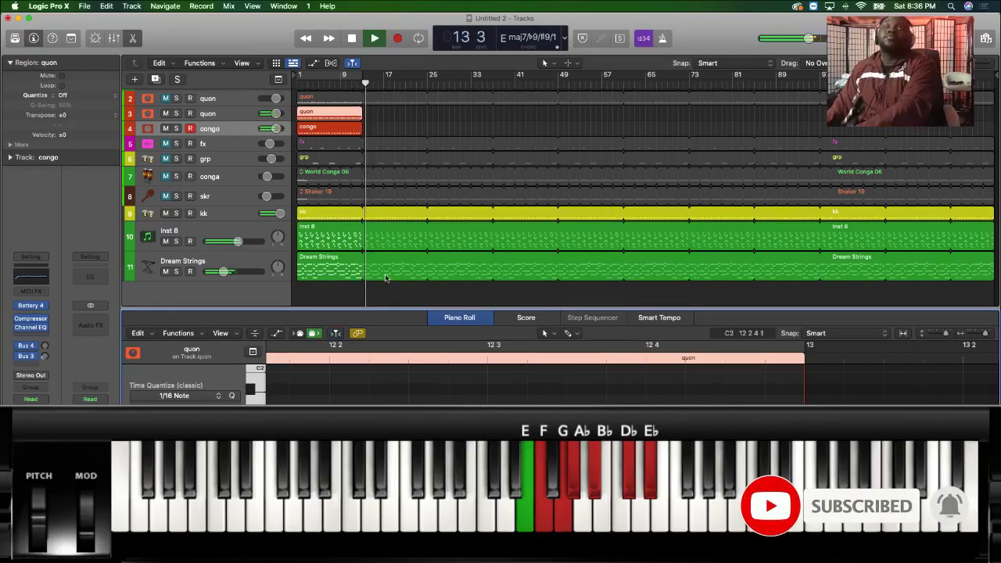
key("Return")
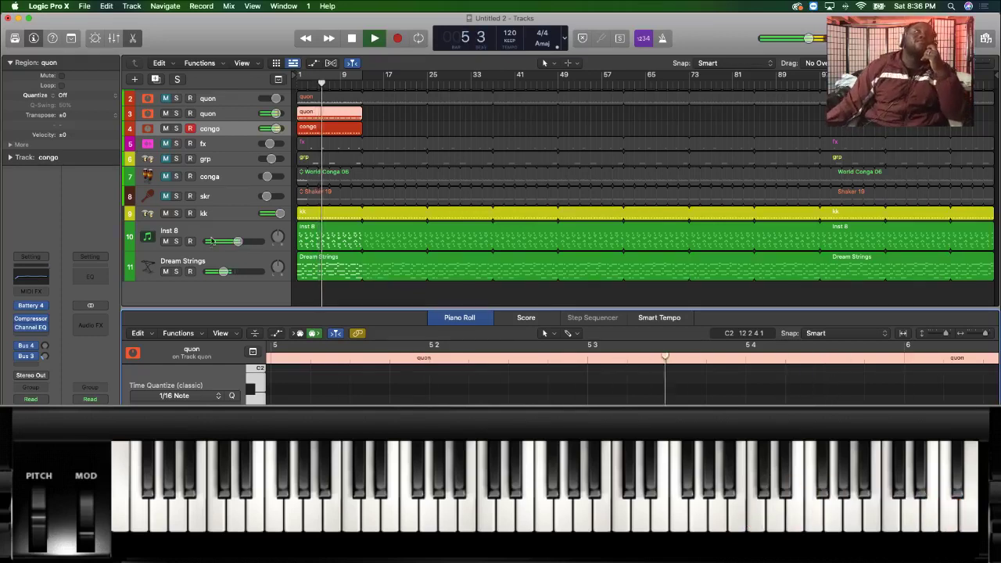
Reduce the heights of the Inst 8 and Dream Strings tracks to compact single-line rows.
left_click_drag(210, 251, 207, 263)
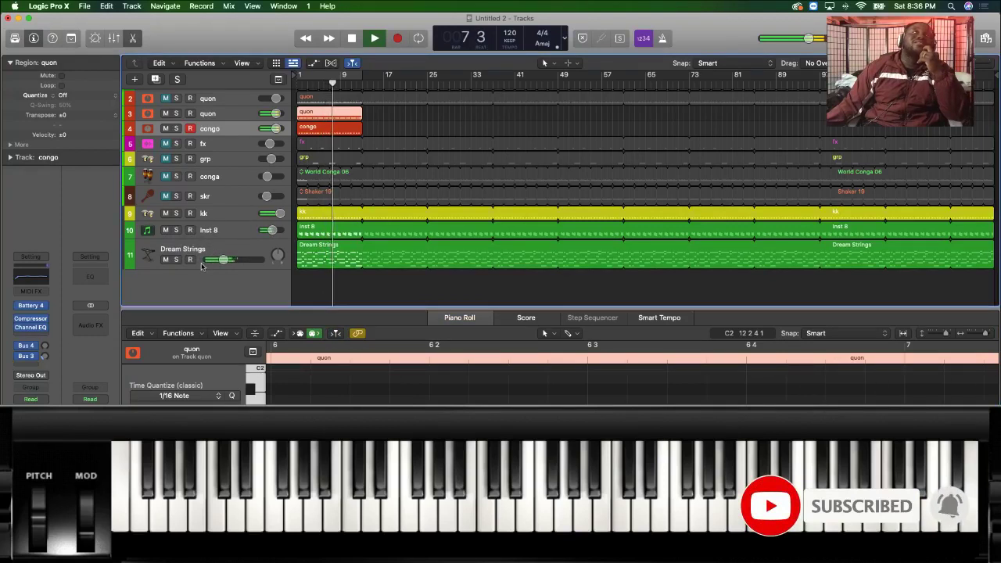
left_click(202, 268)
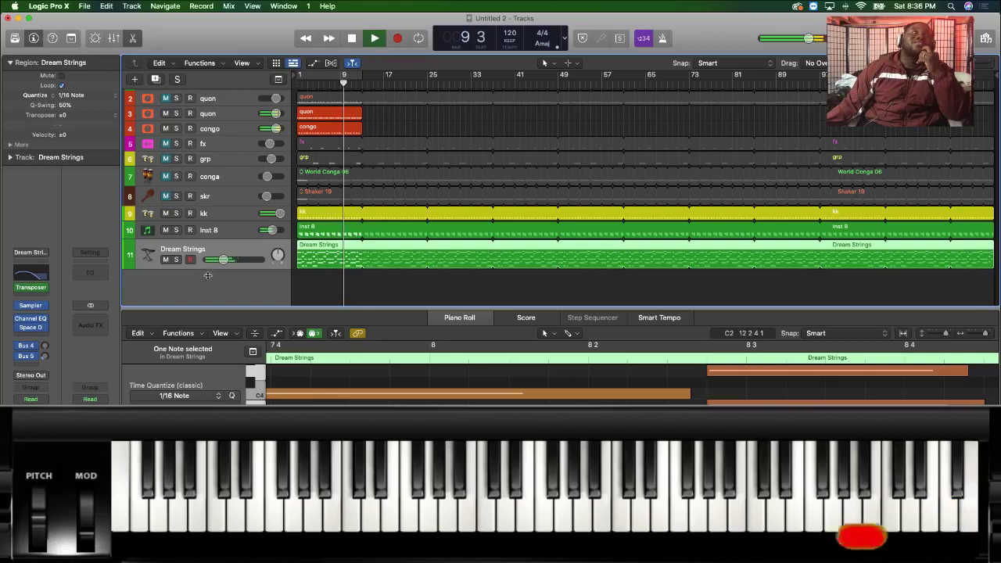
left_click_drag(207, 276, 209, 266)
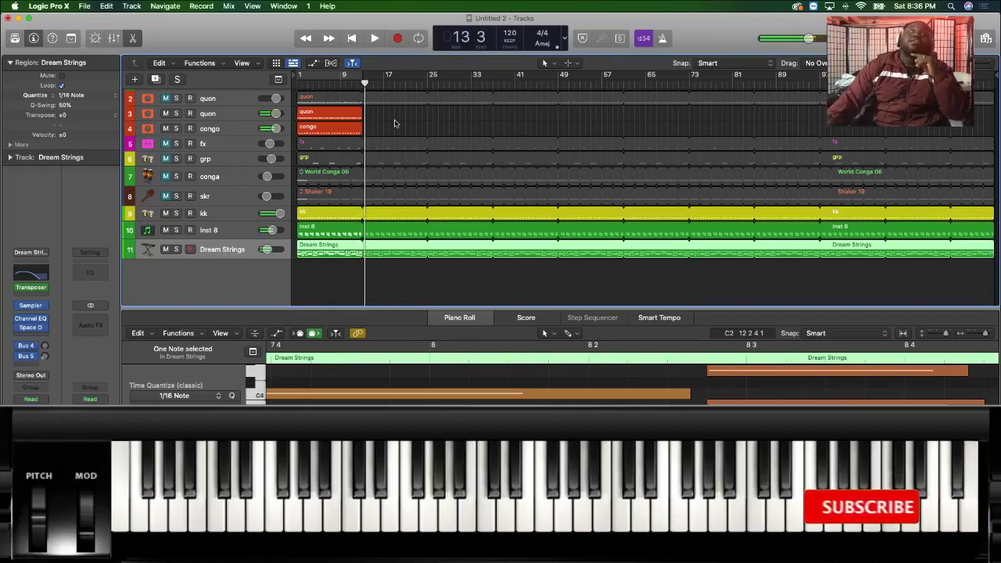
Play the arrangement from bar 1 with no regions selected, check the kk track, and stop playback.
key("space")
scroll(391, 109, "down", 1)
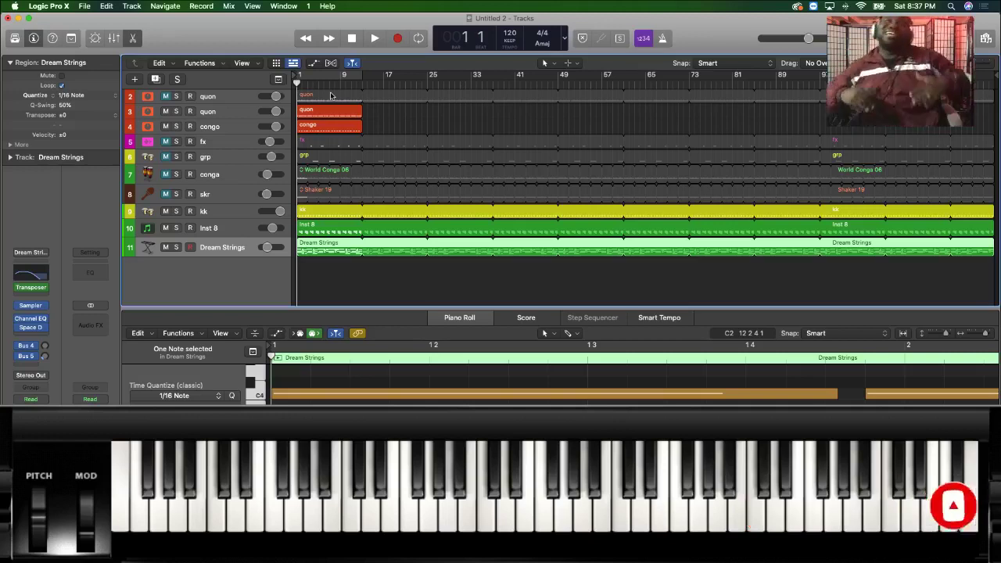
scroll(344, 101, "up", 1)
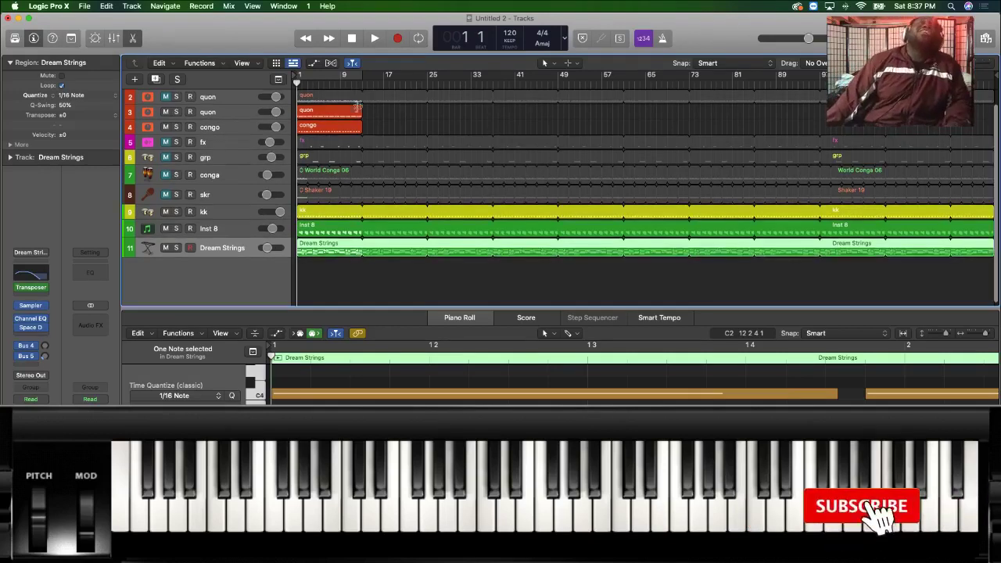
left_click(380, 122)
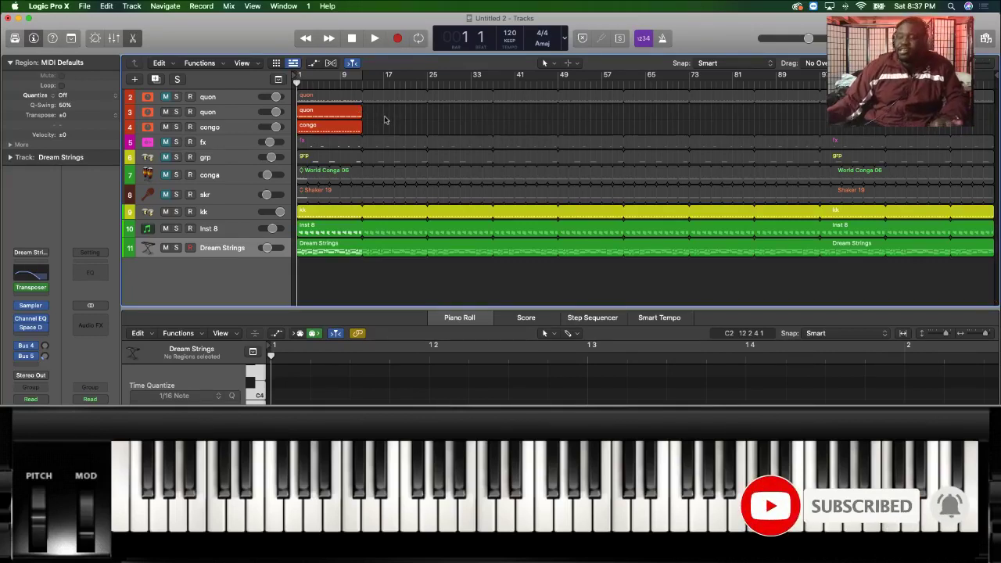
key("space")
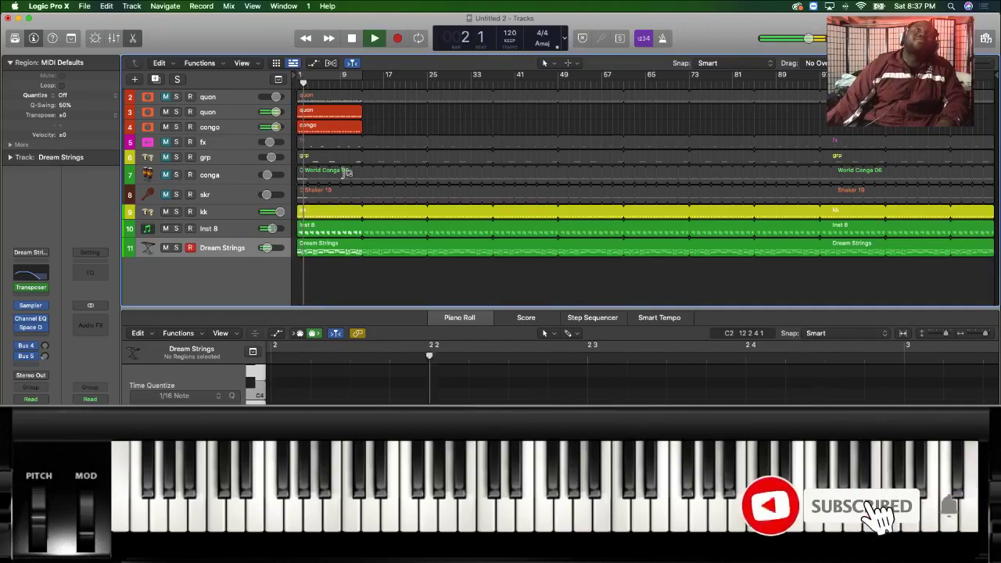
left_click(222, 213)
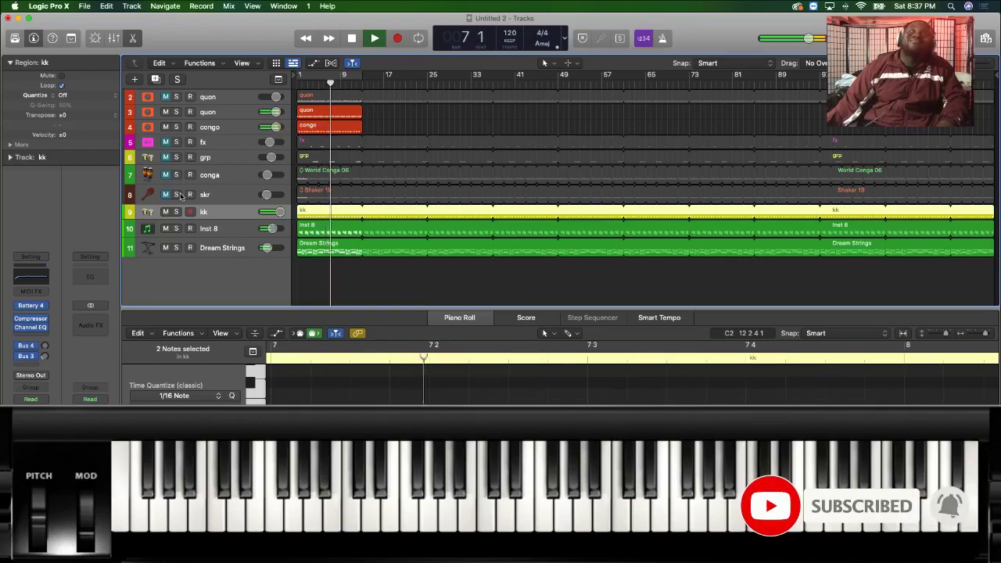
key("space")
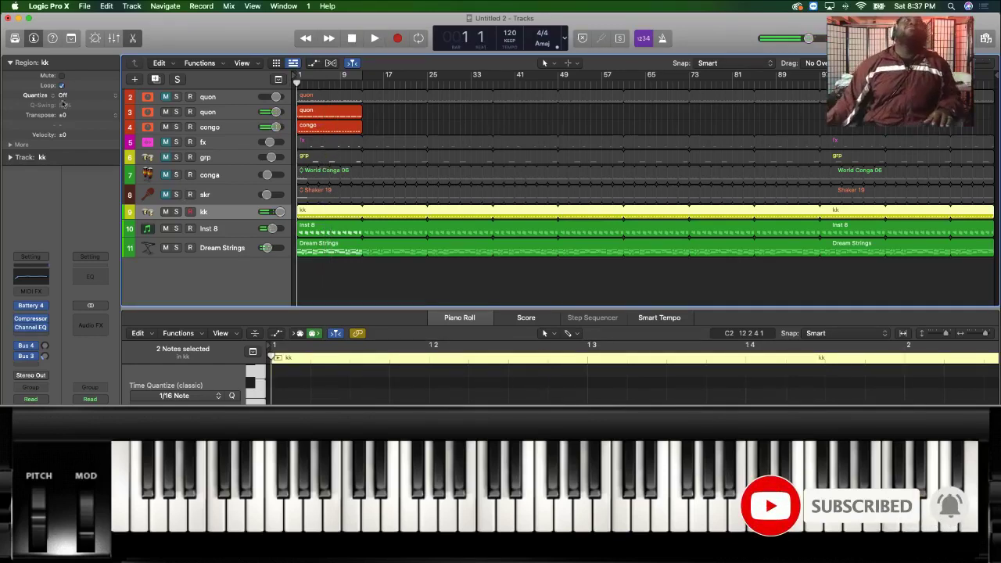
left_click(329, 125)
left_click(328, 111)
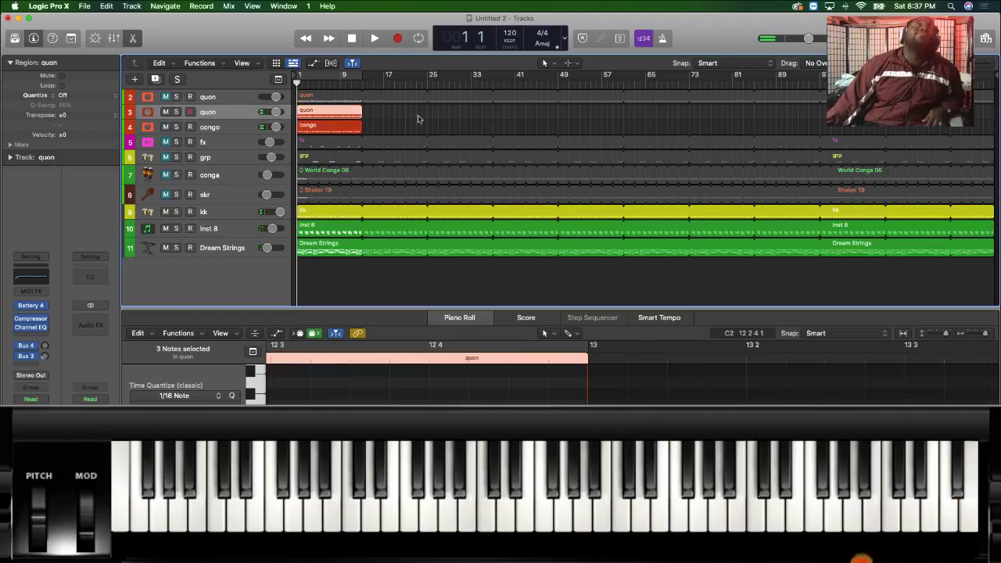
left_click(419, 119)
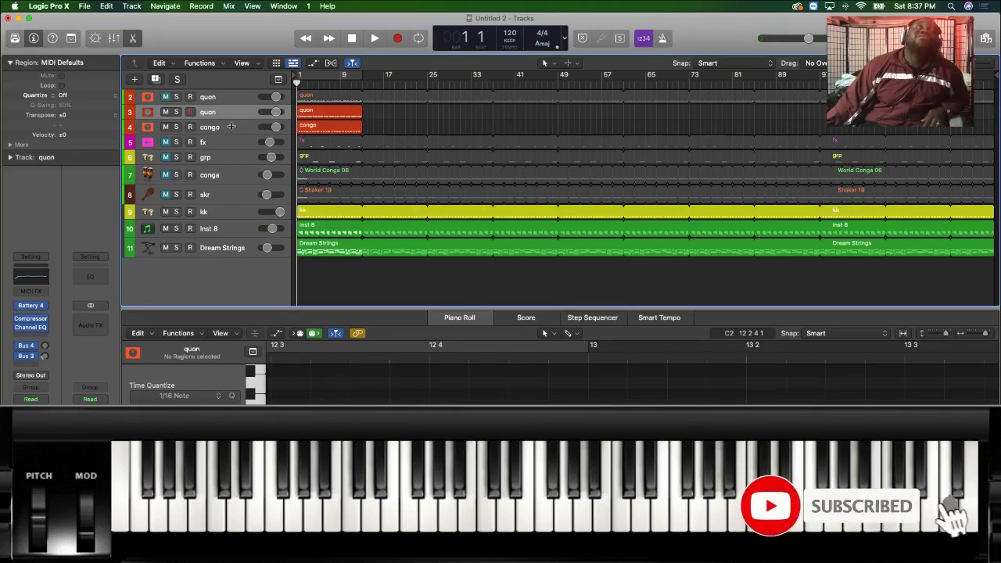
left_click(330, 110)
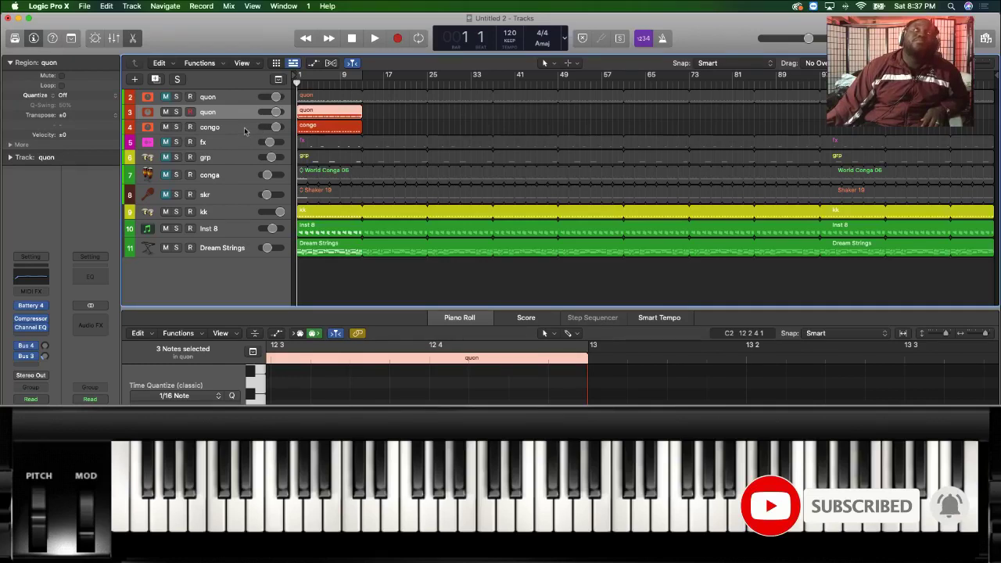
Move the muted fx, grp, conga and skr tracks above the unmuted quon and congo tracks.
left_click_drag(205, 148, 211, 121)
left_click(219, 157)
left_click_drag(213, 176, 208, 145)
left_click_drag(215, 194, 219, 154)
scroll(379, 198, "down", 1)
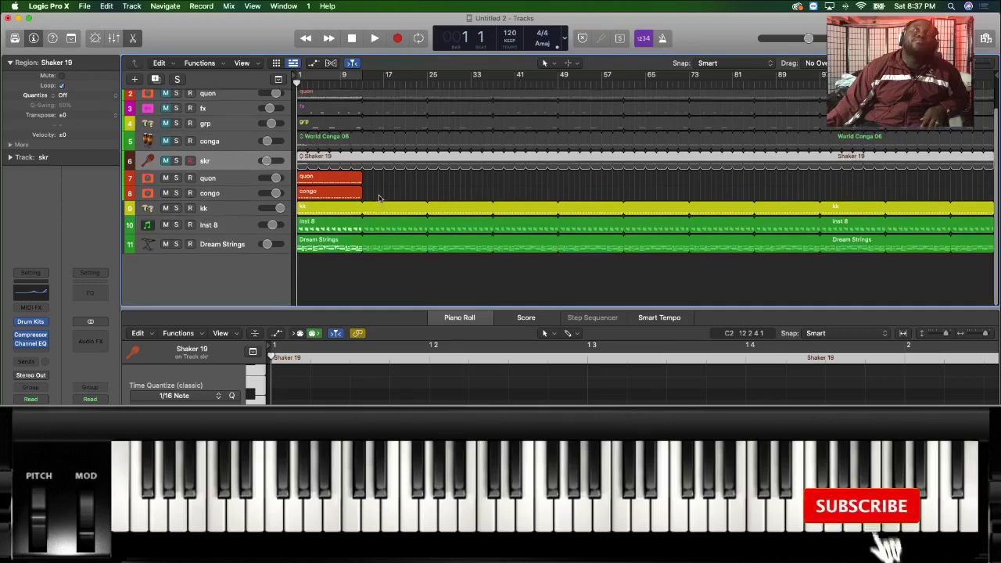
scroll(282, 185, "up", 1)
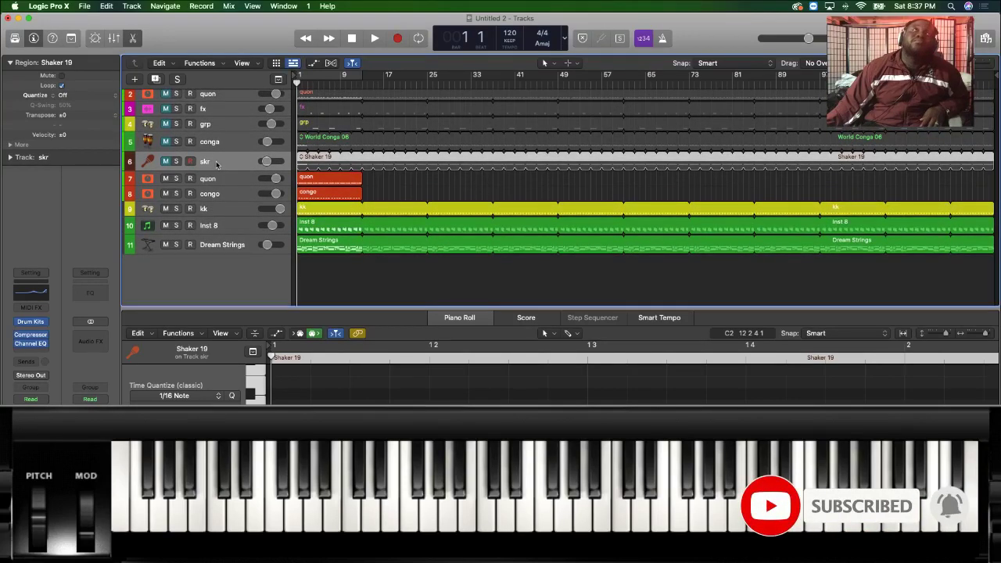
Move the muted quon, fx, grp, conga and skr tracks below Dream Strings, with the bell track placed just above them.
scroll(219, 163, "down", 1)
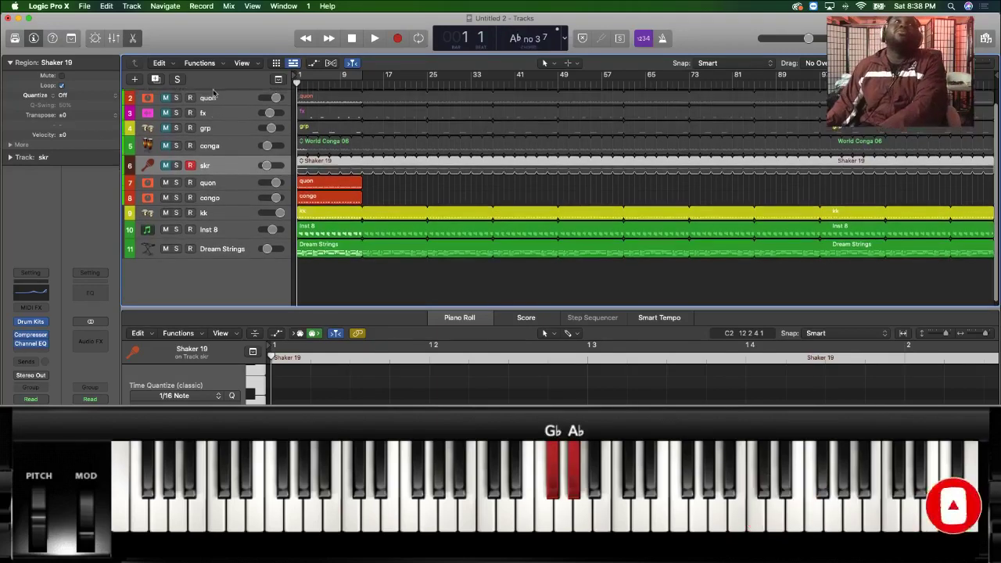
scroll(215, 144, "up", 1)
left_click(212, 132, "shift")
left_click_drag(203, 166, 218, 273)
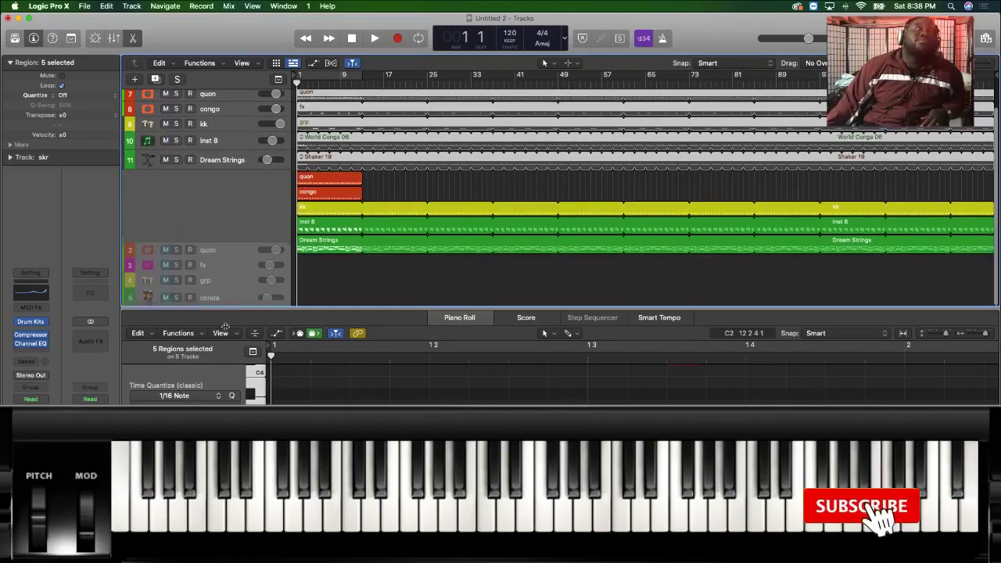
left_click(395, 267)
scroll(384, 234, "up", 2)
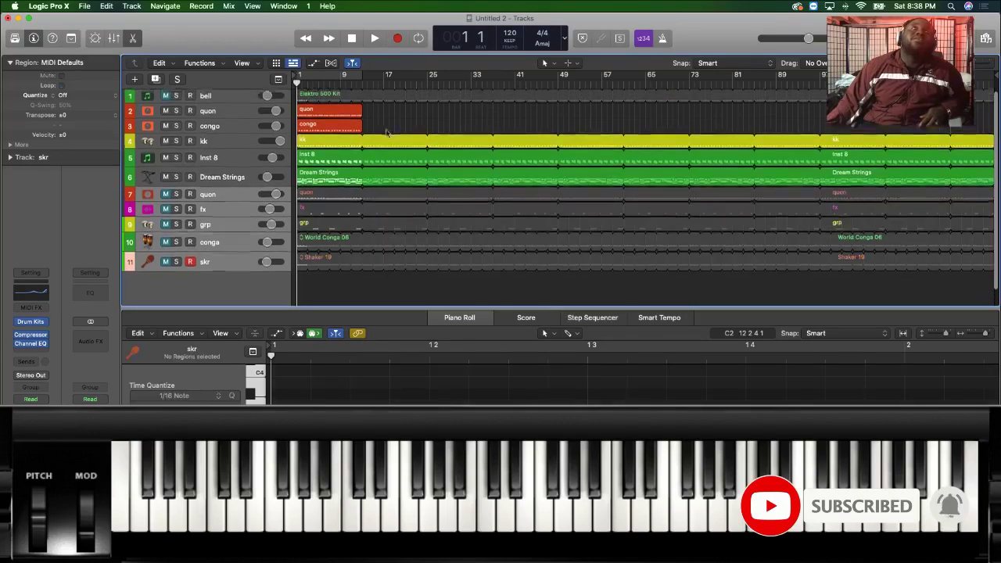
left_click_drag(205, 96, 203, 186)
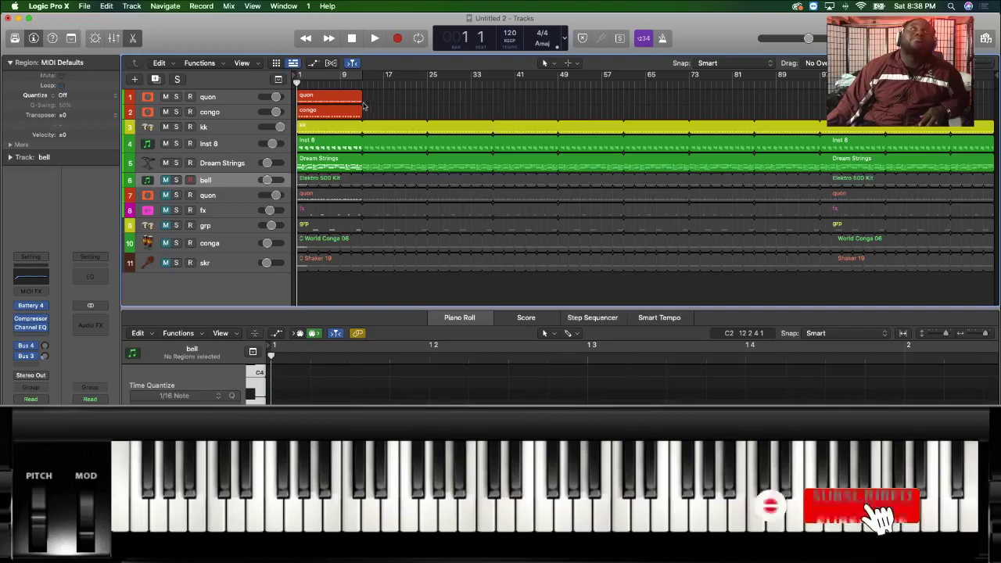
Create a new track with the same settings as the first quon track and open its Battery 4 instrument.
left_click(218, 99)
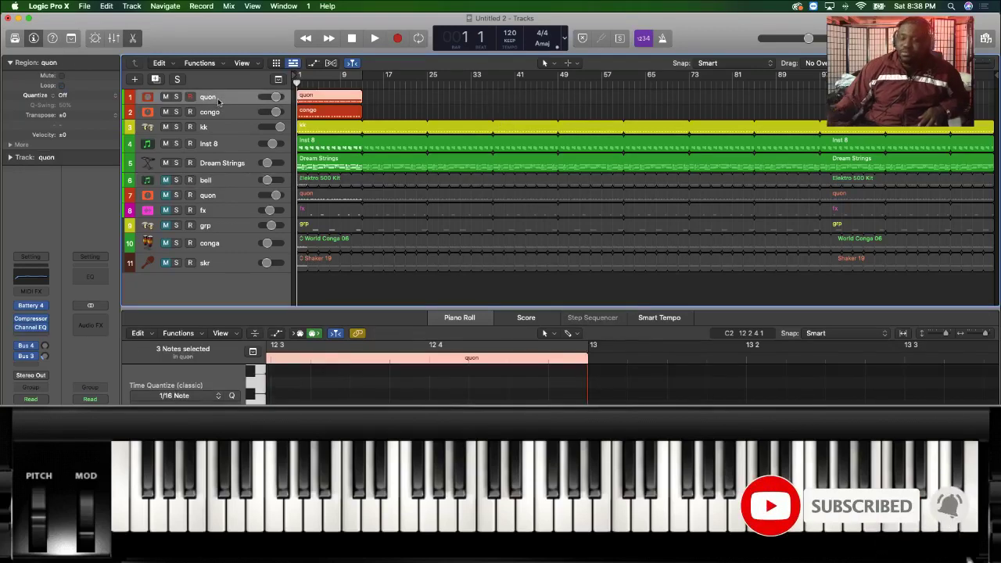
key("super+d")
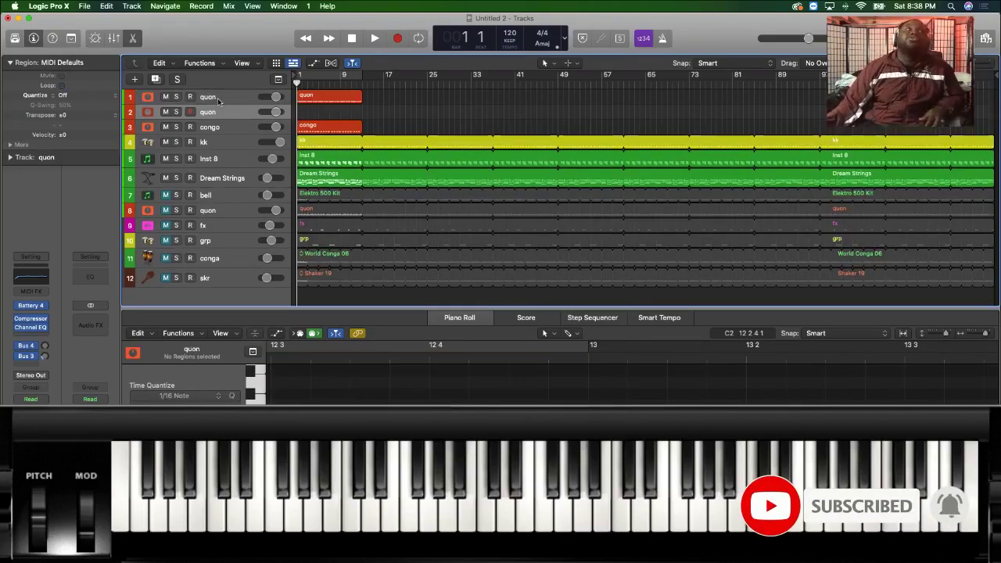
left_click(32, 307)
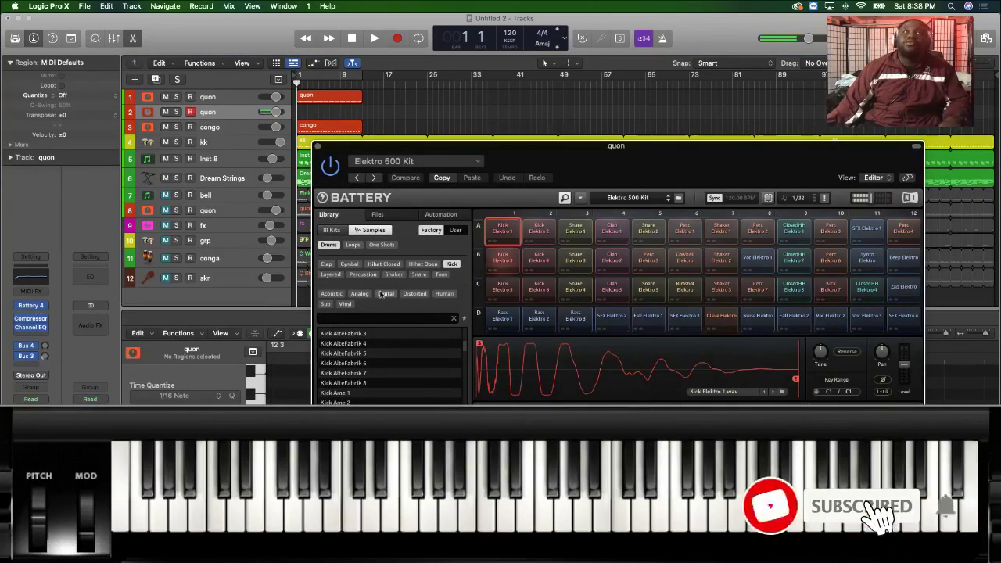
Audition the Snare Elektro 3 pad in Battery and listen to it along with the arrangement.
key("space")
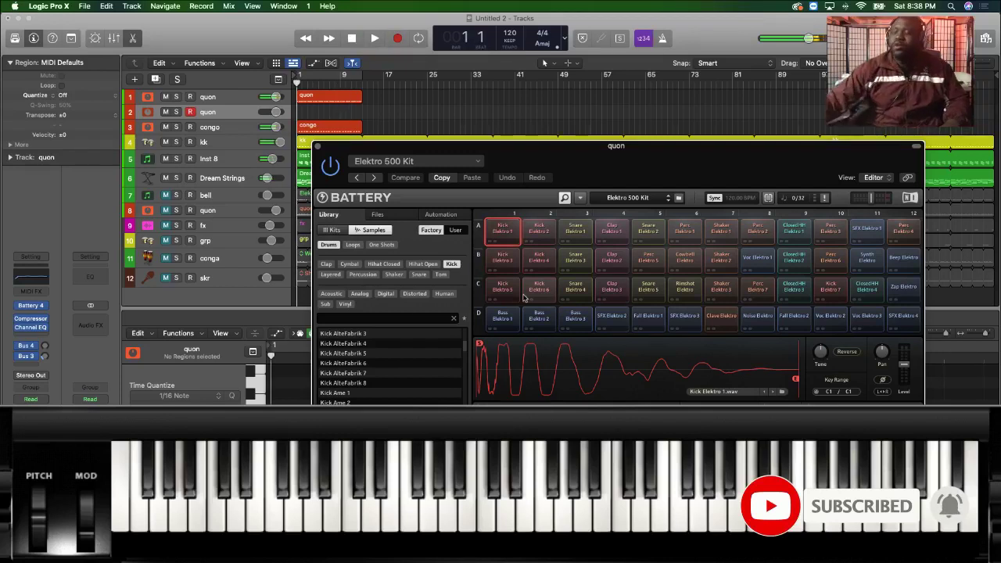
key("space")
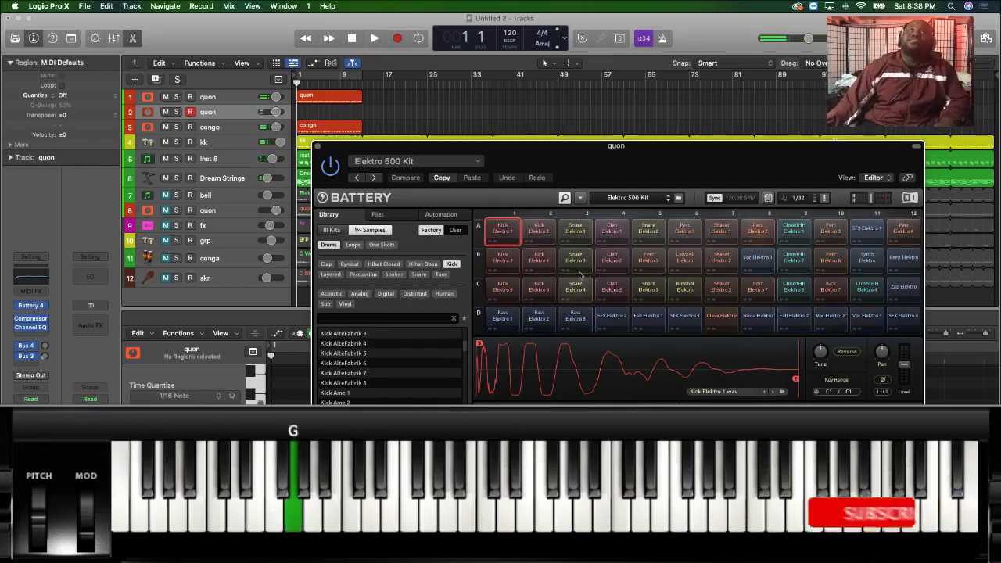
left_click(567, 264)
left_click(568, 264)
left_click(571, 264)
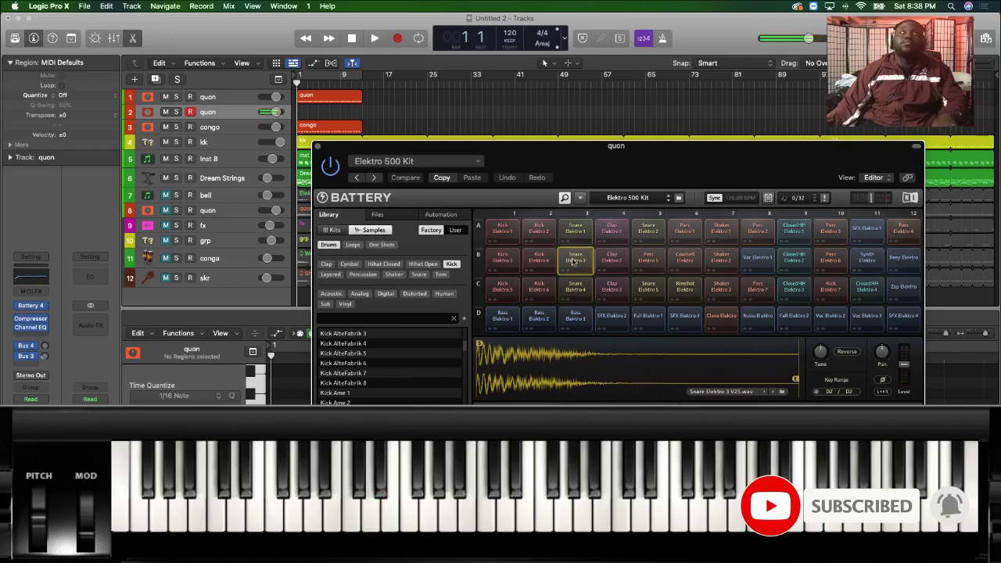
key("space")
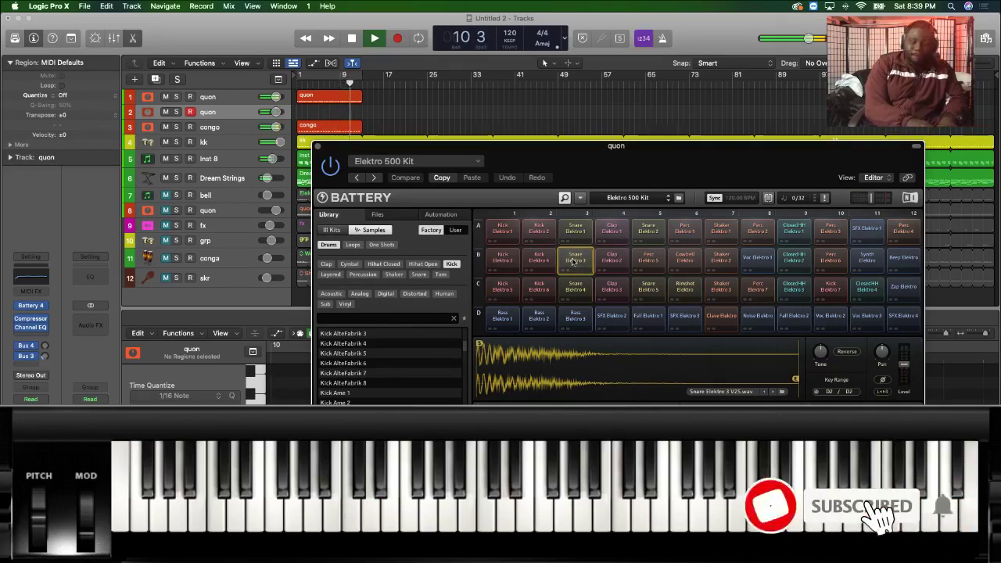
key("space")
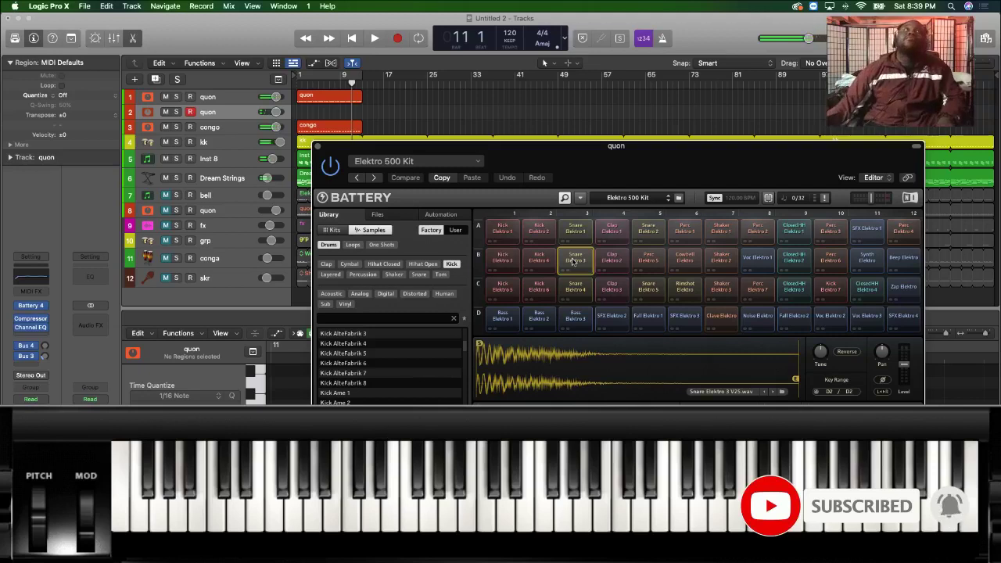
Record an overdub into the quon region on track 1 through bar 12, and select all its notes before clearing the selection.
left_click(325, 99)
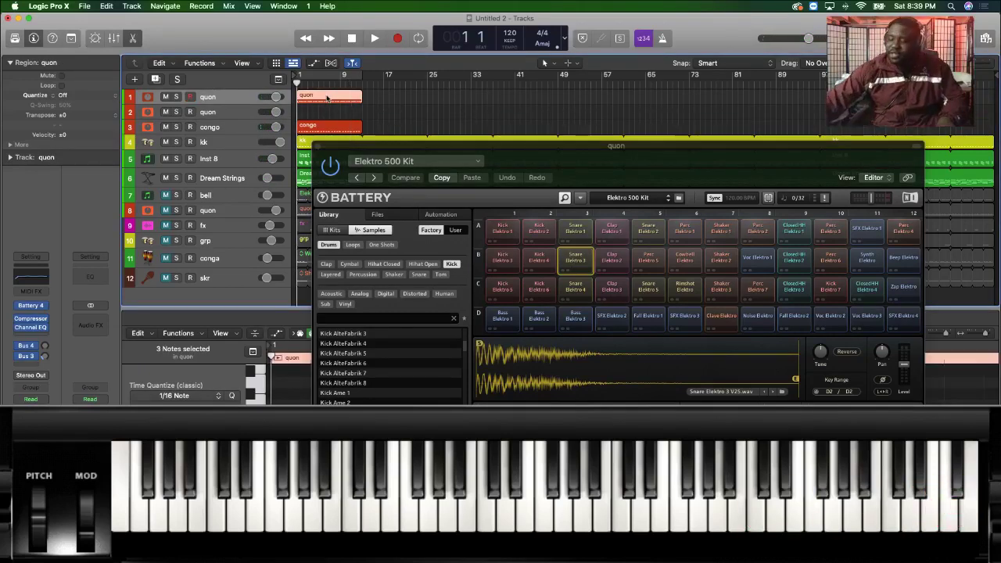
key("space")
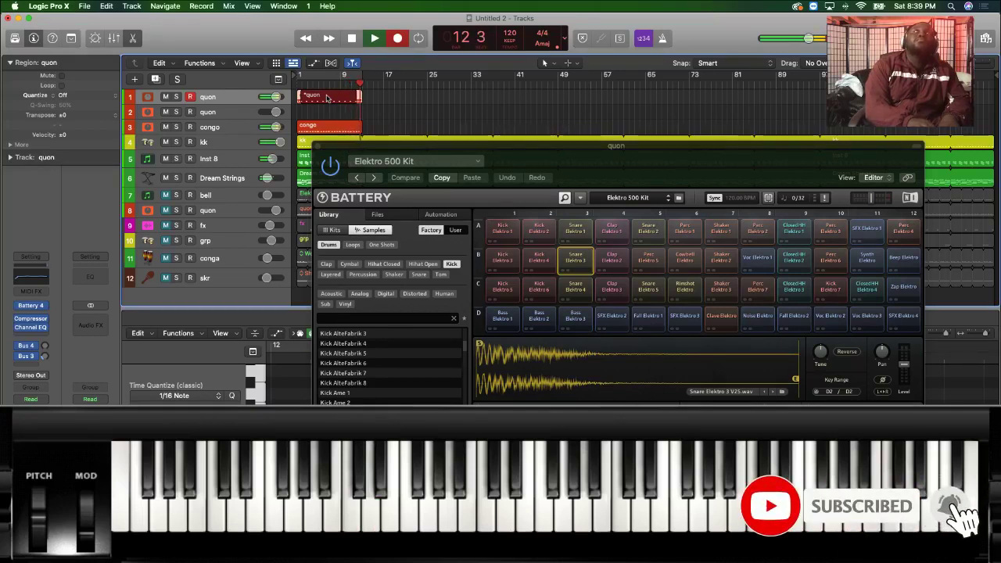
key("space")
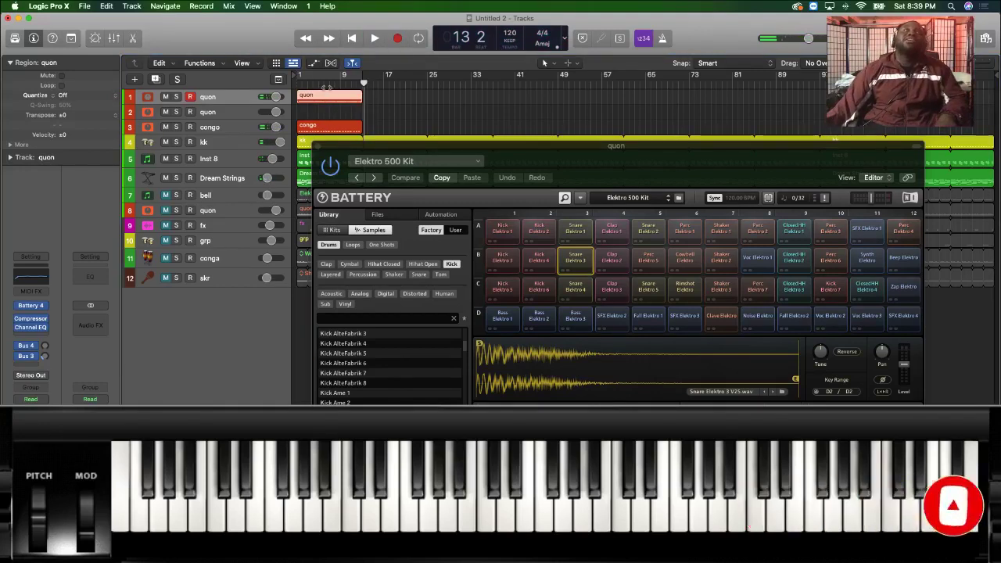
key("p")
key("super+a")
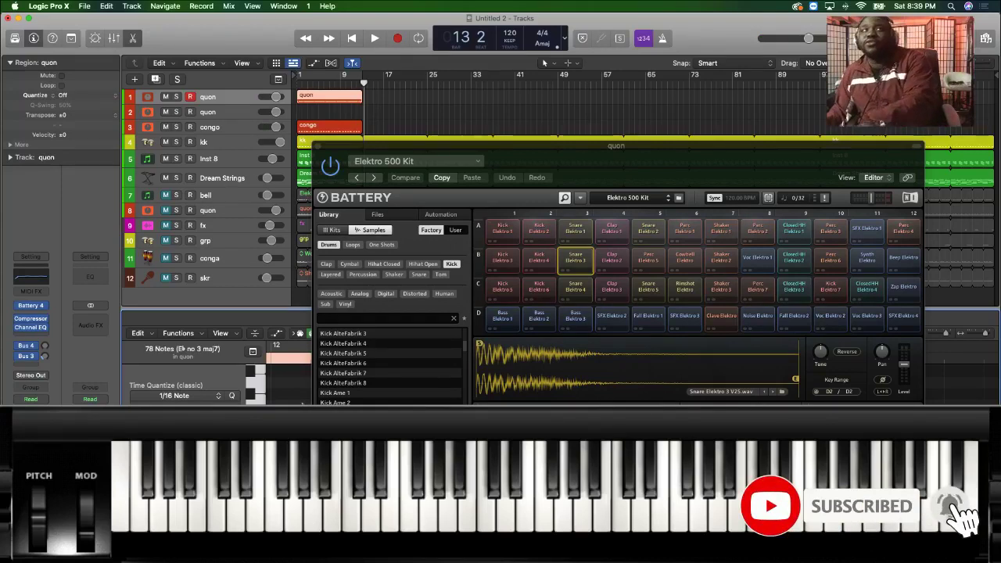
left_click(391, 115)
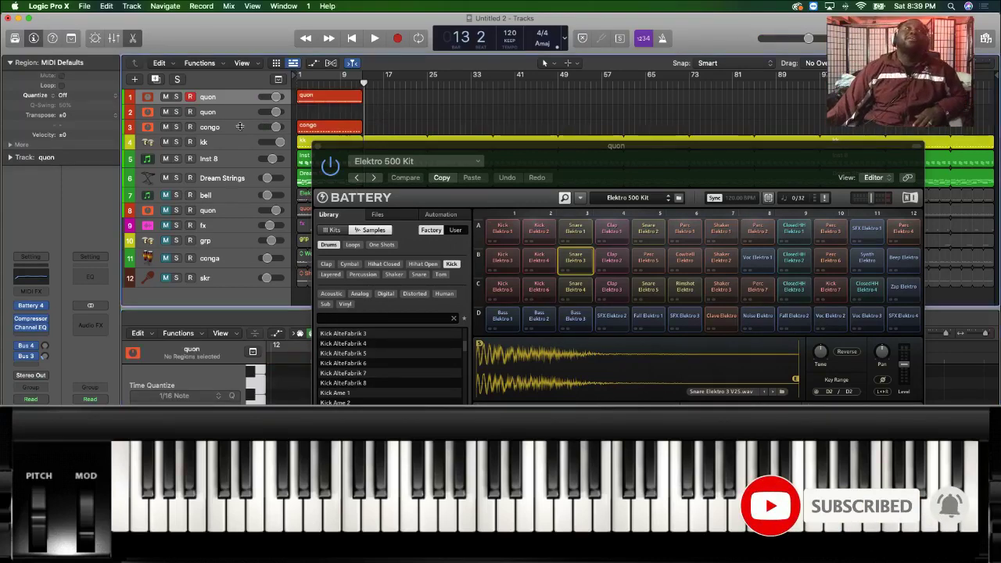
Rename the new quon track on track 2 to hh and return the playhead to the start of the project.
double_click(208, 112)
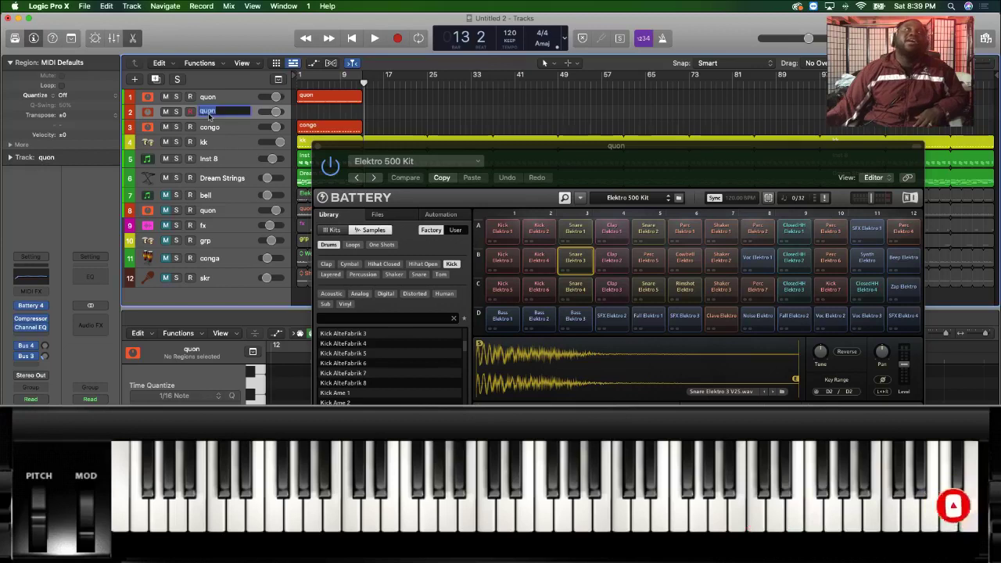
type("hh")
key("Return")
key("Return")
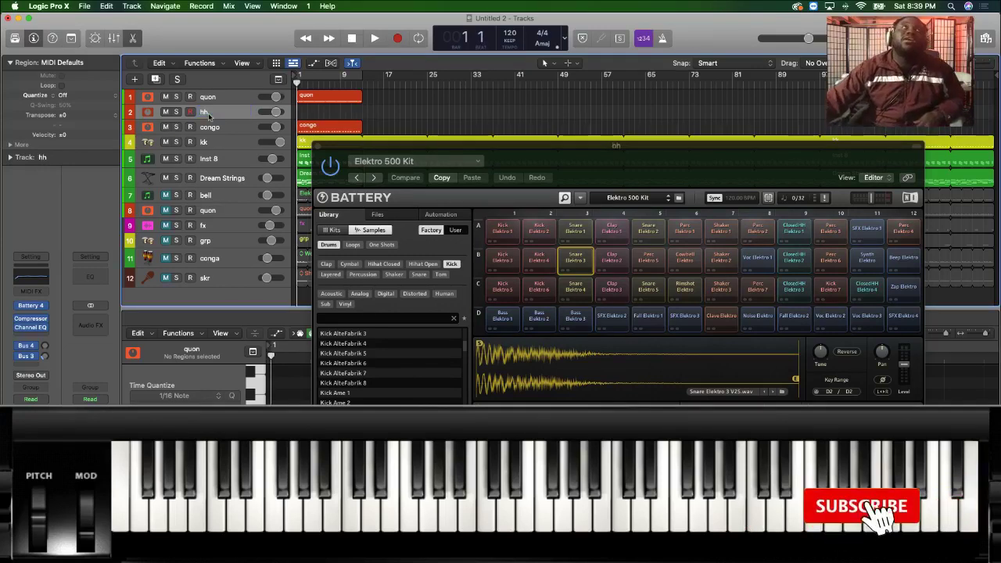
Select the Kick Elektro 5 pad in the hh track's Battery kit and filter the drum samples to Hihat Closed.
left_click(585, 257)
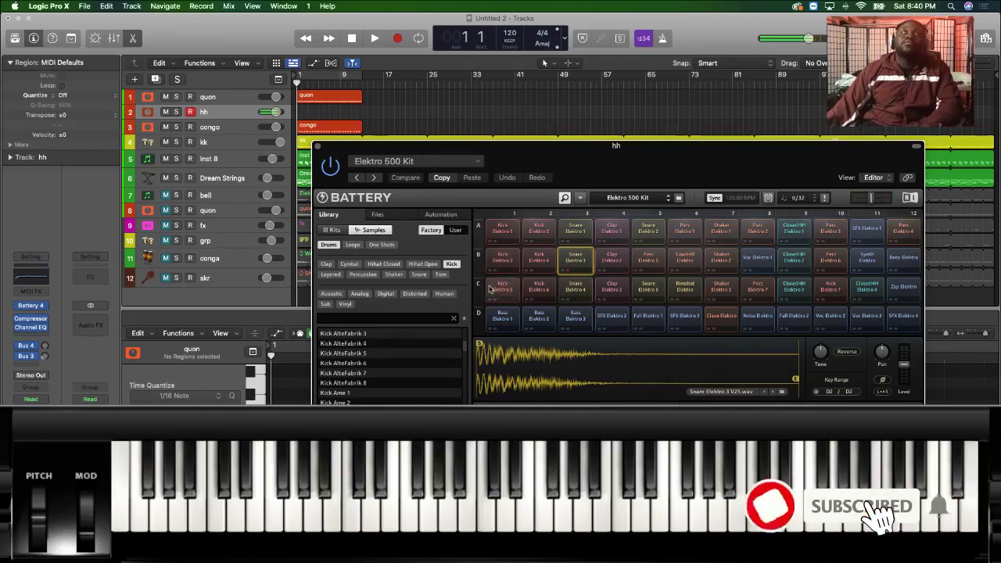
left_click(516, 282)
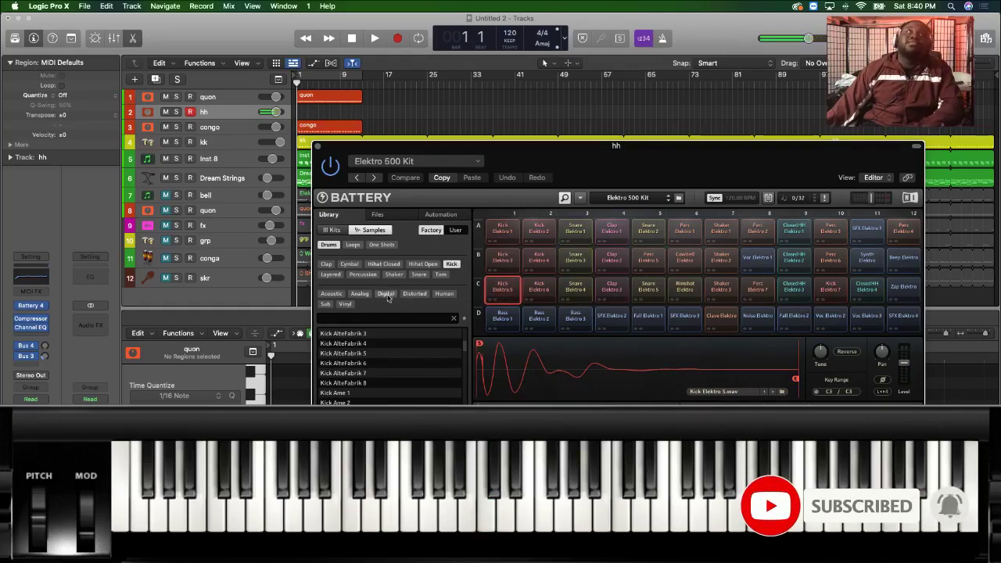
left_click(388, 263)
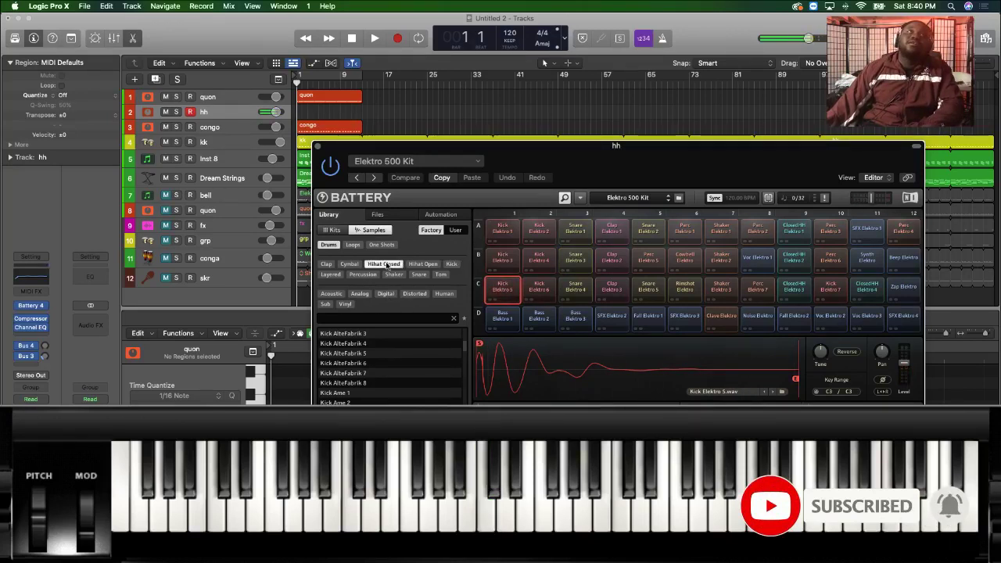
Browse the closed hi-hat samples and load ClosedHH Rnb 3 onto the selected pad C1.
left_click(337, 354)
scroll(357, 383, "down", 10)
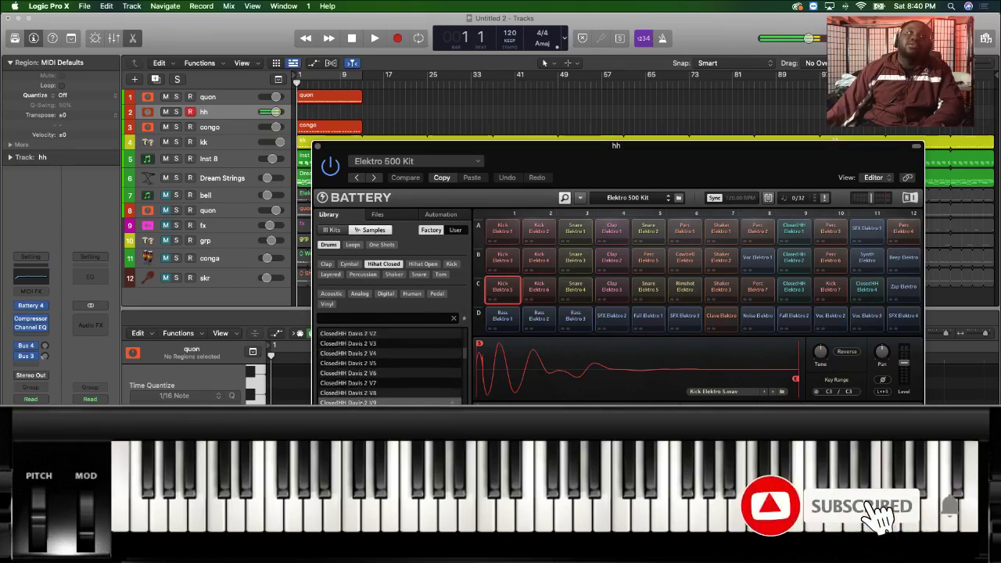
scroll(356, 399, "down", 15)
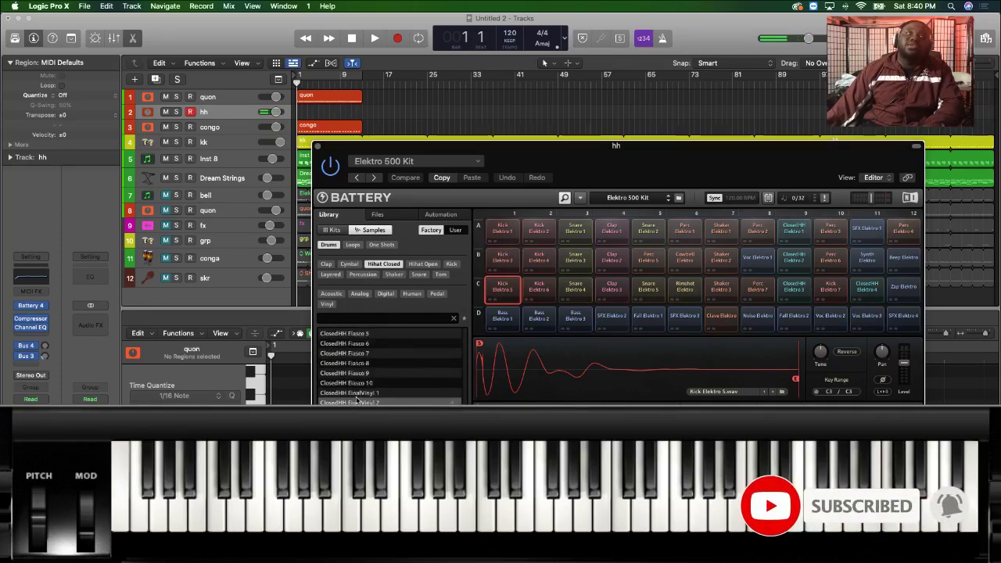
scroll(357, 399, "down", 5)
scroll(357, 400, "down", 3)
scroll(356, 400, "up", 5)
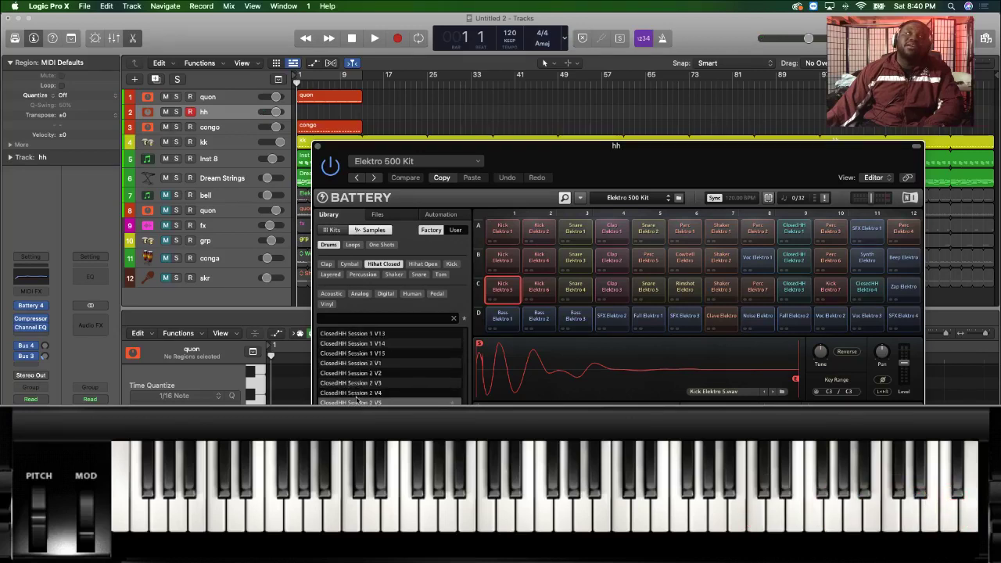
scroll(356, 401, "down", 5)
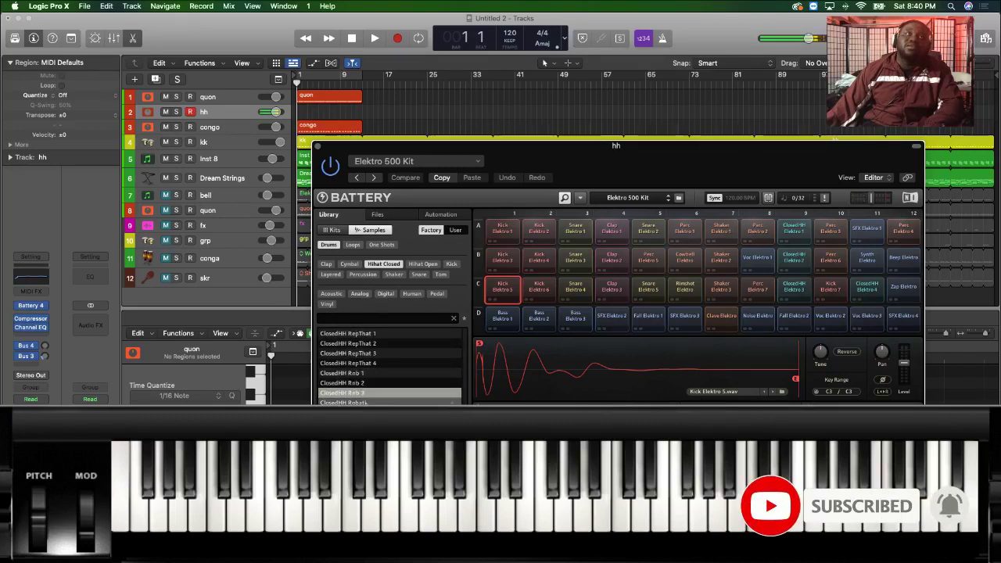
double_click(364, 374)
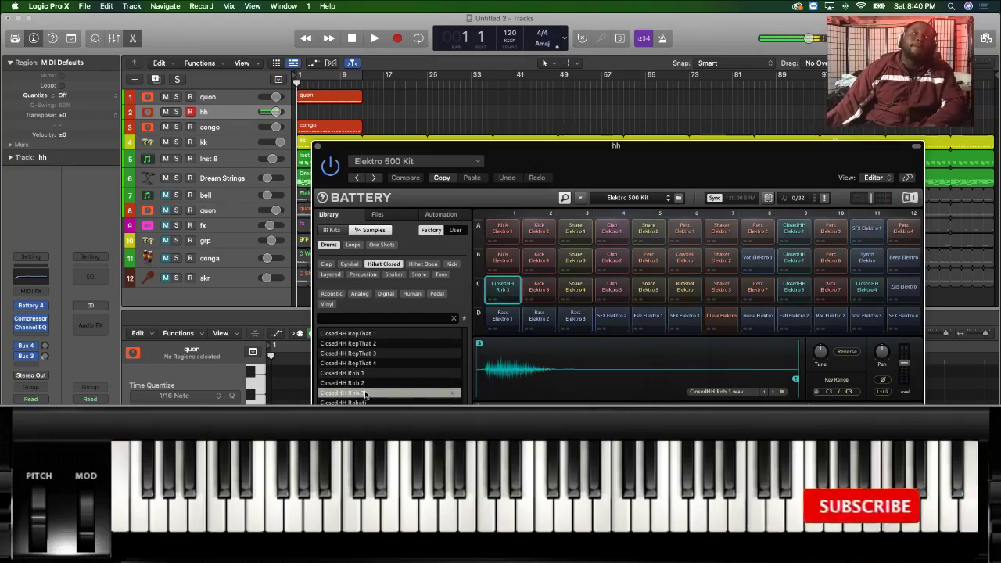
double_click(365, 393)
Load the ClosedHH Elektro 1 V11 sample onto pad C1 instead, and close the Battery window.
scroll(365, 367, "down", 3)
scroll(391, 367, "down", 5)
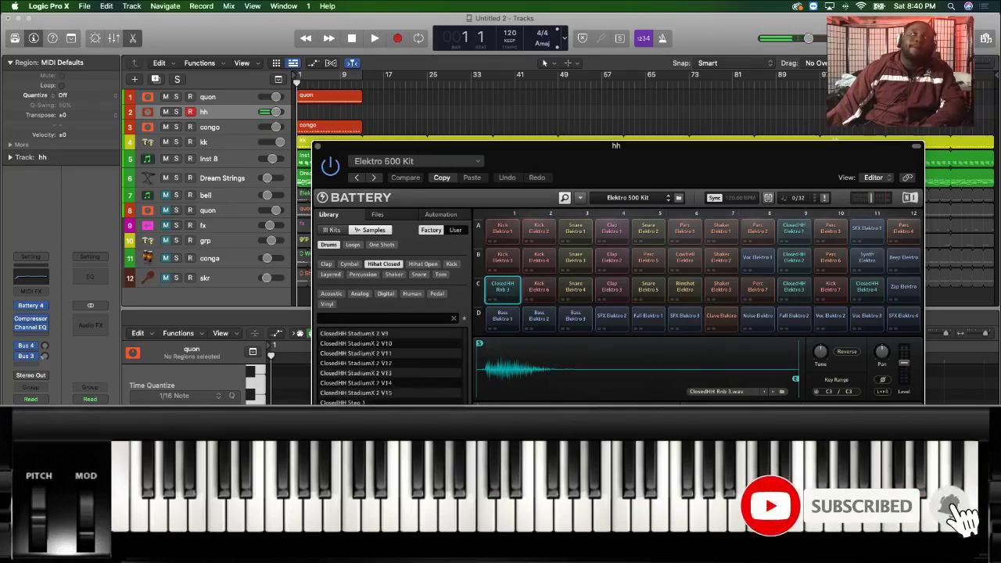
scroll(391, 368, "down", 5)
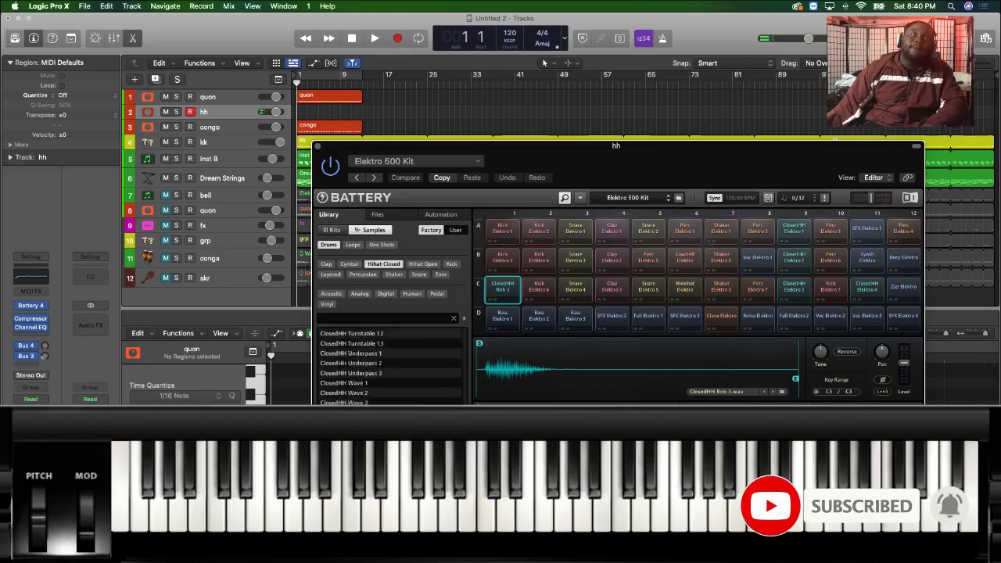
scroll(391, 368, "down", 15)
scroll(391, 368, "down", 1)
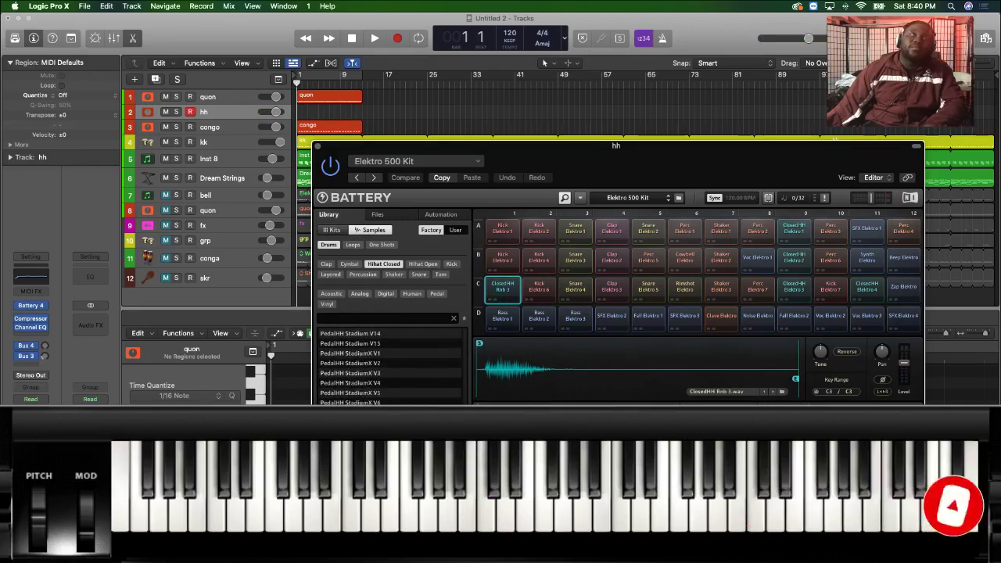
scroll(391, 367, "up", 20)
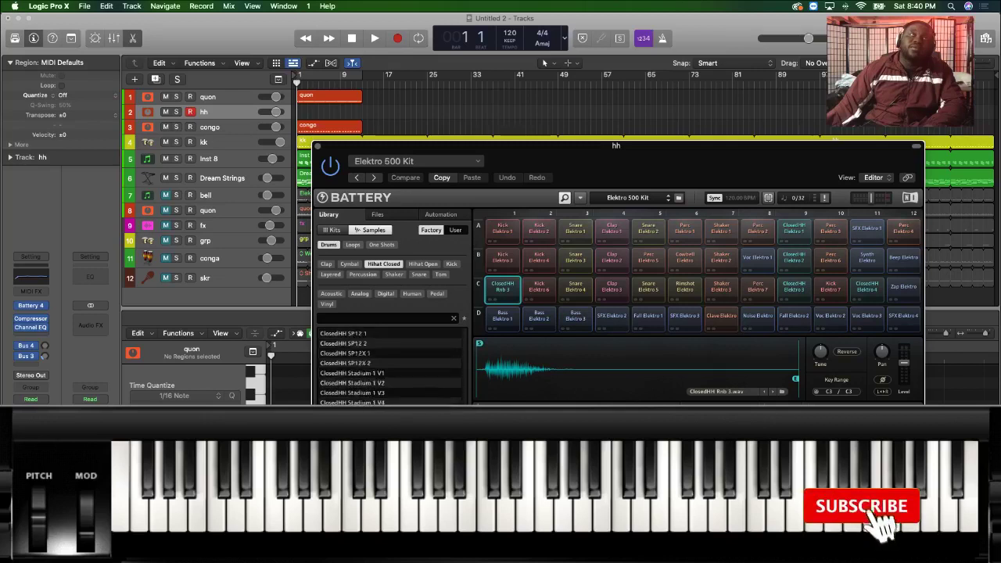
scroll(391, 368, "up", 5)
scroll(391, 367, "up", 10)
scroll(391, 368, "down", 4)
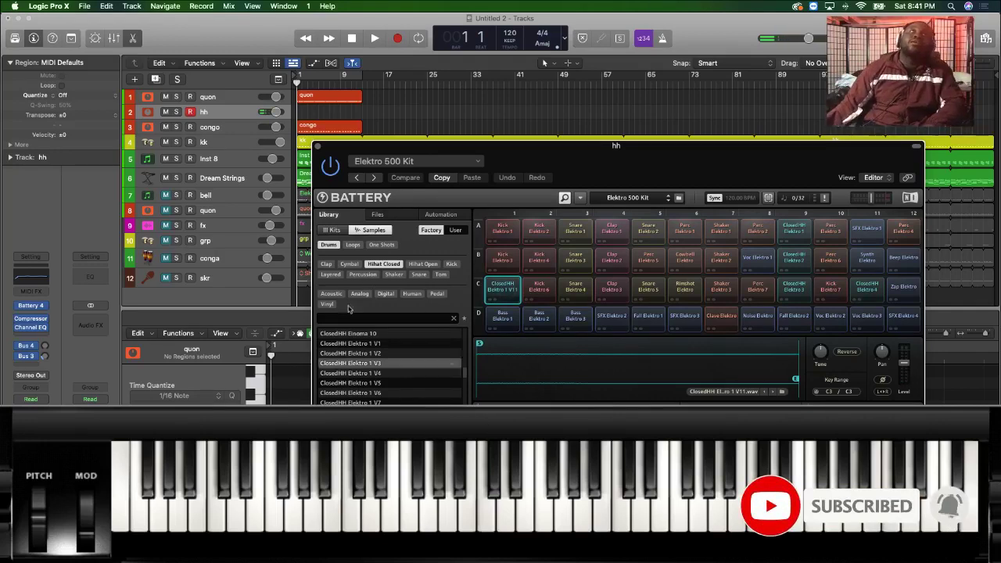
left_click(316, 145)
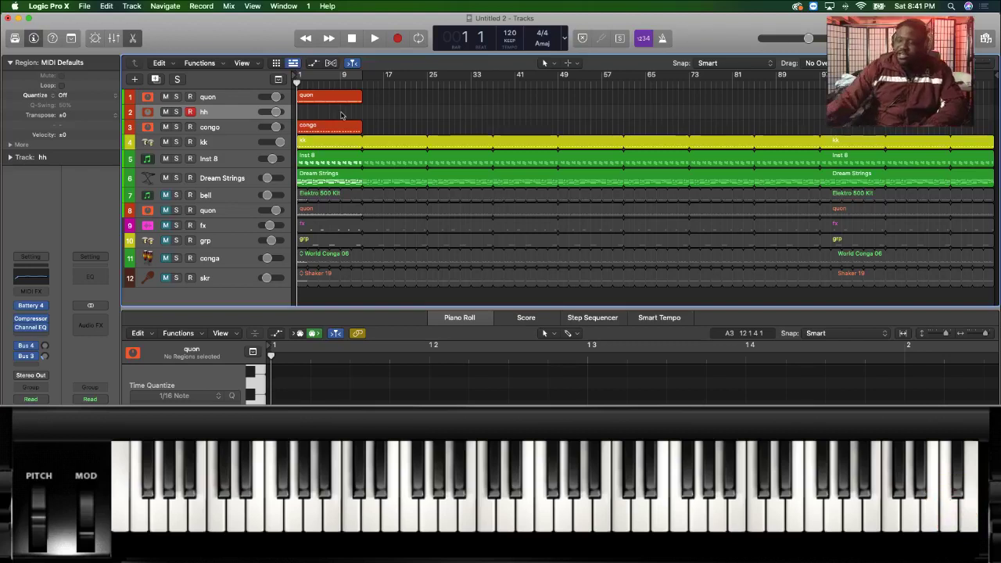
Try recording a hi-hat take on the hh track, delete the recorded region and return to the start of the project.
key("r")
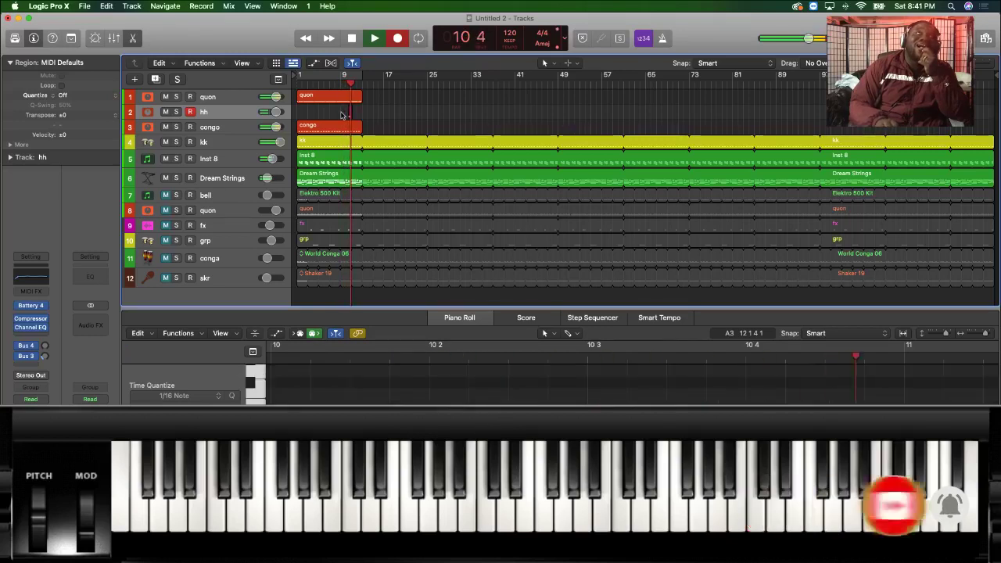
key("space")
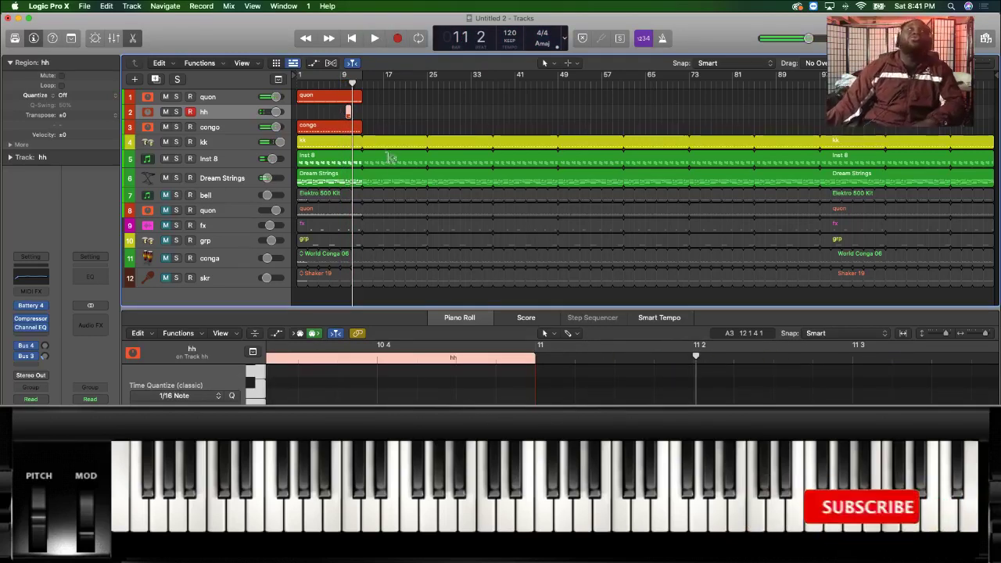
key("Delete")
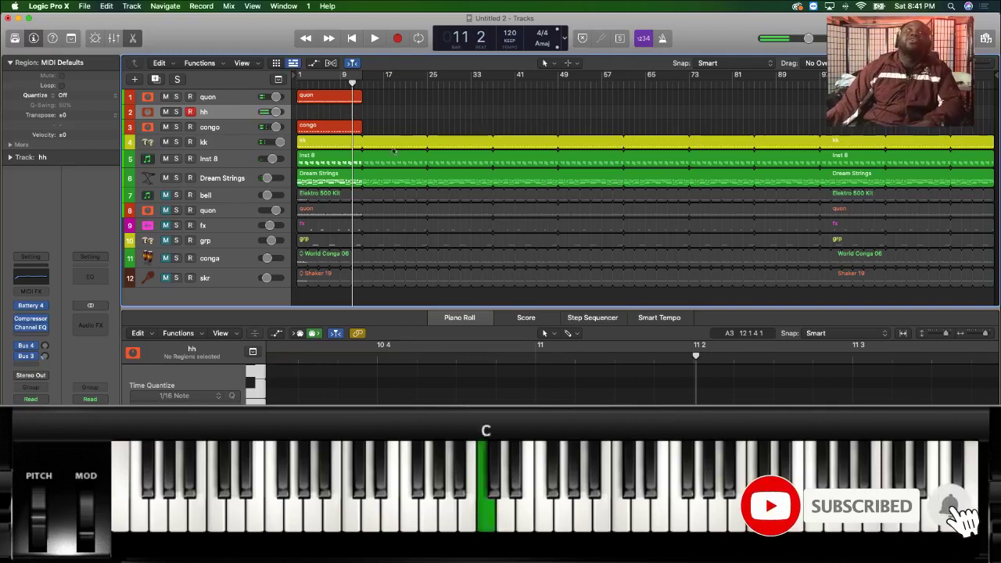
key("Return")
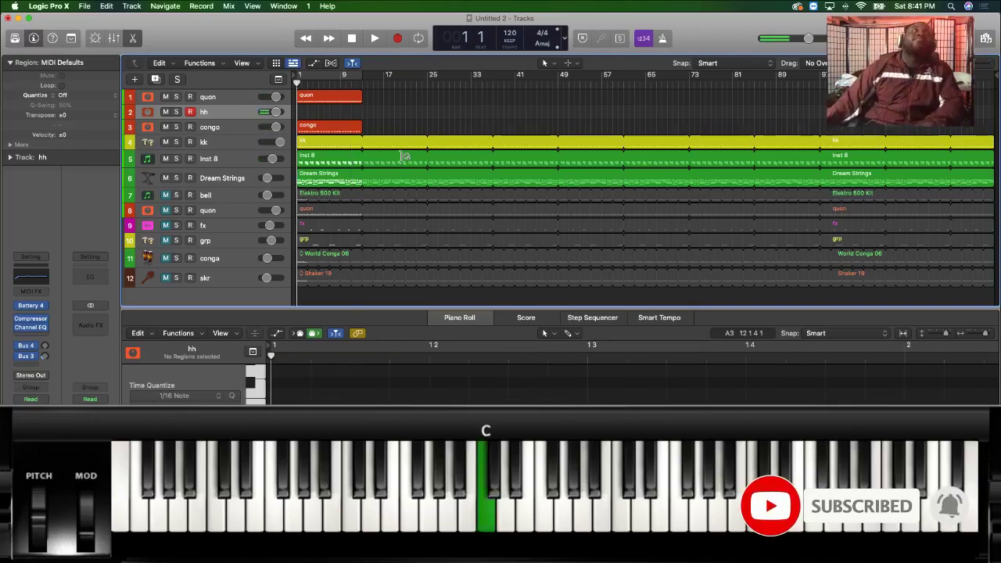
Reopen Battery on the hh track, load ClosedHH 1 onto pad A1, swap it with pad C1 and close the window.
key("x")
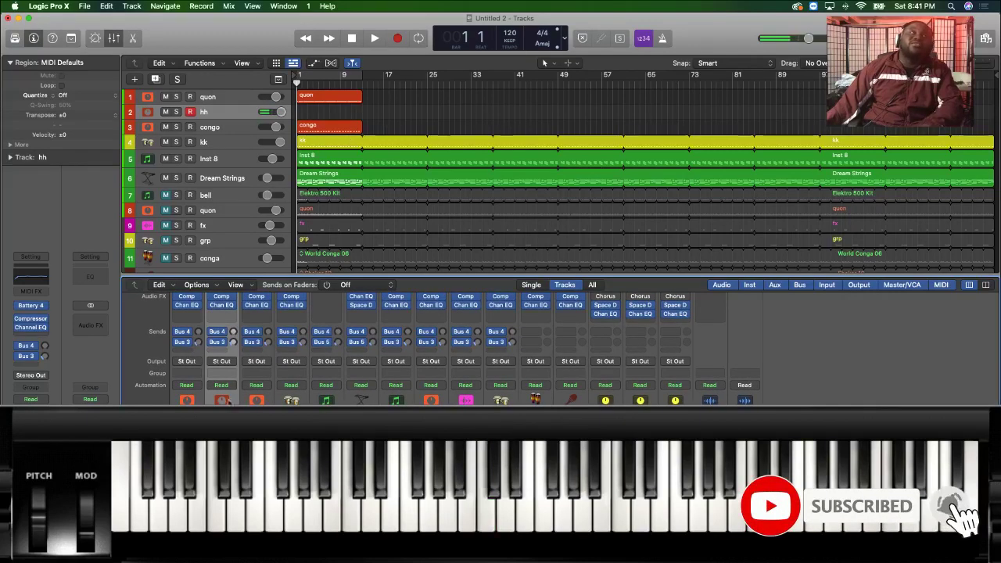
scroll(226, 327, "up", 3)
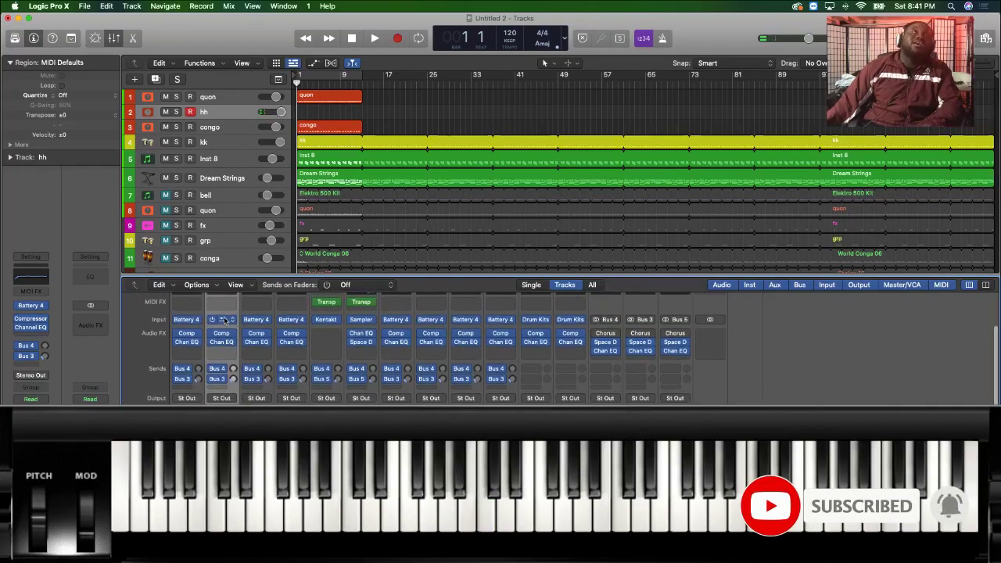
left_click(223, 319)
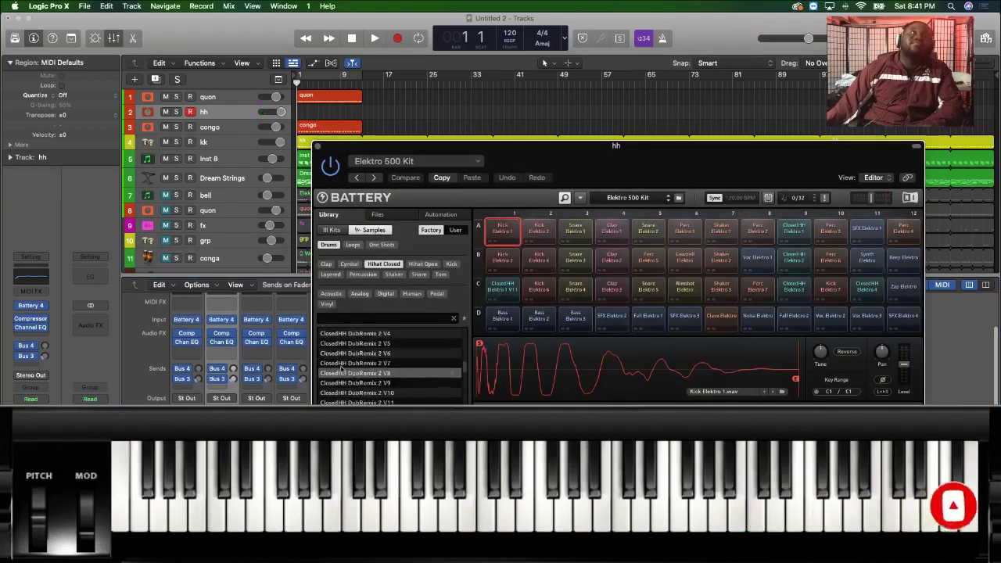
left_click(340, 343)
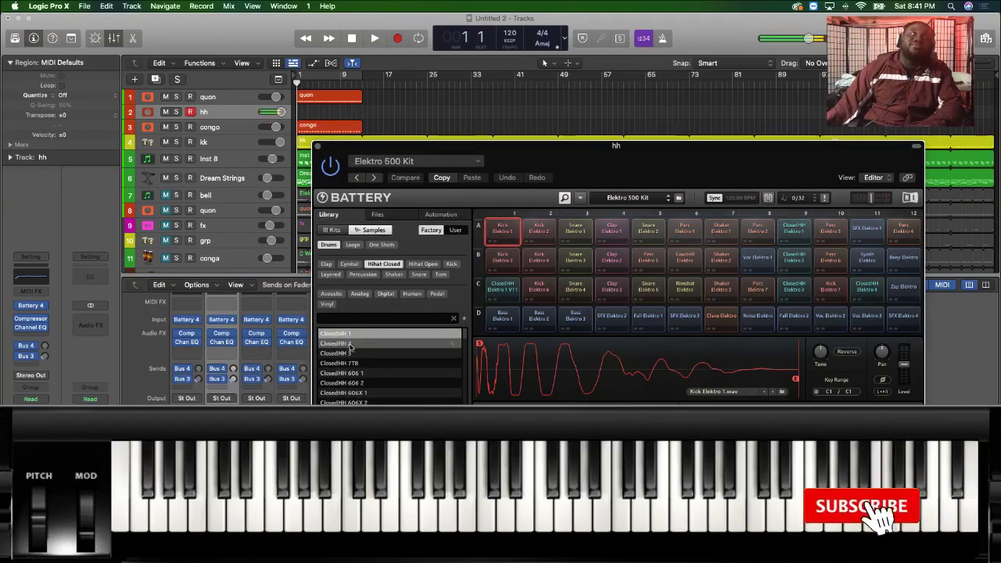
left_click(354, 353)
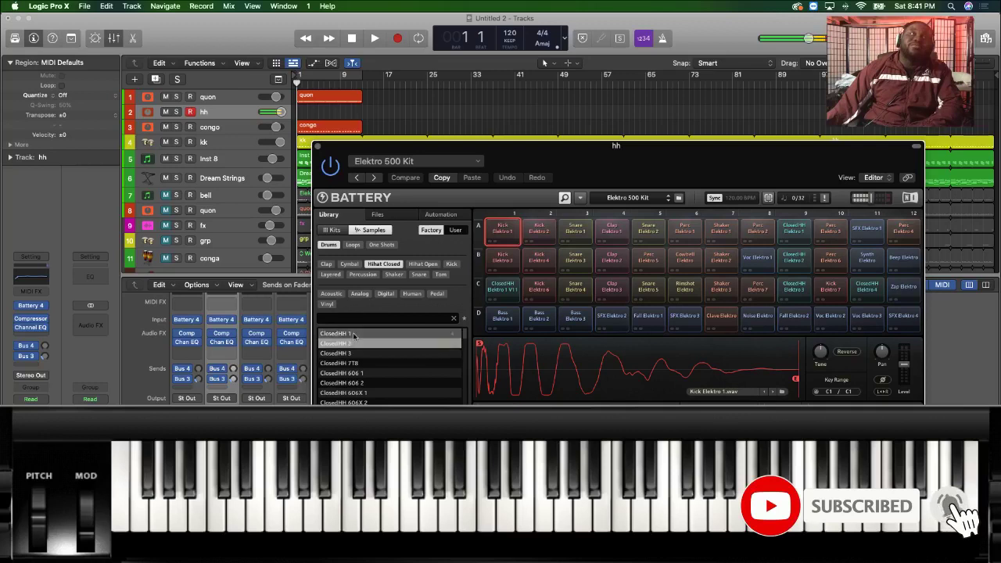
double_click(354, 334)
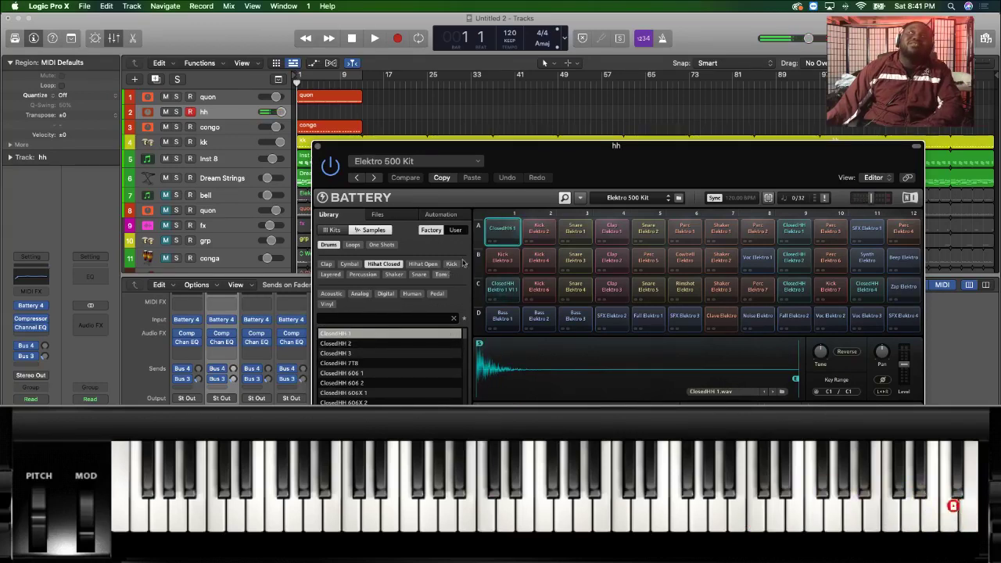
left_click_drag(510, 232, 503, 287)
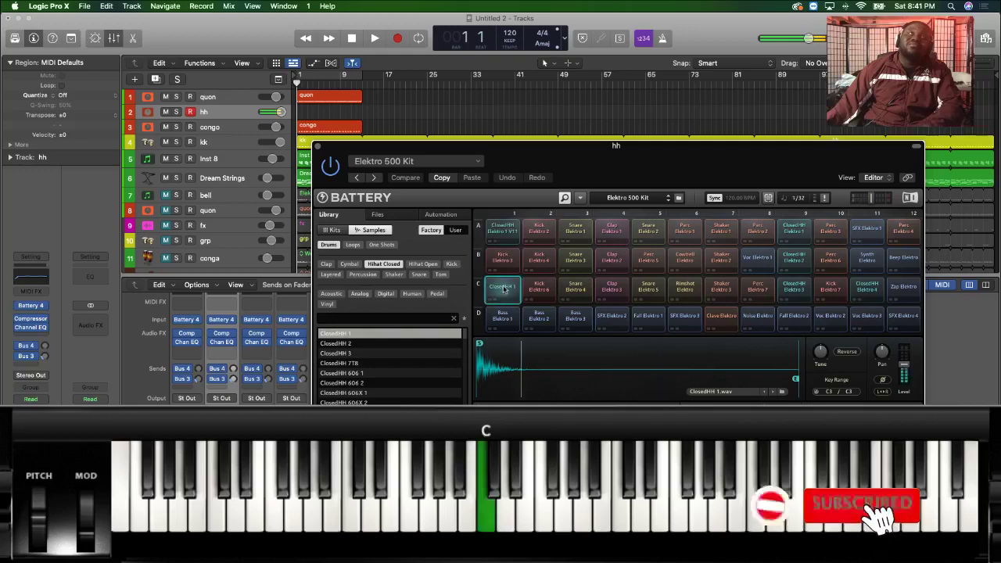
left_click(318, 148)
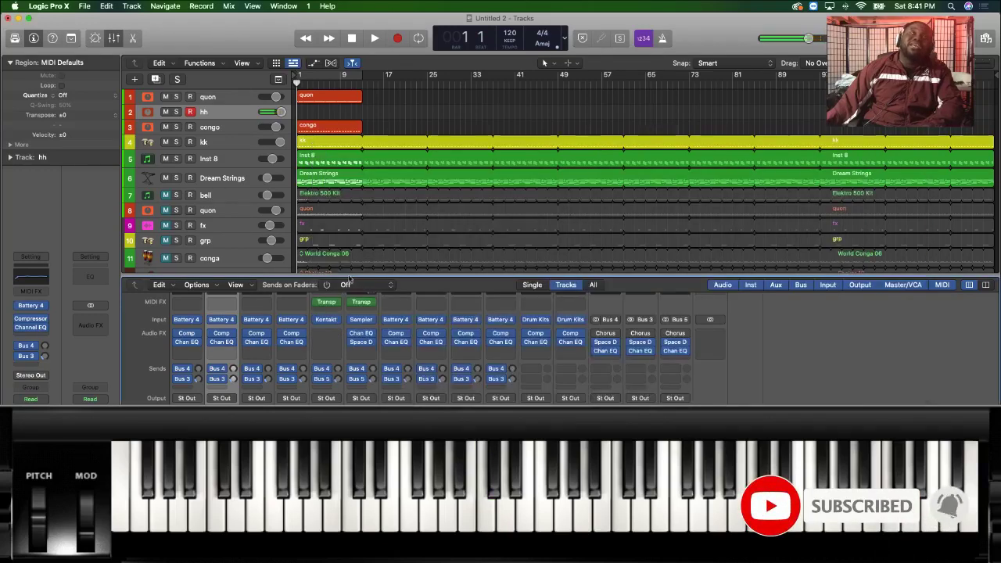
Lower the hh track's volume slightly in the mixer.
scroll(335, 336, "down", 5)
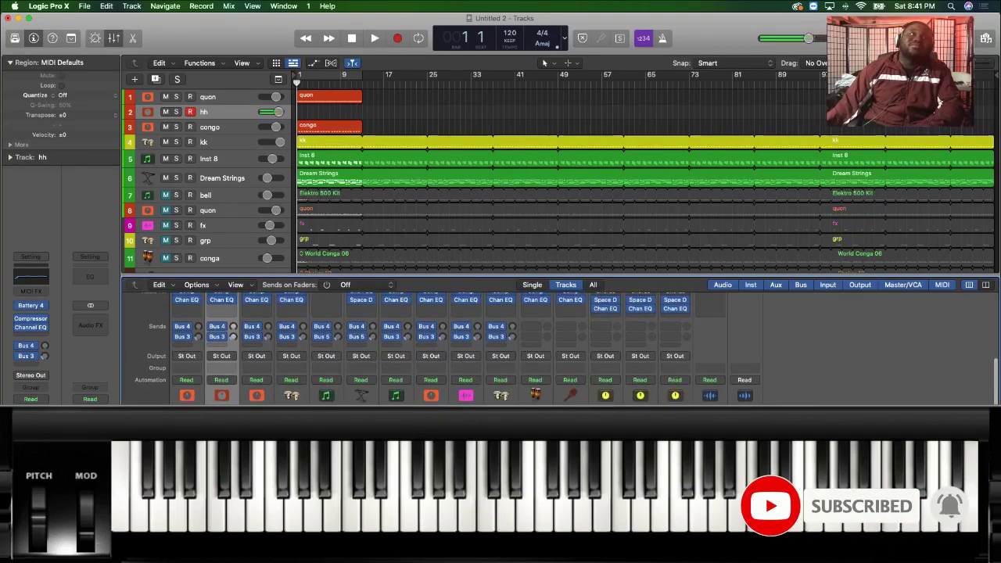
key("x")
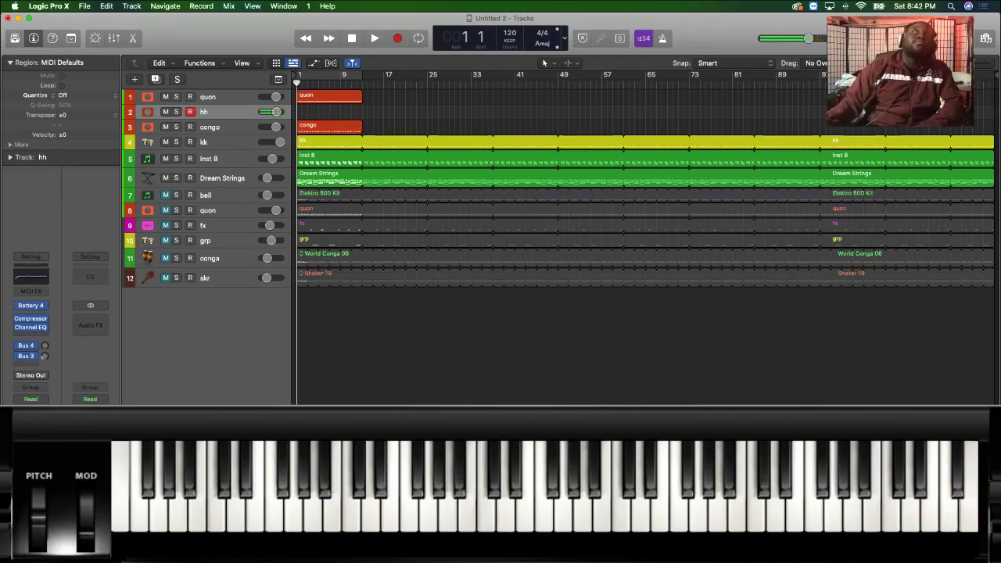
key("x")
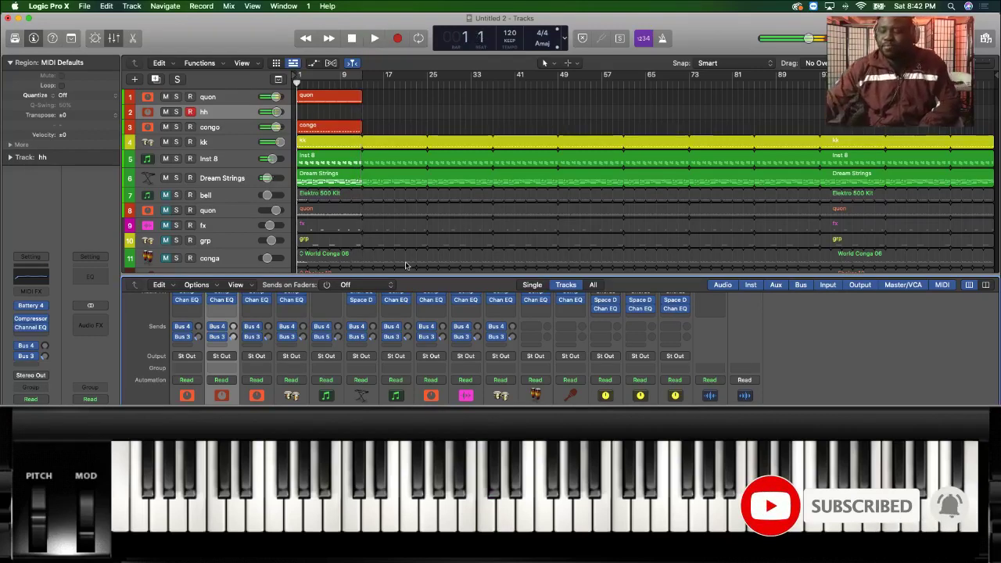
Record the closed hi-hat part on the hh track through bar 12 and select all its notes in the Piano Roll.
key("r")
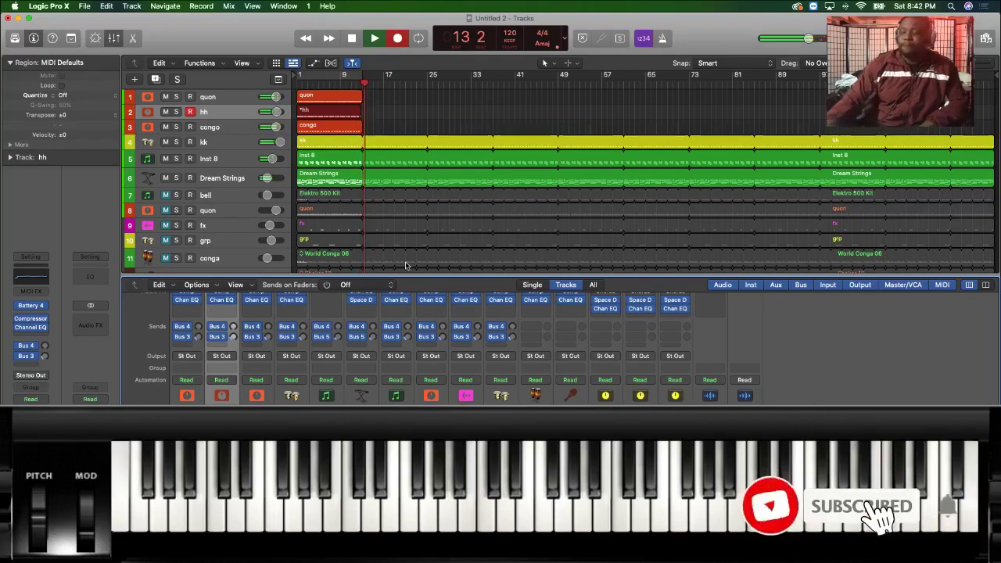
key("space")
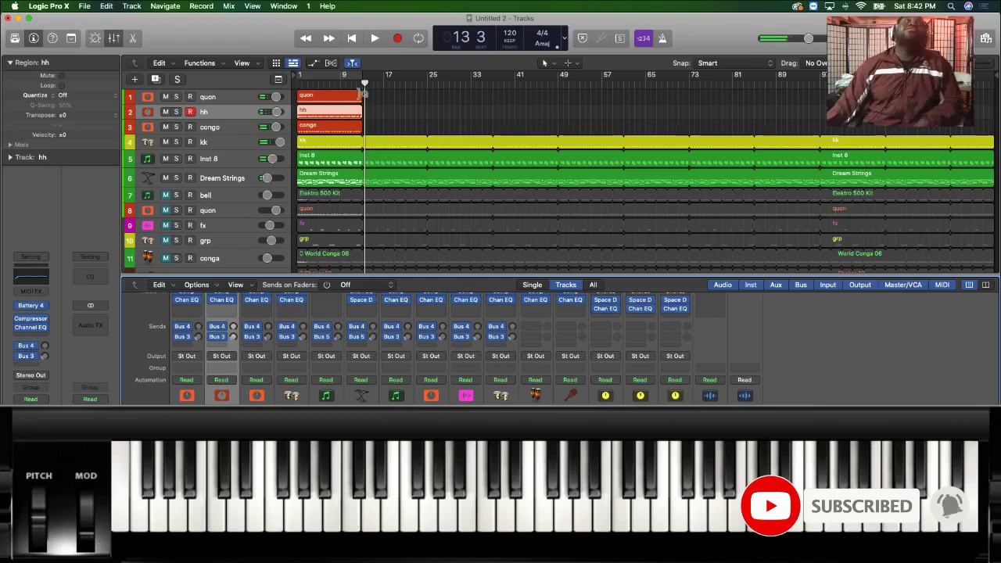
left_click(380, 115)
double_click(349, 115)
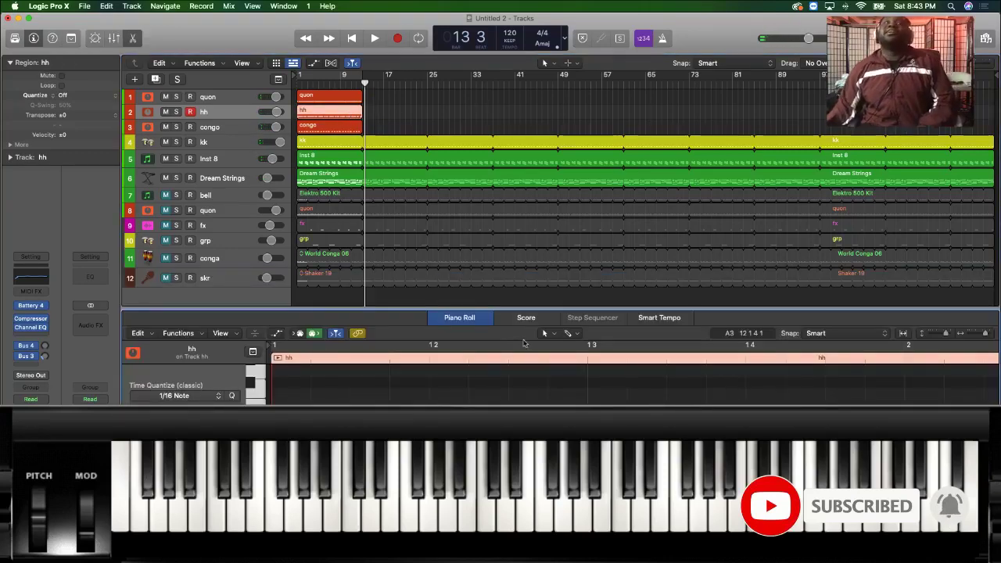
key("super+a")
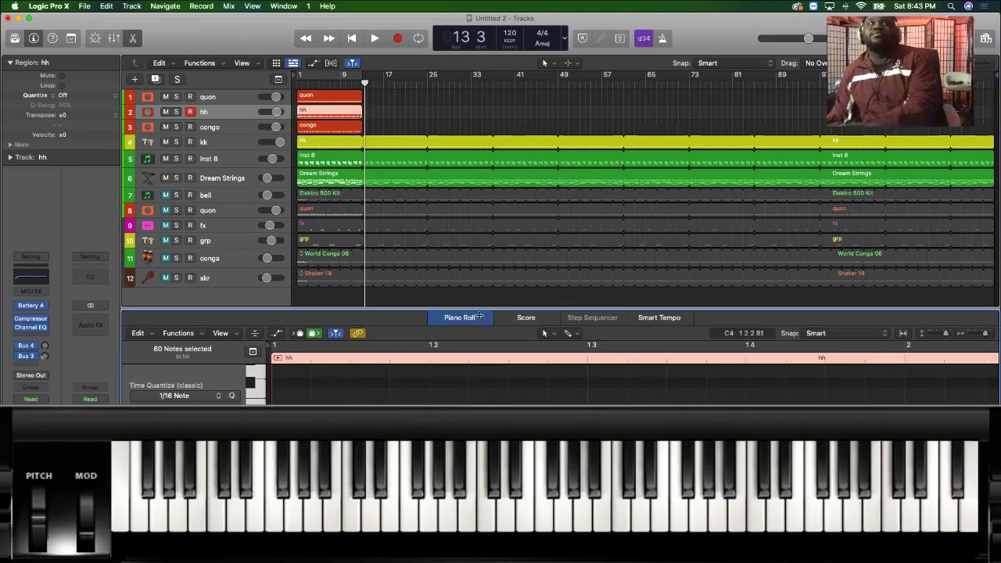
Browse the shaker loops in the Loop Browser and play the arrangement from the start to judge what fits.
left_click(393, 121)
key("Return")
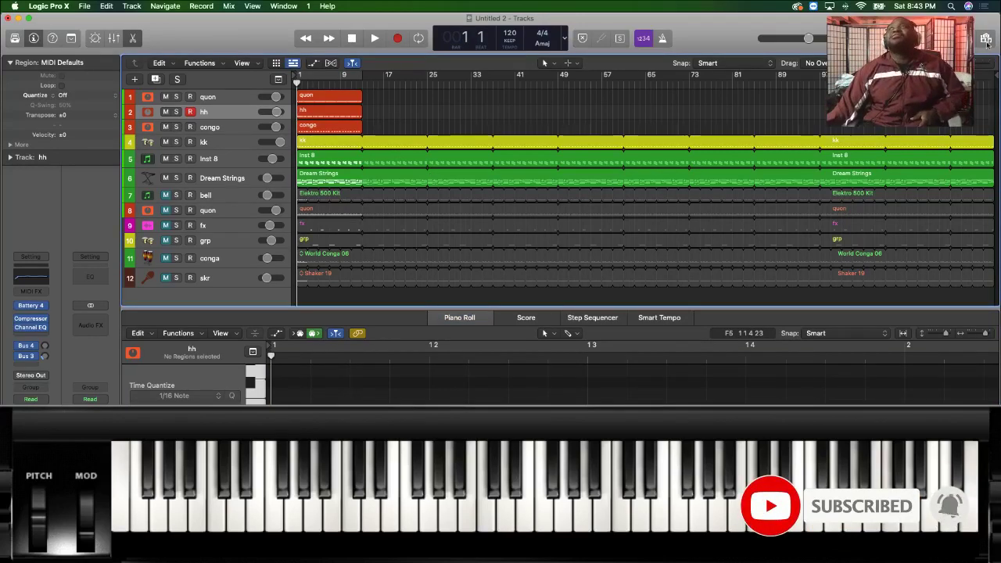
key("o")
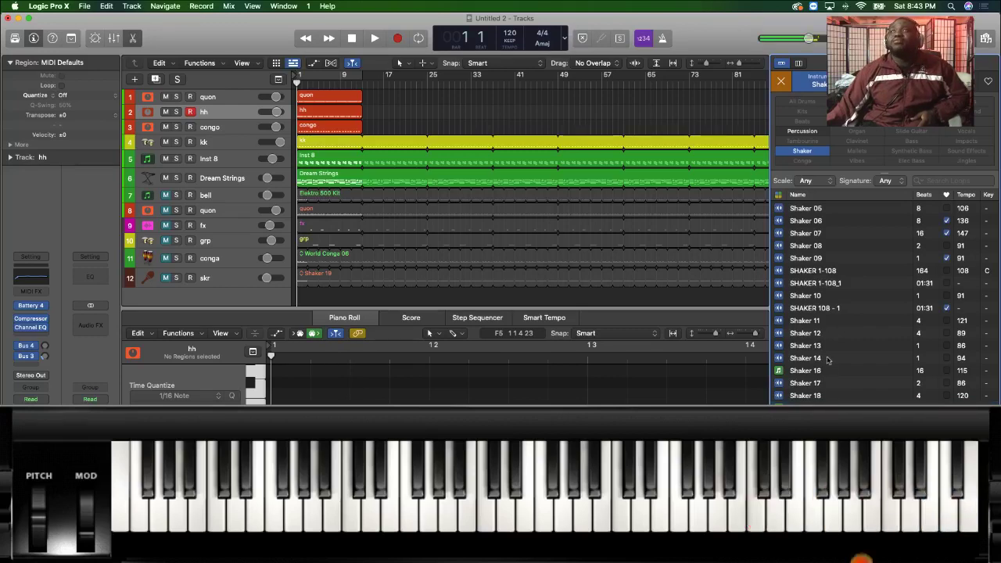
scroll(836, 375, "up", 5)
scroll(849, 388, "up", 10)
scroll(852, 389, "down", 3)
scroll(851, 389, "down", 3)
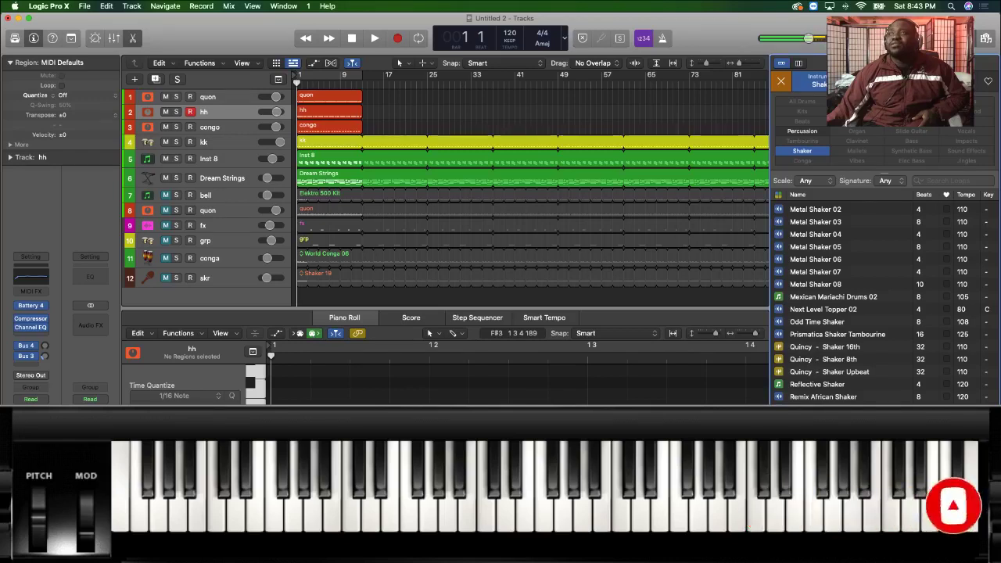
key("space")
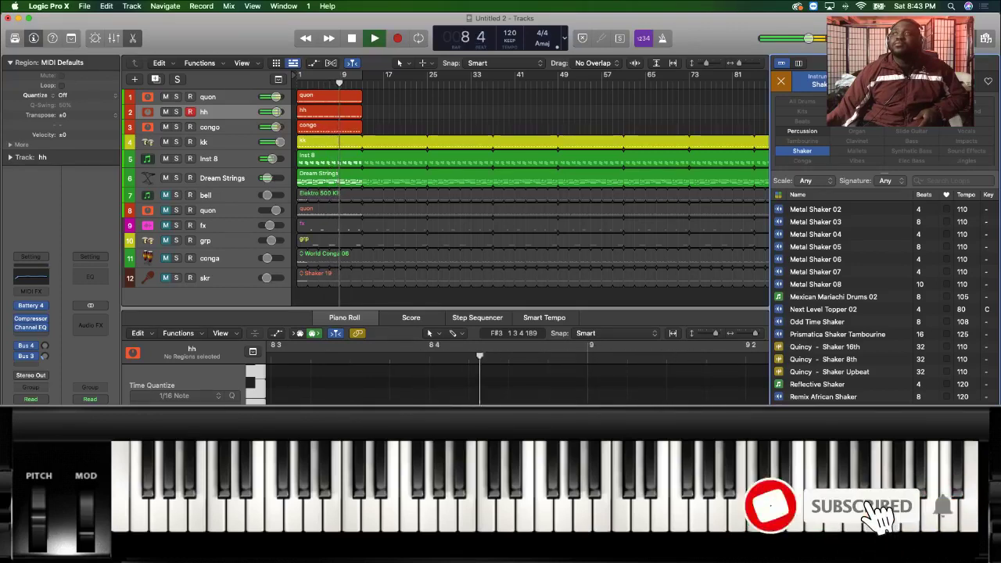
key("space")
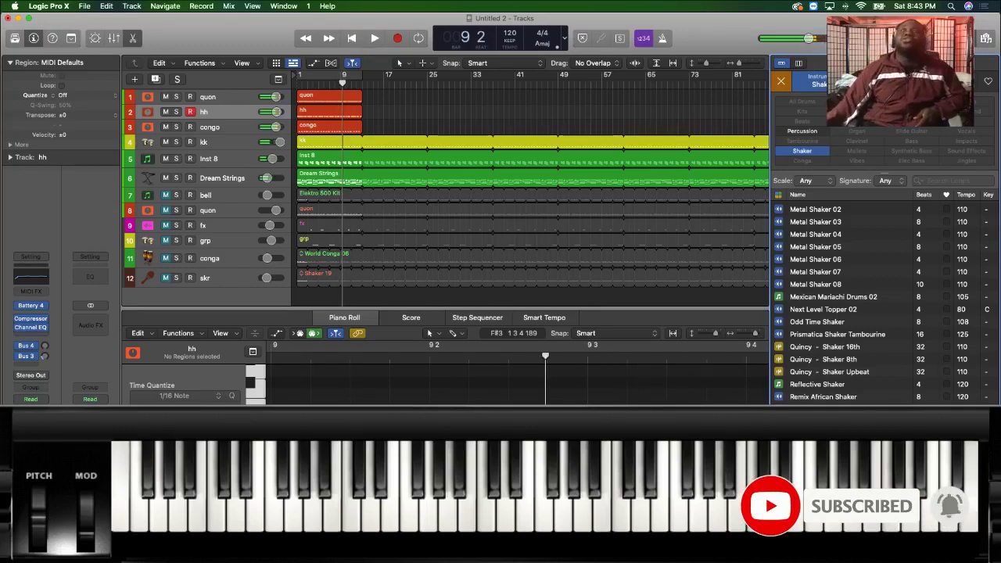
Add the Remix Shaker 02 loop at bar 1 on a new track, loop it to bar 13 and place it above all other tracks.
scroll(876, 301, "down", 1)
left_click_drag(269, 391, 308, 280)
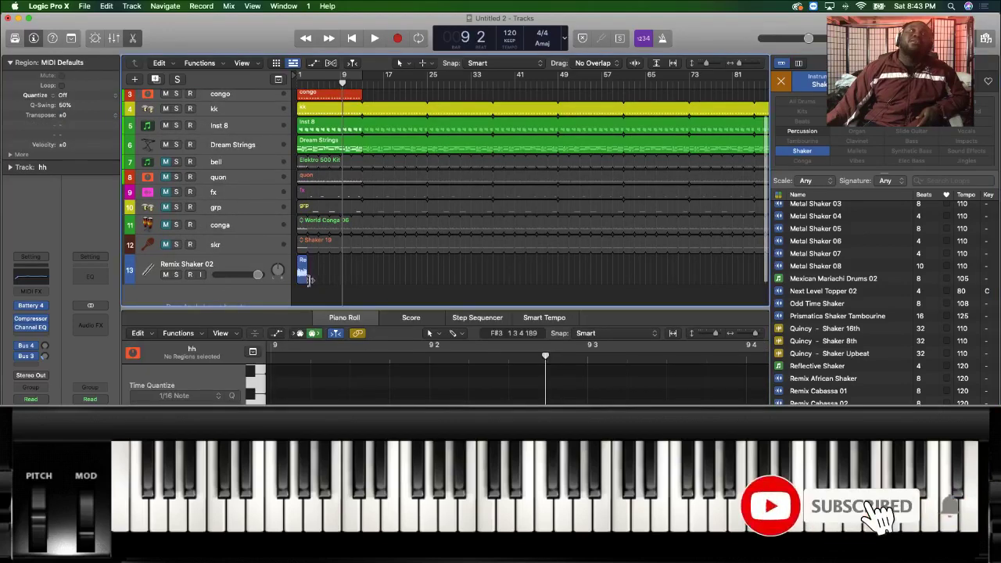
left_click_drag(310, 260, 362, 267)
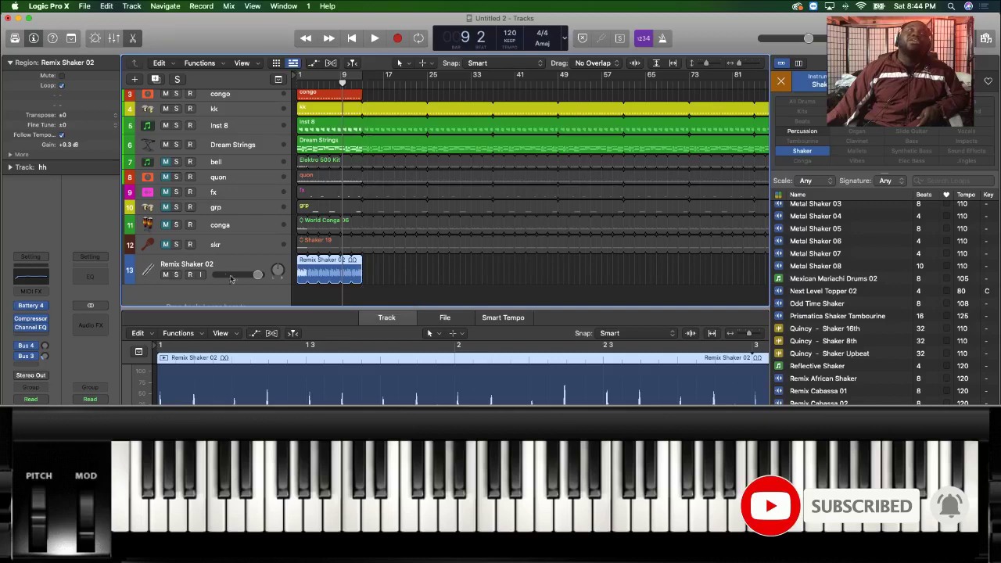
left_click_drag(220, 272, 219, 98)
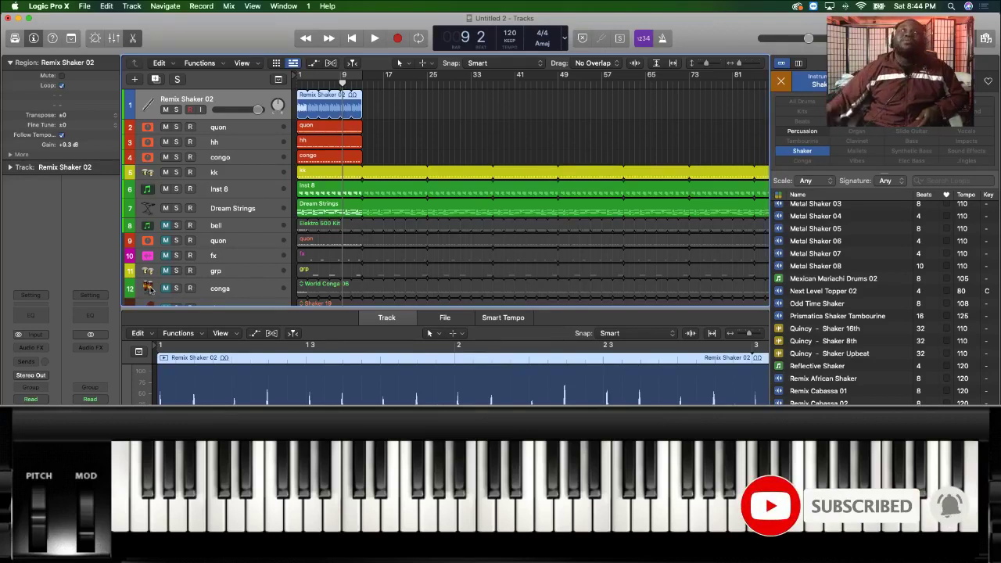
Play the project from the start and move the hh track directly above the first quon track.
key("Return")
key("space")
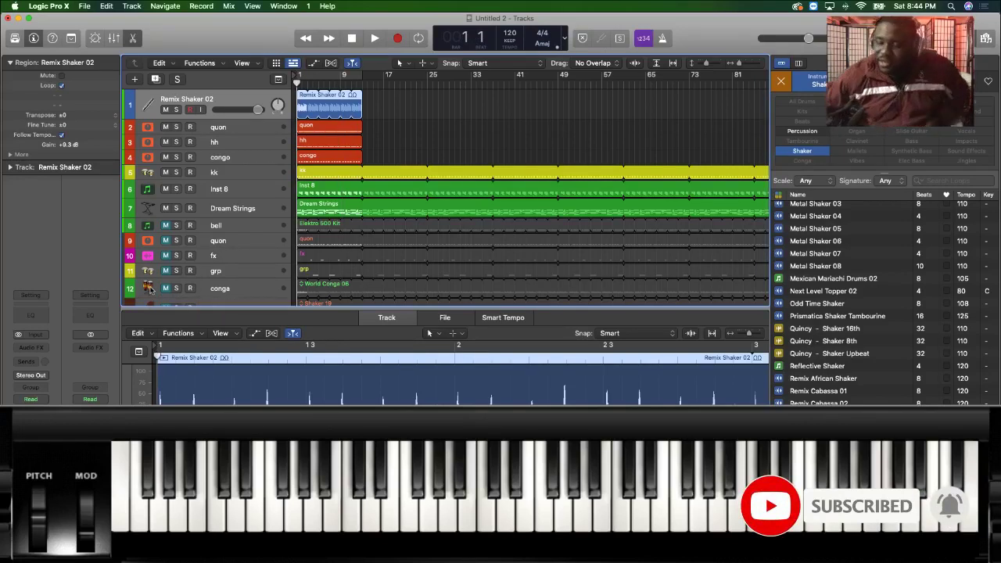
key("space")
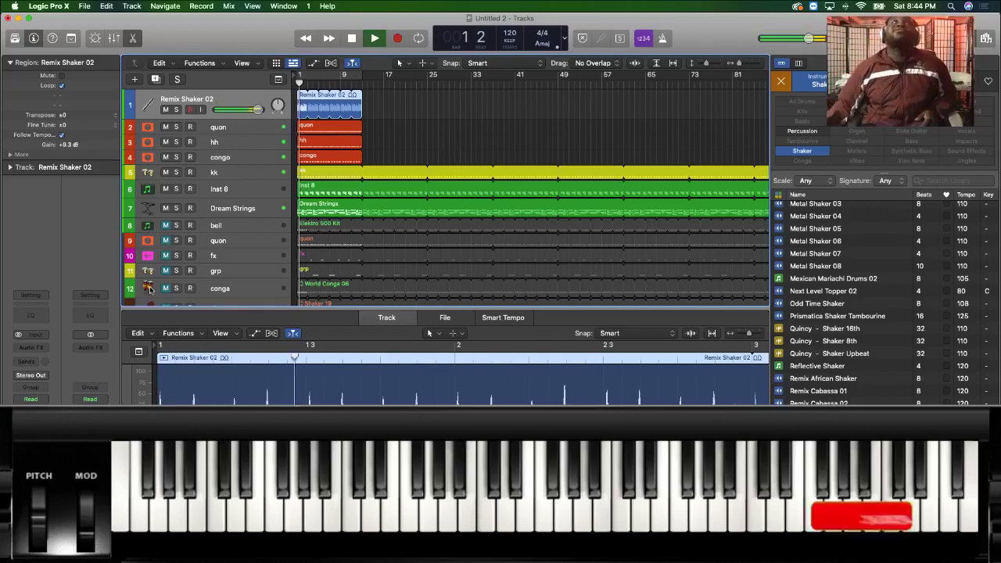
left_click(176, 127)
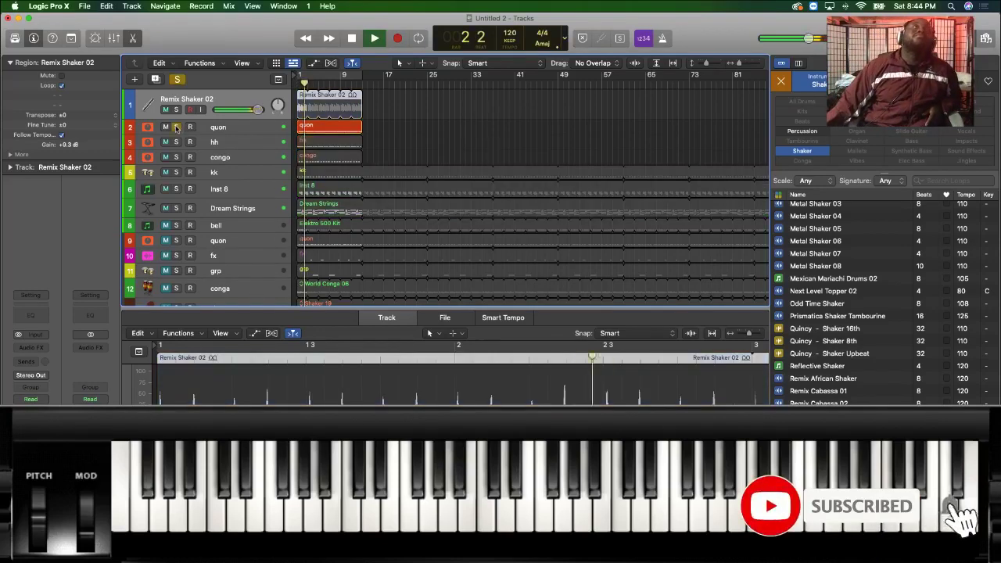
left_click(176, 127)
left_click_drag(214, 142, 218, 115)
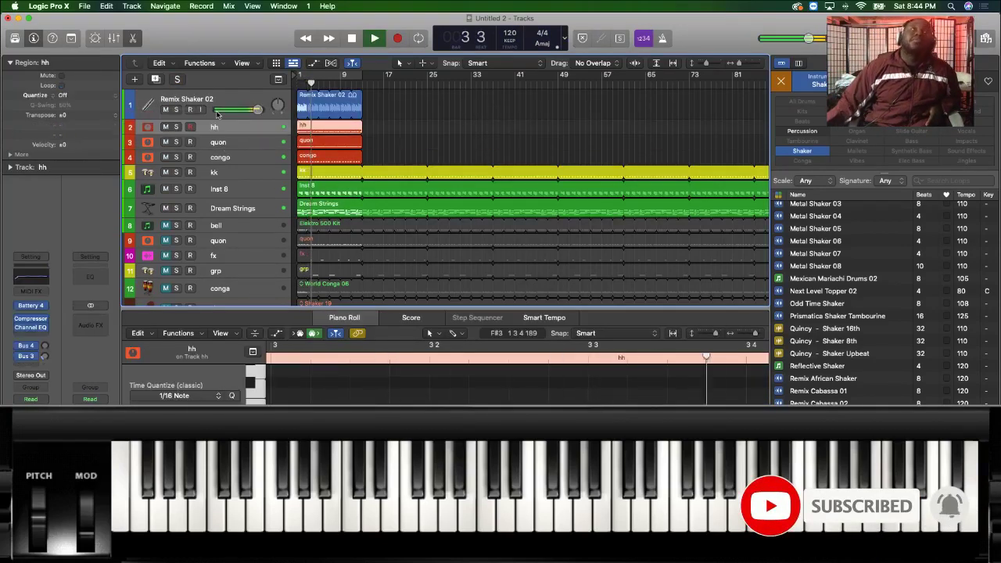
Solo the hh and Remix Shaker 02 tracks and lower the shaker track's volume.
left_click(177, 127)
left_click(176, 110)
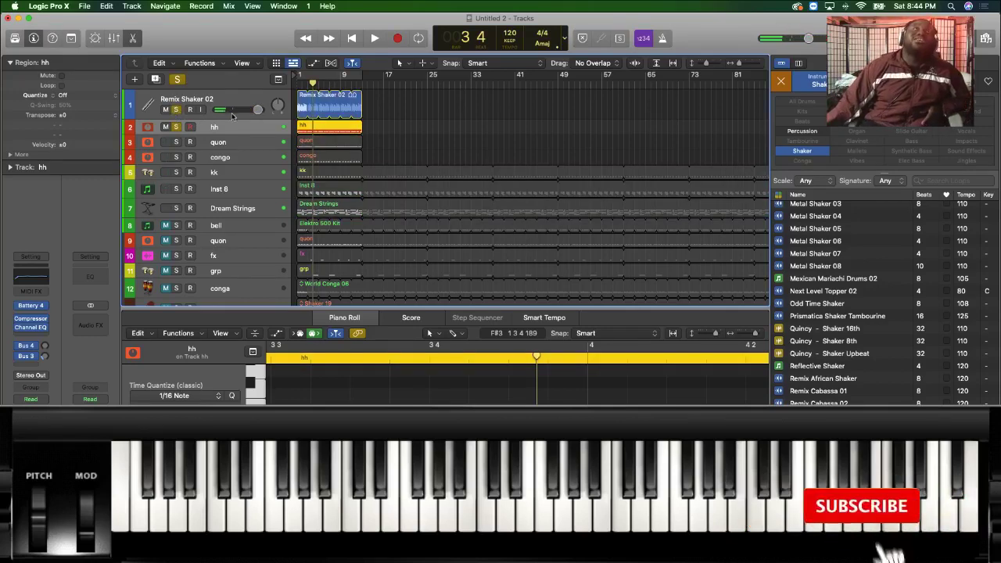
key("space")
key("x")
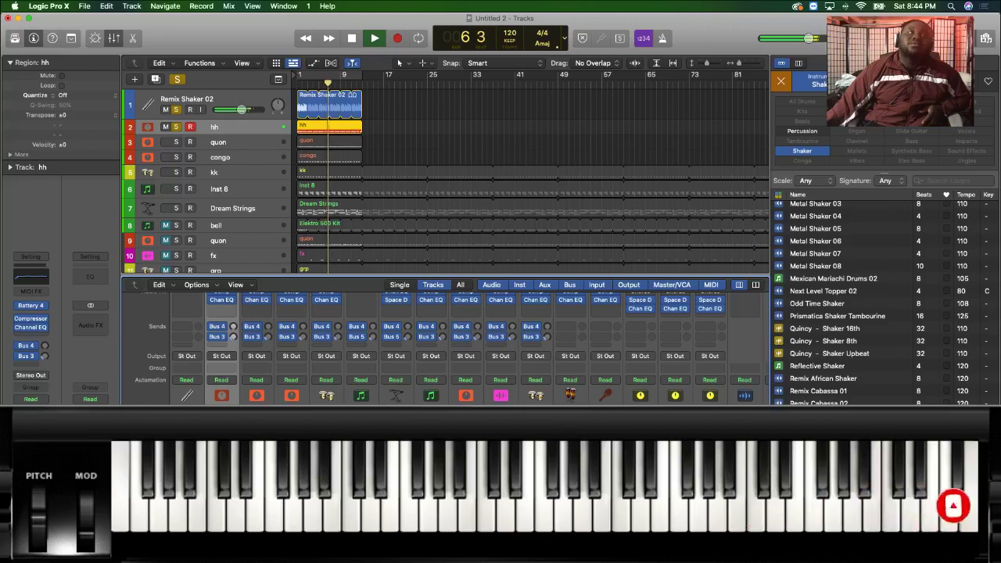
Replay the soloed hh and shaker tracks from the start, and clear the solos during playback.
key("space")
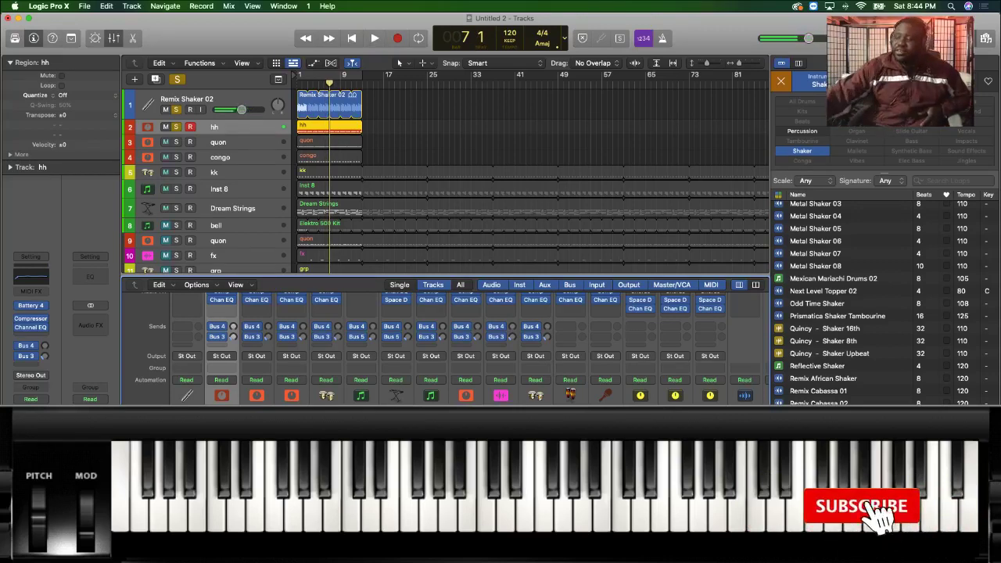
key("Return")
key("space")
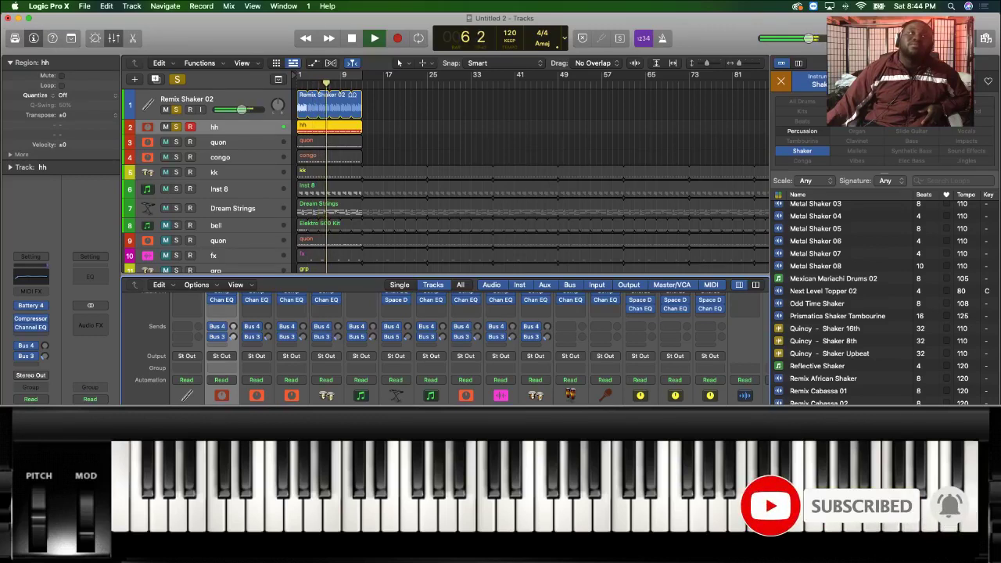
key("s")
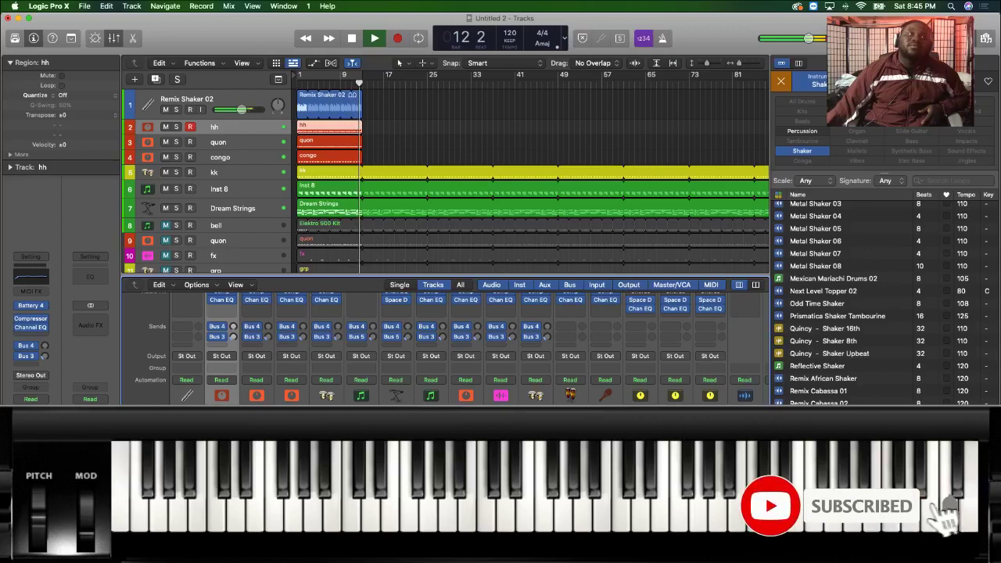
Solo the upper quon track and play its region from the start with its notes shown in the Piano Roll.
key("s")
left_click(234, 142)
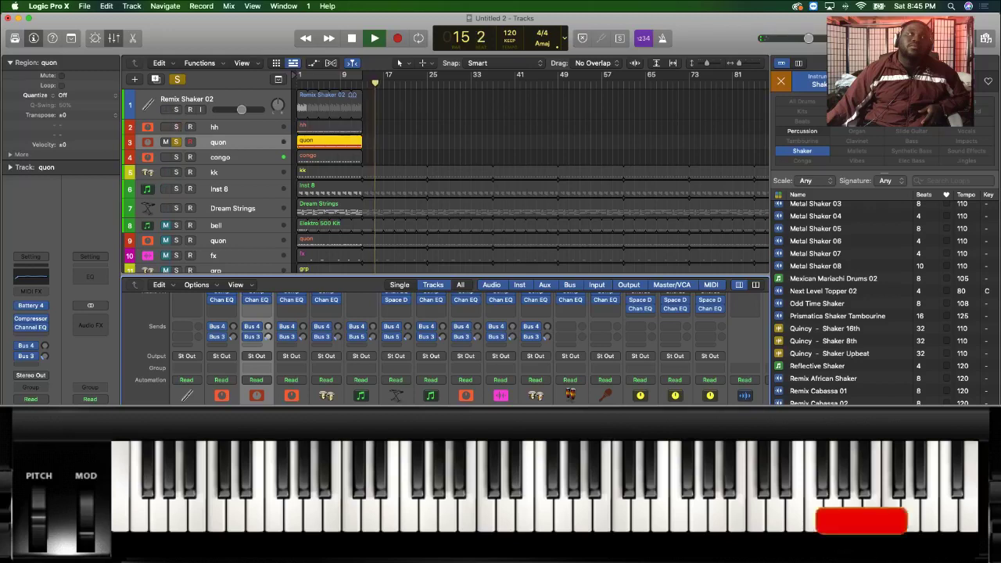
key("Return")
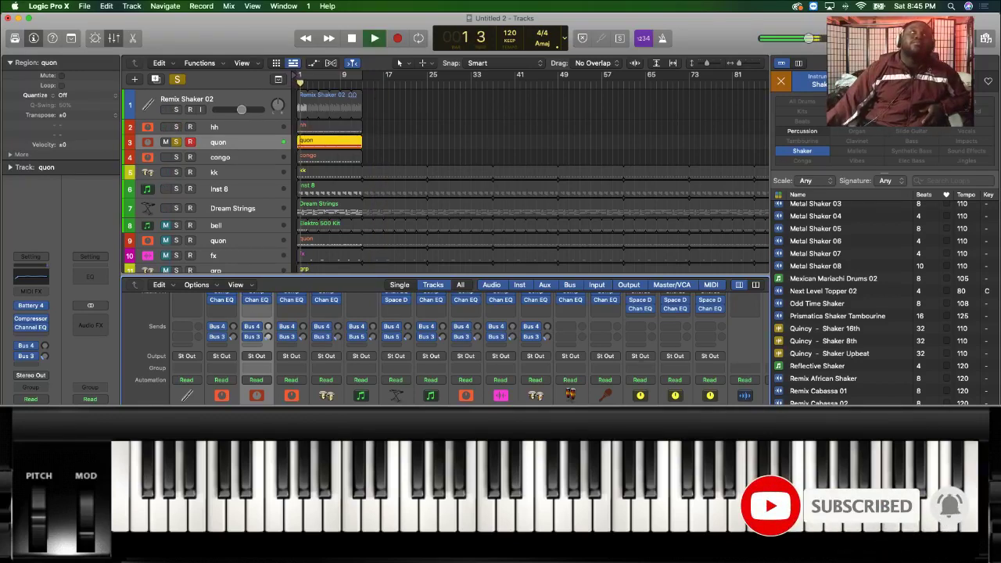
key("p")
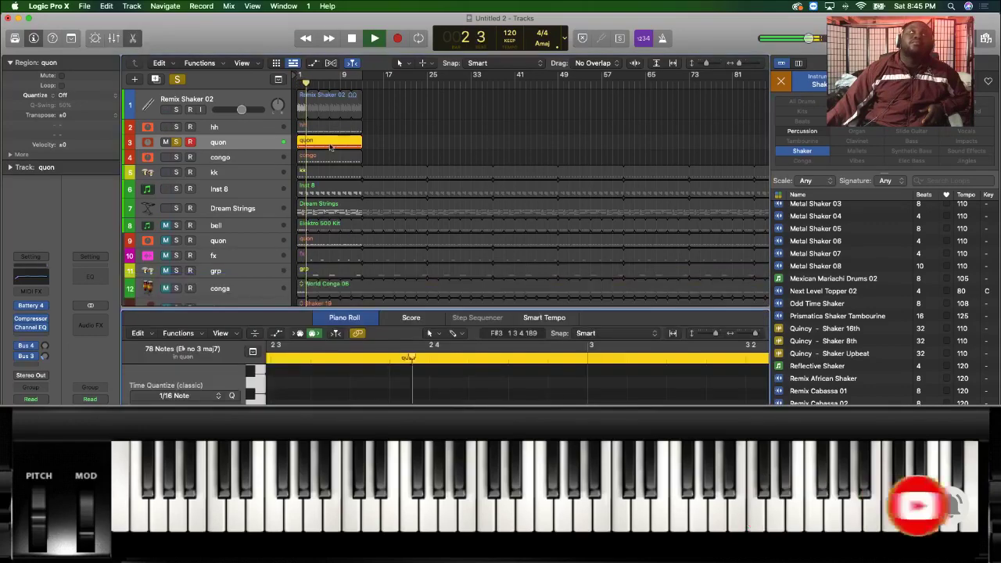
left_click(734, 336)
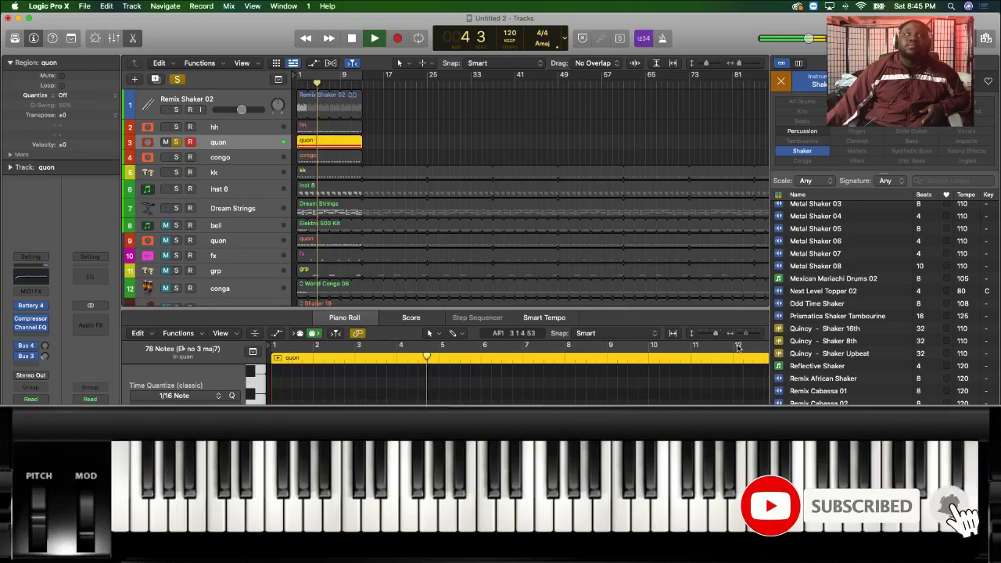
scroll(740, 347, "down", 2)
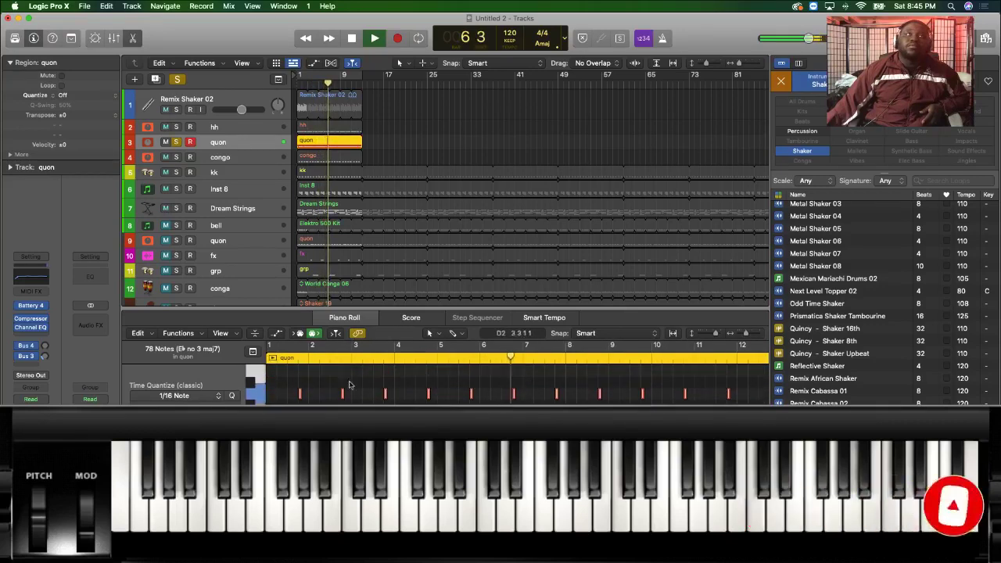
key("Return")
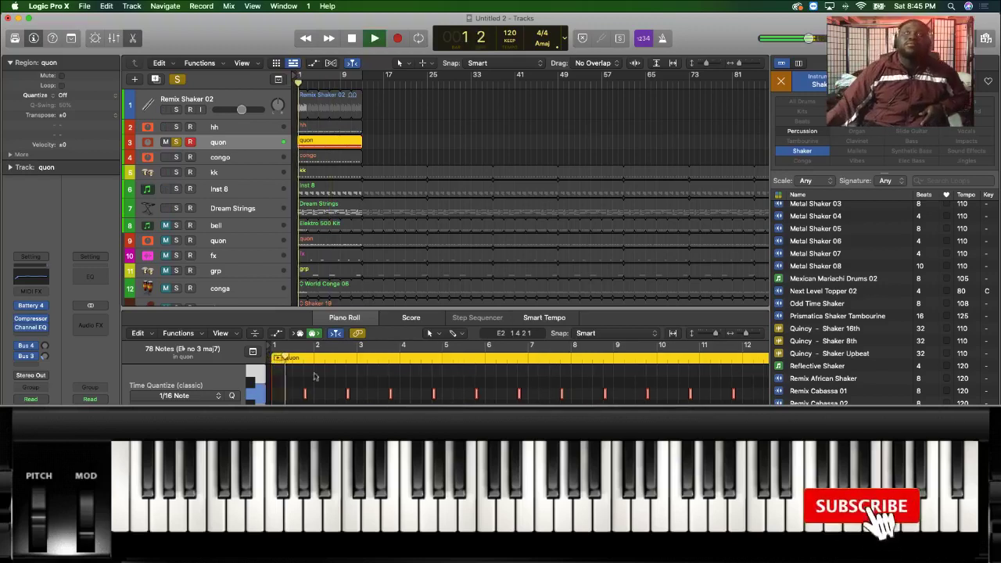
left_click(761, 331)
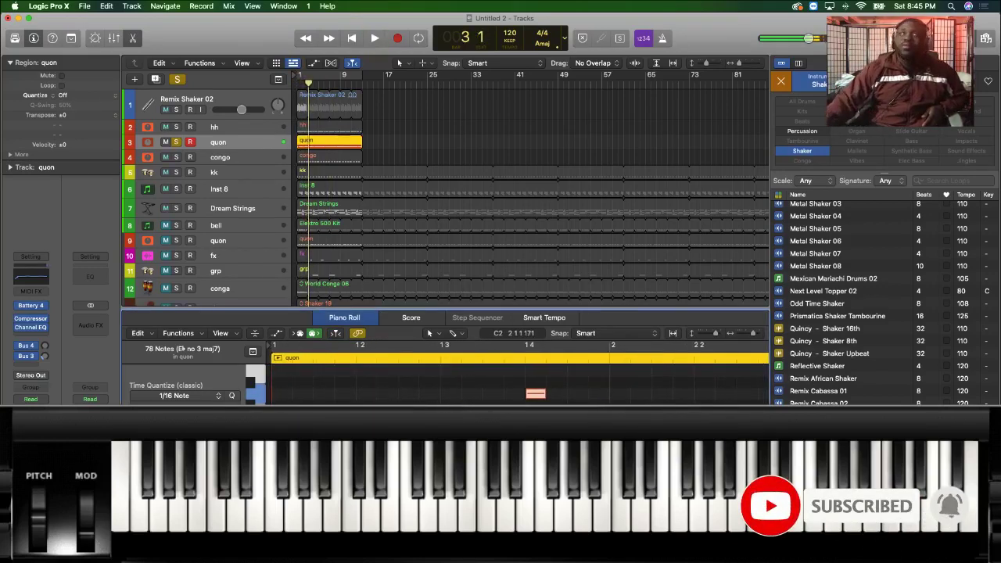
Select the quon note on beat 4 of bar 1 and examine the placement of the region's notes during playback.
left_click(483, 384)
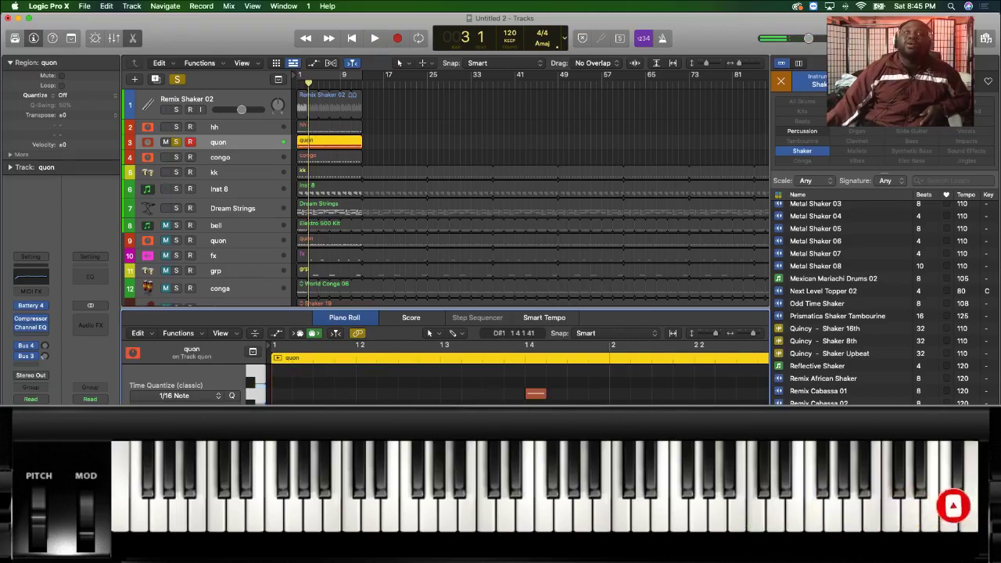
left_click(535, 394)
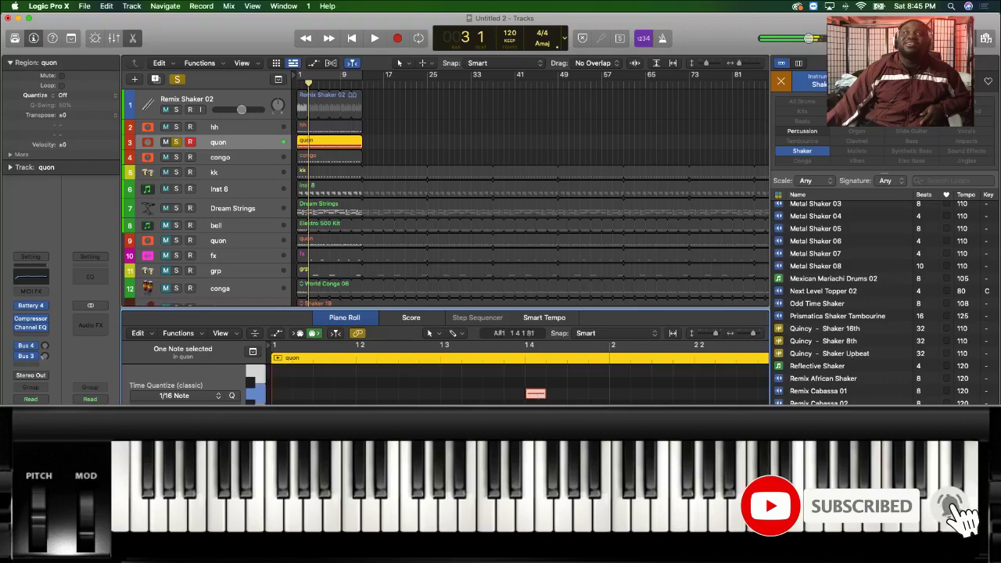
left_click(525, 363)
key("space")
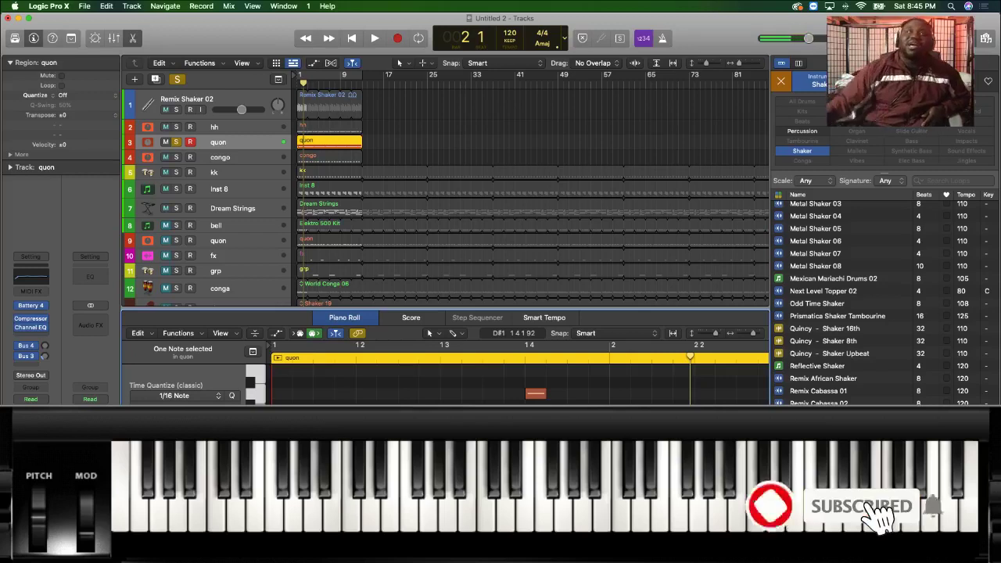
key("space")
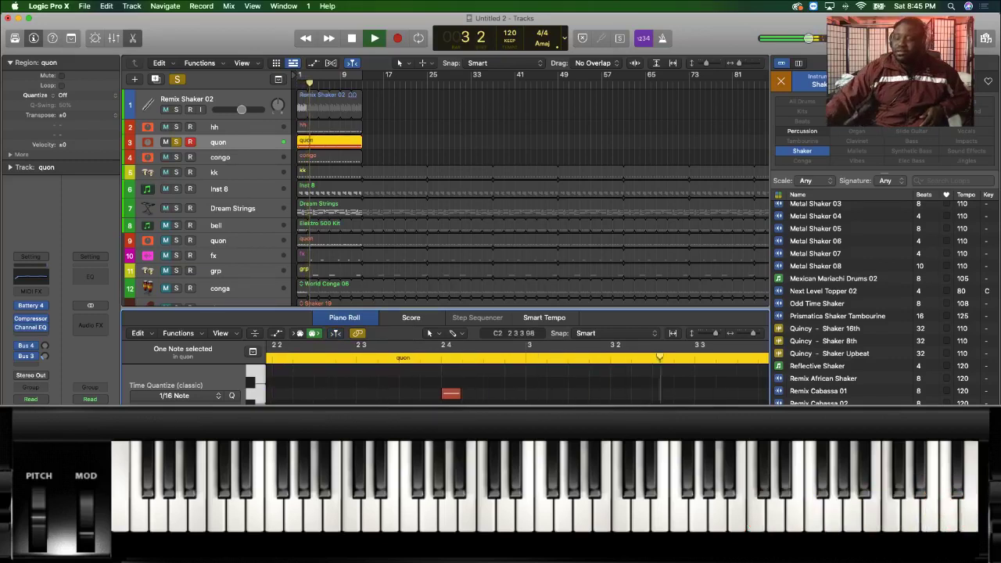
key("Return")
key("space")
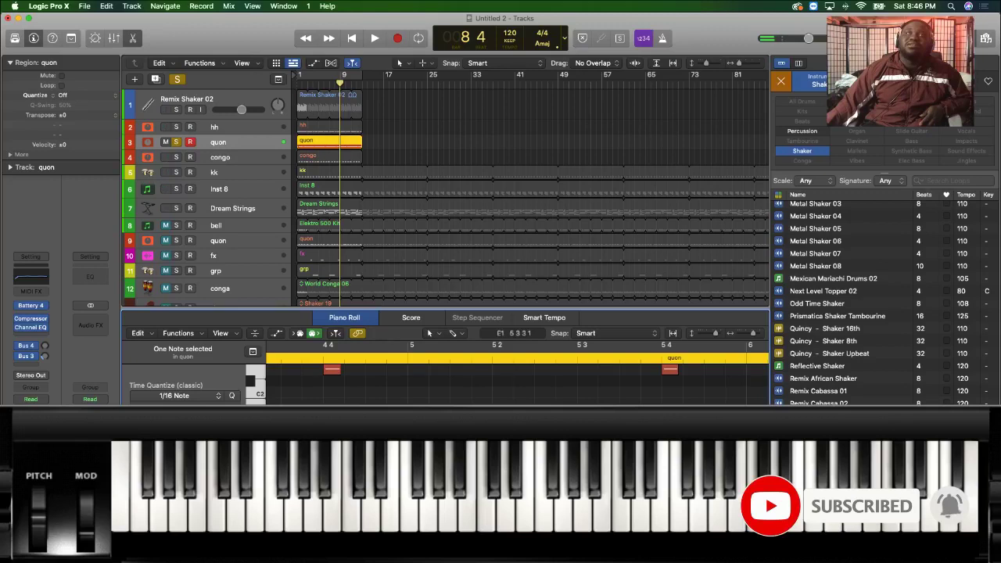
scroll(573, 371, "left", 3)
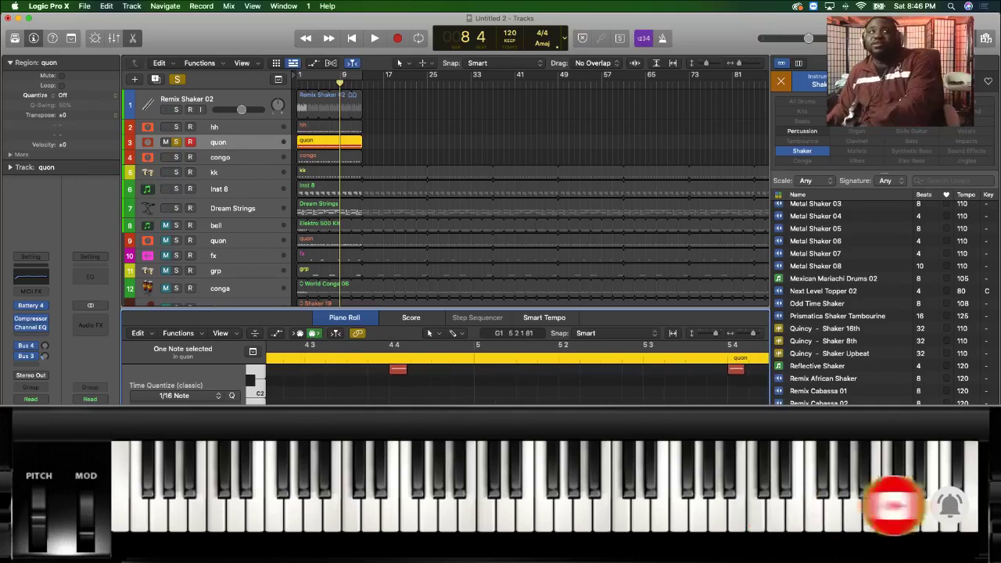
scroll(516, 371, "left", 5)
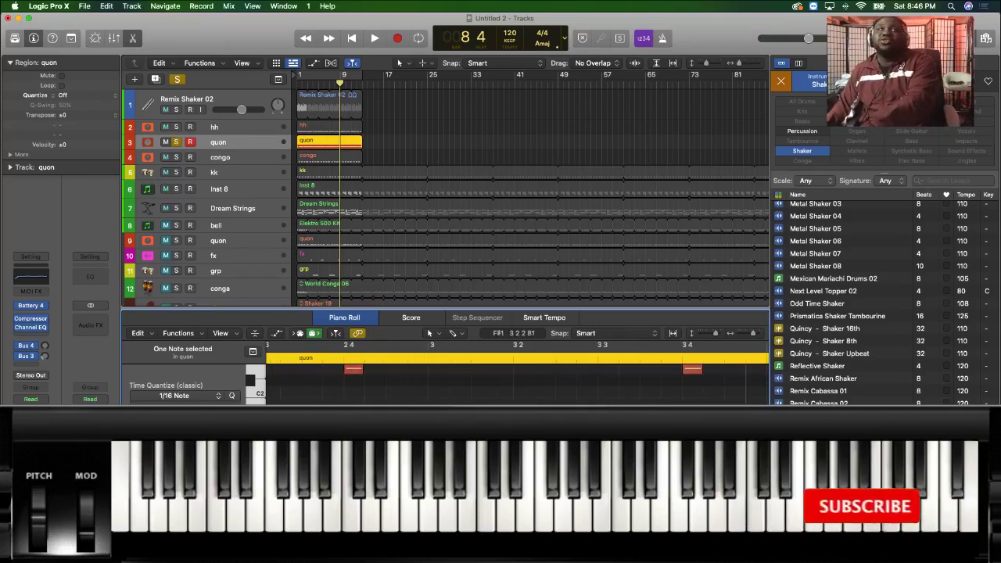
scroll(516, 371, "left", 3)
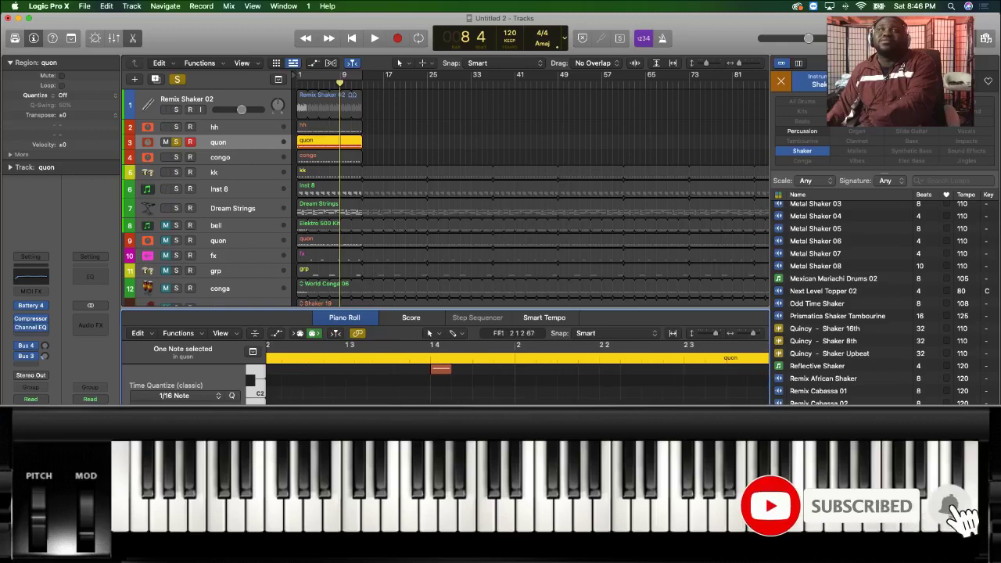
scroll(517, 372, "left", 3)
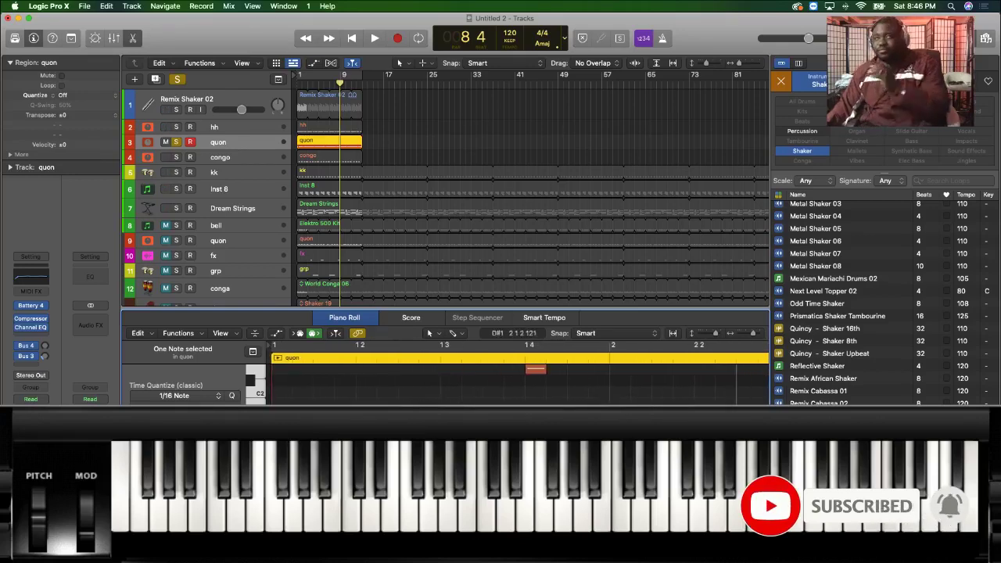
Switch to Wirecast and clear the layer holding the SubScribe.mp4 overlay.
key("super+Tab")
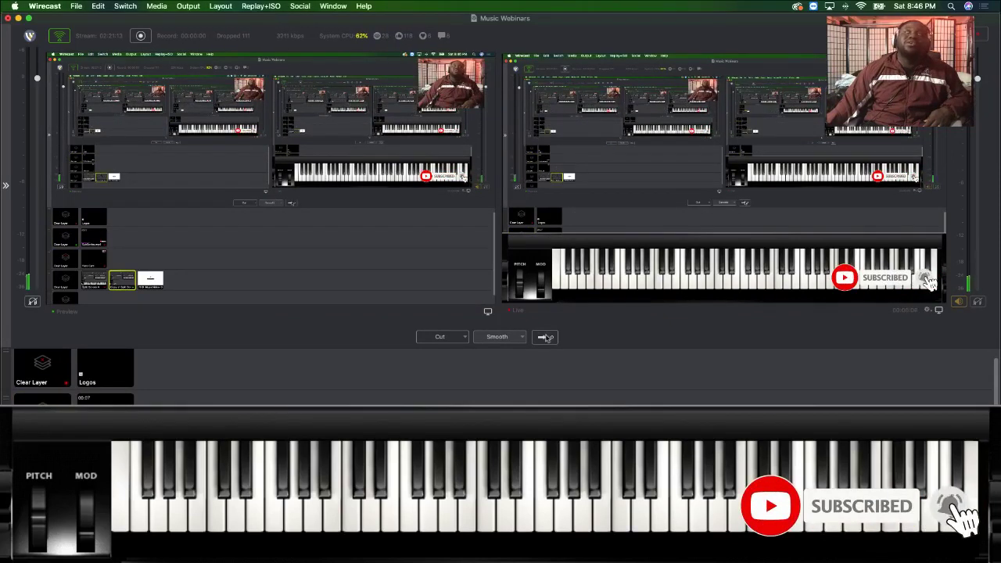
left_click(56, 425)
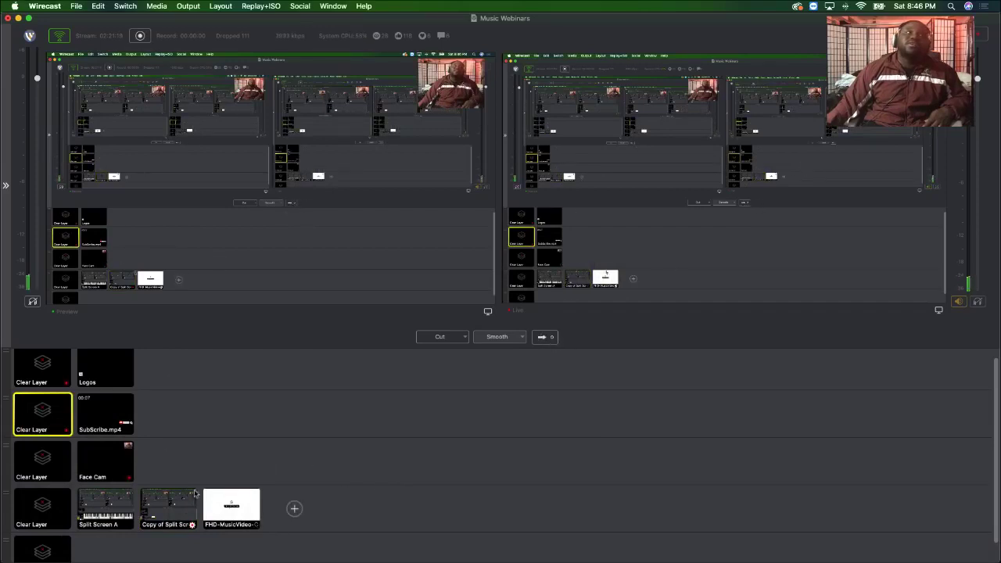
Put the Logos overlay live in Wirecast and return to the Logic Pro X project.
left_click(98, 369)
left_click(551, 336)
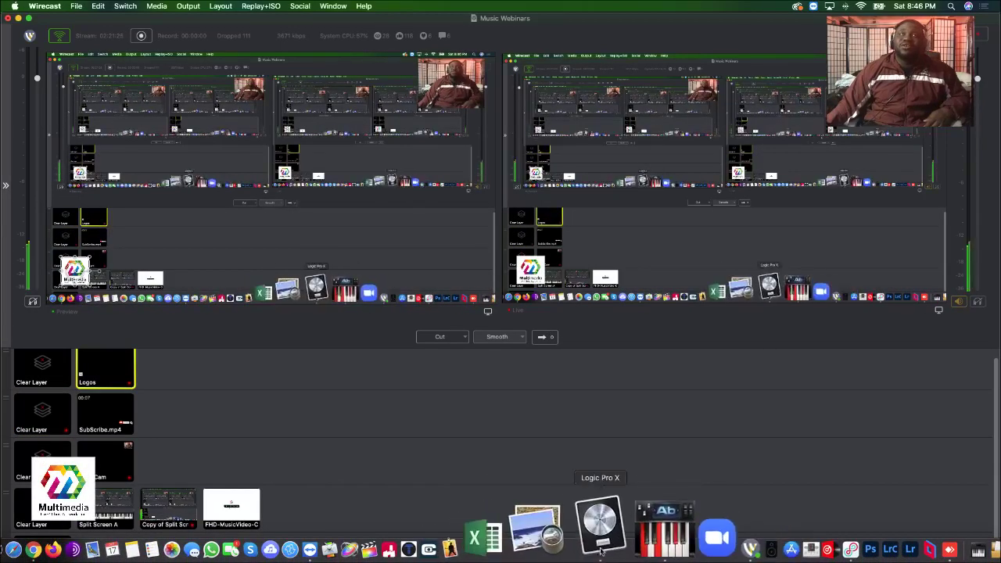
left_click(600, 543)
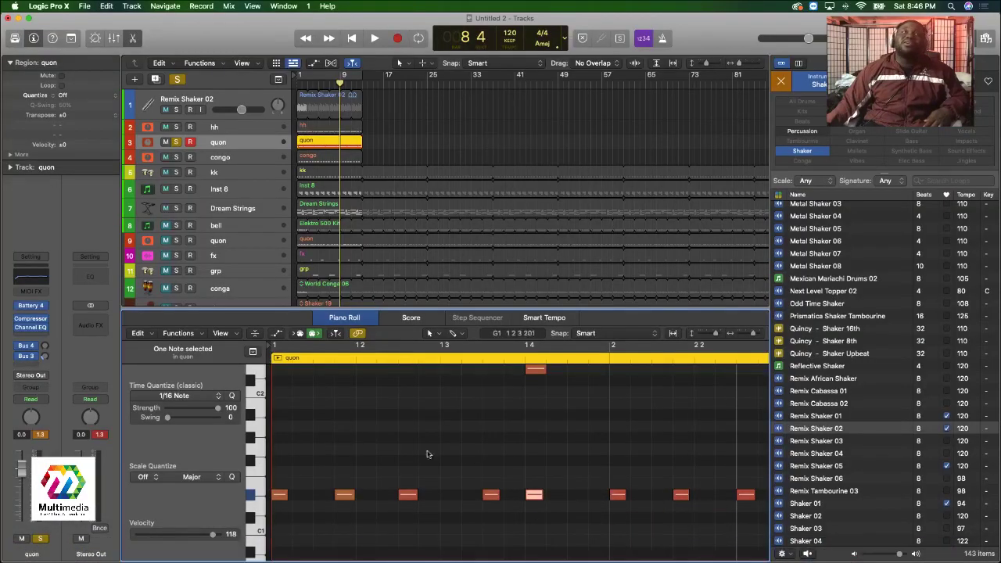
Audition the D#1 and D2 notes on beat 4 of bar 1 in the quon region and select both.
scroll(522, 435, "up", 2)
left_click(513, 444)
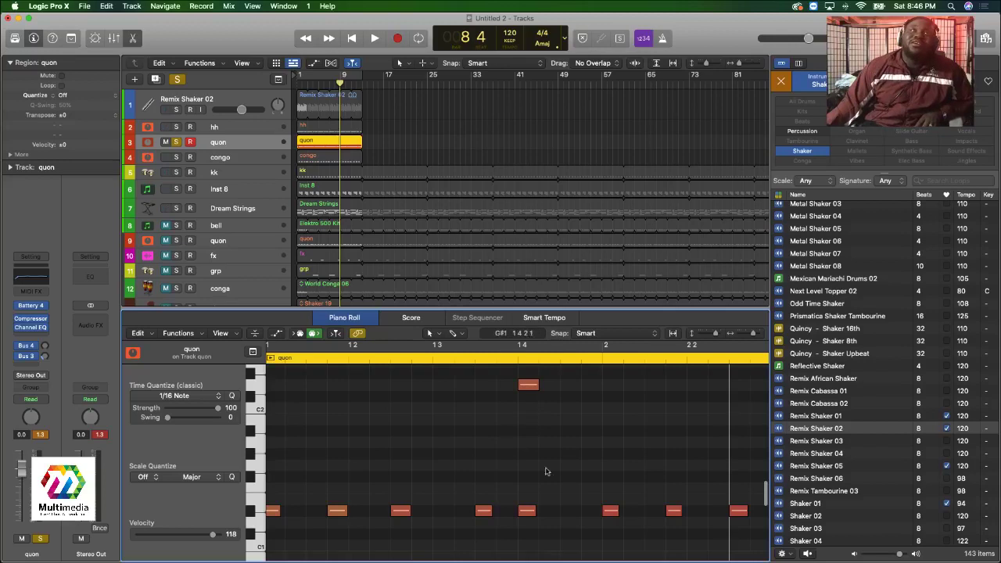
scroll(532, 518, "up", 1)
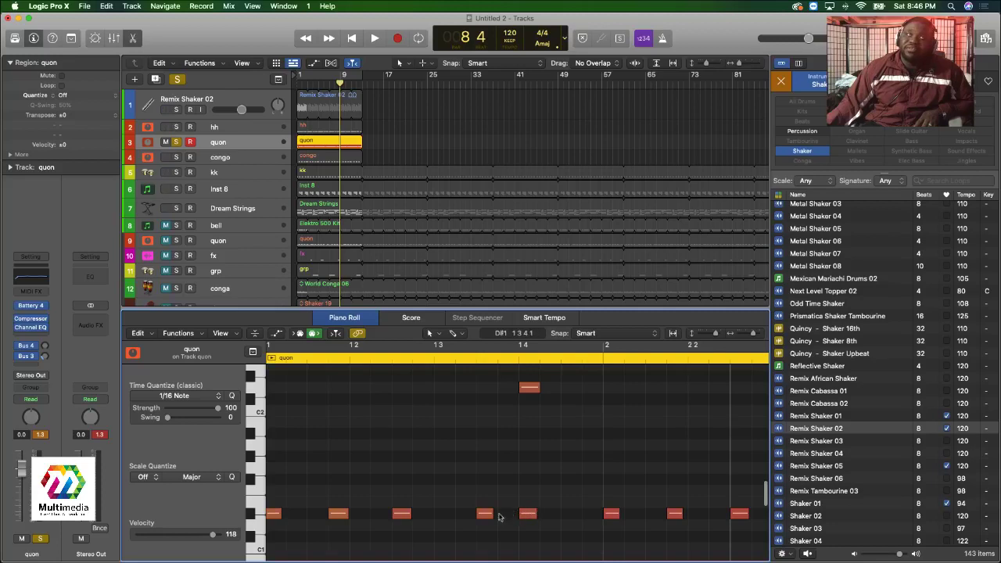
left_click(485, 515)
scroll(528, 516, "up", 1)
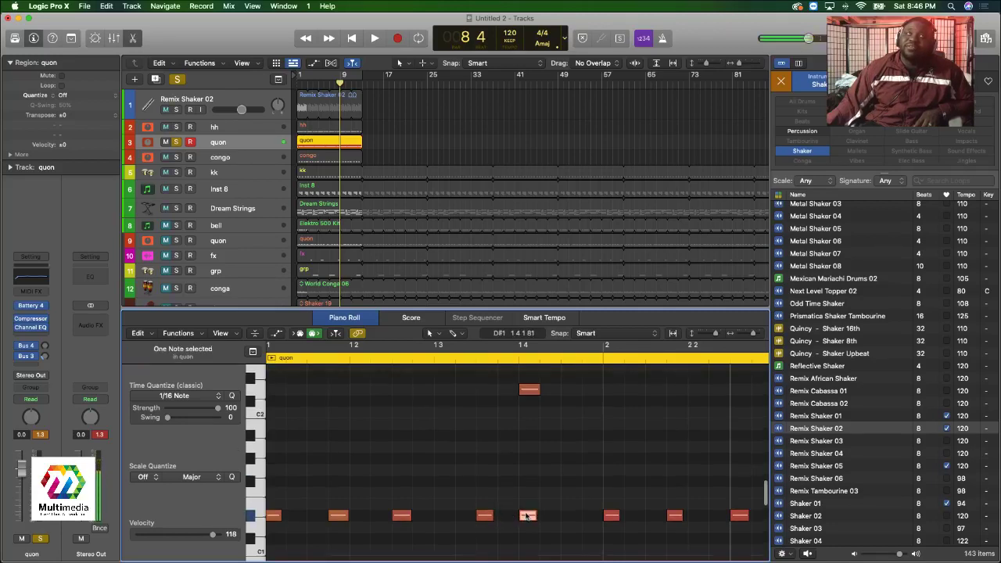
left_click(531, 390)
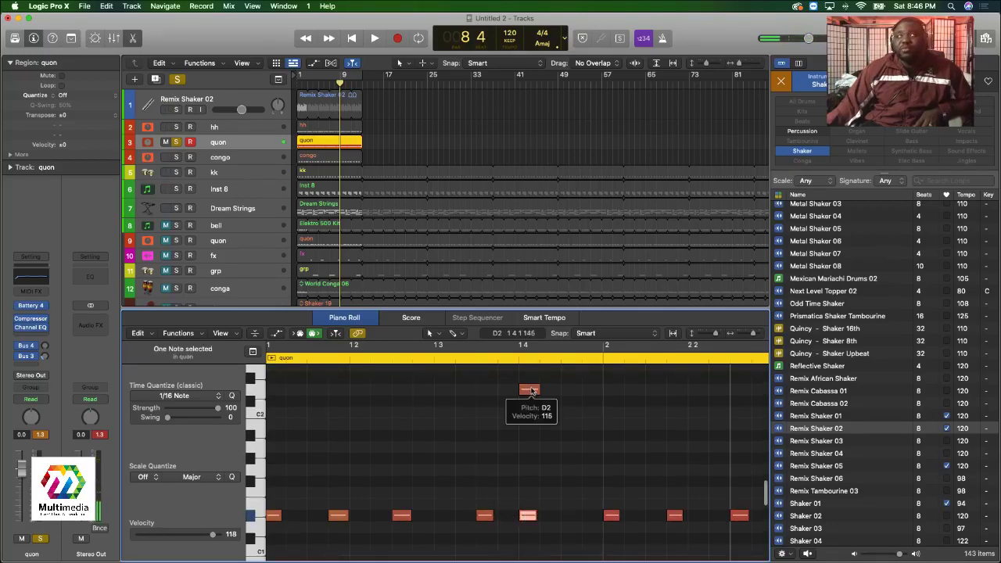
left_click_drag(532, 377, 531, 534)
Play the soloed quon region repeatedly from just before beat 4 of bar 1 to hear the two overlapping notes.
left_click(495, 360)
scroll(497, 360, "left", 1)
left_click(498, 359)
left_click(501, 359)
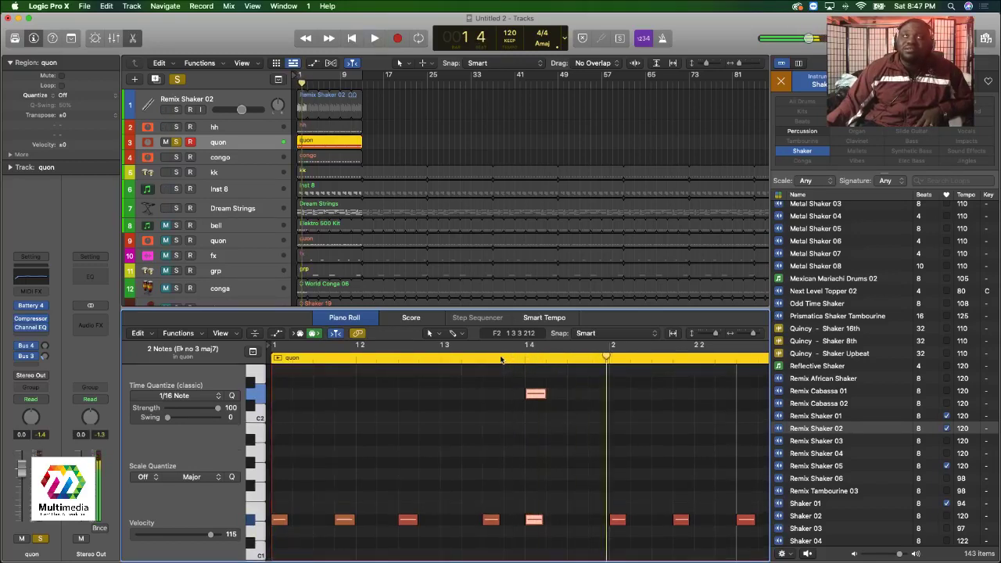
key("space")
key("space")
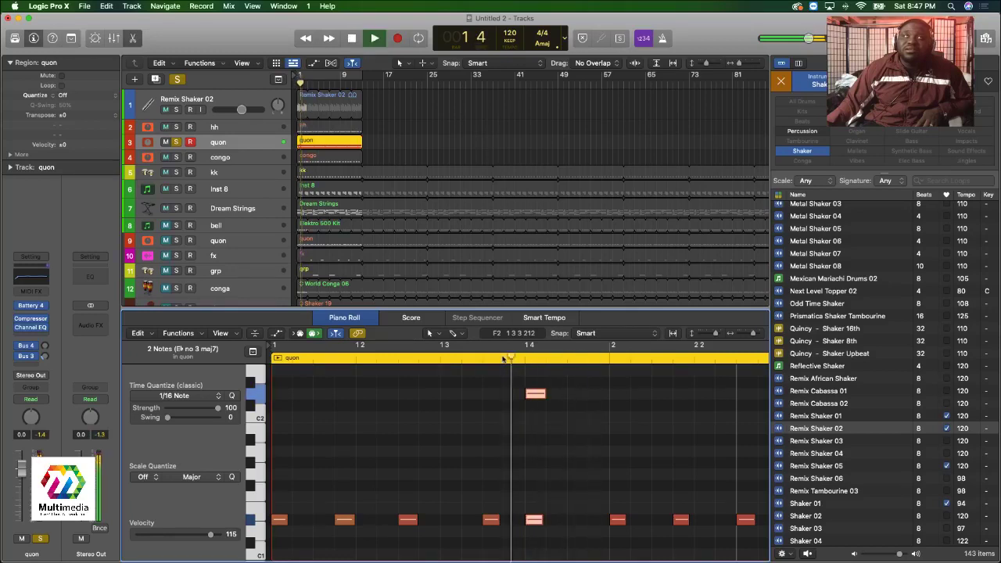
key("space")
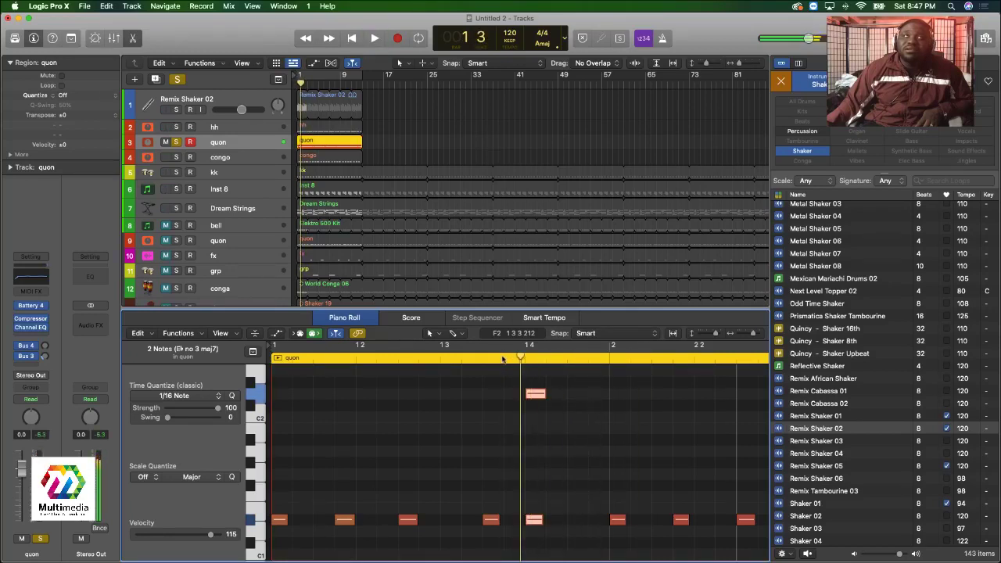
key("space")
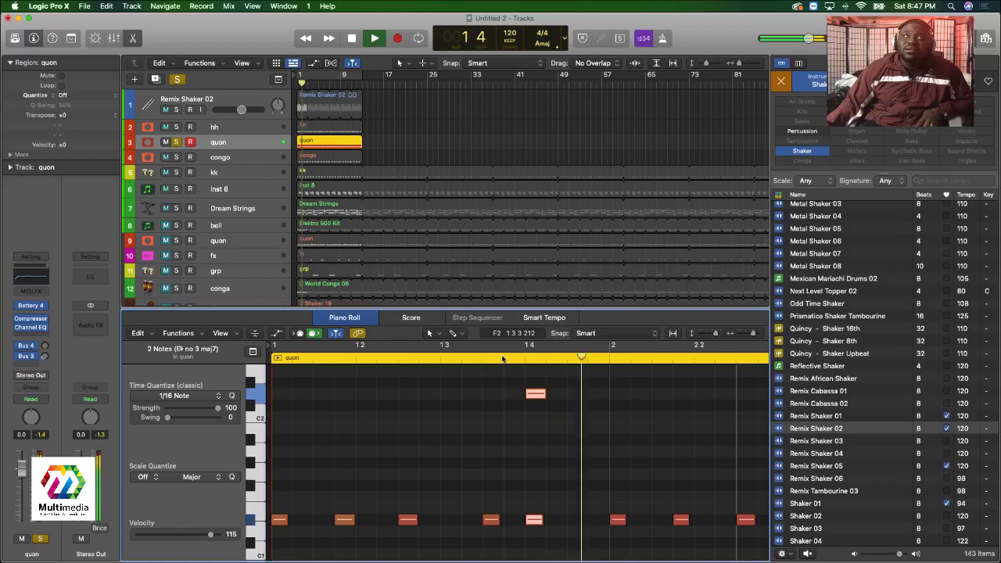
key("space")
key("space")
key("space")
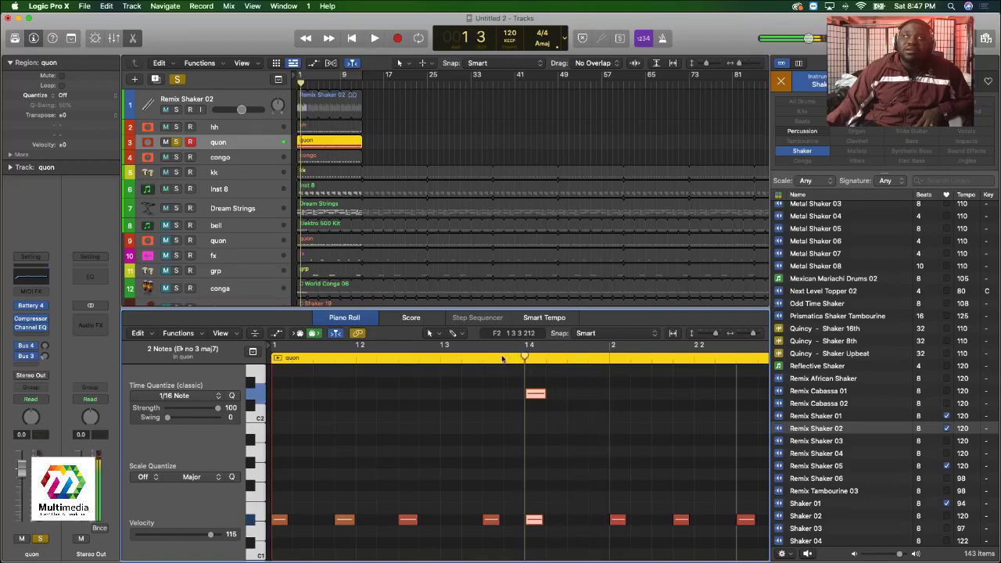
left_click(503, 358)
key("space")
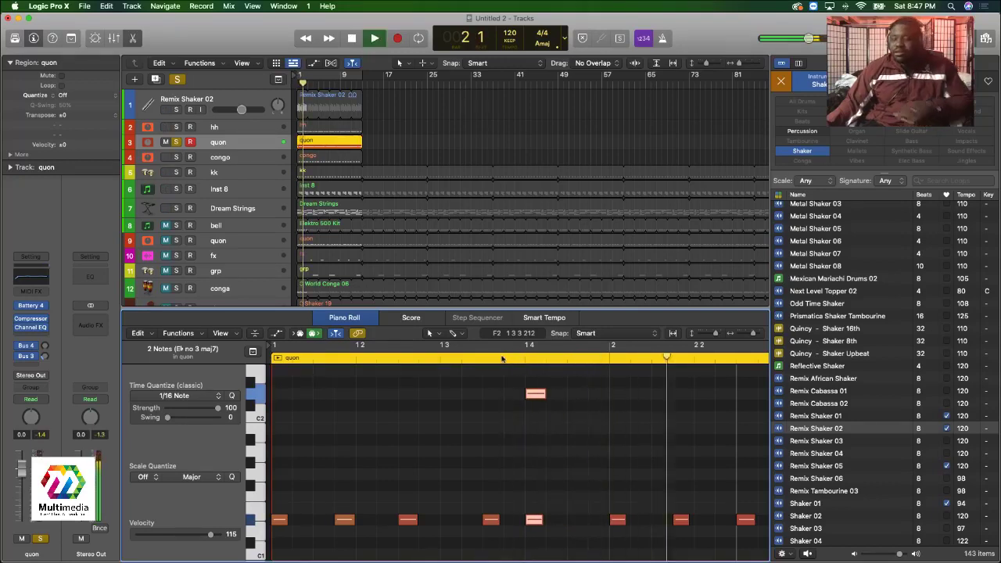
Delete the D#1 note on beat 4 of bar 1 in the quon region, keeping the D2 note above it.
scroll(463, 412, "left", 5)
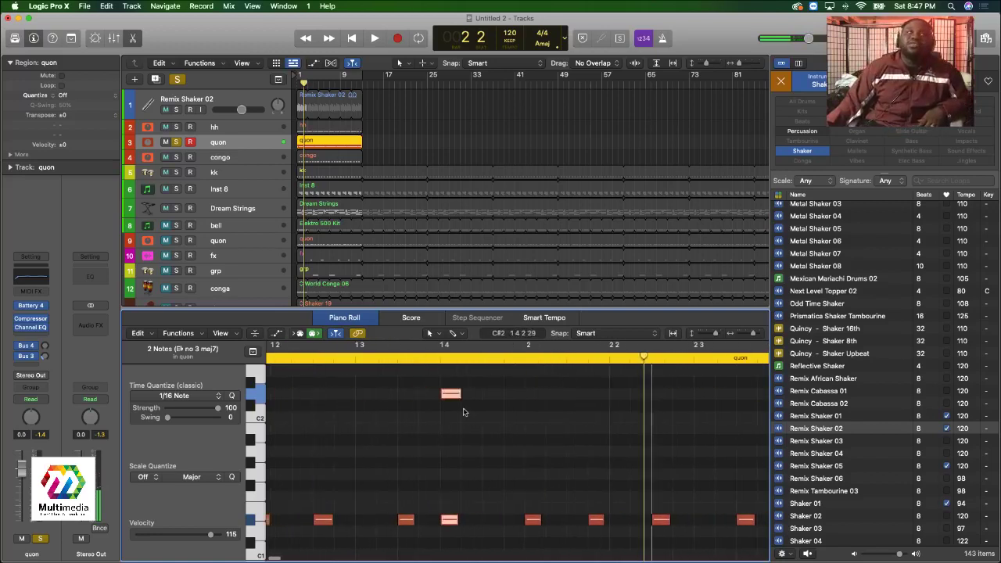
left_click(457, 521)
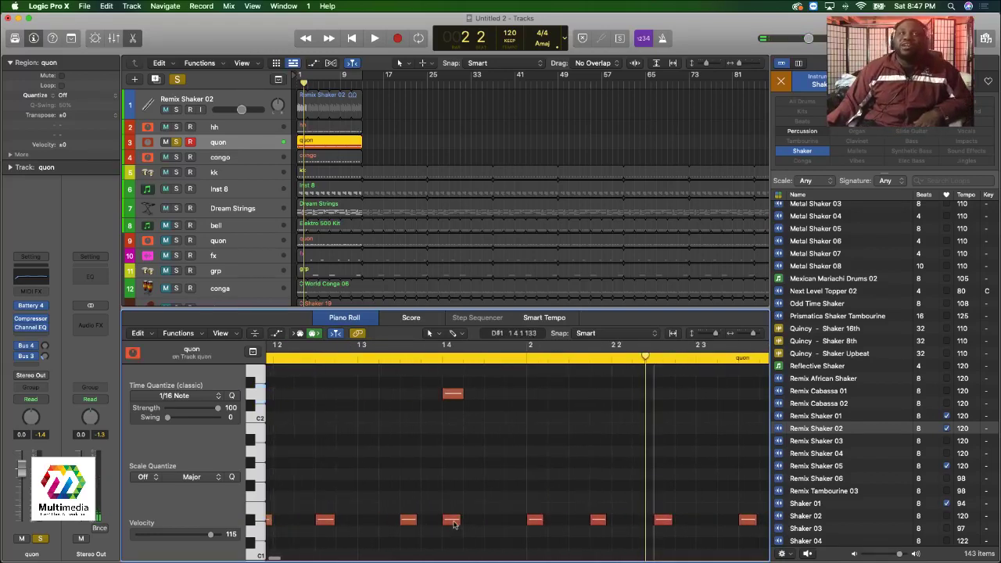
key("Delete")
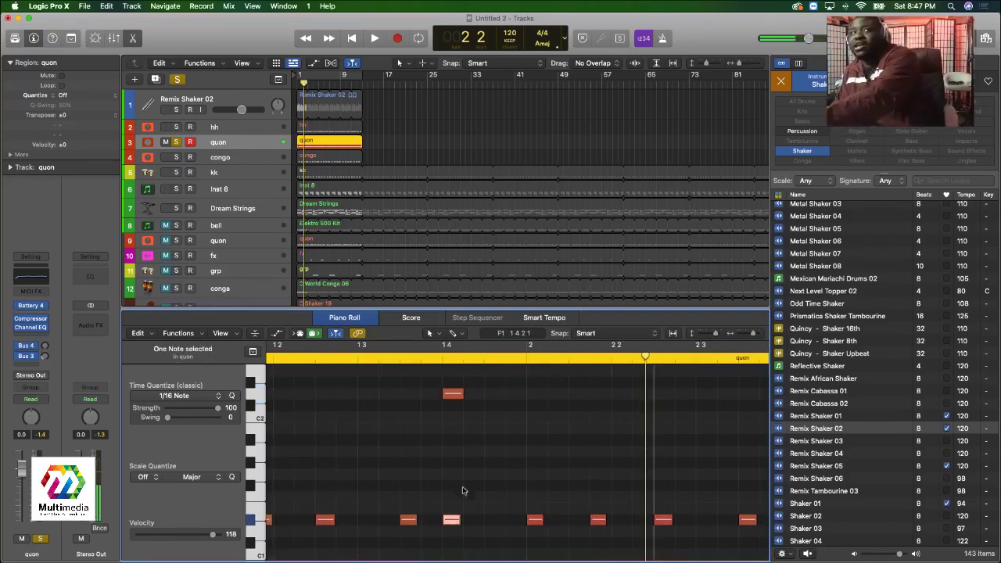
Delete the D#1 notes on beat 4 of the following bars through bar 12 during playback, and stop at the region's end.
double_click(348, 363)
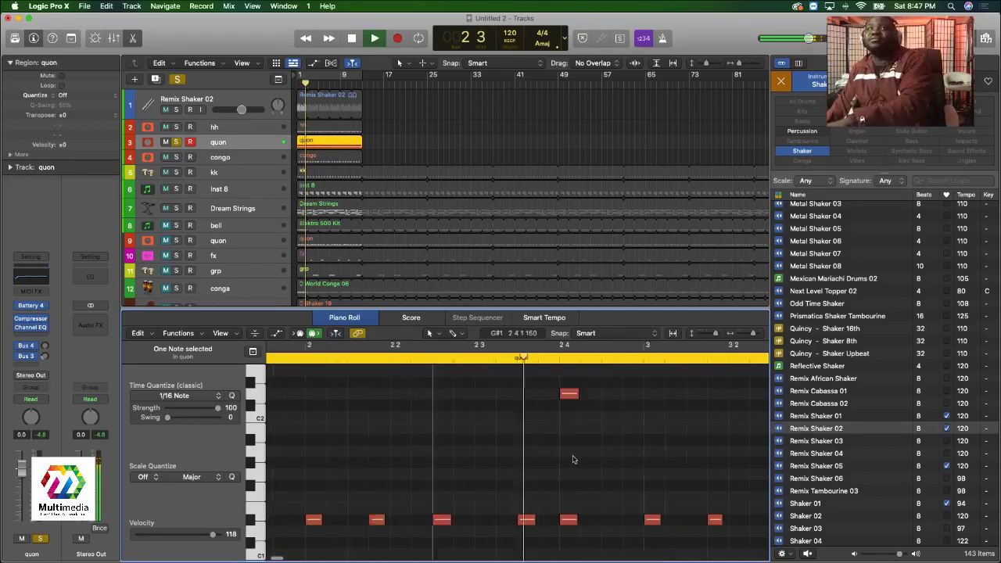
left_click(469, 521)
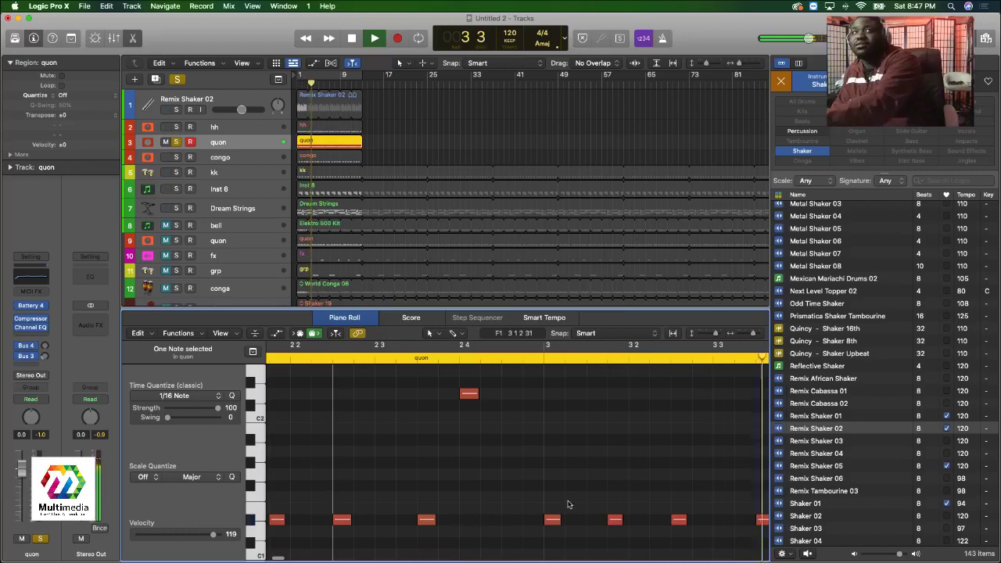
left_click(436, 520)
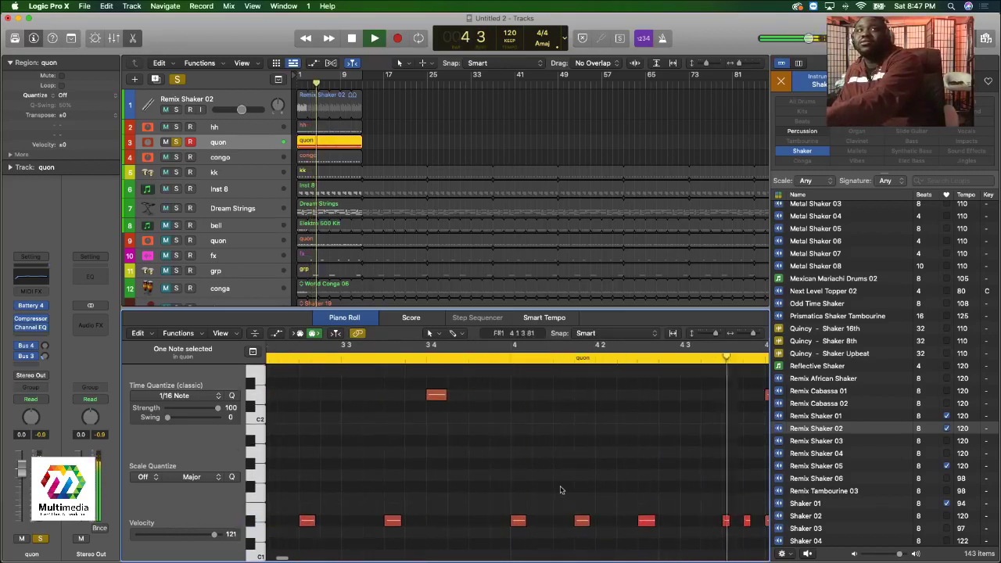
left_click(406, 522)
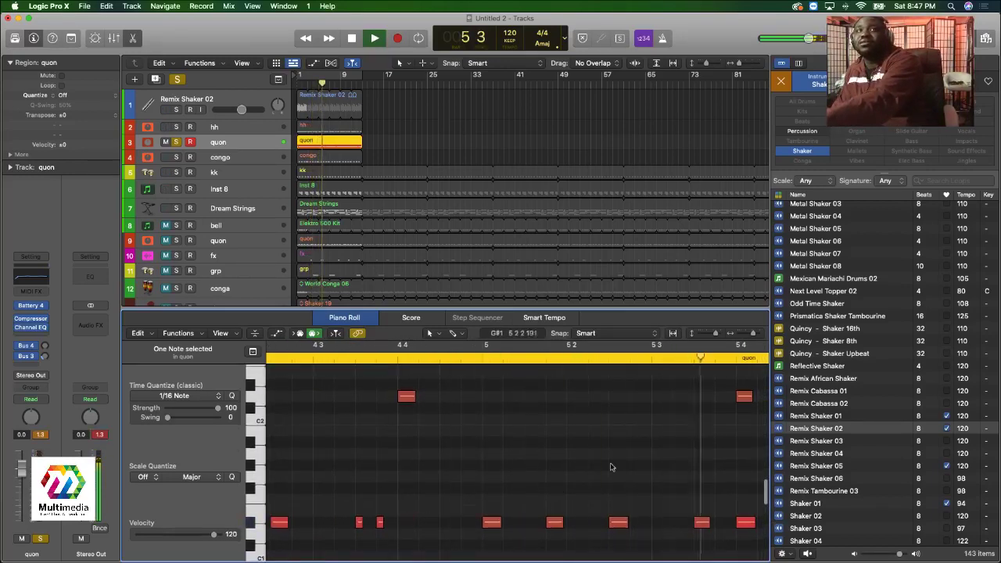
left_click(573, 522)
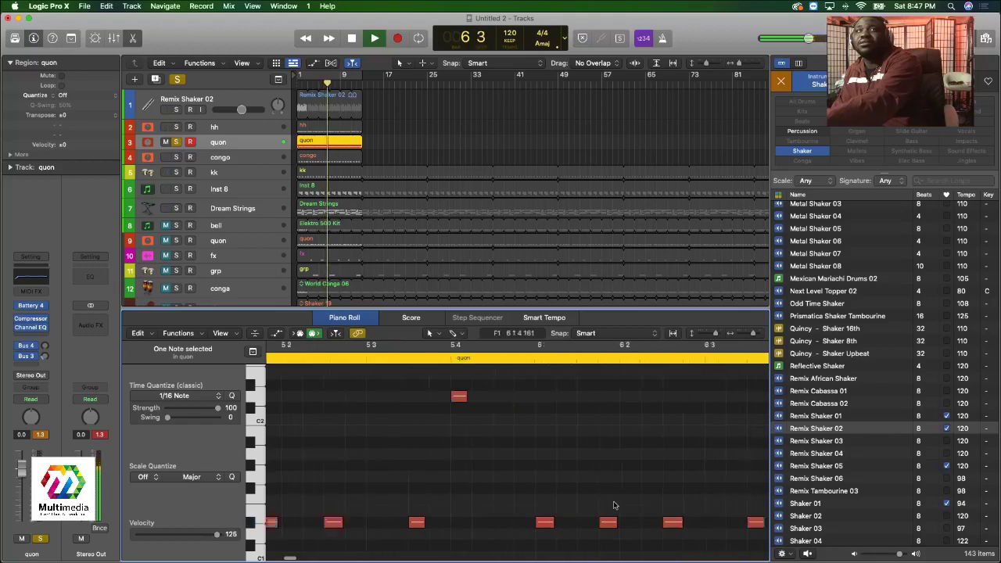
left_click(606, 523)
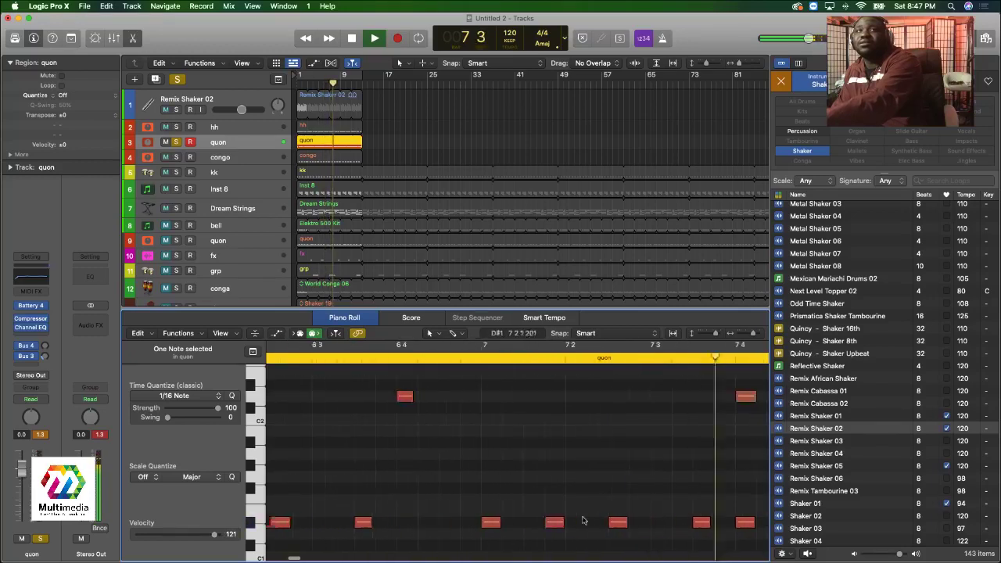
left_click(612, 518)
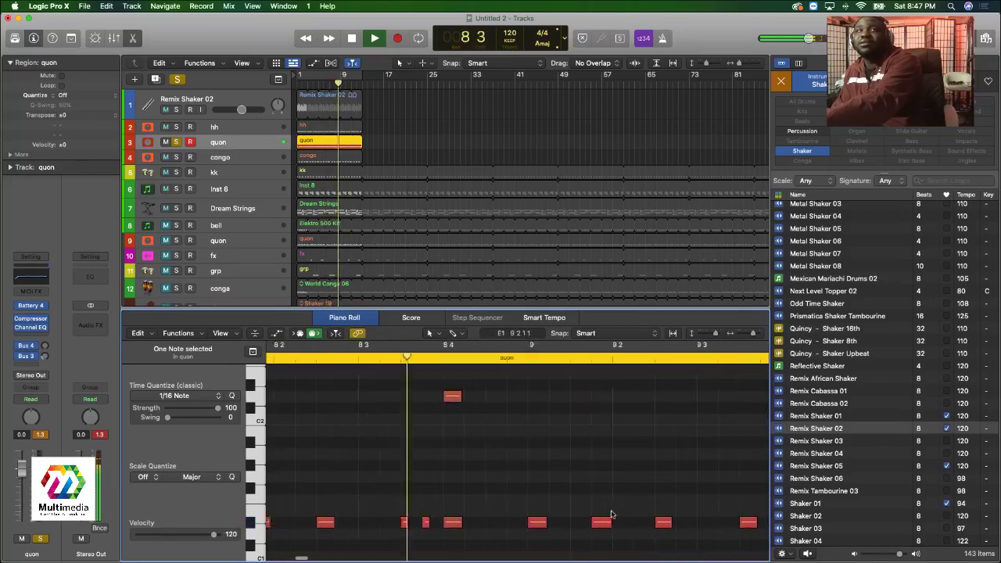
left_click(374, 523)
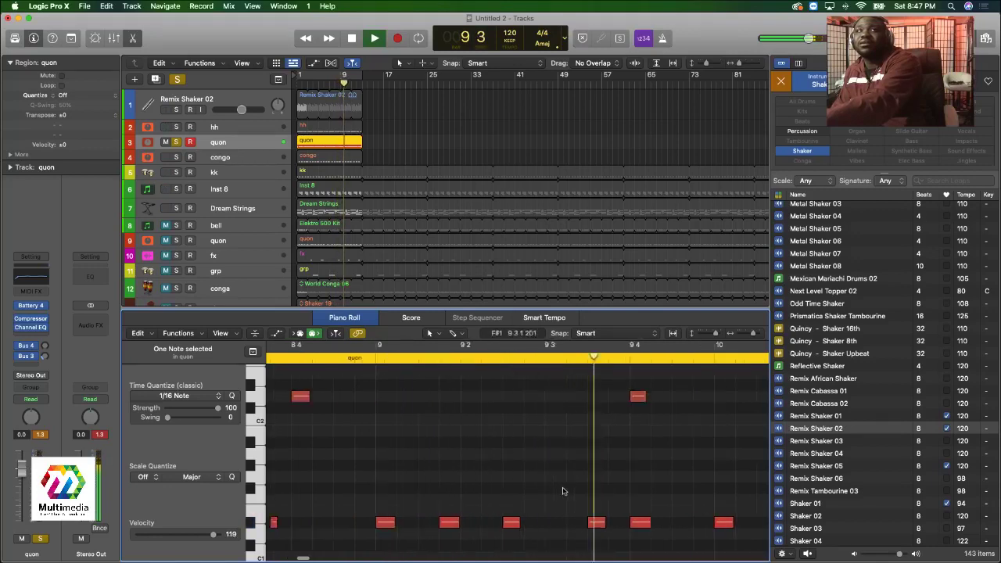
left_click(547, 519)
left_click(549, 521)
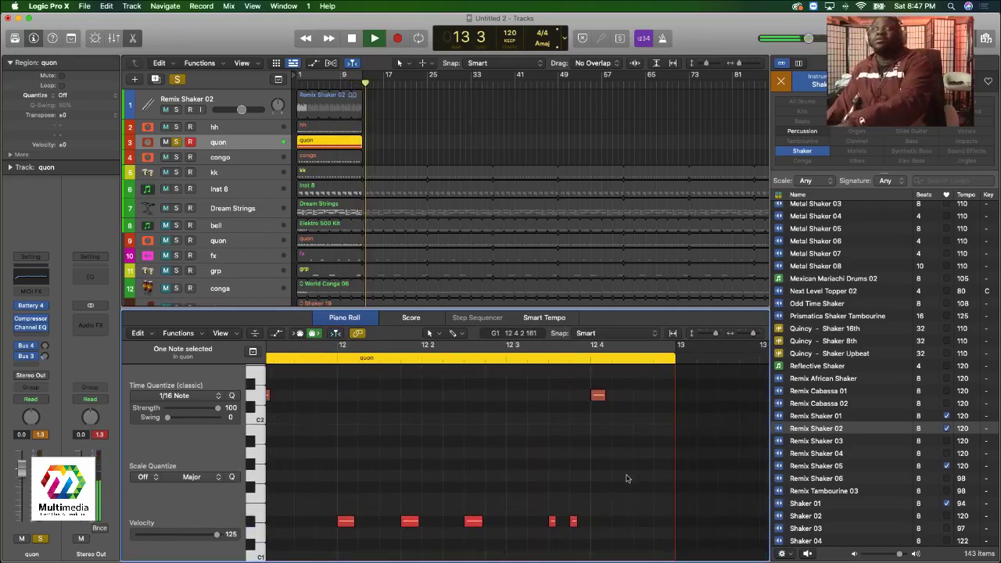
key("space")
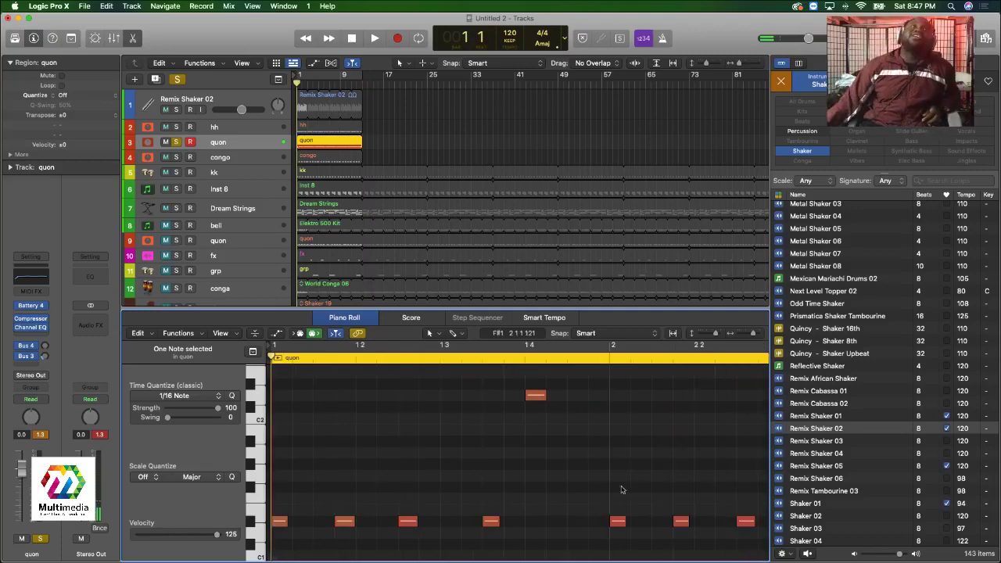
Solo the upper quon, congo and hh tracks, play them from the start, and add Remix Shaker 02 to the solos.
left_click(176, 143)
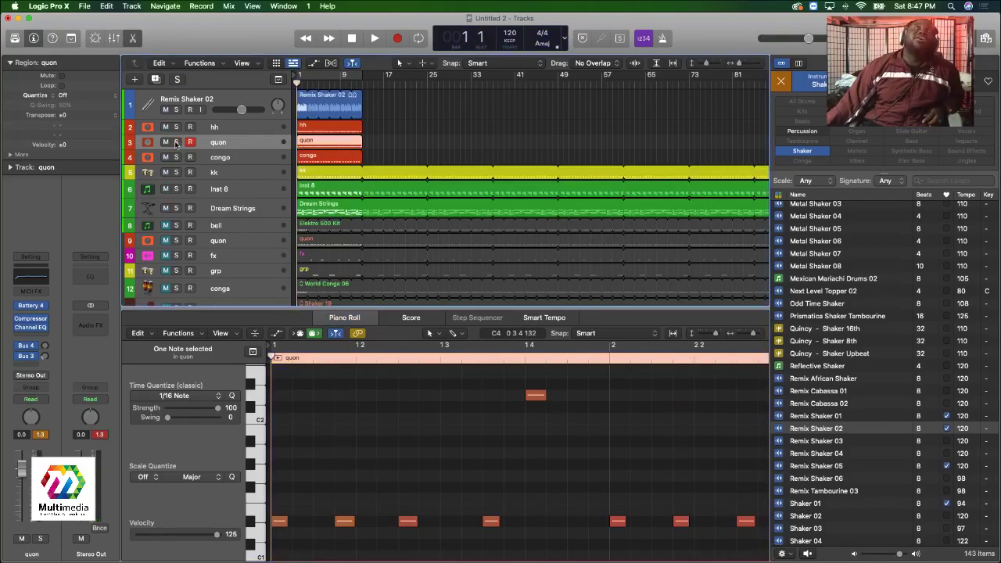
left_click(177, 158)
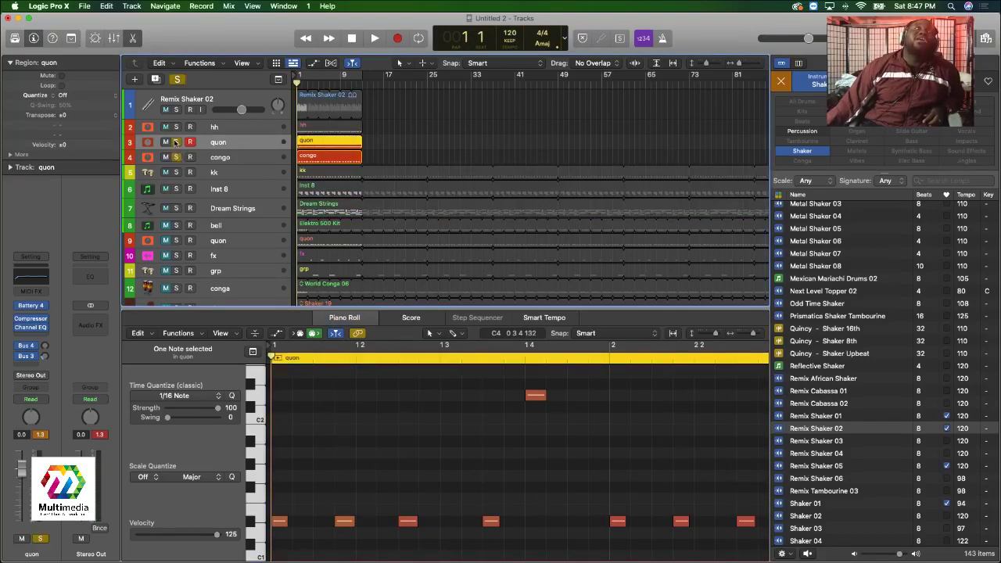
left_click(176, 127)
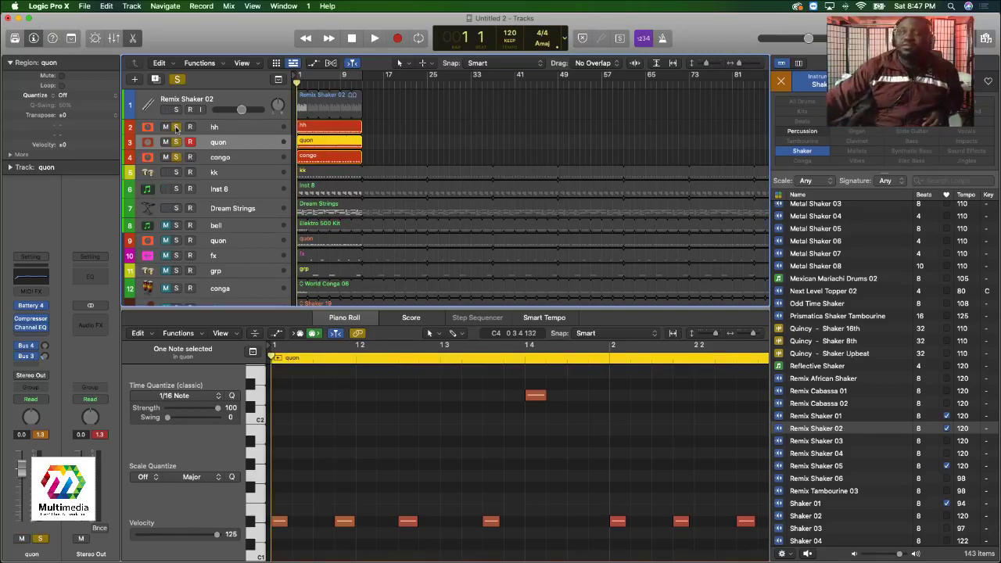
key("space")
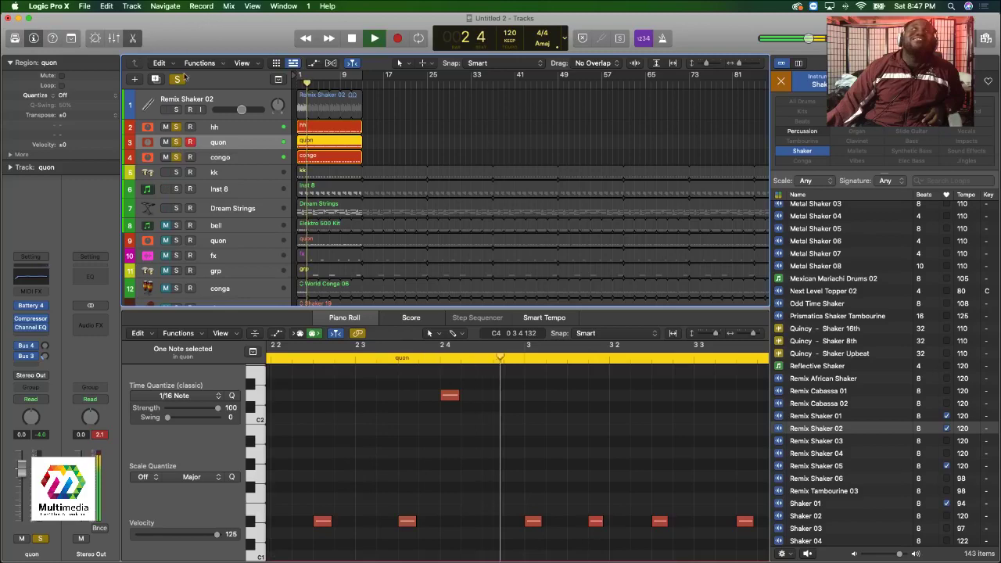
left_click(176, 110)
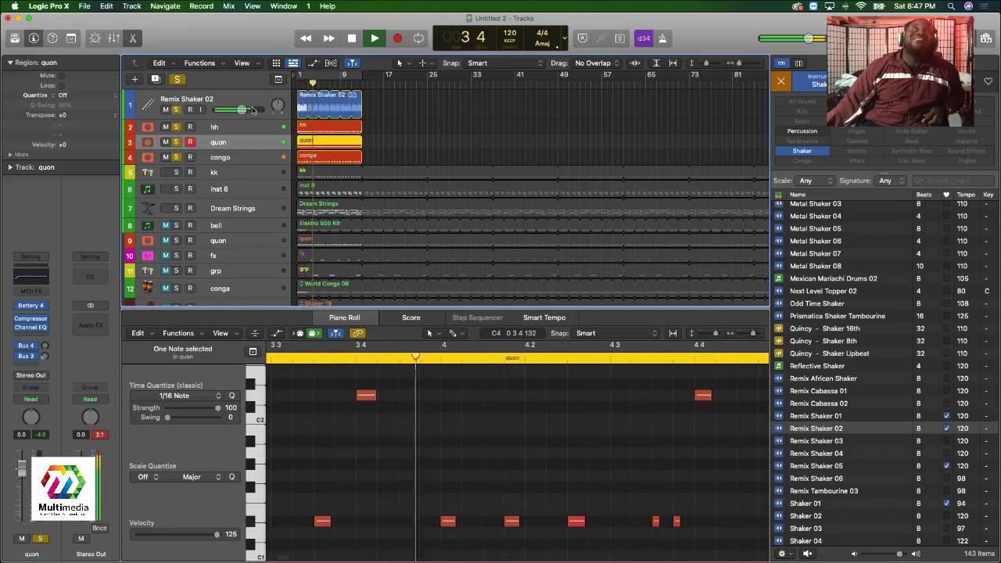
Open the Mixer during playback and lower Remix Shaker 02 to -5.6 dB and congo to -5.1 dB.
left_click(220, 105)
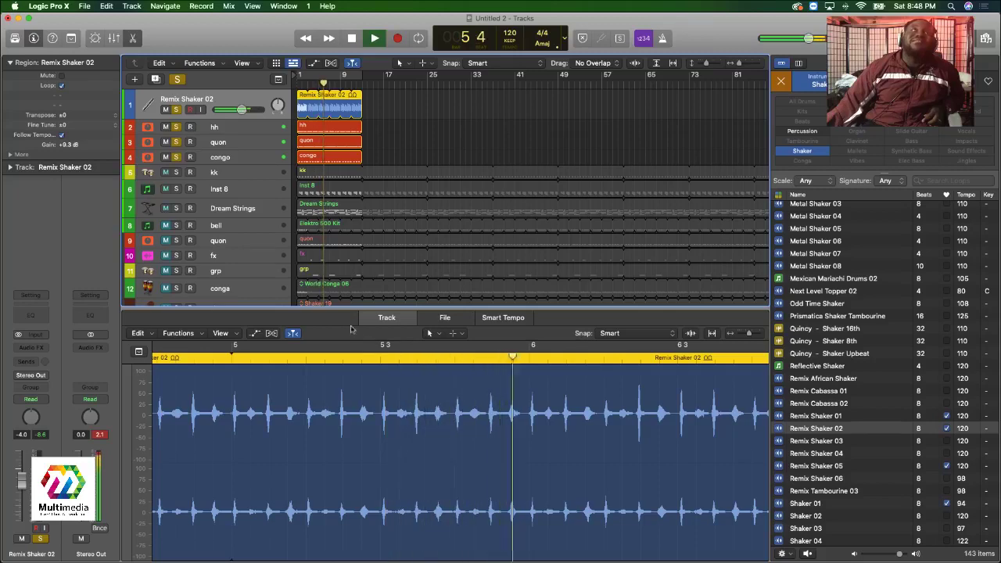
key("x")
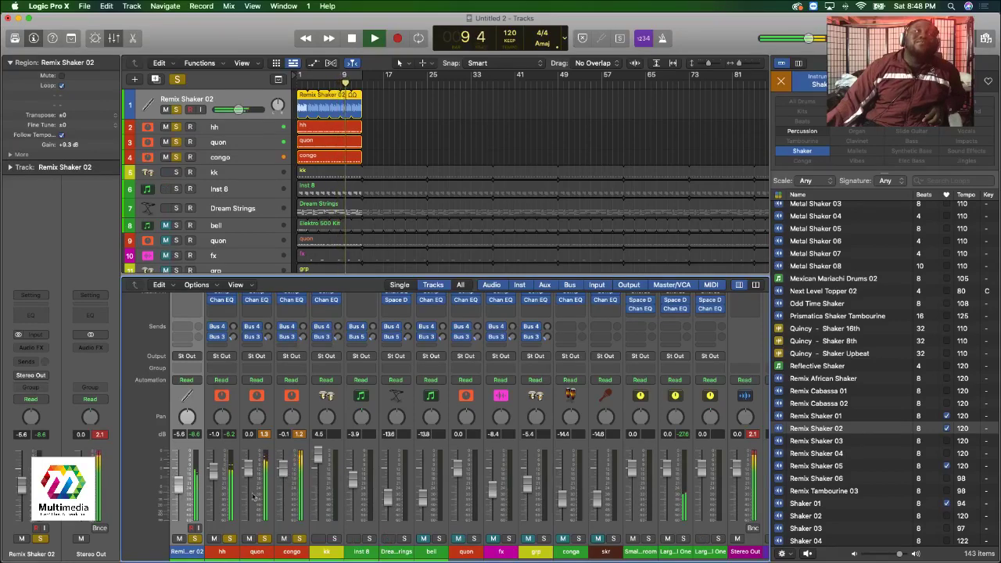
left_click_drag(283, 472, 283, 491)
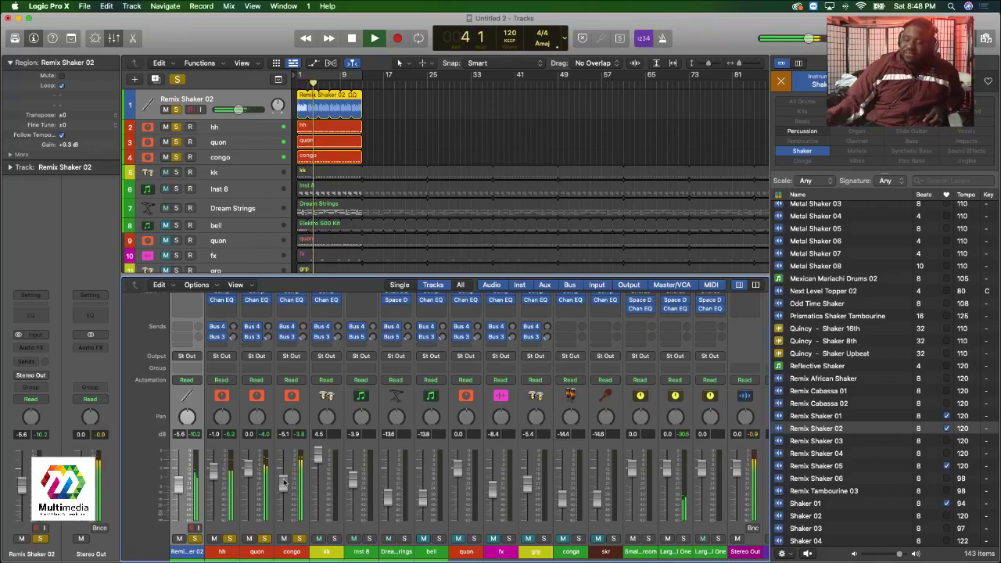
key("space")
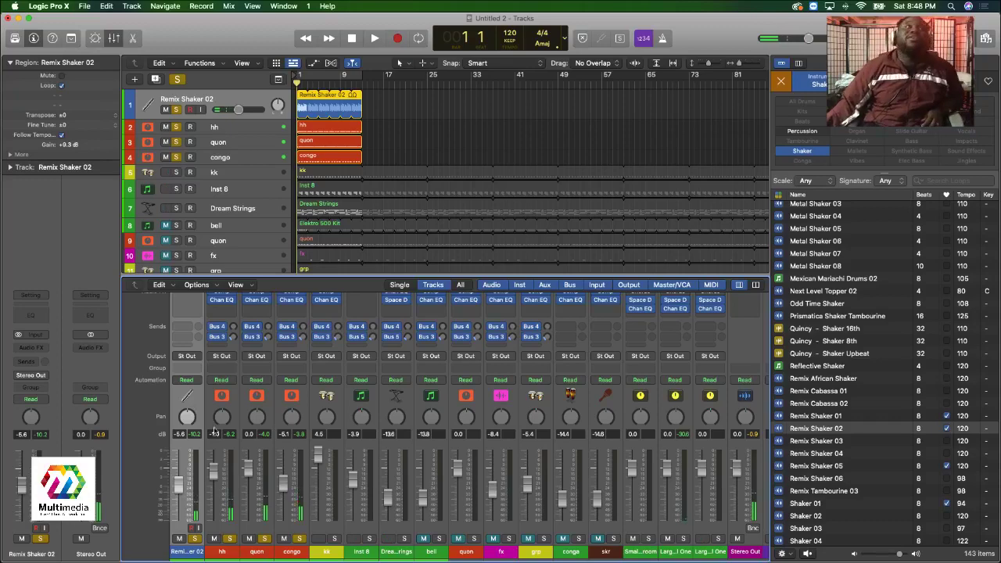
Clear the solos on the congo, quon, hh and Remix Shaker 02 channels.
left_click(299, 538)
left_click(264, 539)
left_click(229, 539)
left_click(194, 539)
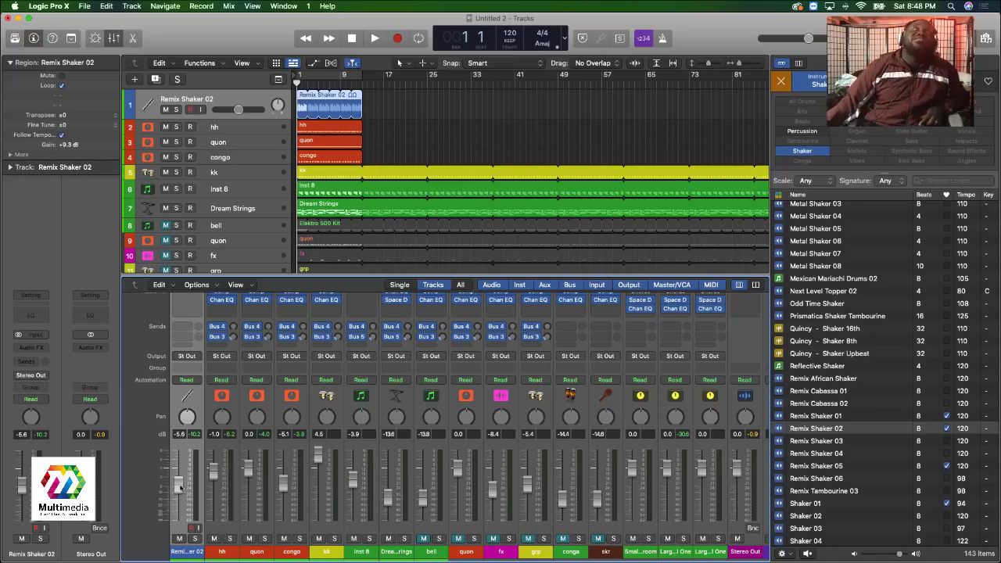
Rename the Inst 8 track to ap.
left_click(220, 186)
double_click(220, 189)
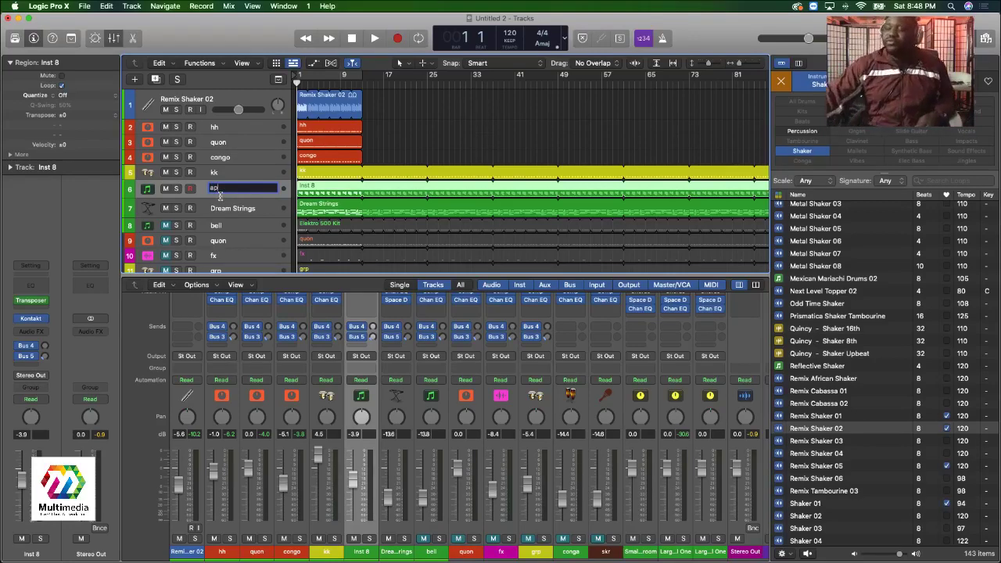
type("ap")
key("Return")
Move the ap track below Dream Strings and mute it.
left_click_drag(223, 192, 198, 200)
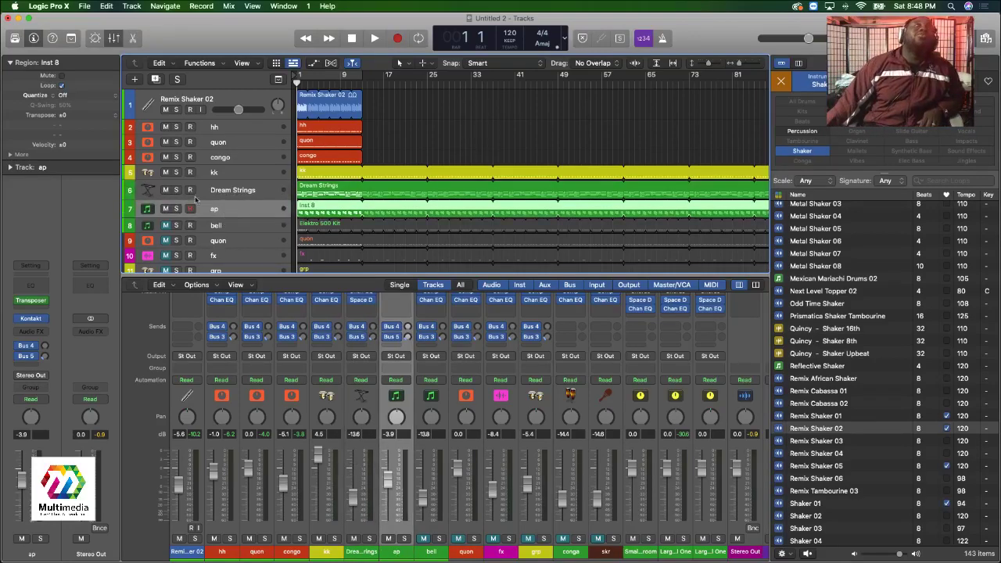
left_click(165, 209)
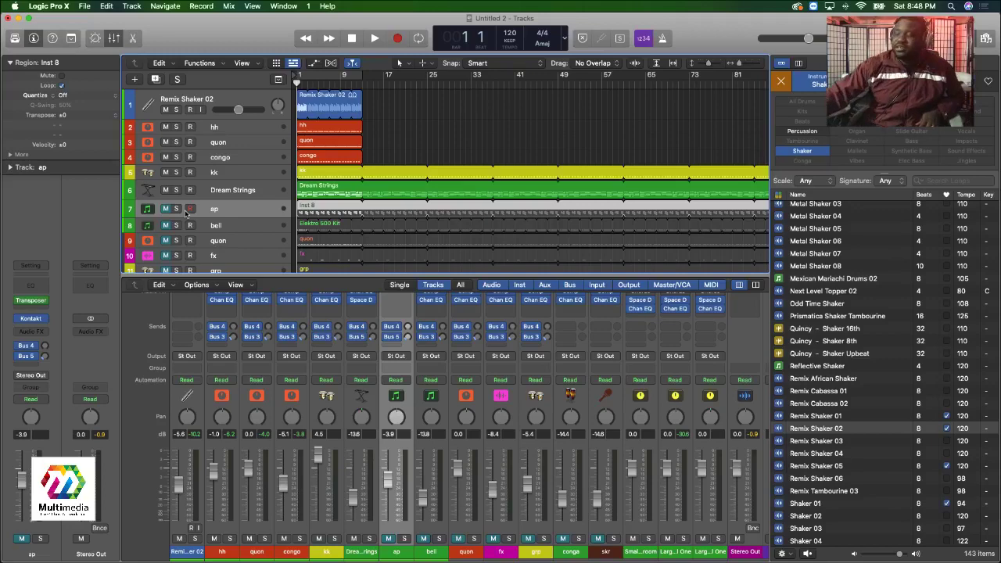
Play the arrangement and compare the groove with Remix Shaker 02 and hh muted and unmuted.
key("space")
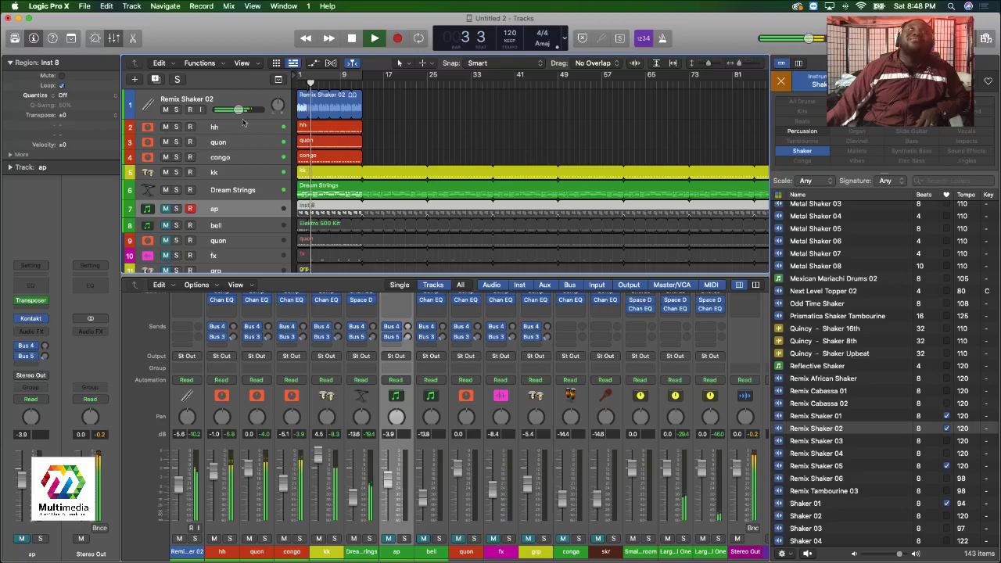
left_click(165, 109)
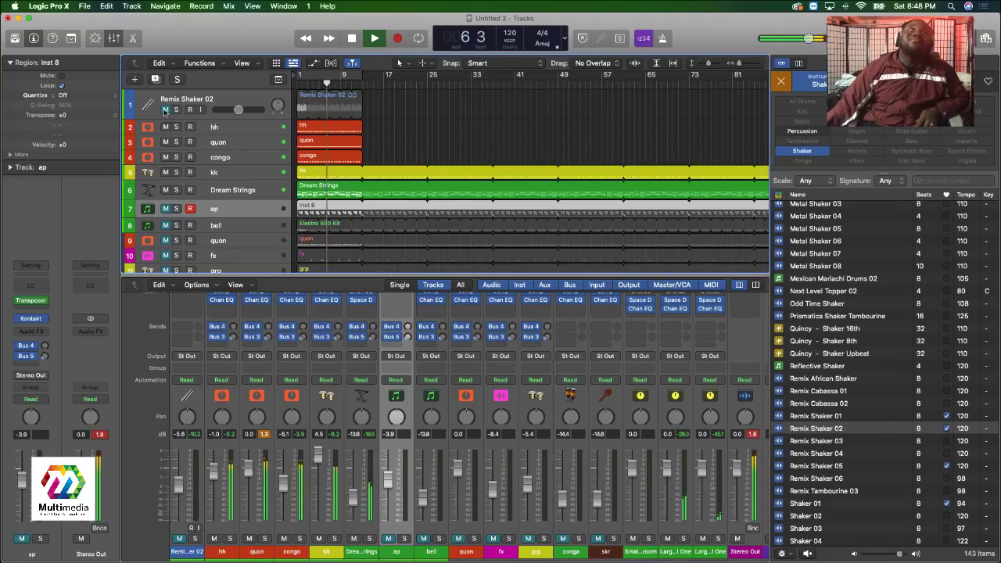
left_click(165, 109)
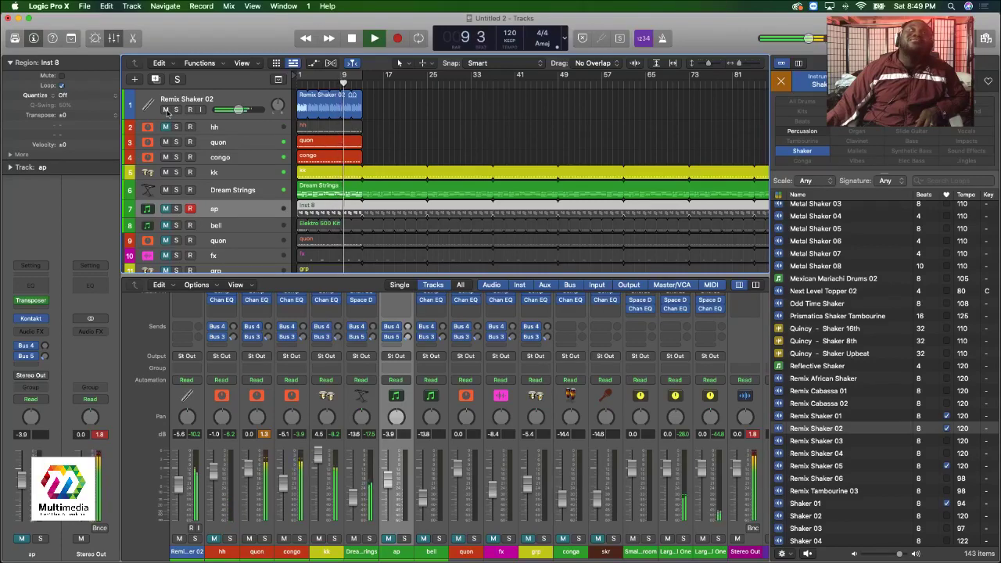
left_click(166, 110)
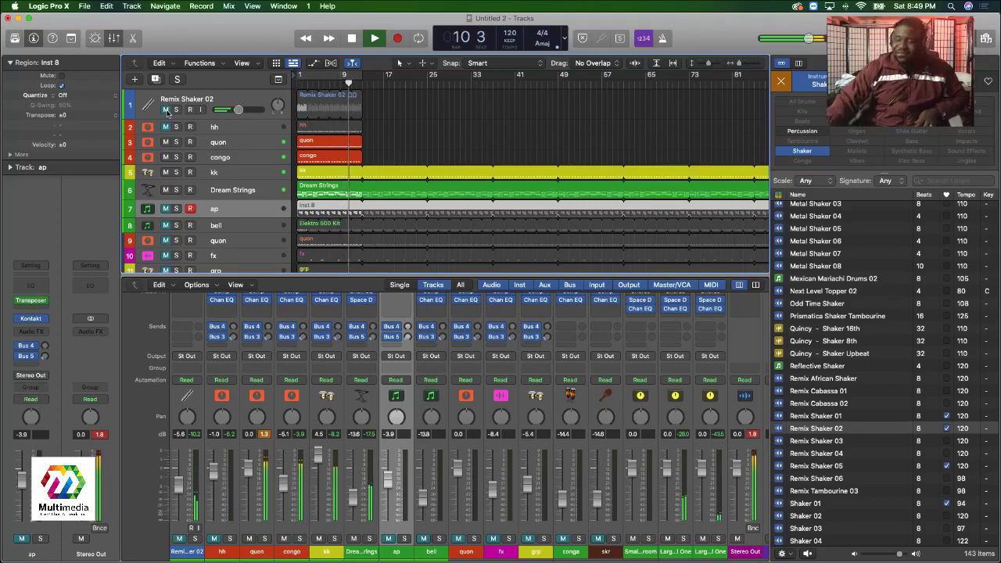
key("x")
key("x")
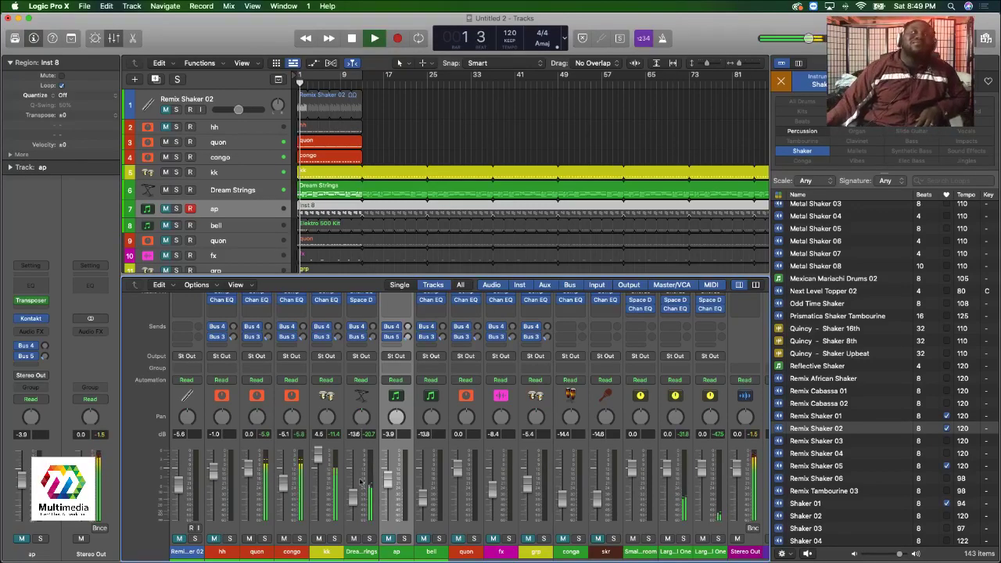
Unmute Remix Shaker 02 and hh during playback, and lower them to -9.8 dB and -6.1 dB.
left_click(180, 538)
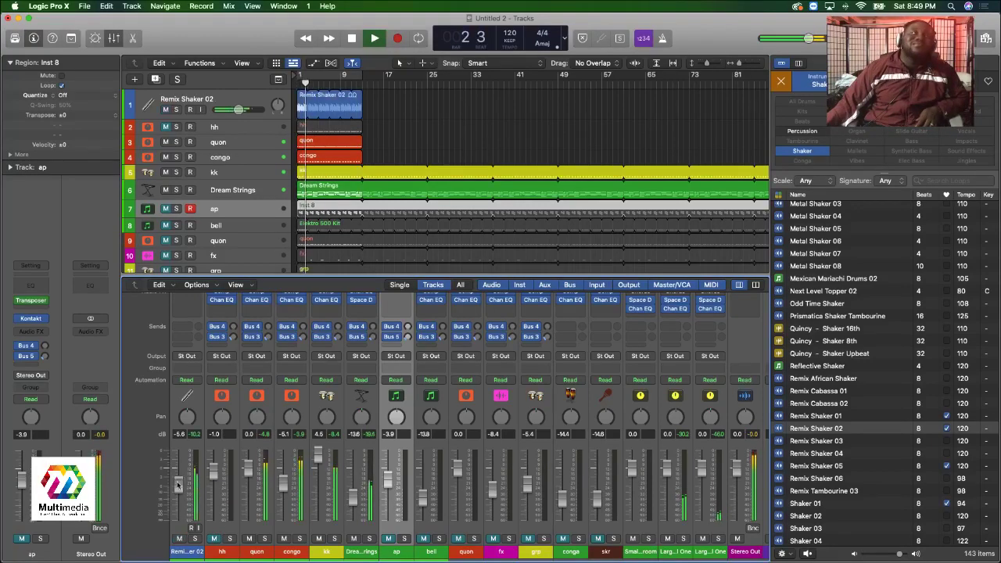
left_click(213, 538)
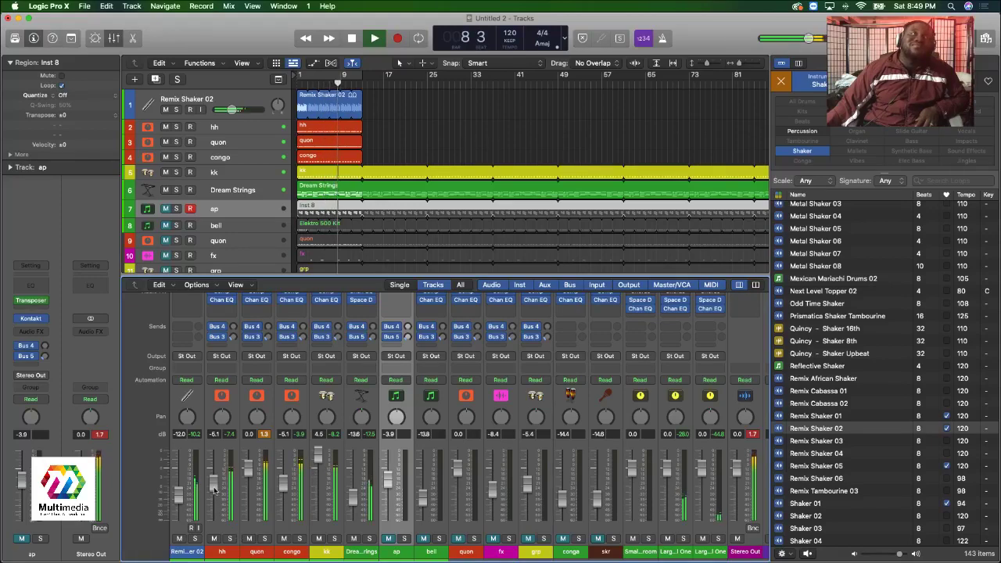
Solo the hh, Remix Shaker 02 and upper quon channels while the song plays.
left_click(230, 539)
left_click(194, 539)
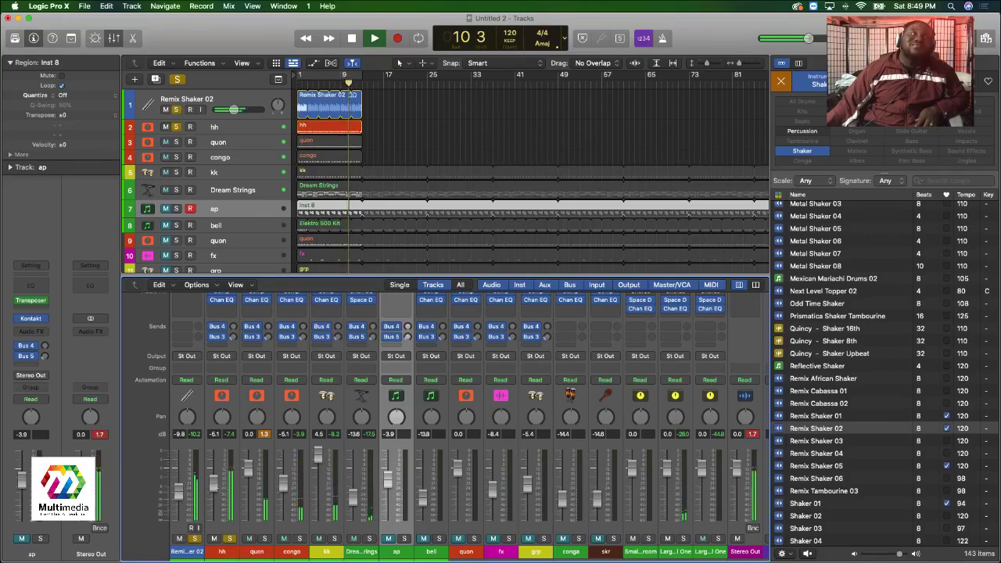
left_click(264, 539)
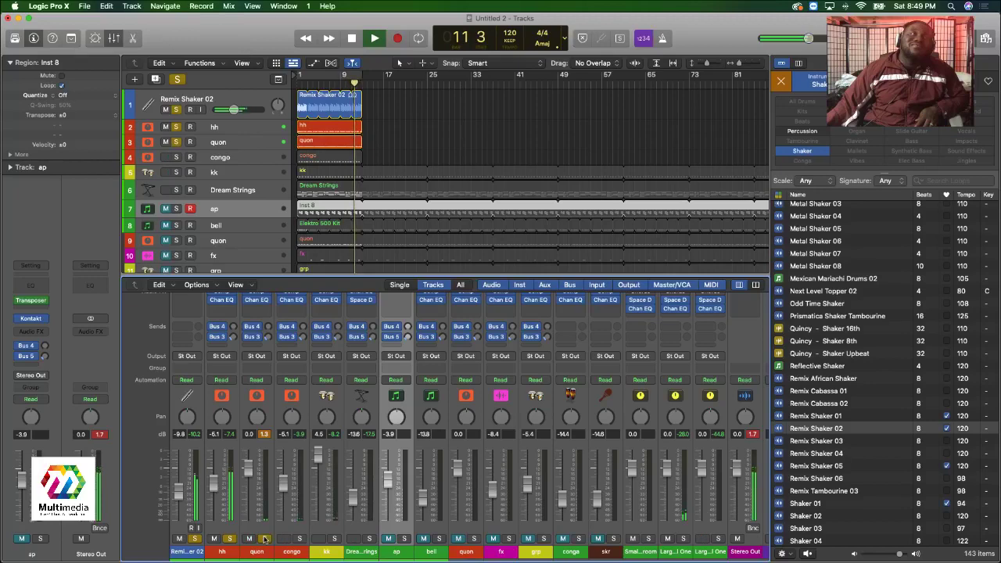
Look at the Battery 4 instrument on the upper quon channel and close its window.
left_click(261, 527)
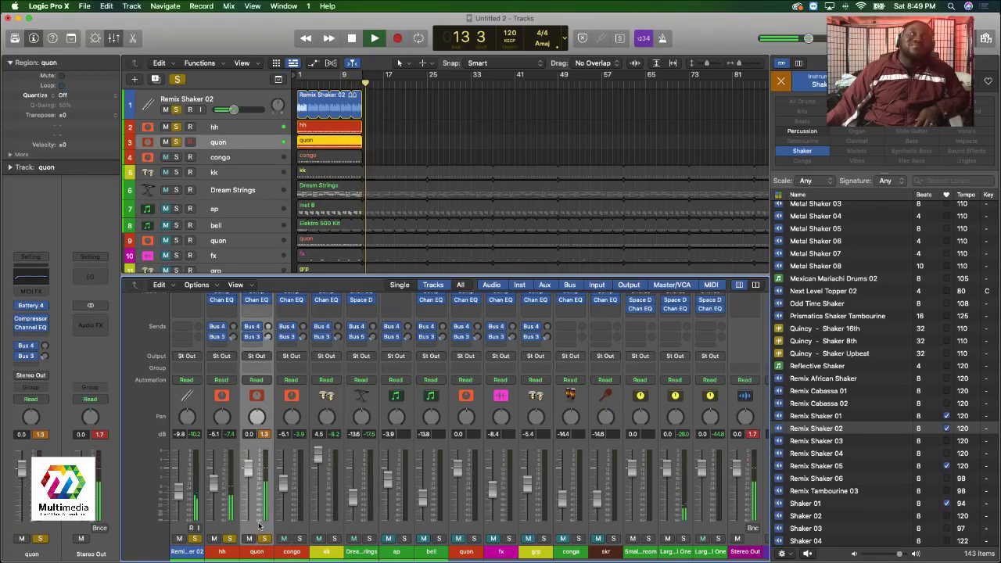
scroll(260, 368, "up", 4)
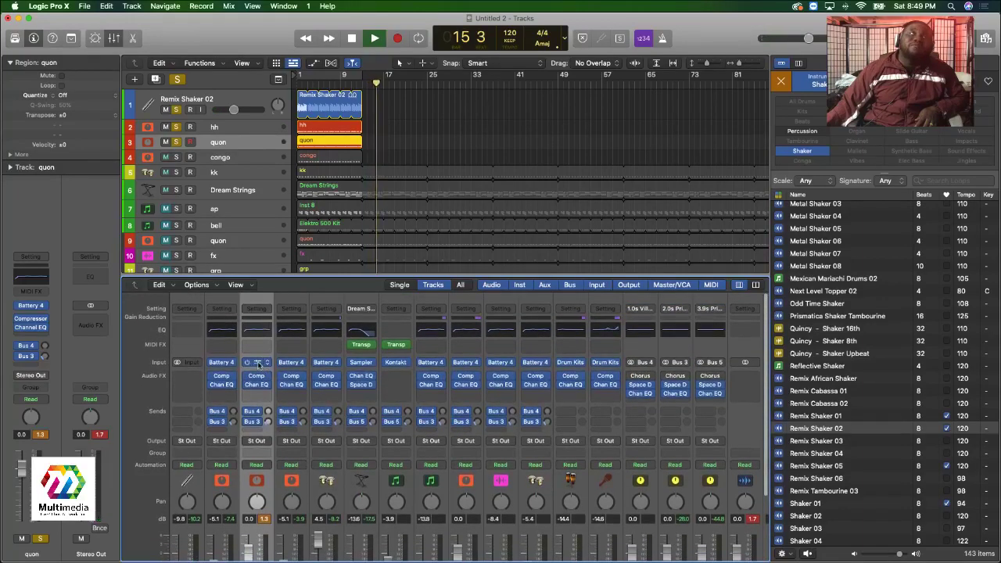
left_click(253, 365)
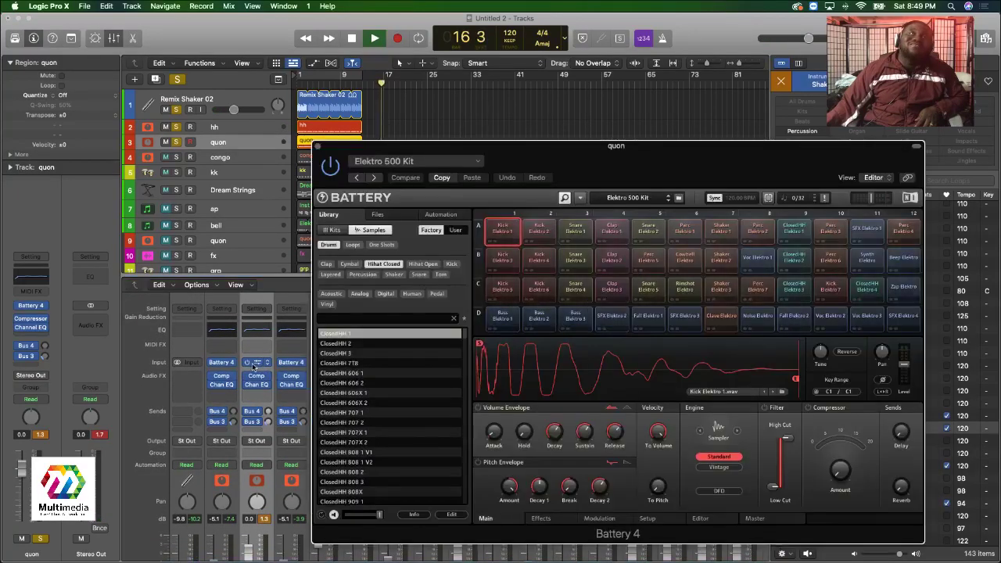
left_click(318, 147)
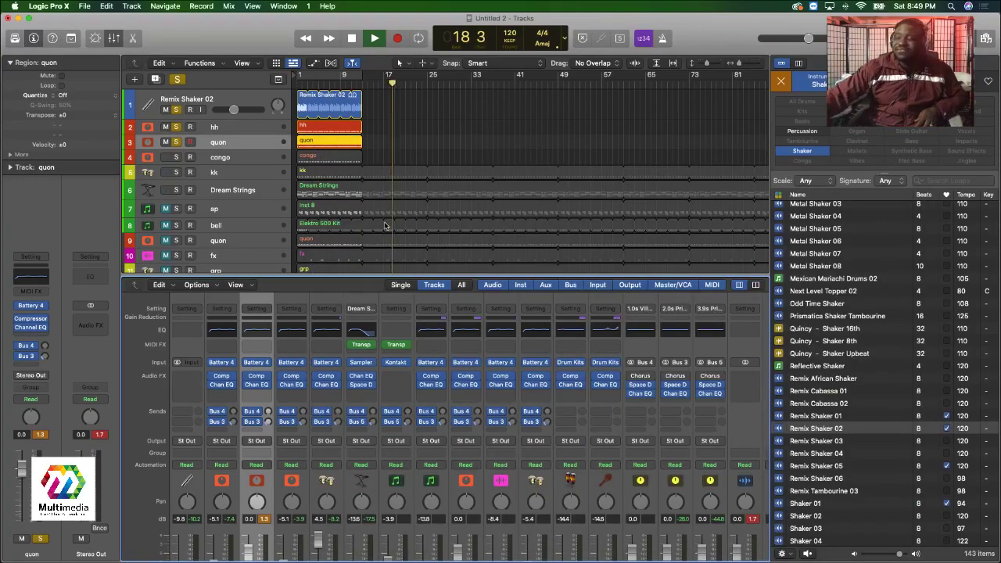
Replay from the start, adding congo and kk to the solos and lowering them to -13.2 dB and 1.0 dB.
key("Return")
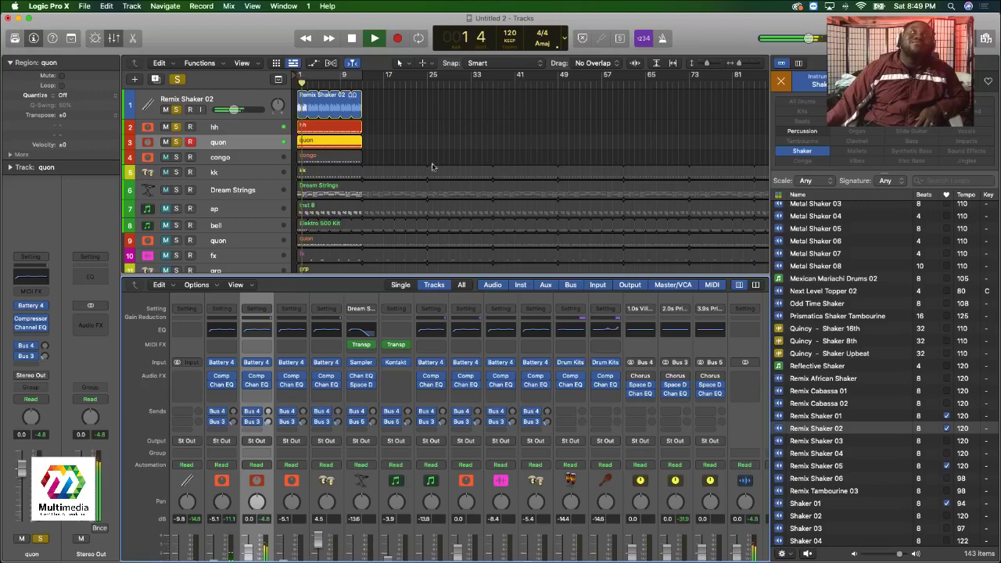
scroll(295, 505, "down", 3)
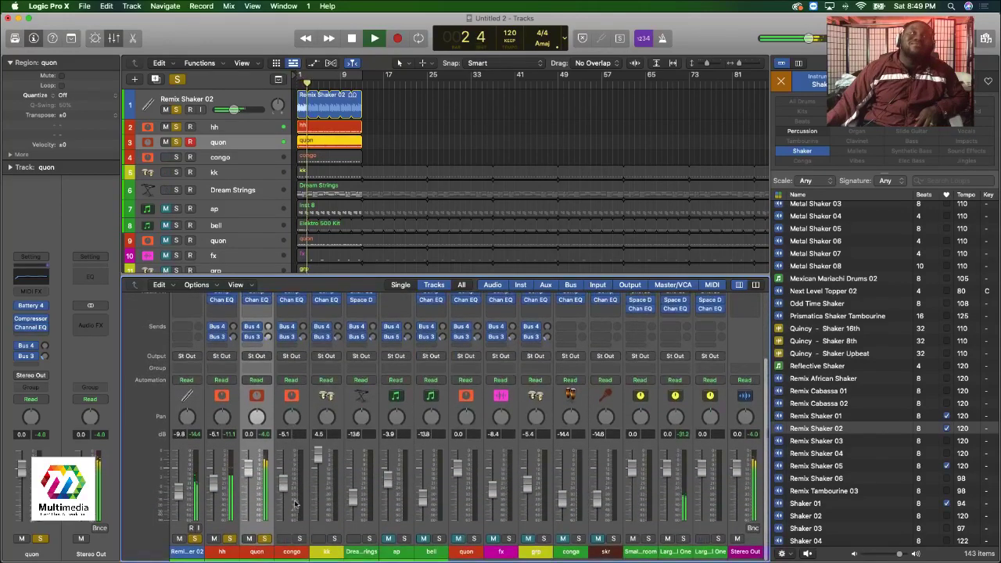
left_click(299, 538)
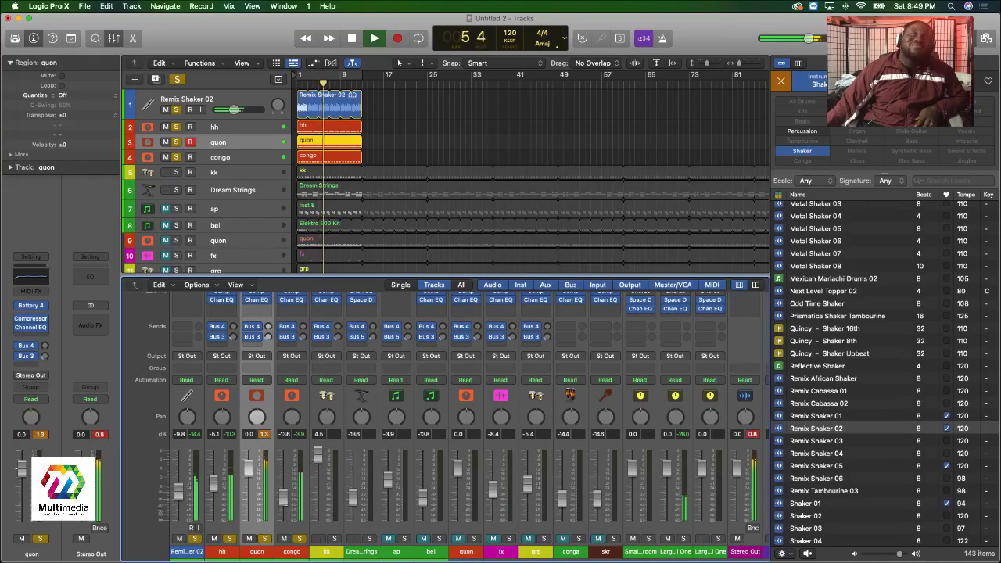
left_click(334, 539)
left_click_drag(326, 456, 319, 468)
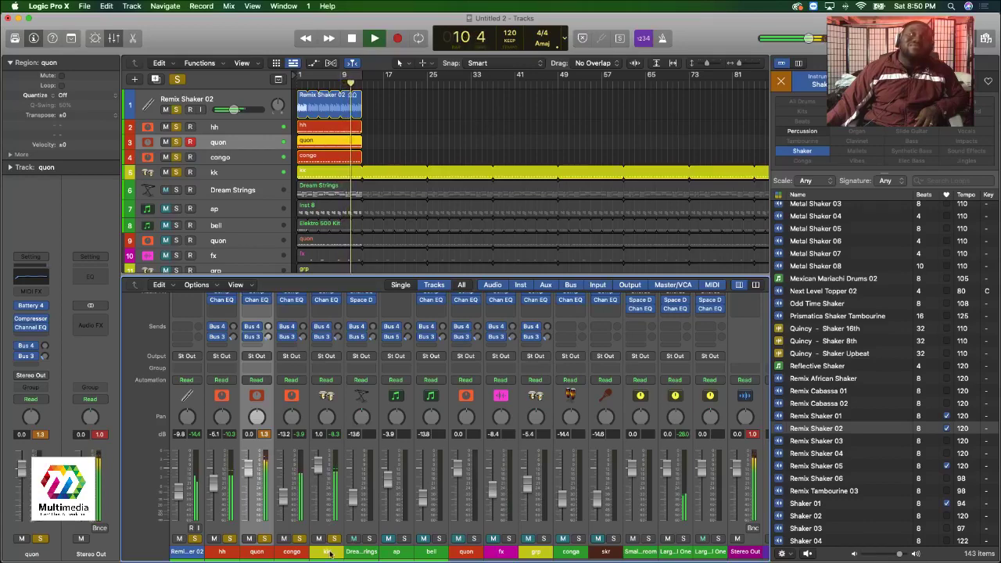
left_click(300, 539)
key("space")
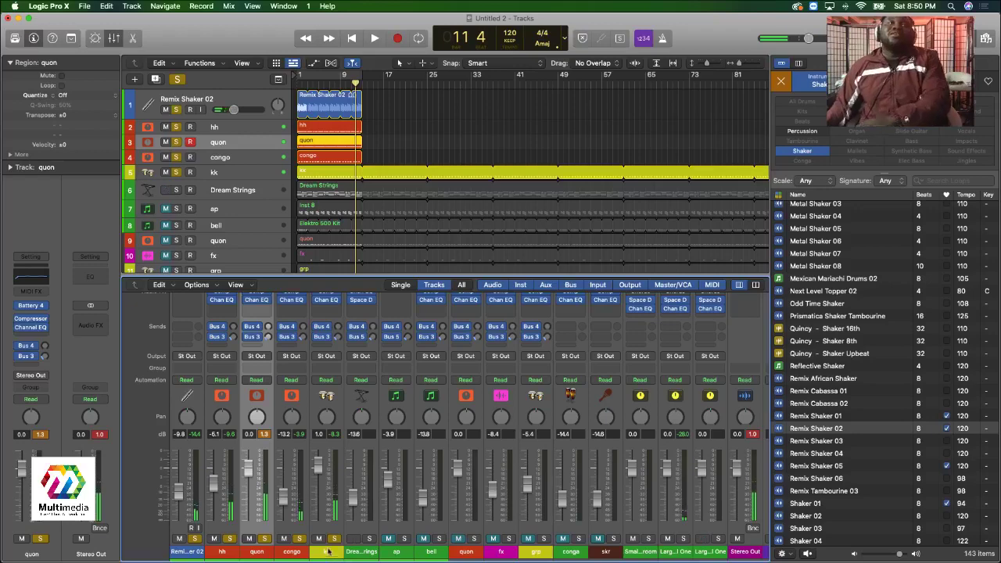
Add the lower quon track to the solos, play from the start and lower it to -5.9 dB.
left_click(473, 539)
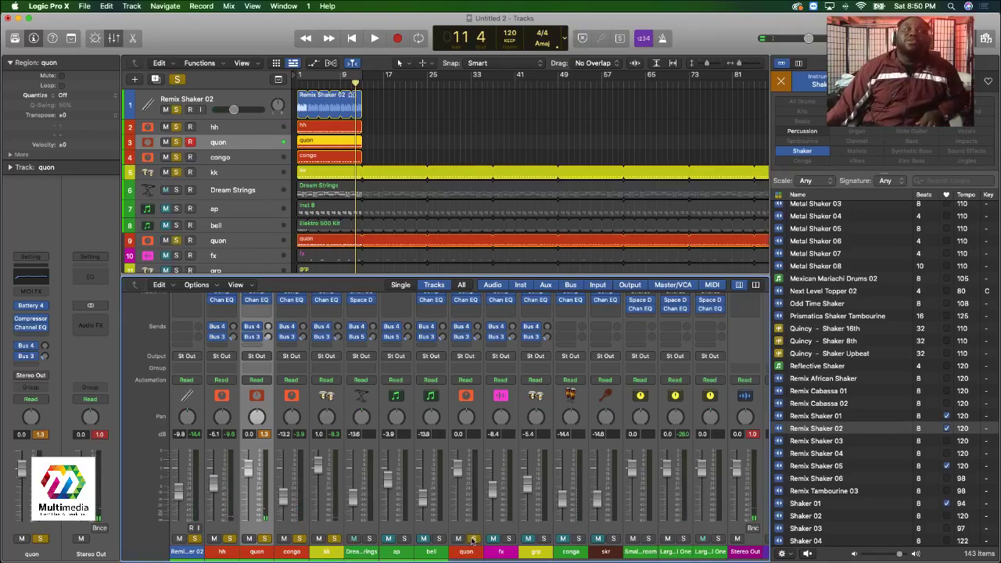
key("Return")
key("space")
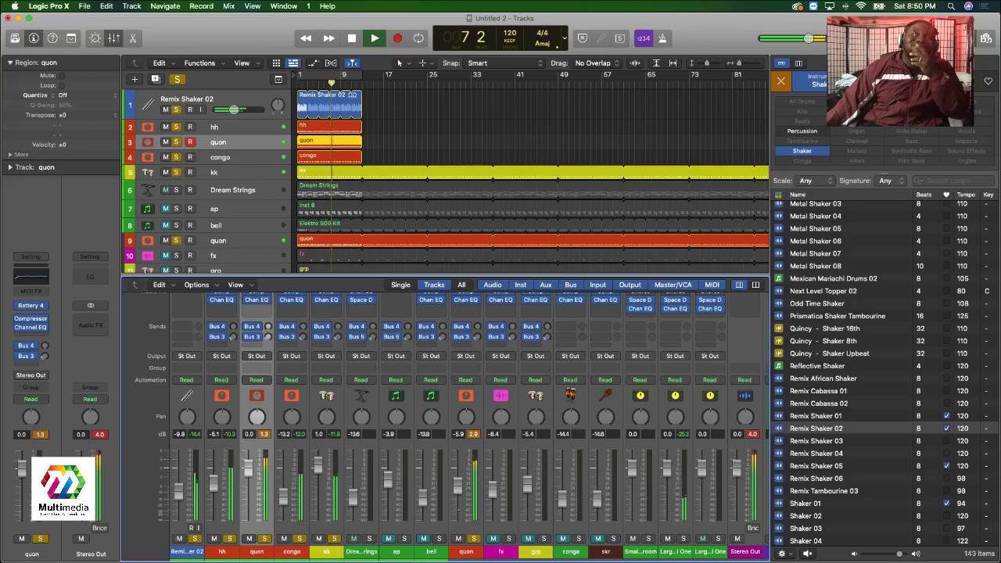
Clear the solos on the kk, congo, upper quon and hh channels.
left_click(334, 539)
left_click(300, 539)
left_click(248, 539)
left_click(230, 539)
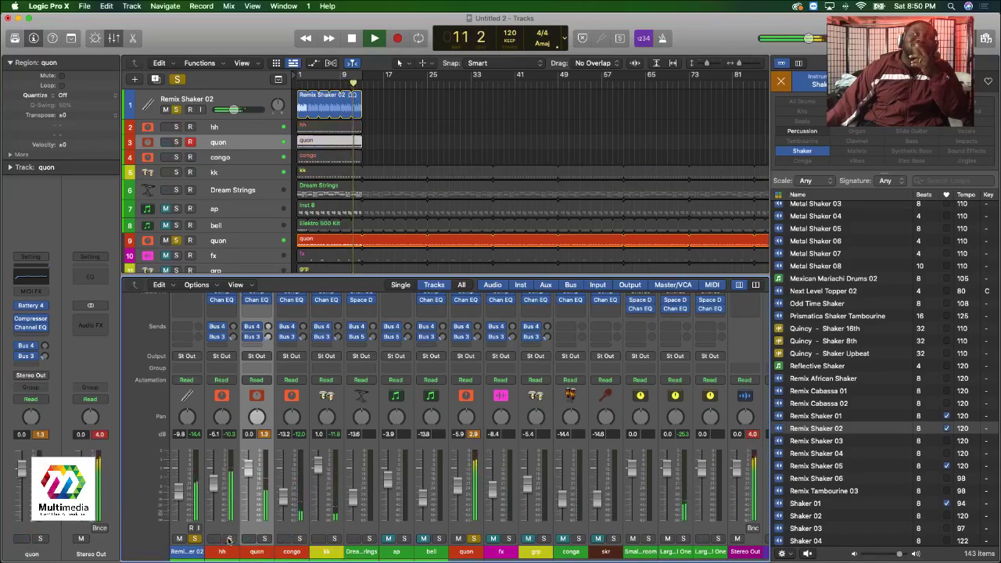
Compare the lower quon with and without Remix Shaker 02 by toggling the shaker's solo, leaving it on.
left_click(195, 539)
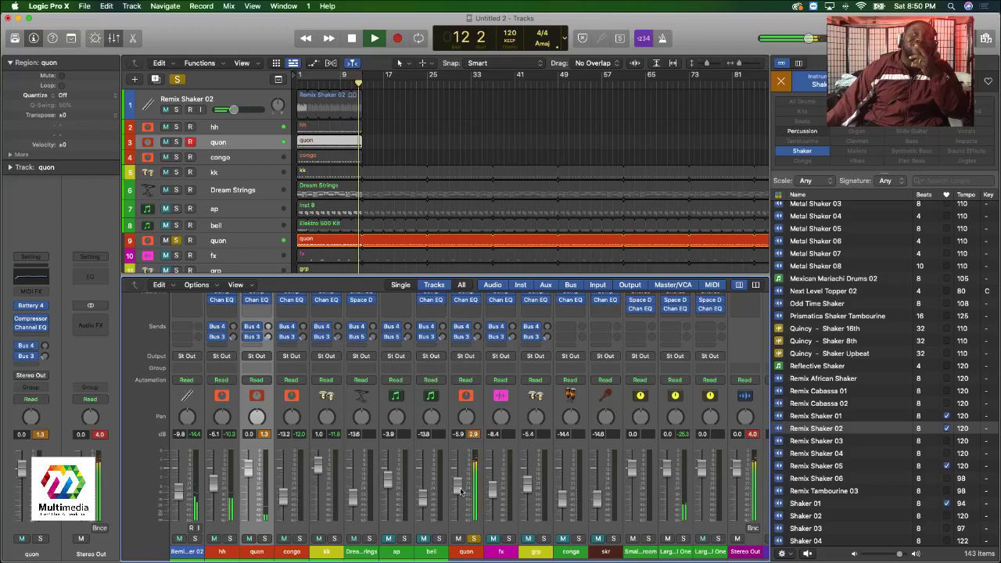
left_click(195, 539)
left_click(195, 539)
left_click(195, 539)
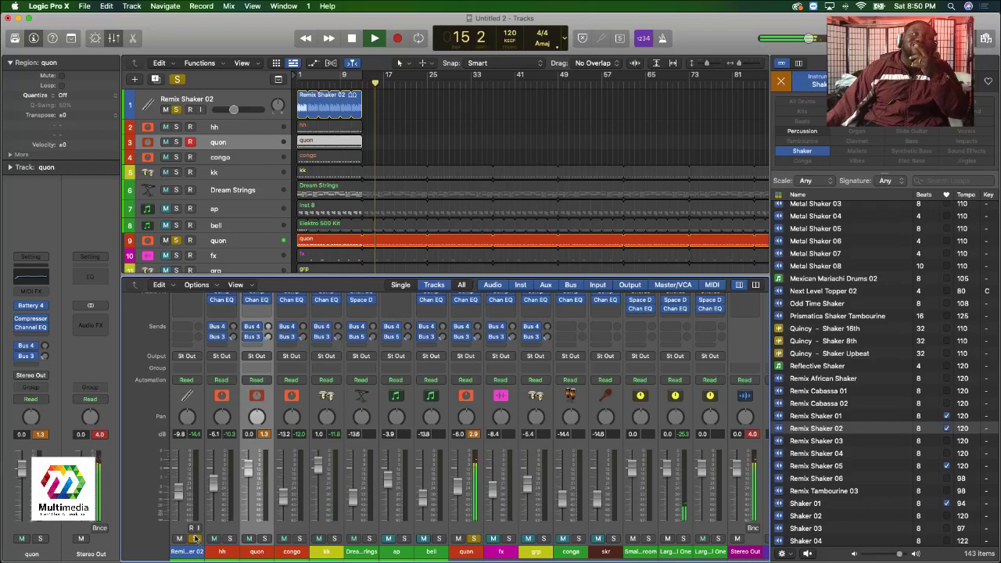
Restart playback from the beginning and move the lower quon track up between congo and kk.
key("Return")
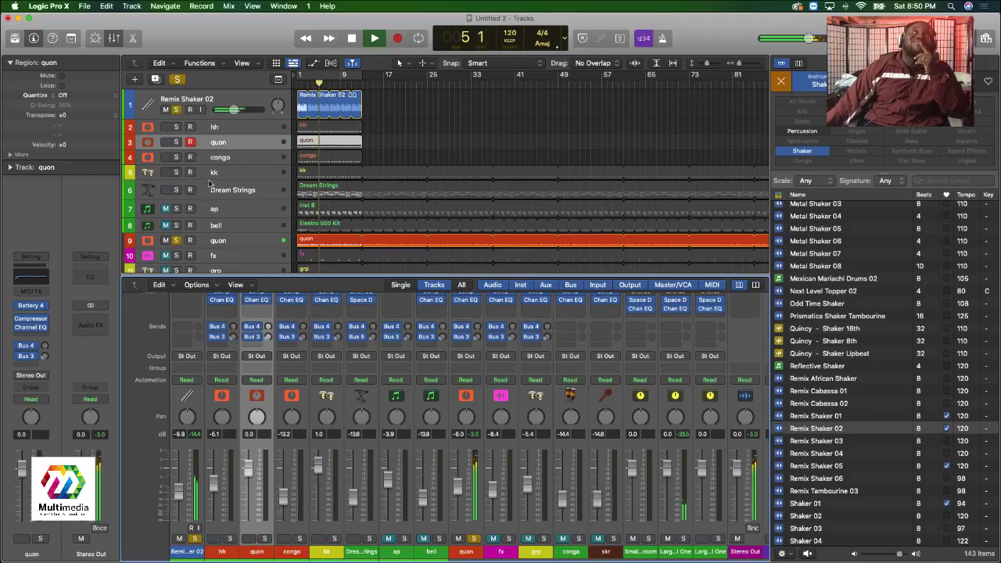
left_click_drag(230, 248, 231, 179)
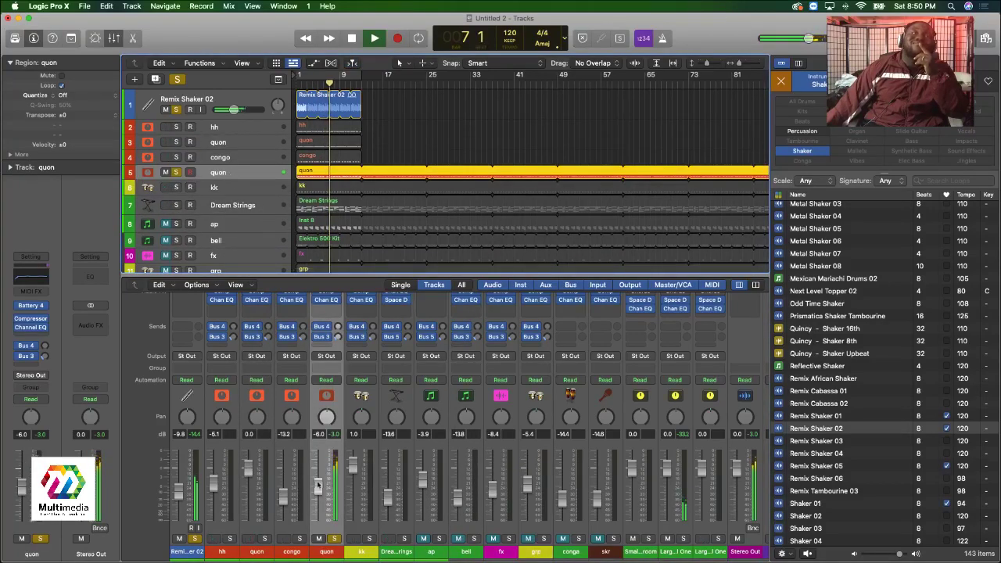
Toggle the hh solo during playback to compare the lower quon and shaker with and without it.
left_click(231, 539)
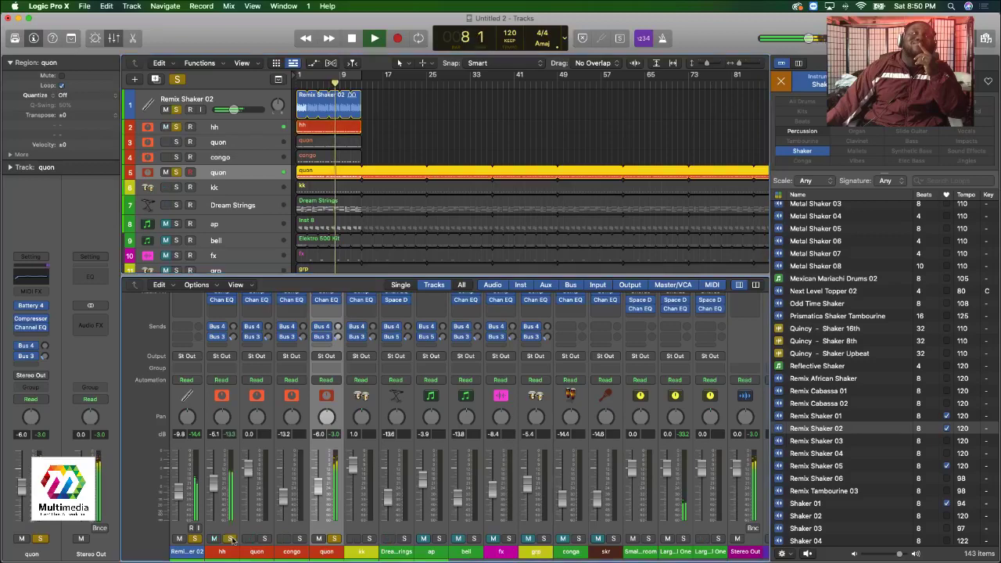
left_click(232, 538)
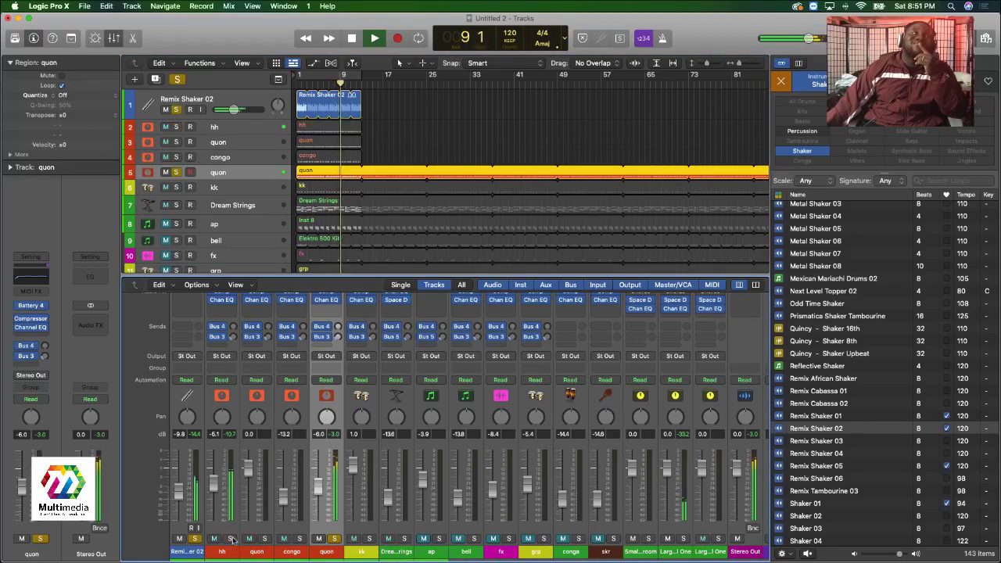
left_click(231, 539)
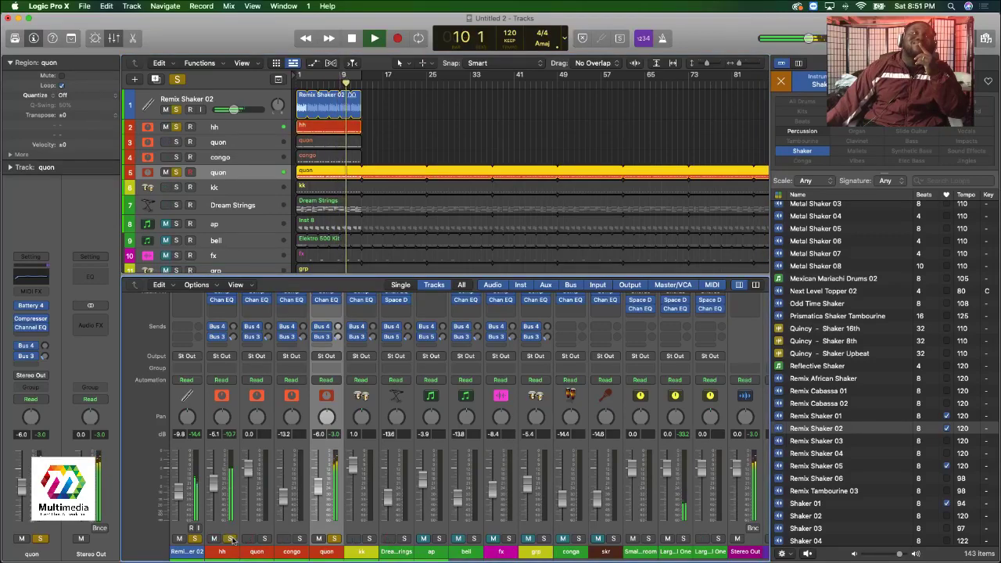
left_click(230, 539)
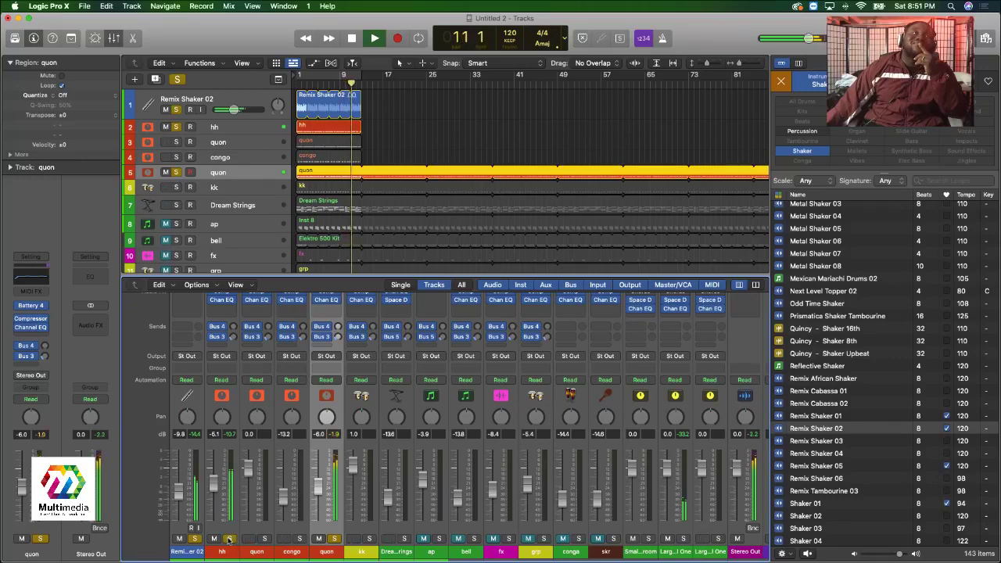
Mute hh and clear its solo, and solo the upper quon channel in its place.
left_click(214, 539)
left_click(229, 539)
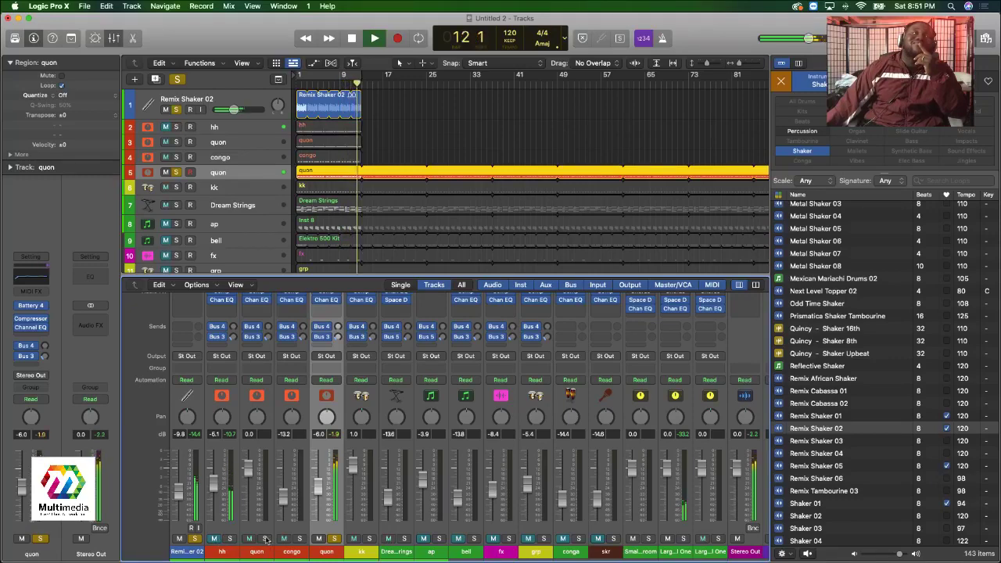
left_click(265, 539)
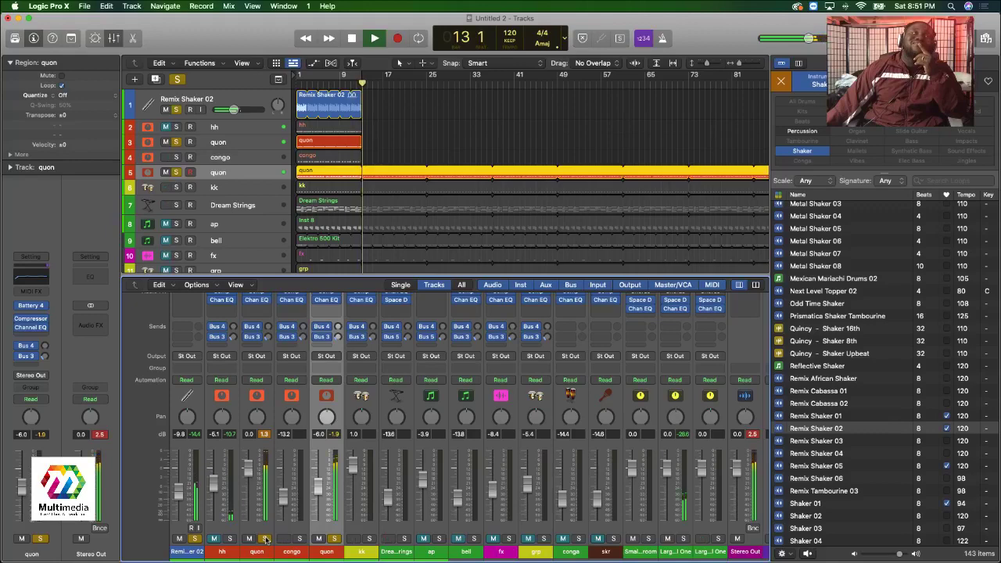
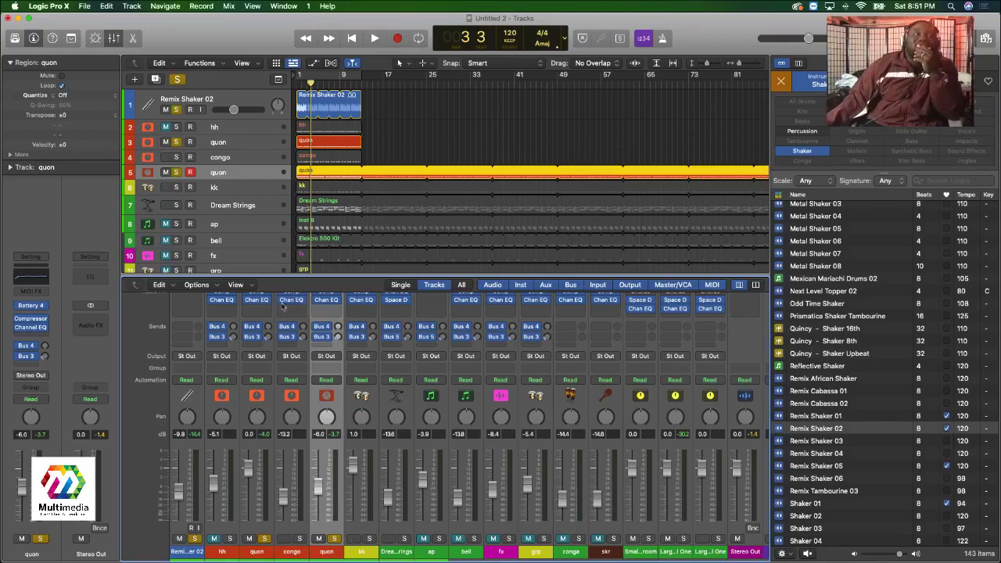
Move the hh track down between ap and bell, and start playback.
left_click(222, 127)
left_click_drag(229, 131, 232, 238)
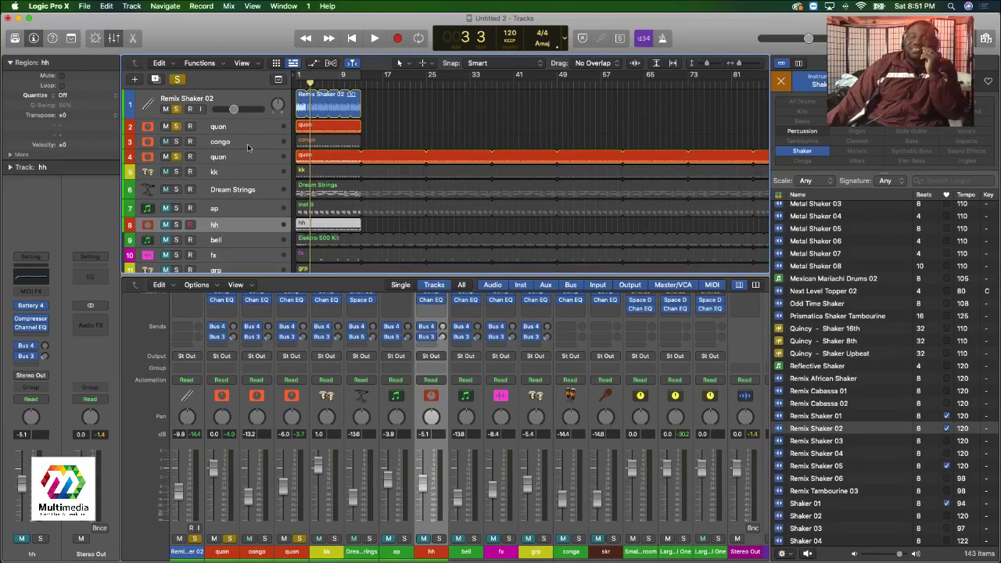
key("space")
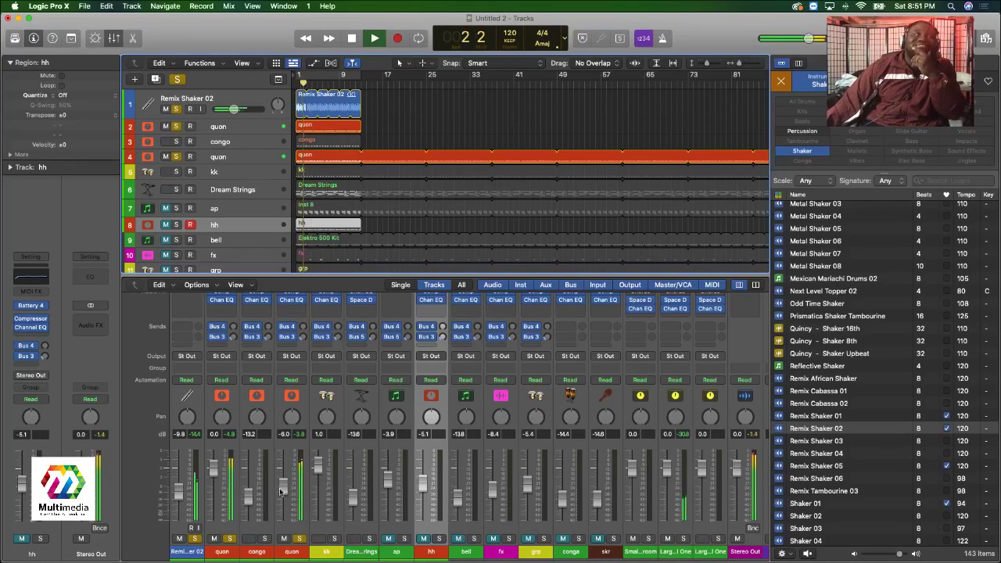
Open the lower quon region in the Piano Roll and close the loop browser to widen the note editor.
left_click(293, 551)
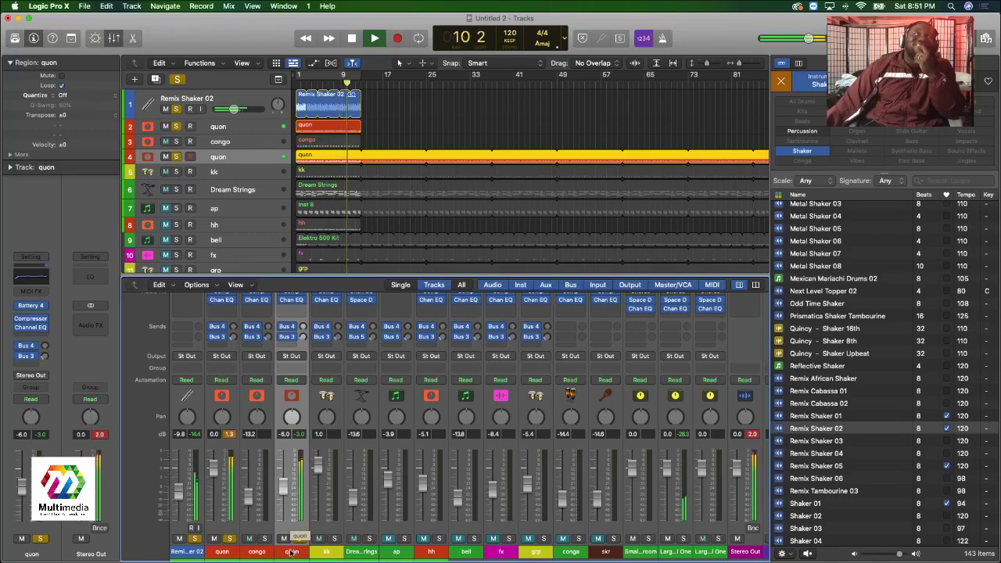
scroll(291, 443, "up", 4)
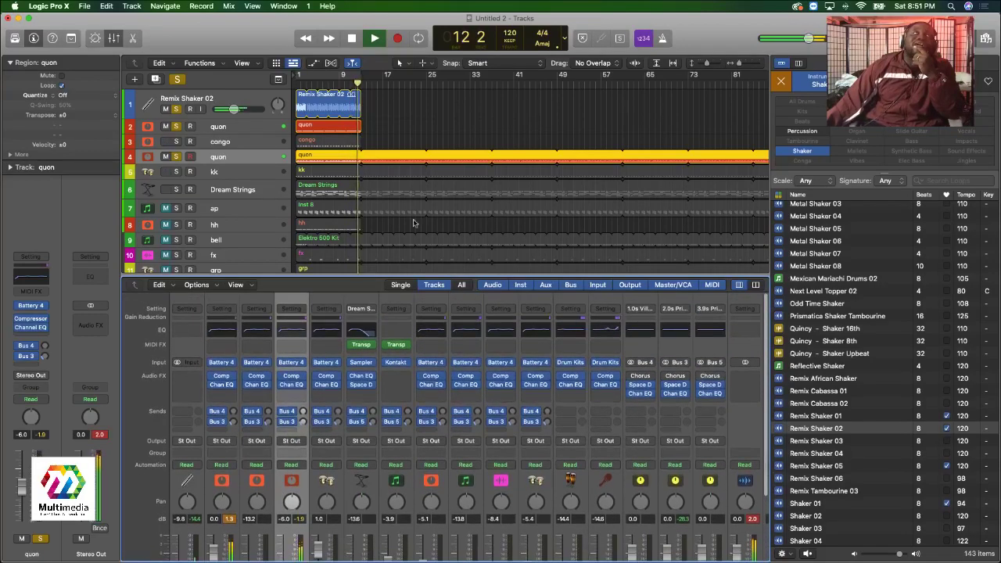
left_click(424, 123)
double_click(317, 154)
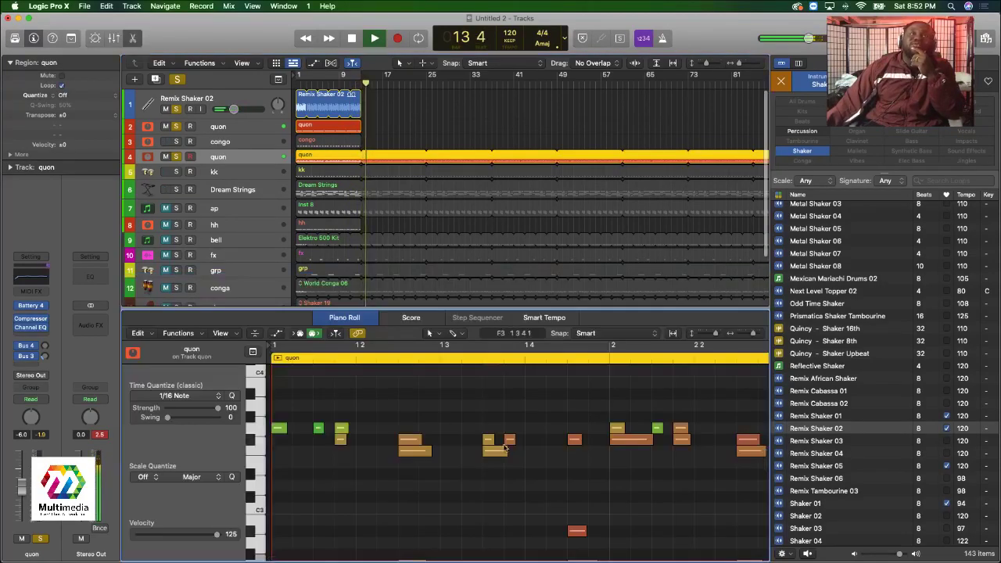
left_click(577, 531)
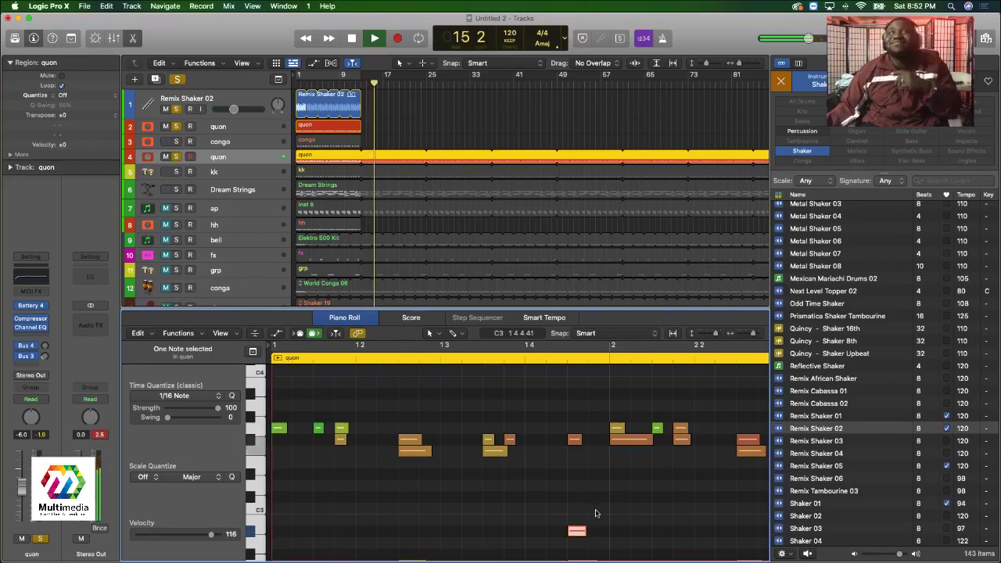
left_click(751, 332)
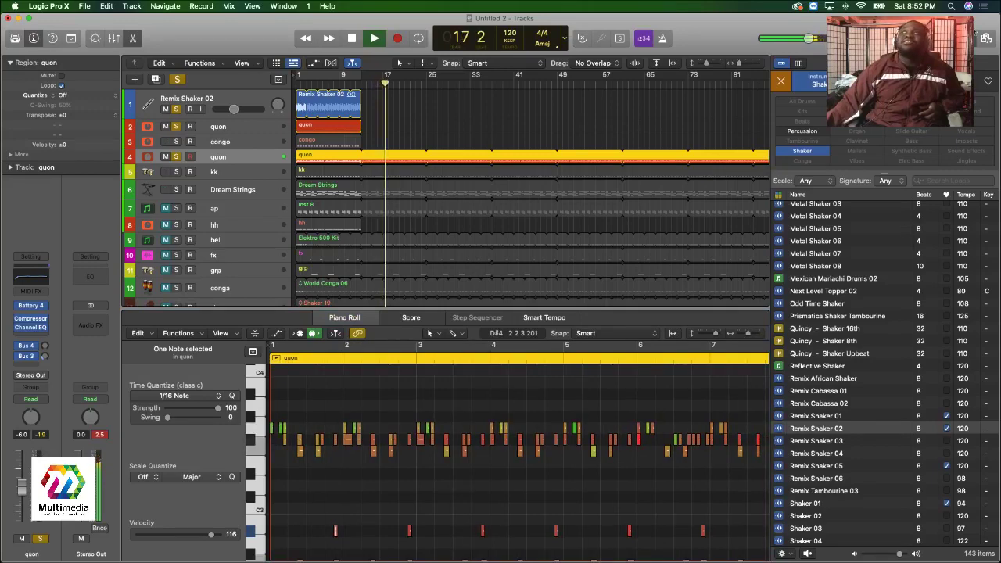
key("o")
scroll(696, 375, "down", 5)
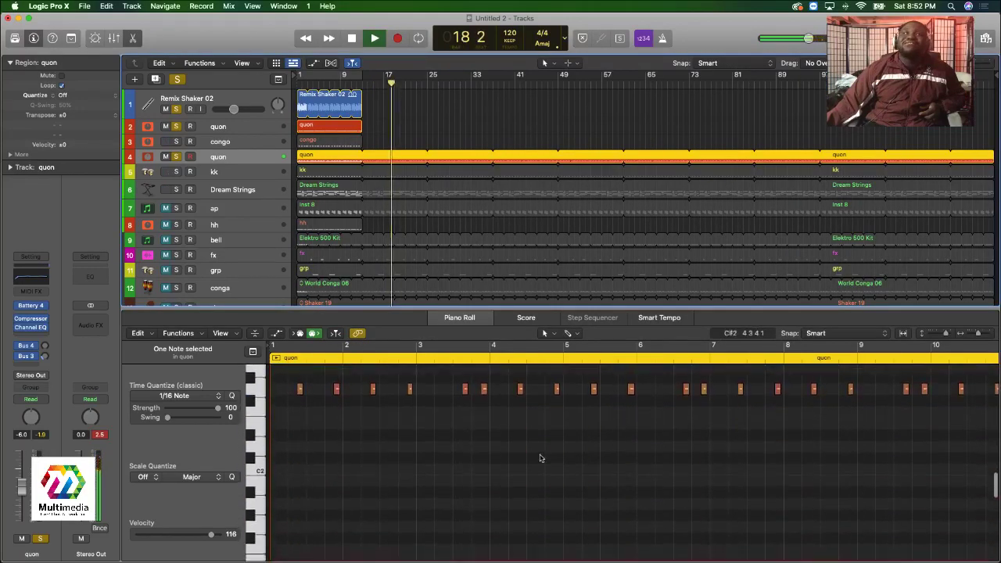
Select the G2 notes in the lower quon region and switch the lower quon track off.
scroll(391, 455, "up", 3)
left_click(301, 449)
left_click(339, 449)
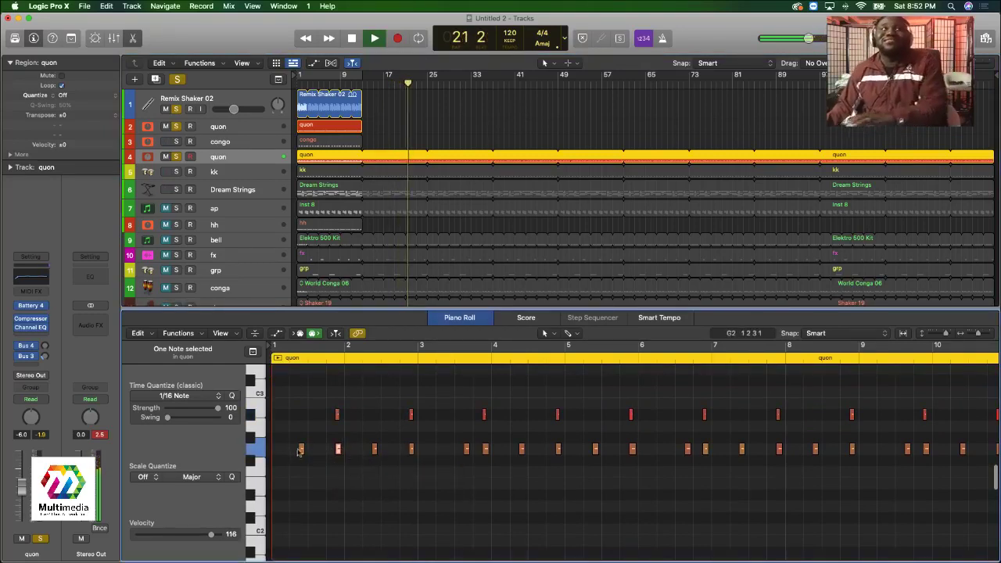
left_click(295, 445)
left_click_drag(296, 445, 619, 481)
scroll(530, 487, "left", 10)
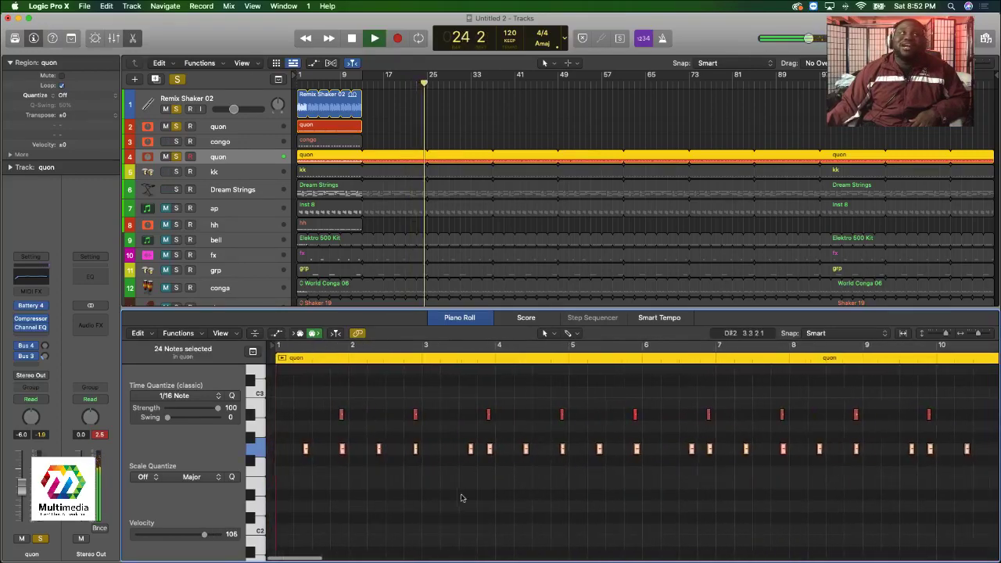
right_click(466, 450)
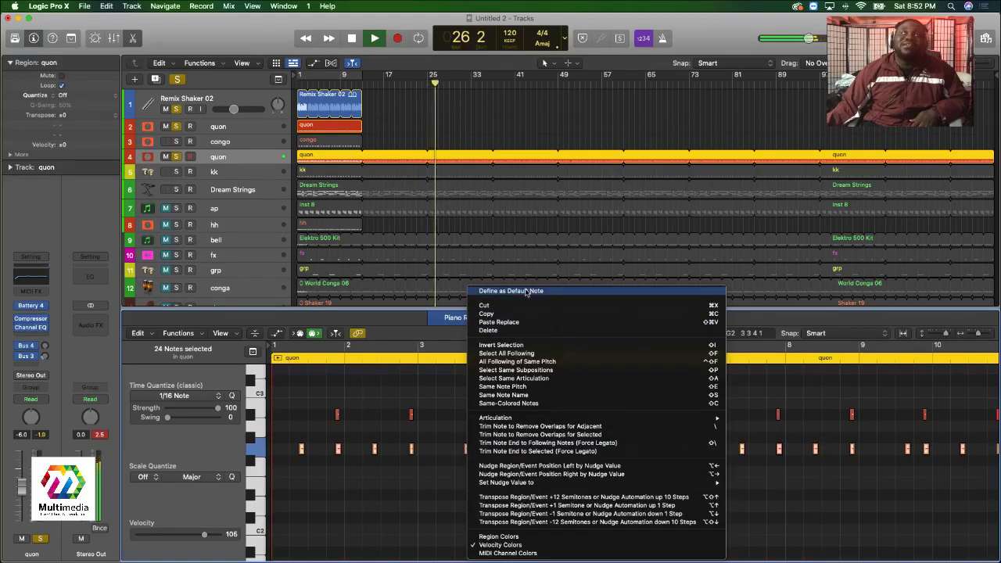
left_click(421, 443)
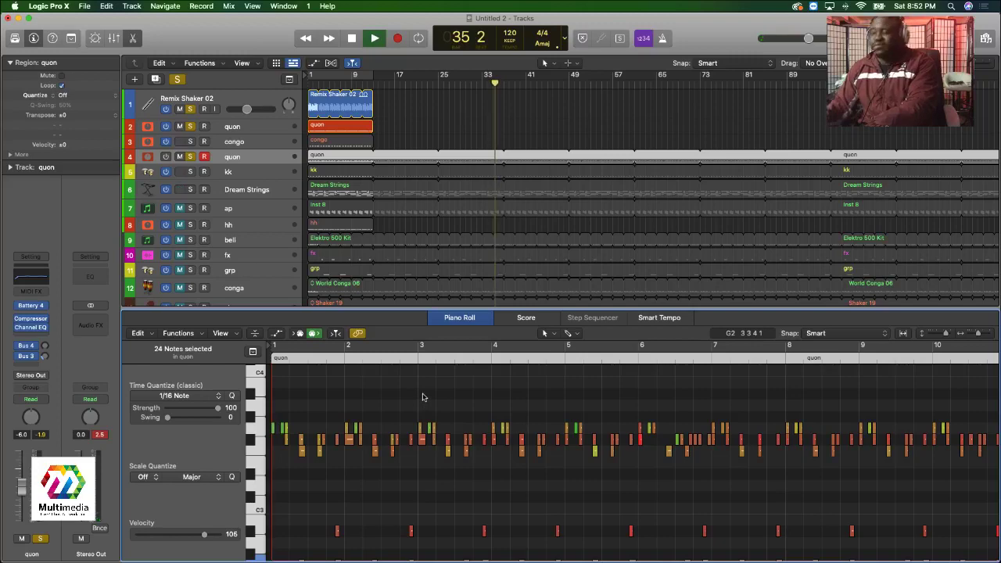
Play from the beginning with the lower quon track off, and switch that track back on.
key("Return")
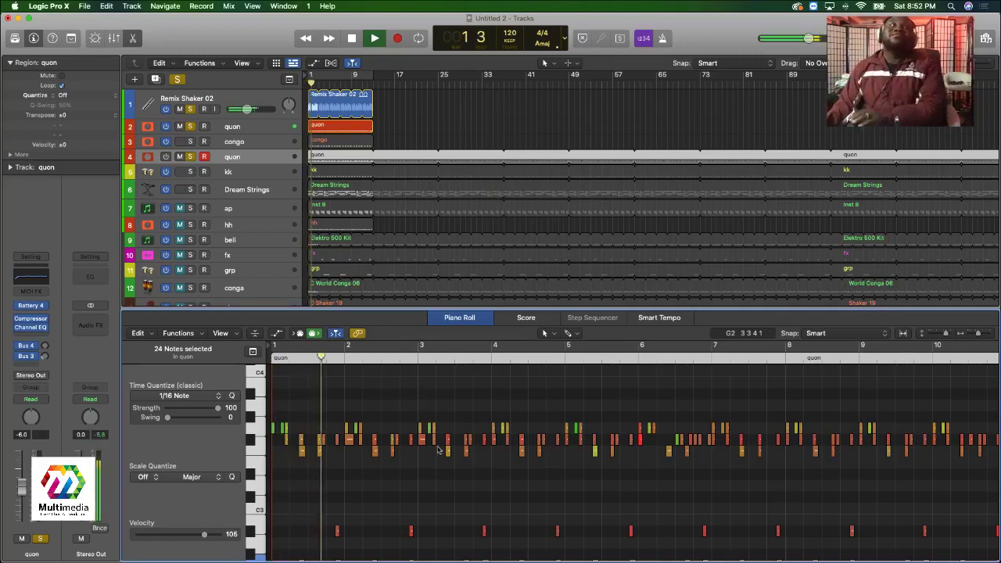
scroll(442, 468, "down", 5)
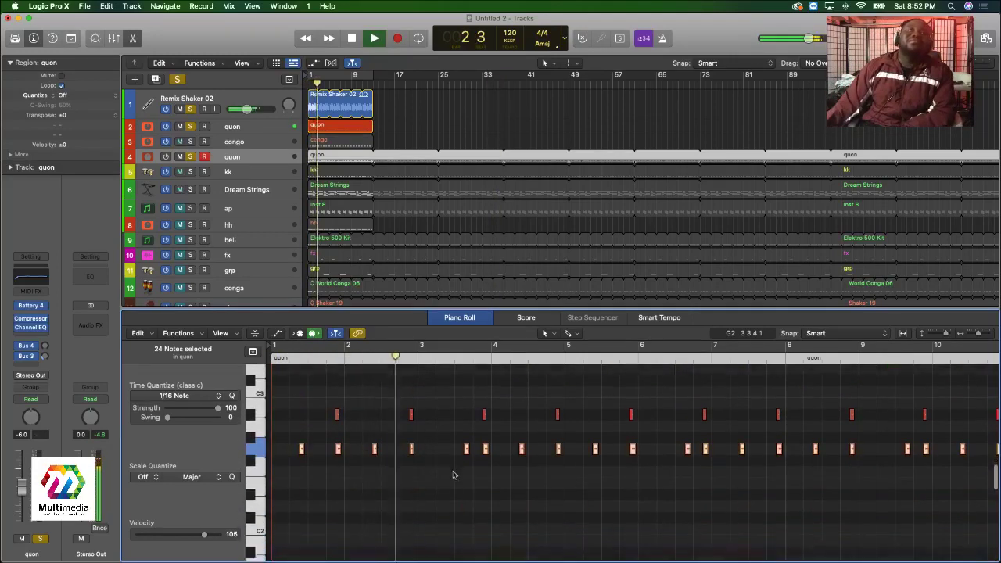
scroll(452, 476, "up", 2)
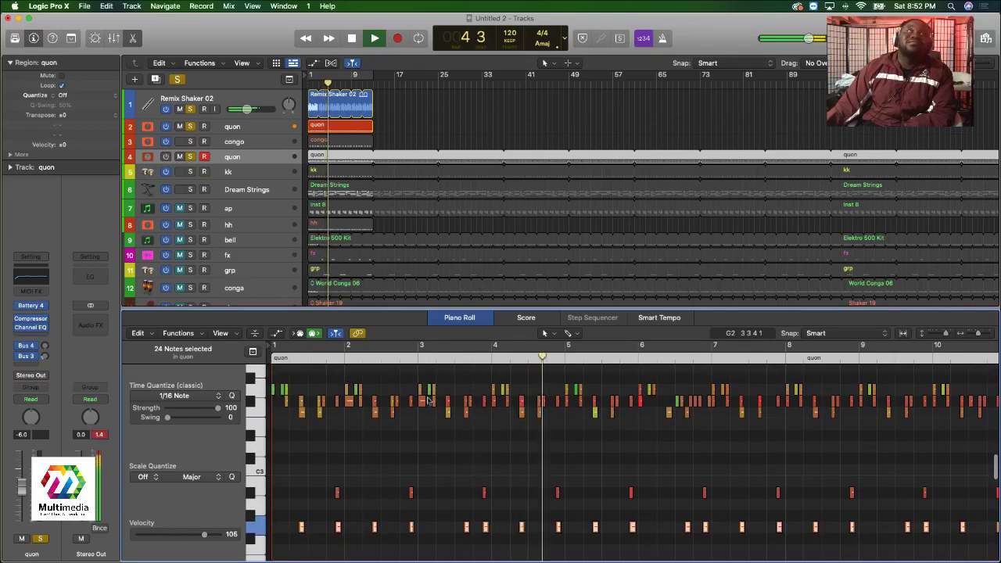
left_click(422, 291)
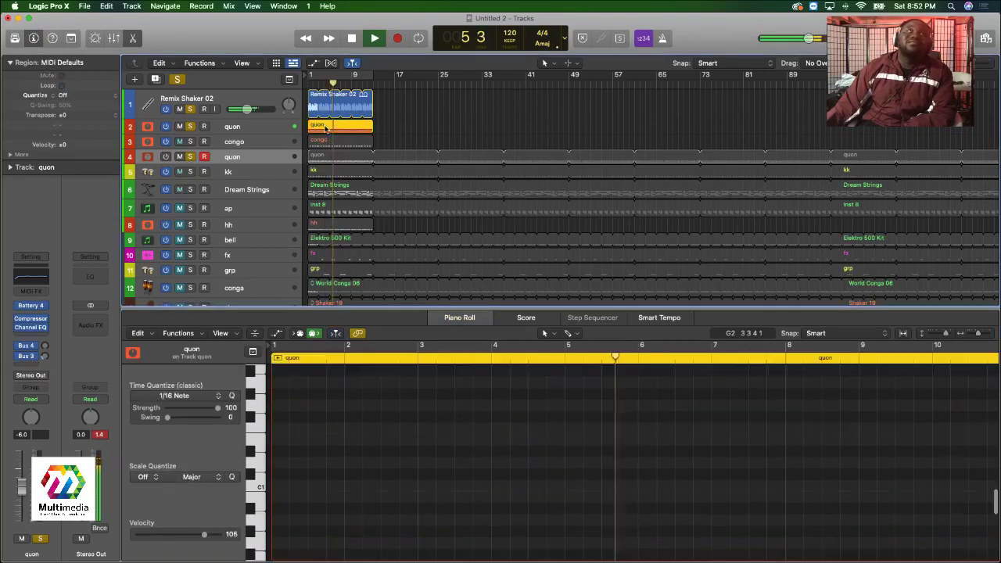
left_click(411, 131)
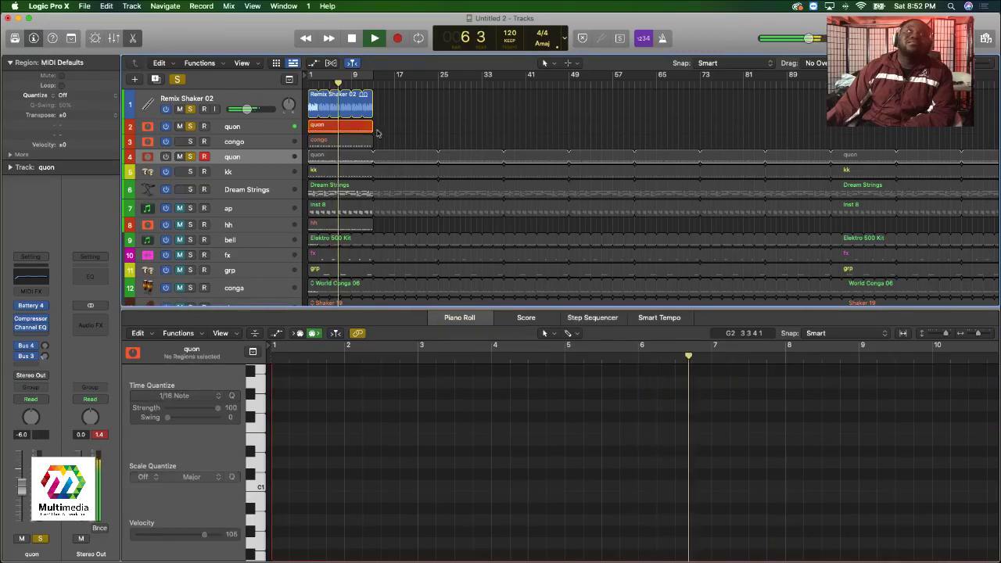
left_click(319, 125)
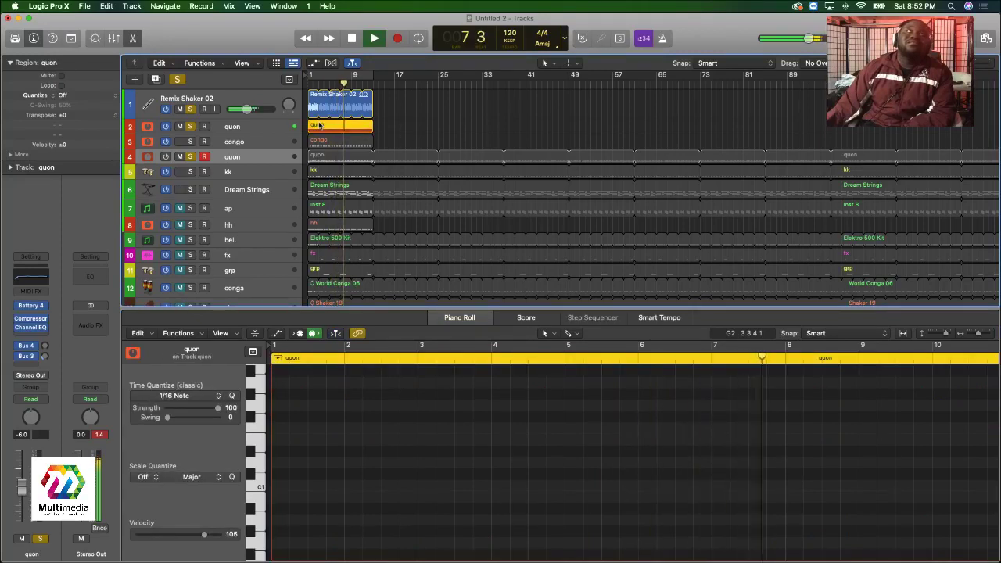
left_click(275, 157)
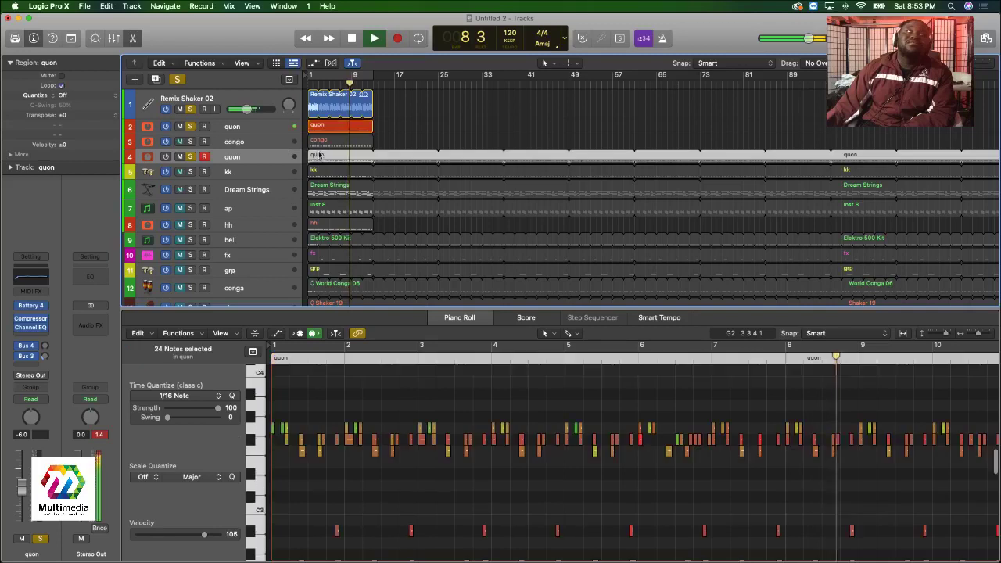
left_click(274, 157)
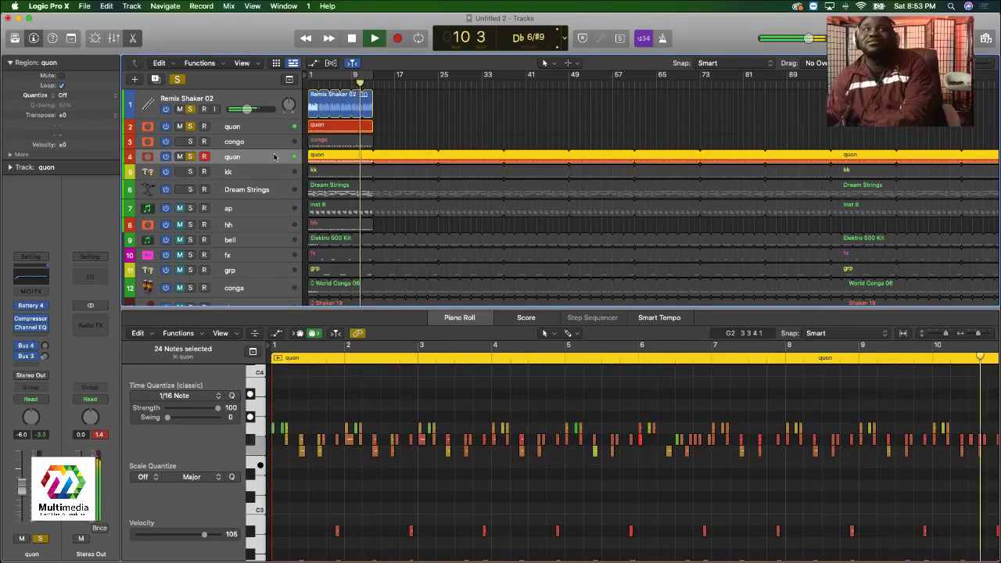
scroll(469, 438, "down", 5)
left_click(354, 449)
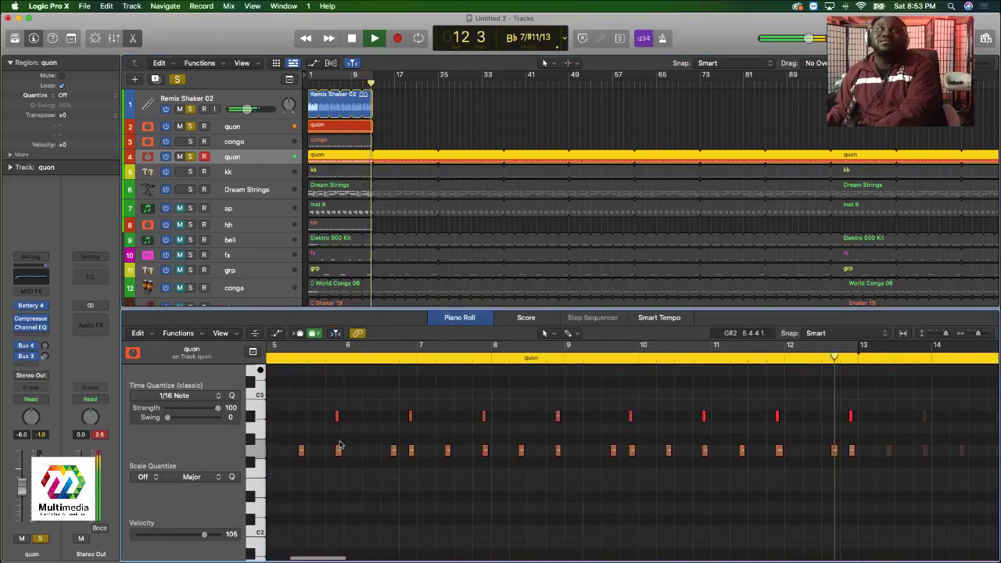
scroll(339, 445, "left", 2)
scroll(340, 445, "right", 2)
key("space")
left_click_drag(291, 428, 561, 454)
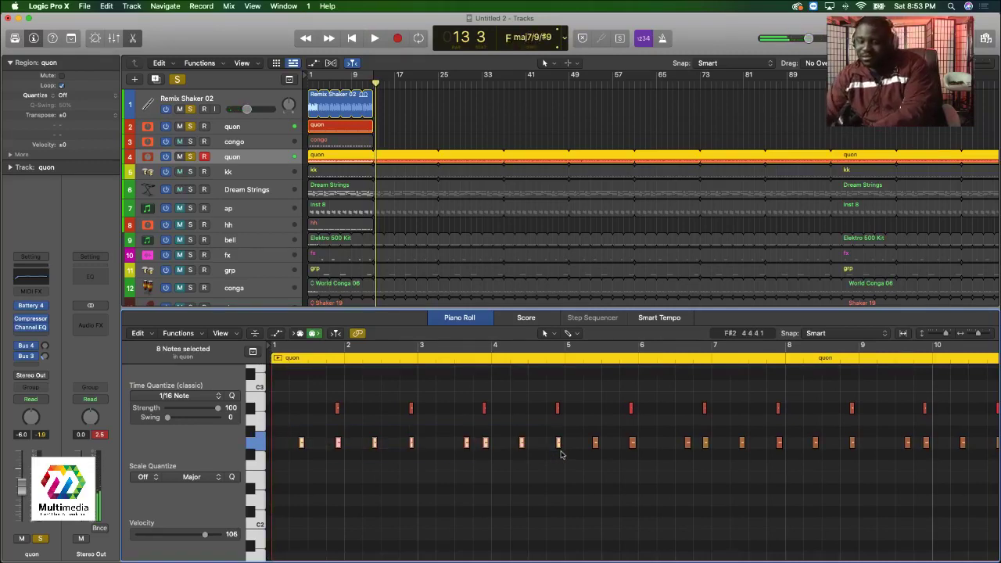
left_click(561, 454)
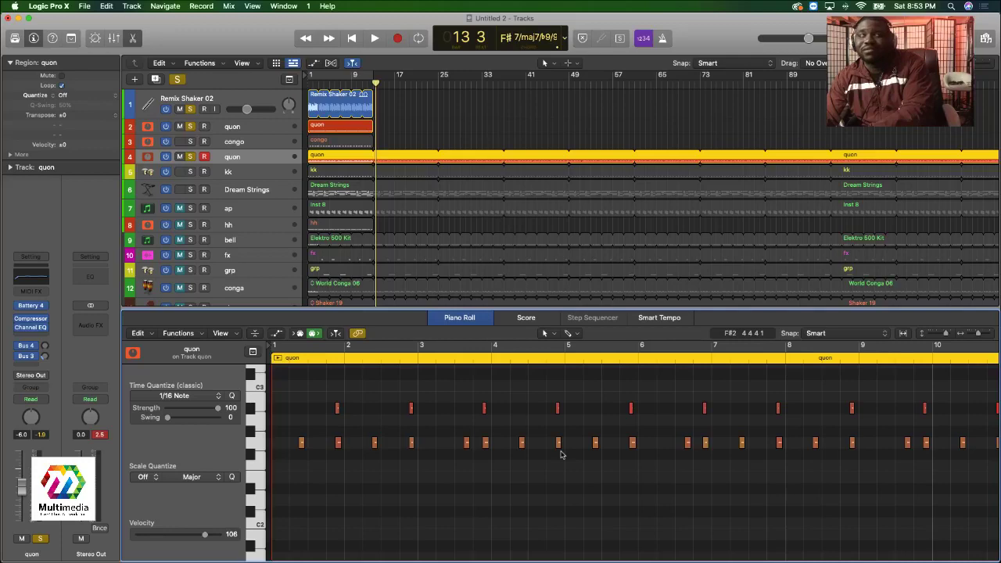
left_click_drag(567, 454, 299, 445)
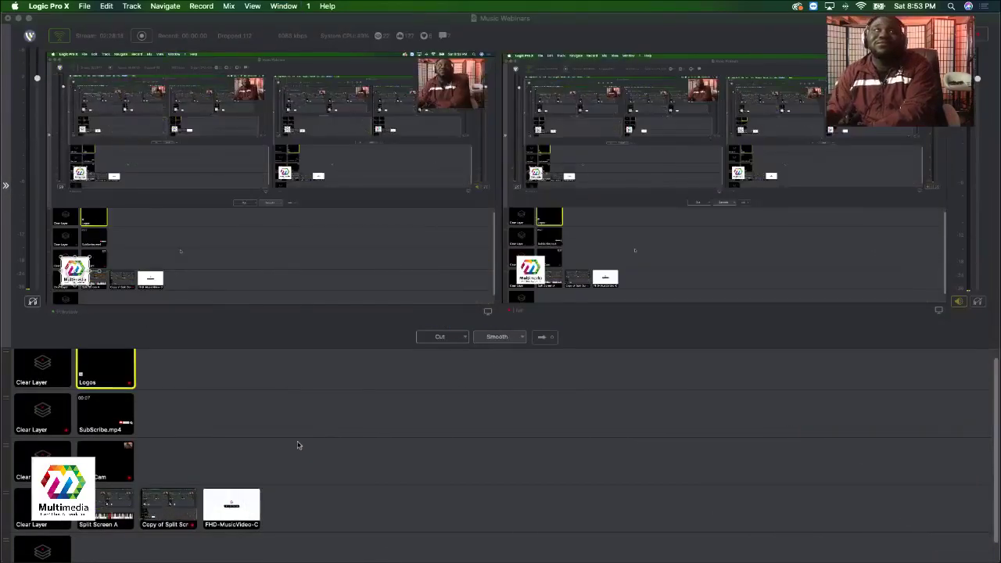
mouse_move(867, 560)
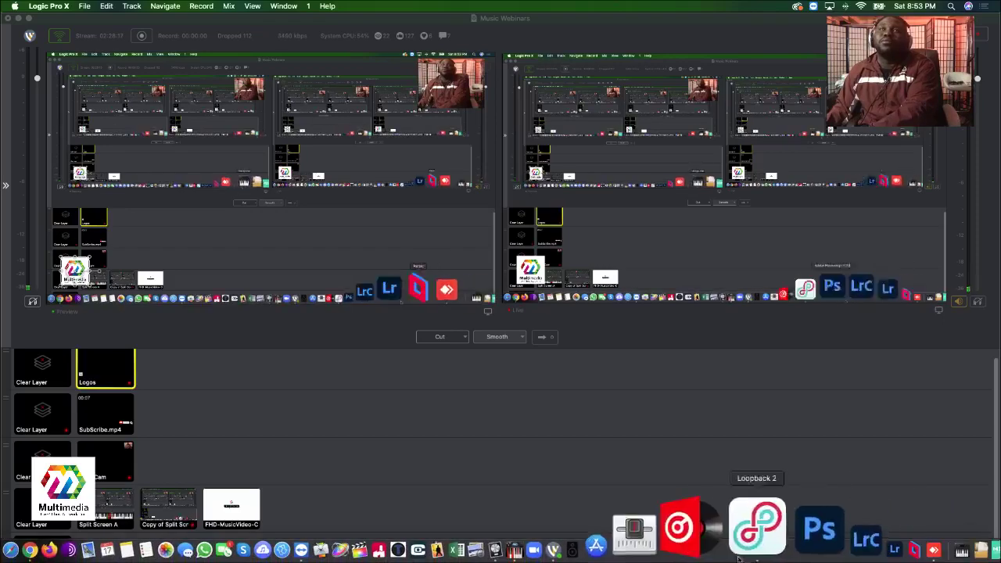
left_click(594, 546)
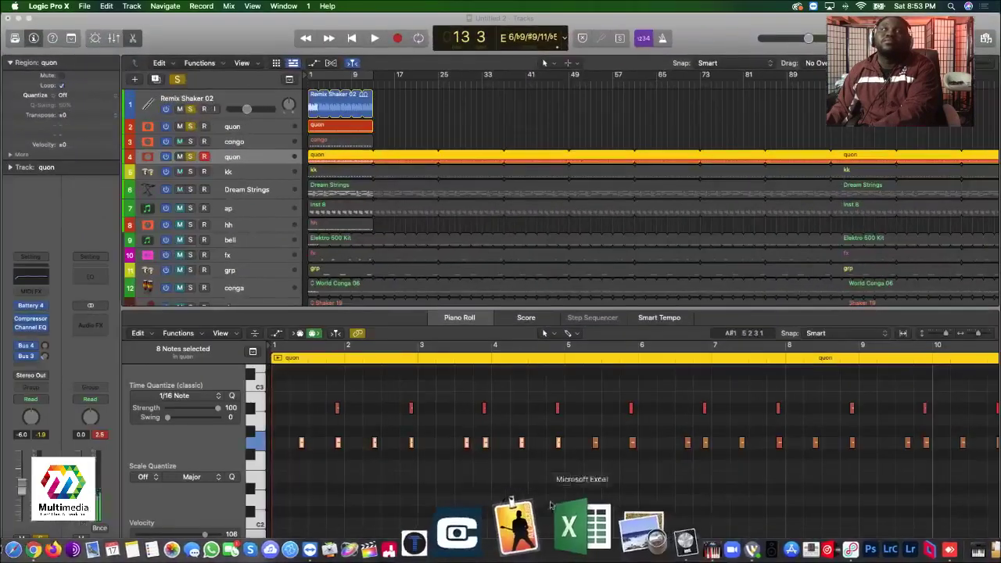
Restart playback from the beginning and try to select the G2 notes in the lower quon region.
key("Return")
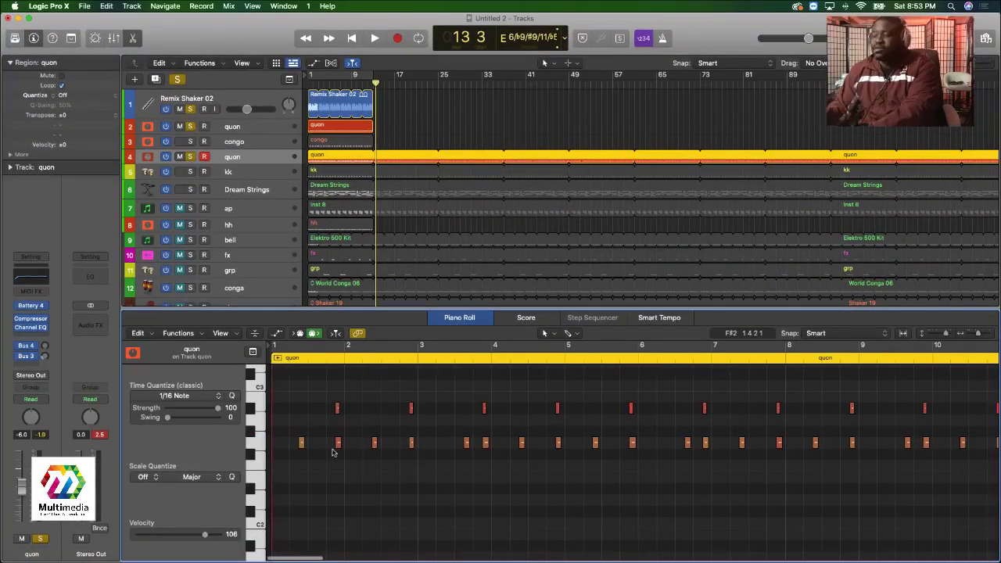
key("space")
left_click_drag(292, 442, 618, 495)
scroll(583, 500, "down", 2)
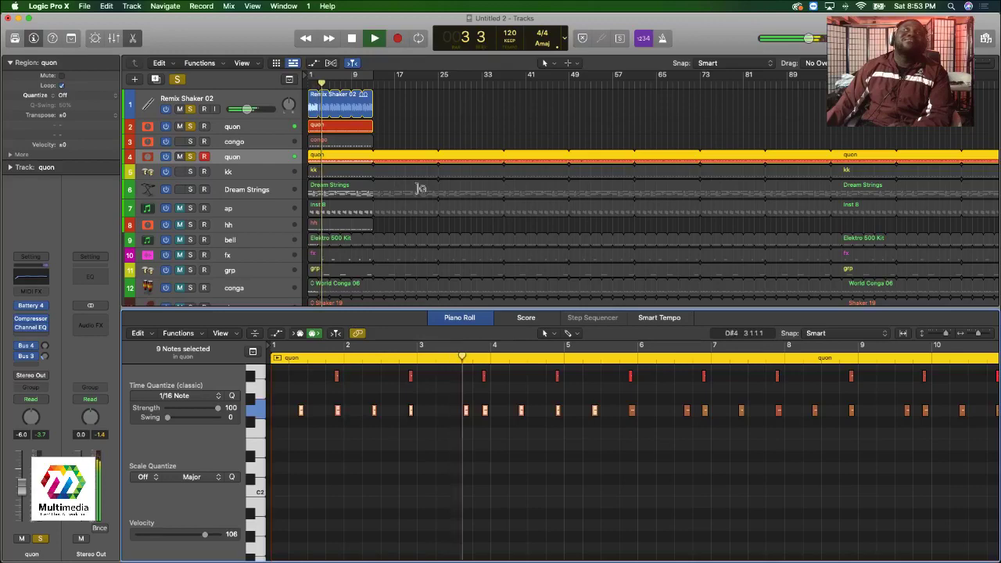
left_click(413, 127)
left_click(355, 150)
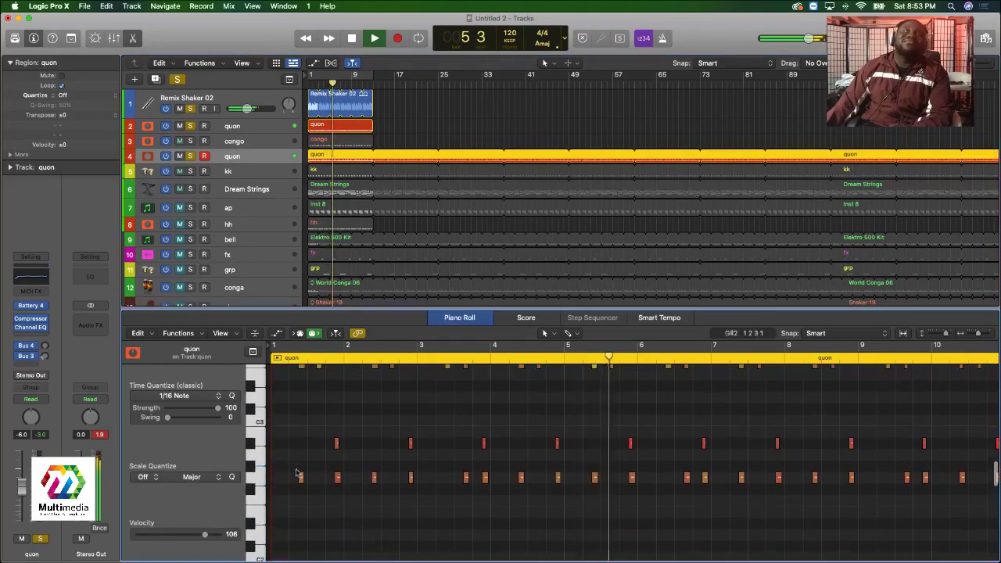
Select all the G2 notes along the lower quon region and delete them.
left_click_drag(291, 473, 732, 510)
left_click_drag(742, 510, 741, 505)
right_click(734, 455)
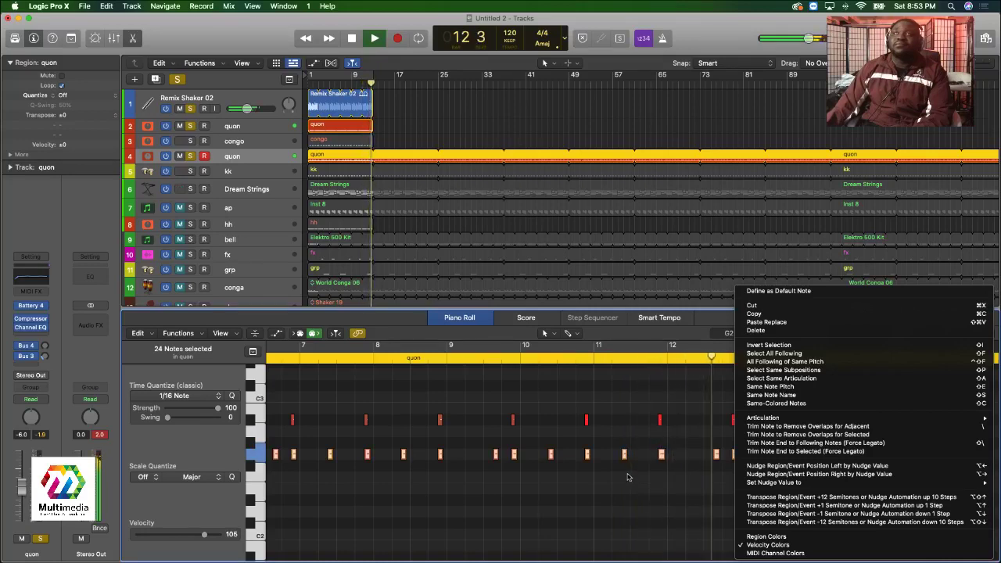
left_click(766, 332)
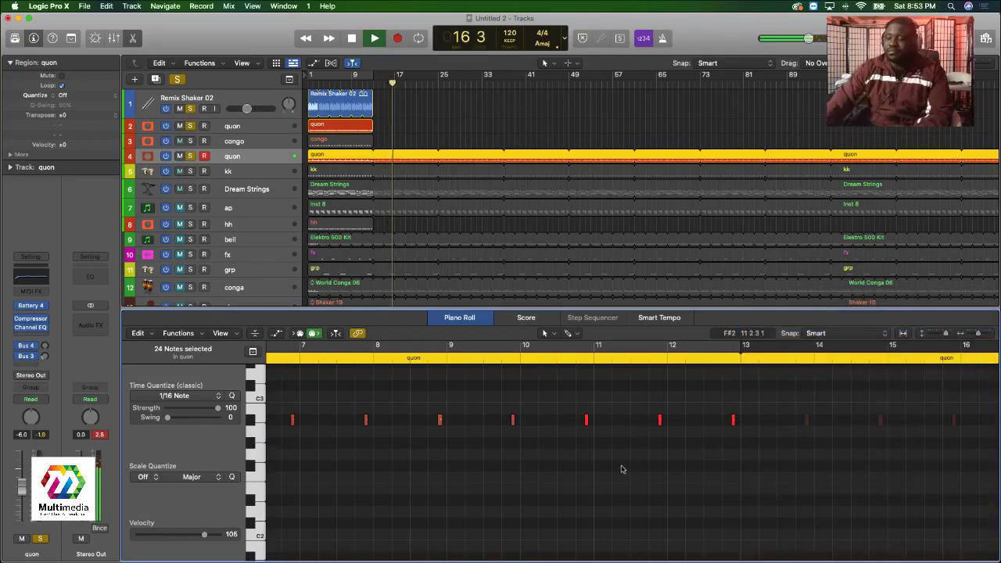
Restart playback from the beginning to hear the edited lower quon pattern, and solo kk alongside it.
key("Return")
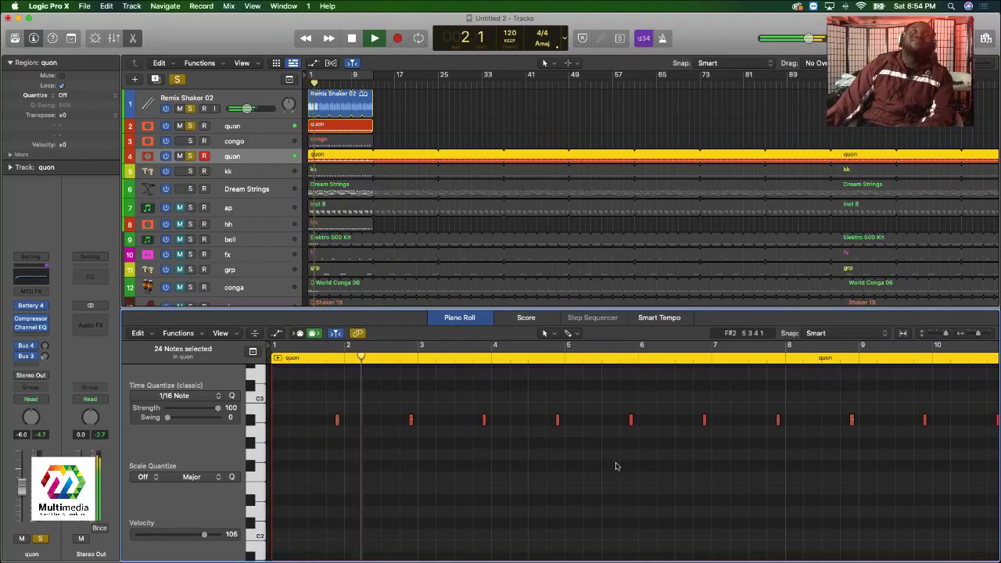
scroll(609, 470, "up", 3)
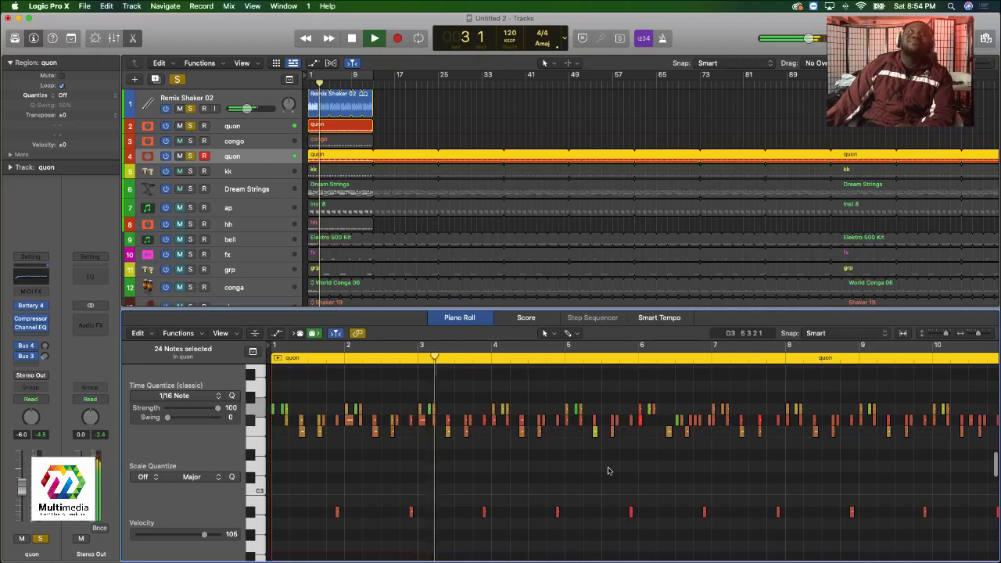
scroll(608, 471, "up", 1)
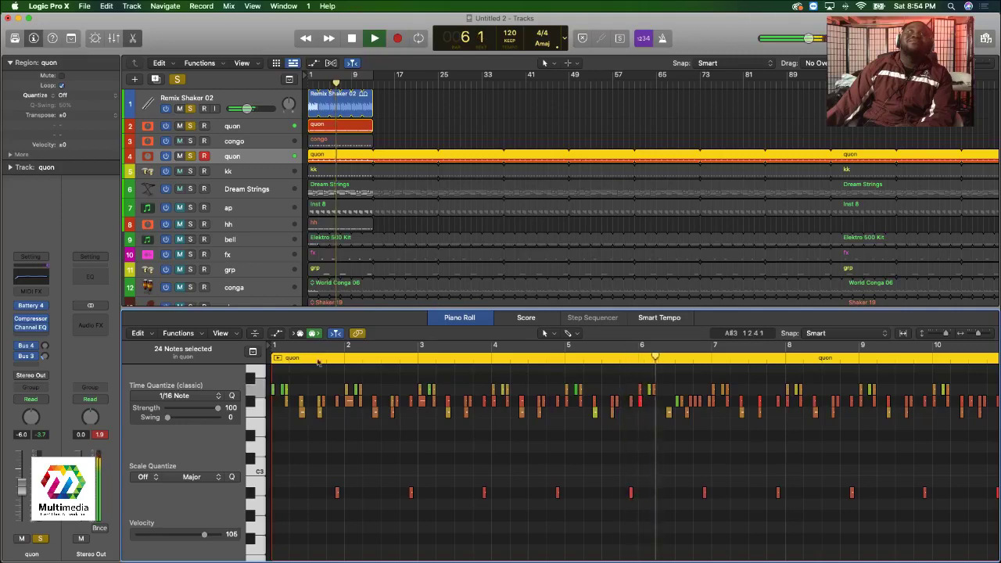
left_click(190, 171)
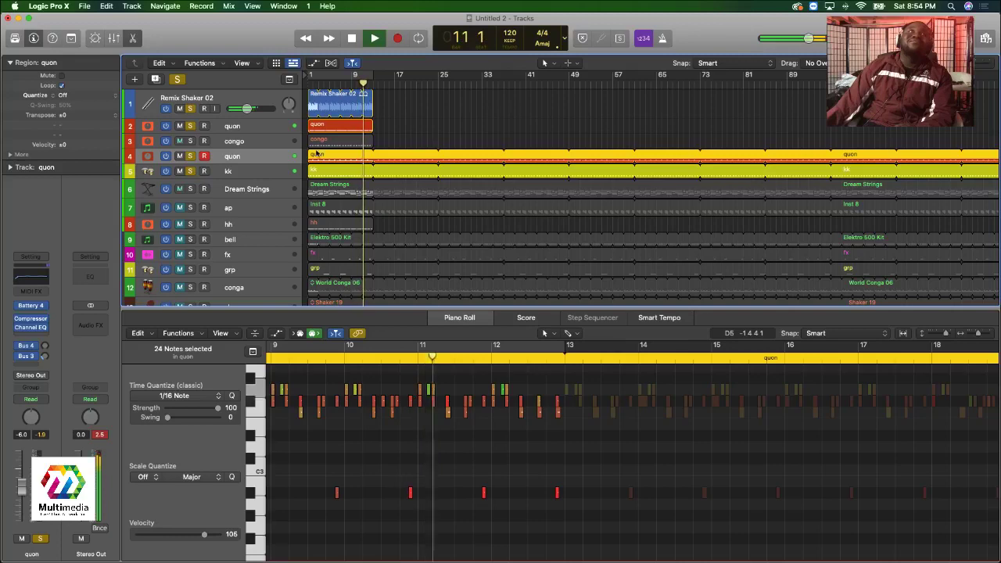
Take kk out of solo and raise the lower quon channel's level to -2.1 dB in the mixer.
left_click(179, 171)
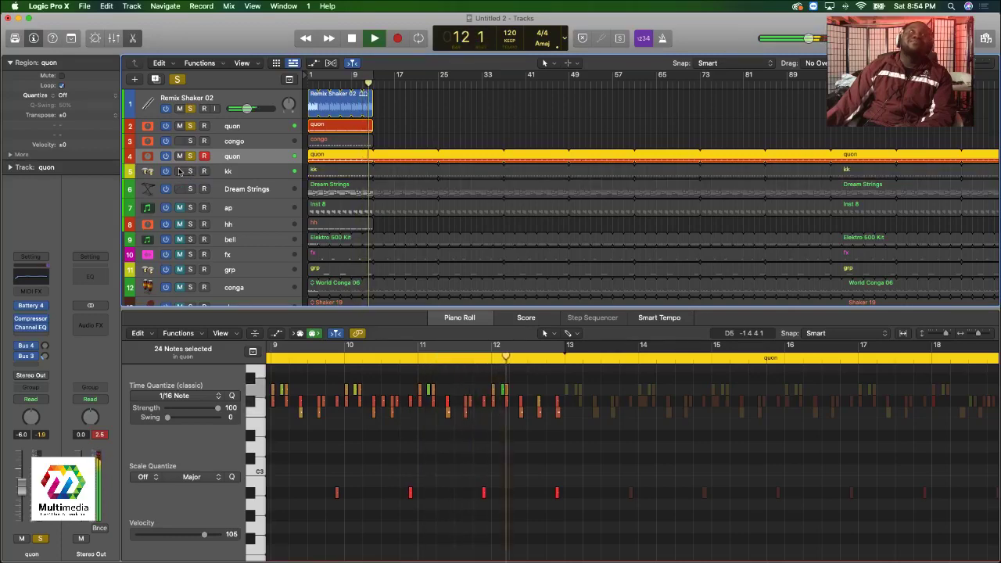
key("x")
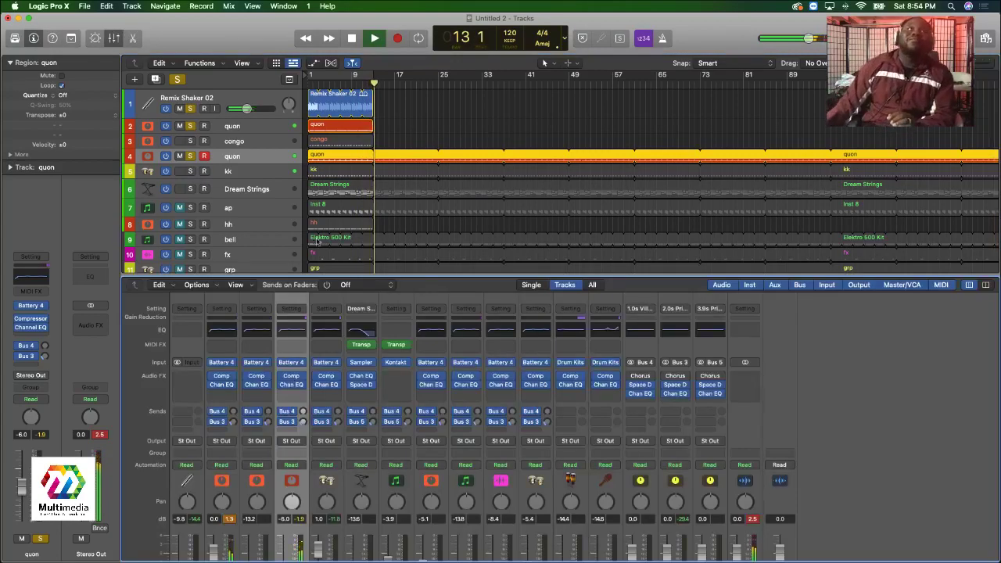
scroll(324, 394, "down", 5)
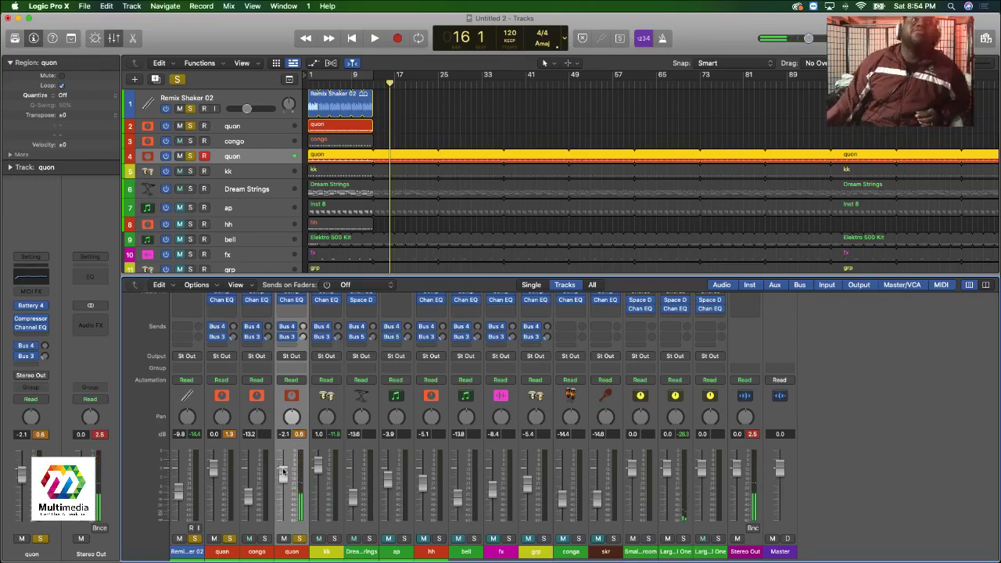
Play the soloed tracks from the beginning and rename the lower quon track nit.
key("space")
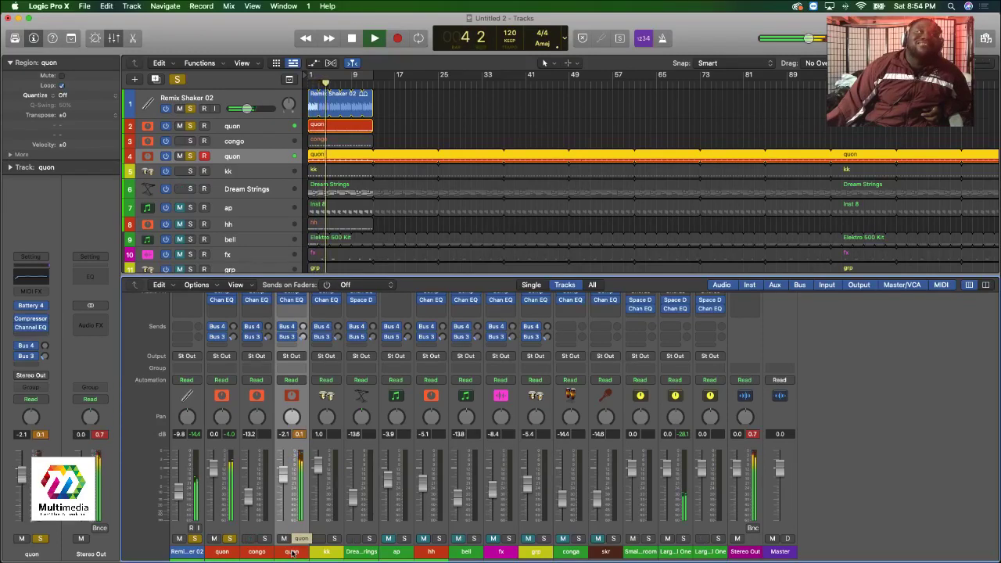
key("s")
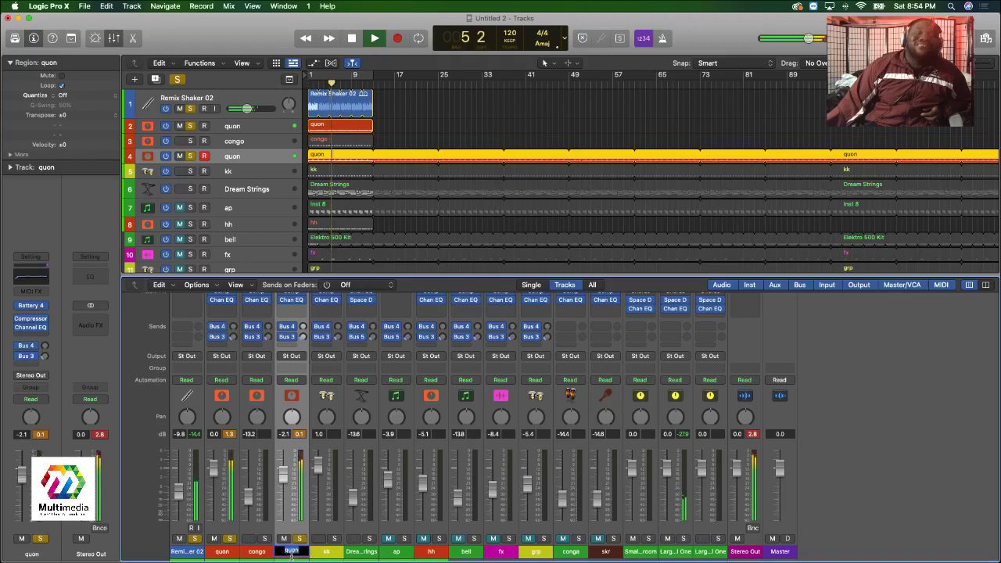
key("Return")
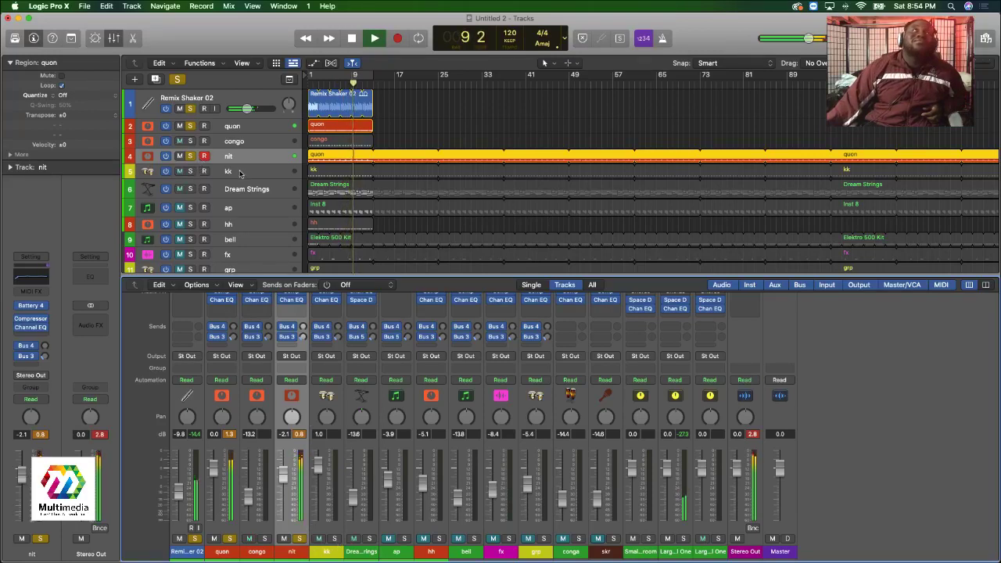
Solo the congo track, raise its level to -12.6 dB, and restart playback from the beginning.
left_click(189, 172)
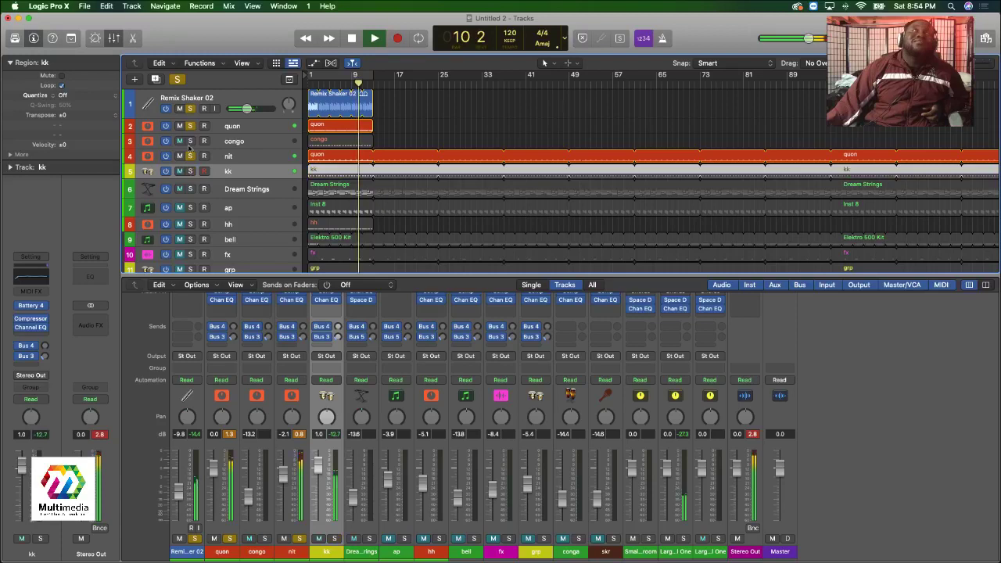
left_click(190, 140)
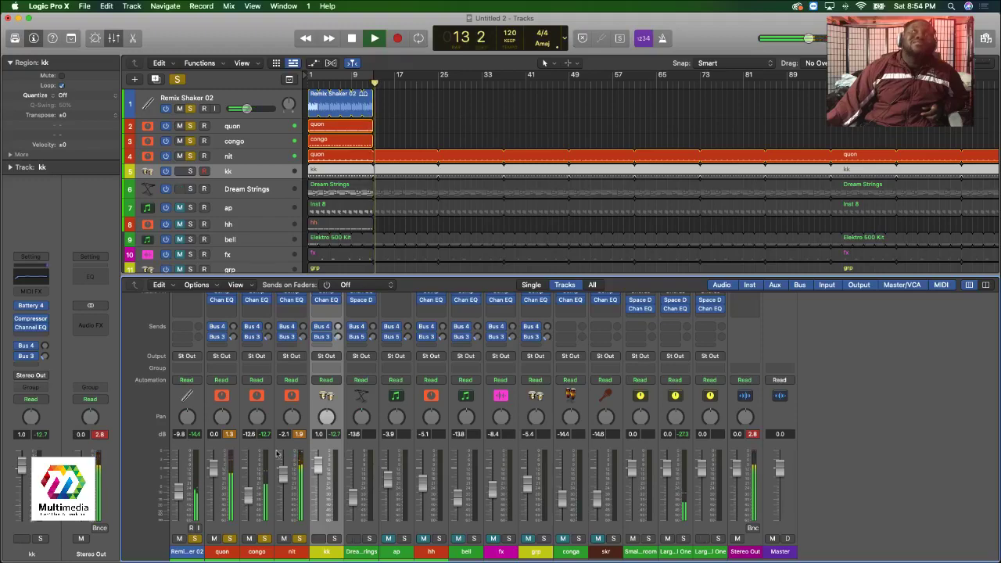
key("Return")
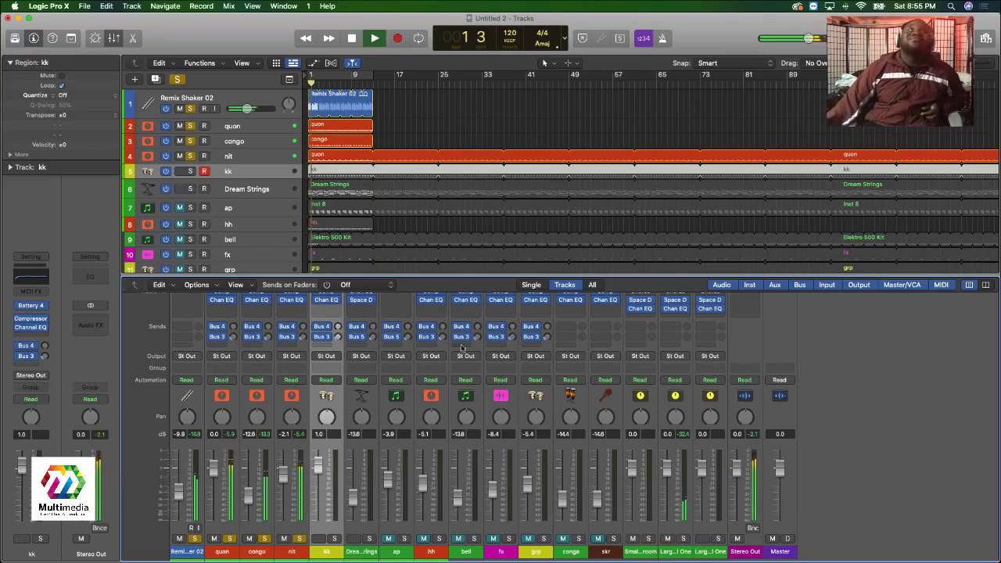
Loop the Remix Shaker 02, quon and congo regions along the whole arrangement.
left_click_drag(387, 143, 995, 166)
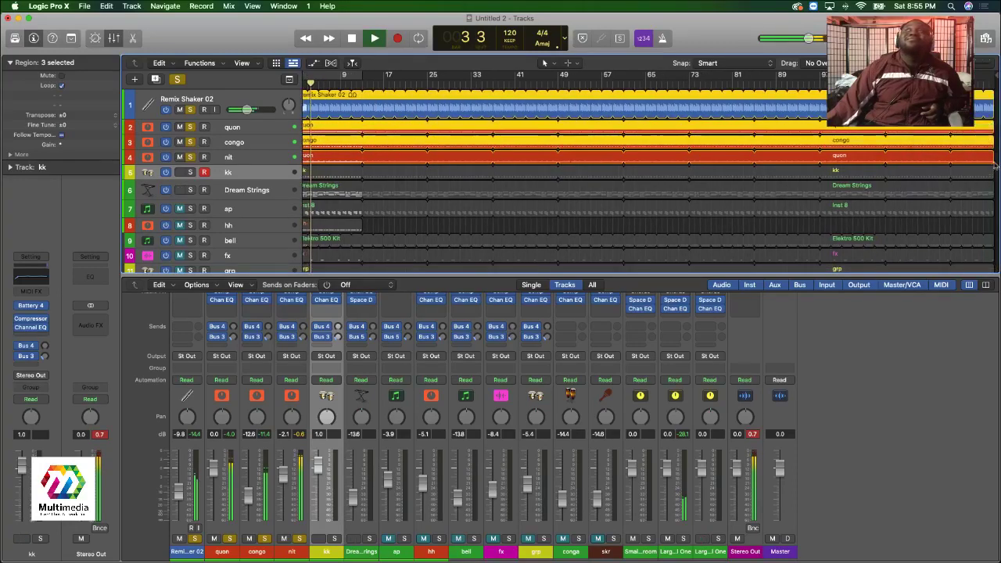
scroll(354, 168, "down", 2)
scroll(354, 168, "left", 1)
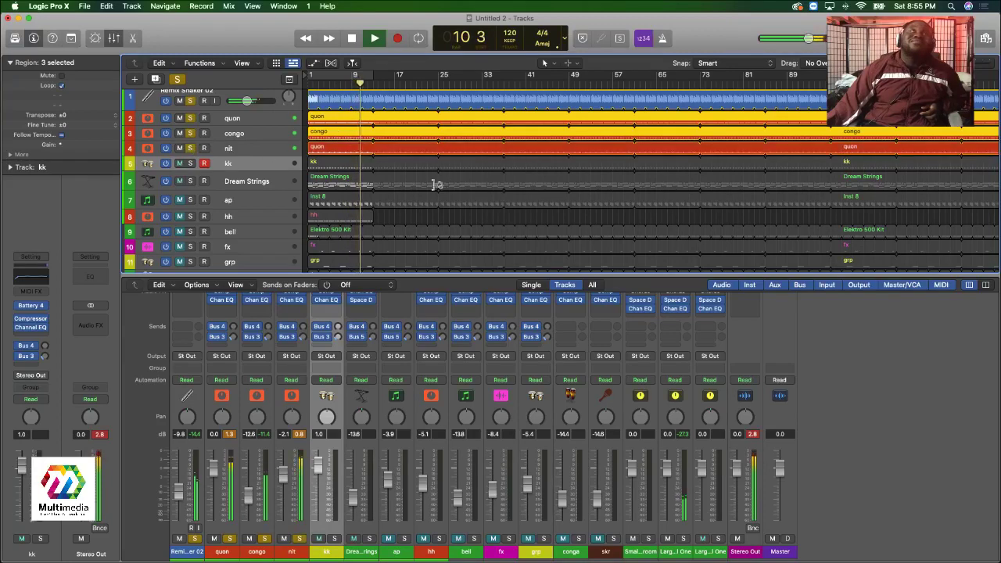
Audition the F3, F#3 and G3 notes in the nit track's region, and delete the three G3 notes in bar 1.
double_click(430, 148)
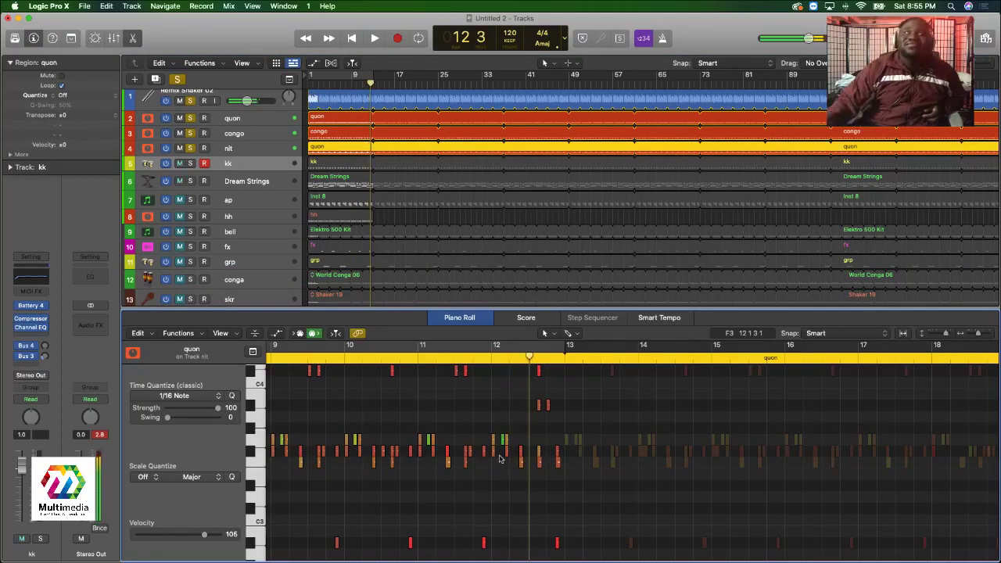
left_click(448, 462)
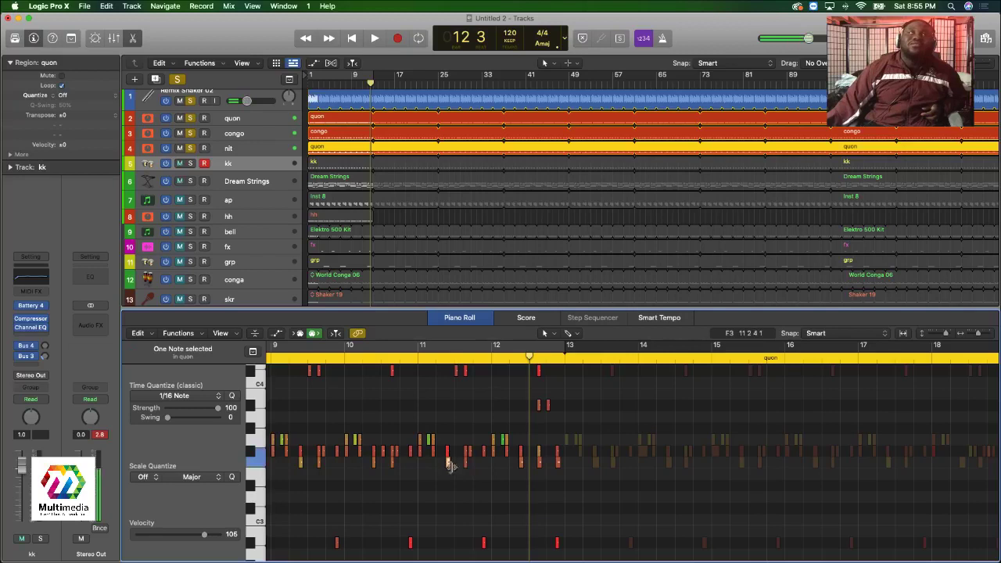
left_click(465, 464)
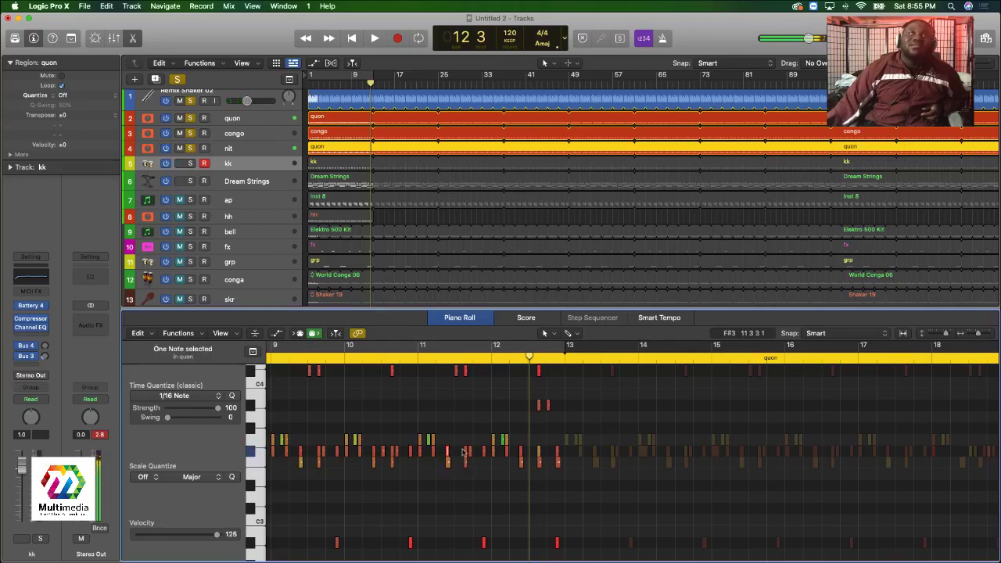
left_click(431, 440)
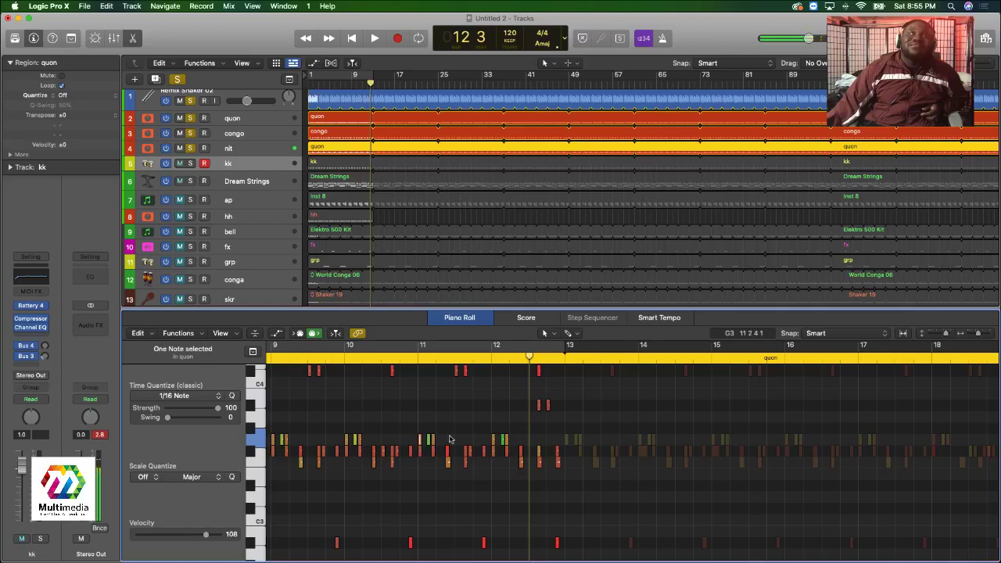
scroll(293, 424, "left", 10)
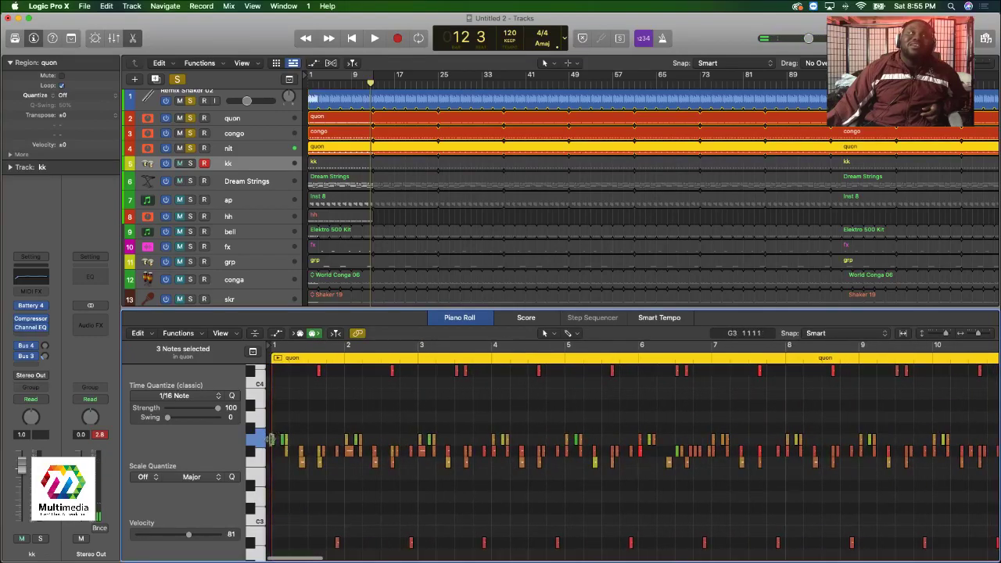
left_click(263, 438)
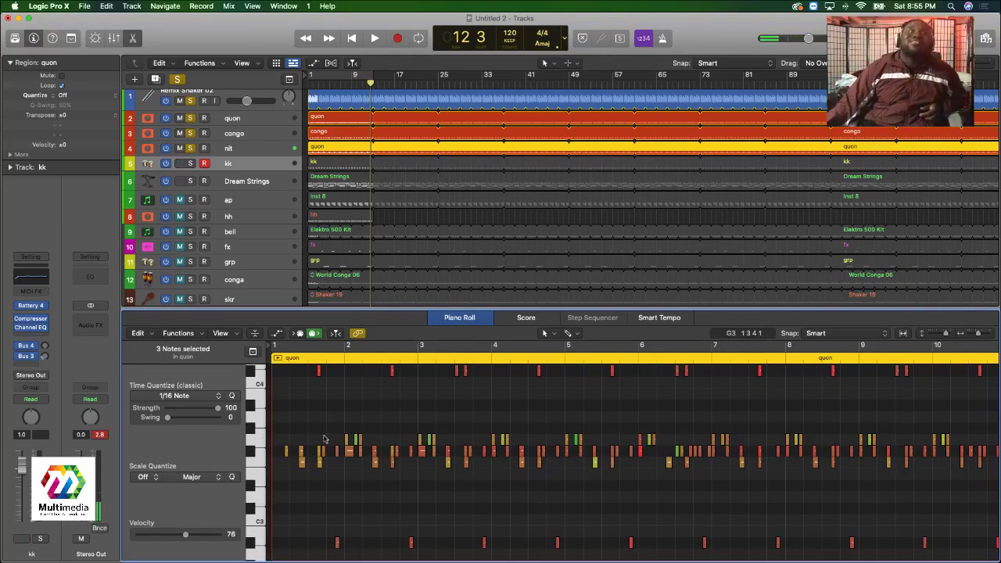
Try the nit pattern without any G3 notes from bar 2 onward, and undo the deletion.
left_click_drag(323, 438, 730, 468)
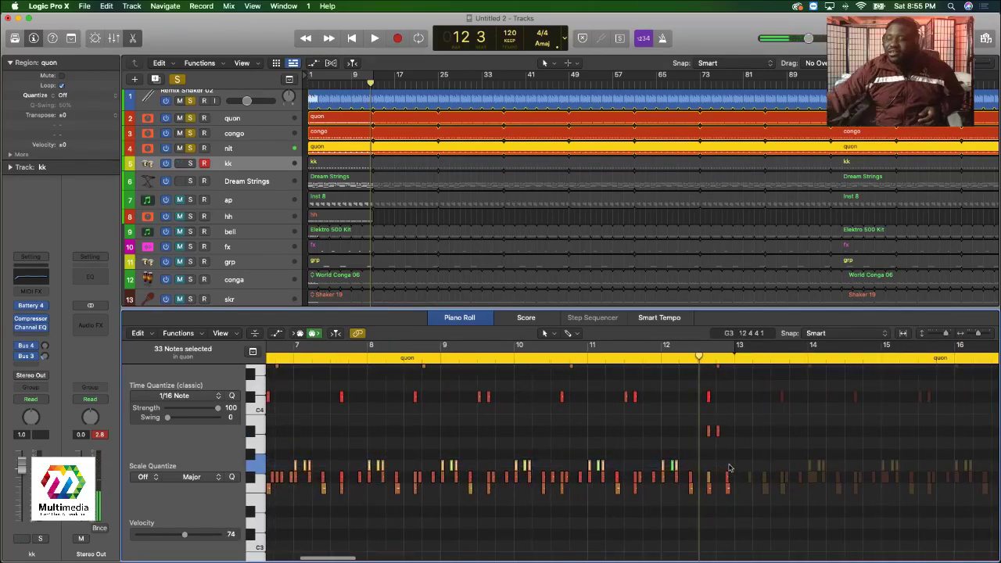
key("alt+Down")
key("Return")
key("space")
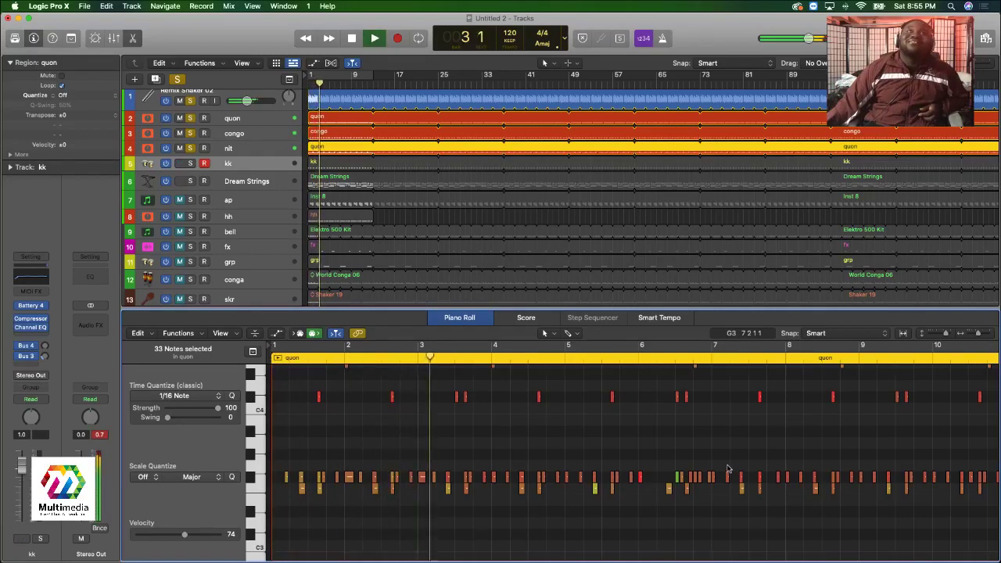
key("space")
left_click(727, 468)
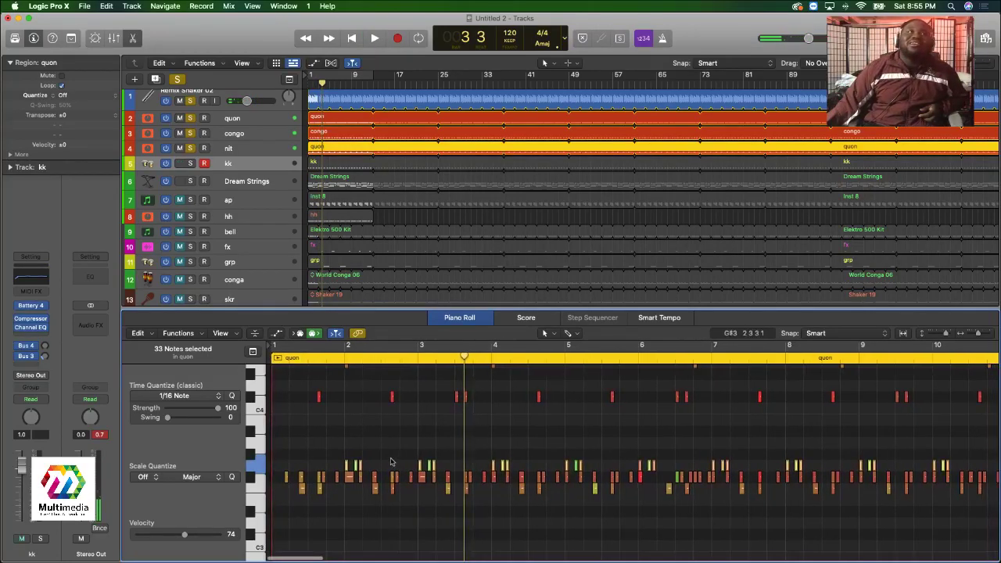
Try playing the nit pattern without the three G3 notes in bar 2, and undo their deletion.
left_click(391, 461)
left_click_drag(326, 465, 322, 461)
key("Return")
key("space")
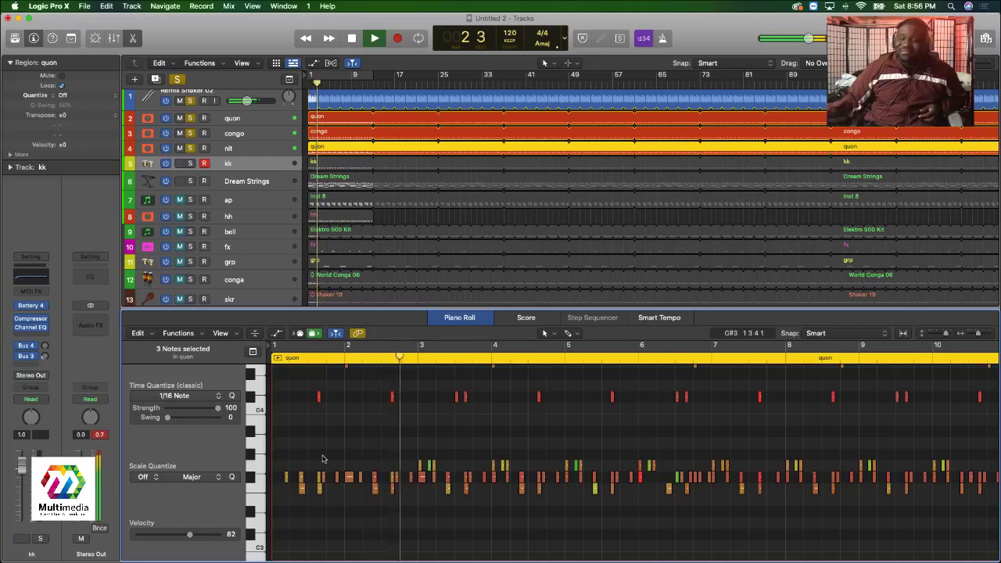
key("space")
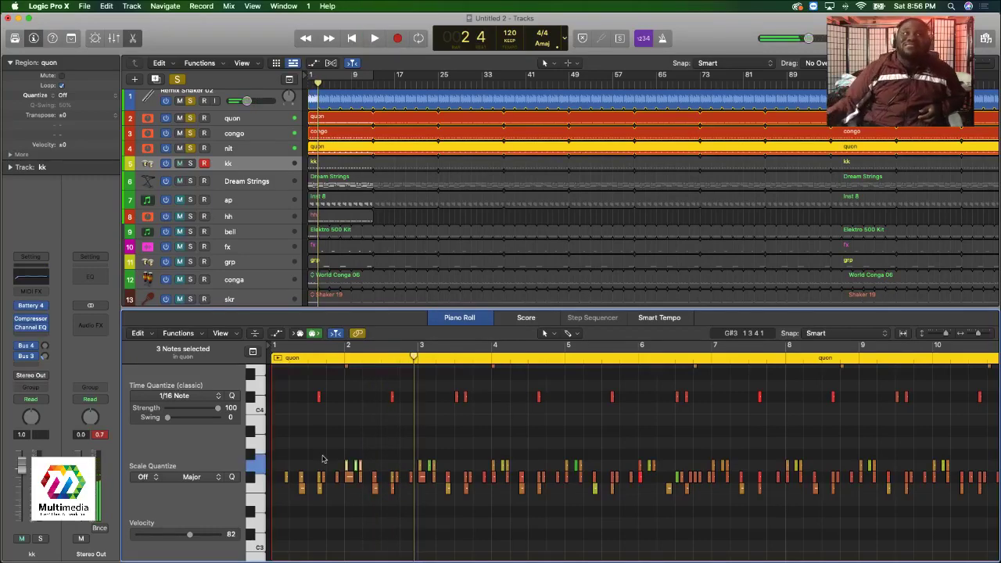
Play from the beginning and delete the G3 notes in bars 3, 4, 6, 7 and 8 of the nit region.
key("Return")
key("space")
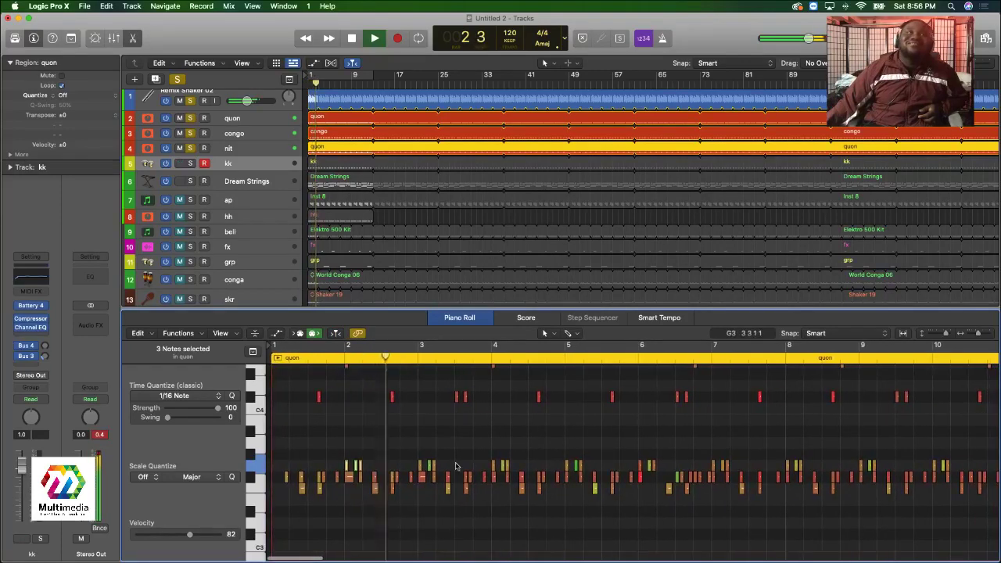
left_click(408, 466)
key("super+z")
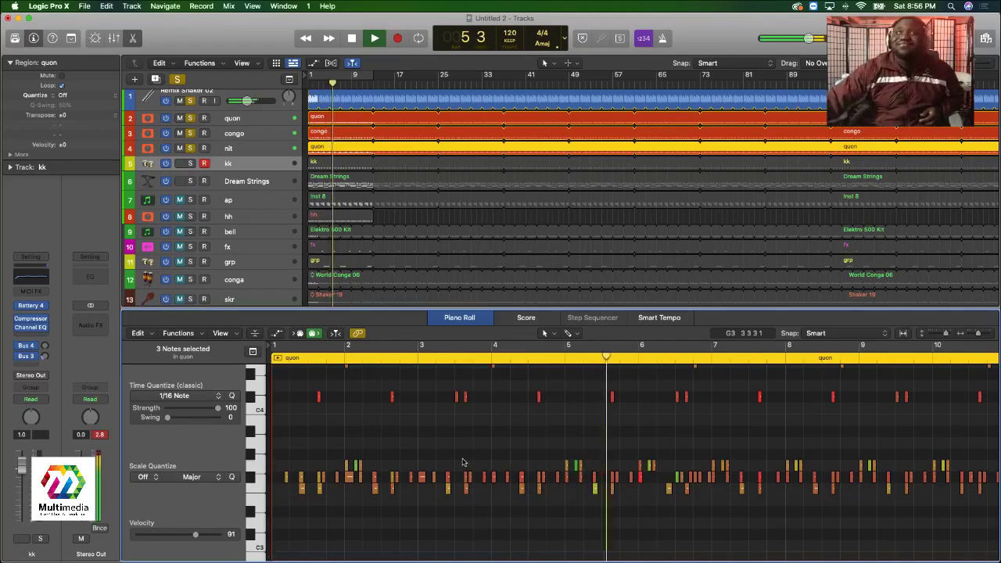
left_click_drag(626, 460, 804, 463)
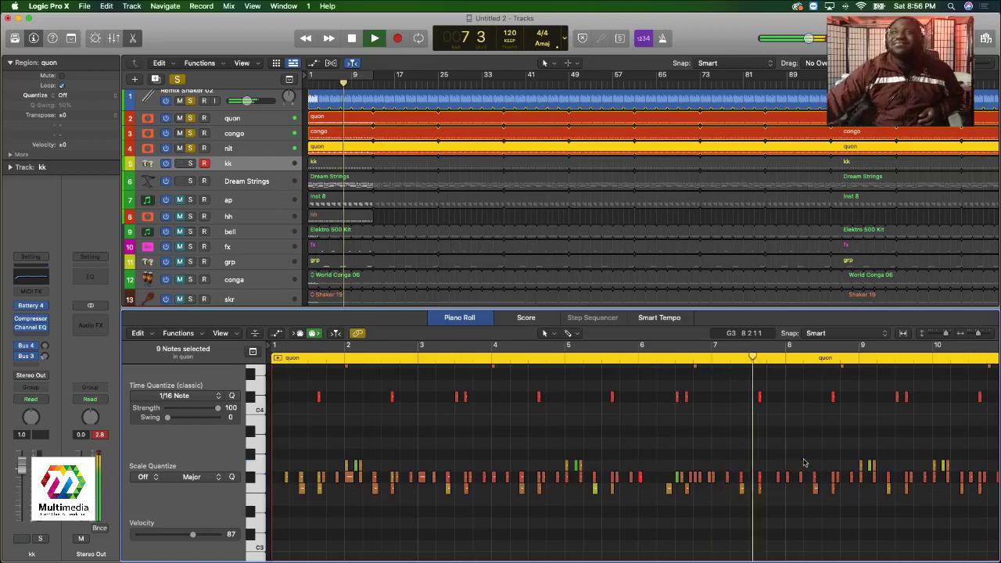
Restart playback from the beginning and delete the six G3 notes in bars 10 and 11 of the nit region.
key("Return")
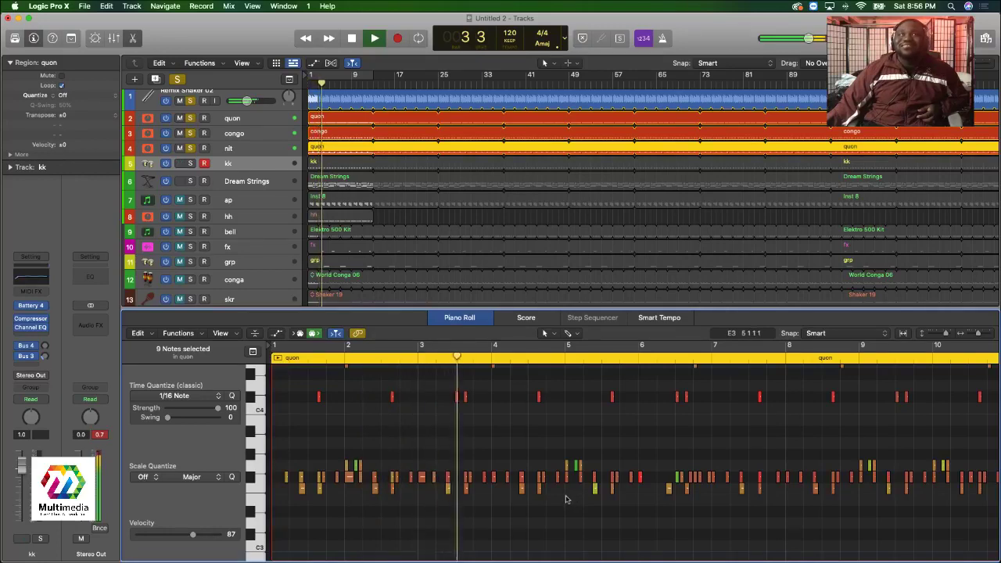
scroll(573, 499, "right", 5)
scroll(573, 500, "down", 1)
scroll(574, 499, "right", 2)
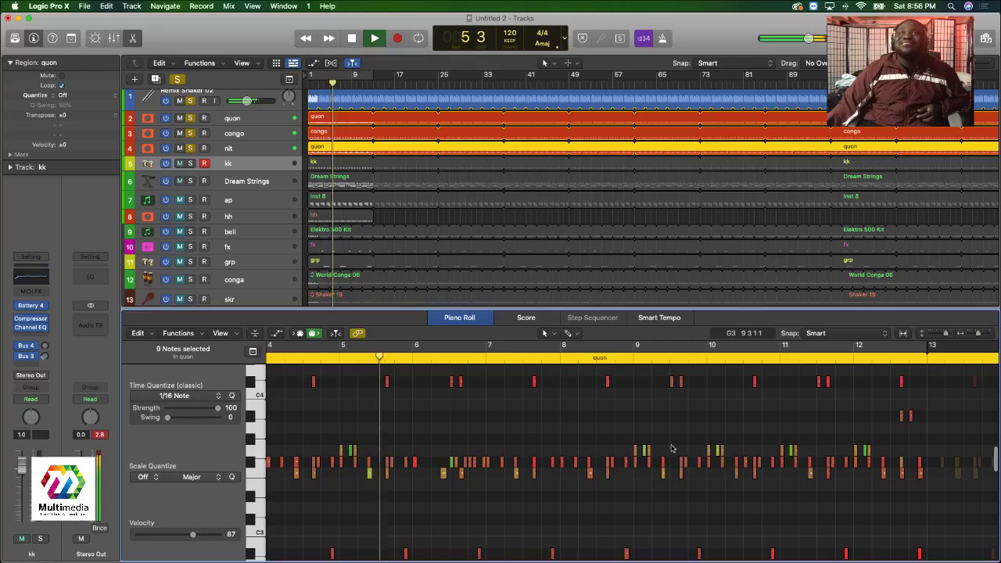
scroll(677, 452, "right", 2)
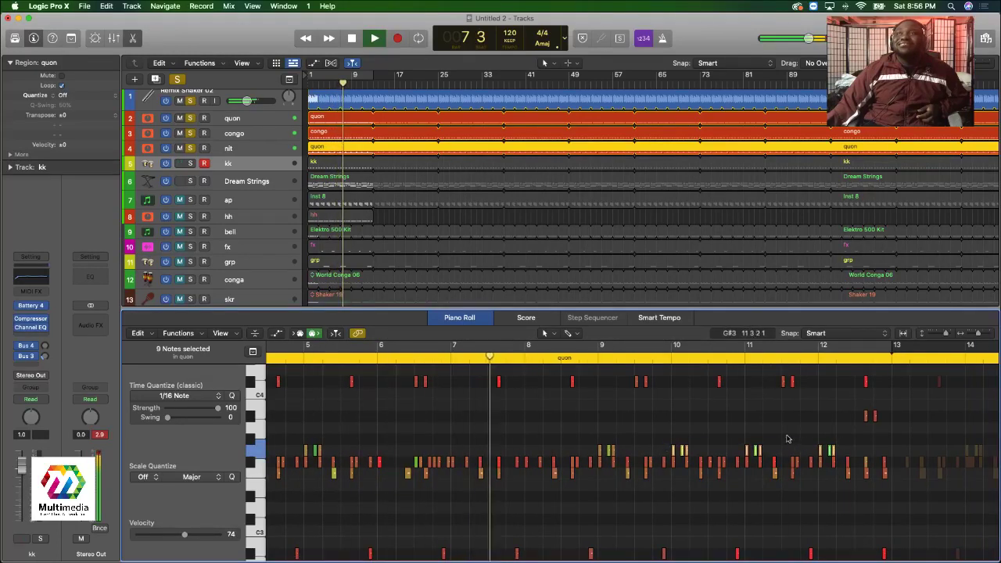
left_click_drag(786, 442, 664, 454)
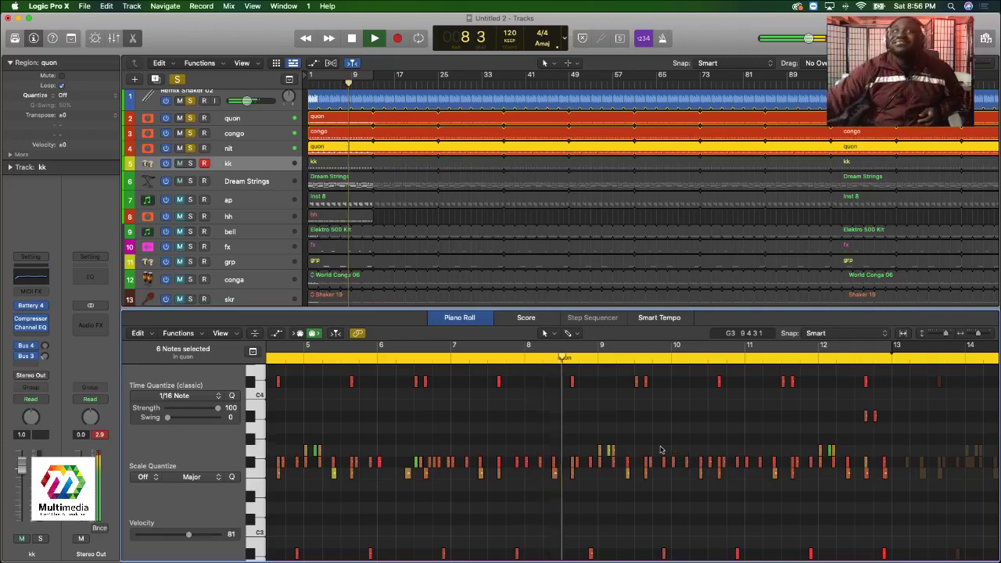
Replay the thinned nit pattern from around bar 7 and again from bar 10.
scroll(610, 426, "right", 1)
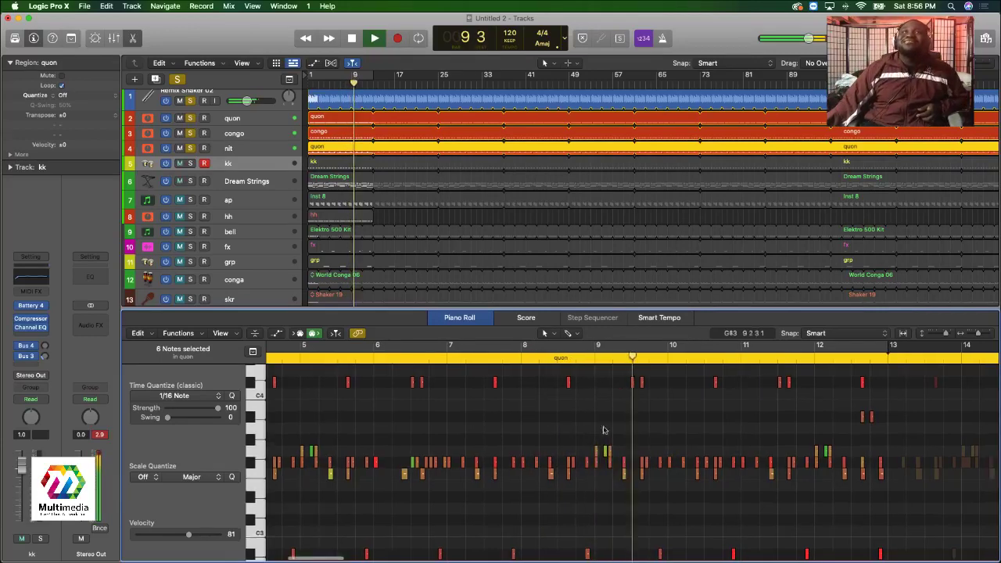
left_click(486, 360)
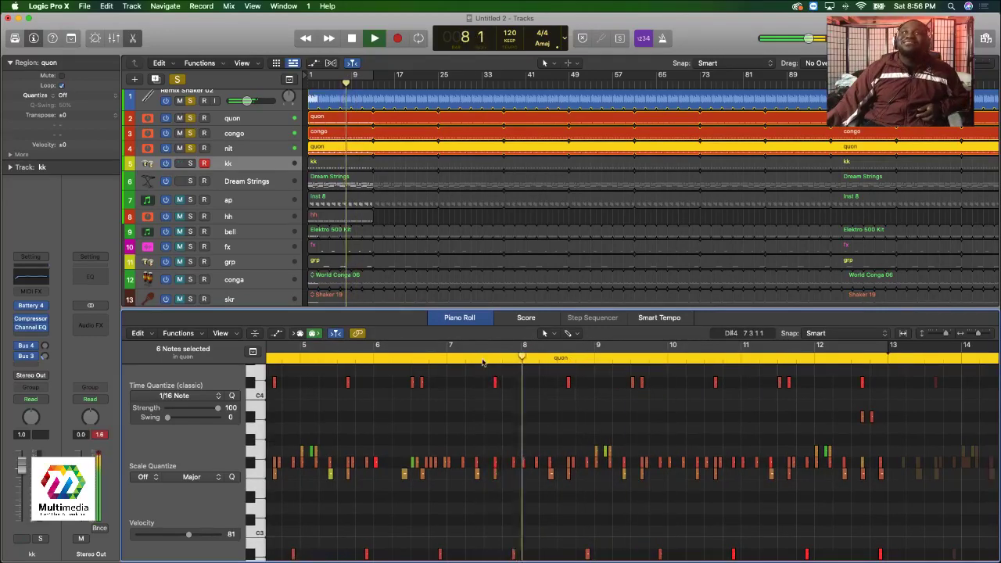
left_click(449, 361)
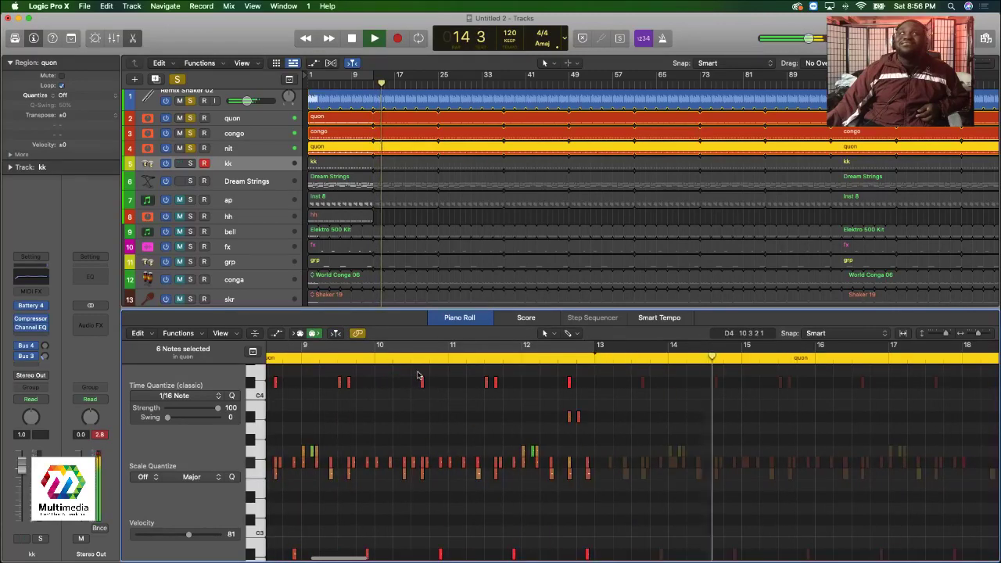
scroll(431, 383, "down", 1)
left_click(386, 358)
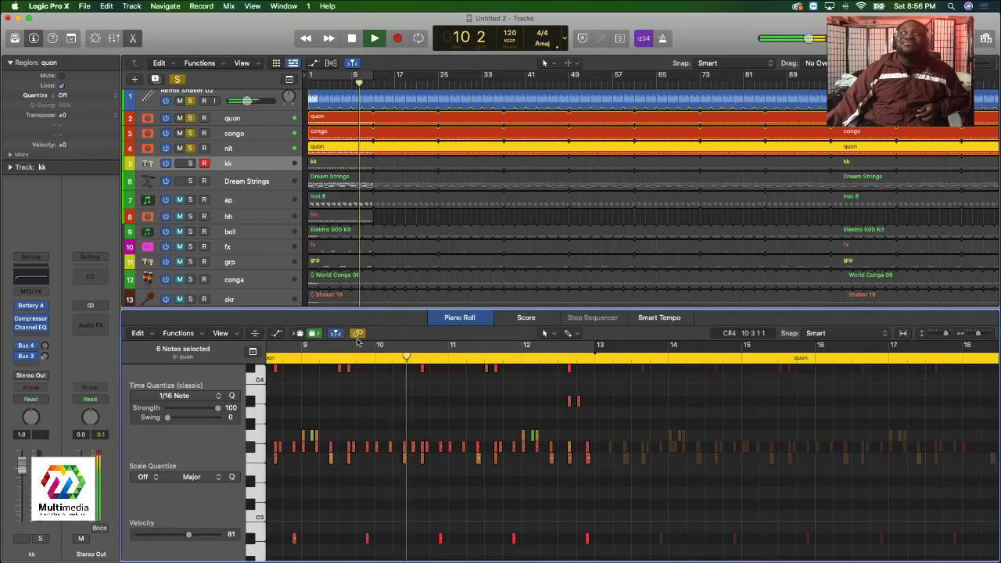
Switch the quon track's solo off and back on during playback to compare the percussion with and without it.
scroll(252, 164, "up", 2)
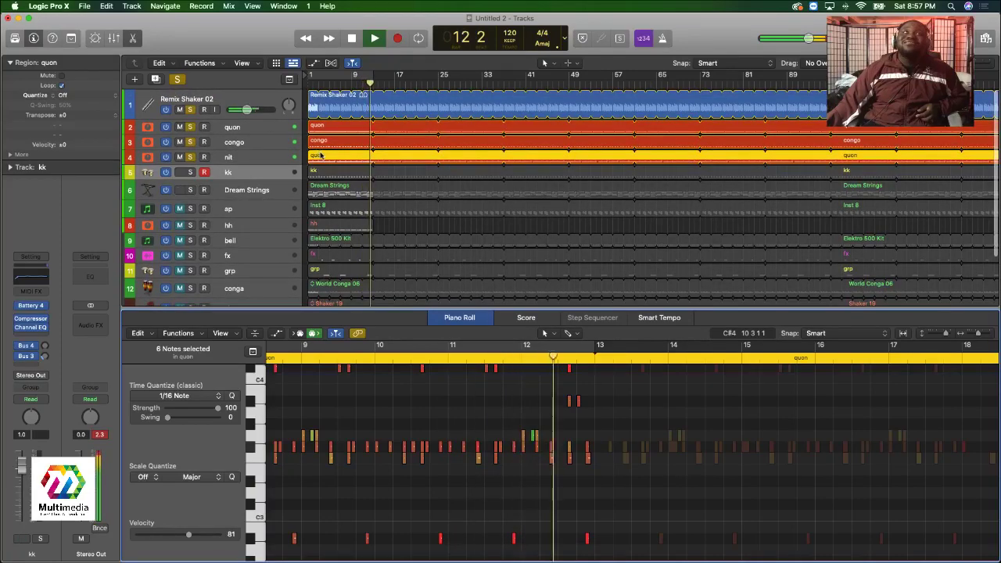
left_click(190, 126)
left_click(191, 127)
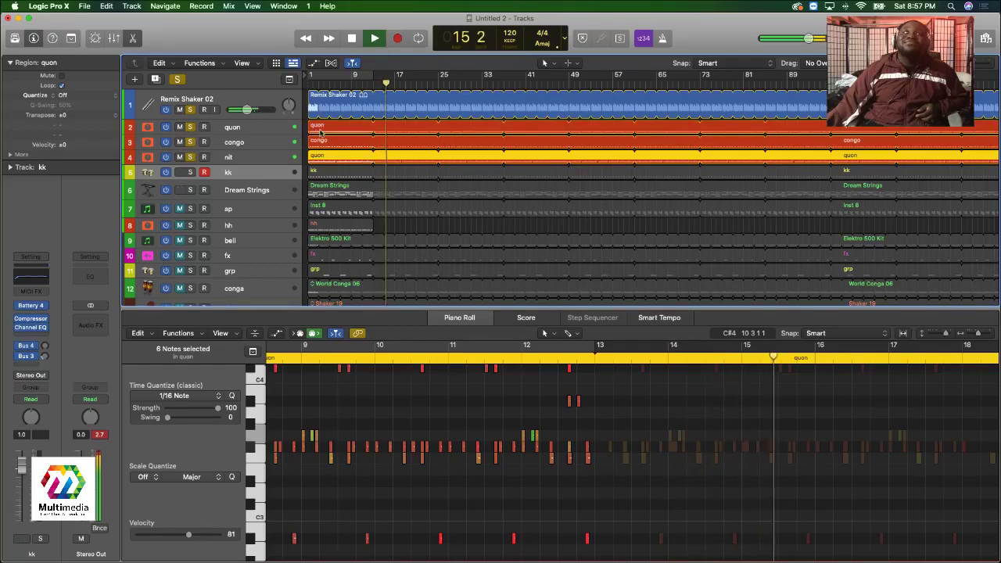
Replay the percussion from the beginning and open the quon track's region to look at its notes.
key("Return")
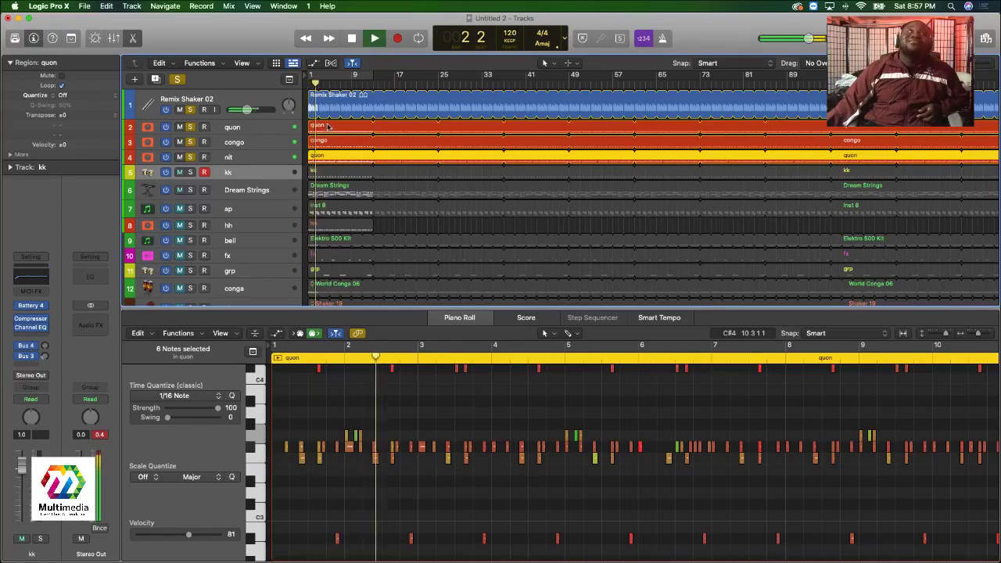
left_click(326, 126)
left_click(496, 479)
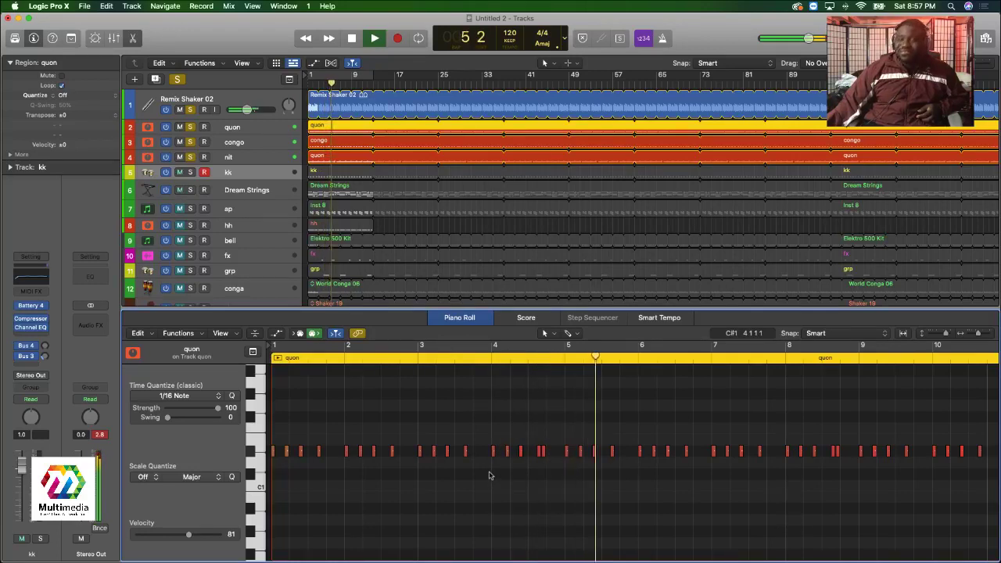
key("space")
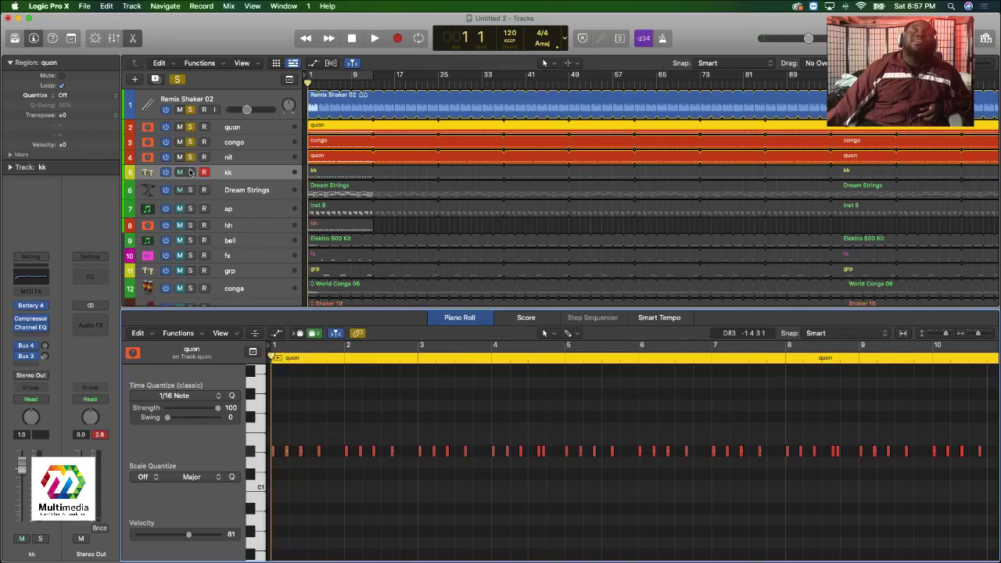
Solo the kk track, play it with the other percussion and open its region's notes in the Piano Roll.
left_click(190, 172)
key("space")
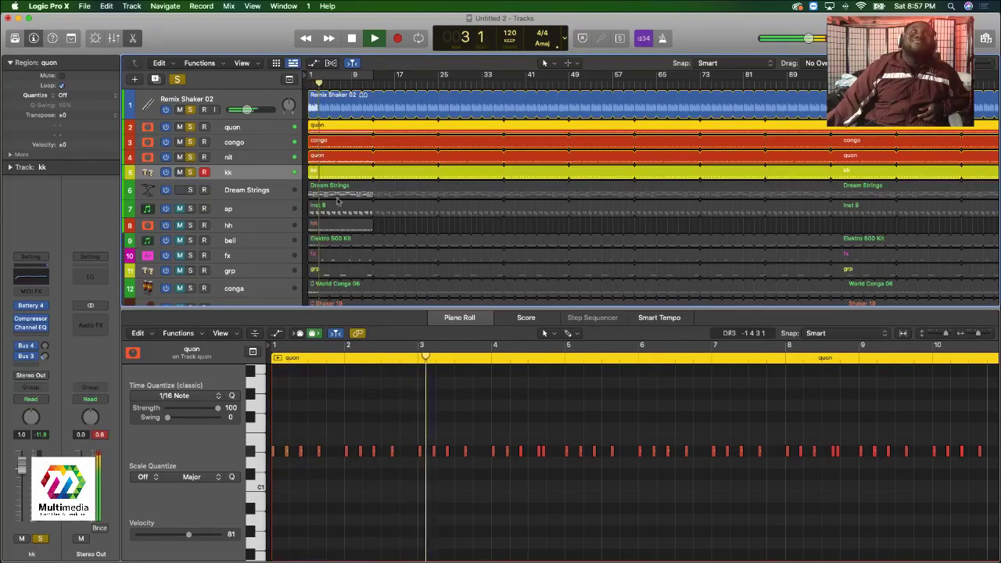
left_click(390, 230)
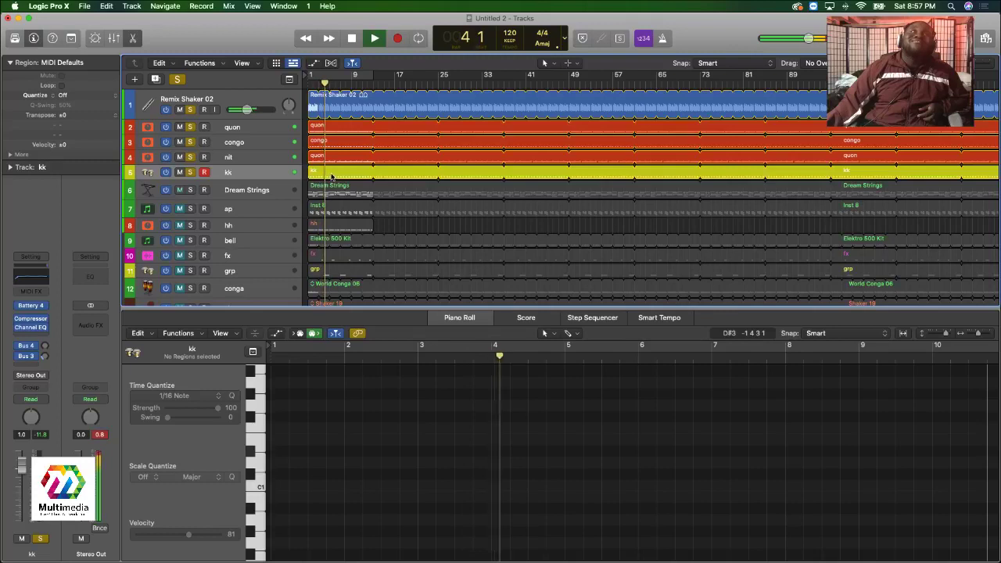
left_click(331, 176)
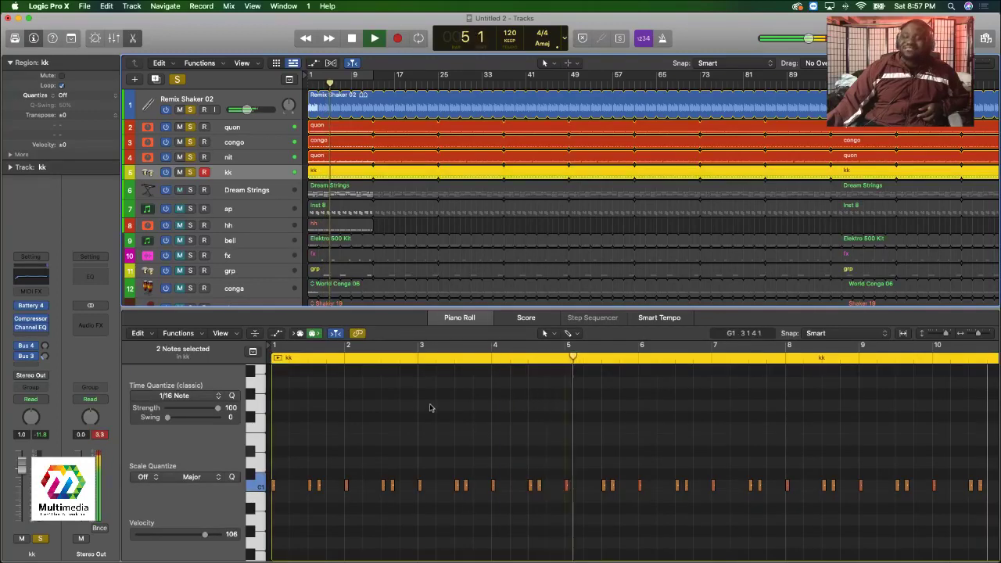
key("Return")
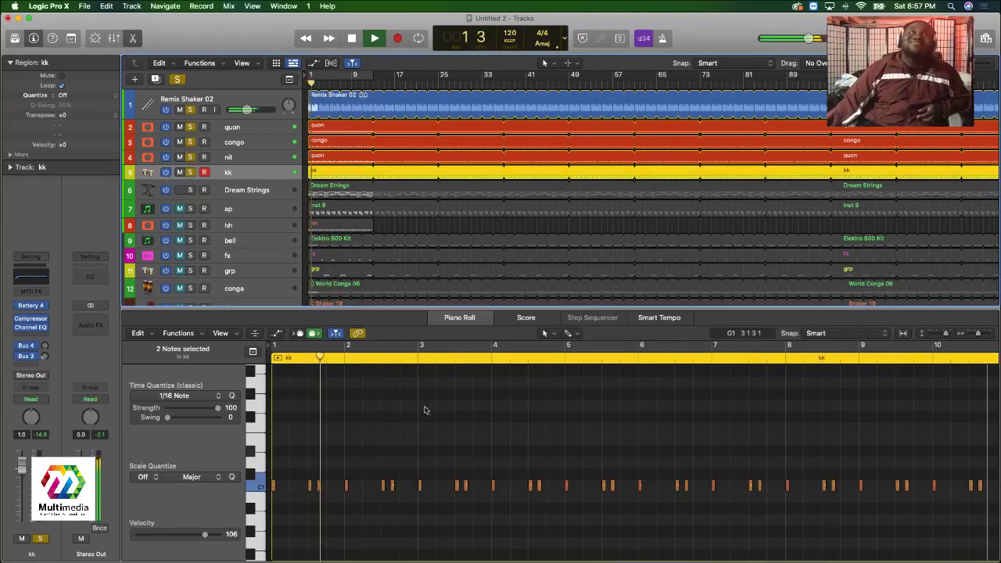
Try thinning the kk pattern by deleting the three C1 notes in bar 1 and five more in bars 3 and 4.
left_click_drag(325, 504, 279, 483)
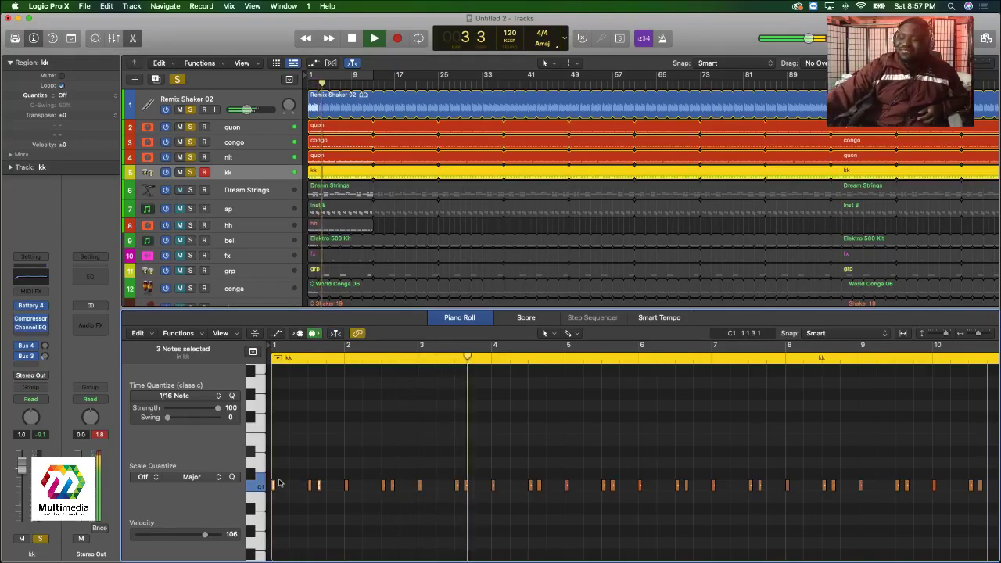
key("Return")
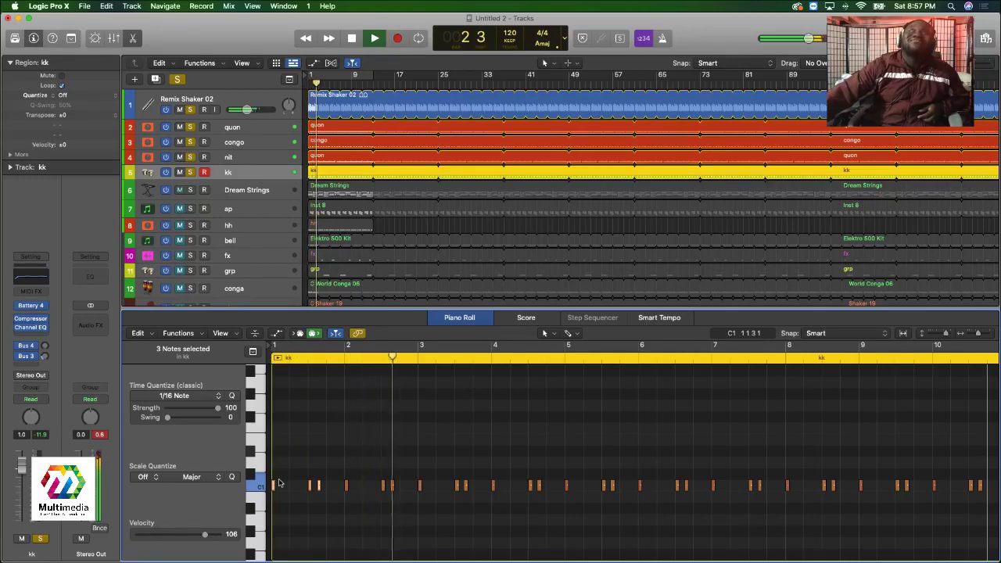
key("Delete")
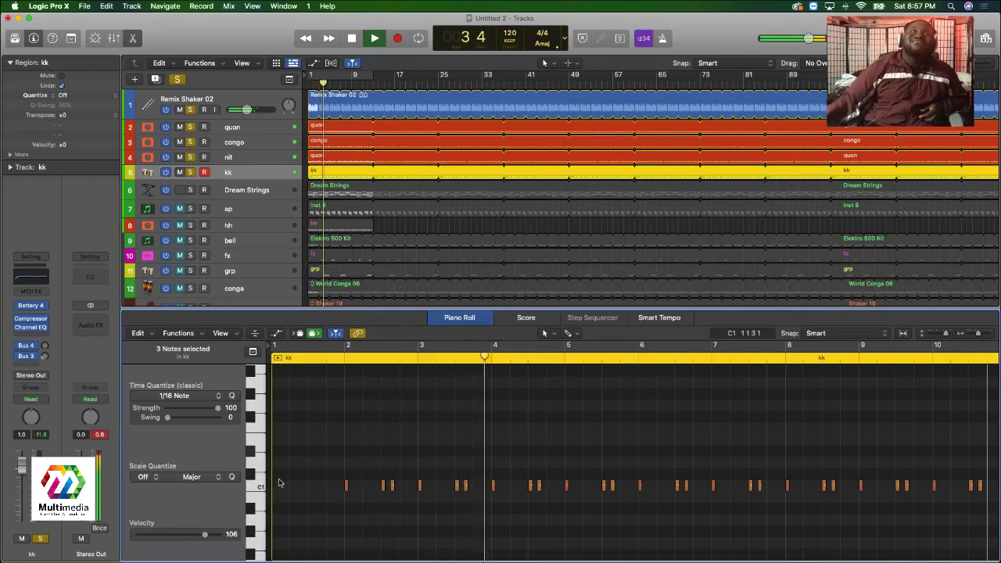
left_click_drag(538, 503, 450, 487)
key("Delete")
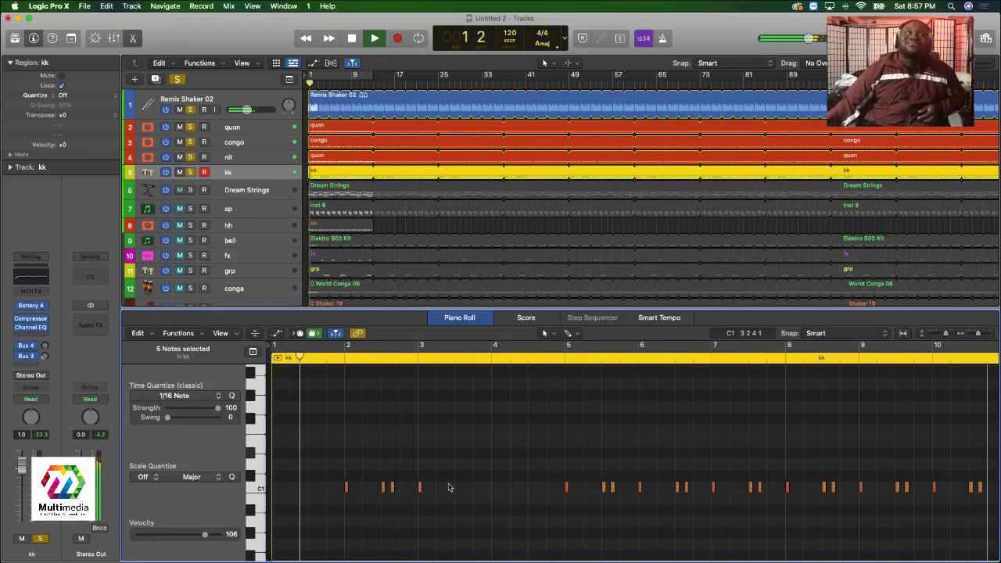
scroll(450, 487, "up", 1)
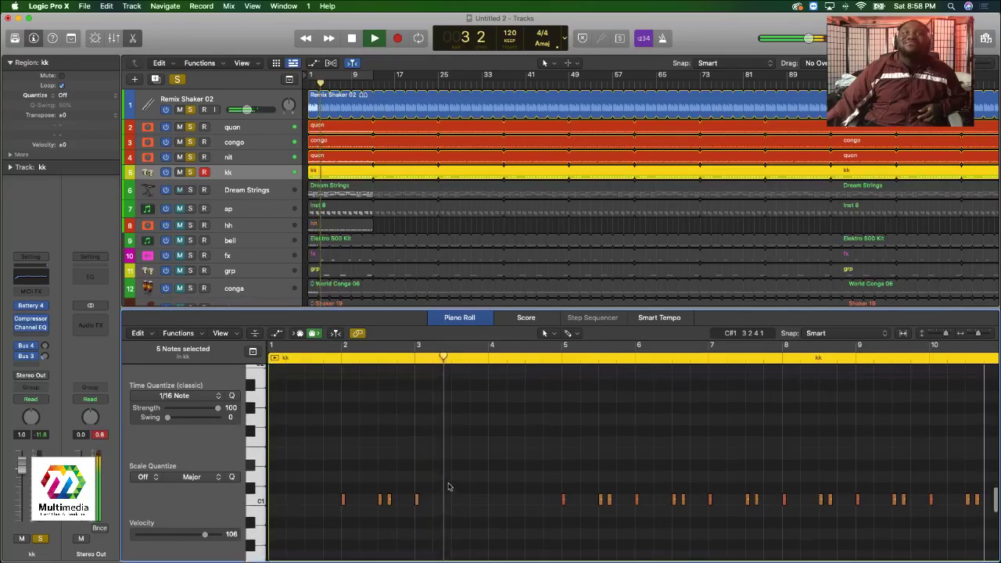
scroll(448, 486, "left", 1)
scroll(448, 487, "up", 3)
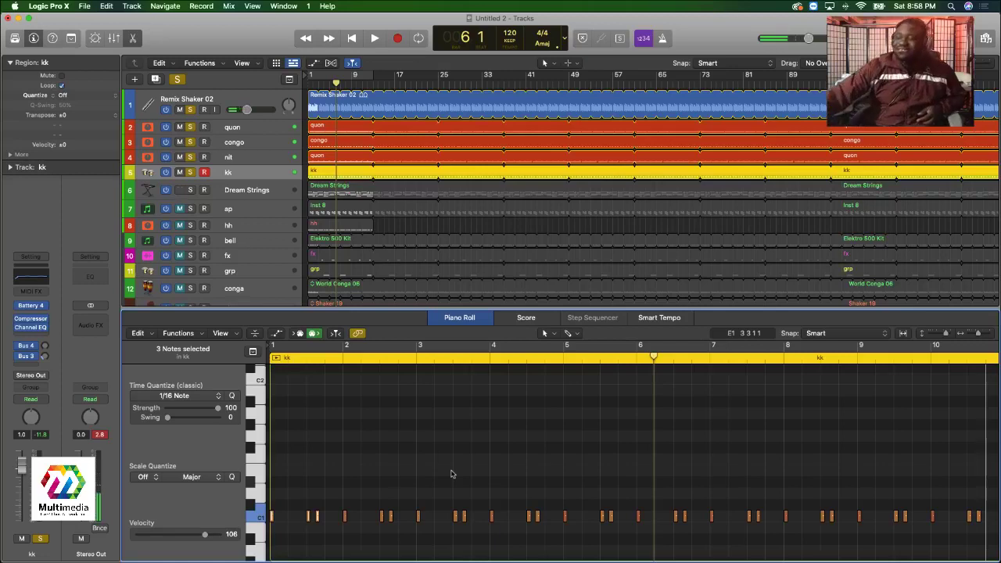
Replay the full kk pattern from the beginning along with the soloed percussion.
key("Return")
scroll(450, 473, "down", 4)
scroll(449, 471, "up", 2)
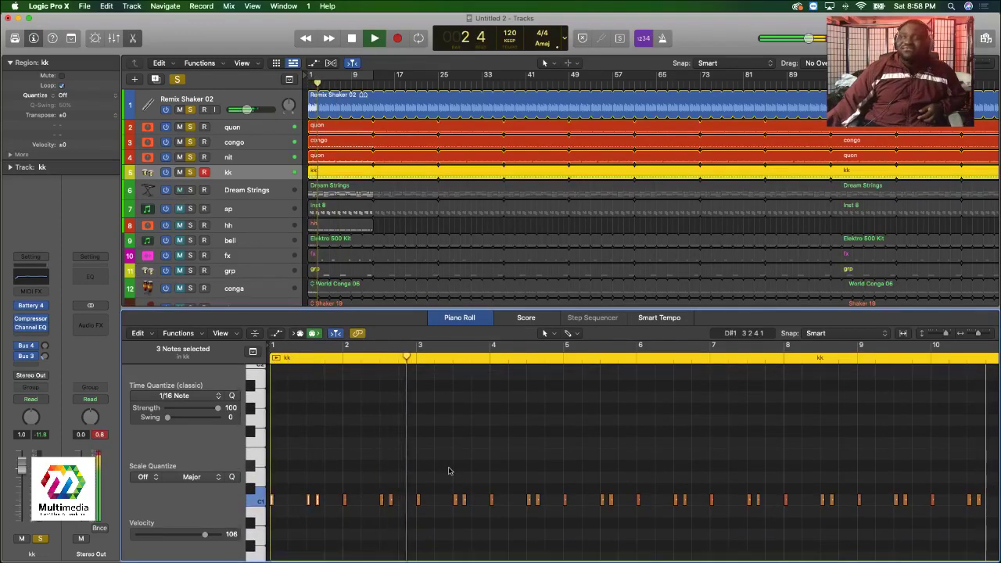
key("space")
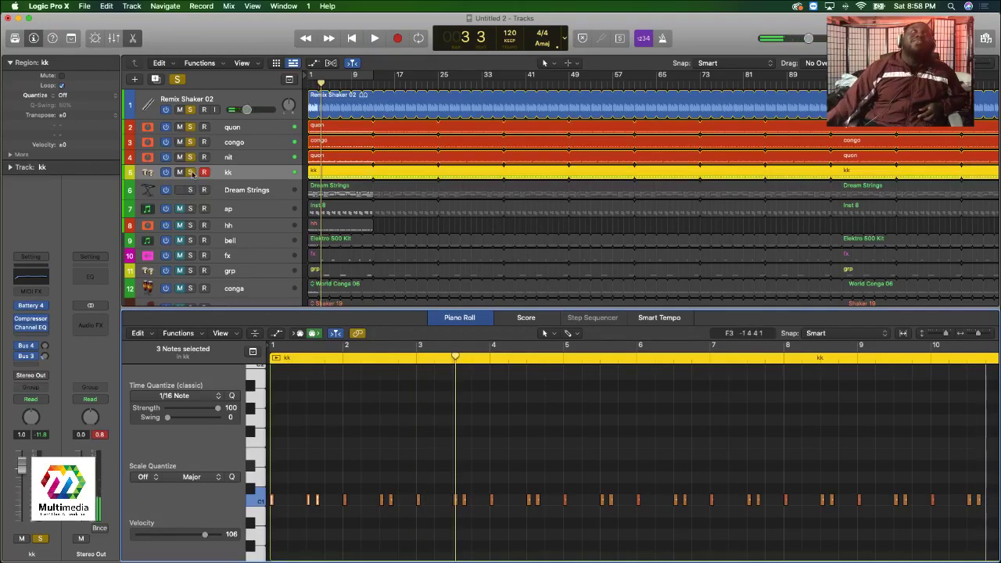
Try out a duplicate of the kk track armed for recording, with the original unsoloed during playback, and delete the duplicate.
key("super+d")
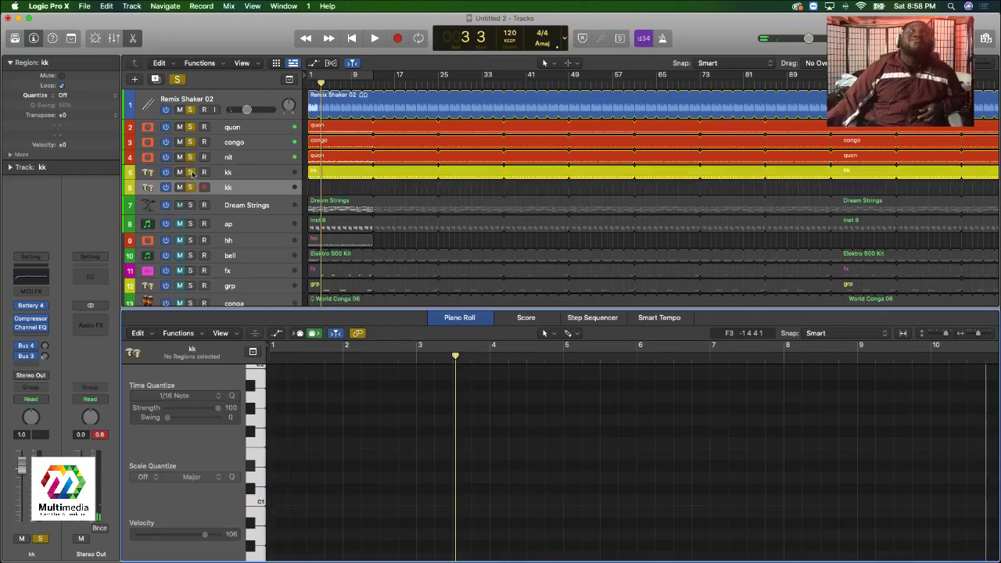
left_click(203, 187)
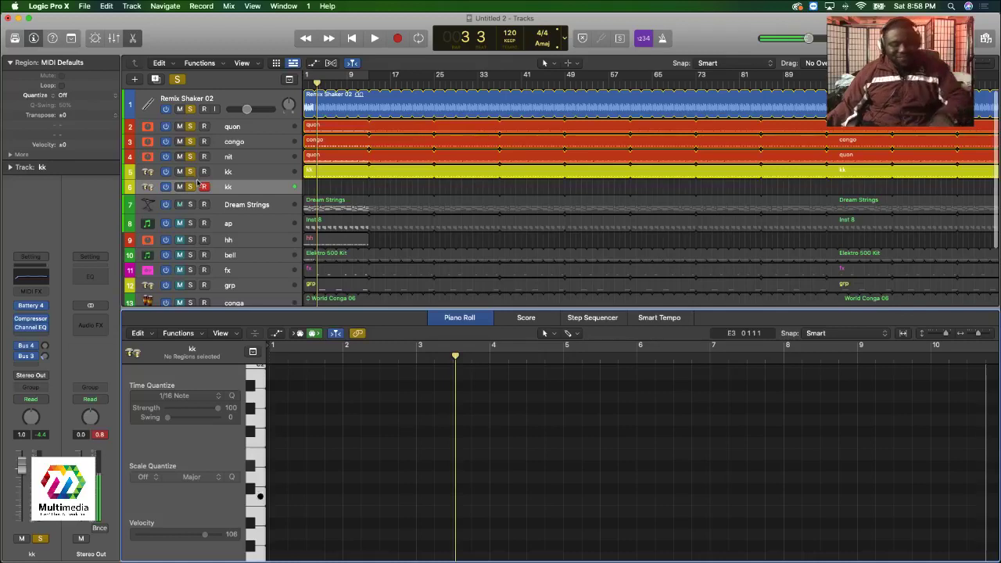
key("Return")
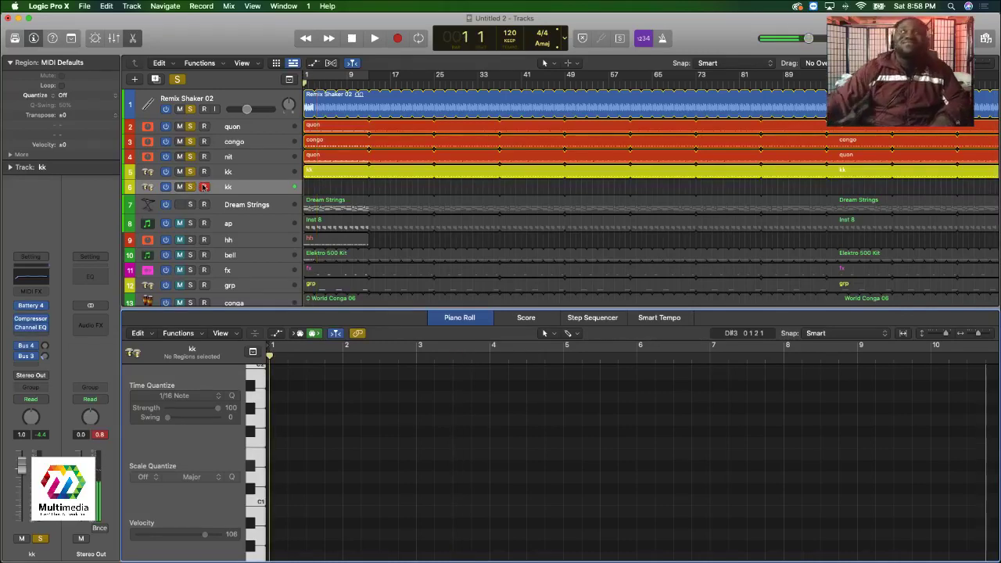
left_click(190, 171)
key("space")
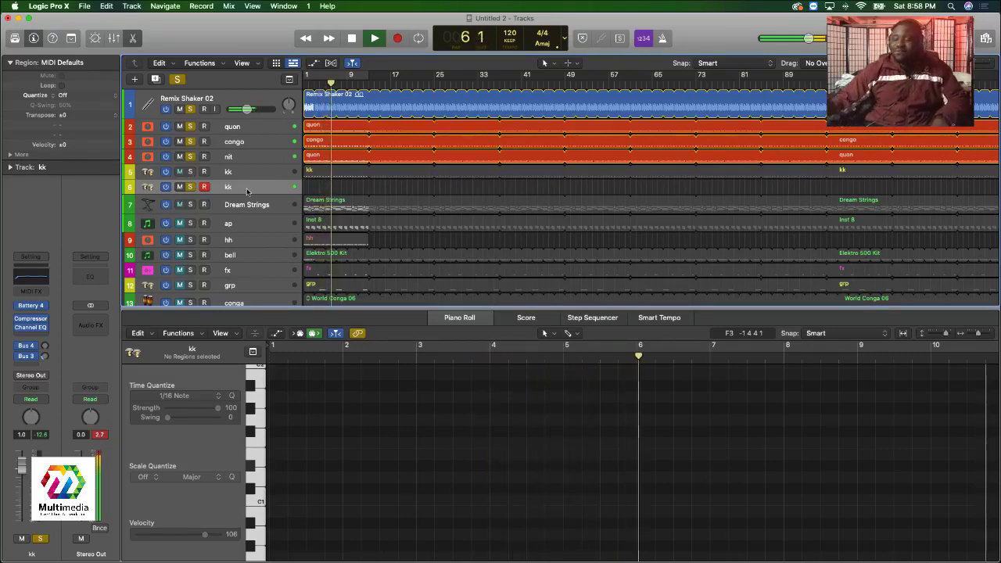
key("super+BackSpace")
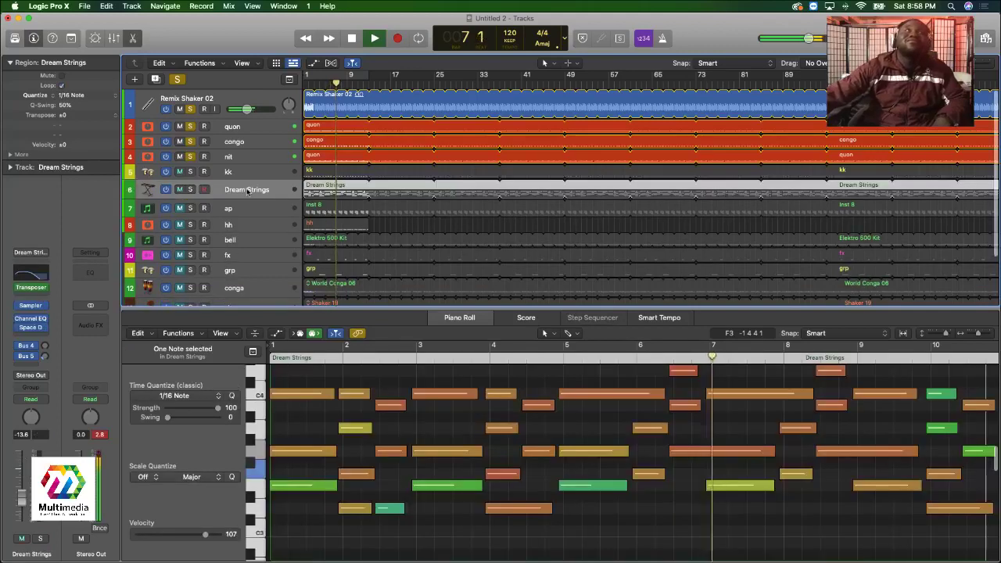
Solo the kk track again to hear it with the percussion, and switch its solo off and mute it.
left_click(190, 171)
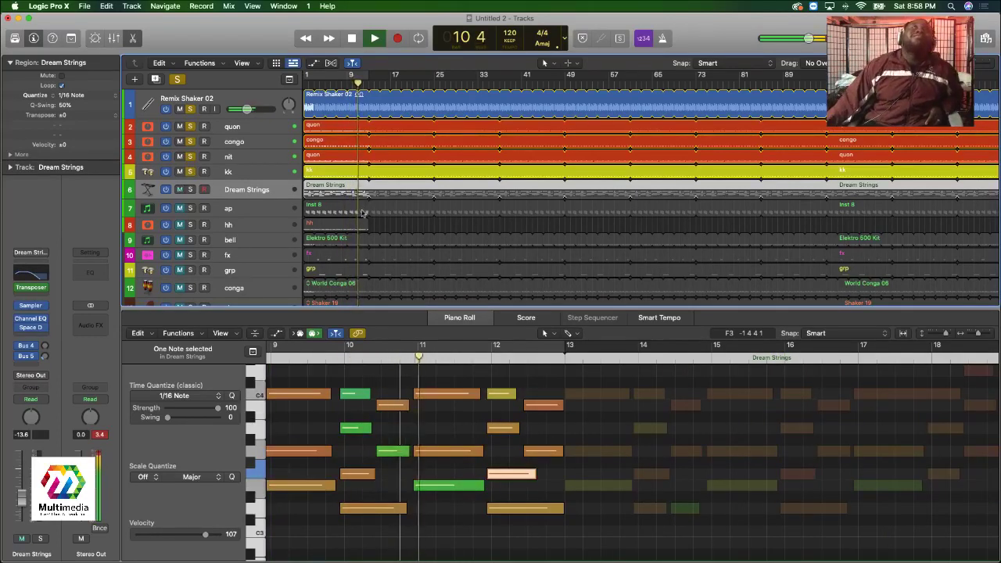
left_click(222, 173)
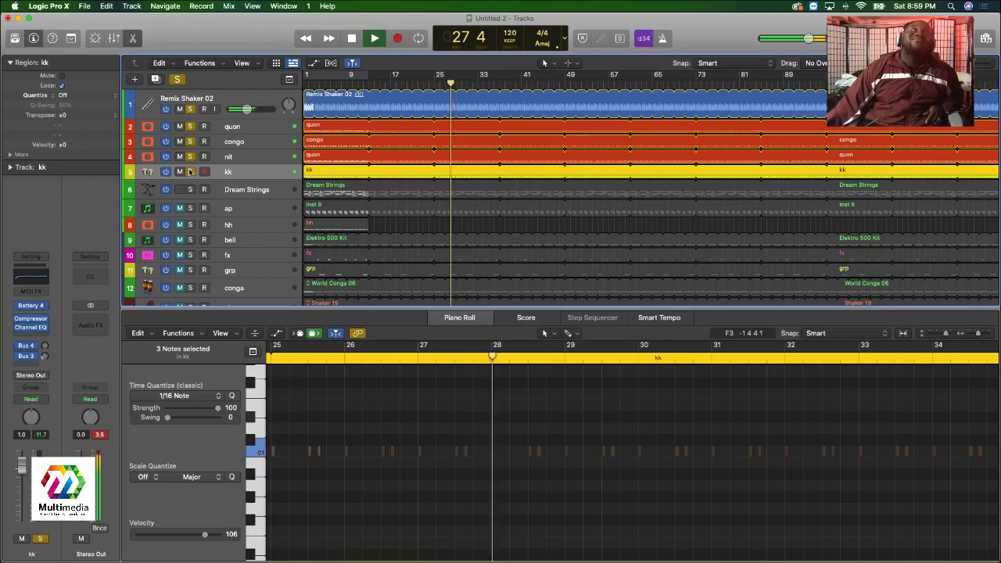
left_click(190, 171)
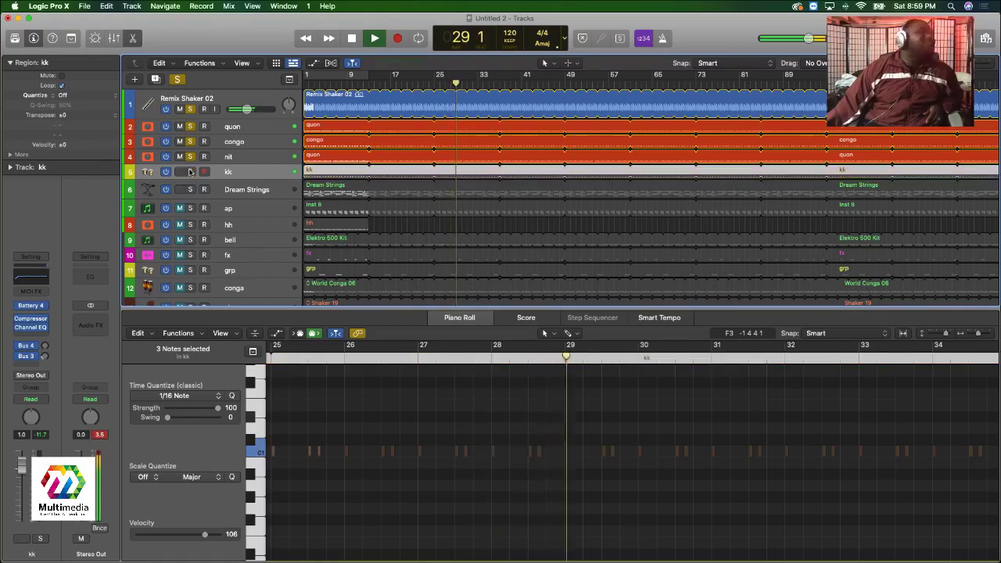
left_click(180, 172)
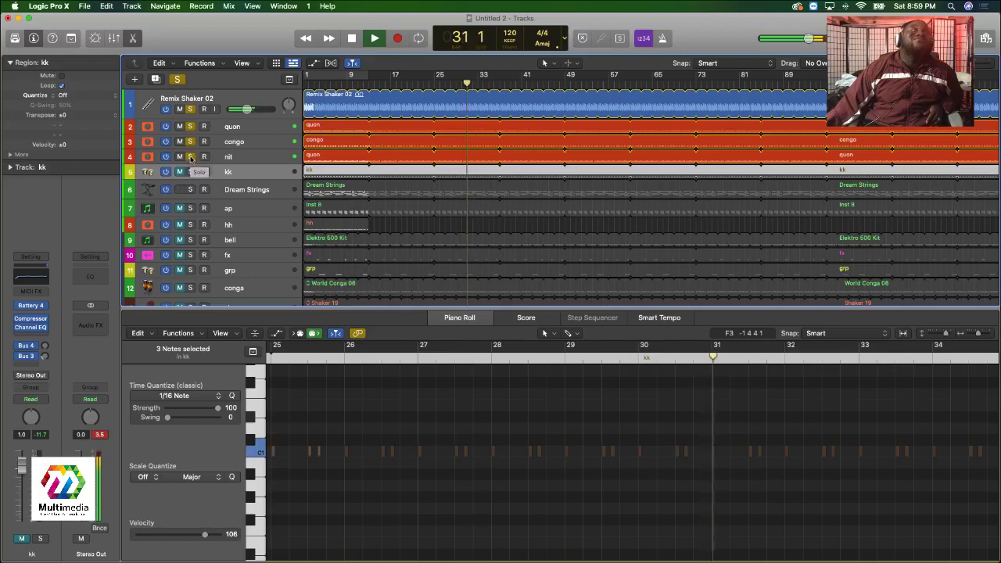
Turn off solo on the nit, congo, quon and Remix Shaker 02 tracks and stop playback.
left_click(189, 157)
left_click(189, 142)
left_click(189, 128)
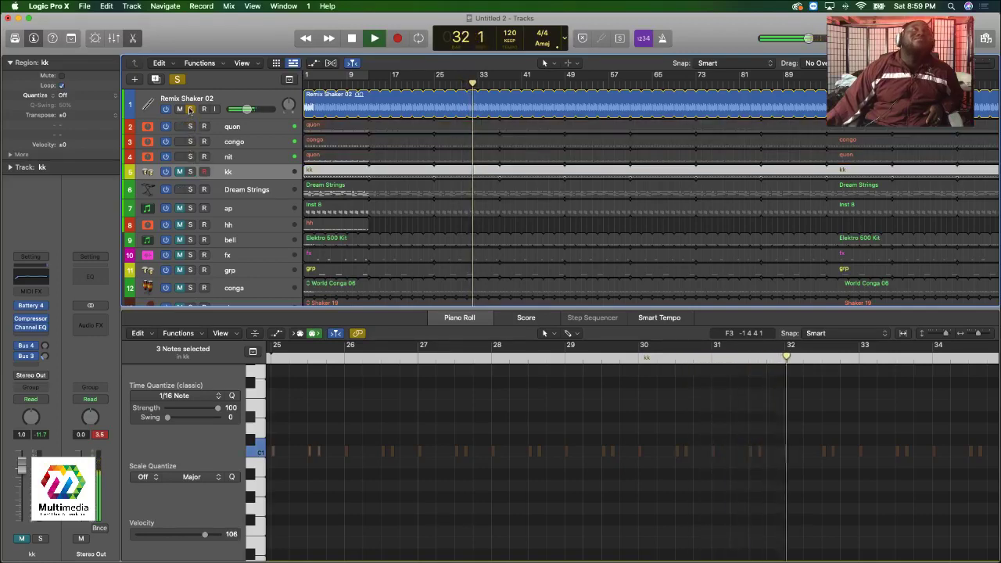
left_click(189, 109)
key("space")
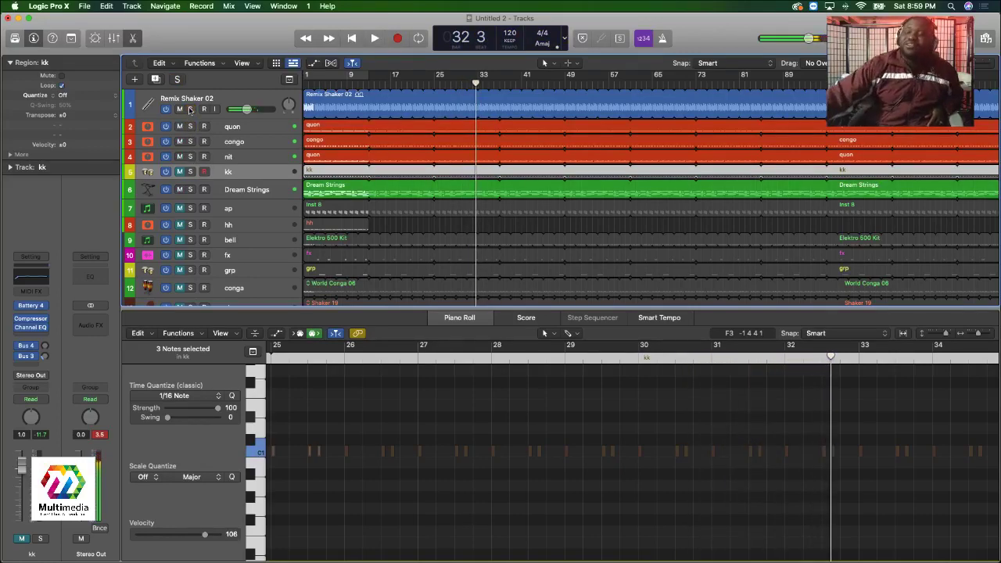
Move the kk track below Dream Strings and reduce the height of the Remix Shaker 02 track.
key("Return")
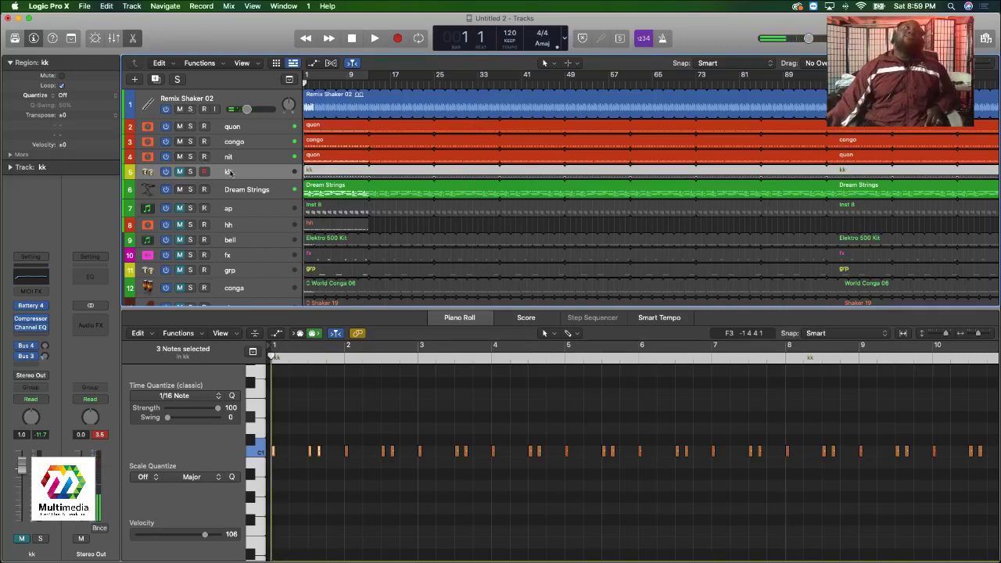
left_click_drag(233, 172, 227, 207)
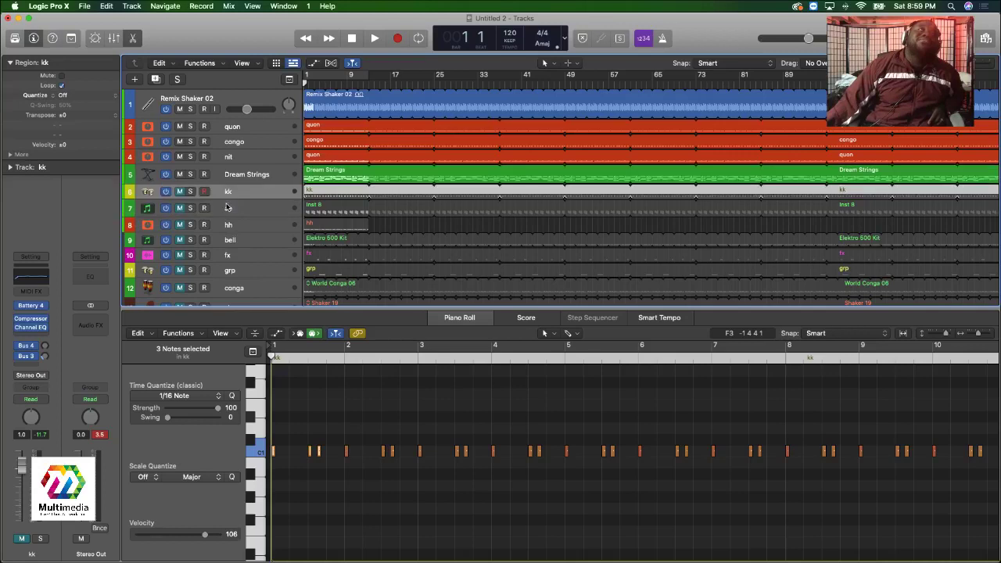
left_click(440, 228)
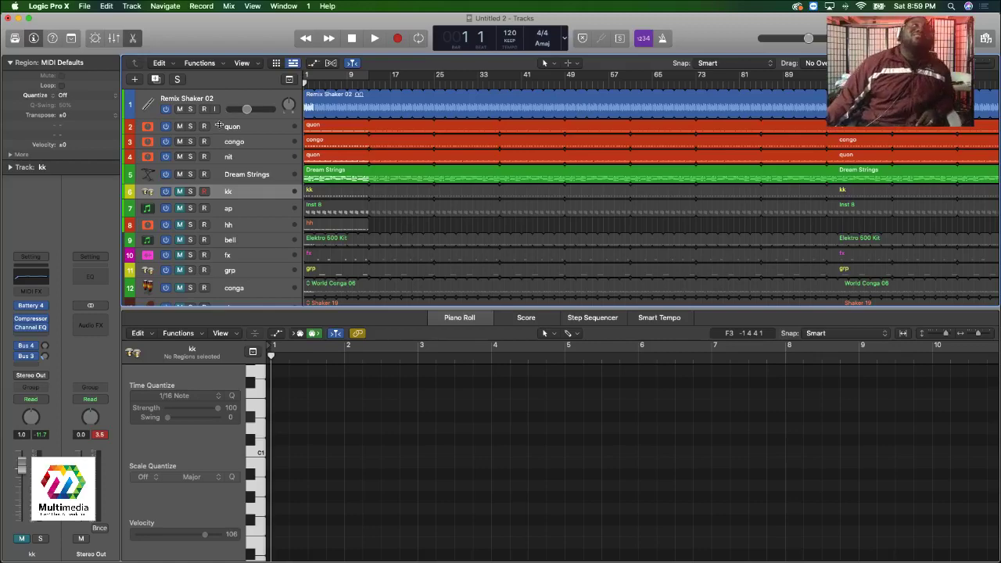
left_click_drag(221, 125, 222, 116)
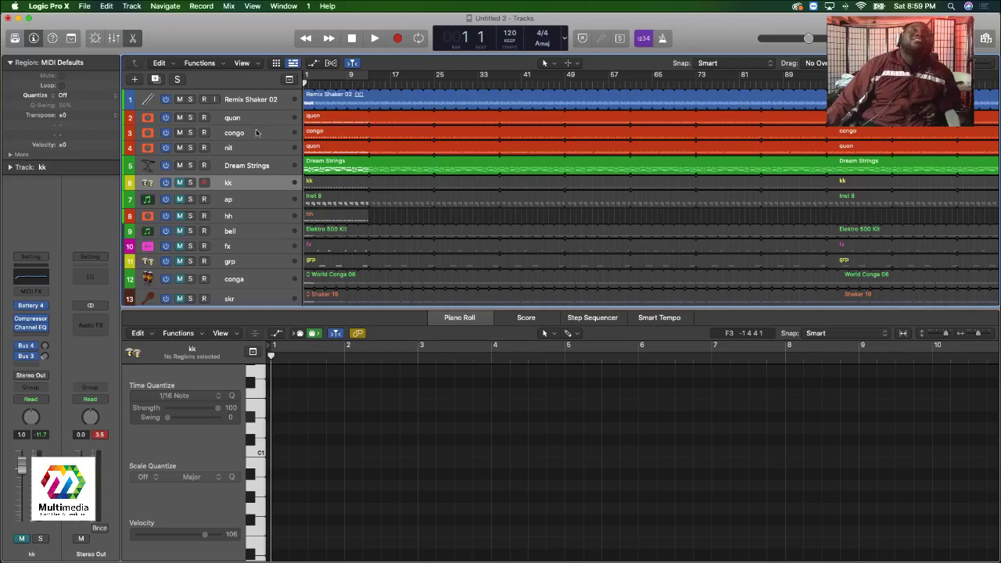
scroll(239, 129, "left", 1)
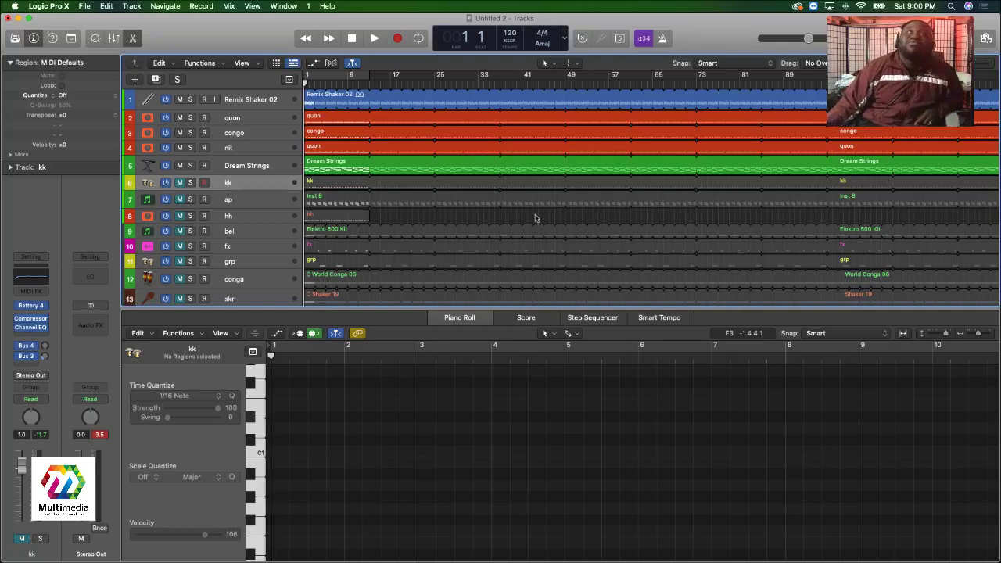
Play the unsoloed mix from the beginning and select the Dream Strings track to show its notes.
key("space")
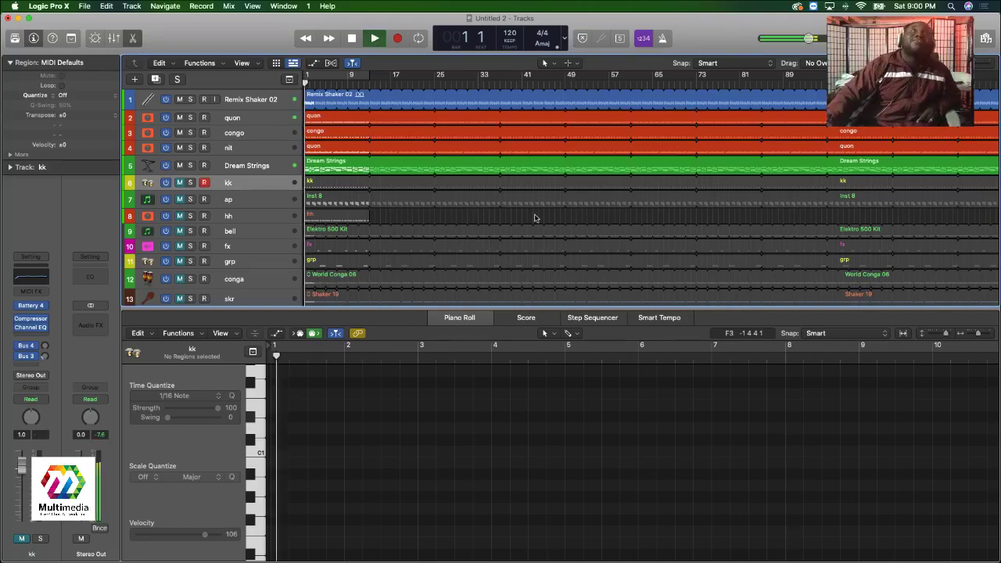
scroll(524, 216, "down", 1)
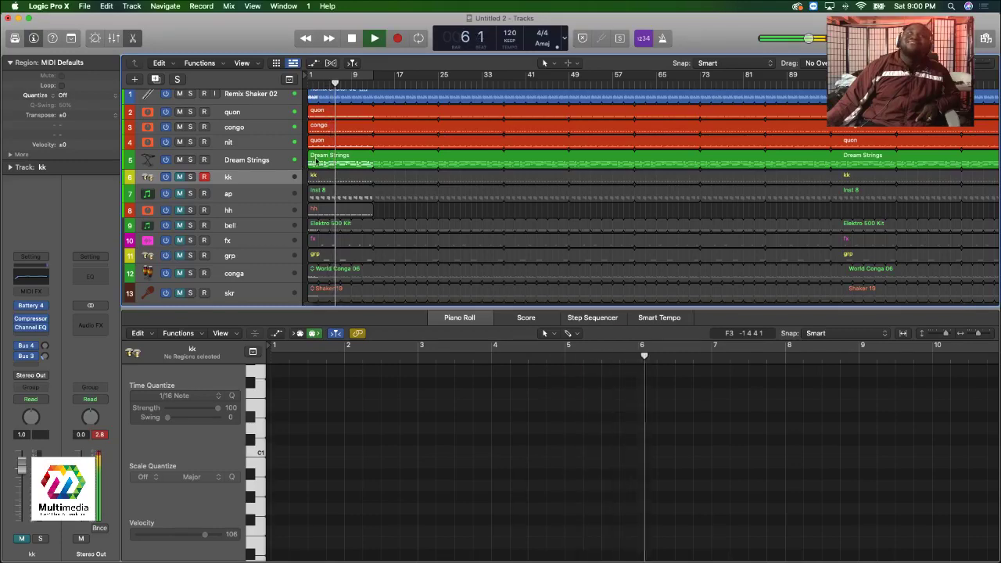
left_click(247, 161)
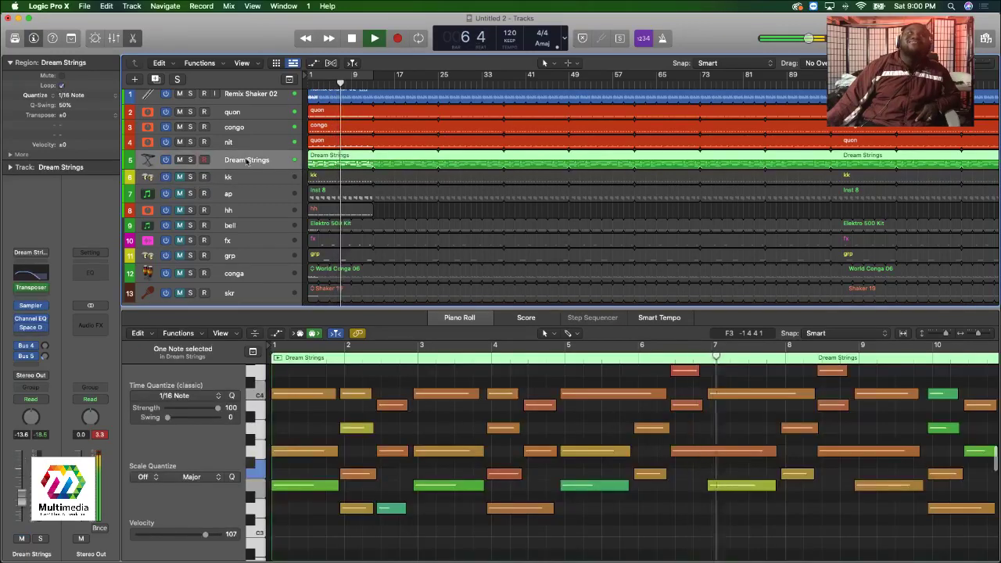
key("space")
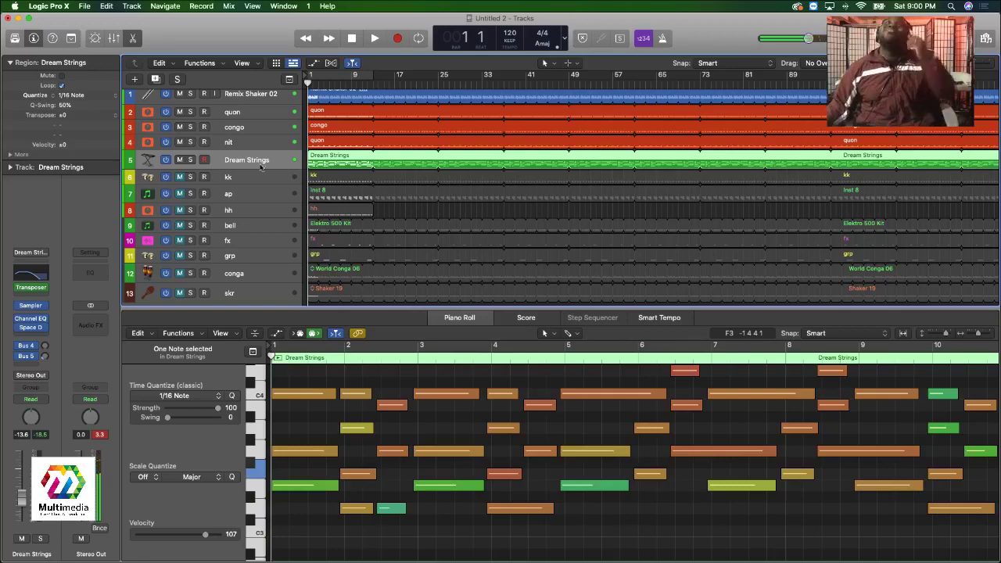
Add a new software instrument track below Dream Strings and show the mixer's MIDI effect slots.
left_click(135, 5)
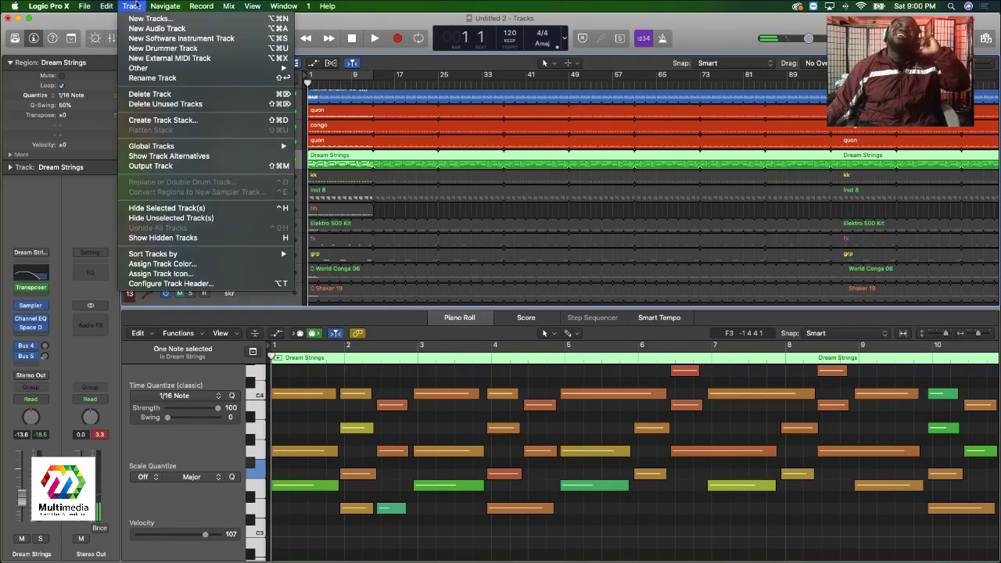
left_click(174, 39)
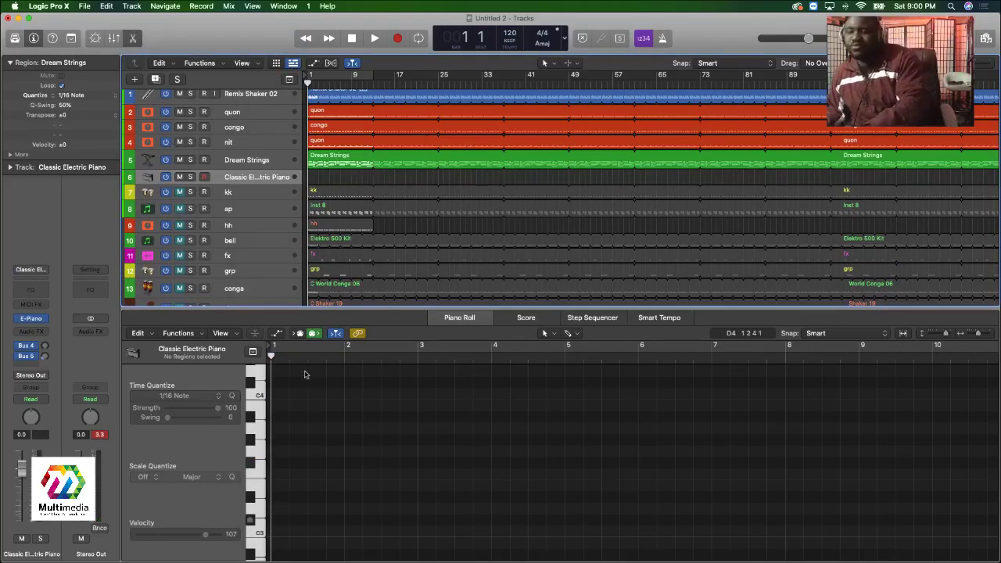
key("x")
scroll(354, 393, "up", 3)
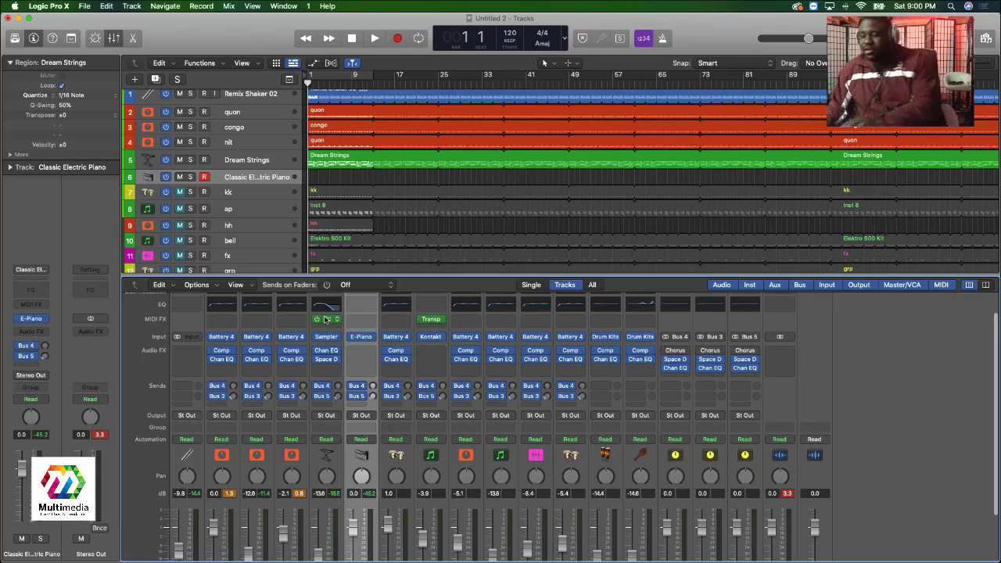
mouse_move(346, 318)
left_mouse_down()
mouse_move(358, 320)
mouse_move(327, 320)
left_mouse_up()
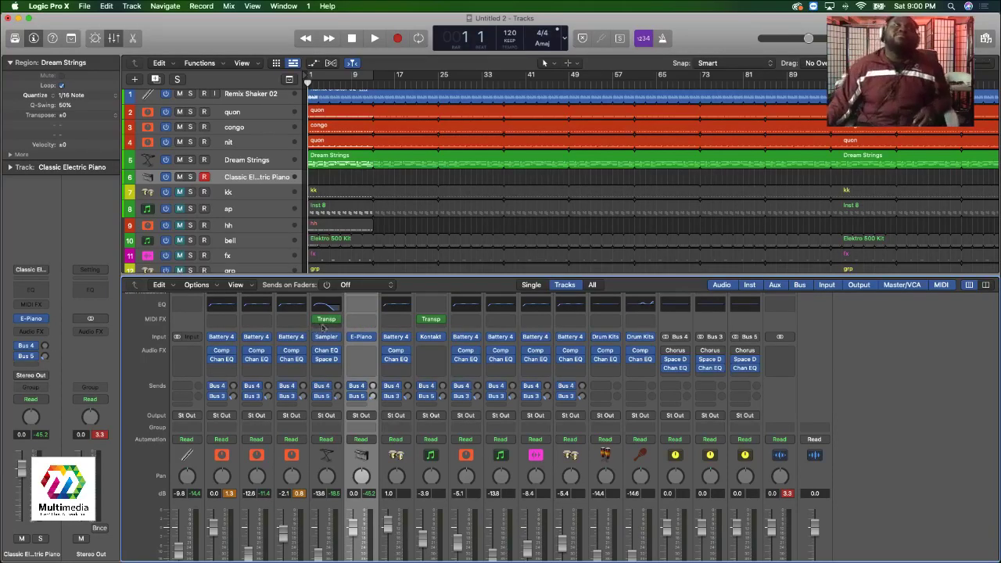
left_click(41, 317)
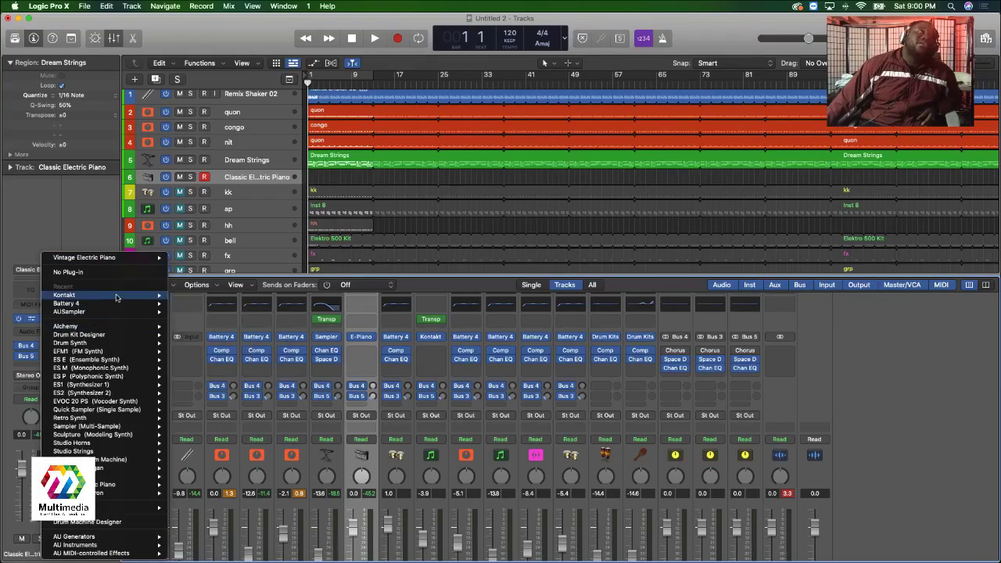
left_click(8, 305)
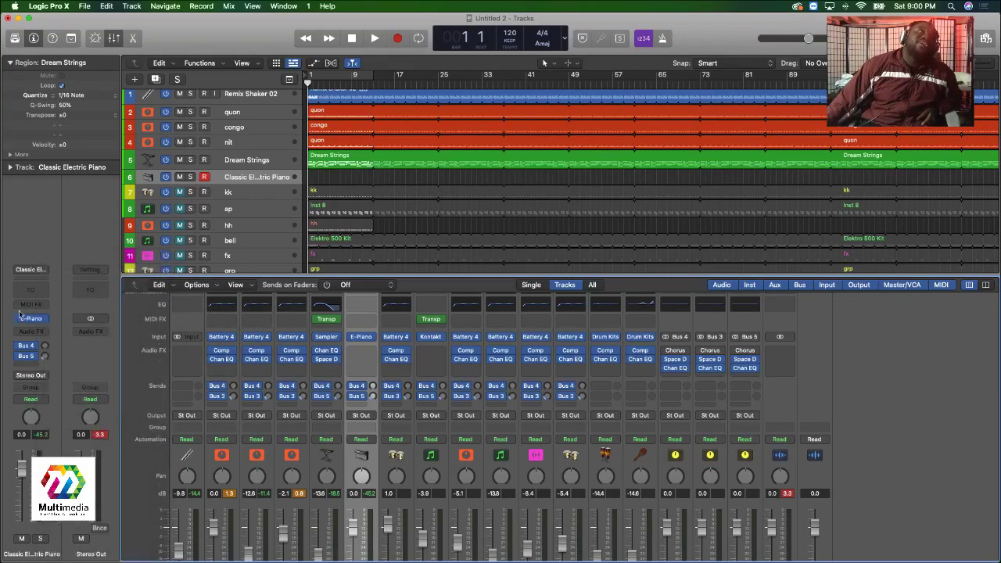
Show the Library's User Patches and audition Bass - Subby Bass, Bass - Moody Jazz Bass and Bass - Low Rent on the new track.
left_click(14, 39)
left_click(47, 192)
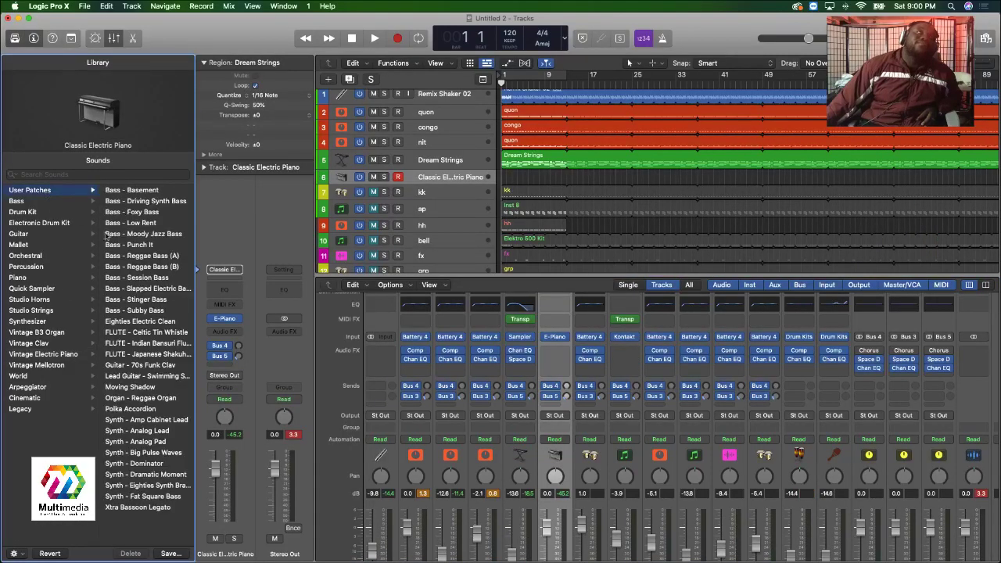
left_click(144, 312)
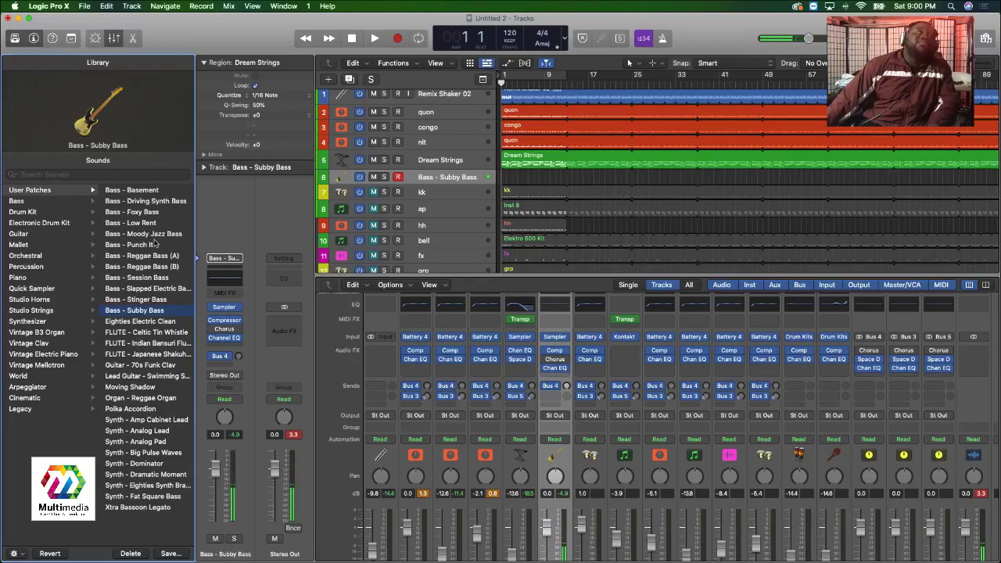
left_click(160, 233)
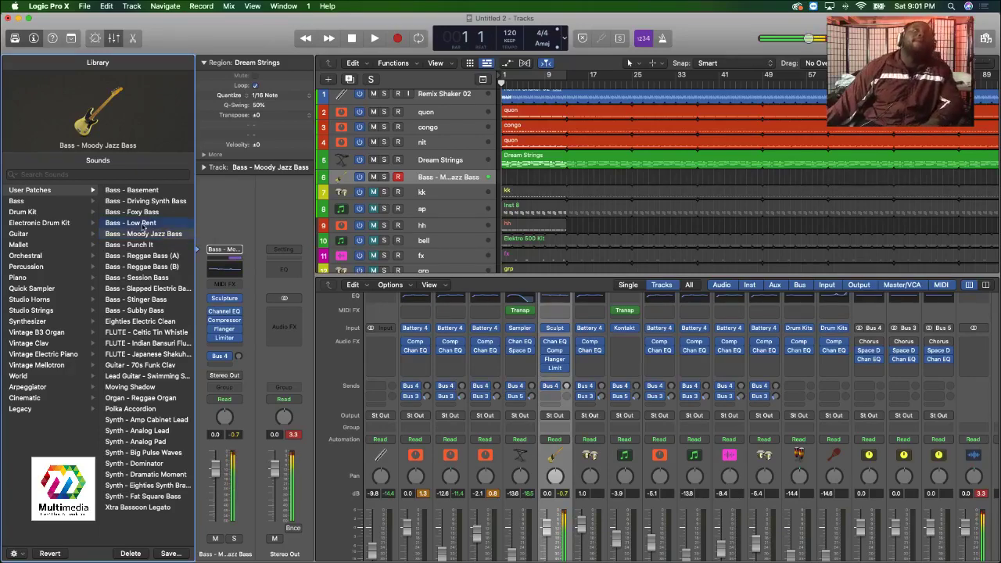
left_click(145, 225)
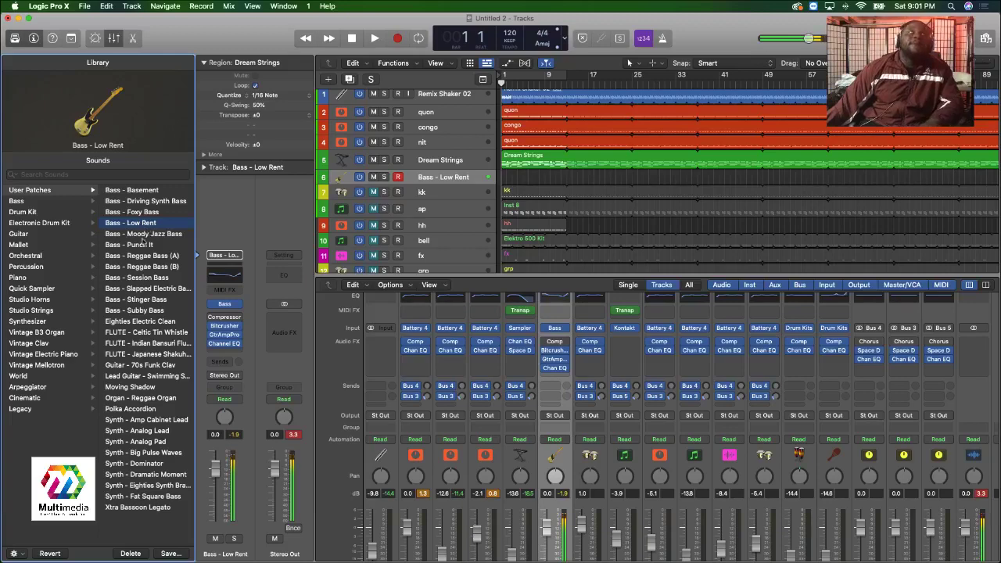
Play the mix and audition the bass patches from Bass - Basement through Bass - Punch It on the new track.
key("space")
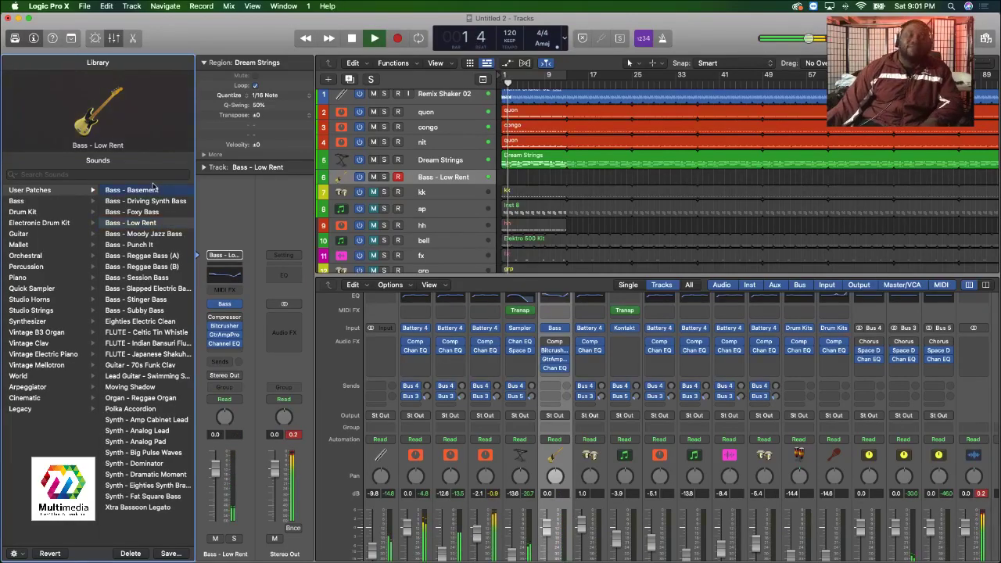
left_click(154, 190)
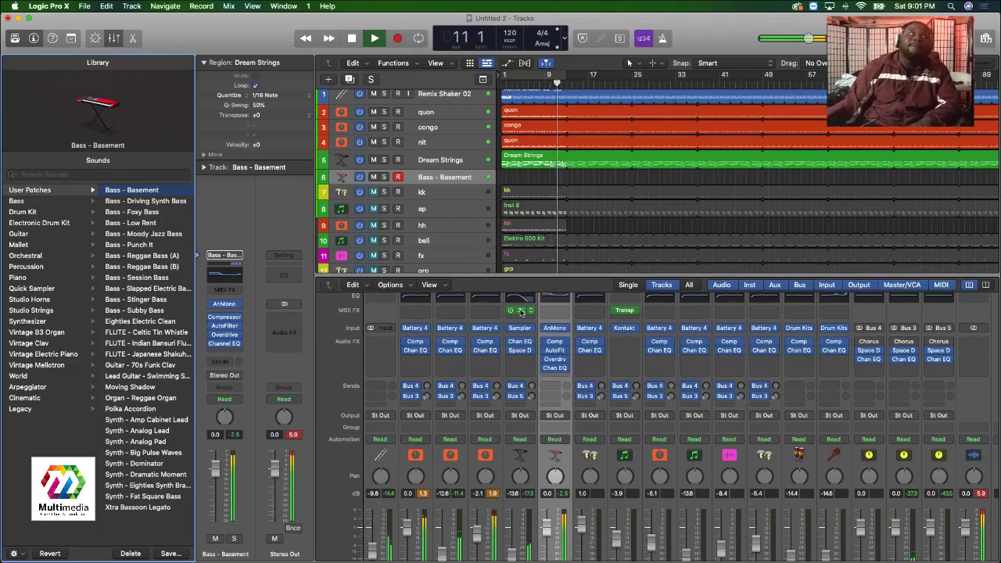
left_click(153, 203)
left_click(149, 213)
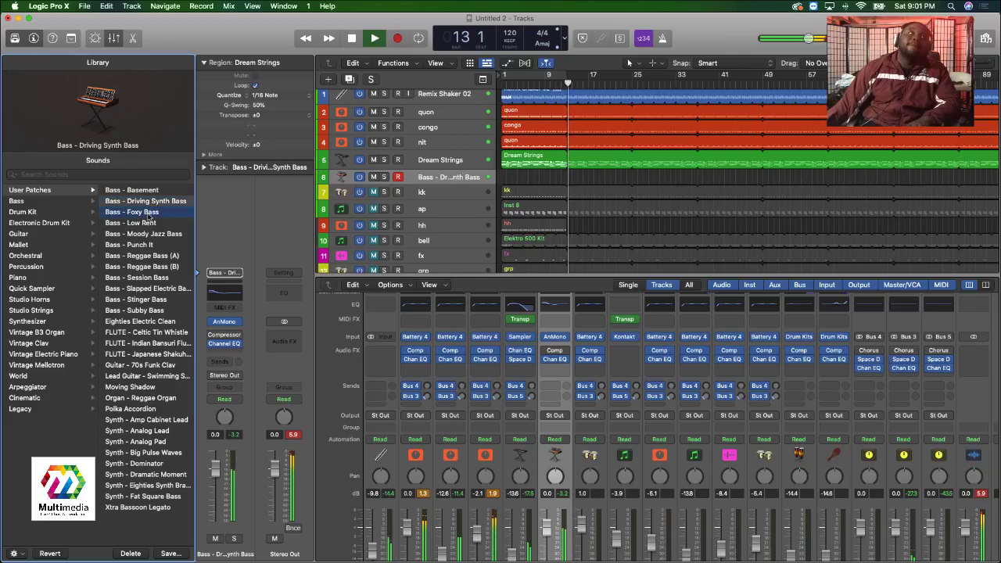
left_click(151, 223)
left_click(153, 234)
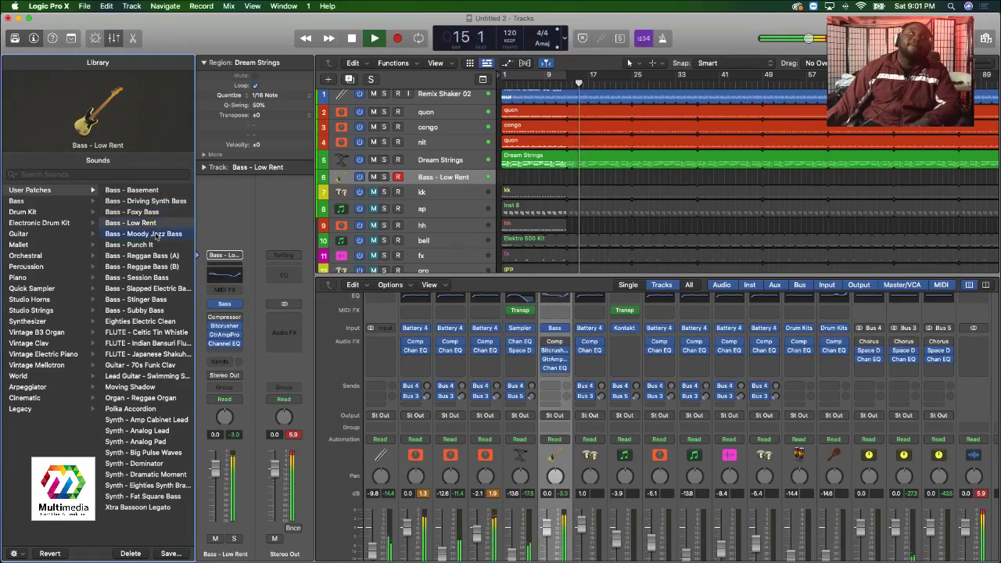
left_click(155, 245)
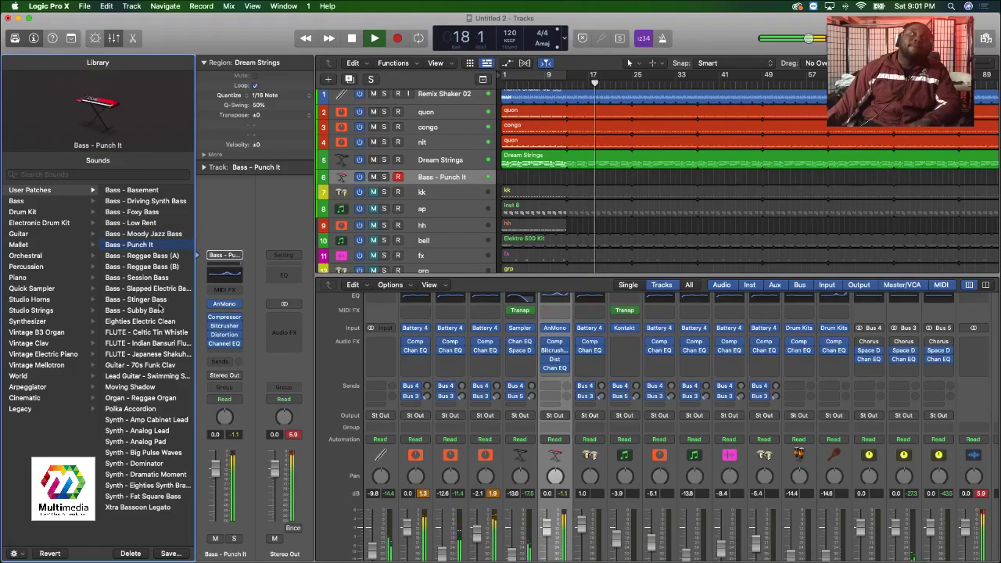
Compare Synth - Fat Square Bass with Synth - Eighties Synth Brass, load the Synth Brass patch, and stop playback.
left_click(148, 485)
left_click(165, 496)
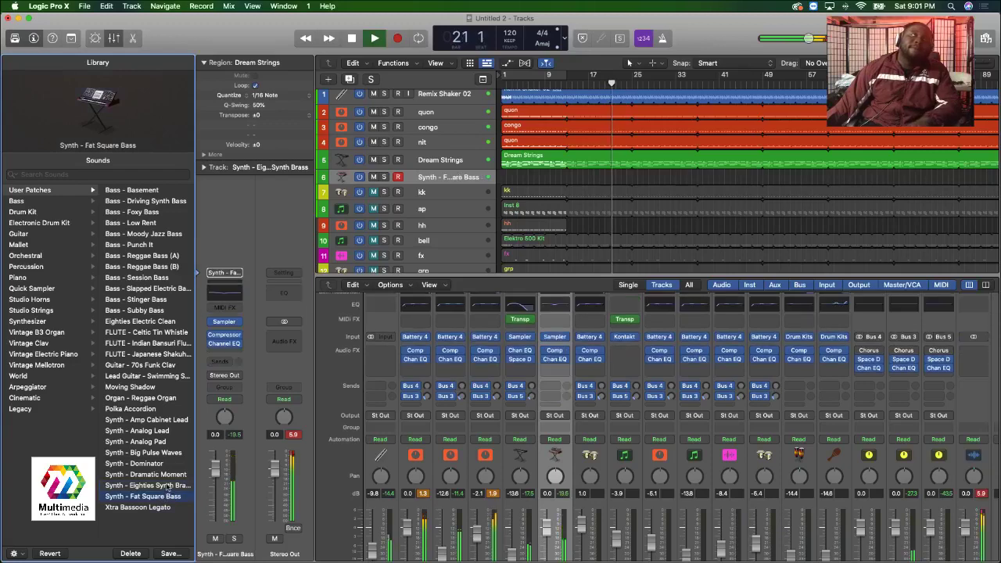
left_click(164, 484)
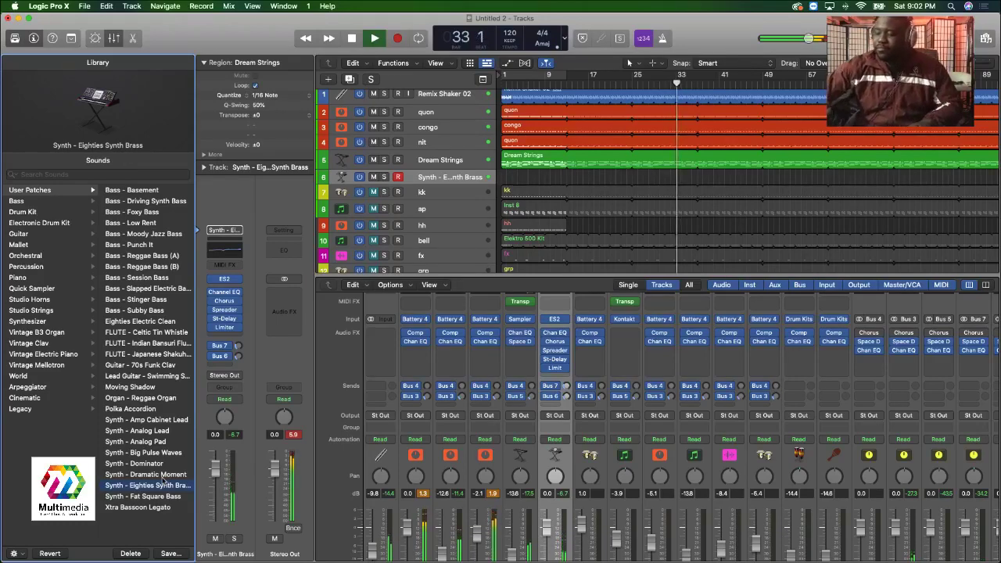
key("space")
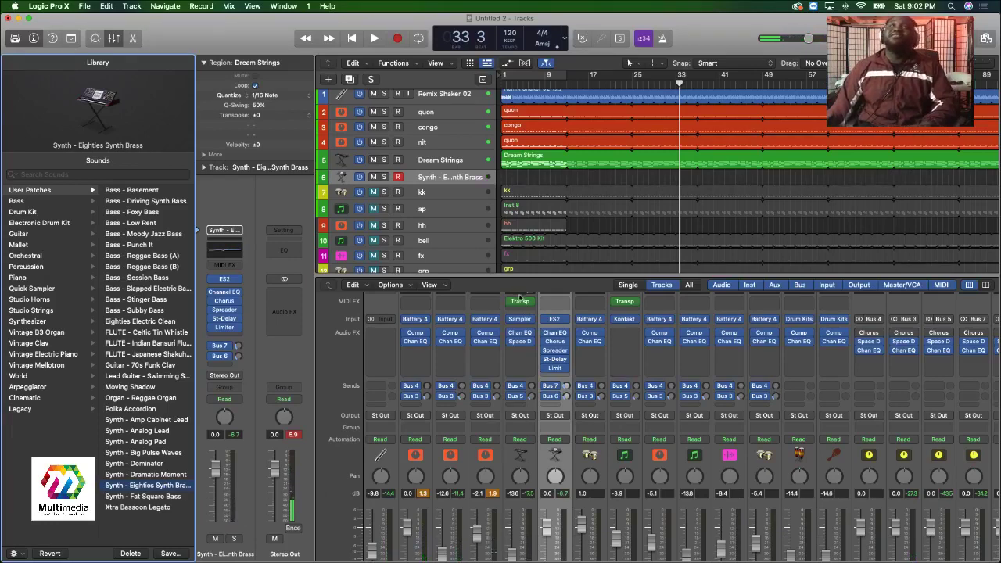
Copy the Transposer MIDI effect from Dream Strings to the Synth Brass track and record a part from bar 5 to bar 11.
left_click_drag(521, 302, 556, 302)
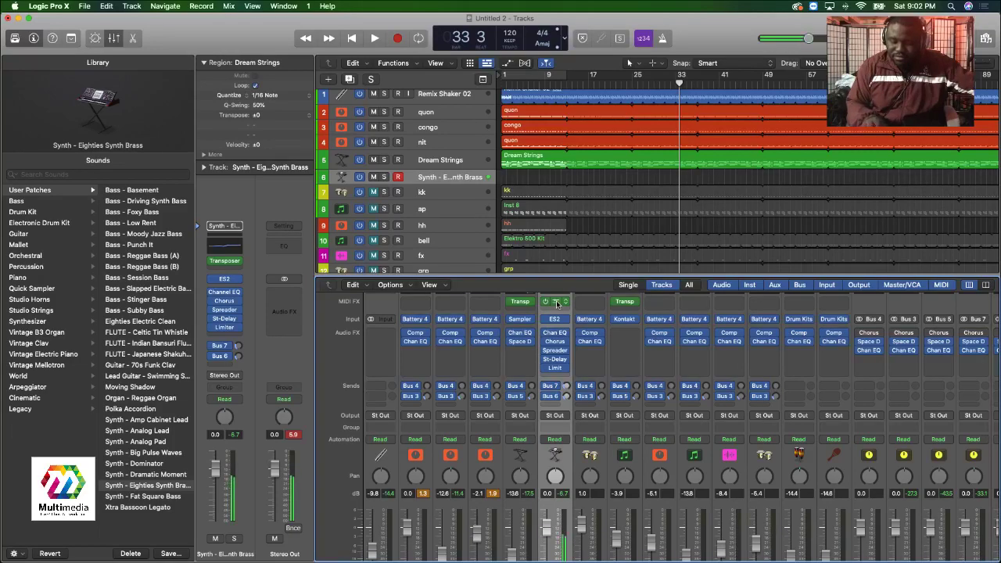
key("space")
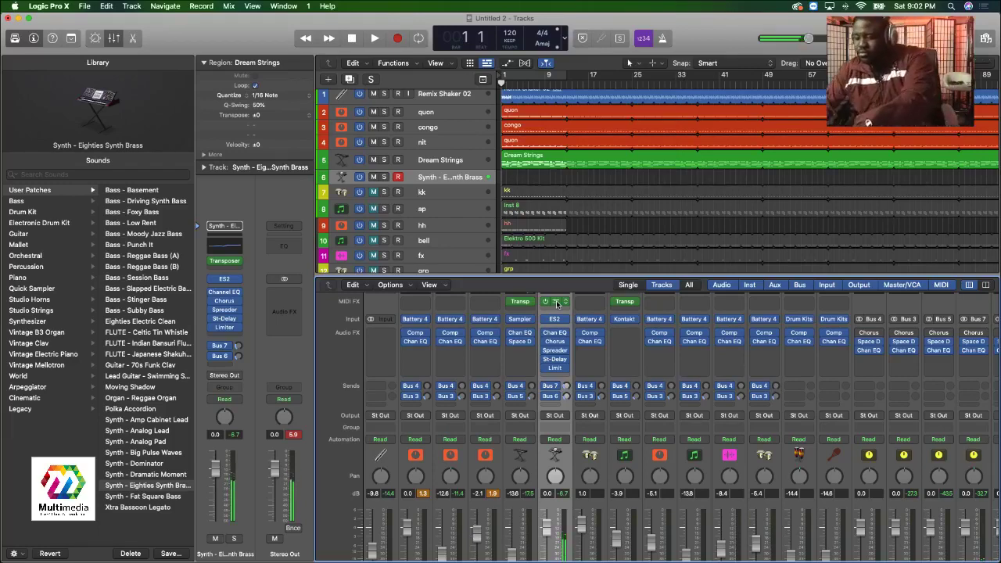
key("r")
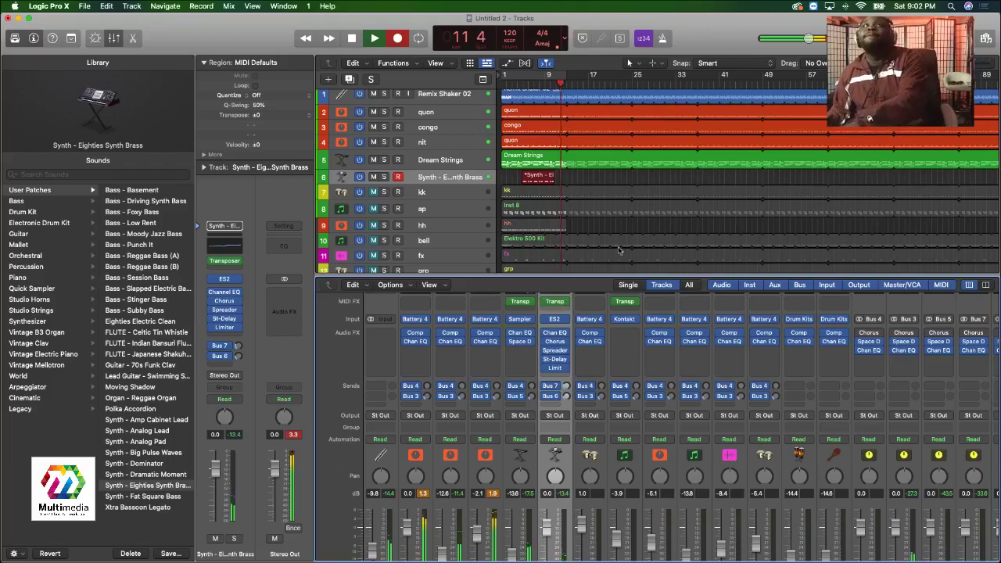
key("space")
Open the recorded Synth Brass region in the Piano Roll and quantize all its notes to 1/16 Note.
double_click(538, 178)
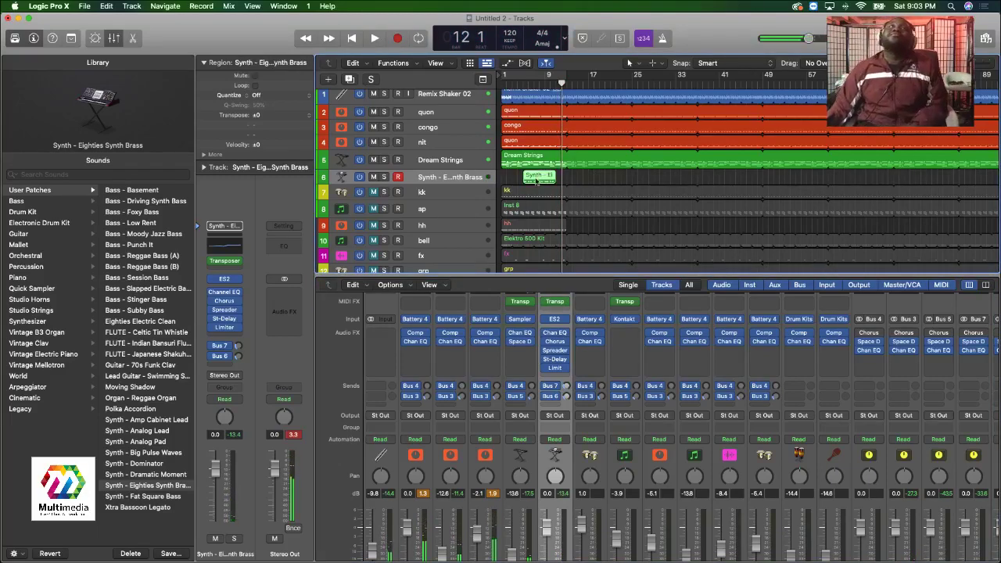
key("super+a")
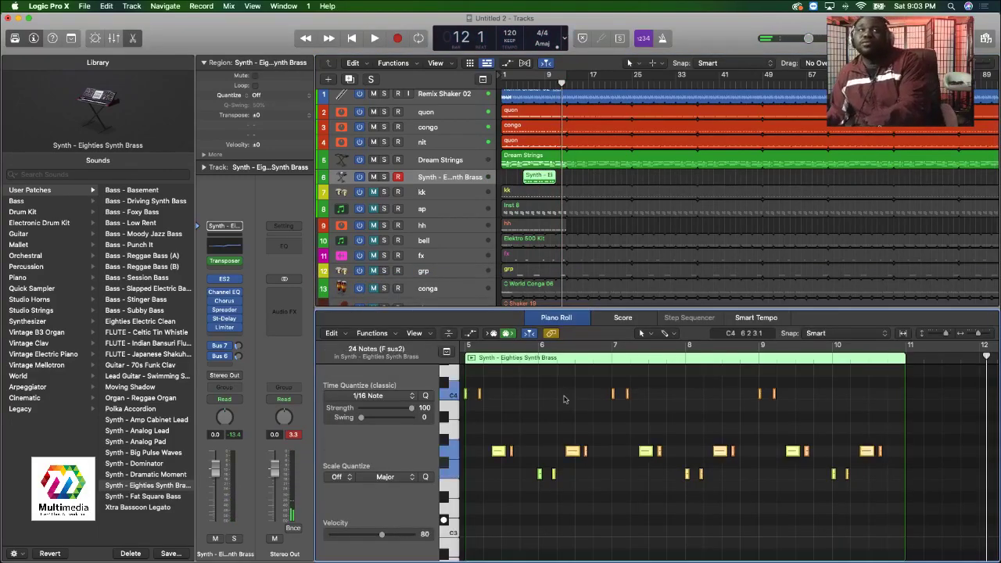
left_click(583, 180)
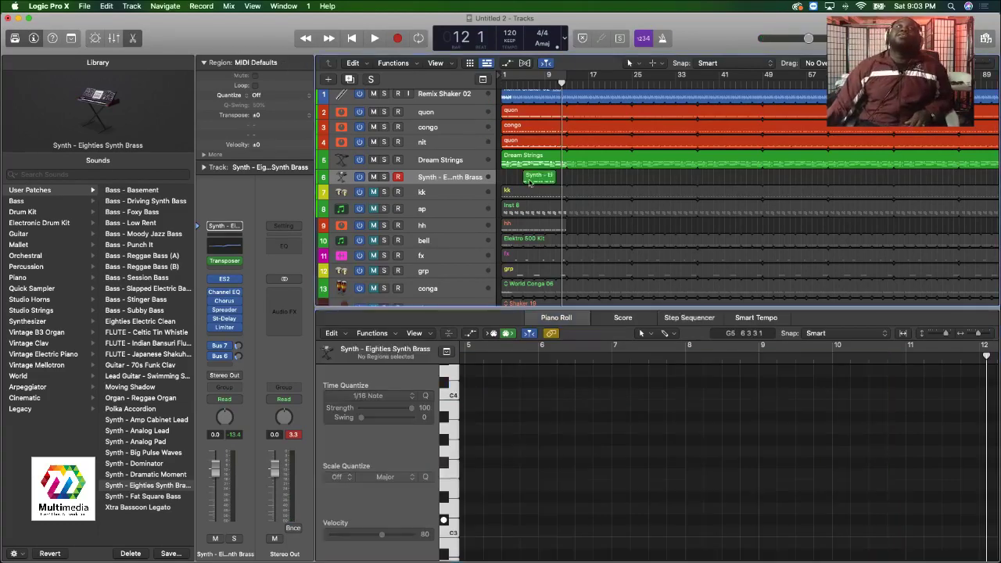
Extend the Synth Brass region to start at bar 1 and match the first Dream Strings section, and loop it across the arrangement.
left_click_drag(525, 181, 565, 181)
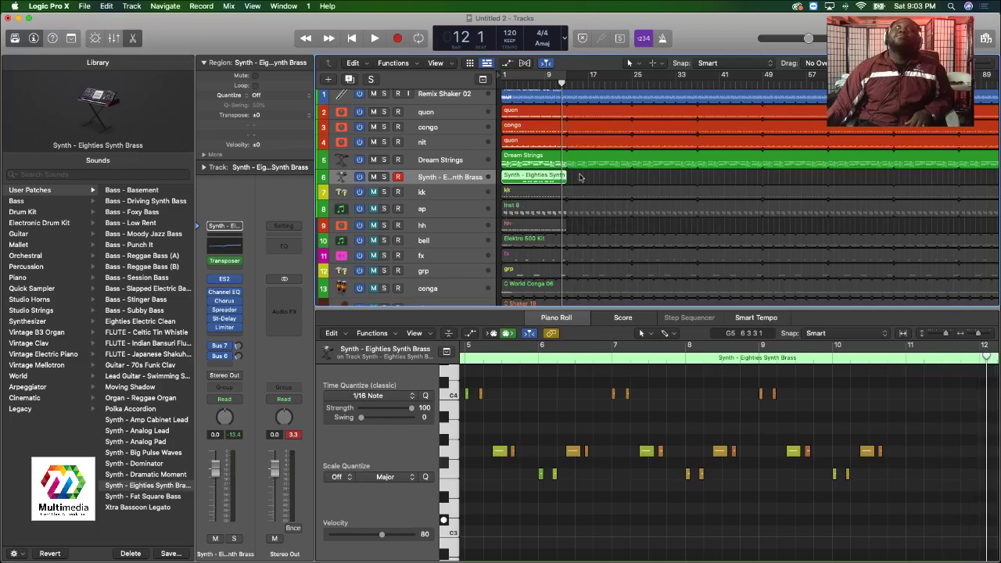
left_click(582, 178)
double_click(520, 82)
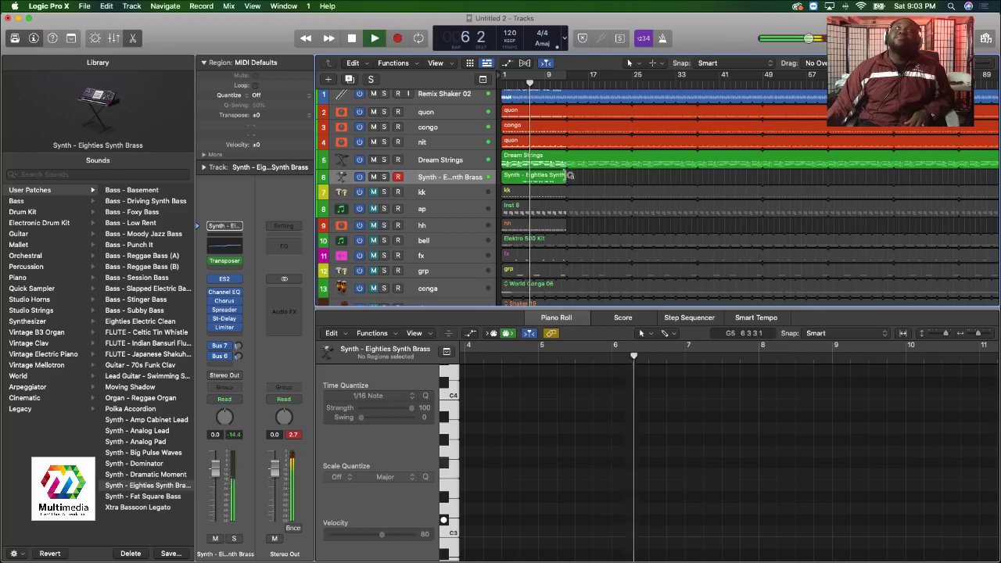
left_click_drag(563, 171, 996, 182)
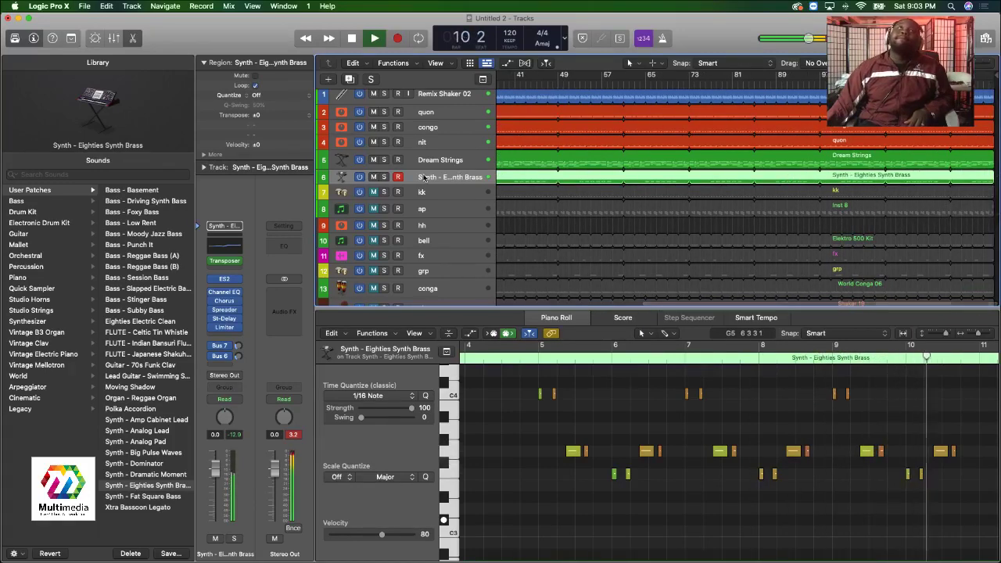
Create another track with the Synth Brass settings below it, load the Bass - Basement patch, and return playback to the beginning.
key("super+d")
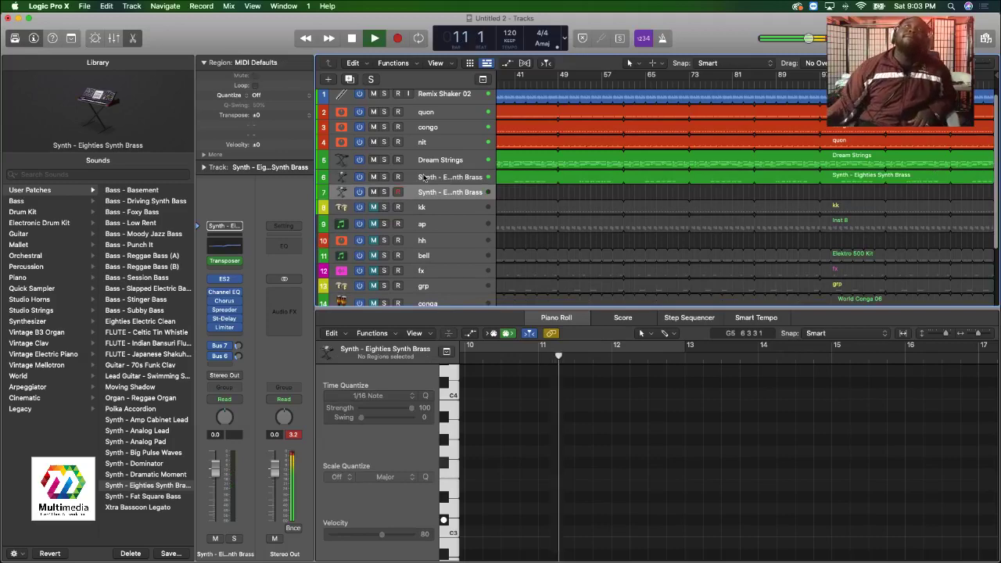
left_click(90, 190)
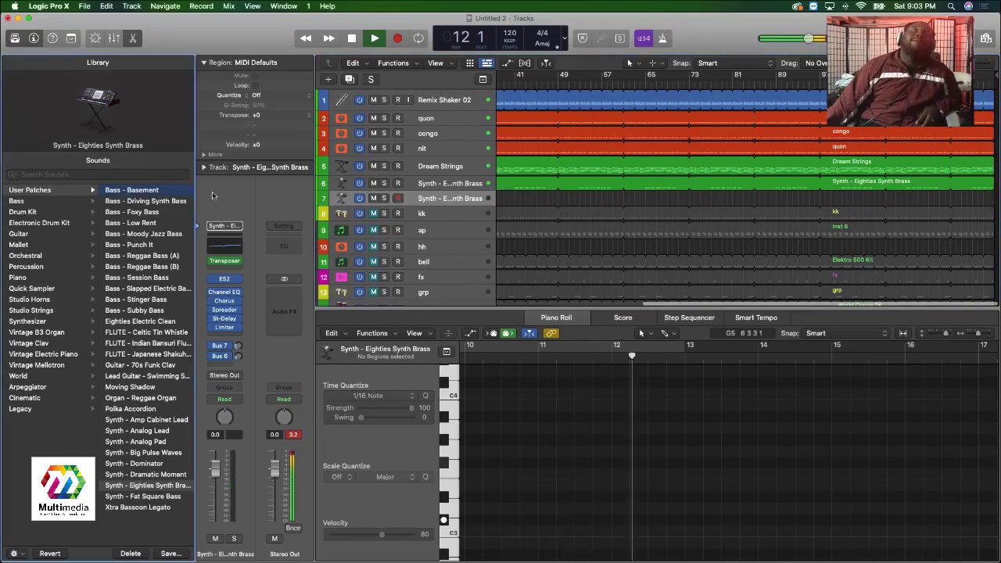
left_click(132, 190)
key("Return")
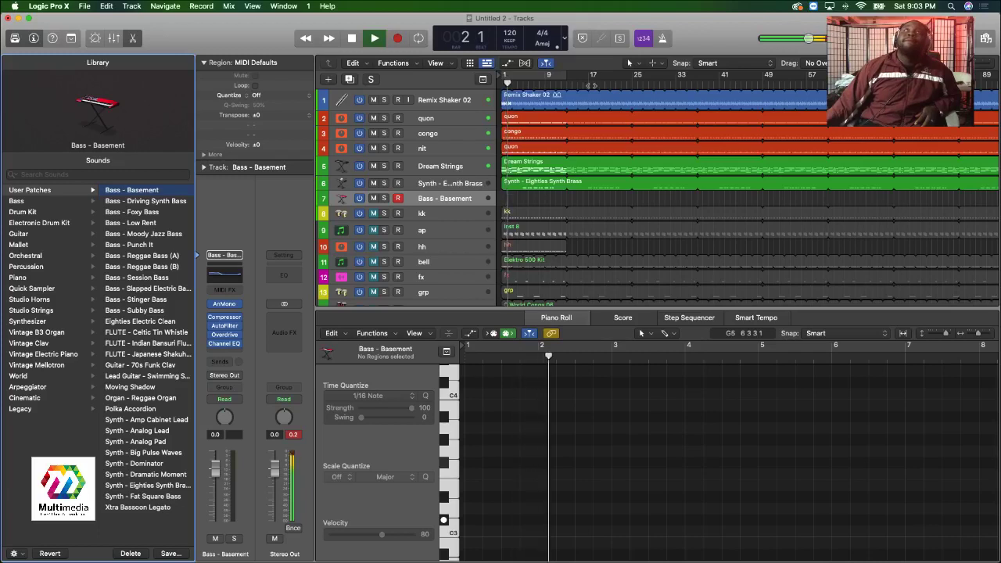
Play the mix from about bar 17 and again from about bar 4 to try Bass - Basement against it.
left_click(589, 84)
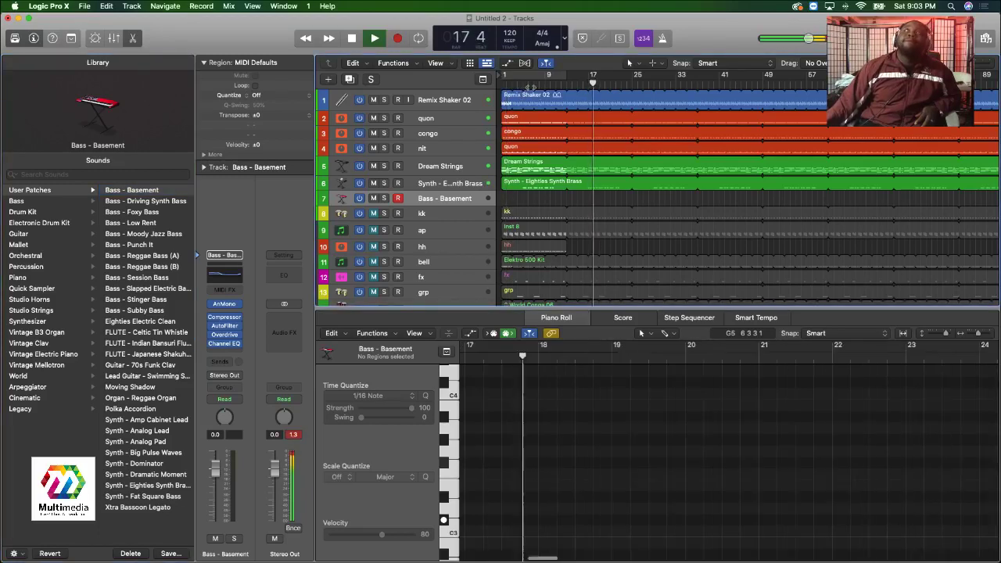
left_click(531, 83)
left_click(521, 83)
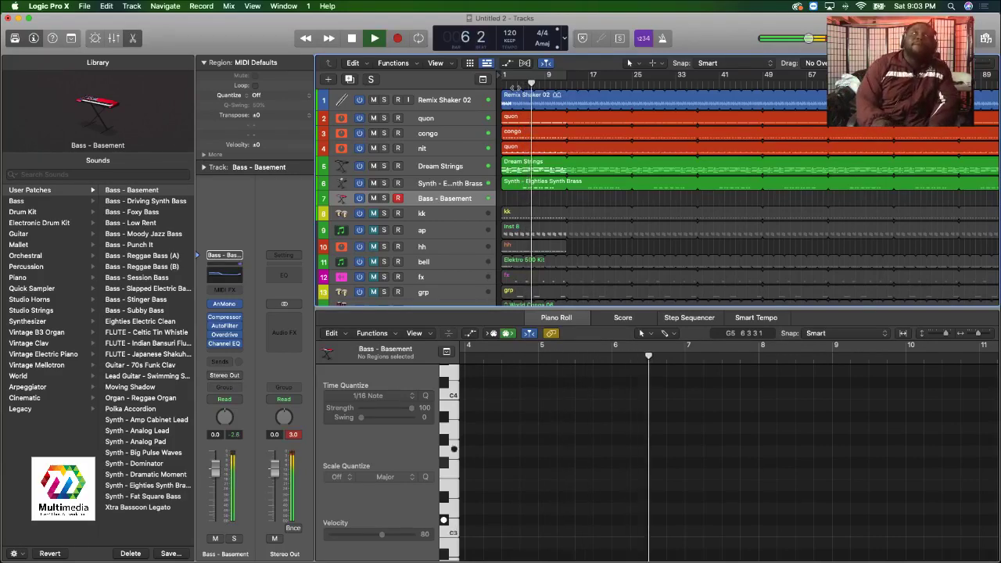
Copy the Transposer MIDI effect from the Synth Brass channel to the Bass - Basement channel, and return playback to bar 1.
scroll(410, 132, "right", 1)
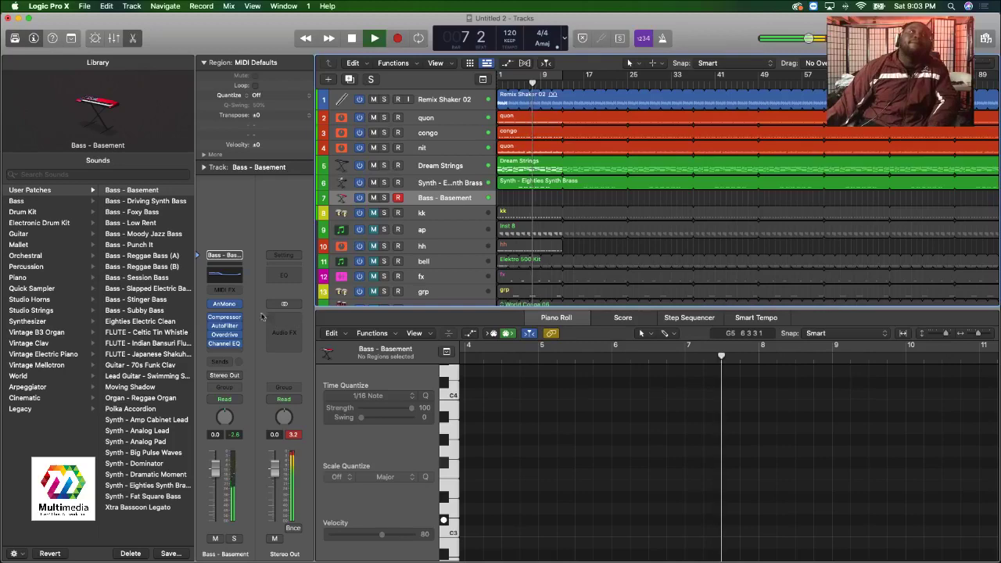
left_click(225, 289)
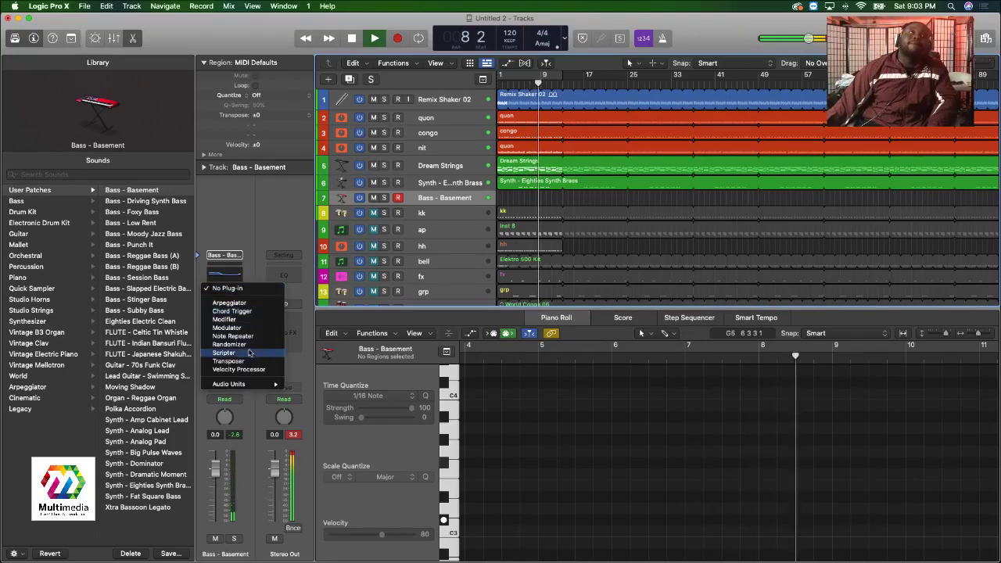
left_click(519, 380)
key("x")
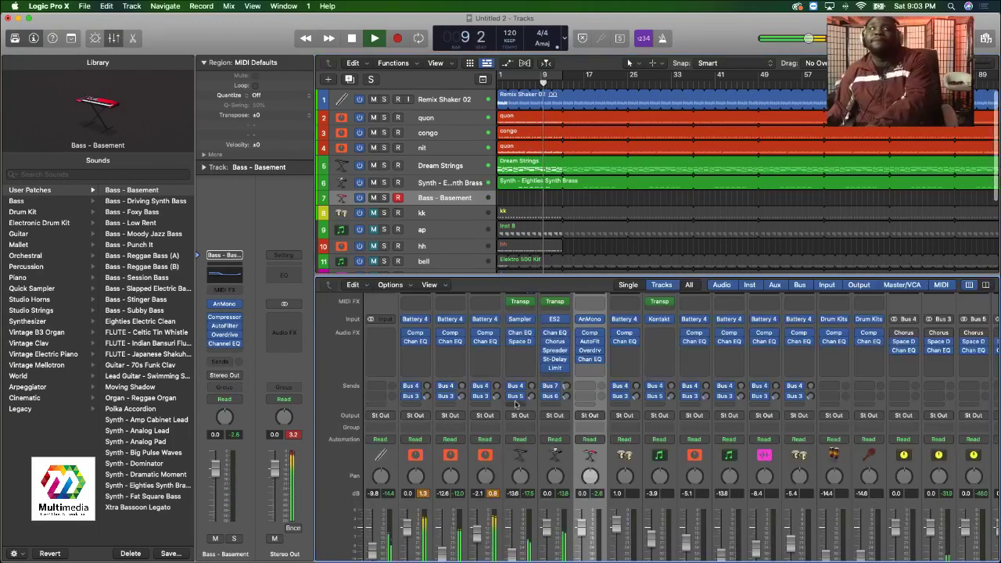
left_click_drag(554, 301, 590, 303)
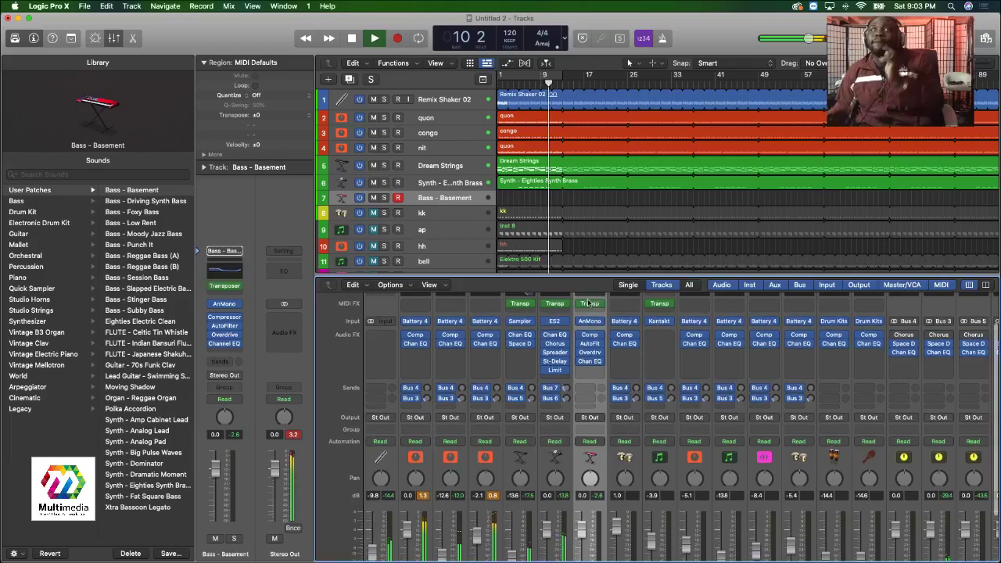
key("x")
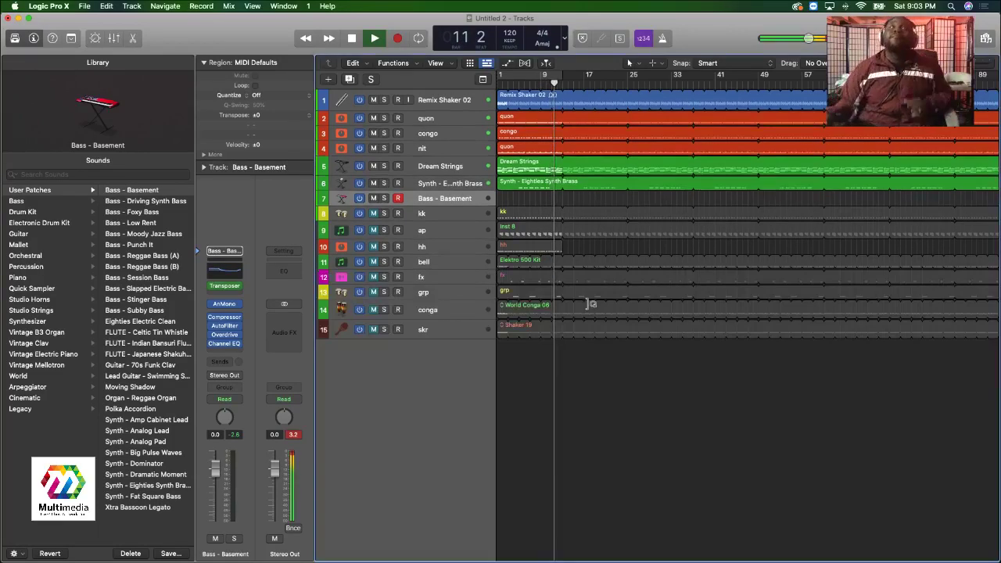
key("space")
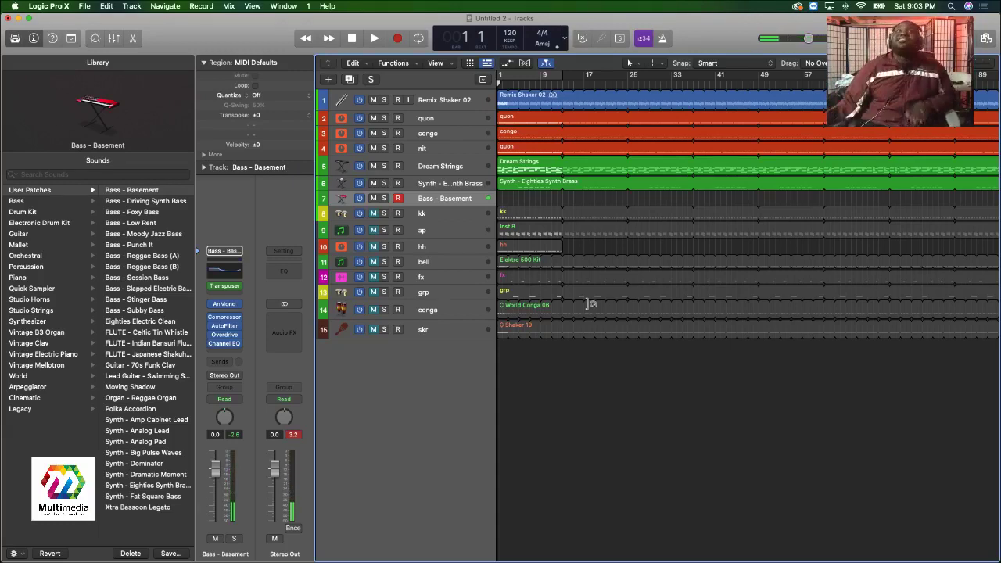
Play the nit track soloed from bar 1, and play the full mix unsoloed from the beginning to try the bass.
left_click(384, 149)
key("space")
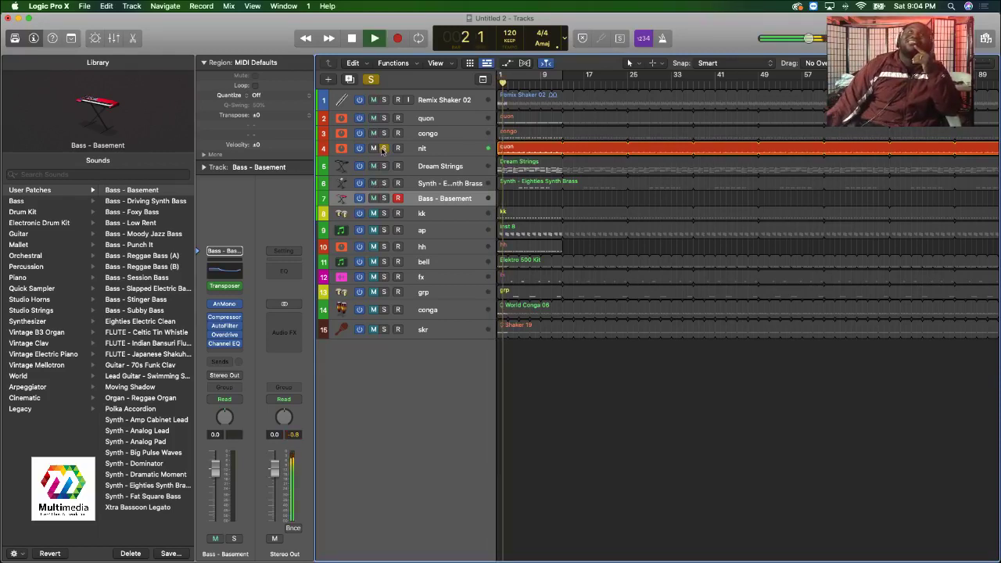
key("space")
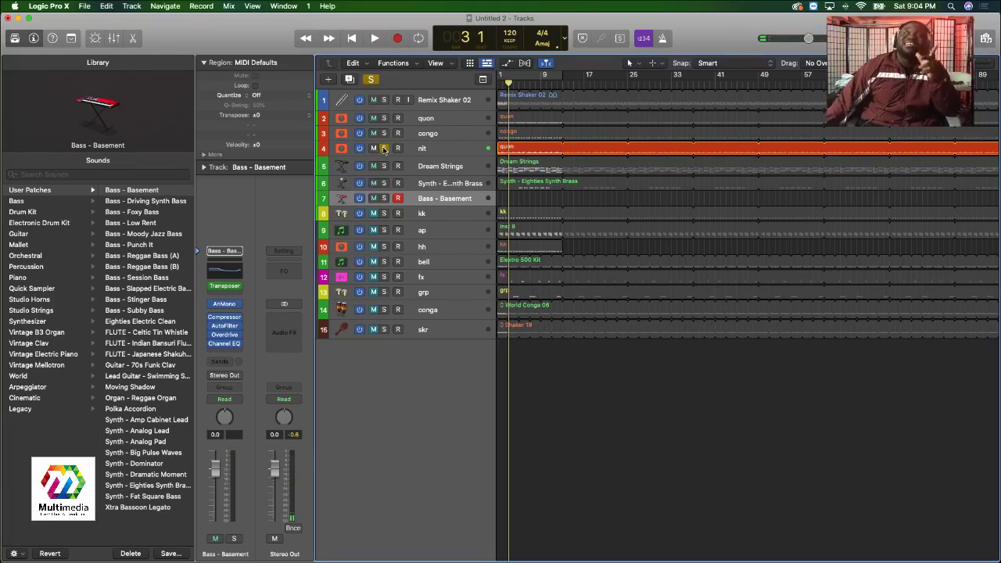
left_click(384, 148)
key("Return")
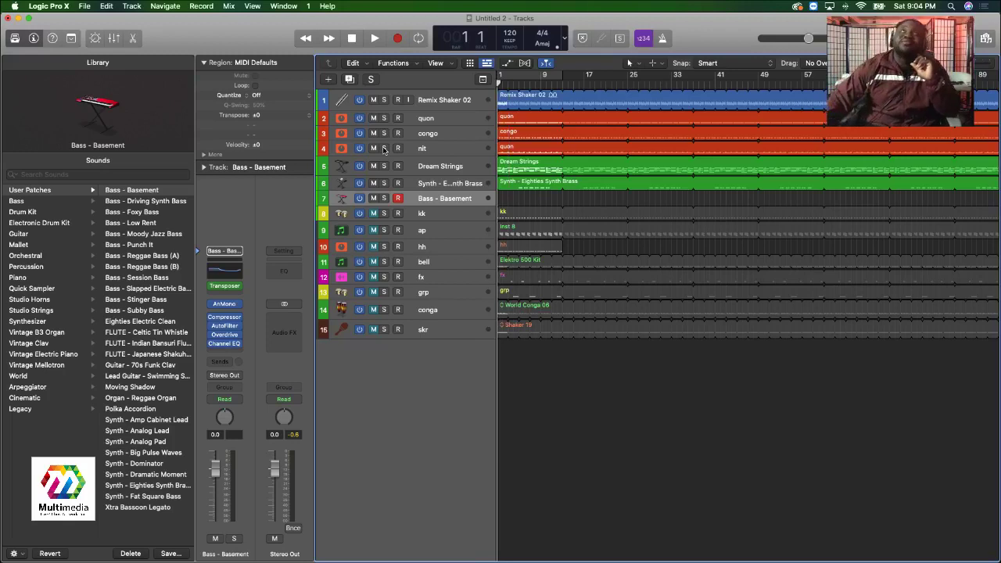
key("space")
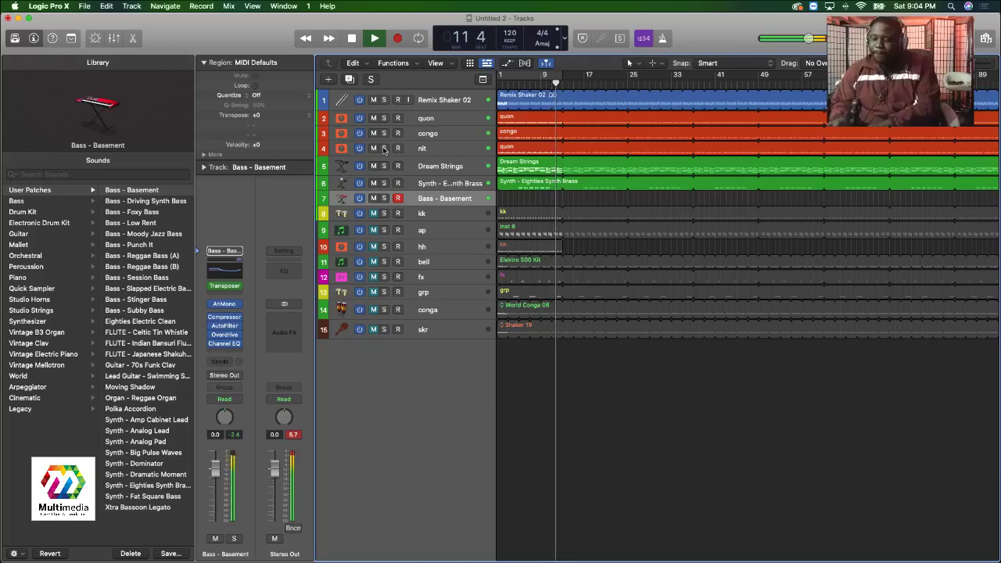
key("space")
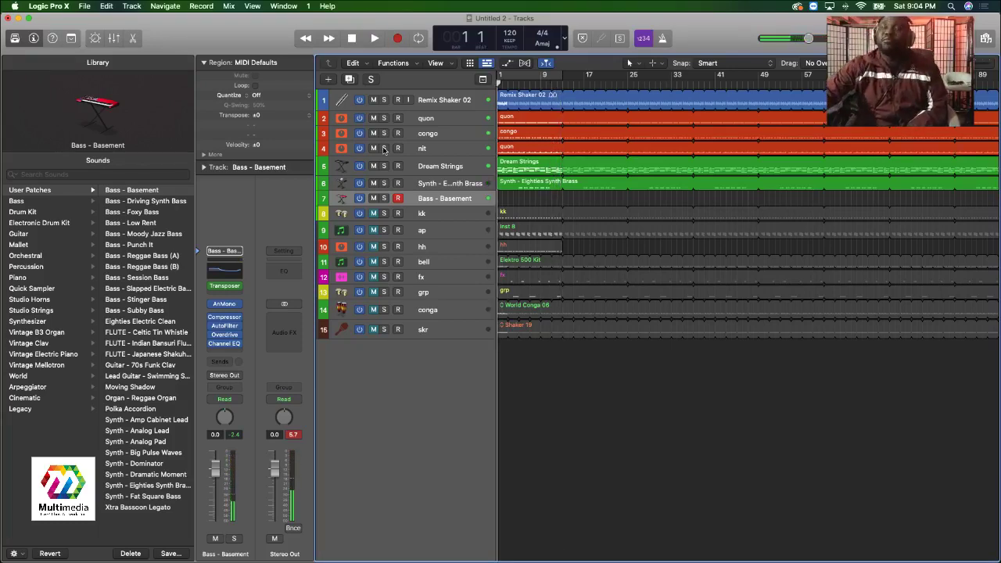
Try to record a bass line on the Bass - Basement track from bar 1 in three short takes.
key("r")
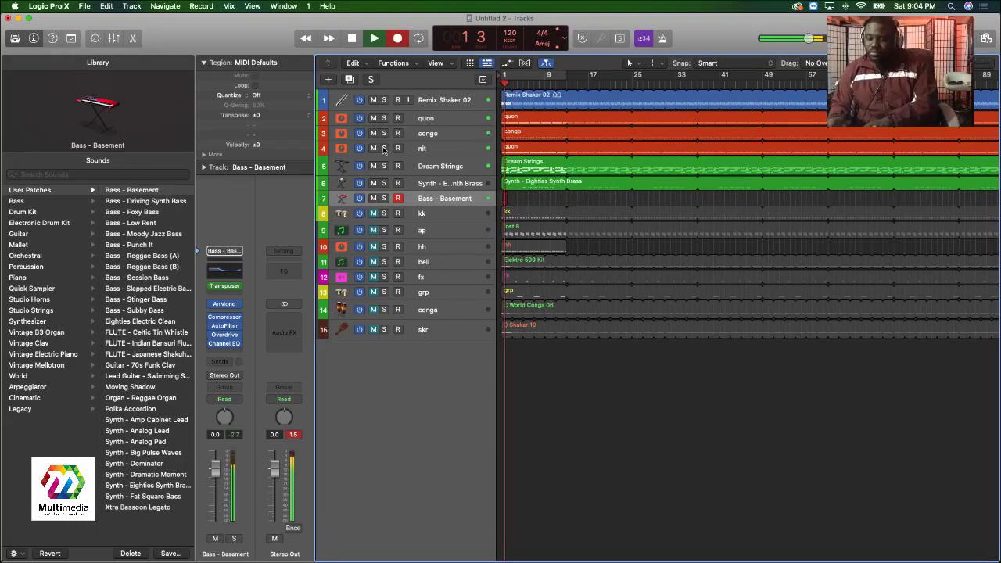
key("space")
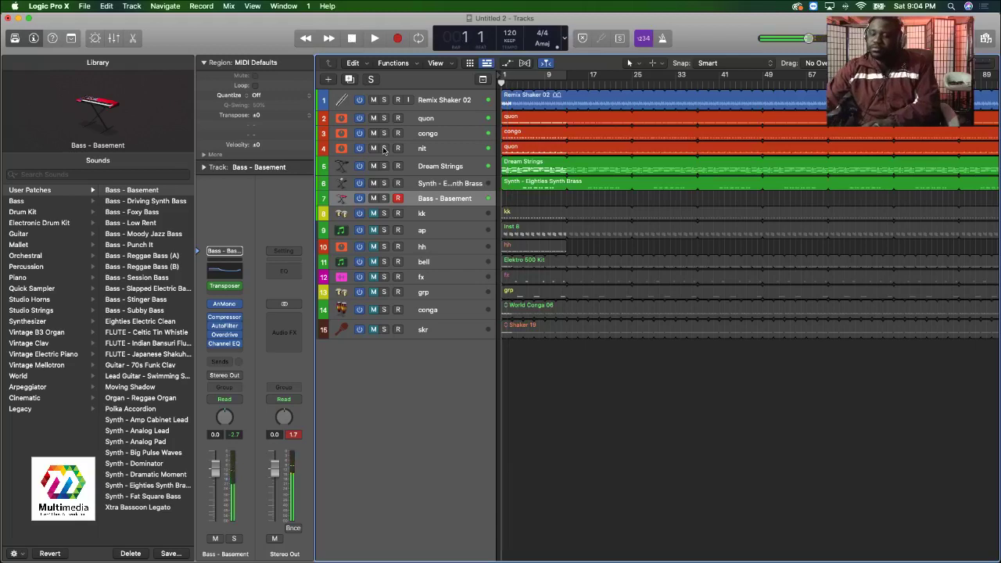
key("r")
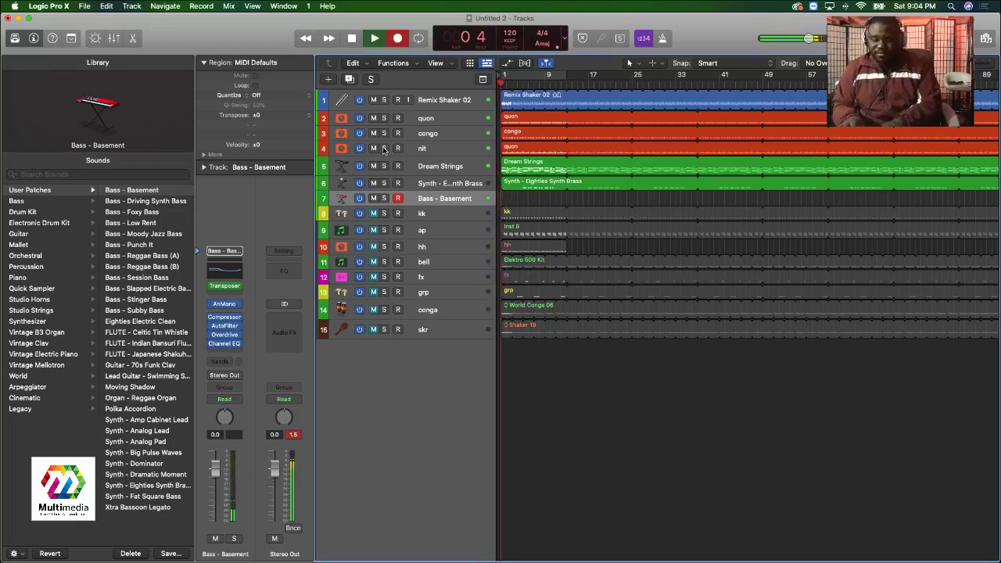
key("space")
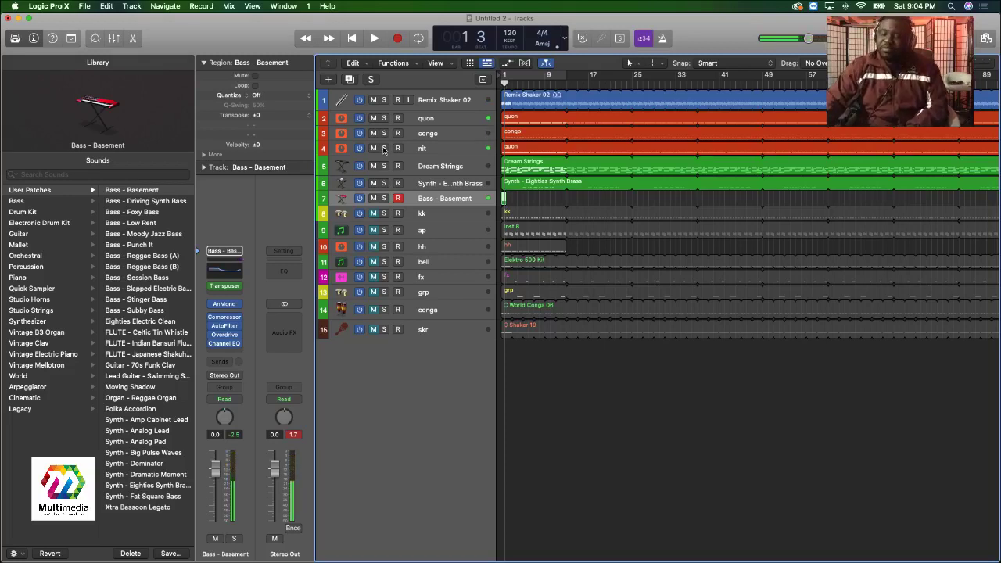
key("Return")
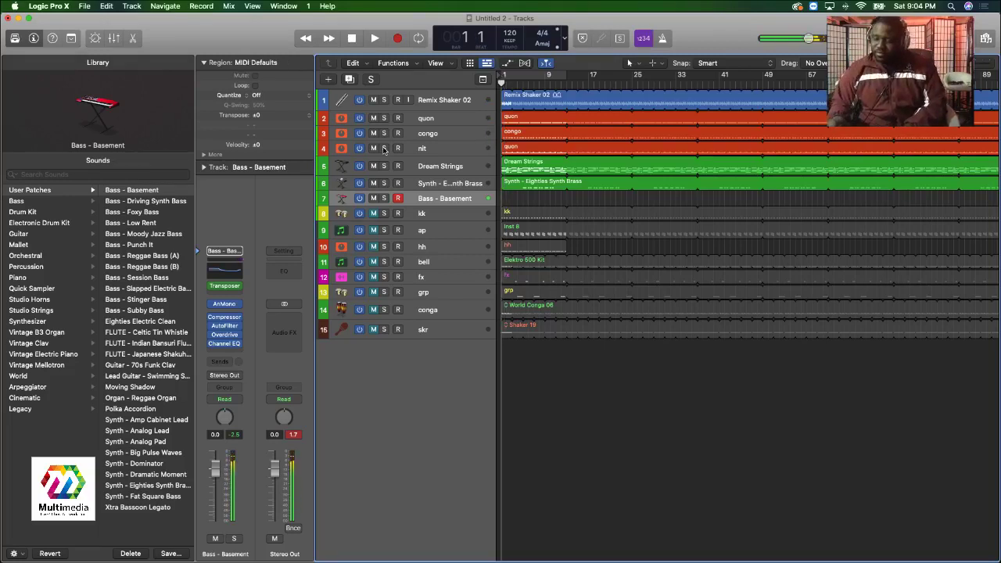
key("r")
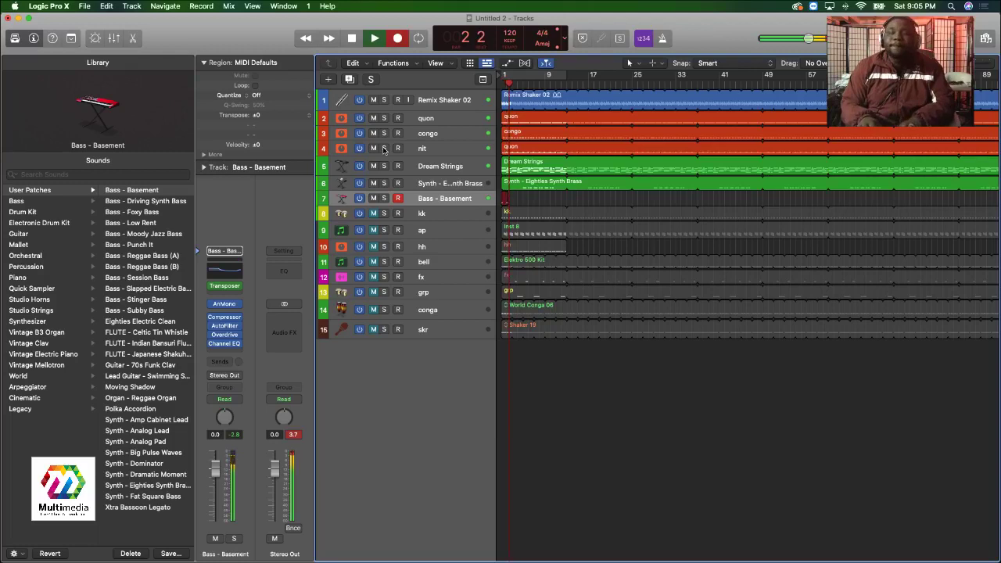
key("space")
Show the Smart Controls for Bass - Basement and play the opening bars twice to rehearse the bass part.
key("b")
key("space")
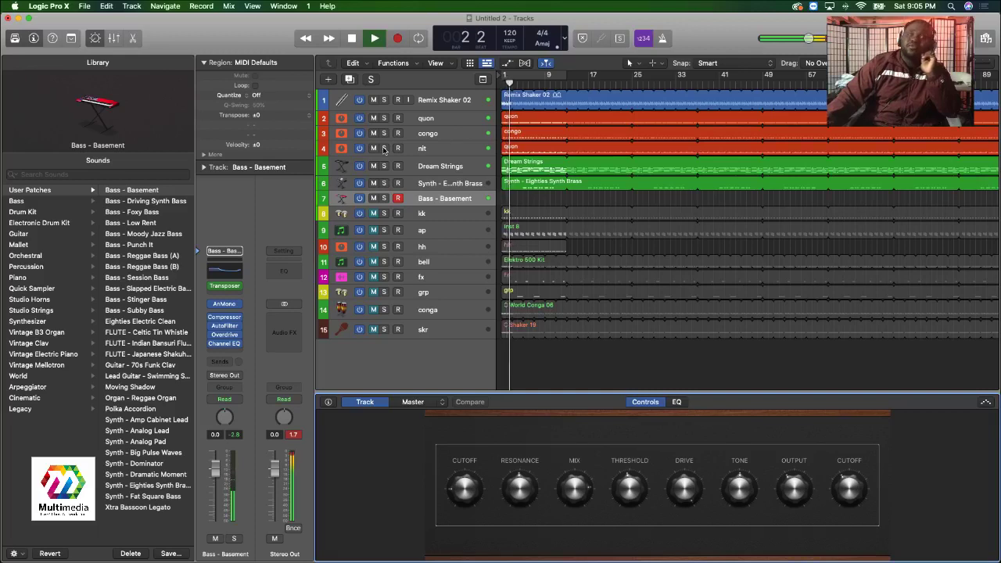
key("space")
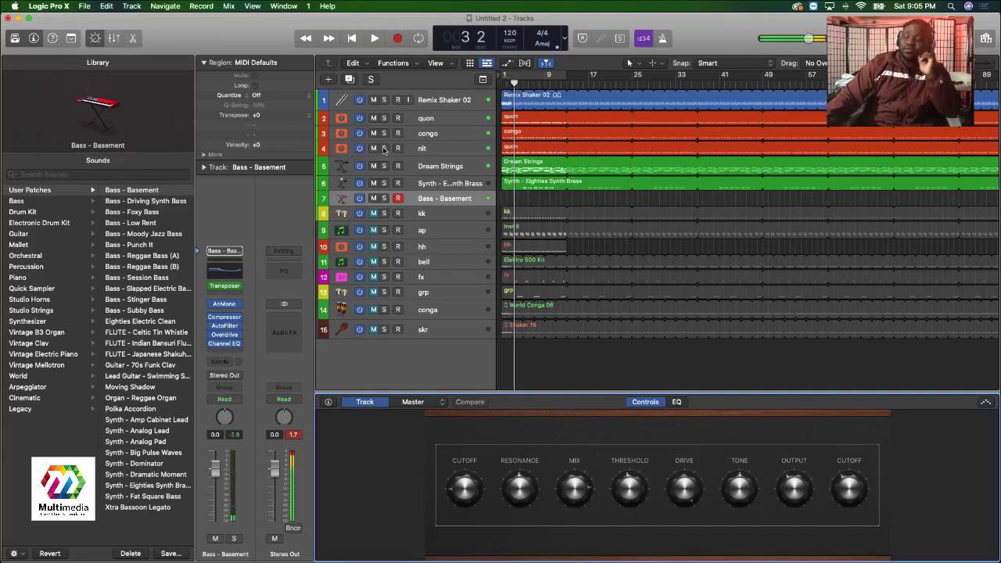
key("space")
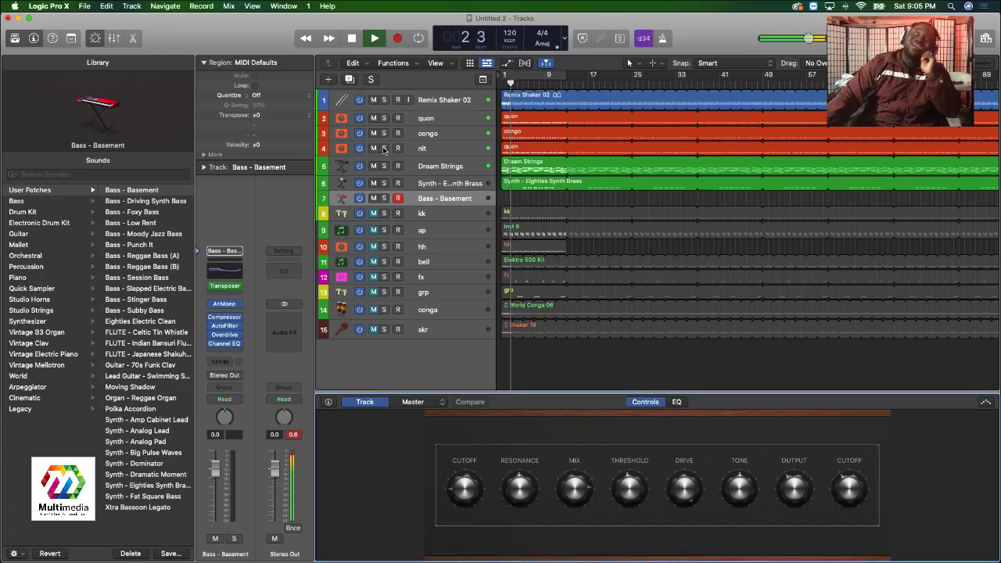
Try two more short takes of the bass line on Bass - Basement from bar 1.
key("r")
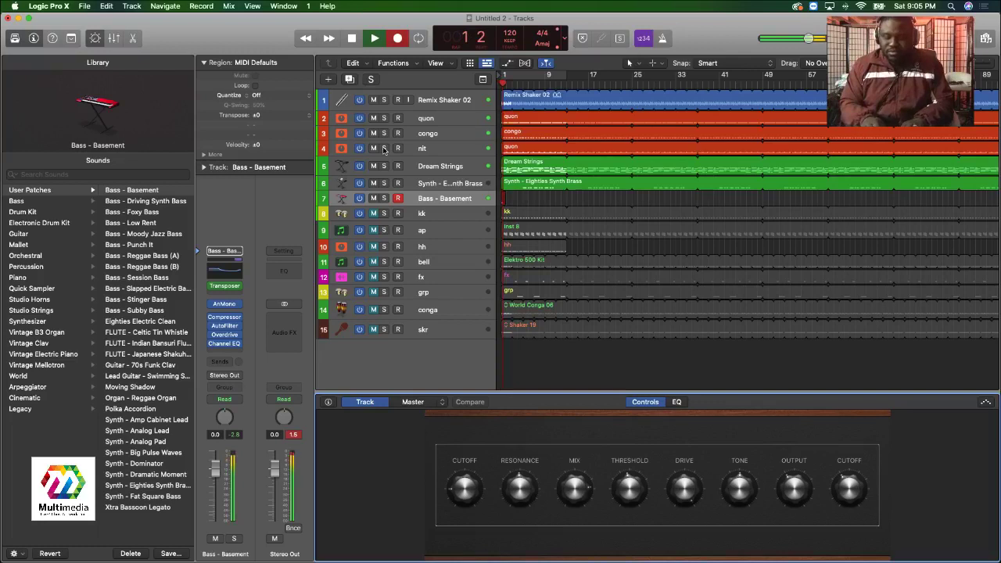
key("space")
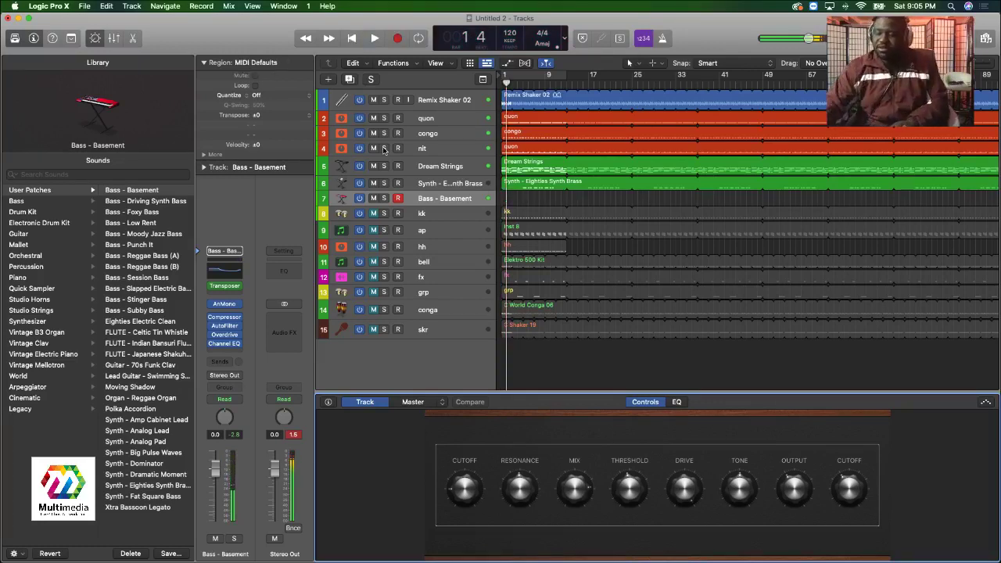
key("r")
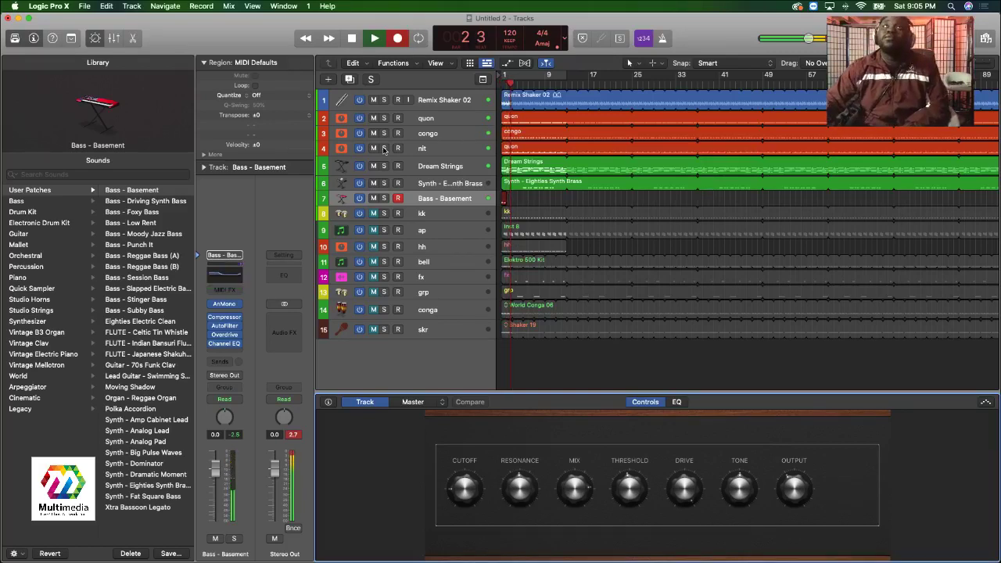
key("space")
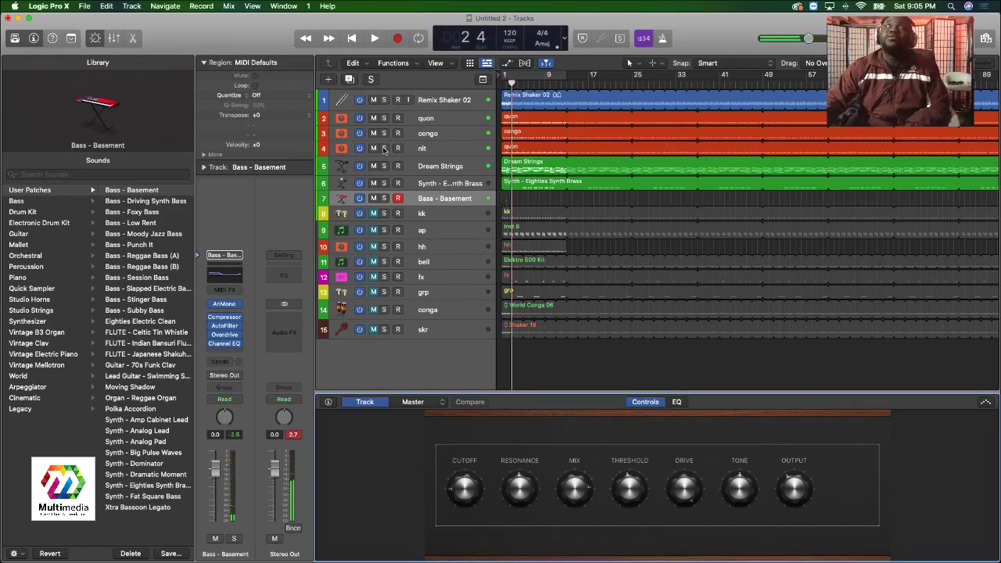
key("Return")
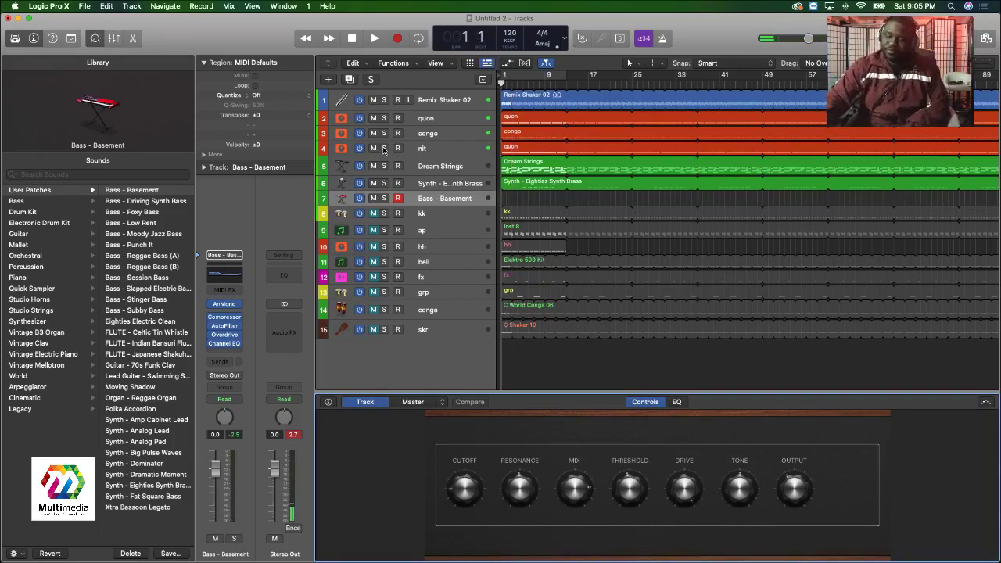
key("r")
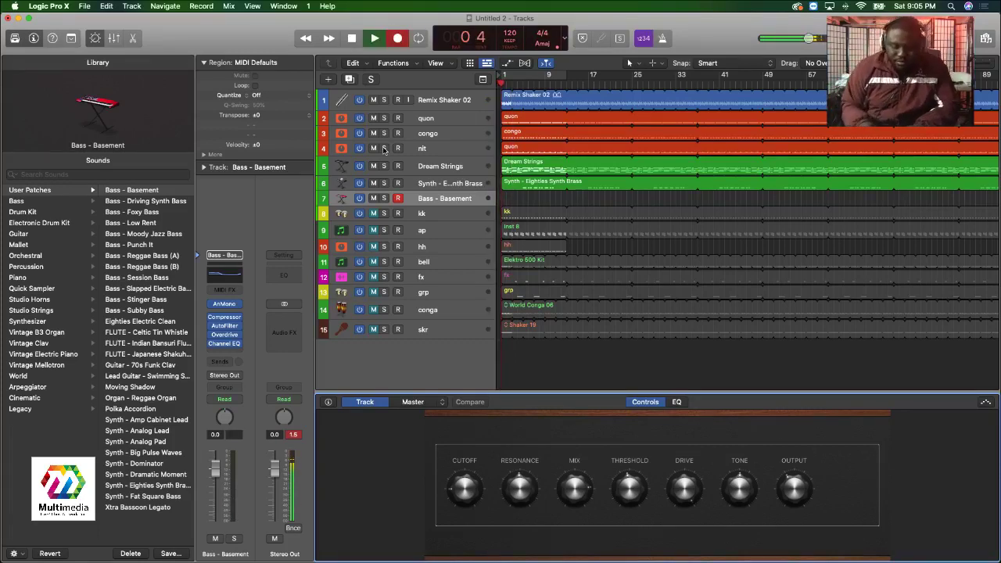
key("space")
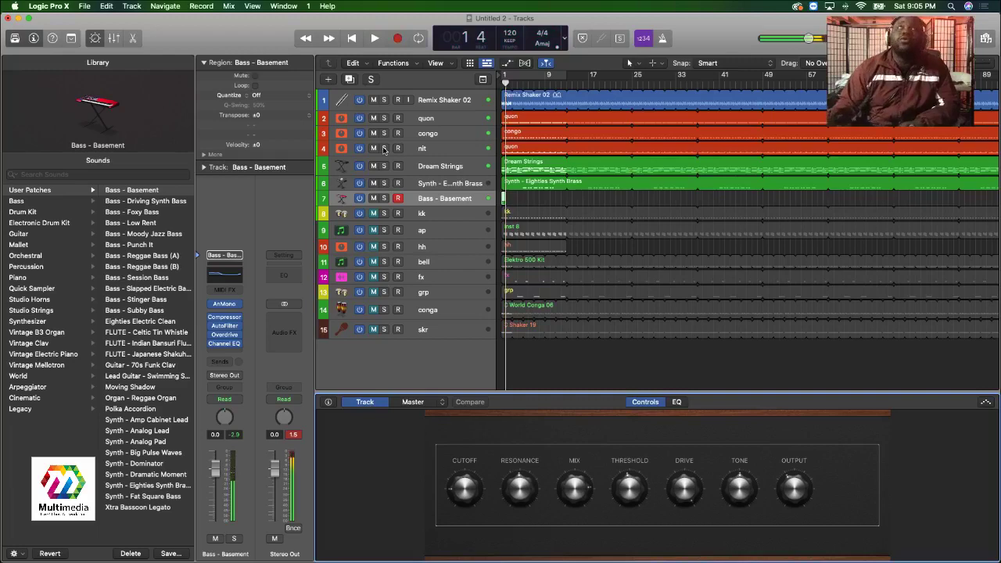
key("Delete")
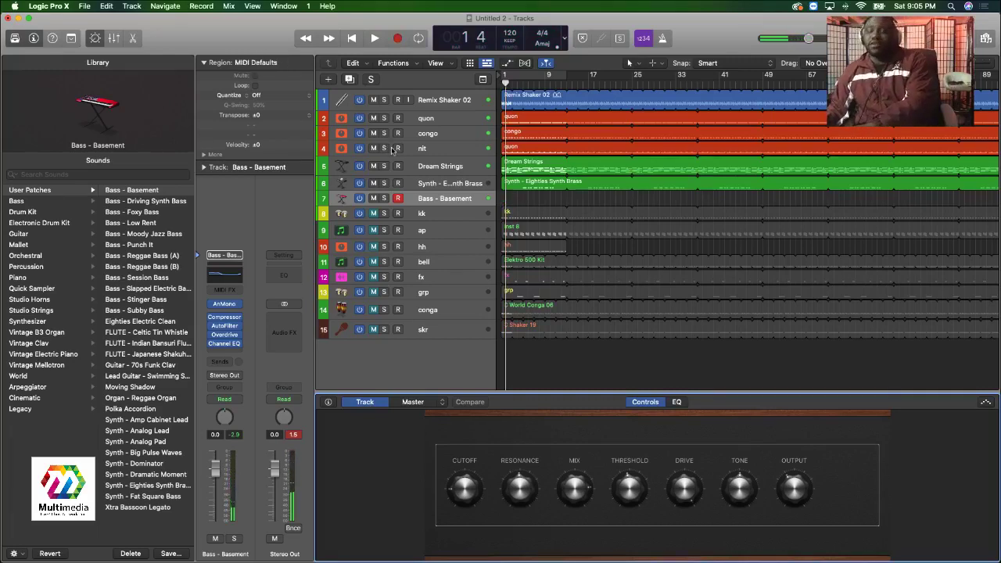
Copy the Transposer MIDI effect from the Synth - Eighties Synth Brass channel to the Bass - Basement channel in the mixer.
key("x")
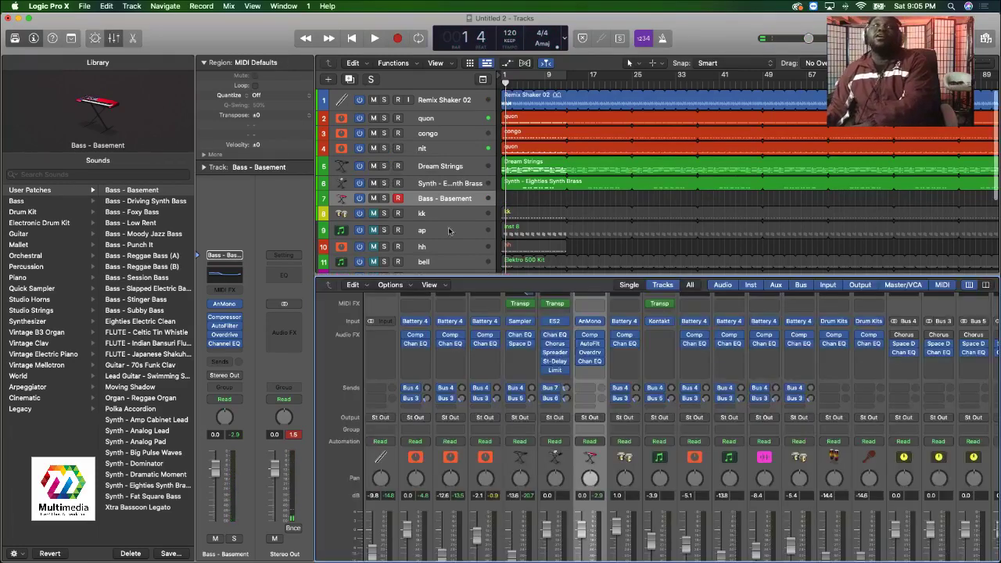
left_click_drag(568, 307, 602, 307)
key("x")
key("space")
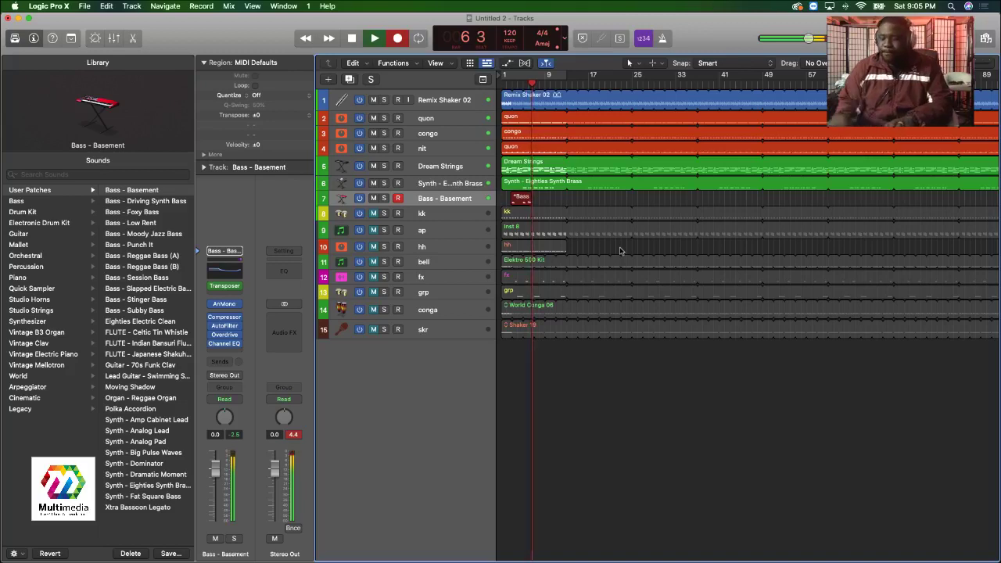
key("space")
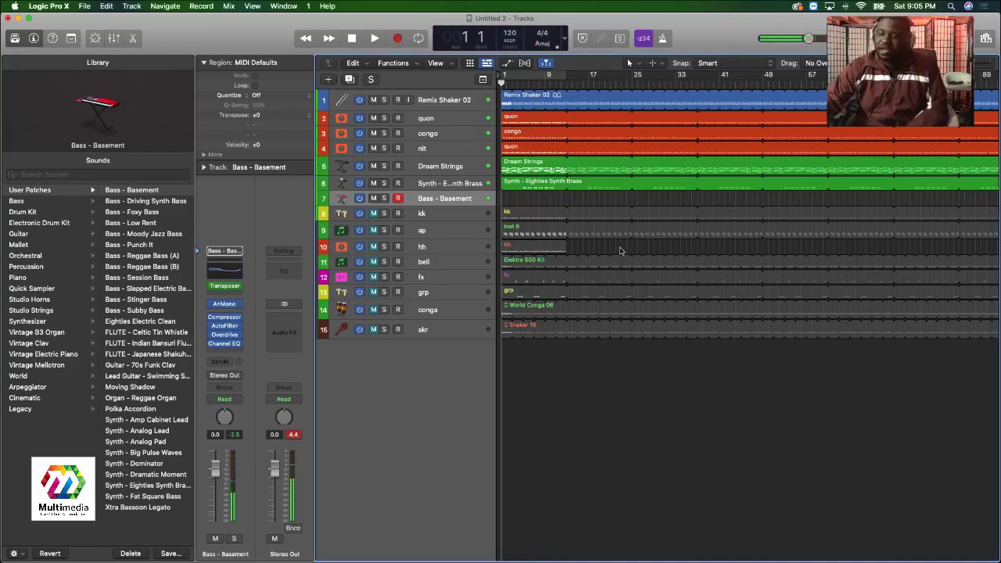
key("r")
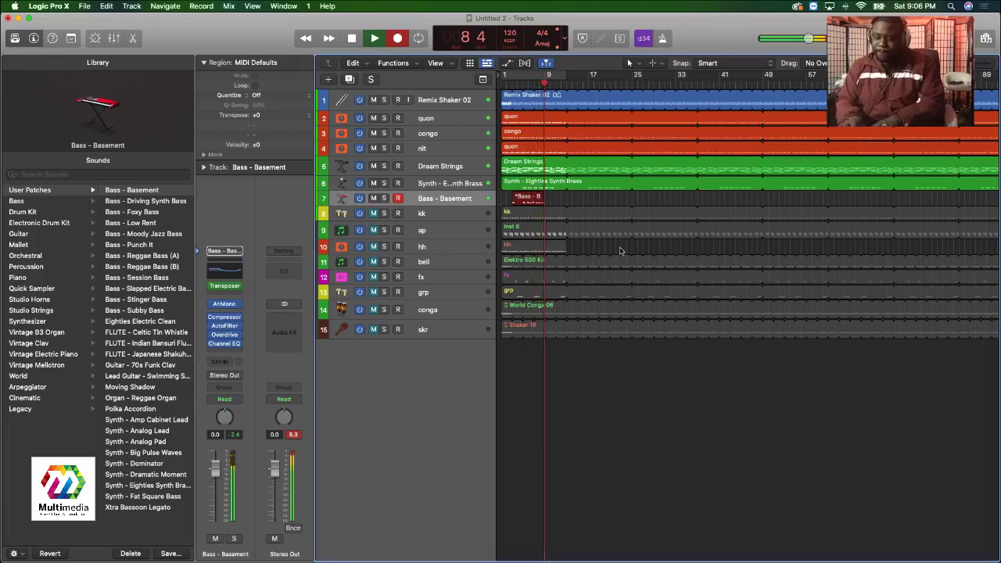
key("space")
key("Delete")
key("Return")
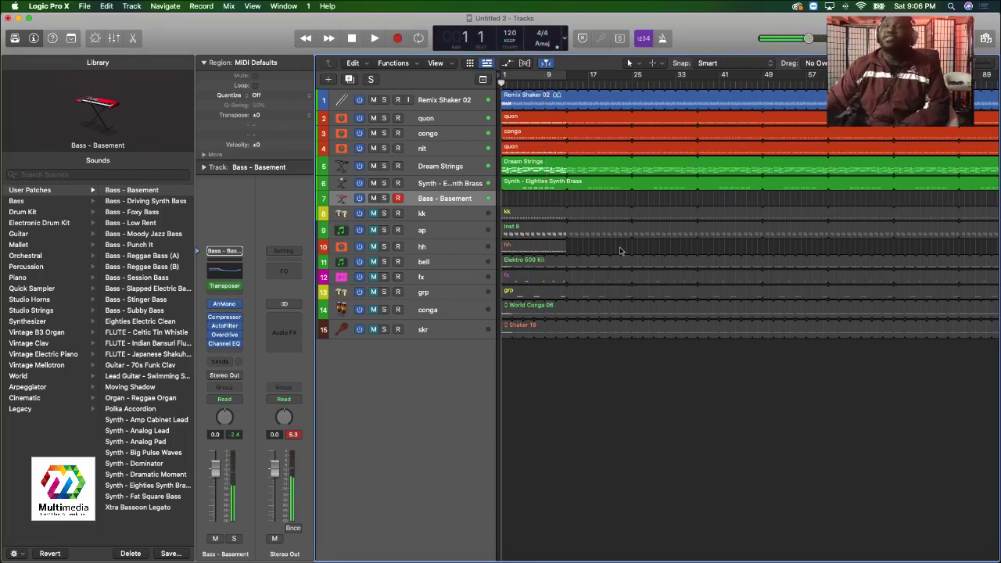
key("r")
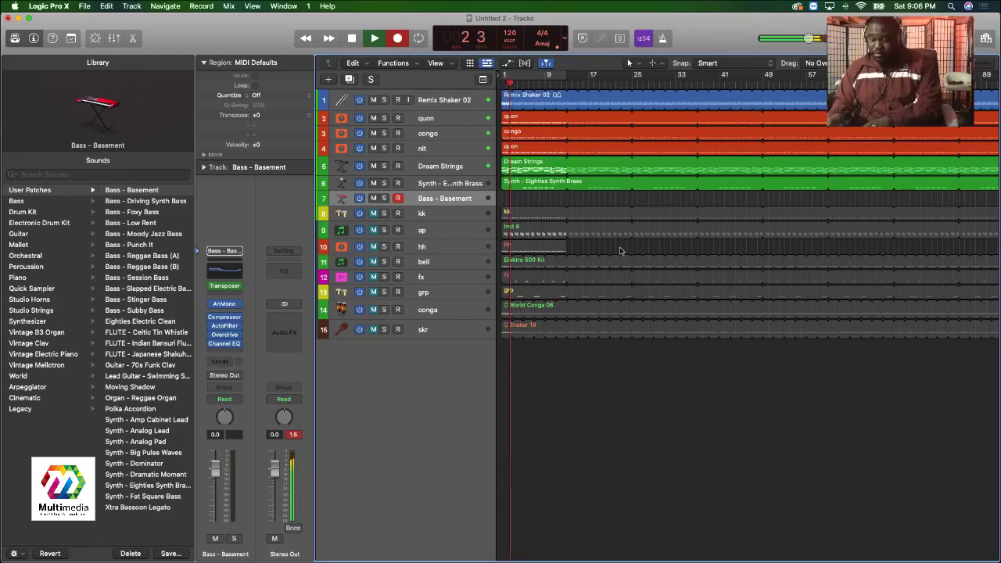
key("space")
key("Return")
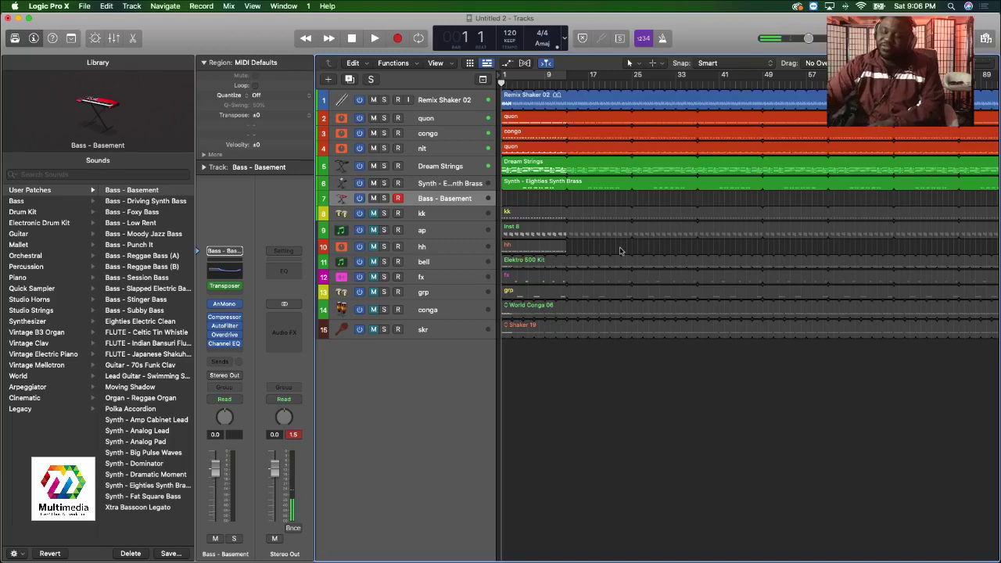
key("r")
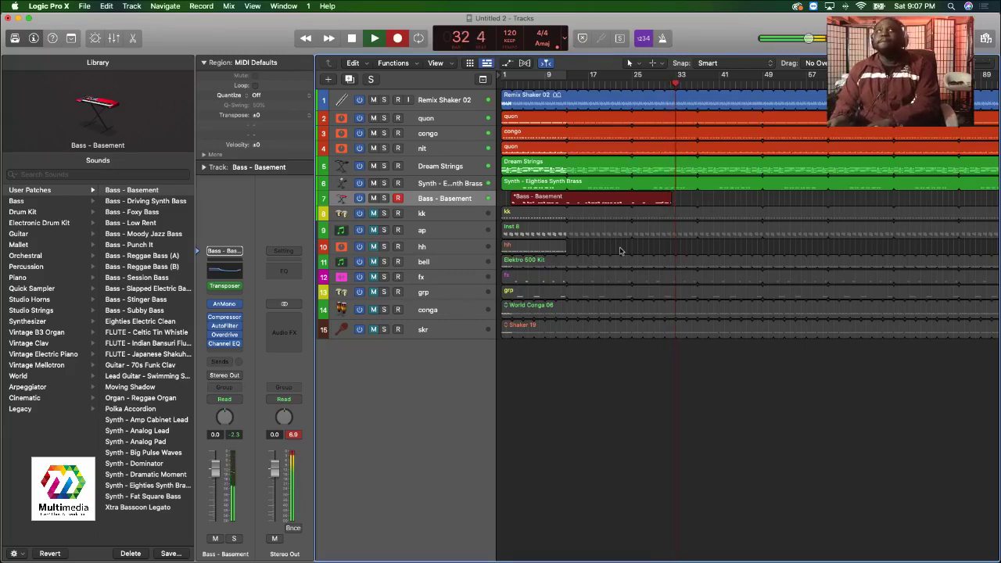
key("space")
key("n")
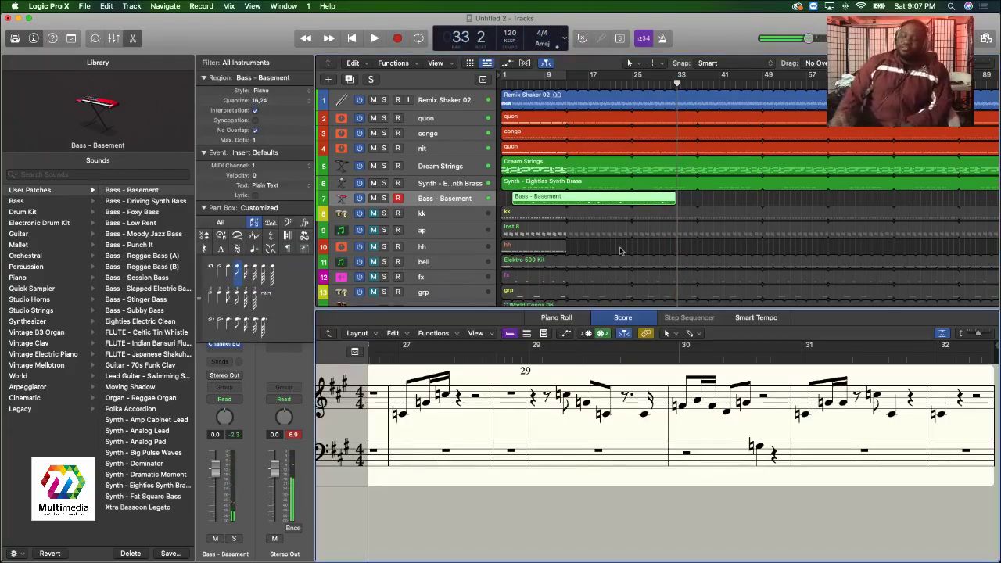
key("n")
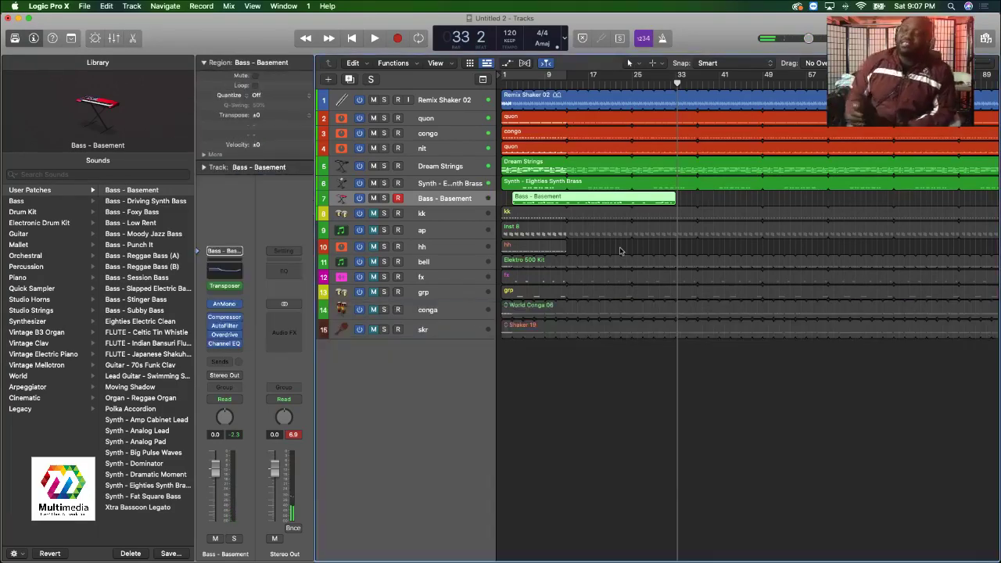
key("Delete")
Record a bass line on the Bass - Basement track from the song's start and trim the region's end back to about bar 51.
key("Return")
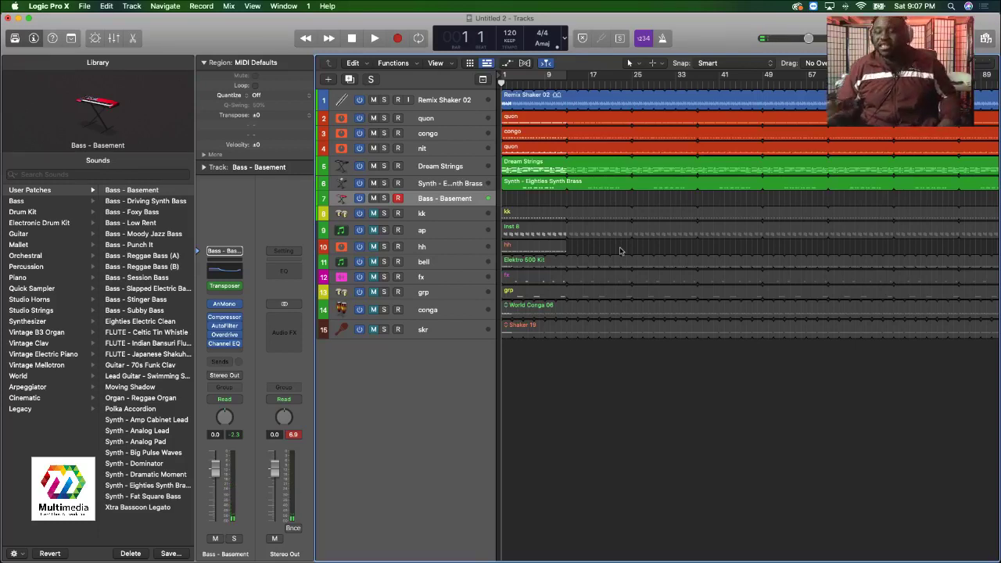
key("r")
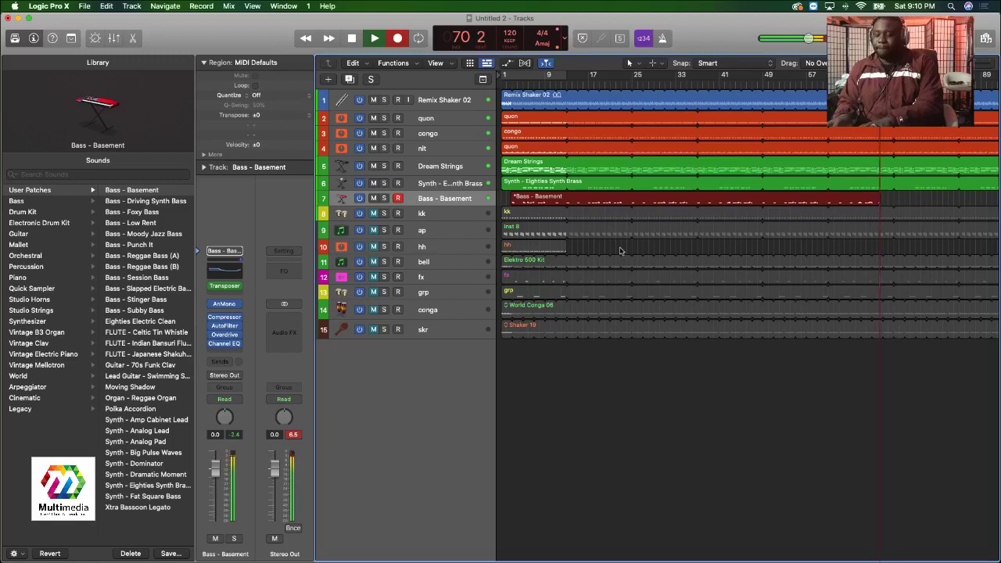
key("space")
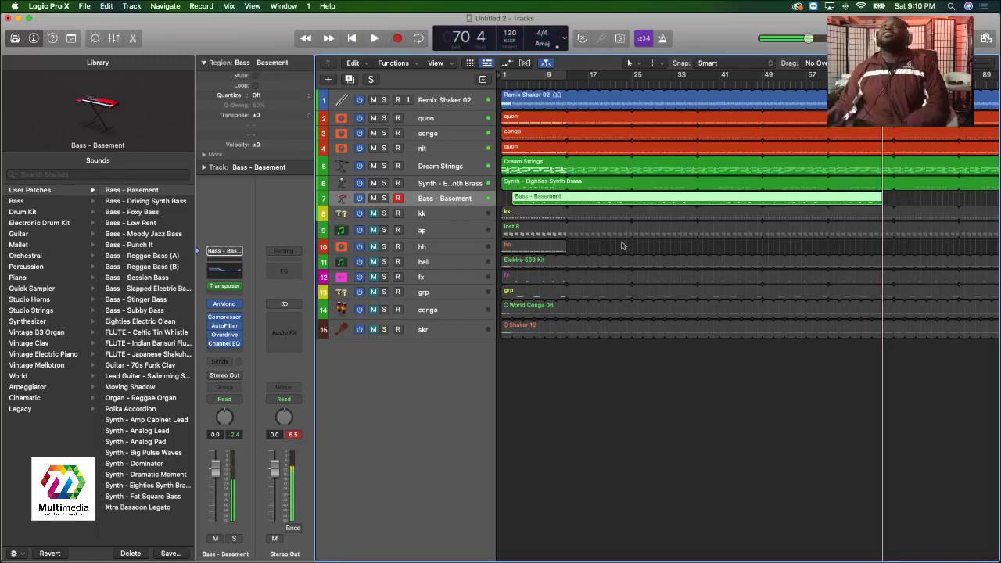
left_click_drag(881, 203, 776, 232)
Play from bar 48 and record the rest of the bass line on the Bass - Basement track up to bar 129.
left_click(756, 78)
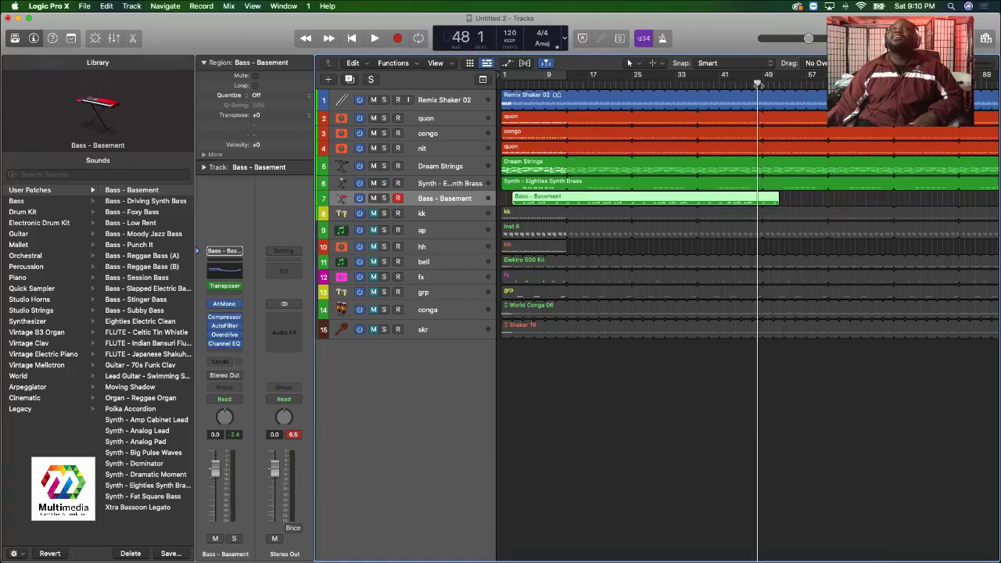
key("space")
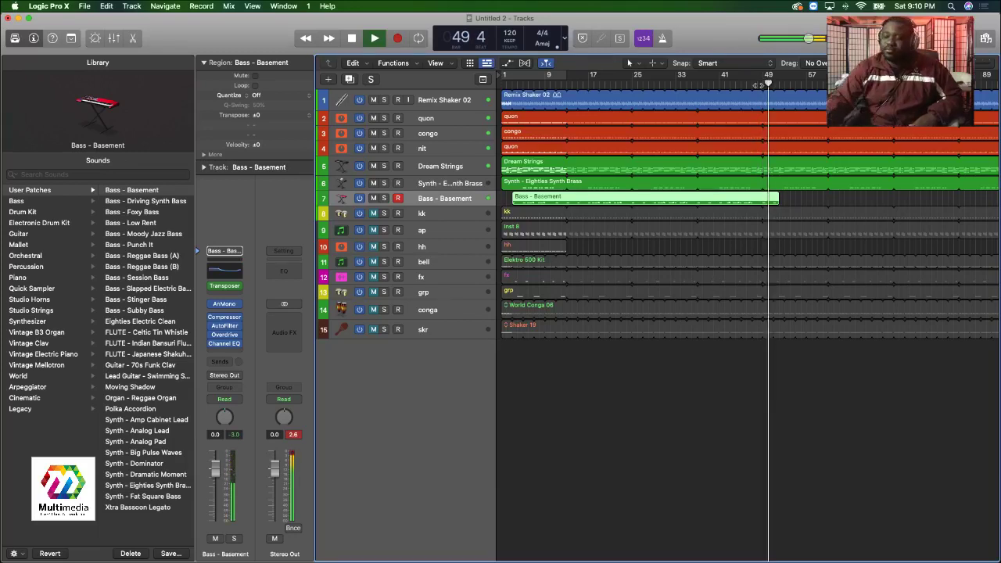
key("r")
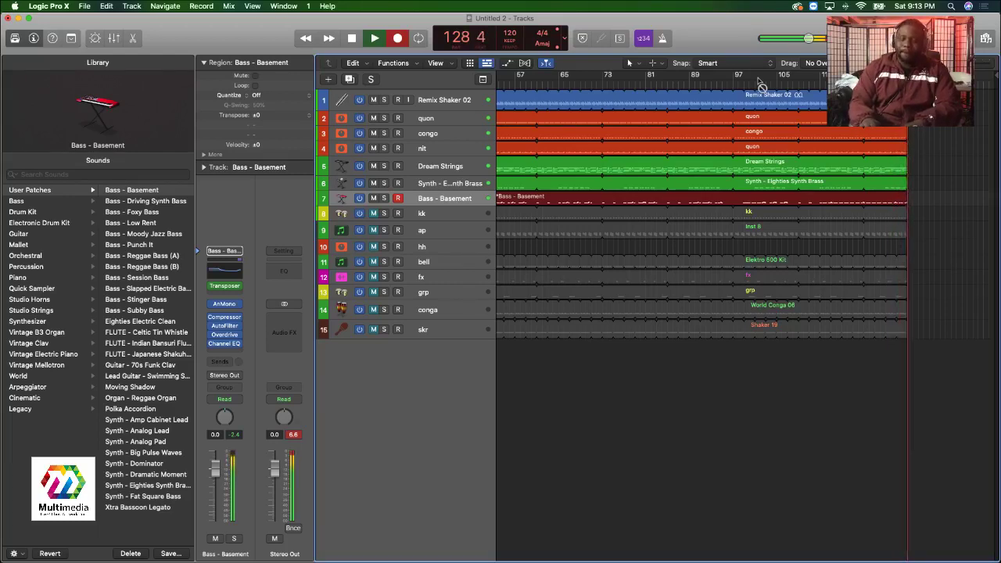
key("space")
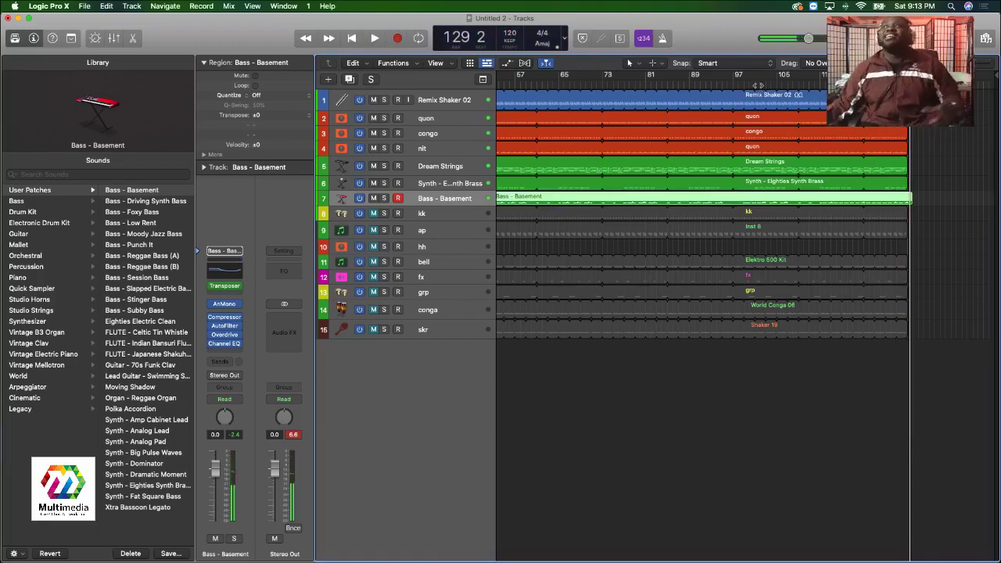
Join the two Bass - Basement regions into one region.
scroll(798, 235, "down", 5)
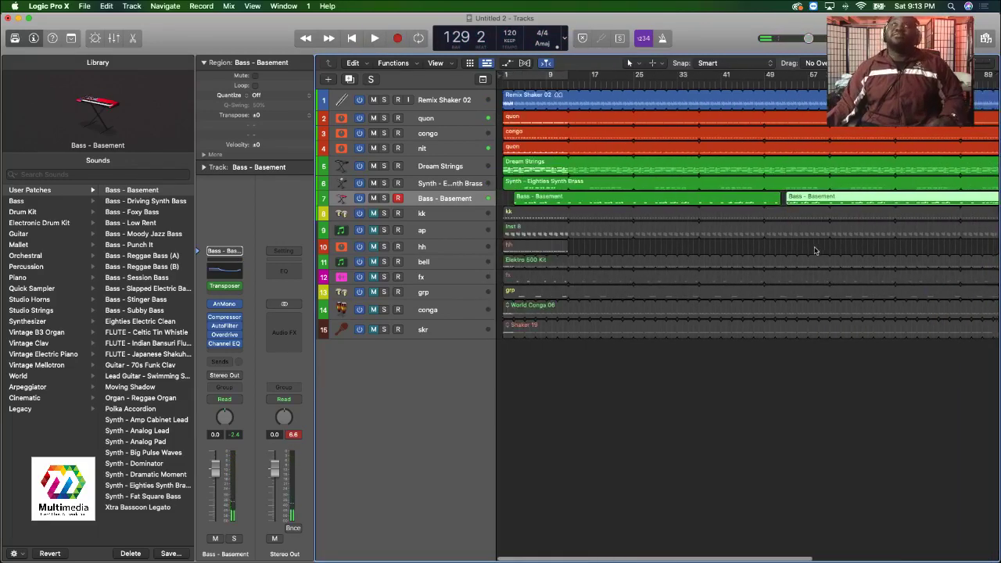
left_click(807, 202)
left_click(748, 200, "shift")
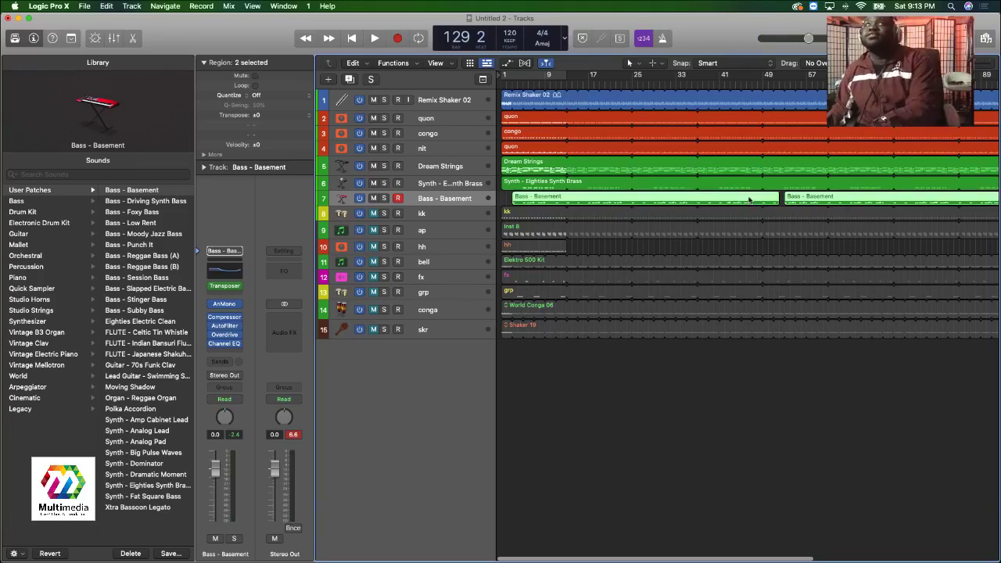
left_click(732, 251)
Quantize all notes of the Bass - Basement region to 1/16 Note in the Piano Roll.
double_click(704, 195)
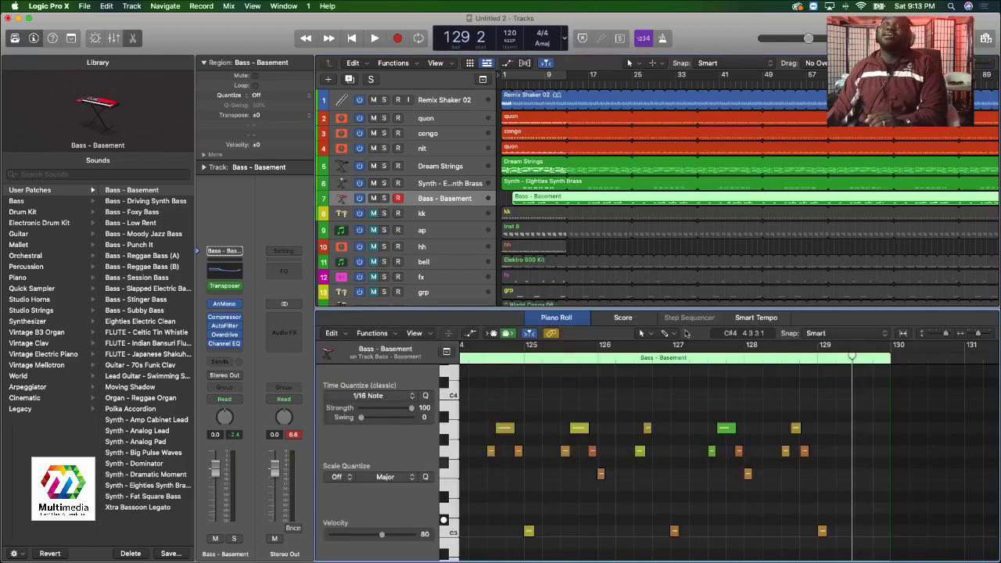
key("super+a")
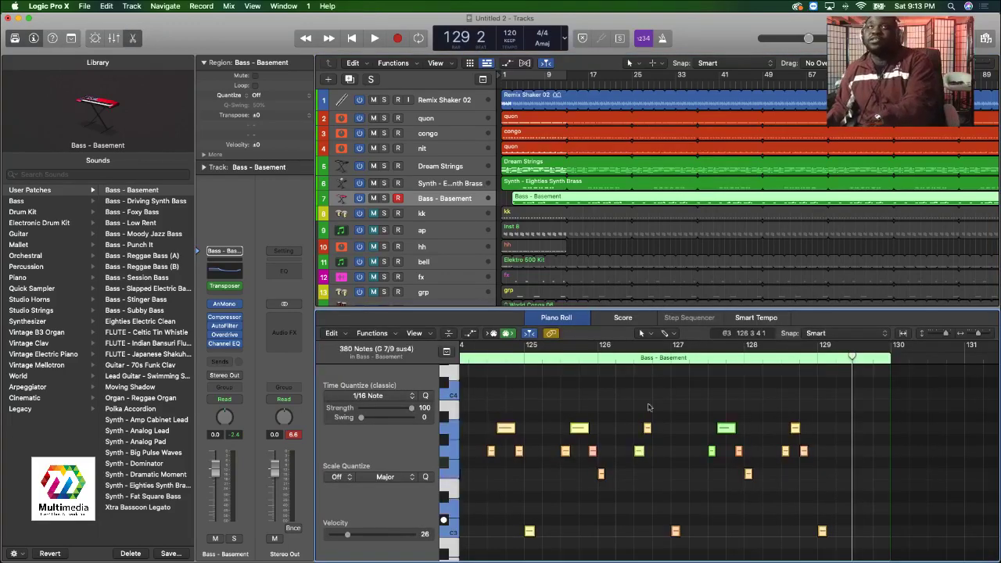
left_click(659, 246)
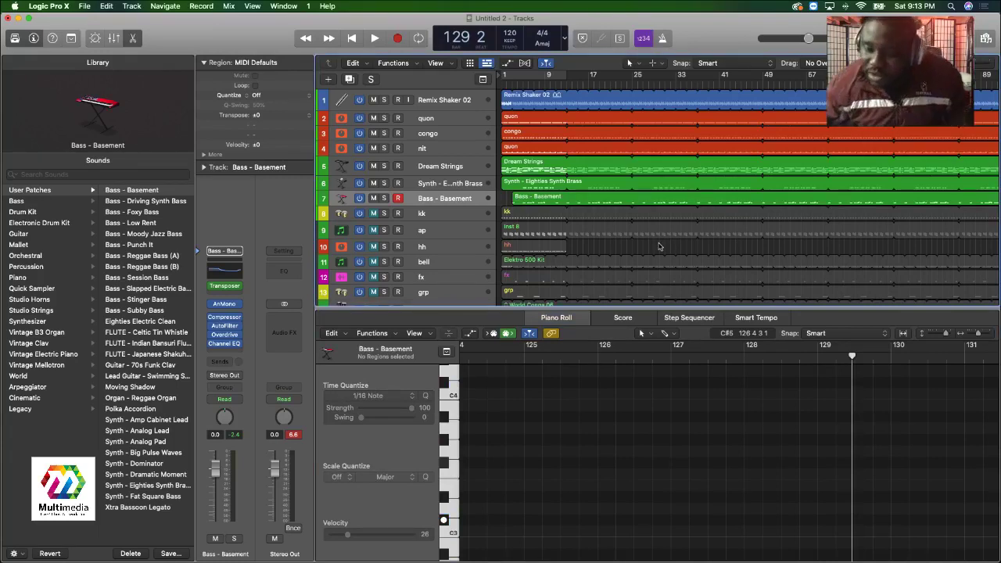
Play the song from the start with nit and Bass - Basement soloed, and lower the bass channel's volume to -4.4 dB.
key("Return")
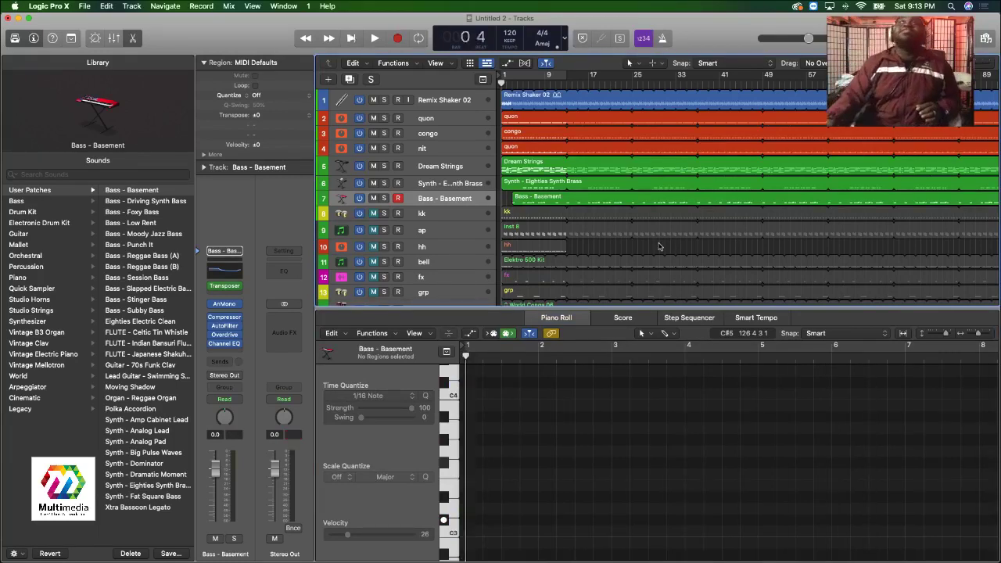
key("space")
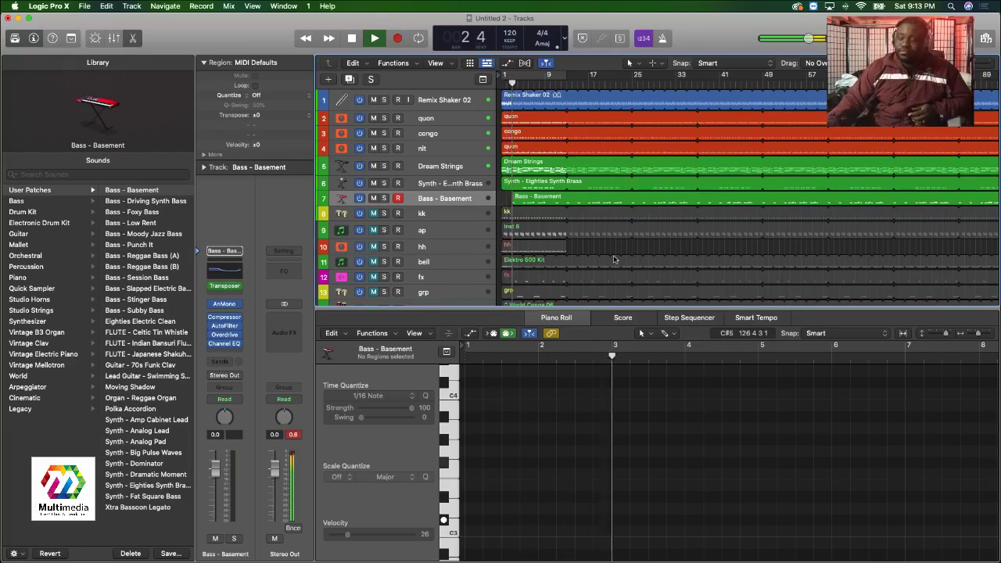
key("x")
scroll(613, 332, "down", 3)
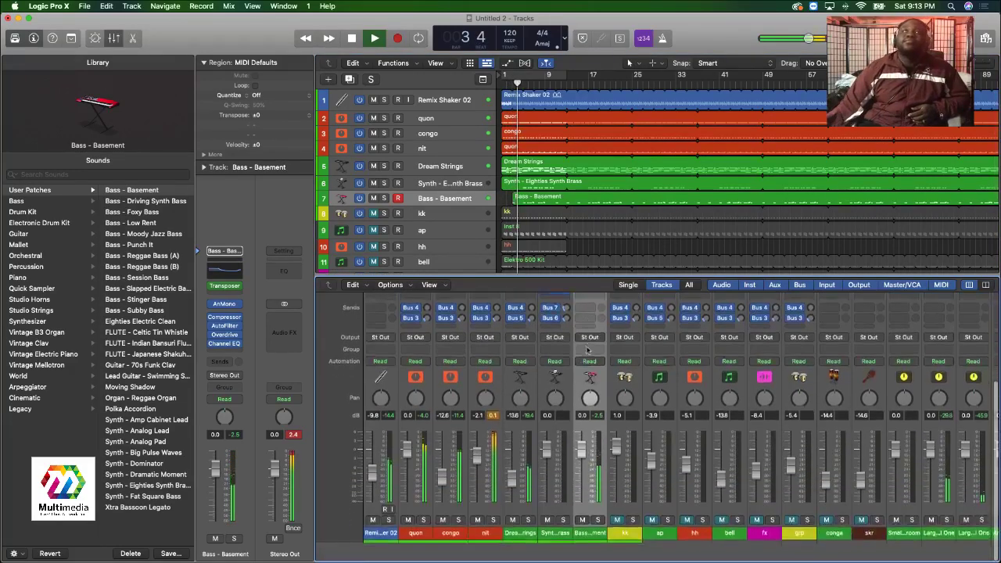
left_click(493, 538)
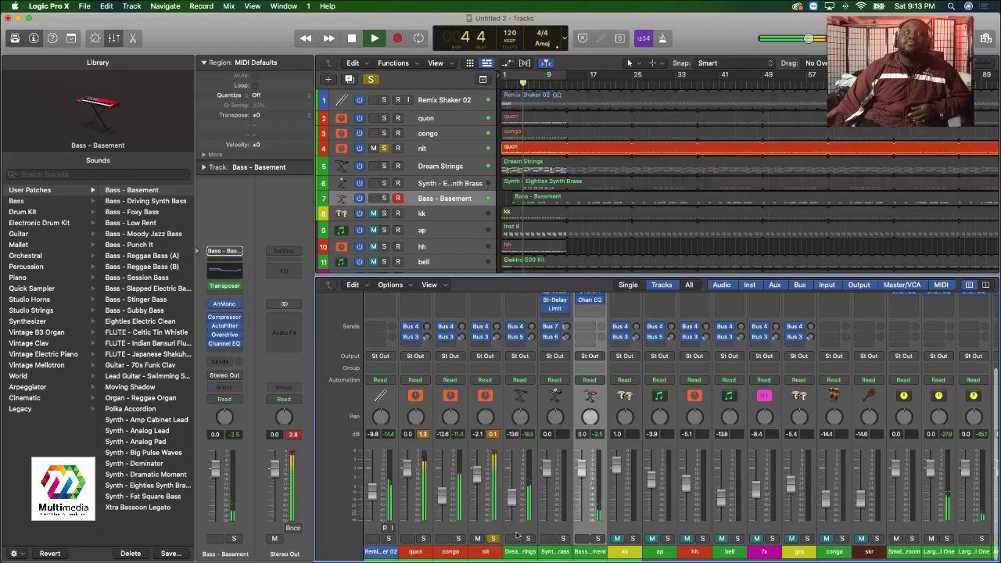
left_click(598, 538)
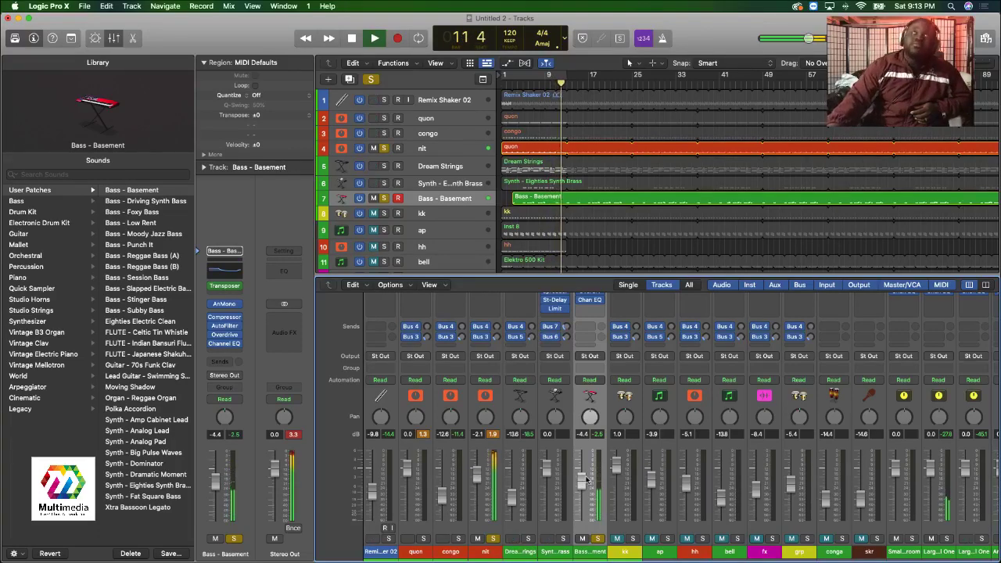
Reduce the mixer's height slightly to show one more row of the track list.
key("x")
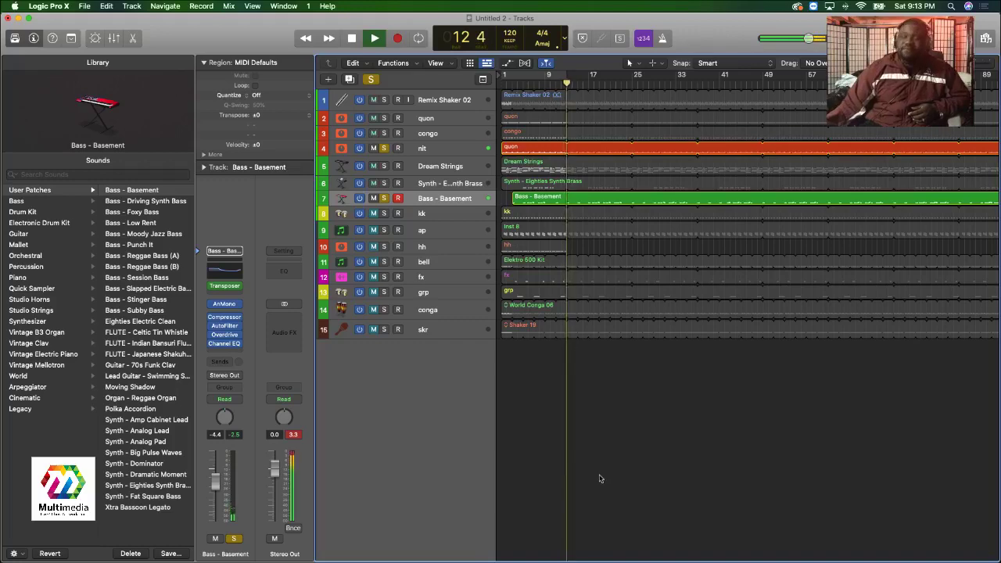
key("x")
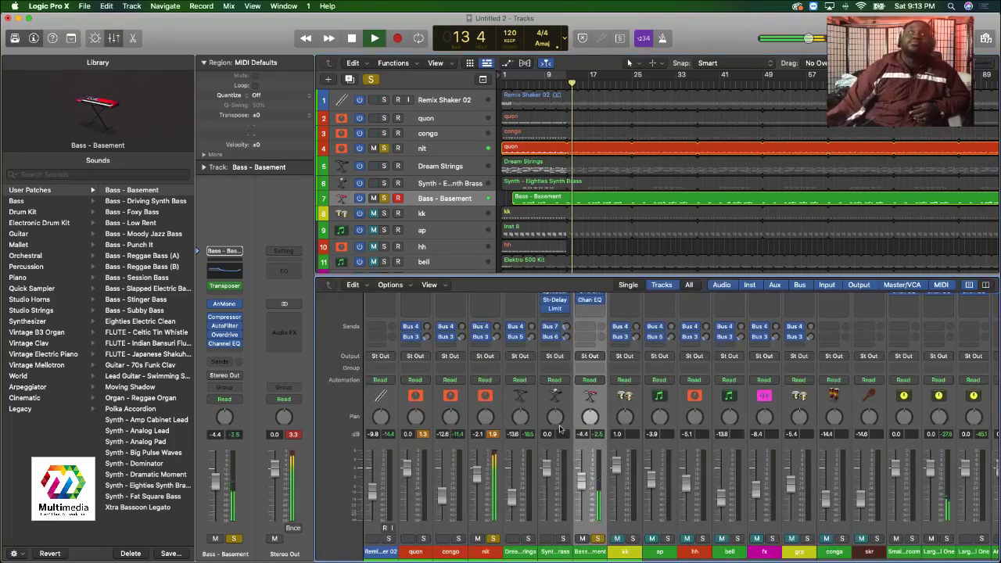
left_click_drag(576, 282, 578, 293)
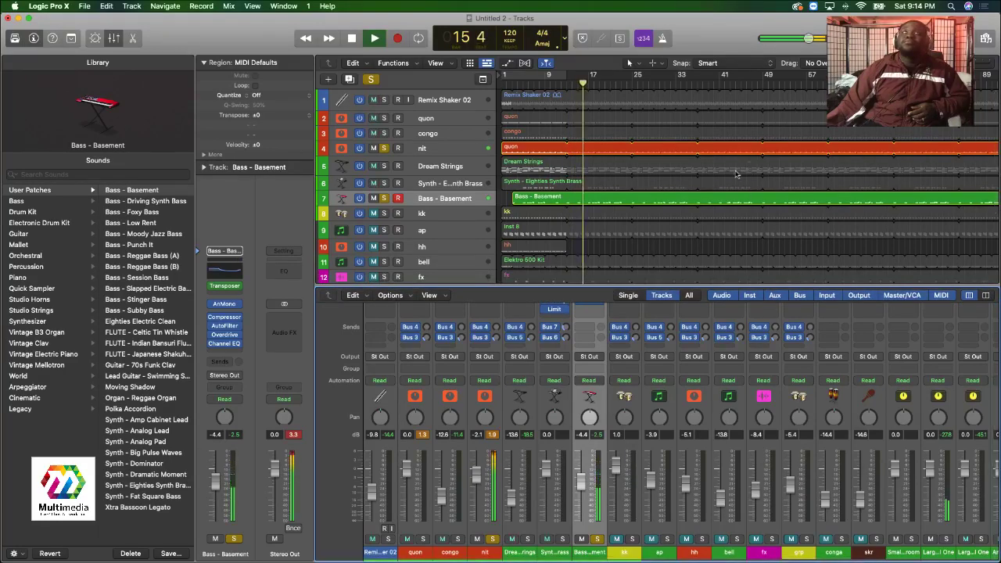
left_click_drag(373, 100, 373, 183)
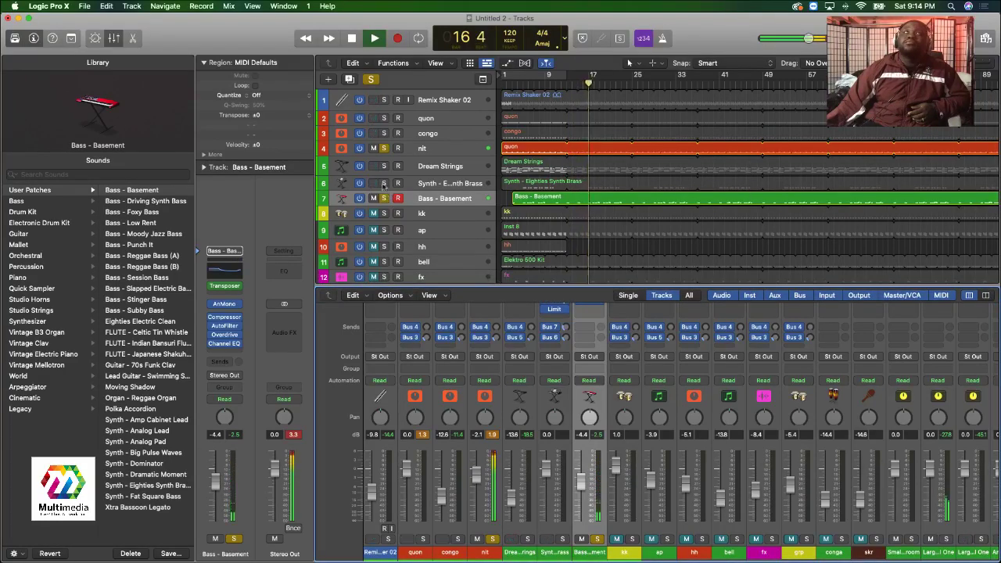
Clear all track solos, raise the Bass - Basement channel's volume to -3.4 dB in the full mix, and stop playback.
left_click(386, 147, "alt")
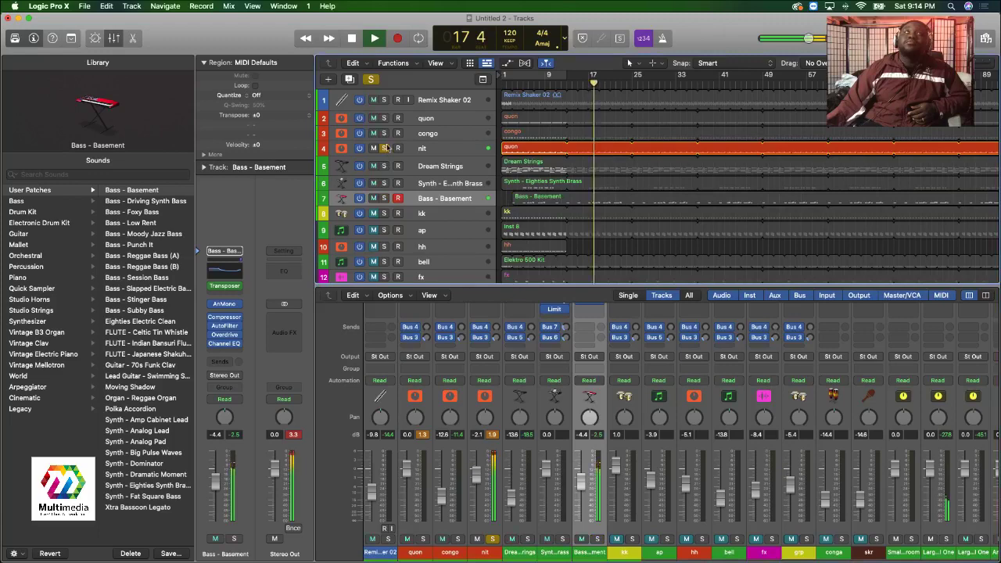
left_click(386, 148)
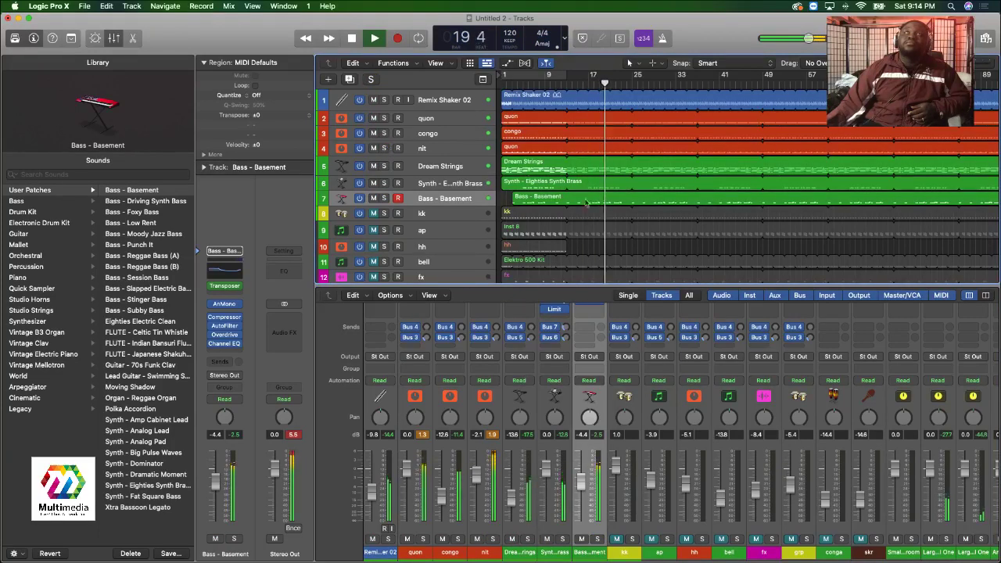
left_click_drag(580, 483, 582, 479)
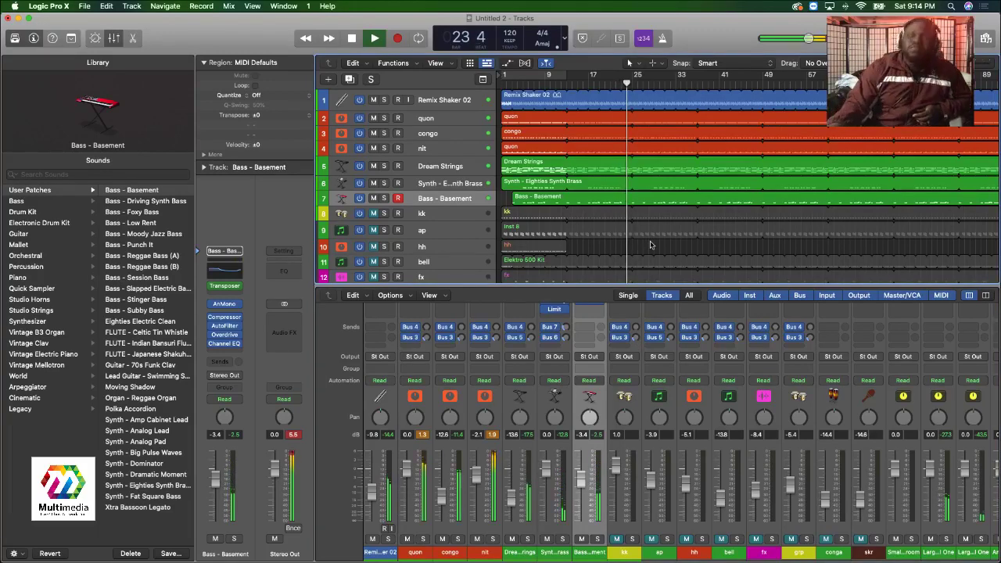
key("space")
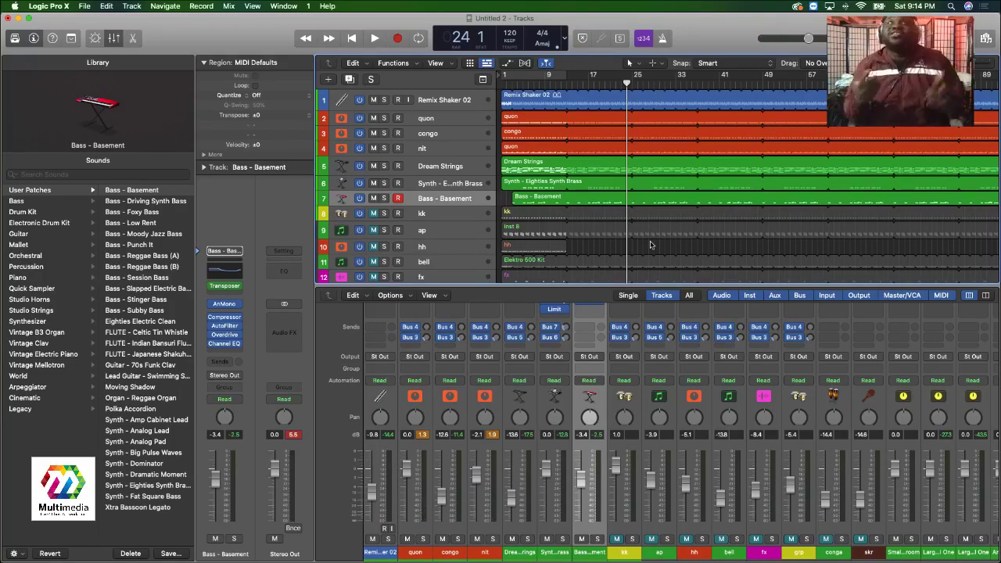
Play the opening bars of the full mix from the start of the song.
scroll(650, 245, "right", 2)
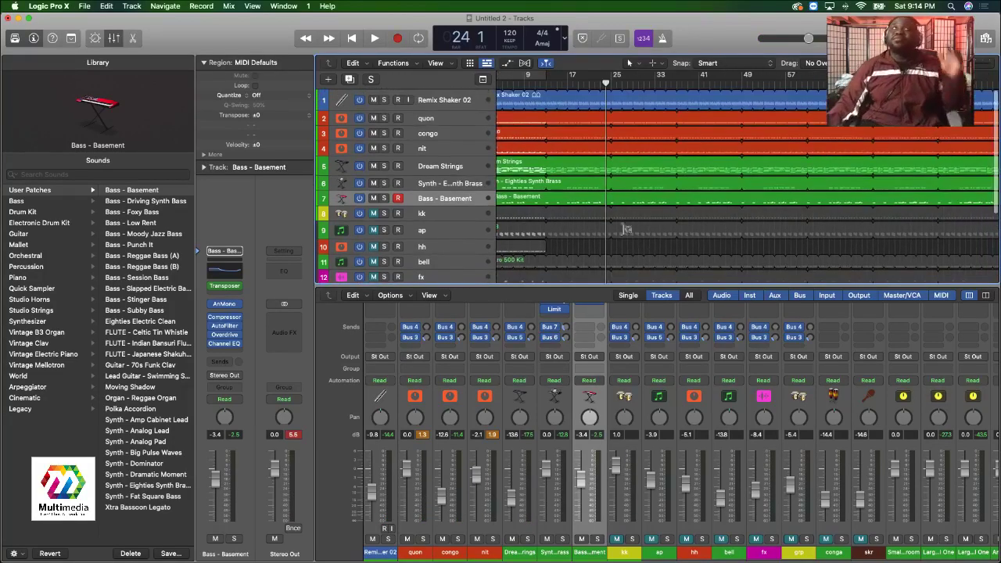
key("Return")
key("space")
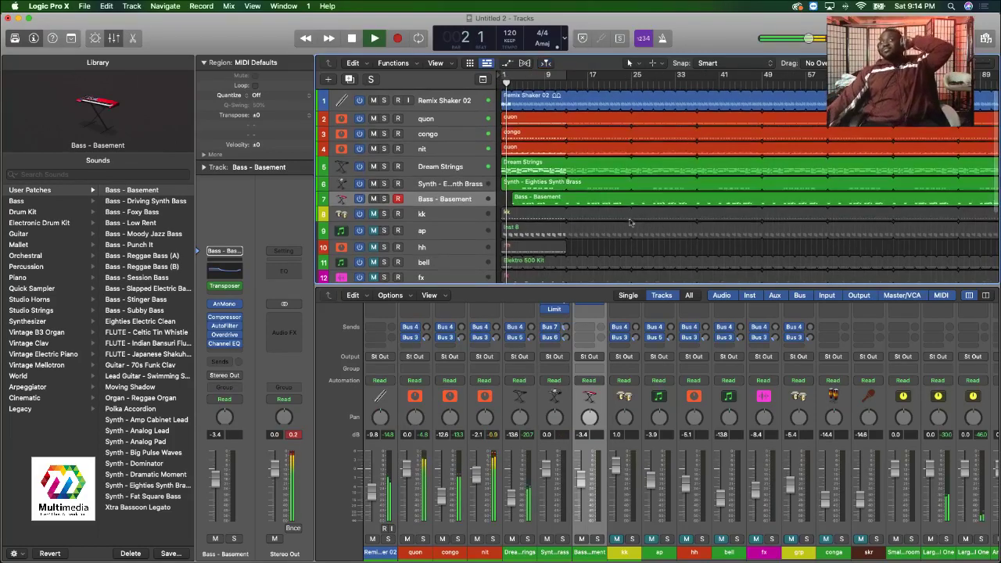
key("space")
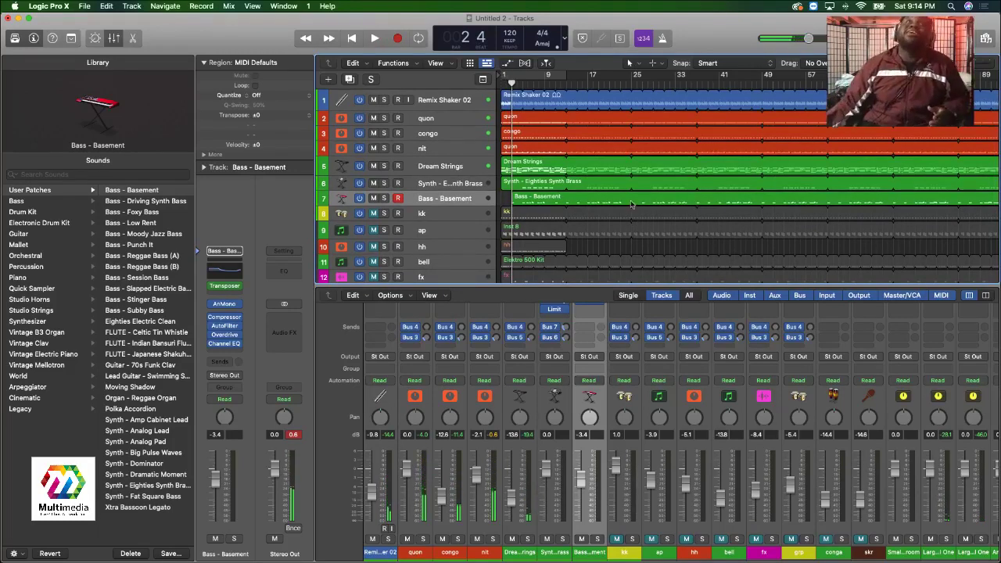
Add a software instrument track below Bass - Basement and give it the bass channel's Transposer MIDI effect.
left_click(126, 6)
left_click(172, 39)
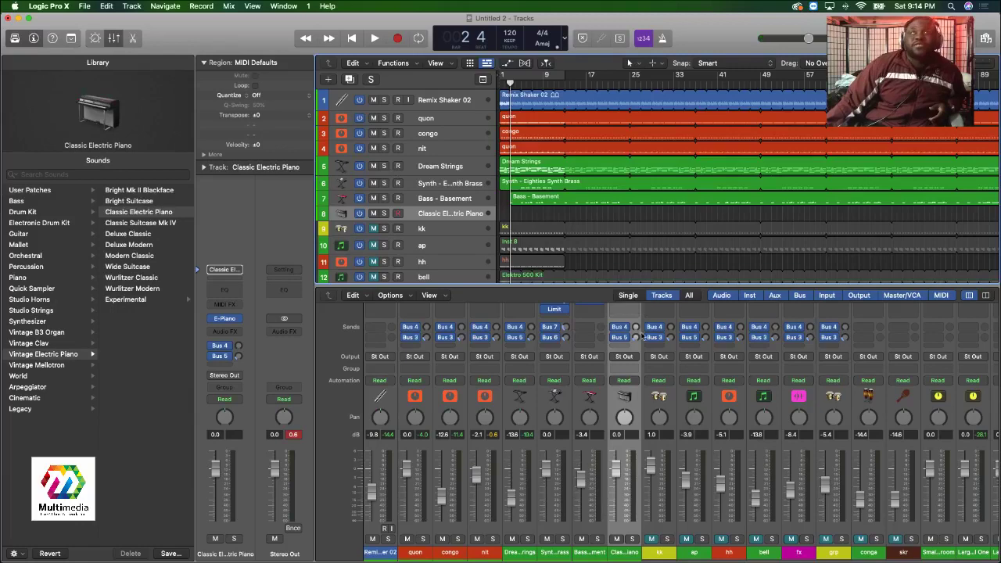
scroll(632, 346, "up", 3)
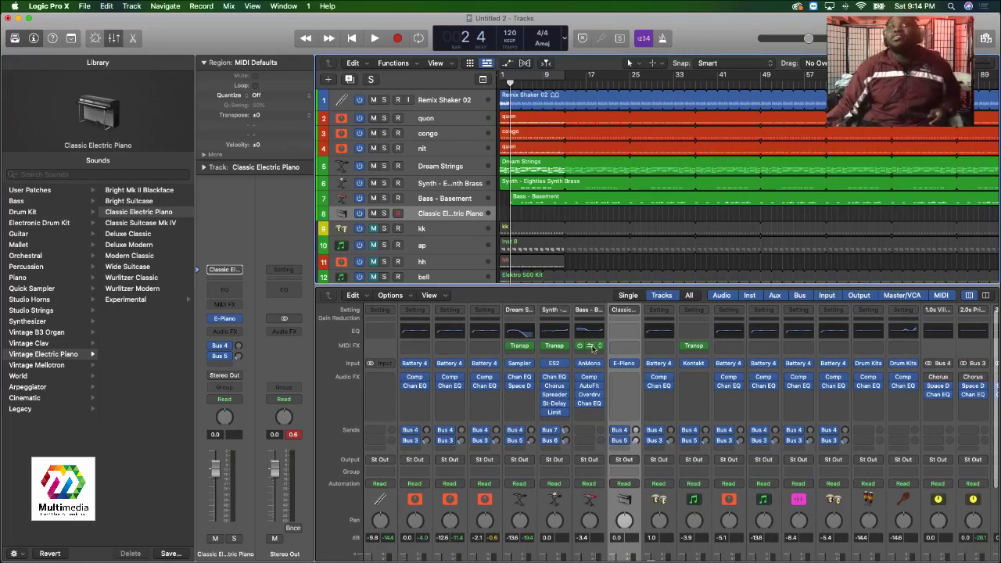
left_click_drag(592, 349, 626, 346)
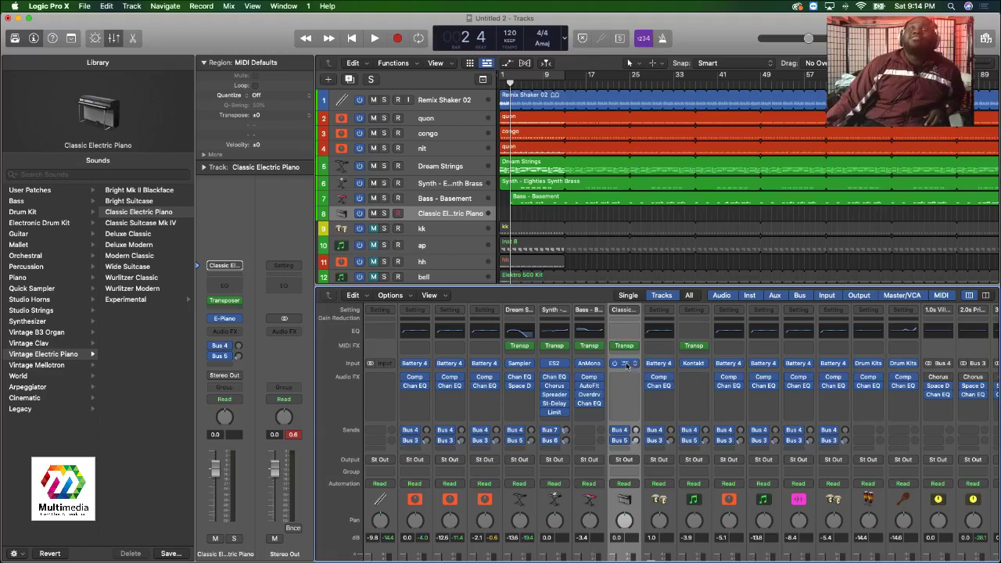
Replace the new track's electric piano with a stereo Kontakt instrument.
left_click(639, 363)
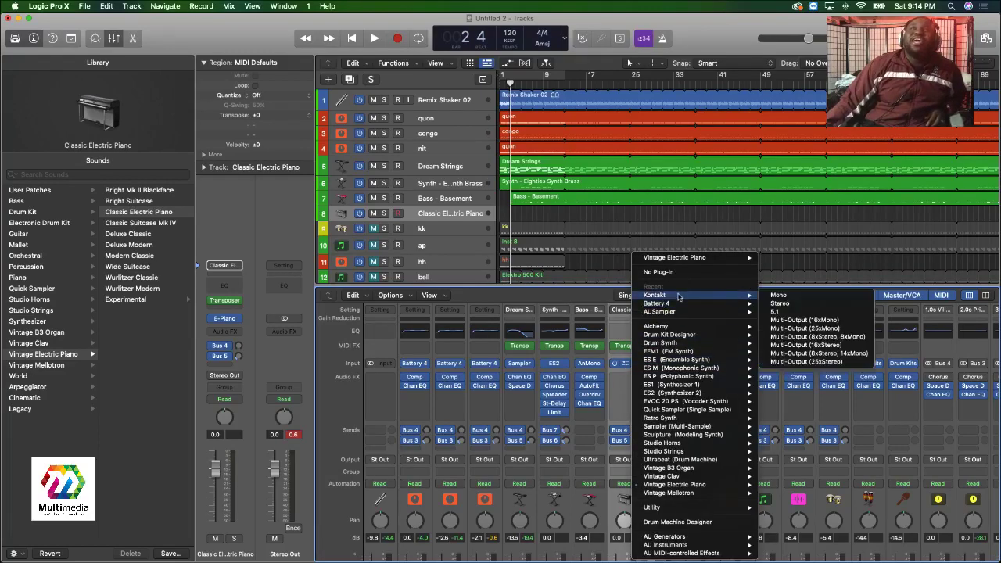
mouse_move(675, 303)
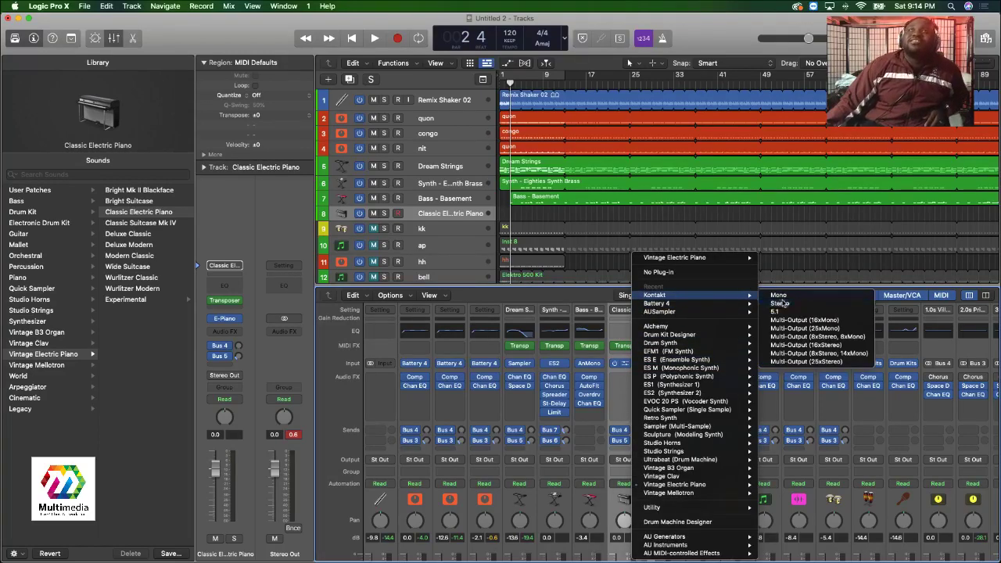
left_click(762, 302)
Load 013_CleanElectric S.Art!.nki from the Yamaha PSR library into Kontakt and close the plug-in window.
scroll(391, 303, "down", 15)
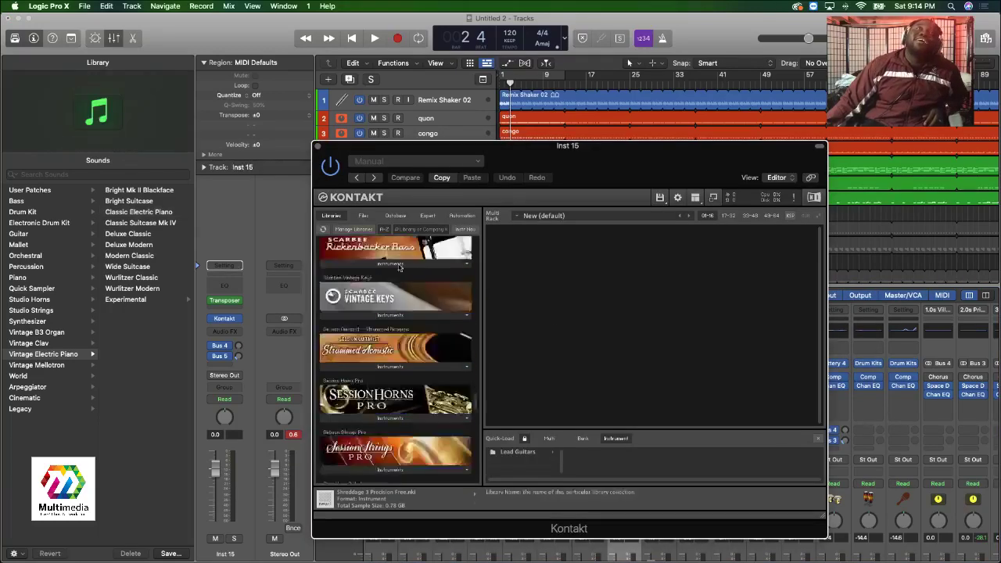
left_click(391, 477)
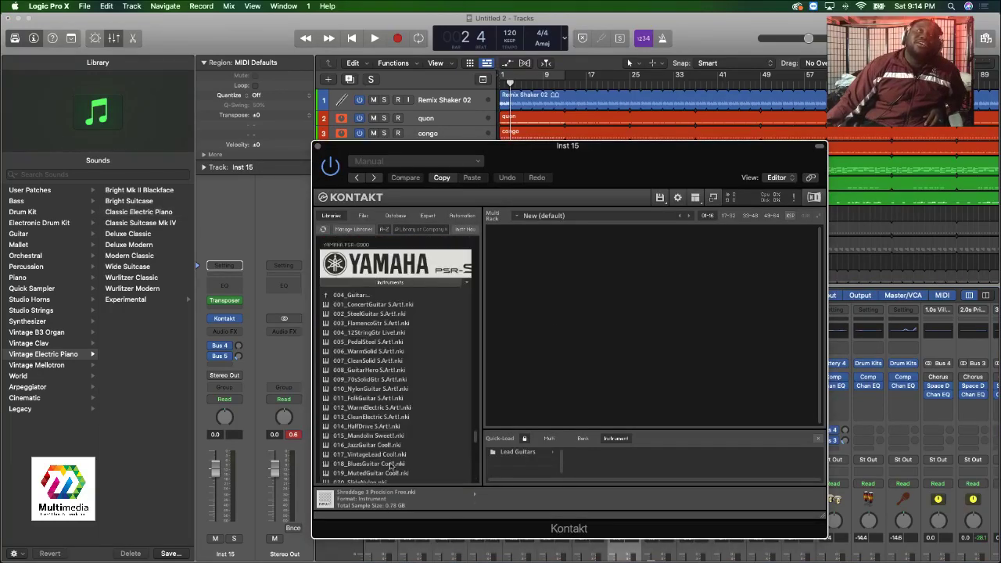
scroll(371, 405, "down", 1)
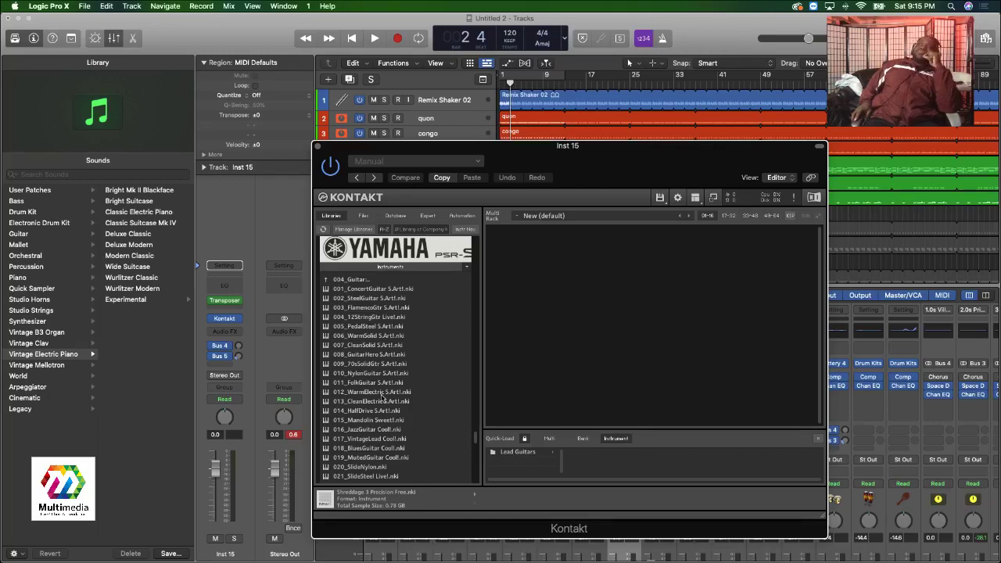
left_click(383, 400)
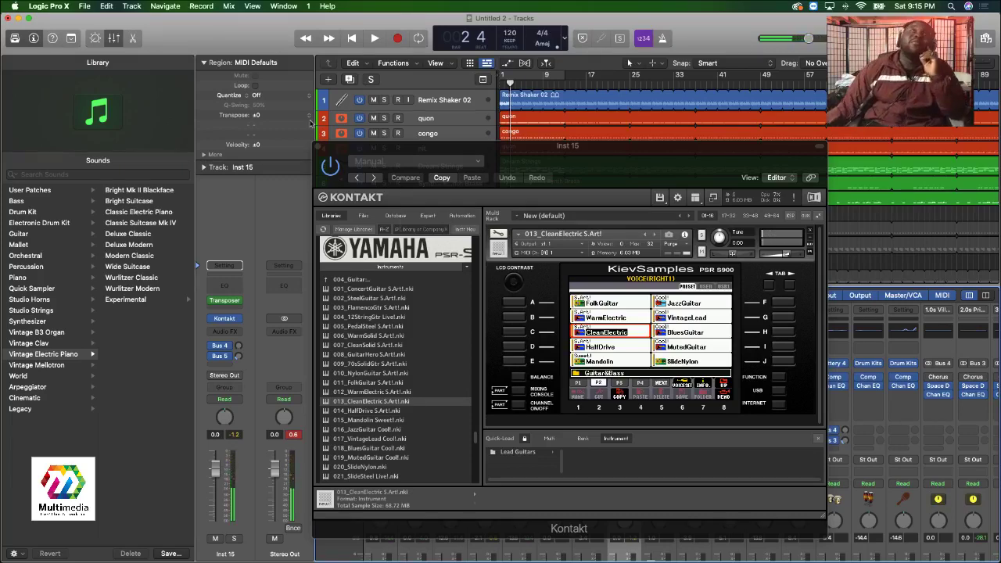
left_click_drag(329, 149, 283, 172)
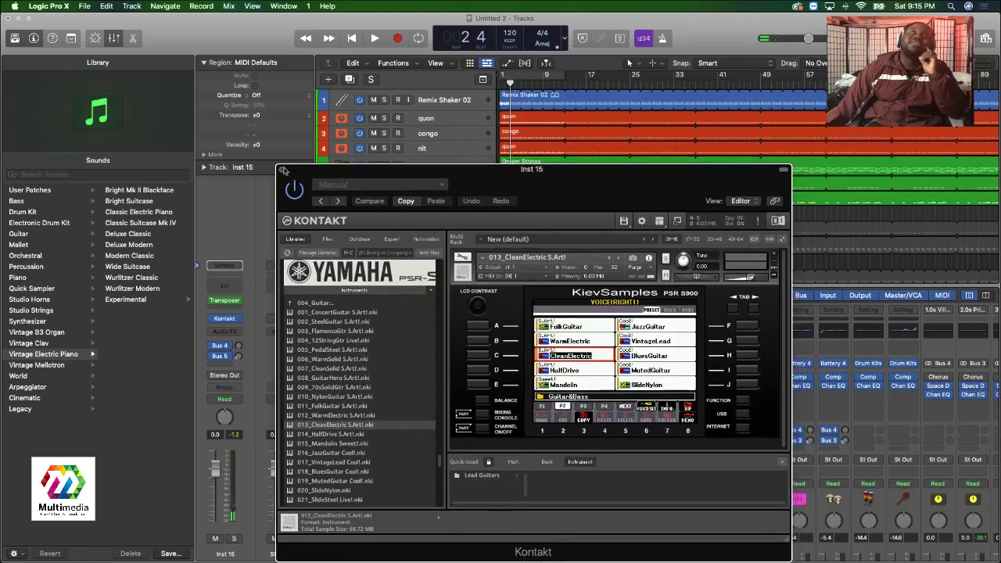
left_click(284, 170)
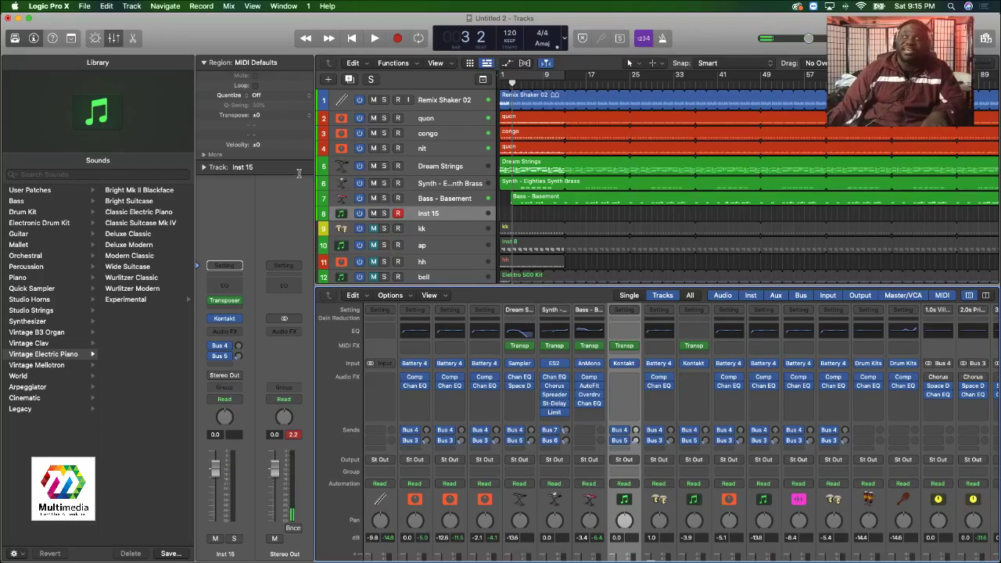
Raise the Inst 15 channel's volume to 2.1 dB and try the guitar sound against the song from the start.
scroll(573, 349, "down", 4)
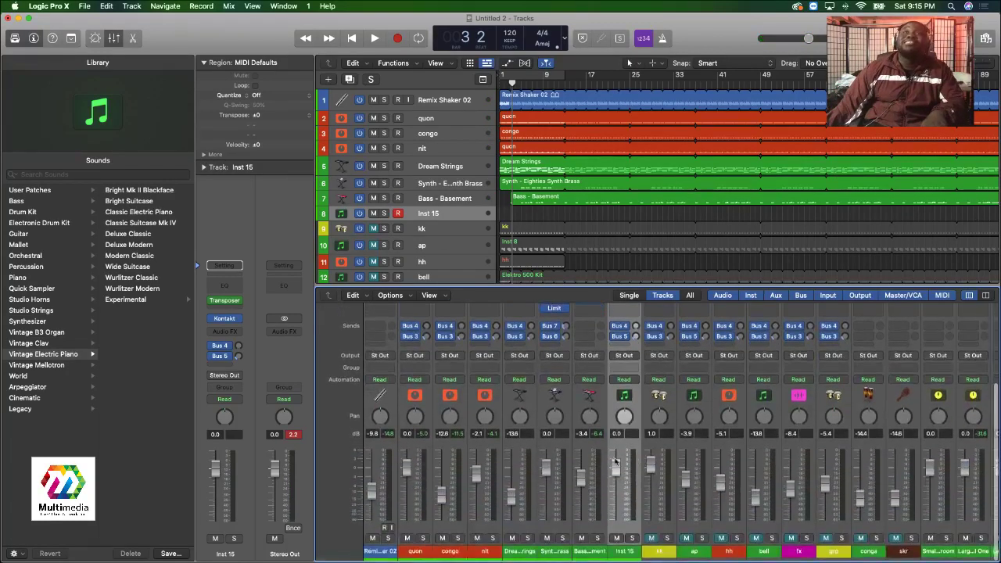
key("space")
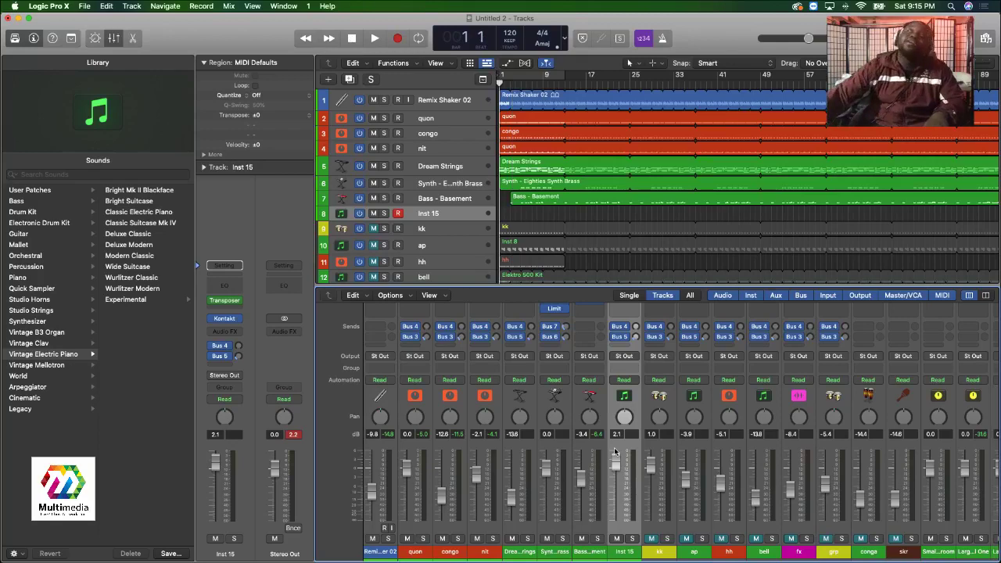
key("space")
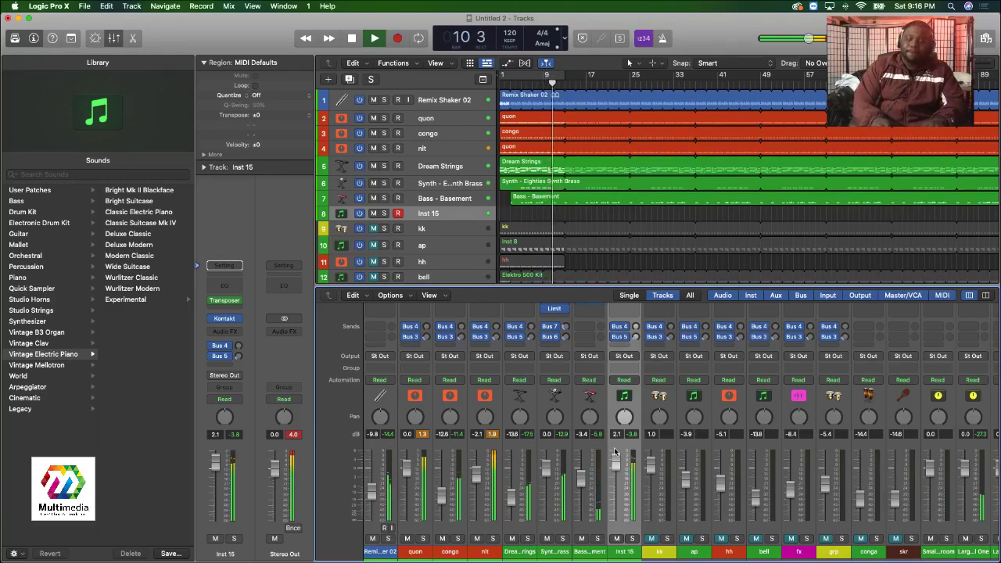
key("space")
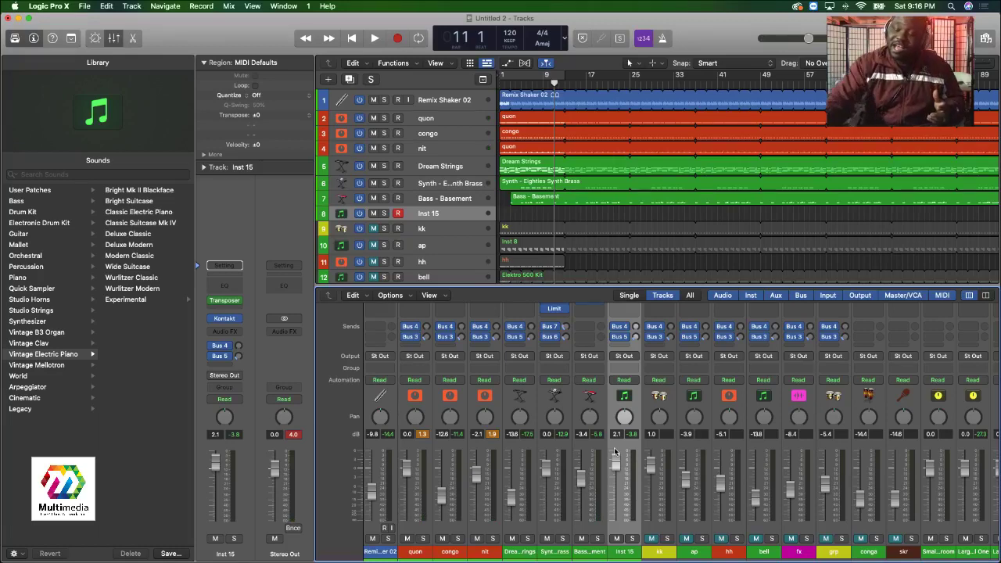
Play the song from the start to about bar 28 to rehearse the guitar part, and return to the beginning.
key("Return")
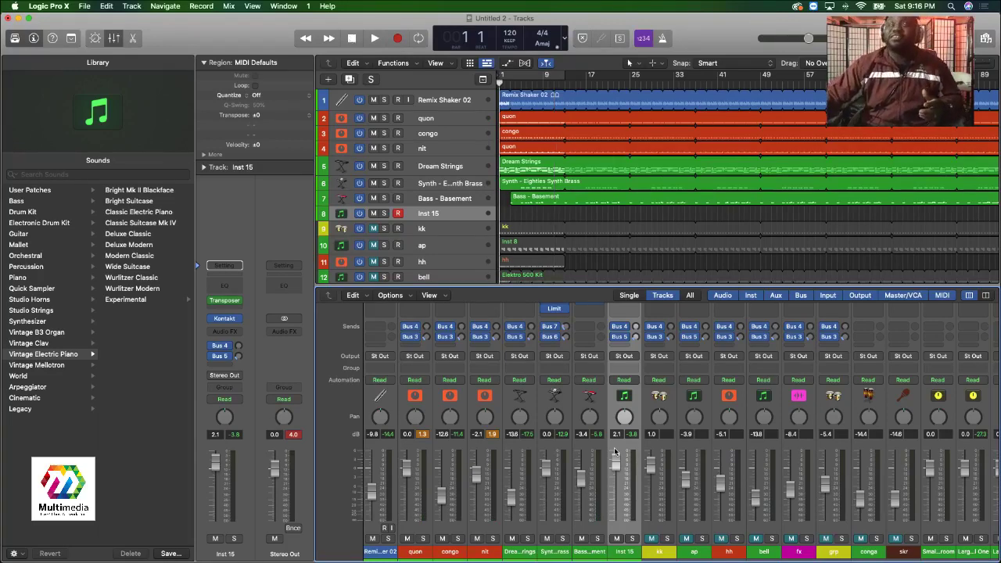
key("space")
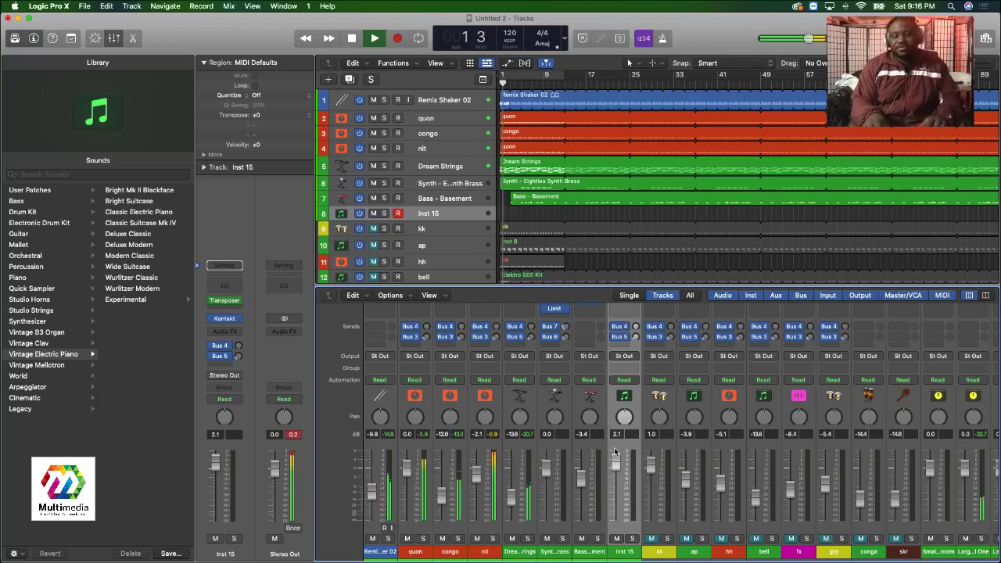
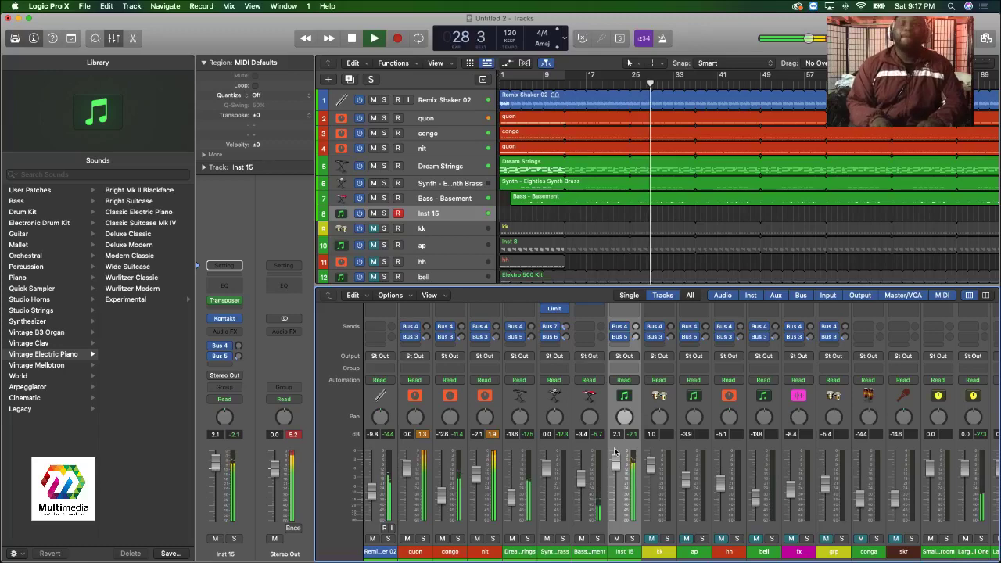
key("space")
key("Return")
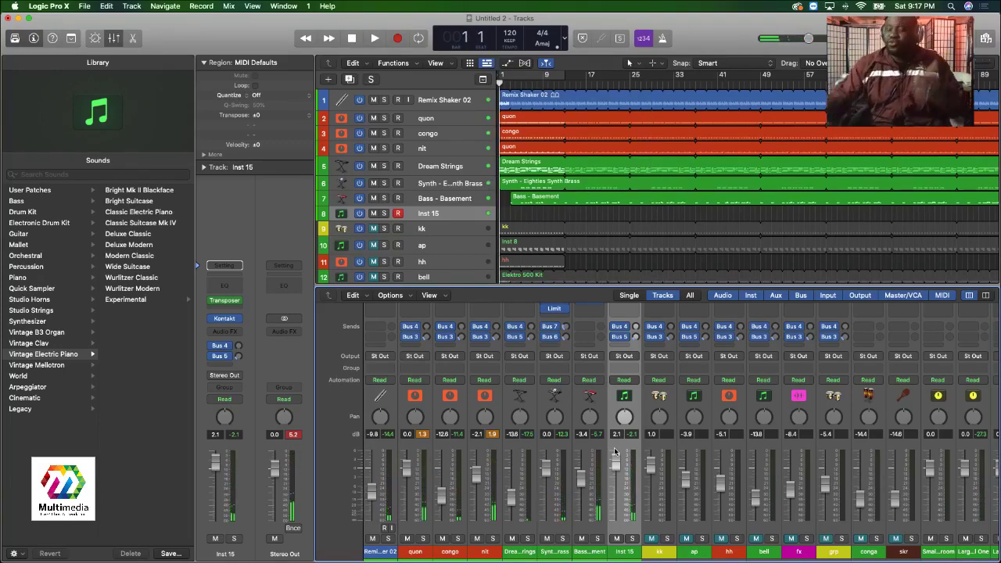
Record a clean electric guitar part on the Inst 15 track from bar 3, stopping at bar 13.
key("space")
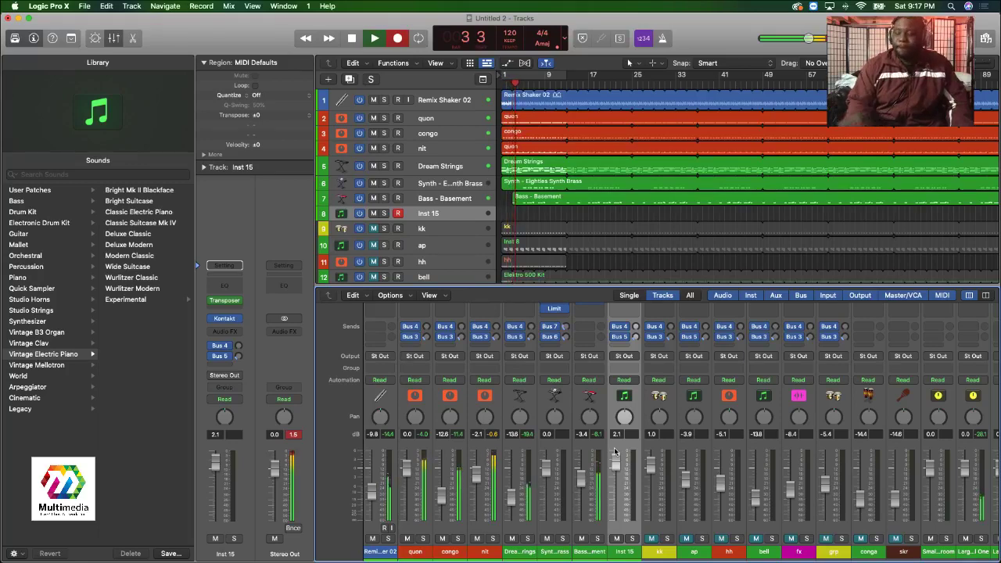
key("space")
key("space")
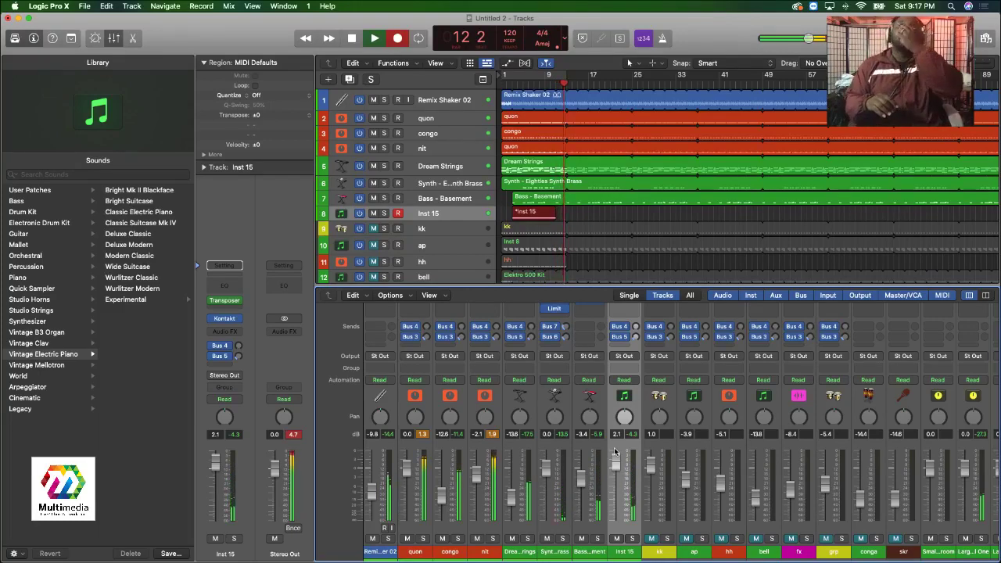
key("space")
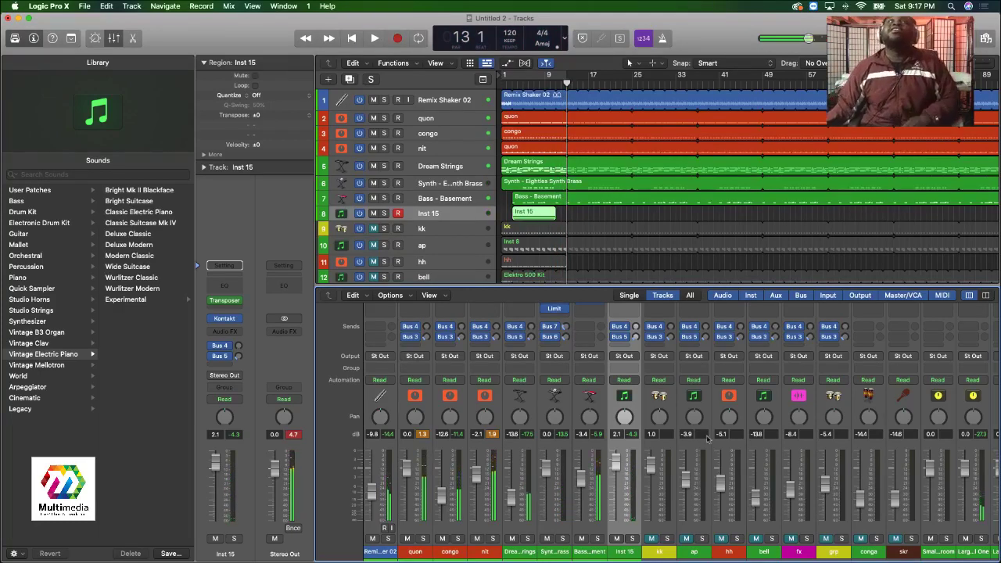
Quantize all notes of the Inst 15 region to 1/16 Note and extend the region to span bars 1 to 13.
double_click(534, 212)
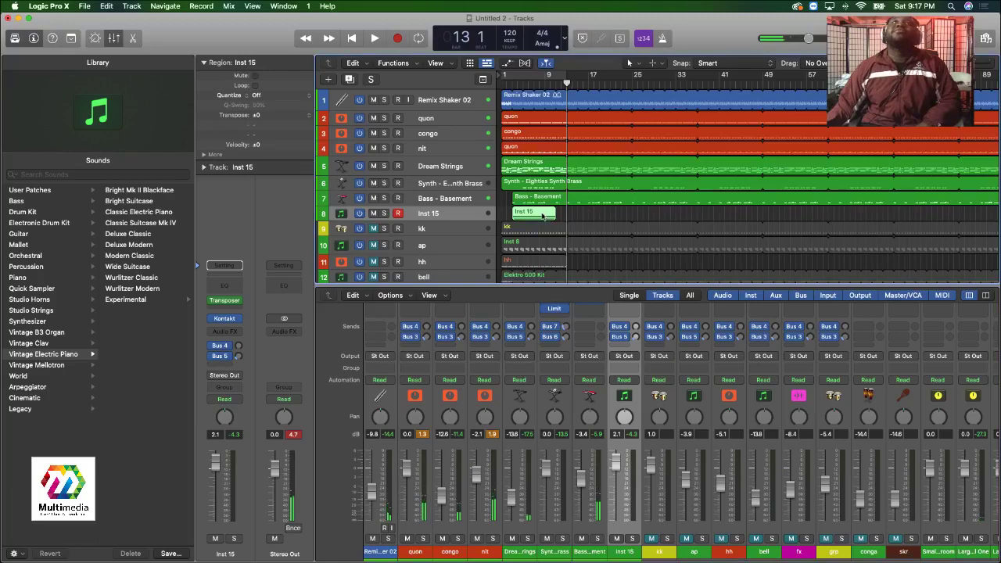
key("super+a")
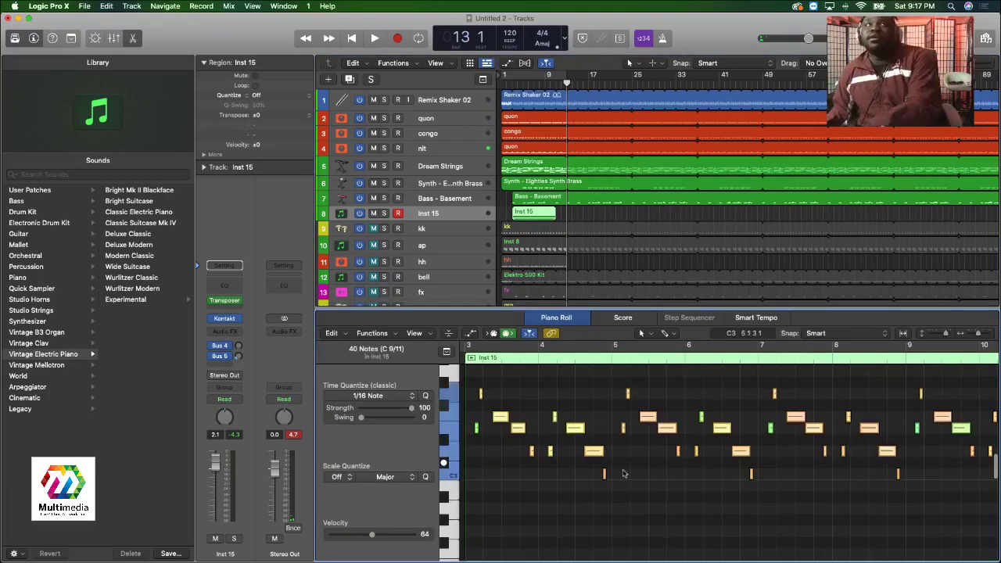
left_click_drag(513, 219, 566, 217)
Loop the Inst 15 region out to the end of the other tracks' regions while playing the song from bar 9.
left_click(546, 75)
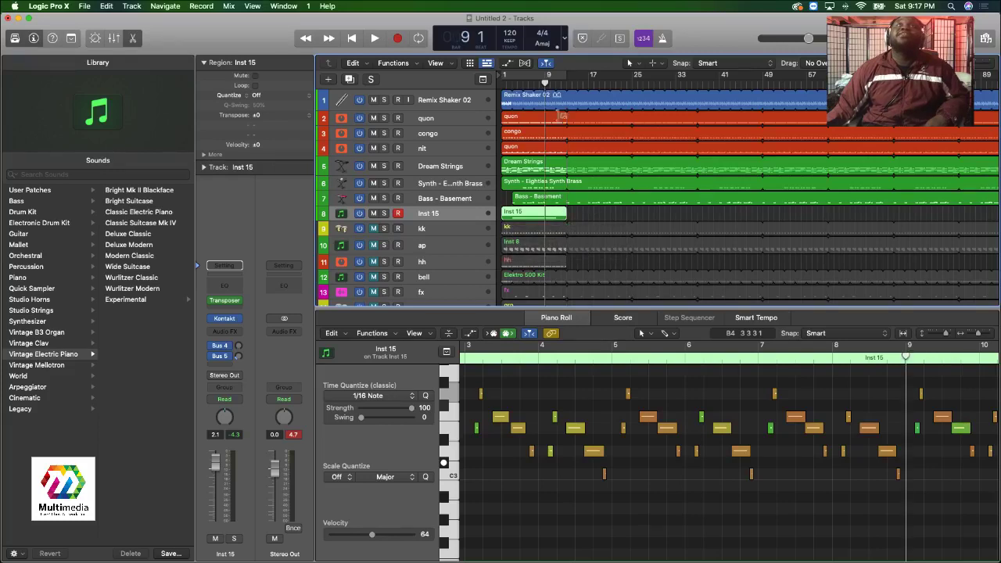
left_click_drag(571, 212, 822, 218)
key("space")
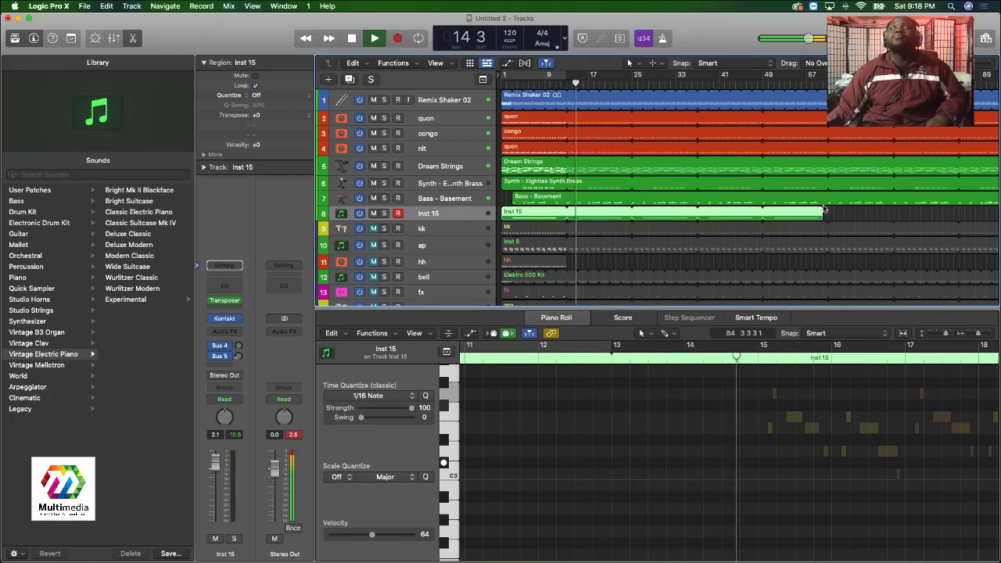
left_click_drag(826, 214, 928, 216)
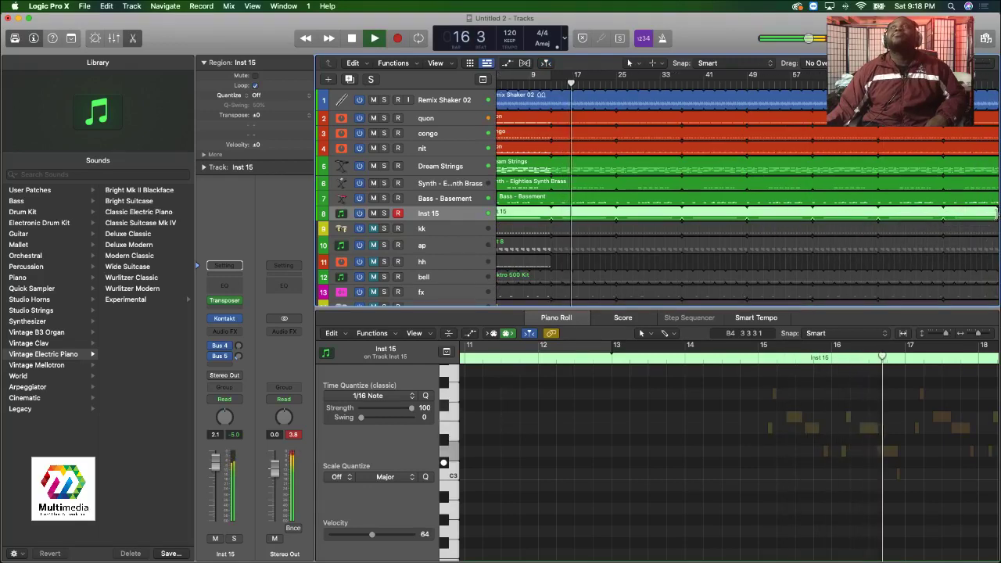
scroll(962, 205, "right", 5)
scroll(962, 205, "right", 5)
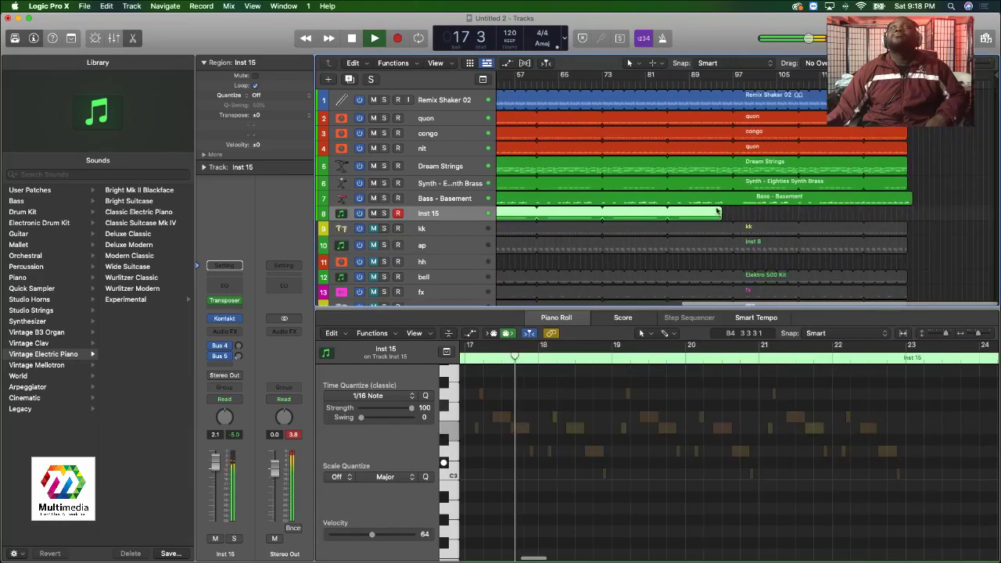
left_click_drag(723, 208, 916, 211)
scroll(567, 262, "left", 12)
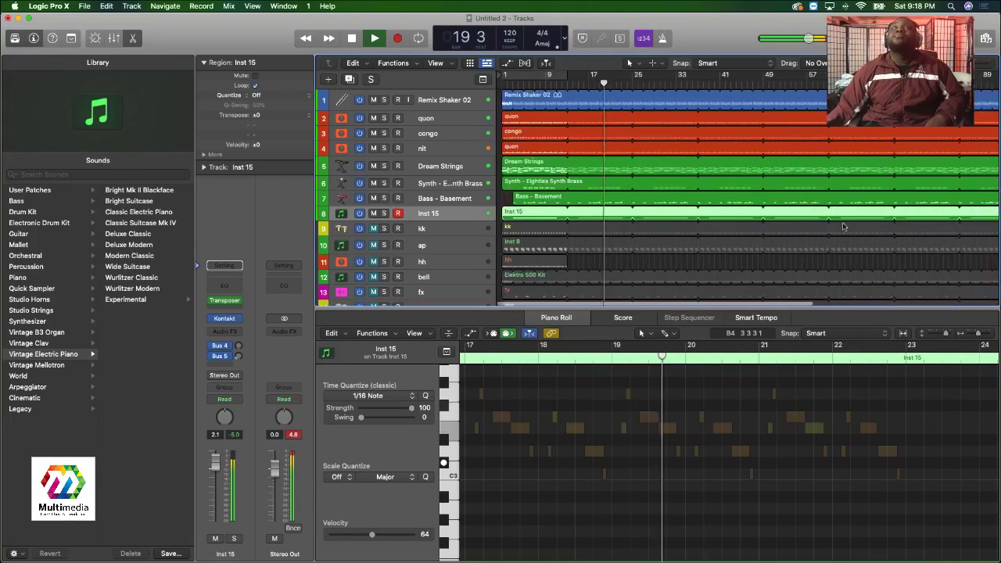
Lower the Inst 15 channel's volume to -0.1 dB in the mixer and rename its track gt1.
key("x")
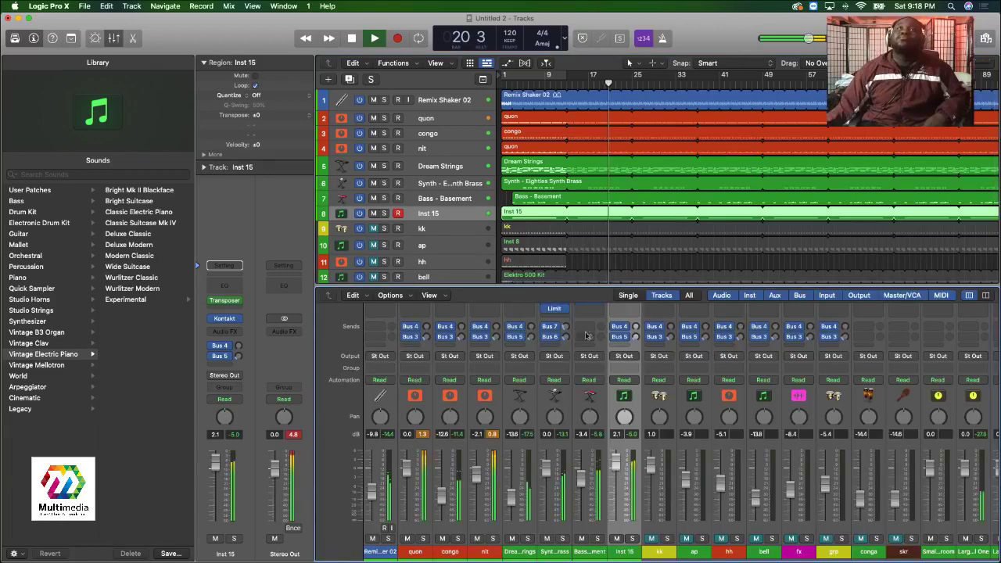
left_click_drag(616, 467, 618, 479)
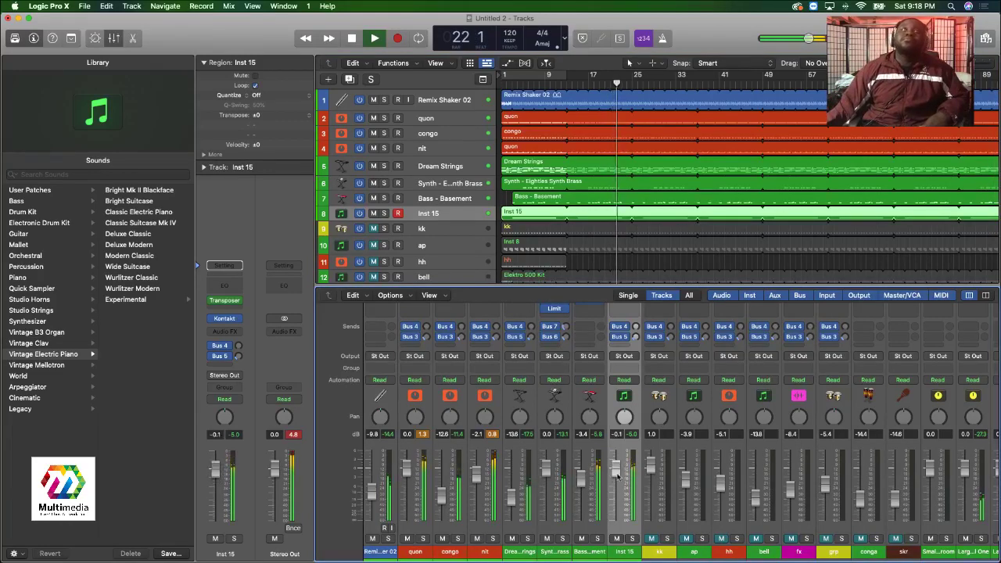
double_click(425, 214)
type("gt")
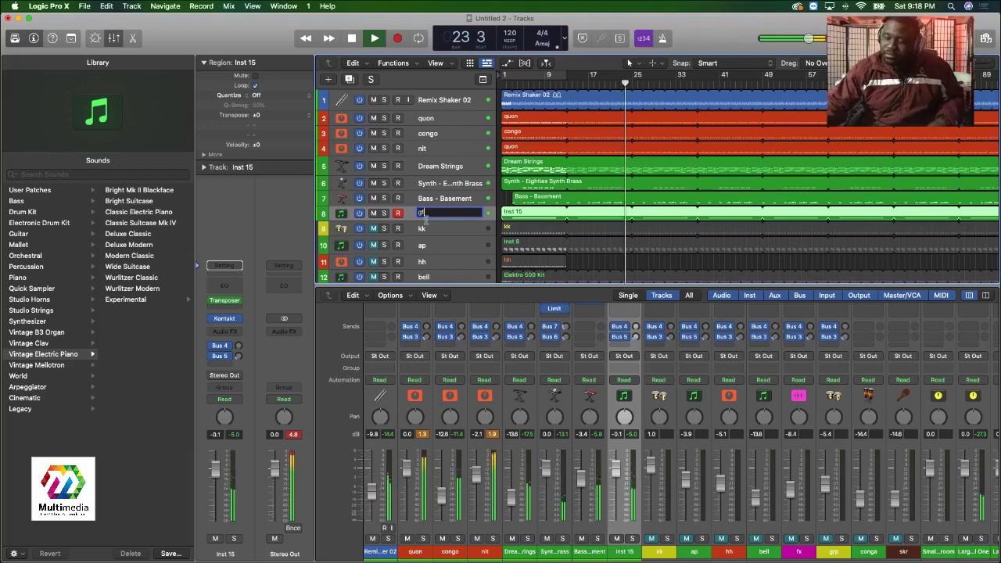
type("1")
key("Return")
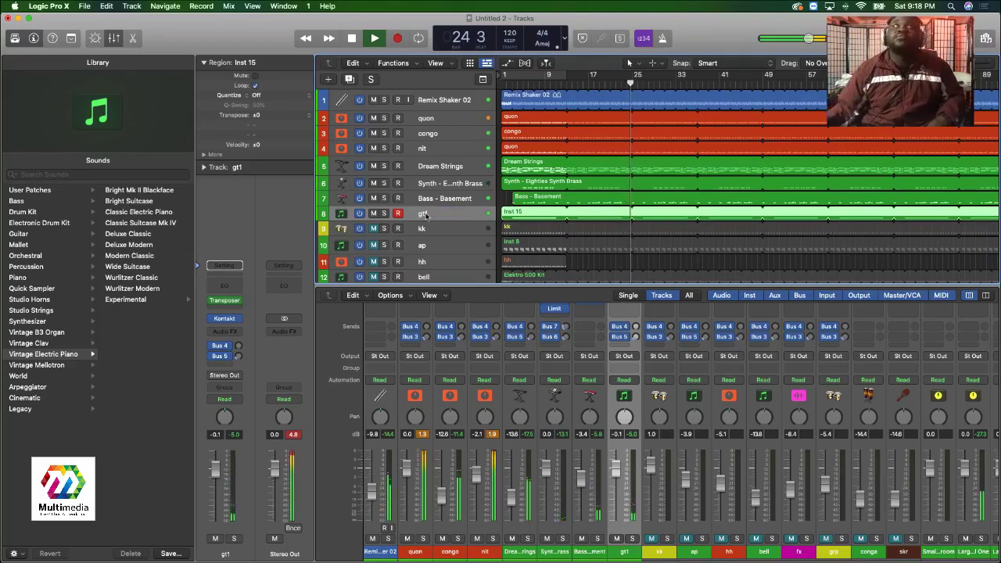
Create a new software instrument track below gt1 and load Kontakt in stereo as its instrument.
left_click(132, 6)
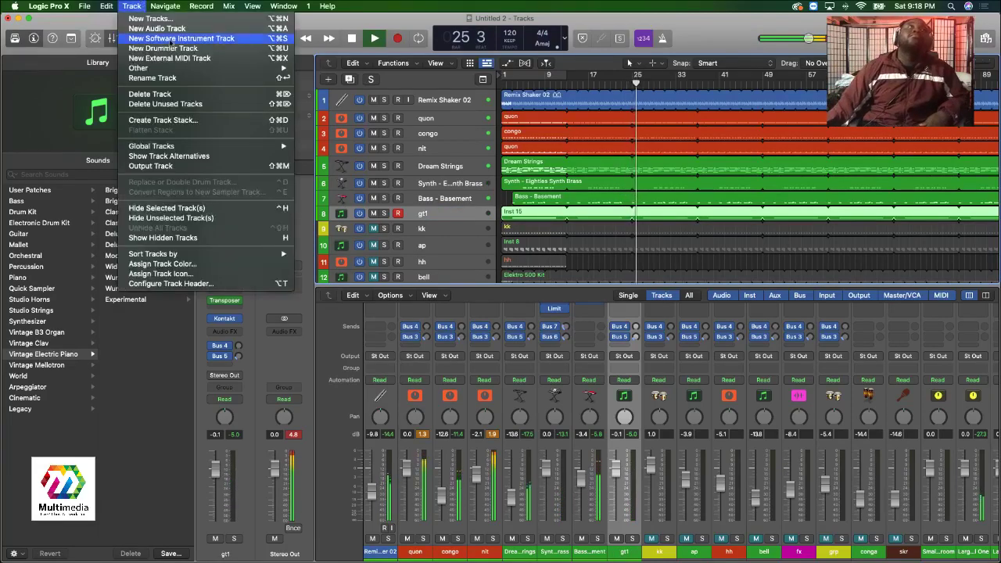
left_click(567, 235)
key("alt+super+s")
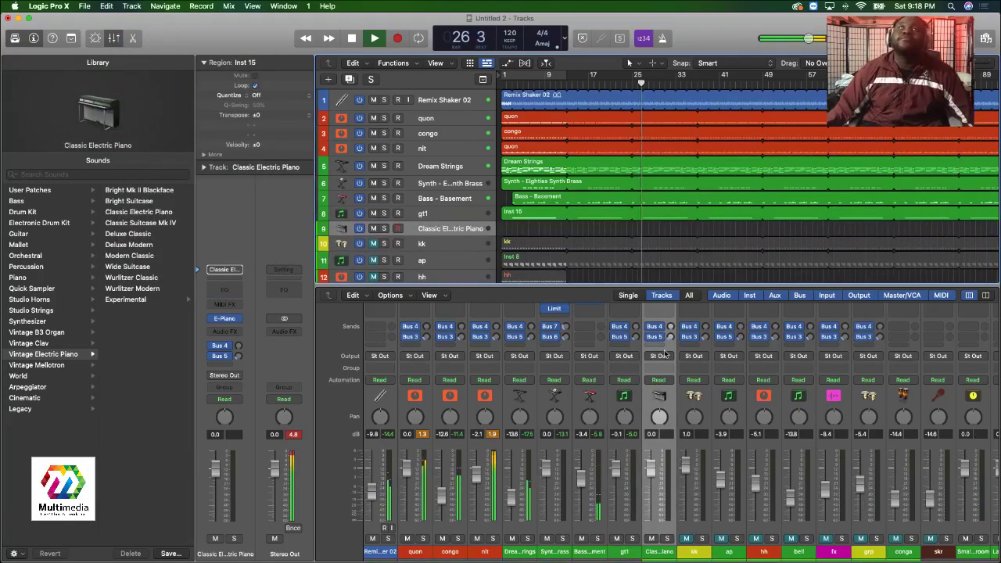
scroll(682, 382, "up", 5)
left_click(668, 375)
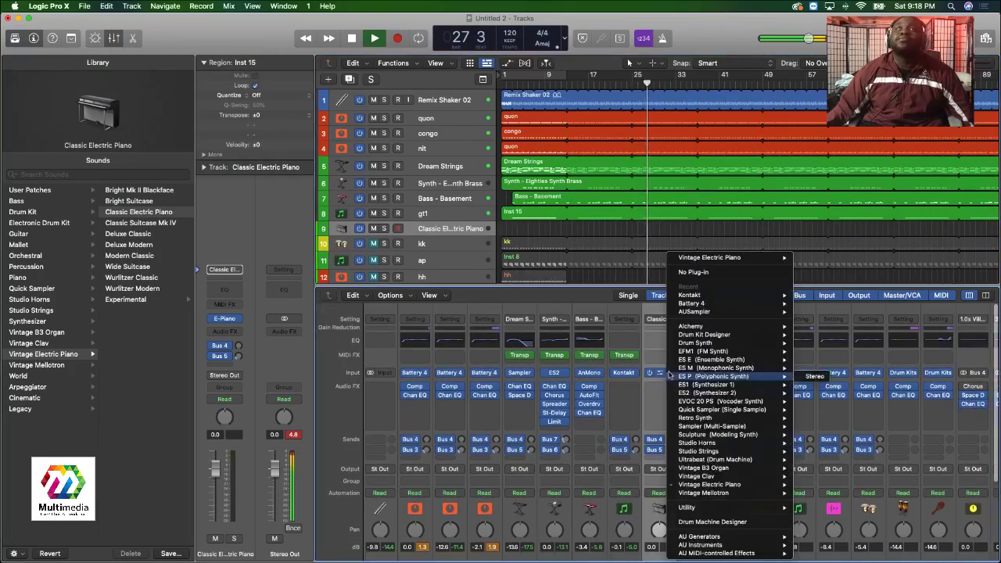
mouse_move(774, 303)
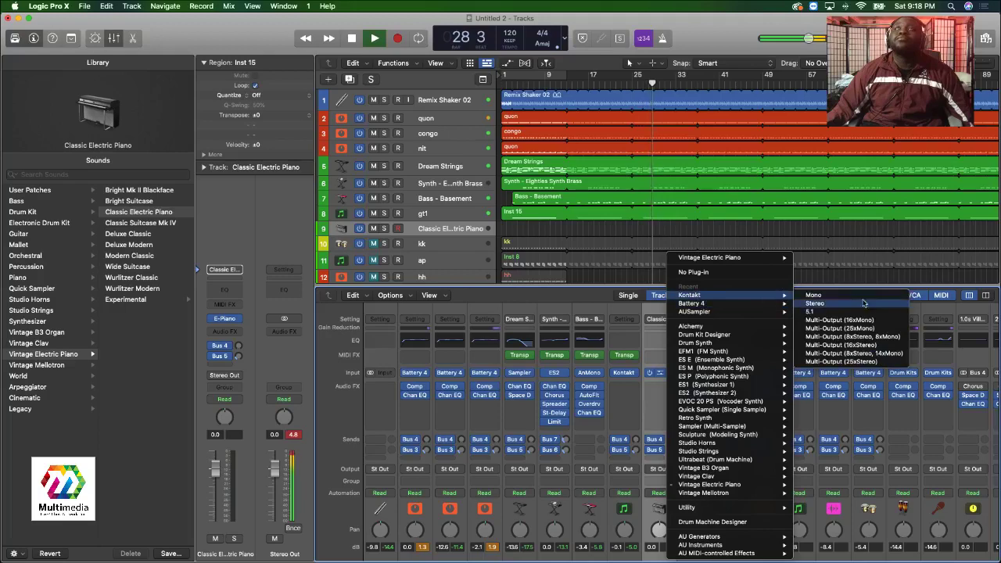
left_click(828, 306)
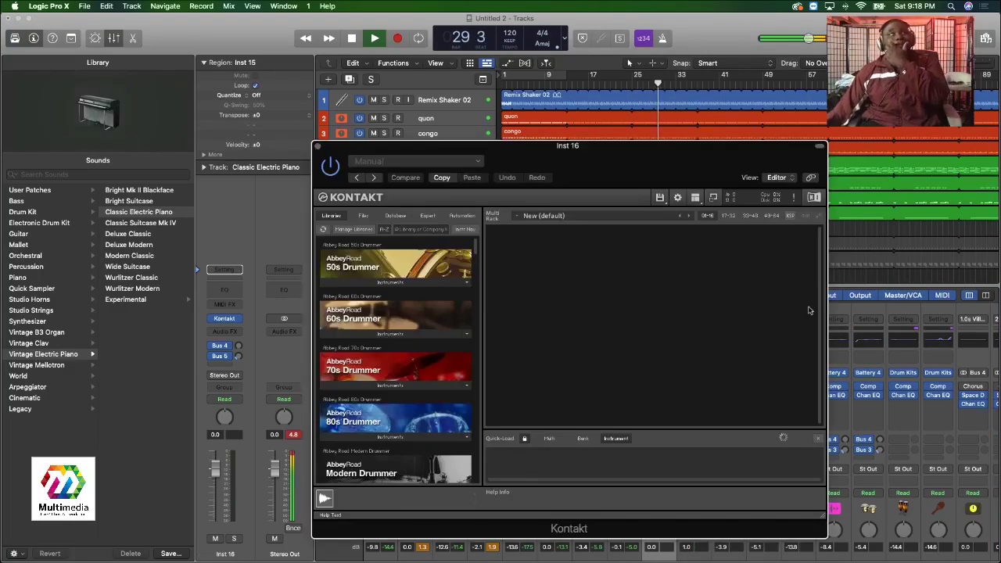
Load the 068_FunkGuitar instrument from the Yamaha PSR-S900 library into Kontakt.
scroll(327, 360, "down", 10)
scroll(327, 360, "down", 10)
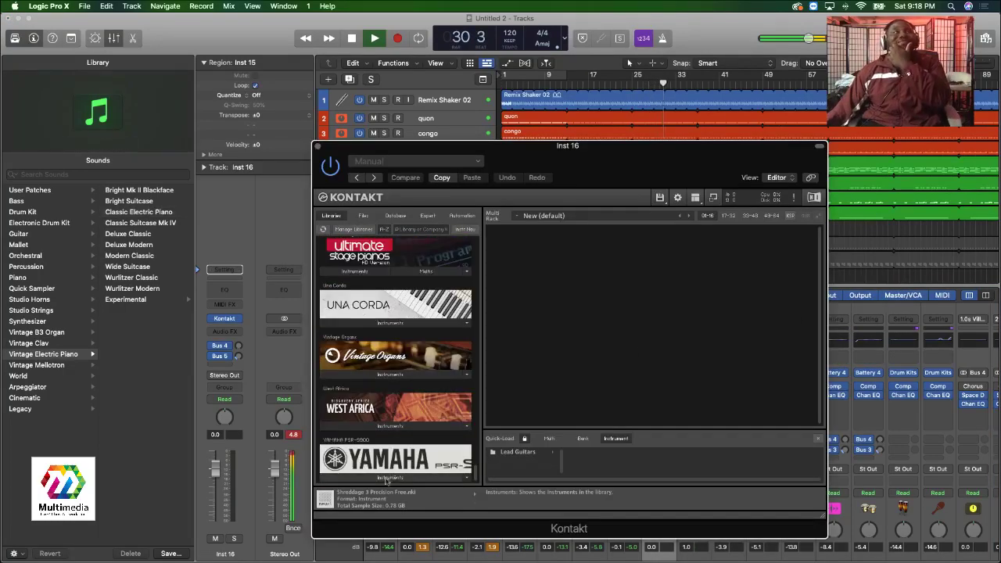
left_click(382, 477)
scroll(382, 441, "down", 10)
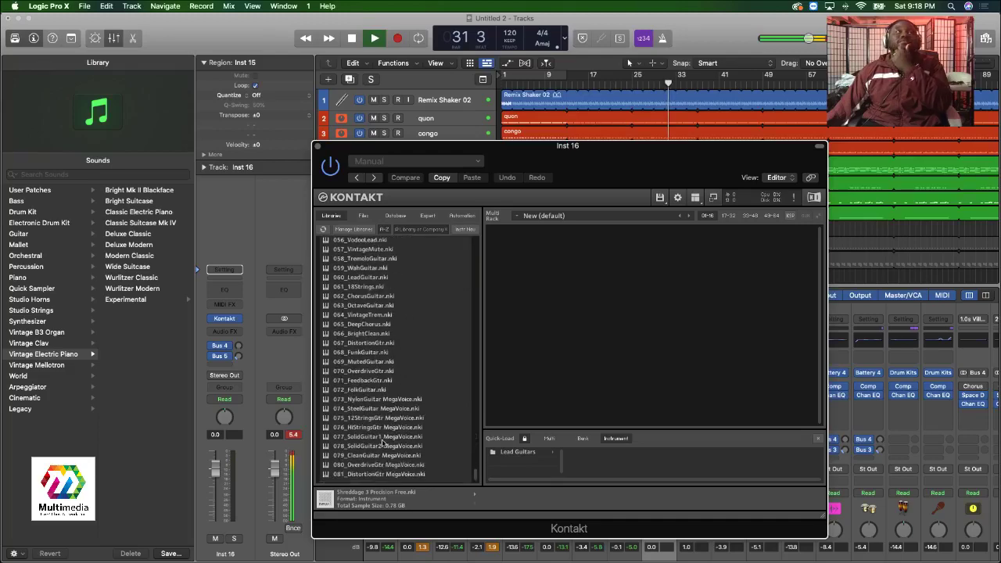
left_click(368, 354)
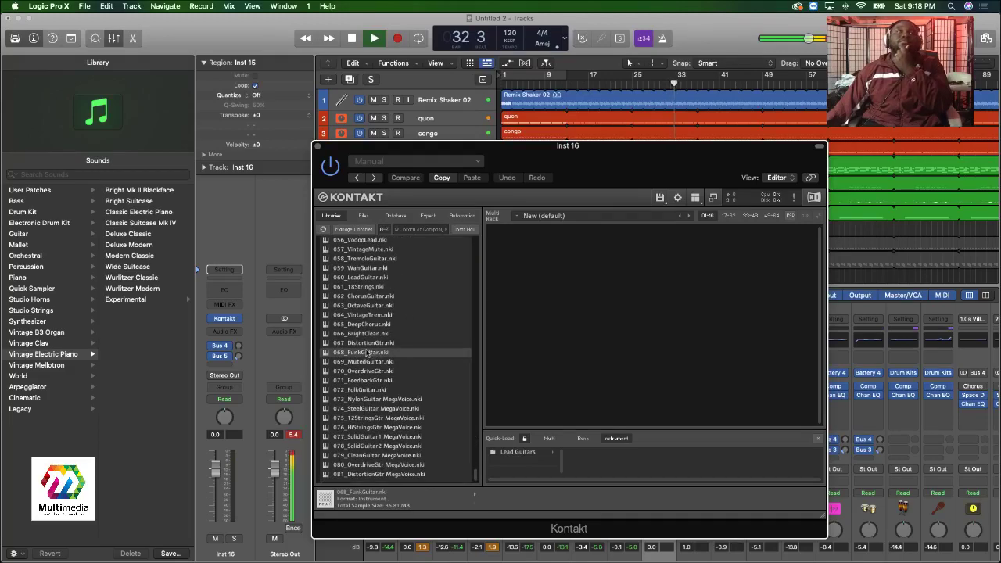
double_click(368, 353)
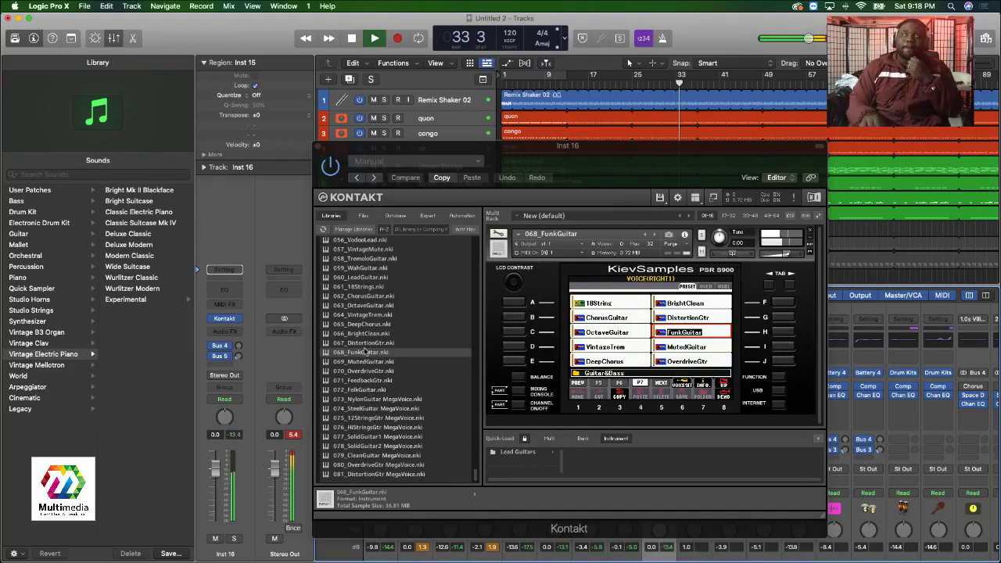
Copy the Transposer effect from the gt1 channel to the Inst 16 channel and raise Inst 16's volume to 4.5 dB.
left_click_drag(406, 147, 105, 160)
left_click_drag(623, 355, 659, 356)
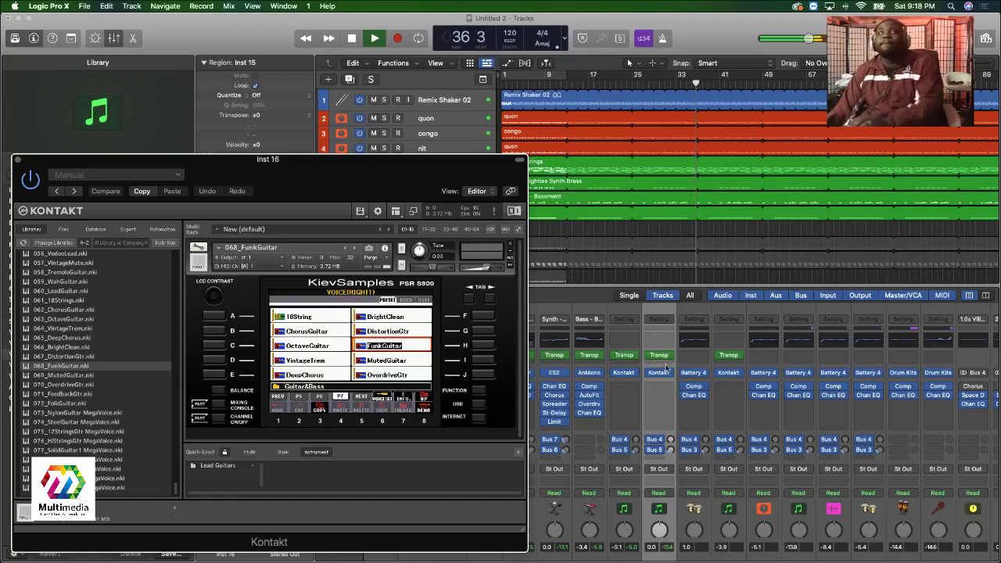
scroll(661, 391, "down", 5)
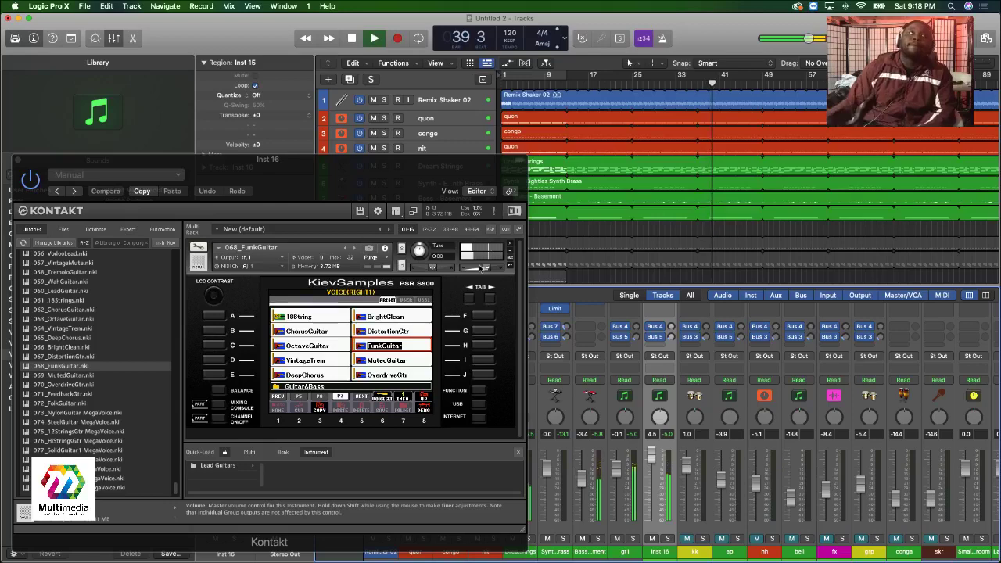
Stop playback at about bar 45, return to the beginning of the song and close the Kontakt window.
left_click_drag(382, 166, 587, 172)
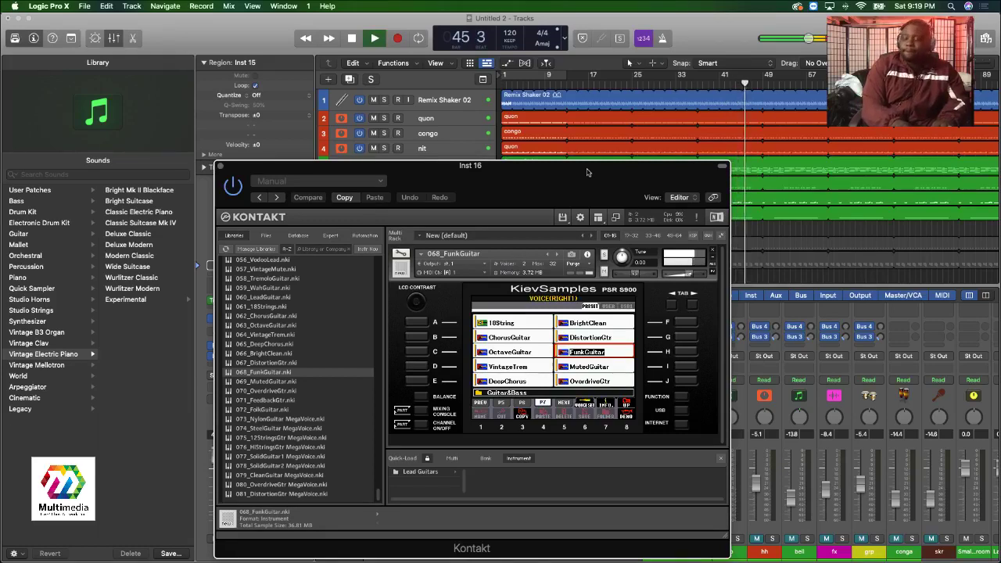
key("space")
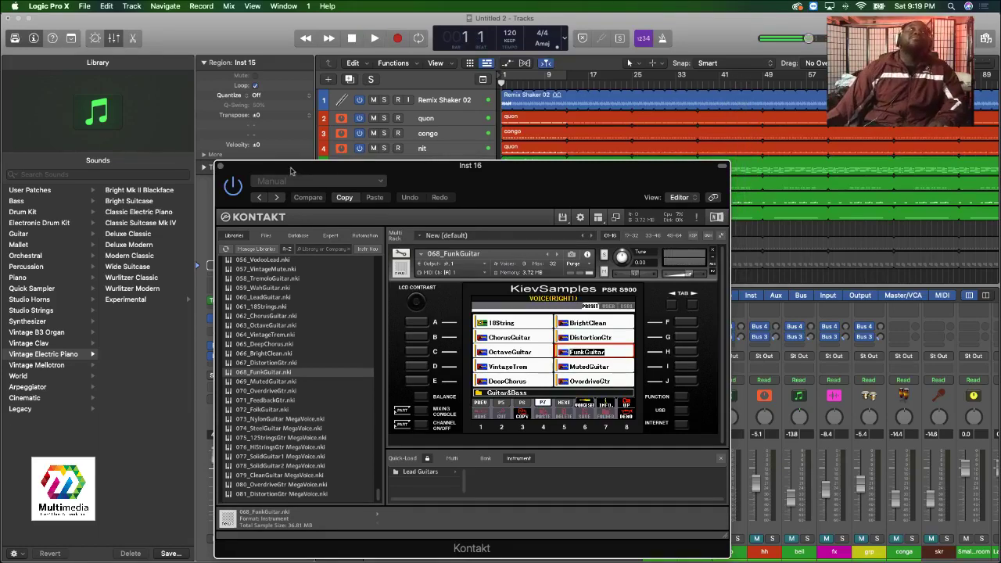
left_click_drag(271, 166, 349, 233)
left_click(298, 235)
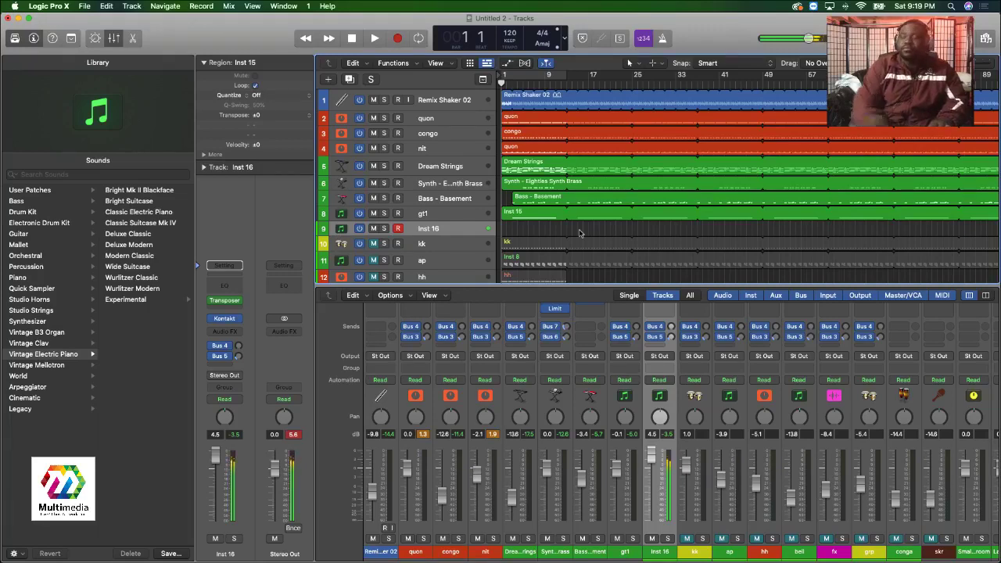
Record a funk guitar part on the Inst 16 track from bar 3 to bar 15 and select all its notes for editing.
key("r")
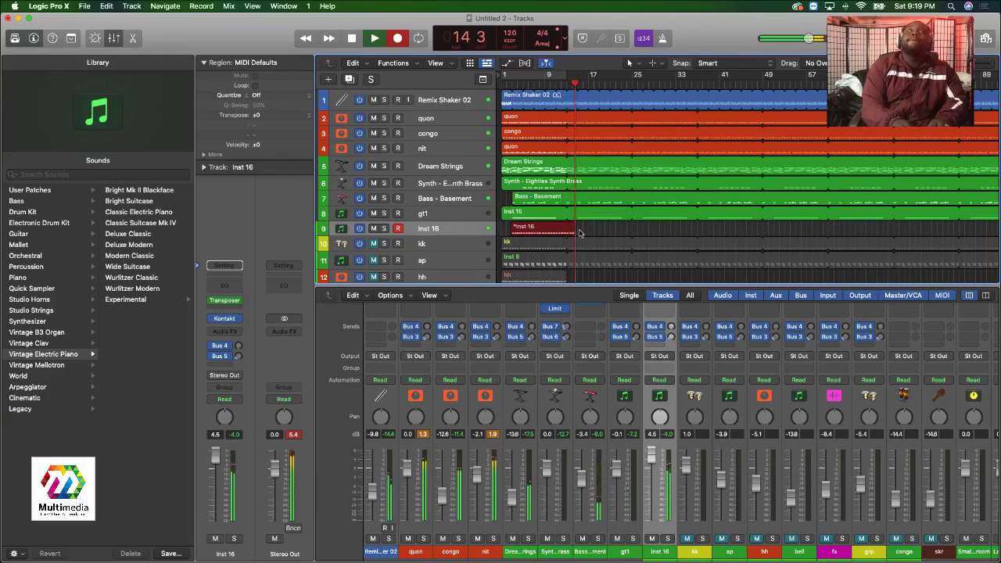
key("space")
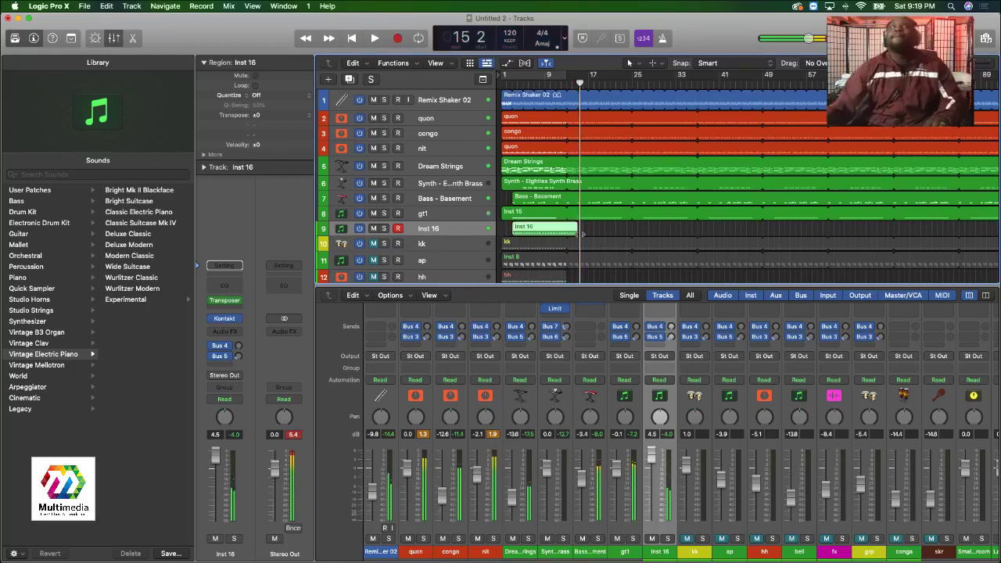
key("p")
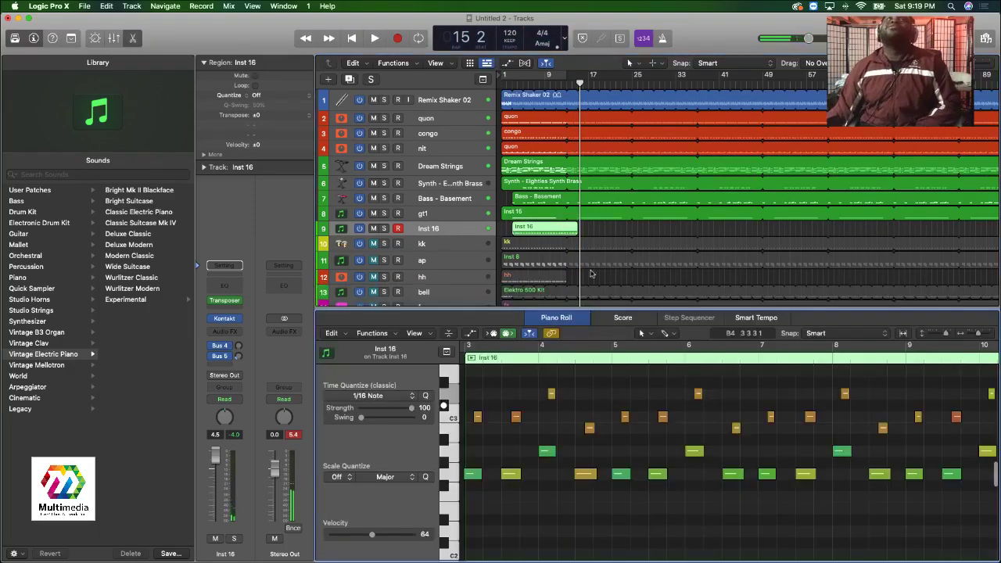
key("super+a")
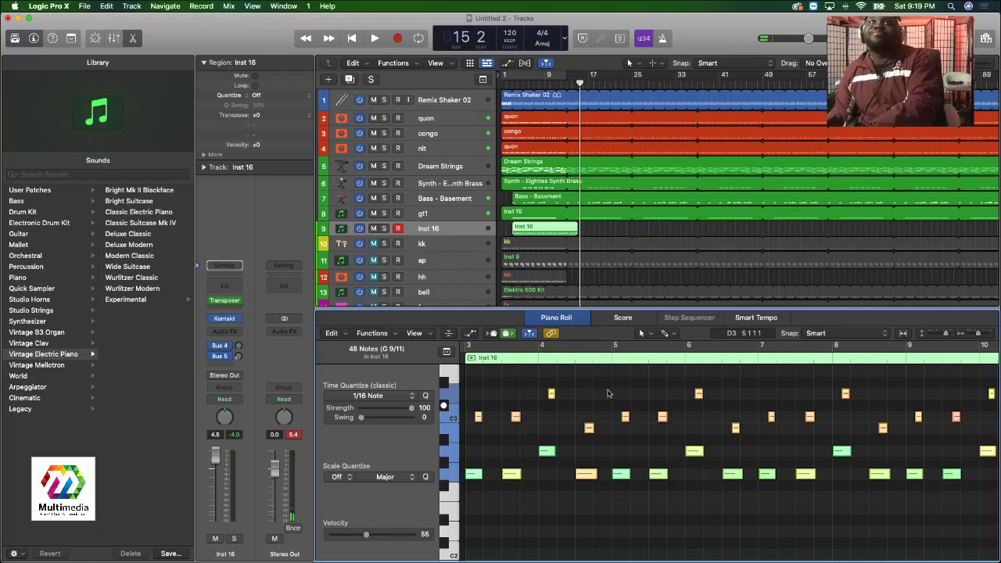
Extend the Inst 16 region back to bar 1, loop it to about bar 51 and play the song from about bar 13.
left_click(504, 227)
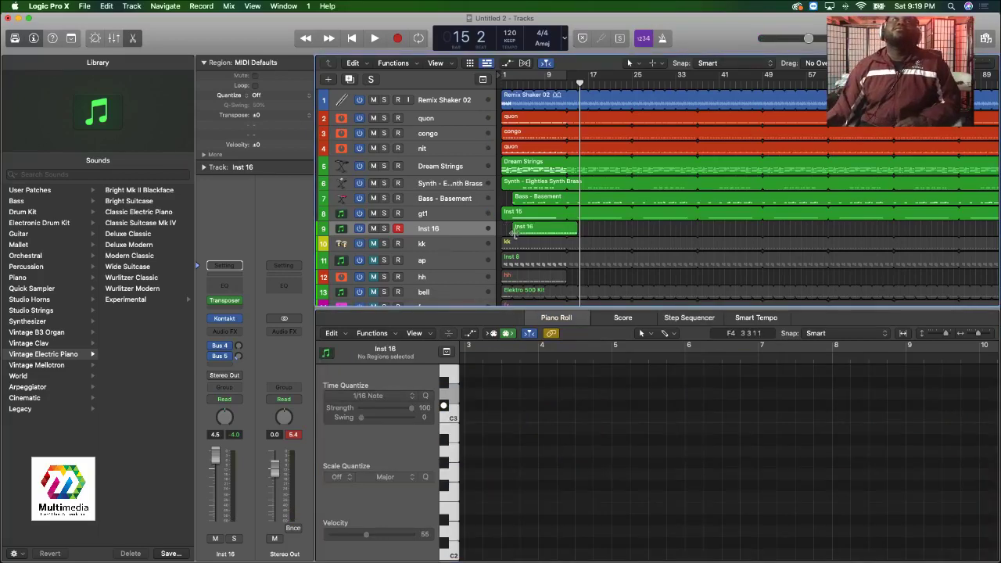
left_click(514, 233)
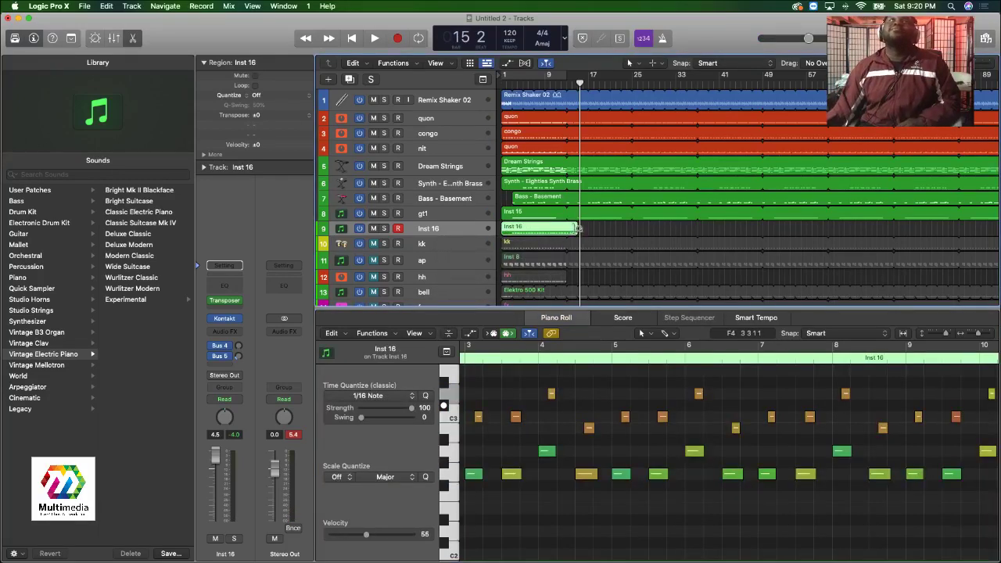
left_click_drag(578, 228, 778, 228)
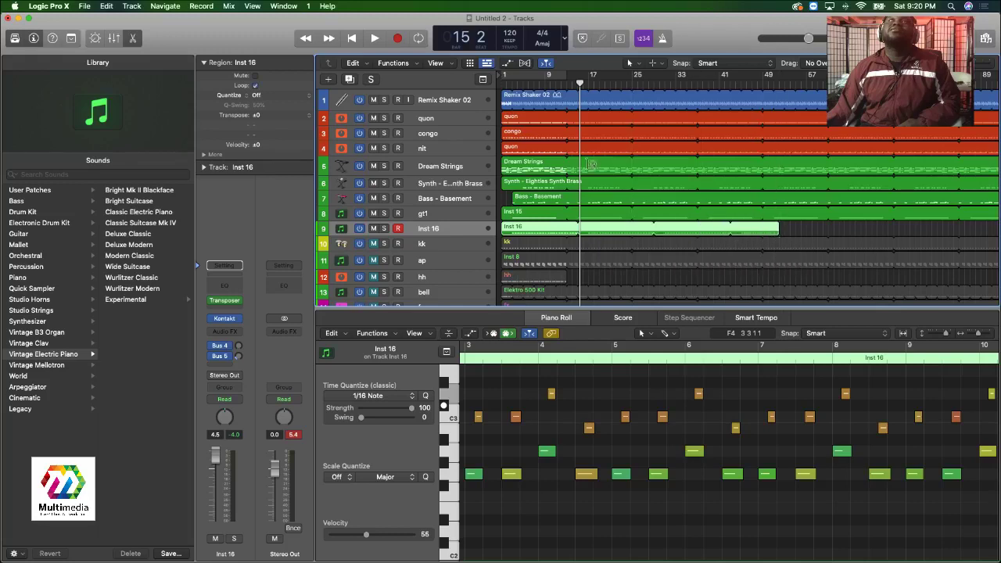
key("space")
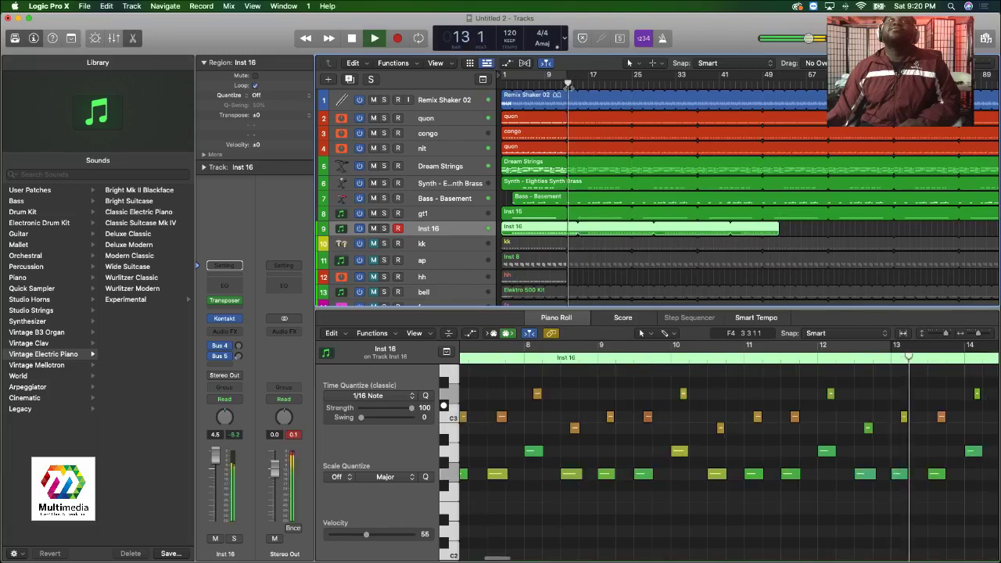
Turn off looping on the Inst 16 region, stop playback and remove the region's empty part before bar 3.
key("l")
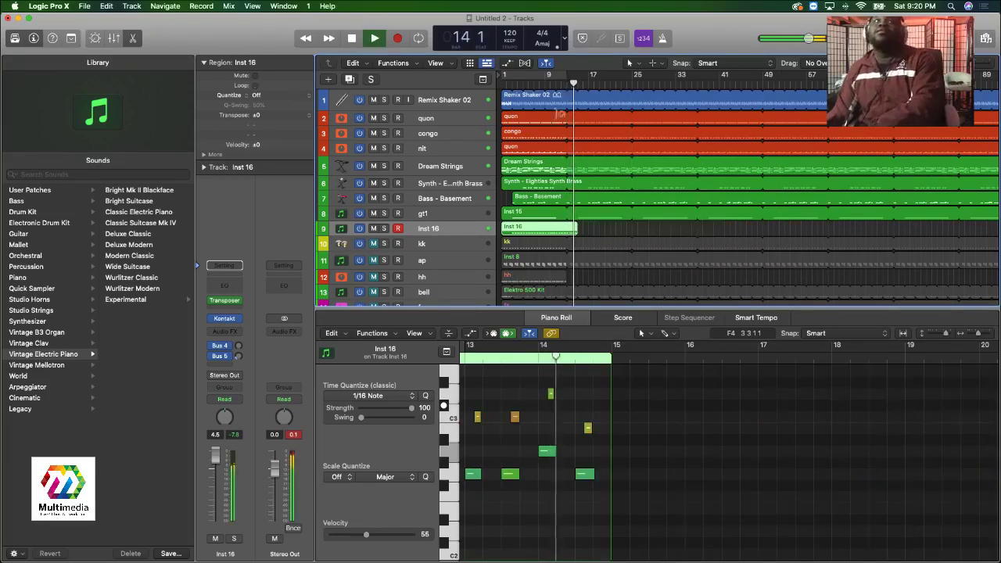
key("space")
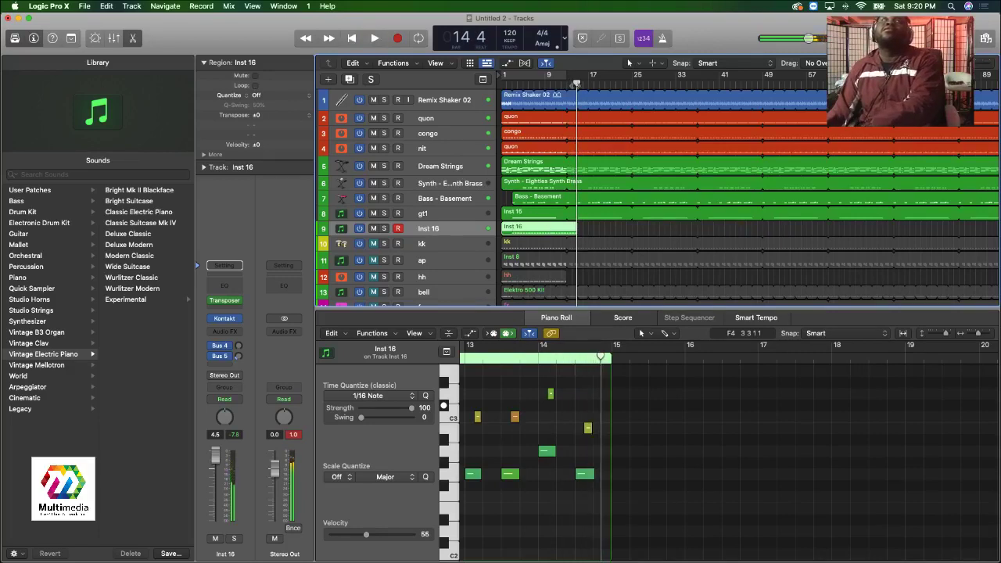
left_click(514, 76)
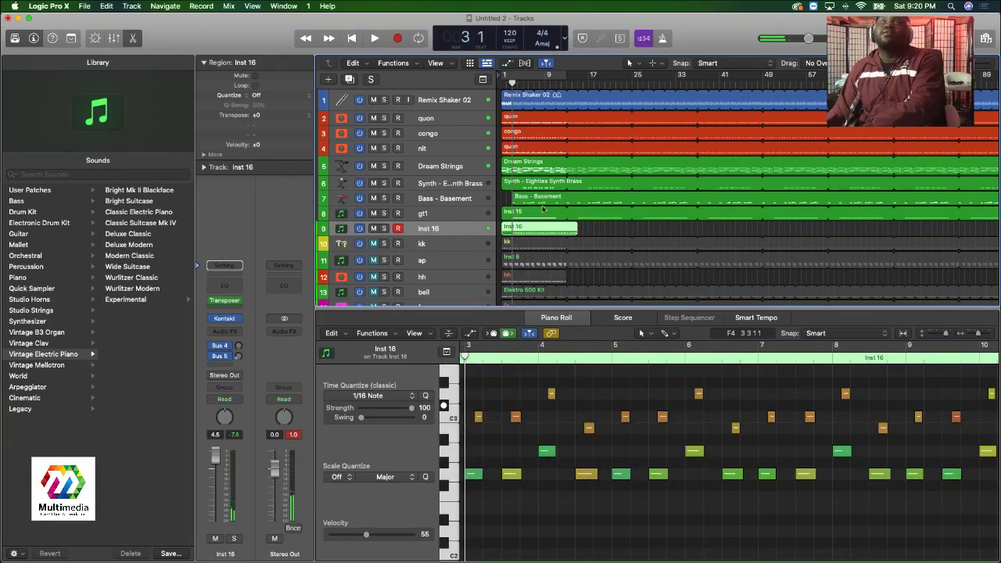
left_click(504, 227)
key("Delete")
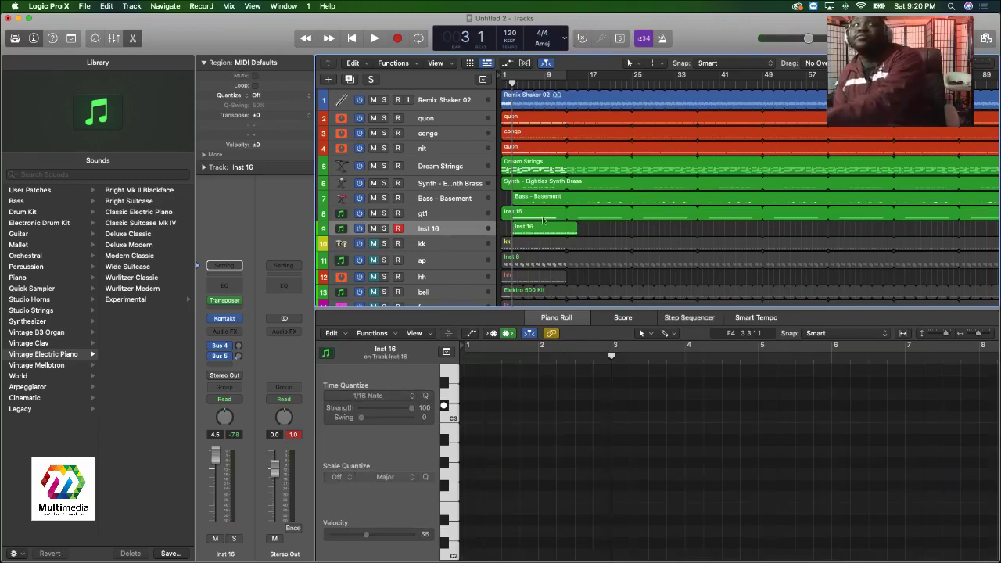
Play the song from bar 3 and loop the Inst 16 region out to where the gt1 track's loops end.
left_click_drag(580, 227, 827, 227)
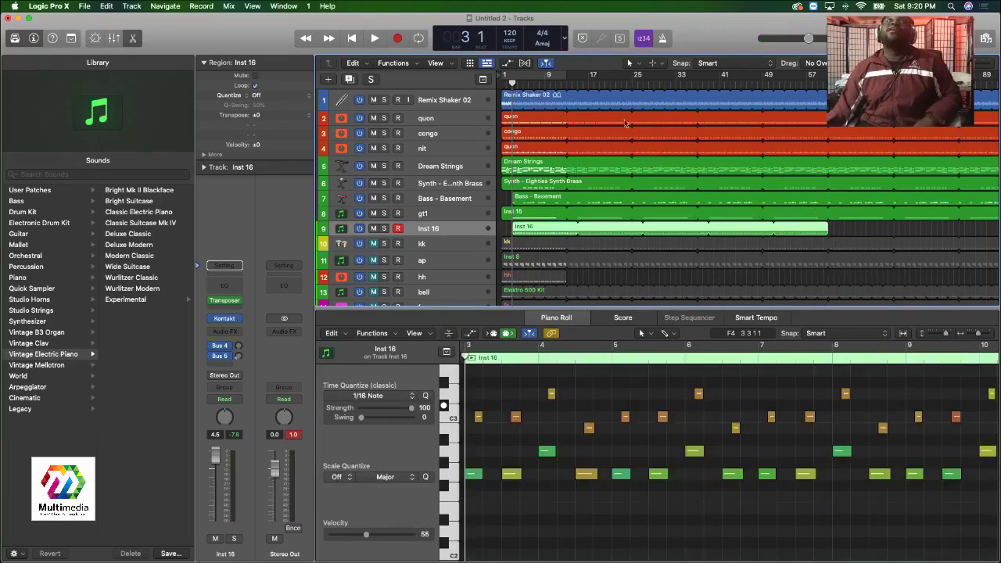
key("space")
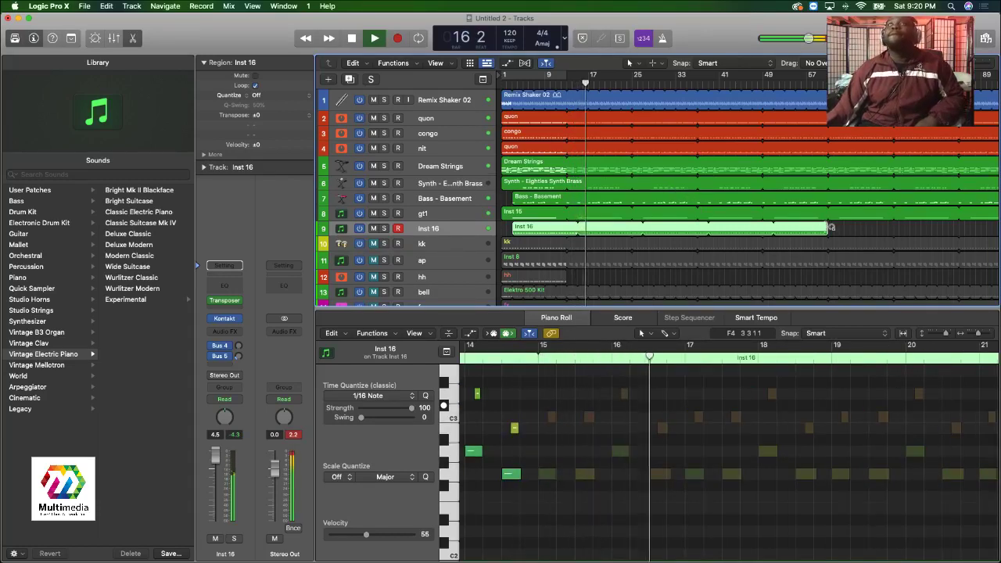
left_click_drag(829, 227, 976, 227)
left_click(973, 63)
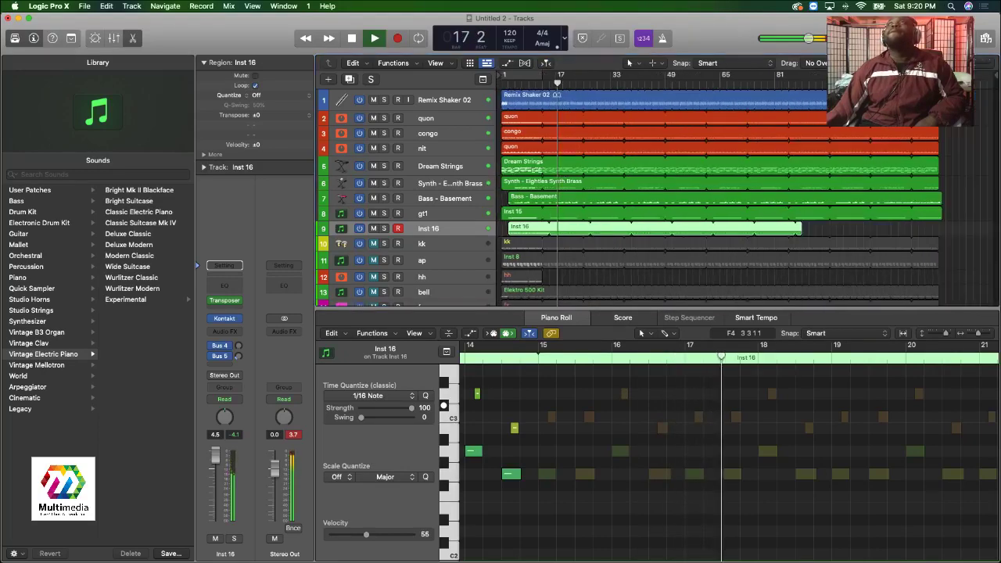
left_click_drag(805, 228, 876, 228)
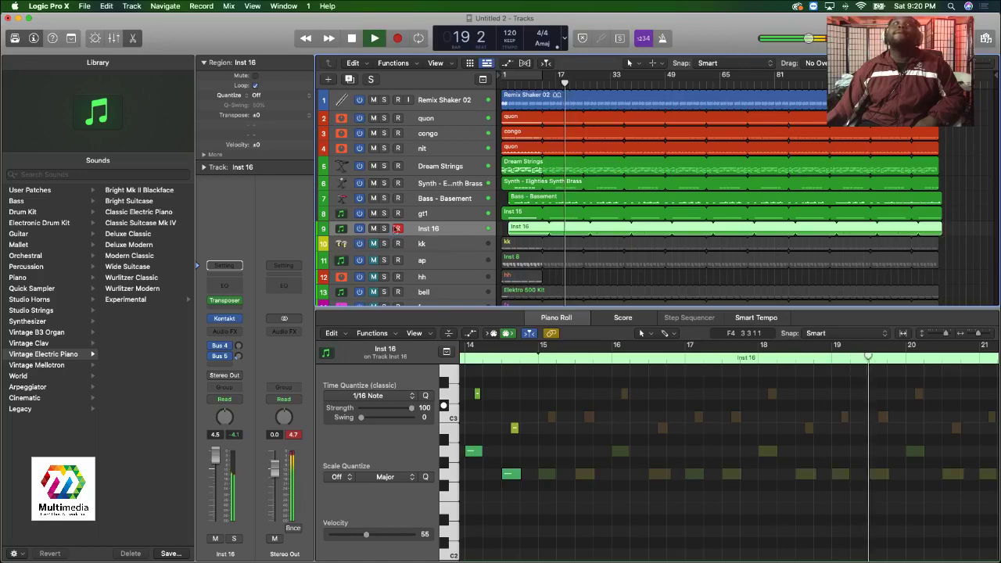
Solo the Inst 16, gt1 and nit tracks and show the mixer.
left_click(384, 228)
left_click(384, 213)
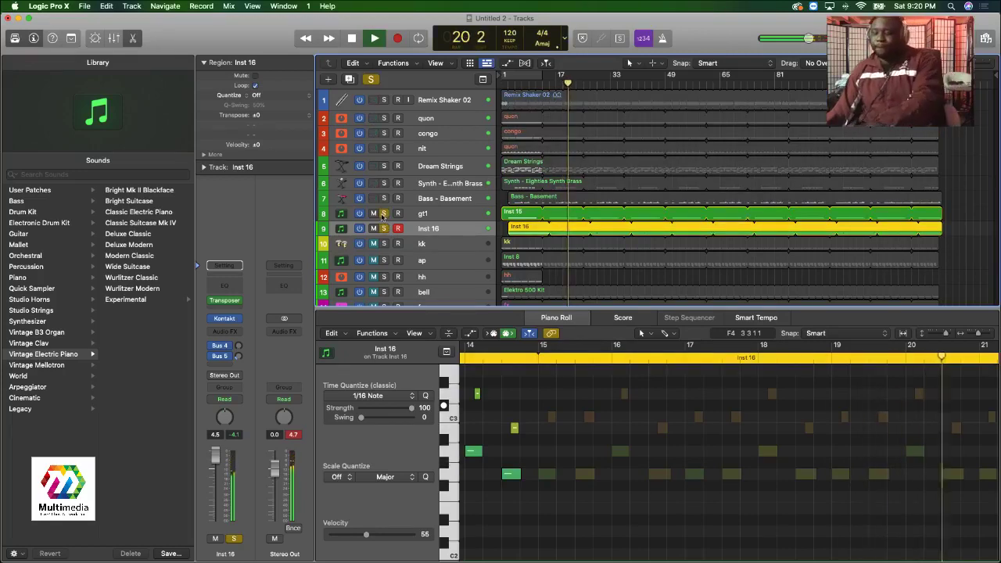
key("x")
Balance the two guitars during playback by setting Inst 16 to -2.2 dB and gt1 to -0.8 dB.
mouse_move(652, 456)
left_mouse_down()
mouse_move(651, 473)
mouse_move(617, 469)
mouse_move(650, 473)
left_mouse_up()
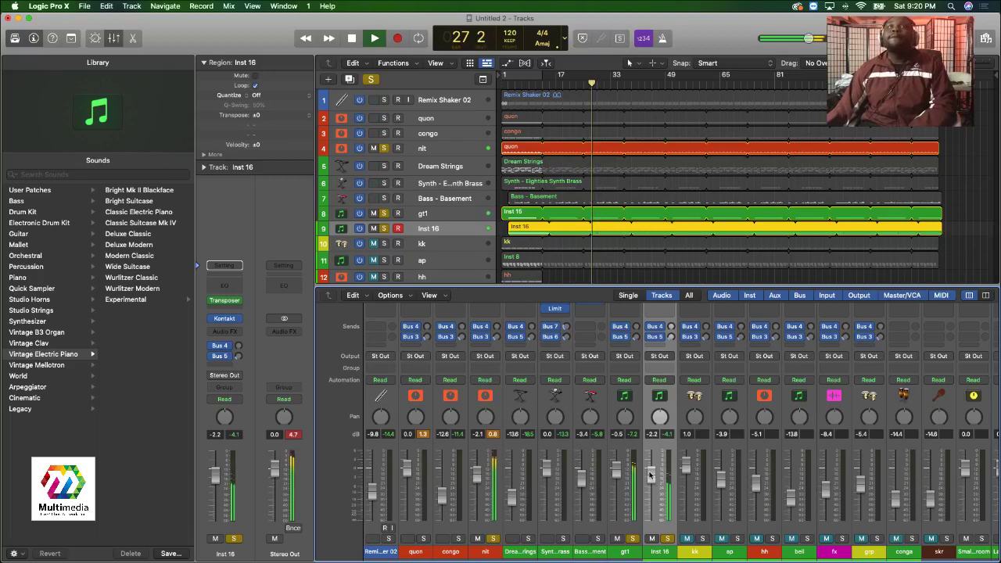
key("space")
left_click_drag(618, 469, 618, 474)
key("space")
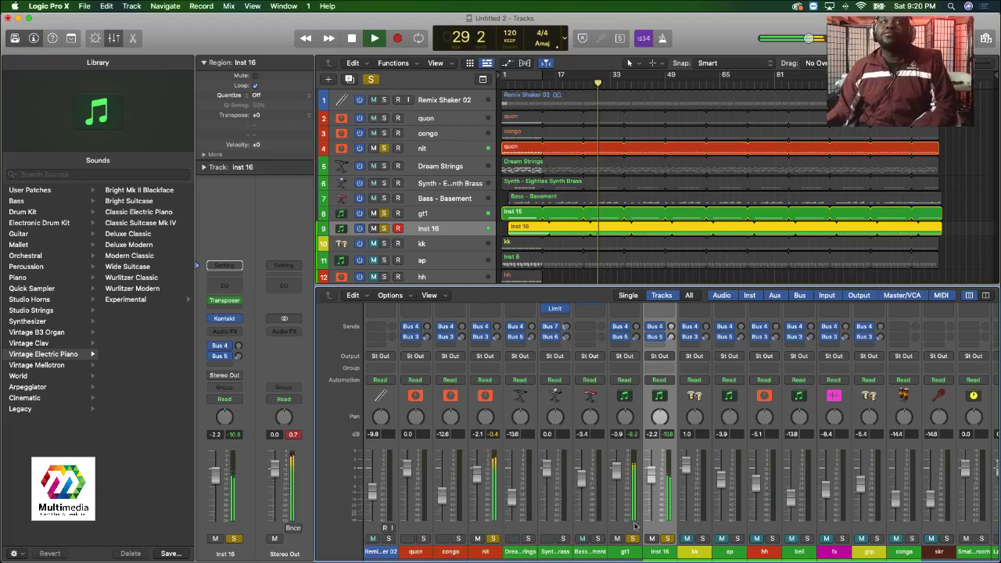
left_click_drag(618, 470, 617, 469)
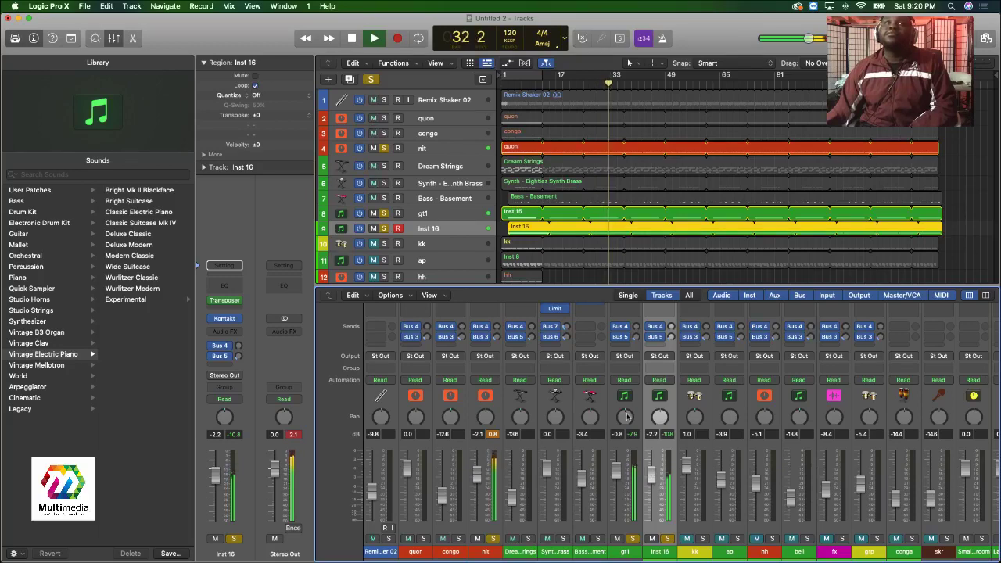
Try panning gt1 and Inst 16 to opposite sides by 30, swap their sides and recentre both tracks.
left_click_drag(624, 417, 661, 426)
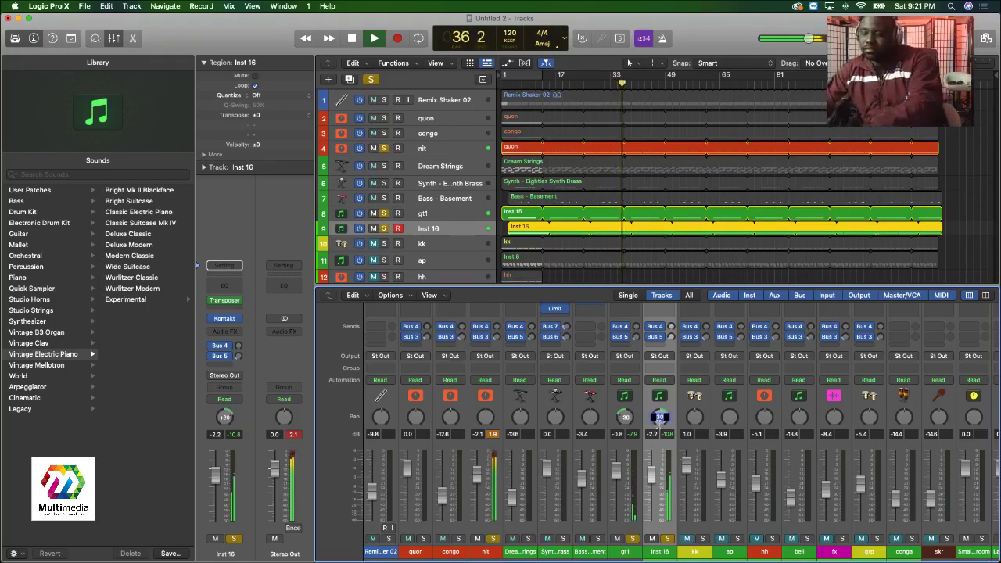
left_click(624, 419)
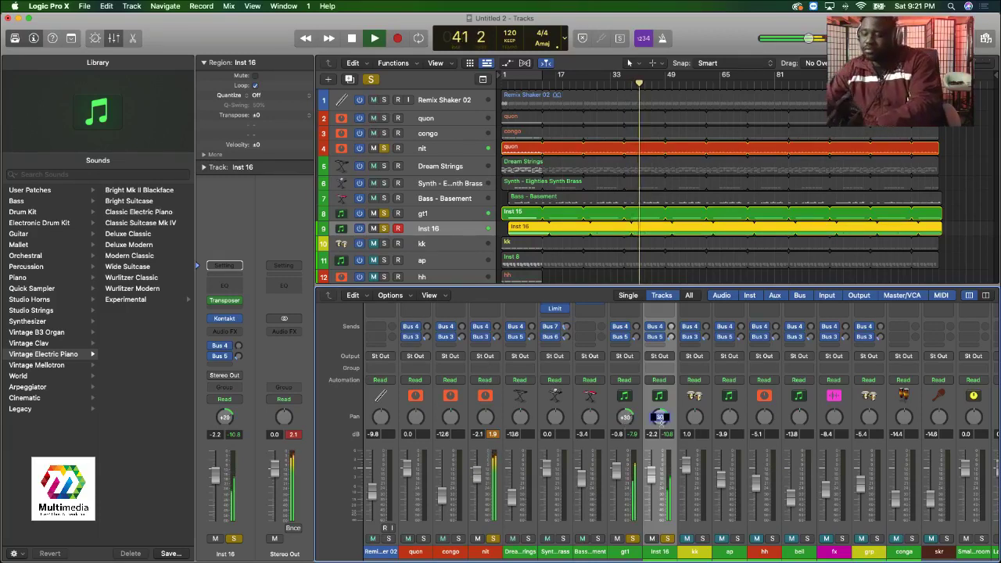
left_click_drag(659, 417, 659, 420)
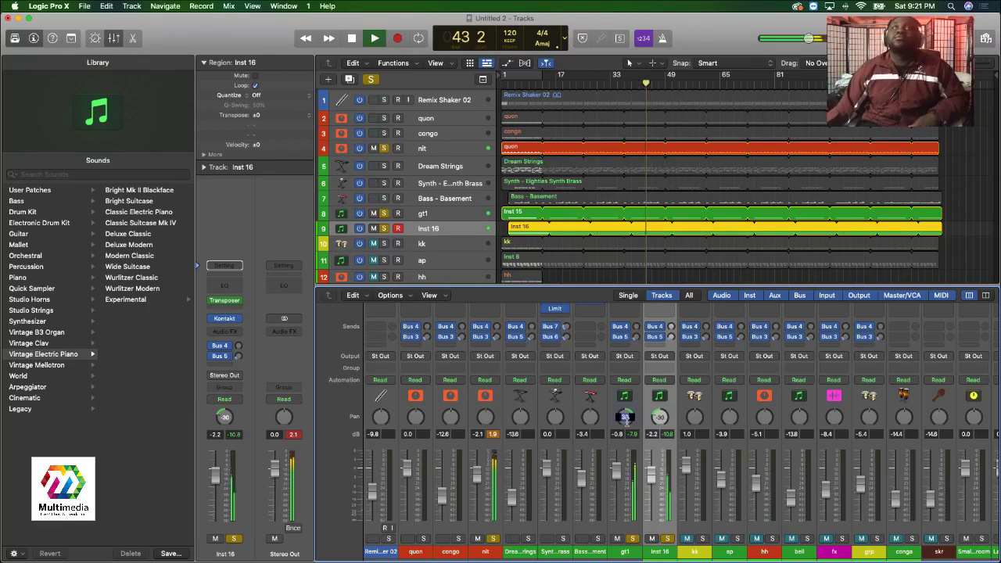
left_click(625, 418, "alt")
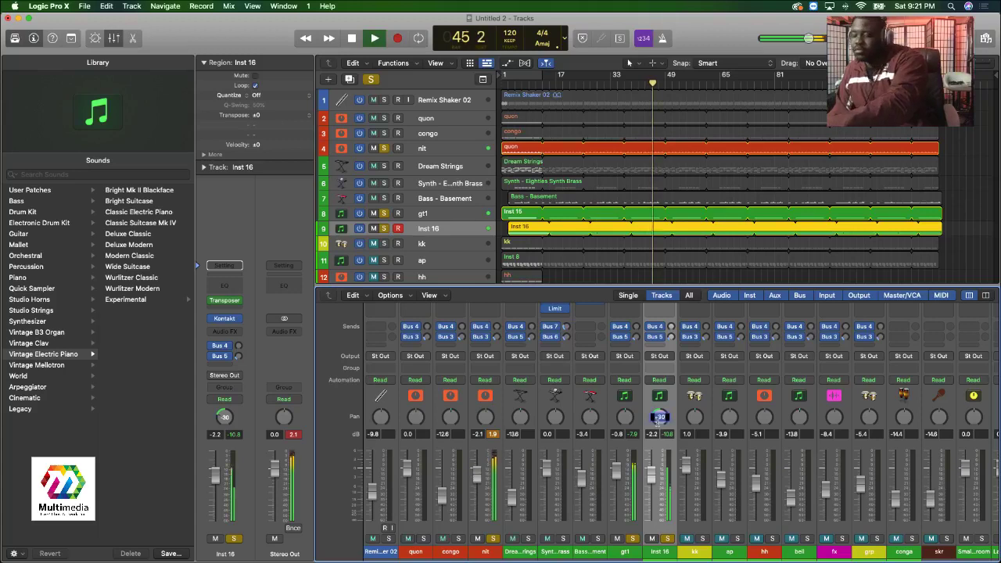
left_click(660, 417, "alt")
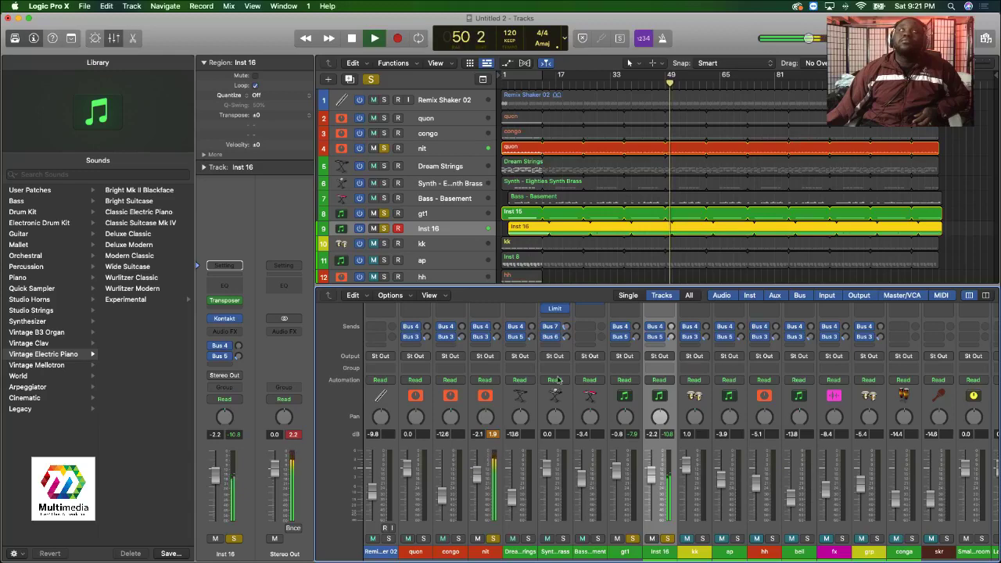
Rename the Inst 16 track as gt2.
double_click(429, 235)
type("gt2")
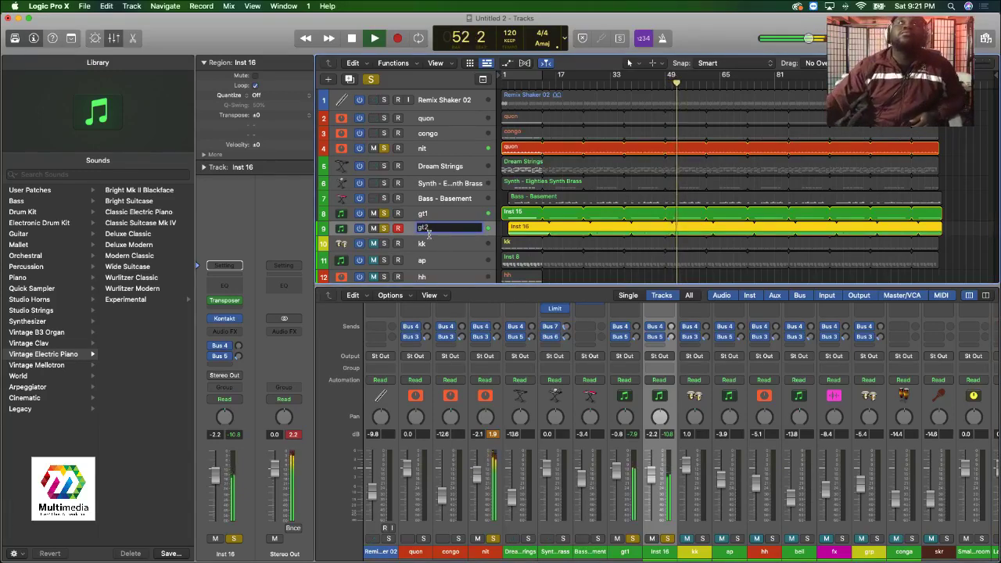
key("Return")
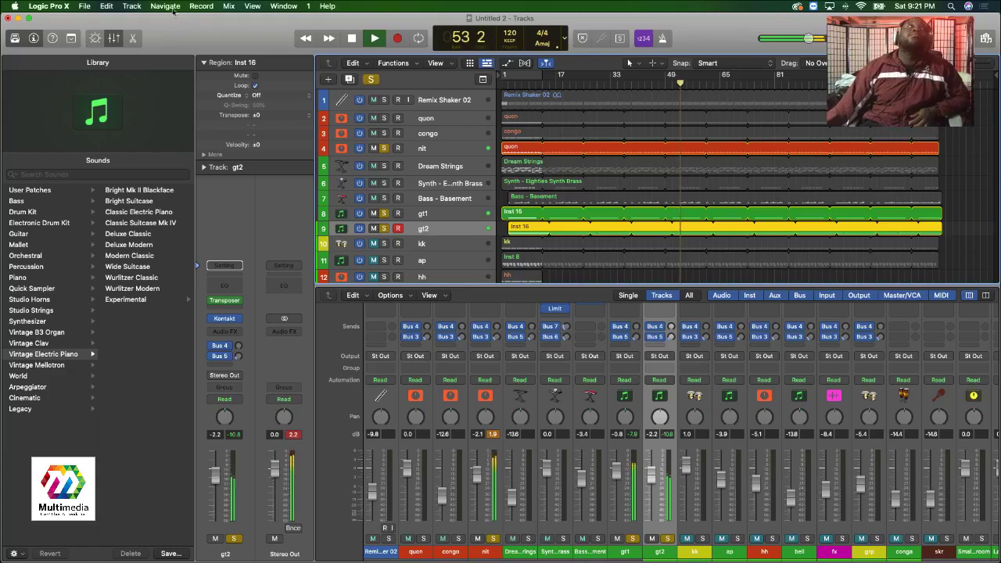
Add a software instrument track below gt2 and replace its electric piano with Kontakt.
left_click(133, 6)
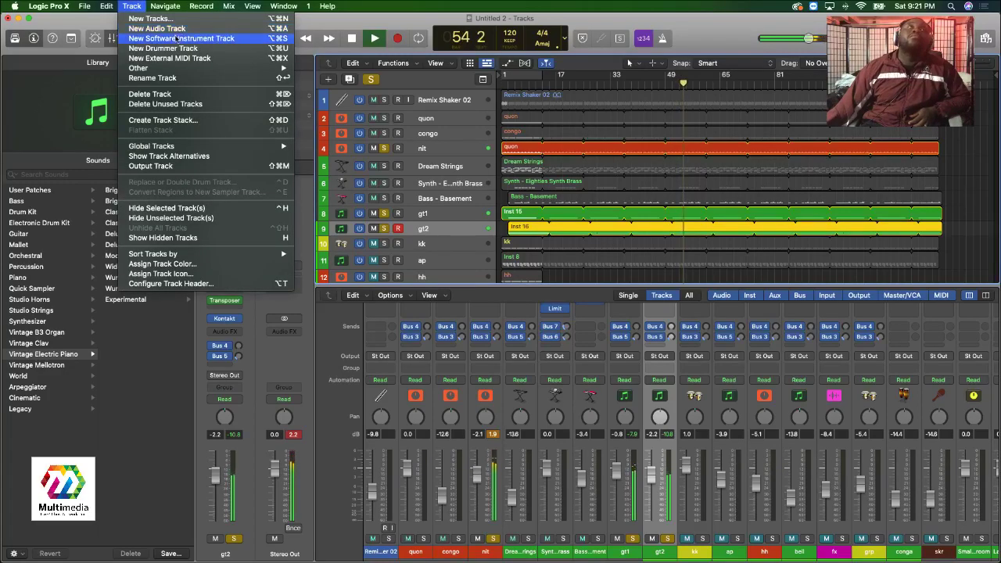
key("Escape")
key("alt+super+s")
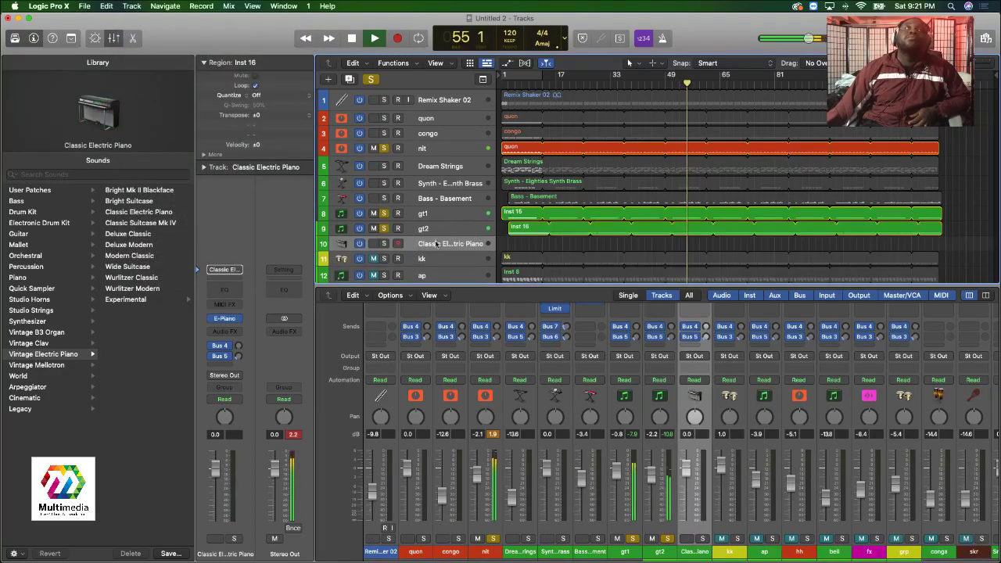
scroll(694, 347, "up", 3)
scroll(693, 347, "up", 1)
left_click(693, 354)
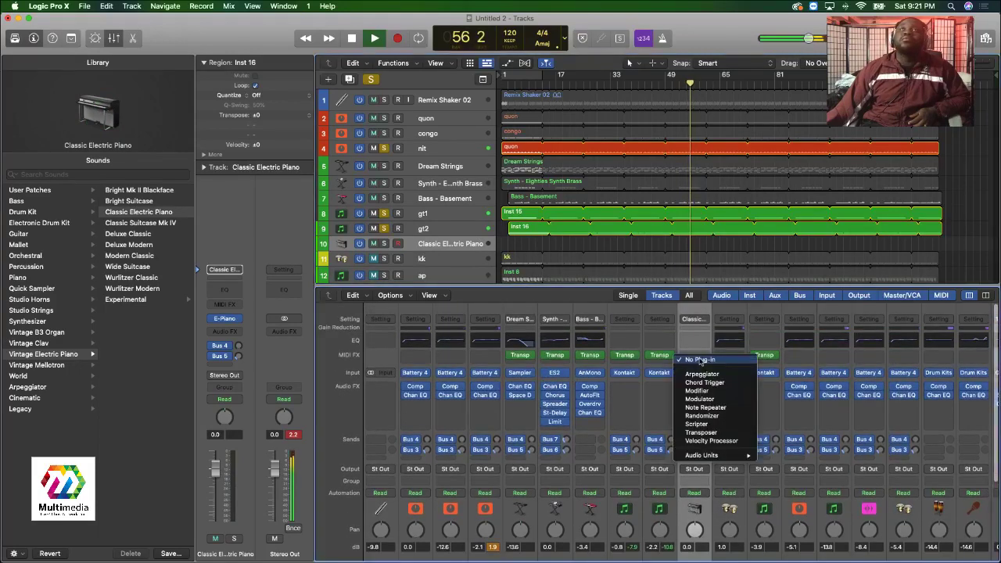
key("Escape")
left_click(695, 373)
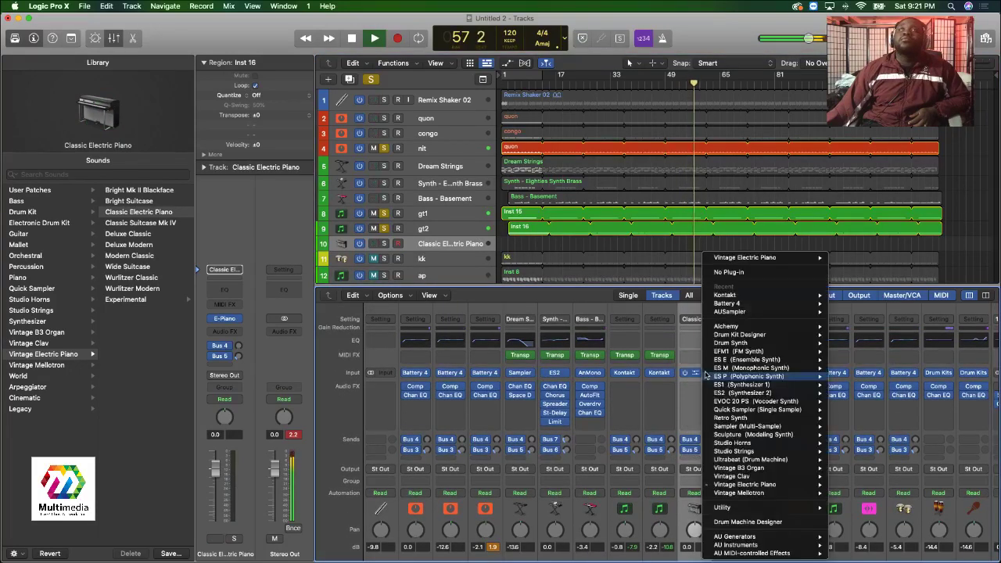
mouse_move(771, 295)
left_click(851, 303)
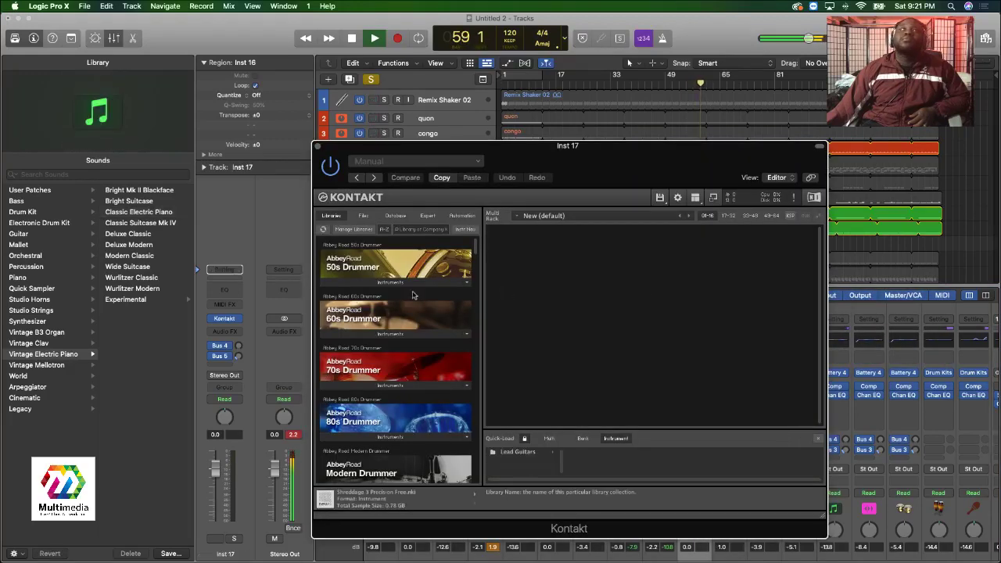
Load 019_MutedGuitar Cool!.nki from the Yamaha PSR-S900 library into Kontakt, close its window and stop playback.
scroll(419, 349, "down", 10)
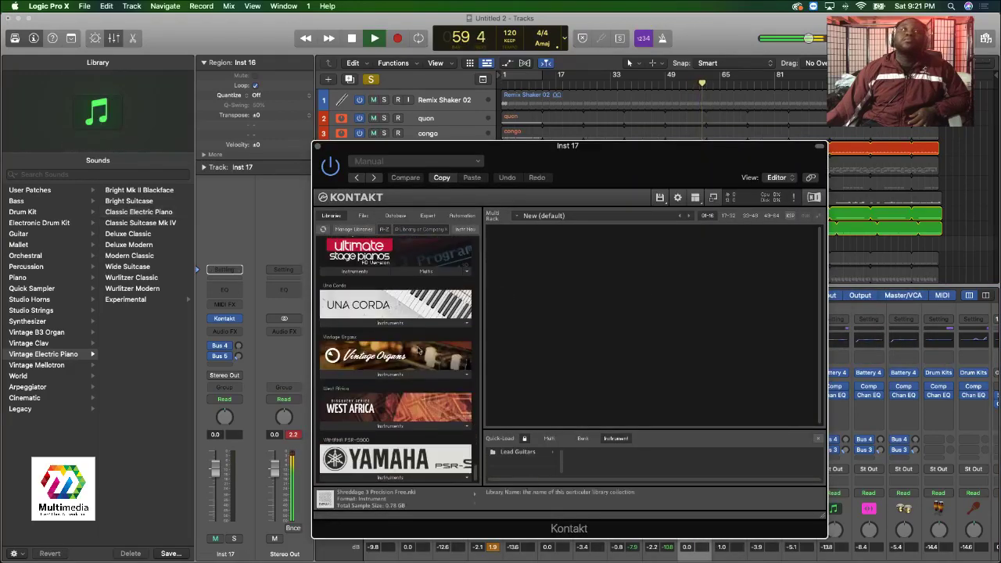
left_click(385, 477)
scroll(375, 463, "down", 5)
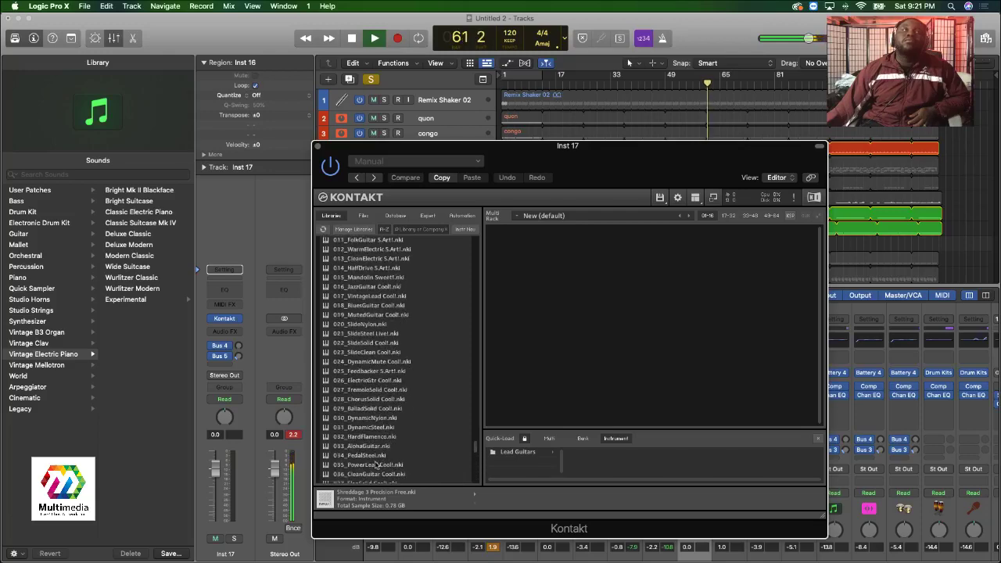
double_click(366, 316)
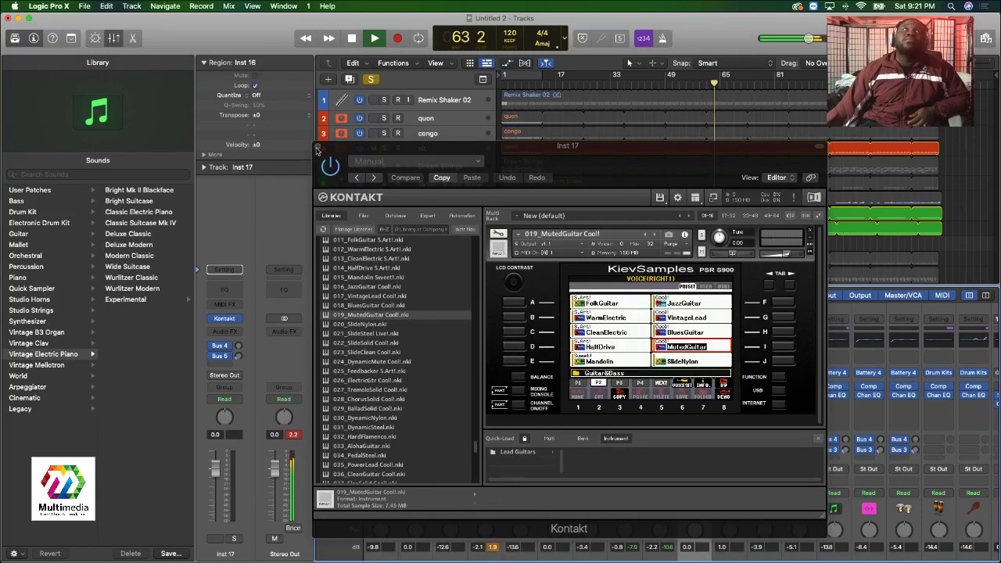
left_click(317, 148)
key("space")
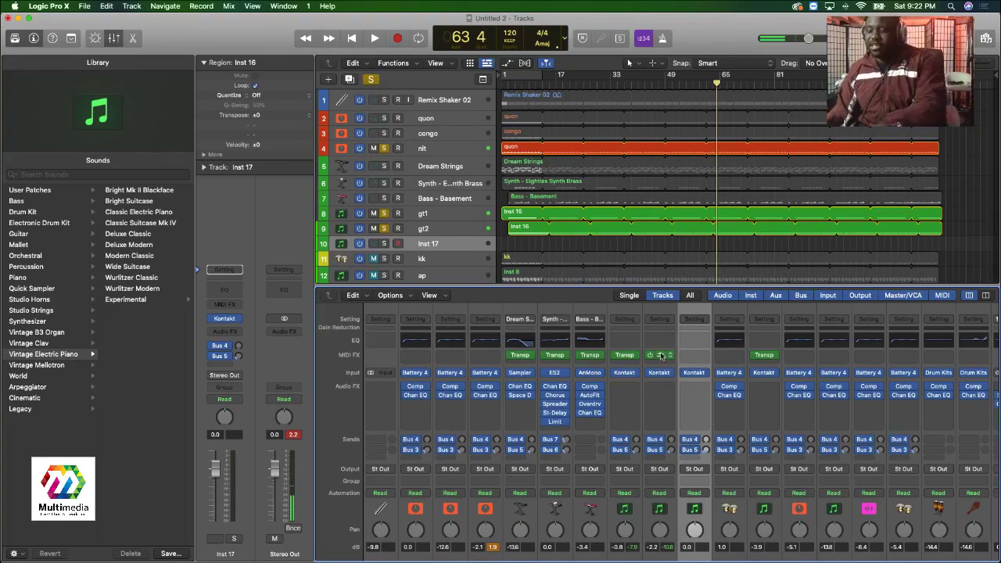
Copy the Transposer MIDI effect from gt2 to Inst 17 and play the song briefly from about bar 17.
left_click_drag(661, 356, 690, 354)
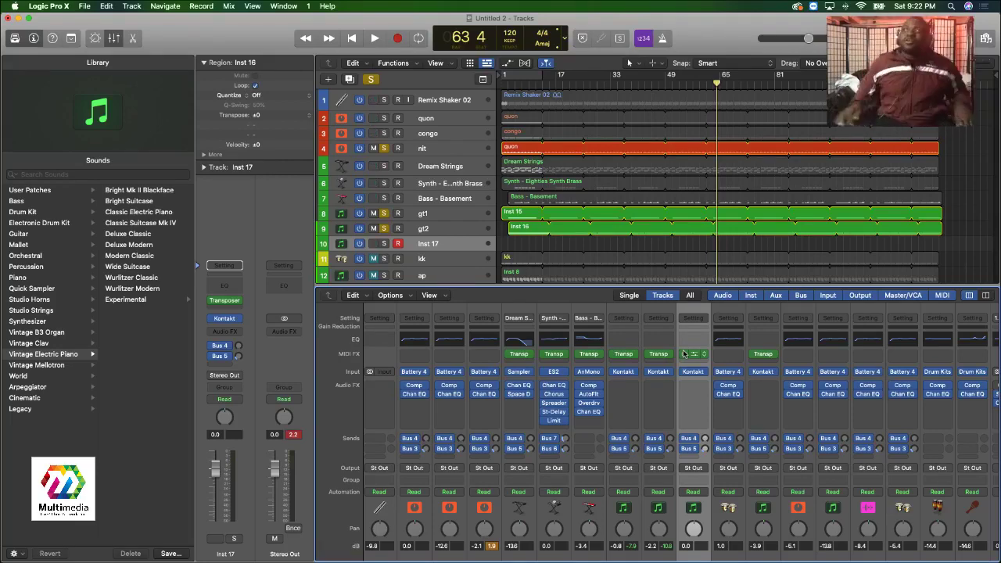
left_click(560, 81)
key("space")
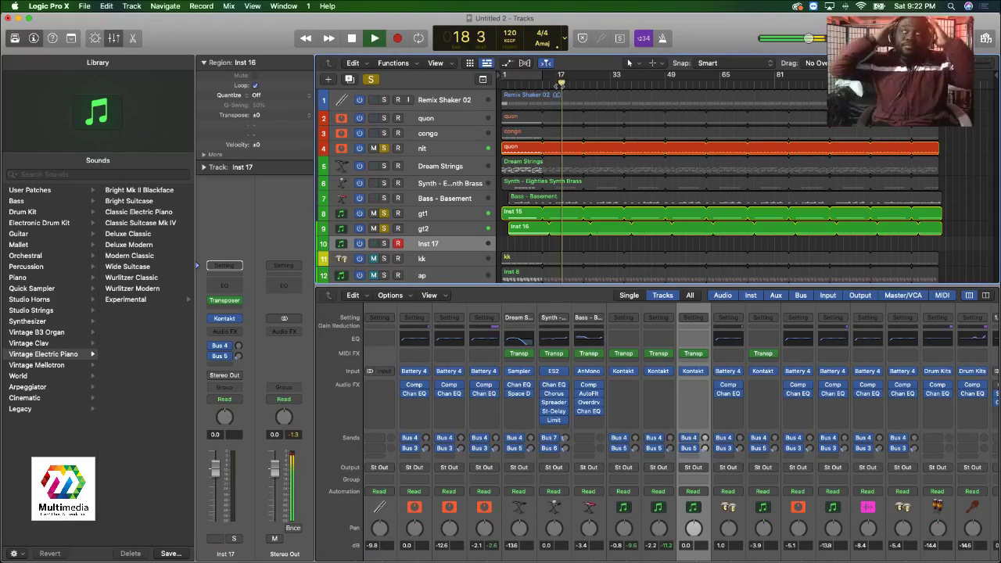
key("space")
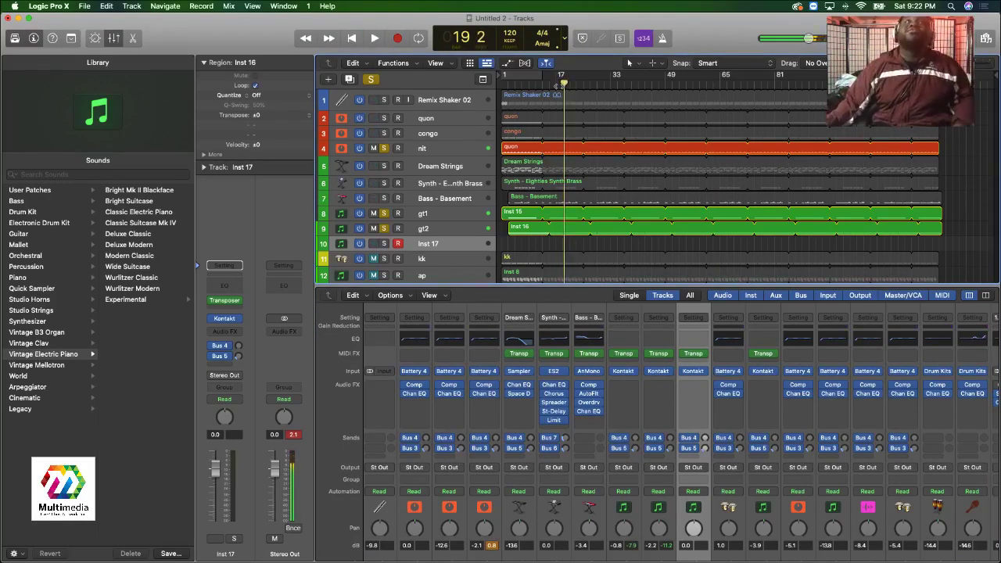
Solo the Inst 17 track and set its level to 2.6 dB.
left_click(384, 243)
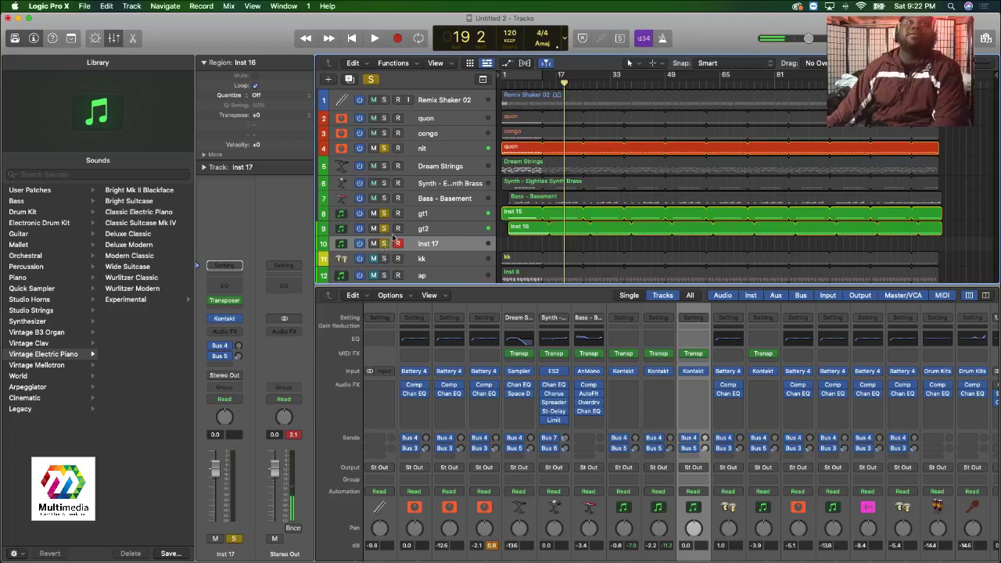
scroll(618, 384, "down", 5)
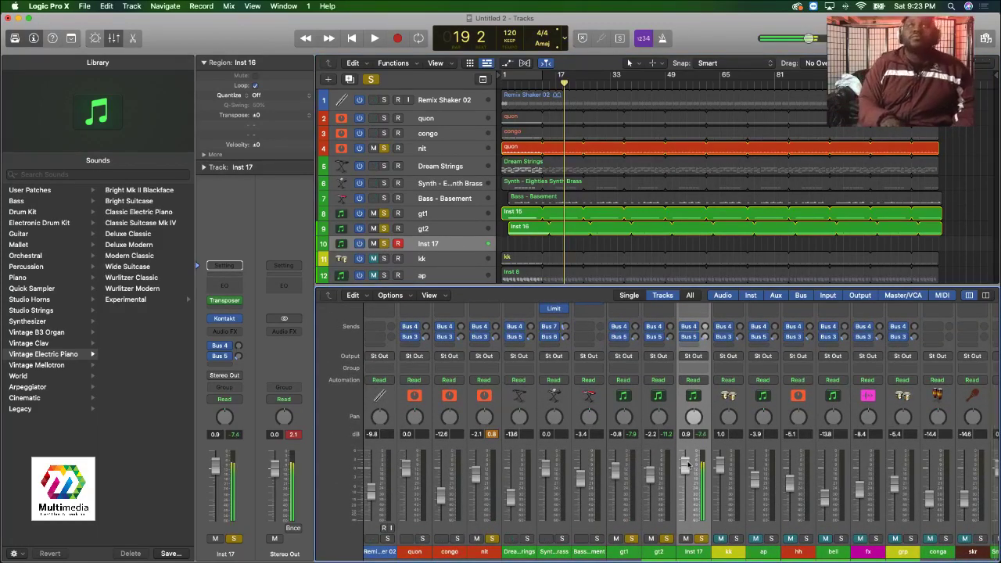
left_click_drag(689, 463, 686, 456)
scroll(697, 486, "up", 5)
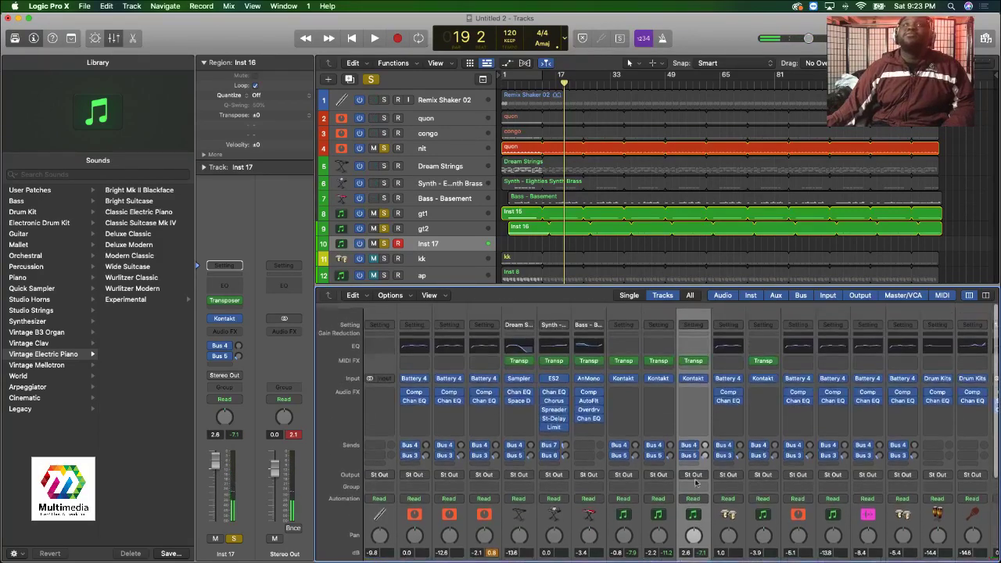
Play the soloed tracks from the beginning of the song and stop at about bar 9.
key("Return")
key("space")
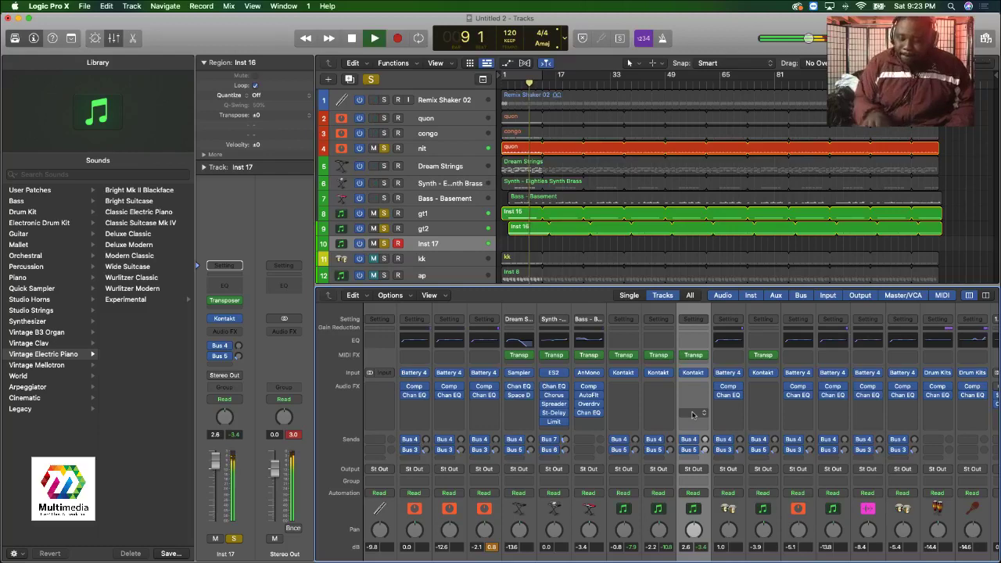
key("space")
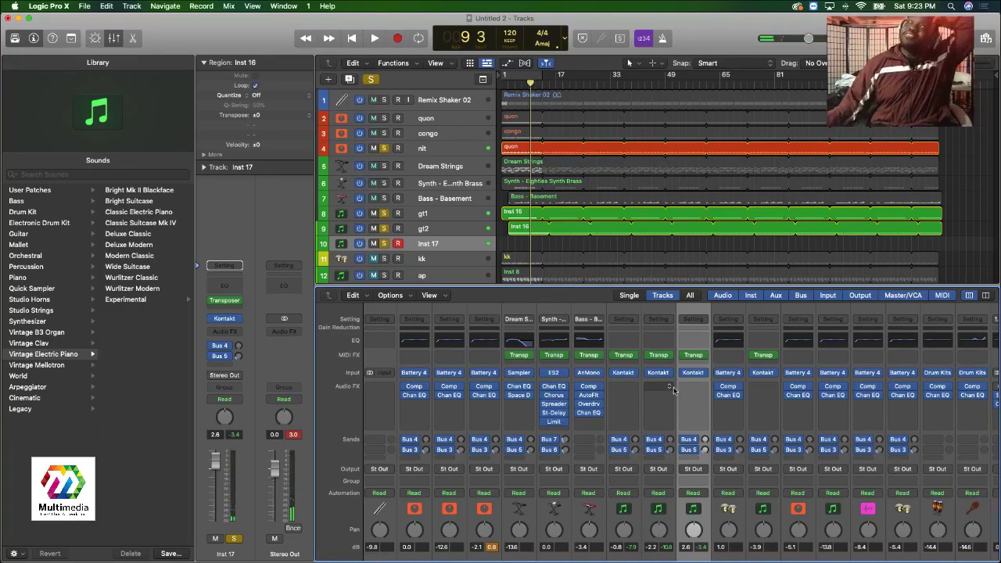
Rename the Inst 17 track as mgt and return to the beginning of the song.
double_click(435, 245)
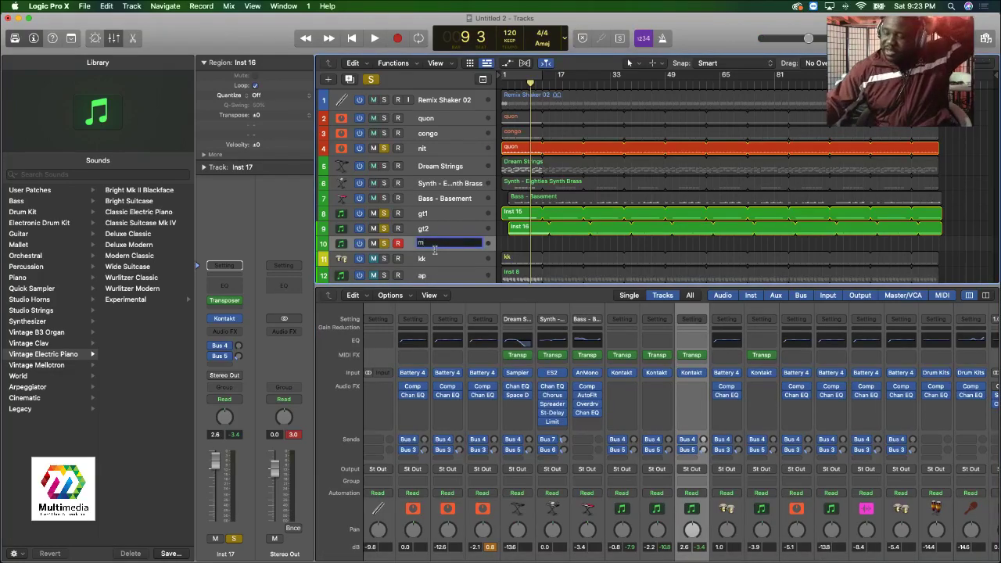
key("Return")
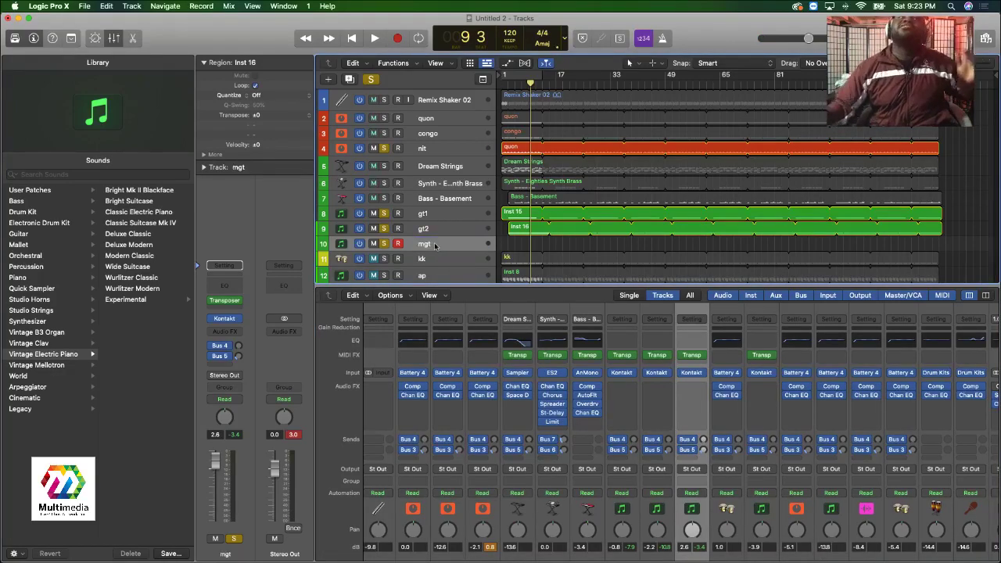
key("Return")
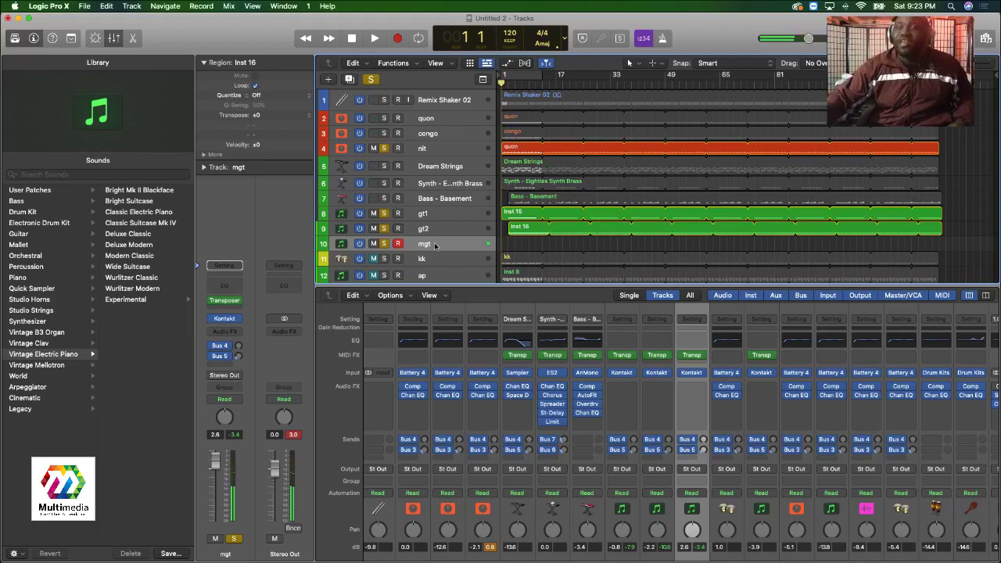
key("r")
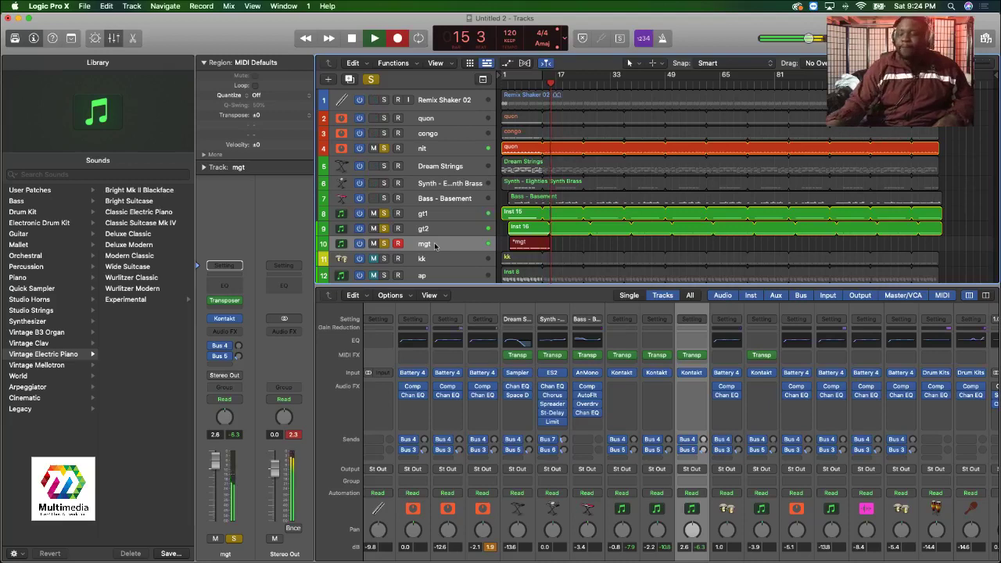
key("space")
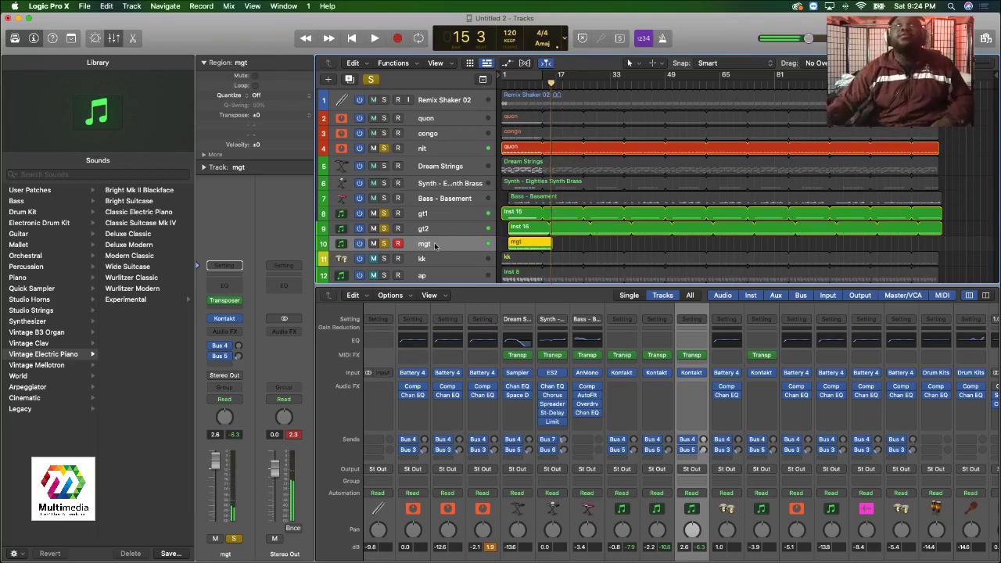
key("Delete")
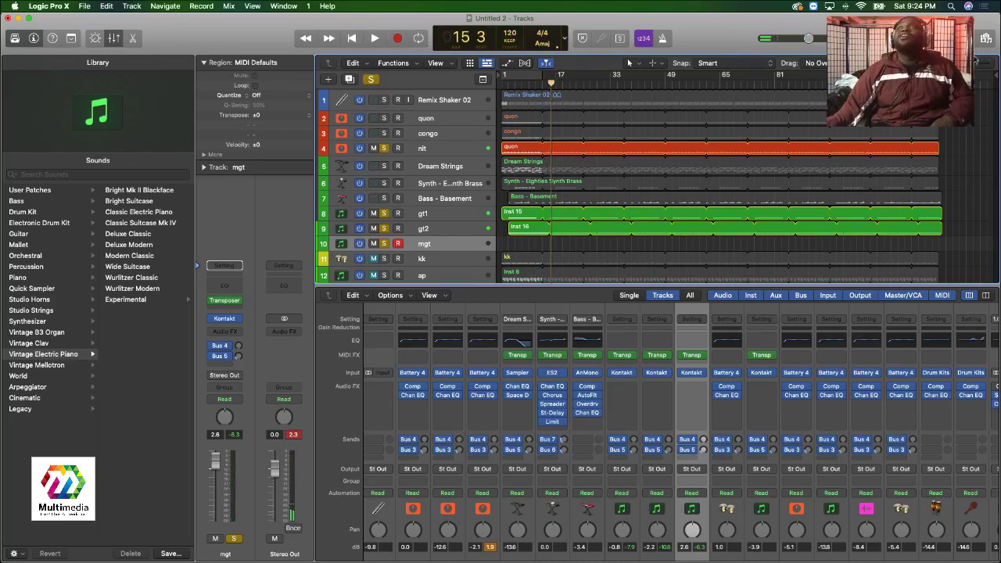
Record the muted guitar part on the mgt track from bar 3 to about bar 11.
key("super+Right")
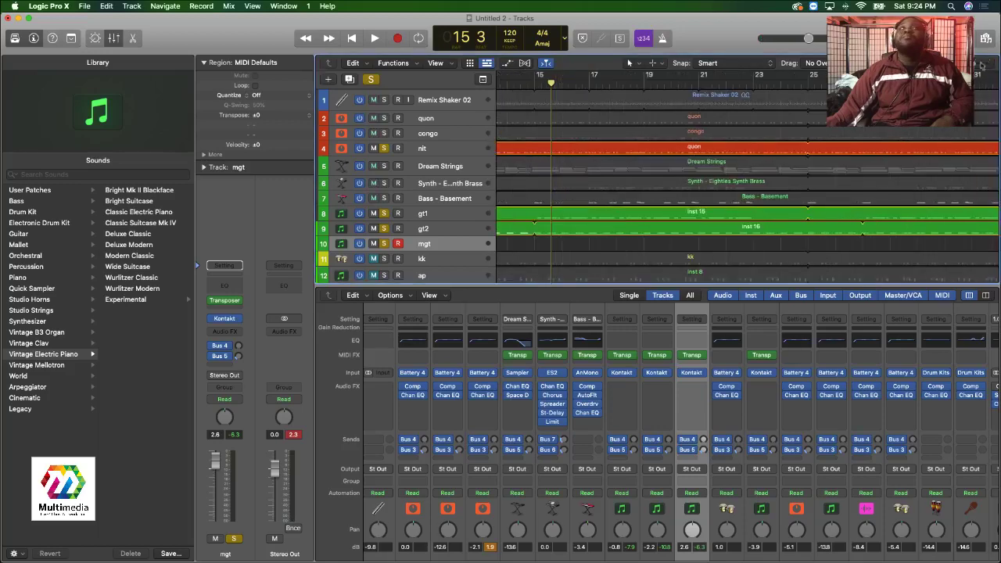
key("super+Down")
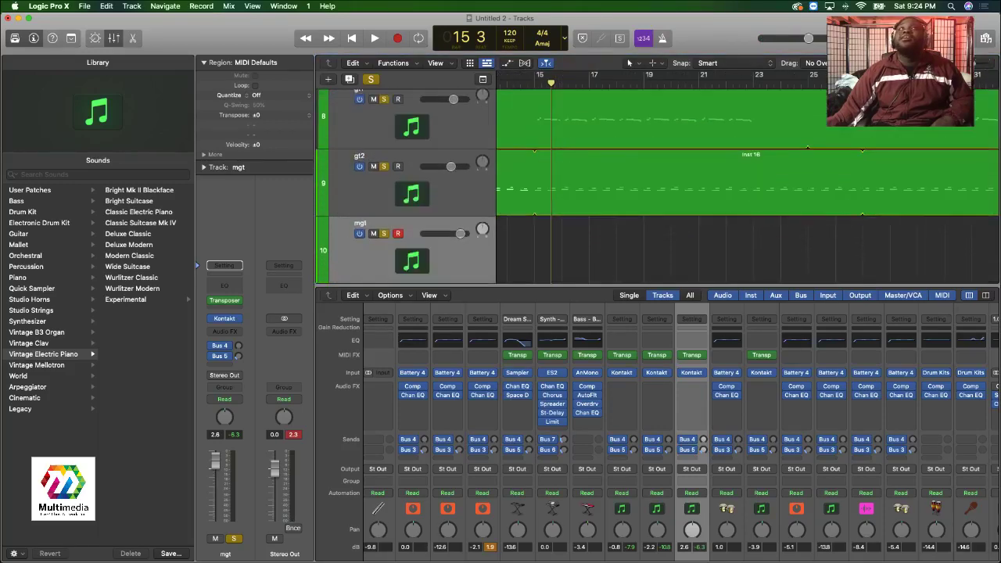
scroll(789, 163, "left", 10)
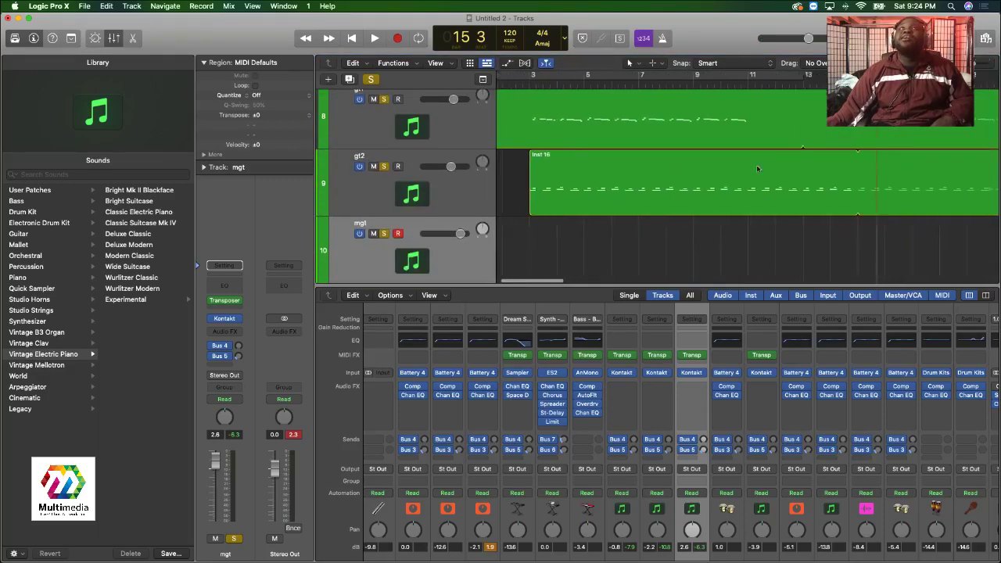
left_click(516, 88)
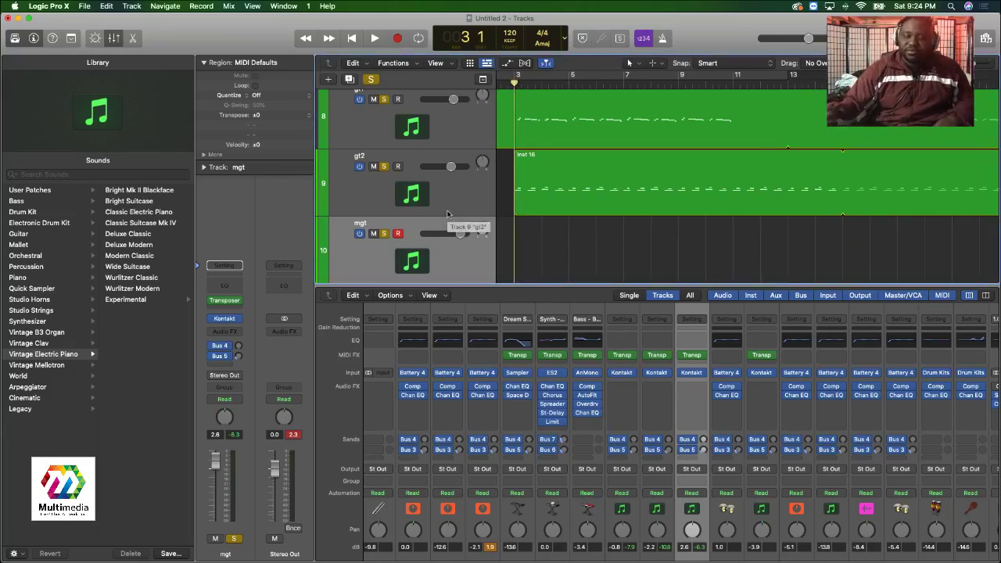
key("r")
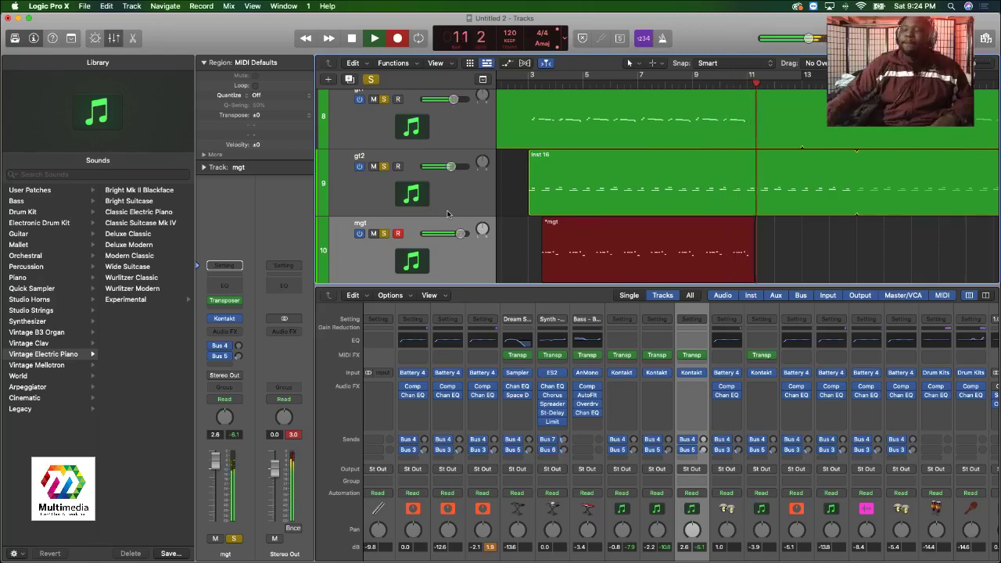
key("space")
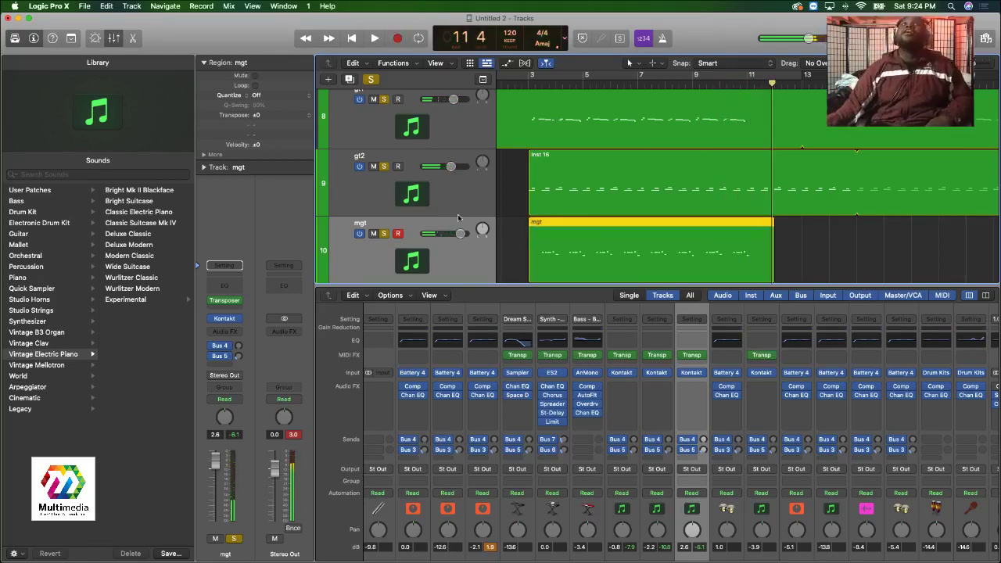
Open the recorded mgt region in the Piano Roll and select all of its notes.
double_click(714, 234)
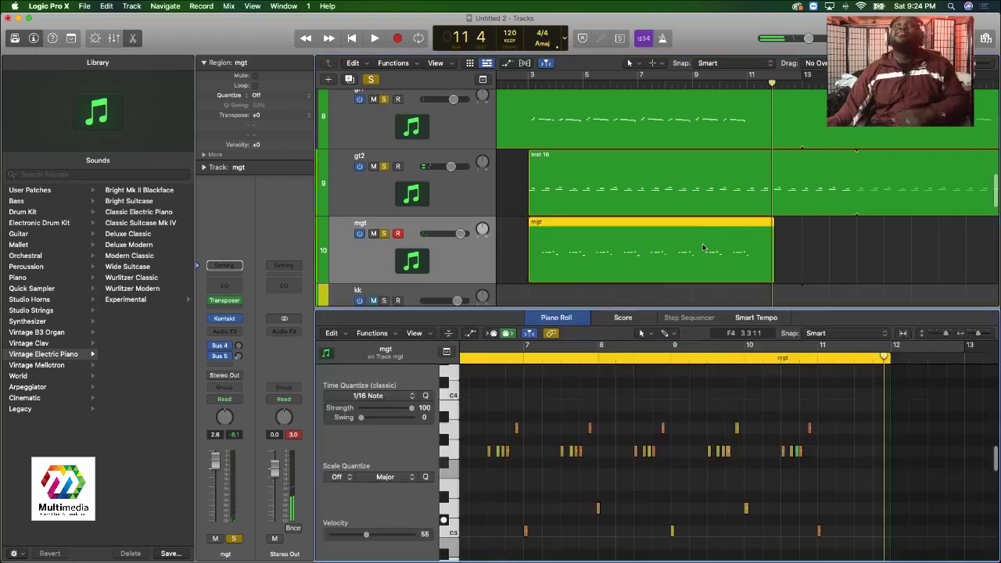
key("super+a")
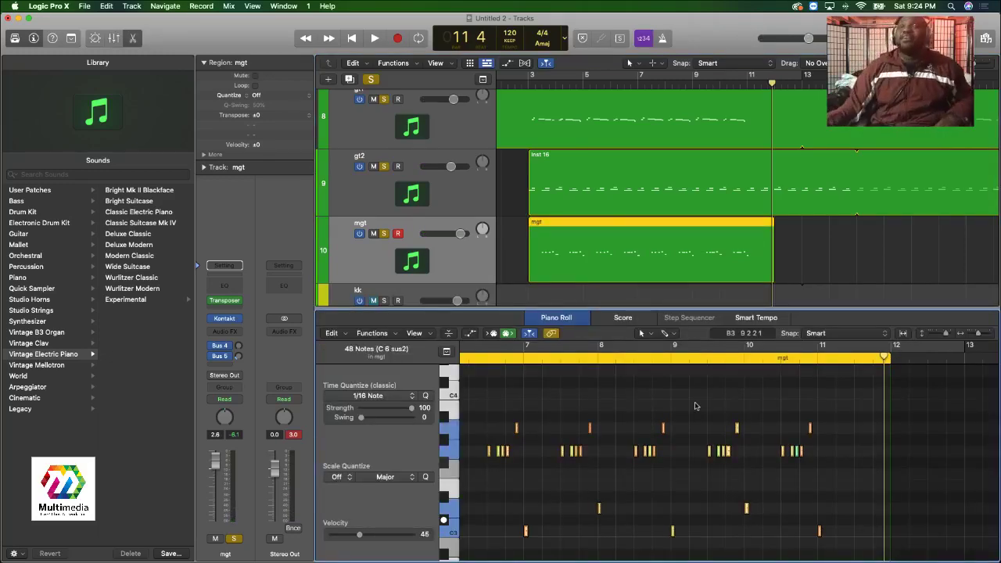
scroll(853, 431, "down", 3)
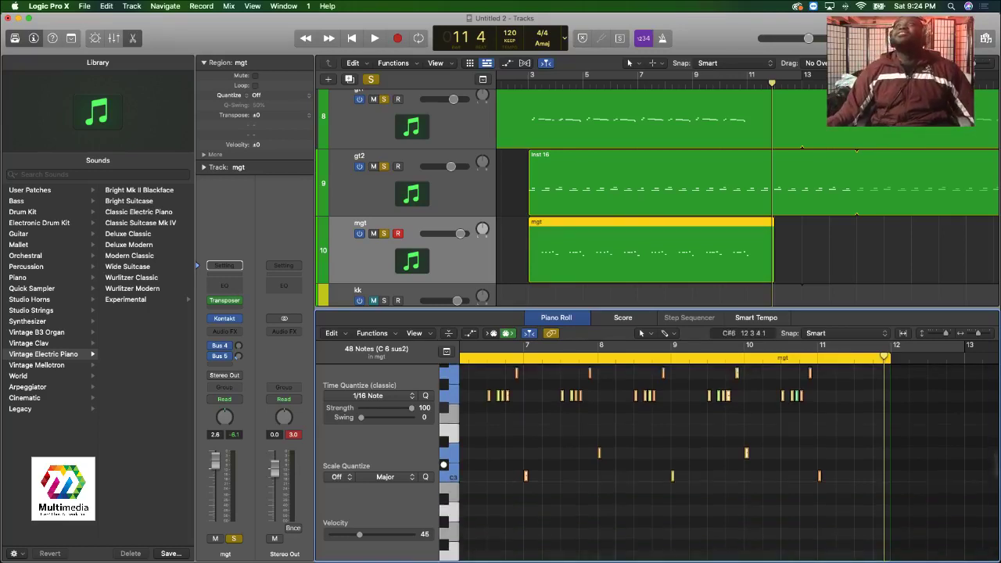
Extend the start of the mgt region to bar 1 and loop it to the end of the other guitar parts.
key("super+Up")
key("super+Left")
key("super+Left")
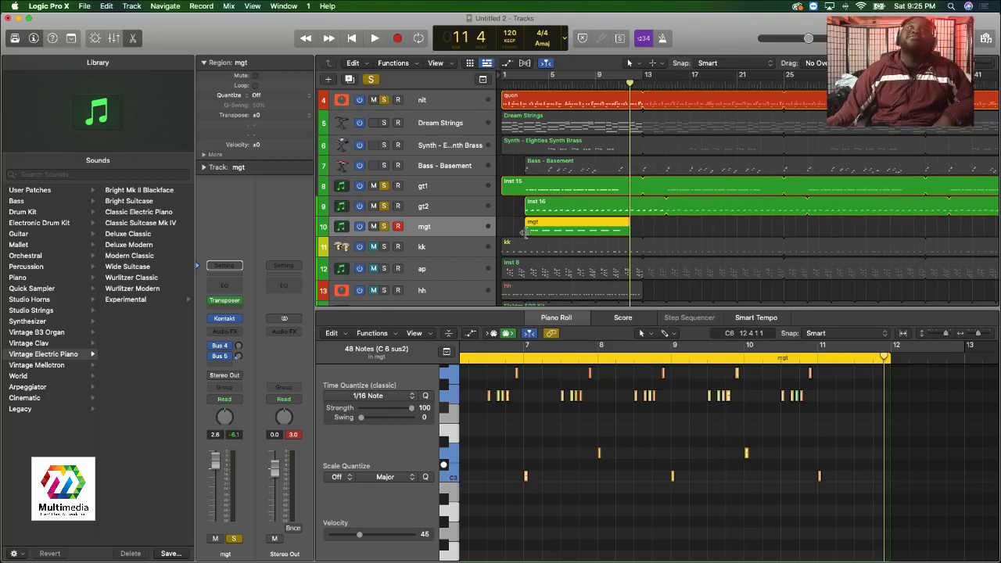
left_click_drag(524, 232, 502, 231)
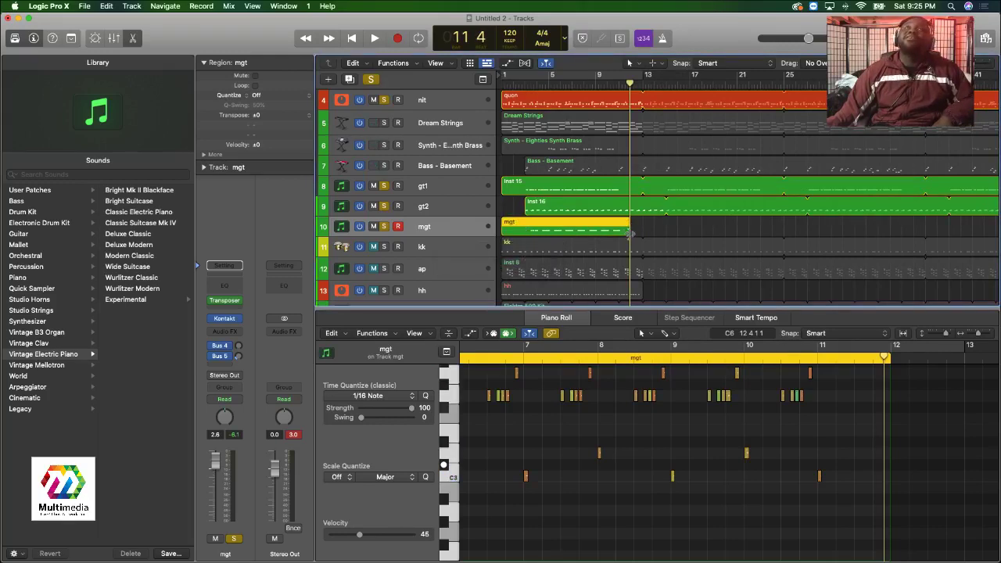
left_click_drag(630, 233, 891, 223)
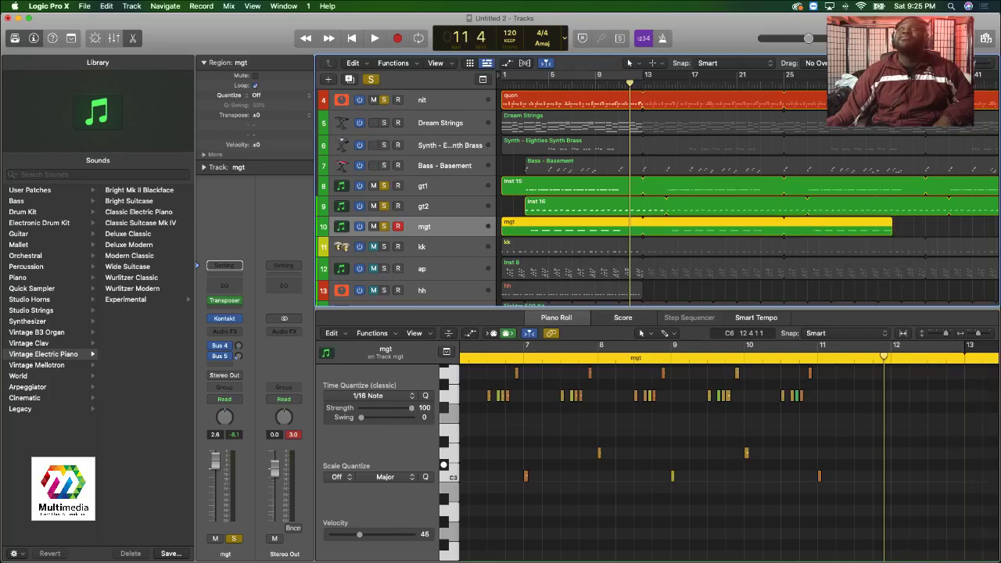
key("z")
left_click_drag(618, 226, 943, 232)
Play the song from the beginning, solo the Dream Strings track as well, and stop at about bar 4.
key("Return")
key("space")
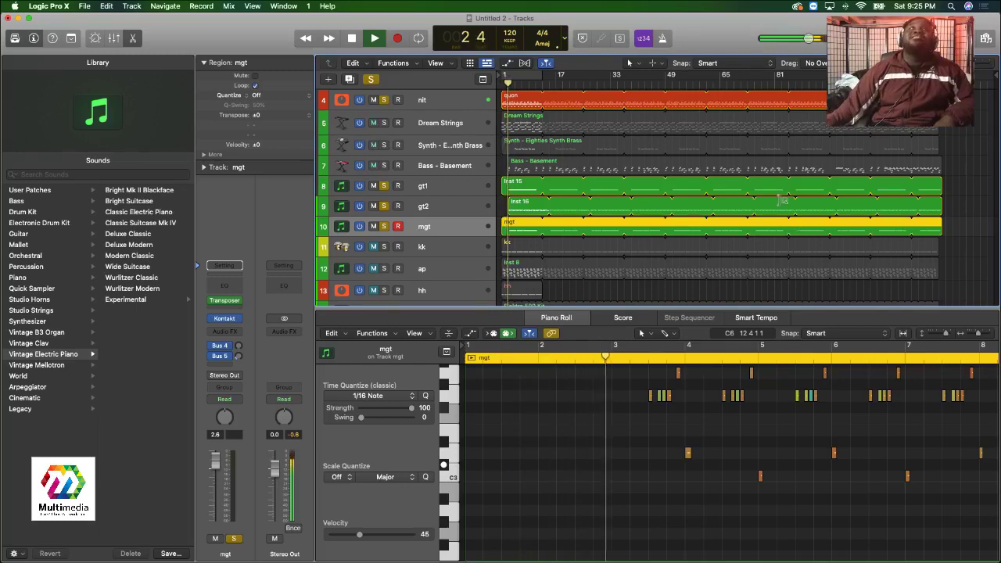
left_click(383, 123)
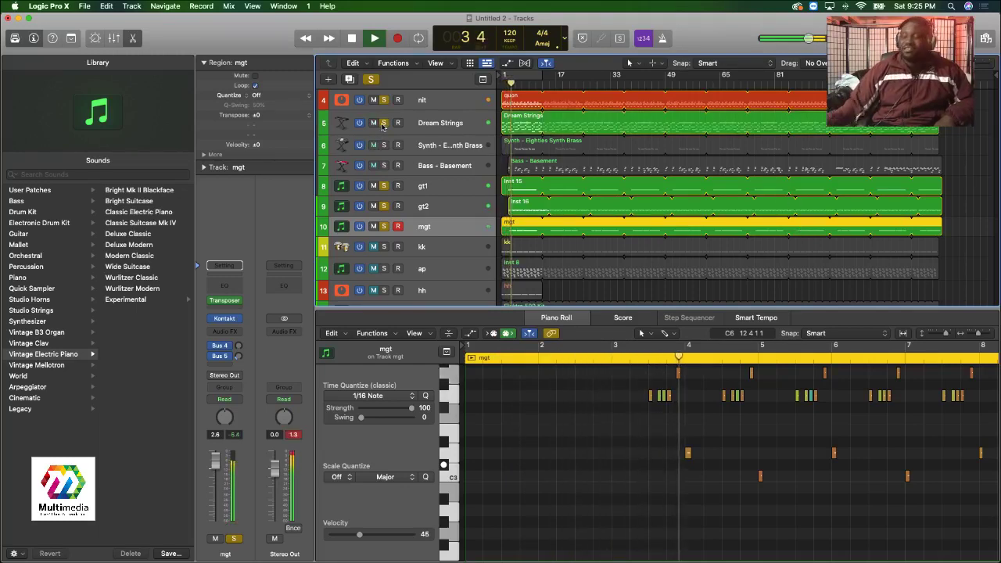
key("space")
Rename the Dream Strings track as pad.
double_click(434, 125)
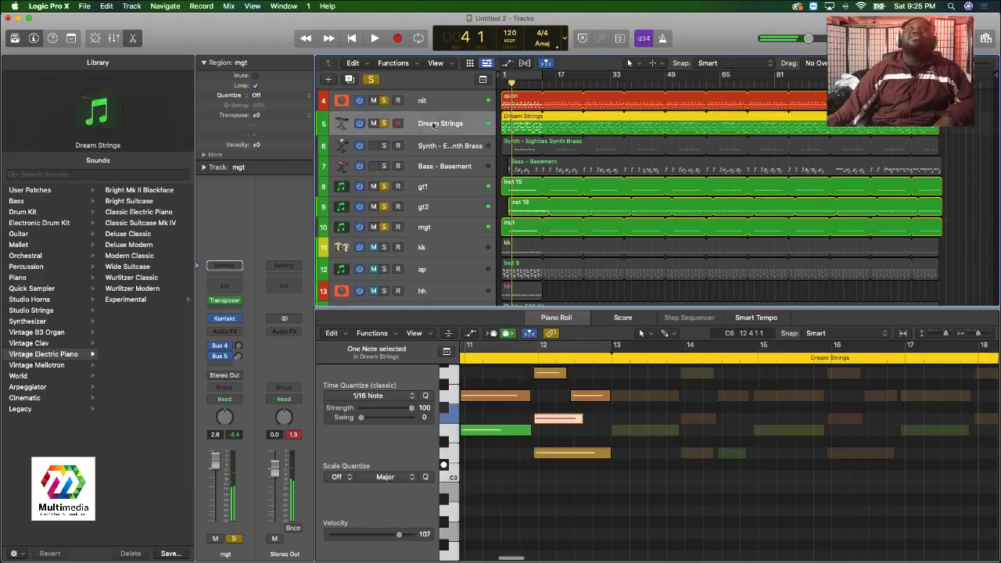
type("pad")
key("Return")
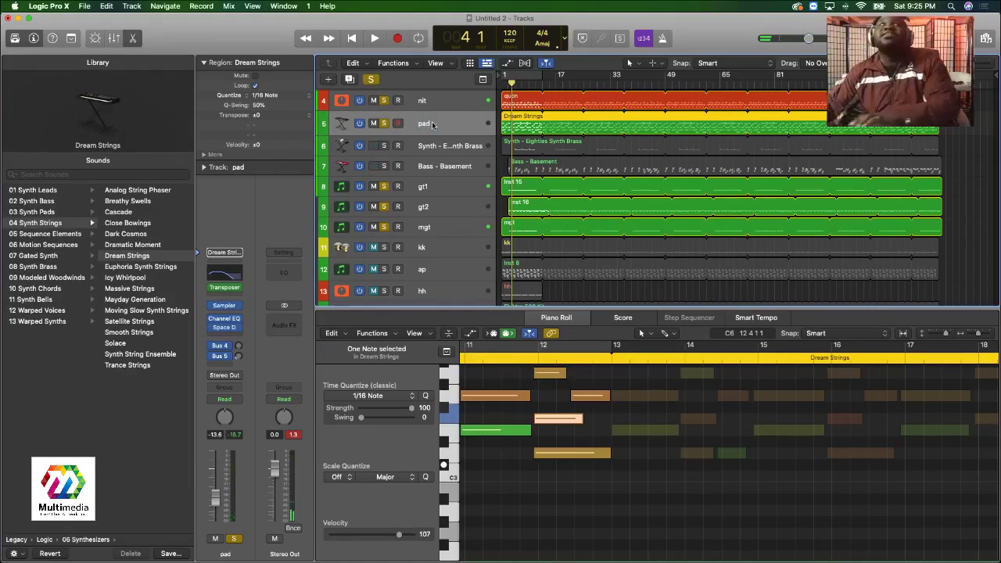
Play the soloed tracks with the pad from the beginning to about bar 8, and restart from bar 1.
key("Return")
key("space")
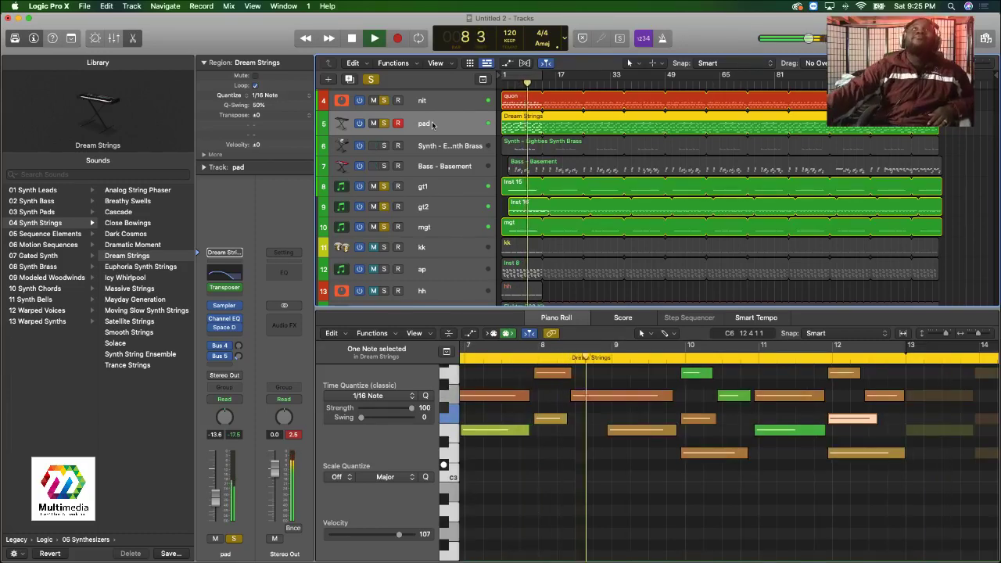
key("Return")
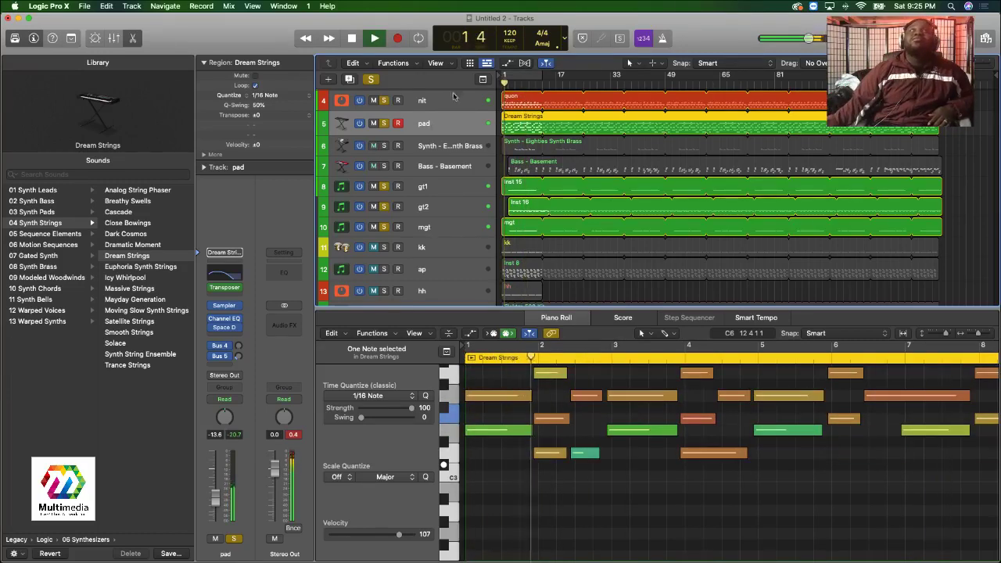
Select the quon region on the nit track and look through its notes while the song plays.
key("shift+super+a")
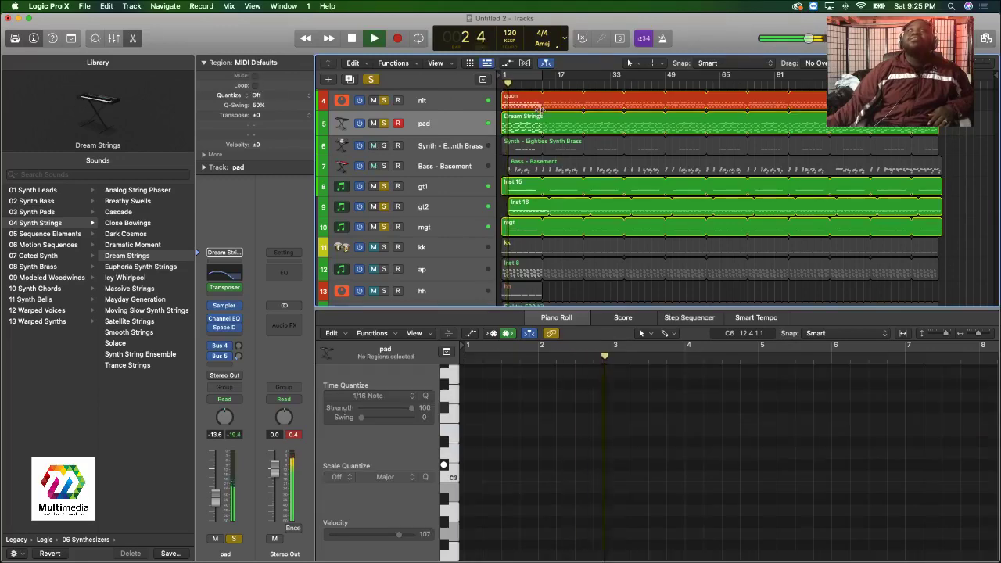
key("Up")
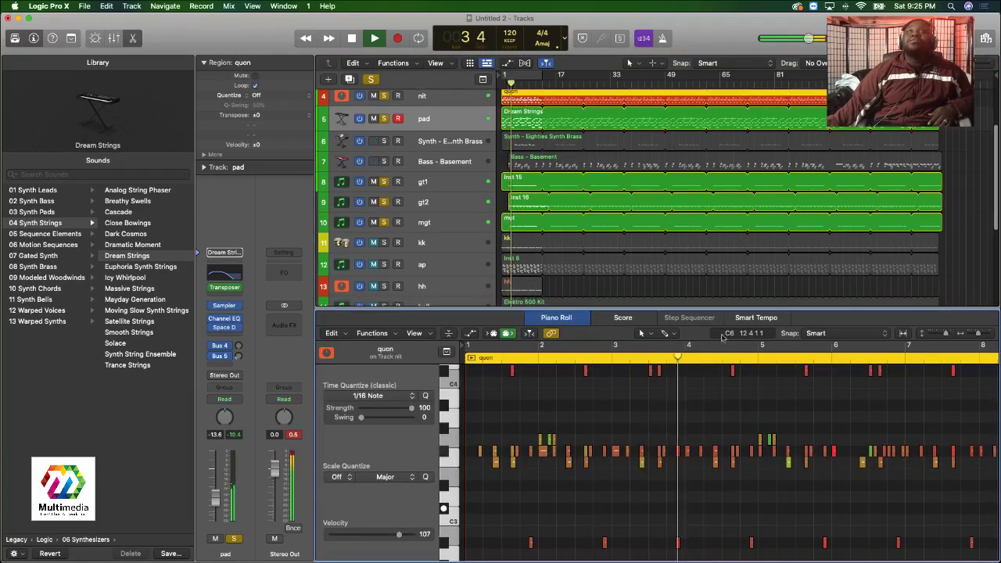
scroll(744, 420, "up", 3)
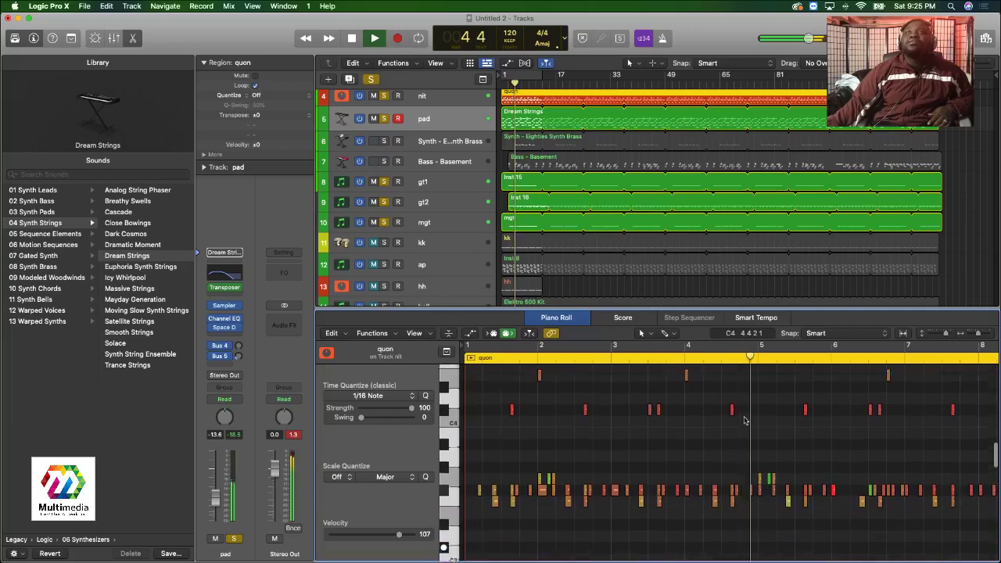
scroll(744, 420, "down", 3)
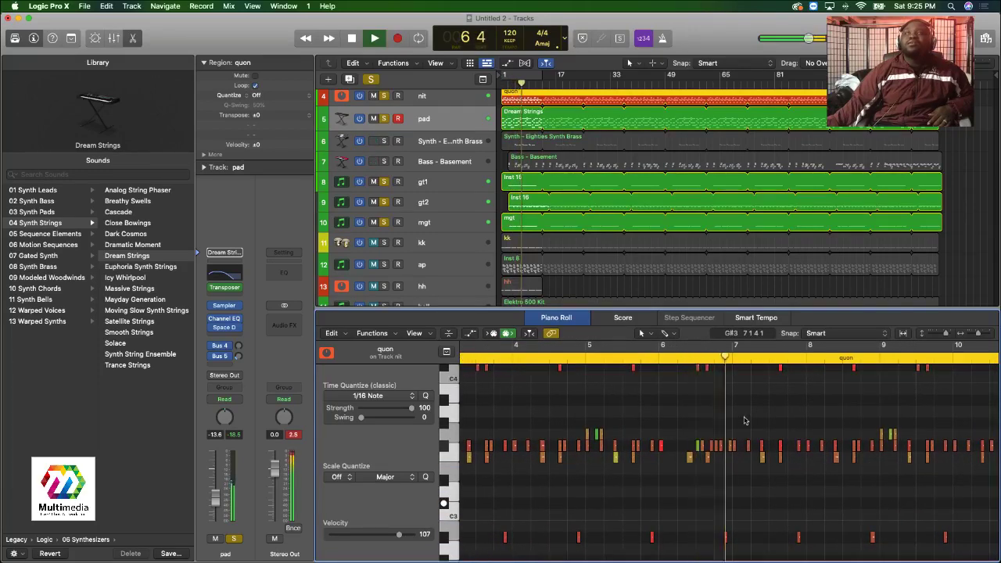
Replay the soloed tracks to about bar 17 while checking the nit notes, and stop back at the beginning of the song.
left_click(525, 357)
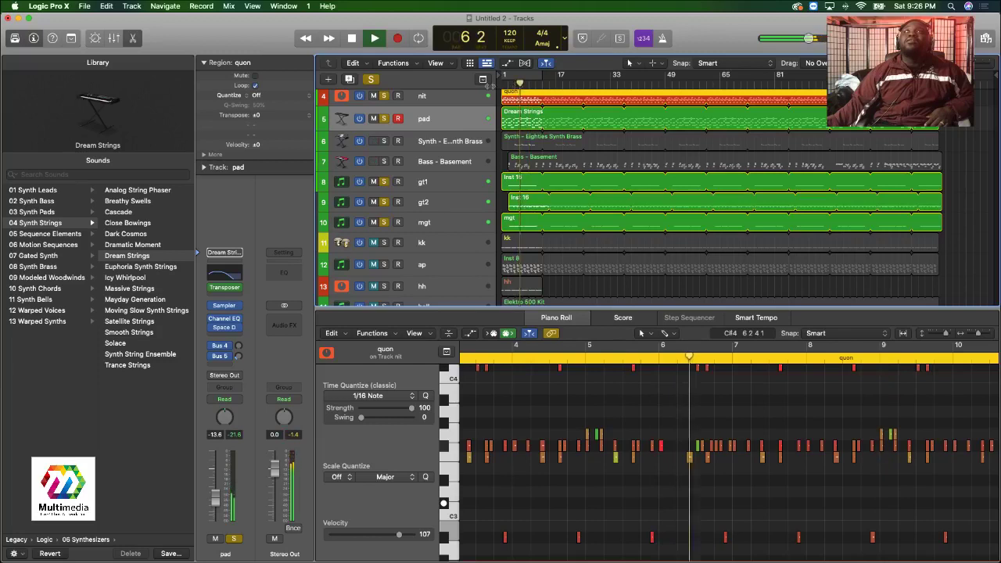
key("Return")
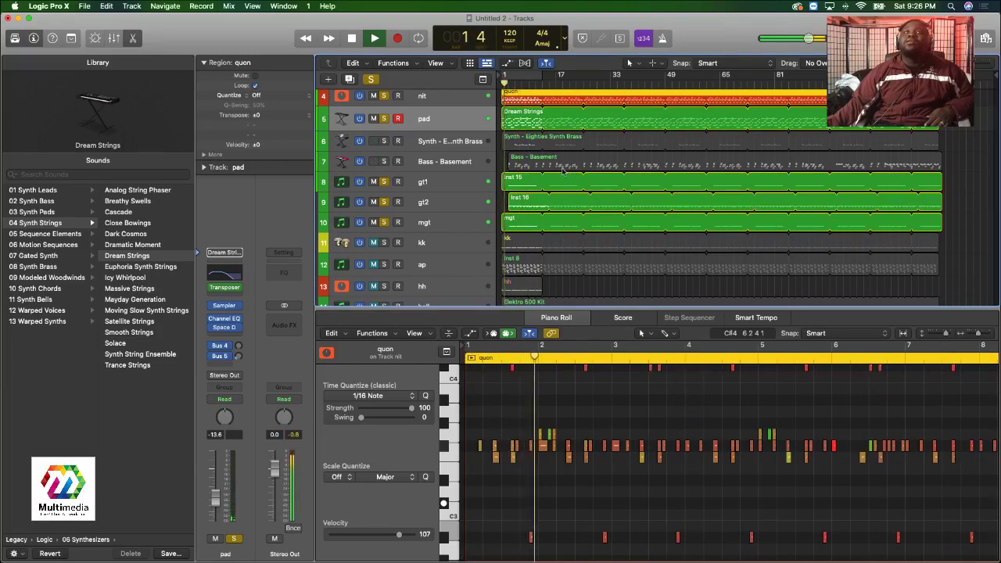
left_click(526, 78)
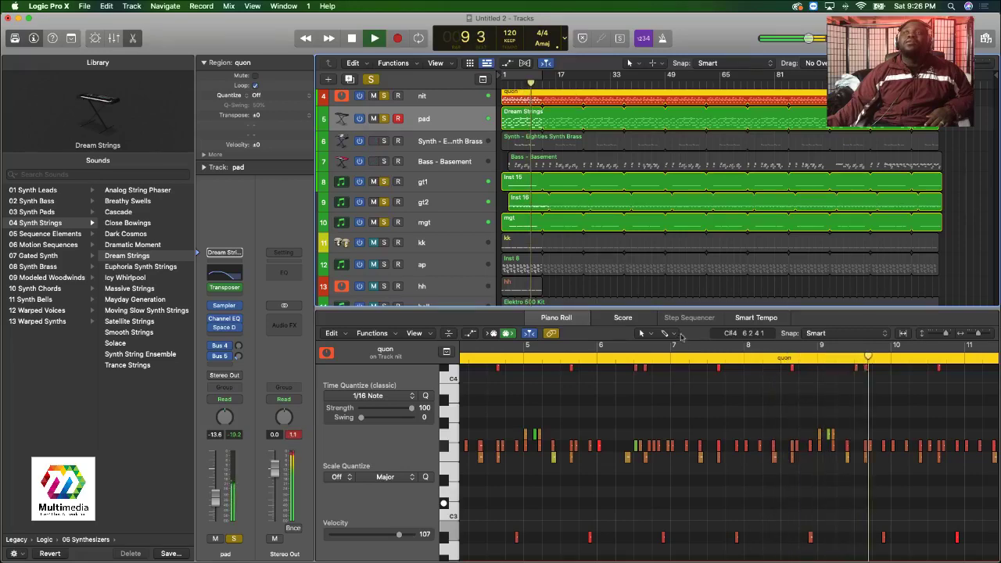
scroll(681, 358, "up", 3)
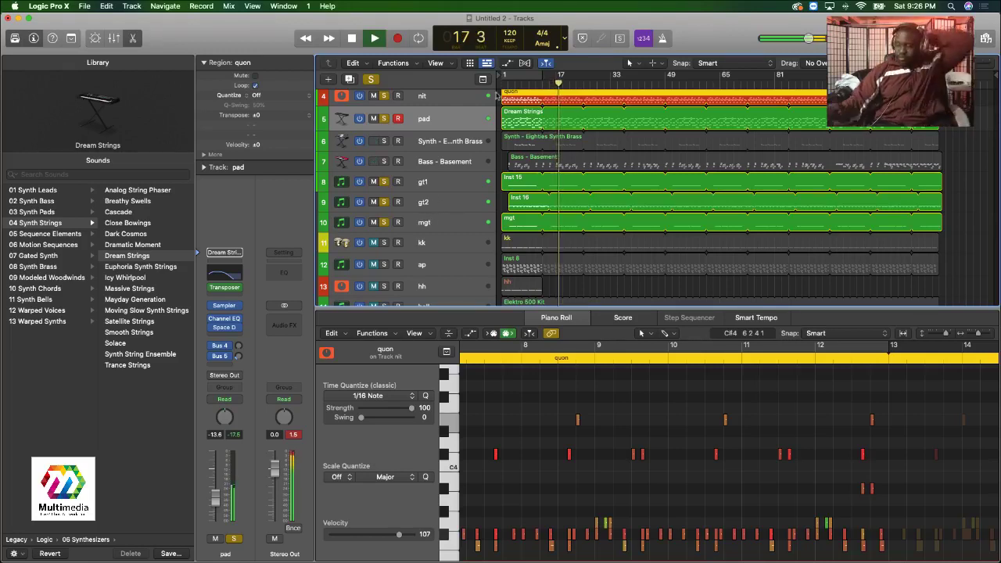
key("Return")
key("space")
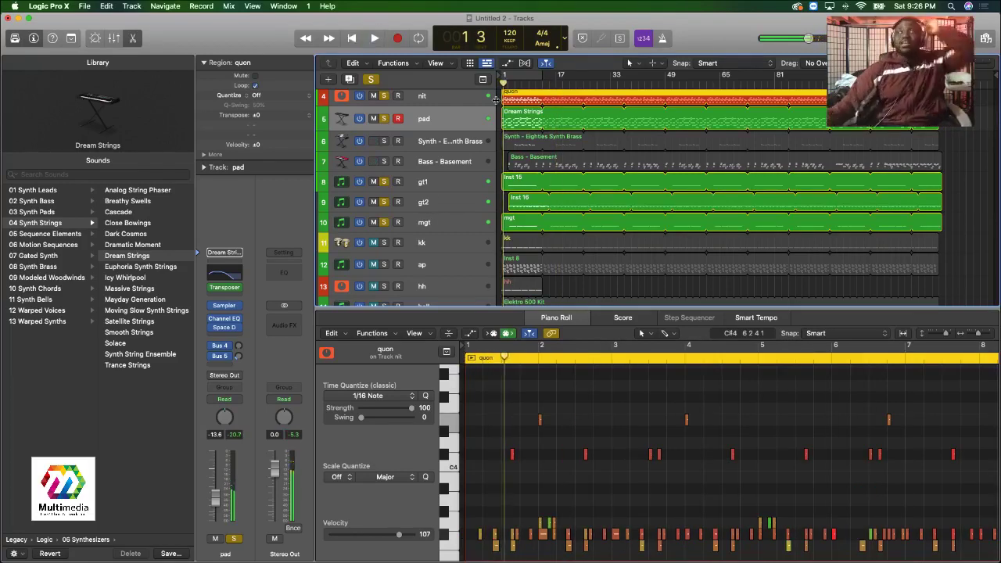
key("Return")
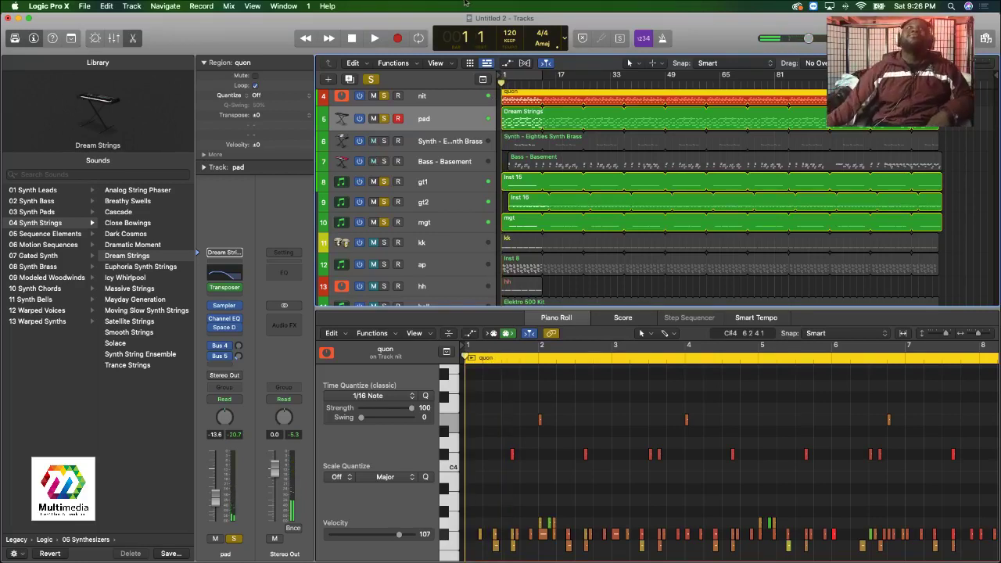
Select the E4 notes across the quon region on the nit track, remove them from that pitch row, and play from the beginning.
scroll(641, 406, "down", 1)
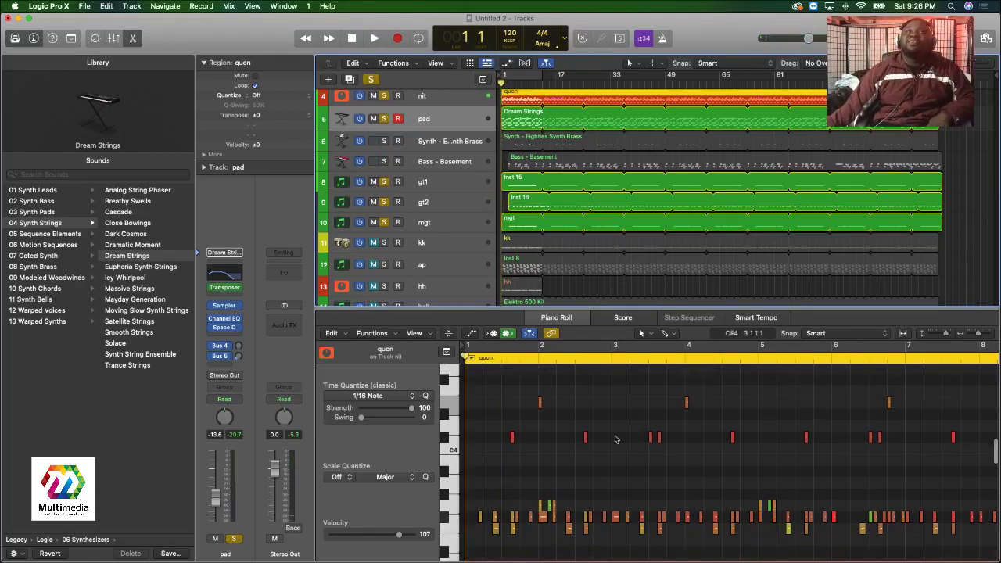
left_click(540, 413)
left_click_drag(541, 413, 692, 426)
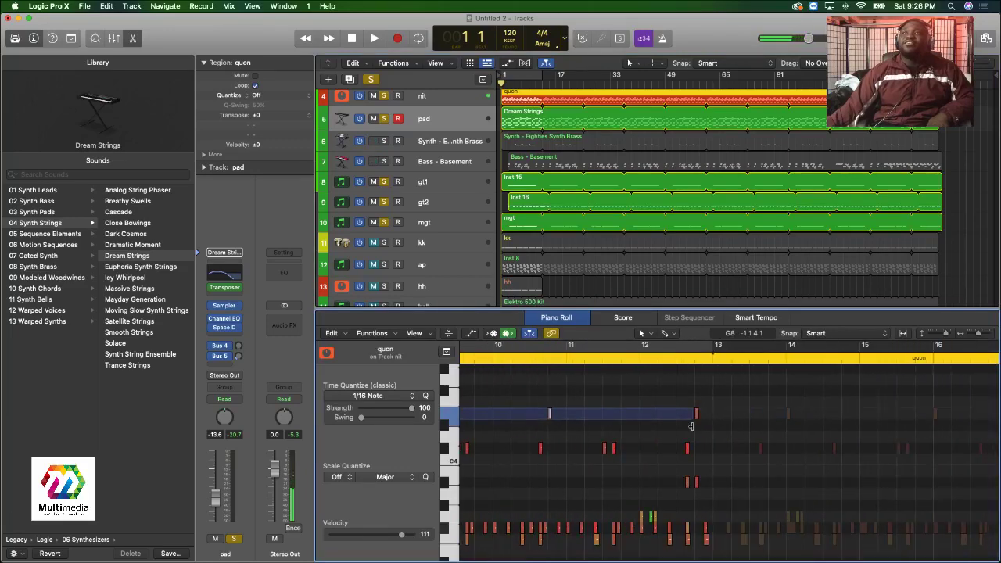
key("super+z")
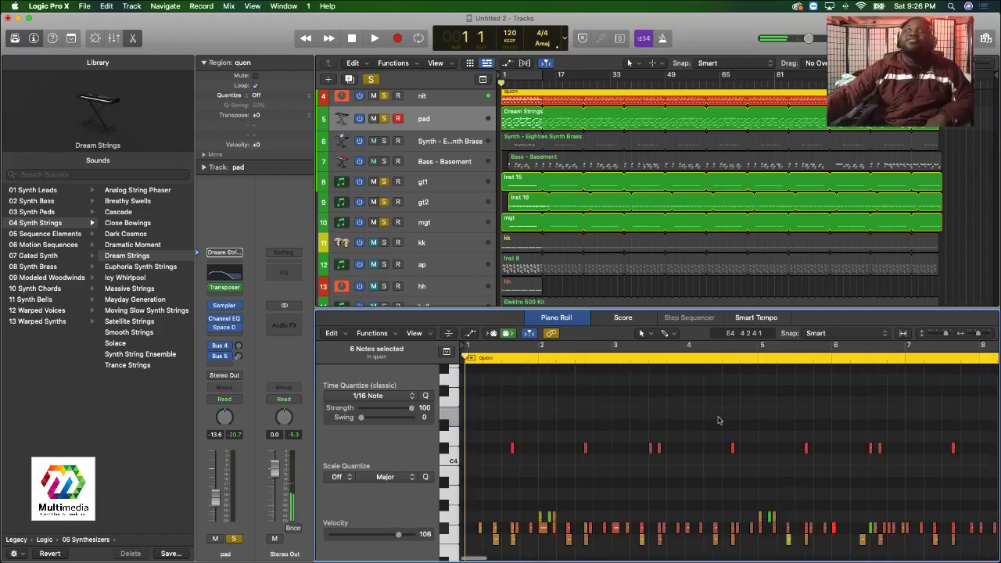
key("space")
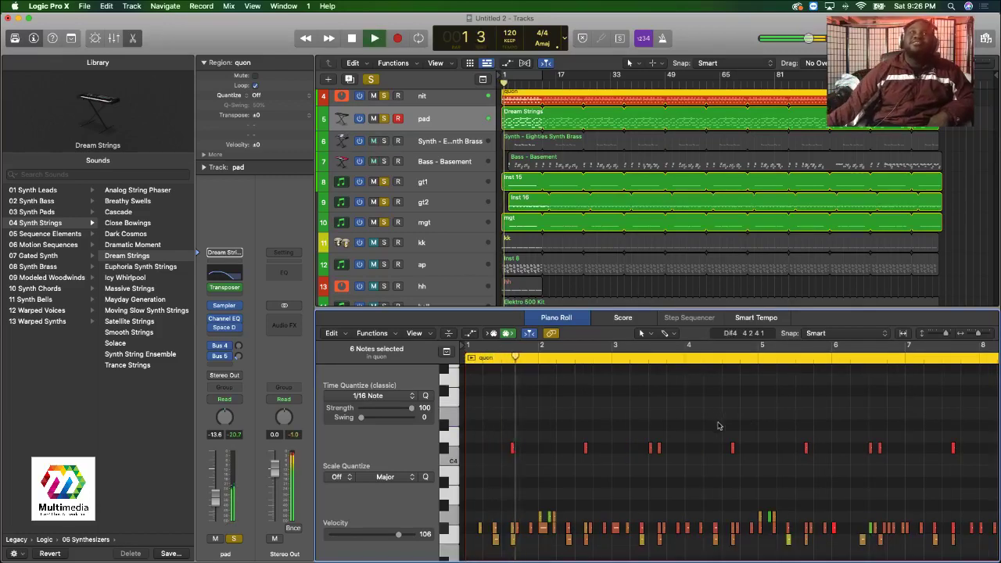
Listen to the soloed tracks up to about bar 20 while looking through the track list.
key("Left")
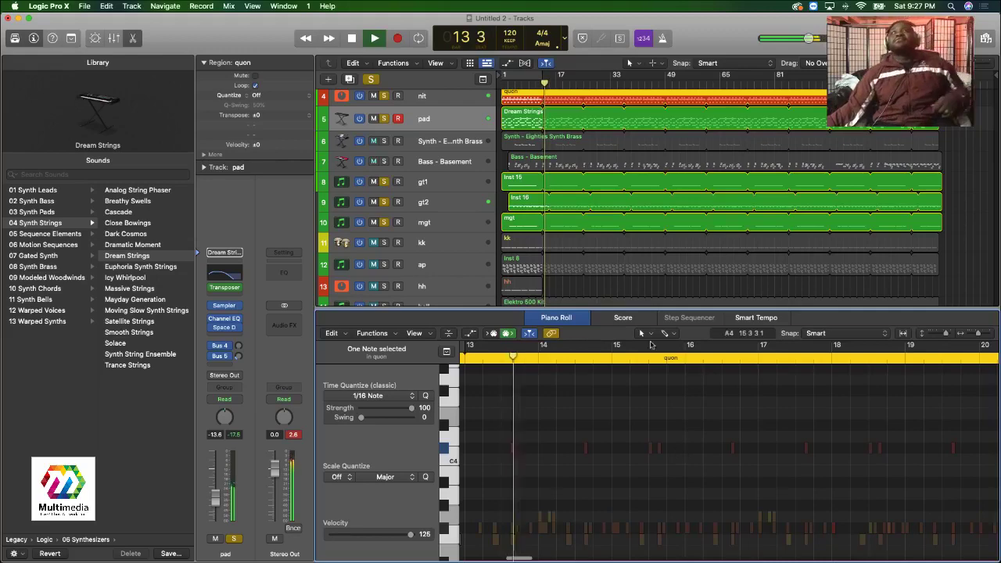
scroll(398, 161, "up", 3)
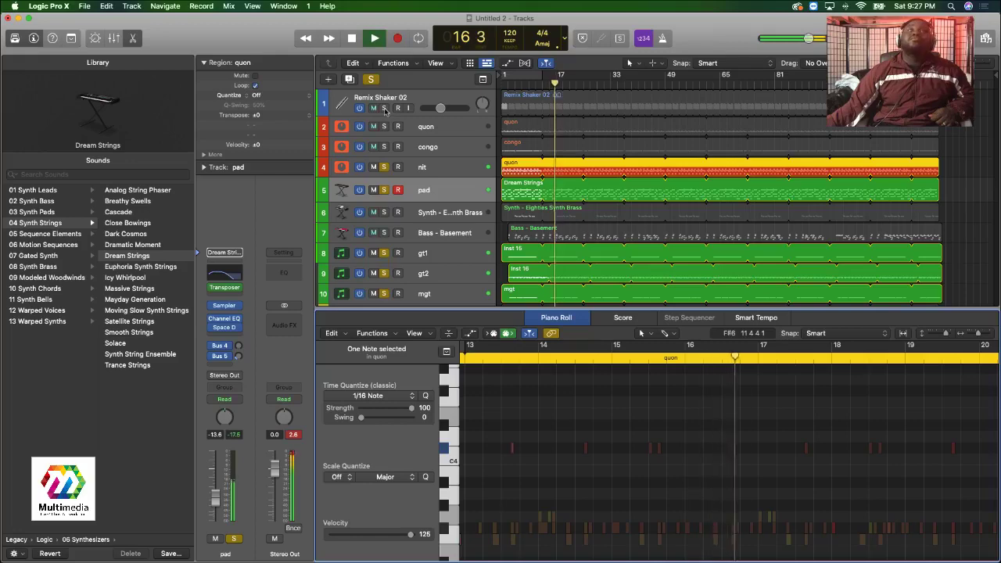
scroll(510, 255, "down", 3)
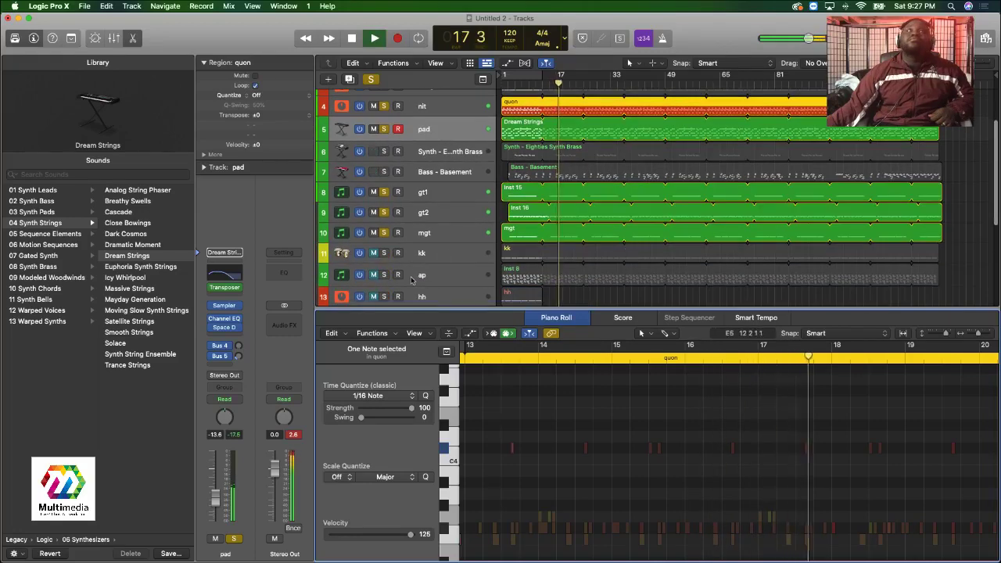
scroll(469, 258, "down", 2)
scroll(407, 262, "down", 2)
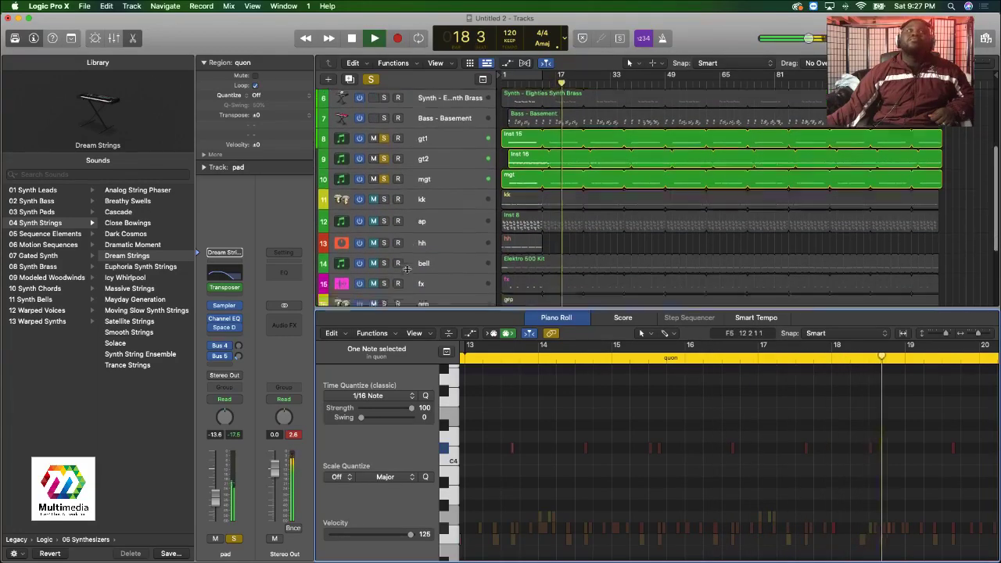
scroll(408, 263, "up", 2)
scroll(407, 265, "up", 2)
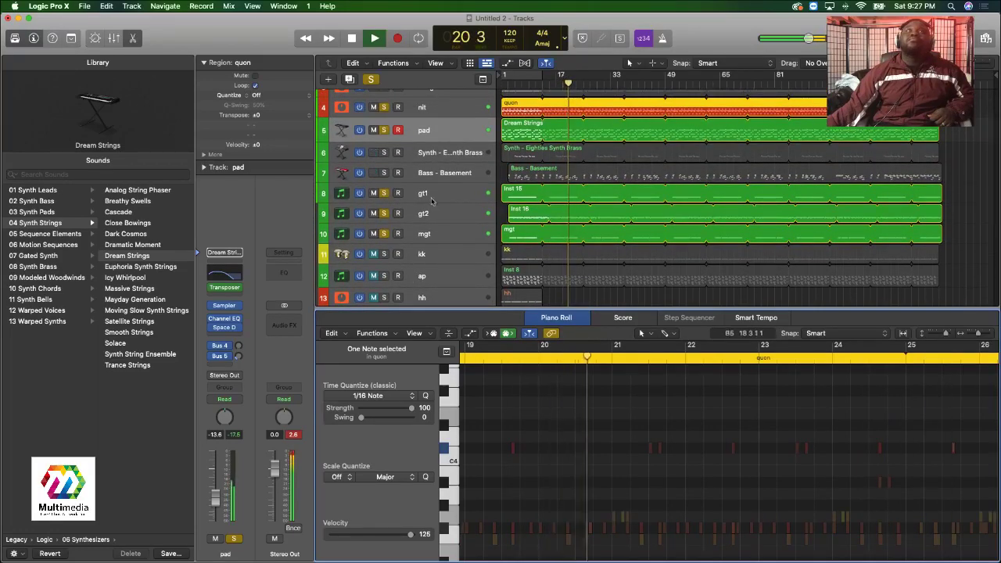
Reorder the tracks so that pad, Synth - Eighties Synth Brass and Bass - Basement follow mgt in that order, above kk.
left_click(443, 152)
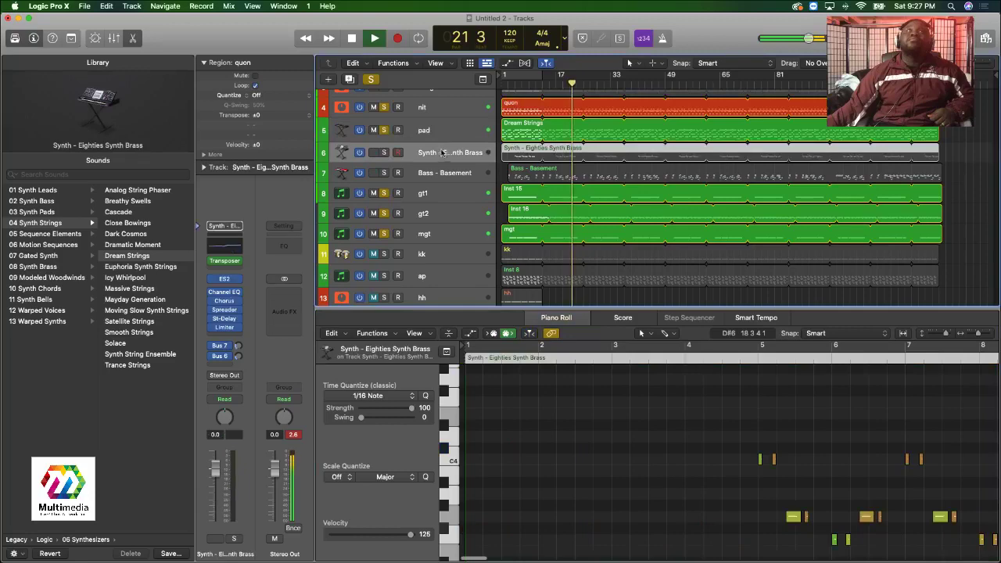
scroll(431, 176, "up", 1)
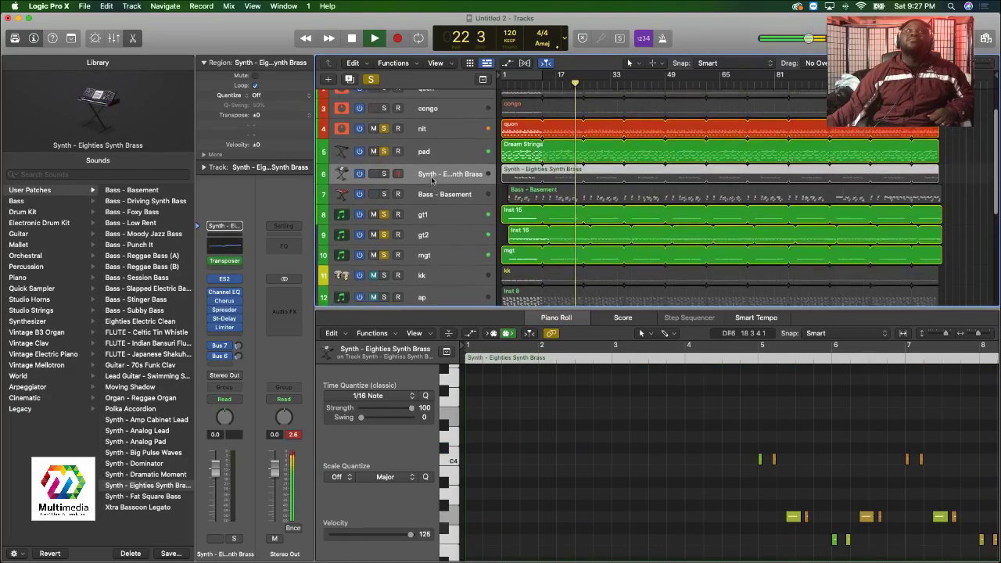
scroll(431, 178, "down", 1)
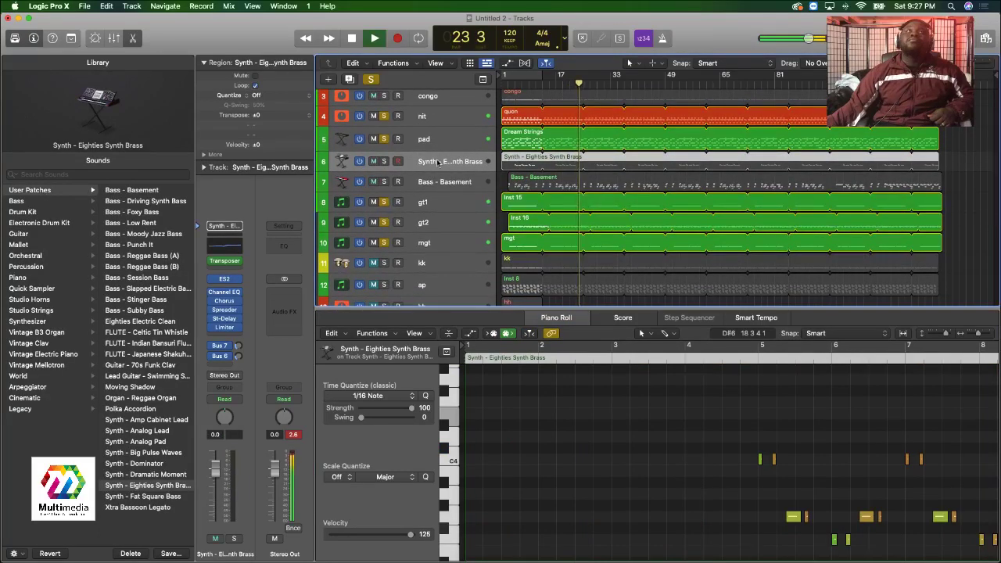
left_click_drag(438, 162, 424, 248)
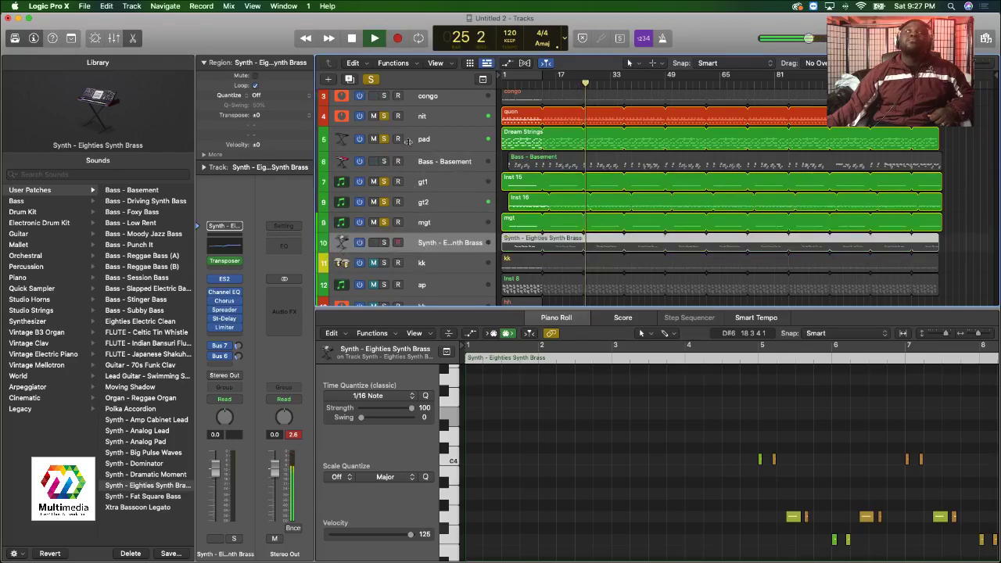
left_click_drag(436, 140, 422, 220)
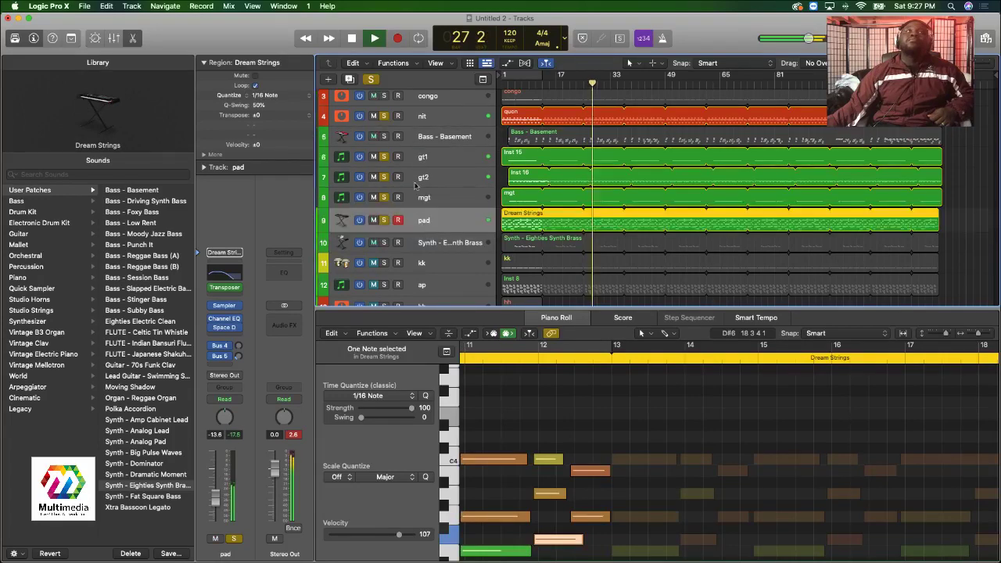
left_click_drag(437, 136, 419, 253)
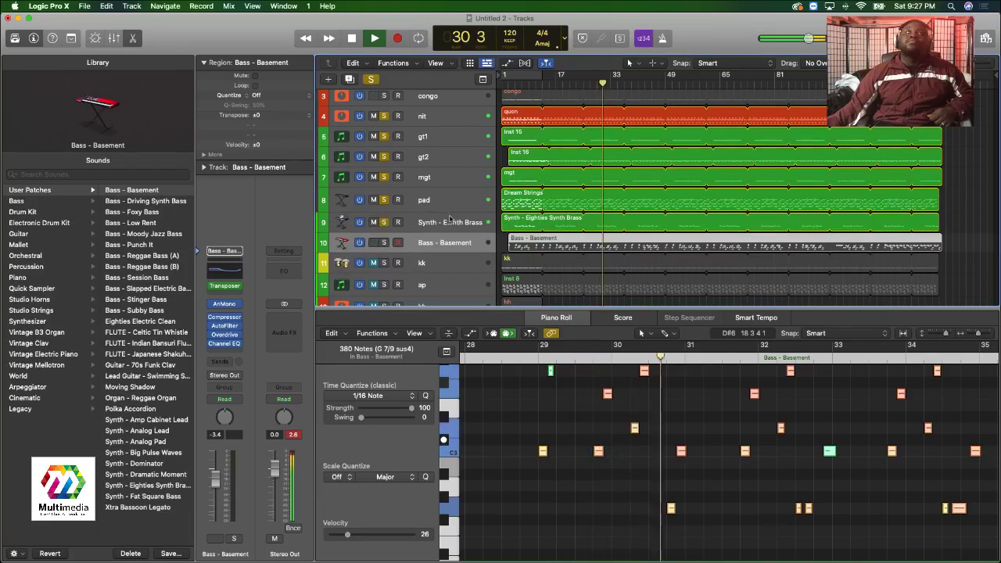
Show the mixer and set the Synth - Eighties Synth Brass track's volume to about -4.4 dB during playback.
left_click(443, 222)
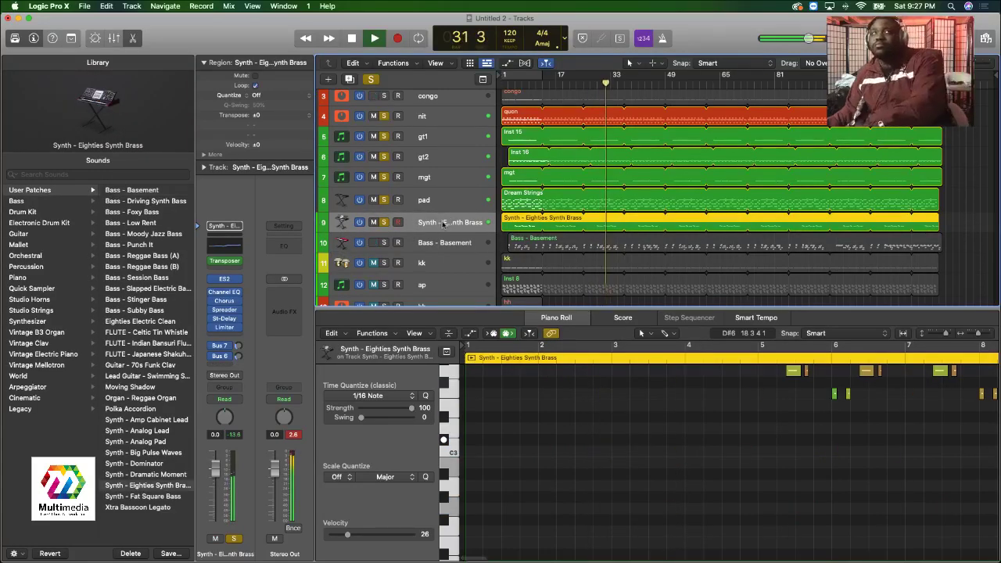
key("x")
scroll(664, 456, "down", 5)
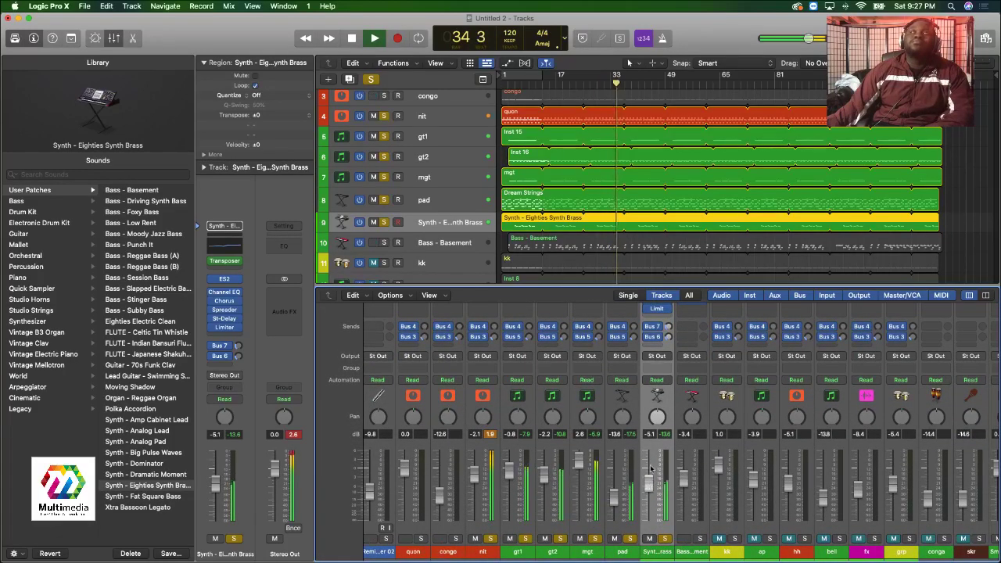
left_click_drag(649, 484, 649, 484)
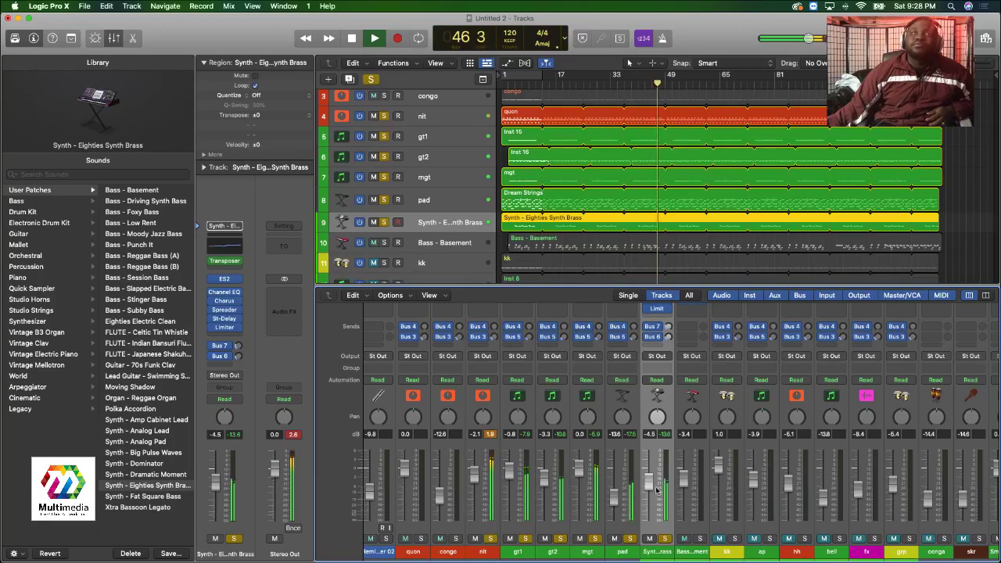
Briefly solo the bass, turn off solo on the bass, Synth Brass, pad, mgt, gt2, gt1 and nit tracks, and stop playback.
left_click(700, 538)
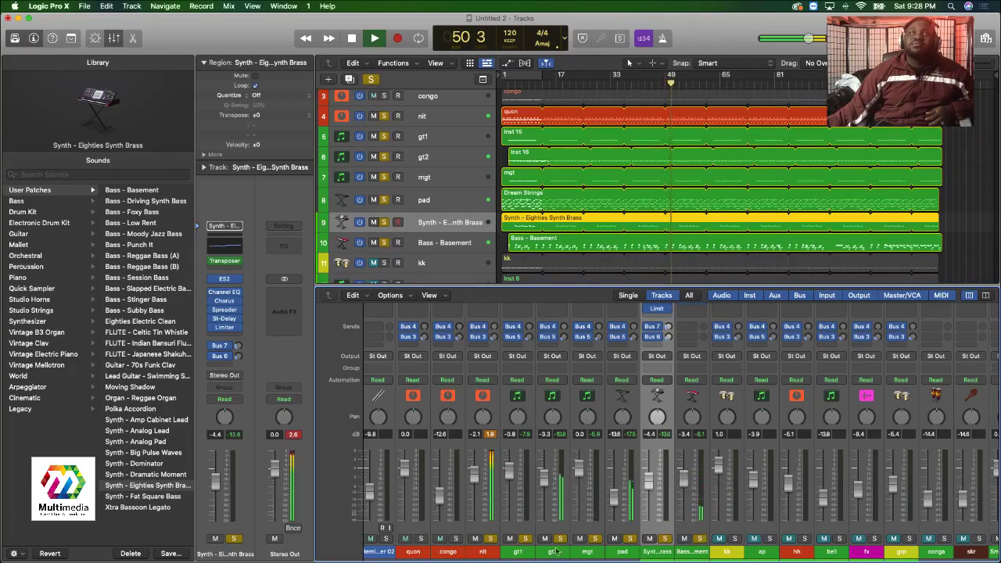
left_click(700, 538)
left_click(665, 538)
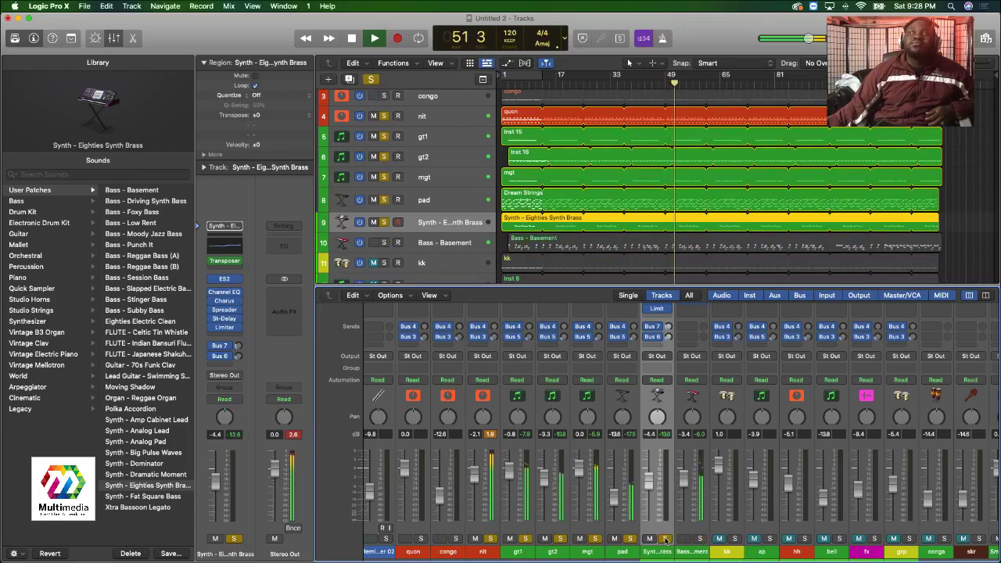
left_click(629, 538)
left_click(594, 538)
left_click(560, 538)
left_click(525, 539)
left_click(490, 538)
key("space")
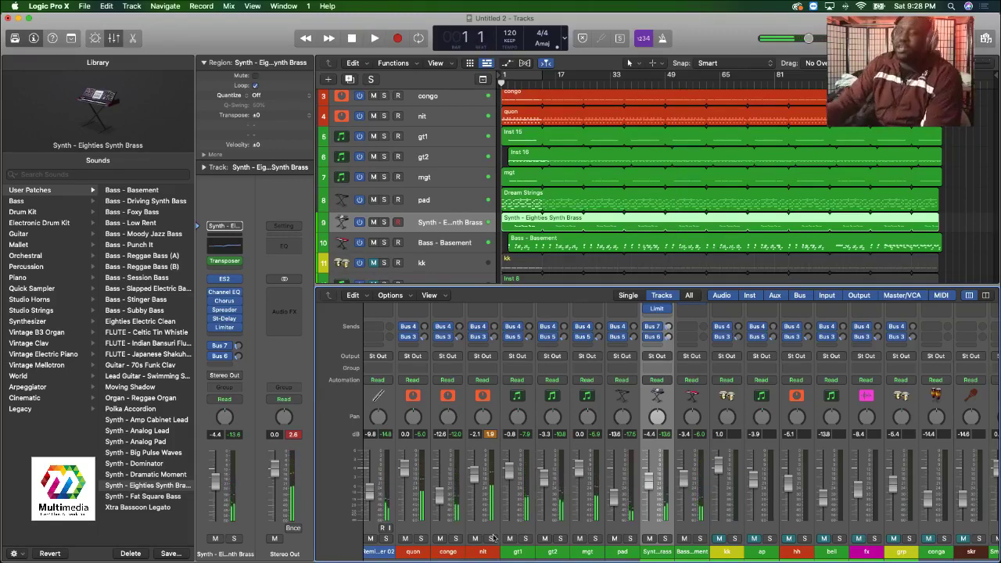
Play the arrangement from the beginning and move the Remix Shaker 02 region to start at bar 3.
key("space")
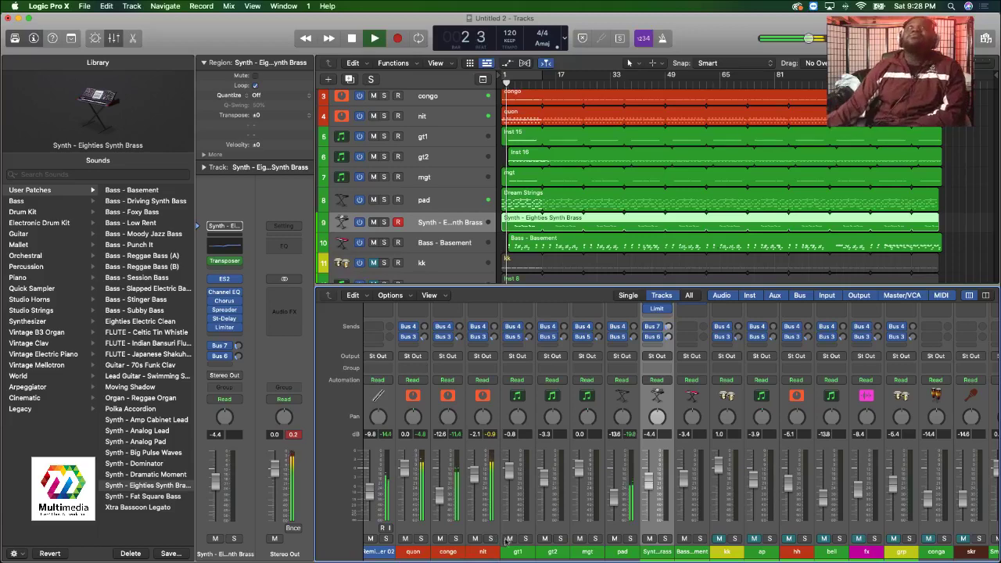
scroll(571, 144, "up", 3)
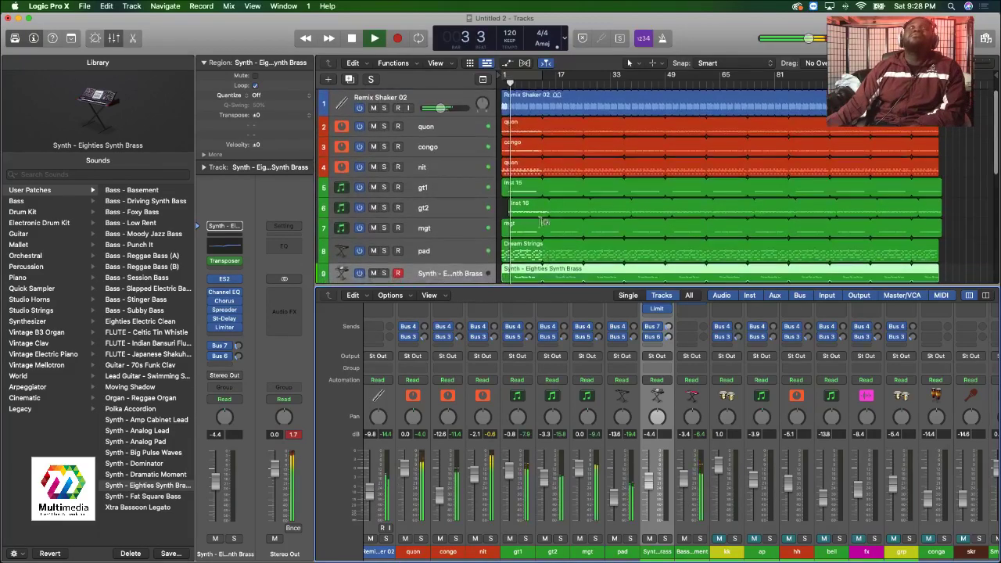
key("super+Right")
key("super+Right")
key("super+Right")
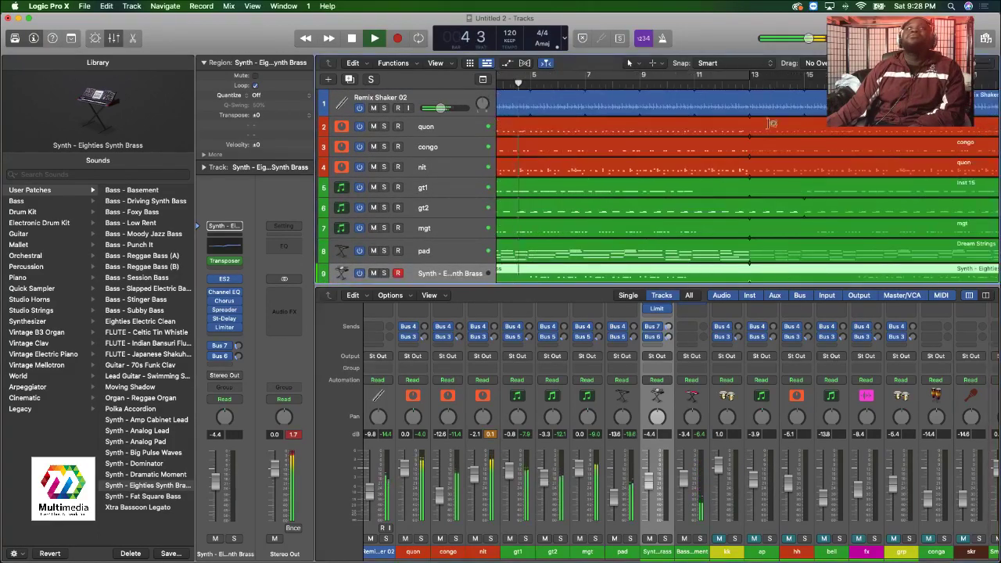
left_click_drag(524, 108, 576, 103)
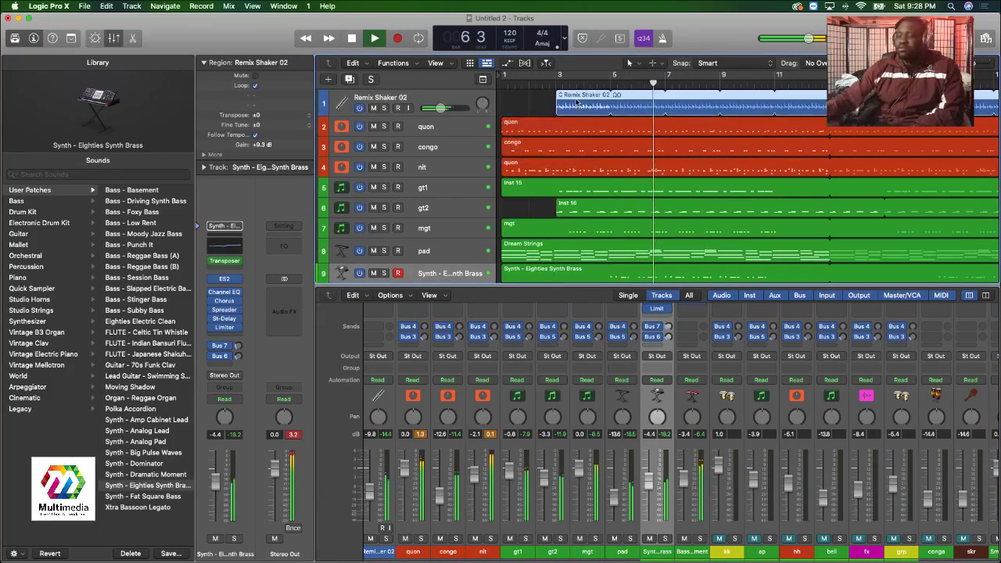
Replay the opening to about bar 14, adjust the end of the Remix Shaker 02 loop, and shrink the track heights.
key("Return")
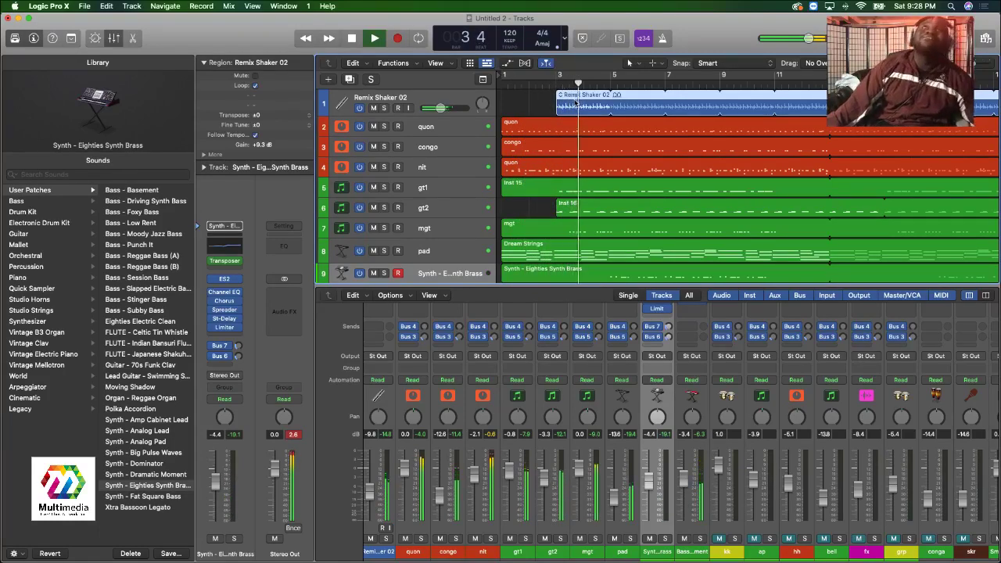
left_click(532, 86)
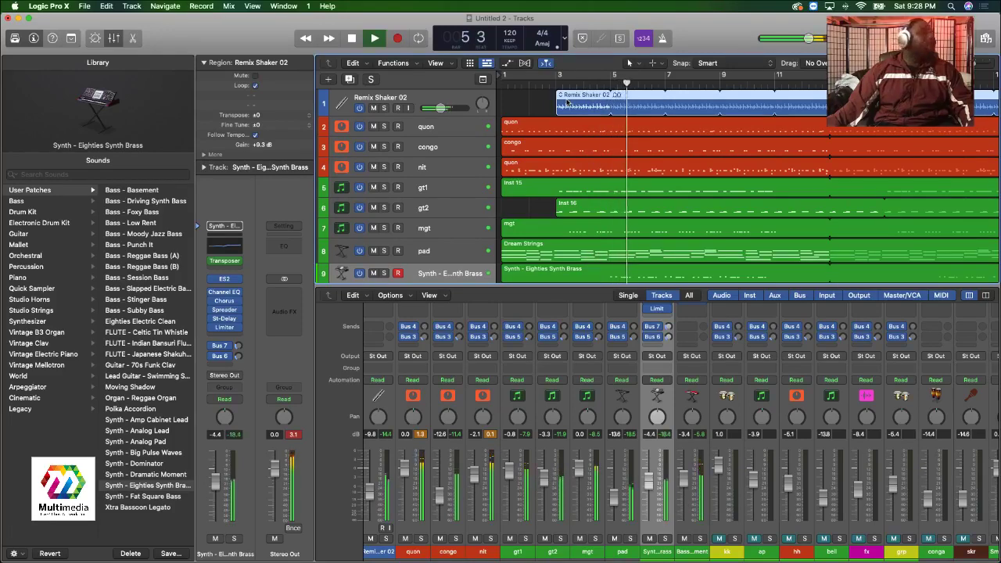
scroll(568, 102, "right", 10)
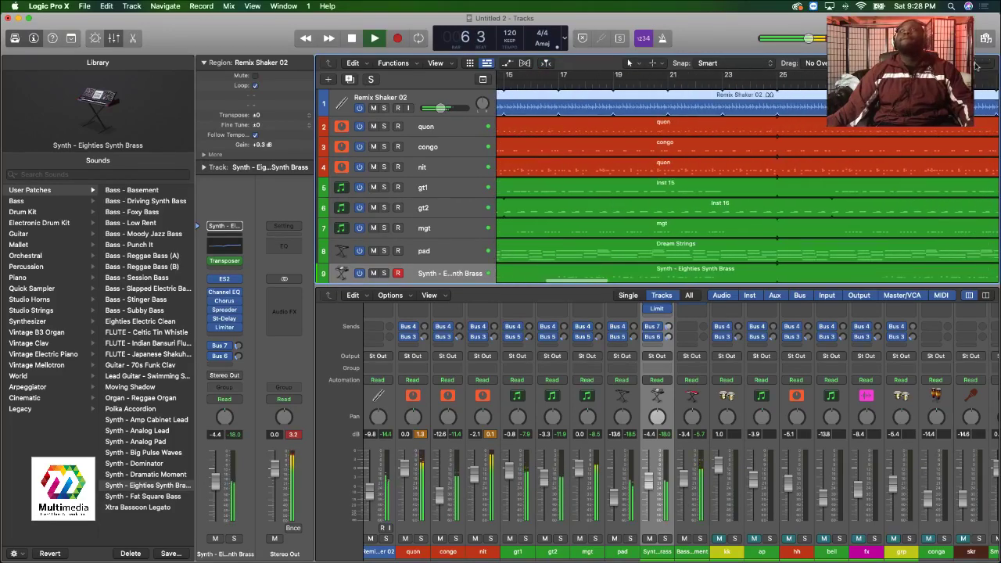
key("z")
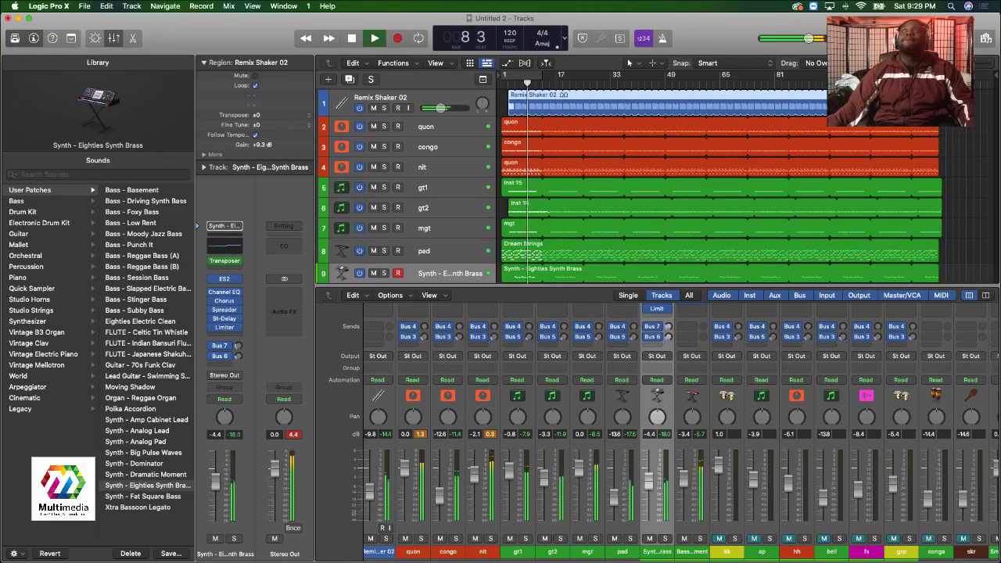
left_click_drag(938, 109, 942, 109)
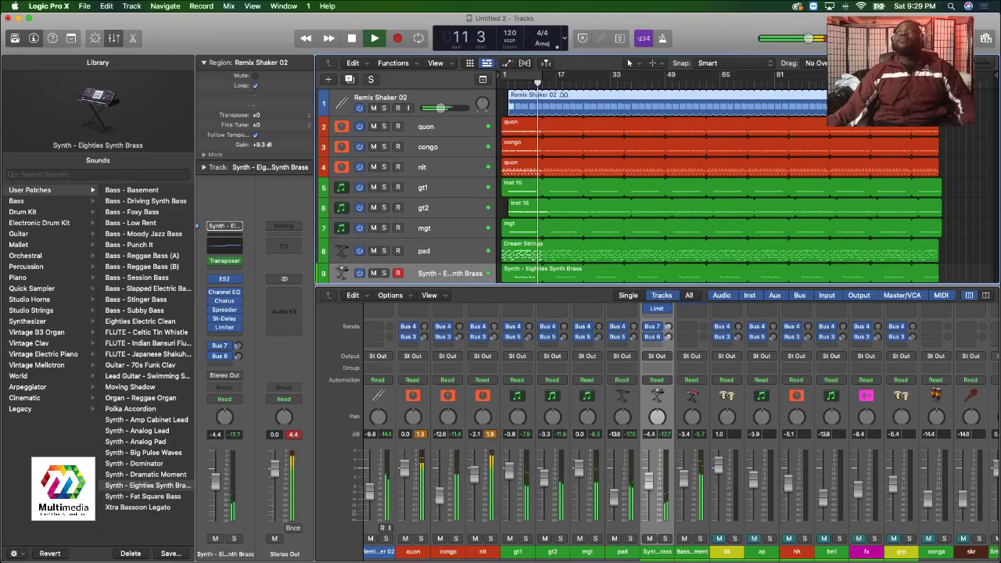
key("super+Up")
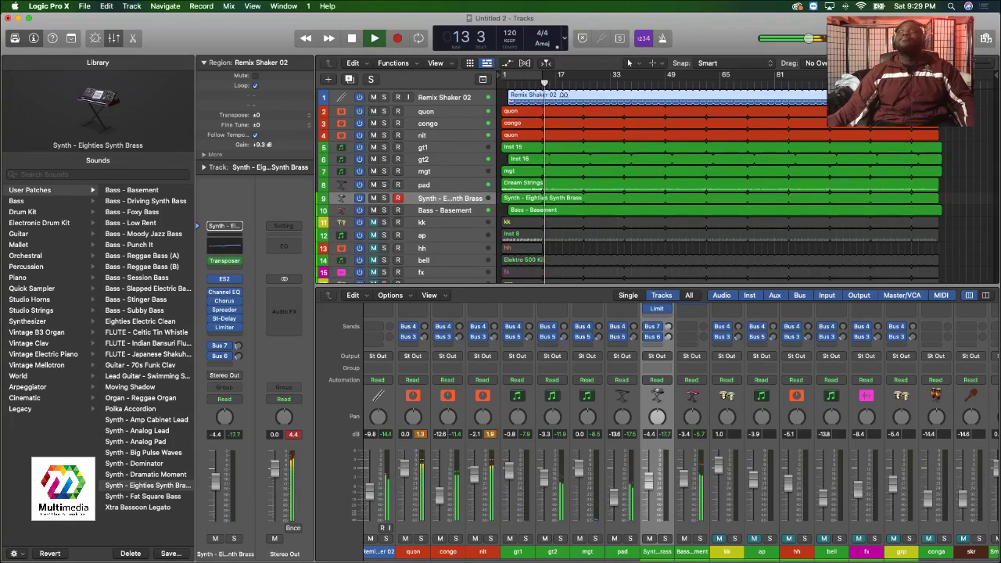
key("super+Down")
key("super+Up")
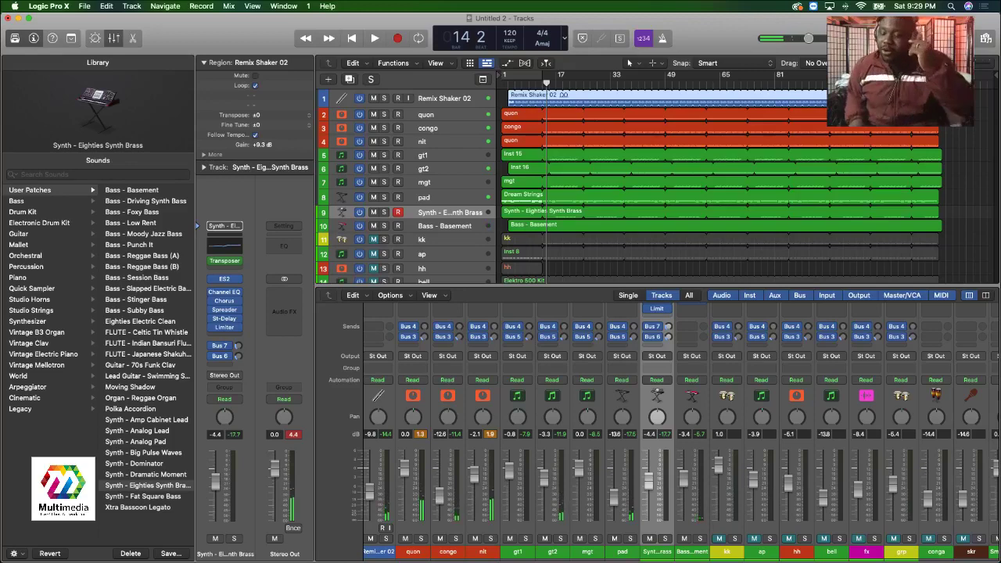
Try out the gt2 and gt1 instruments, solo gt1, gt2 and mgt, and select the mgt track.
left_click(436, 170)
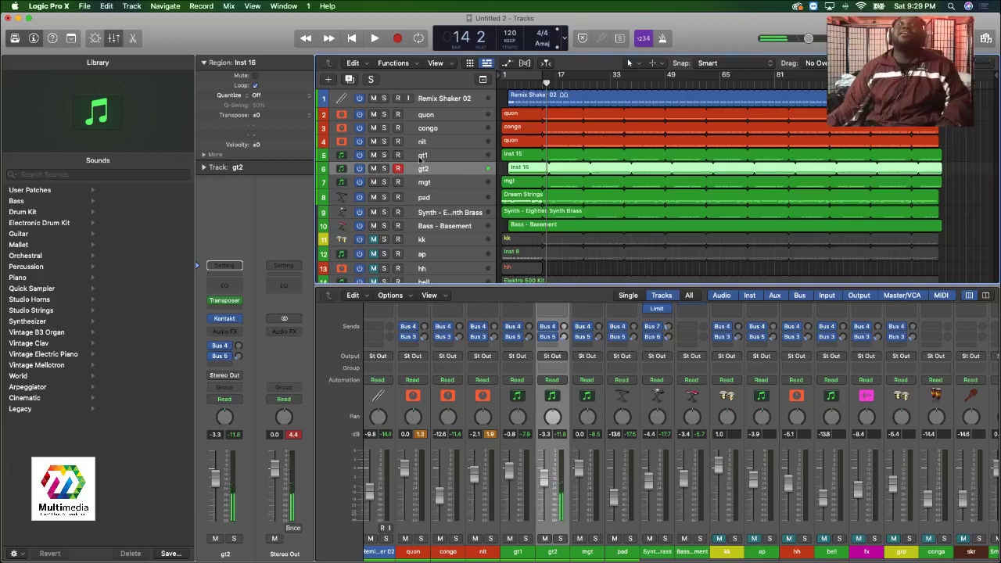
left_click(426, 156)
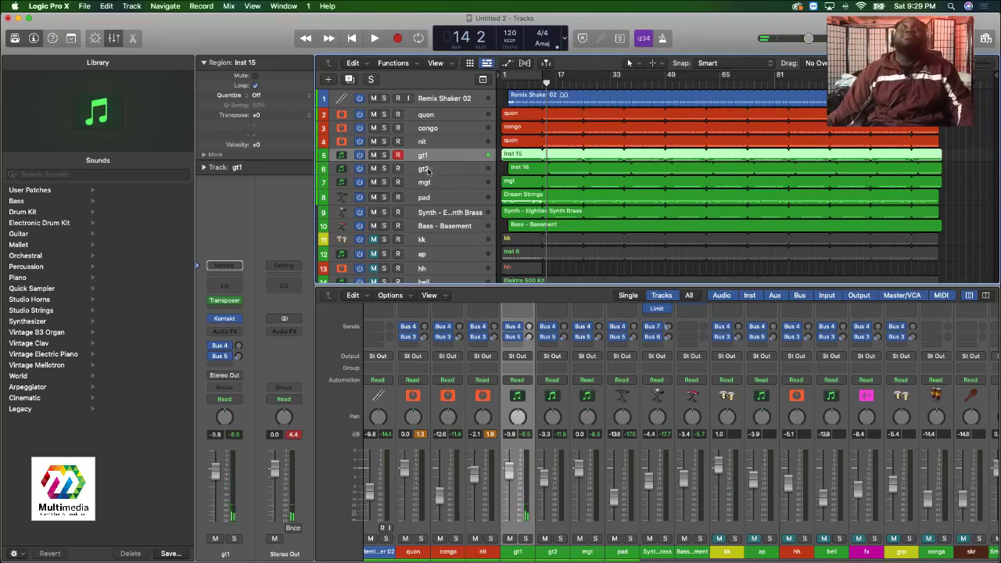
left_click(430, 170)
left_click_drag(385, 155, 385, 183)
left_click(441, 182)
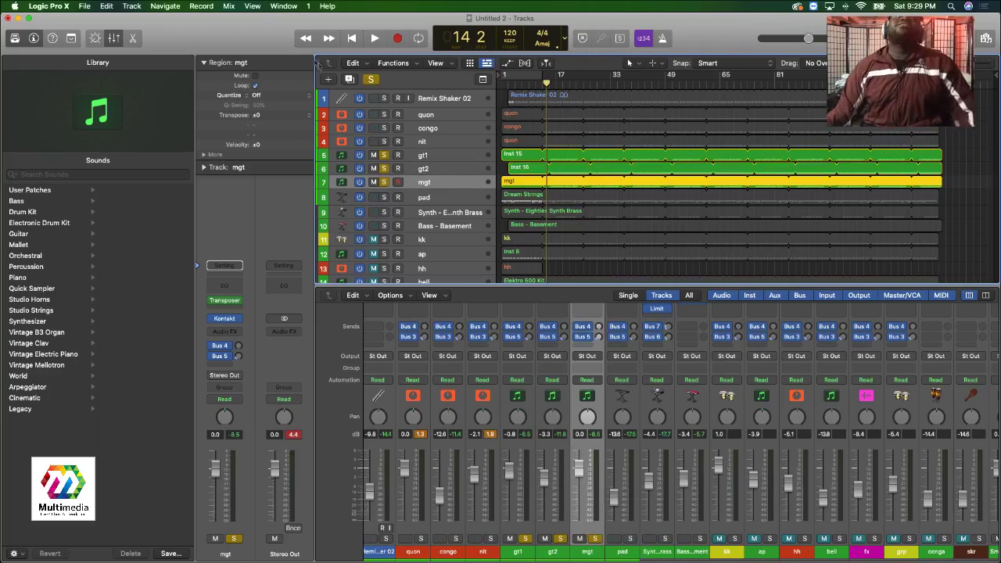
Add a new software instrument track directly below mgt.
left_click(179, 6)
mouse_move(132, 6)
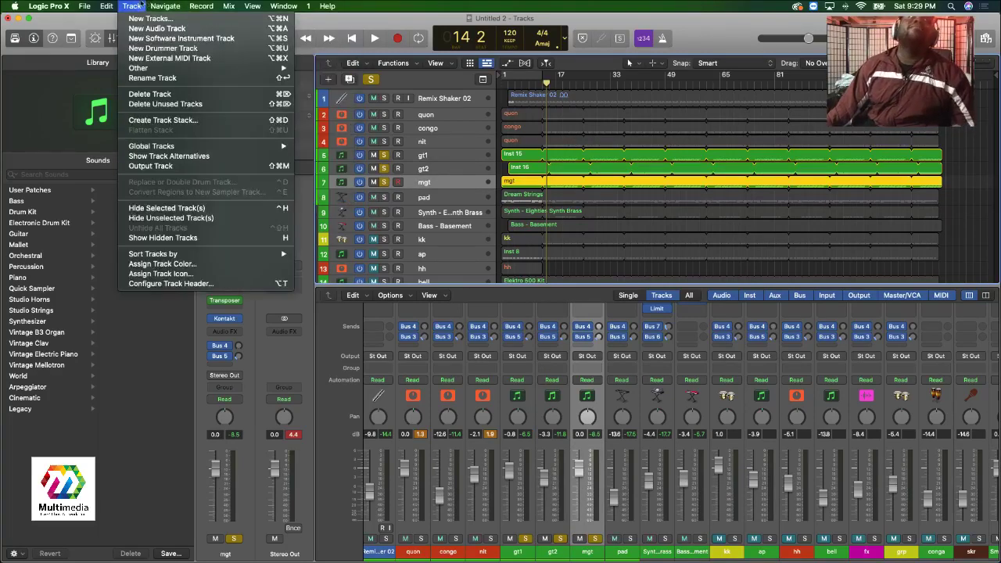
left_click(307, 93)
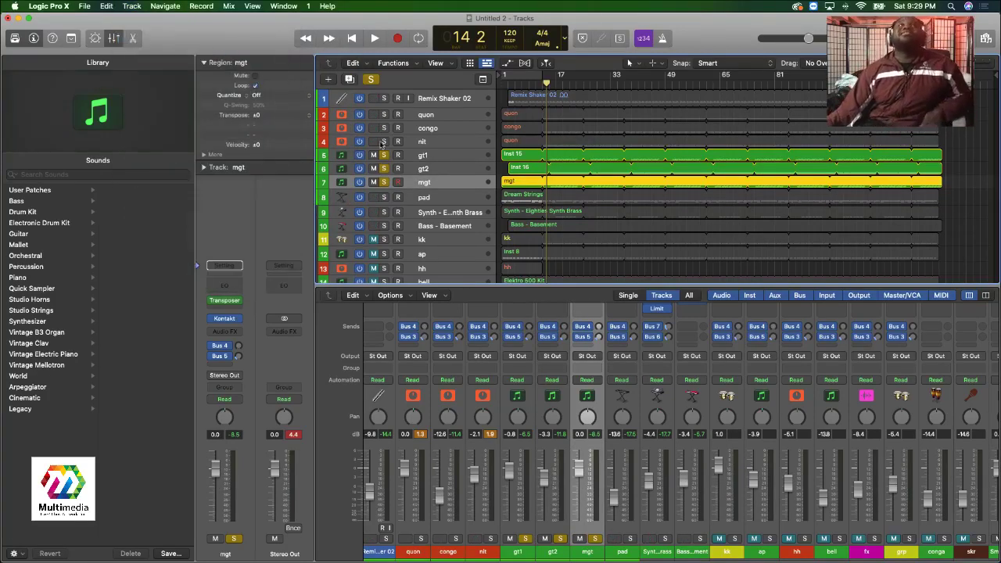
key("alt+super+s")
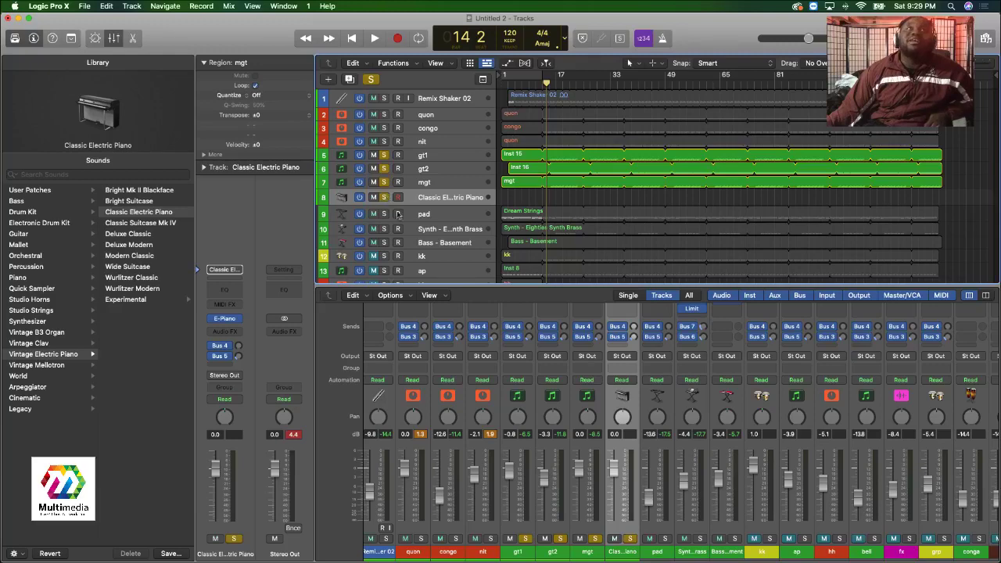
scroll(547, 344, "up", 5)
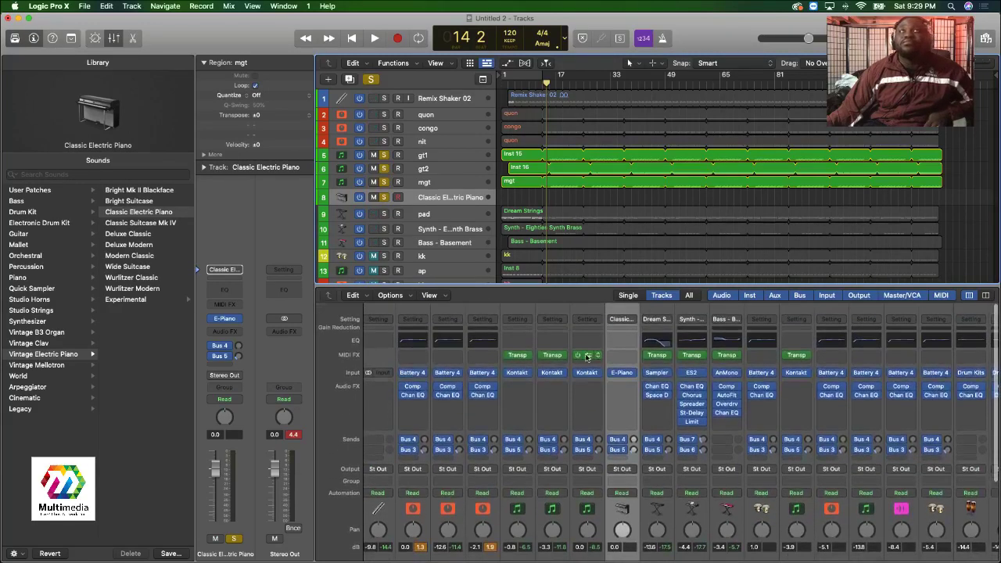
Copy the Transposer MIDI effect from mgt onto the Classic Electric Piano track and replace its instrument with a stereo Kontakt.
left_click_drag(589, 356, 623, 357)
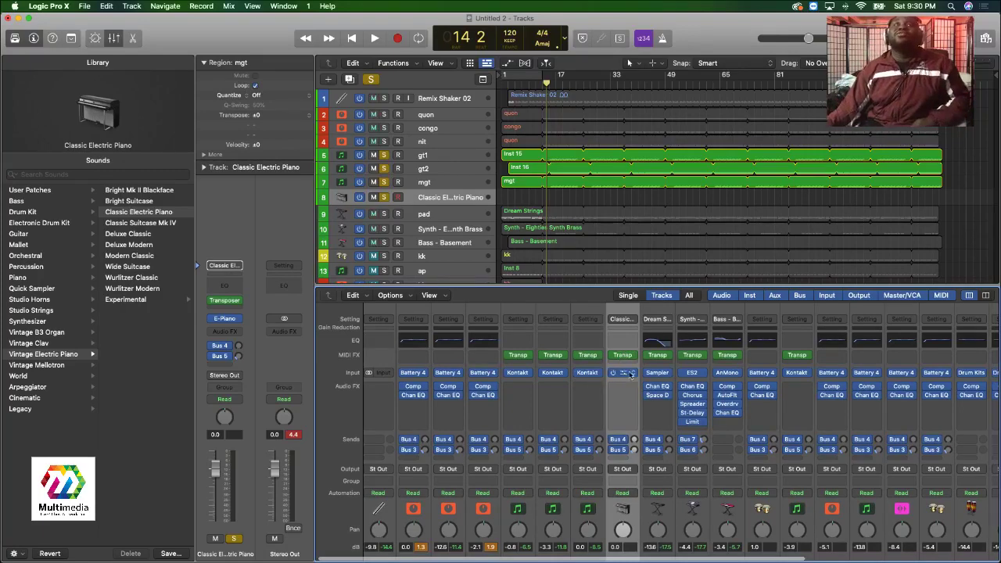
left_click(633, 374)
mouse_move(725, 296)
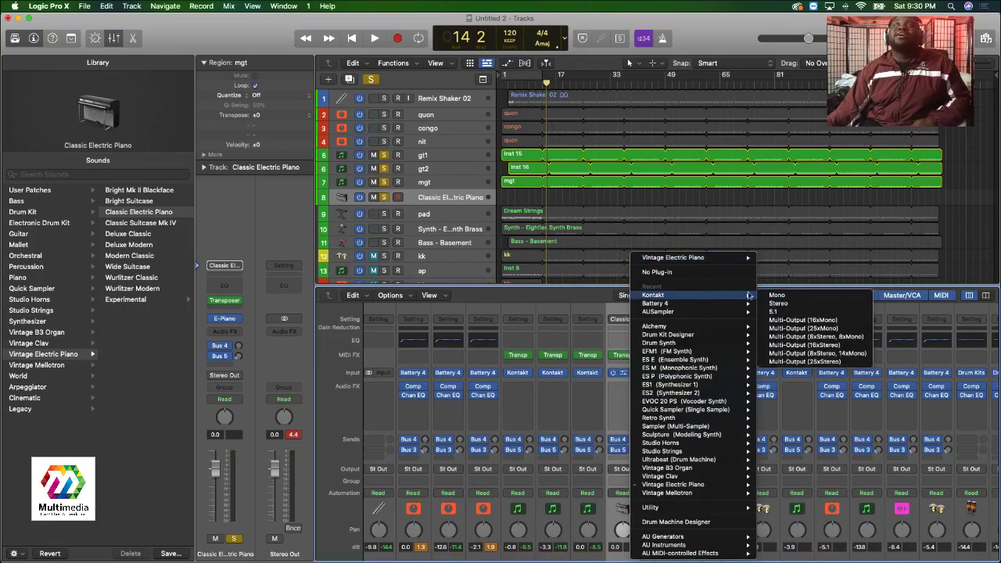
left_click(782, 303)
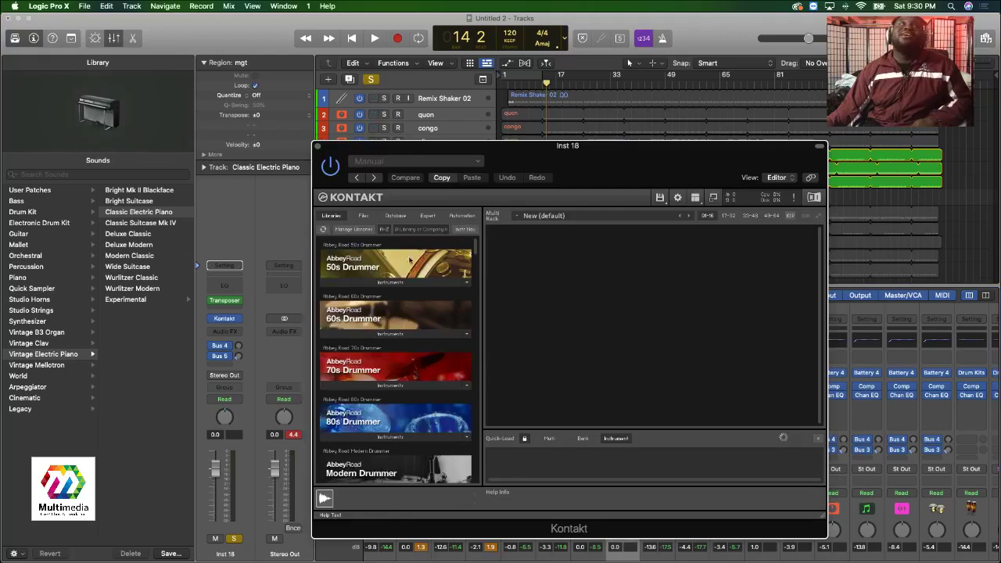
Open the Yamaha PSR-S900 library's instruments in Kontakt and load 033_AlohaGuitar.nki.
scroll(435, 291, "down", 10)
scroll(434, 290, "down", 5)
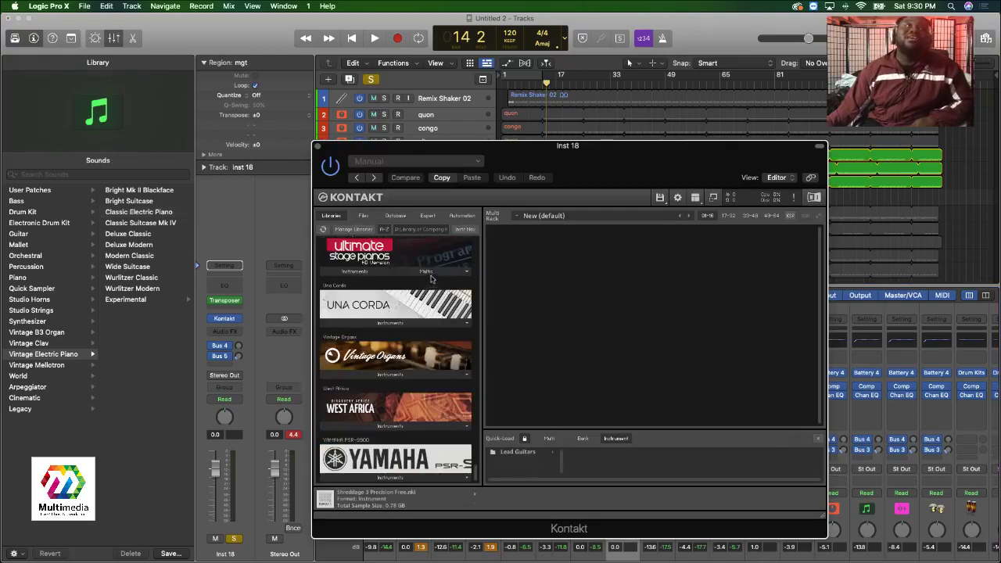
left_click(401, 478)
scroll(401, 399, "down", 10)
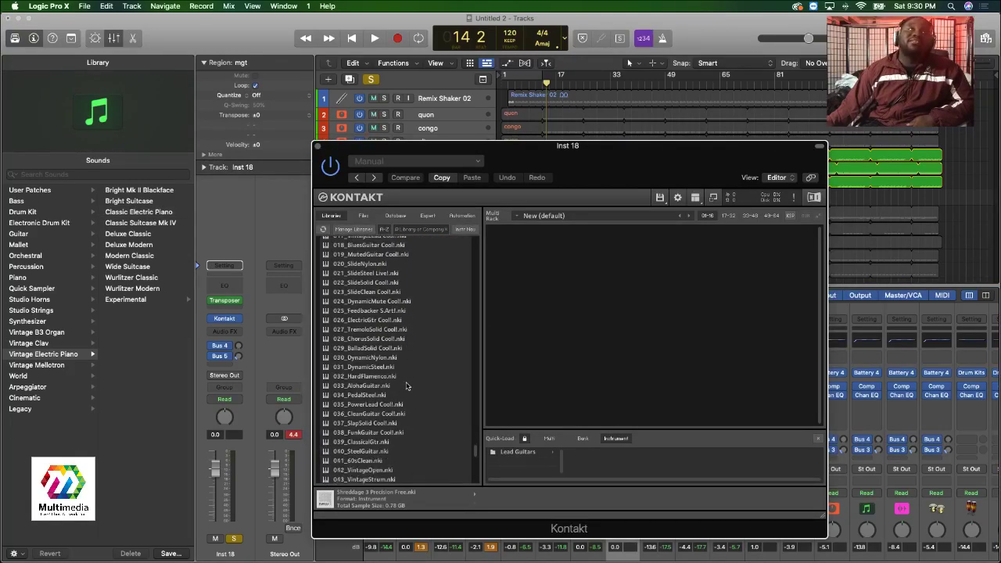
scroll(386, 380, "down", 2)
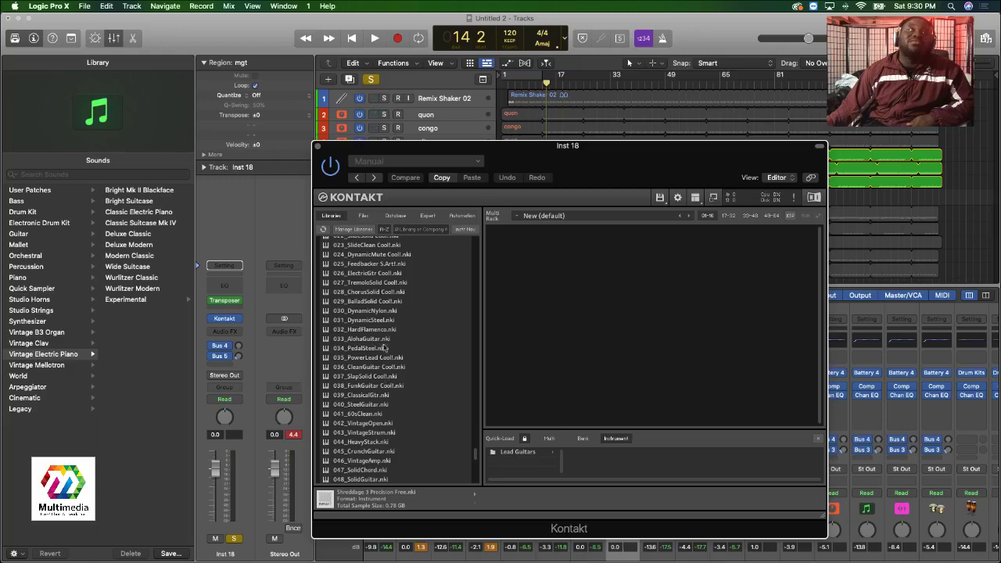
left_click(381, 339)
double_click(376, 340)
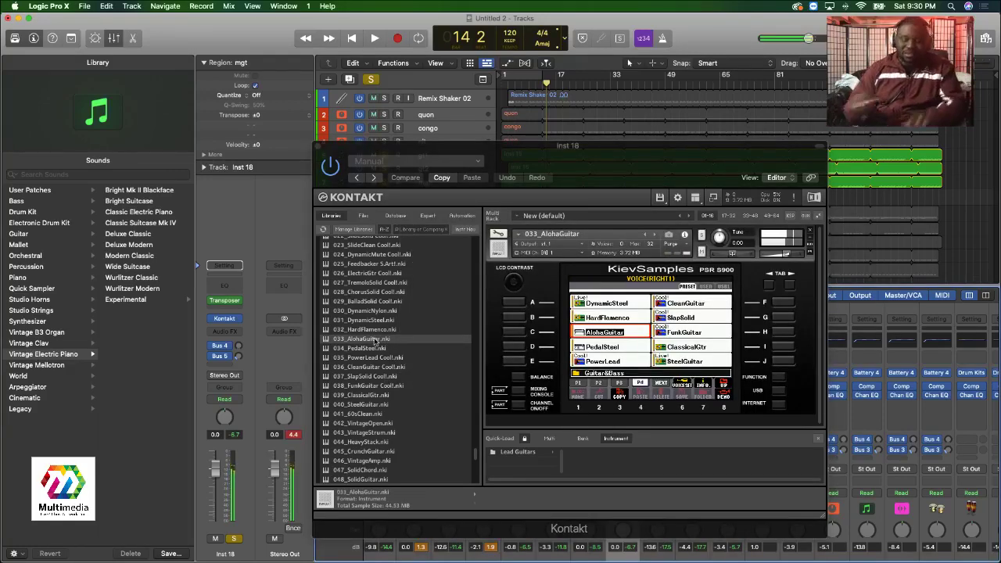
Audition the CleanGuitar, ElectricGtr and 60sClean instruments, and load 039_ClassicalGtr.nki.
double_click(379, 367)
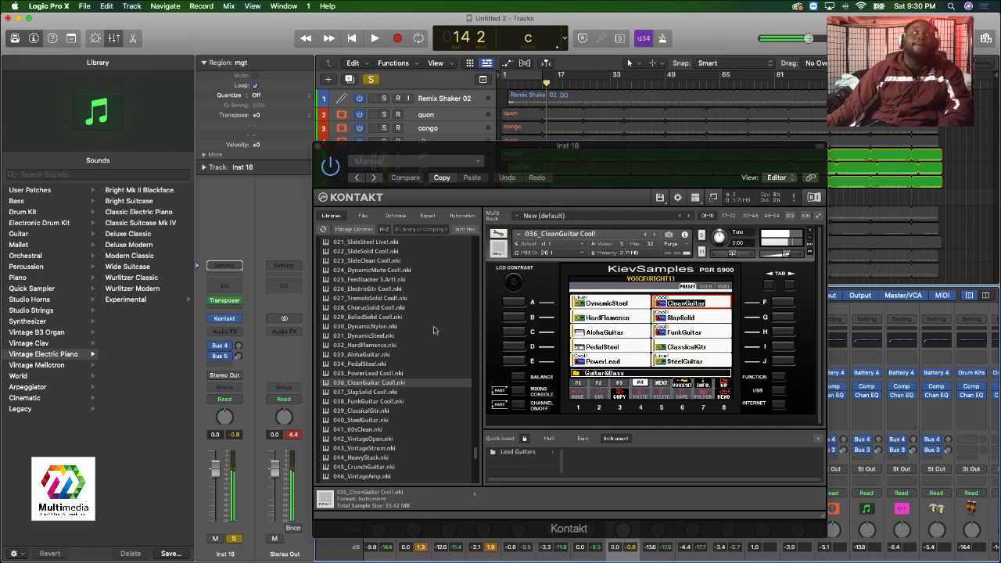
double_click(386, 290)
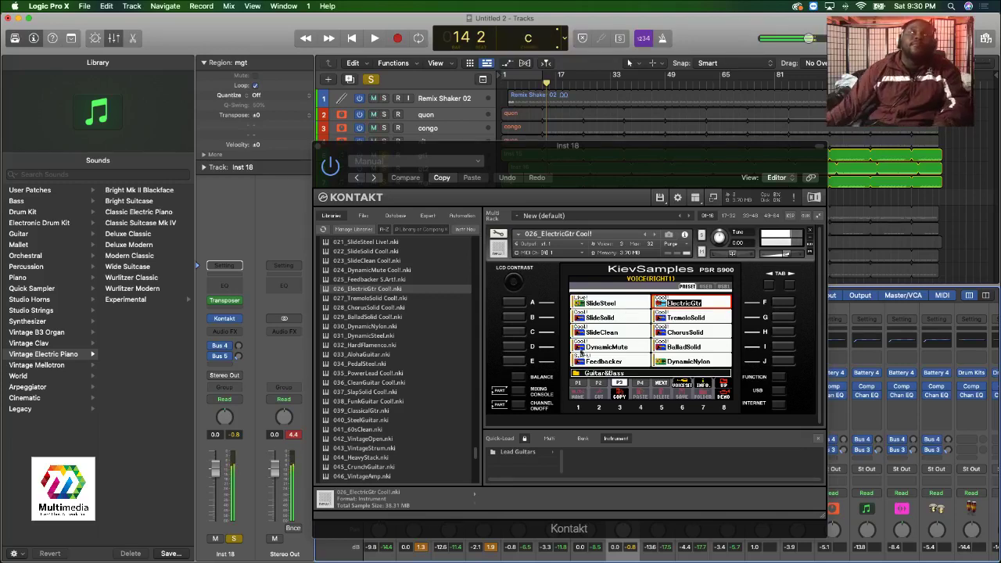
left_click(365, 422)
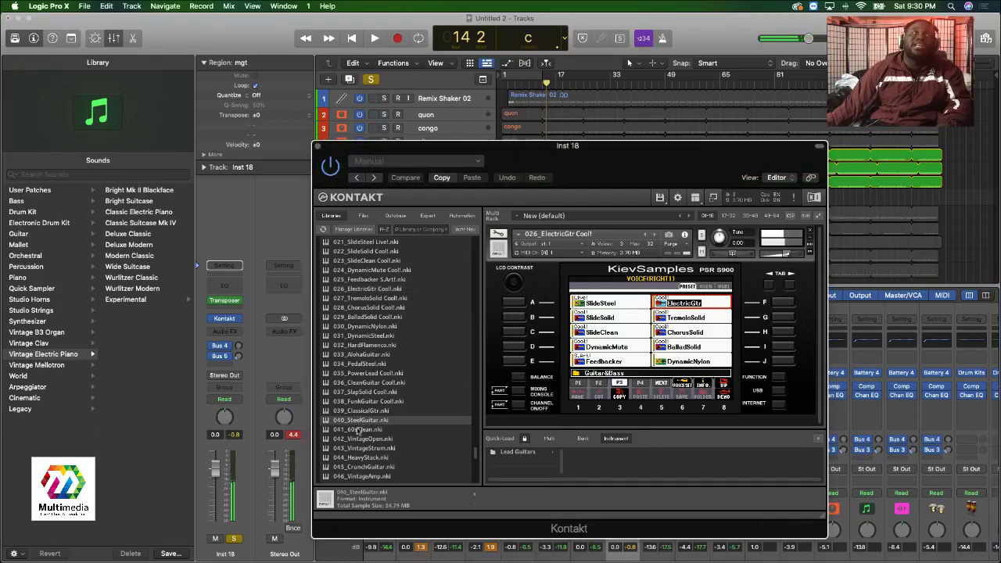
left_click(360, 430)
left_click_drag(590, 352, 591, 353)
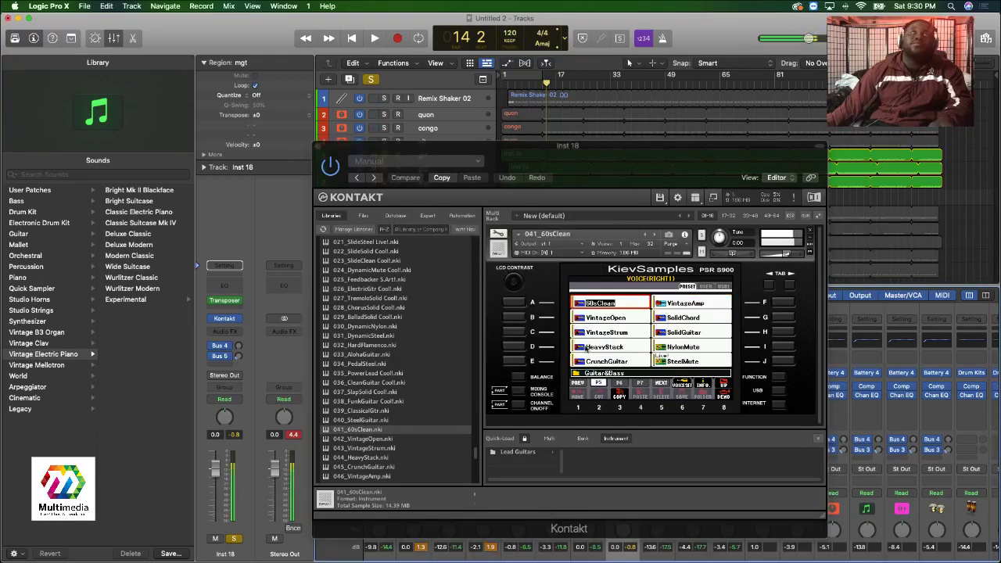
left_click_drag(359, 411, 608, 366)
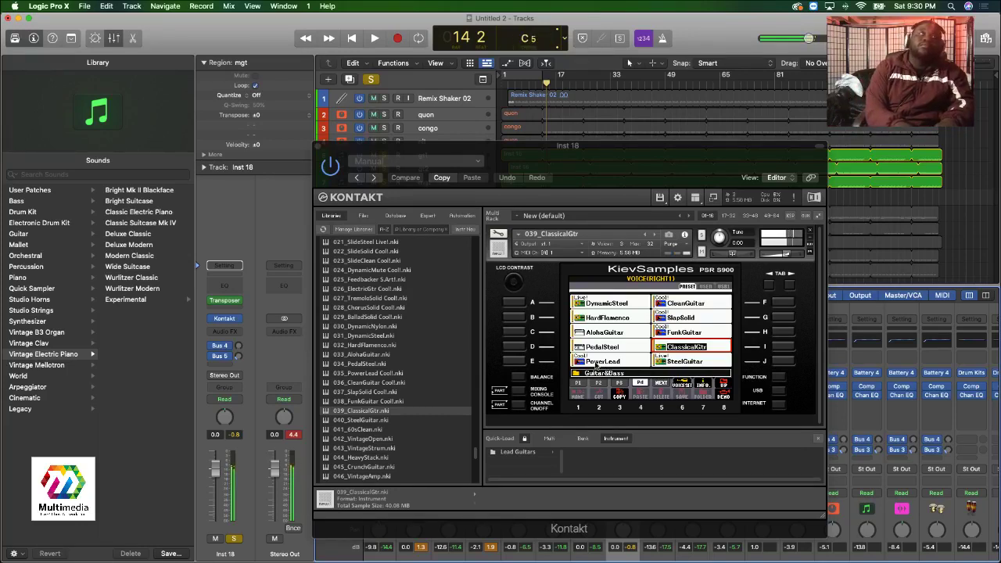
Rehearse the classical guitar over the playback, close the Kontakt window, and raise the Inst 18 volume to 6.0 dB.
key("space")
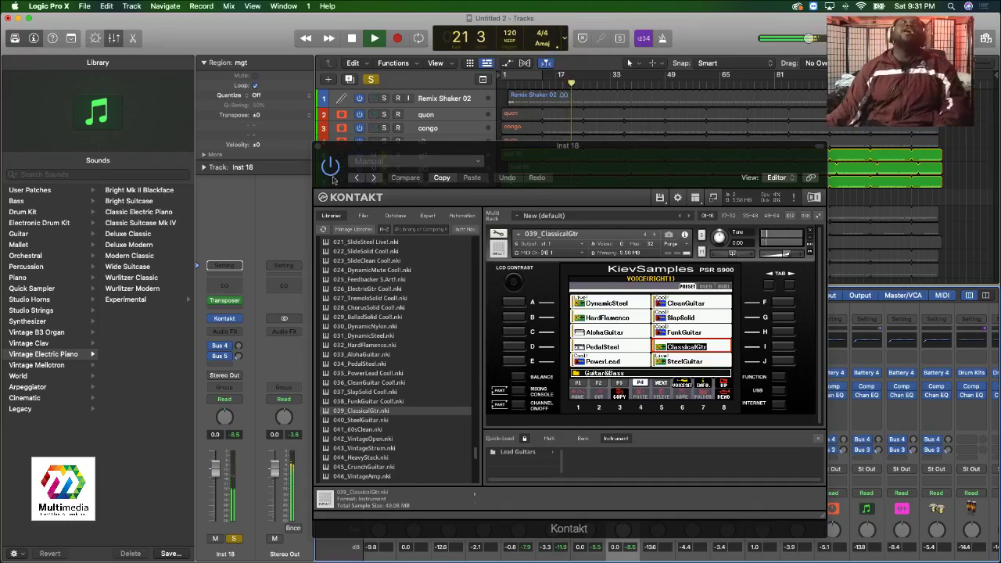
left_click(317, 147)
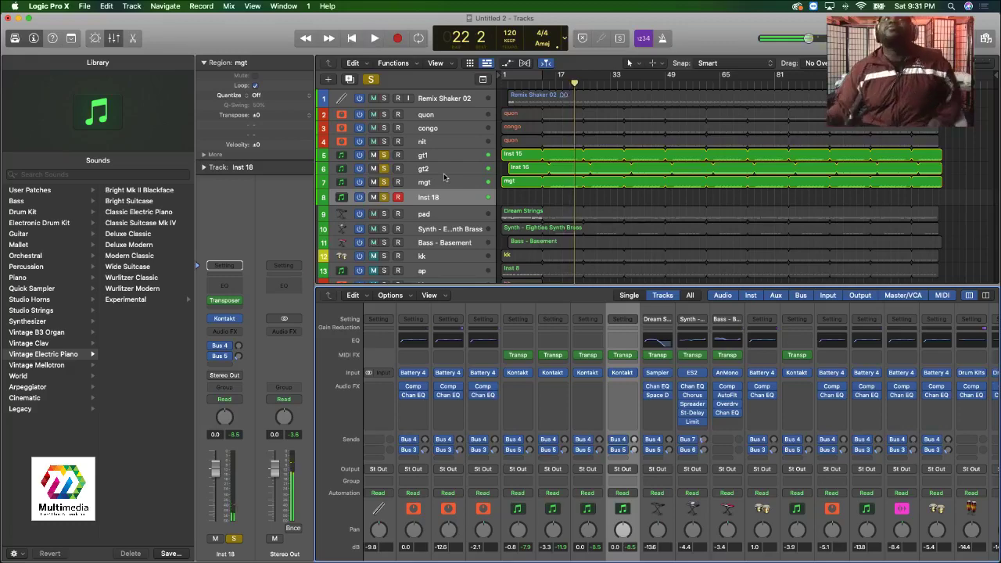
scroll(618, 441, "down", 5)
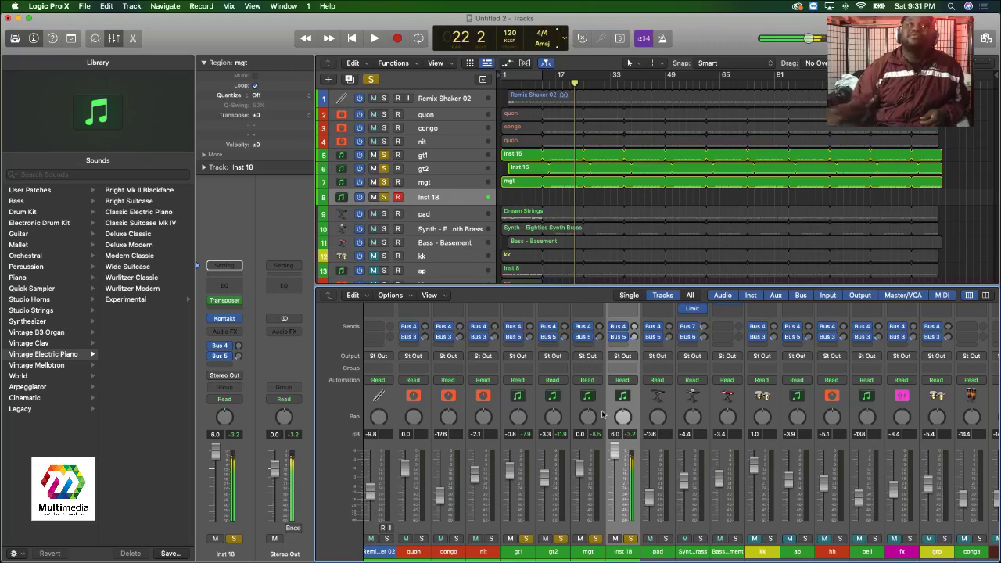
Solo the quon track and record a classical guitar part on Inst 18 from the song's start to about bar 45.
left_click(422, 538)
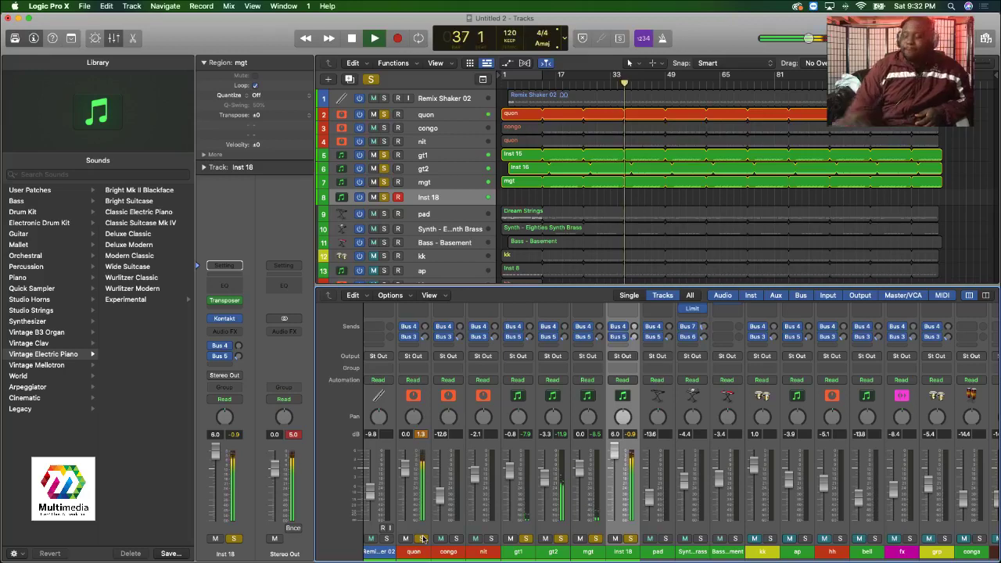
key("space")
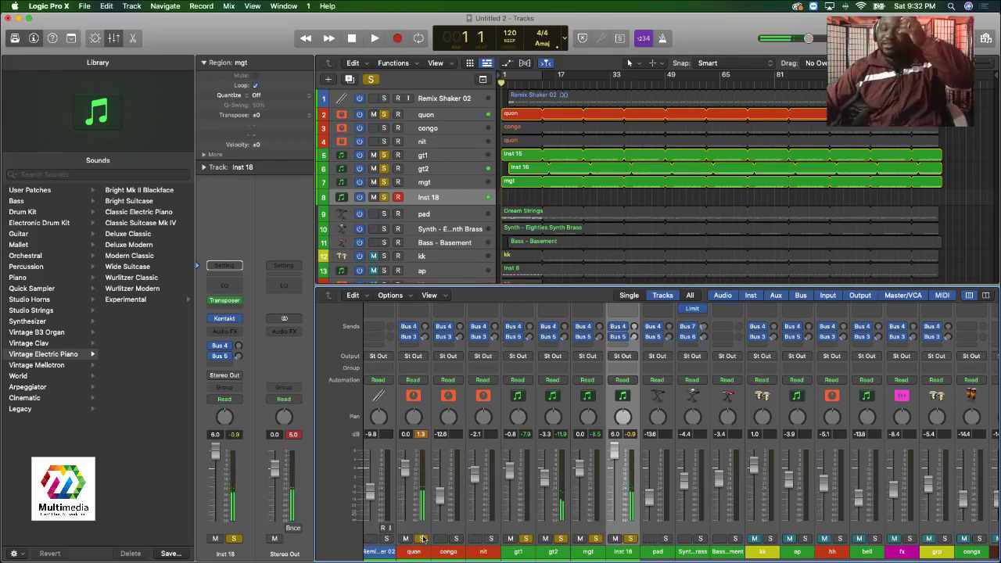
key("r")
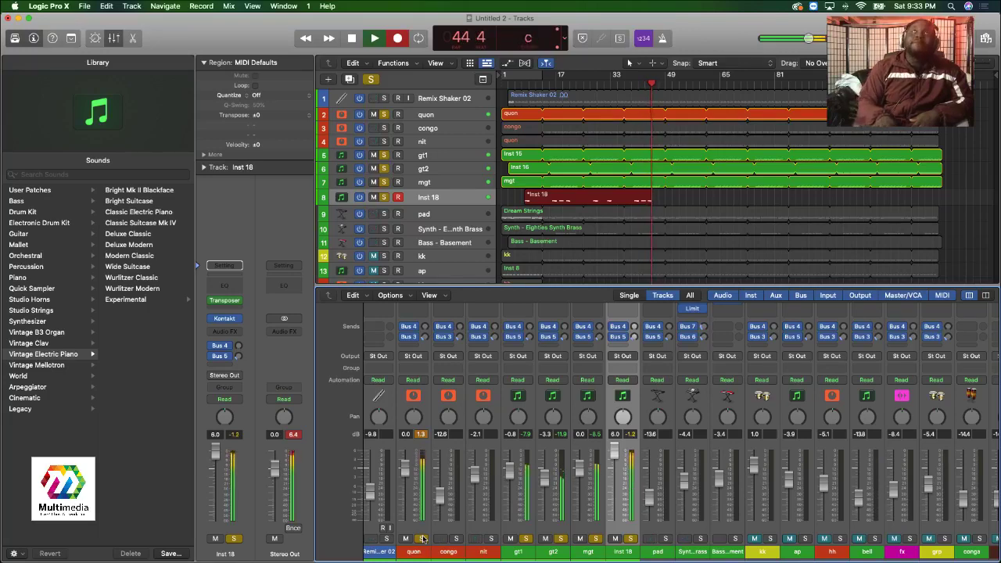
key("space")
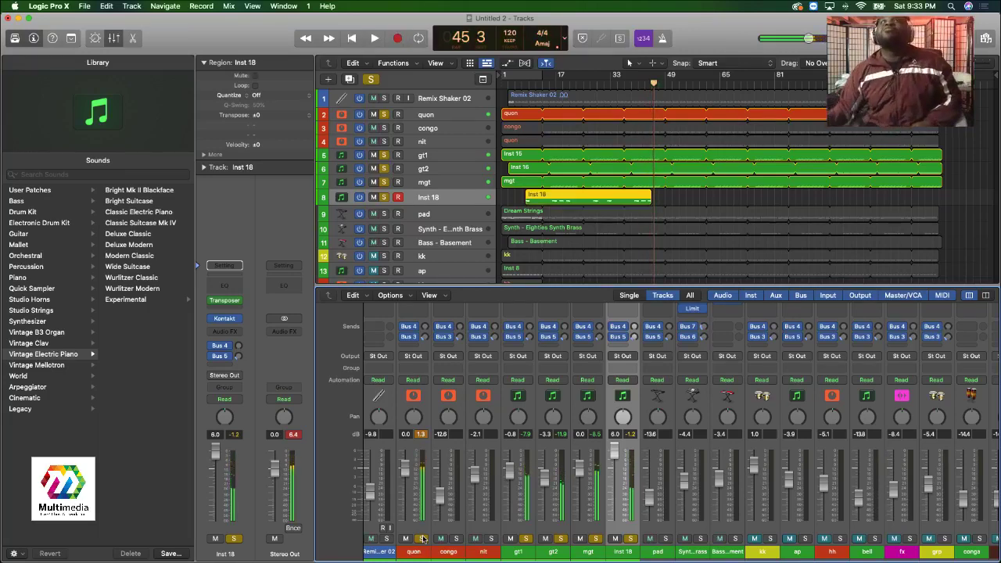
Quantize all the recorded notes to 1/16 note and extend the Inst 18 region from bar 1 to the arrangement's end.
left_click(691, 211)
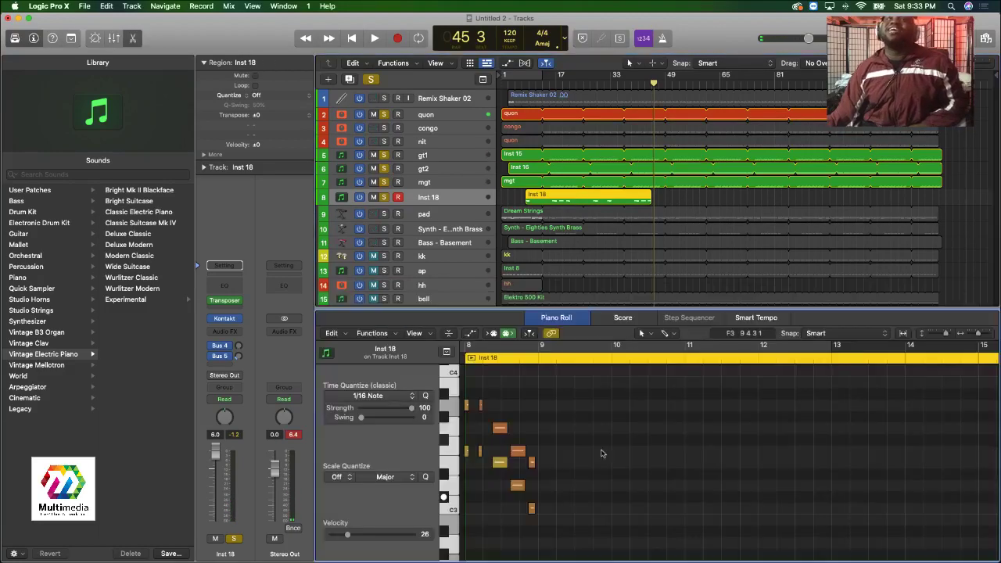
key("super+a")
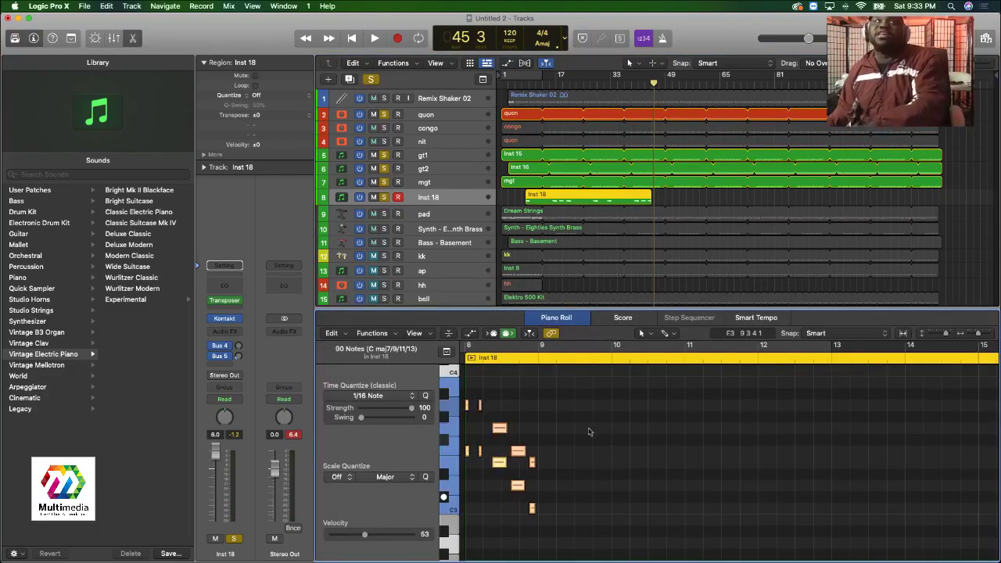
left_click(520, 194)
left_click_drag(527, 202, 501, 201)
left_click_drag(649, 202, 944, 213)
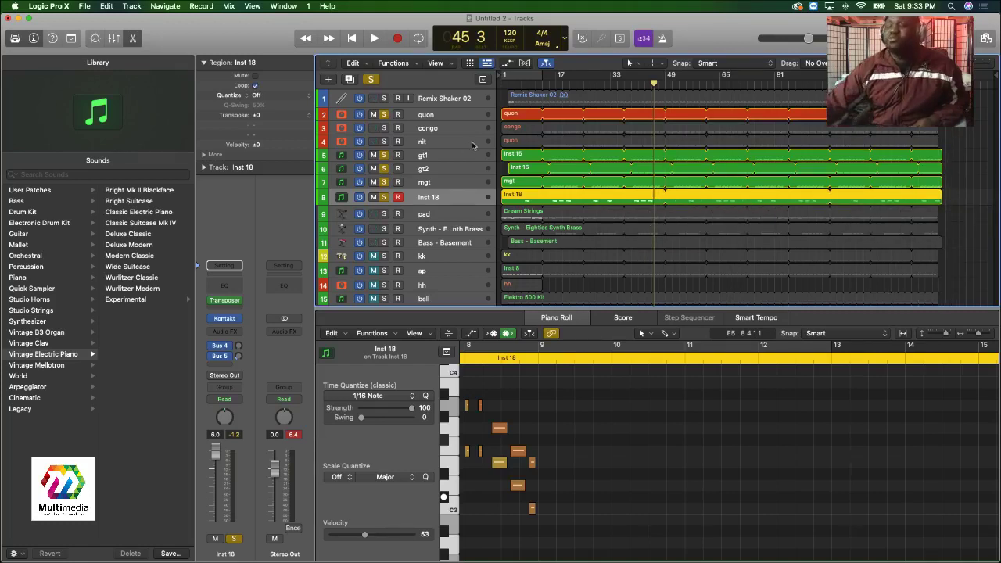
Play the song from the beginning and rename the Inst 18 track as cgt.
key("Return")
key("space")
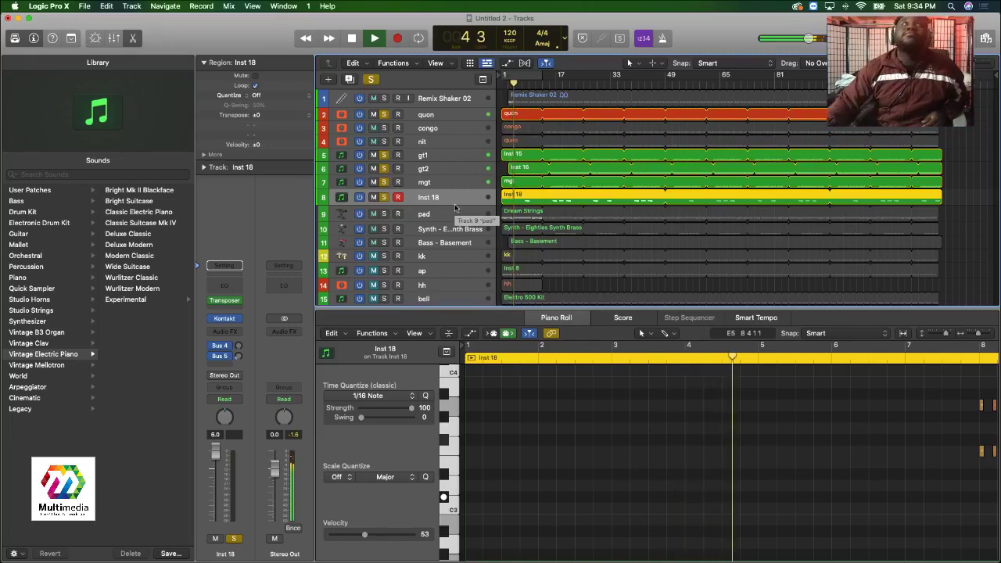
key("x")
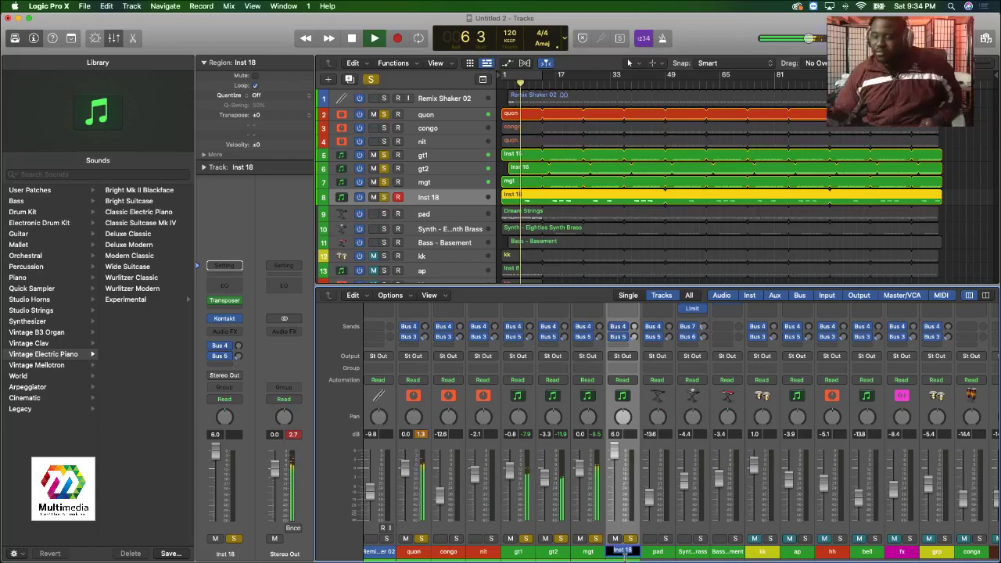
type("cgt")
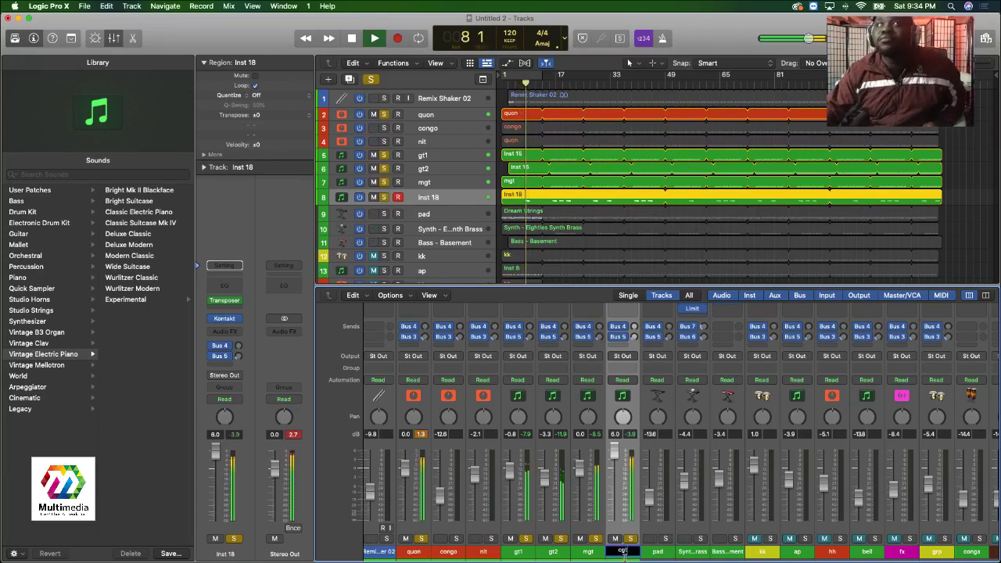
key("Return")
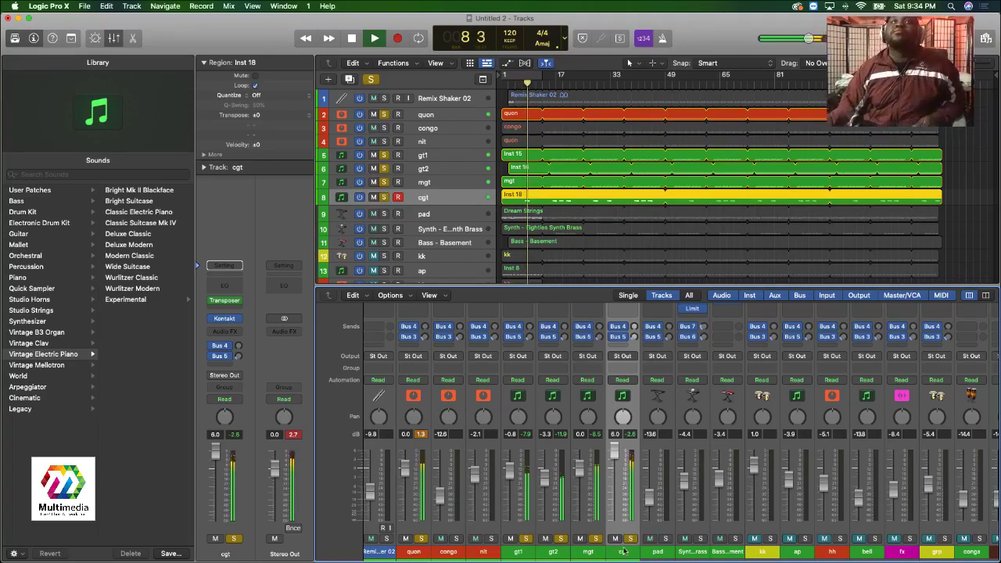
Lower the cgt volume to -2.5 dB and take gt1 and gt2 out of solo.
left_click_drag(616, 464, 616, 485)
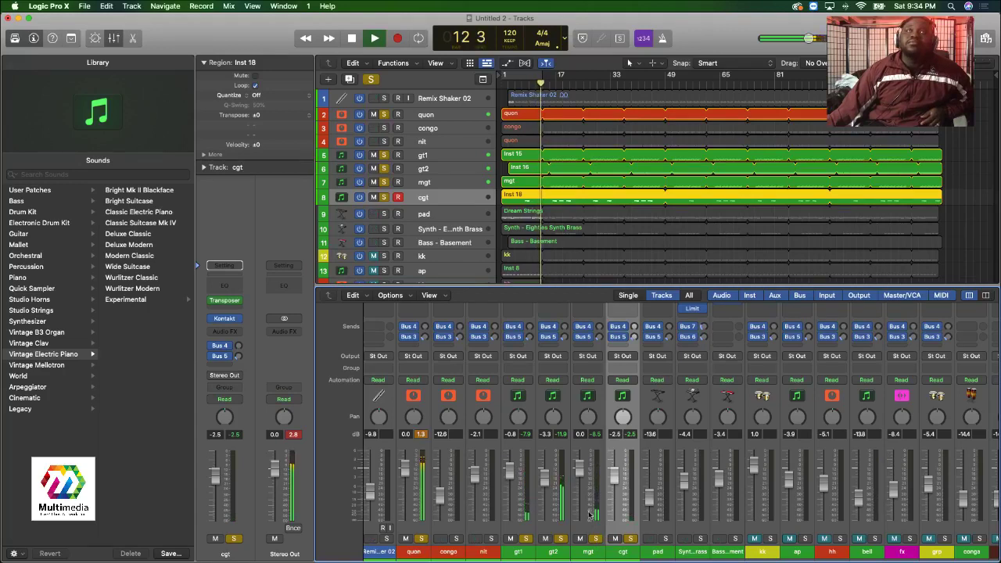
left_click(545, 538)
left_click(510, 538)
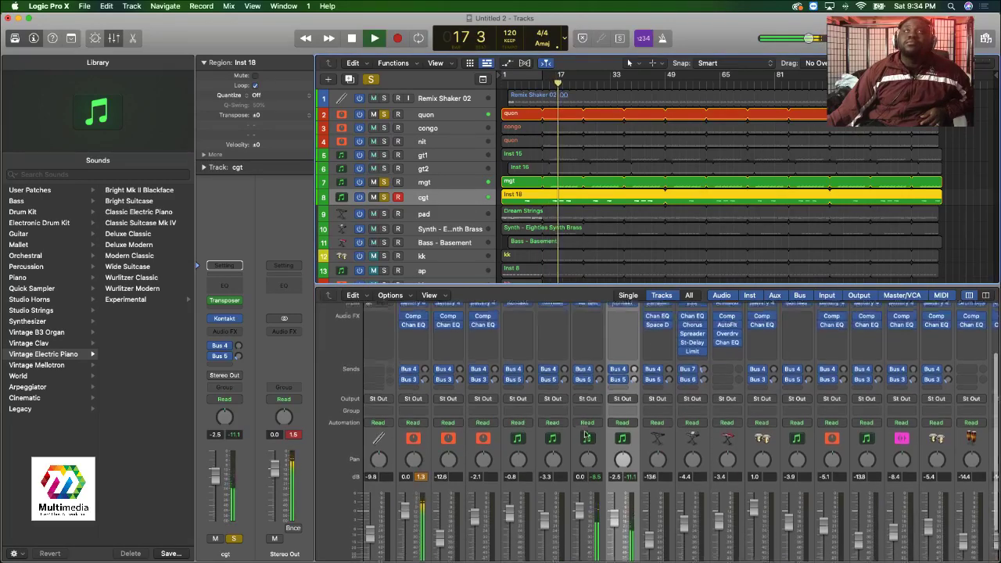
Pan mgt to -40 and cgt to +40 to spread the two guitars across the stereo field.
scroll(603, 428, "up", 3)
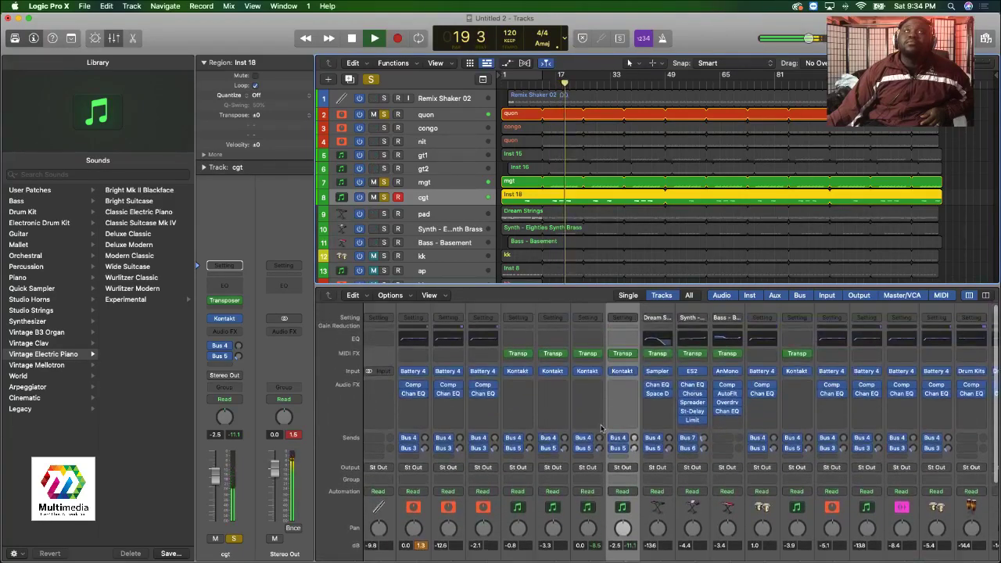
scroll(588, 467, "down", 1)
left_click_drag(589, 466, 588, 469)
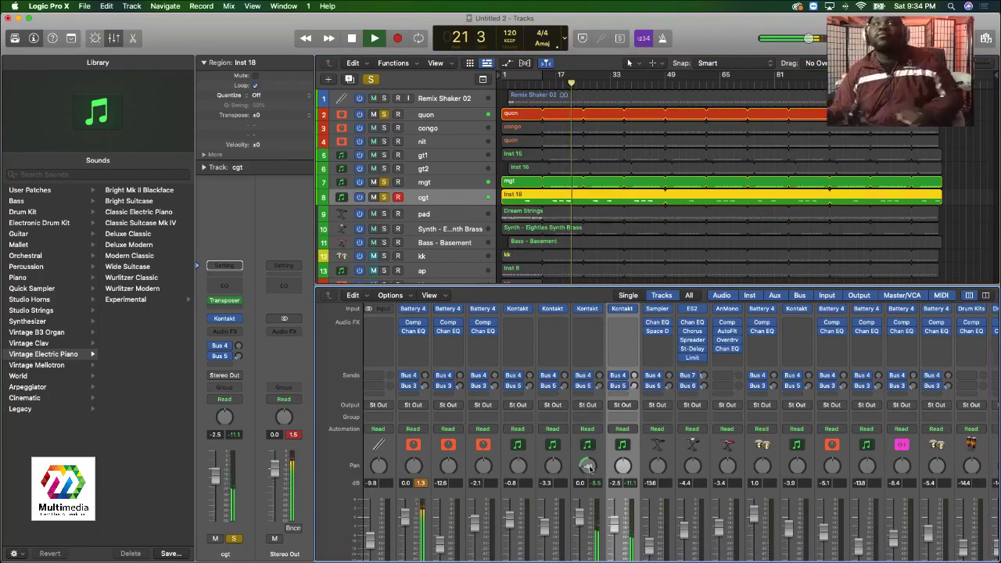
scroll(626, 468, "down", 1)
left_click(623, 455)
left_click_drag(624, 454, 624, 438)
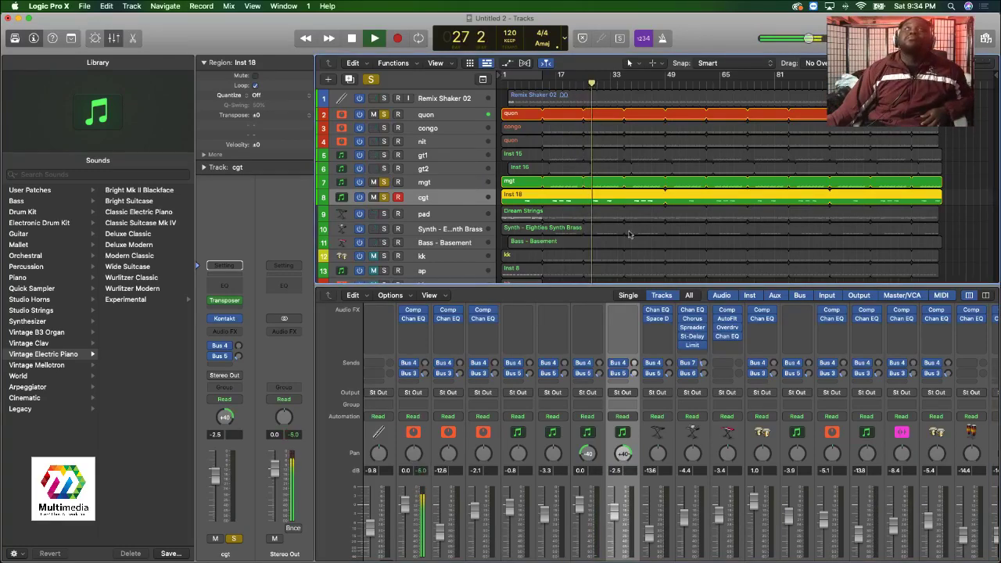
Raise the cgt volume to 1.2 dB and solo gt2 to balance the guitars together.
scroll(614, 472, "down", 3)
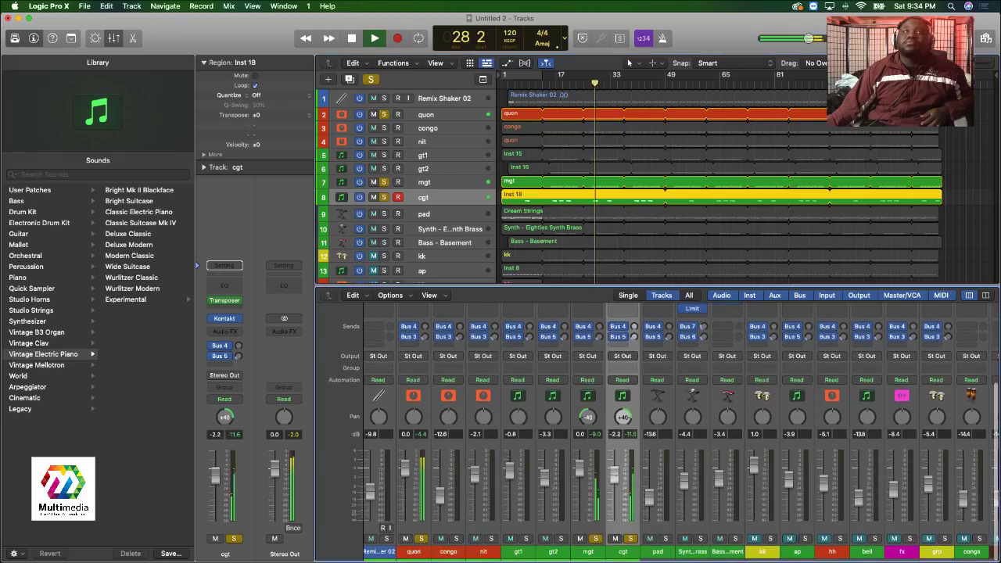
left_click_drag(615, 474, 616, 471)
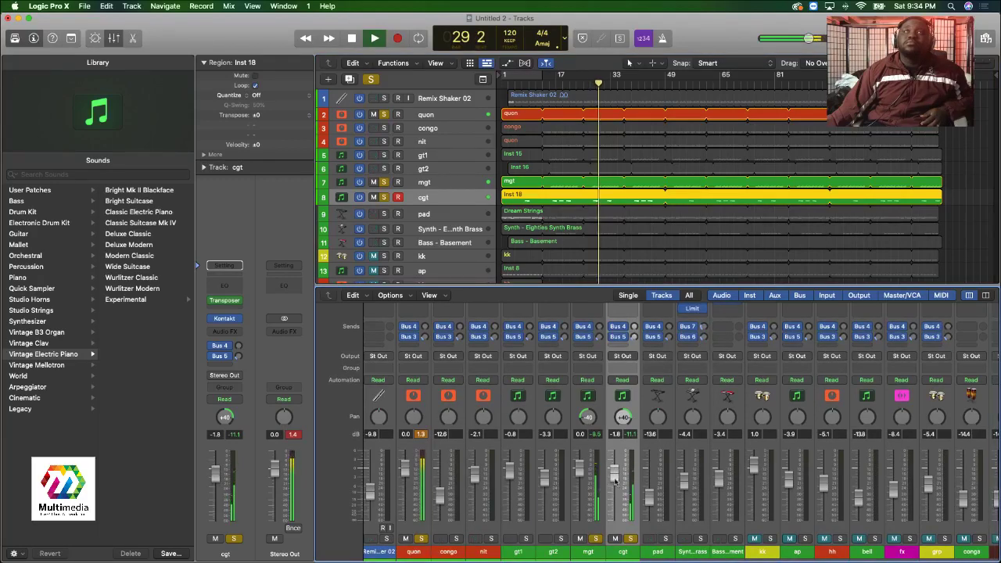
left_click(545, 539)
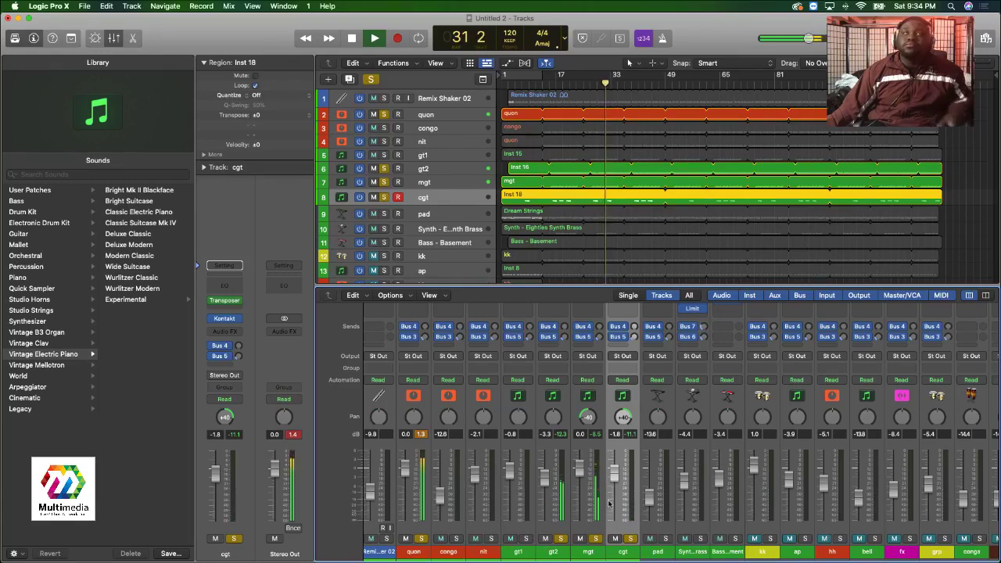
left_click_drag(615, 473, 614, 464)
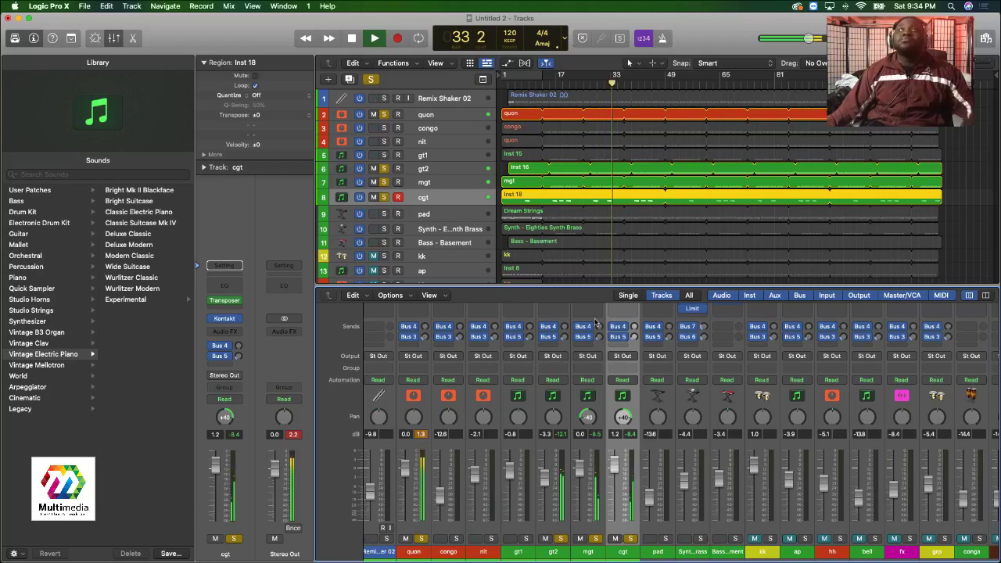
Raise the cgt volume to 1.6 dB, solo gt1 and lower its volume to -1.7 dB while the guitars play.
left_click(606, 86)
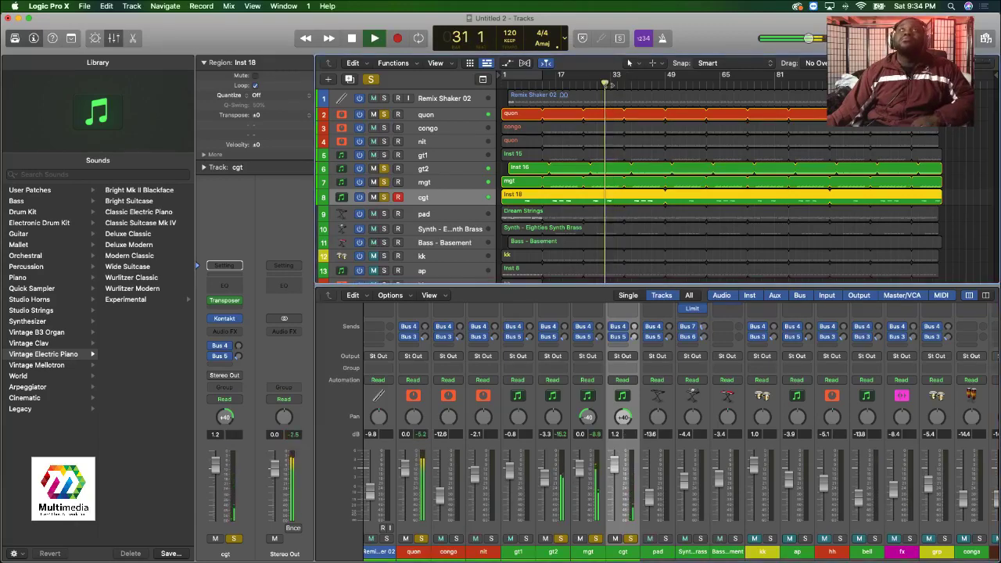
left_click(547, 86)
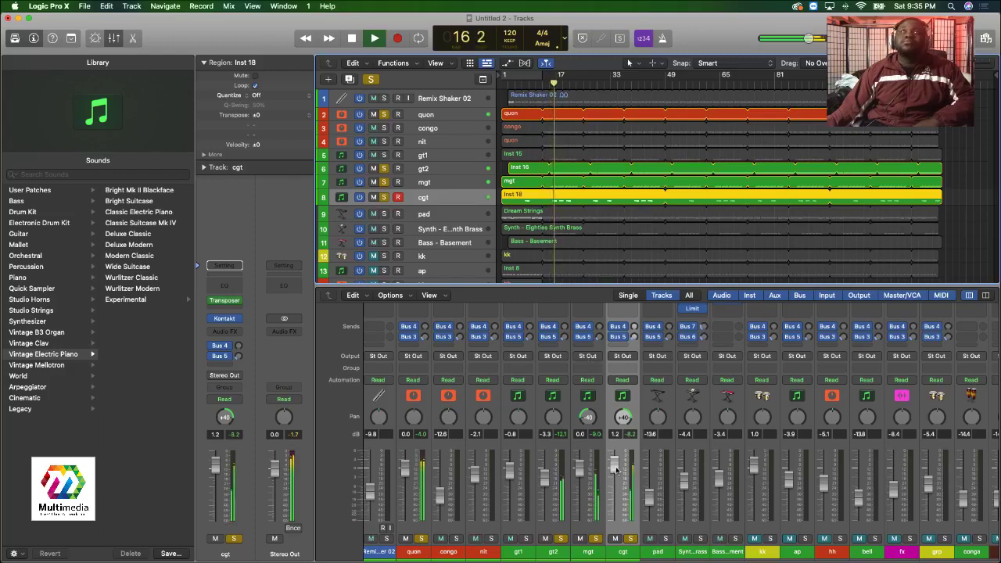
left_click_drag(614, 466, 615, 463)
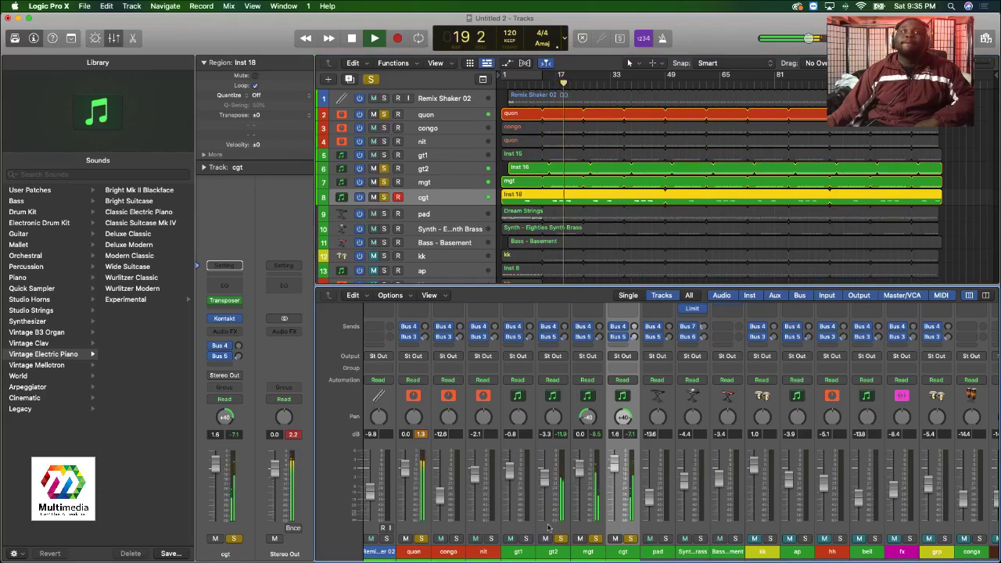
left_click(526, 539)
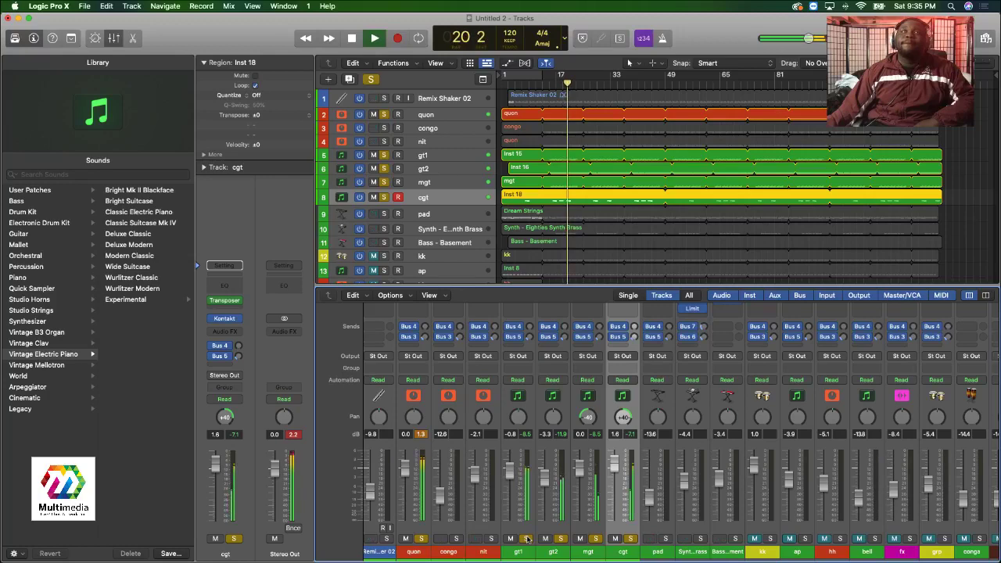
left_click_drag(510, 468, 508, 473)
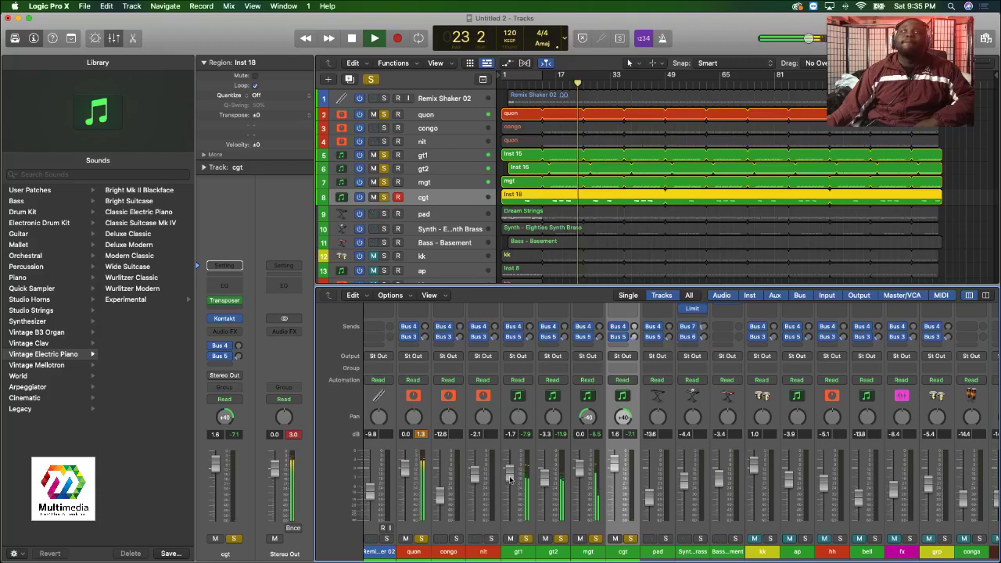
Play from around bar 38, raise cgt to 2.1 dB and mgt to 0.2 dB, and stop playback.
left_click(629, 88)
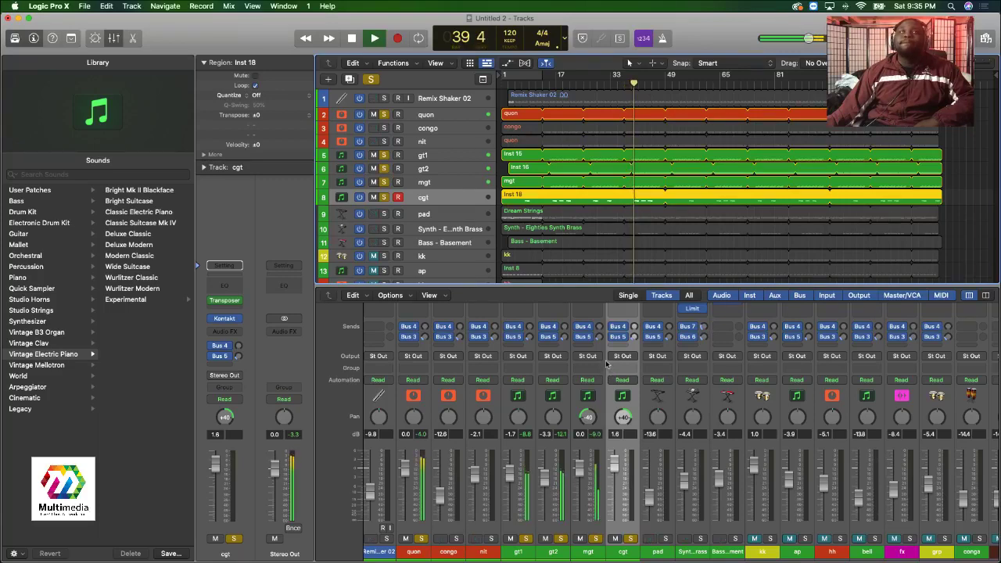
left_click_drag(614, 463, 615, 460)
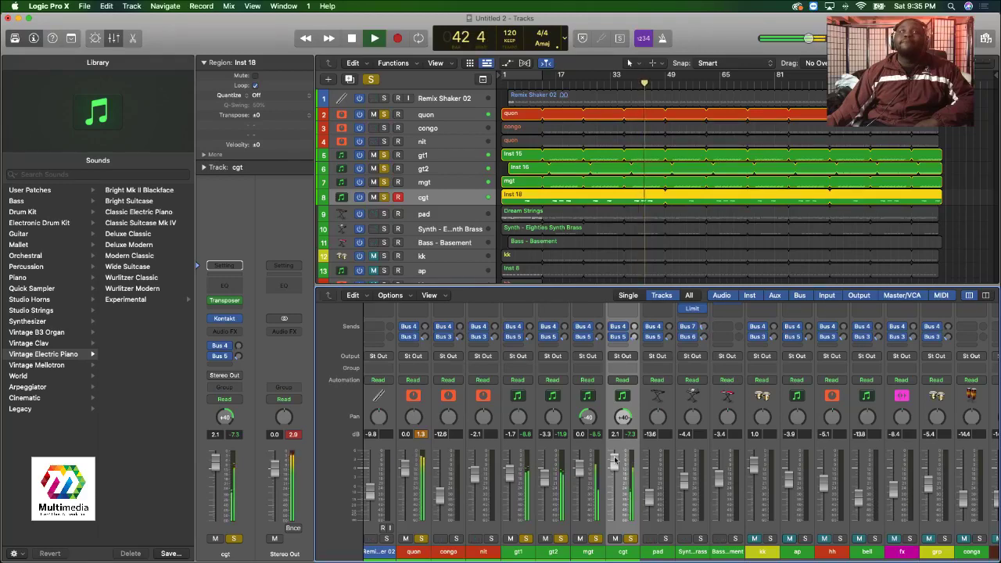
left_click_drag(581, 468, 582, 466)
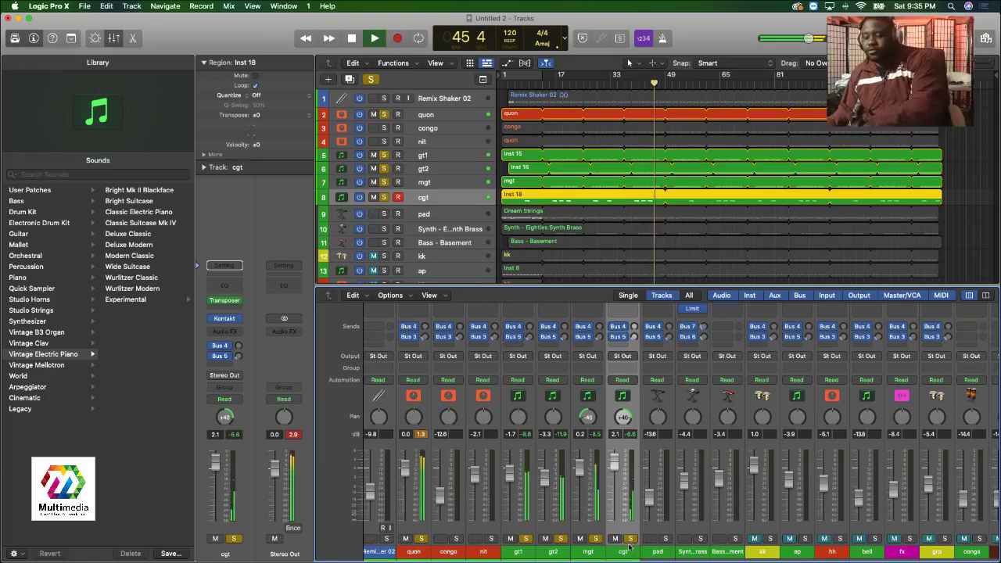
key("space")
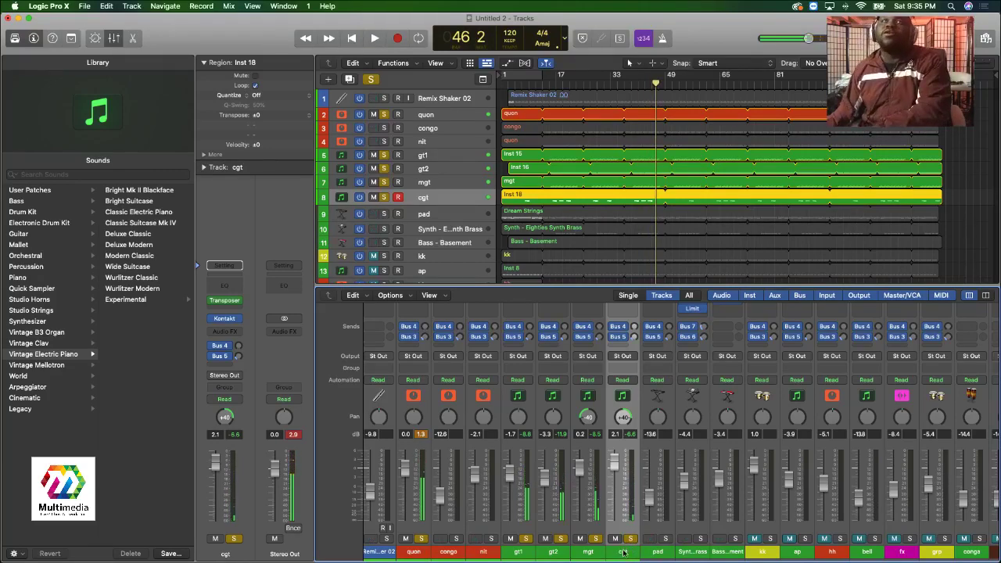
Take all four guitar tracks and quon out of solo and return the playhead to the start.
left_click(526, 549, "shift")
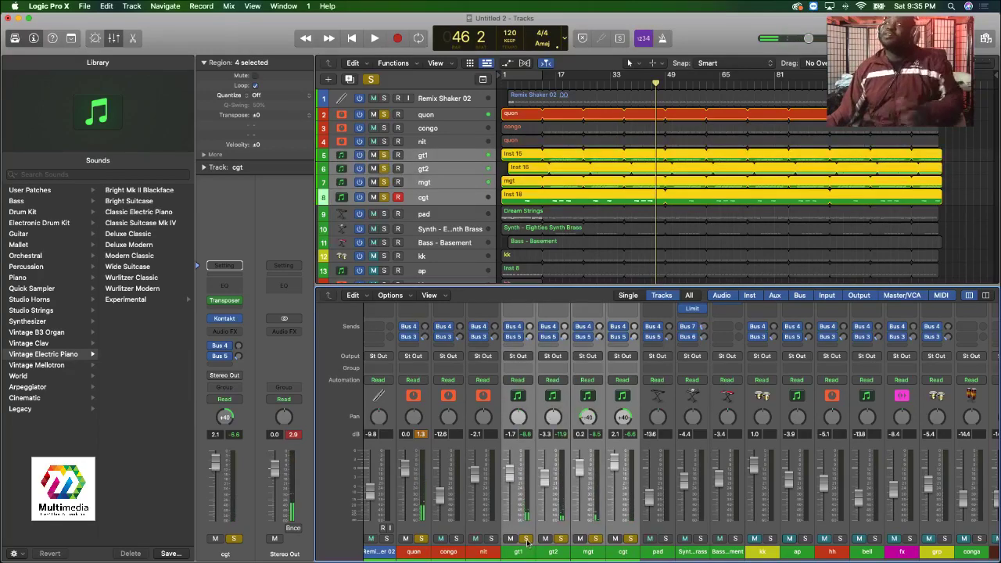
left_click(526, 540)
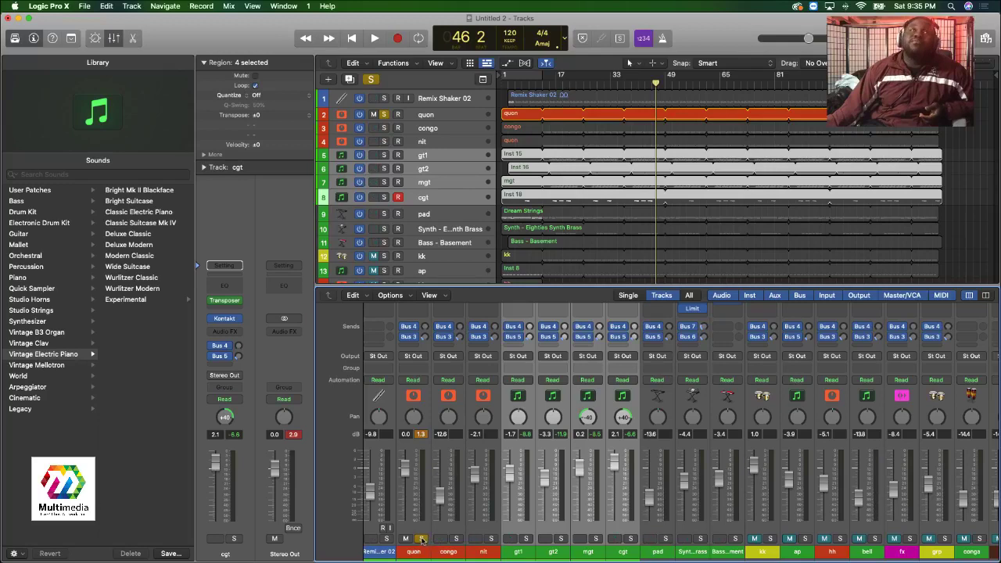
left_click(422, 539)
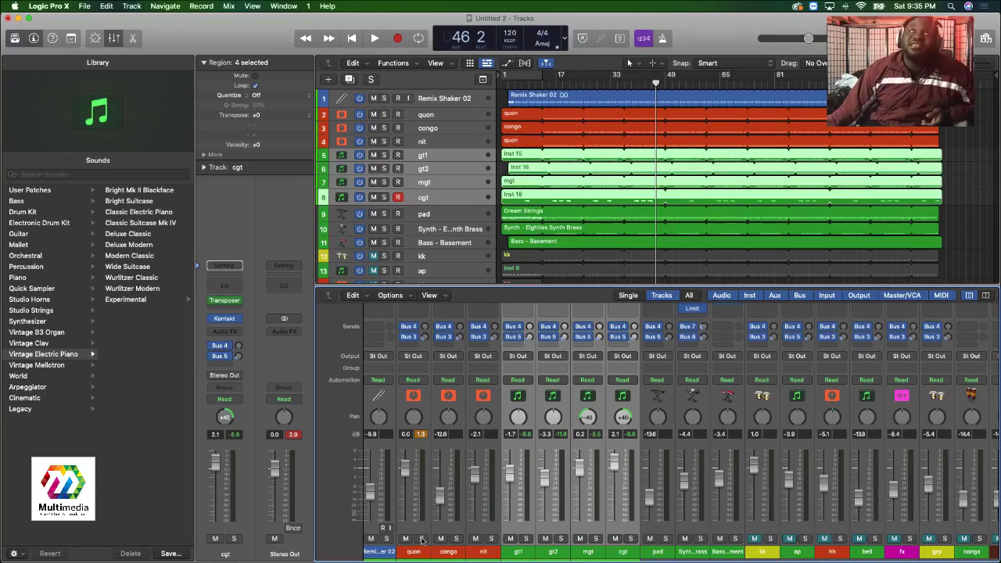
key("space")
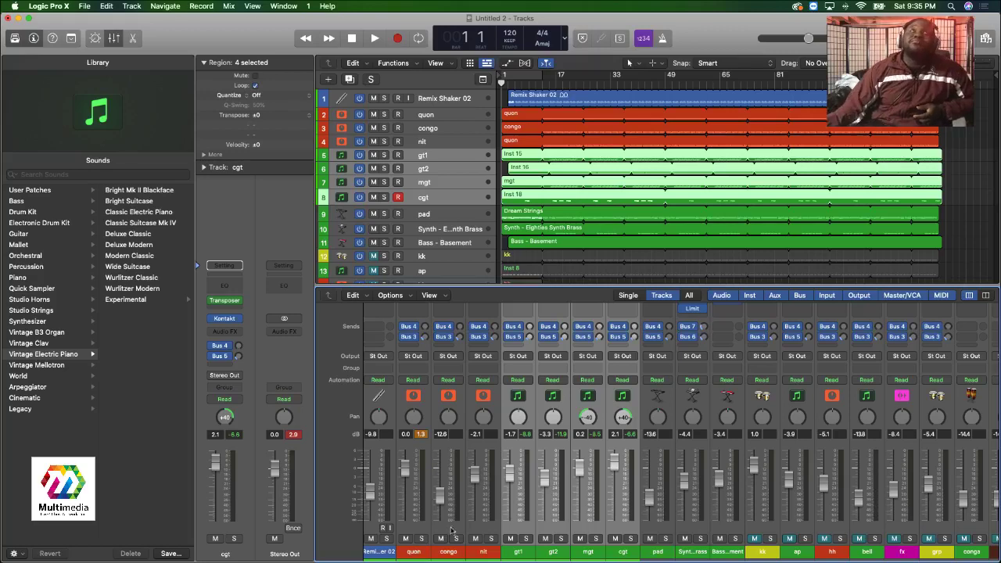
Play the full arrangement from the beginning and raise the Eighties Synth Brass volume to -2.1 dB.
left_click(430, 167)
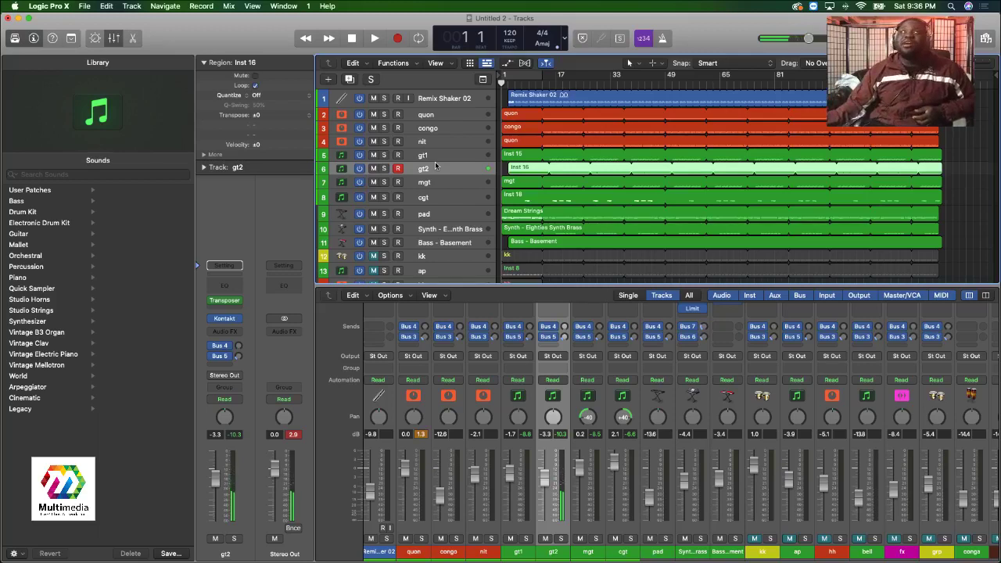
left_click(955, 178)
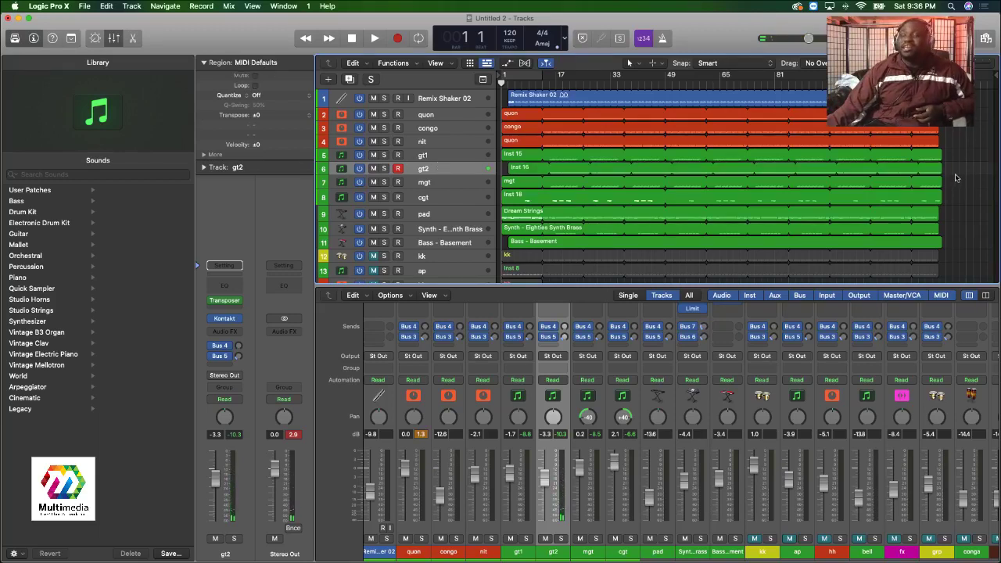
key("space")
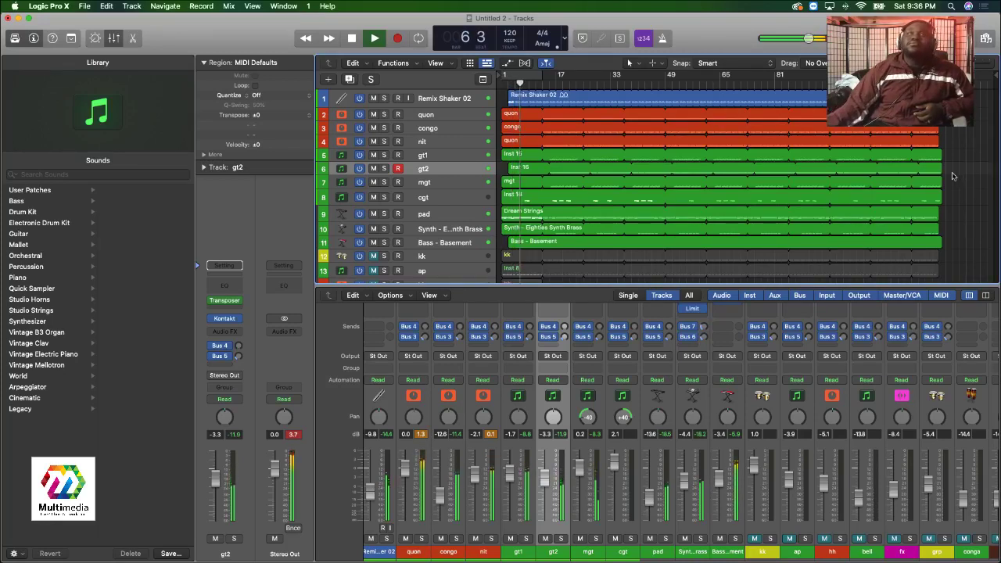
left_click_drag(686, 479, 685, 471)
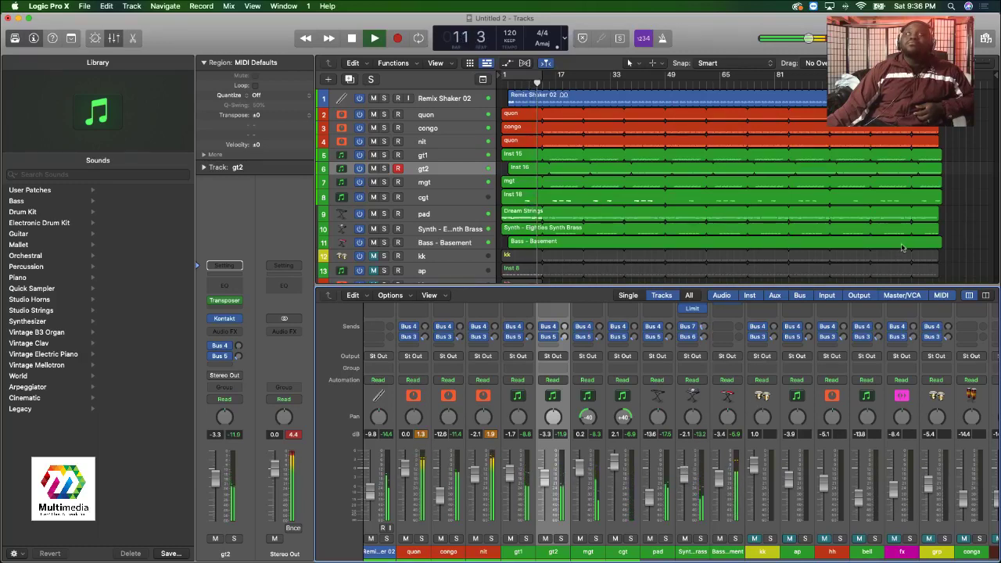
Audition the kk track unmuted and soloed, and restore its mute.
left_click(374, 256)
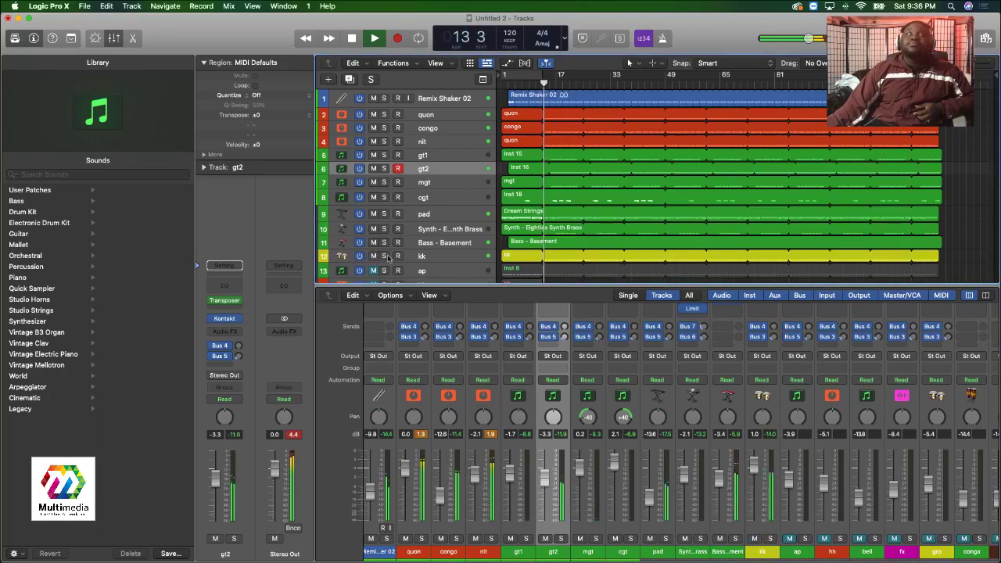
left_click(384, 256)
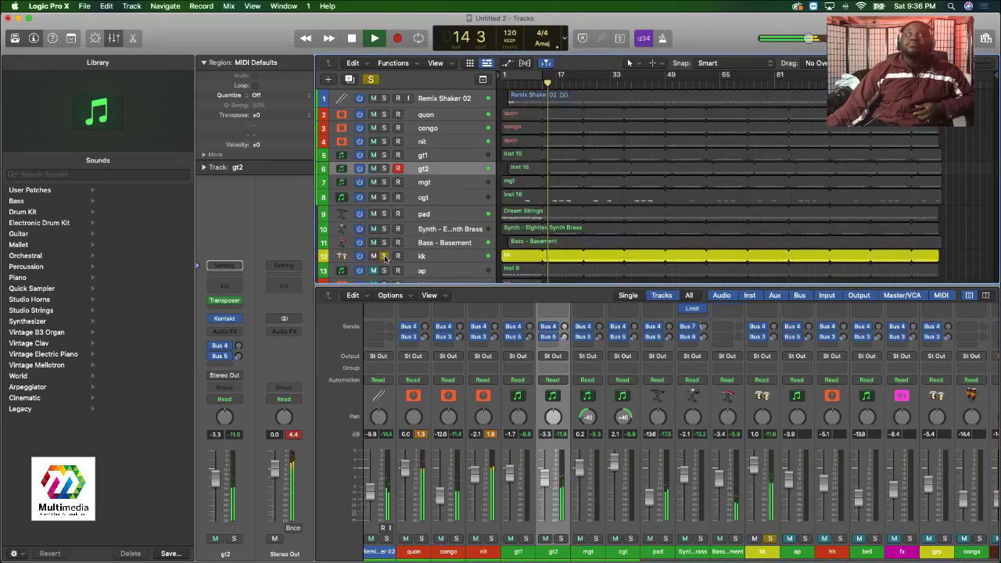
left_click(374, 256)
left_click(384, 256)
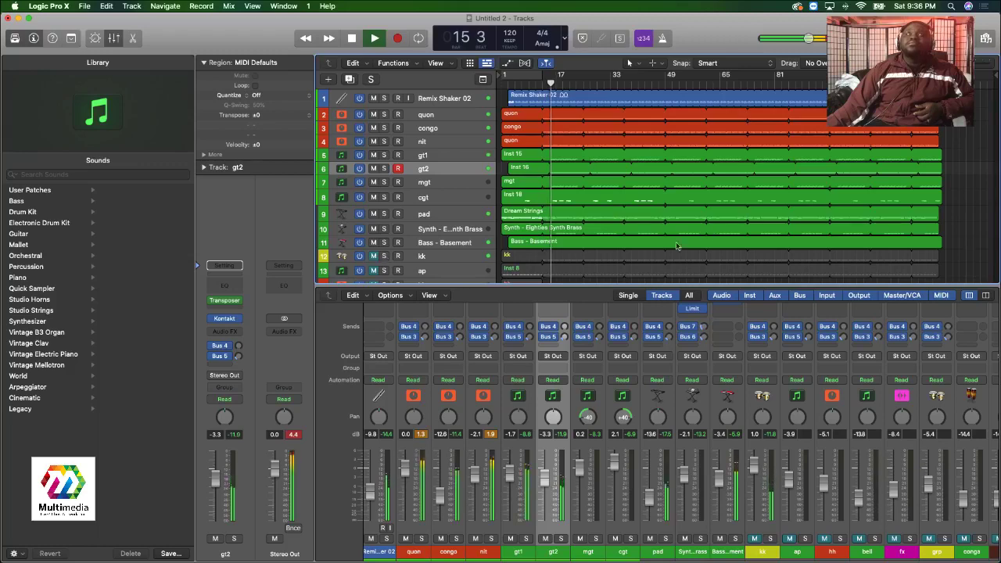
Unmute the ap track and play the song from the beginning.
scroll(663, 249, "down", 3)
scroll(480, 237, "up", 2)
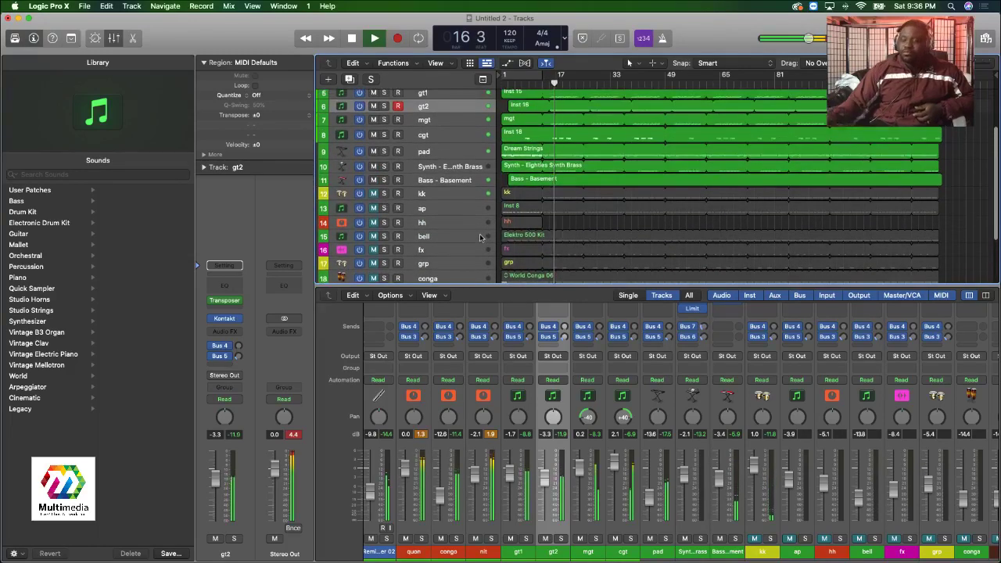
key("space")
left_click(431, 208)
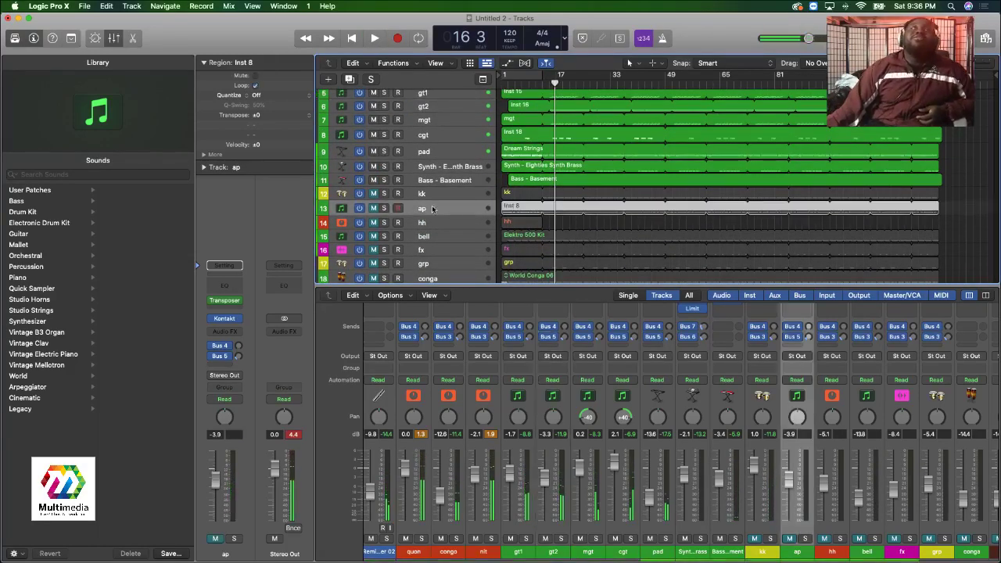
left_click(373, 208)
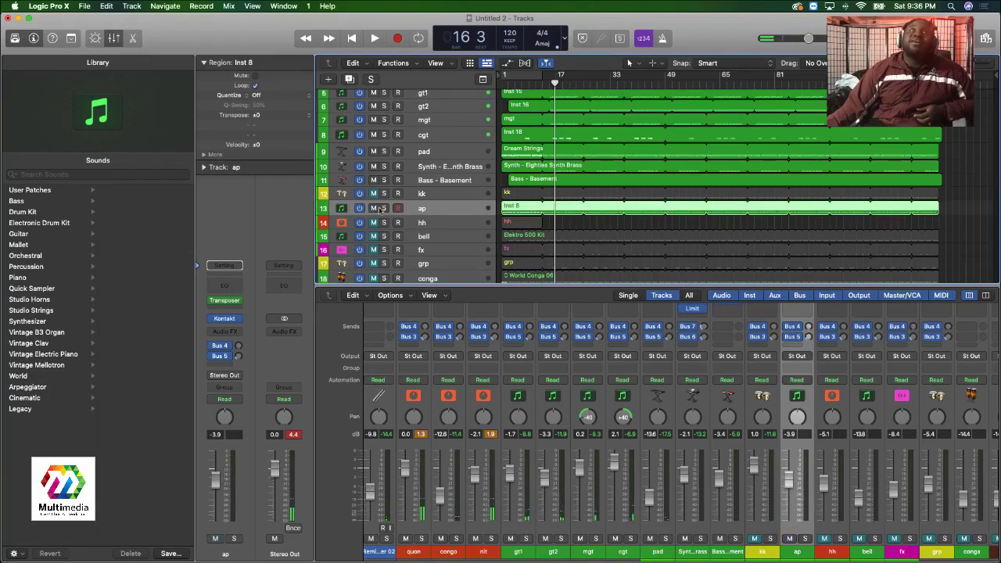
key("Return")
key("space")
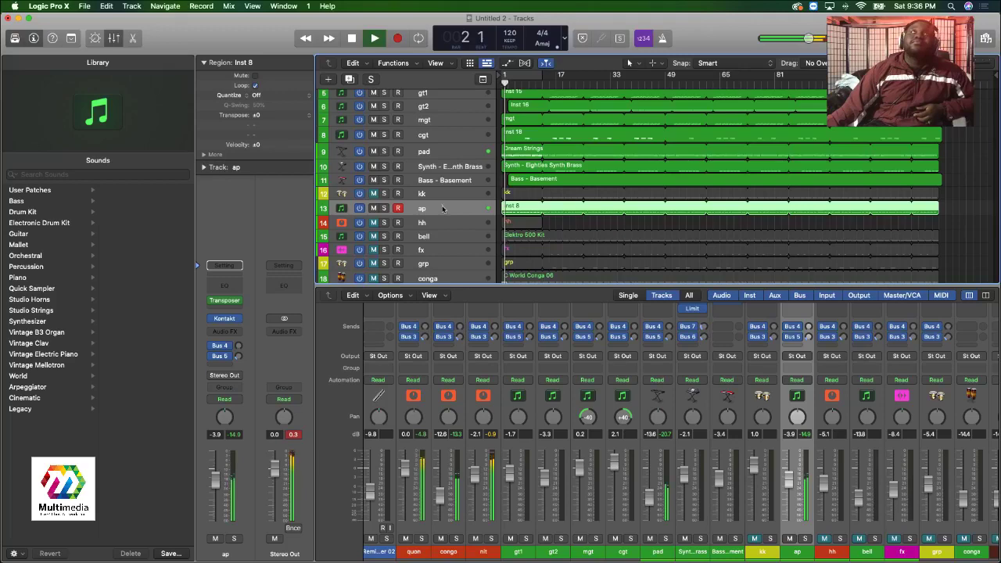
Move the ap track directly below pad and set its volume to 2.9 dB.
scroll(442, 208, "up", 2)
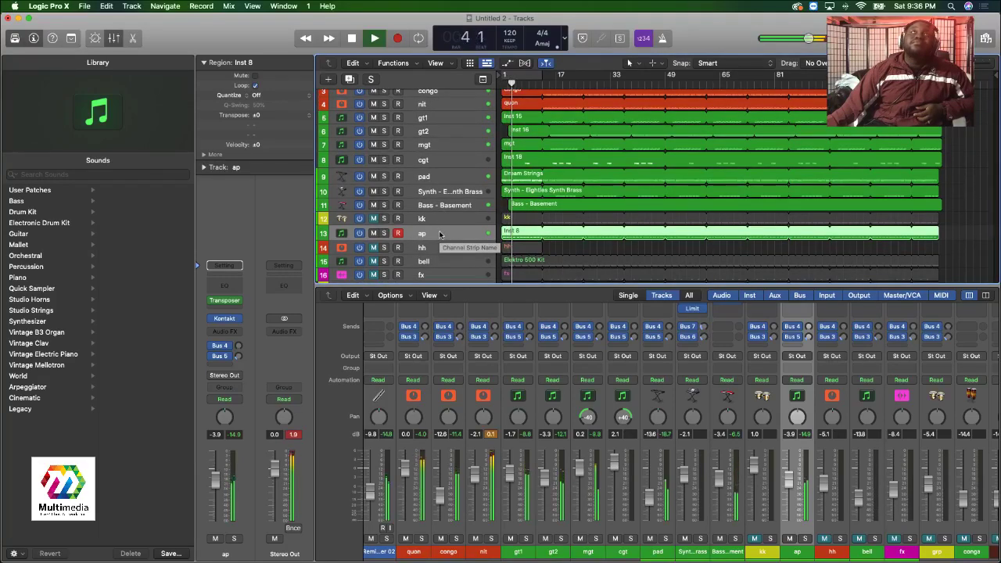
left_click_drag(790, 480, 790, 456)
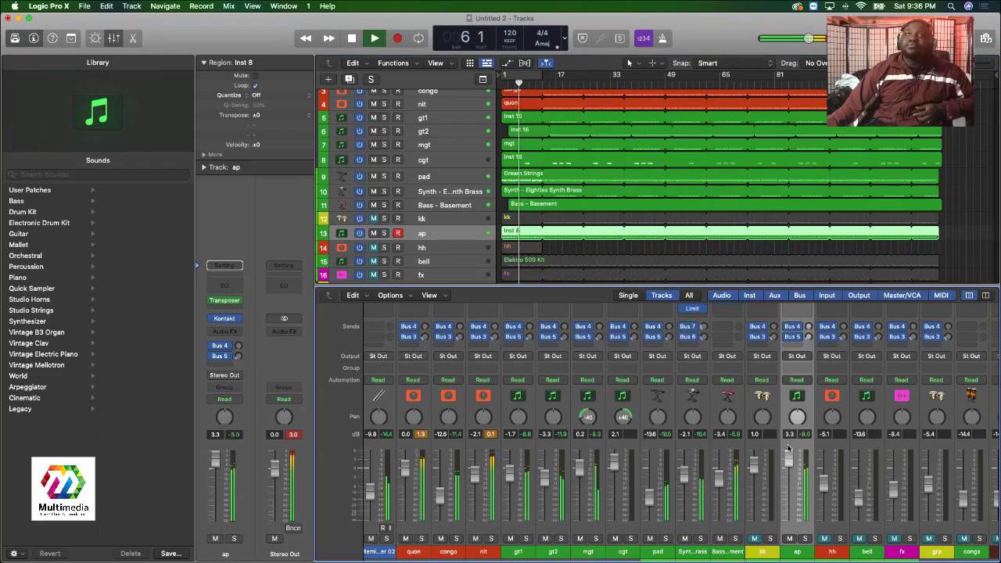
left_click_drag(434, 235, 431, 184)
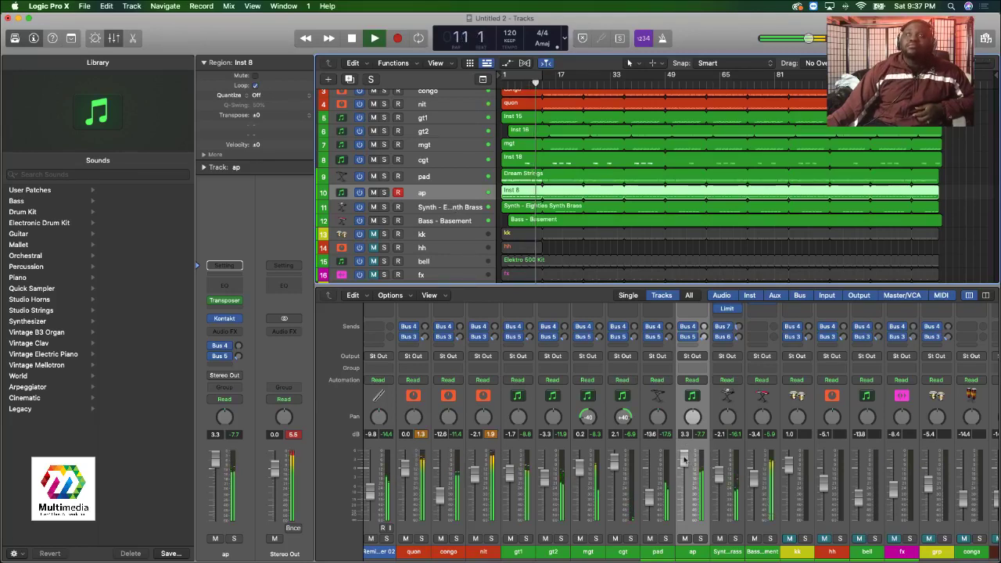
left_click_drag(684, 458, 683, 462)
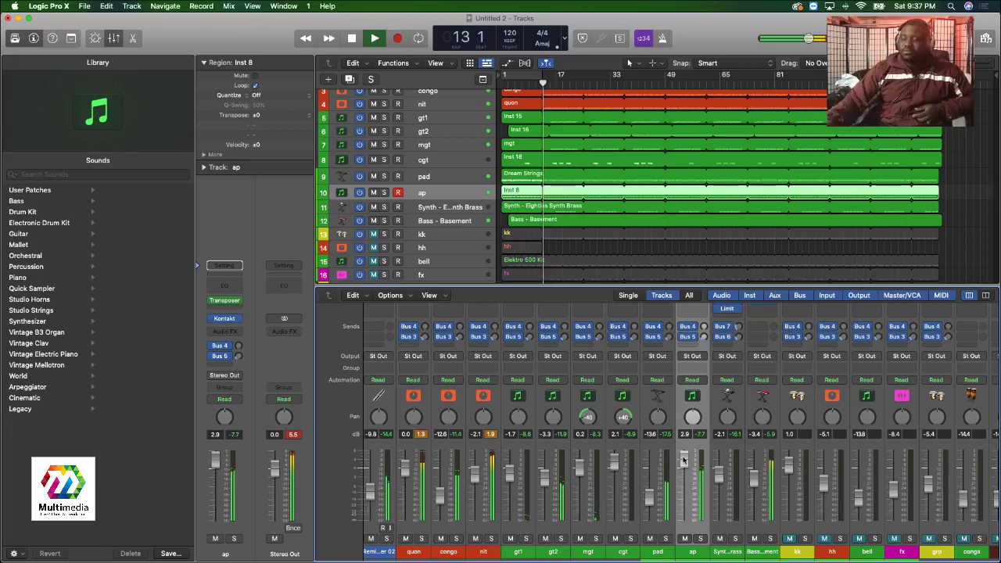
Replay the song from the beginning, add a duplicate of the ap track below it, and mute the original.
key("space")
key("Return")
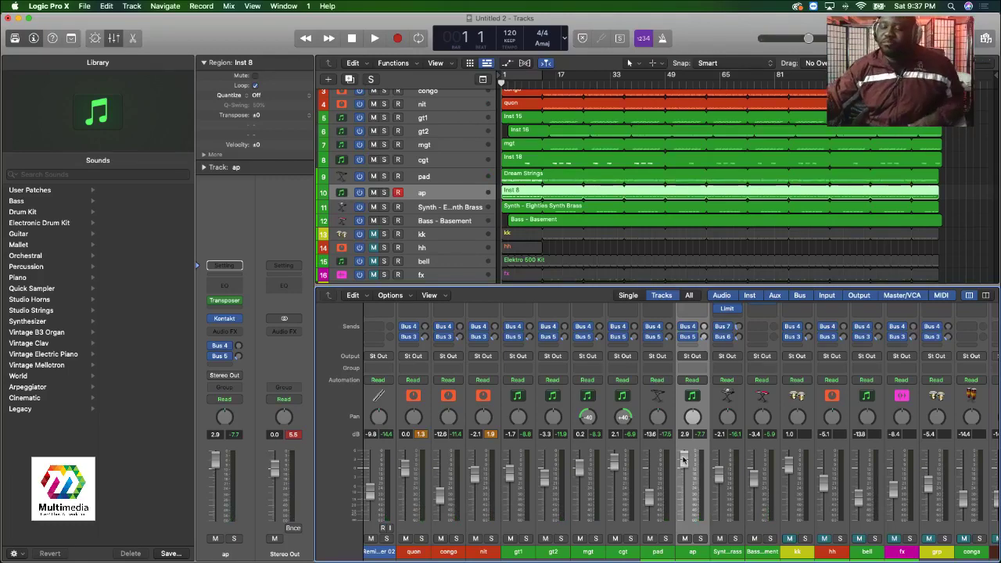
key("space")
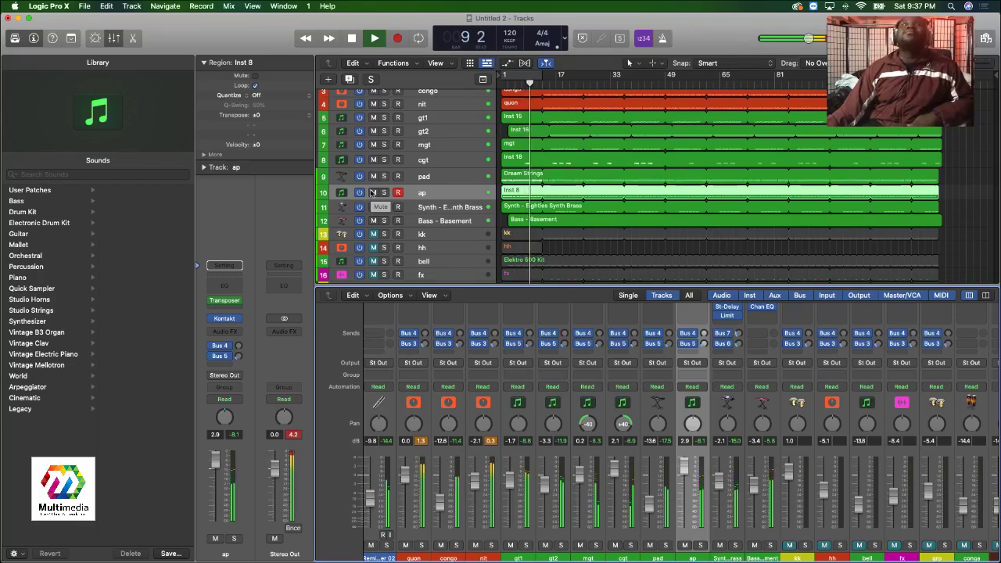
scroll(373, 192, "up", 1)
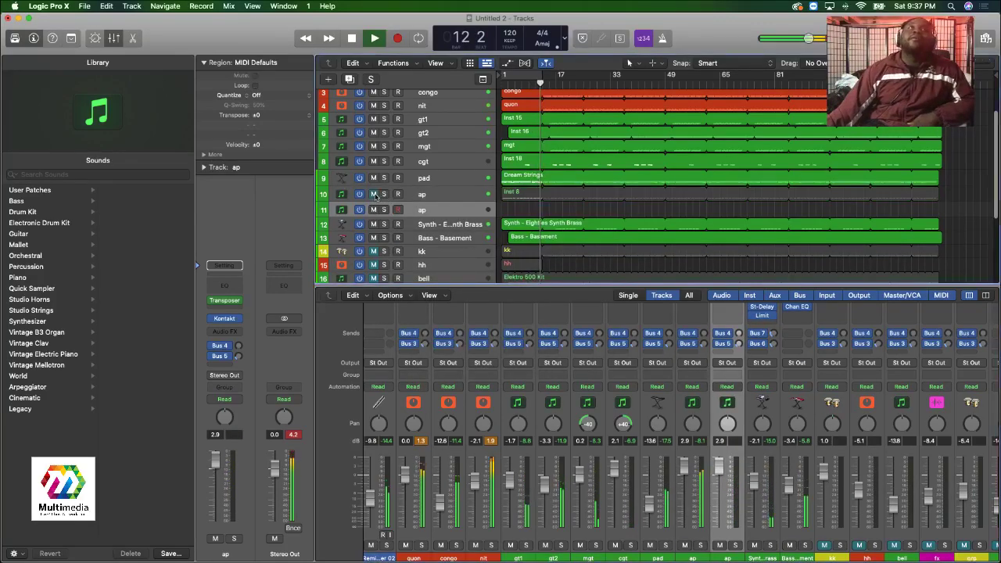
key("space")
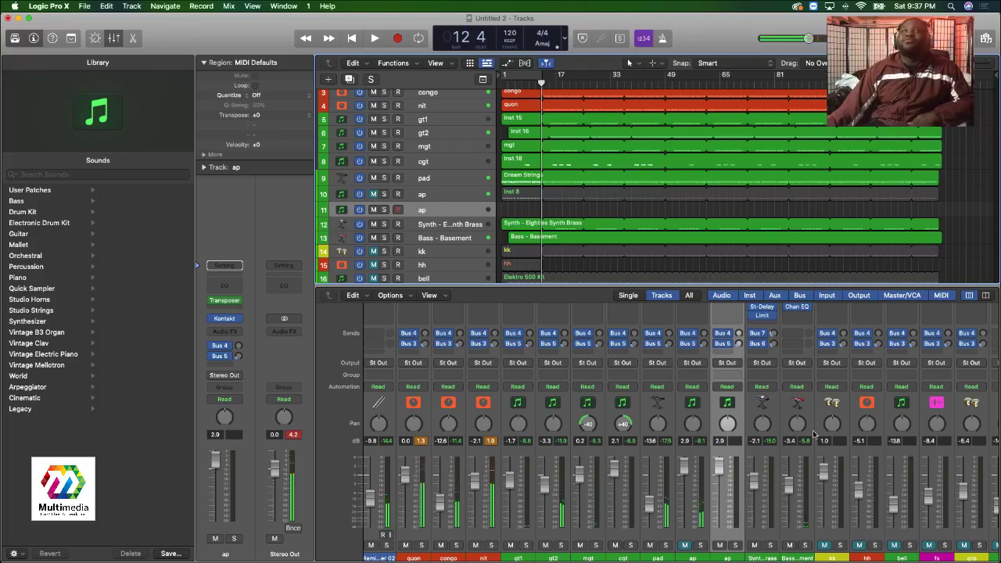
Raise the new ap track's volume to 6.0 dB and play the song from the start.
left_click_drag(720, 470, 721, 452)
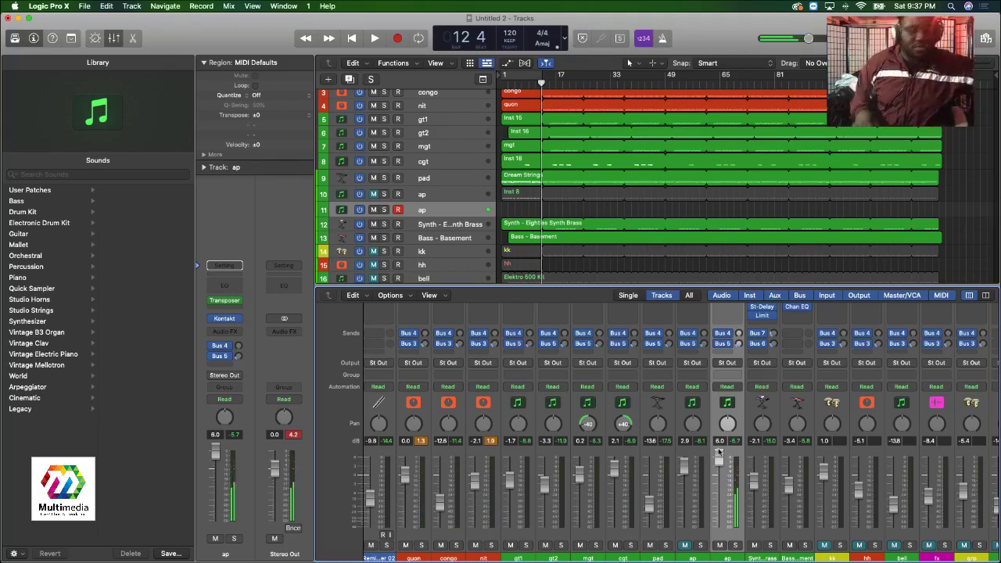
key("Return")
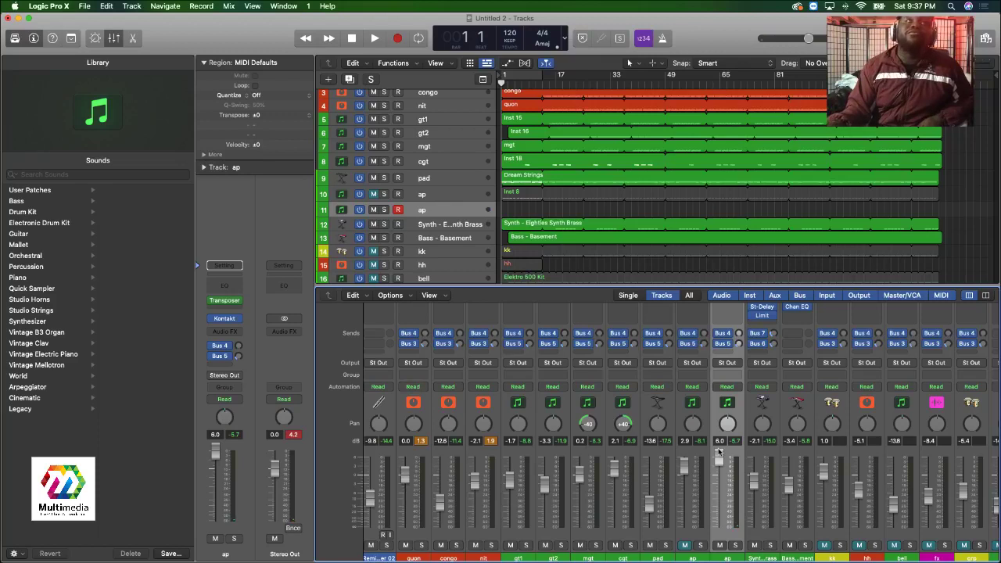
key("space")
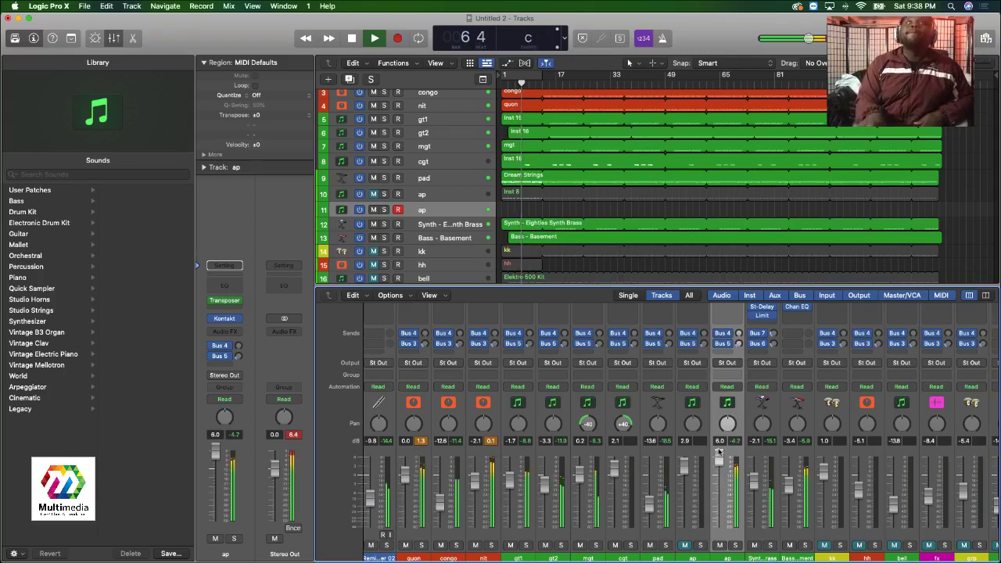
Record a take on the new ap track up to about bar 21 and delete it.
key("space")
key("r")
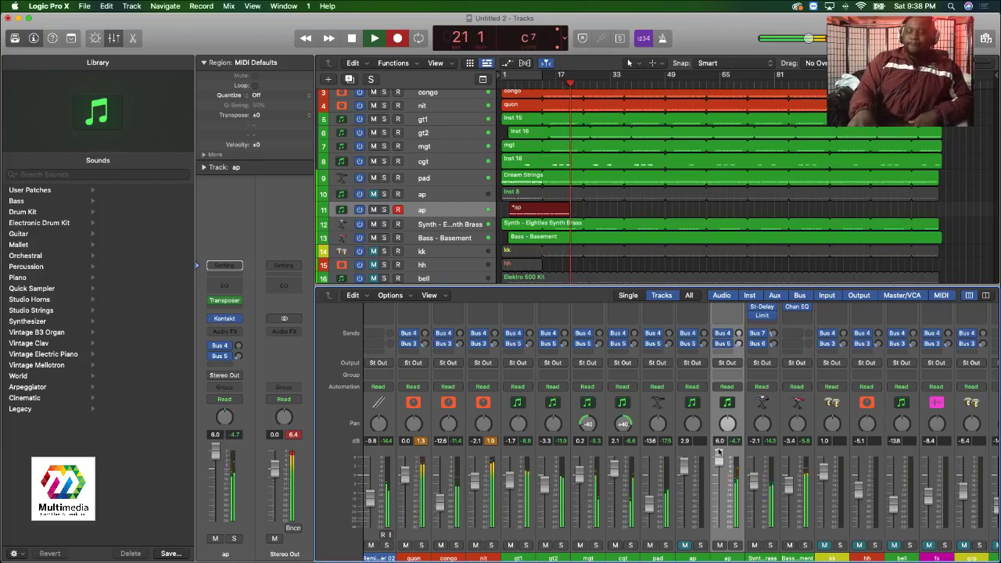
key("space")
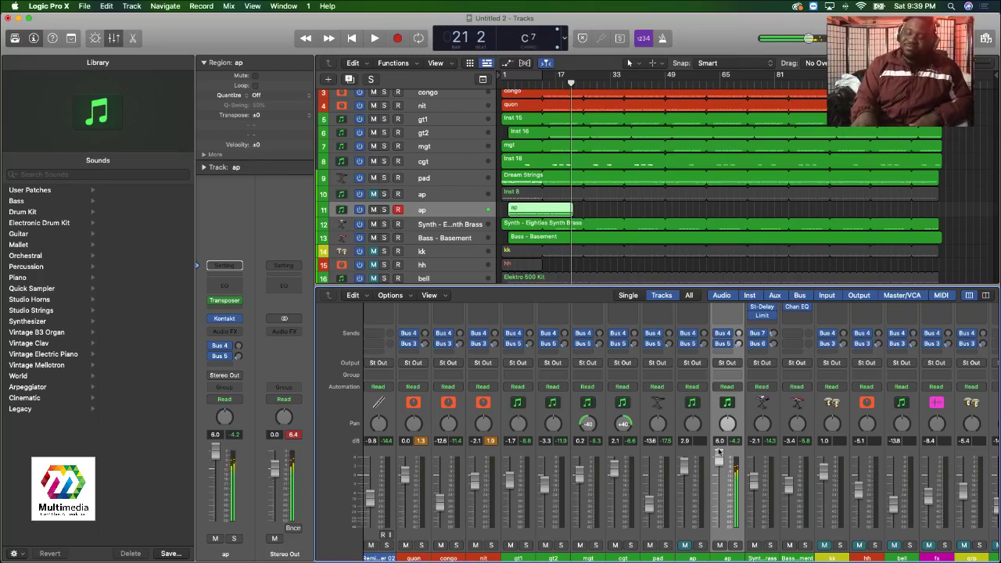
key("Delete")
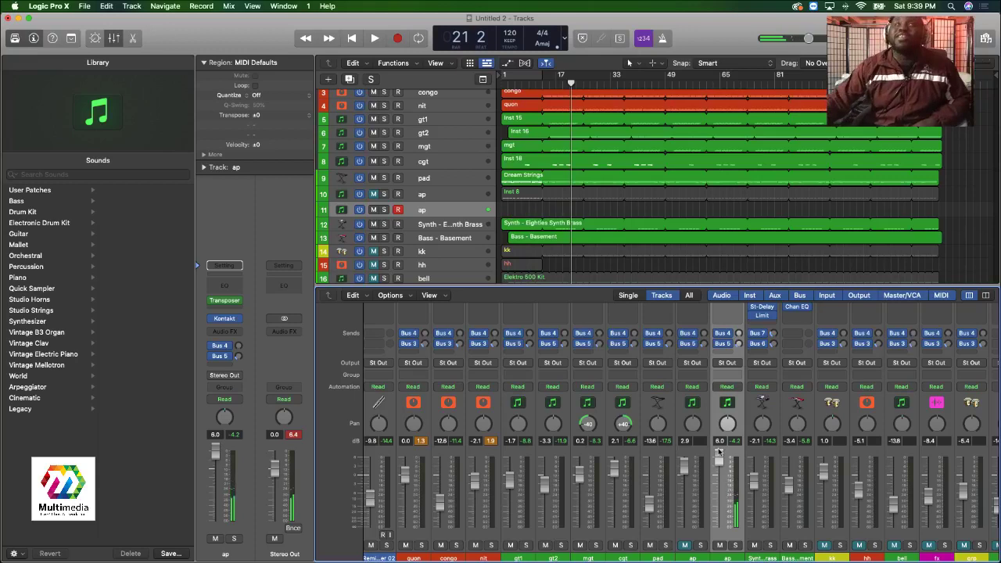
Record another ap take from the beginning, restarting it as needed, and delete the take at about bar 17.
key("Return")
key("r")
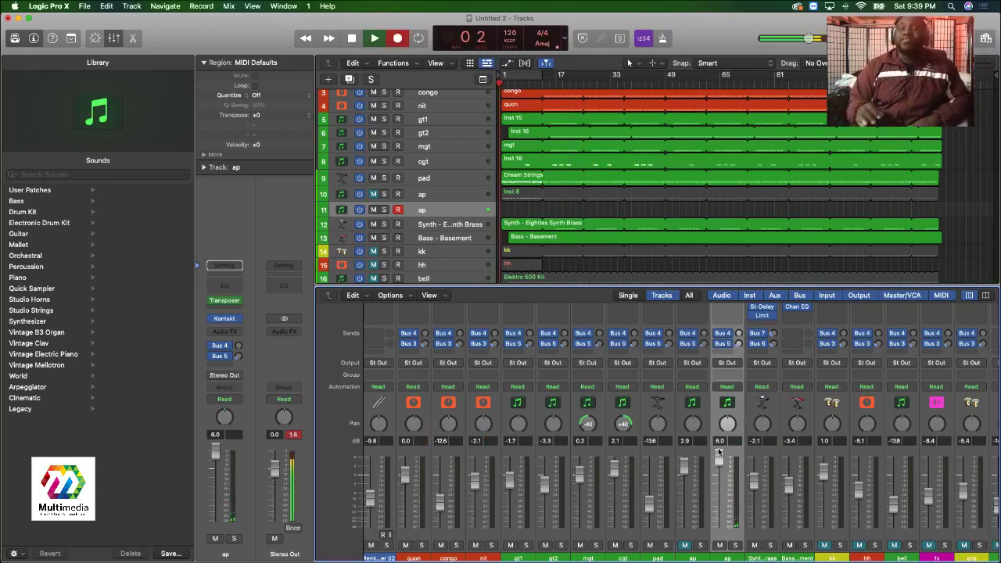
key("space")
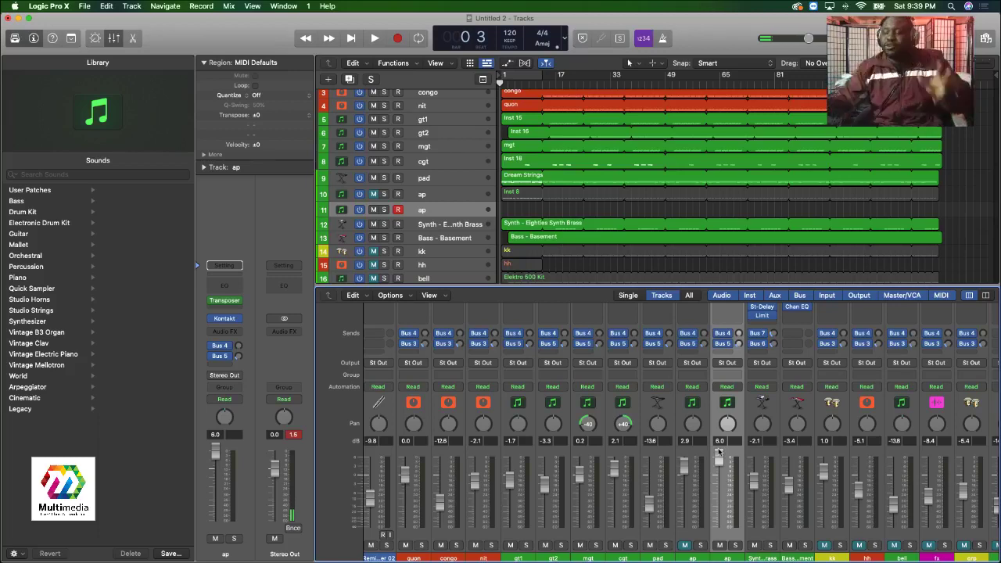
key("Return")
key("r")
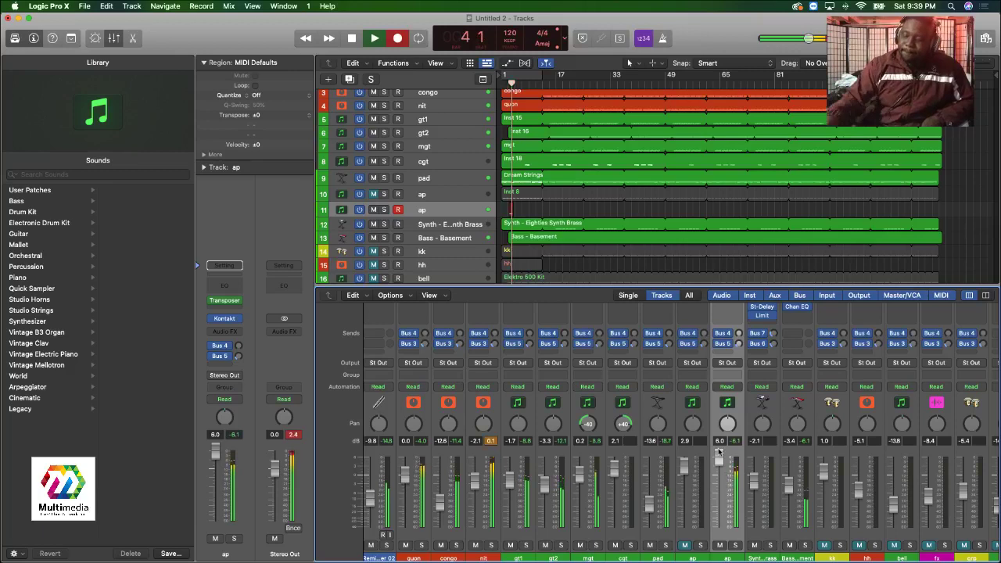
key("space")
key("Return")
key("r")
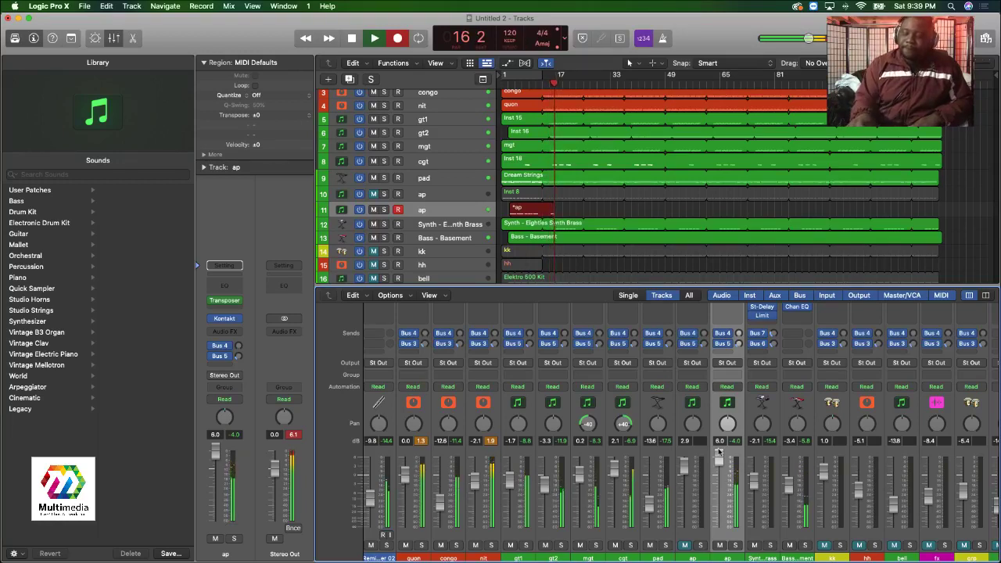
key("space")
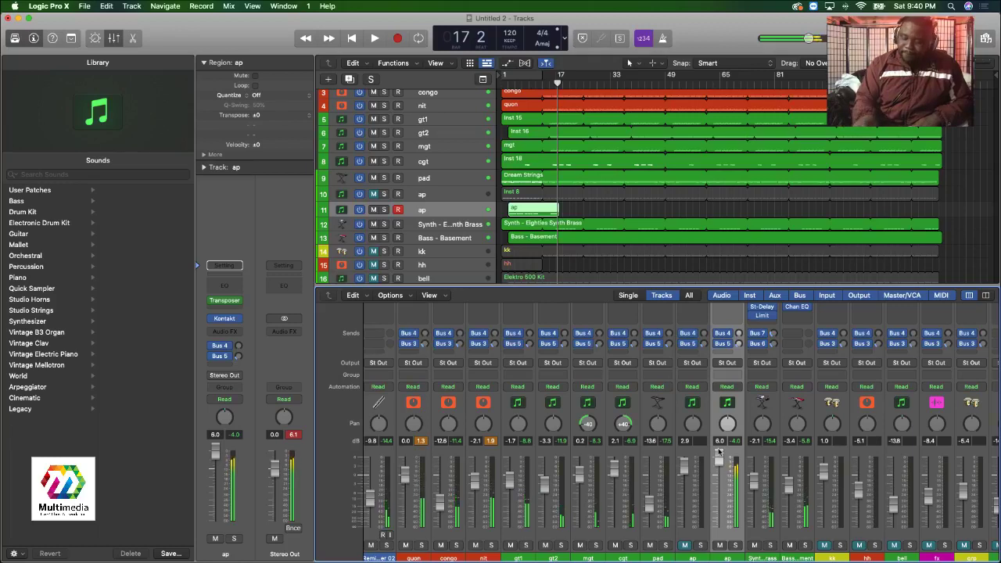
key("Delete")
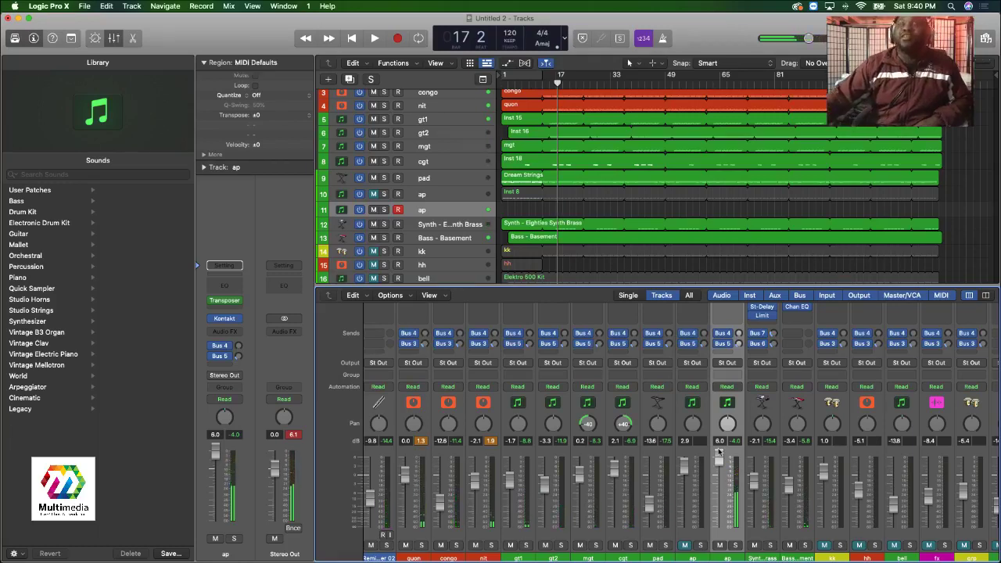
Record the ap part from the beginning to about bar 29 and trim the region's end back to about bar 26.
key("Return")
key("r")
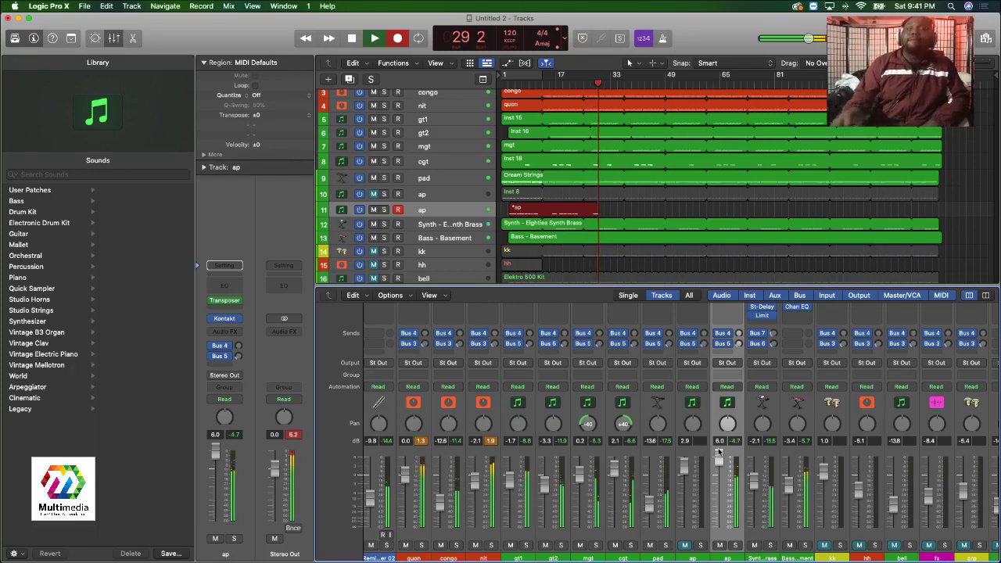
key("space")
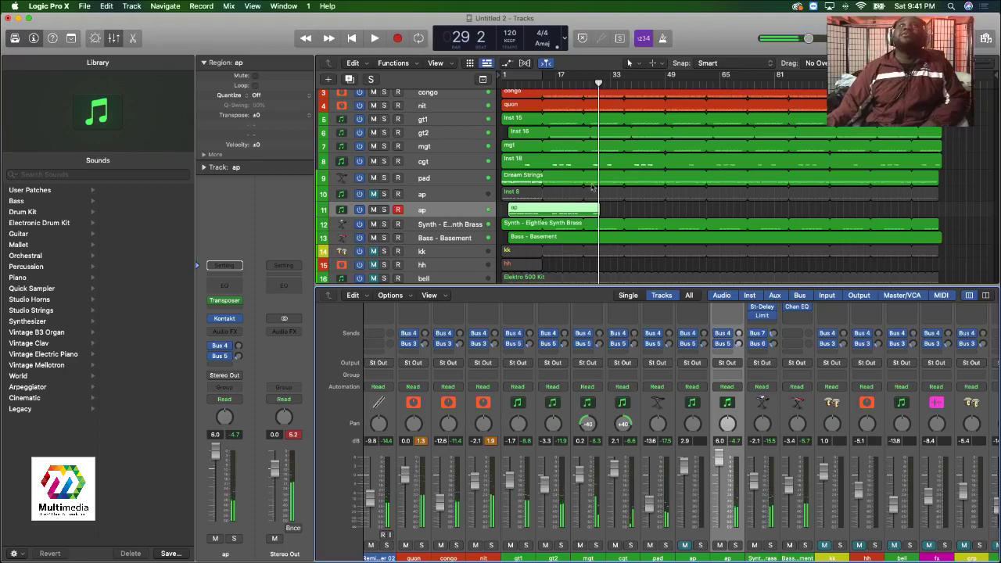
left_click_drag(598, 211, 585, 211)
Play the song around the end of the trimmed ap region, from about bar 5, and from about bar 23.
key("space")
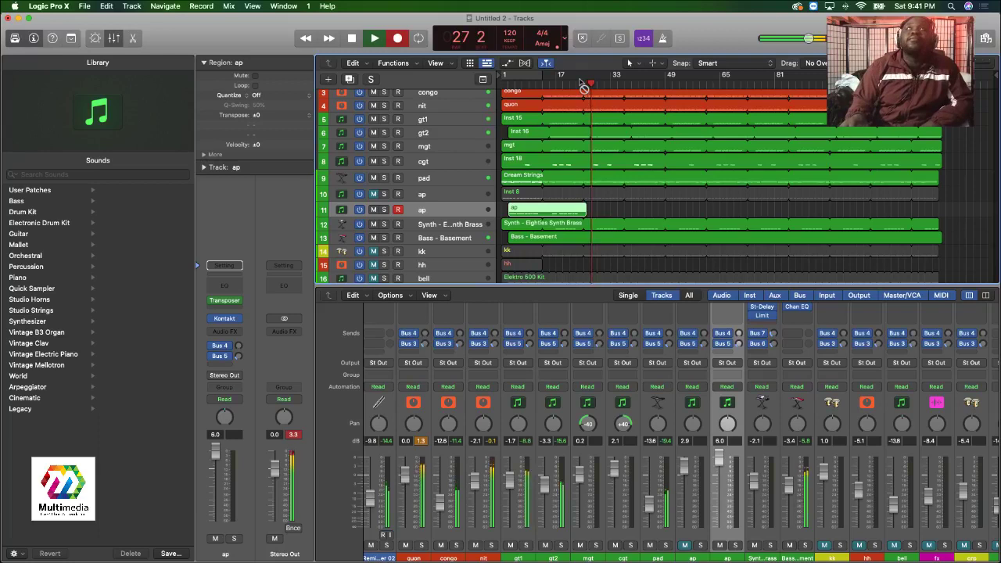
key("space")
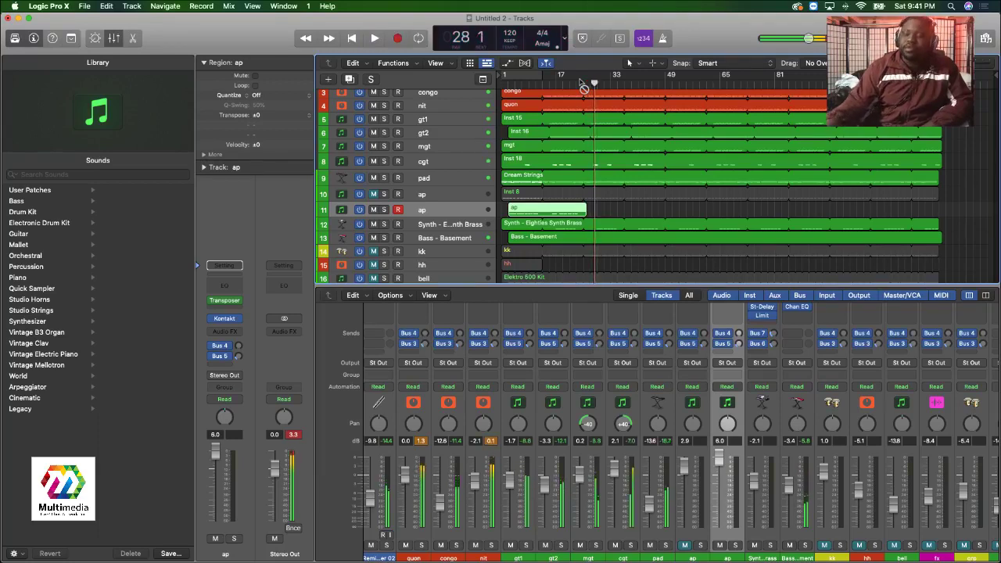
left_click(514, 86)
key("space")
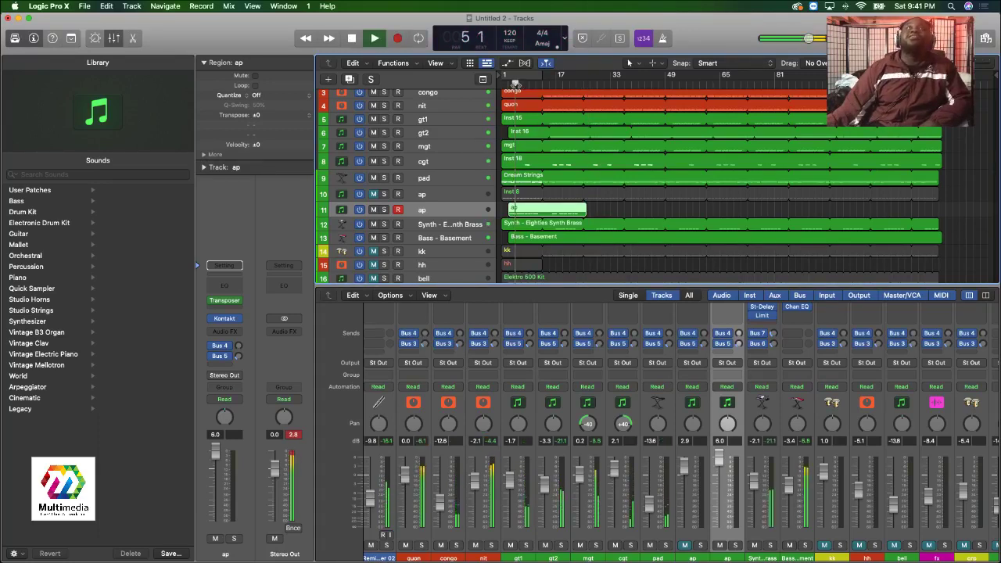
key("space")
left_click(575, 85)
key("space")
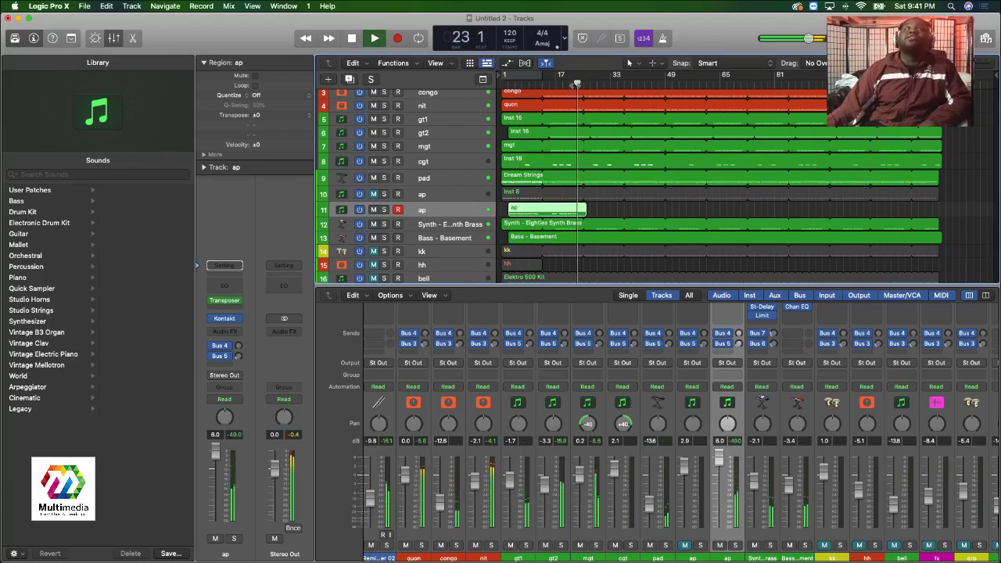
Try to punch in the continuation of the ap part at about bar 27.
left_click(571, 84)
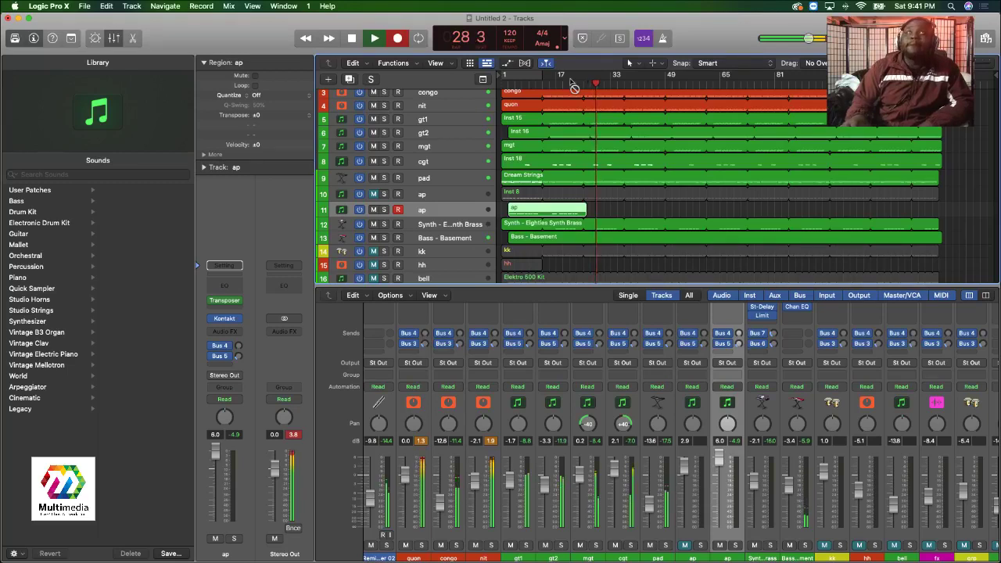
key("space")
key("Return")
key("space")
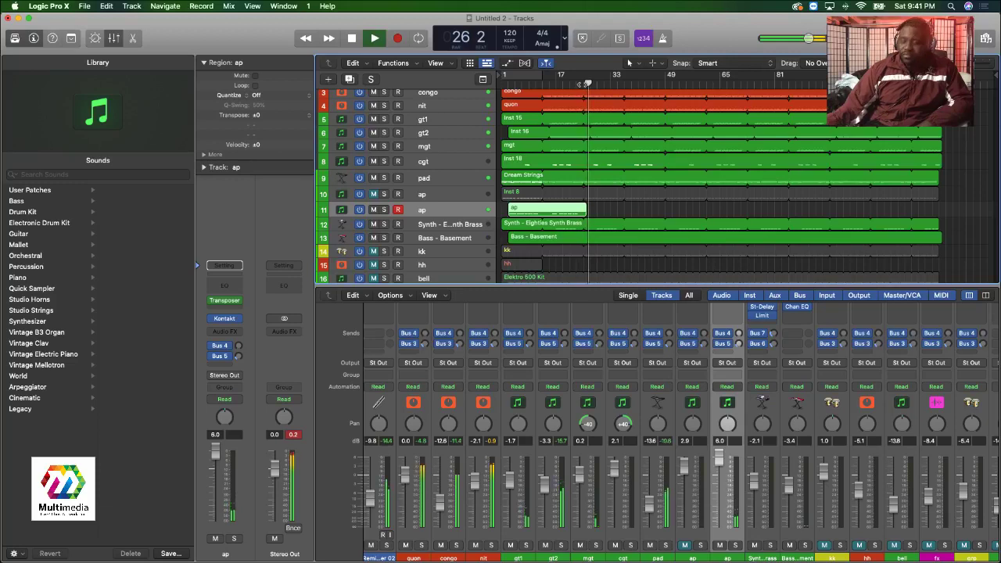
key("r")
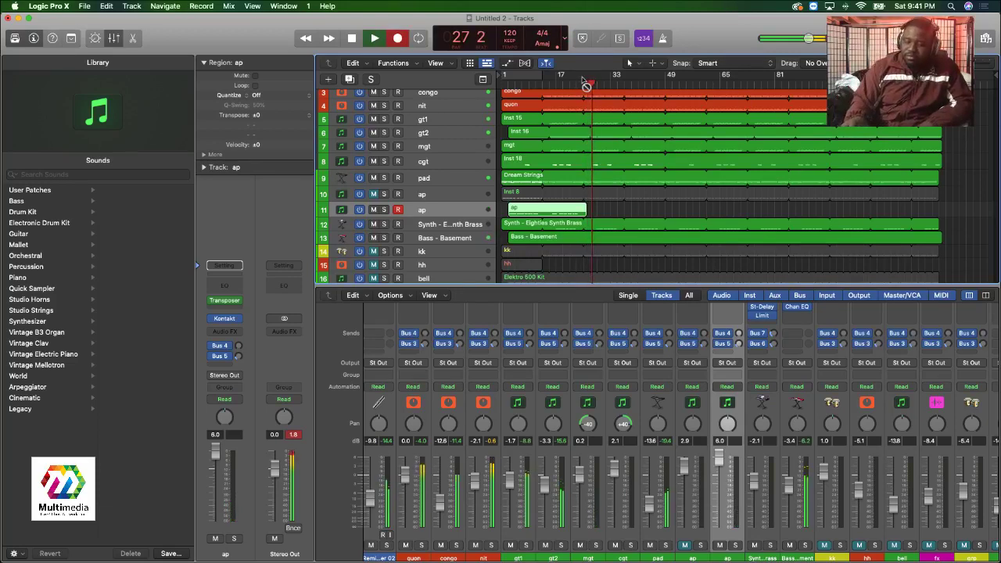
key("space")
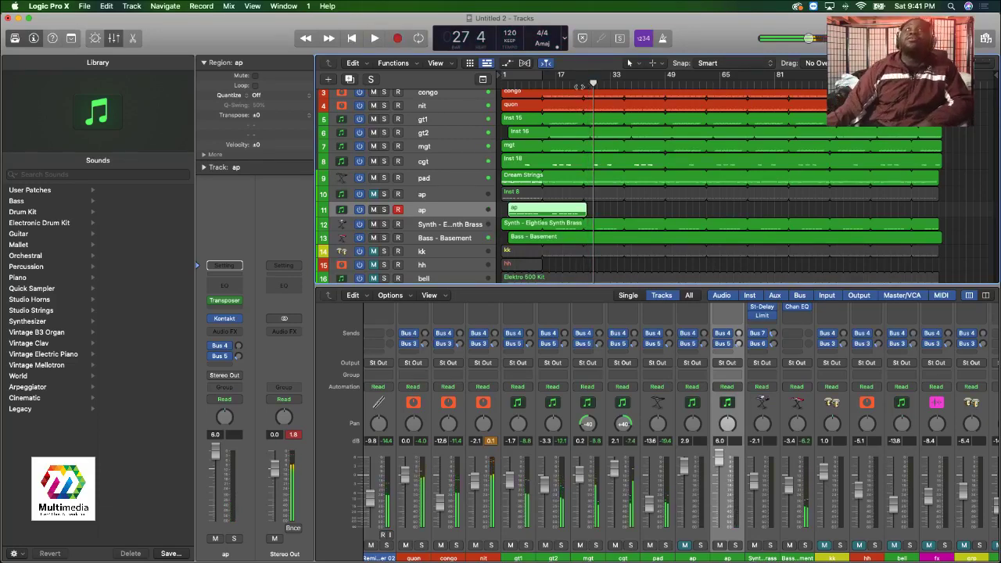
Record the ap continuation from bar 27 to about bar 55, and trim its end back to about bar 49.
key("r")
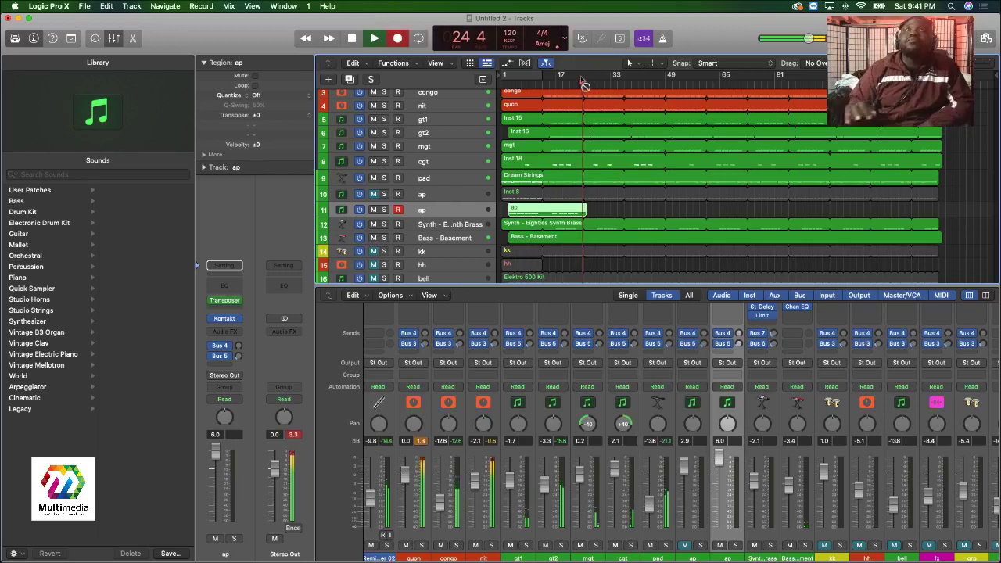
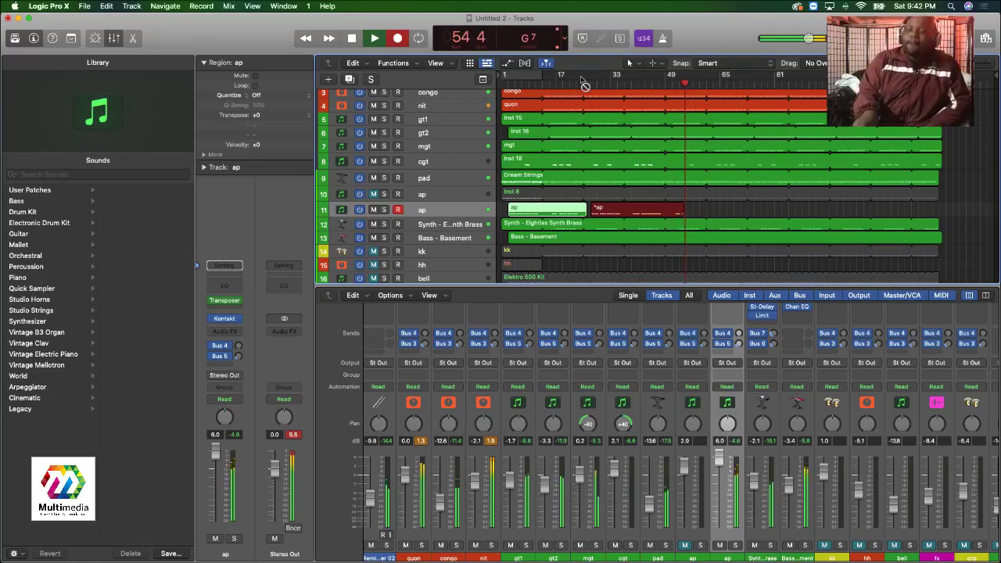
key("space")
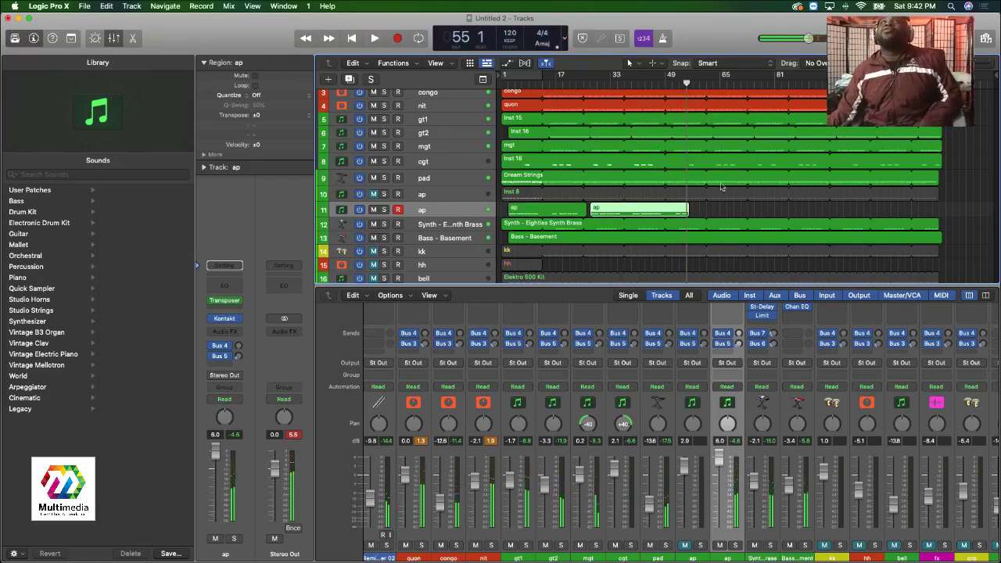
left_click_drag(687, 212, 574, 212)
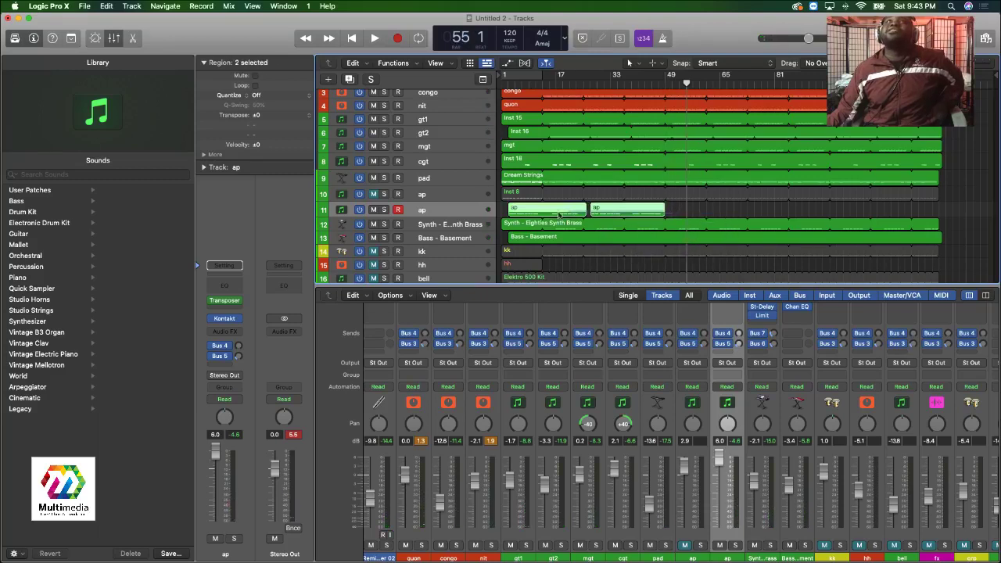
Join the two ap regions into one and select all of its notes in the Piano Roll.
key("super+j")
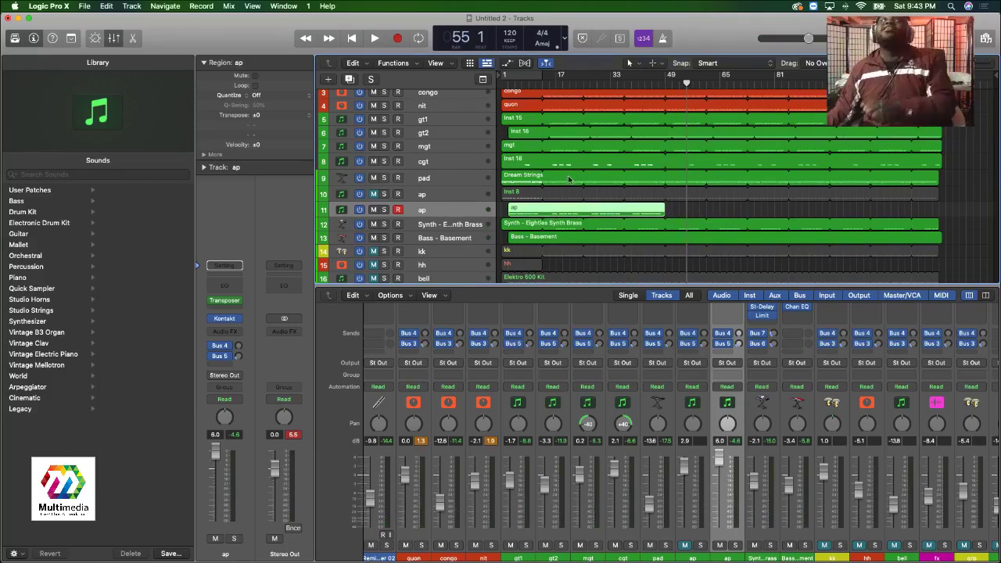
left_click(677, 211)
double_click(635, 211)
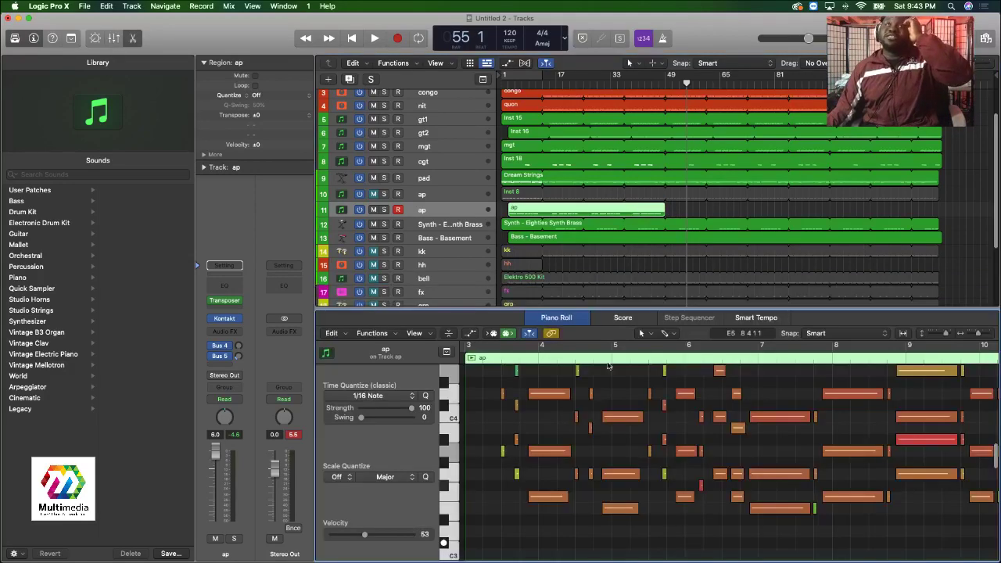
key("super+a")
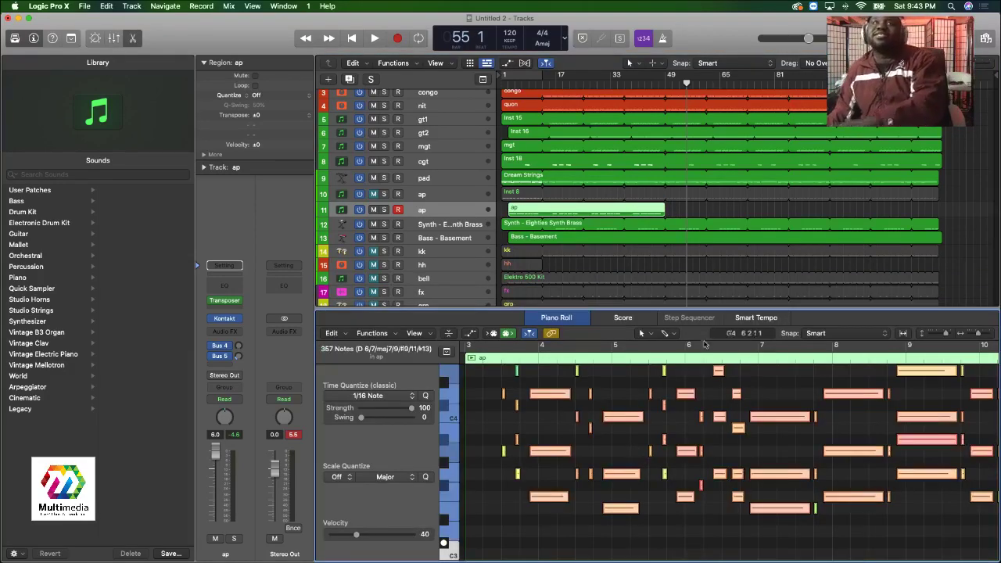
Loop the joined ap region to the end of the song and play across its loop point near bar 49.
left_click_drag(669, 208, 931, 210)
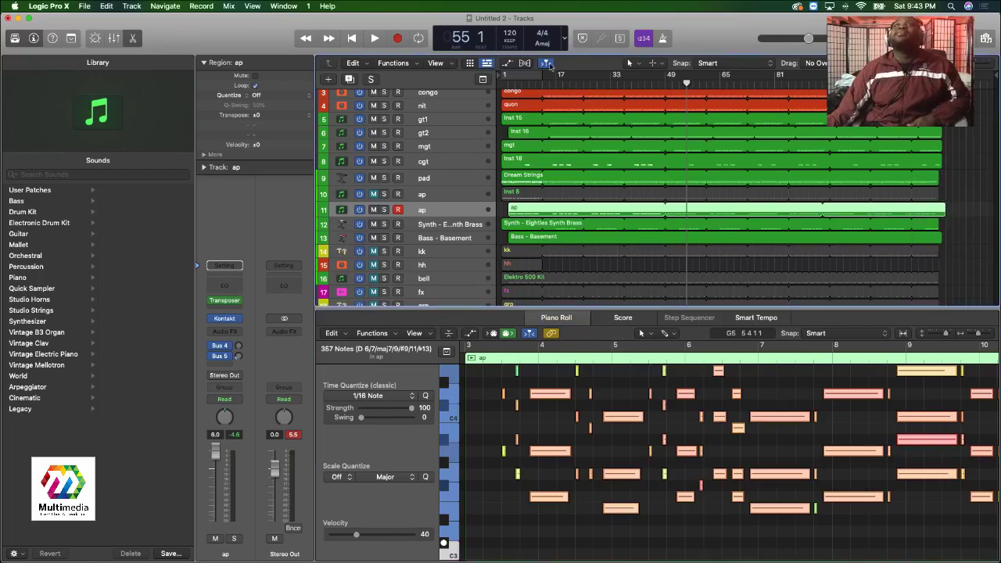
left_click(664, 80)
key("space")
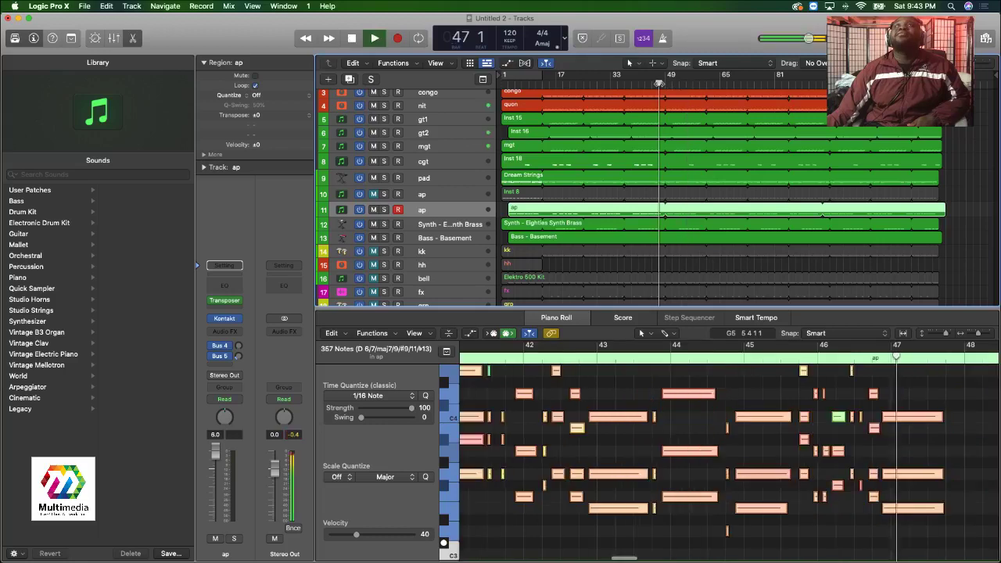
left_click(650, 80)
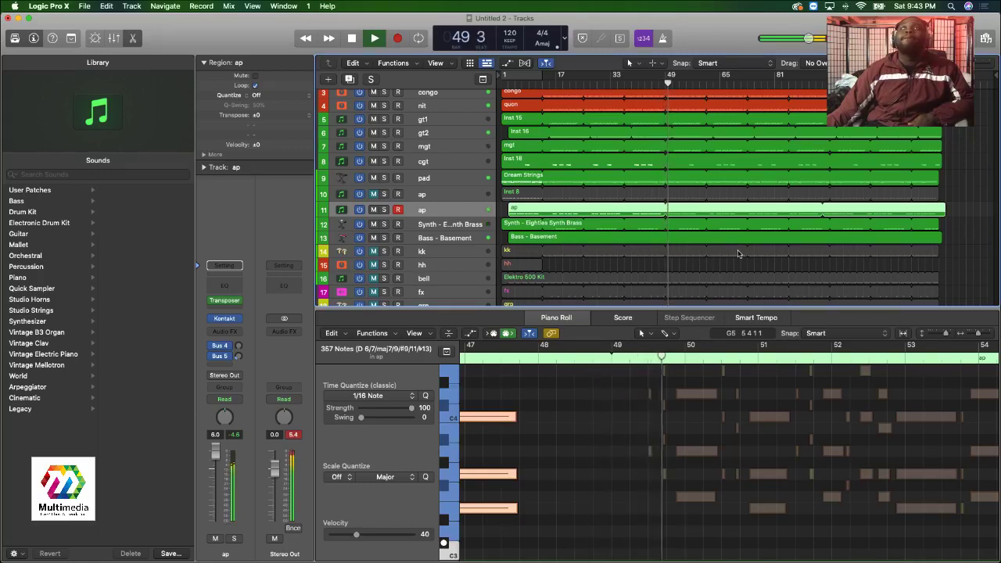
left_click(663, 84)
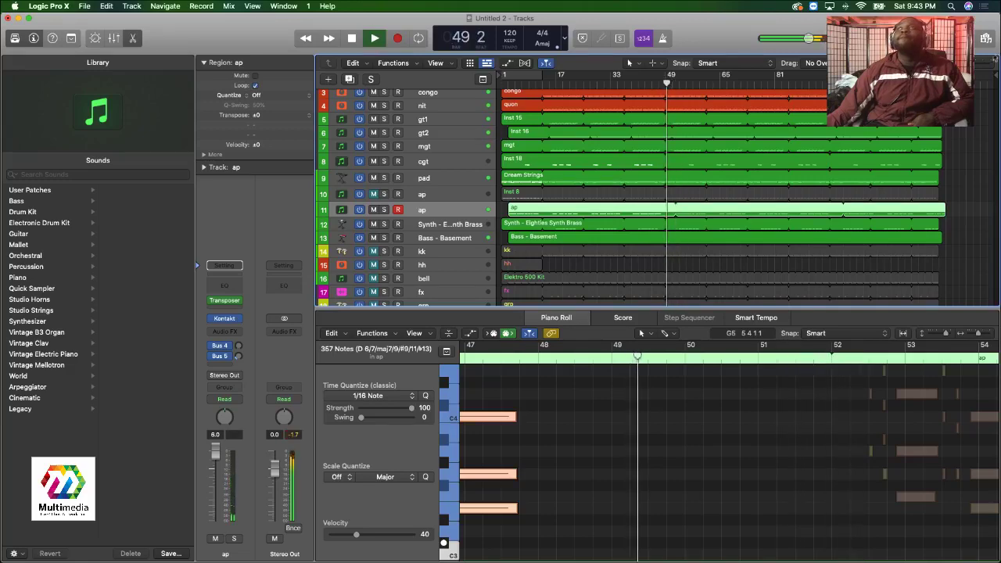
Adjust the ap region to end at bar 51 and play the song across the new loop point.
key("super+Right")
key("super+Right")
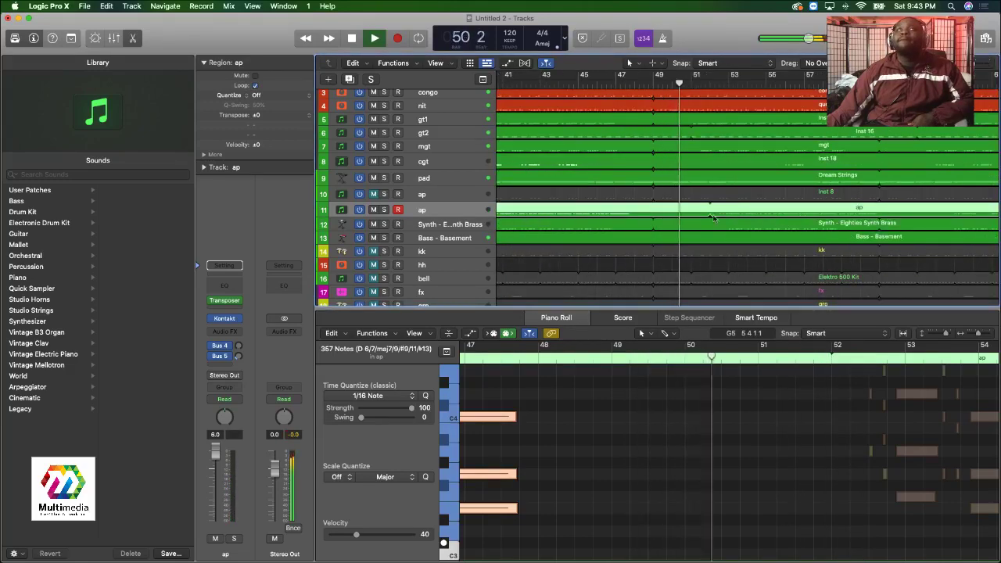
left_click_drag(708, 217, 708, 217)
left_click_drag(702, 219, 701, 219)
left_click(658, 81)
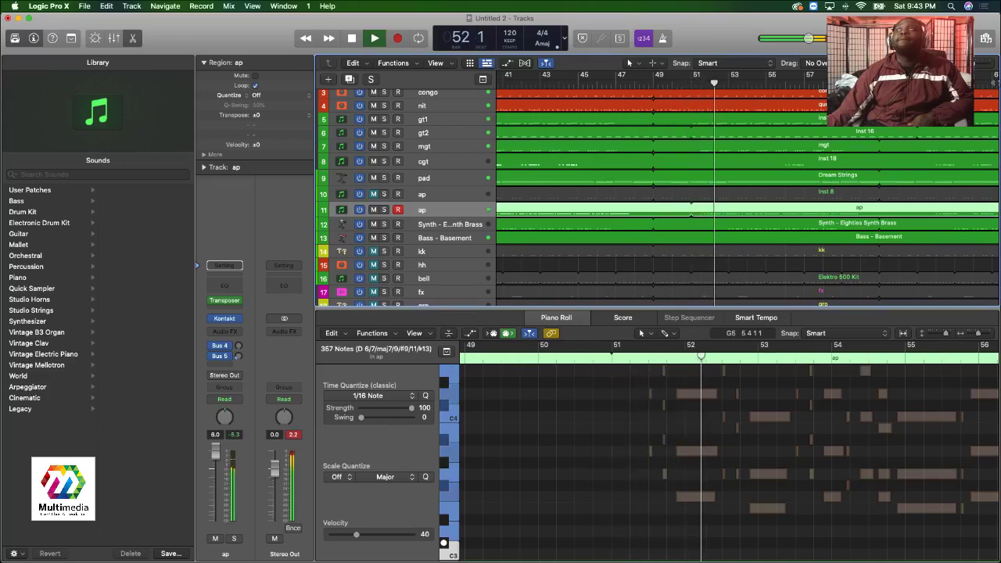
Solo the new ap track and the Eighties Synth Brass track and show the mixer.
key("z")
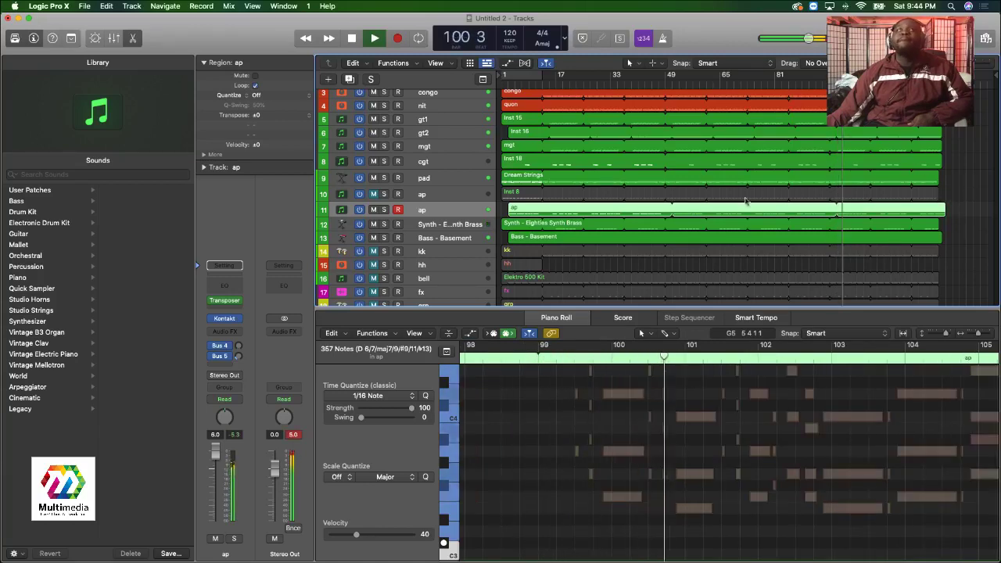
left_click(384, 209)
left_click(383, 224)
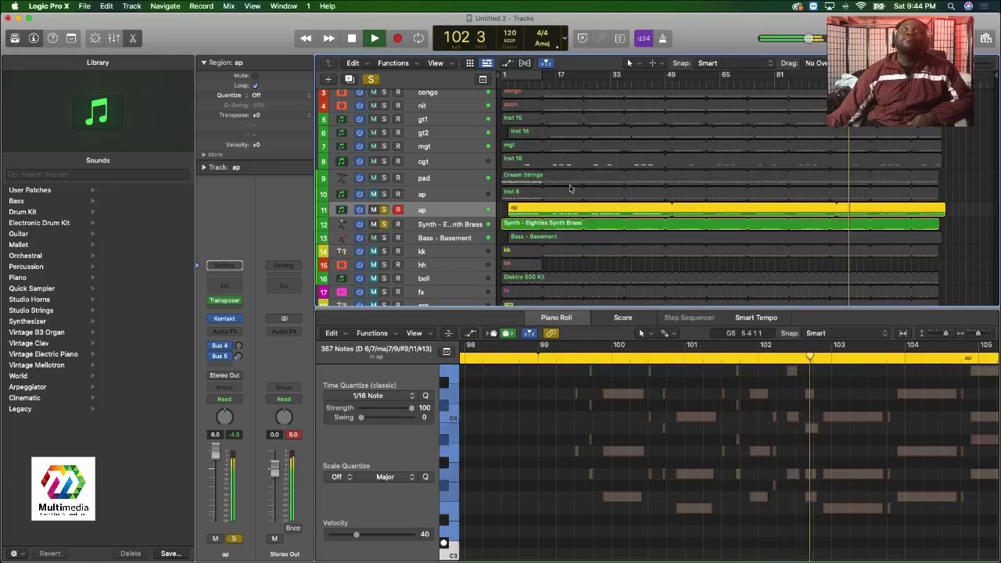
key("x")
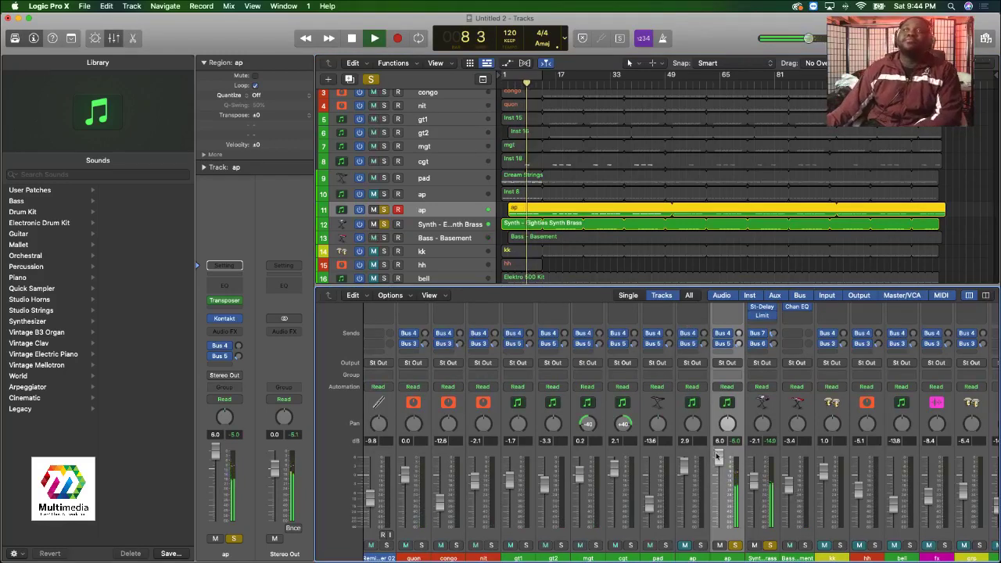
Add the pad track to the soloed tracks and lower the new ap track's volume to about -2.4 dB during playback.
left_click(666, 545)
left_click_drag(720, 489, 720, 482)
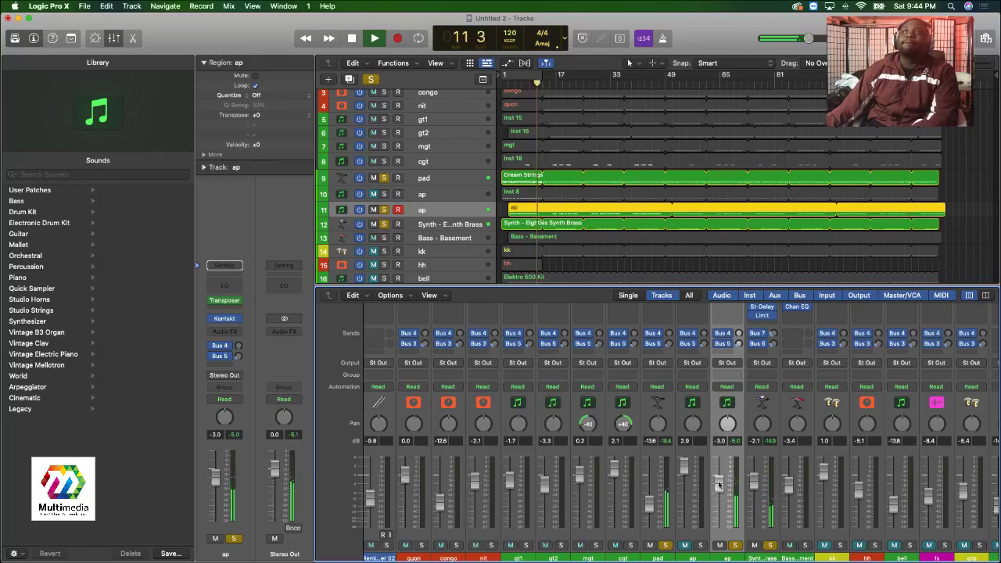
left_click(568, 76)
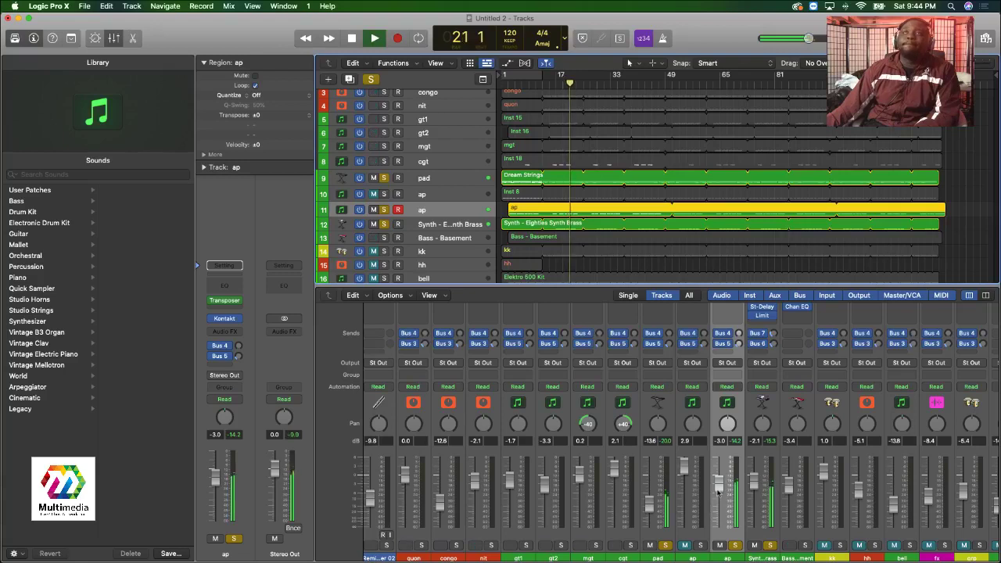
left_click_drag(720, 486, 720, 484)
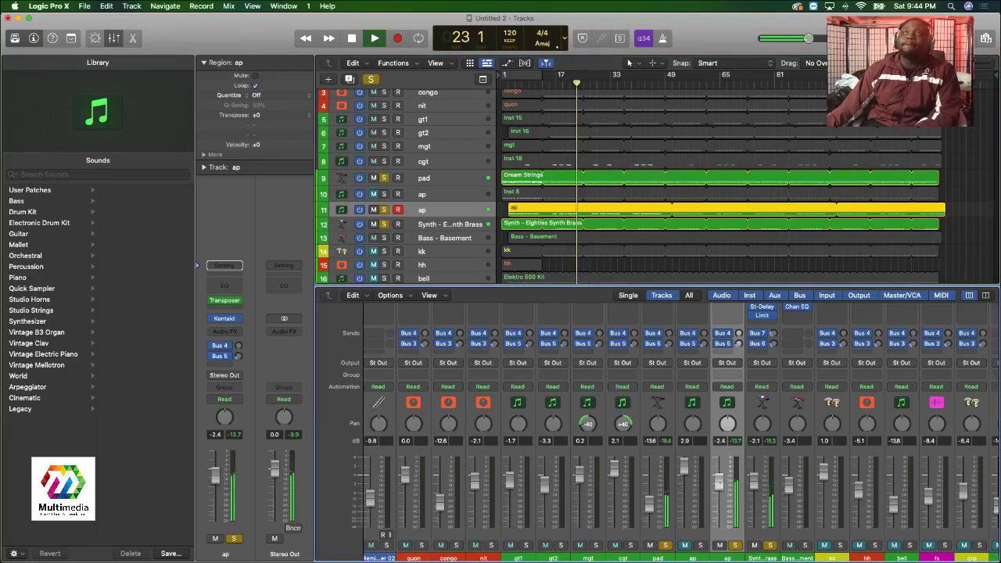
Take all tracks out of solo, deselect the ap region and raise the new ap track to about -1.6 dB against the full mix.
left_click(735, 545)
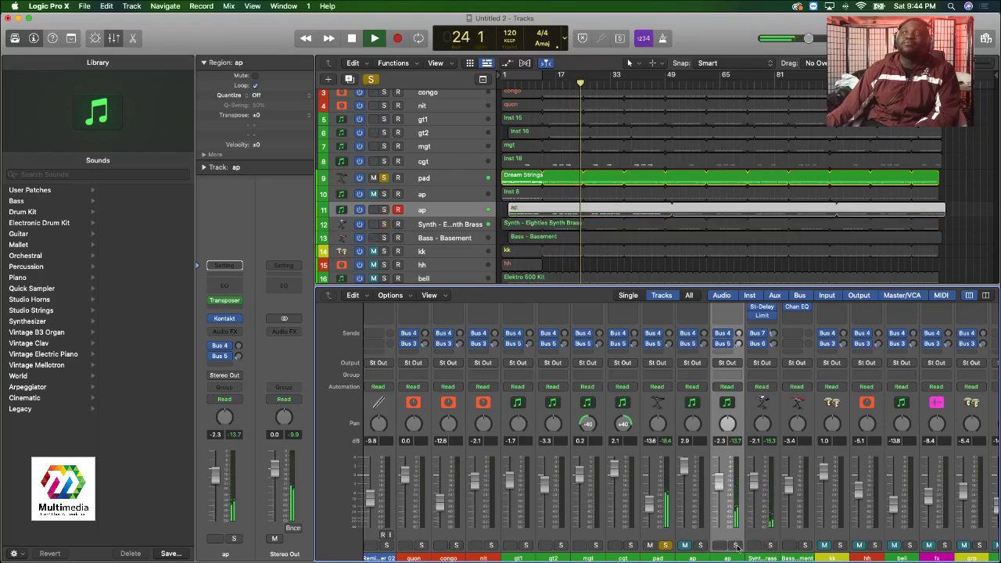
left_click(665, 545)
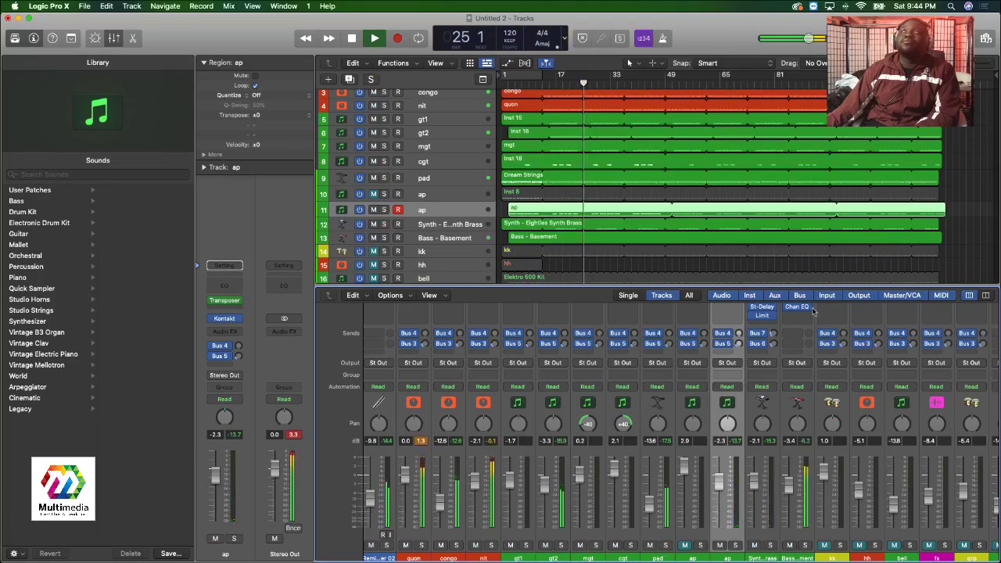
left_click(953, 240)
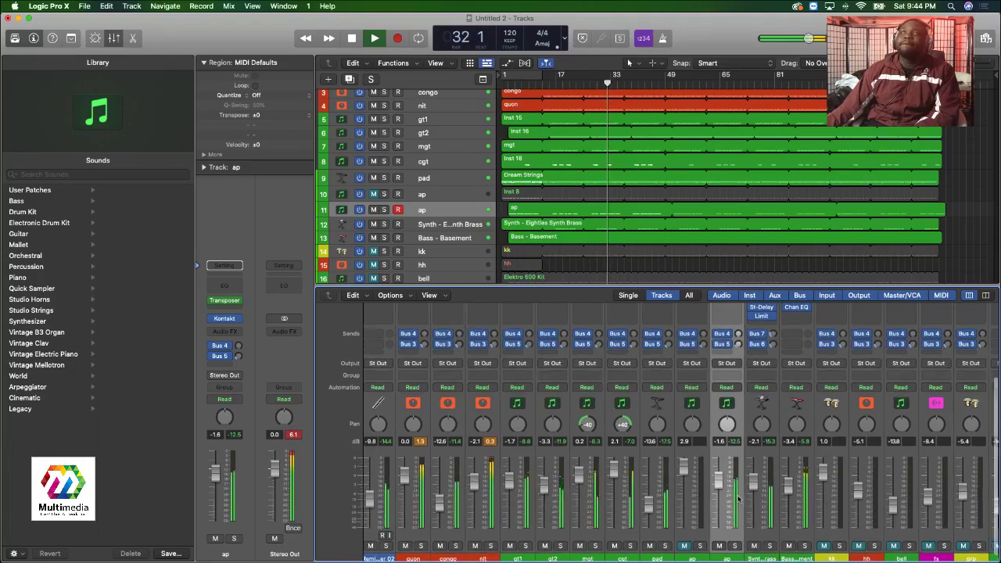
Solo the new ap and Eighties Synth Brass tracks, balance them at about 0.6 dB and -4.9 dB, and unsolo both.
left_click(770, 545)
left_click(735, 545)
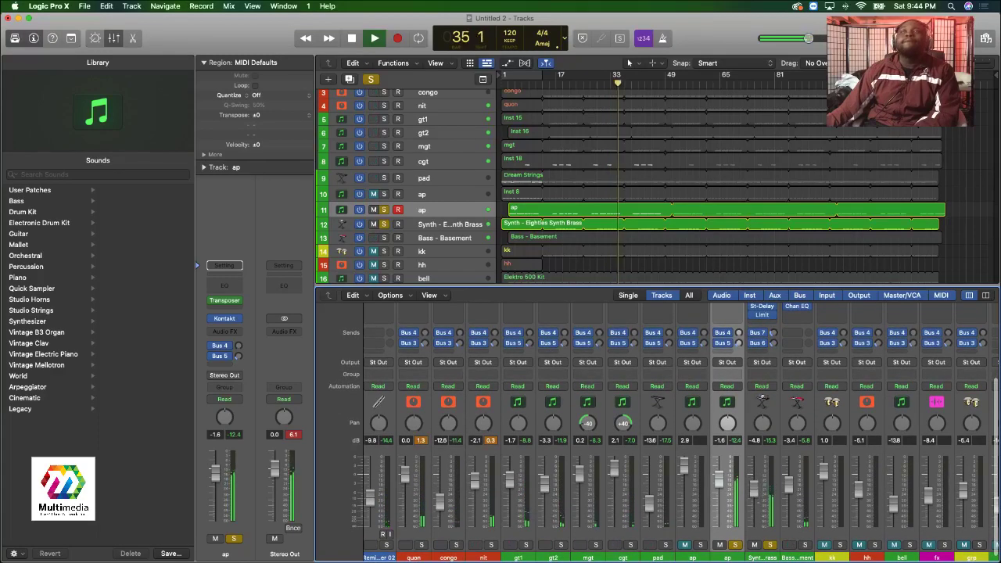
left_click(634, 86)
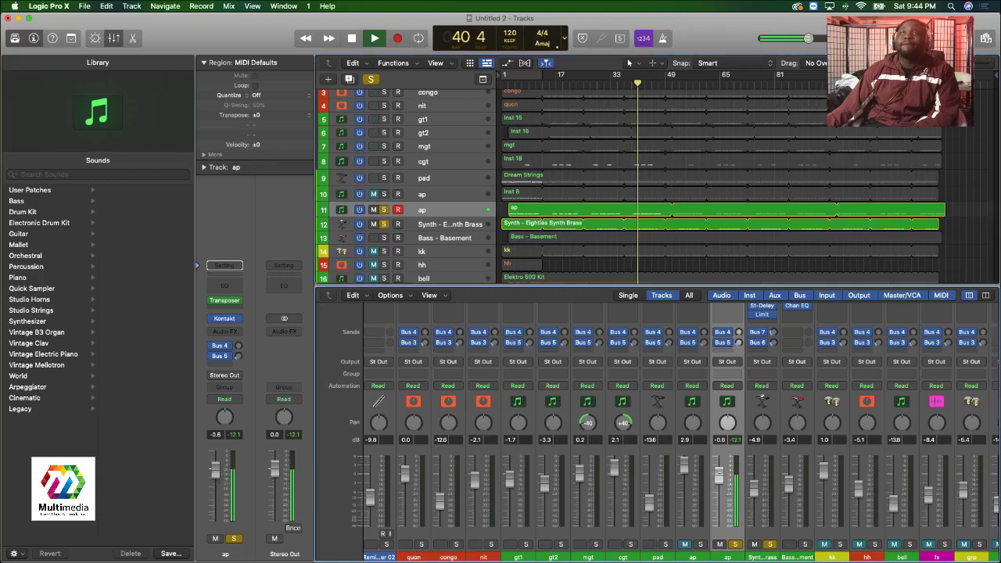
left_click_drag(719, 470, 721, 466)
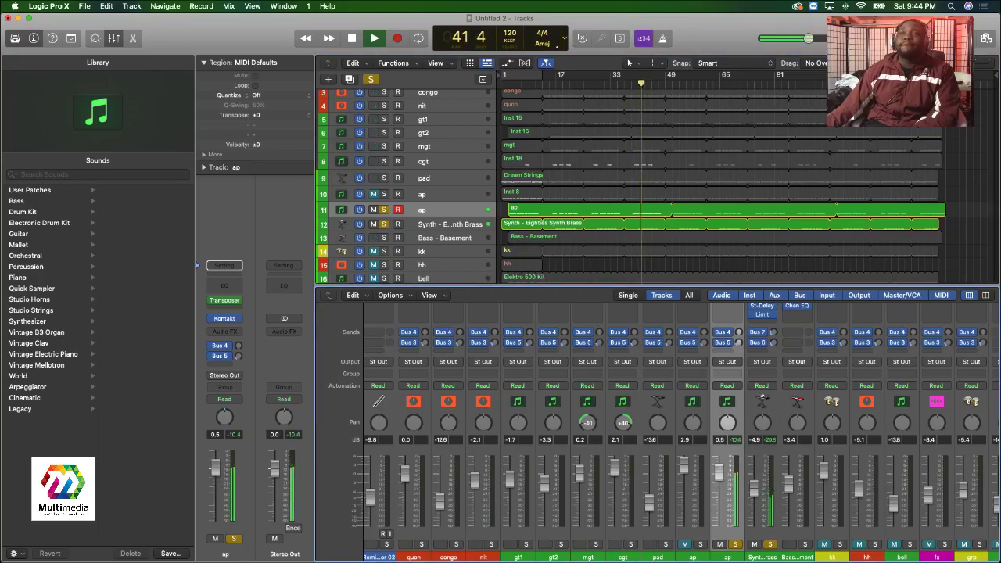
left_click(770, 544)
left_click(735, 544)
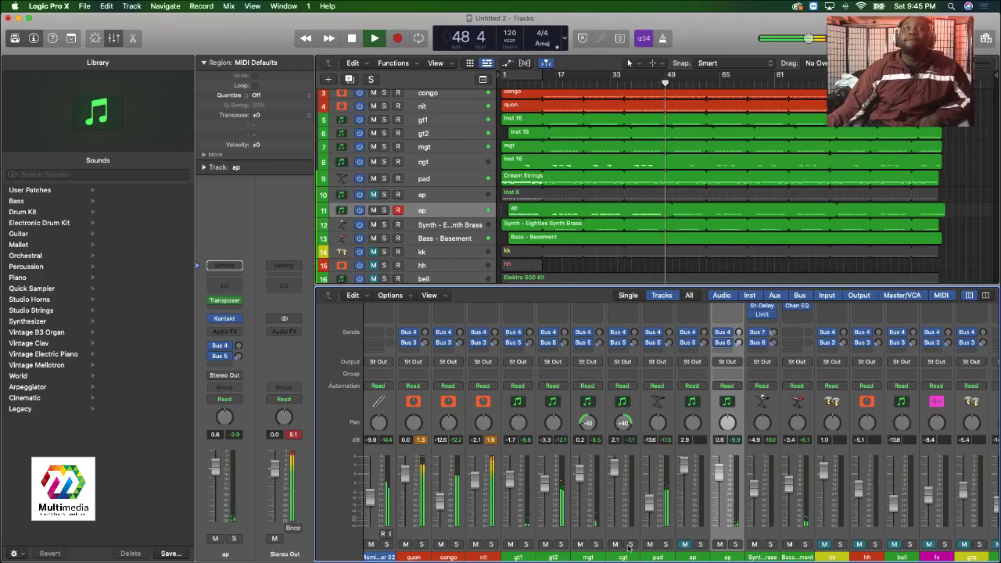
Solo the gt2 track, raise its volume to about 0.1 dB and return to the full mix.
left_click(561, 544)
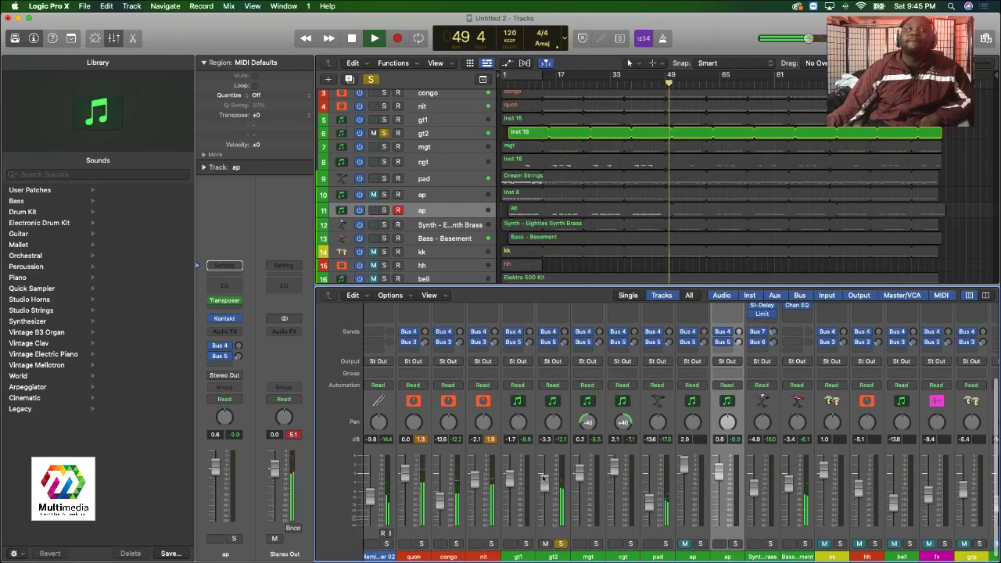
left_click_drag(545, 479, 545, 472)
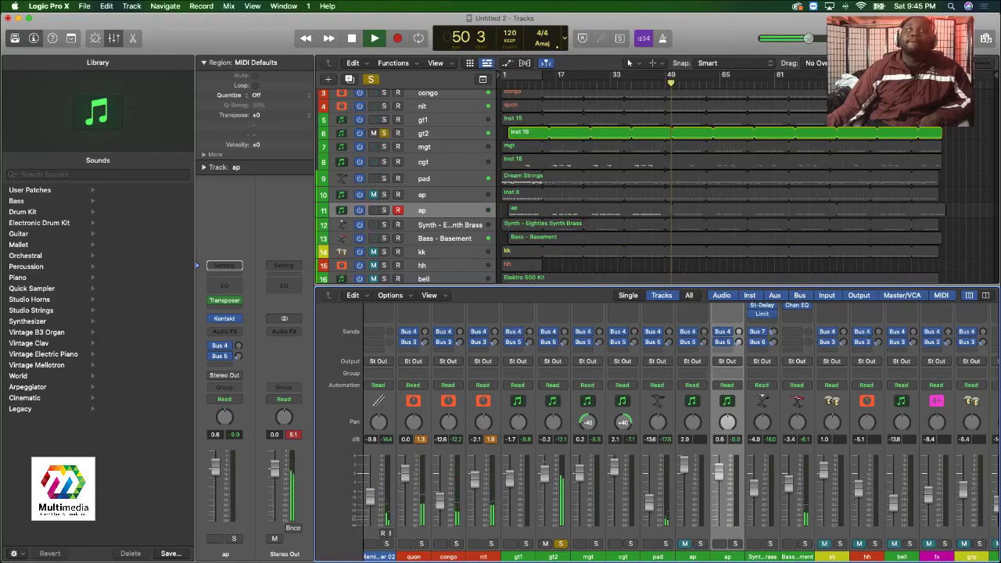
left_click(558, 544)
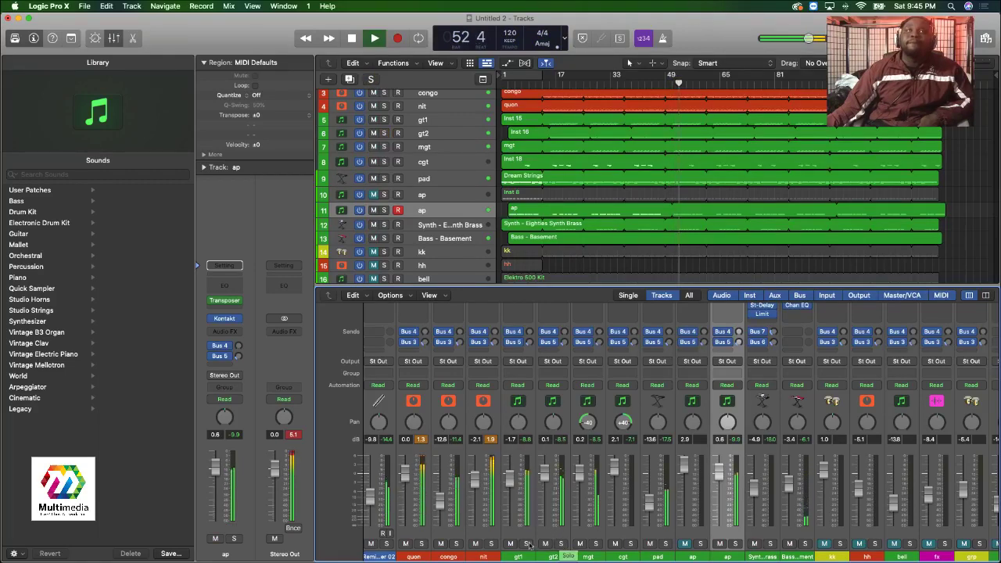
Solo the gt1, gt2, mgt and cgt tracks together and fine-tune gt2 to about 0.4 dB and cgt to about 2.2 dB.
left_click(526, 544)
left_click(561, 544)
left_click(594, 543)
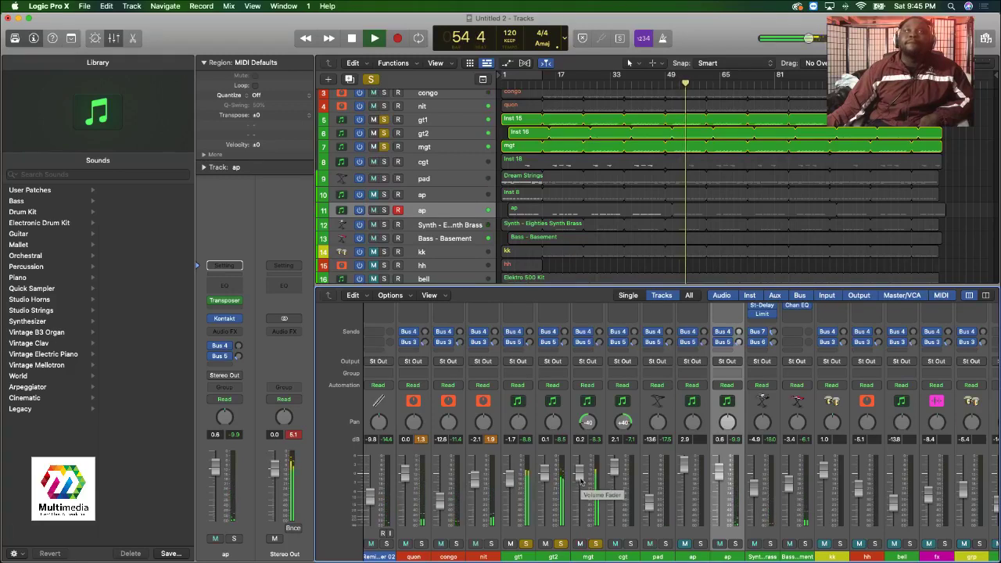
left_click(630, 544)
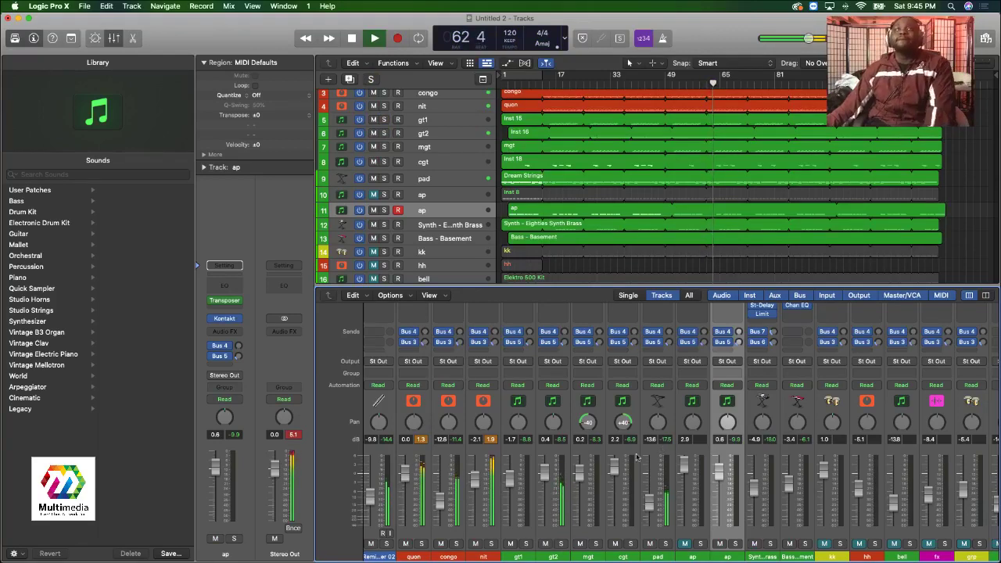
Solo gt1, gt2 and mgt, and compare the old ap track with the new one, leaving the new ap track soloed.
left_click_drag(526, 544, 631, 544)
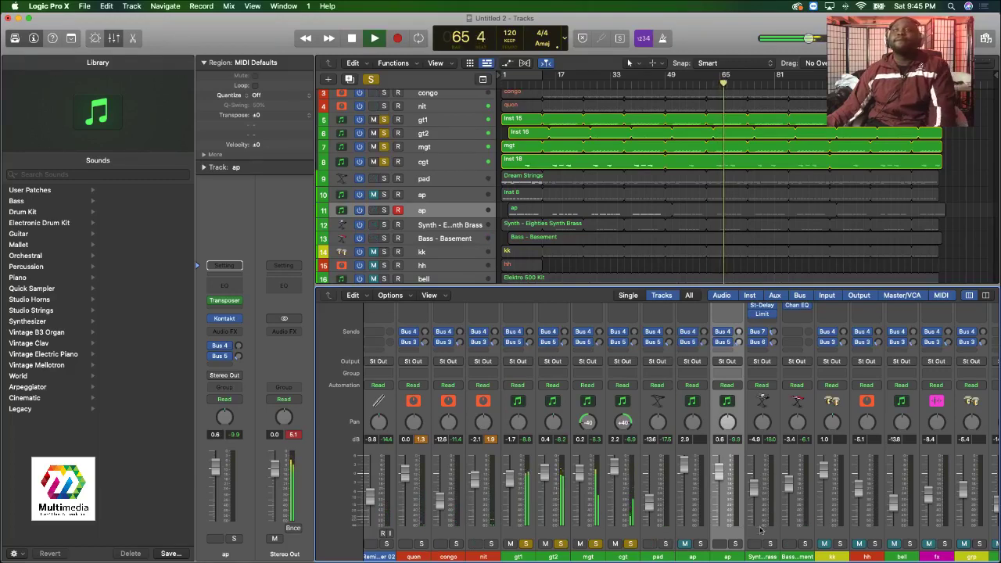
left_click(630, 544)
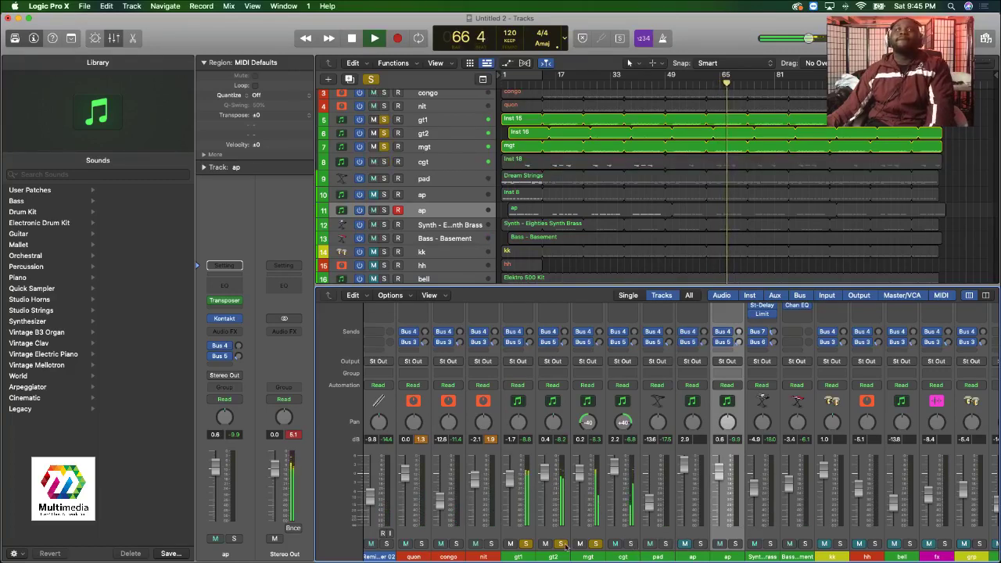
left_click(700, 544)
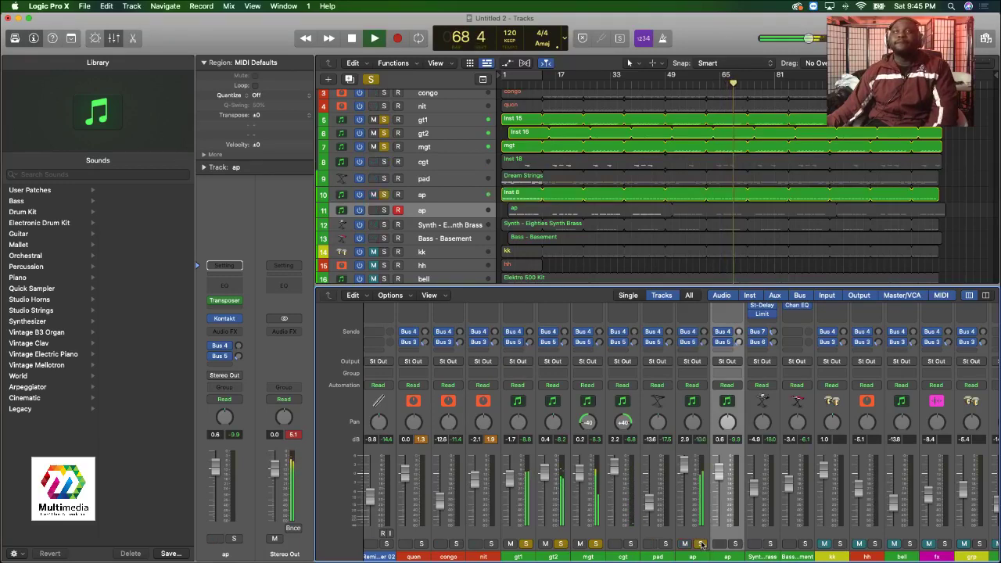
left_click(700, 543)
left_click(735, 544)
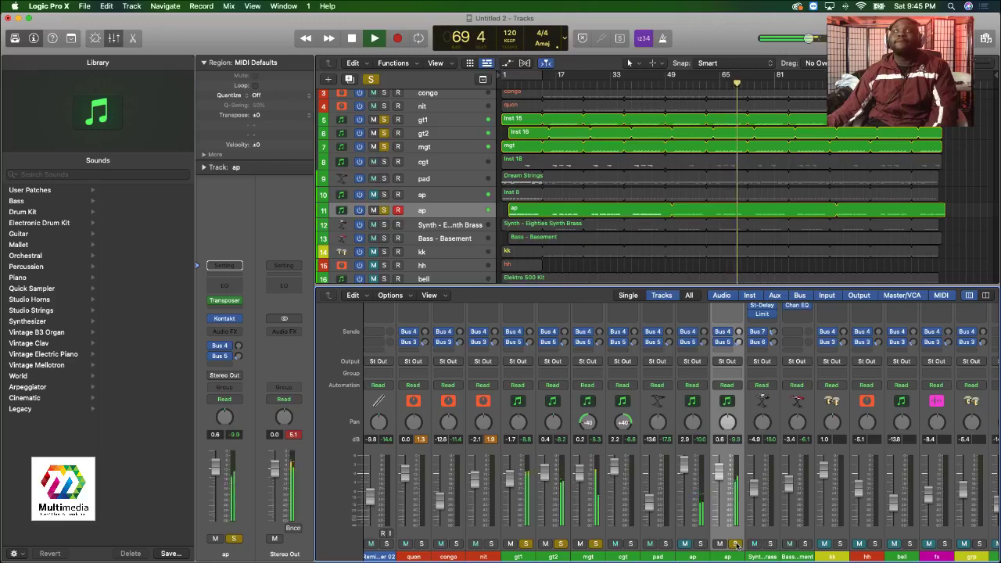
Delete the region on the muted old ap track and remove that track from the project.
left_click(693, 552)
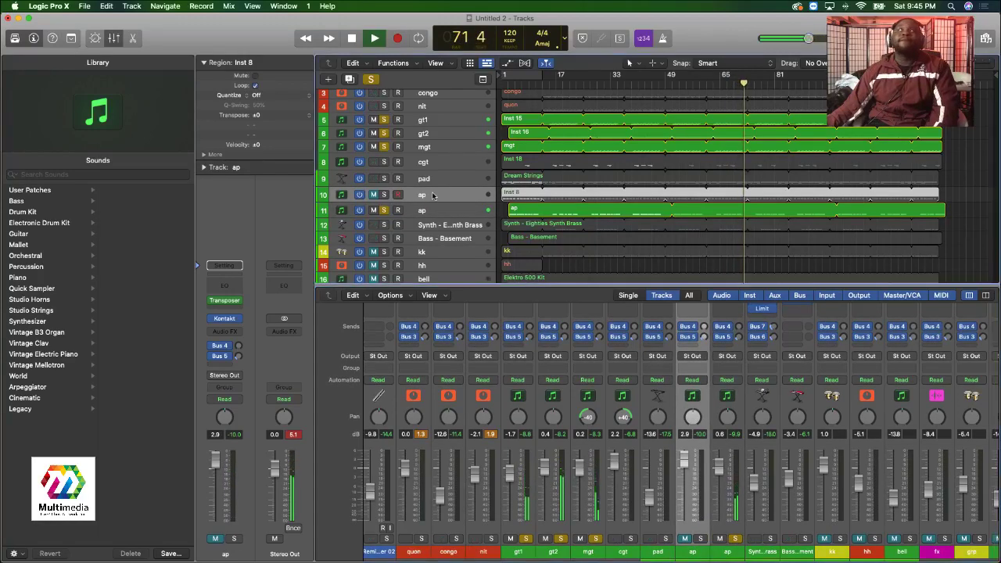
key("Delete")
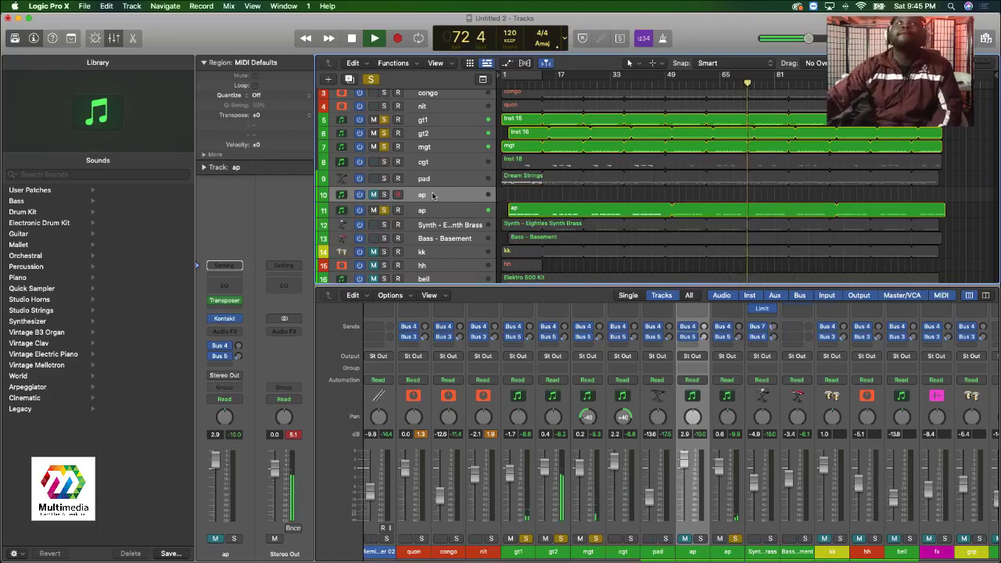
key("super+BackSpace")
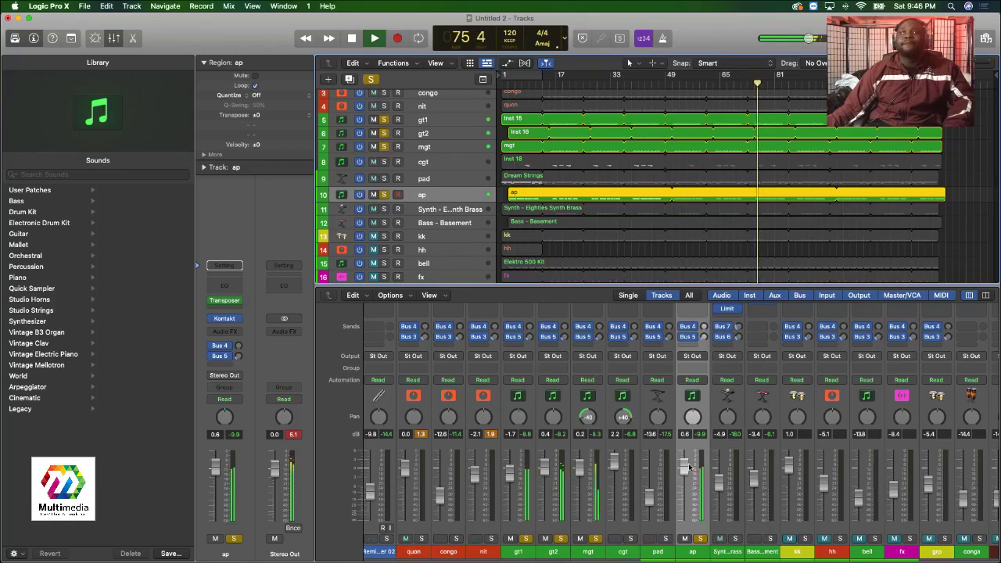
Solo the Eighties Synth Brass track at about -4.3 dB with the guitars and reset the ap track's volume to 0.0 dB.
left_click_drag(684, 467, 685, 467)
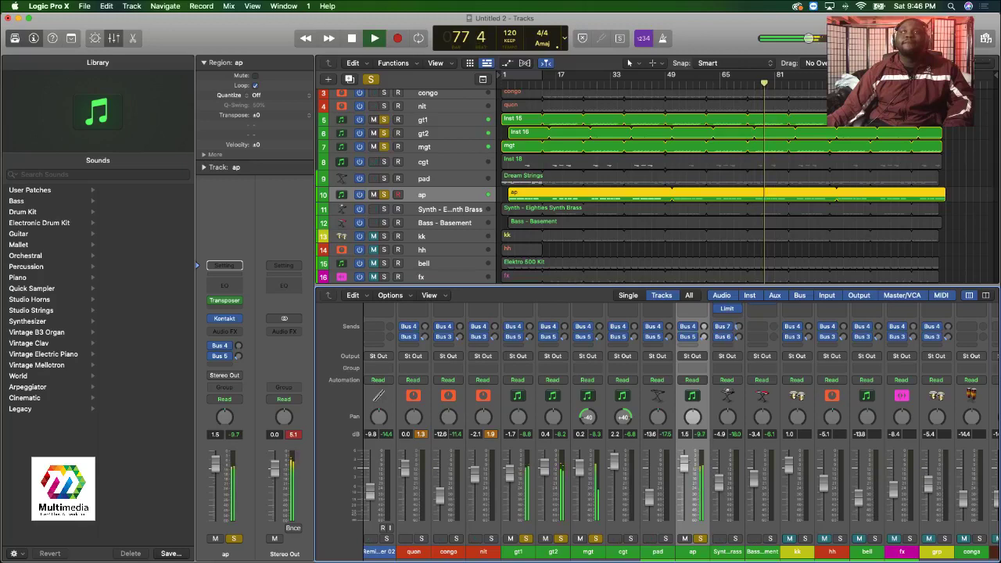
left_click(736, 538)
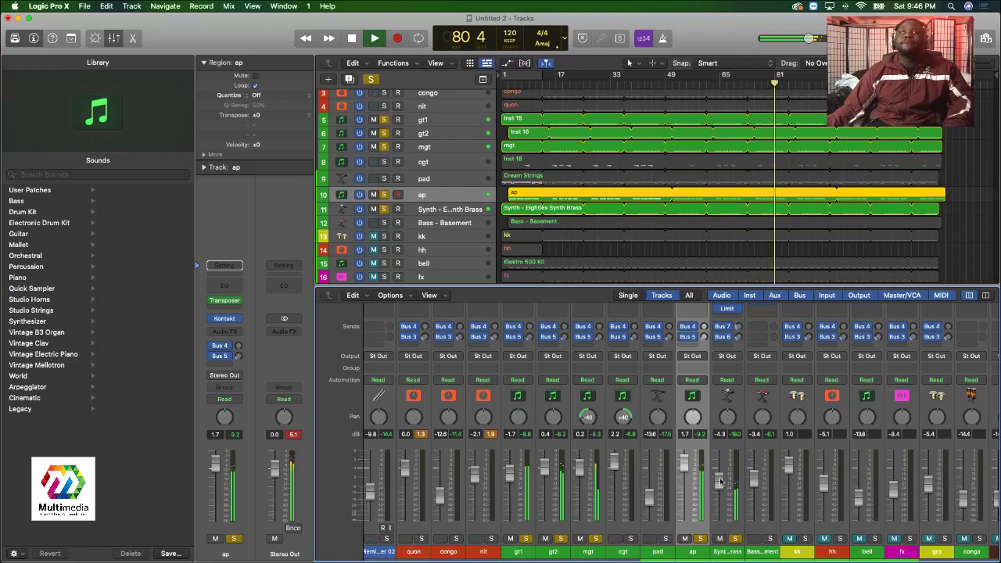
left_click_drag(686, 436, 687, 433)
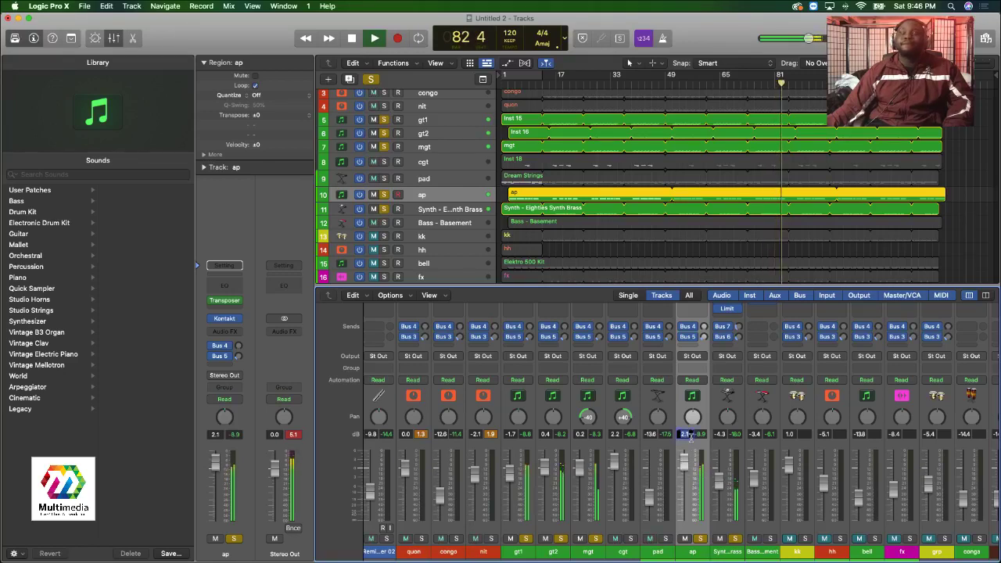
left_click(688, 436, "alt")
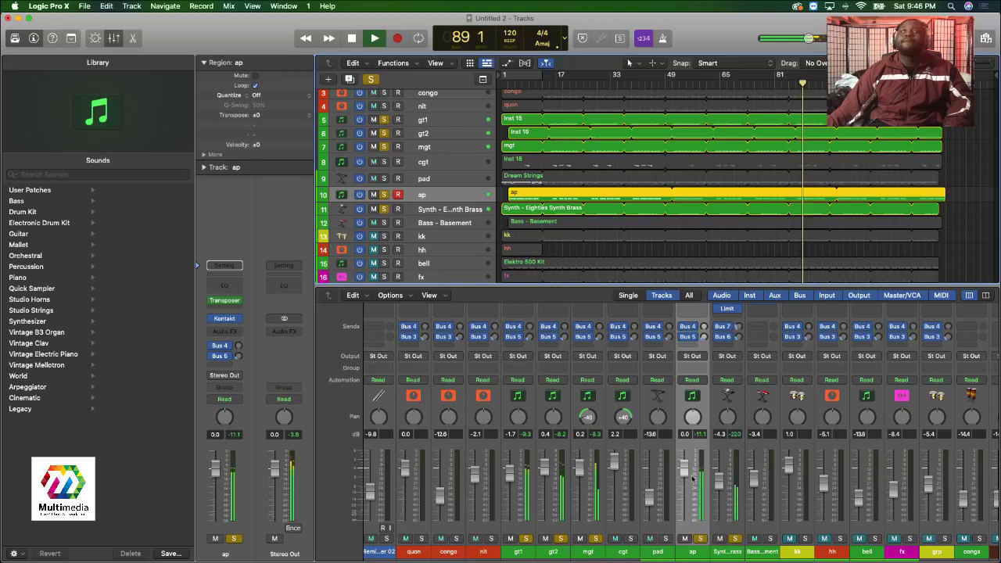
Turn off solo on the Synth Brass, ap, mgt, gt2 and gt1 tracks and clear the region selection.
left_click(735, 539)
left_click(700, 539)
left_click(595, 539)
left_click(560, 539)
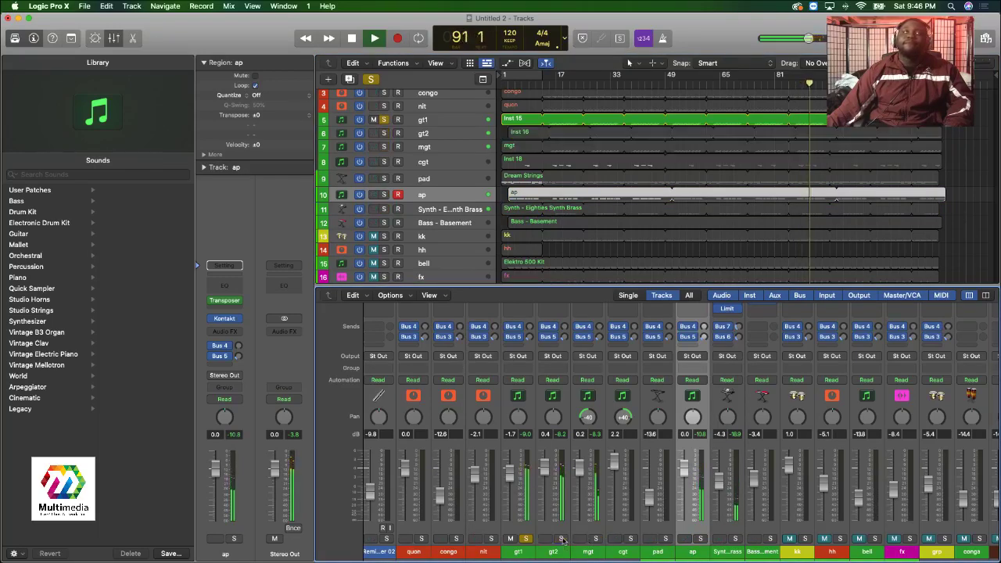
left_click(527, 539)
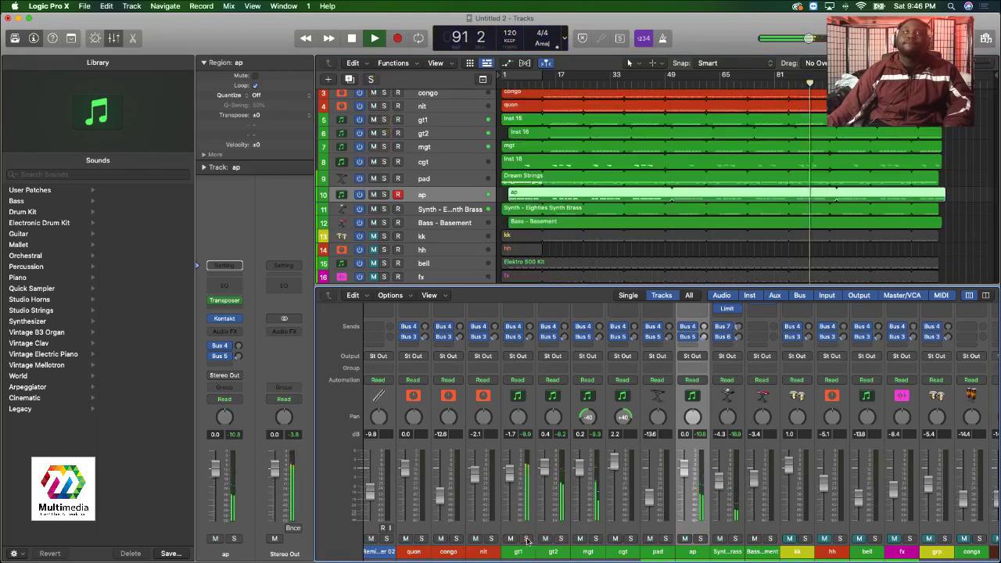
left_click(951, 225)
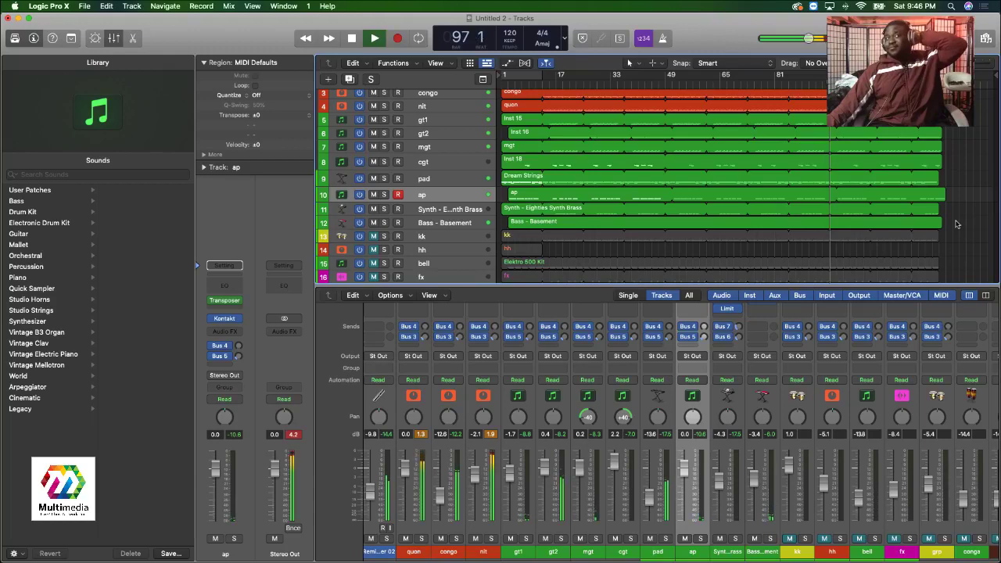
Solo nit, quon, congo and Remix Shaker 02, setting nit to 0.0 dB, congo to -11.6 dB and the shaker to -9.6 dB.
left_click(490, 539)
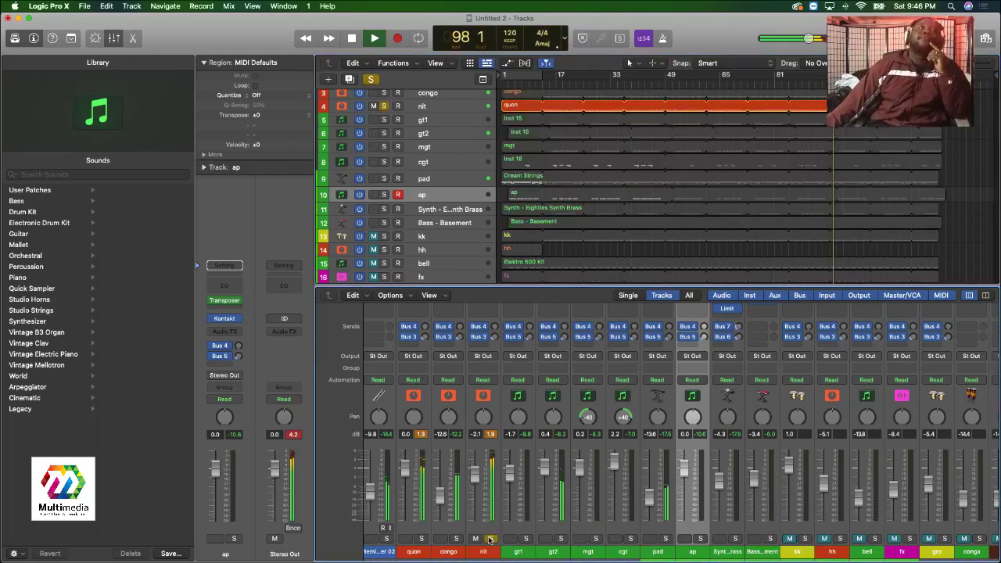
left_click_drag(474, 465, 474, 460)
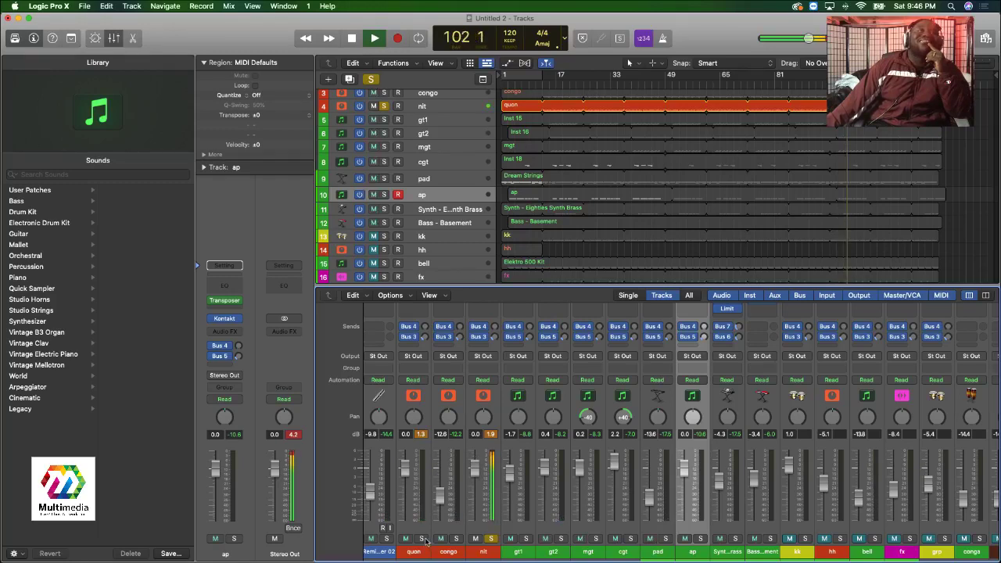
left_click(456, 539)
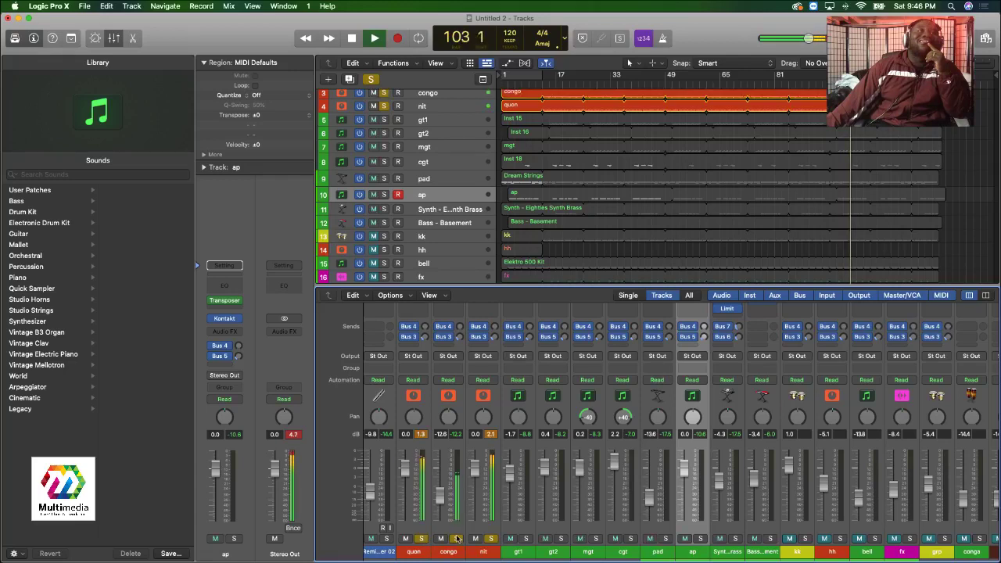
left_click(456, 539)
left_click(457, 539)
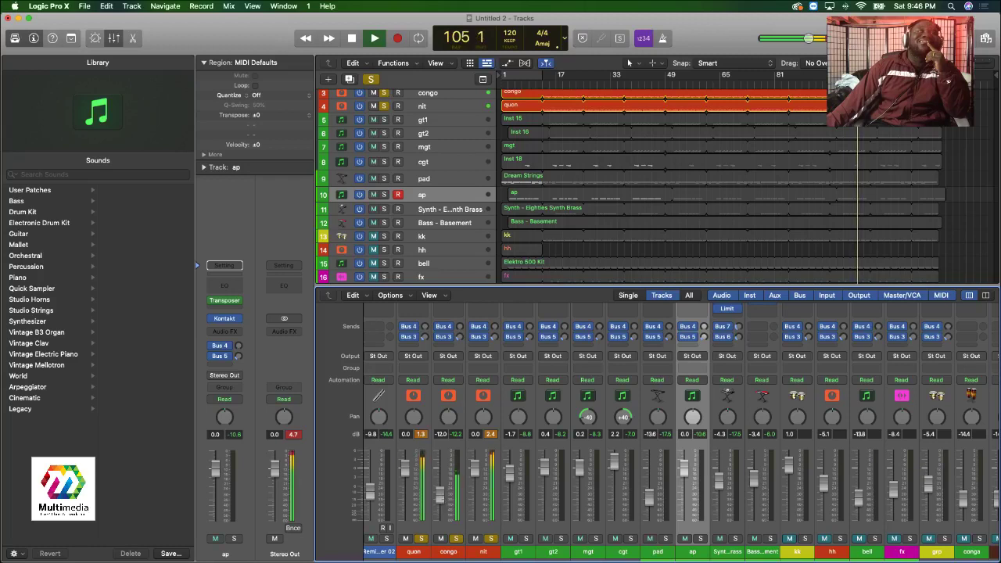
left_click(385, 538)
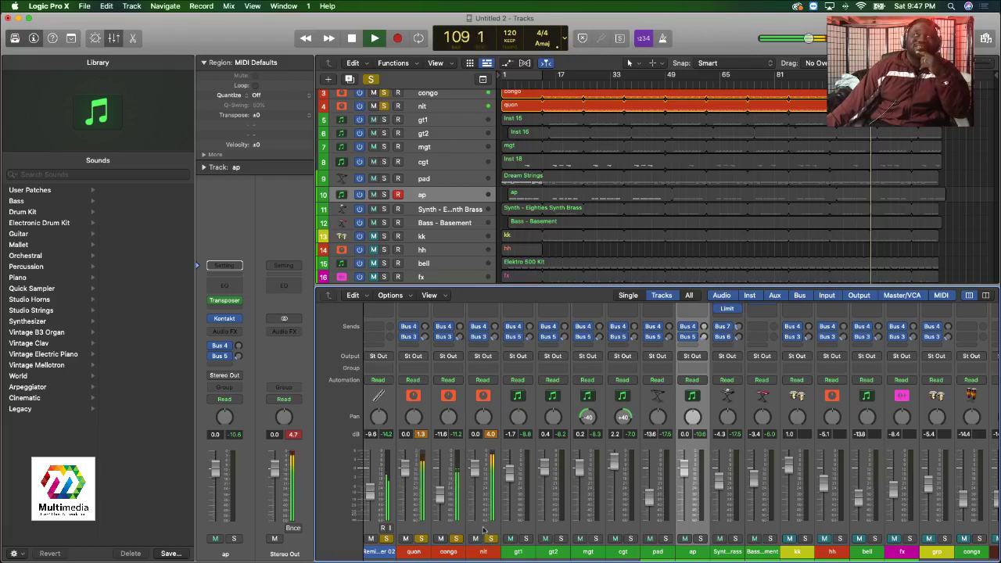
Stop playback and turn off solo on the nit, congo, quon and Remix Shaker 02 tracks.
key("space")
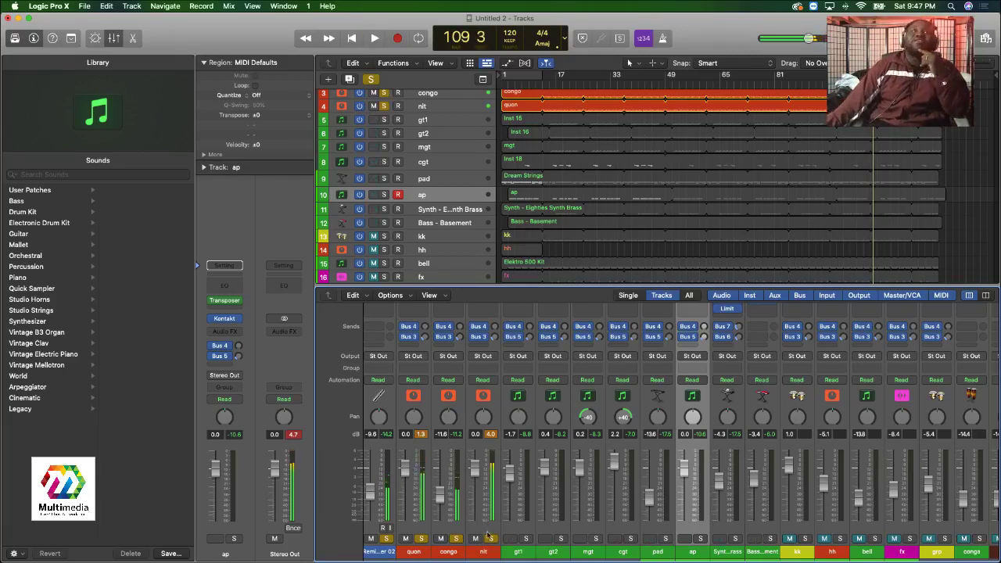
left_click(491, 539)
left_click(456, 539)
left_click(421, 539)
left_click(386, 538)
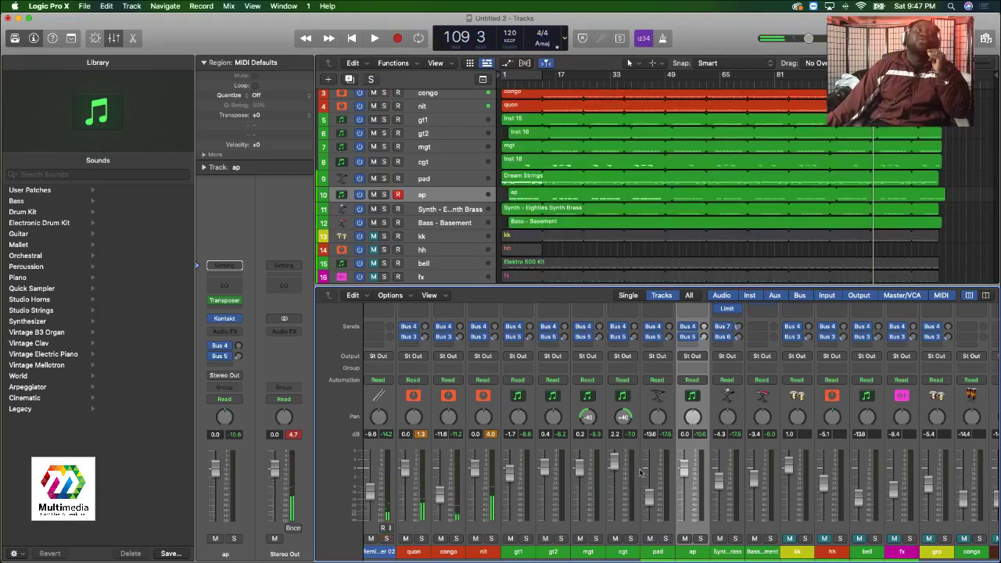
Delete the regions on the muted tracks from kk through skr and remove those seven tracks.
scroll(631, 255, "down", 3)
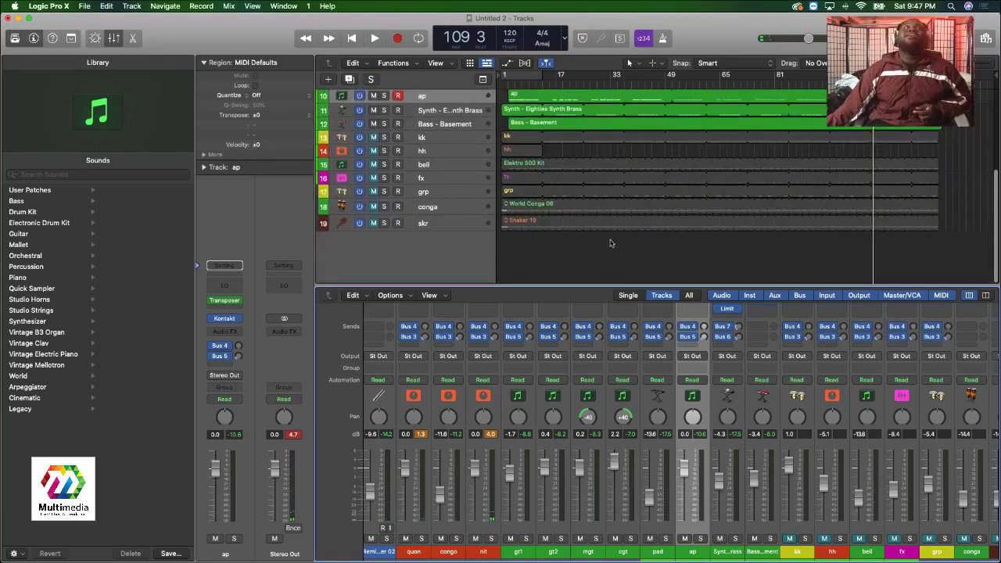
left_click_drag(938, 242, 465, 138)
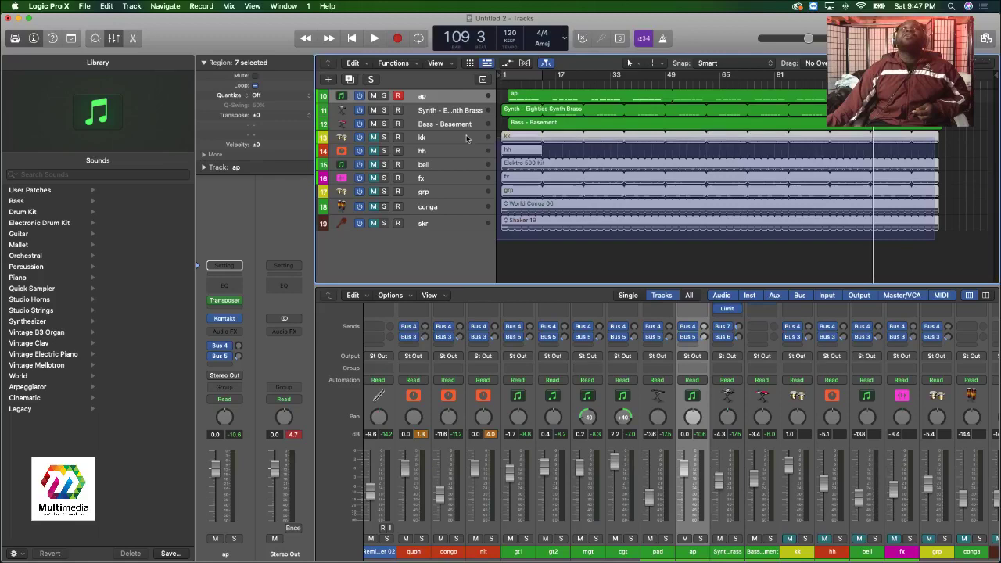
key("Delete")
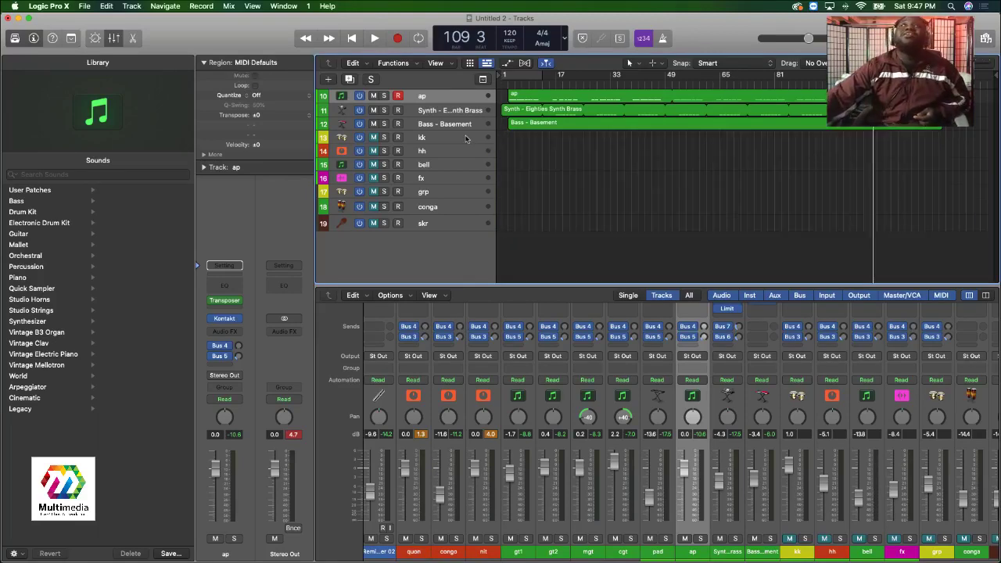
left_click(435, 223)
left_click(428, 139, "shift")
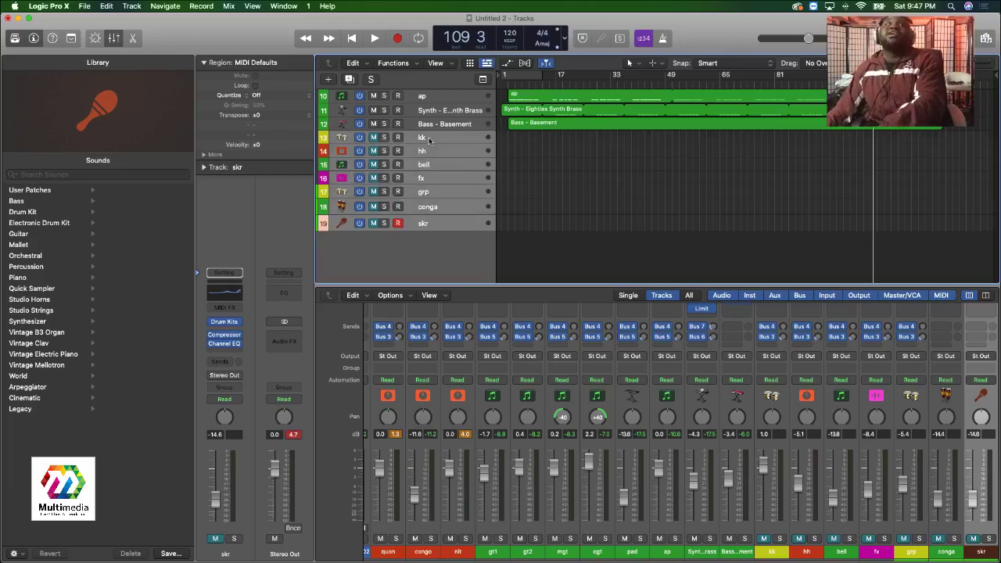
key("super+BackSpace")
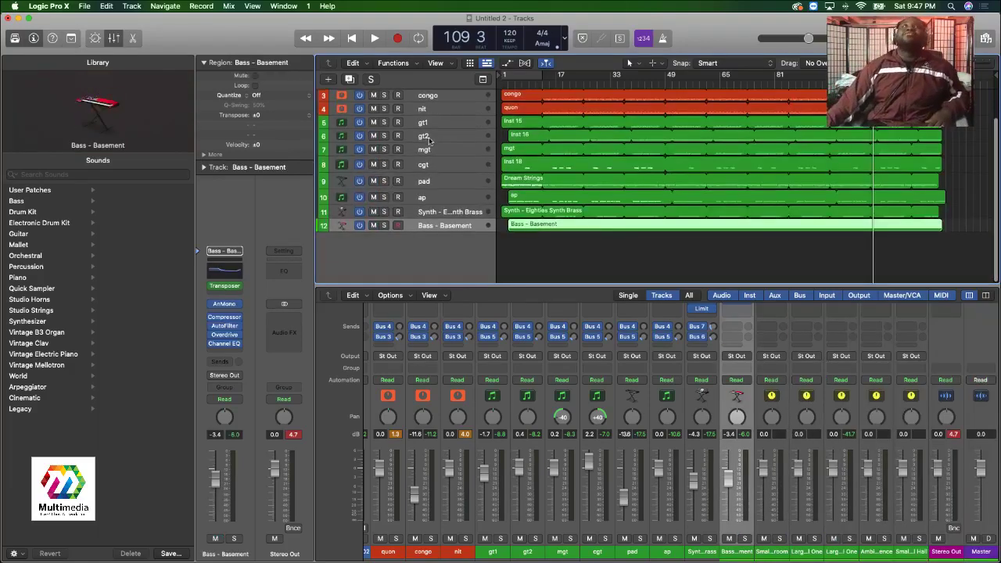
Review the remaining tracks one by one, from congo down to Bass - Basement, and leave no region selected.
left_click(452, 102)
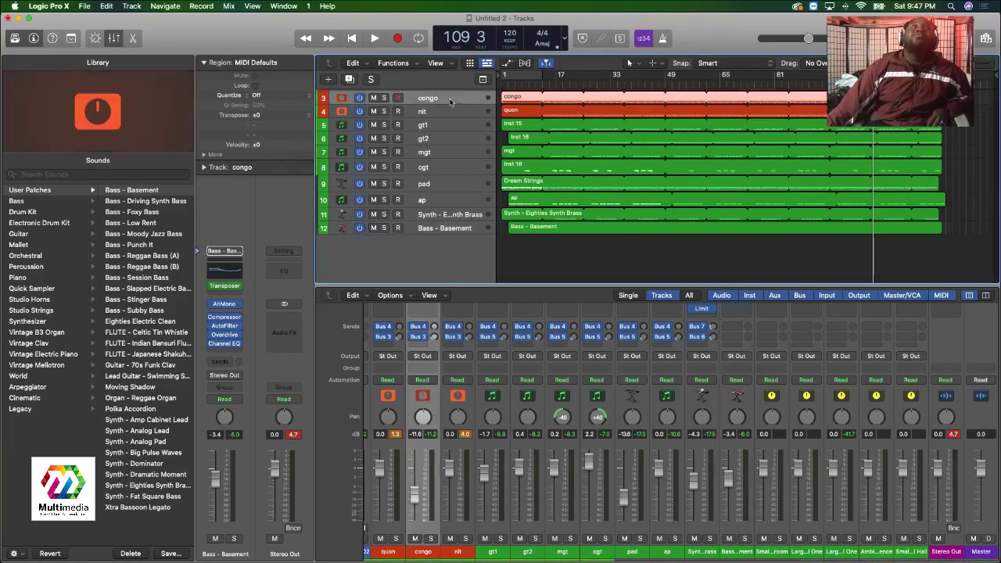
left_click(437, 114)
left_click(439, 126)
left_click(439, 138)
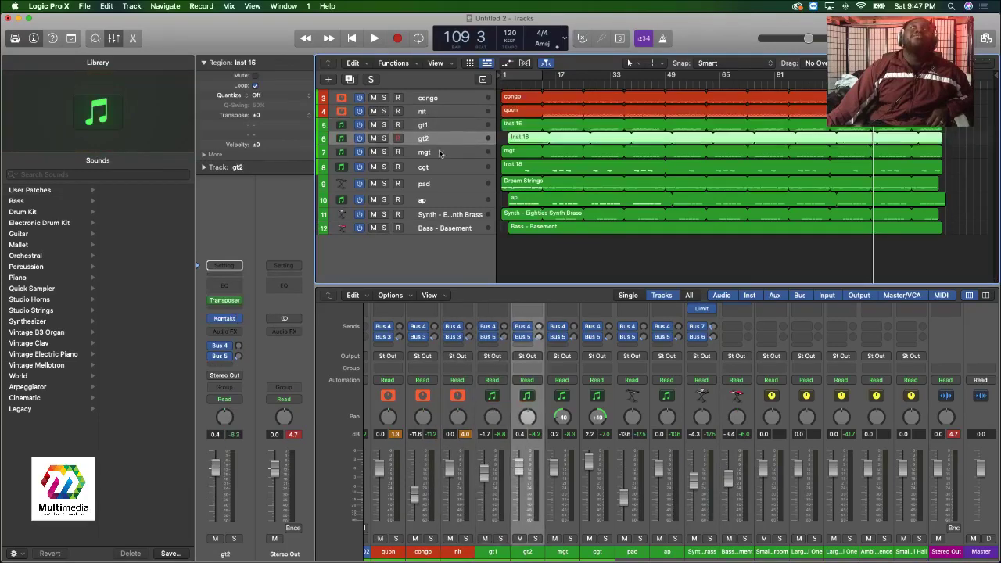
left_click(438, 152)
left_click(438, 167)
left_click(435, 185)
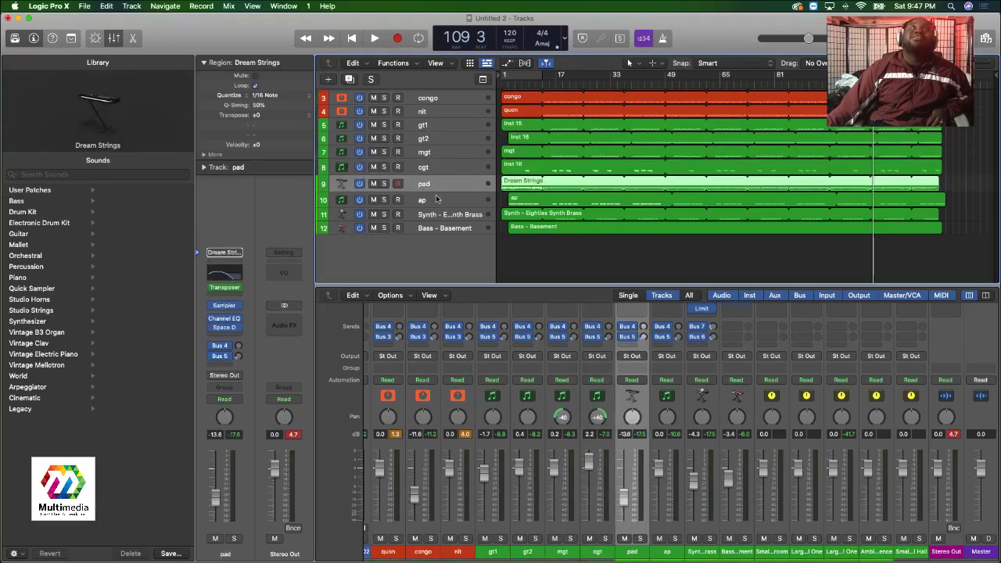
left_click(436, 200)
left_click(438, 215)
left_click(438, 228)
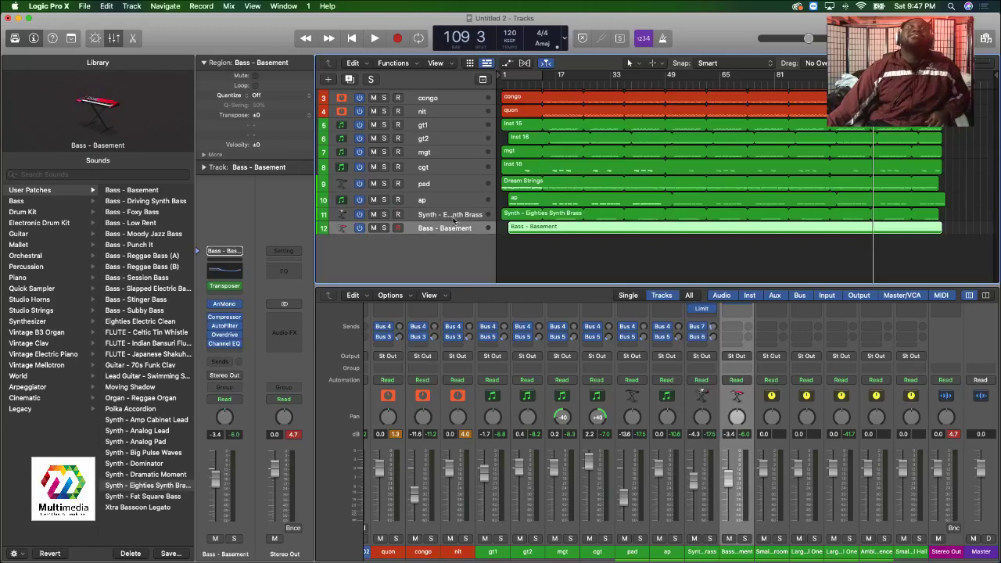
scroll(358, 154, "up", 3)
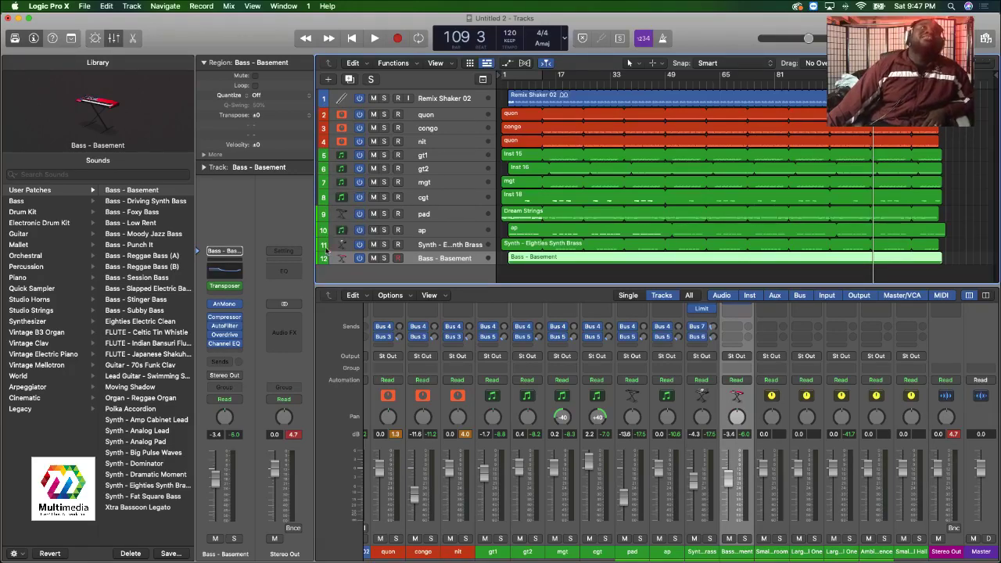
left_click(597, 273)
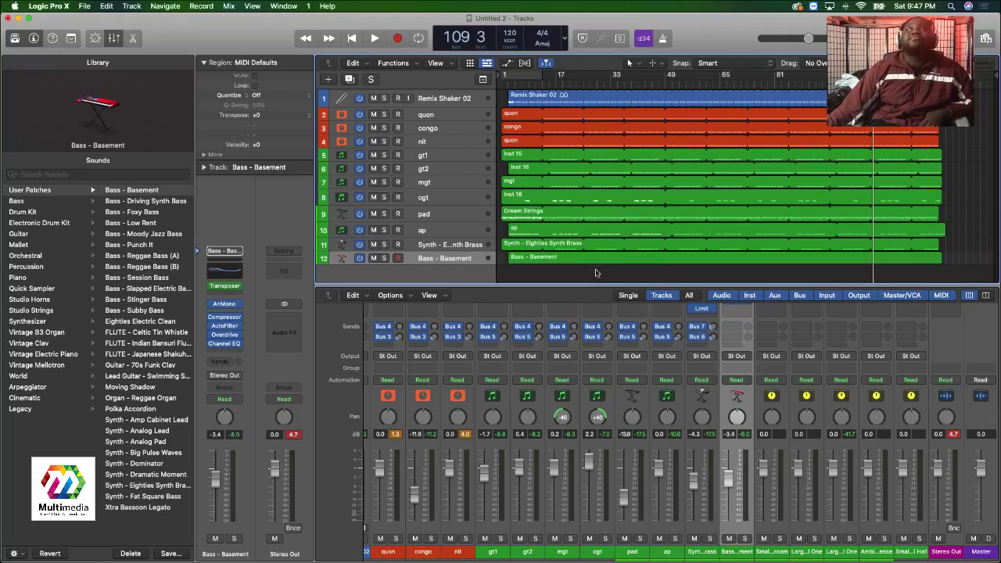
Set the cycle range from bar 1 to the end of the arrangement and play it from the beginning.
key("Return")
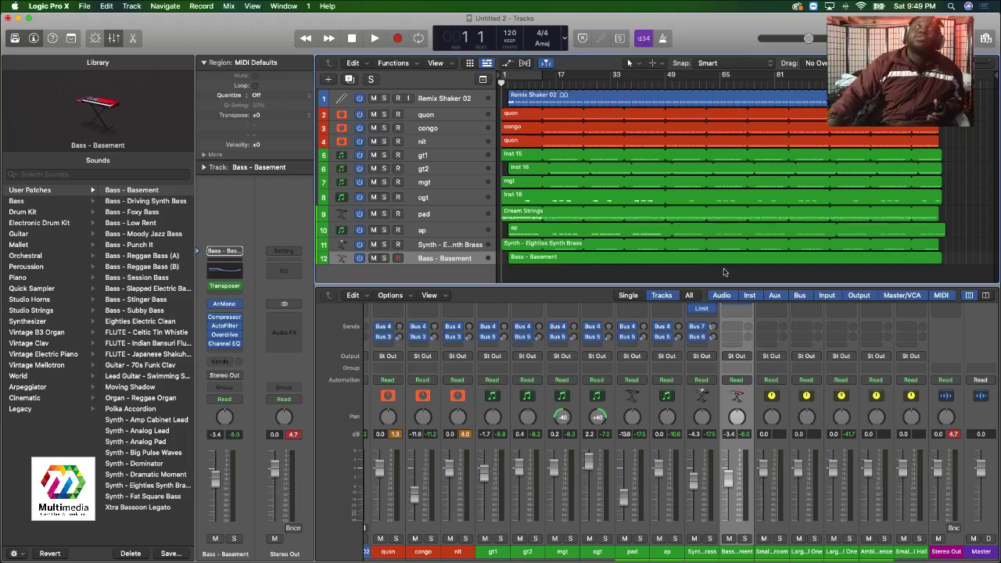
left_click(530, 76)
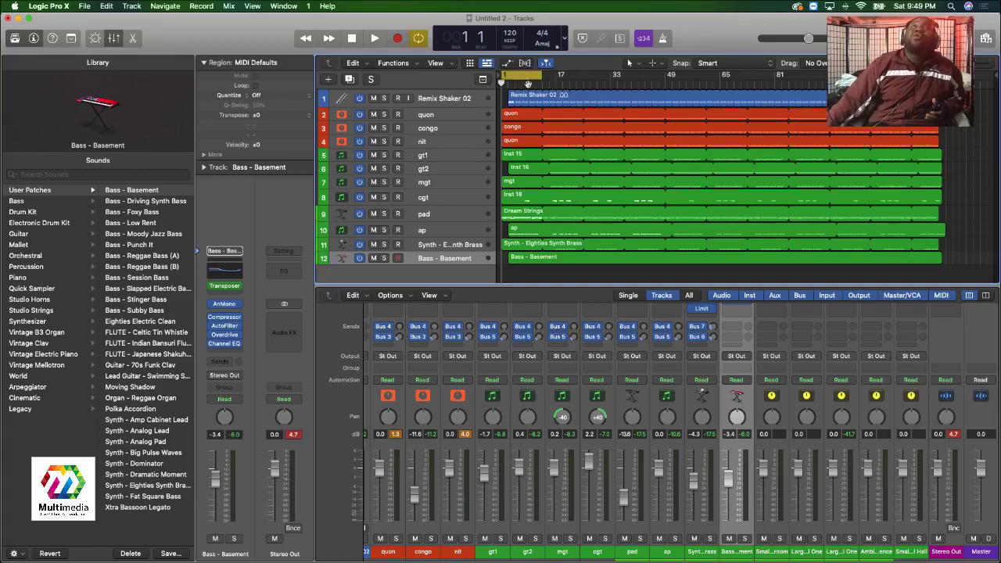
left_click_drag(546, 79, 947, 158)
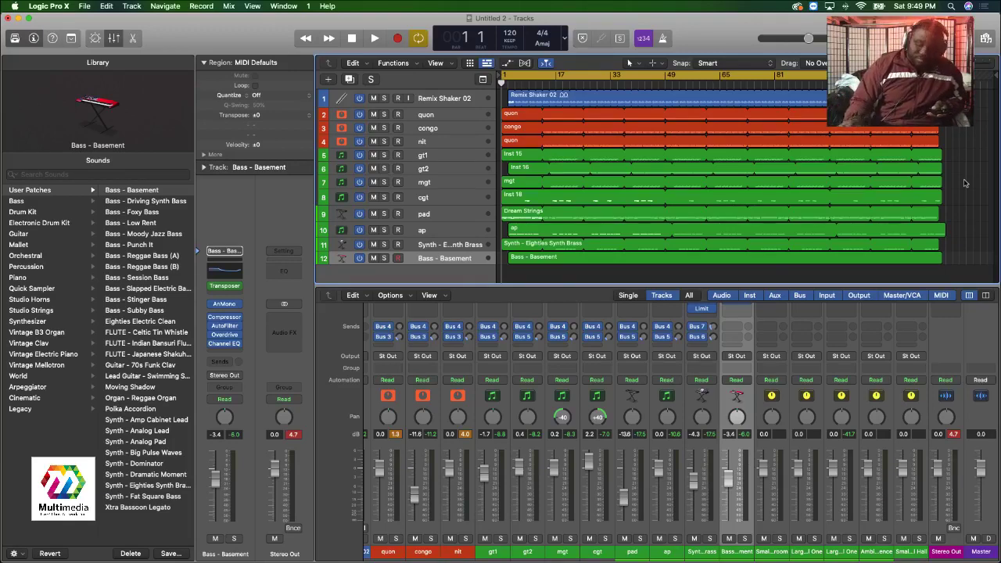
key("space")
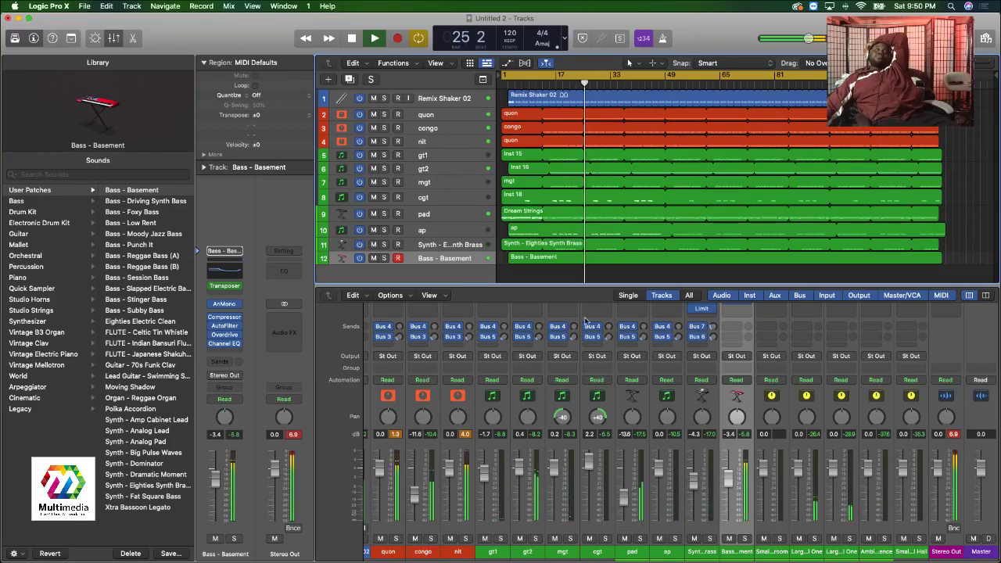
Solo the ap track and lower its volume to -5.1 dB.
left_click(675, 539)
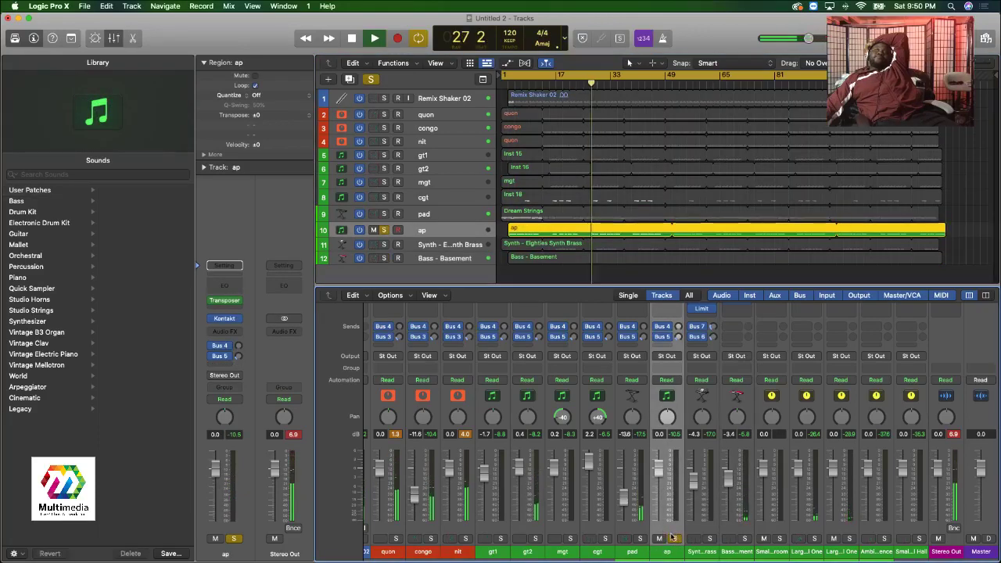
left_click(675, 539)
left_click(675, 539)
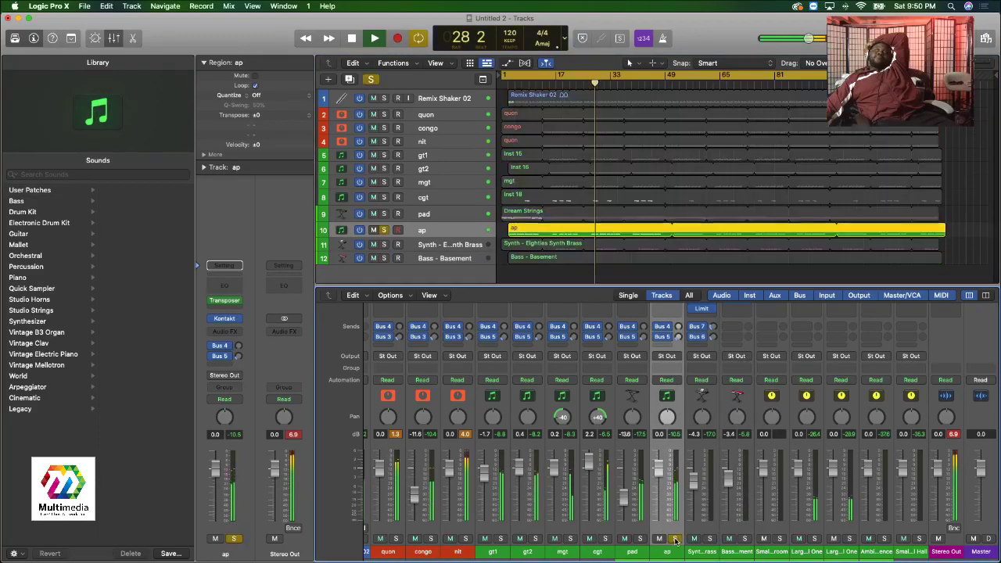
left_click_drag(654, 465, 654, 483)
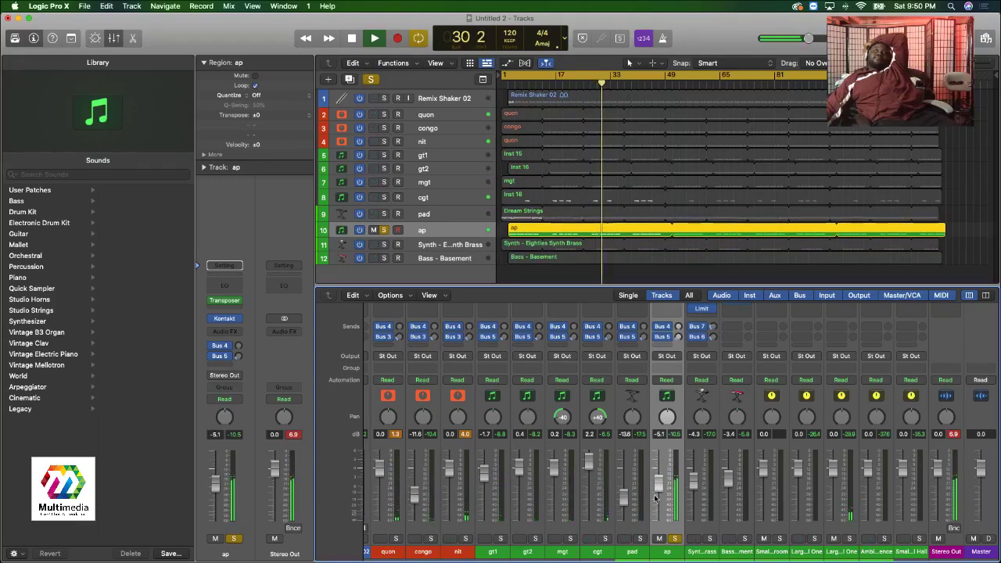
Add the cgt, mgt, gt2 and gt1 tracks to the solo alongside ap.
left_click(605, 539)
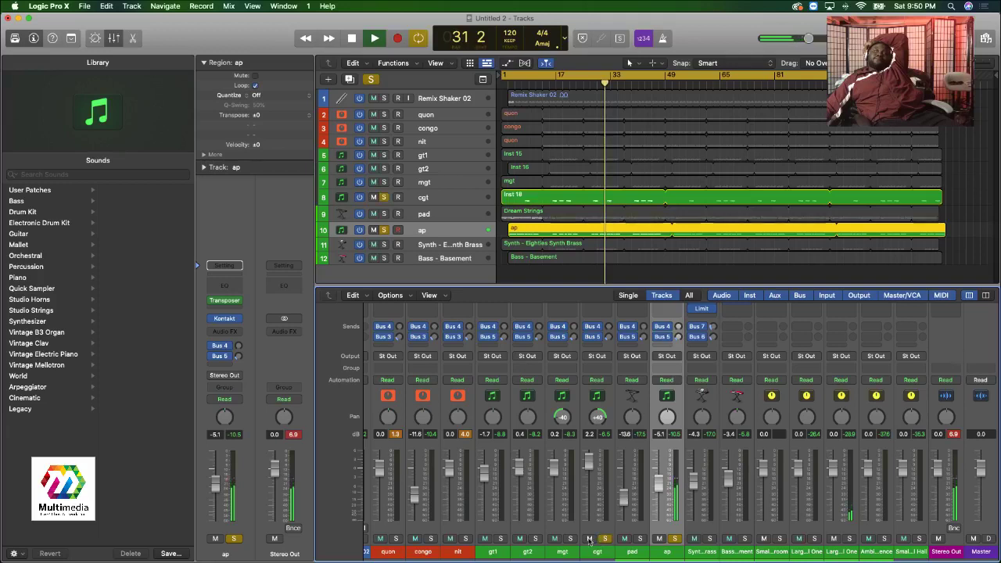
left_click(571, 539)
left_click(535, 538)
left_click(500, 539)
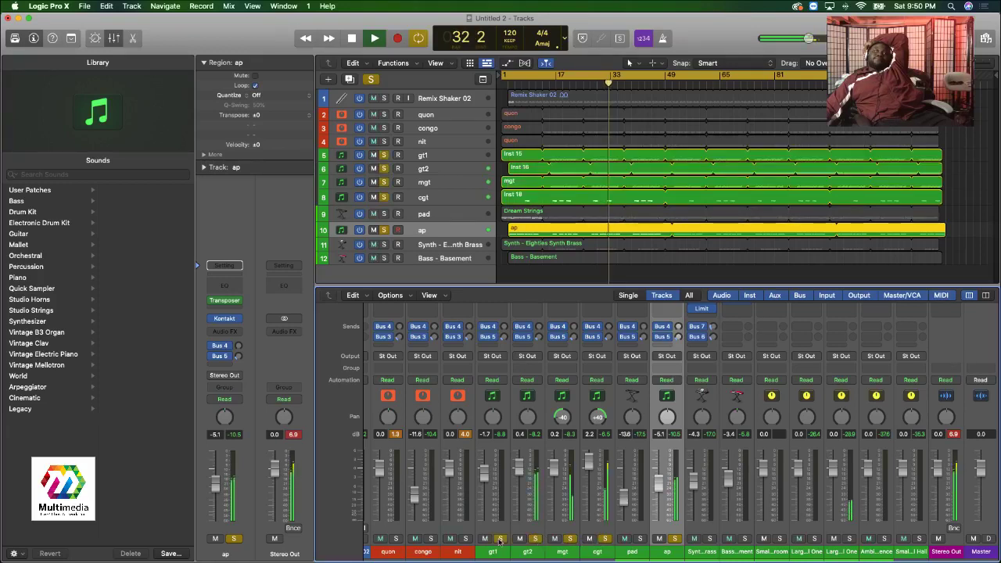
Lower the four guitar tracks together, bringing gt1 to -5.2, gt2 to -3.1, mgt to -3.3 and cgt to -1.3 dB.
left_click(609, 551)
left_click_drag(492, 493, 574, 491)
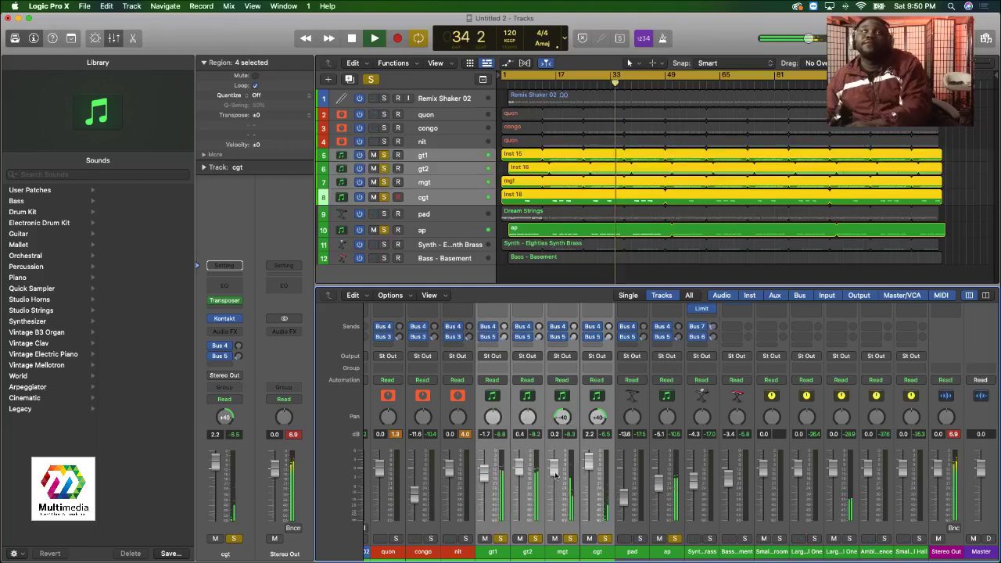
left_click_drag(484, 472, 485, 483)
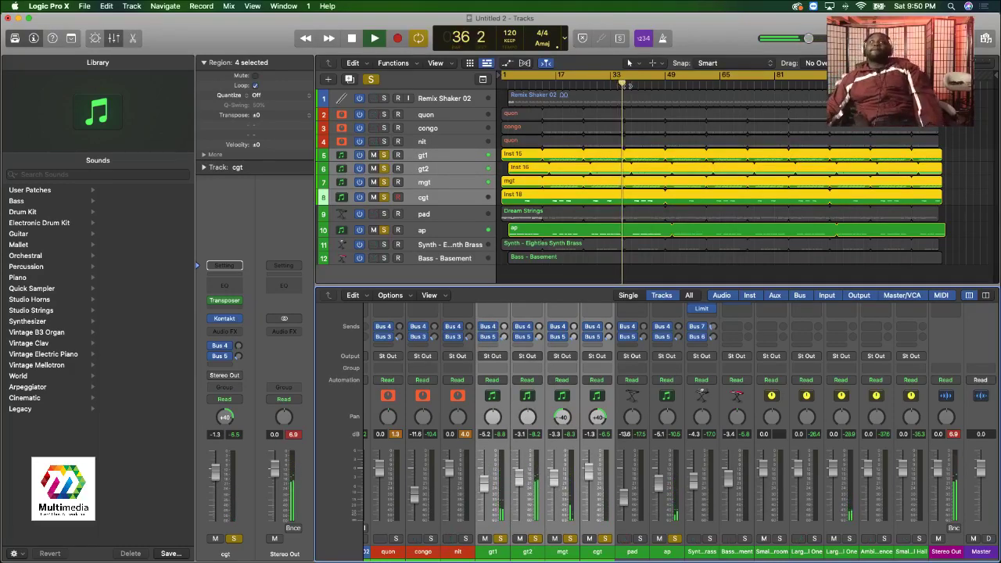
Continue playback from about bar 41, set ap to -4.5 dB, and lower mgt to -5.6 dB and cgt to -3.8 dB together.
left_click(638, 82)
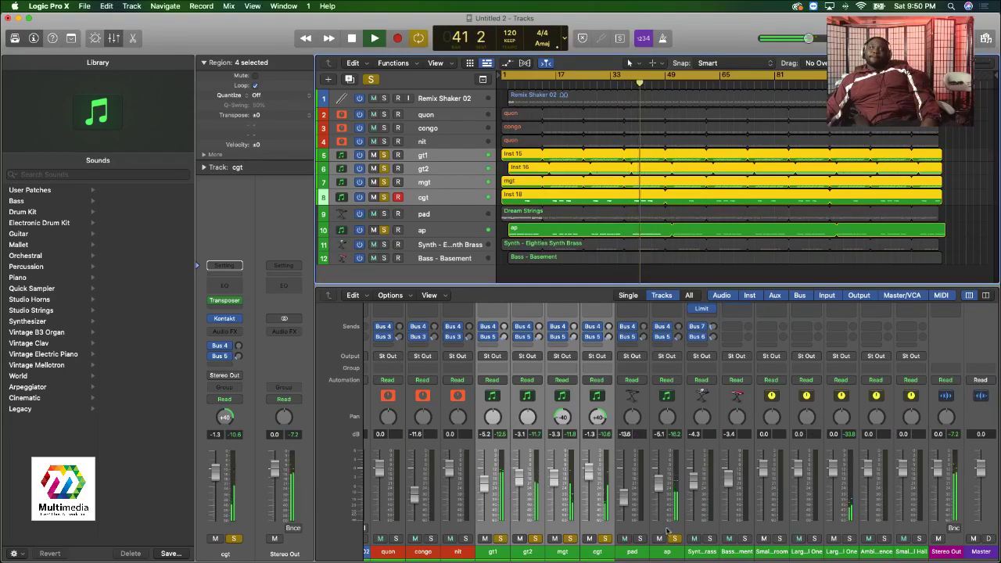
left_click(671, 552)
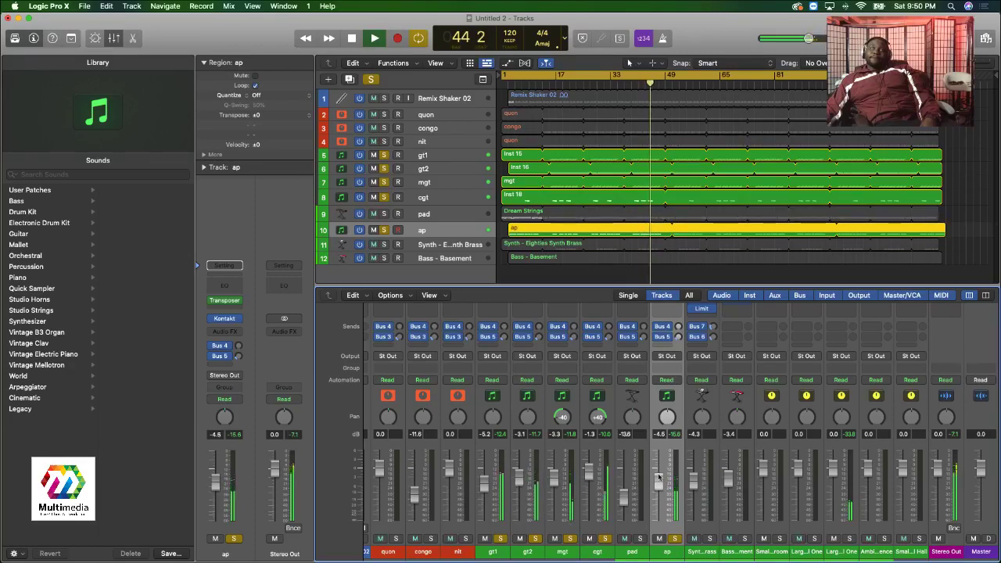
left_click(600, 554)
left_click(569, 529, "shift")
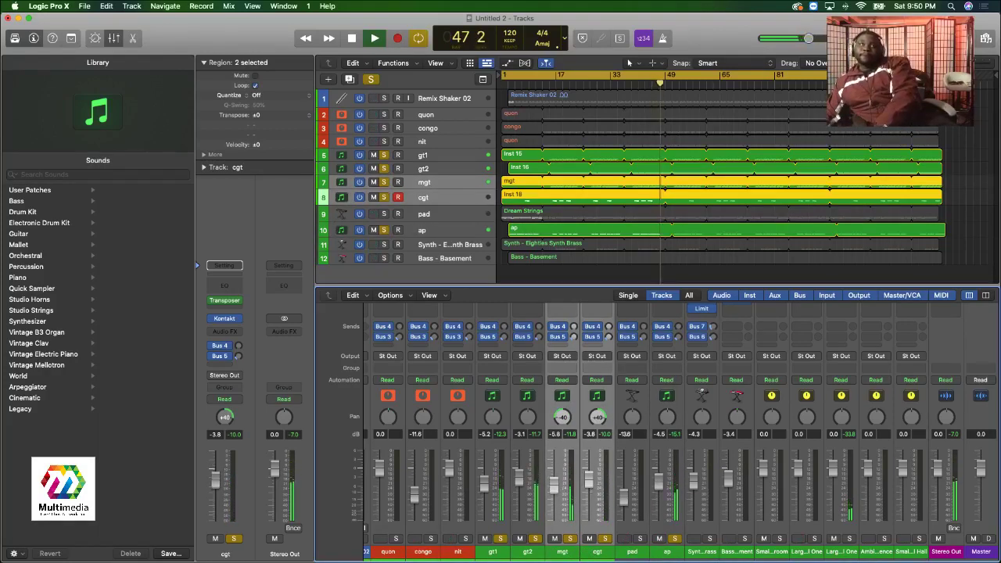
Take gt2 and gt1 out of the solo, replay from about bar 41, and set mgt to -4.1 dB and cgt to -4.7 dB.
left_click(535, 539)
left_click(501, 539)
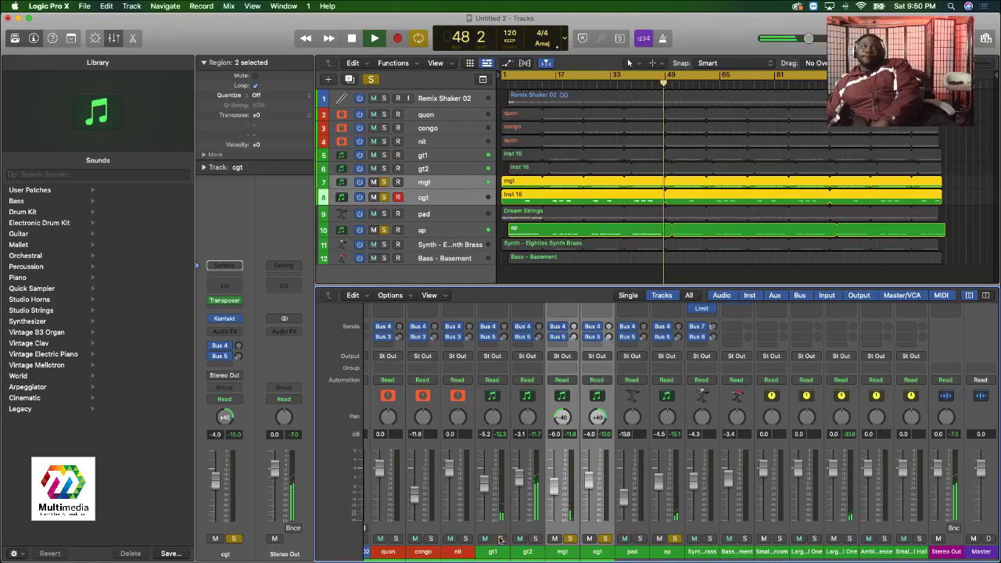
left_click(634, 86)
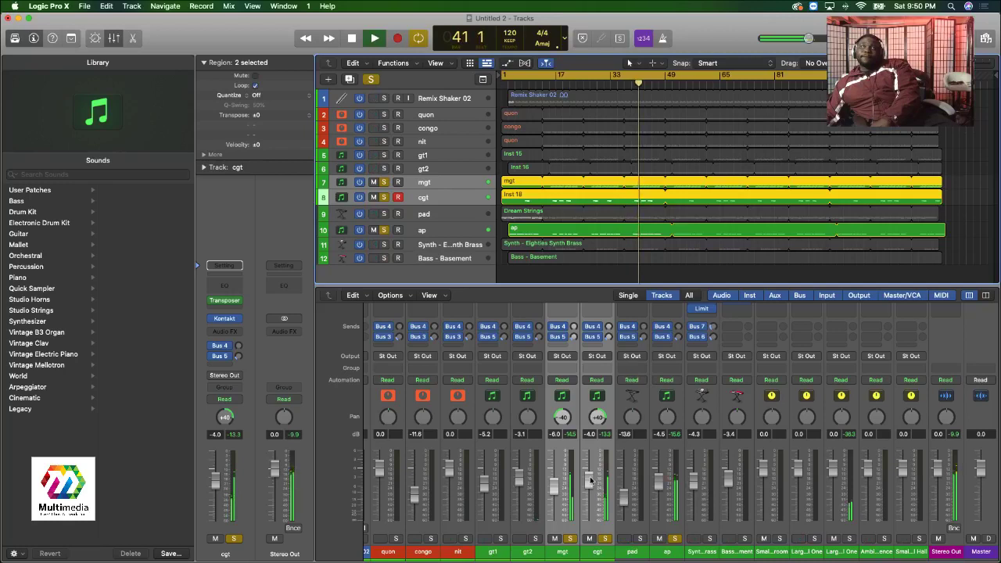
left_click_drag(592, 475, 592, 480)
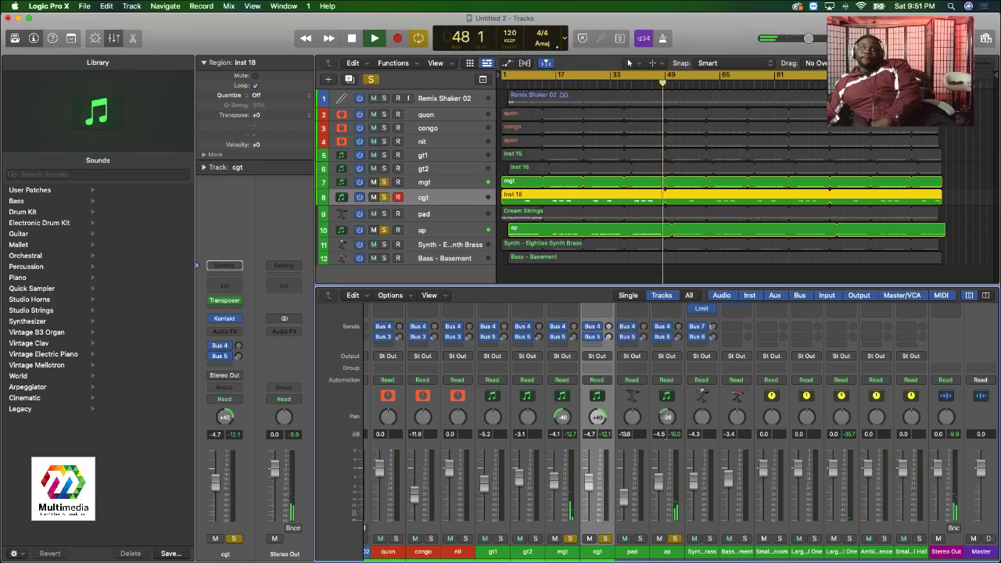
Replay the section before bar 41, raise the ap track to -3.7 dB and pan it to -20.
left_click(628, 83)
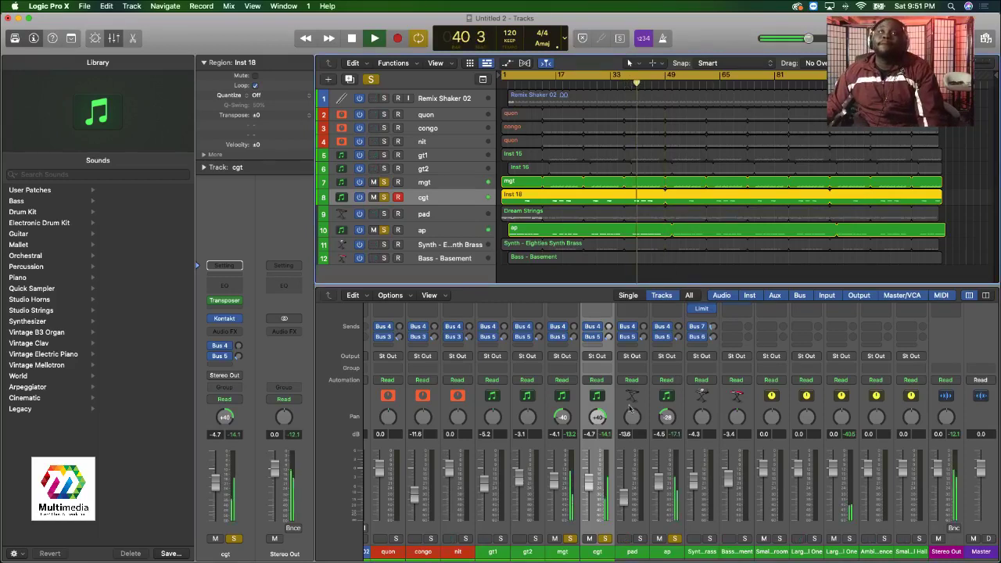
left_click_drag(658, 497, 658, 493)
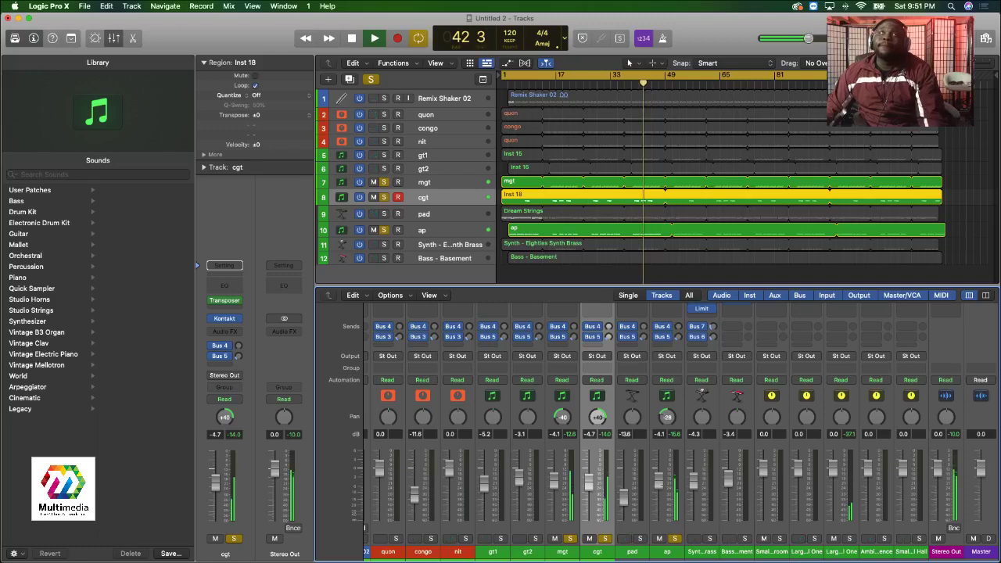
left_click_drag(666, 416, 665, 422)
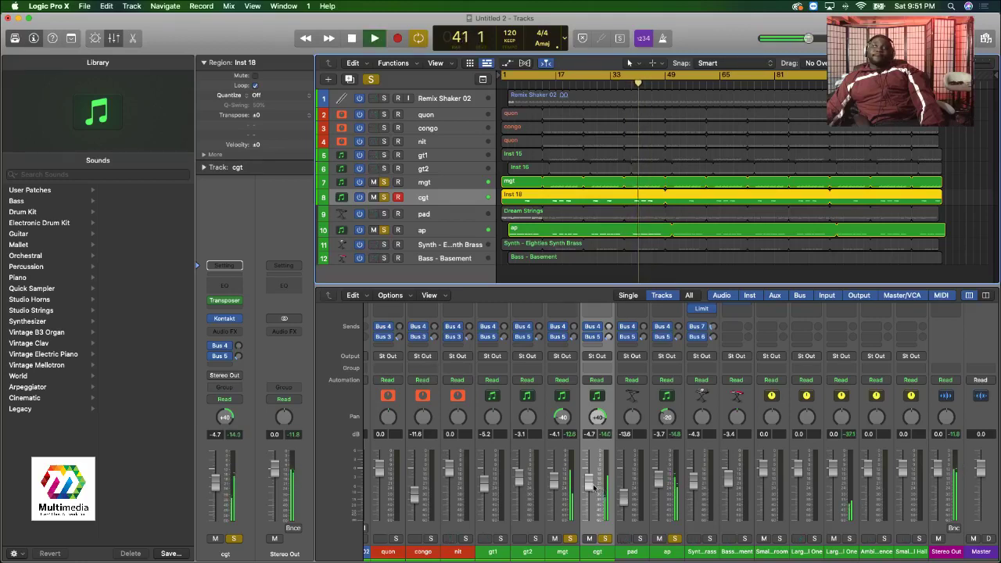
Replace ap with gt2 in the solo, add gt1, and select the gt1 and gt2 channels together.
left_click(536, 539)
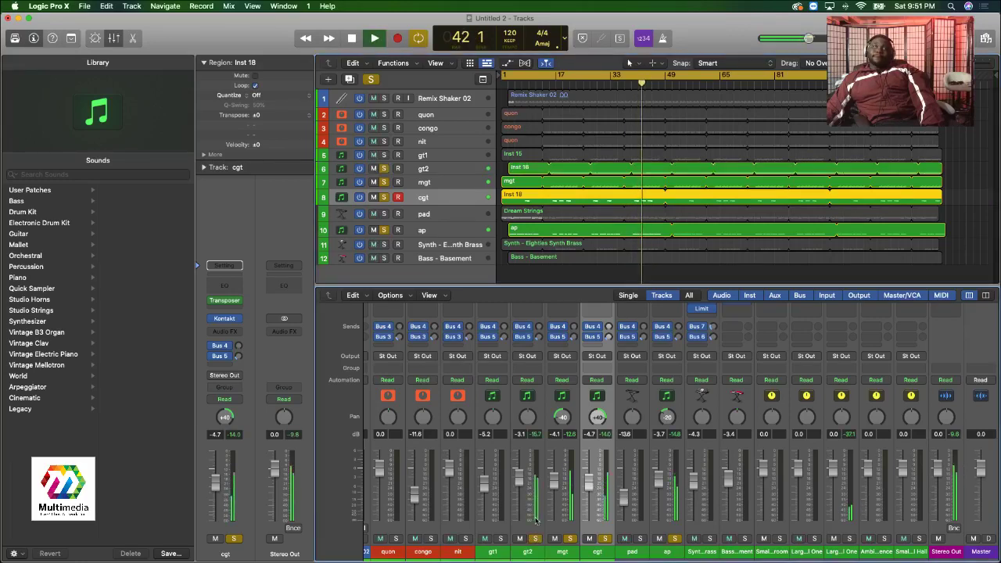
left_click(675, 539)
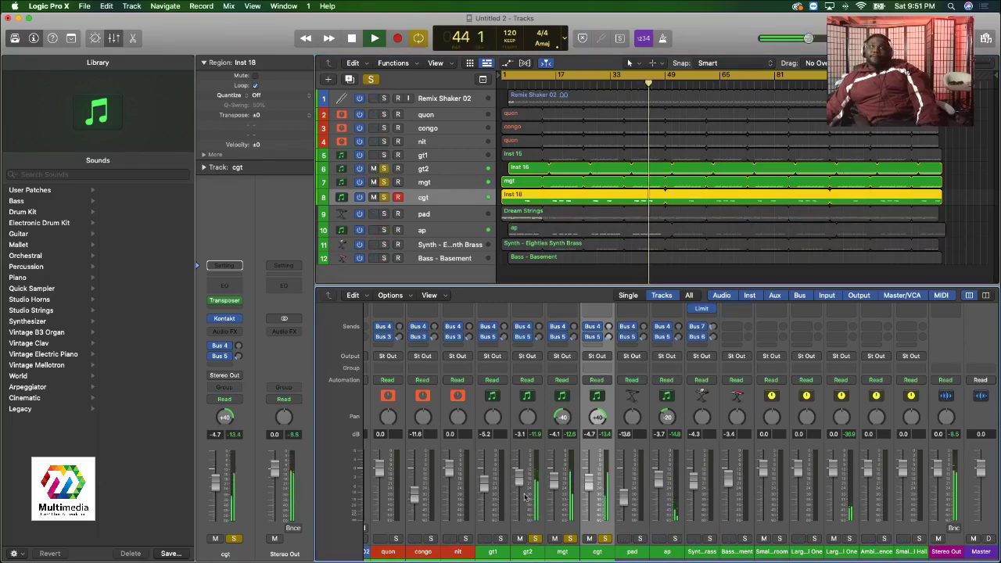
left_click(528, 510)
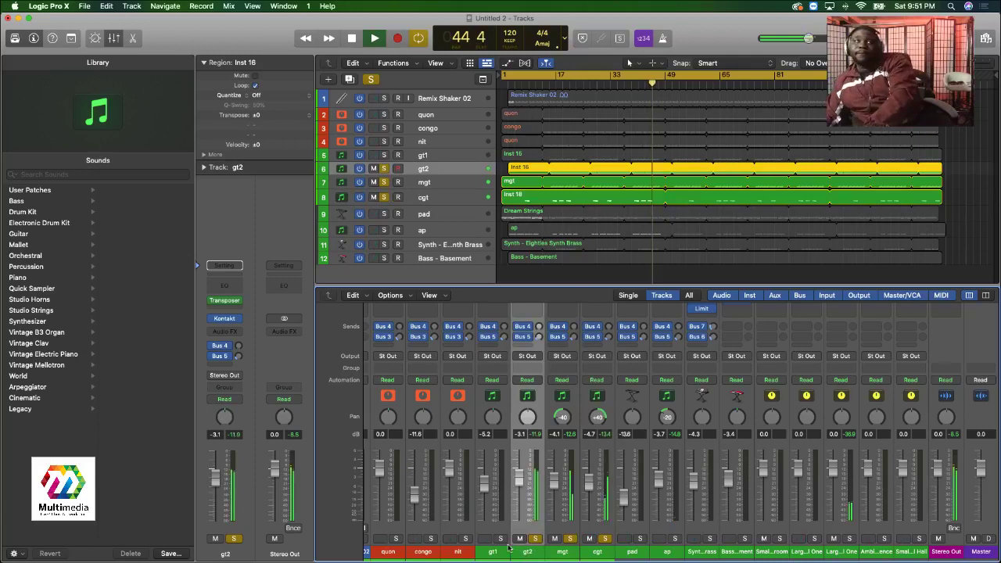
left_click(495, 543, "shift")
Lower gt1 to -9.8 dB and gt2 to -7.8 dB together while playing from about bar 16.
left_click_drag(485, 479, 485, 494)
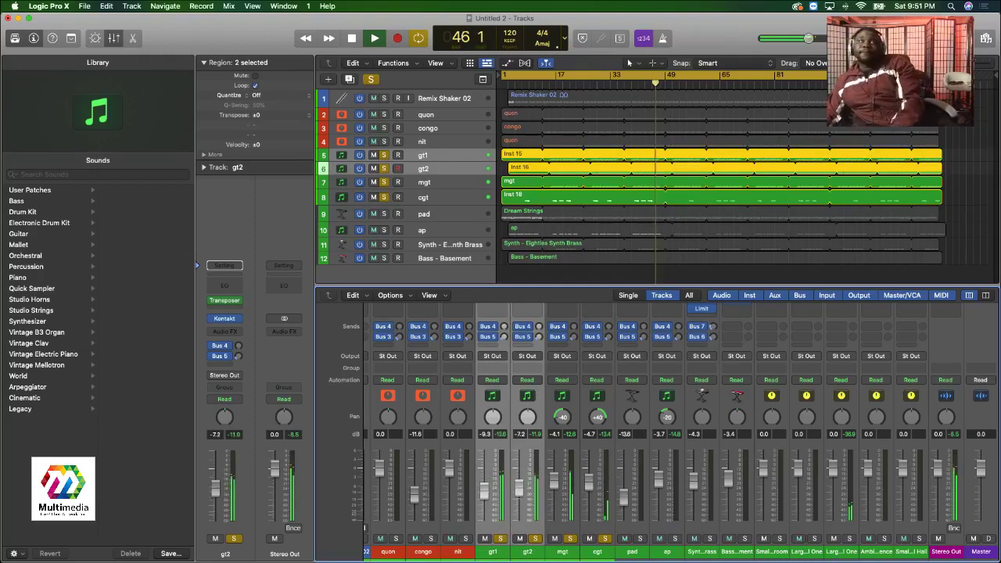
left_click_drag(485, 494, 485, 490)
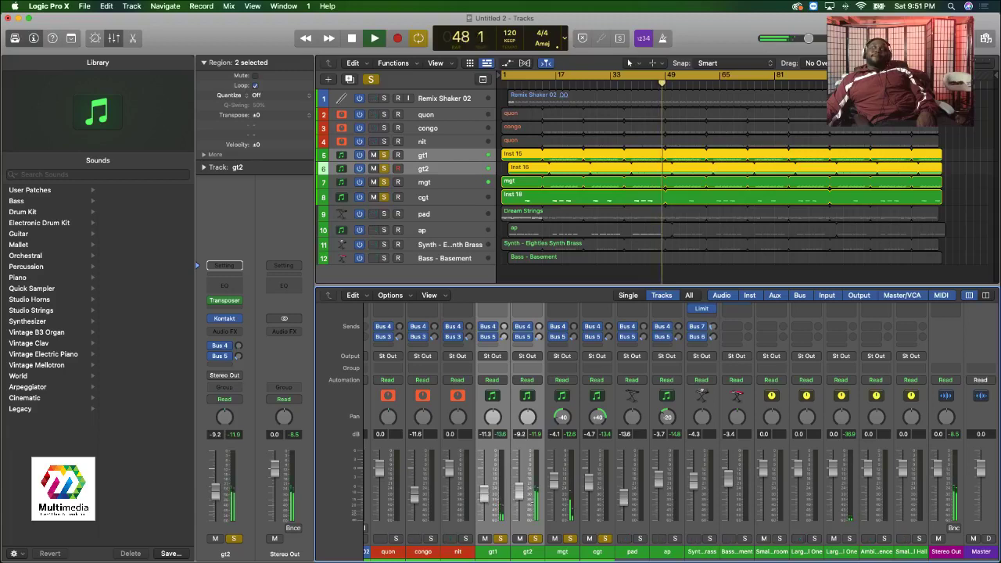
left_click(549, 84)
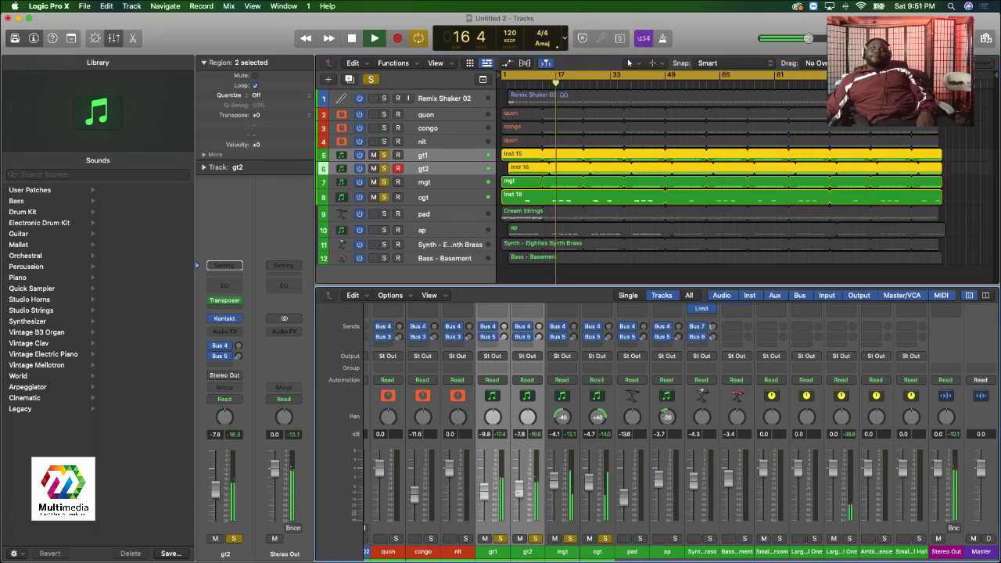
Compare the guitars with and without gt2, set gt2 to -5.9 dB, and lower cgt to -5.5 dB.
left_click(535, 539)
left_click(535, 538)
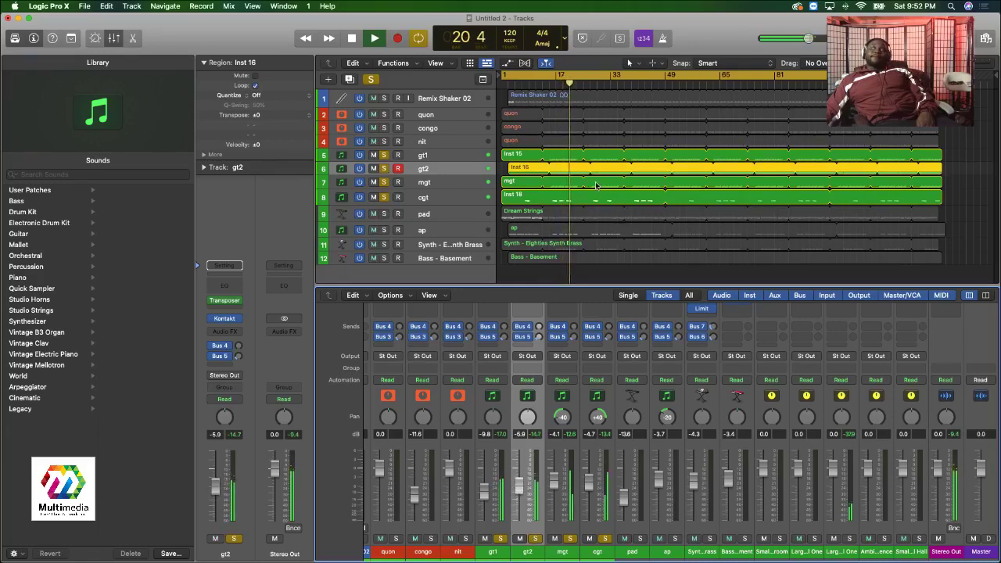
left_click_drag(588, 484, 588, 485)
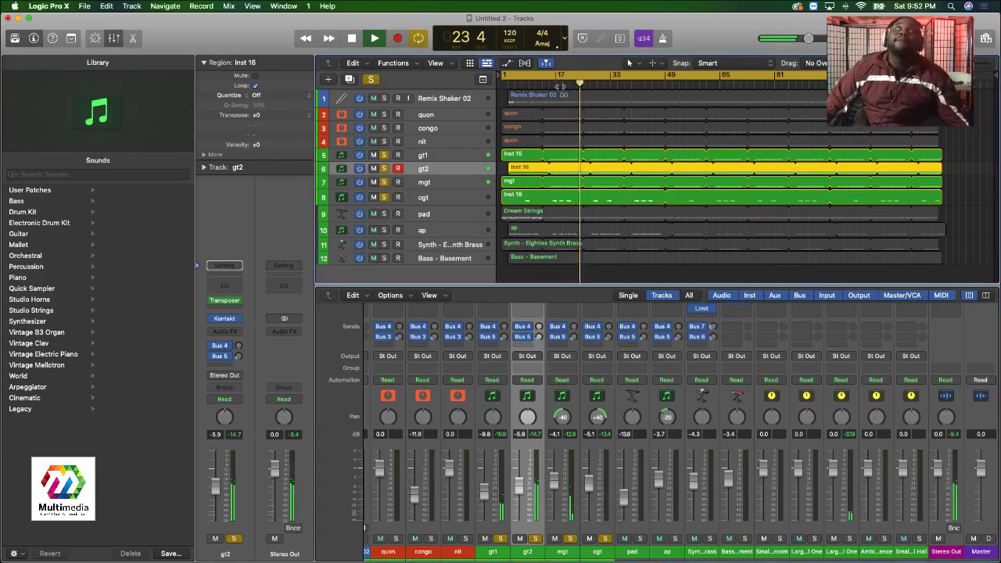
left_click_drag(585, 494, 585, 496)
Add ap, pad, synth brass and bass to the solo, setting pad to -12.6 dB and synth brass to -7.8 dB.
left_click(659, 538)
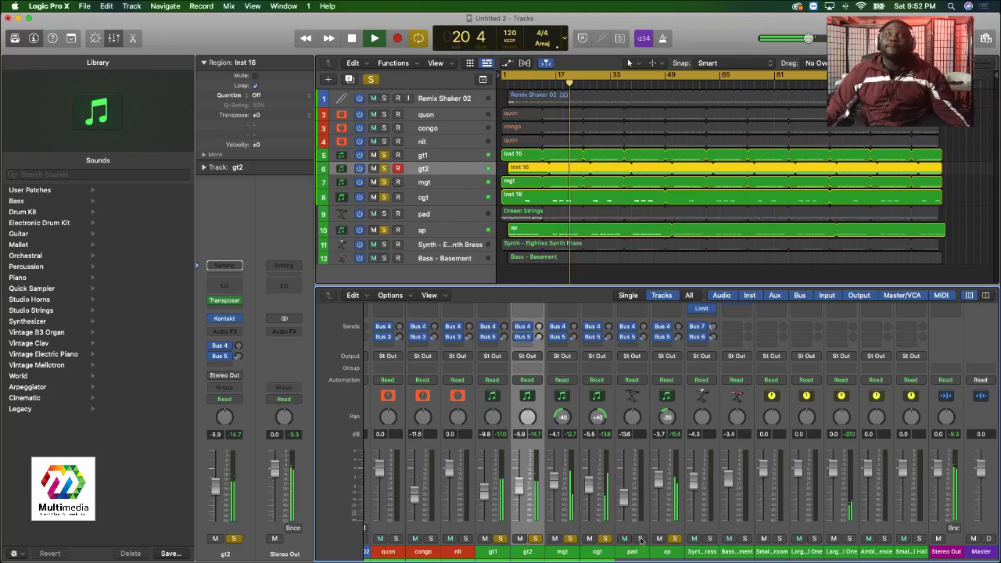
left_click(640, 539)
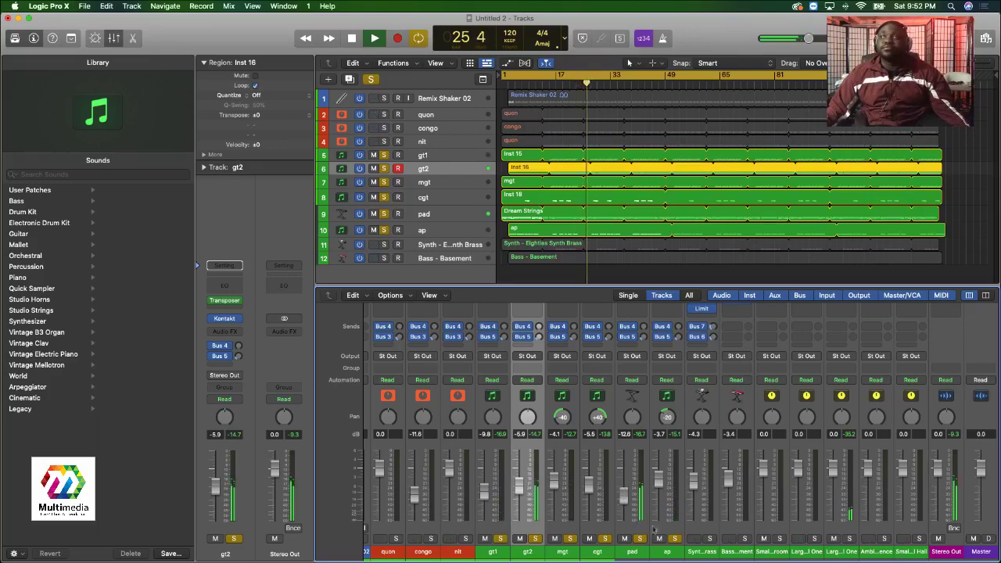
left_click(709, 537)
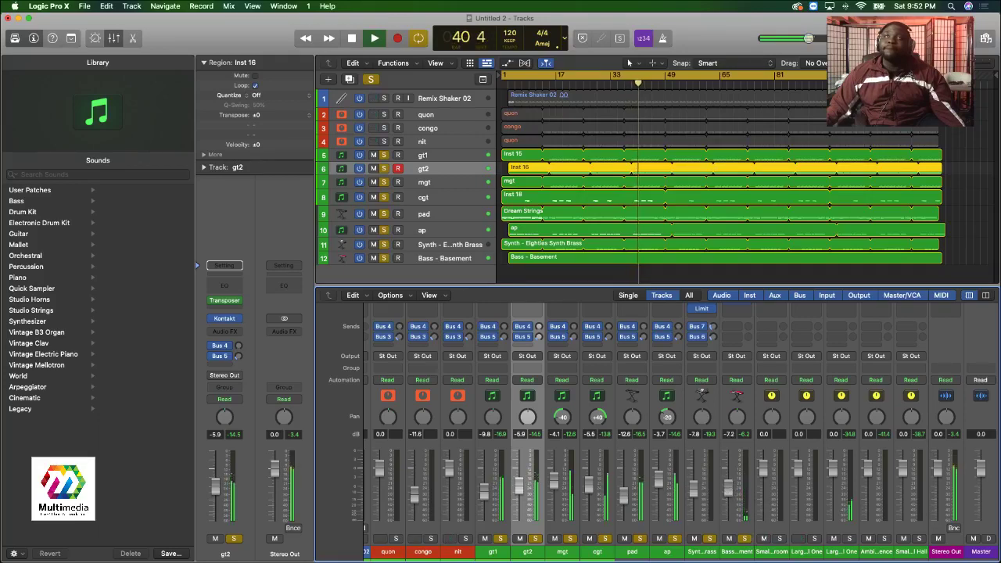
Set the Bass - Basement track to -7.0 dB, clear the solos on all tracks, and restart playback from the beginning.
left_click(735, 554)
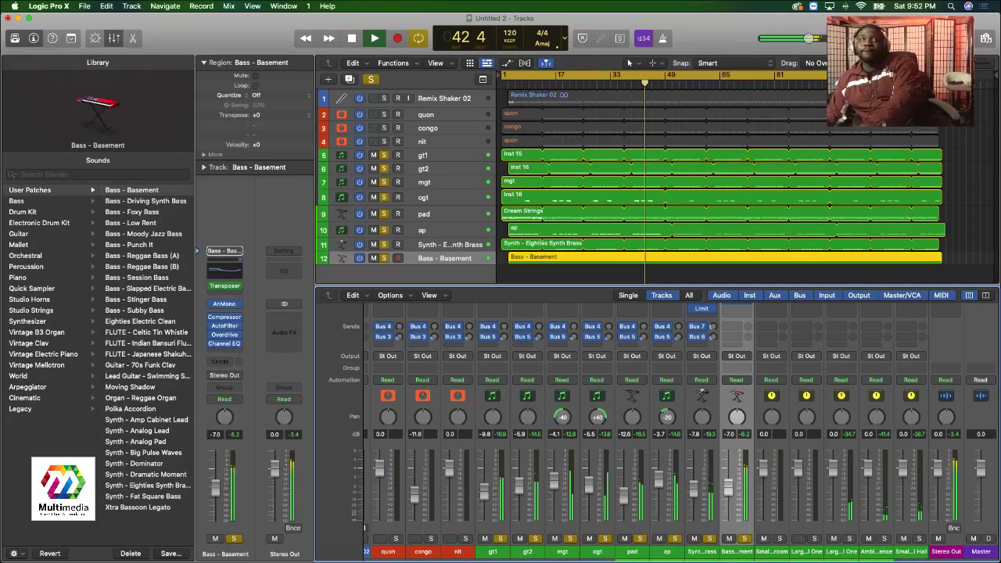
key("super+a")
key("Return")
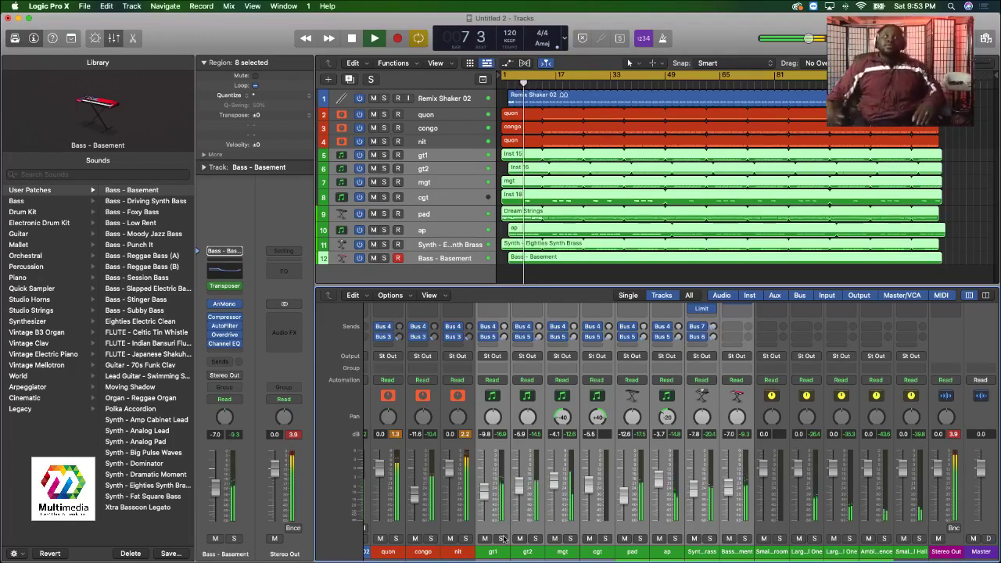
Select the congo track and toggle its mute to compare the mix with and without it.
left_click(422, 533)
left_click(416, 538)
left_click(416, 539)
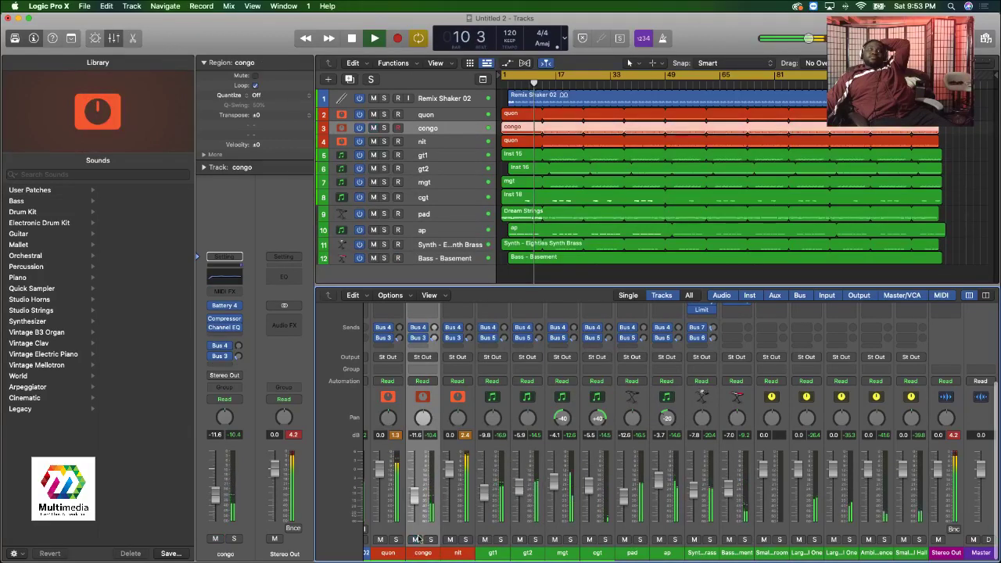
Toggle the mute on Remix Shaker 02 to compare the mix, lower it to -24.5 dB, and leave it muted.
scroll(423, 516, "left", 3)
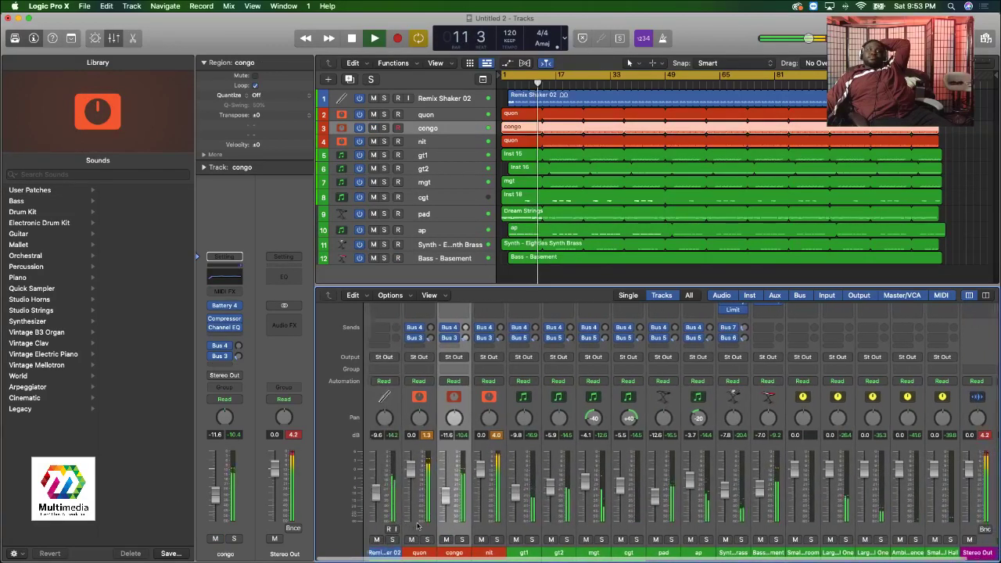
left_click(373, 540)
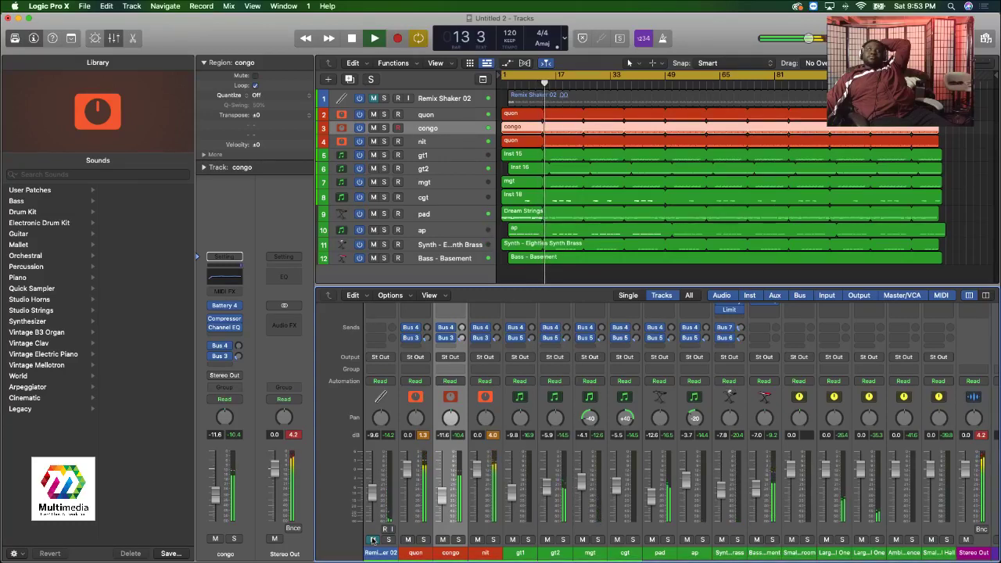
left_click(373, 540)
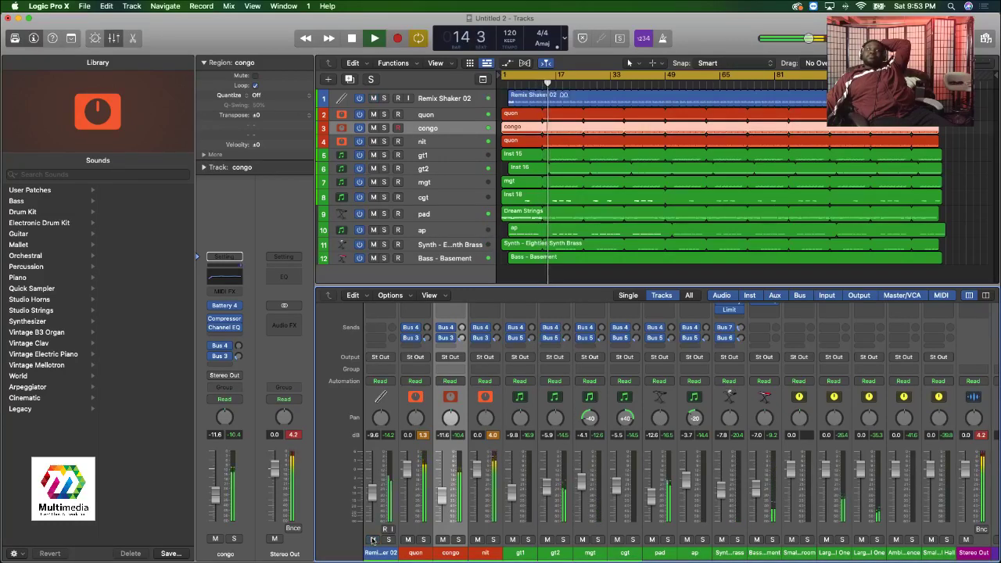
left_click(373, 539)
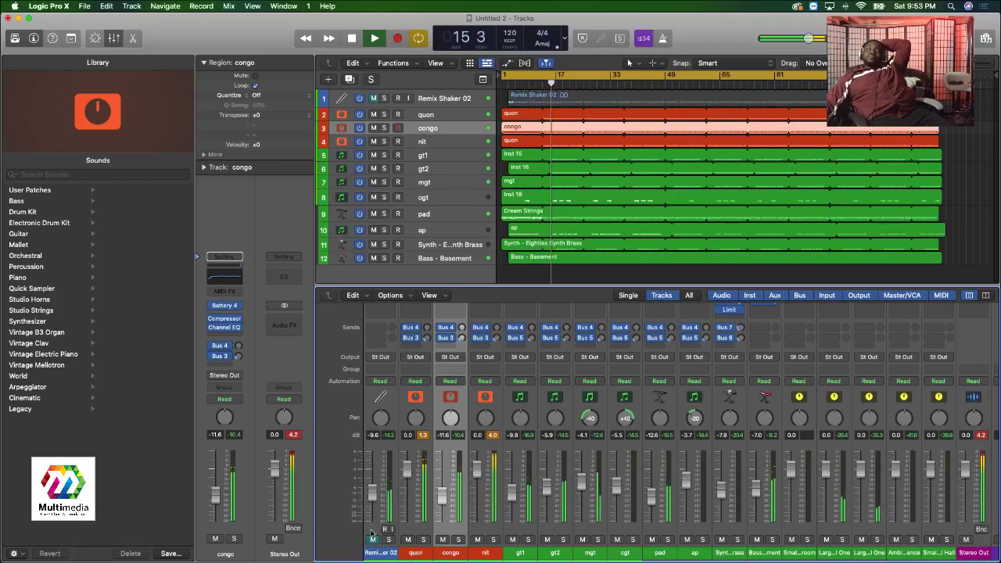
left_click(373, 540)
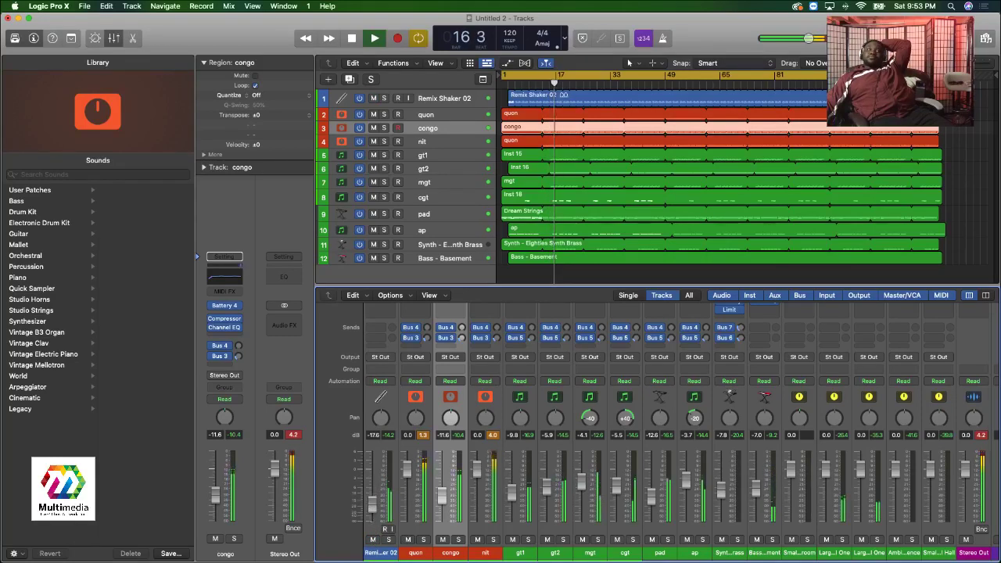
left_click(373, 545)
left_click(373, 539)
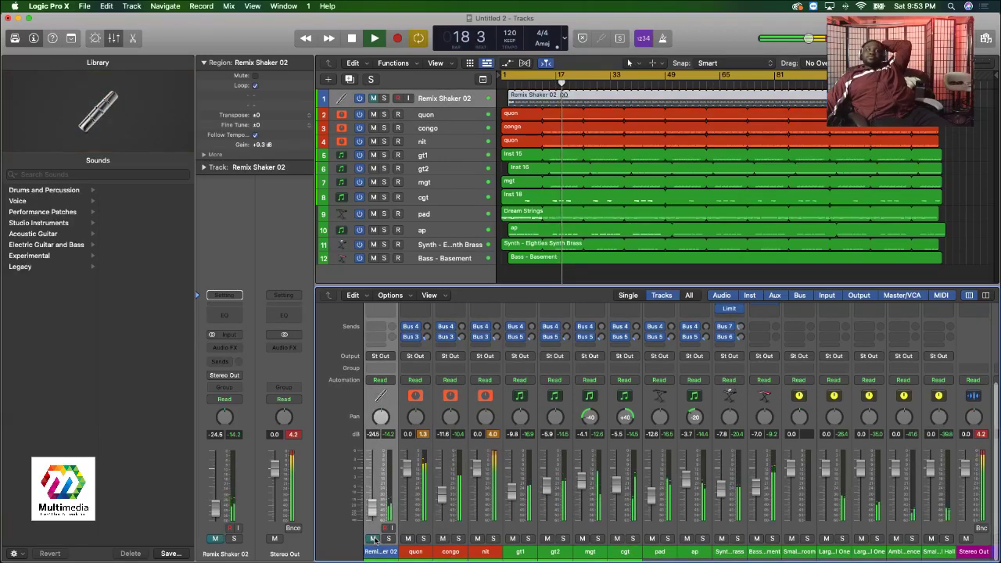
Solo quon, congo and nit to listen to the percussion, reduce the solo to quon alone, and clear it.
left_click(424, 539)
left_click(460, 539)
left_click(493, 539)
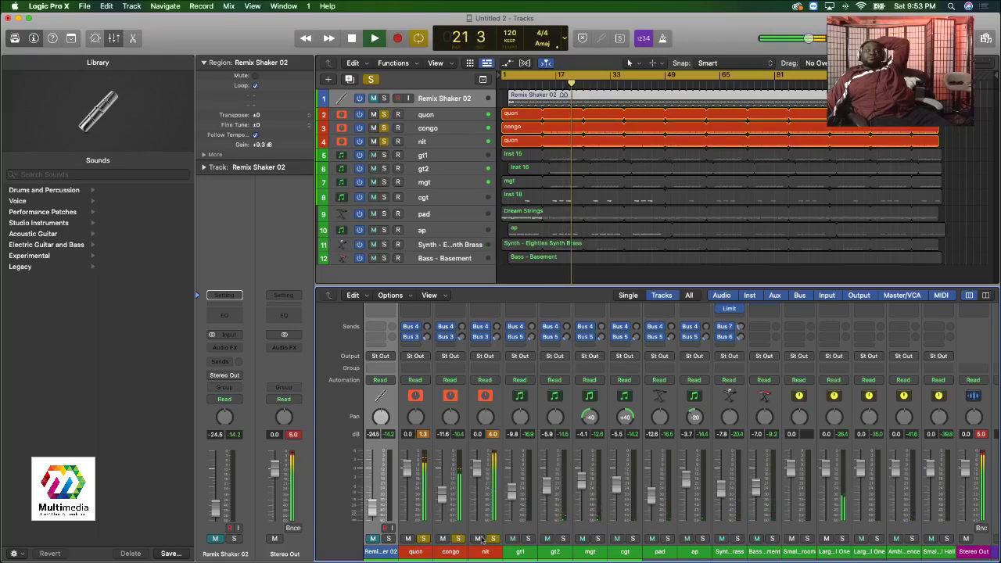
left_click(459, 539)
left_click(493, 539)
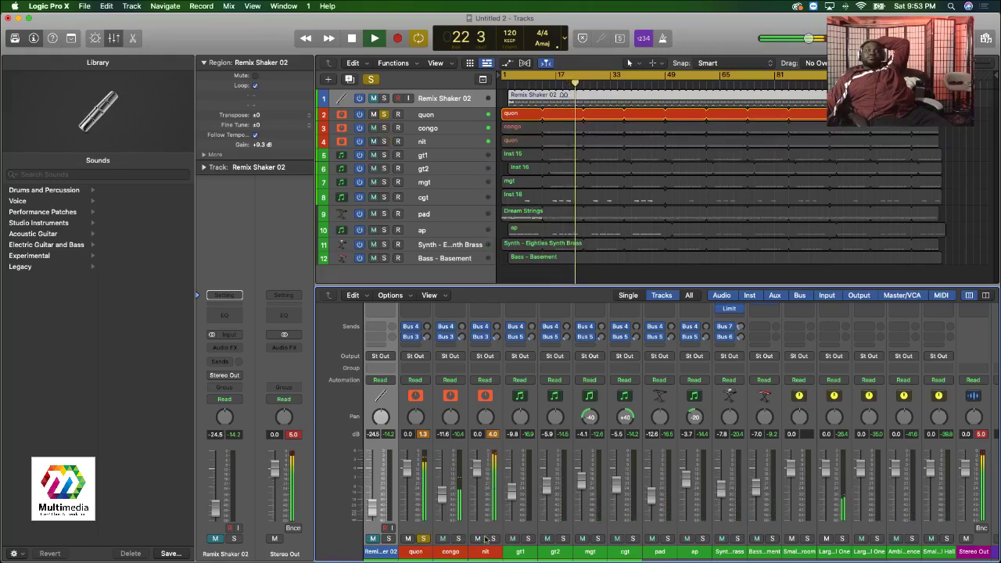
left_click(423, 539)
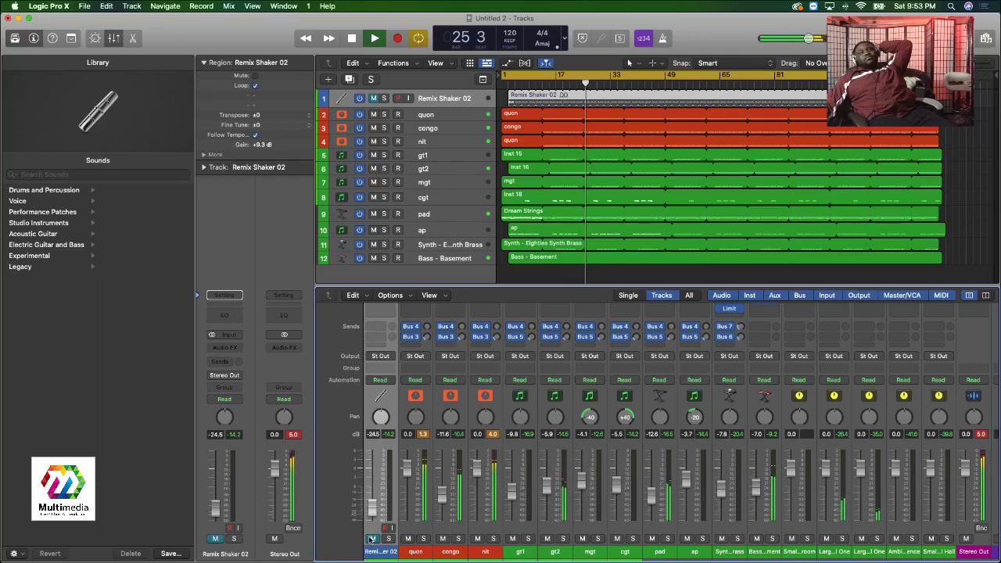
Unmute Remix Shaker 02, set it to -23.0 dB, and solo it together with quon, congo and nit.
left_click(372, 539)
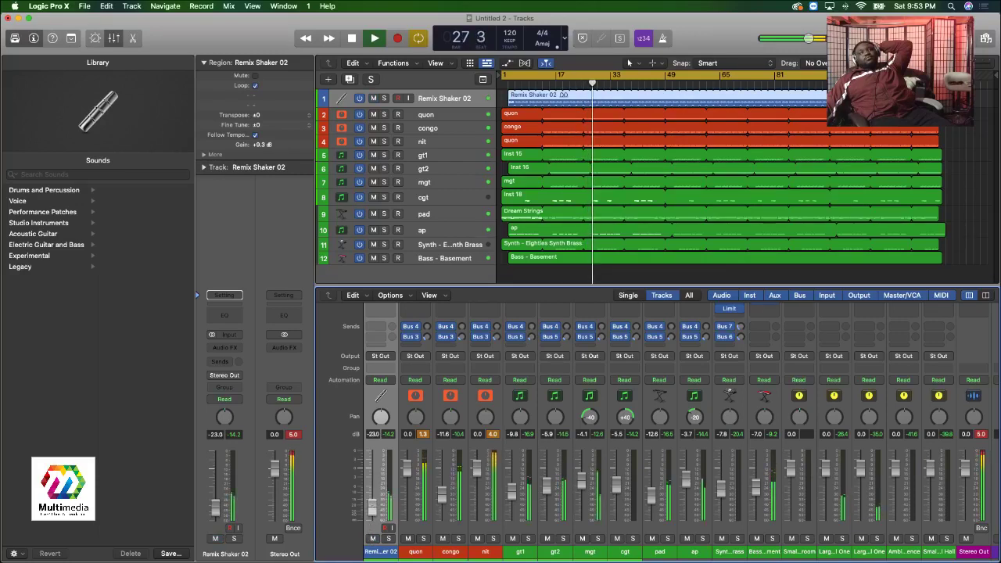
left_click(388, 539)
left_click(423, 539)
left_click(459, 539)
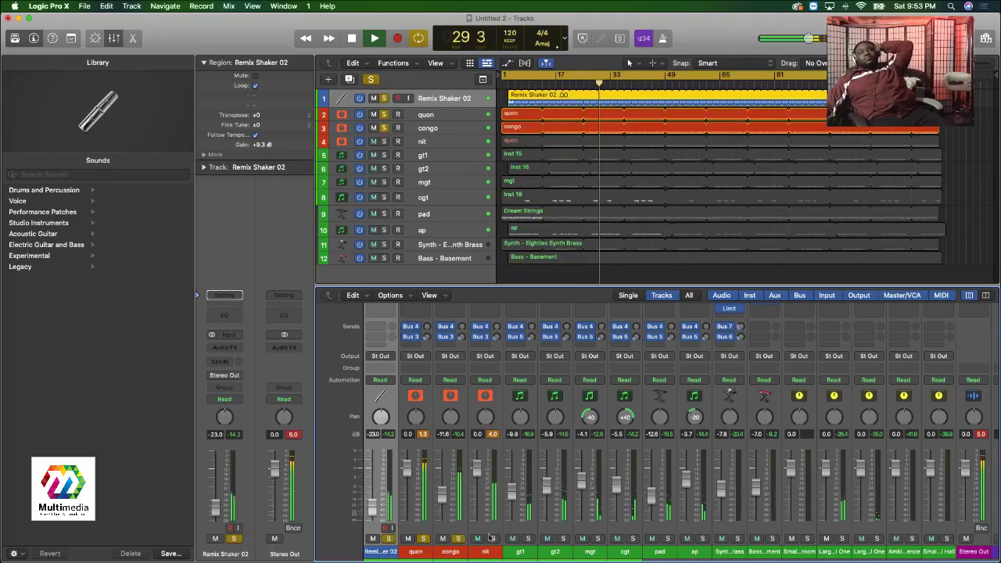
left_click(494, 539)
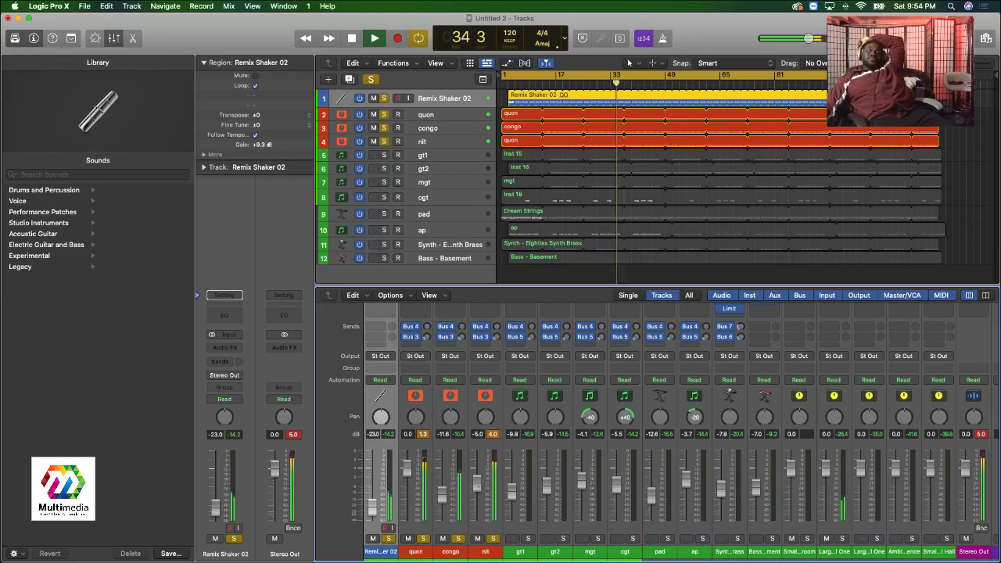
Lower the nit track to -6.4 dB and take nit, congo, quon and the shaker out of the solo.
left_click_drag(479, 485, 480, 490)
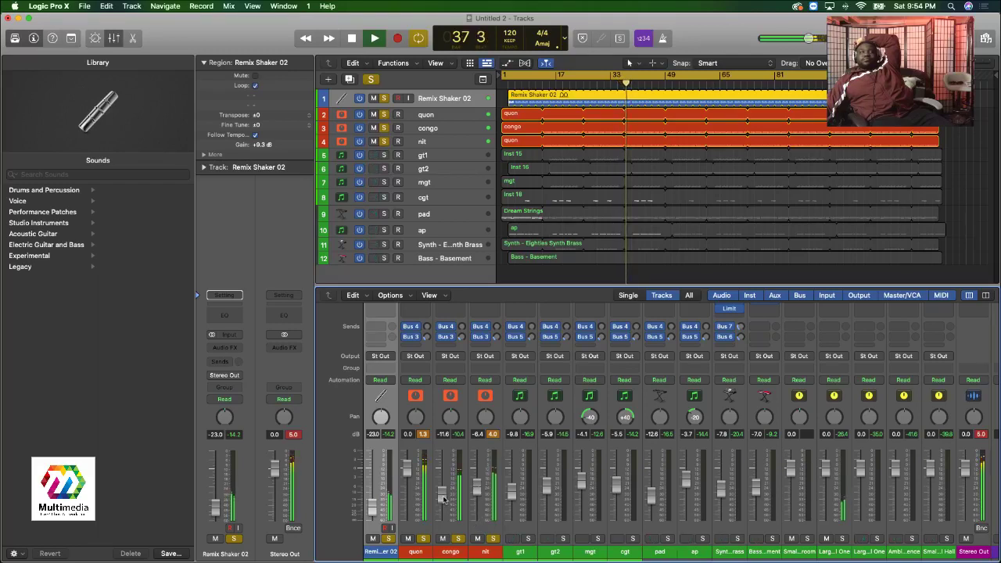
left_click(479, 538)
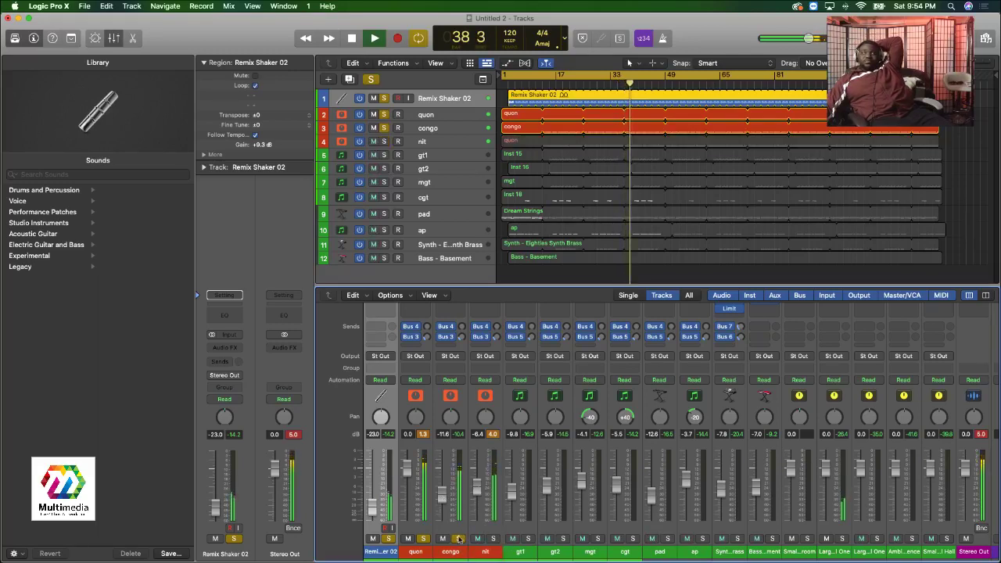
left_click(459, 538)
left_click(423, 538)
left_click(388, 538)
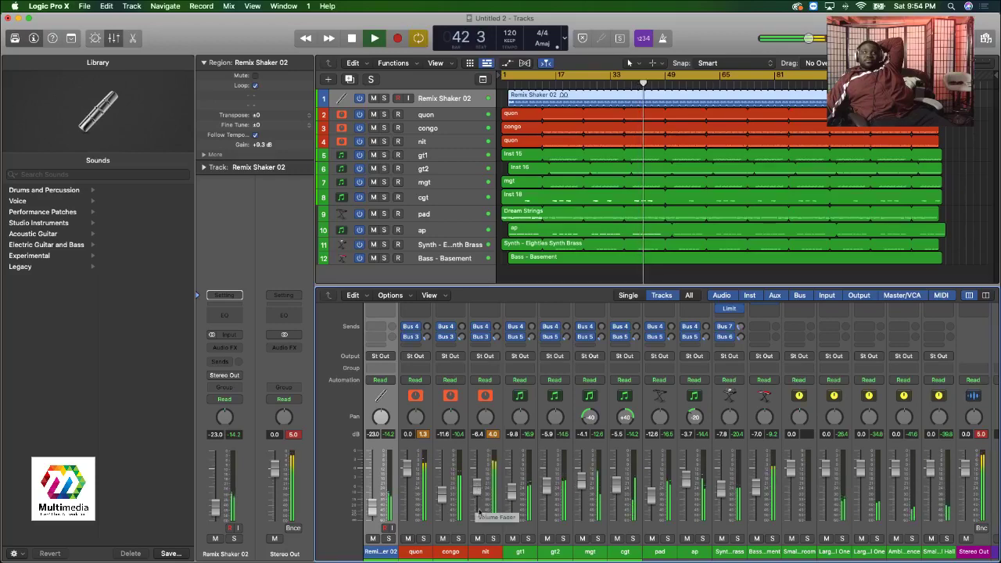
Solo the nit track, raise its level to -2.0 dB, and add the Bass - Basement track to the solo.
left_click(494, 539)
left_click_drag(477, 488, 477, 480)
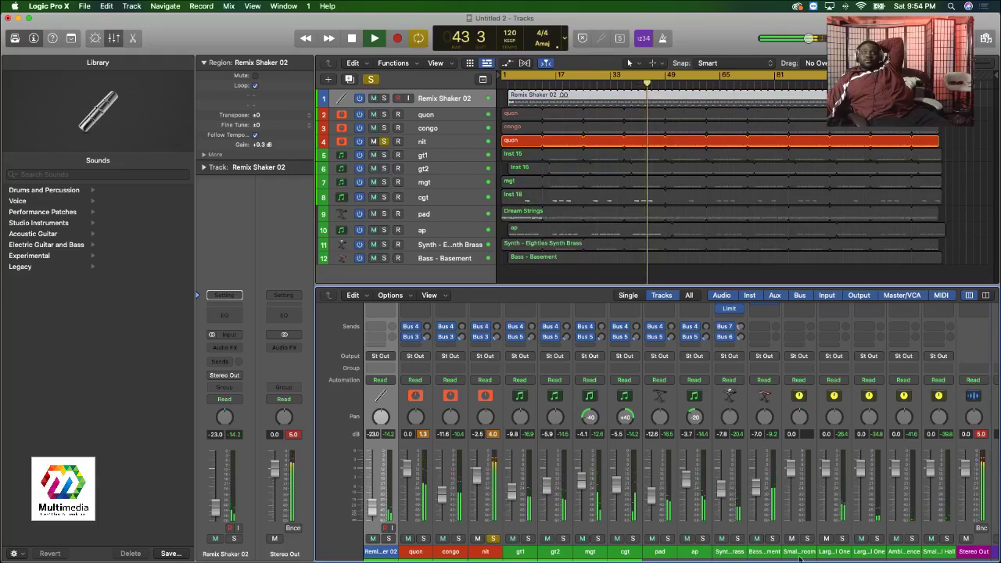
left_click(772, 538)
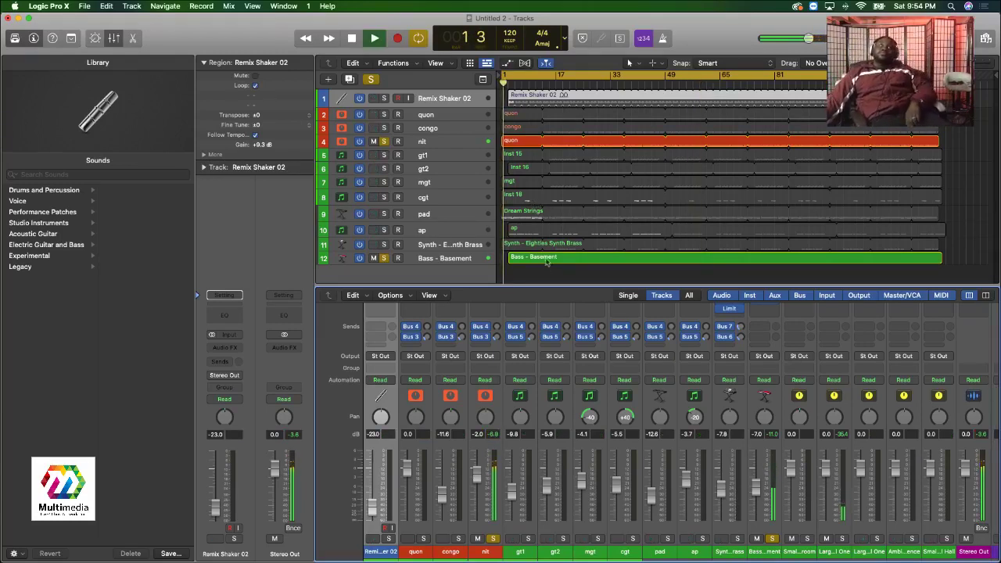
Stop playback and split the nit track's region at bar 13.
left_click(545, 222)
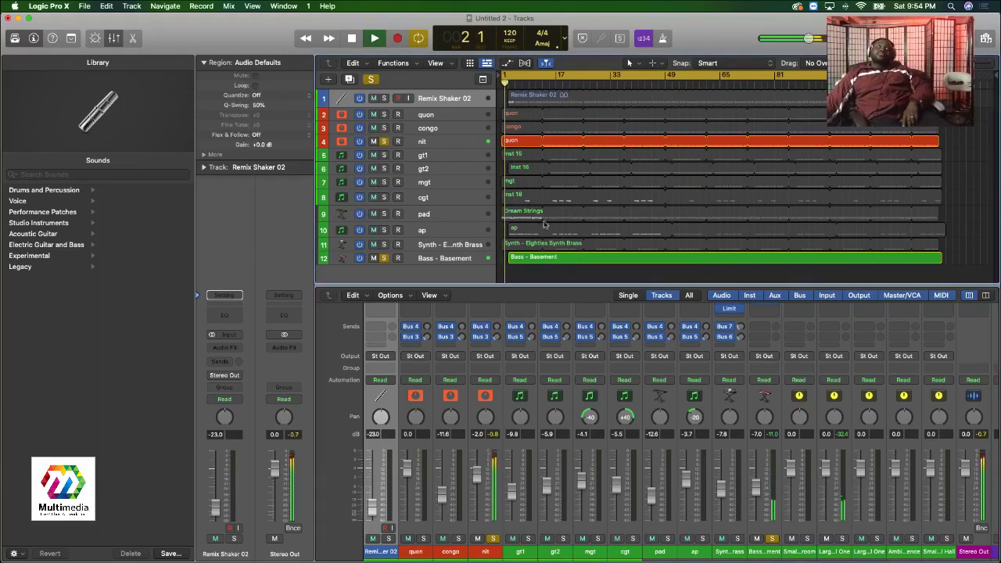
left_click(539, 89)
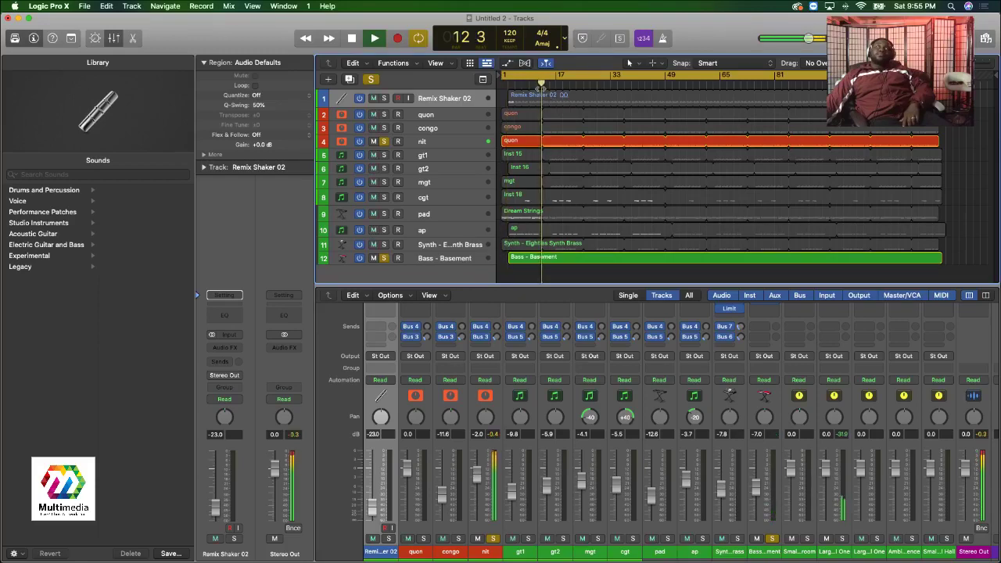
left_click_drag(983, 62, 994, 58)
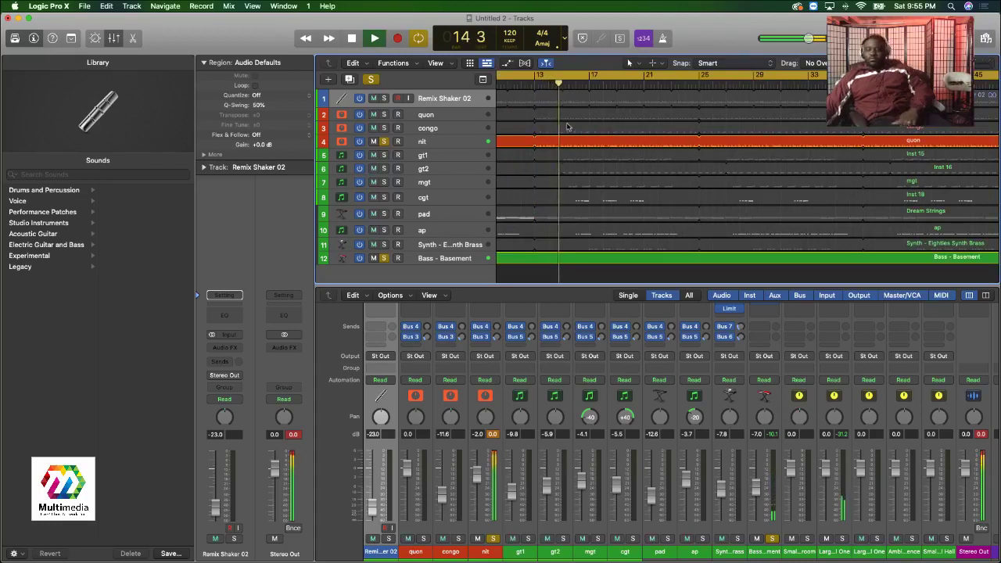
key("space")
left_click_drag(562, 94, 534, 94)
left_click(577, 150)
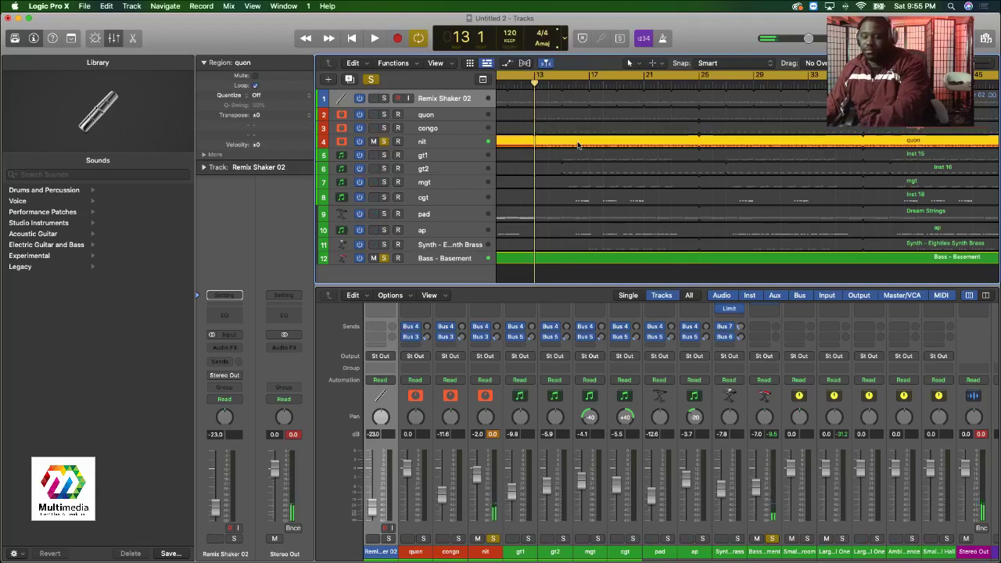
left_click(582, 185)
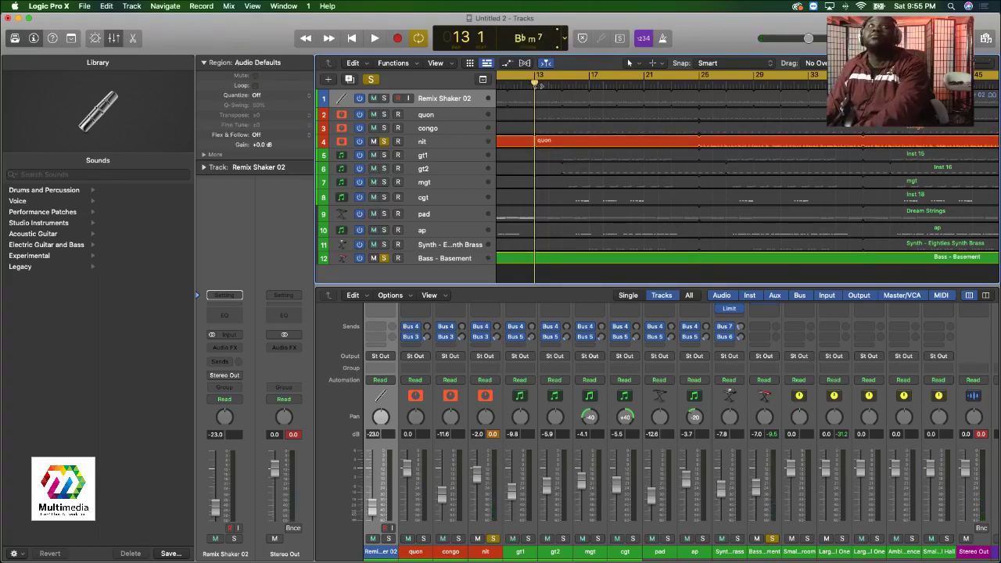
Select the nit region that starts at bar 13, turn off cycle mode, and play from bar 13.
left_click(575, 144)
key("Return")
key("space")
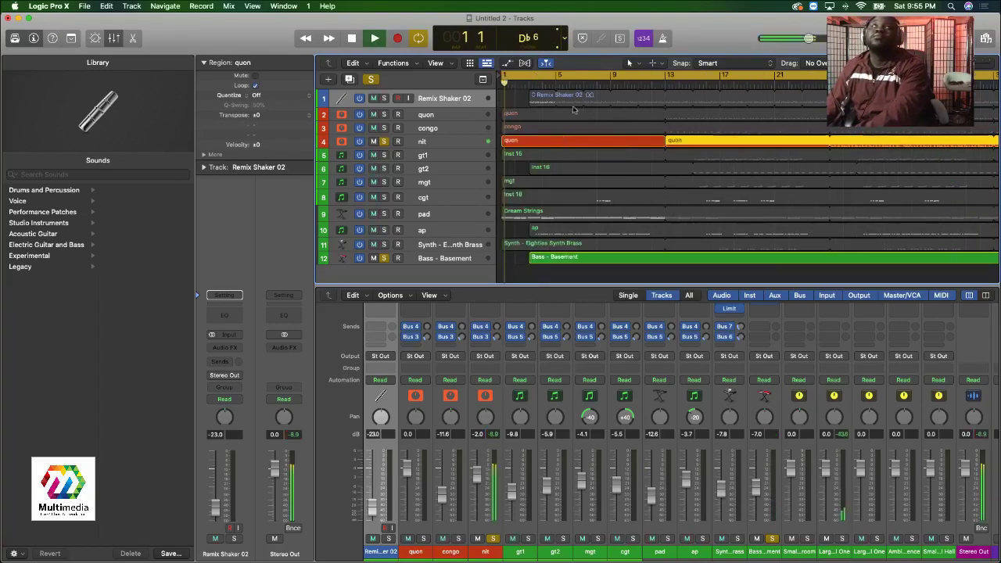
left_click(671, 77)
left_click(671, 84)
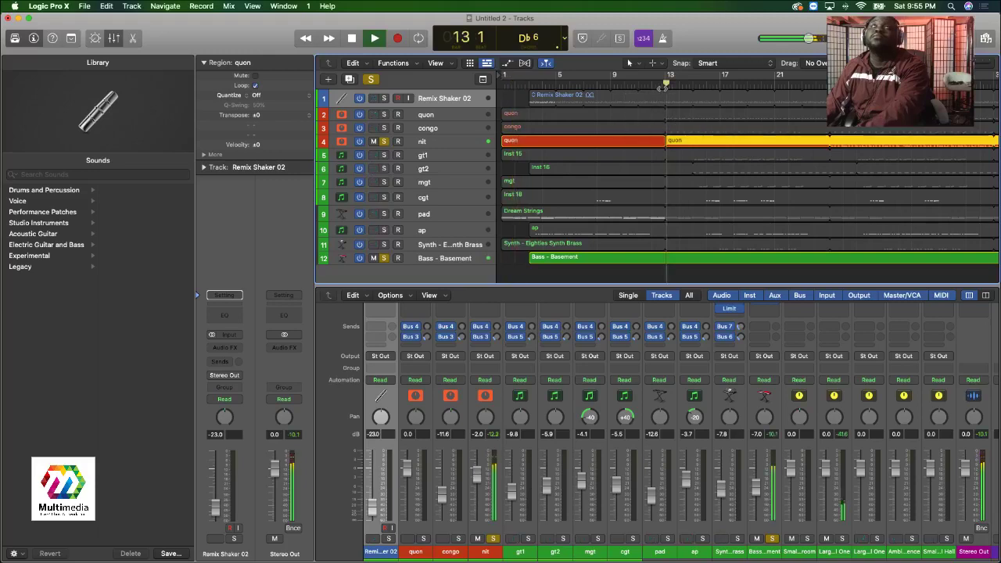
scroll(665, 134, "right", 2)
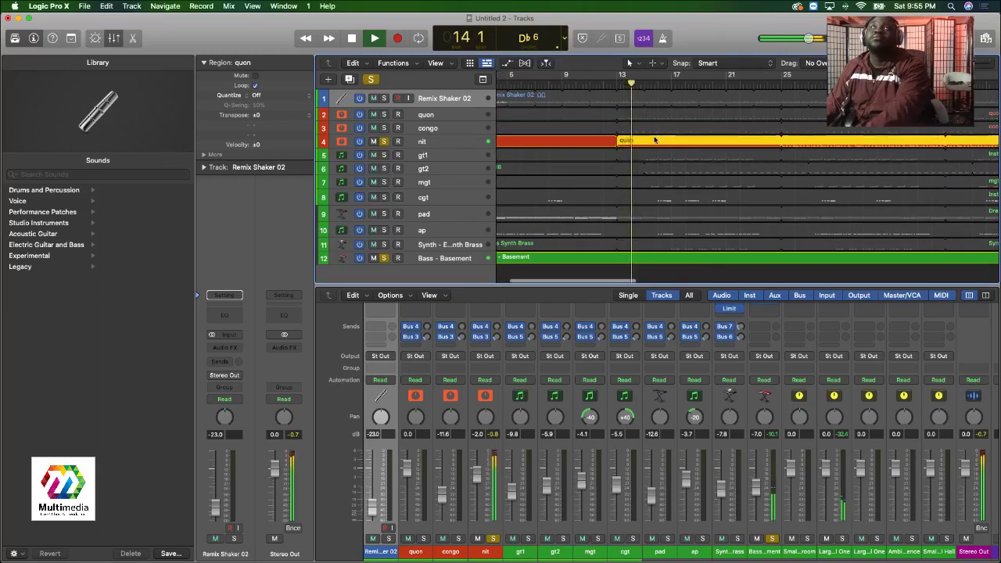
Open the nit region that starts at bar 13 in the Piano Roll and rewind playback to its beginning.
double_click(654, 140)
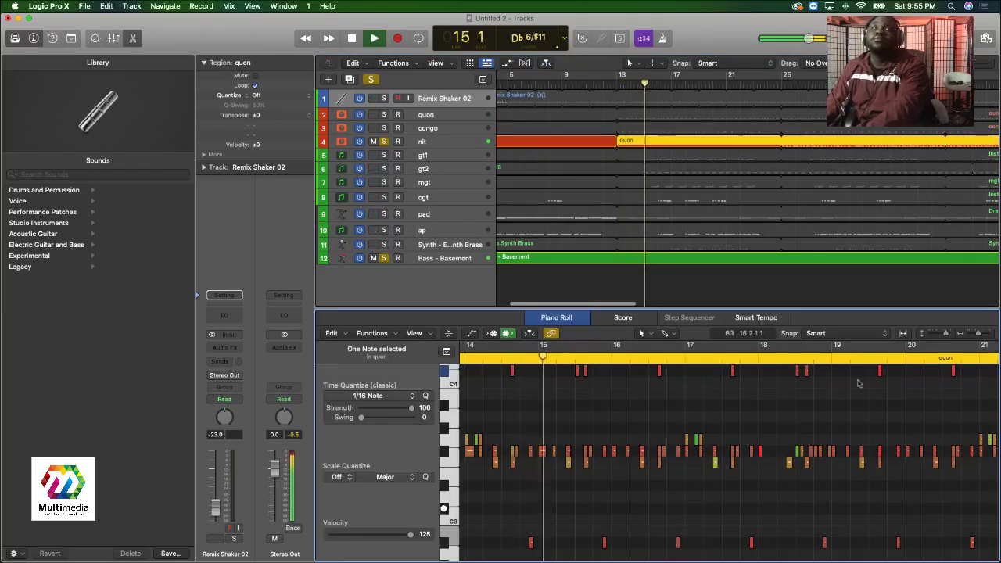
left_click(982, 335)
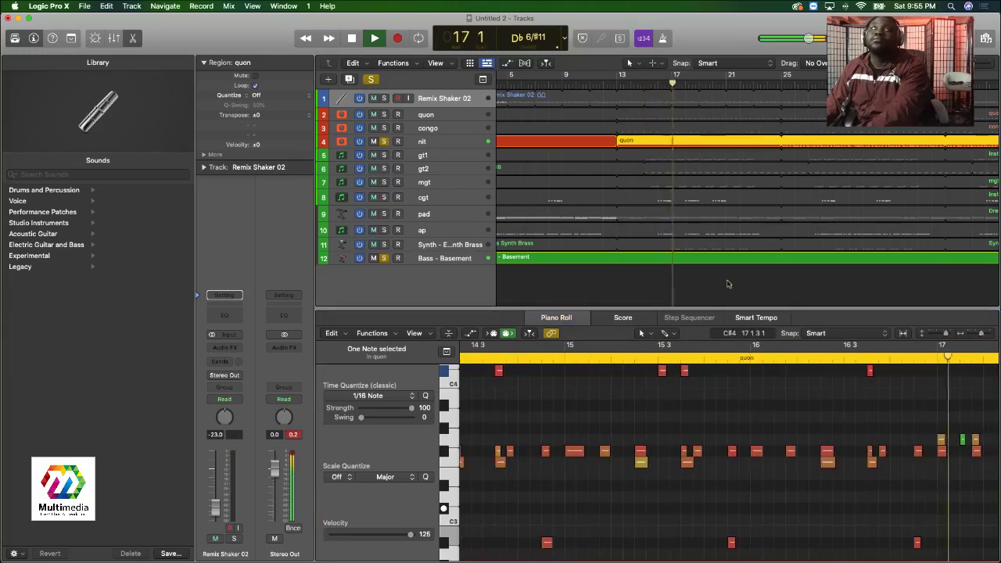
key("comma")
key("comma")
key("comma")
key("comma")
key("comma")
scroll(679, 217, "down", 1)
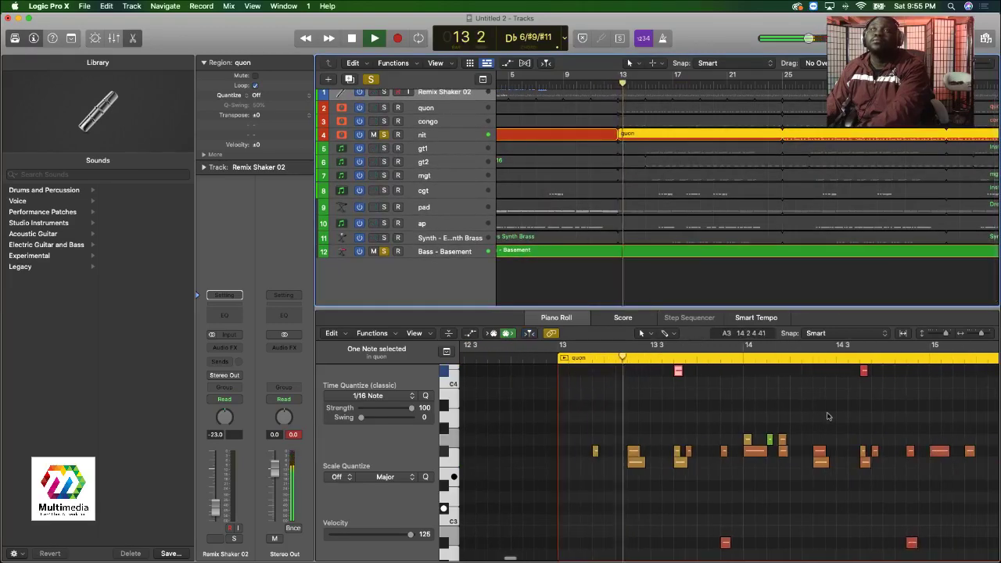
Audition individual nit notes in bars 13 and 14, and replay the passage around bar 18 to check its pattern.
left_click(865, 462)
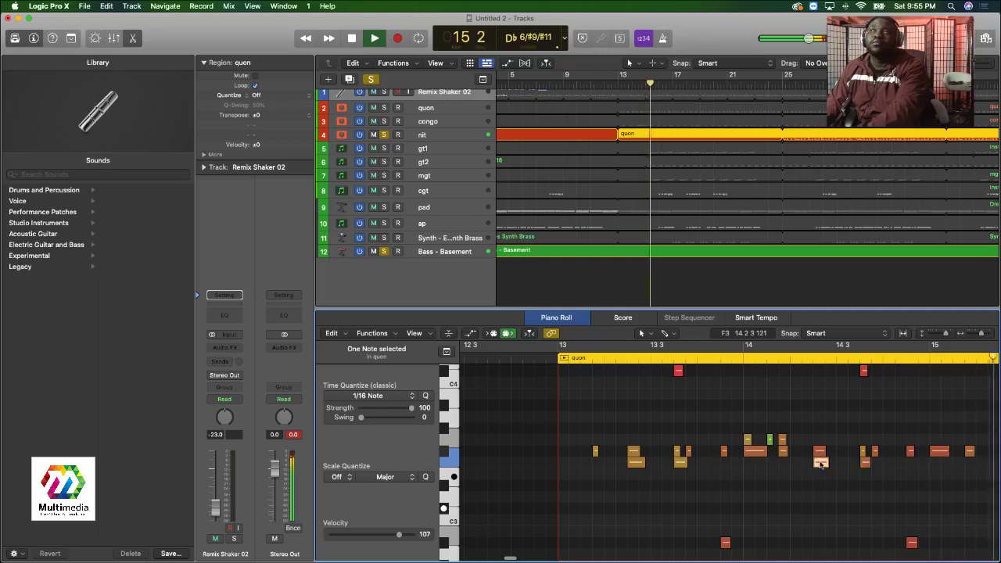
left_click(726, 542)
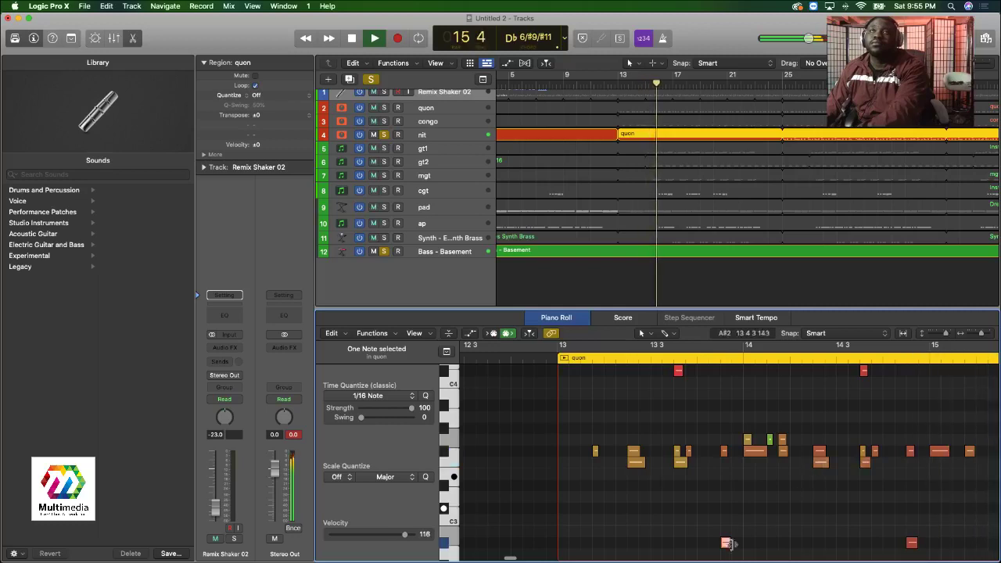
scroll(864, 407, "up", 4)
left_click(866, 425)
left_click(865, 427)
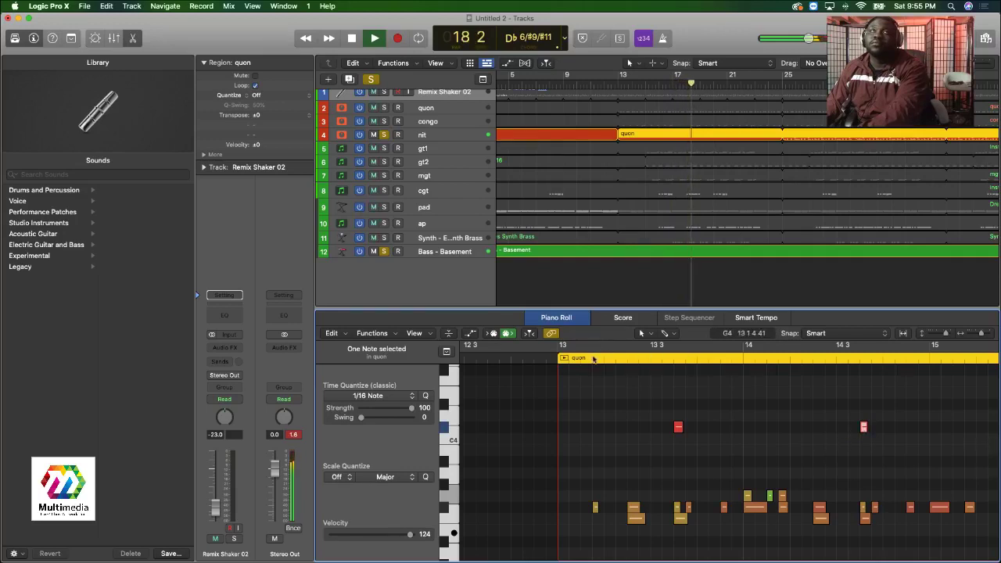
key("shift+Return")
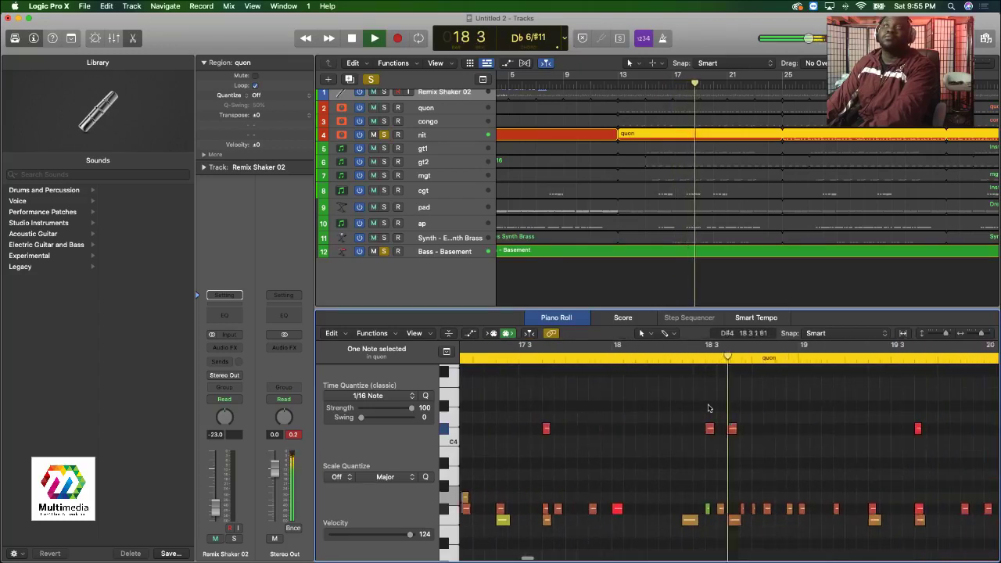
left_click(551, 359)
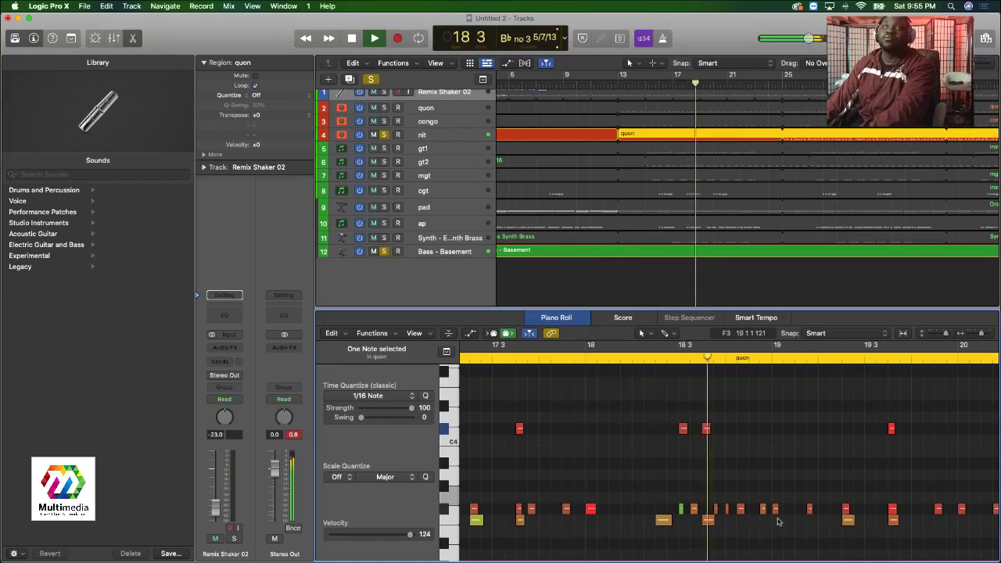
Delete the six F#3 notes between about 18 3 and 19 in the nit region, and replay the passage.
left_click_drag(778, 522, 722, 509)
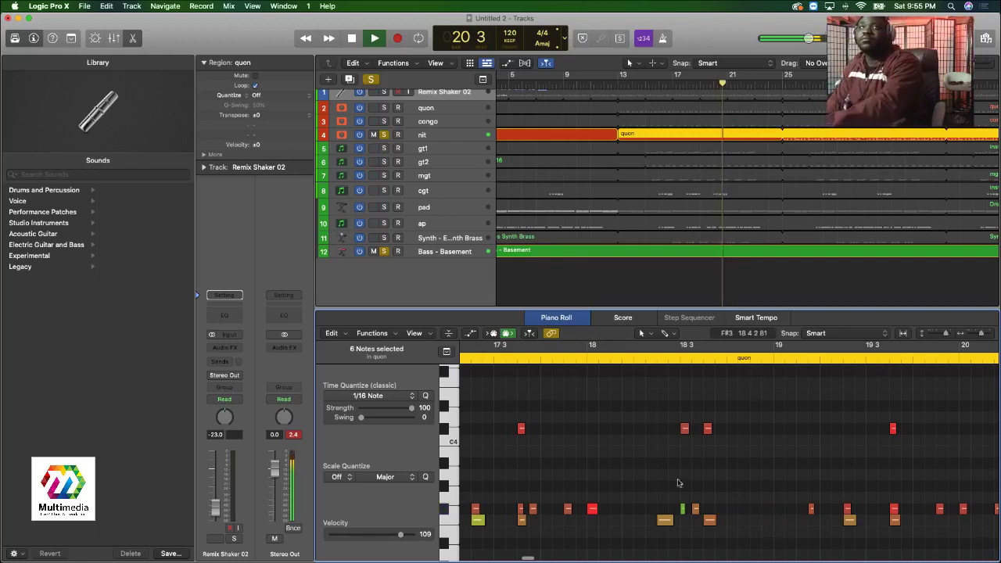
left_click(497, 359)
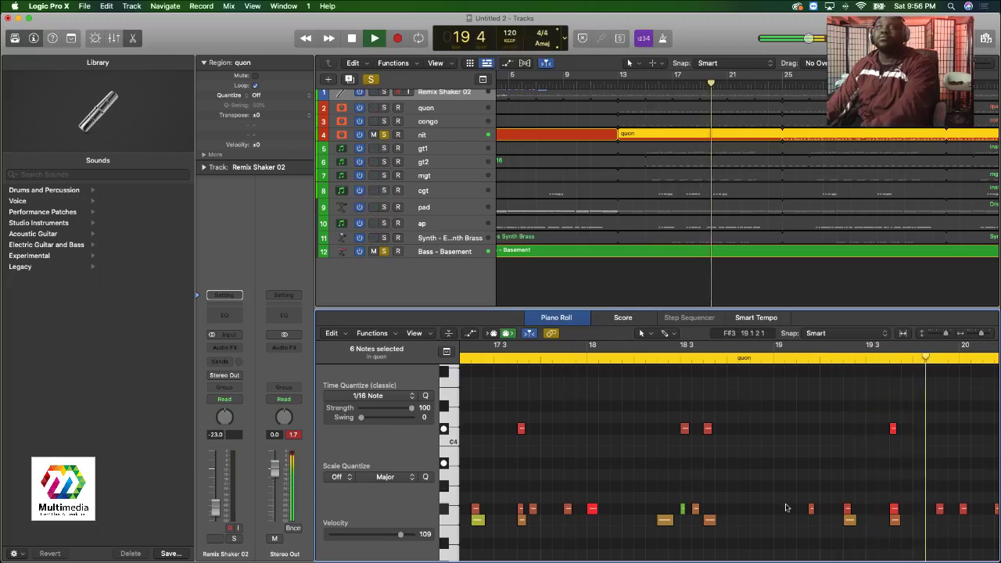
key("space")
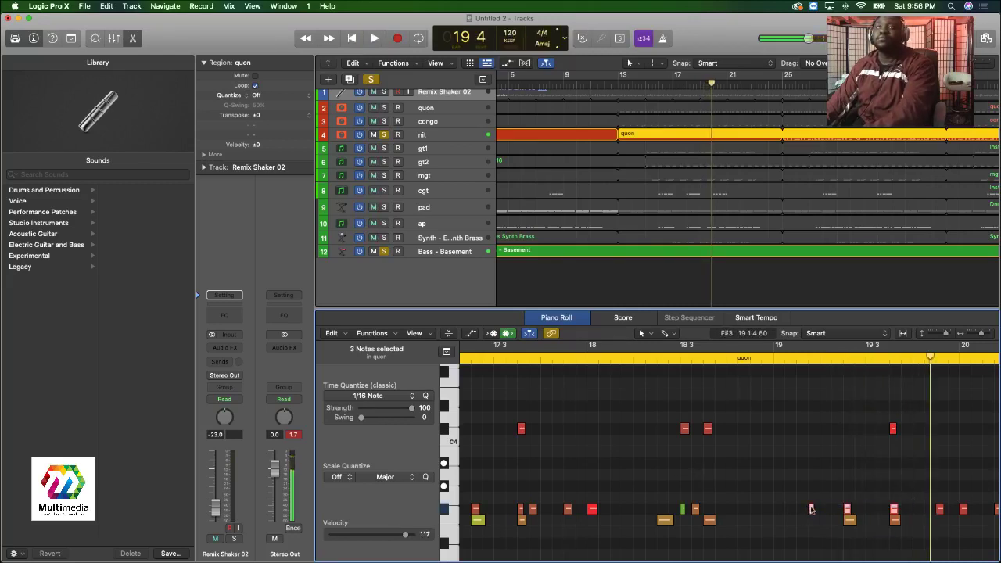
Copy the three F#3 notes from bar 19 to G3 in bar 18, starting at 18 1 4, and play them back.
left_click_drag(810, 509, 648, 498)
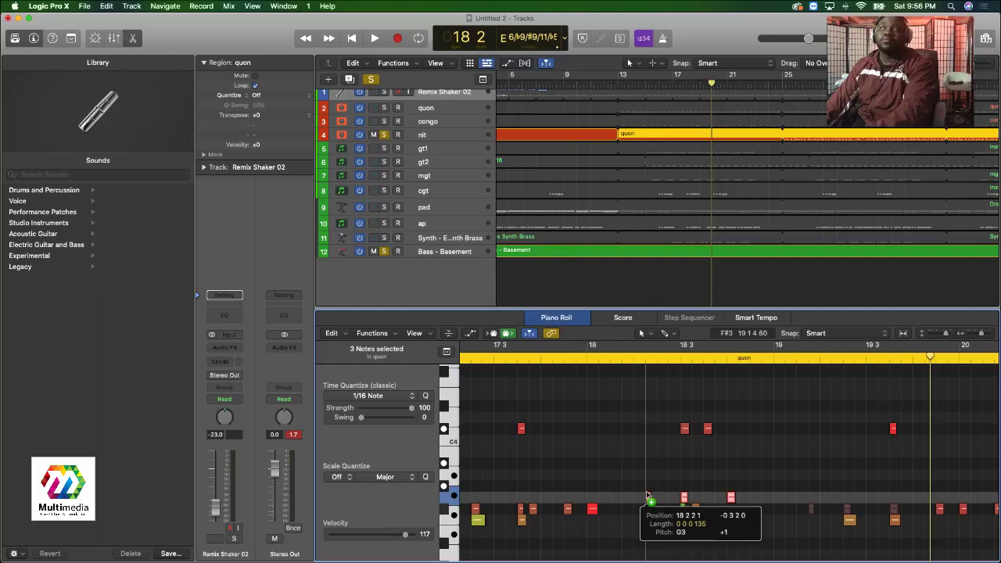
left_click_drag(648, 498, 648, 499)
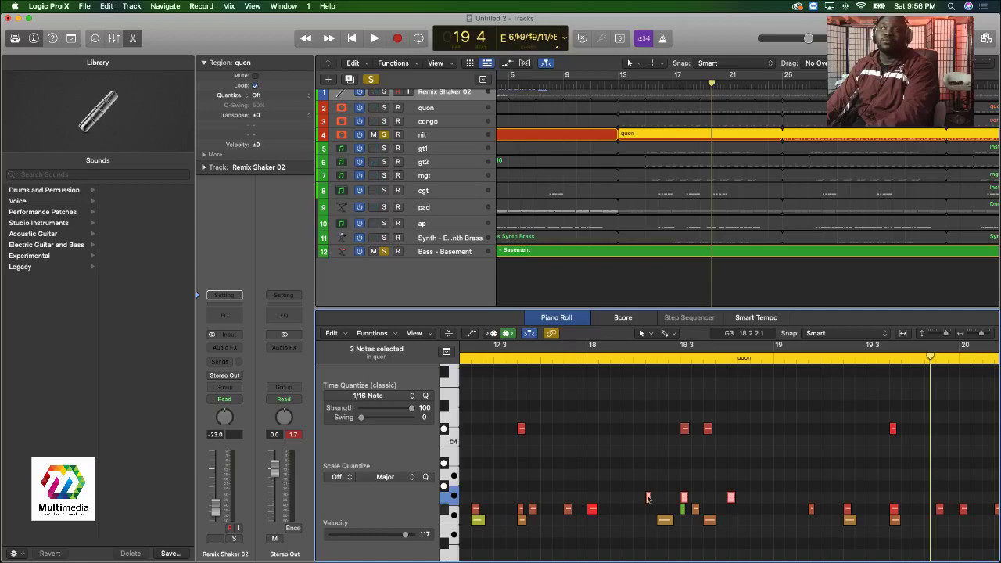
left_click_drag(647, 498, 625, 498)
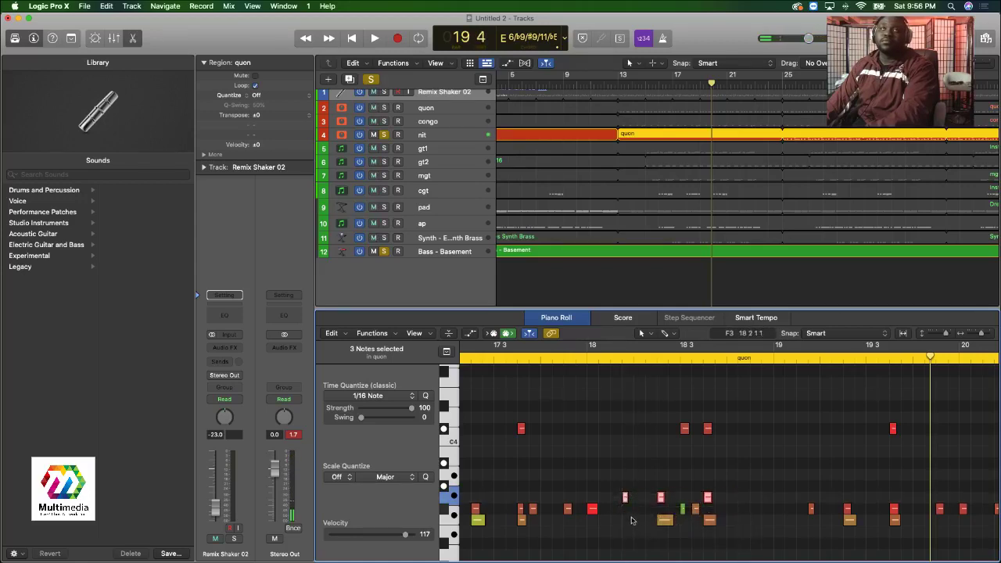
left_click(485, 358)
key("space")
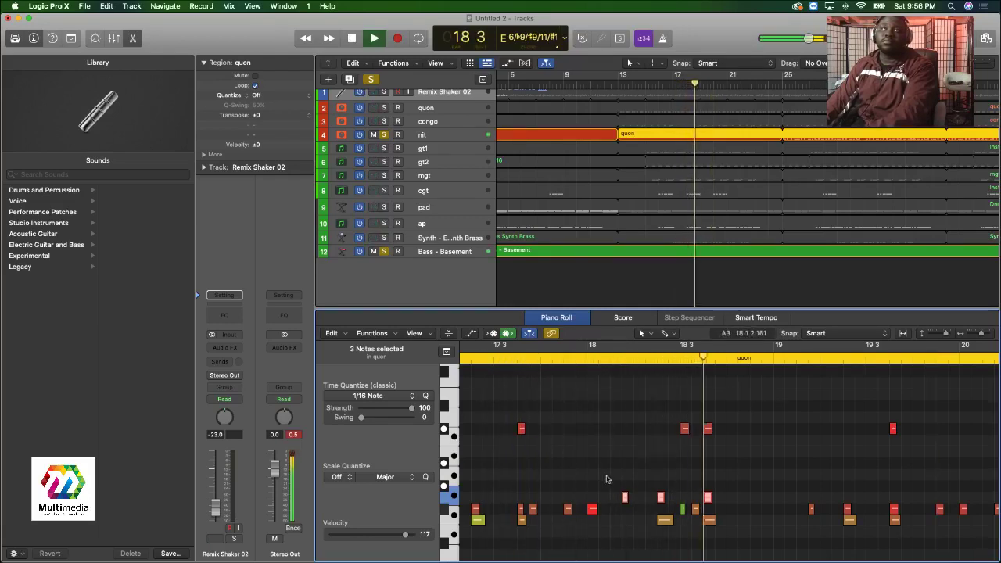
scroll(607, 481, "left", 3)
key("space")
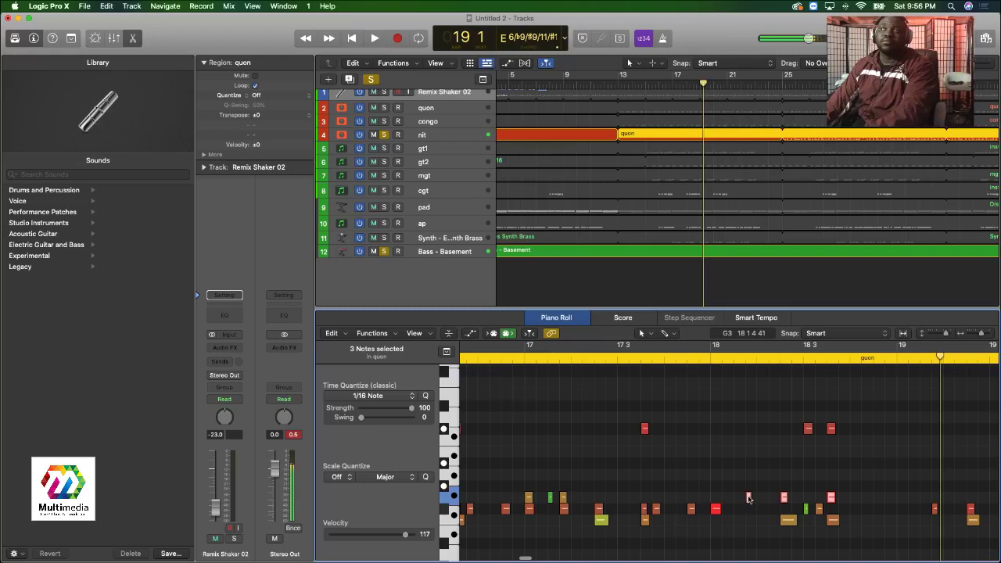
Lower the three copied notes in bar 18 from G3 to F#3 and listen to the passage.
left_click(748, 499)
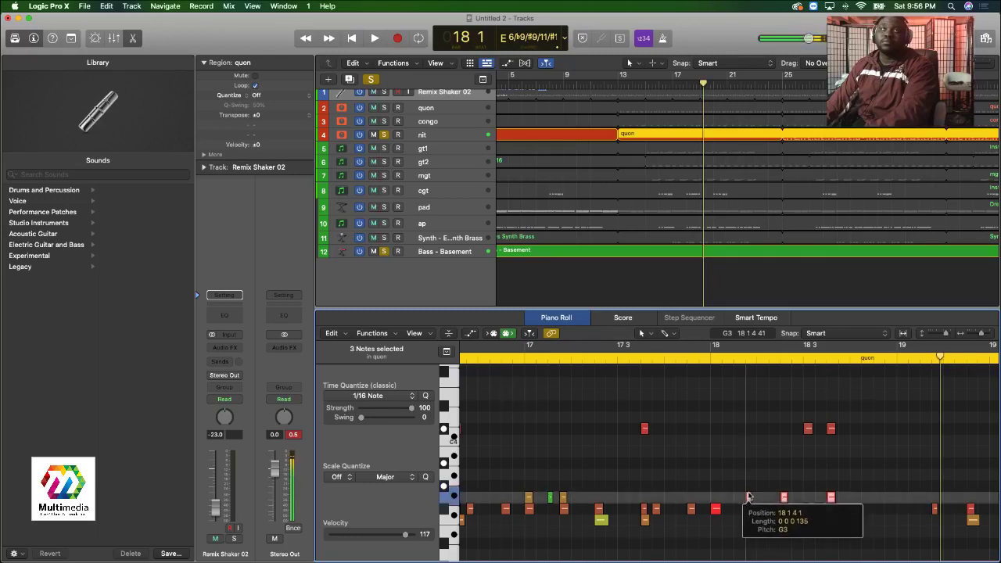
left_click_drag(747, 505, 747, 507)
left_click(578, 363)
key("space")
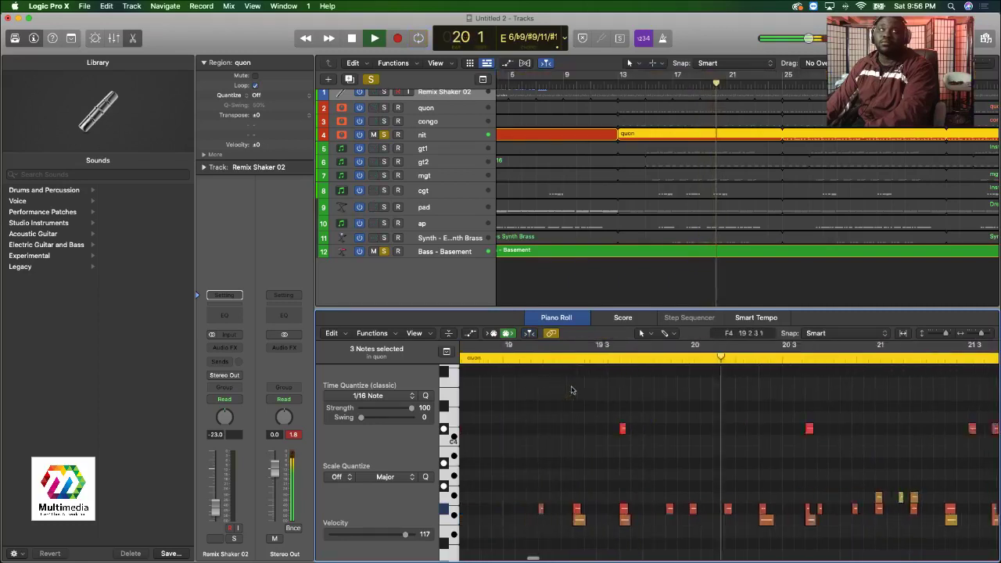
Delete the short low-velocity F#3 note at 18 3 1 and replay the passage from 17 2.
left_click(548, 359)
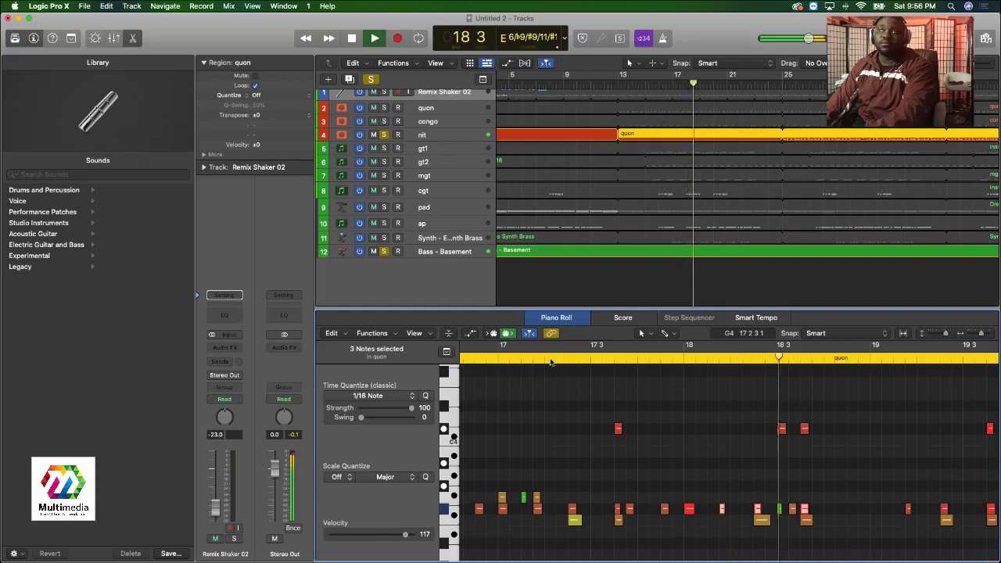
key("space")
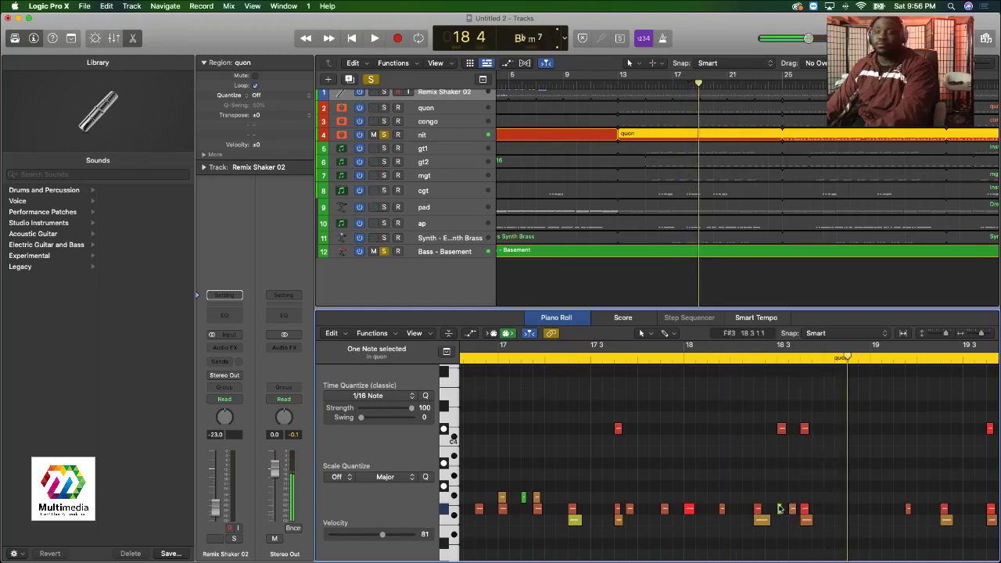
left_click(546, 359)
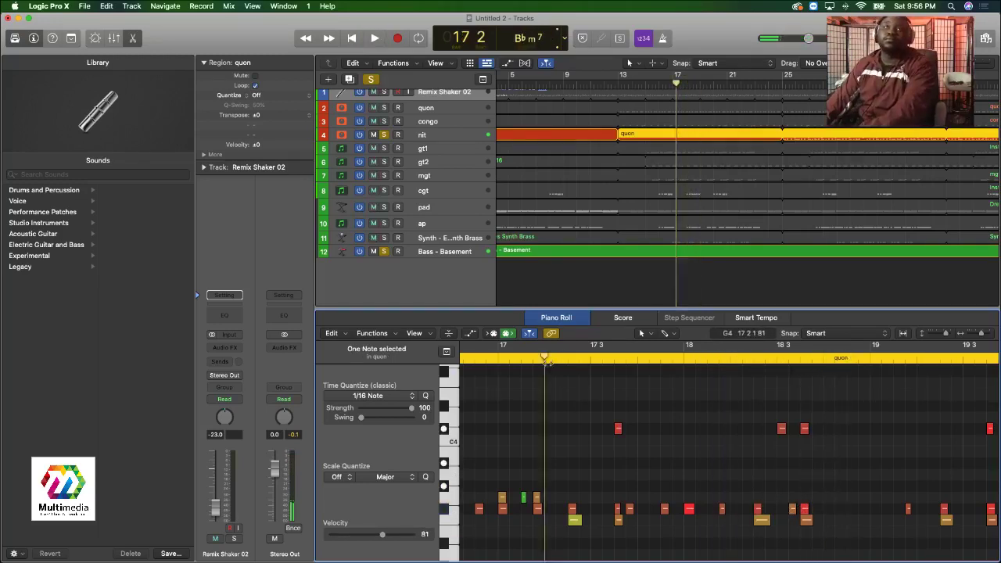
key("space")
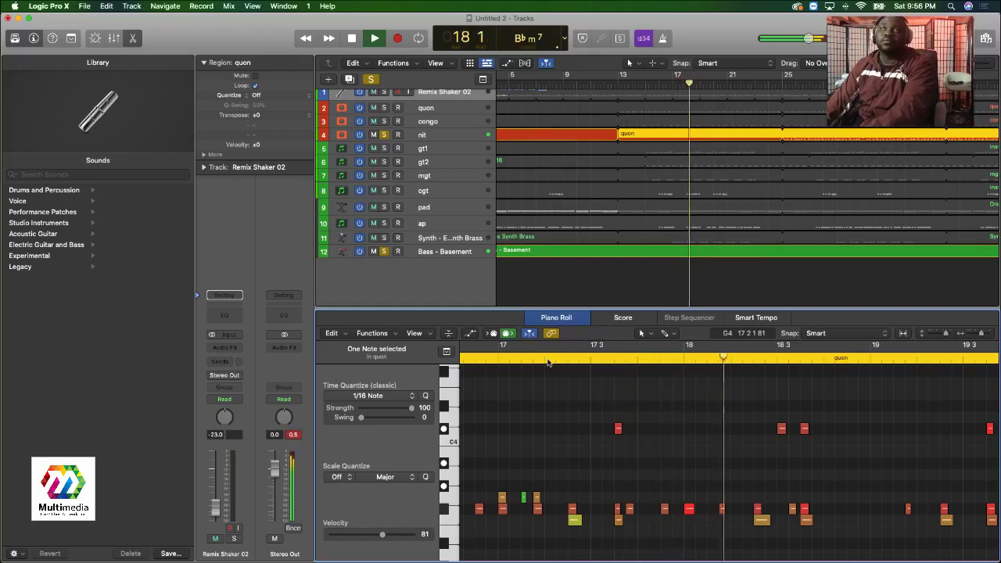
key("space")
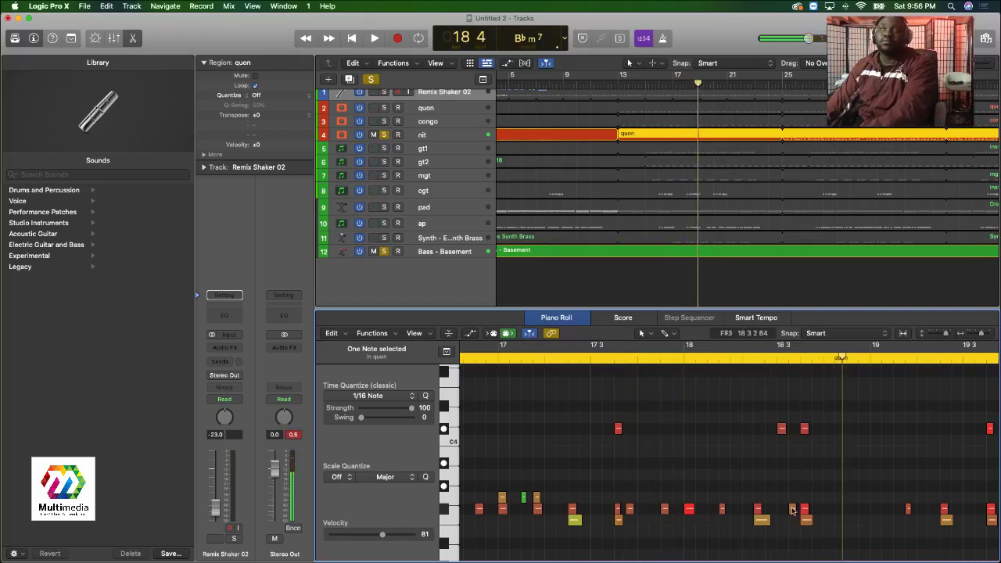
Move the F#3 note at 18 3 2 to 18 3 4, replay the passage, and shift the note further to late in beat 4.
left_click_drag(793, 510, 817, 510)
left_click_drag(816, 510, 816, 510)
left_click(576, 361)
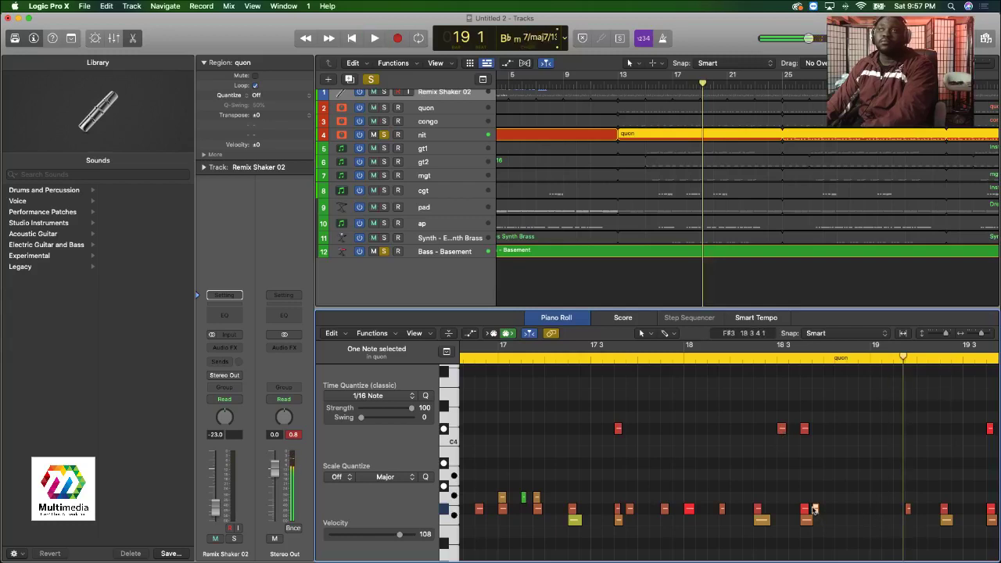
left_click_drag(815, 510, 861, 509)
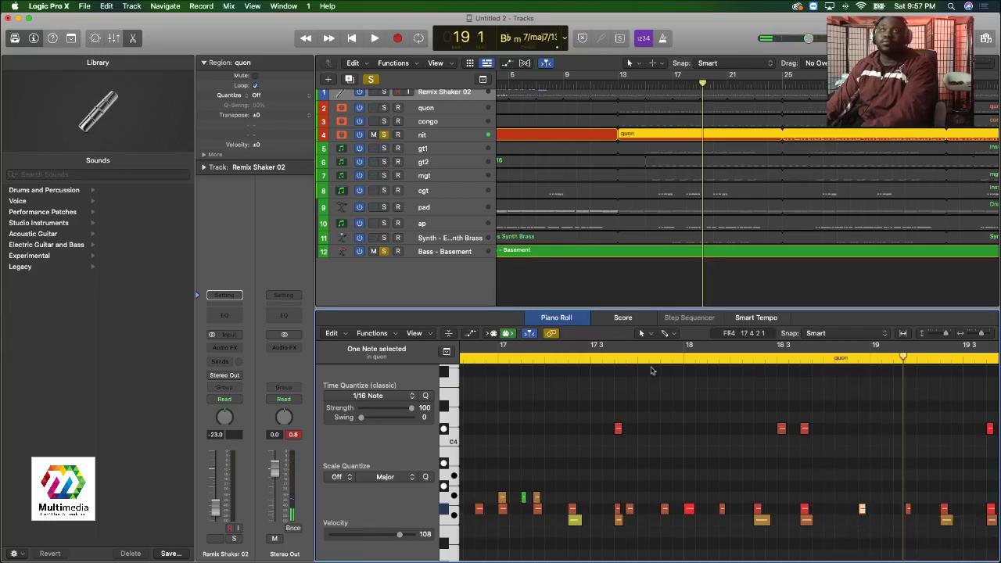
Copy the F#3 note at 18 3 4 to 18 4 4 and play the passage from bar 18.
left_click_drag(815, 509, 861, 509)
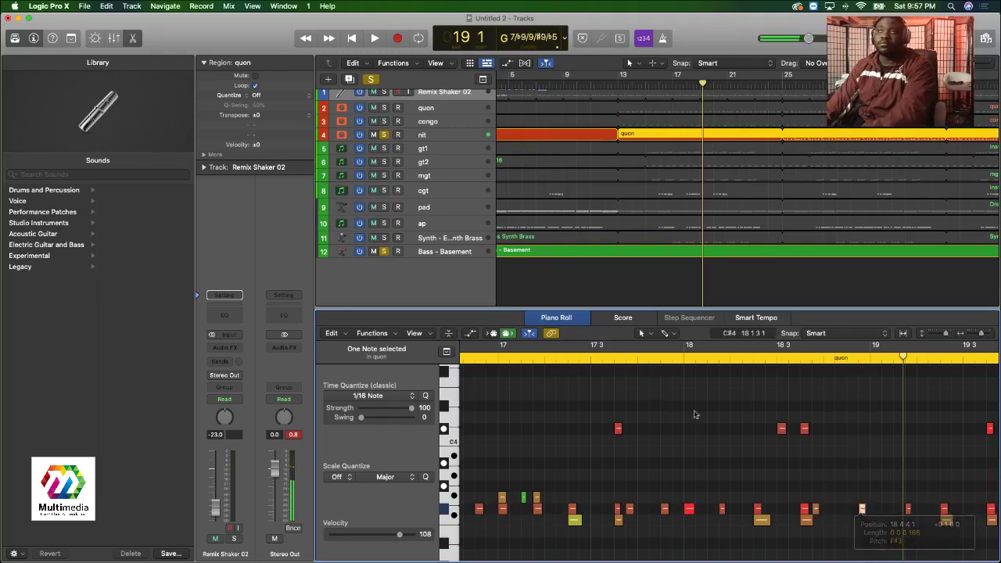
left_click(689, 363)
key("space")
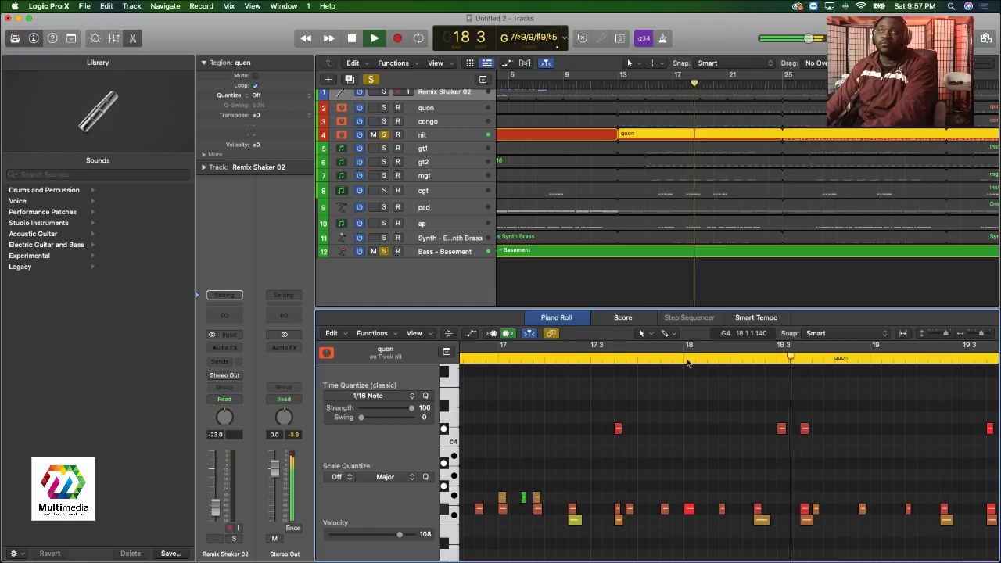
key("space")
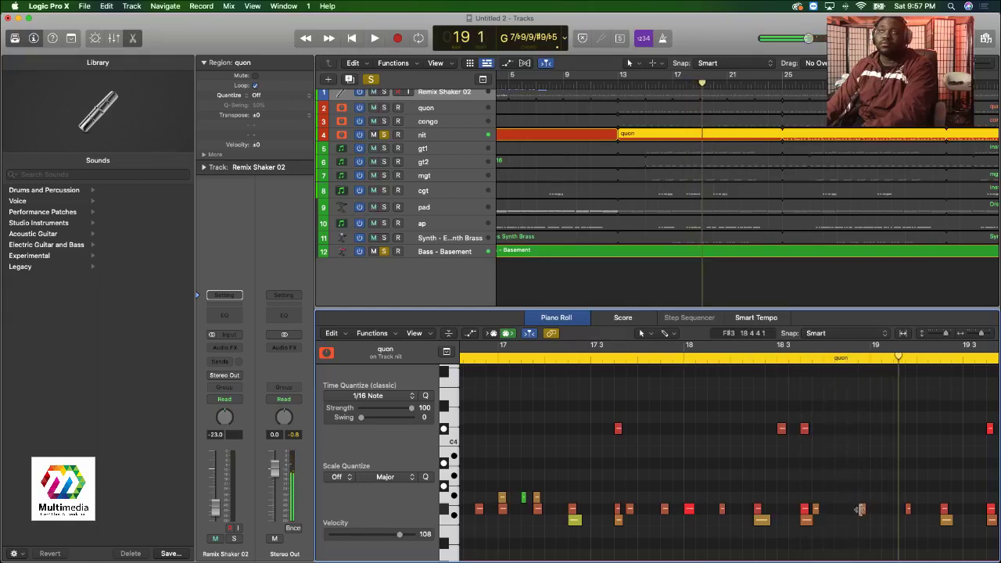
Move the copied F#3 note to 18 4 3 and replay the passage from about 17 3.
left_click_drag(863, 509, 851, 509)
left_click(592, 358)
key("space")
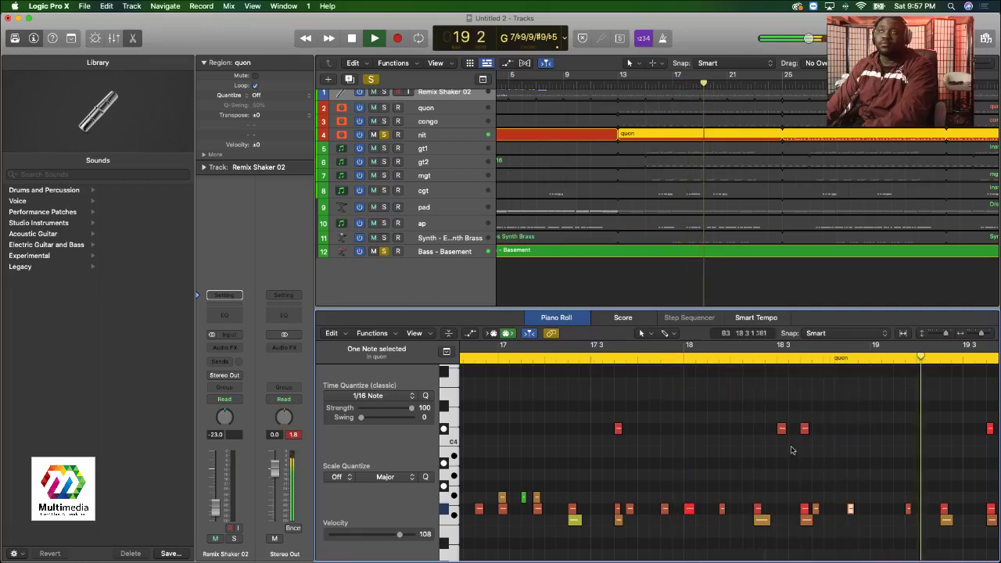
key("space")
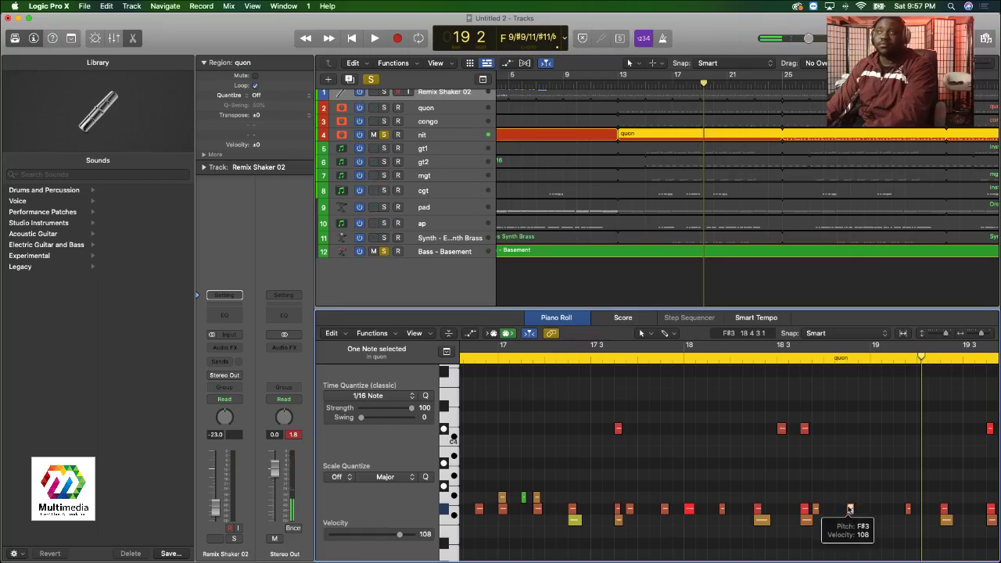
Copy the F#3 note at 18 4 3 to 19 1 2 and listen to the passage.
left_click_drag(851, 509, 886, 510)
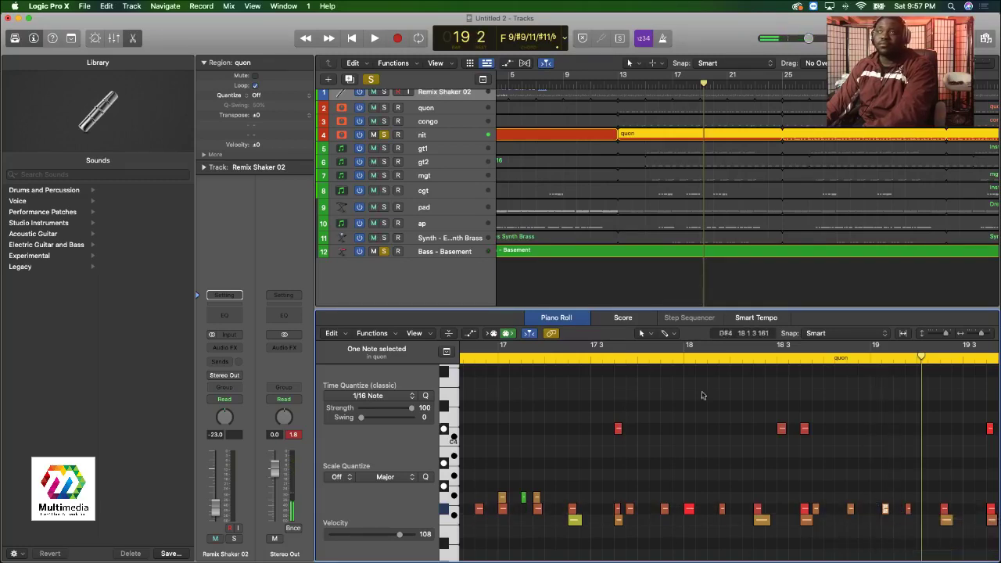
double_click(615, 363)
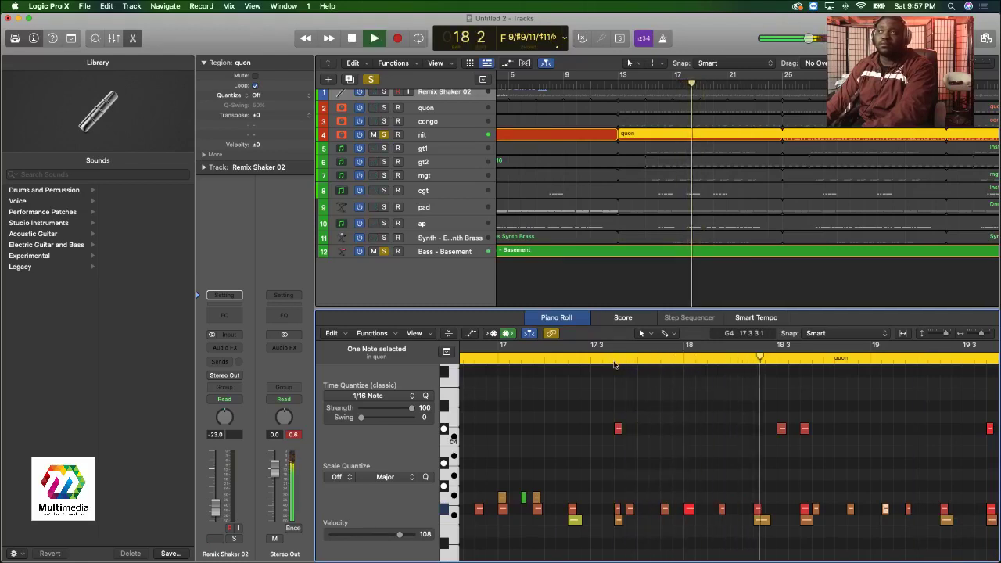
key("space")
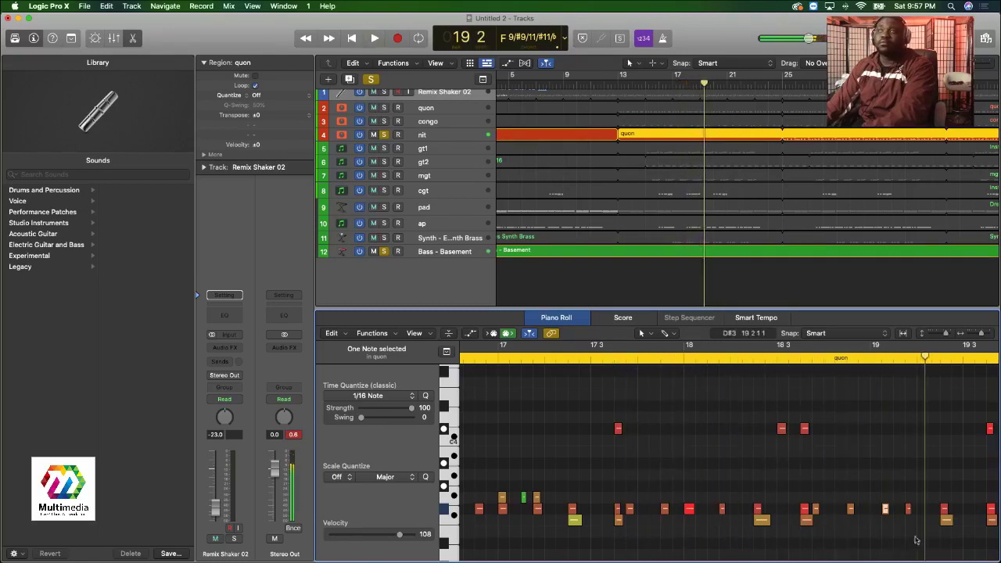
Move the F#3 note just after the start of bar 19 back to 19 1 1 and replay from about 17 3.
left_click_drag(885, 510, 875, 510)
left_click(592, 360)
key("space")
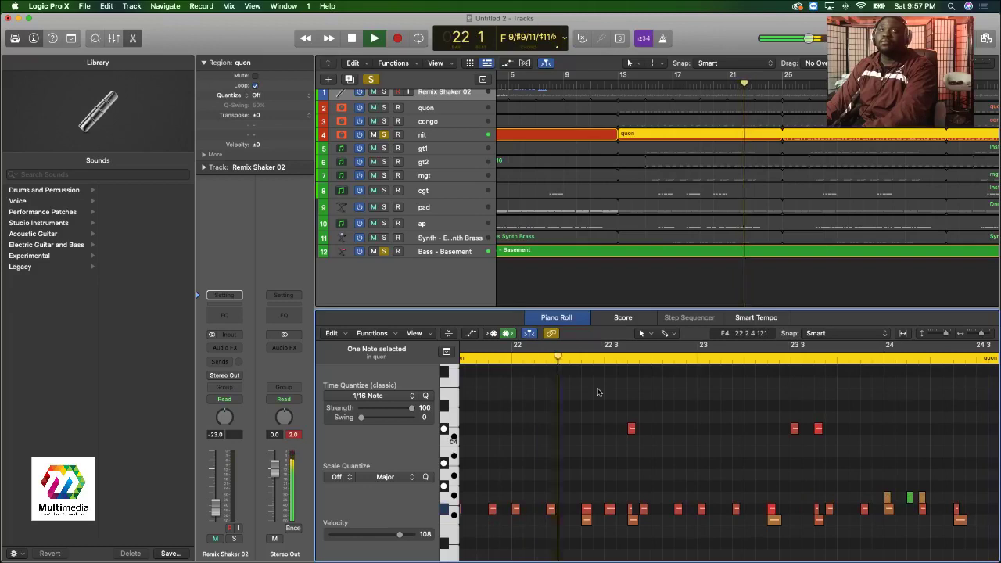
Listen repeatedly to bars 20 to 22 of the nit pattern and check the F#3 notes while playing.
left_click(508, 360)
left_click(528, 358)
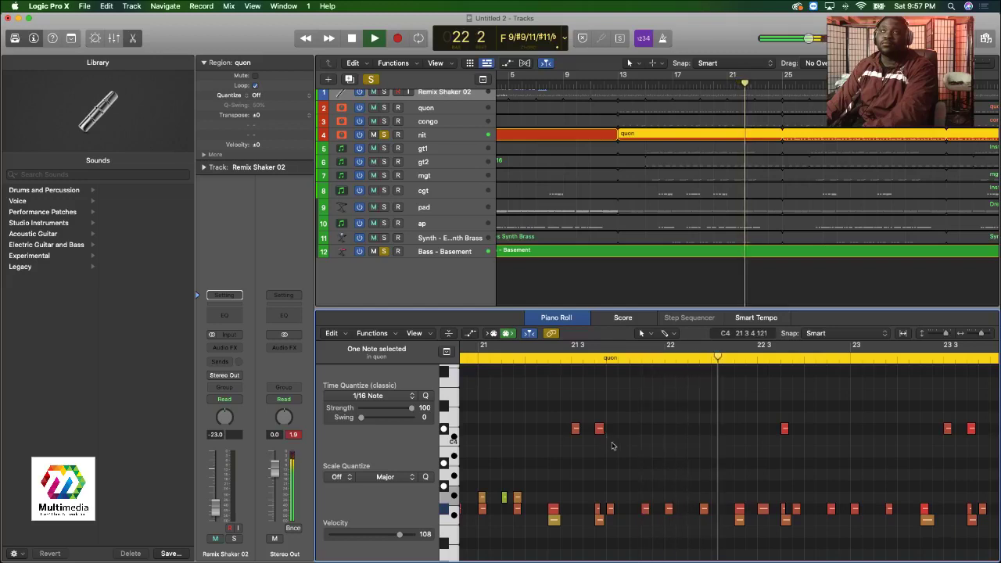
key("space")
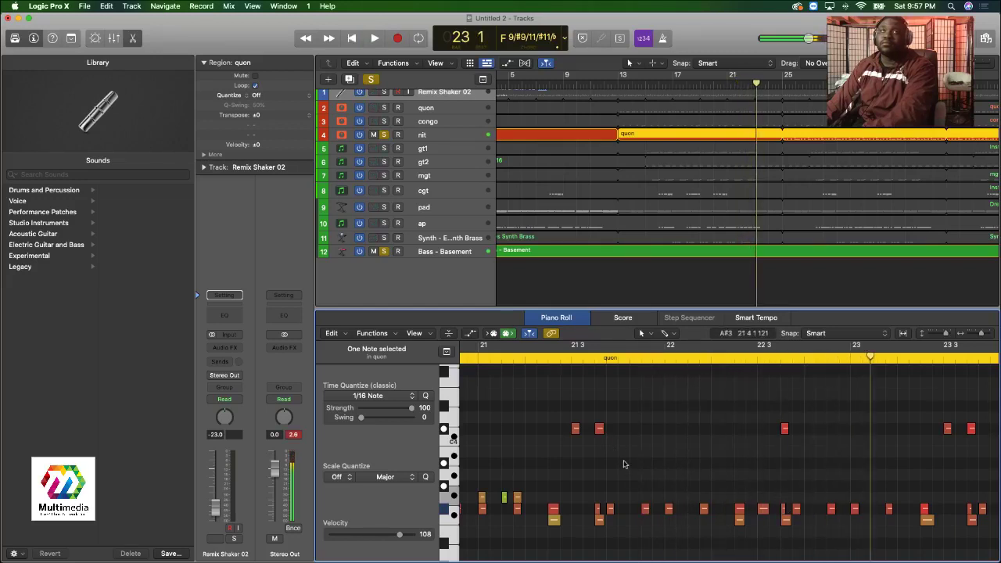
scroll(536, 414, "left", 5)
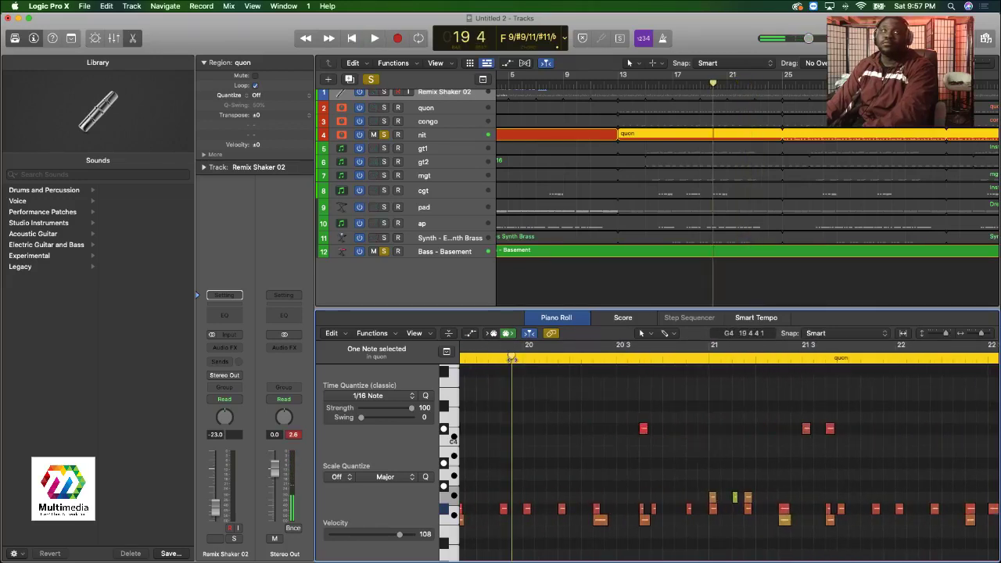
key("space")
scroll(665, 481, "right", 3)
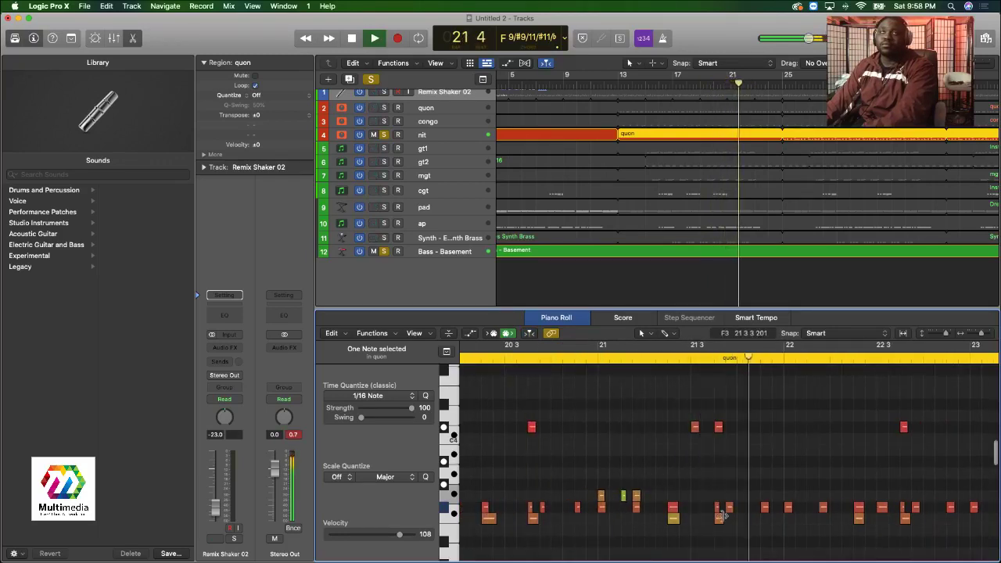
scroll(721, 513, "left", 15)
left_click(575, 358)
scroll(759, 398, "right", 5)
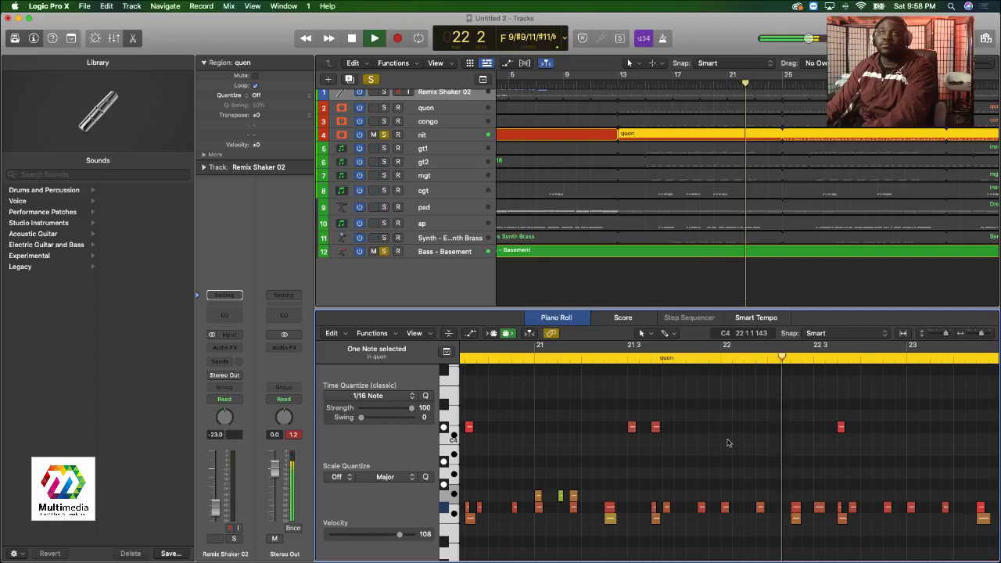
Delete the F#3 note at 22 3 1, replay the passage, and listen to the nit track from about bar 11.
key("space")
left_click(819, 507)
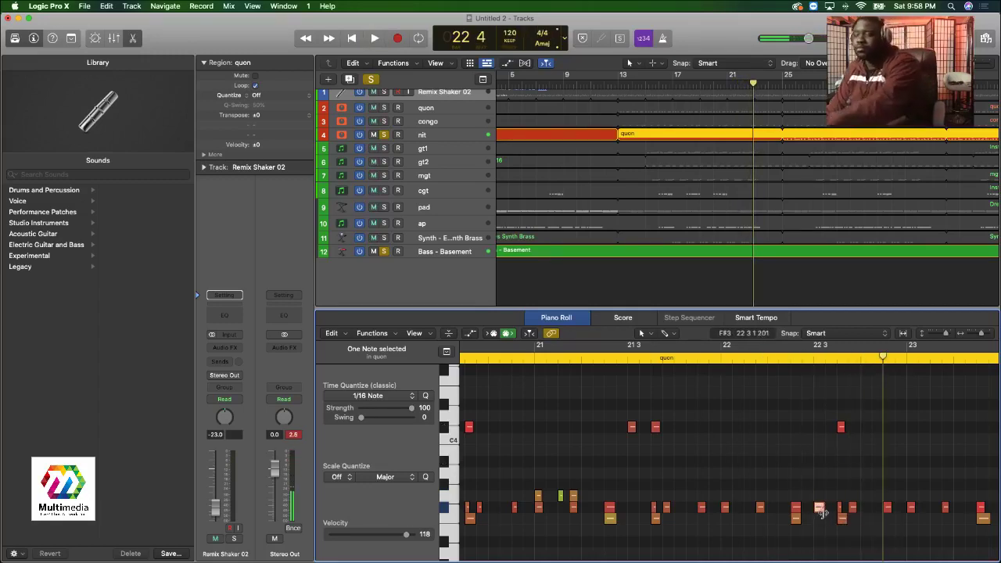
key("space")
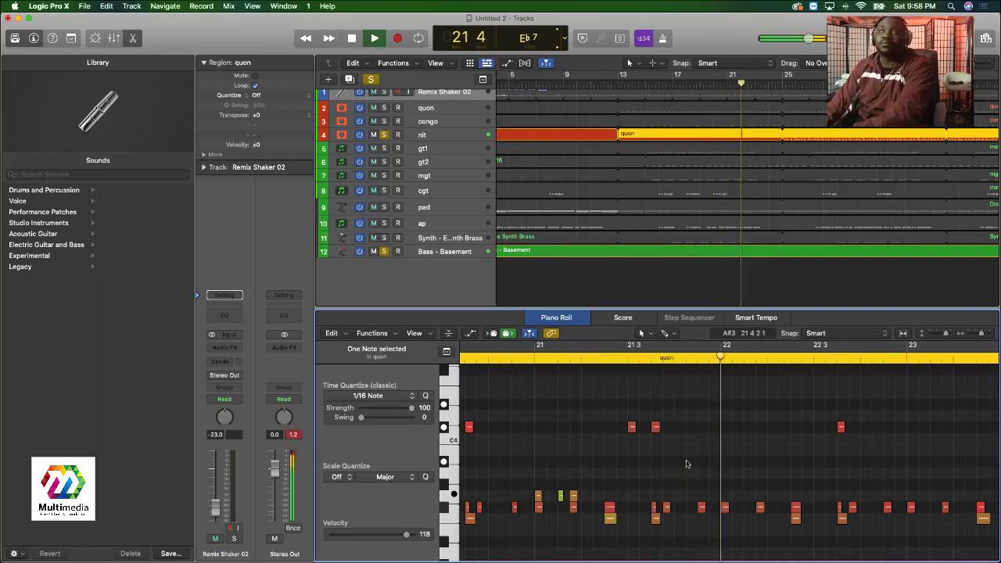
left_click(601, 76)
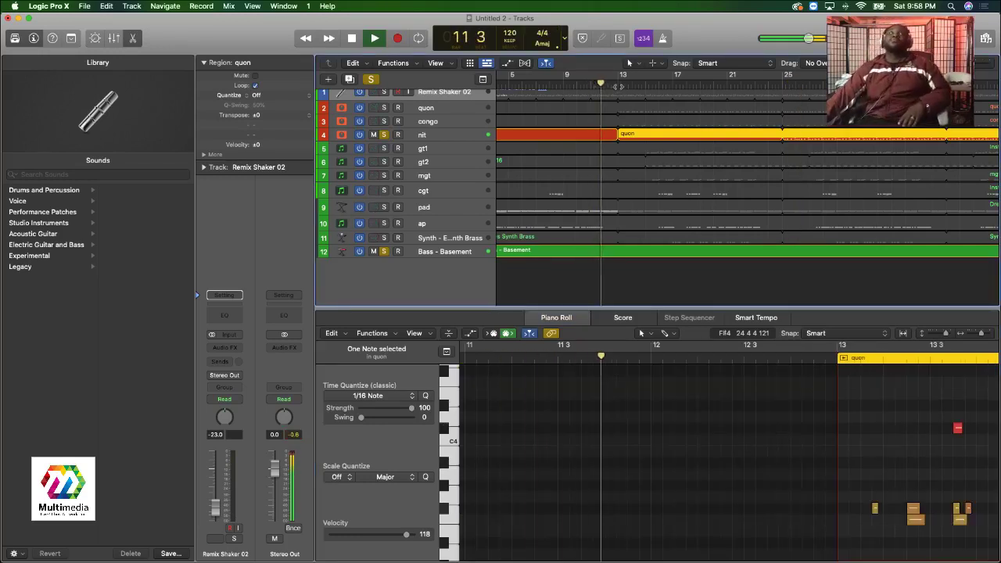
scroll(590, 95, "left", 2)
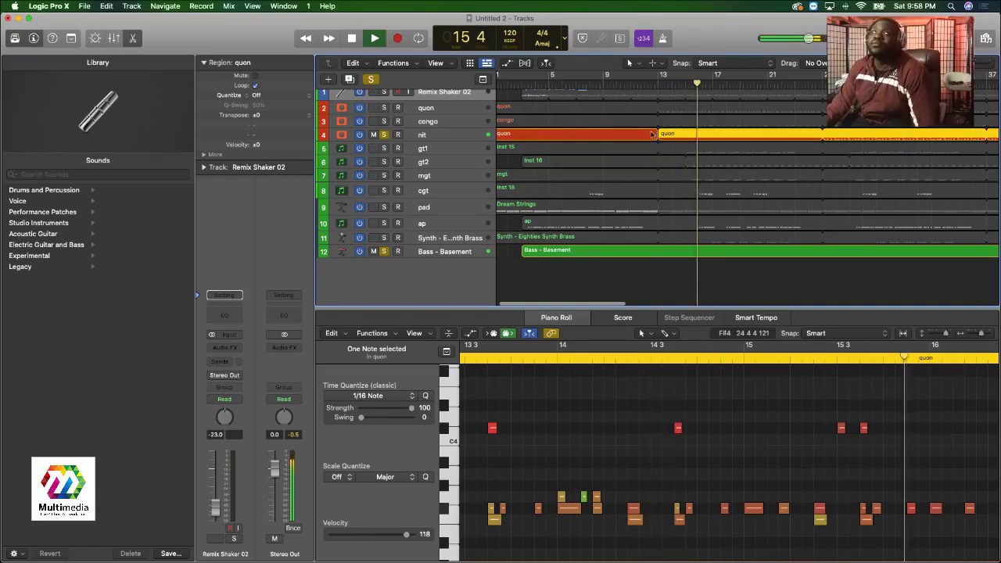
scroll(665, 134, "left", 1)
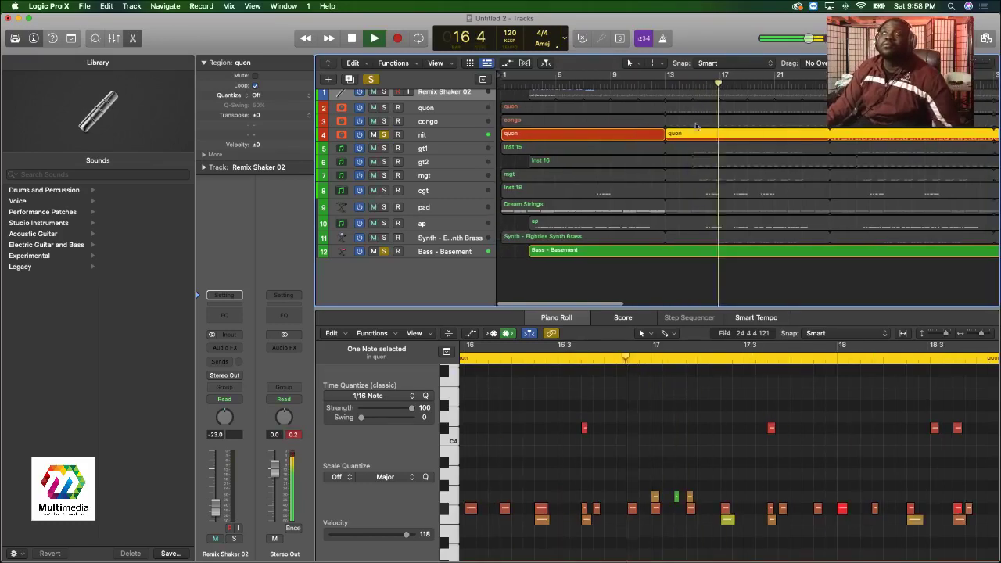
key("space")
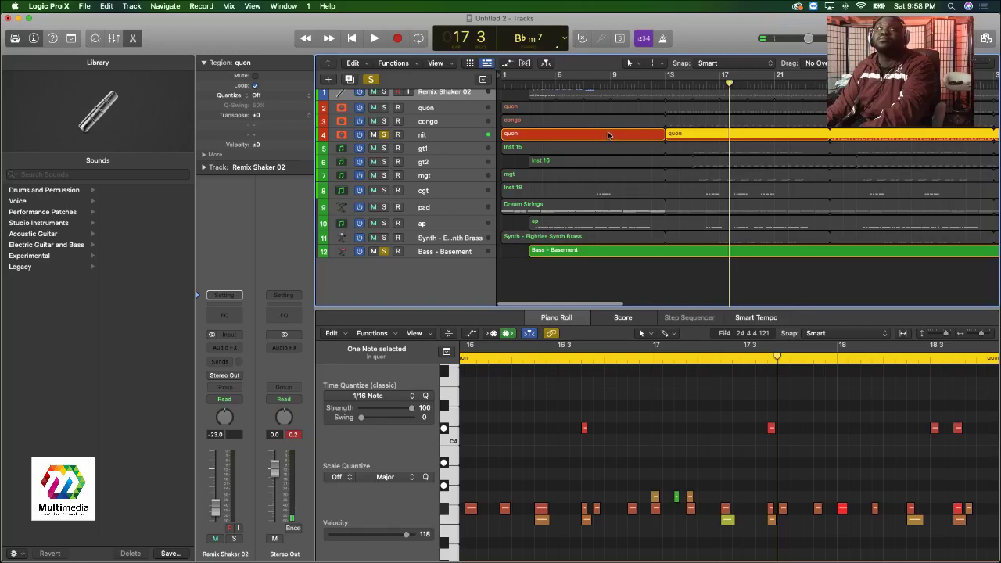
Delete the first nit region and move the edited region from bar 13 to bar 1.
left_click(610, 135)
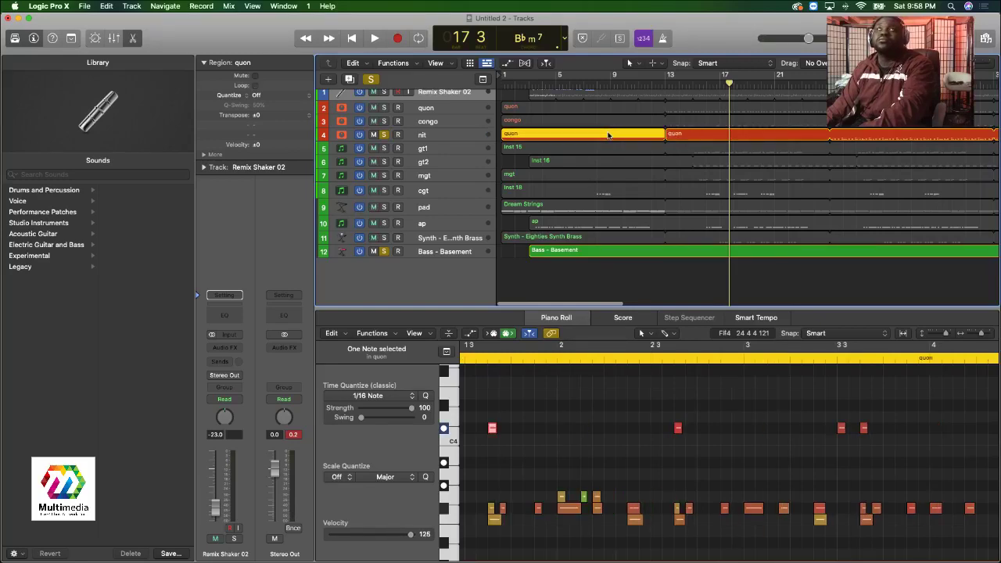
key("Delete")
left_click_drag(680, 132, 528, 136)
Extend the end of the nit region to bar 129, level with the quon and congo regions.
scroll(634, 134, "right", 15)
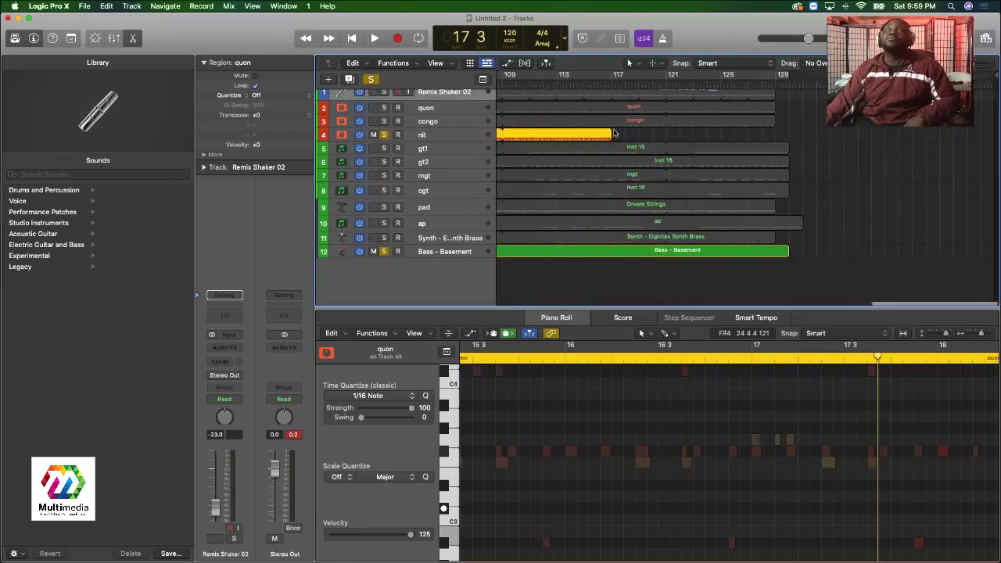
left_click_drag(613, 133, 767, 137)
key("super+z")
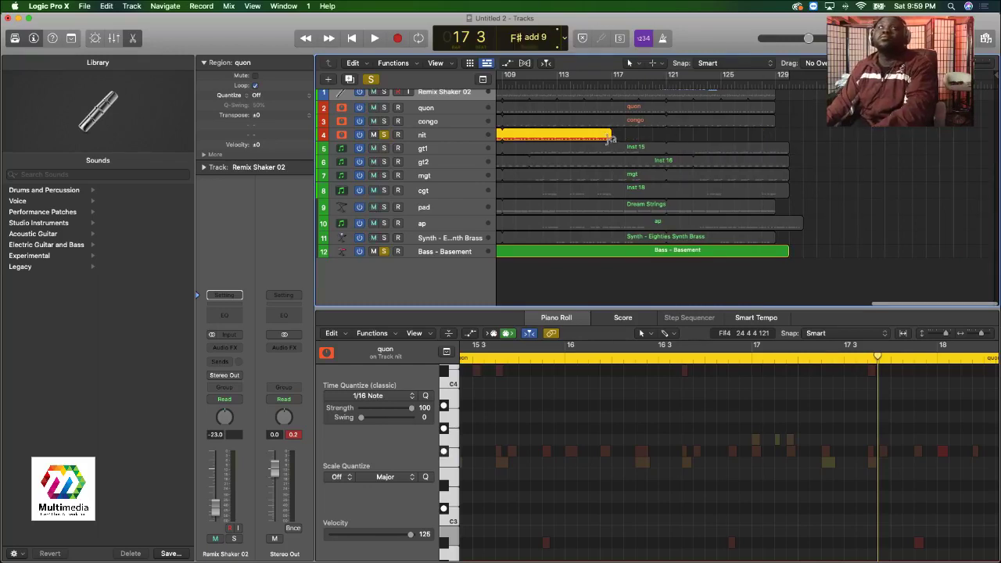
left_click_drag(612, 138, 774, 139)
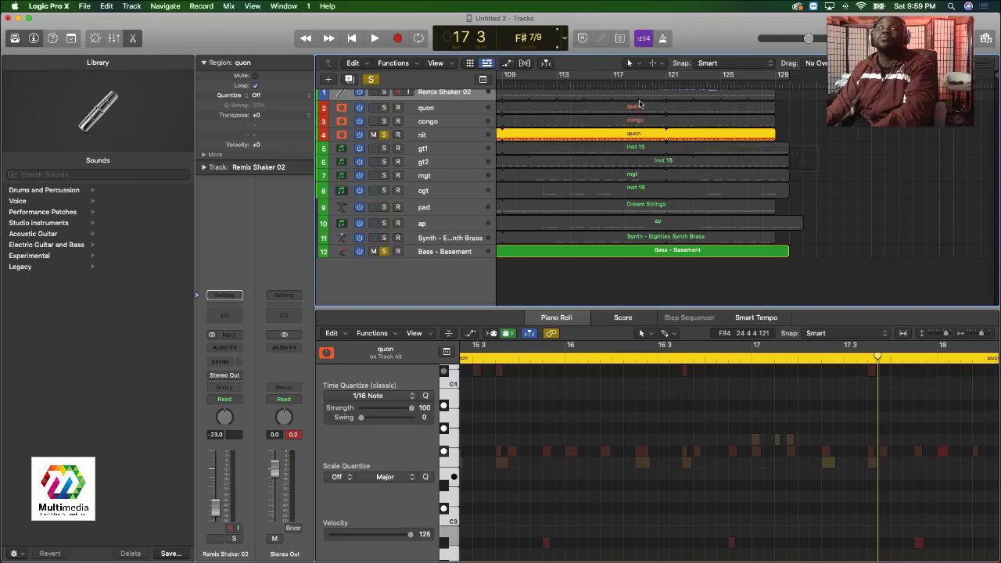
Play back the extended nit region near its end, from the start of the song, and from about bar 11.
double_click(554, 83)
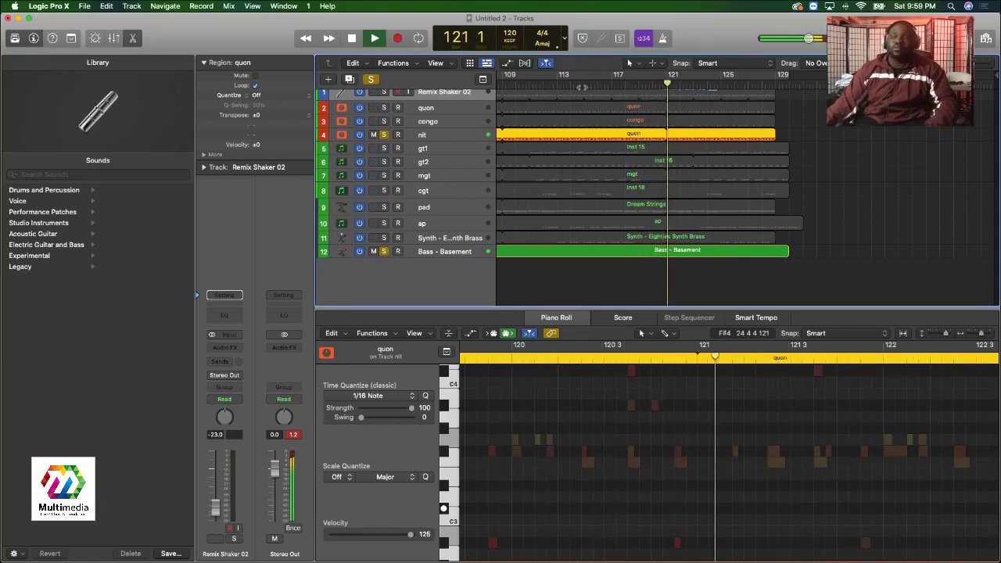
key("Return")
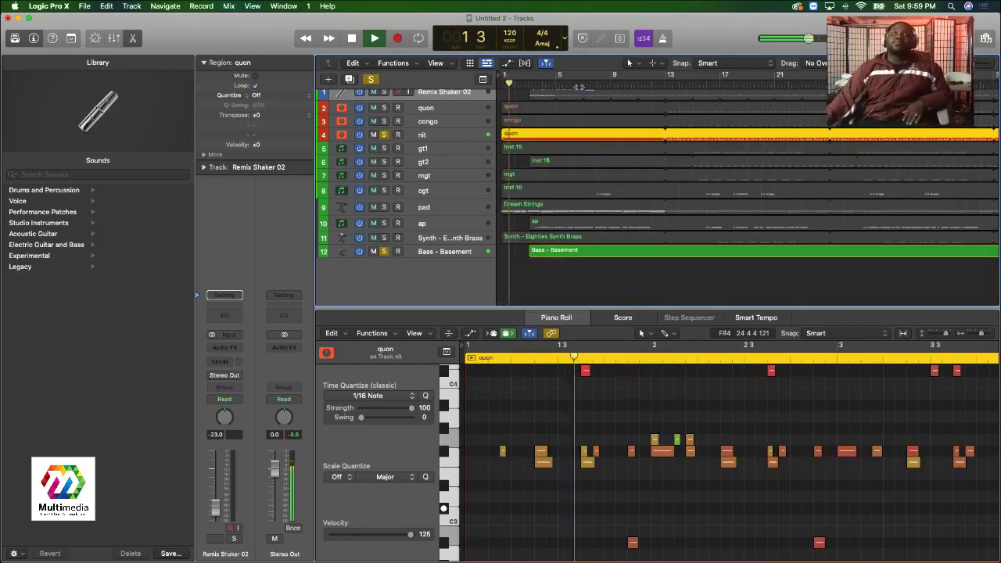
left_click(644, 87)
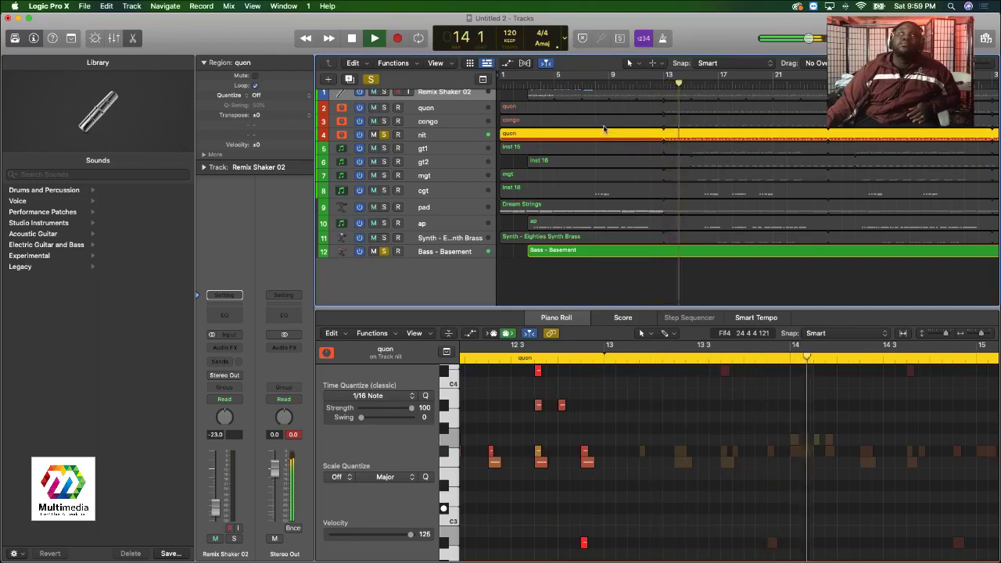
Solo the gt1, gt2, mgt and cgt tracks during playback alongside nit and the bass.
left_click(384, 148)
left_click(384, 162)
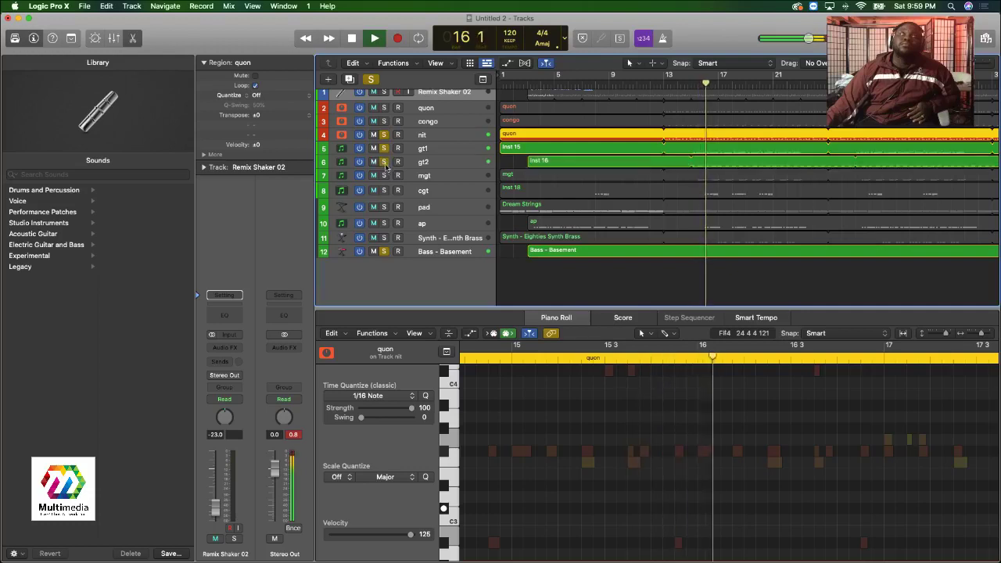
left_click(384, 176)
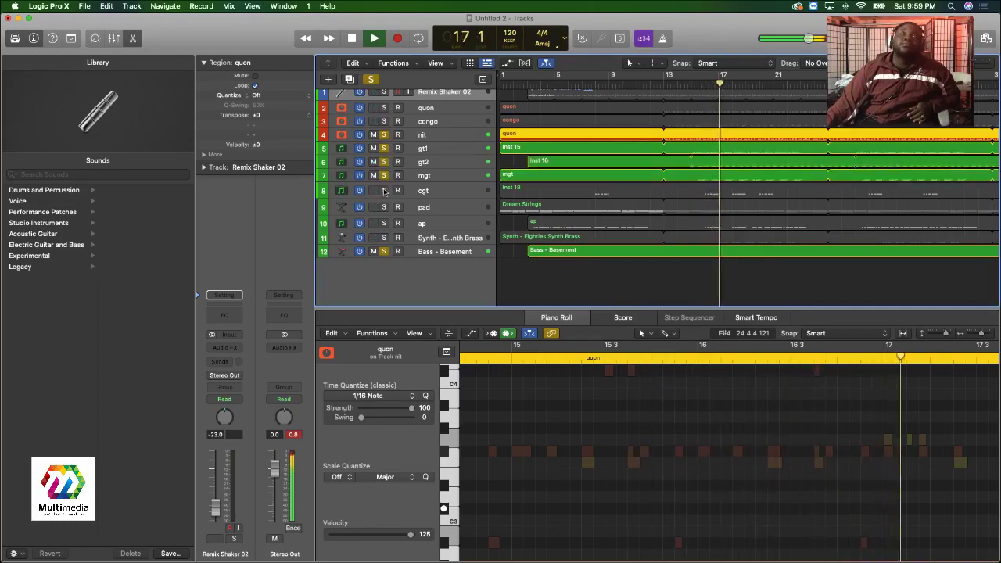
left_click(384, 190)
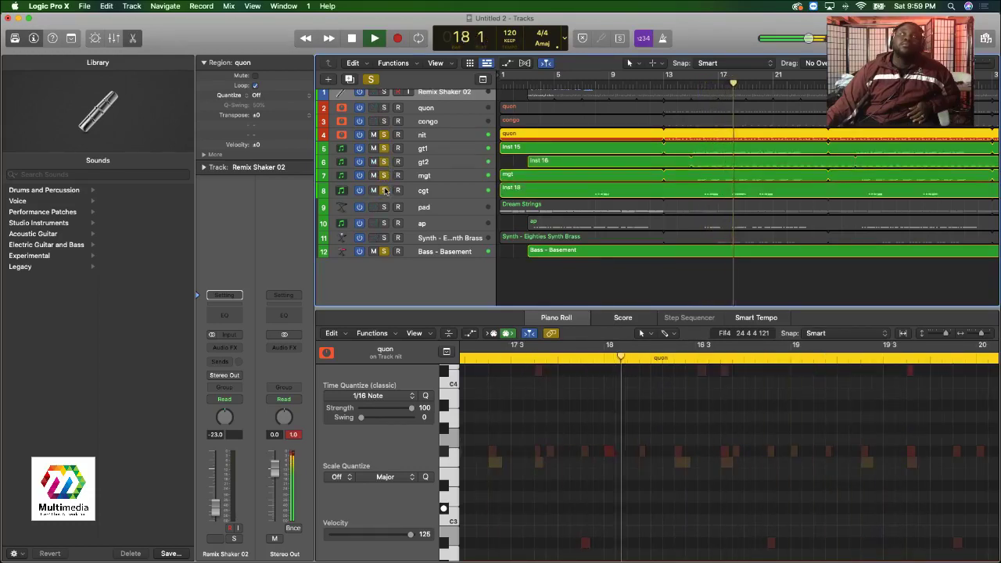
In the mixer, set the cgt level to -4.9 dB and turn off solo on all soloed tracks.
left_click(423, 191)
key("x")
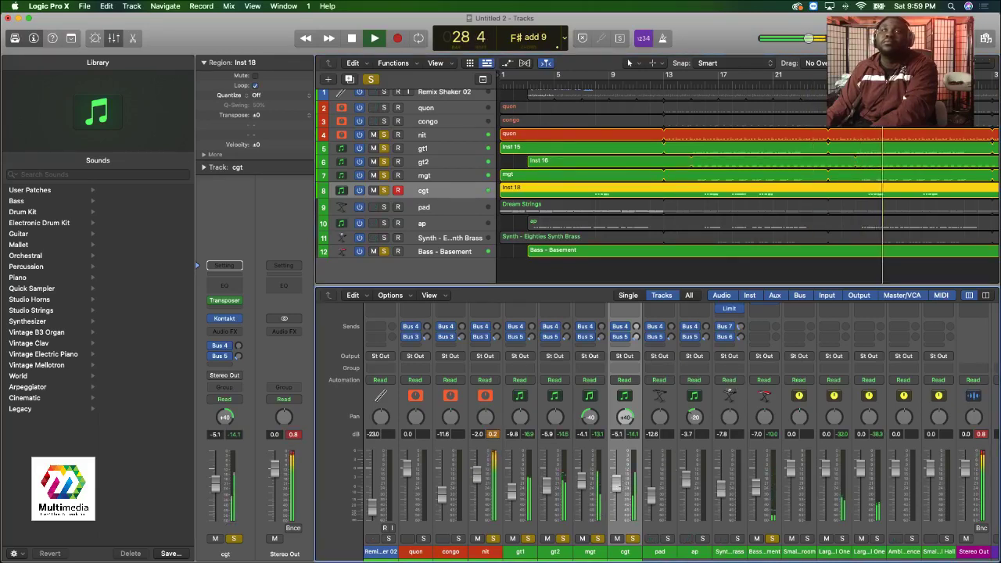
left_click(494, 540)
left_click(773, 538)
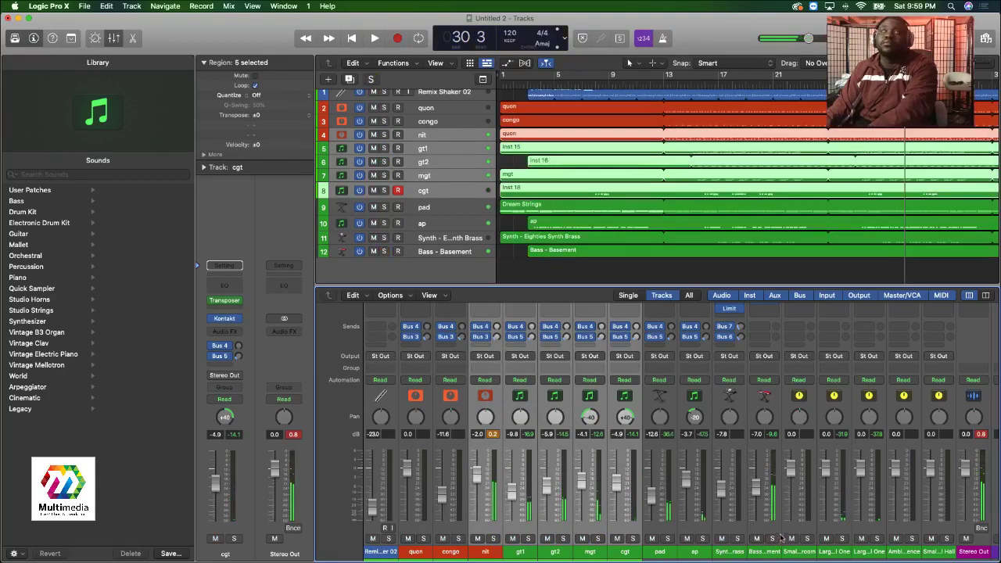
Play the full mix without solos and listen again from the start of the song.
key("space")
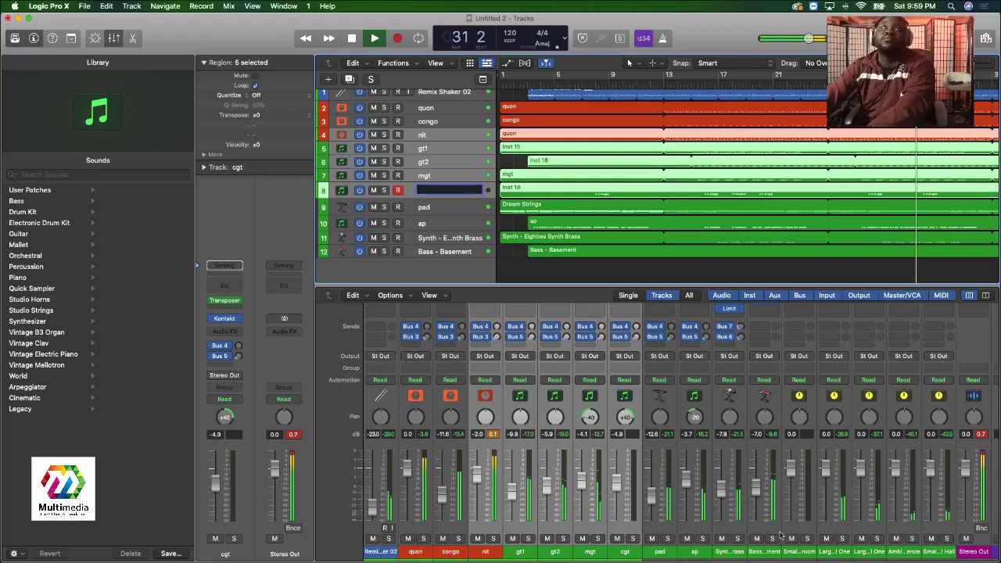
key("Return")
key("space")
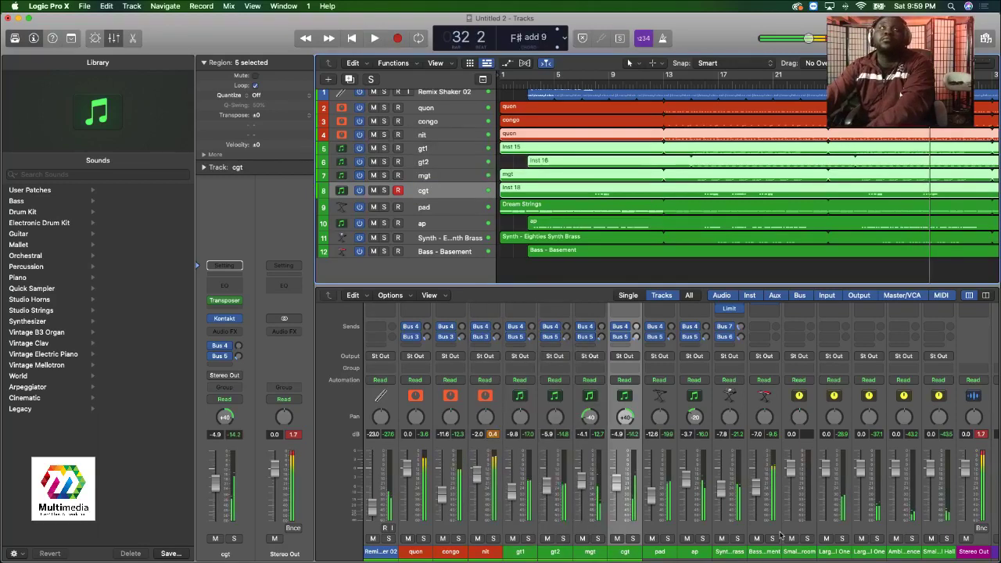
key("space")
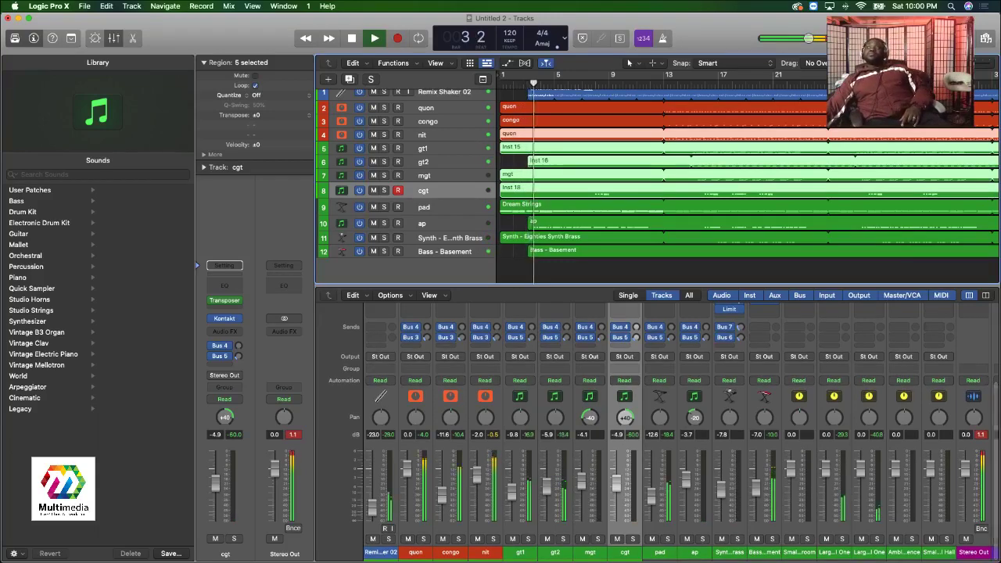
Fit the whole song in the tracks view, turn on cycle mode and deselect all regions.
key("z")
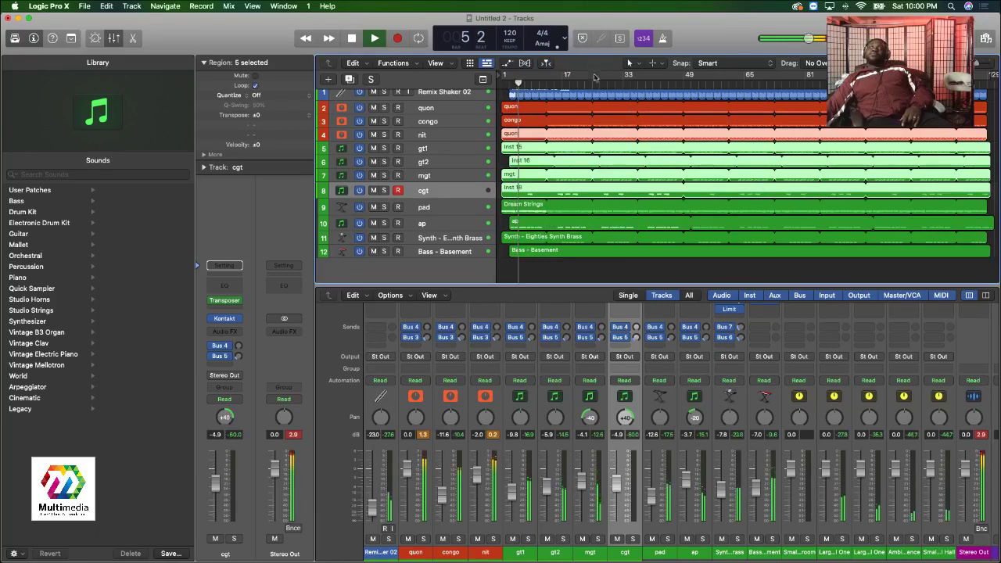
key("c")
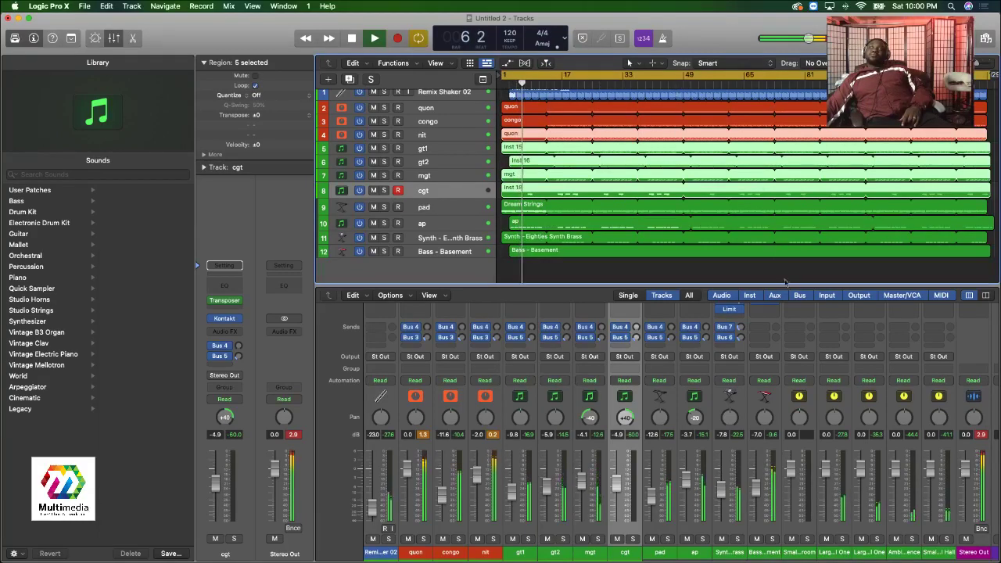
left_click(793, 271)
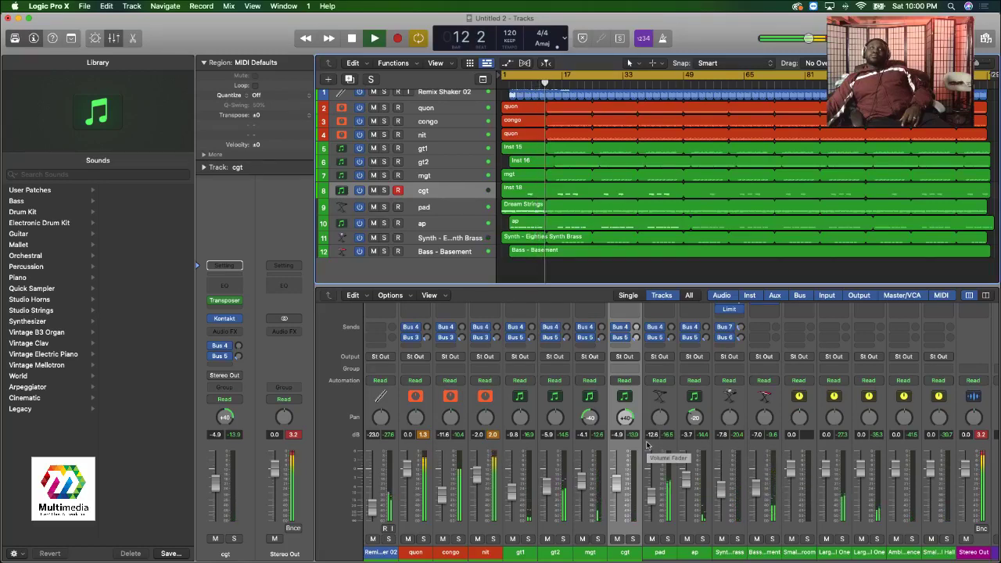
Check ap muted and soloed during playback, and set its level to -5.6 dB and its pan to -40.
left_click(687, 539)
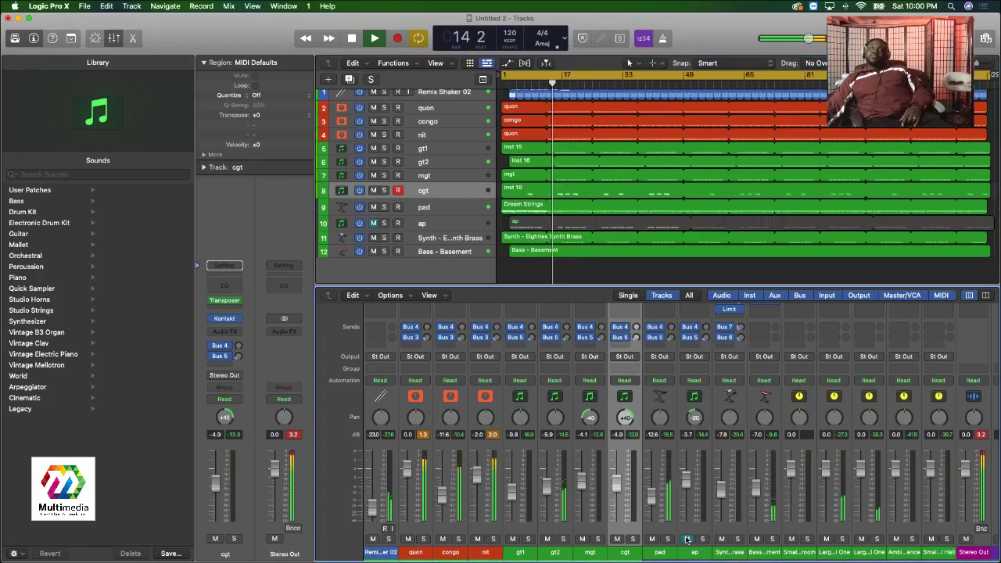
left_click(687, 539)
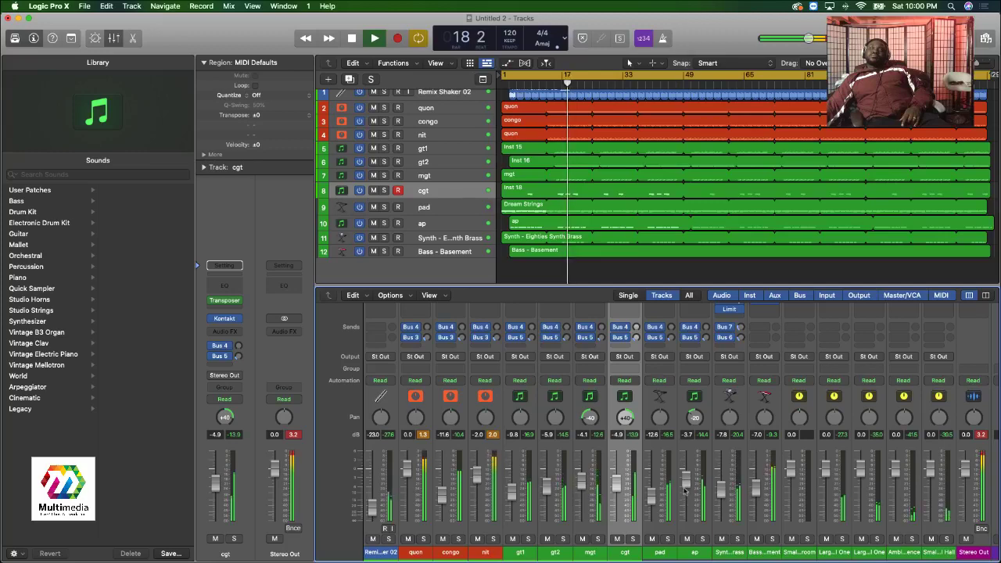
left_click(702, 539)
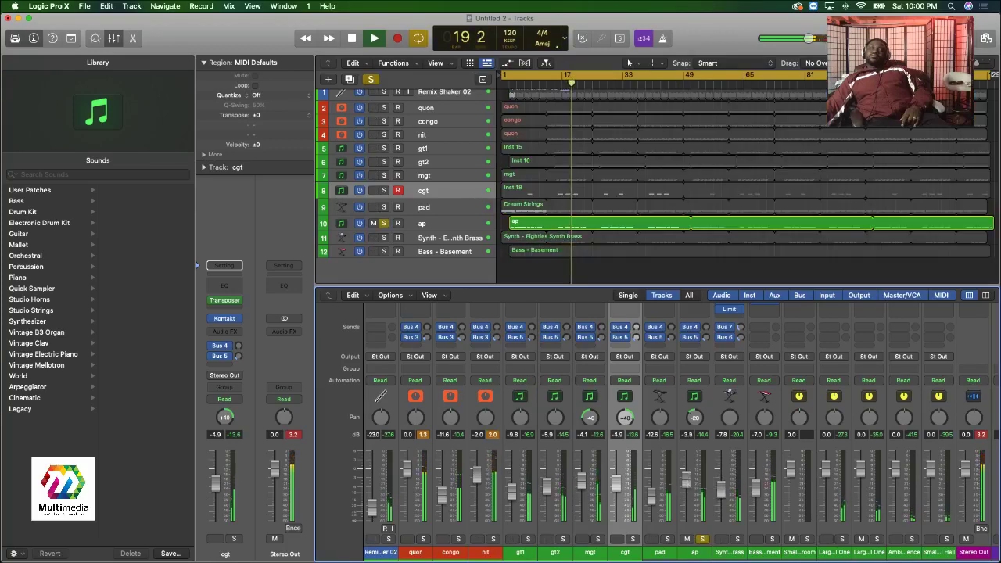
left_click(702, 538)
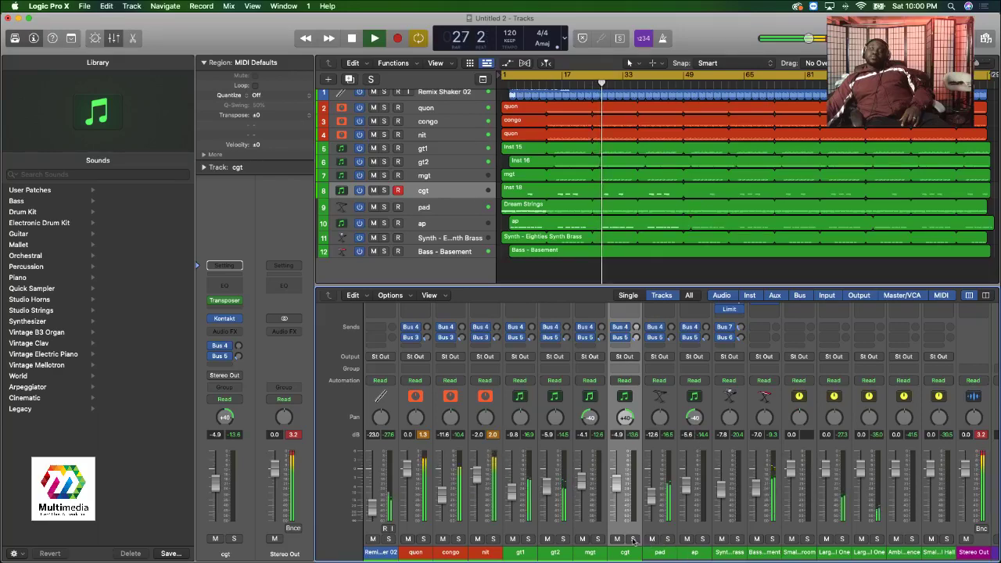
Balance ap at -4.9 dB against cgt with both soloed, and replay the full mix from the song start without solos.
key("s")
left_click(703, 538)
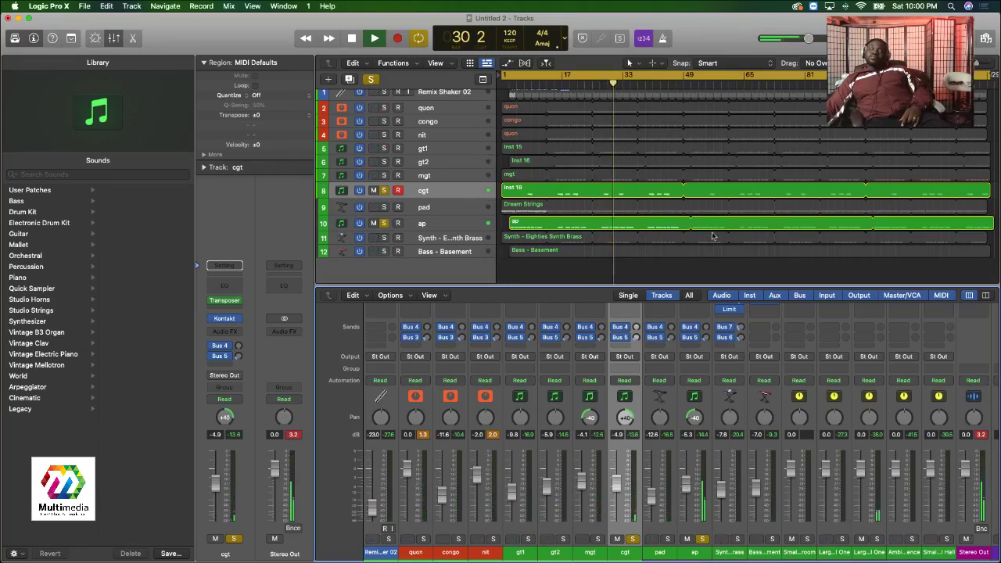
left_click(644, 89)
left_click(651, 86)
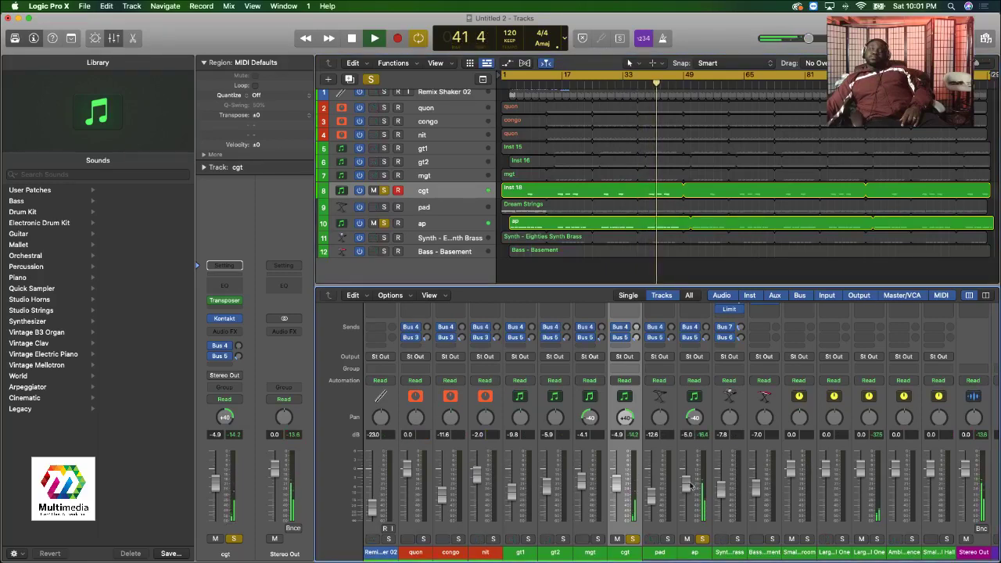
left_click(703, 540, "alt")
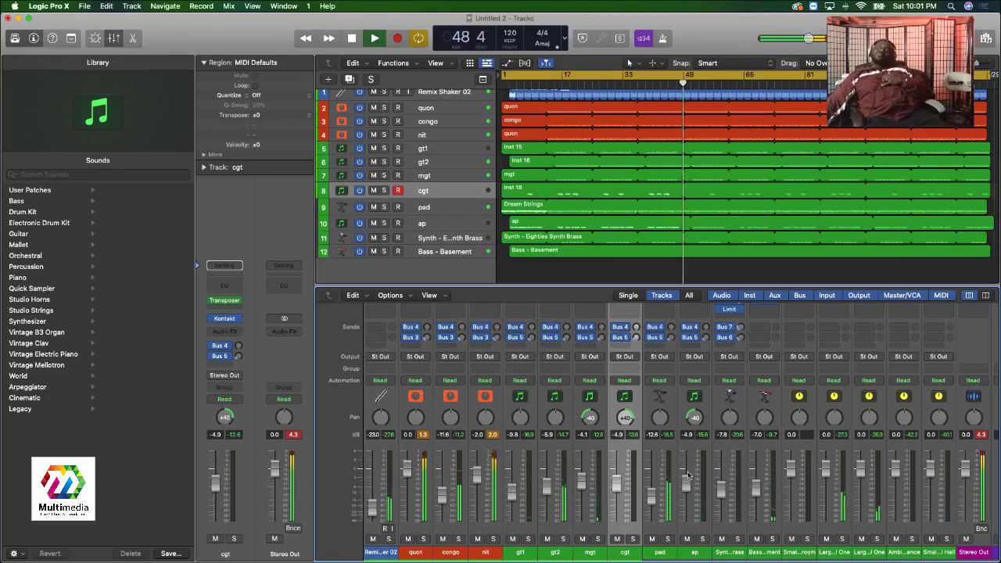
key("Return")
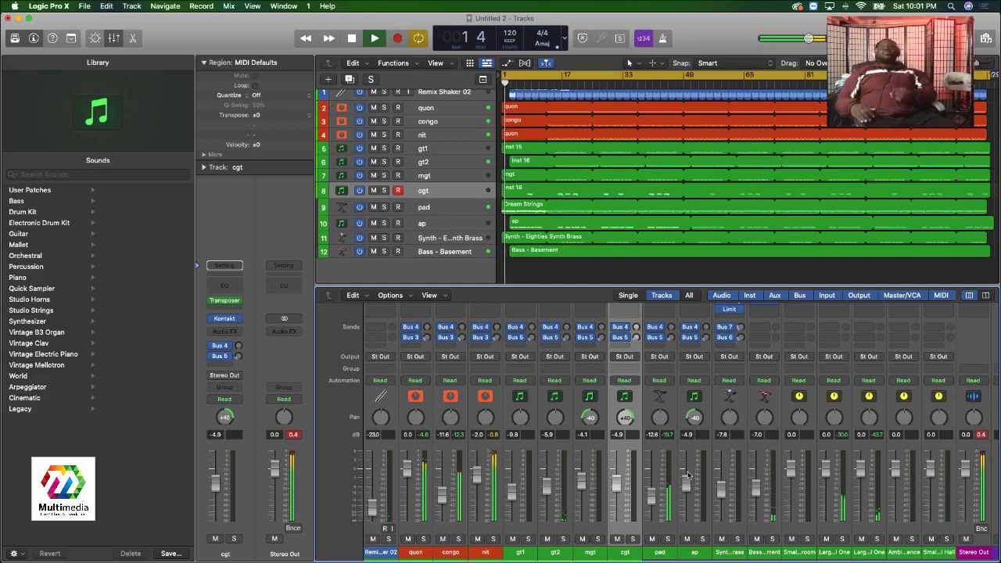
Open the Kontakt instrument of the cgt track and the Battery 4 instrument of the quon track.
scroll(688, 474, "up", 1)
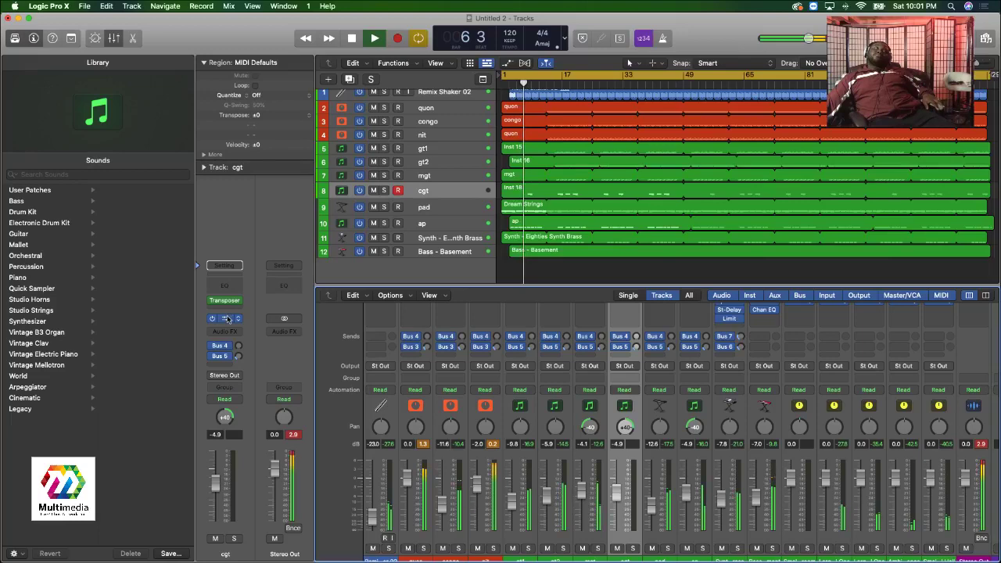
left_click(225, 319)
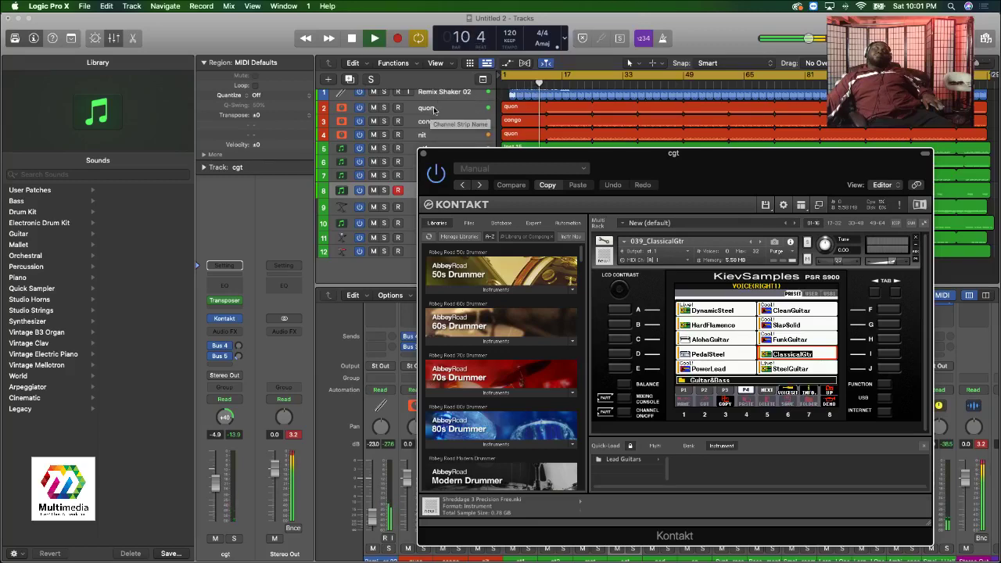
left_click(431, 110)
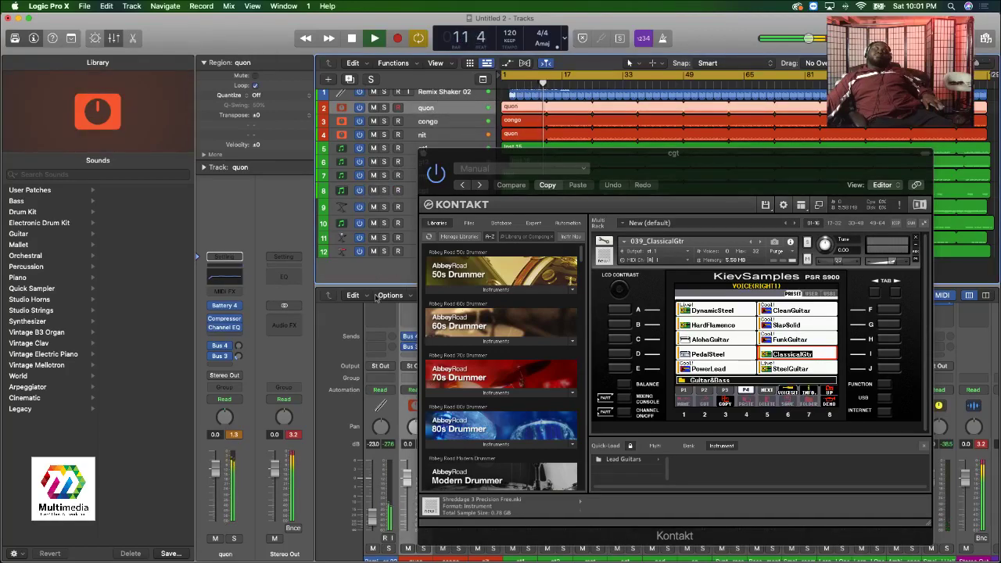
left_click(225, 306)
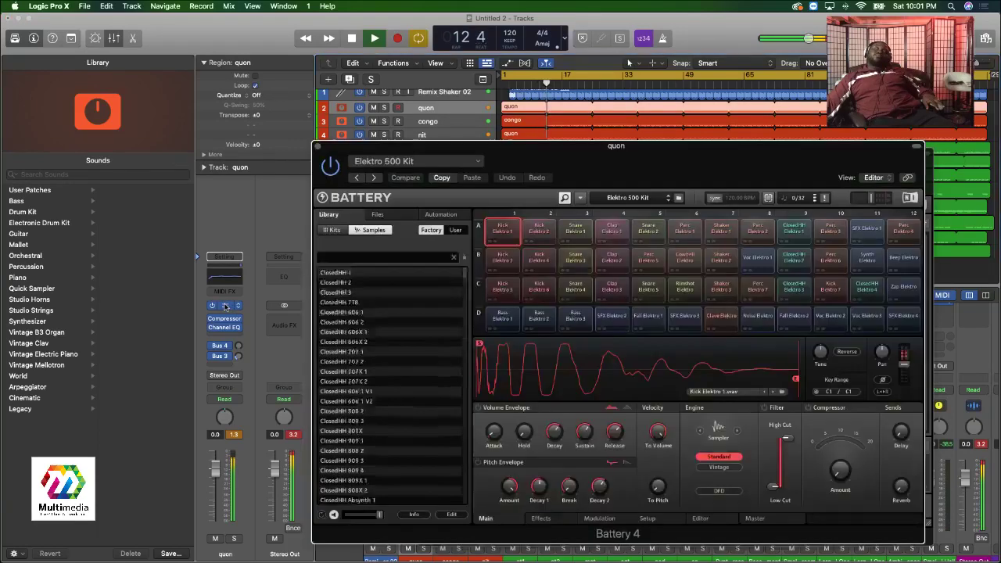
Arrange the Battery 4 and Kontakt windows next to each other, with Battery 4 before Kontakt.
left_click_drag(706, 153, 516, 105)
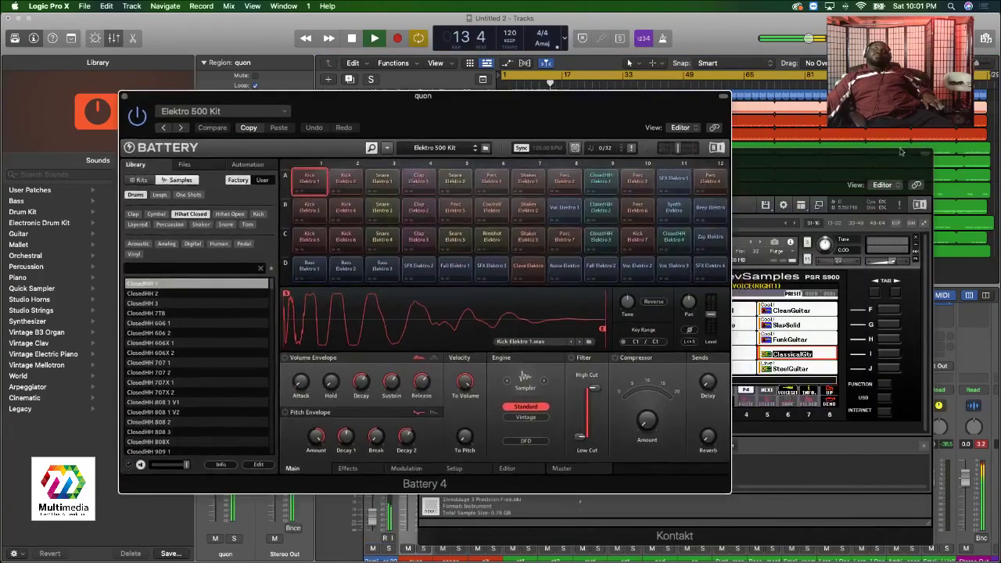
left_click_drag(783, 158, 804, 164)
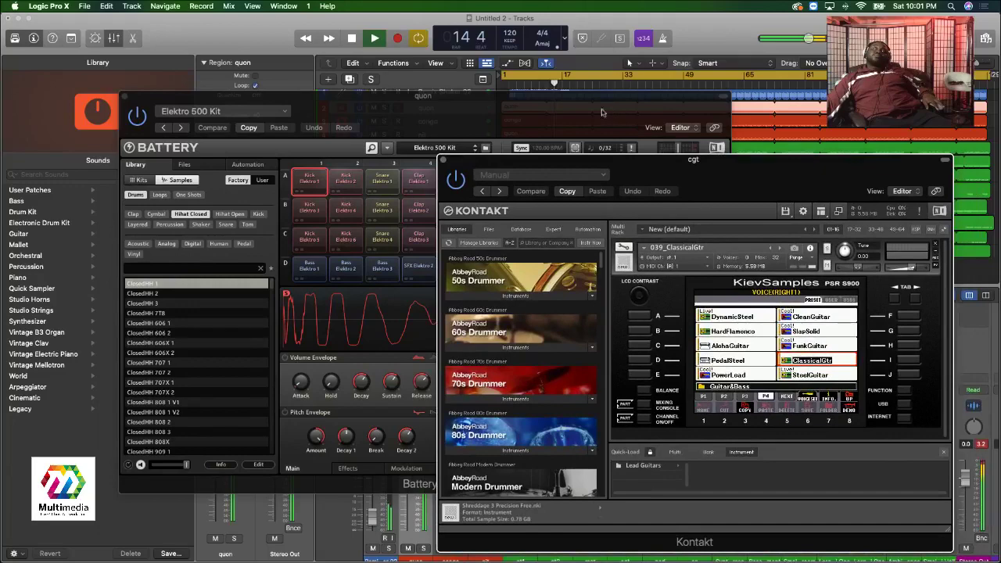
left_click_drag(530, 105, 446, 90)
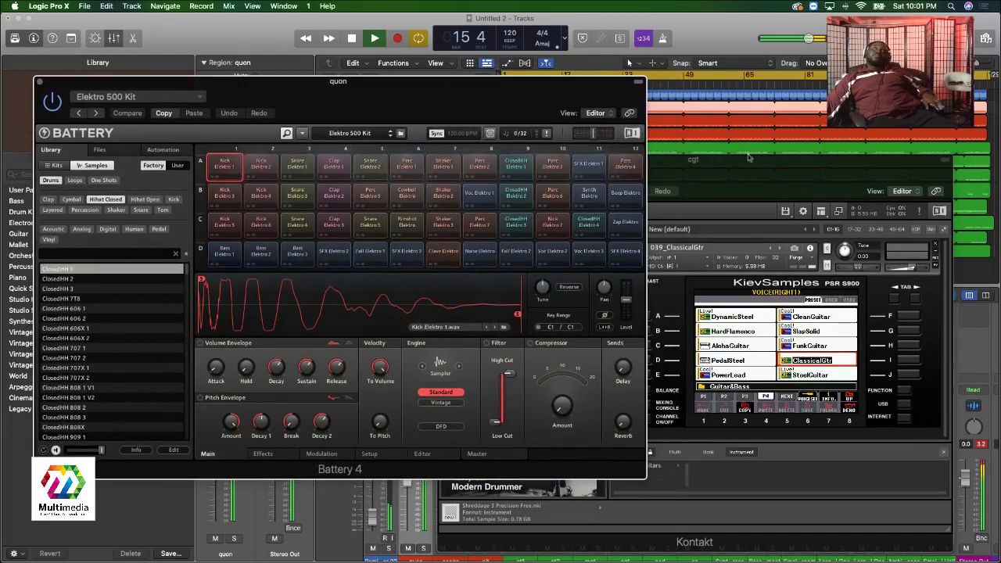
left_click(899, 250)
left_click_drag(736, 162, 751, 165)
left_click_drag(497, 81, 480, 77)
left_click_drag(732, 167, 749, 165)
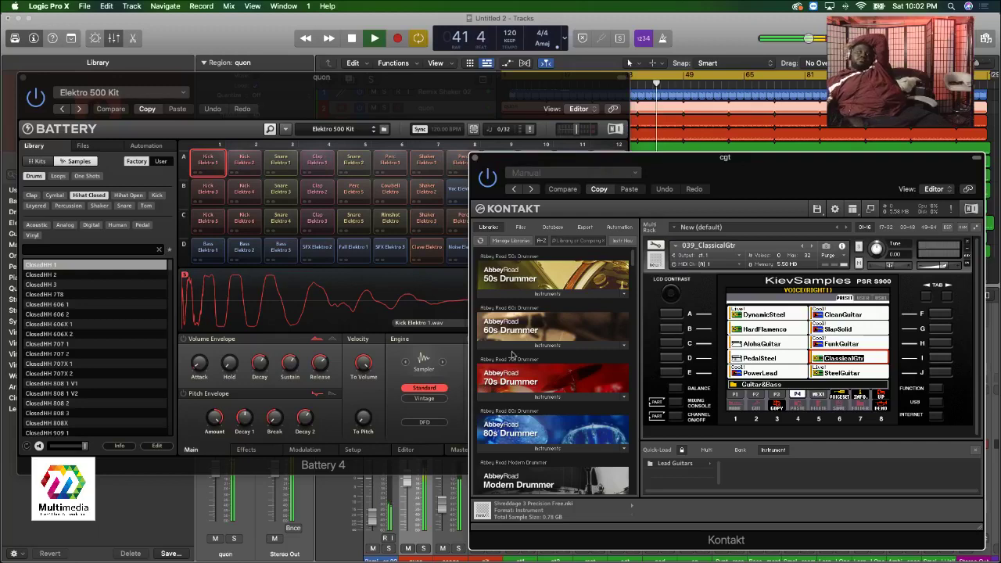
Switch the solo of quon on and off during playback to compare it with the full mix.
left_click(423, 547)
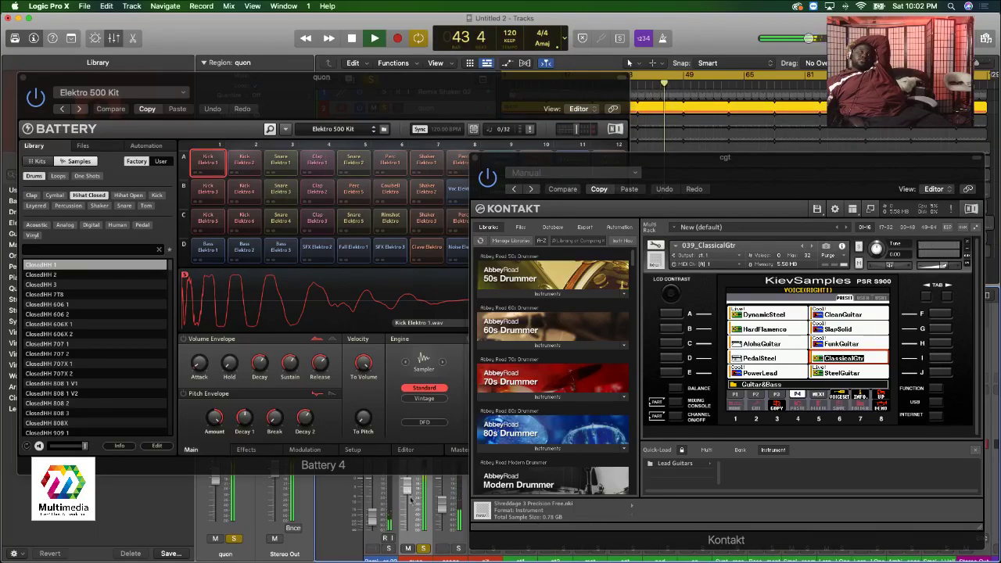
key("s")
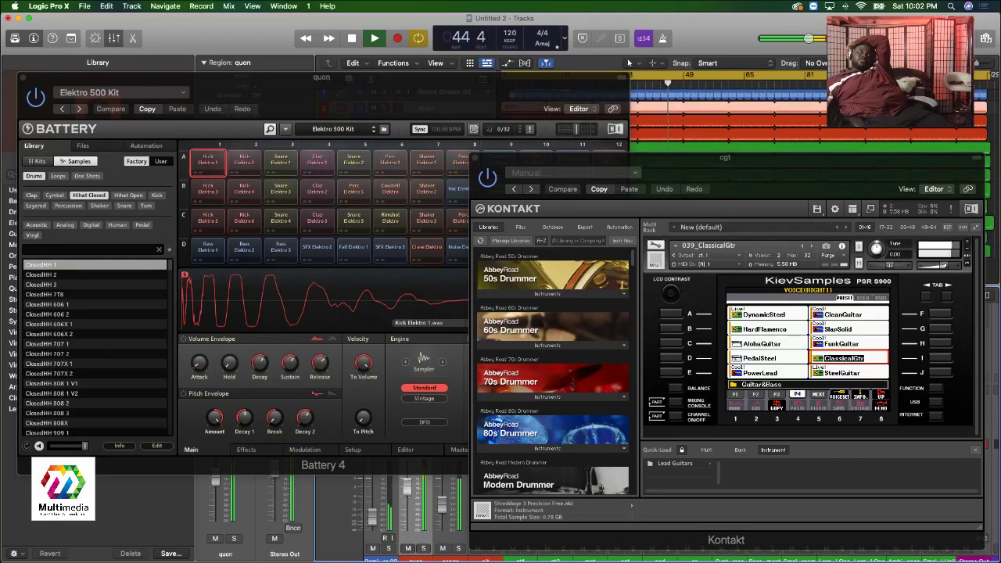
left_click(424, 547)
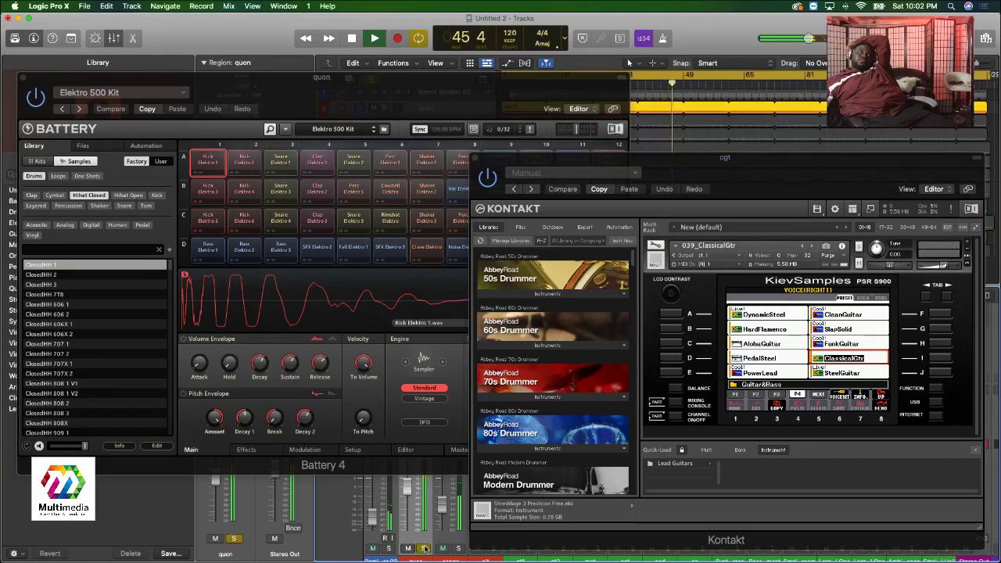
left_click(423, 548)
Compare the mix with nit muted, unmuted and soloed during playback, leaving nit muted.
scroll(477, 551, "down", 1)
scroll(472, 552, "left", 2)
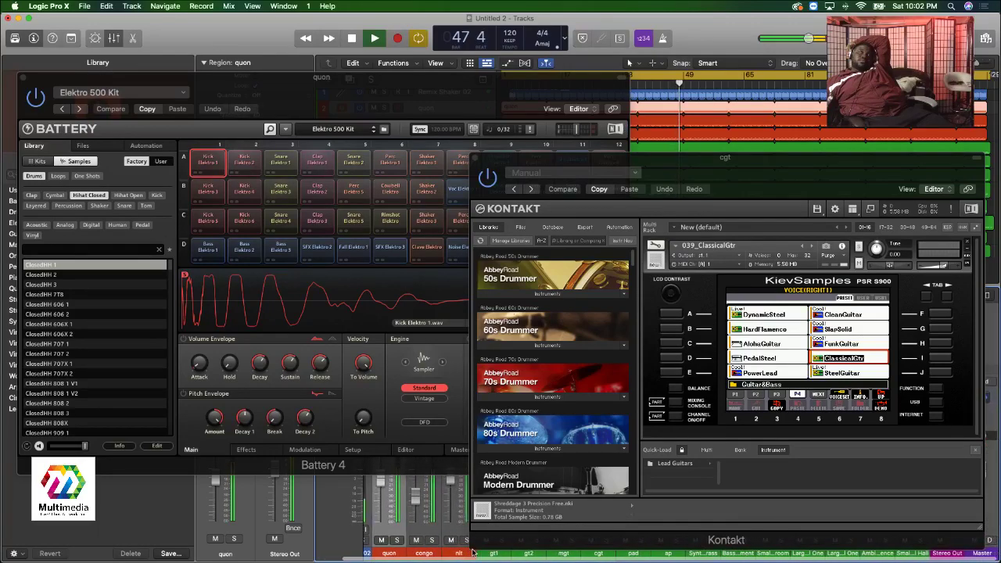
scroll(472, 552, "right", 3)
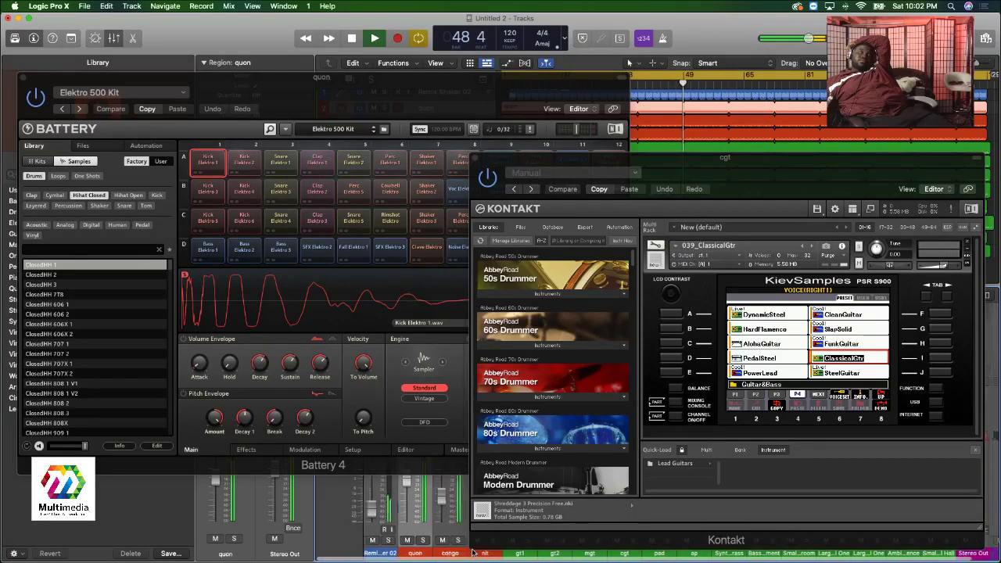
scroll(472, 552, "left", 1)
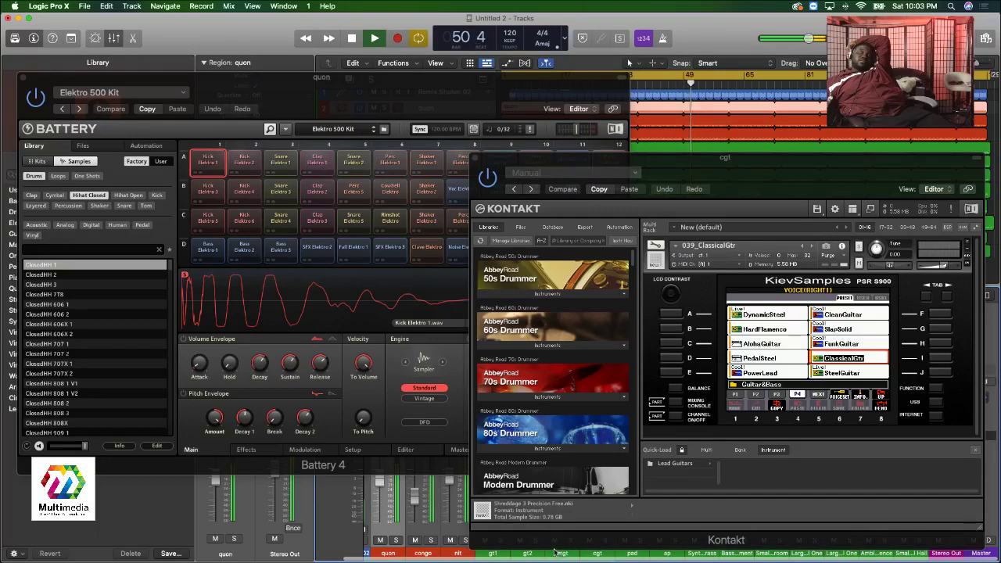
scroll(554, 553, "left", 2)
scroll(508, 550, "left", 1)
scroll(433, 541, "right", 3)
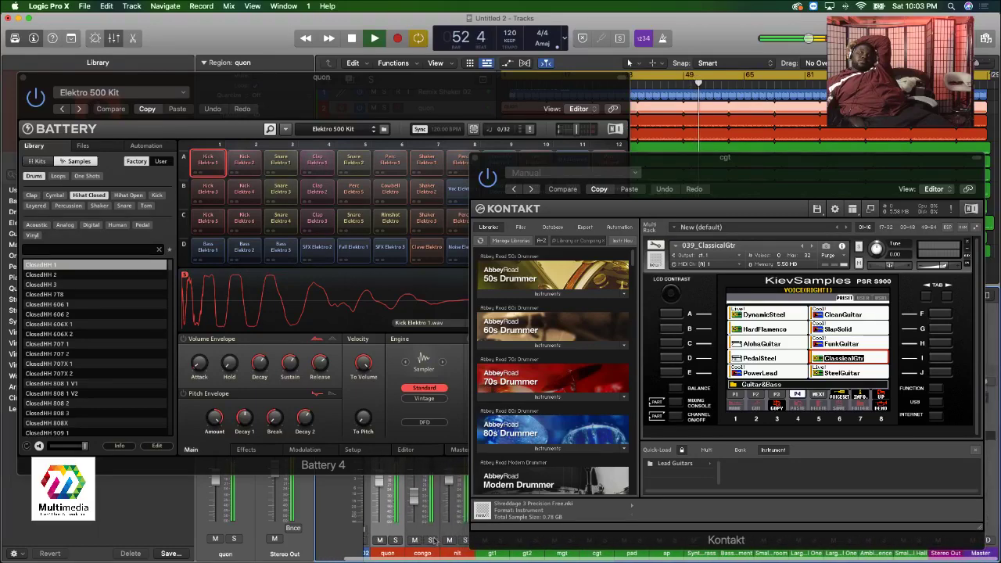
left_click(451, 540)
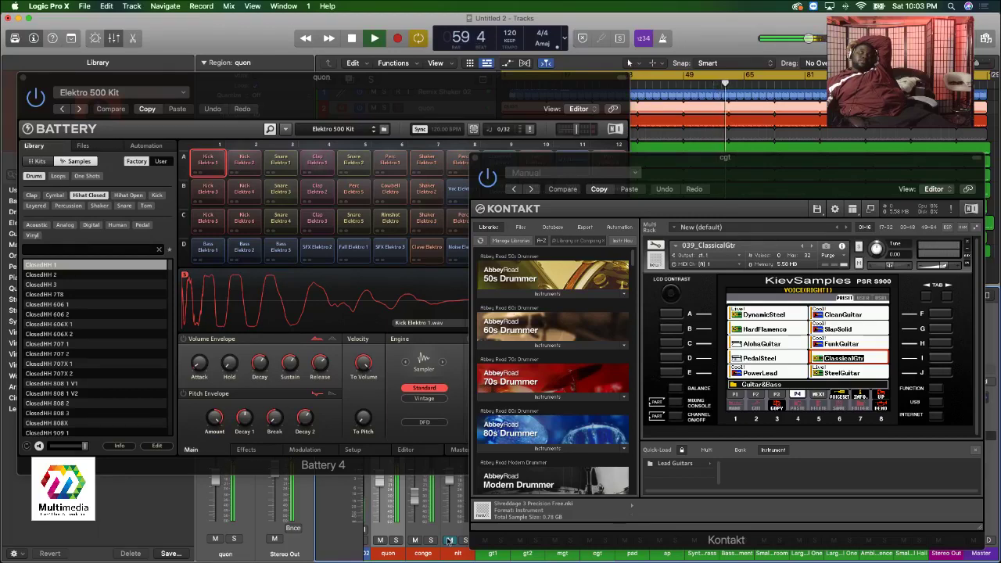
left_click(450, 540)
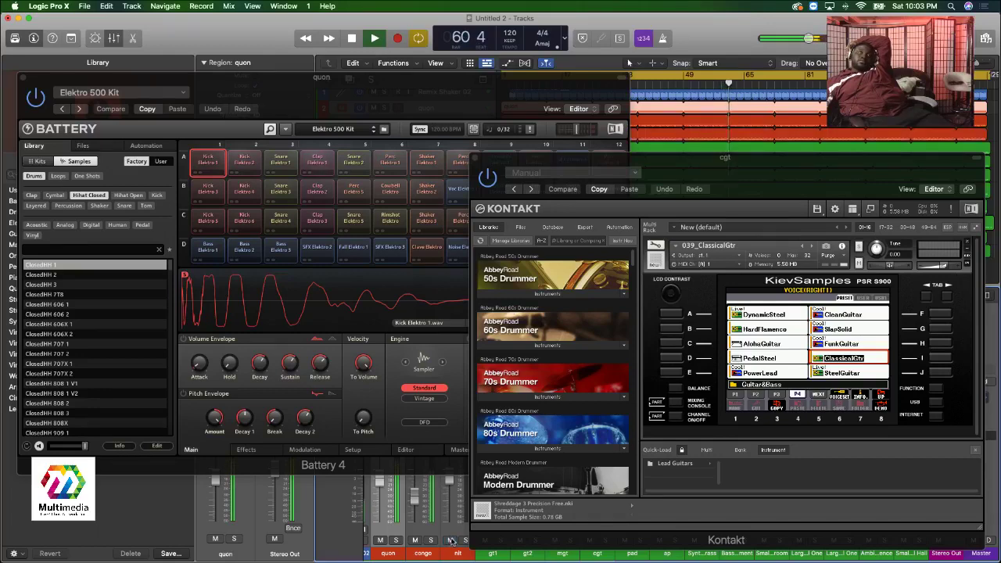
left_click(464, 539)
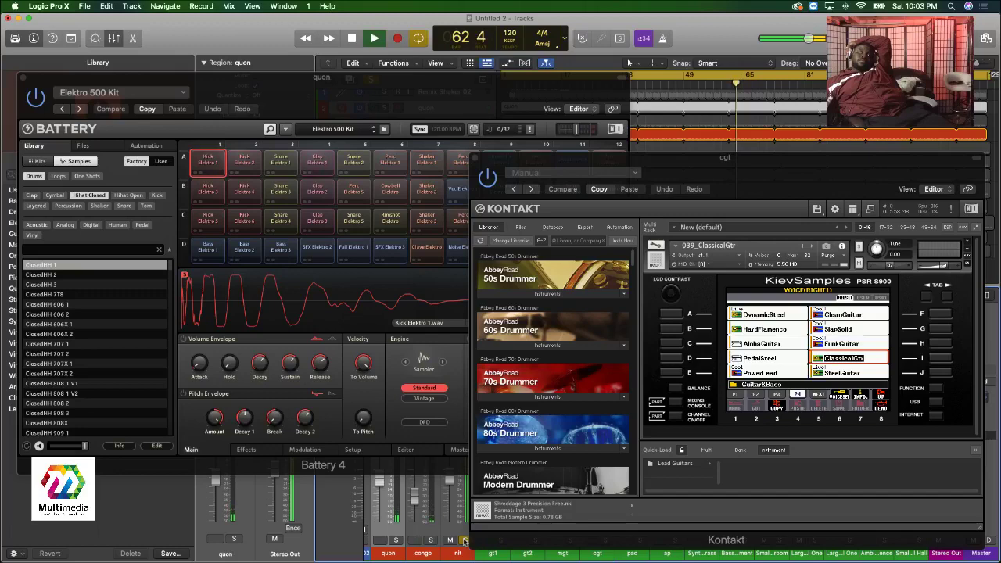
left_click(465, 540)
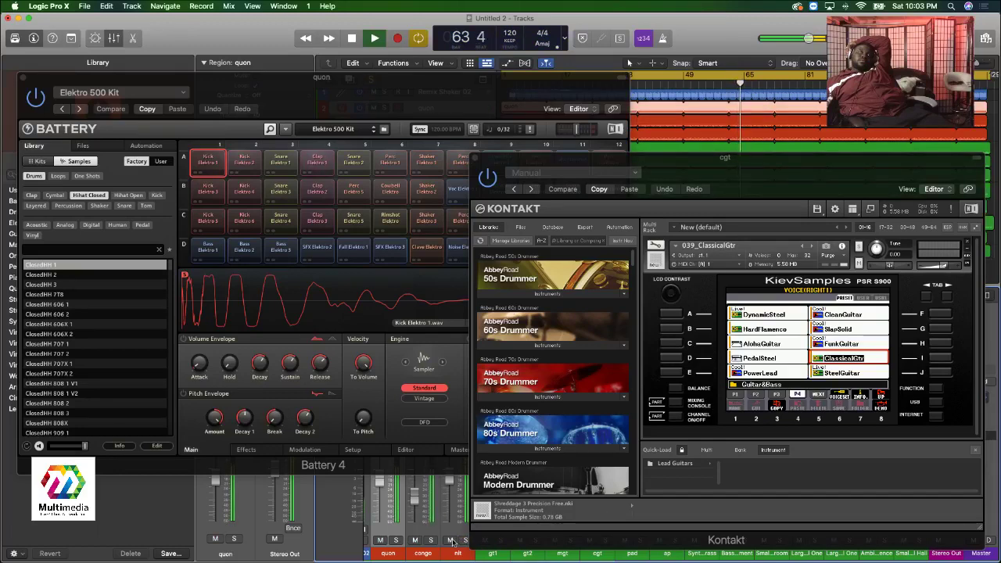
left_click(450, 540)
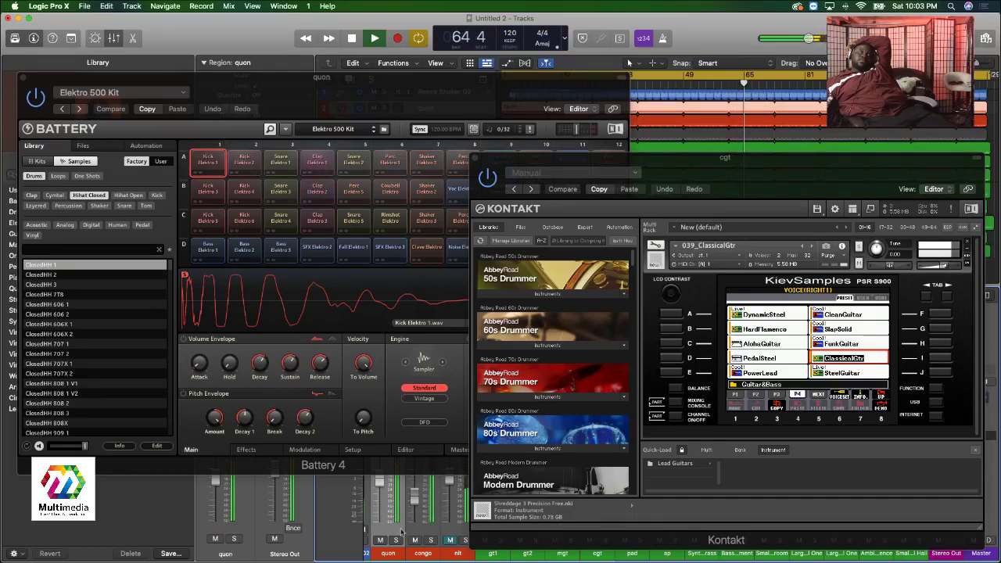
Solo nit and quon together during playback to hear how the two percussion parts combine.
scroll(401, 534, "left", 2)
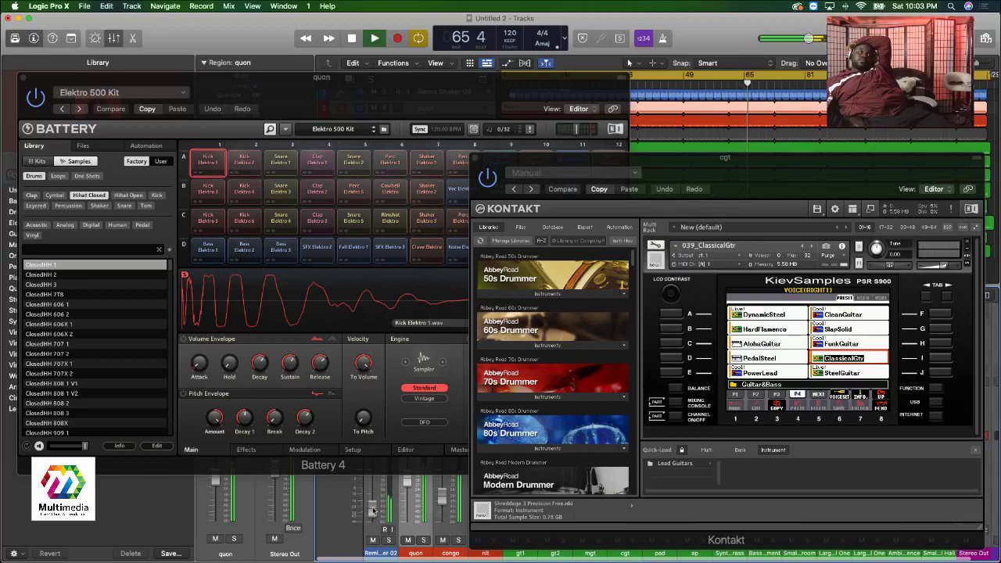
scroll(466, 533, "right", 1)
scroll(462, 536, "right", 3)
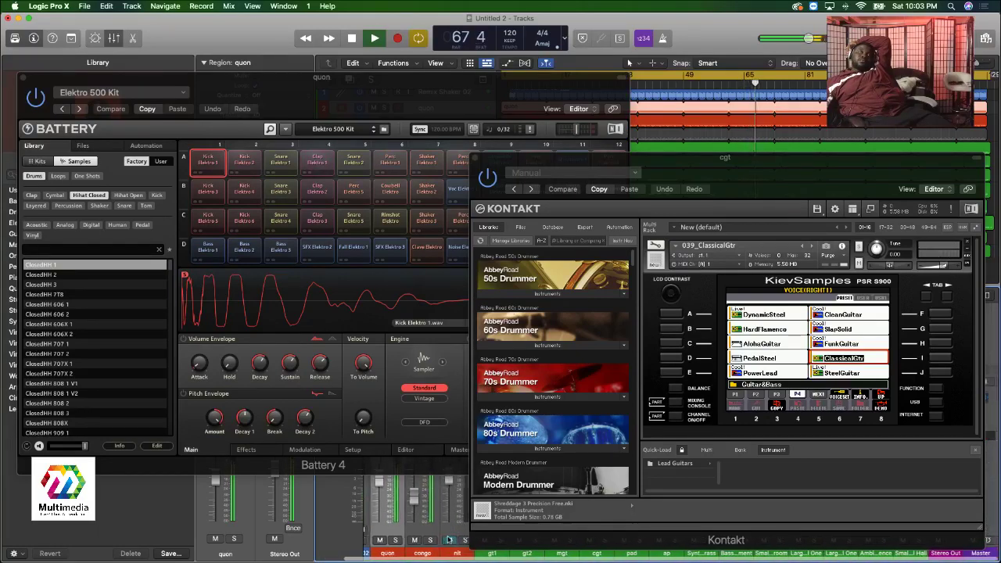
left_click(462, 540)
left_click(395, 539)
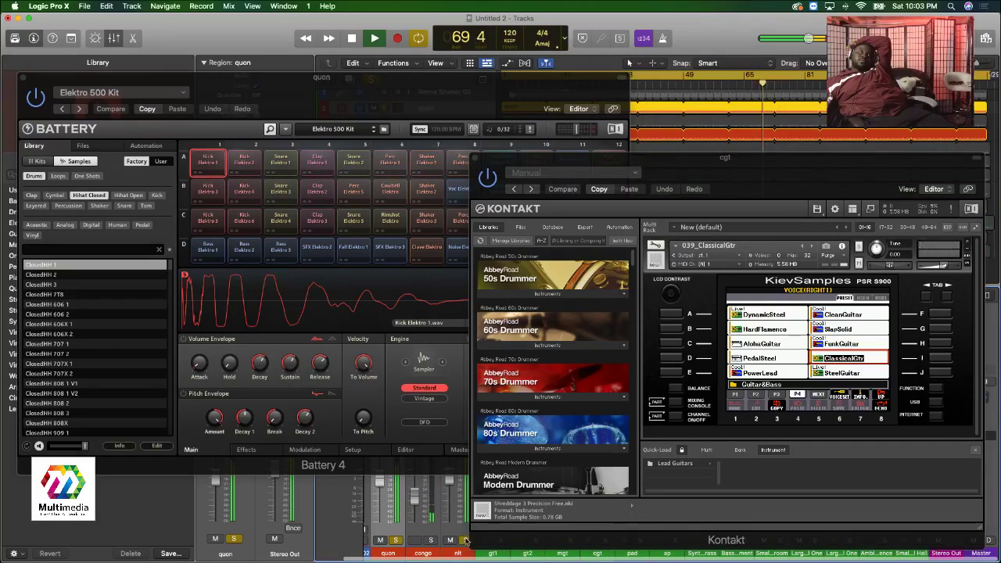
left_click(464, 540)
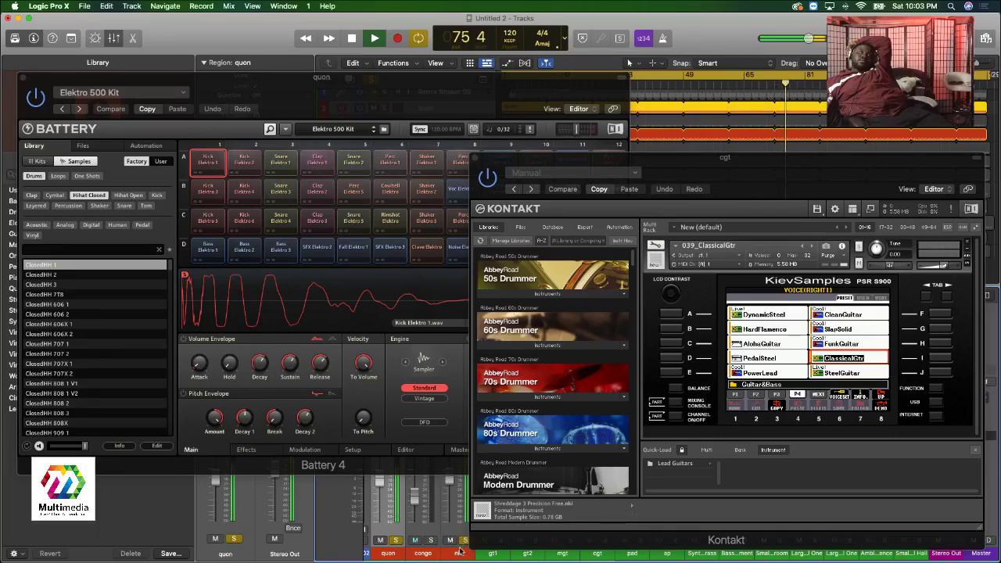
Select the nit channel and close the Battery 4 and Kontakt plug-in windows.
left_click(460, 553)
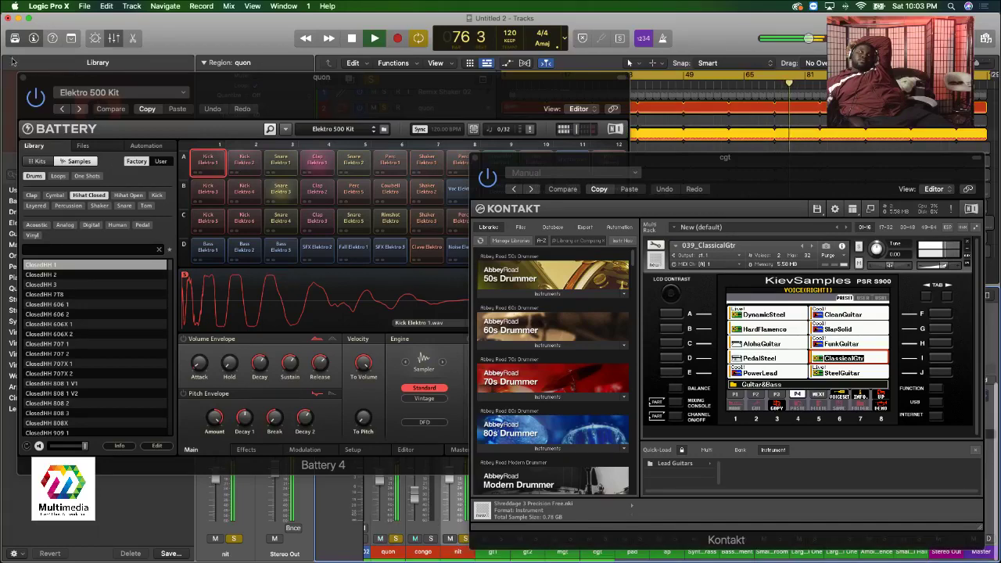
left_click(21, 79)
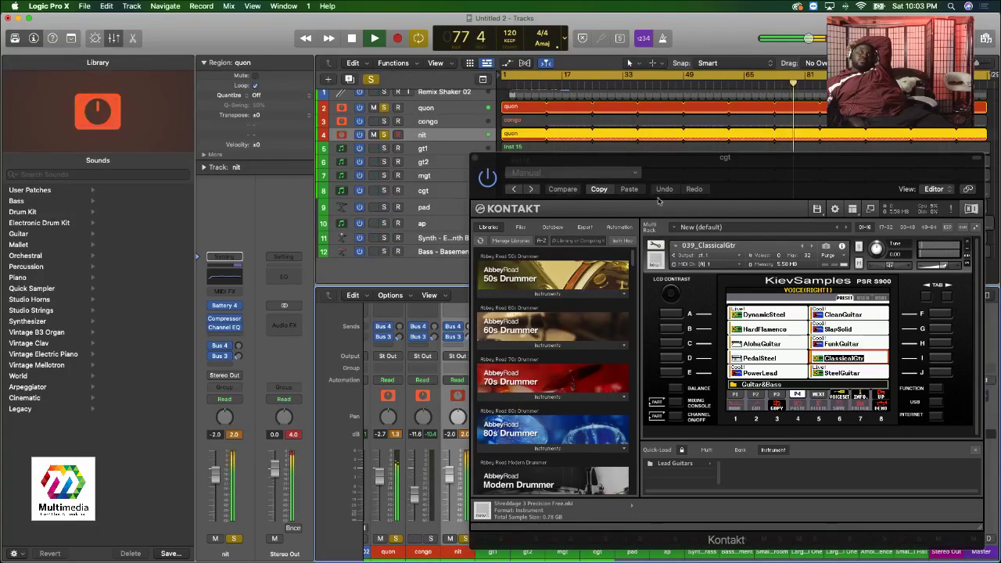
left_click(474, 162)
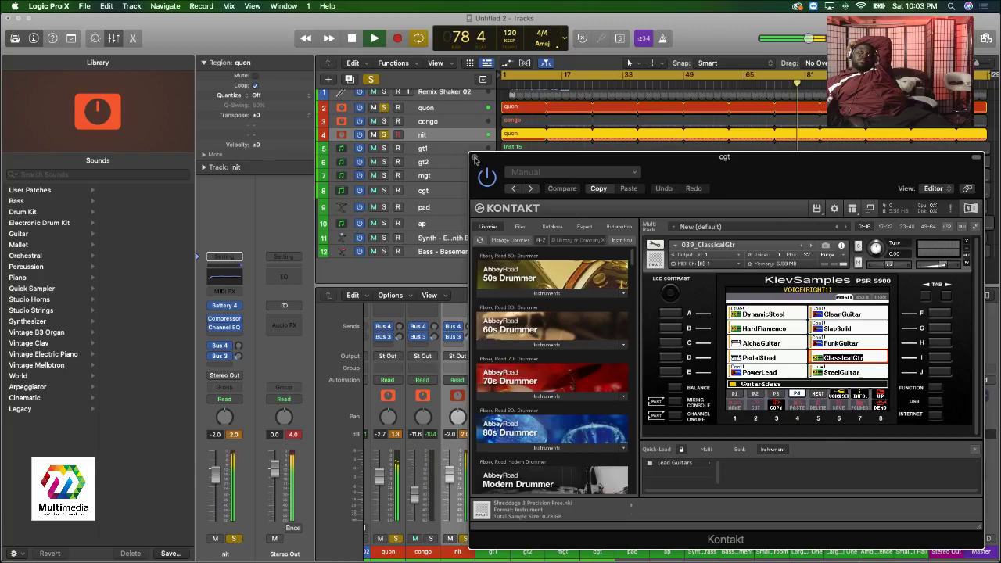
left_click(474, 159)
left_click(546, 191)
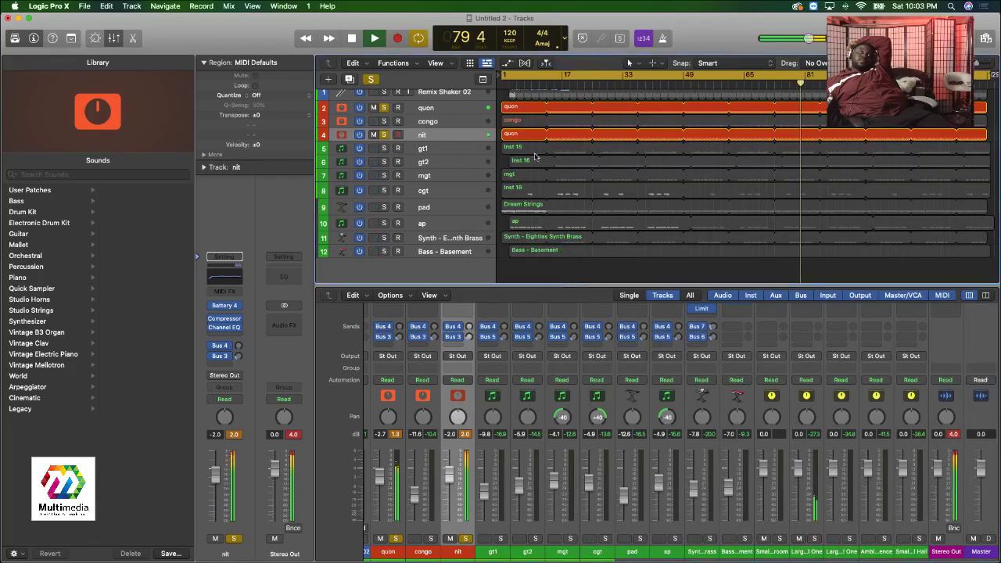
Open nit's region in the Piano Roll and delete all its F3 and G3 notes while listening from the start.
double_click(519, 137)
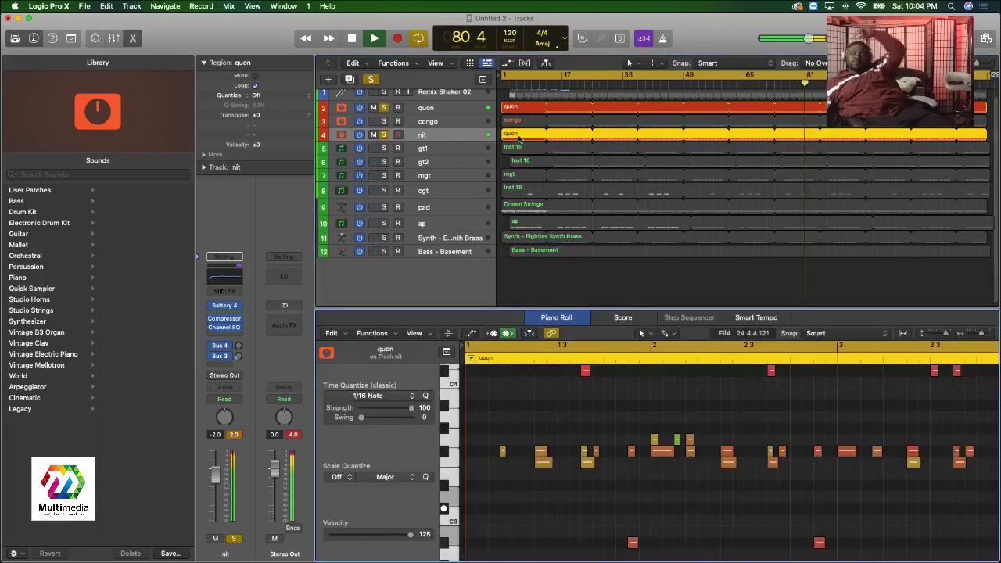
key("Return")
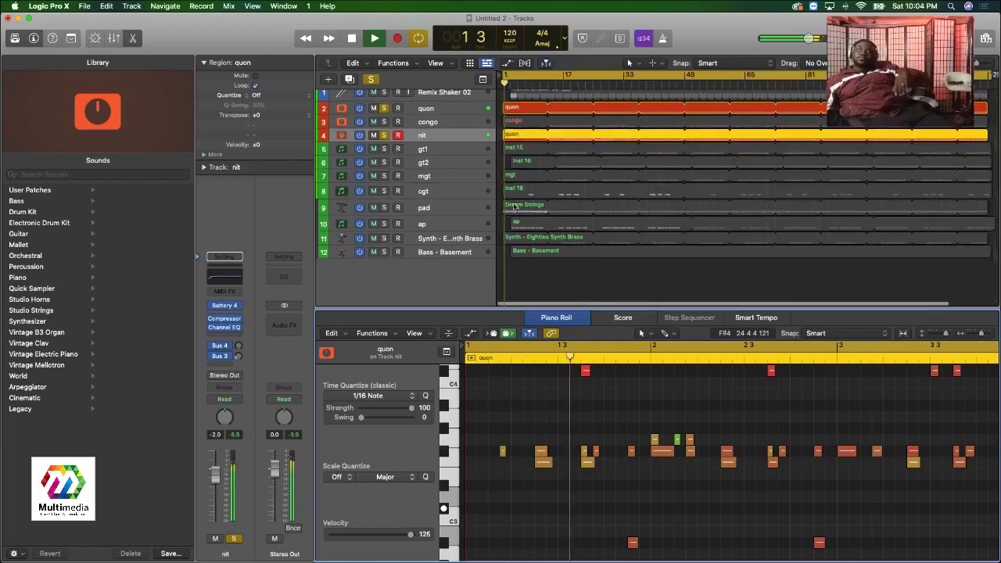
left_click_drag(522, 457, 702, 486)
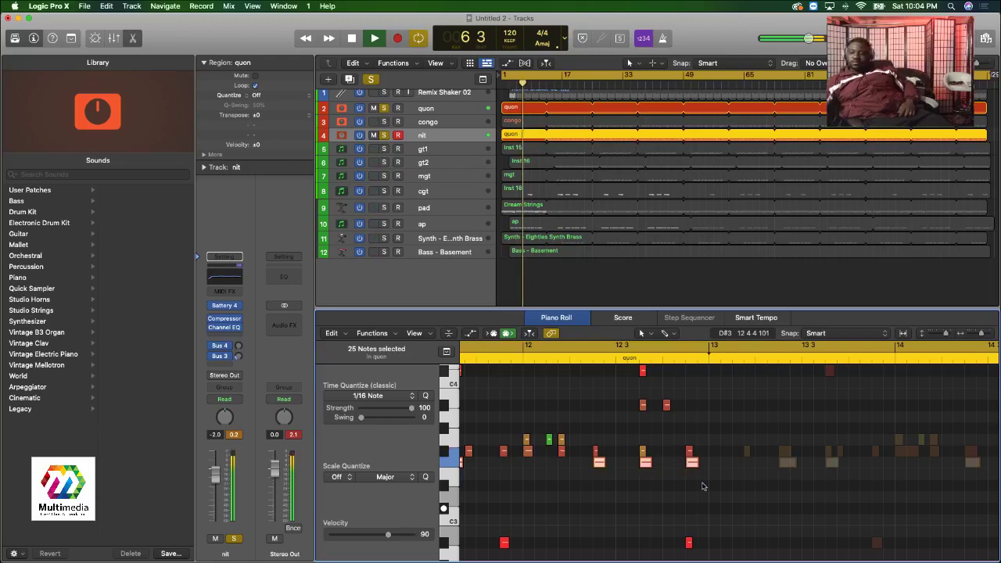
key("Return")
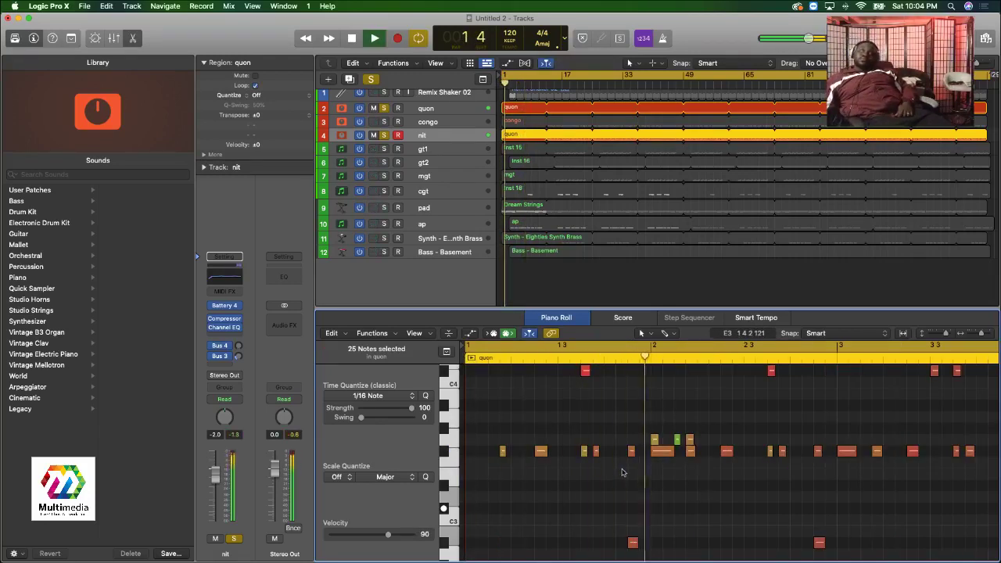
left_click(472, 358)
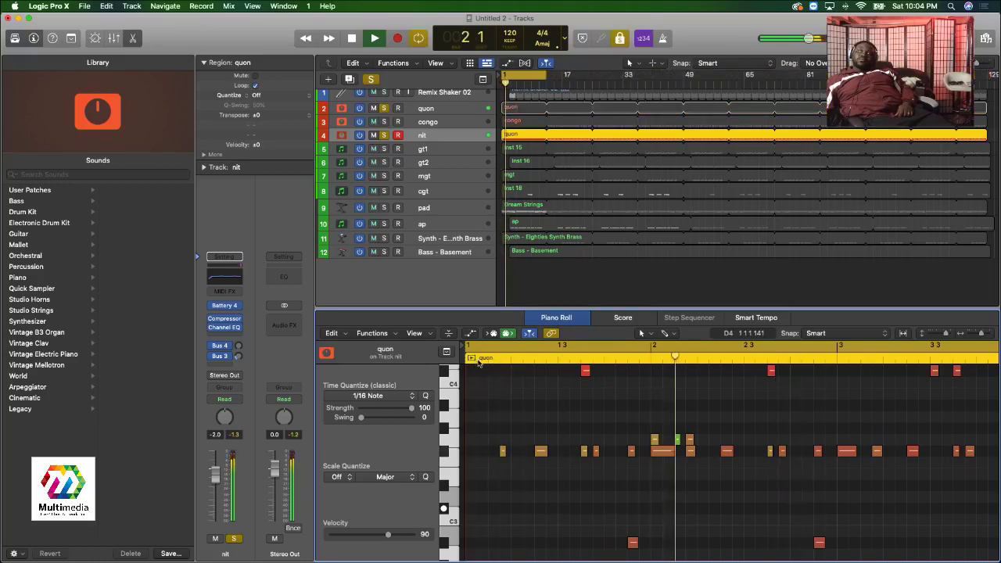
left_click_drag(648, 435, 757, 442)
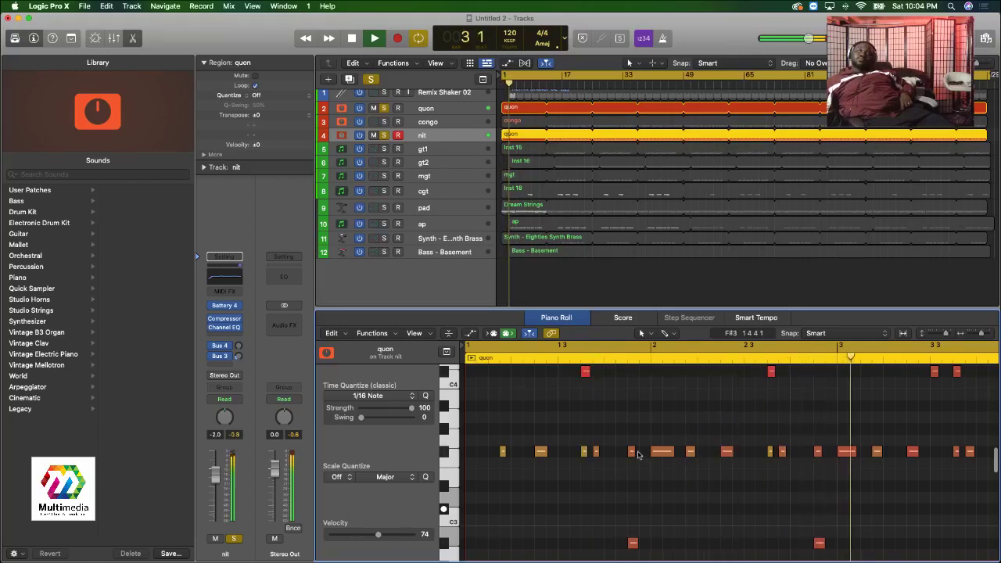
Solo nit alone and remove the extra C#4 note on beat 3 of bar 3 in its region.
left_click(385, 108)
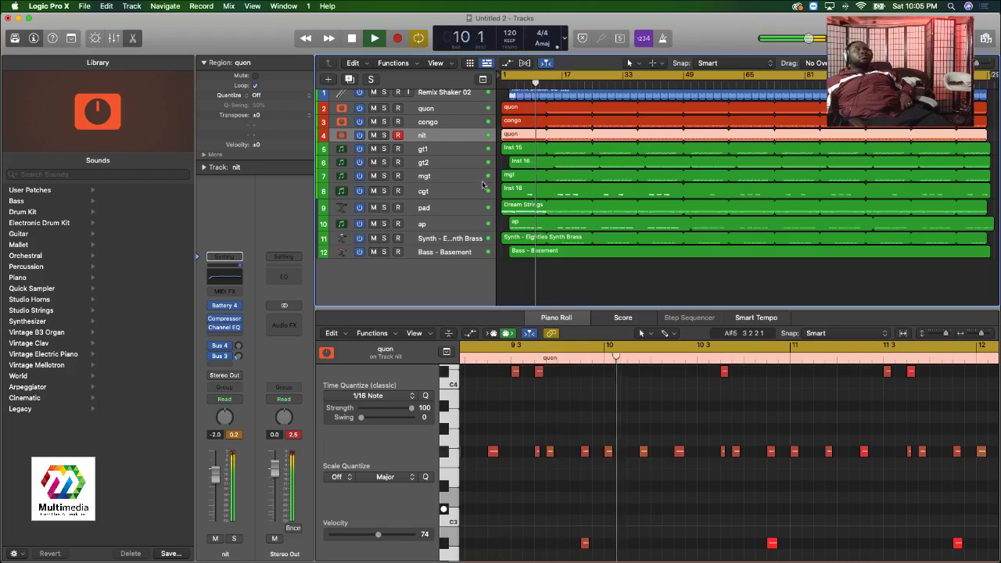
left_click(384, 135)
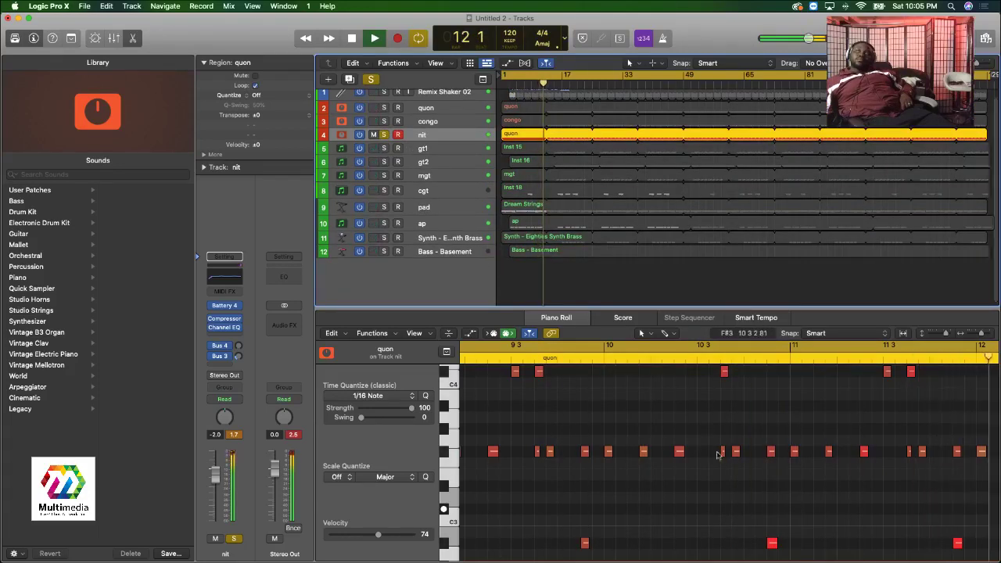
scroll(660, 433, "left", 10)
scroll(673, 436, "up", 5)
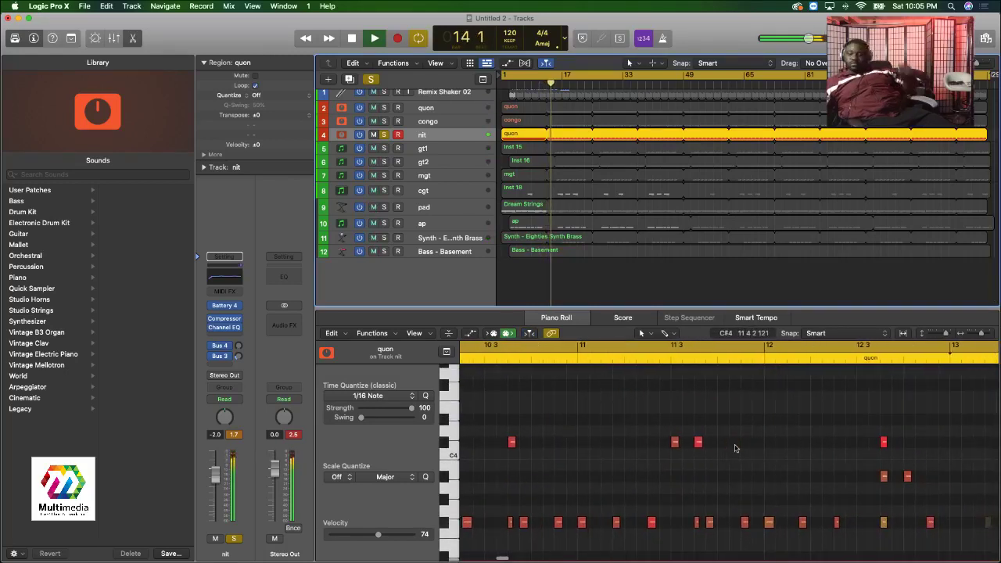
scroll(704, 446, "right", 10)
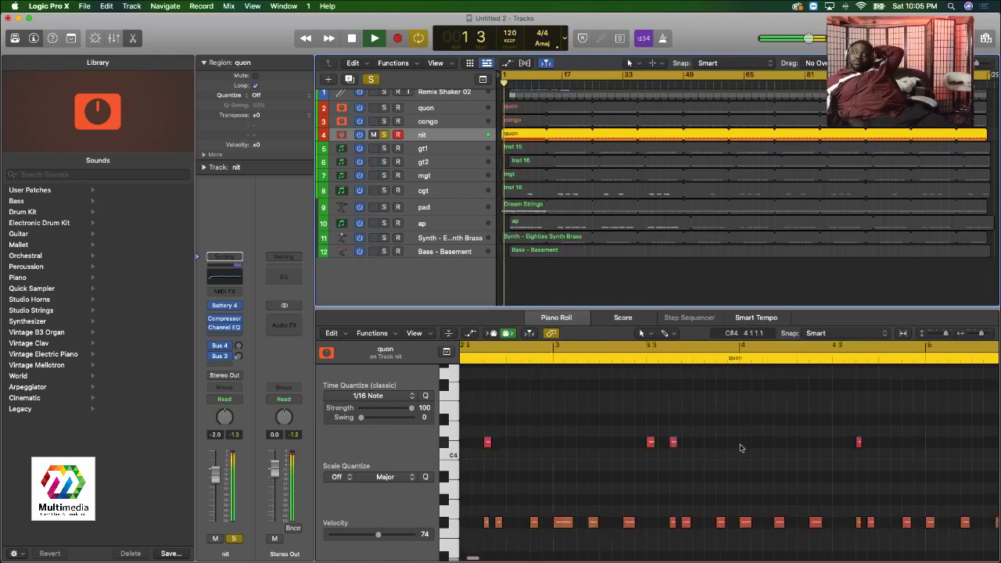
mouse_move(638, 444)
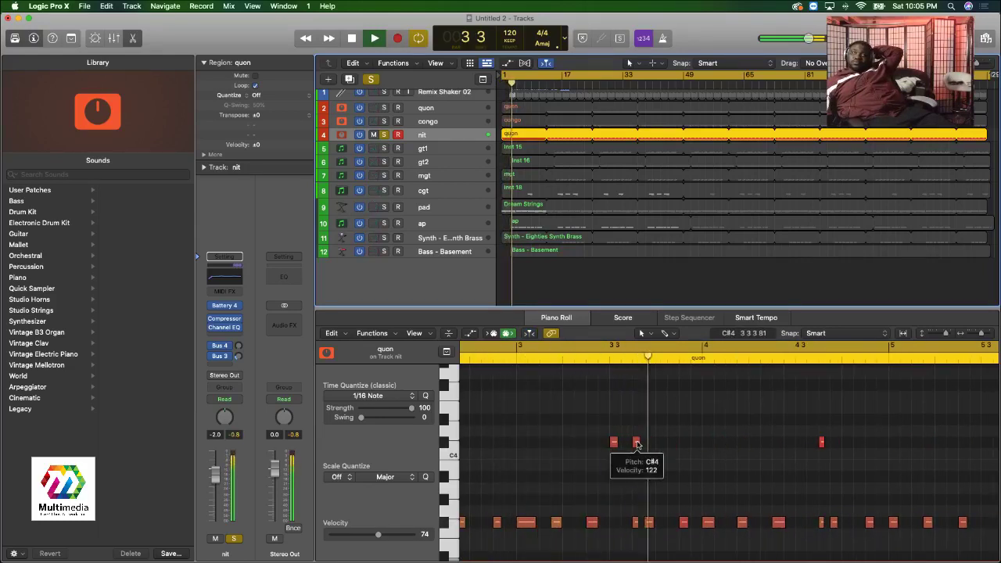
left_click(614, 442)
left_click_drag(614, 443, 636, 443)
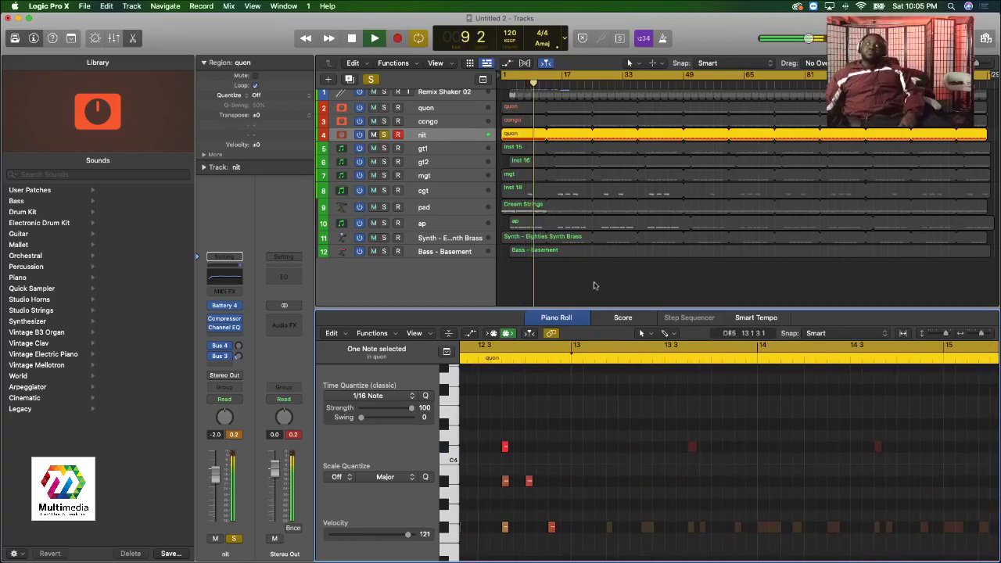
Show quon's region in the Piano Roll and play it from the start with only quon soloed.
left_click(384, 108)
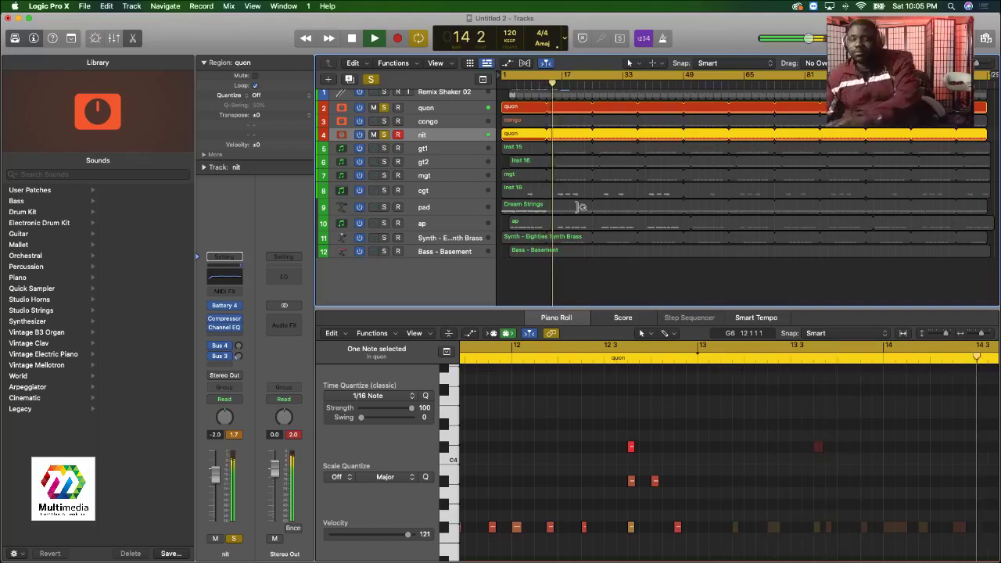
key("space")
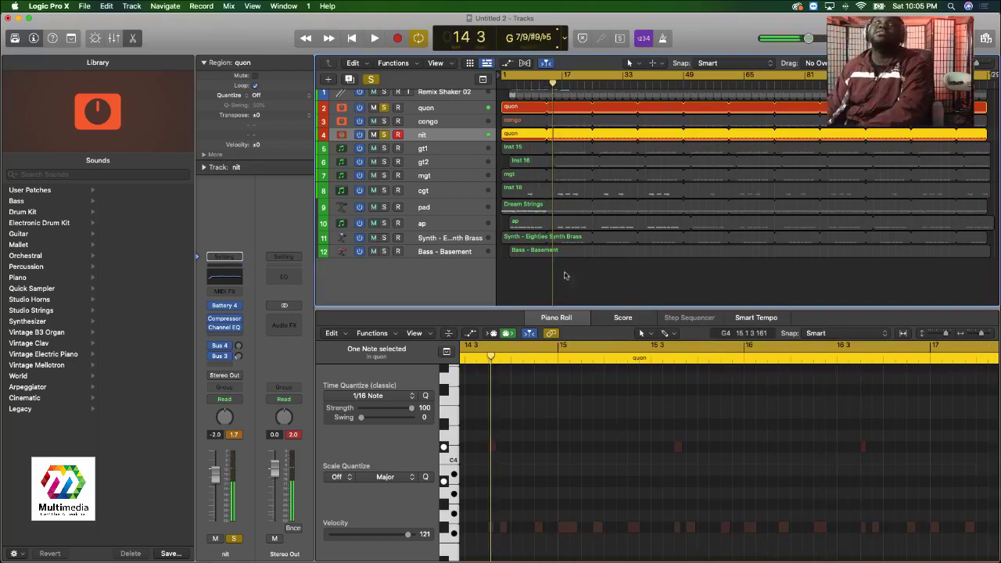
left_click(560, 276)
left_click(514, 105)
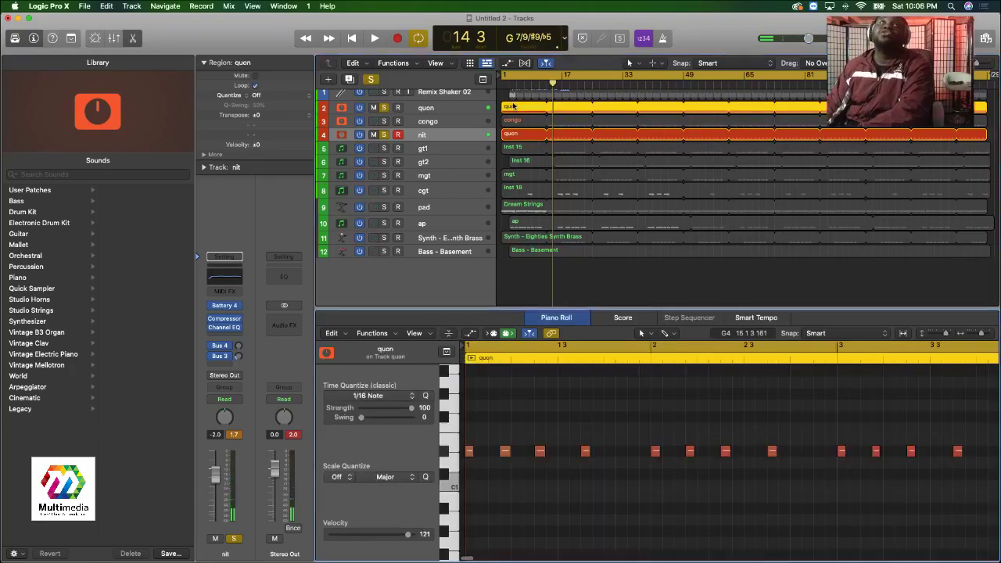
key("Return")
key("space")
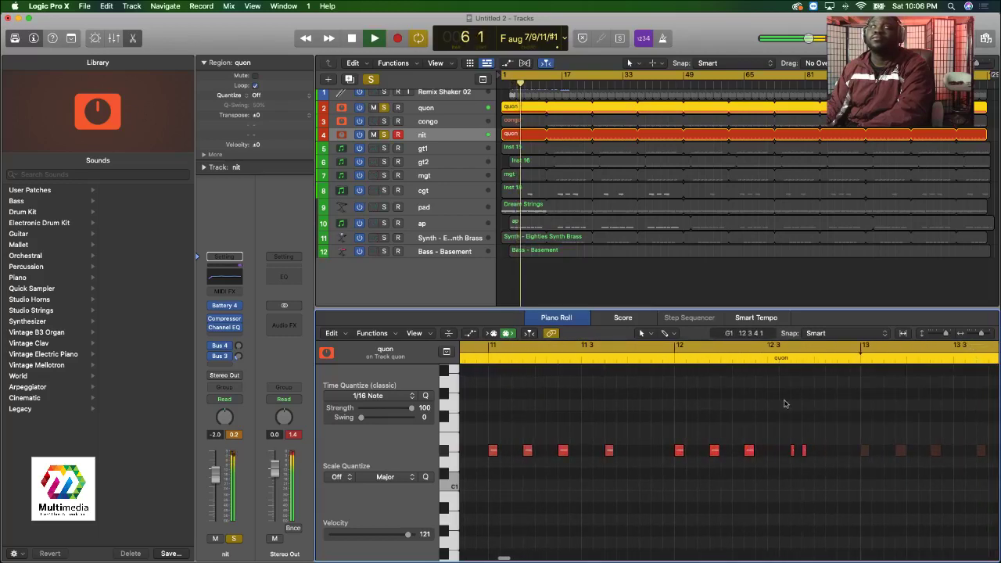
left_click(384, 135)
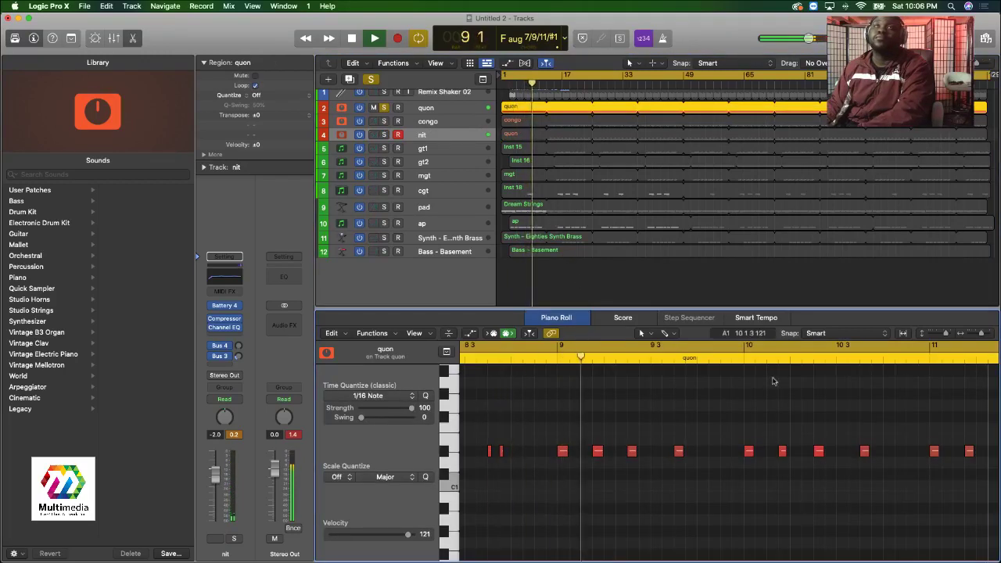
Examine the note pattern of quon's region in the Piano Roll, both as an overview and up close, during playback.
scroll(777, 404, "up", 3)
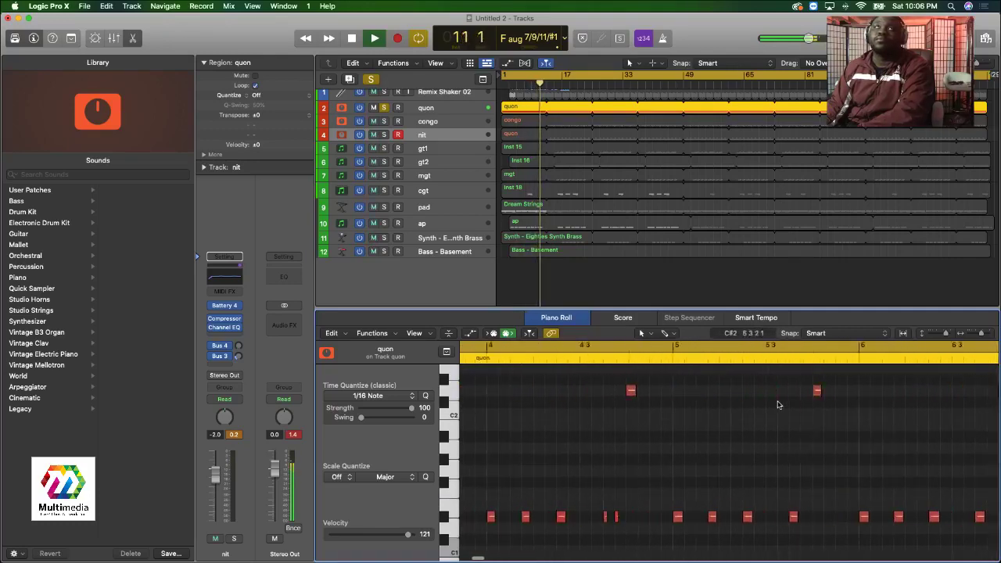
left_click_drag(980, 334, 960, 337)
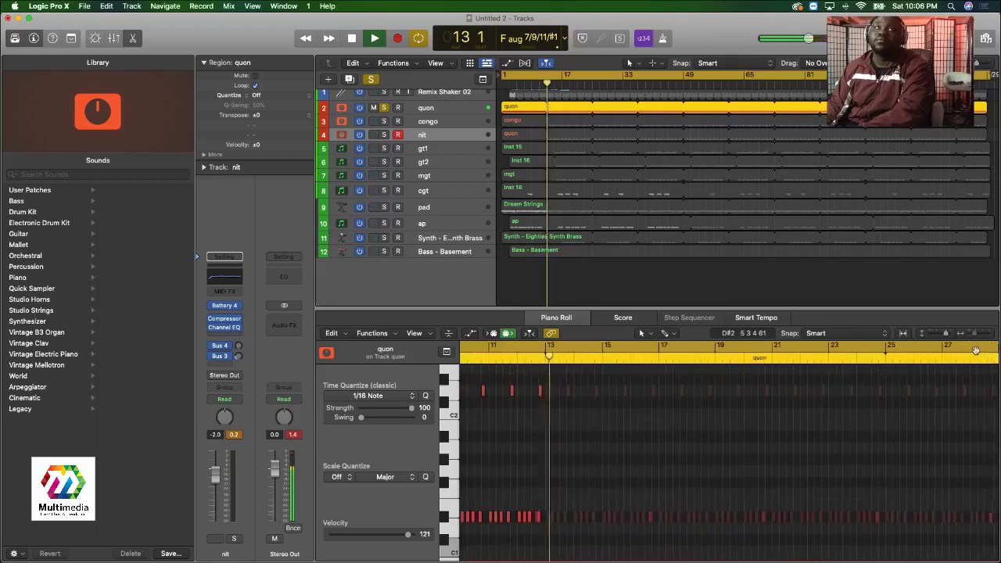
key("z")
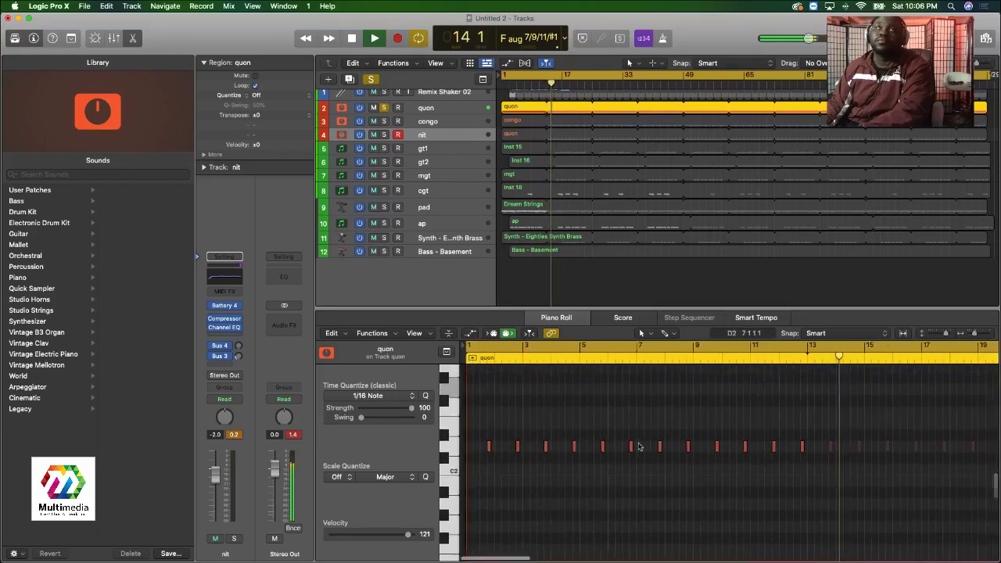
scroll(565, 460, "down", 5)
scroll(563, 462, "up", 3)
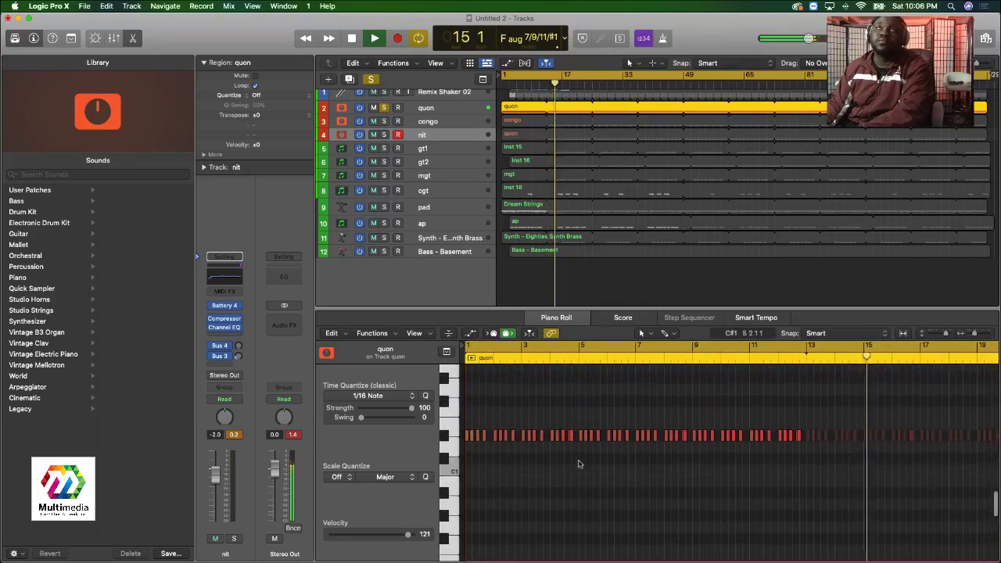
key("Return")
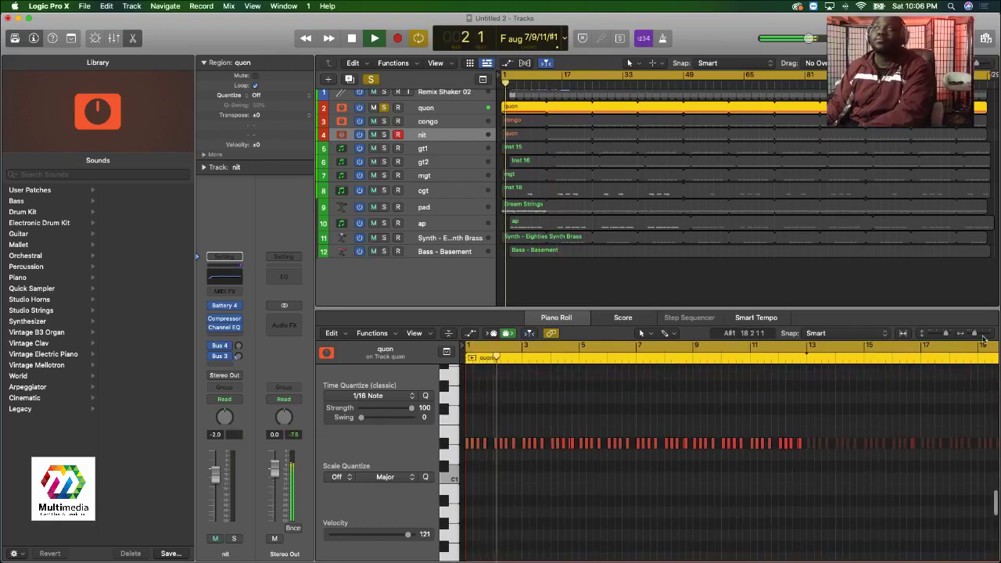
key("super+Right")
key("super+Right")
key("super+Right")
scroll(860, 401, "up", 2)
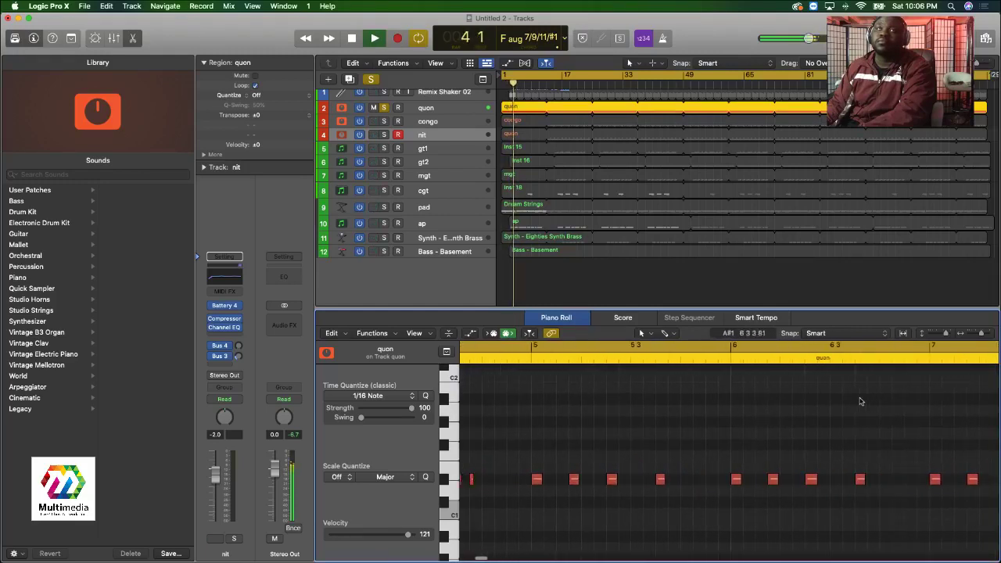
Add two copies of the first short D#1 note in bar 4 of quon's region between the two short notes, and play the fill back.
key("space")
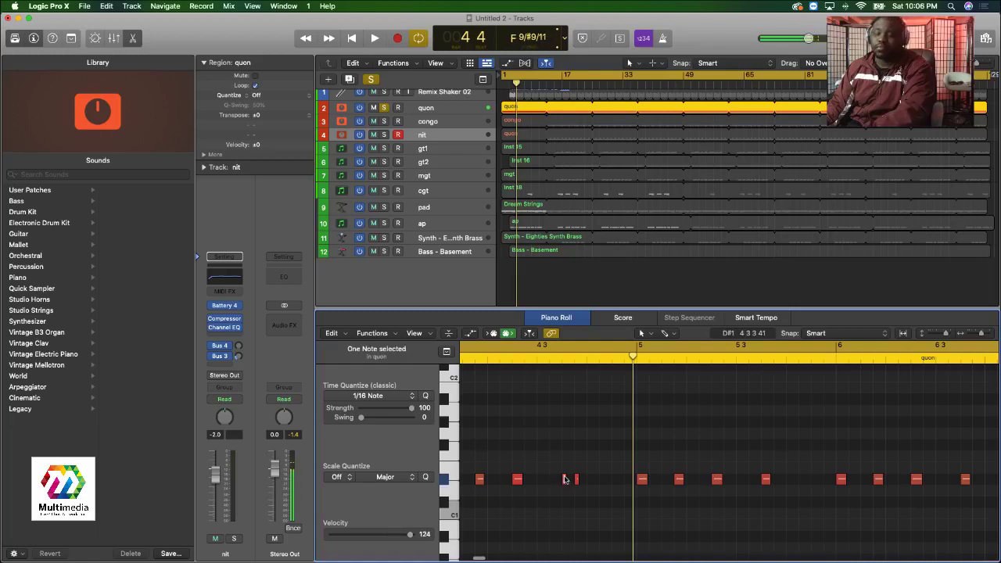
left_click_drag(565, 479, 568, 478)
key("space")
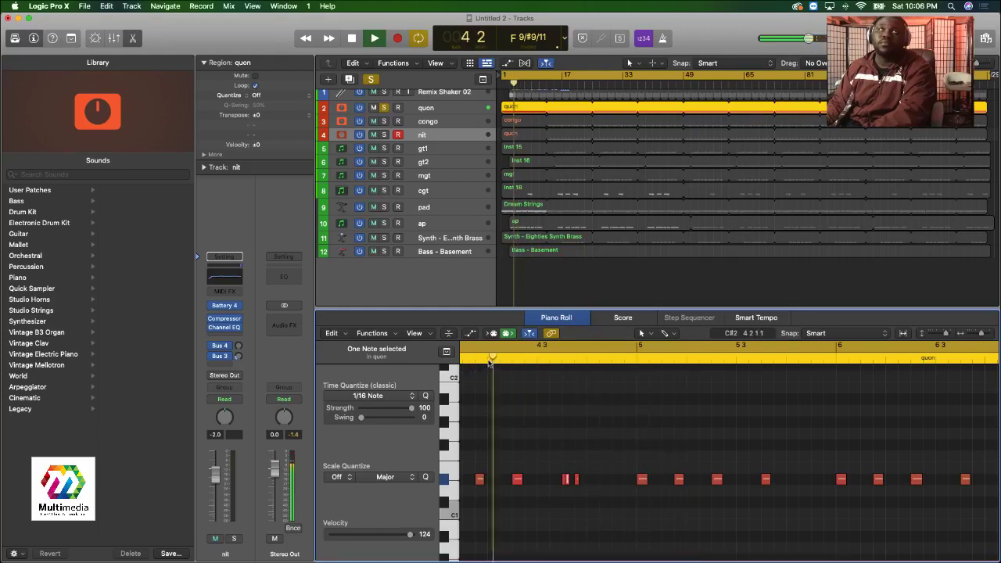
left_click(488, 362)
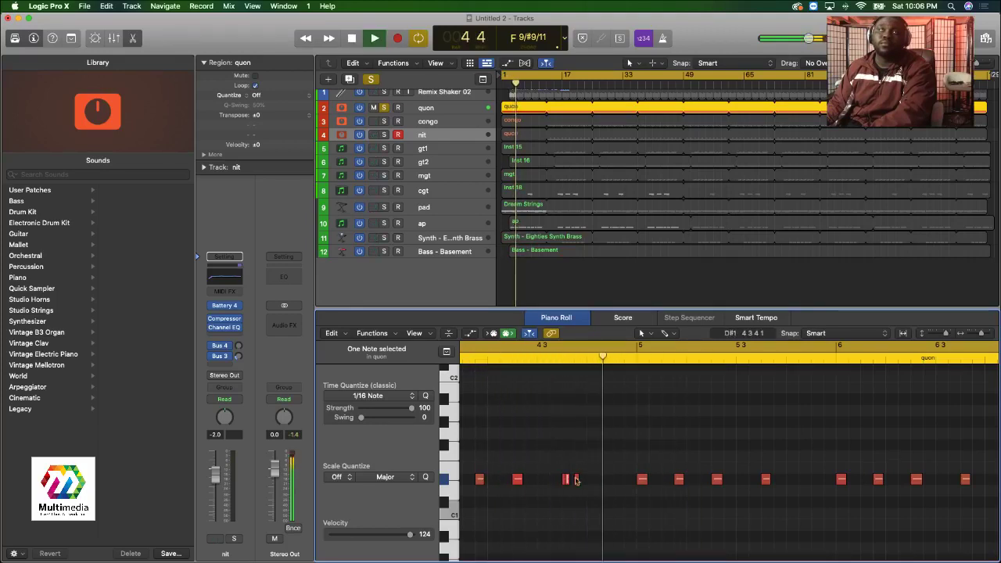
left_click_drag(565, 479, 573, 480)
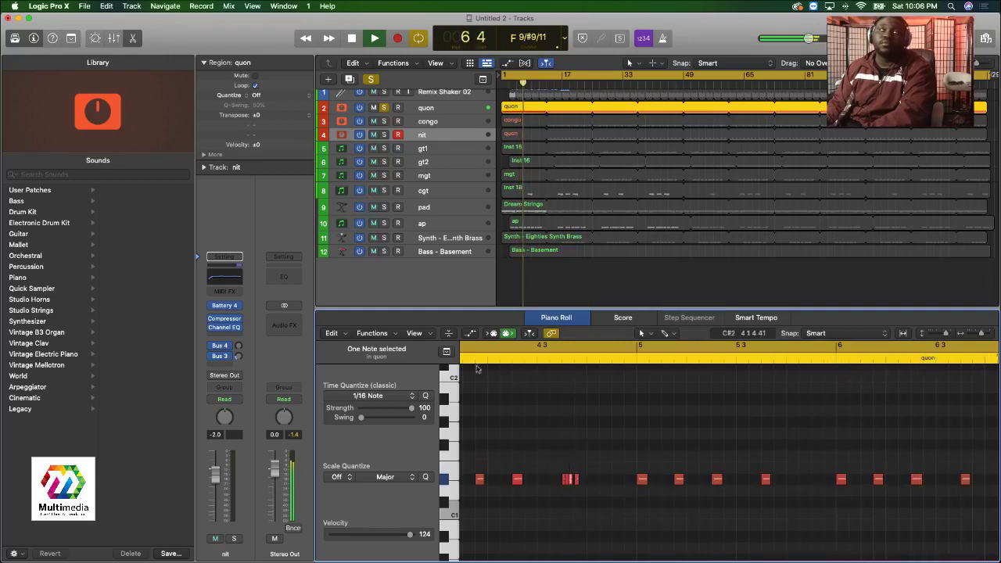
double_click(471, 358)
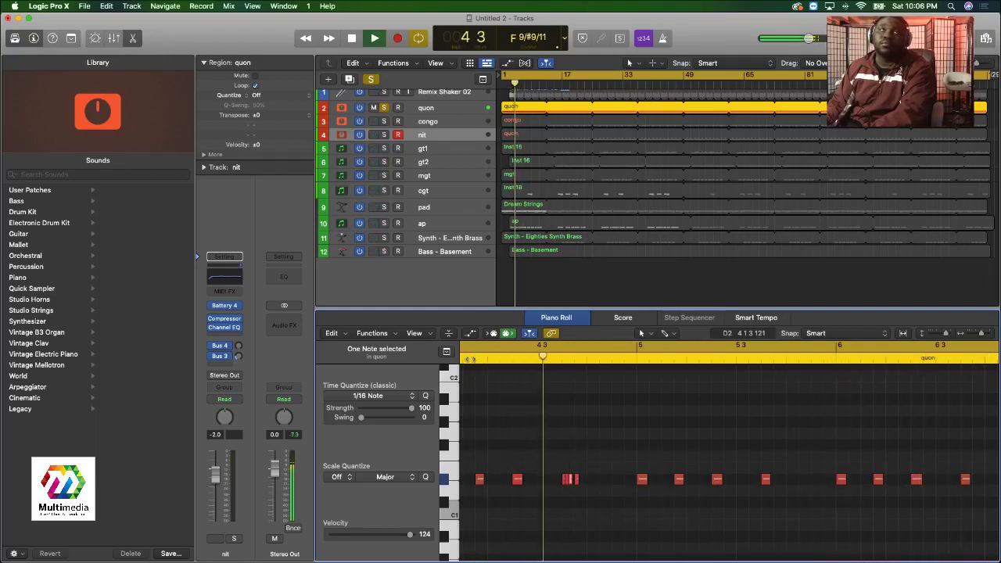
Select bar 4's four-note fill in quon's region and remove the first short note of the bar 8 and 12 fills, placing the playhead there.
left_click_drag(574, 492, 557, 473)
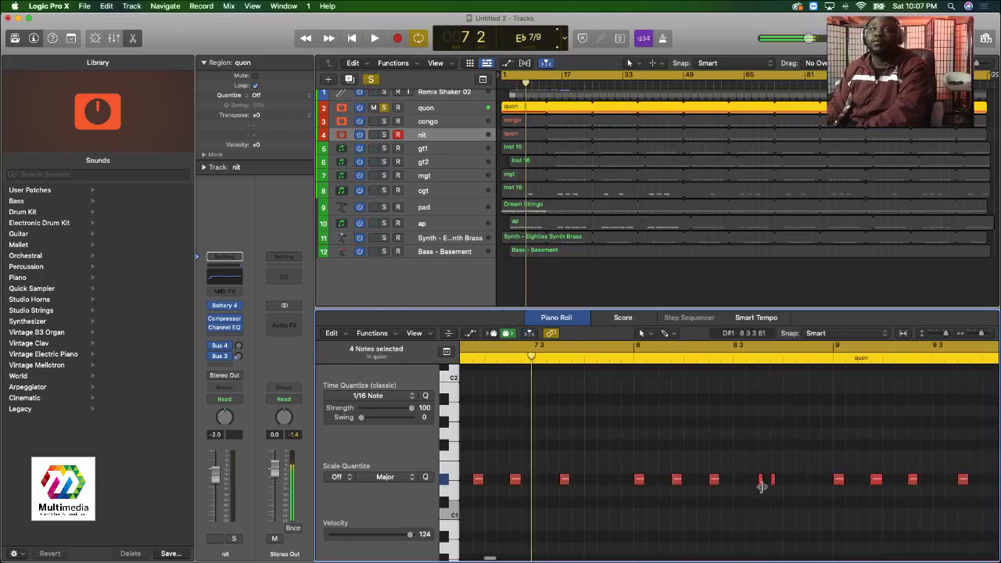
left_click(763, 480)
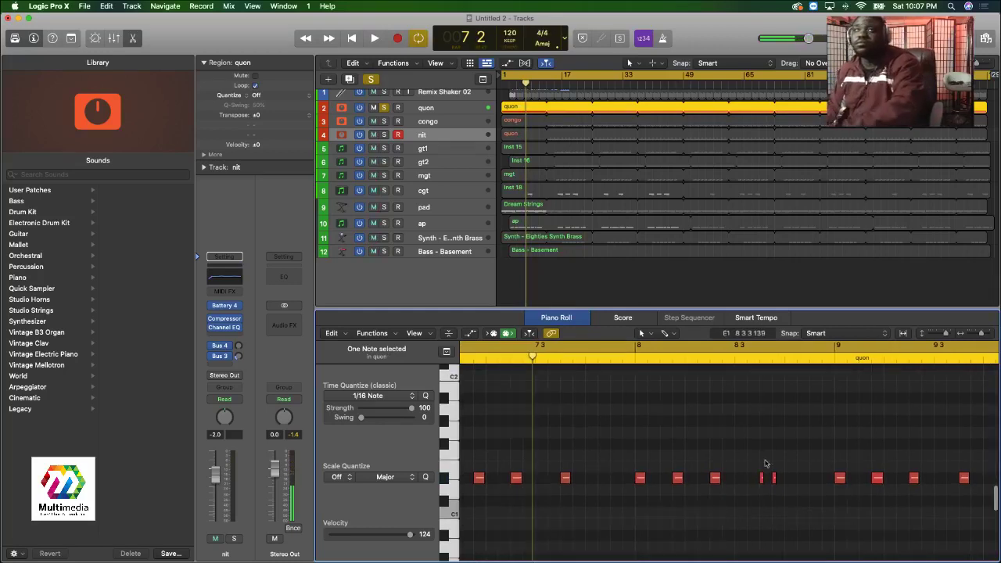
left_click(763, 479)
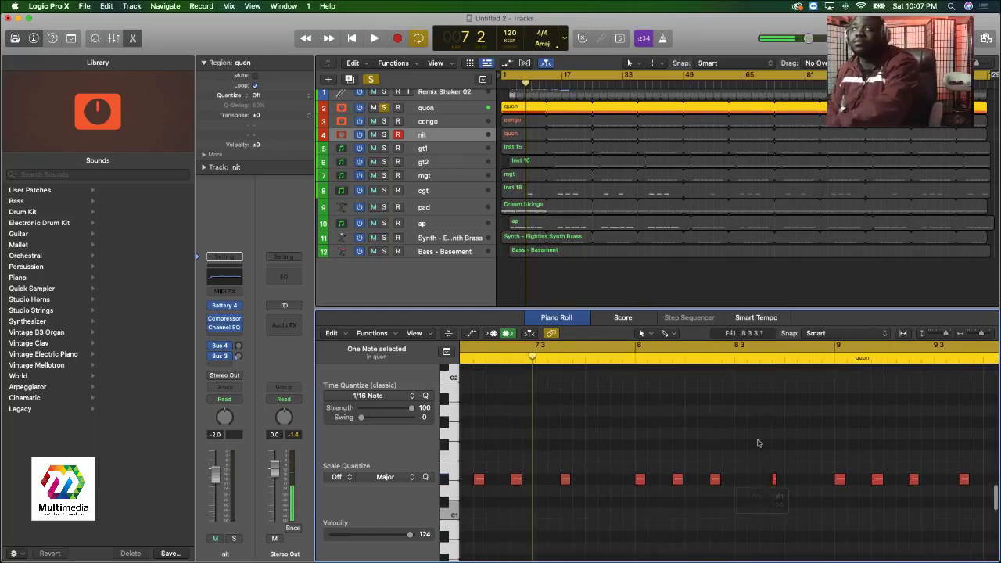
left_click(758, 360)
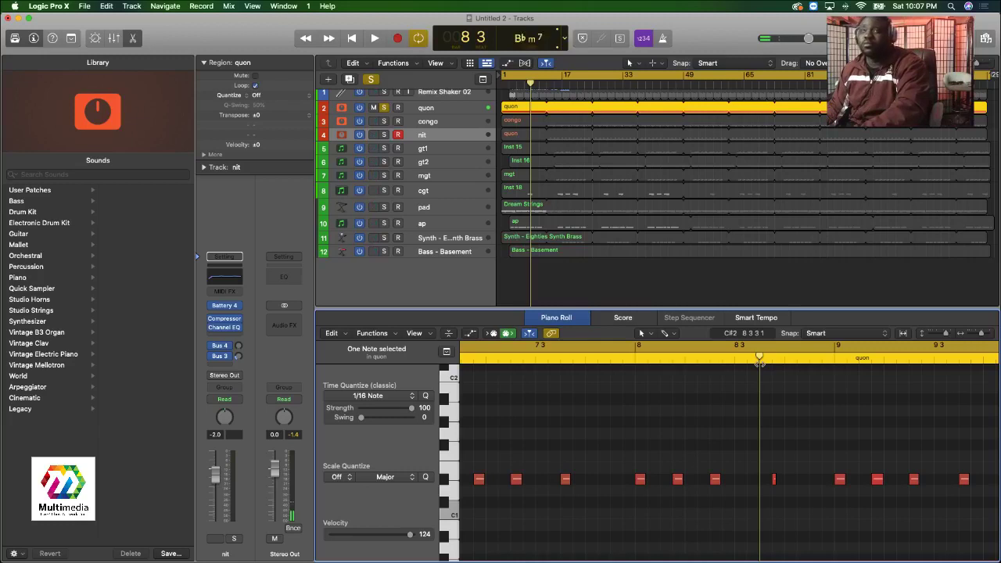
key("space")
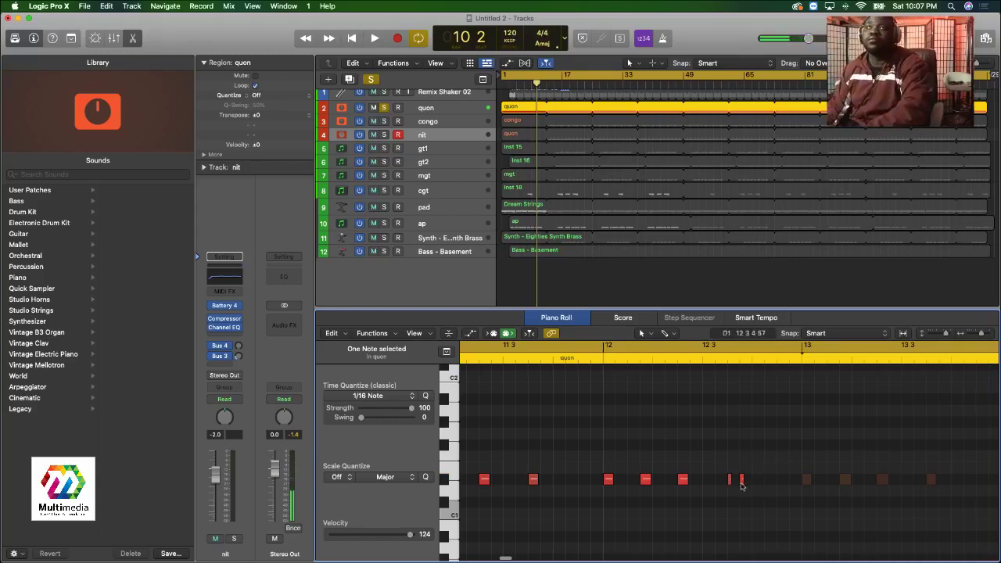
left_click(724, 361)
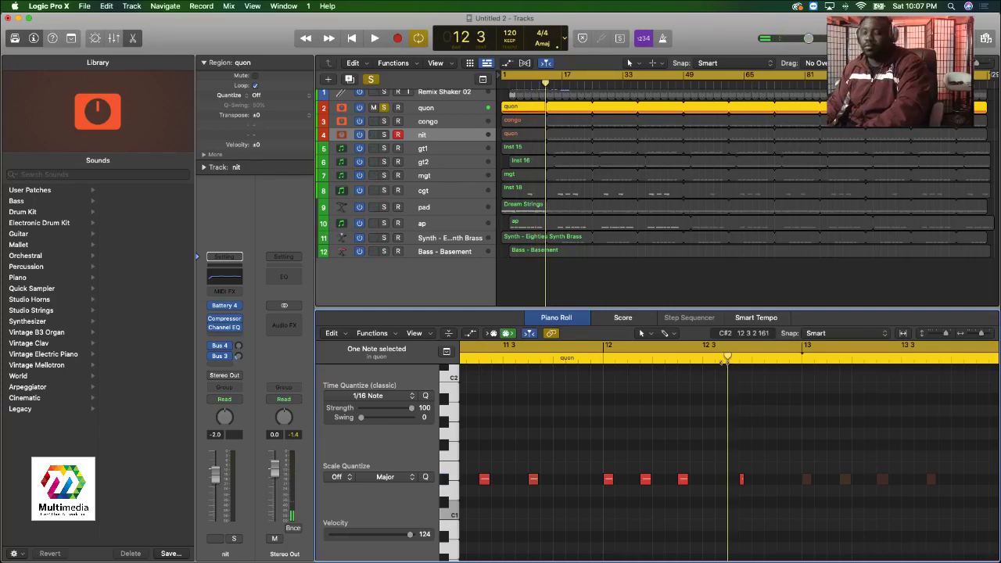
Return to the start of the song, deselect the notes and play quon's soloed region.
key("Return")
key("super+space")
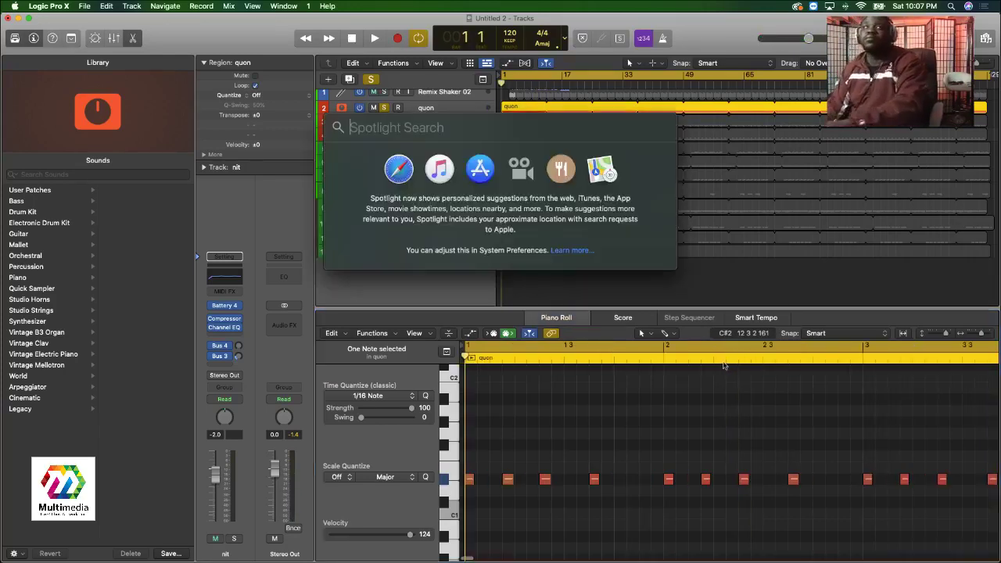
left_click(779, 407)
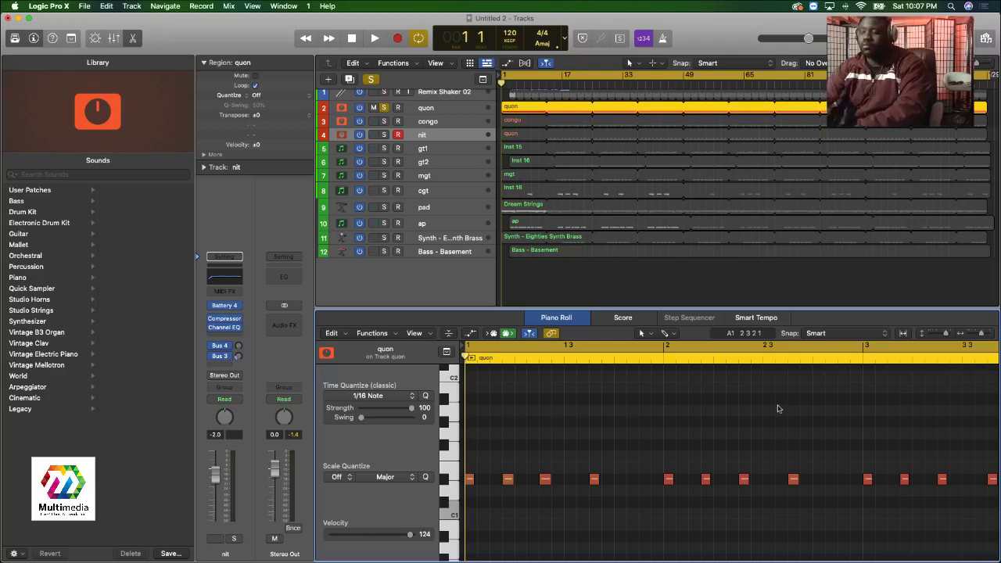
key("space")
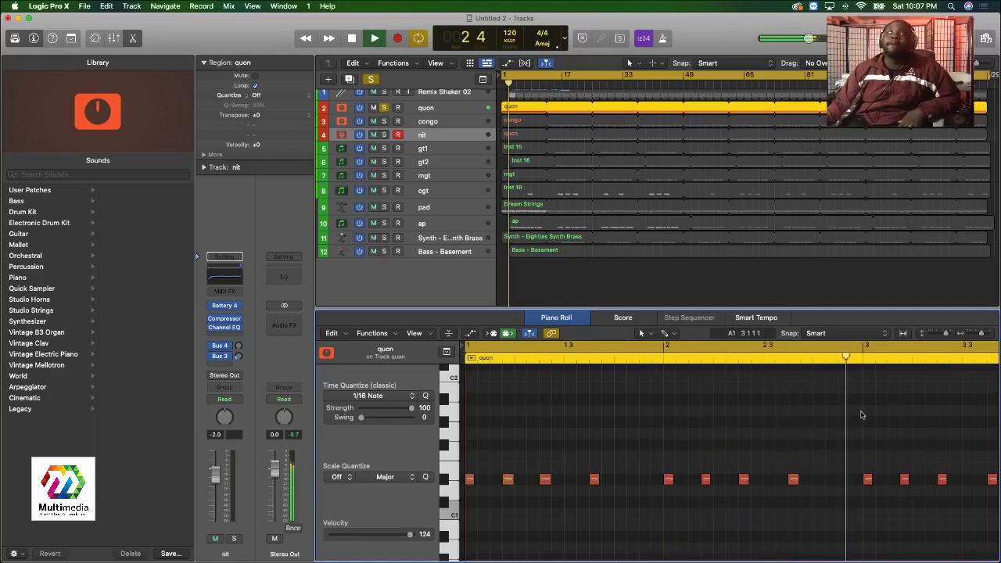
Turn off the solos on nit and quon so the full mix plays, and deselect quon's region.
left_click(384, 134)
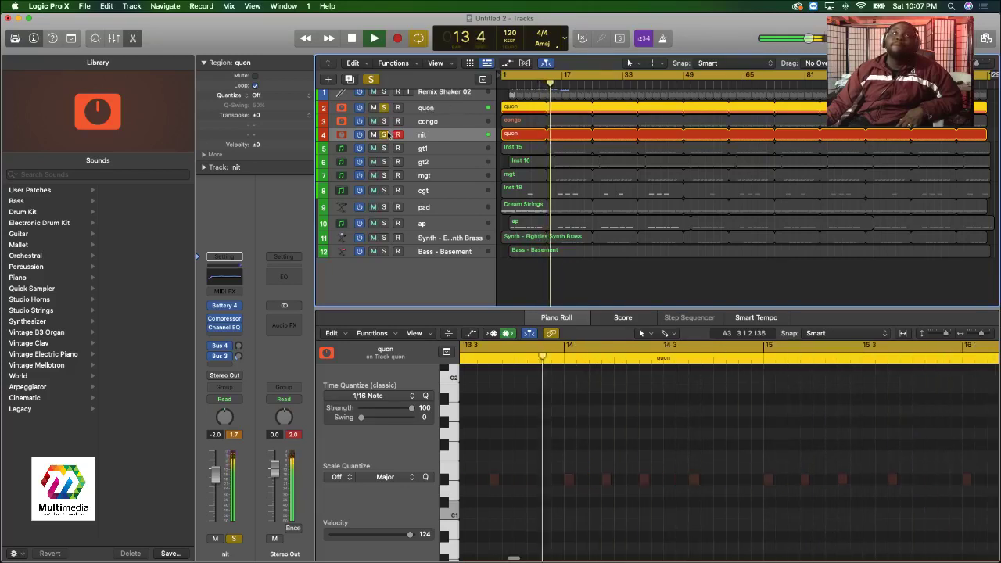
left_click(384, 134)
left_click(384, 107)
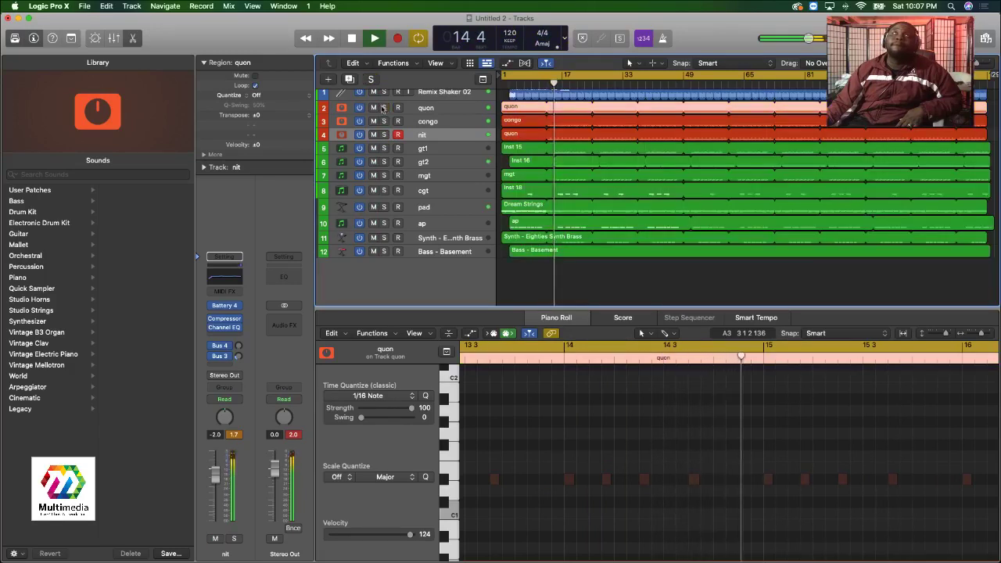
left_click(605, 271)
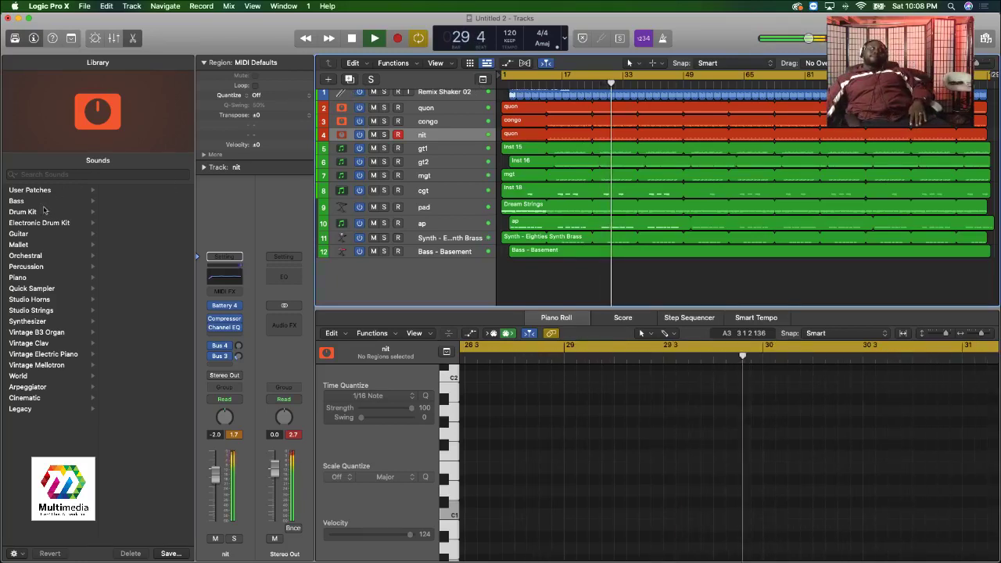
Open the instrument windows of nit (Battery 4), pad (Sampler) and gt2 (Kontakt) during playback.
left_click(225, 306)
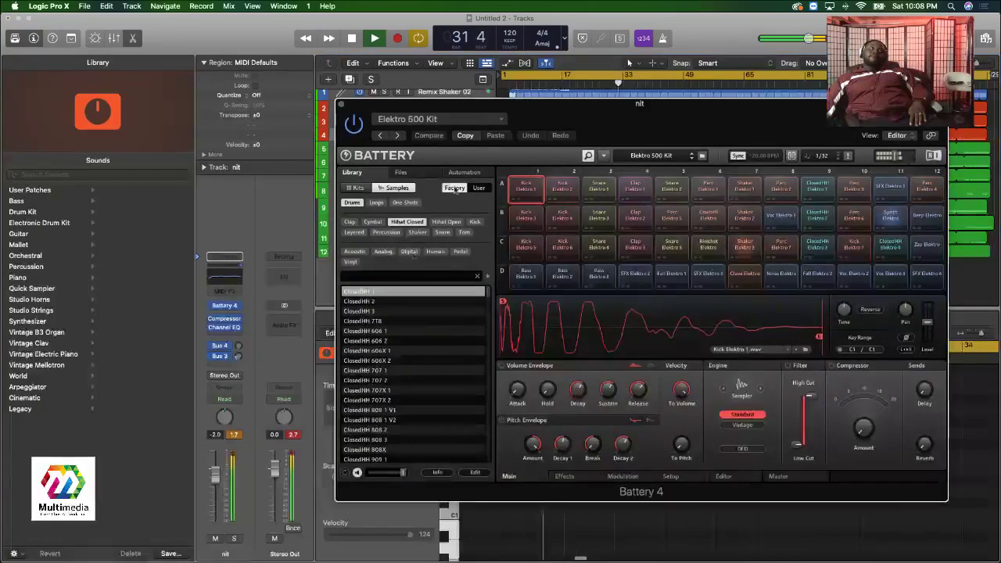
left_click_drag(425, 103, 532, 105)
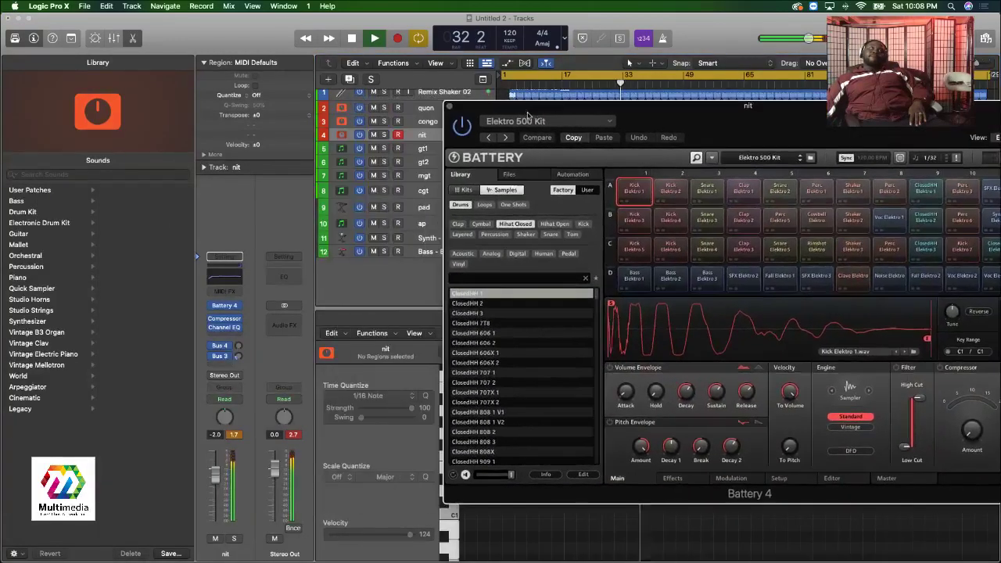
left_click(424, 207)
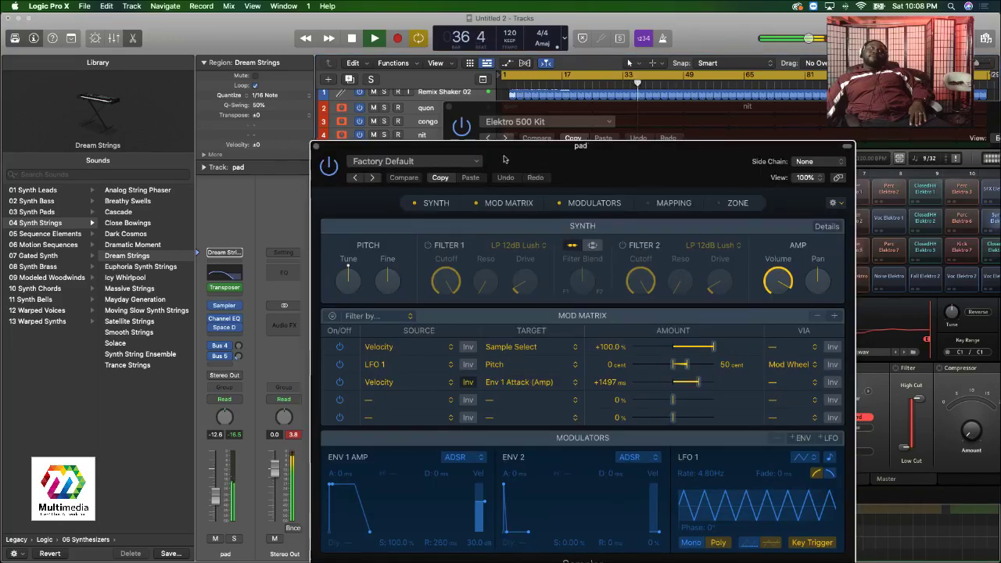
left_click_drag(505, 160, 323, 212)
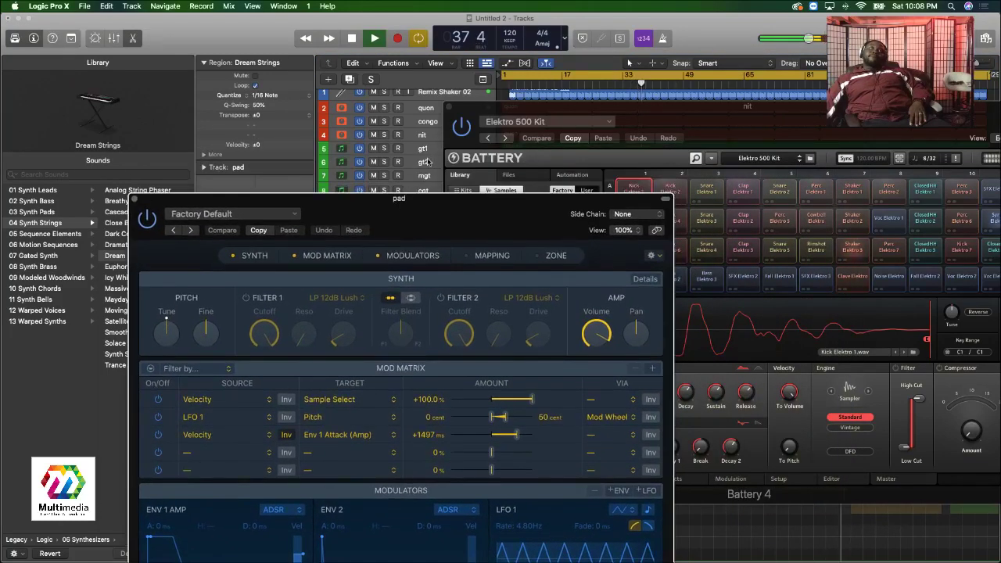
left_click(427, 162)
left_click_drag(441, 223, 594, 220)
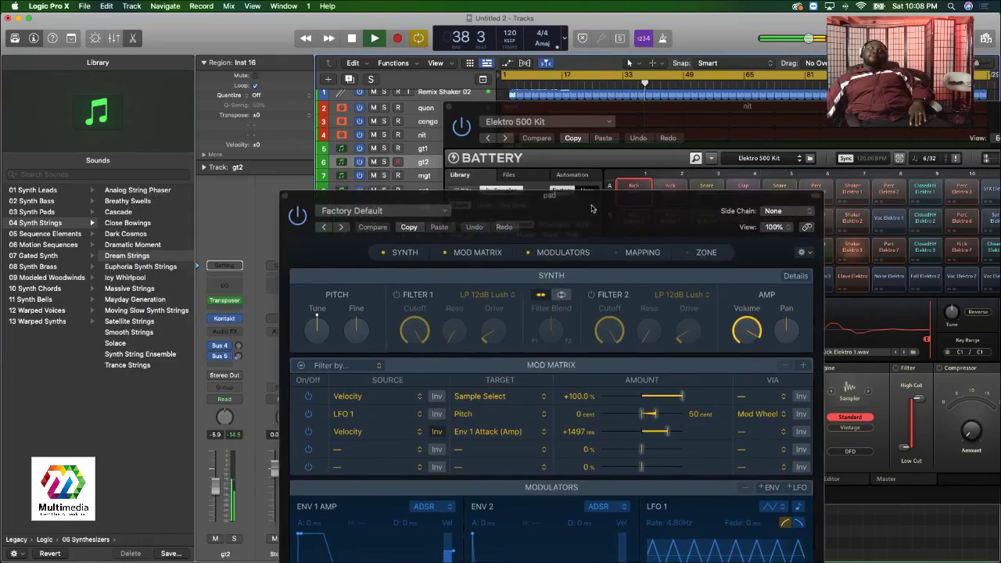
left_click(224, 318)
Arrange the Kontakt and Battery 4 windows side by side and close pad's Sampler window.
left_click_drag(532, 243, 219, 92)
left_click_drag(633, 227, 575, 211)
left_click(348, 82)
left_click_drag(348, 81, 348, 47)
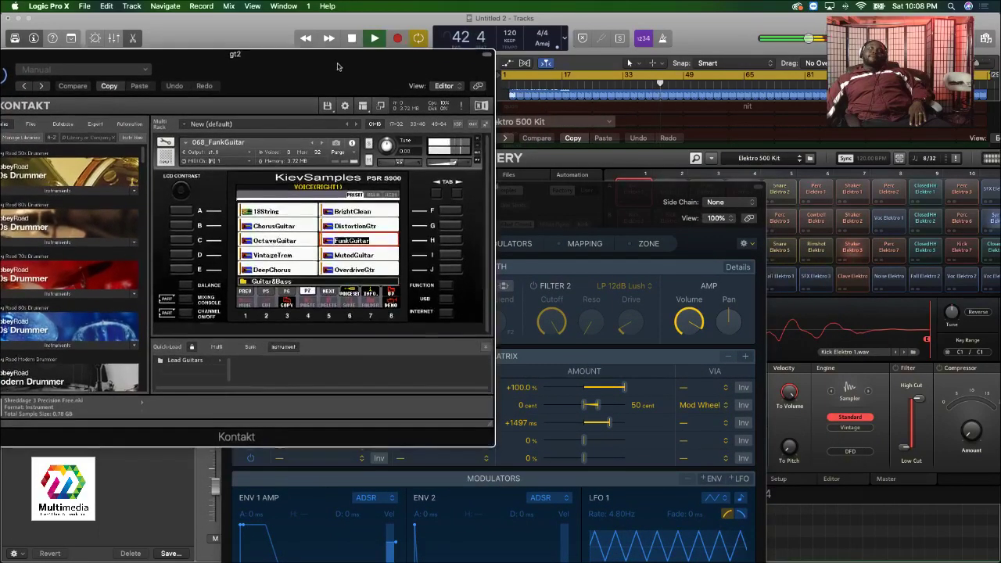
left_click_drag(792, 127, 724, 78)
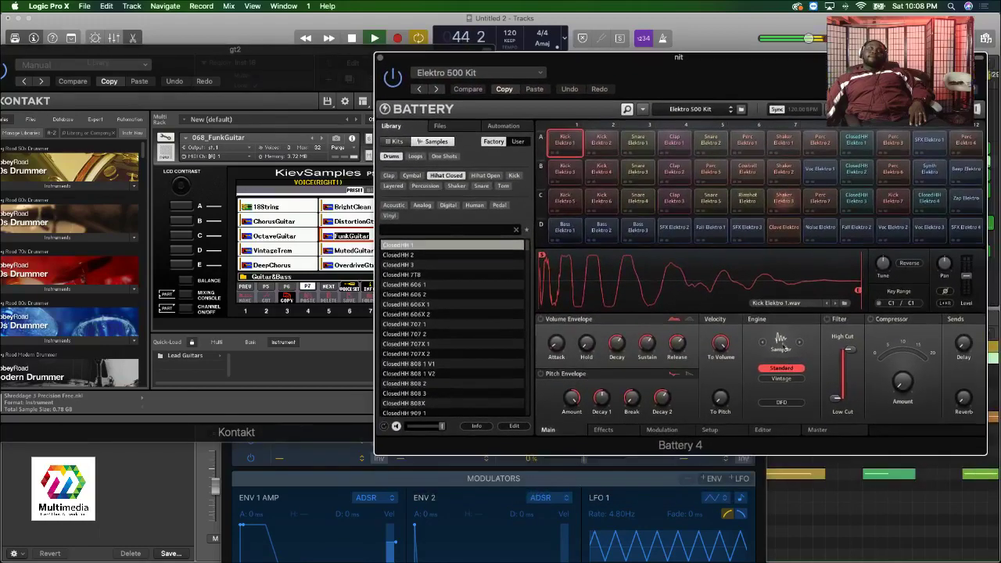
left_click(760, 485)
left_click_drag(560, 207, 669, 184)
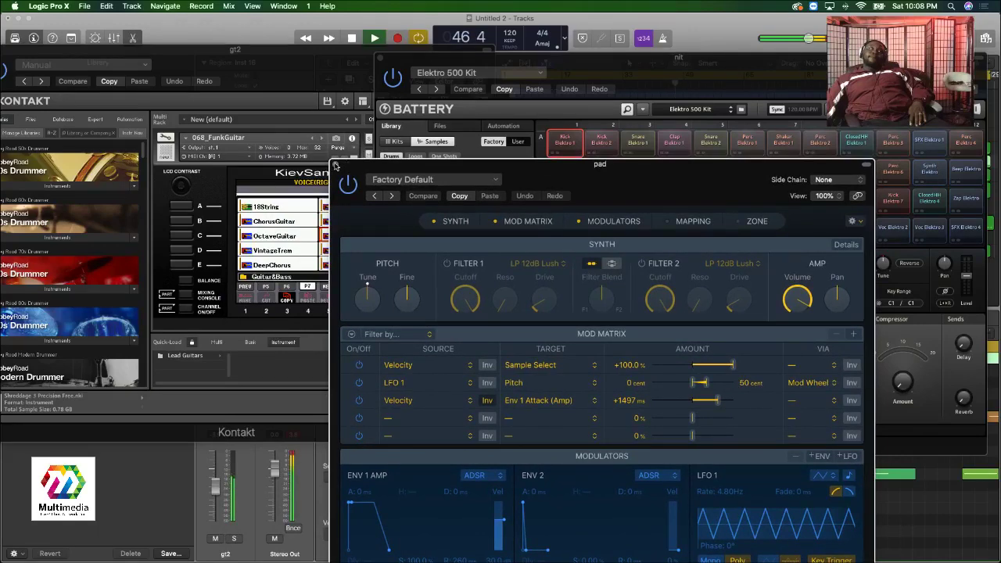
left_click(336, 165)
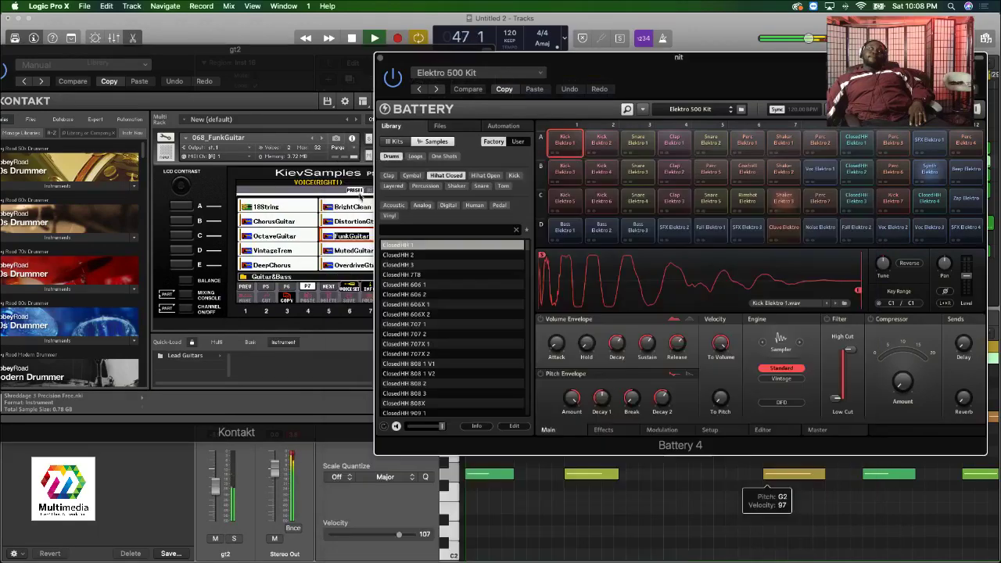
Move the Kontakt and Battery 4 windows clear of the control bar and hide the Library and Inspector.
left_click(282, 59)
left_click_drag(282, 59, 386, 177)
left_click_drag(562, 67, 193, 18)
double_click(193, 18)
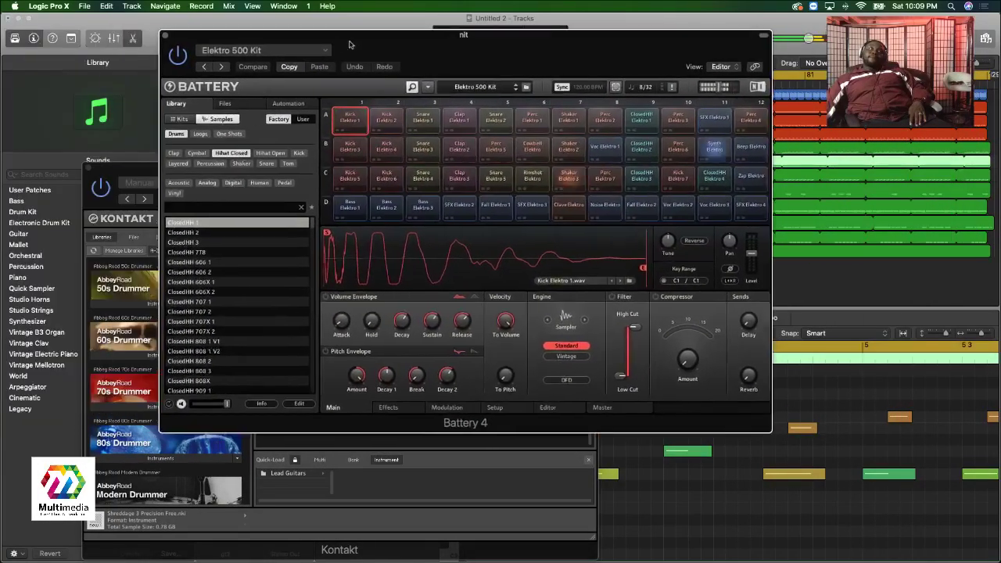
left_click(34, 37)
double_click(384, 47)
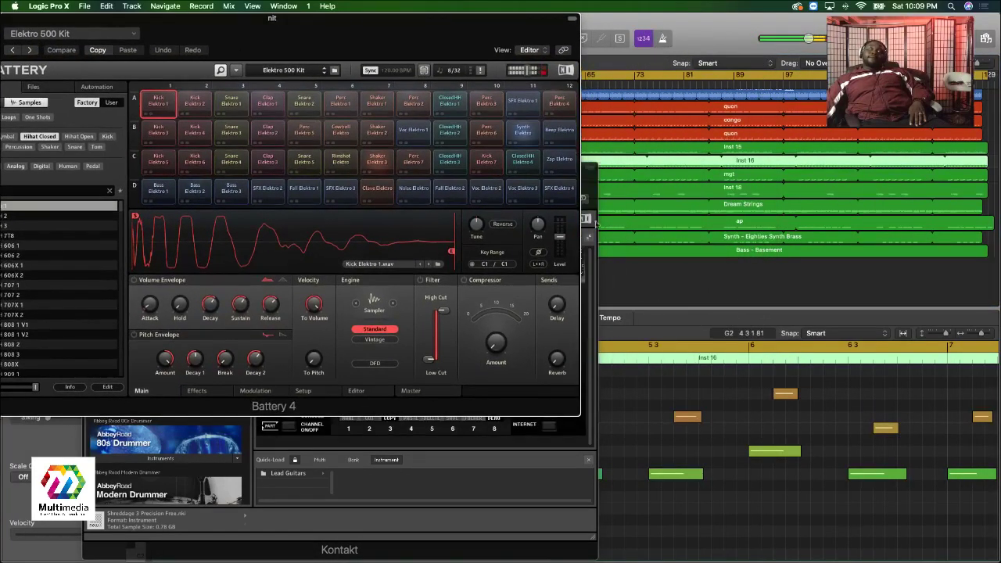
Spread out the gt2 Kontakt and nit Battery 4 windows so both instruments can be watched during playback.
left_click(593, 231)
left_click_drag(506, 195, 910, 227)
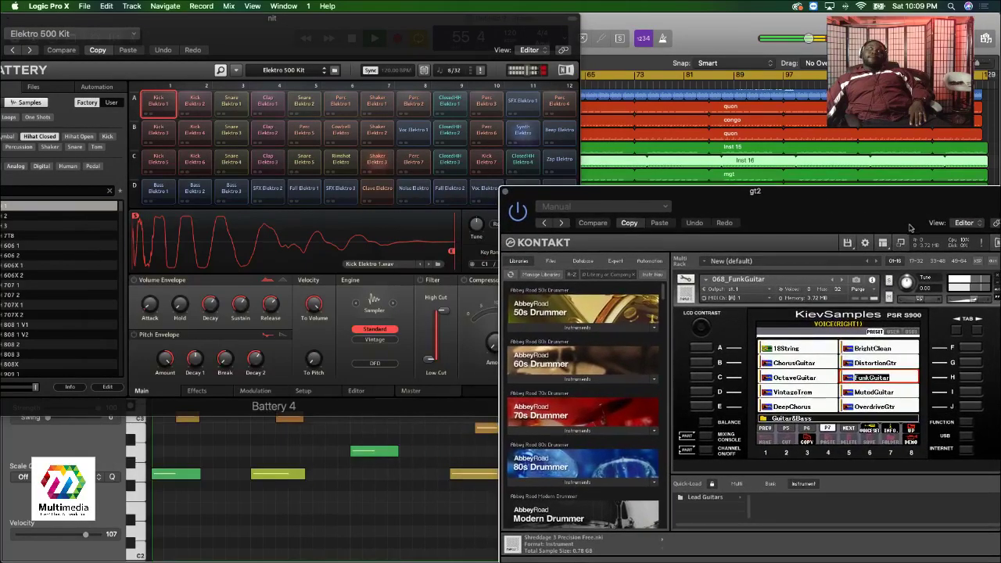
left_click_drag(403, 21, 431, 35)
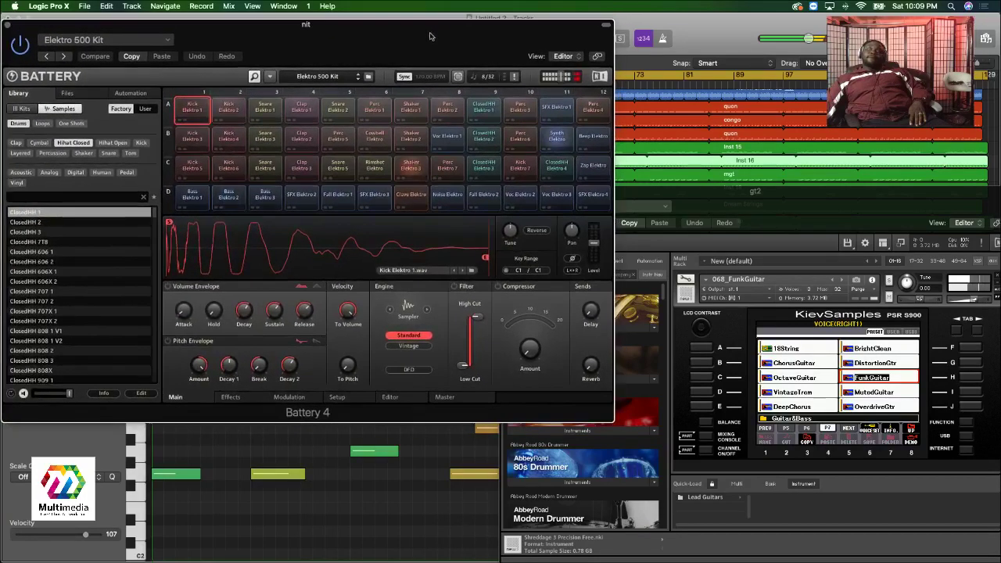
left_click(739, 222)
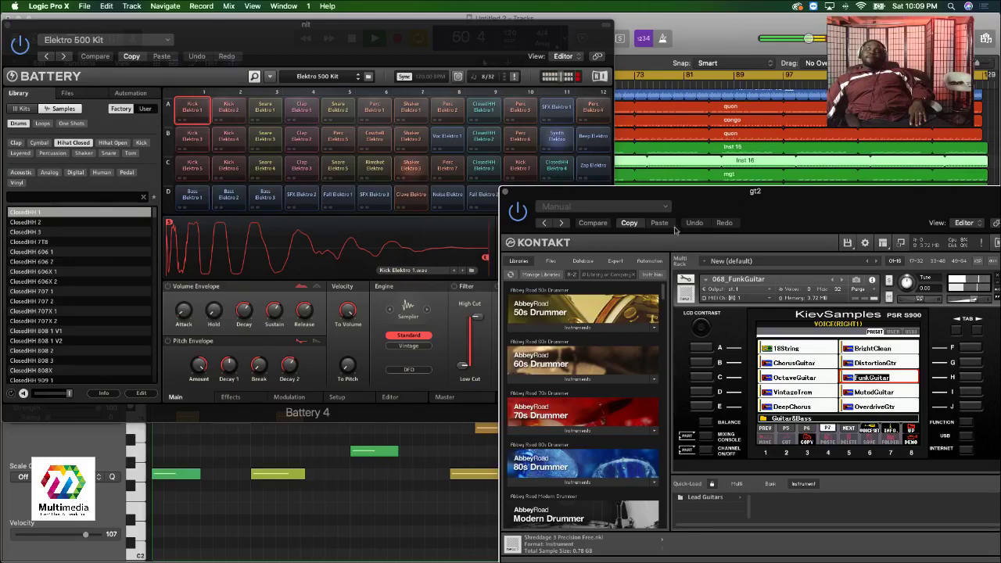
mouse_move(690, 205)
left_mouse_down()
mouse_move(656, 202)
mouse_move(673, 196)
left_mouse_up()
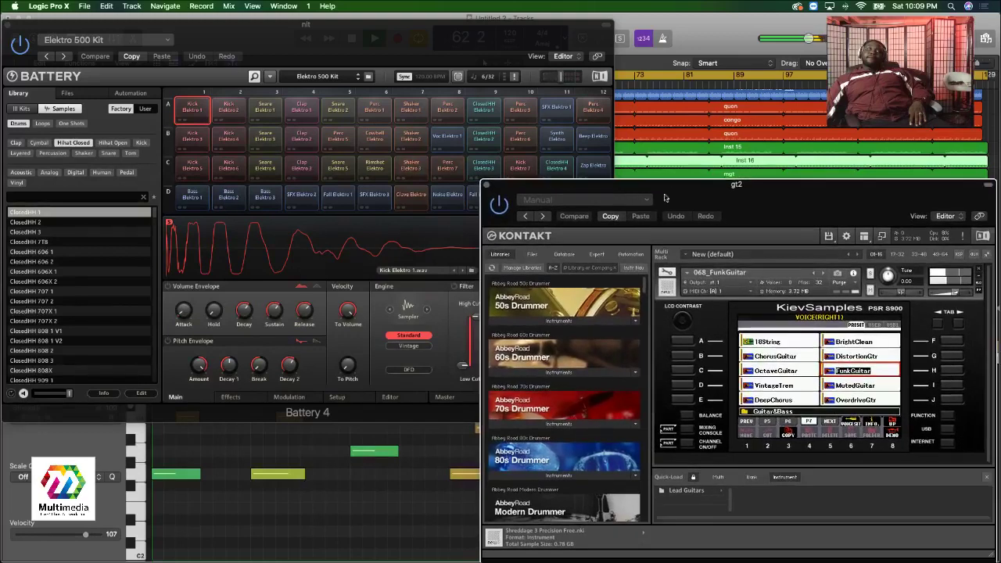
Close the Kontakt and Battery 4 windows and deselect the regions, with the whole track list in view.
left_click(486, 186)
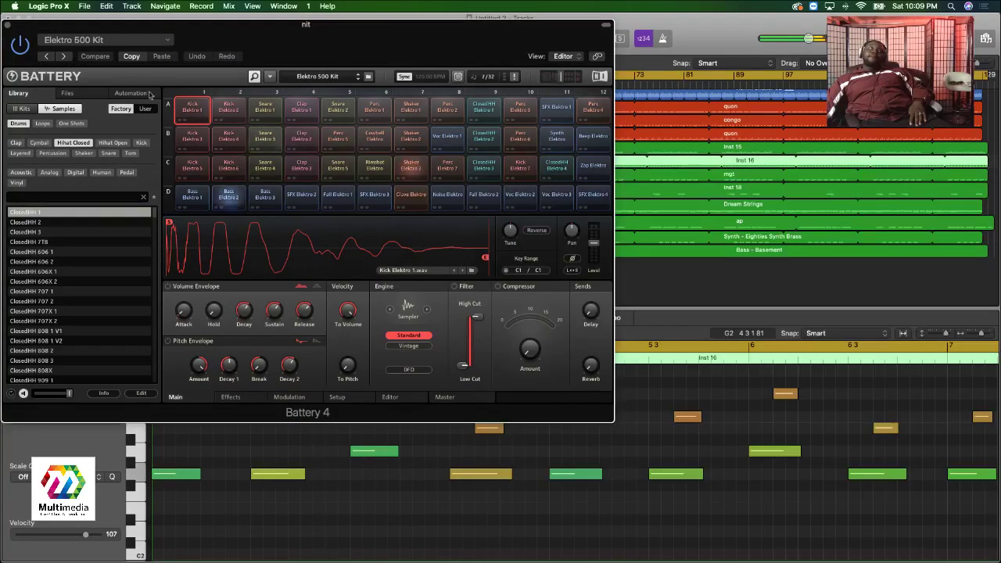
left_click(8, 26)
left_click(716, 283)
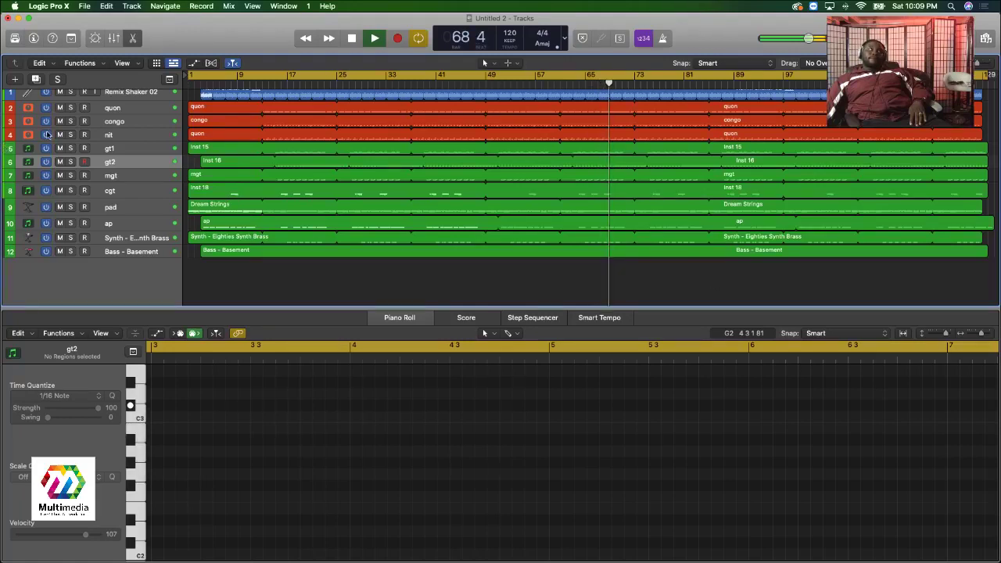
scroll(123, 151, "up", 1)
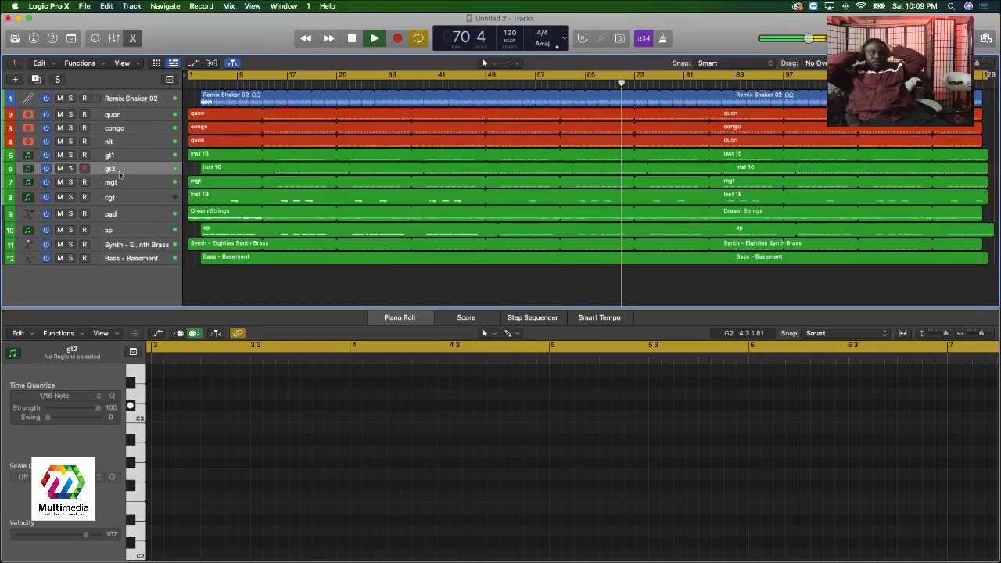
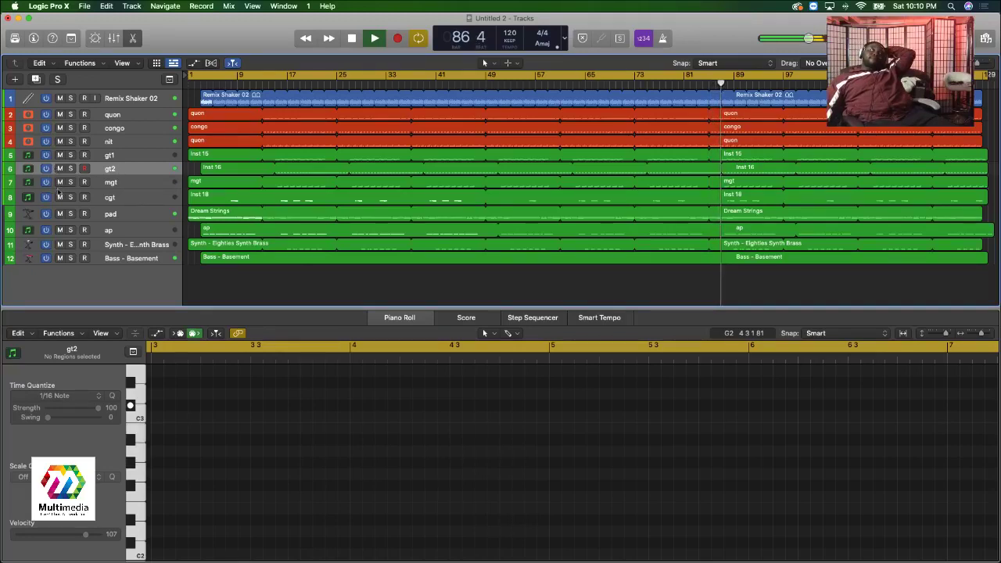
Audition the mix by briefly soloing cgt and briefly muting ap, restoring both tracks.
left_click(70, 198)
left_click(70, 198)
left_click(61, 229)
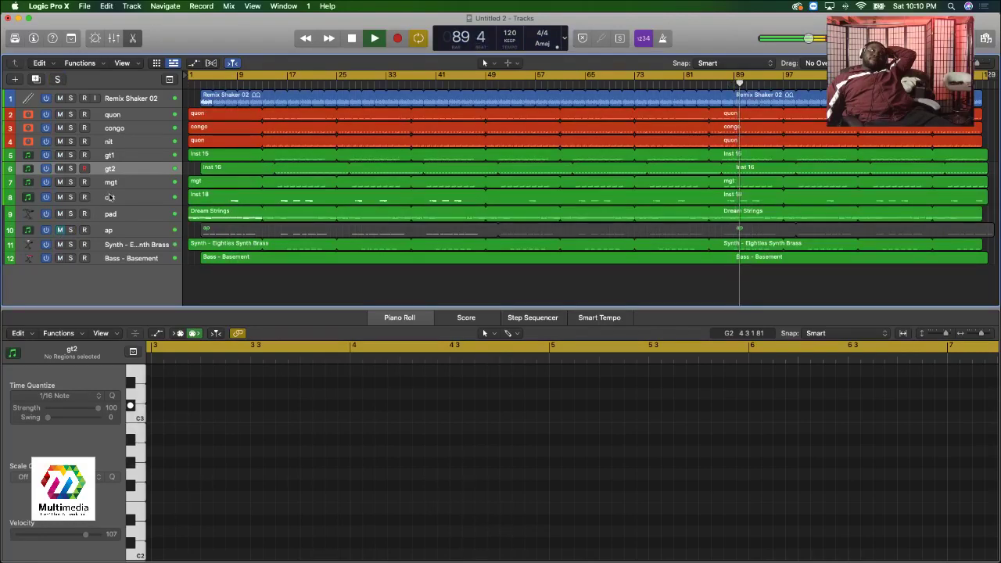
left_click(68, 230)
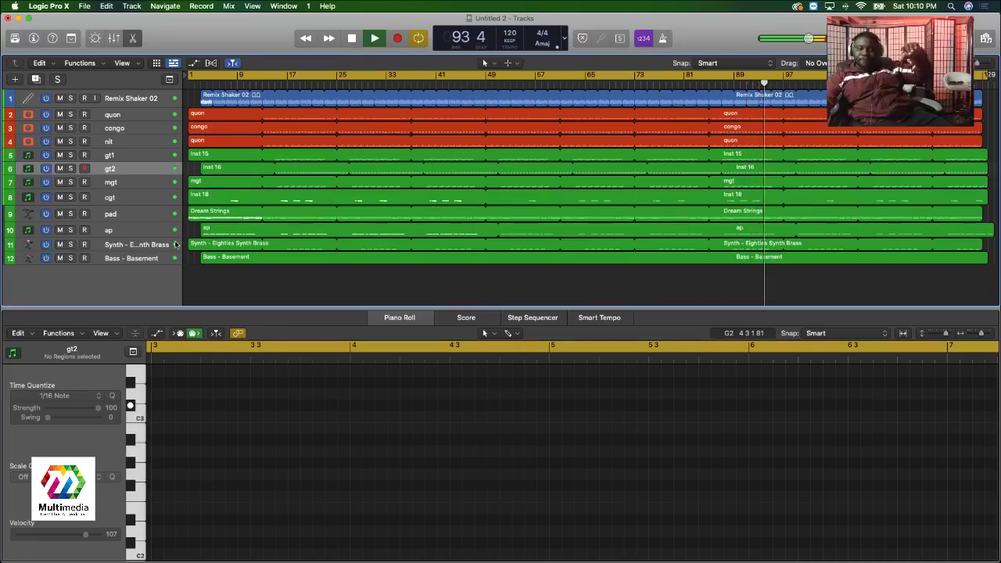
Show the Mixer, solo the channels from gt1 through ap together, and restart playback around bar 27.
key("x")
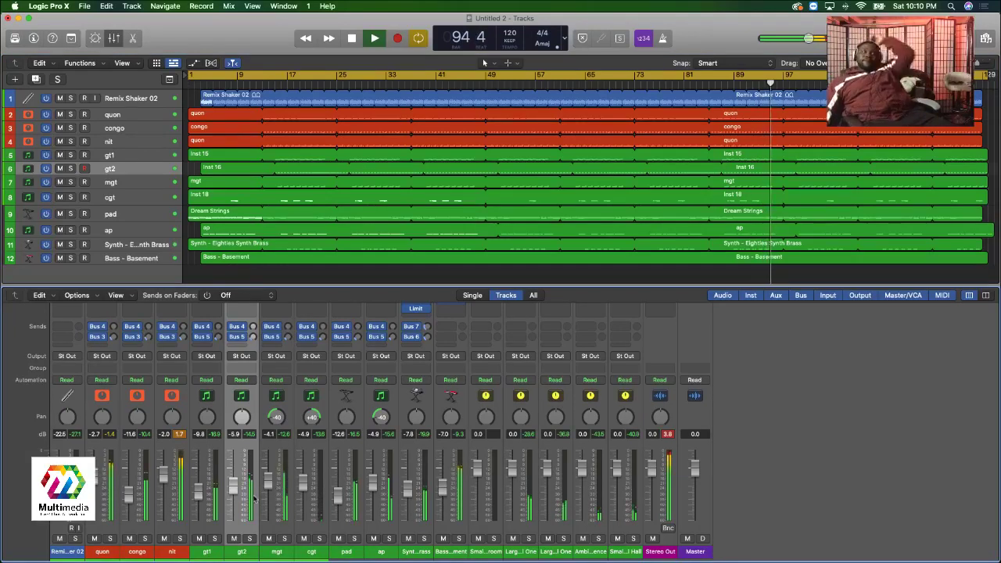
left_click(211, 552)
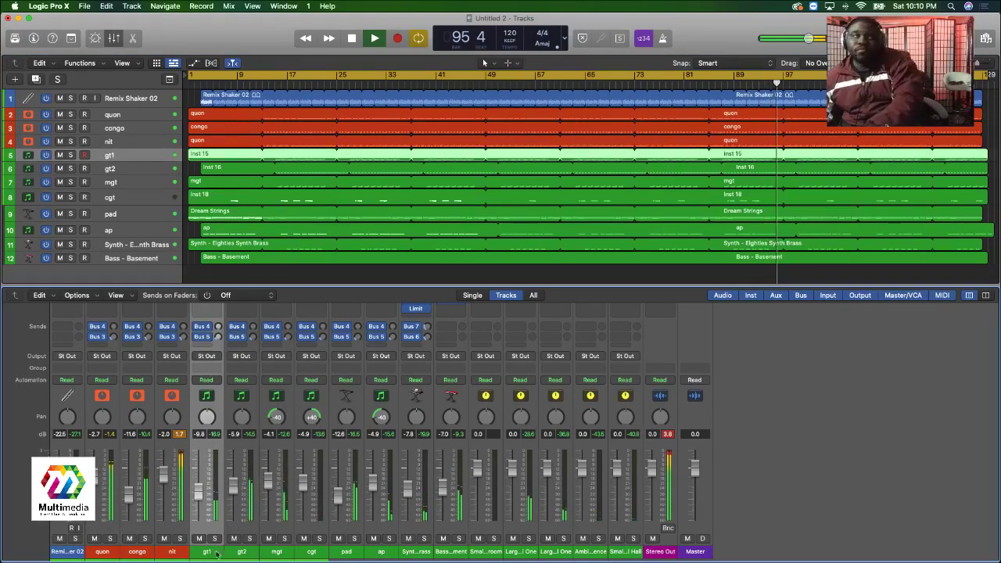
left_click(381, 552, "shift")
key("s")
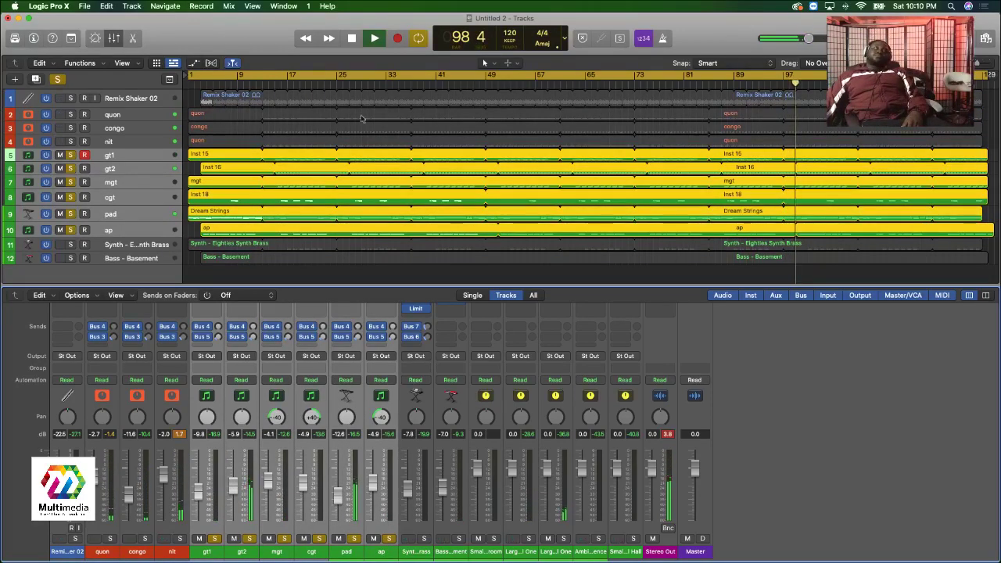
key("space")
key("space")
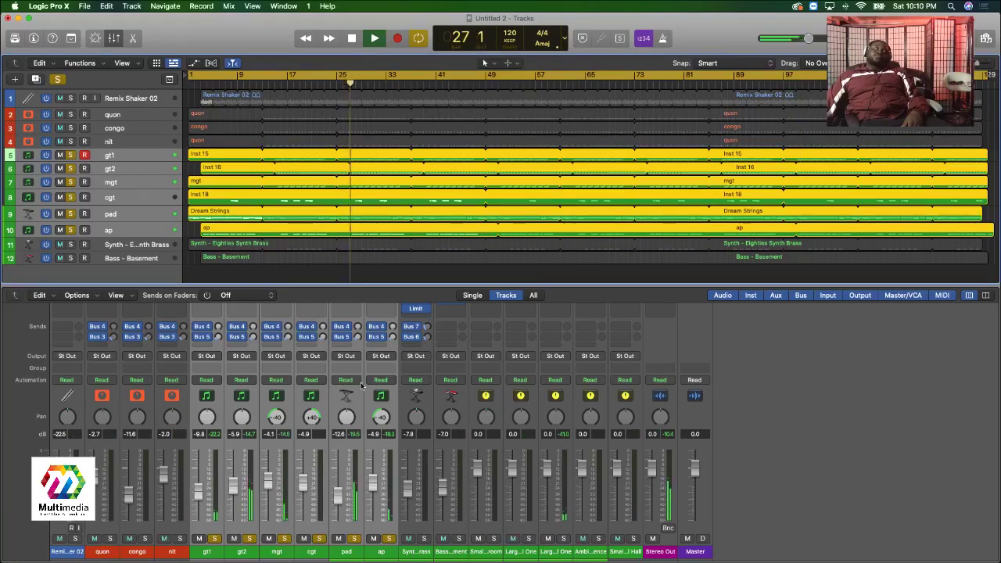
Try the ap channel at -5.3 dB with its pan narrowed to -27.
left_click(384, 551)
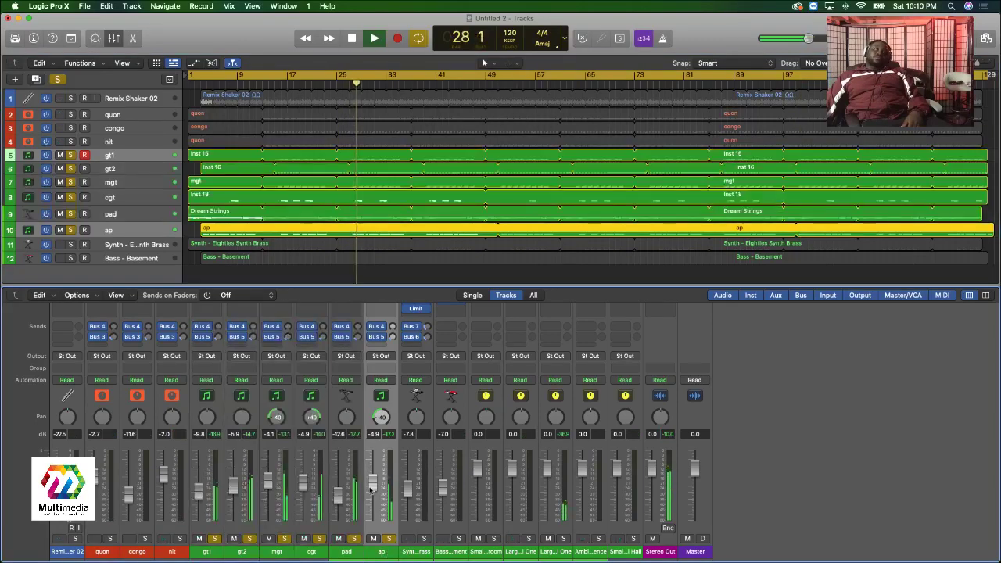
mouse_move(373, 482)
left_mouse_down()
mouse_move(373, 468)
mouse_move(374, 491)
mouse_move(373, 483)
left_mouse_up()
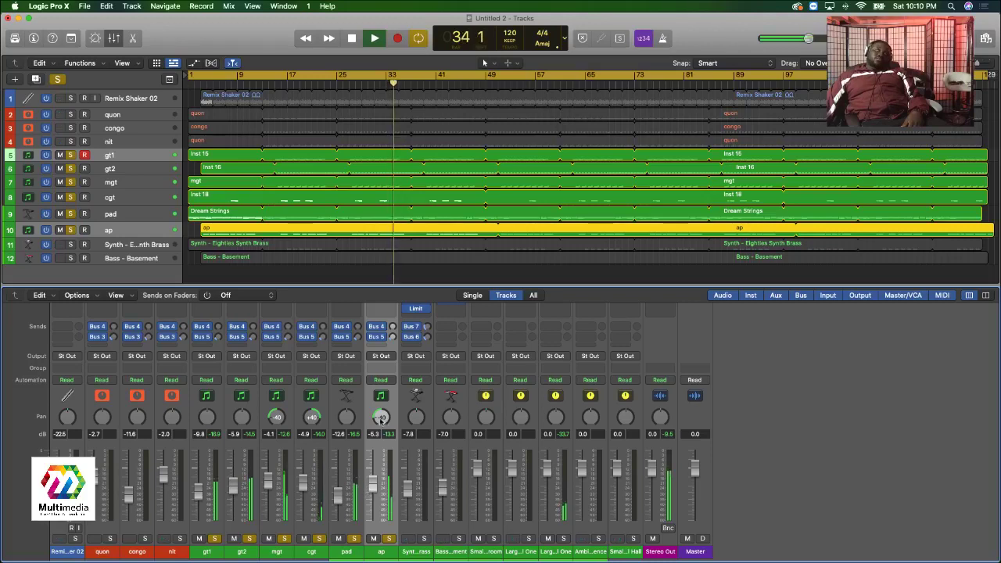
left_click_drag(381, 417, 381, 403)
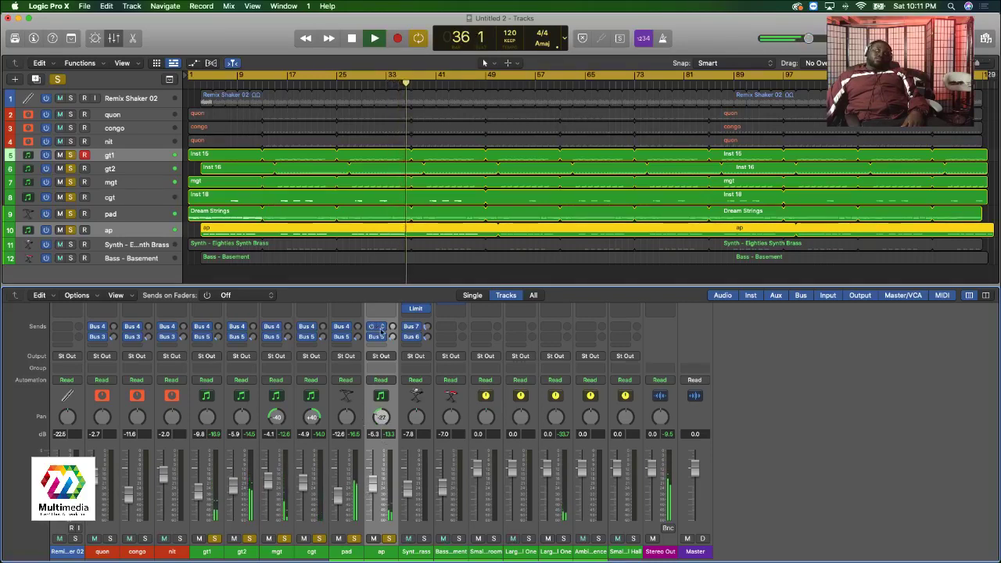
left_click(355, 94)
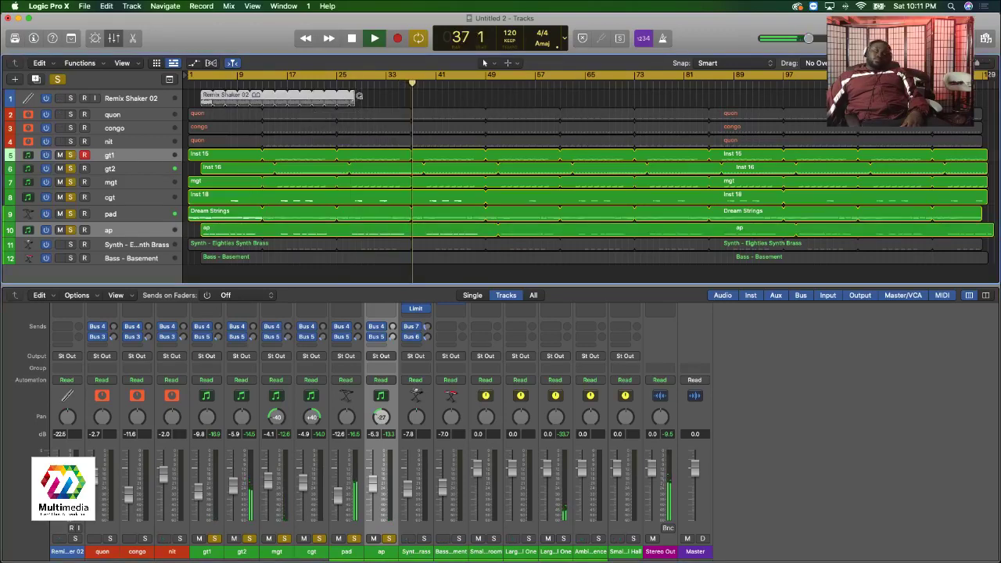
key("l")
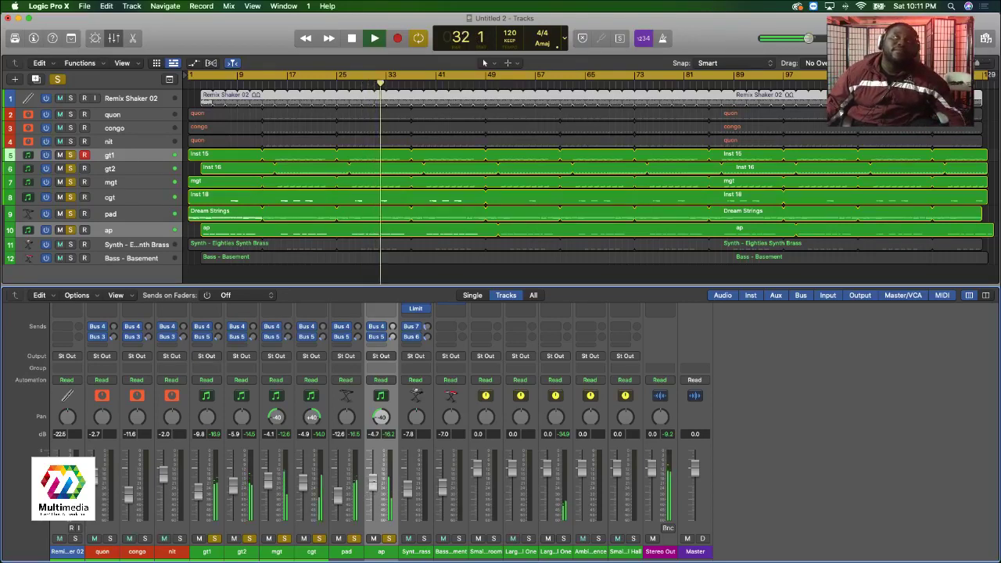
Compare the soloed group without cgt, mgt and gt2 by briefly unsoloing each channel in turn.
left_click(319, 538)
left_click(319, 539)
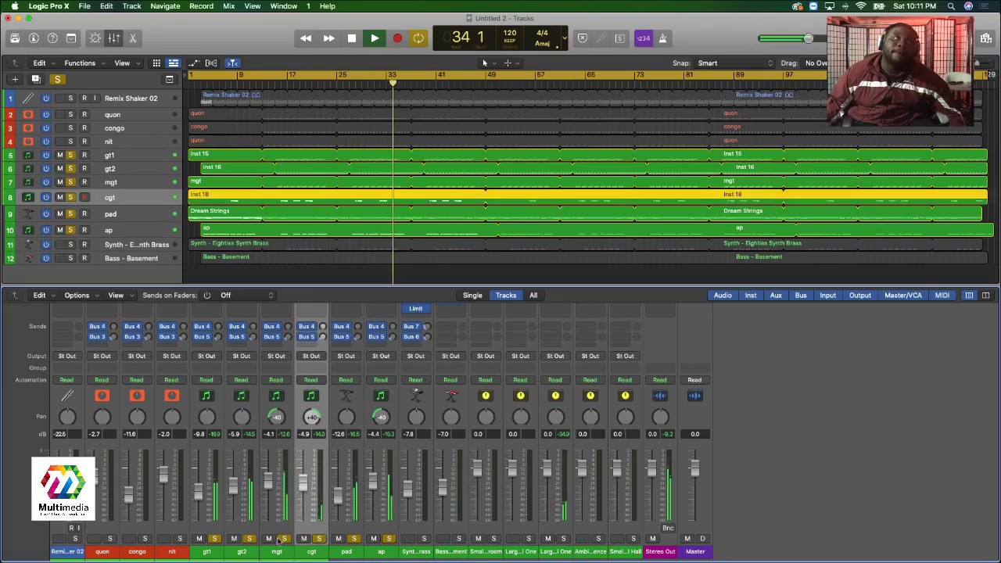
left_click(284, 539)
left_click(284, 539)
left_click(250, 539)
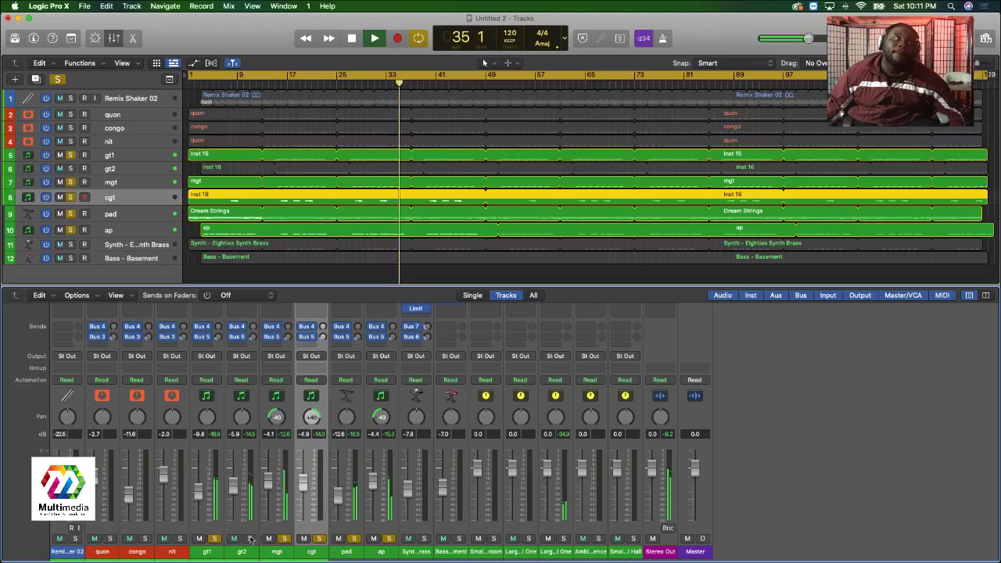
left_click(250, 538)
Try gt2 at -8.2 dB while comparing the soloed group with gt1, mgt and cgt taken out and restored.
left_click(214, 539)
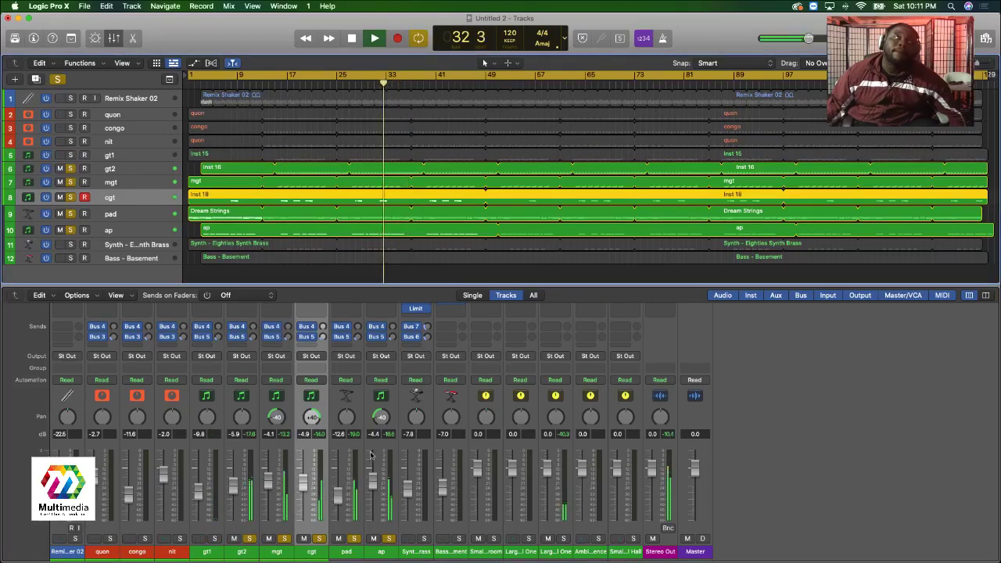
left_click(284, 539)
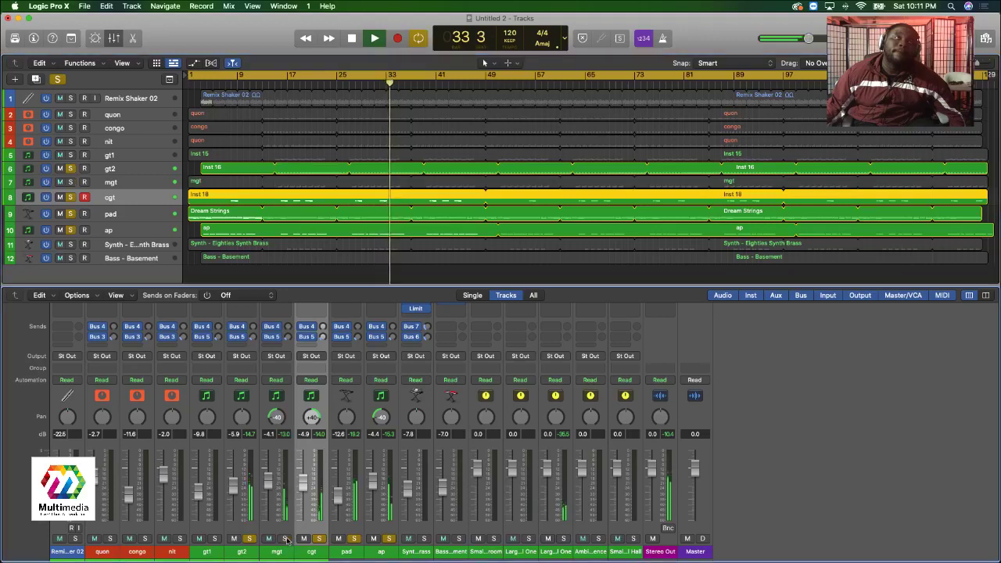
left_click(286, 539)
left_click(319, 539)
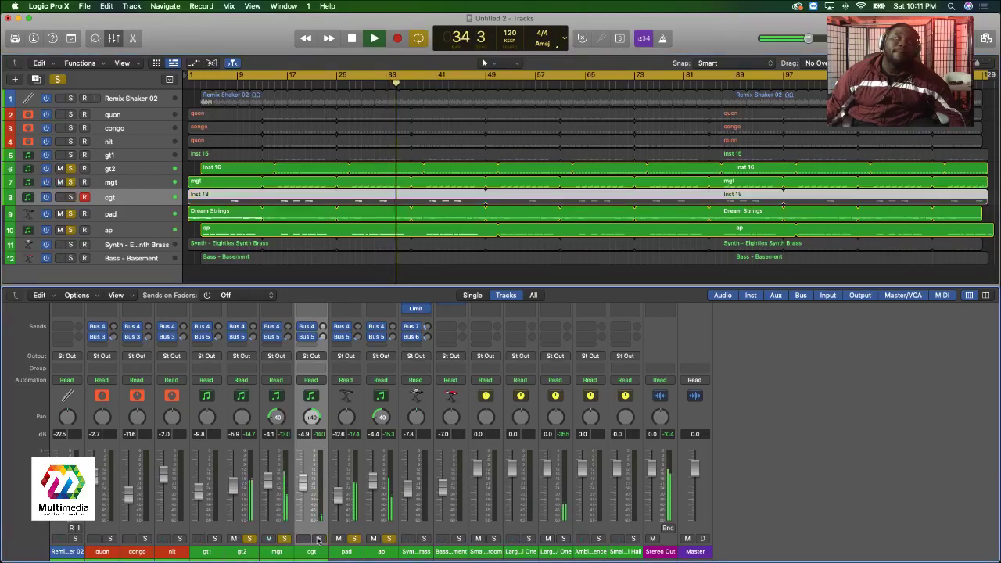
left_click(319, 539)
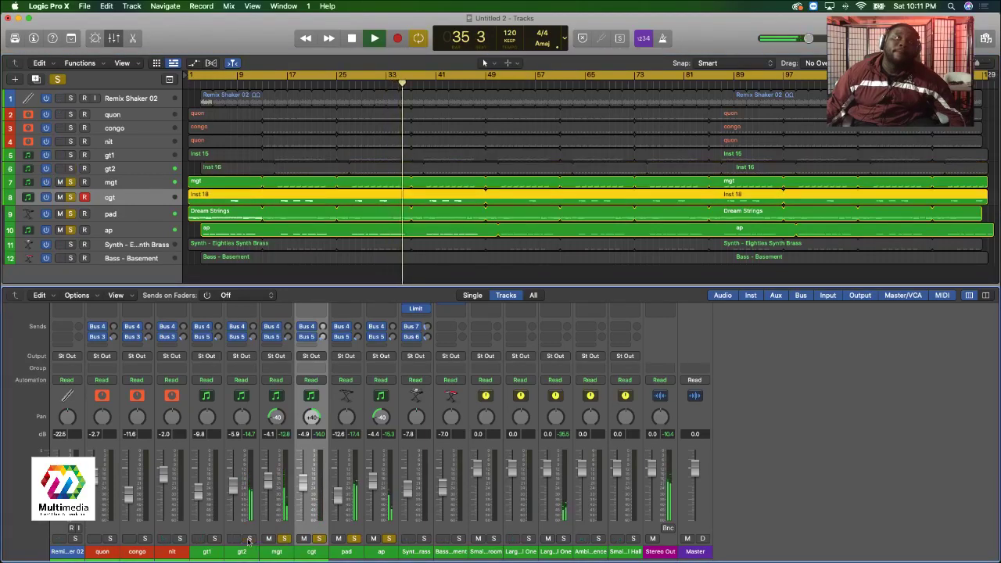
left_click_drag(233, 488, 233, 501)
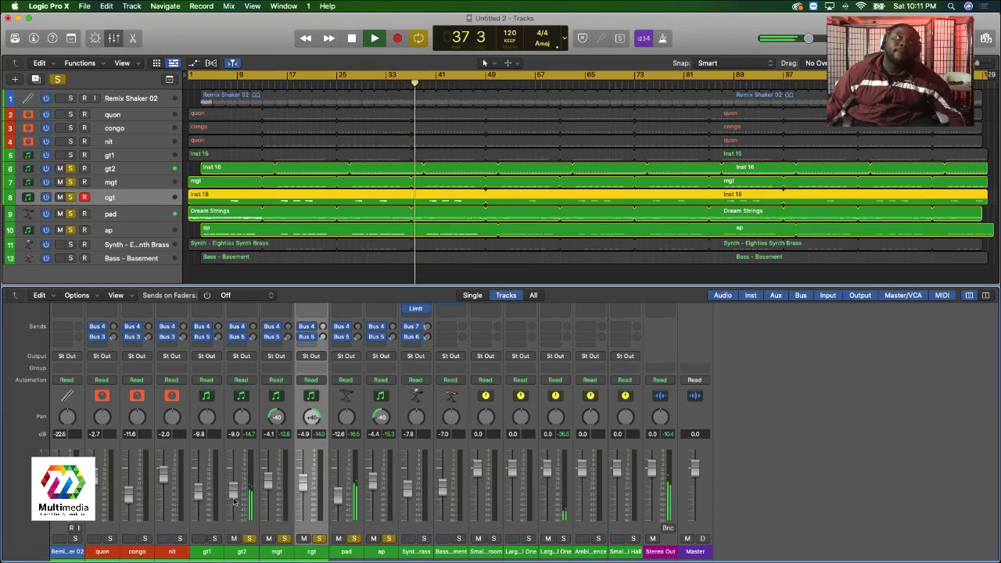
left_click(214, 539)
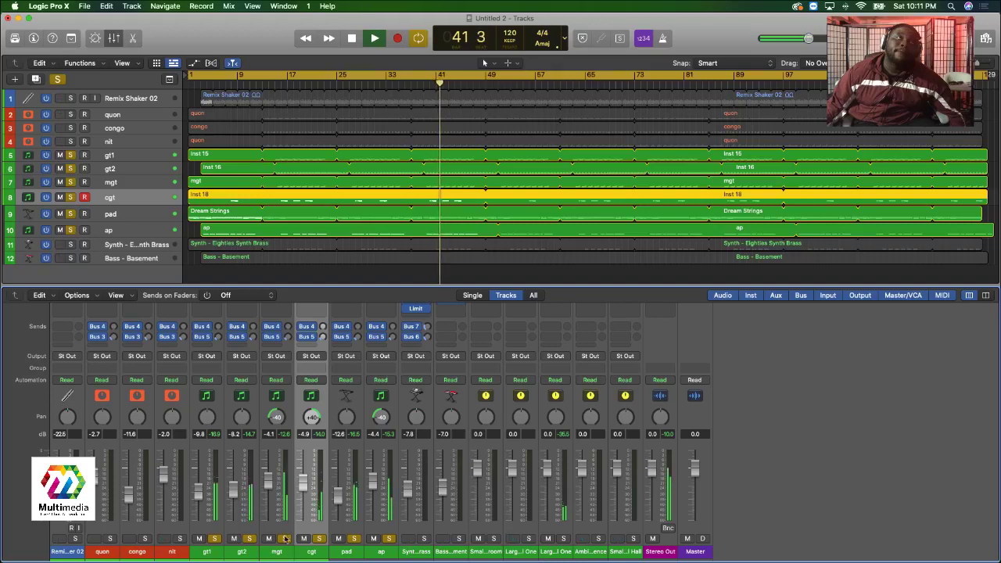
Narrow the solo to gt2 alone, taking mgt, cgt, pad, ap and gt1 out of the soloed group.
left_click(320, 539)
left_click(250, 539)
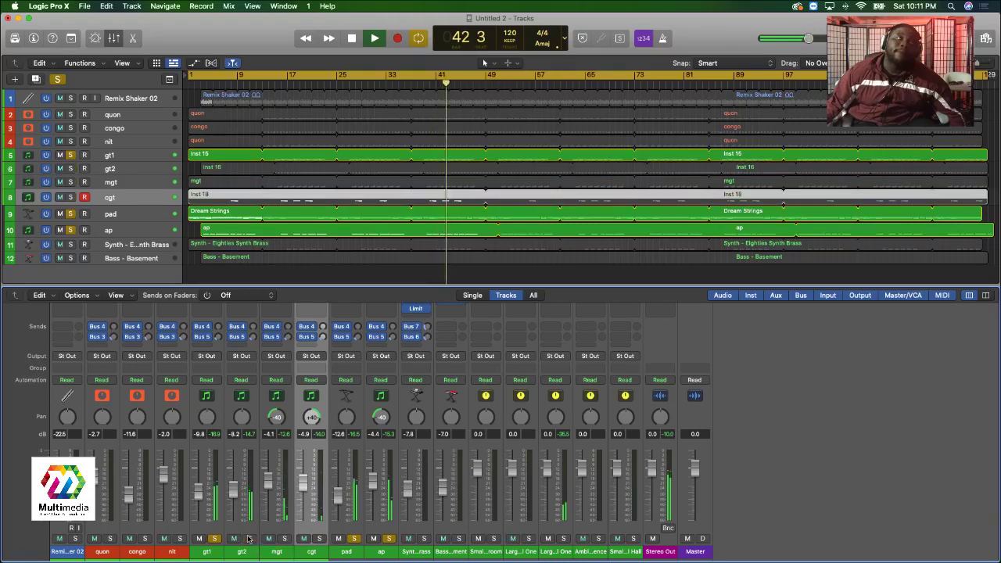
left_click(354, 539)
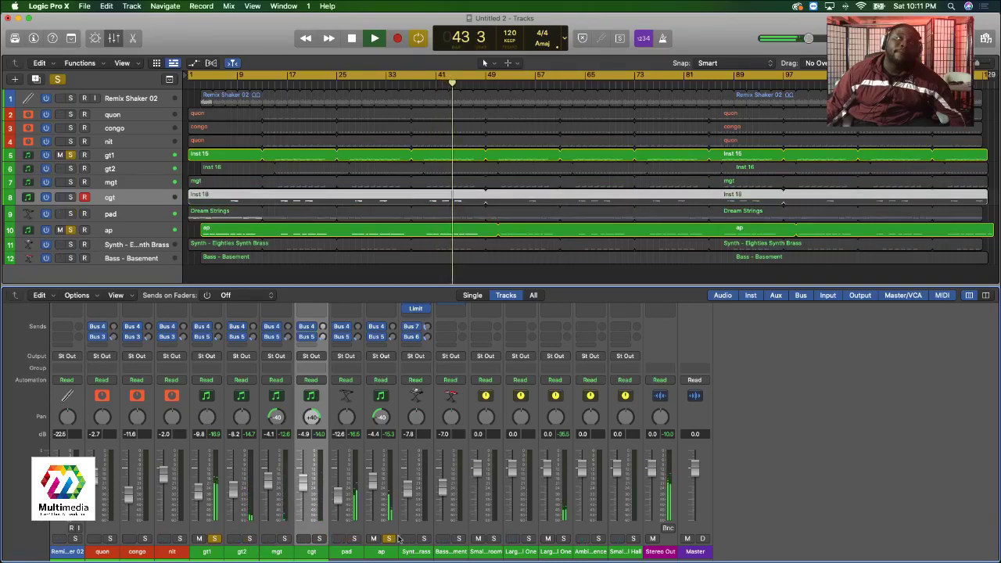
left_click(389, 539)
left_click(250, 539)
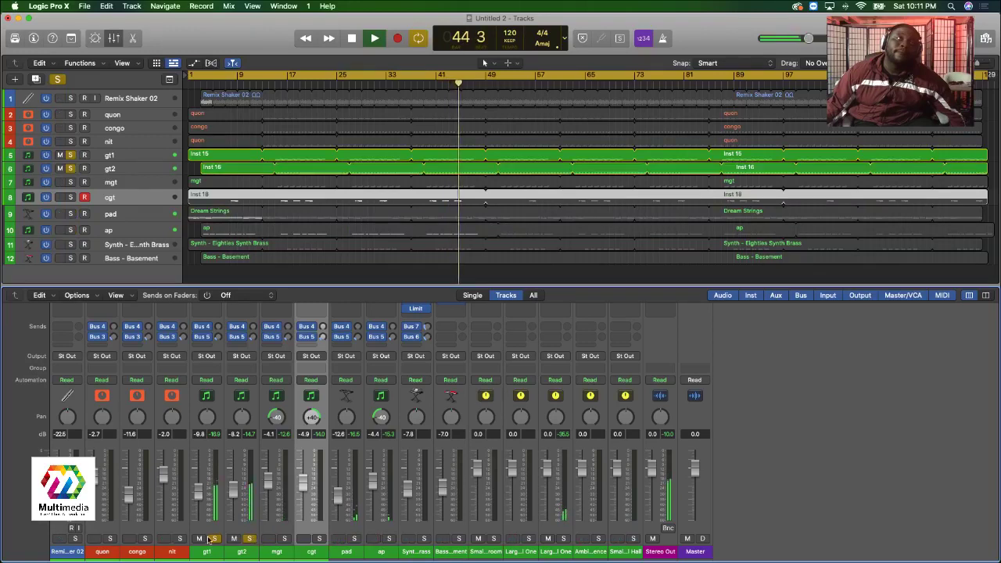
left_click(215, 539)
left_click(214, 539)
left_click(215, 539)
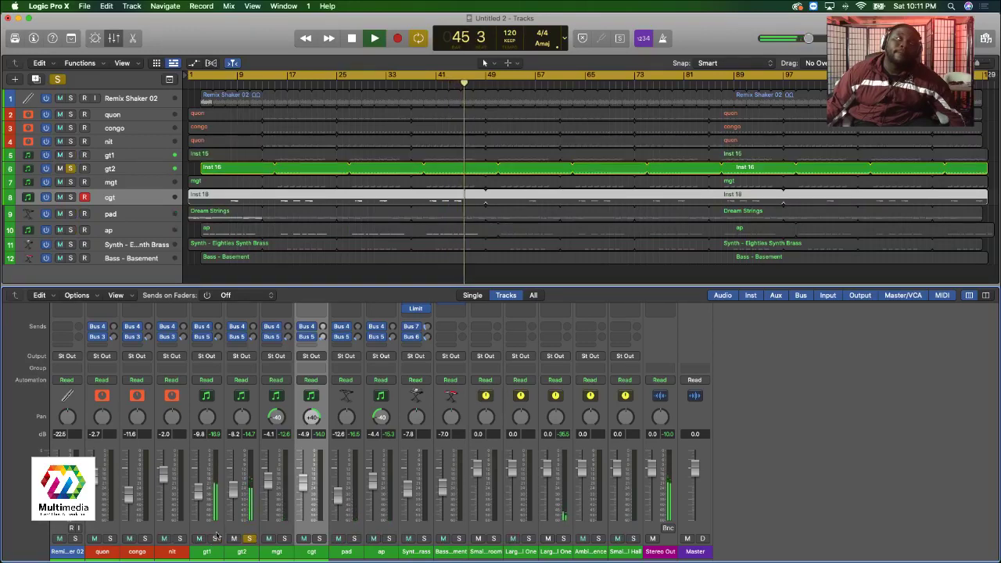
Balance gt2 against gt1 by switching gt1's solo off and on, and set gt2's level to -8.6 dB.
left_click_drag(233, 491, 234, 486)
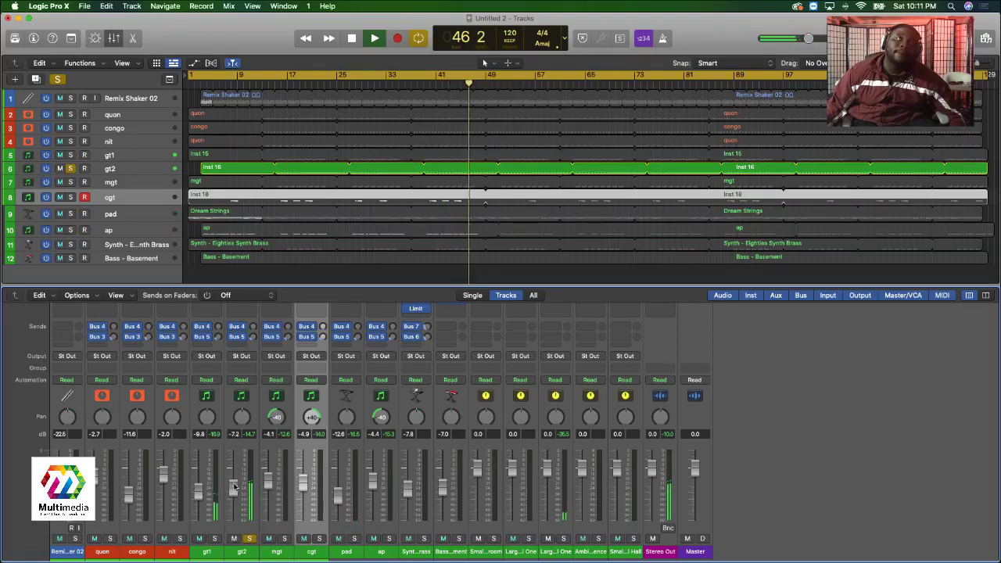
left_click(215, 539)
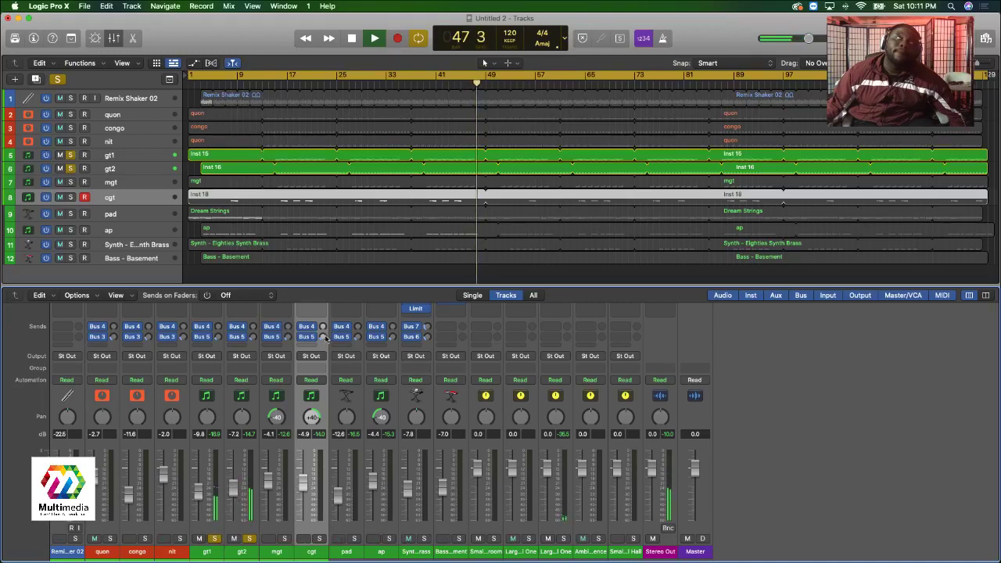
left_click(215, 539)
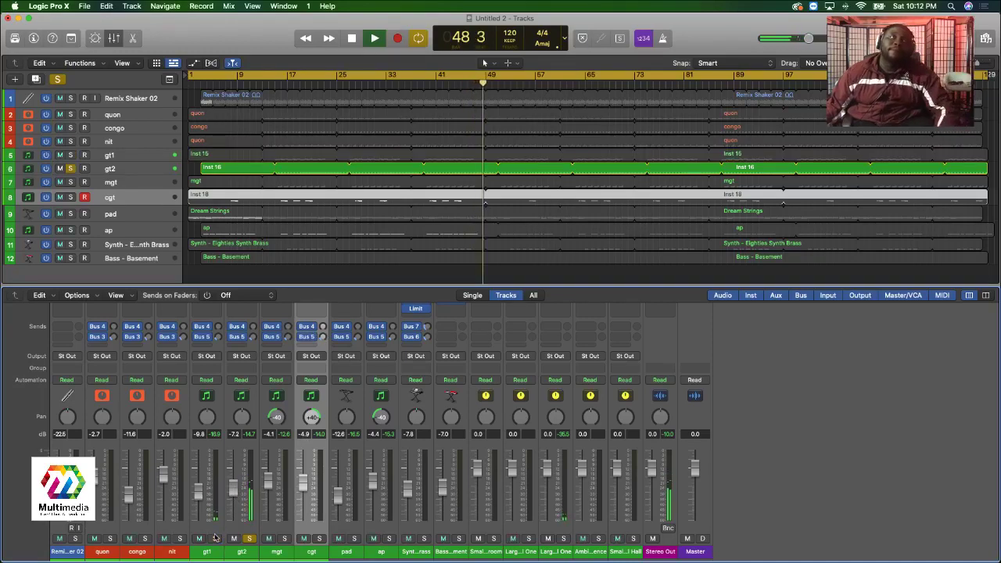
left_click(215, 539)
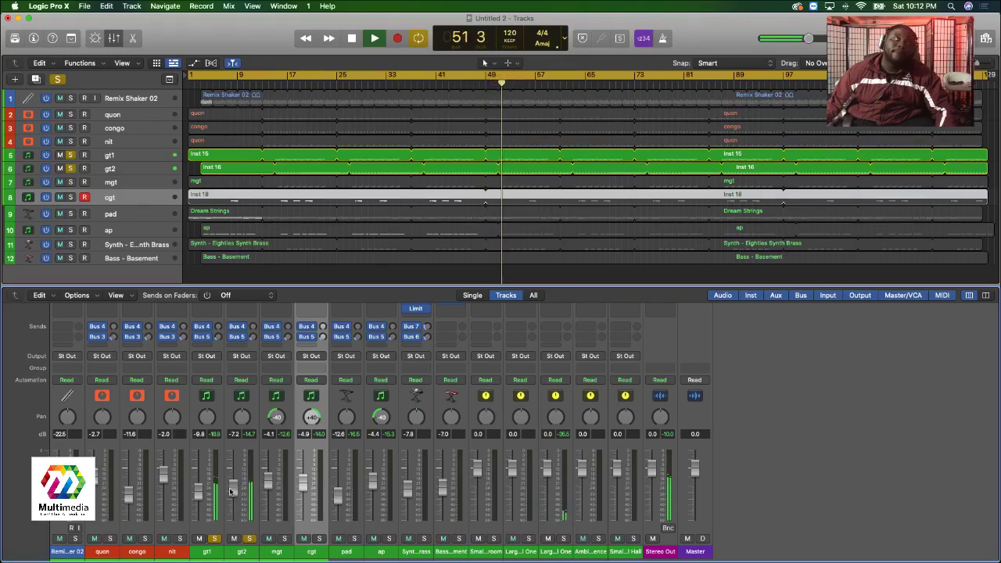
left_click_drag(231, 490, 231, 496)
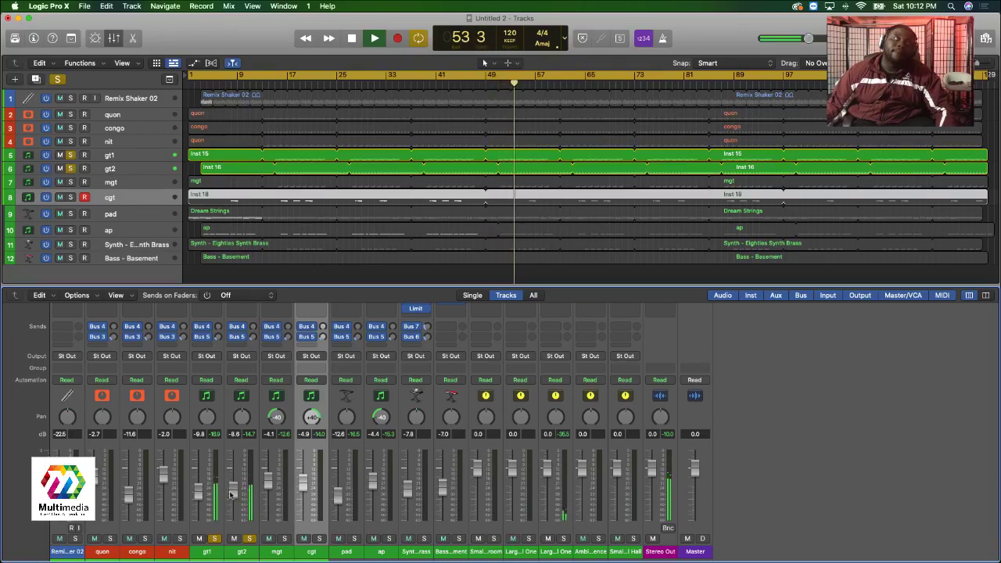
Add mgt and cgt to the soloed channels, setting mgt to -3.8 dB and cgt to -5.6 dB.
left_click(285, 538)
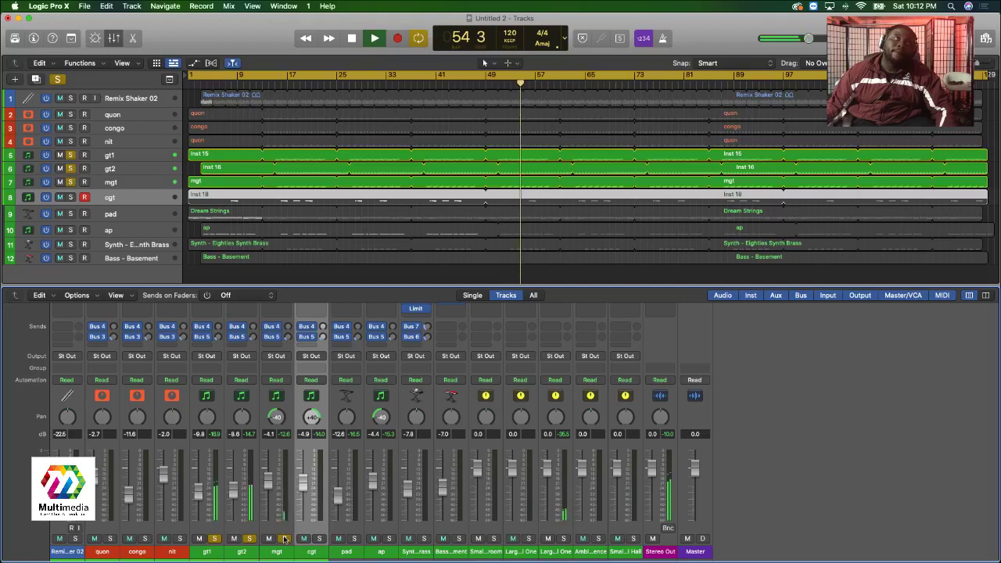
left_click_drag(277, 522, 277, 519)
left_click(319, 539)
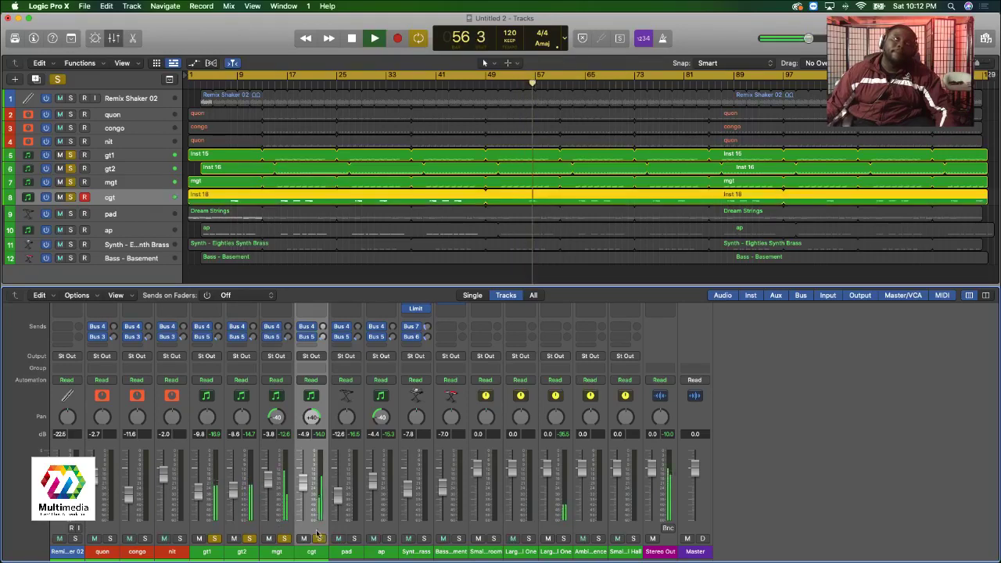
left_click_drag(304, 483, 303, 489)
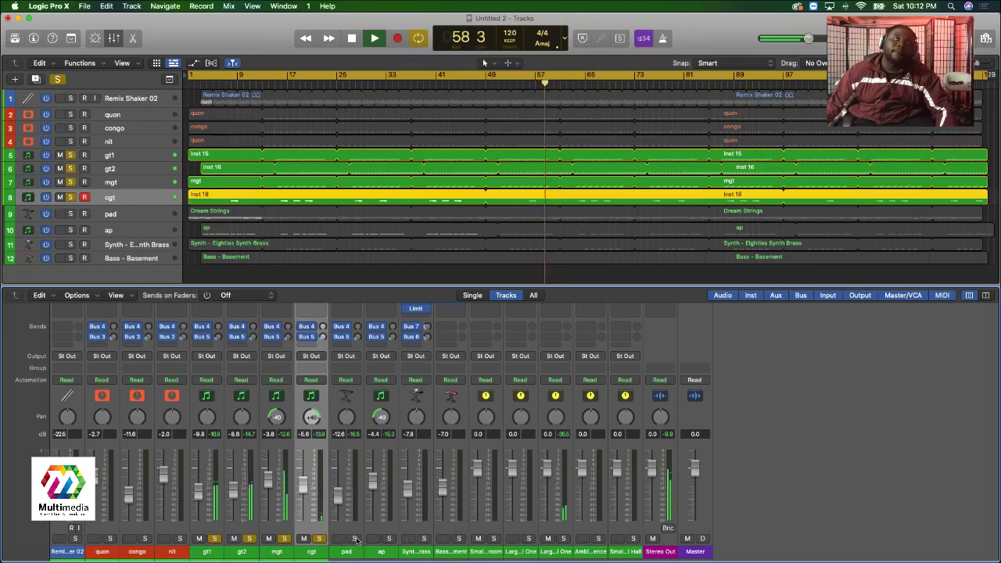
Solo ap with the others, replay from around bar 38, and set its level to -4.5 dB.
left_click(389, 539)
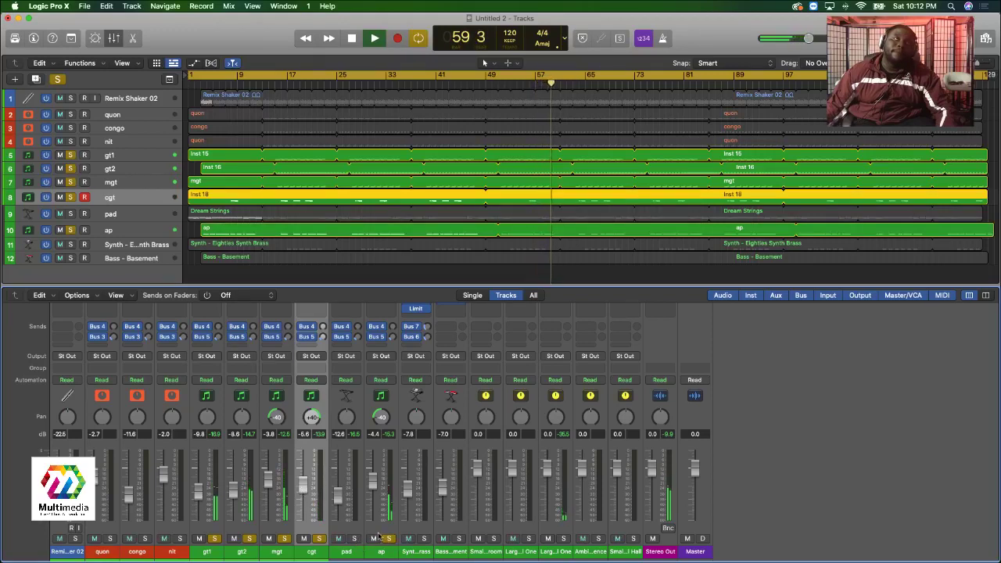
left_click(428, 117)
left_click_drag(429, 85, 424, 86)
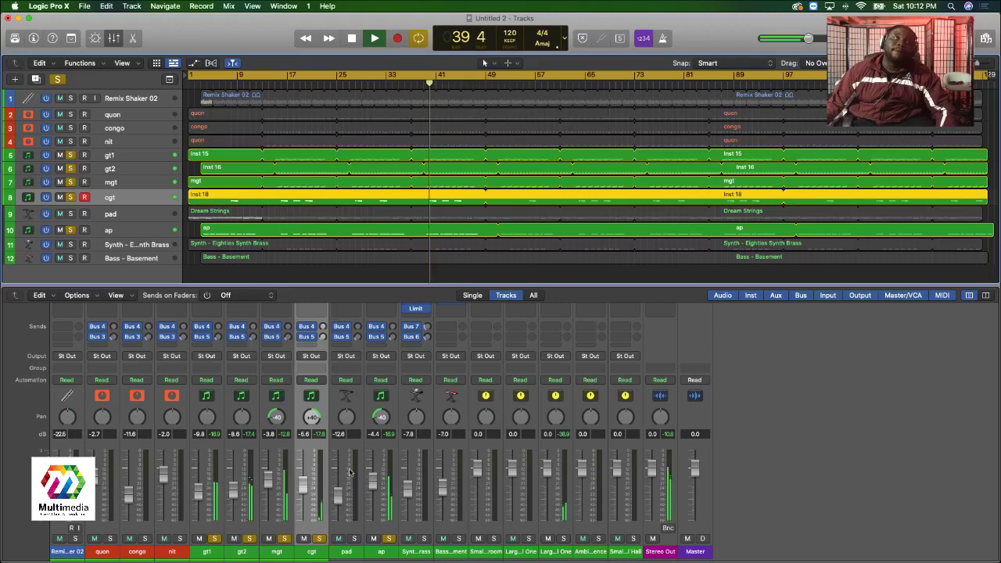
left_click_drag(375, 487, 371, 491)
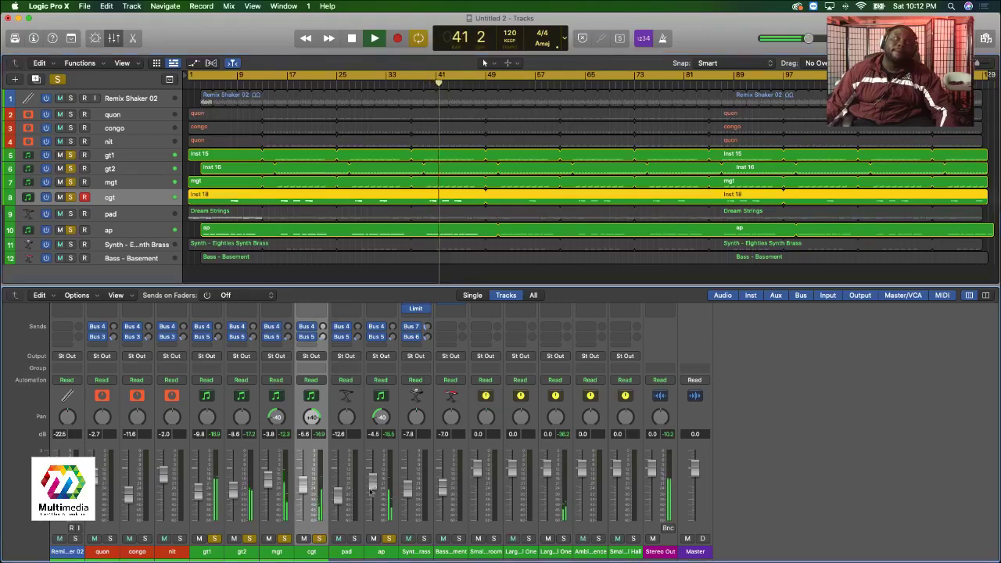
Check the balance with pad soloed too, and clear the solo on gt1 through ap to hear the full mix.
left_click(354, 539)
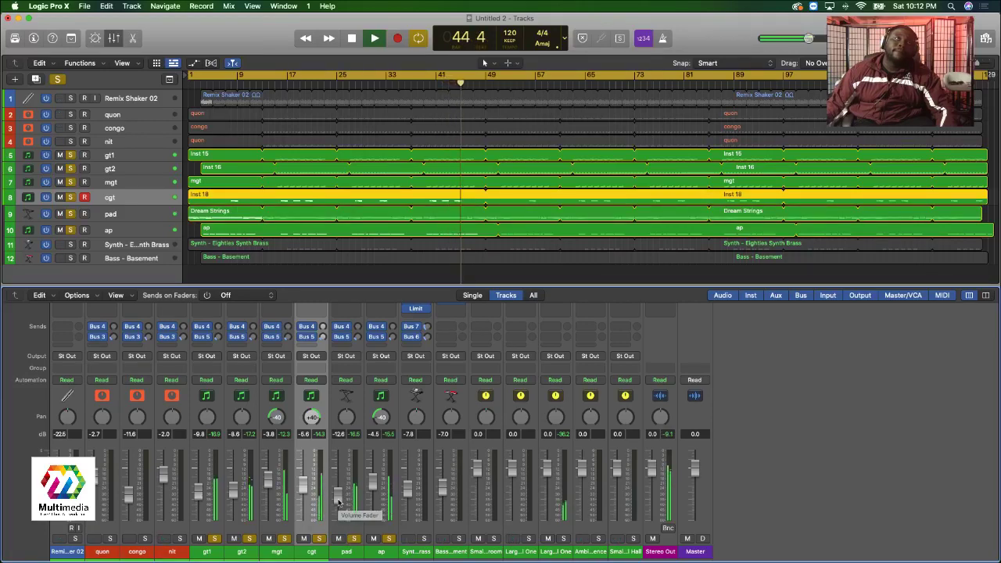
left_click(387, 552)
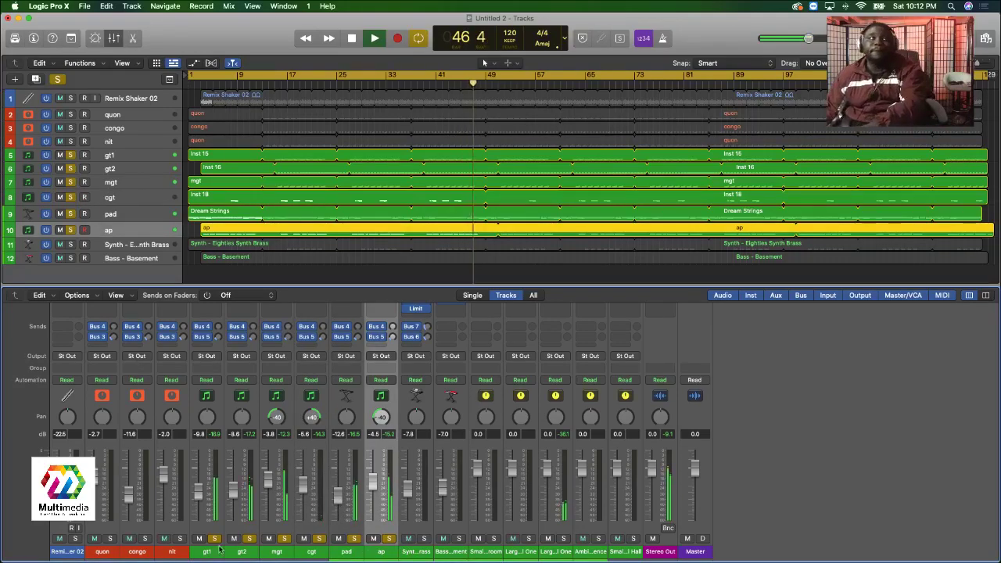
left_click(389, 539, "alt")
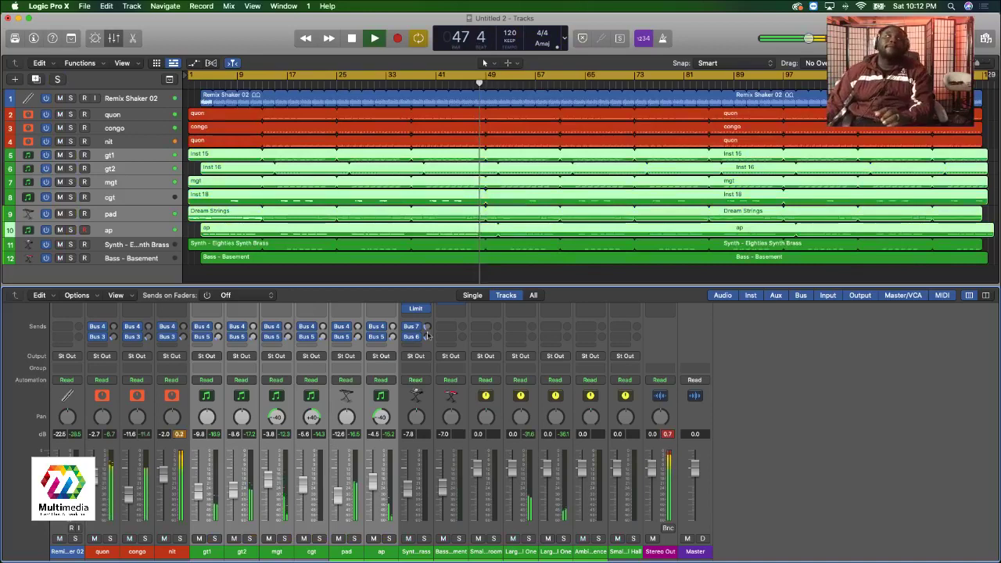
Deselect all regions and replay the full mix from the start of the song.
left_click(530, 276)
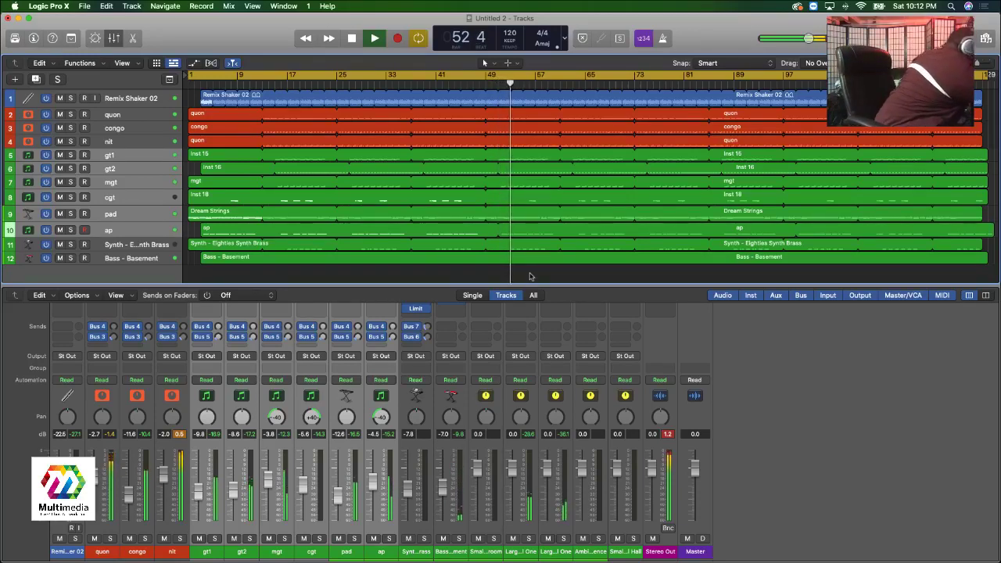
key("Return")
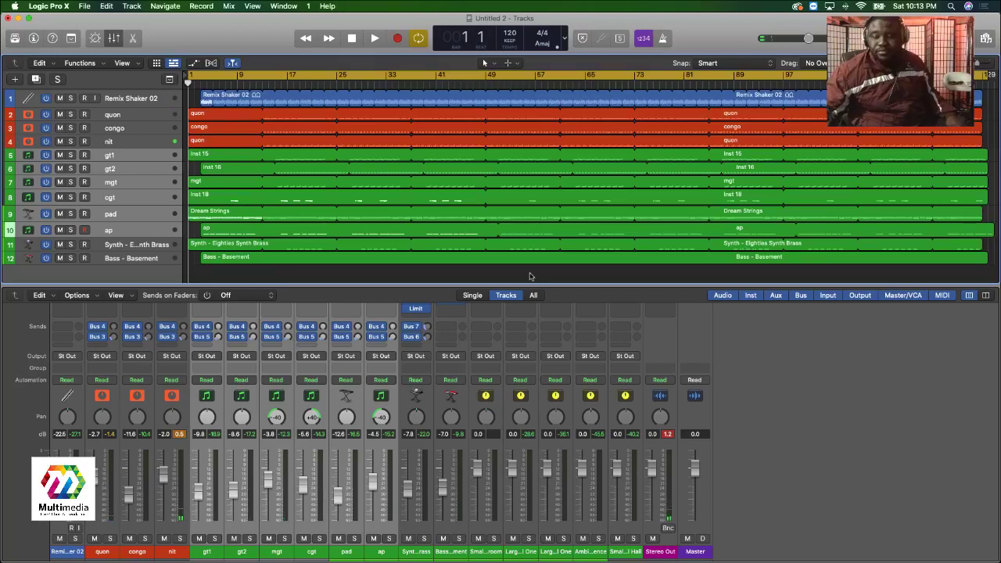
key("space")
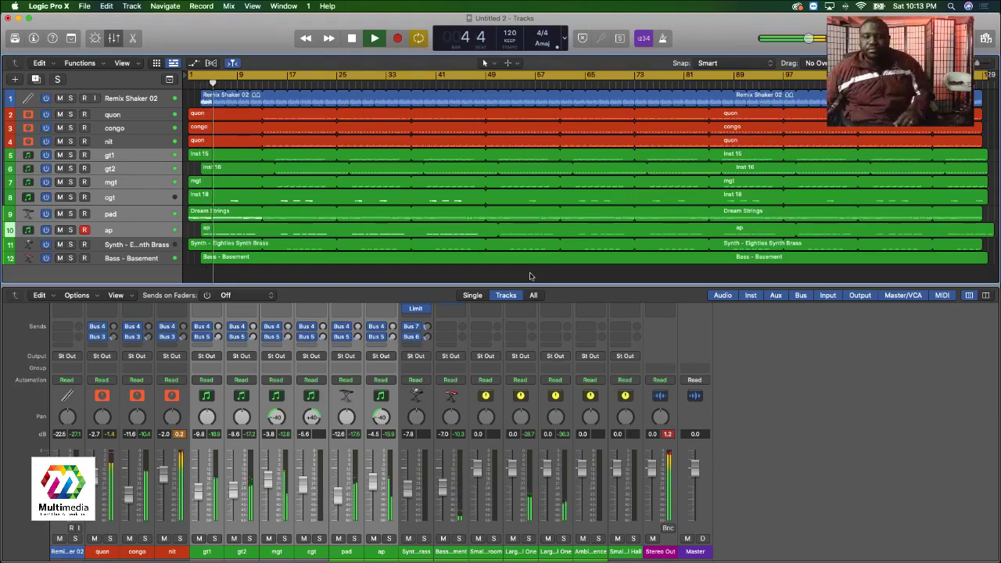
scroll(529, 277, "down", 1)
key("space")
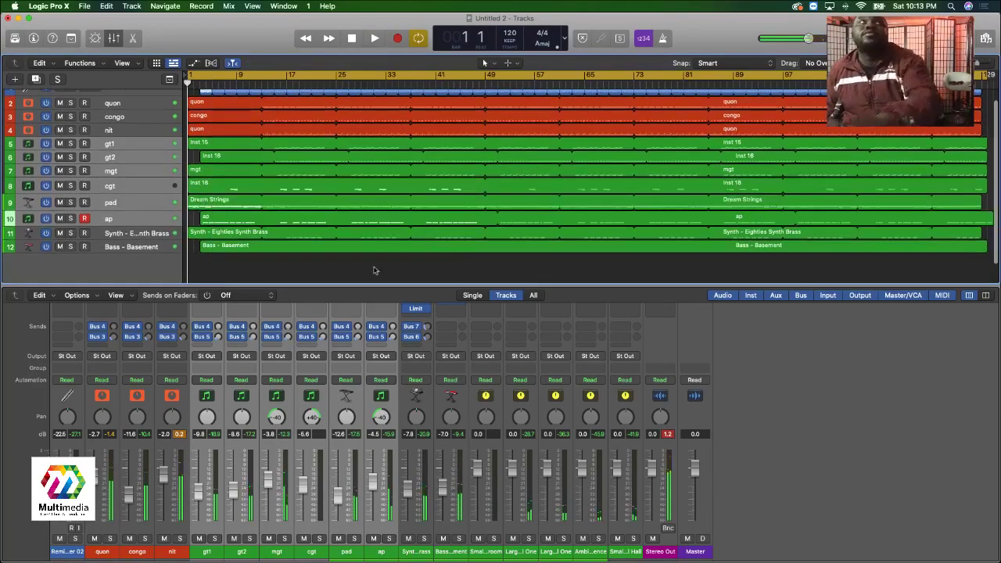
Try to bounce the song in realtime as a 320 kbps MP3 named Afro Beat Master Class on the Desktop.
left_click(84, 6)
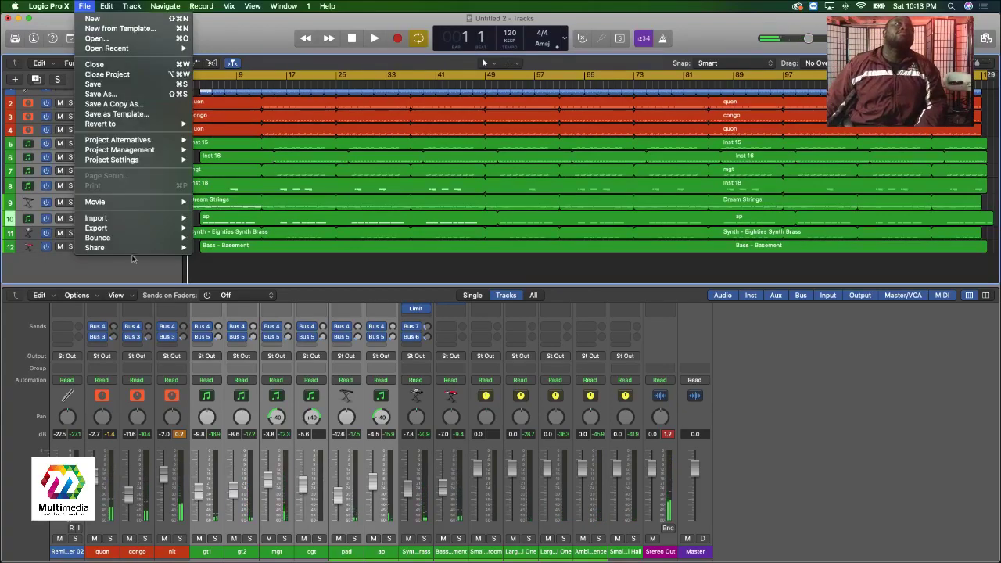
mouse_move(134, 245)
left_click(243, 273)
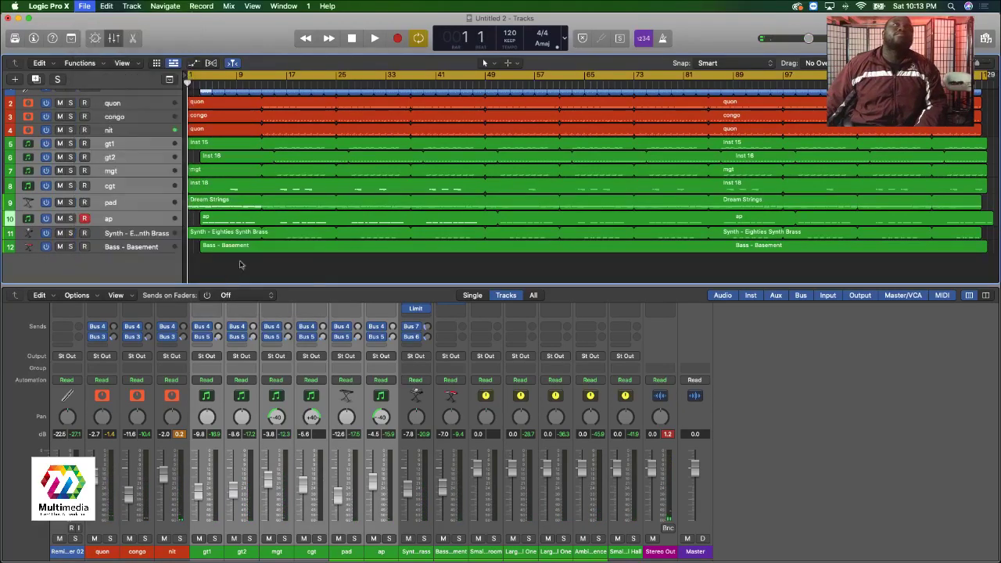
left_click(379, 141)
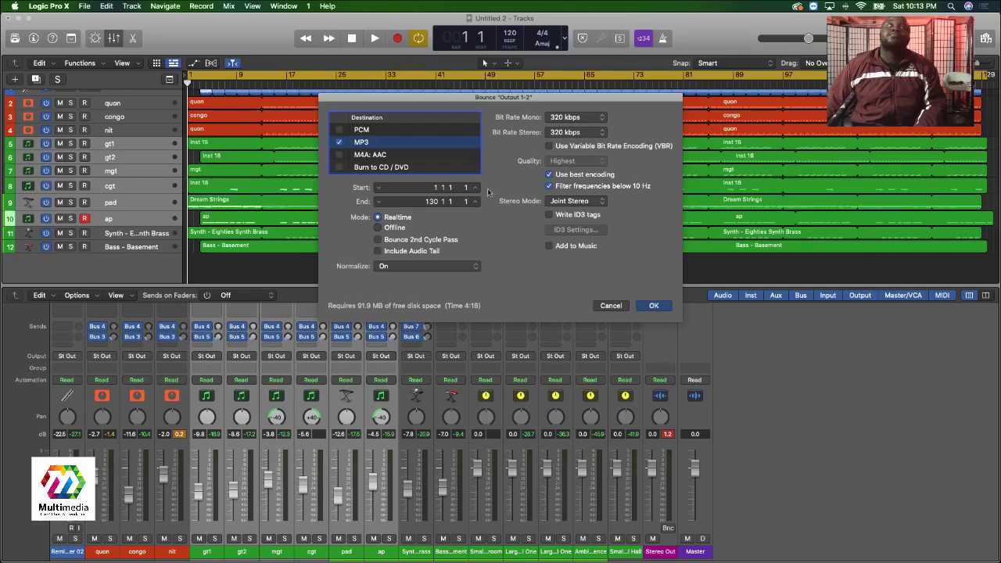
key("Return")
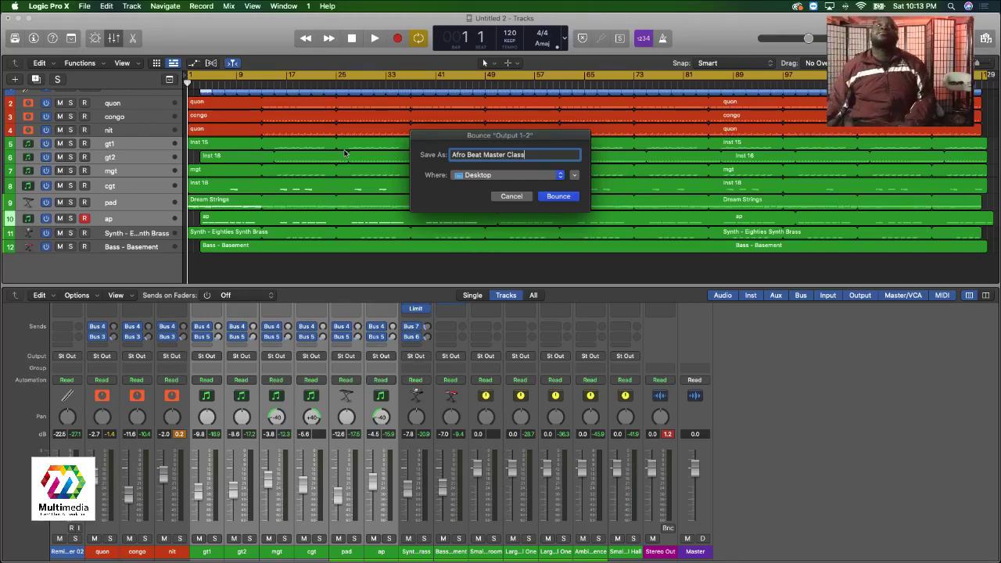
left_click(560, 196)
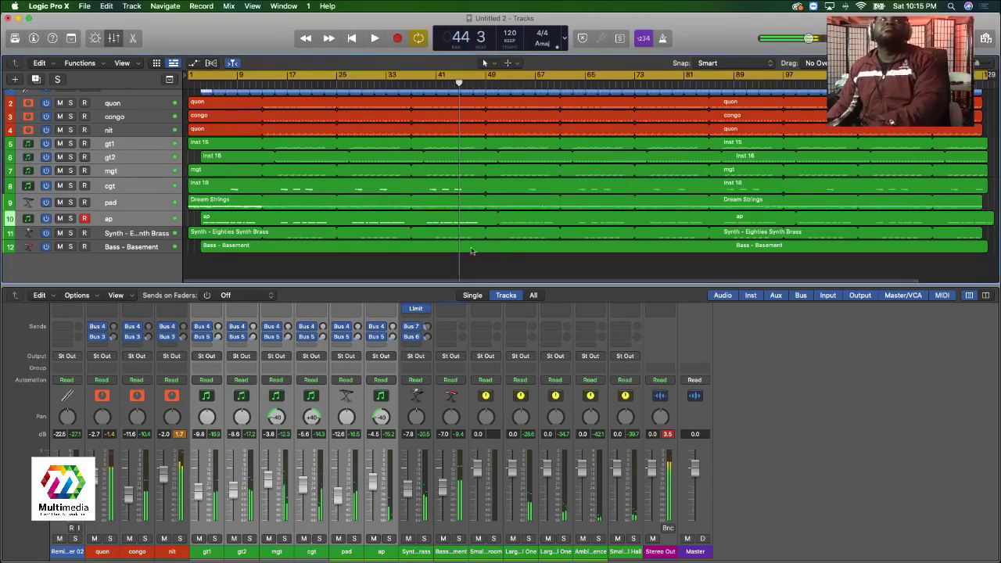
Solo nit, replay it from the start, and pull the end of its looped region back to bar 13.
left_click(71, 130)
key("Return")
key("space")
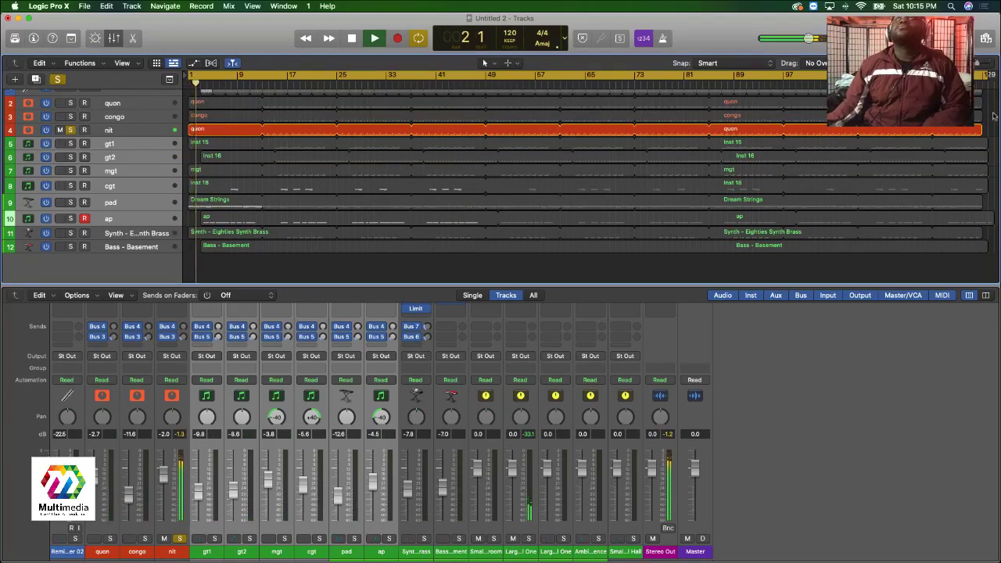
left_click_drag(983, 128, 554, 130)
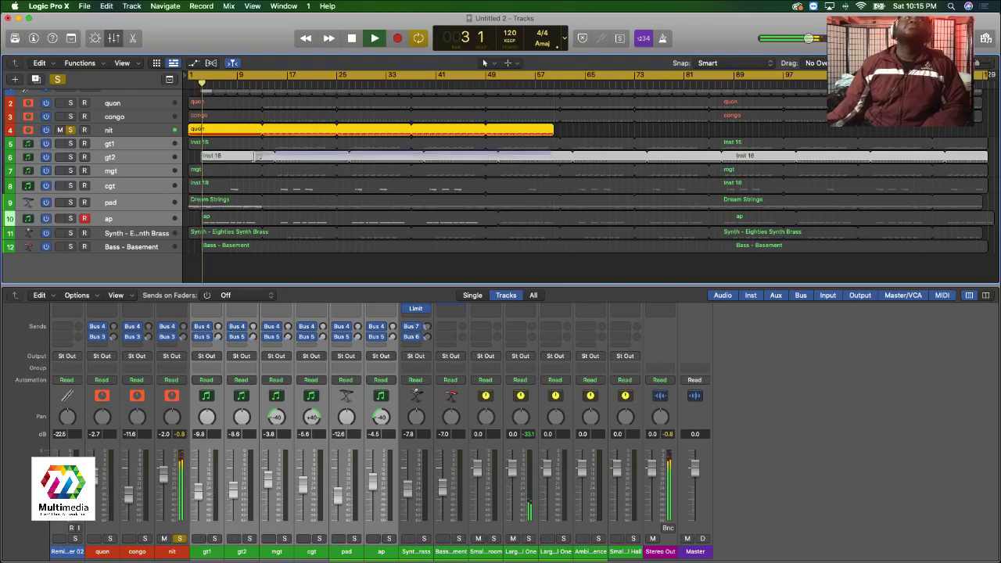
left_click(270, 148)
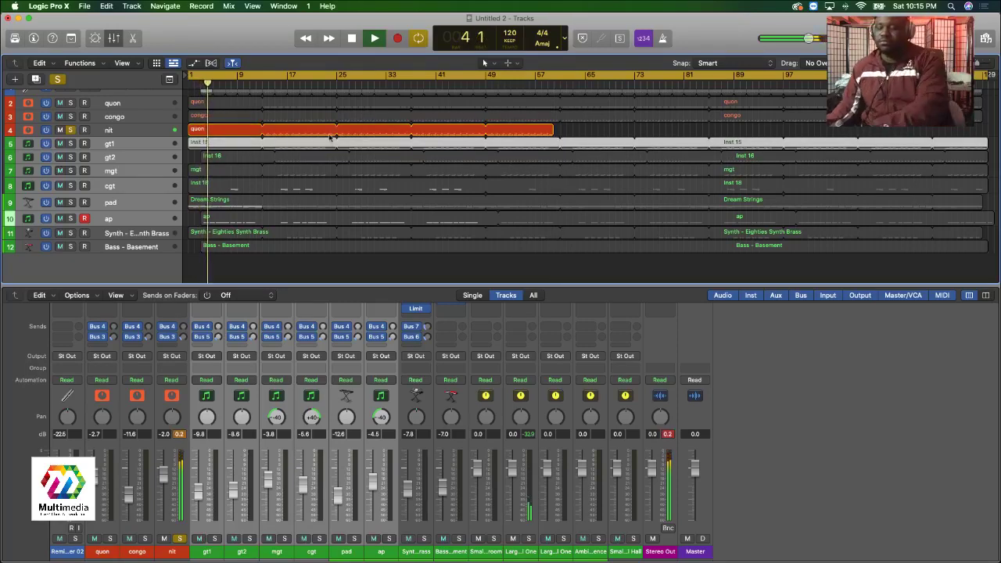
key("super+z")
key("super+shift+z")
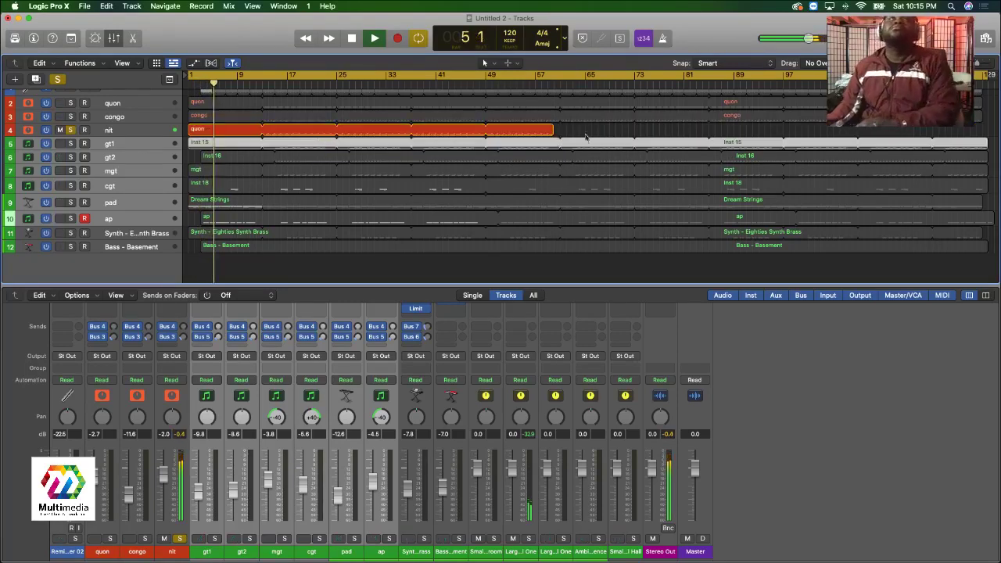
left_click_drag(558, 130, 261, 130)
Audition the soloed nit region from the start and extend its end to about bar 16.
left_click(979, 63)
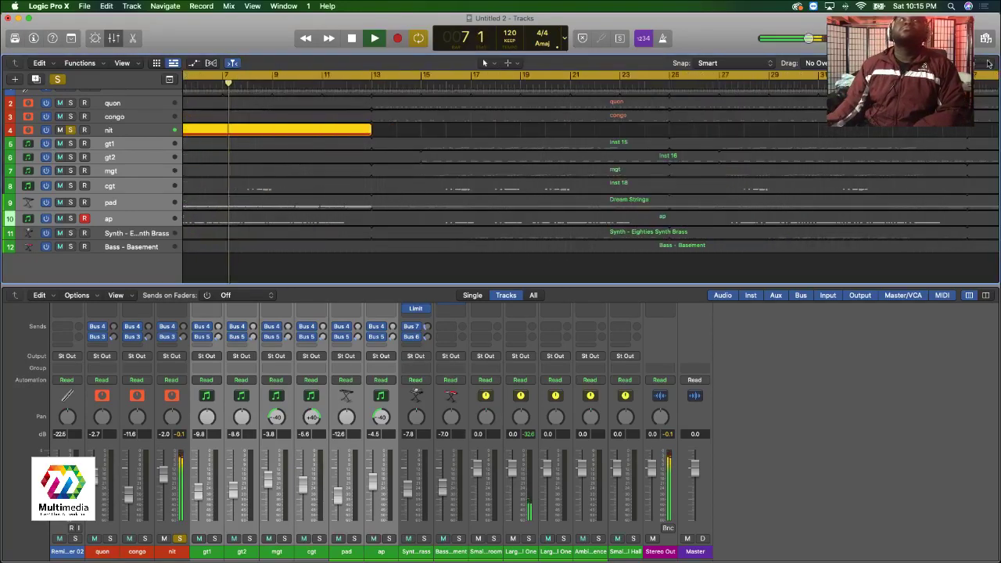
key("super+Left")
key("super+Left")
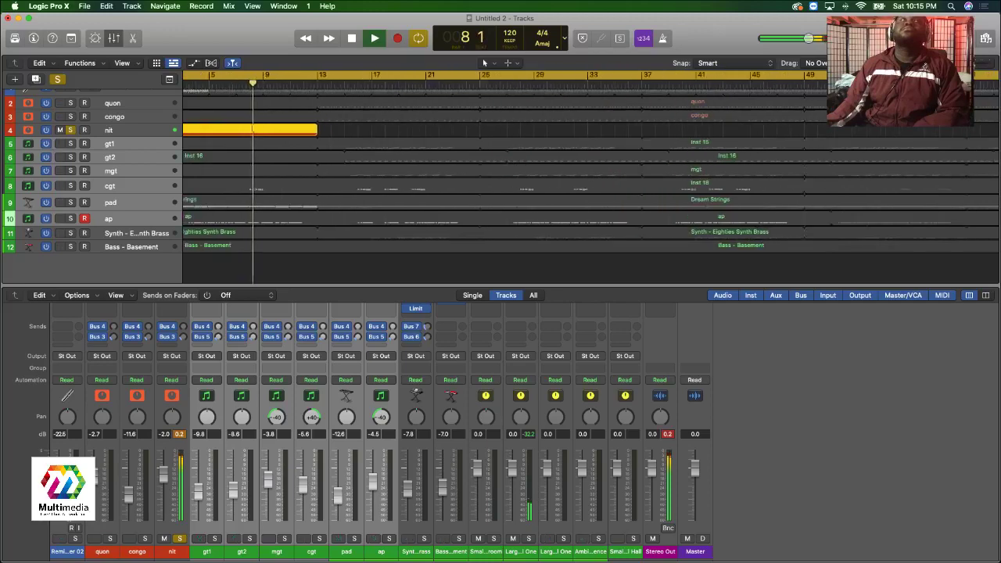
scroll(349, 139, "left", 3)
scroll(350, 139, "up", 2)
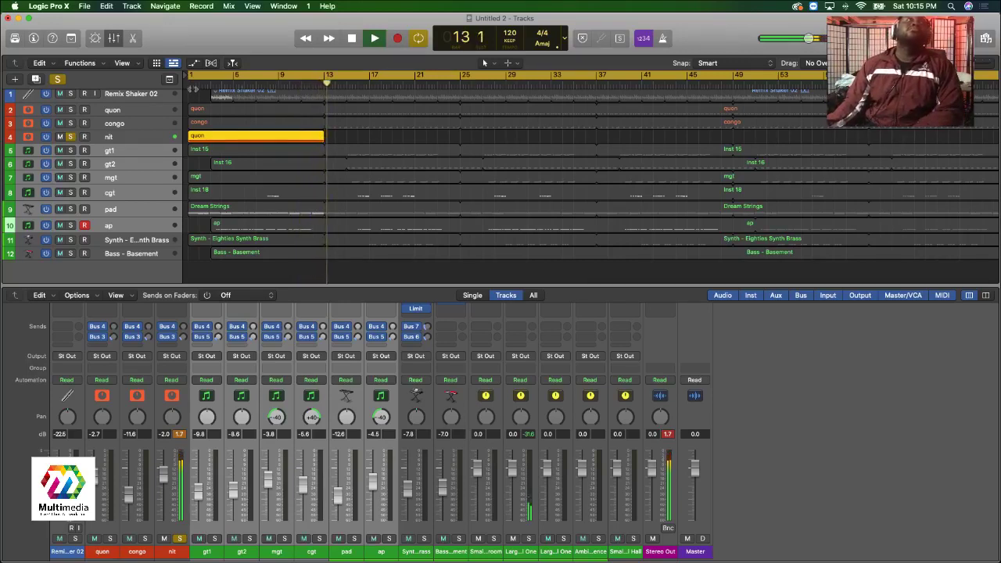
key("space")
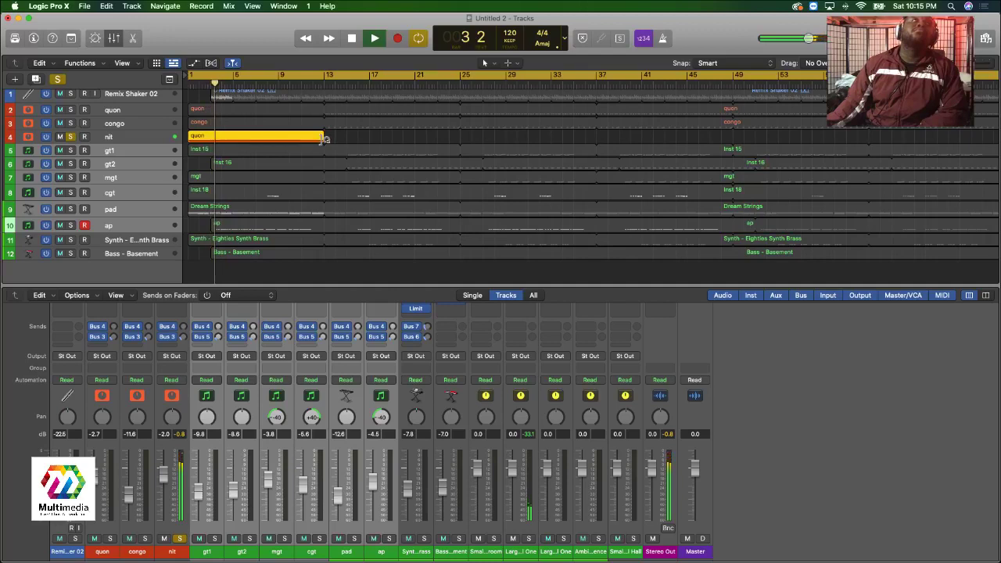
left_click_drag(319, 139, 582, 139)
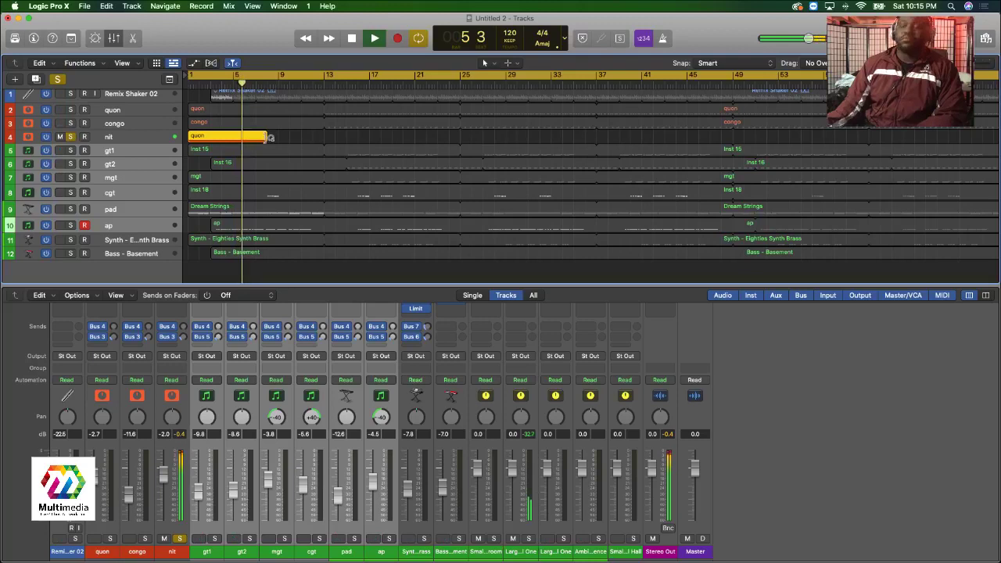
key("Return")
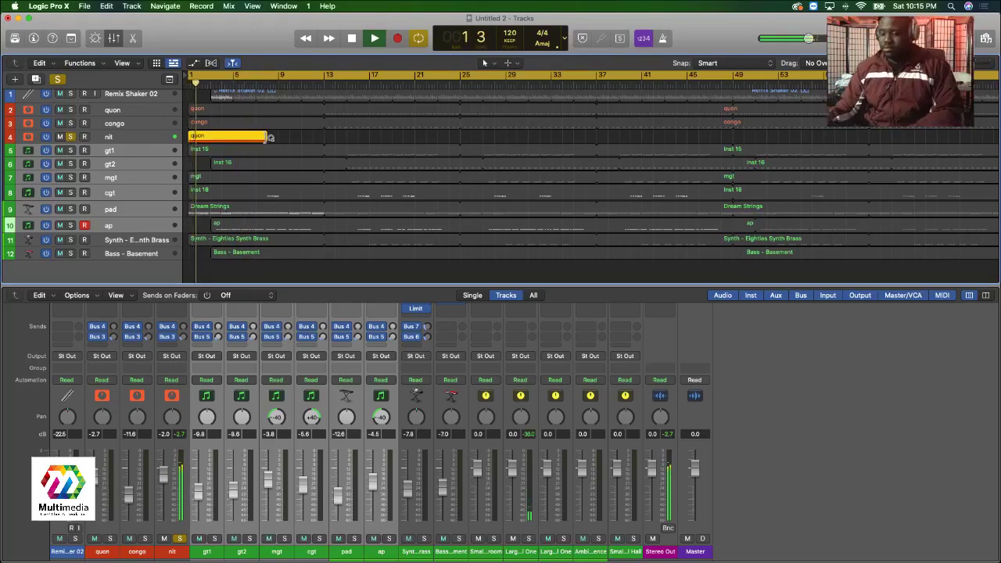
left_click_drag(271, 137, 360, 139)
key("Return")
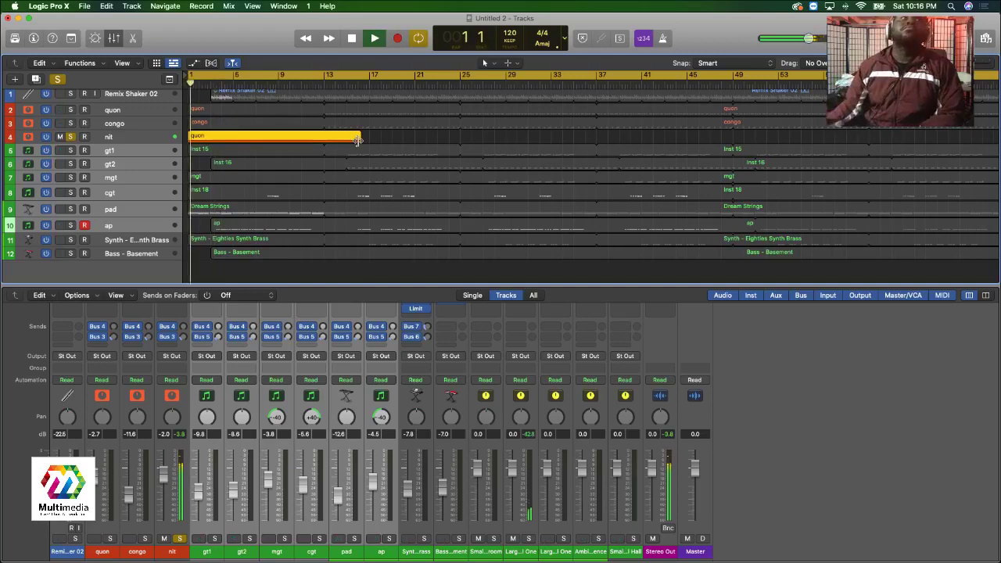
Replay nit's opening bar, place the playhead at bar 2, and split the nit region there.
key("super+Down")
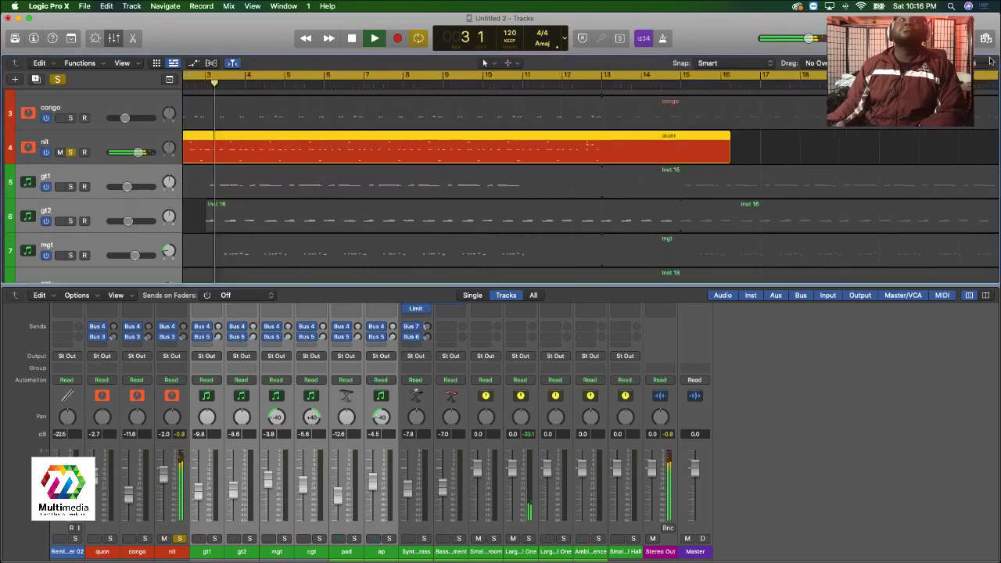
key("super+Right")
key("space")
key("Return")
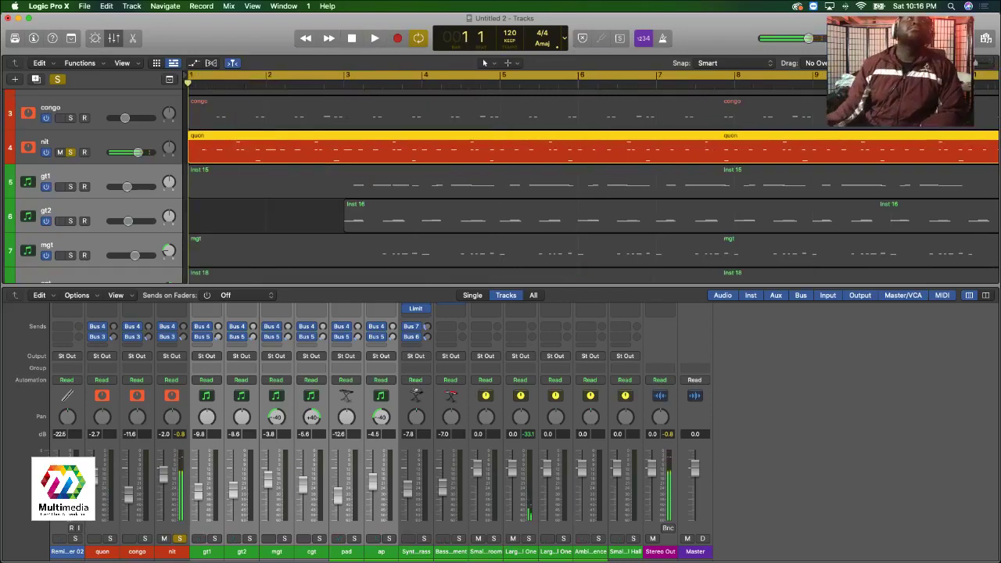
key("space")
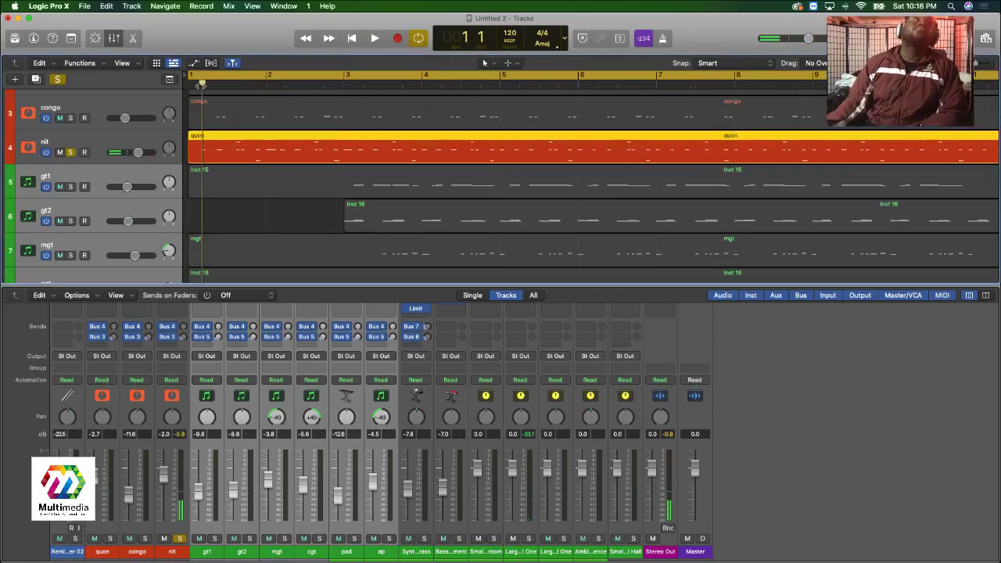
left_click(202, 84)
key(".")
key("space")
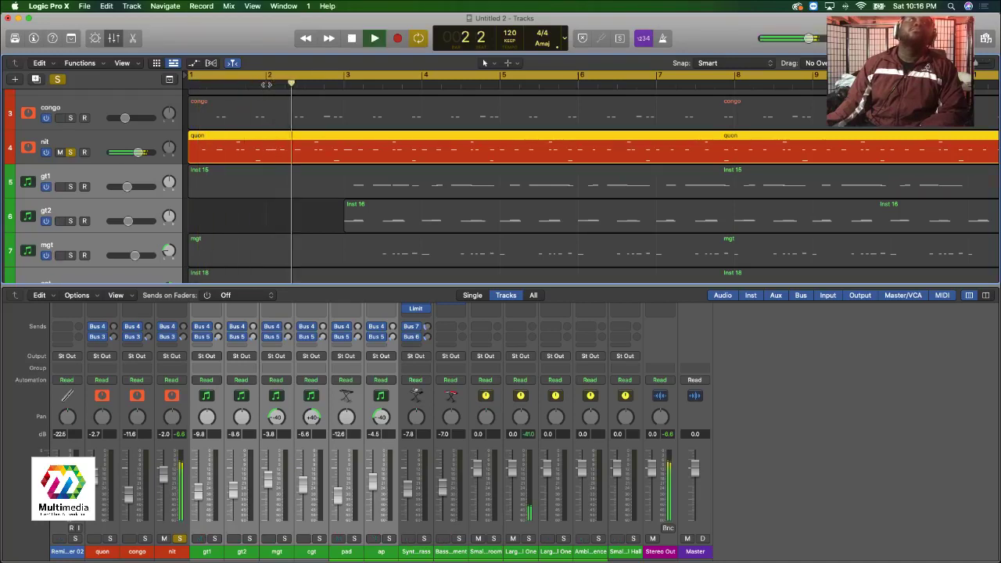
key("Return")
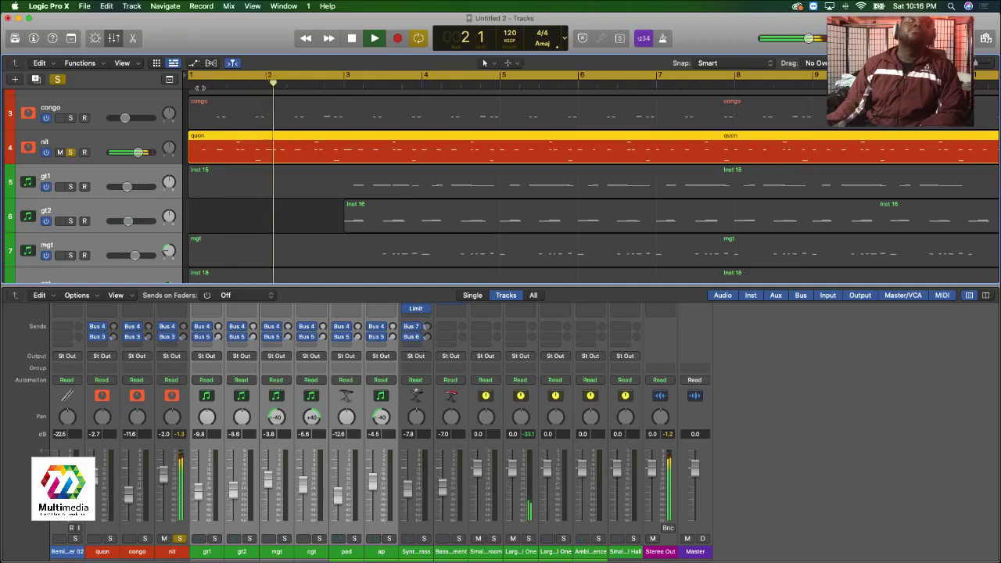
key("space")
key("comma")
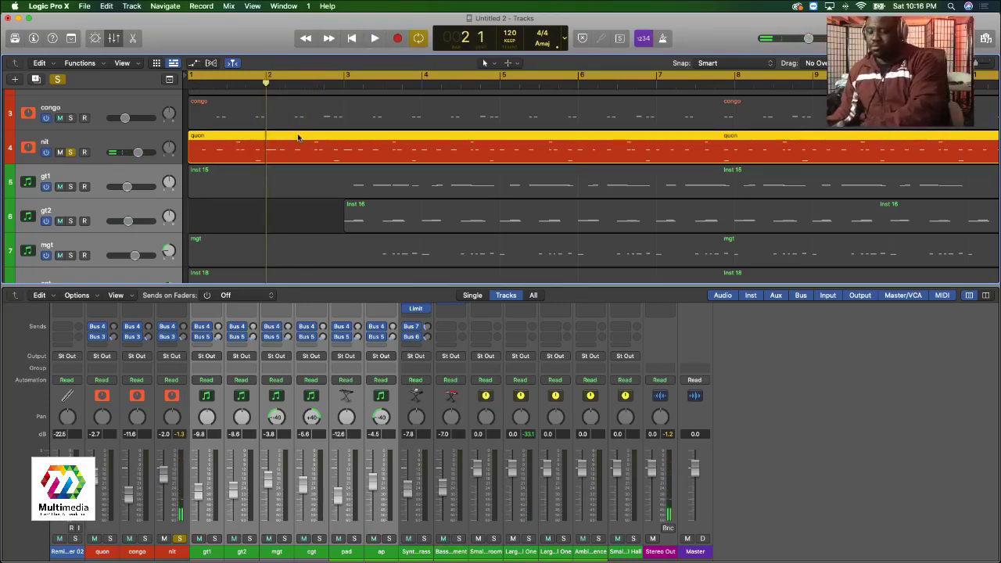
key("super+t")
Play the split nit regions and trim the end of the second one to about bar 12.
scroll(298, 141, "up", 1)
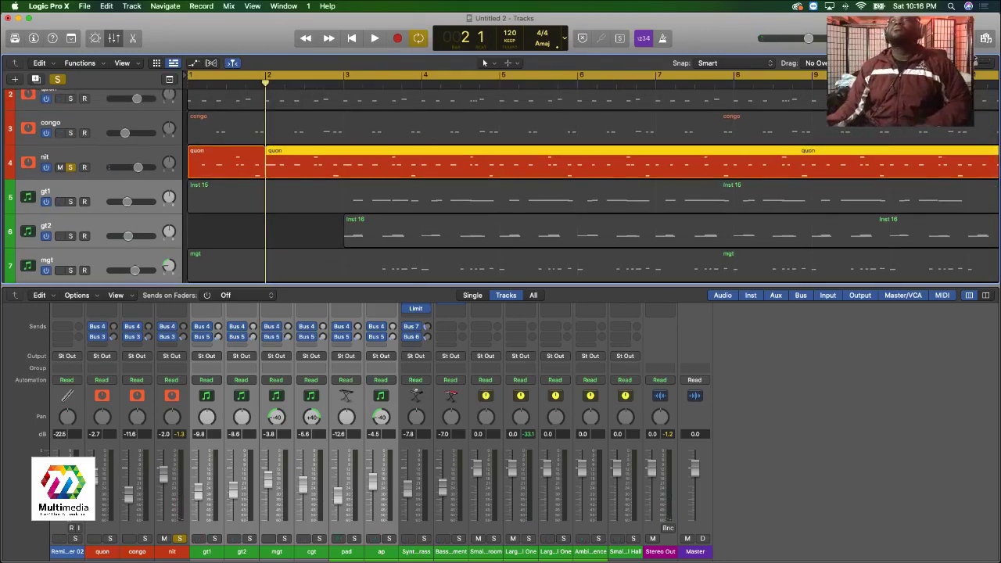
left_click_drag(977, 62, 936, 63)
key("space")
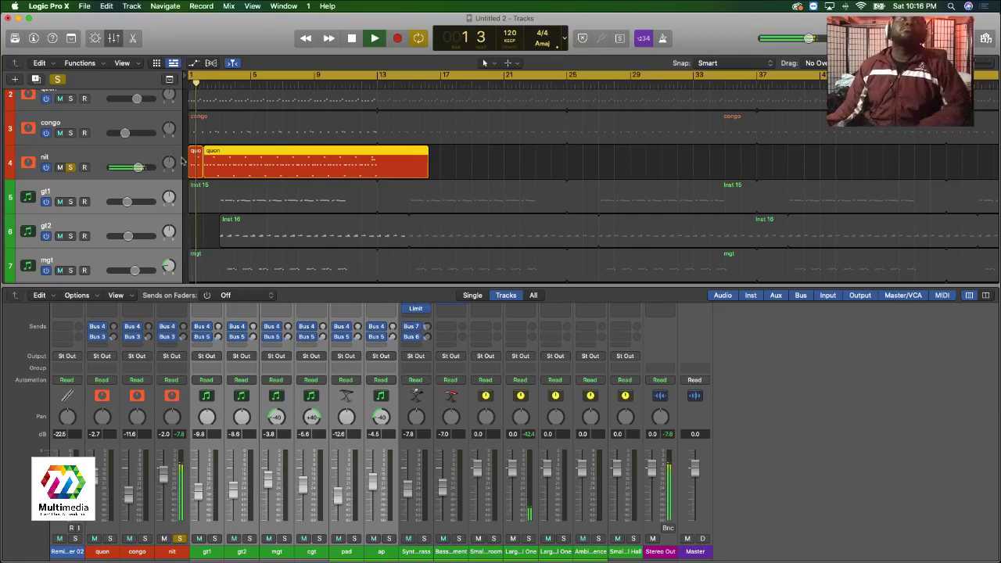
left_click(351, 82)
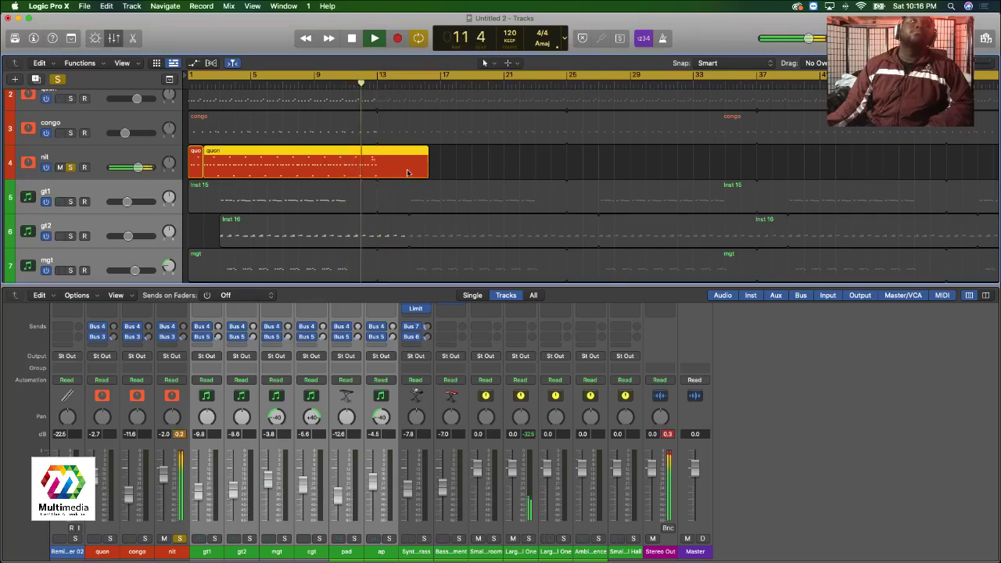
left_click_drag(427, 172, 364, 193)
Loop the second nit region out to bar 130, replaying the loop point near bar 12.
left_click_drag(364, 151, 622, 152)
left_click(344, 86)
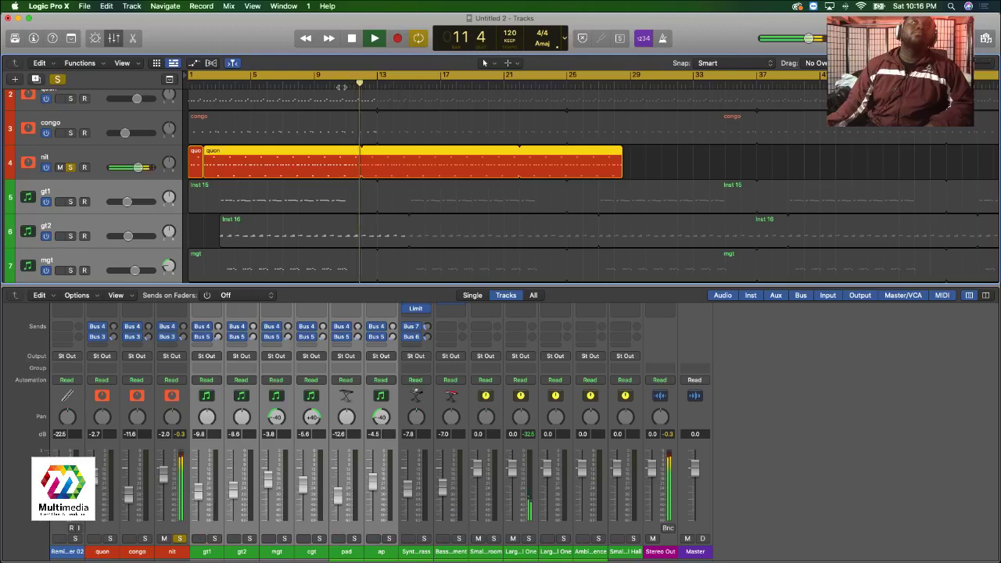
left_click_drag(630, 152, 989, 152)
key("super+Left")
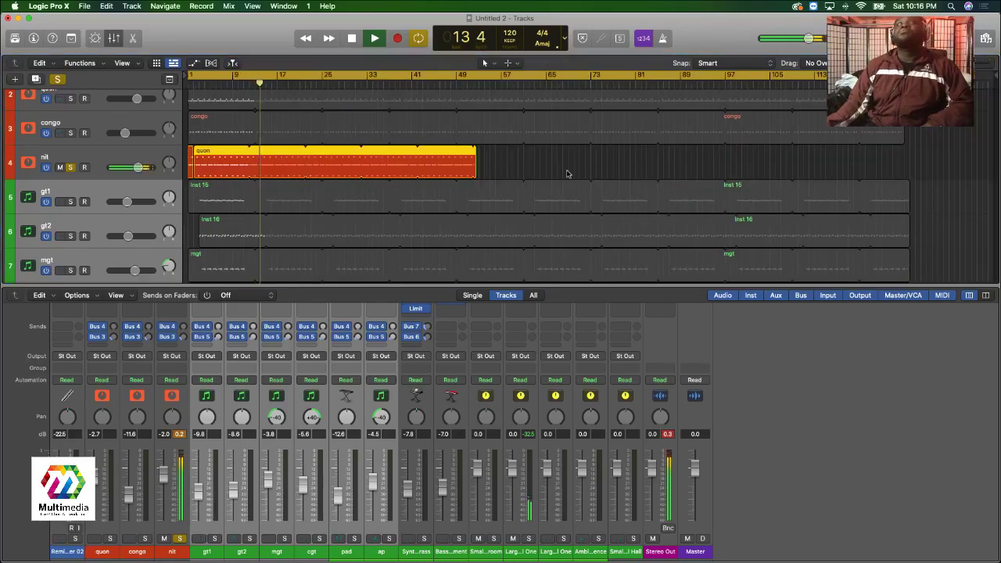
left_click_drag(479, 157, 912, 164)
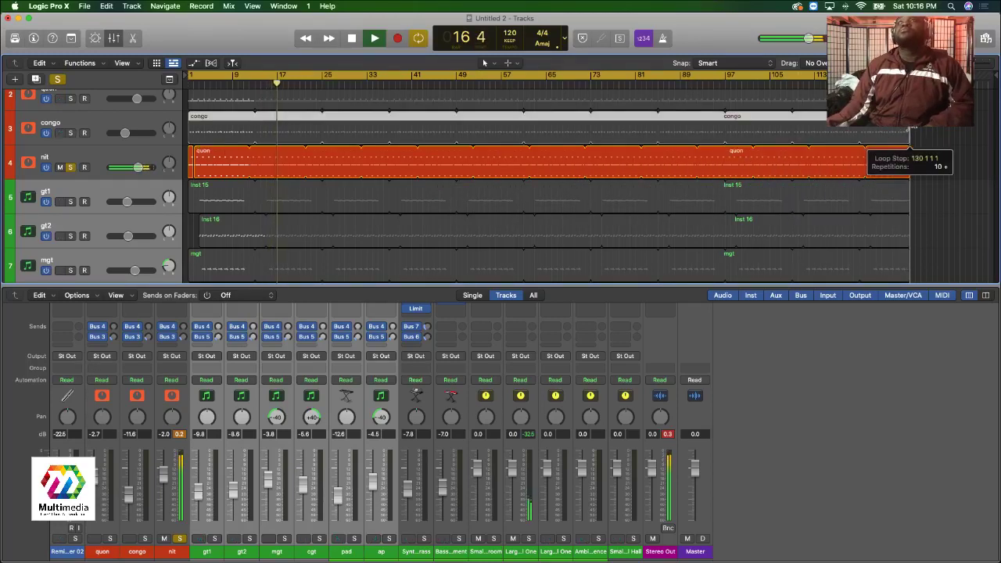
Check the track ends near bar 130, audition quon together with nit, clear both solos, and stop playback.
key("Up")
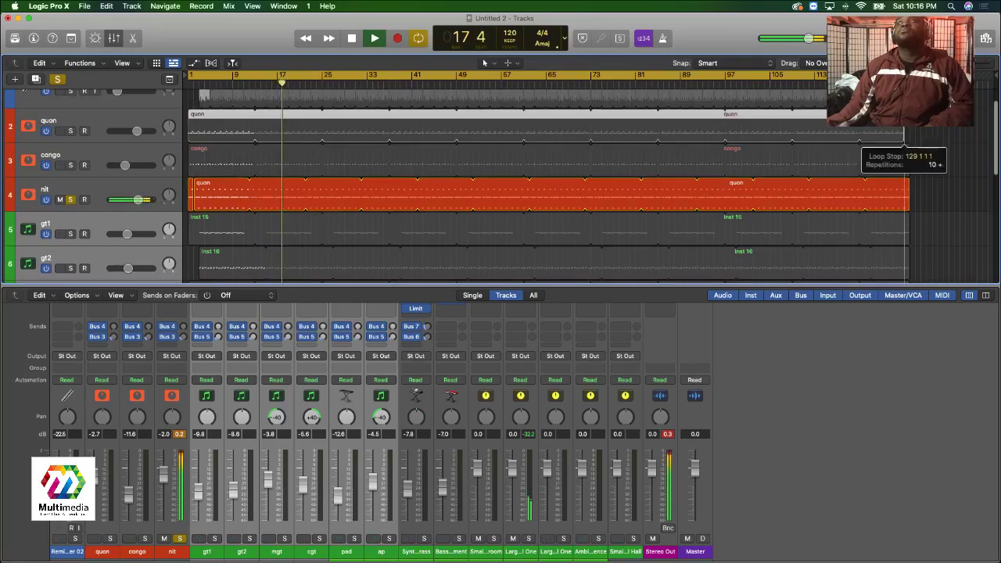
key("Up")
key("Up")
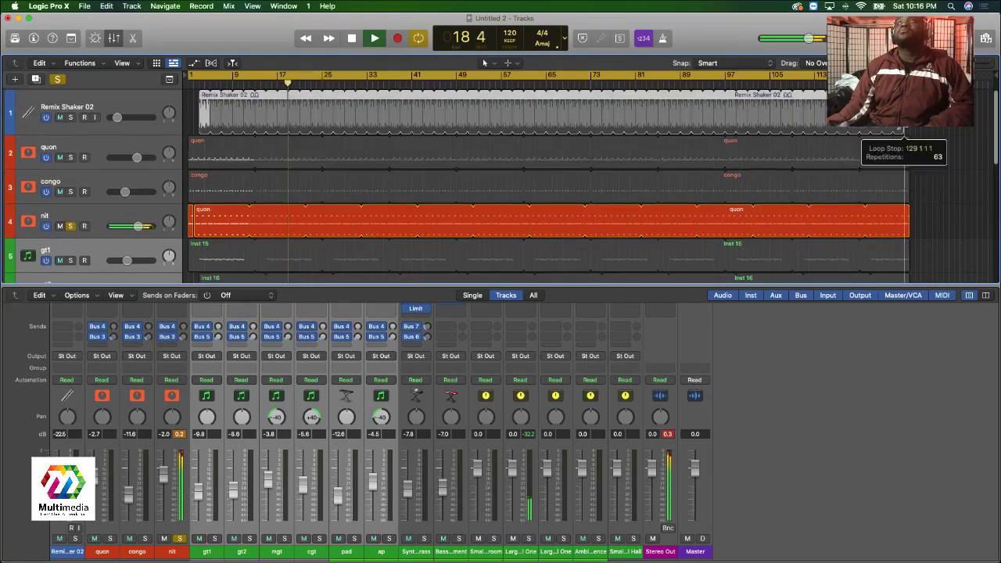
scroll(922, 148, "down", 5)
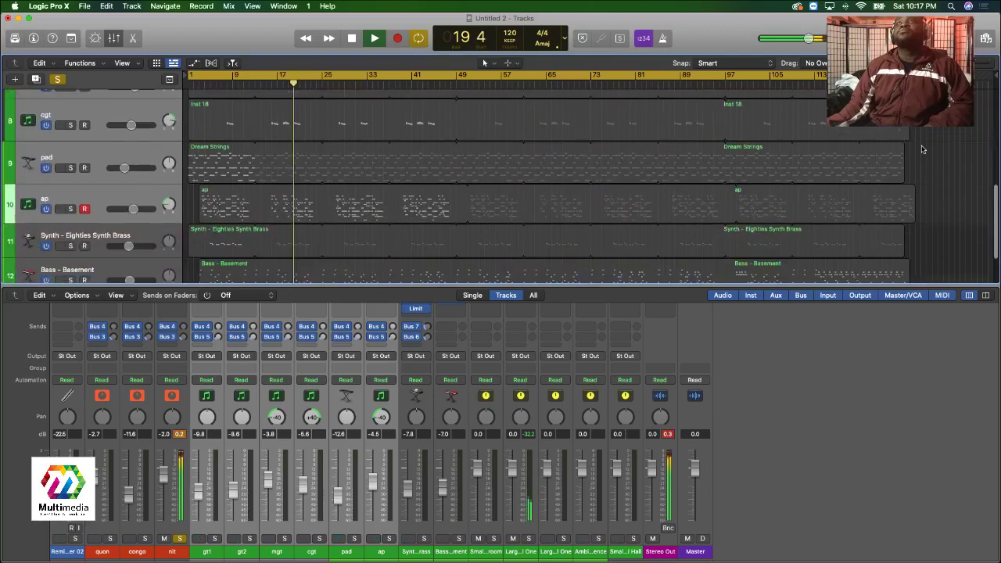
scroll(926, 149, "up", 6)
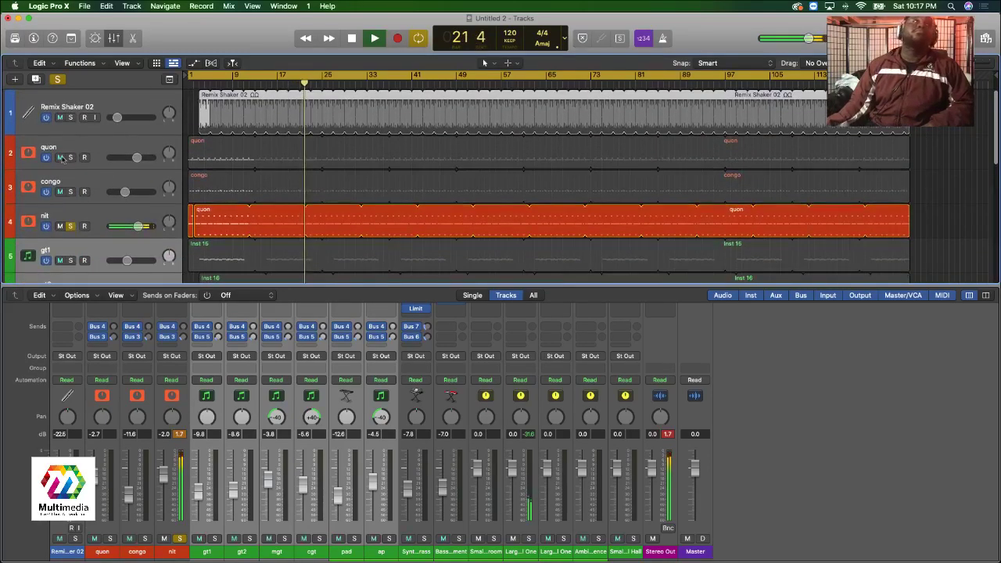
left_click(70, 158)
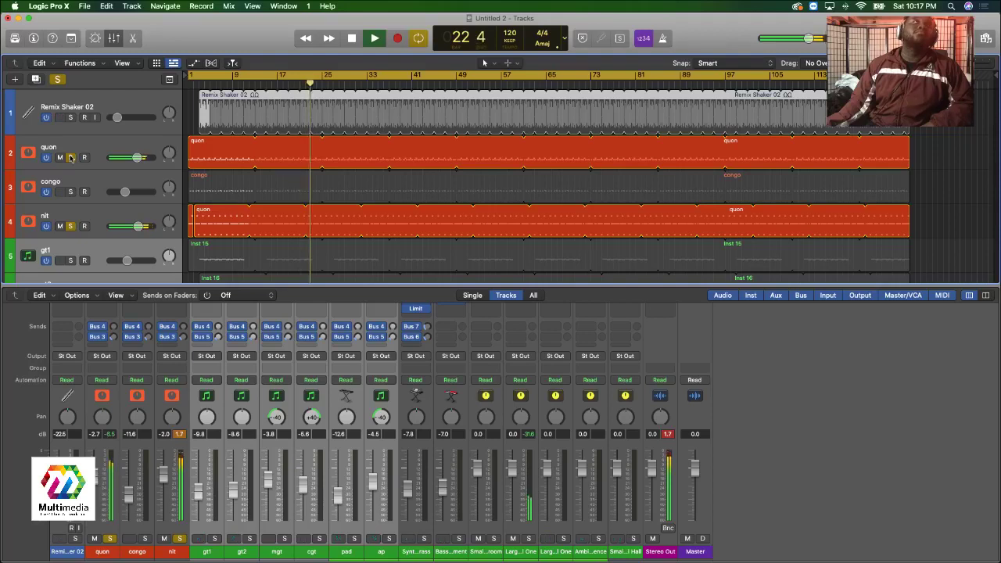
left_click(69, 227)
left_click(70, 157)
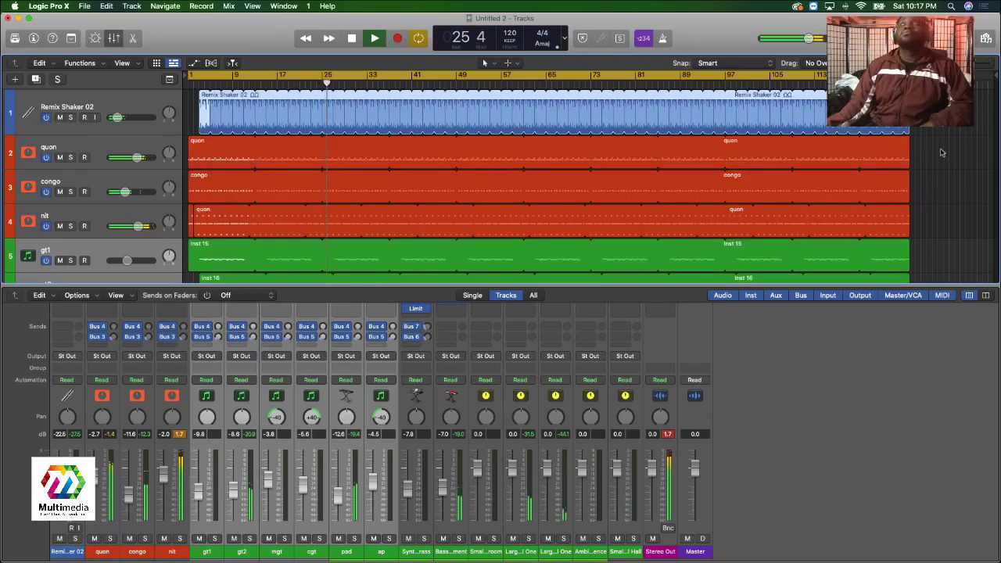
key("space")
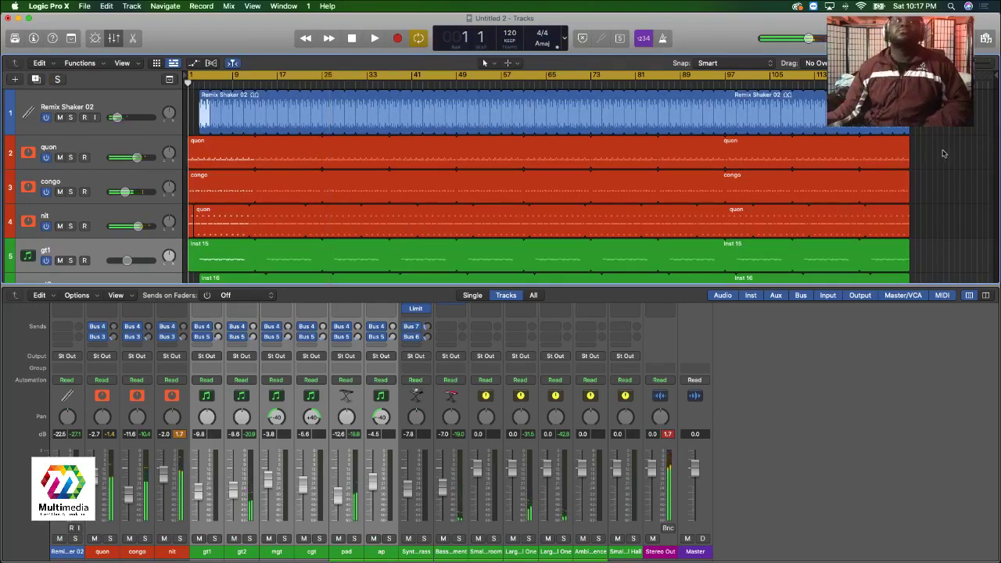
Play the mix, set gt1's level to -9.4 dB and gt2's to -6.4 dB while soloing gt2, and clear the solo.
scroll(575, 143, "down", 5)
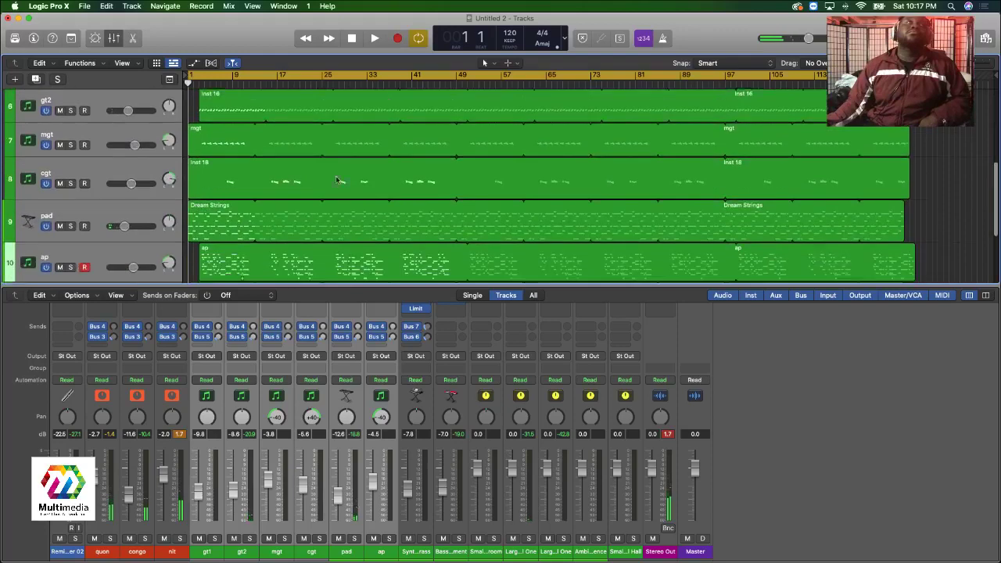
key("space")
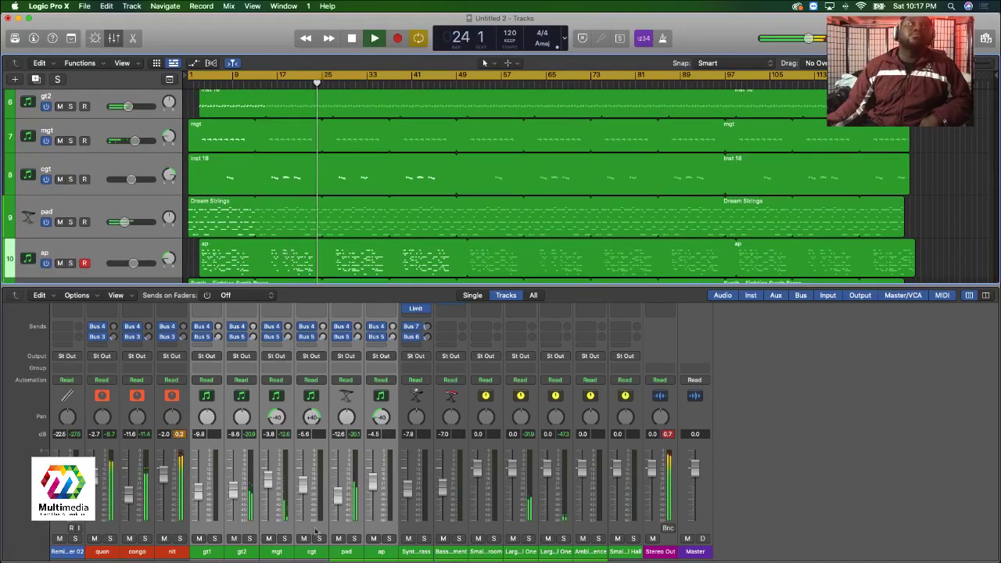
left_click(248, 540)
left_click(250, 539)
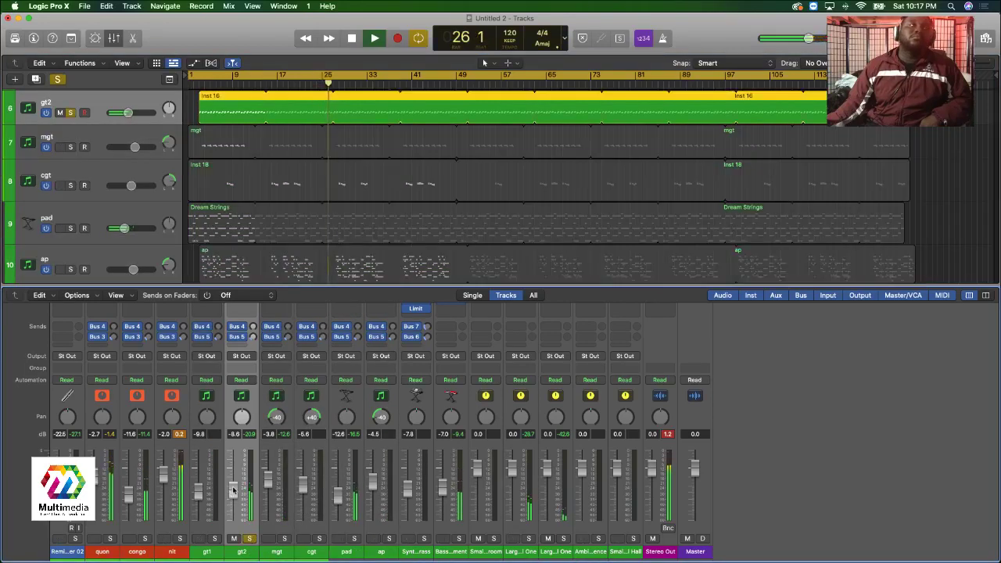
left_click(249, 538)
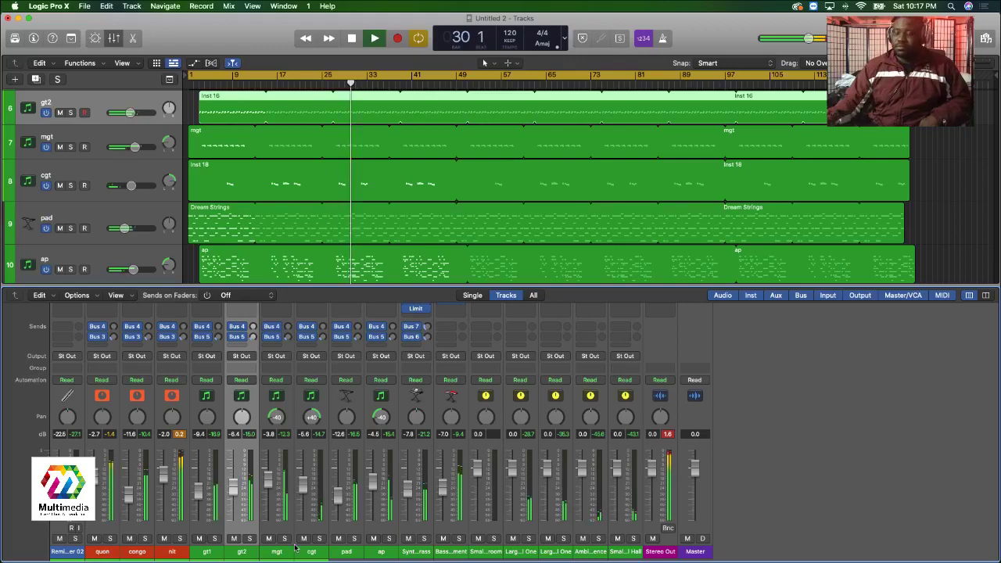
Replay the full mix from the start, and continue the audition from about bar 41.
key("space")
key("Return")
key("space")
scroll(313, 391, "up", 1)
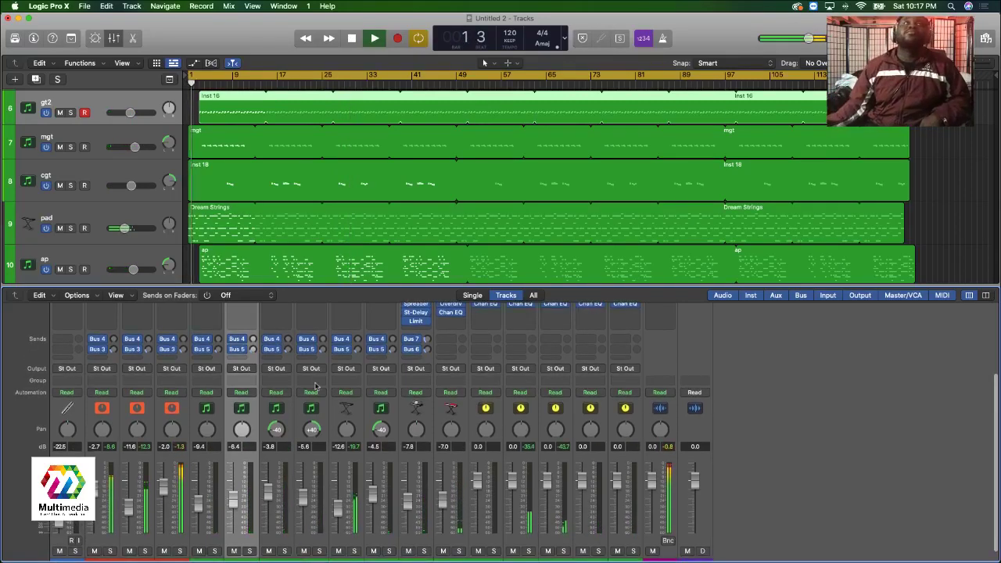
scroll(424, 234, "down", 2)
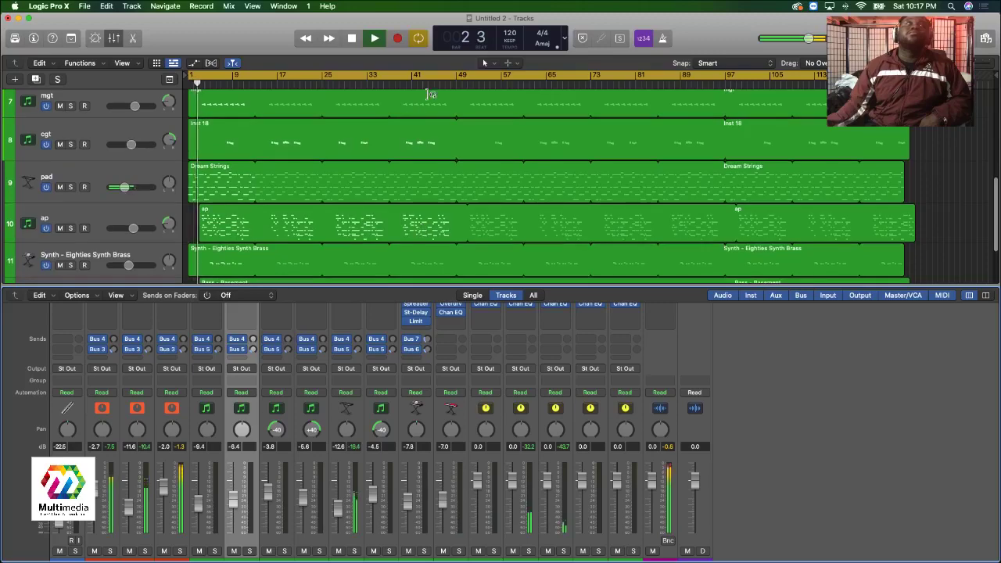
scroll(422, 92, "down", 4)
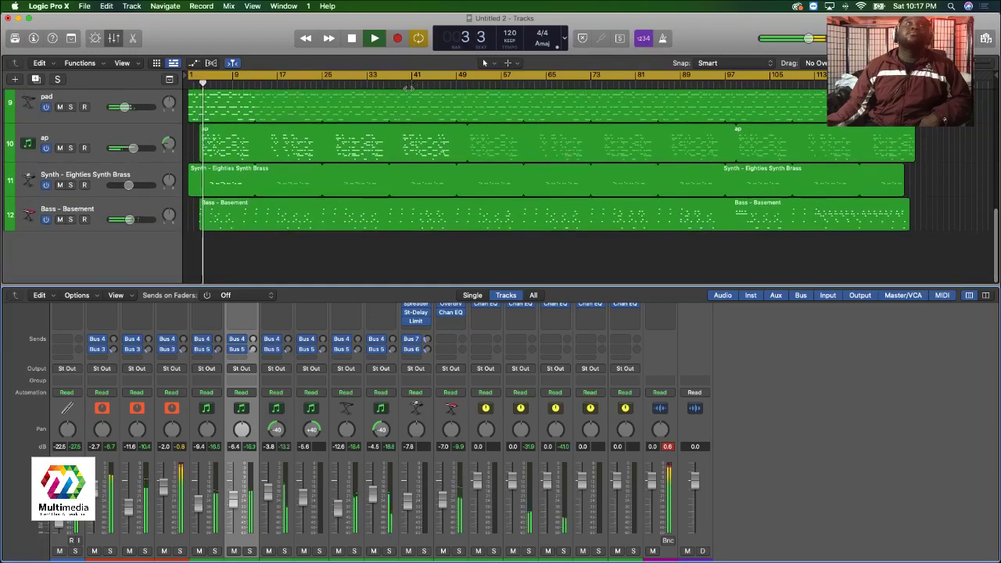
left_click(413, 83)
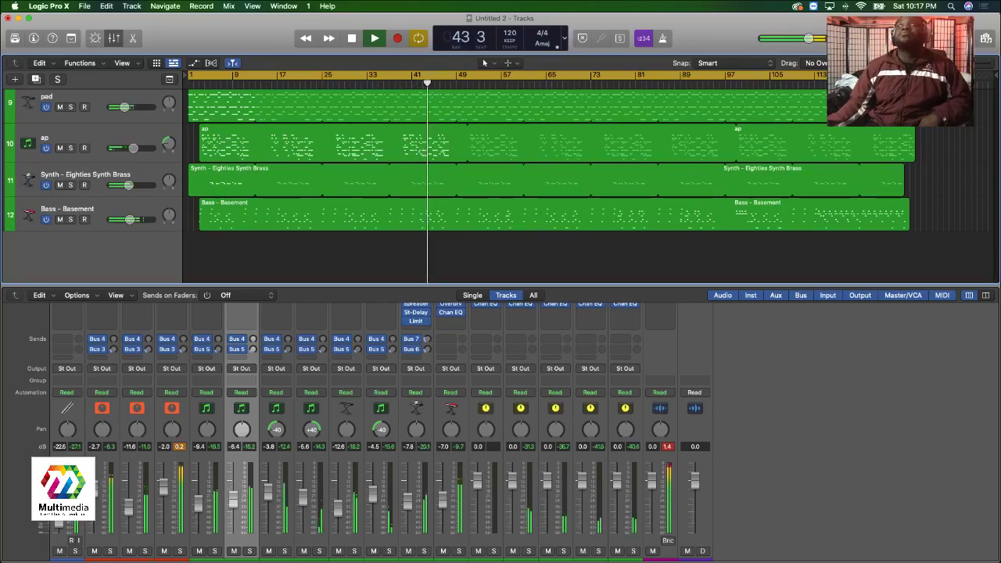
Fit all twelve tracks into view through to the song's end, deselect the gt2 region, and stop playback.
key("super+Right")
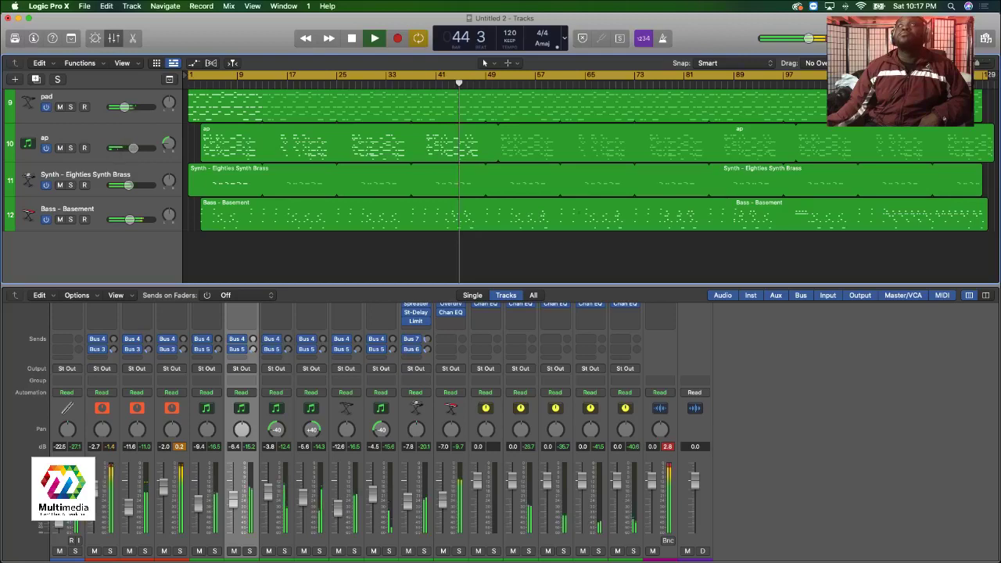
key("super+Up")
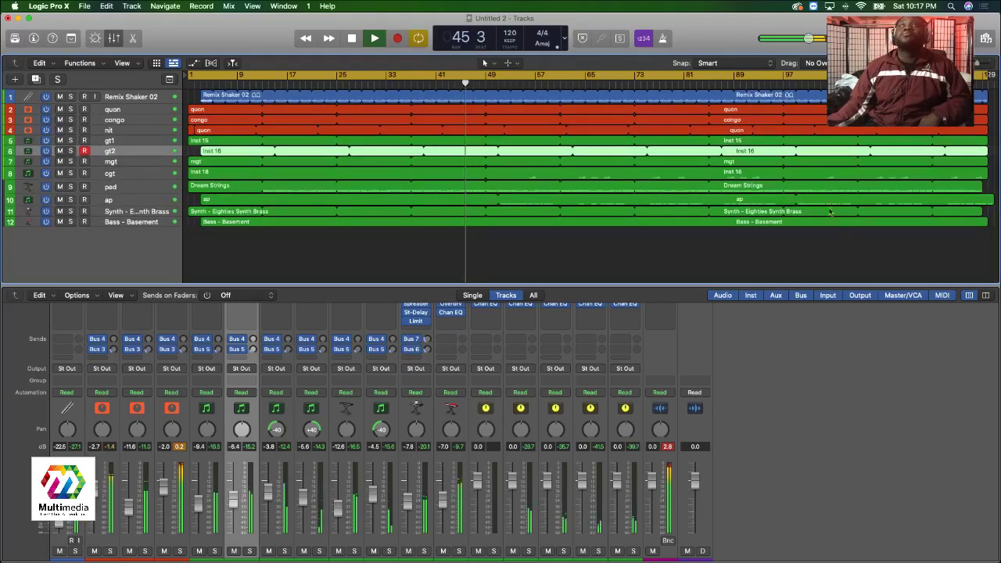
left_click(834, 259)
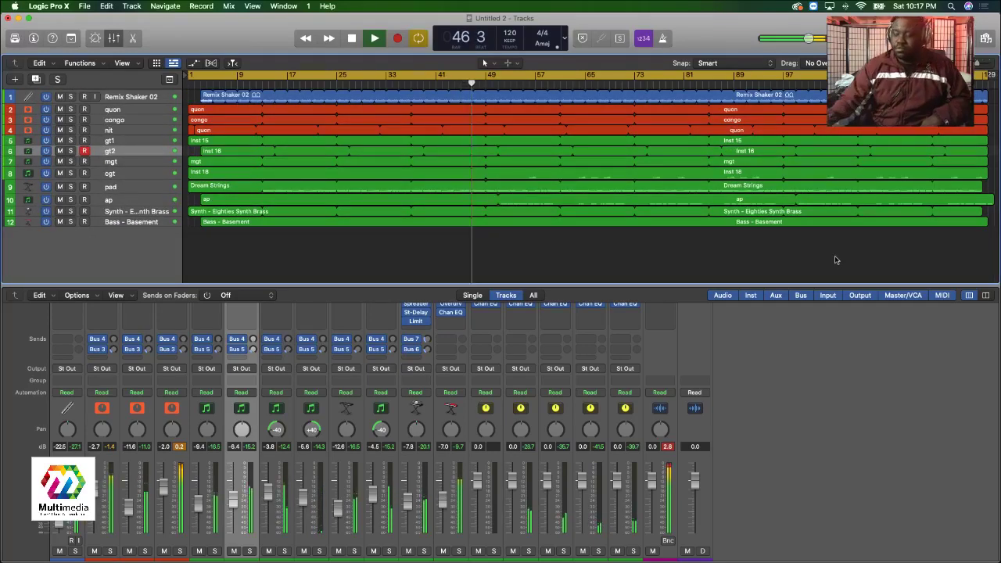
key("space")
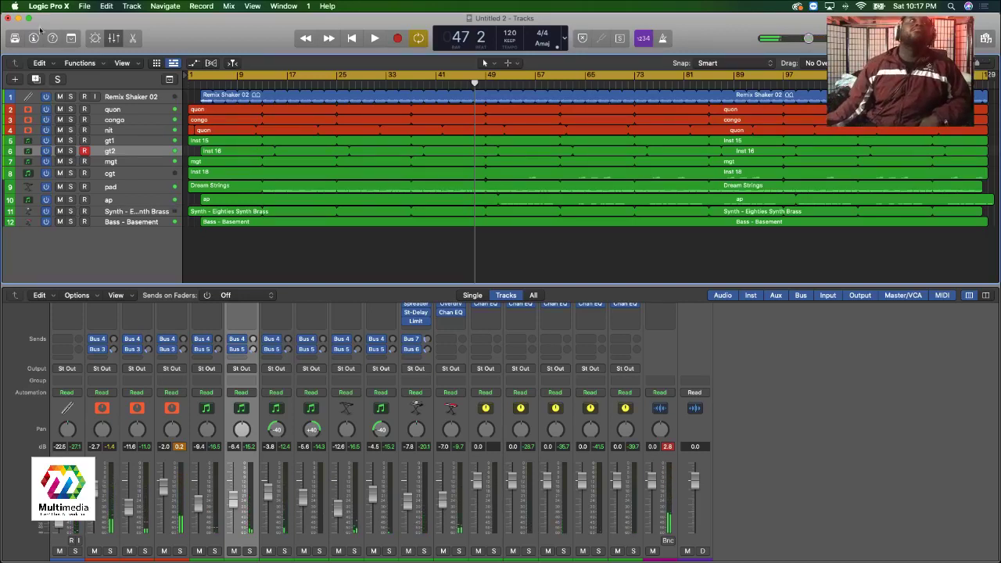
Set up a realtime project bounce to MP3 at 320 kbps, covering bars 1 to 130, and confirm the settings.
left_click(83, 6)
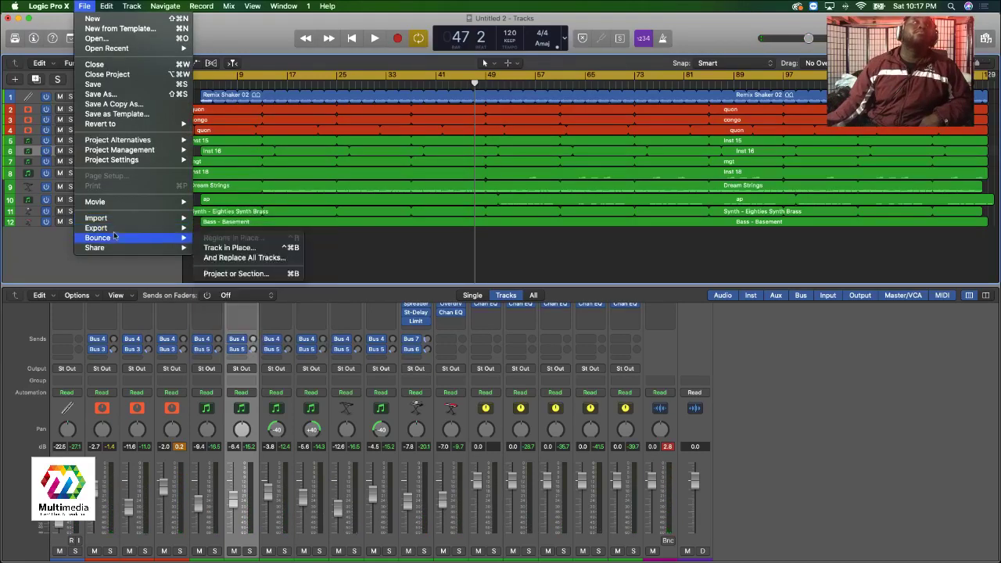
mouse_move(98, 238)
left_click(233, 275)
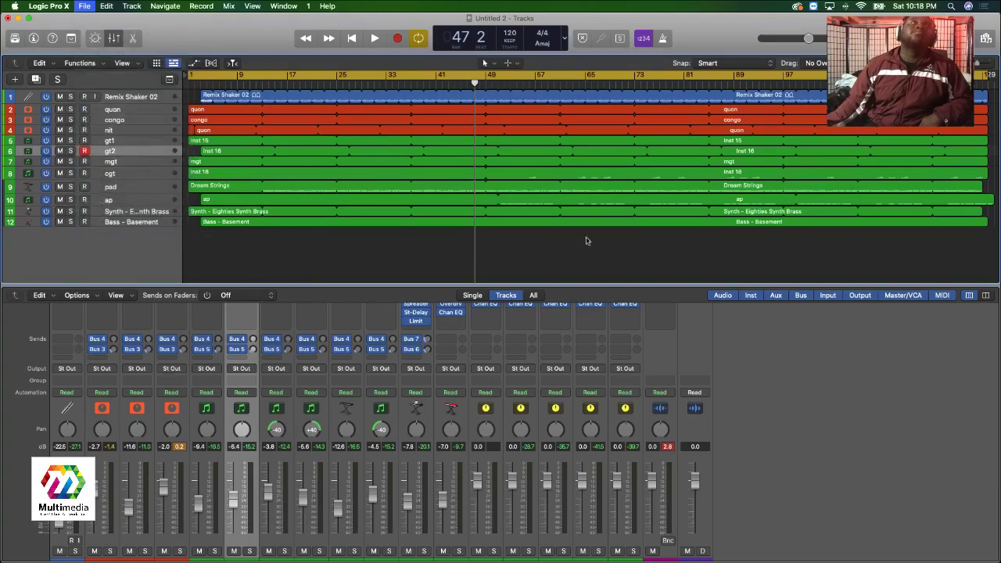
left_click(383, 142)
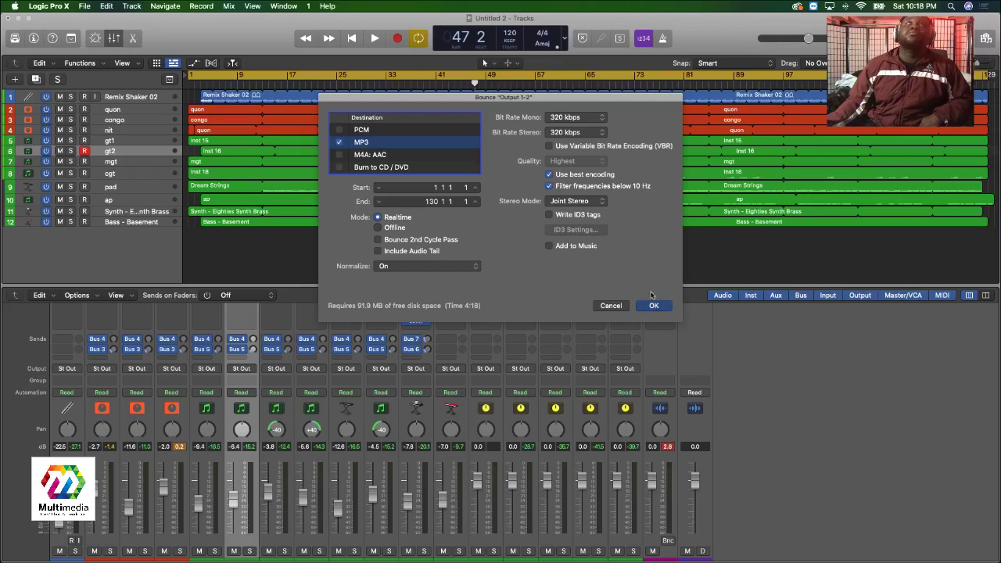
key("Return")
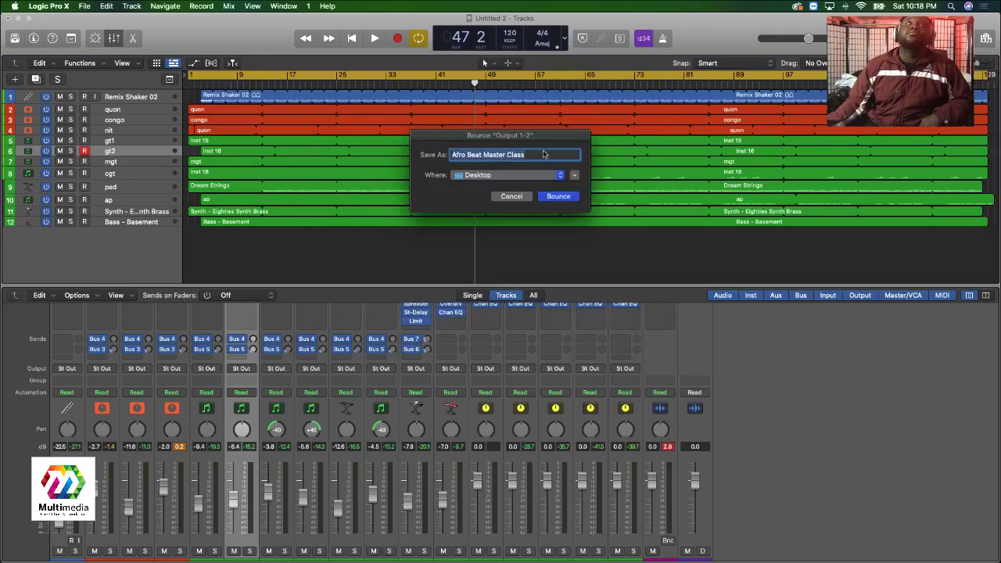
Save the bounce to the Desktop as Afro Beat Master Class and run it.
left_click(539, 158)
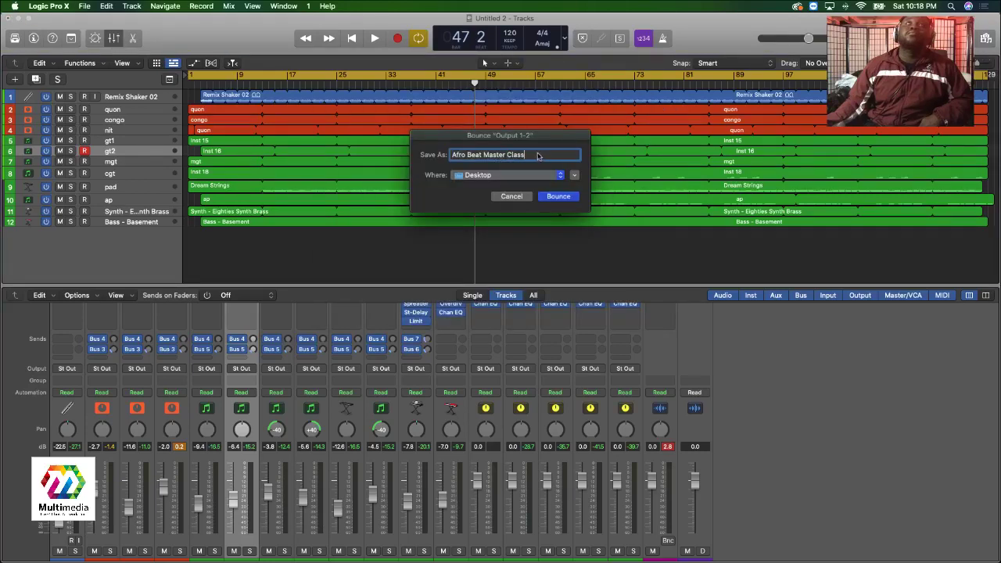
left_click(575, 177)
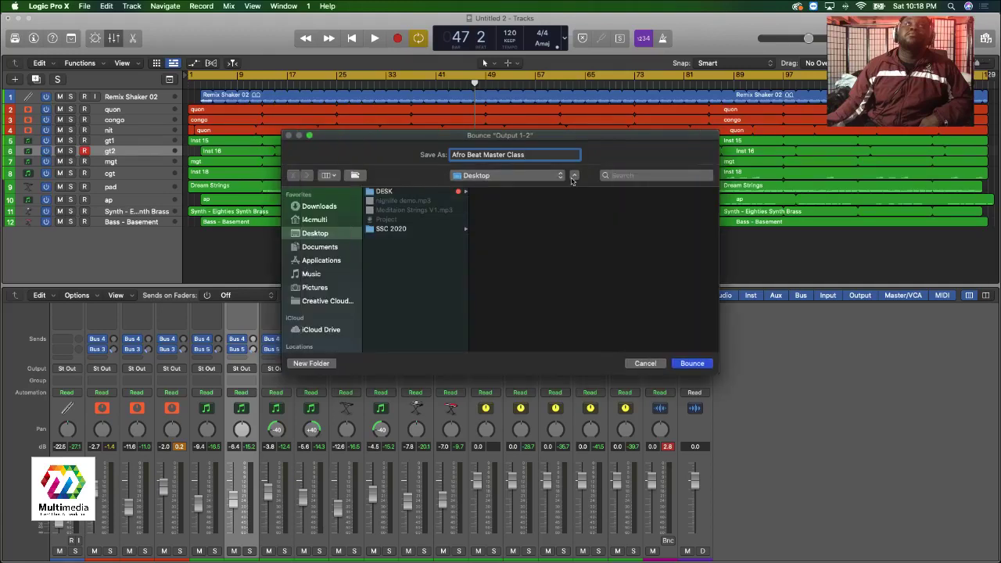
left_click(692, 364)
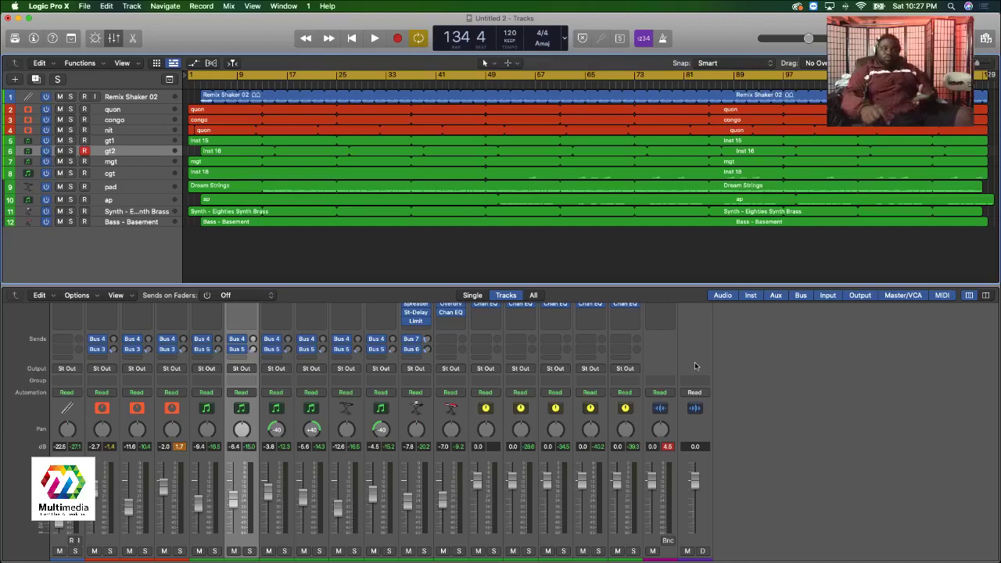
Switch to Wirecast and choose Clear Layer for the split-screen, camera, subscribe and logo layers in the preview.
mouse_move(939, 551)
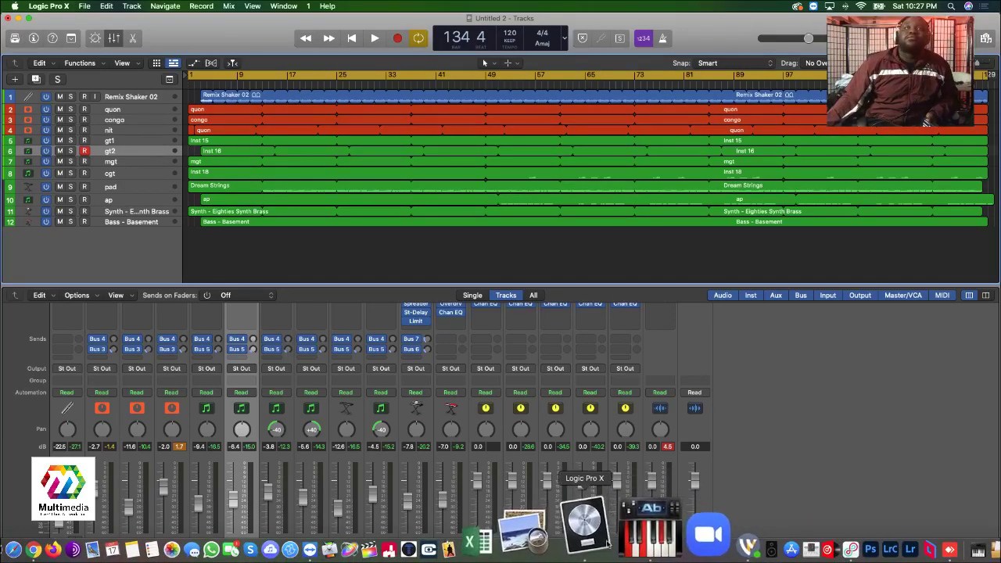
left_click(652, 538)
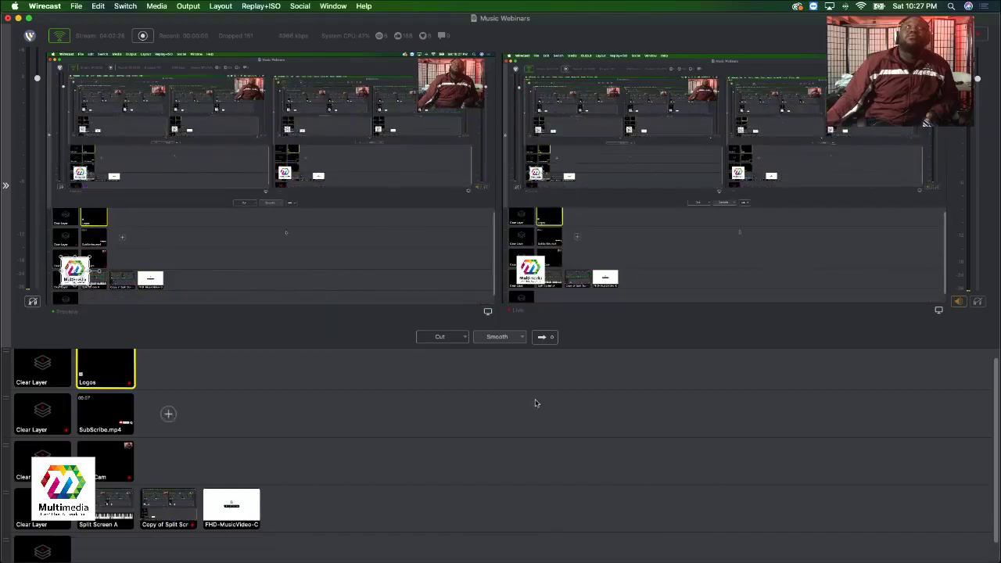
left_click(42, 505)
left_click(42, 458)
left_click(42, 411)
left_click(42, 364)
left_click(47, 453)
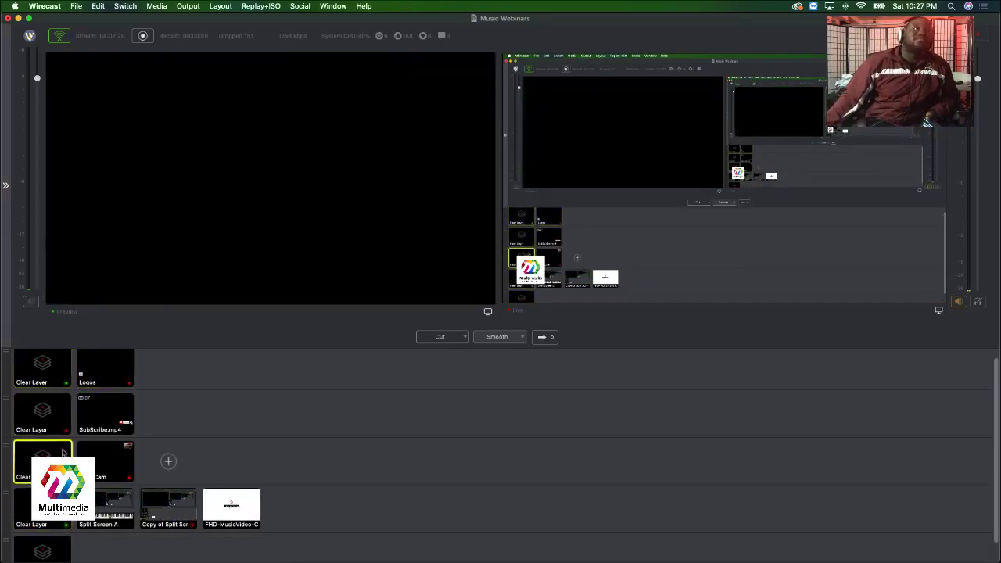